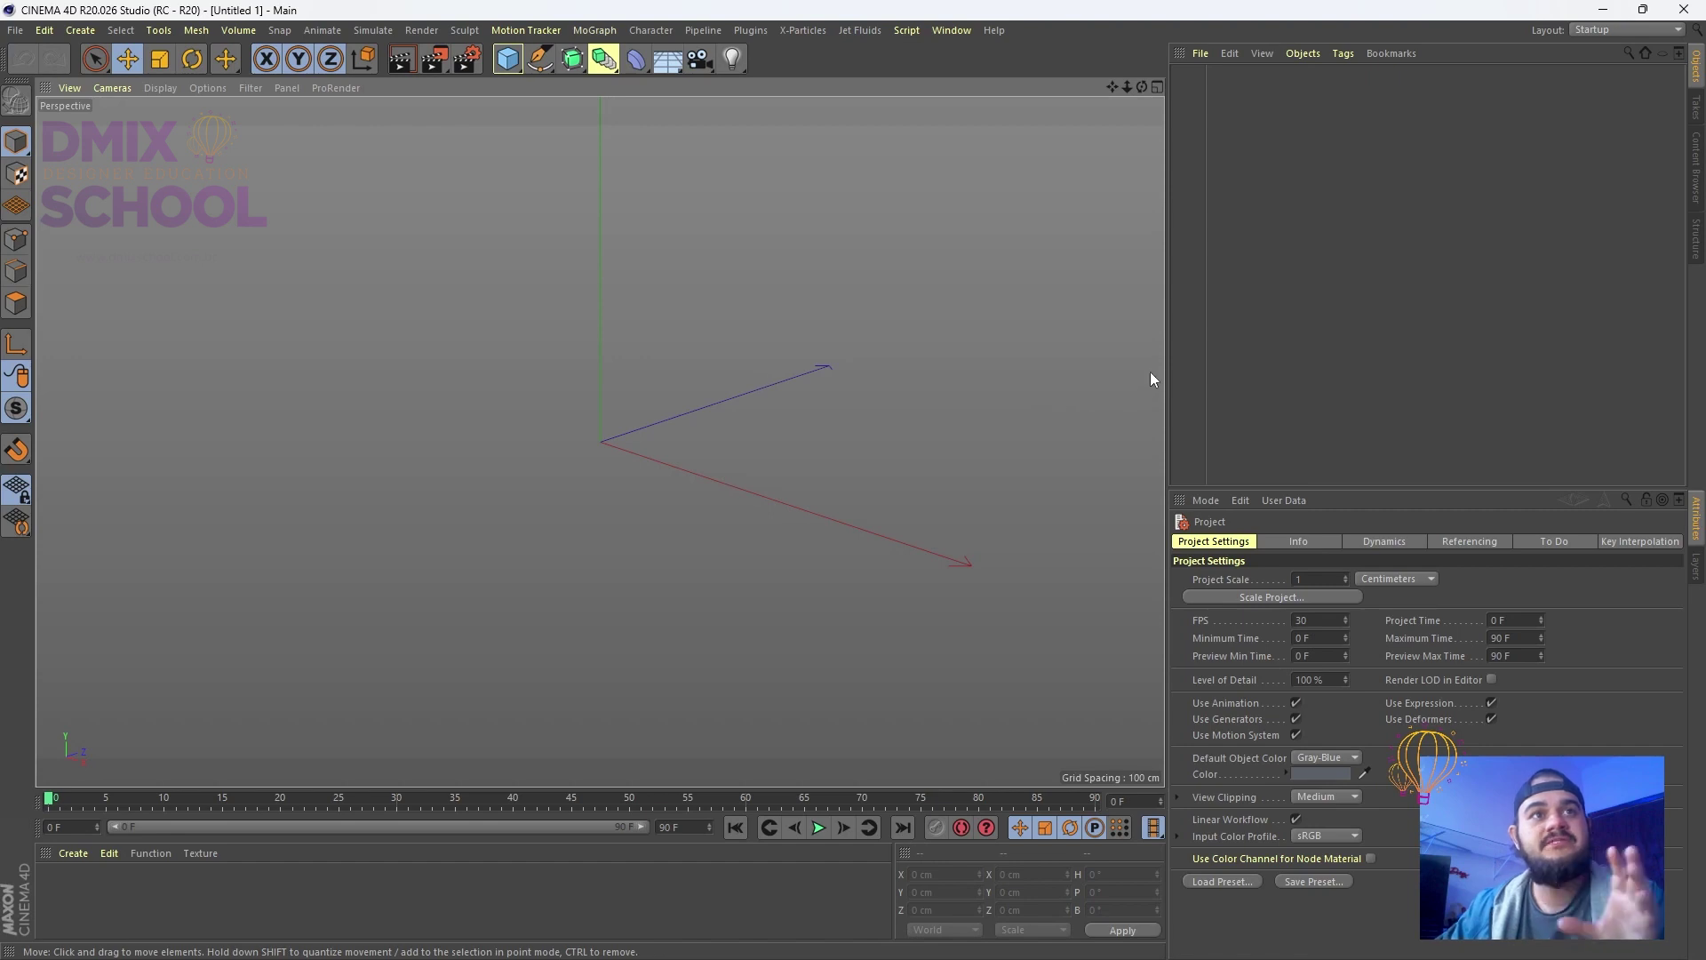
Widen the perspective viewport and give the Attributes manager more height
left_click_drag(1167, 366, 1288, 373)
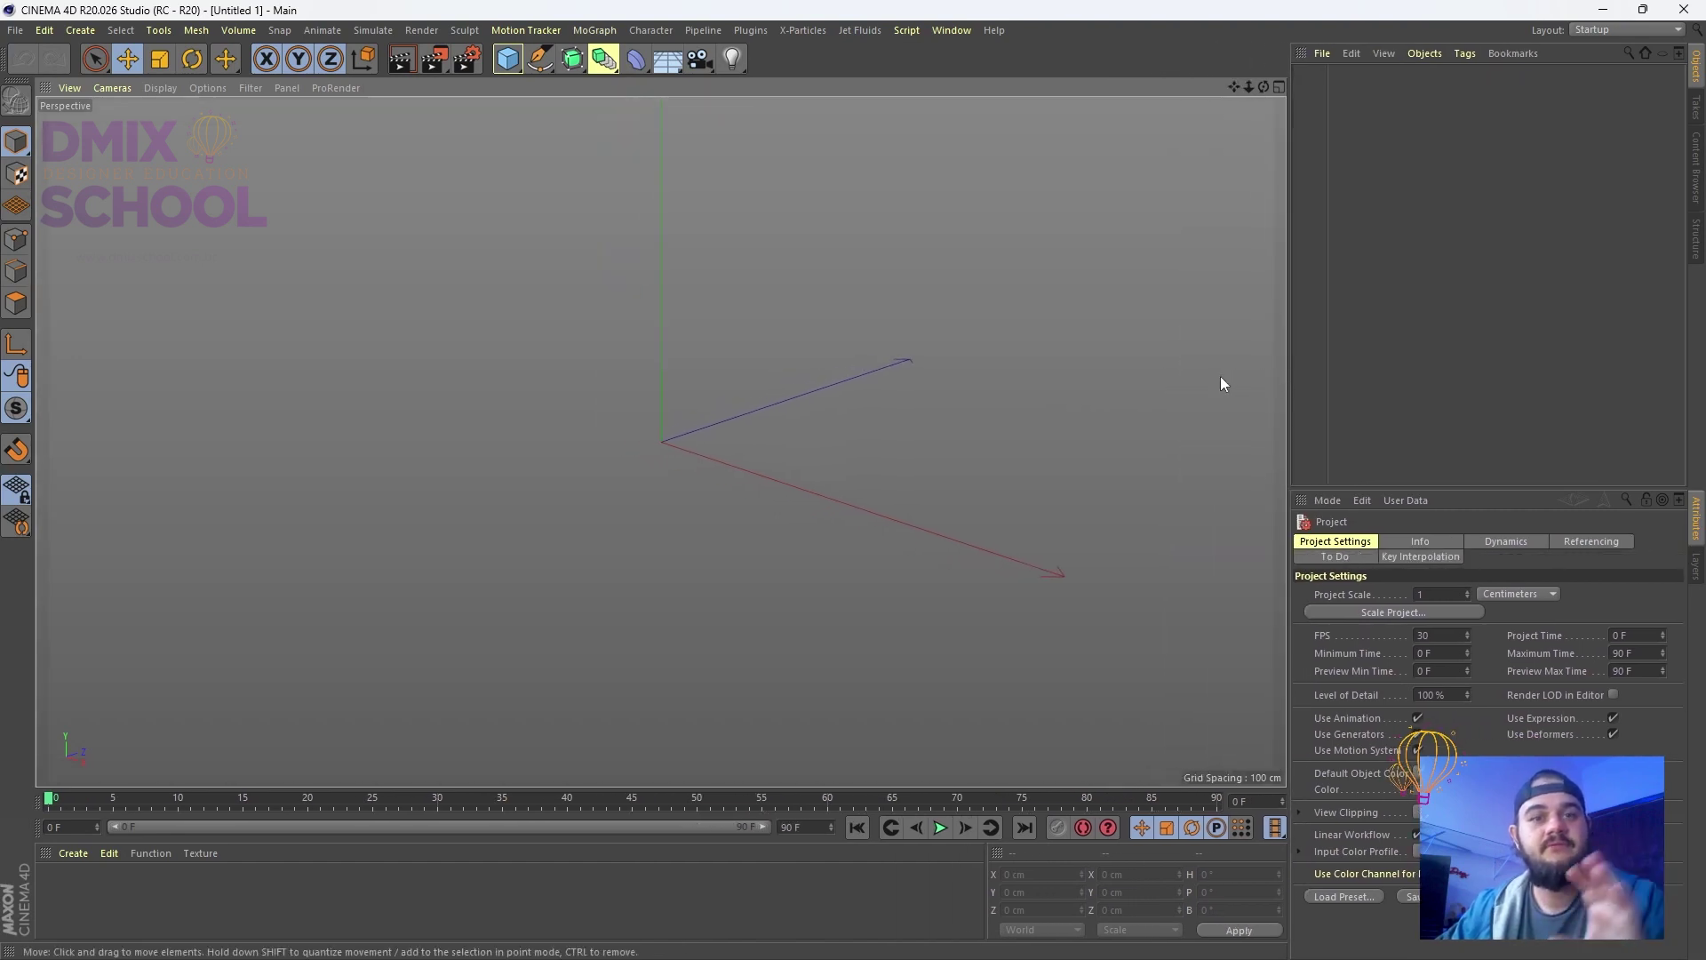
left_click_drag(1379, 488, 1377, 348)
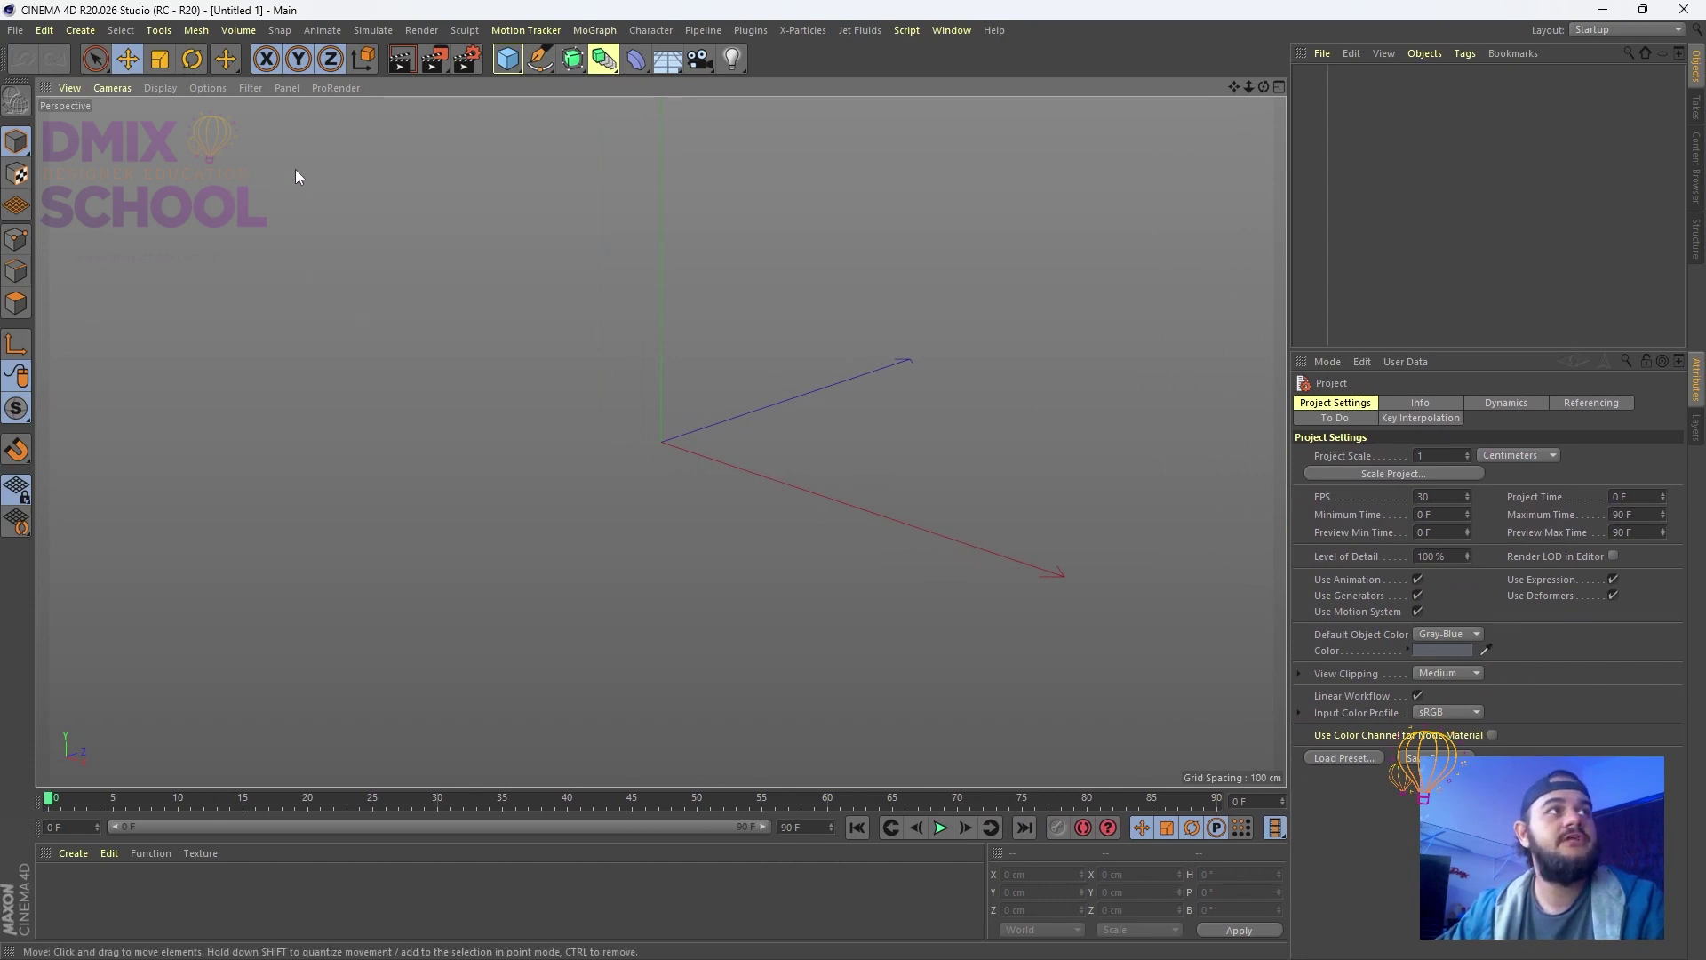
Activate the Live Selection tool and enlarge its brush radius to 62
left_click(99, 62)
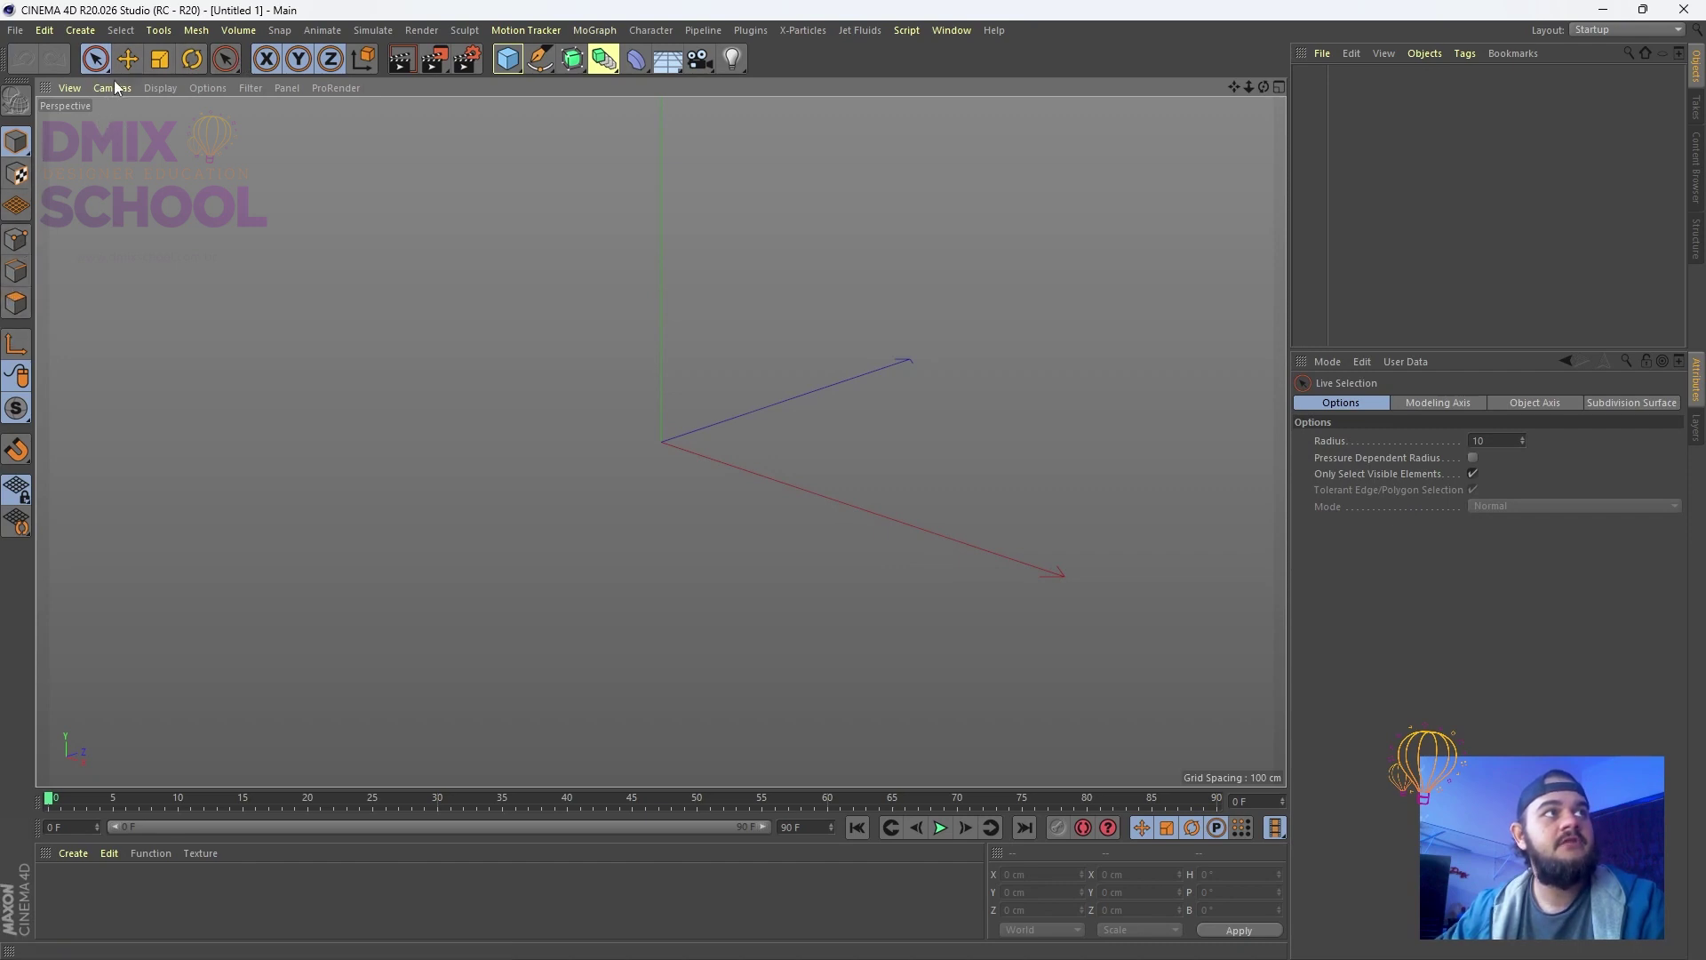
left_click(99, 62)
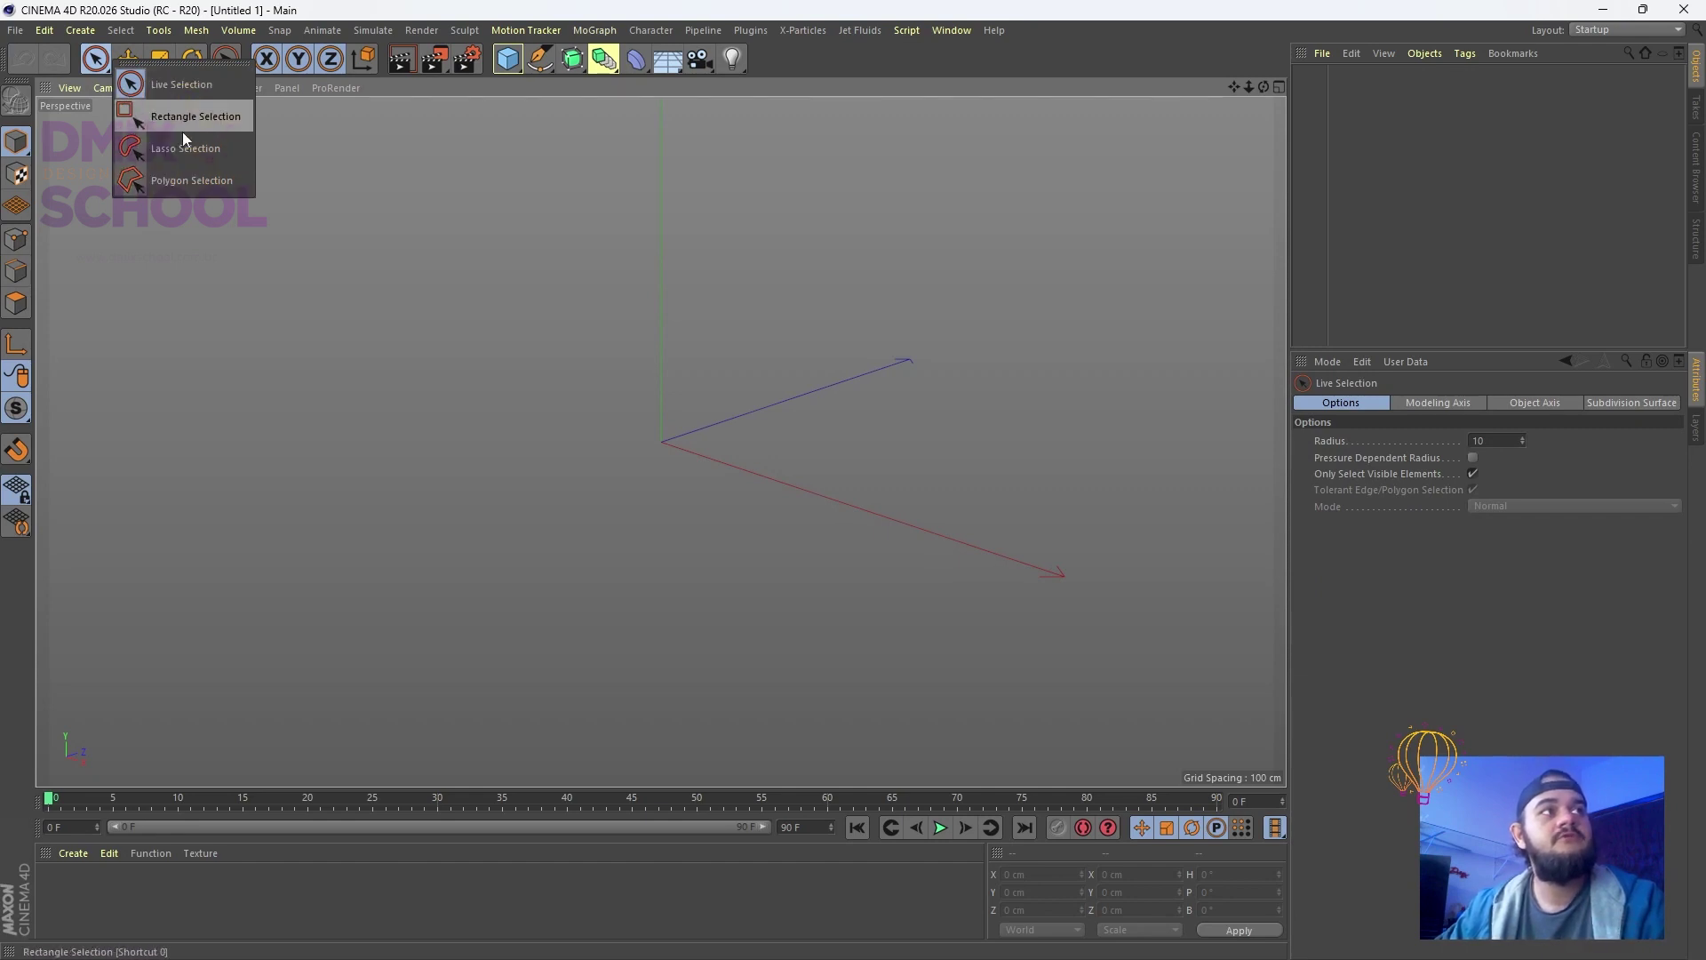
left_click(121, 87)
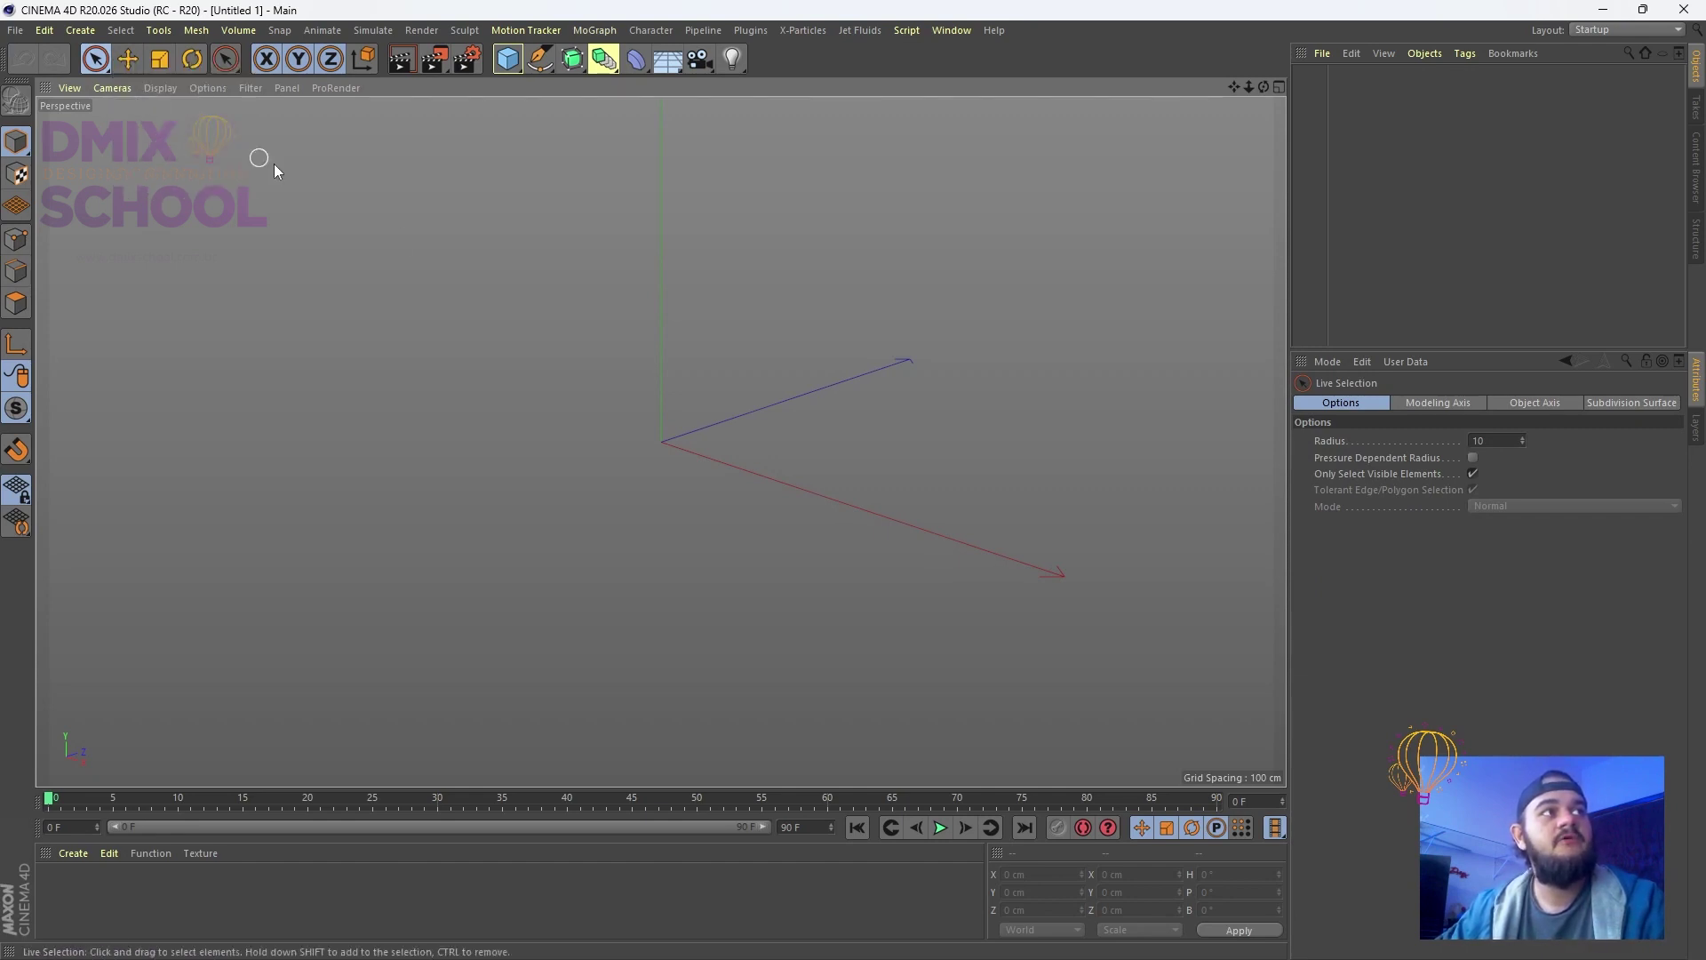
mouse_move(648, 411)
middle_mouse_down()
mouse_move(651, 366)
mouse_move(648, 408)
mouse_move(651, 392)
middle_mouse_up()
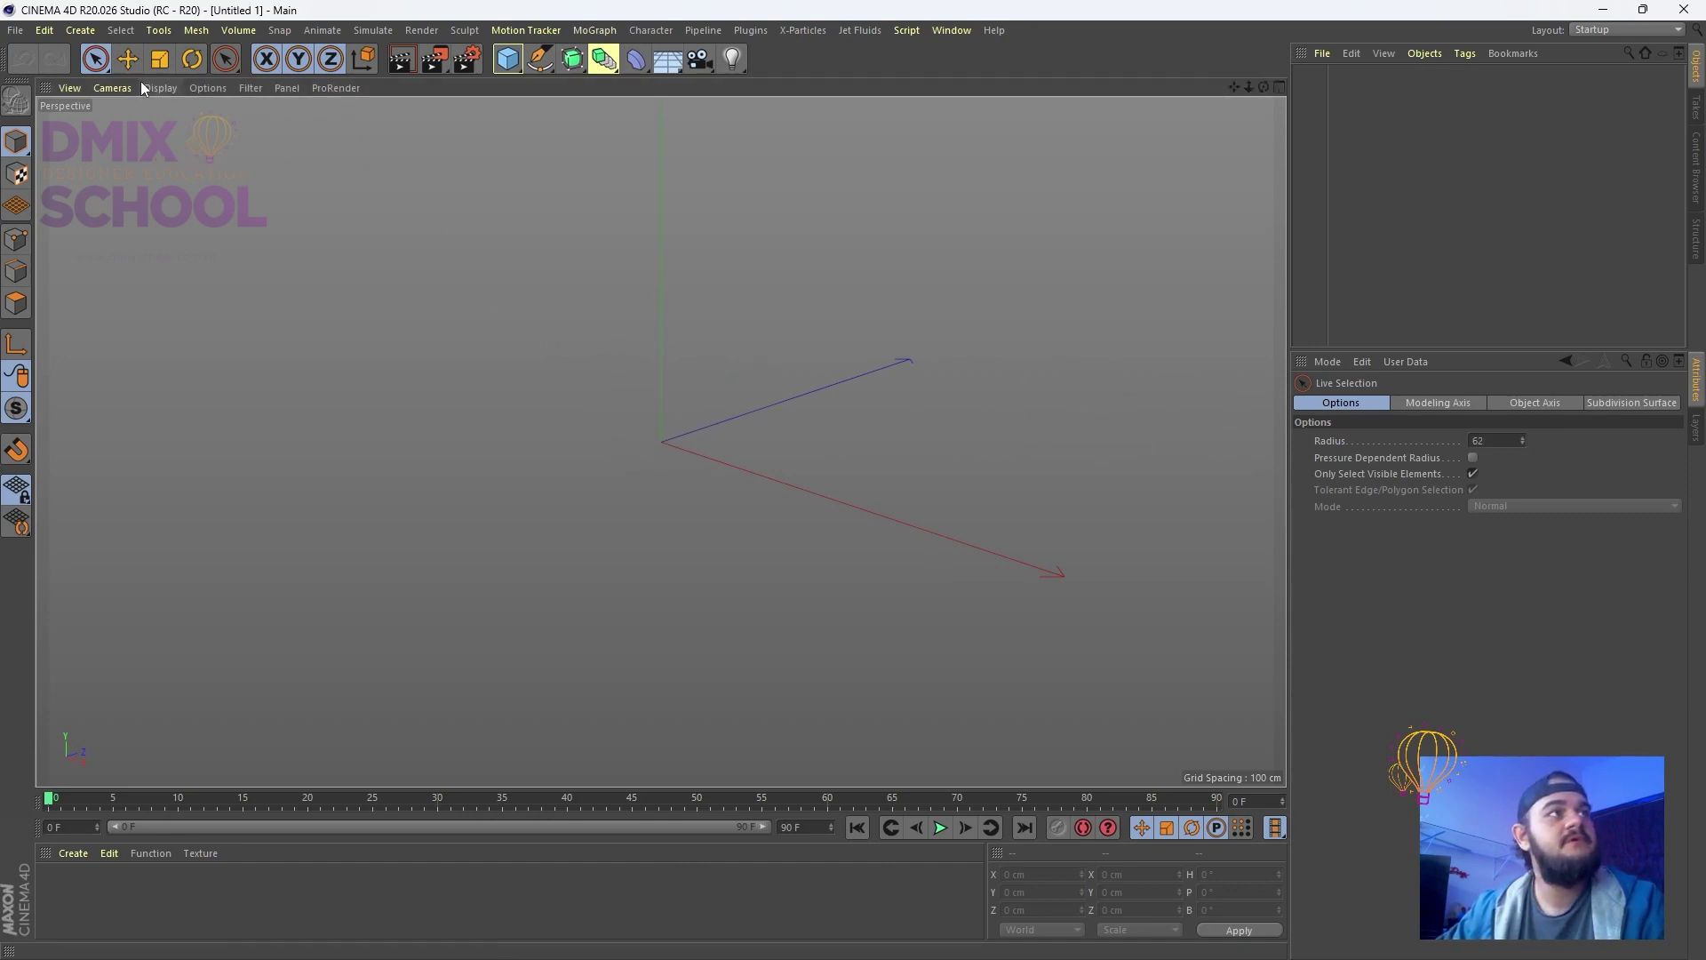
Switch to Rectangle Selection and draw two wide selection rectangles across the empty viewport
left_click(95, 59)
left_click(133, 115)
left_click_drag(501, 264, 1162, 487)
left_click_drag(442, 270, 1098, 426)
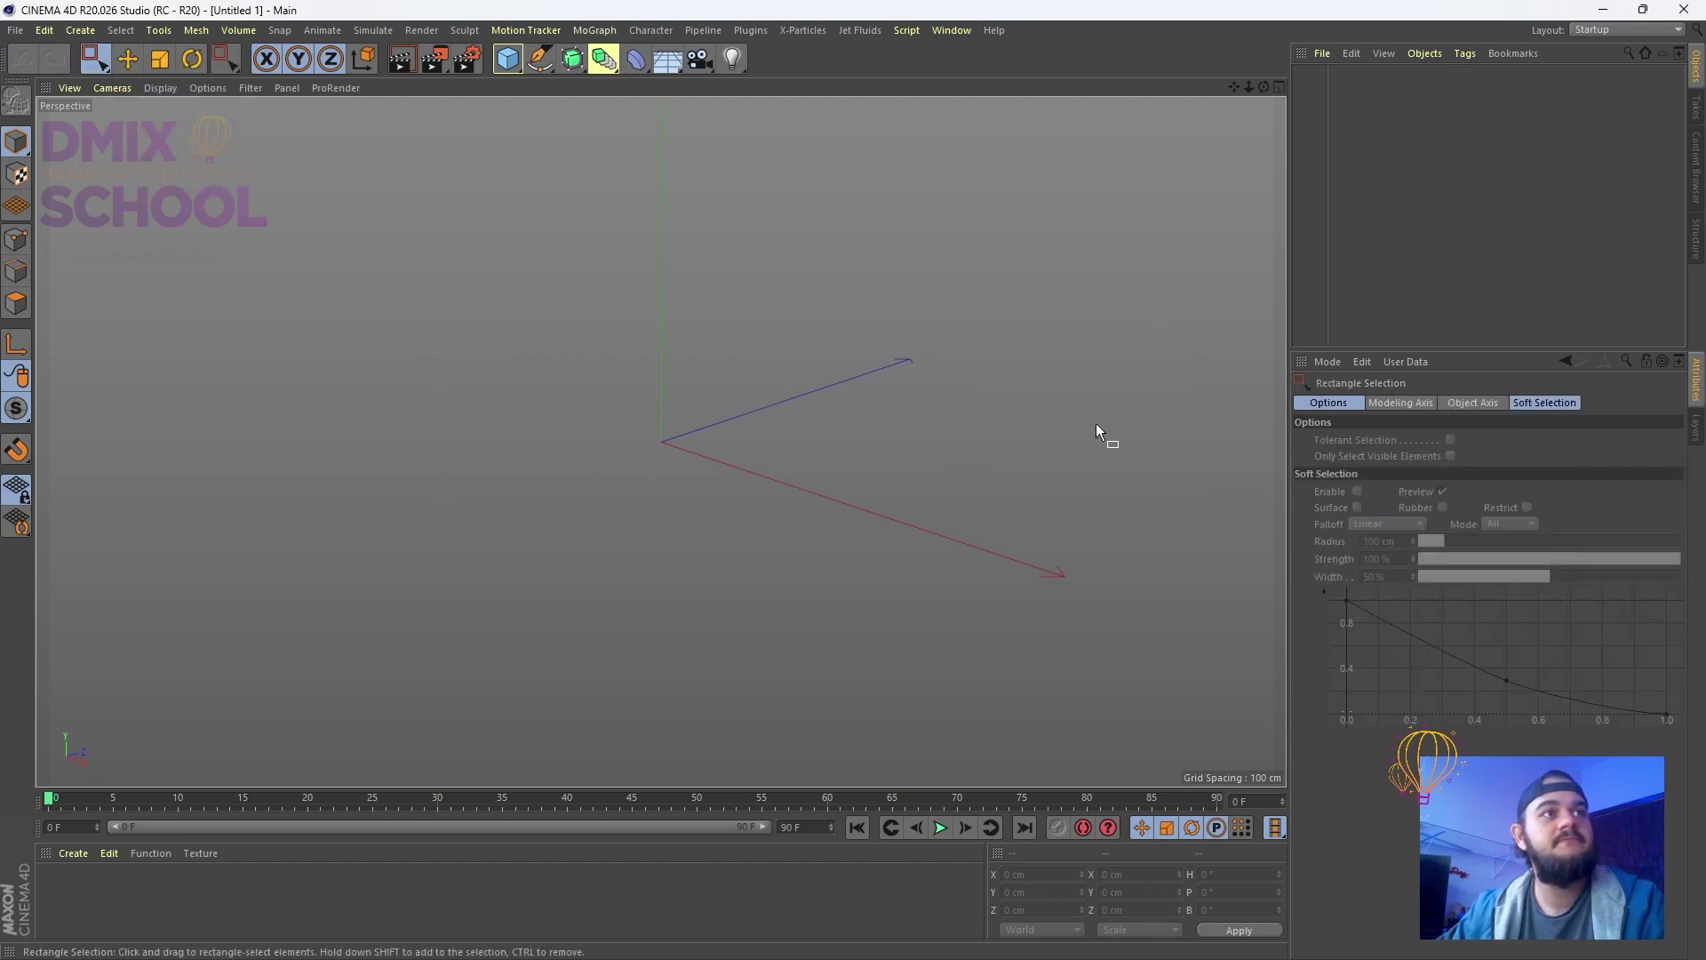
Add a sphere primitive and make it editable
left_click(508, 64)
left_click(869, 118)
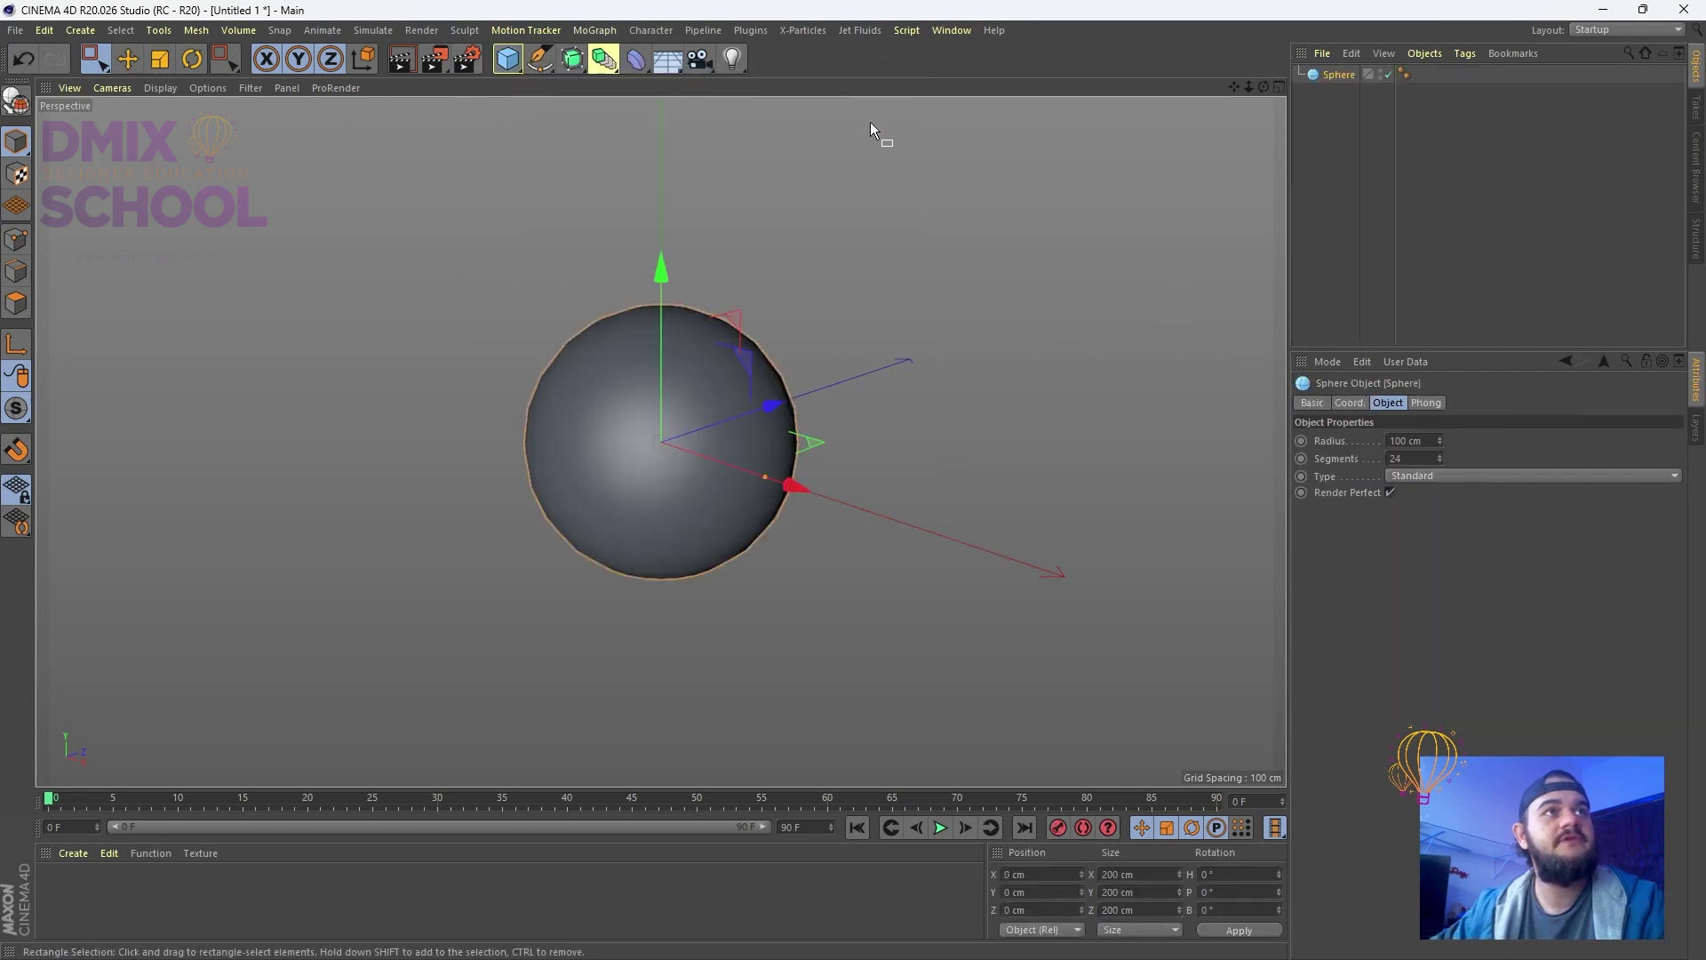
key("c")
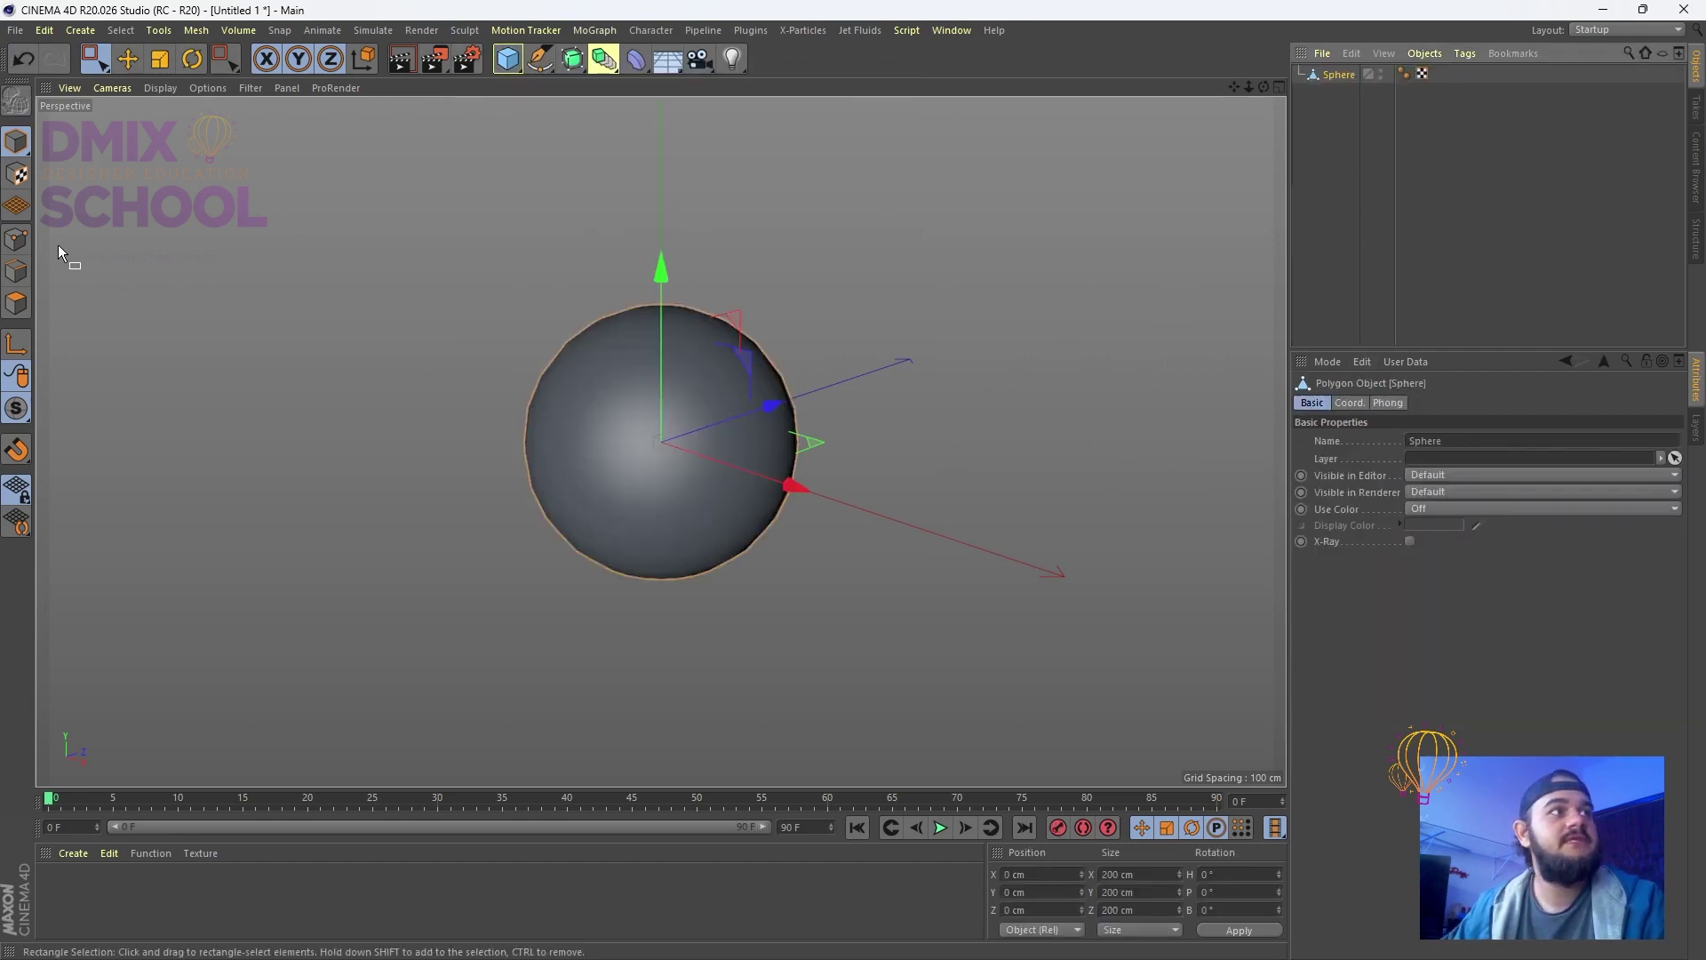
Switch to point mode and select the points of the sphere's upper part with a rectangle
left_click(16, 239)
left_click_drag(461, 260, 860, 437)
left_click_drag(480, 225, 942, 467)
Use Live Selection to pick points on the sphere's front, reducing the brush radius to 30
left_click(98, 67)
left_click(181, 83)
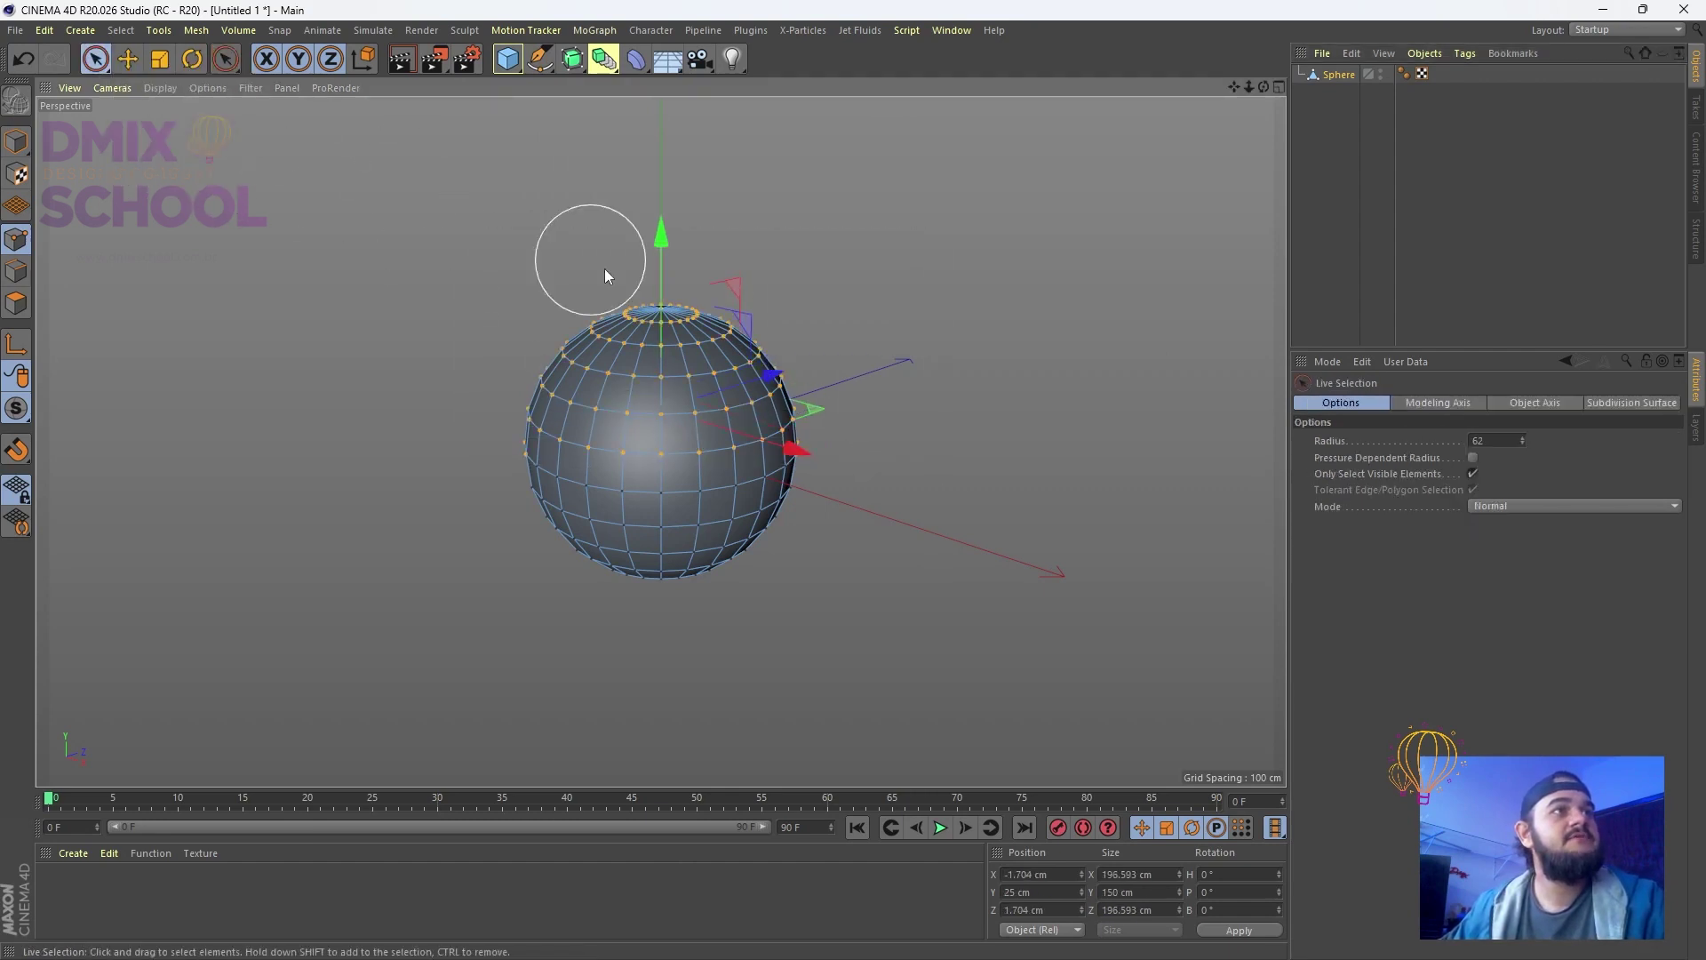
left_click(650, 423)
left_click_drag(782, 503, 677, 533)
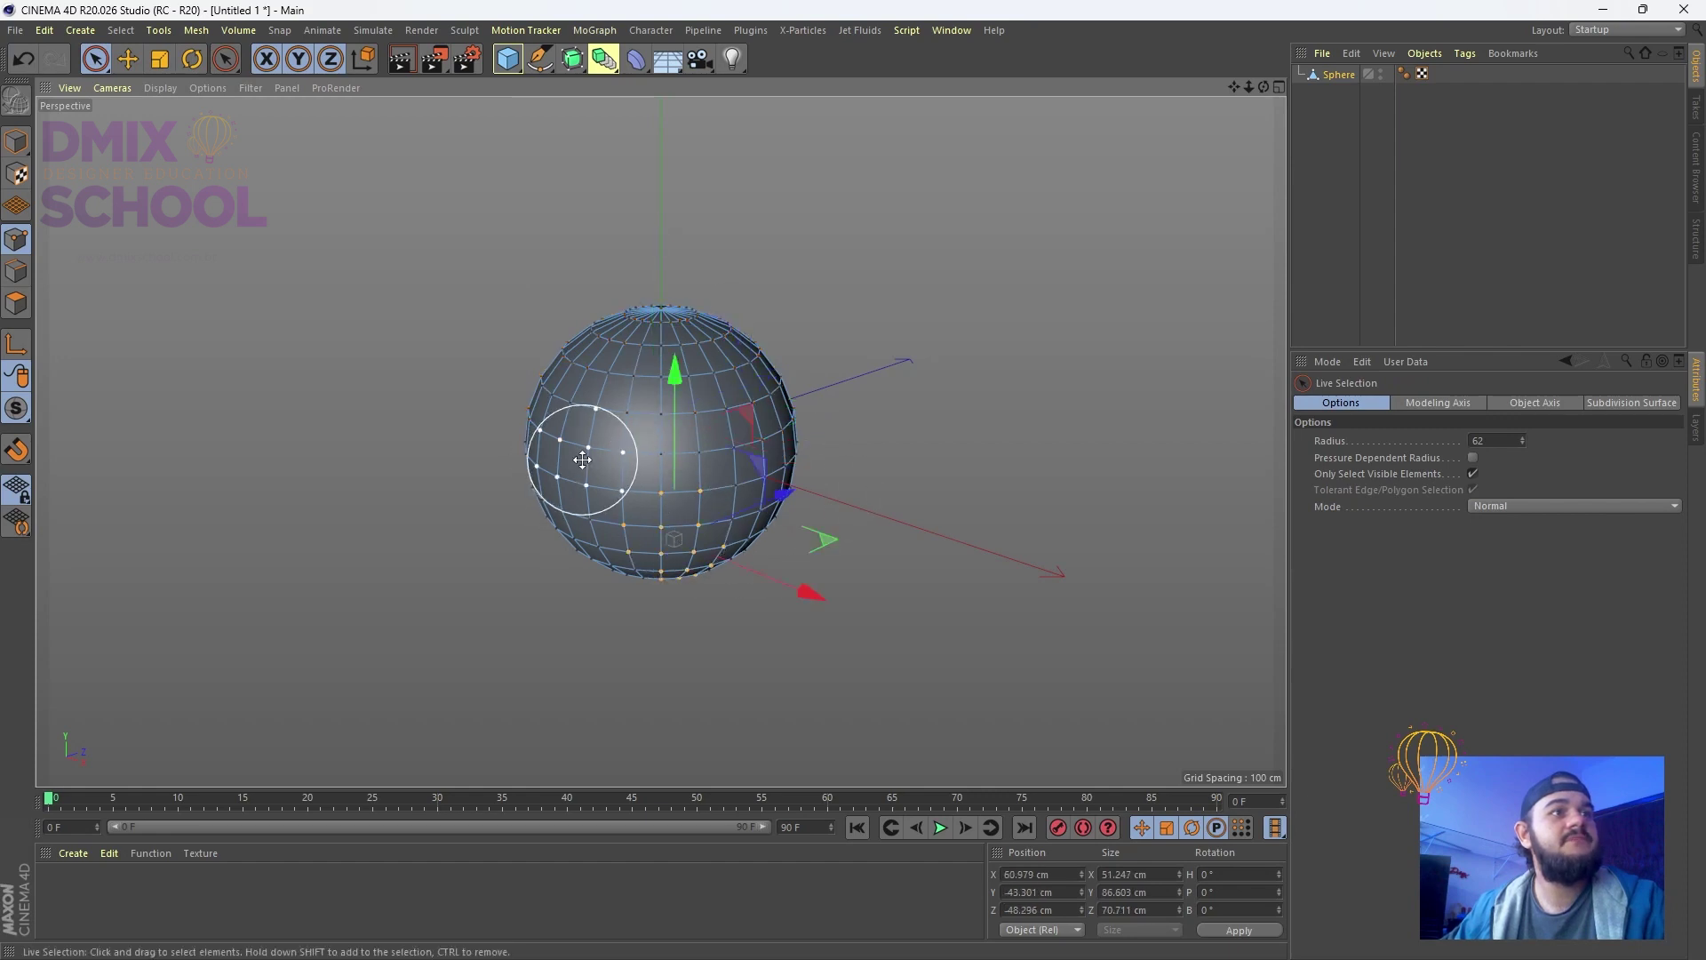
mouse_move(583, 460)
middle_mouse_down()
mouse_move(584, 436)
mouse_move(579, 478)
middle_mouse_up()
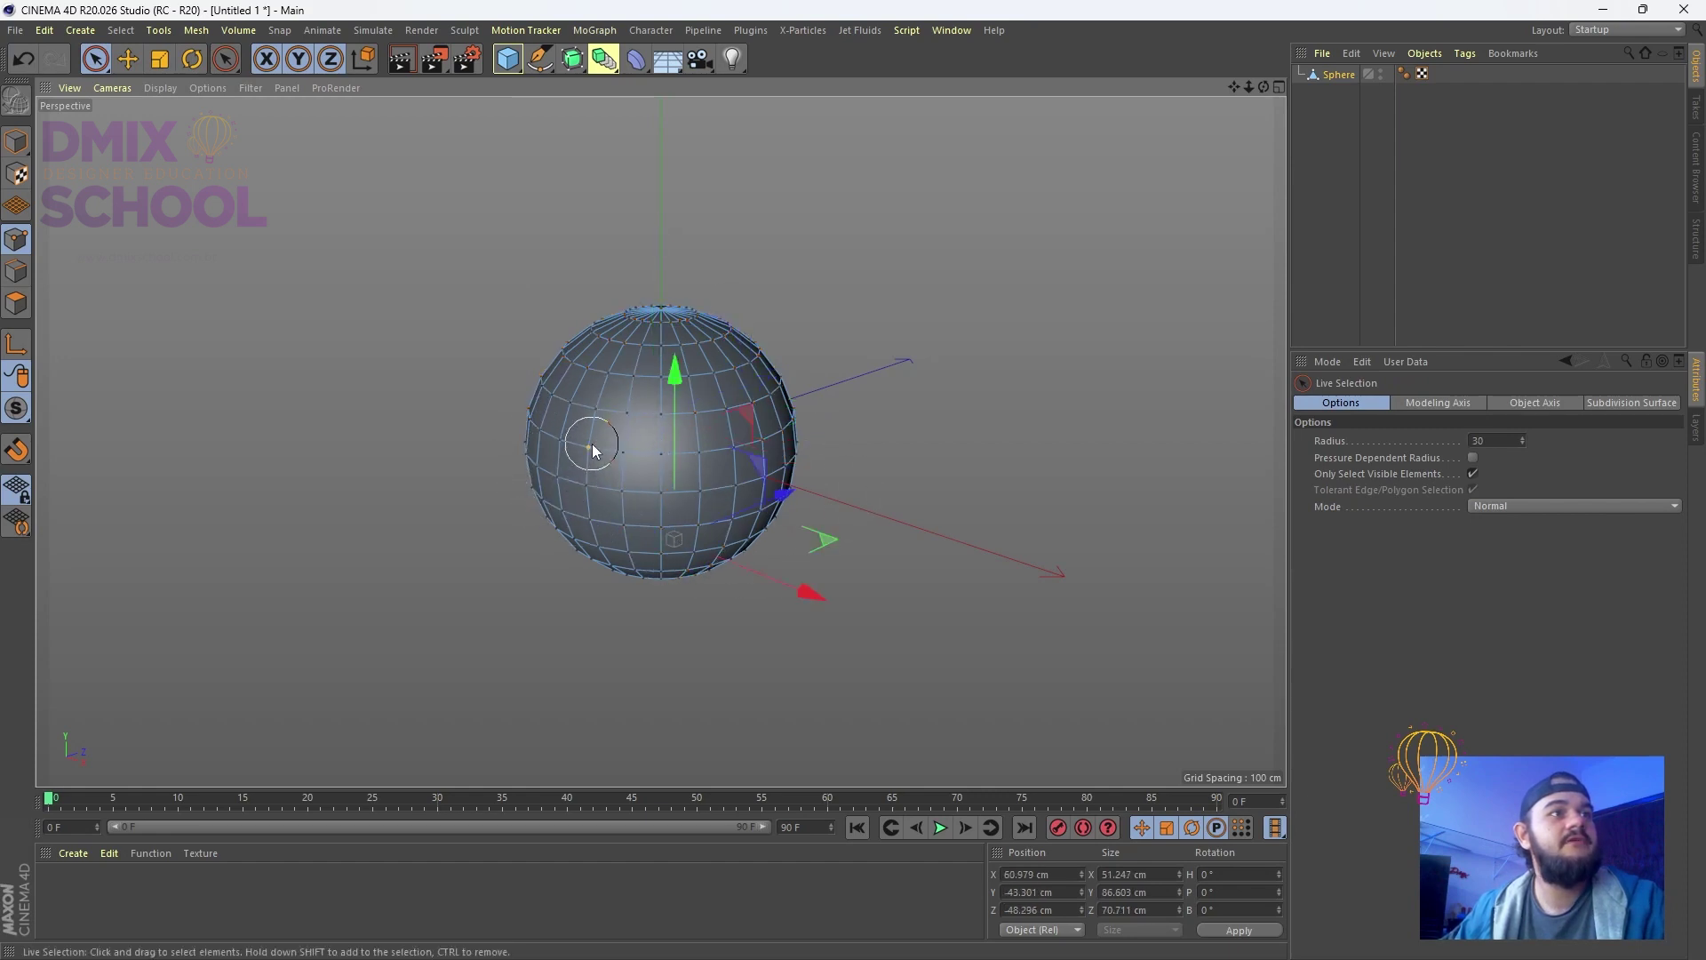
left_click(594, 411)
Select points on the sphere's upper right side with Lasso Selection
left_click(96, 62)
left_click(158, 151)
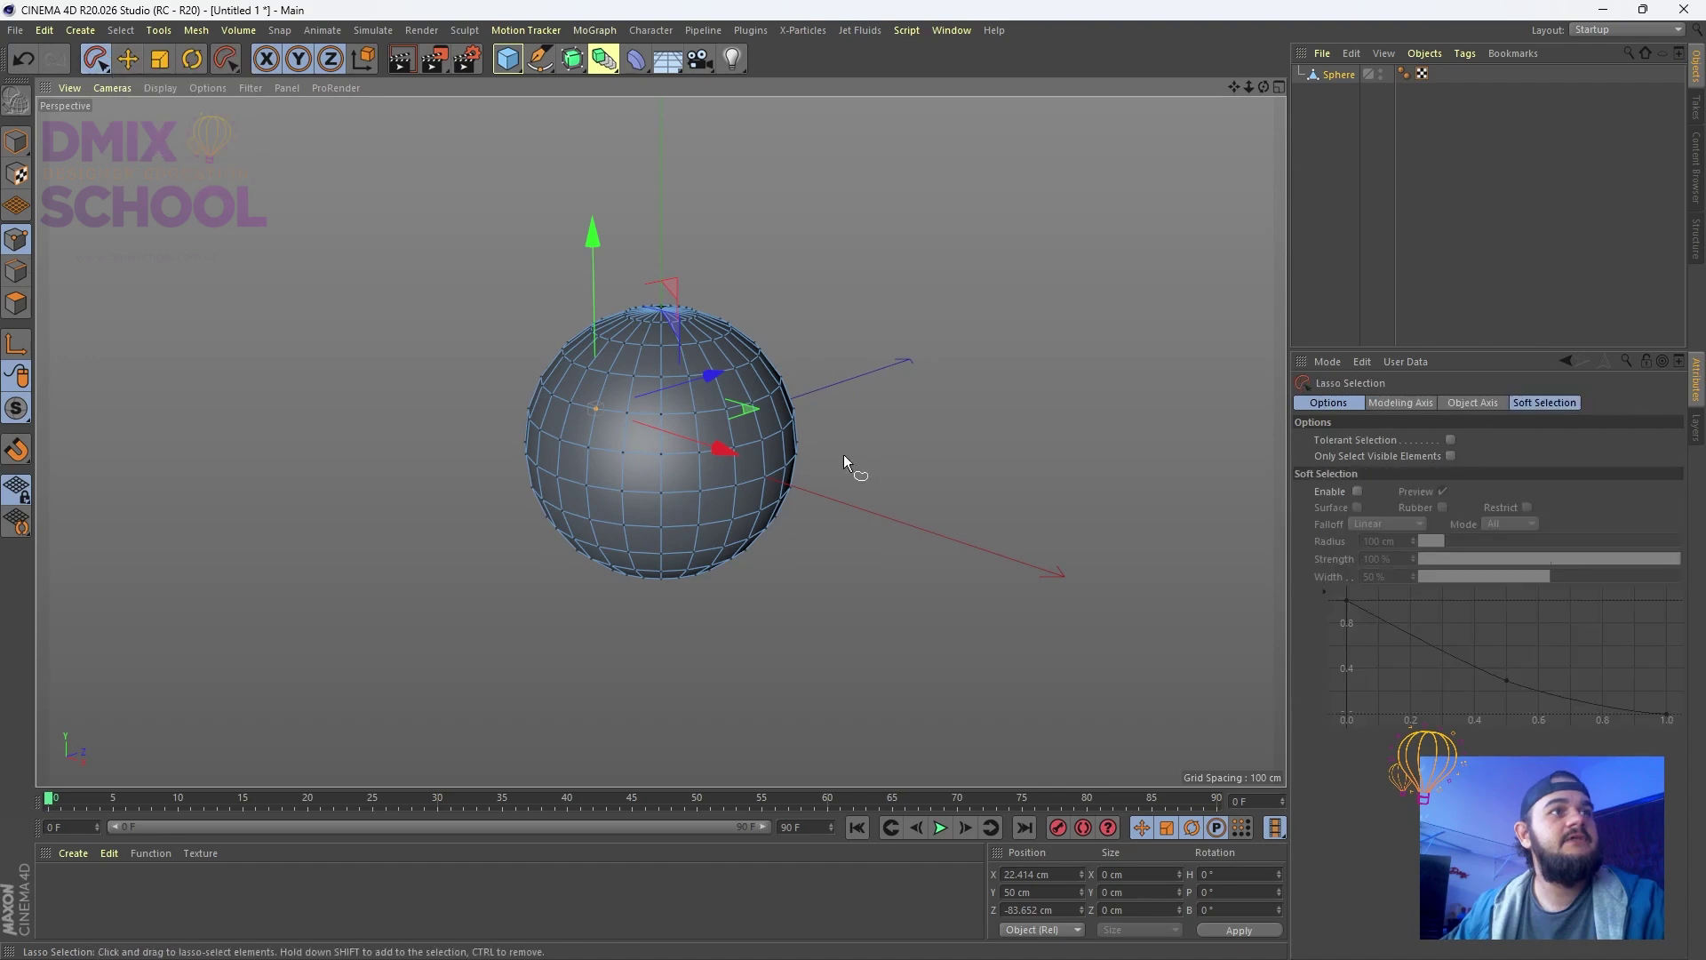
mouse_move(904, 411)
left_mouse_down()
mouse_move(715, 327)
mouse_move(762, 466)
mouse_move(900, 447)
mouse_move(735, 533)
left_mouse_up()
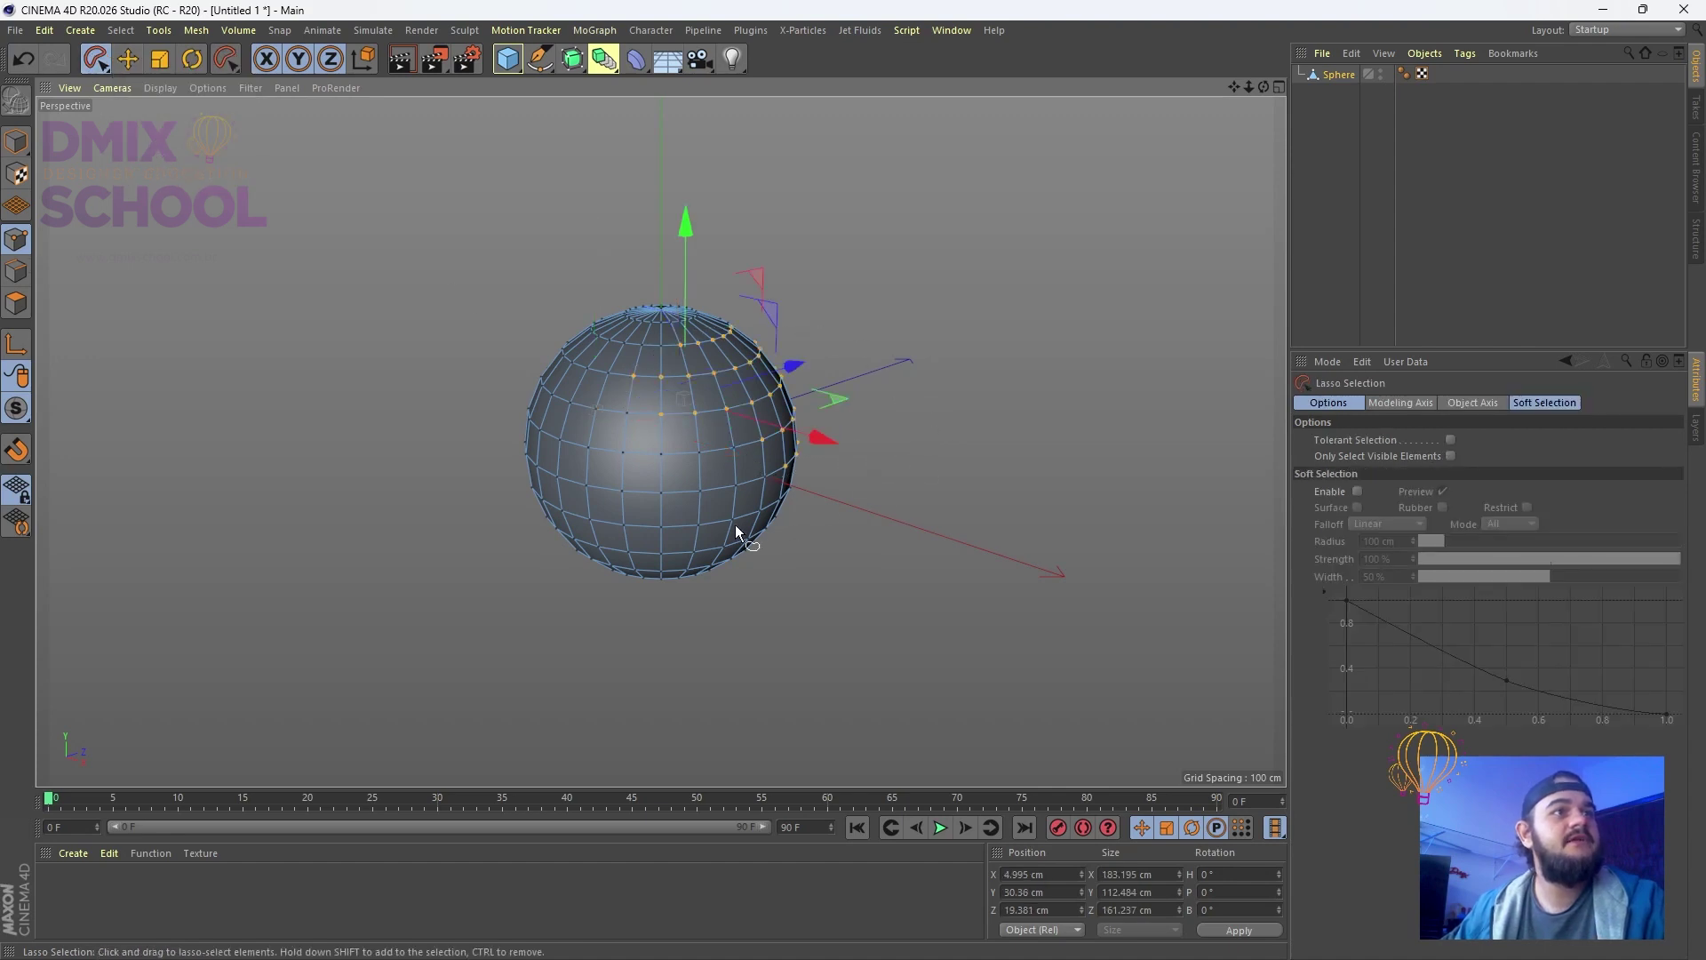
Switch to polygon mode and lasso a patch of polygons on the sphere's right side
left_click(16, 303)
mouse_move(729, 356)
left_mouse_down()
mouse_move(806, 507)
mouse_move(737, 356)
left_mouse_up()
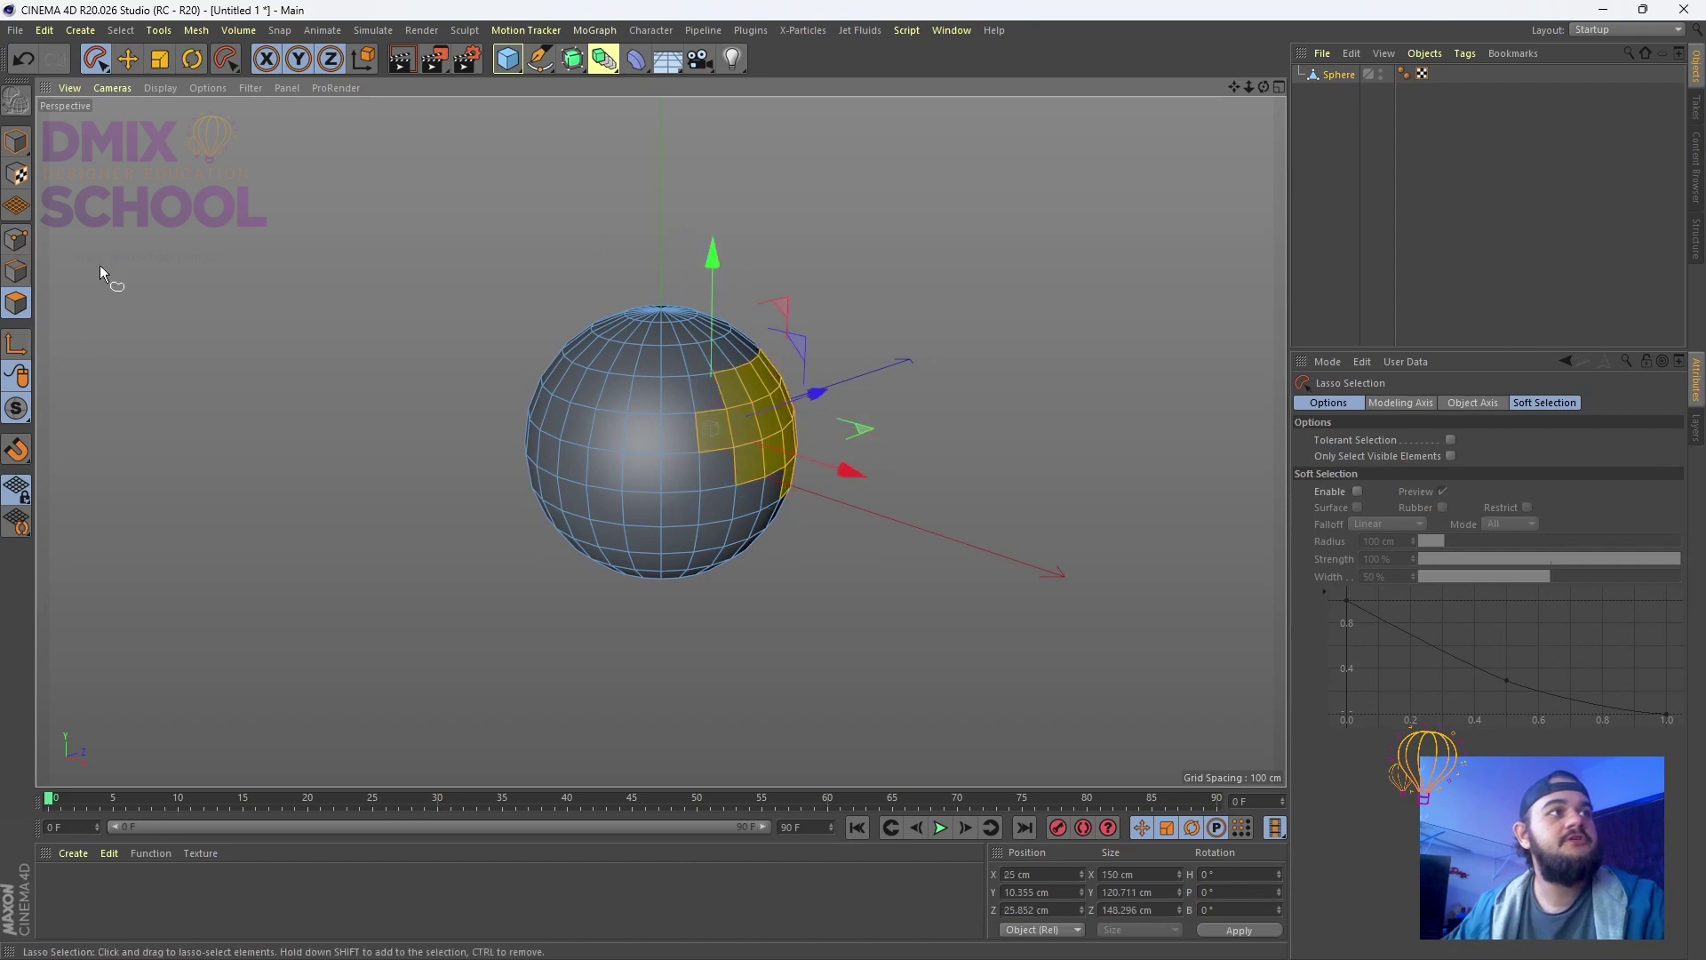
Move the selected polygons outward about 37 cm along the X axis
left_click(98, 62)
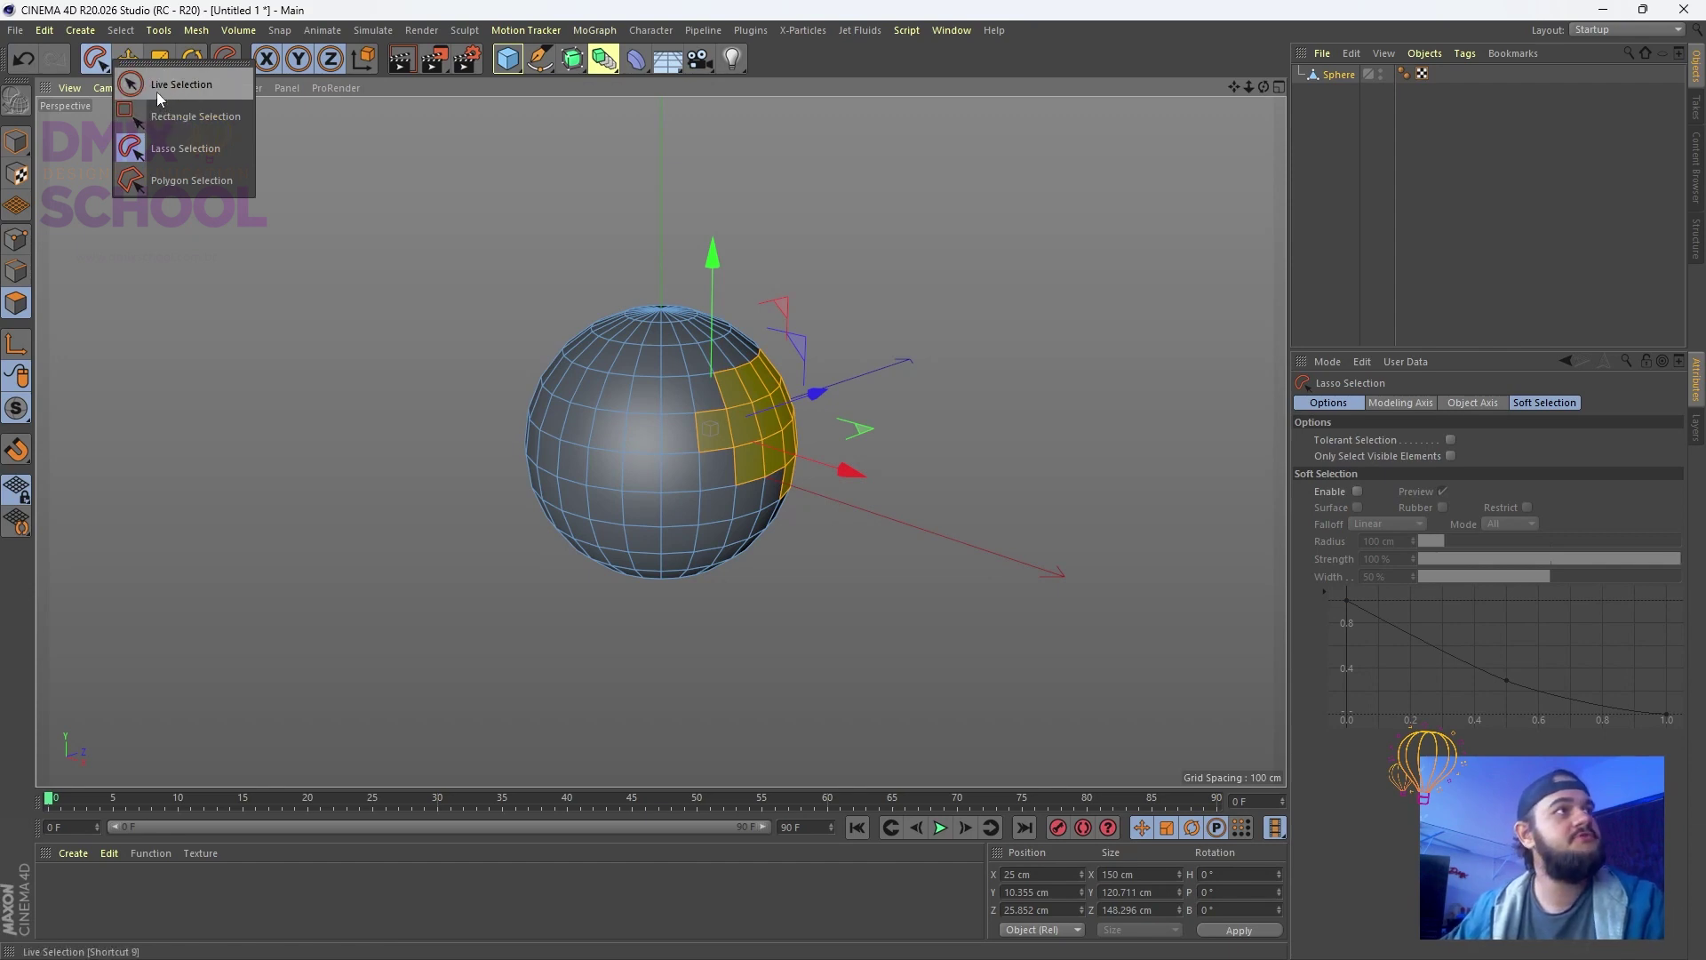
left_click(134, 62)
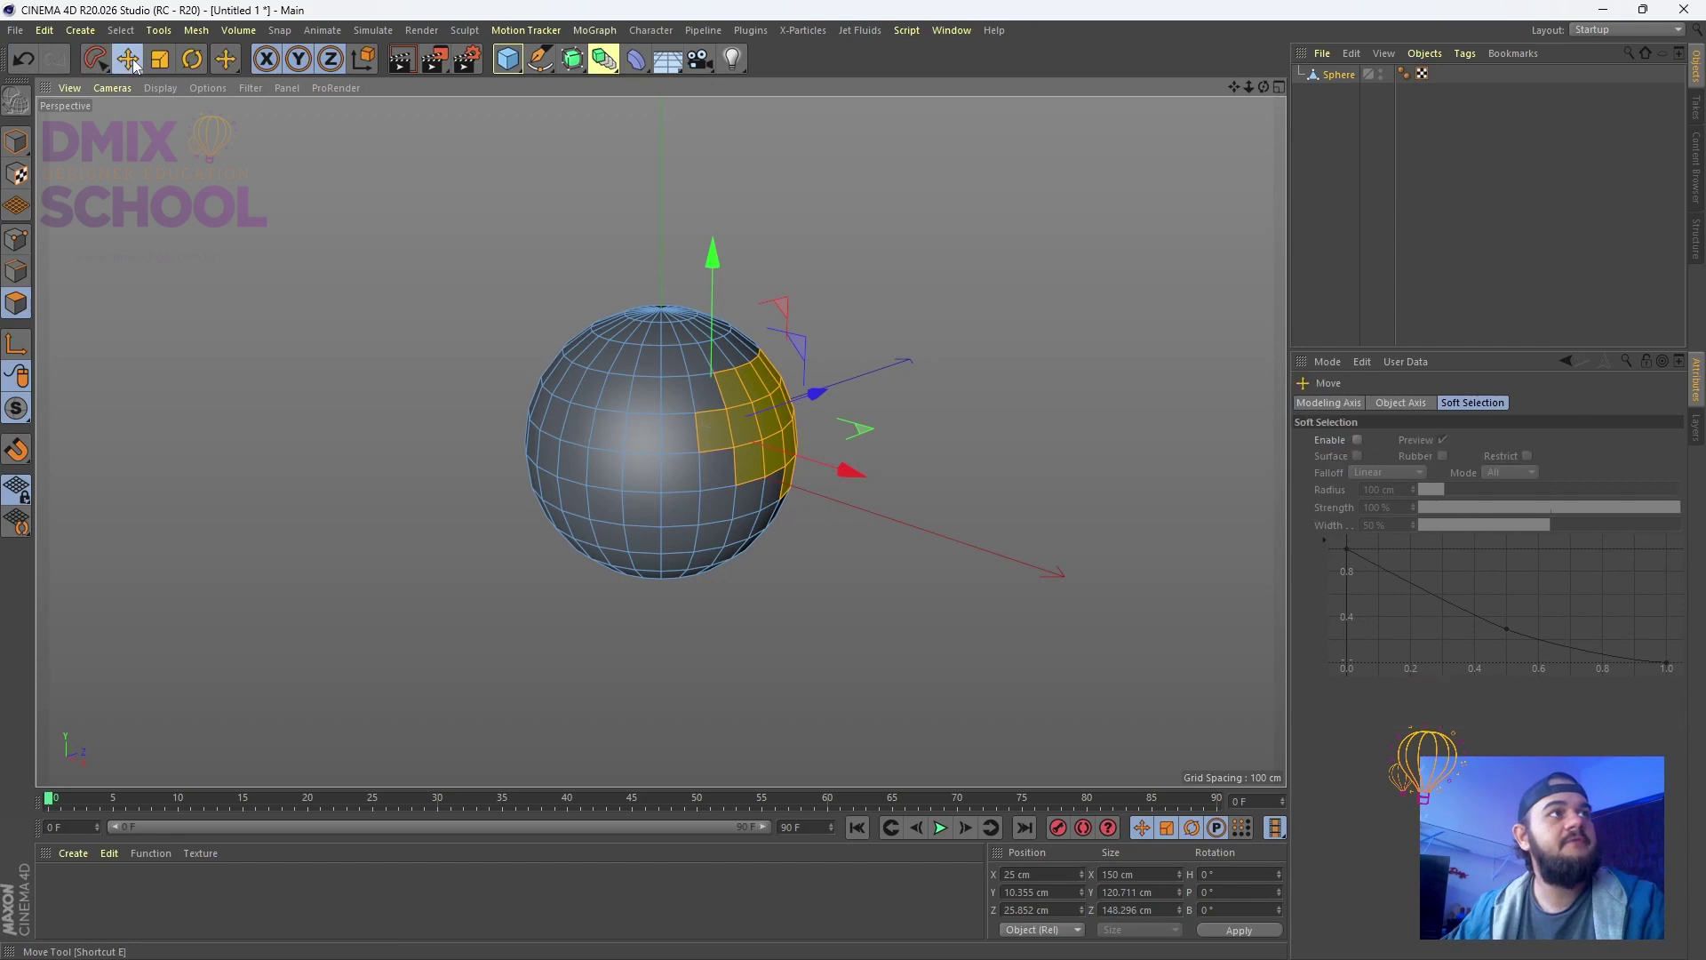
left_click(165, 65)
left_click(187, 65)
key("e")
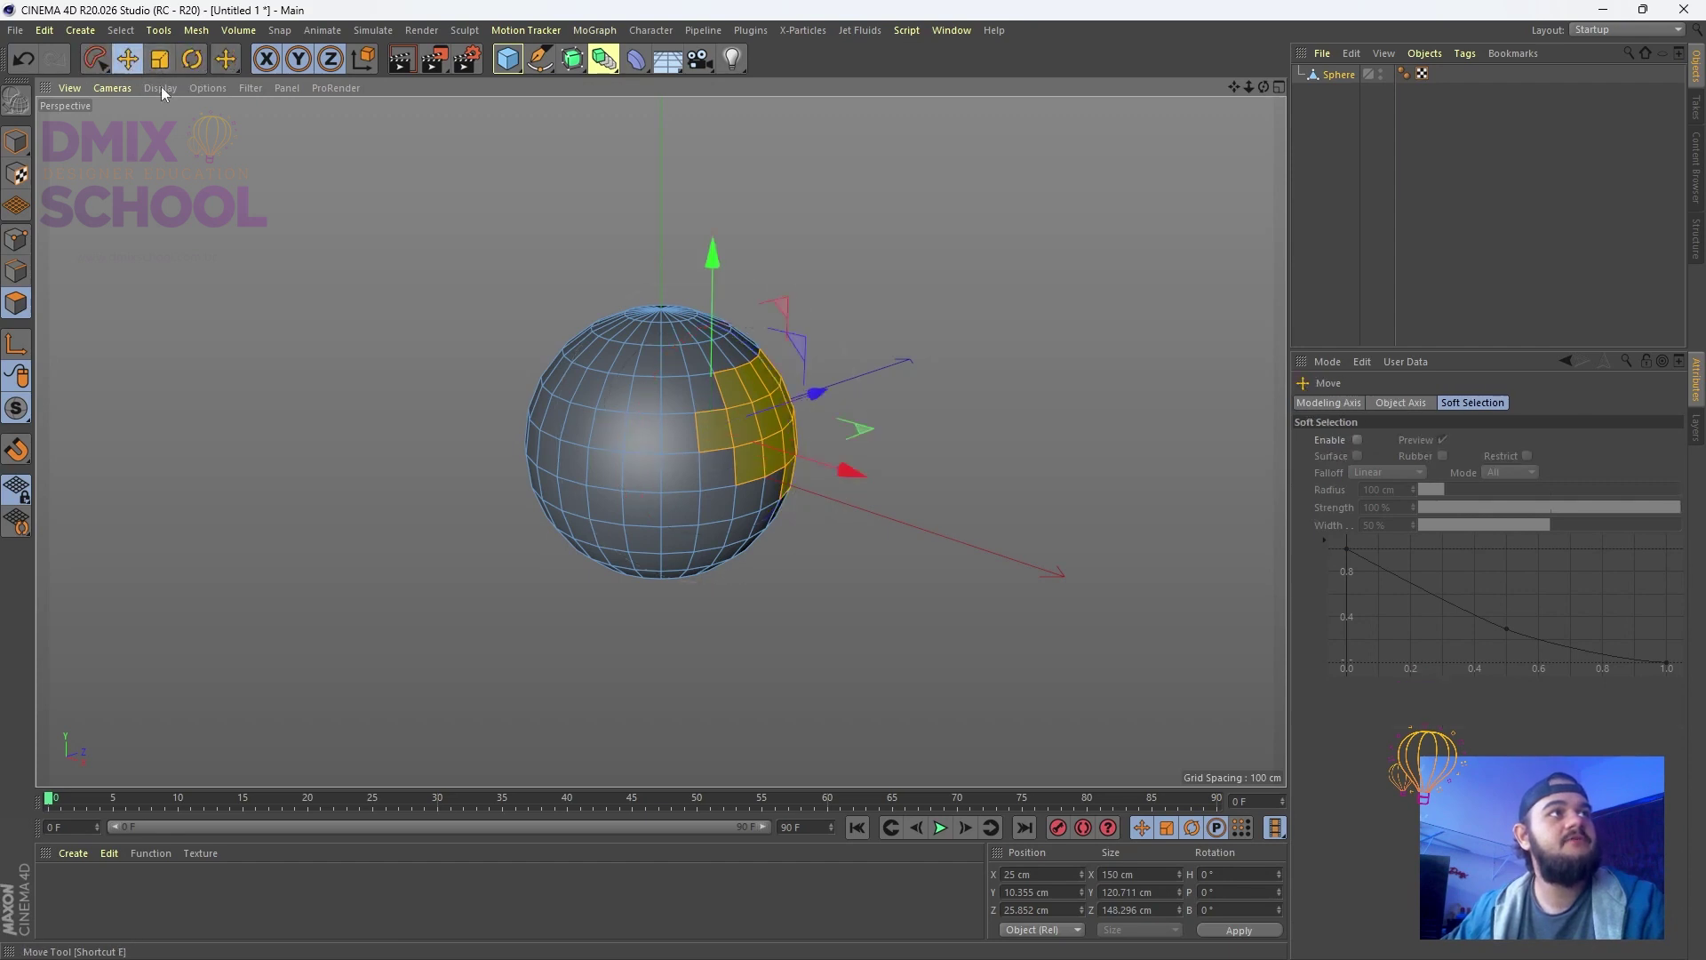
left_click_drag(828, 486, 728, 413)
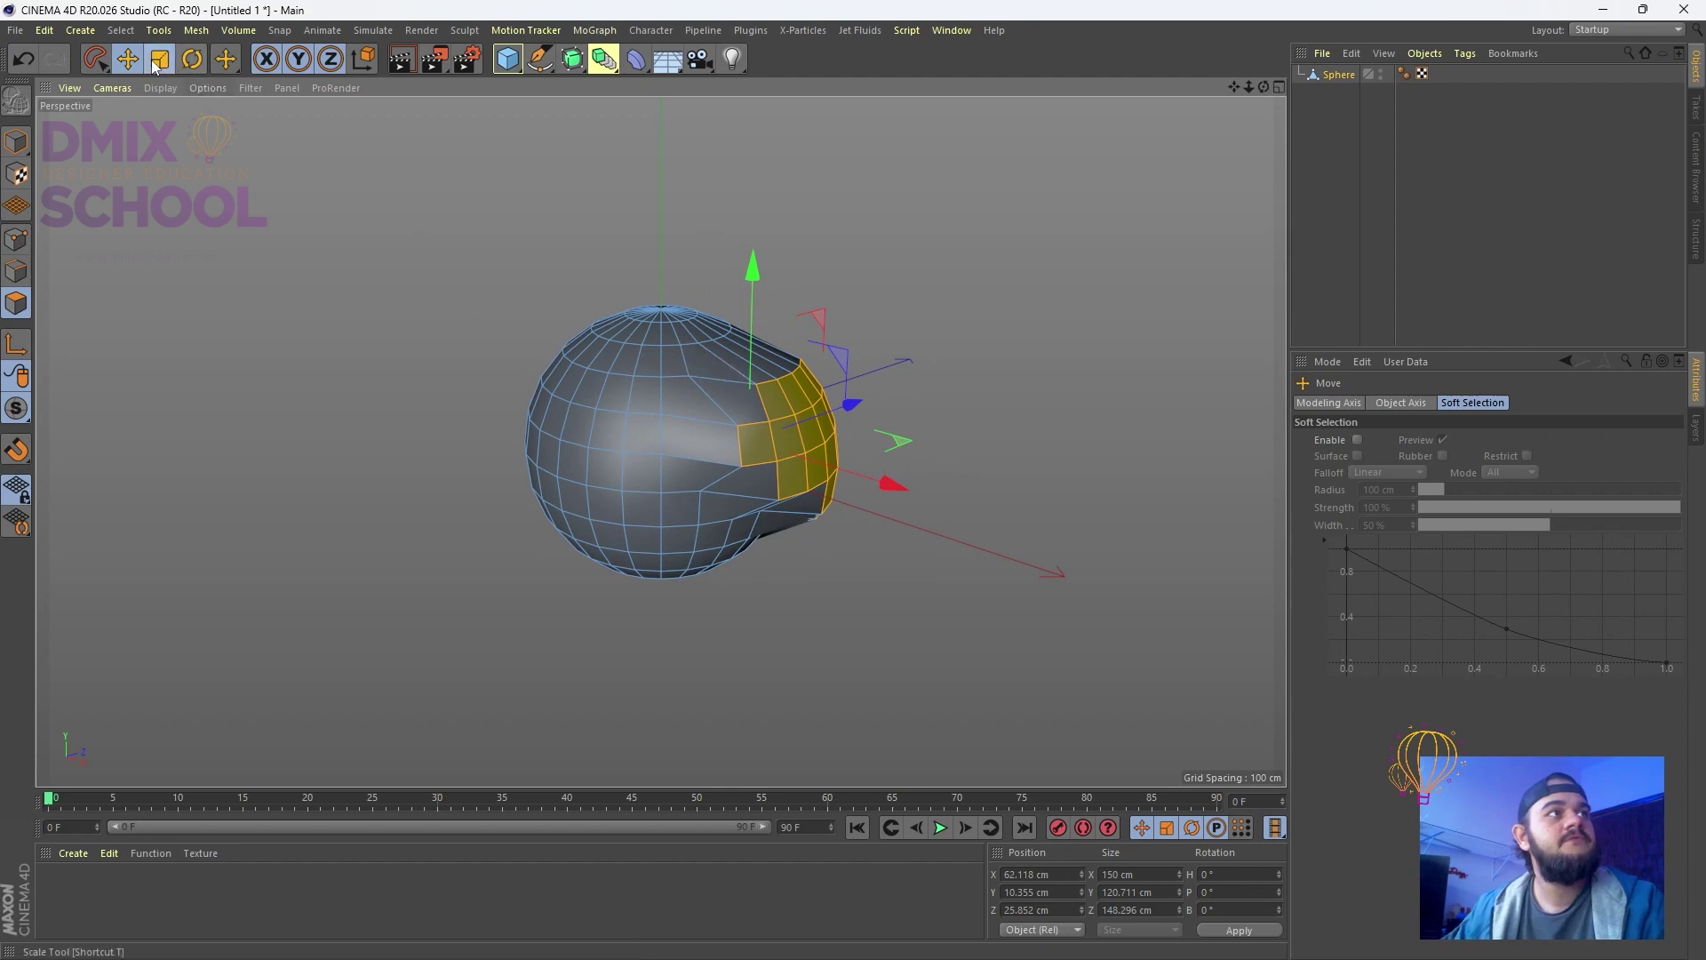
Try scaling the selected polygons, and undo both the scale and the preceding move
key("t")
left_click_drag(865, 416, 961, 409)
key("ctrl+z")
key("ctrl+z")
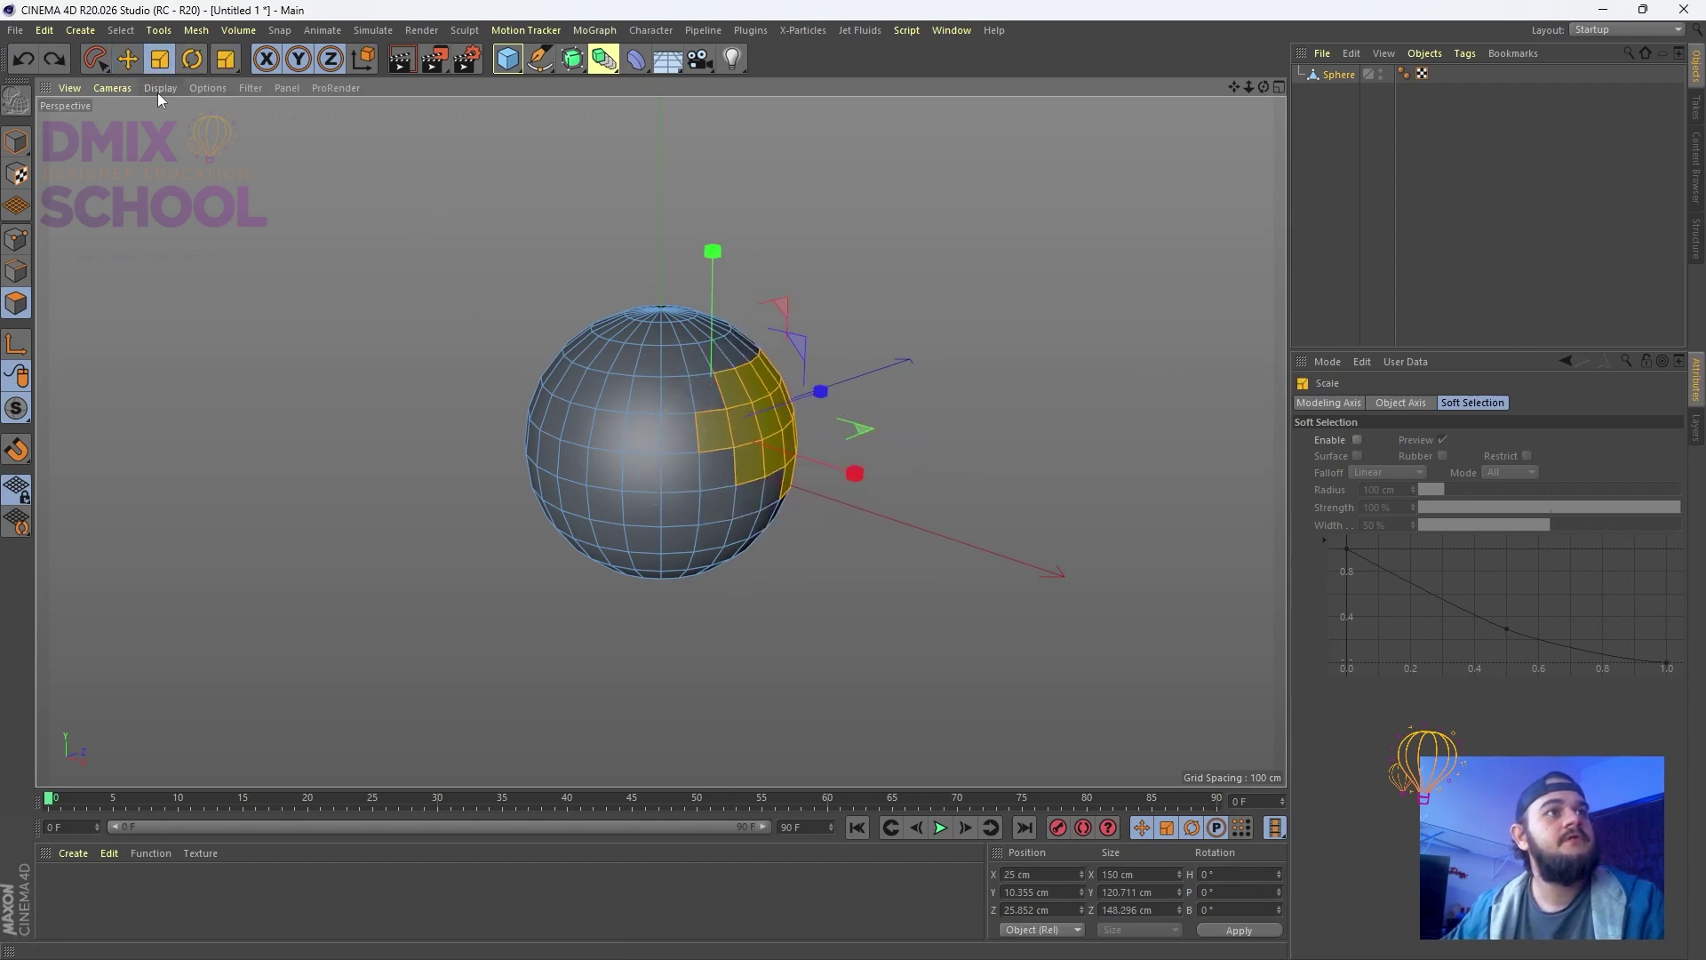
Lock the Y and Z axes to try scaling the polygons along X only, undo the scaling and unlock both axes
left_click(227, 60)
left_click(228, 68)
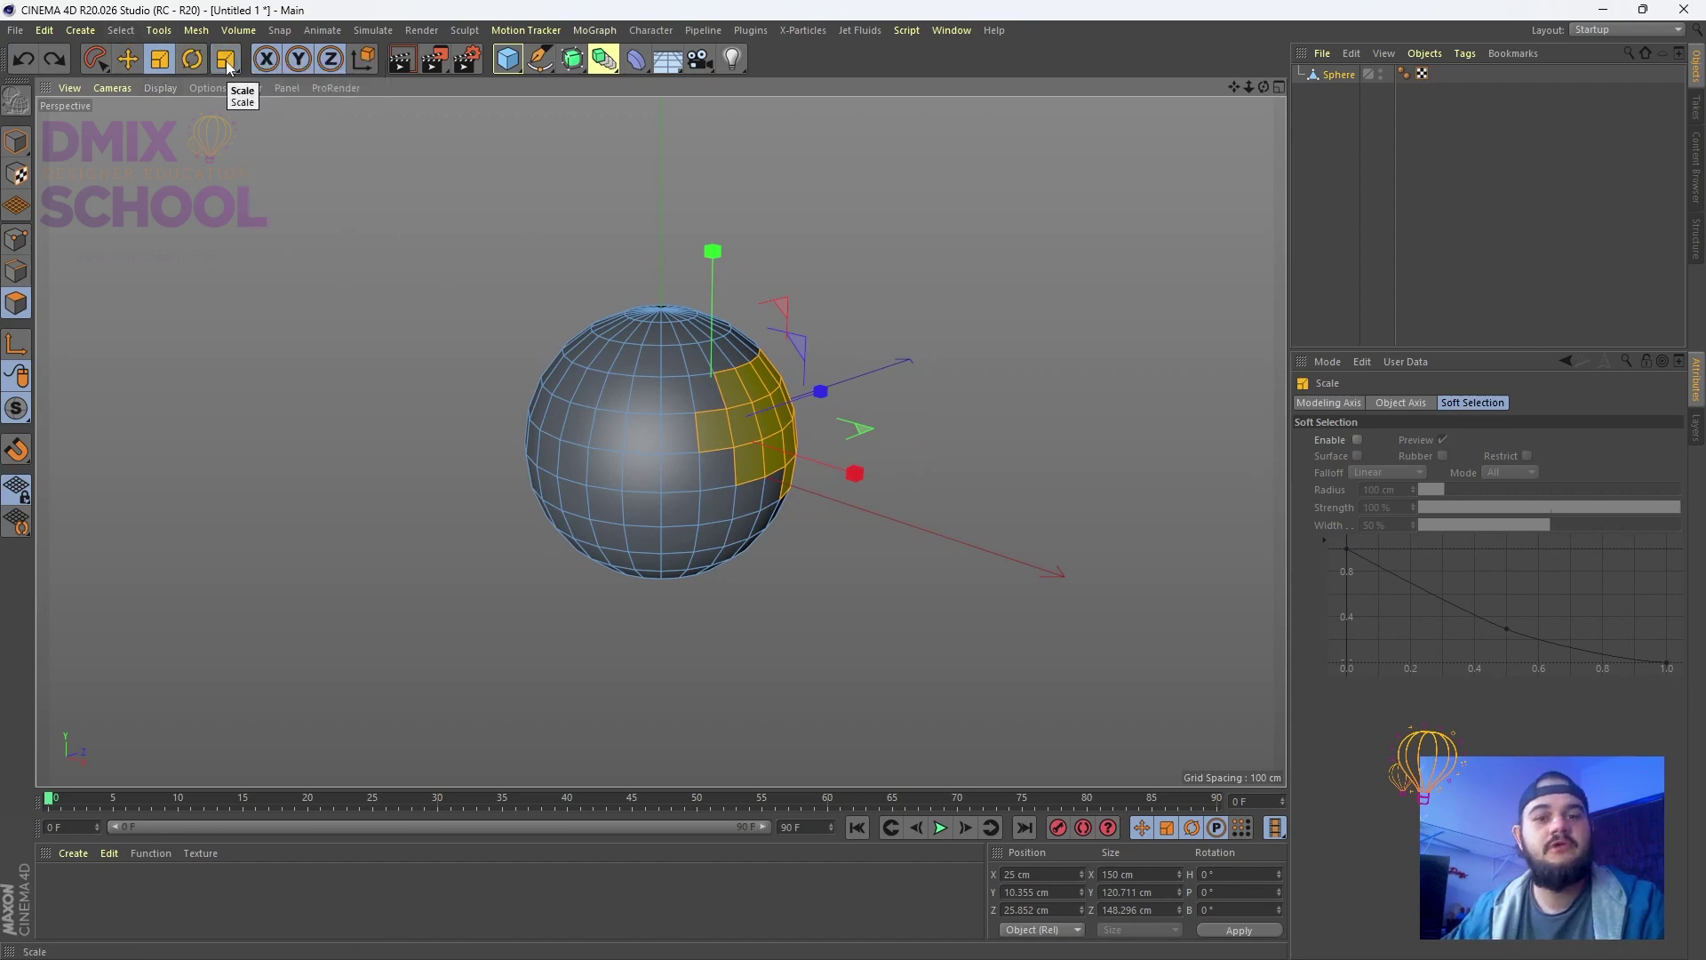
left_click(299, 59)
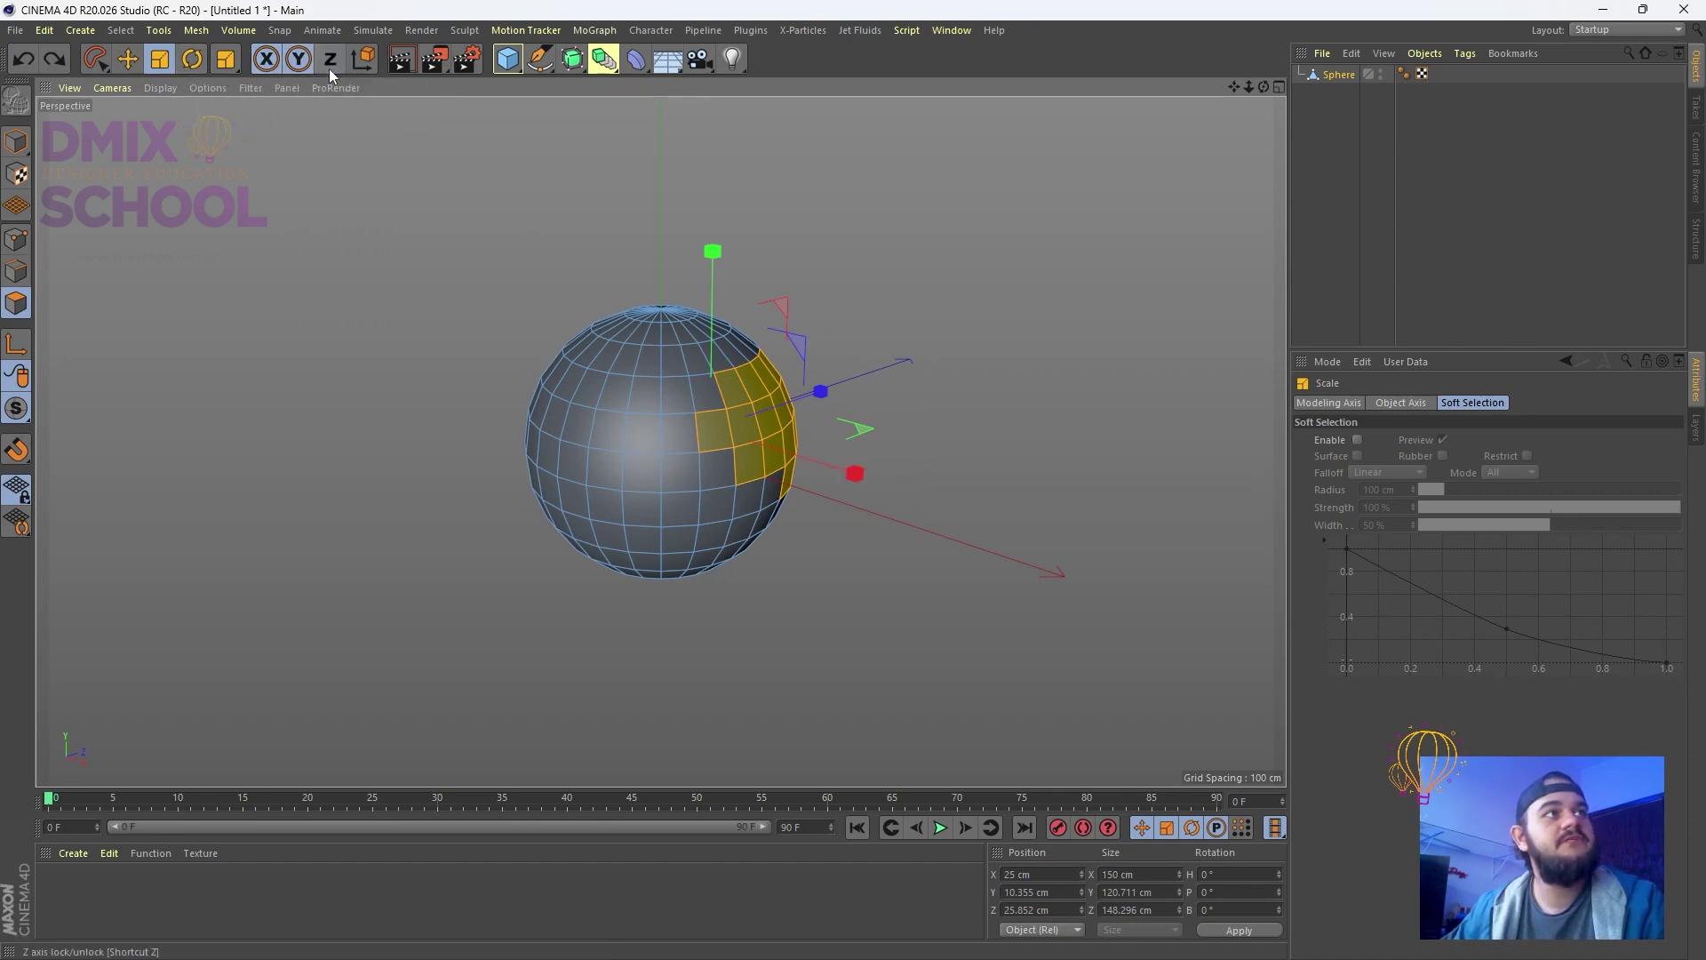
left_click(329, 60)
left_click_drag(864, 430, 942, 409)
key("ctrl+z")
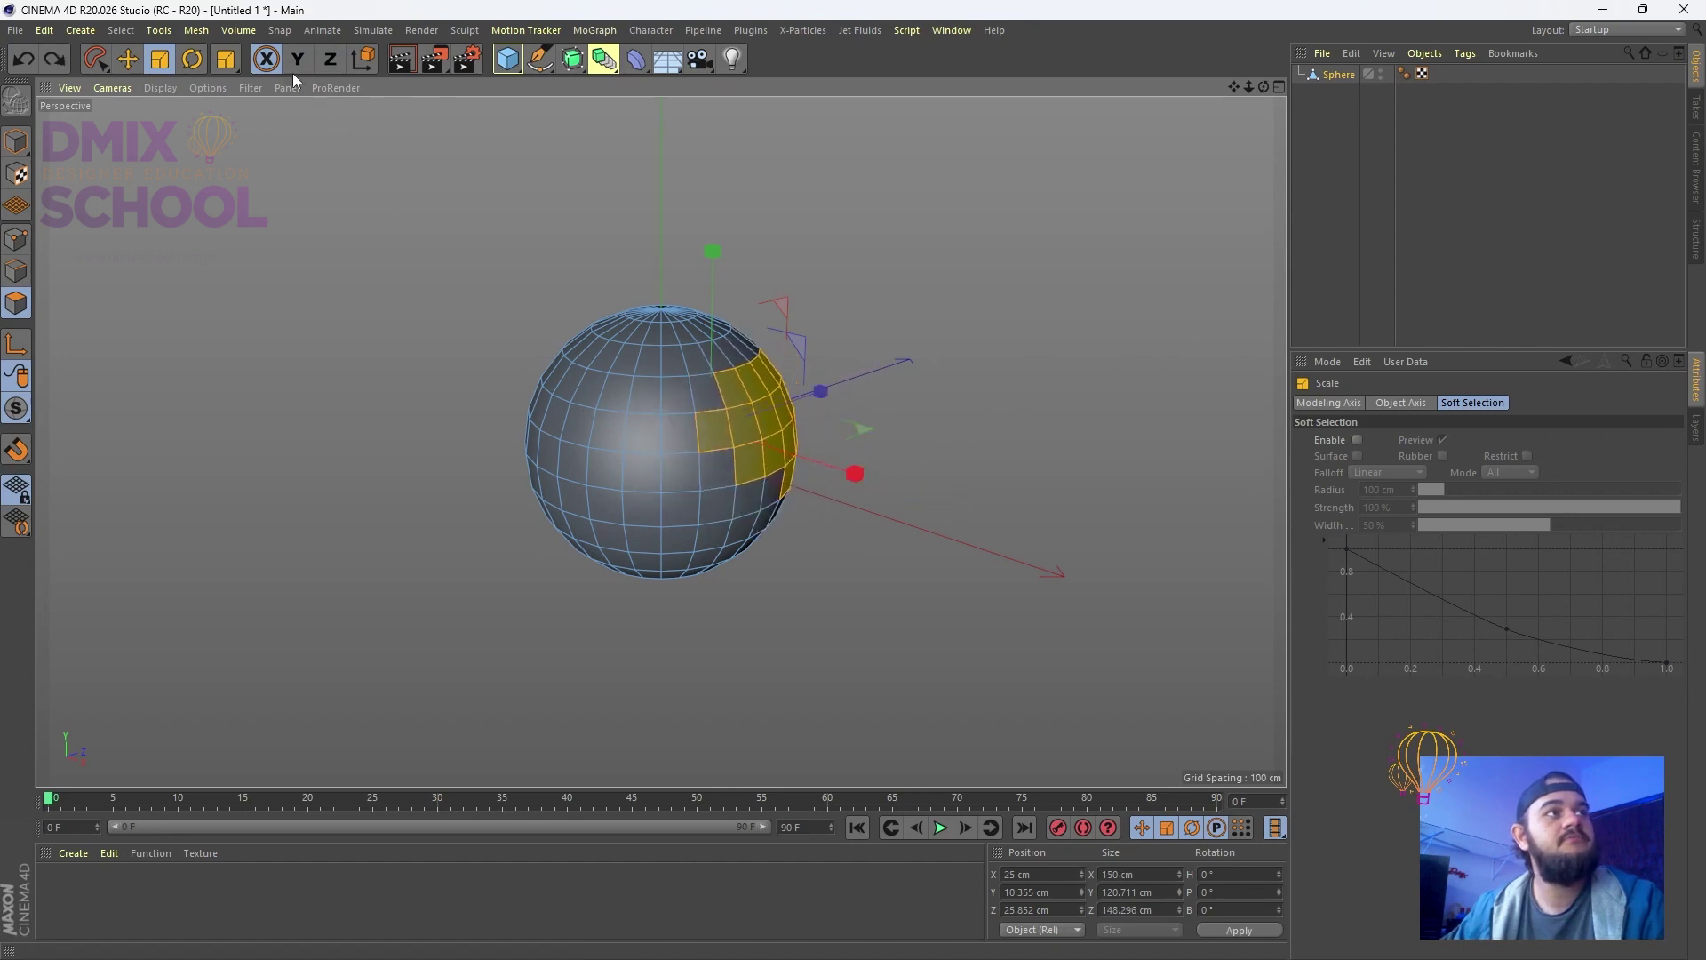
left_click(298, 59)
left_click(330, 59)
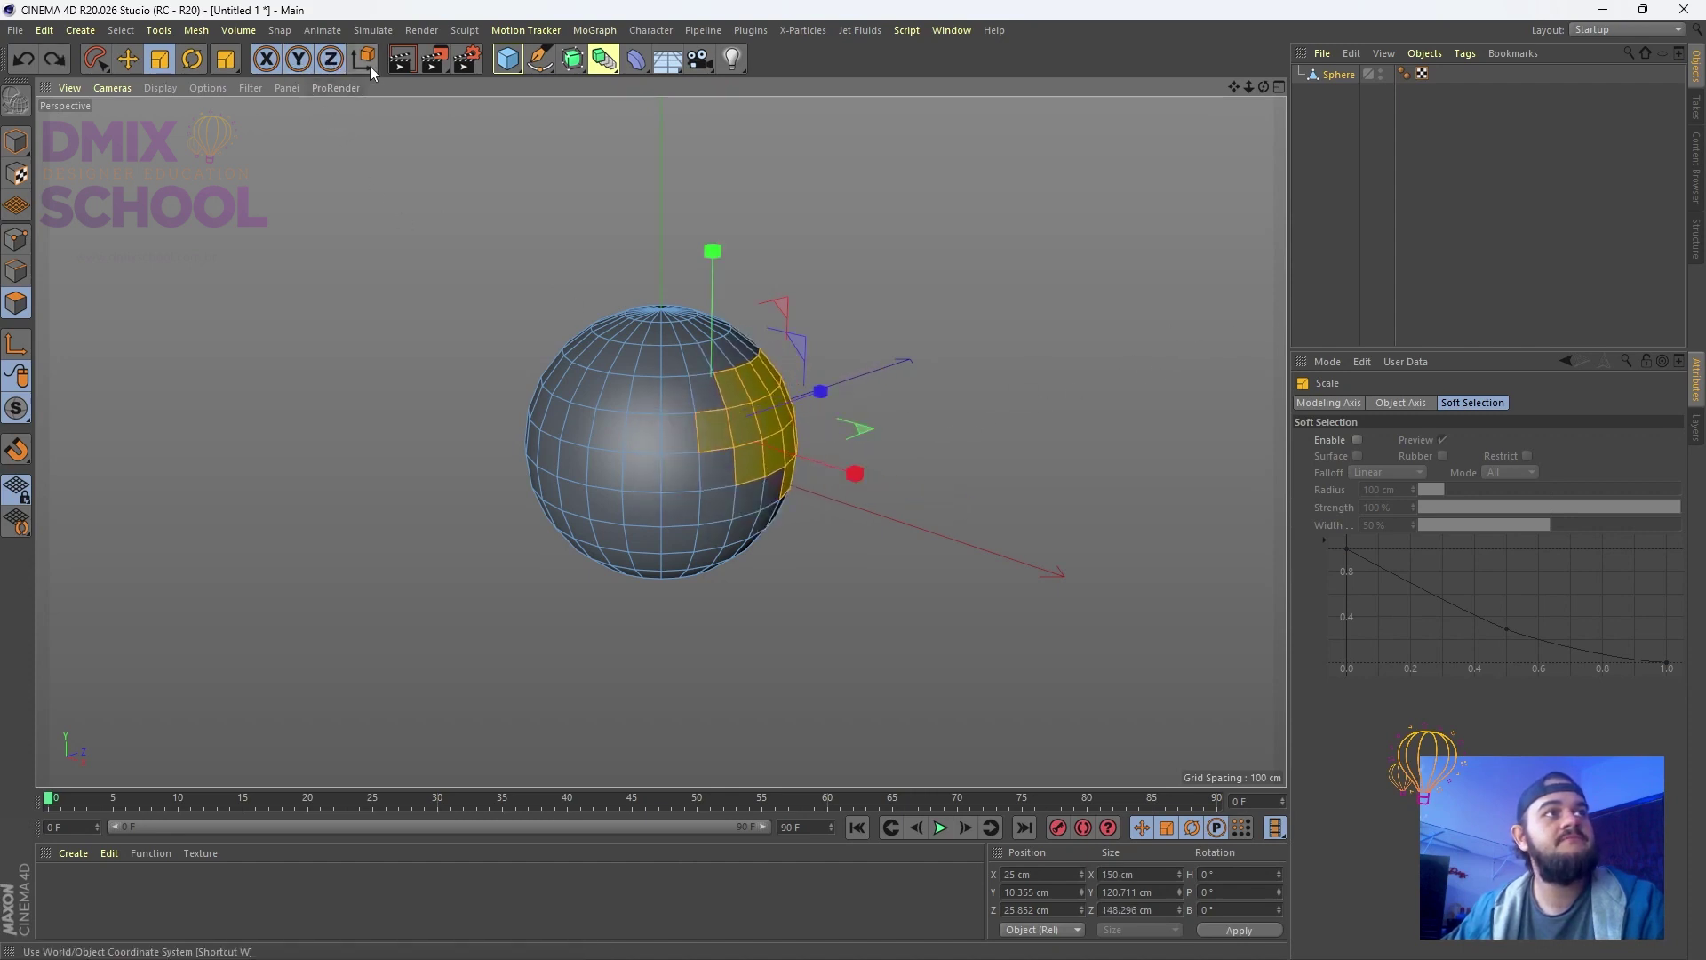
Switch to the world coordinate system, try transforming the selected polygons and undo the transformation
left_click(370, 65)
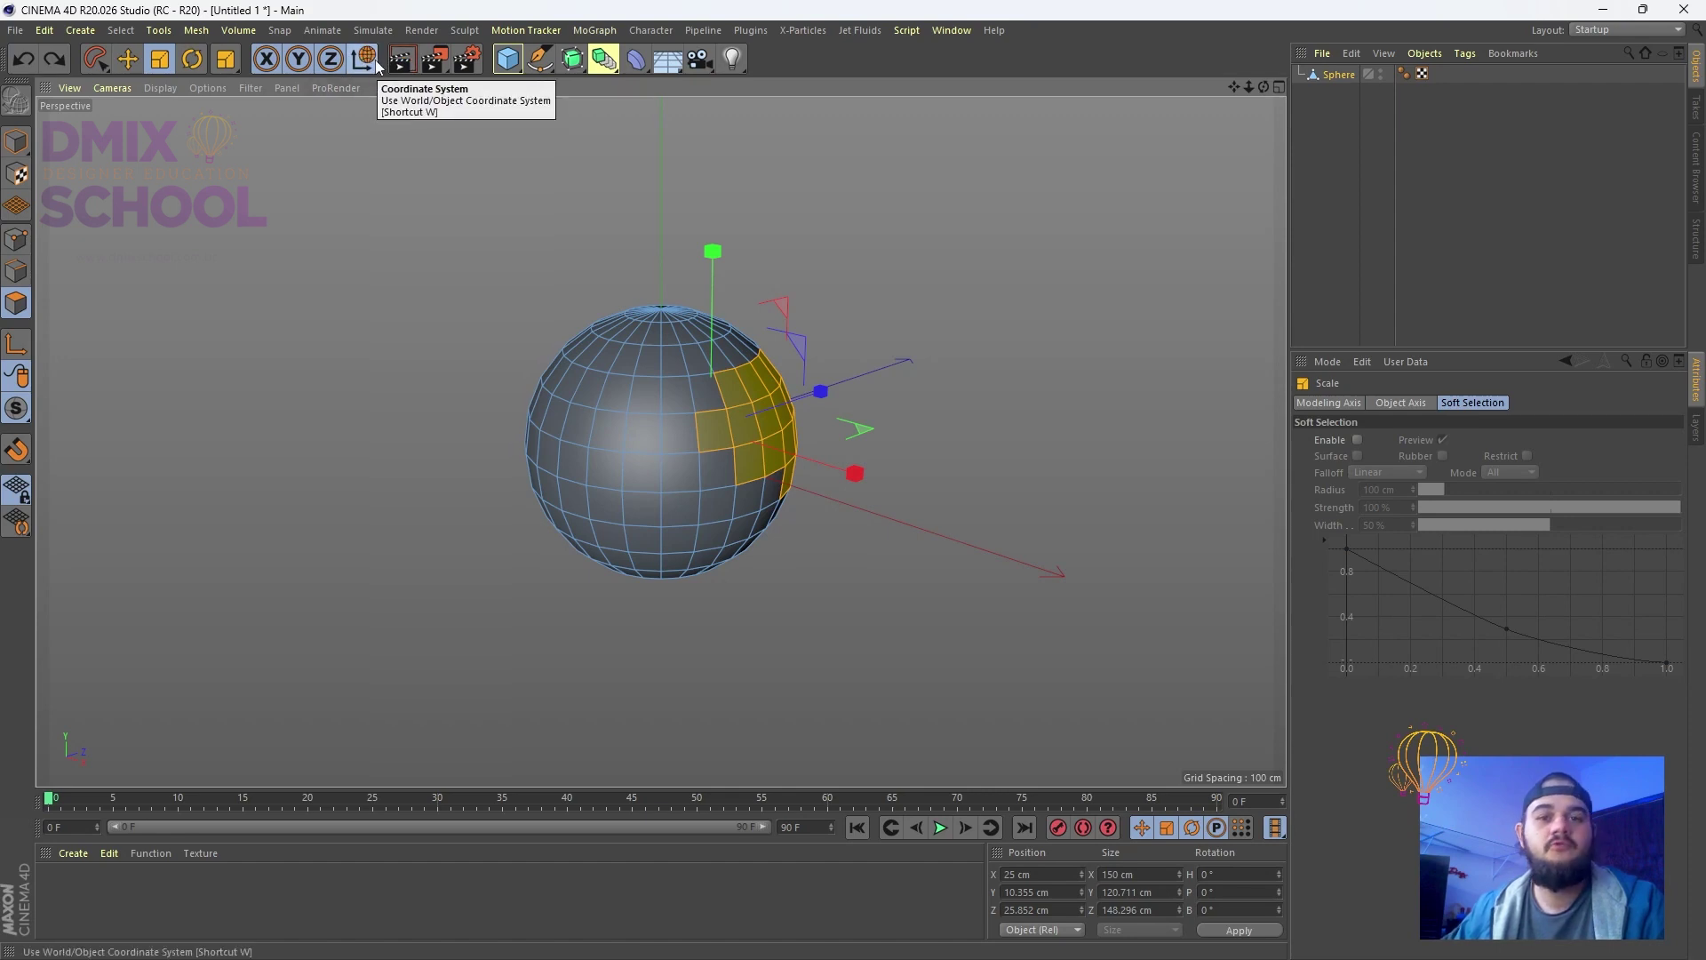
left_click_drag(755, 378, 1228, 419)
key("ctrl+z")
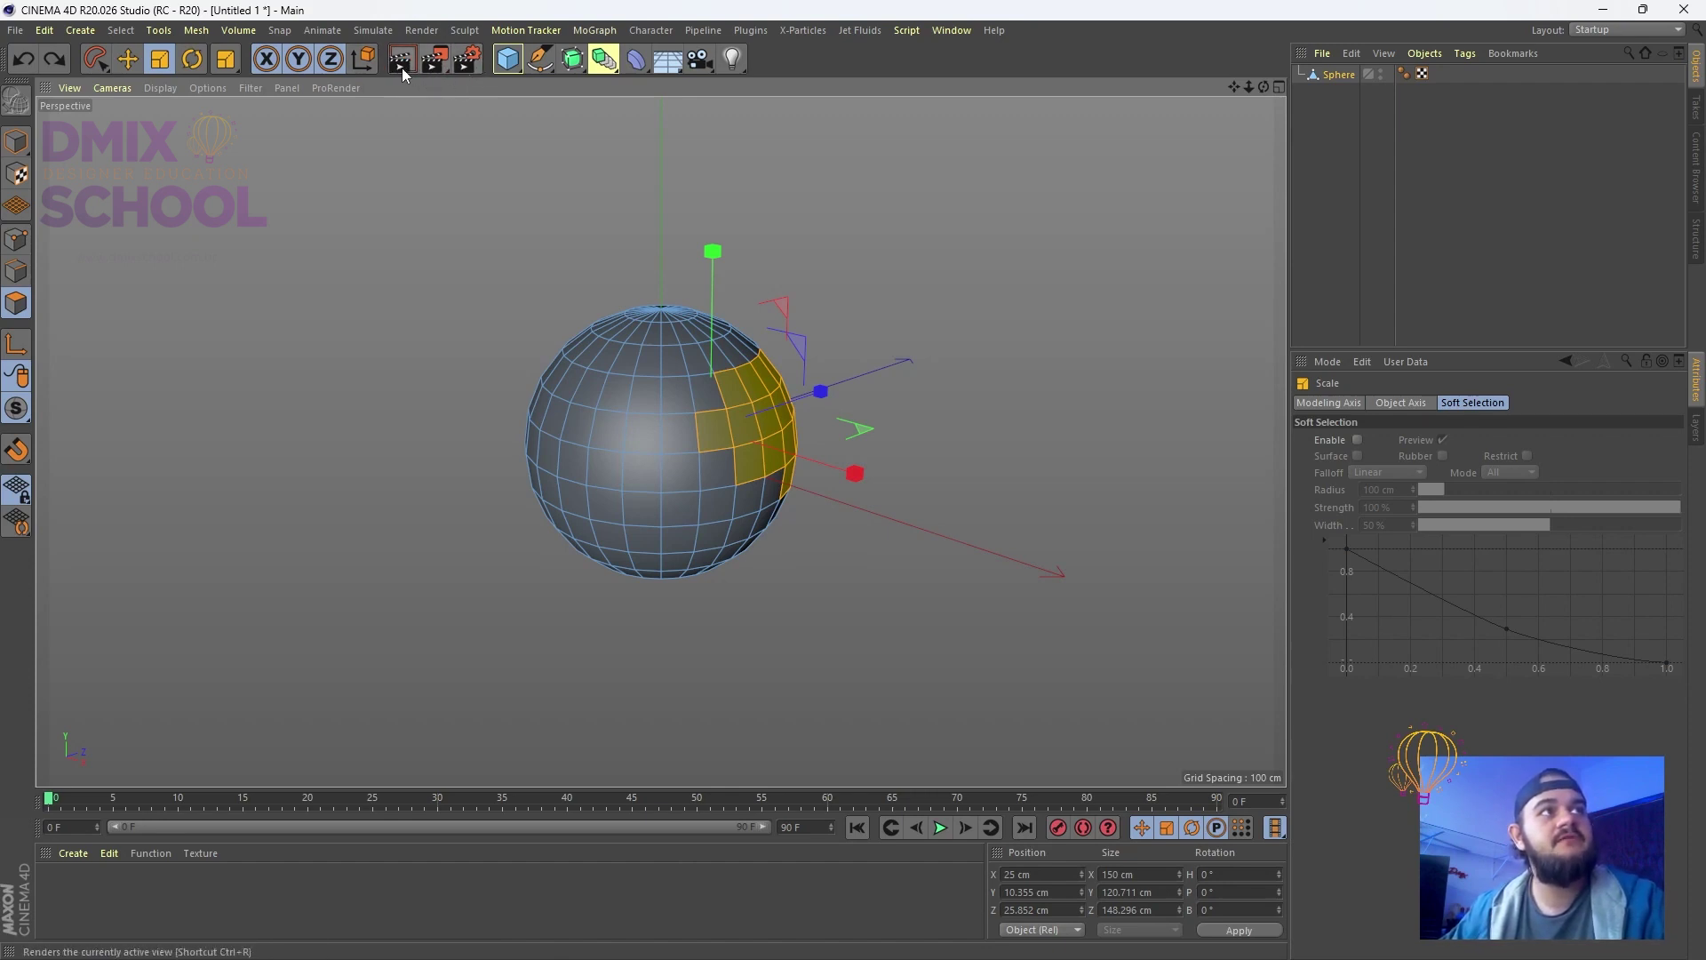
Render the sphere in the active view and also to the Picture Viewer
left_click(398, 62)
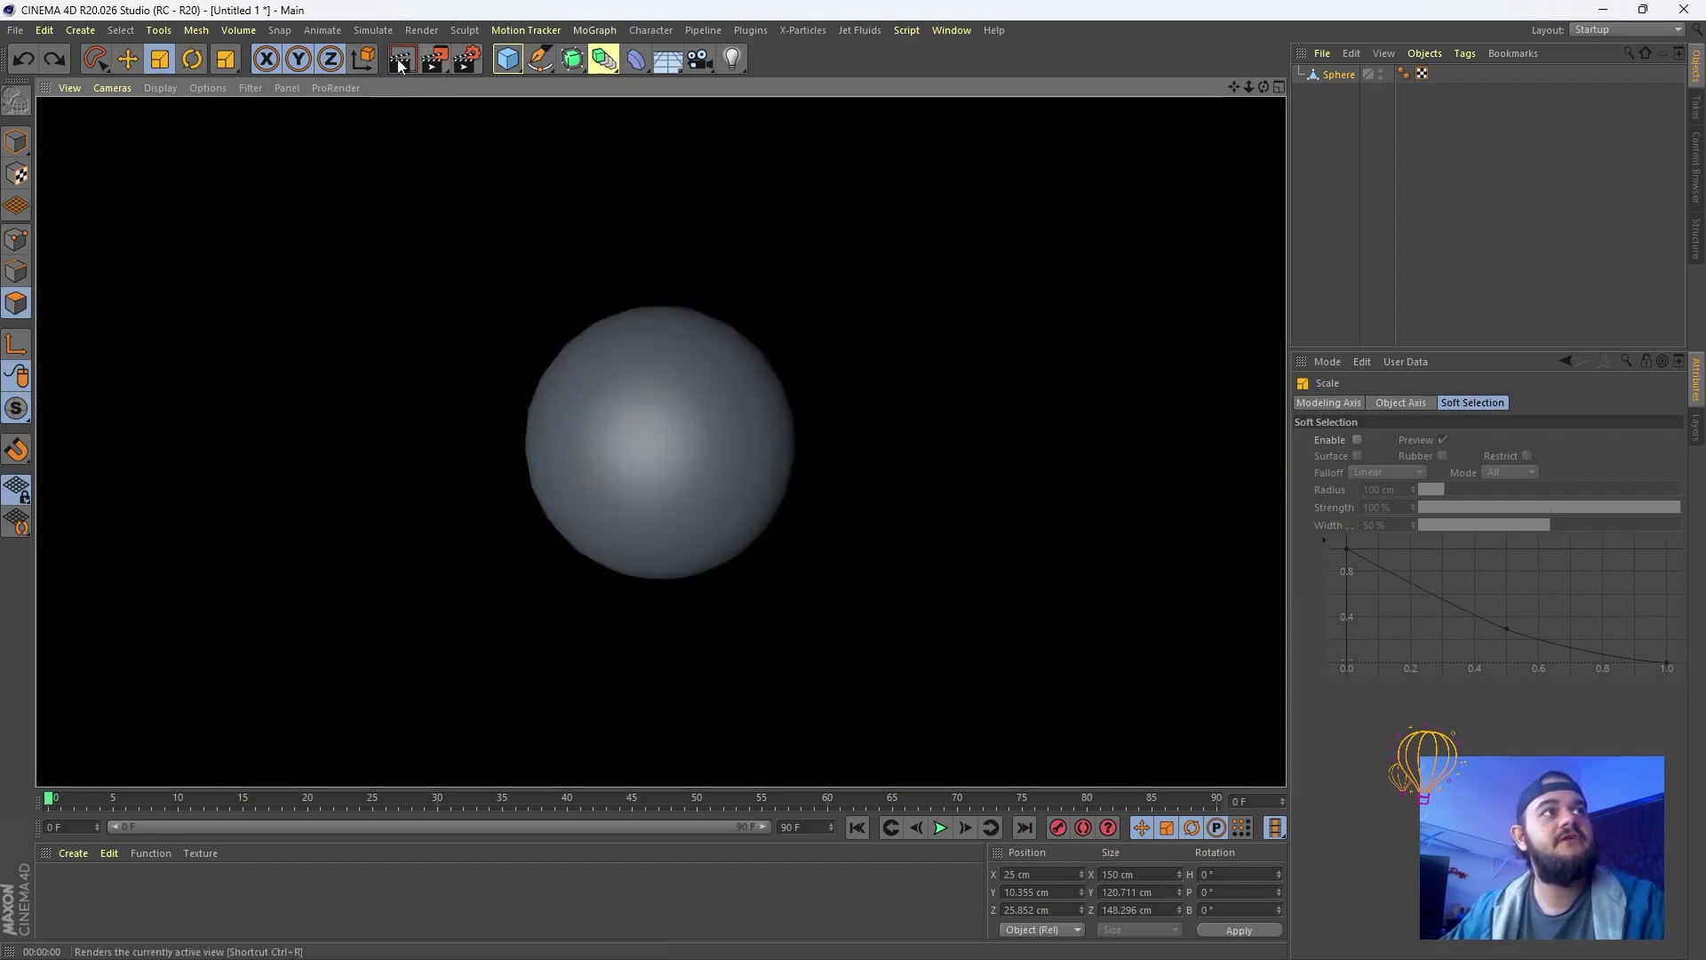
left_click(433, 64)
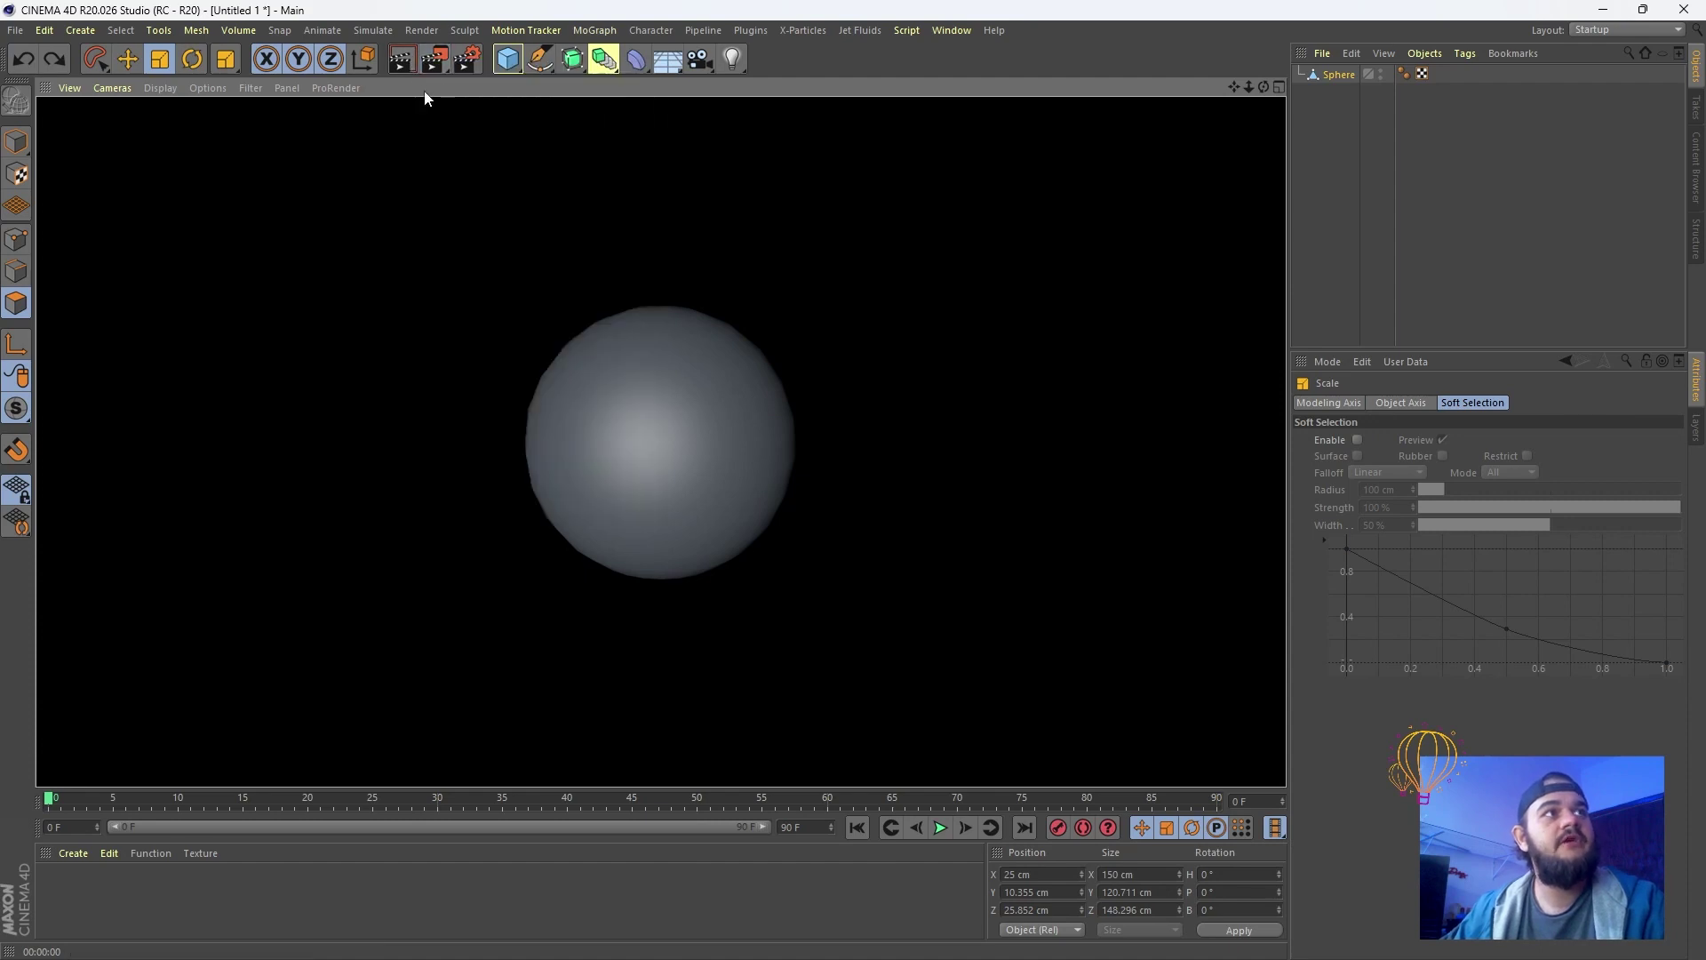
left_click(437, 66)
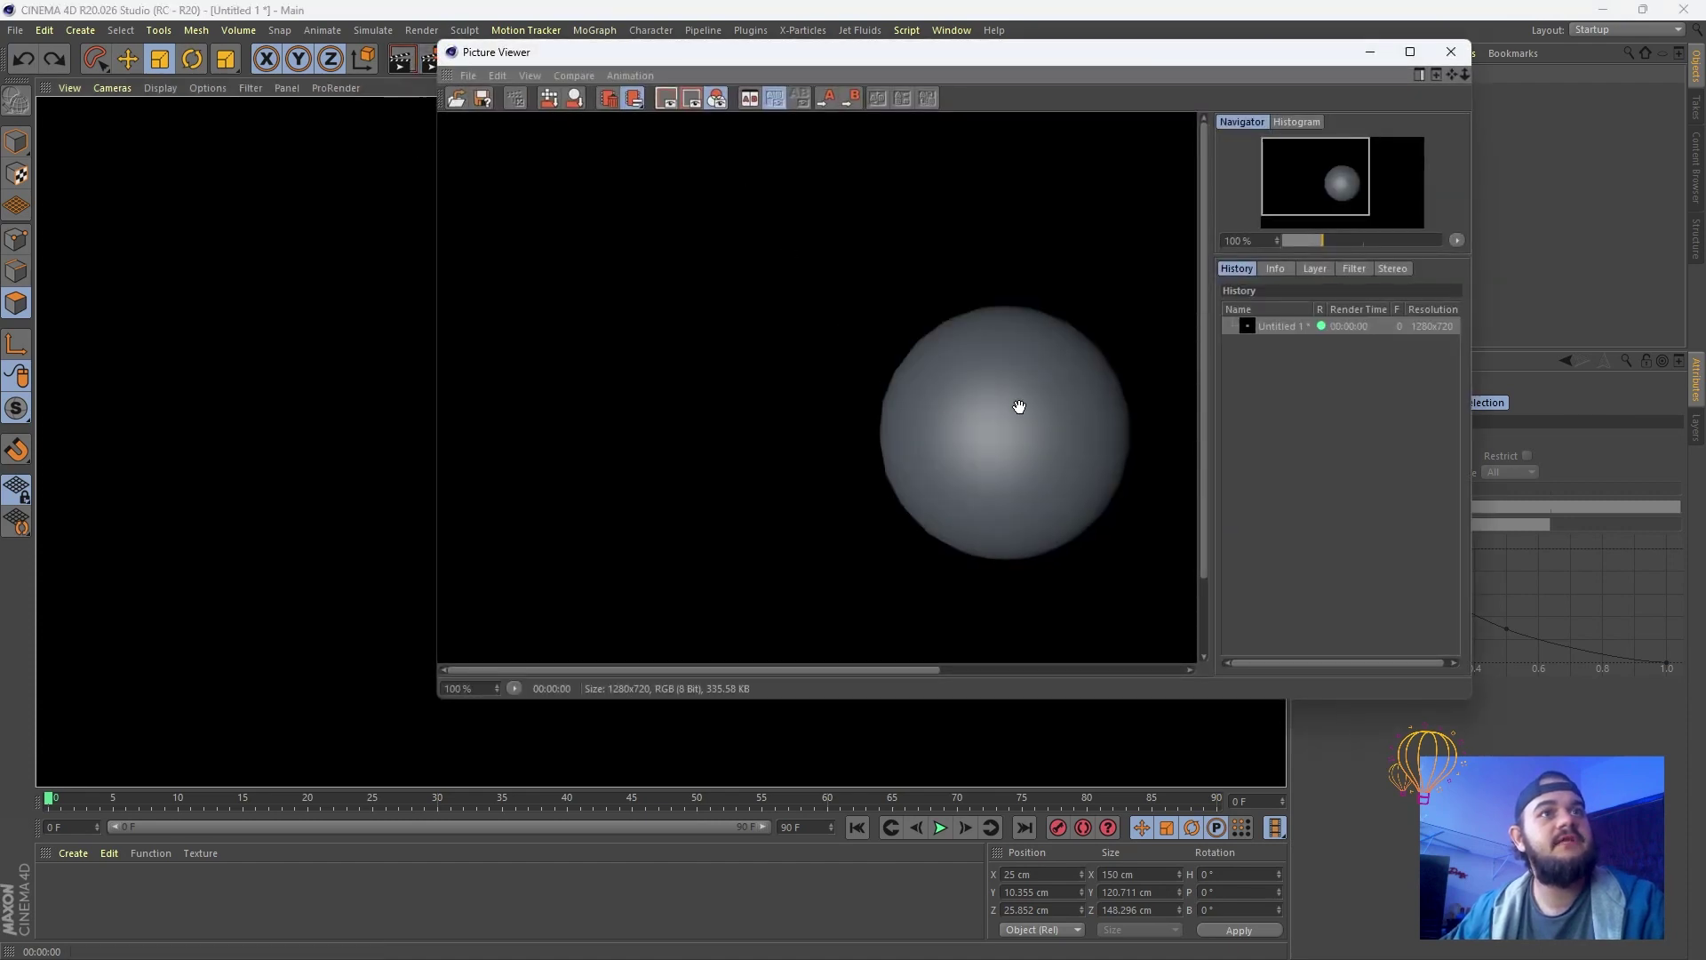
Choose PNG as the save format for the rendered image, dismiss the save dialog and close the Picture Viewer
right_click(1337, 333)
left_click(1383, 531)
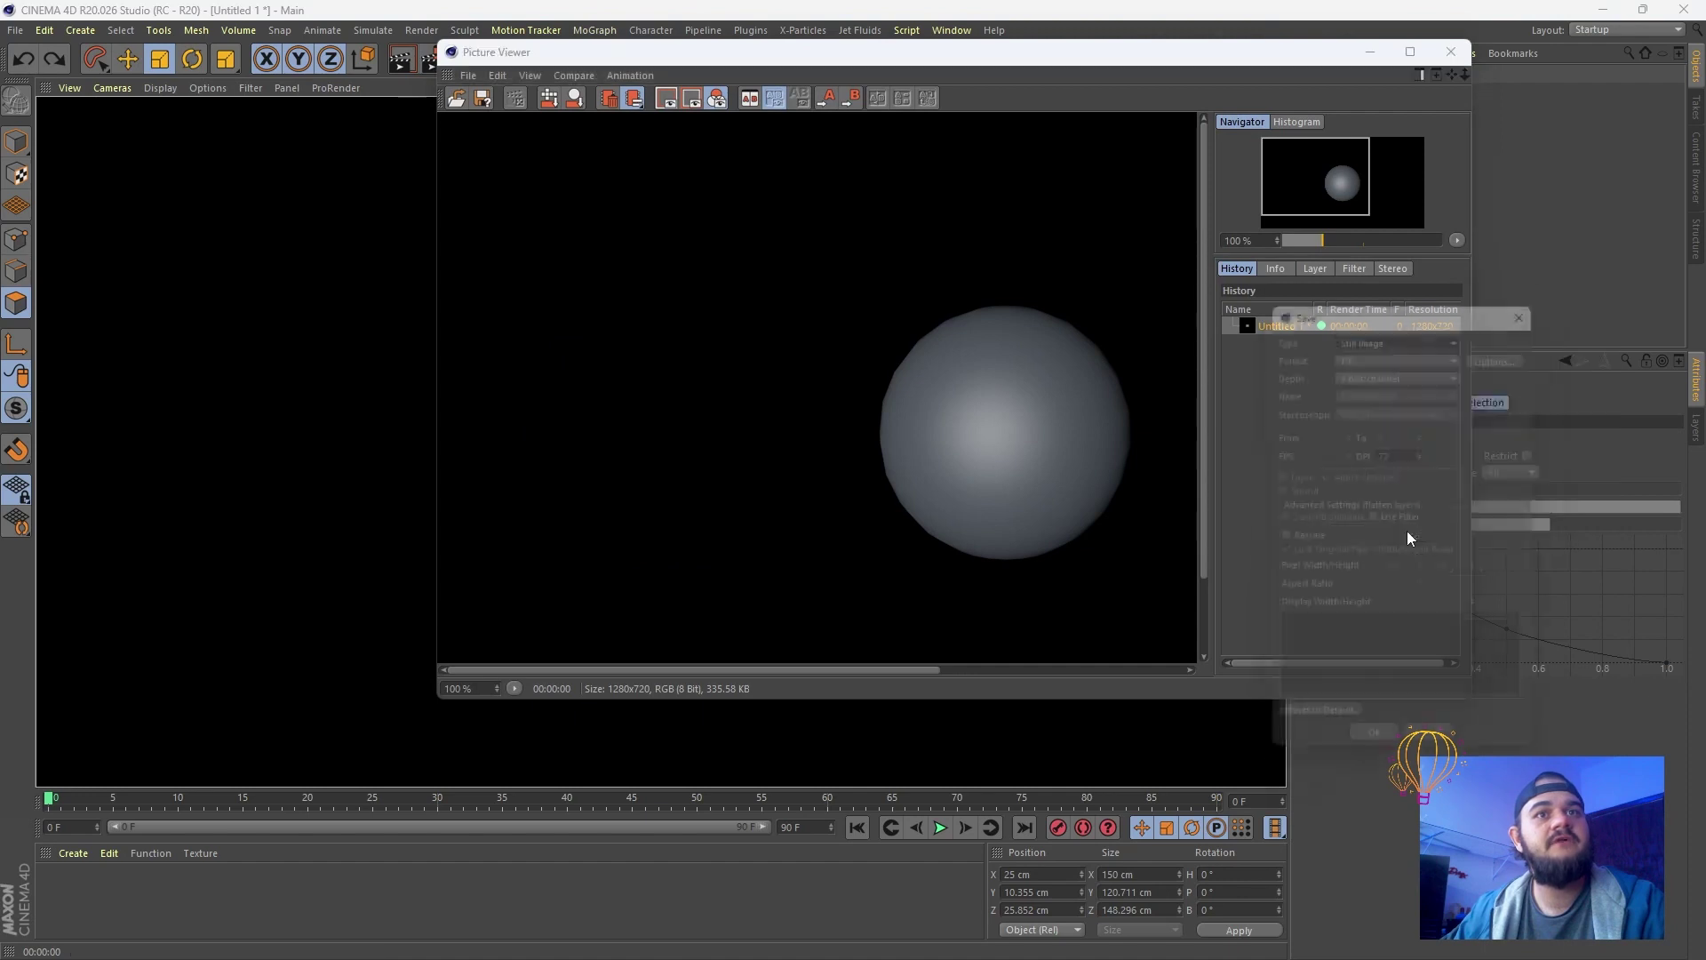
left_click(1069, 323)
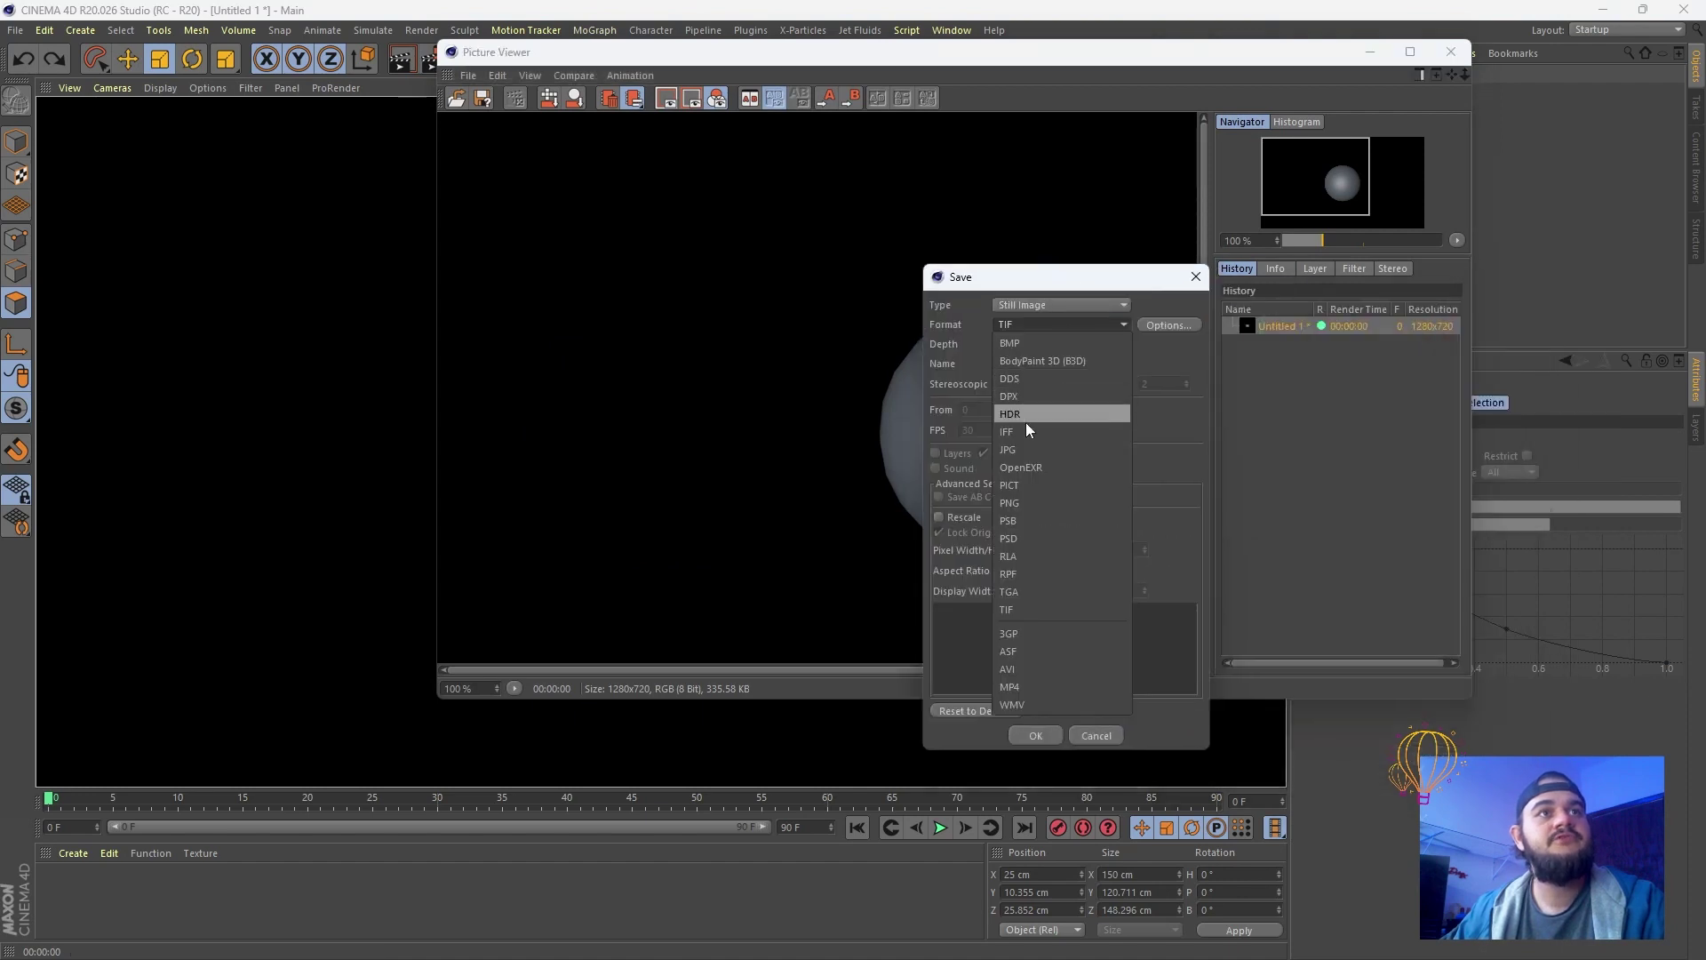
left_click(1024, 502)
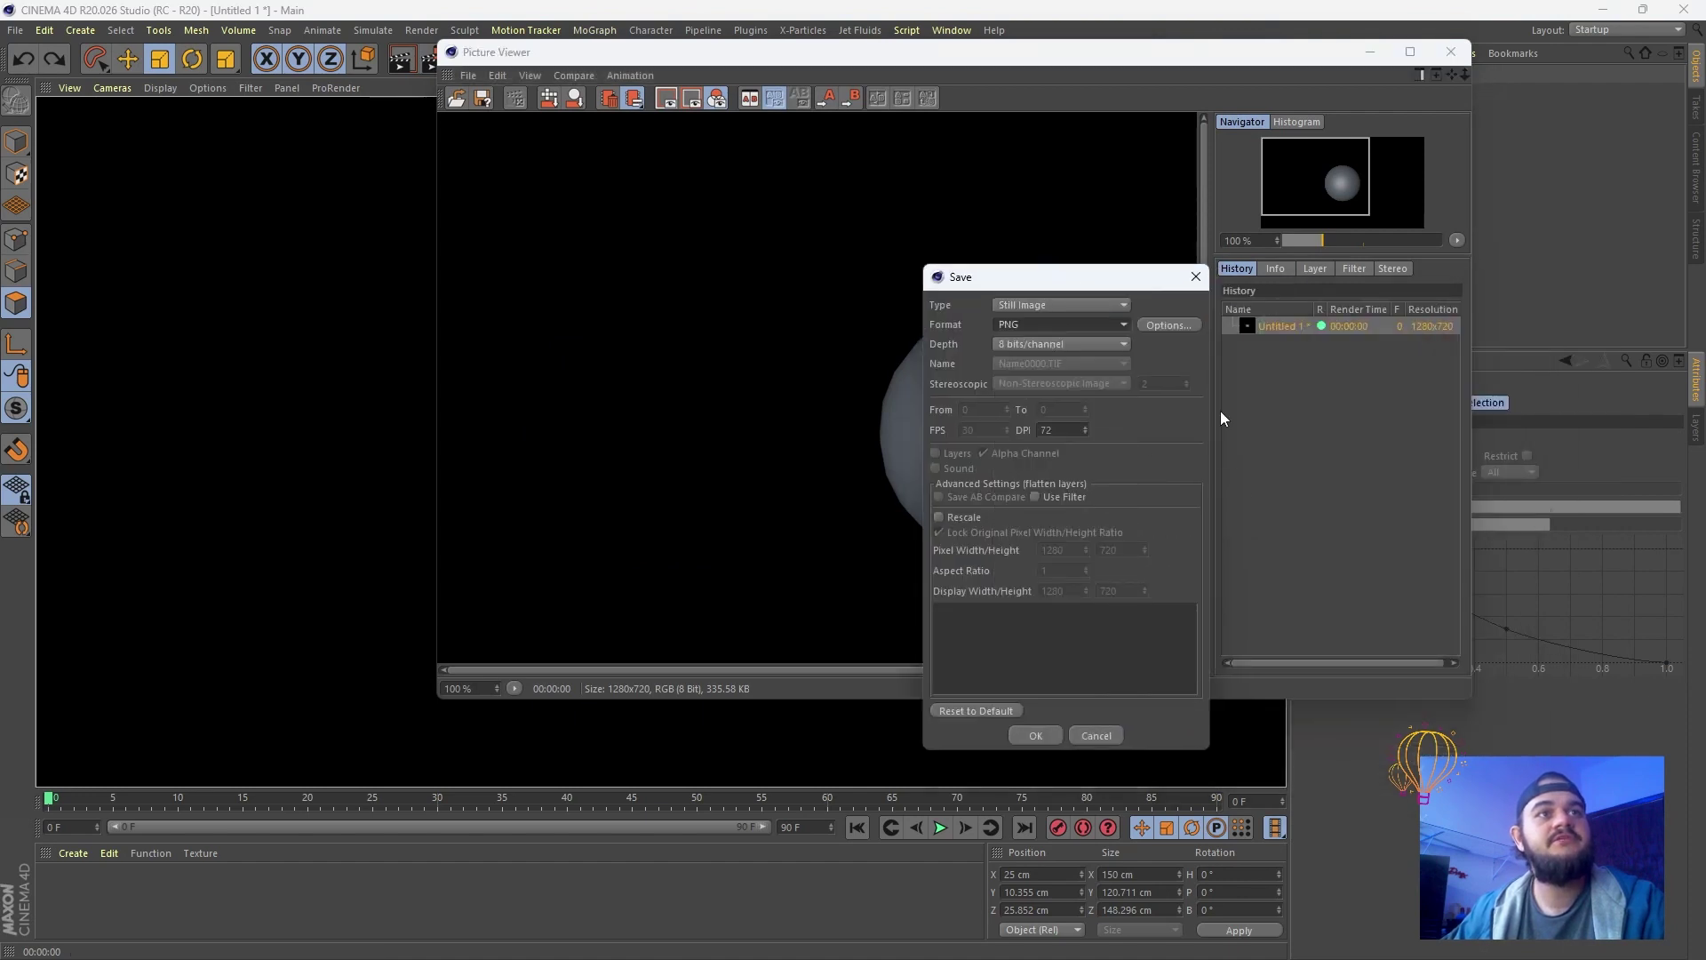
left_click(1196, 276)
left_click(1451, 54)
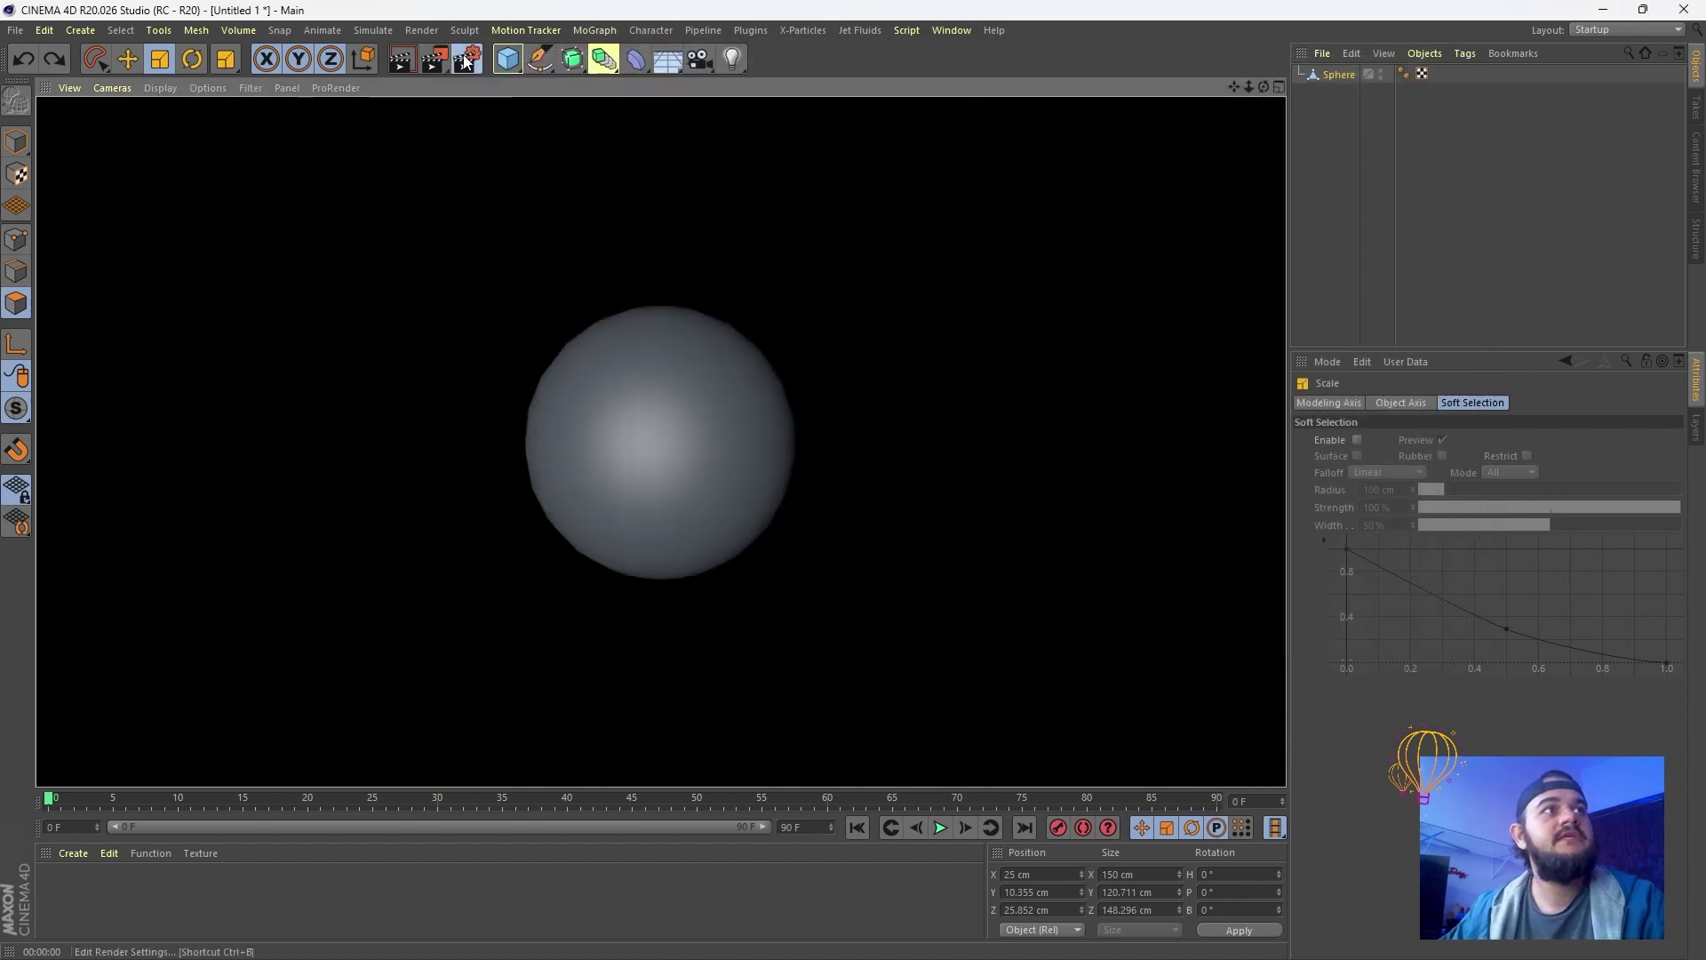
Open the render settings to view the output options and close them
left_click(466, 59)
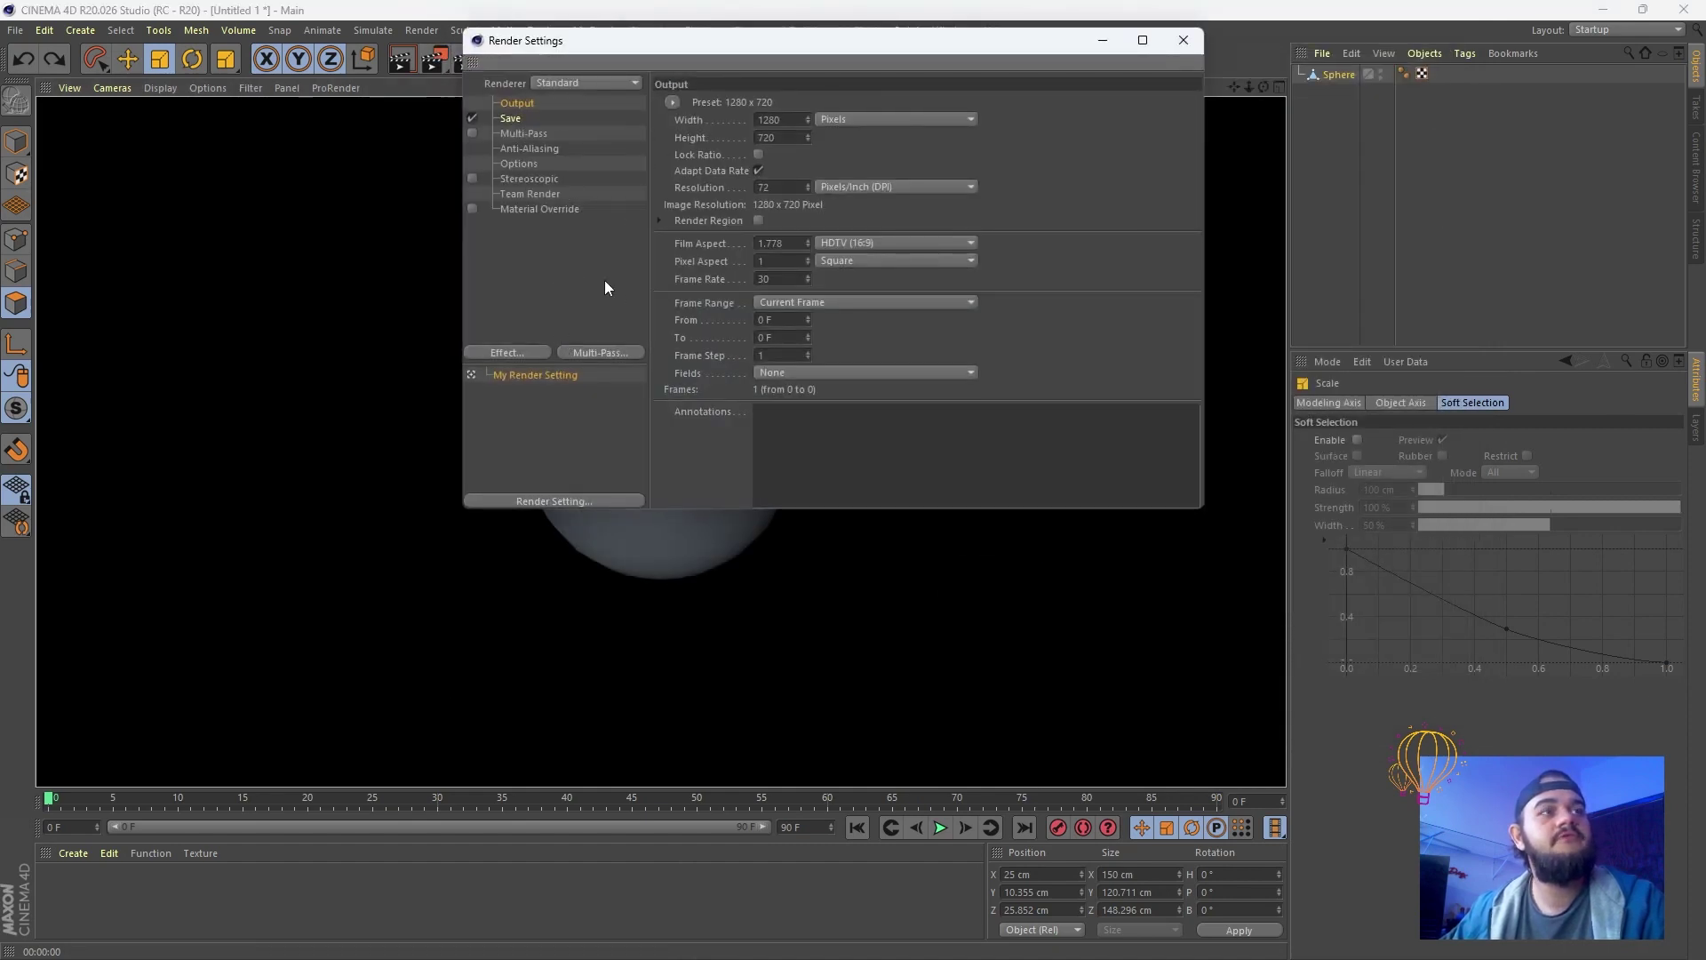
left_click(1191, 38)
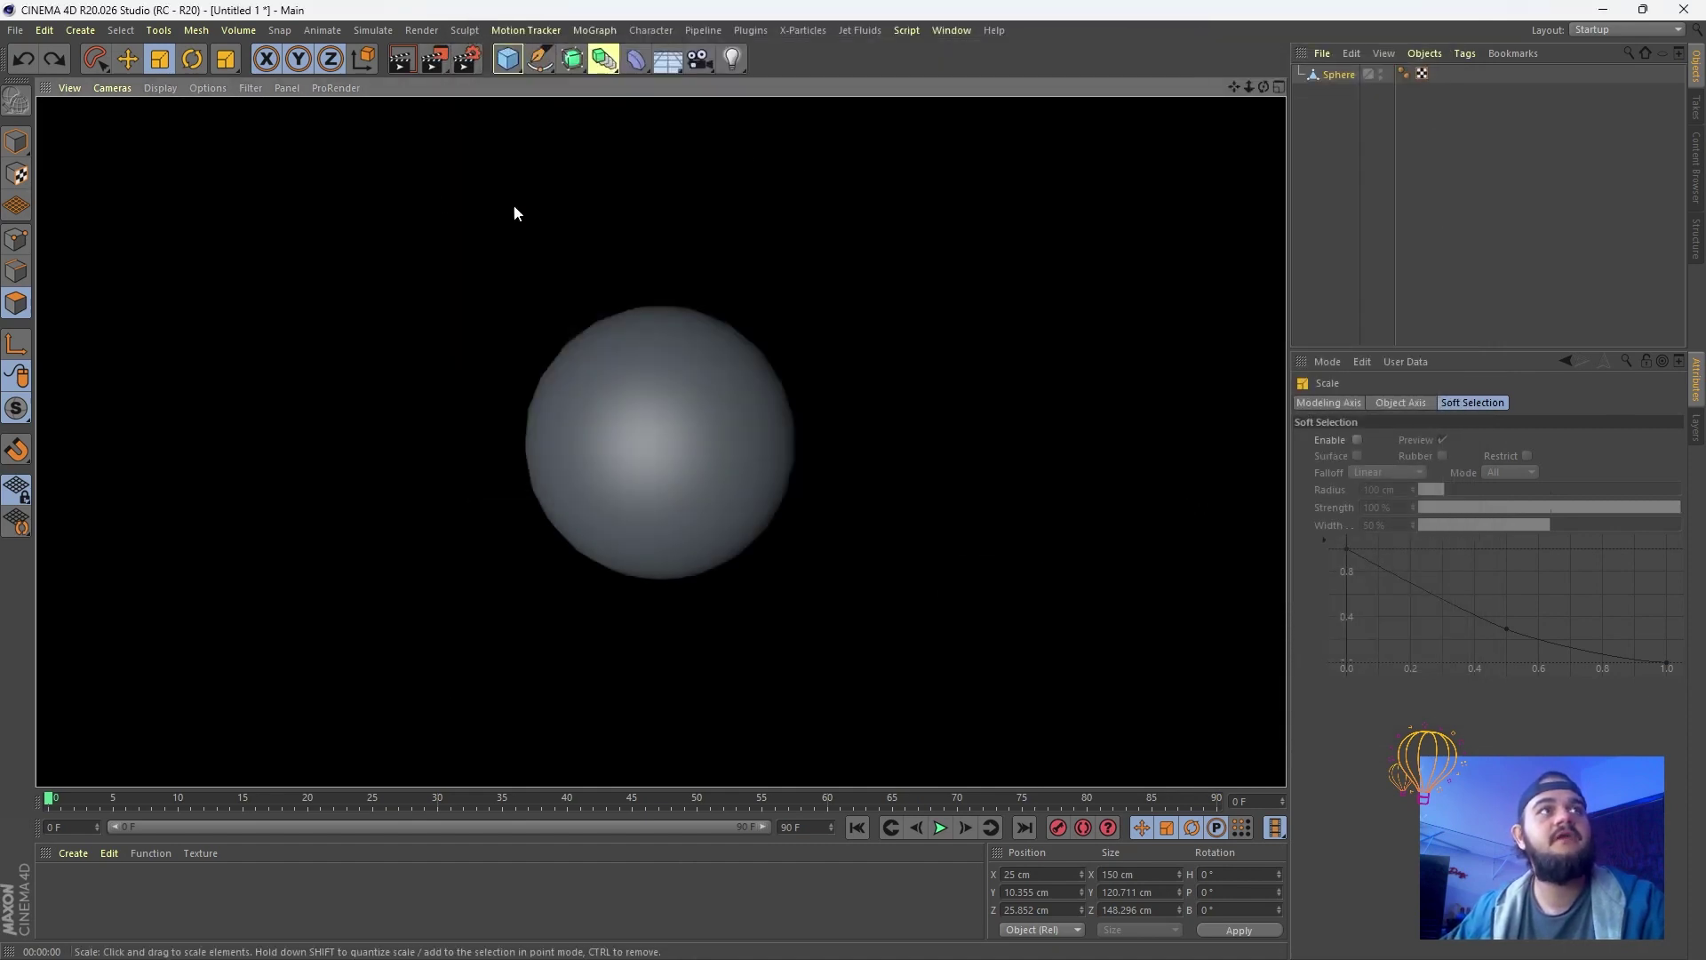
Add a Platonic object to the scene and delete the sphere
left_click(551, 183)
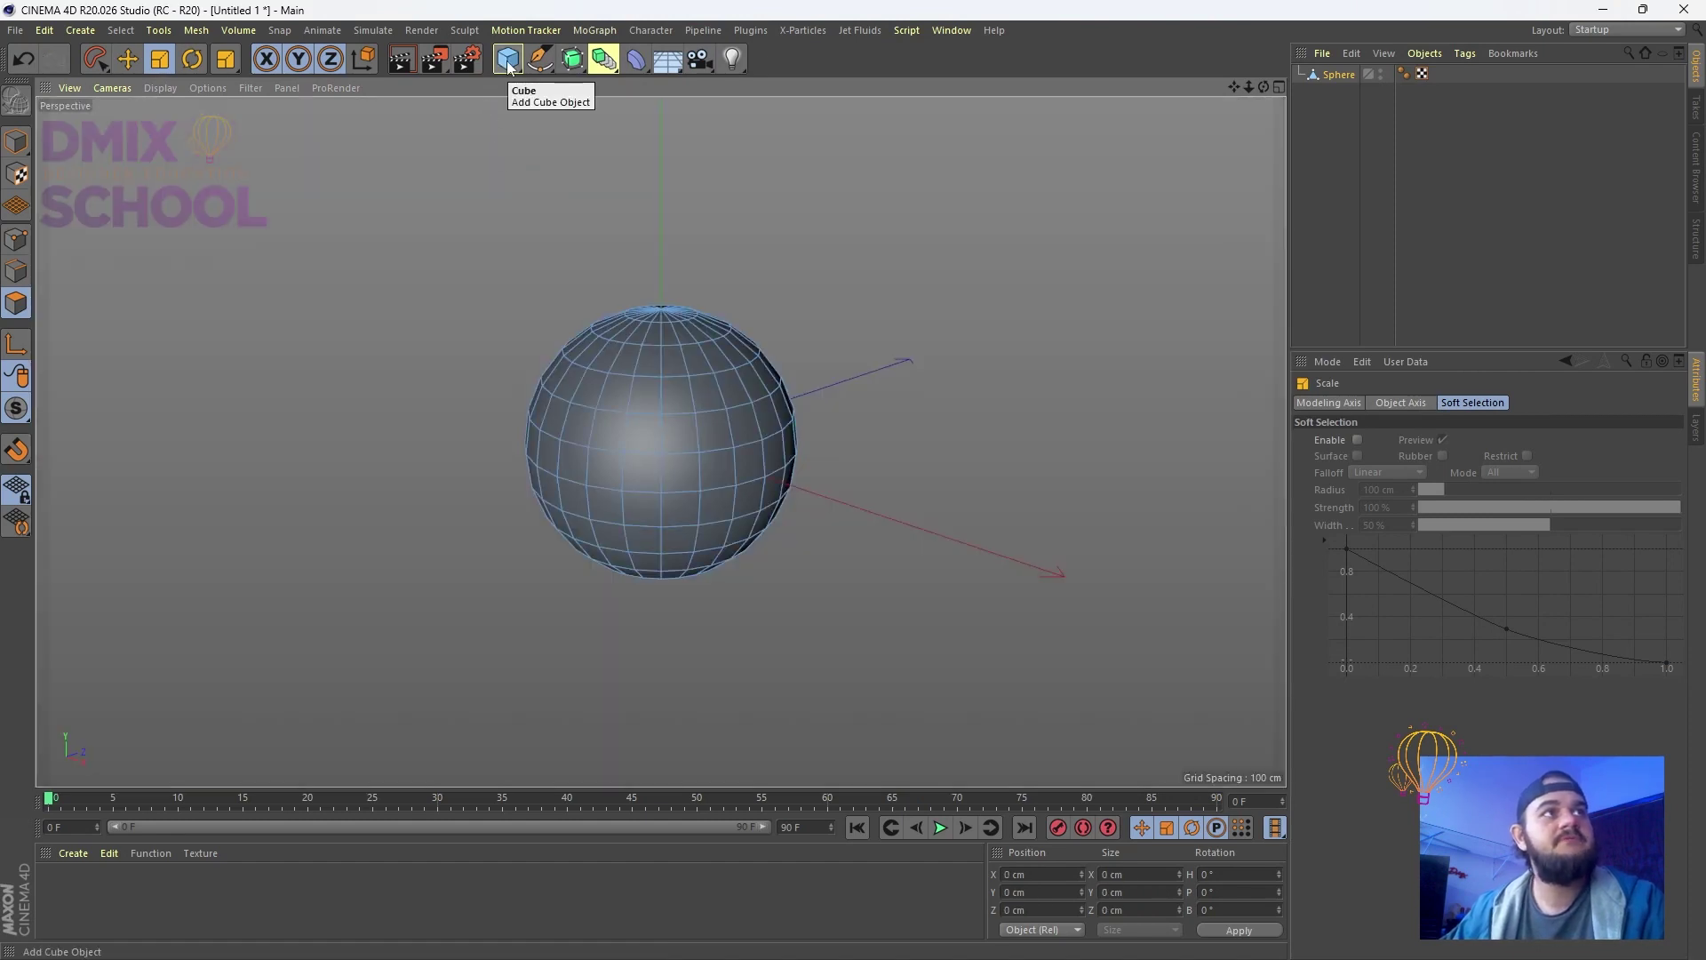
left_click(508, 61)
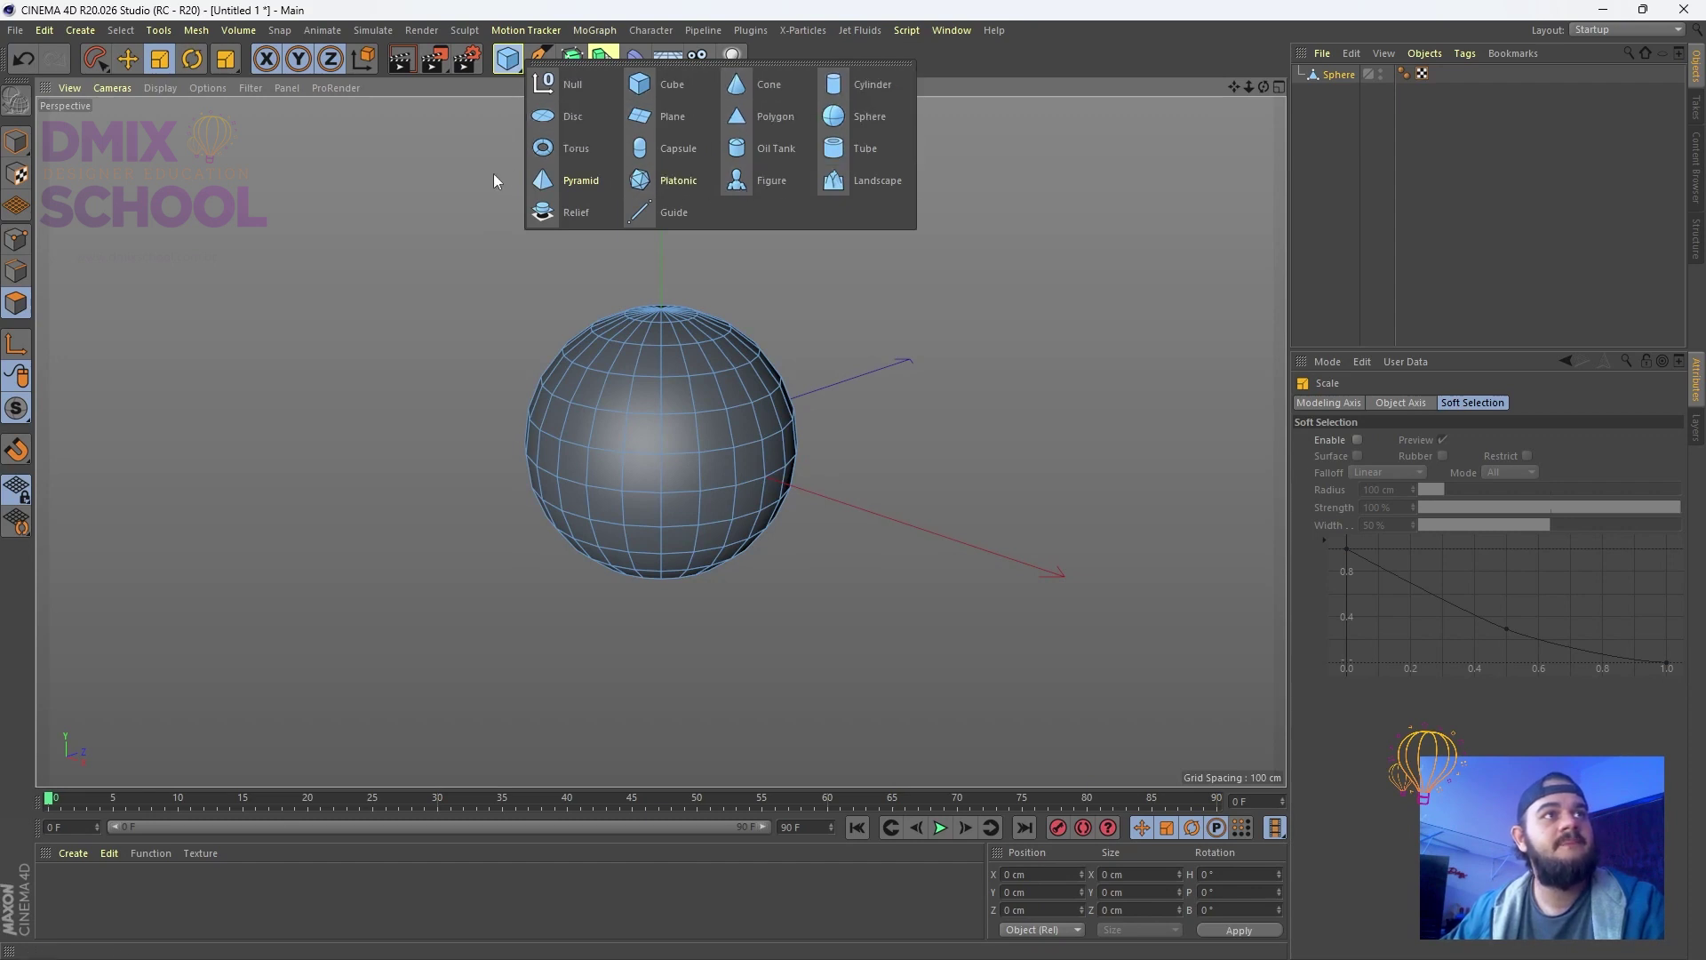
left_click(643, 184)
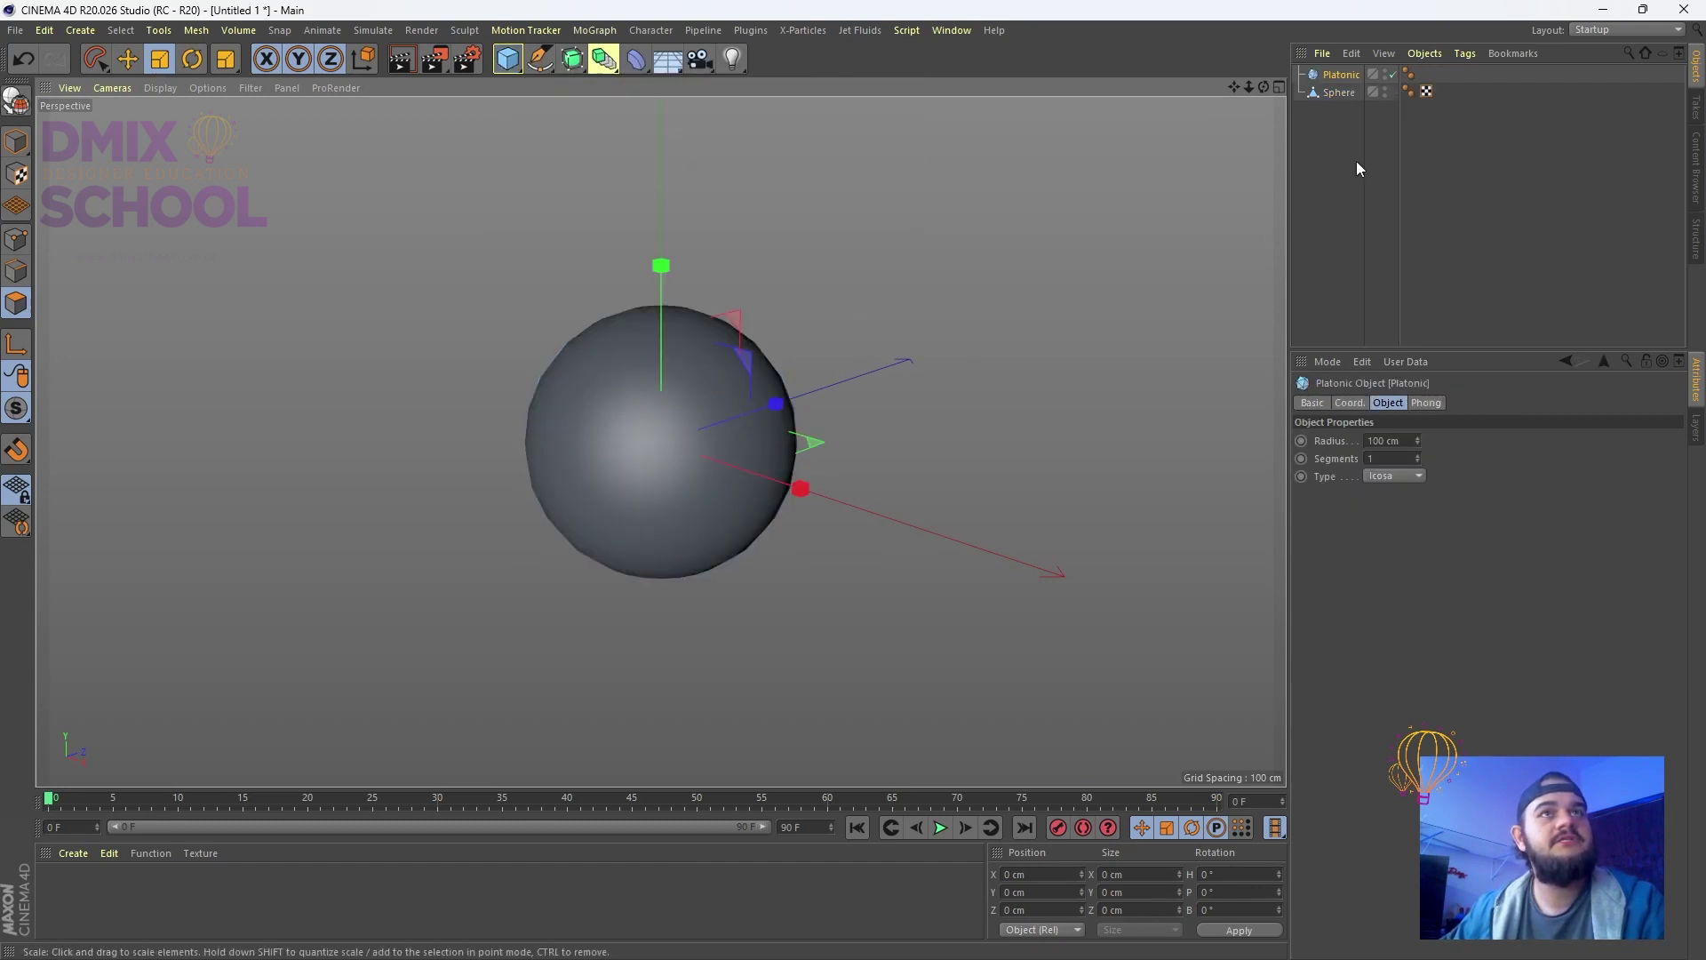
left_click(1338, 95)
key("Delete")
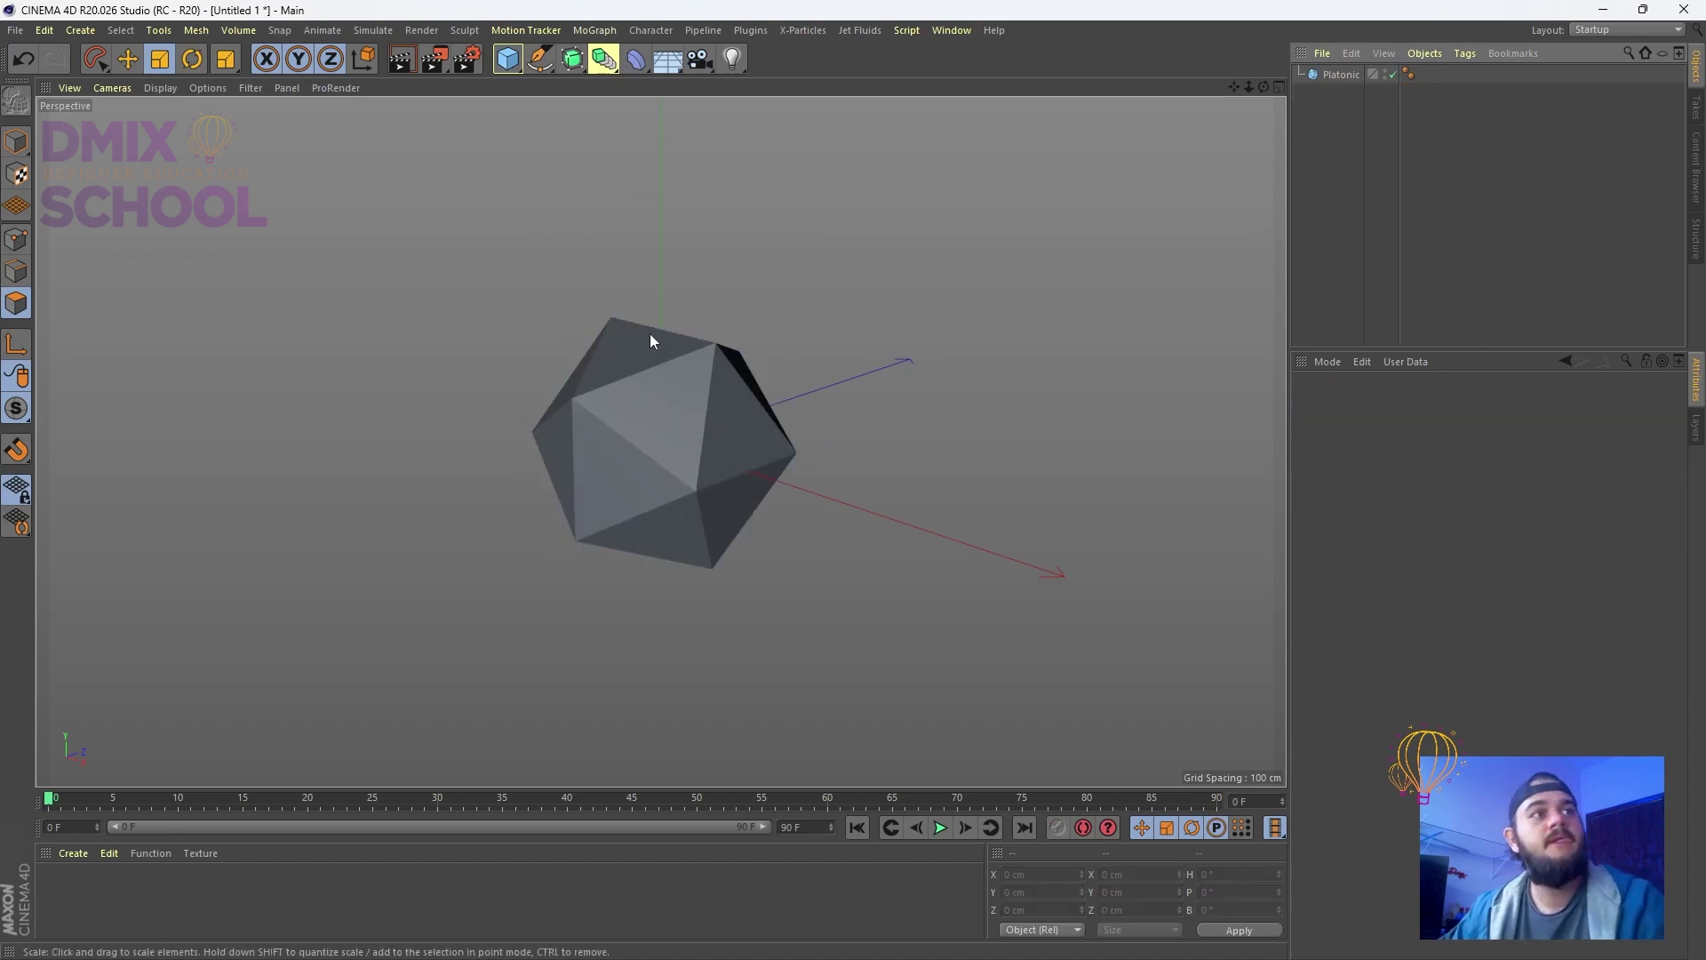
Show the mesh lines in the viewport and set the Platonic object's segments to 6 and radius to 133 cm
left_click(1350, 73)
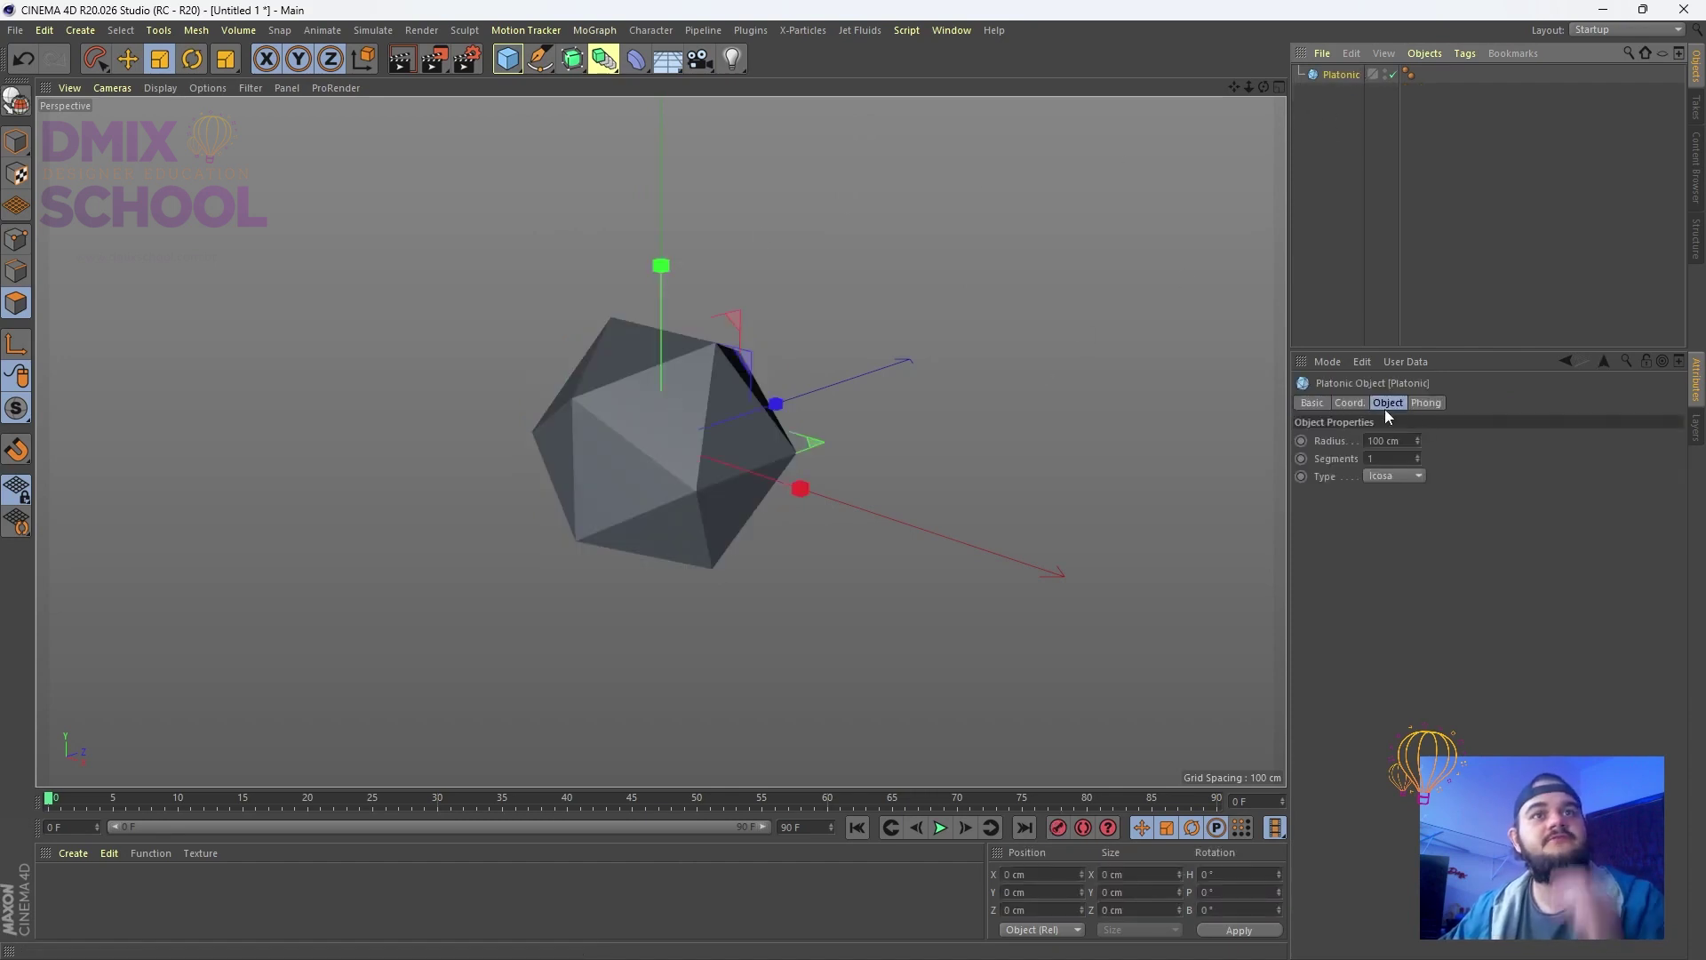
left_click_drag(1419, 457, 1419, 436)
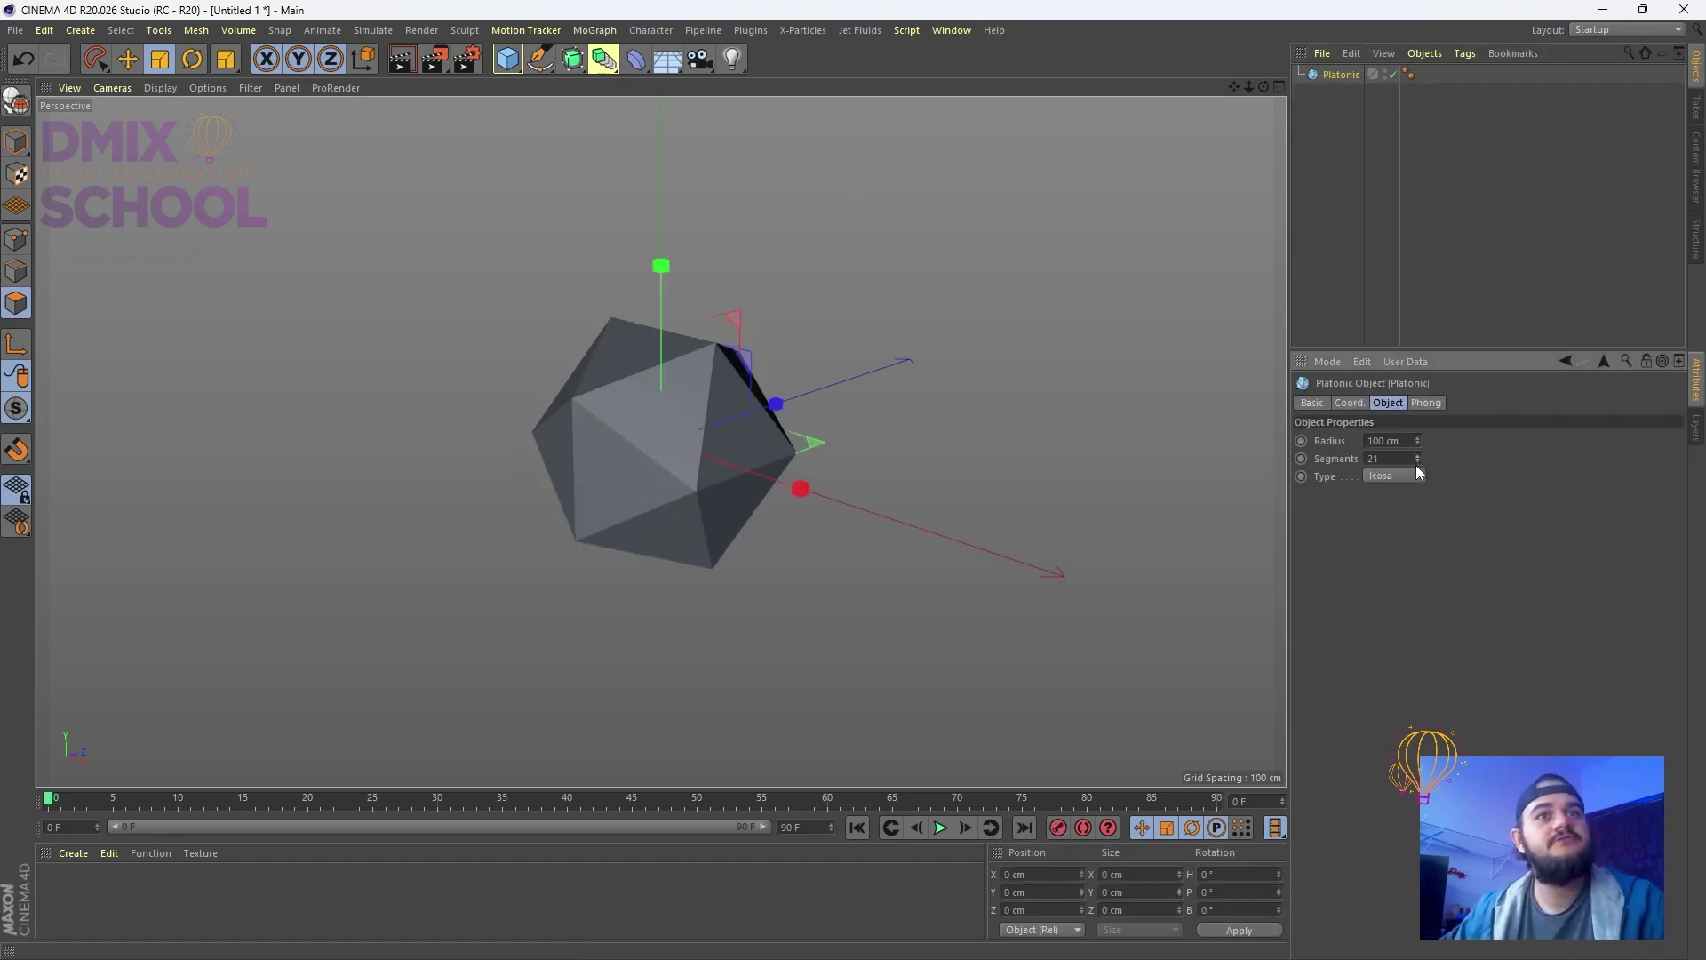
left_click(160, 88)
left_click(169, 121)
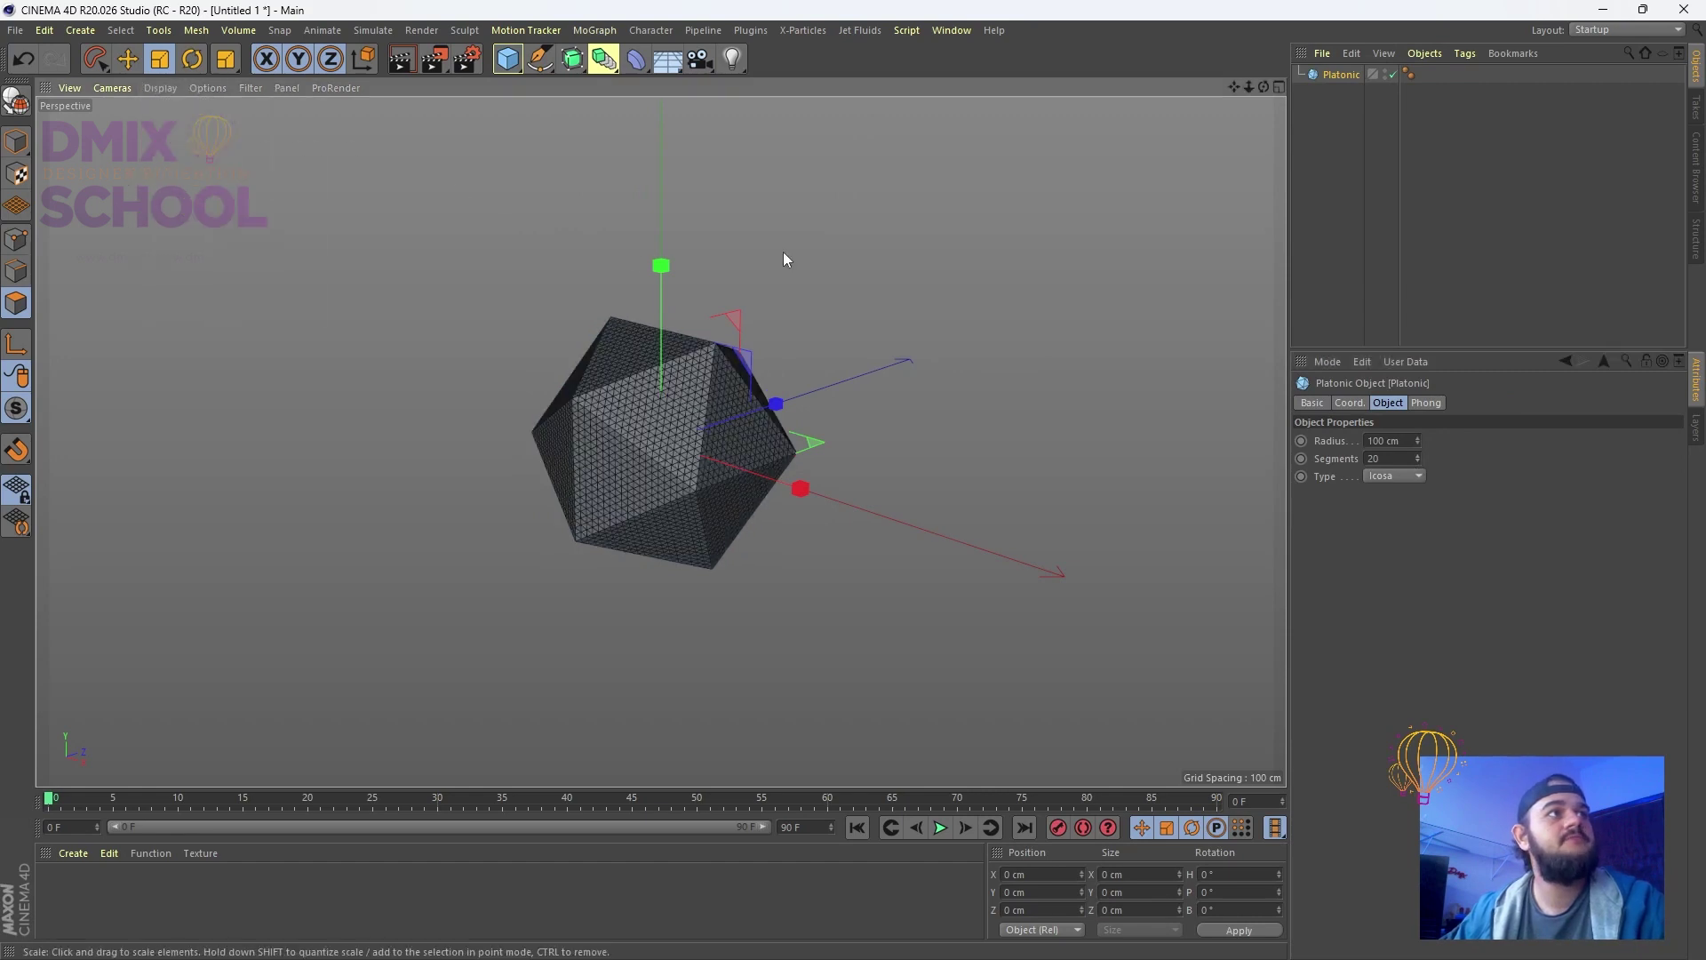
left_click_drag(1422, 459, 1416, 418)
Try the Hexa and Bucky types on the Platonic object and set its type to Octa
left_click(1402, 479)
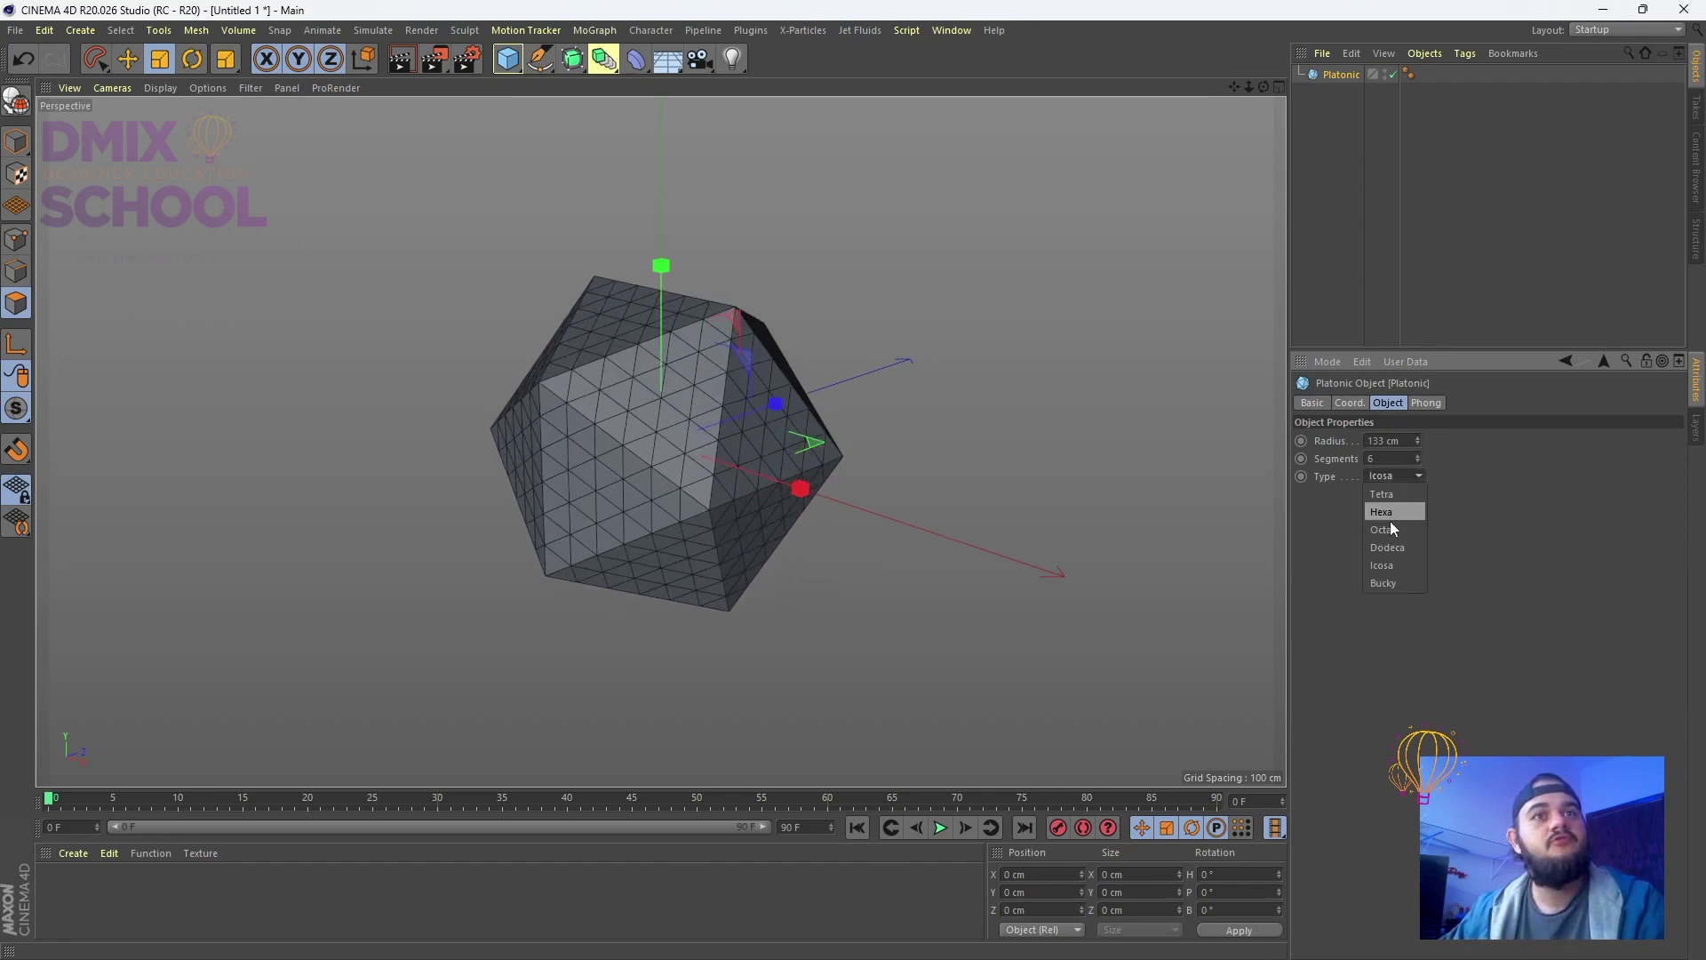
left_click(1393, 513)
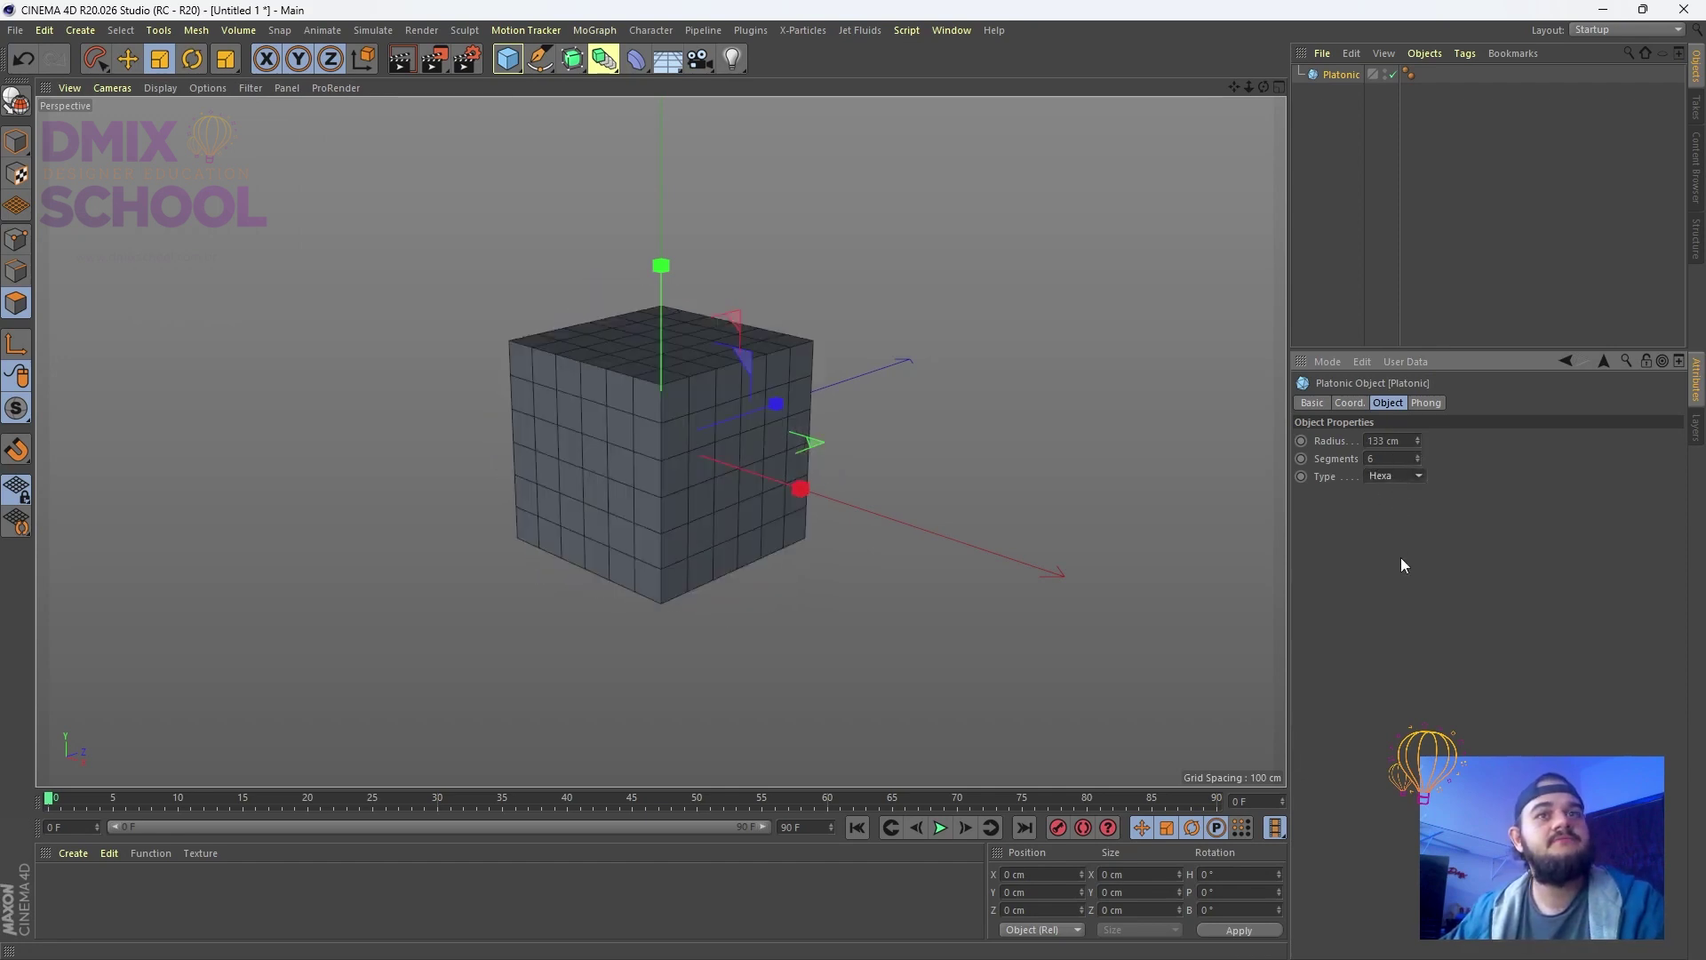
left_click(1405, 482)
left_click(1383, 582)
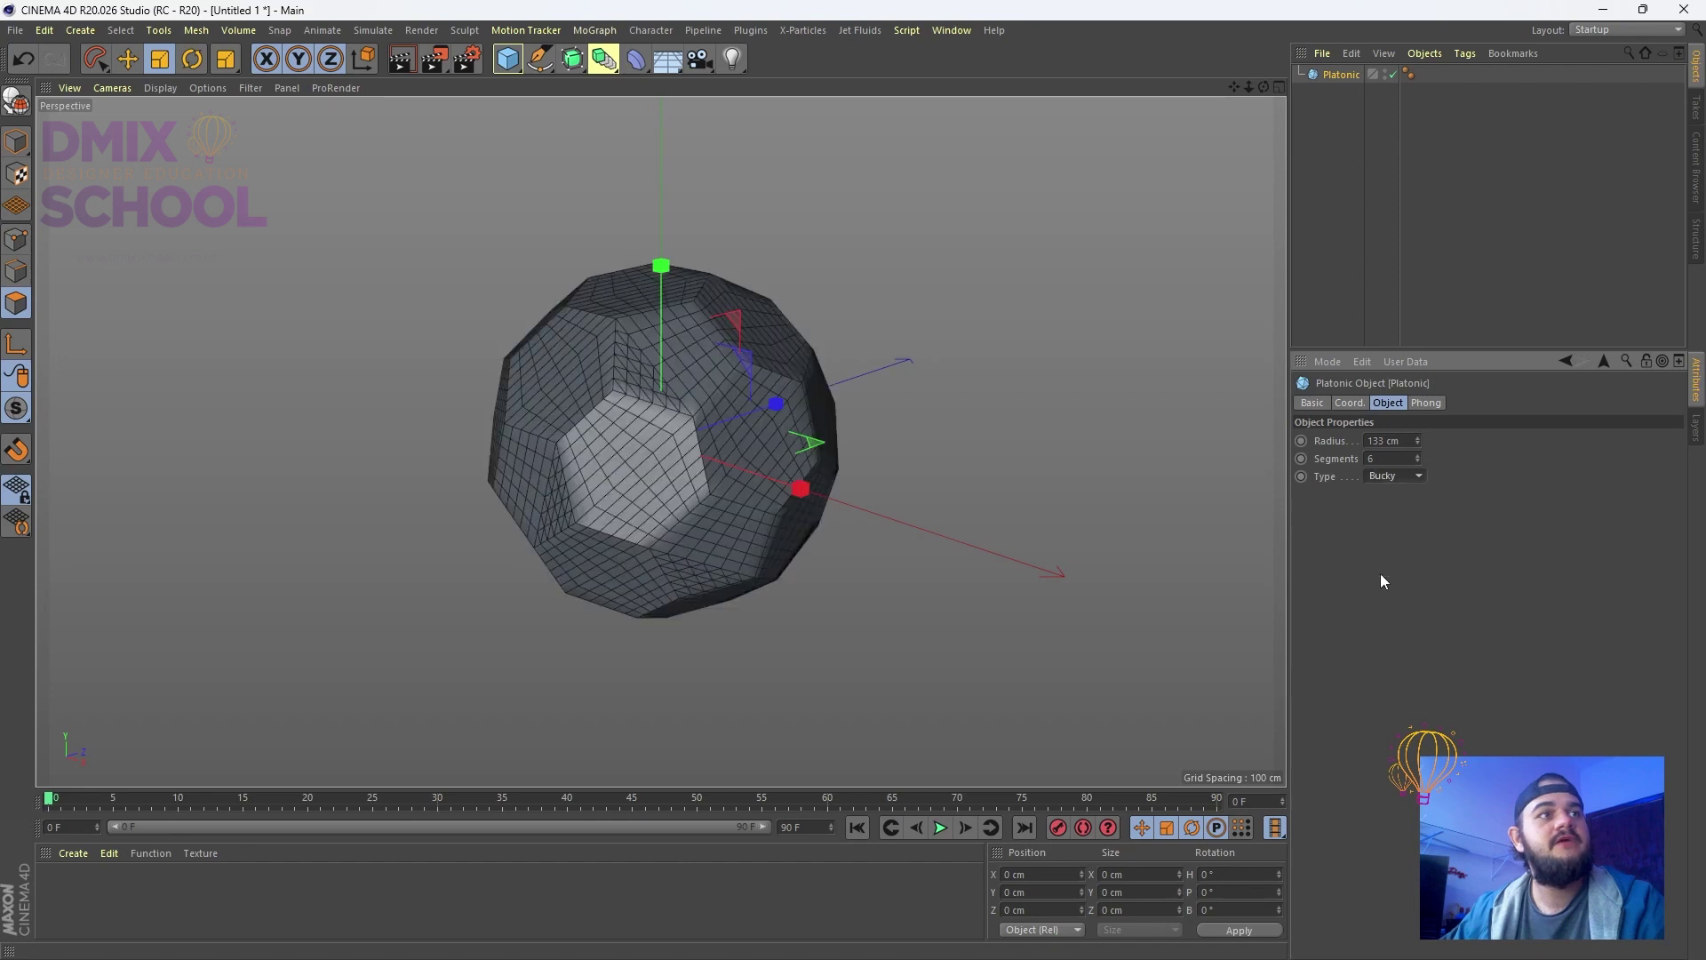
left_click(1383, 476)
left_click(1380, 528)
Add a cube and compare its object properties with those of the Platonic object
left_click(510, 64)
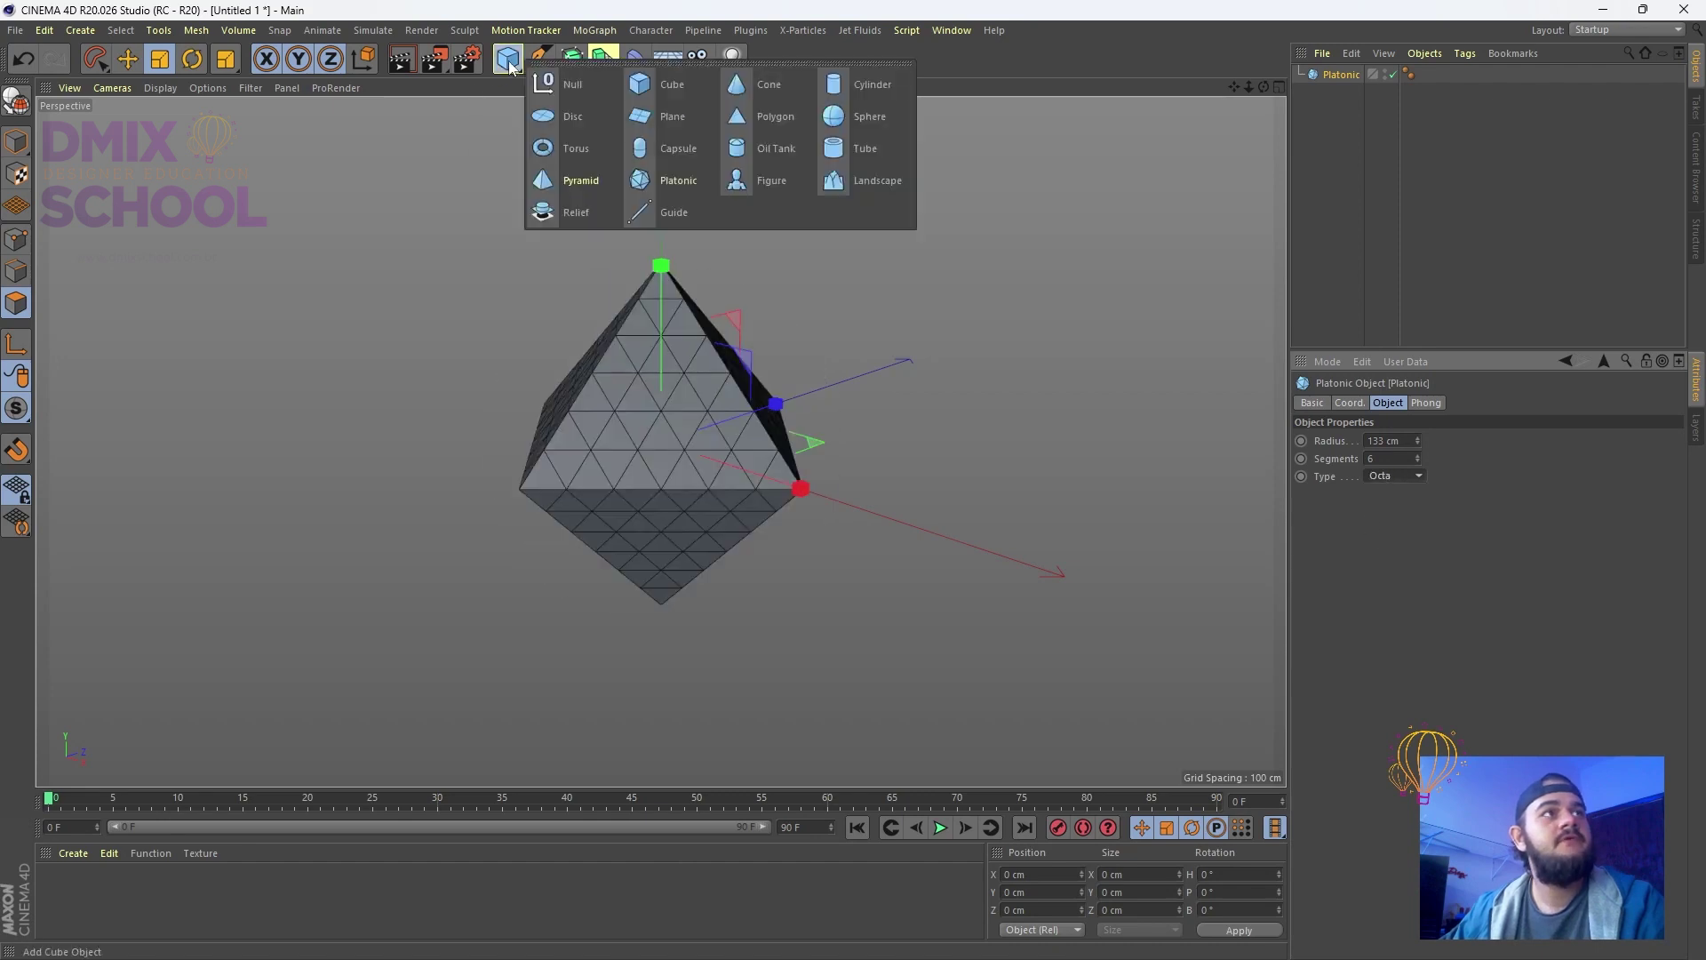
left_click(652, 85)
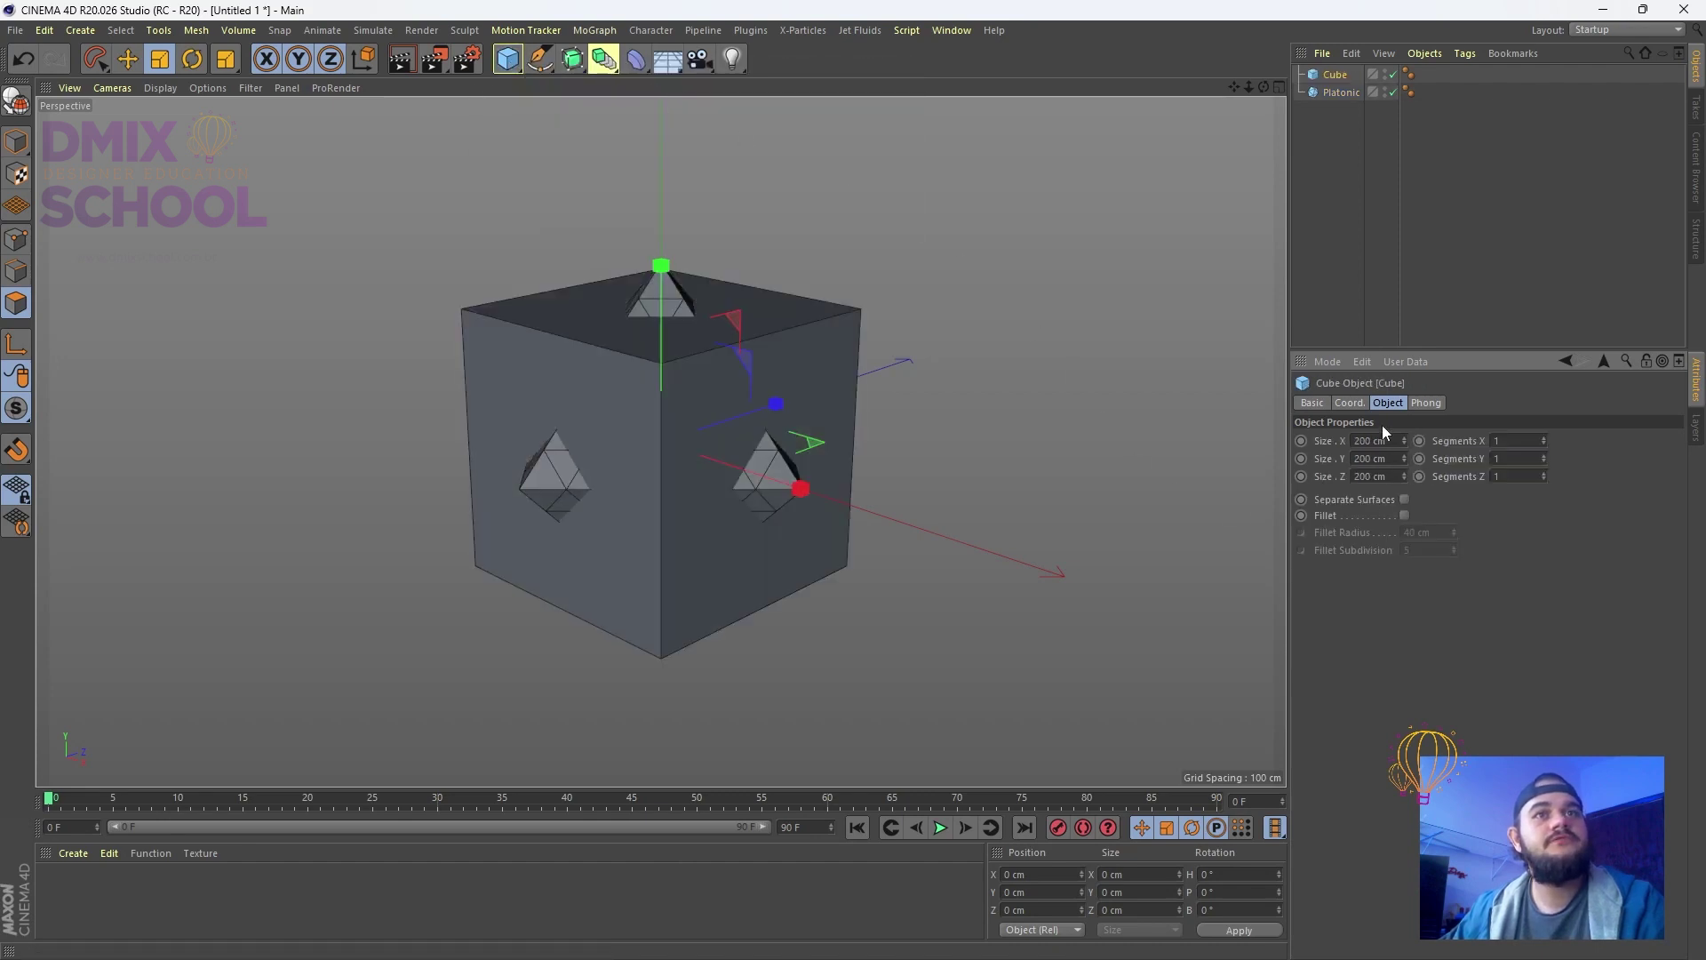
left_click(1340, 91)
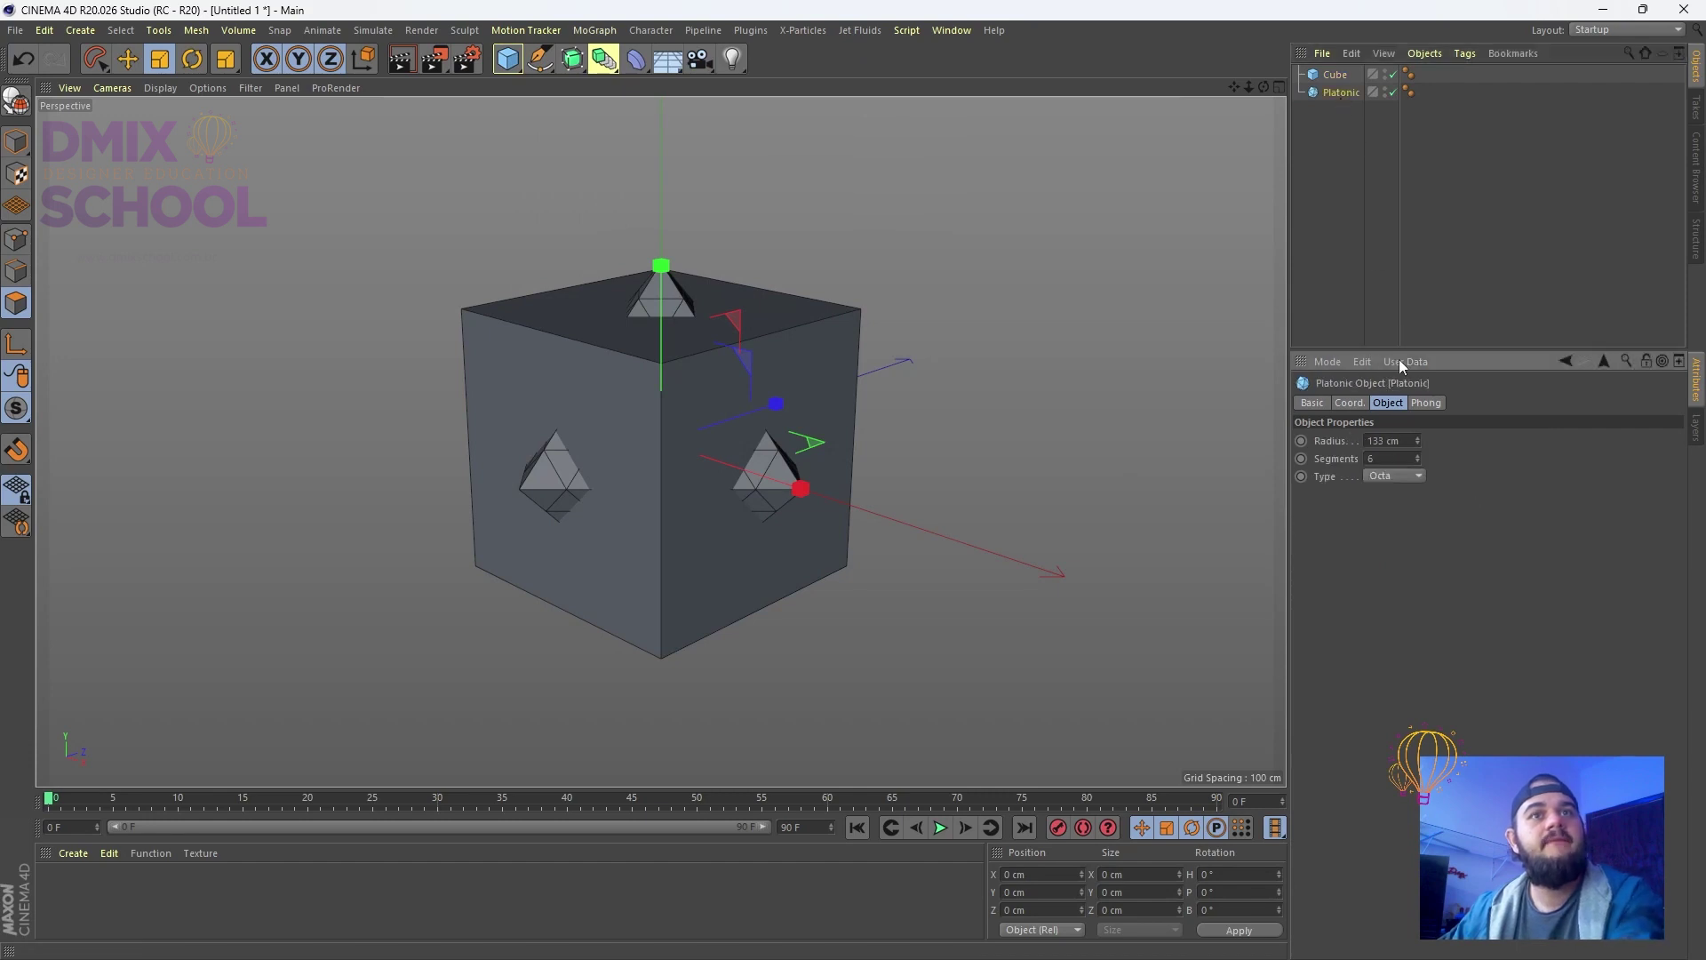
left_click(1330, 77)
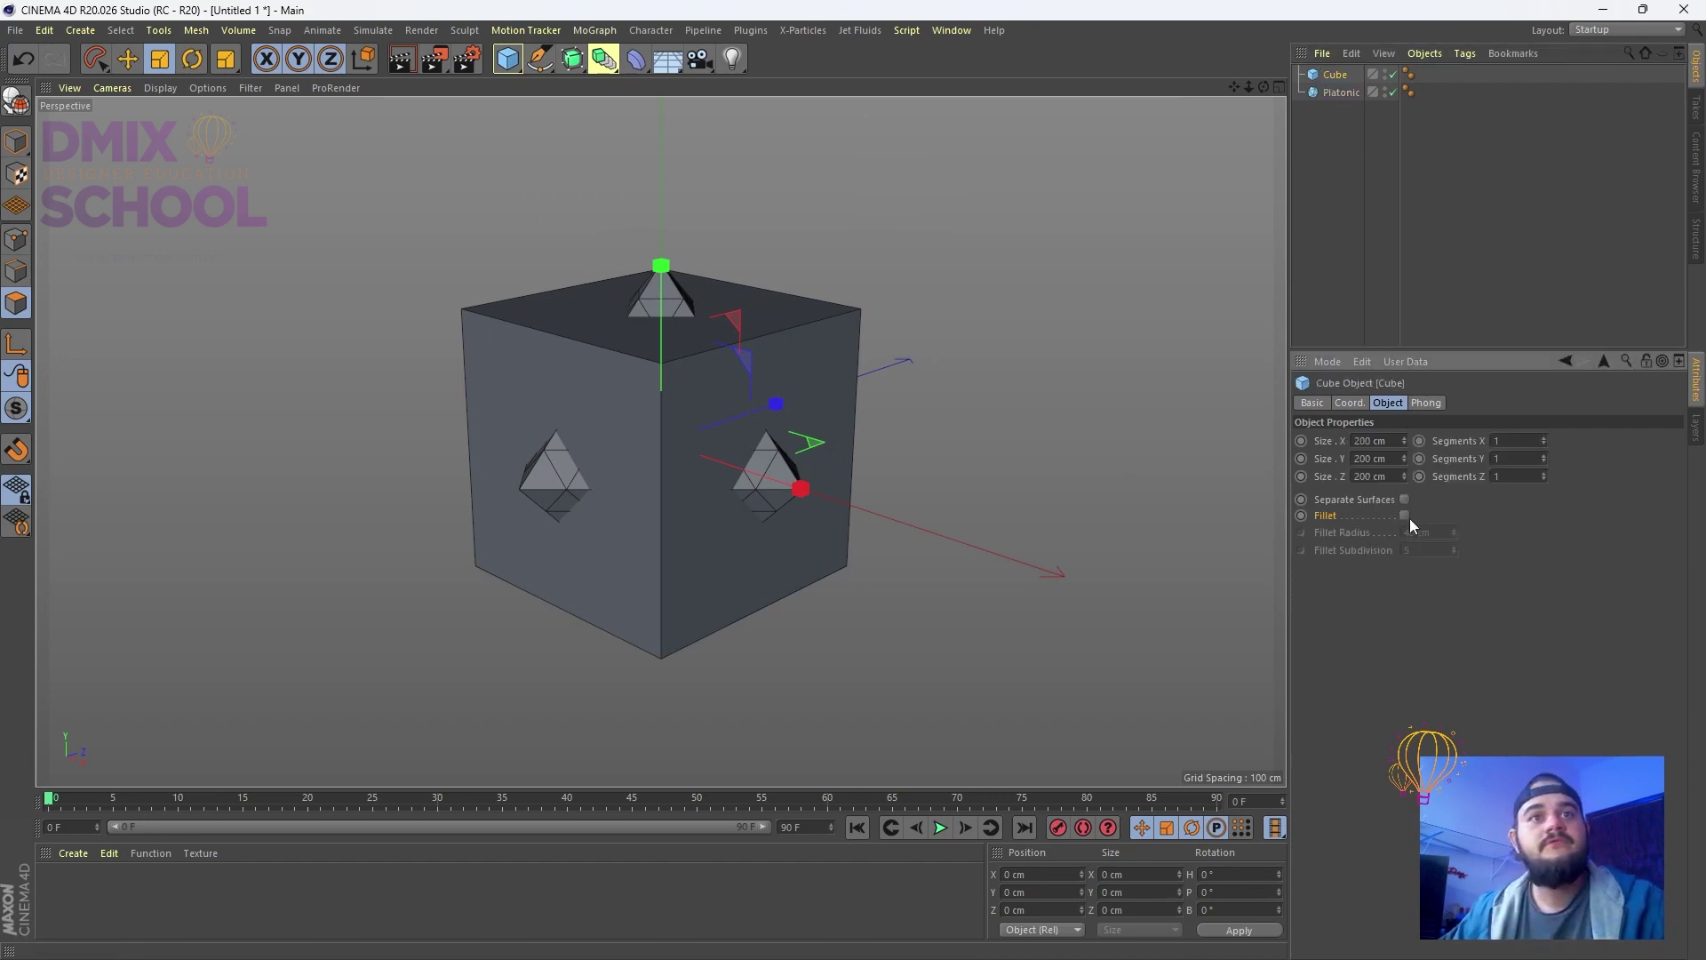
Enable the cube's fillet with an 11 cm radius and set its X segments to 4
left_click(1405, 515)
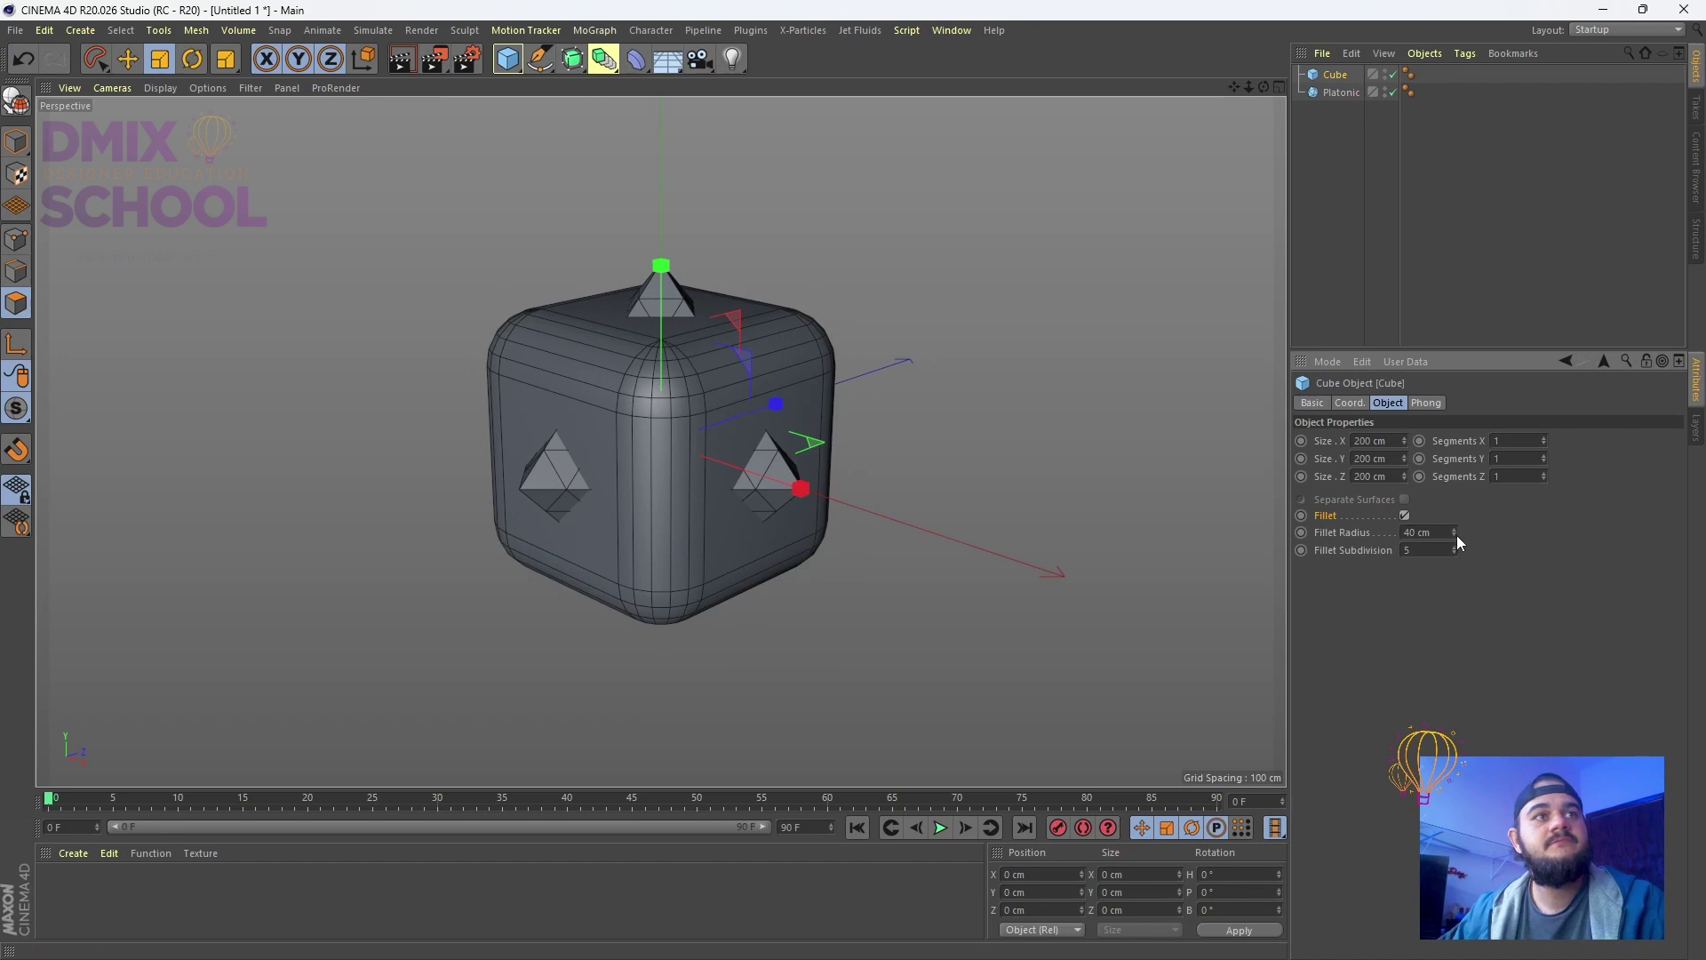
left_click_drag(1455, 534, 1414, 556)
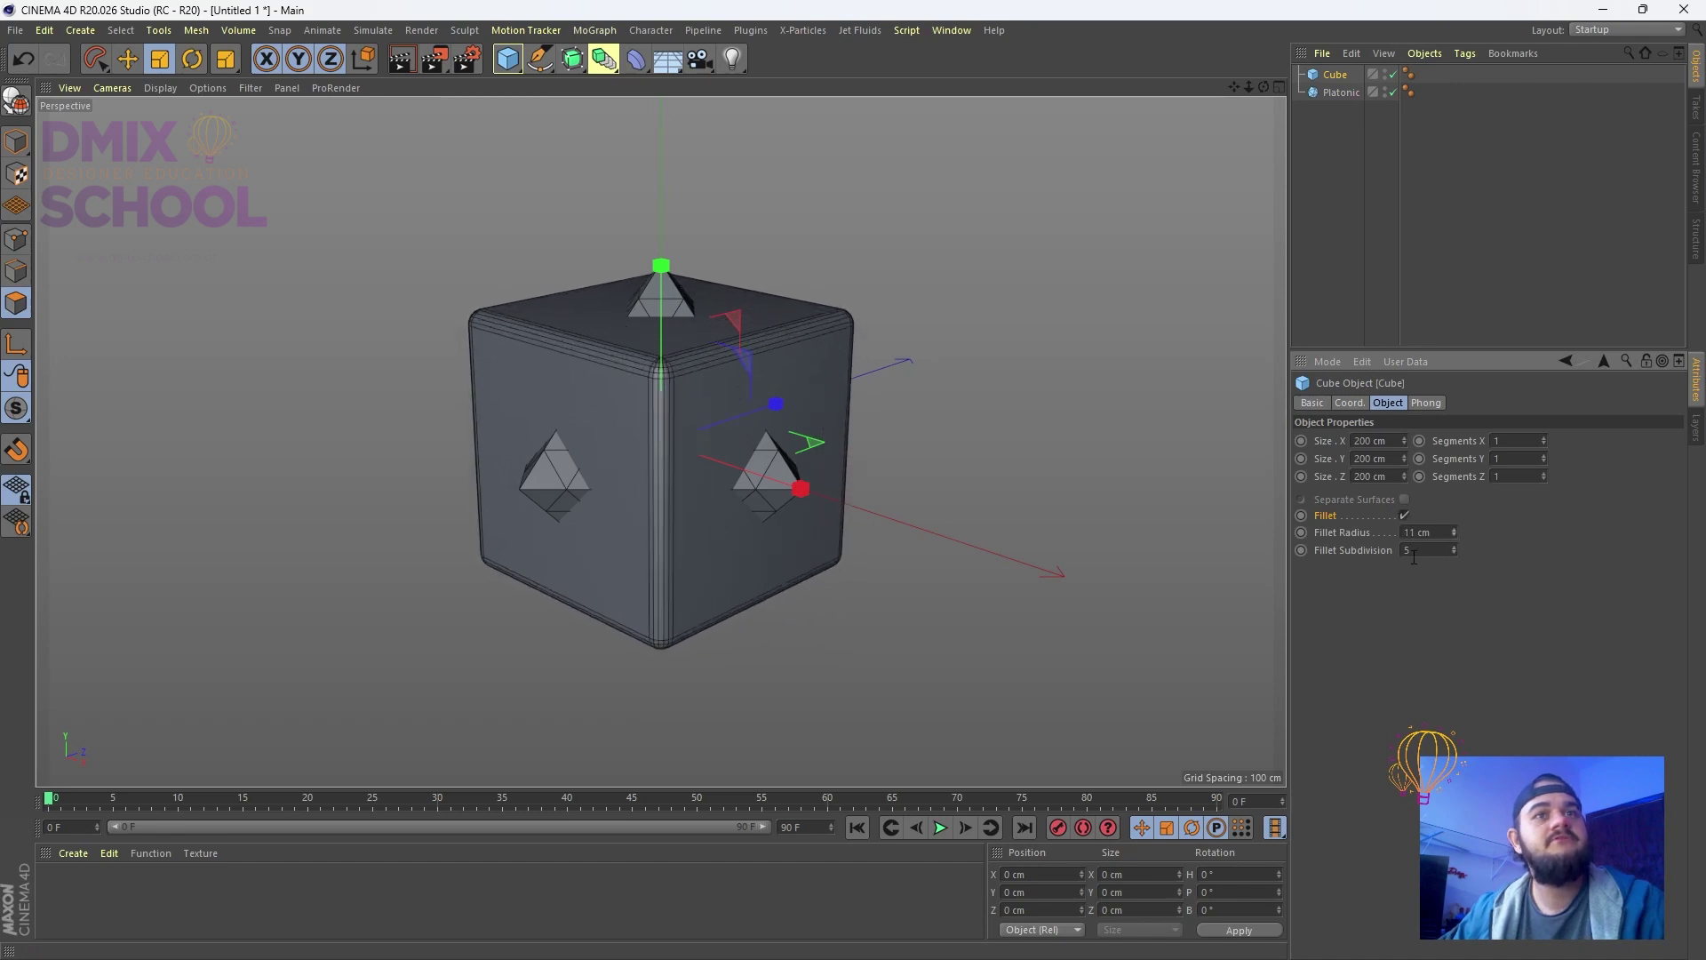
left_click(1545, 439)
left_click(1544, 439)
left_click(1544, 439)
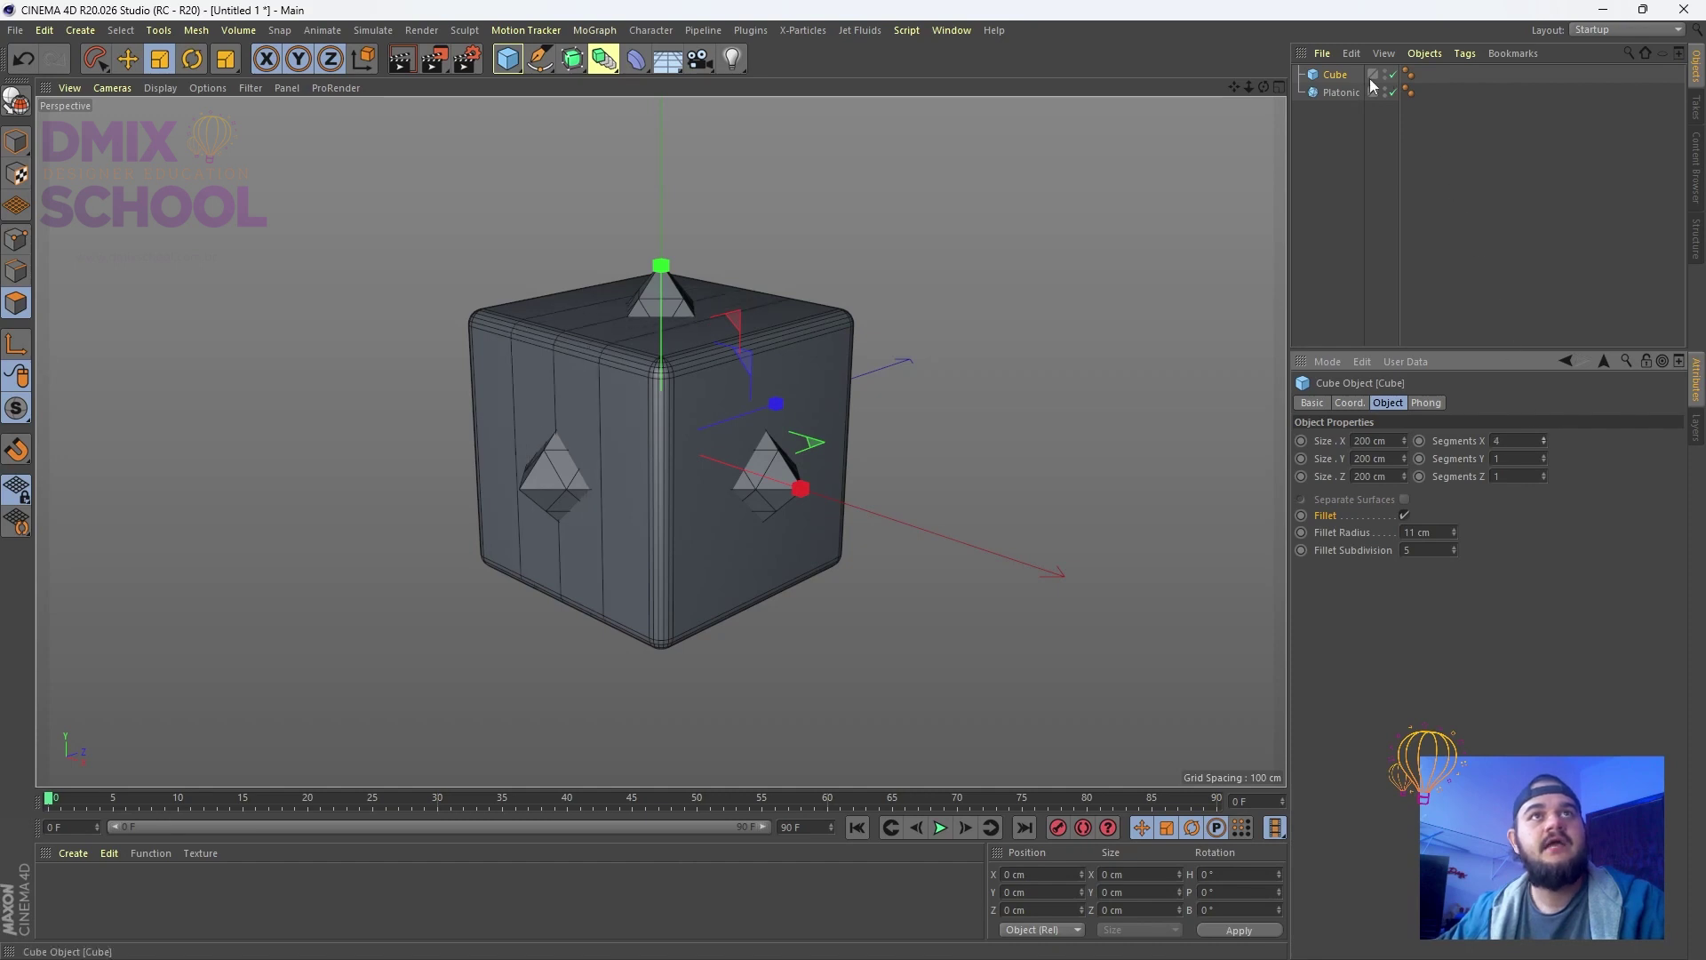
Delete the cube and the Platonic object from the scene
left_click(1326, 76)
left_click_drag(1327, 76, 1325, 68)
key("Delete")
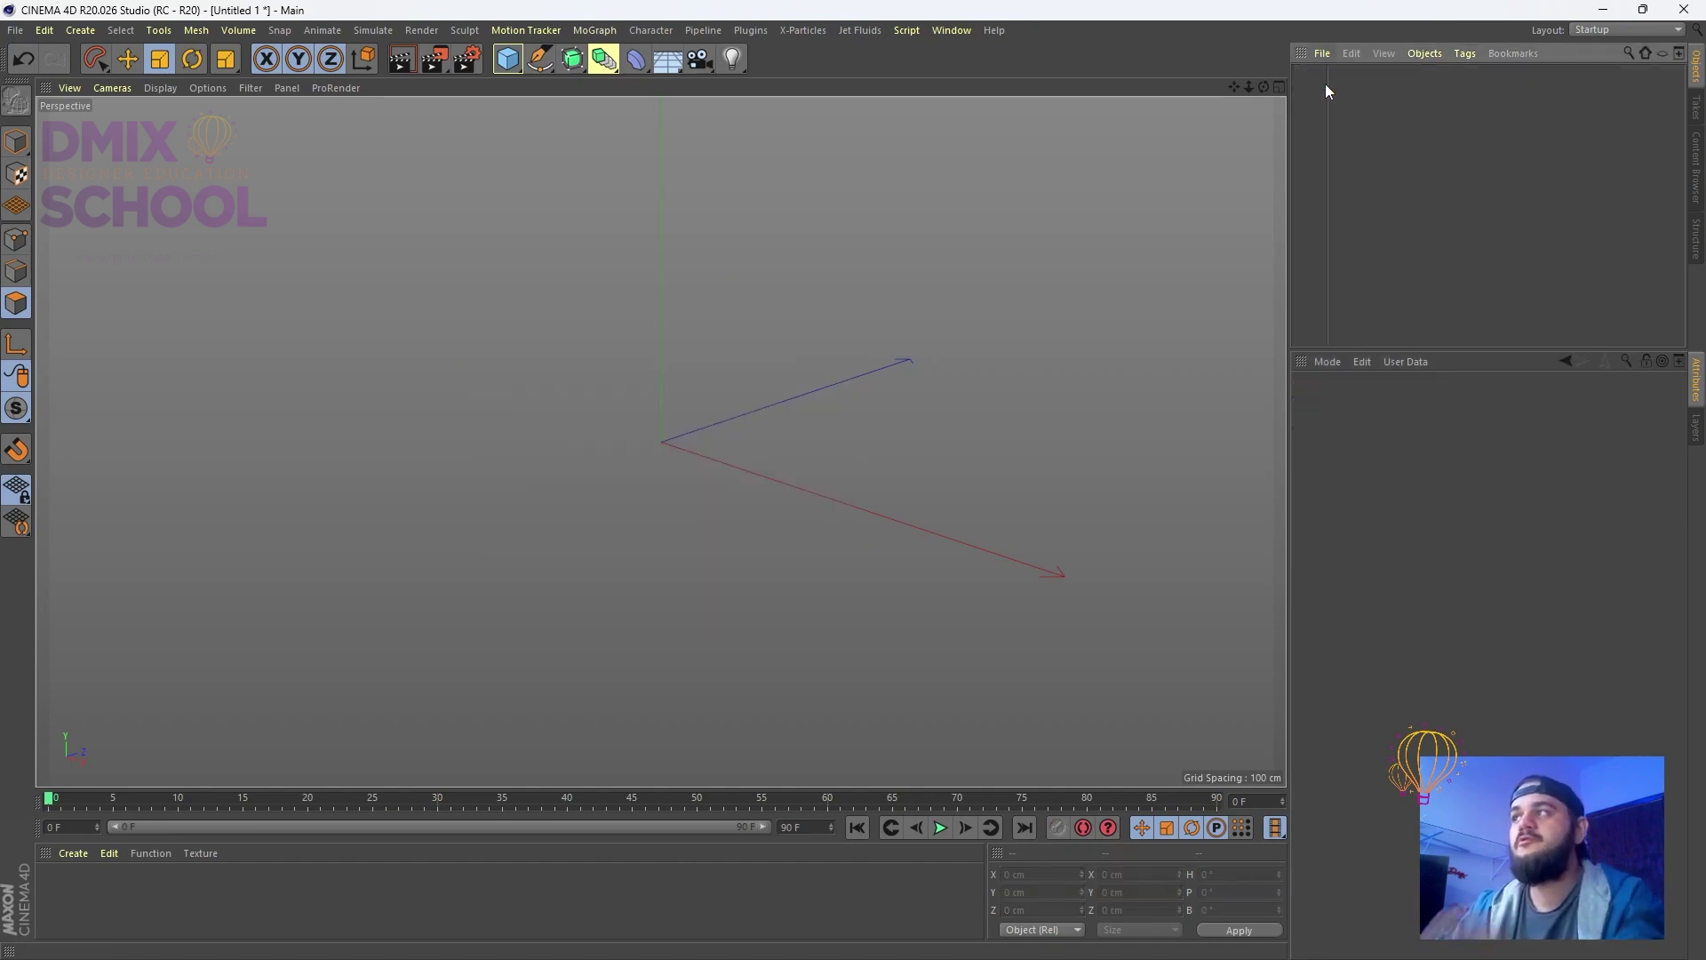
Try a Landscape object with 95 width segments and a scale of 1.51, and delete it
left_click(508, 59)
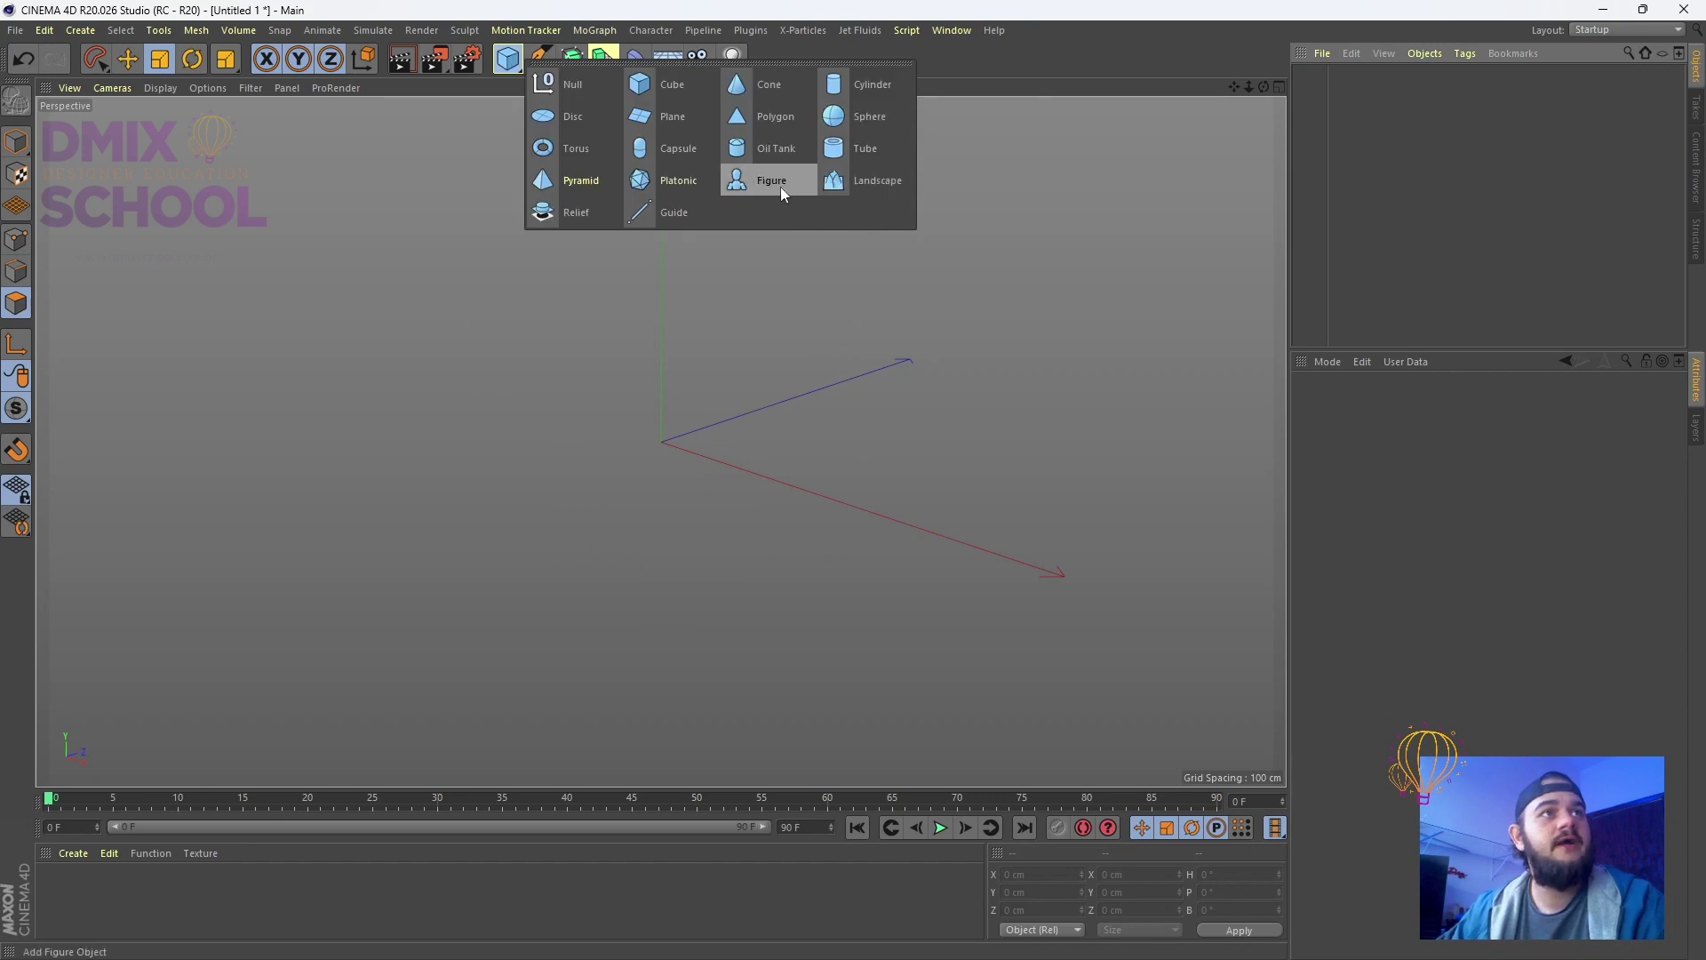
left_click_drag(504, 60, 861, 191)
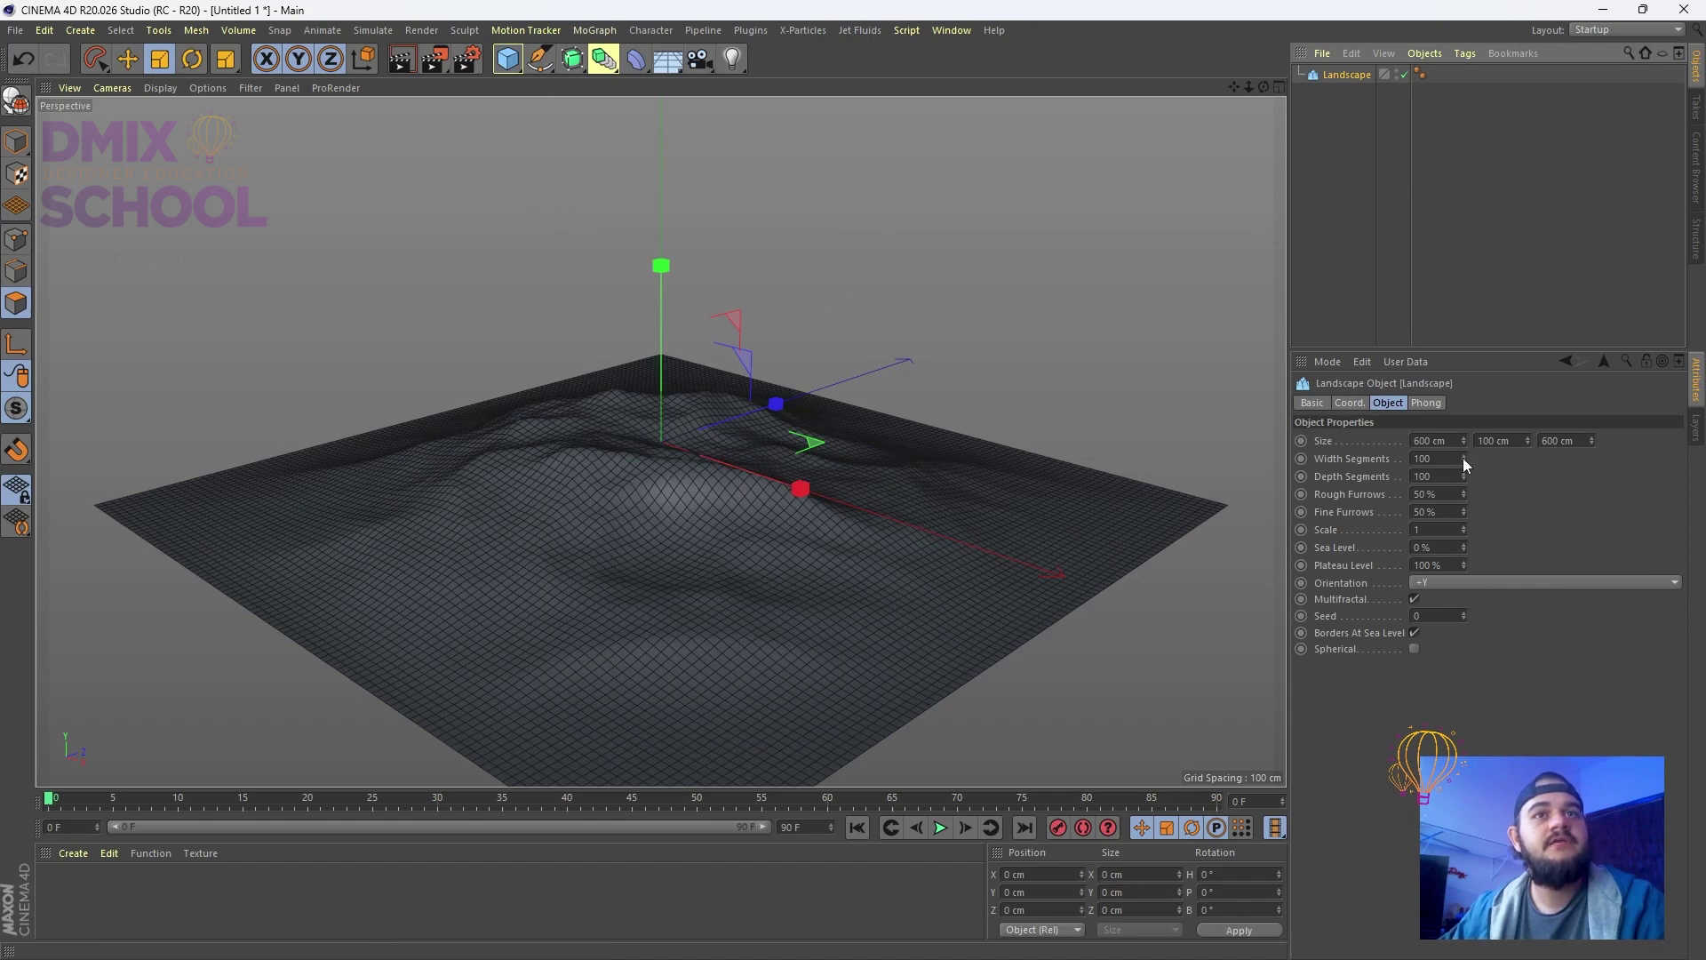
left_click_drag(1462, 457, 1463, 457)
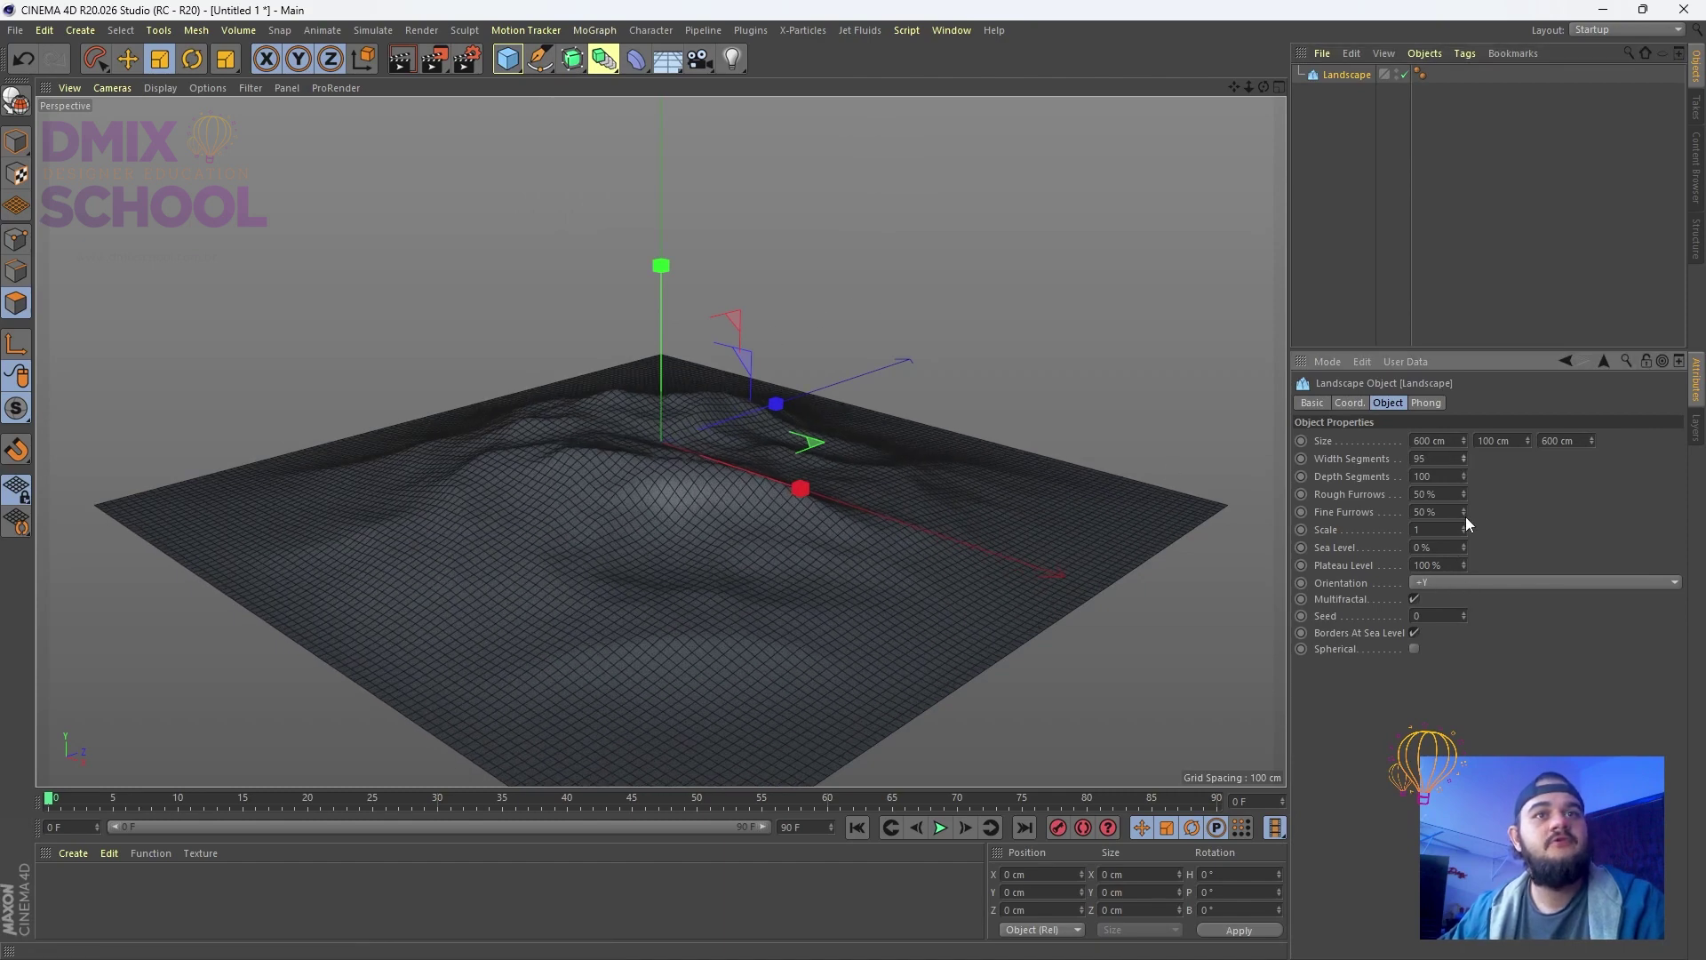
left_click_drag(1462, 530, 1462, 519)
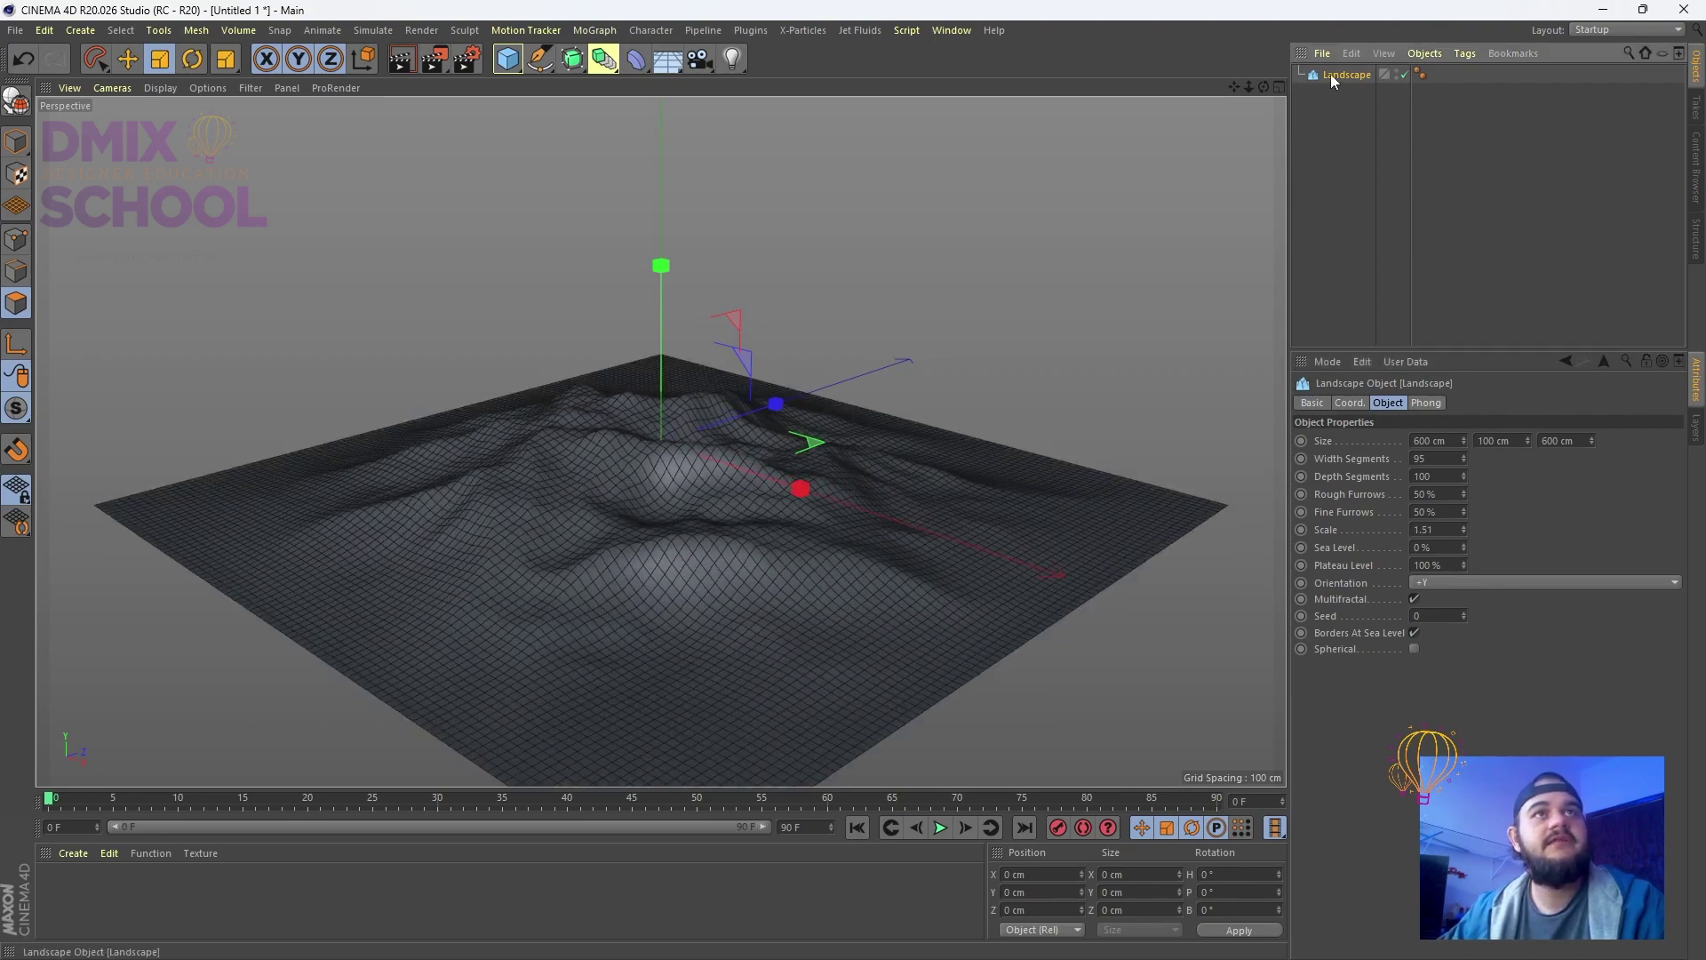
key("Delete")
Add an Arc spline to the scene and switch to Model mode
left_click(508, 59)
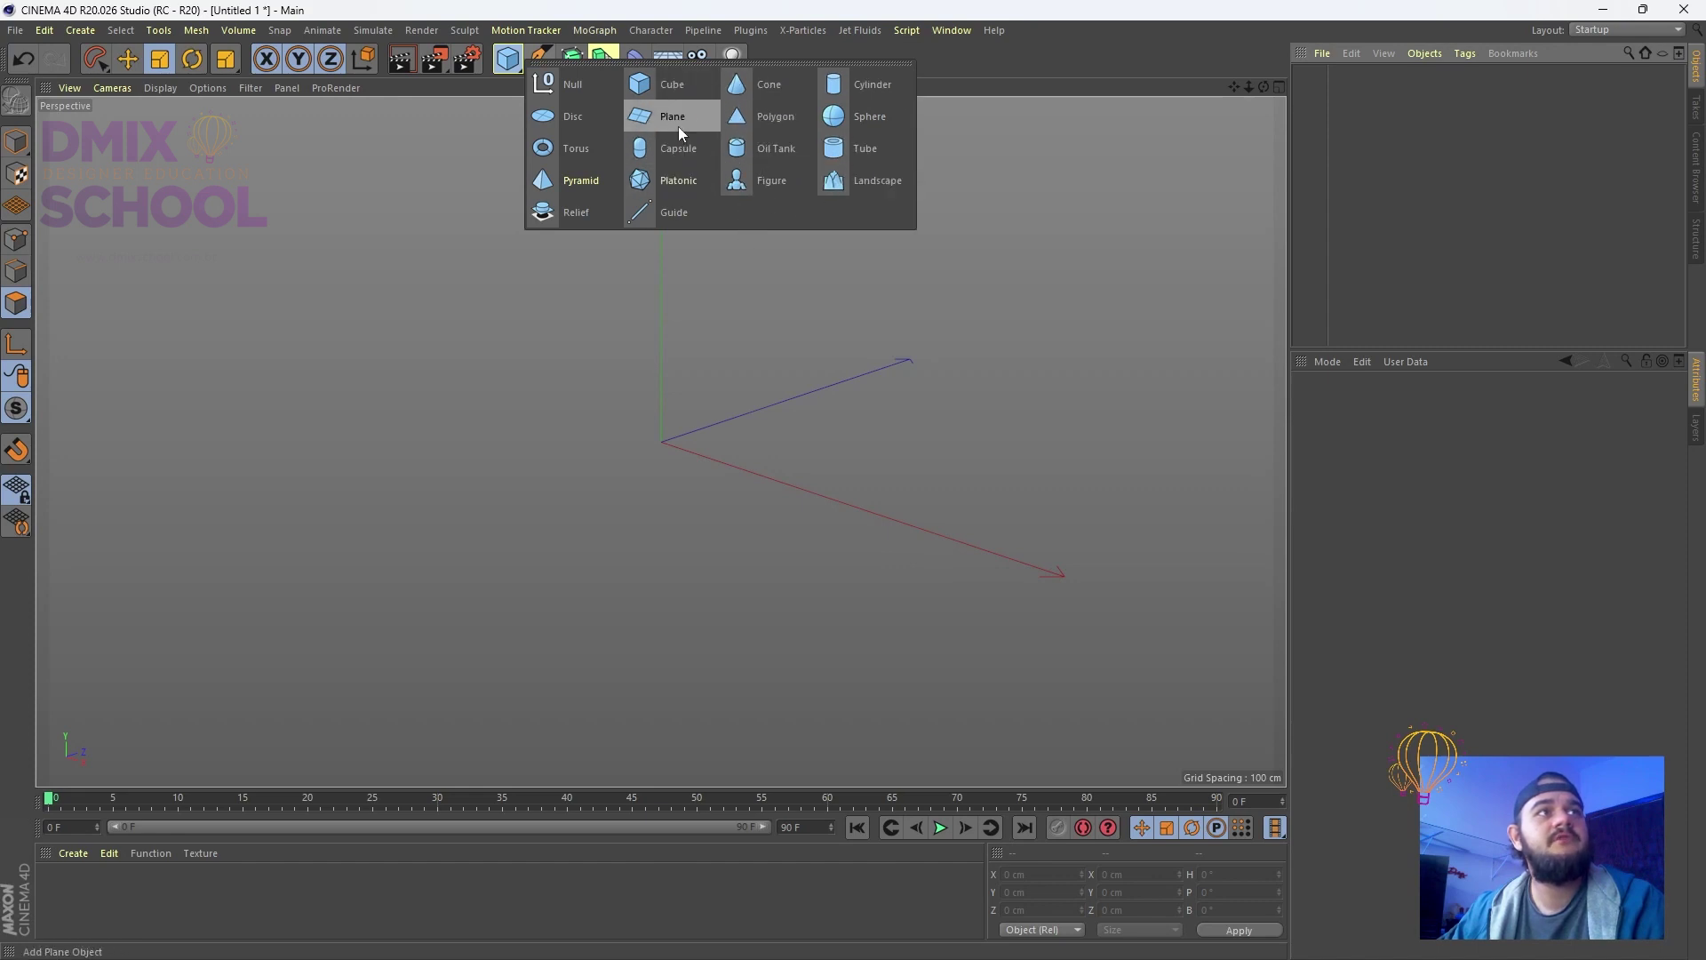
left_click(543, 62)
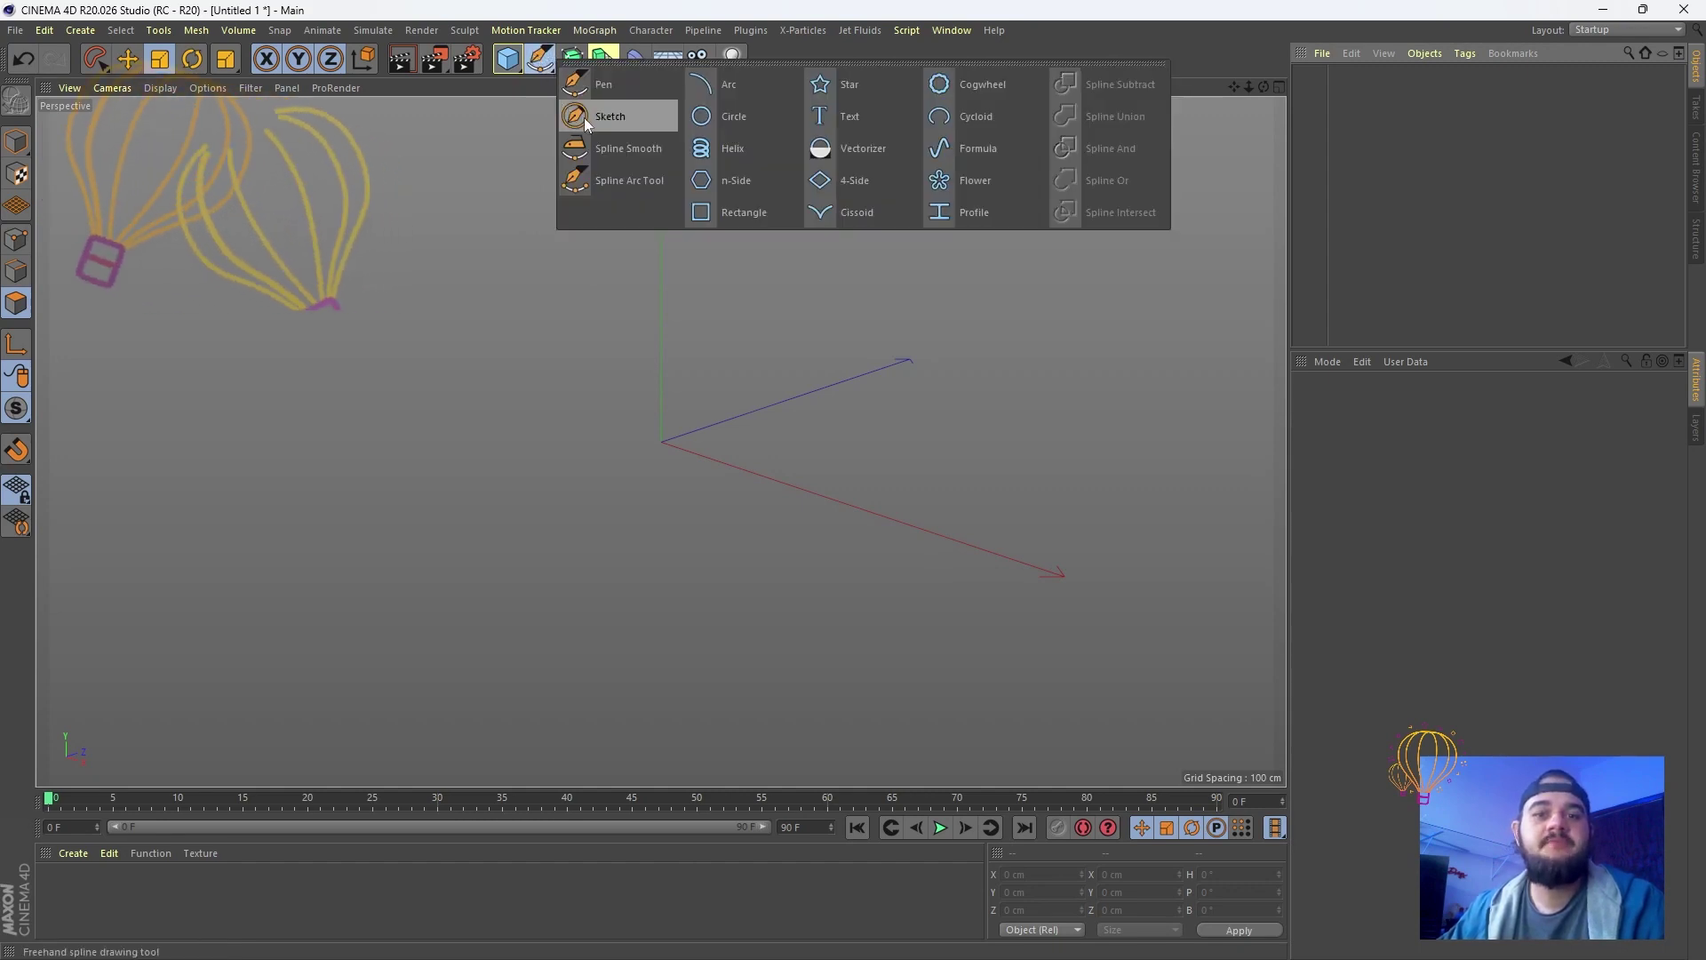
left_click(743, 90)
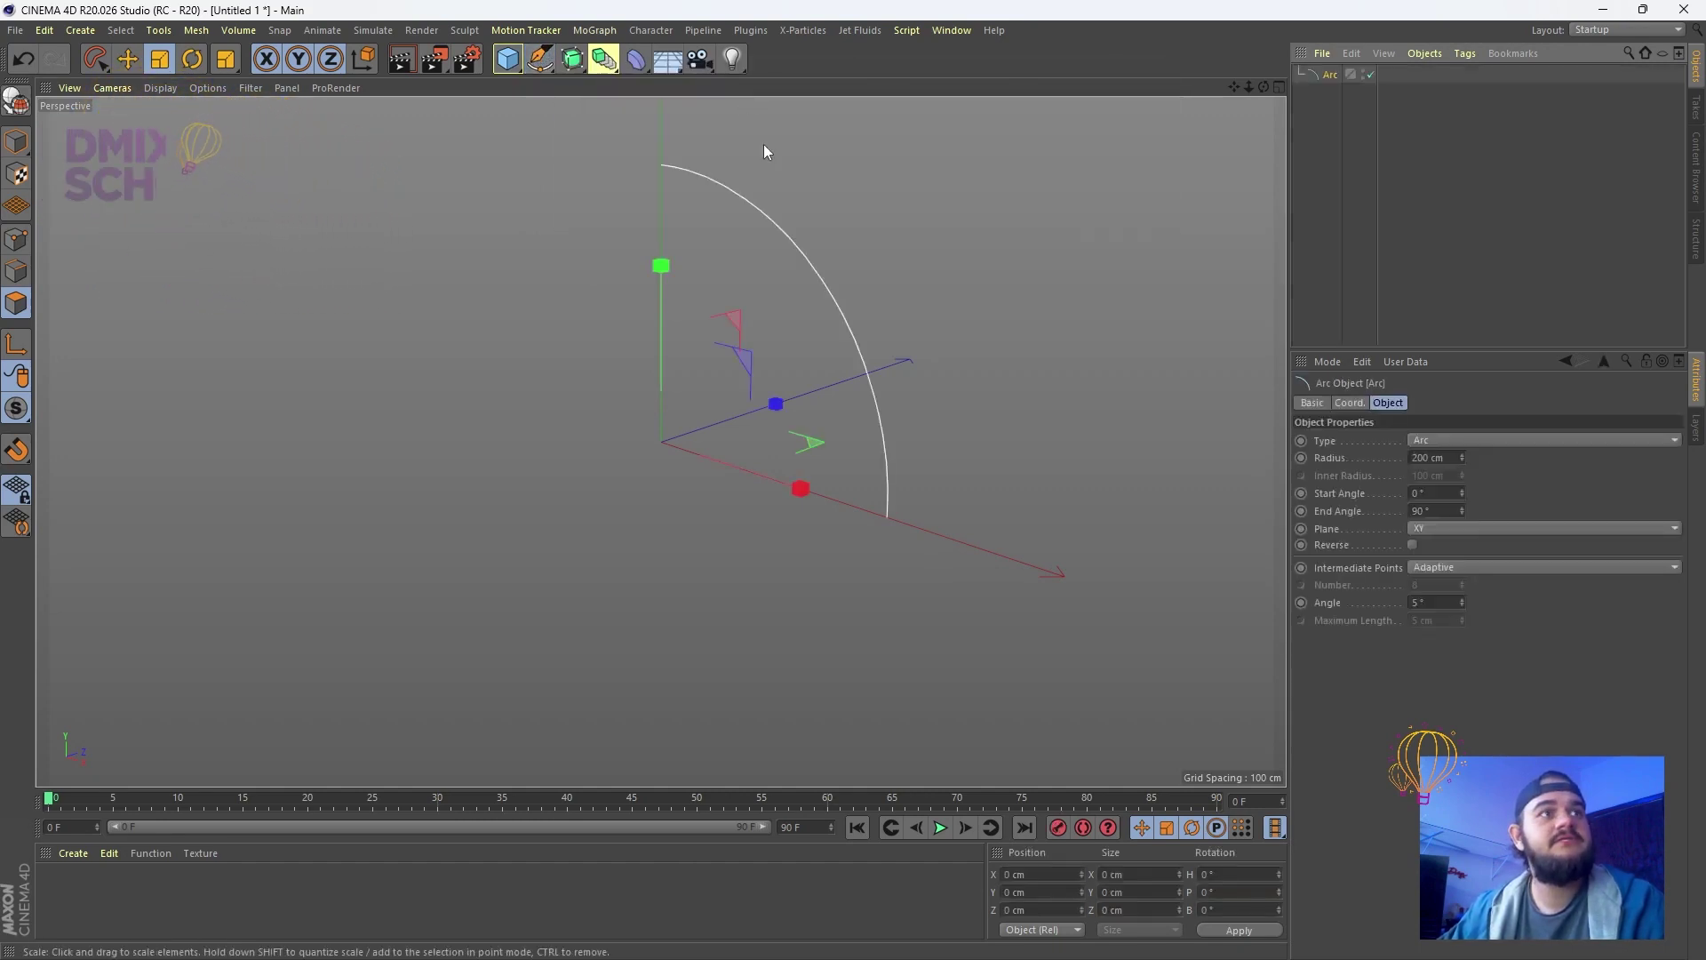
left_click(16, 239)
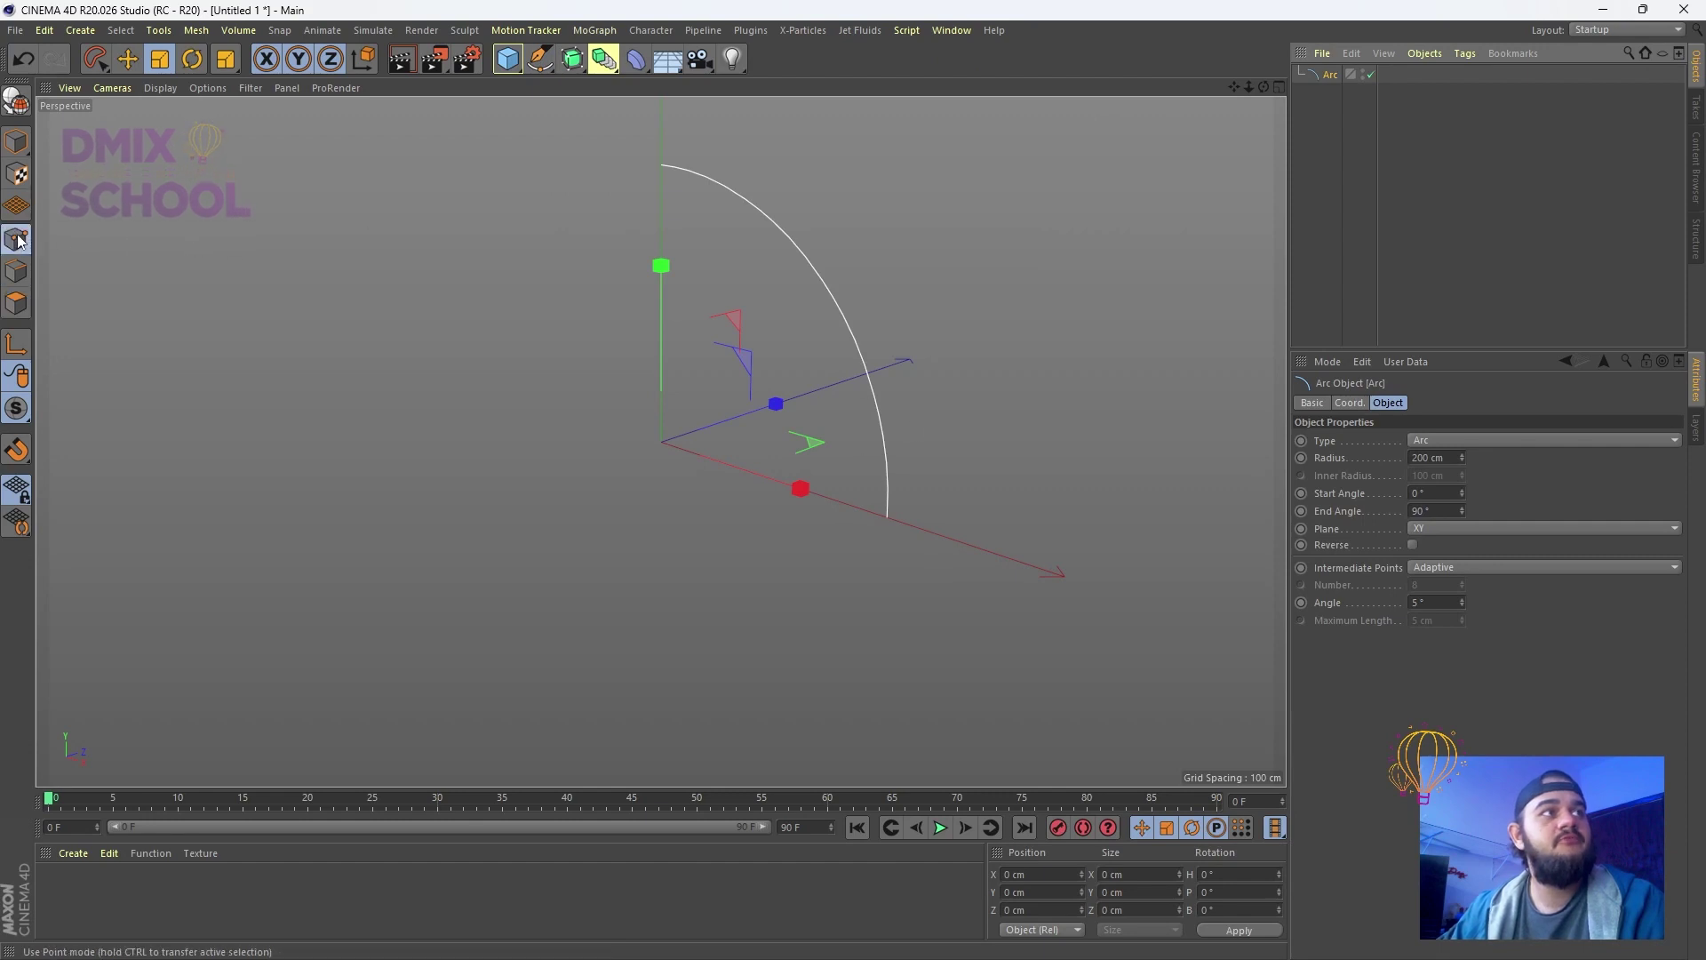
left_click(16, 142)
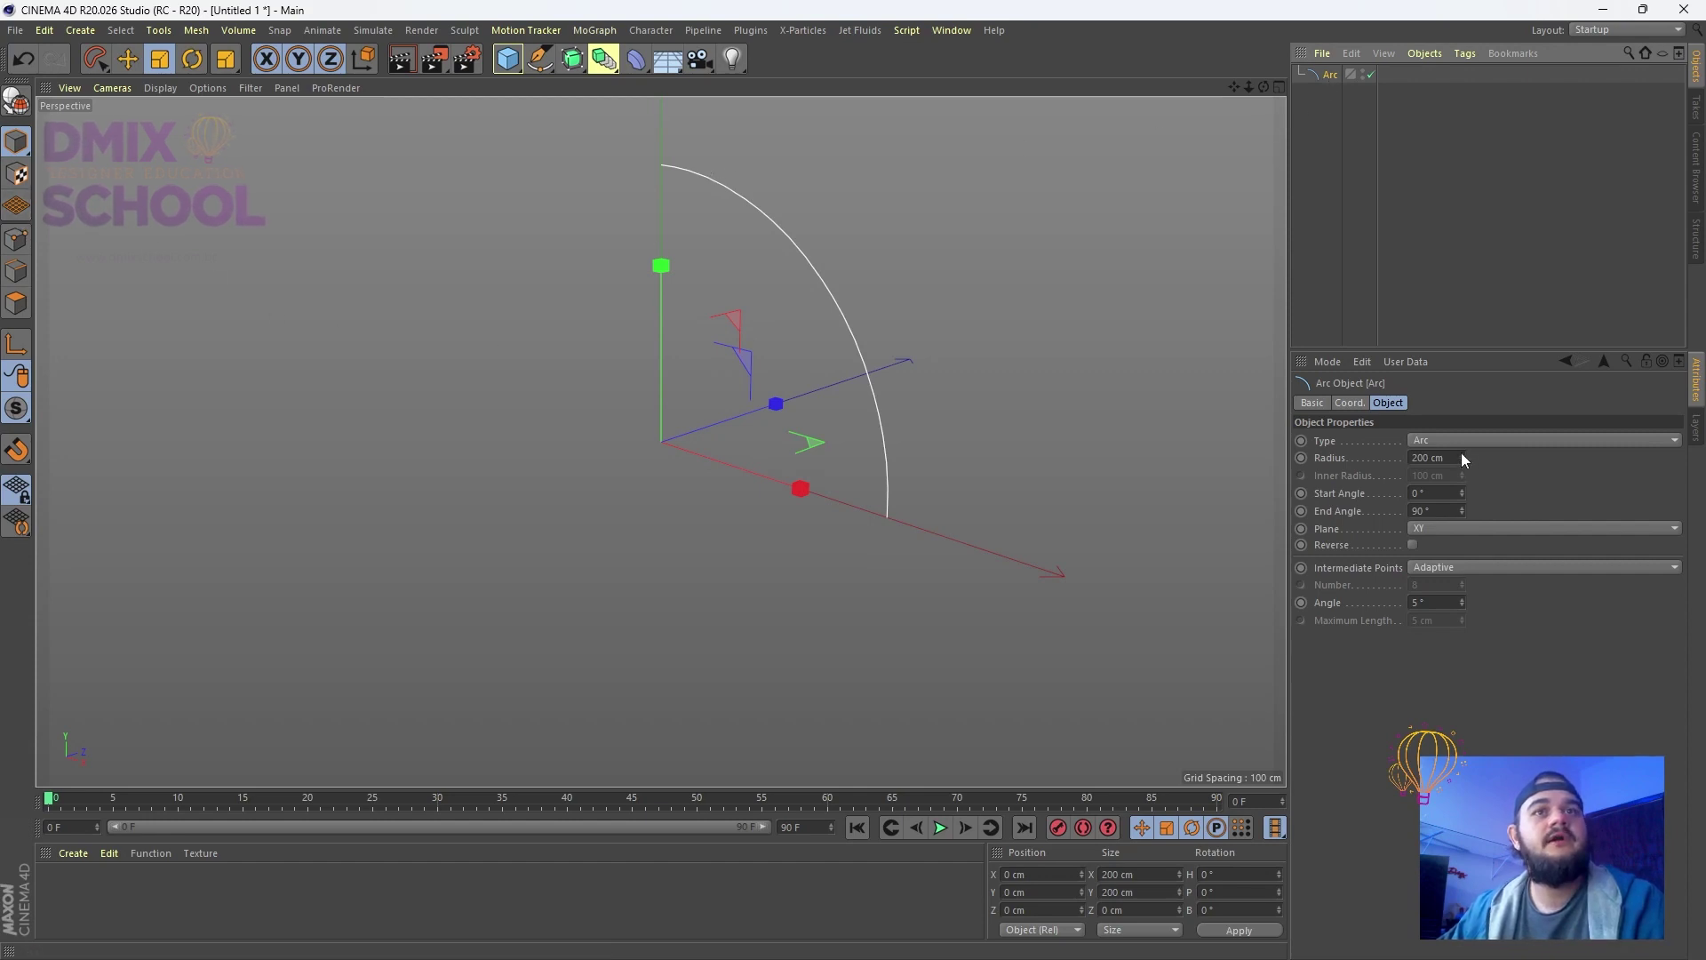
Add a Flower spline and set its petals to 12
left_click(544, 60)
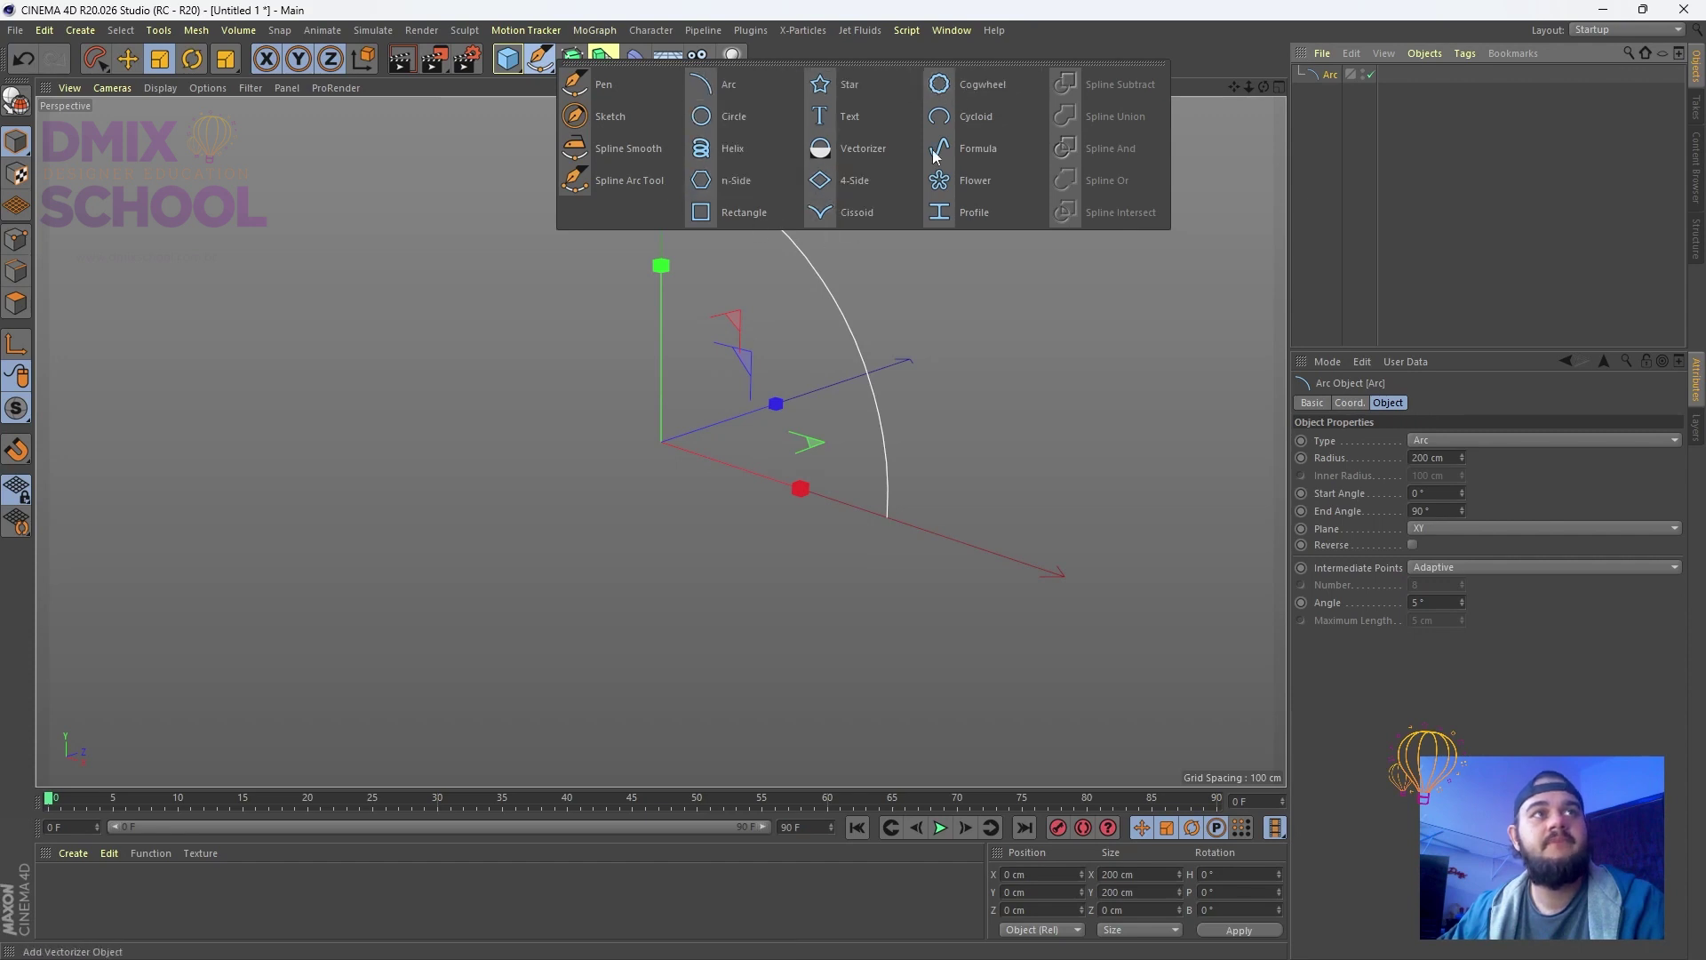
left_click(951, 181)
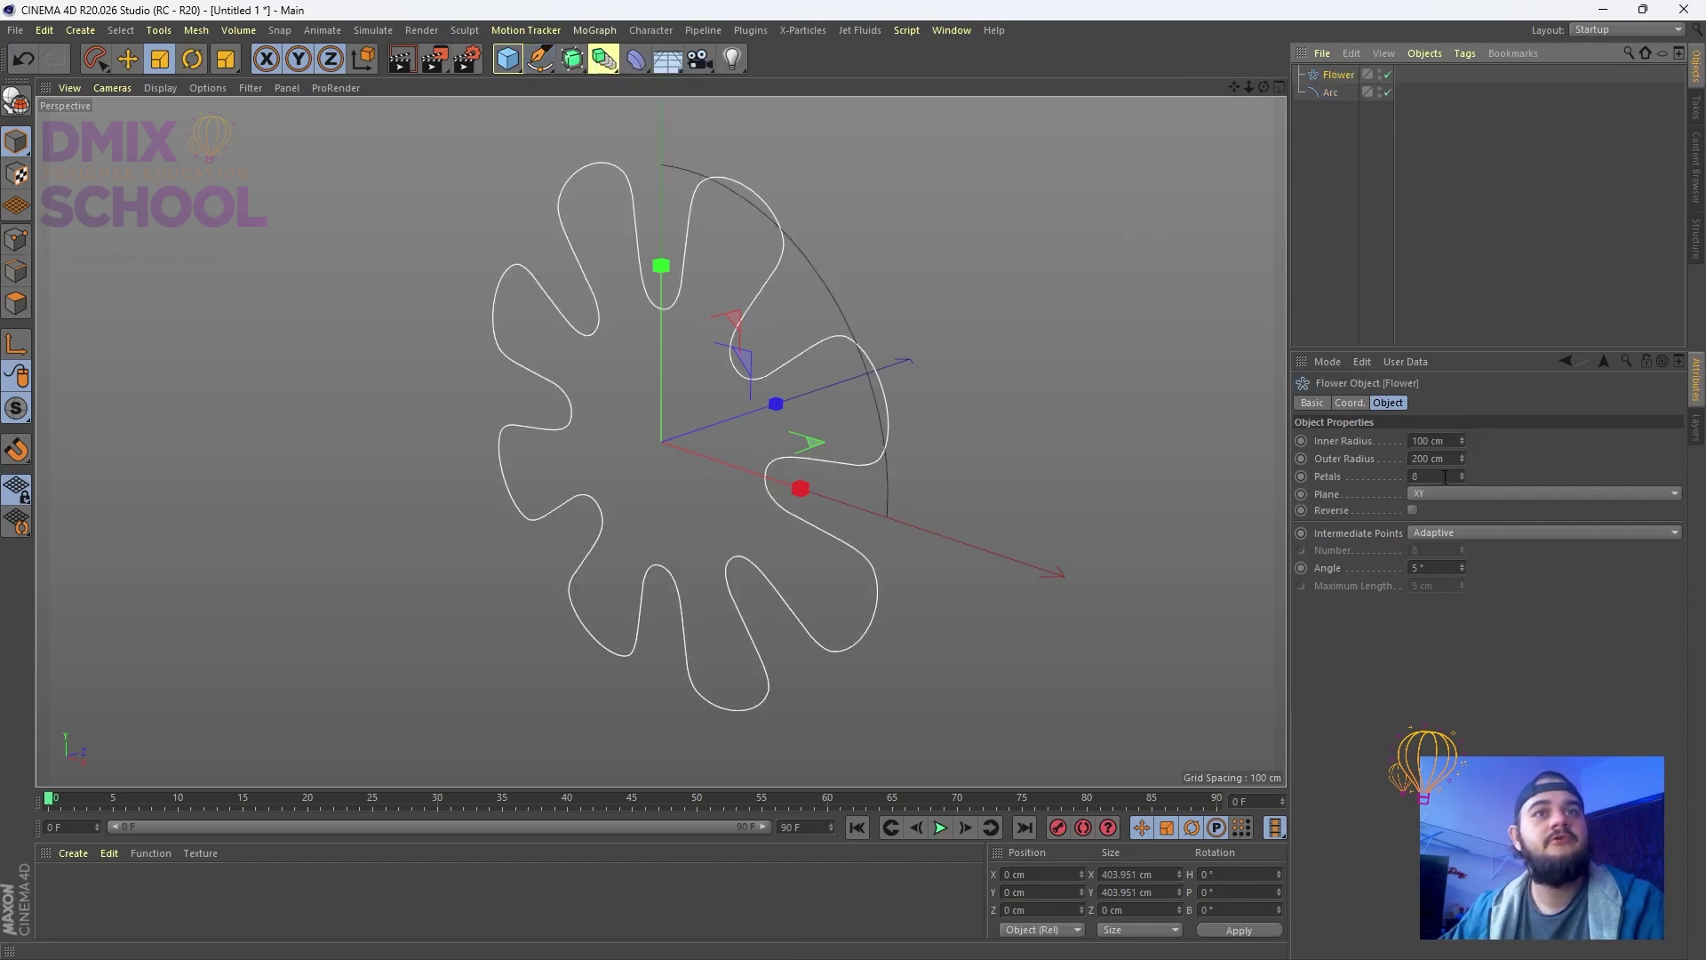
mouse_move(1462, 477)
left_mouse_down()
mouse_move(1462, 427)
mouse_move(1462, 525)
mouse_move(1462, 480)
left_mouse_up()
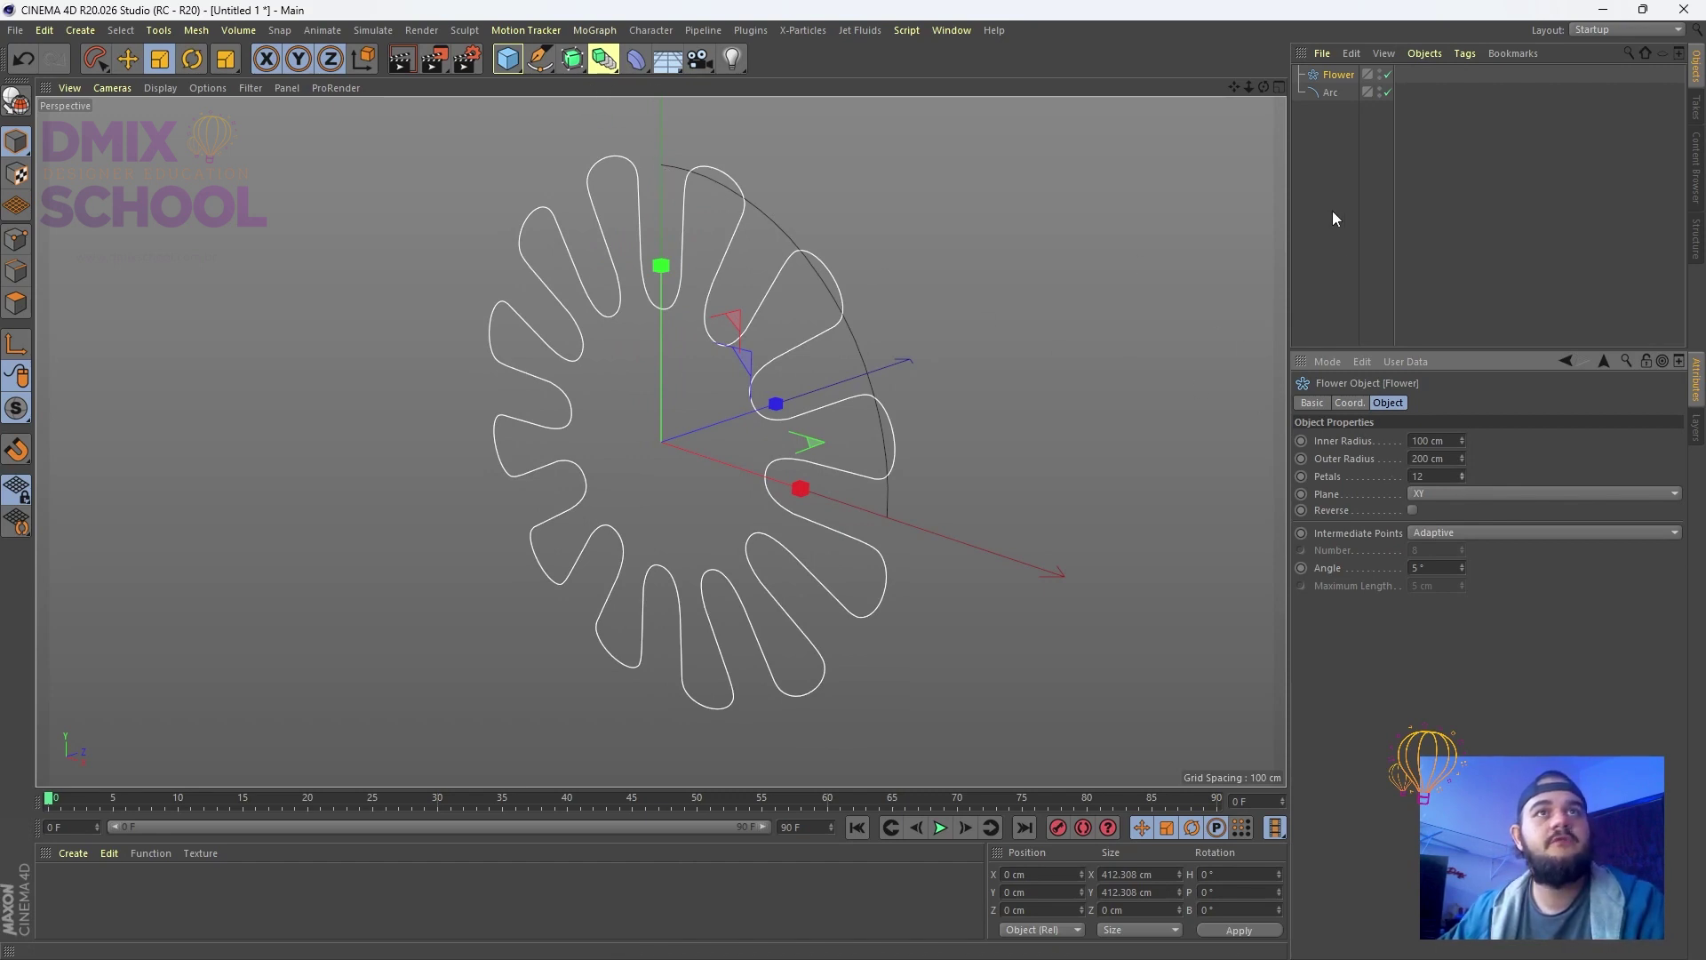
Delete the Flower and Arc splines from the scene
left_click_drag(1351, 129, 1337, 80)
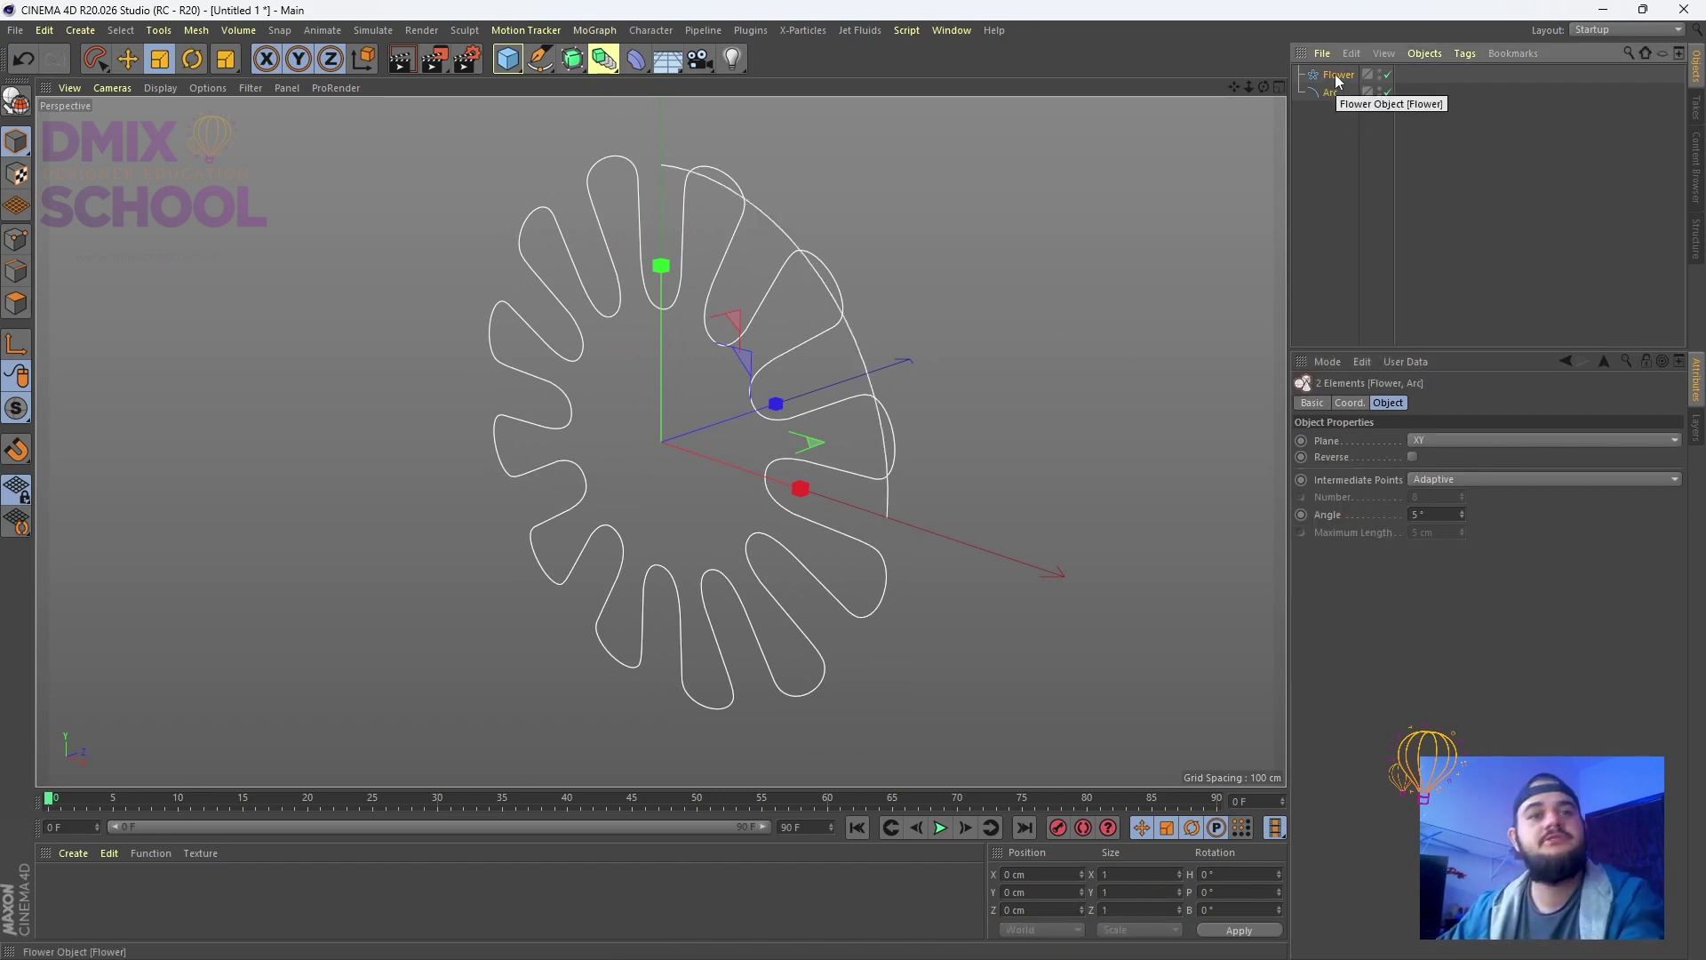
key("Delete")
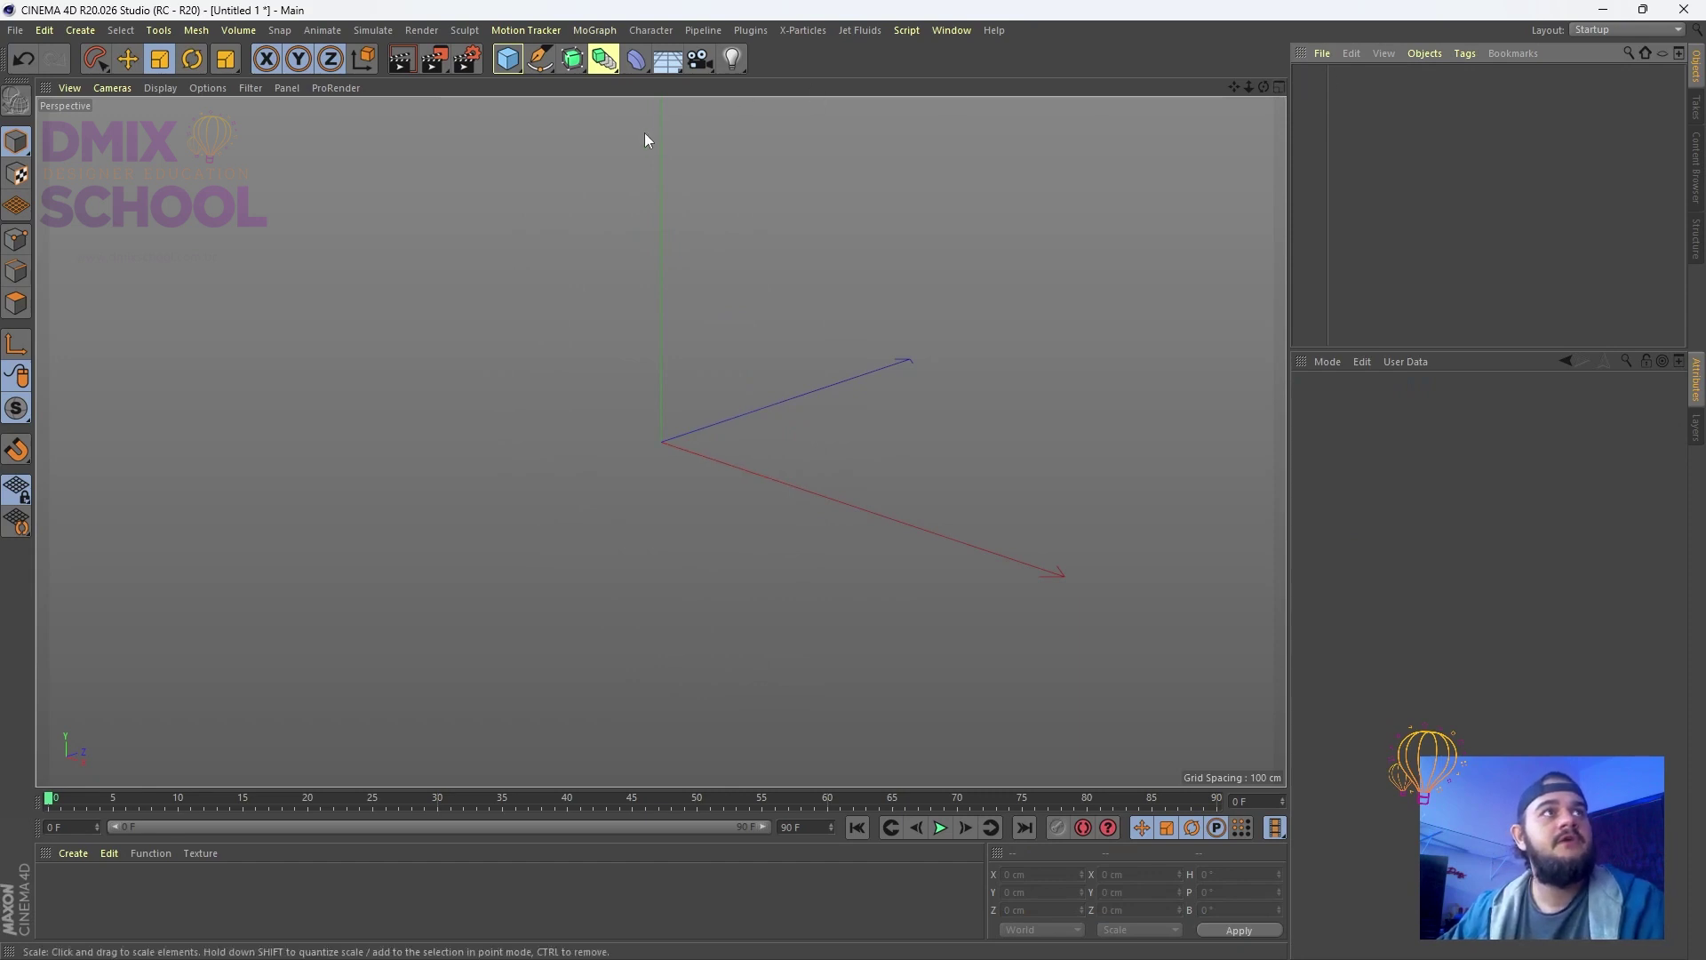
Switch to the four-view layout, try the Top view at full size and maximize the Front view
left_click(1284, 92)
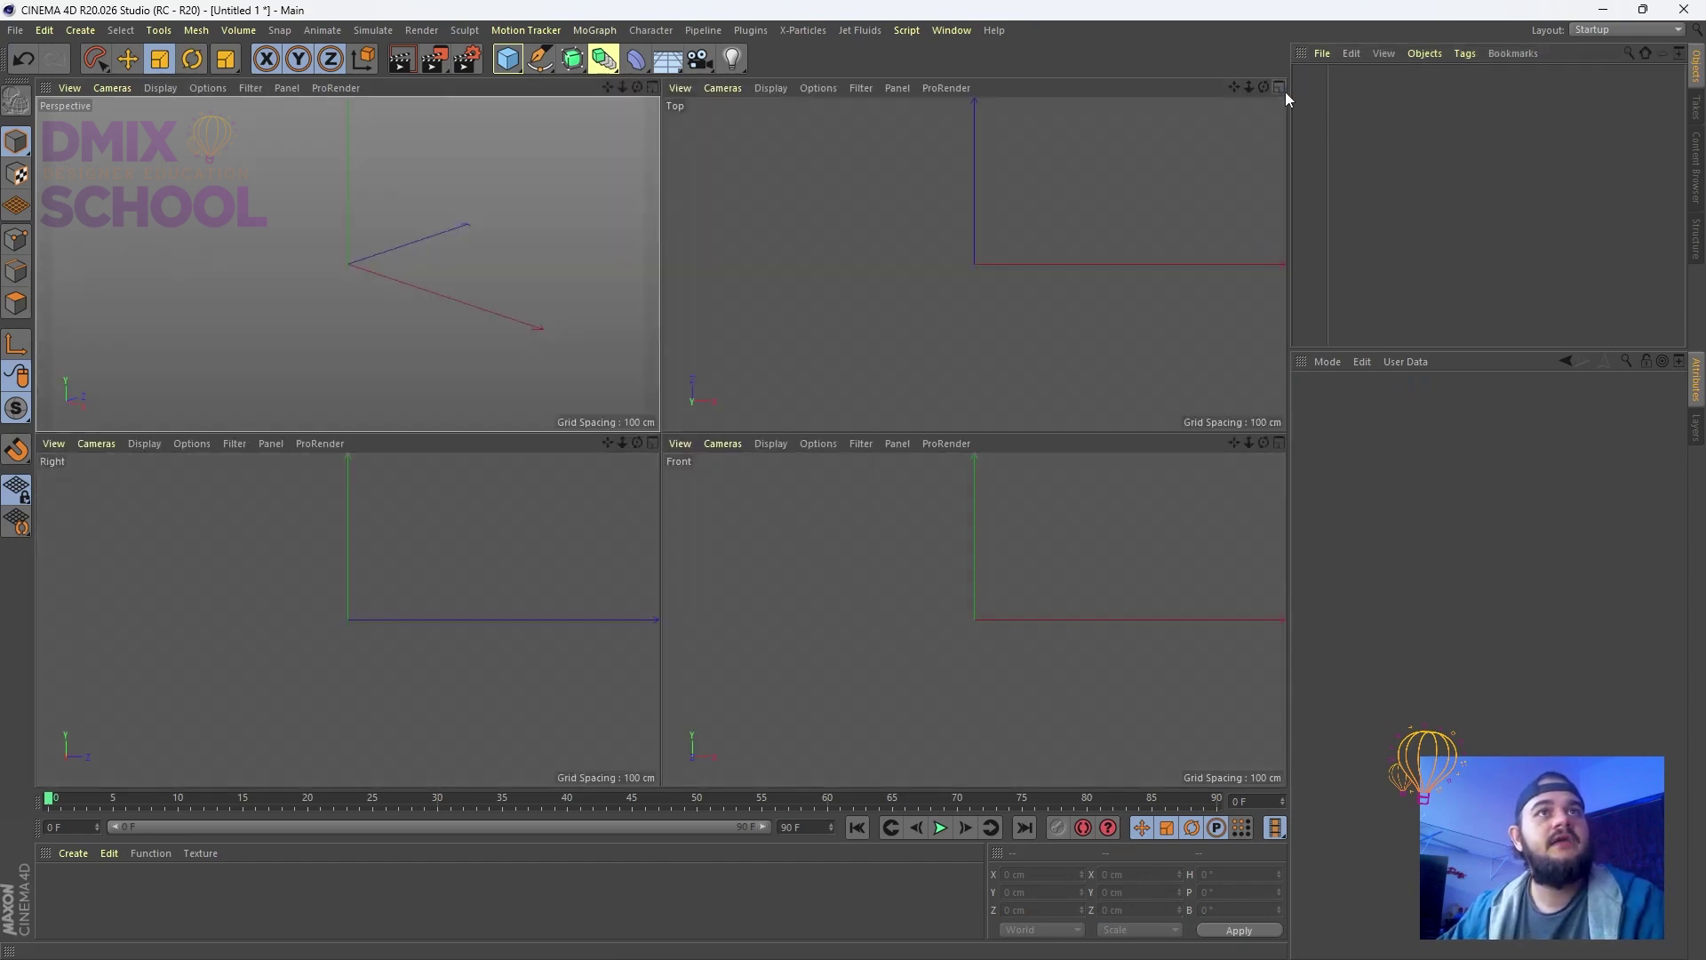
left_click(1282, 92)
left_click(1281, 90)
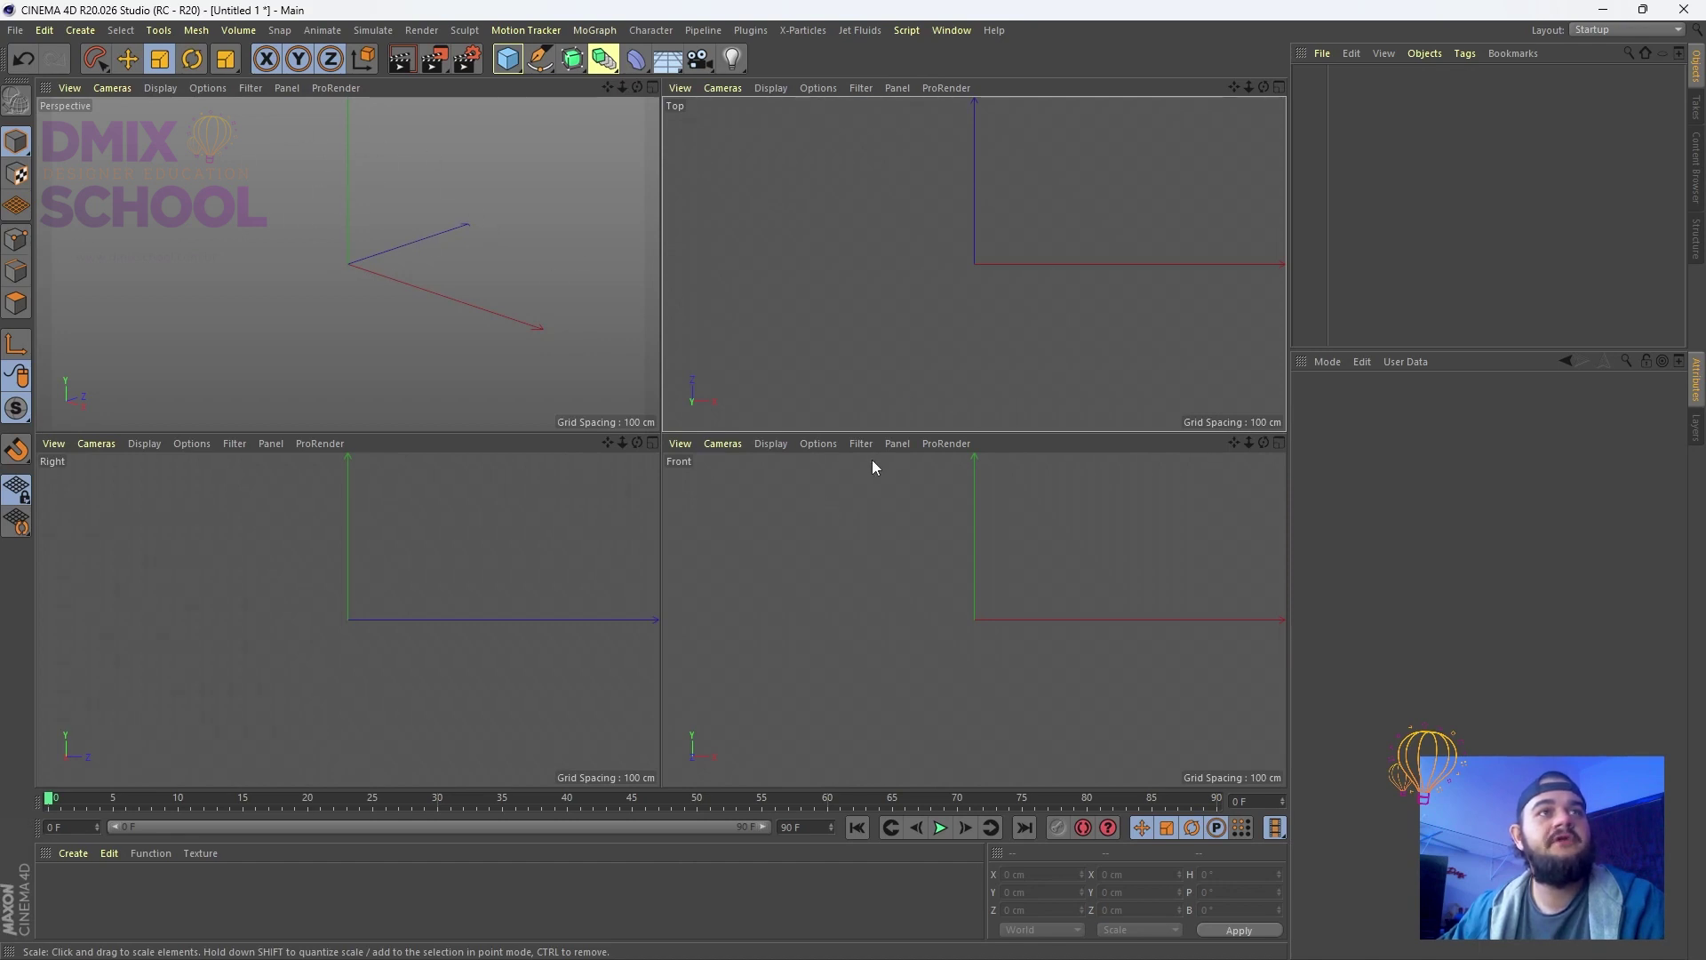
left_click(1280, 443)
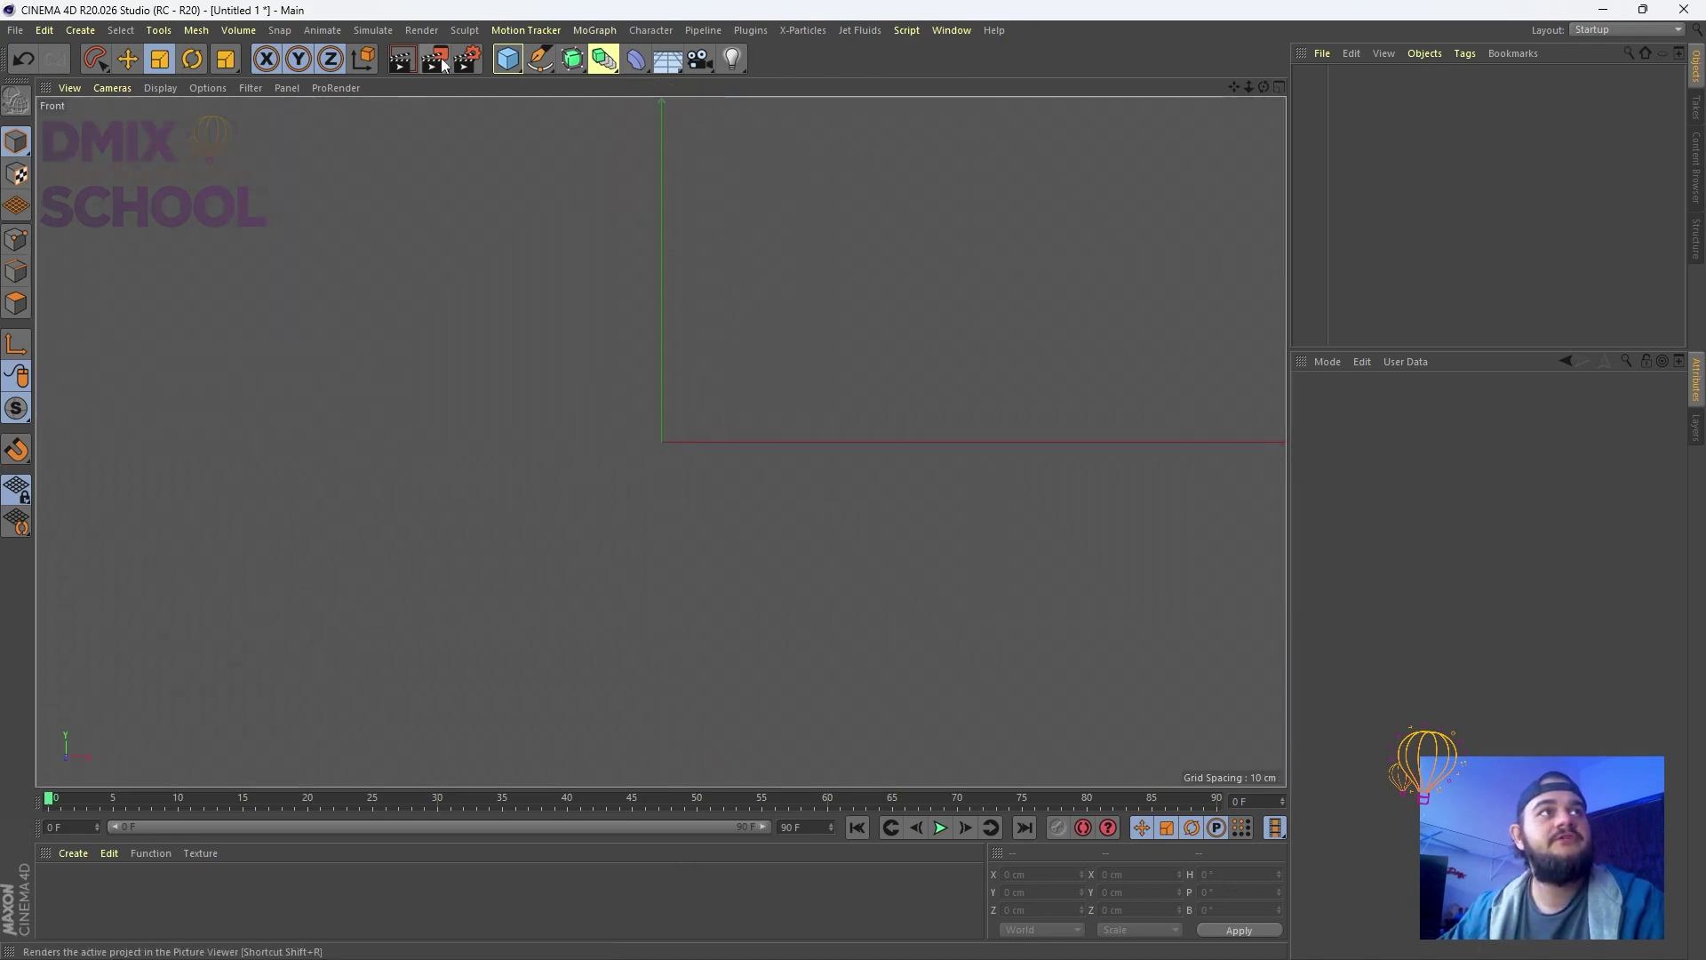
Draw a looping Bezier spline of curved segments around the origin in the Front view with the Pen tool
left_click(540, 59)
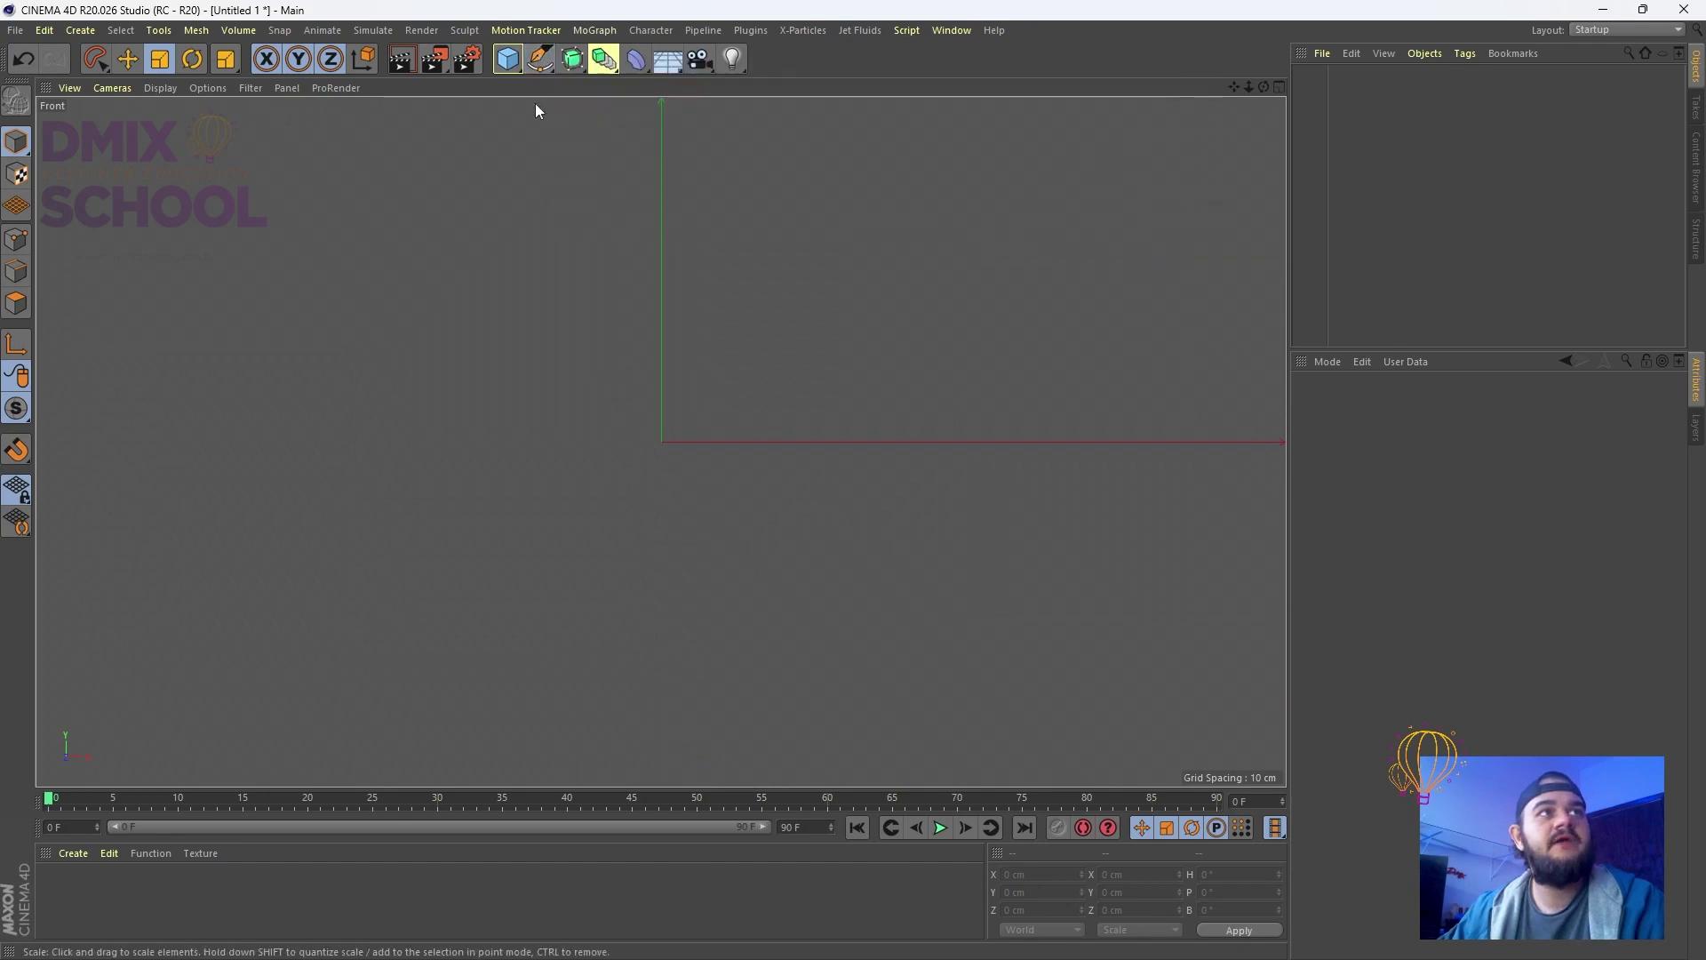
left_click(539, 59)
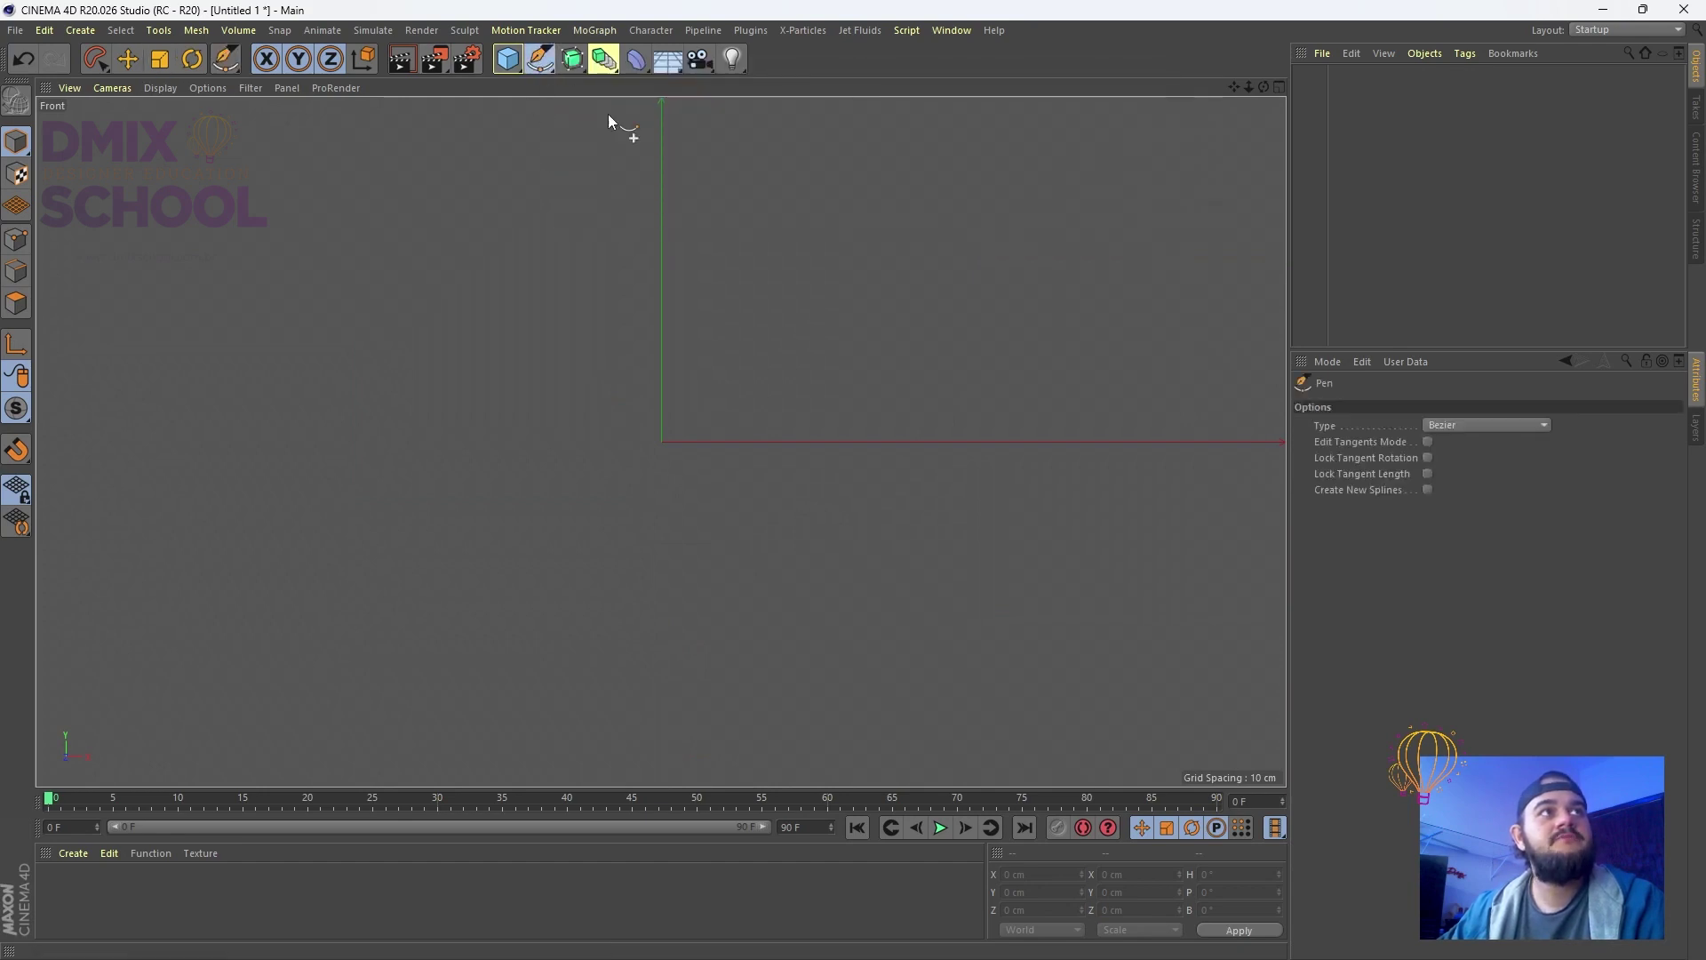
left_click(648, 214)
left_click_drag(761, 250, 802, 307)
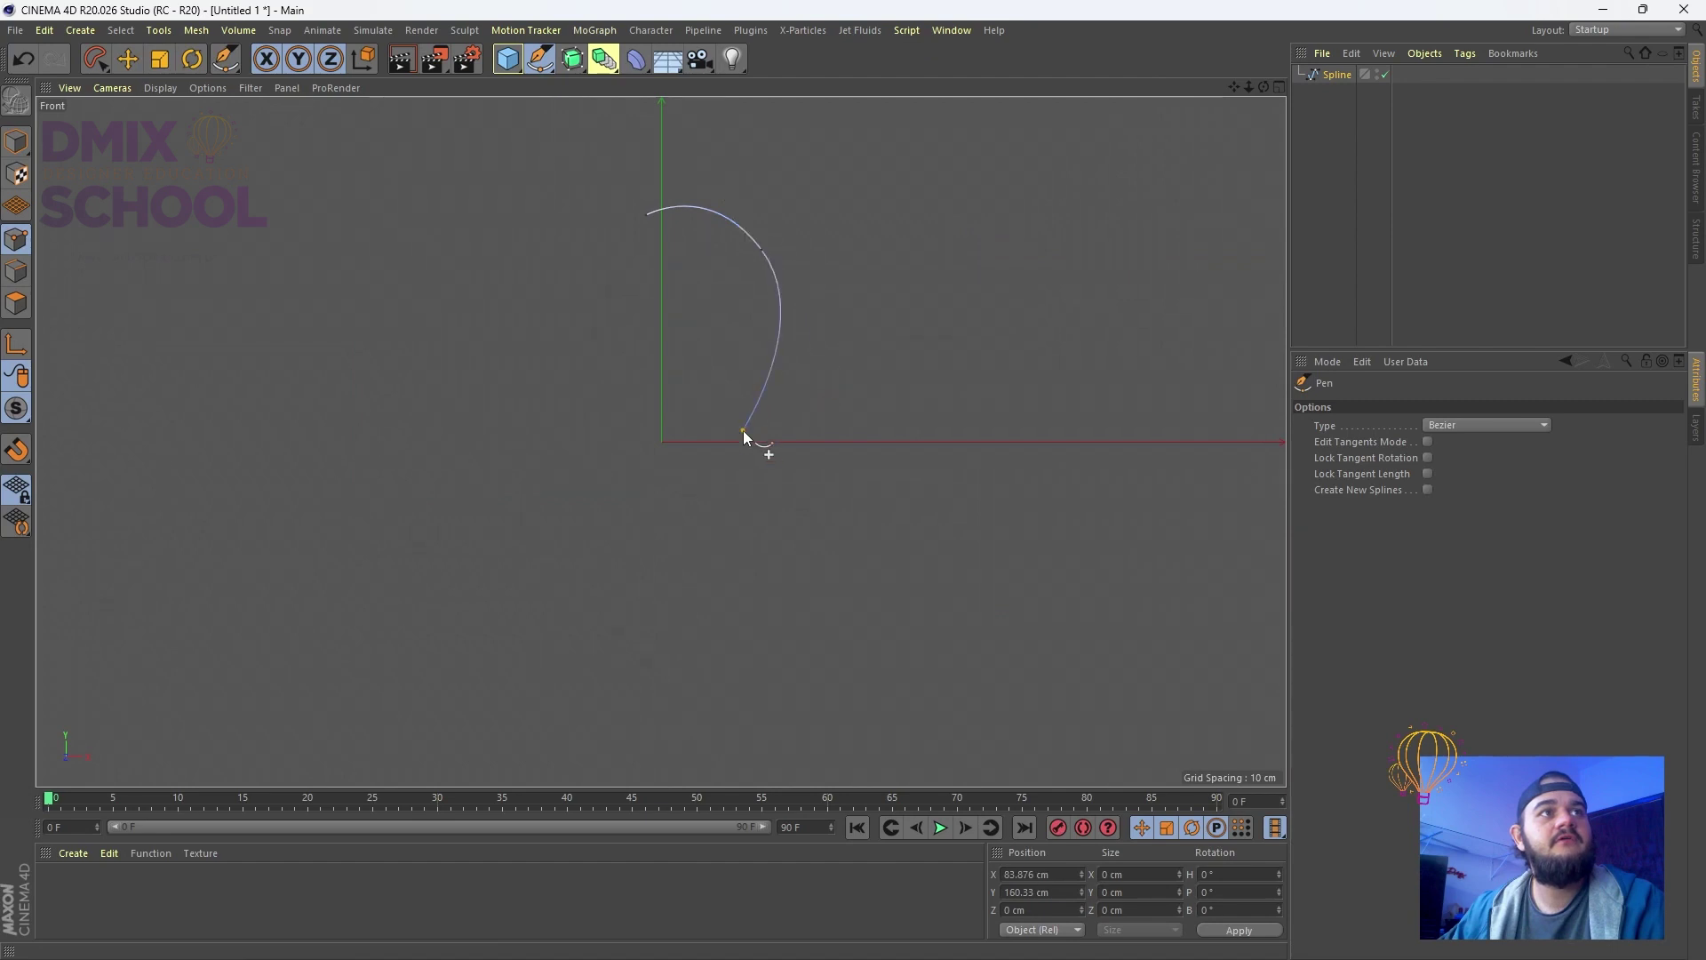
left_click(743, 428)
left_click_drag(461, 327, 464, 454)
left_click(662, 536)
left_click_drag(670, 537, 800, 476)
left_click(866, 400)
left_click_drag(850, 192, 810, 167)
left_click_drag(531, 210, 658, 245)
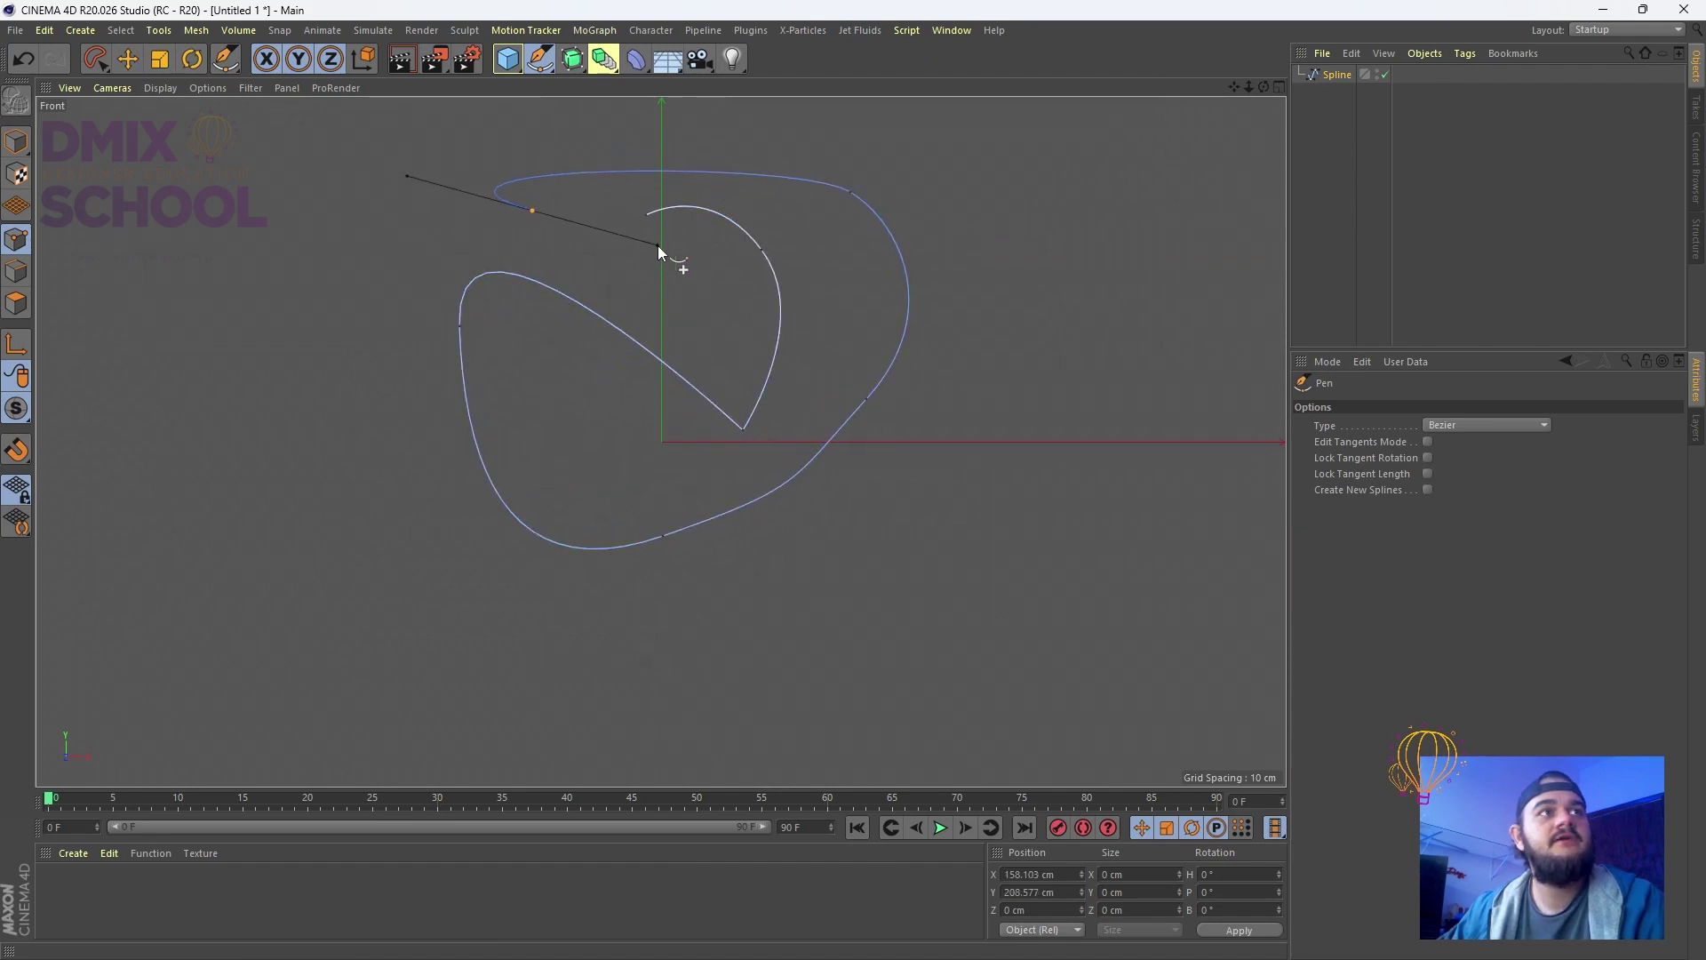
Extend the spline with straight zigzag segments and close it at its starting point
left_click(629, 288)
left_click(448, 233)
left_click(391, 379)
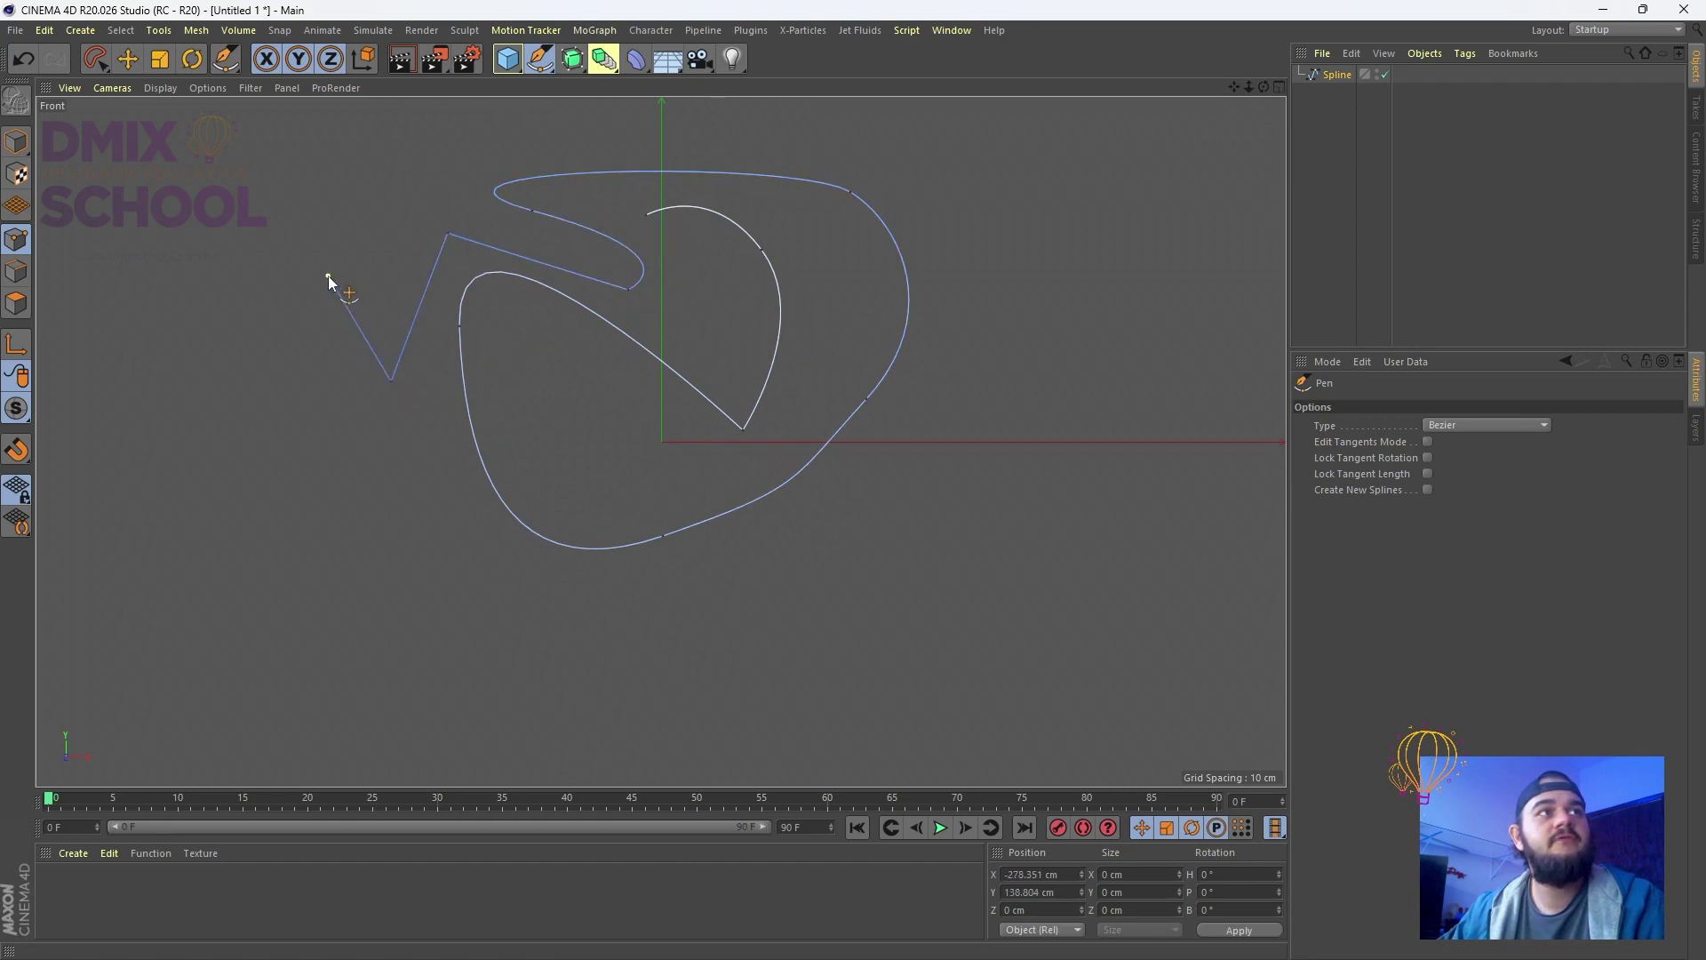
left_click(329, 276)
left_click(377, 180)
left_click(476, 224)
left_click(641, 215)
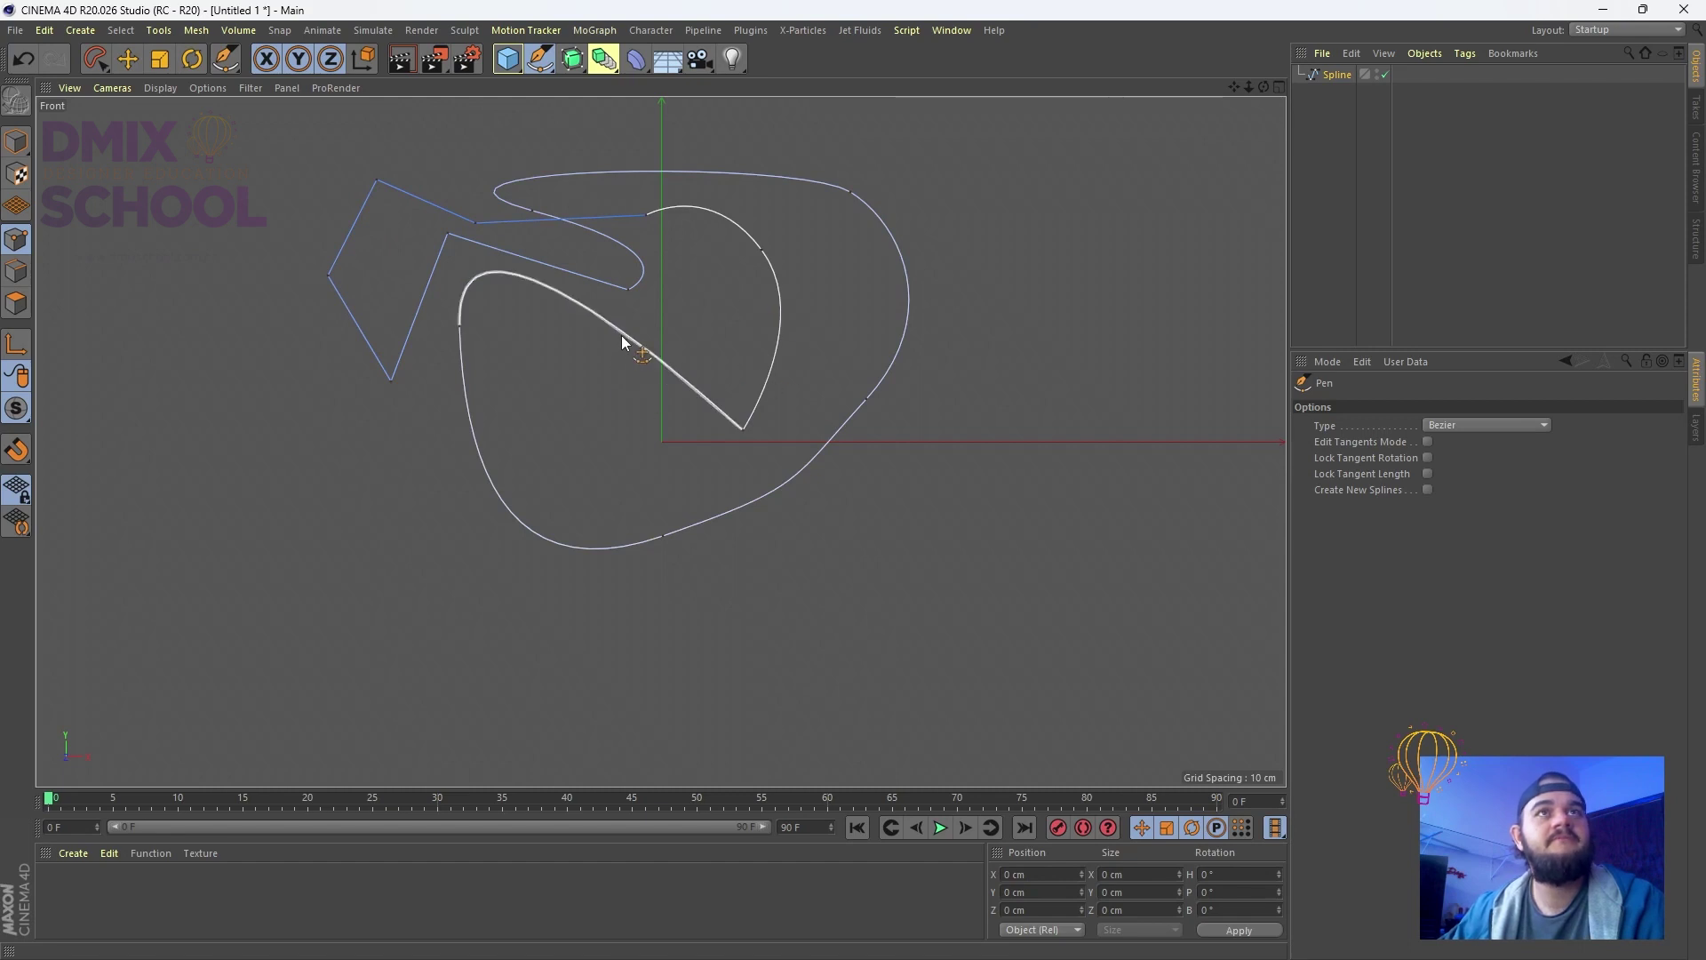
Show the Perspective view at full size and disable the drawn spline so it is hidden in the viewport
left_click(1280, 85)
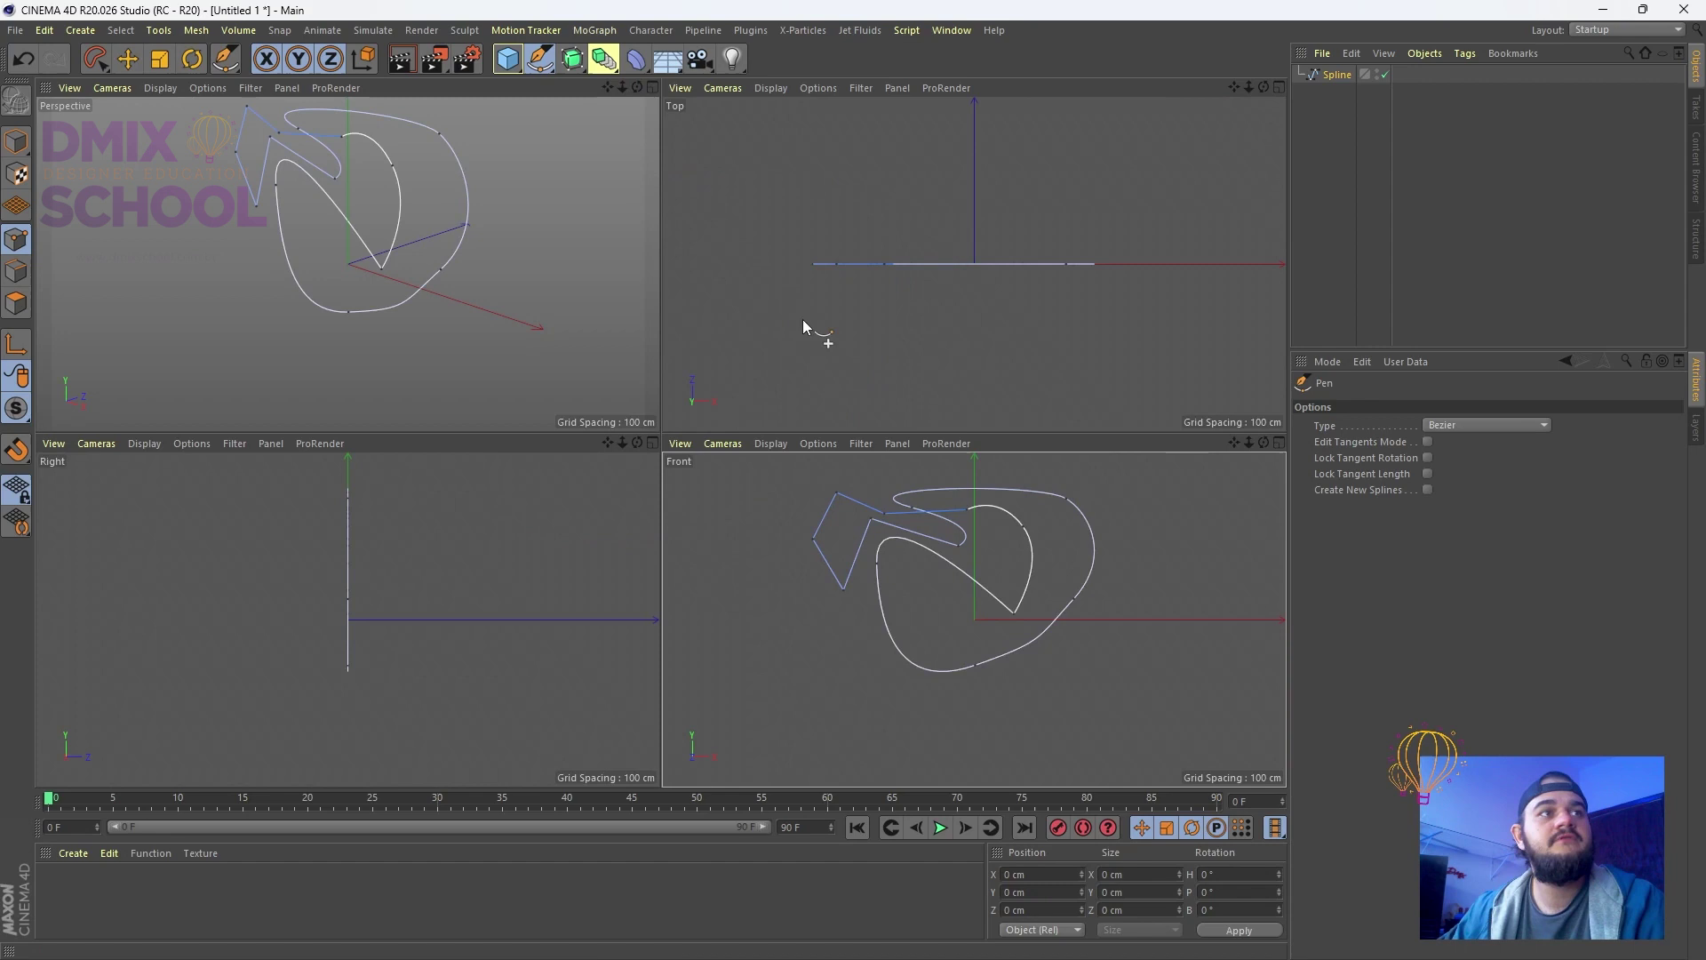
left_click(652, 87)
left_click_drag(1262, 86, 1102, 107)
scroll(513, 279, "down", 2)
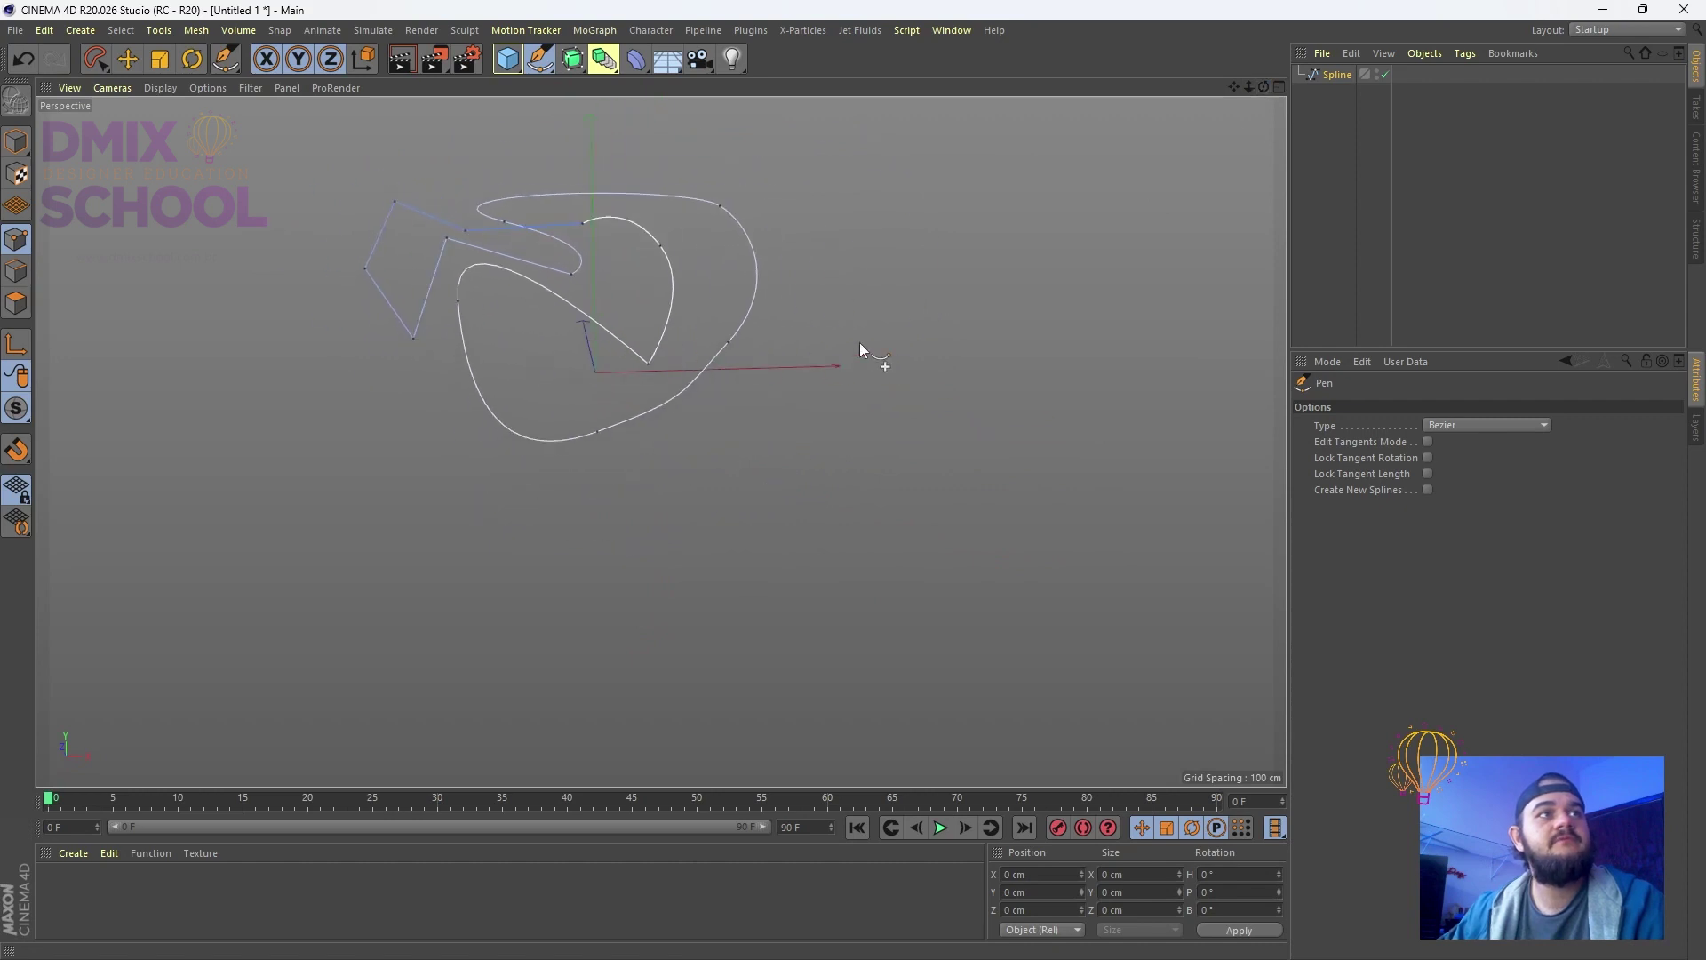
left_click(1376, 72)
left_click(1377, 72)
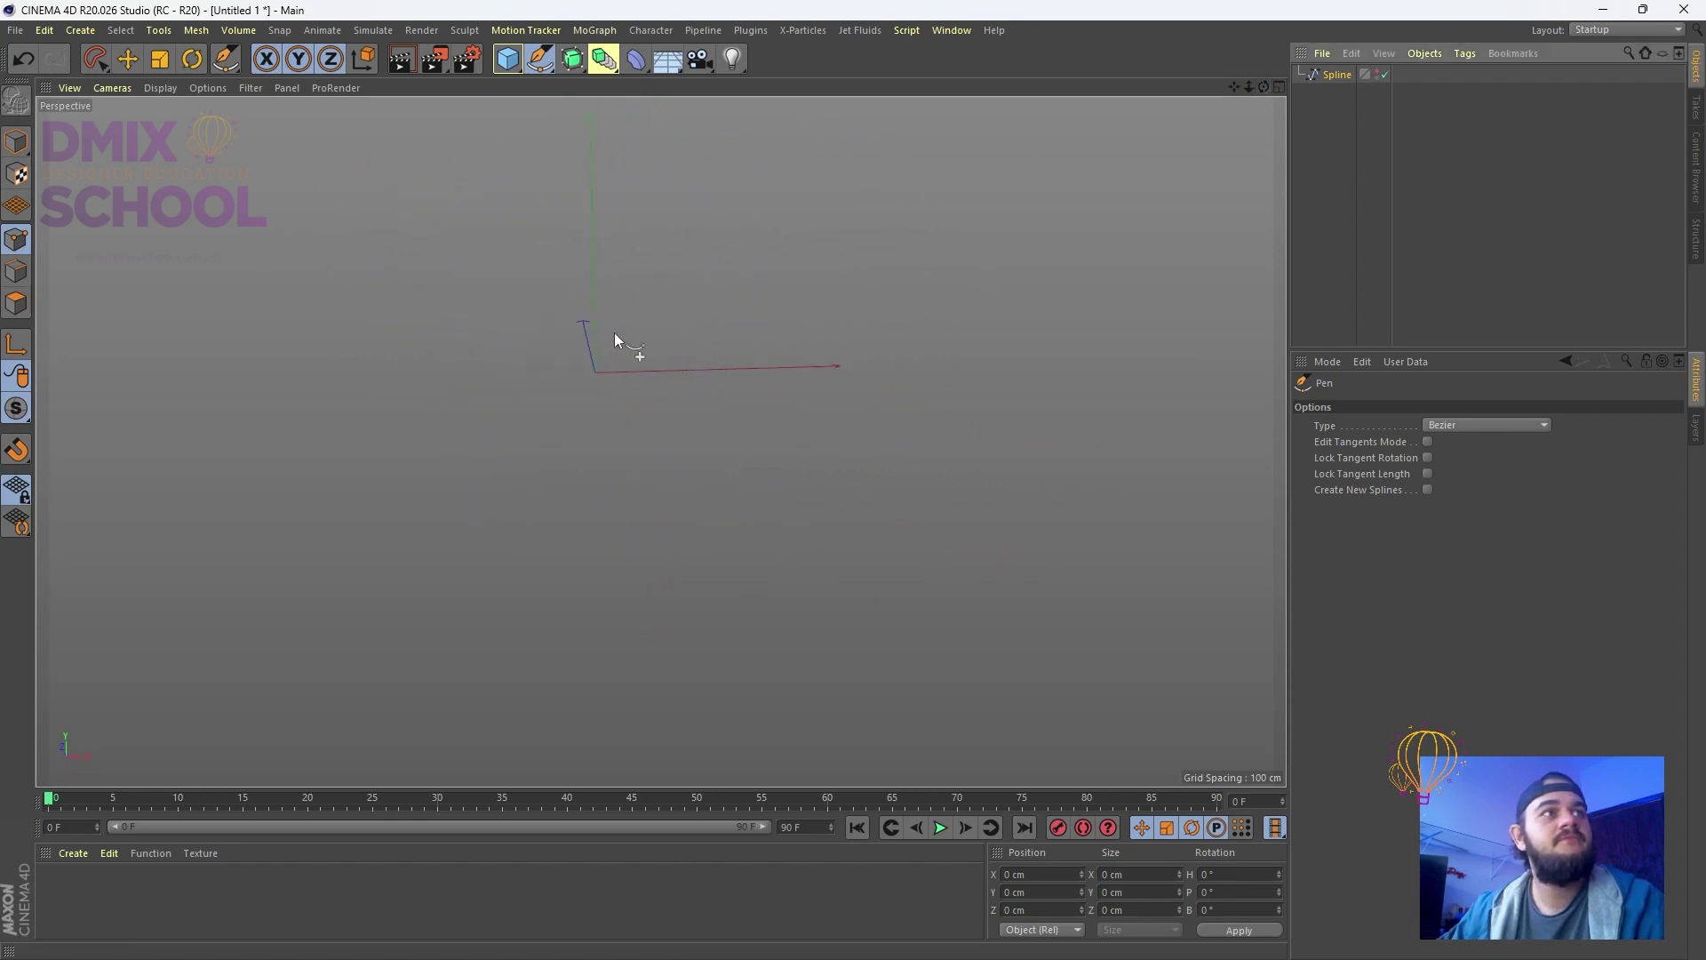
Draw an angular spline with six corner points in the Perspective view and delete it
left_click(545, 278)
left_click(461, 431)
left_click(795, 522)
left_click(1136, 214)
left_click(773, 133)
left_click(750, 301)
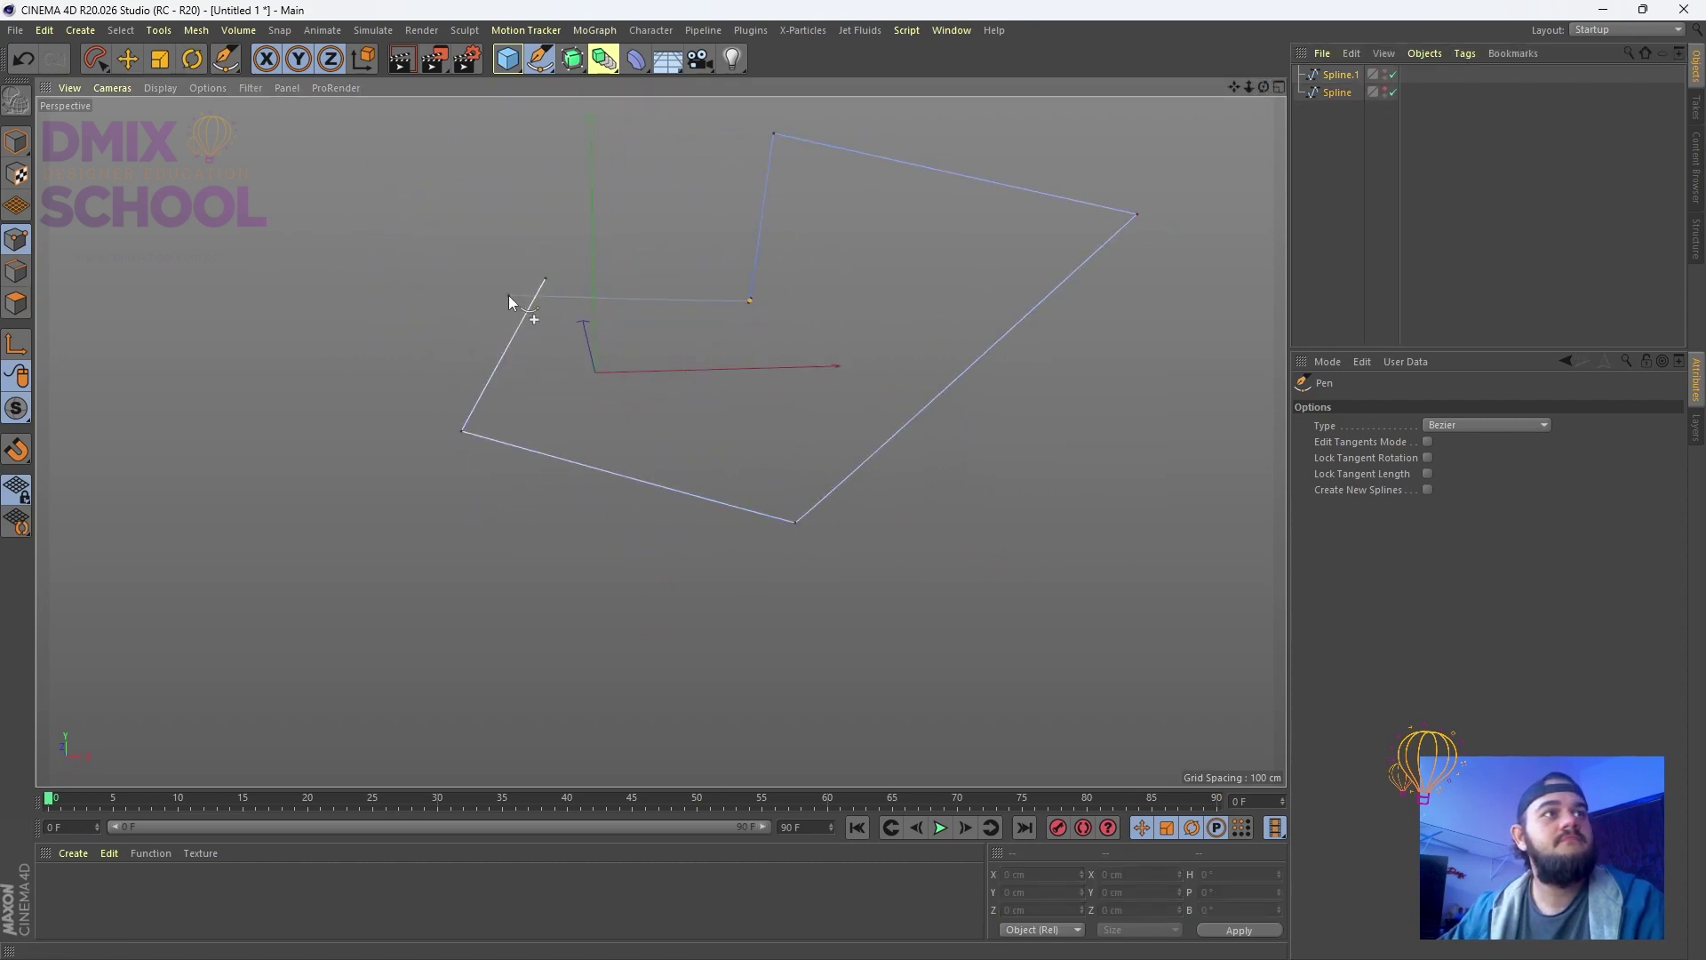
key("Delete")
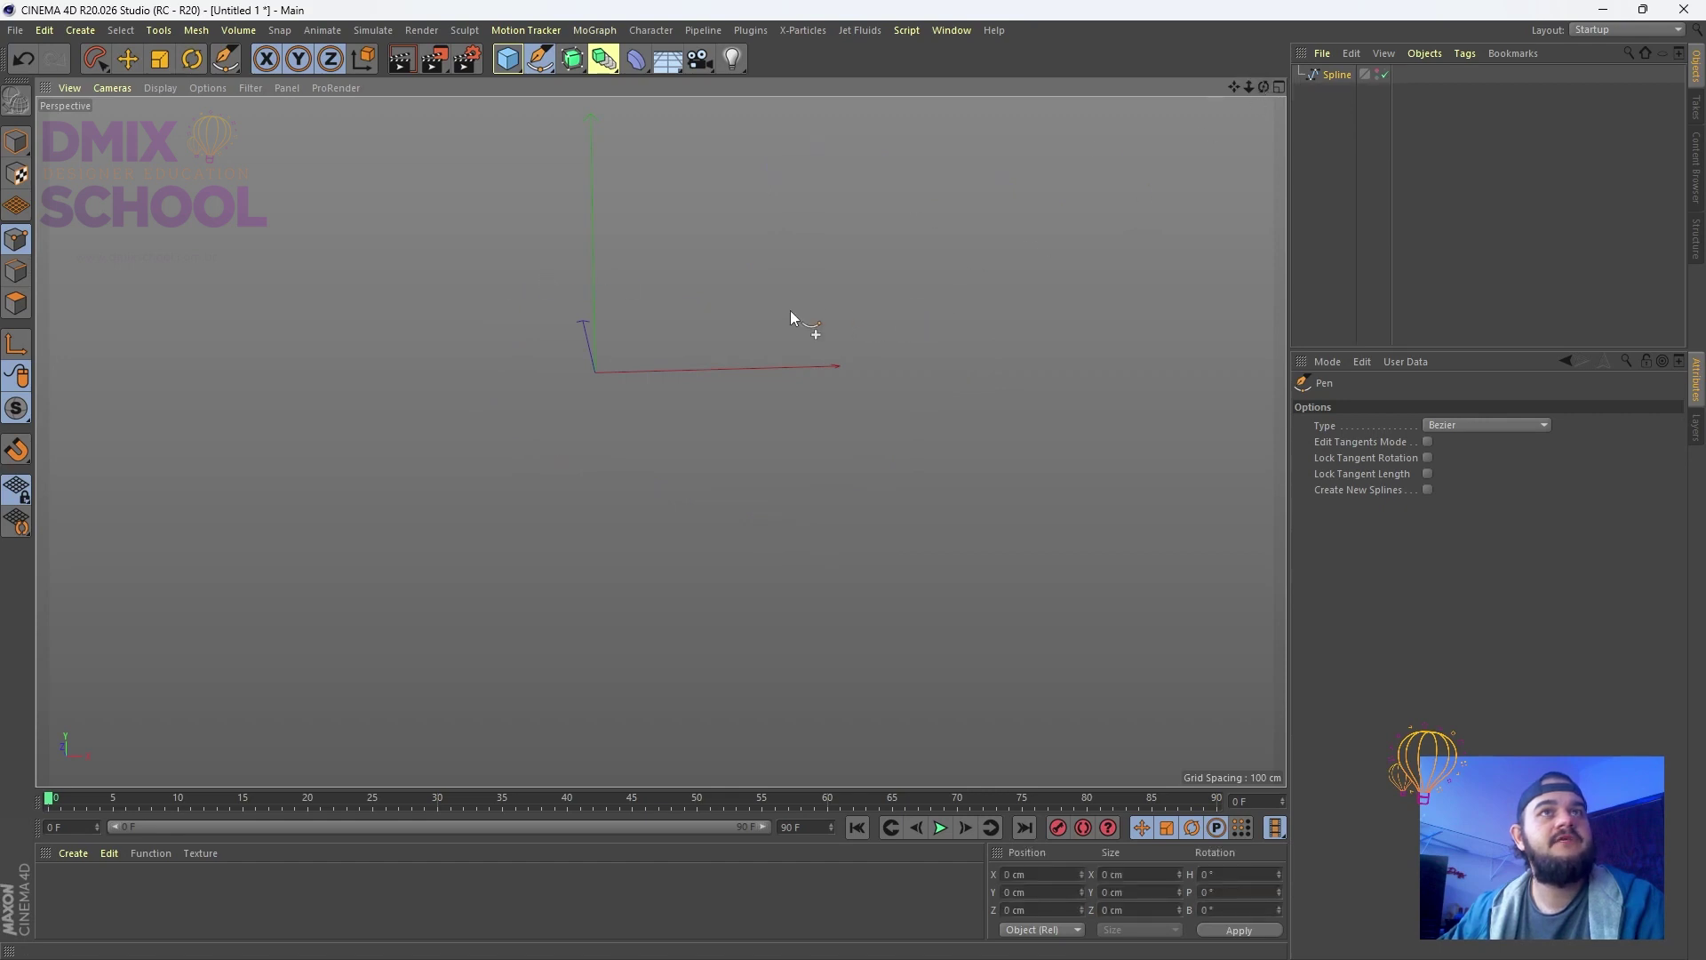
Draw a closed spline of straight, crossing segments in the Perspective view, starting and ending near the origin
left_click(583, 362)
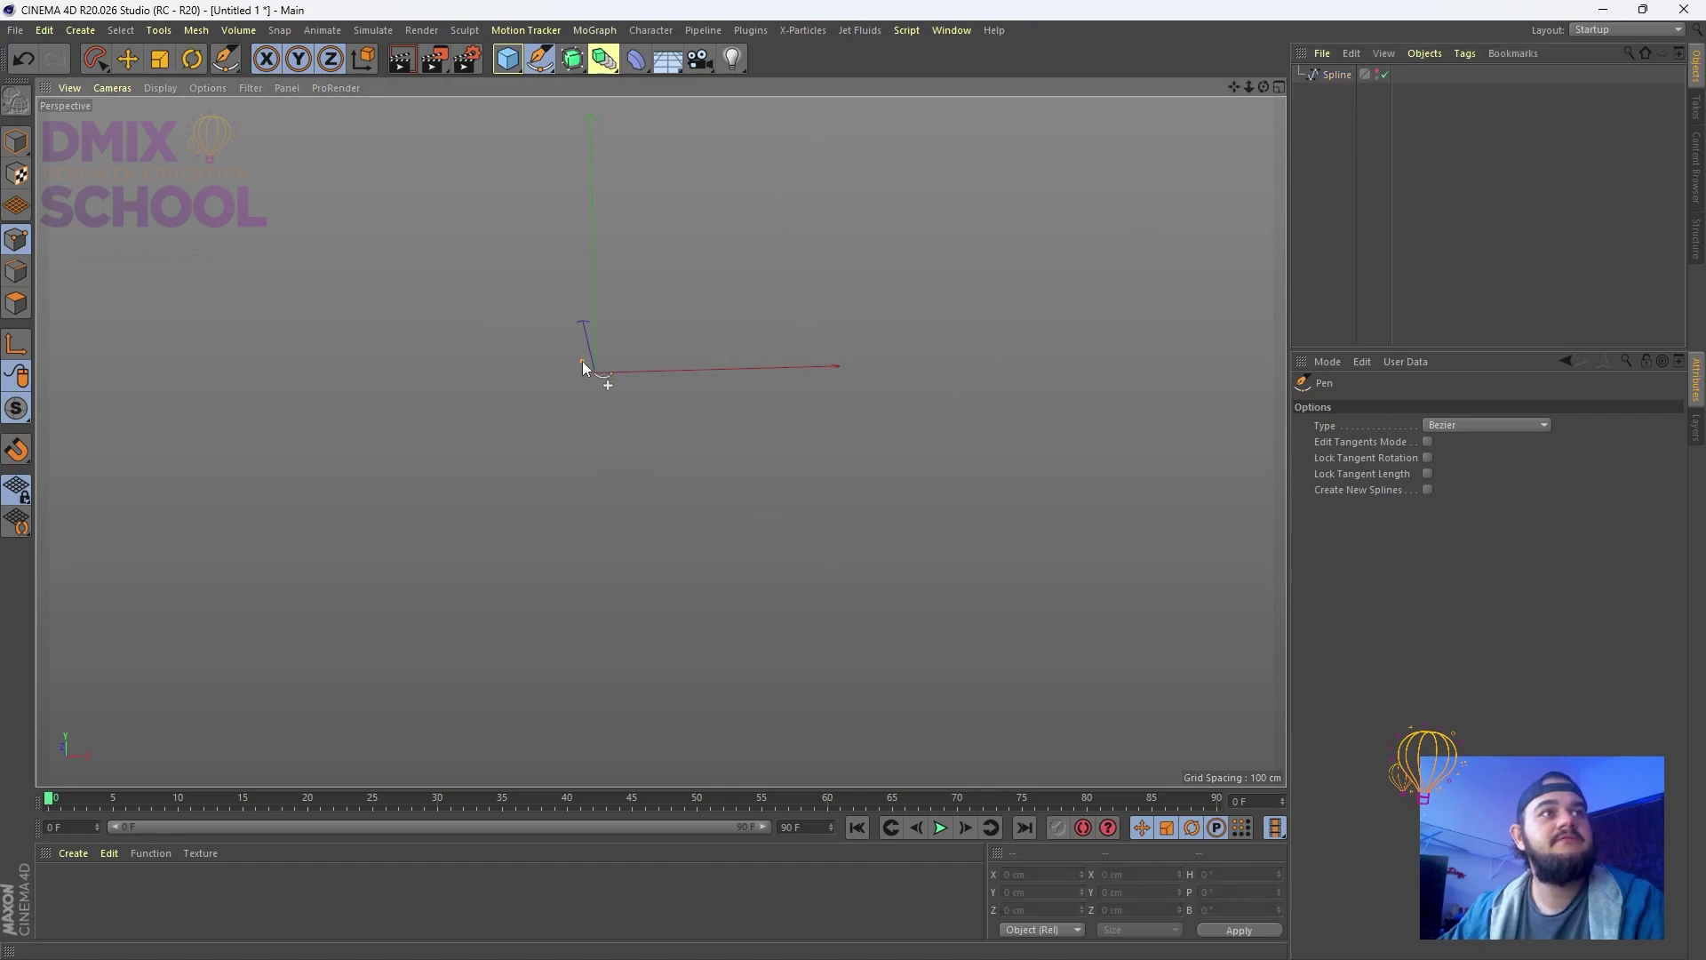
left_click(716, 436)
left_click(903, 352)
left_click(906, 127)
left_click(621, 258)
left_click(516, 315)
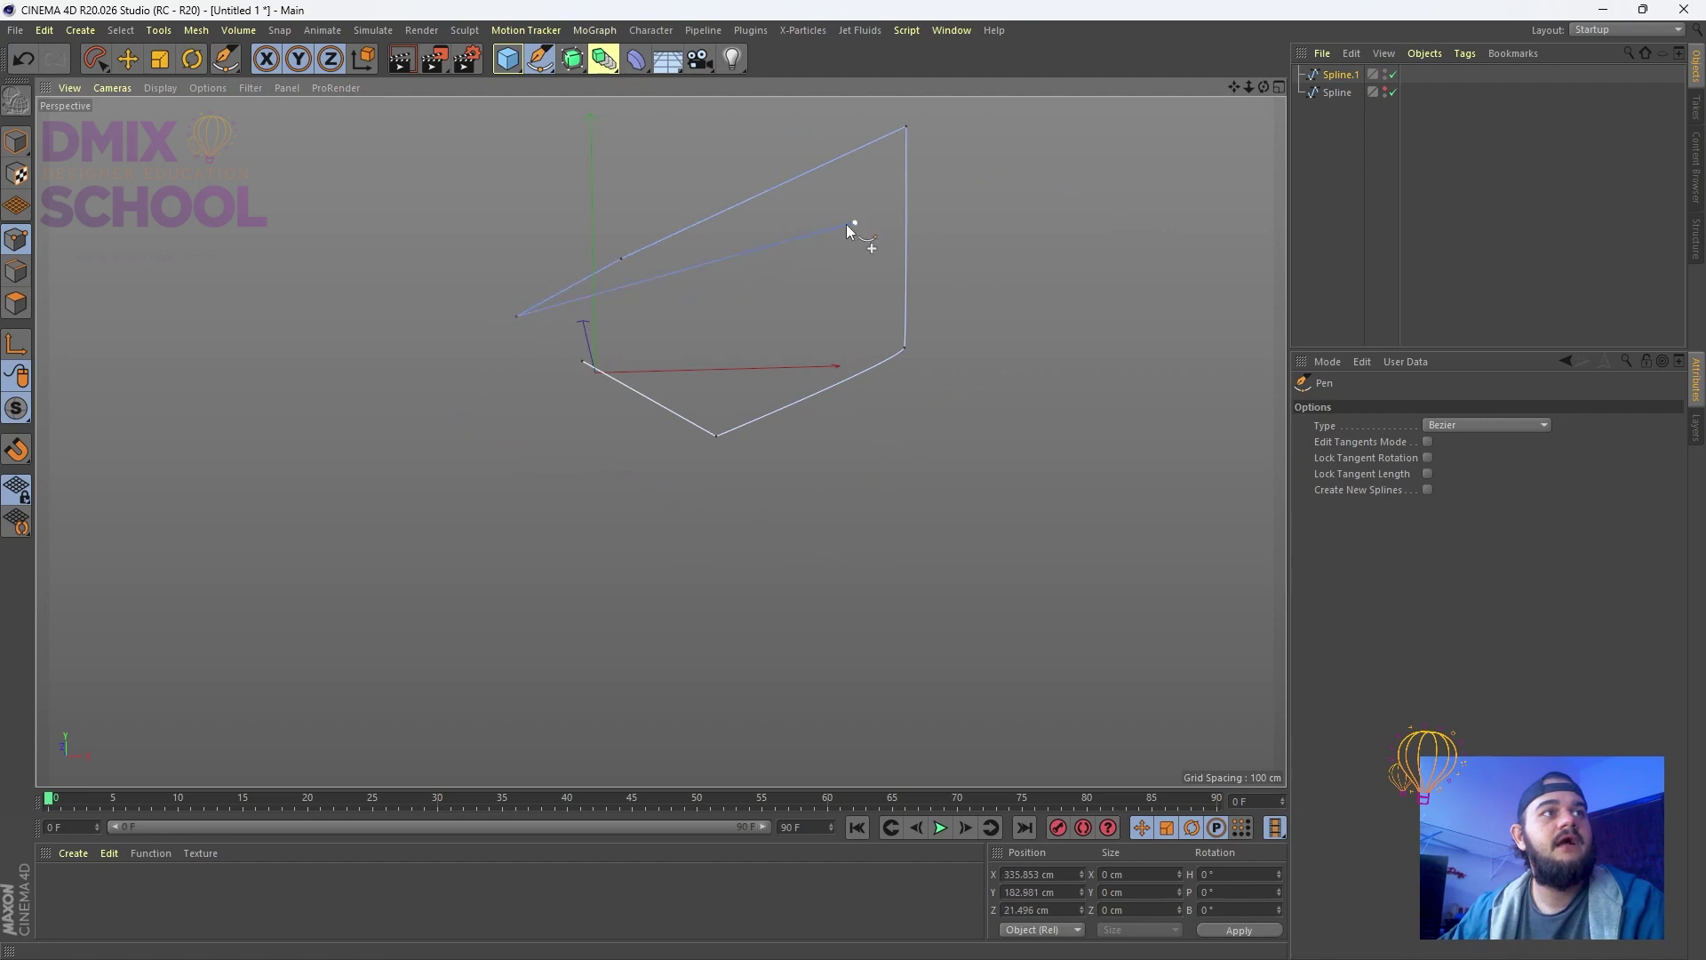
left_click(854, 222)
left_click(649, 138)
left_click(694, 338)
left_click(583, 362)
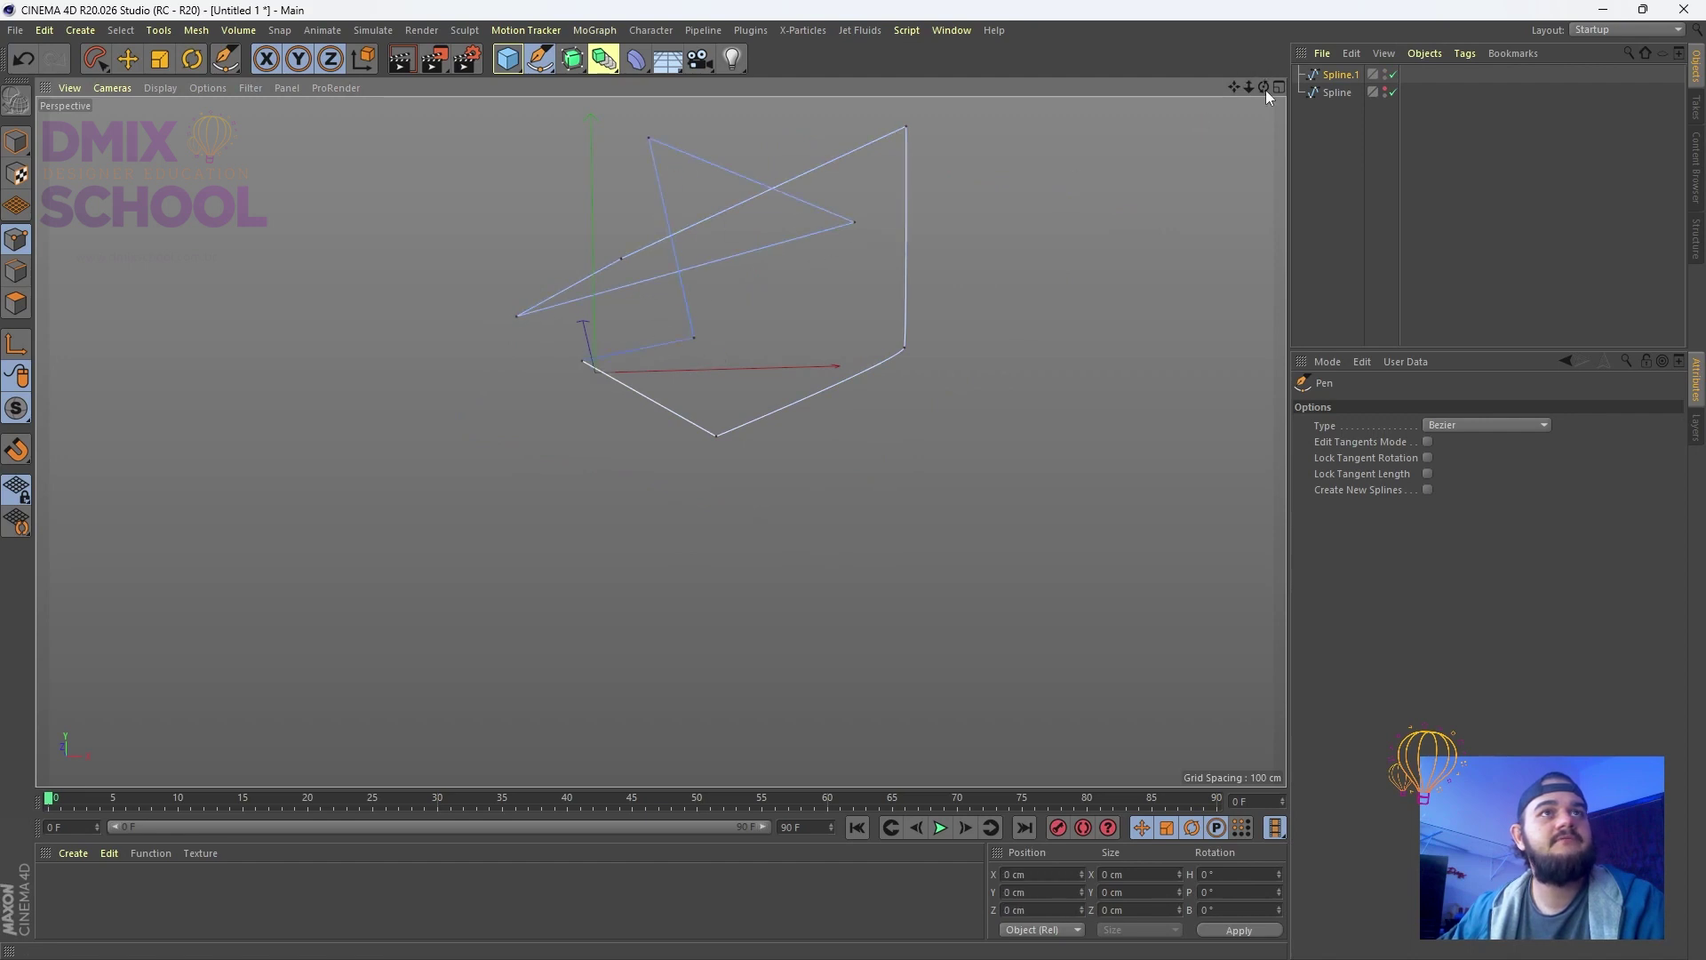
Orbit to a side view of the new spline and re-enable the first spline to compare their planes
left_click_drag(1263, 87, 1149, 85)
left_click_drag(835, 190, 836, 203, "alt")
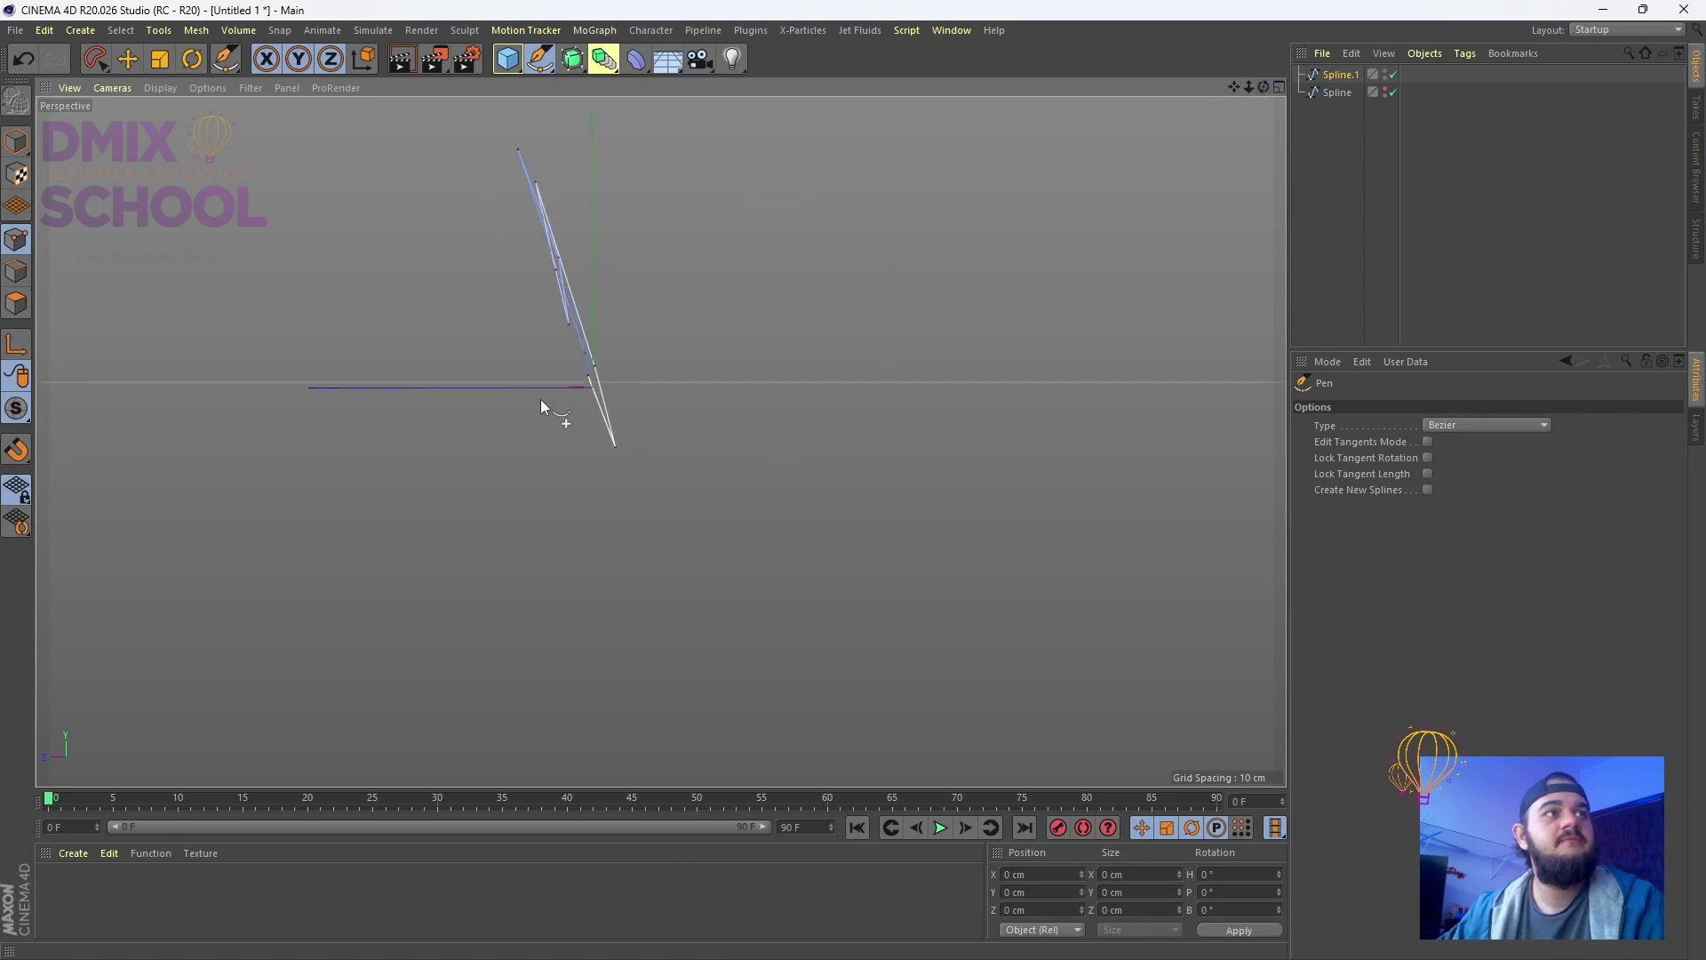
left_click(1383, 89)
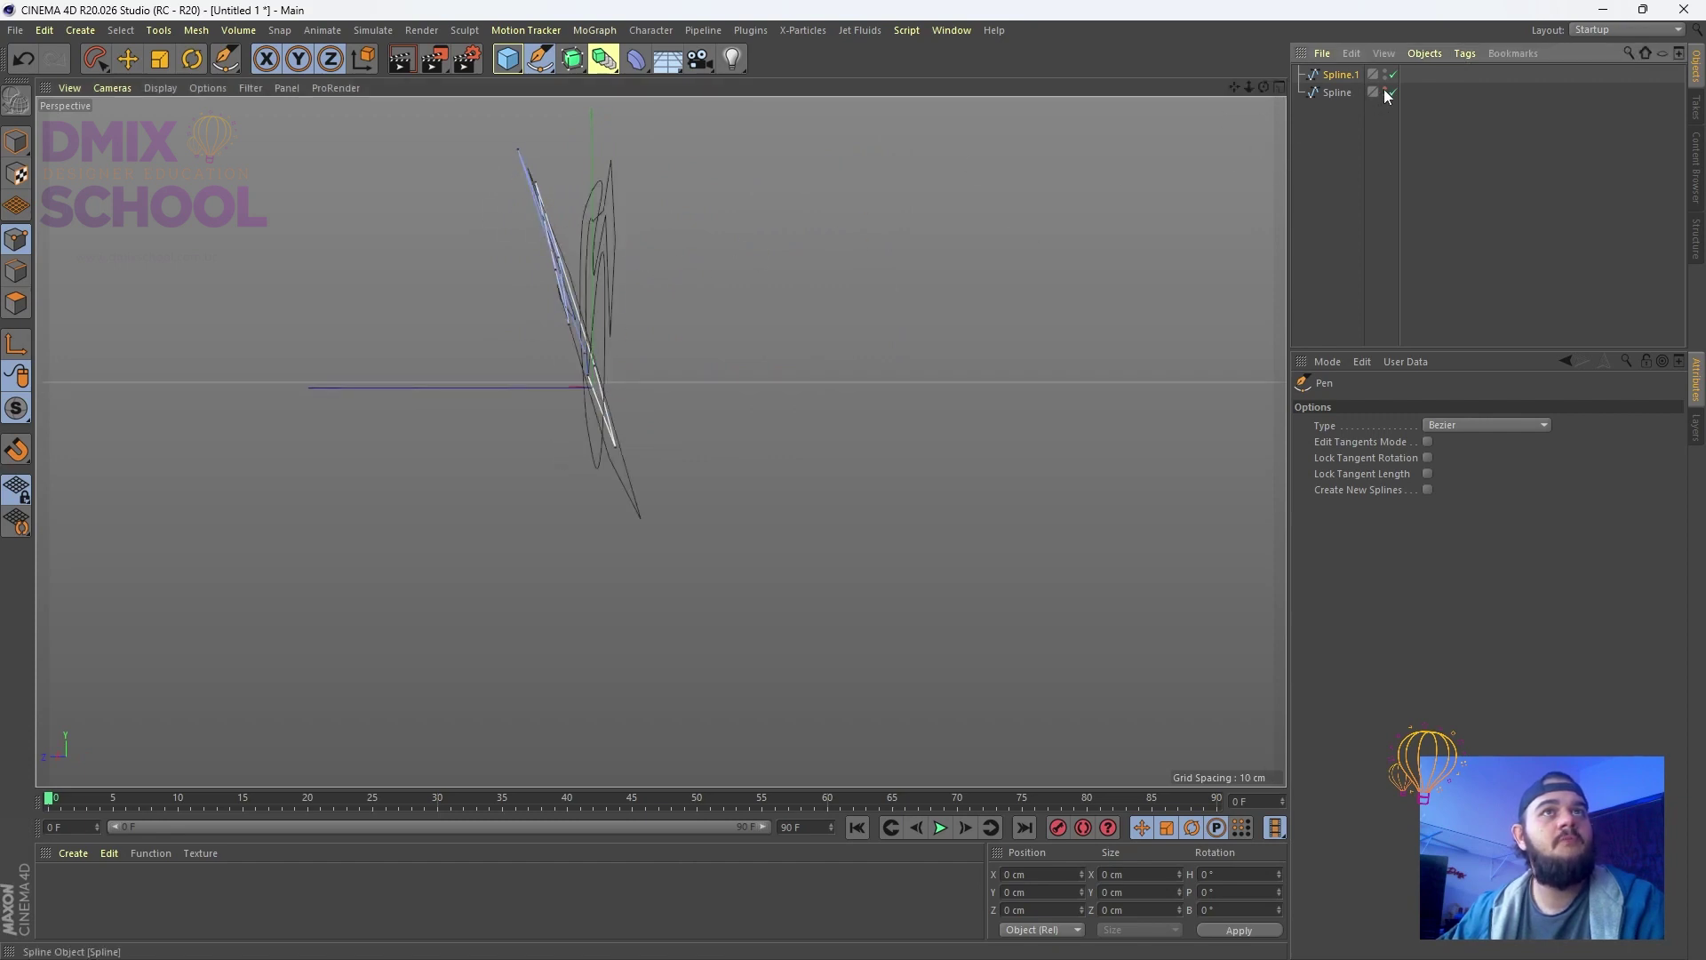
left_click_drag(1264, 87, 1334, 78)
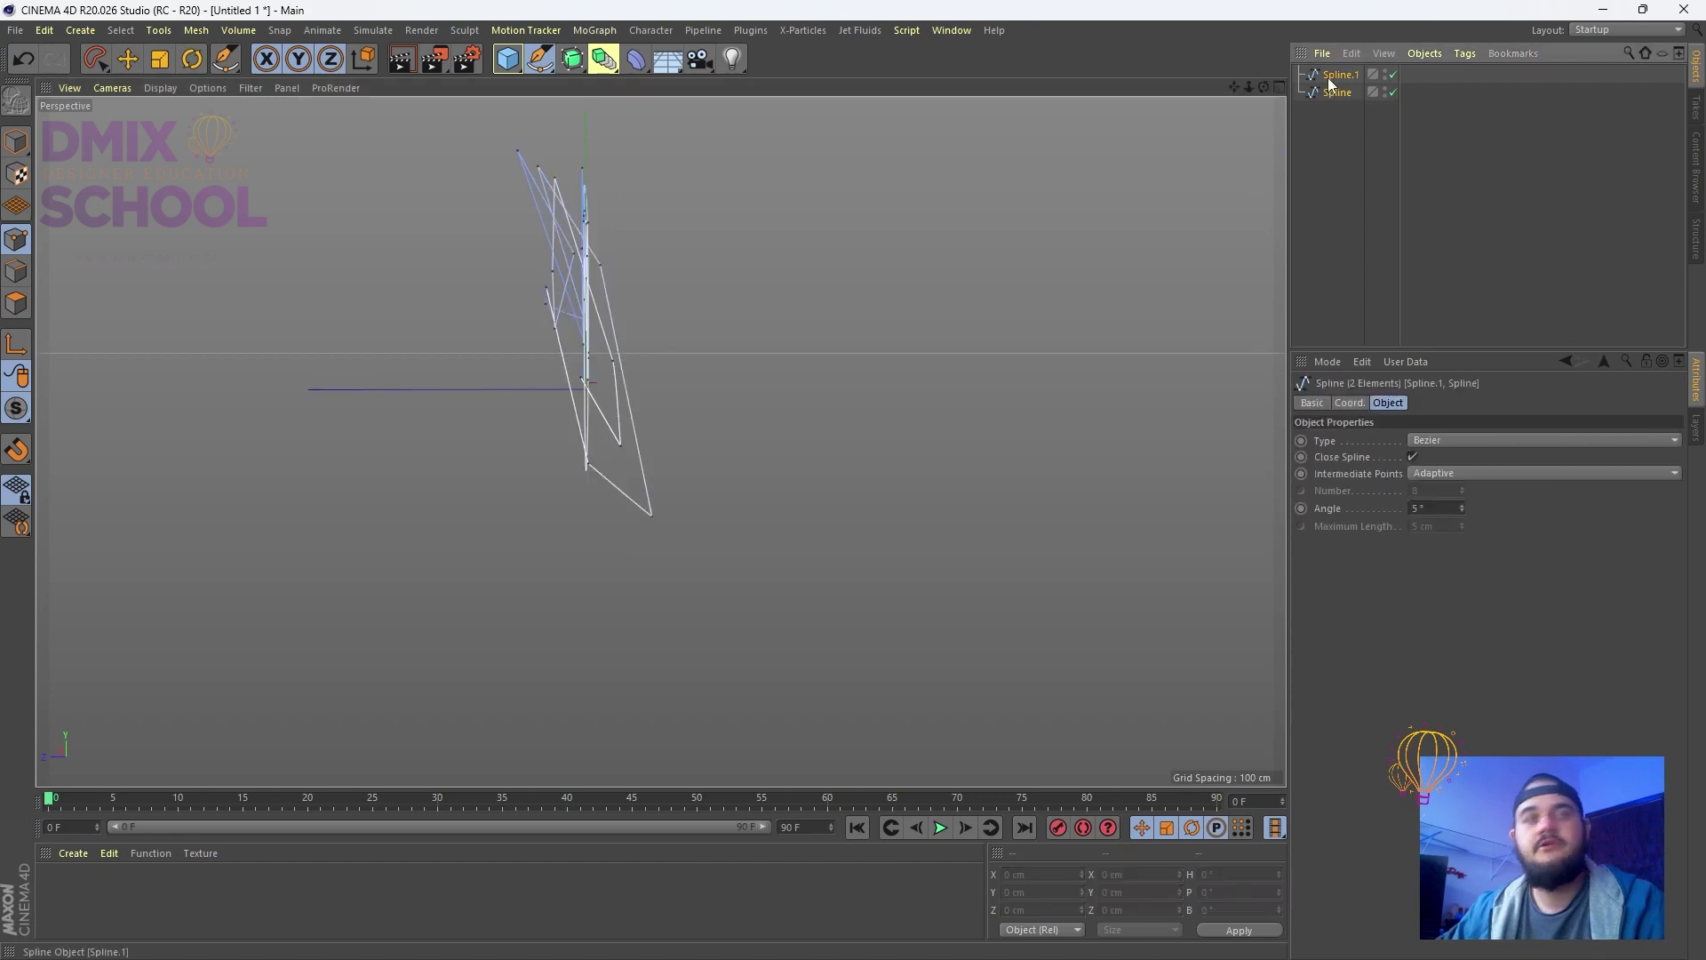
Delete both drawn splines and return to the full-size Perspective view through the four-view layout
key("Delete")
left_click(1278, 87)
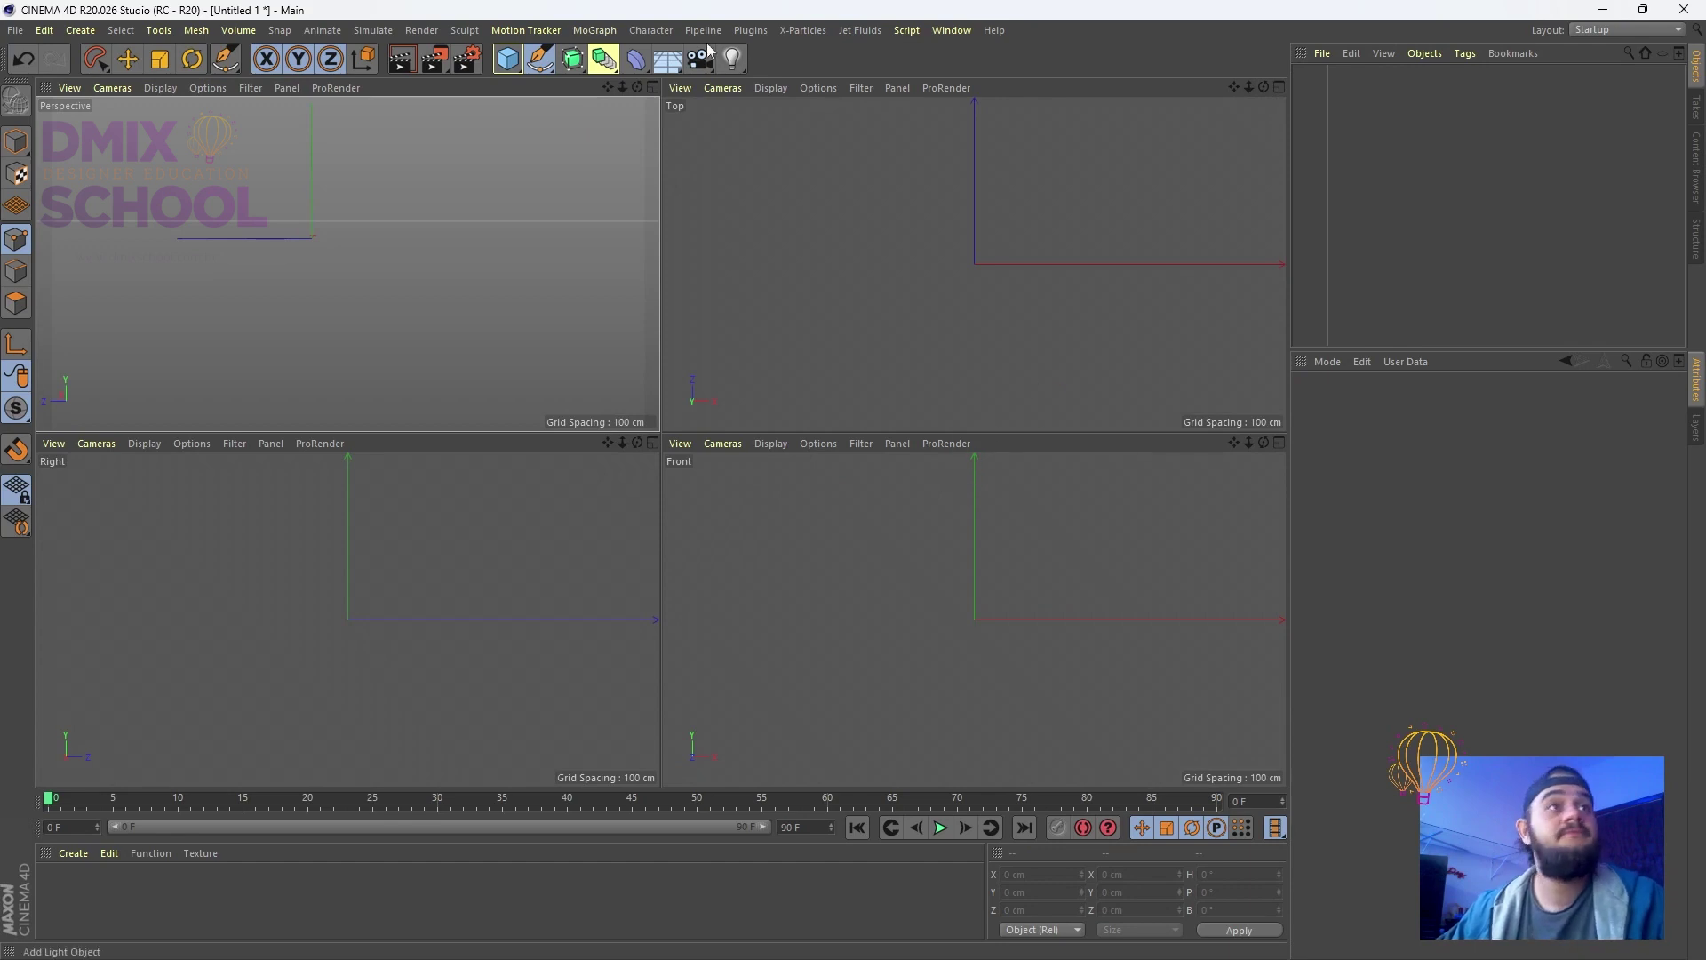
left_click(653, 87)
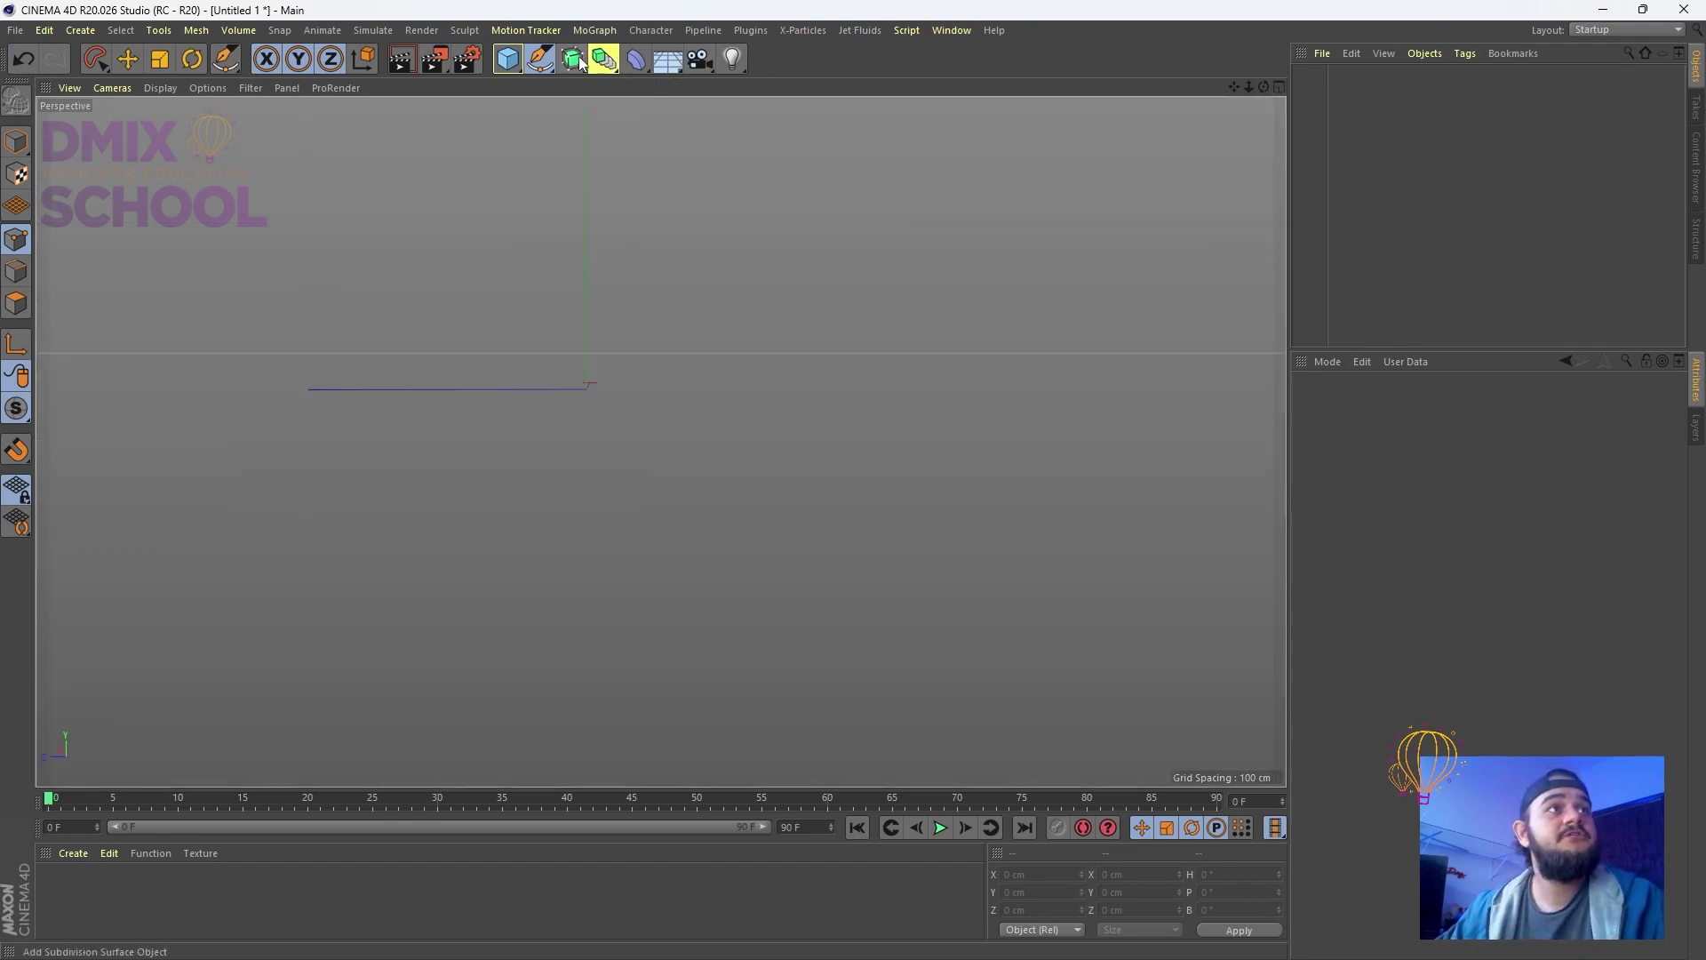
Add a Star spline to the scene and turn the view to face it
left_click(540, 59)
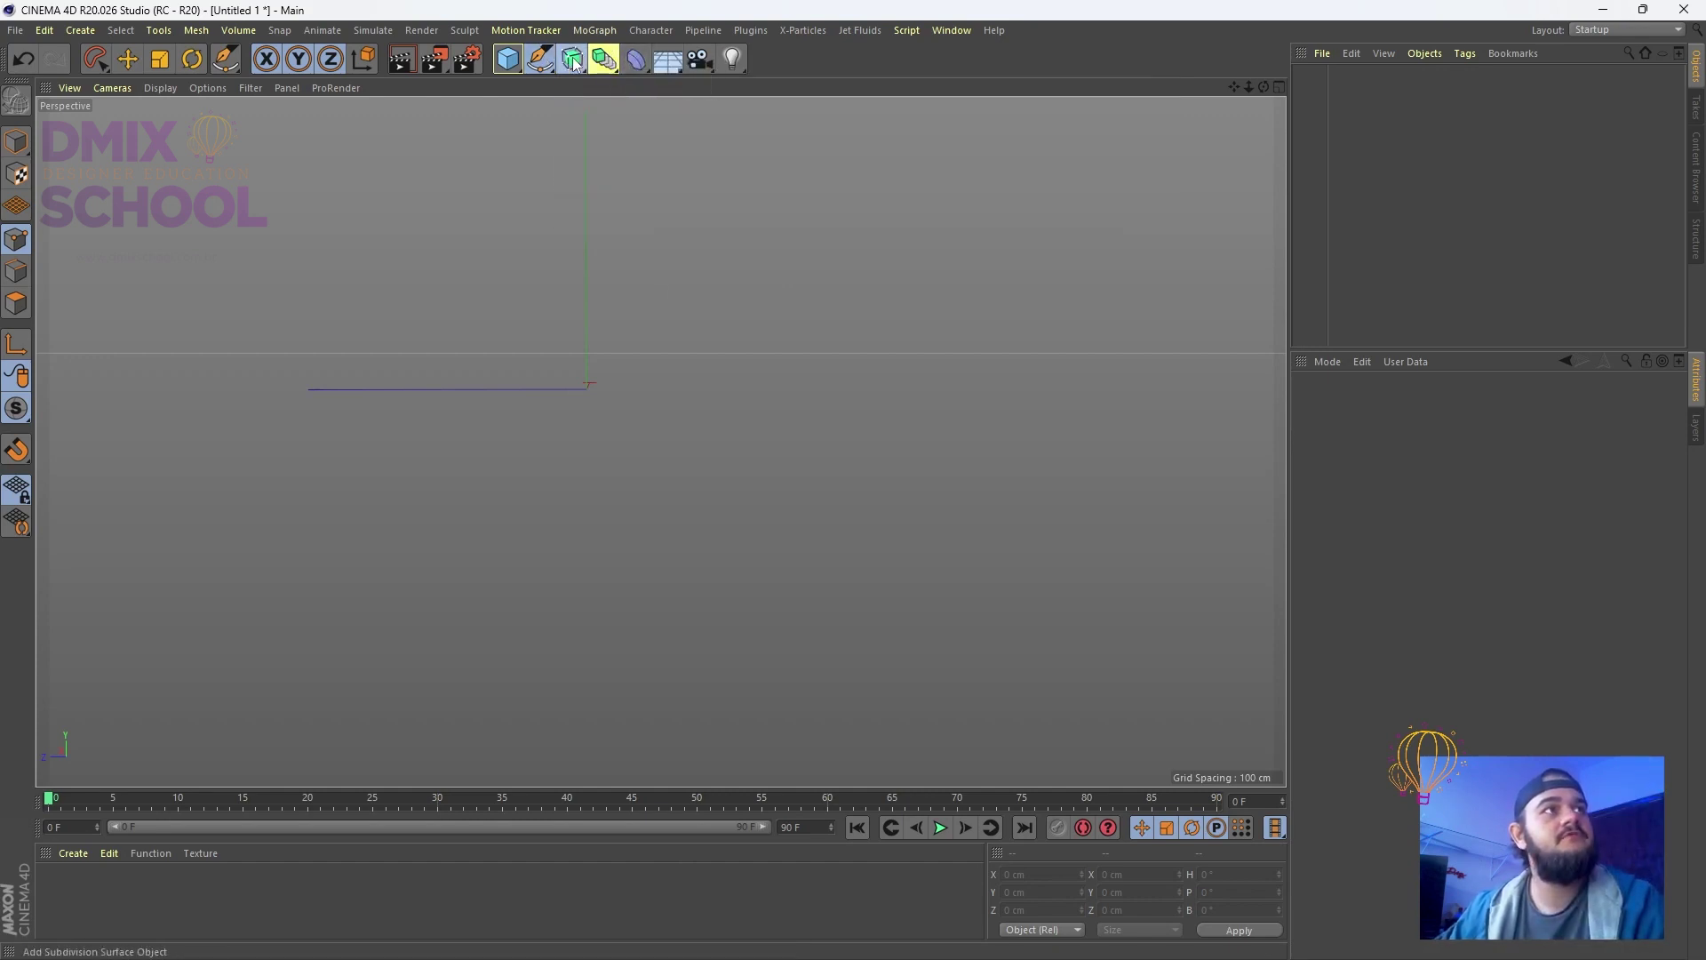
left_click(572, 58)
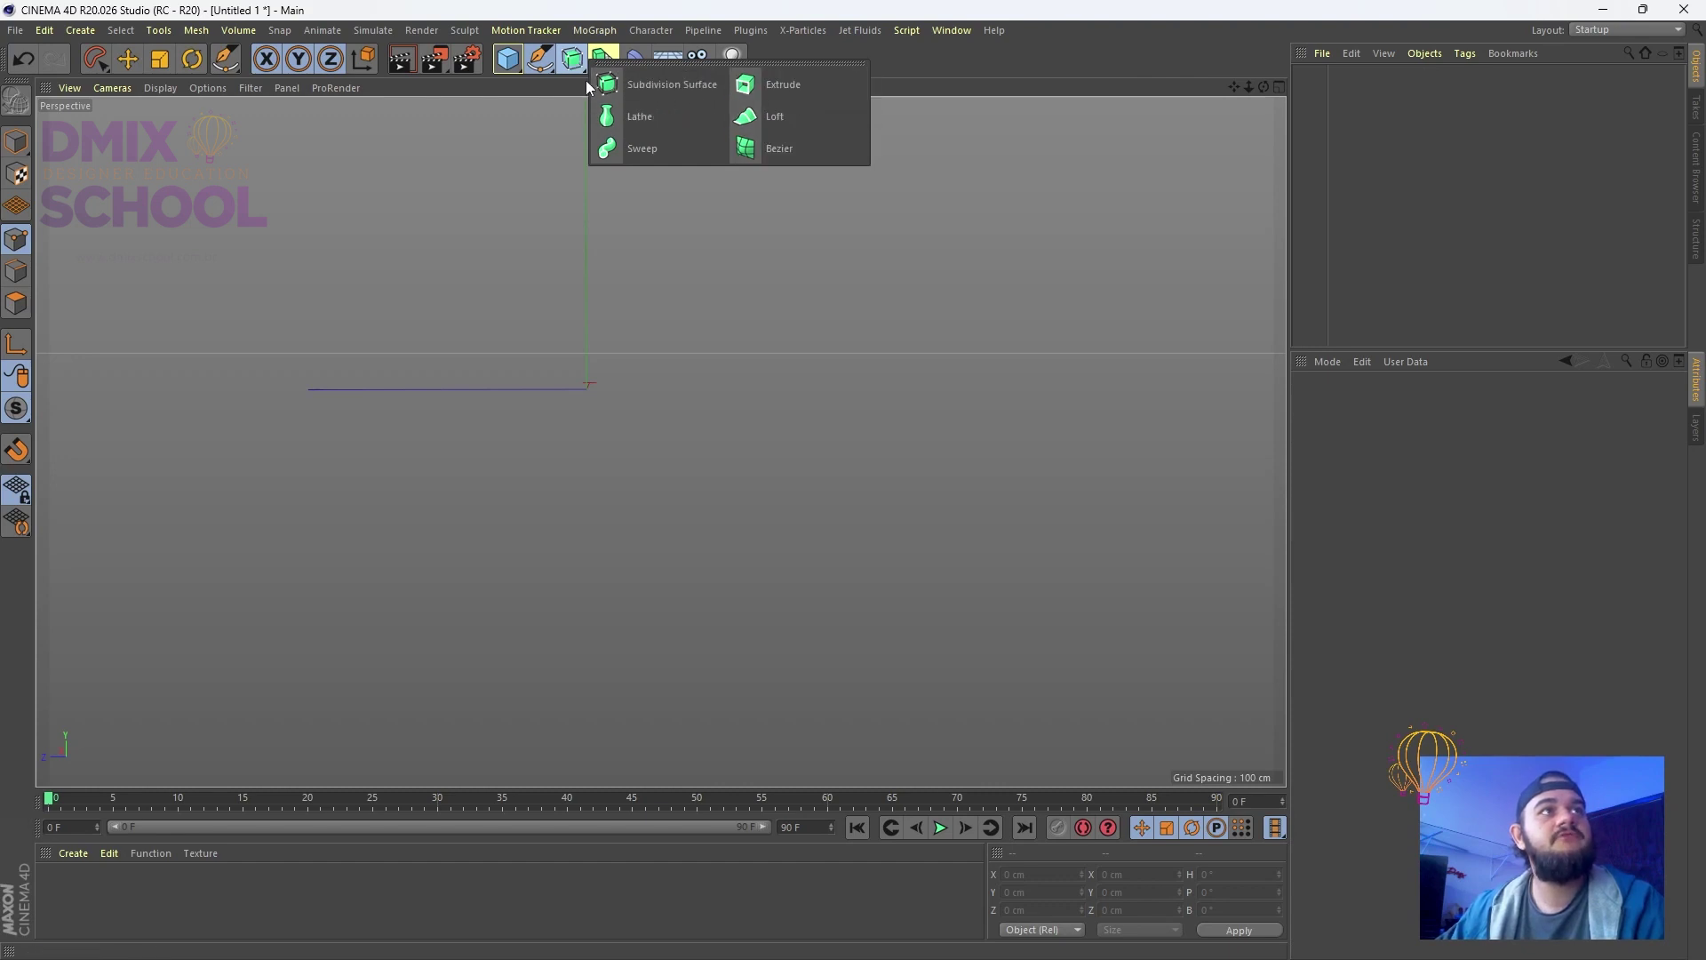
left_click(540, 59)
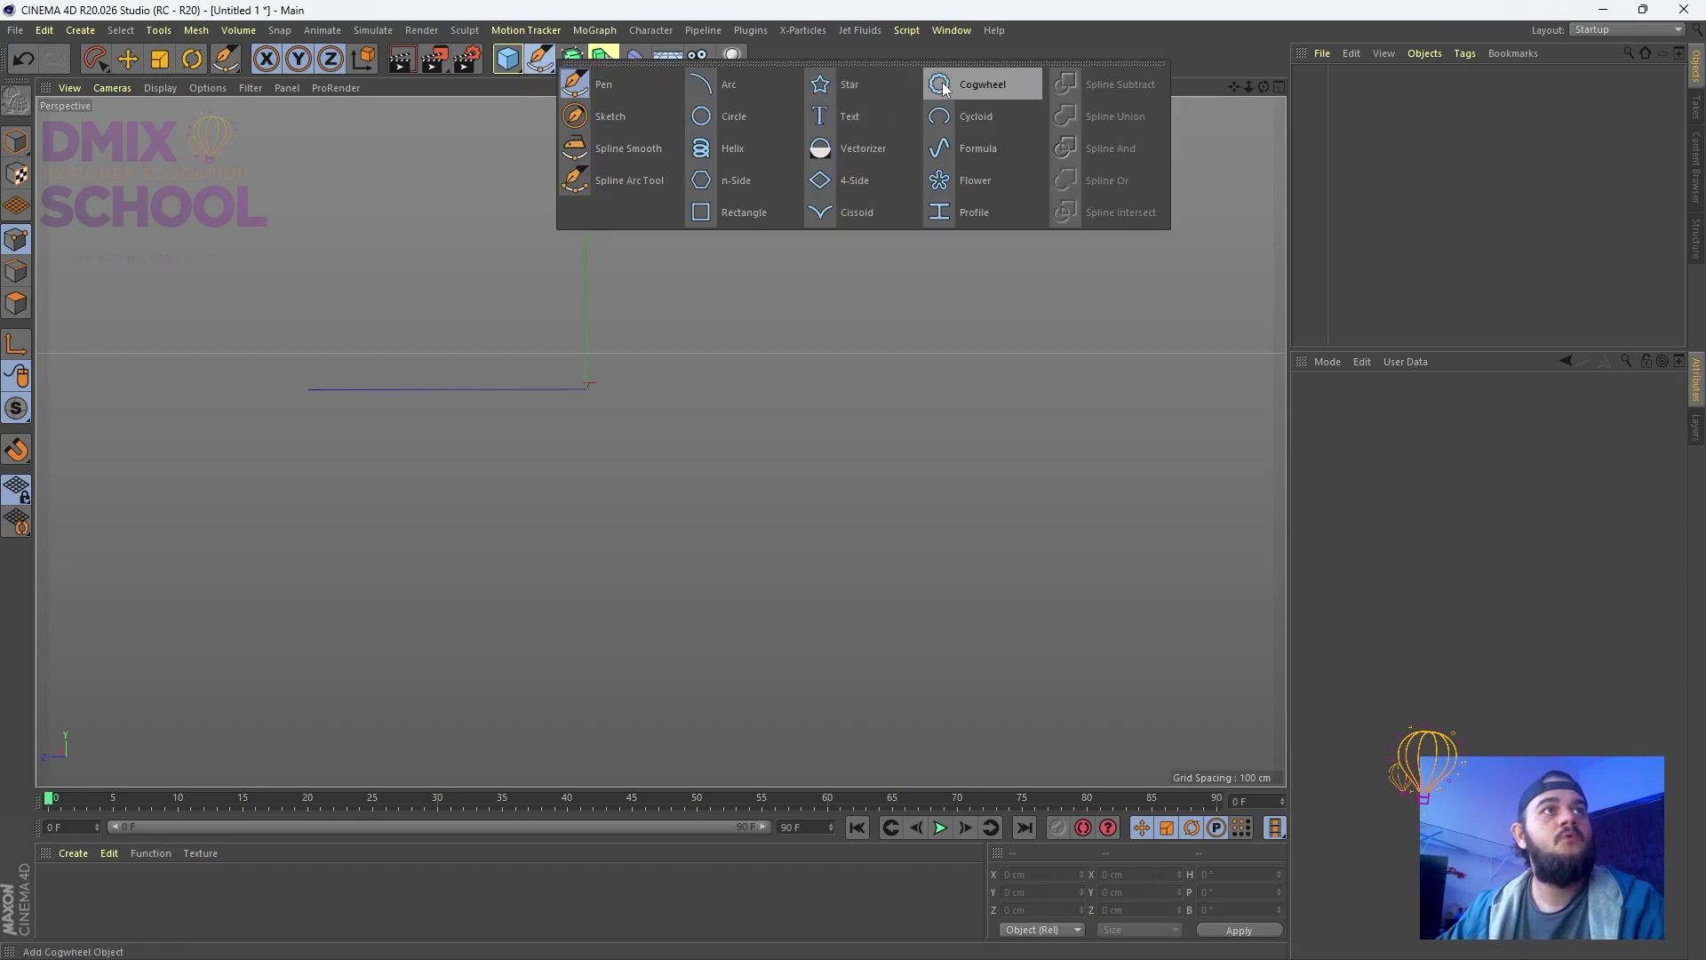
left_click(821, 86)
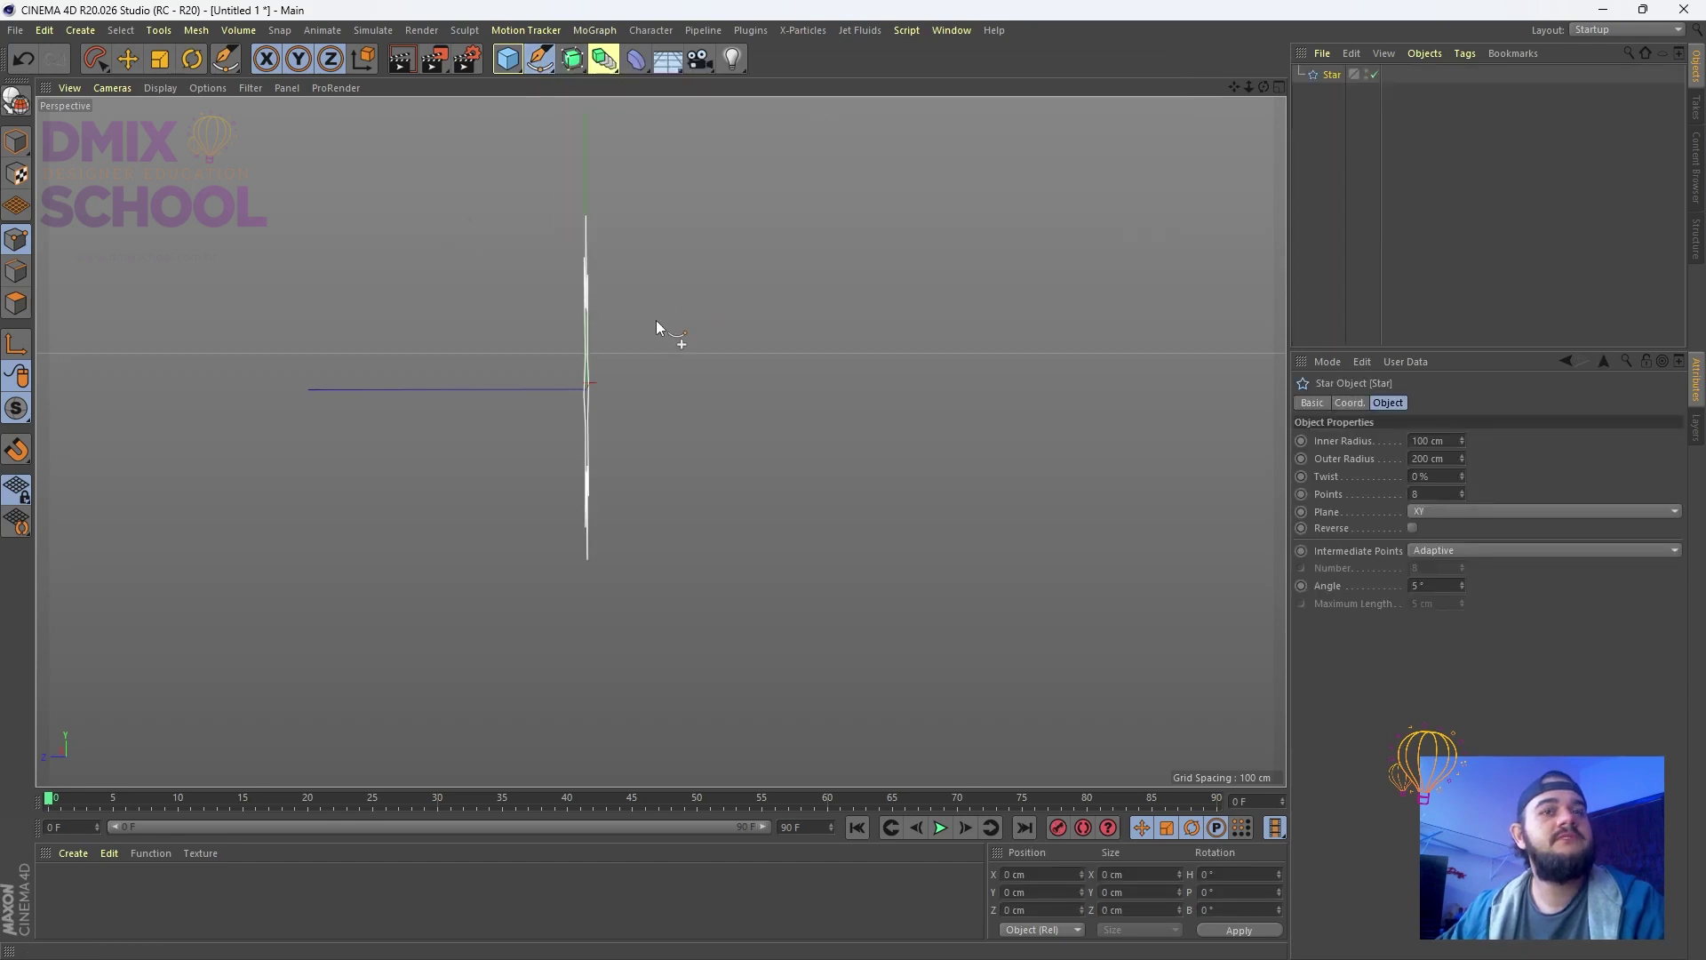
left_click_drag(656, 327, 465, 343, "alt")
Try a Subdivision Surface as the parent of the Star and undo it
left_click(572, 59)
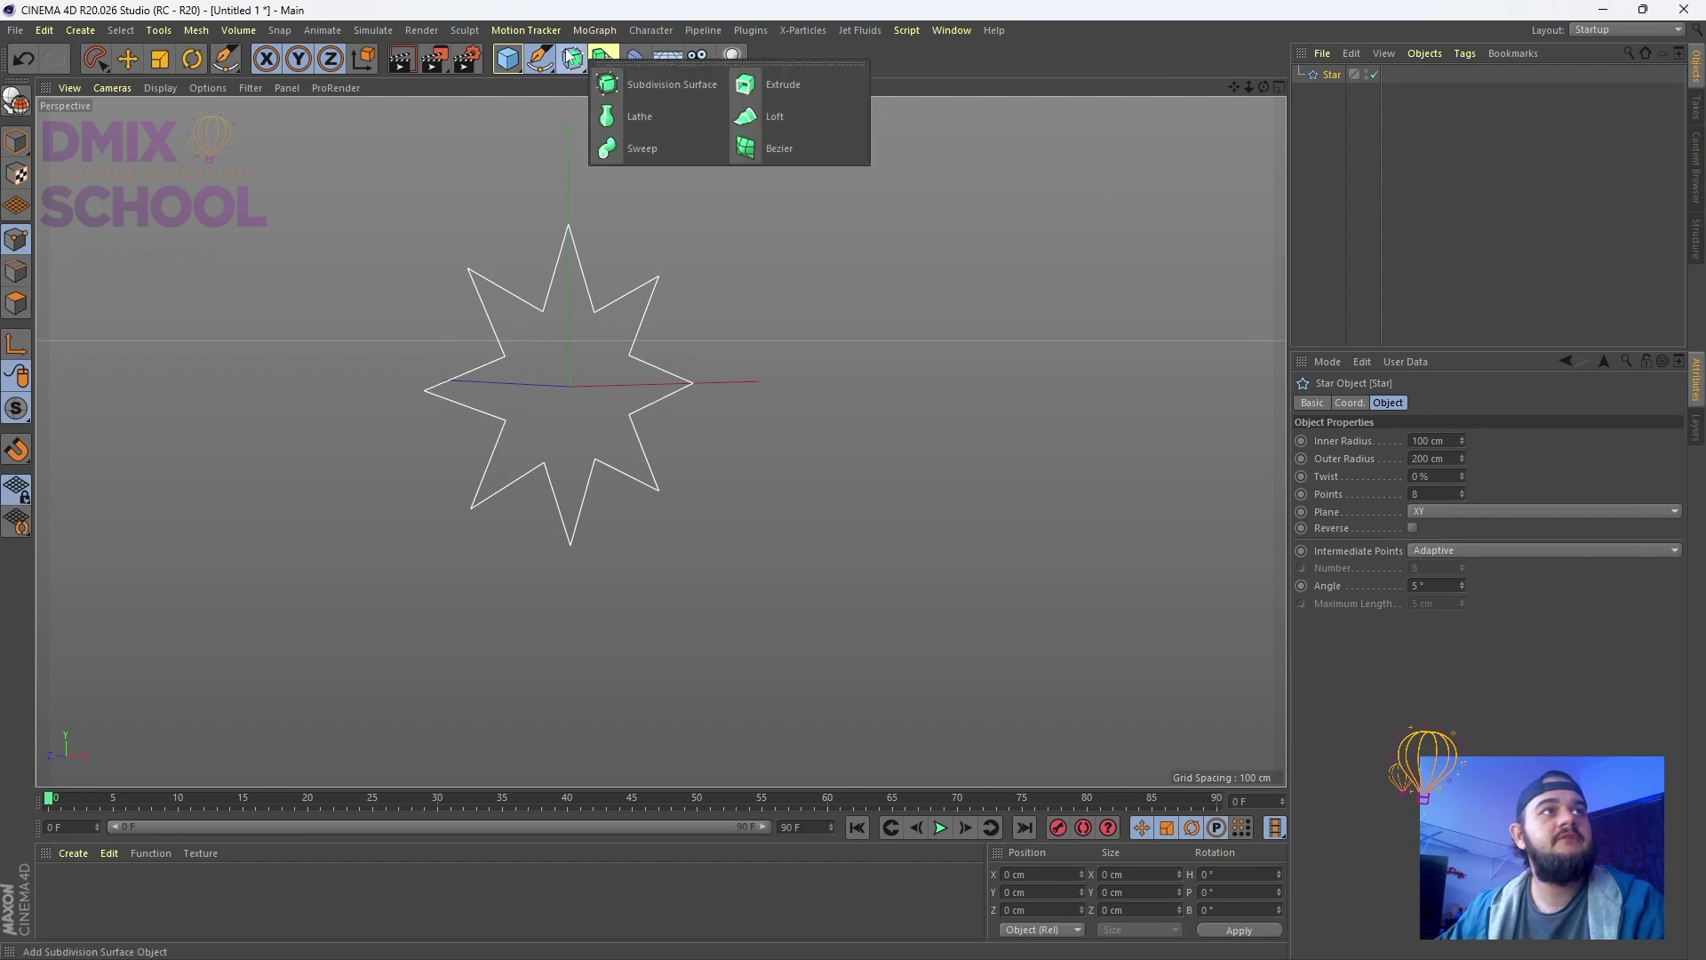
left_click(638, 82)
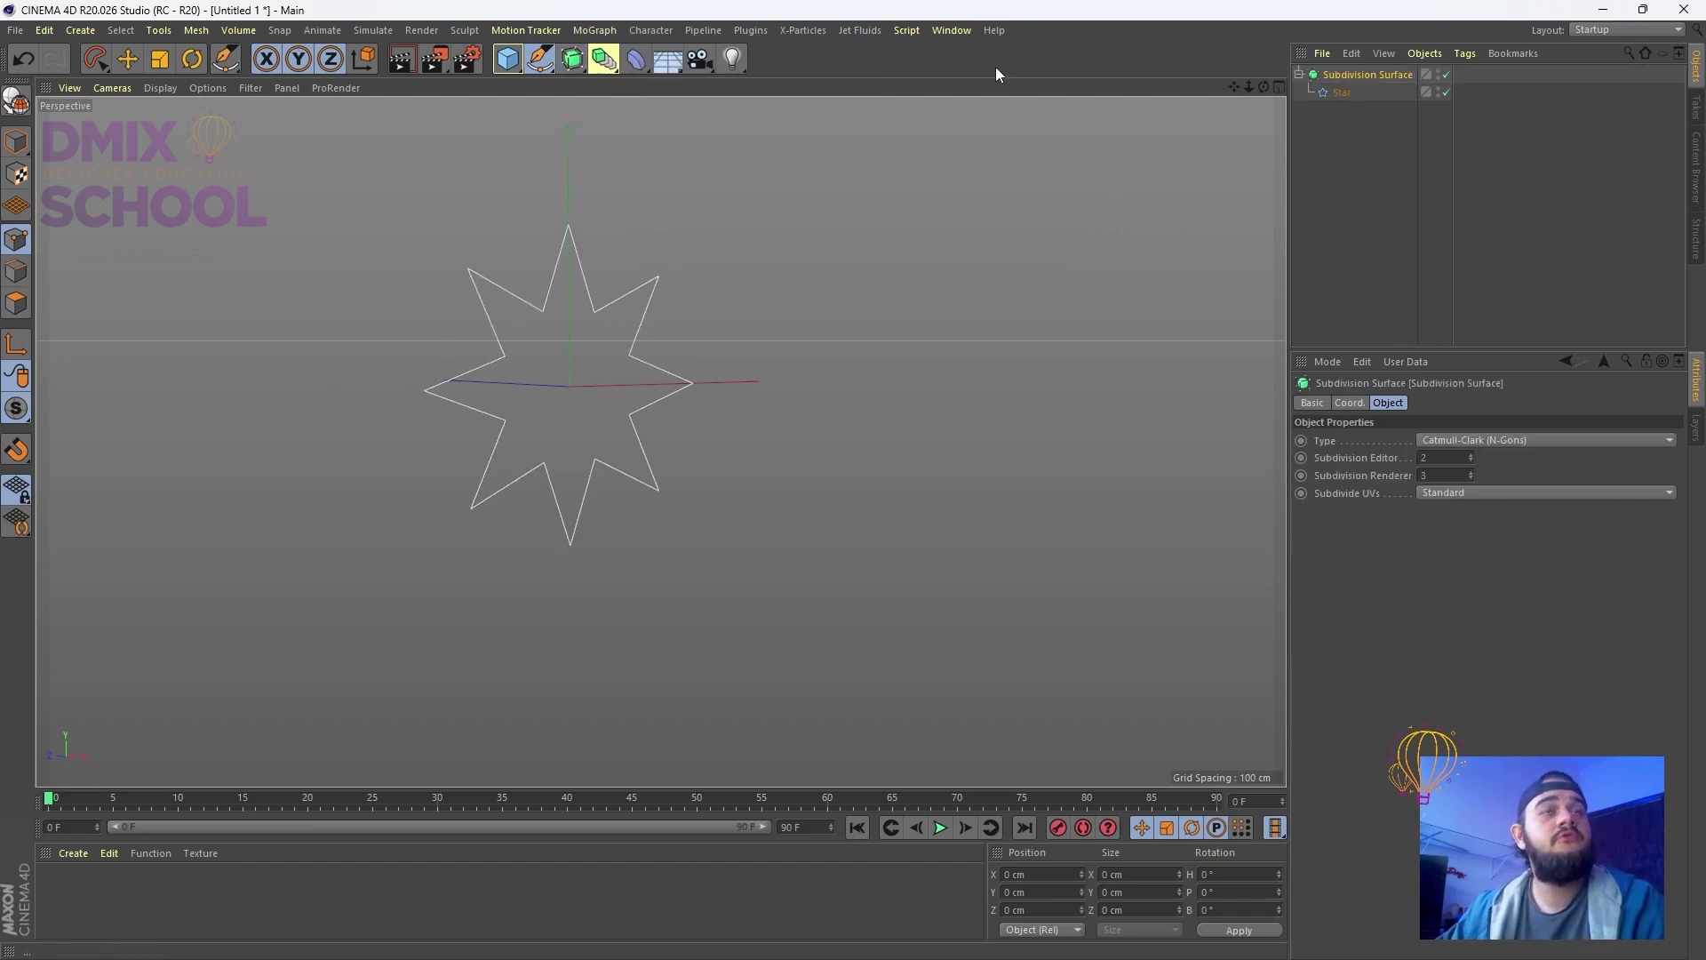
key("ctrl+z")
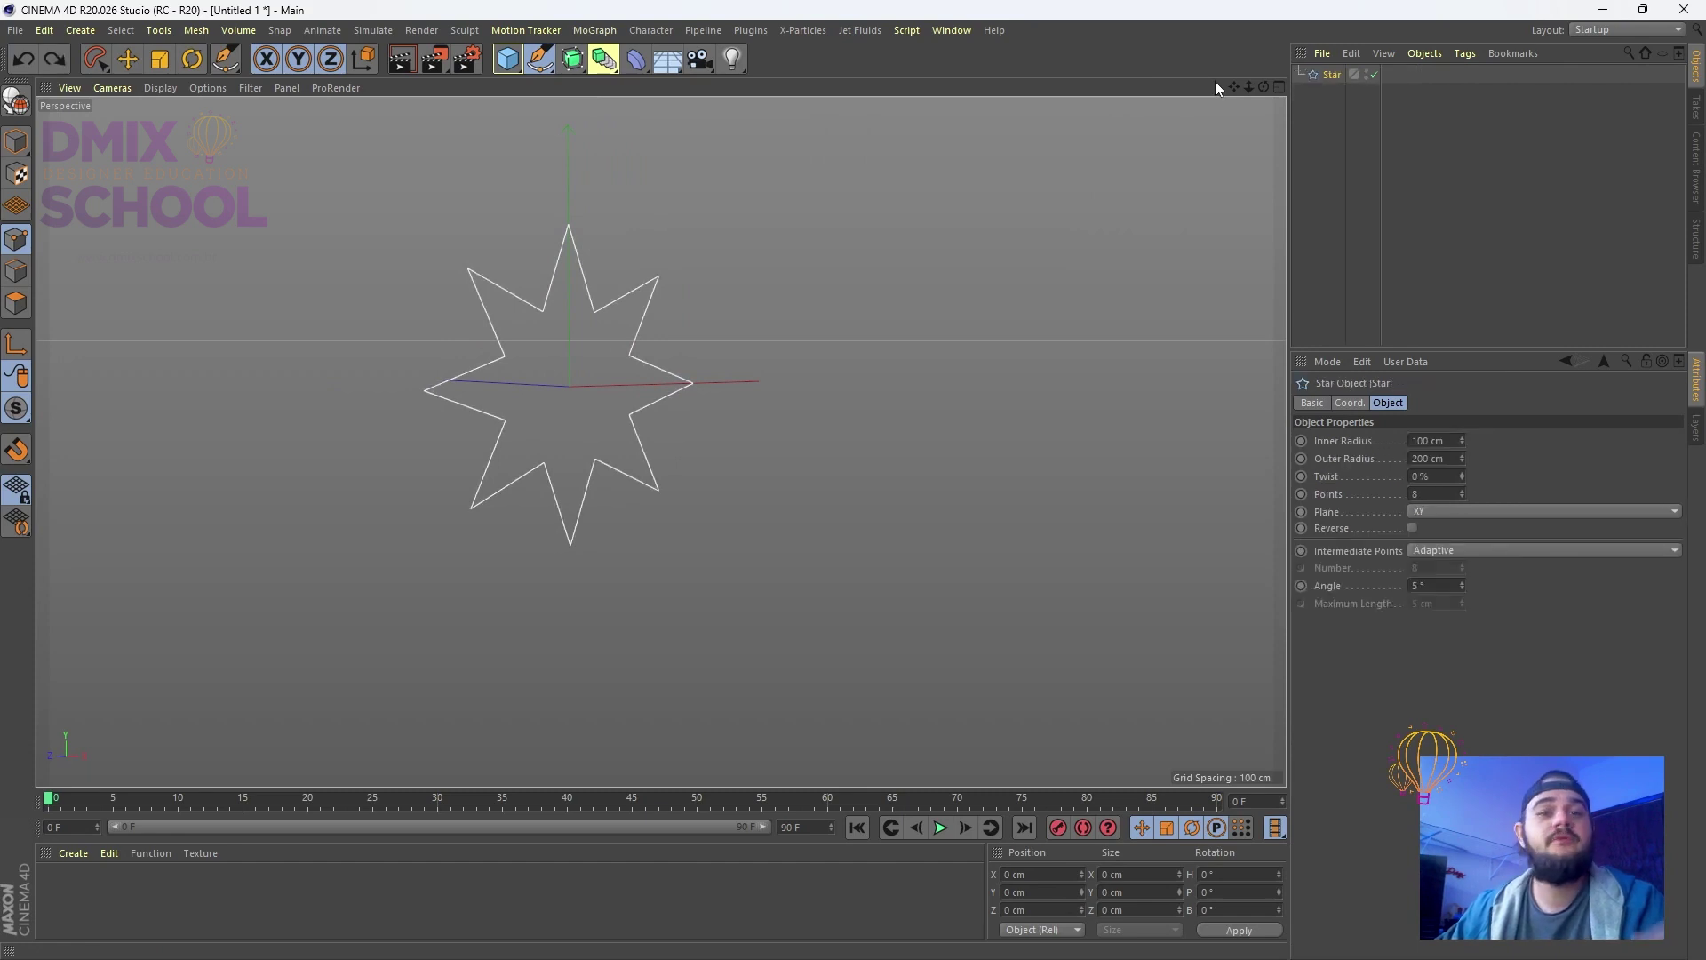
Add a separate Extrude generator alongside the Star and delete it
left_click(572, 59)
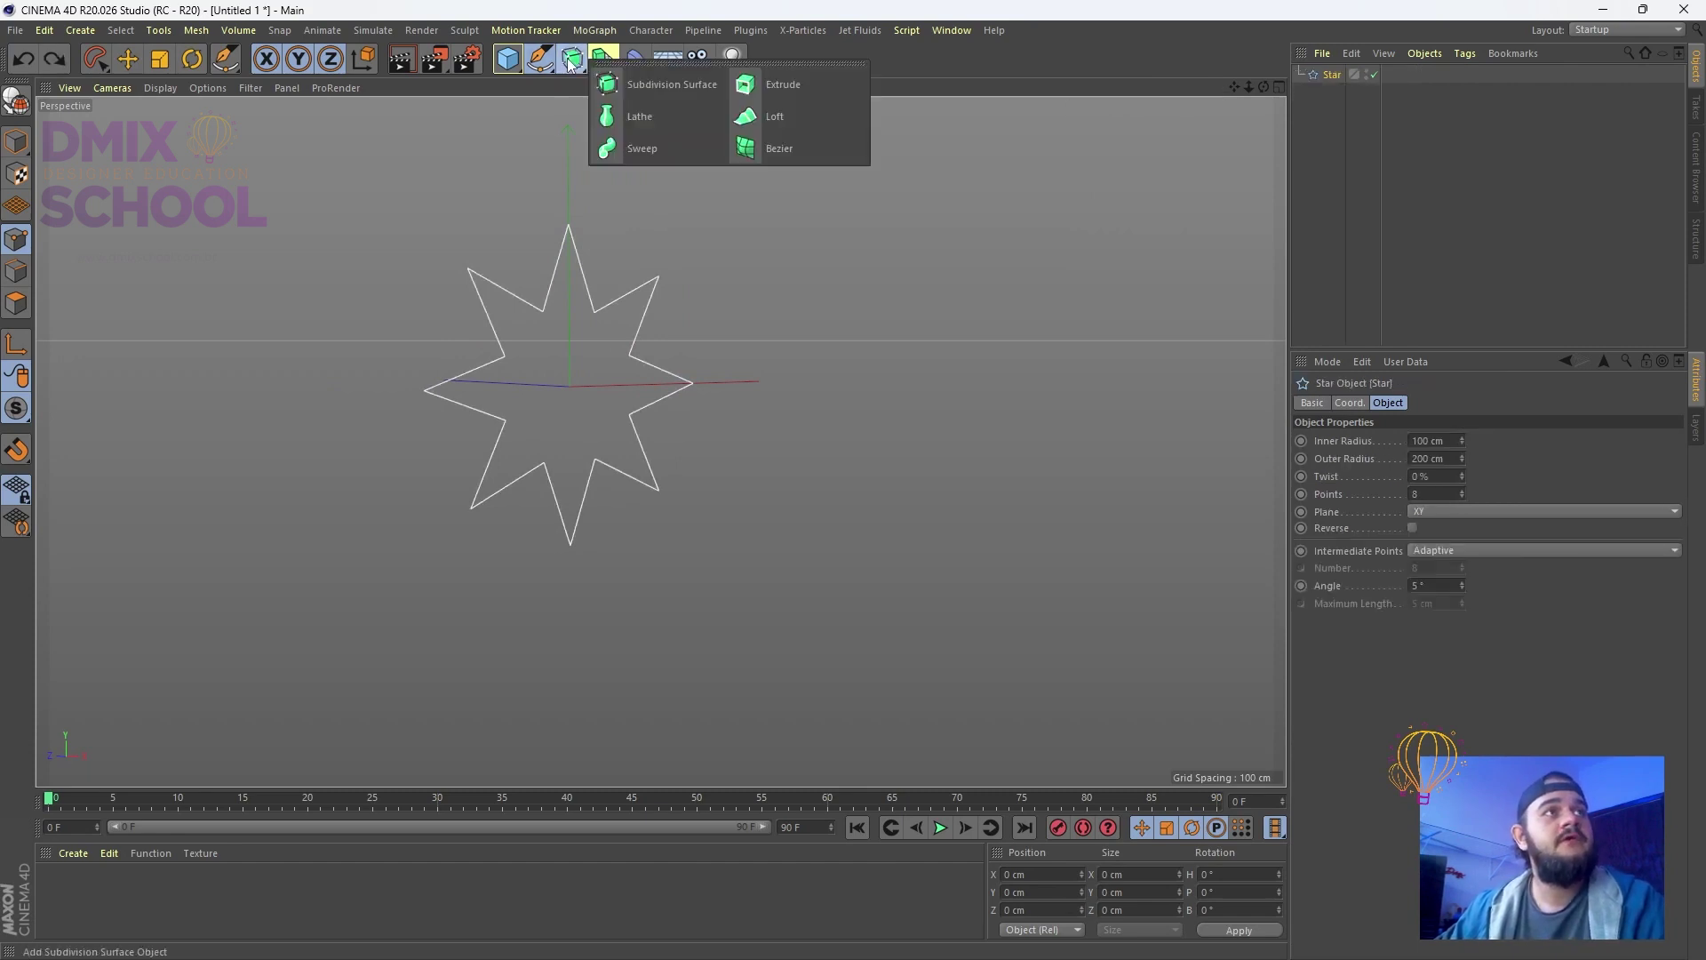
left_click(825, 81)
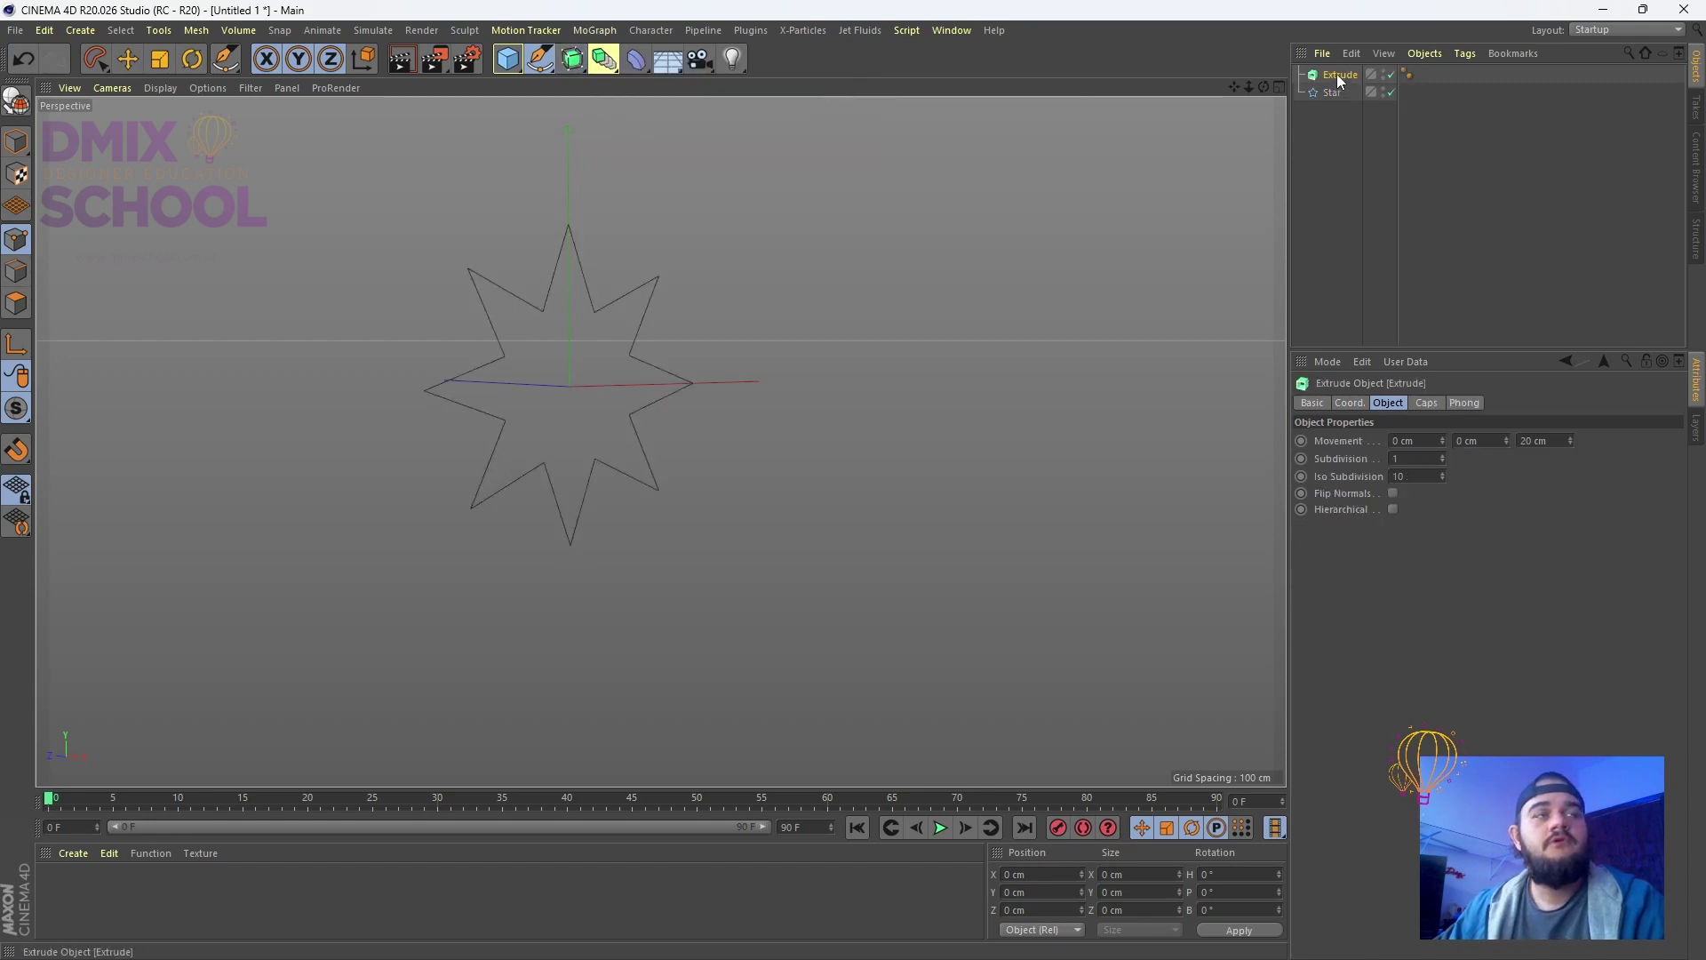
left_click(604, 59)
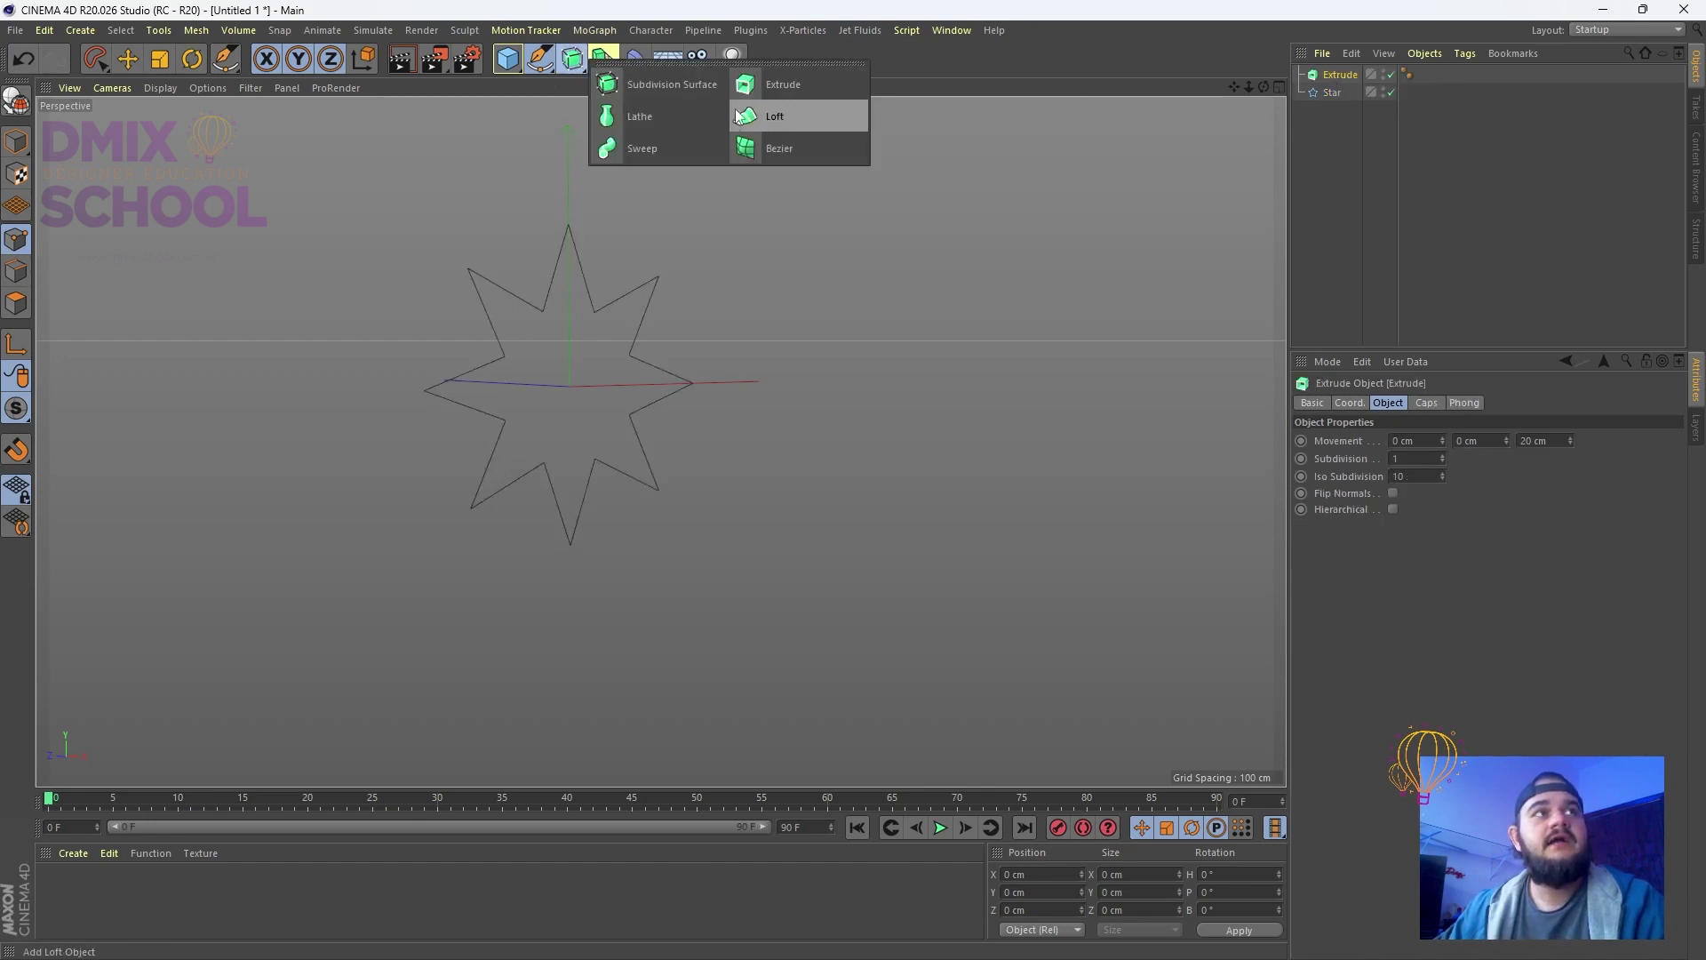
left_click(782, 92)
left_click(1352, 71)
key("Delete")
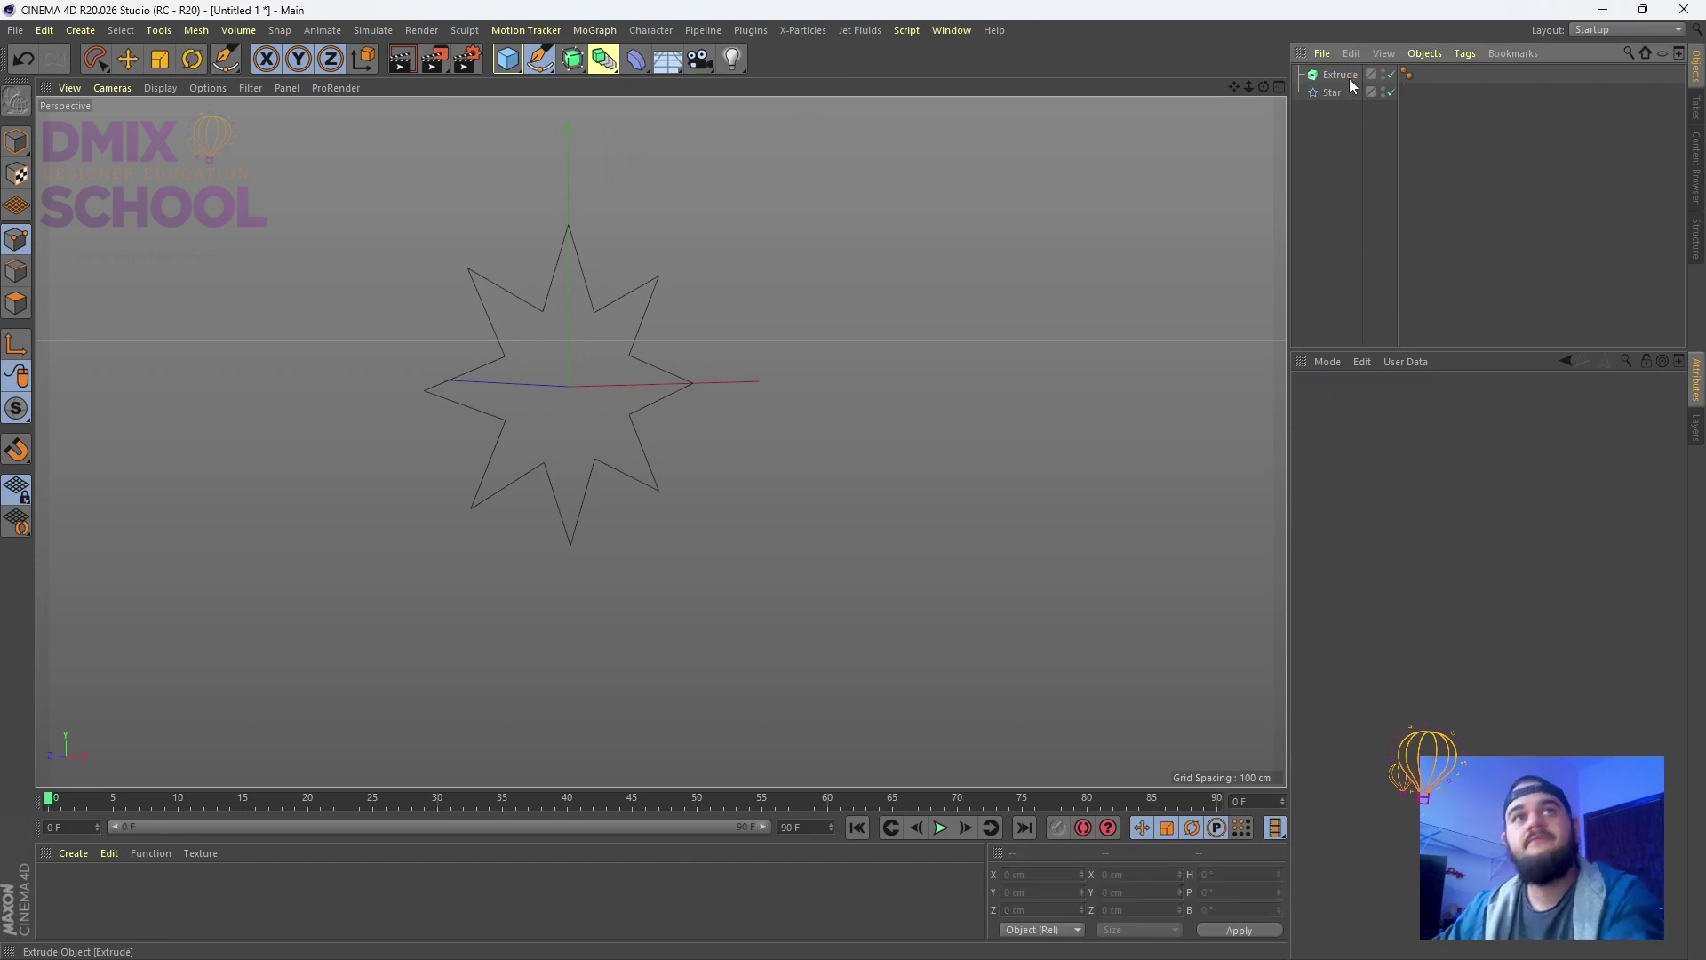
key("Delete")
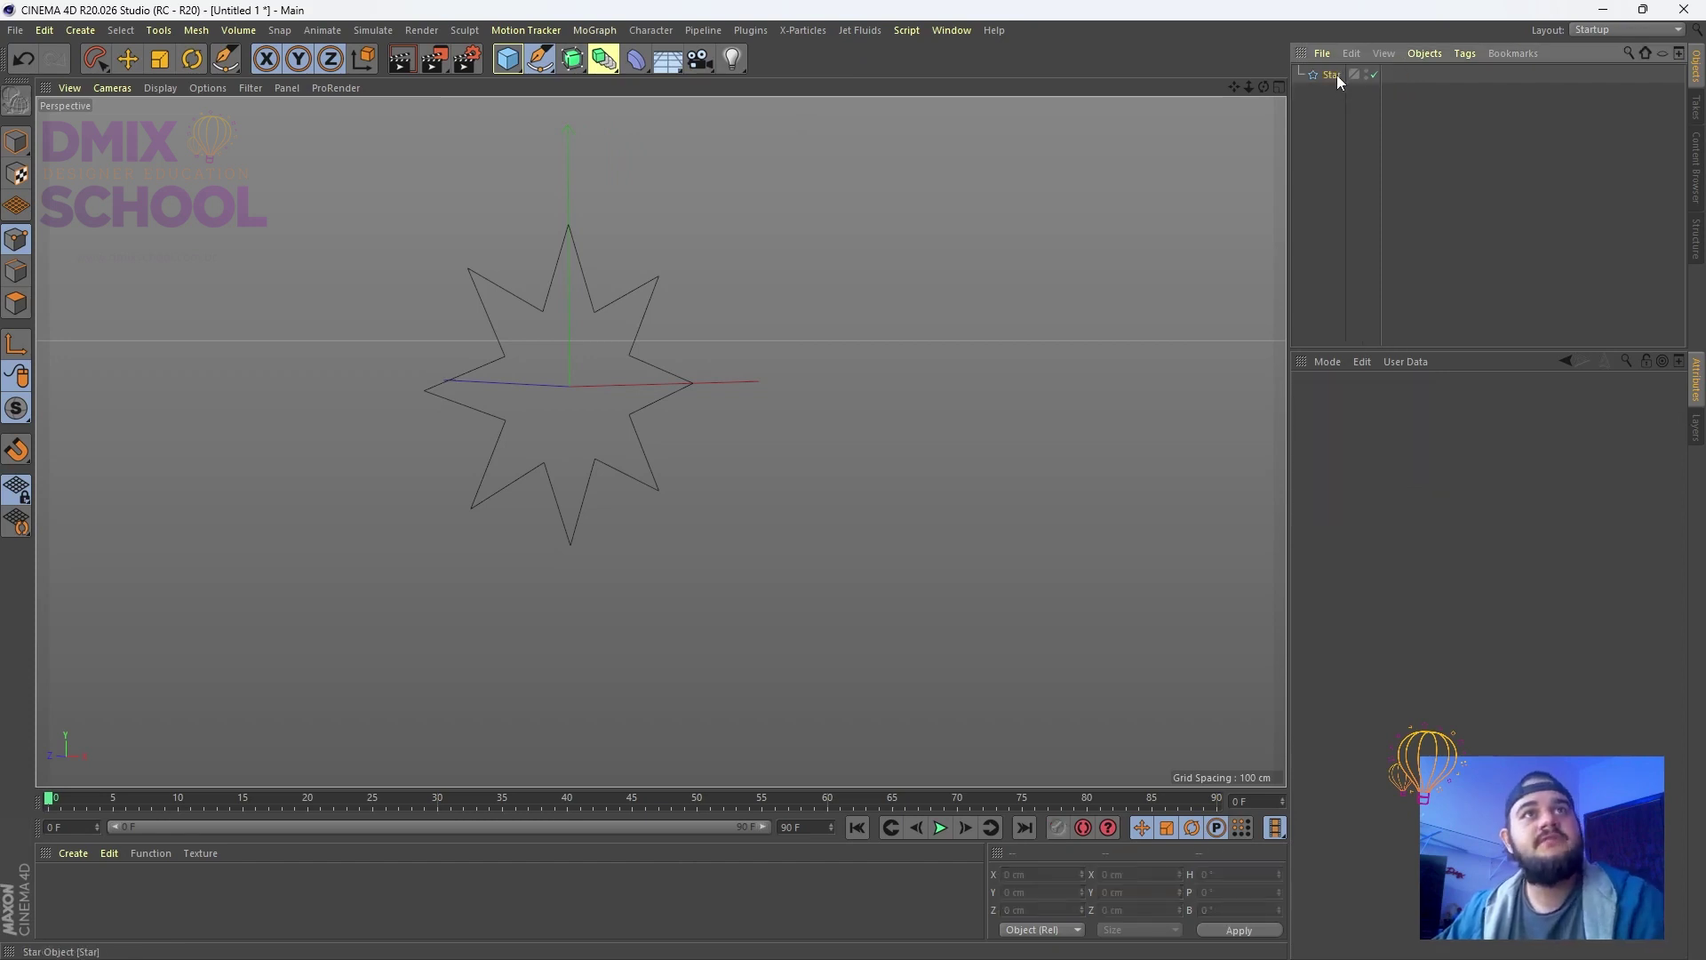
Add an Extrude generator as the parent of the Star spline
left_click(1336, 75)
left_click(603, 59)
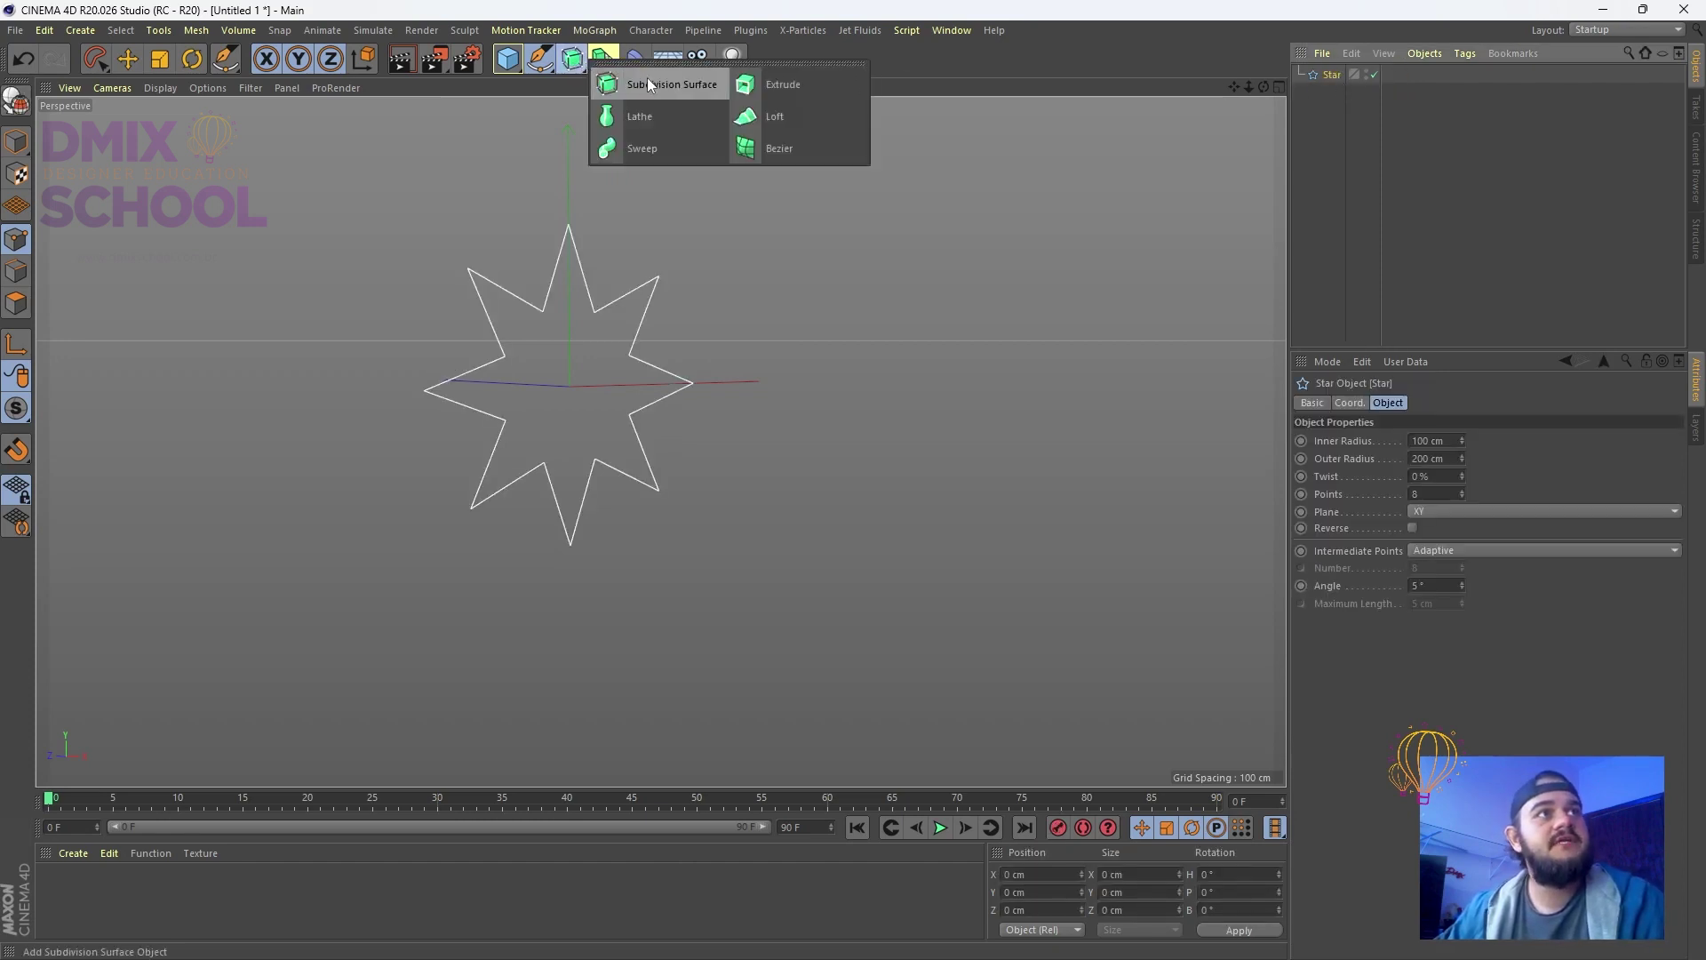
left_click(791, 92)
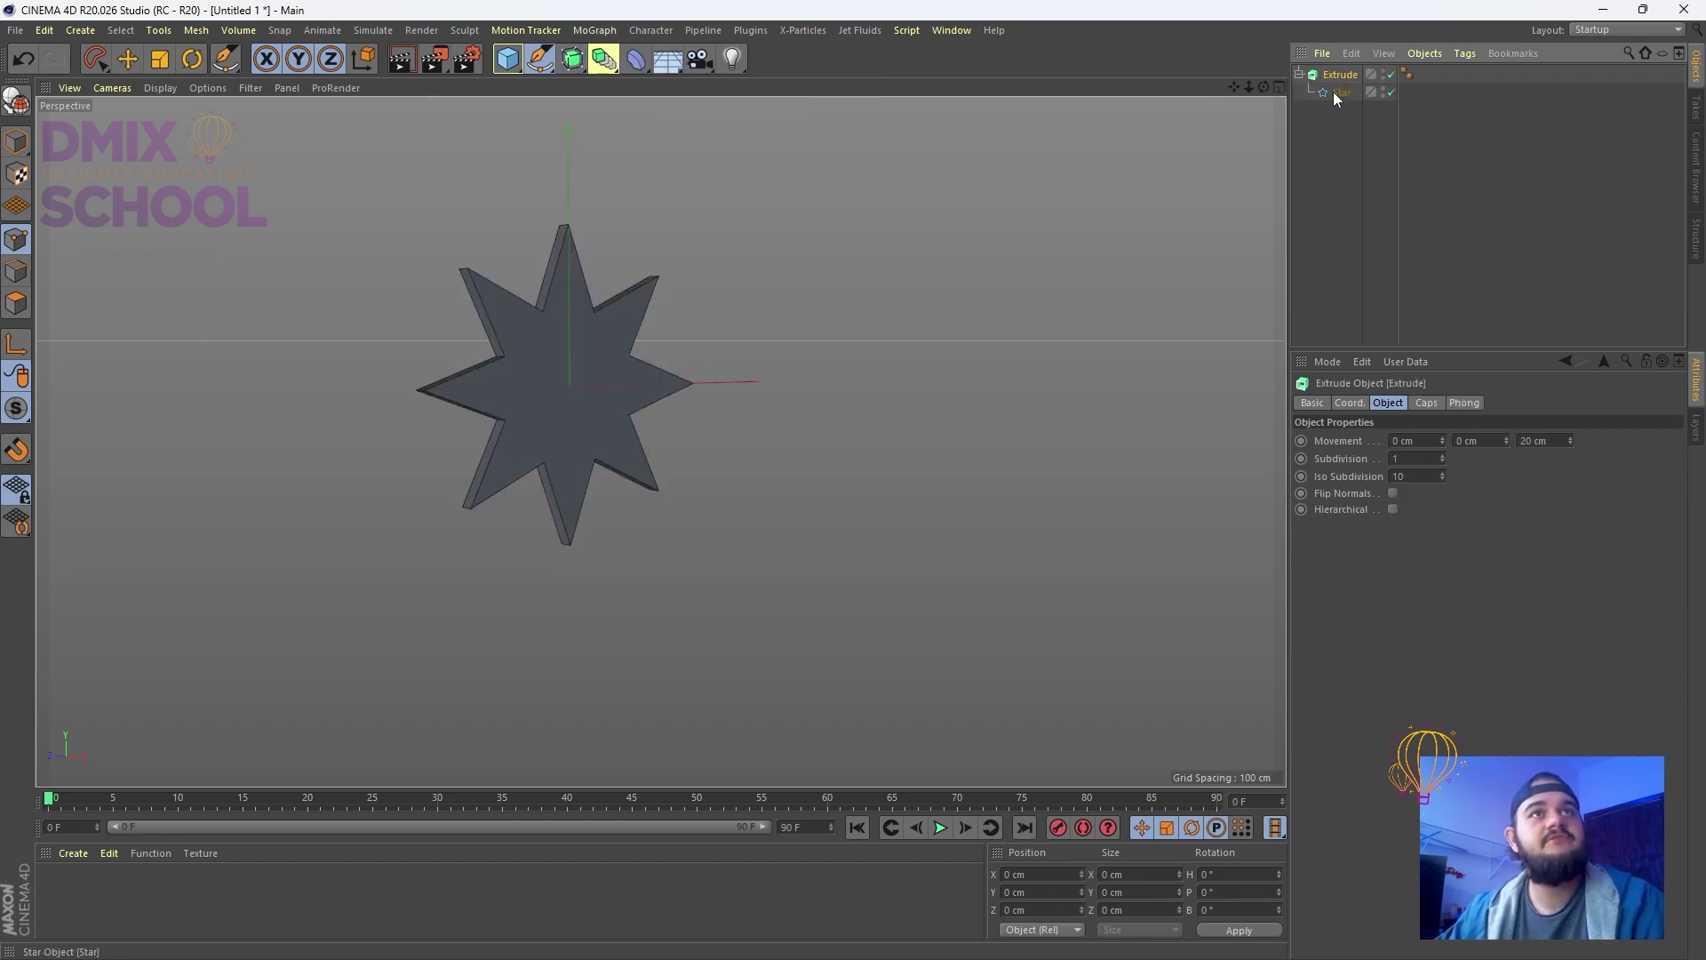
Widen the name column of the object list and select the Star nested under the Extrude
left_click(1379, 137)
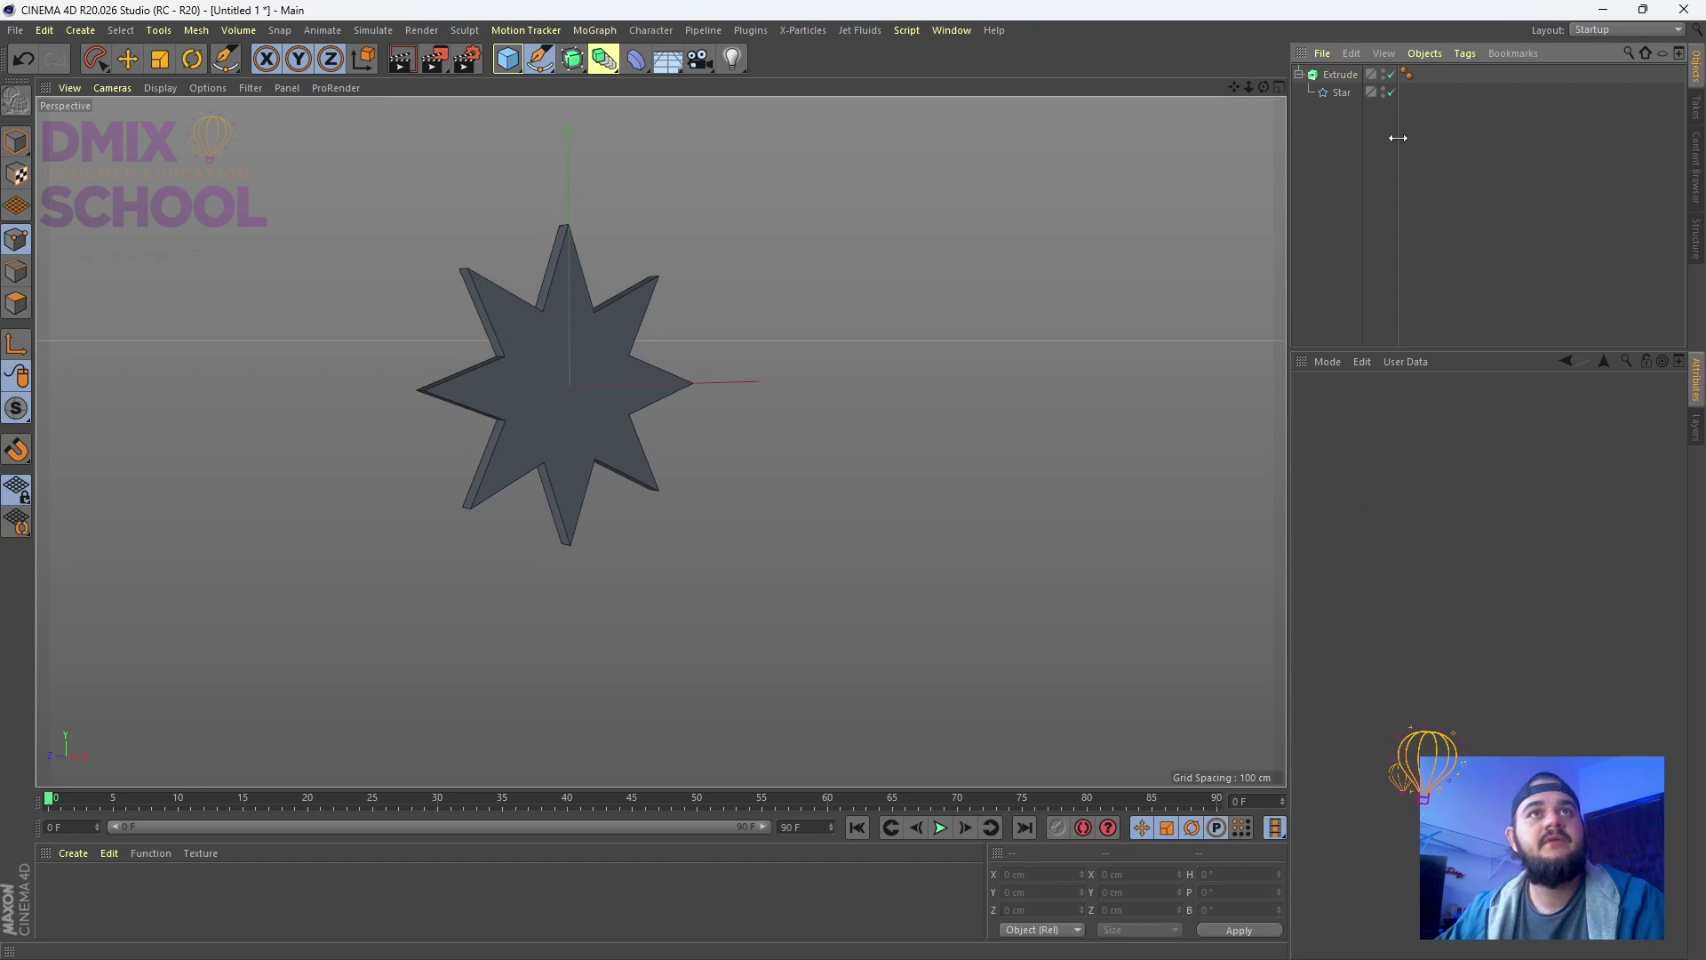
left_click_drag(1398, 138, 1446, 142)
left_click(1330, 92)
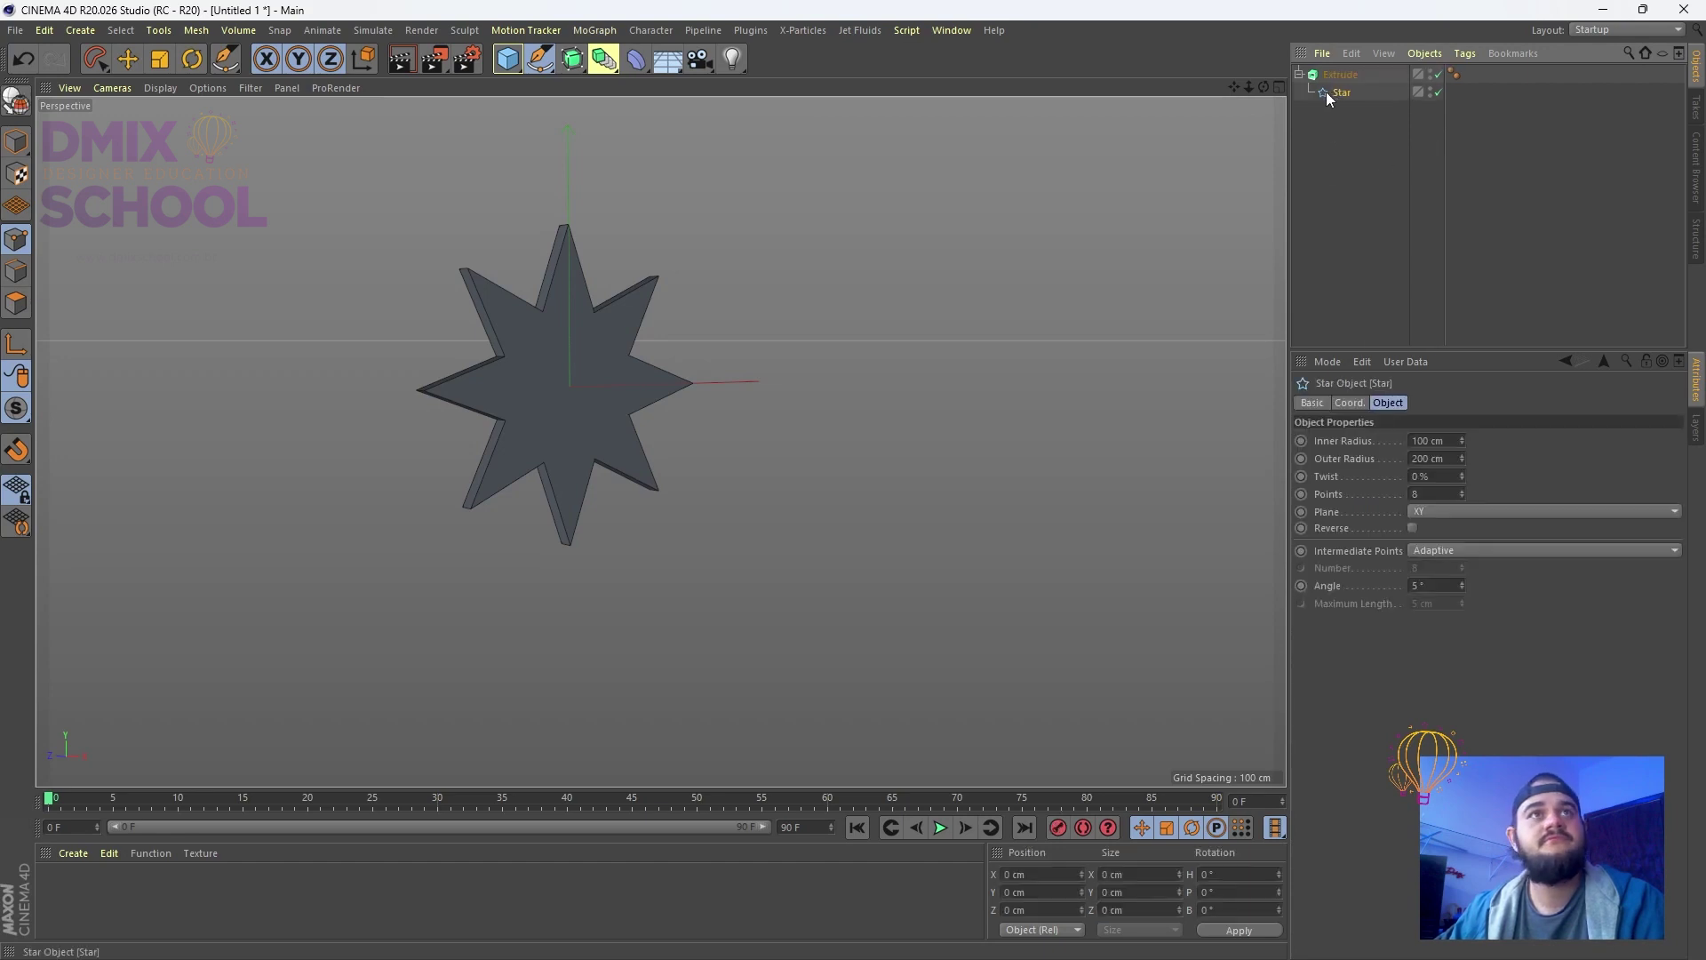
Move the Star out of the Extrude generator and nest it back under it
left_click_drag(1340, 95, 1342, 152)
left_click(1333, 93)
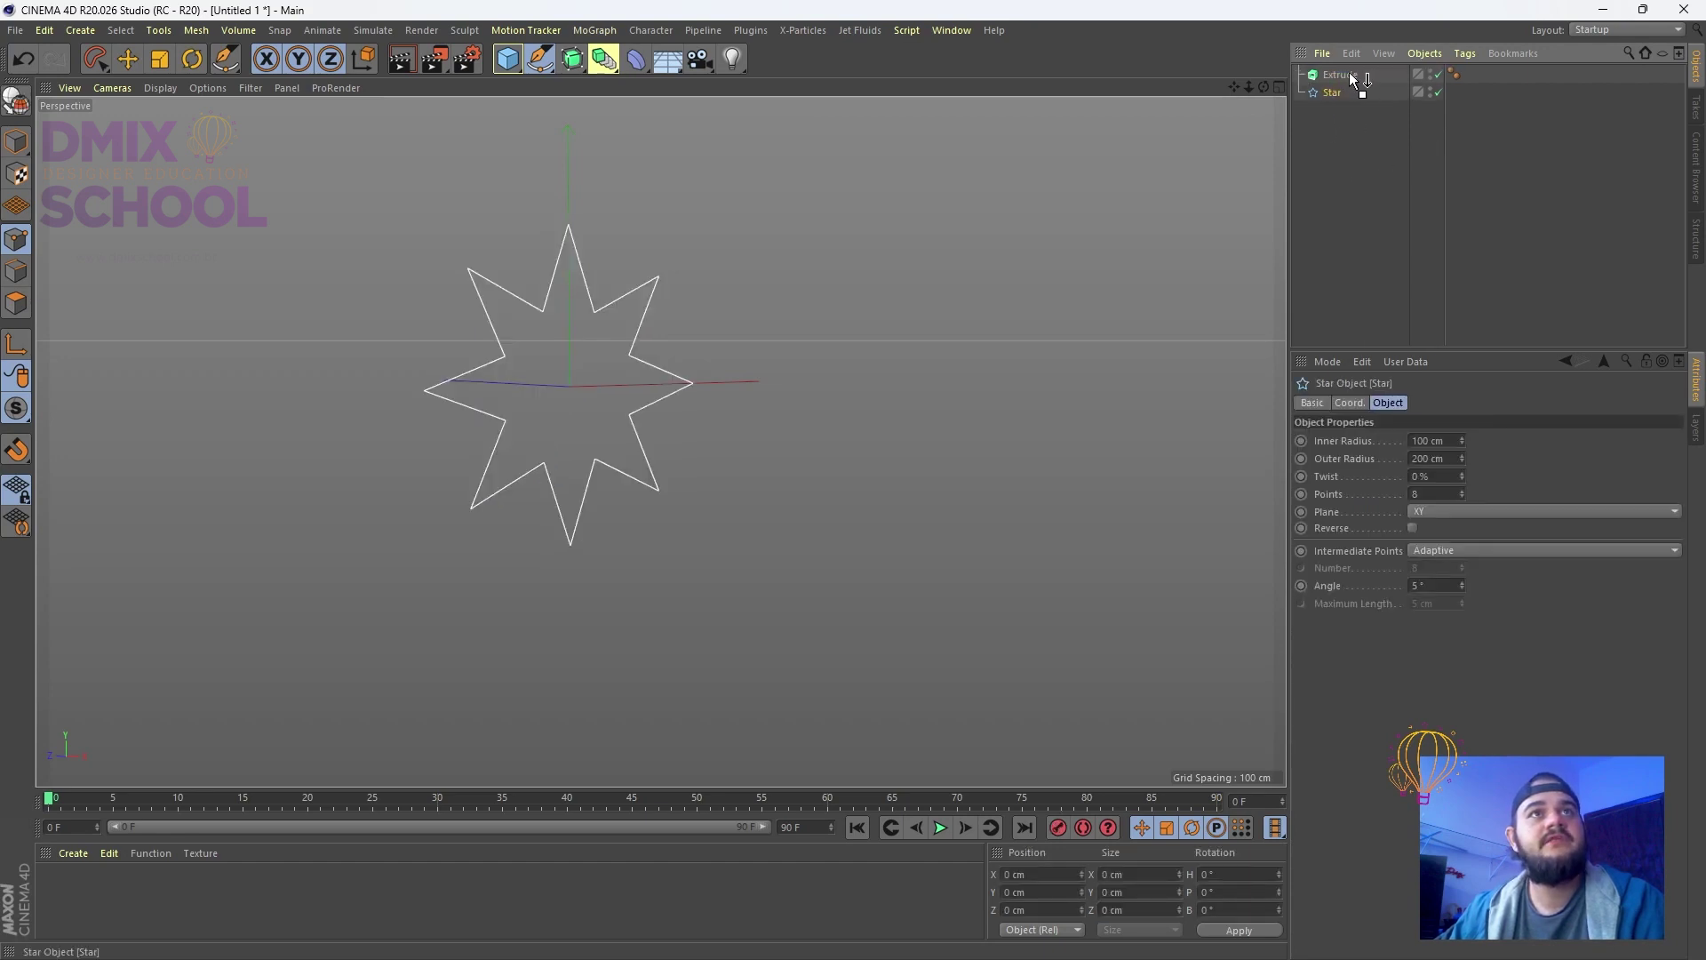
left_click_drag(1350, 78, 1348, 77)
Raise the Extrude's Z movement to 271 cm and reduce it again to a shallower depth
left_click(1340, 75)
left_click_drag(584, 352, 702, 391, "alt")
left_click_drag(1571, 440, 1571, 418)
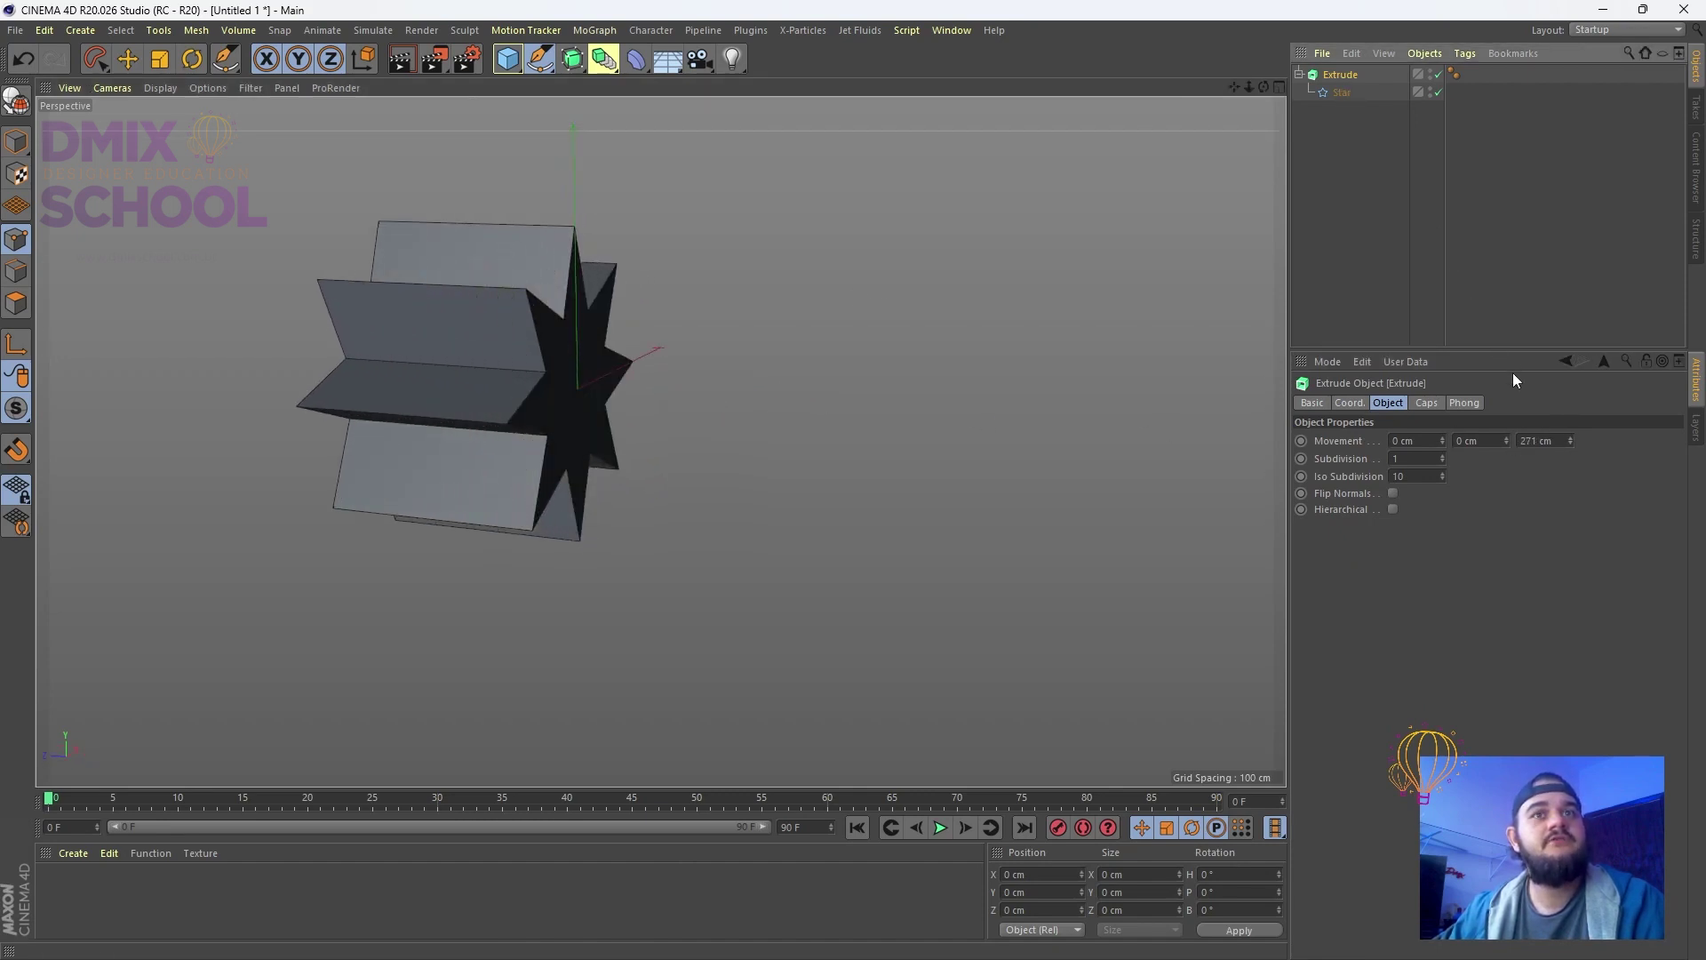
left_click_drag(1572, 440, 1571, 452)
Set the Extrude's start and end caps to Fillet Cap and increase the start fillet's steps
left_click(1428, 403)
left_click(1472, 441)
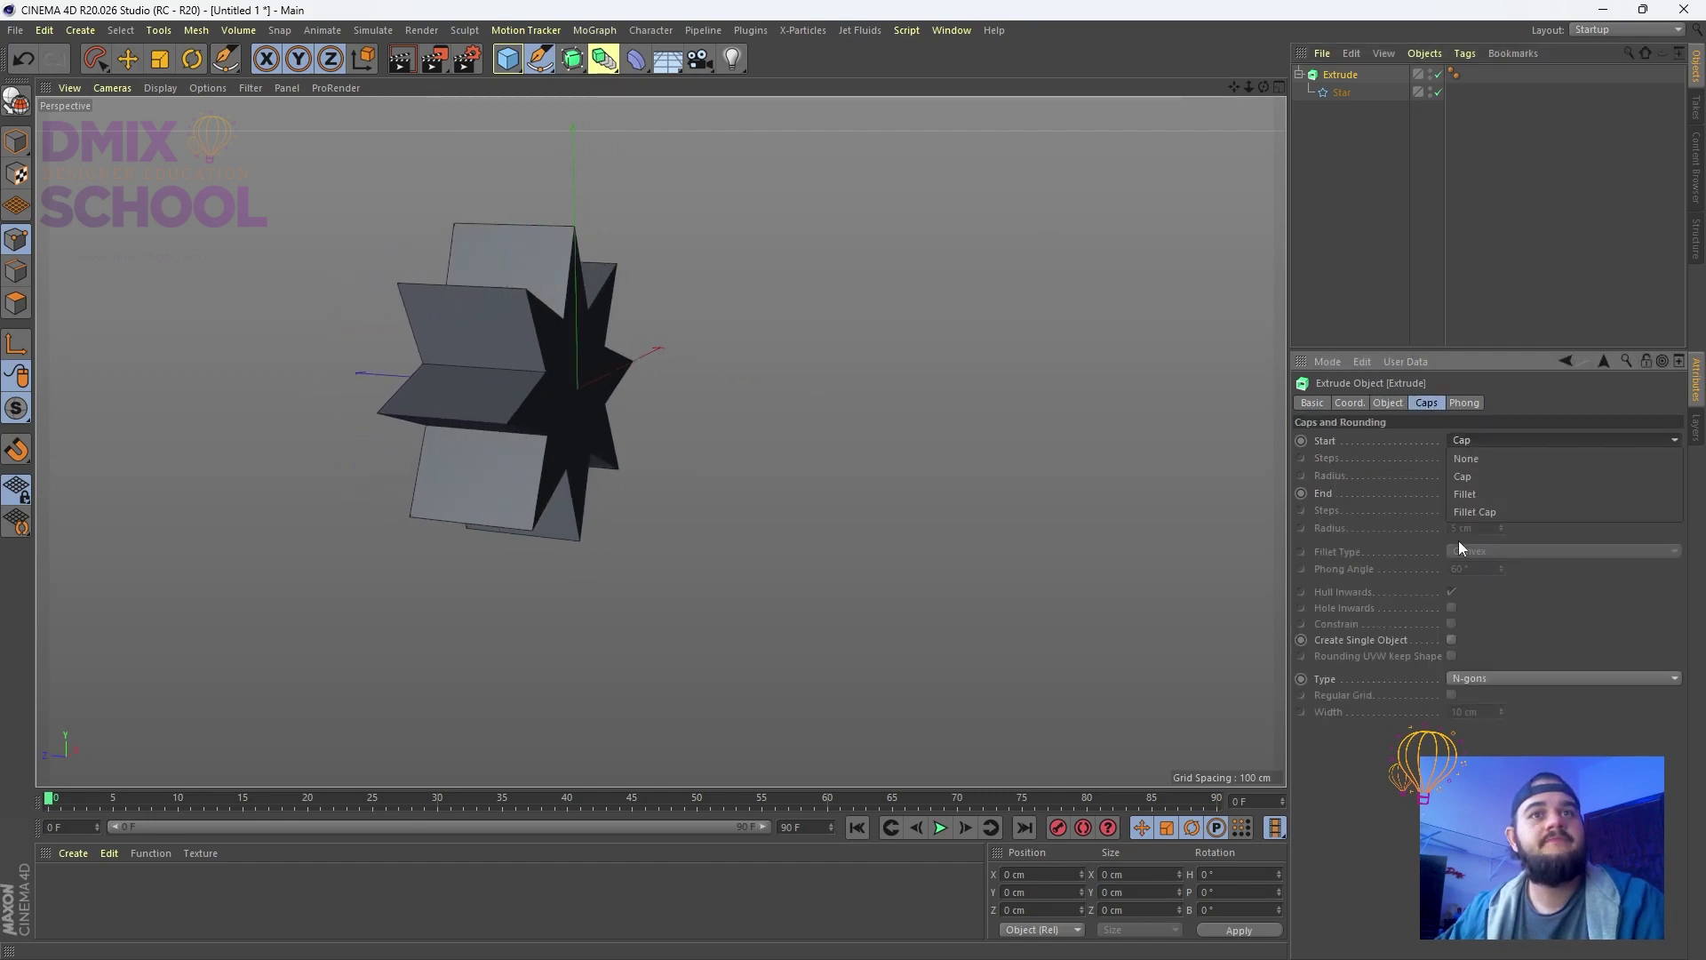
left_click(1480, 511)
left_click_drag(1242, 483, 744, 379, "alt")
scroll(480, 270, "up", 7)
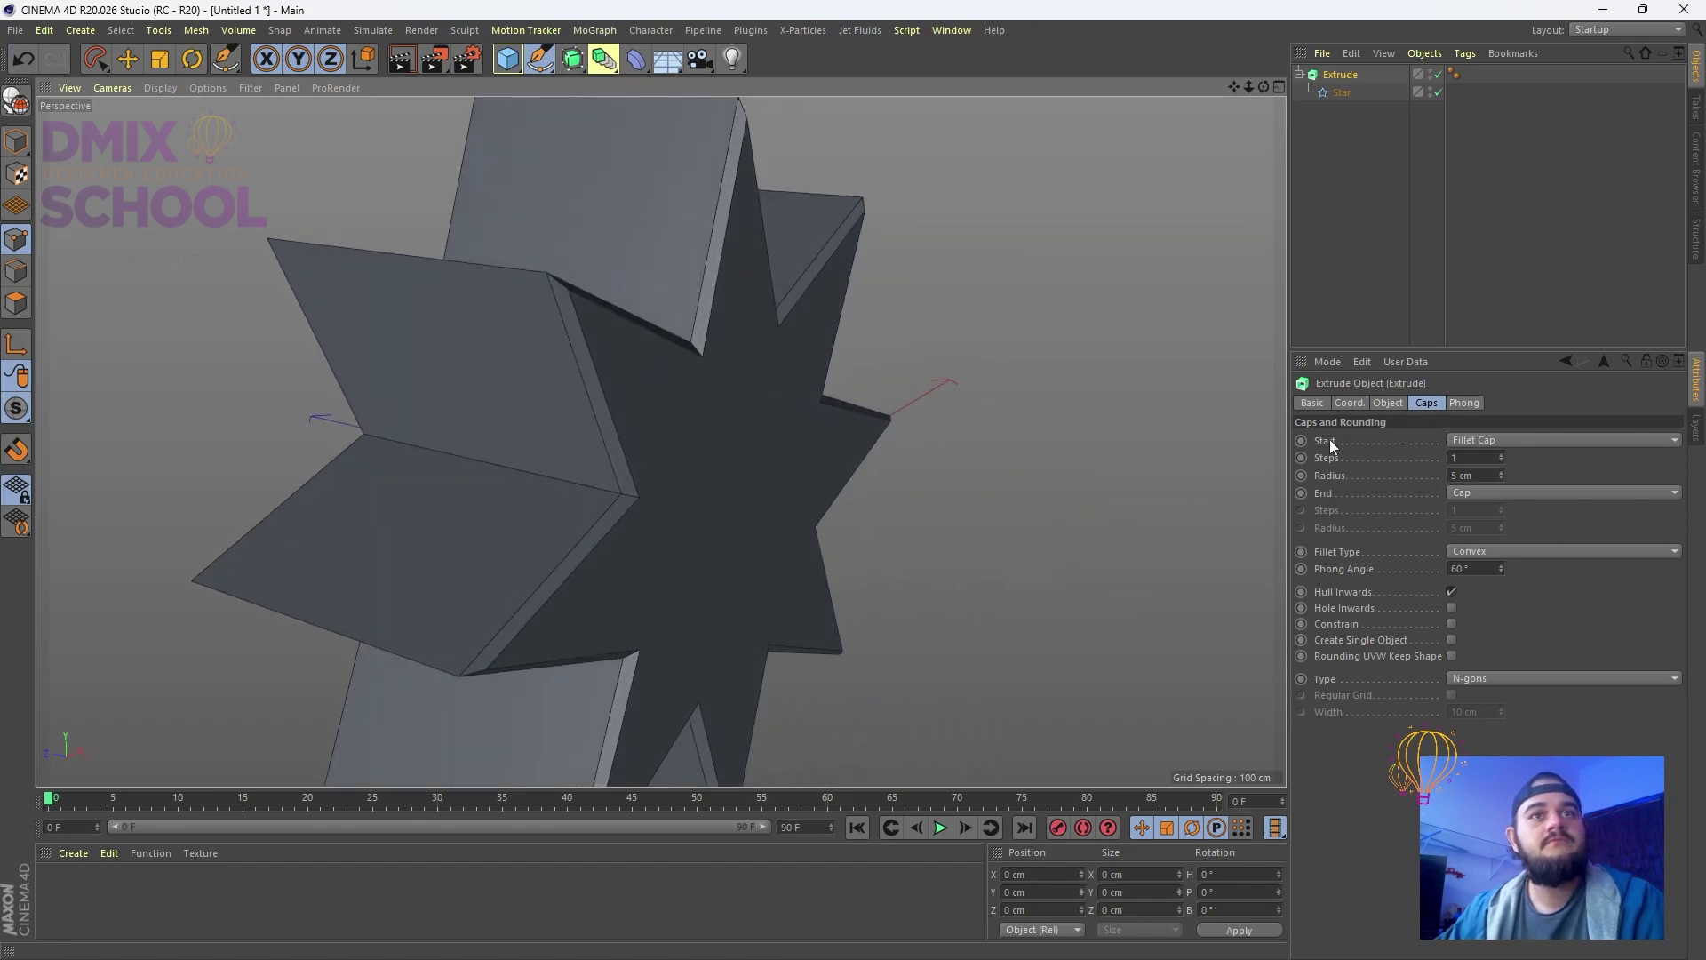
left_click(1479, 494)
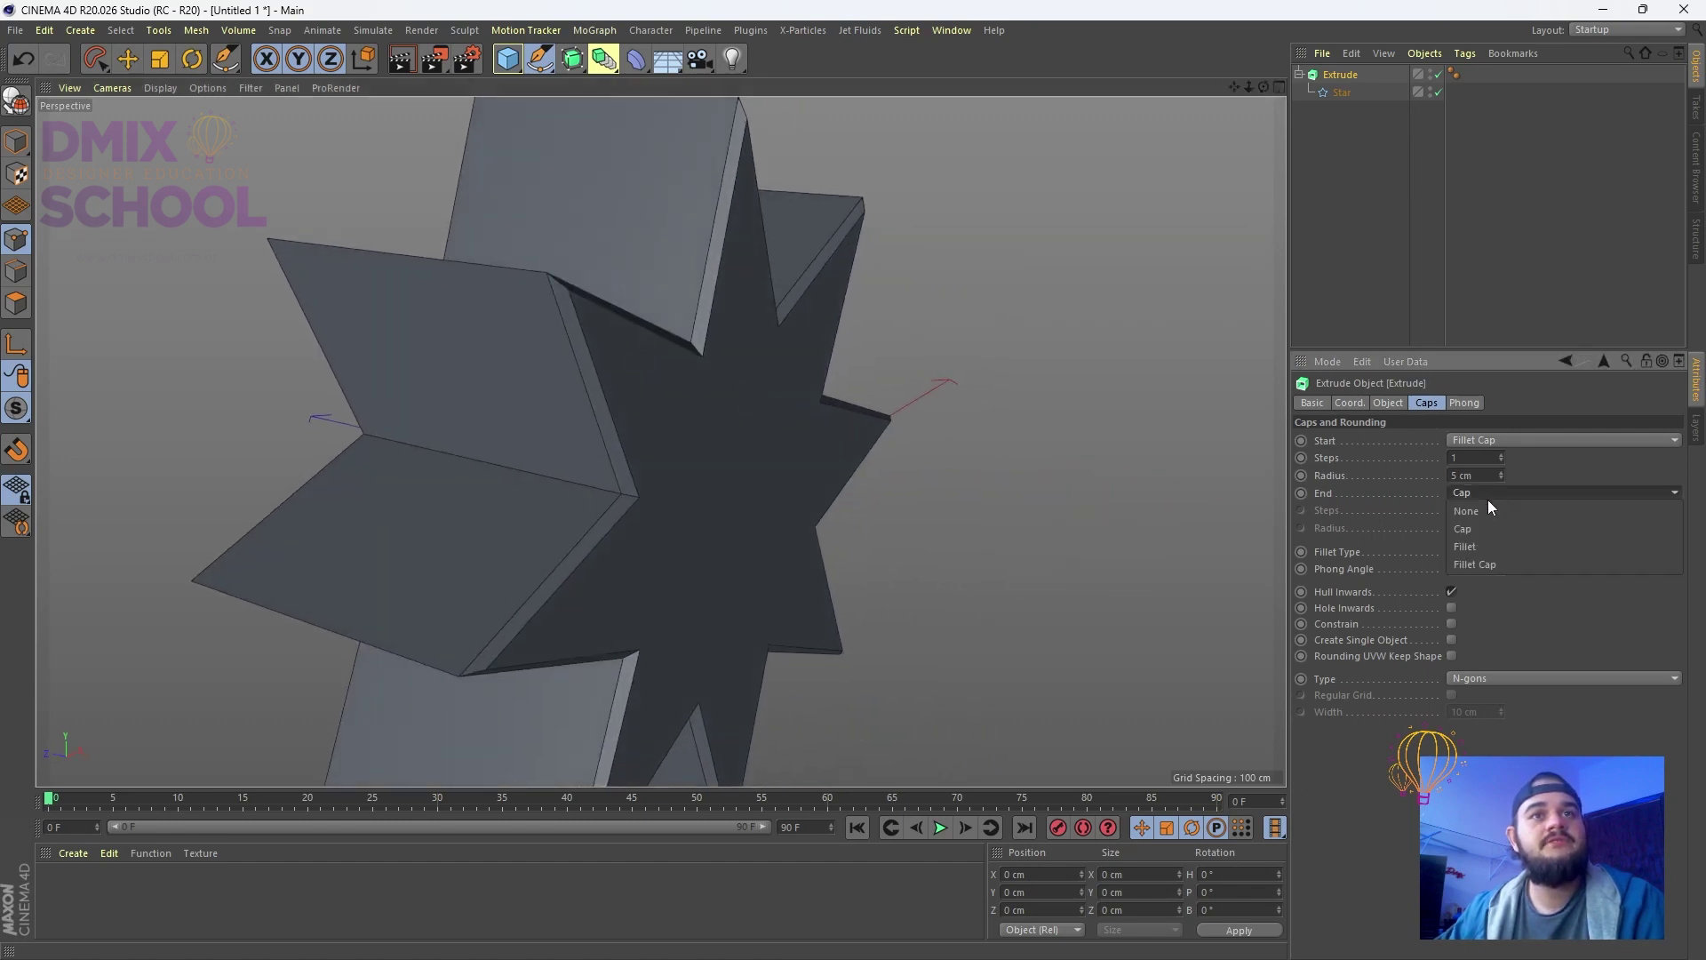
left_click(1491, 569)
left_click_drag(782, 402, 720, 389, "alt")
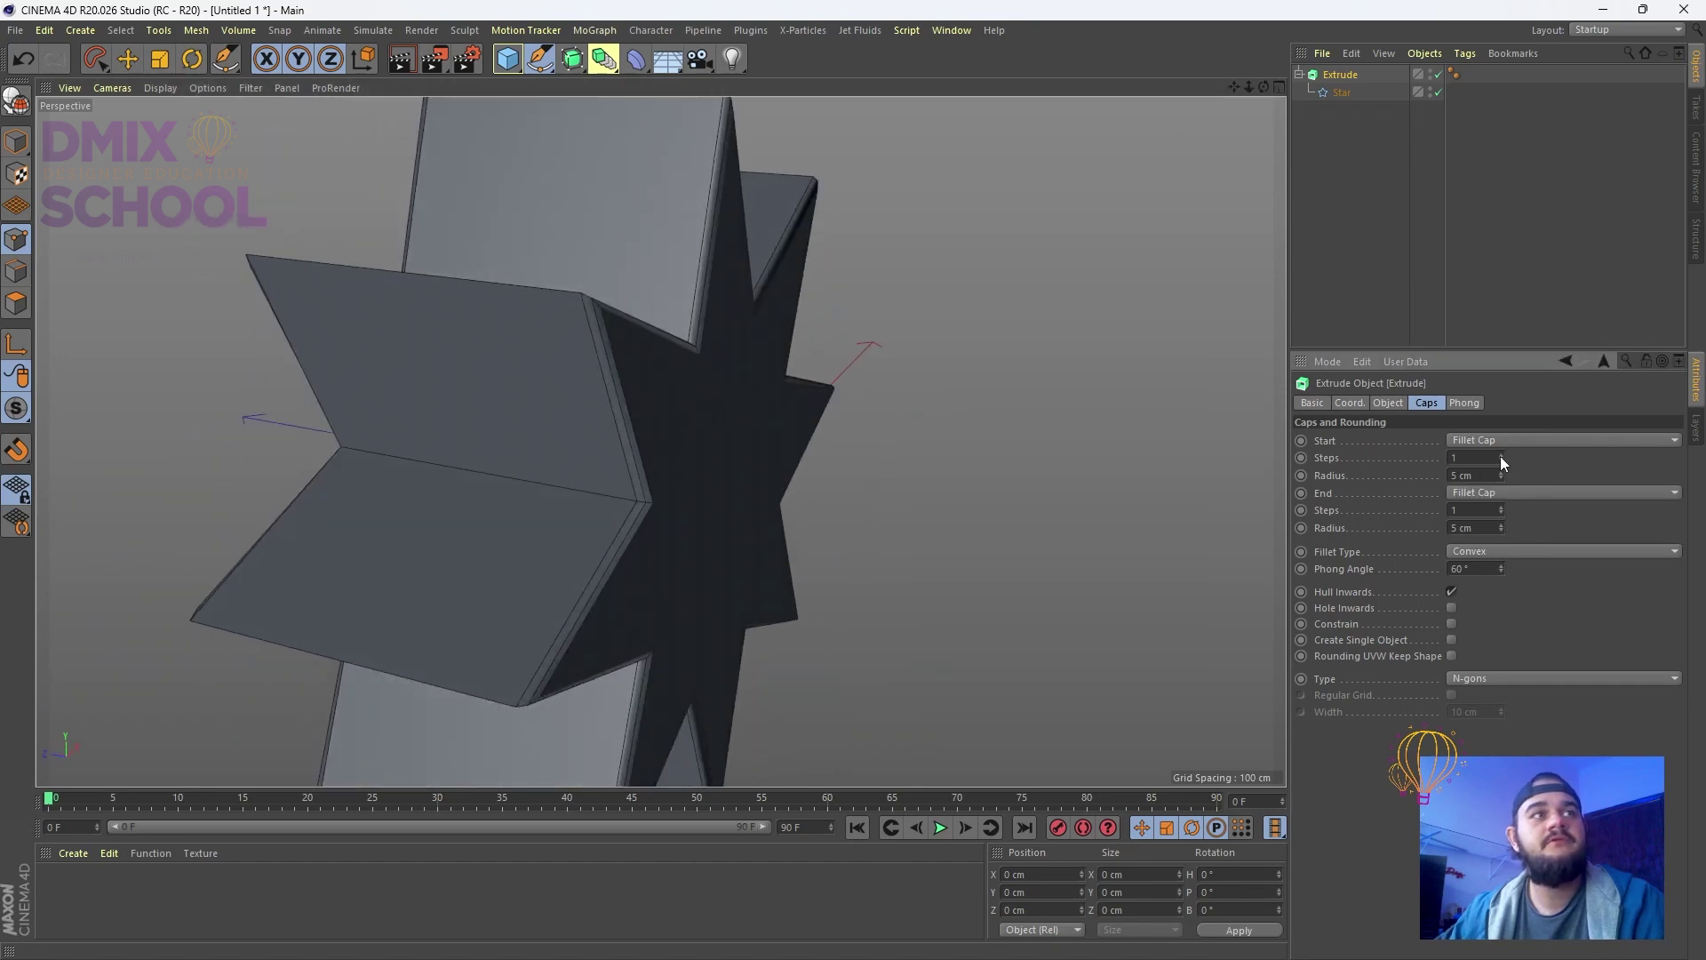
left_click_drag(1500, 456, 1505, 444)
left_click_drag(1280, 472, 786, 350, "alt")
Delete the Extrude together with its Star and add a Cube primitive
left_click(1329, 75)
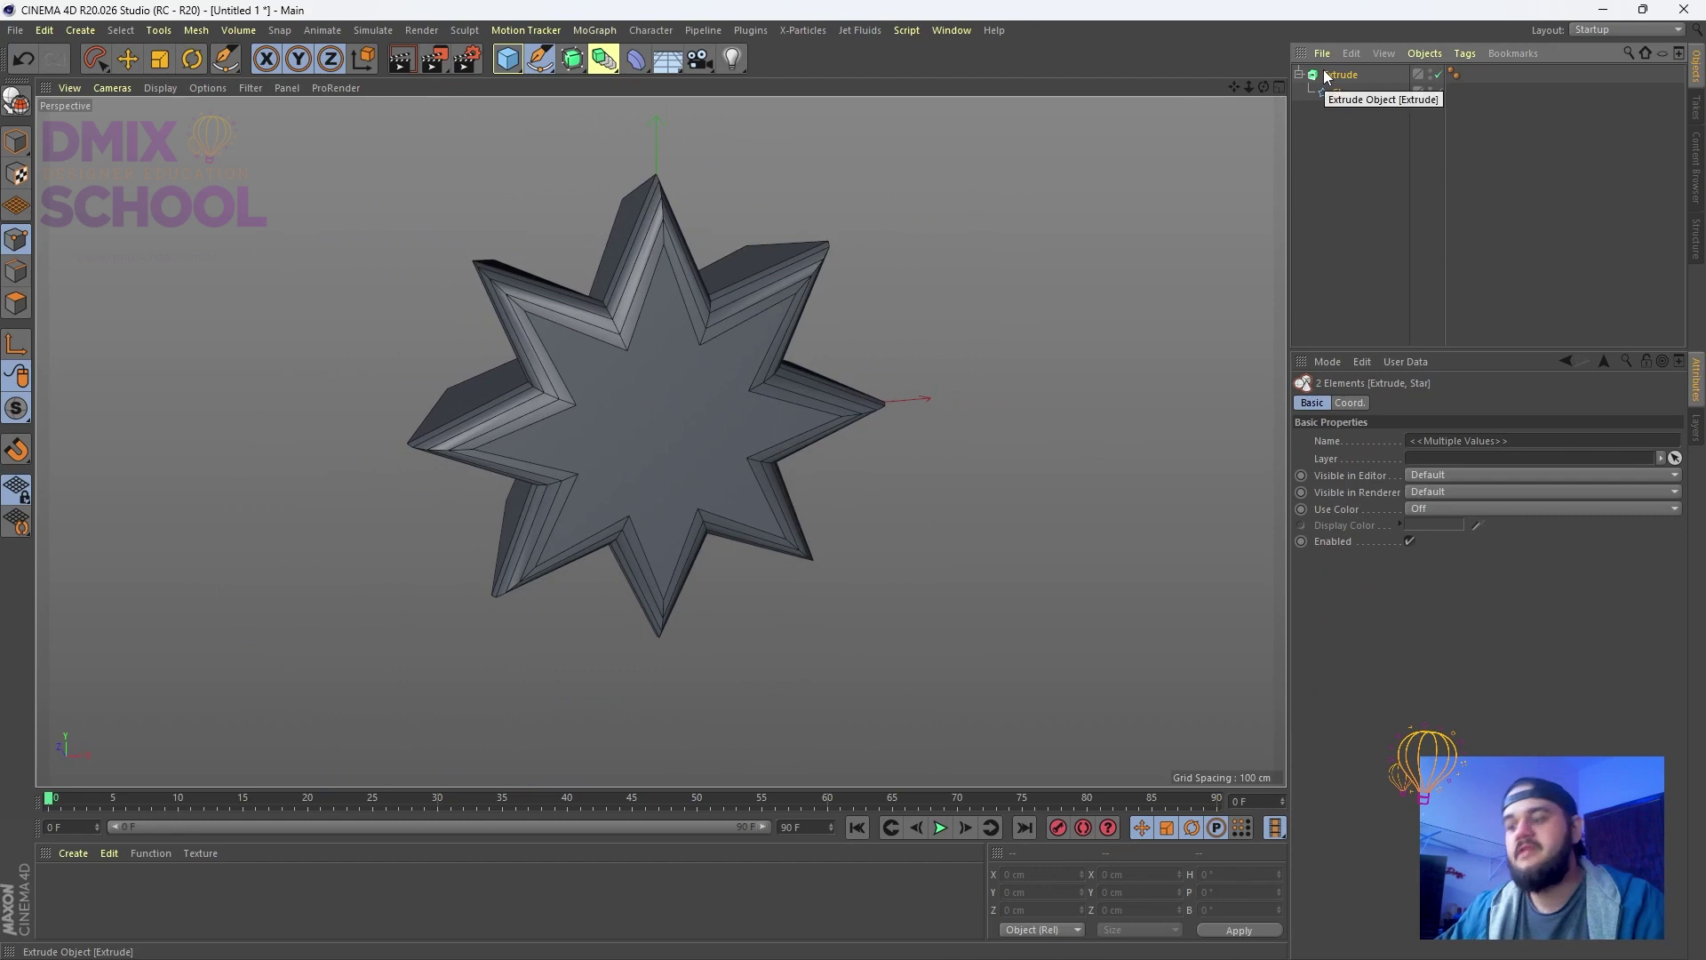
key("Delete")
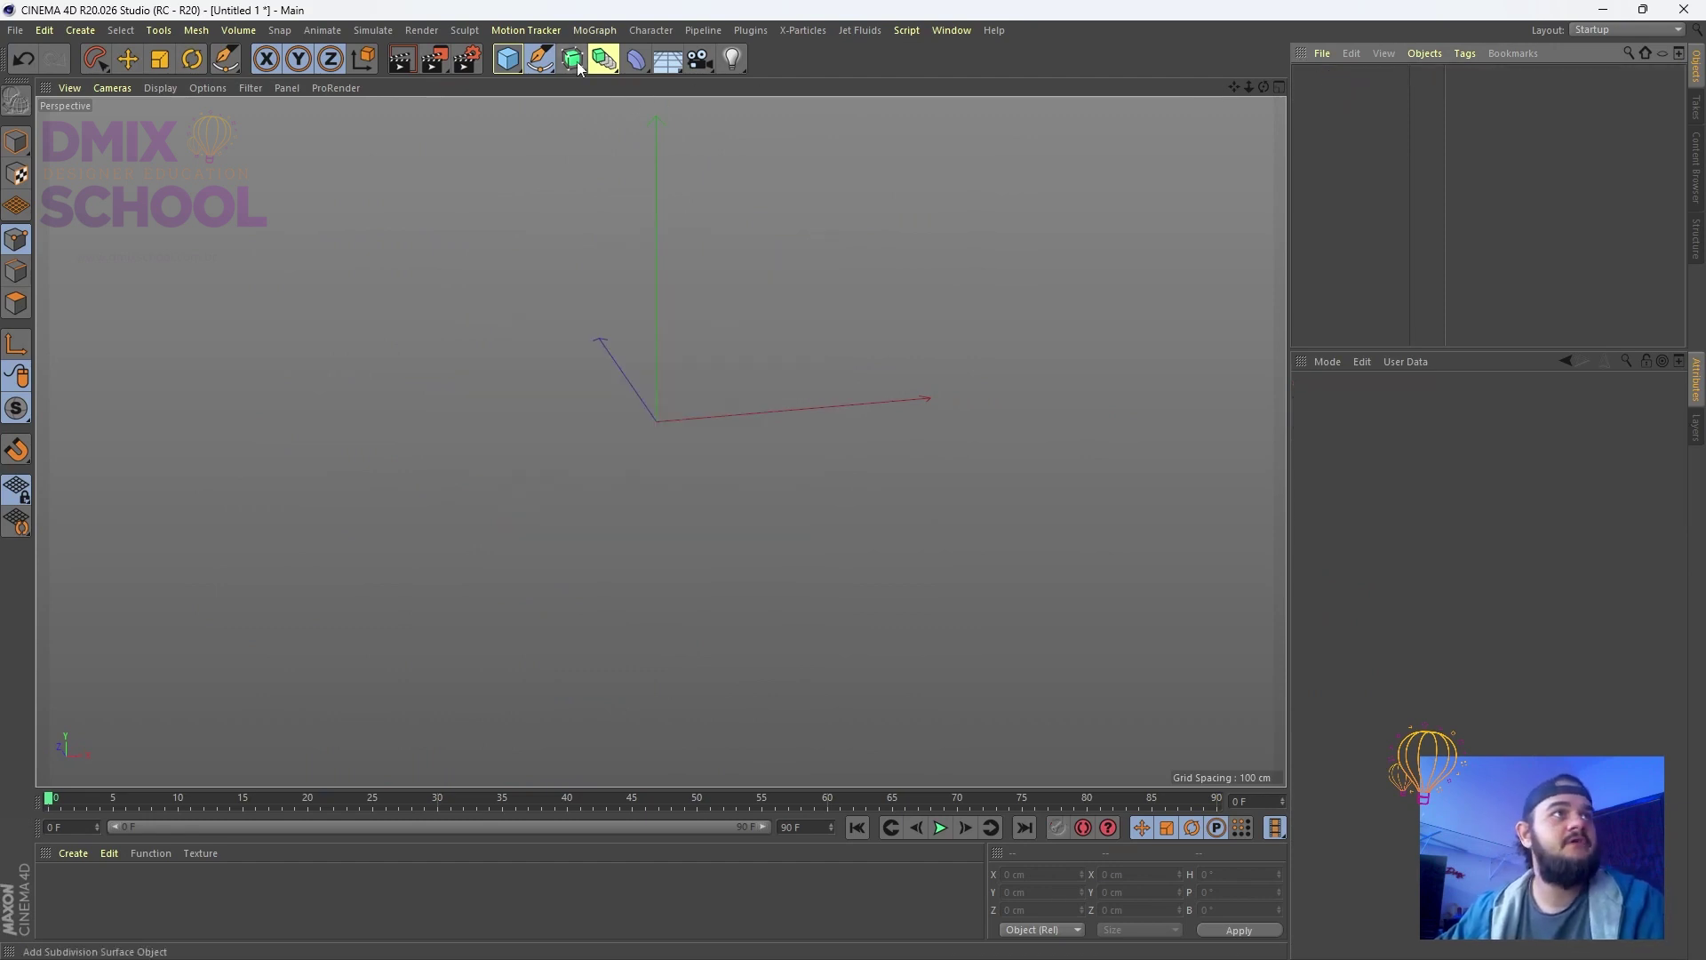
left_click_drag(516, 66, 693, 94)
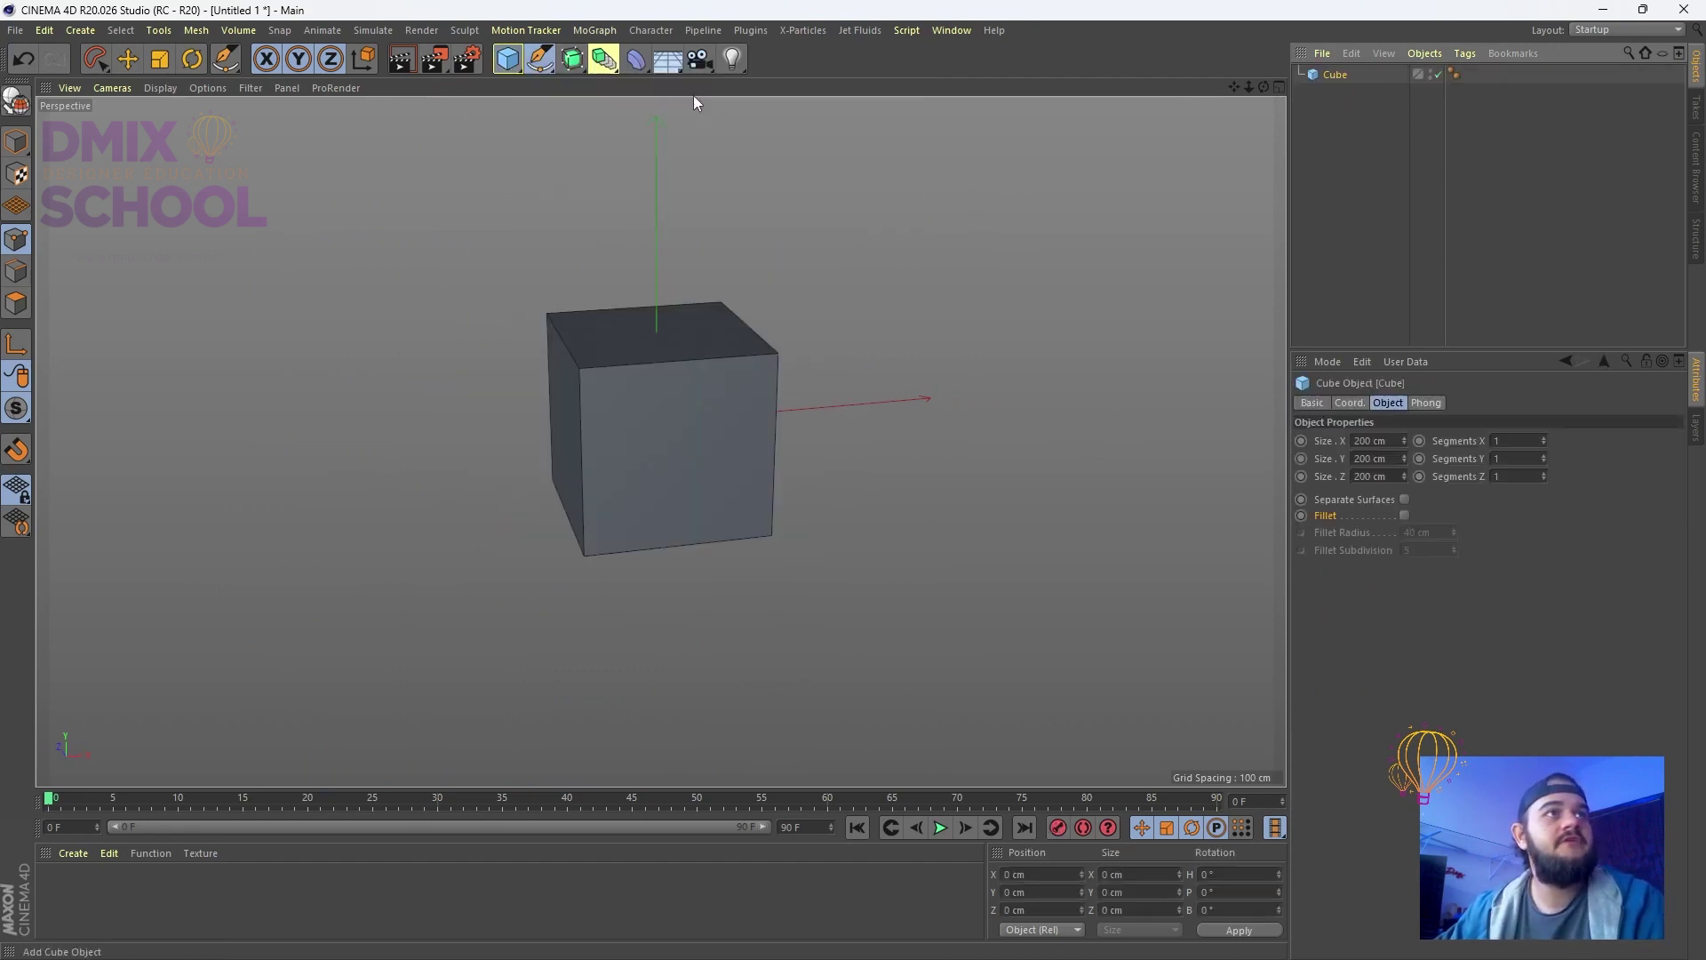
Add a Subdivision Surface generator as the parent of the Cube
left_click(578, 69, "alt")
scroll(648, 281, "up", 2)
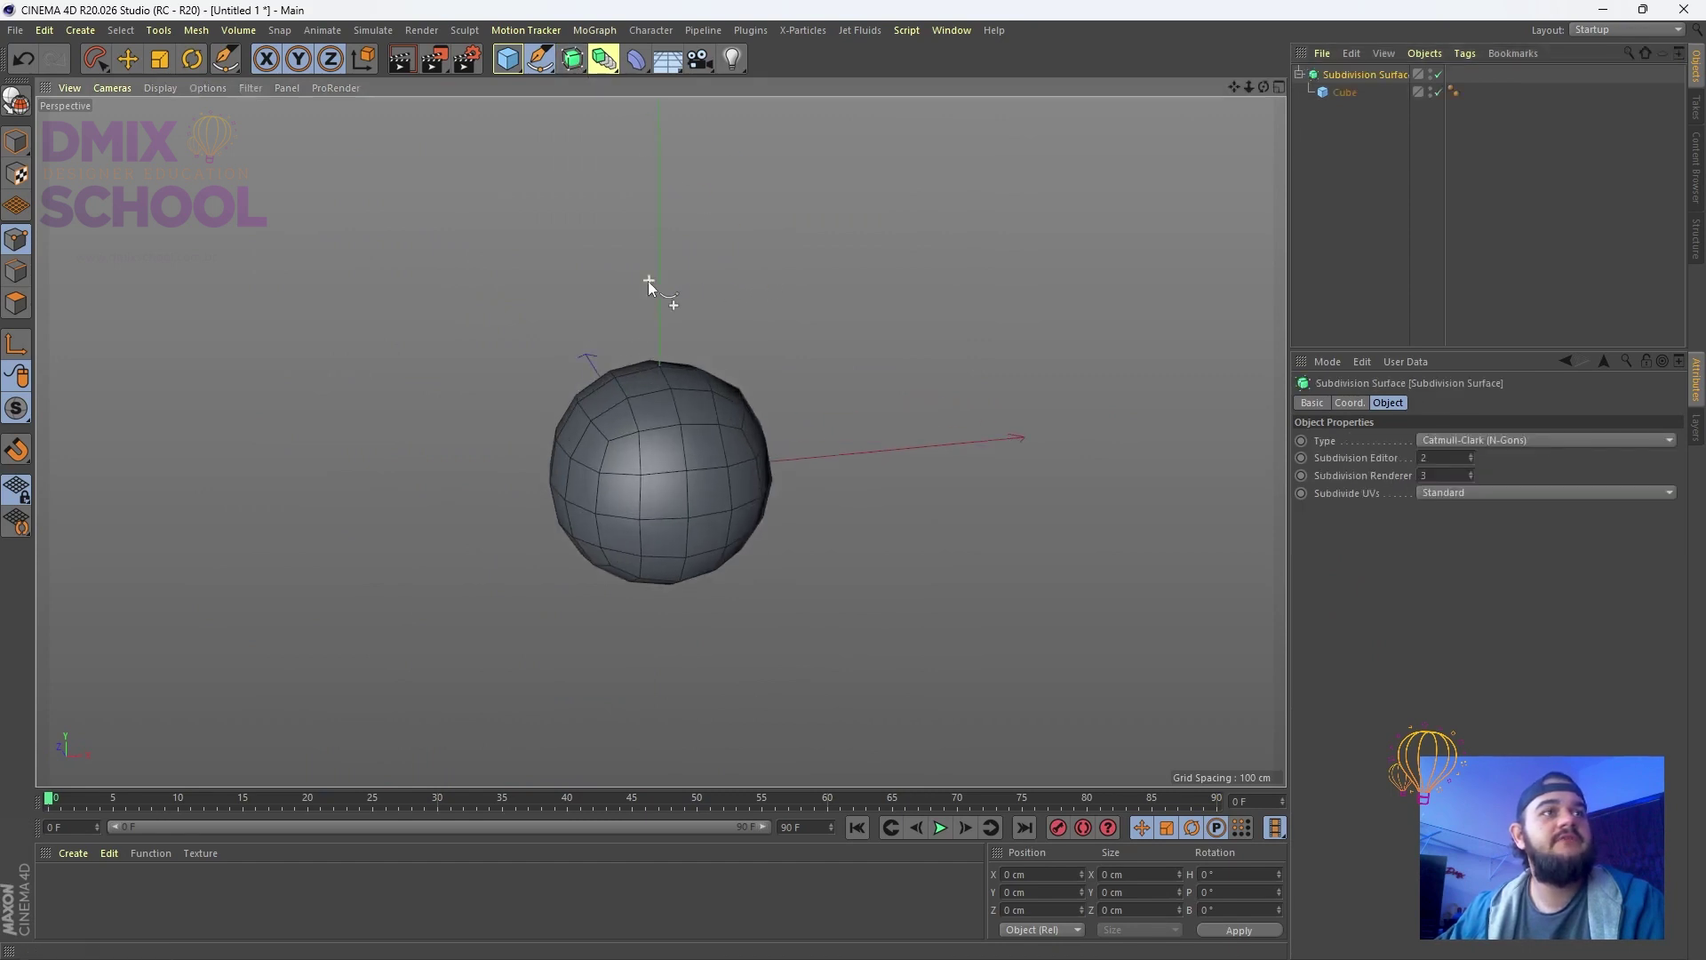
left_click_drag(648, 281, 647, 293, "alt")
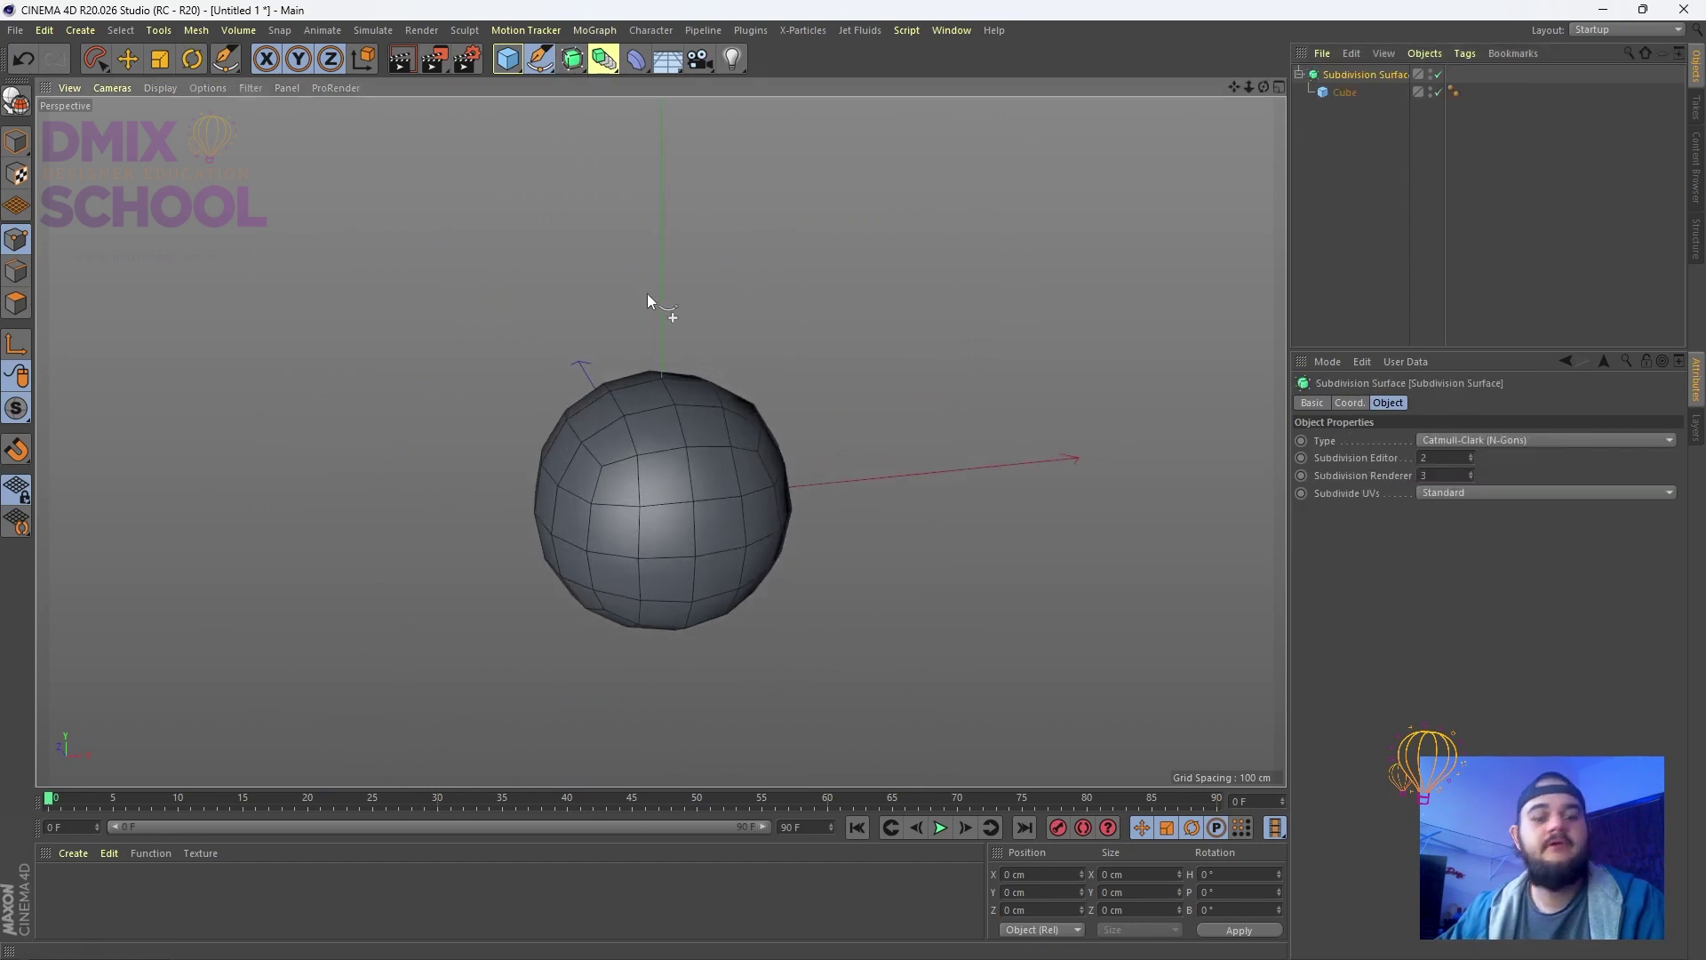
Toggle the Subdivision Surface off and on repeatedly to compare the plain cube with its smoothed form
left_click(1438, 74)
left_click(1438, 74)
key("q")
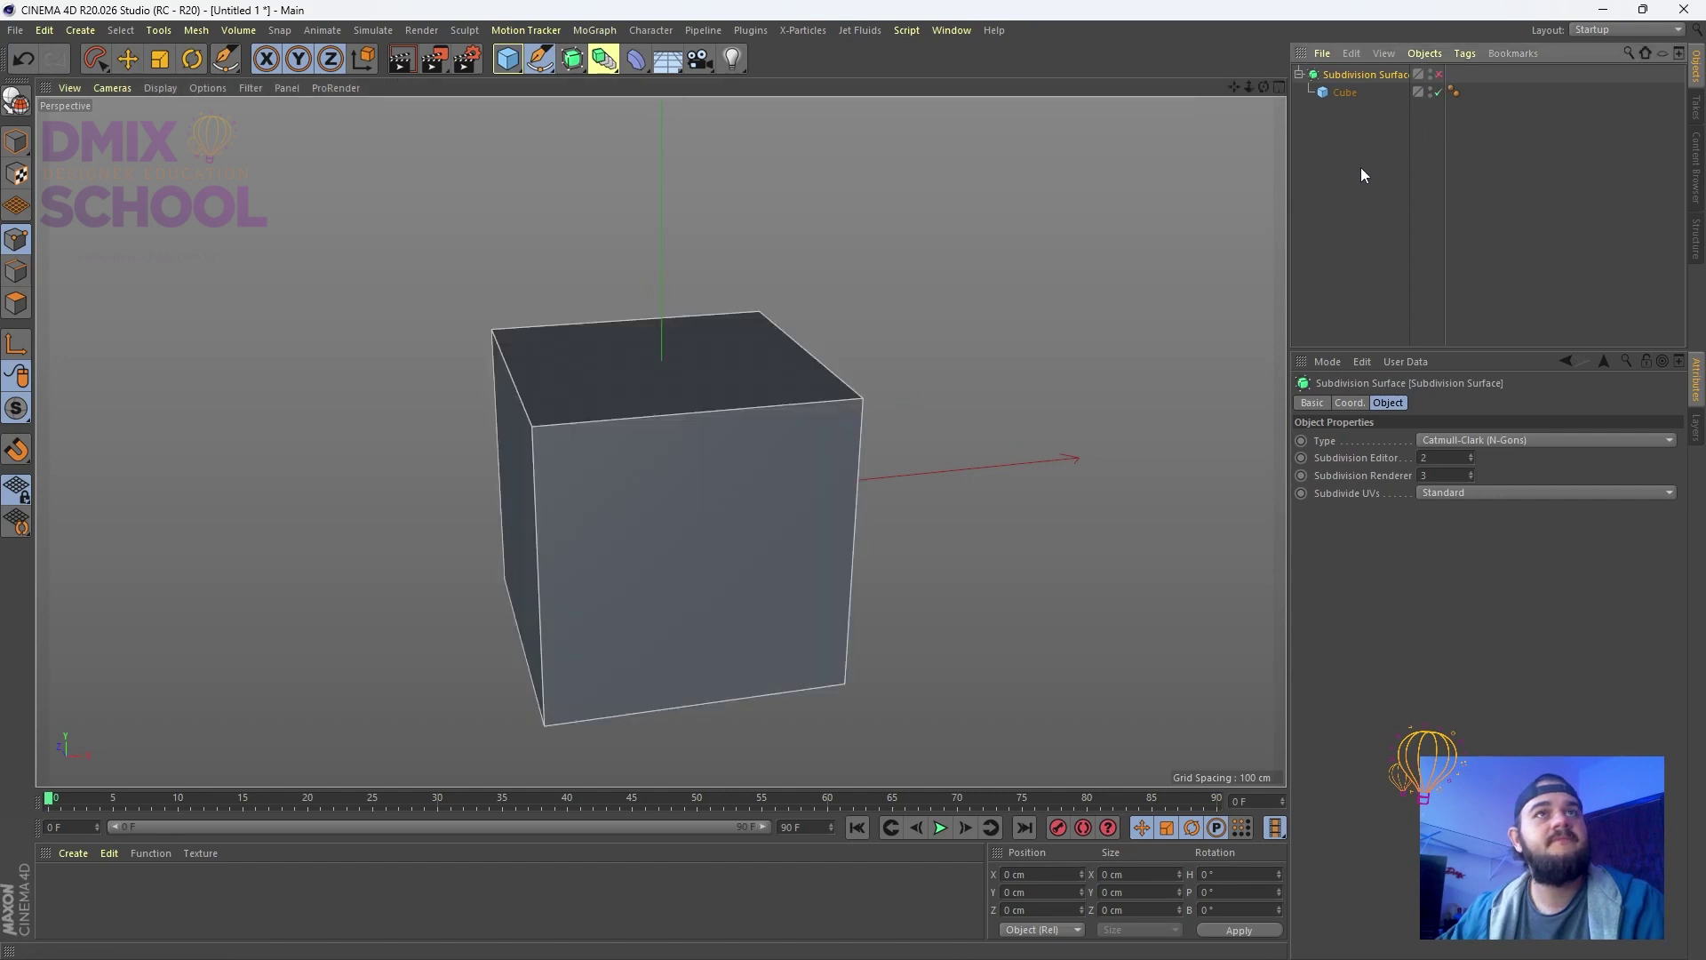
key("q")
key("q")
key("q")
key("q")
key("q")
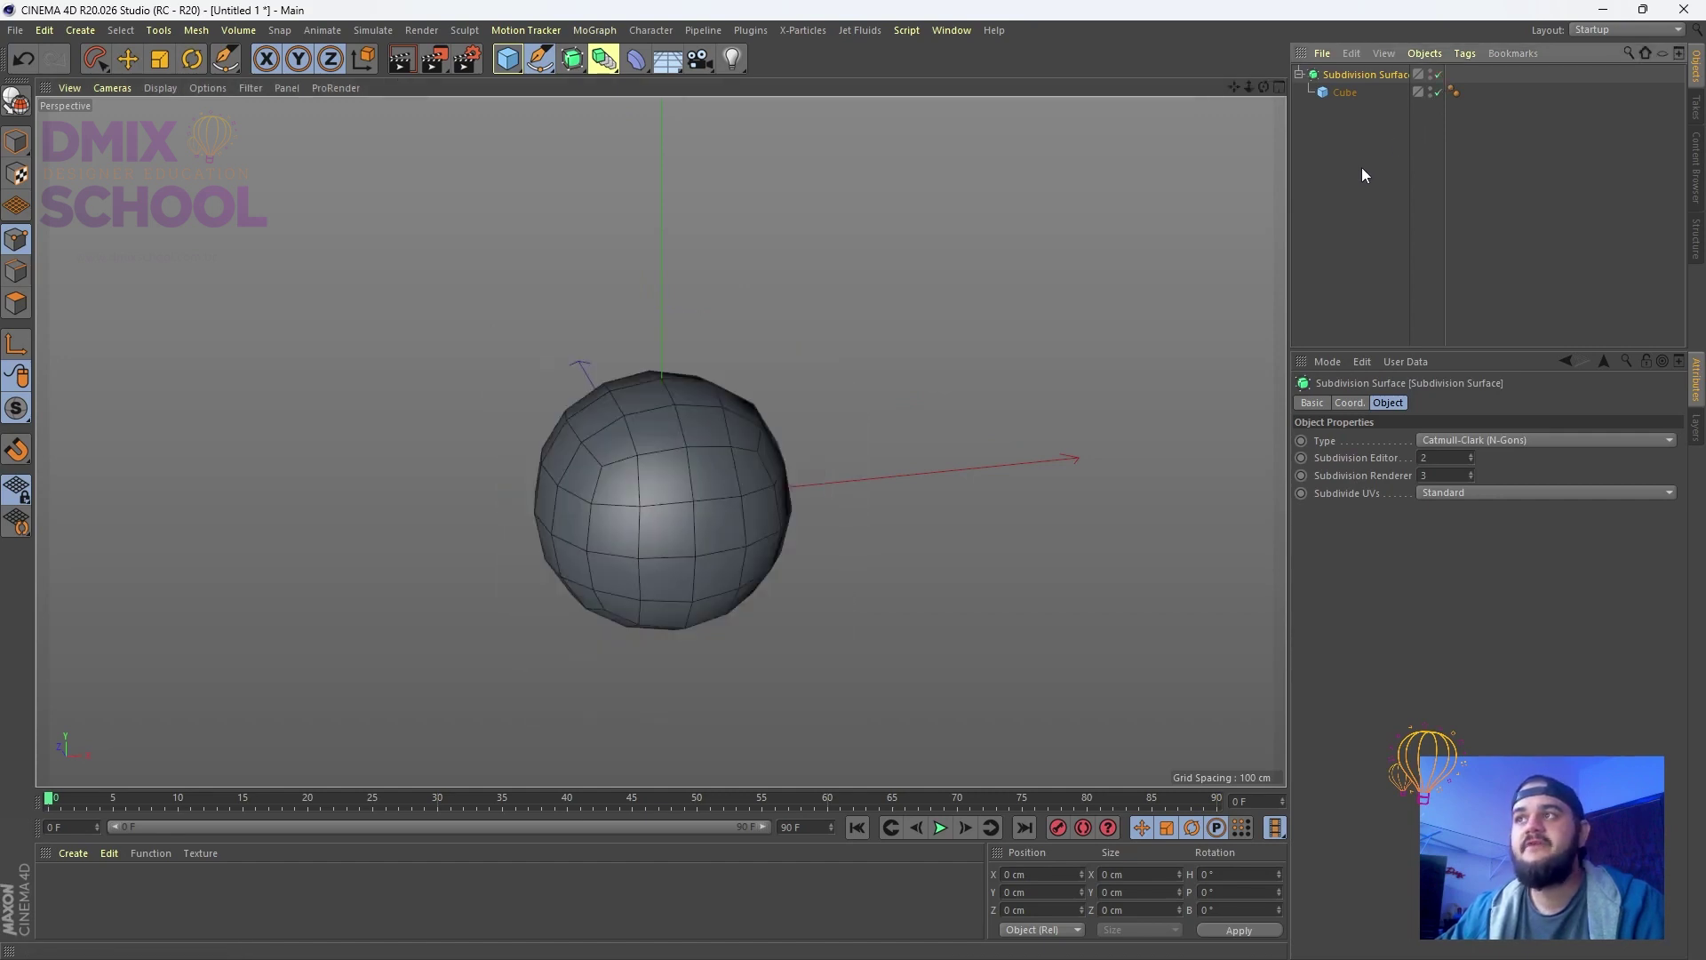
Select the nested Cube and switch off the Subdivision Surface above it
left_click(1343, 93)
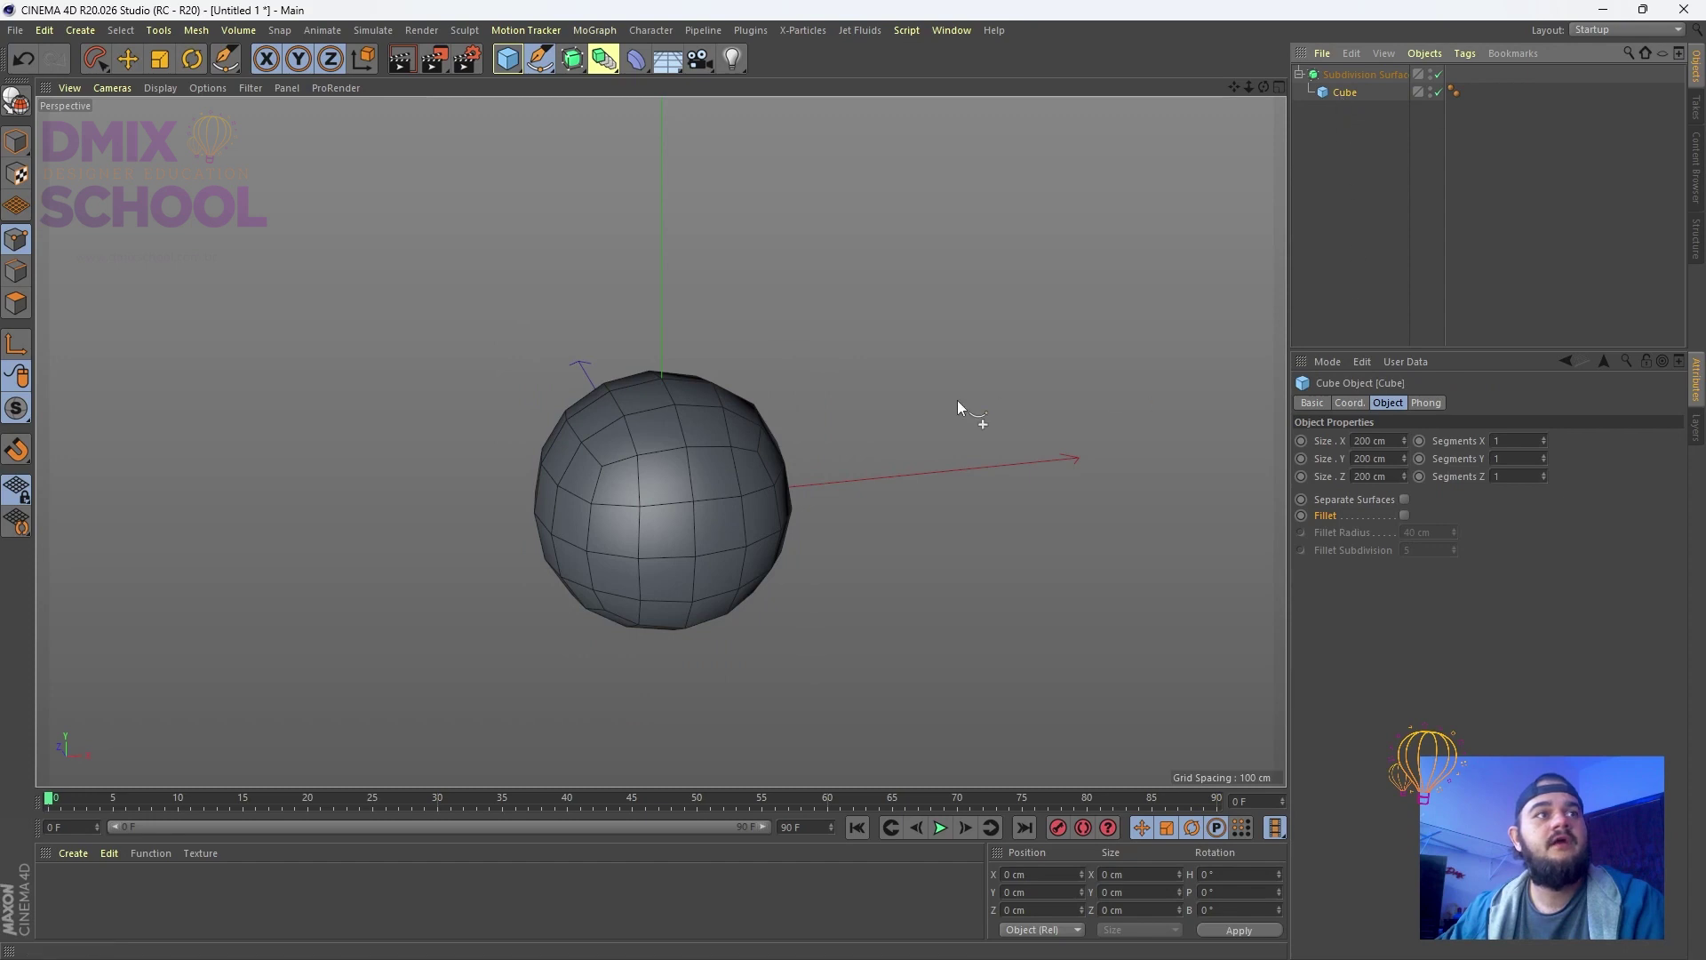
key("q")
left_click_drag(855, 336, 810, 371, "alt")
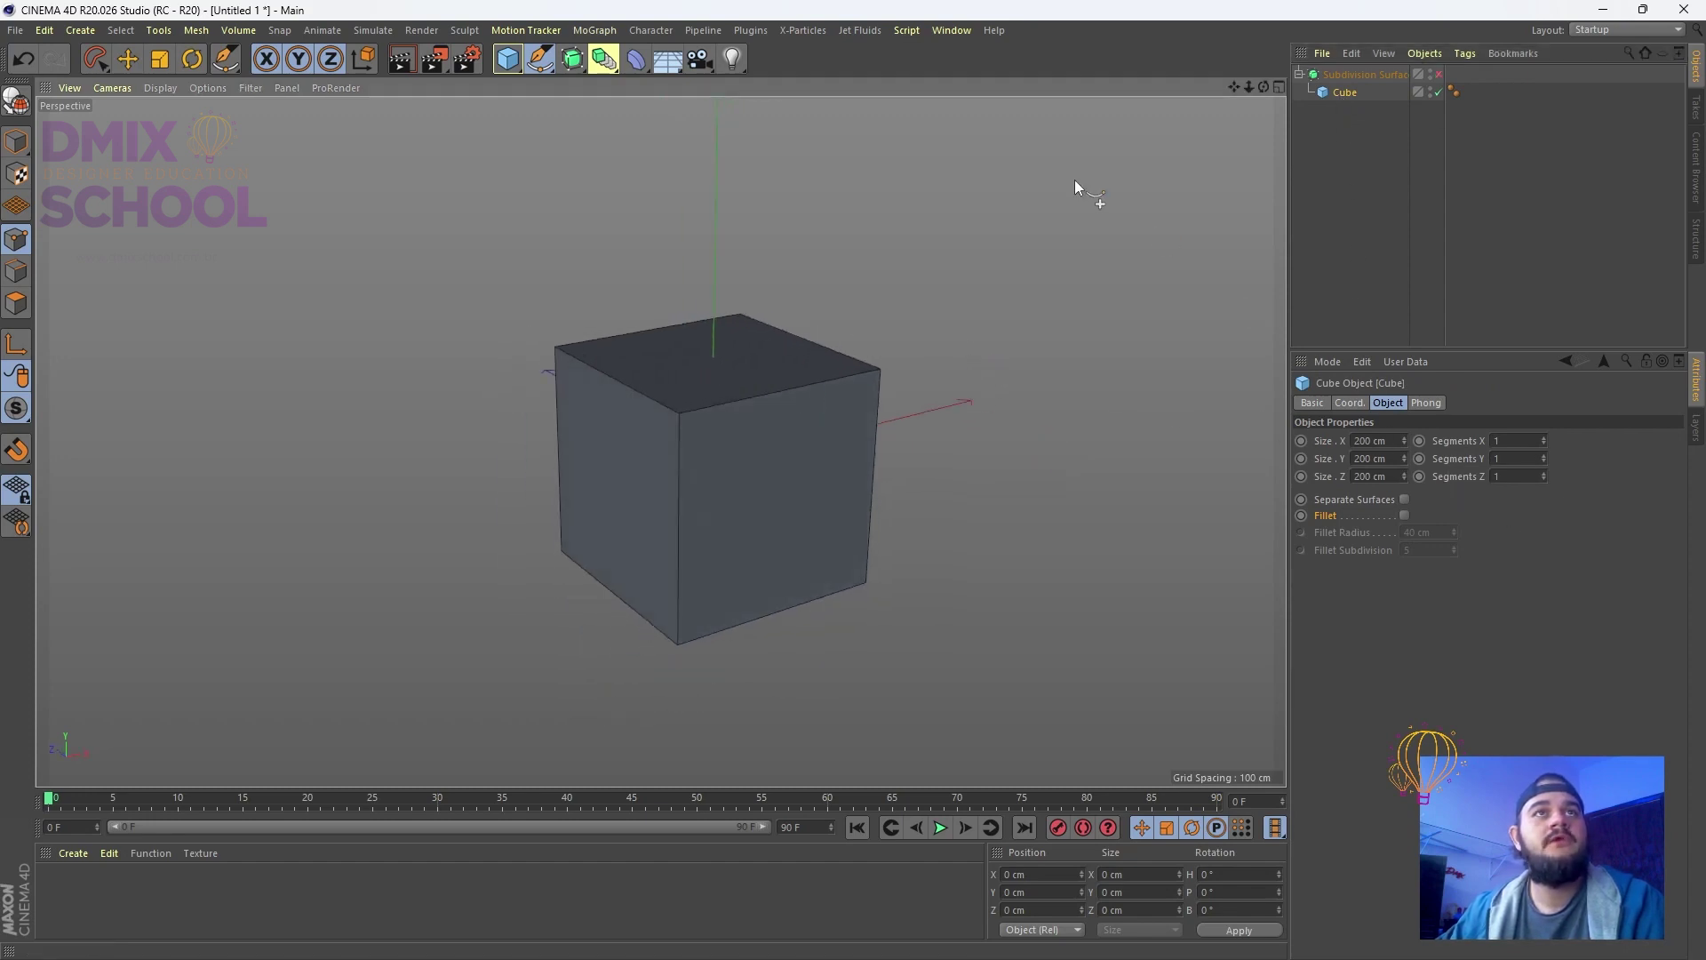
key("q")
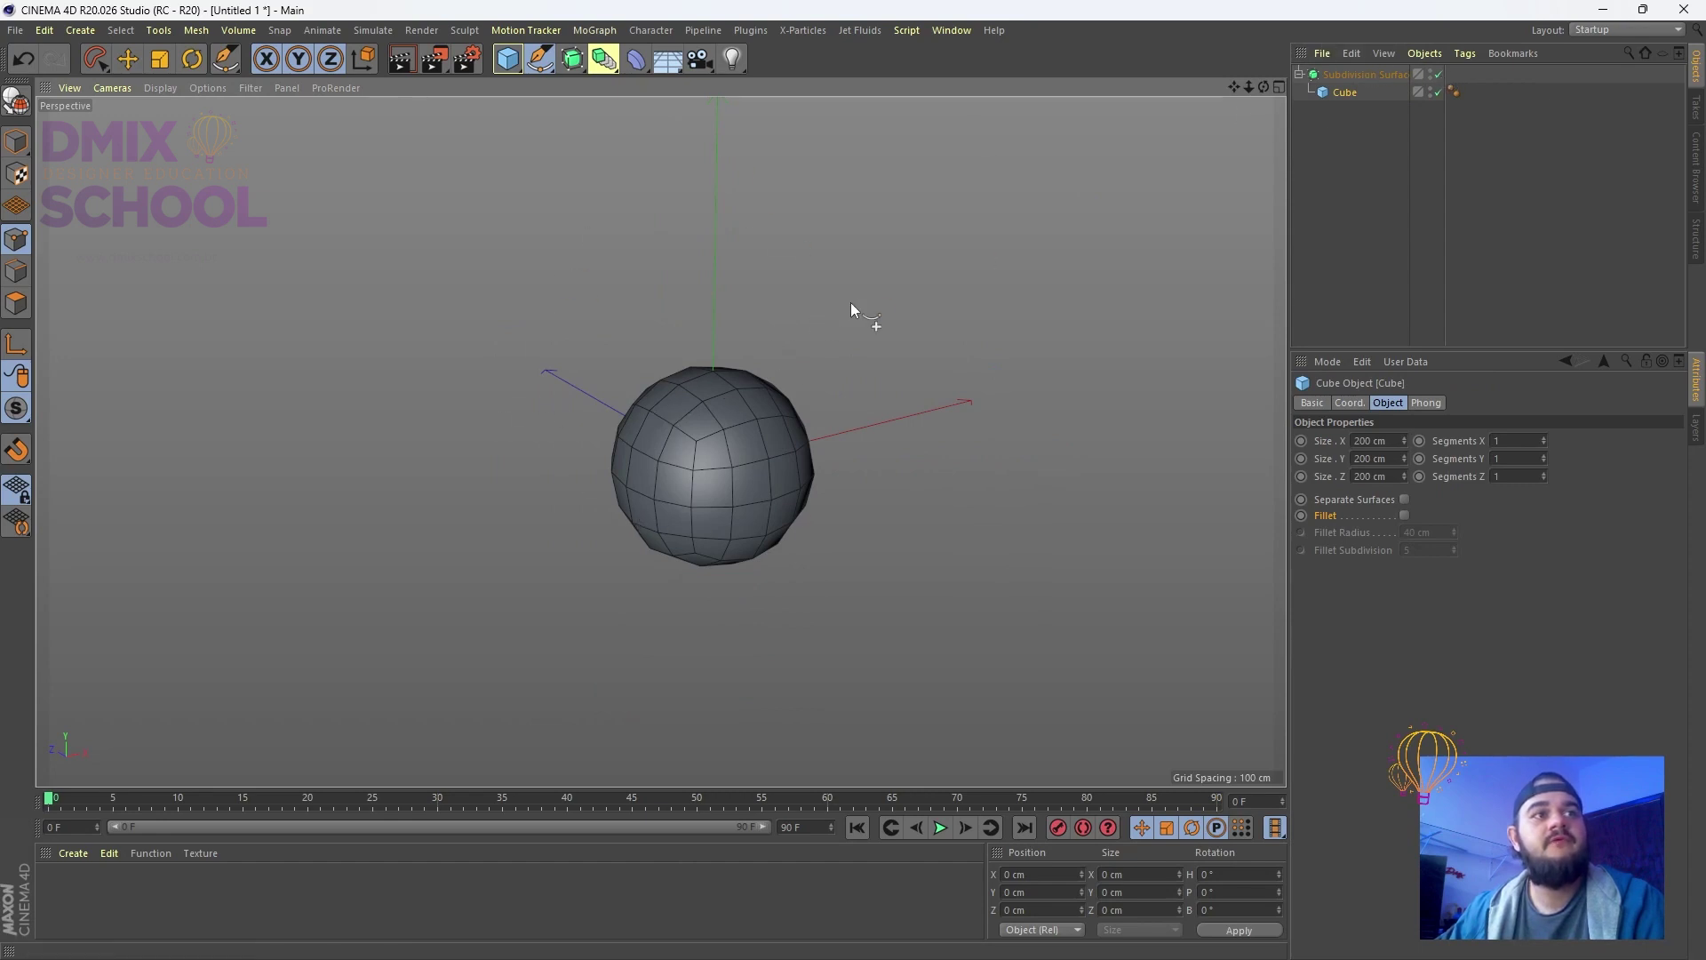
key("q")
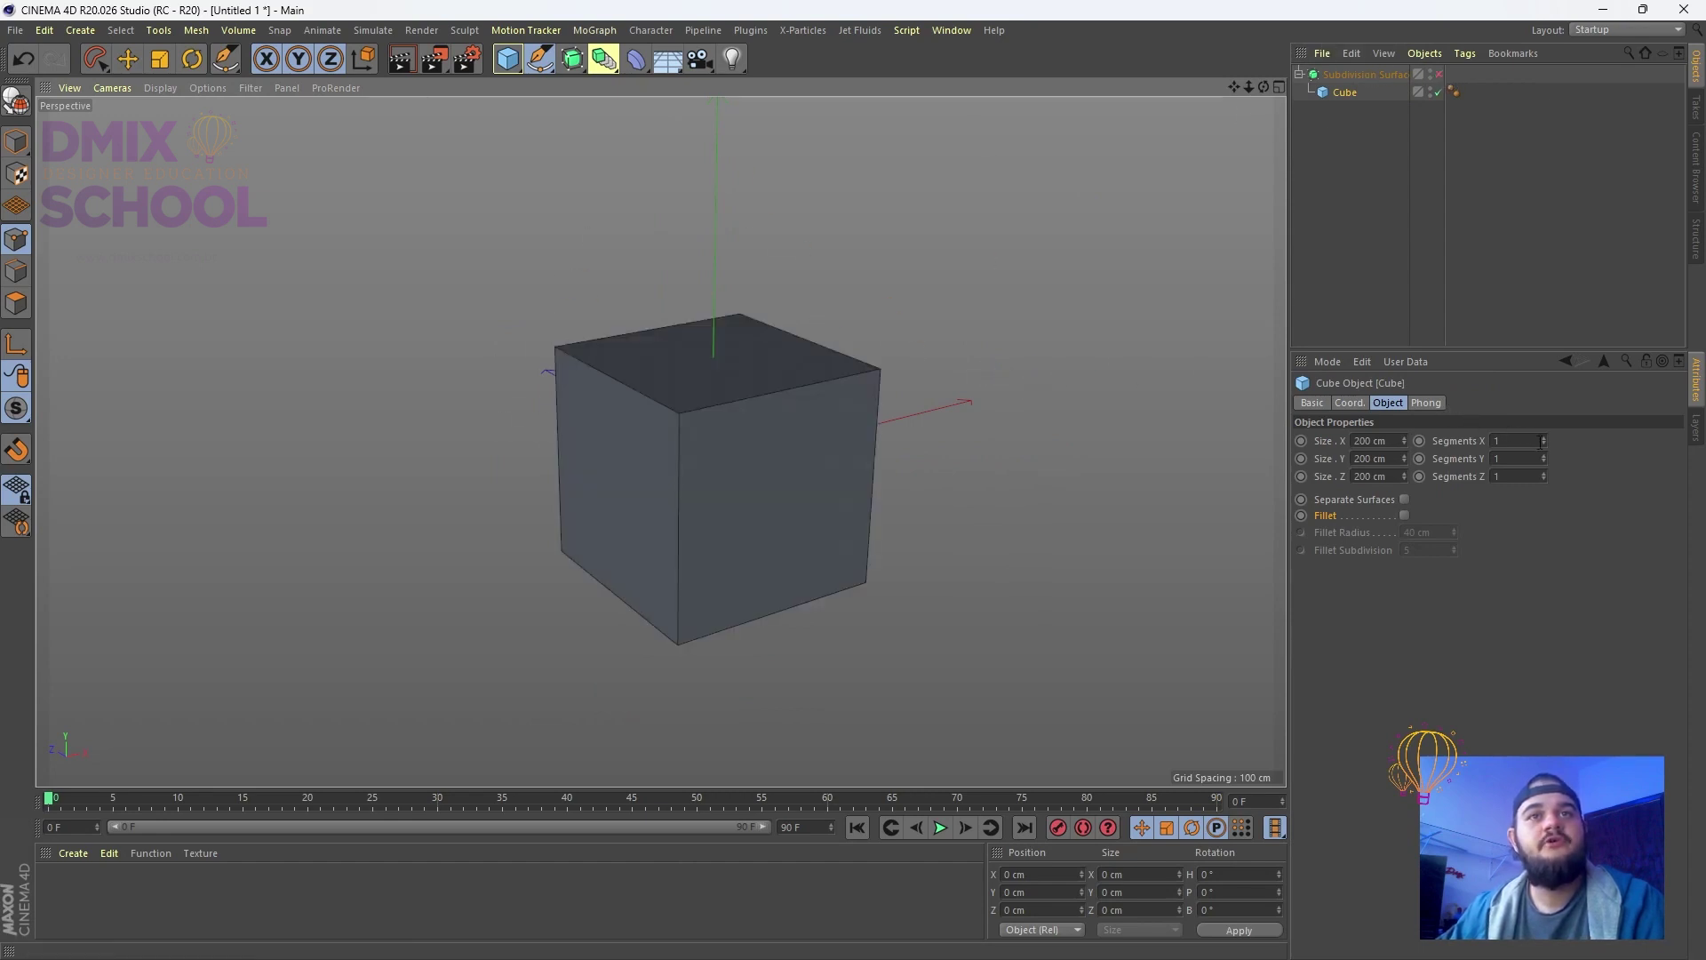
Set the Cube's X, Y and Z segments to 3 and re-enable the Subdivision Surface
double_click(1538, 441)
type("3")
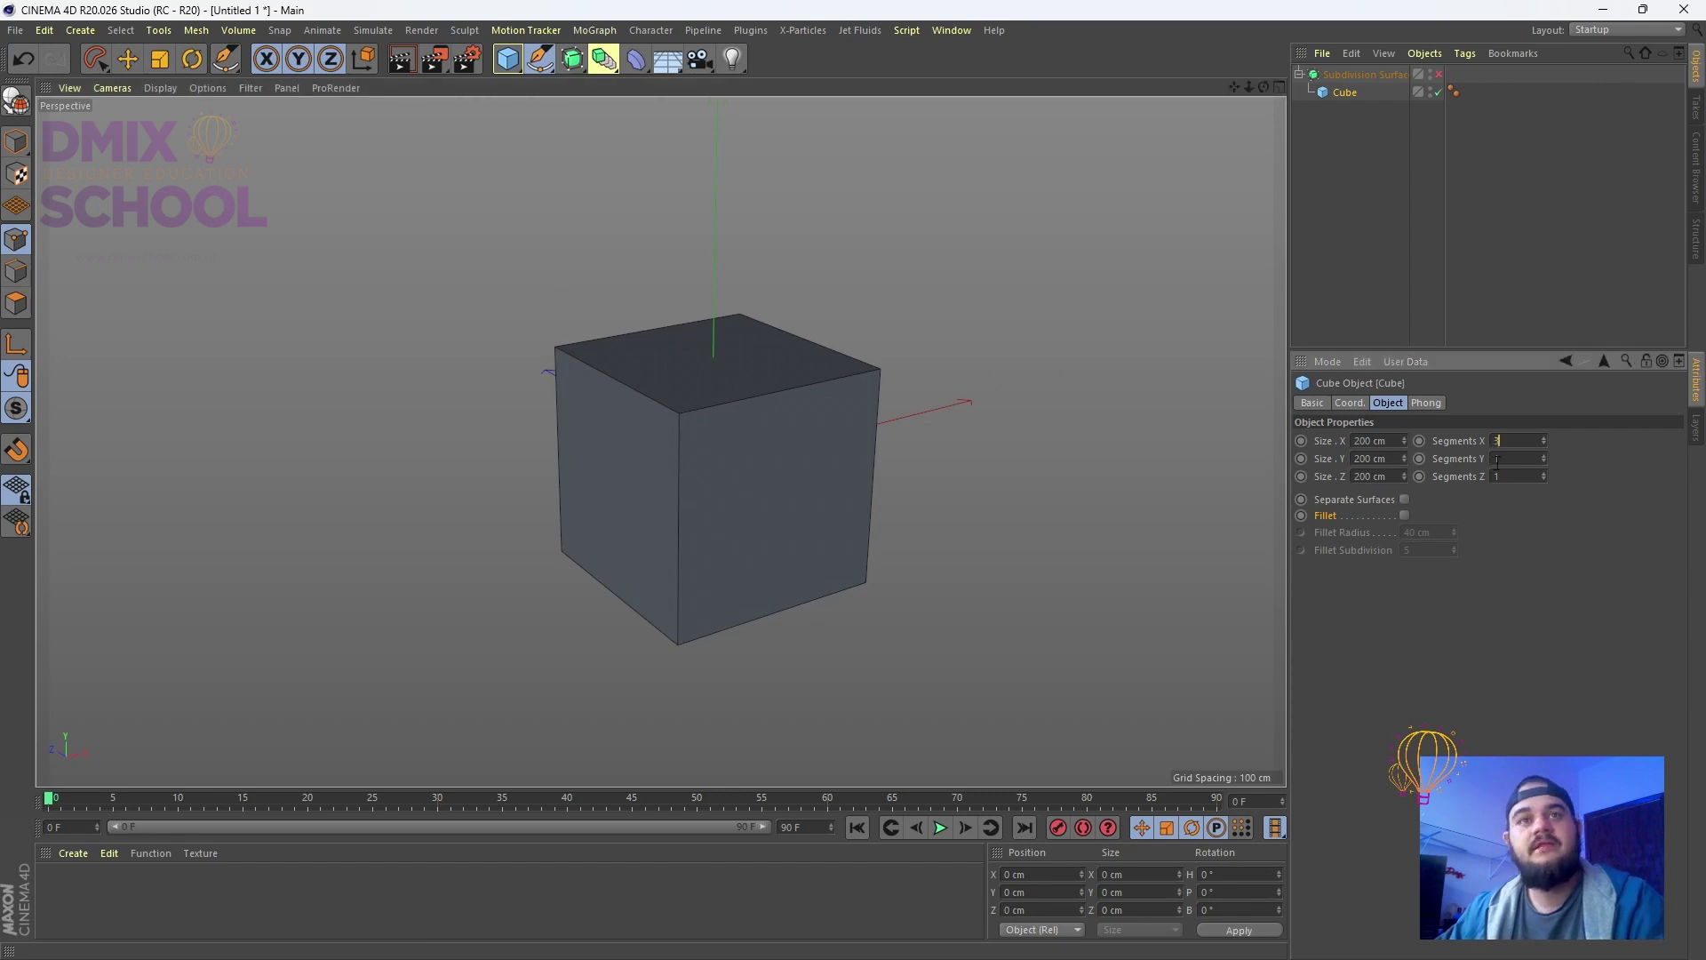
key("Tab")
type("3")
key("Return")
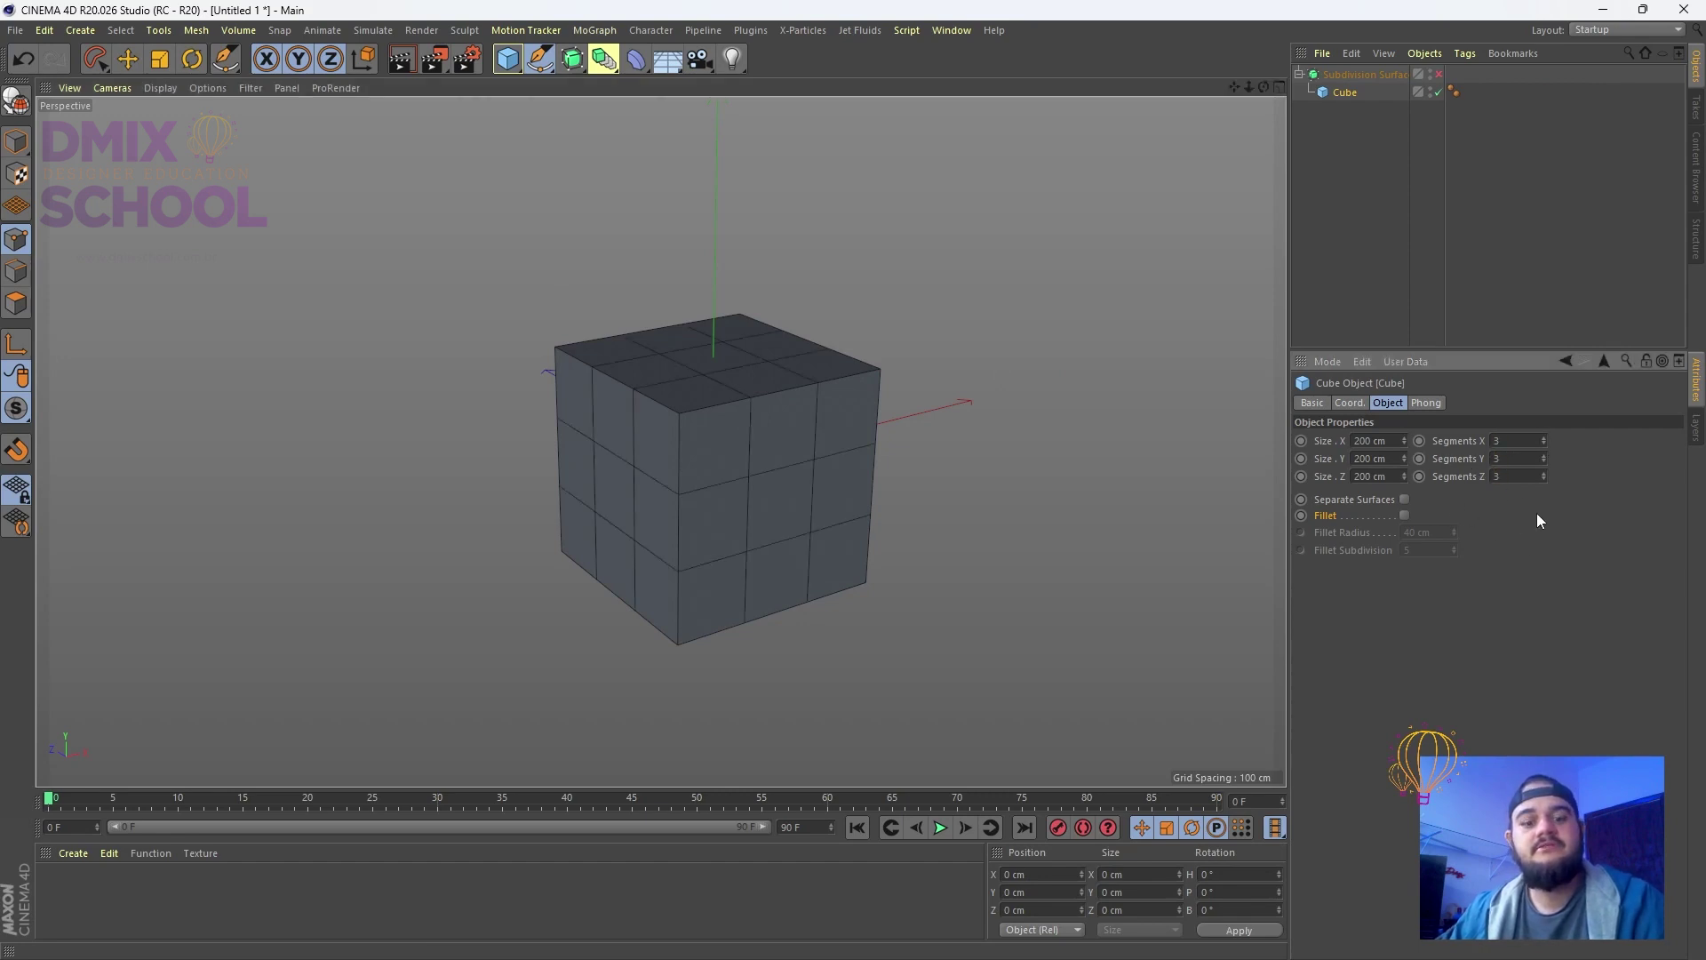
left_click(1437, 74)
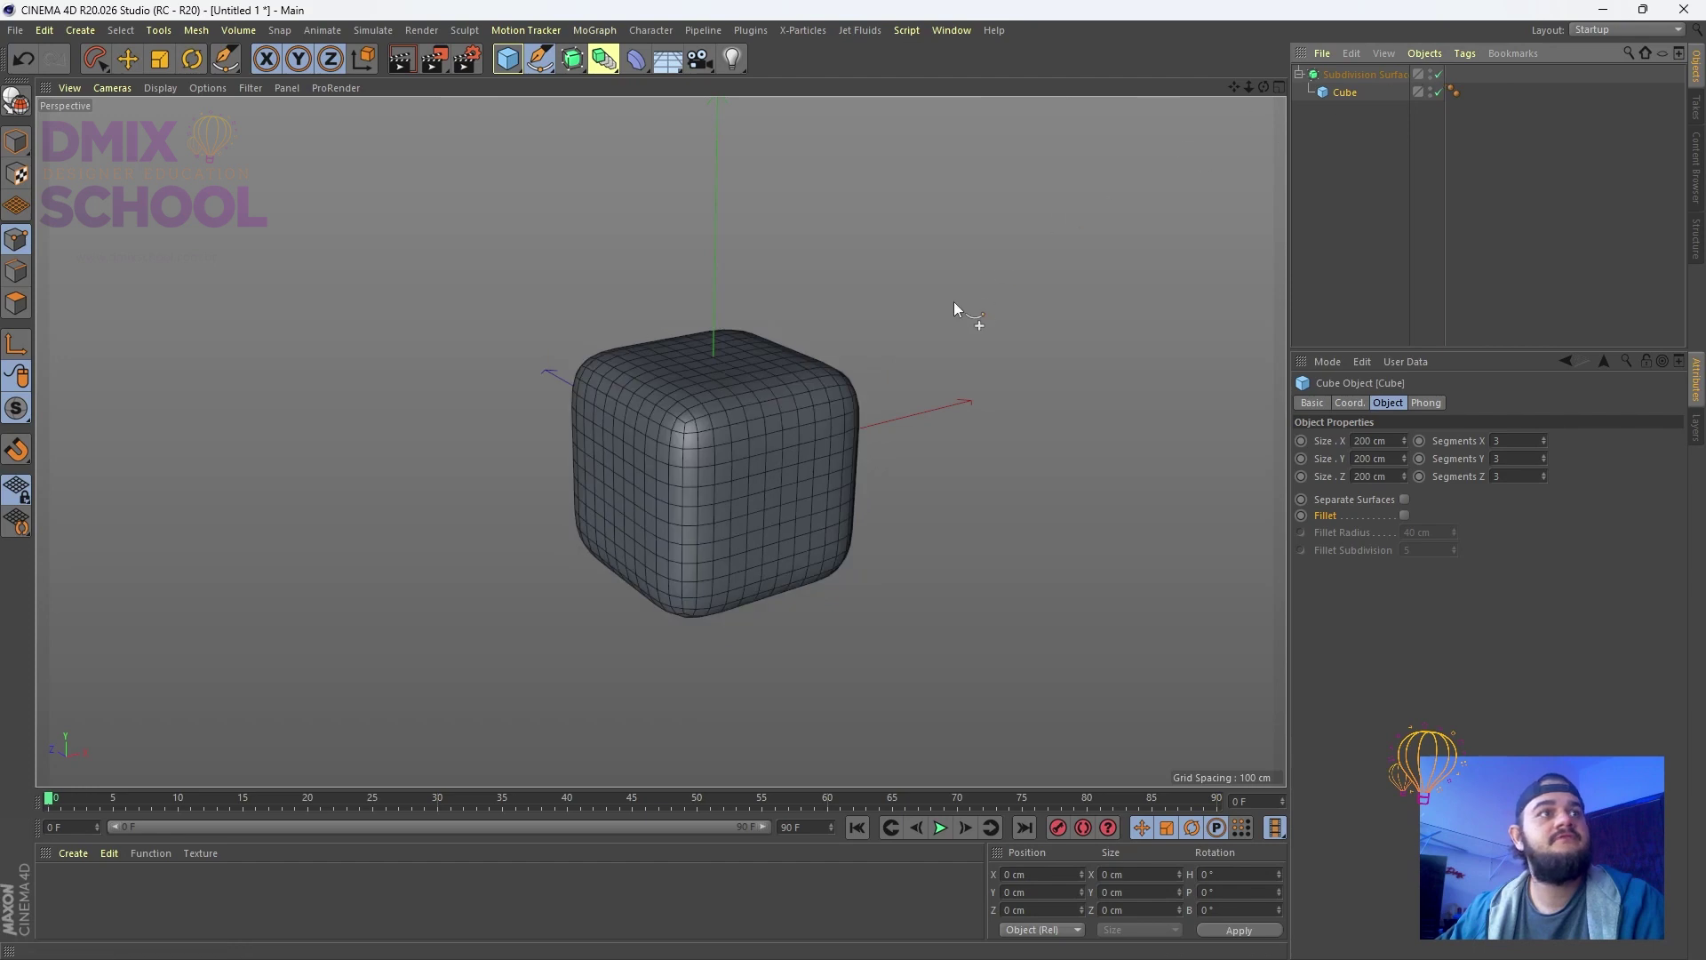
left_click_drag(753, 406, 899, 385, "alt")
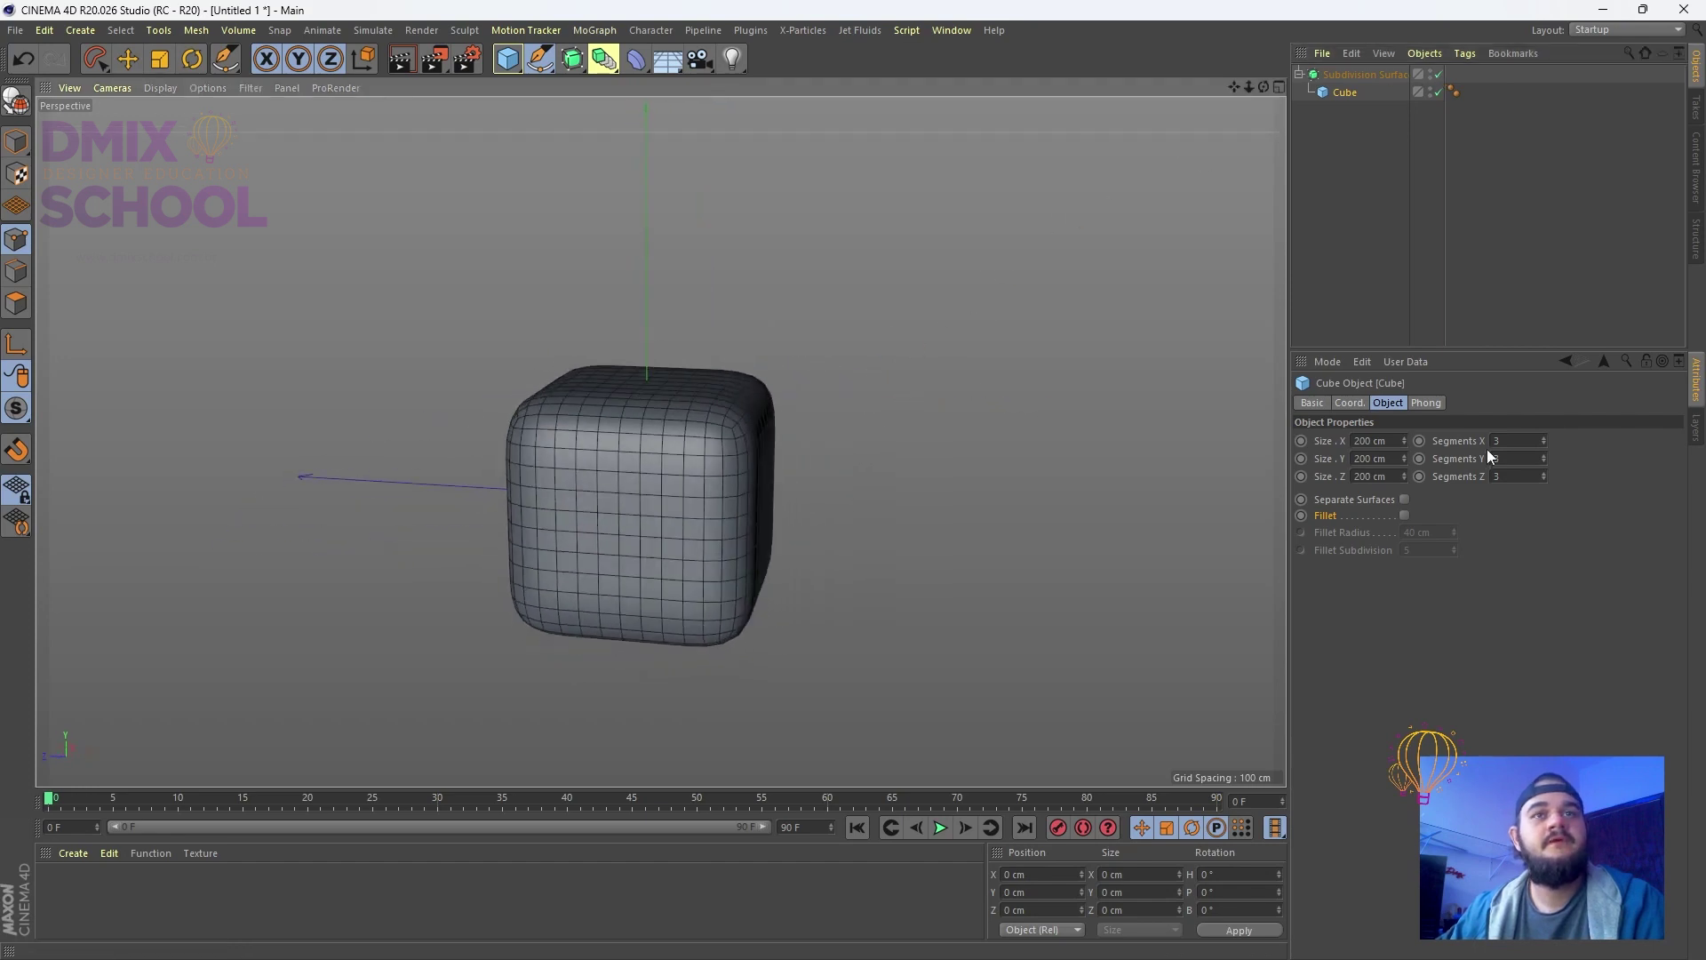
Raise the Cube's segments to 26 in X, 21 in Y and 11 in Z
left_click_drag(1544, 440, 1562, 476)
left_click_drag(1093, 435, 758, 462, "alt")
scroll(743, 445, "up", 6)
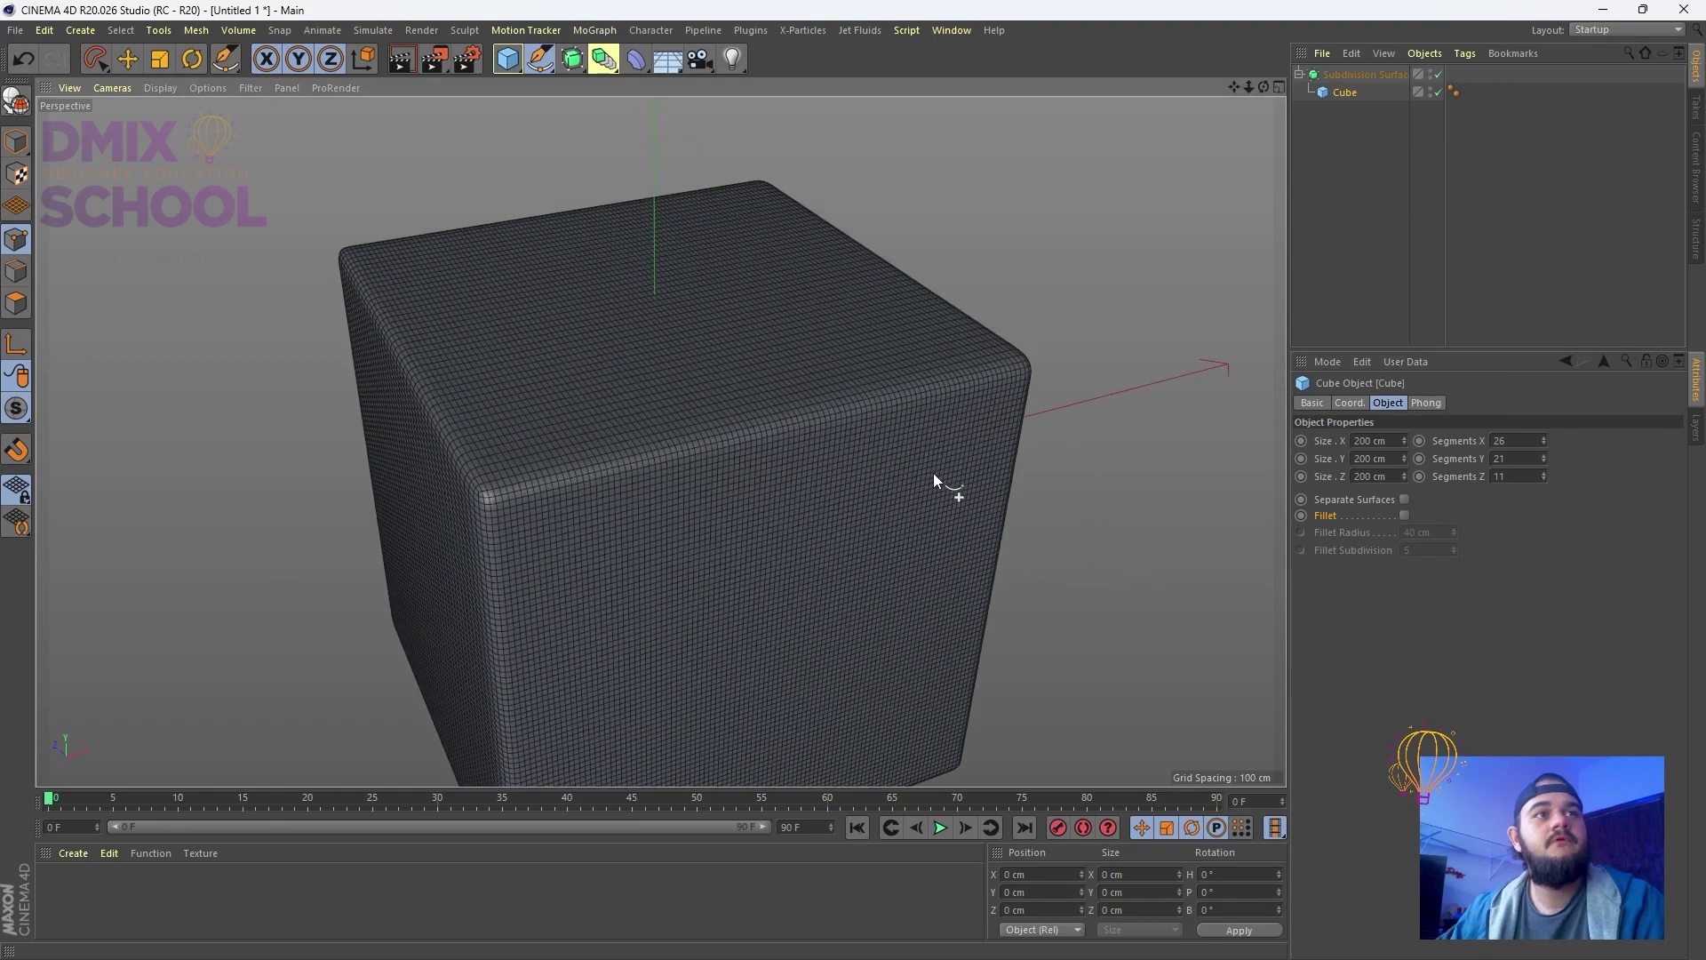
left_click_drag(933, 480, 1250, 480, "alt")
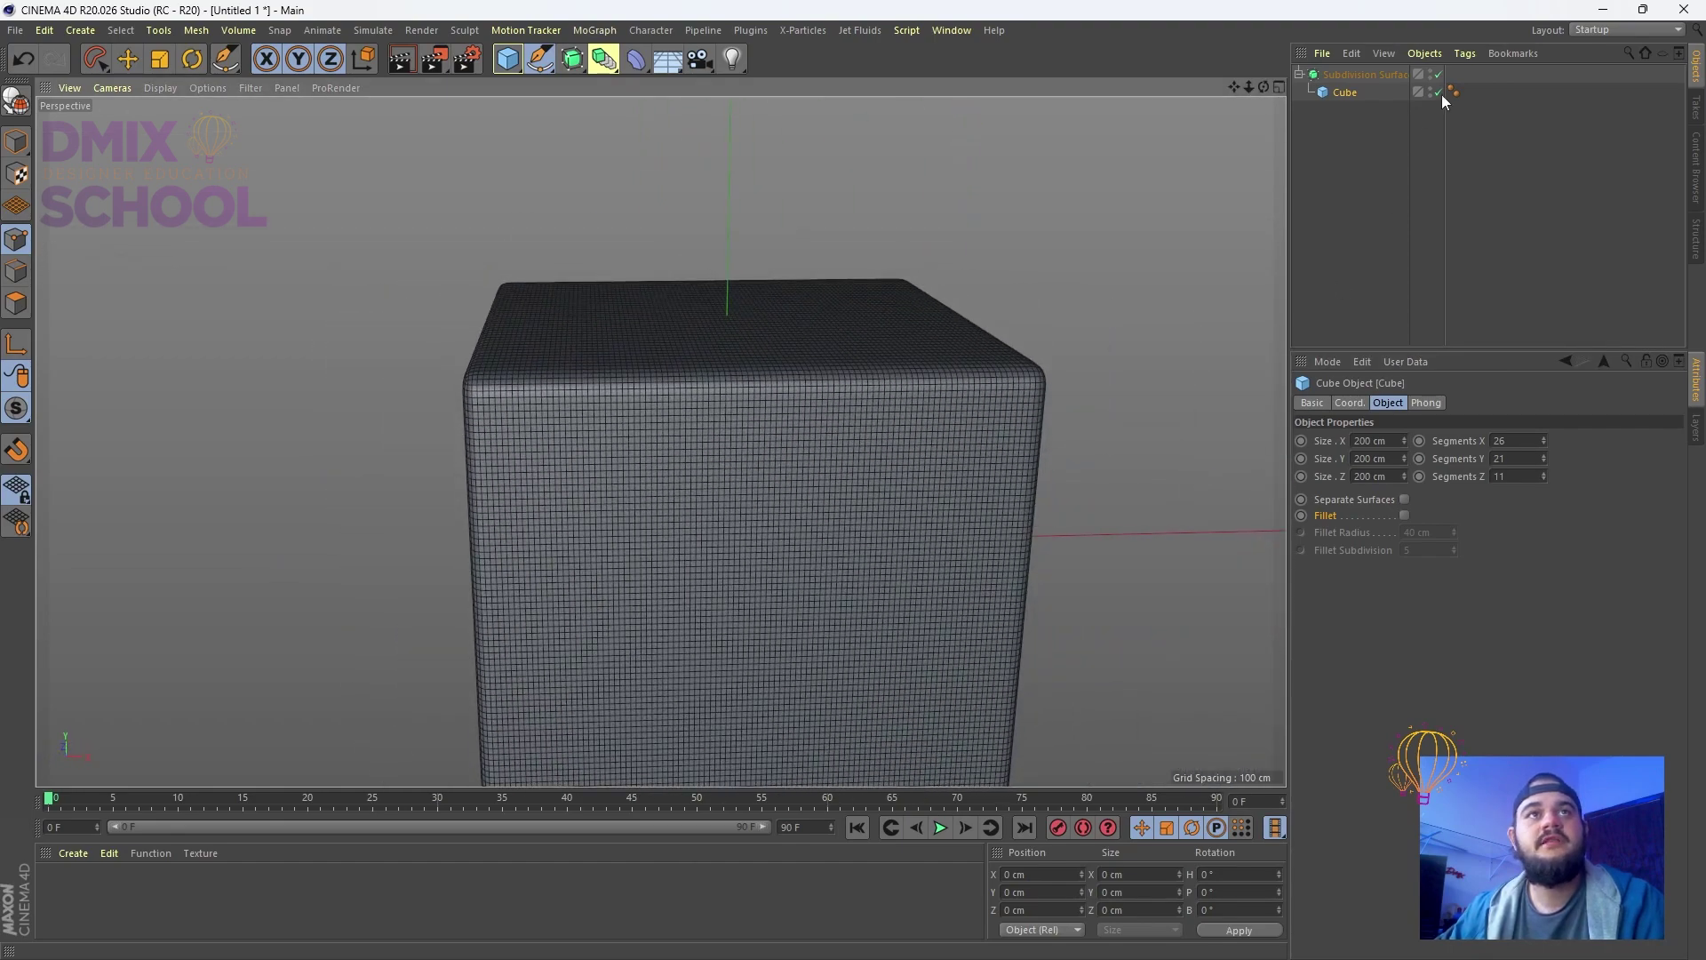
Switch off the Subdivision Surface and delete it together with the Cube
key("q")
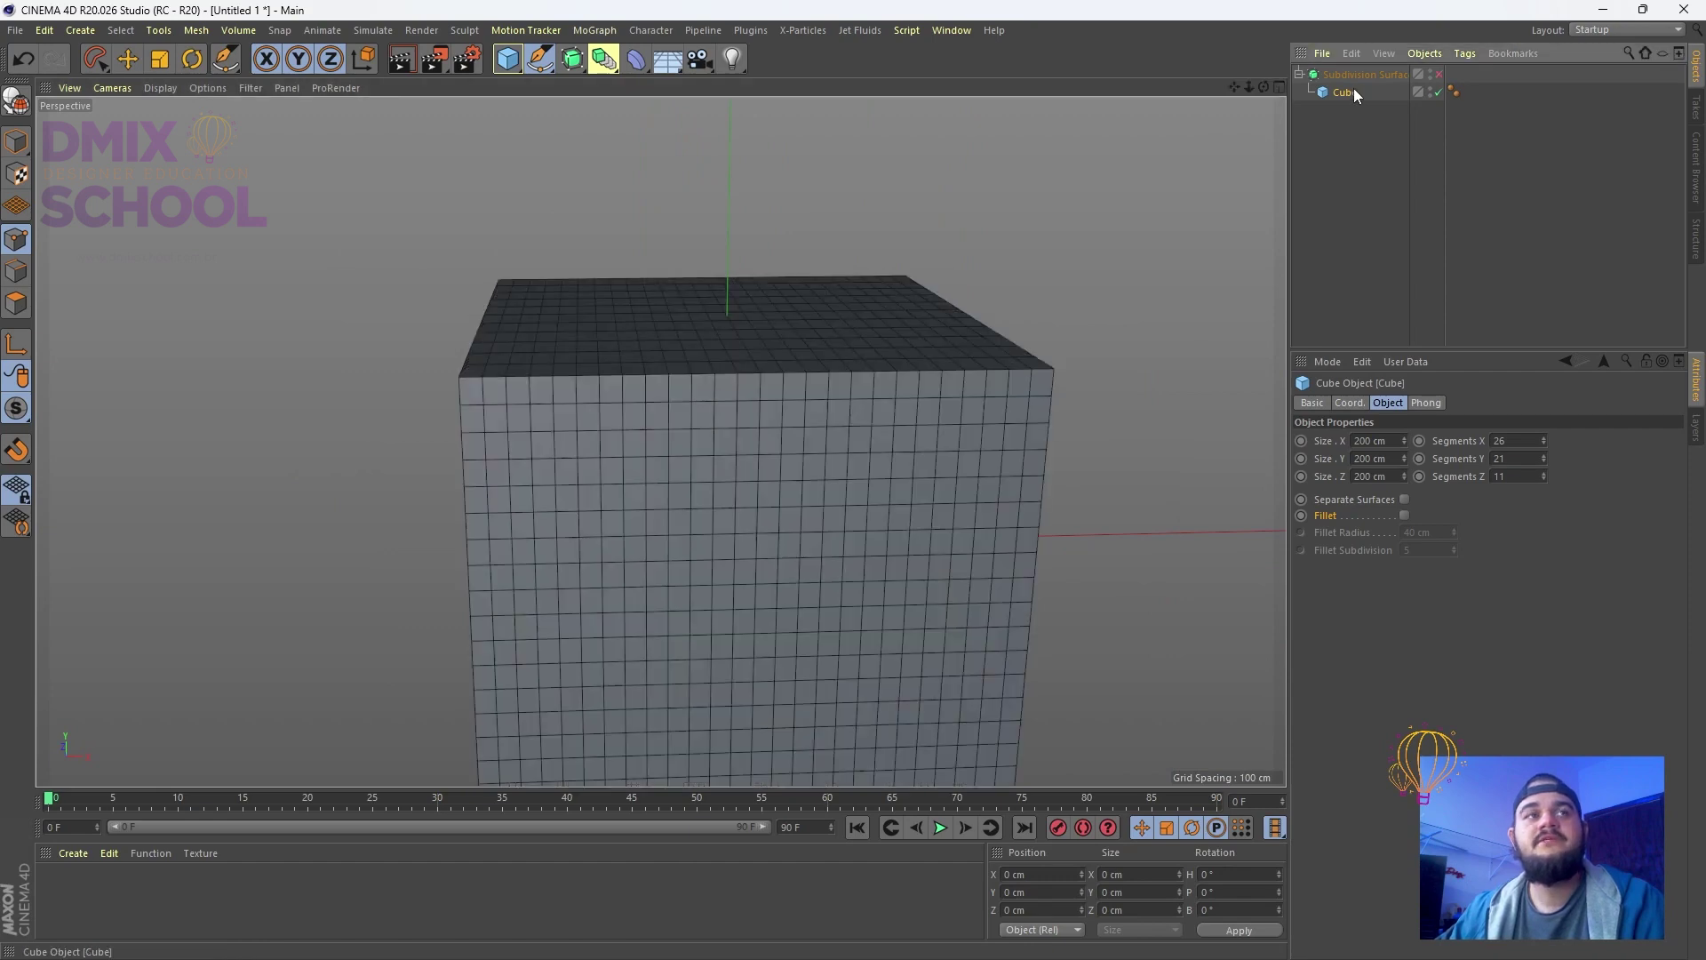
scroll(808, 300, "down", 7)
scroll(808, 300, "up", 3)
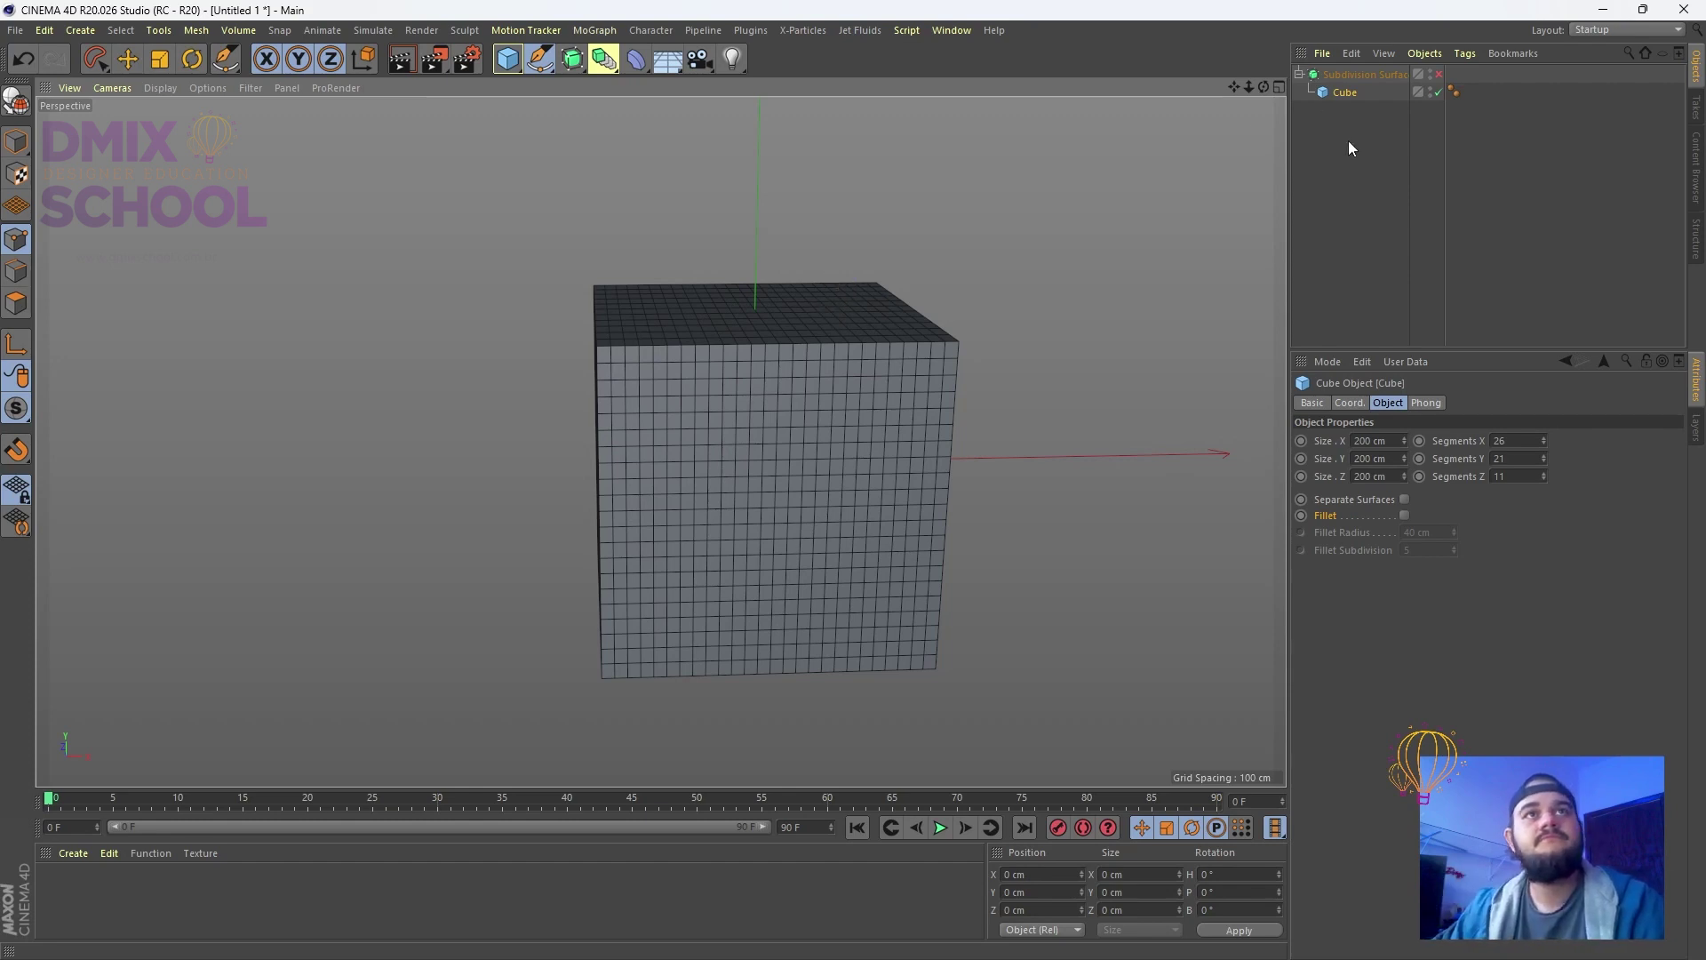
key("ctrl+a")
key("Delete")
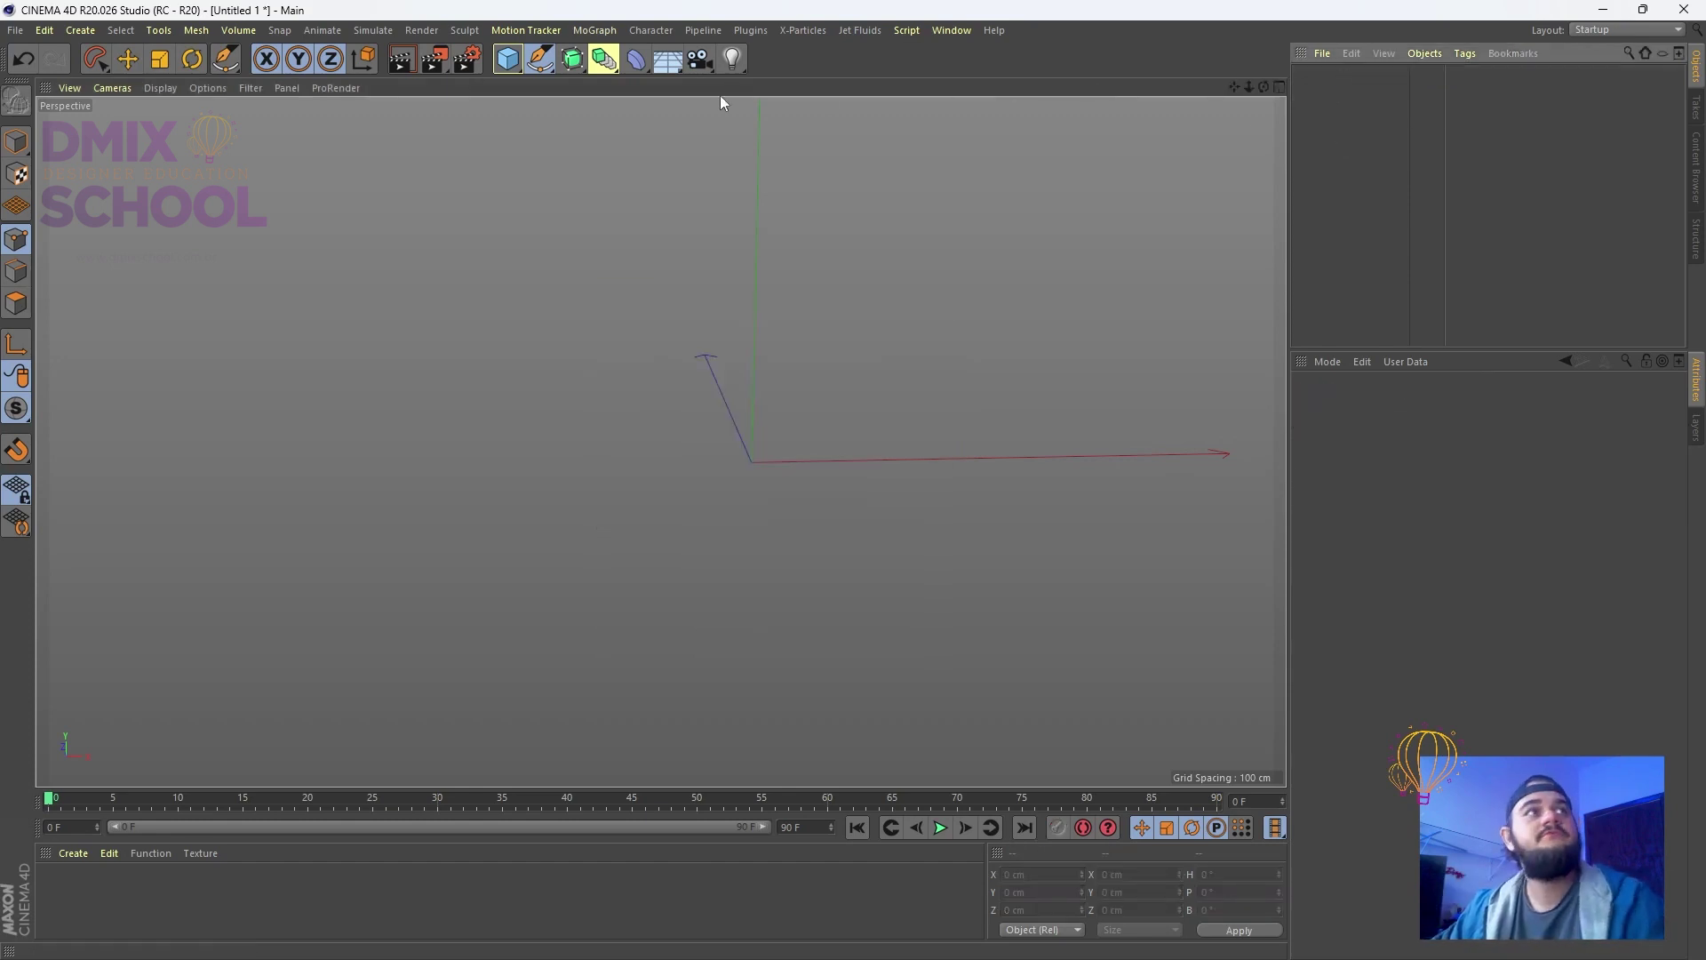
Activate the Pen spline tool and maximise the Front view
left_click(577, 73)
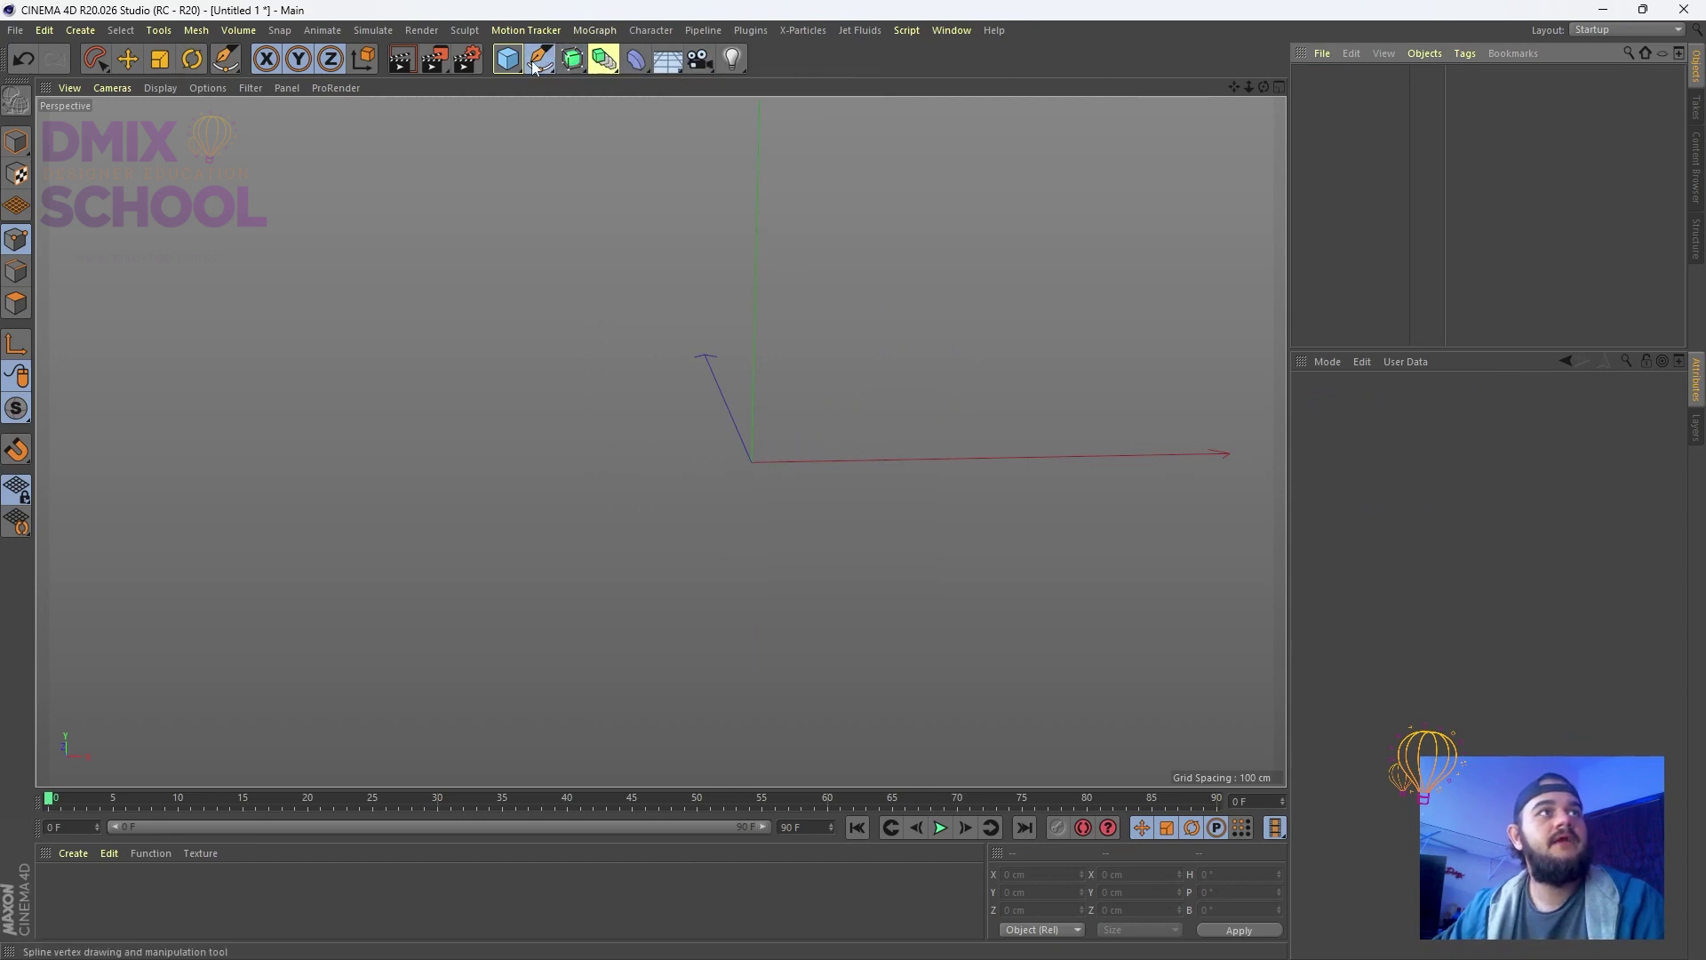
left_click(539, 60)
left_click(1277, 88)
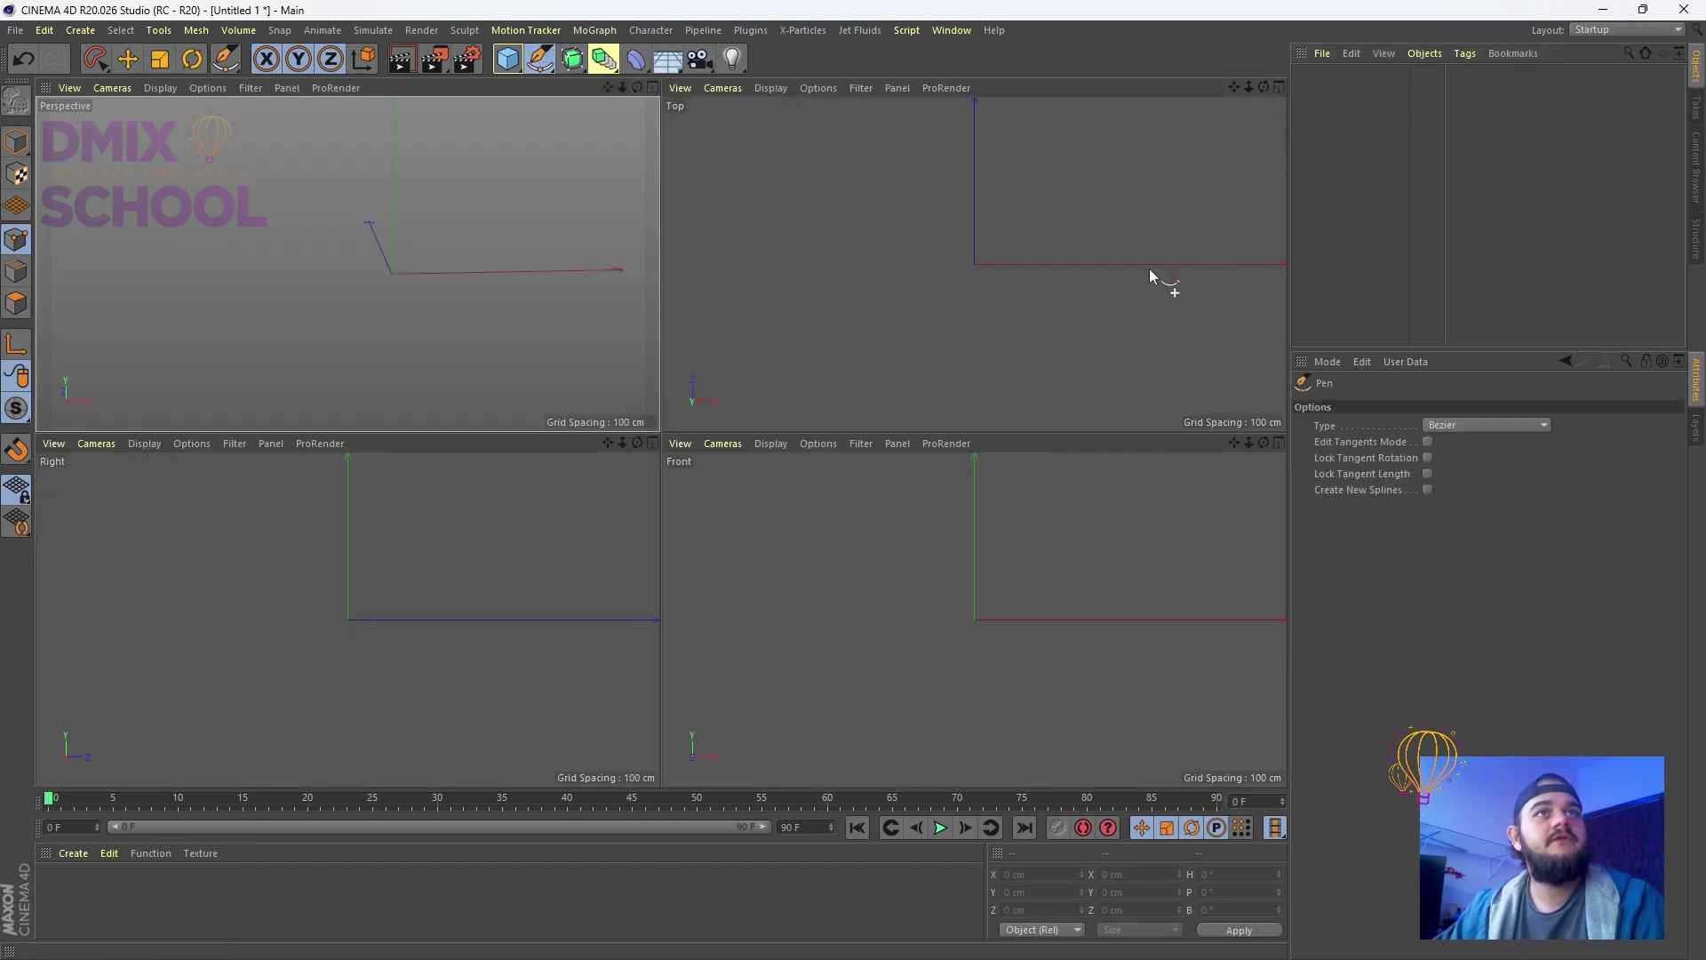
left_click(1277, 443)
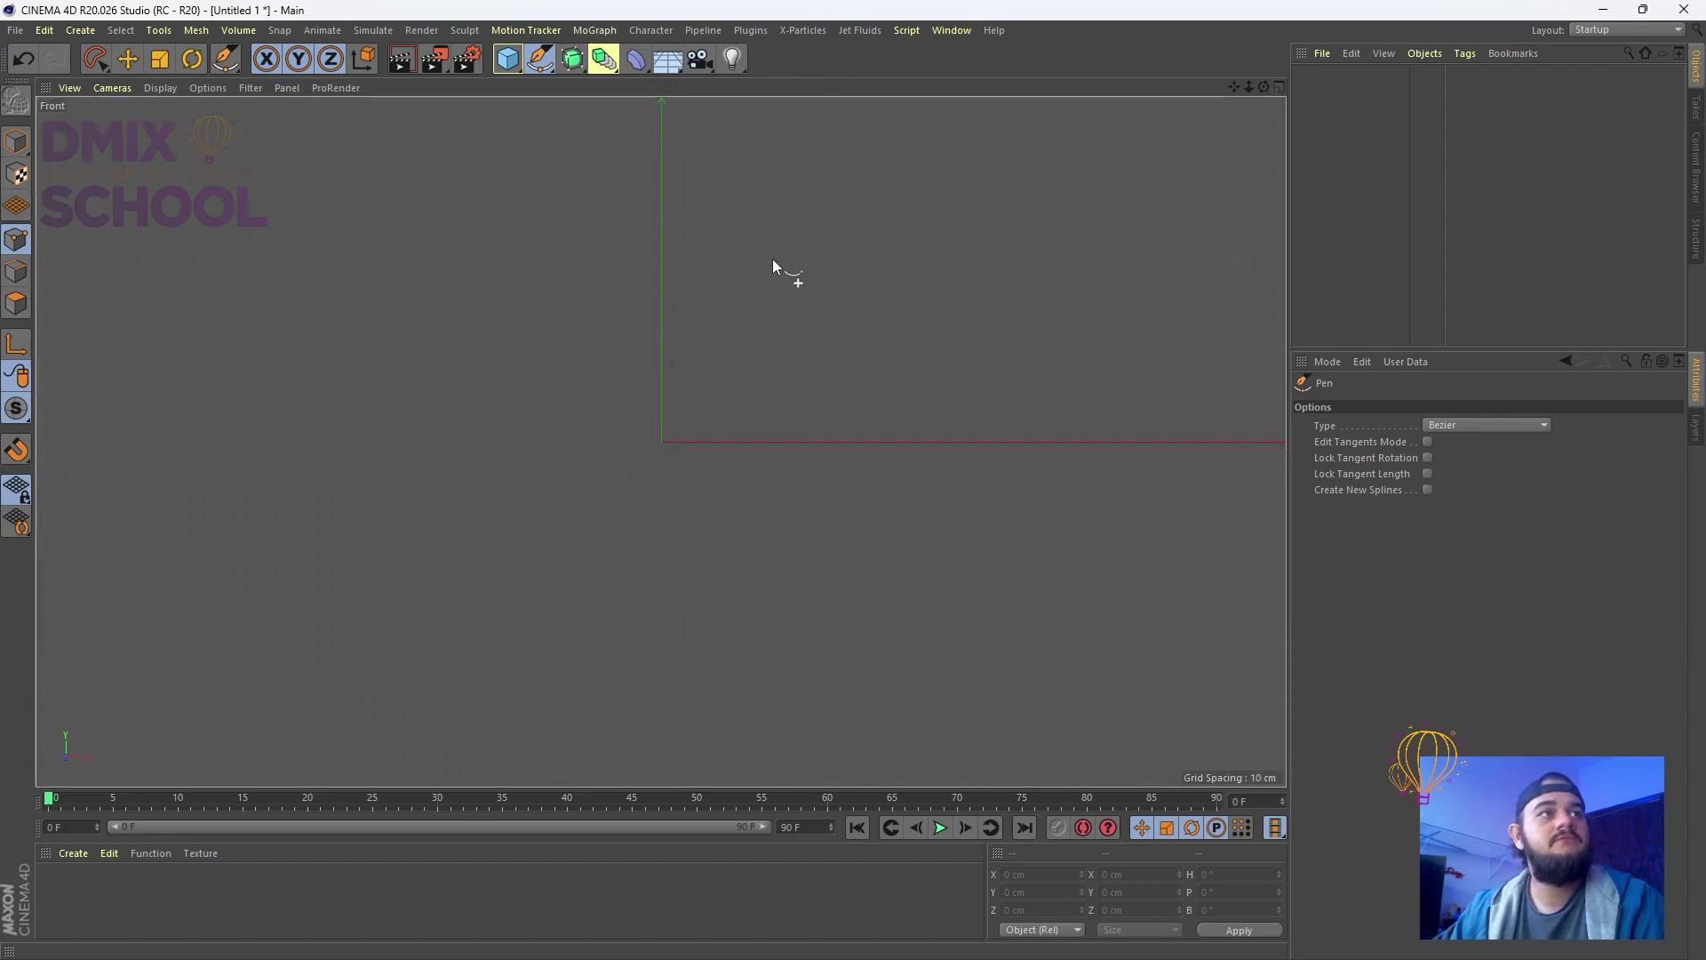
Add a Lathe generator to the empty scene
left_click(603, 60)
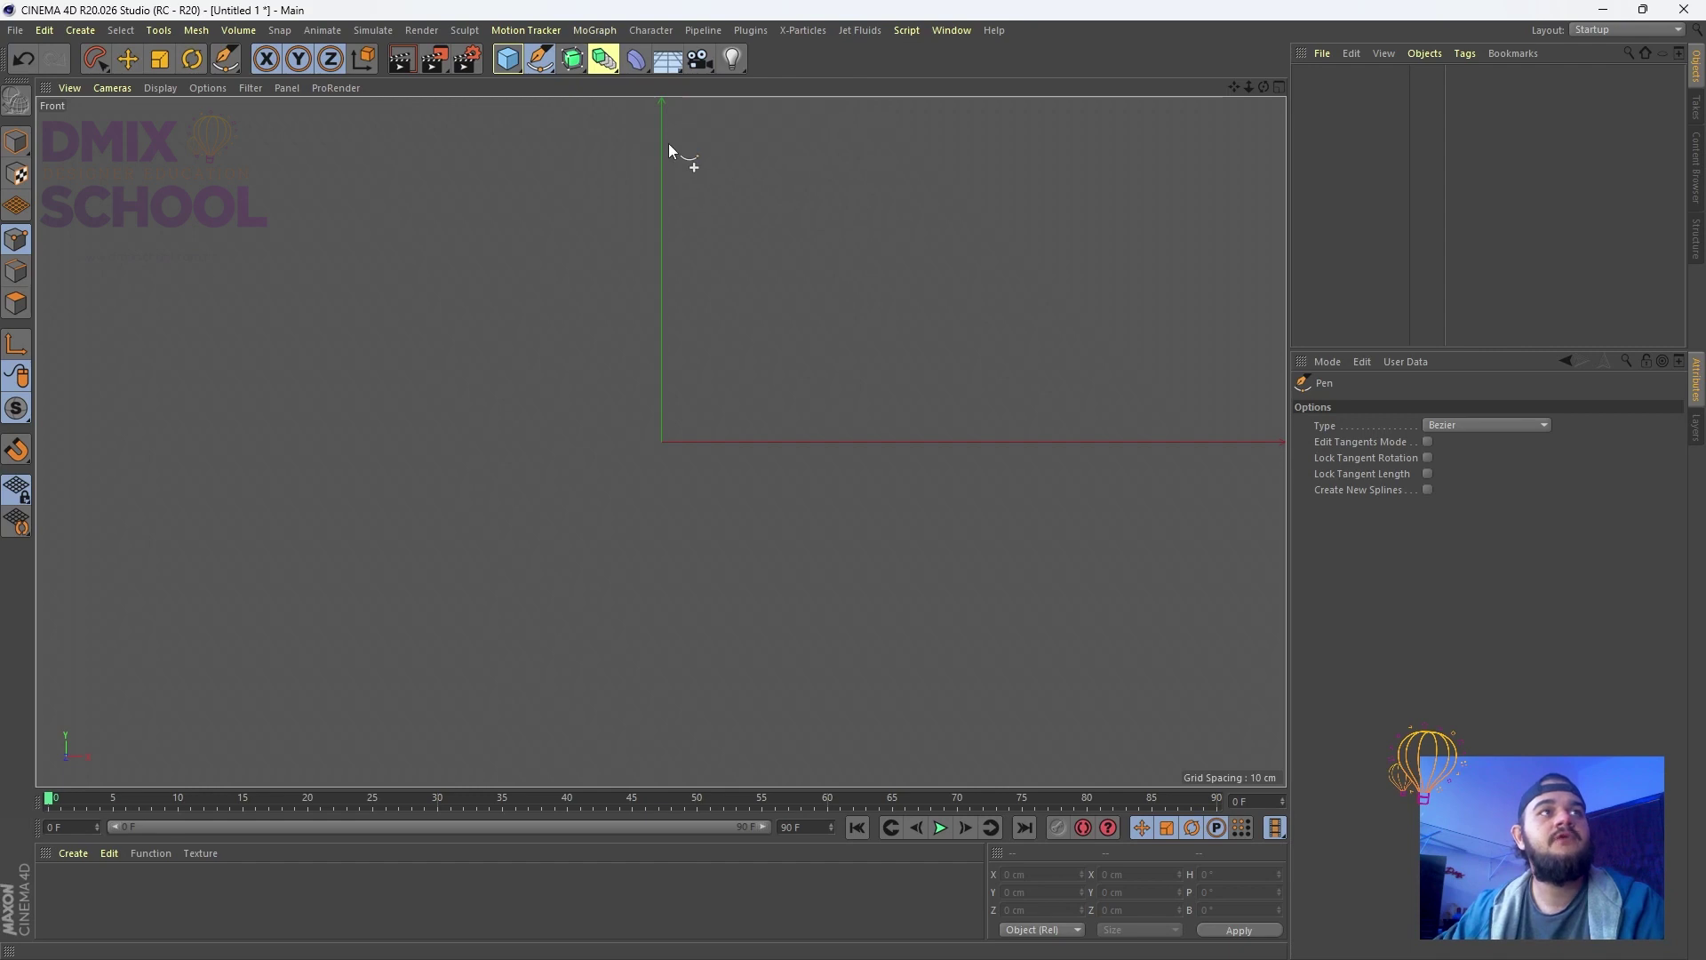
left_click(604, 58)
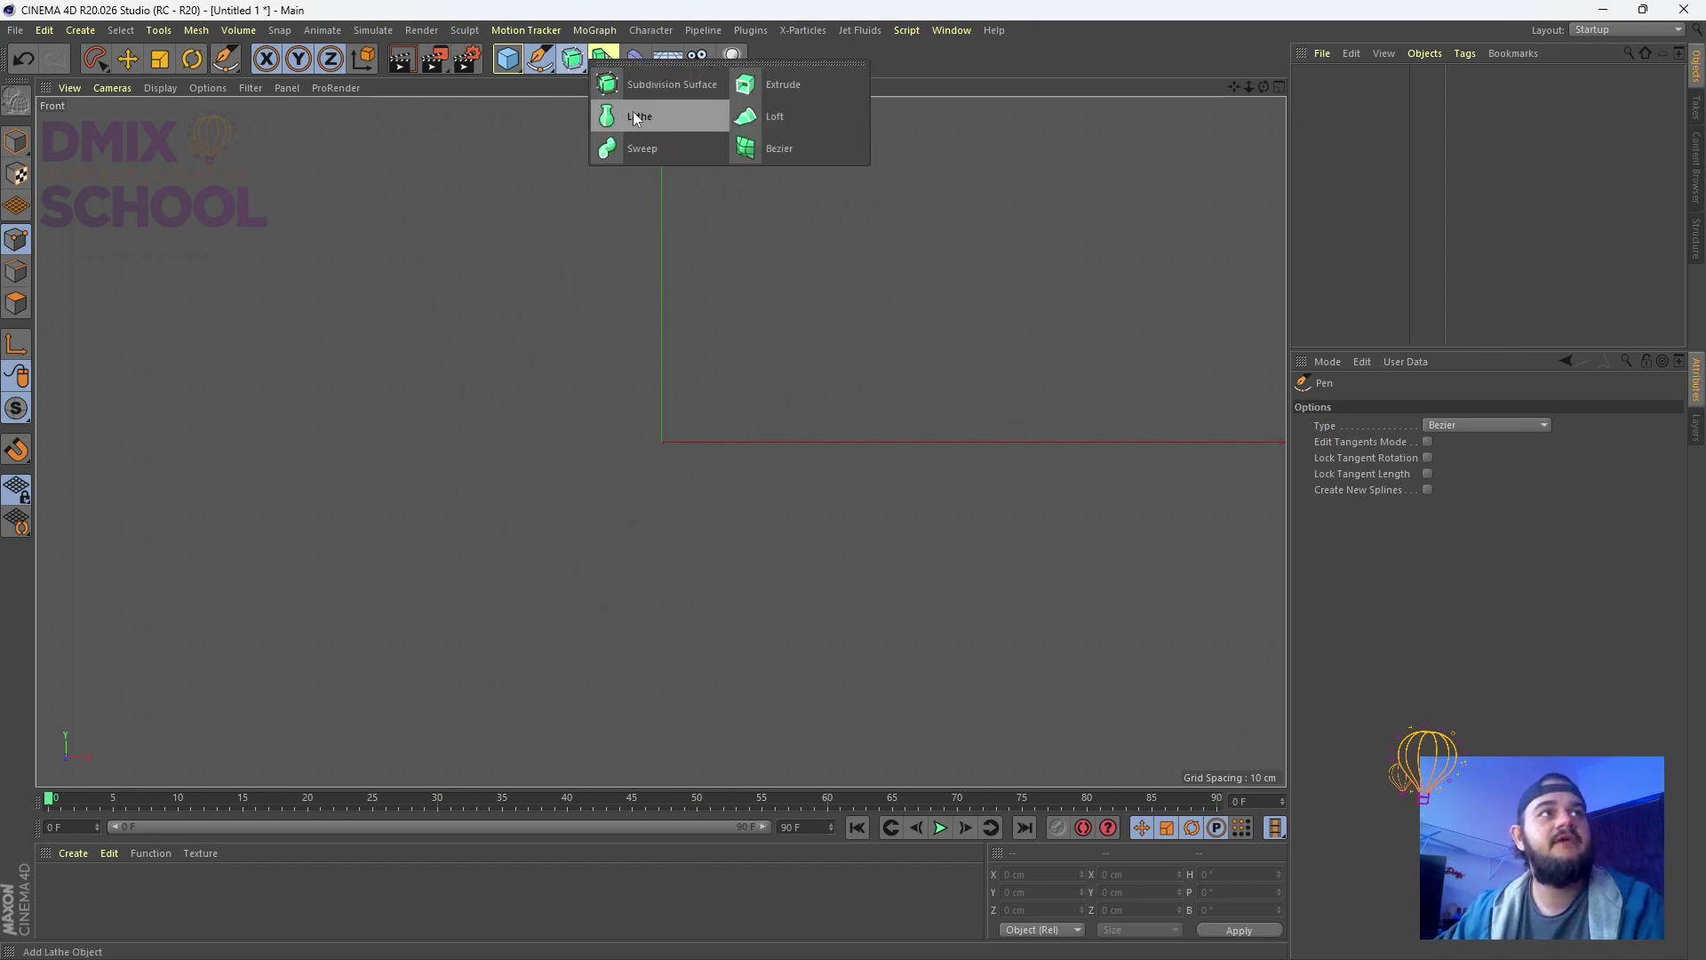
left_click(622, 113)
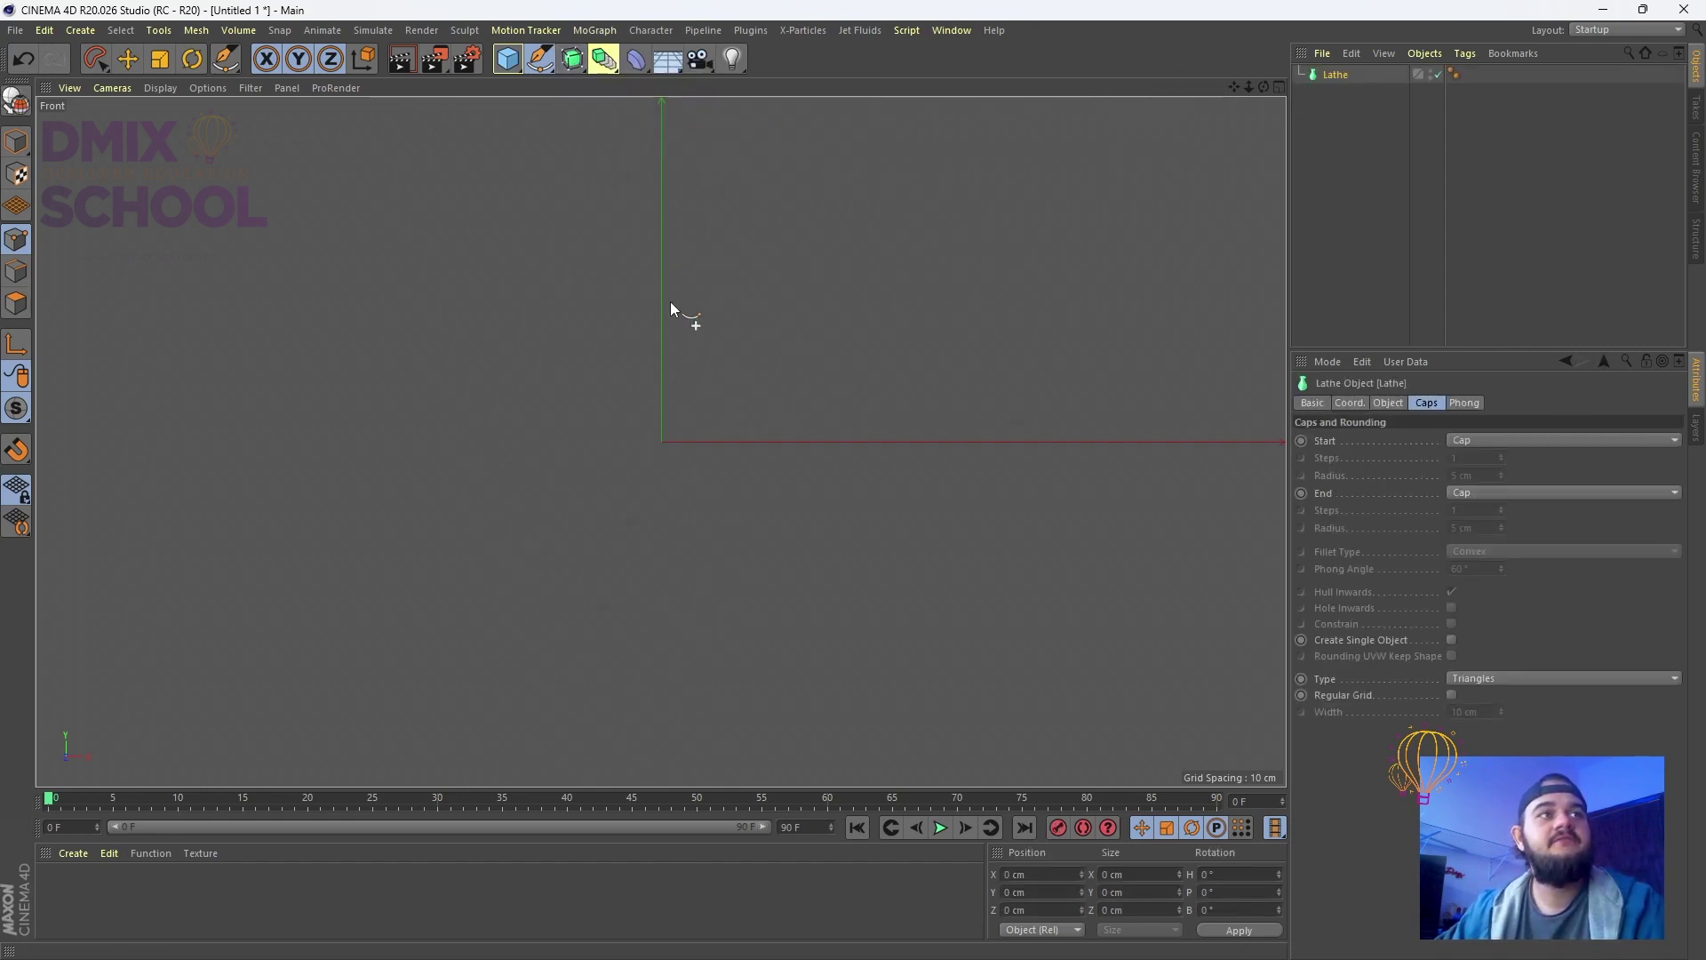
Draw a wavy Bezier profile spline in the Front view, from high on the Y axis down to the origin
left_click(661, 203)
left_click_drag(800, 206, 789, 232)
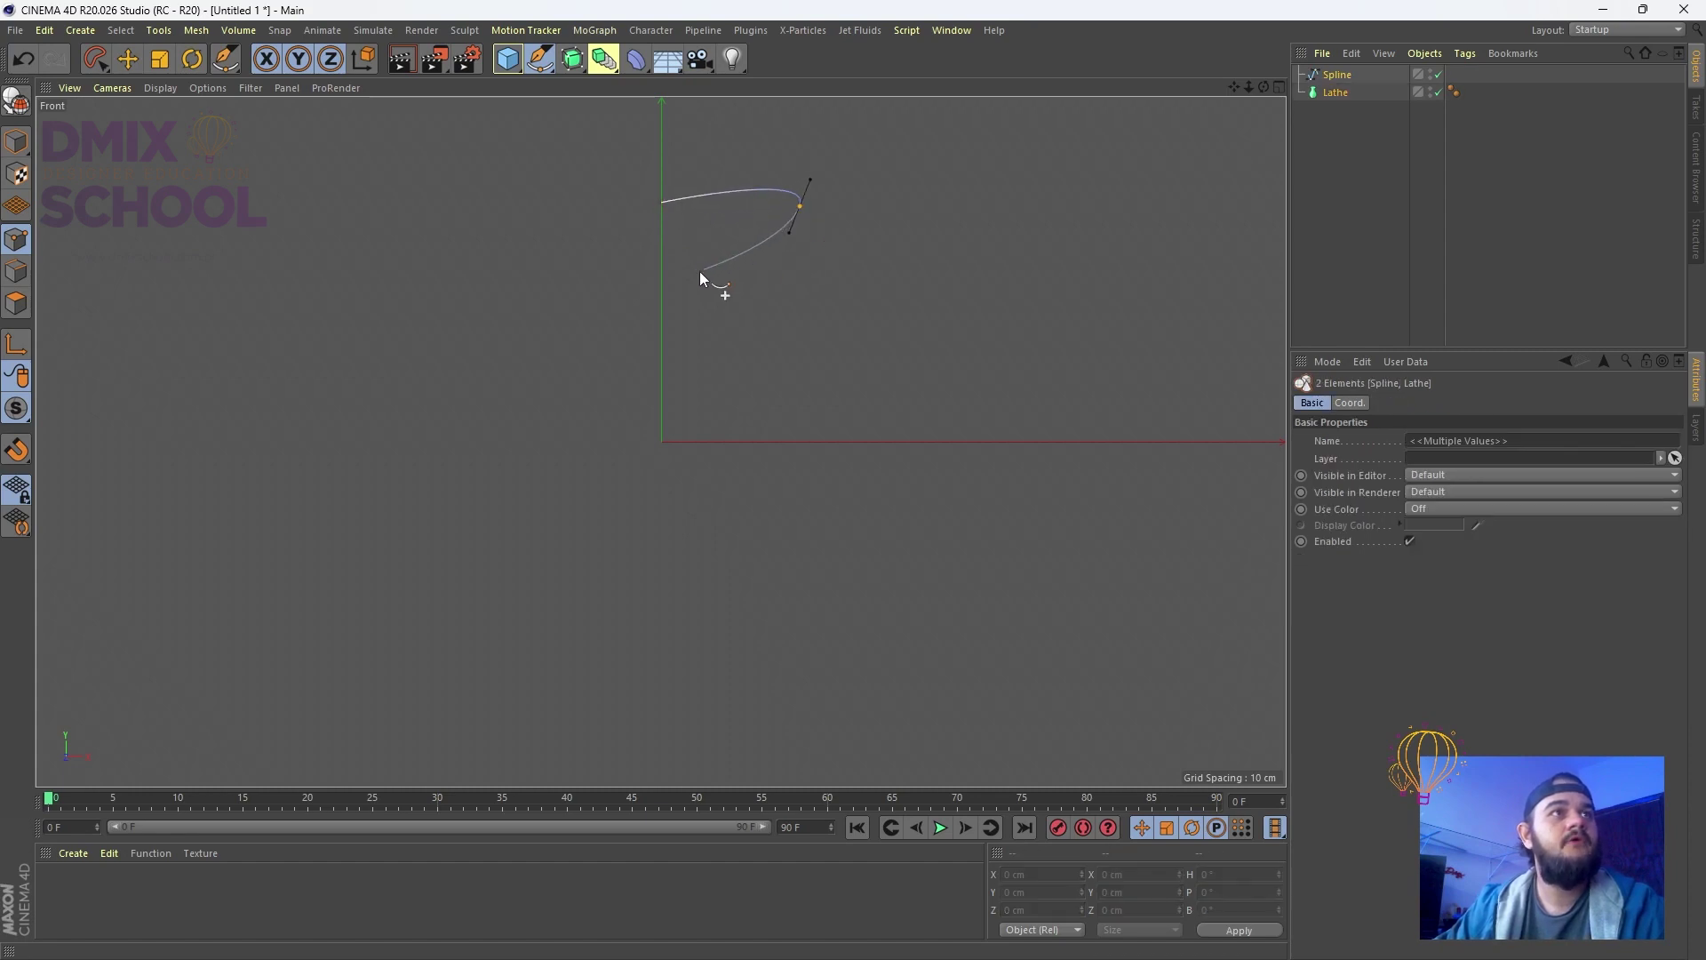
left_click_drag(642, 295, 673, 321)
left_click_drag(840, 380, 851, 402)
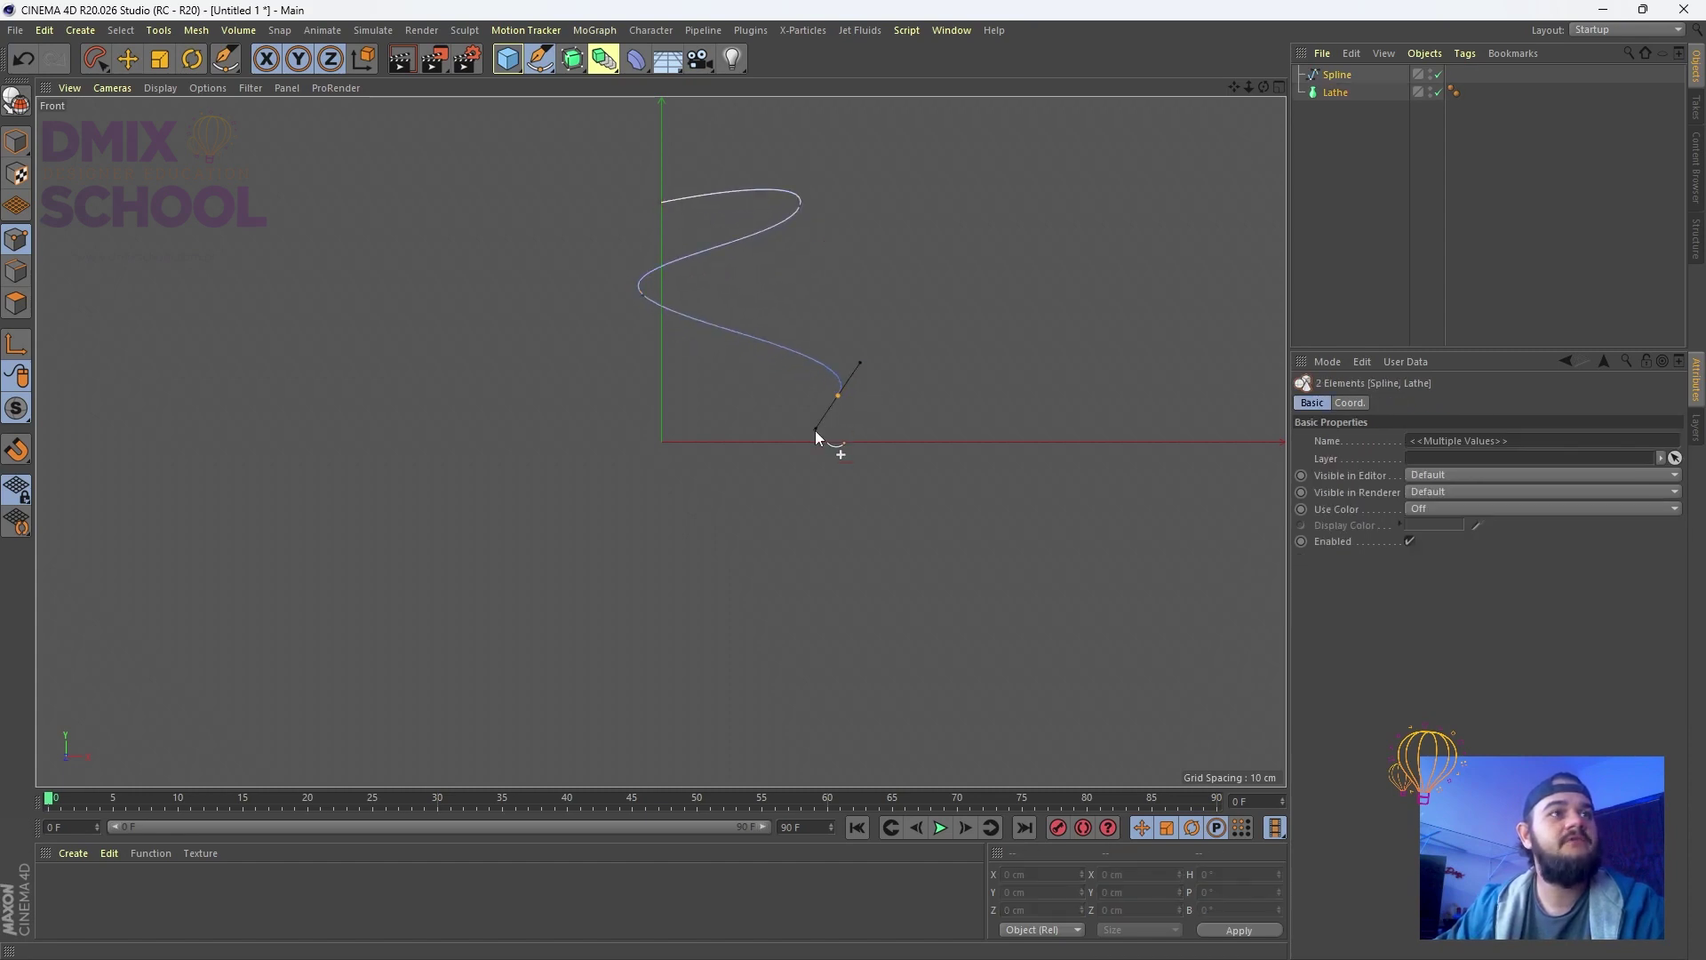
left_click(661, 443)
key("Escape")
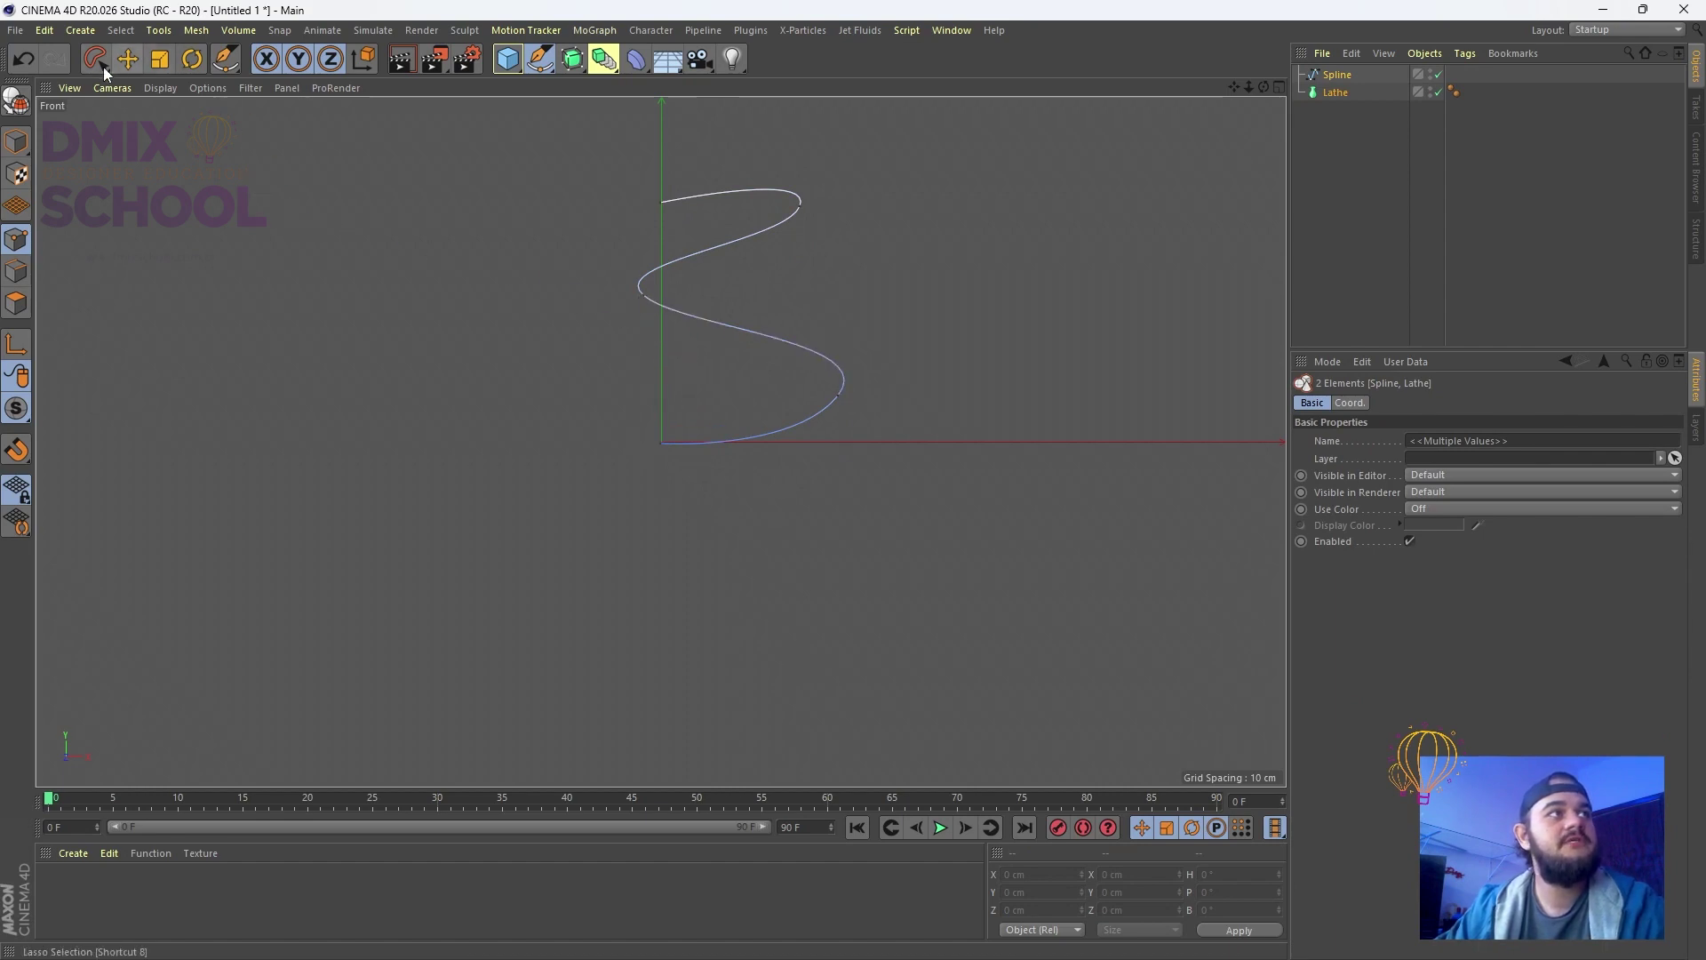
Select the spline's inner waist point with Live Selection and move it along X to the positive side of the Y axis
left_click_drag(97, 60, 163, 89)
left_click(656, 302)
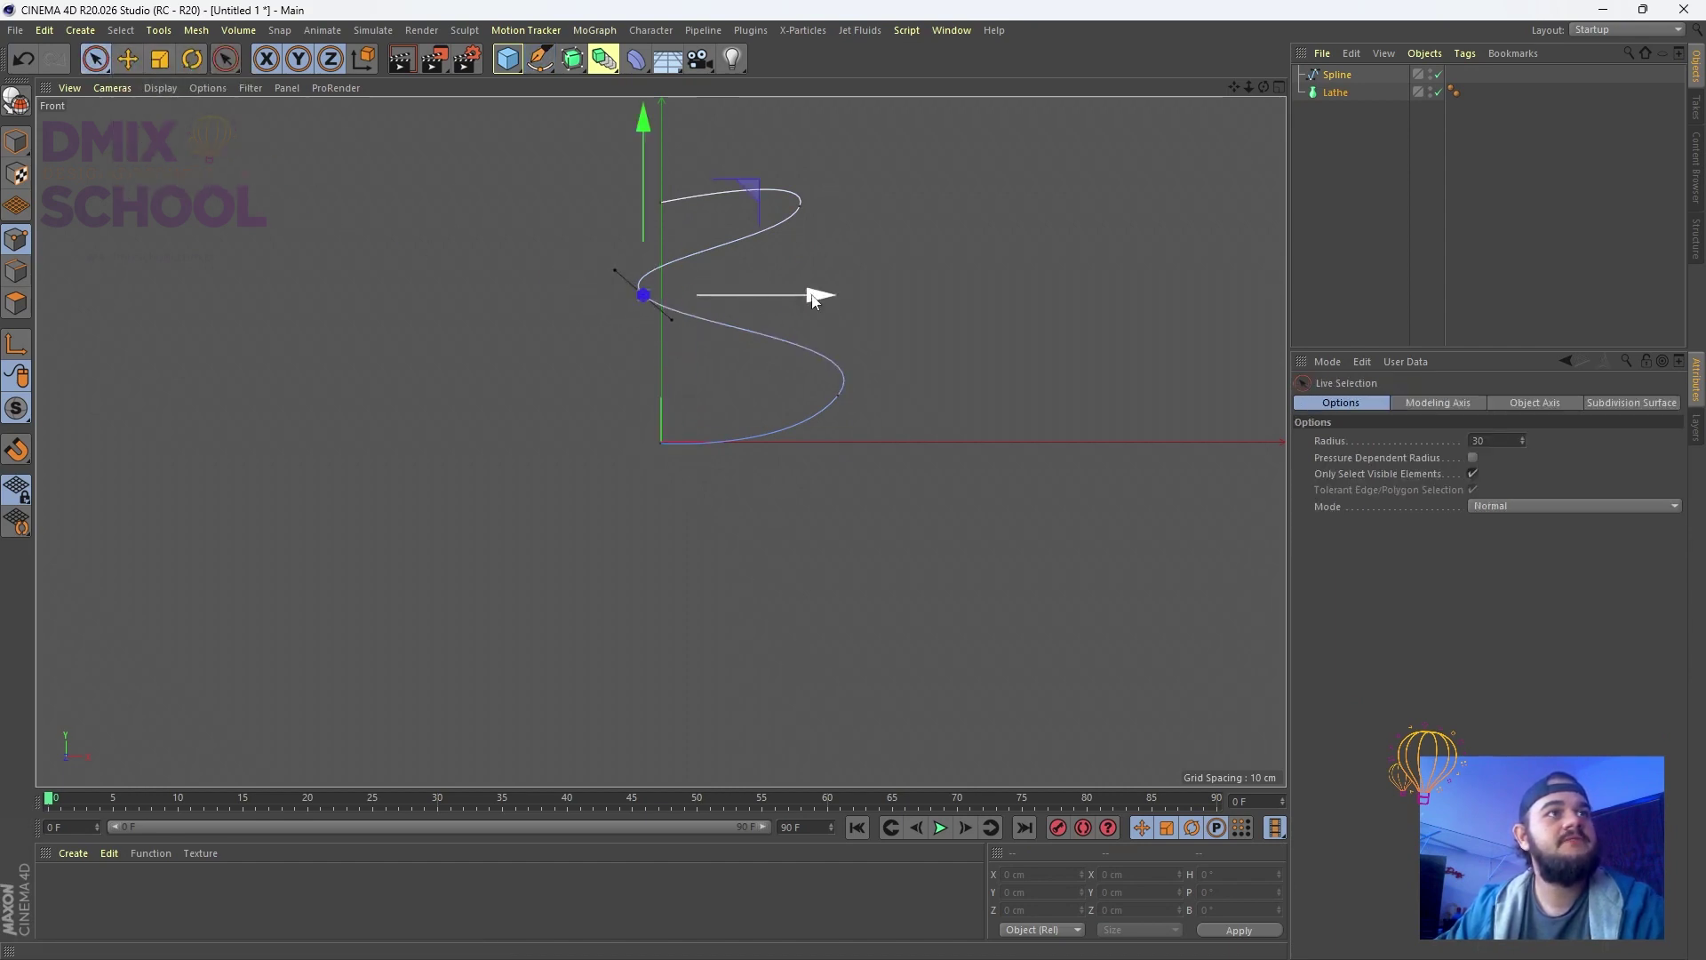
left_click_drag(818, 294, 883, 289)
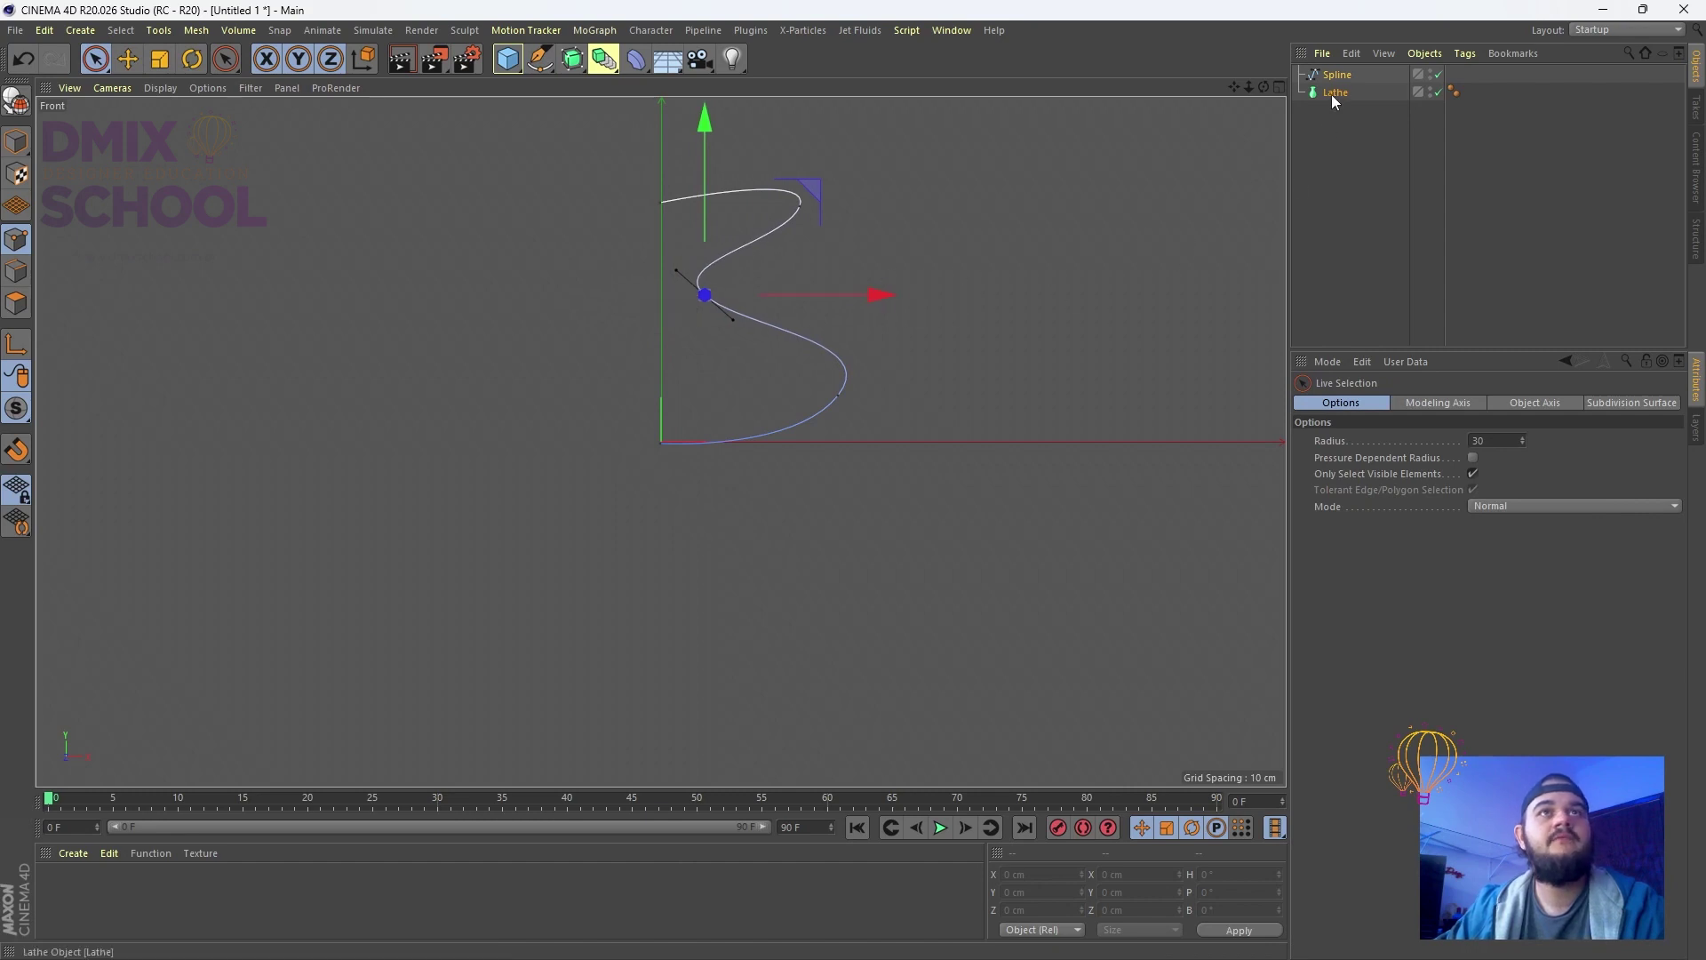
Nest the Spline under the Lathe and show the revolved body in a maximised Perspective view
mouse_move(1341, 95)
left_mouse_down()
mouse_move(1347, 114)
mouse_move(1340, 93)
left_mouse_up()
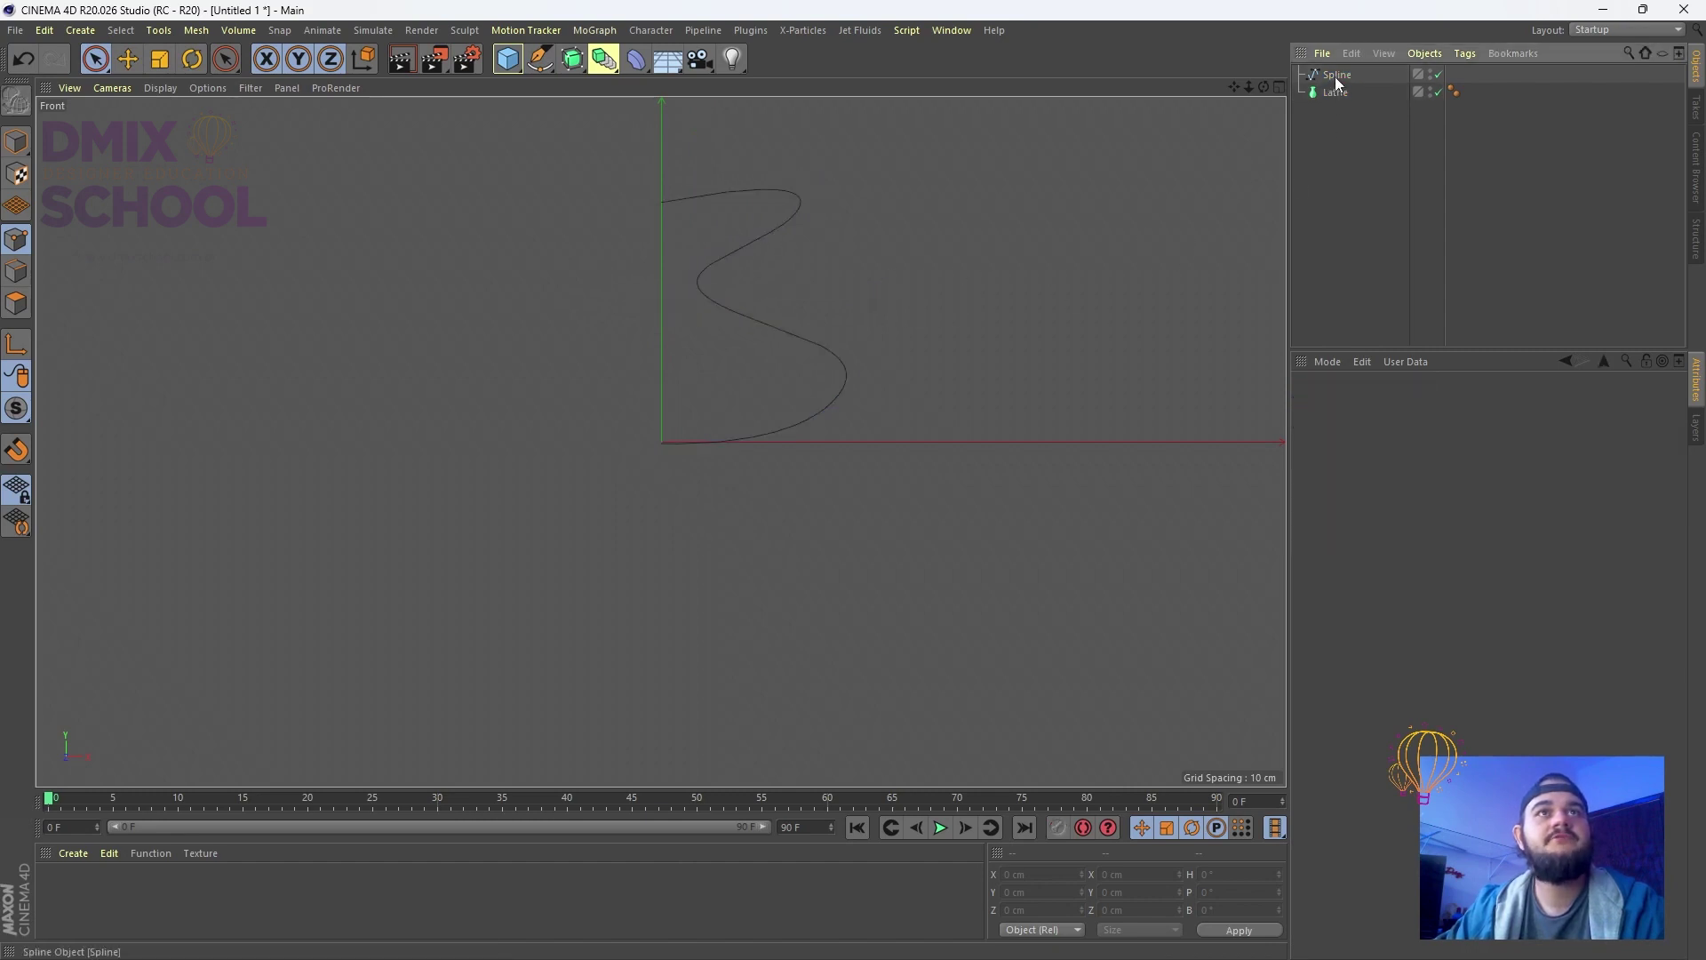
left_click(1341, 126)
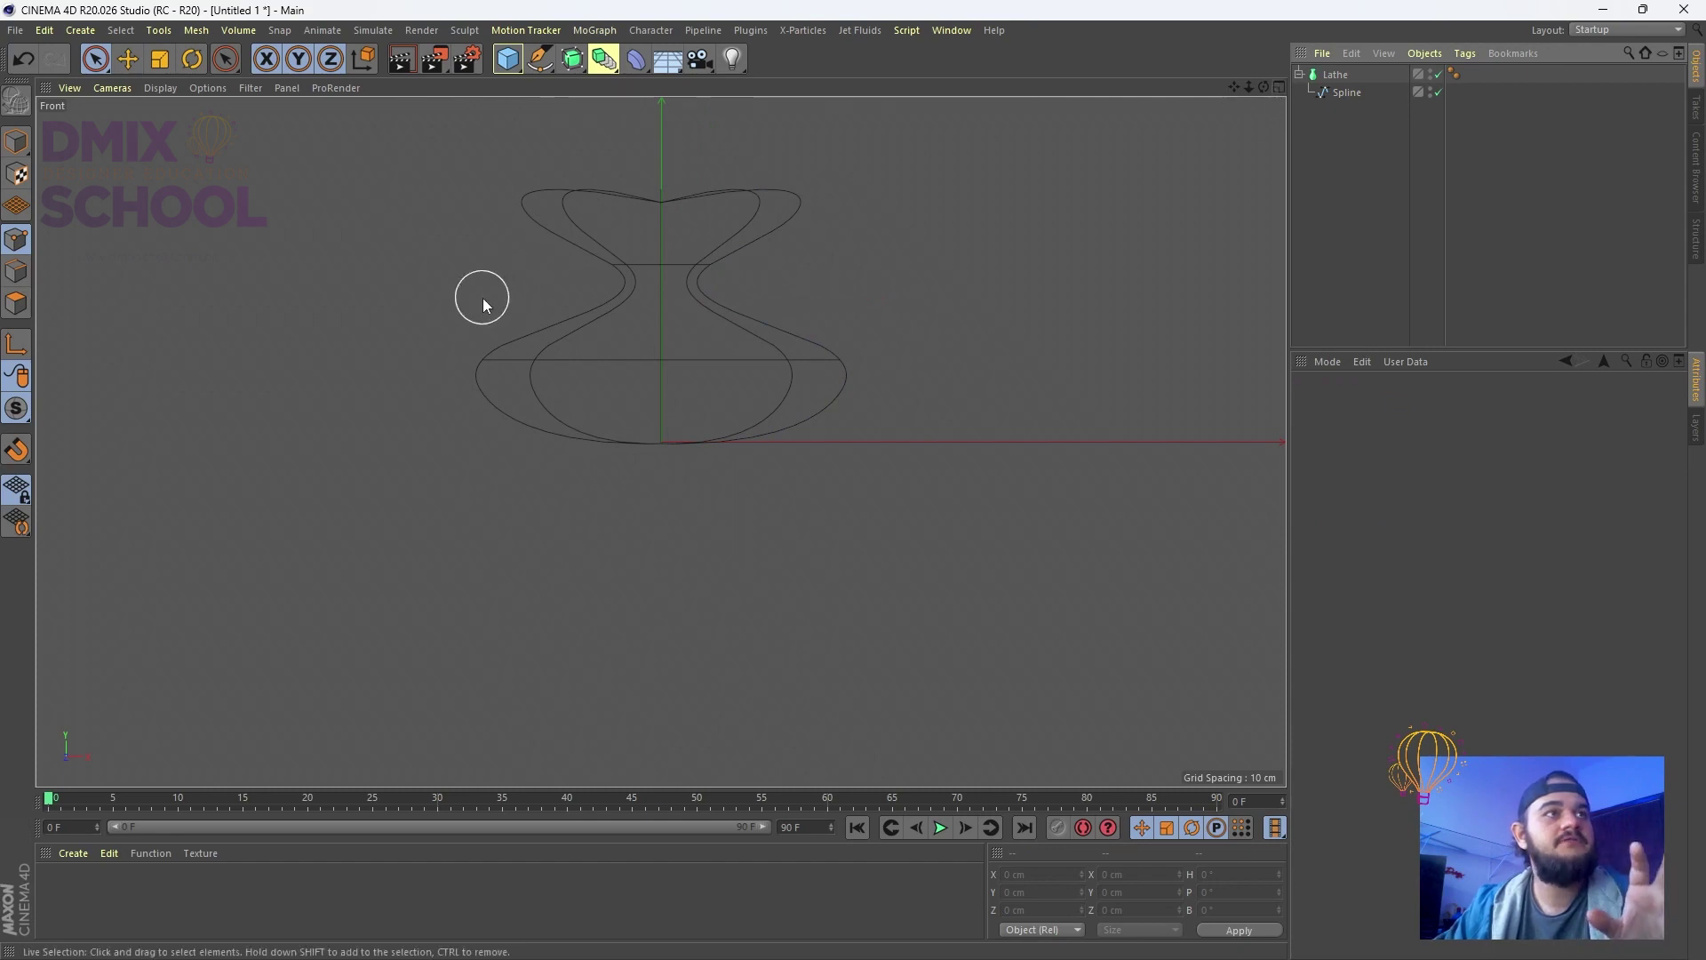
left_click(1279, 89)
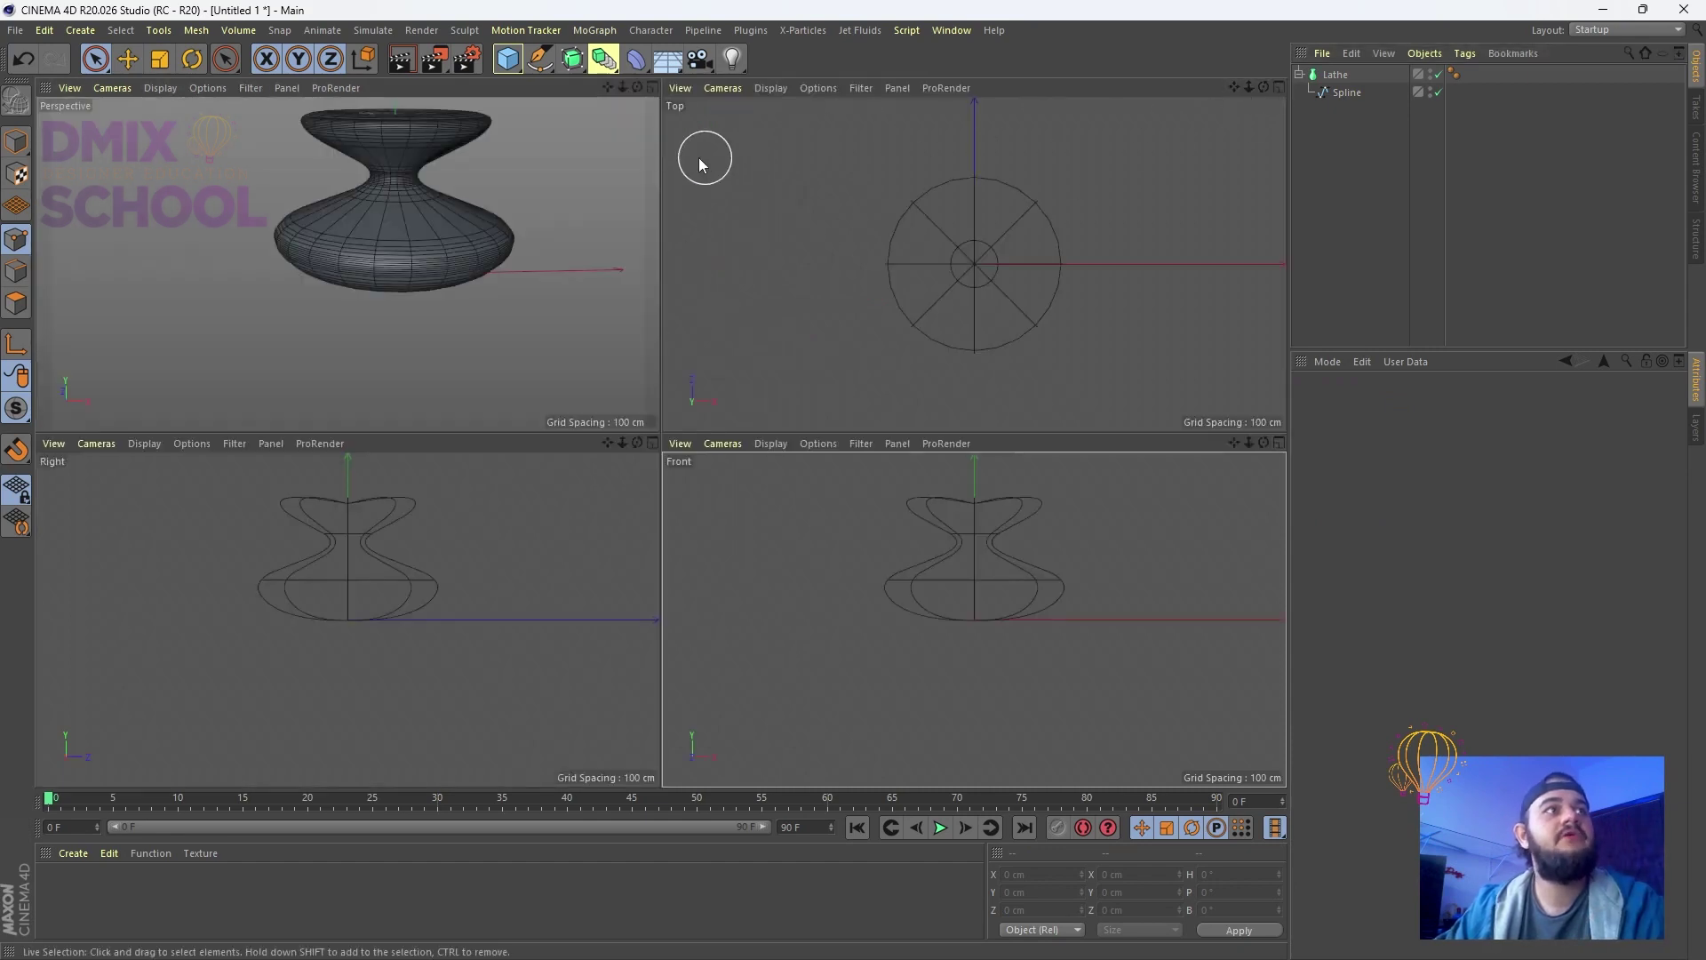
left_click(652, 89)
scroll(624, 321, "down", 5)
scroll(701, 276, "up", 4)
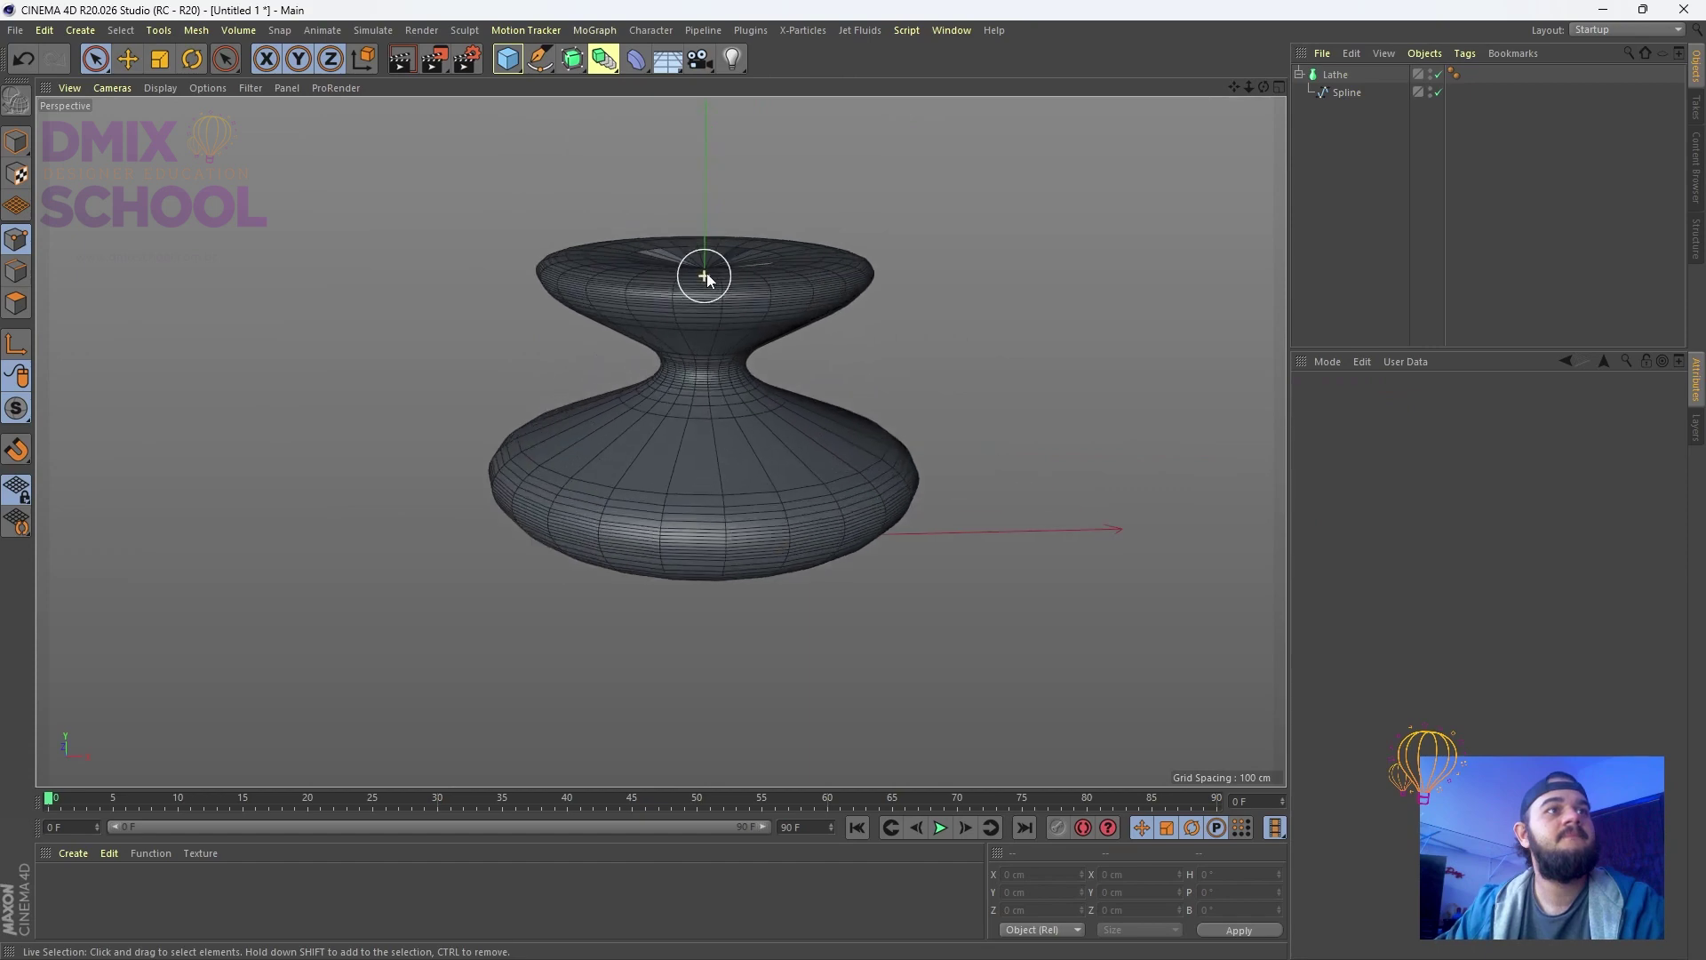
left_click_drag(691, 304, 712, 351, "alt")
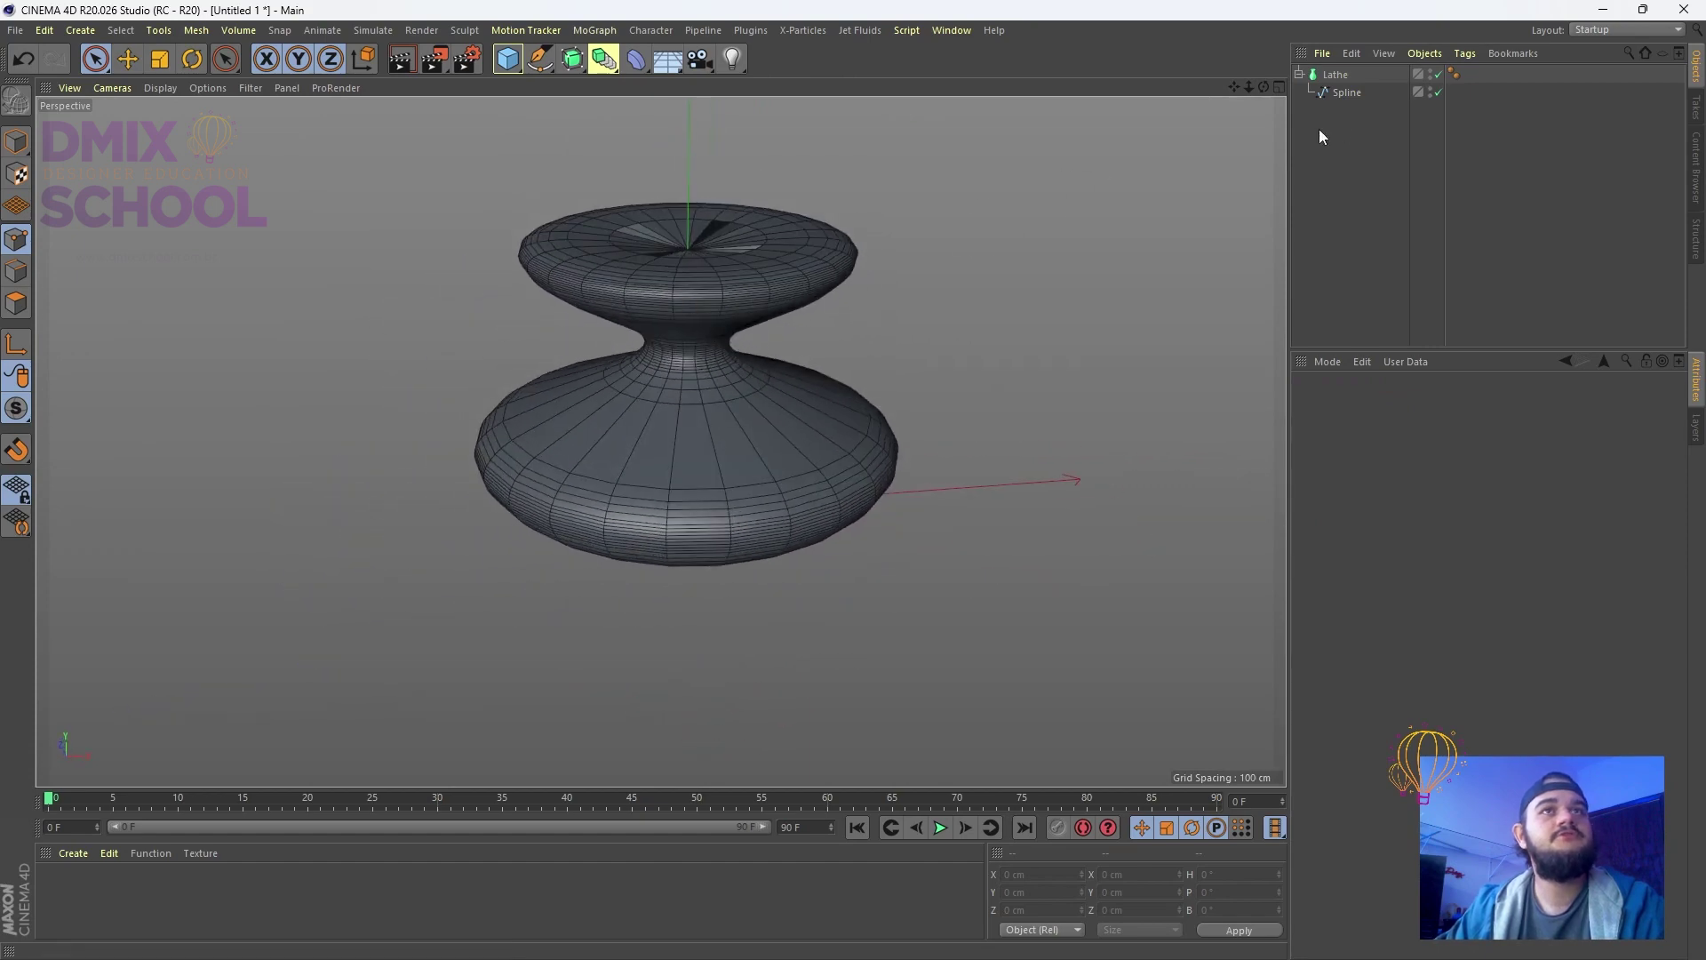
Select the Spline and toggle the Lathe off and on to compare the profile with the revolved body
left_click(1345, 92)
left_click_drag(765, 279, 811, 313, "alt")
key("q")
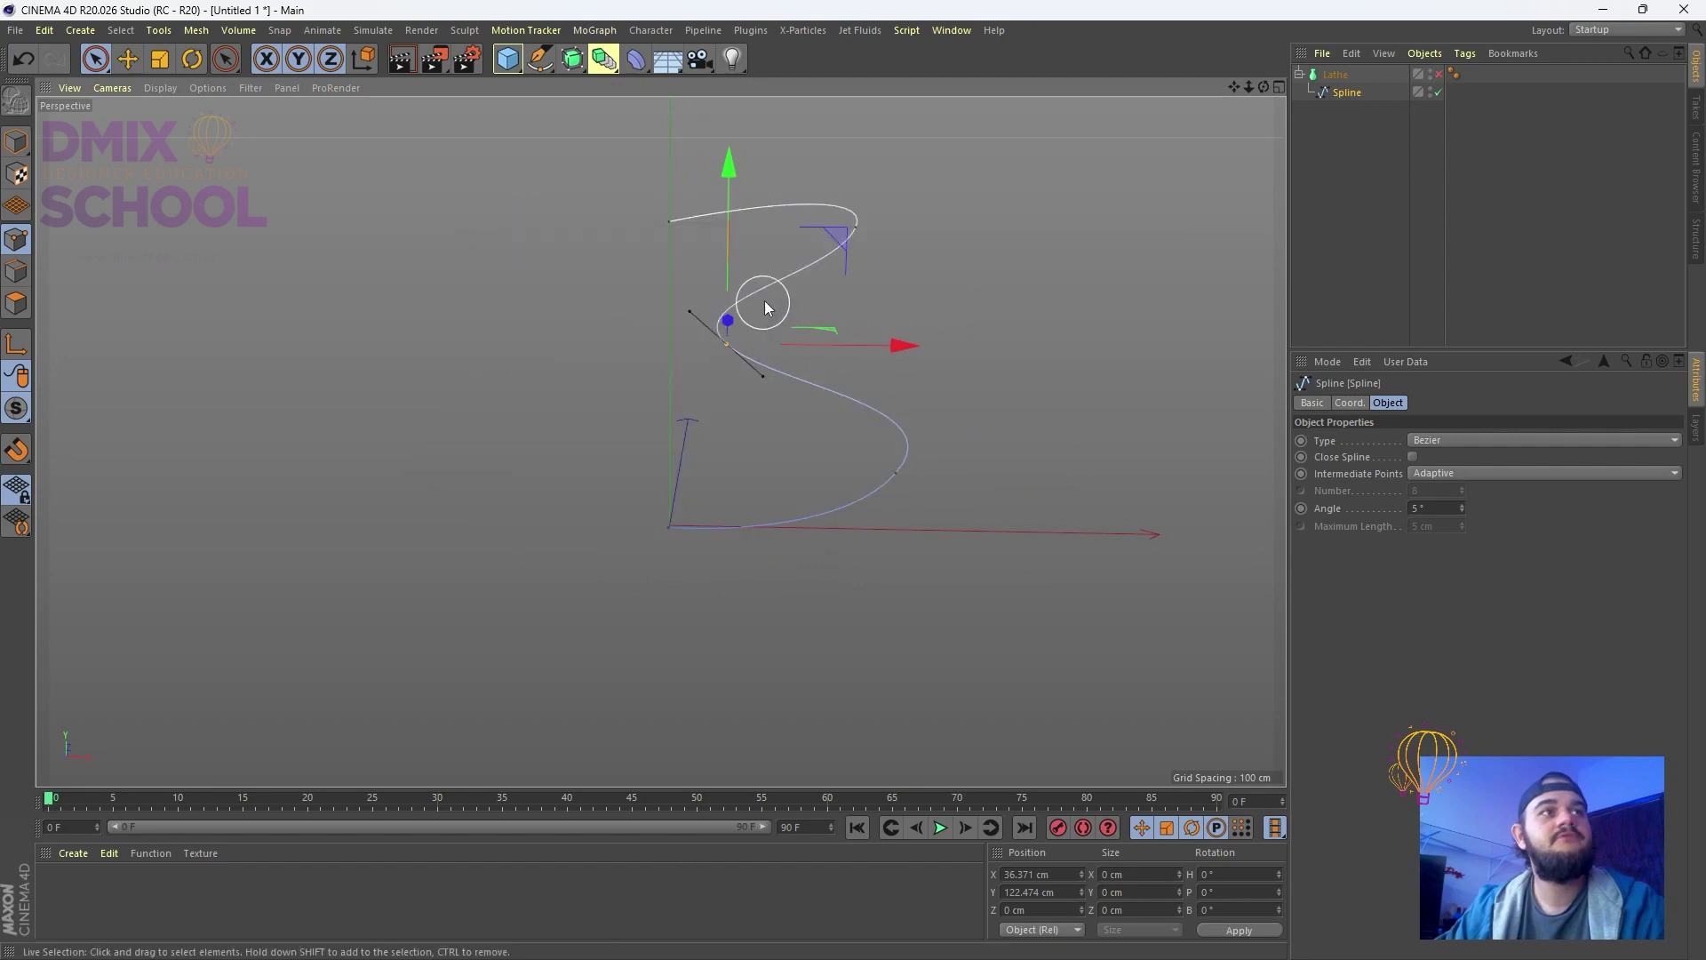
key("q")
key("q")
key("q")
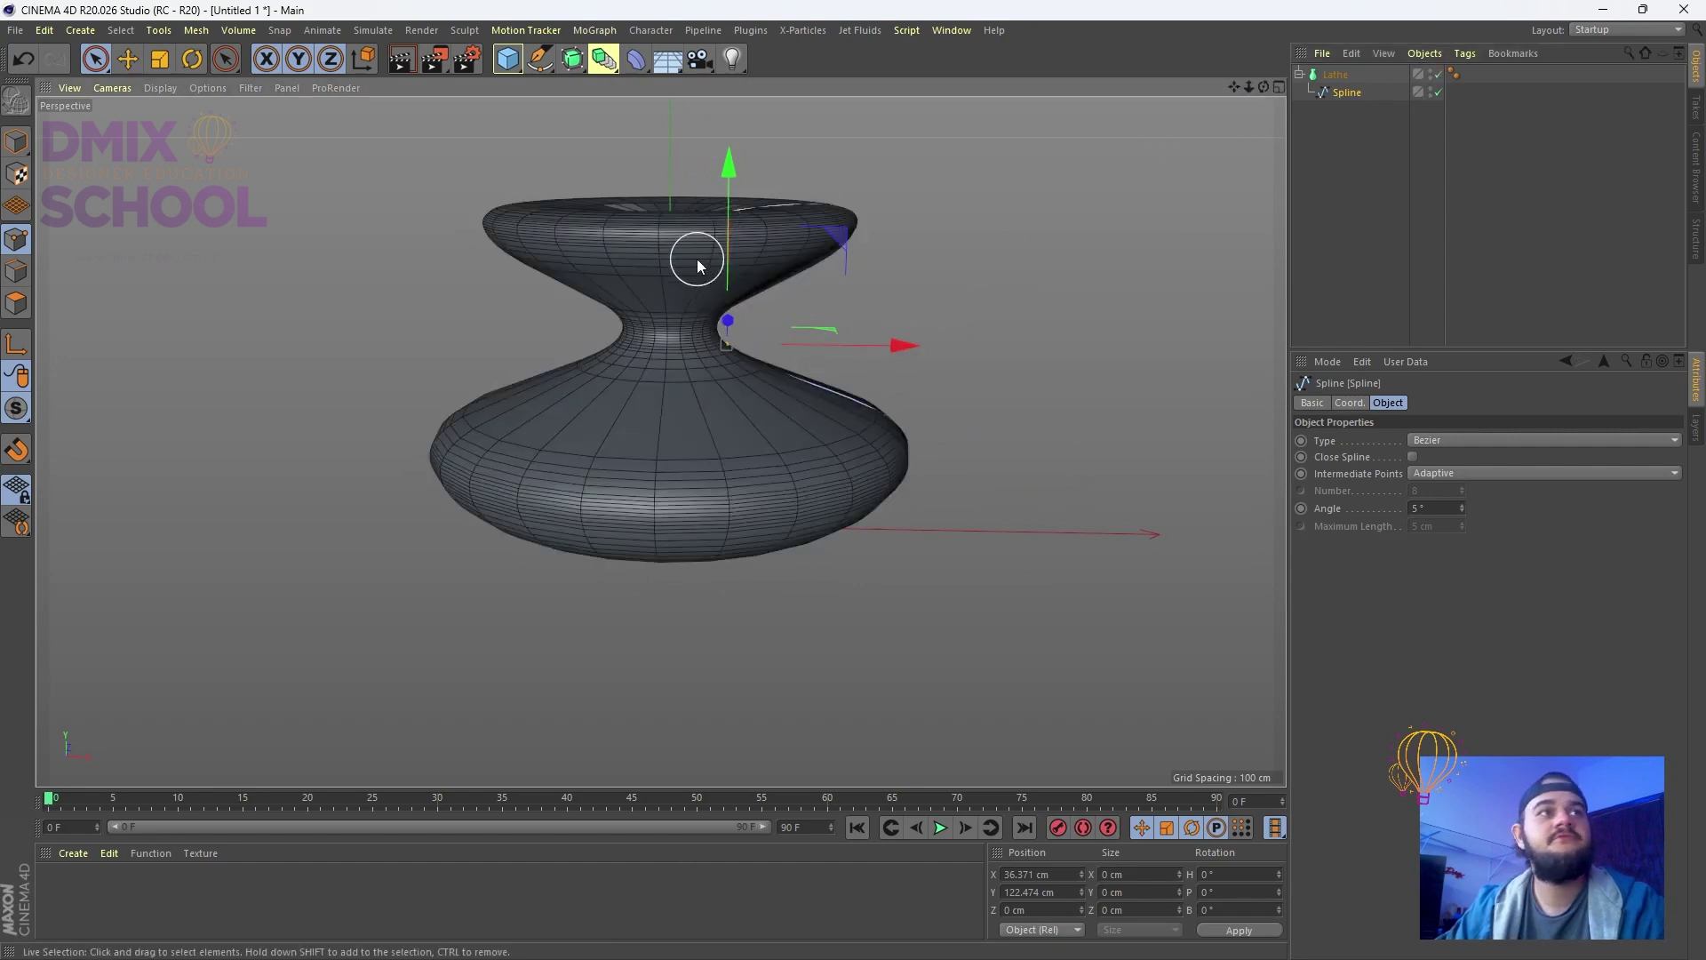
Move the profile's waist point outward along X to about 102 cm, toggling the Lathe to check the change
key("q")
left_click_drag(889, 344, 1001, 356)
key("q")
Rotate the waist point's tangents to a steeper angle, switch off the Lathe and activate the Move tool
key("r")
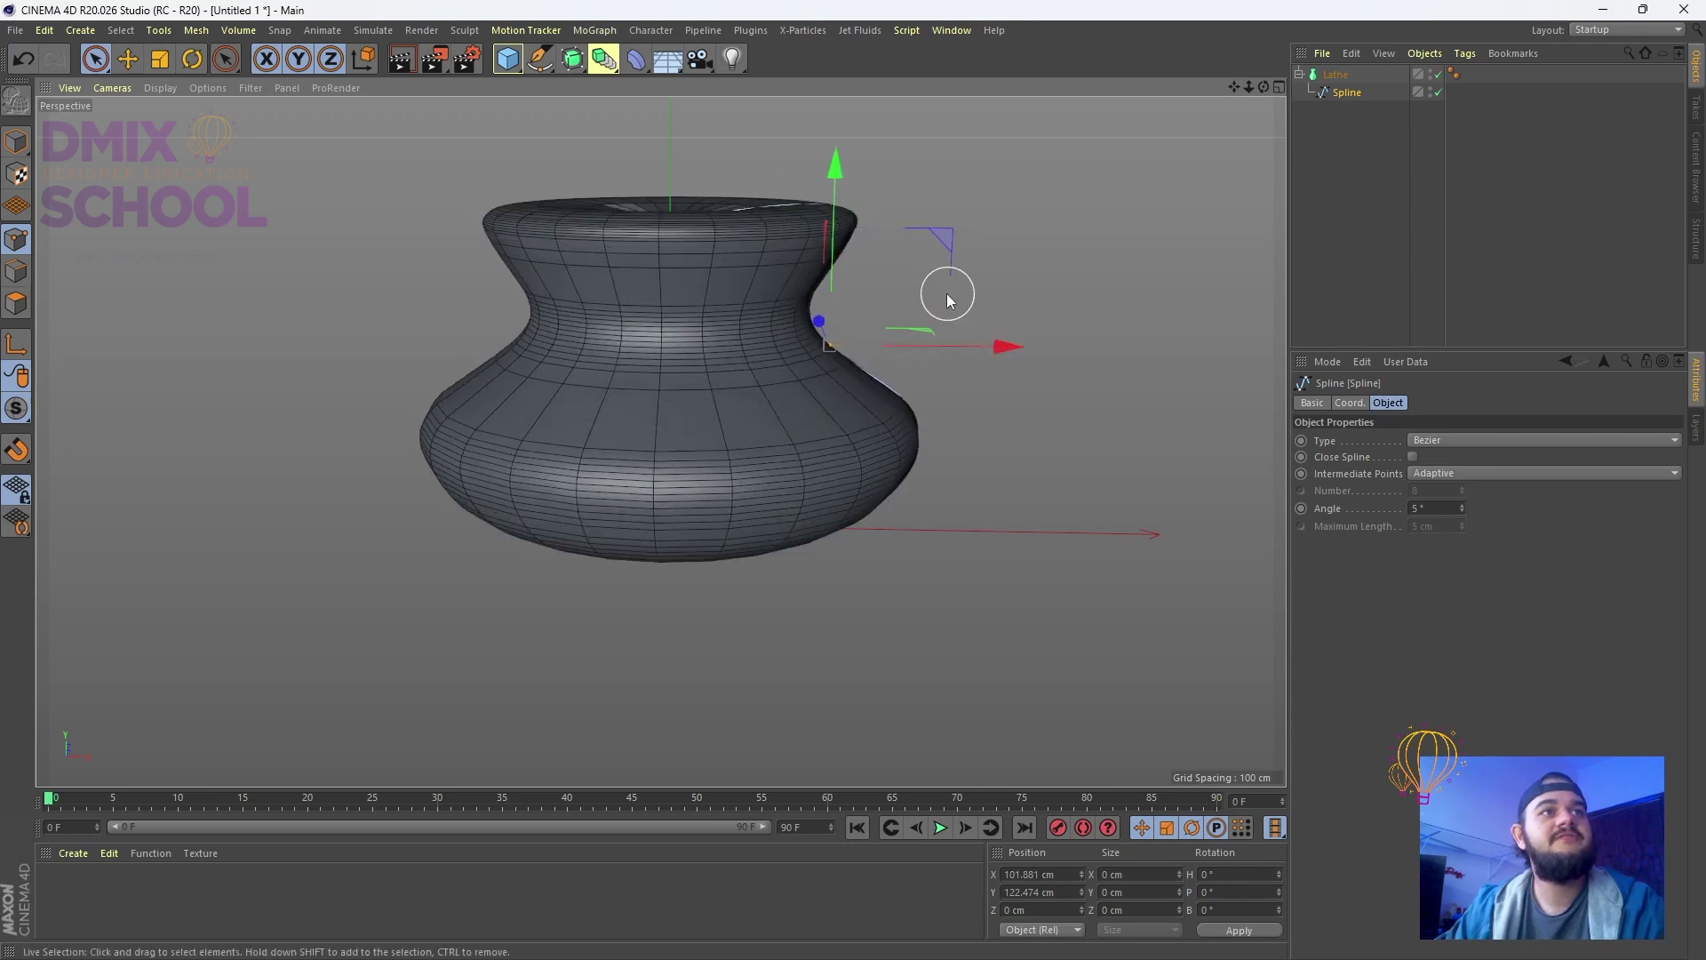
left_click_drag(895, 265, 940, 380)
key("q")
key("e")
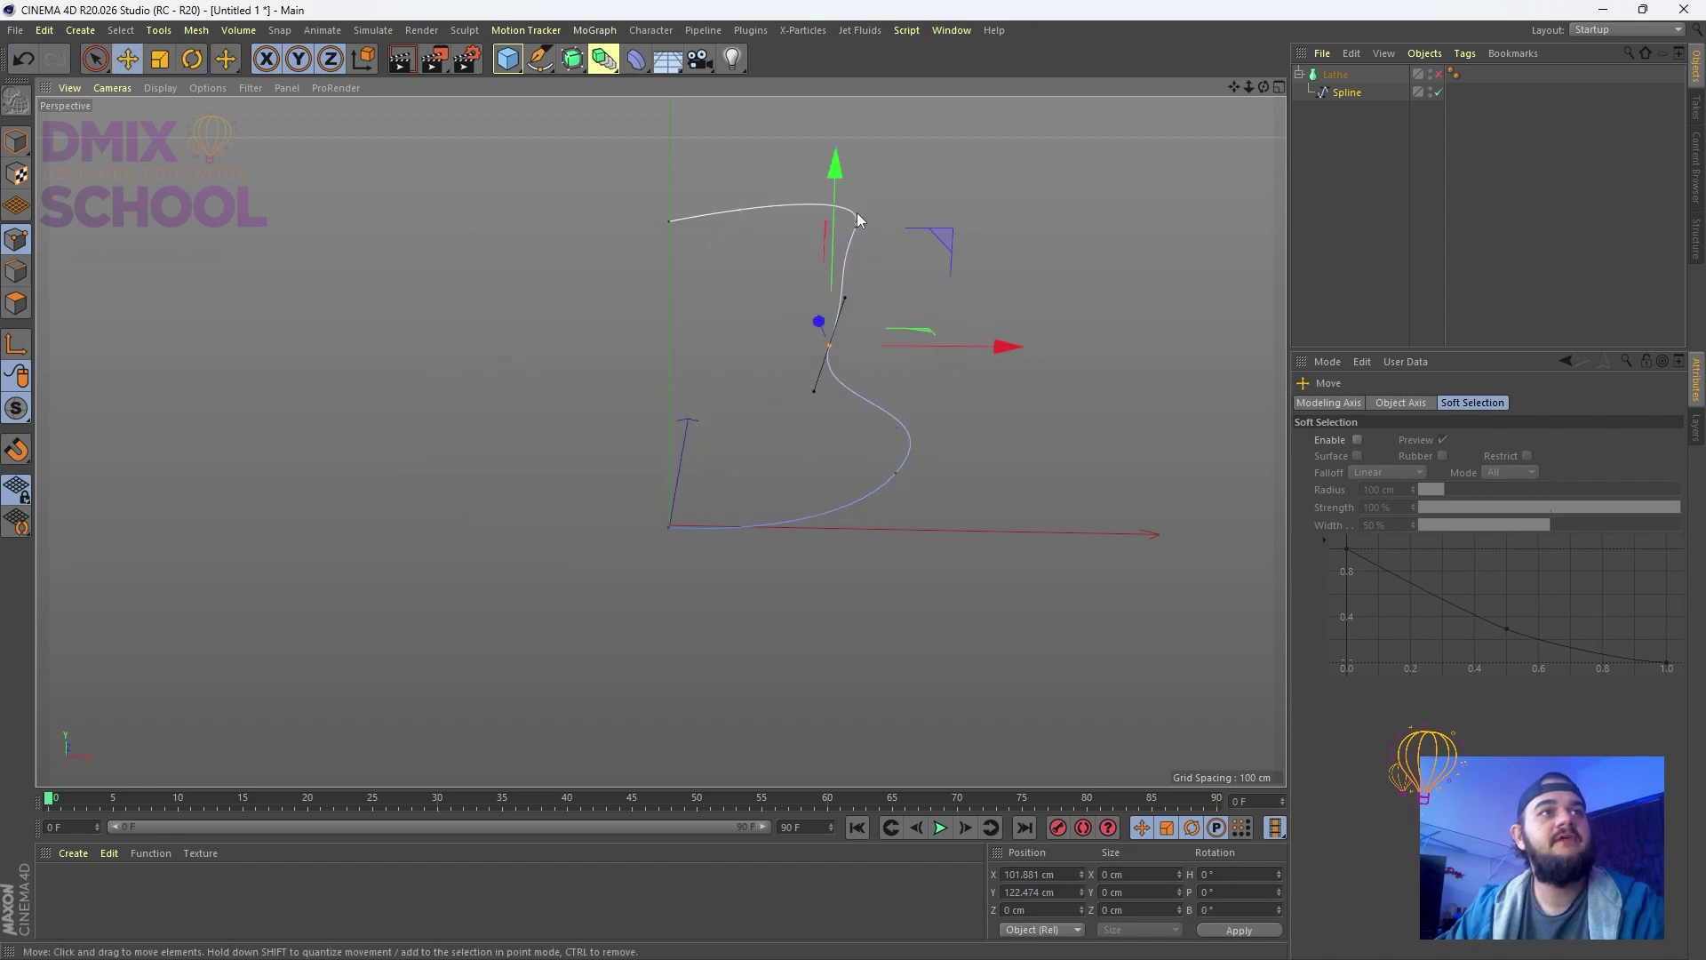
Reshape the profile by moving its waist inward and adjusting its top end point, with the Lathe switched back on
left_click_drag(838, 164, 843, 142)
left_click_drag(993, 331, 765, 126)
key("q")
left_click(669, 154)
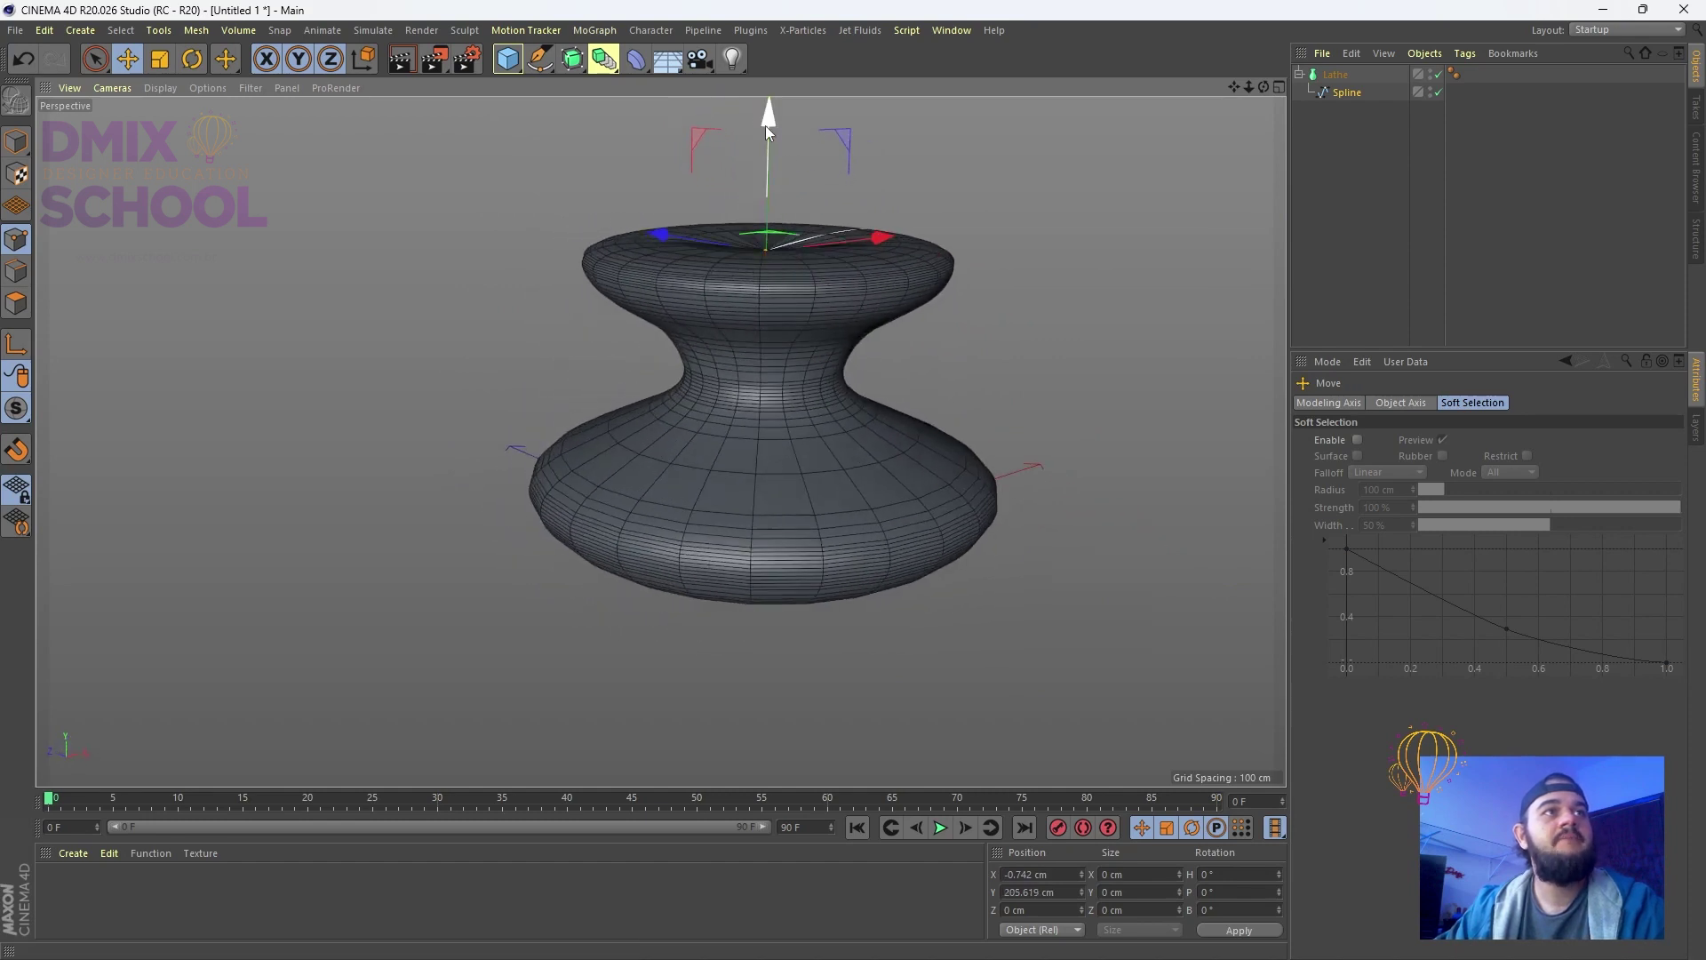
Try moving the profile's top end point off the Lathe axis, and look through the spline point commands
scroll(551, 356, "down", 3)
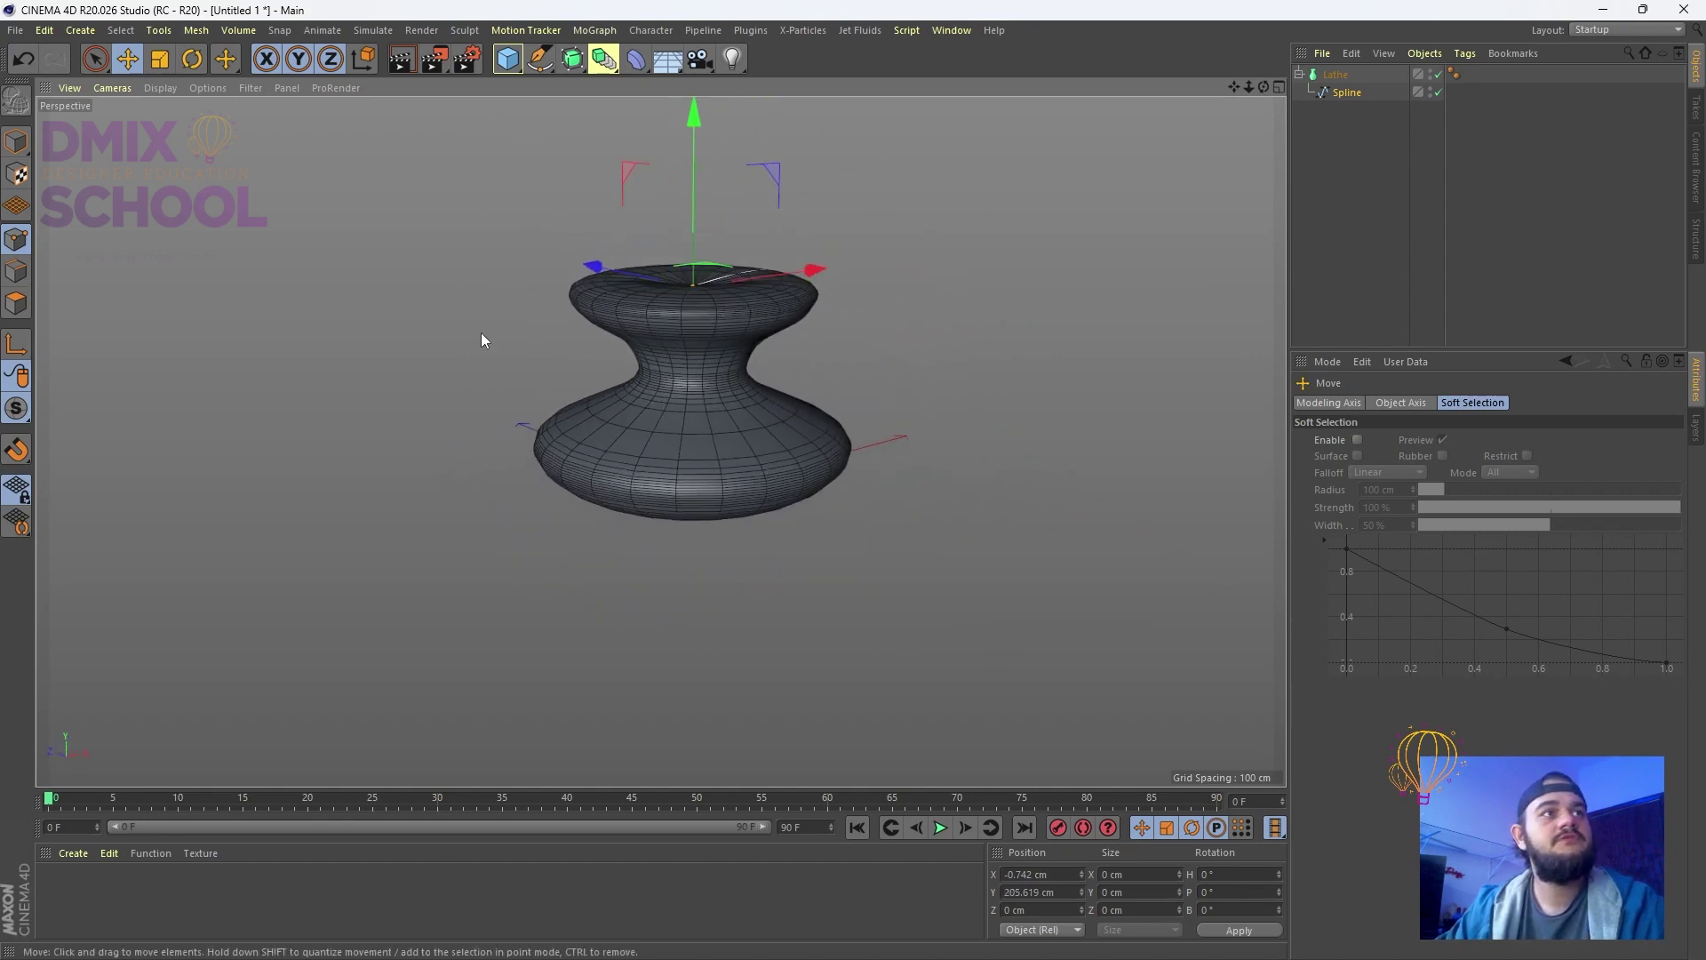
left_click_drag(498, 315, 446, 353, "alt")
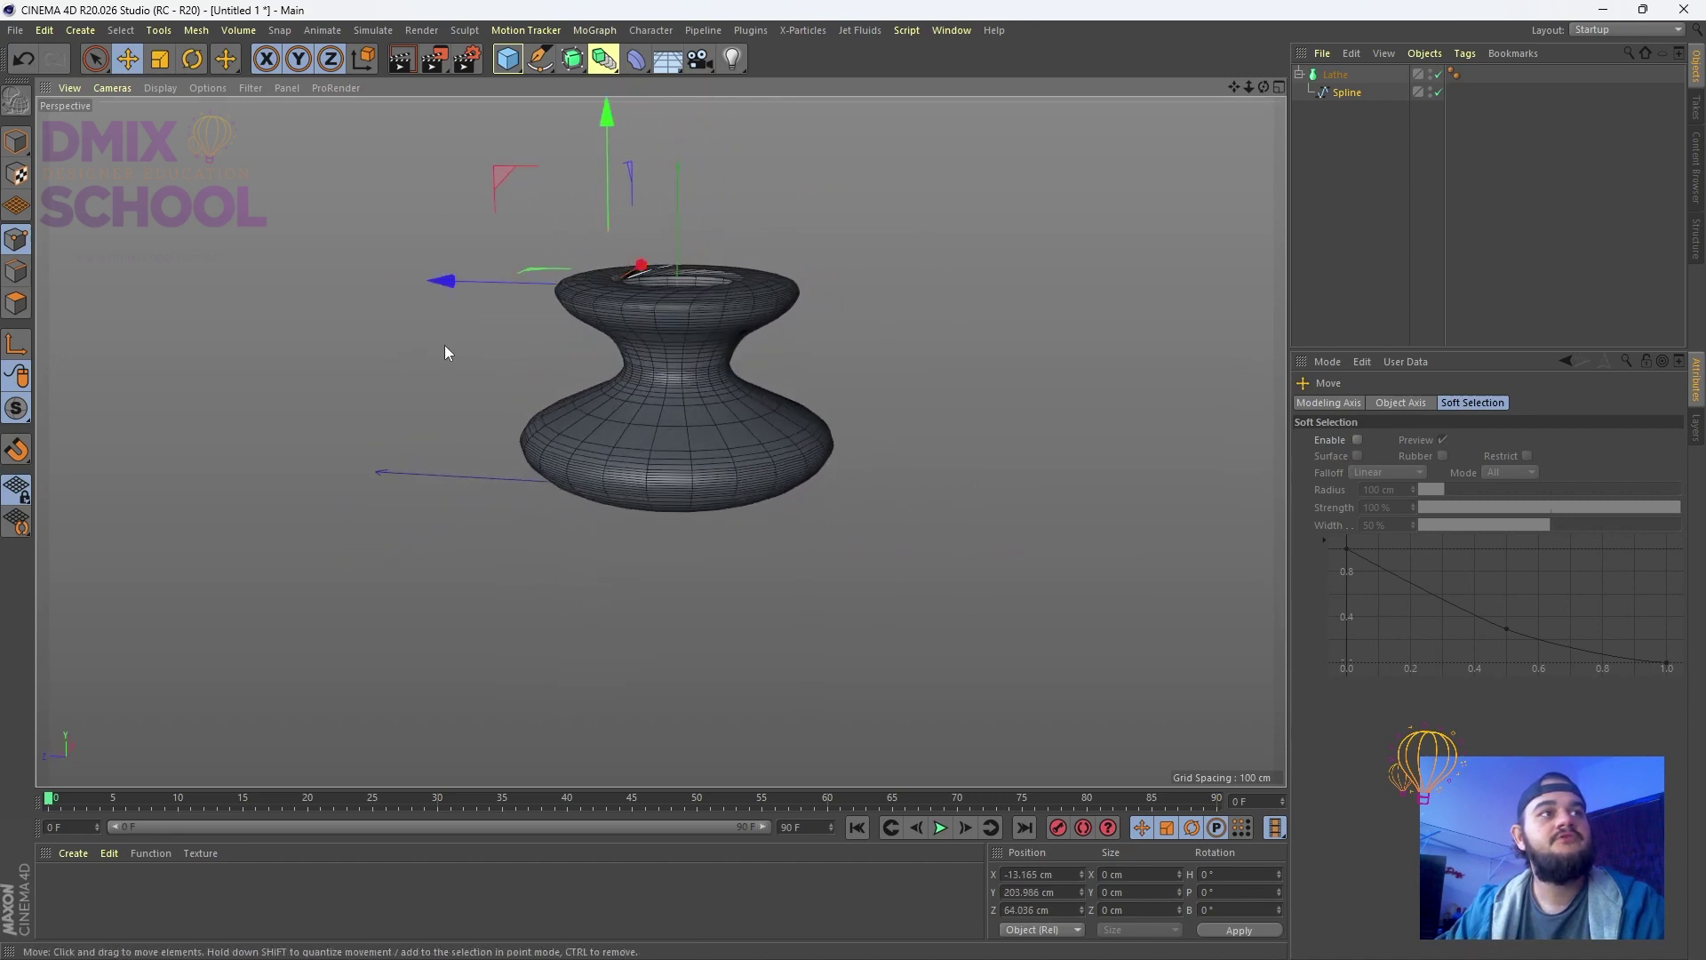
left_click(446, 353)
left_click(93, 60)
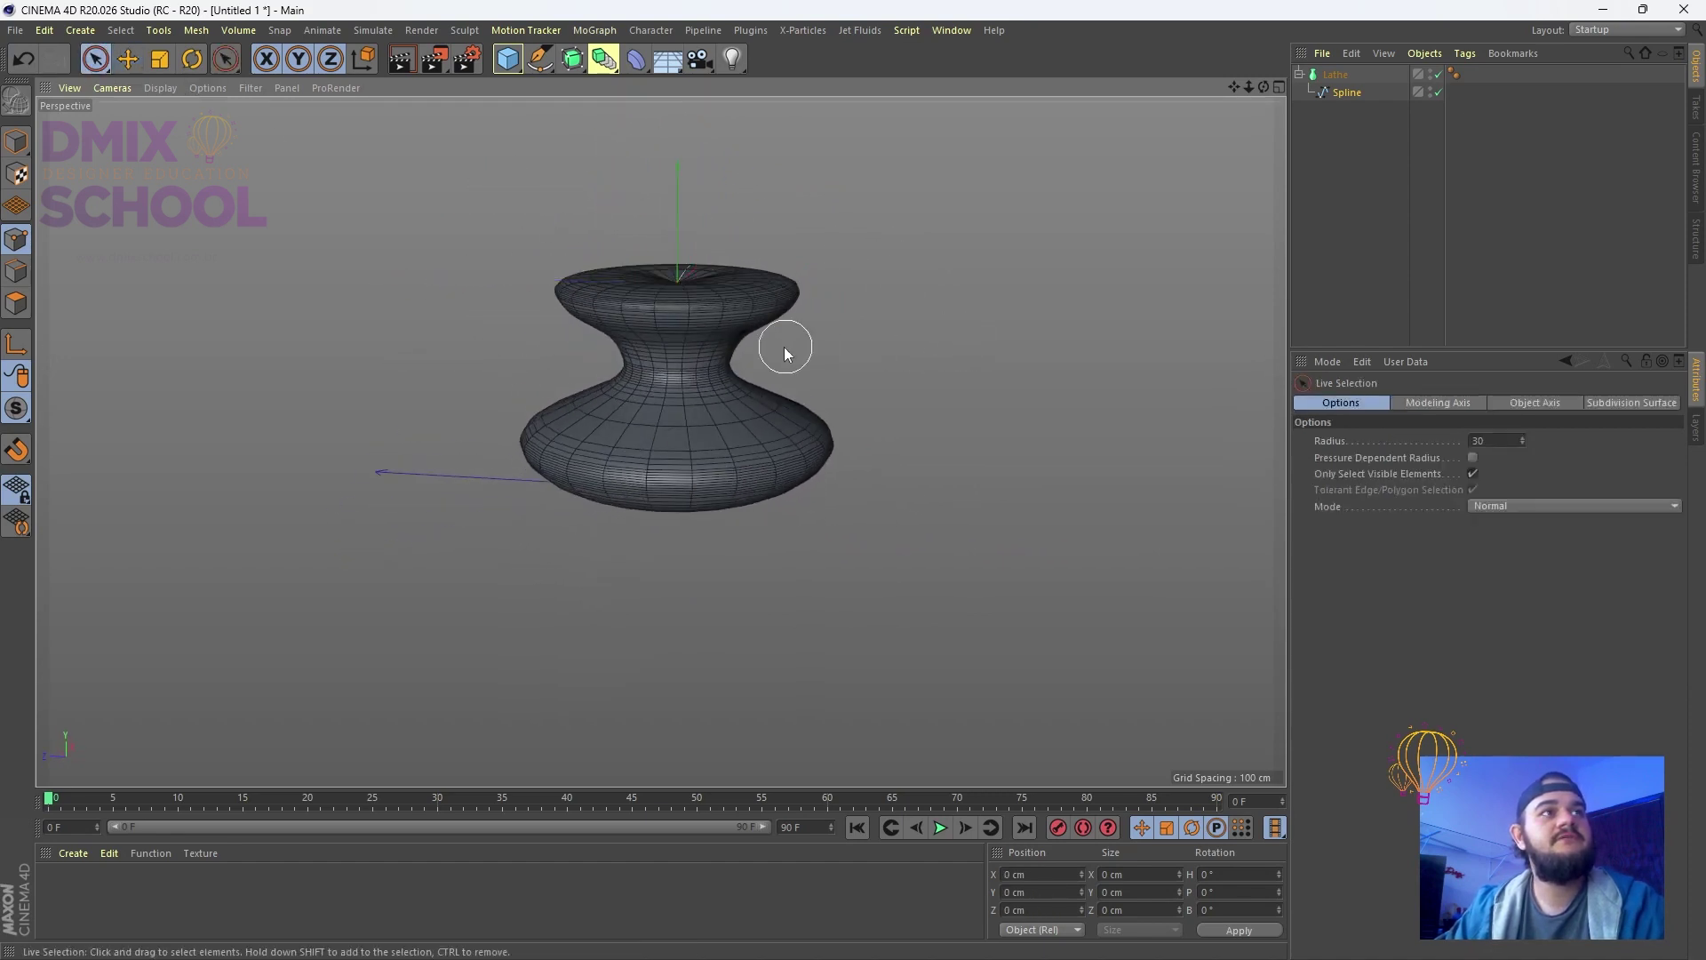
right_click(934, 335)
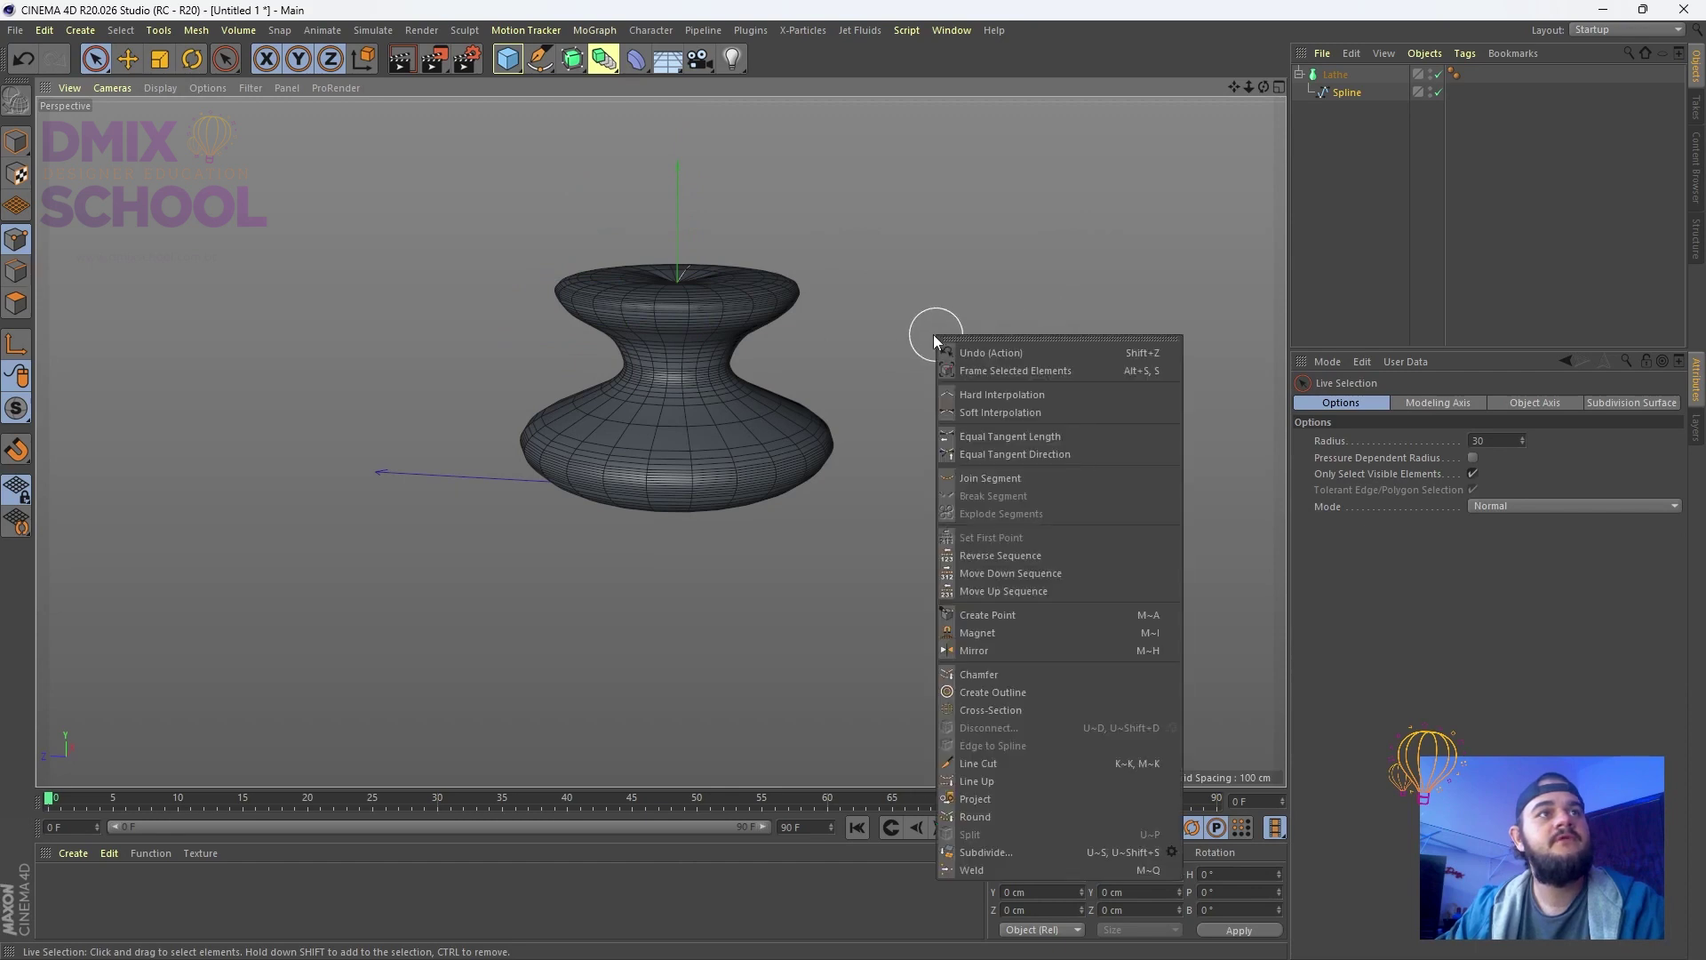
left_click(903, 285)
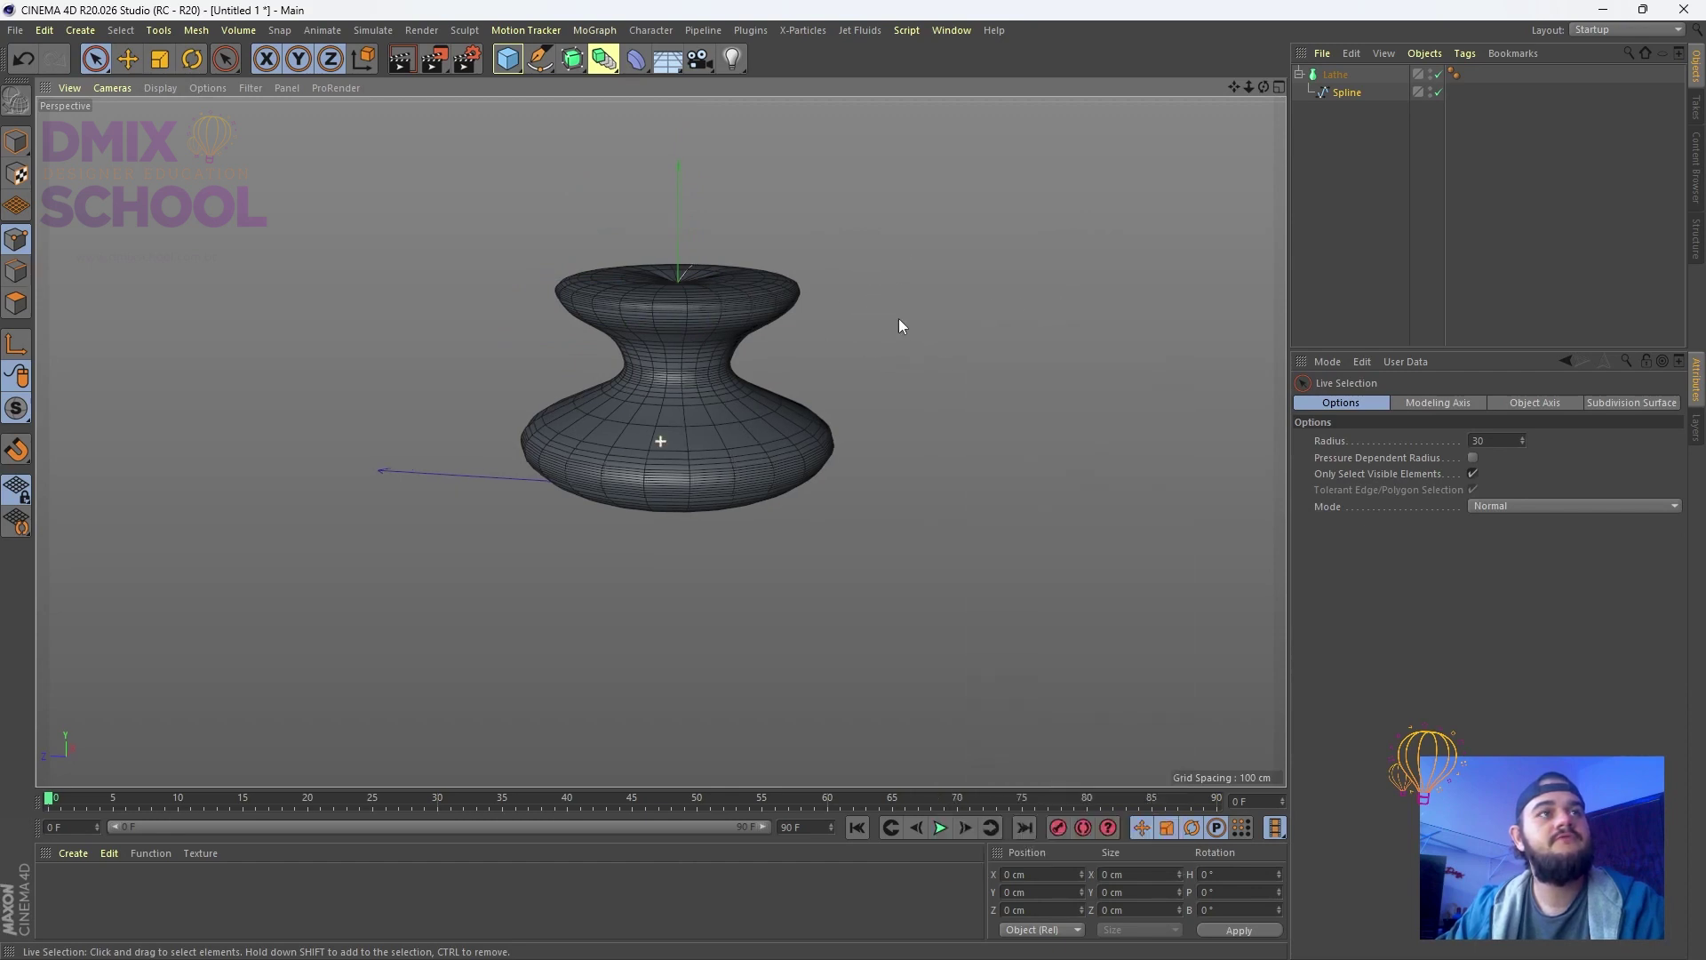
Inspect the revolved body up close and from above, and look over the available generators
mouse_move(899, 318)
left_mouse_down("alt")
mouse_move(933, 316)
mouse_move(776, 285)
mouse_move(869, 370)
mouse_move(893, 348)
left_mouse_up("alt")
scroll(892, 344, "up", 5)
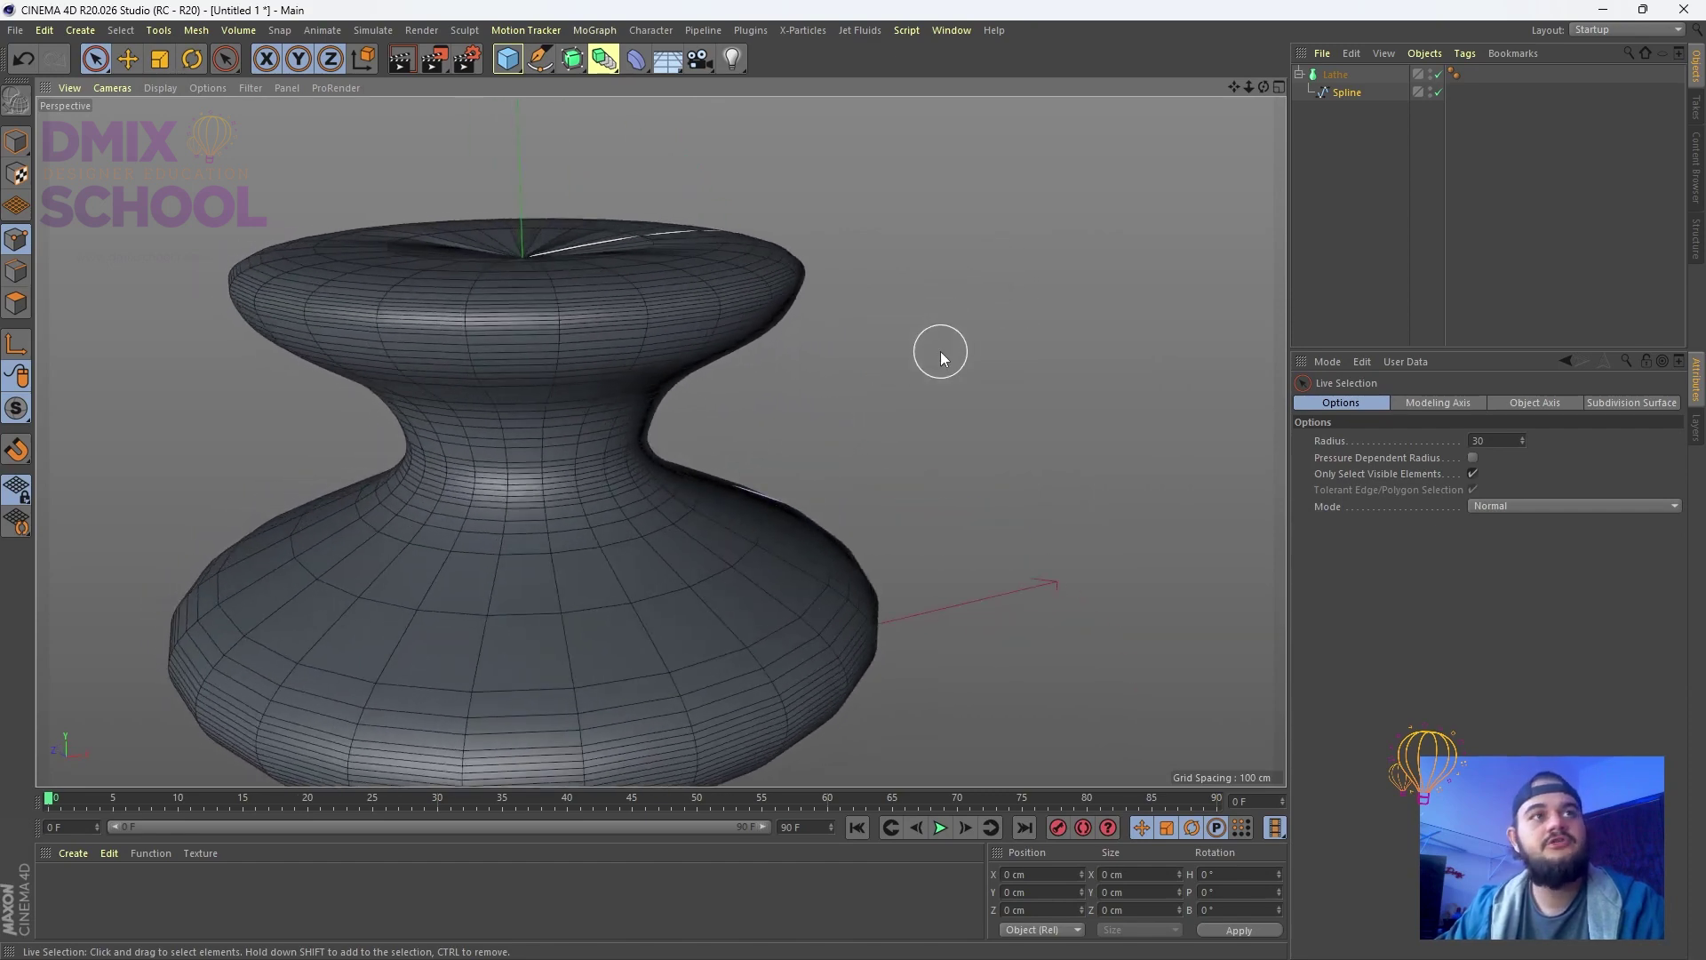
left_click_drag(940, 350, 1124, 289, "alt")
mouse_move(1248, 87)
left_mouse_down()
mouse_move(1191, 98)
mouse_move(1262, 94)
left_mouse_up()
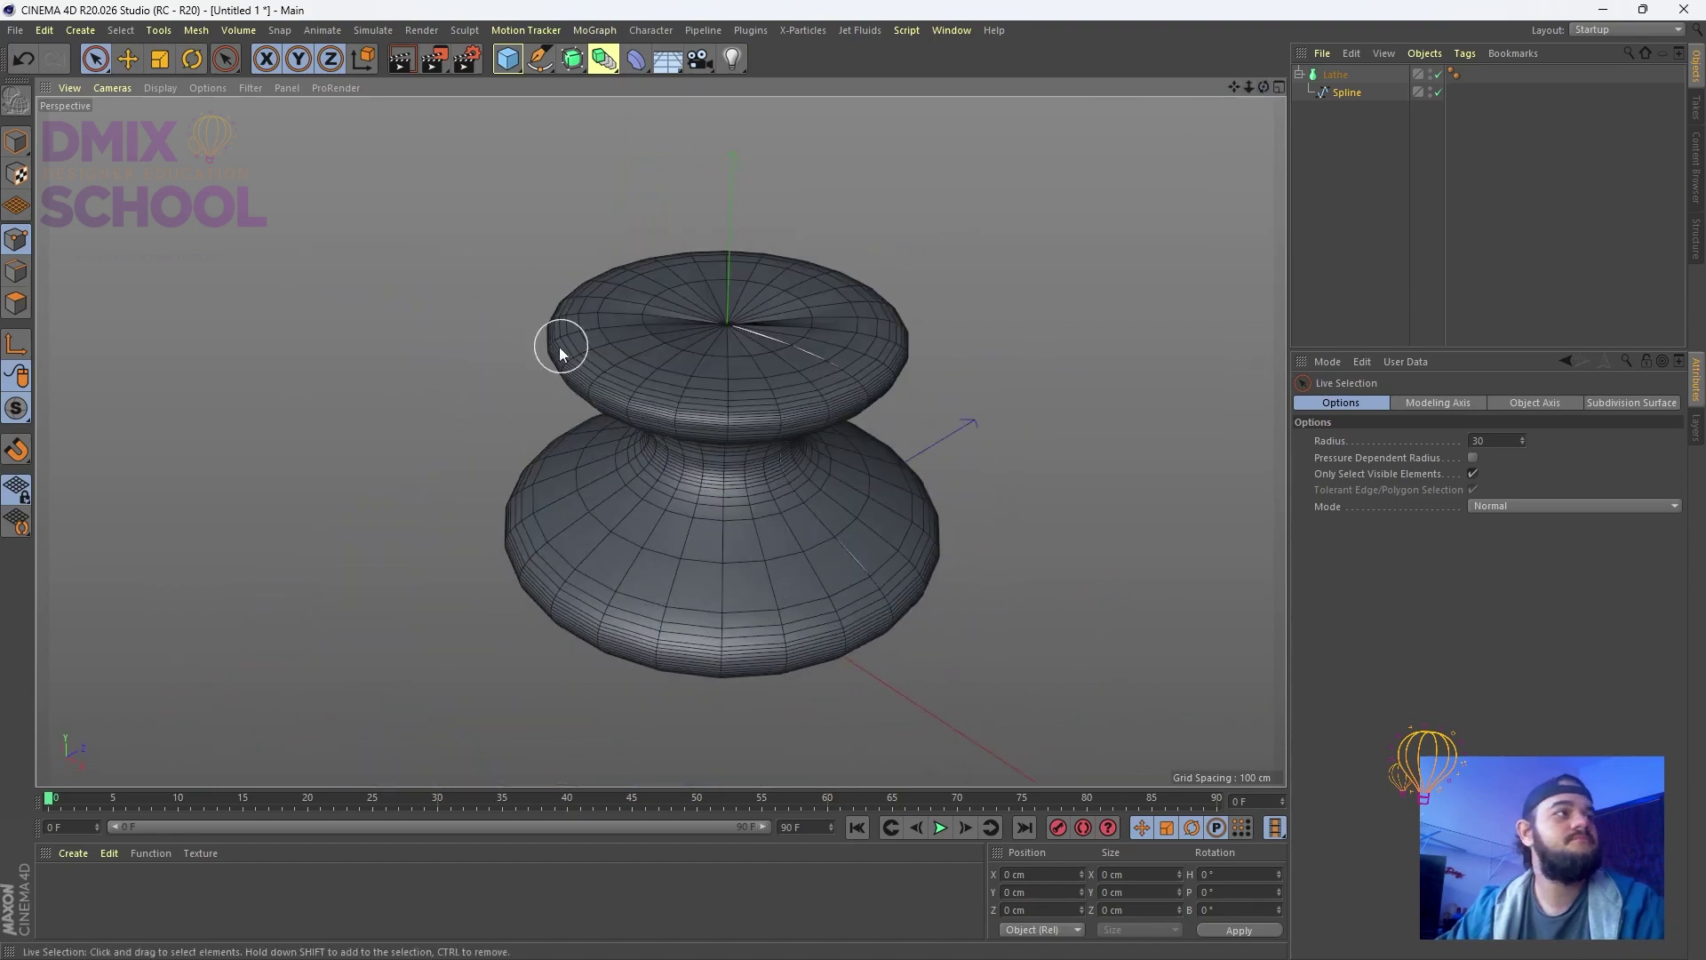
scroll(554, 349, "down", 1)
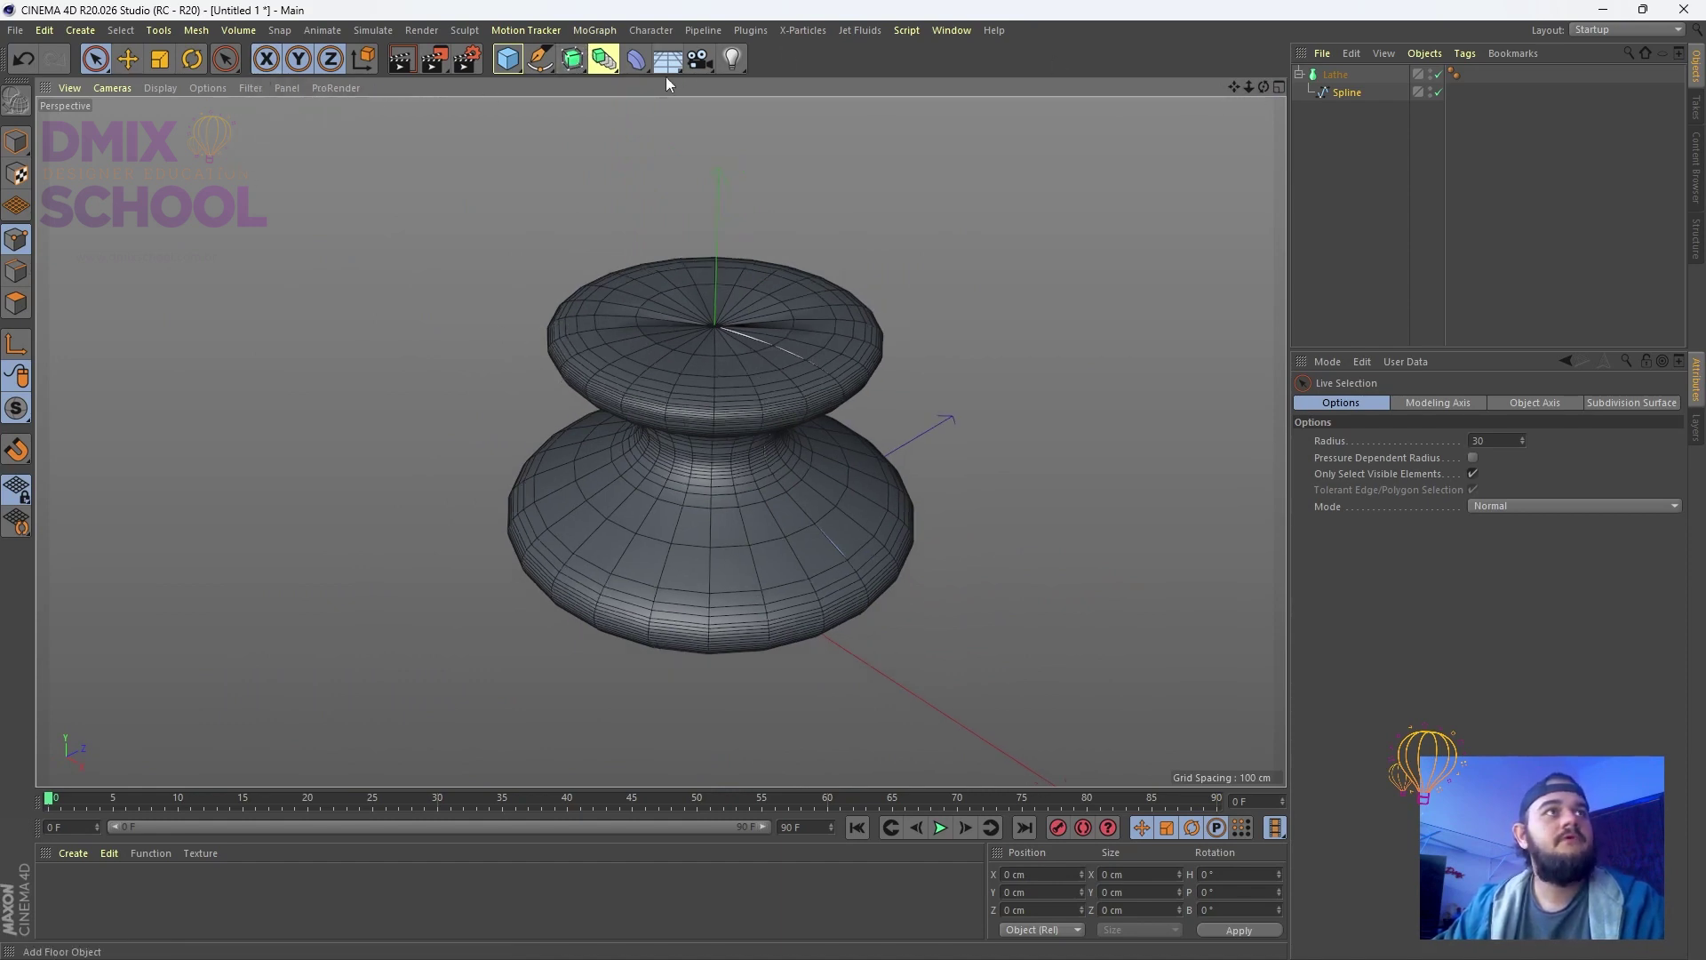
left_click_drag(572, 61, 603, 119)
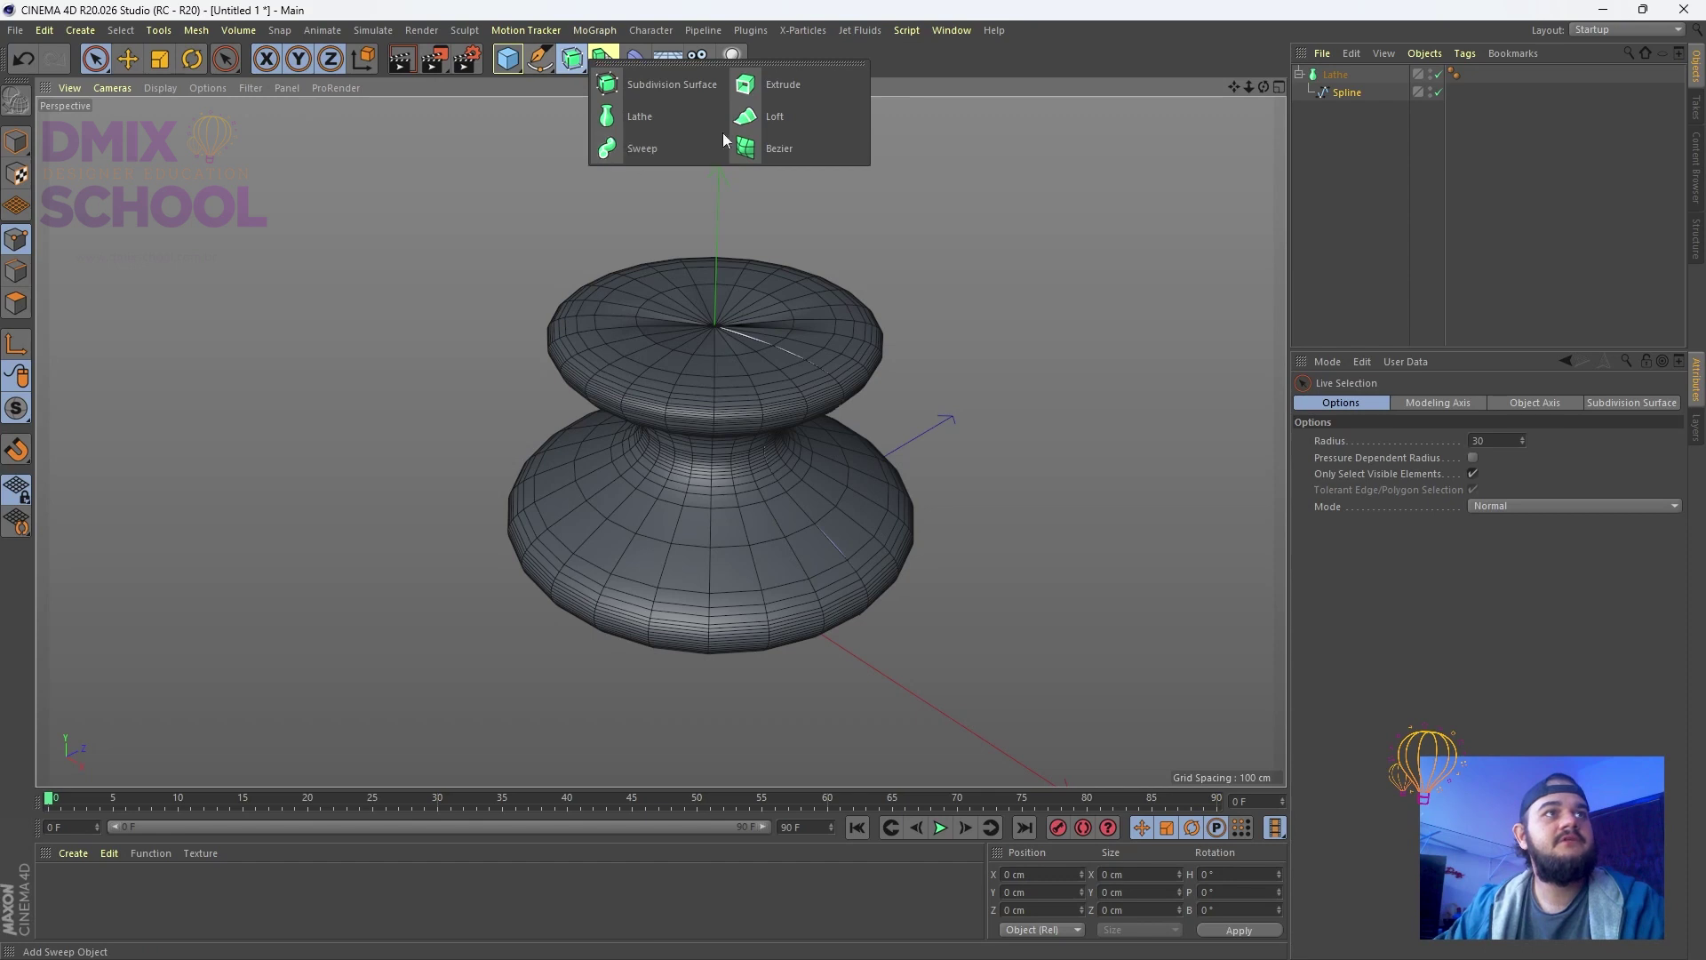
Delete the Lathe together with its Spline and maximise the Front view
left_click(1329, 74)
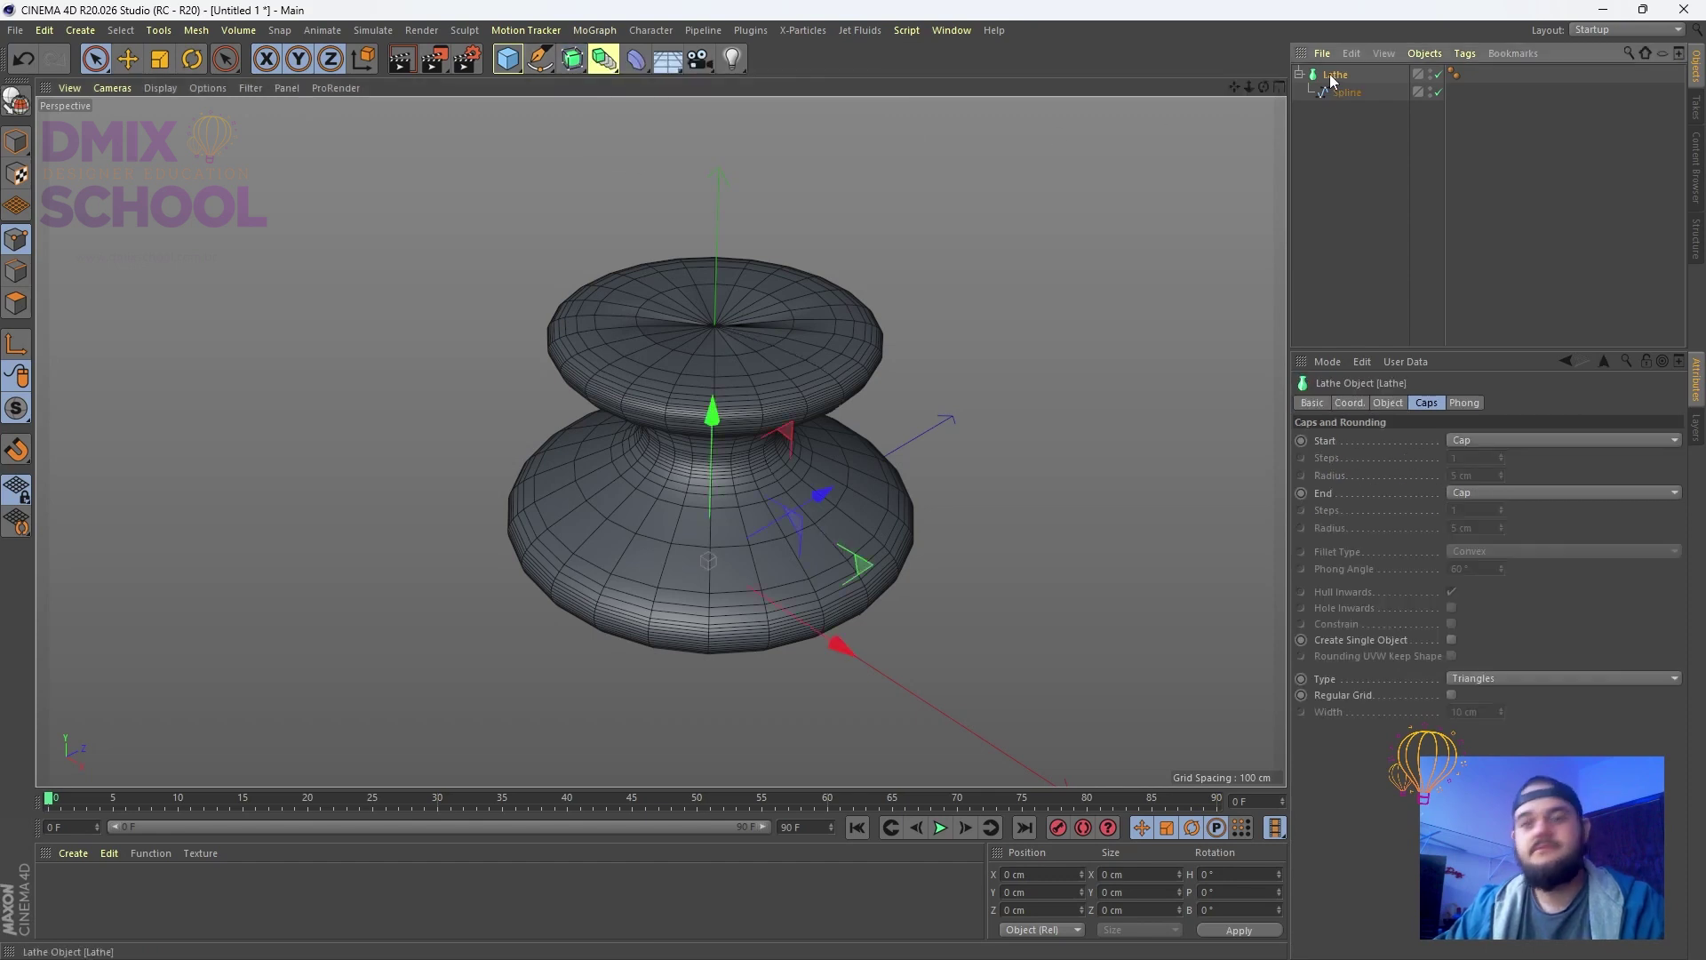
key("Delete")
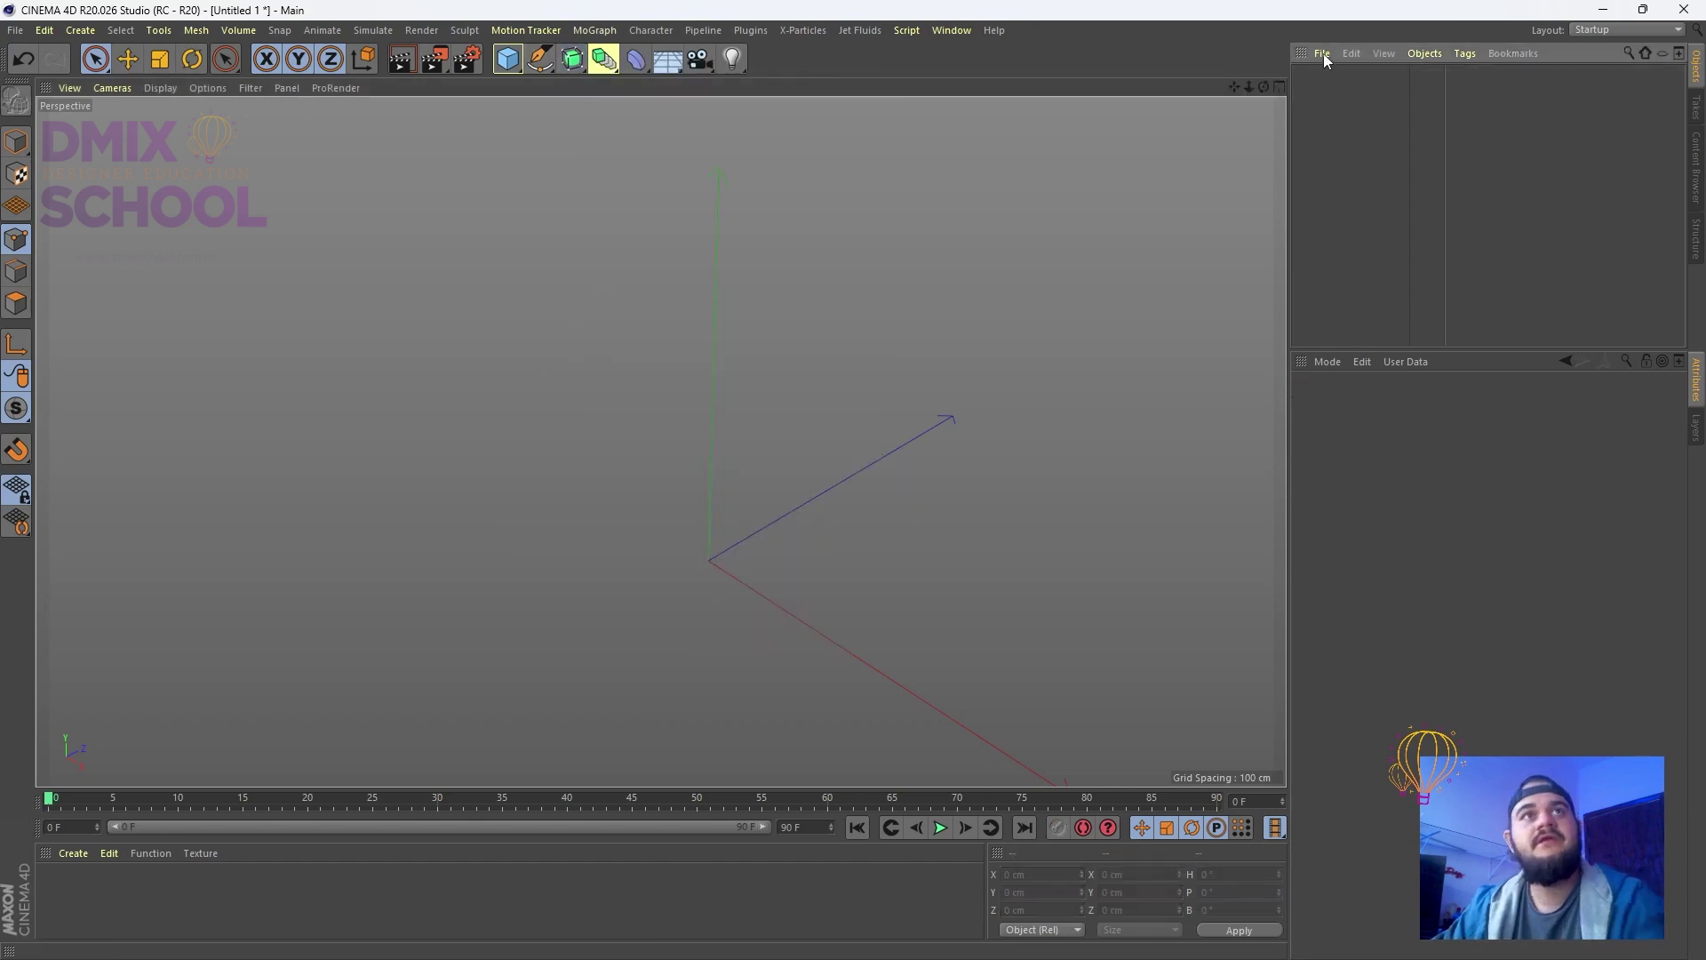
middle_click(744, 236)
left_click(1279, 443)
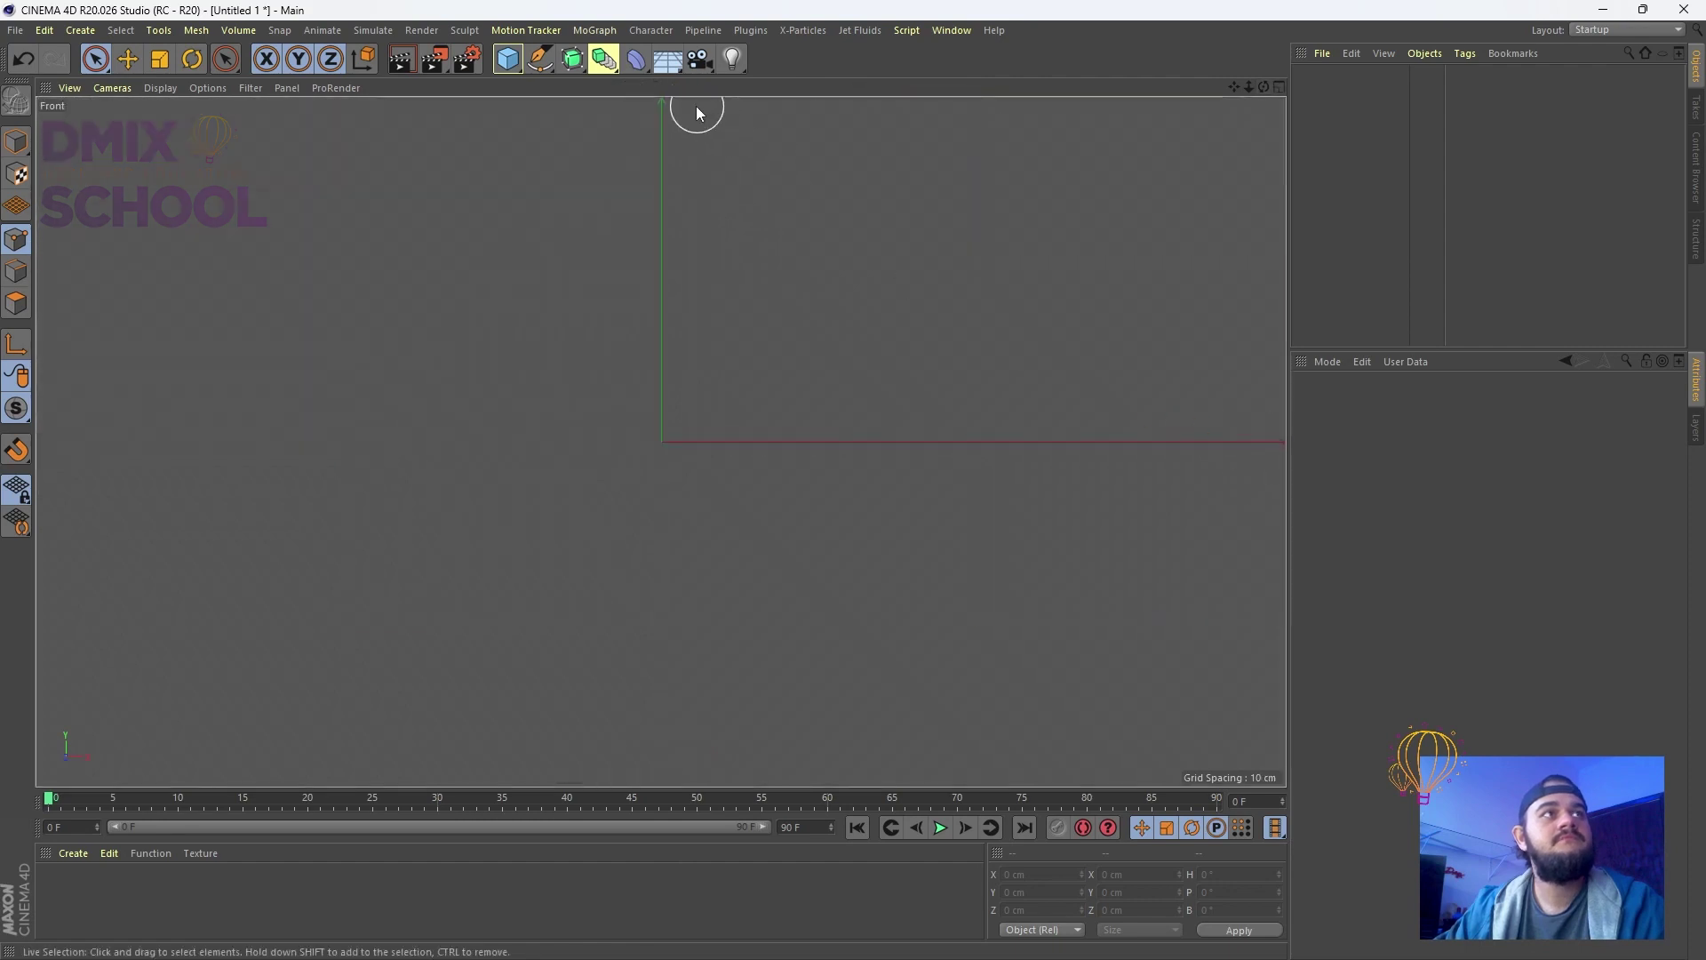
Add a Loft generator to the empty scene
left_click(572, 59)
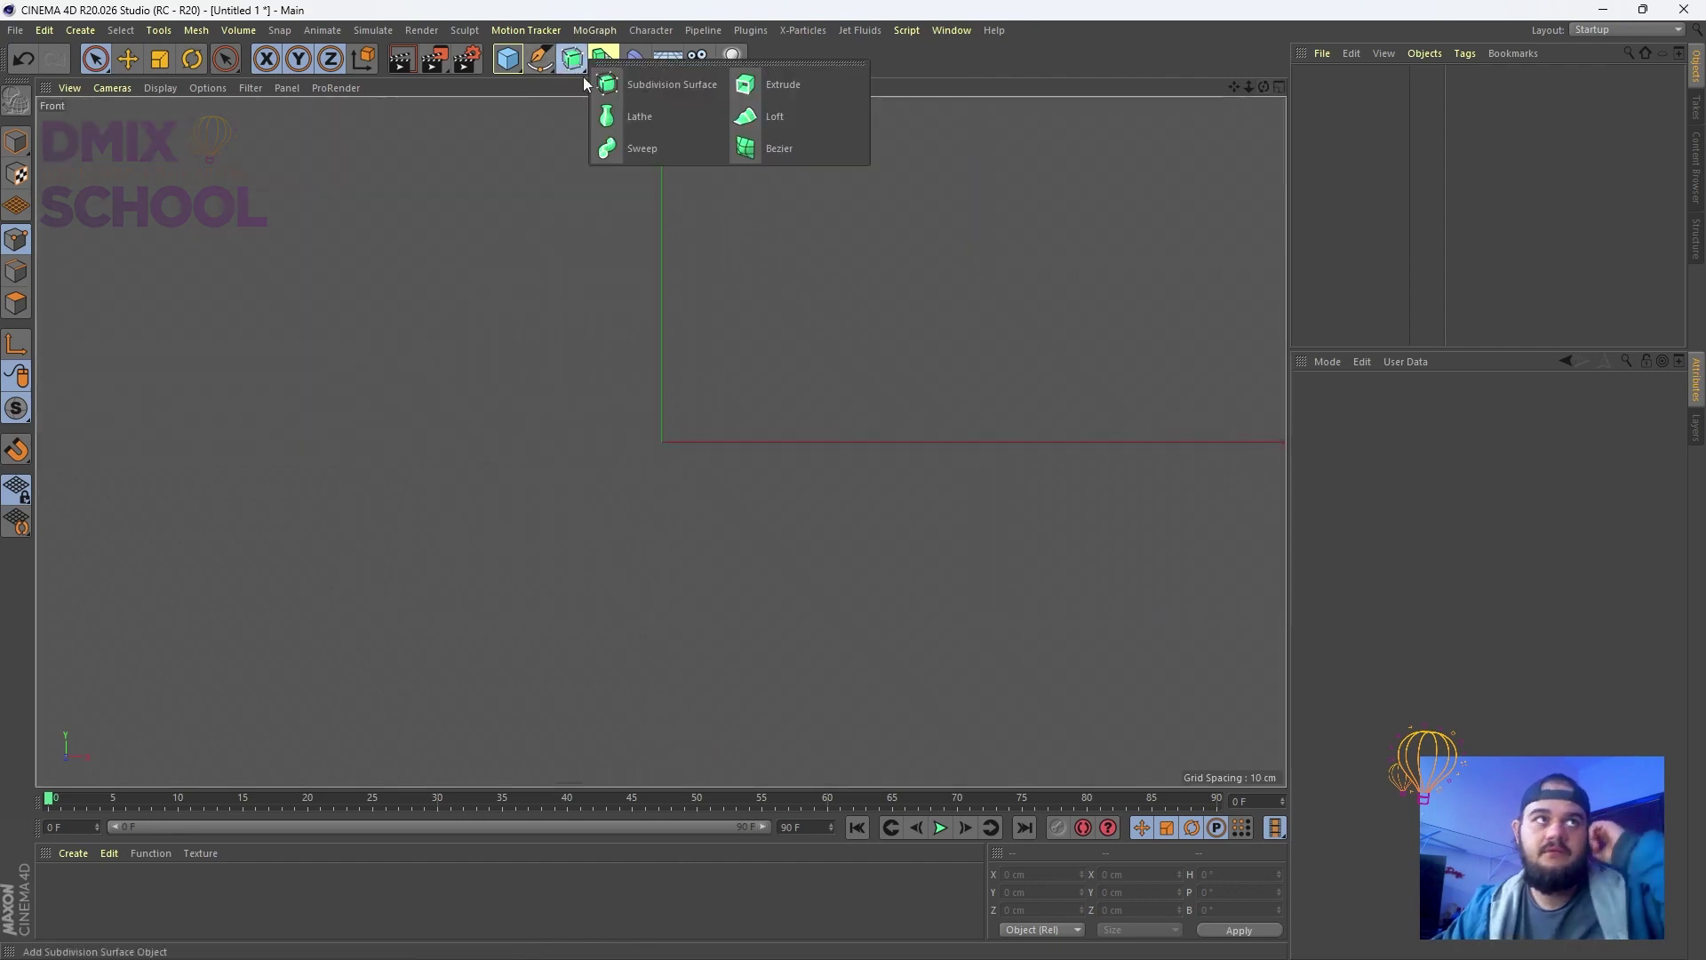
left_click(792, 110)
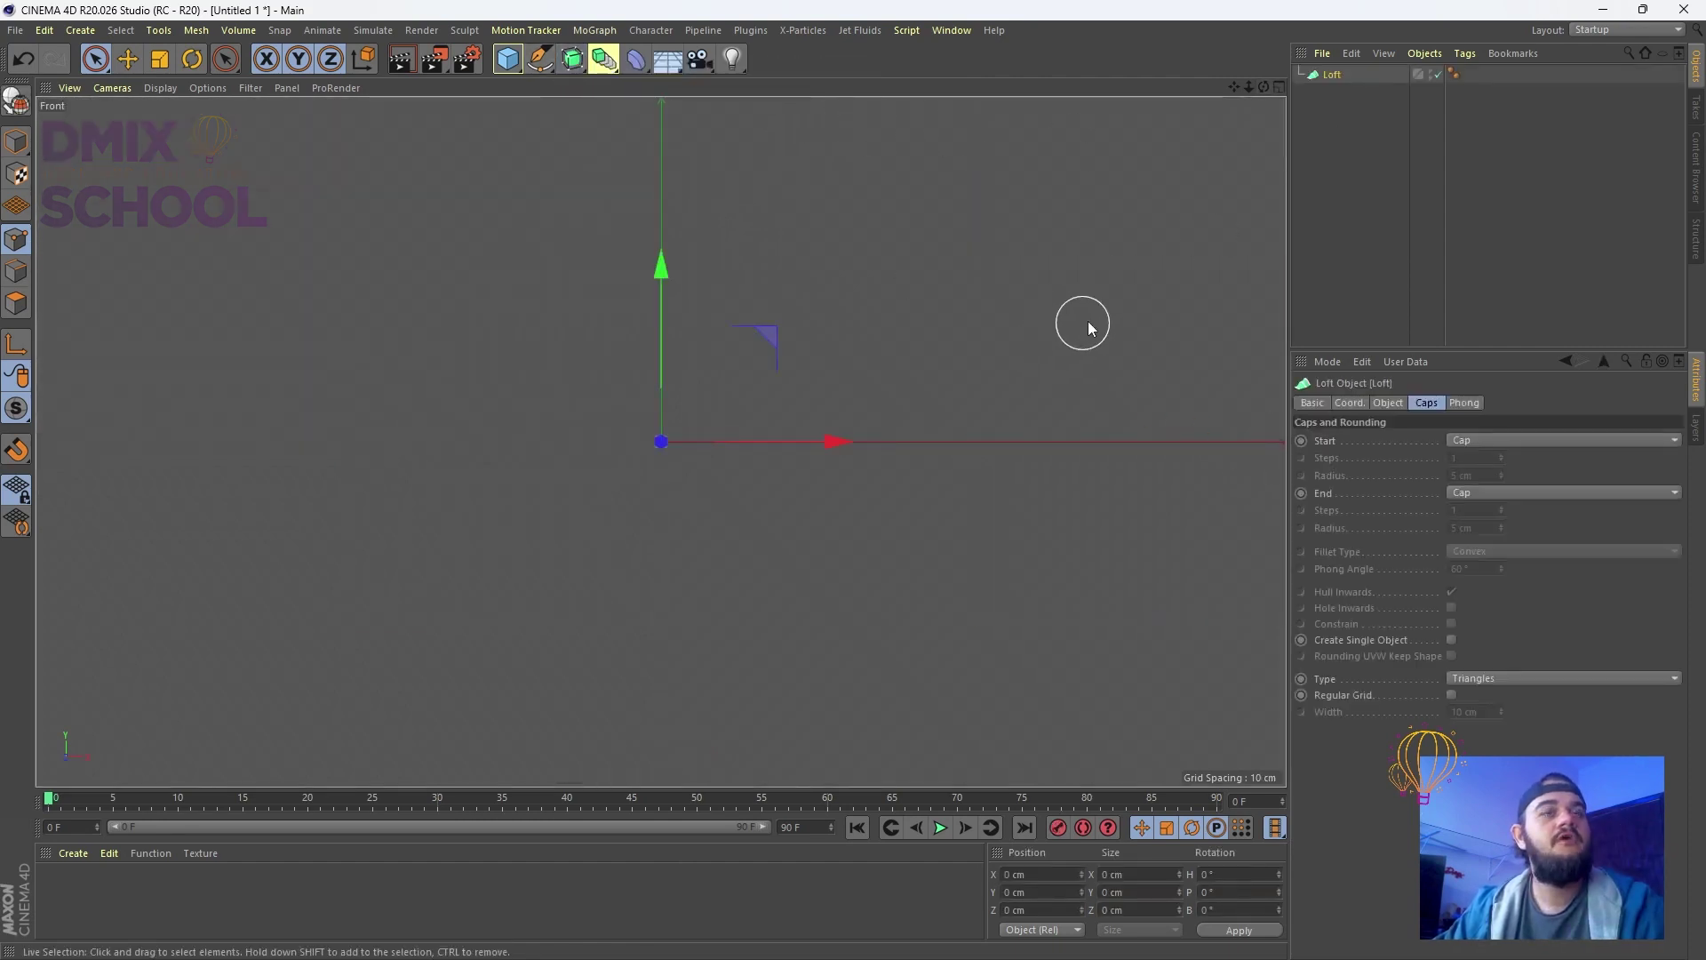
left_click(583, 70)
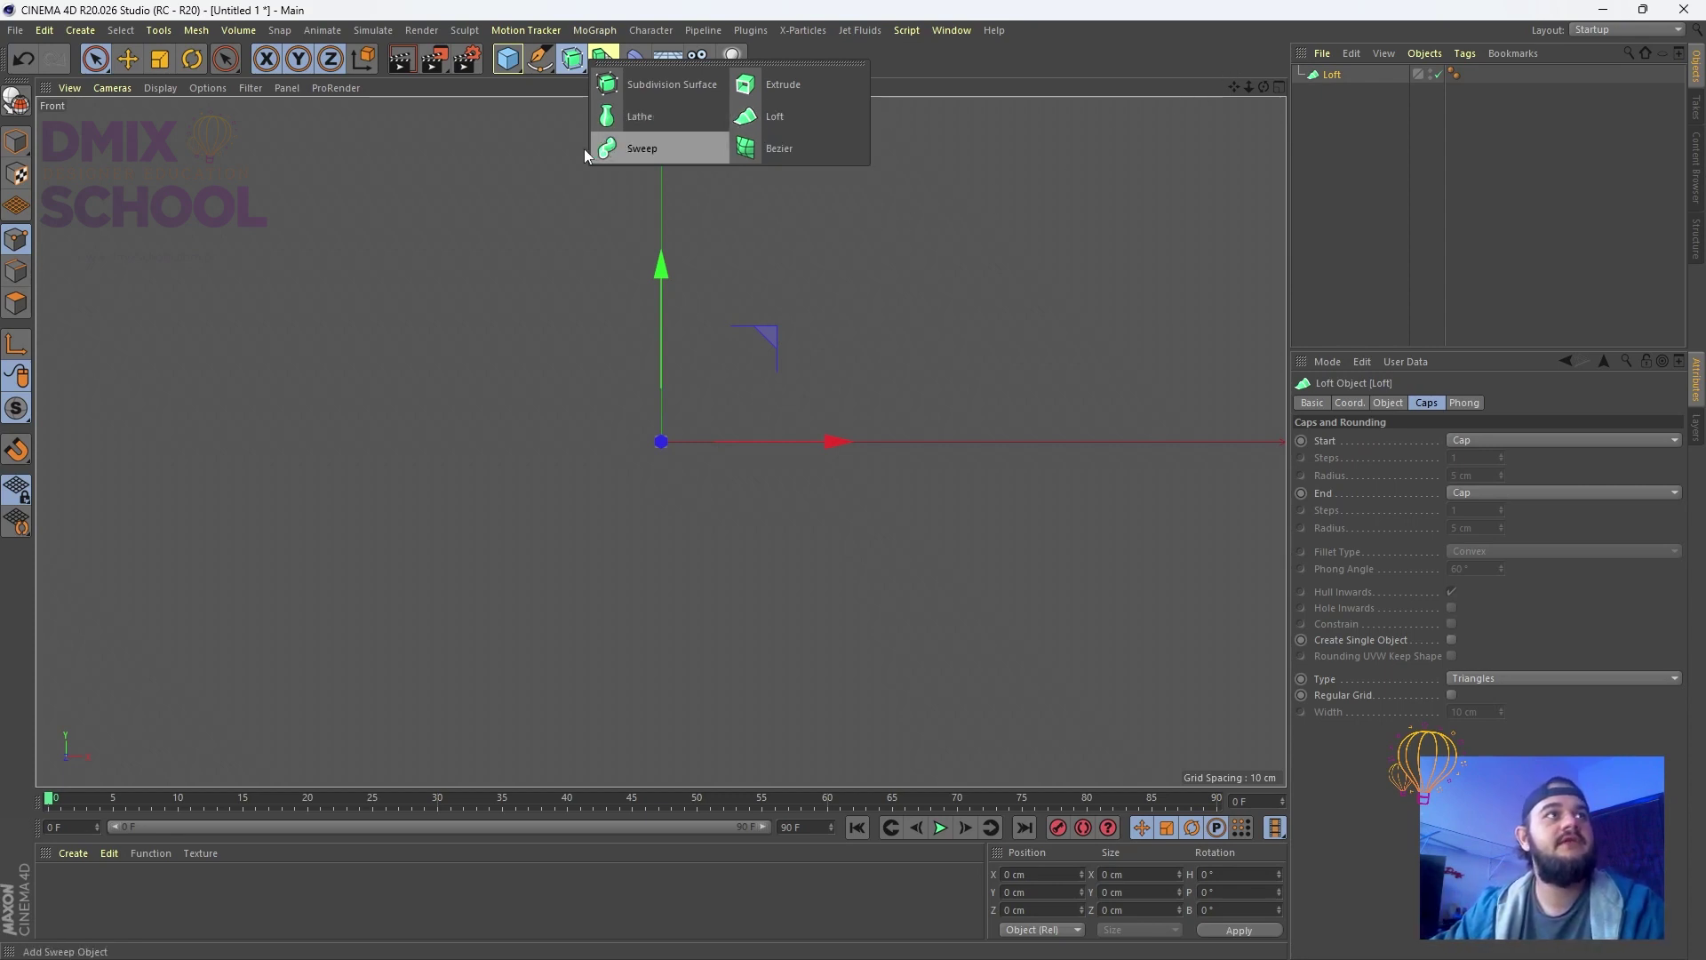
Draw a straight two-point spline about 572 cm long, nearly along the X axis, in the Front view with the Pen
left_click(540, 61)
left_click(402, 434)
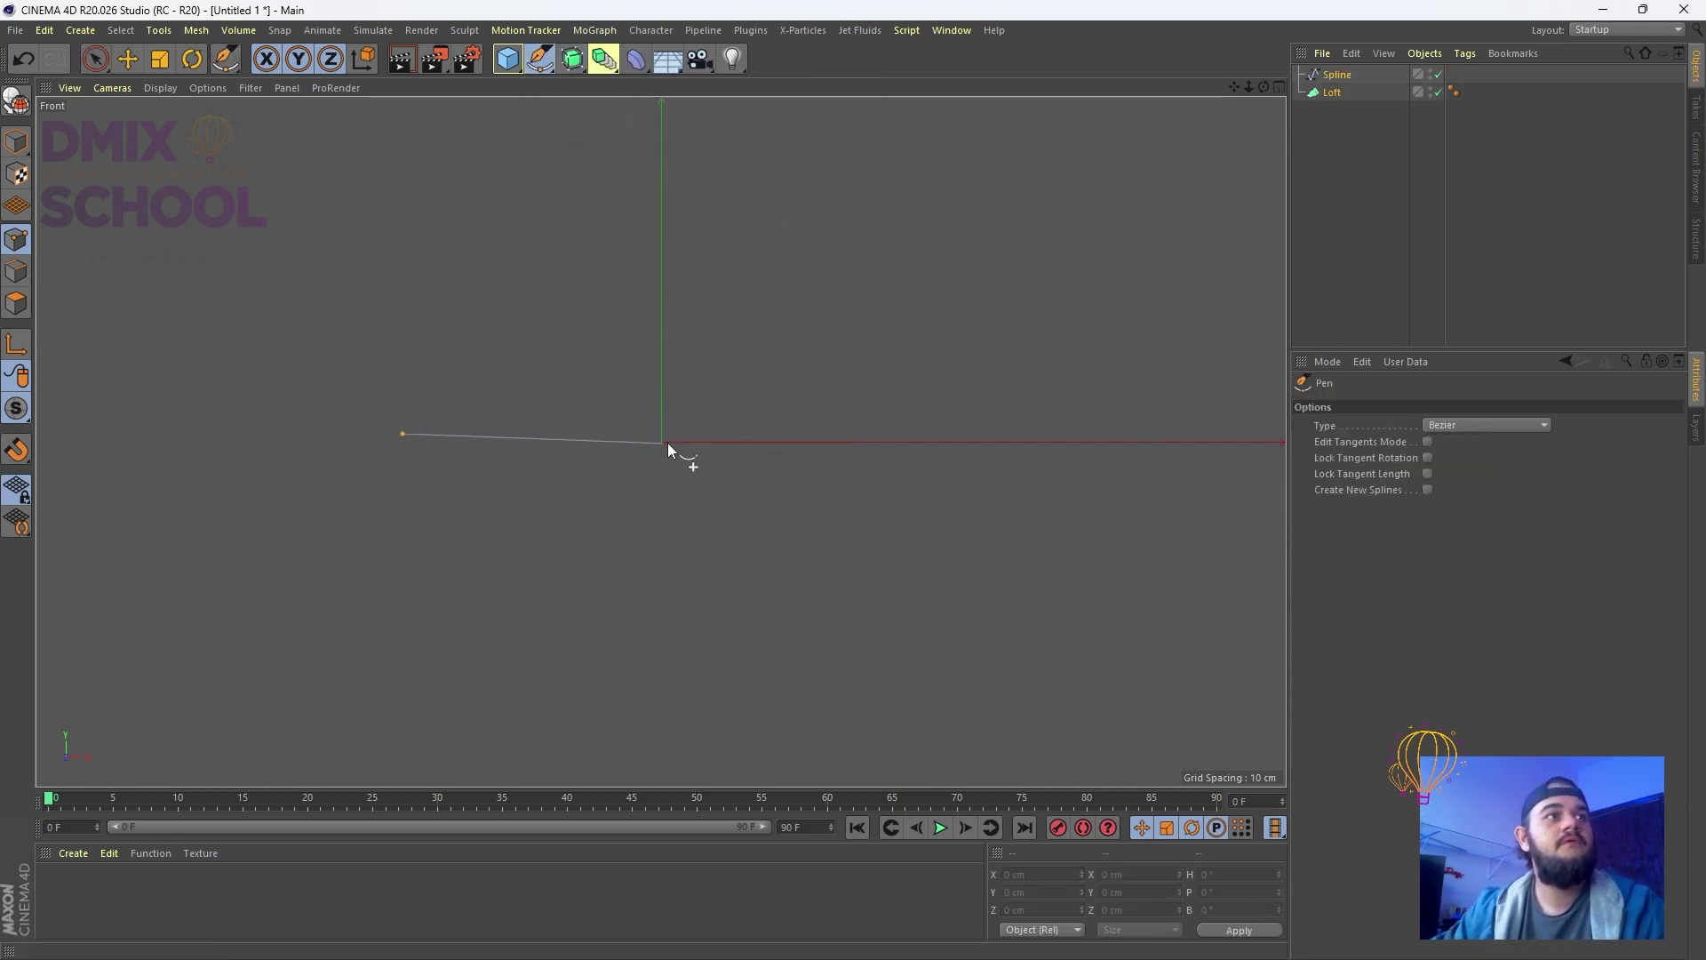
left_click(1088, 435)
key("Escape")
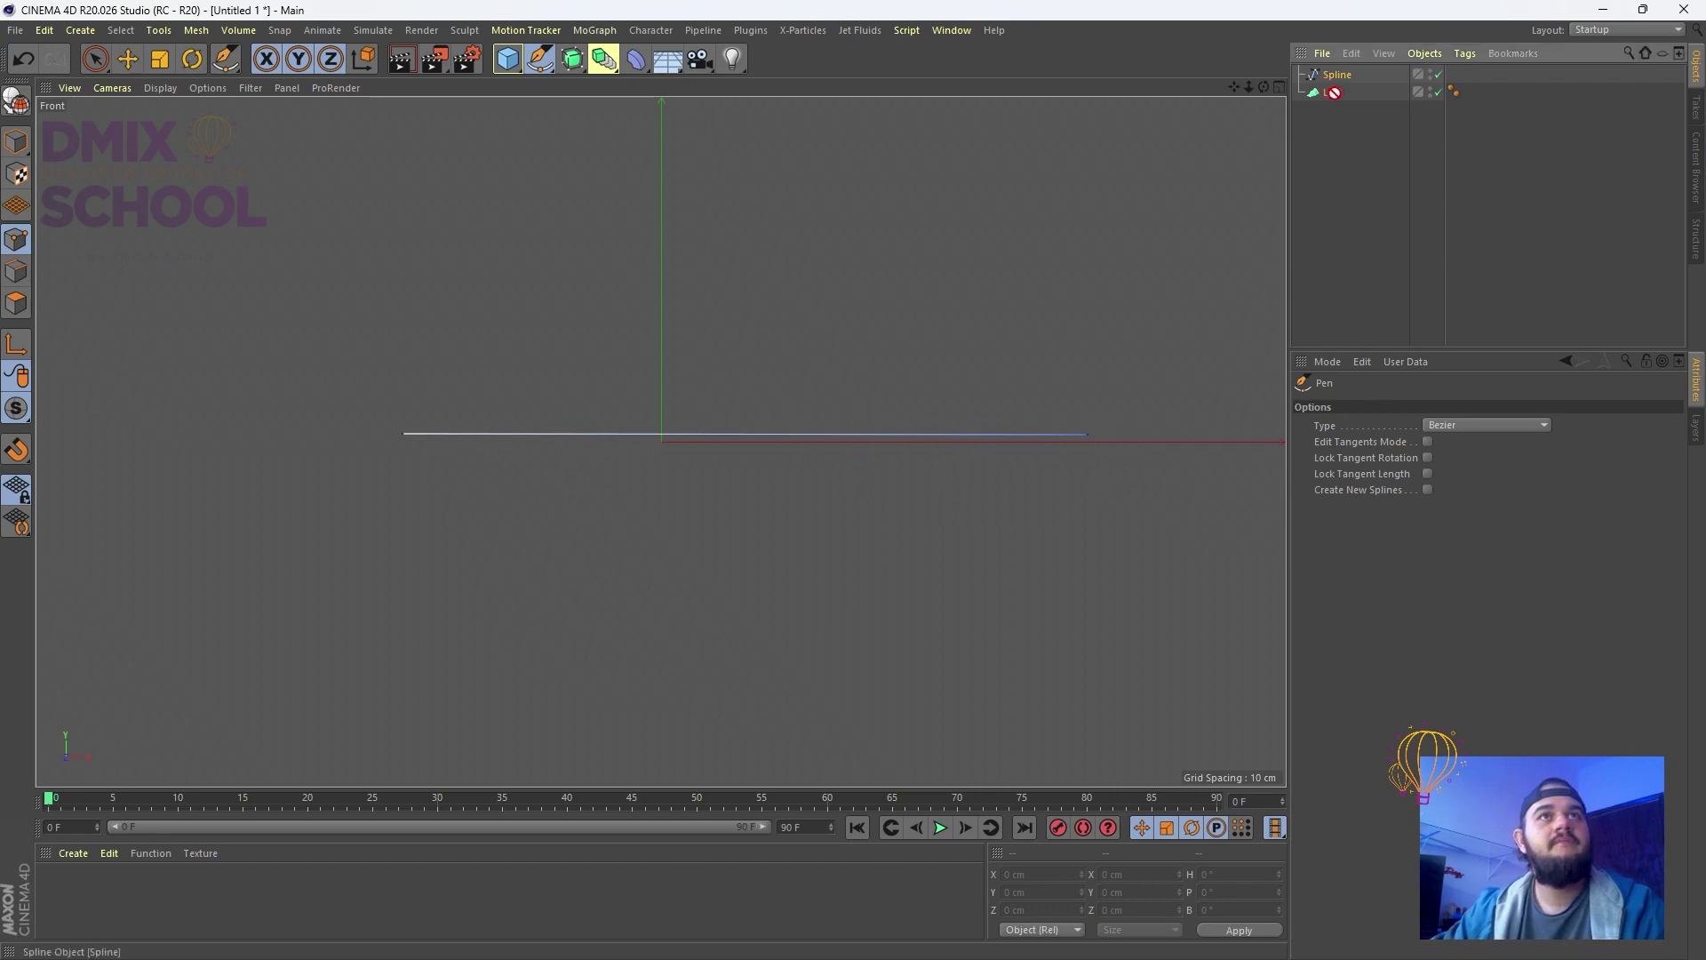
Nest the Spline under the Loft and return to a maximised Perspective view
left_click_drag(1337, 74, 1332, 92)
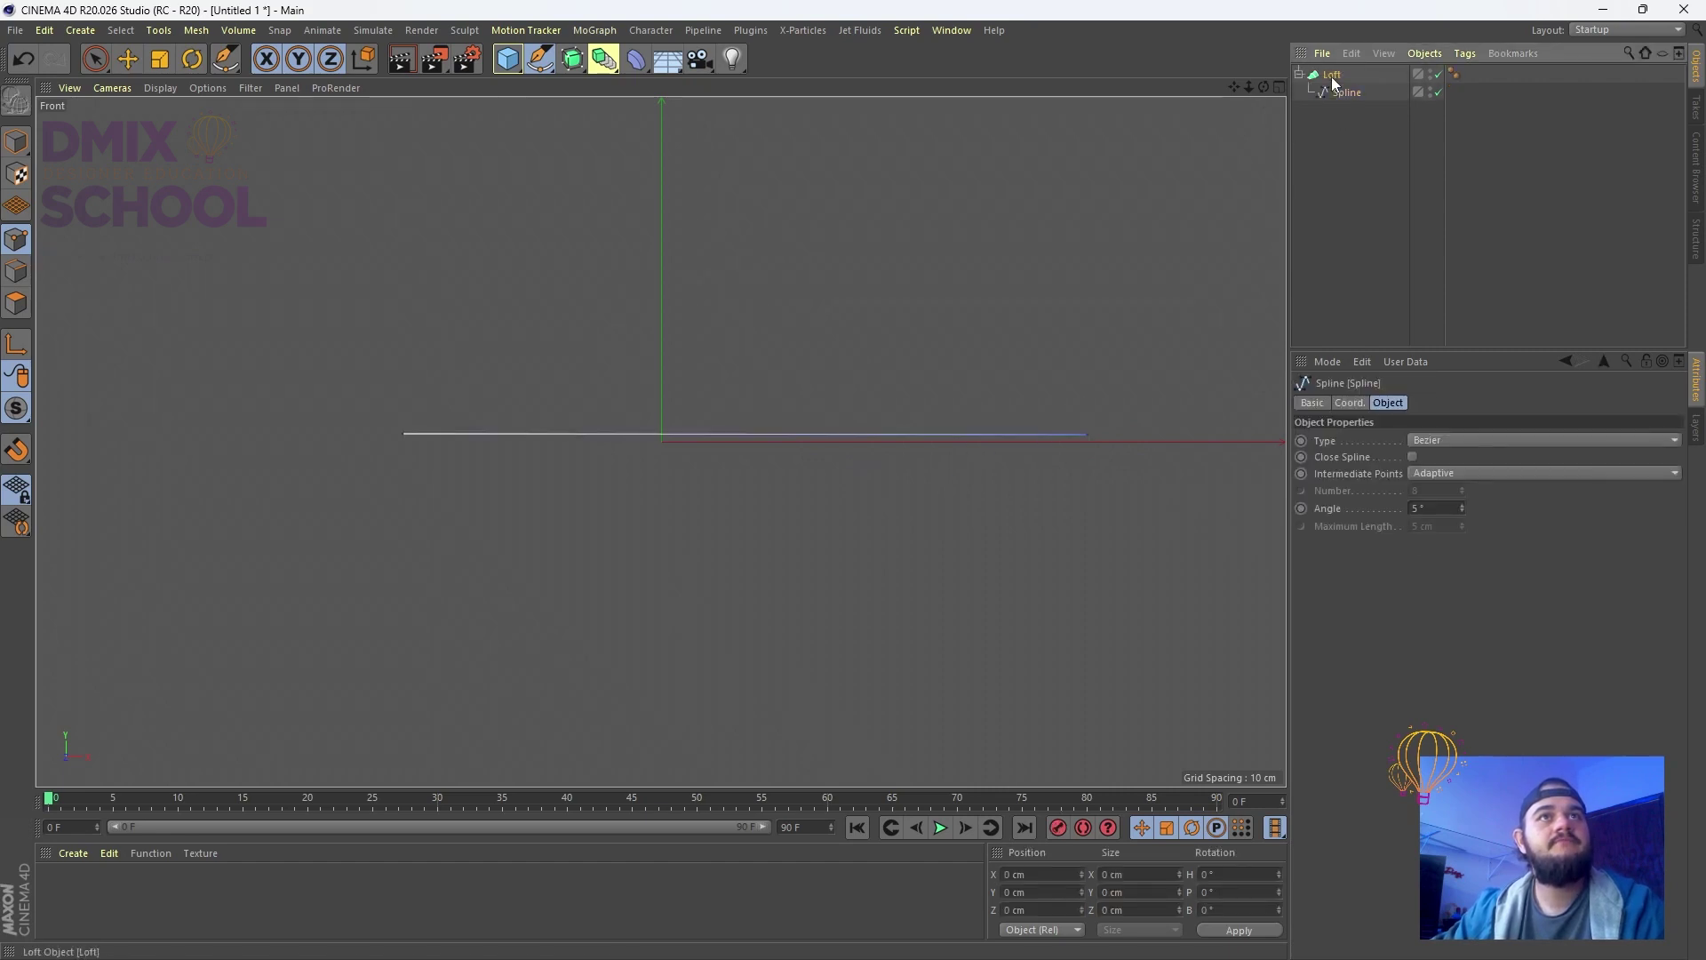
left_click(1332, 75)
left_click(1278, 86)
left_click(649, 86)
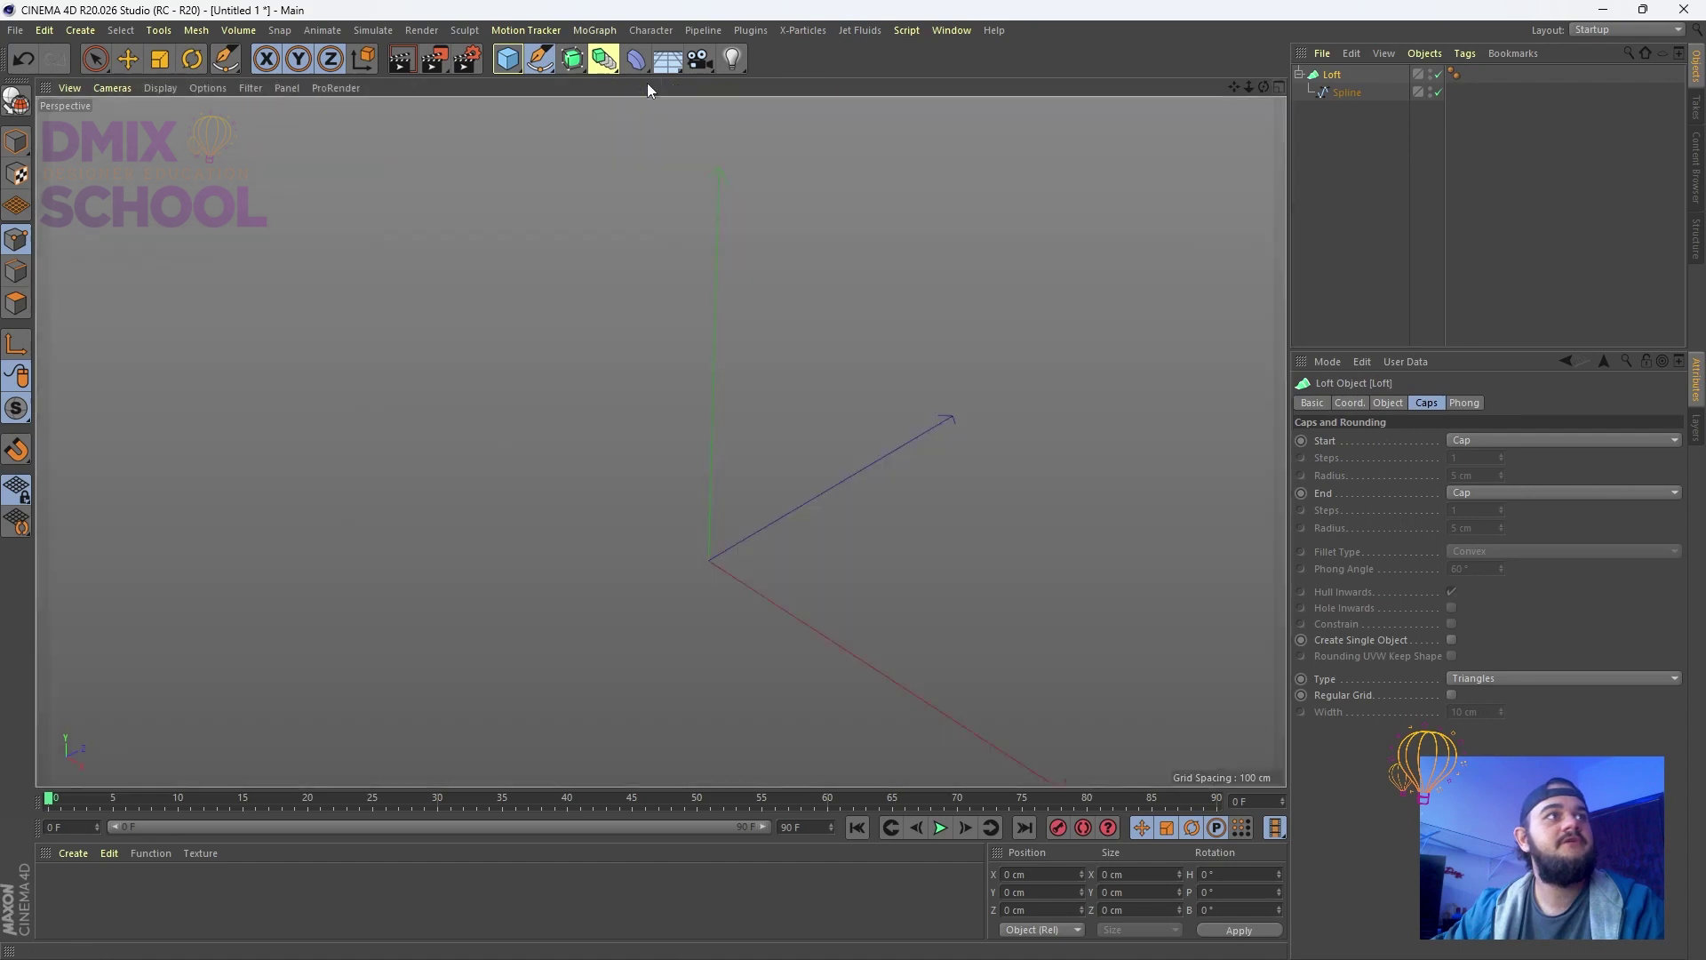
scroll(436, 192, "down", 3)
Select the nested Spline, switch to Live Selection in Model mode, and clear the selection
left_click(1346, 92)
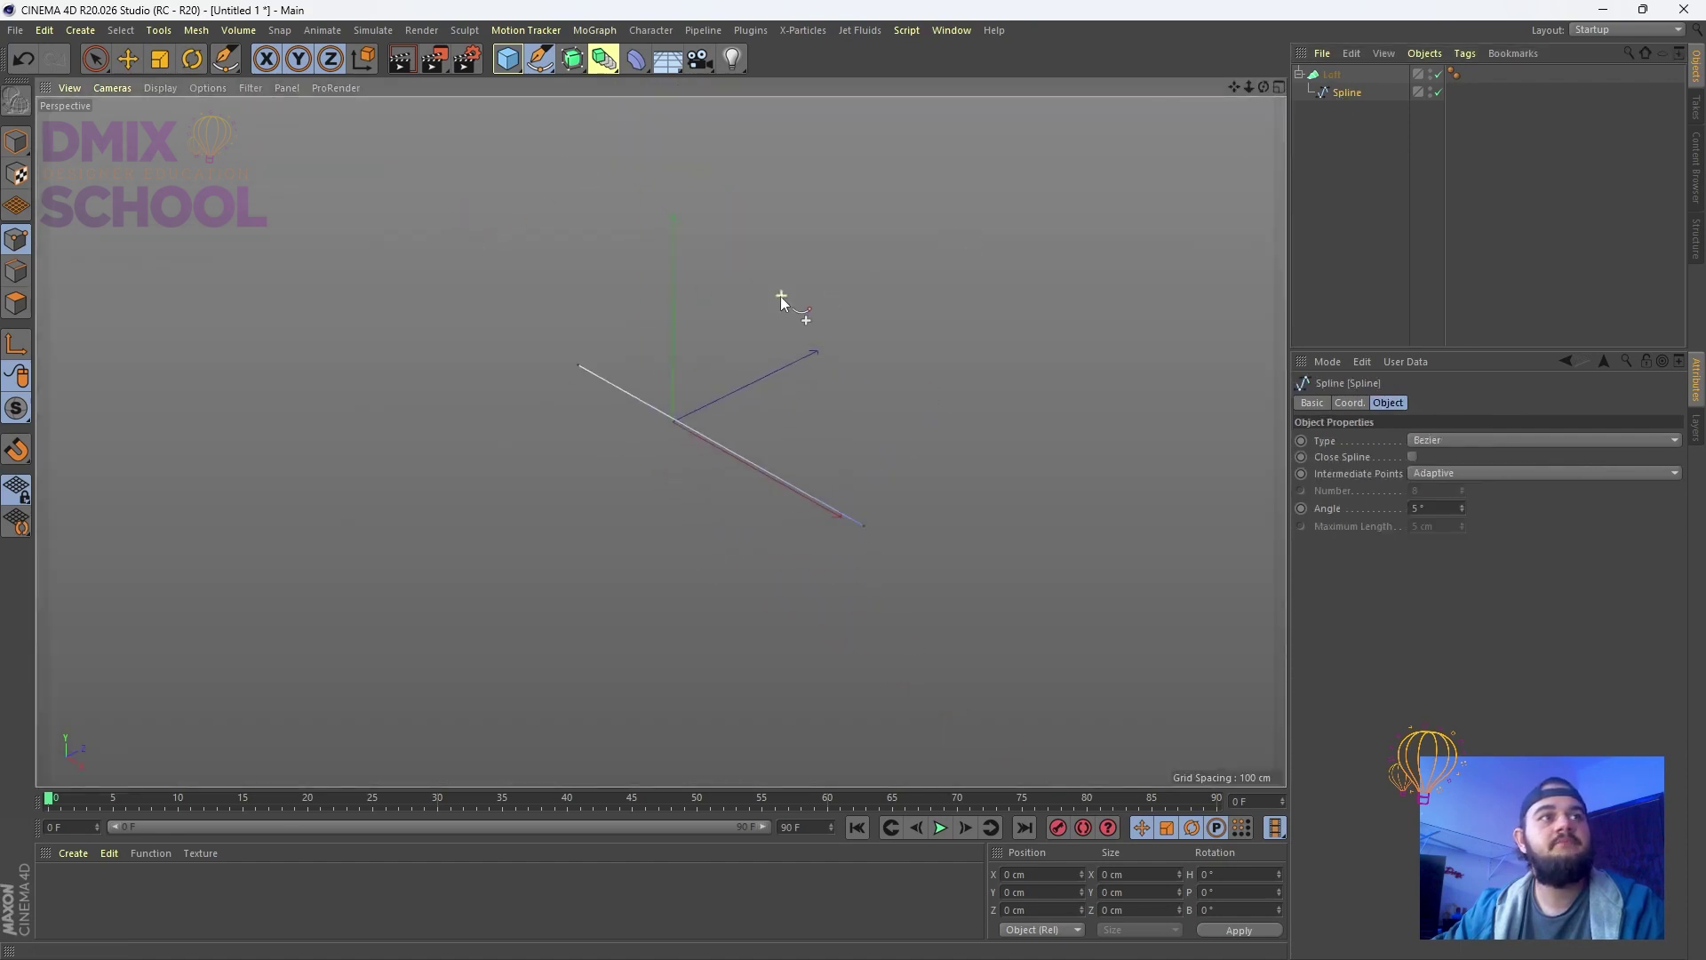
left_click_drag(780, 296, 668, 321, "alt")
left_click(95, 58)
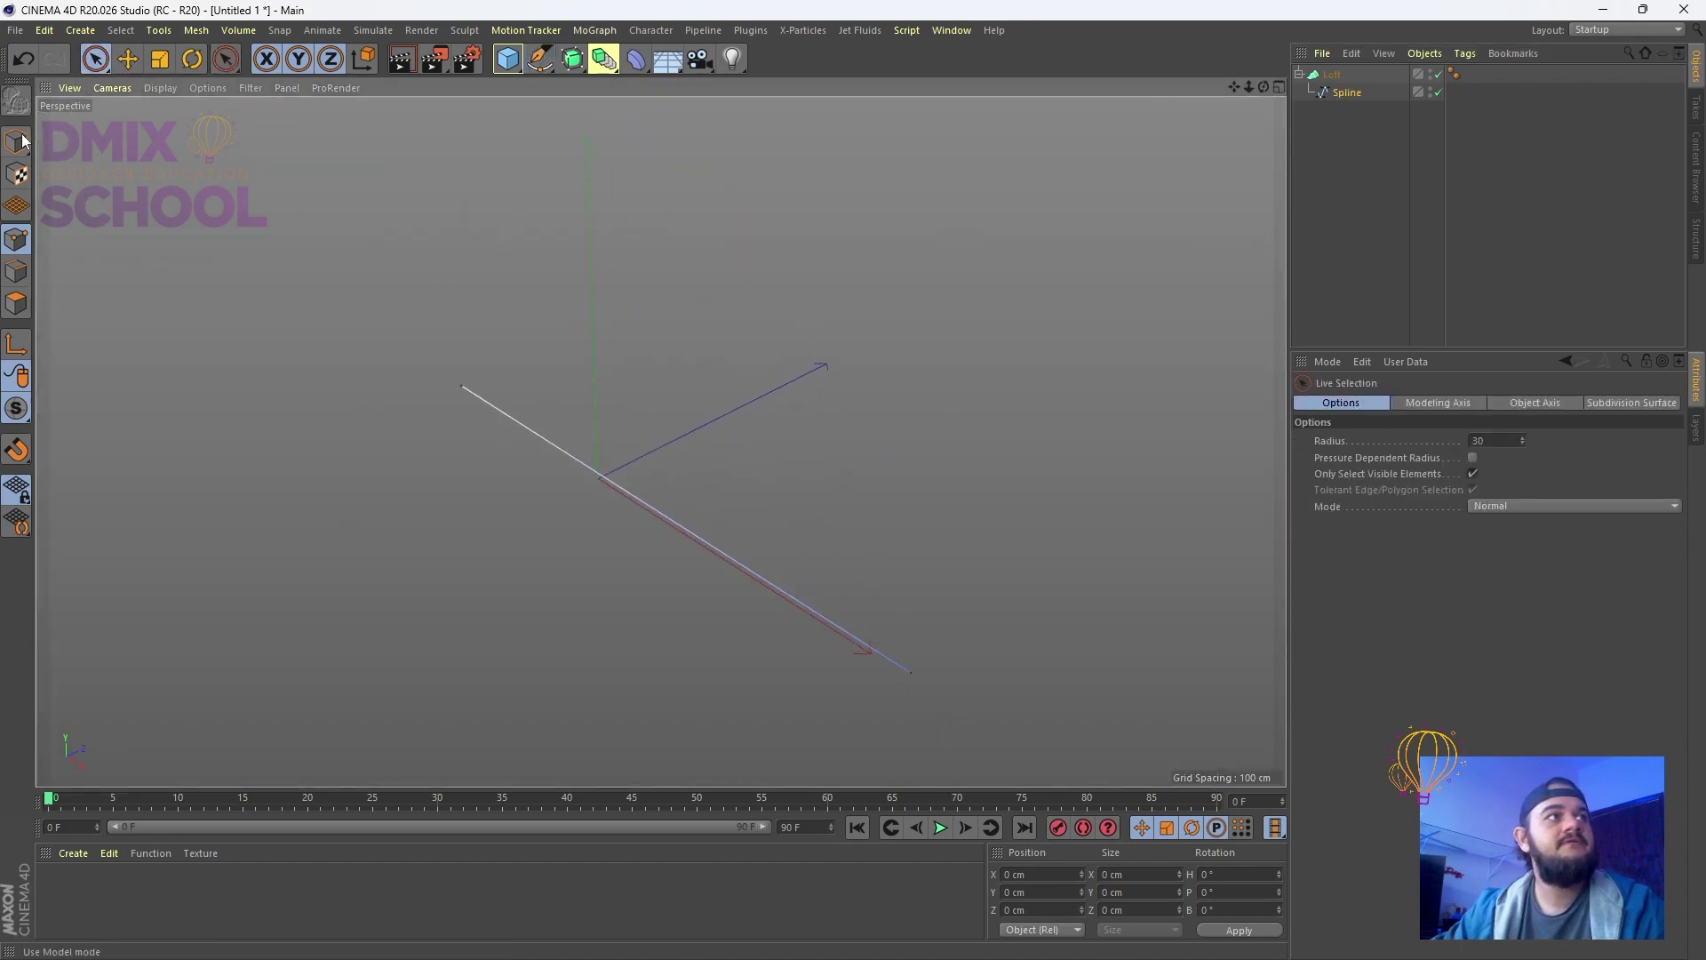
key("ctrl+a")
left_click_drag(653, 373, 574, 329, "alt")
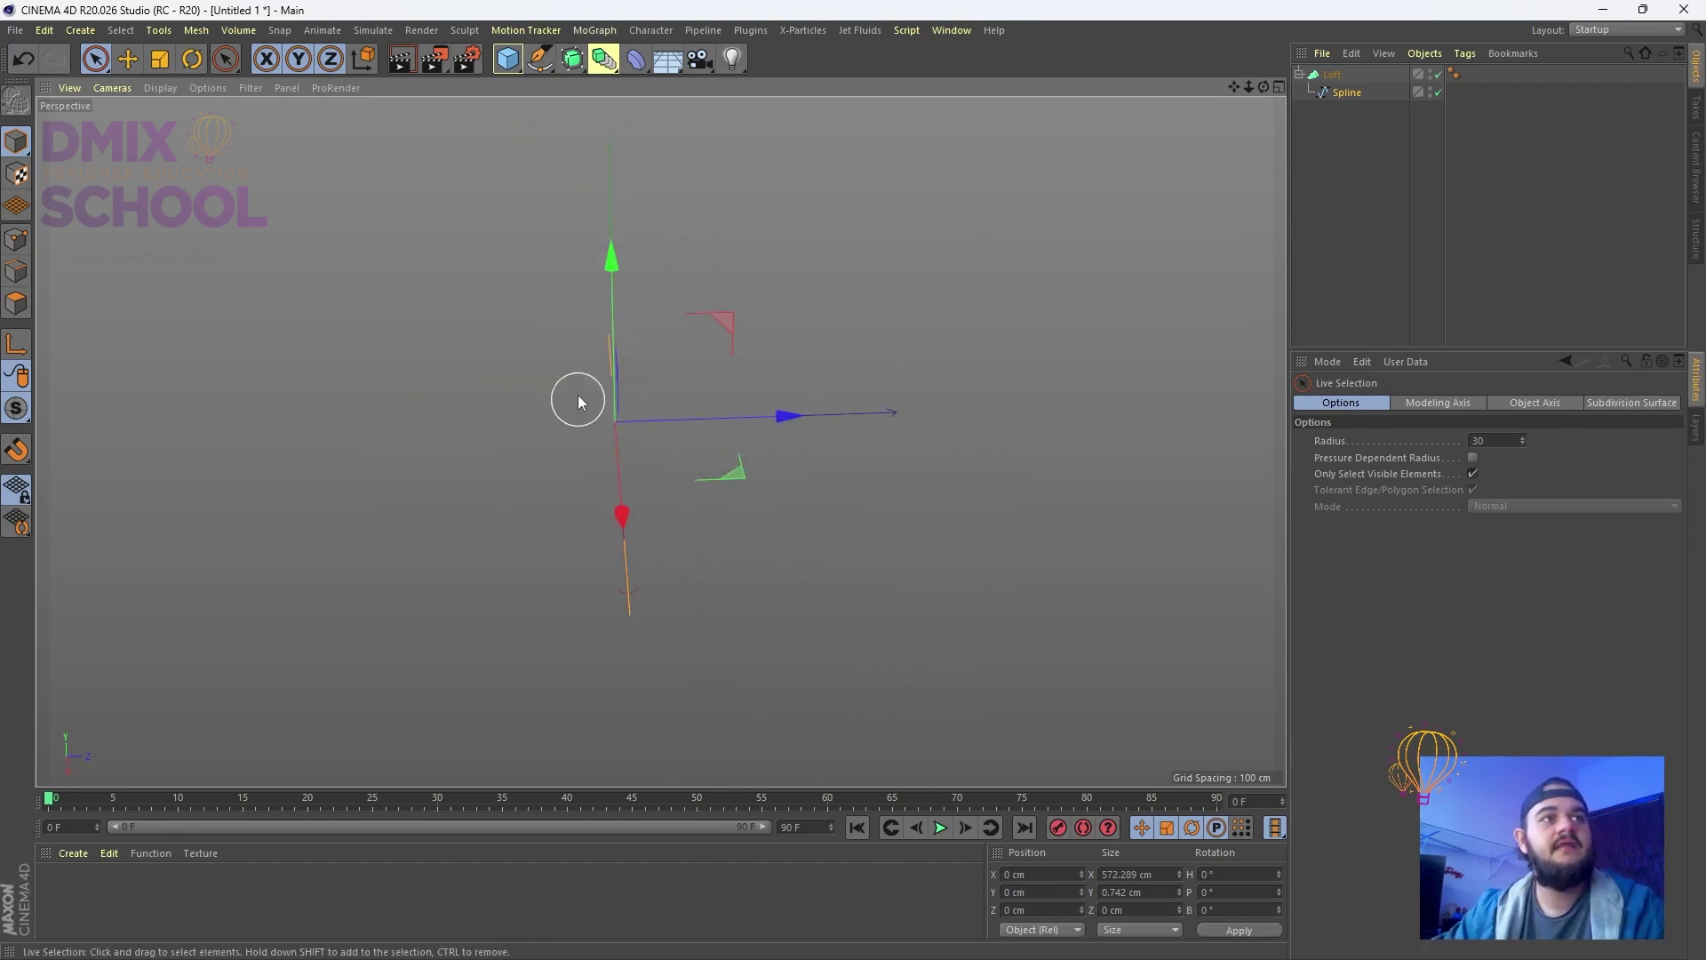
left_click(1338, 106)
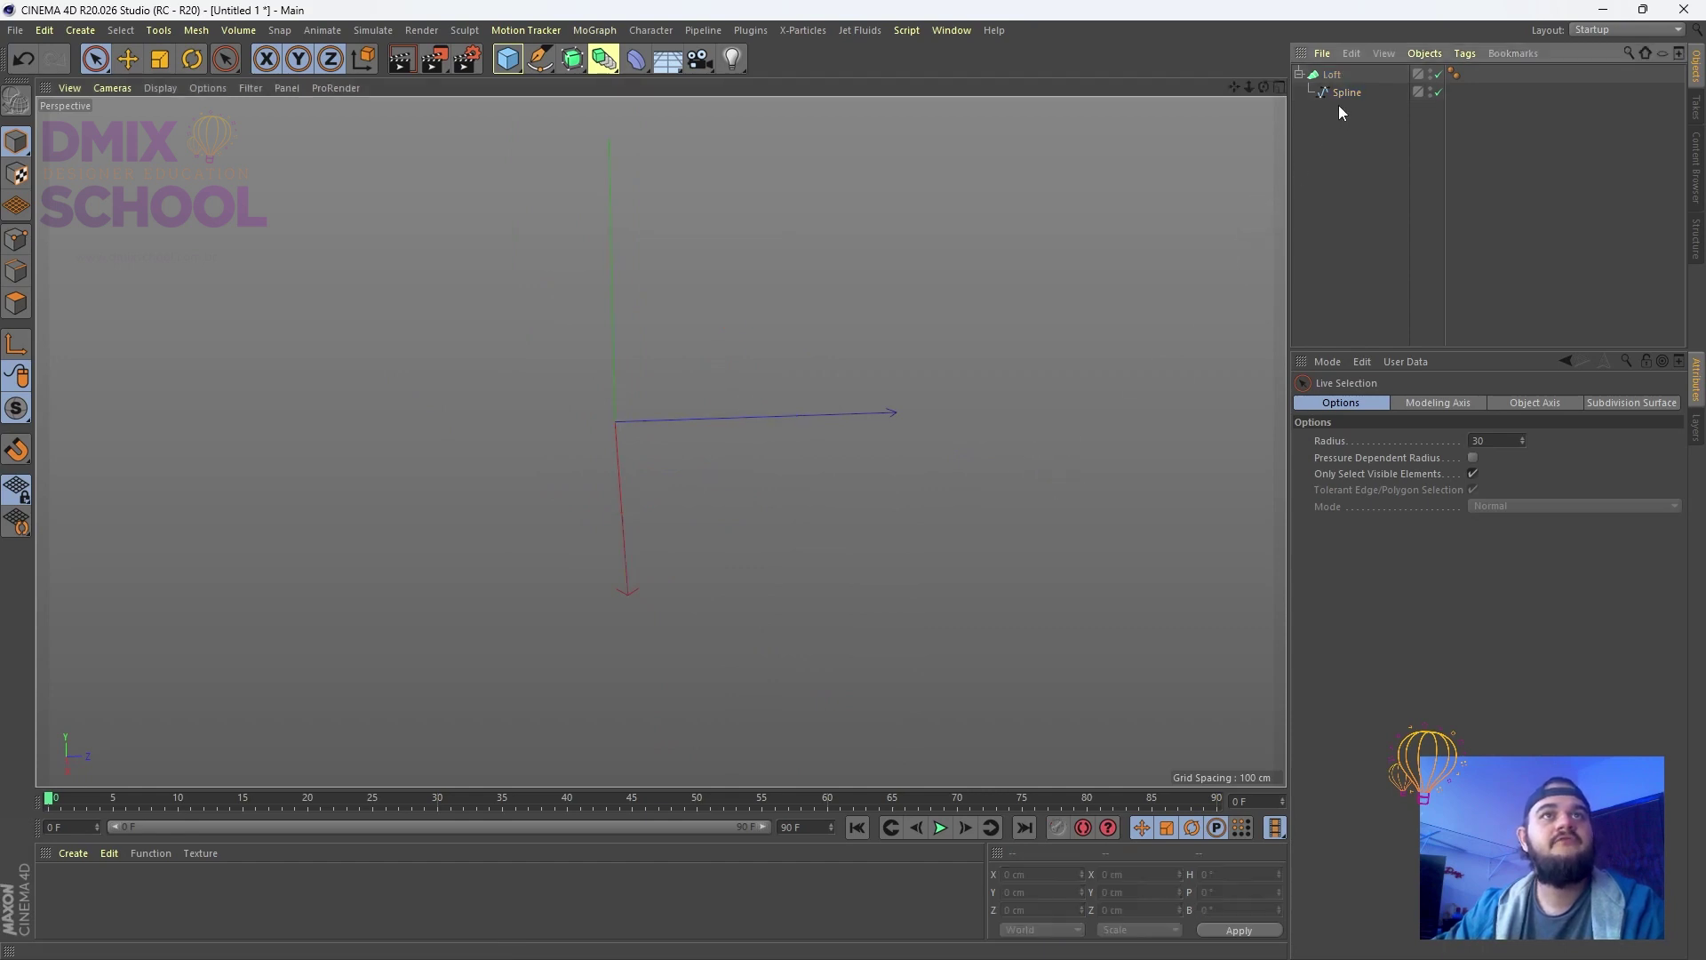
Duplicate the Spline inside the Loft along Z and set the copy at about Z 148 cm
left_click(1346, 92)
left_click_drag(786, 414, 1120, 375, "ctrl")
left_click_drag(805, 446, 674, 503, "alt")
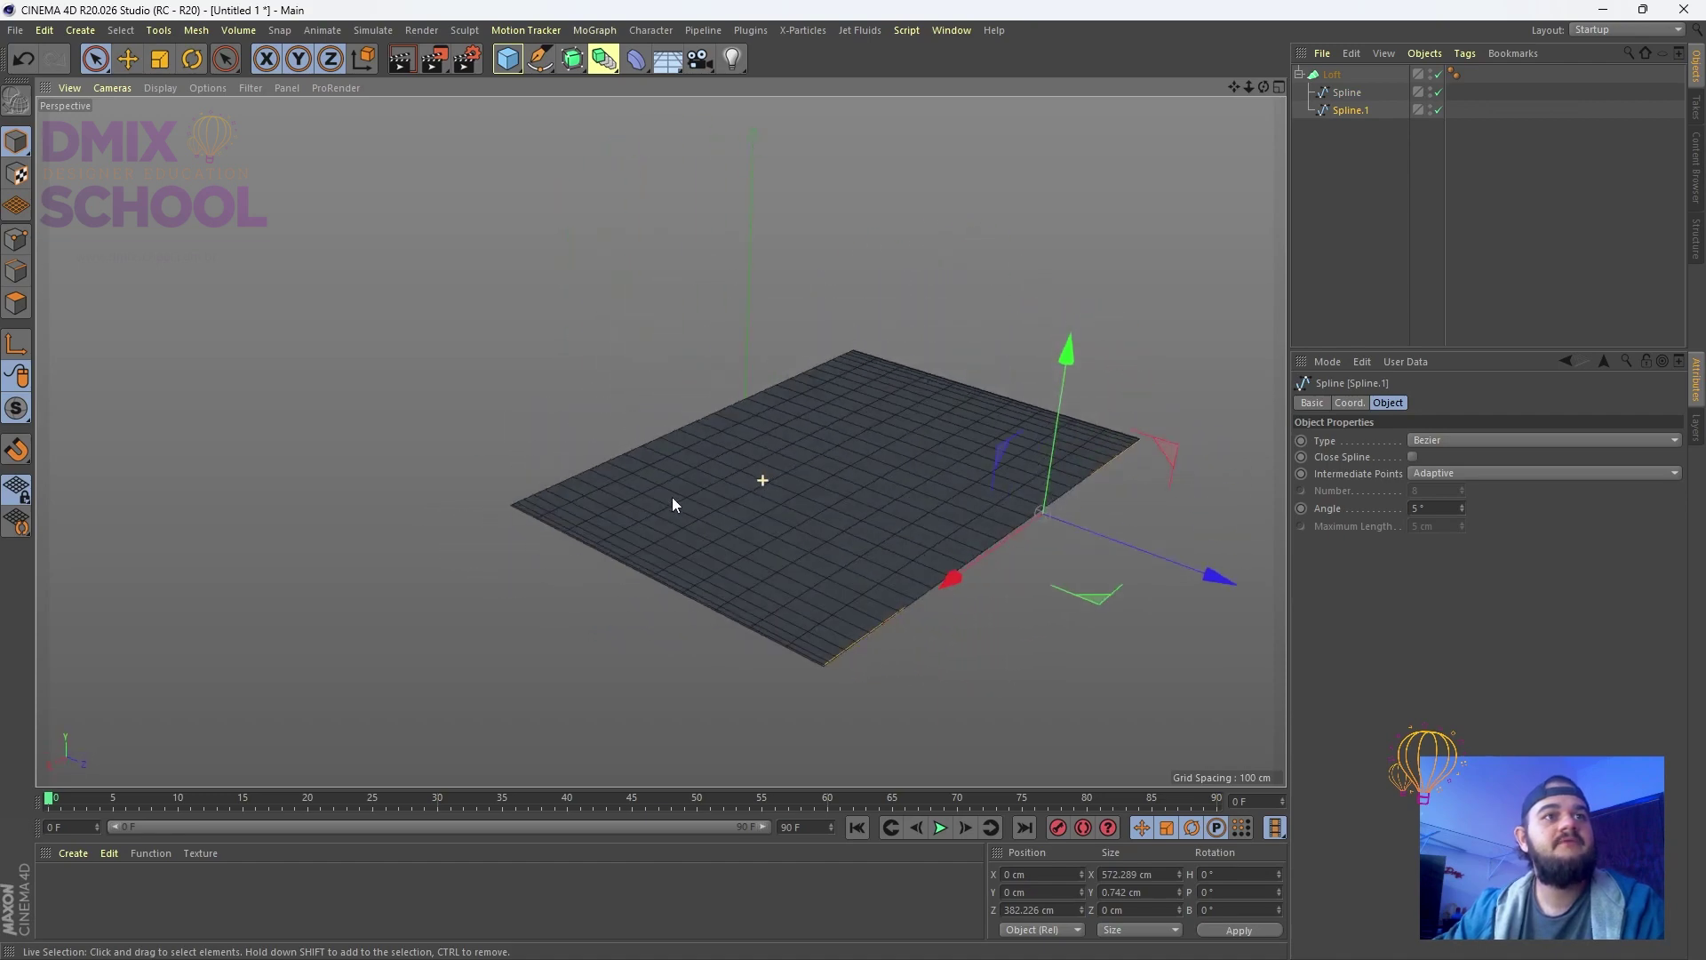
left_click_drag(1207, 579, 813, 471)
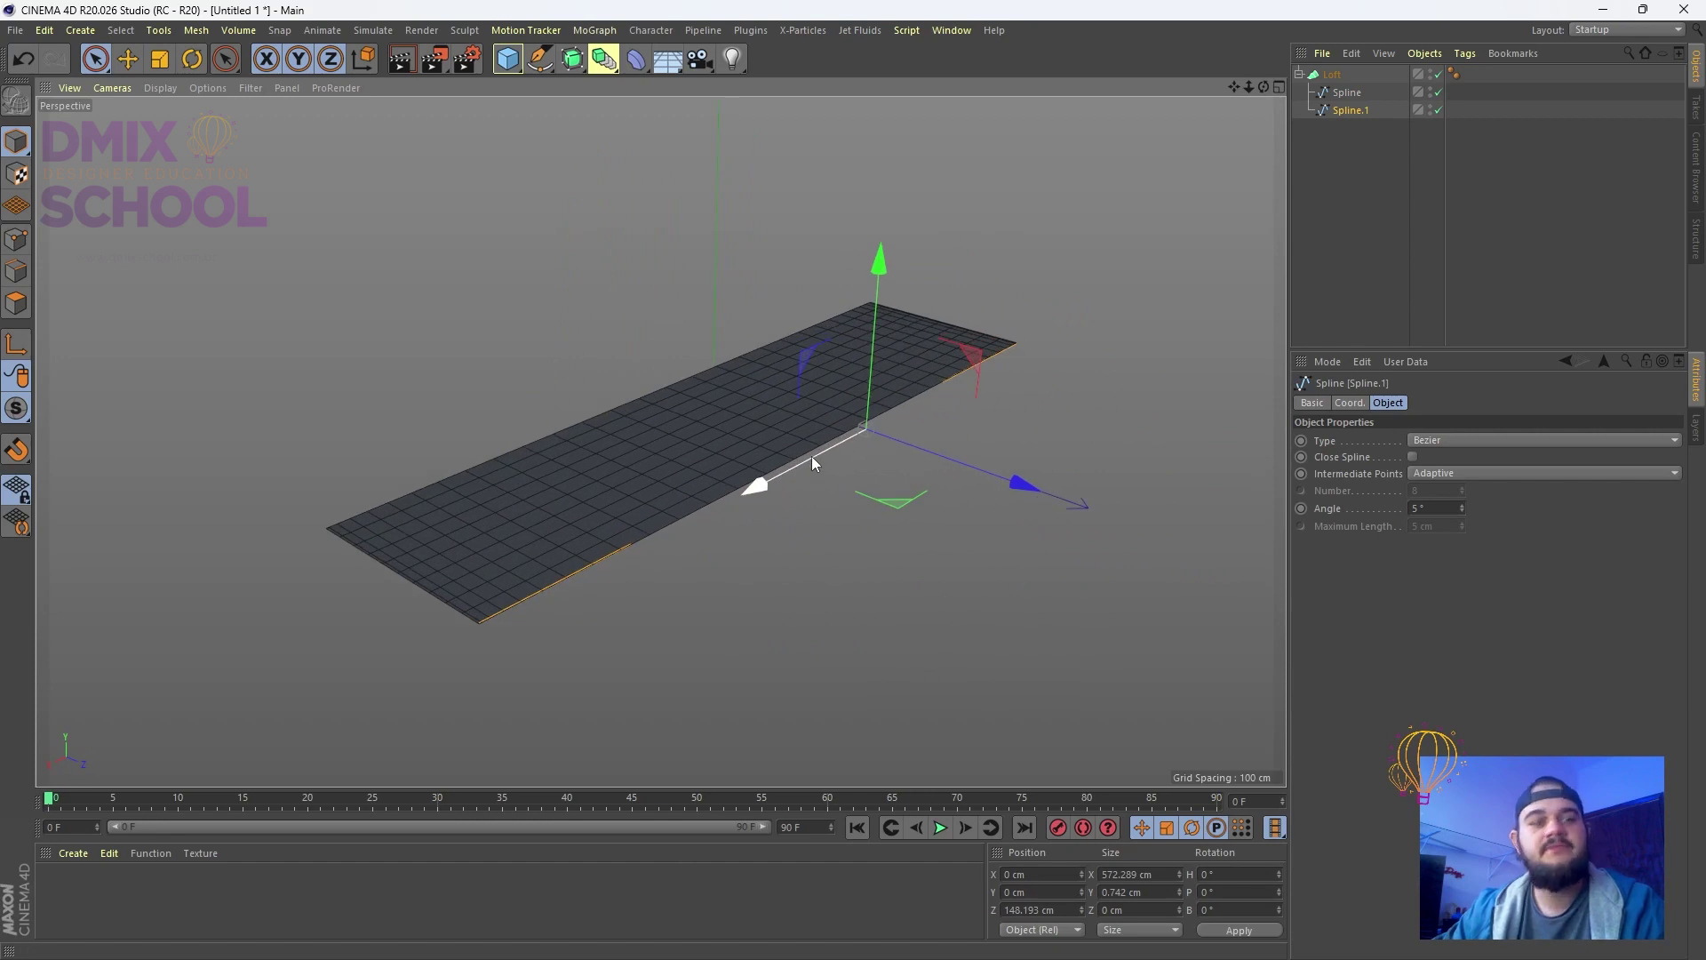
In Points mode, create an extra point near the middle of Spline.1
key("q")
left_click(16, 239)
right_click(606, 329)
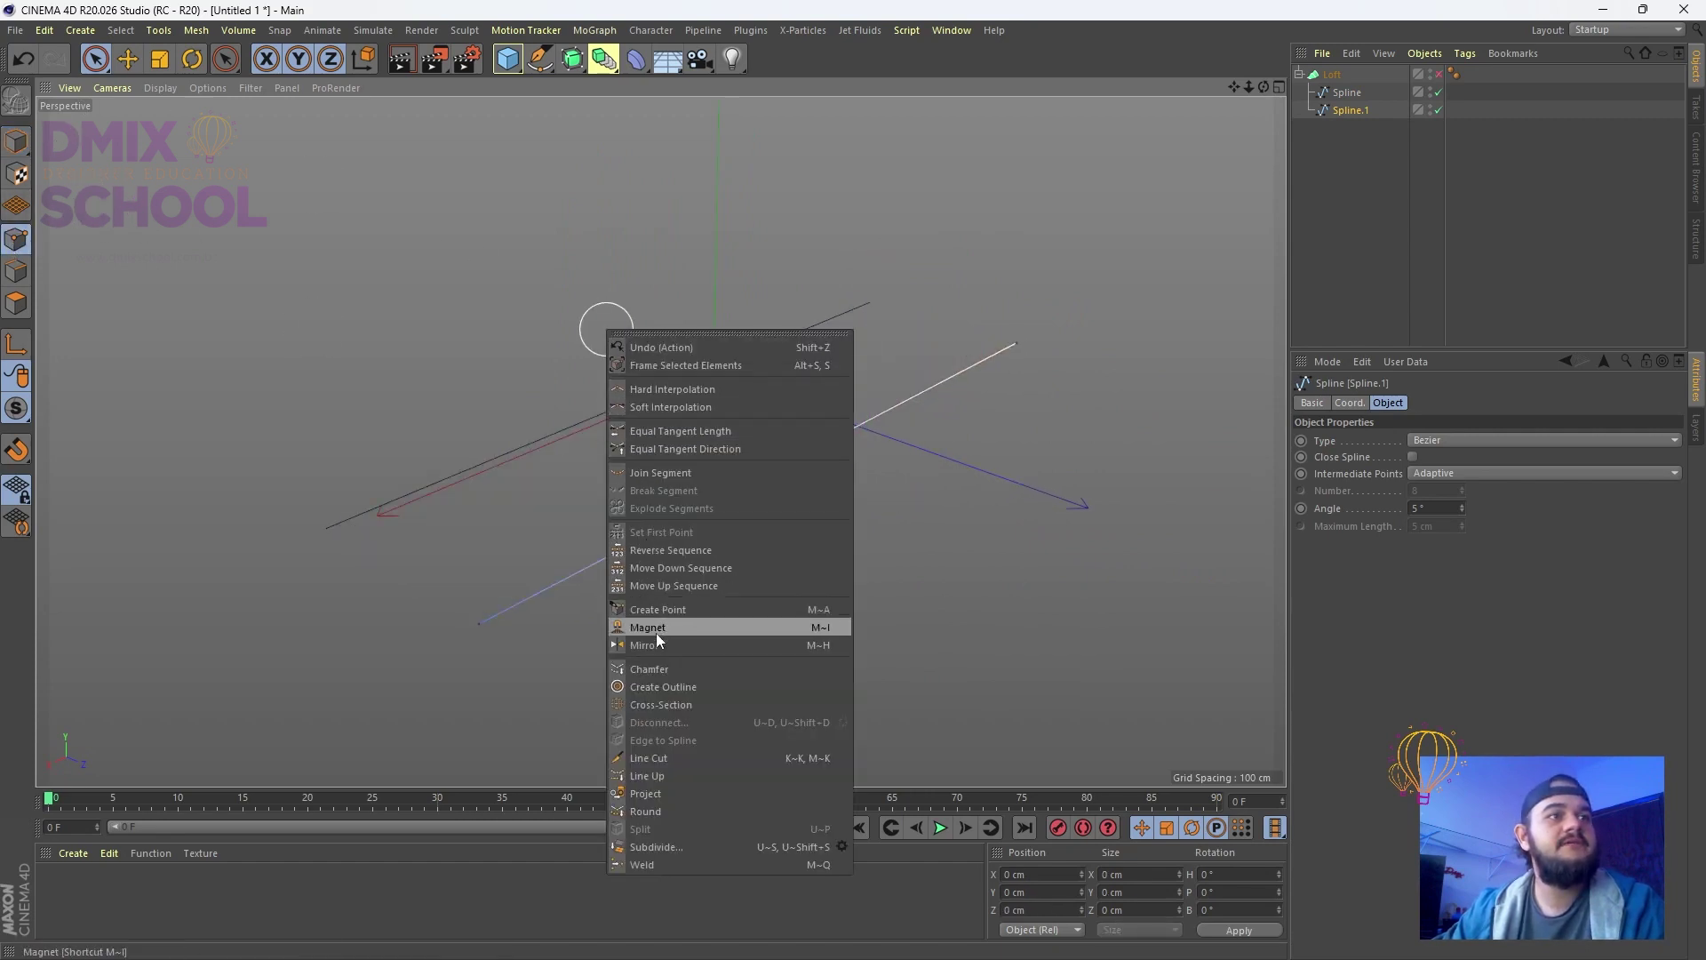
left_click(663, 607)
left_click(771, 471)
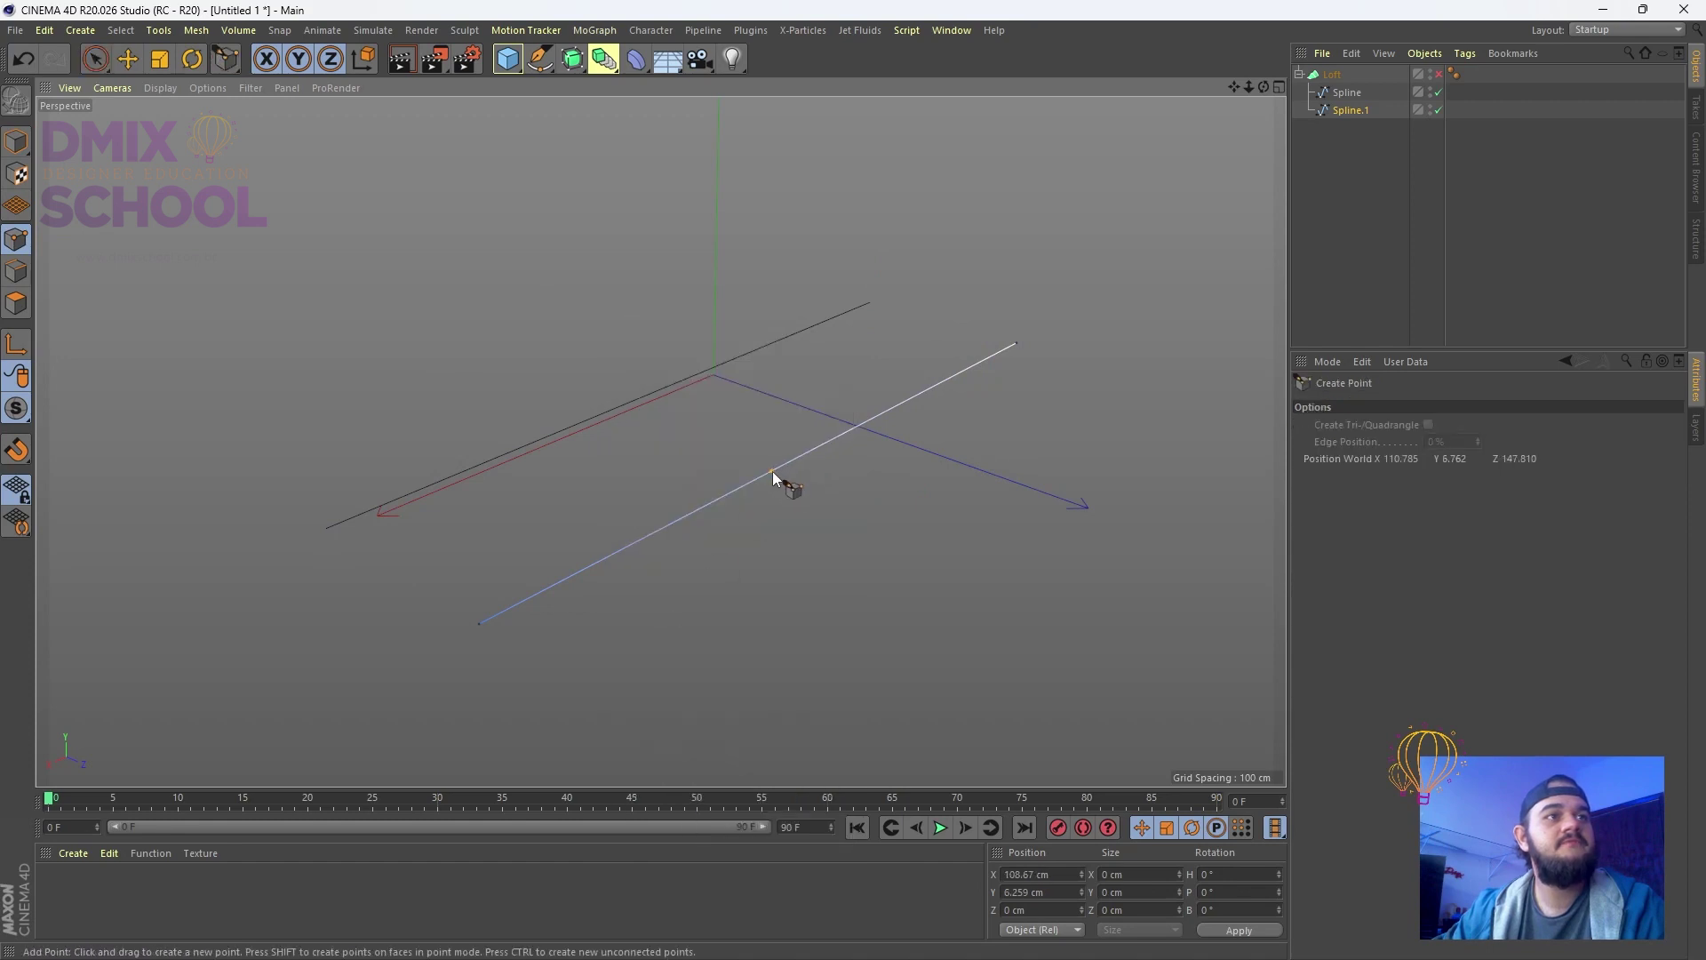
Apply soft interpolation to the new middle point of Spline.1 and raise it to about Y 83 cm
key("space")
right_click(776, 469)
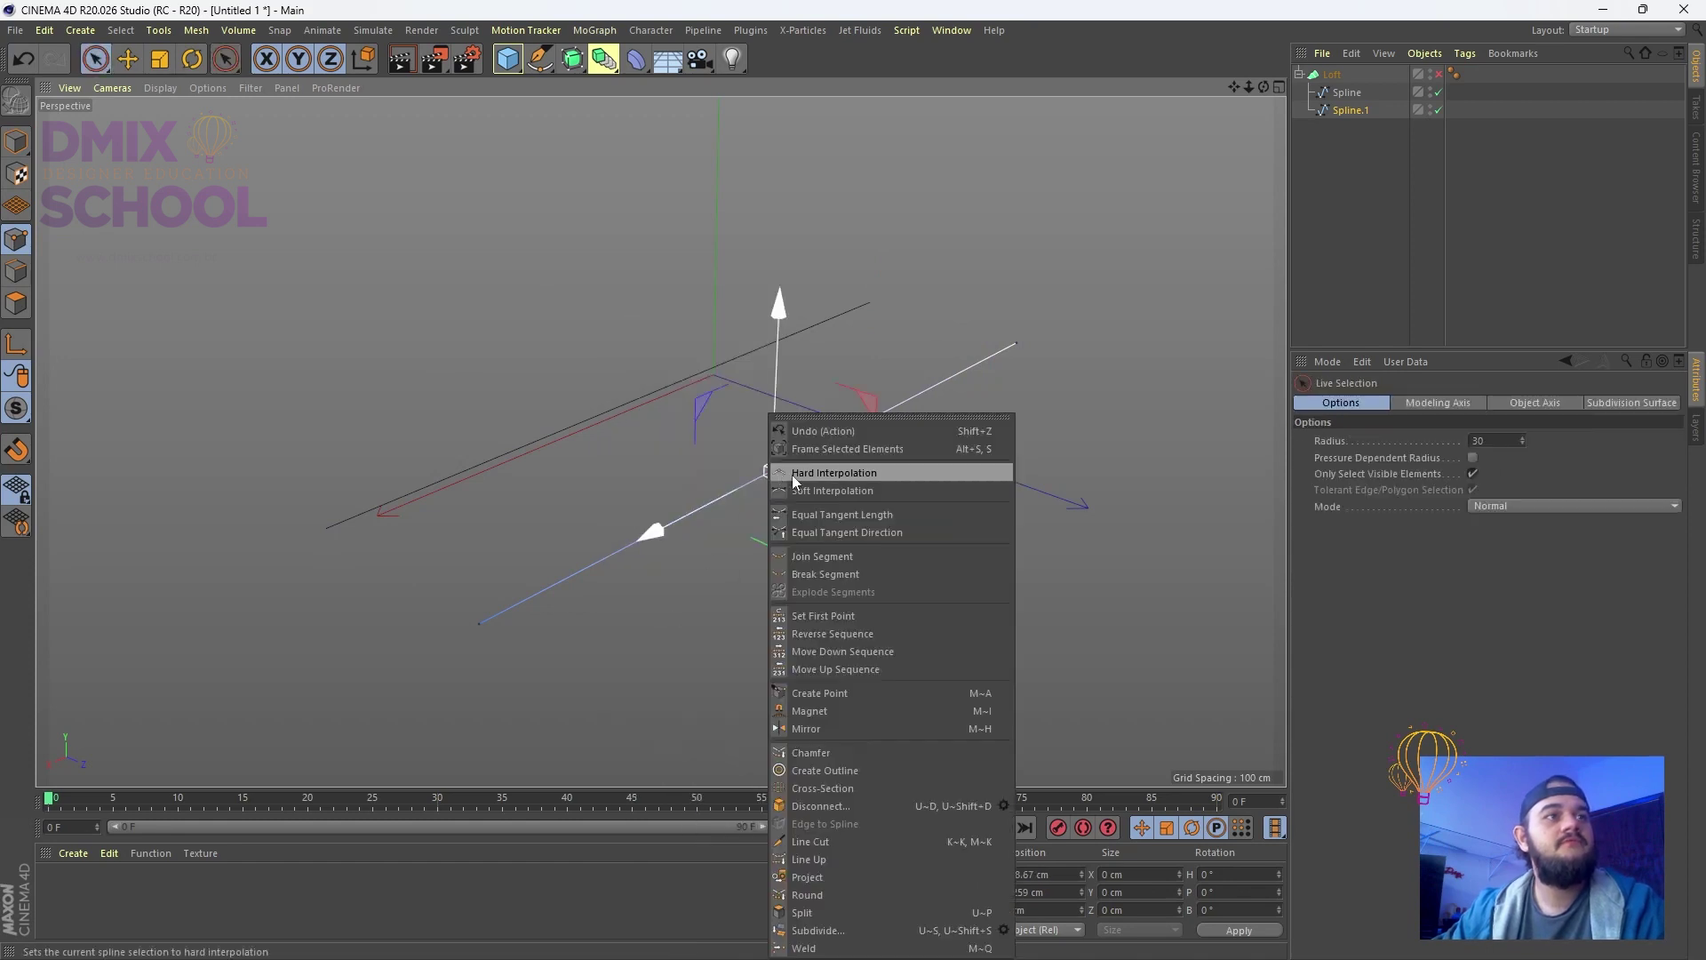
left_click(794, 493)
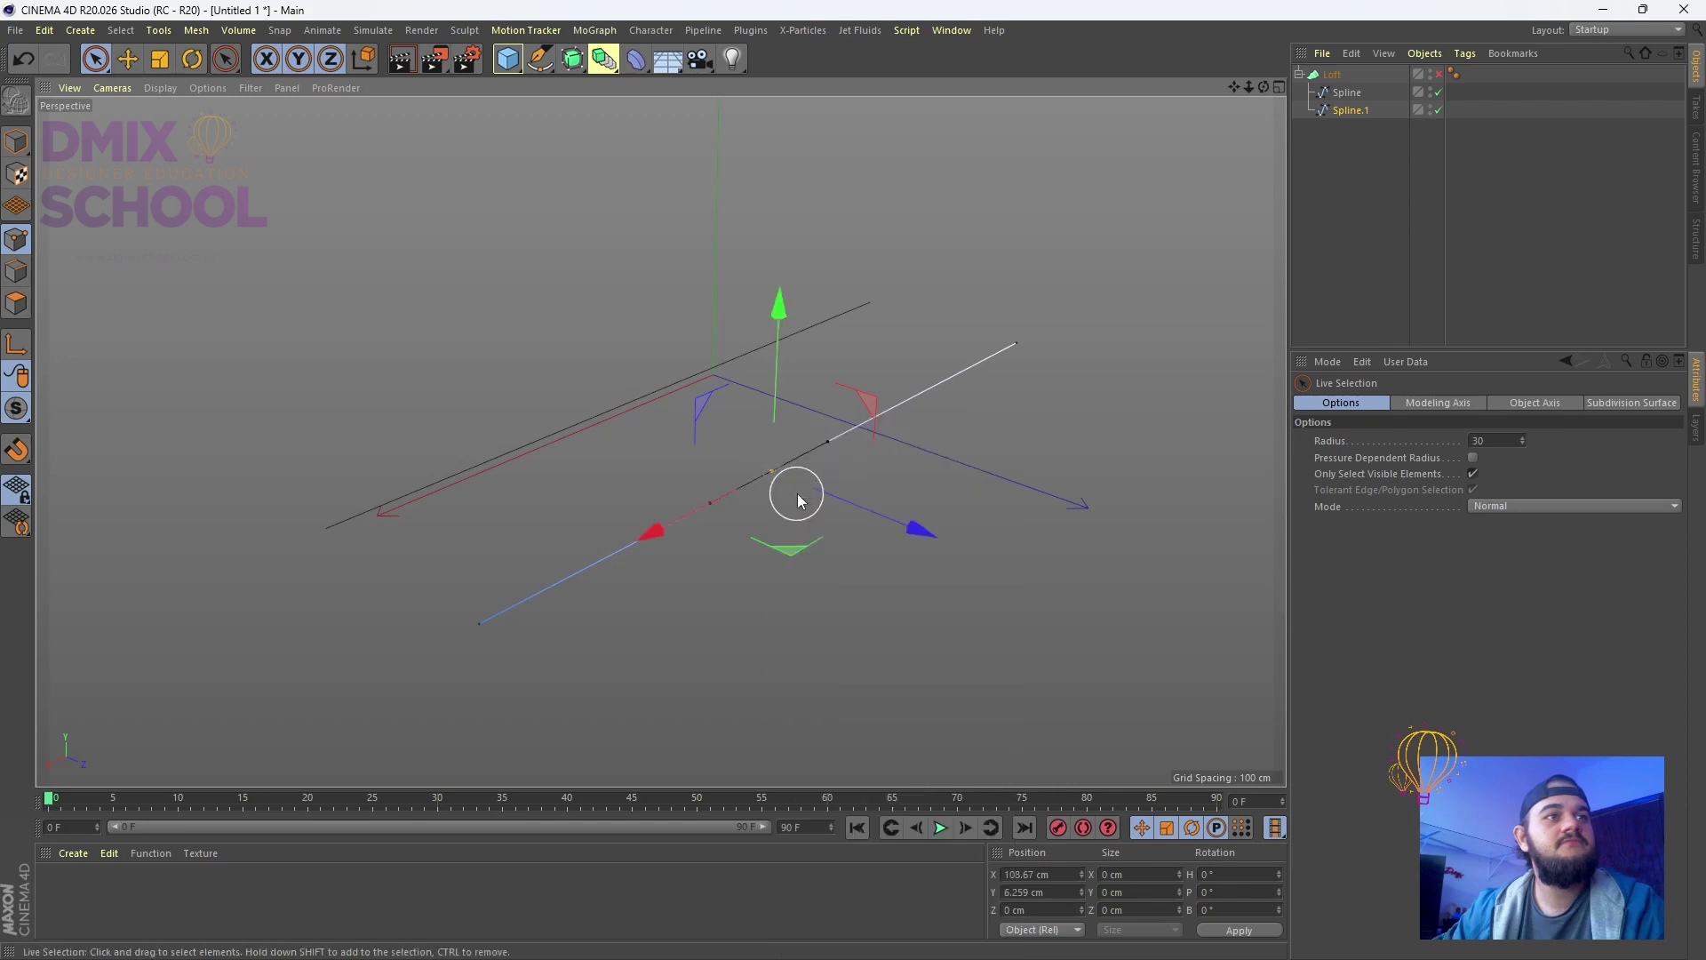
left_click_drag(780, 306, 785, 168)
left_click_drag(866, 466, 1005, 456, "alt")
mouse_move(747, 152)
left_mouse_down()
mouse_move(730, 349)
mouse_move(713, 323)
mouse_move(723, 158)
left_mouse_up()
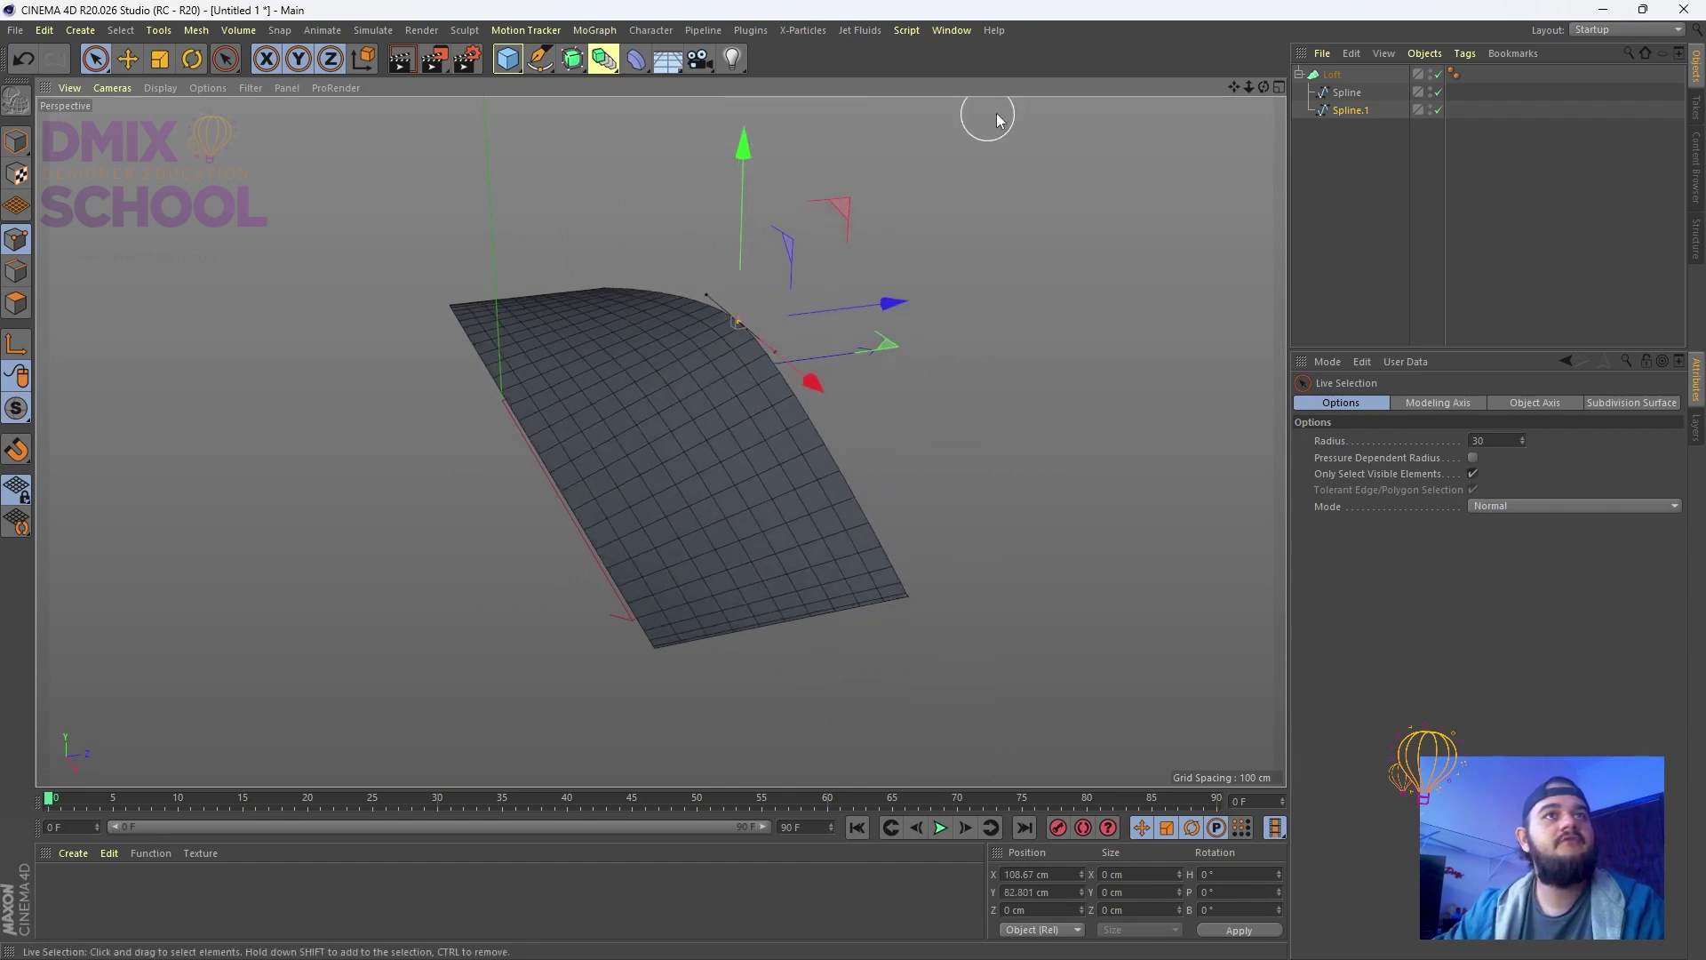
In Model mode, duplicate the curved Spline.1 along Z to about Z 394 cm
left_click(1349, 110)
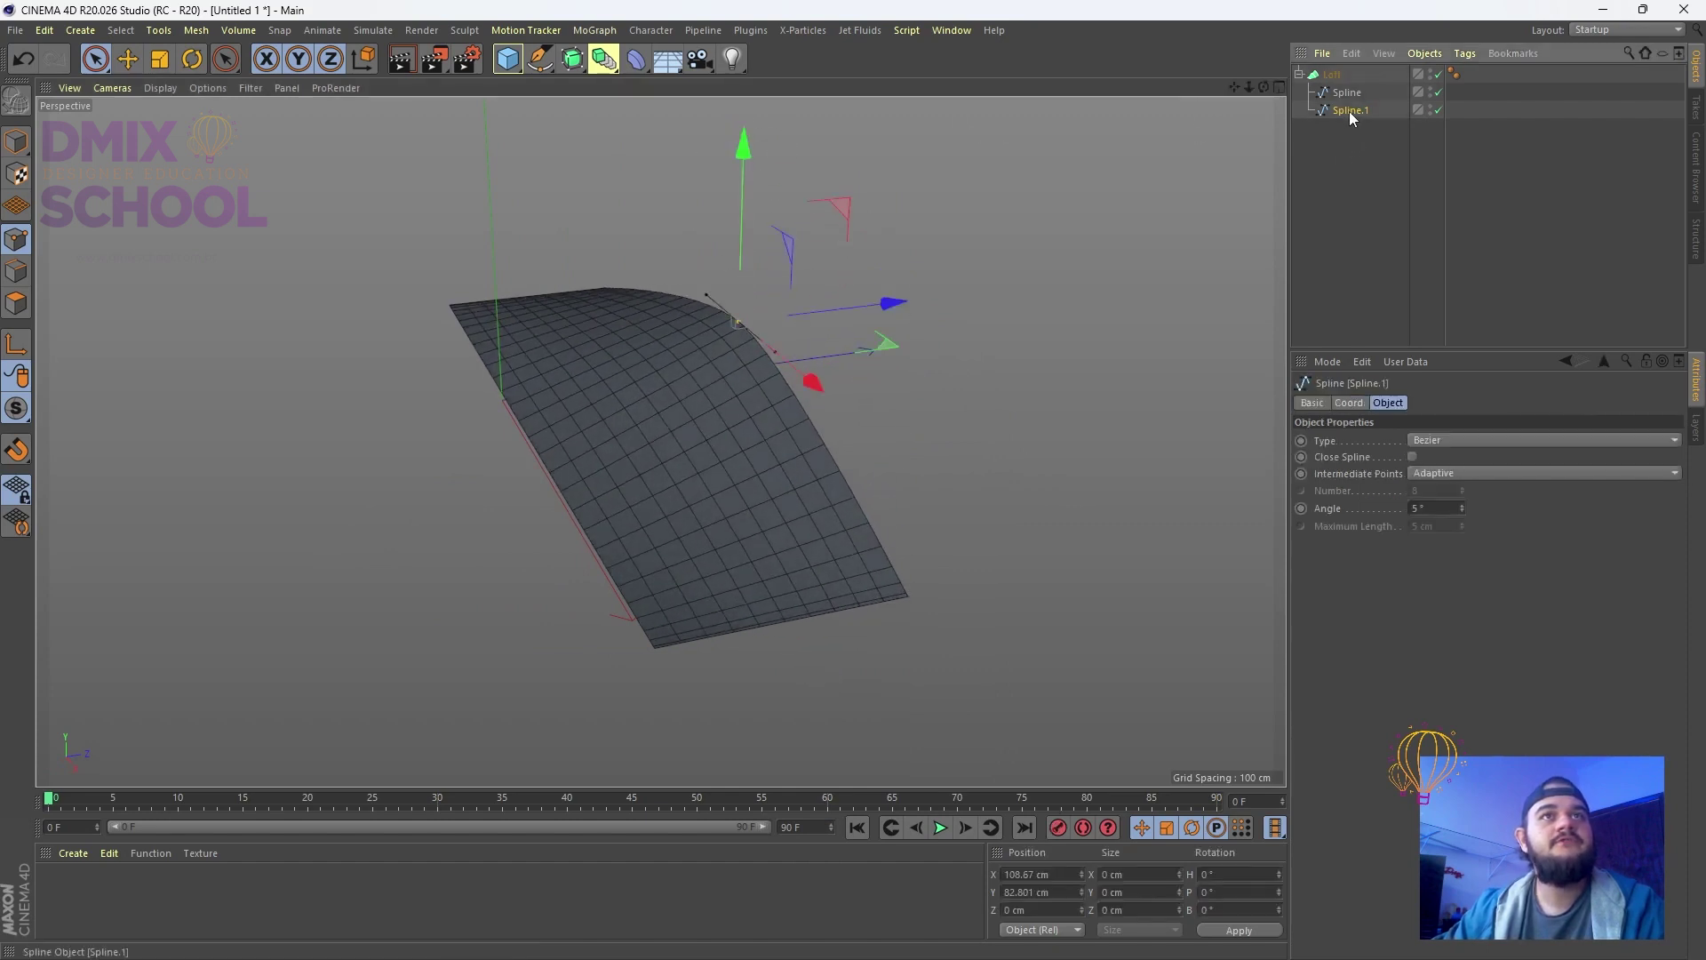
left_click(16, 142)
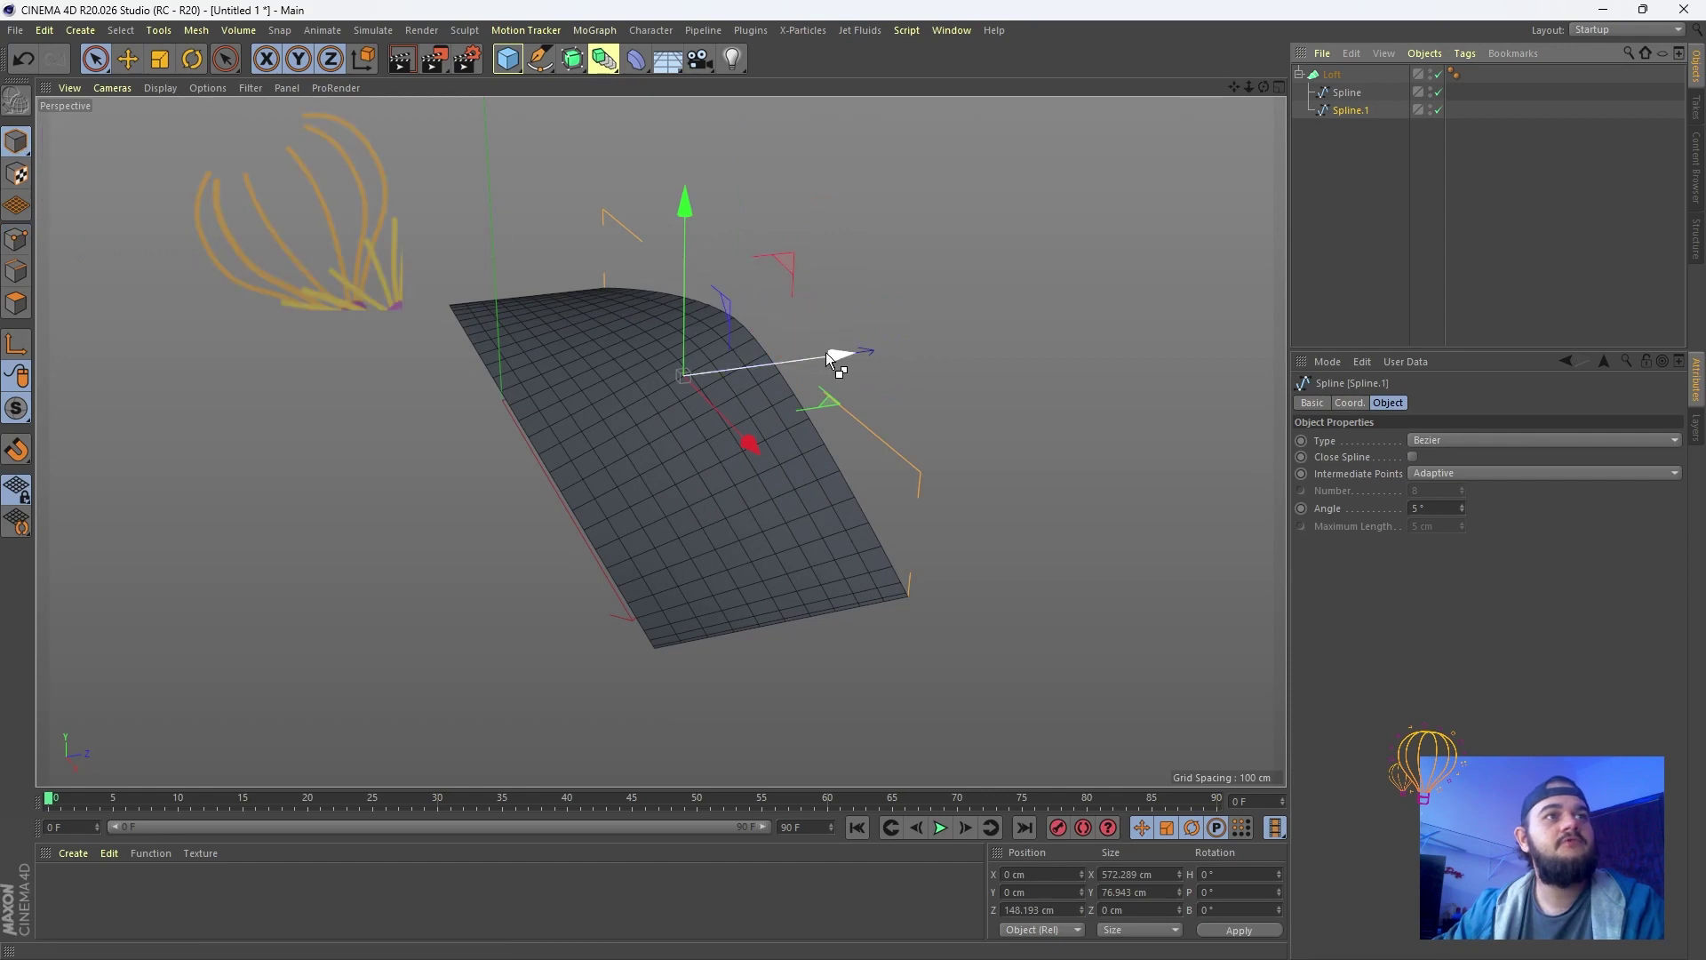
left_click_drag(824, 352, 1086, 297, "ctrl")
left_click_drag(914, 298, 1116, 194, "alt")
Lower the middle point of Spline.2 to about Y -63 cm and pull it back along Z towards the other splines
left_click(16, 238)
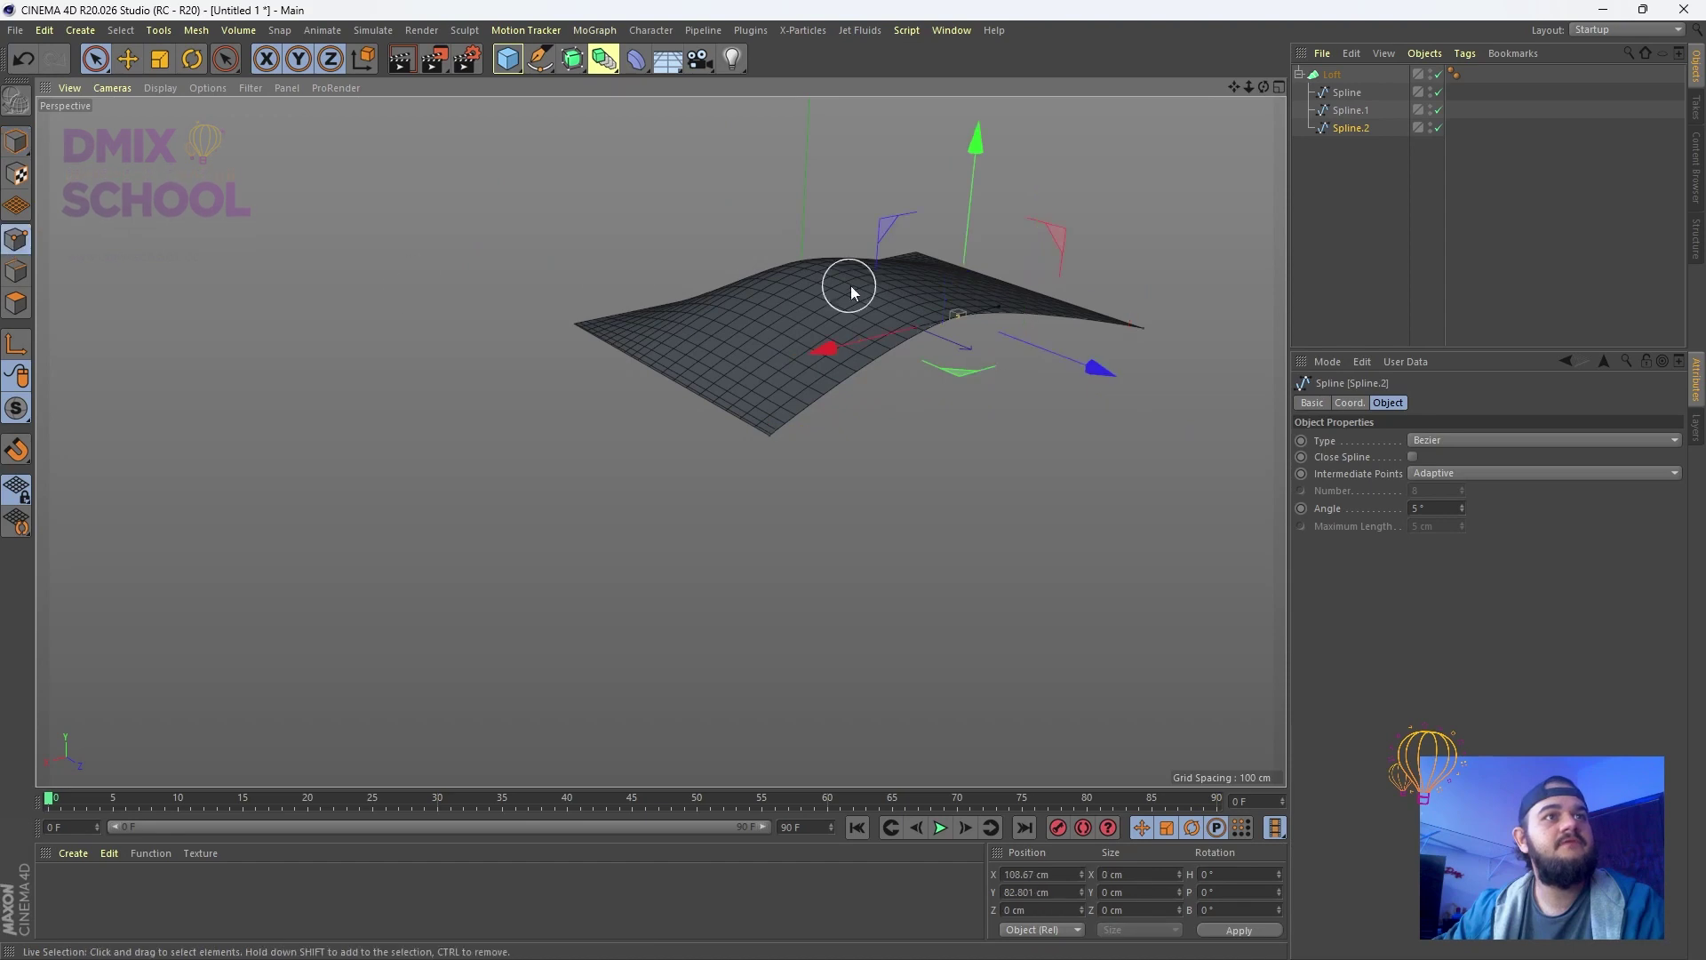
left_click_drag(964, 142, 1055, 313)
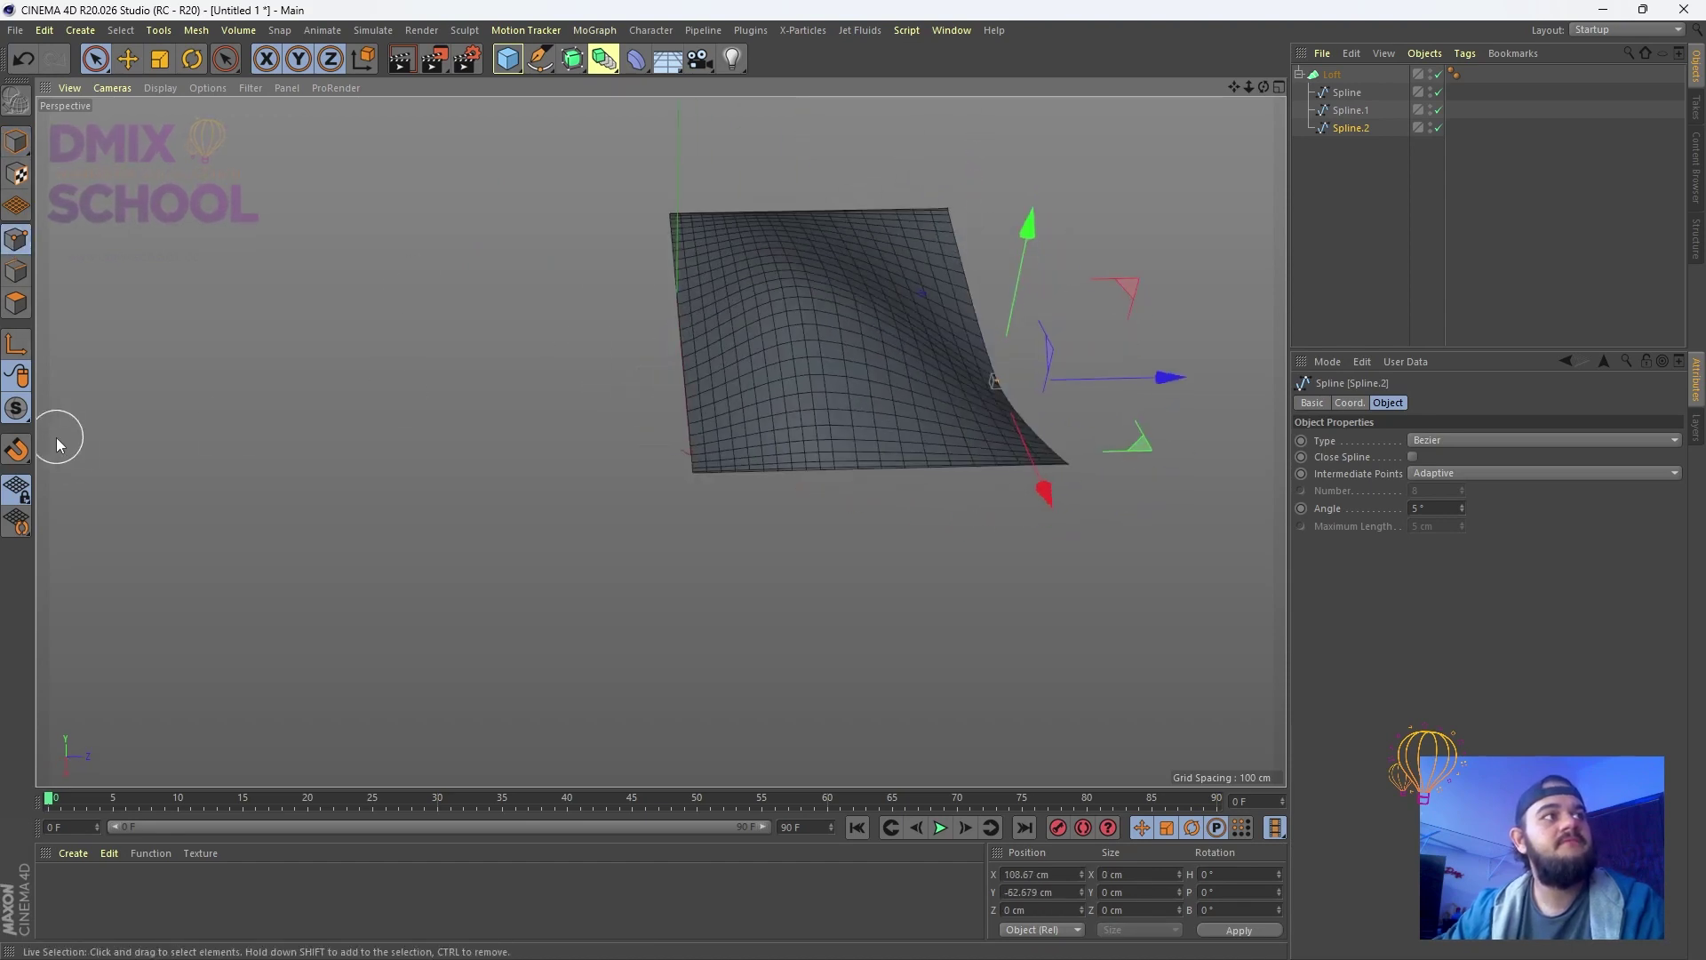
left_click_drag(1138, 371, 1059, 343)
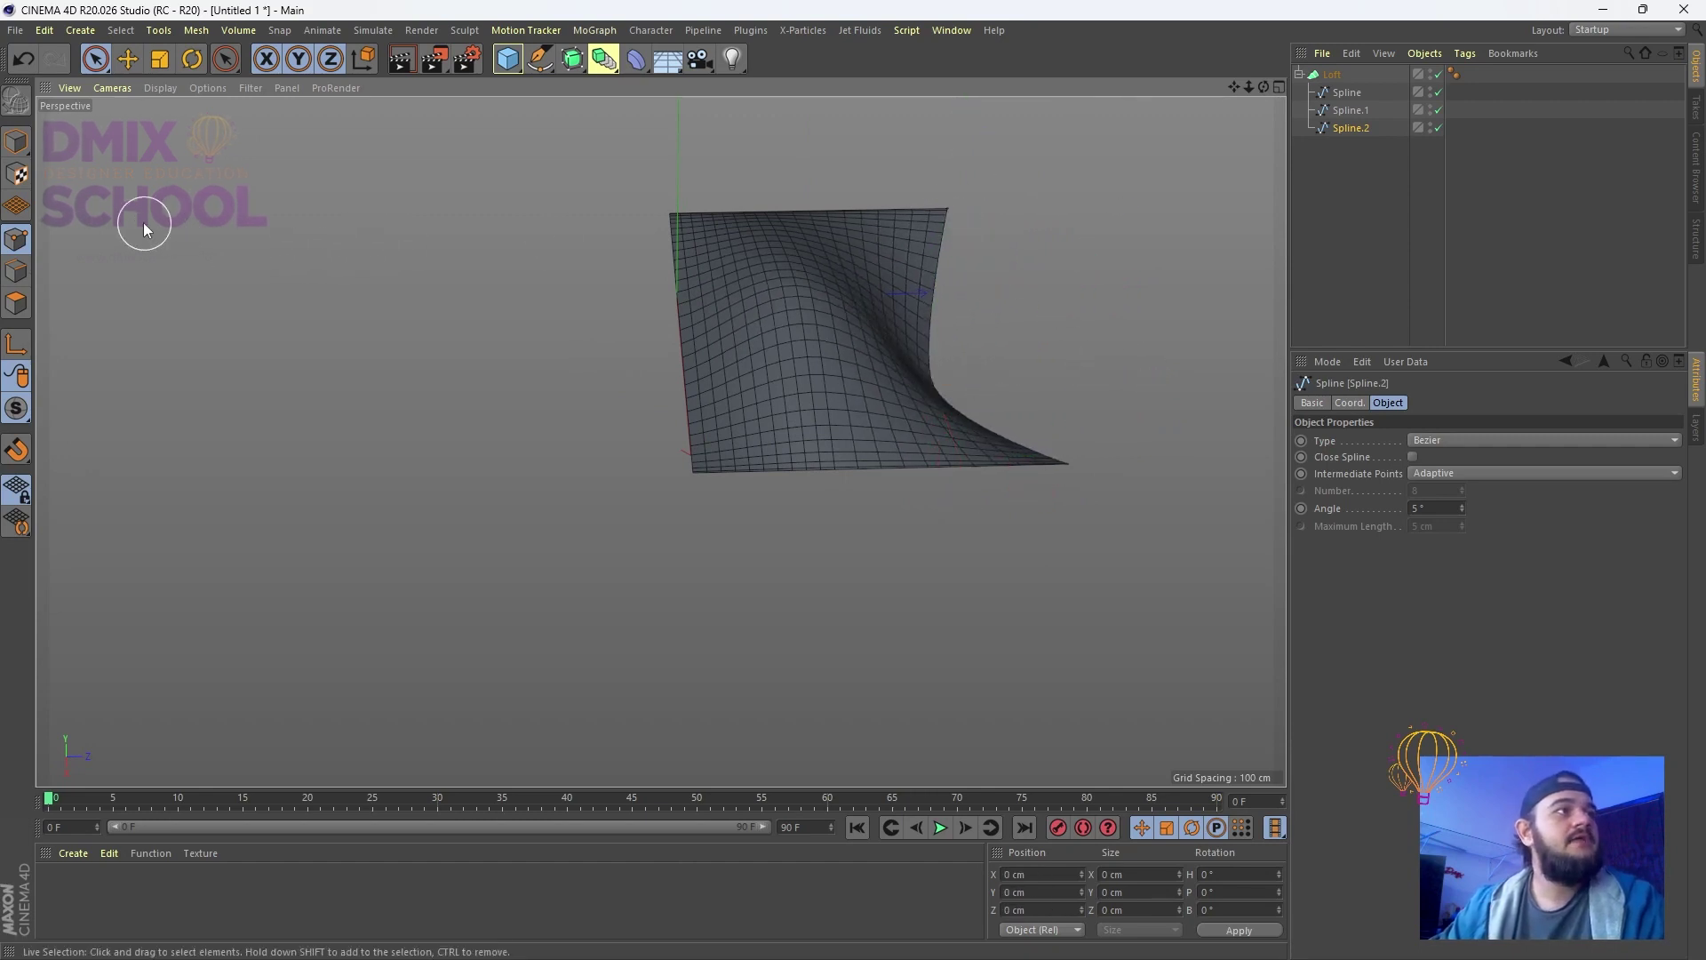
Return to Model mode with Live Selection, try moving Spline.2 back along Z, and undo the move
left_click(16, 142)
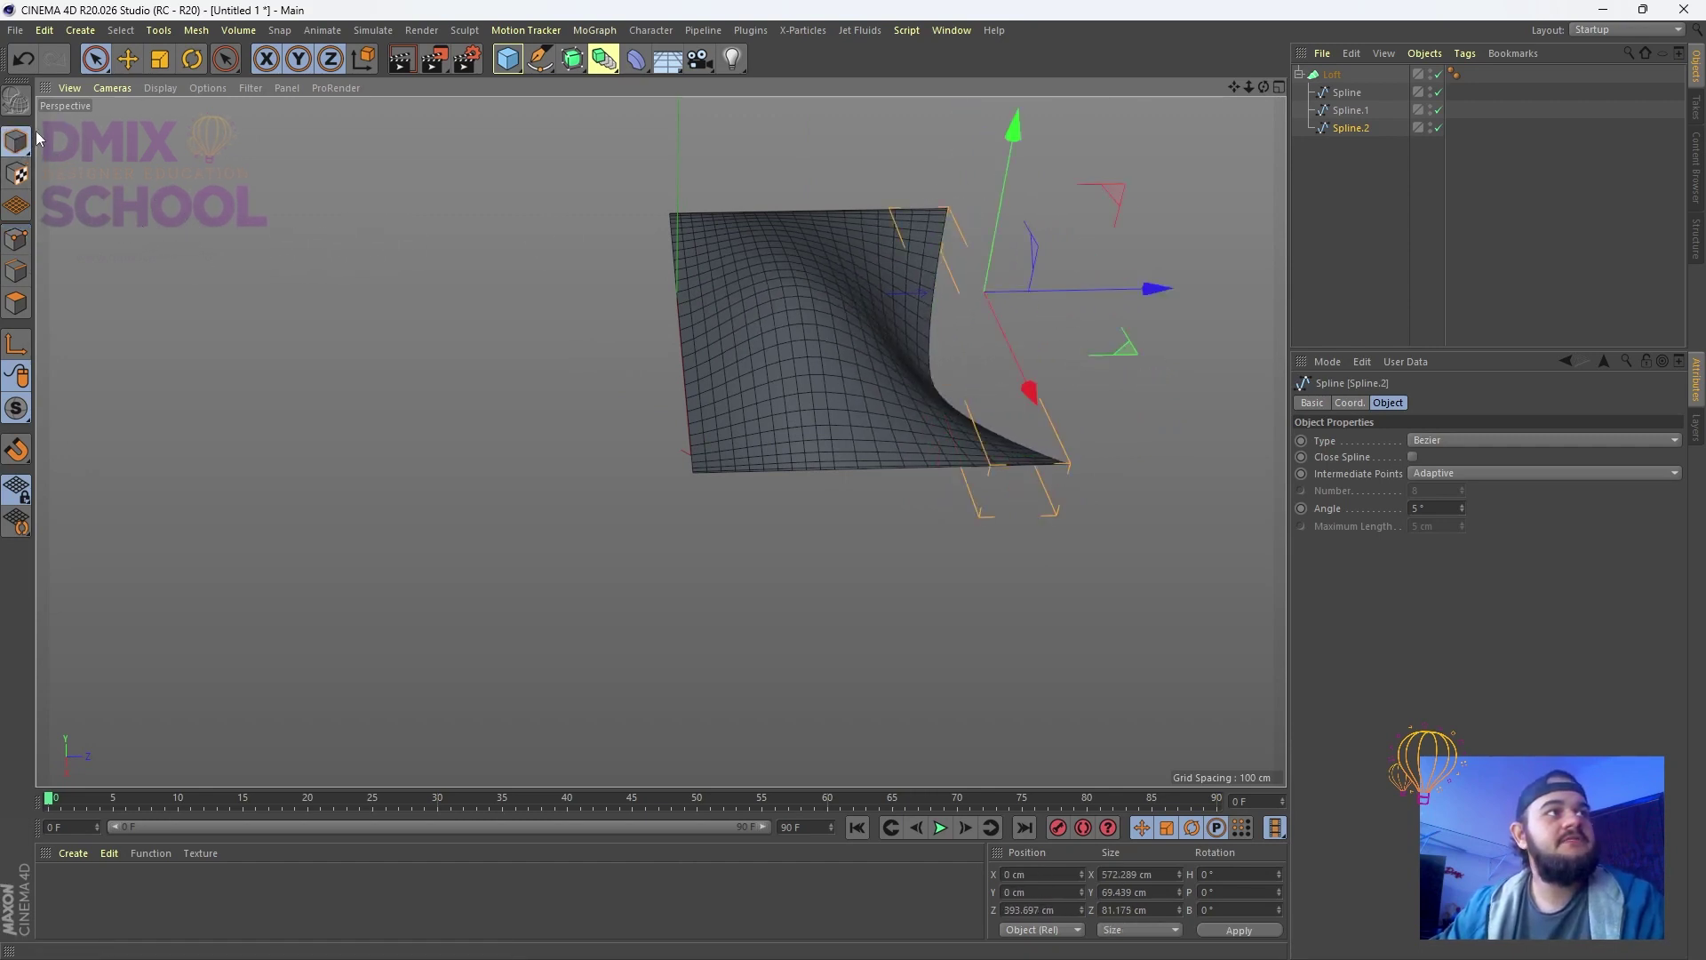
left_click(95, 61)
left_click(95, 60)
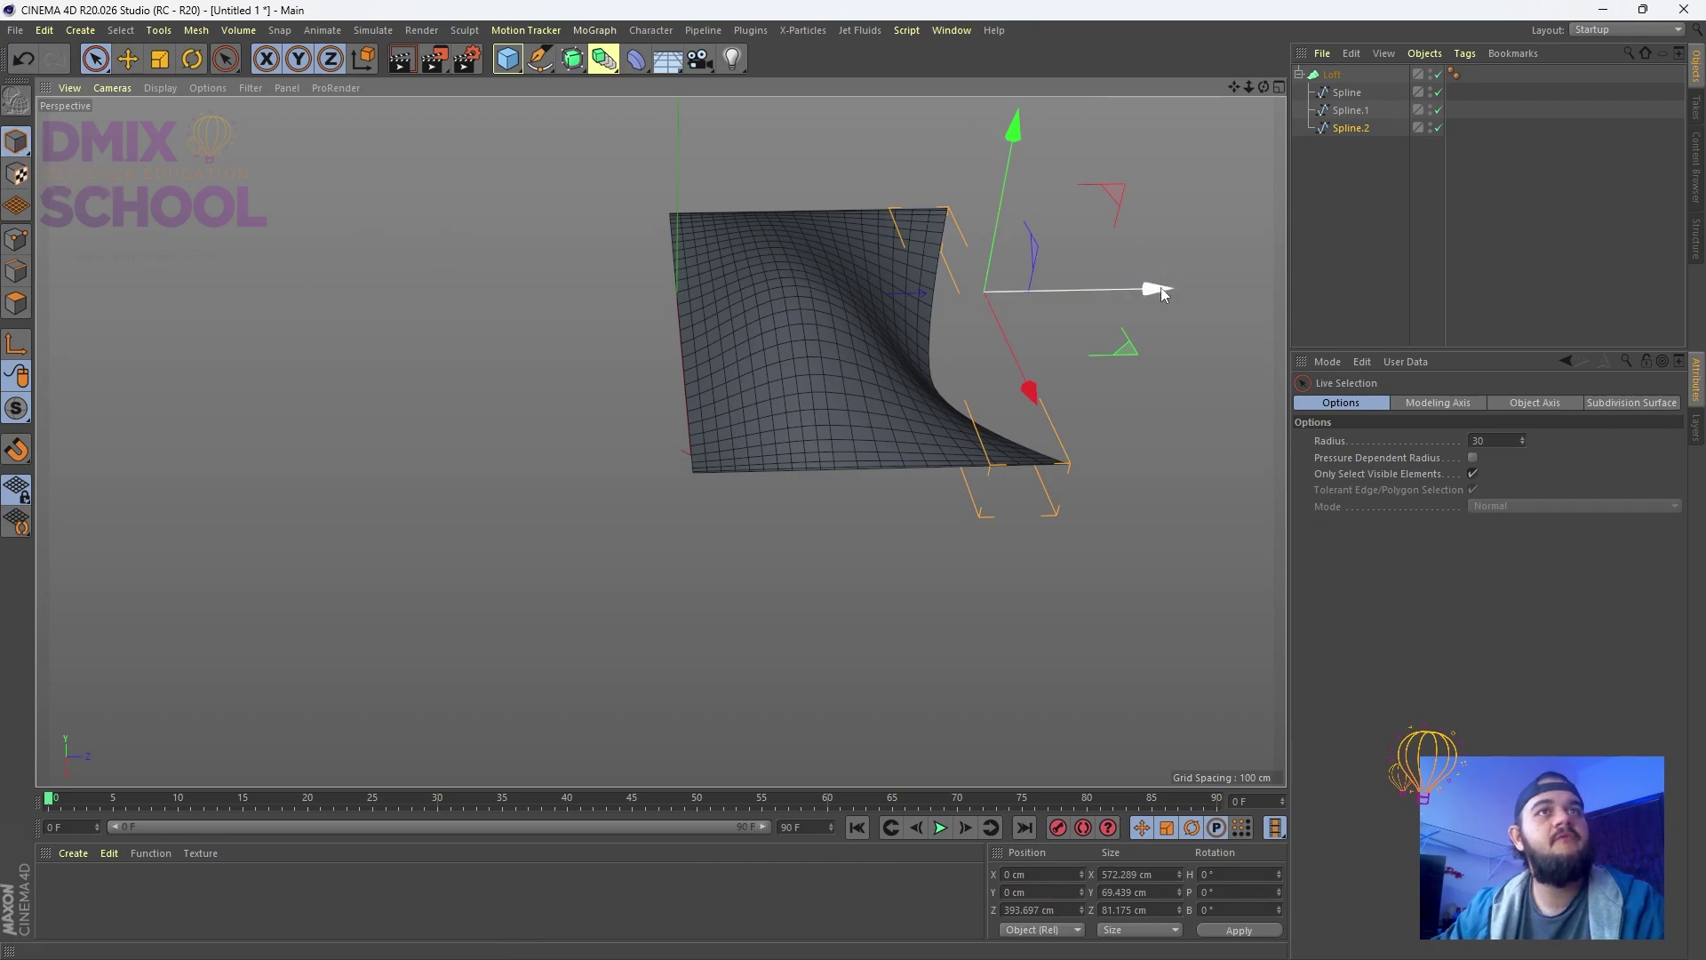
left_click_drag(1155, 287, 1077, 292)
key("ctrl+z")
Move the whole Loft about 19 cm along Z, and move Spline.2 outwards to about Z 535 cm
left_click(1329, 76)
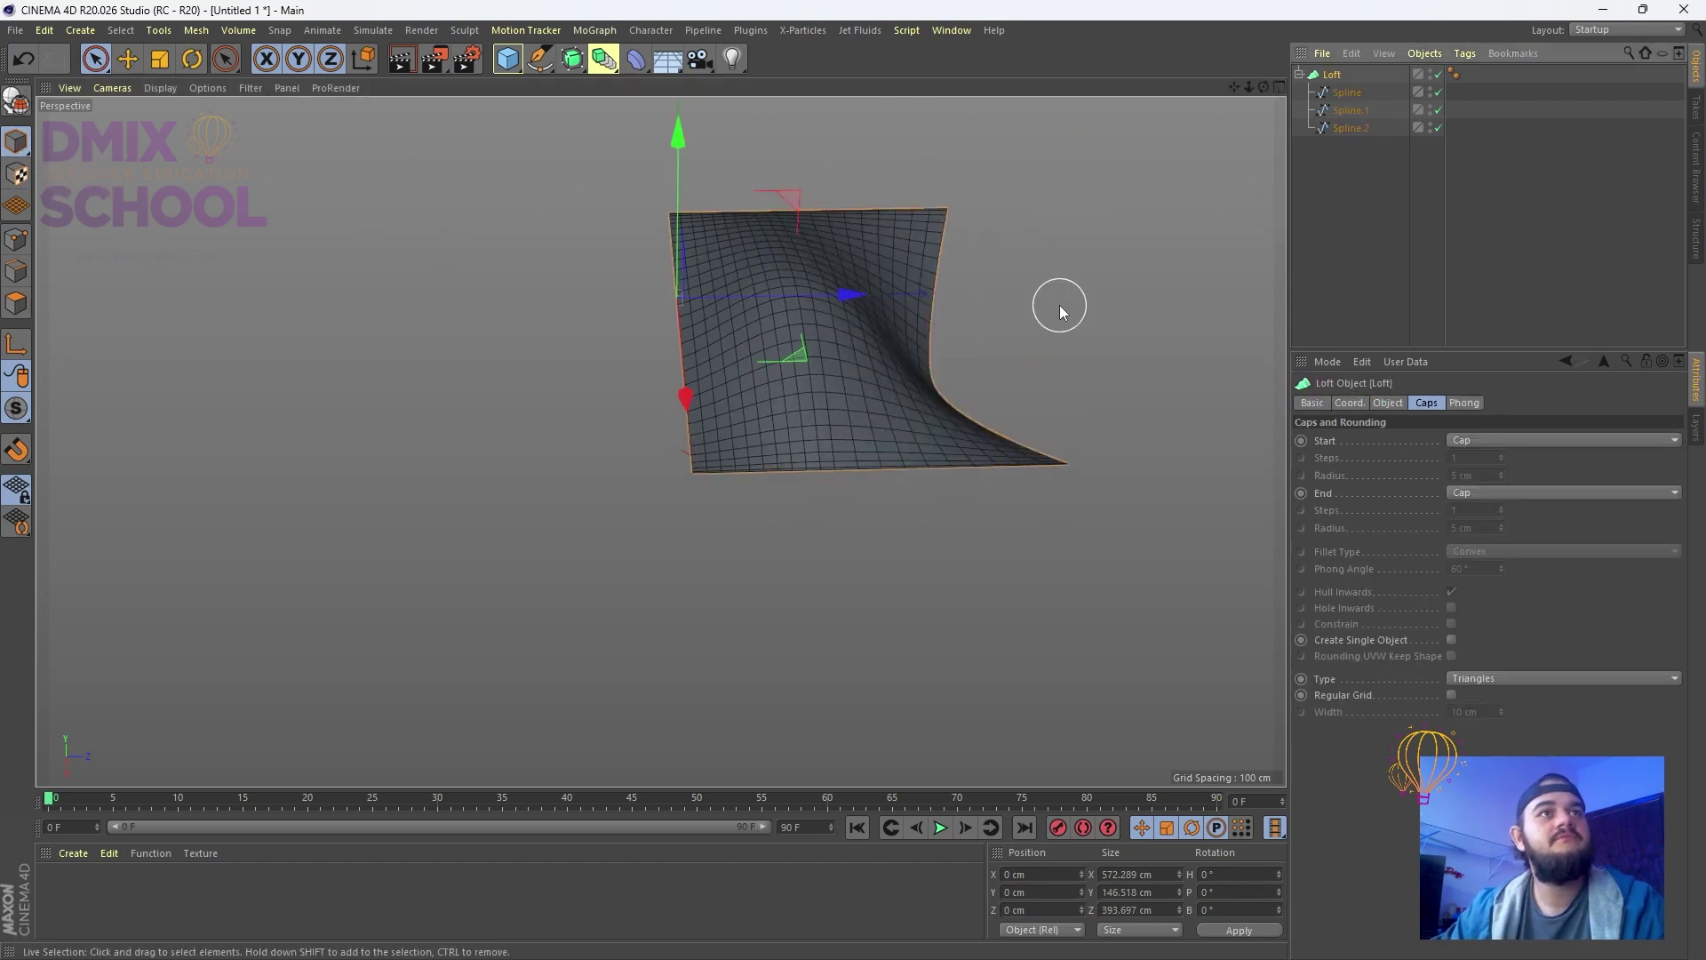
mouse_move(828, 302)
left_mouse_down()
mouse_move(797, 302)
mouse_move(846, 307)
left_mouse_up()
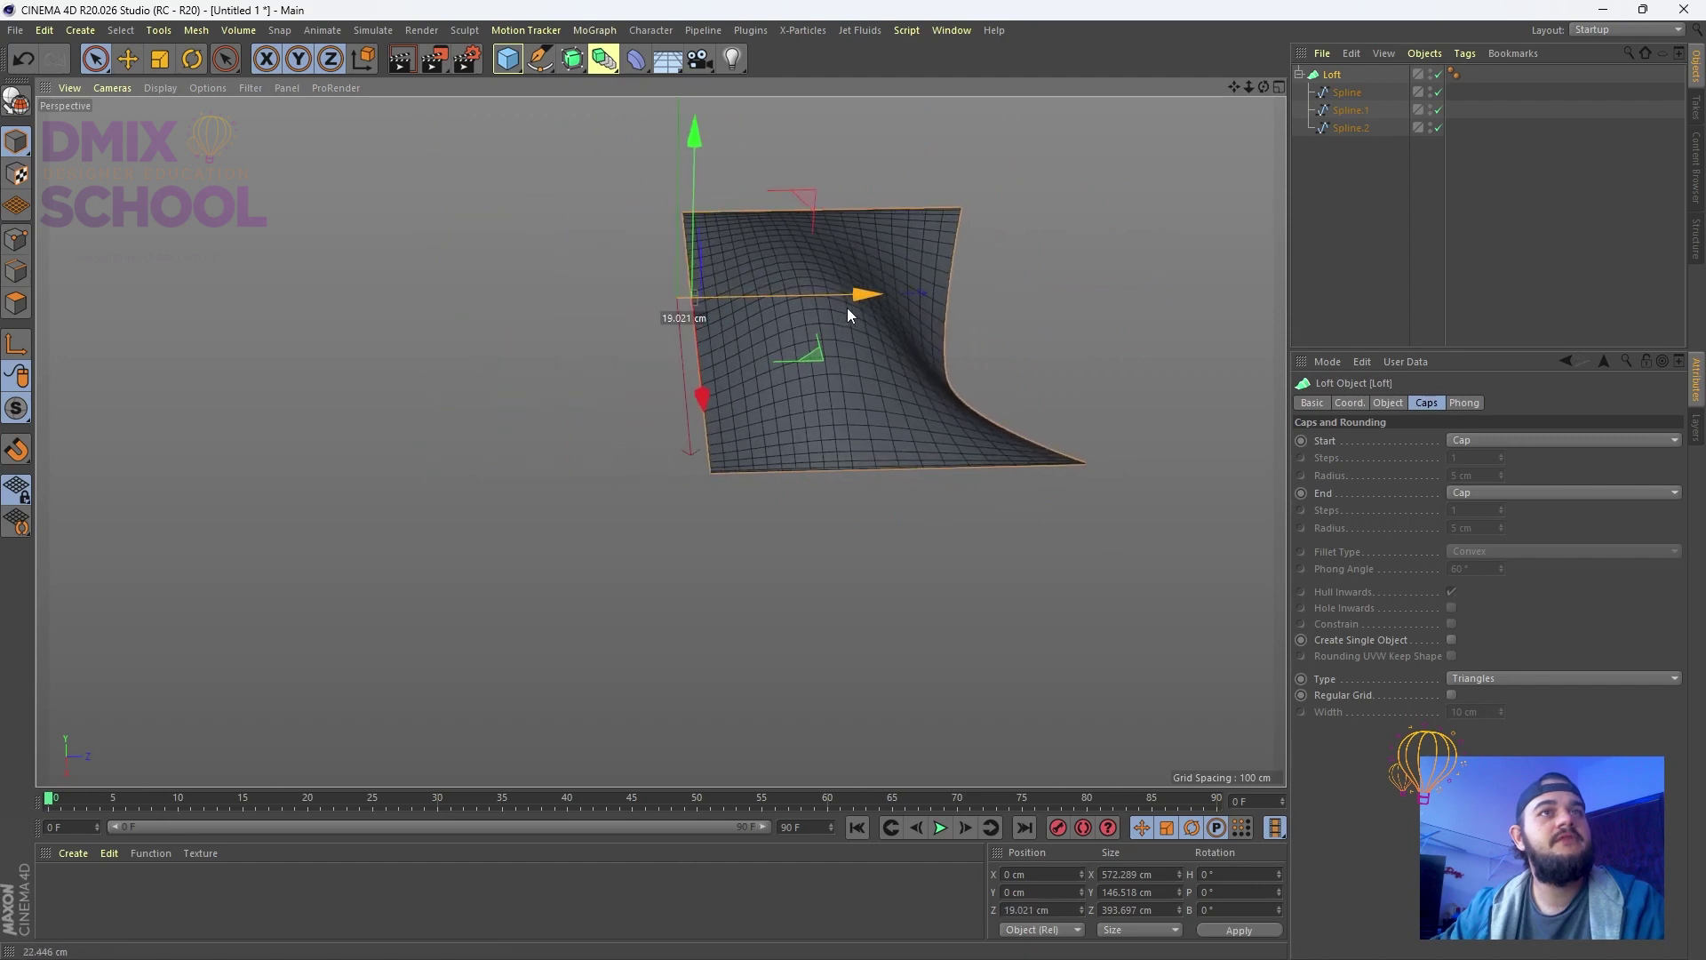
left_click(1310, 193)
left_click(1348, 129)
left_click_drag(1113, 282, 1206, 287)
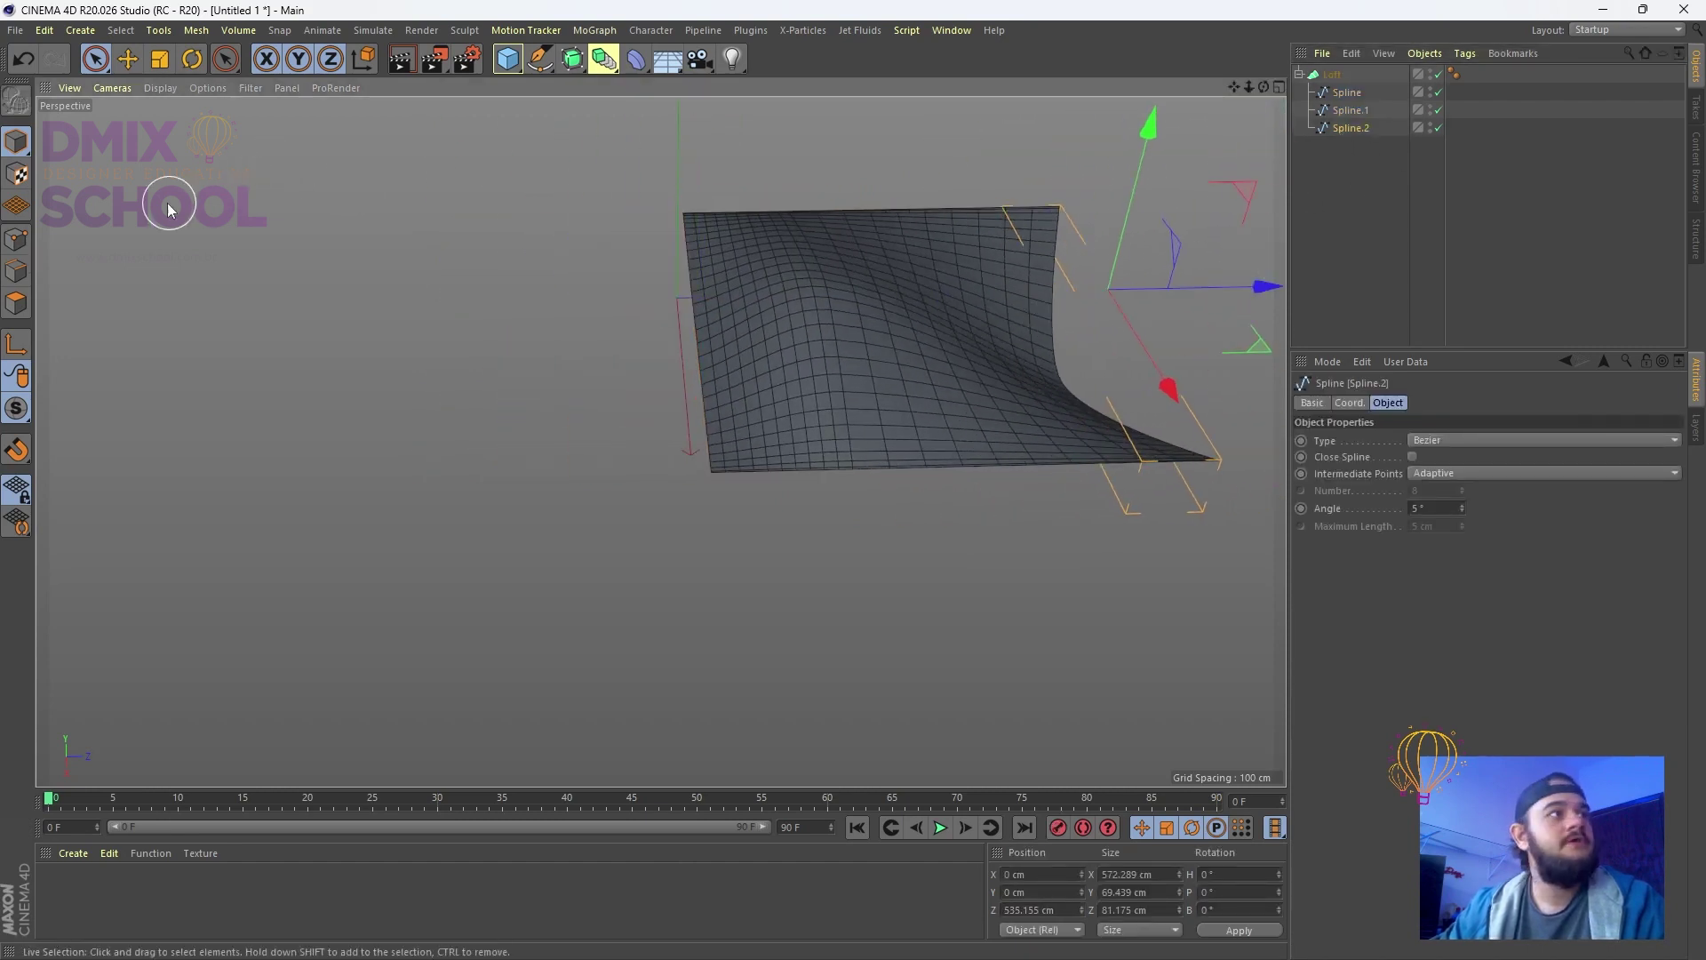
In Points mode, shift the whole Loft slightly further along Z and reselect Spline.2
left_click(16, 254)
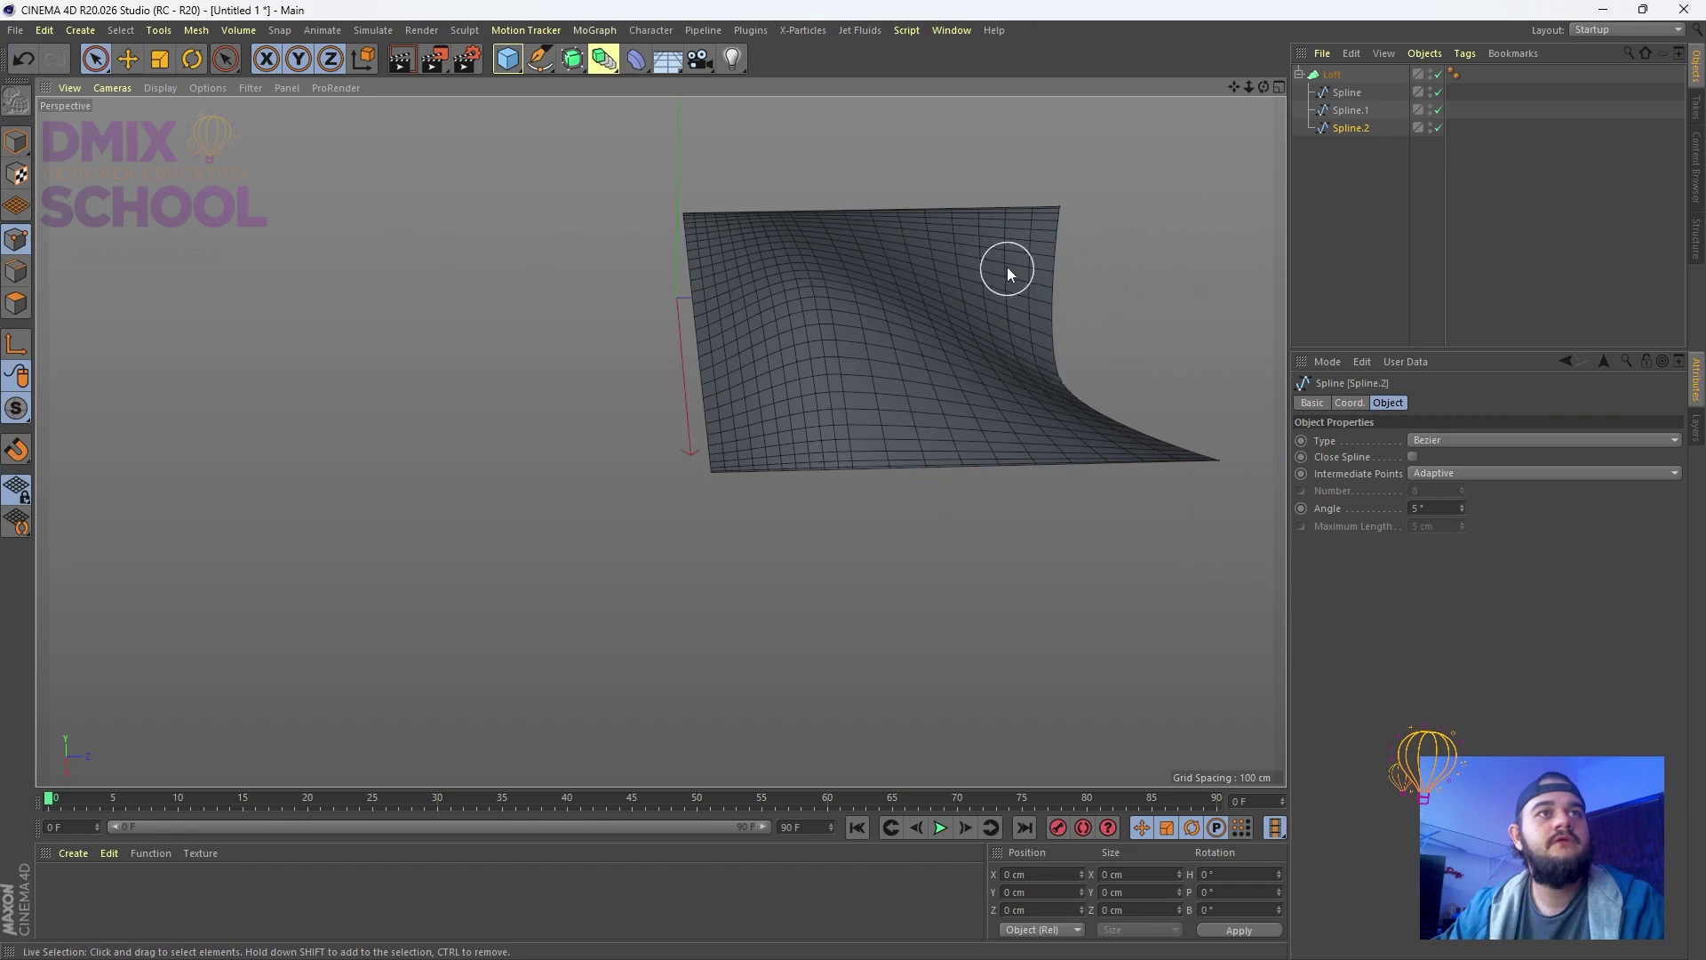
left_click(1357, 73)
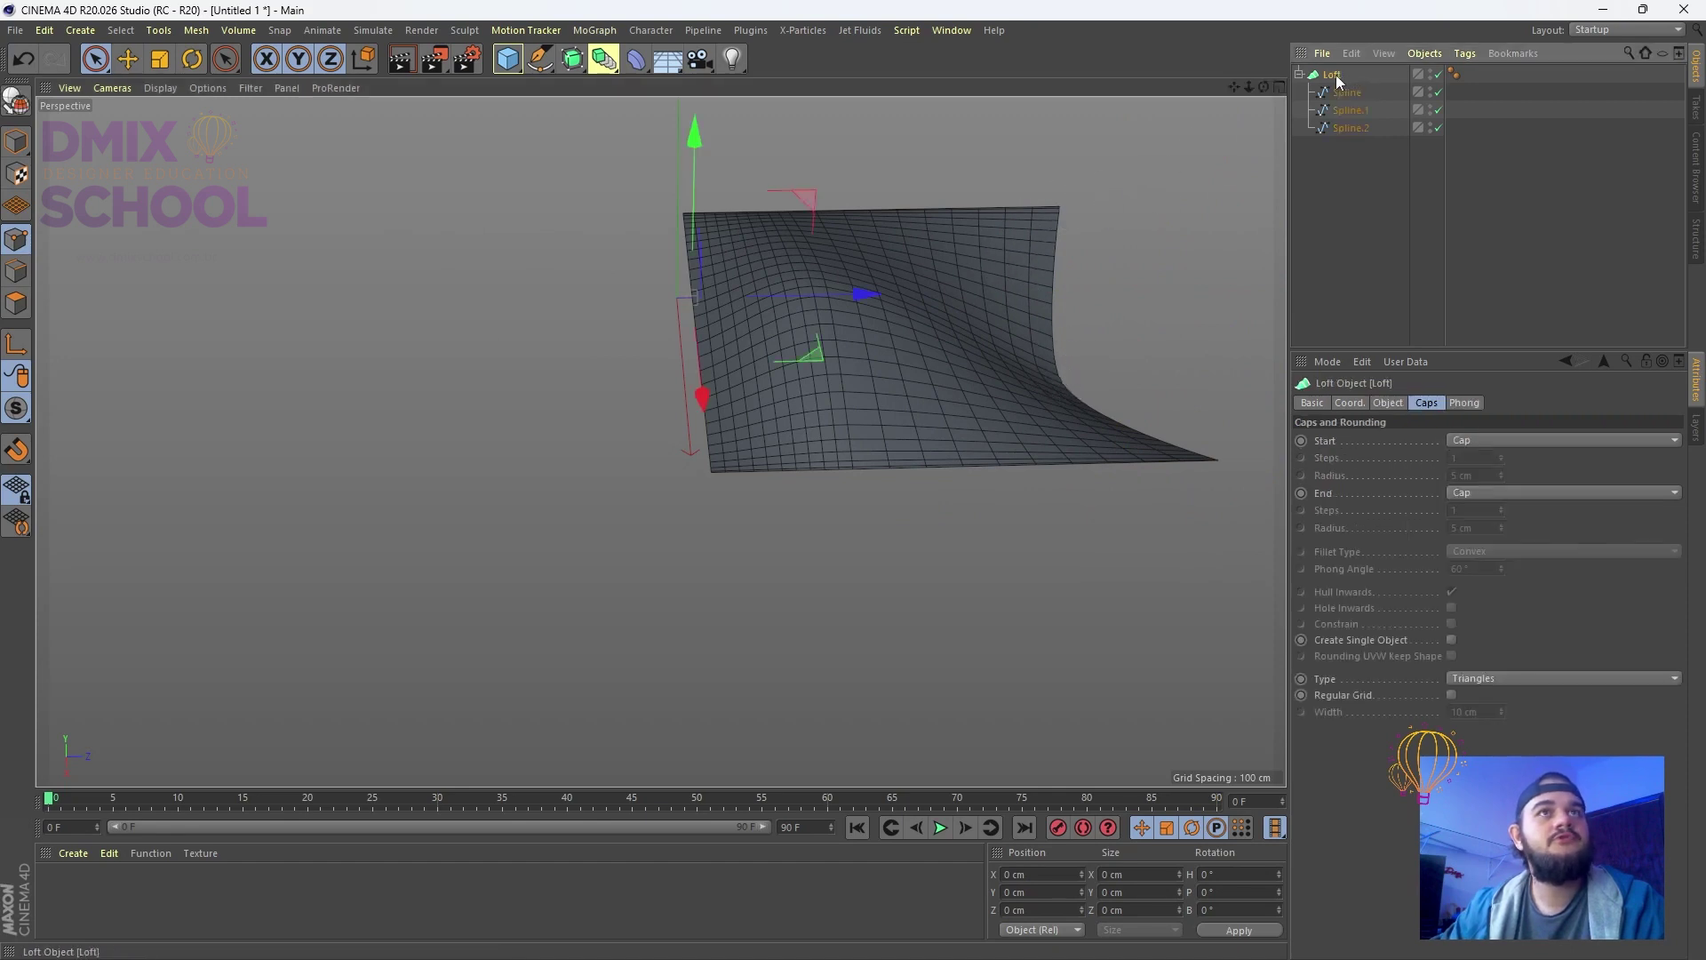
left_click_drag(795, 289, 880, 300)
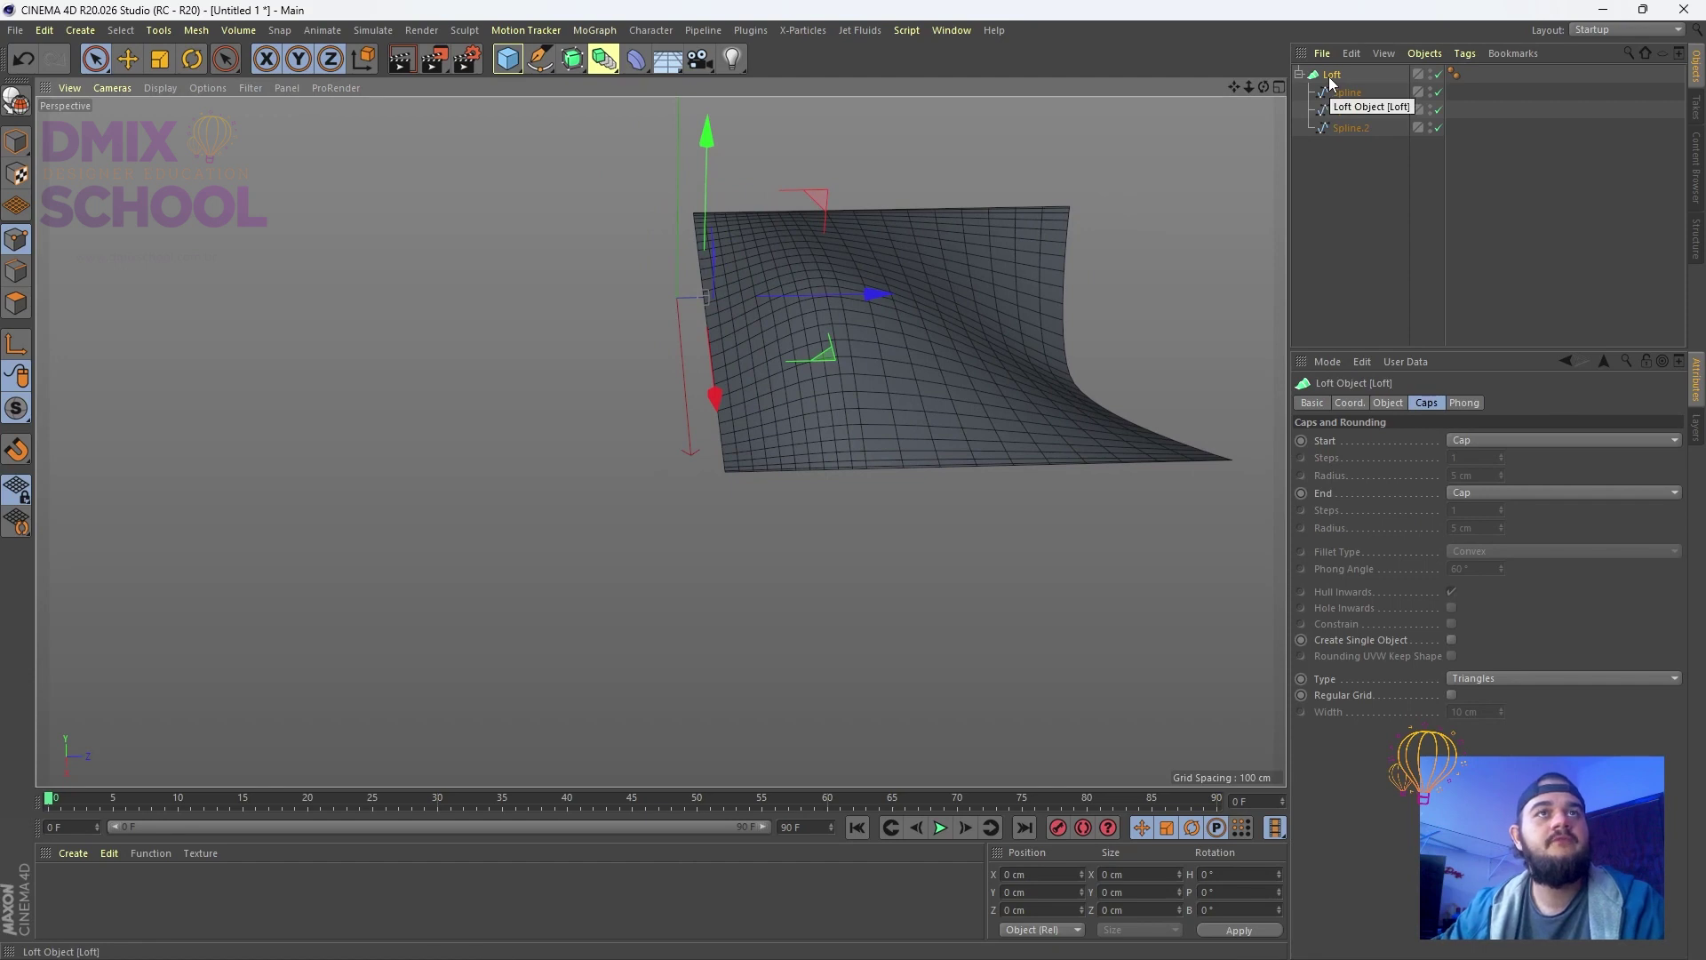
left_click(1347, 129)
left_click(1341, 139)
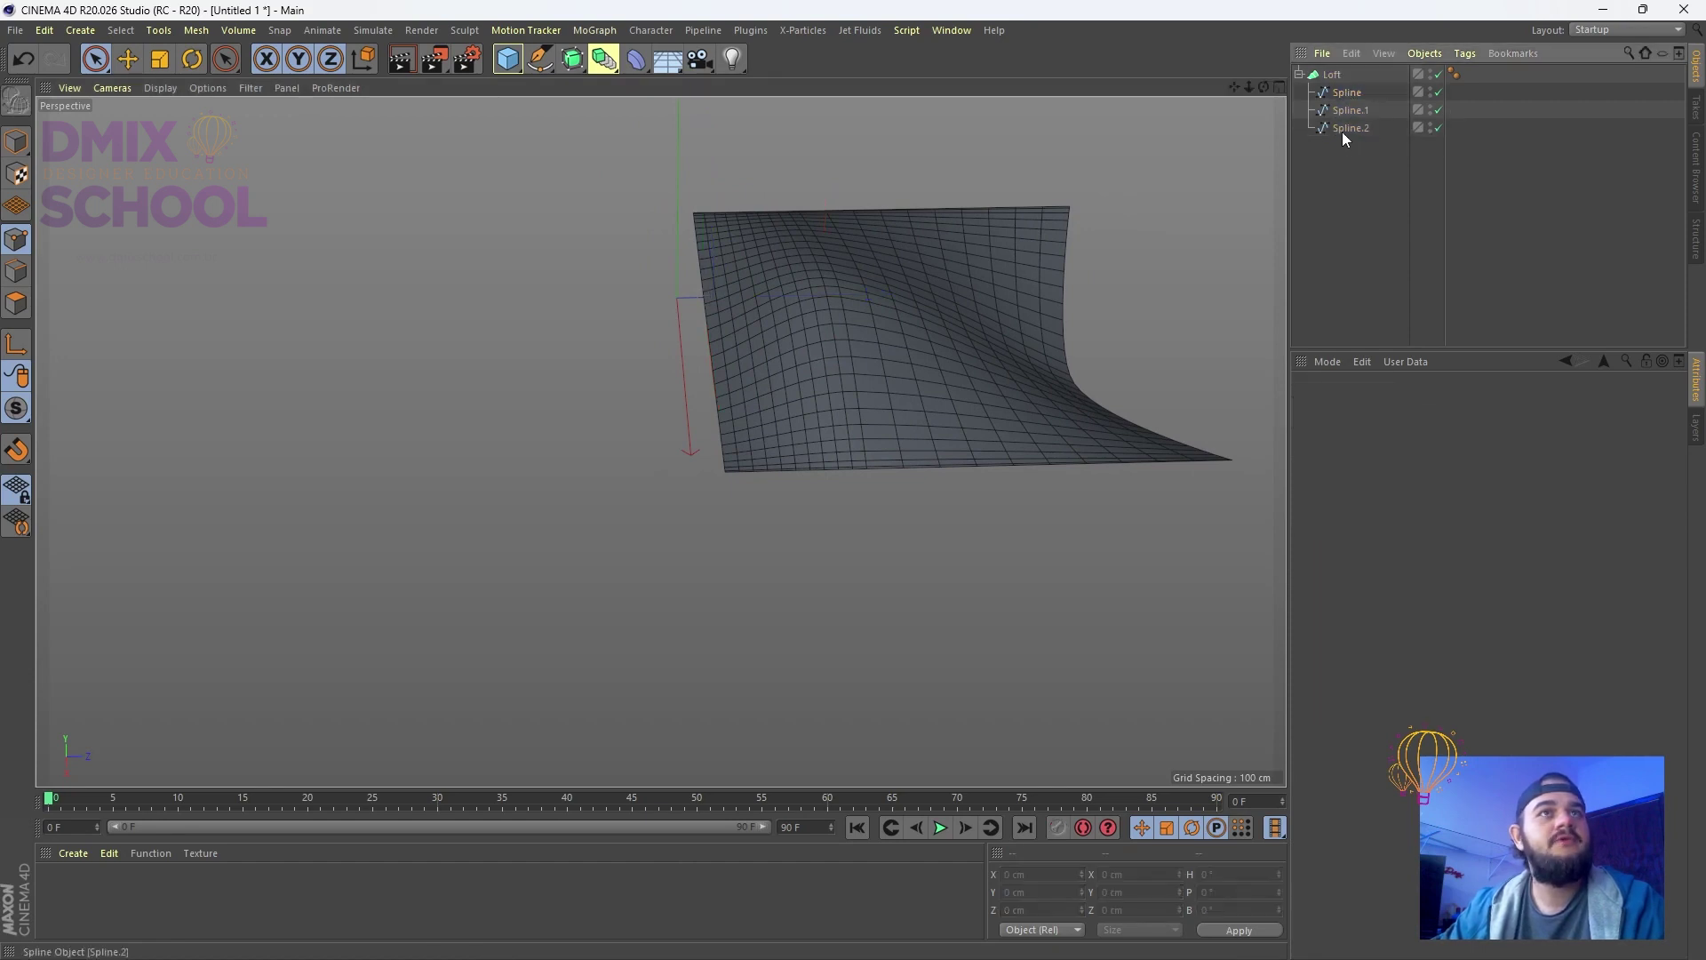
left_click(1344, 133)
Add a Cube, move it along Z clear of the Loft, and make it editable
left_click(507, 58)
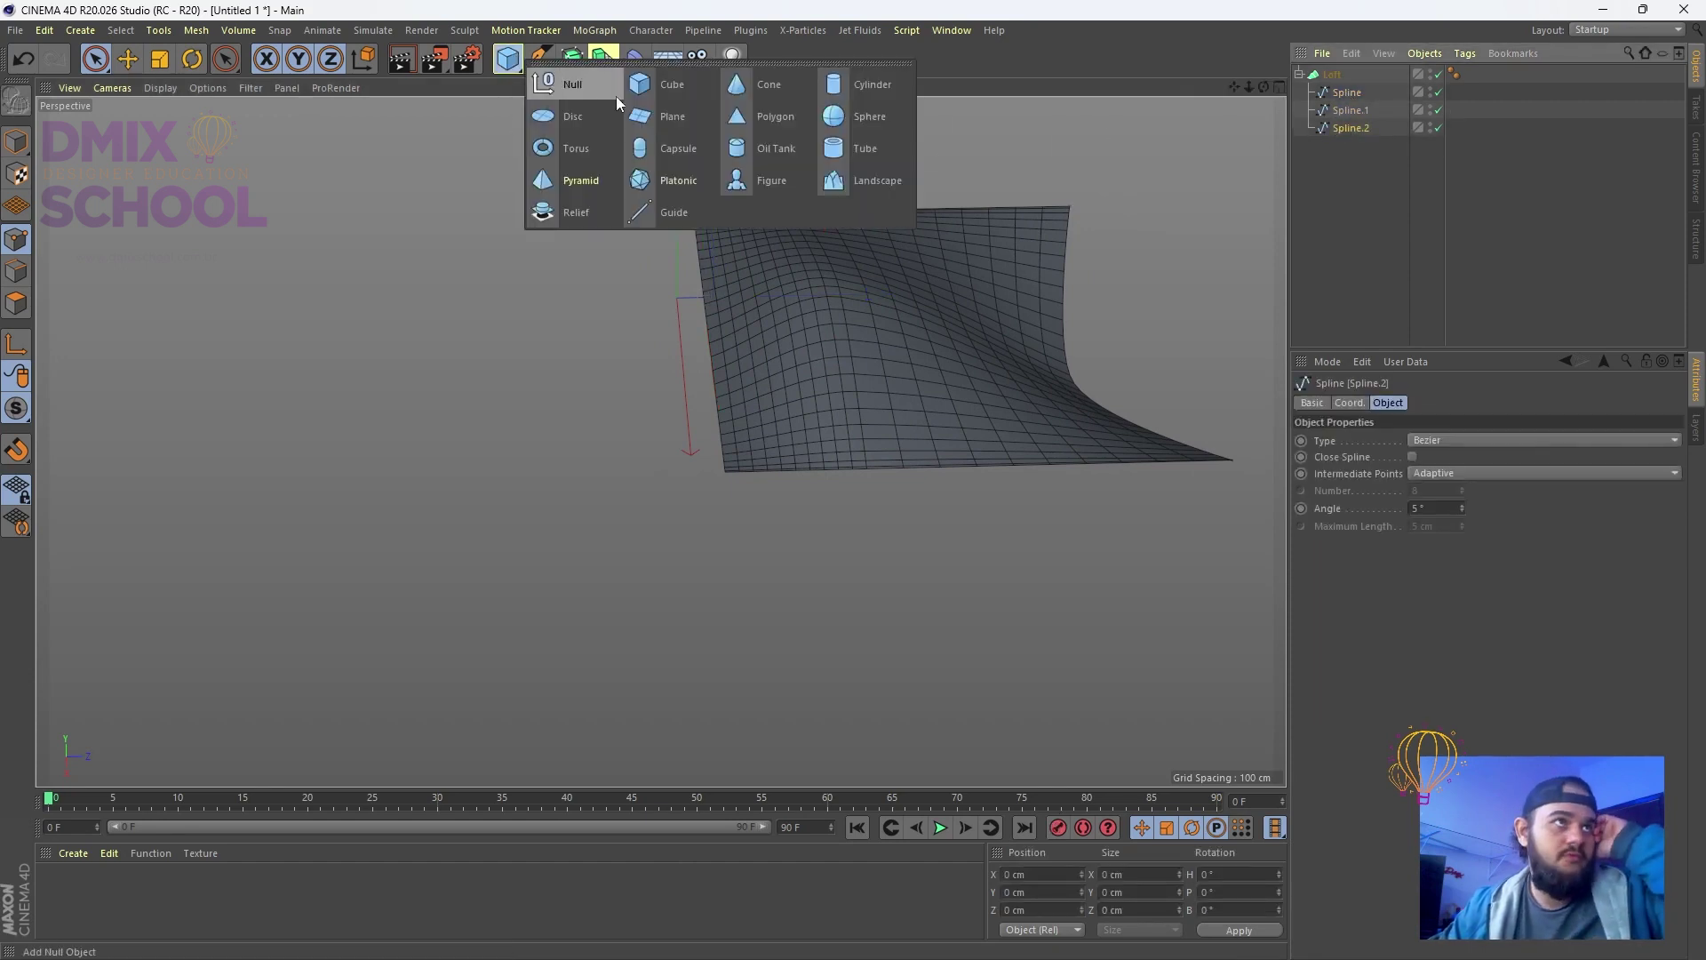
left_click(657, 84)
left_click_drag(814, 289, 695, 295)
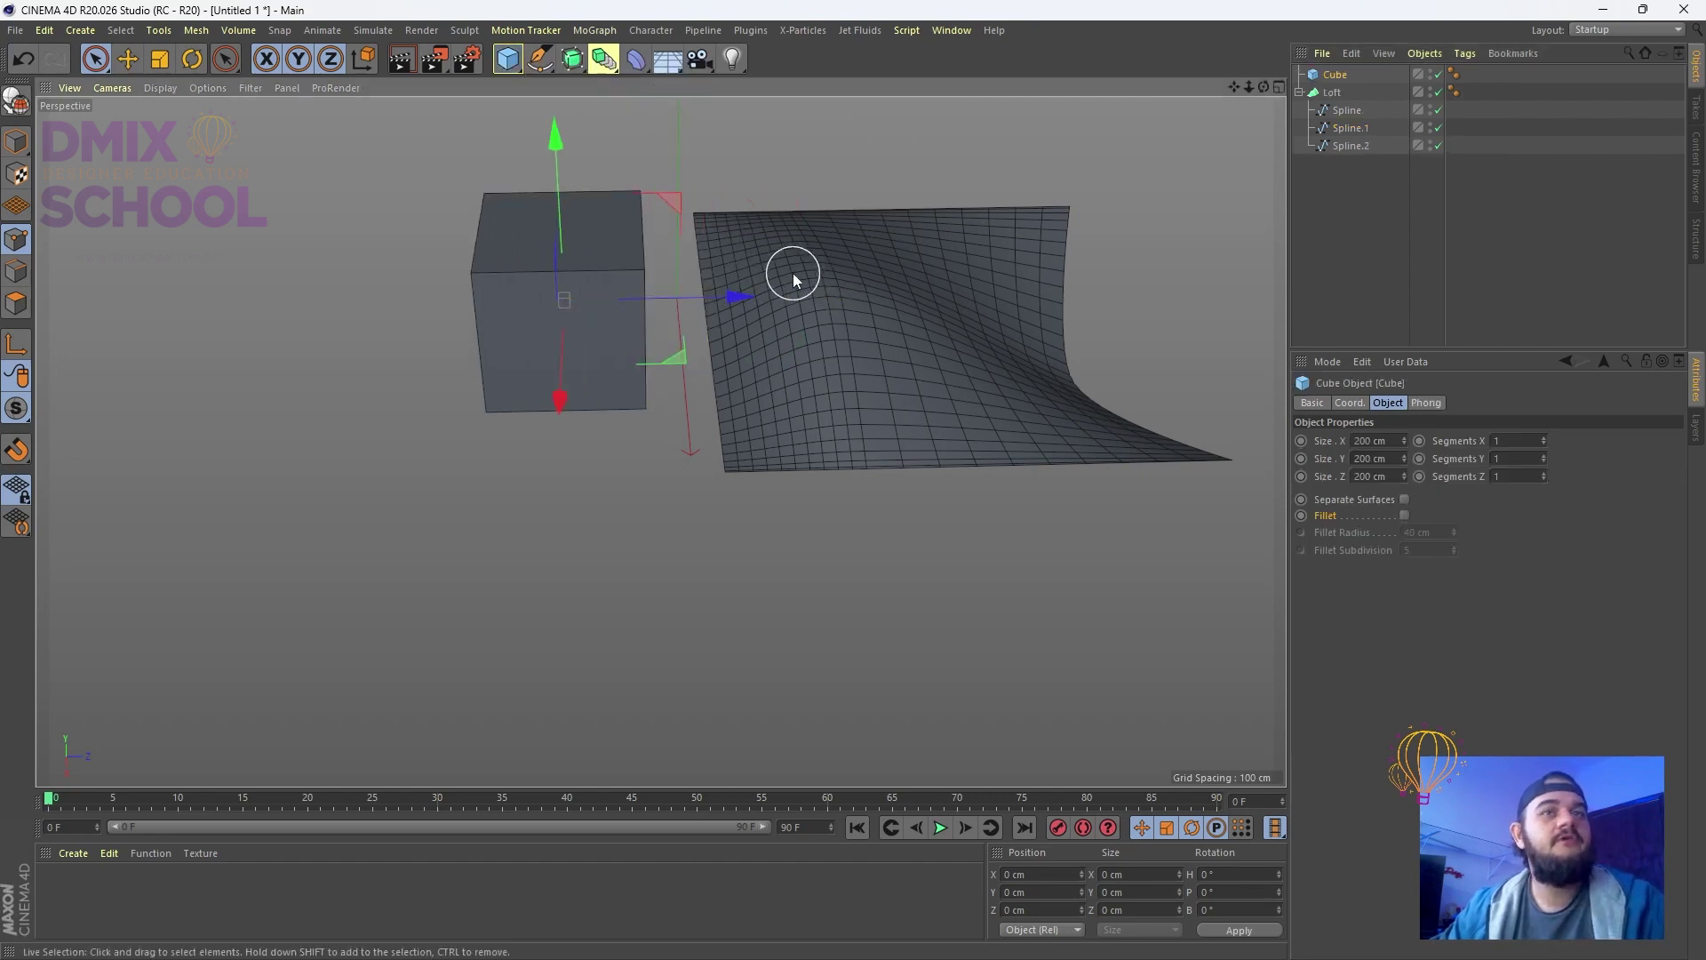
key("c")
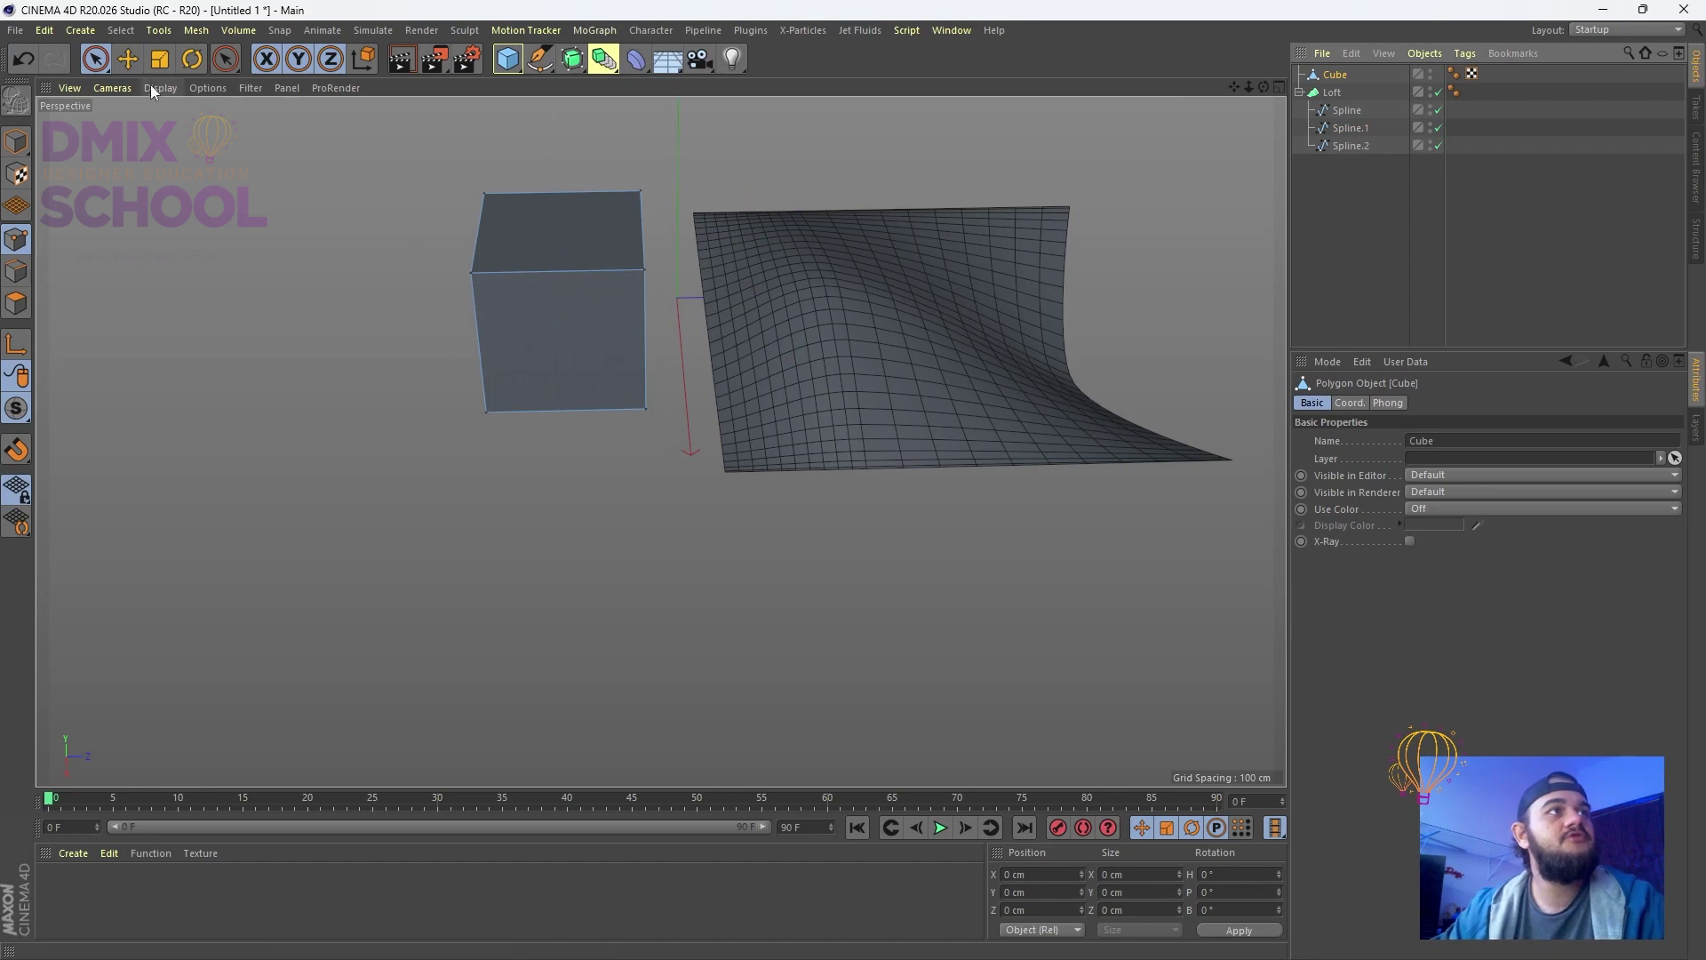
Move the cube's upper front corner point to about Z -116 cm and its upper front edge to about X 126, Y 74 cm
left_click(461, 282)
left_click_drag(640, 268, 633, 271)
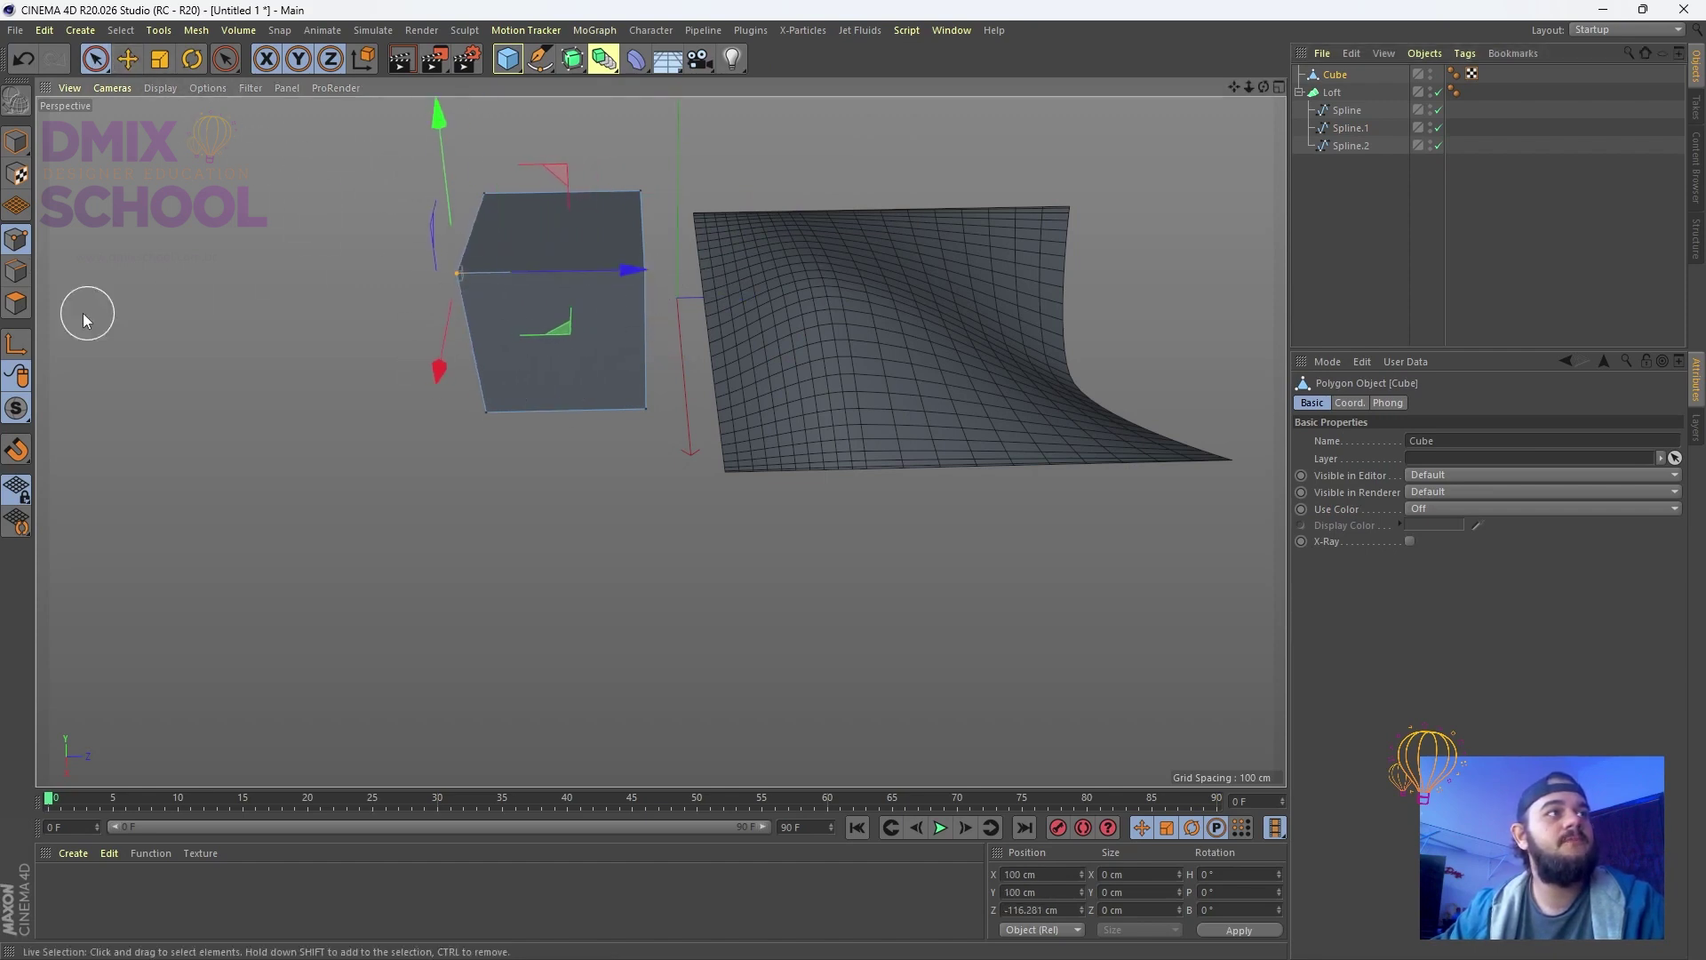
left_click(16, 271)
left_click(502, 298)
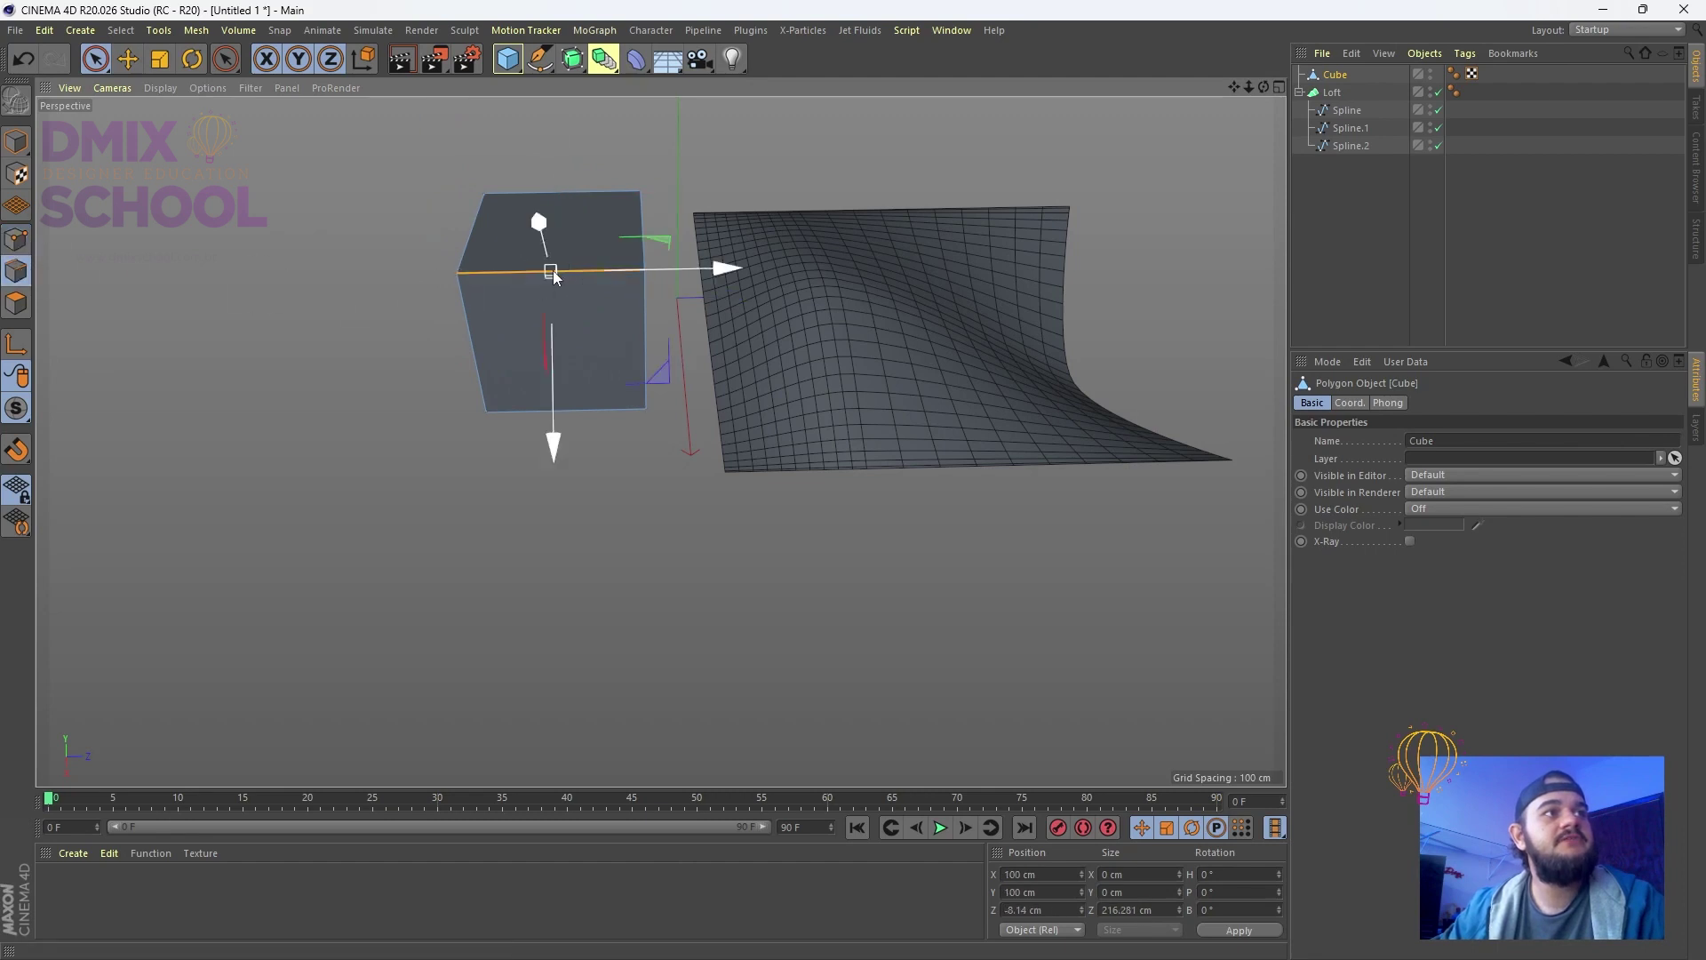
left_click_drag(561, 446, 529, 481)
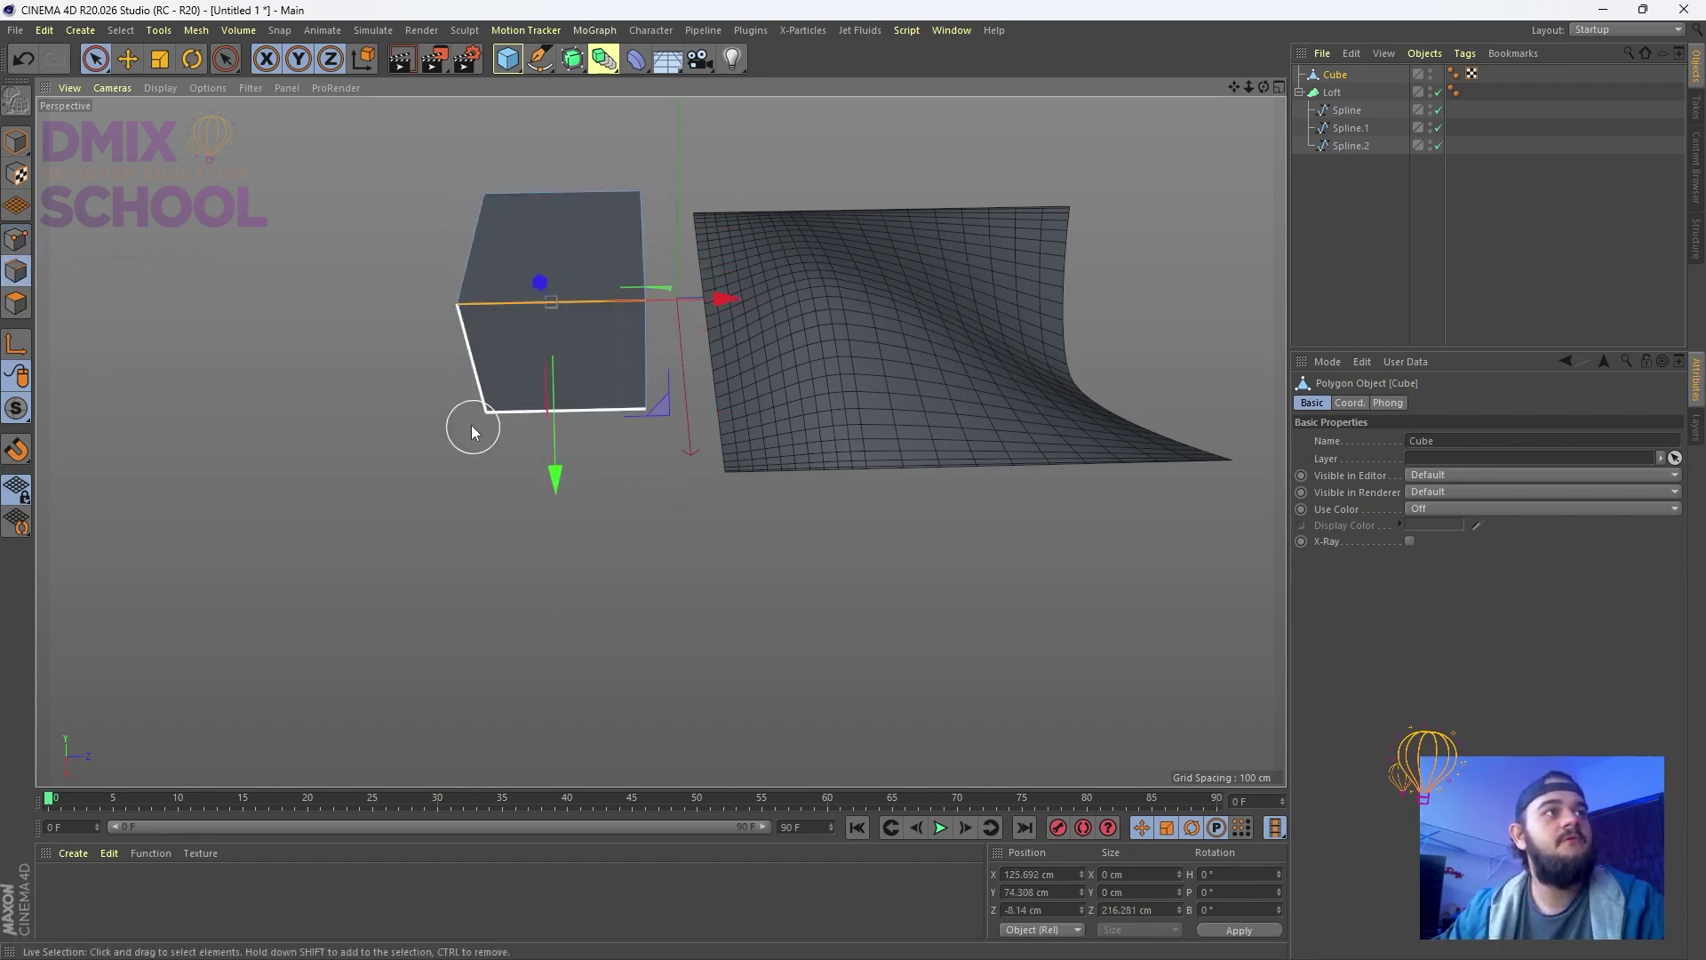
Select the vertical edge at the cube's front corner farthest from the Loft, then move and scale it to enlarge that side
left_click(458, 355)
left_click_drag(333, 454, 578, 343)
key("t")
left_click_drag(366, 296, 444, 356)
mouse_move(495, 471)
left_mouse_down()
mouse_move(506, 440)
mouse_move(586, 685)
mouse_move(511, 480)
left_mouse_up()
In Polygon mode with Live Selection, pull the cube's front face outwards and move its top face to about X 131 cm
left_click(16, 304)
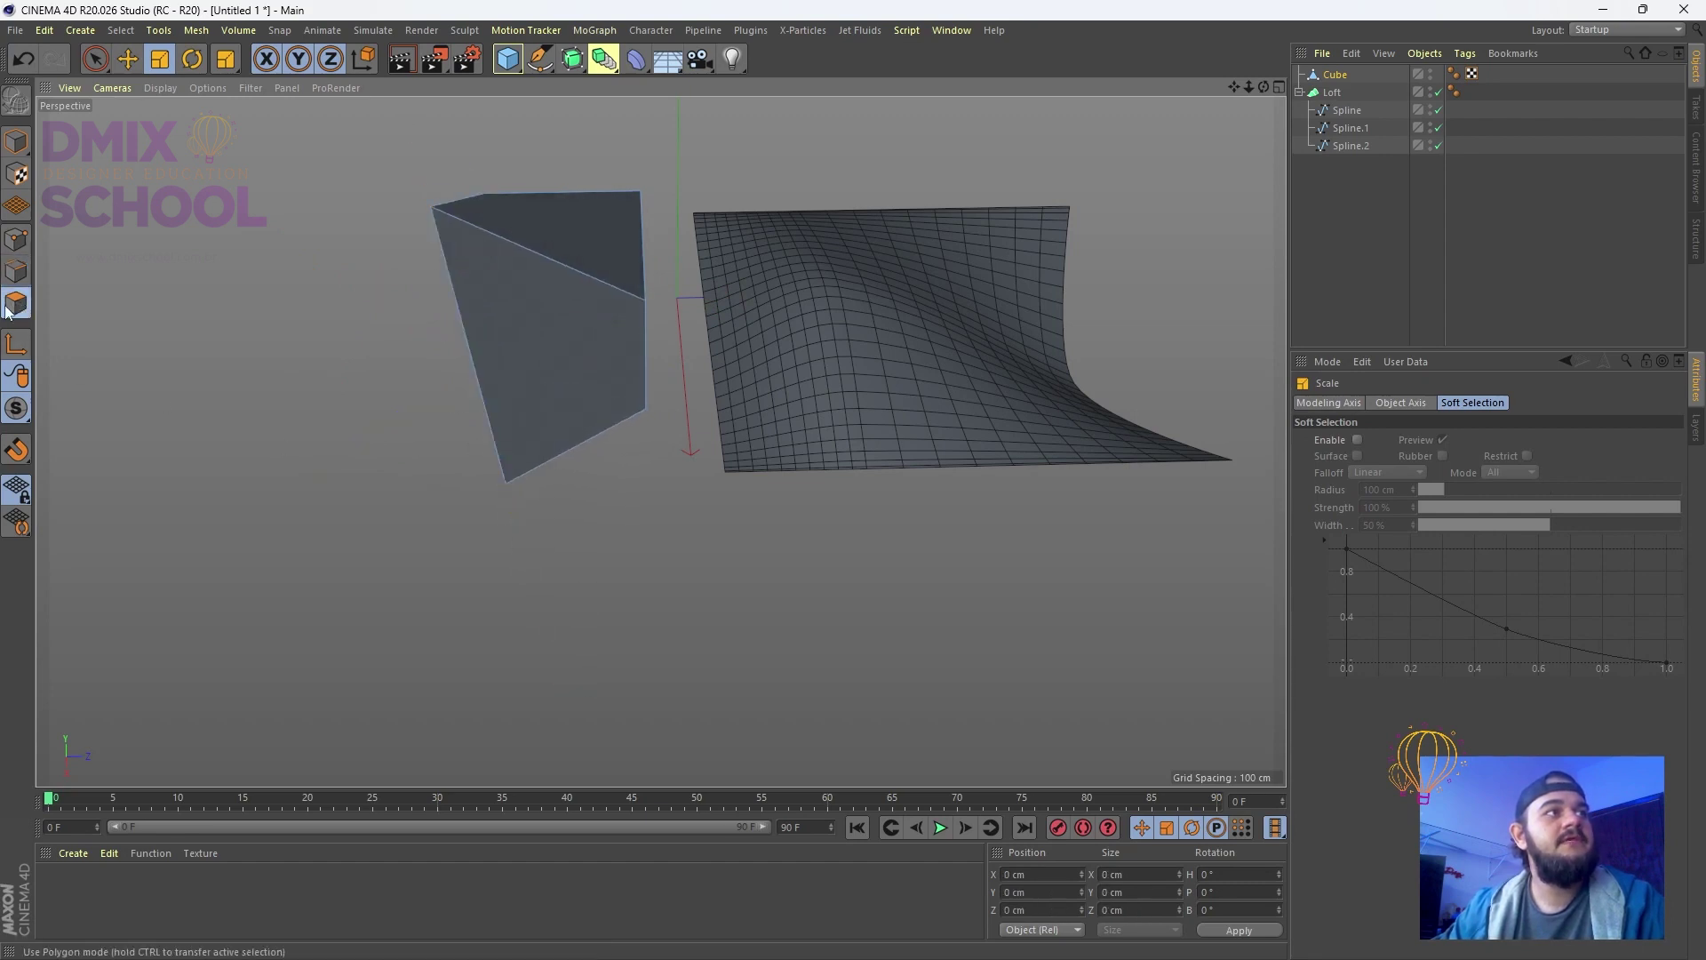
left_click(104, 61)
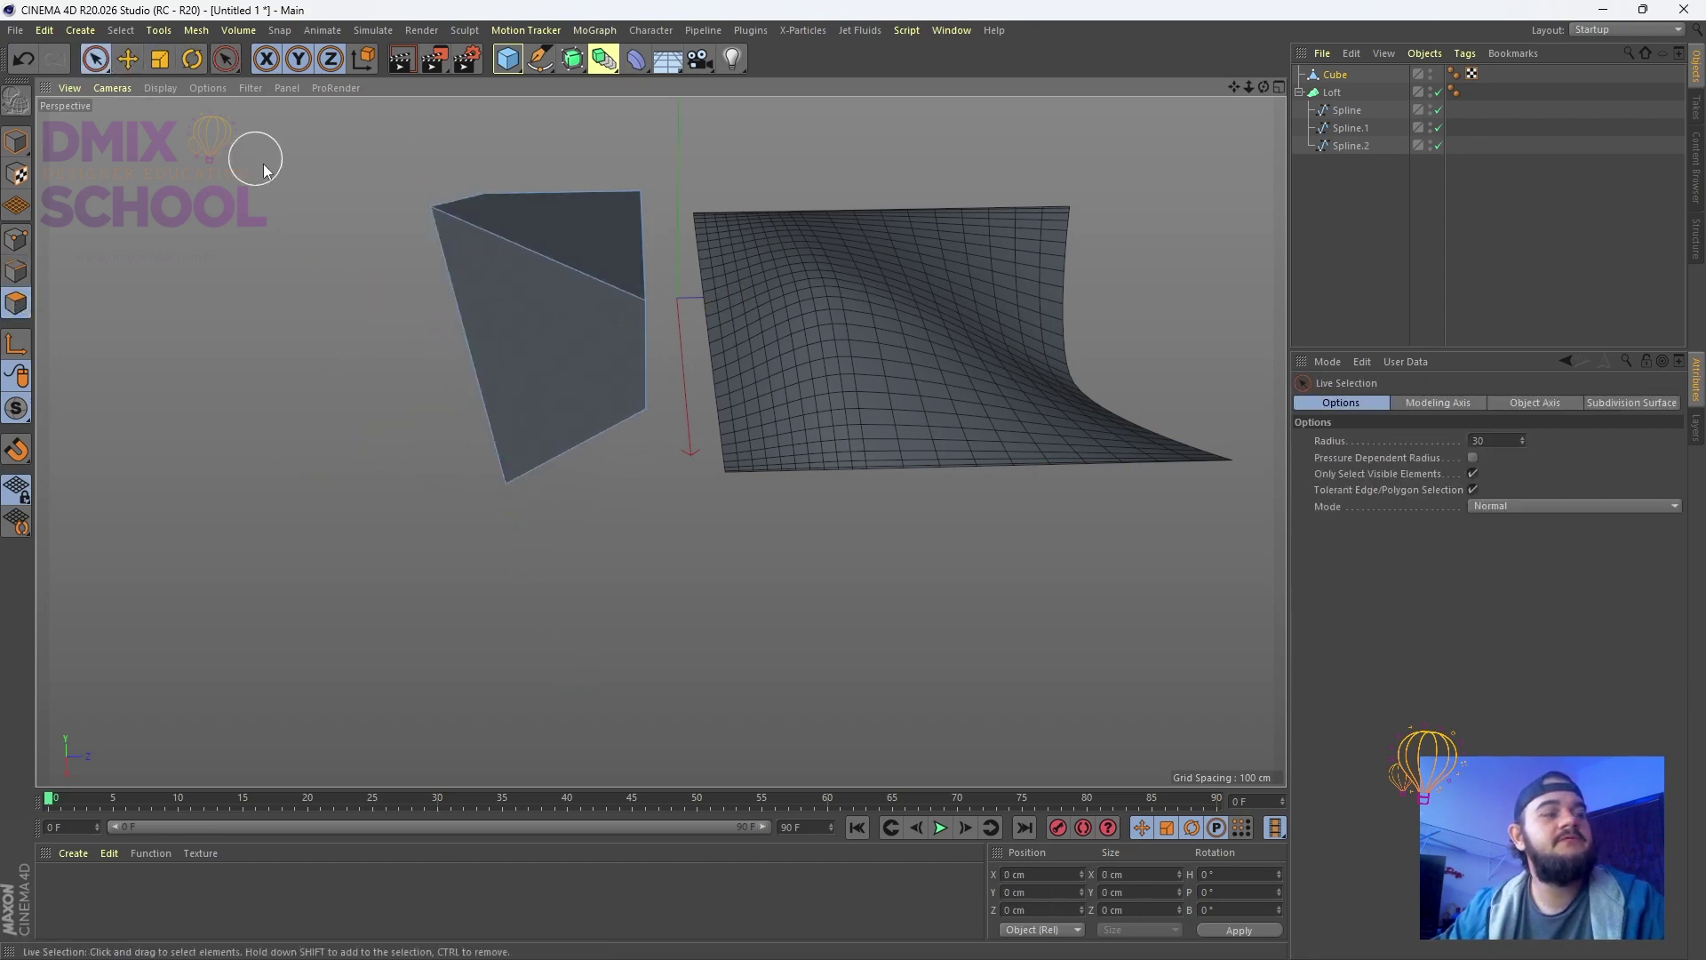
left_click(556, 382)
left_click_drag(560, 364, 547, 614)
left_click(558, 308)
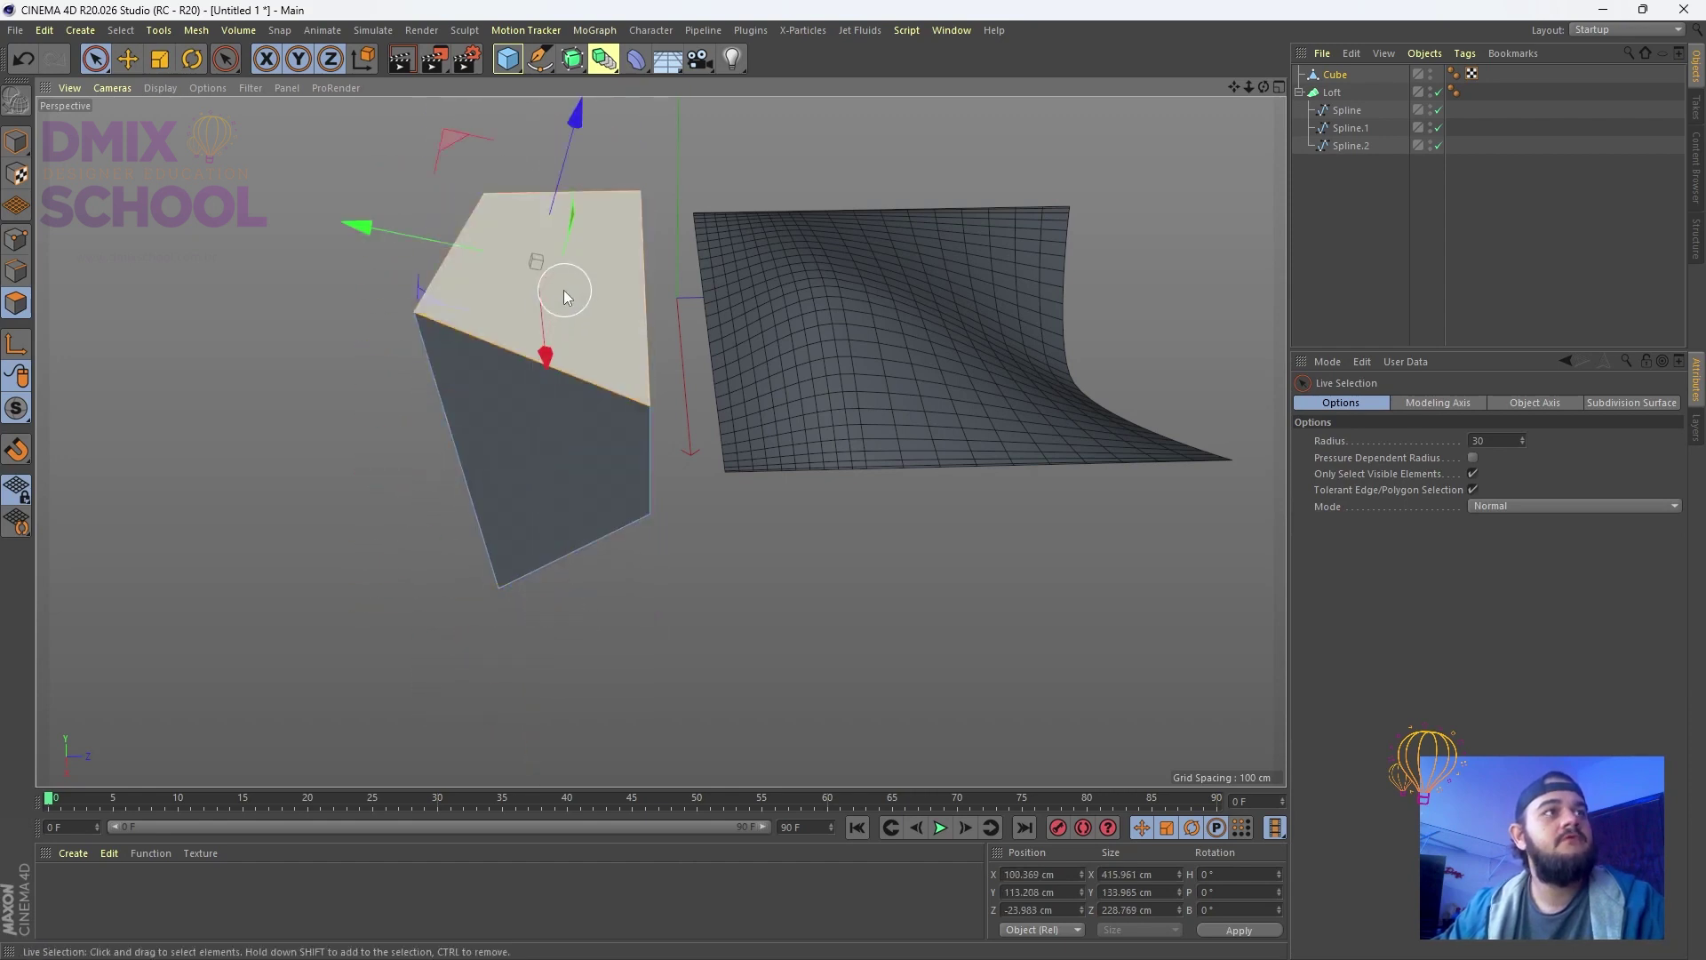
mouse_move(563, 365)
left_mouse_down()
mouse_move(552, 276)
mouse_move(562, 447)
mouse_move(548, 372)
left_mouse_up()
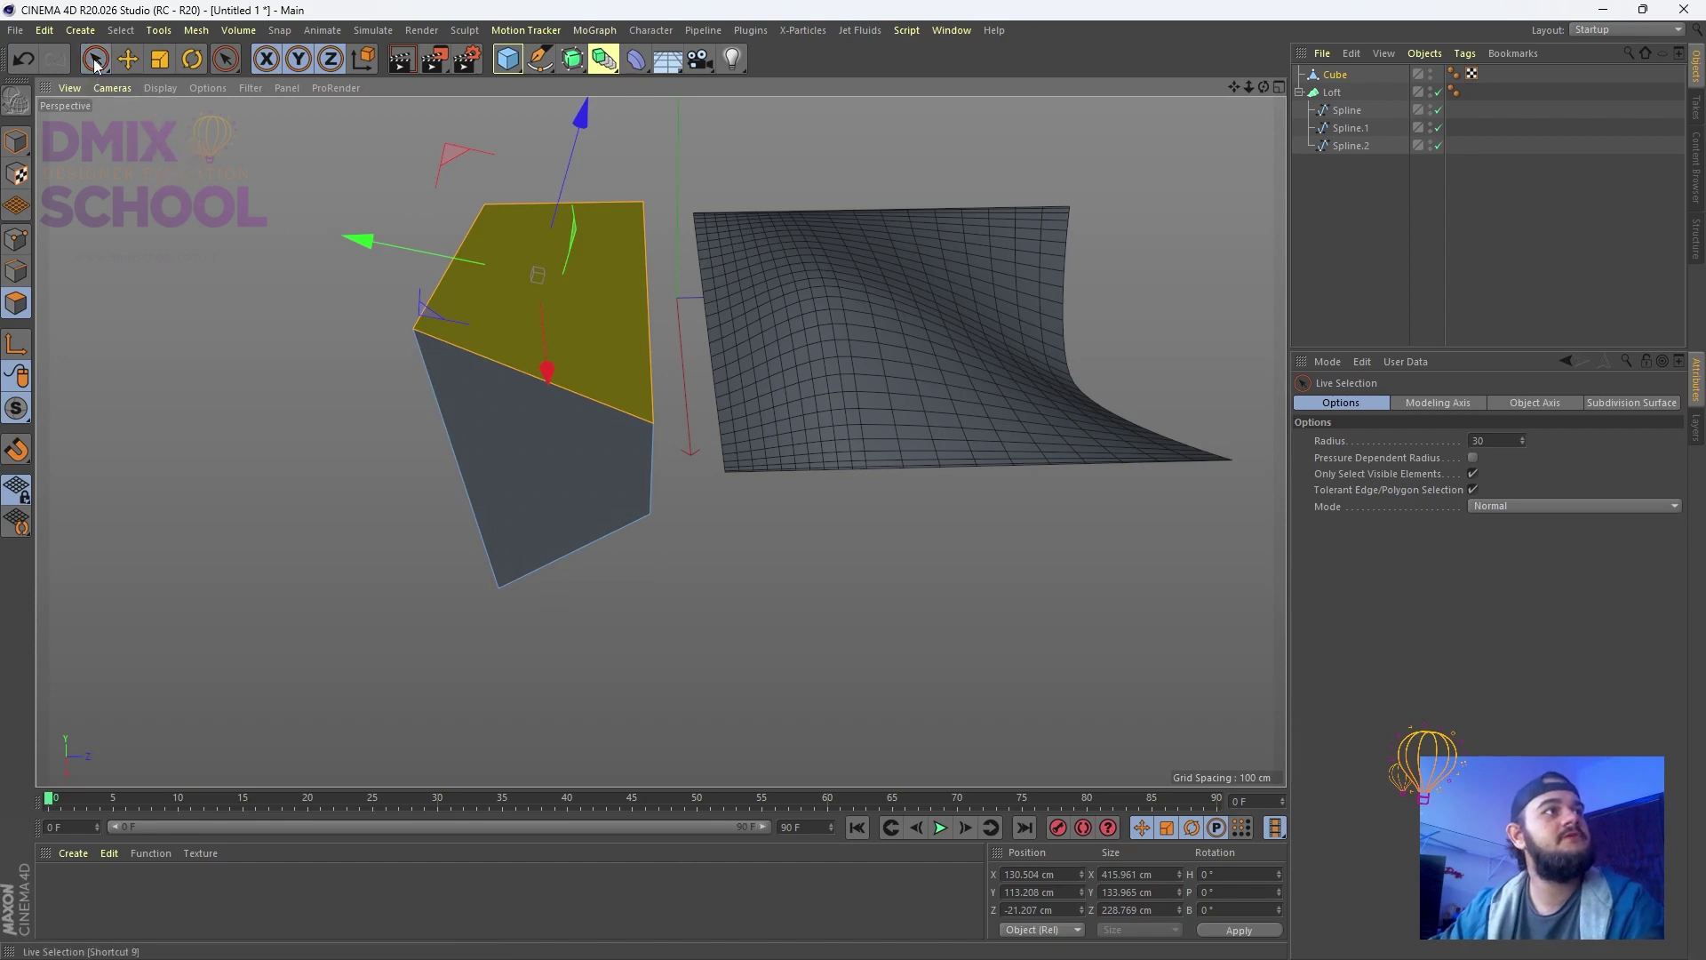
Return to Model mode and delete all objects from the scene
left_click(12, 149)
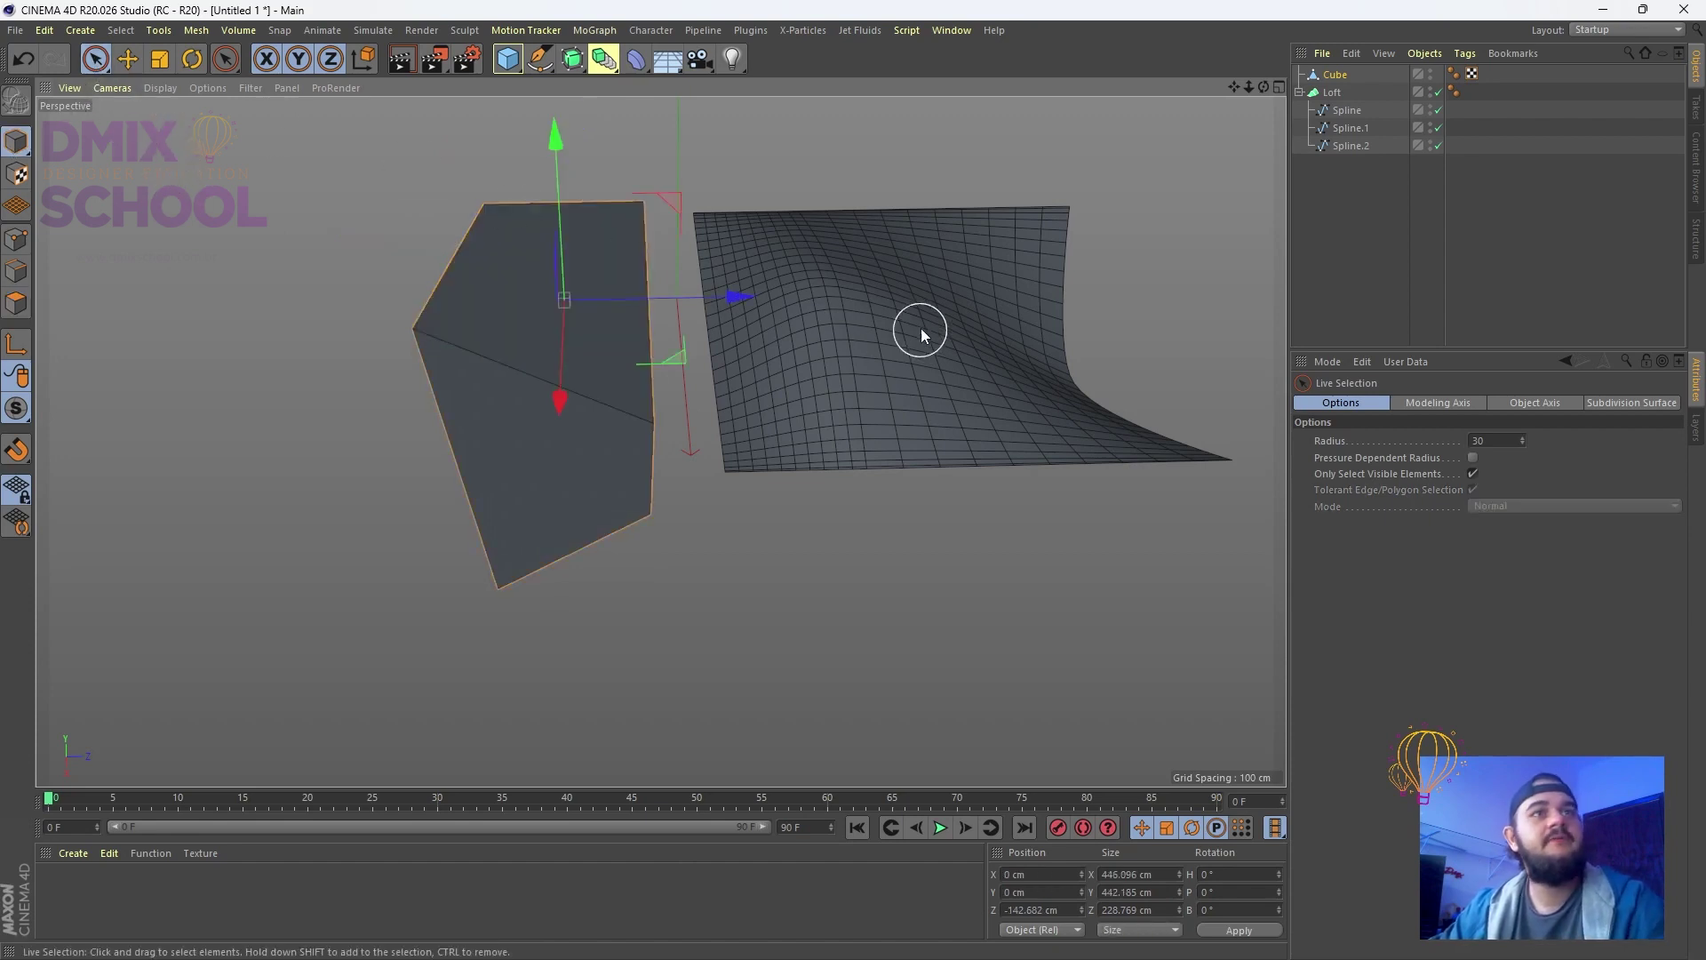
key("ctrl+a")
key("Delete")
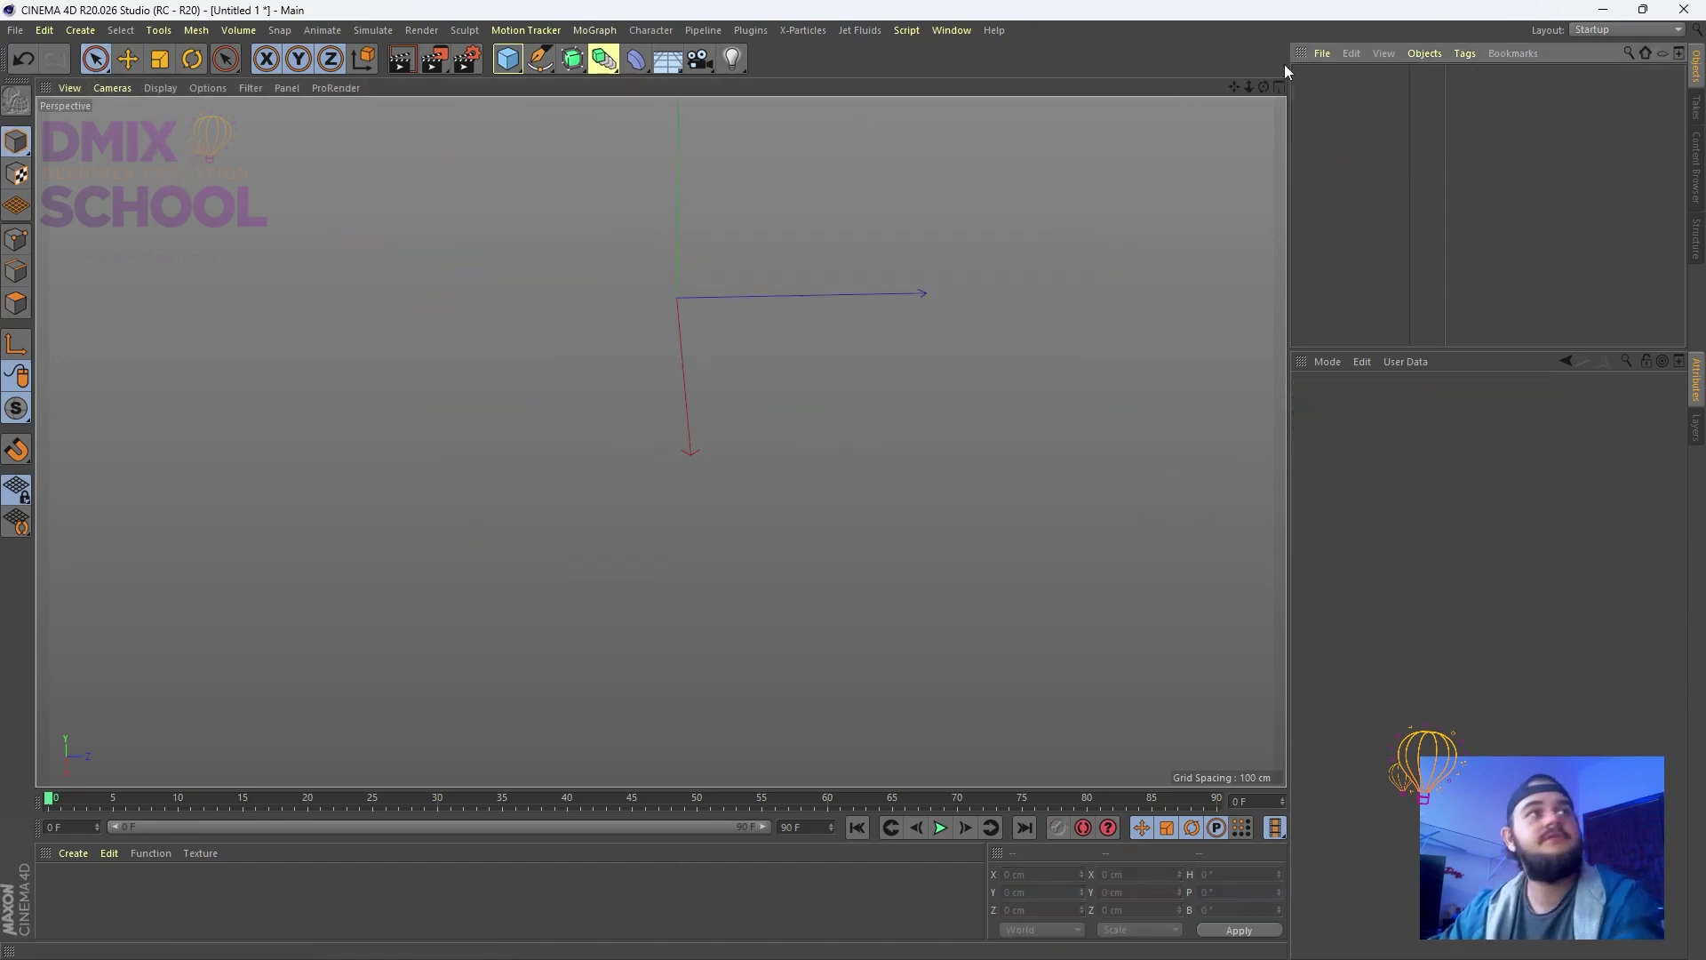
Add a Sweep generator to the empty scene
left_click_drag(538, 67, 488, 169)
left_click_drag(562, 60, 625, 155)
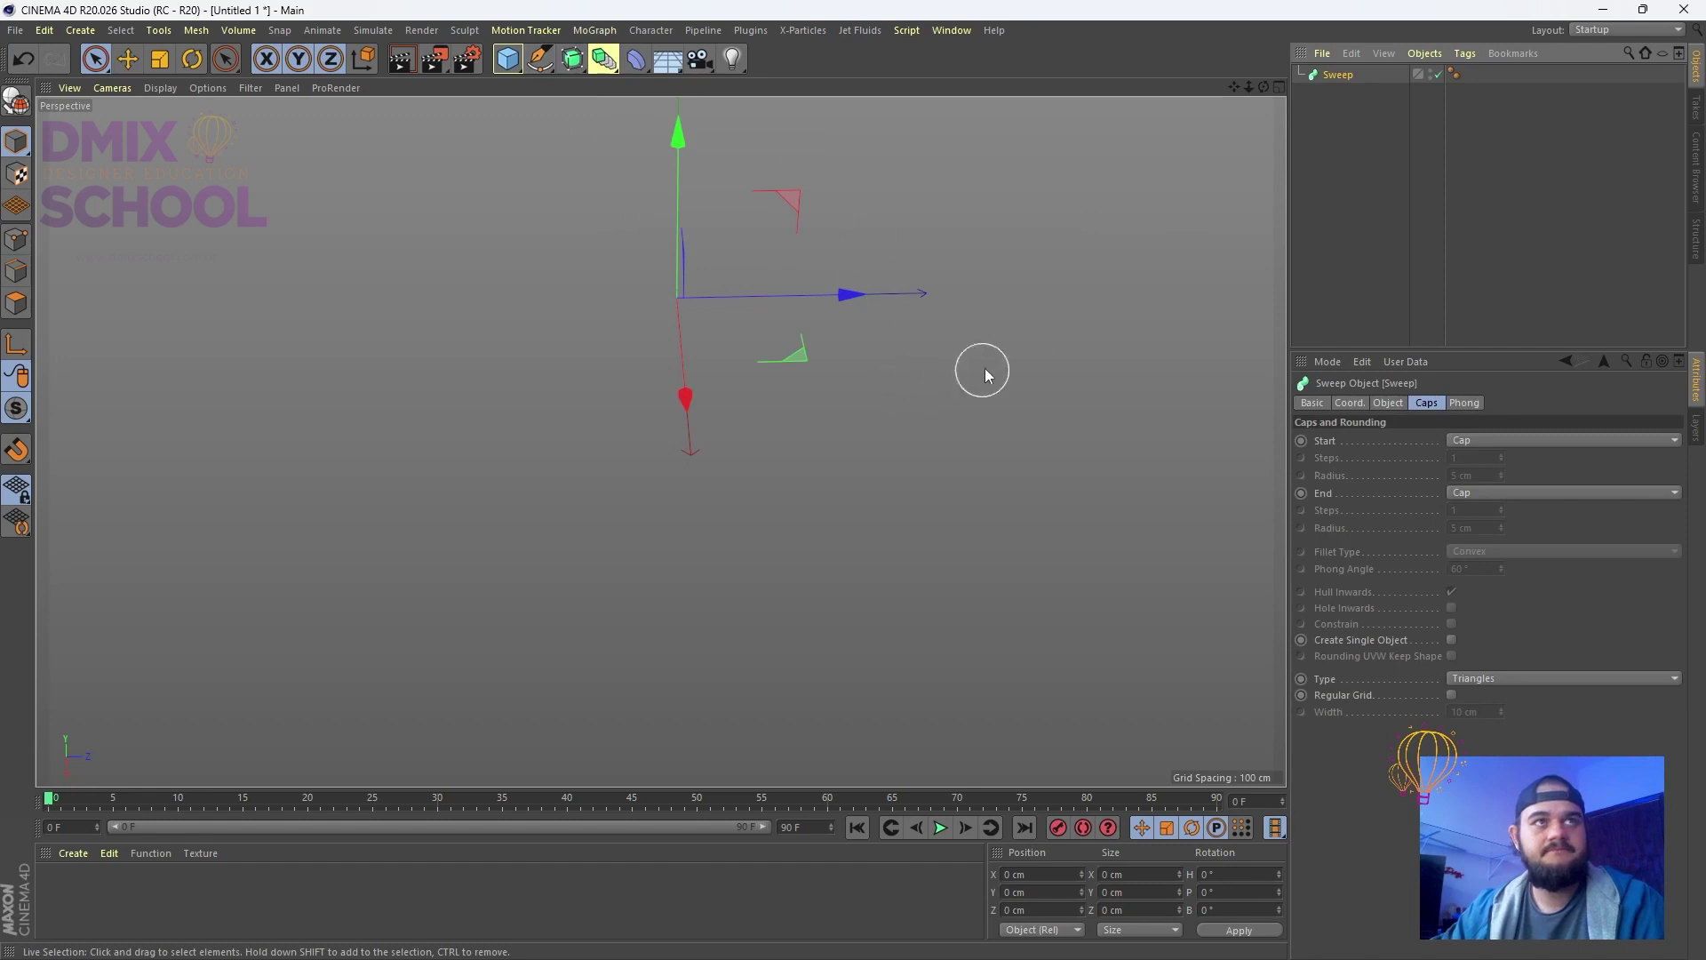
left_click_drag(570, 60, 812, 227)
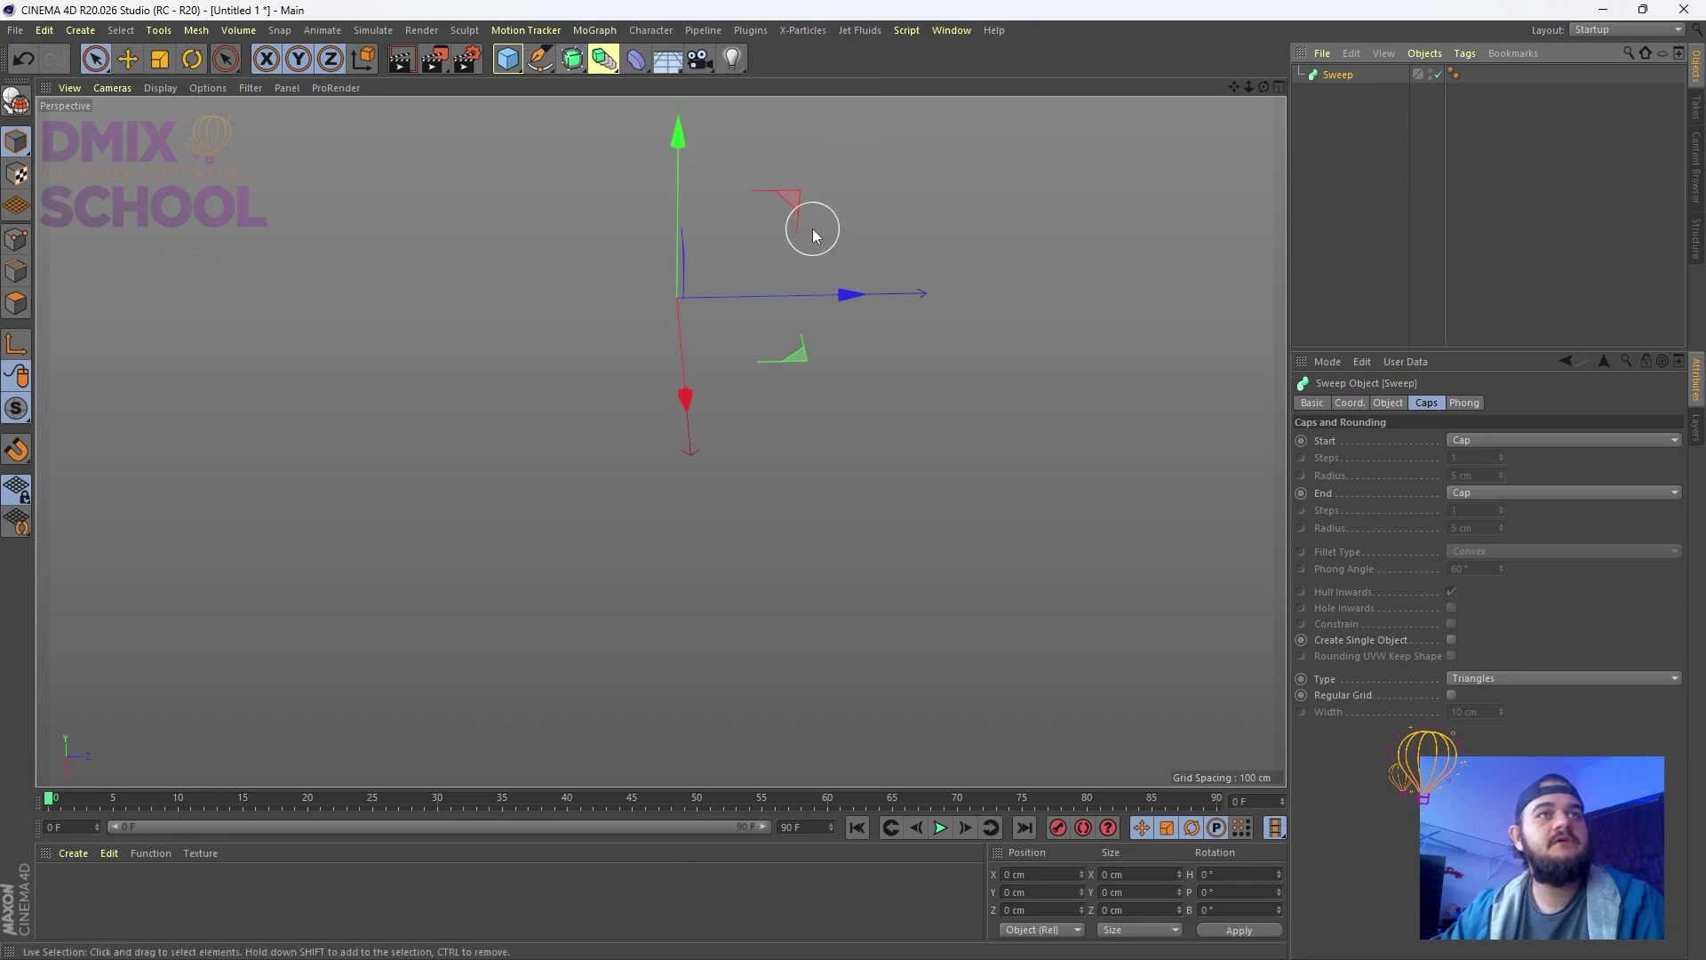
Draw an S-shaped Bezier spline about 410 cm wide with the Pen tool in the Front view, finish it and return to the Perspective view
left_click(908, 224)
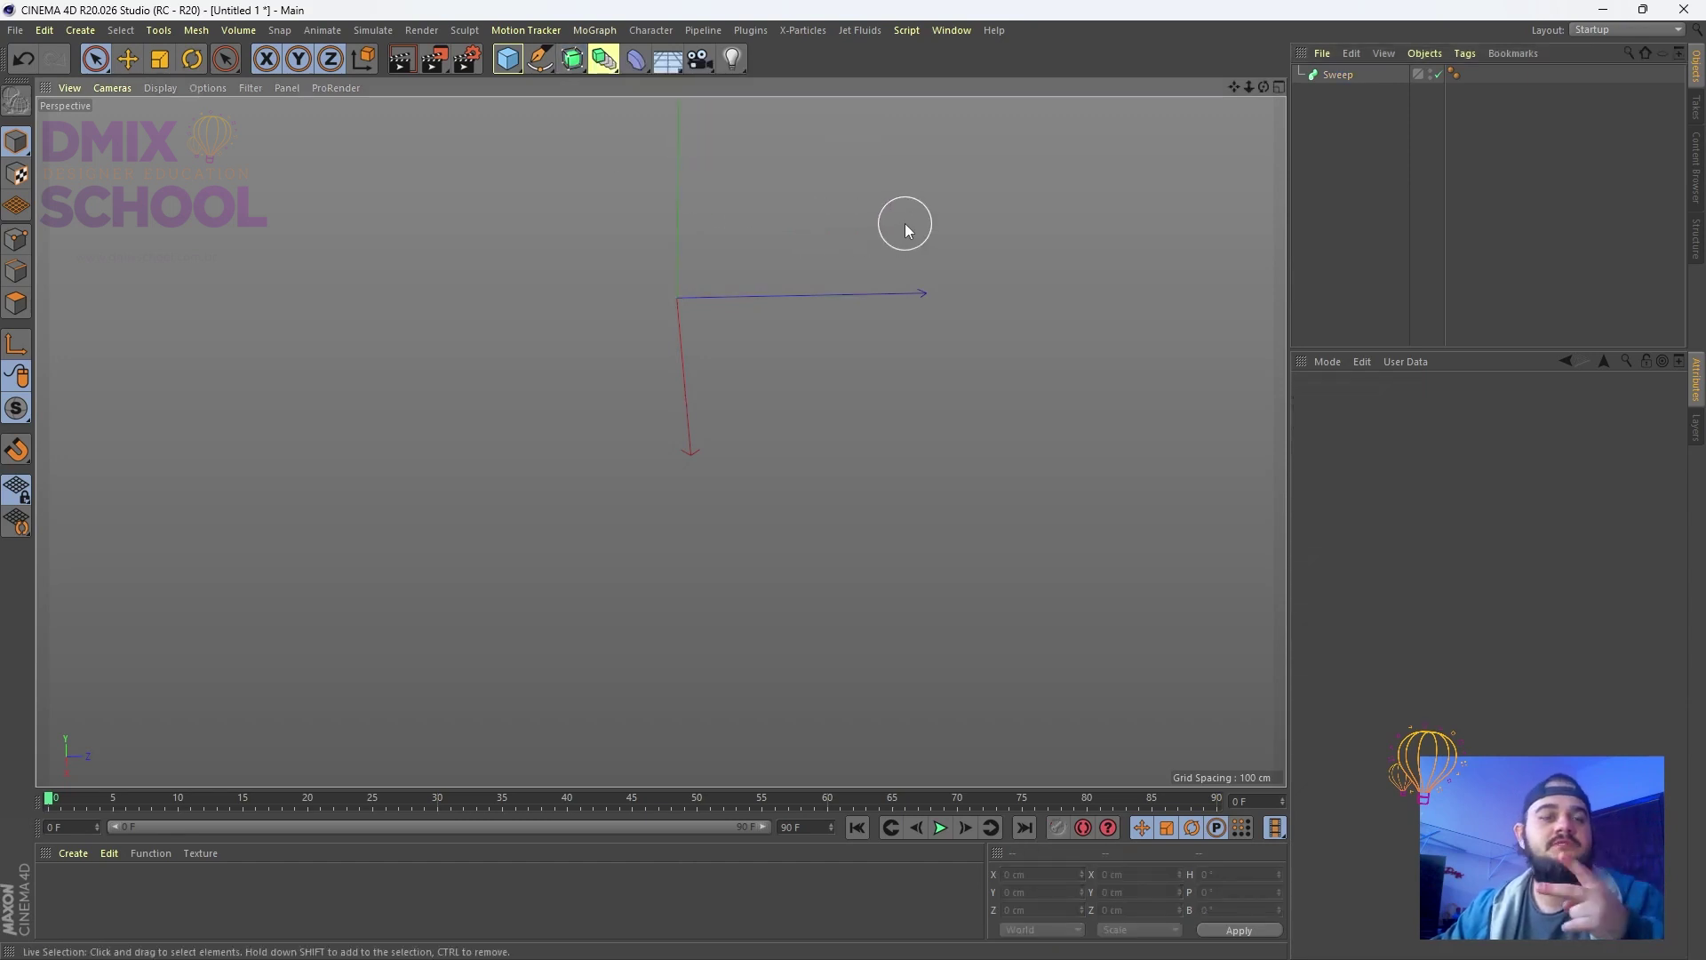
left_click(544, 62)
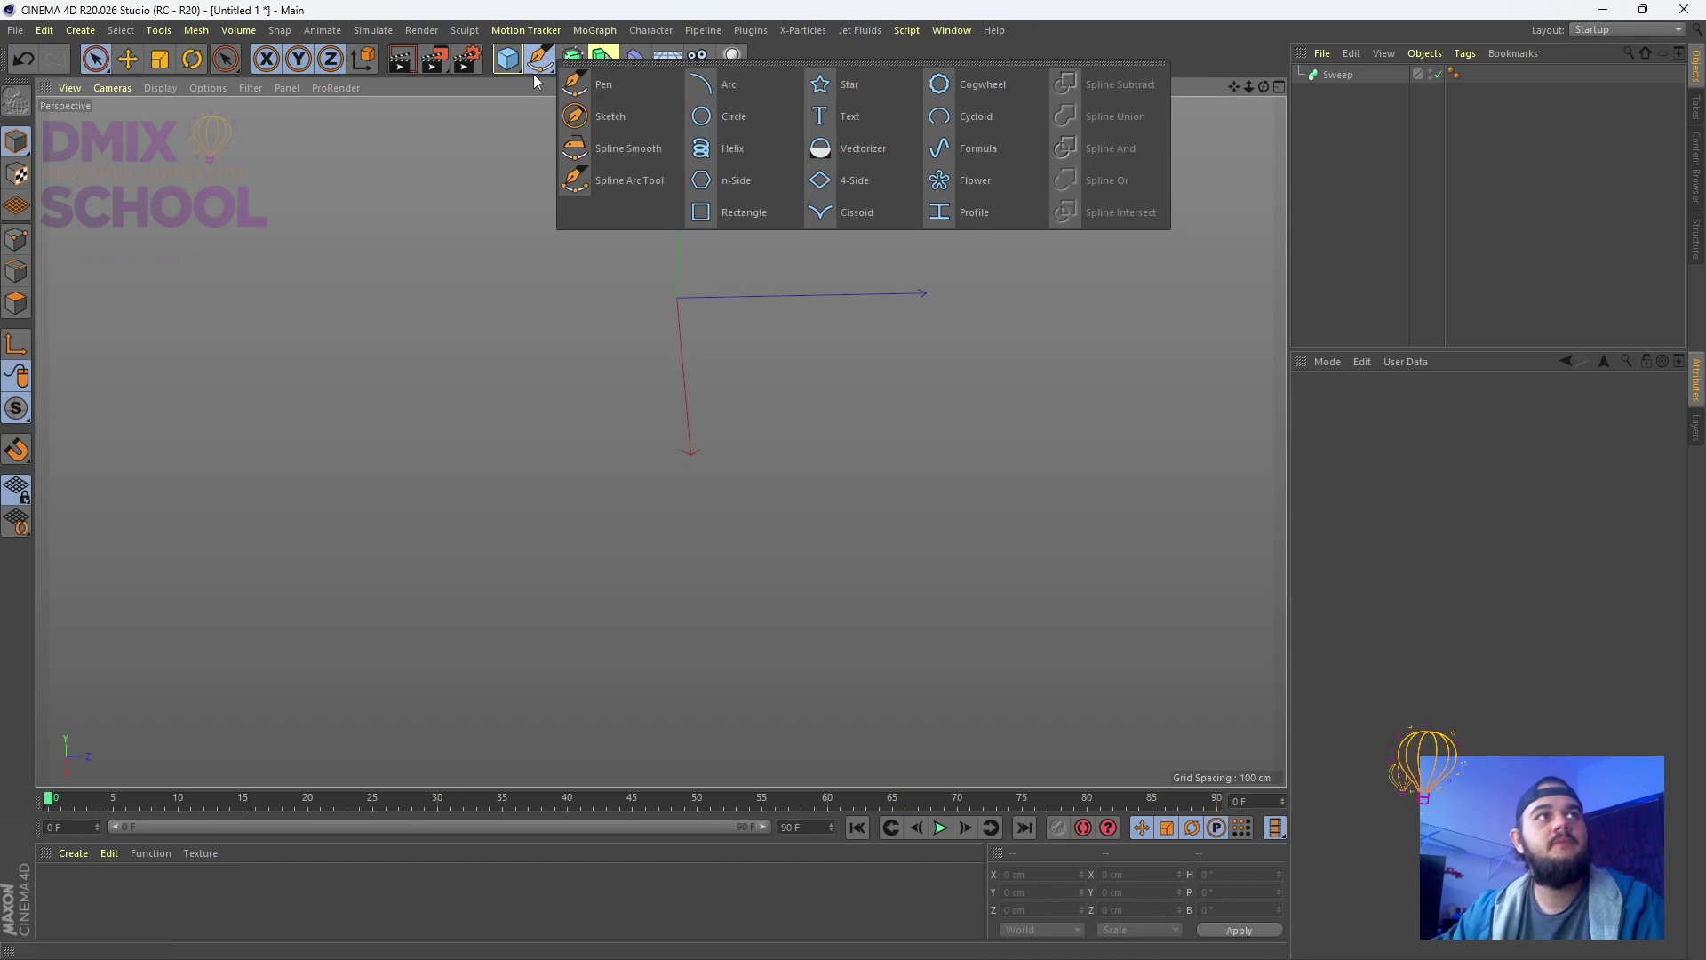
left_click(1278, 87)
left_click(984, 338)
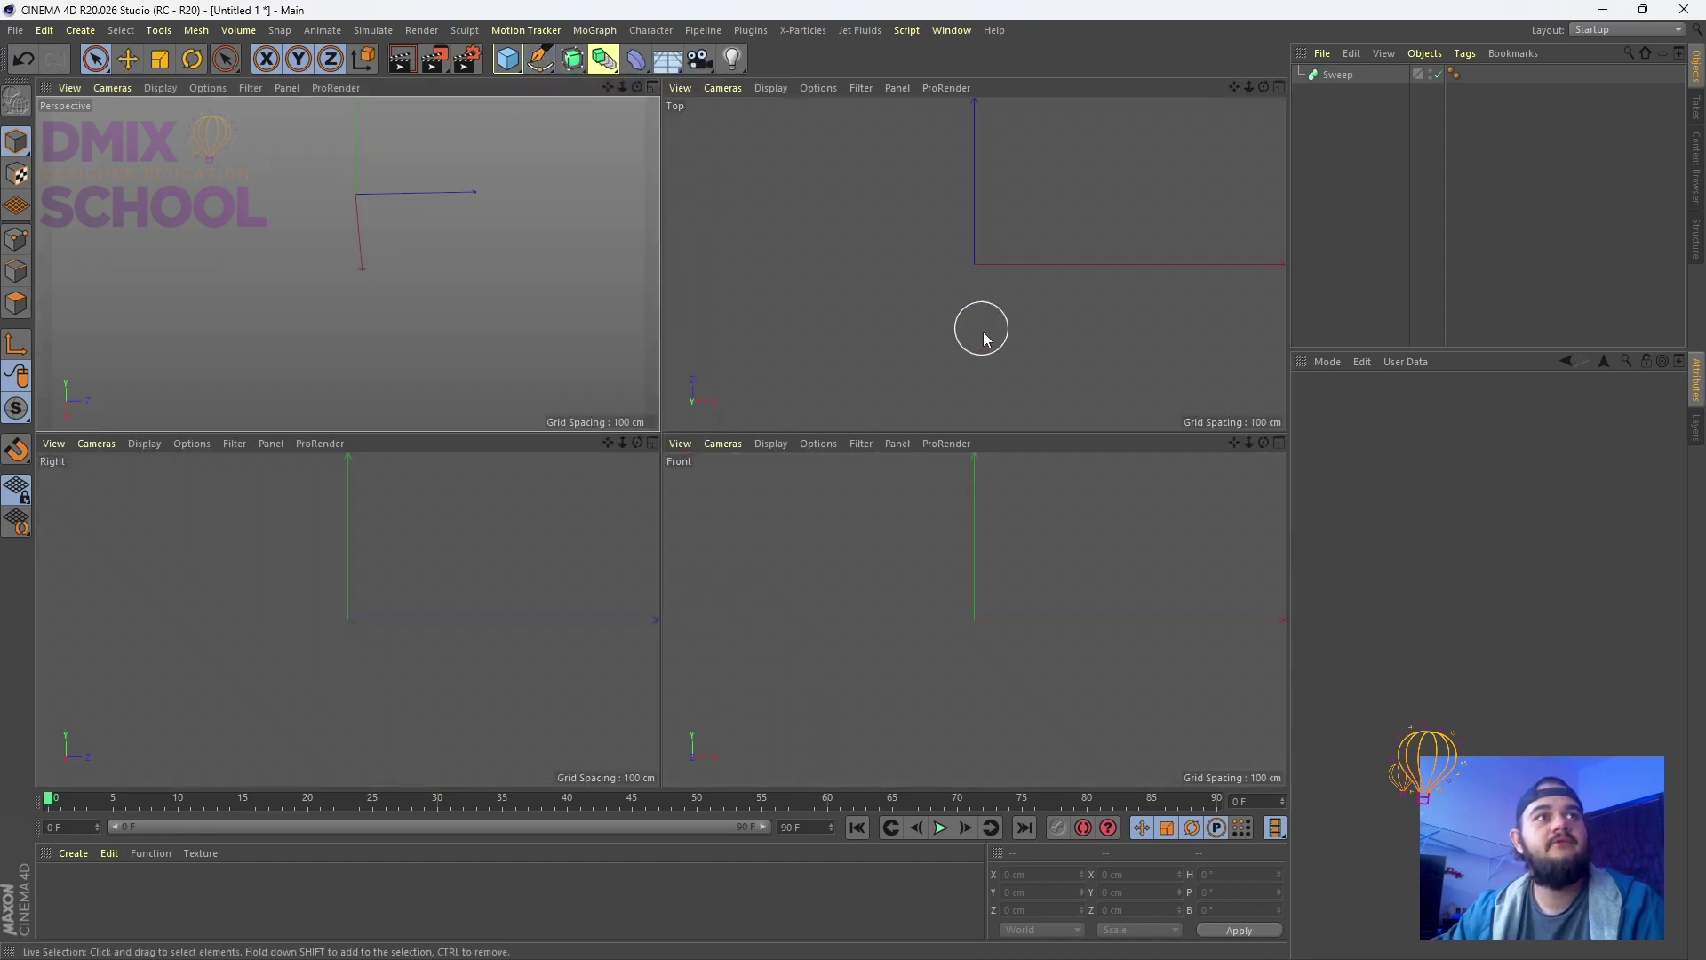
left_click(540, 59)
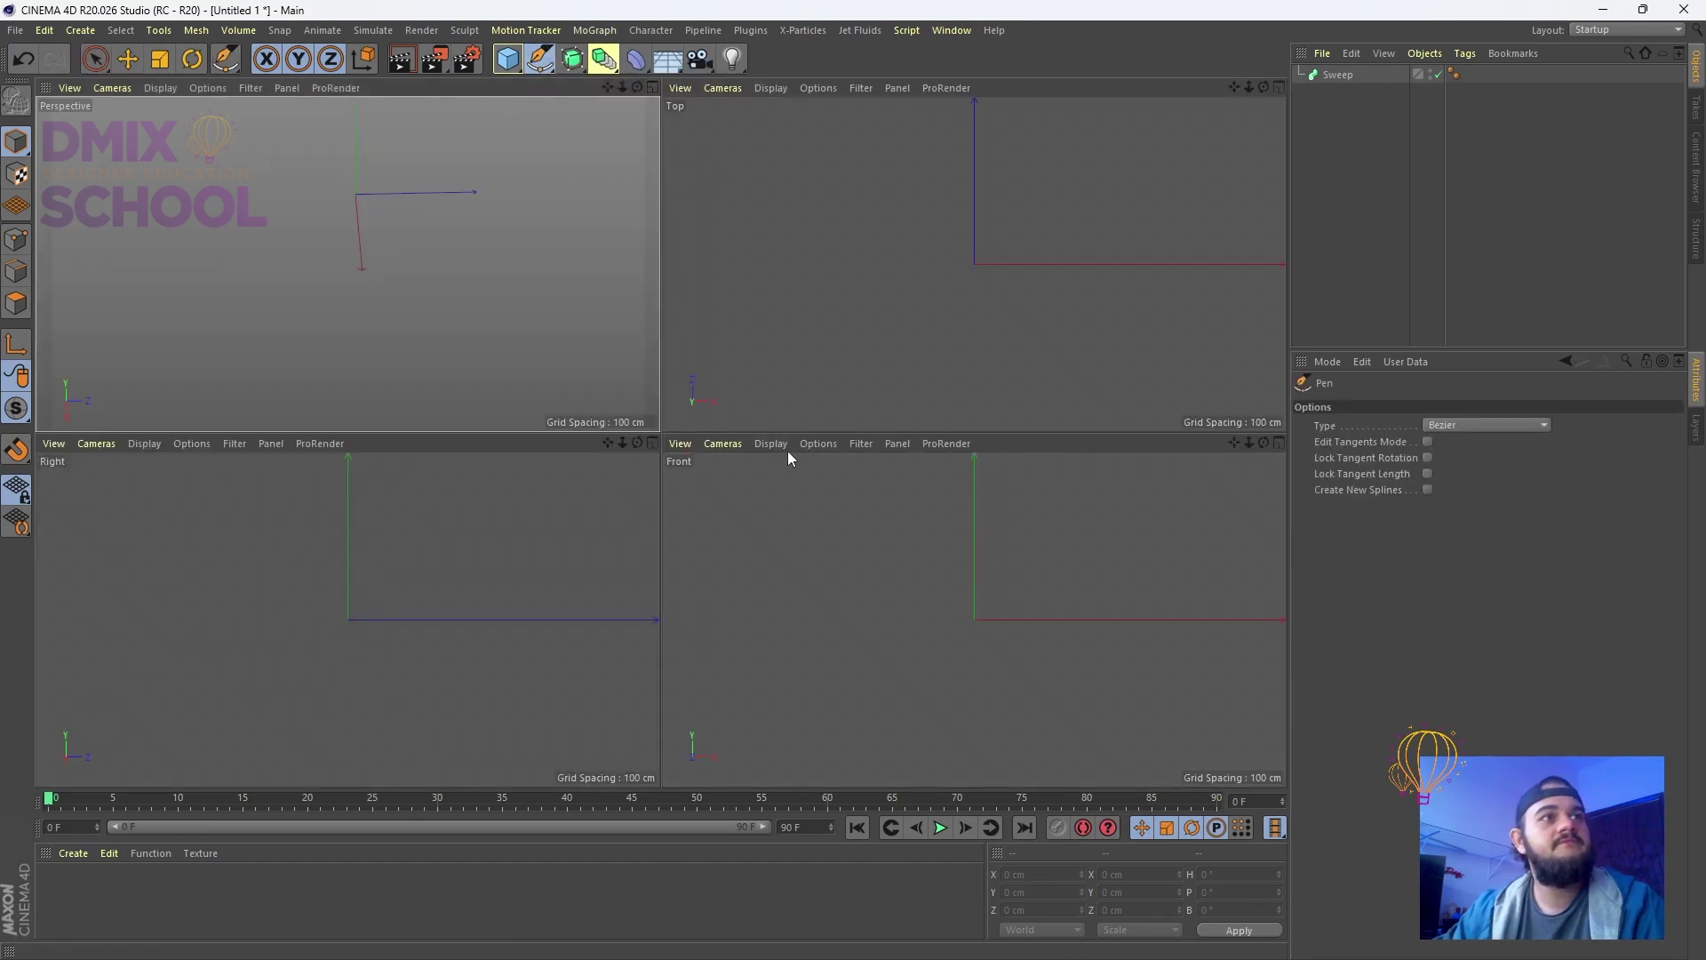
left_click_drag(971, 494, 908, 521)
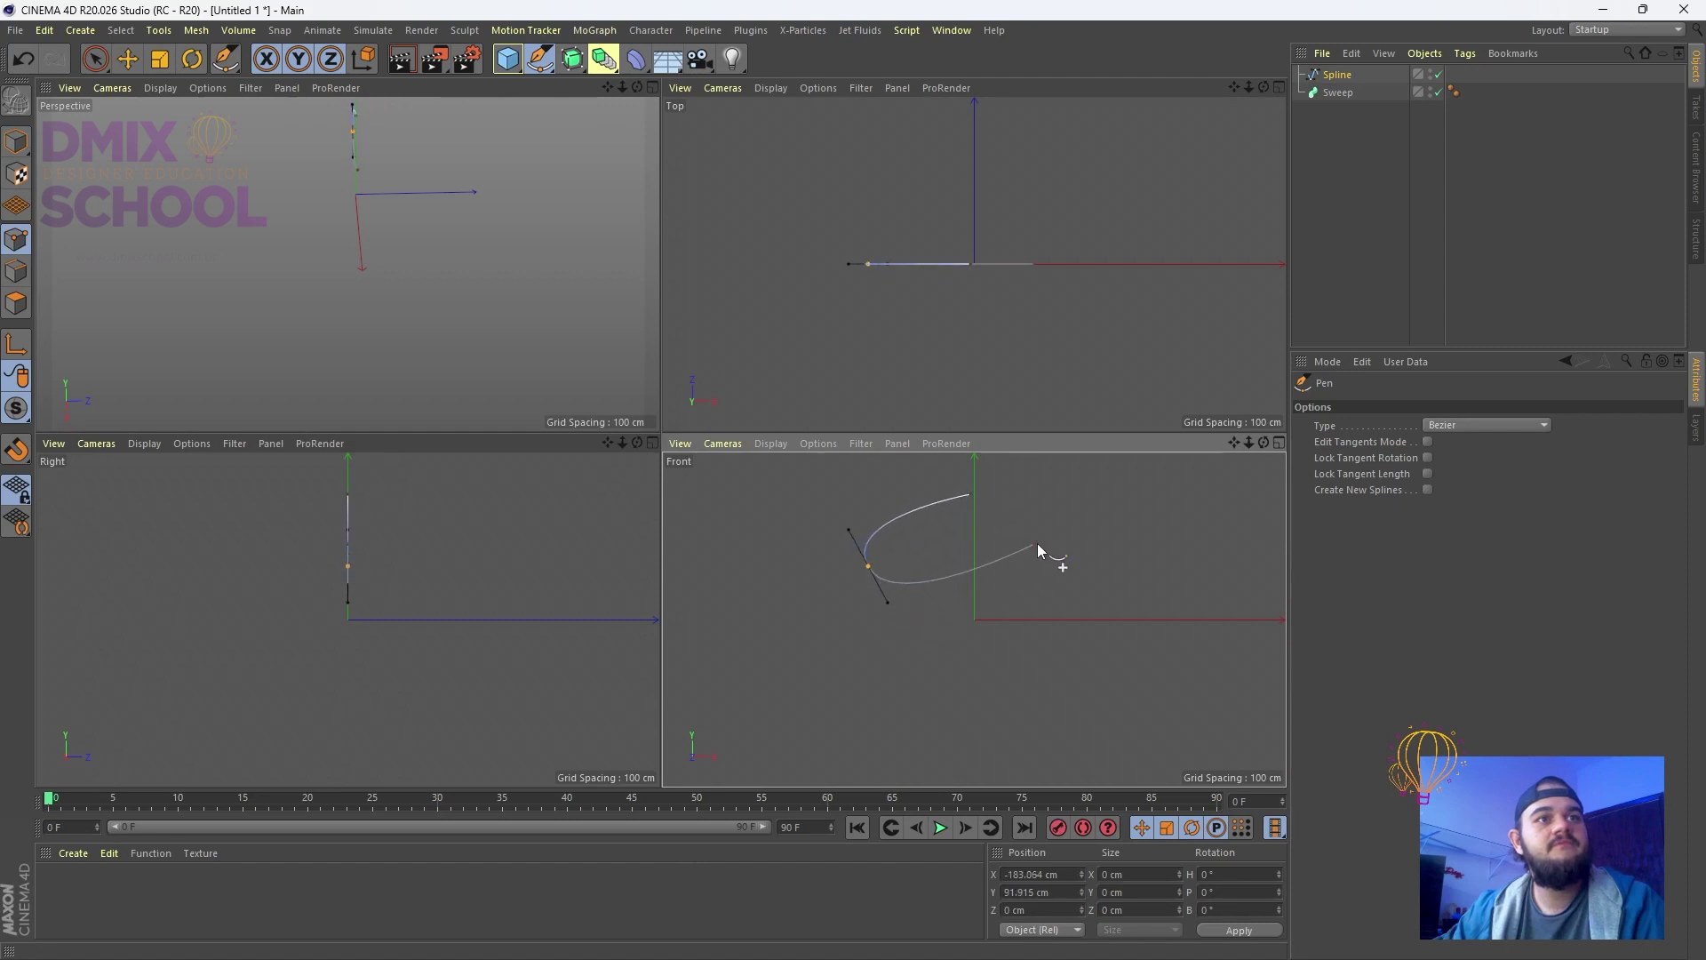
mouse_move(1081, 530)
left_mouse_down()
mouse_move(1084, 585)
mouse_move(816, 504)
left_mouse_up()
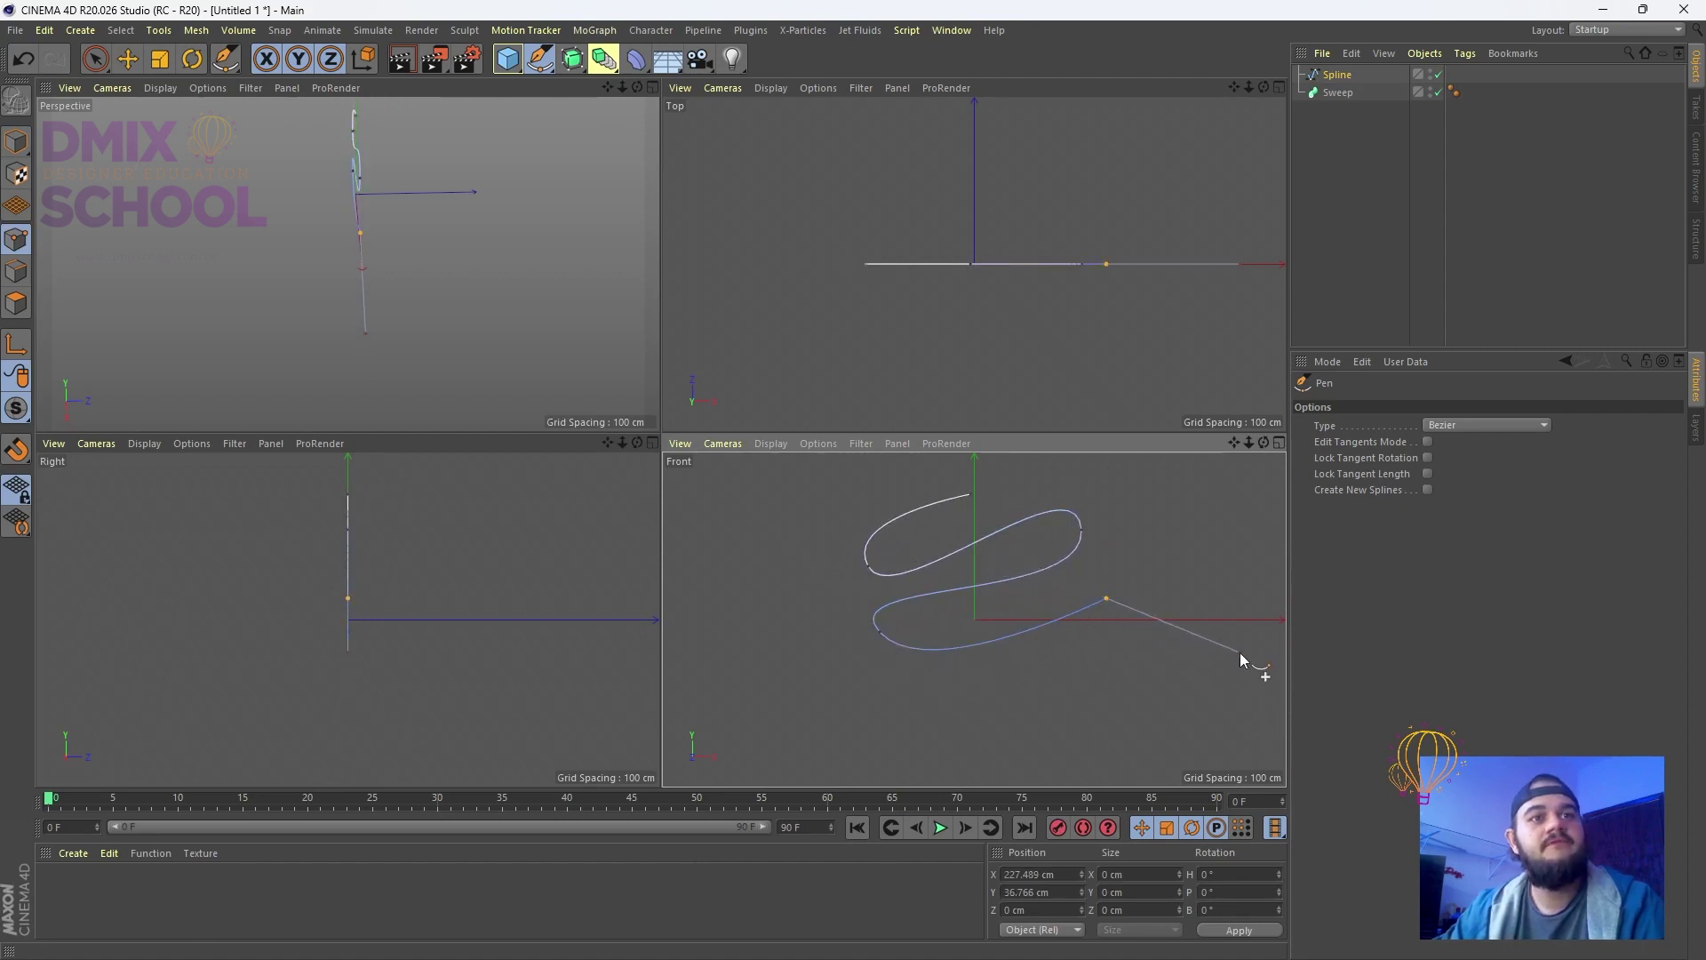
key("Escape")
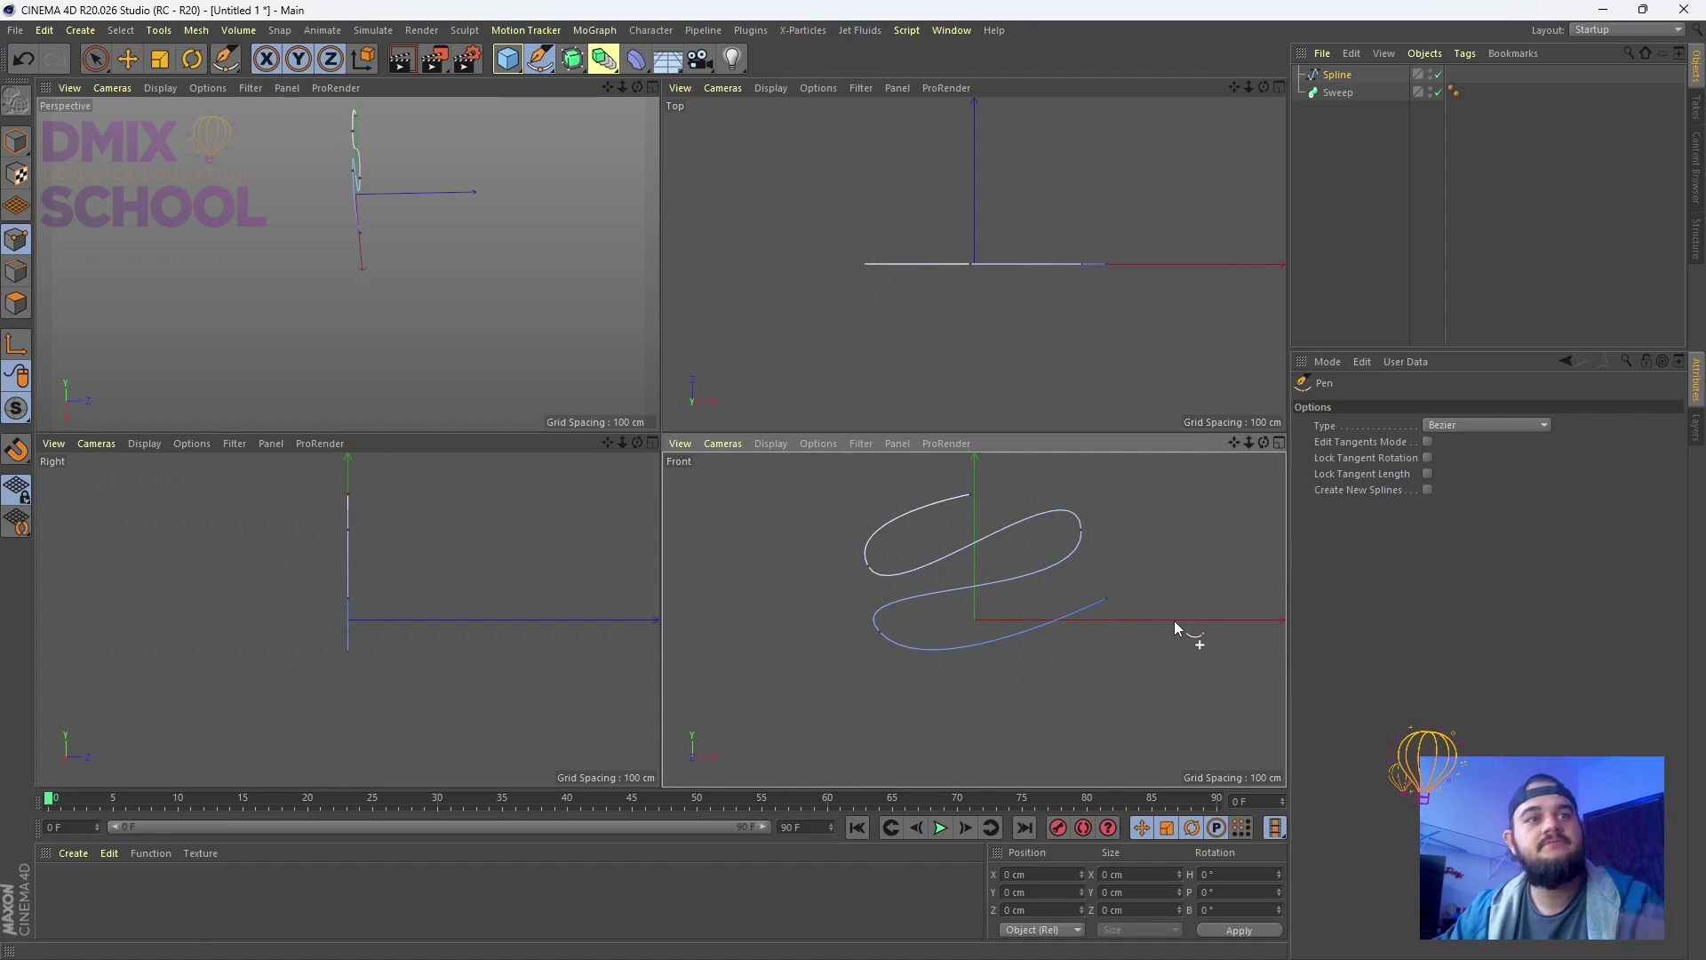
left_click(654, 86)
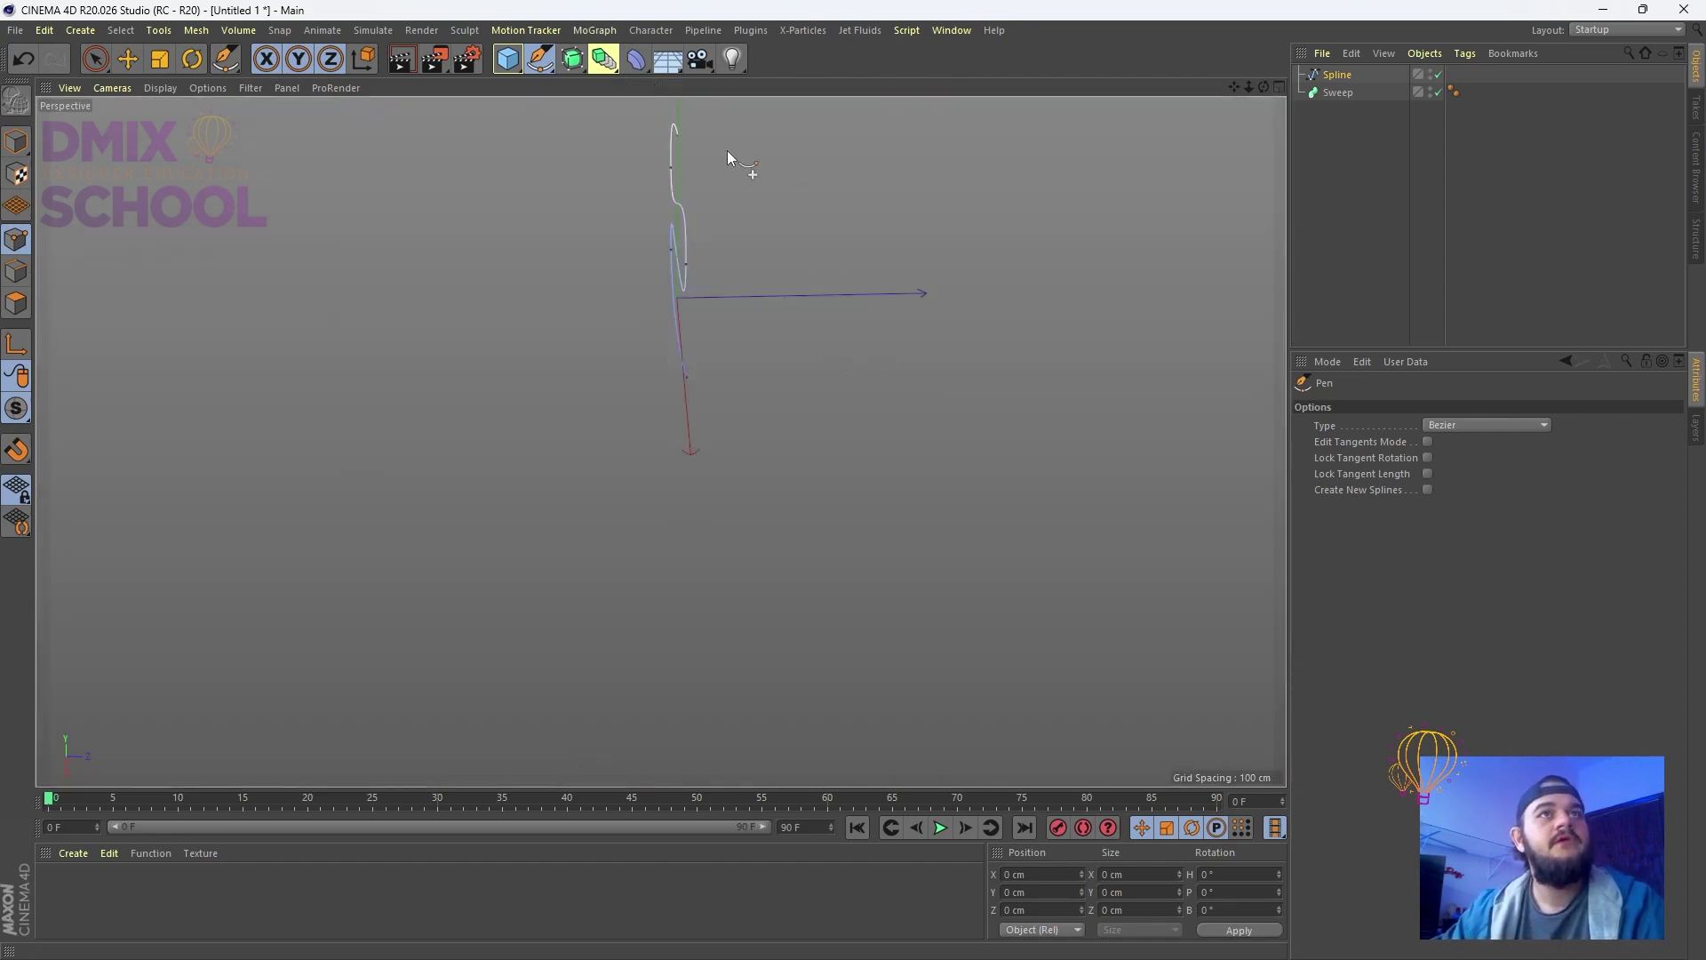
Add a Circle spline and nest it with the drawn spline under the Sweep, with the circle above the path
left_click(540, 62)
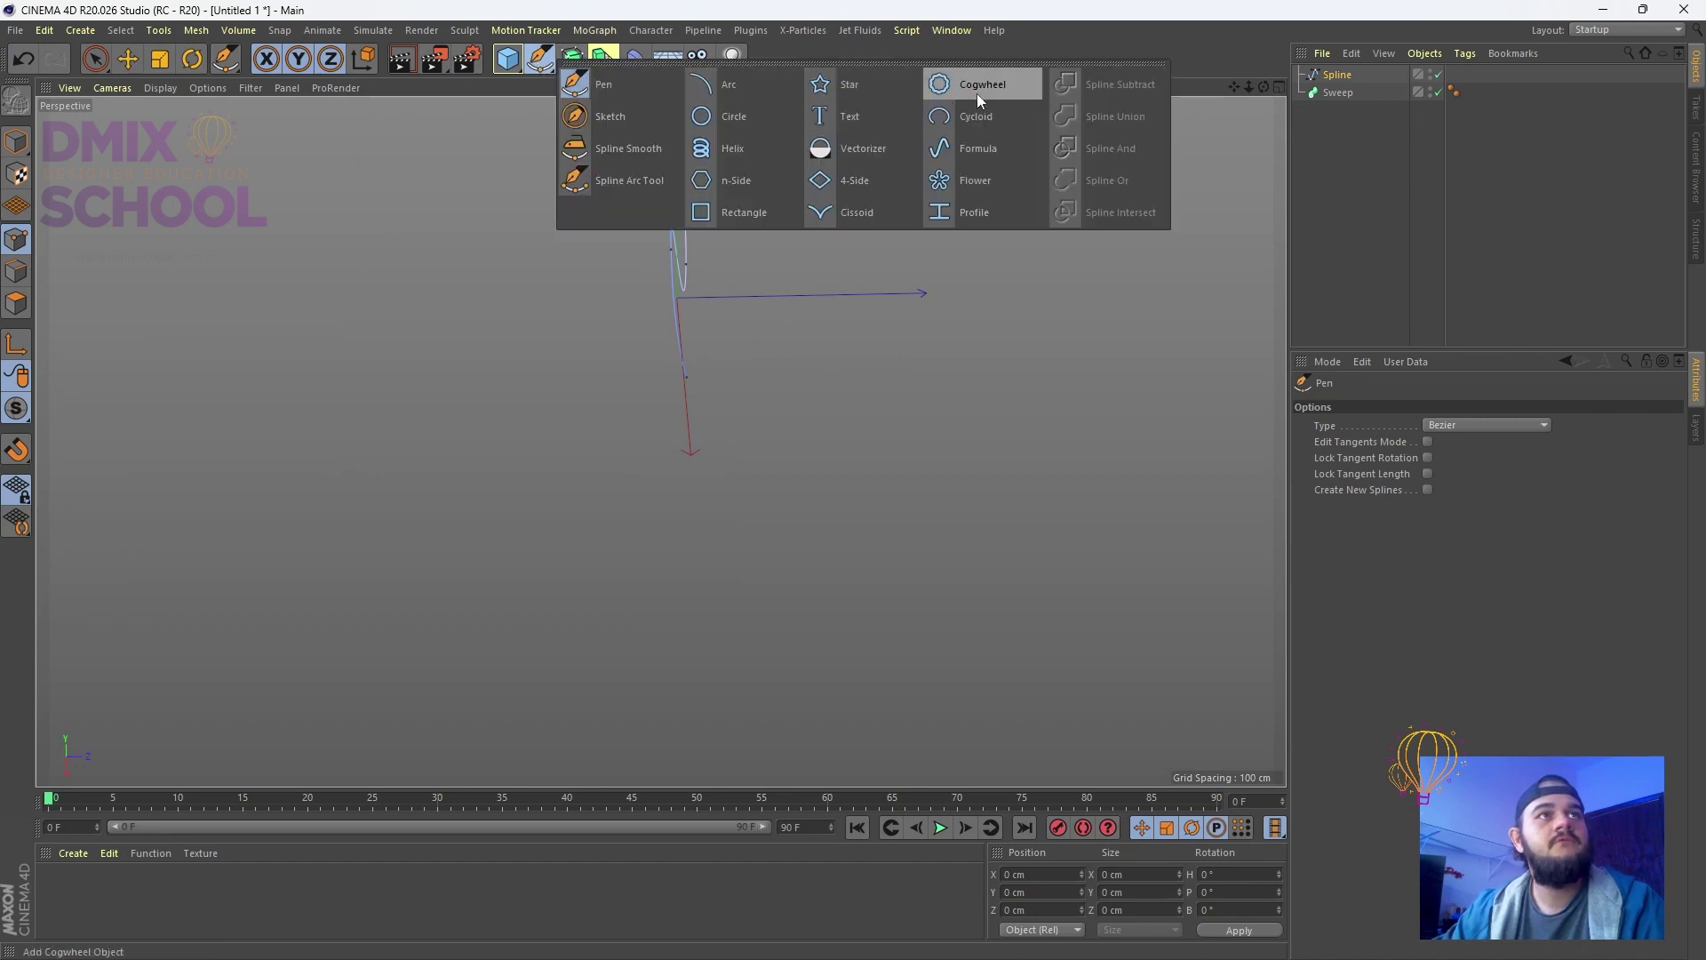
left_click(734, 117)
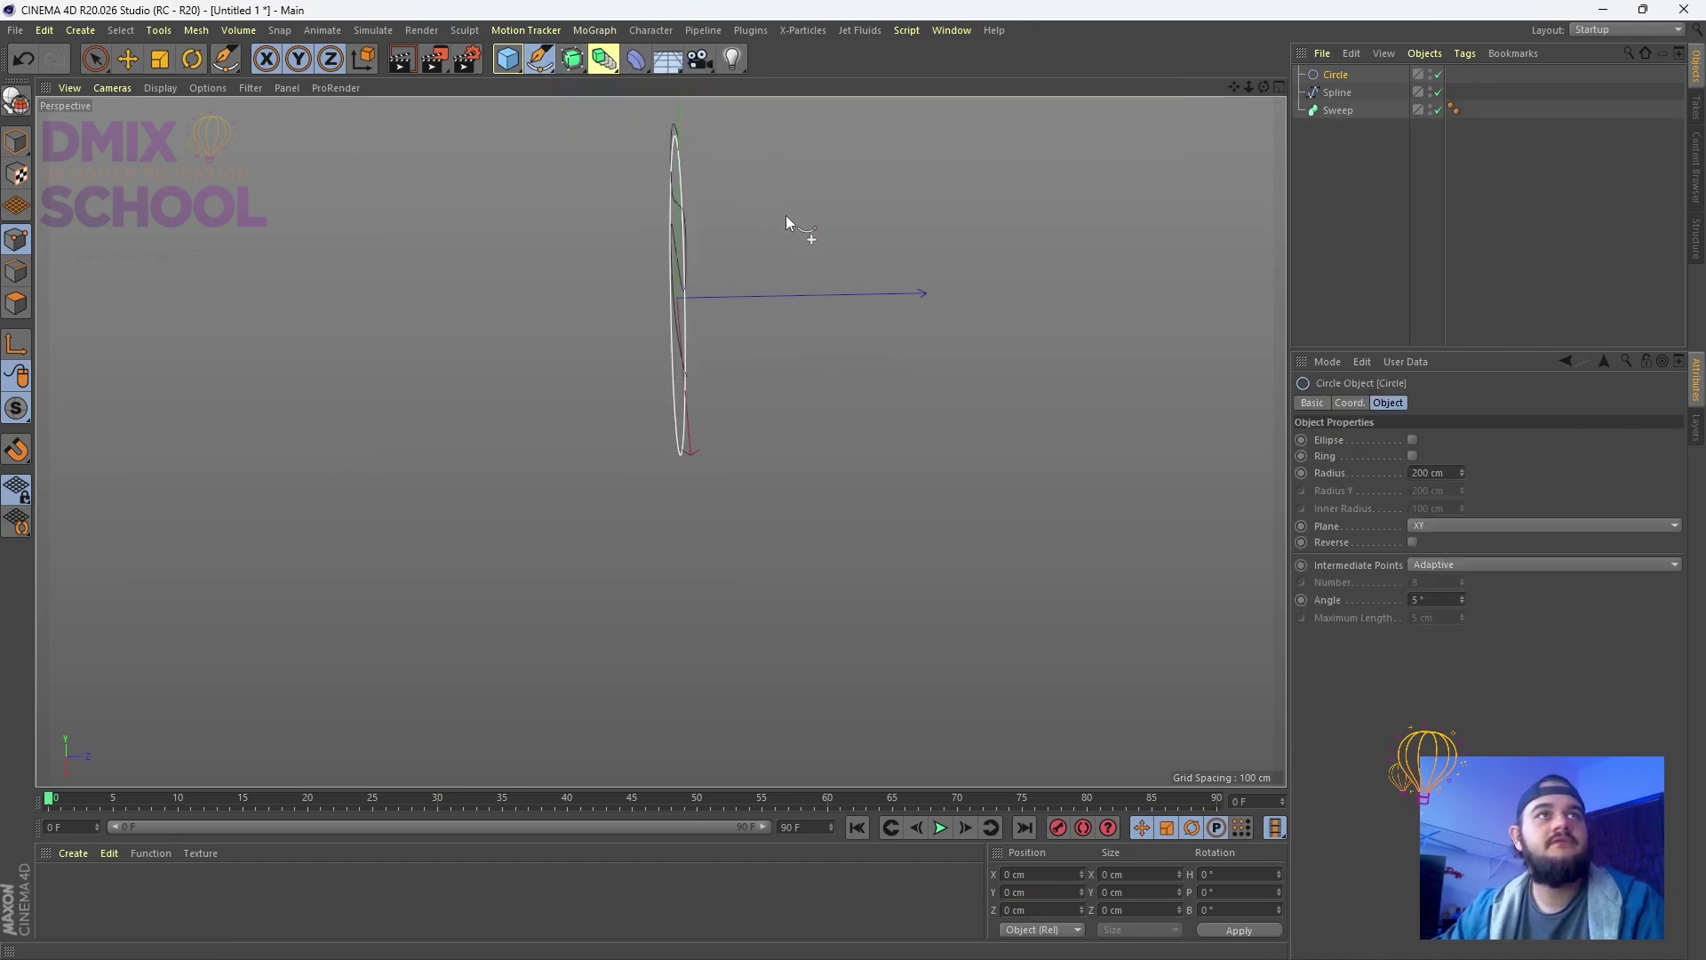
left_click_drag(786, 215, 618, 193, "alt")
left_click(1330, 138)
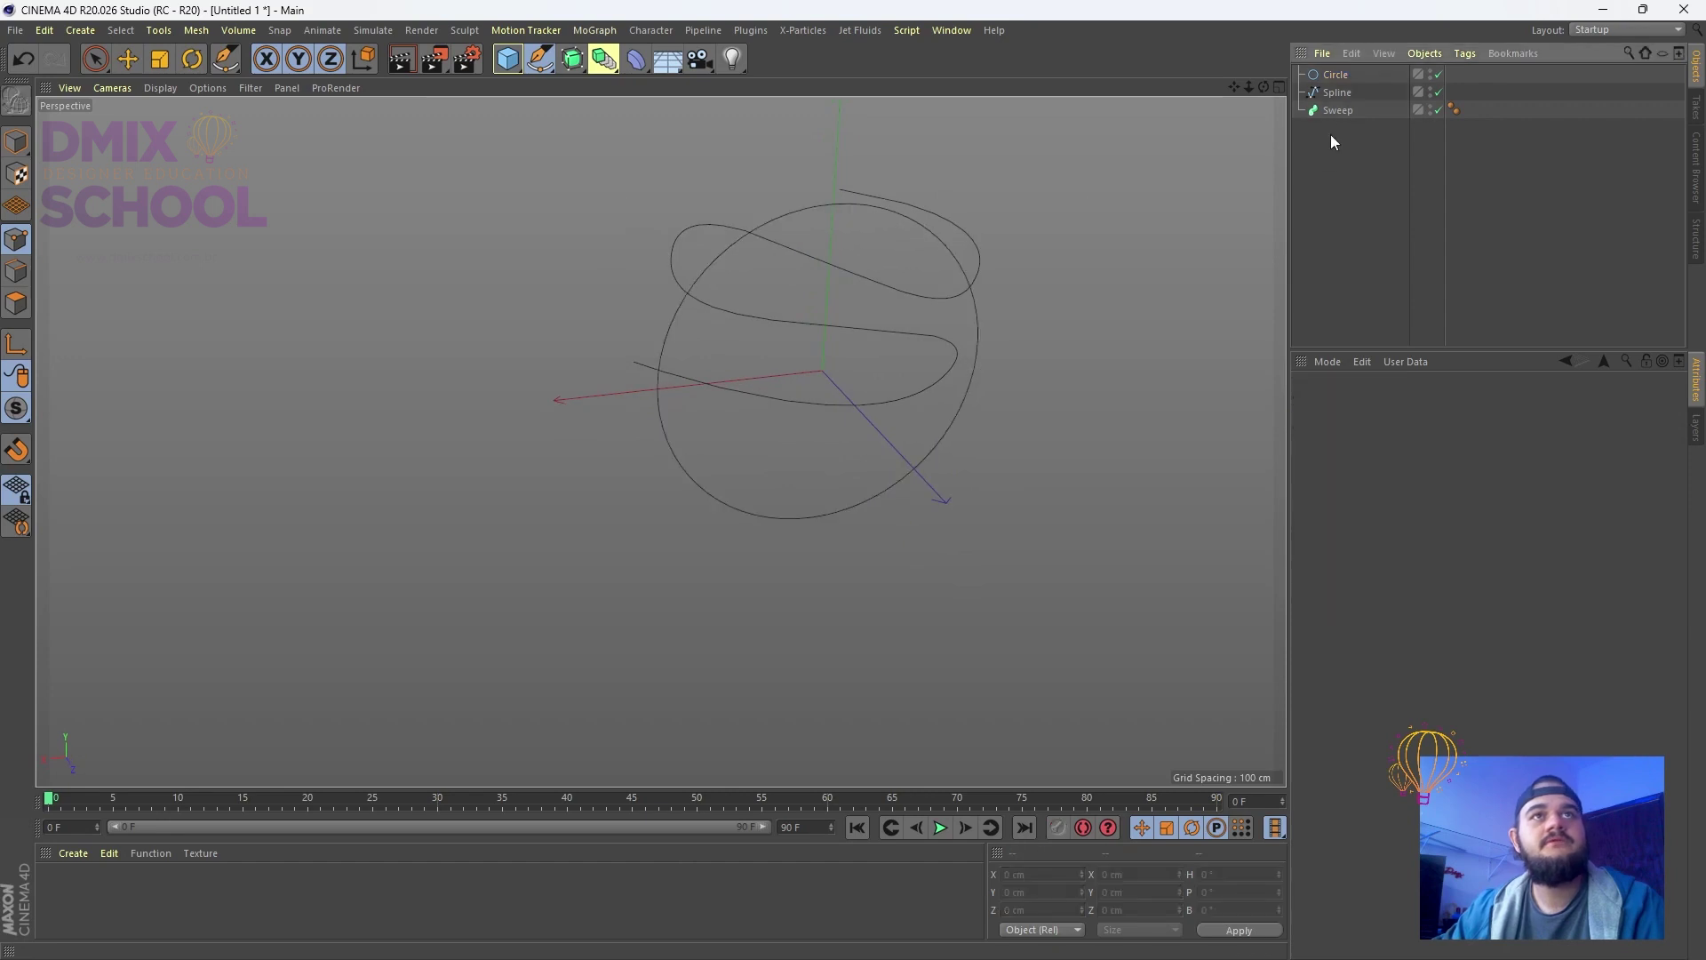
left_click_drag(1337, 112, 1345, 109)
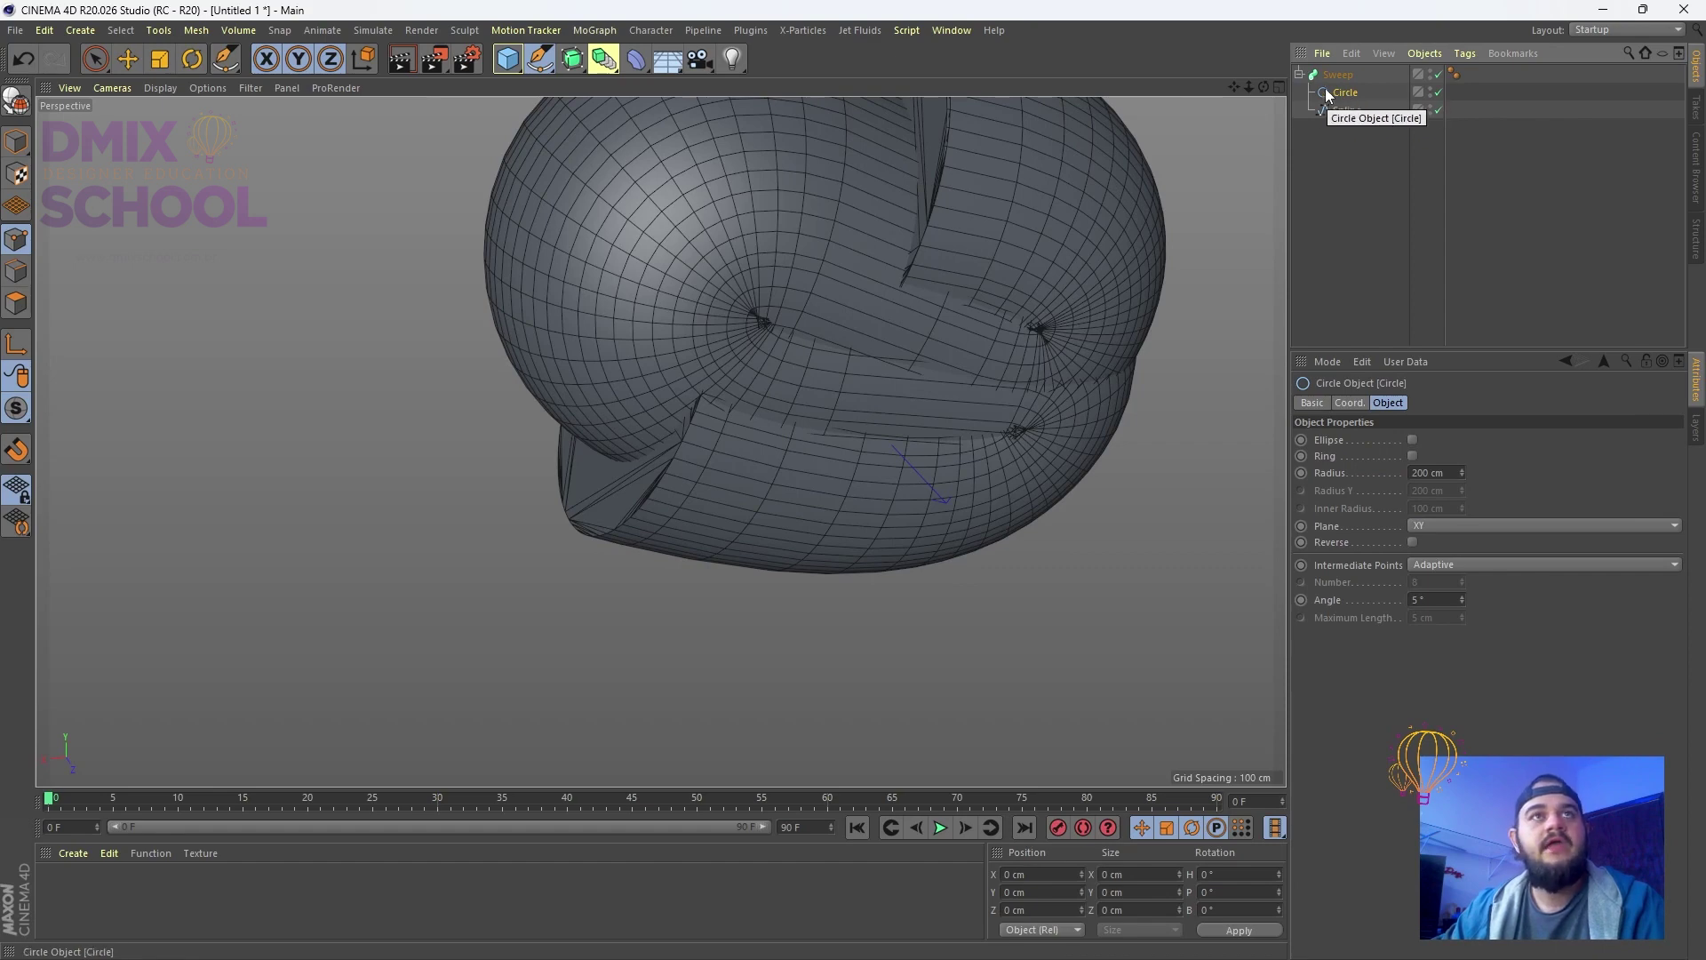
mouse_move(1341, 109)
left_mouse_down()
mouse_move(1341, 89)
mouse_move(1343, 125)
mouse_move(1347, 96)
left_mouse_up()
Scale the Circle profile down to a radius of about 21 cm so the Sweep forms a slimmer tube
left_click(1345, 93)
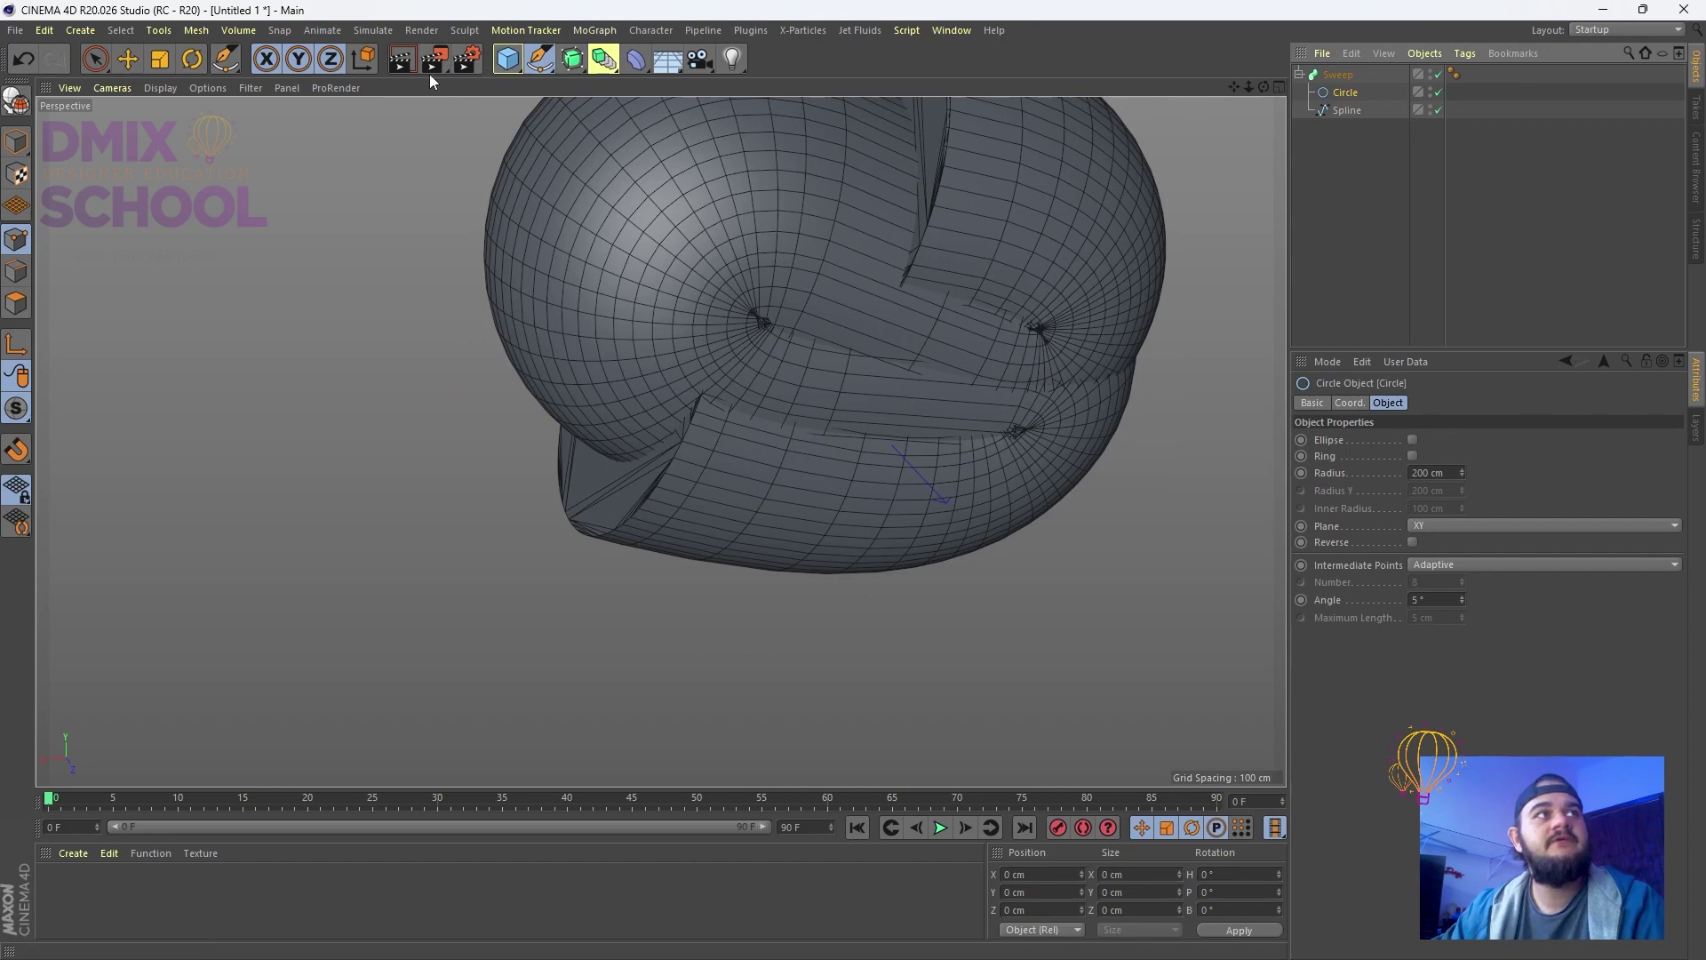
left_click(153, 63)
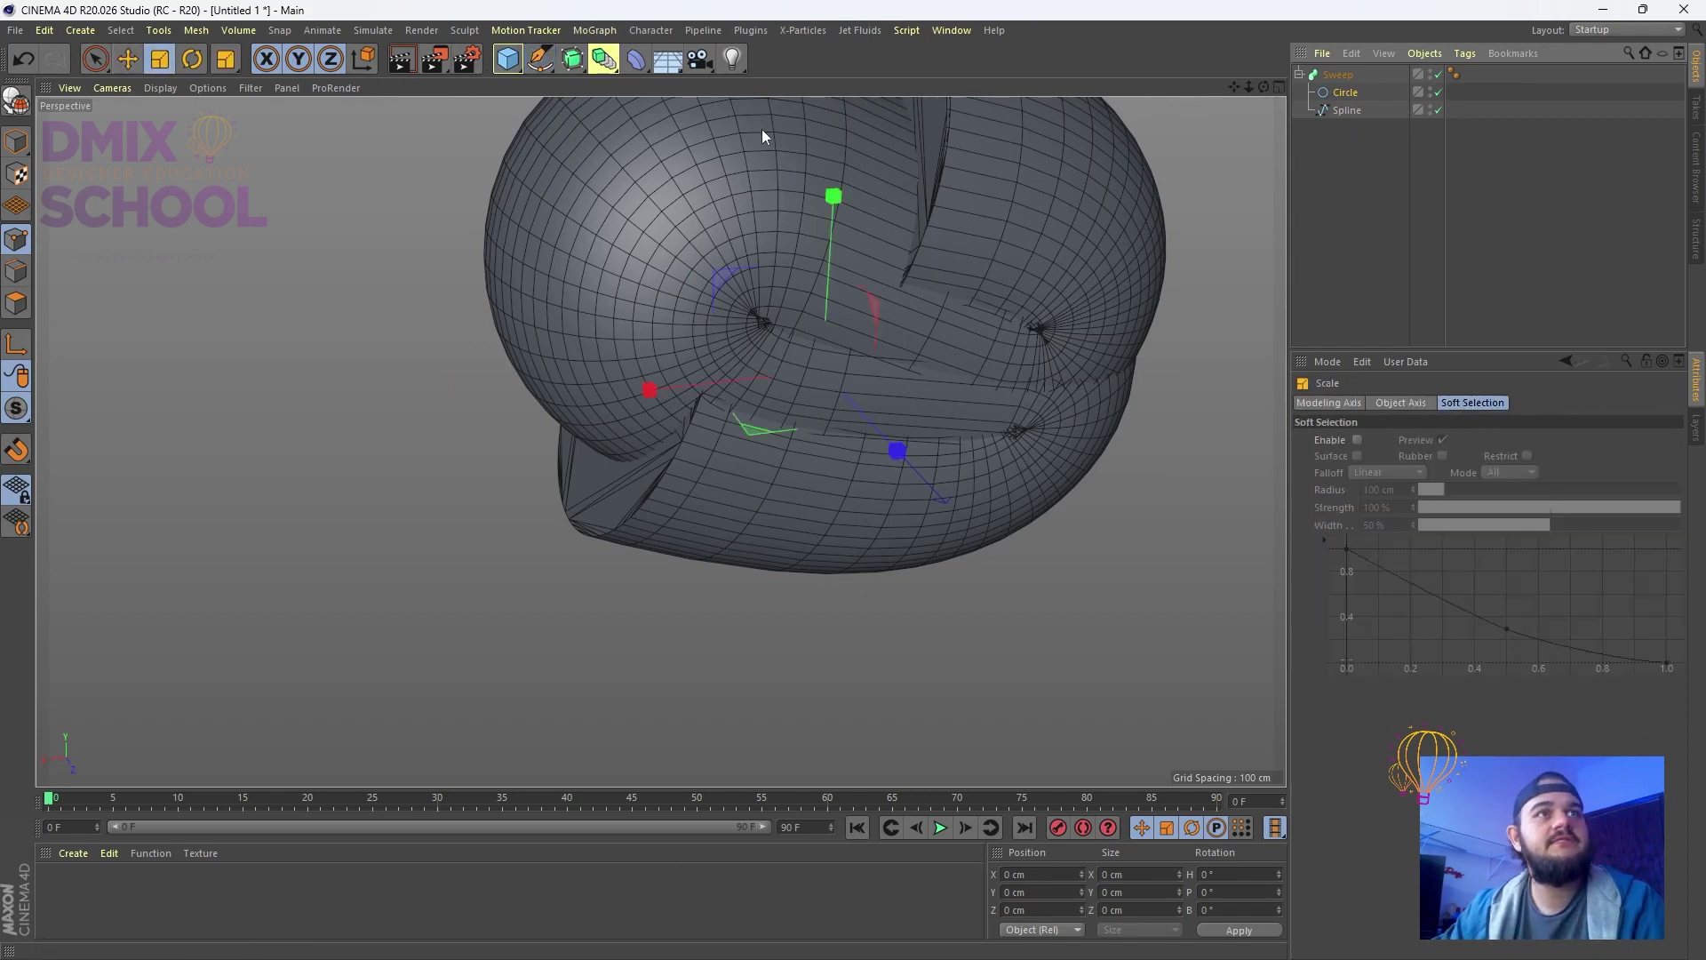
left_click_drag(1035, 242, 908, 206)
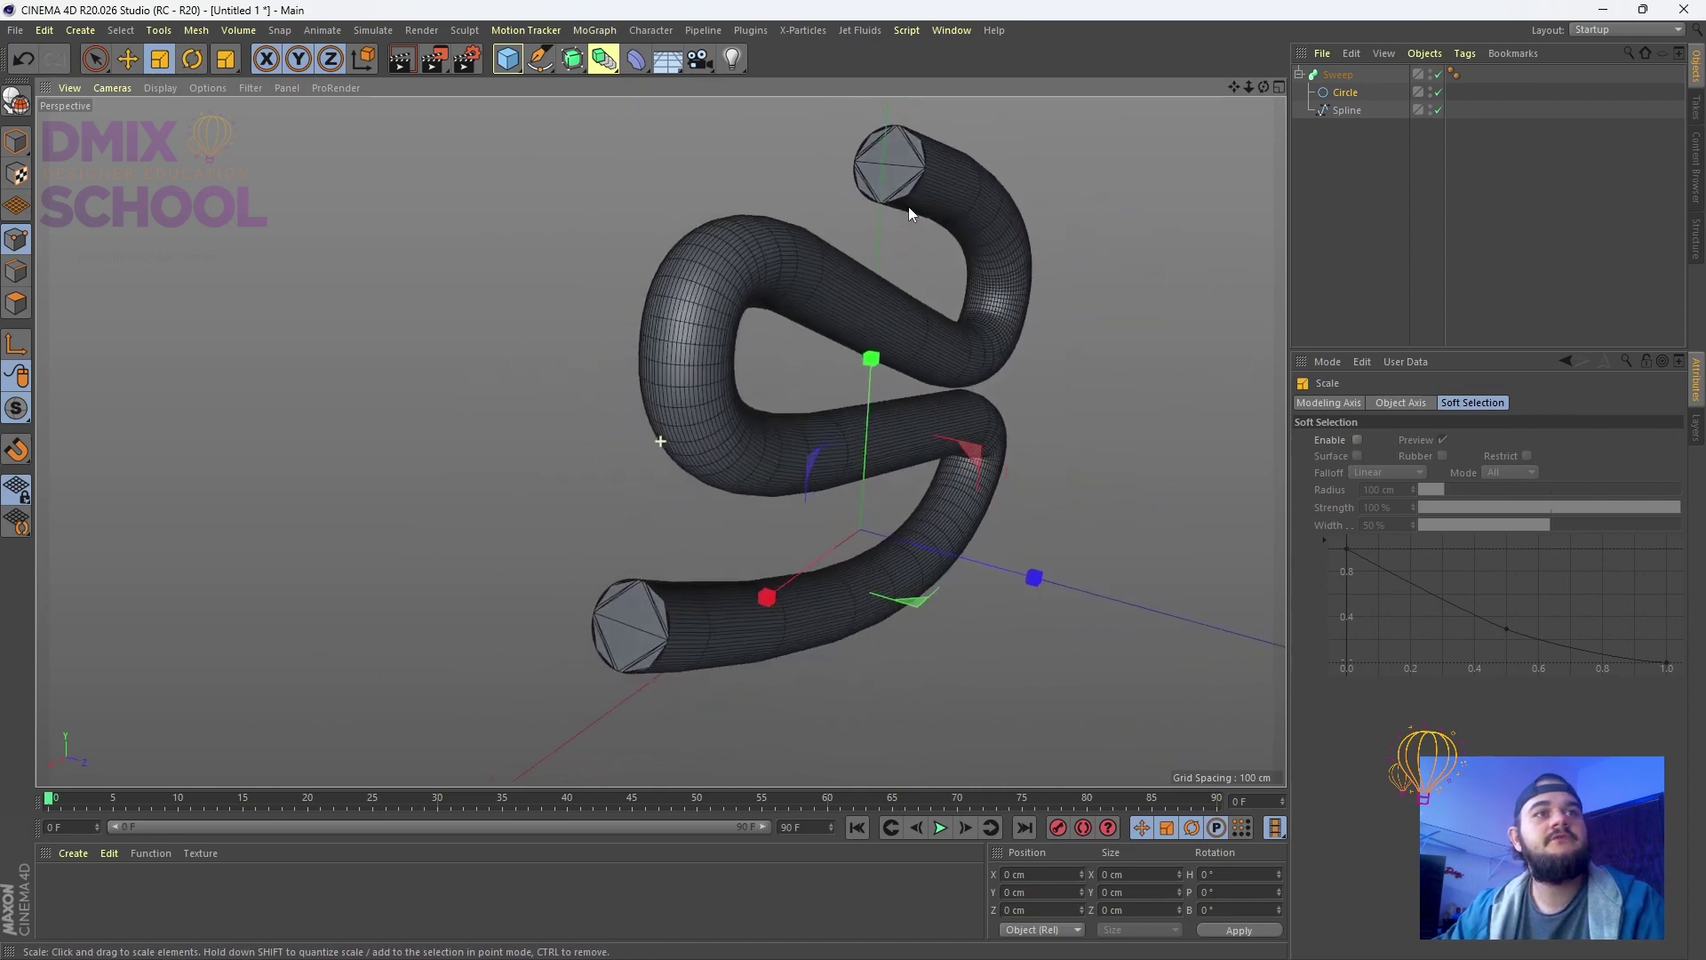
Rename the path spline inside the Sweep as guia
left_click(1337, 75)
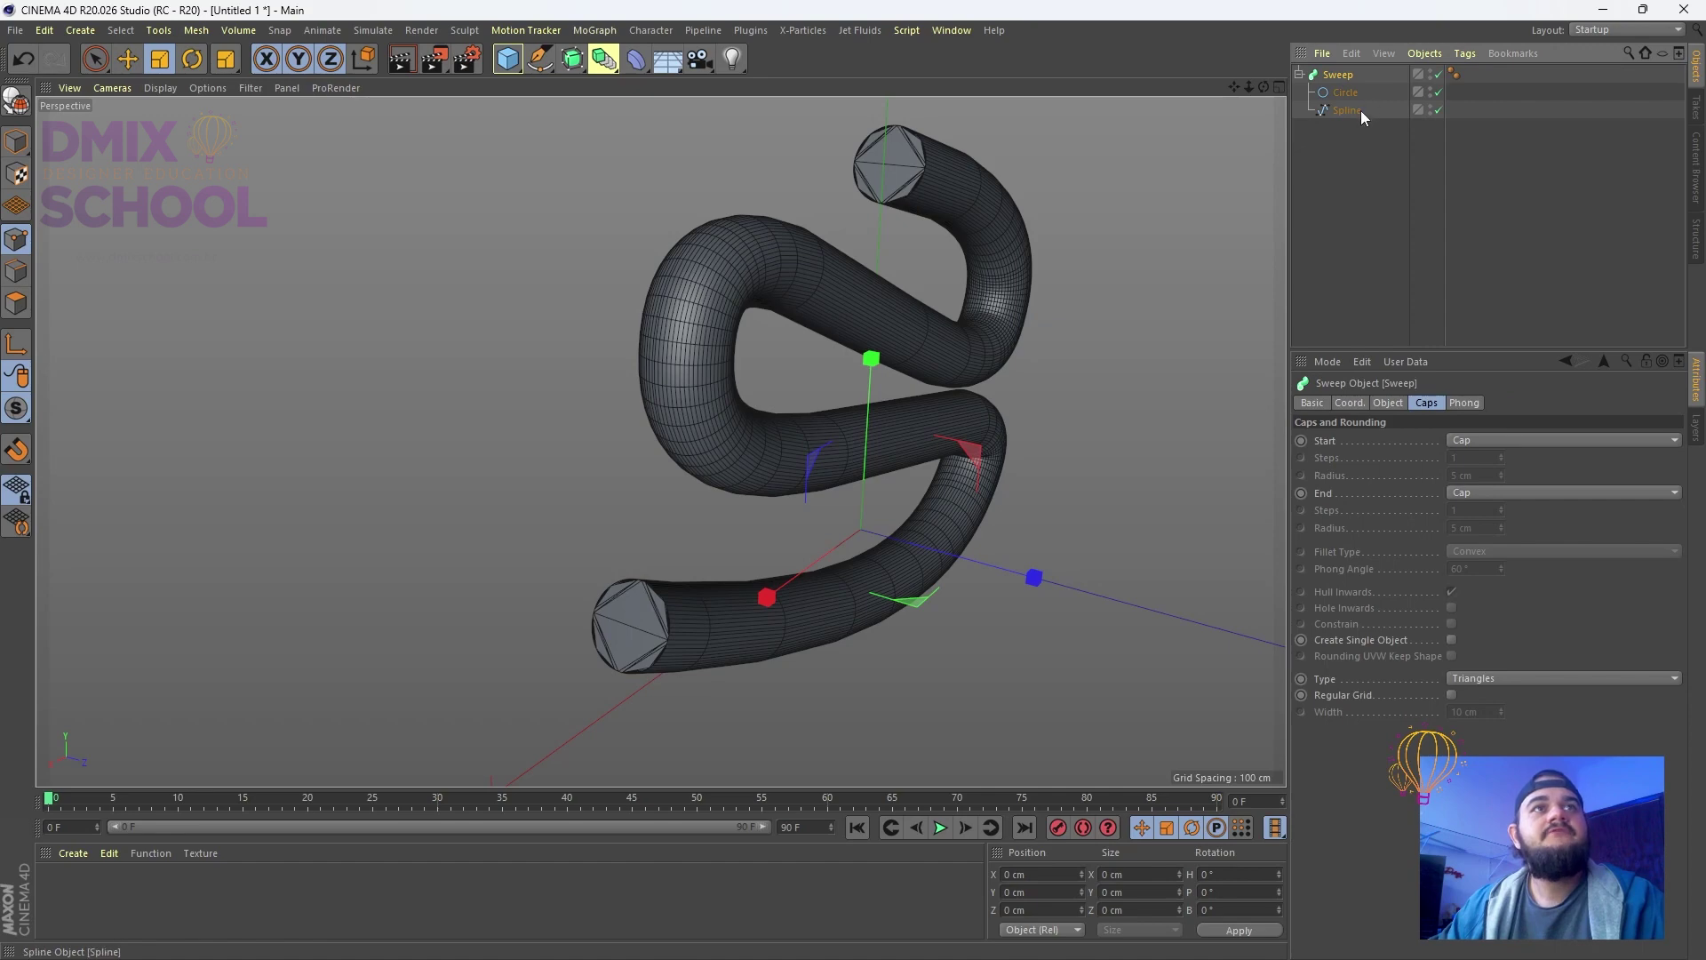
left_click(1347, 110)
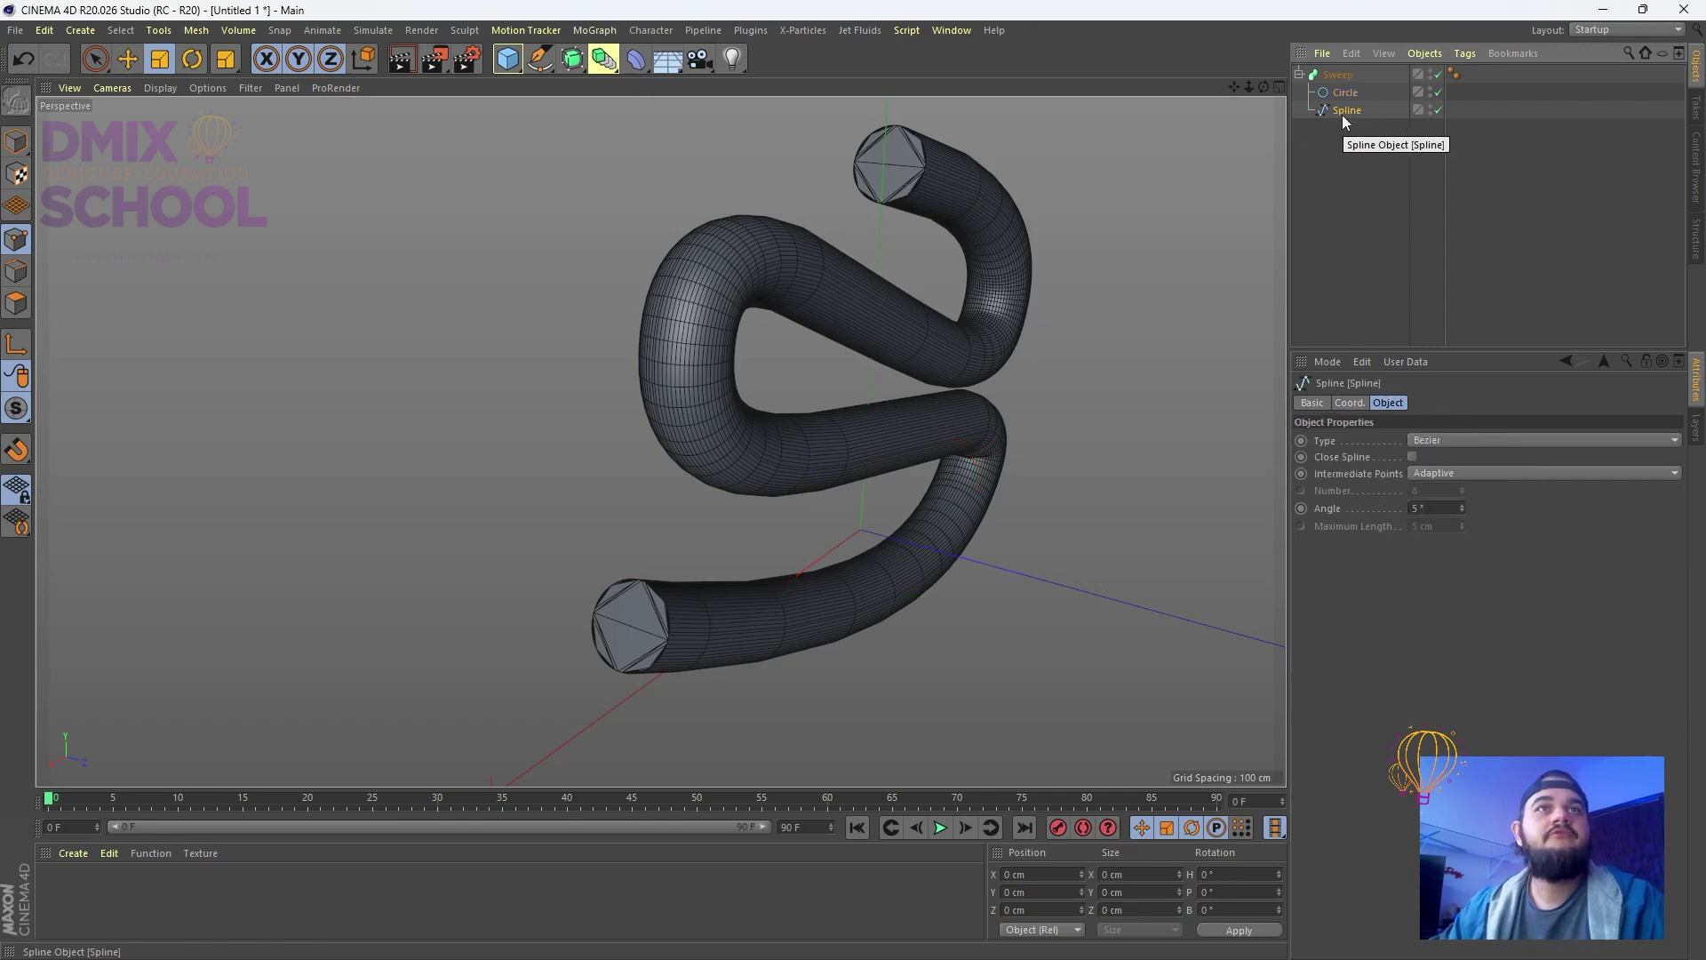
double_click(1347, 110)
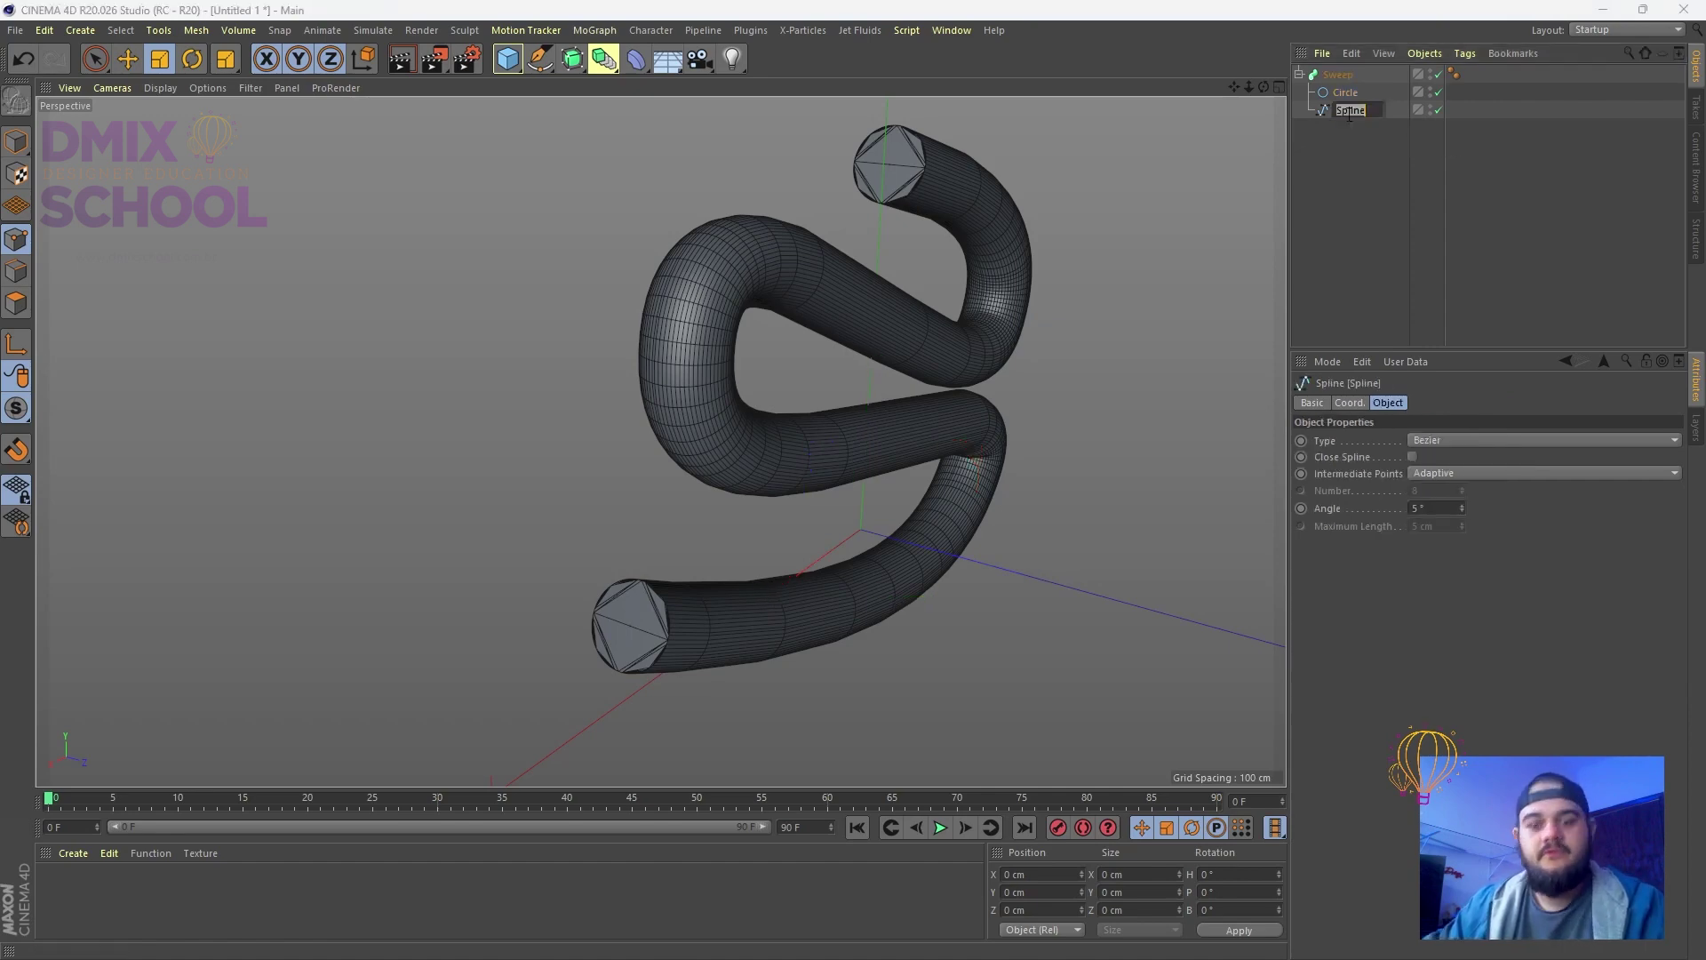
type("guia")
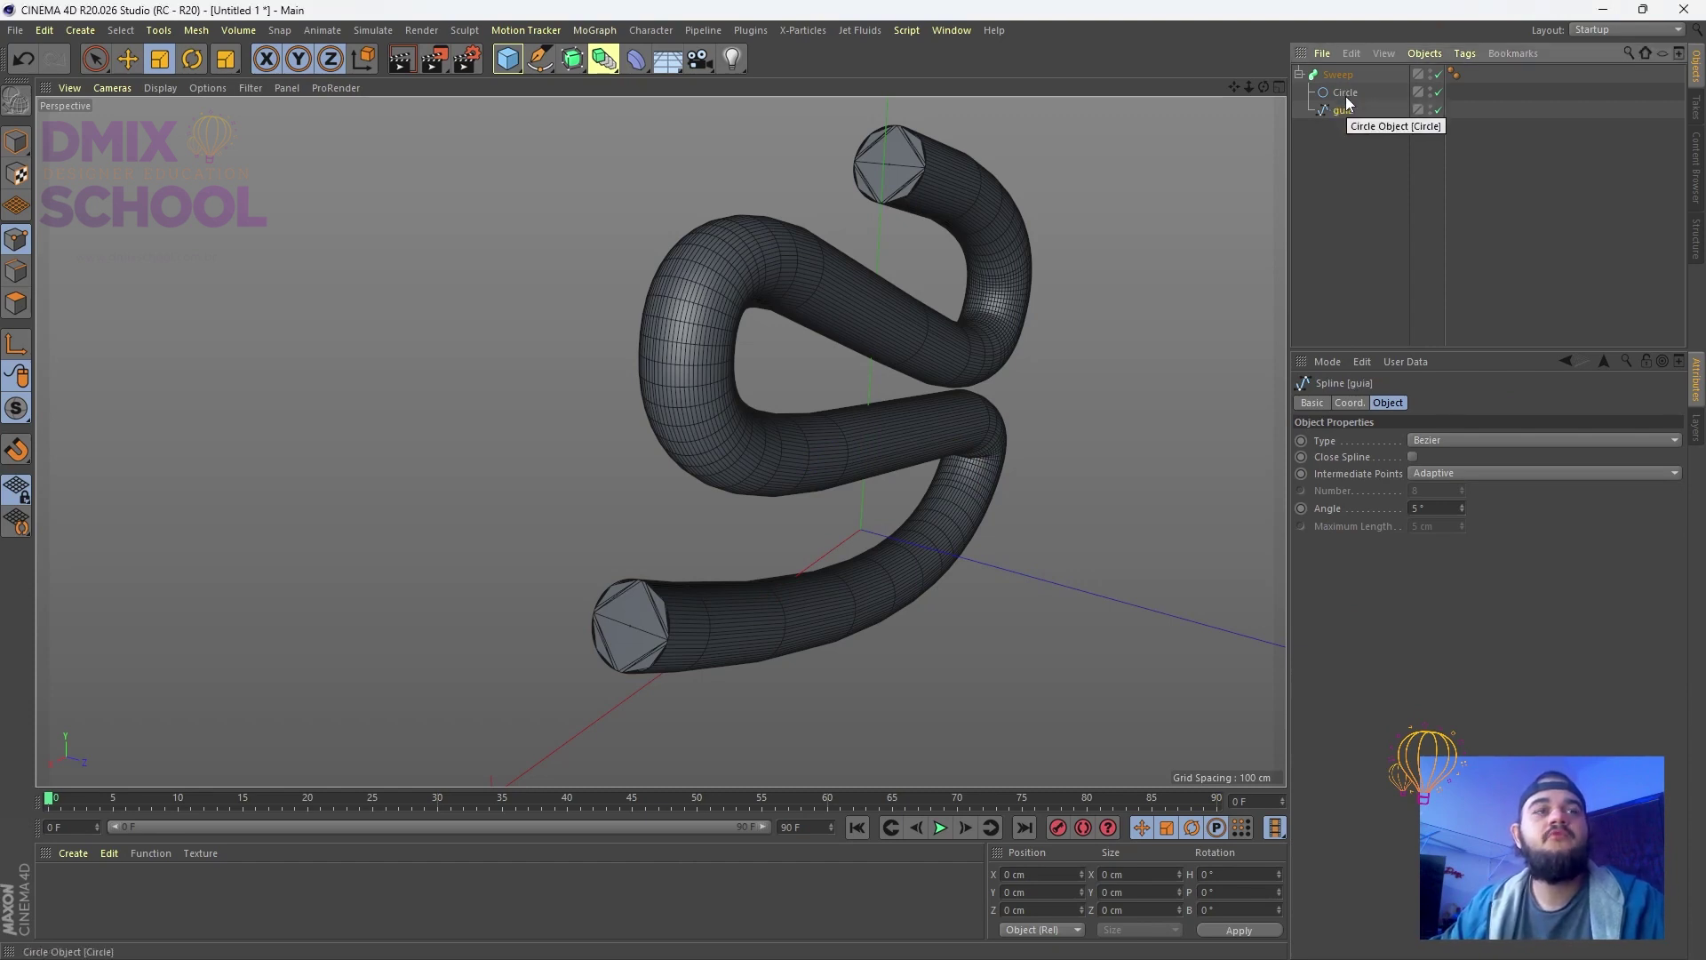
Add a Rectangle spline and set its width and height to 5 cm
left_click(1345, 95)
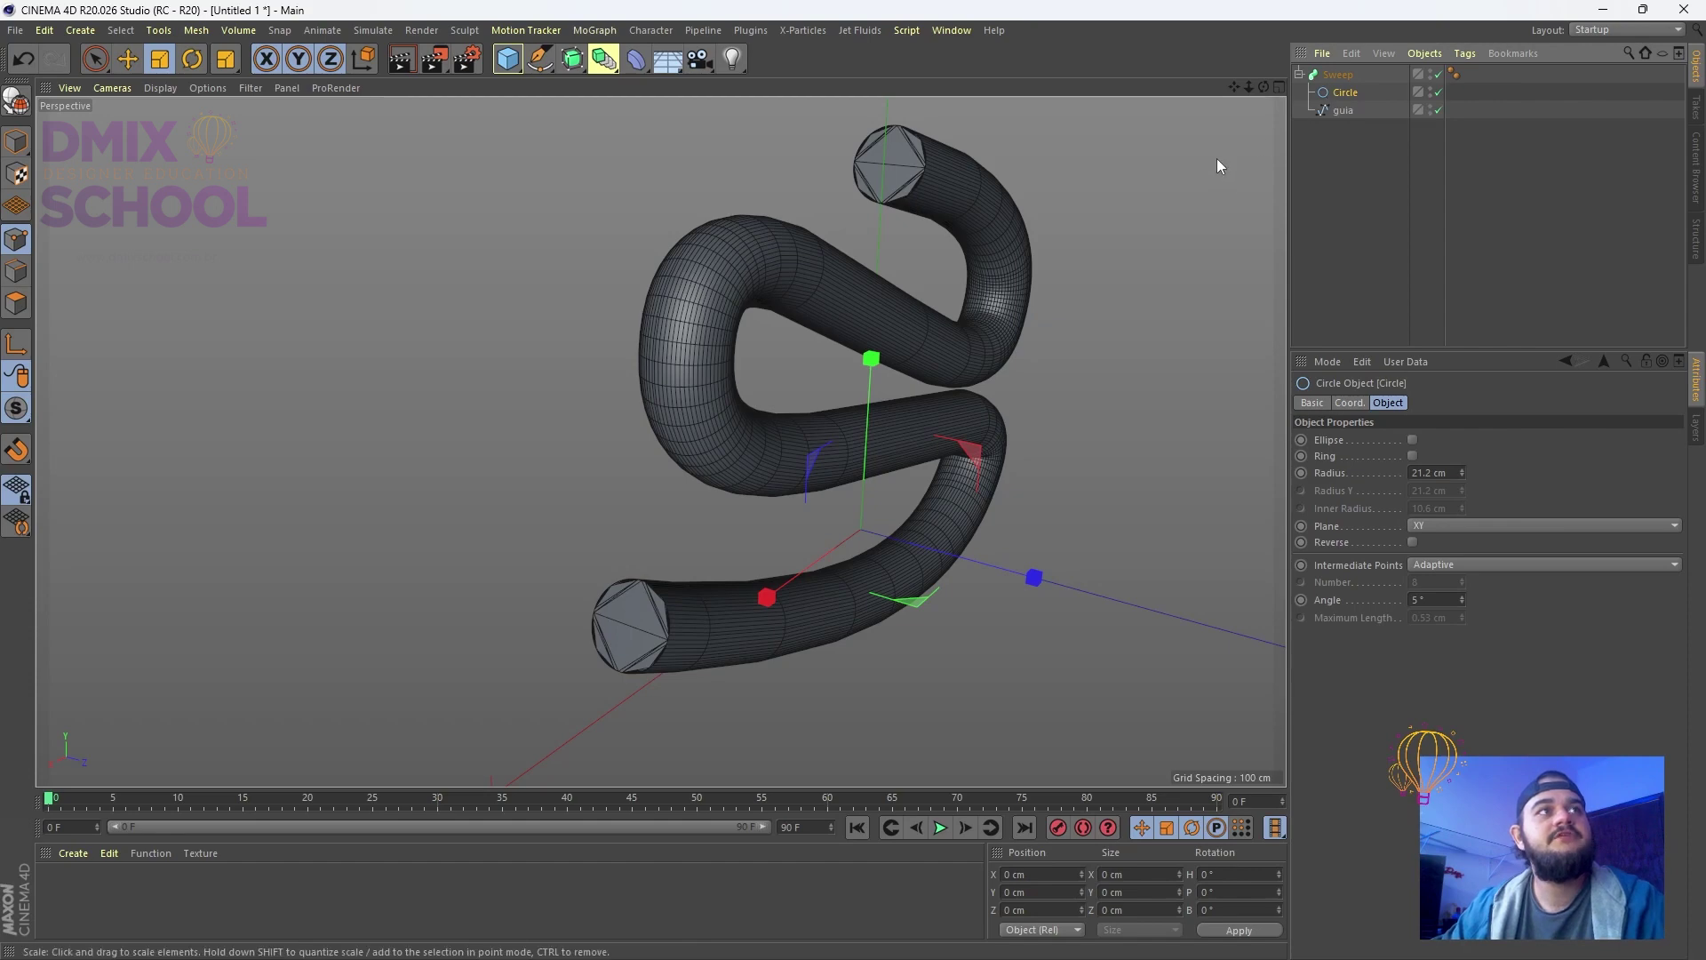
left_click(540, 59)
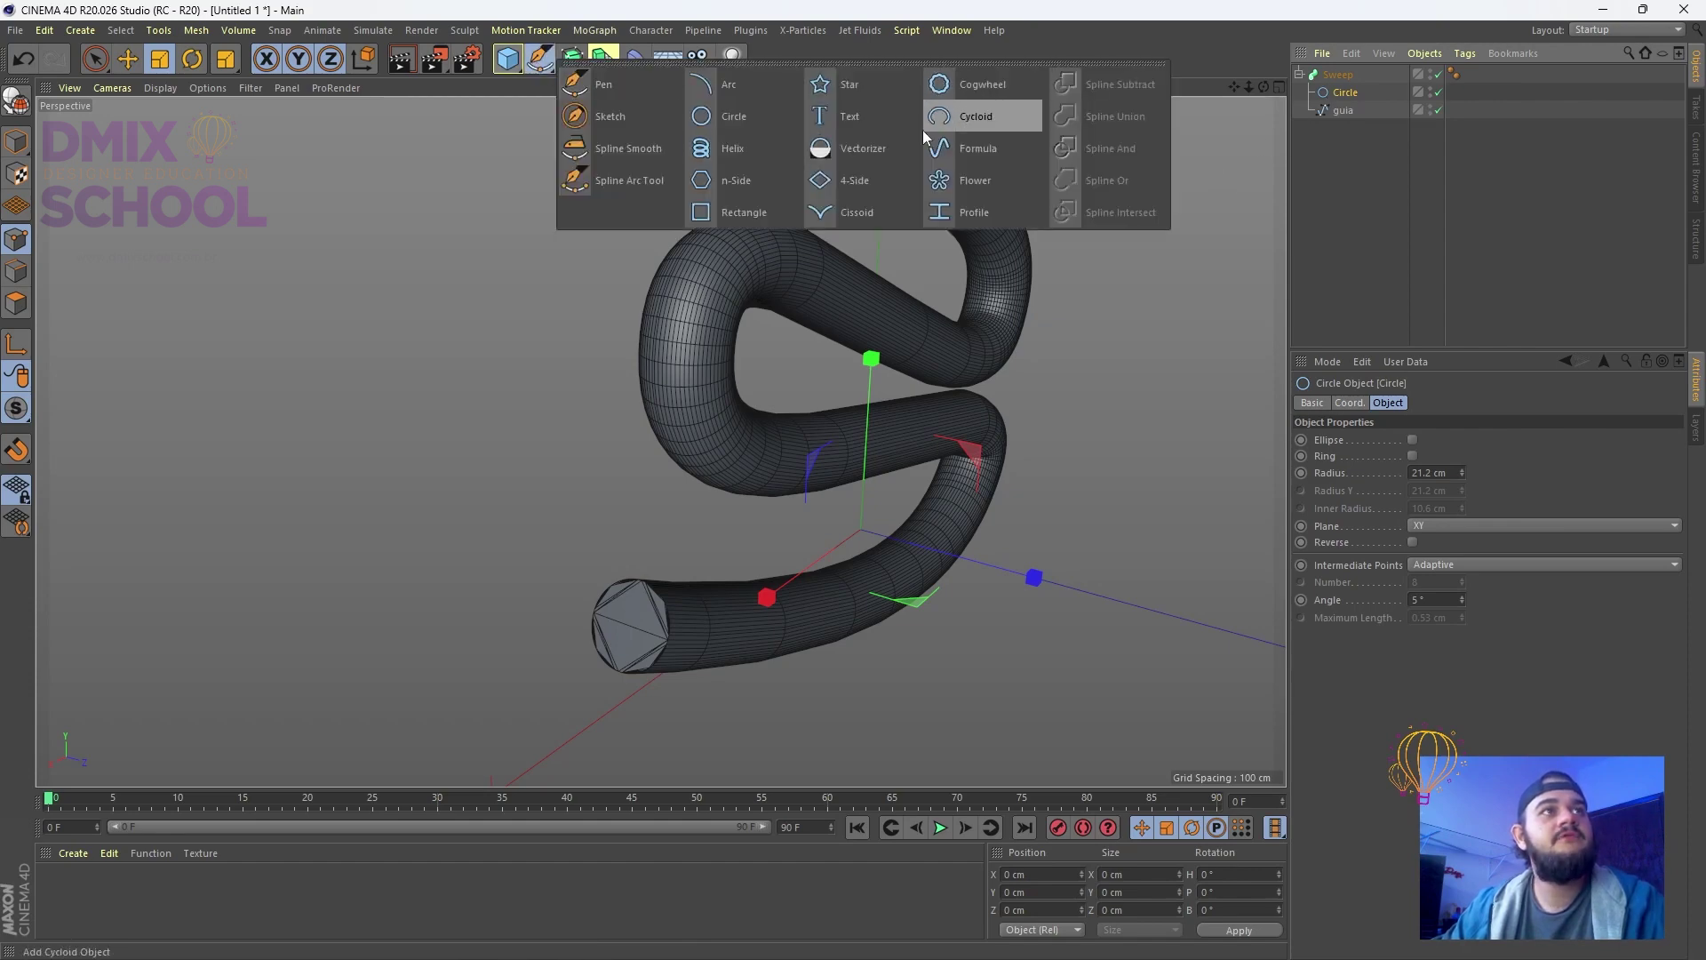
left_click(725, 208)
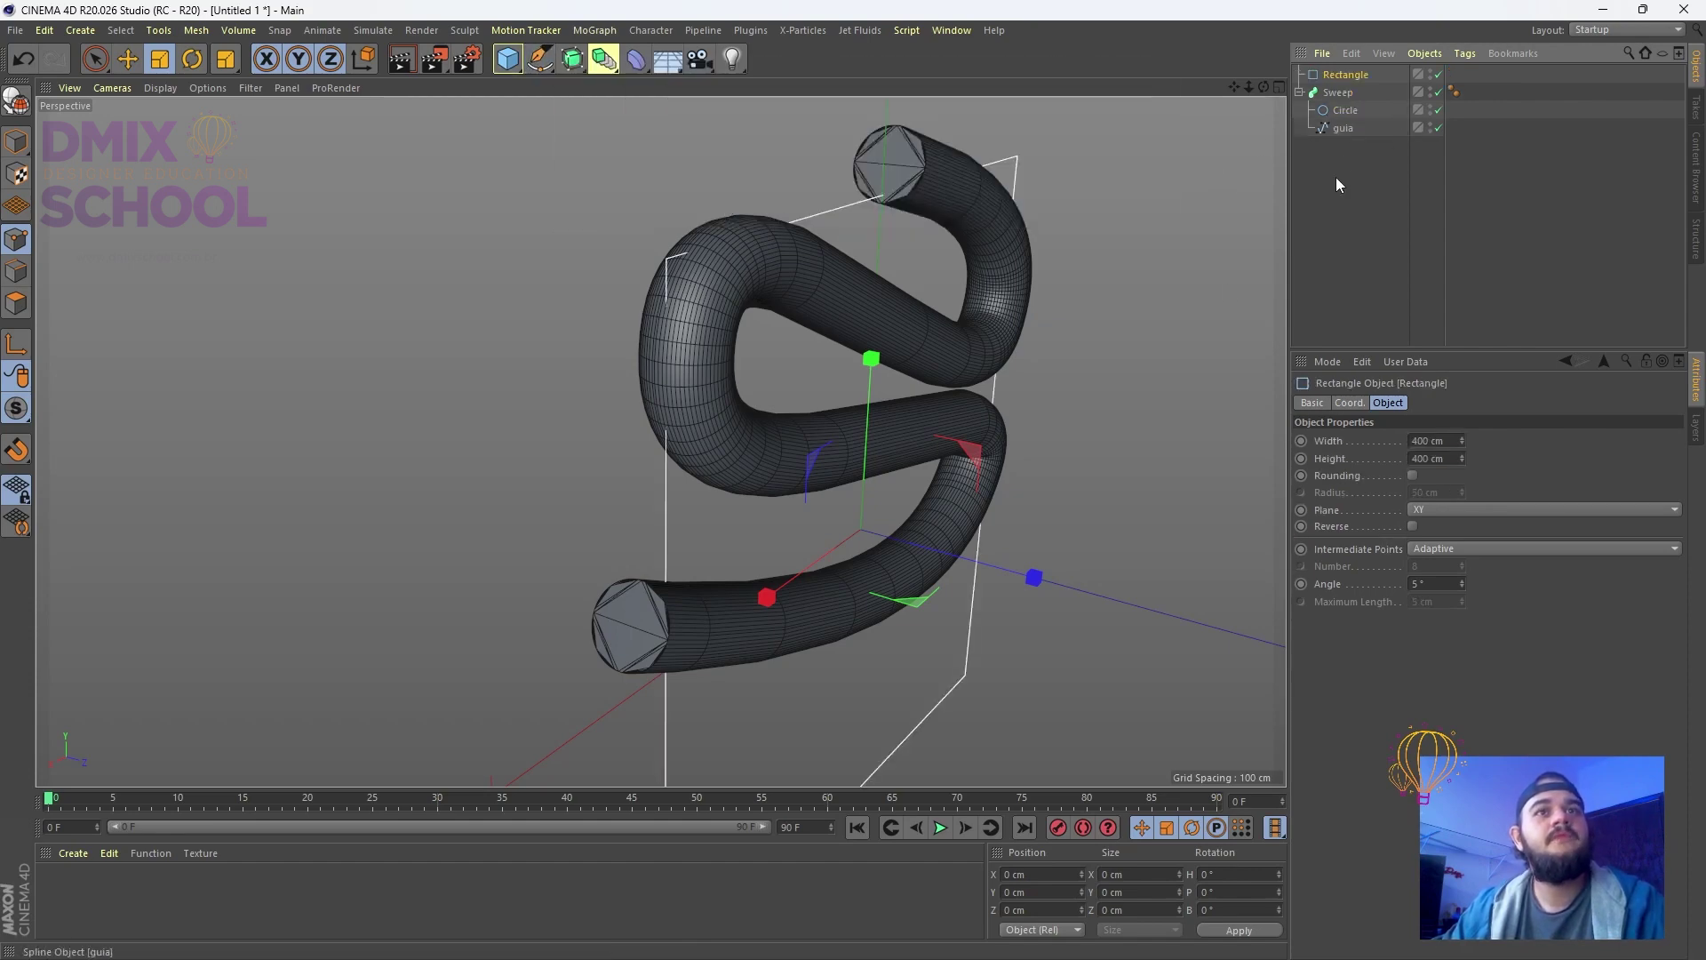
left_click_drag(1447, 442, 1328, 429)
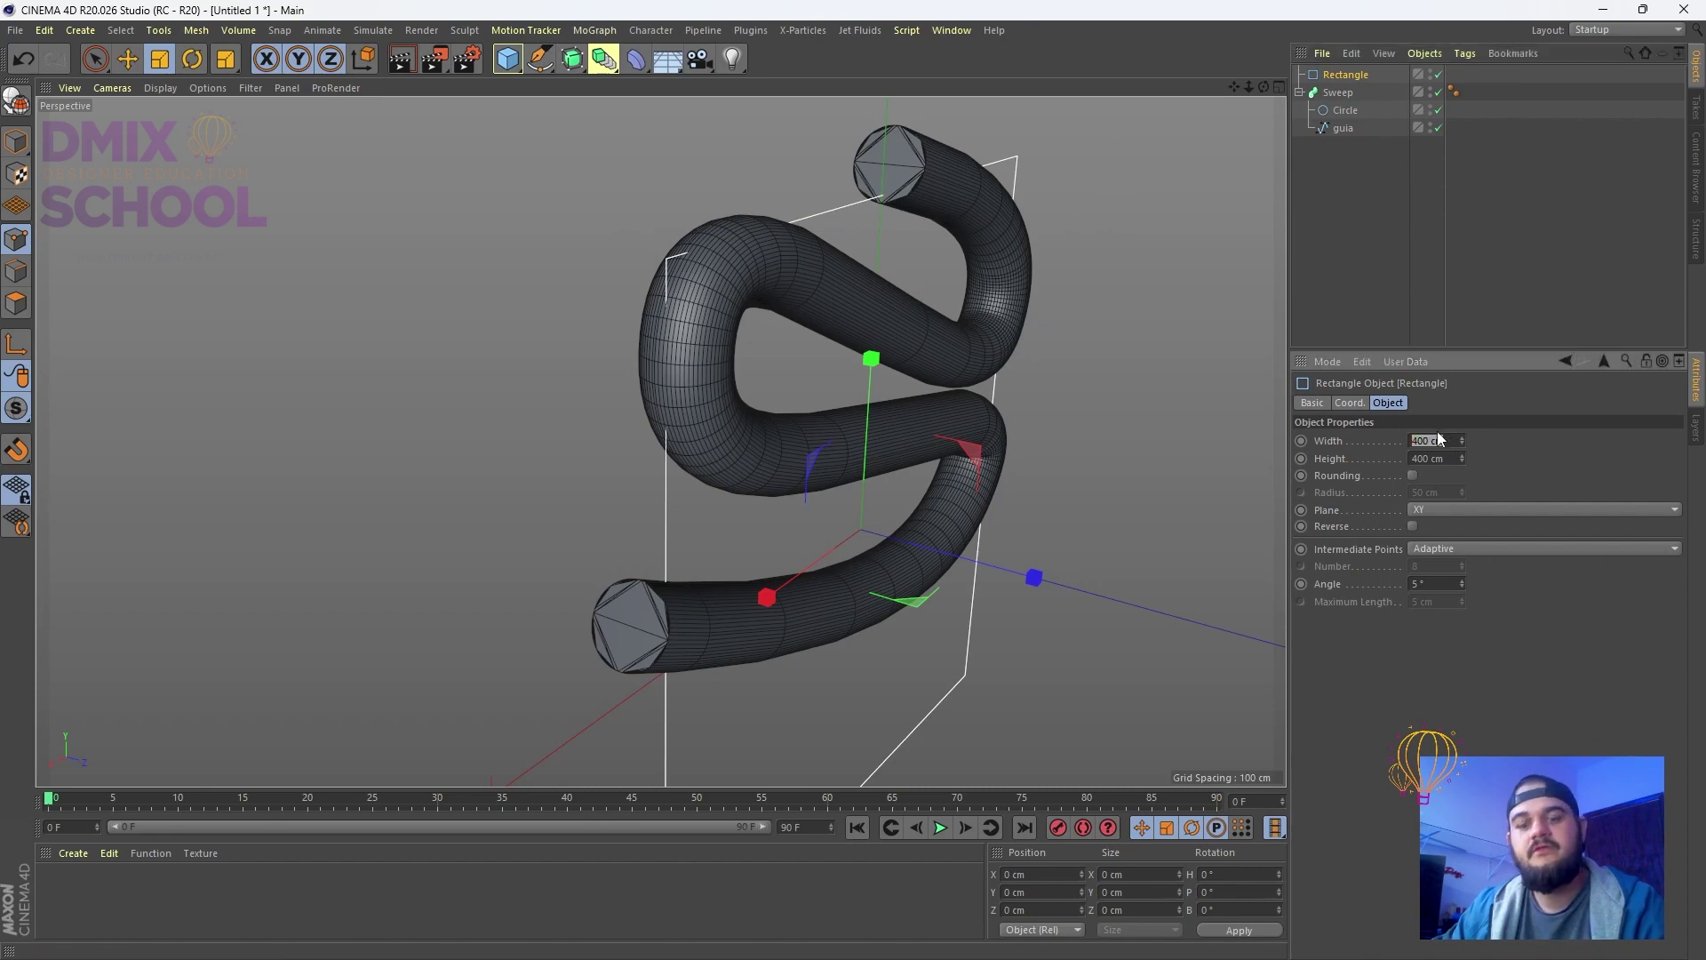
type("5")
key("Tab")
type("5")
key("Return")
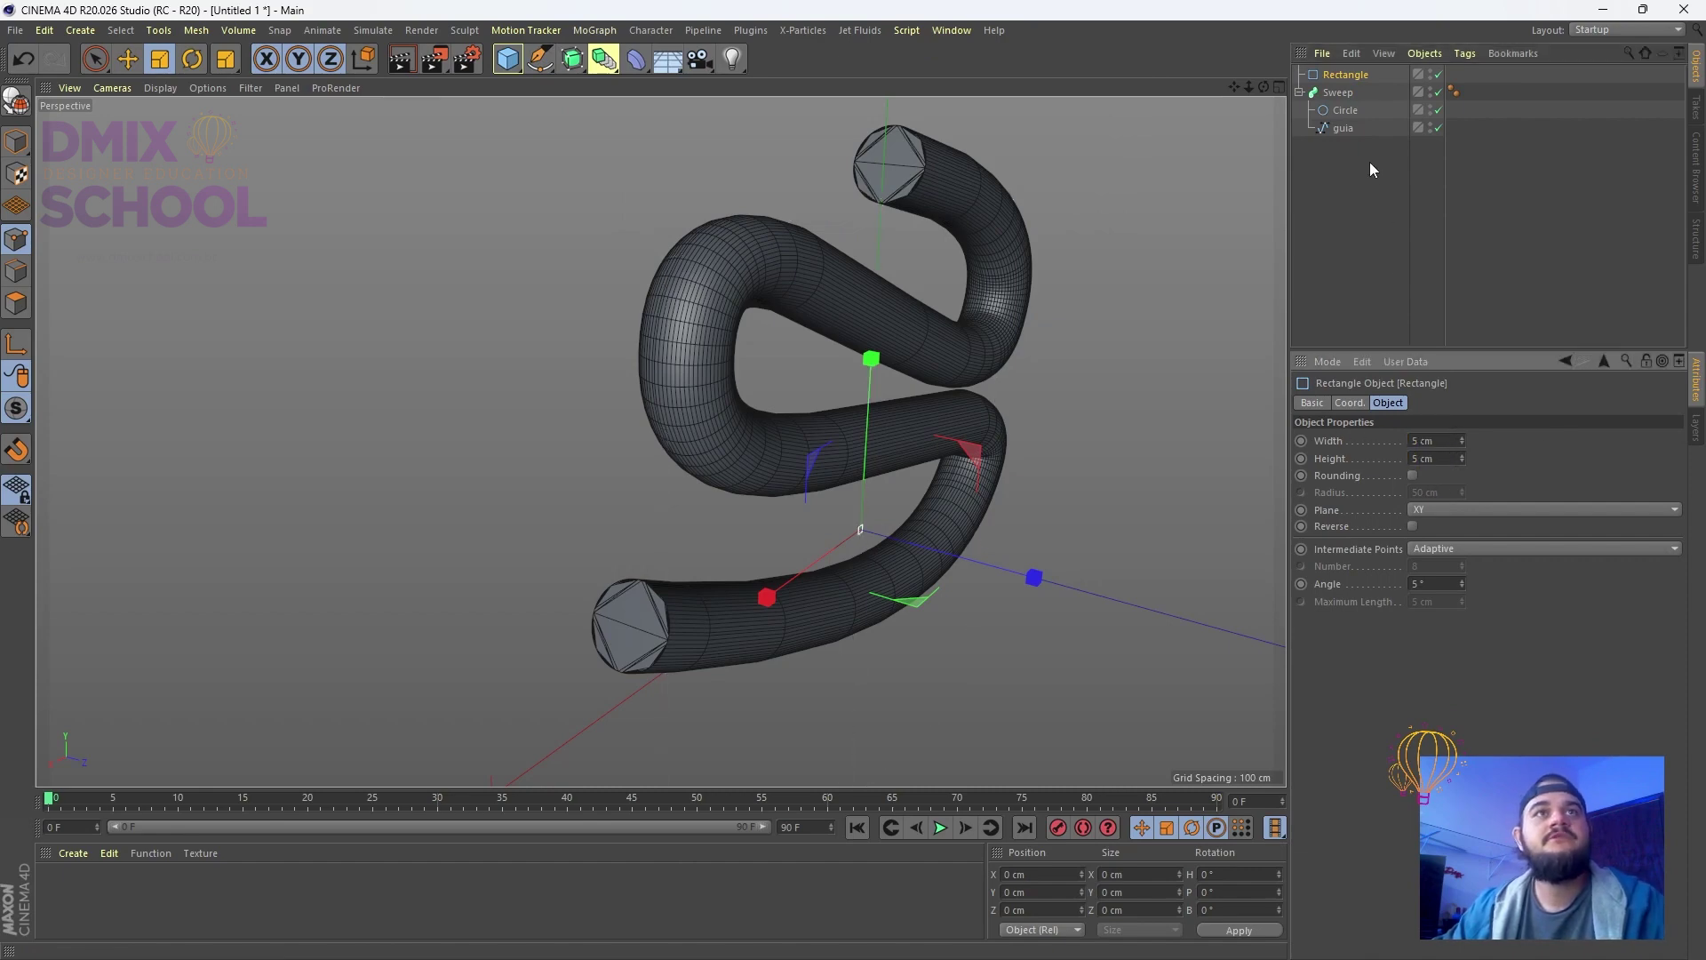
Move the Rectangle into the Sweep above the guia spline and delete the Circle, making the rectangle the sweep profile
mouse_move(1345, 75)
left_mouse_down()
mouse_move(1351, 118)
mouse_move(1349, 96)
left_mouse_up()
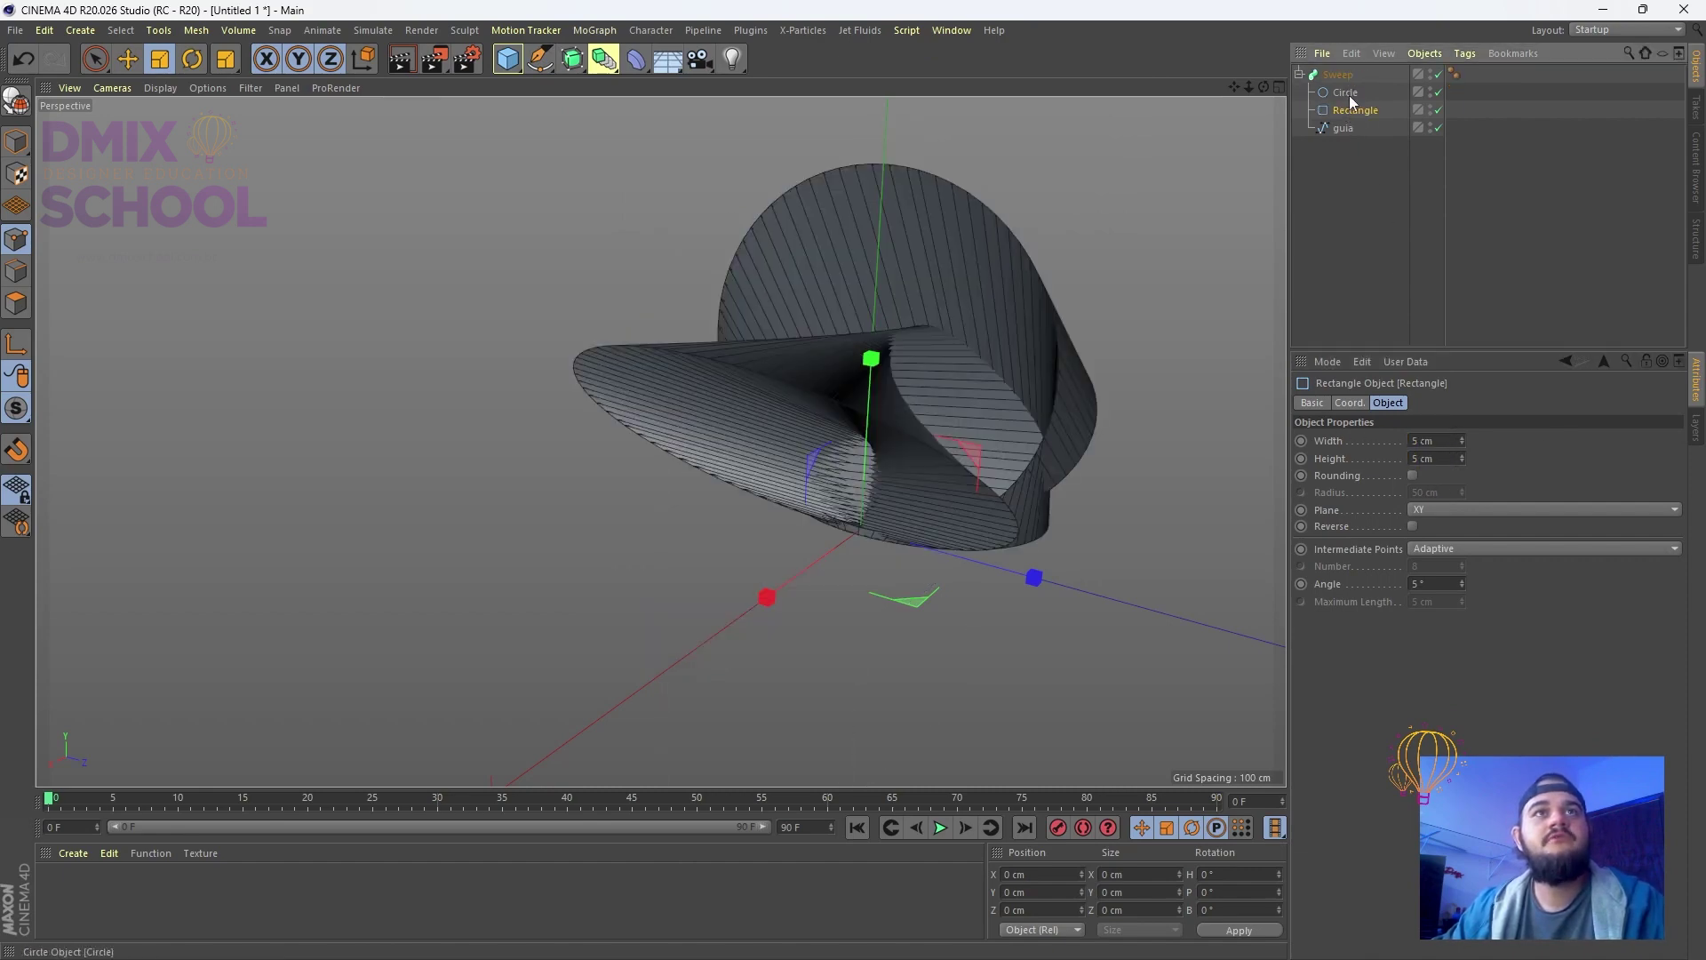
left_click(1349, 94)
key("Delete")
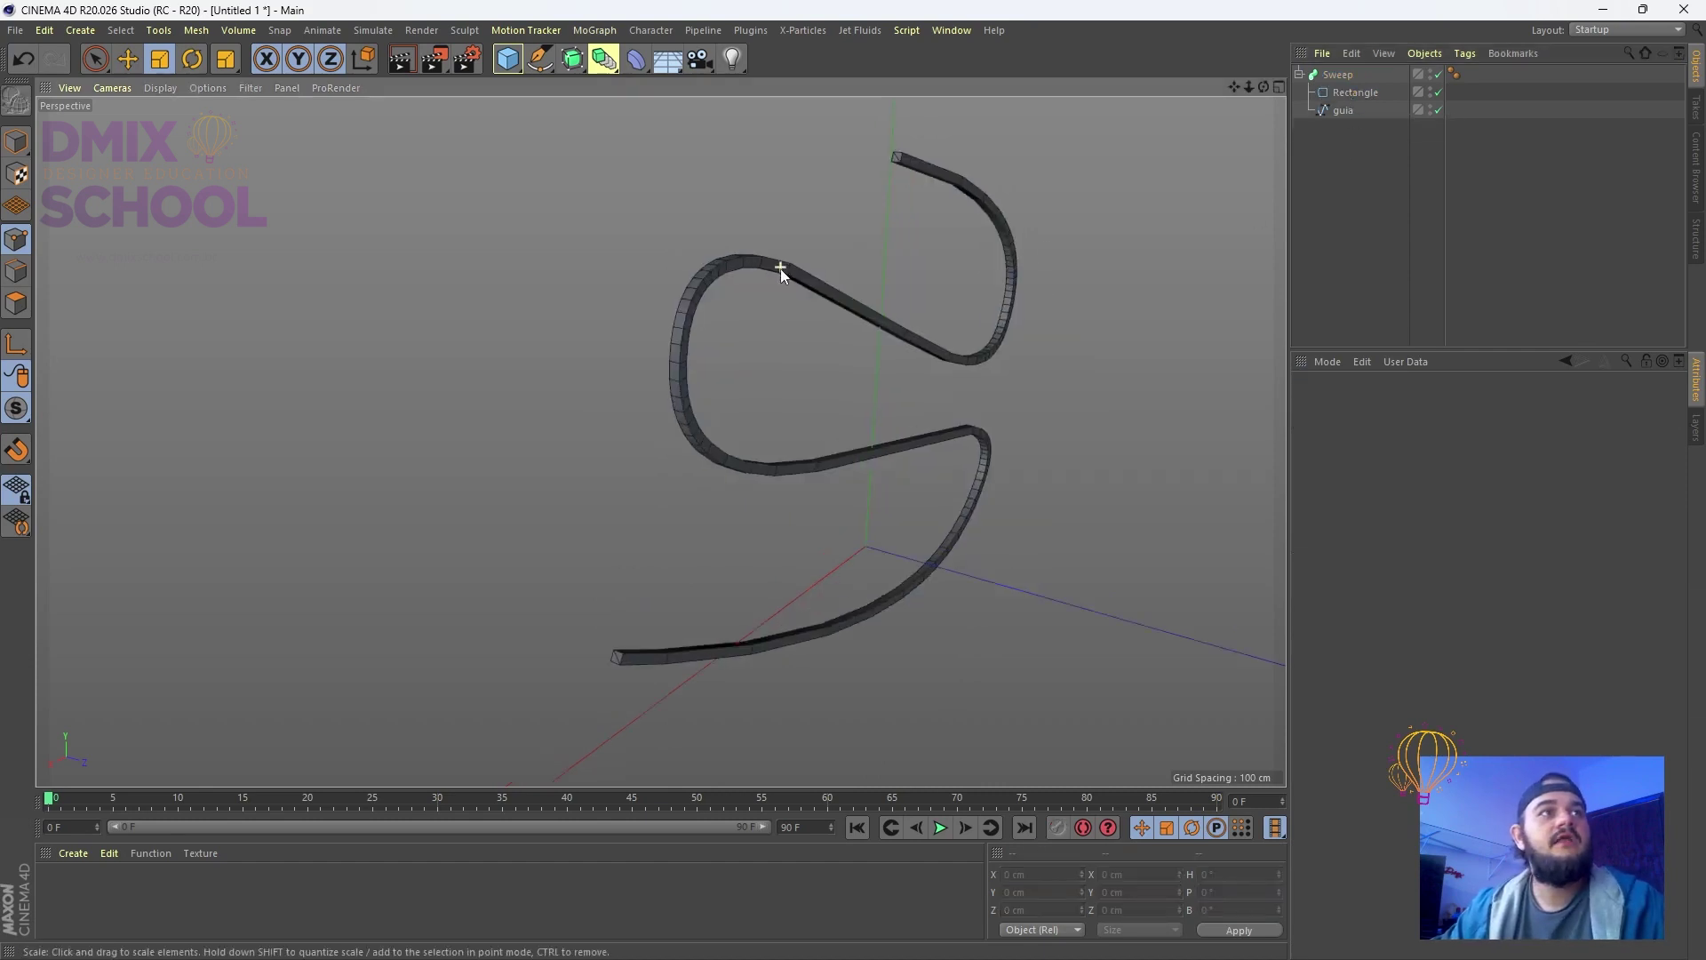
scroll(777, 276, "up", 2)
scroll(761, 254, "down", 2)
scroll(711, 283, "up", 4)
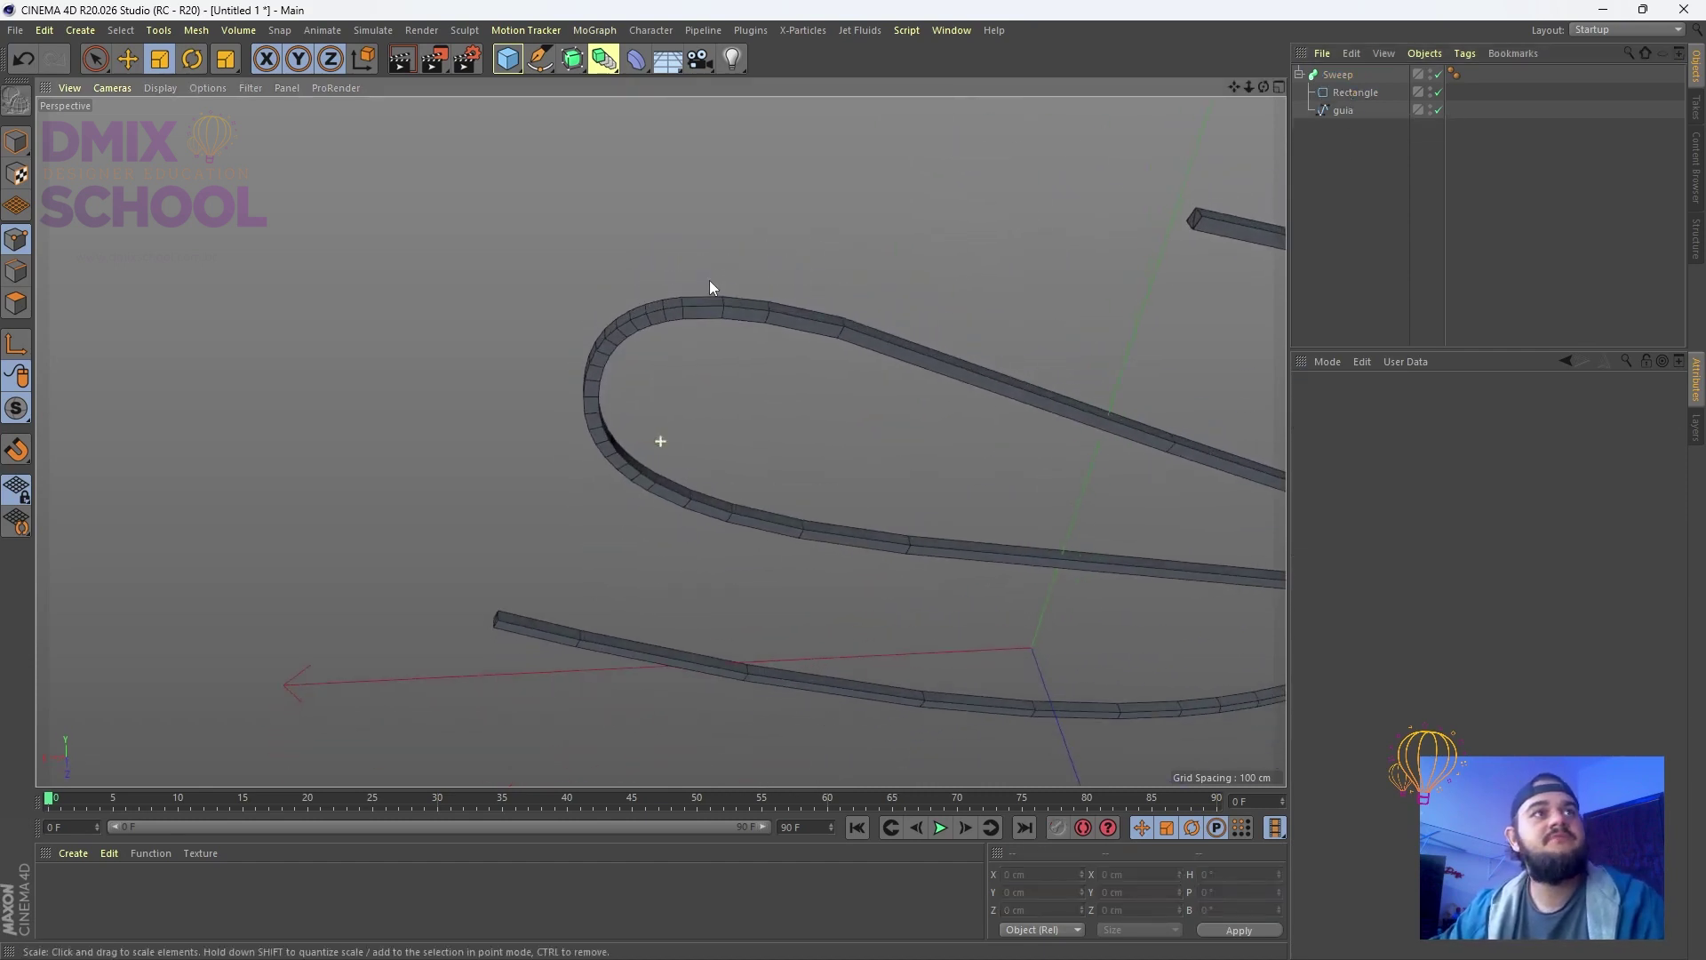
scroll(711, 285, "down", 4)
Scale the Rectangle profile up to a width and height of about 17 cm to thicken the sweep
left_click(1339, 93)
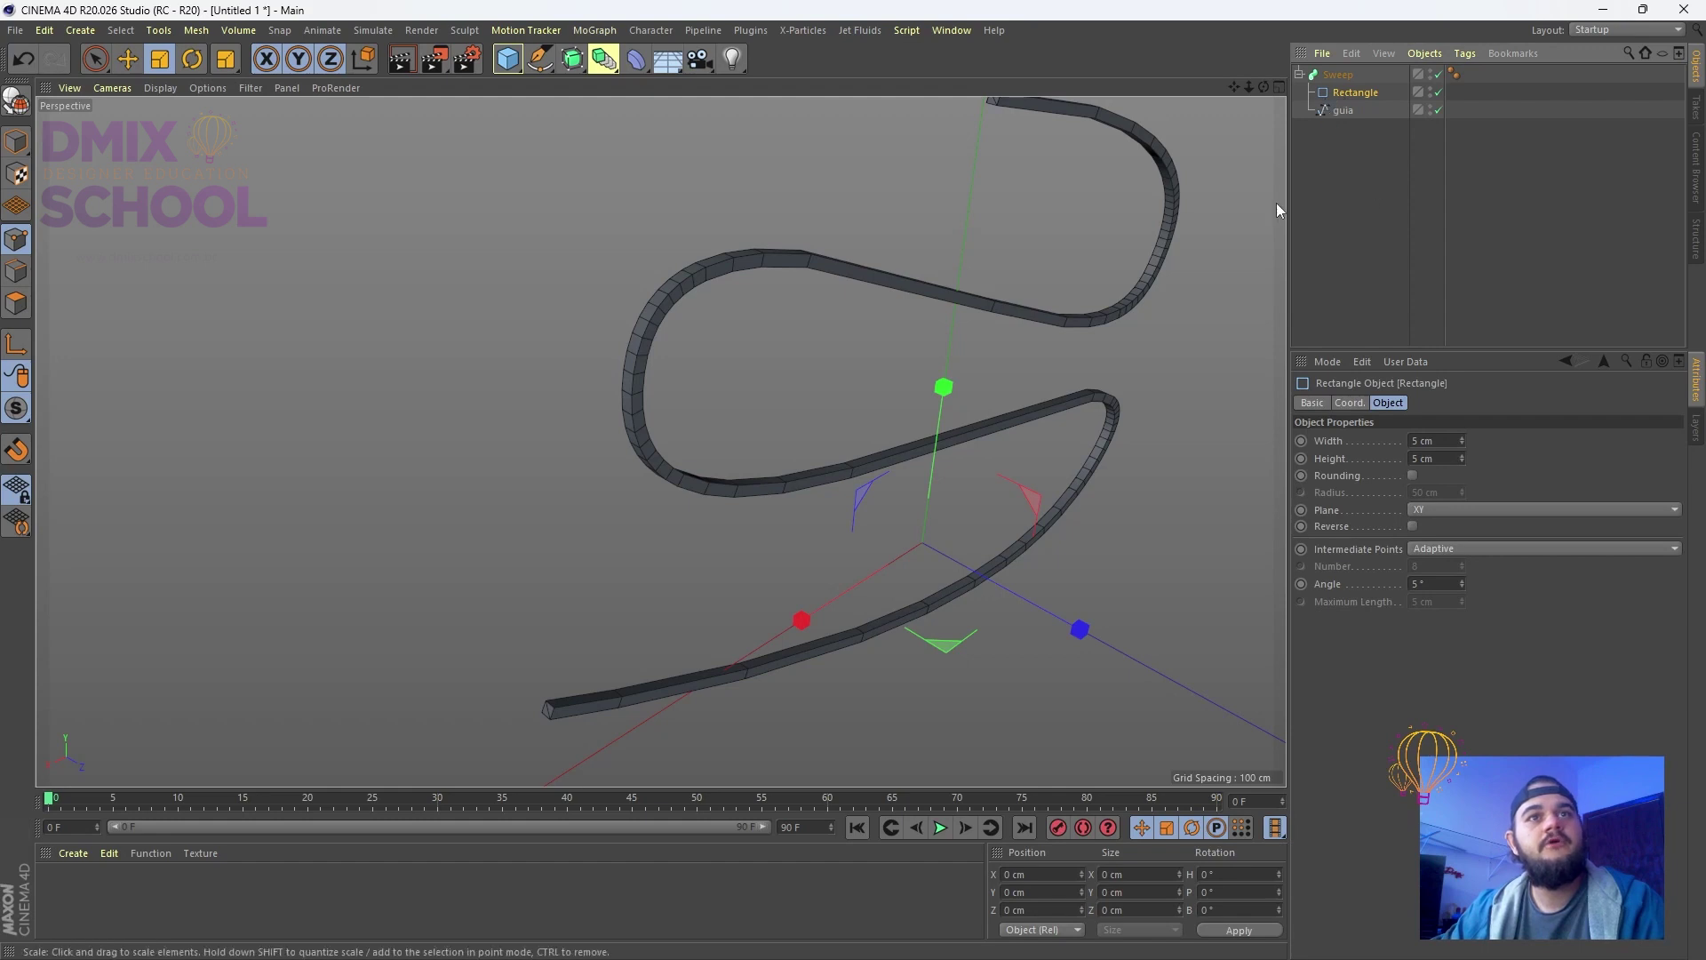
left_click_drag(803, 531, 1020, 264)
left_click_drag(808, 328, 808, 333)
left_click_drag(911, 405, 738, 343, "alt")
scroll(740, 317, "down", 5)
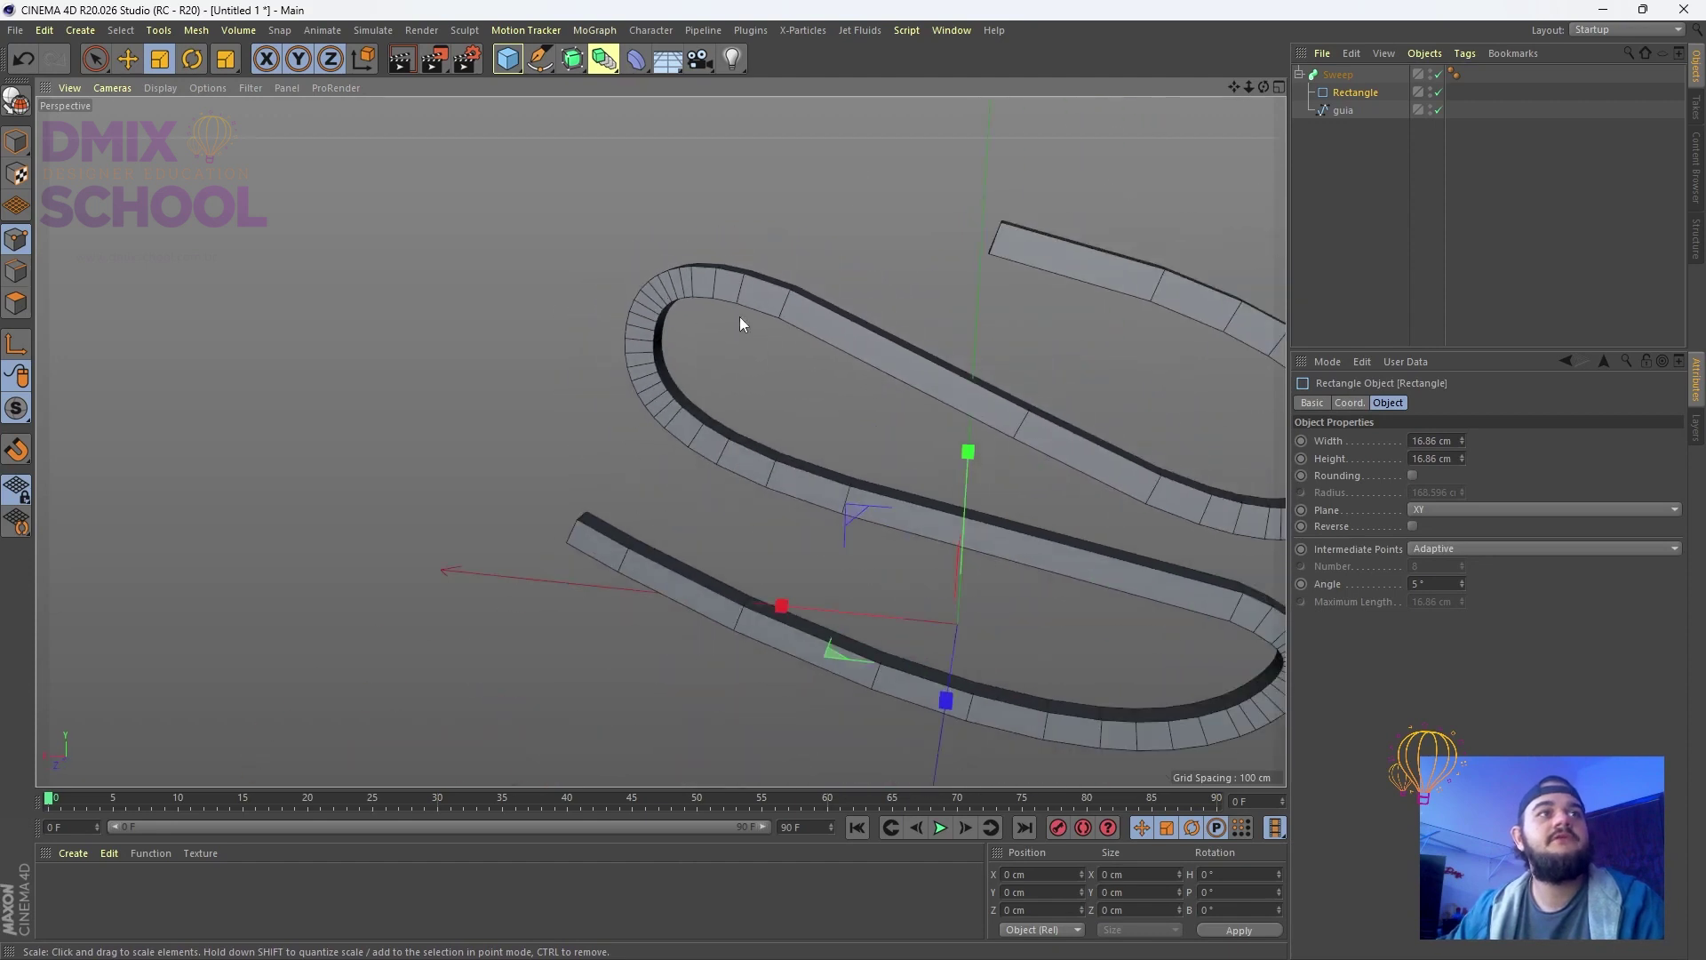
scroll(1075, 210, "up", 5)
Set both the Start and End caps of the Sweep to Fillet Cap
left_click(1350, 73)
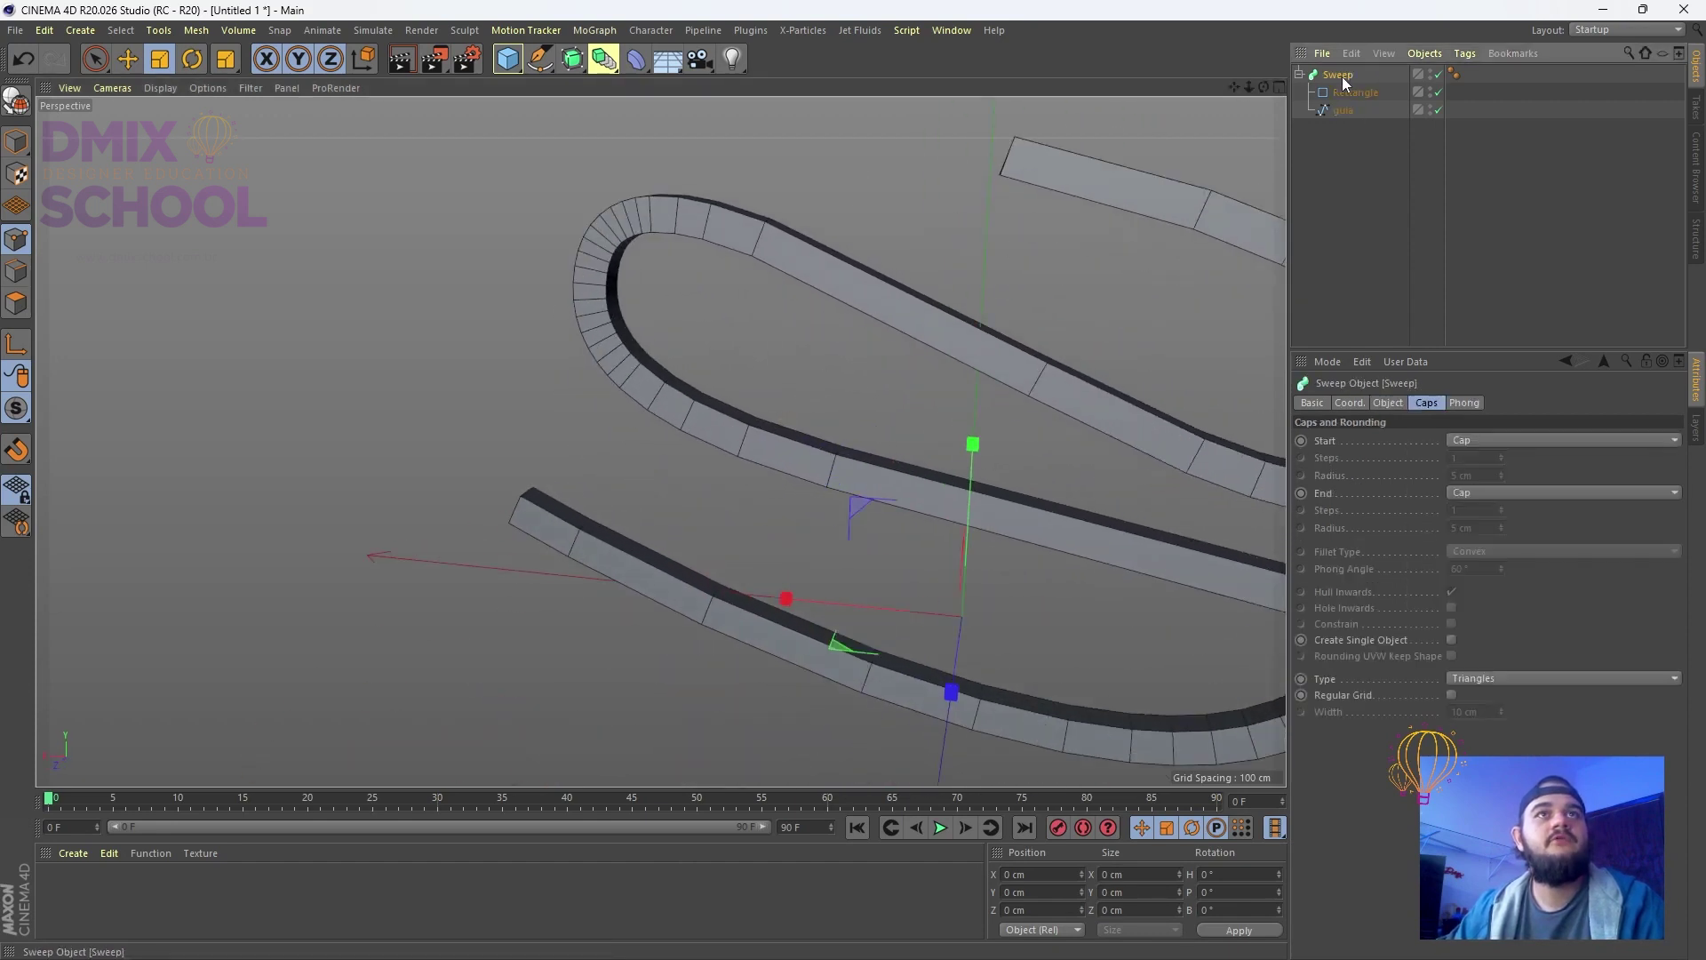
left_click(1513, 442)
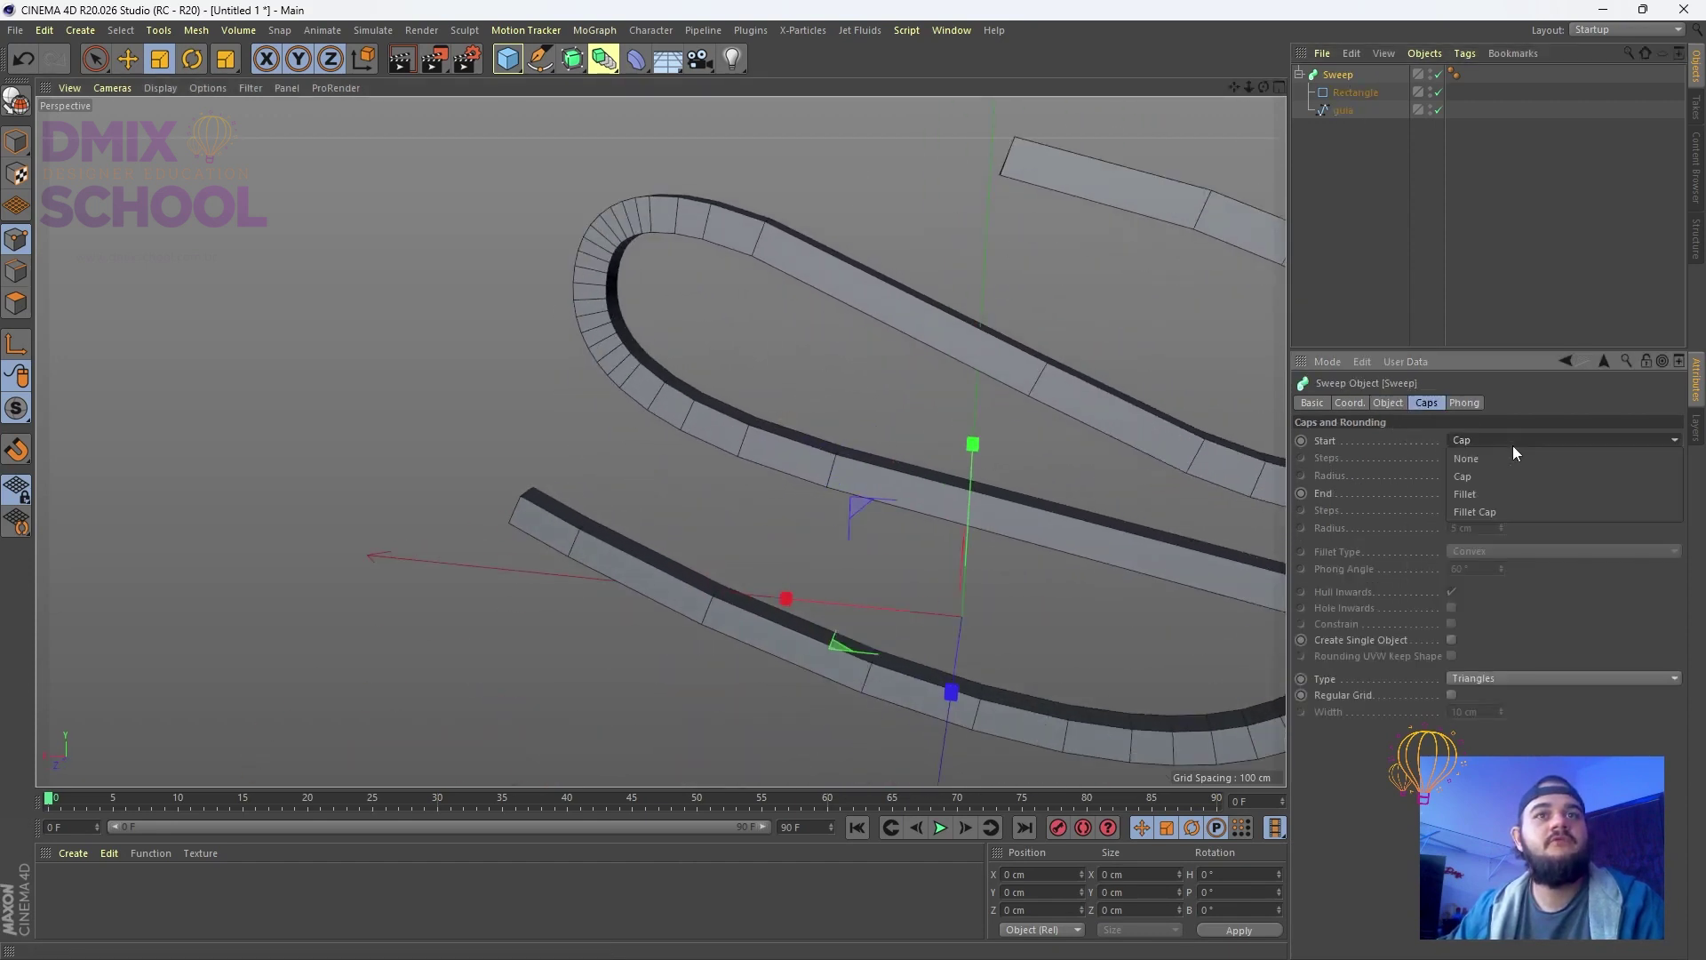
left_click(1496, 508)
scroll(998, 186, "up", 3)
left_click_drag(998, 187, 1090, 232, "alt")
scroll(921, 404, "down", 3)
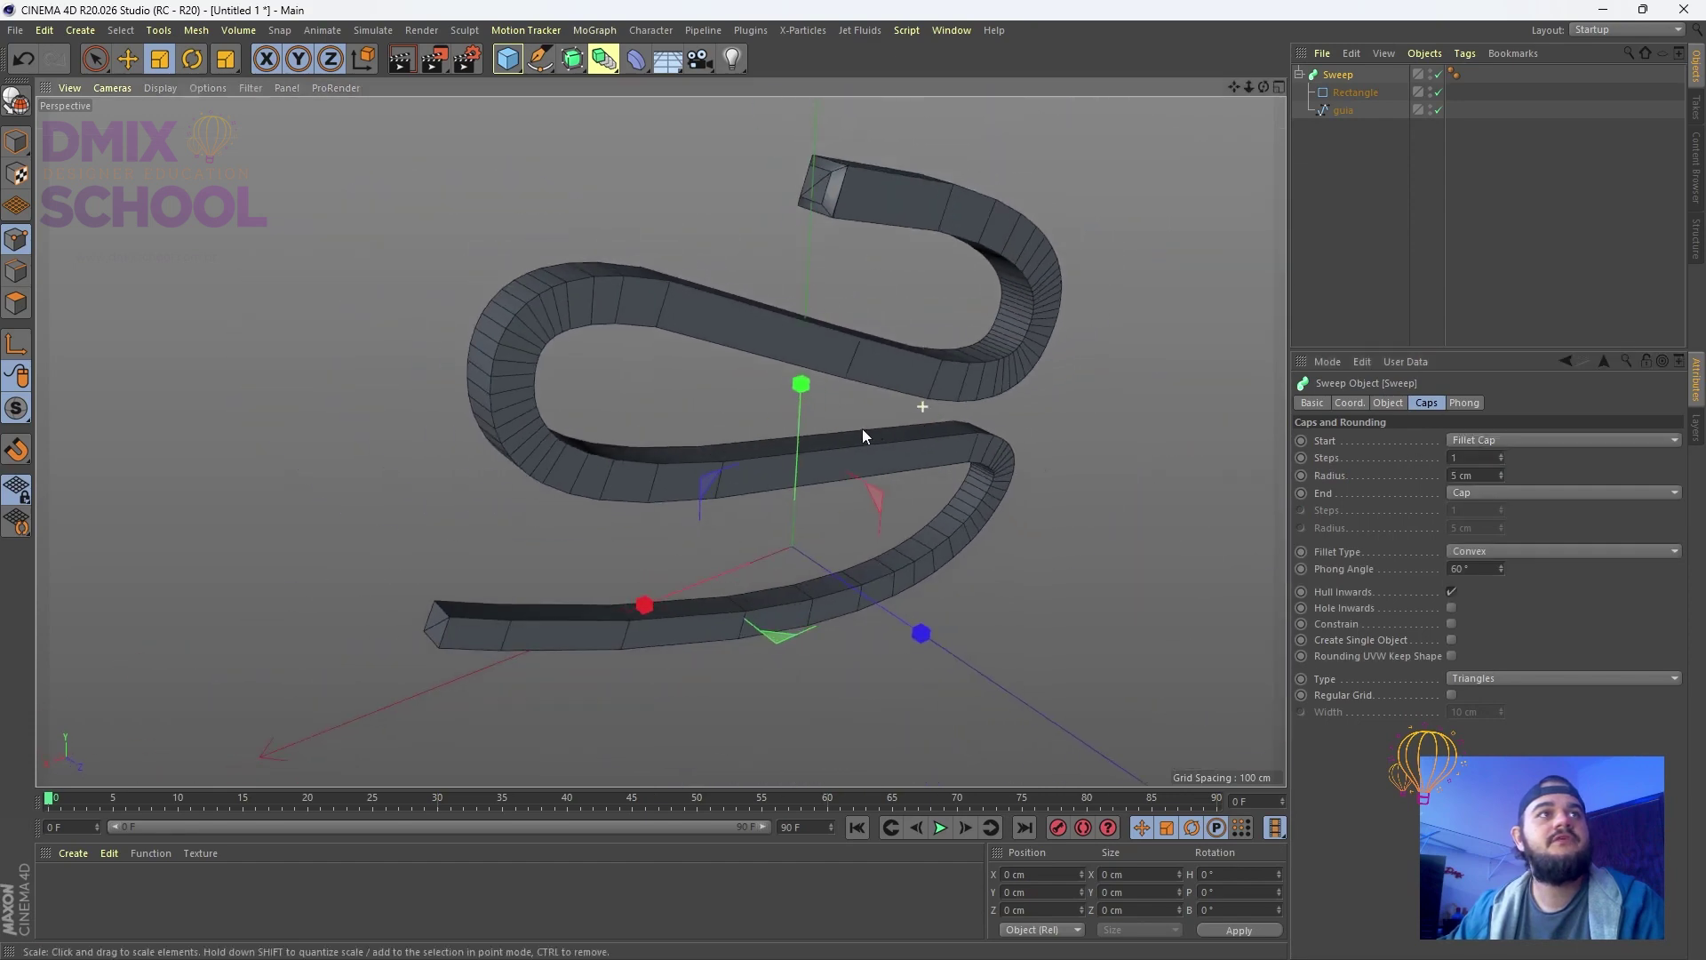
scroll(819, 180, "up", 5)
left_click(1512, 493)
left_click(1492, 547)
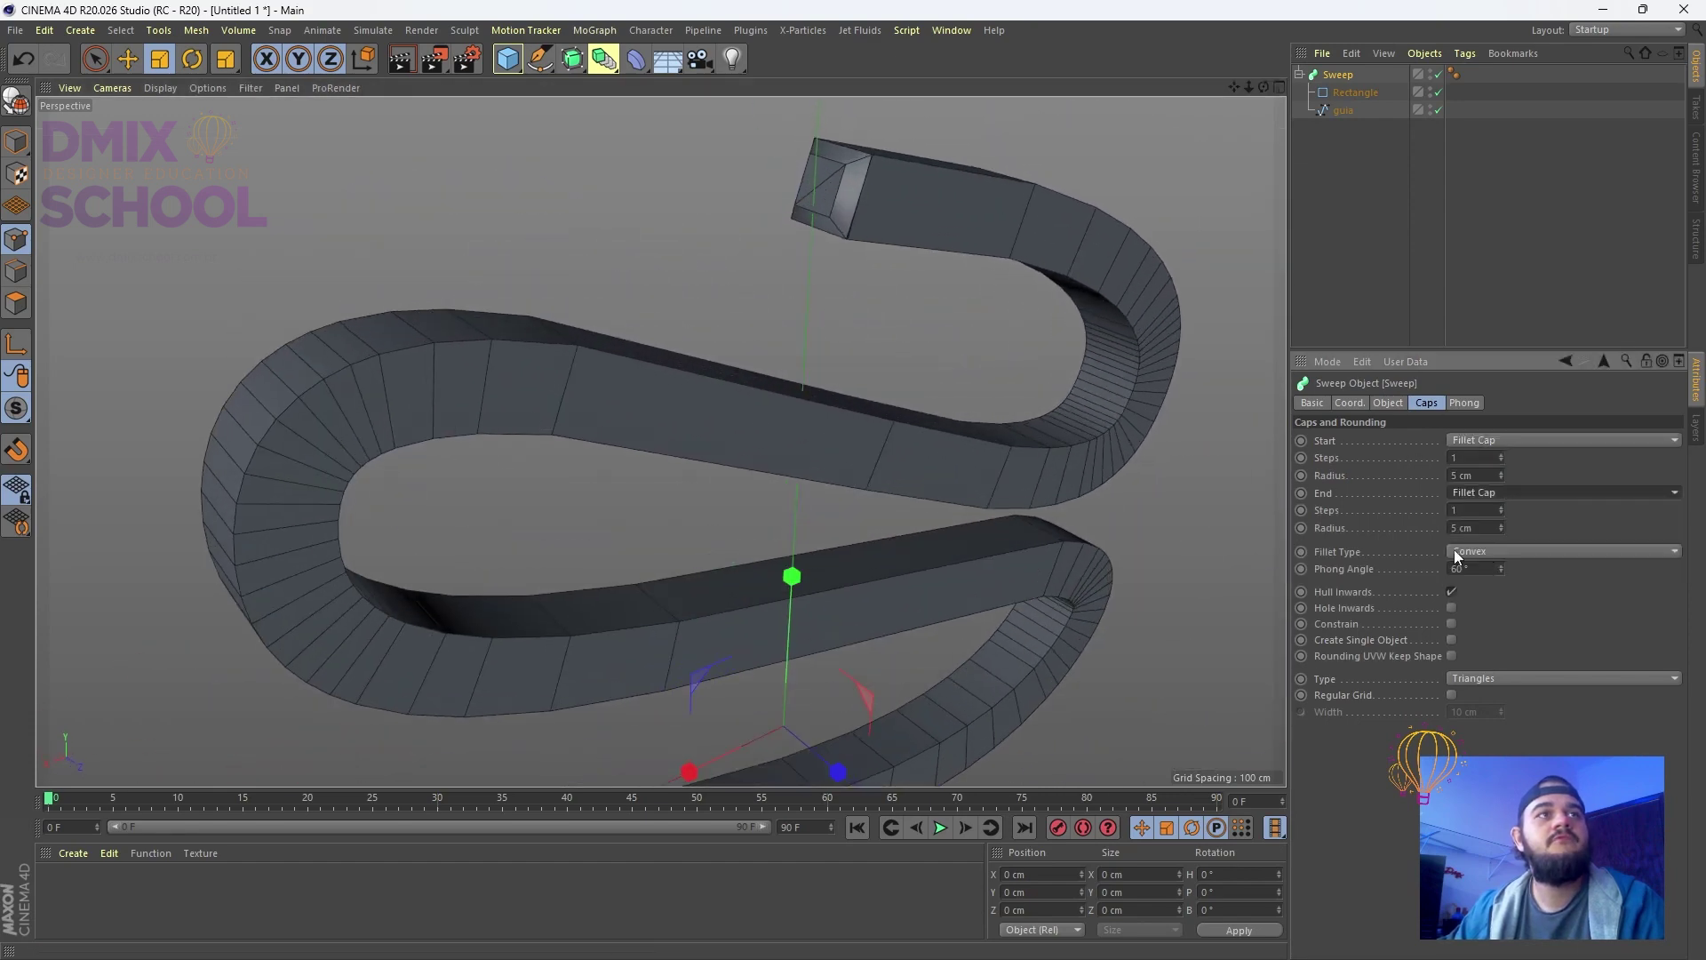
Raise the Sweep's Start cap fillet to 6 steps and a 13 cm radius
left_click_drag(711, 169, 771, 144, "alt")
scroll(957, 201, "up", 3)
scroll(957, 201, "up", 2)
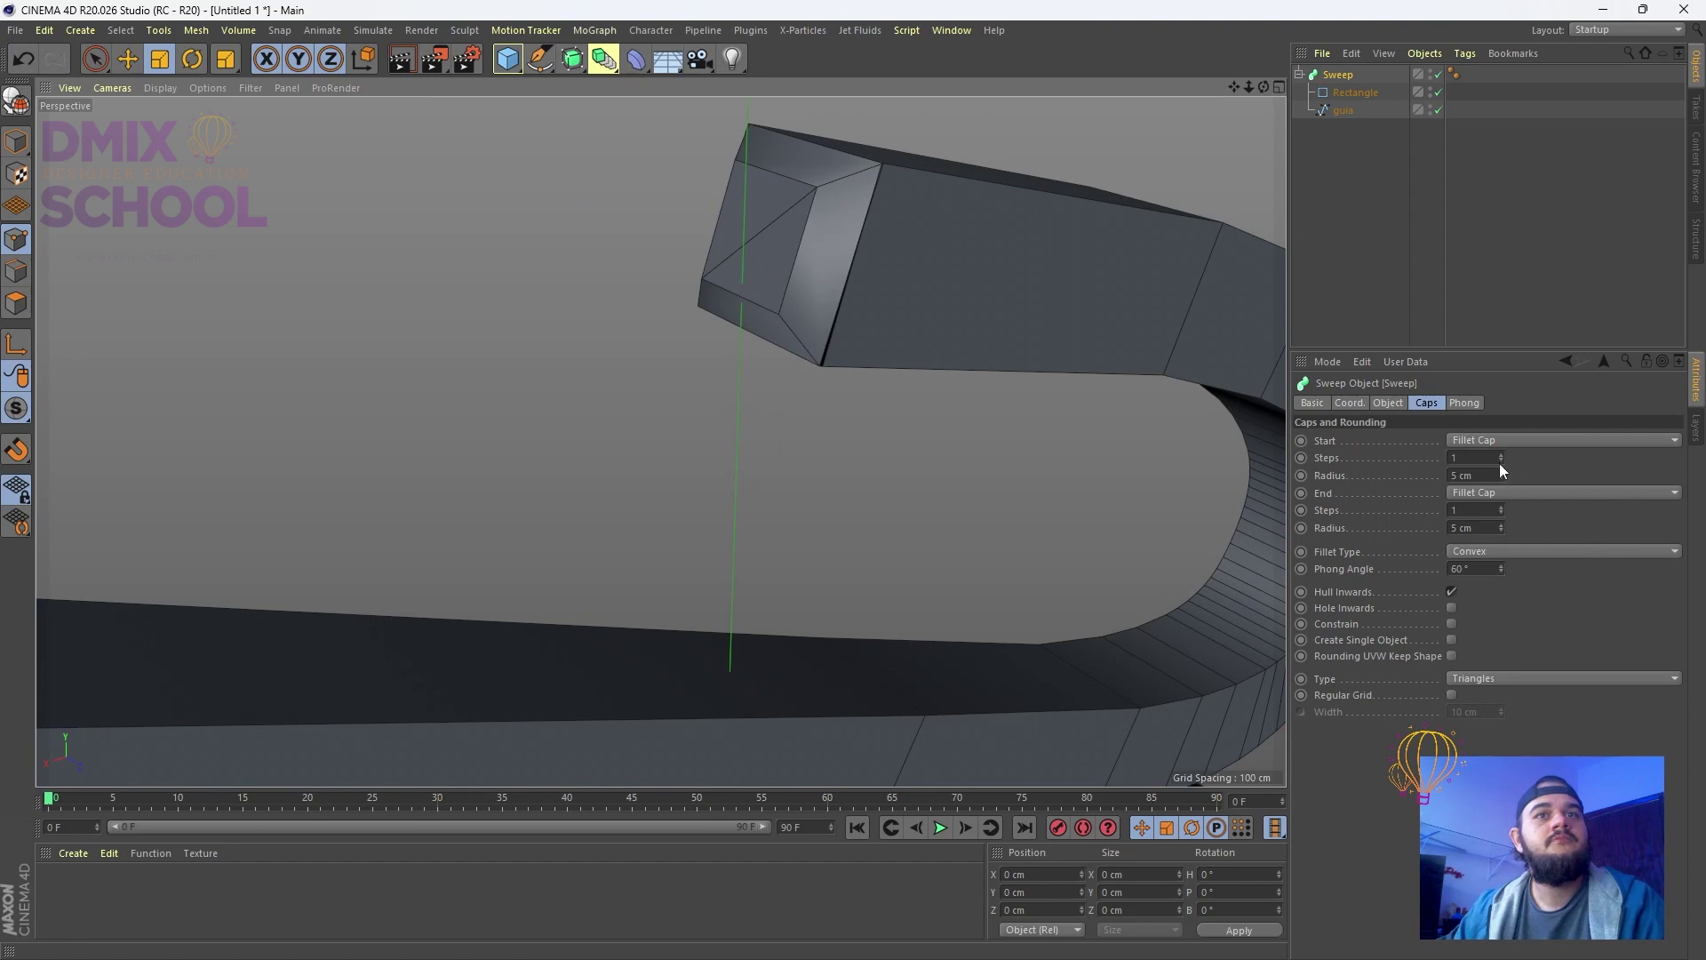
left_click_drag(1501, 455, 1500, 476)
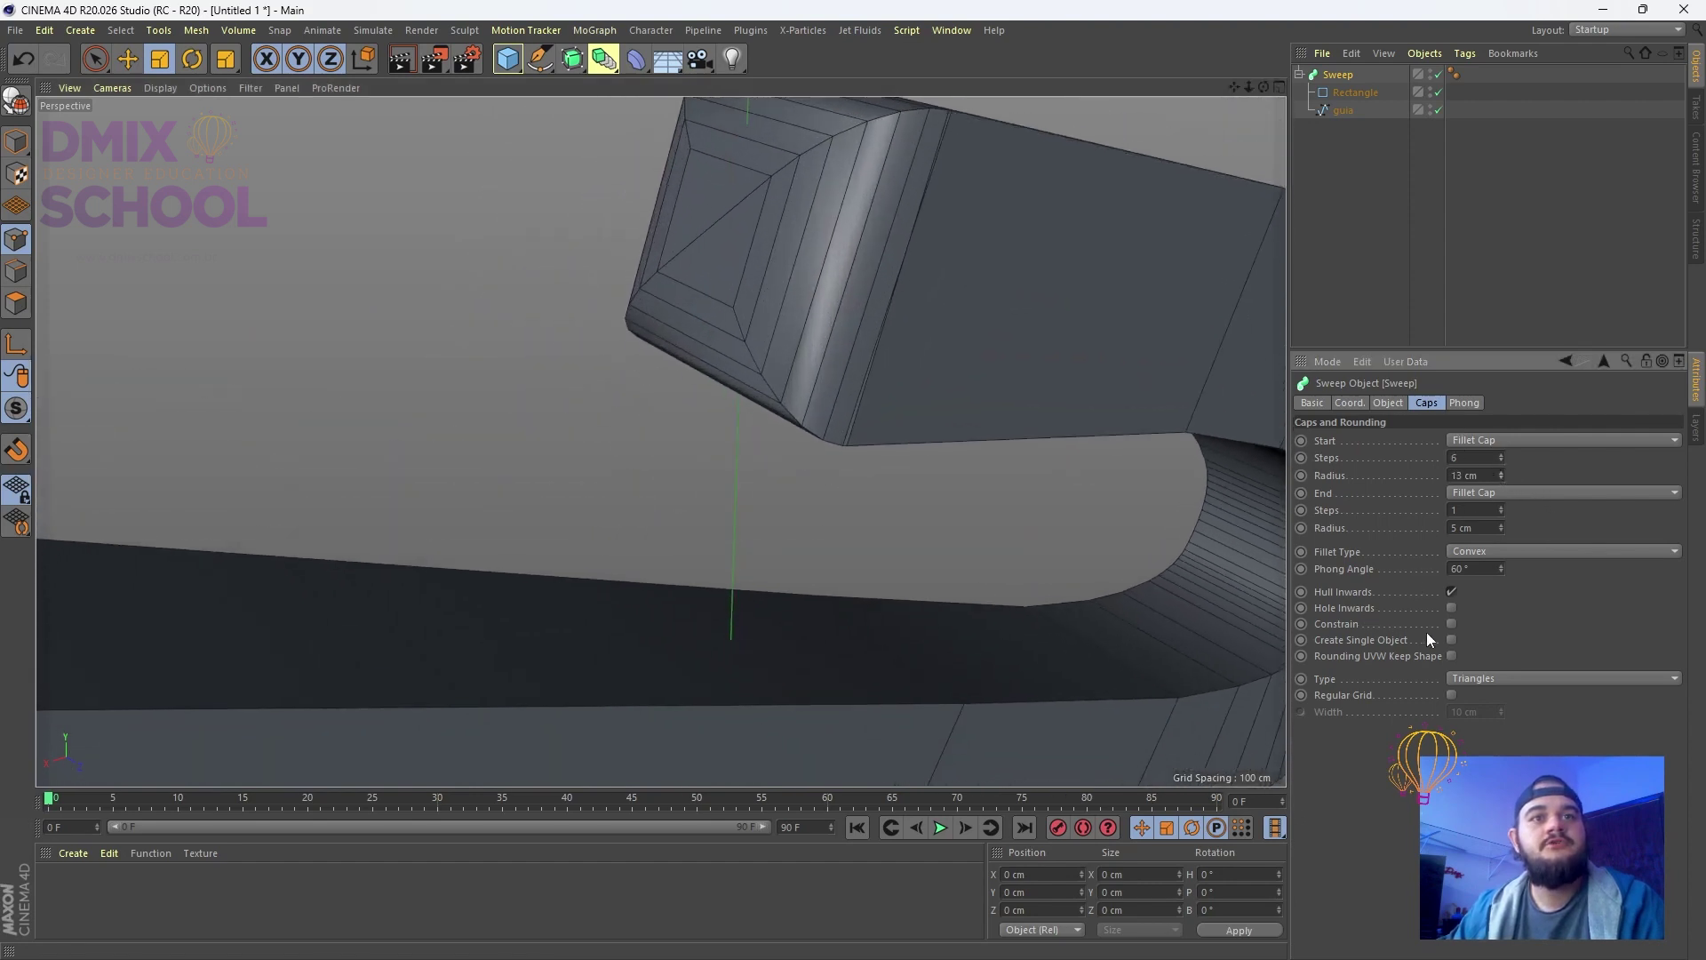
Turn on Constrain for the Sweep's caps and reduce the Start cap fillet radius to 9 cm
left_click(1451, 623)
scroll(970, 268, "down", 6)
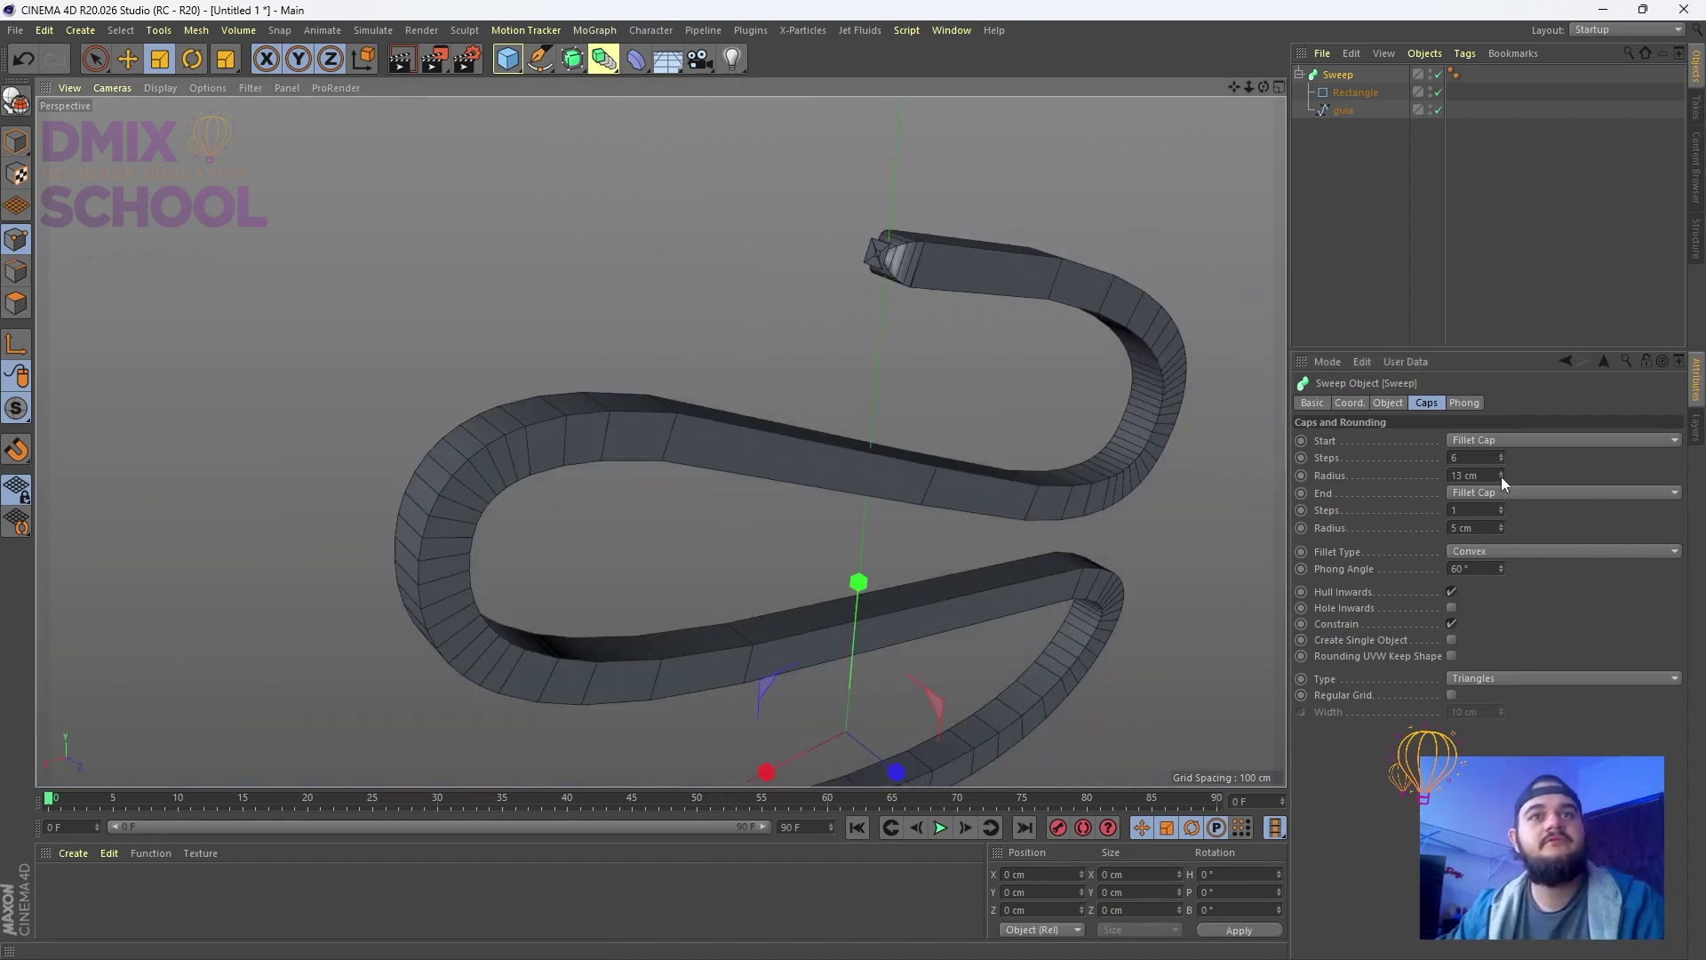
mouse_move(1501, 476)
left_mouse_down()
mouse_move(1501, 449)
mouse_move(1500, 476)
left_mouse_up()
scroll(891, 228, "up", 5)
scroll(821, 253, "down", 10)
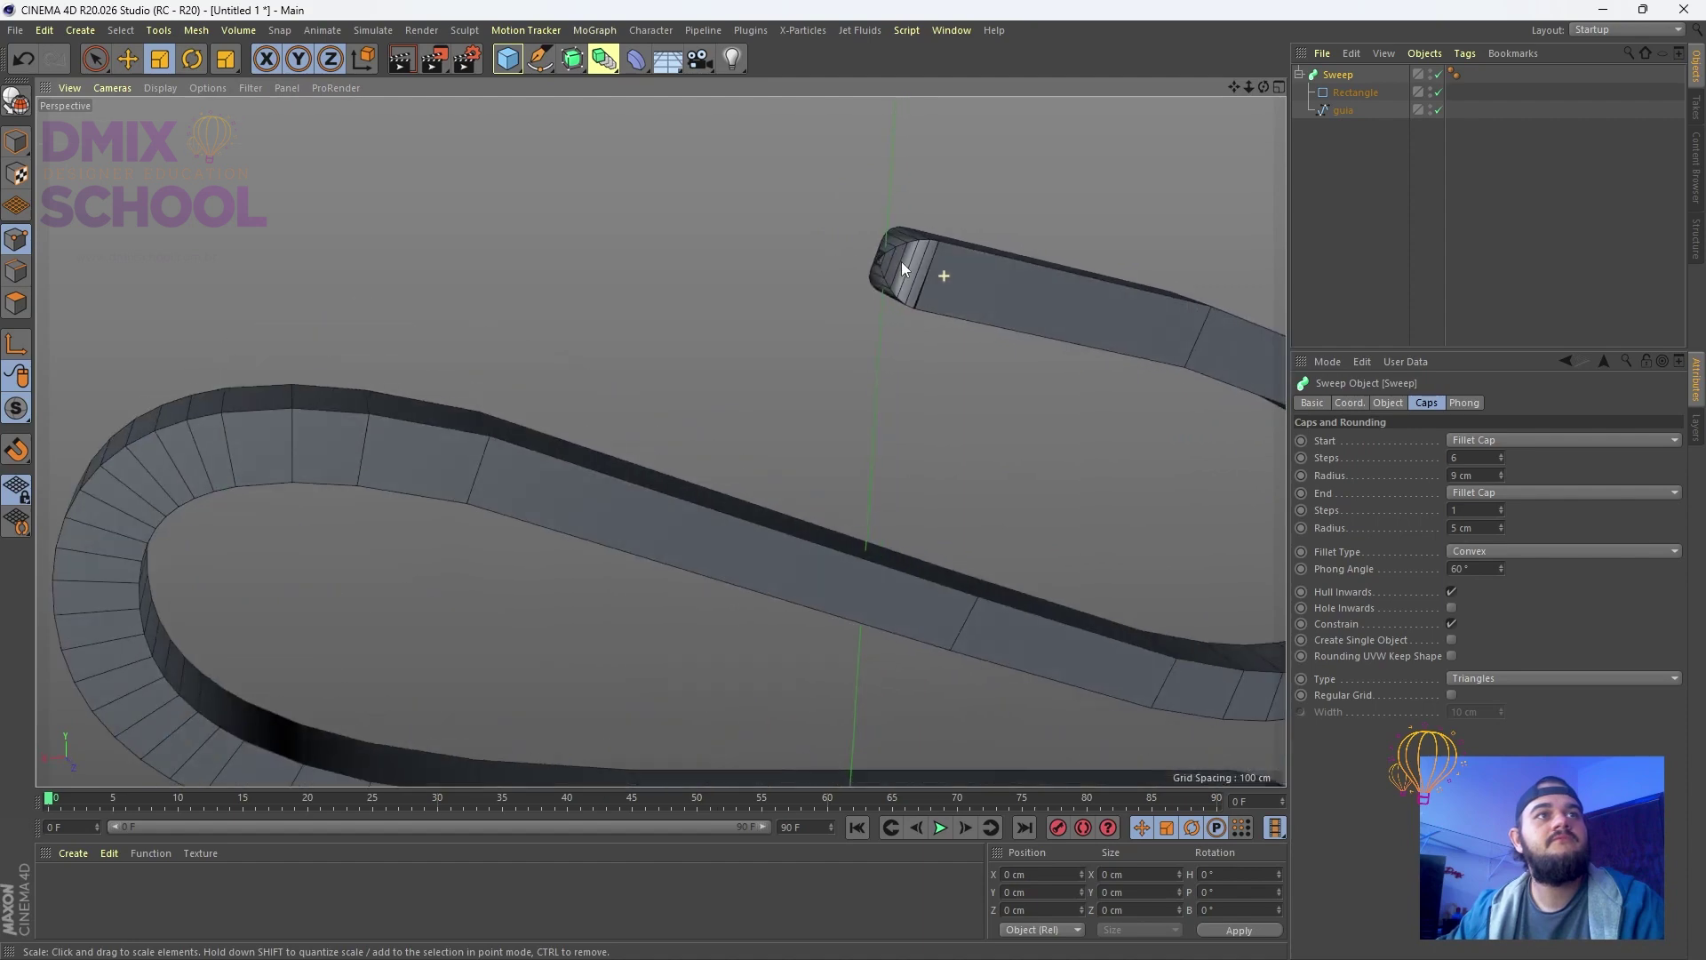
left_click_drag(888, 305, 727, 303, "alt")
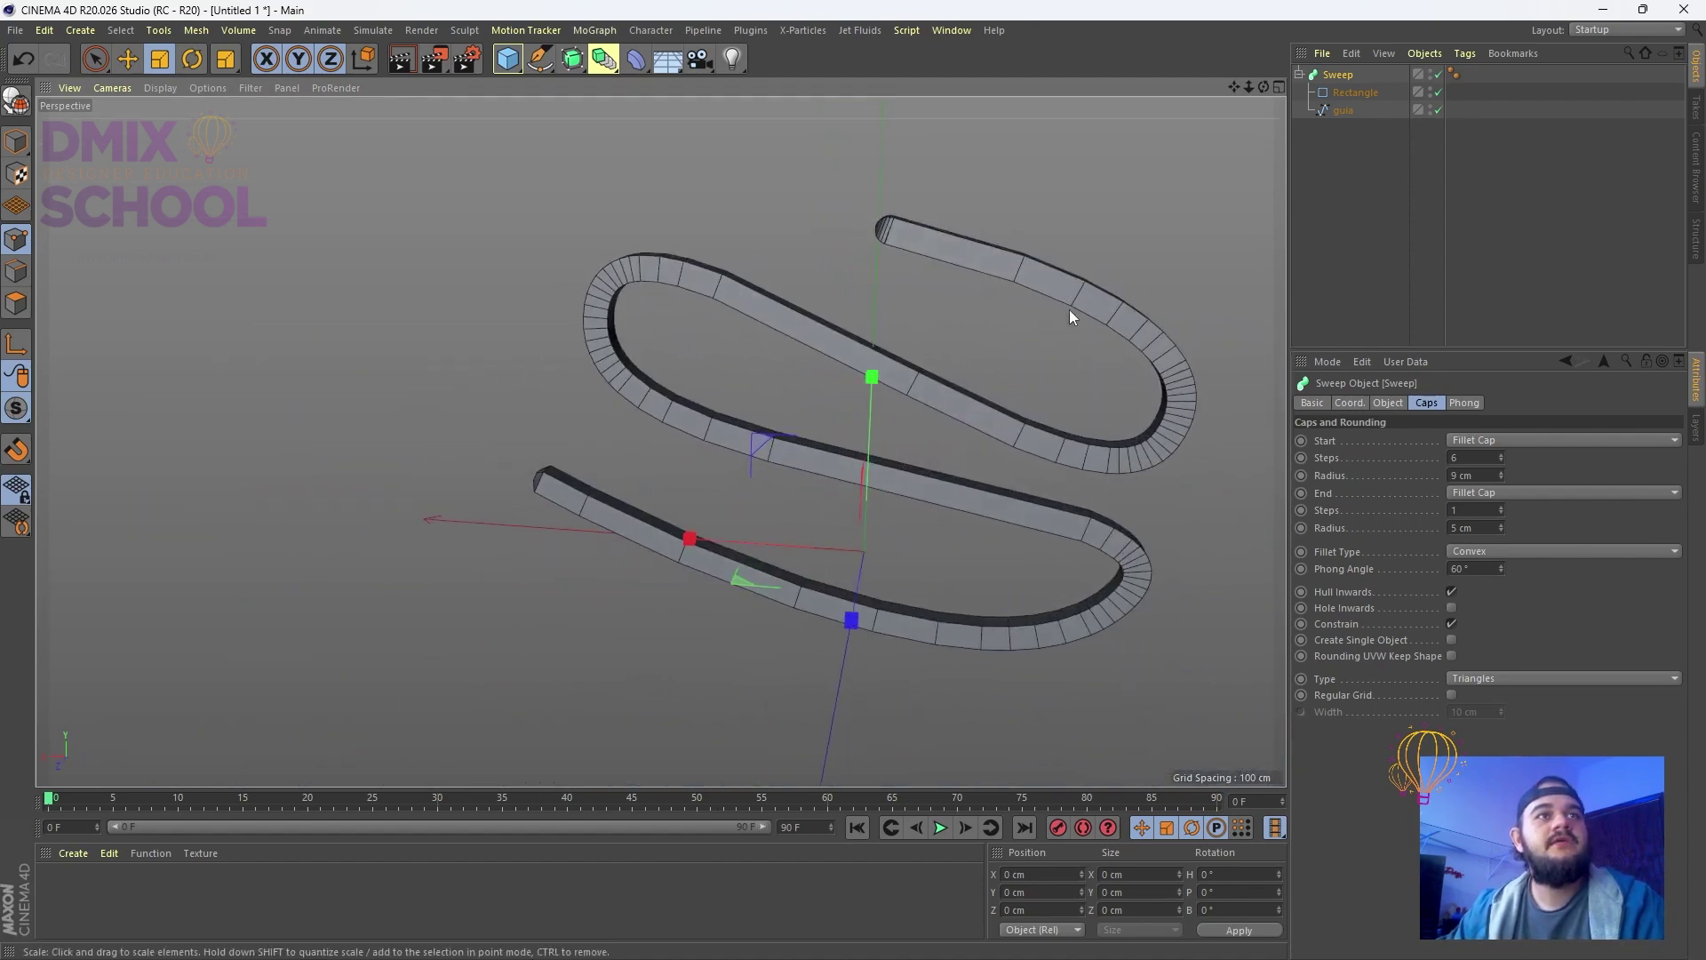
Set the Sweep's End cap fillet to 4 steps and an 11 cm radius, keeping the Fillet Cap type
scroll(596, 483, "up", 5)
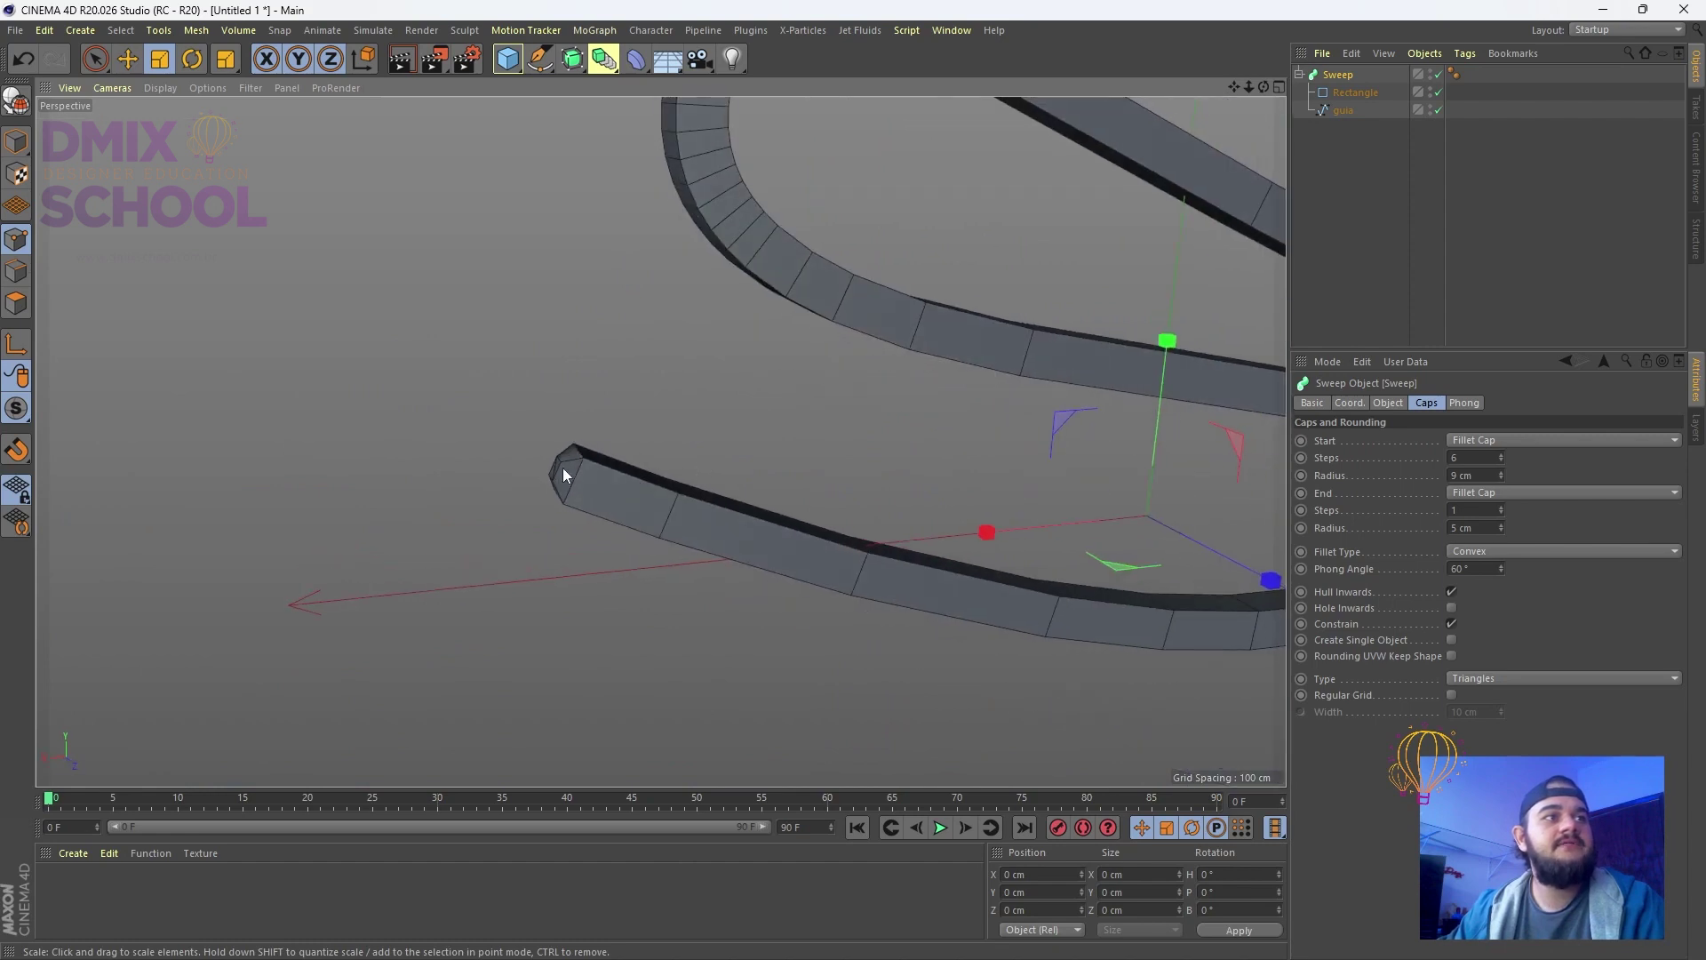
left_click(1504, 493)
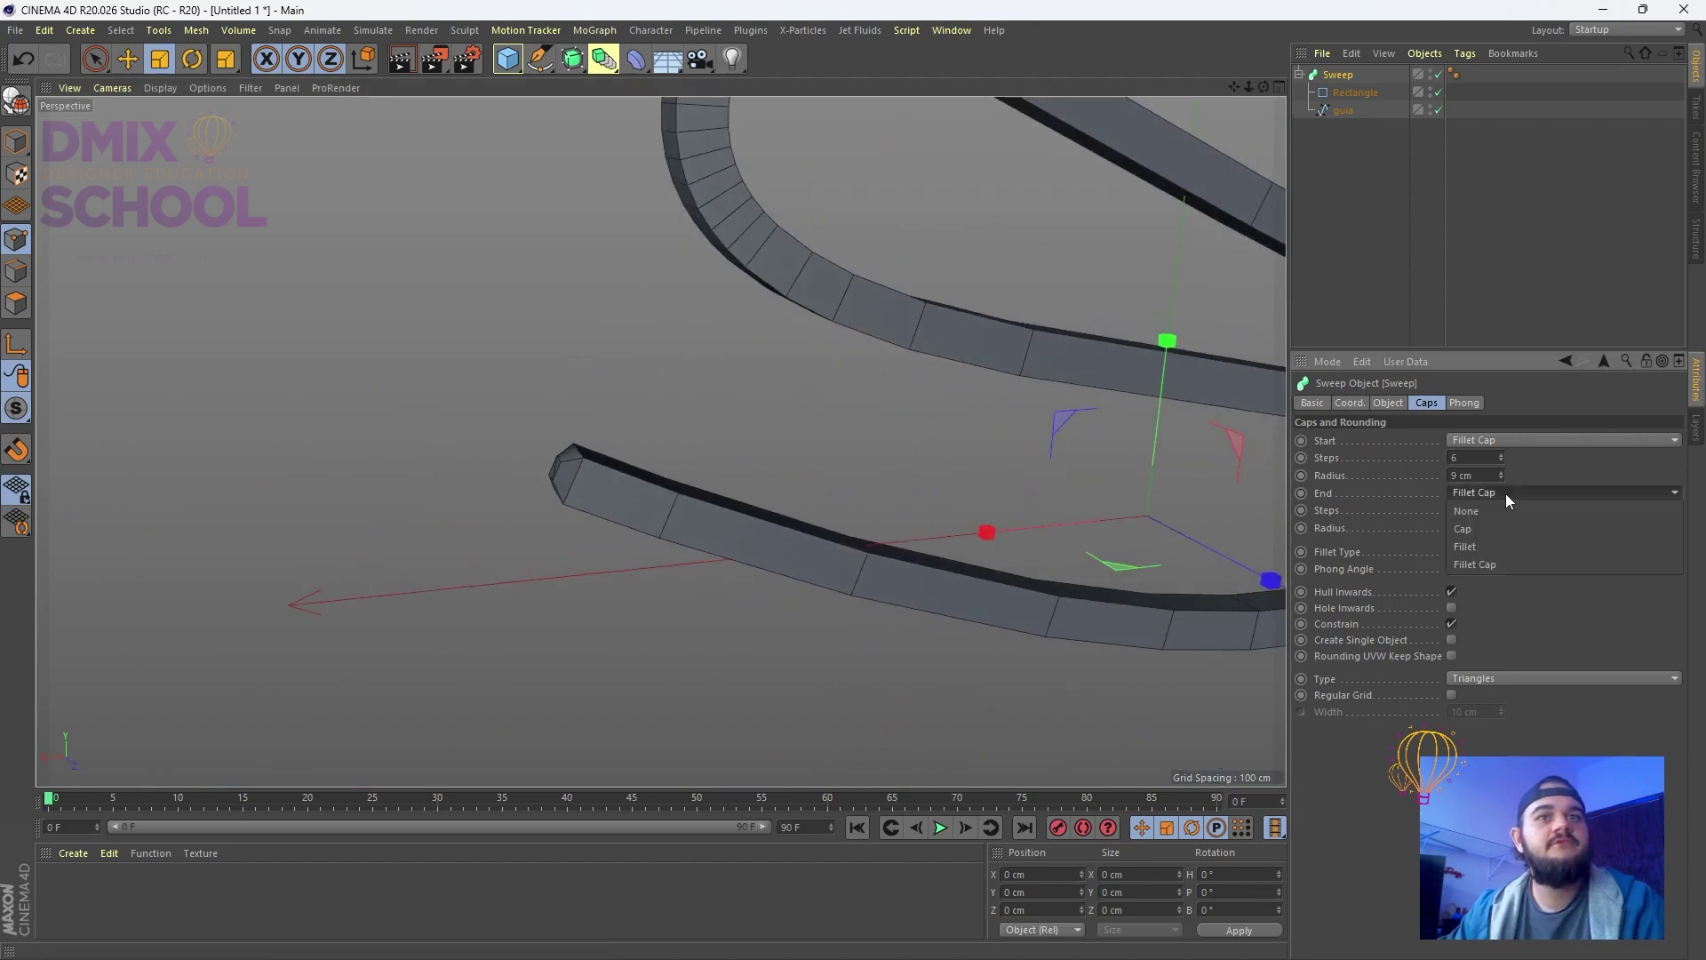
left_click(1558, 475)
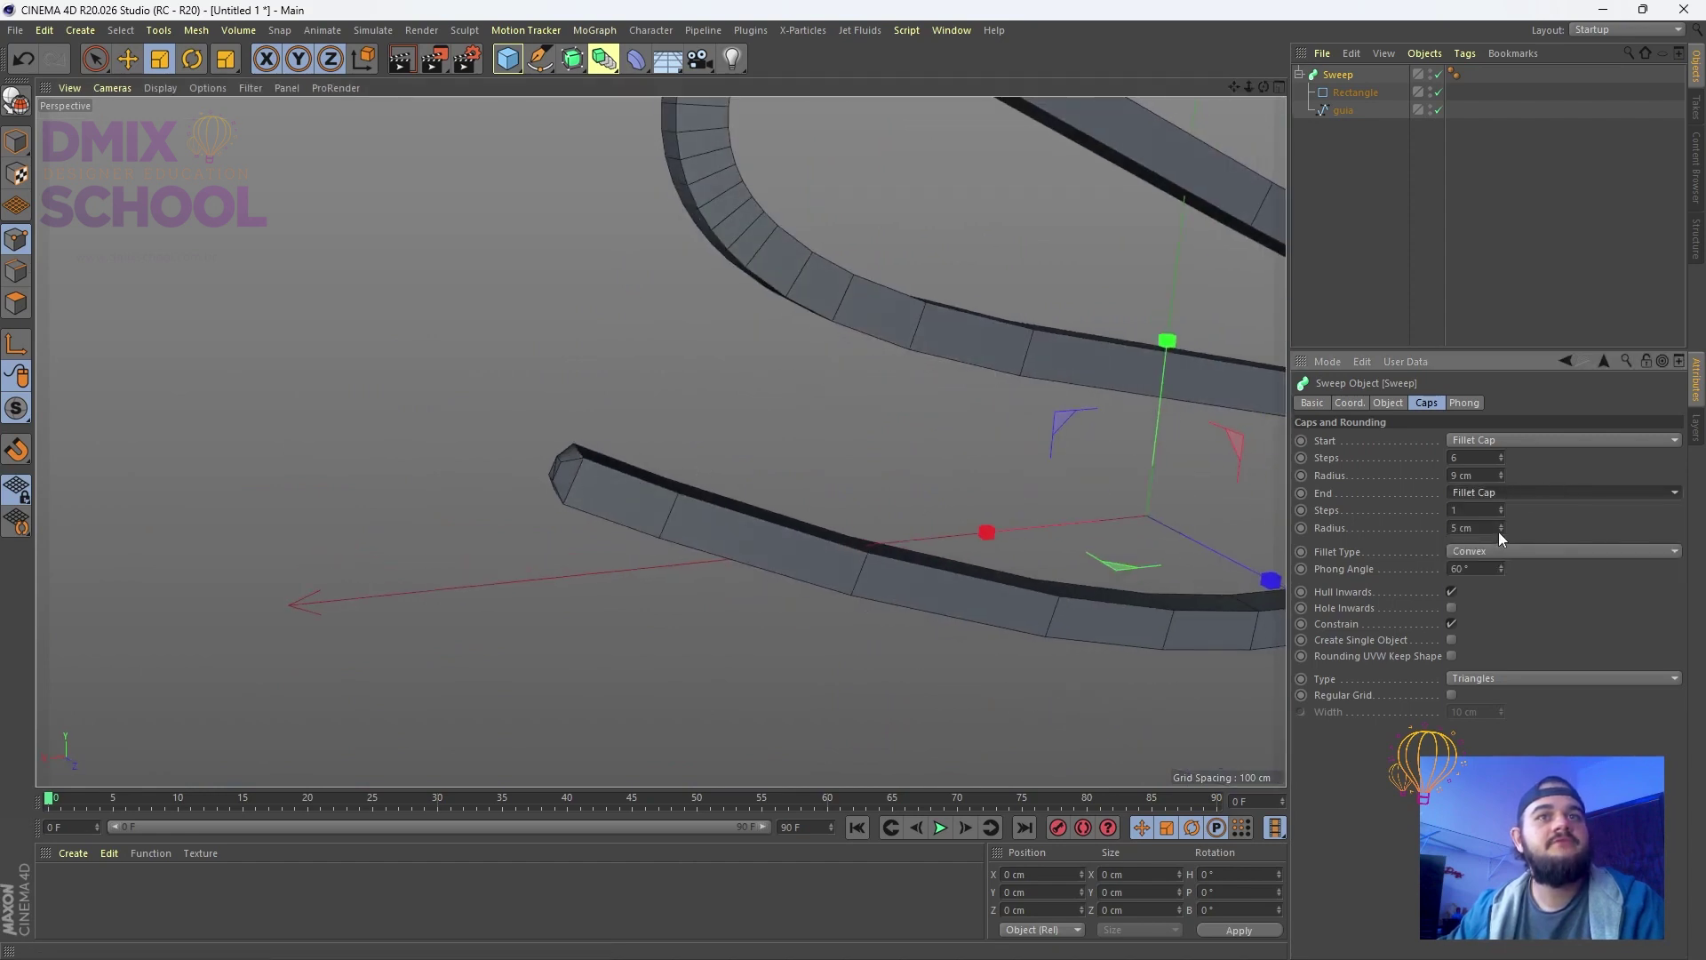
left_click(1501, 507)
left_click(1501, 506)
left_click(1502, 506)
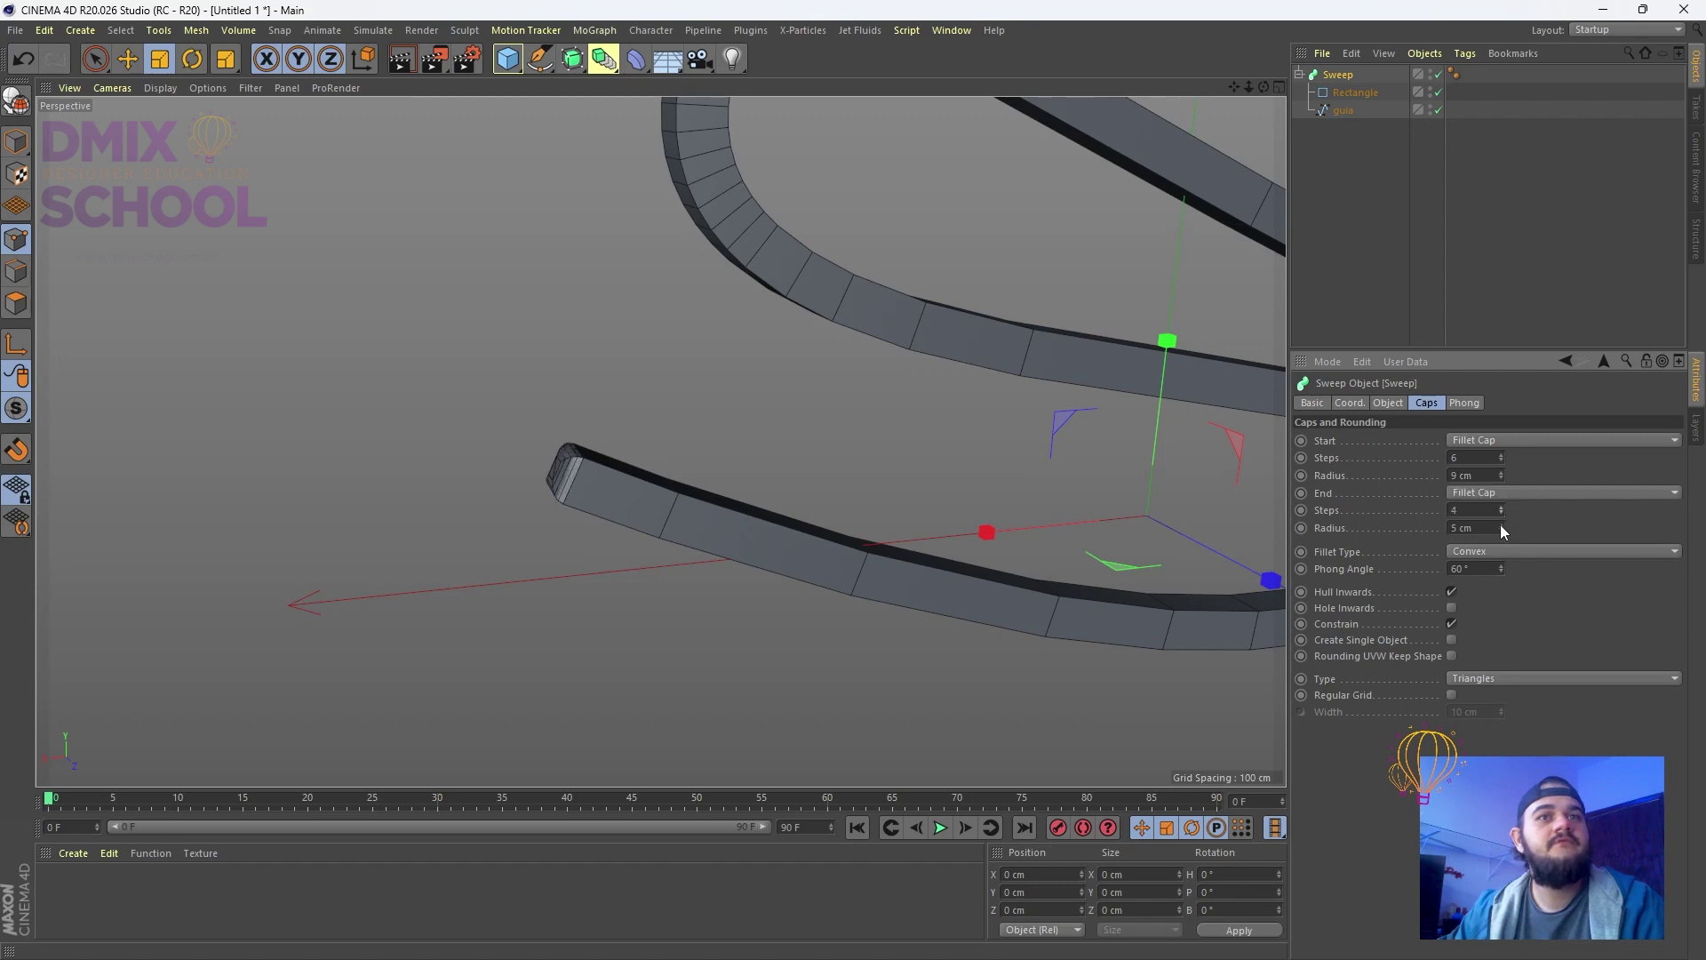
left_click(1501, 525)
left_click(1500, 525)
left_click(1501, 525)
left_click(1501, 525)
left_click(1501, 525)
left_click(1501, 525)
scroll(635, 402, "down", 4)
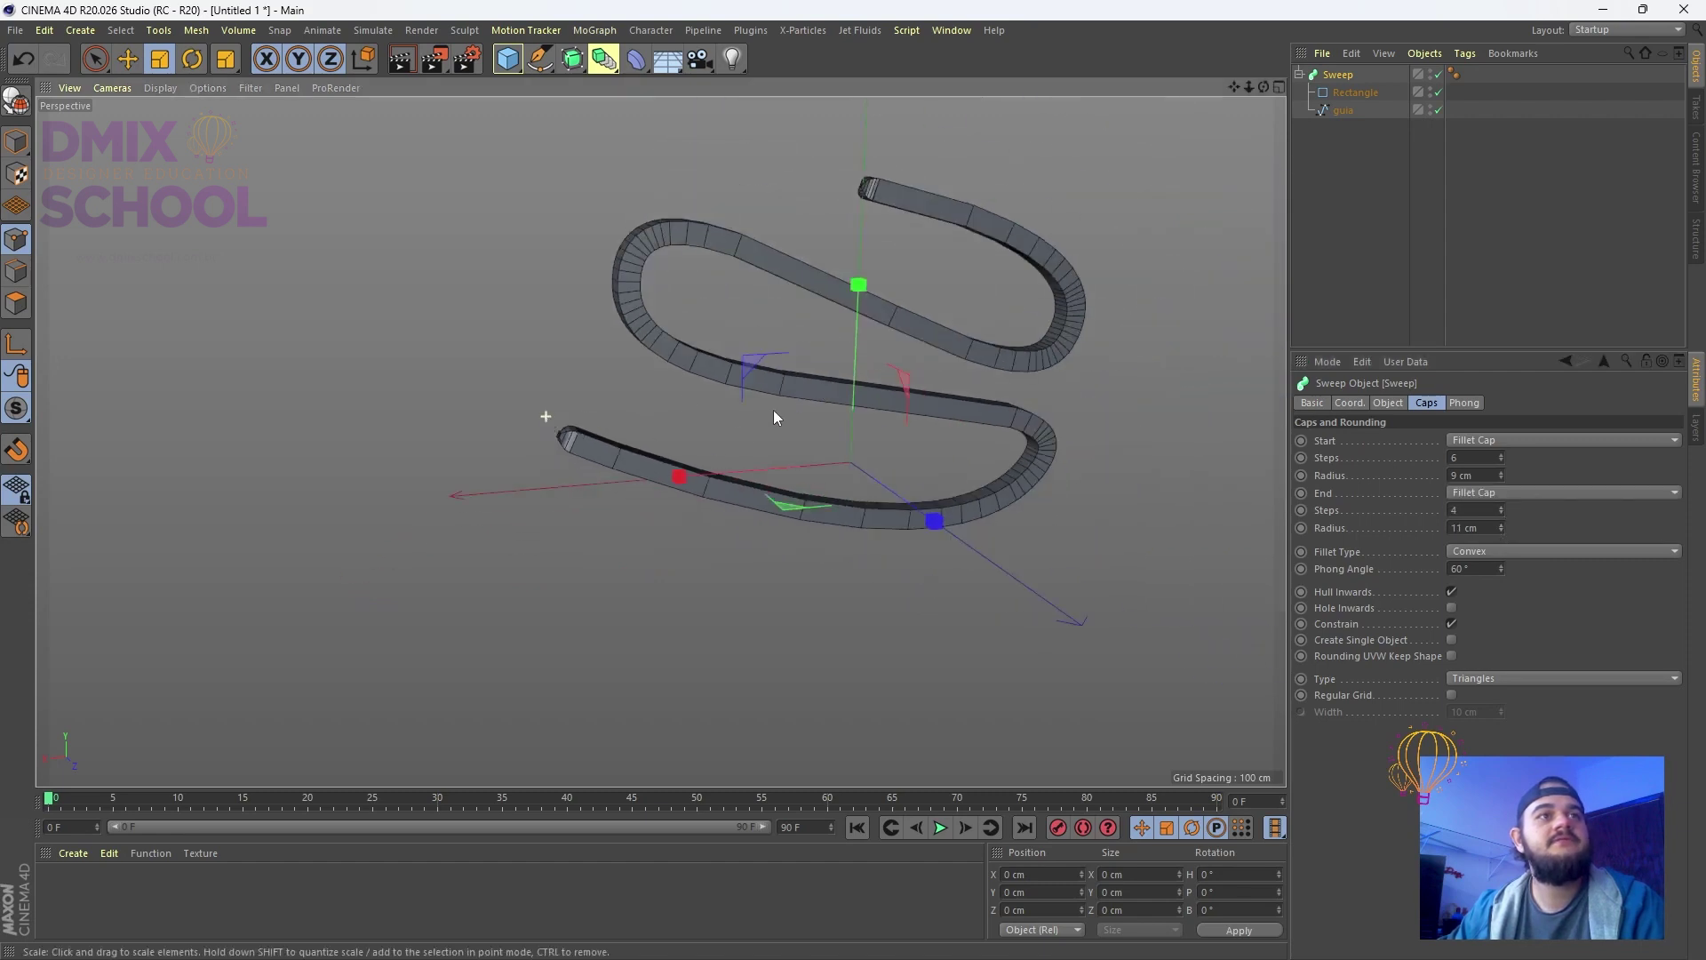
With the guia spline selected, draw a second freehand Bezier curve around the existing sweep using the Pen tool
left_click_drag(774, 410, 972, 322, "alt")
left_click_drag(1009, 205, 762, 171, "alt")
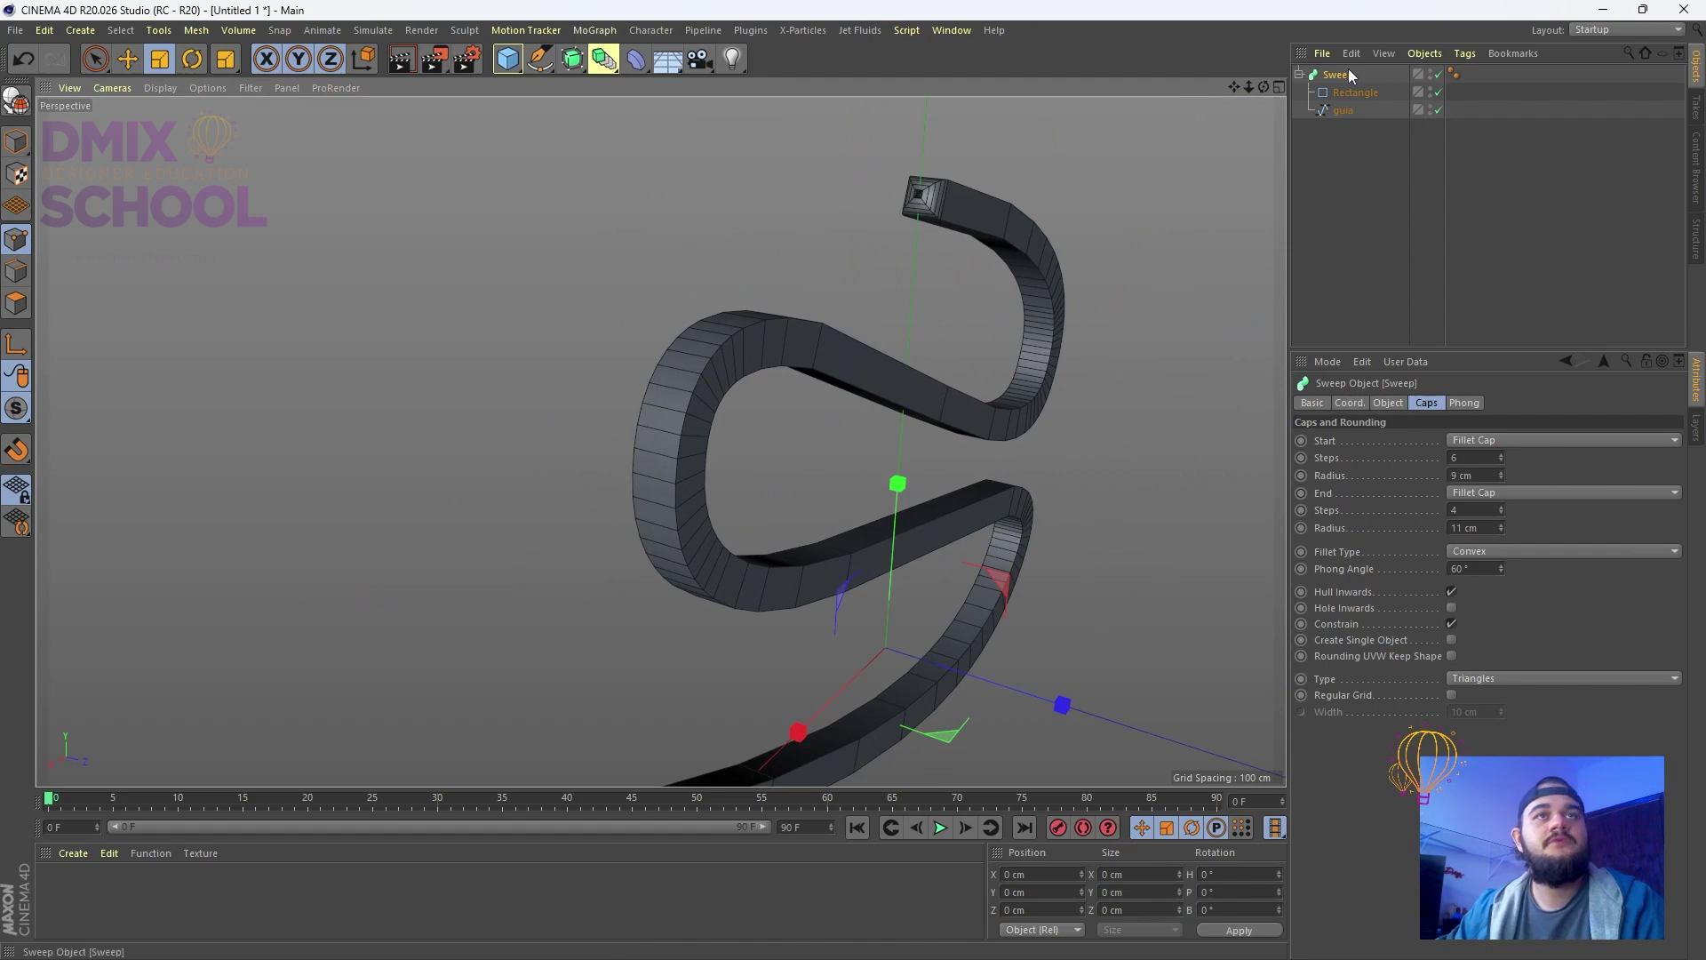
scroll(757, 151, "up", 5)
scroll(757, 151, "down", 5)
left_click_drag(895, 168, 1155, 142, "alt")
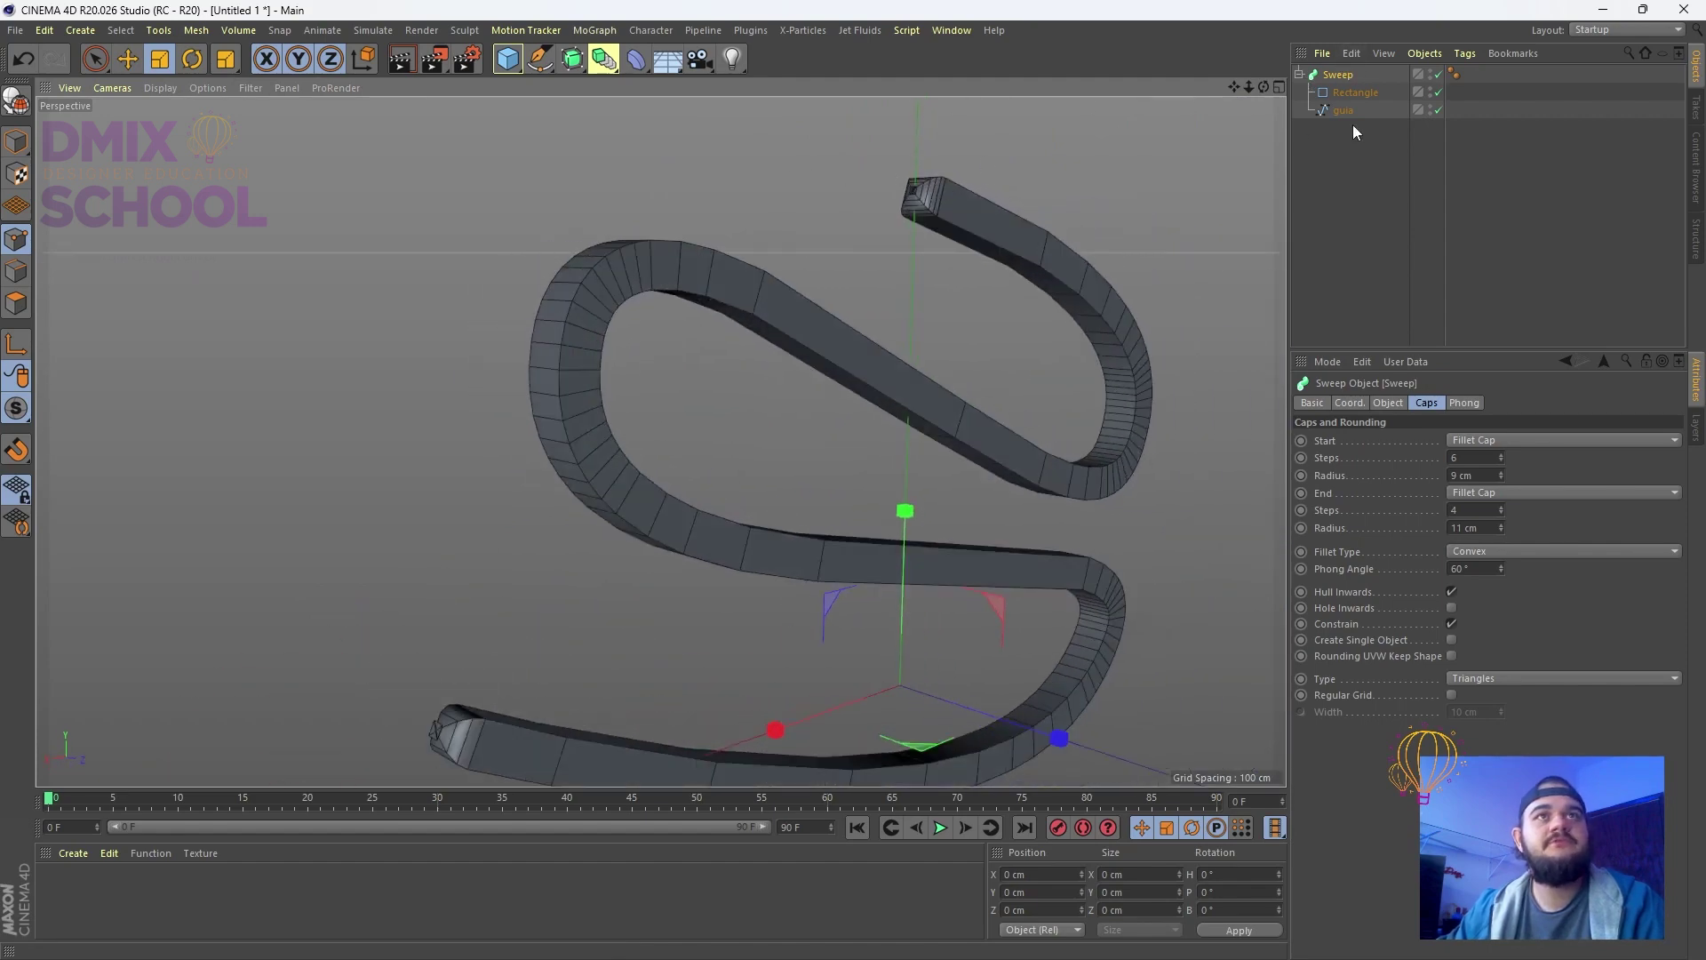
left_click(1343, 110)
scroll(683, 178, "down", 2)
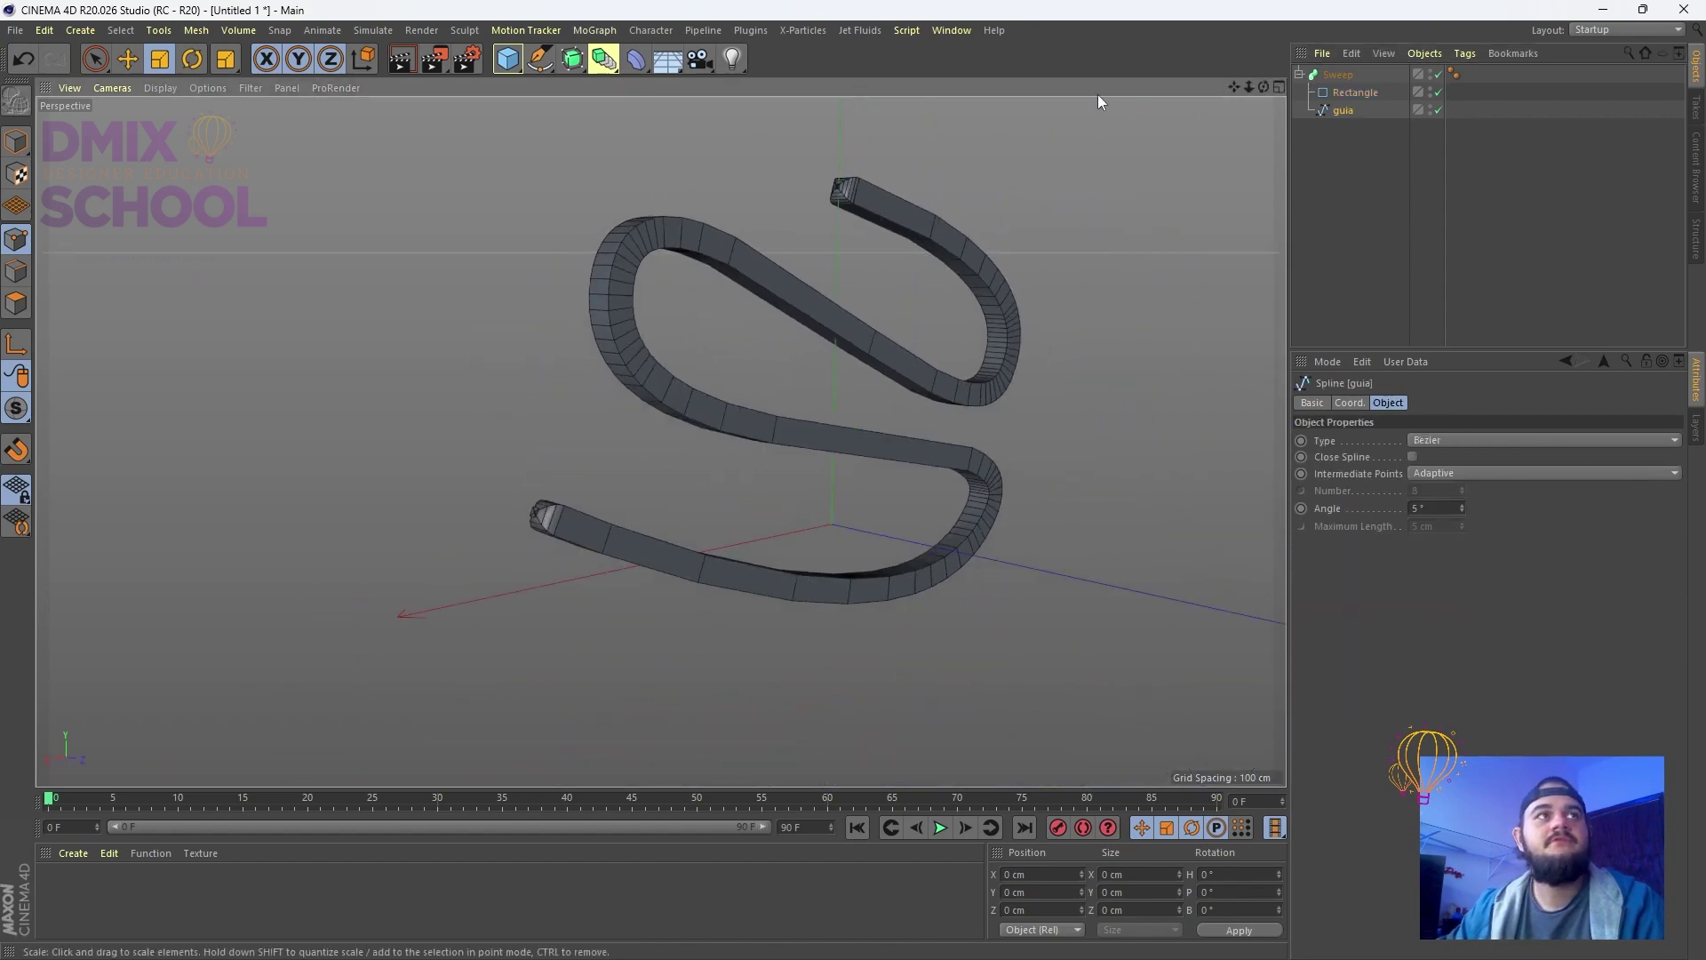
left_click(540, 58)
left_click(352, 352)
left_click_drag(485, 373, 634, 459)
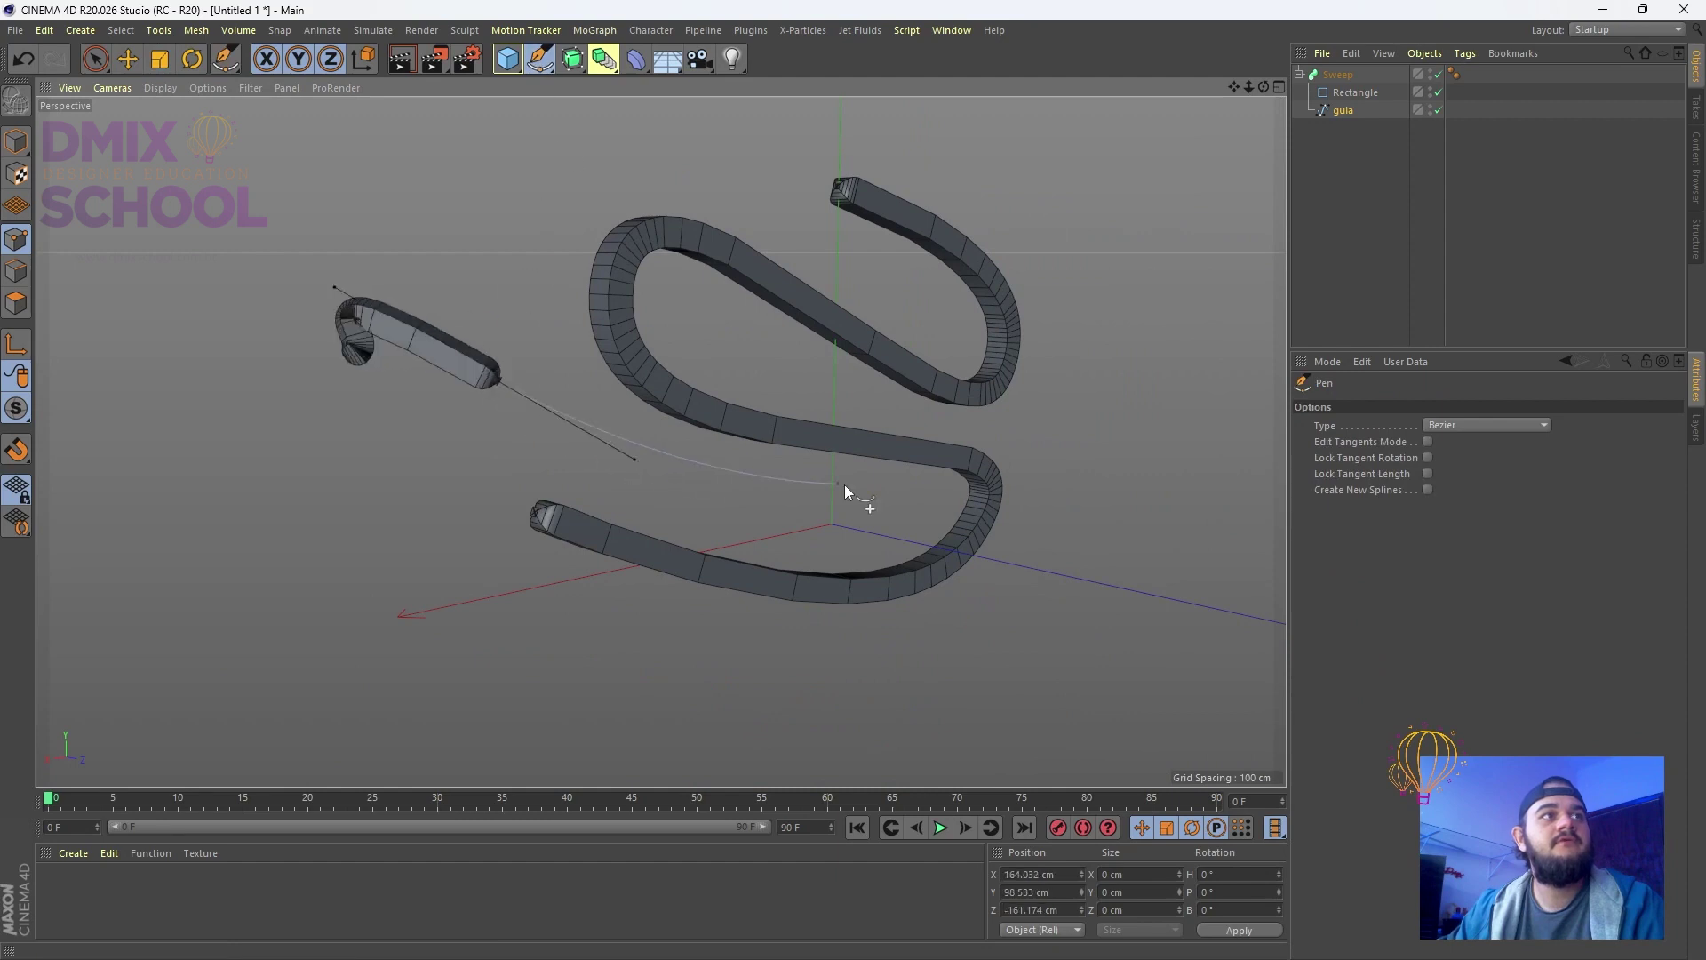
left_click_drag(1093, 474, 1130, 434)
left_click_drag(1041, 162, 951, 141)
left_click_drag(546, 149, 549, 218)
left_click(739, 473)
left_click_drag(465, 571, 406, 605)
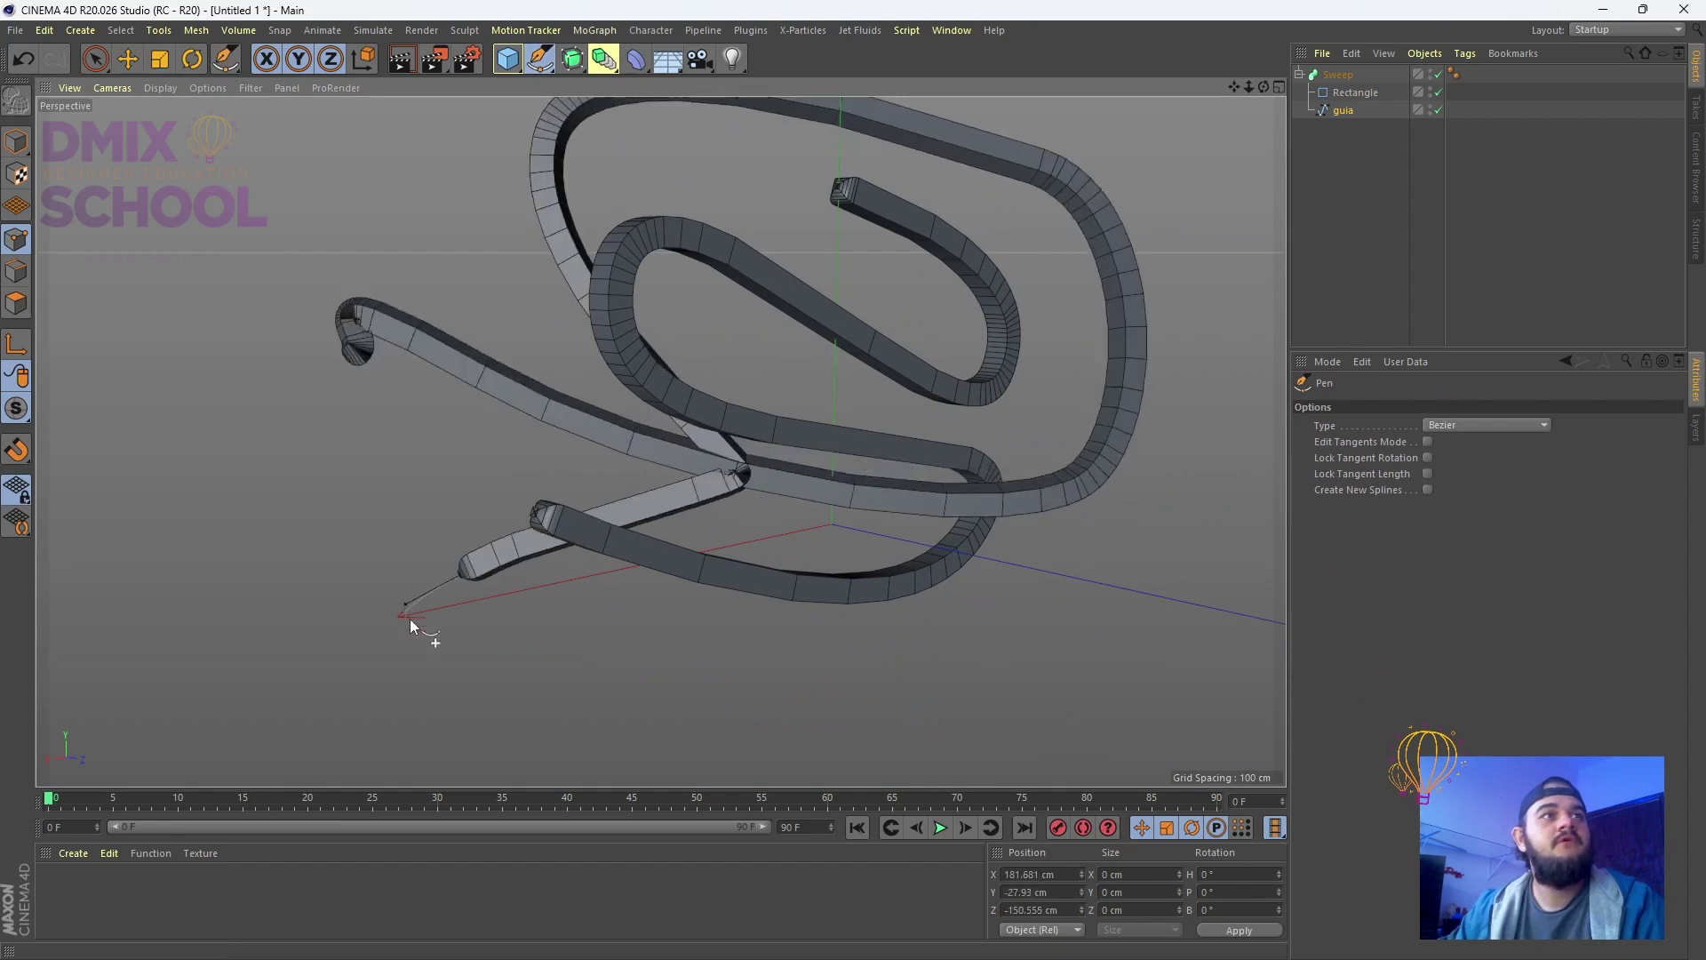
left_click(404, 619)
left_click_drag(1201, 544, 1262, 373)
Delete the guia spline and replace it in the Sweep with a newly drawn, closed, looping Bezier spline below the Rectangle
left_click(1343, 111)
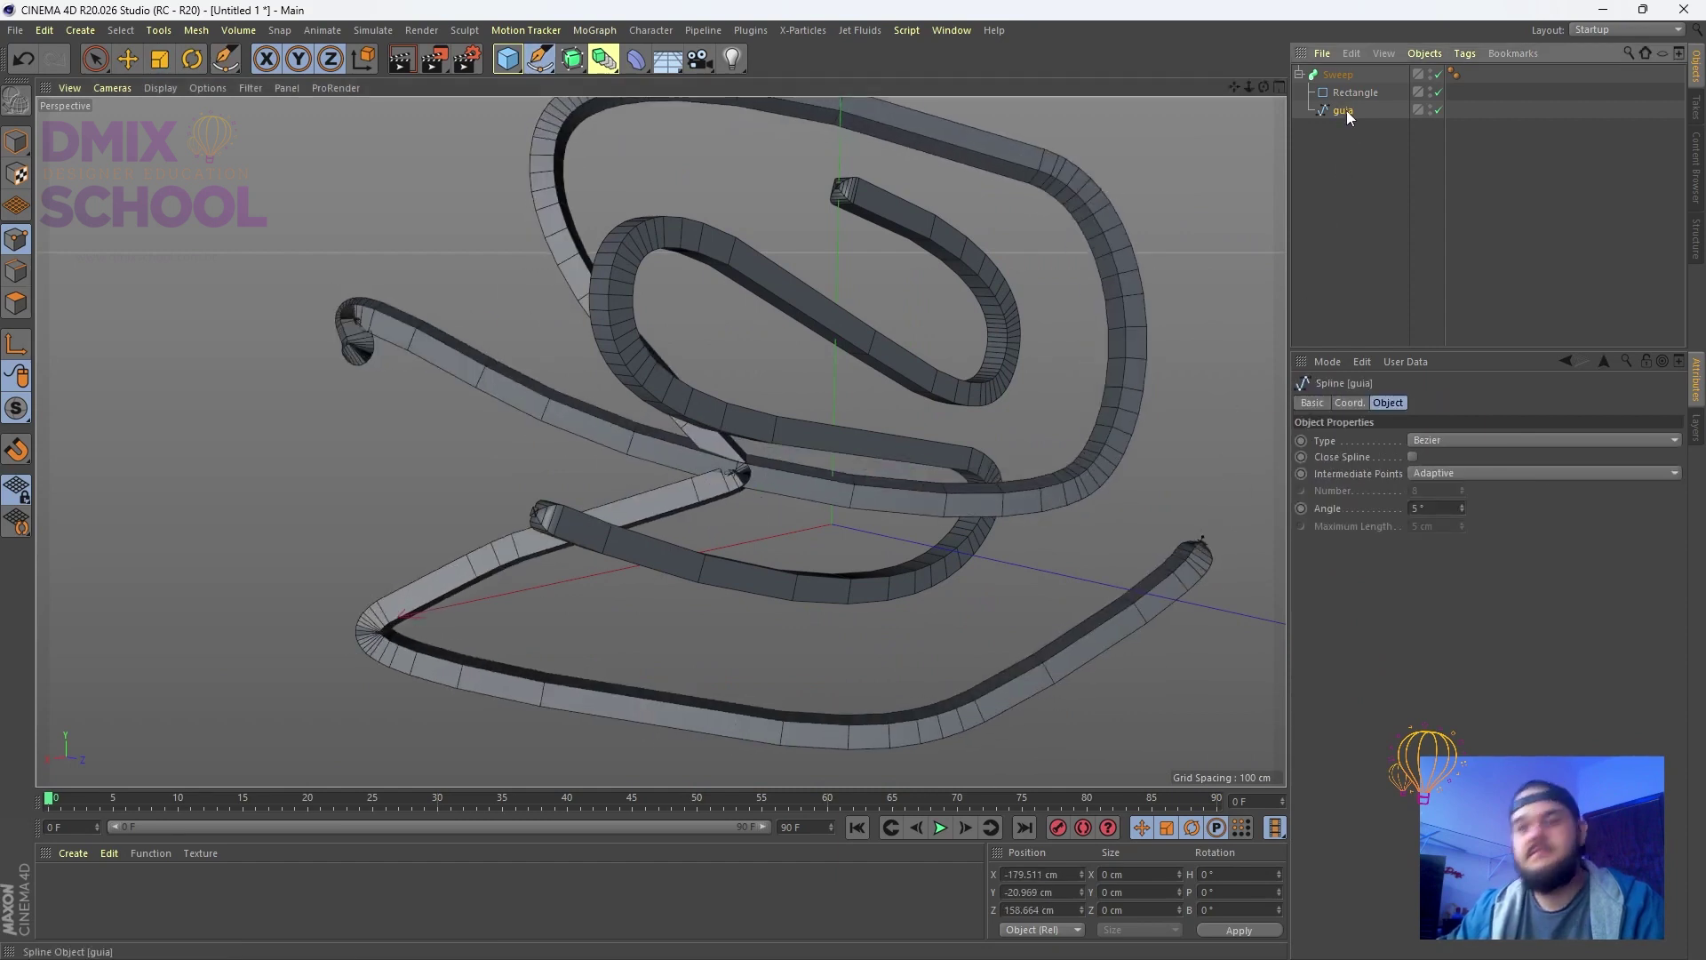
key("Delete")
left_click_drag(570, 246, 610, 220)
left_click_drag(482, 401, 524, 480)
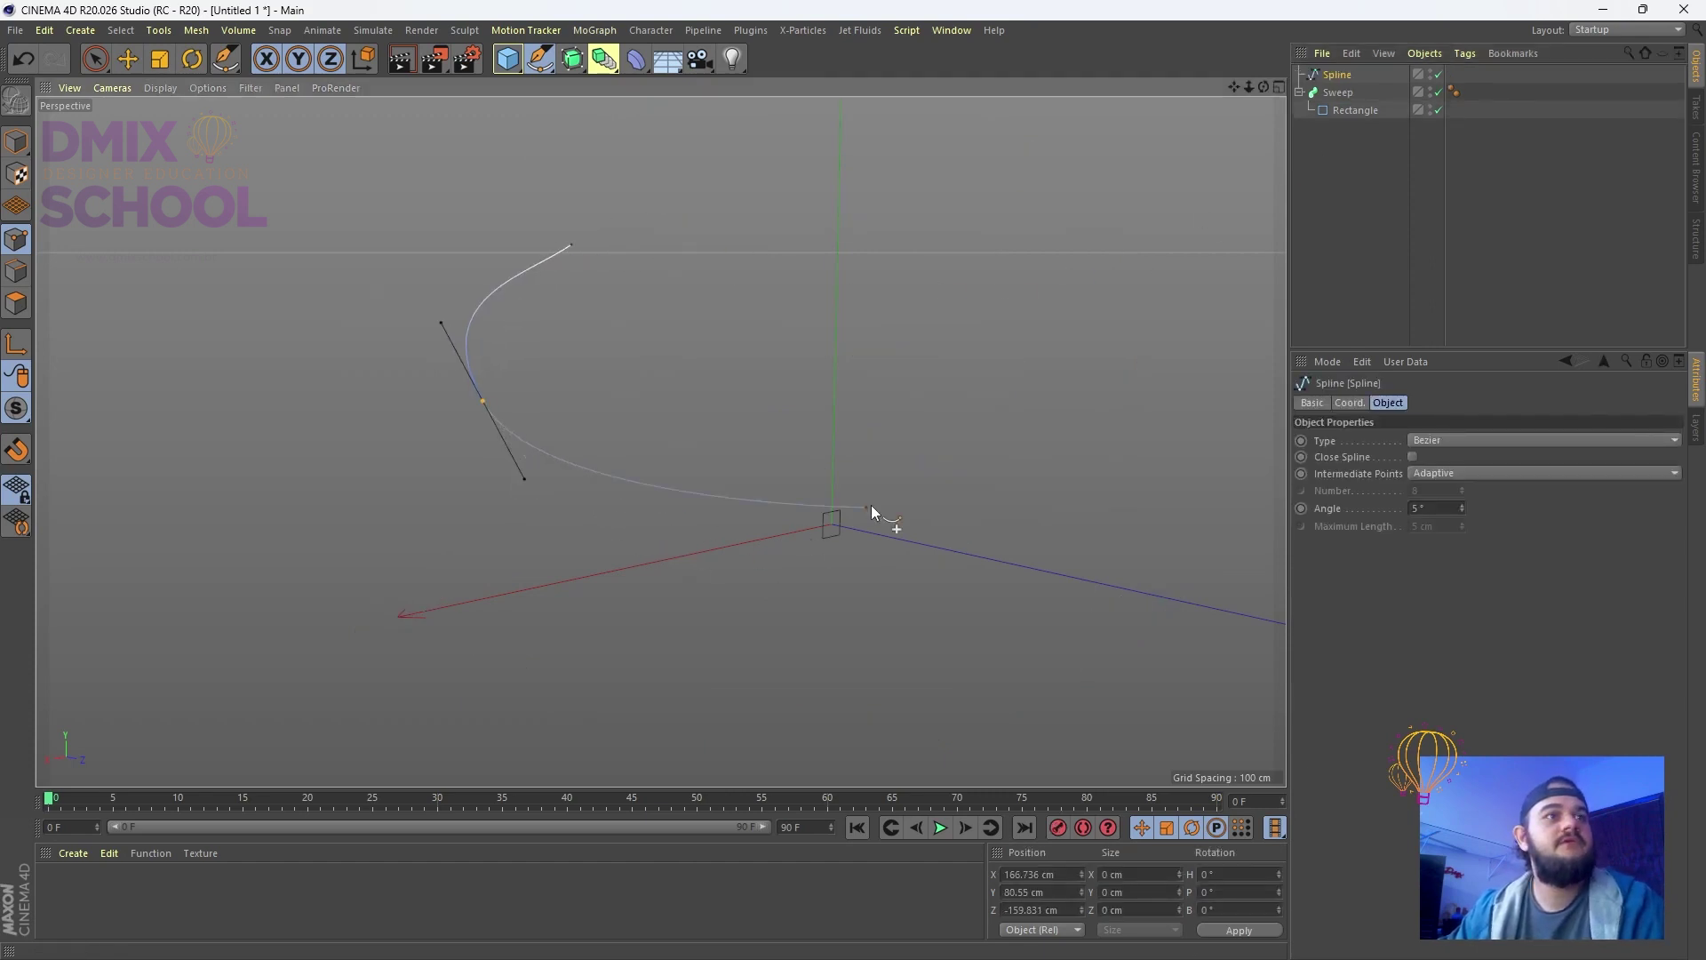
left_click_drag(986, 469, 969, 587)
left_click_drag(728, 349, 868, 271)
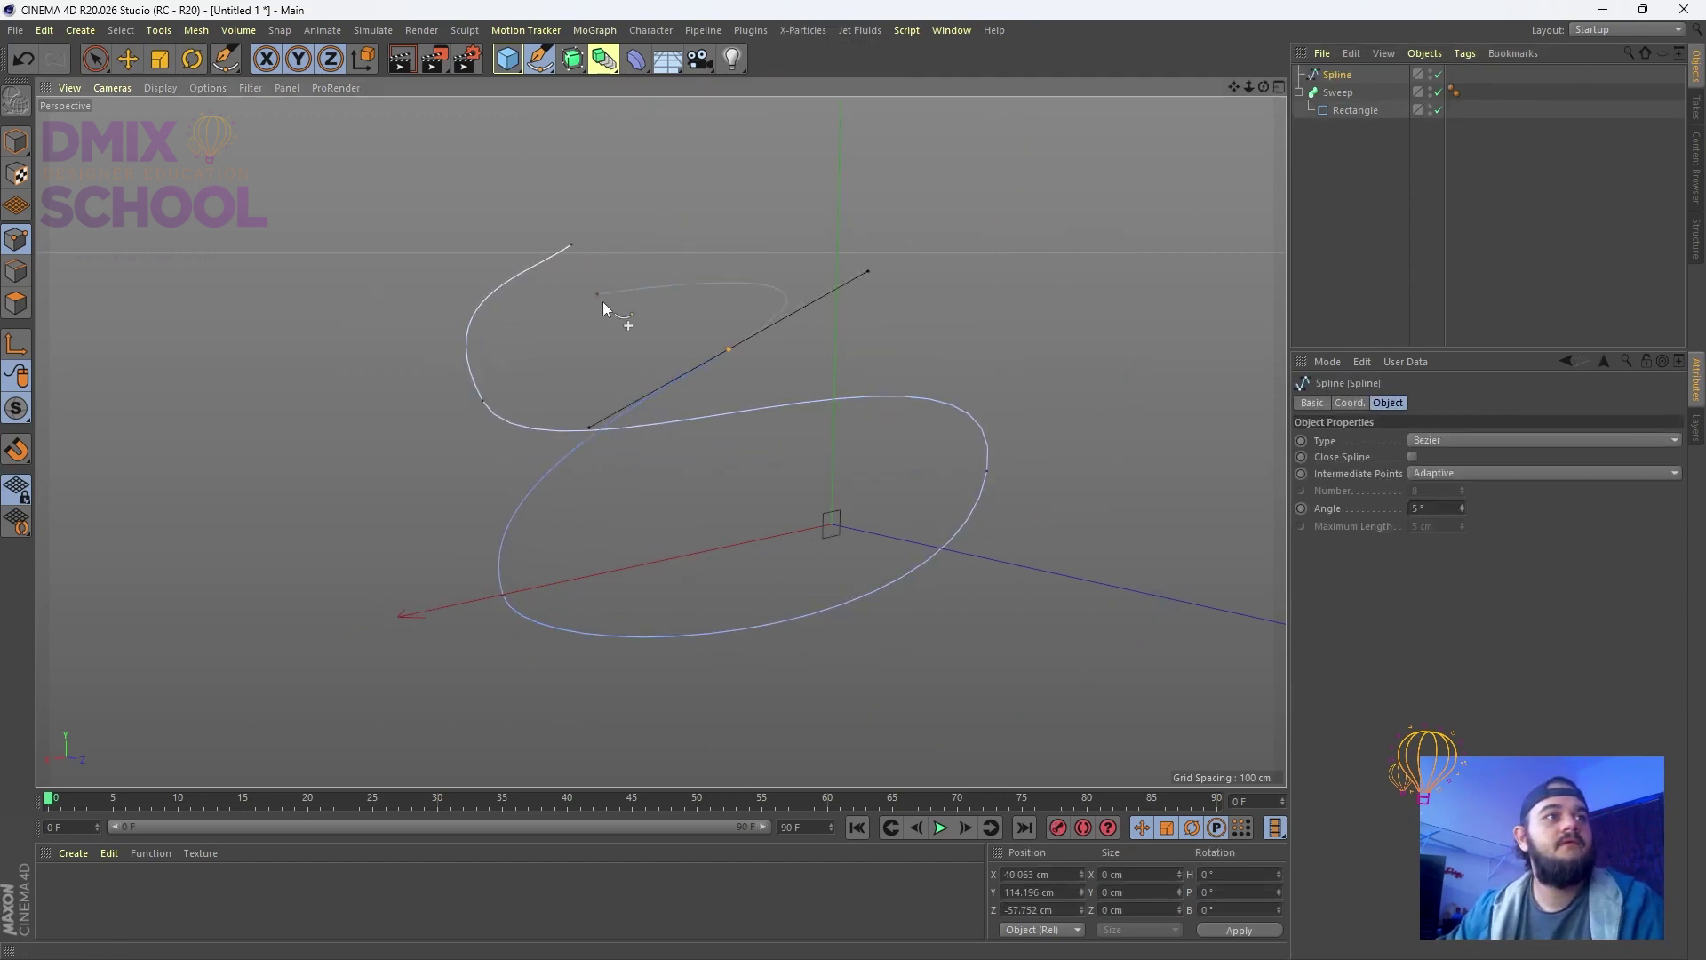
left_click(656, 178)
left_click(718, 469)
left_click_drag(924, 642, 906, 658)
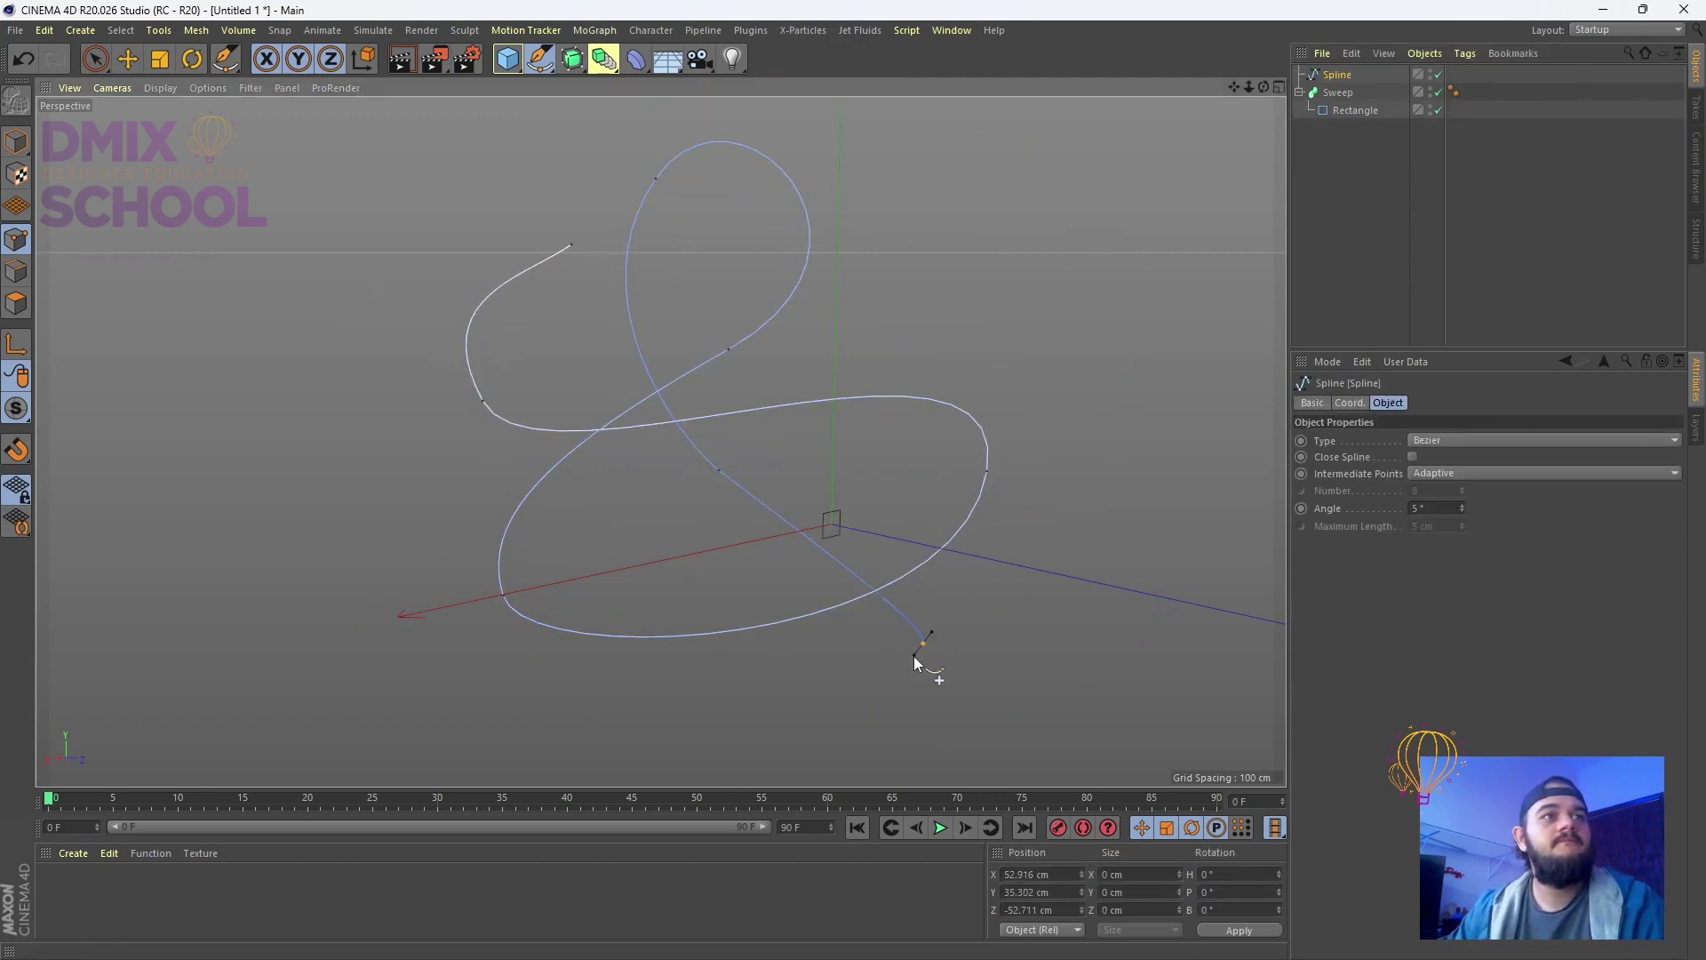
left_click(567, 246)
left_click_drag(1370, 80, 1359, 124)
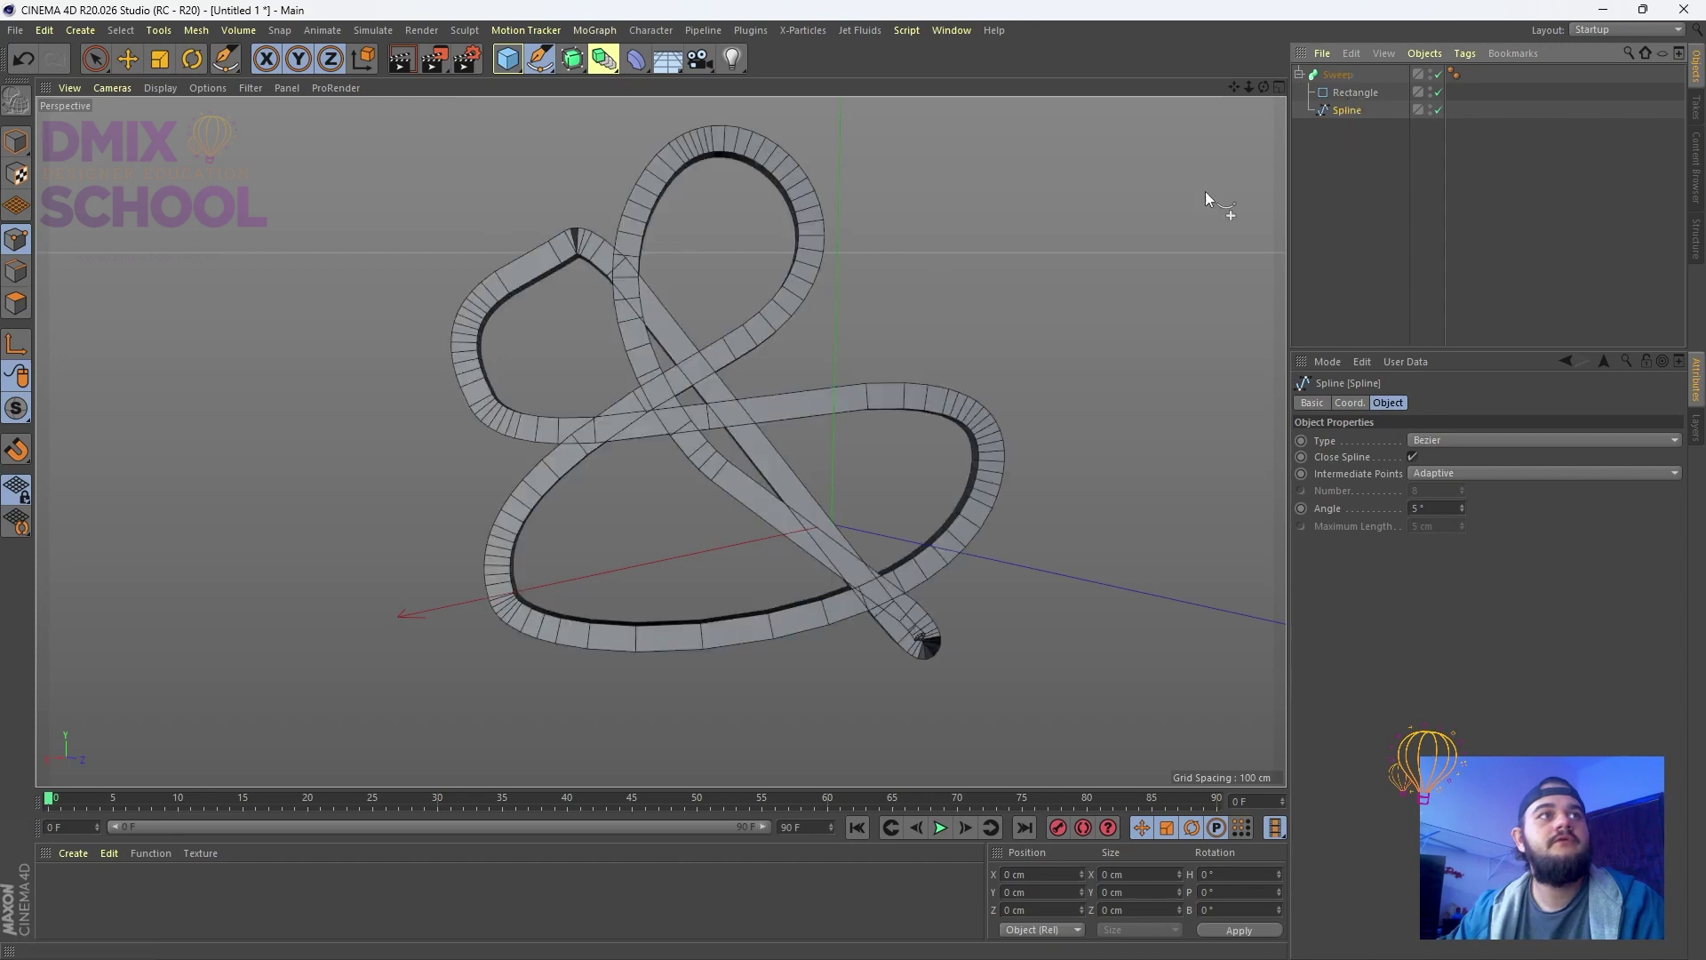
Switch the Sweep off and move individual spline points in depth with Live Selection to separate the overlapping curves
left_click_drag(1211, 198, 952, 255, "alt")
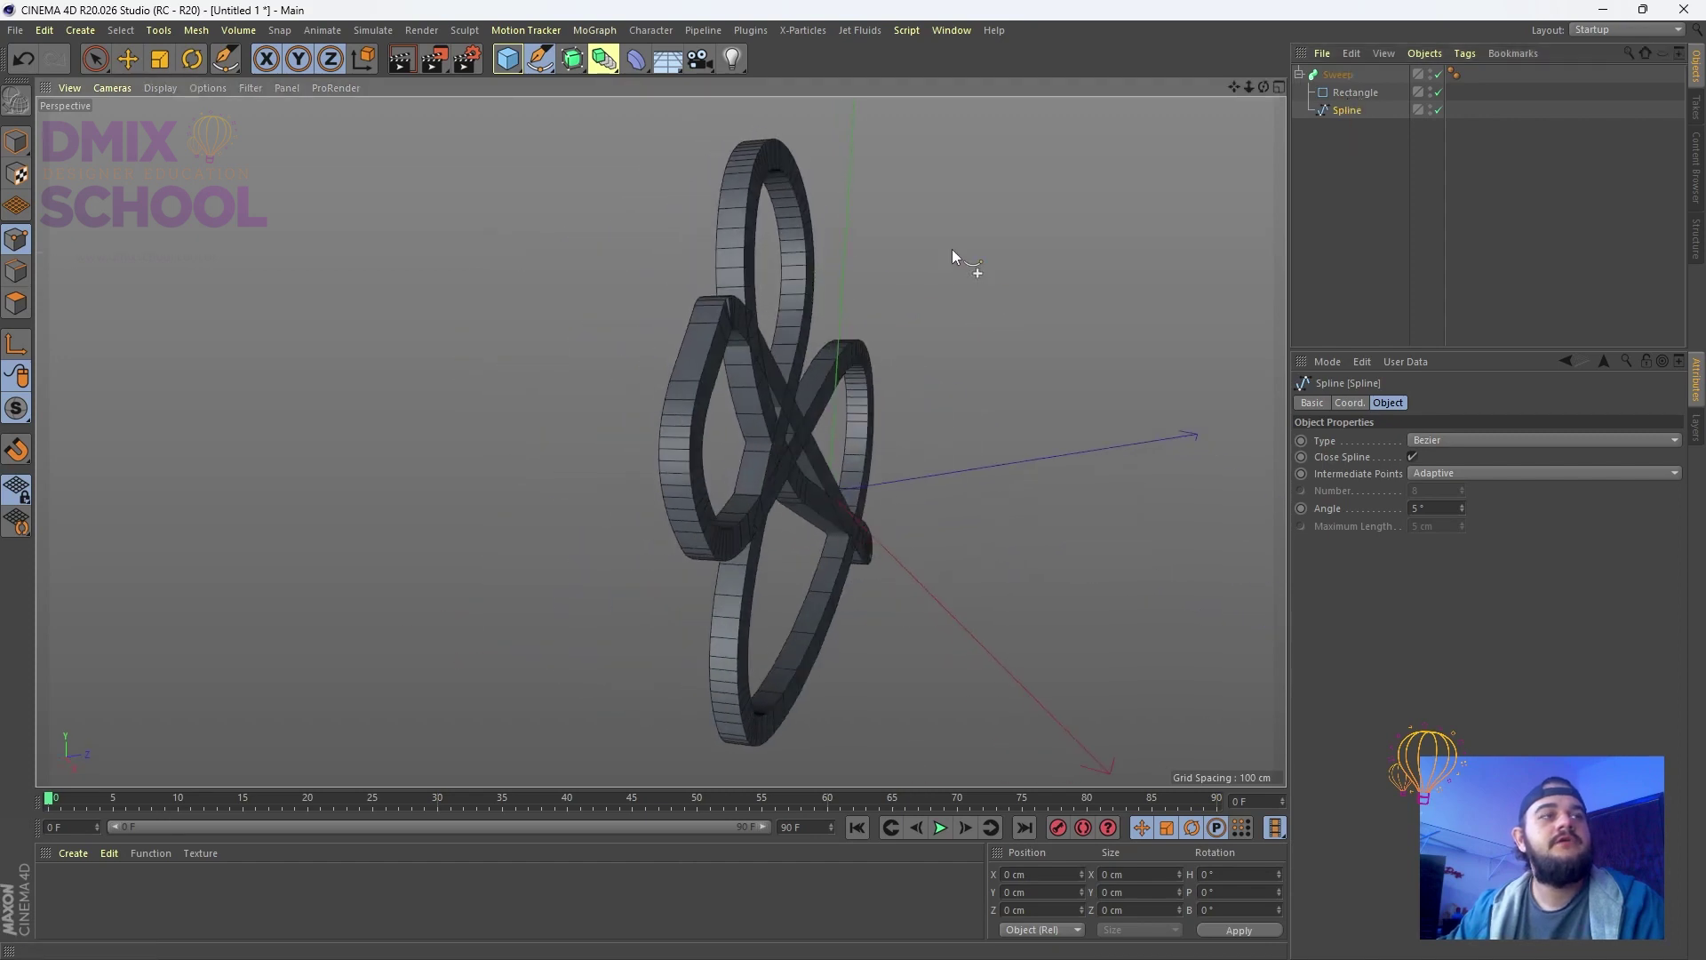
left_click(96, 59)
key("q")
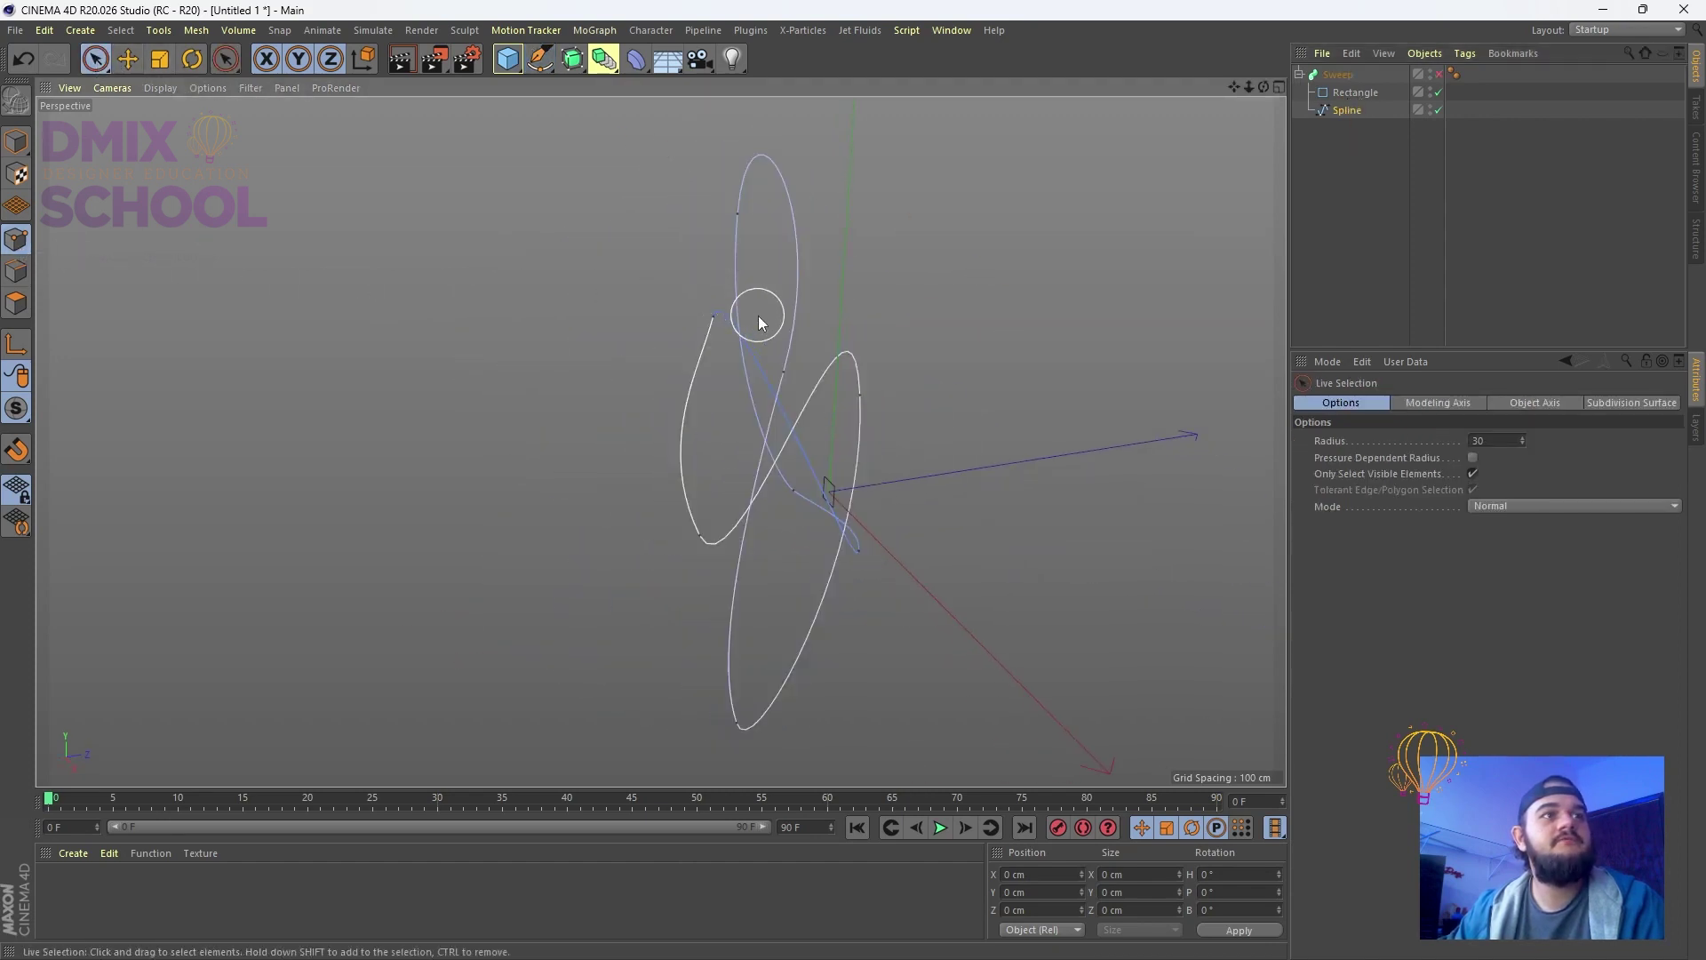
left_click(807, 488)
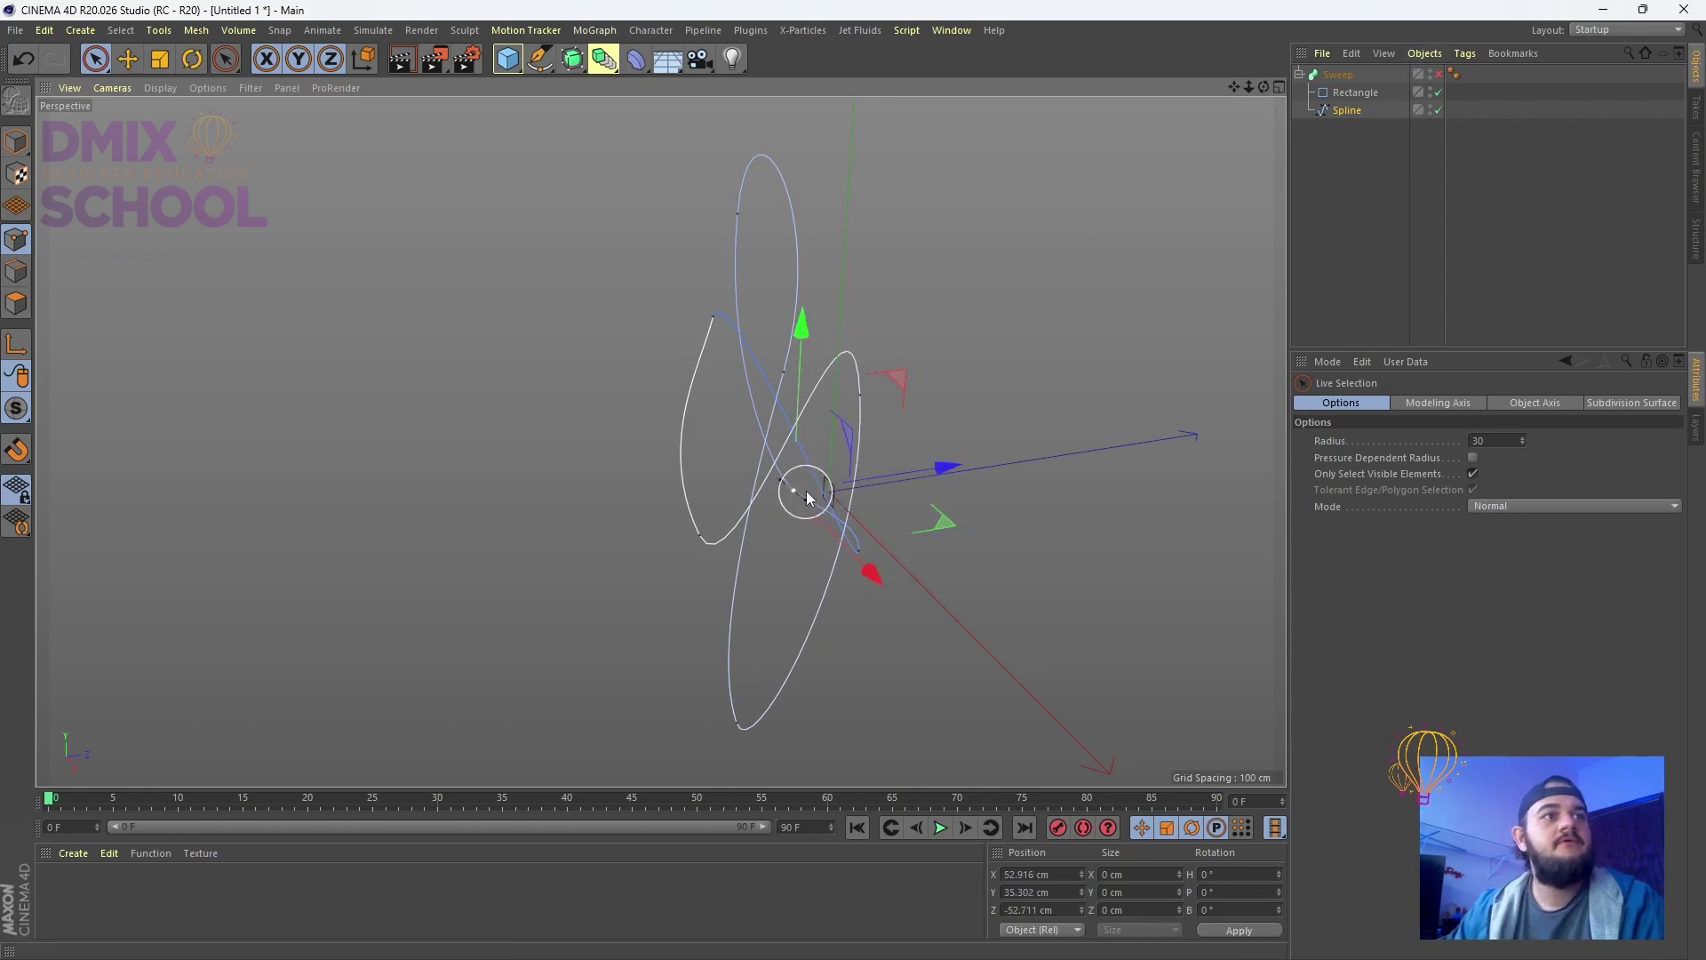
left_click_drag(941, 478, 901, 486)
left_click_drag(818, 584, 794, 237)
left_click(700, 535)
key("q")
key("q")
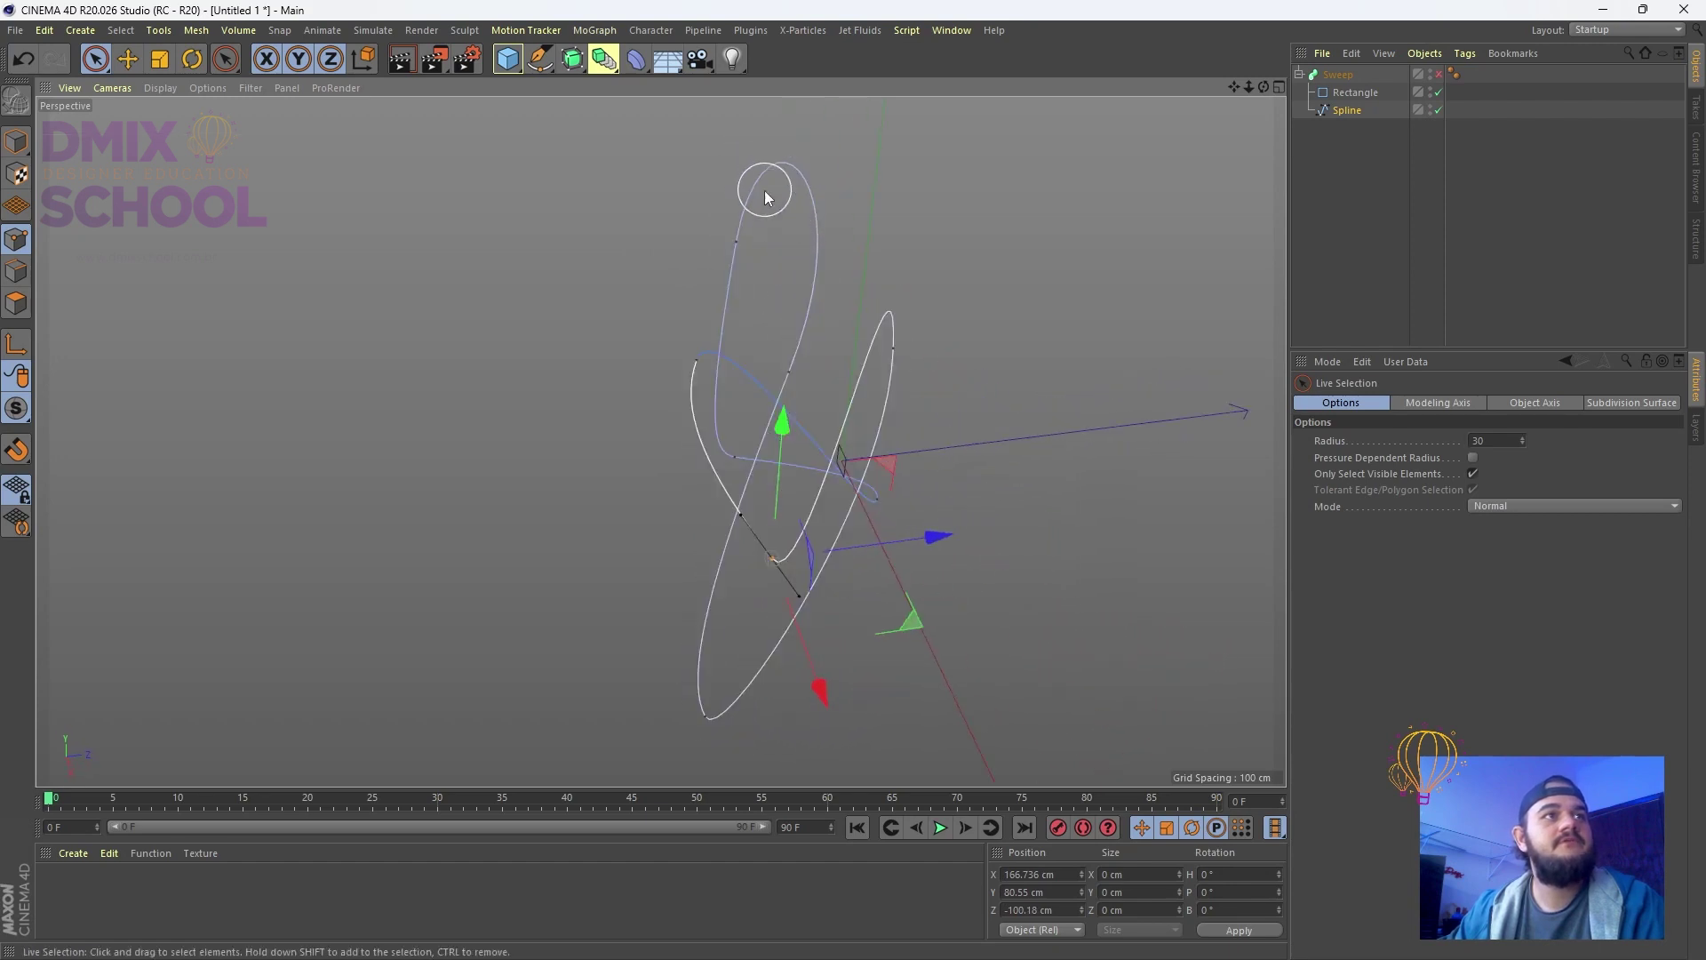
Select the upper loop's spline point, re-enable the Sweep, and lower the point to about 194.5 cm in Y
left_click(765, 195)
key("q")
left_click_drag(903, 232, 636, 377)
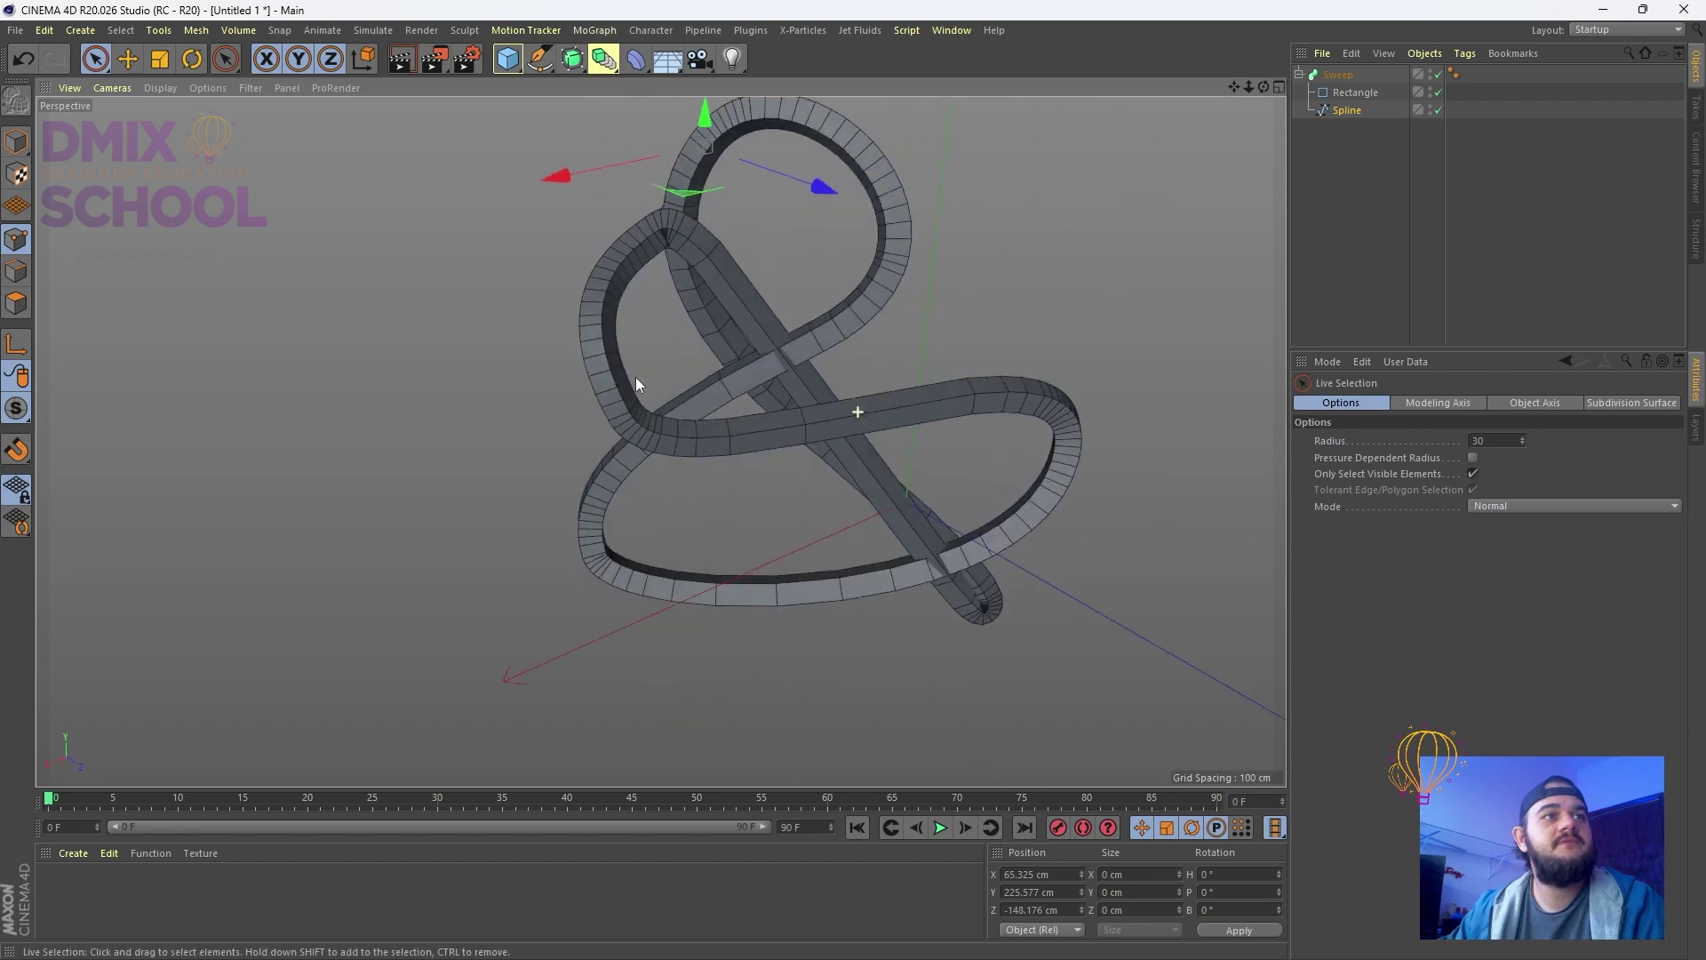
left_click_drag(707, 127, 708, 168)
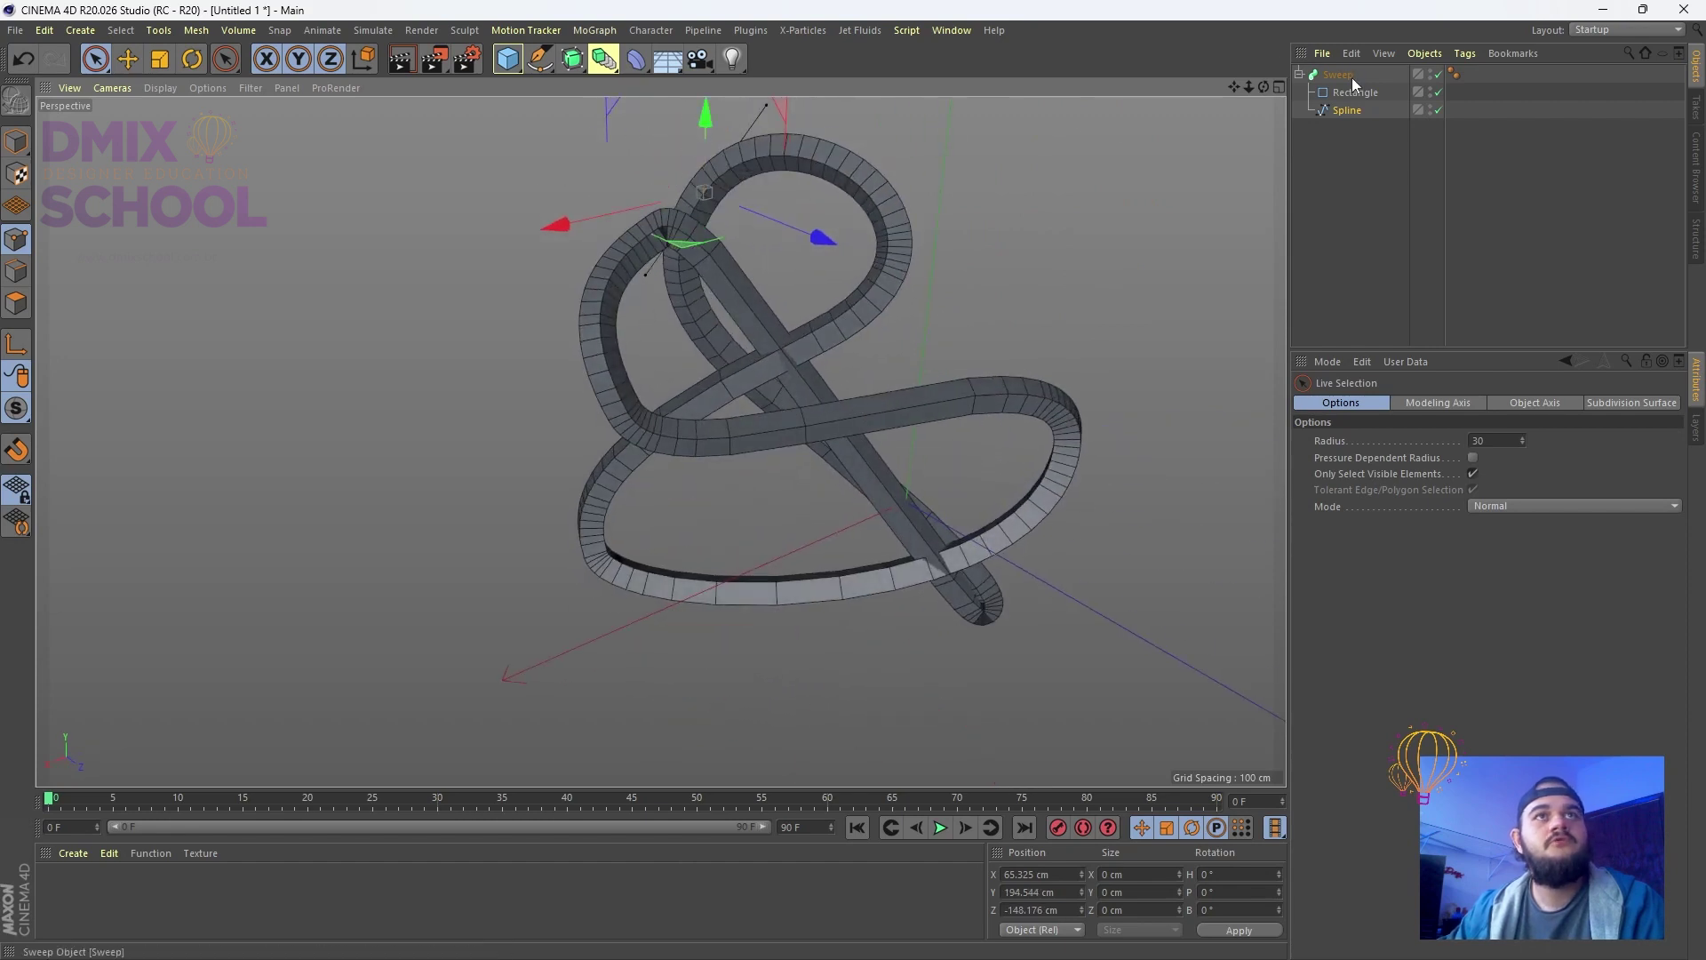
Review the Sweep's object and cap settings and examine the swept shape from another angle
left_click(1343, 76)
left_click(1399, 407)
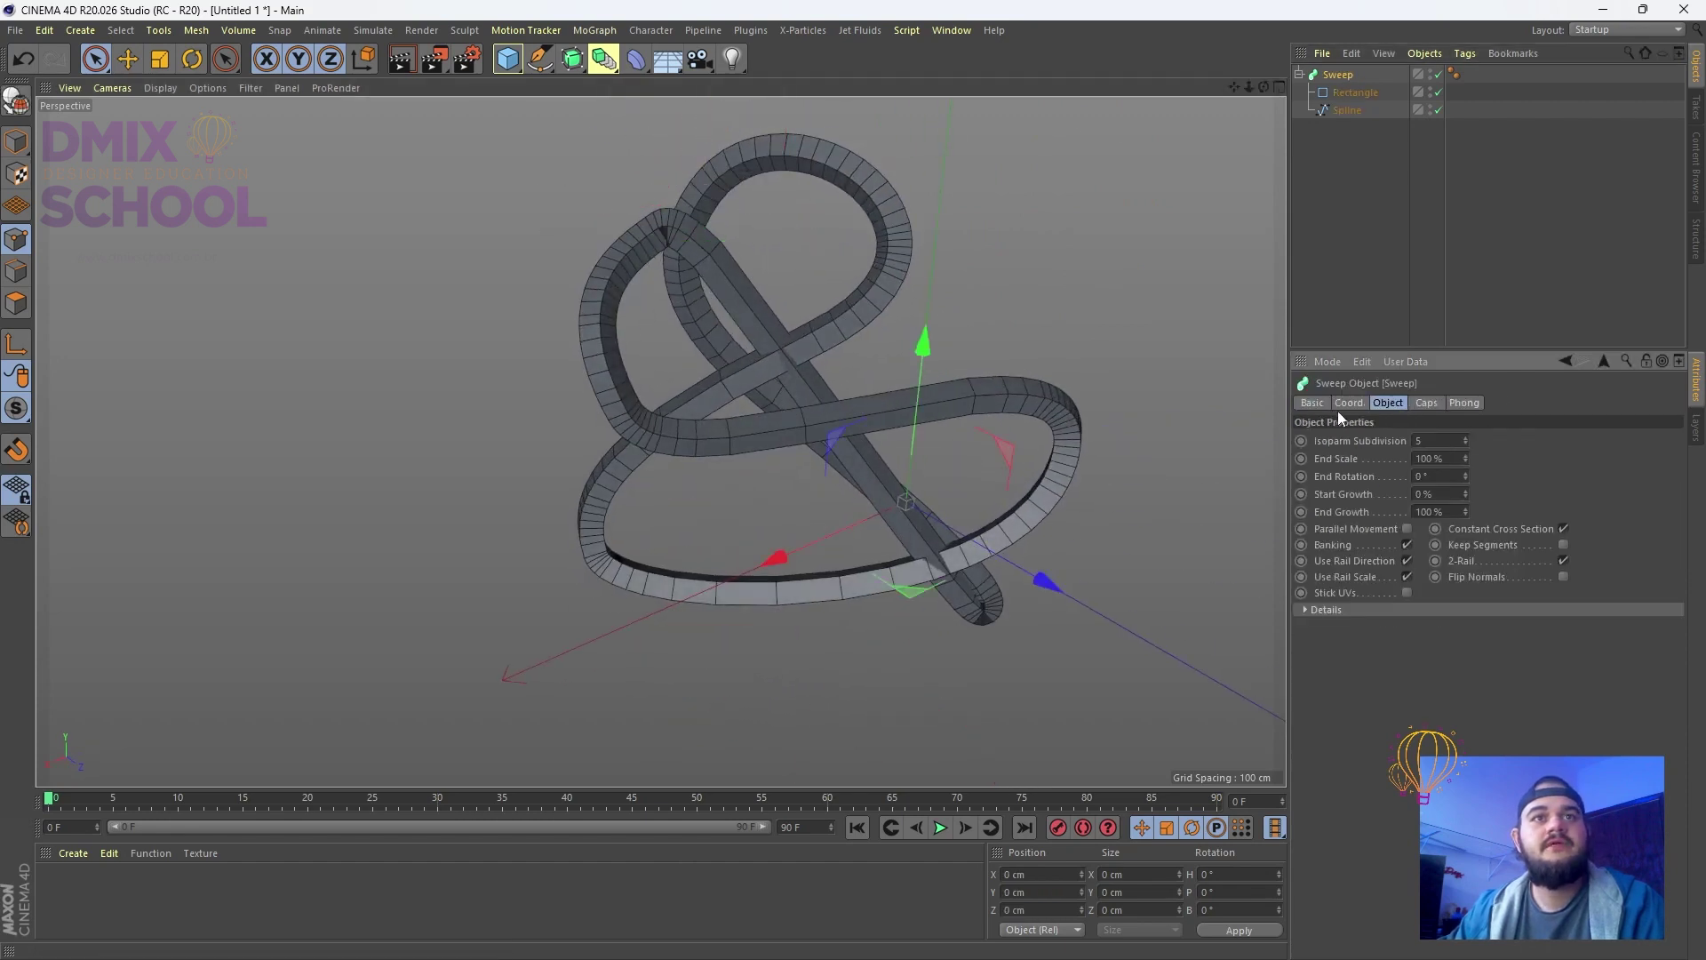
left_click(1336, 411)
left_click(1413, 403)
left_click(1406, 403)
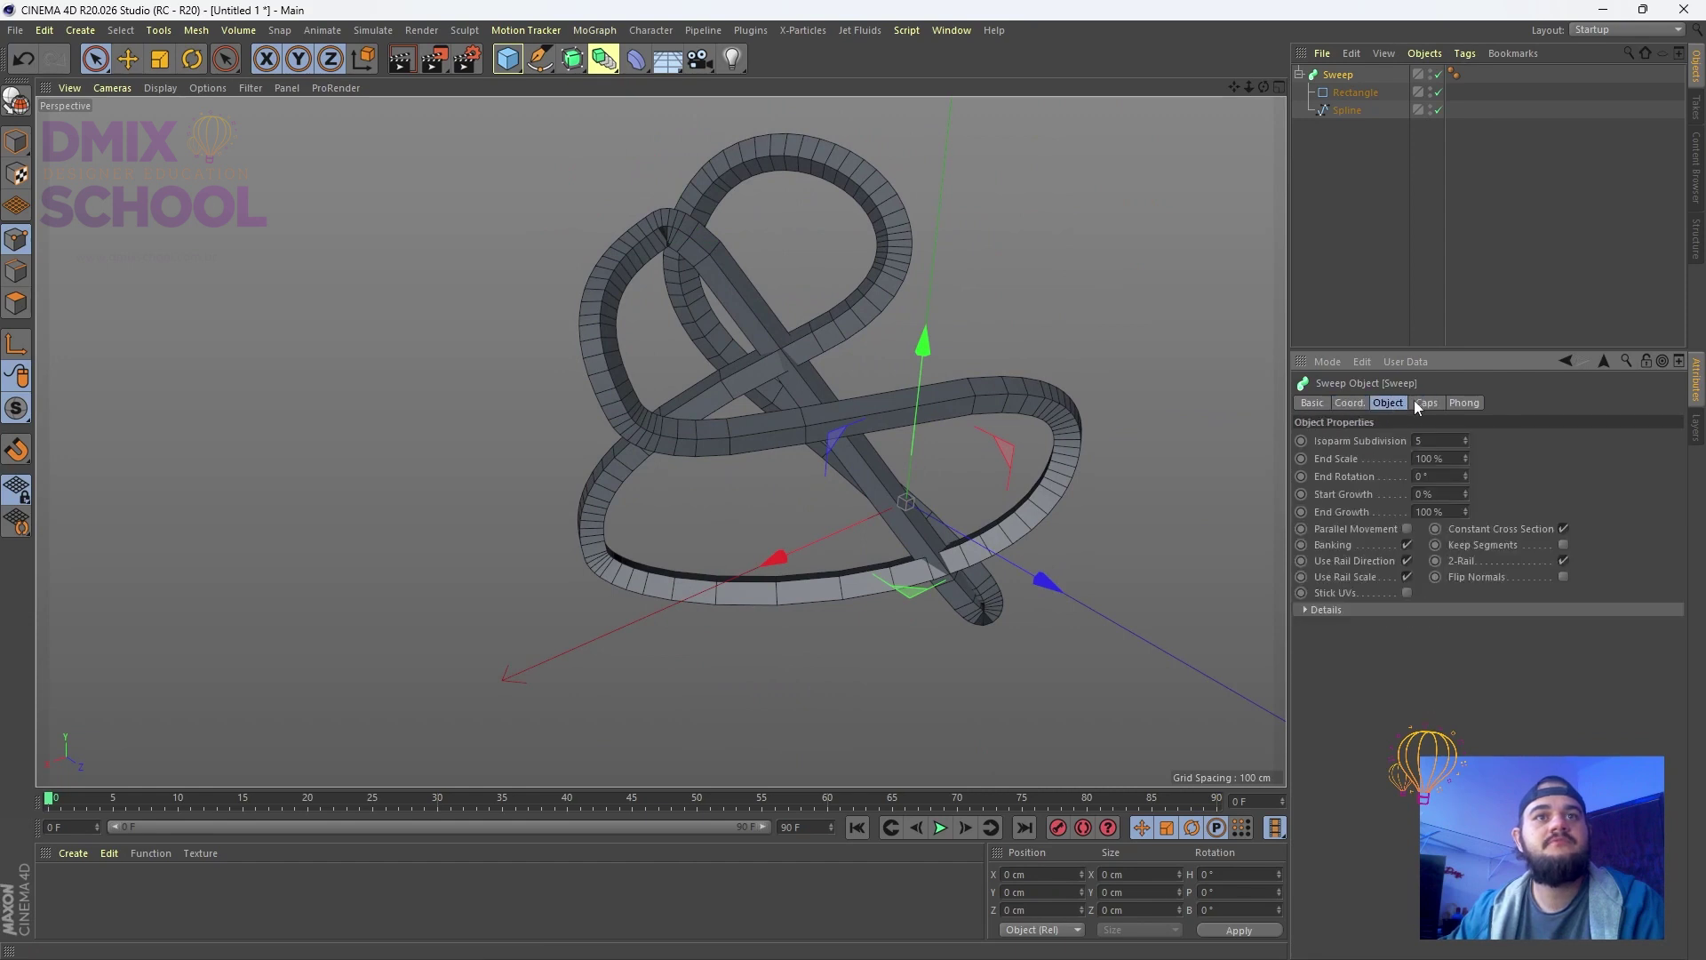
left_click(1421, 404)
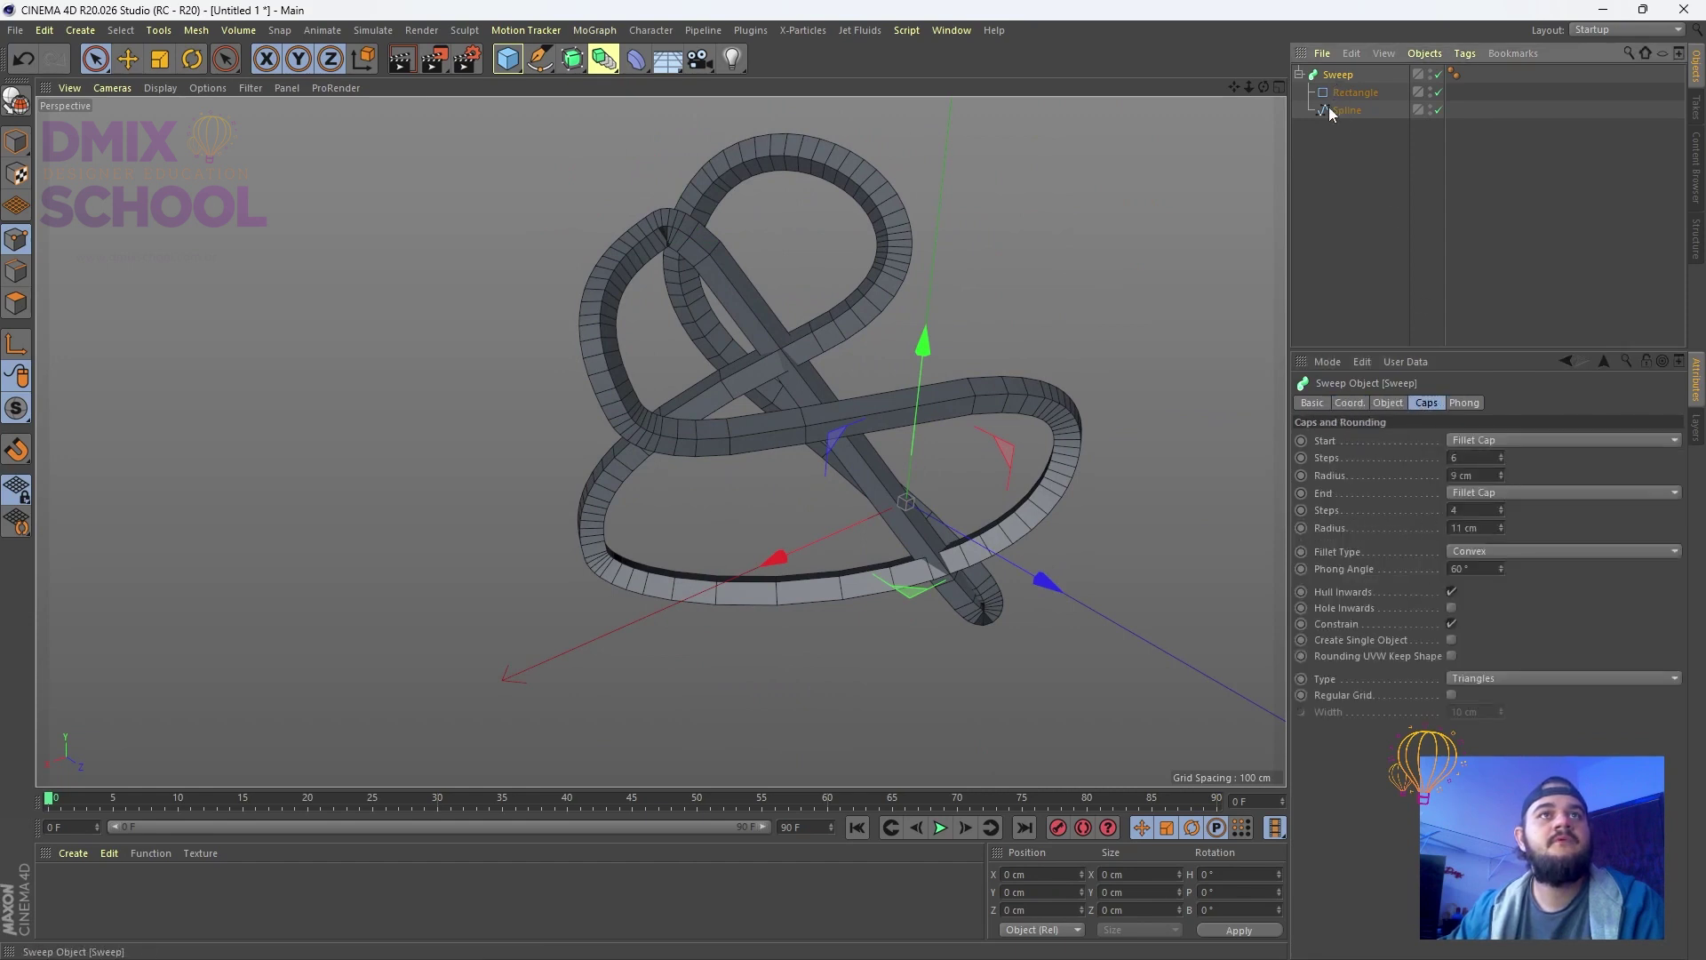
left_click_drag(831, 338, 887, 296, "alt")
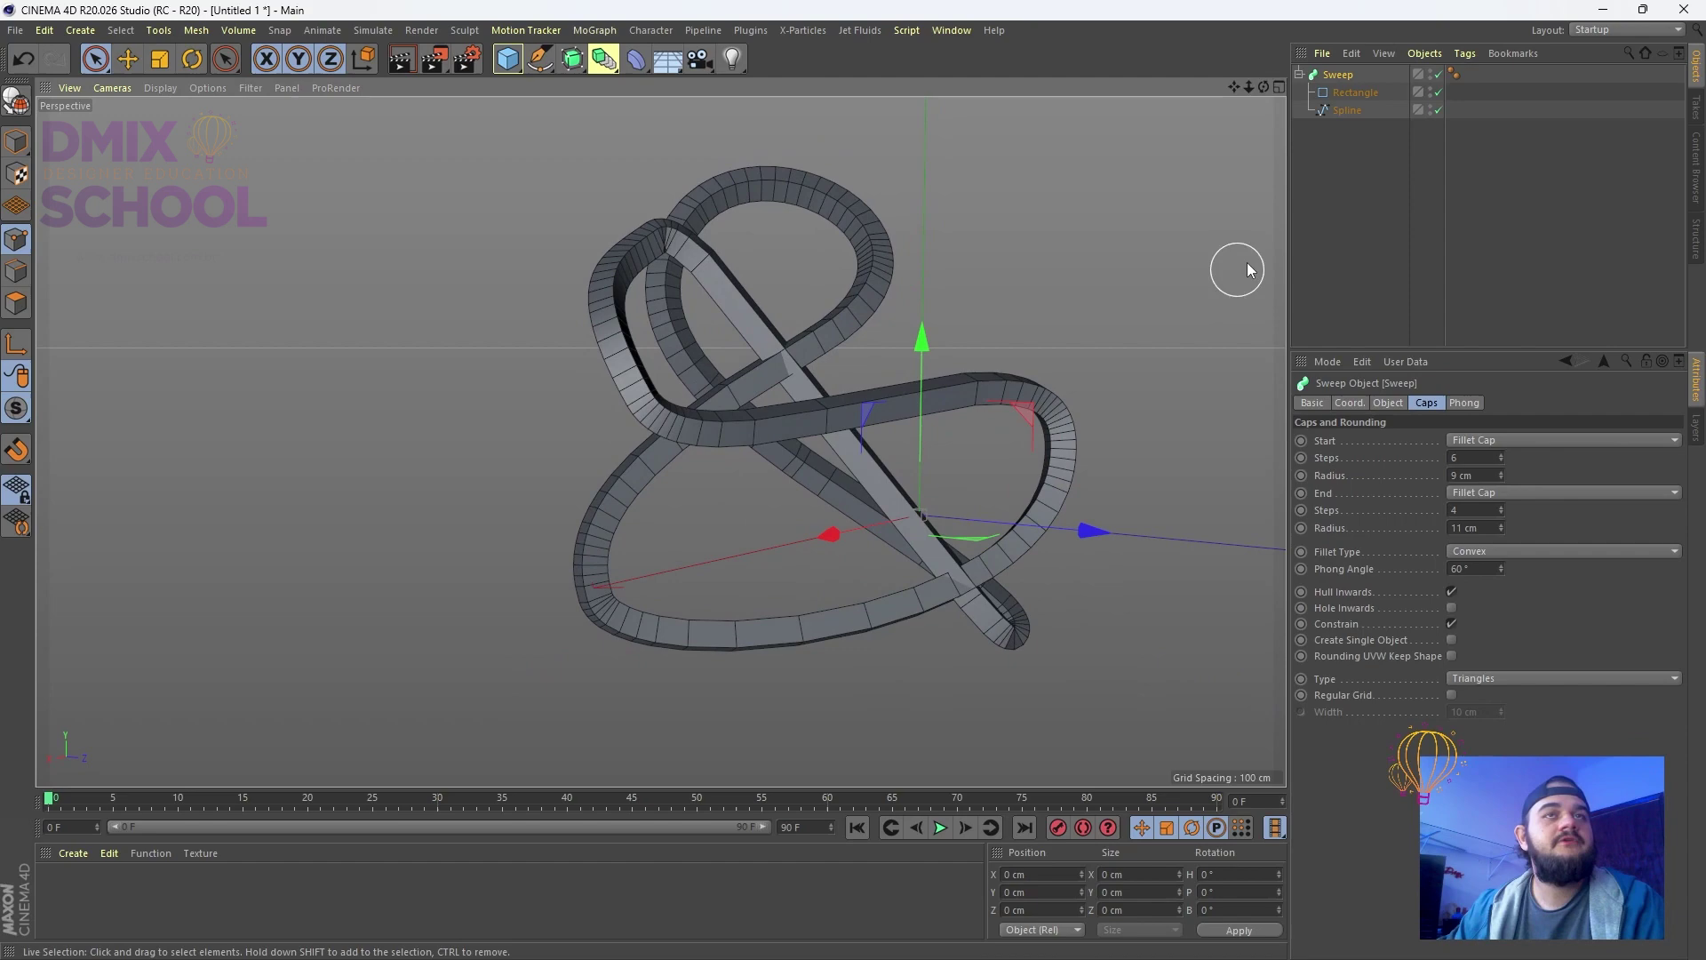
Move the upper loop's spline point to about -25.7 cm in Z, and delete the Sweep with its children
left_click(1348, 110)
left_click_drag(817, 212, 998, 282)
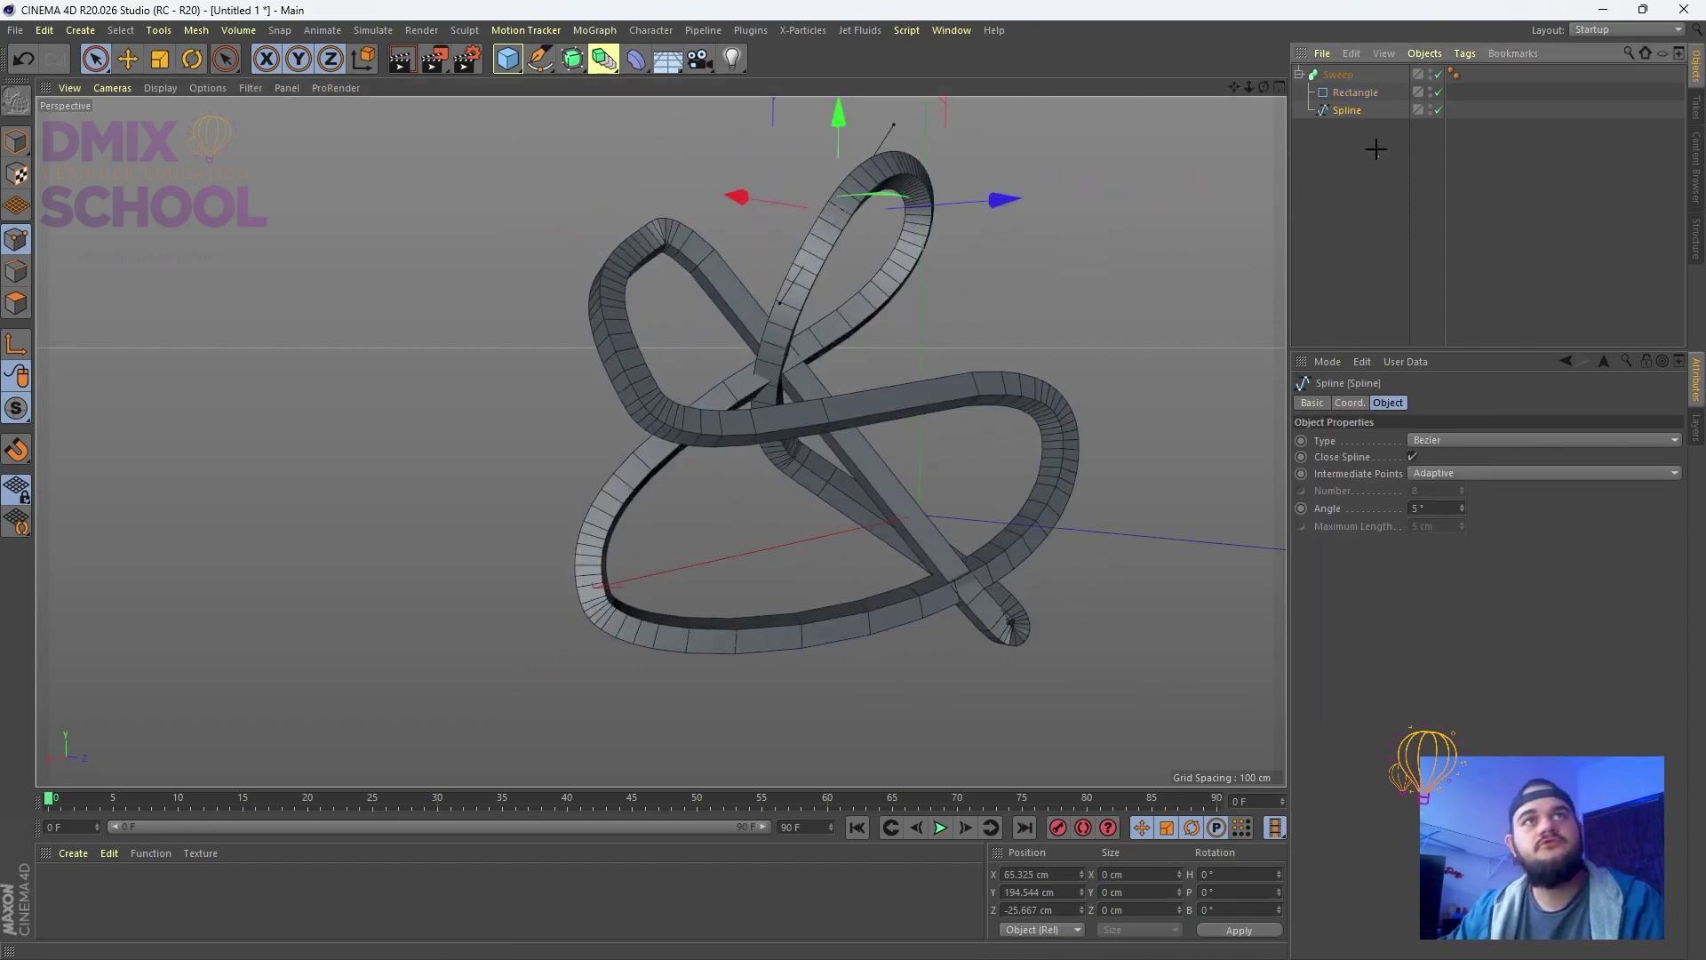
left_click(1340, 73)
key("Delete")
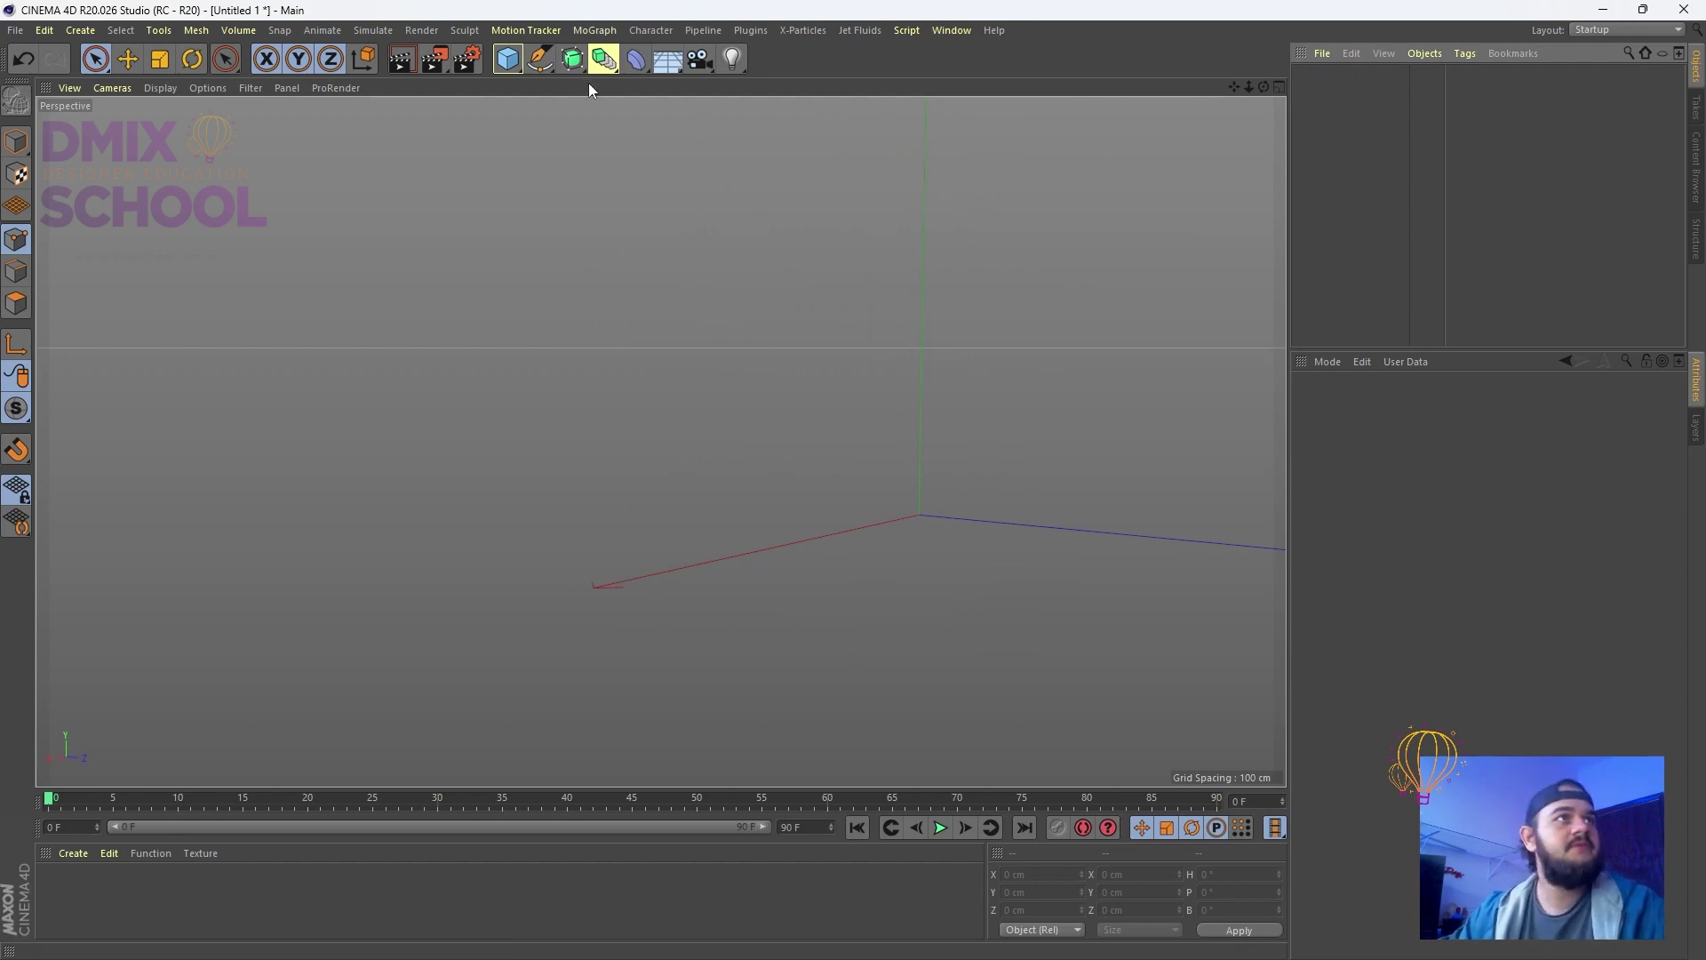
Add a Cube primitive to the empty scene
left_click(610, 67)
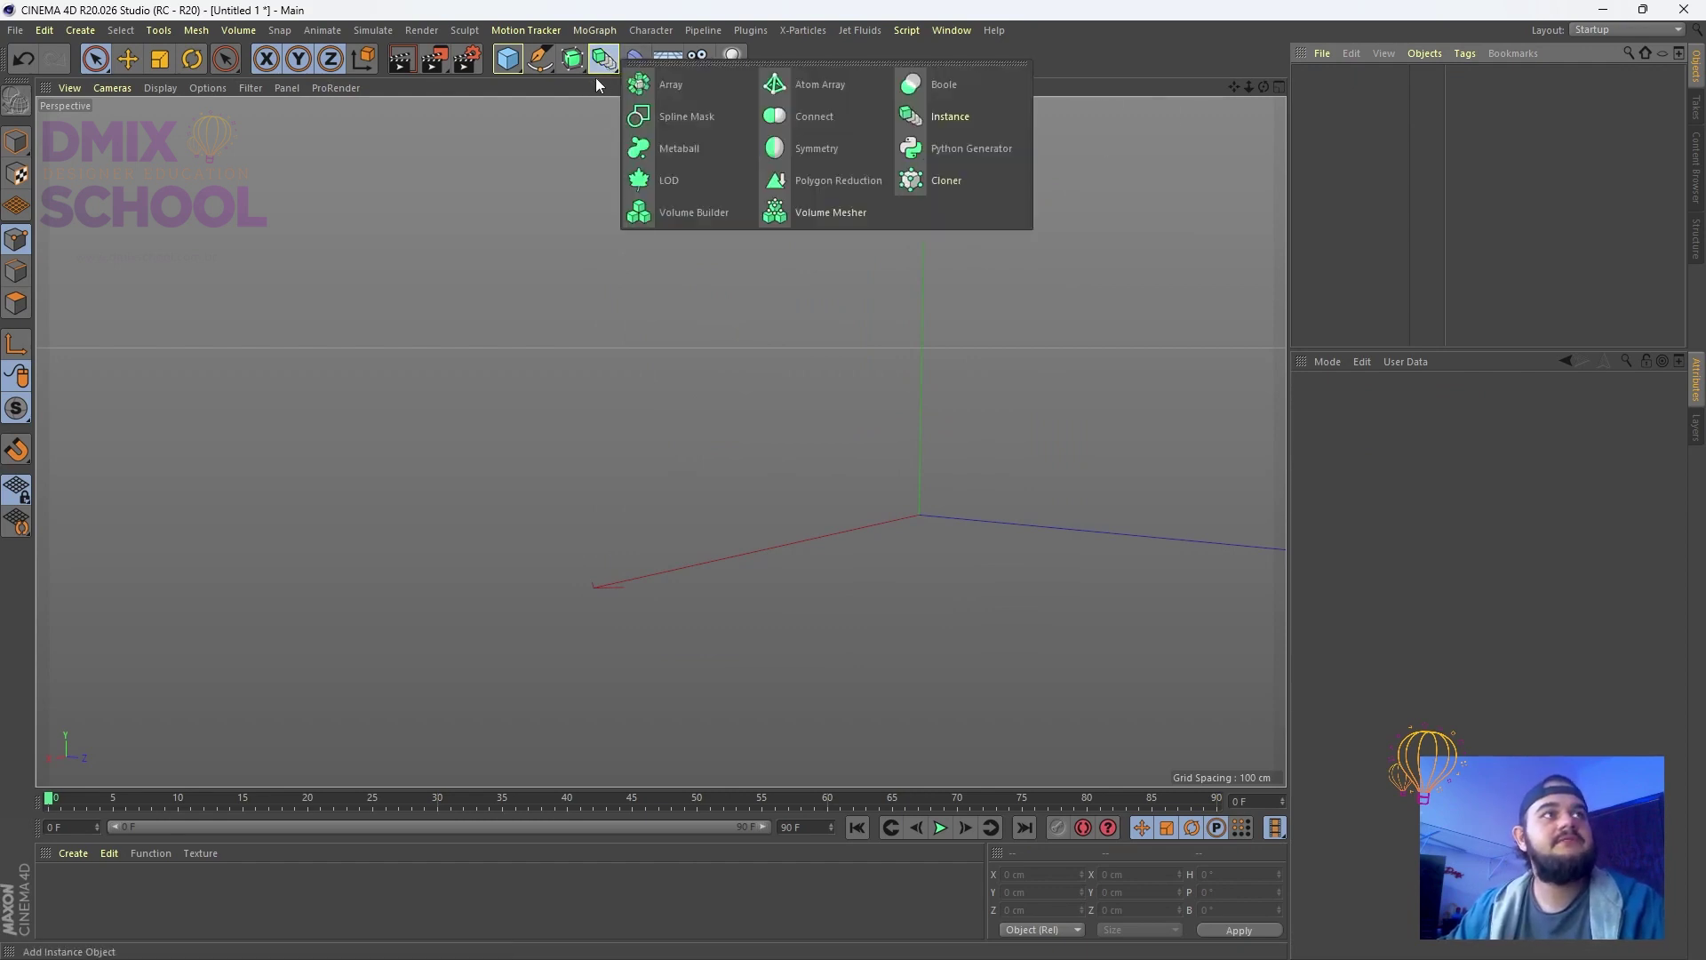
left_click(508, 60)
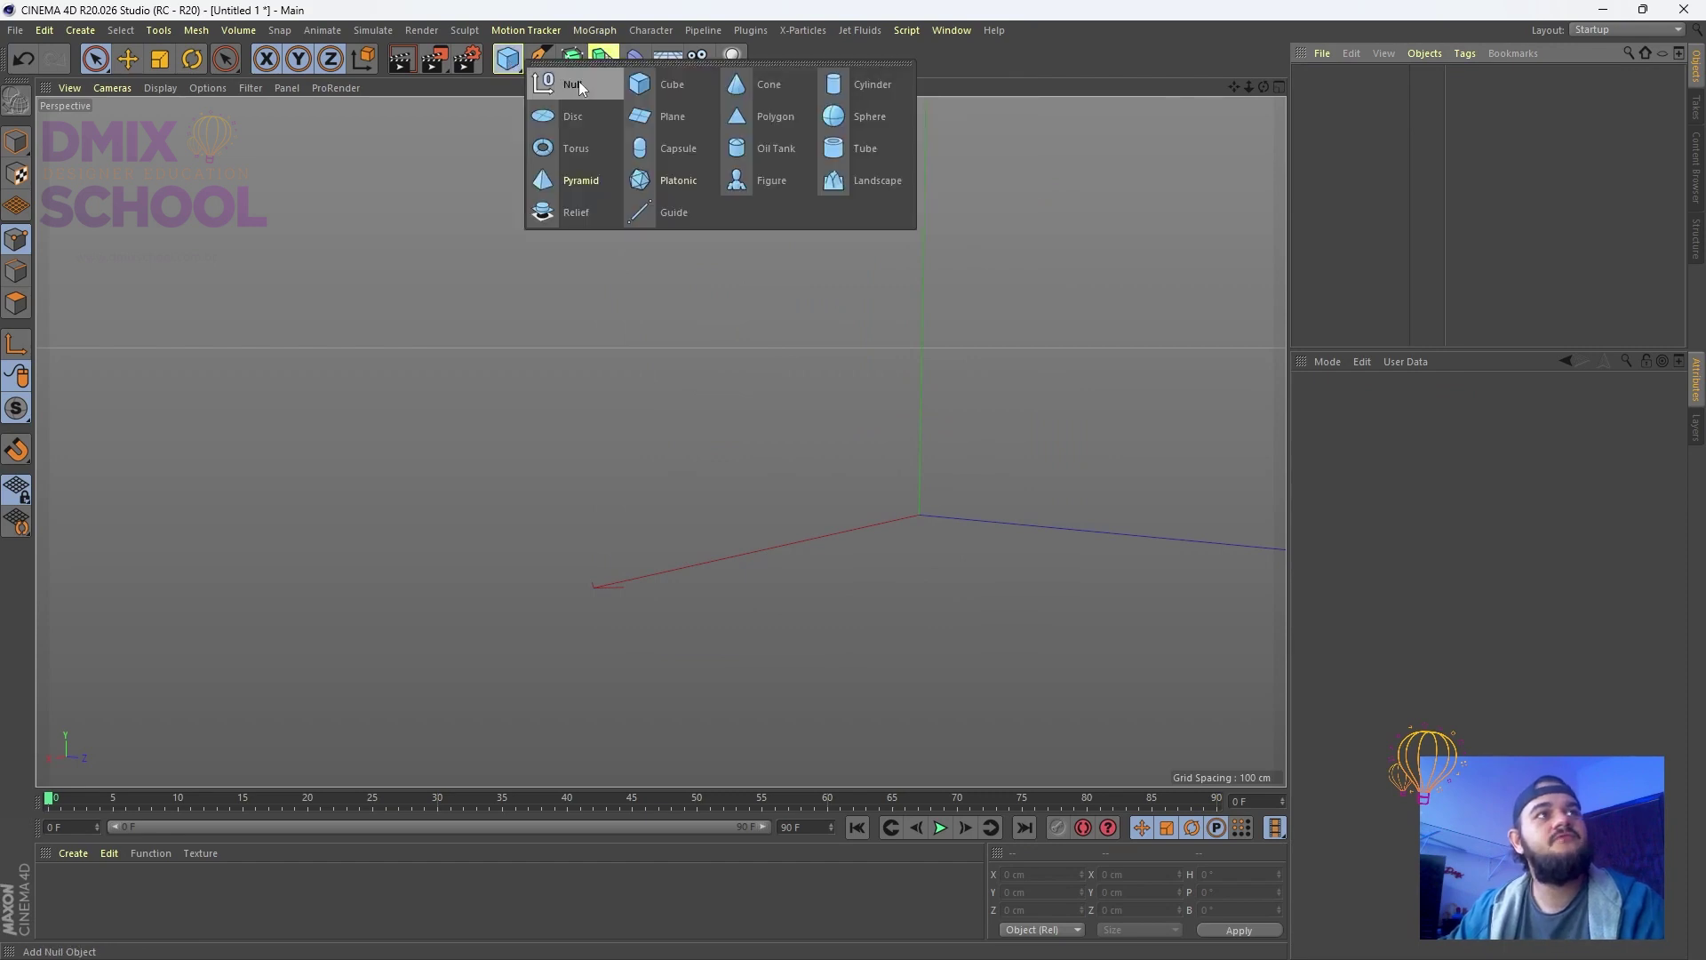
left_click(683, 89)
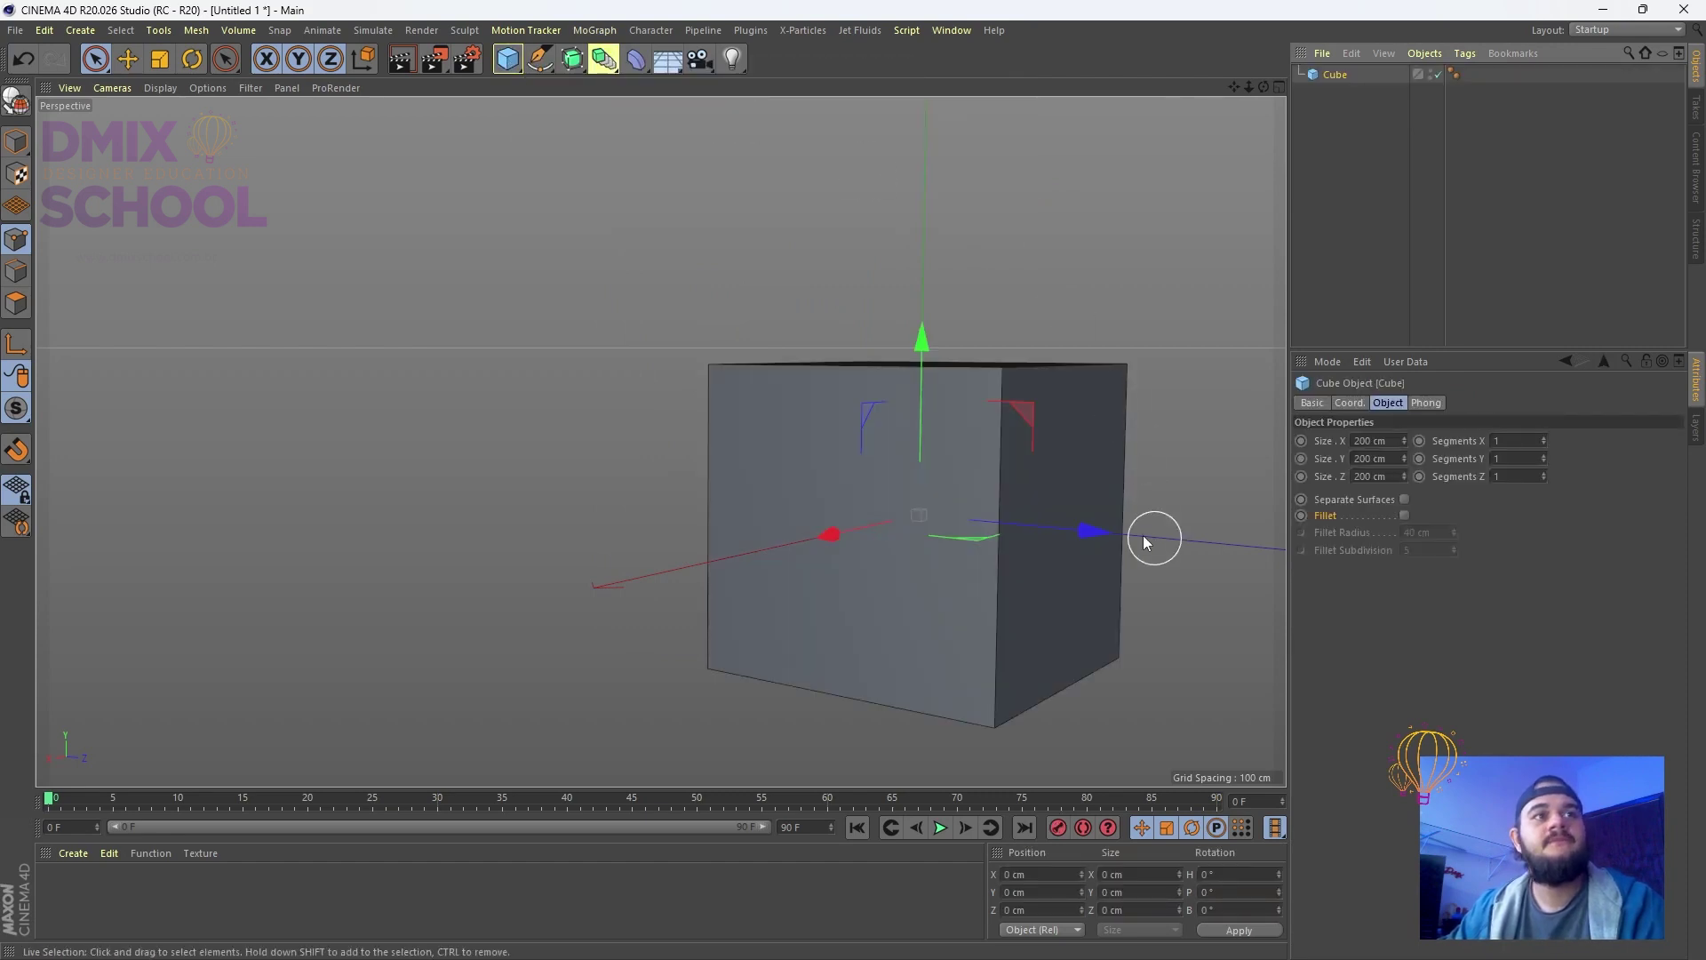
left_click_drag(999, 491, 993, 498, "alt")
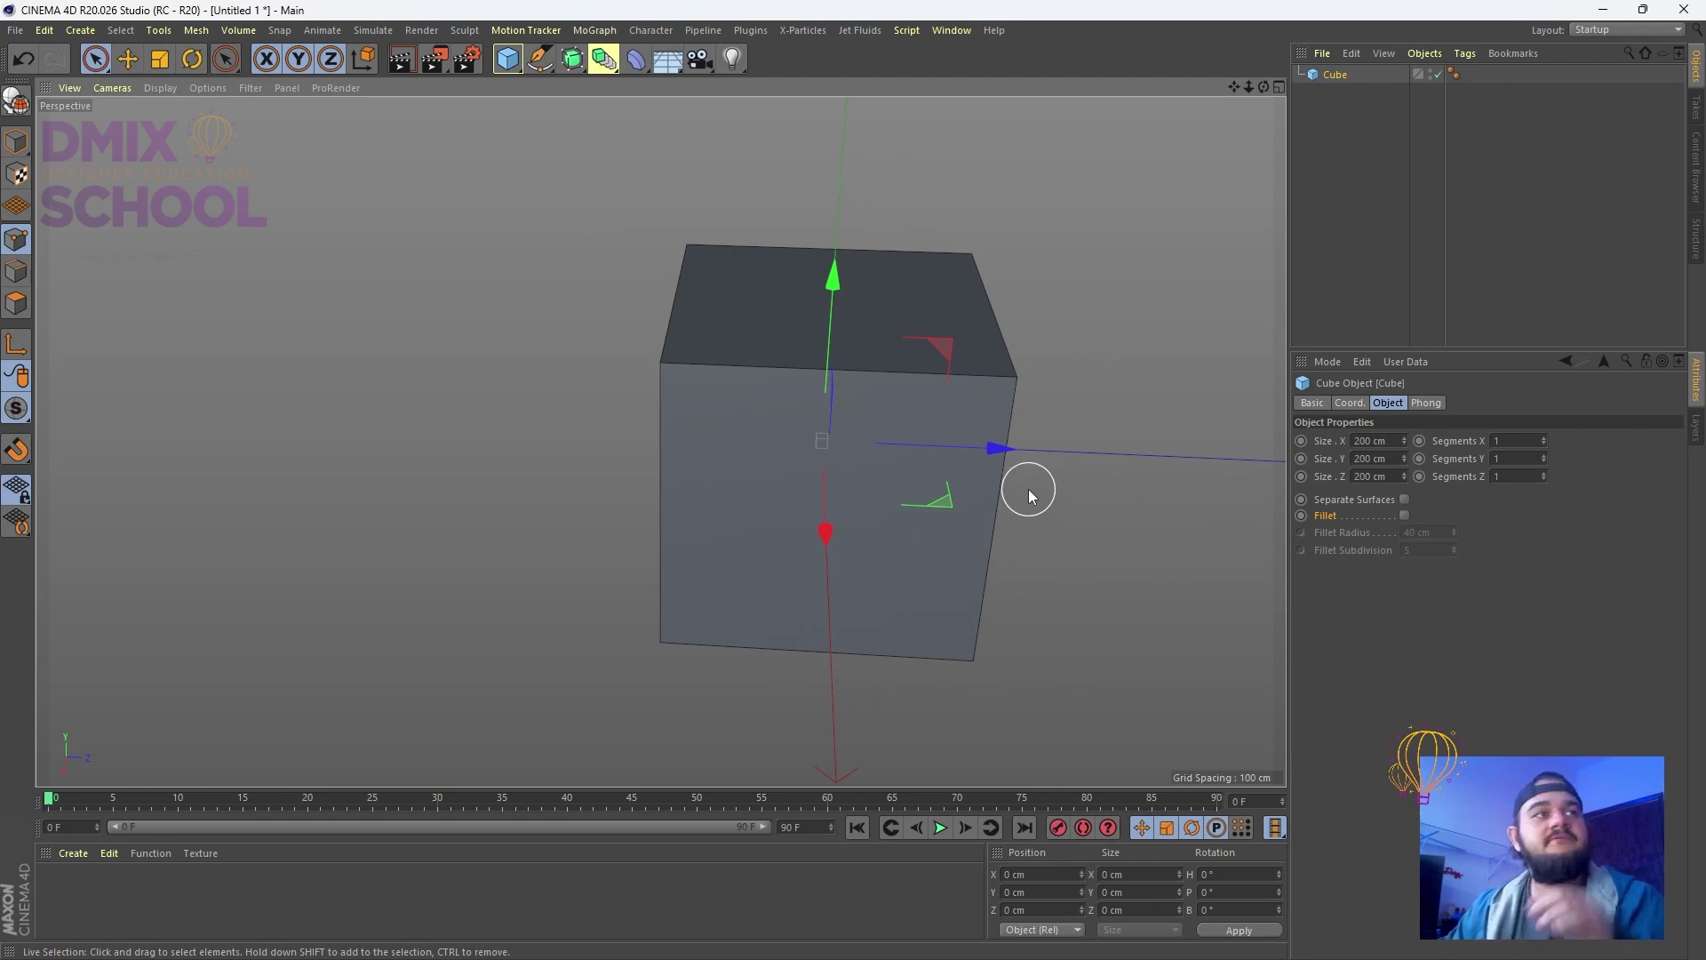
Add a Boole generator to the scene alongside the Cube
left_click(571, 60)
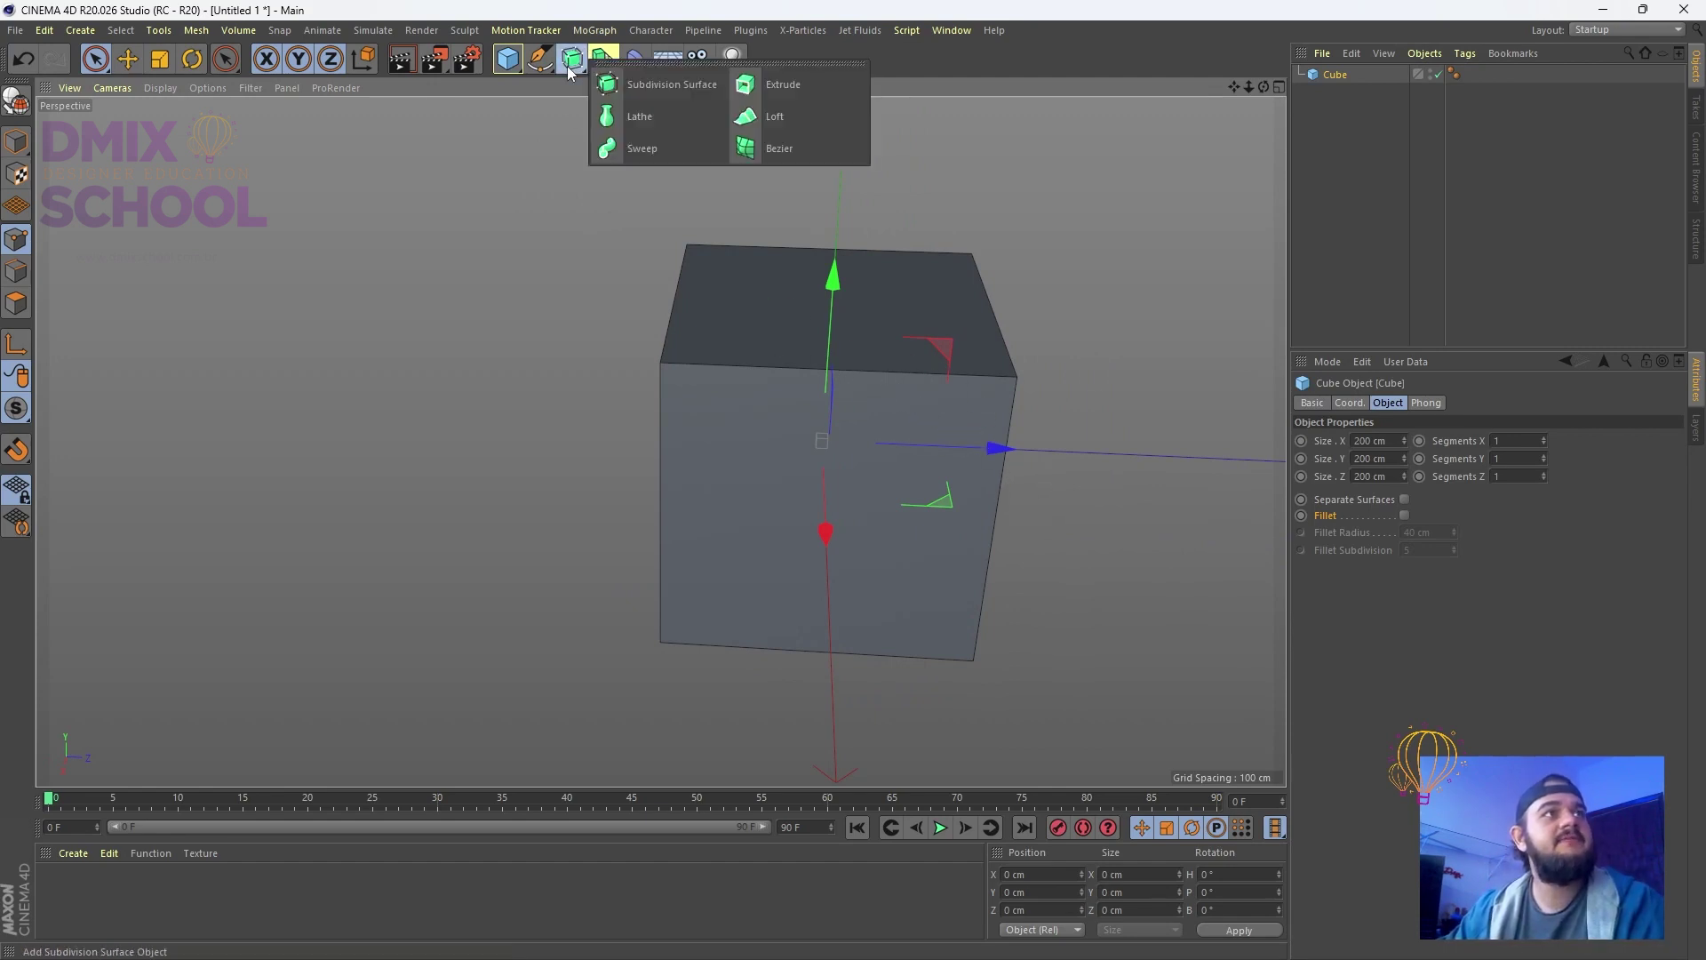
left_click(603, 59)
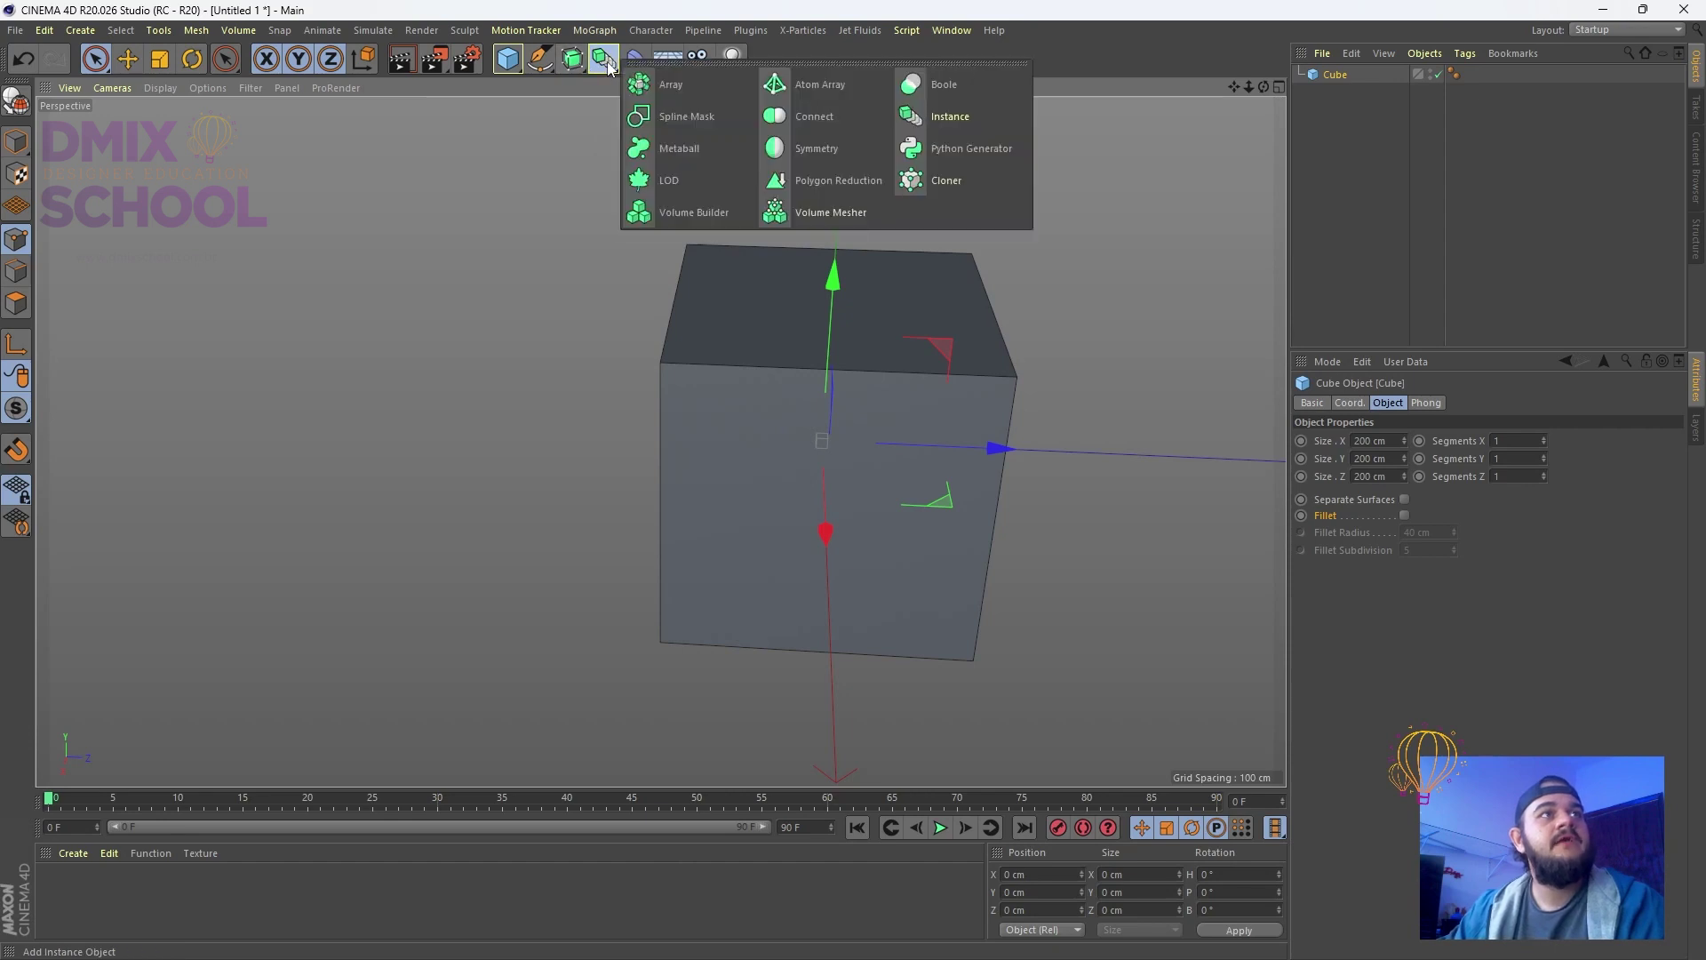
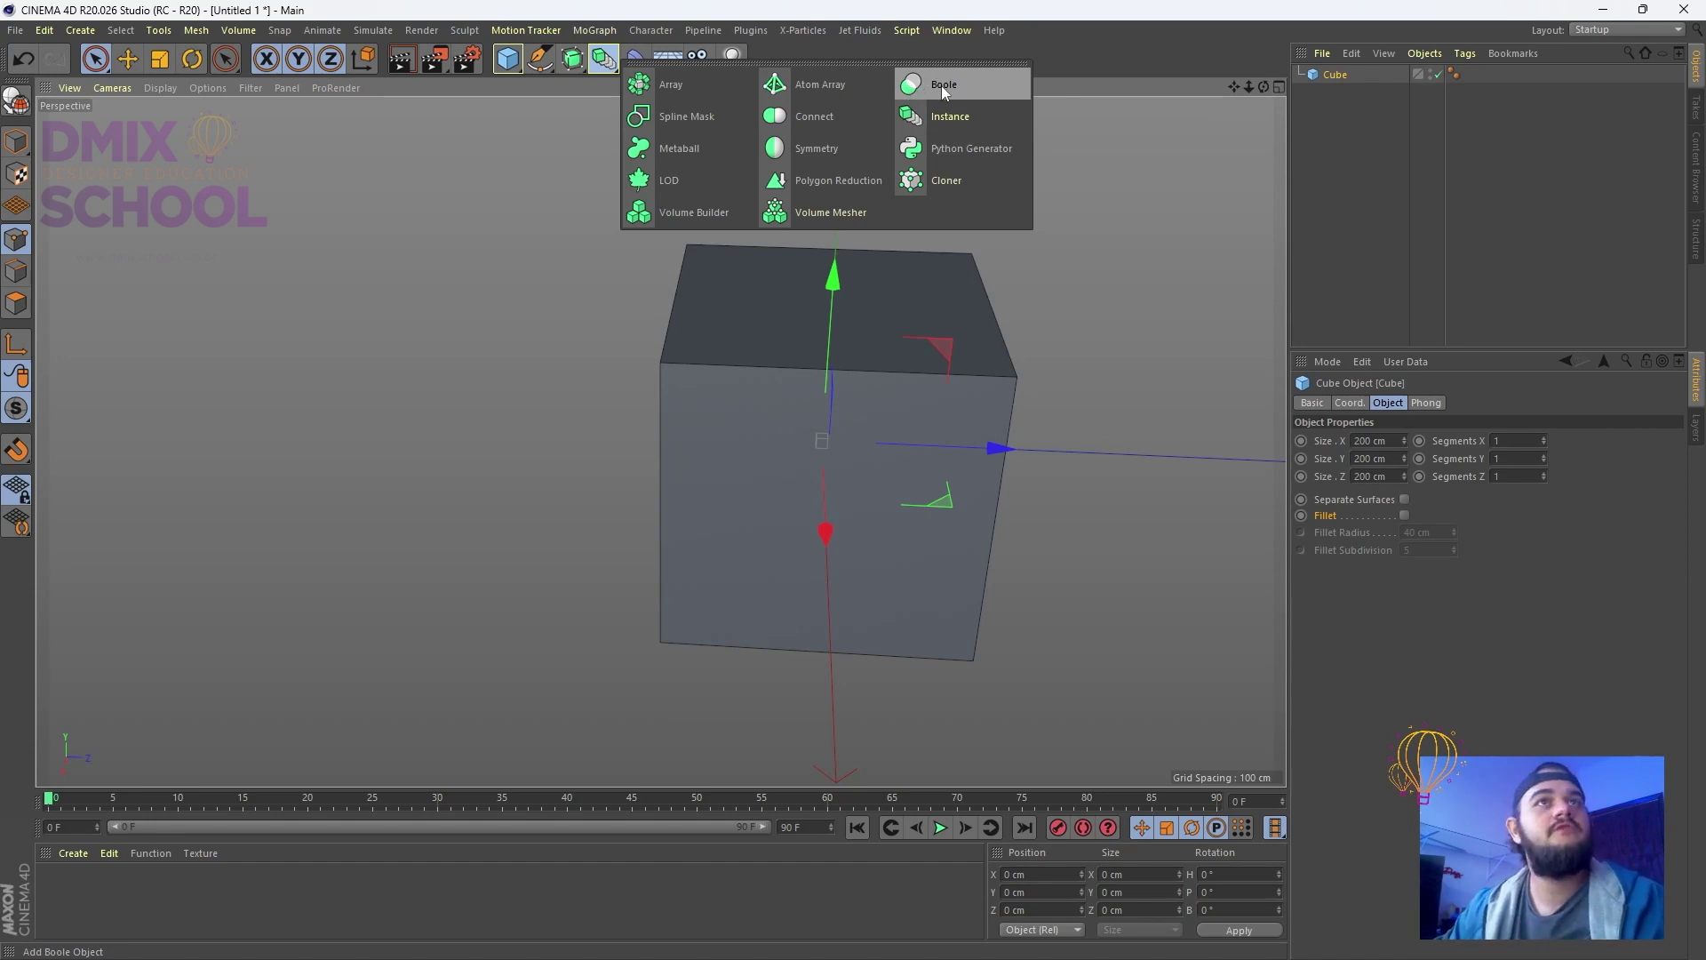
left_click(941, 85)
Add a Cylinder primitive and set its height to 351 cm so it passes through the Cube
left_click(511, 62)
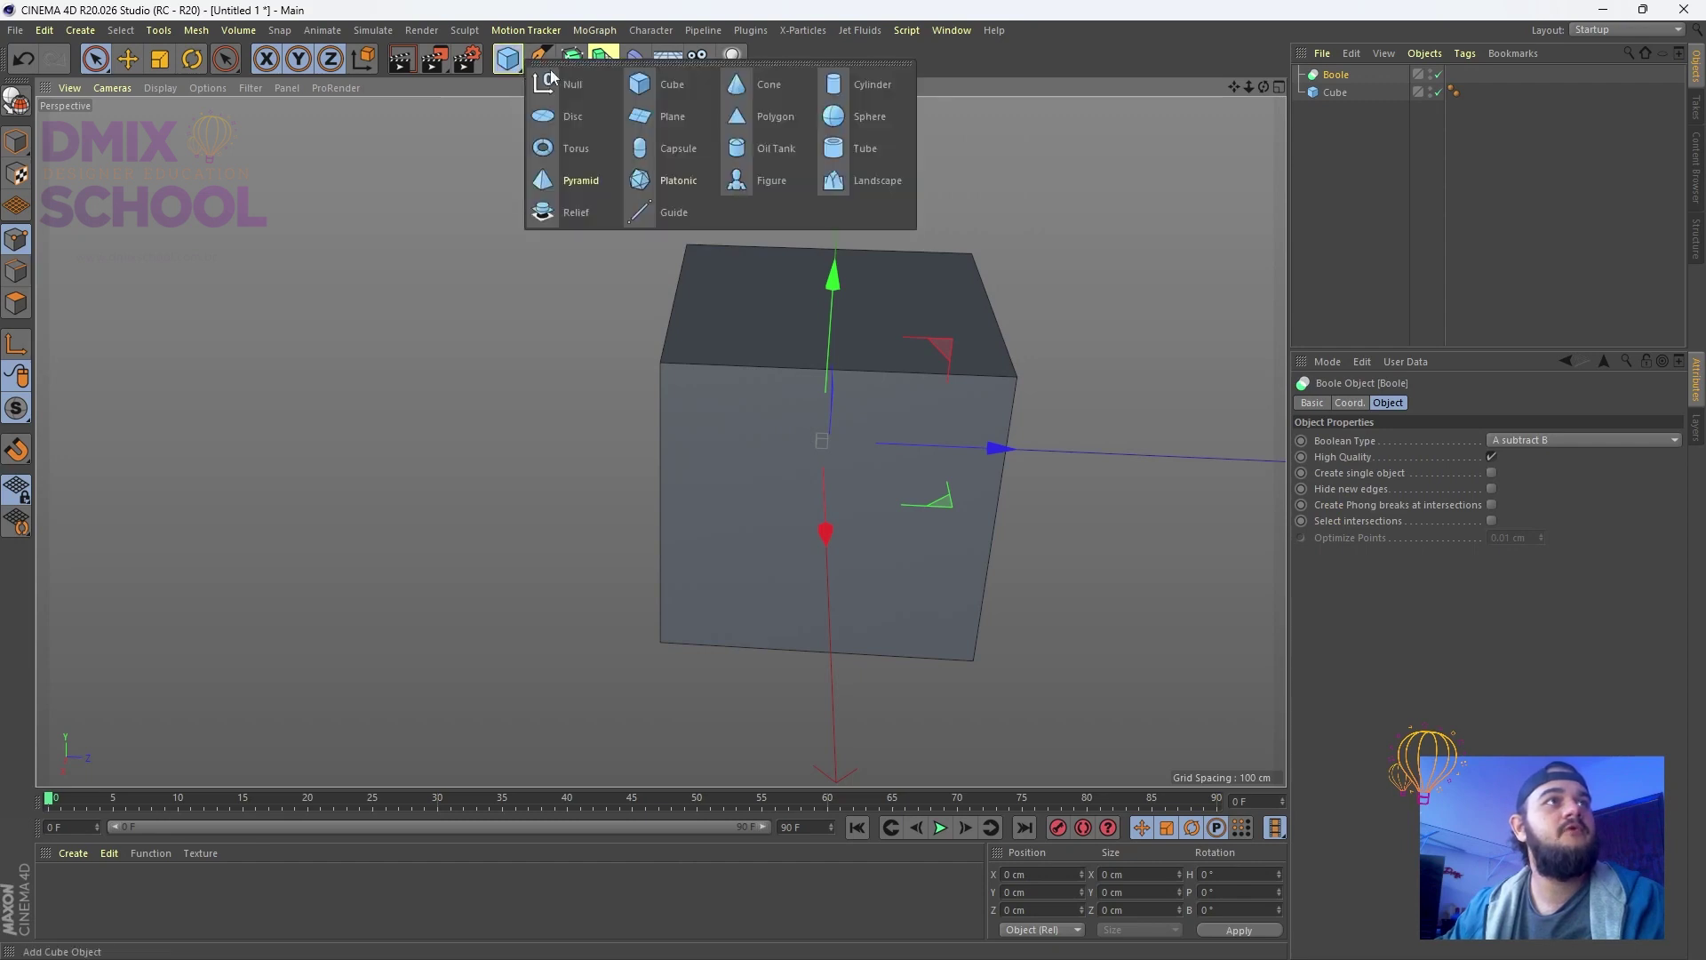
left_click(835, 87)
scroll(761, 285, "down", 3)
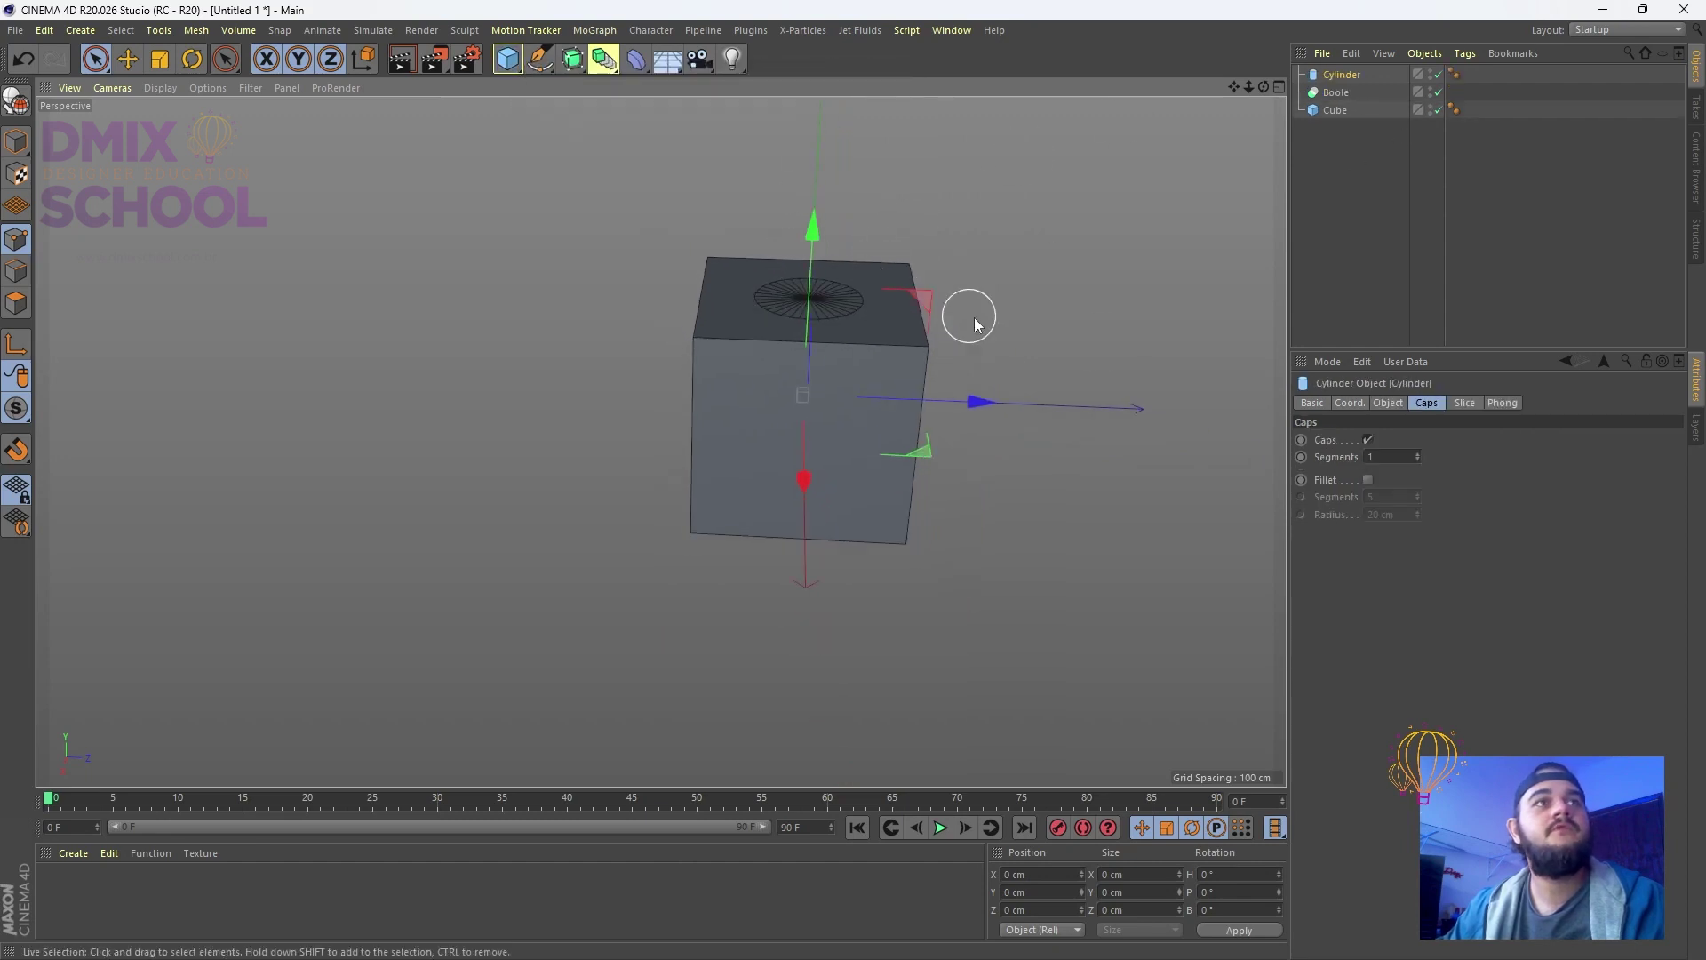
left_click(1388, 402)
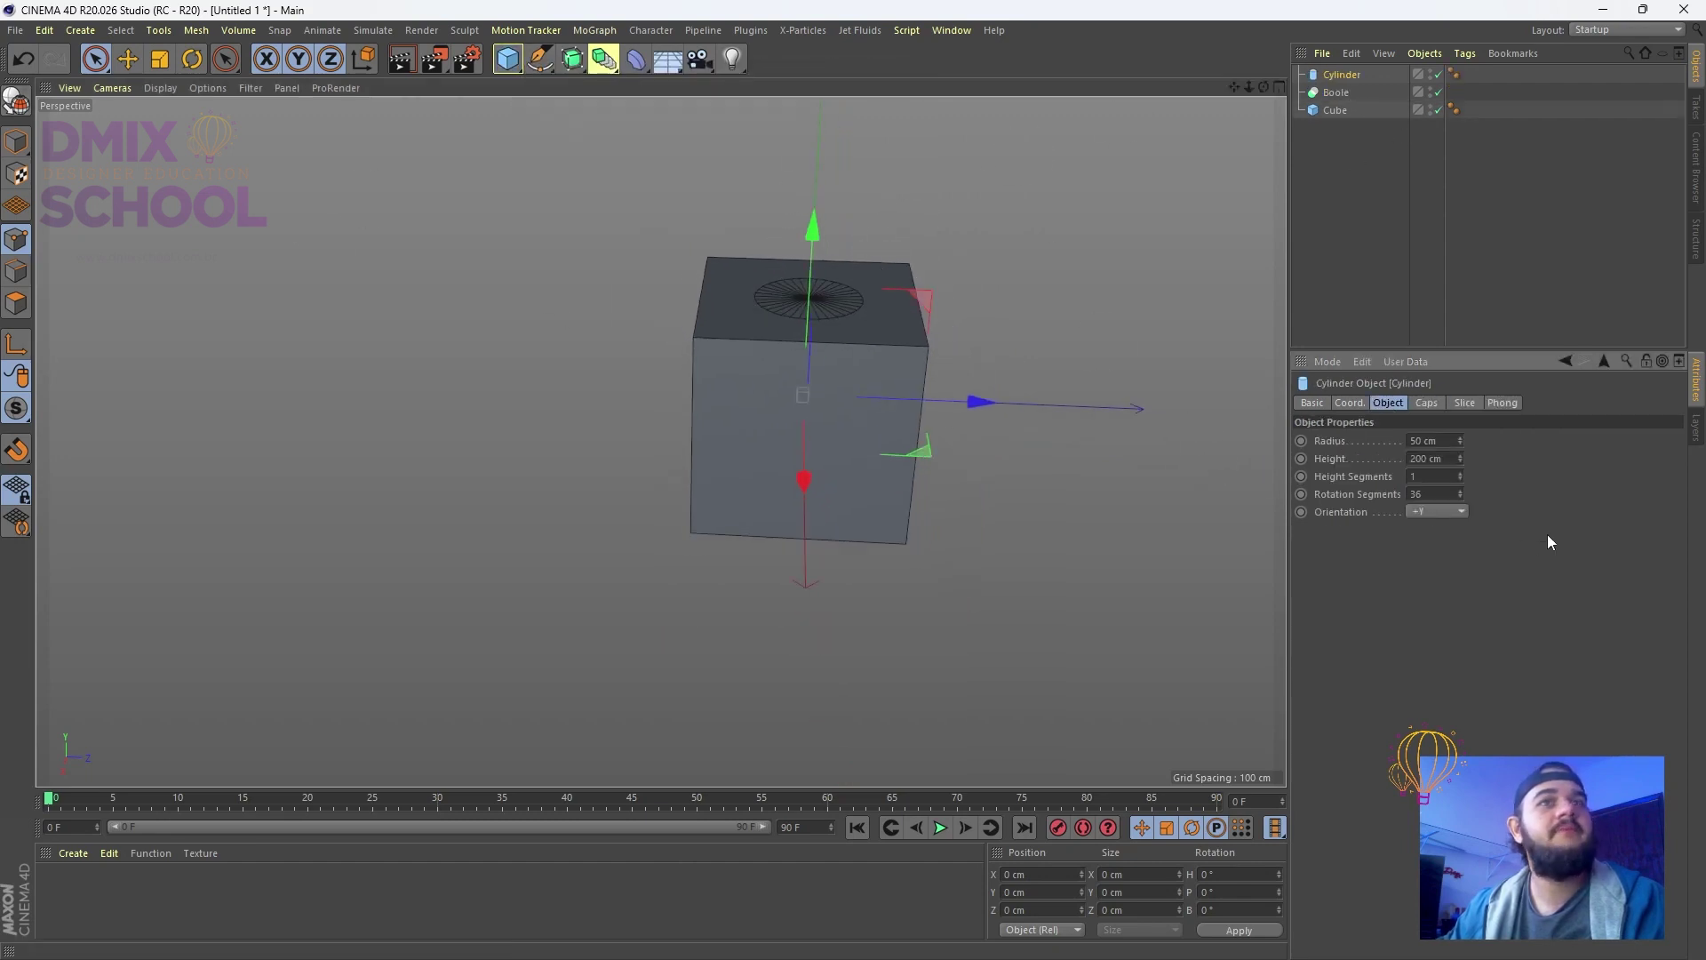
left_click_drag(1460, 458, 1460, 382)
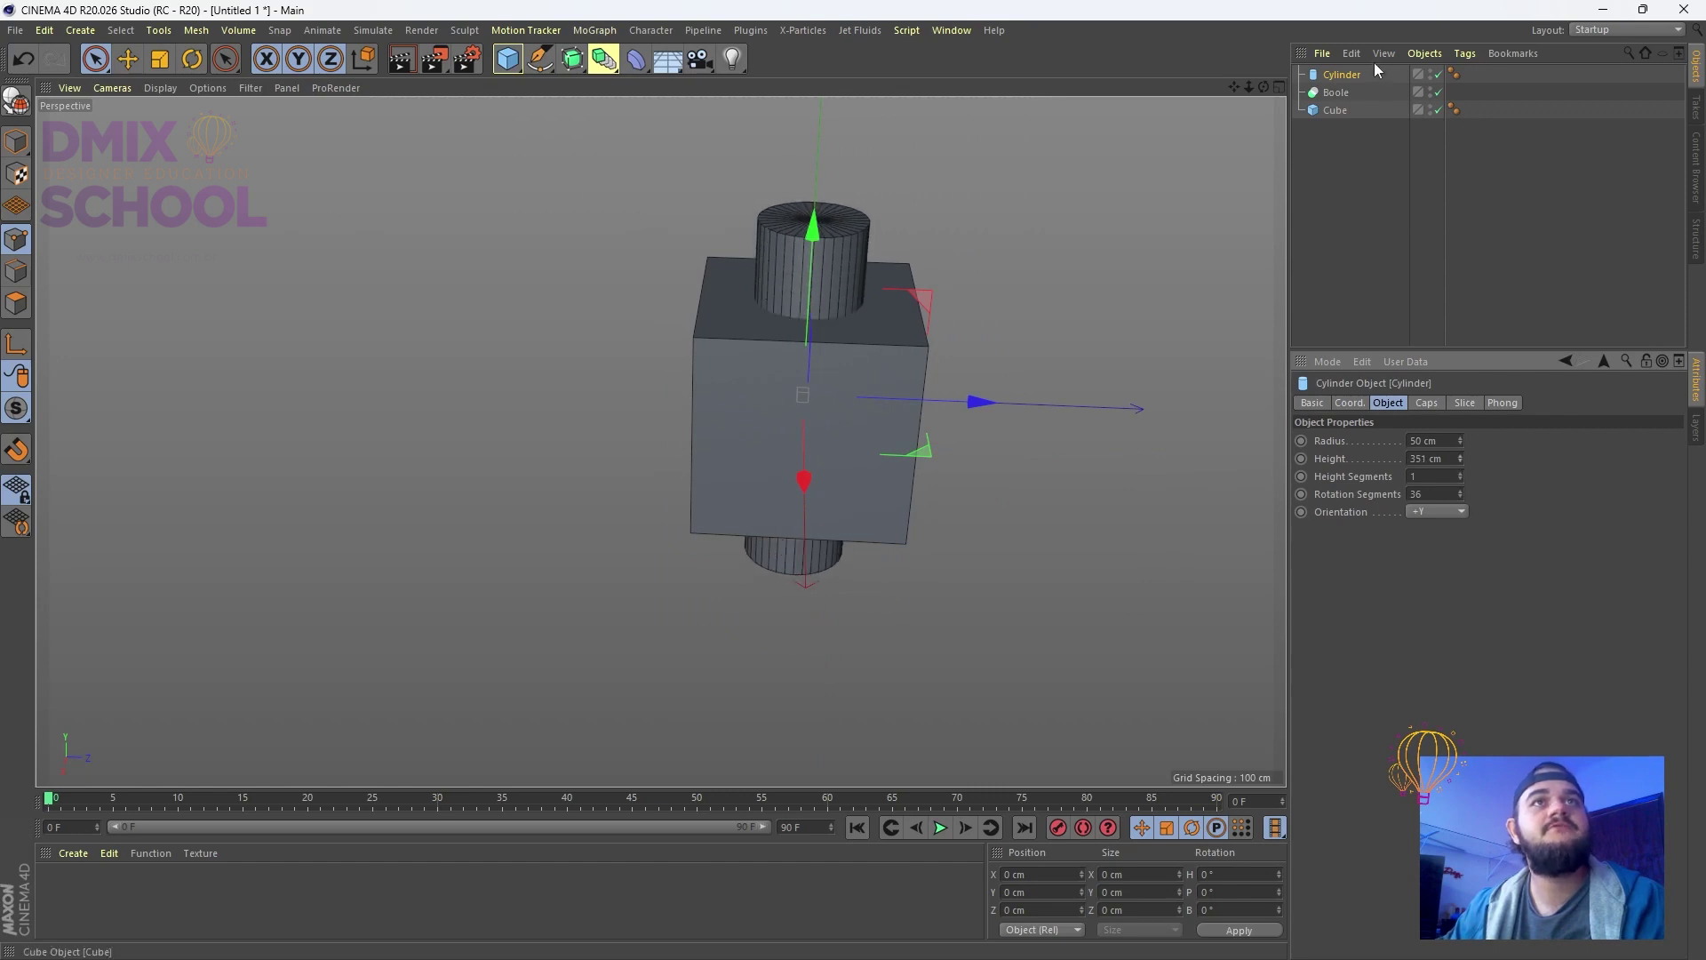
Nest the Cylinder and the Cube under the Boole with the Cylinder first, and examine the subtraction
left_click_drag(1342, 75, 1338, 99)
left_click(1346, 152)
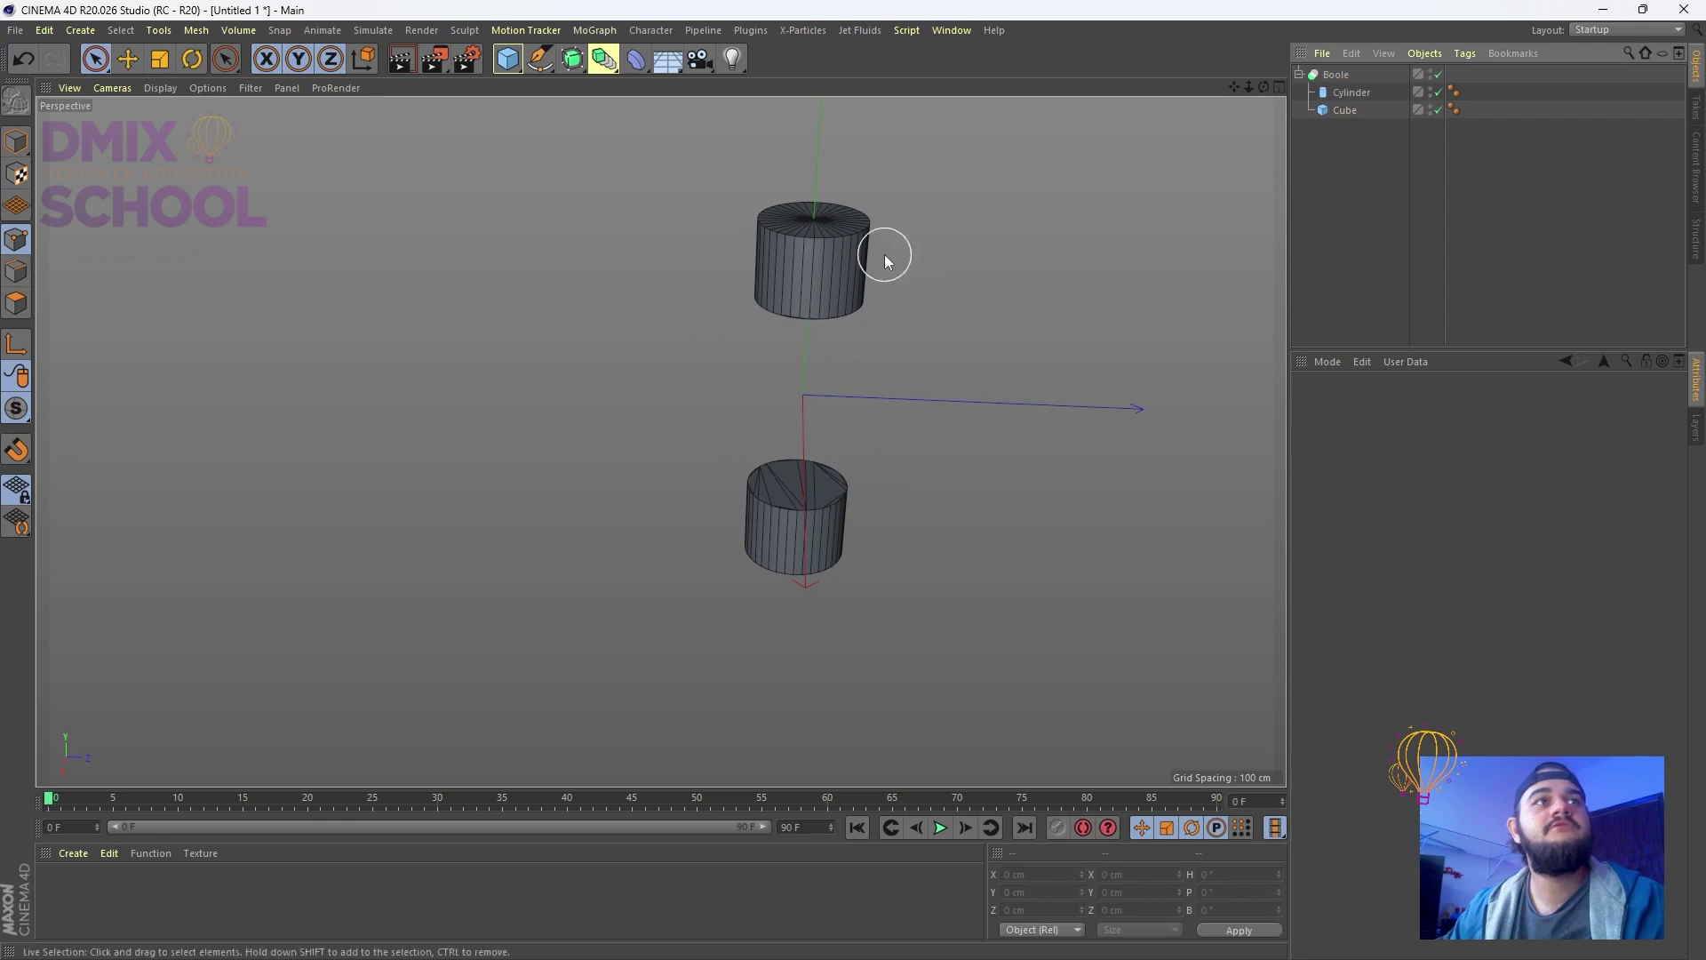
left_click_drag(960, 230, 937, 237, "alt")
scroll(797, 288, "up", 3)
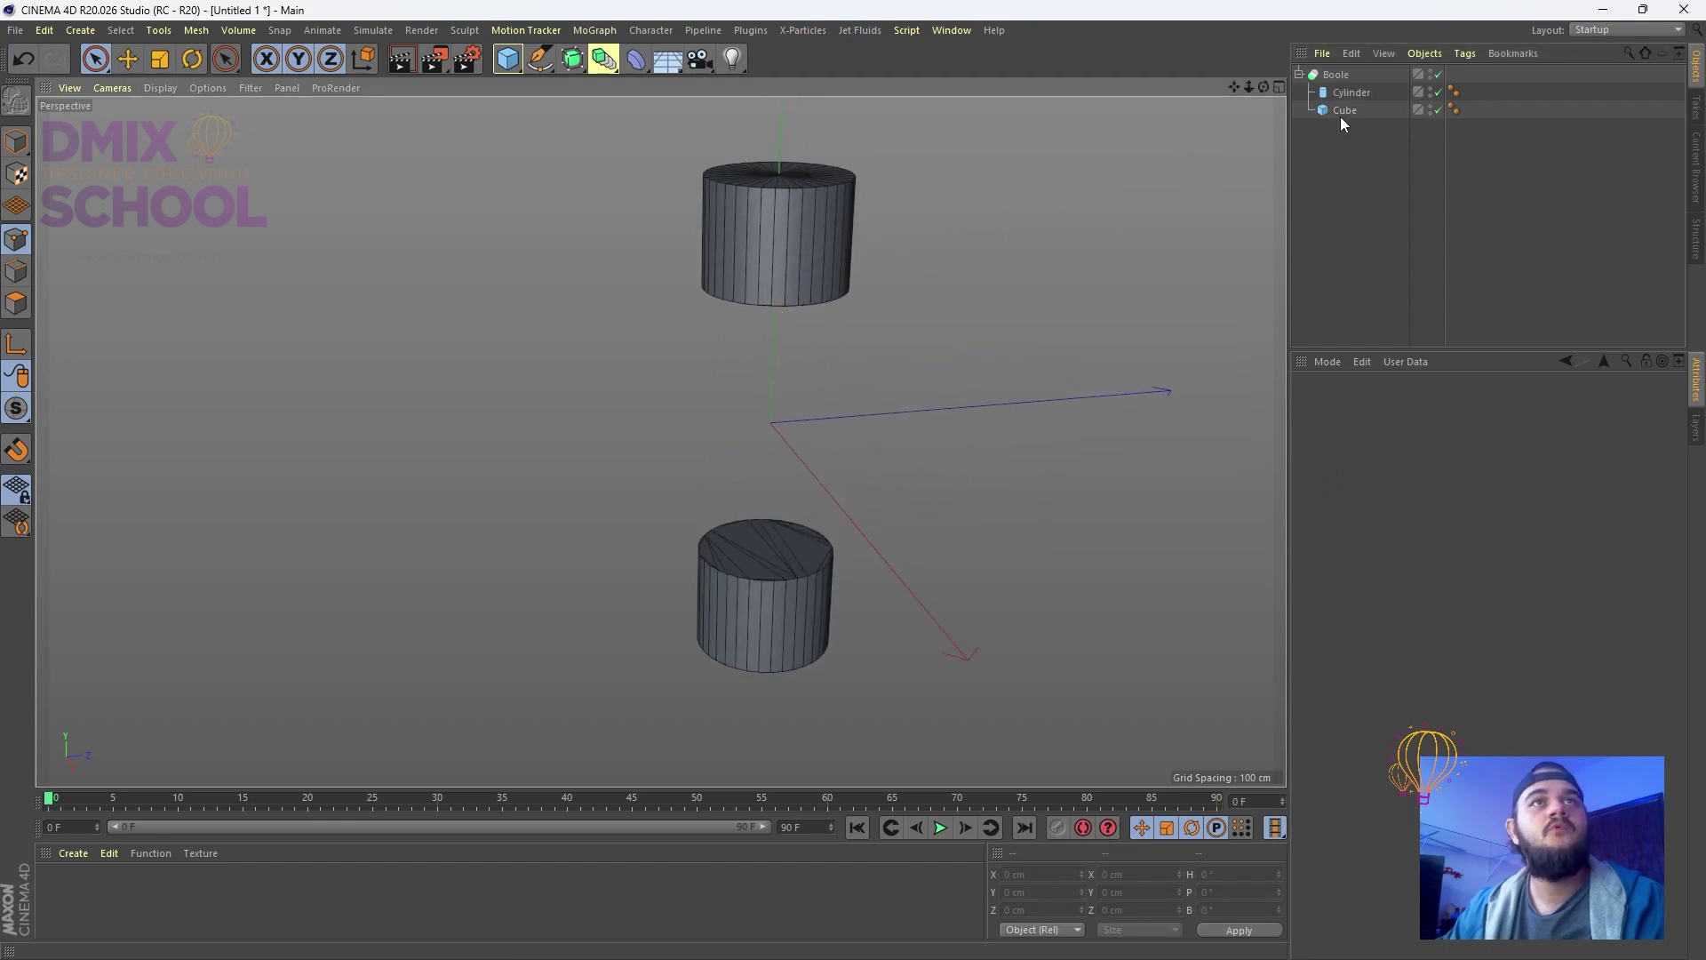
left_click(1349, 93)
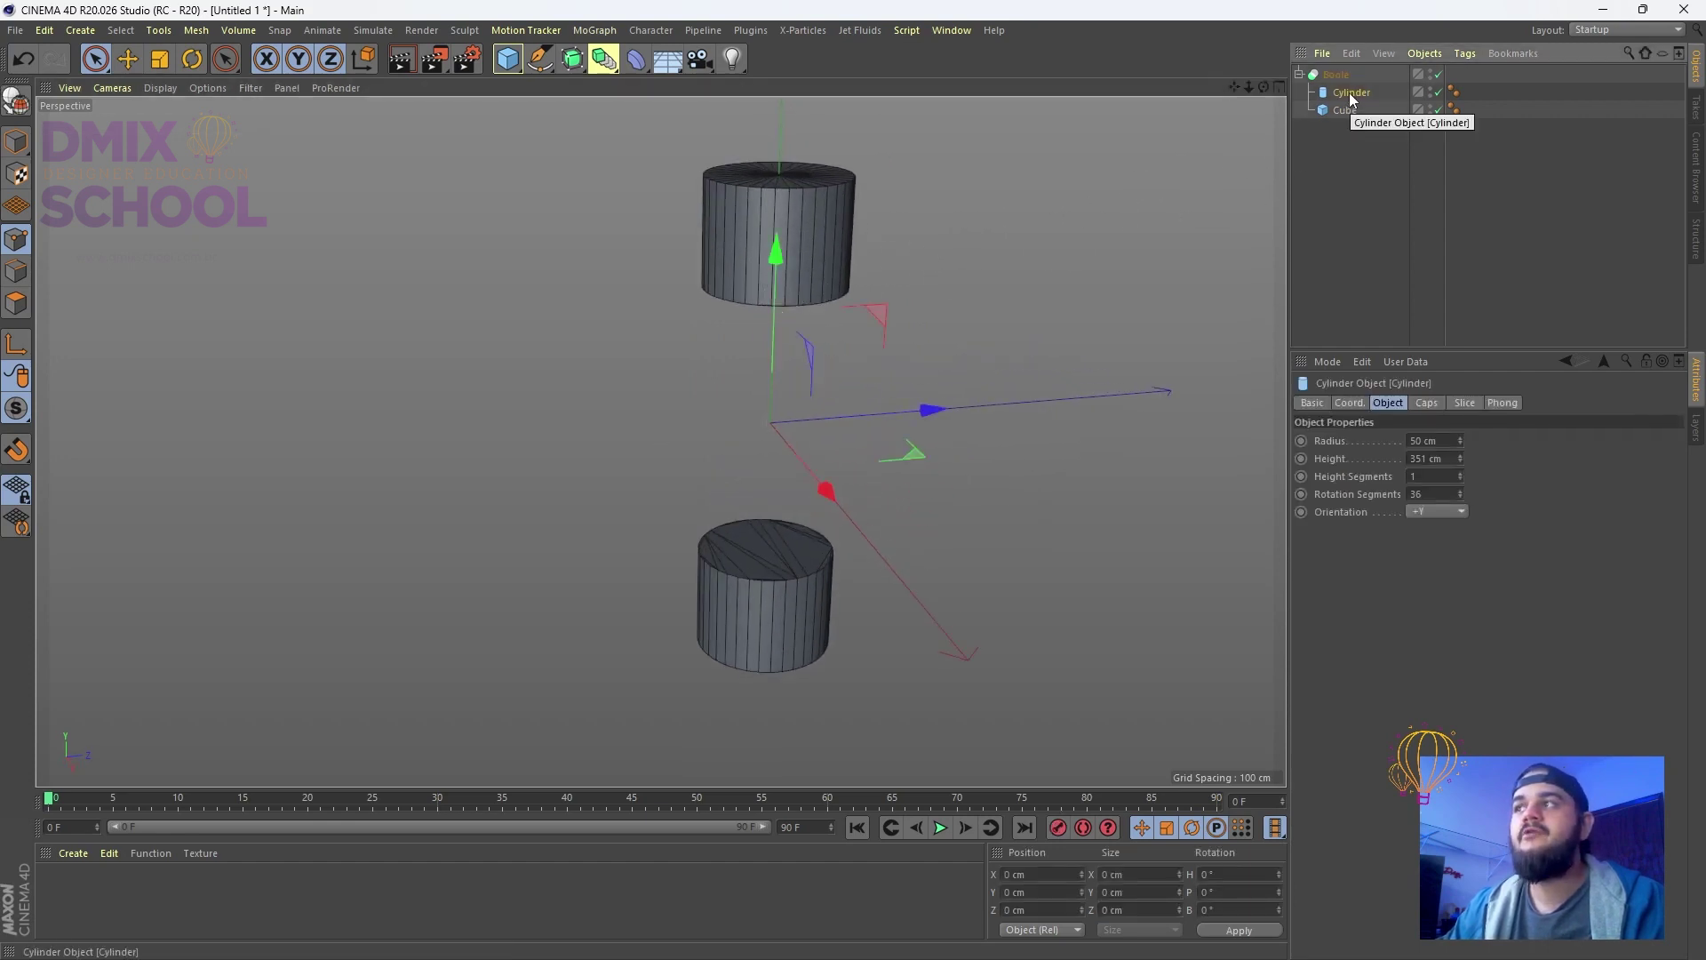
left_click(1343, 109)
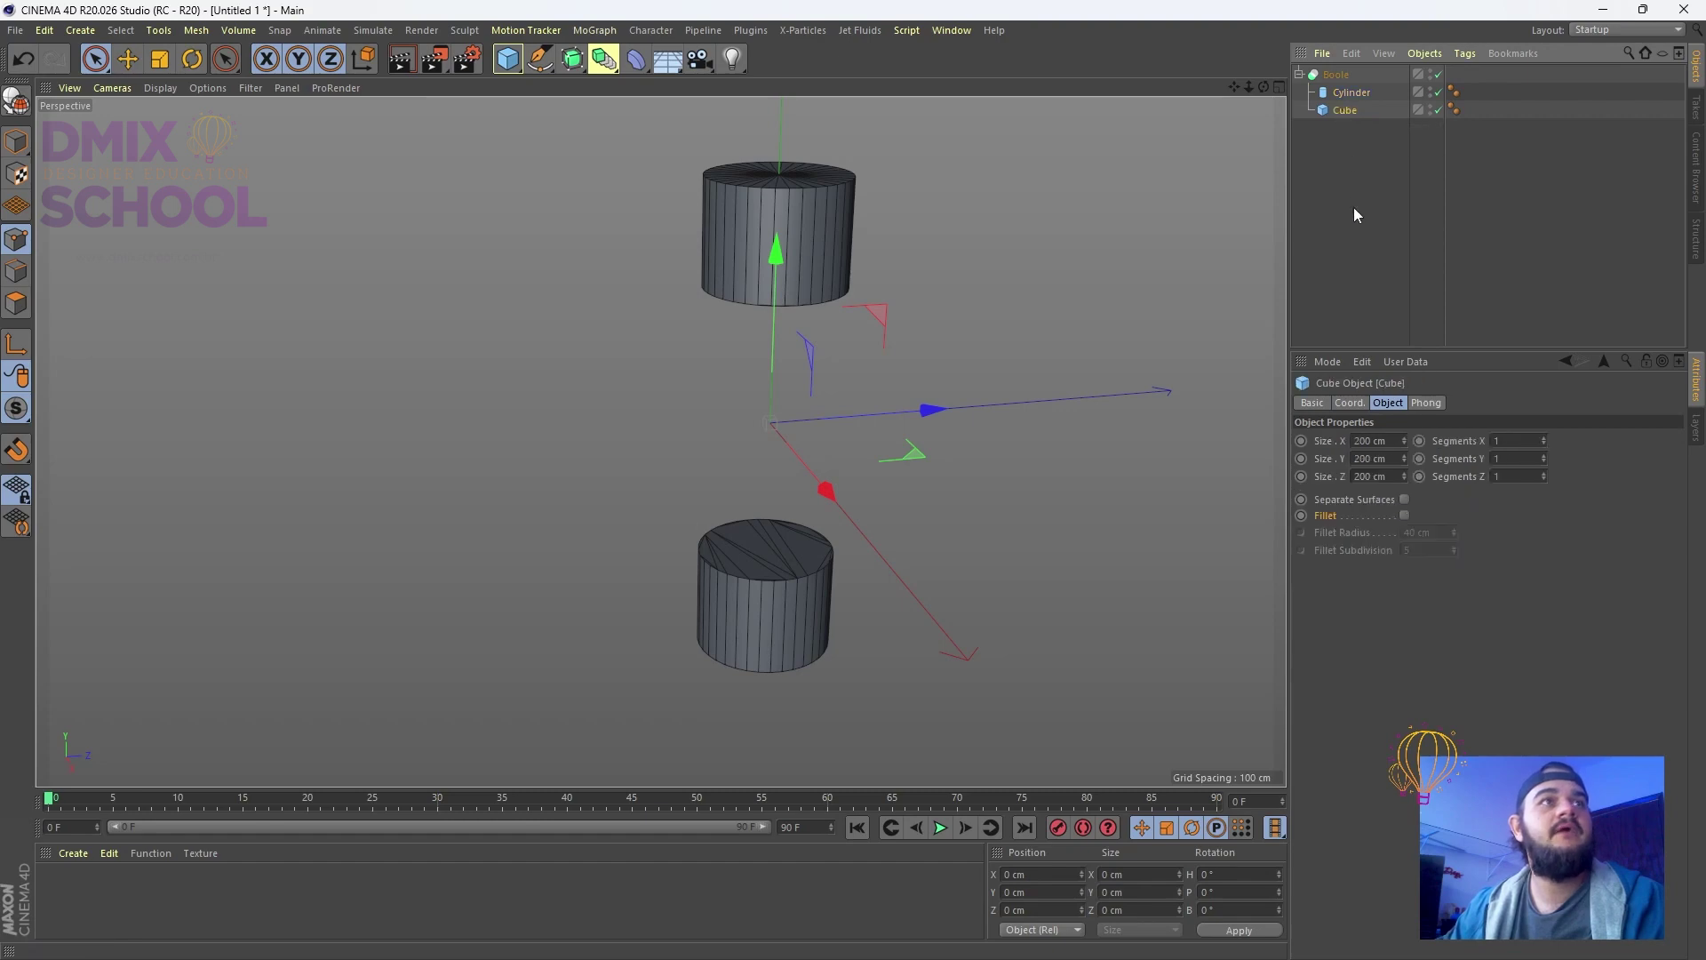
Reorder the Boole's children so the Cube comes before the Cylinder, and move the Cylinder to the edge of the Cube
left_click_drag(1346, 116, 1353, 86)
left_click_drag(1276, 134, 1071, 373, "alt")
left_click(1351, 111)
left_click_drag(801, 201, 739, 277)
Take the Cube and Cylinder out of the Boole and delete the Boole
left_click(1336, 136)
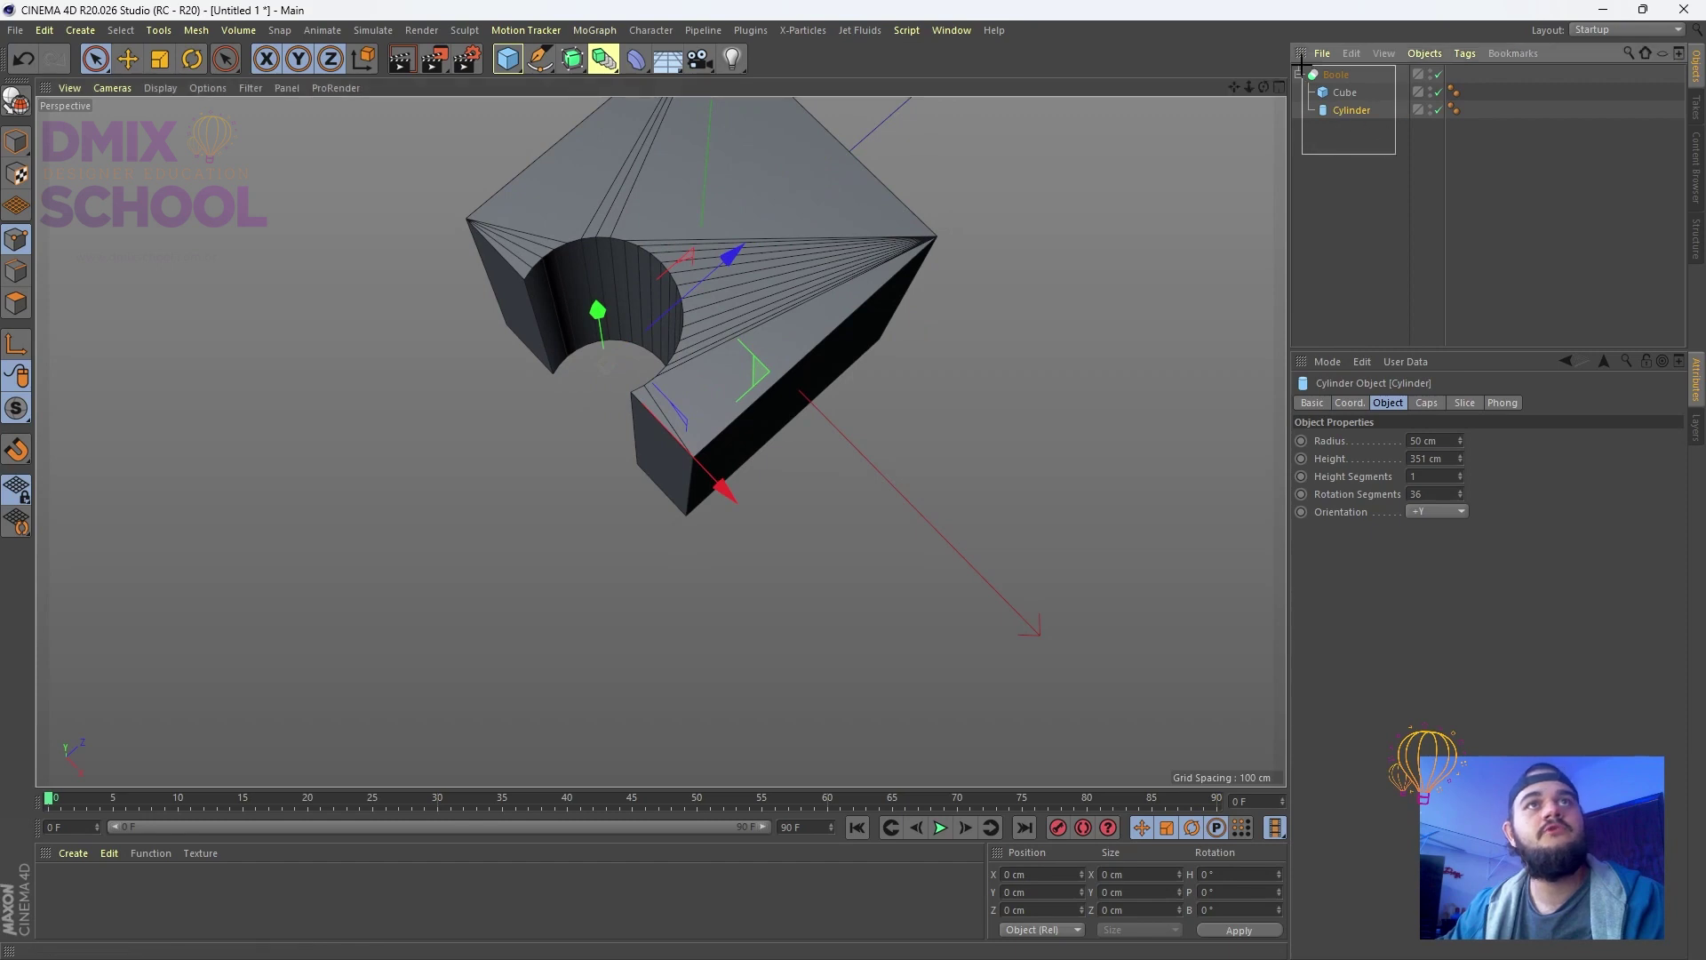
left_click_drag(1336, 136, 1333, 71)
left_click(1336, 109)
key("Delete")
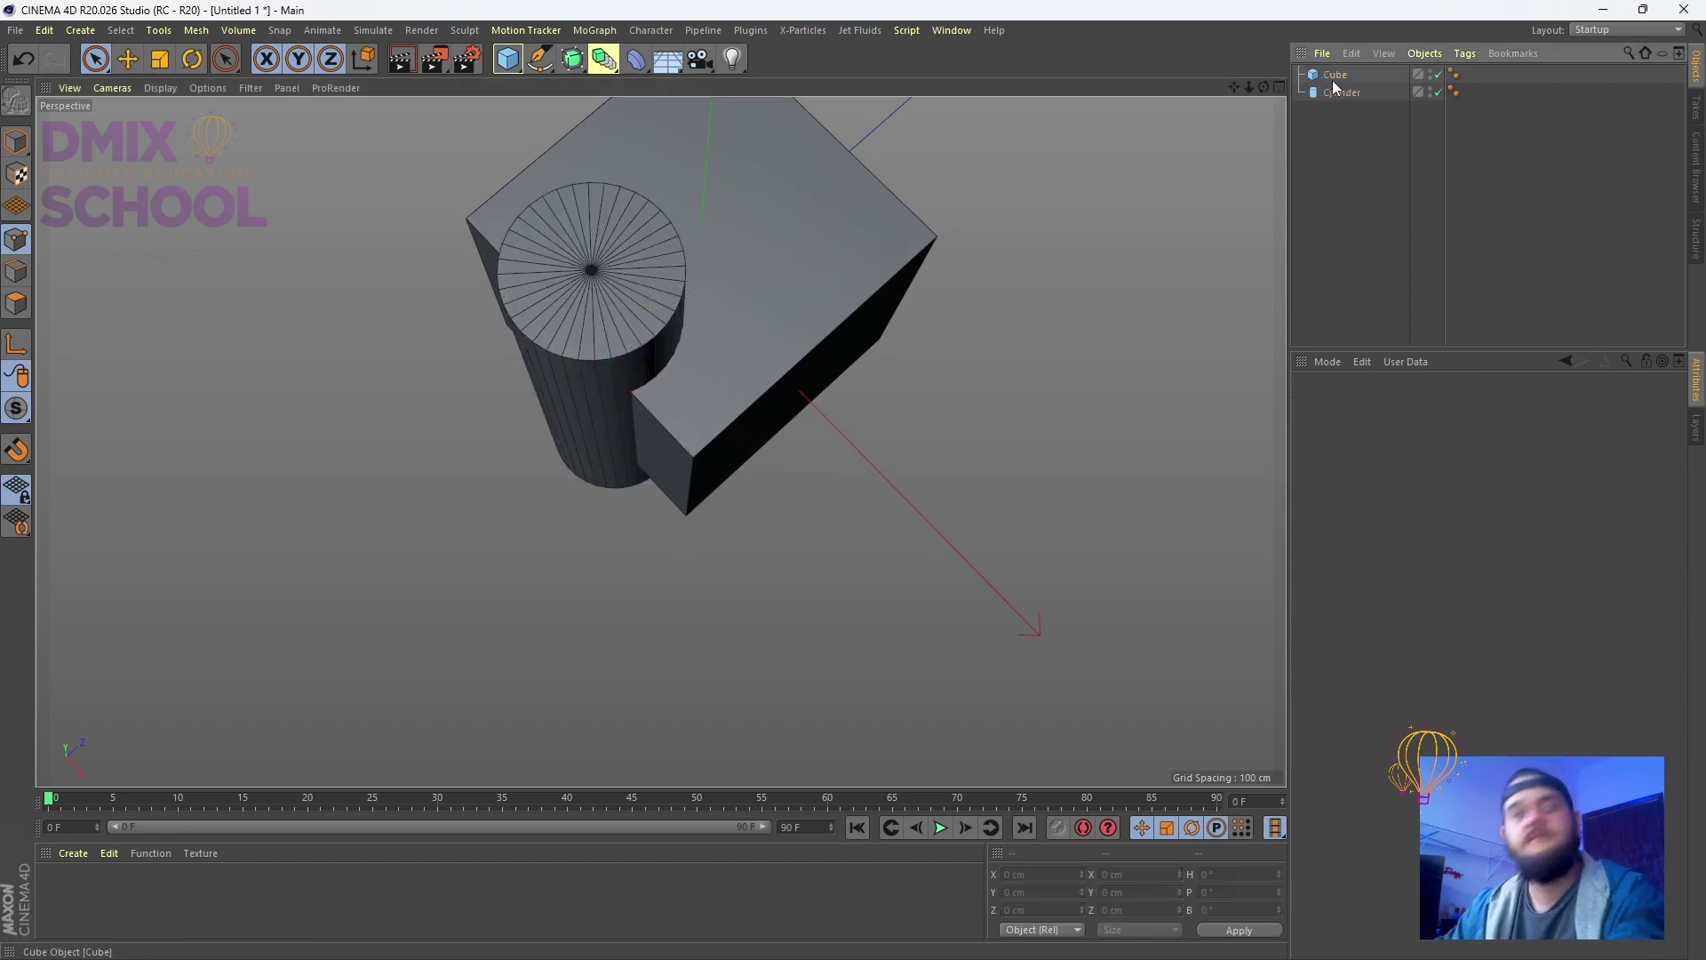
Add a Connect generator and nest both the Cube and the Cylinder under it
left_click(604, 59)
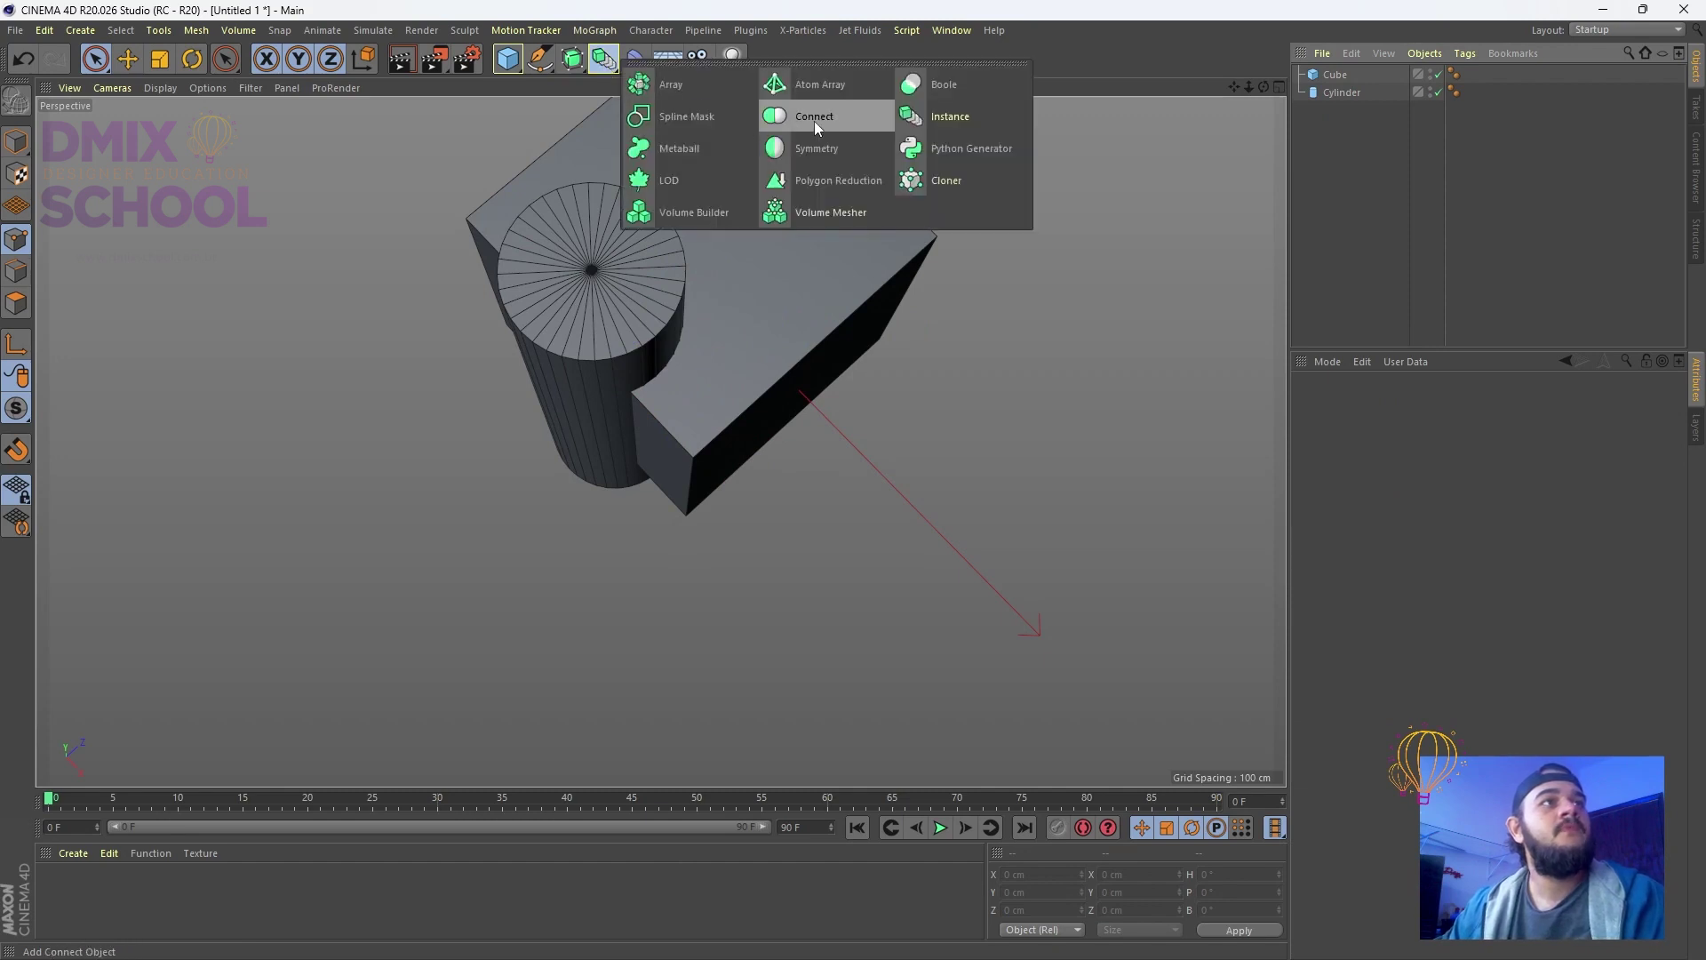
left_click(816, 124)
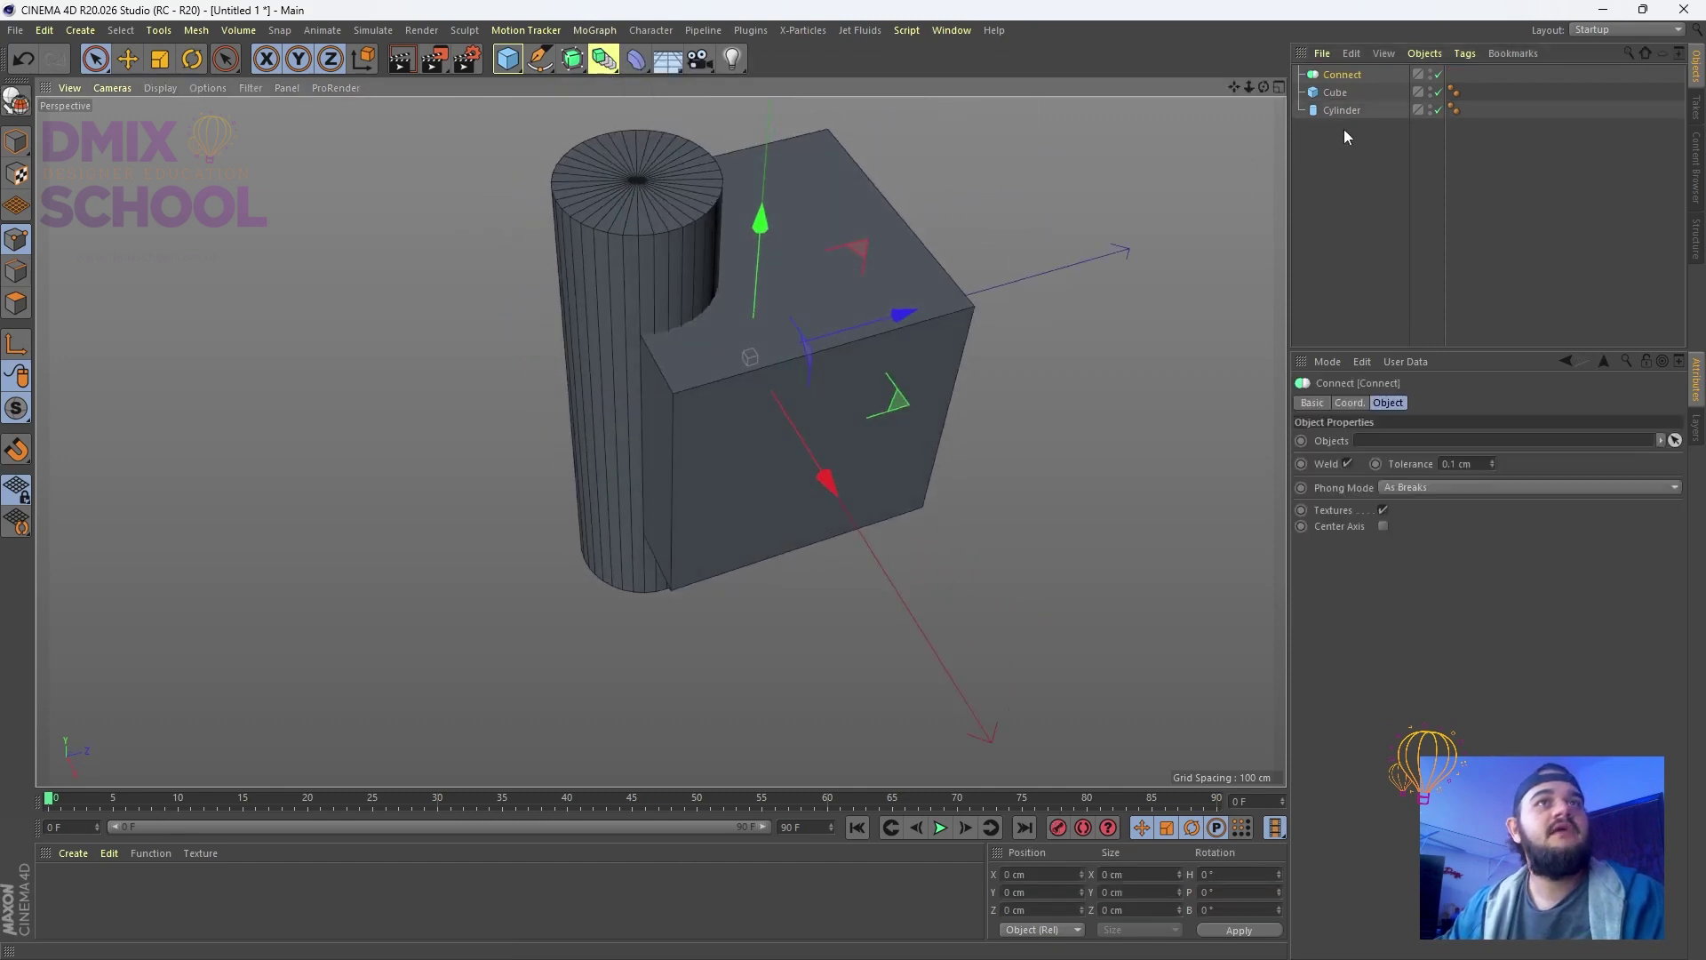
left_click(1335, 92)
left_click(1340, 110, "shift")
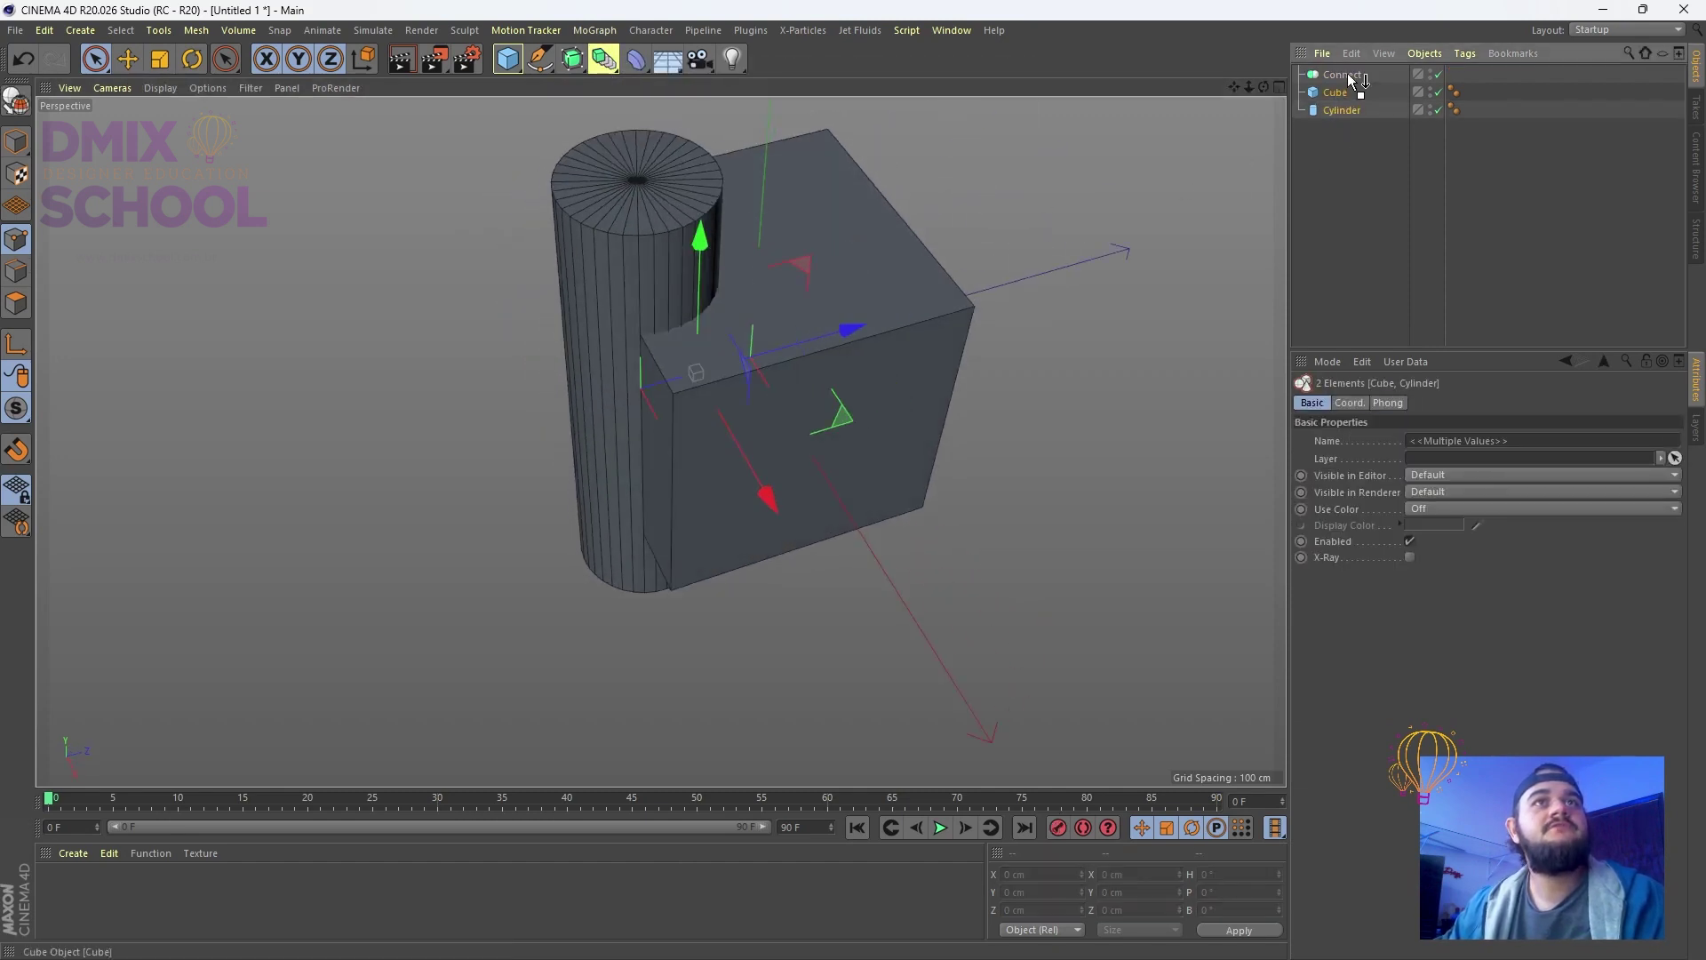
left_click_drag(1350, 80, 1346, 75)
Set the Connect's weld tolerance to 2.1 cm and its Phong Mode to Manual
left_click_drag(711, 327, 1164, 389, "alt")
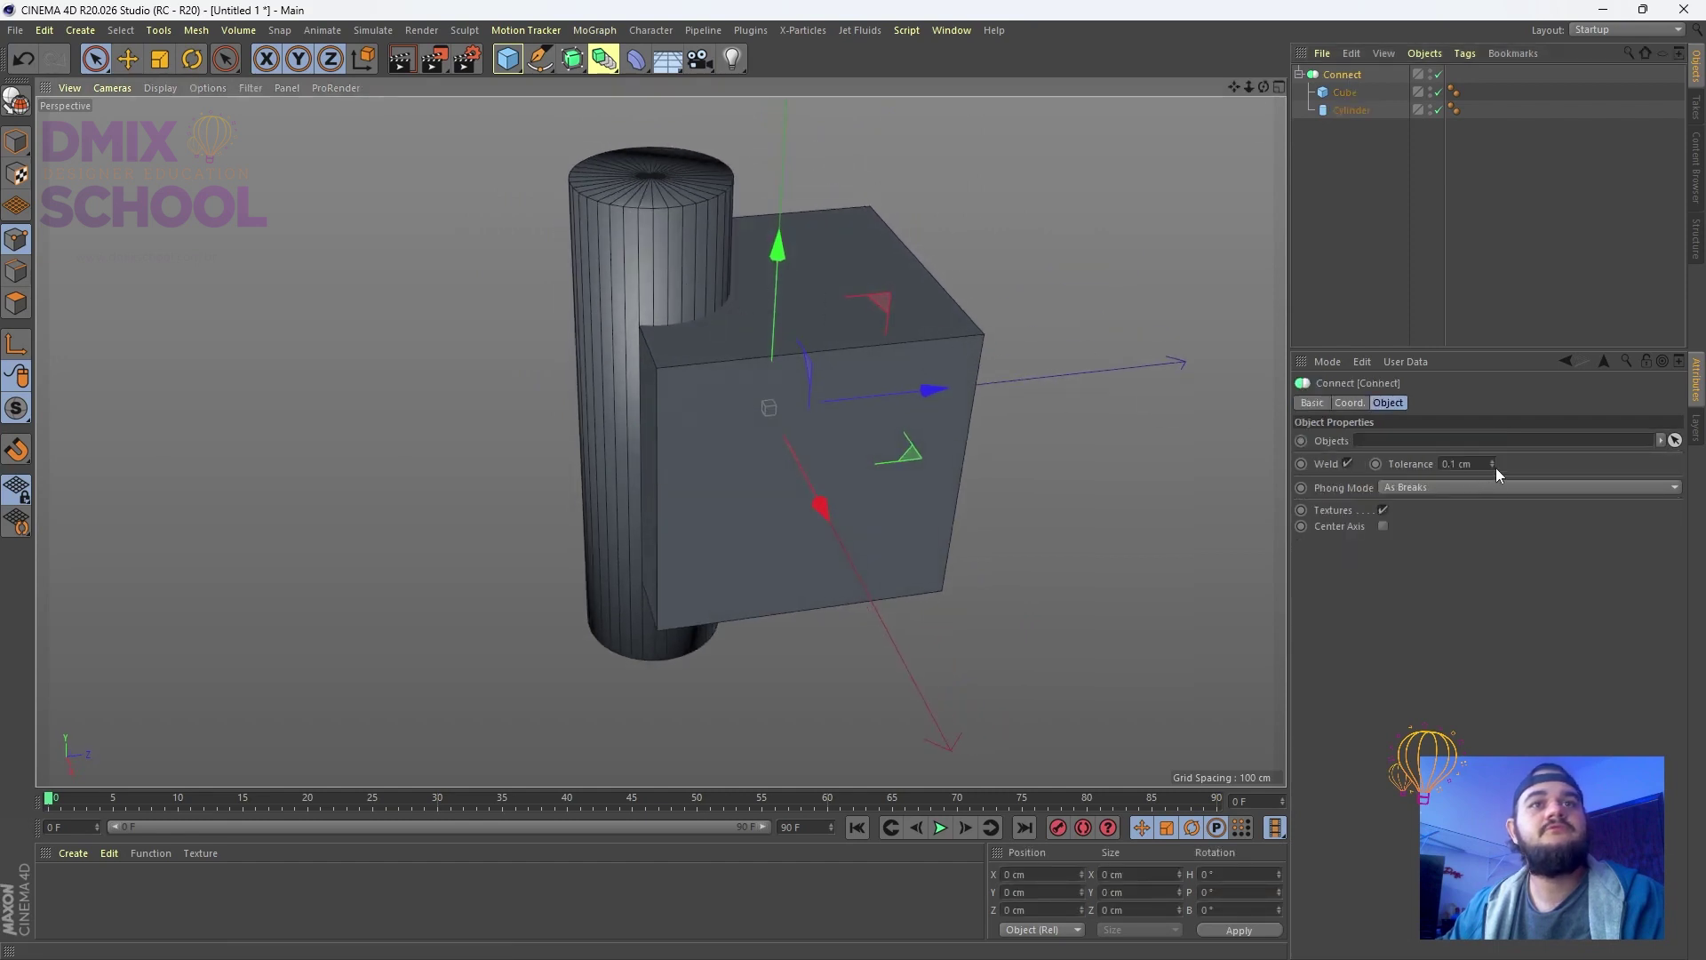
left_click_drag(1495, 467, 1491, 460)
left_click(1478, 485)
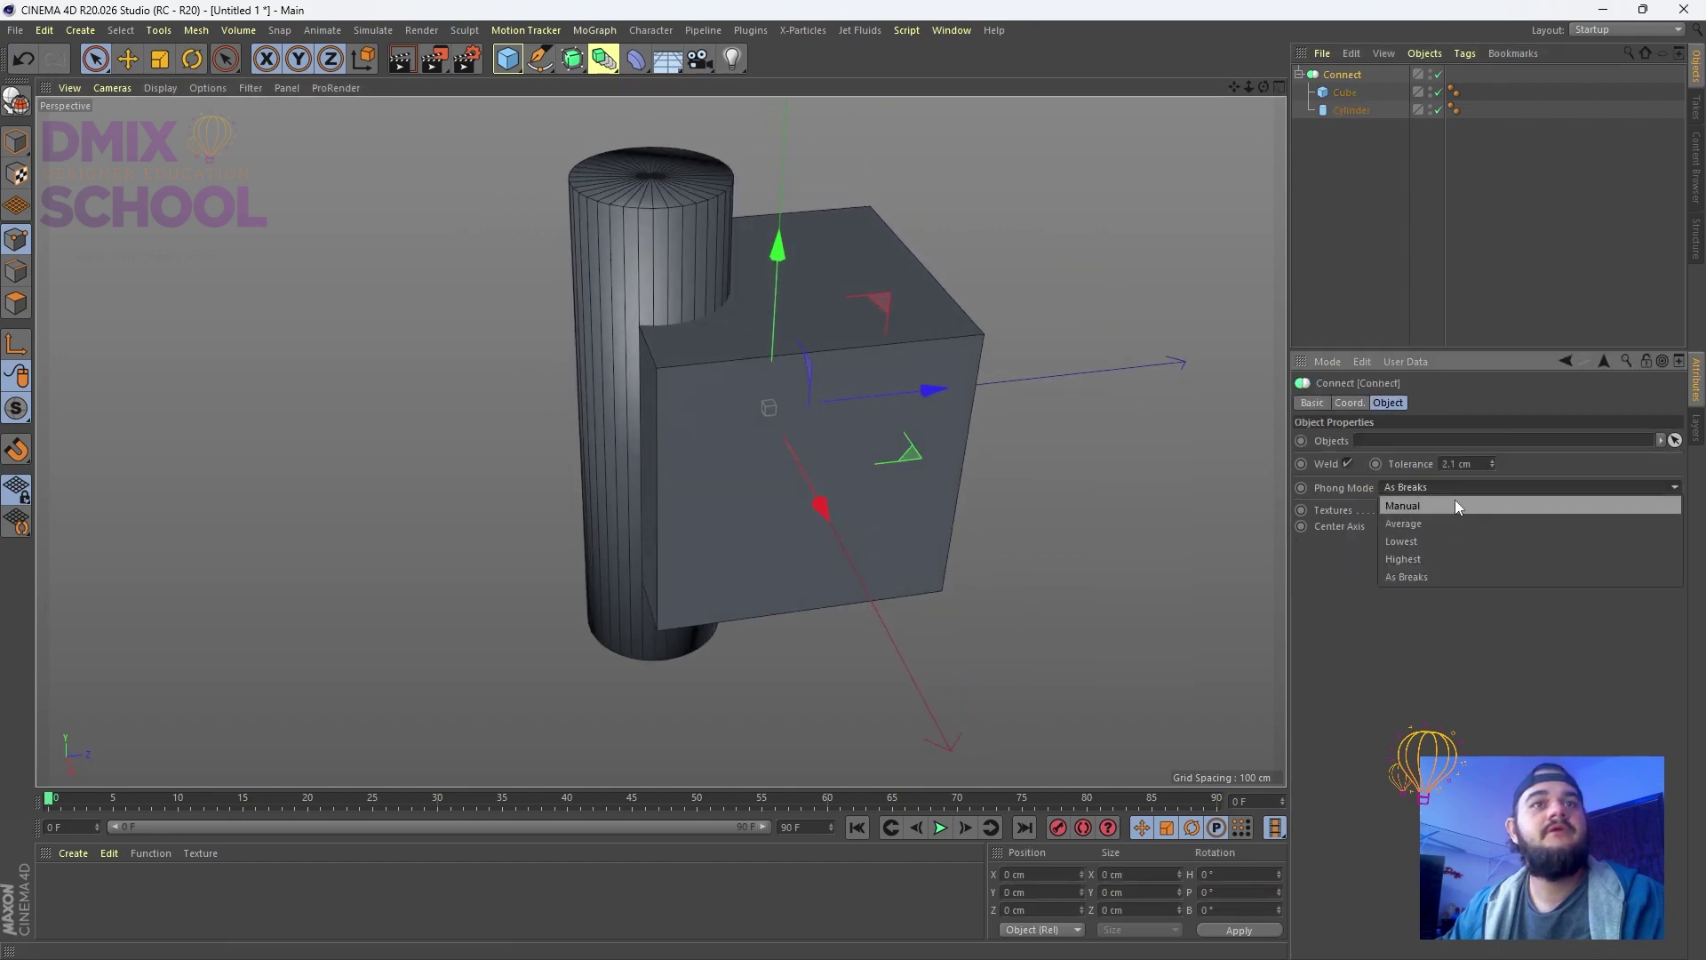
left_click(1413, 505)
mouse_move(782, 364)
left_mouse_down("alt")
mouse_move(949, 358)
mouse_move(776, 355)
left_mouse_up("alt")
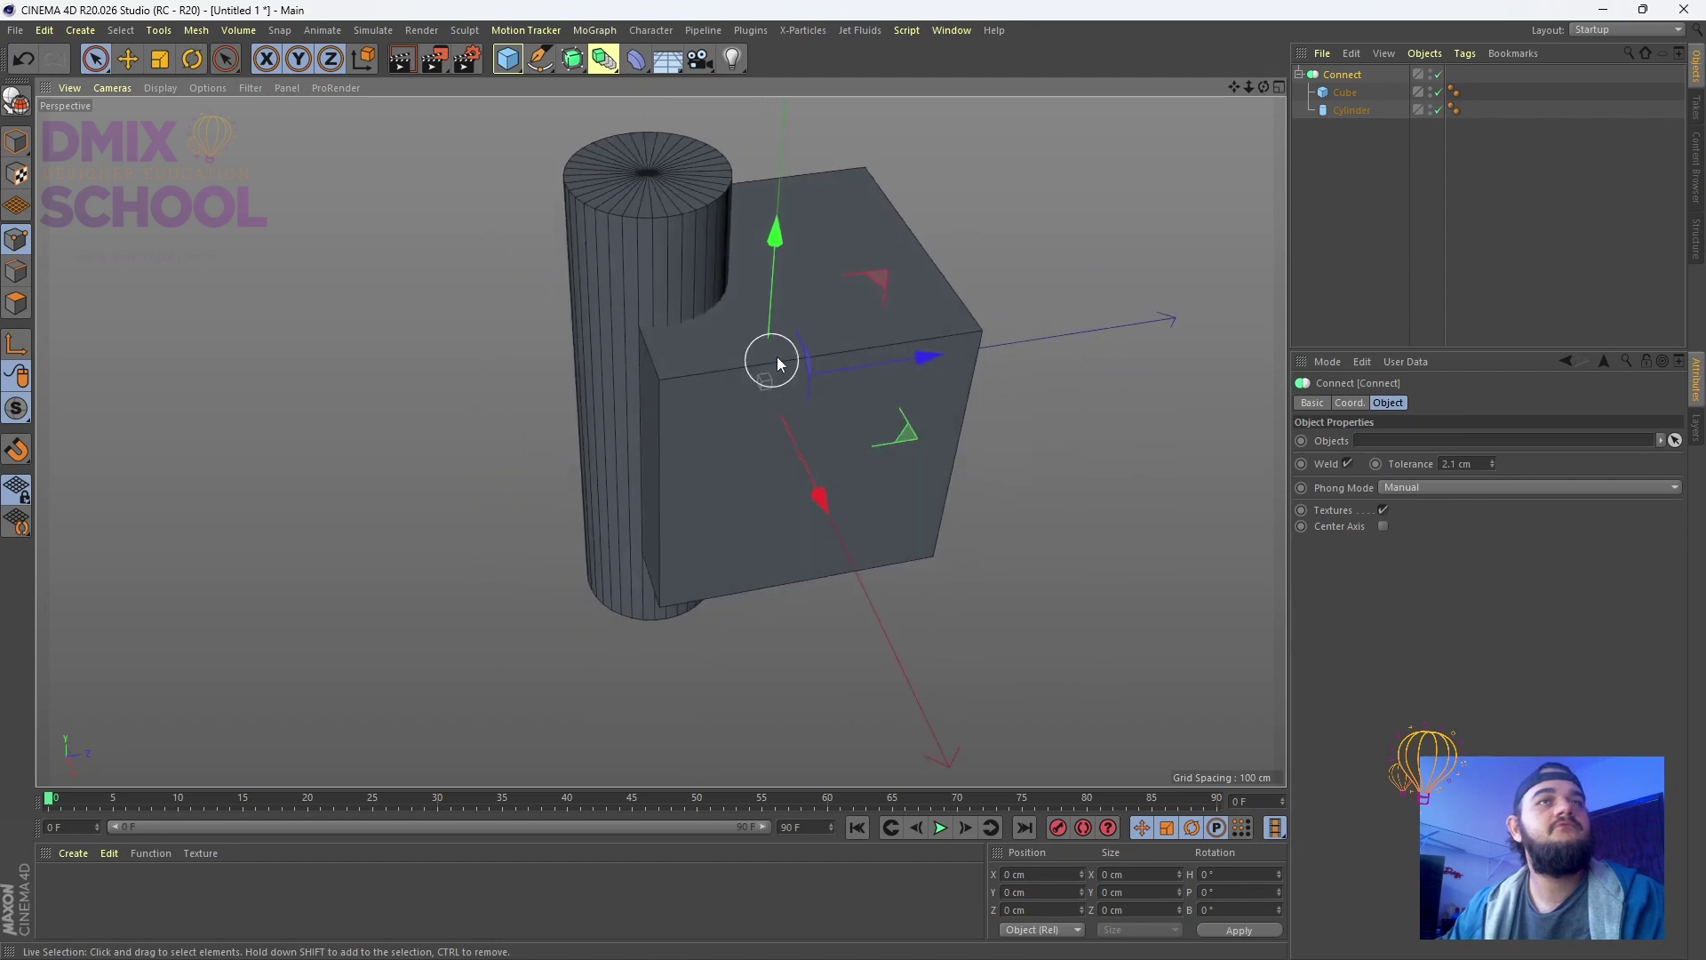
Take the Cube and Cylinder out of the Connect and delete the Connect
left_click_drag(1365, 186, 1326, 93)
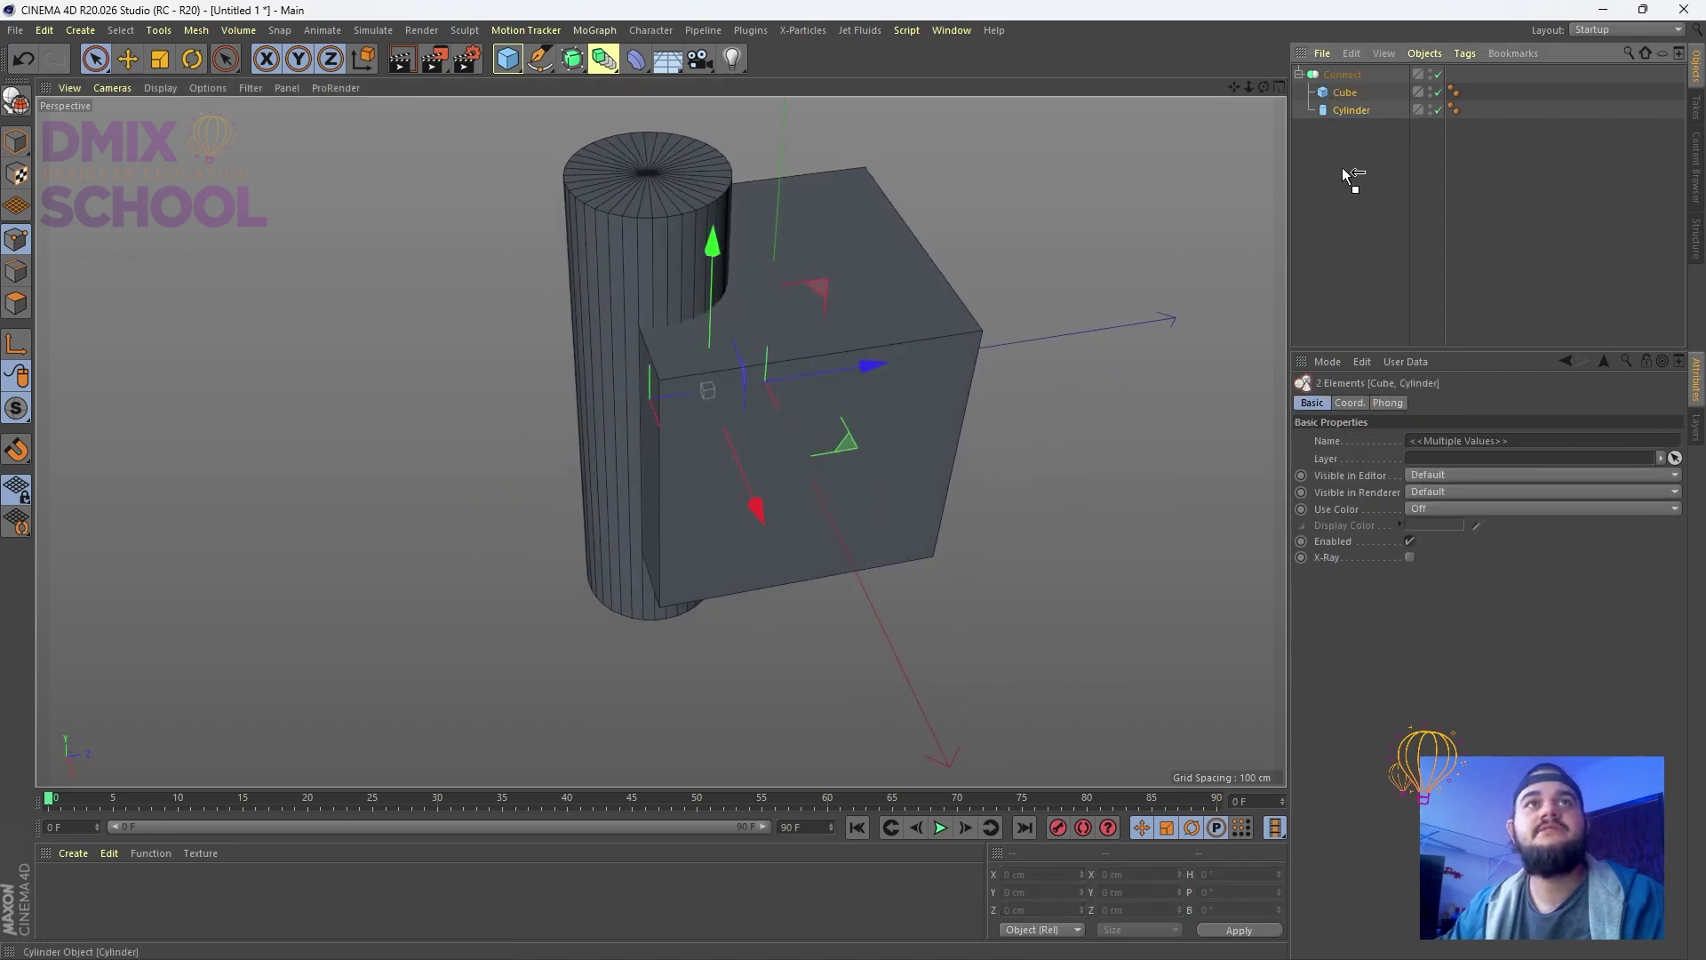
left_click_drag(1342, 168, 1342, 170)
left_click(1340, 73)
key("Delete")
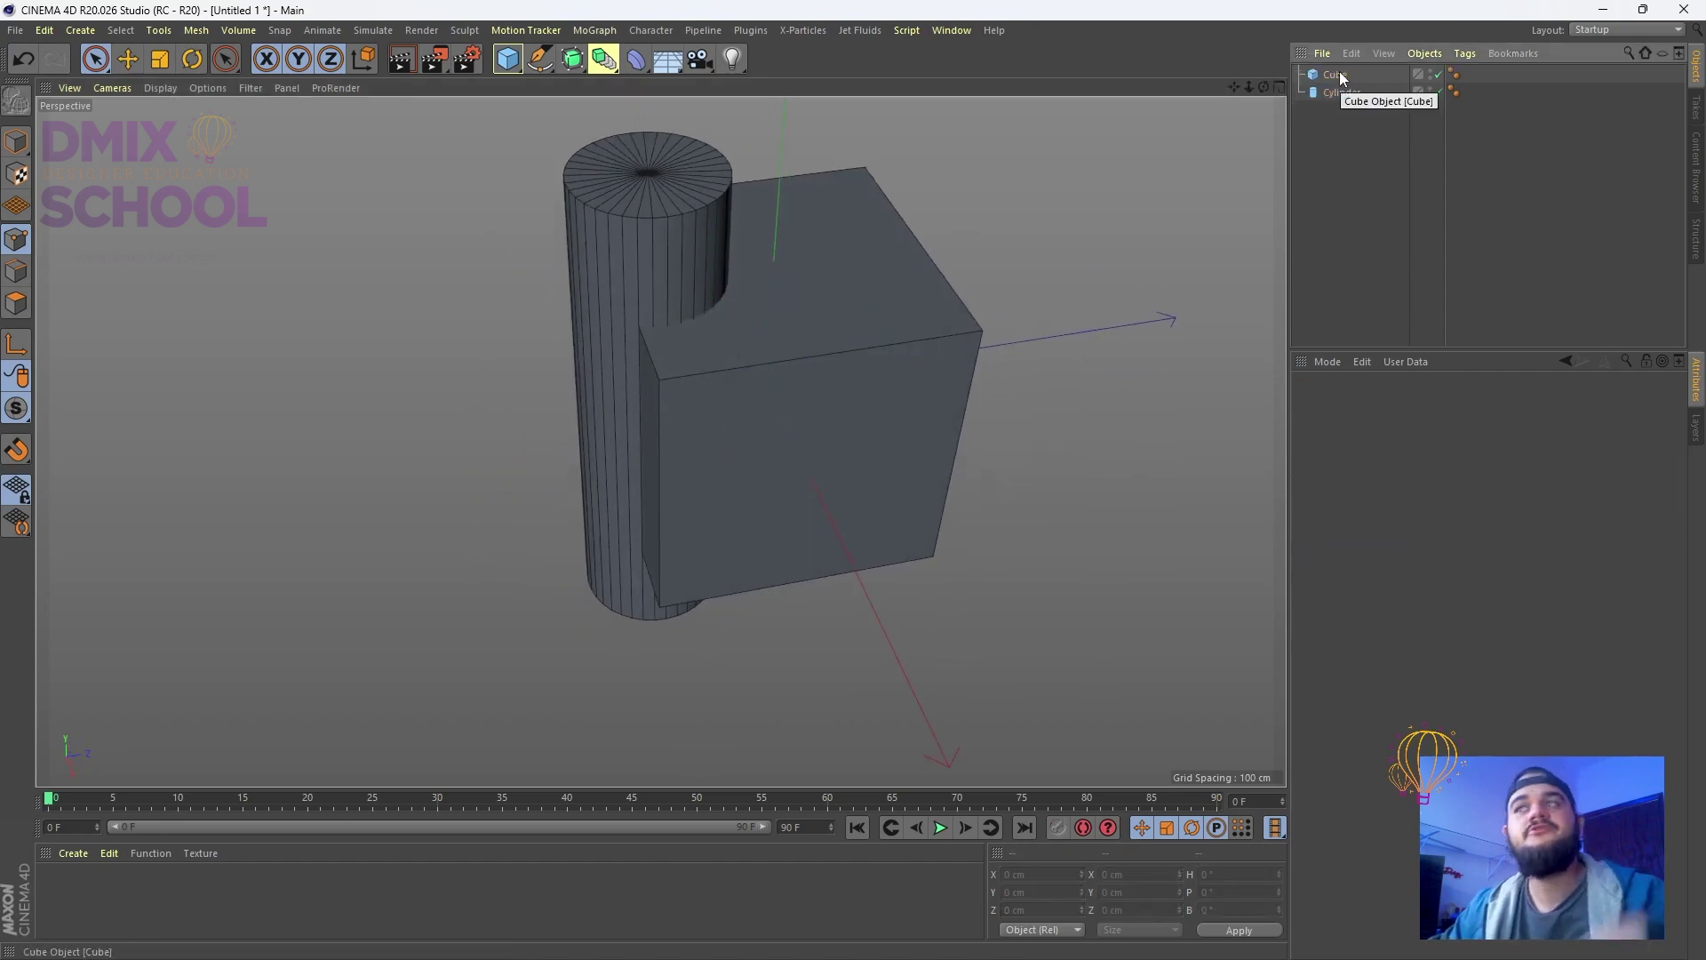
Add a Symmetry generator, disable the Cylinder, and nest the Cube under the Symmetry
left_click(598, 68)
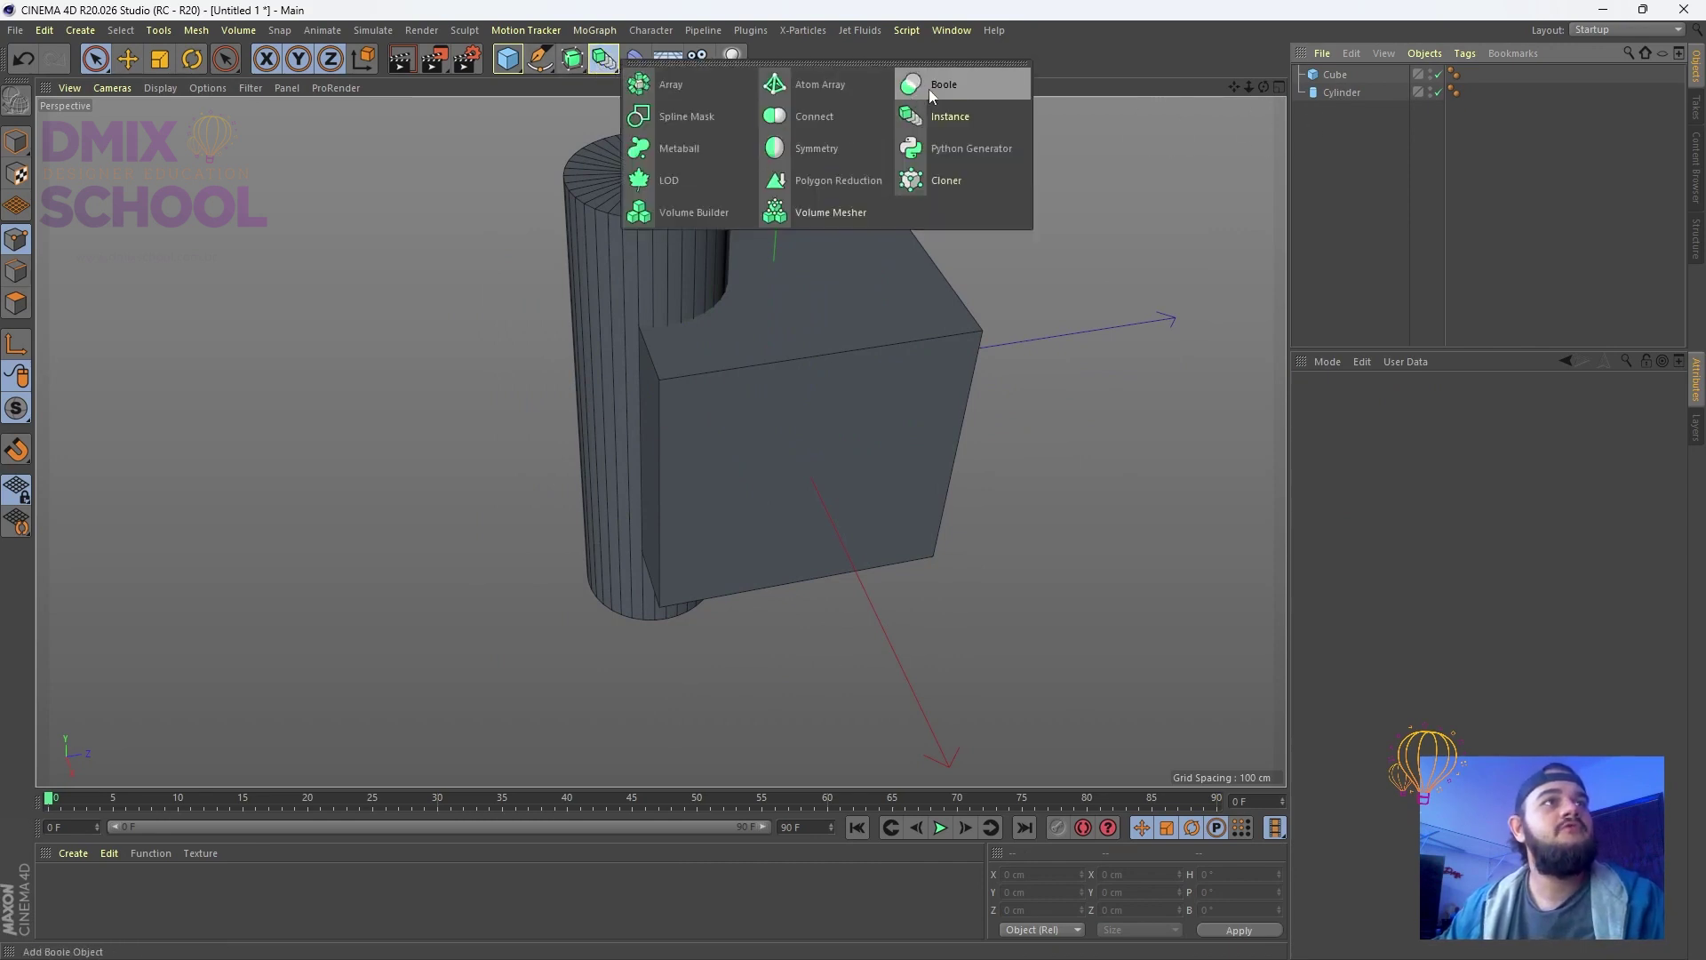
left_click(807, 157)
left_click(1441, 171)
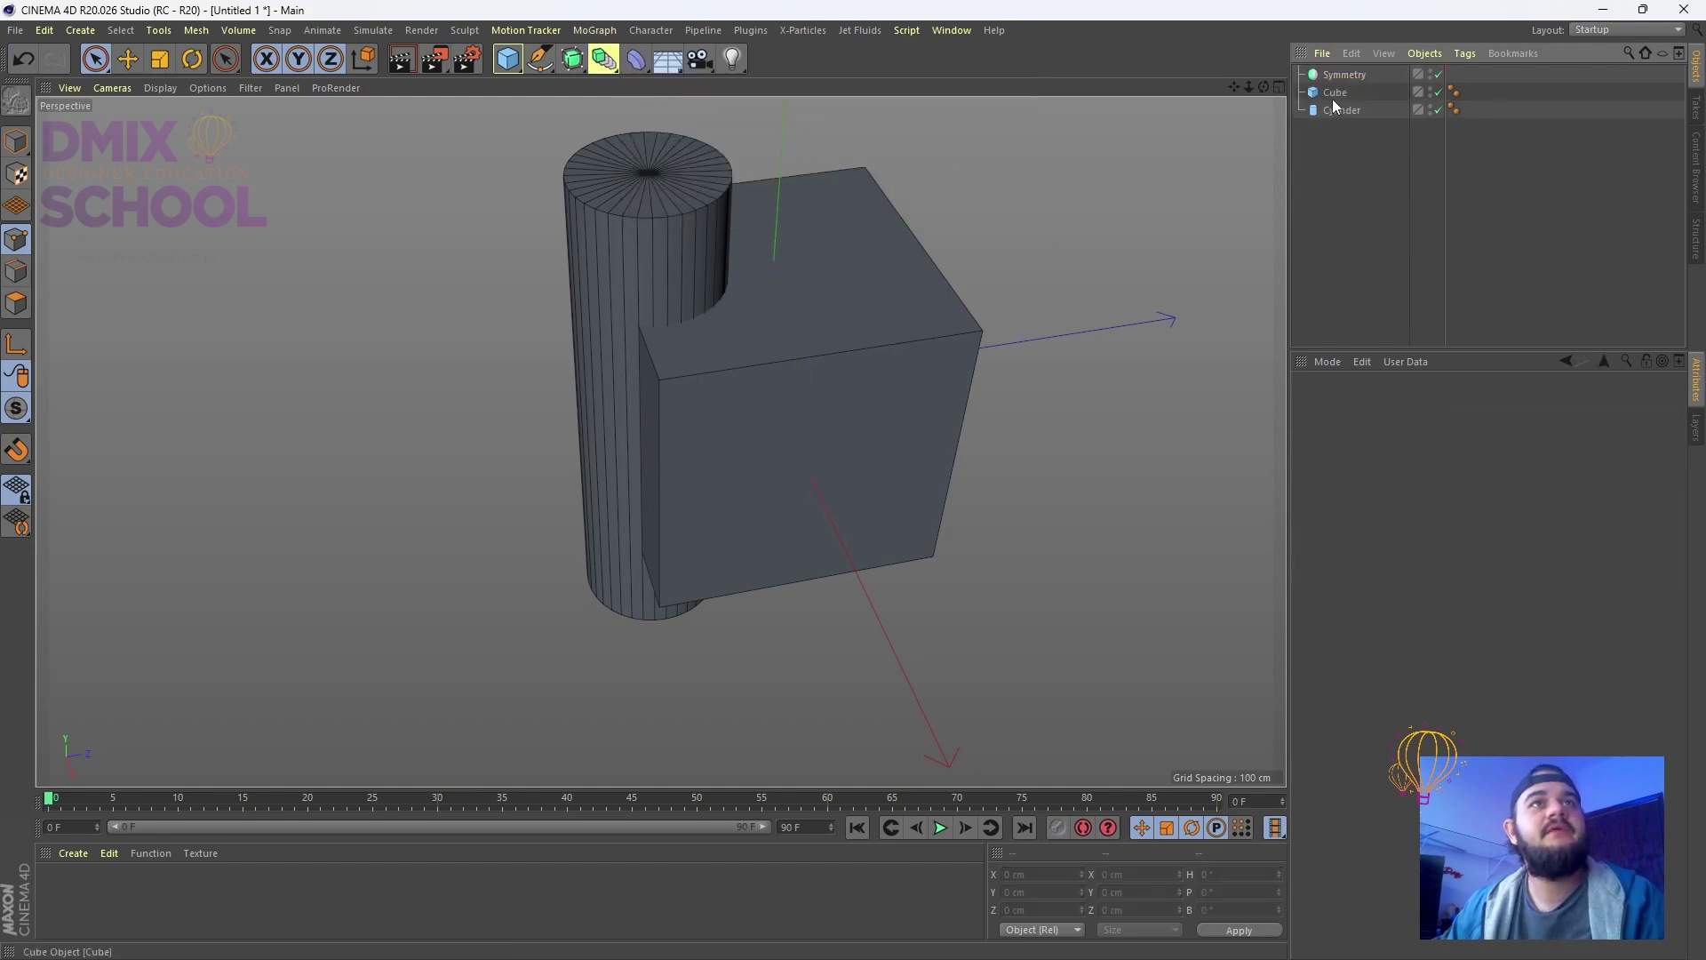
left_click(1336, 93)
left_click(1432, 109)
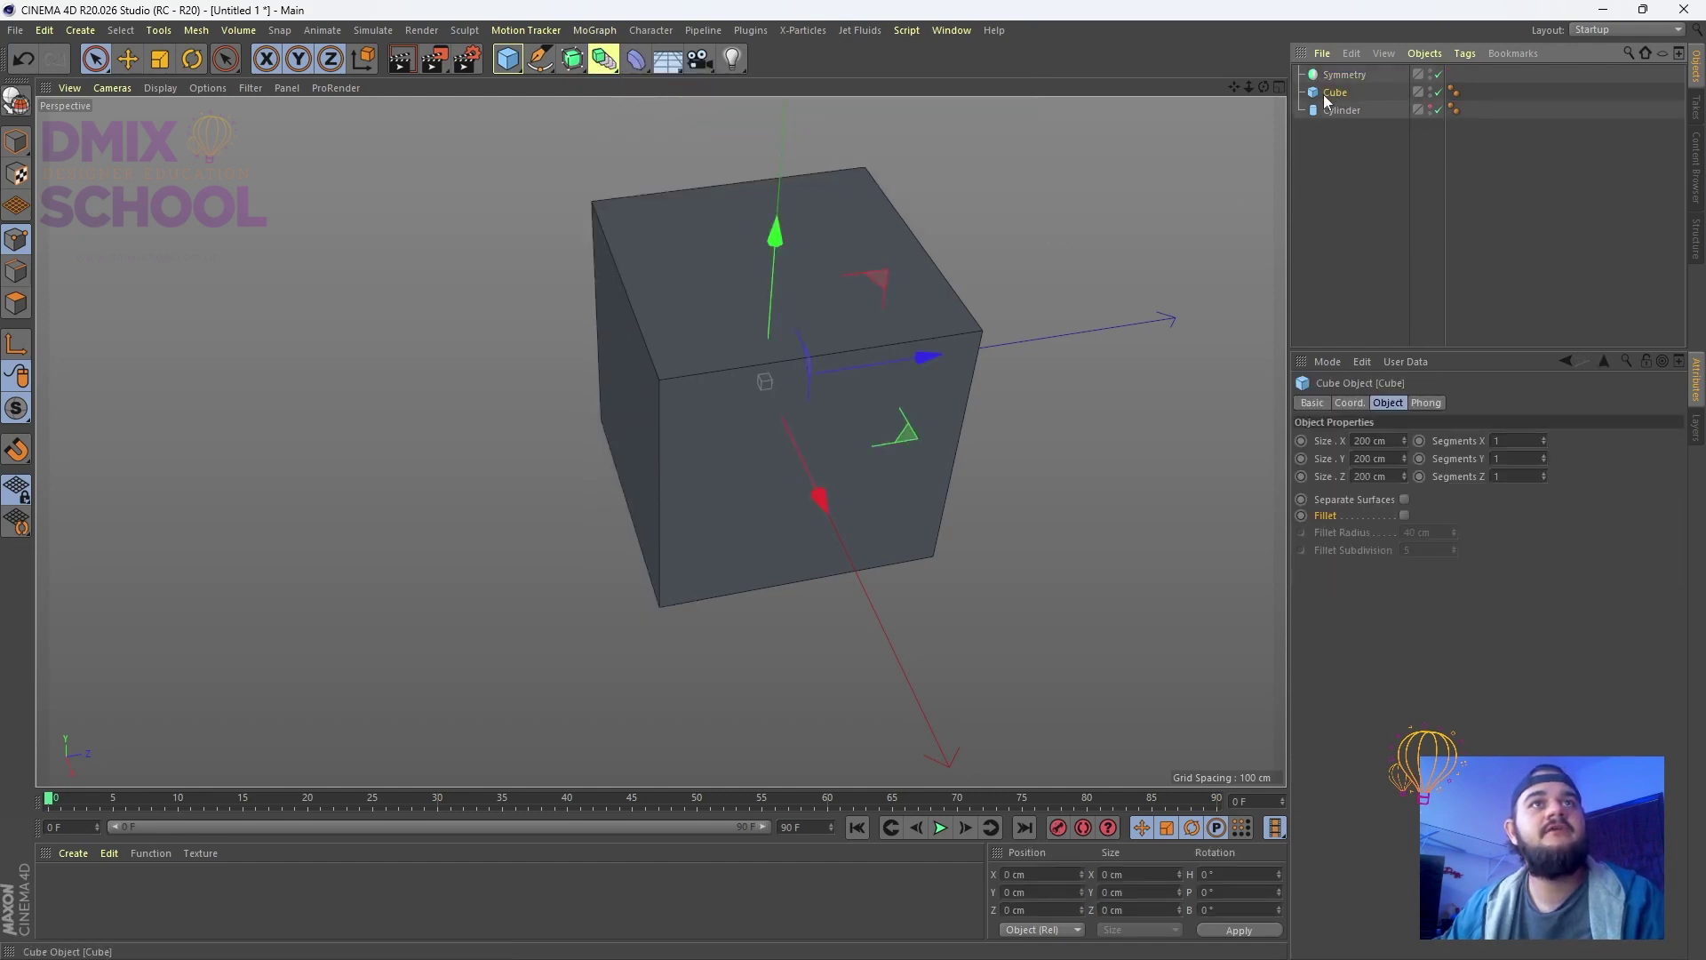
left_click(1345, 75)
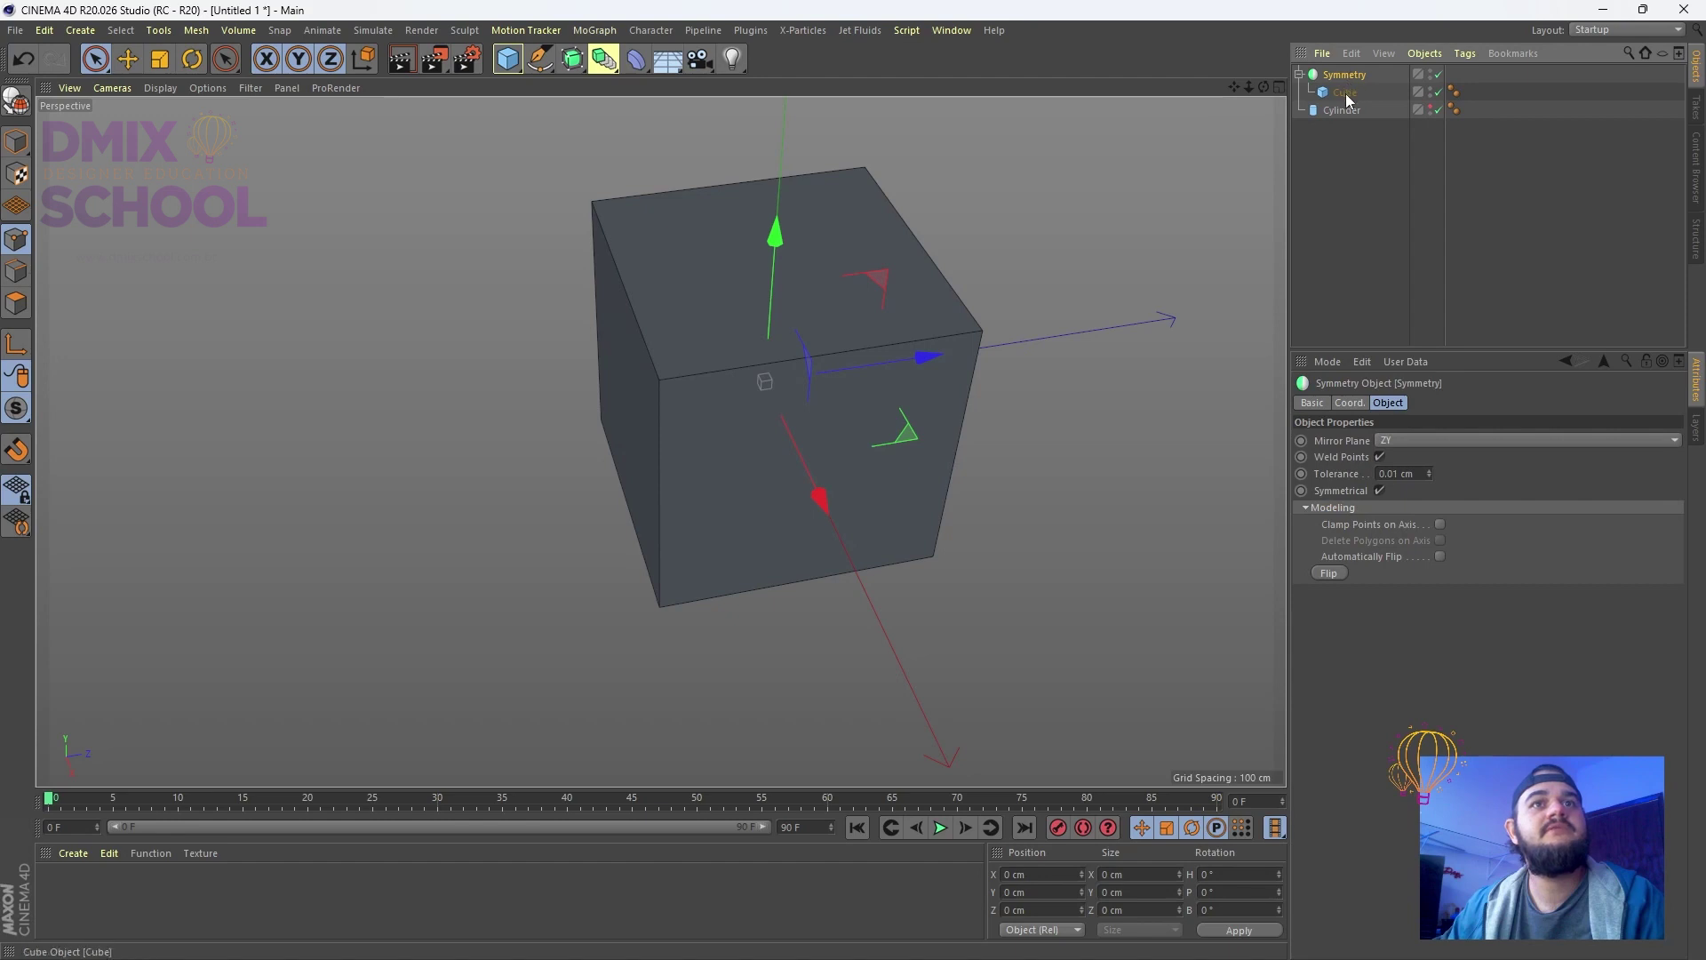
Set the Symmetry's mirror plane to XY and move the Cube along negative Z until it separates from its mirrored copy
left_click(1345, 94)
mouse_move(908, 361)
left_mouse_down()
mouse_move(642, 370)
mouse_move(896, 362)
left_mouse_up()
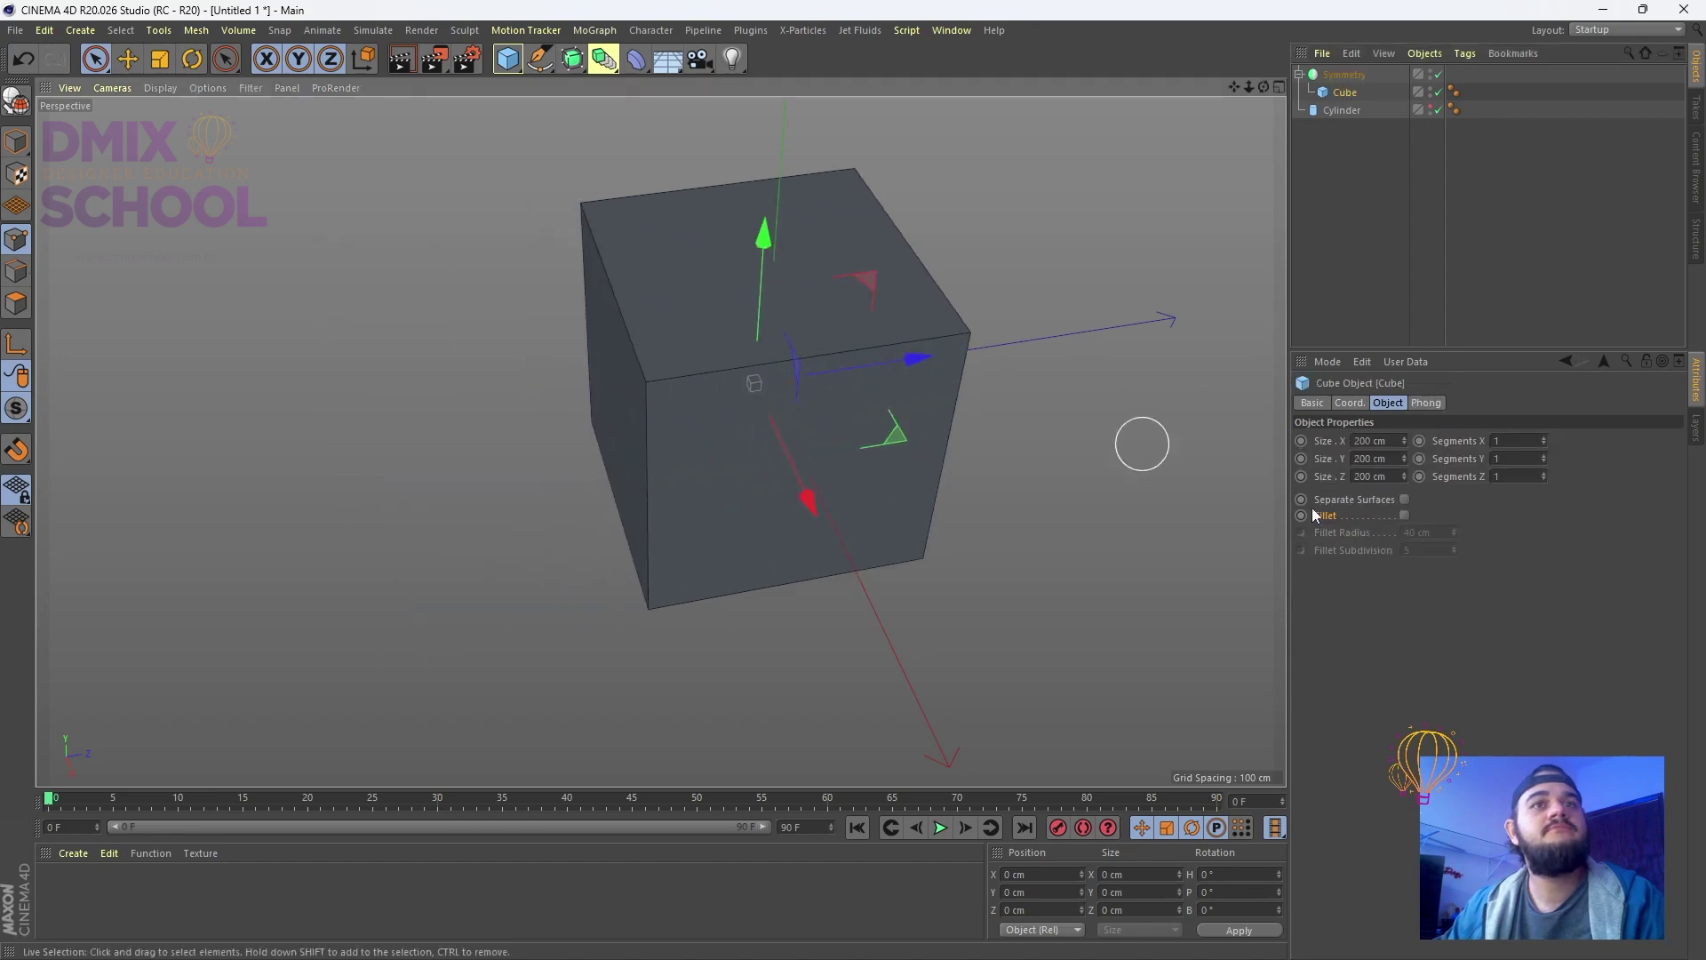
left_click(1345, 75)
left_click(1420, 442)
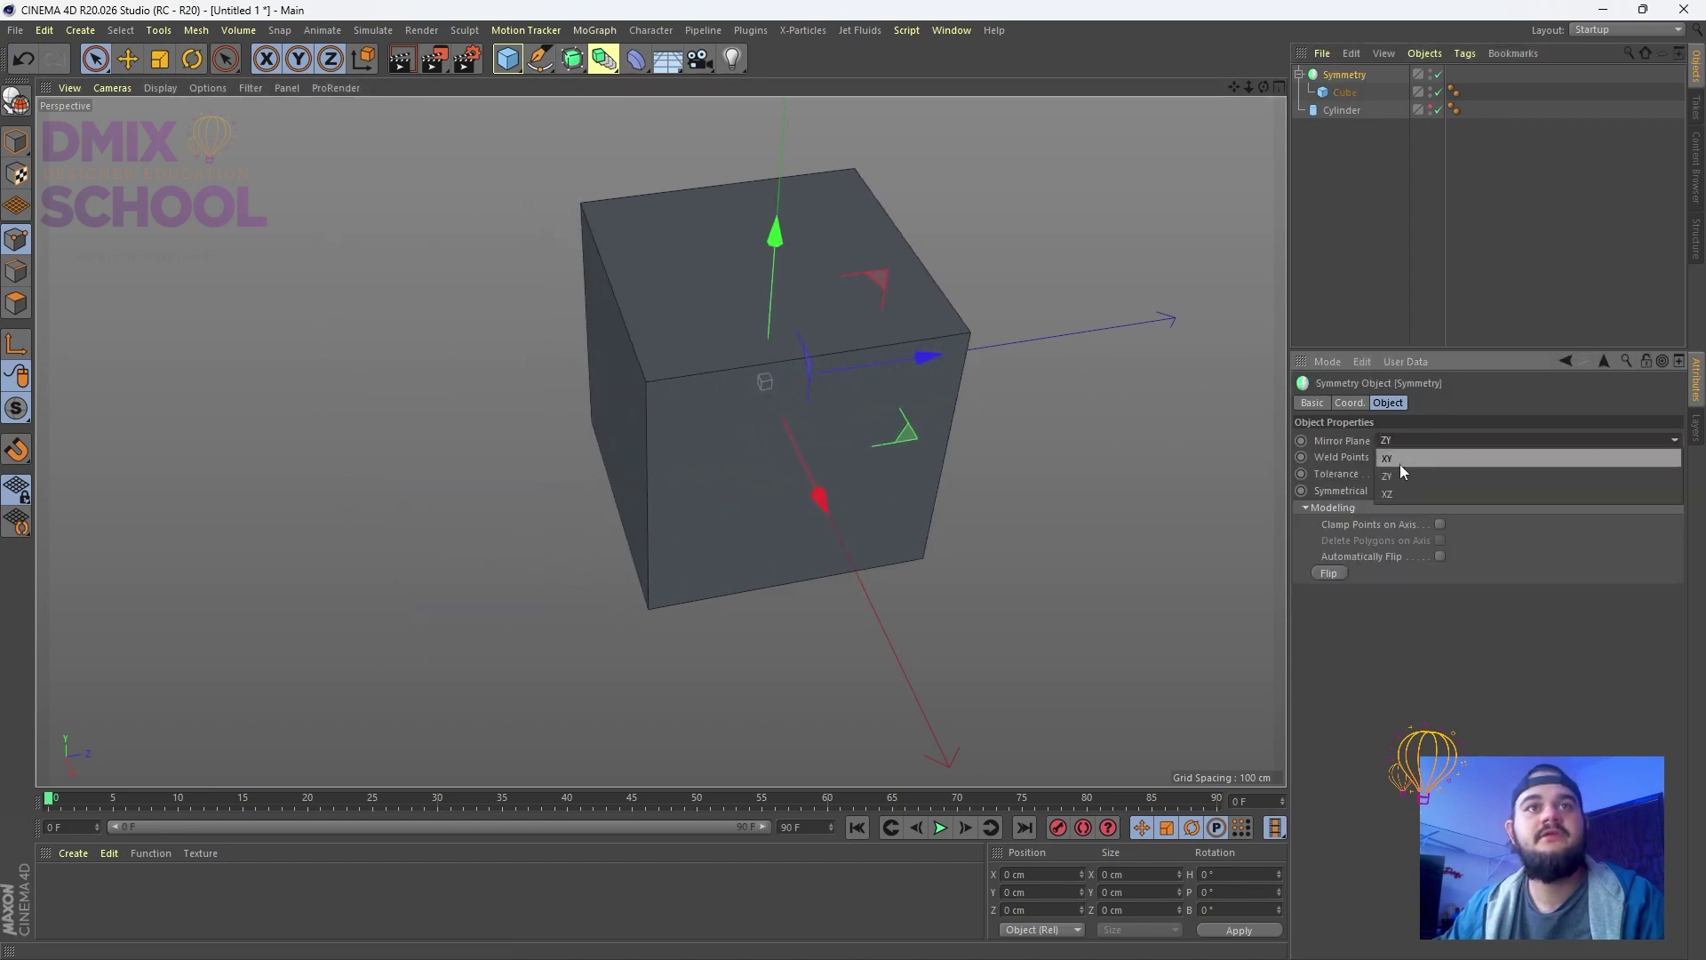
left_click(1399, 459)
left_click(1351, 94)
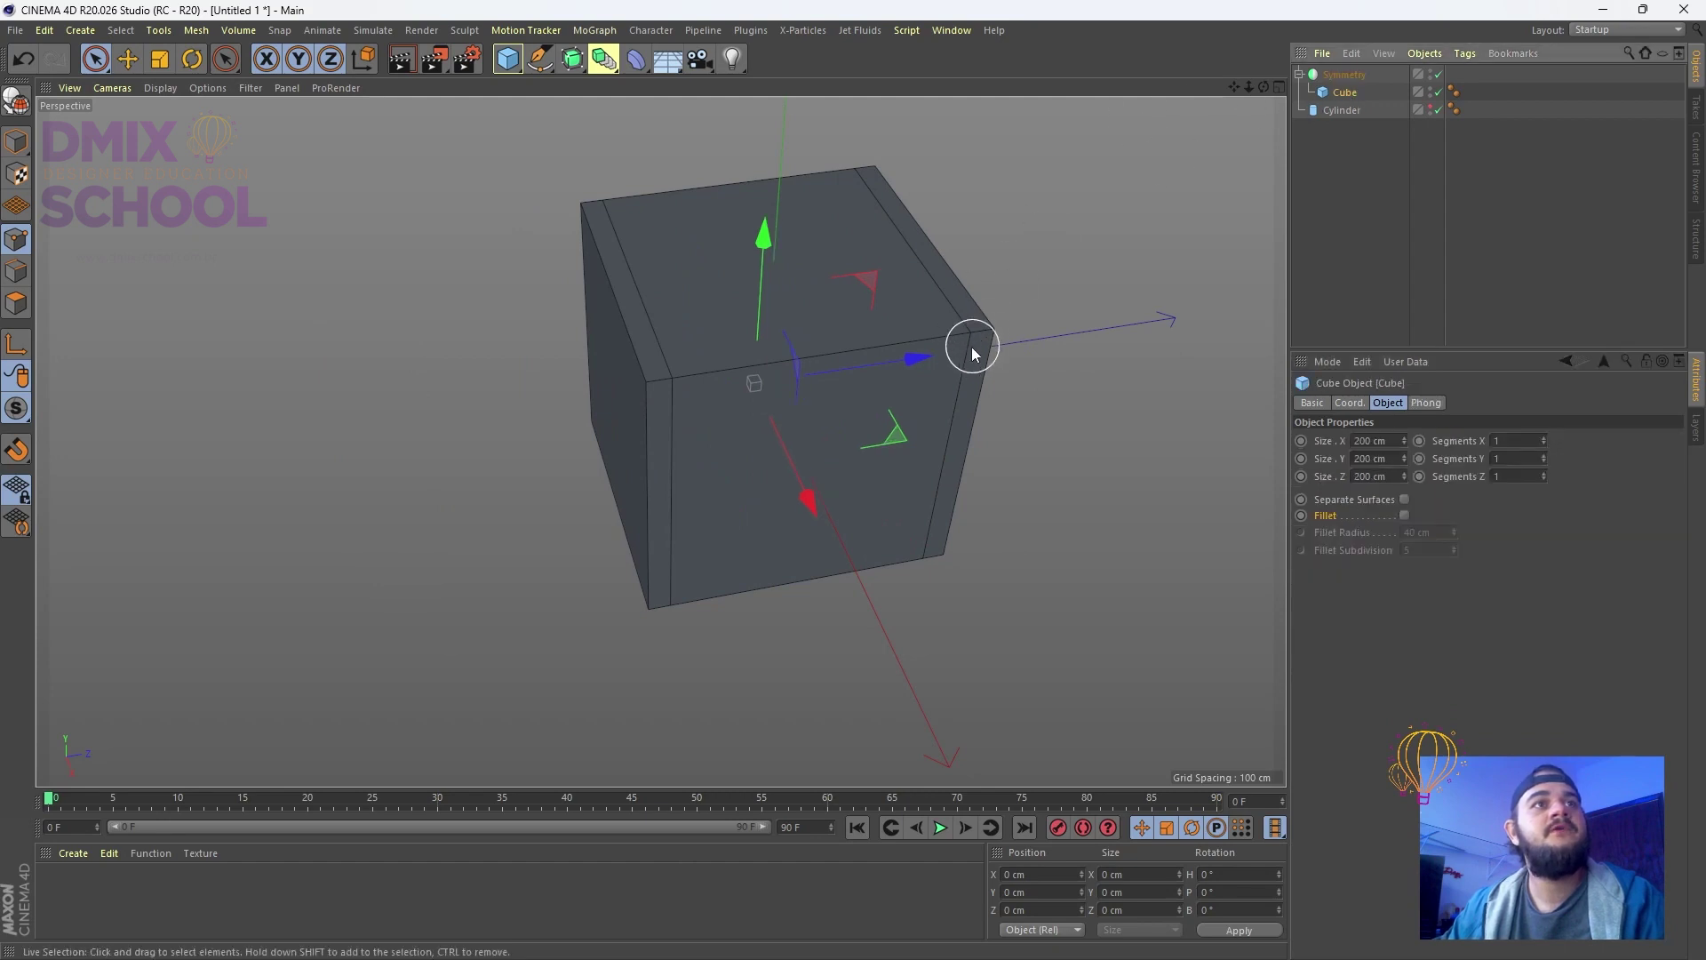
left_click_drag(972, 348, 702, 383)
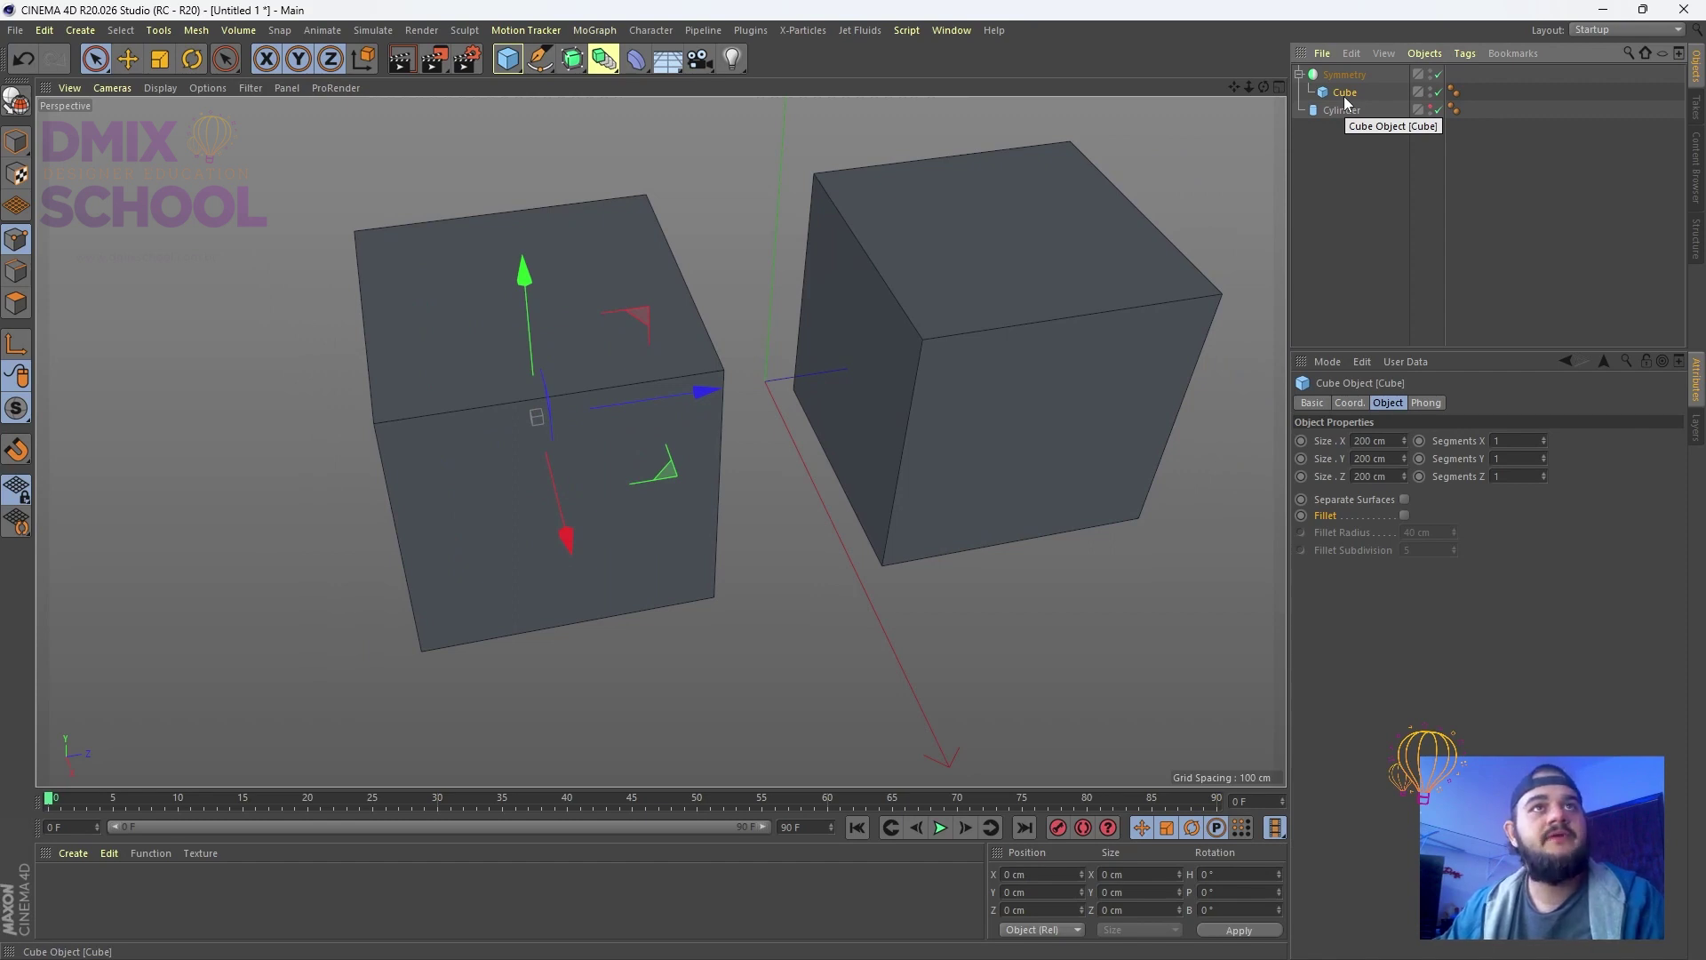
Make the Cube editable and lower its outer upper front corner point to about -11.7 cm in Y
key("c")
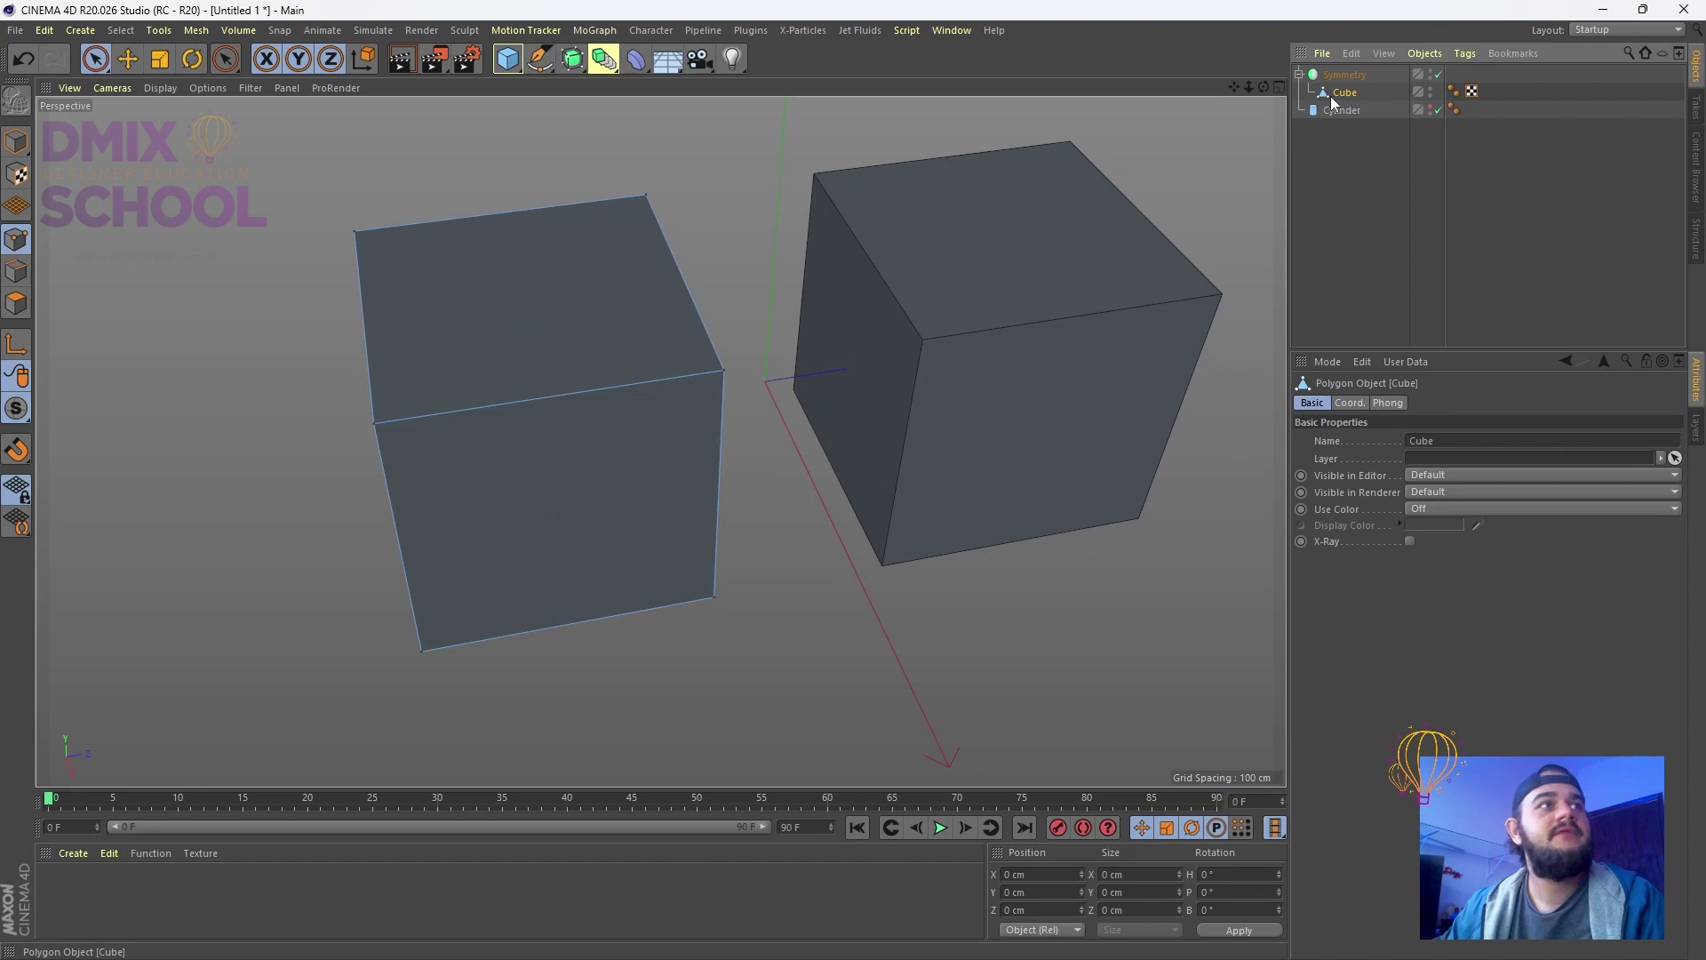
left_click(16, 240)
left_click(448, 449)
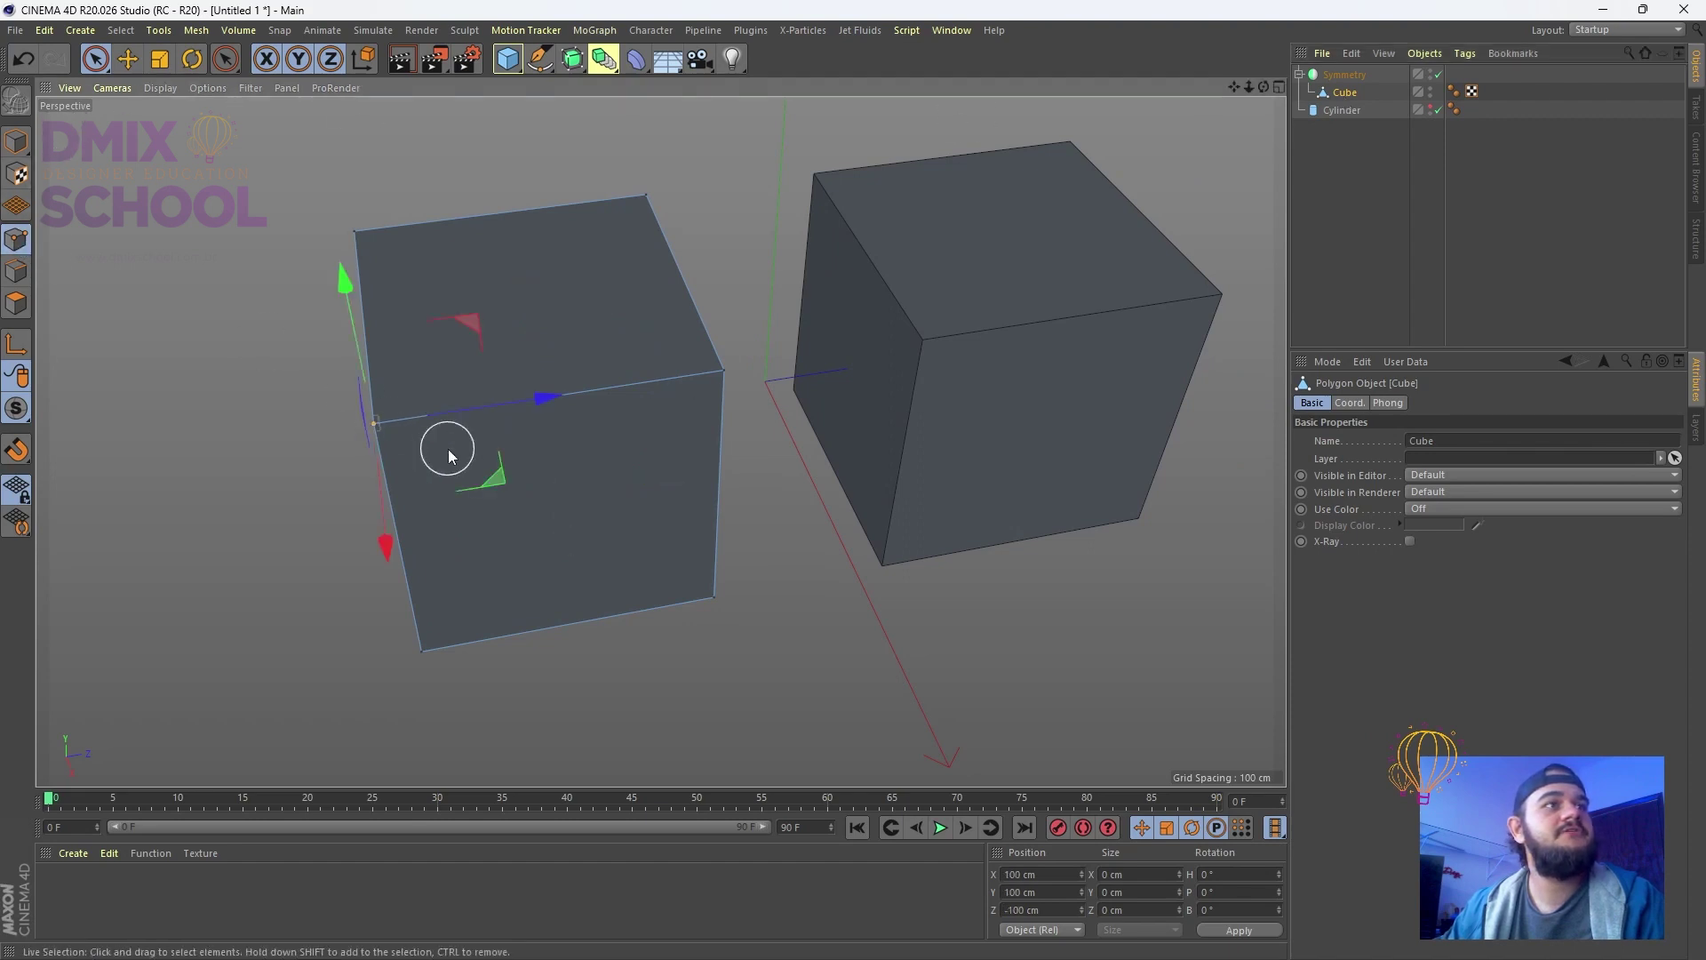
left_click_drag(448, 450, 450, 413, "alt")
left_click_drag(375, 236, 368, 407)
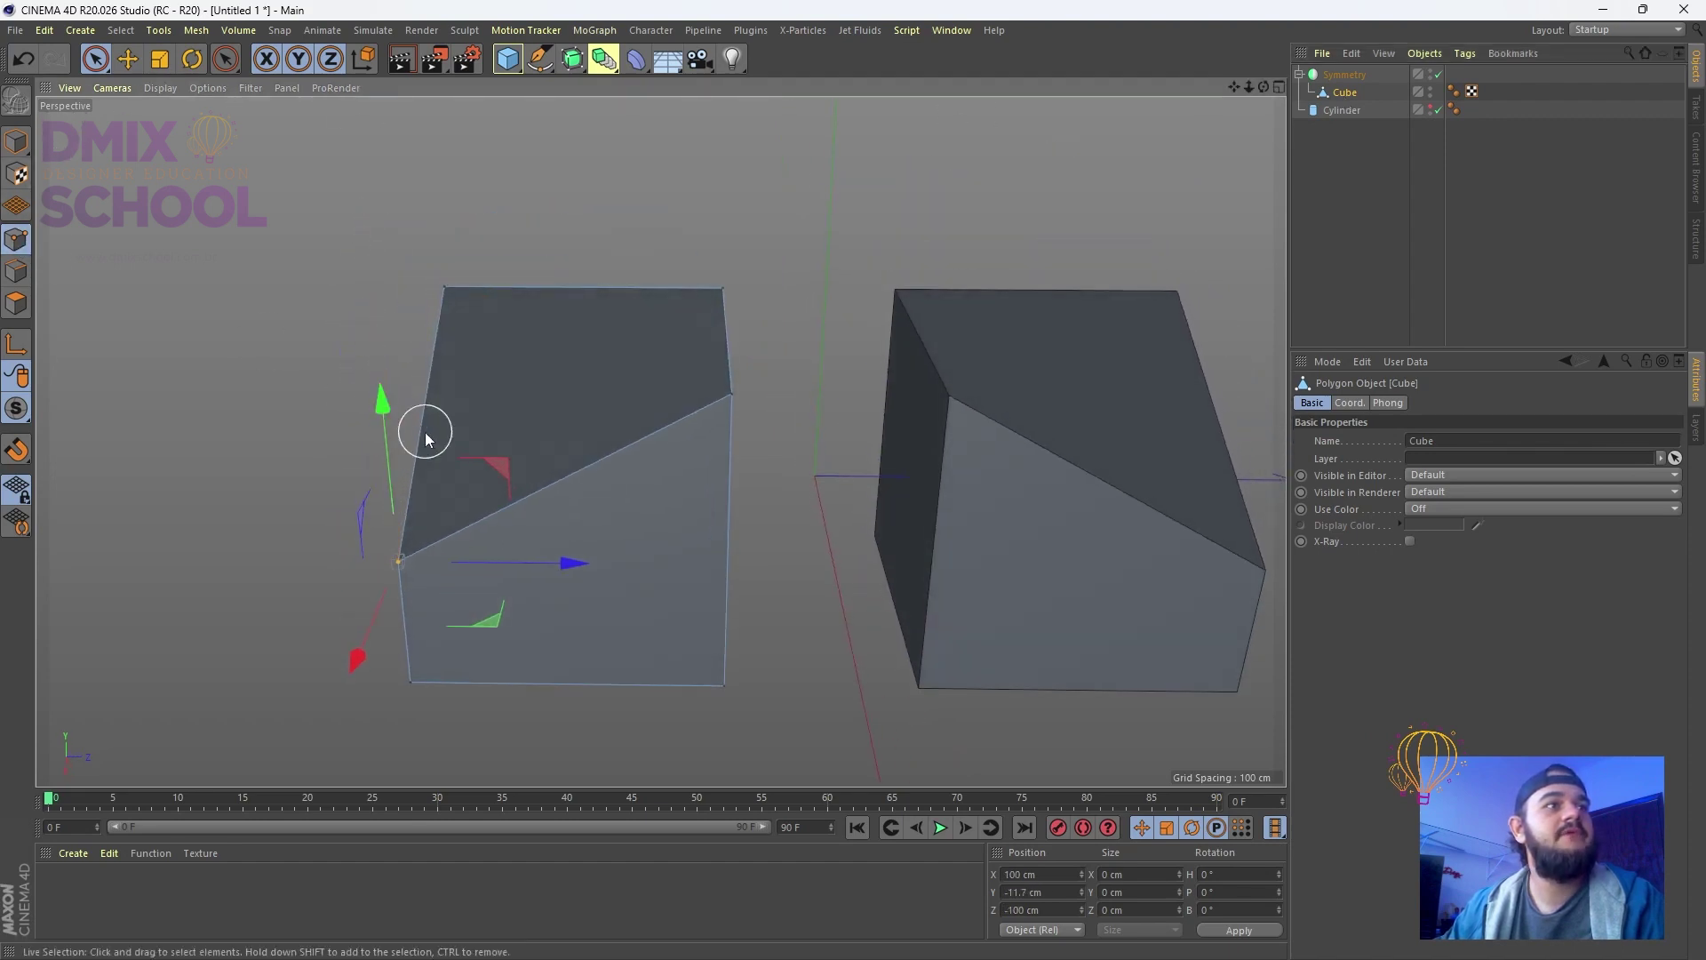
Push the lowered corner point into the Cube, to about -73.7 cm in X and -3.9 cm in Z
left_click_drag(362, 643, 530, 397)
left_click_drag(591, 332, 690, 321)
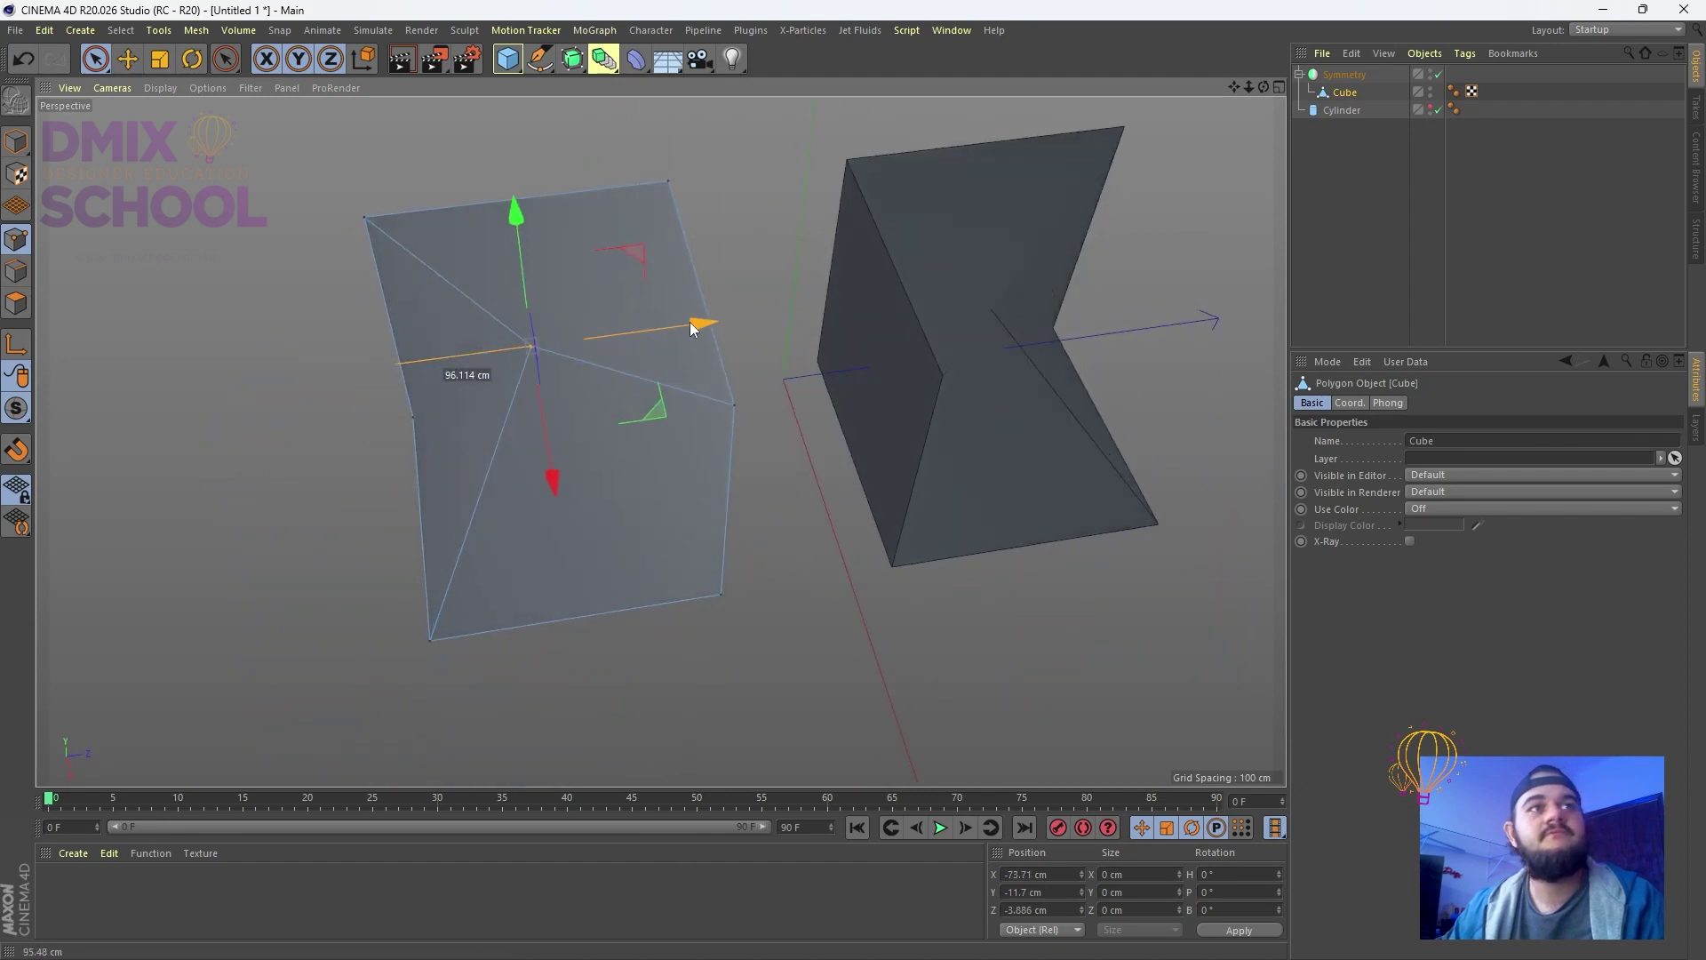
left_click_drag(487, 484, 660, 429)
Raise the Cube's upper front corner point nearest the mirror plane to about 223.4 cm in Y
left_click(722, 377)
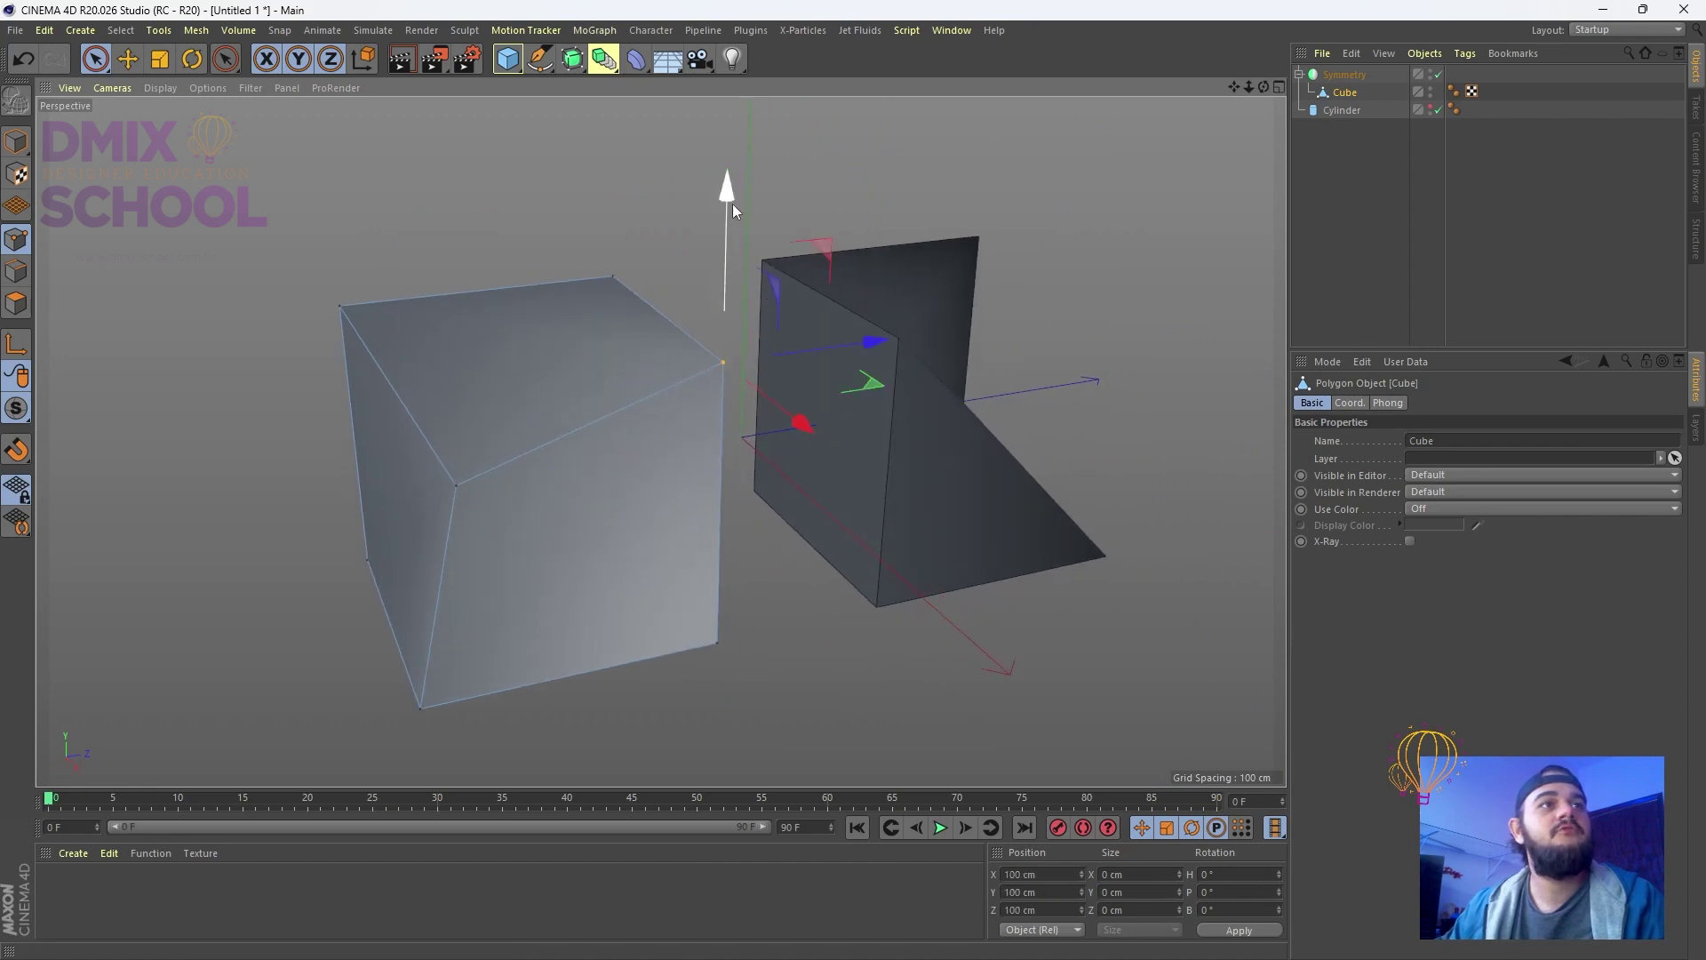
left_click_drag(732, 204, 730, 98)
left_click_drag(735, 293, 695, 372, "alt")
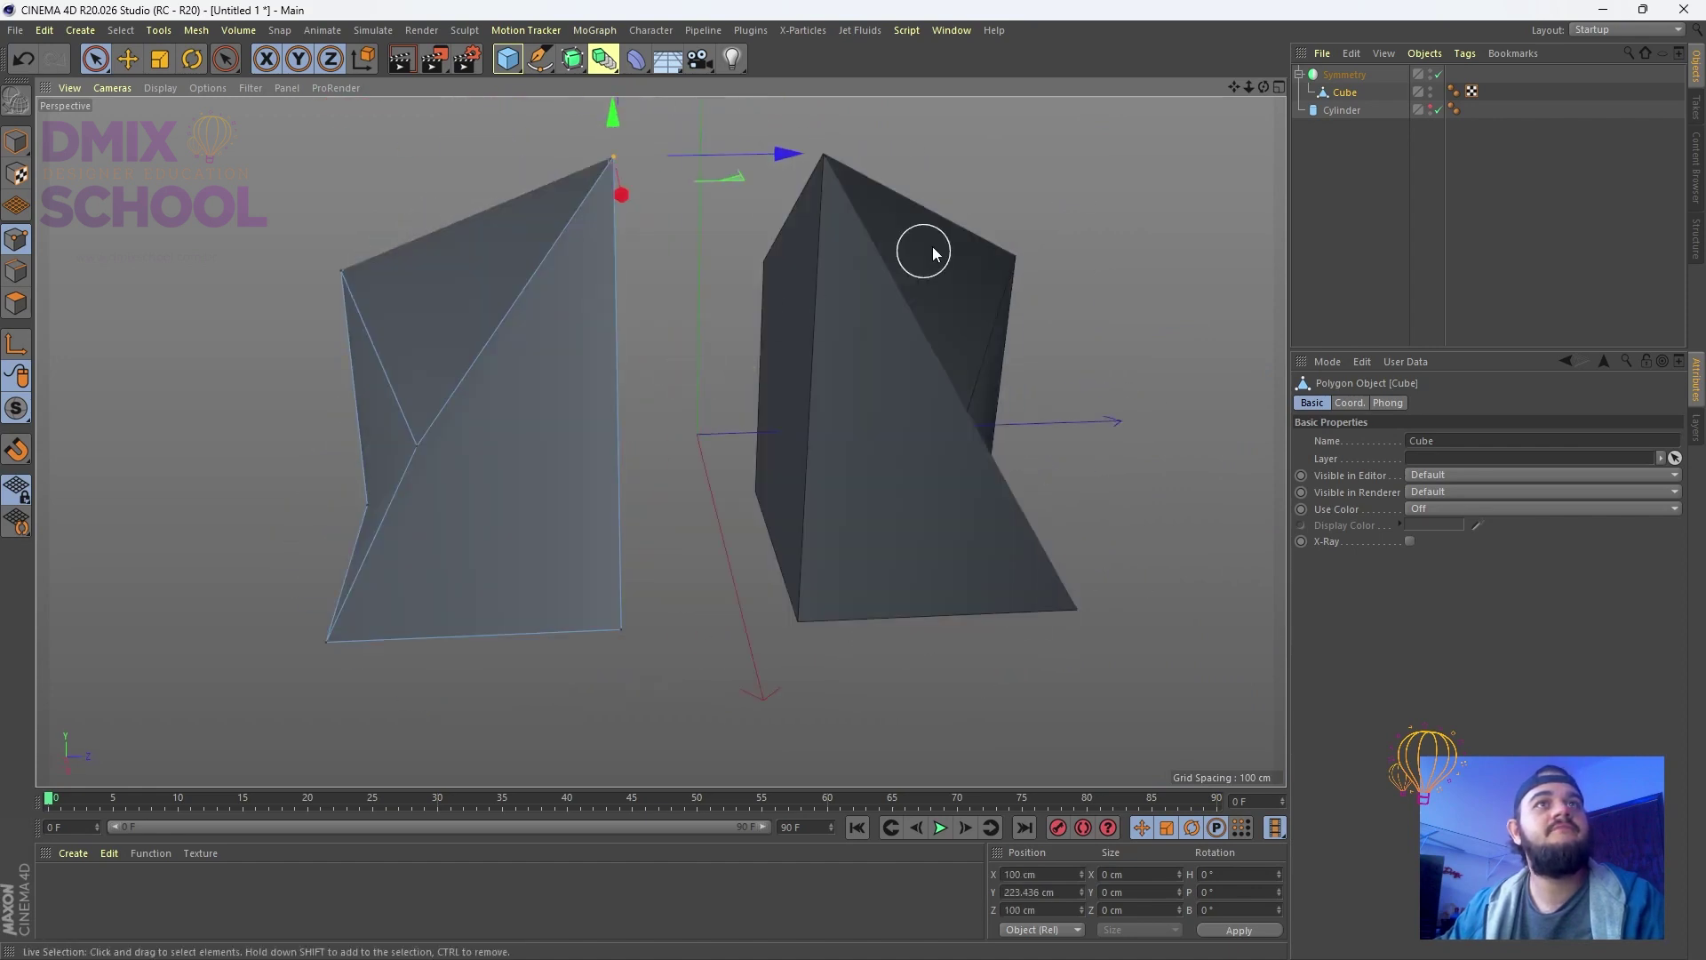
Return to whole-object editing and move the Cube along Z to about -100.1 cm, closing the gap to its mirrored copy
left_click(1345, 75)
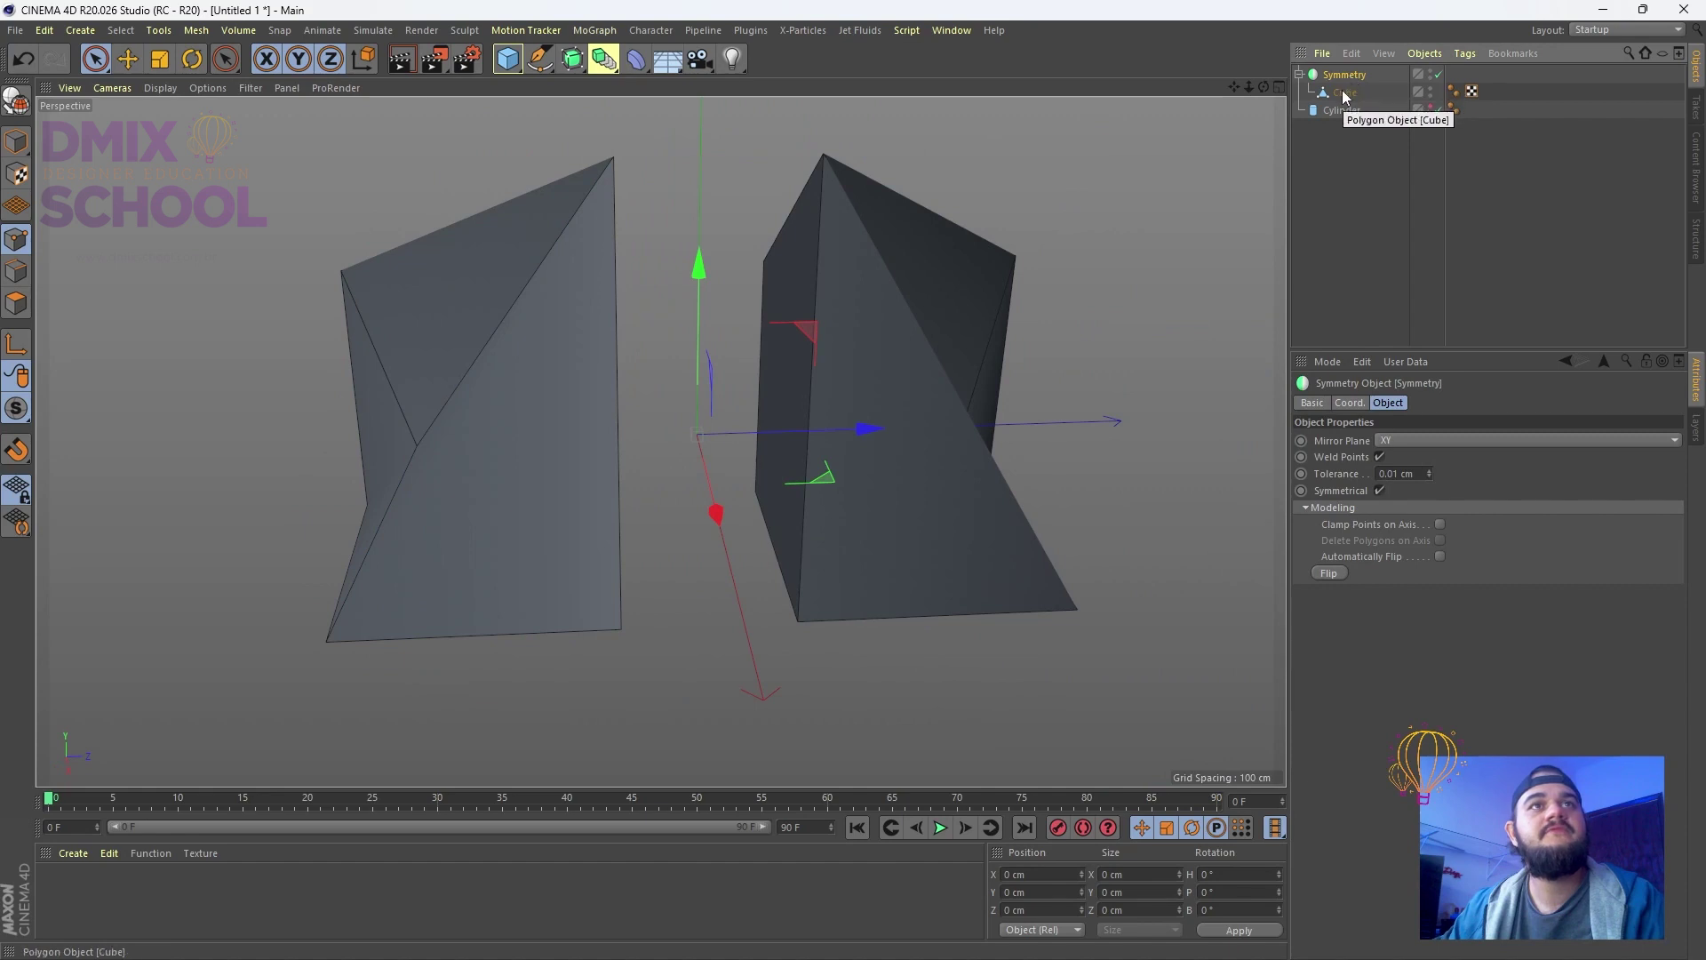
left_click(1345, 92)
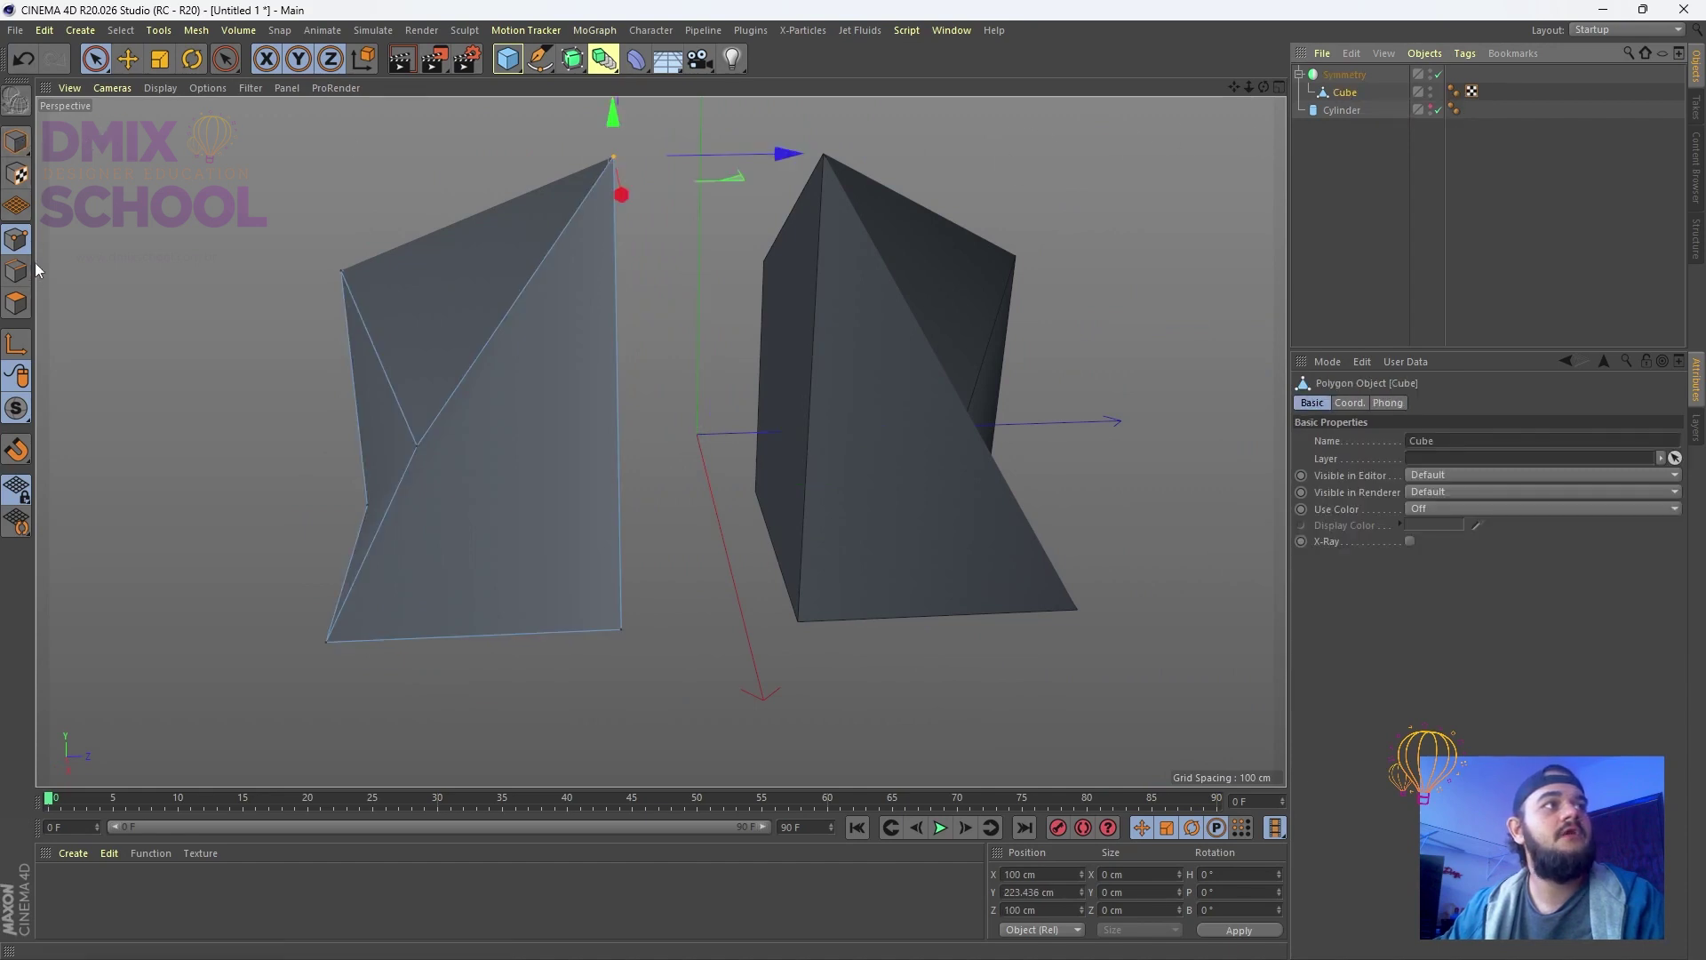
left_click(14, 149)
left_click_drag(661, 440, 728, 435)
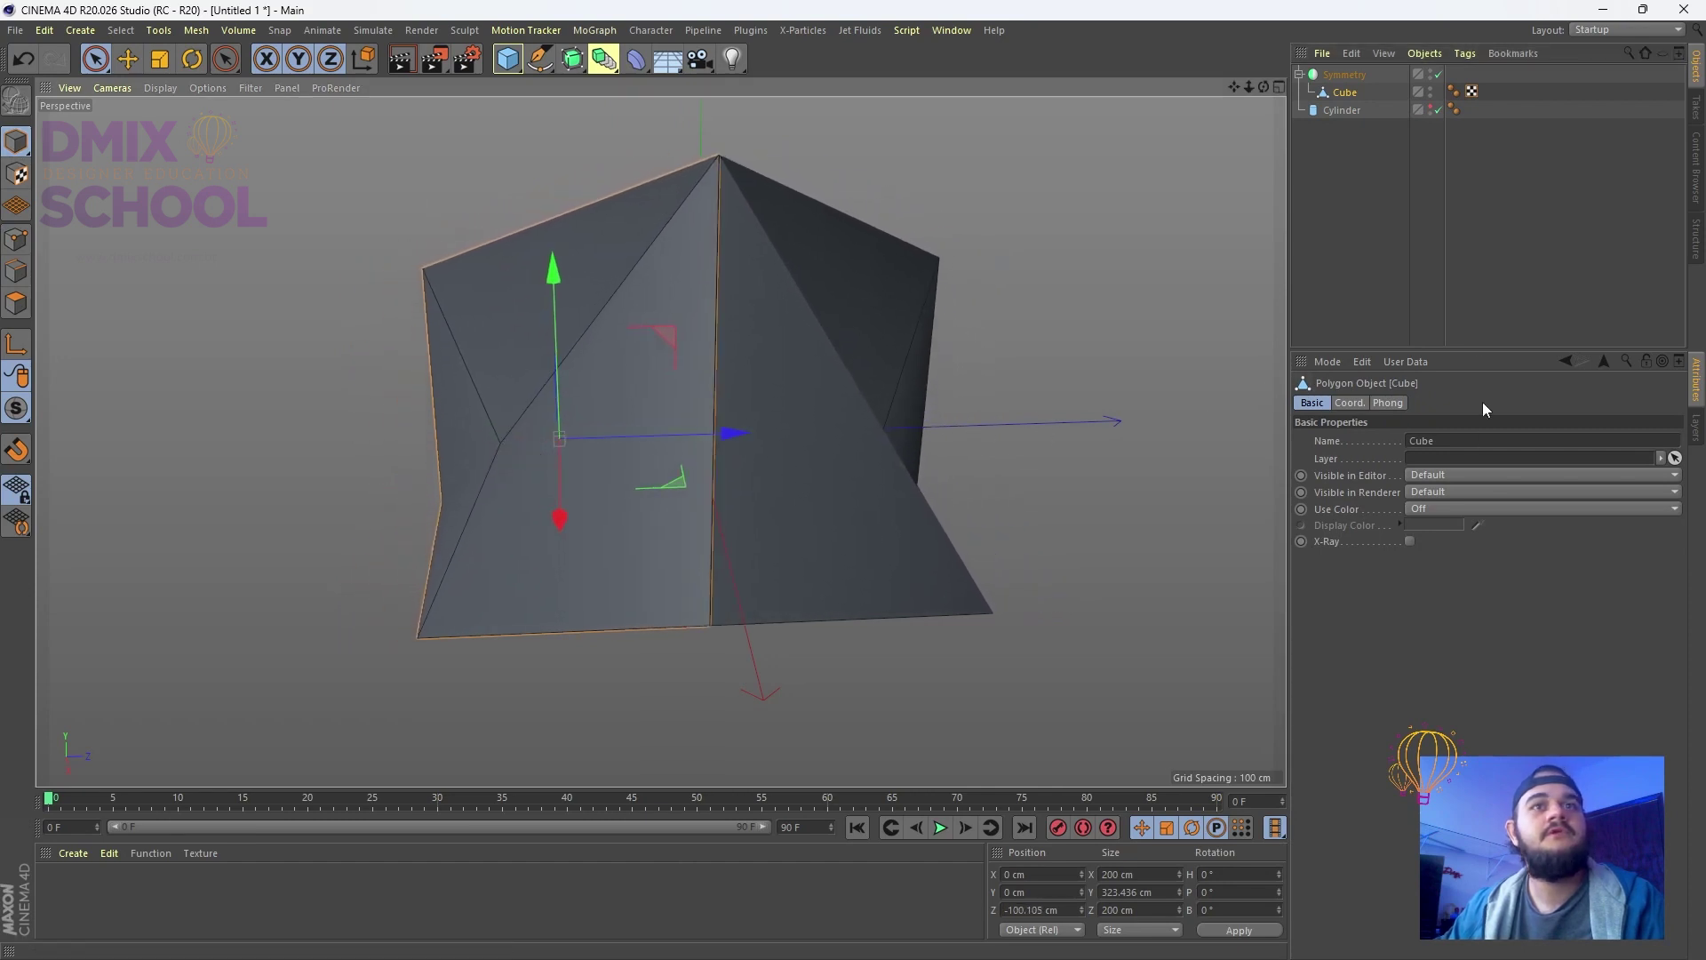
Set the Symmetry's weld tolerance to 1.01 cm and inspect the seam between the two halves up close
left_click(1349, 75)
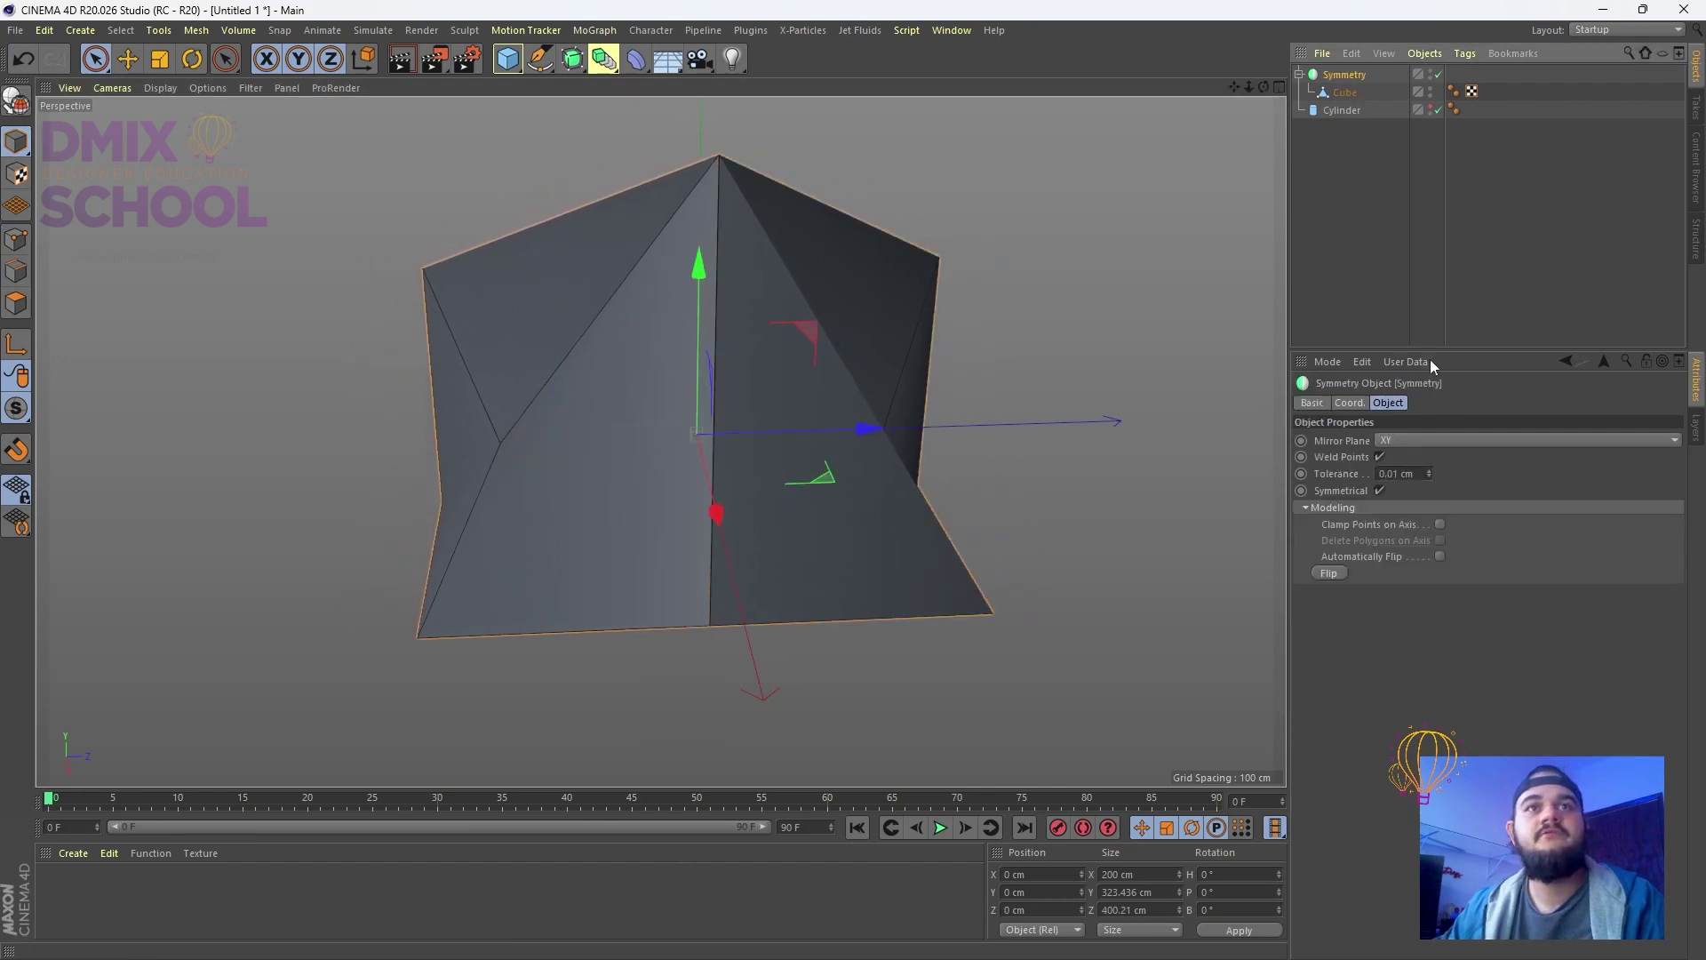
left_click(1429, 470)
scroll(718, 160, "up", 5)
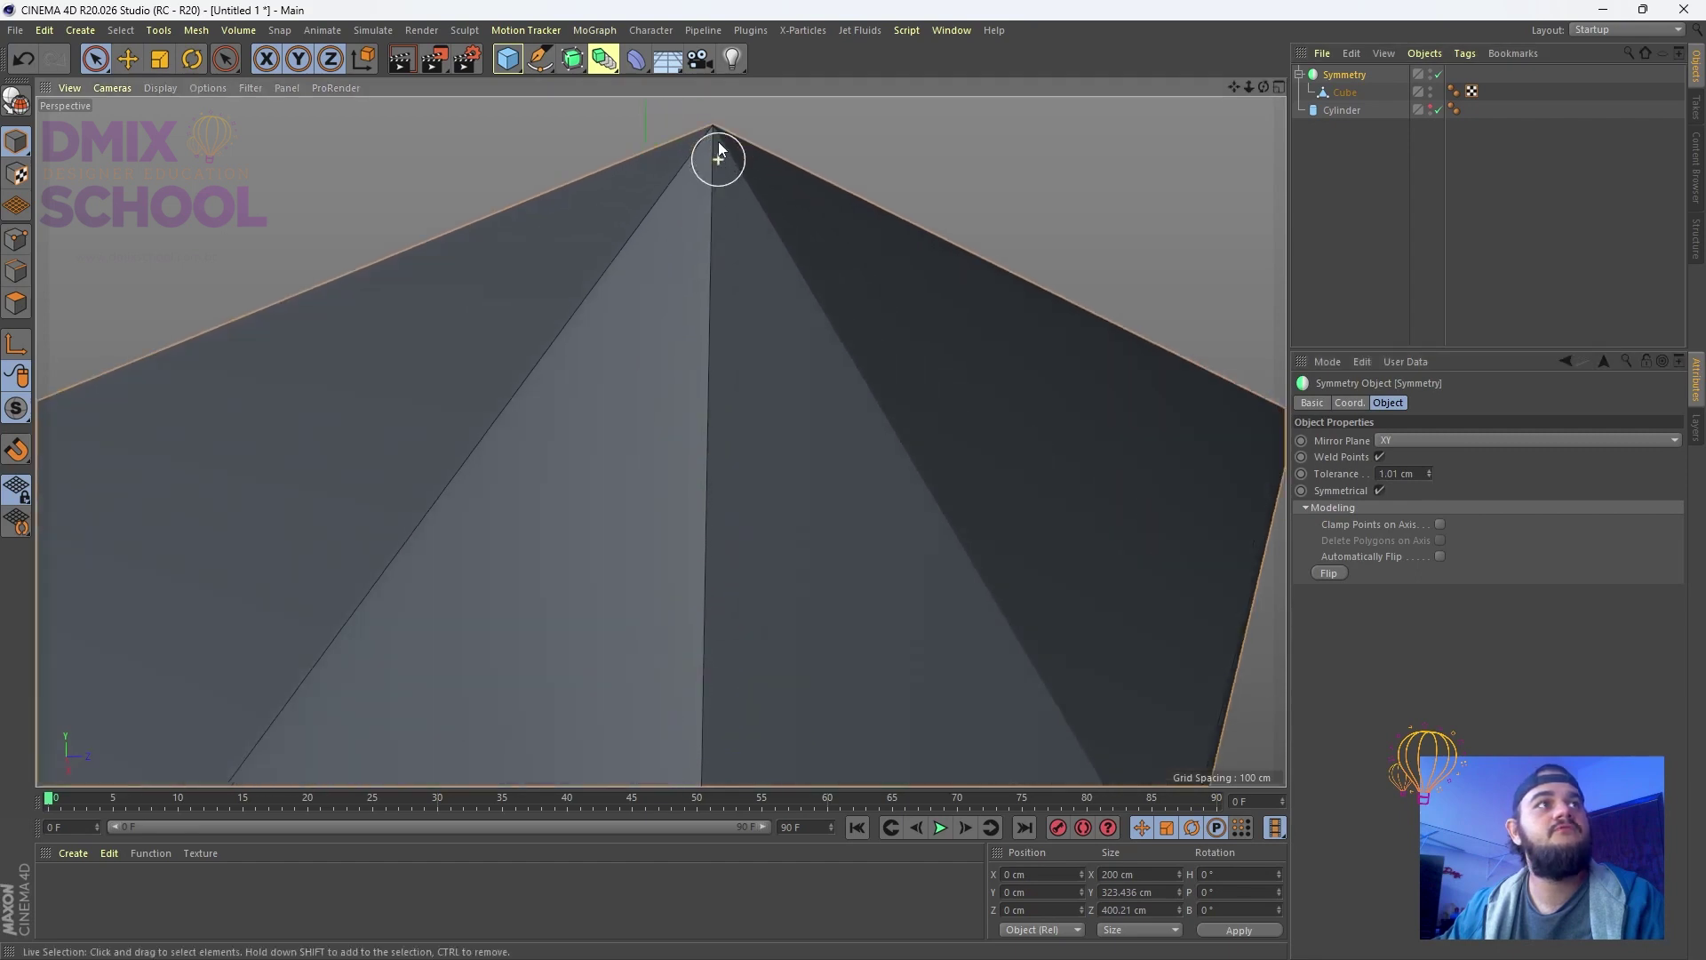
scroll(718, 156, "up", 6)
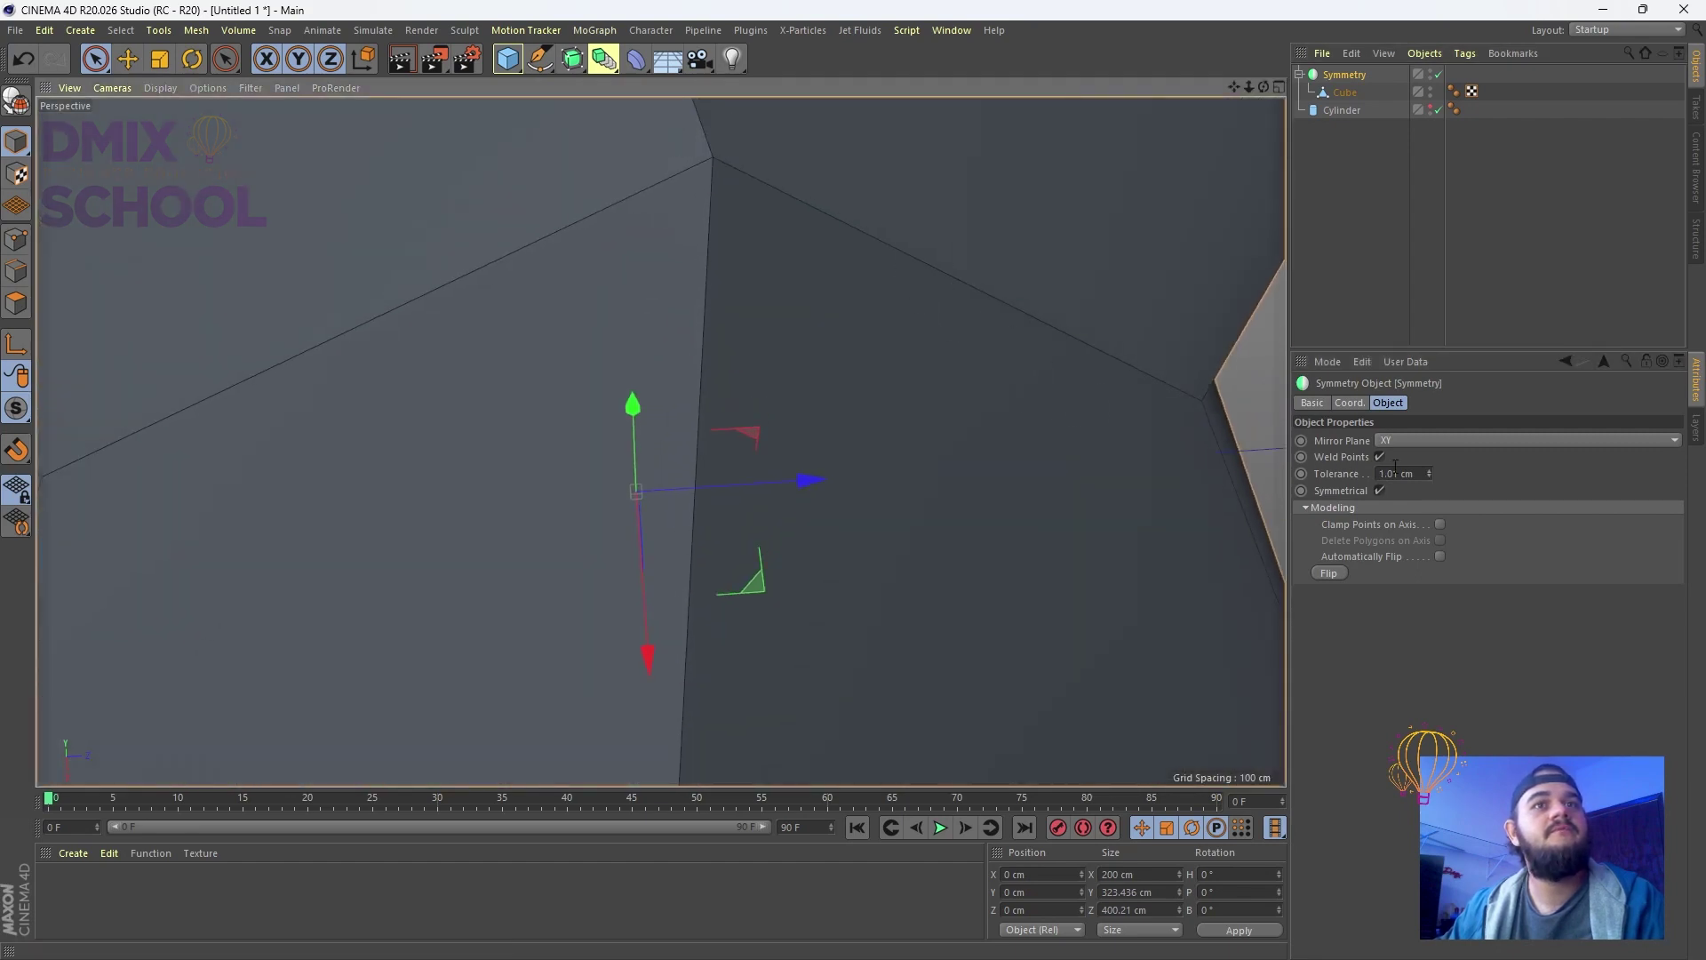
Compare the seam by lowering the Symmetry's tolerance to 0.01 cm and then restoring it to 1.01 cm
left_click(1429, 477)
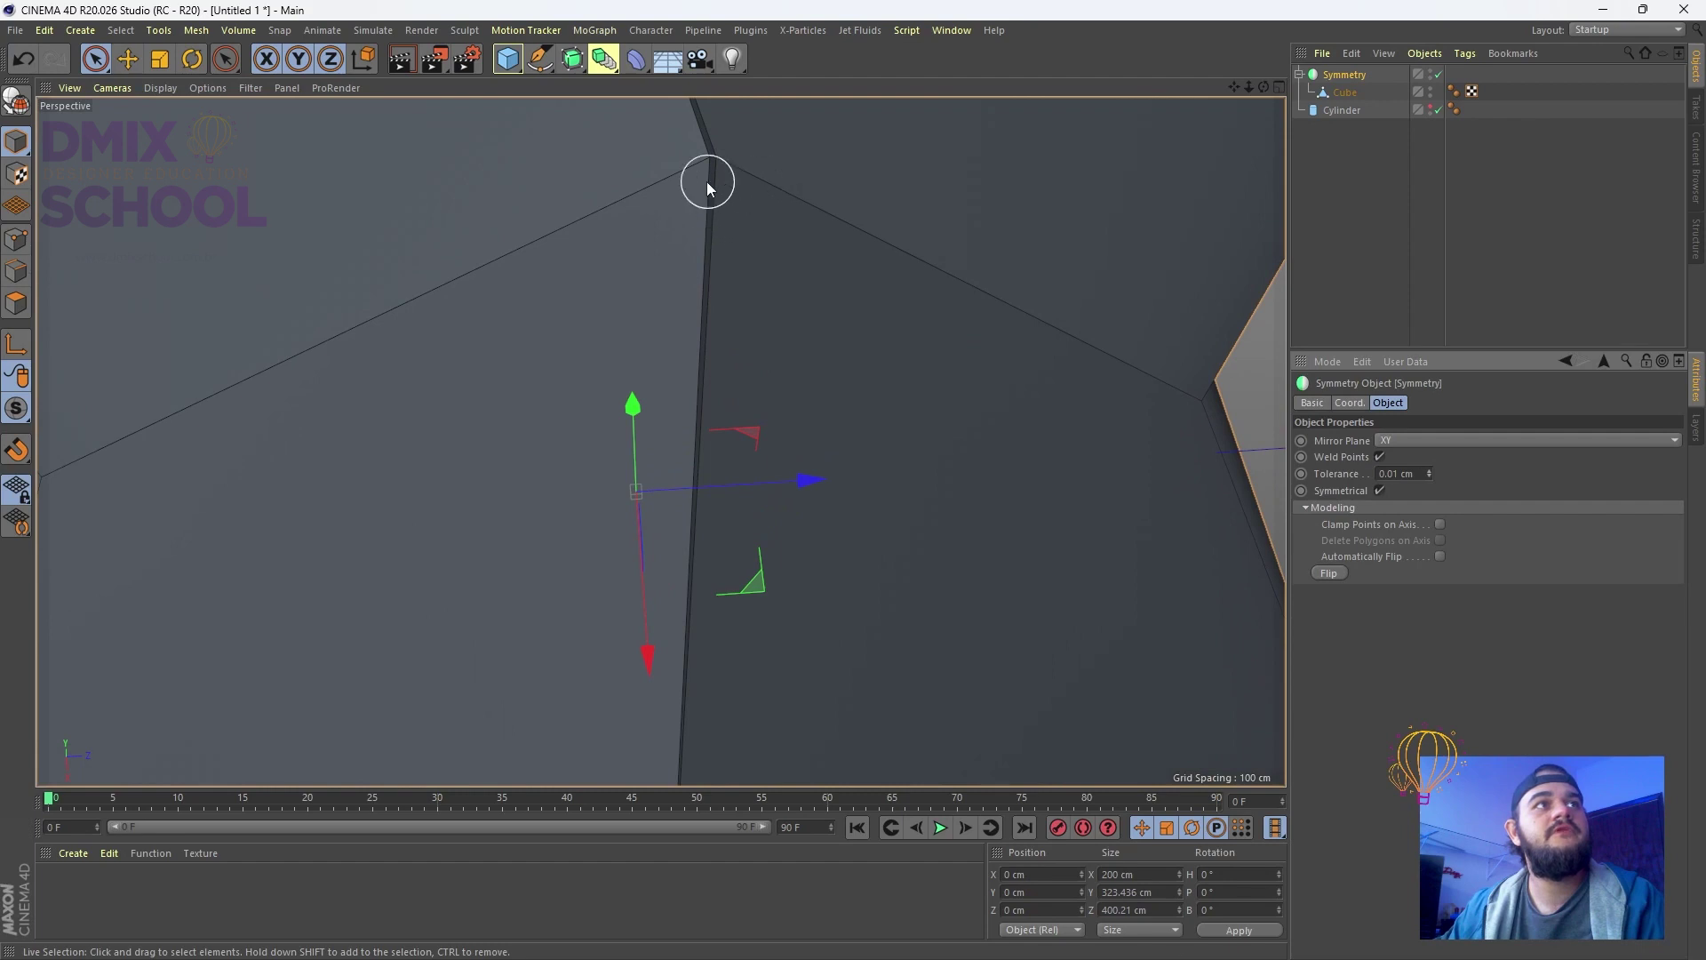
scroll(718, 243, "up", 5)
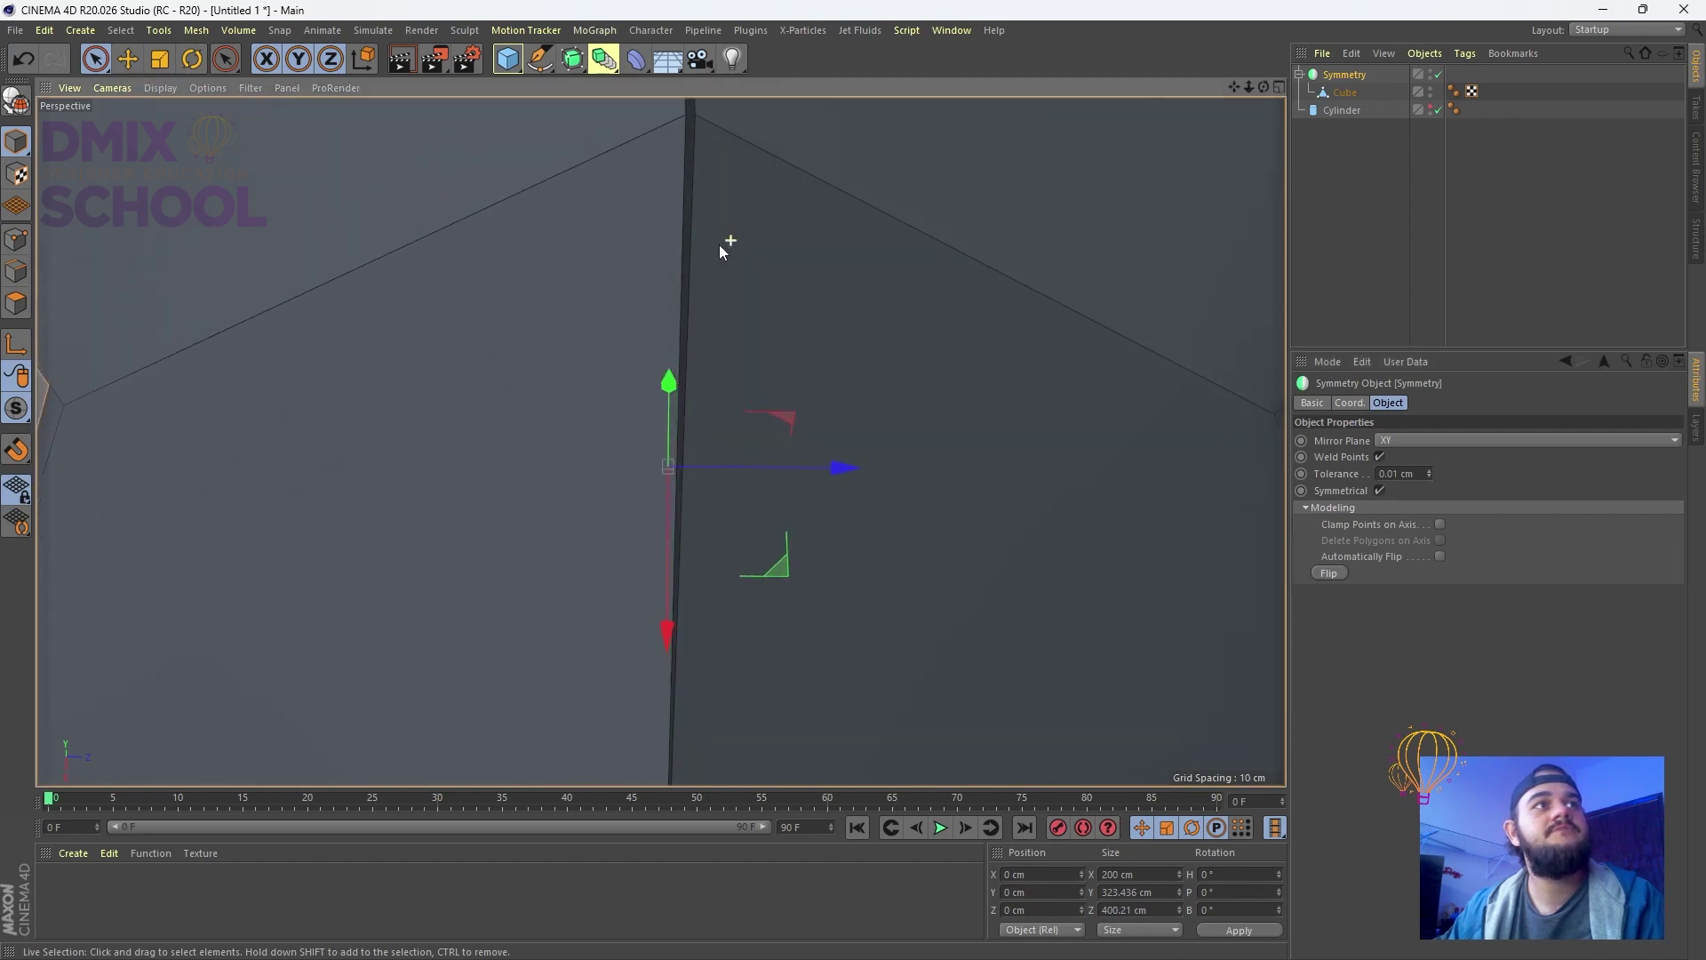
left_click_drag(719, 245, 717, 249, "alt")
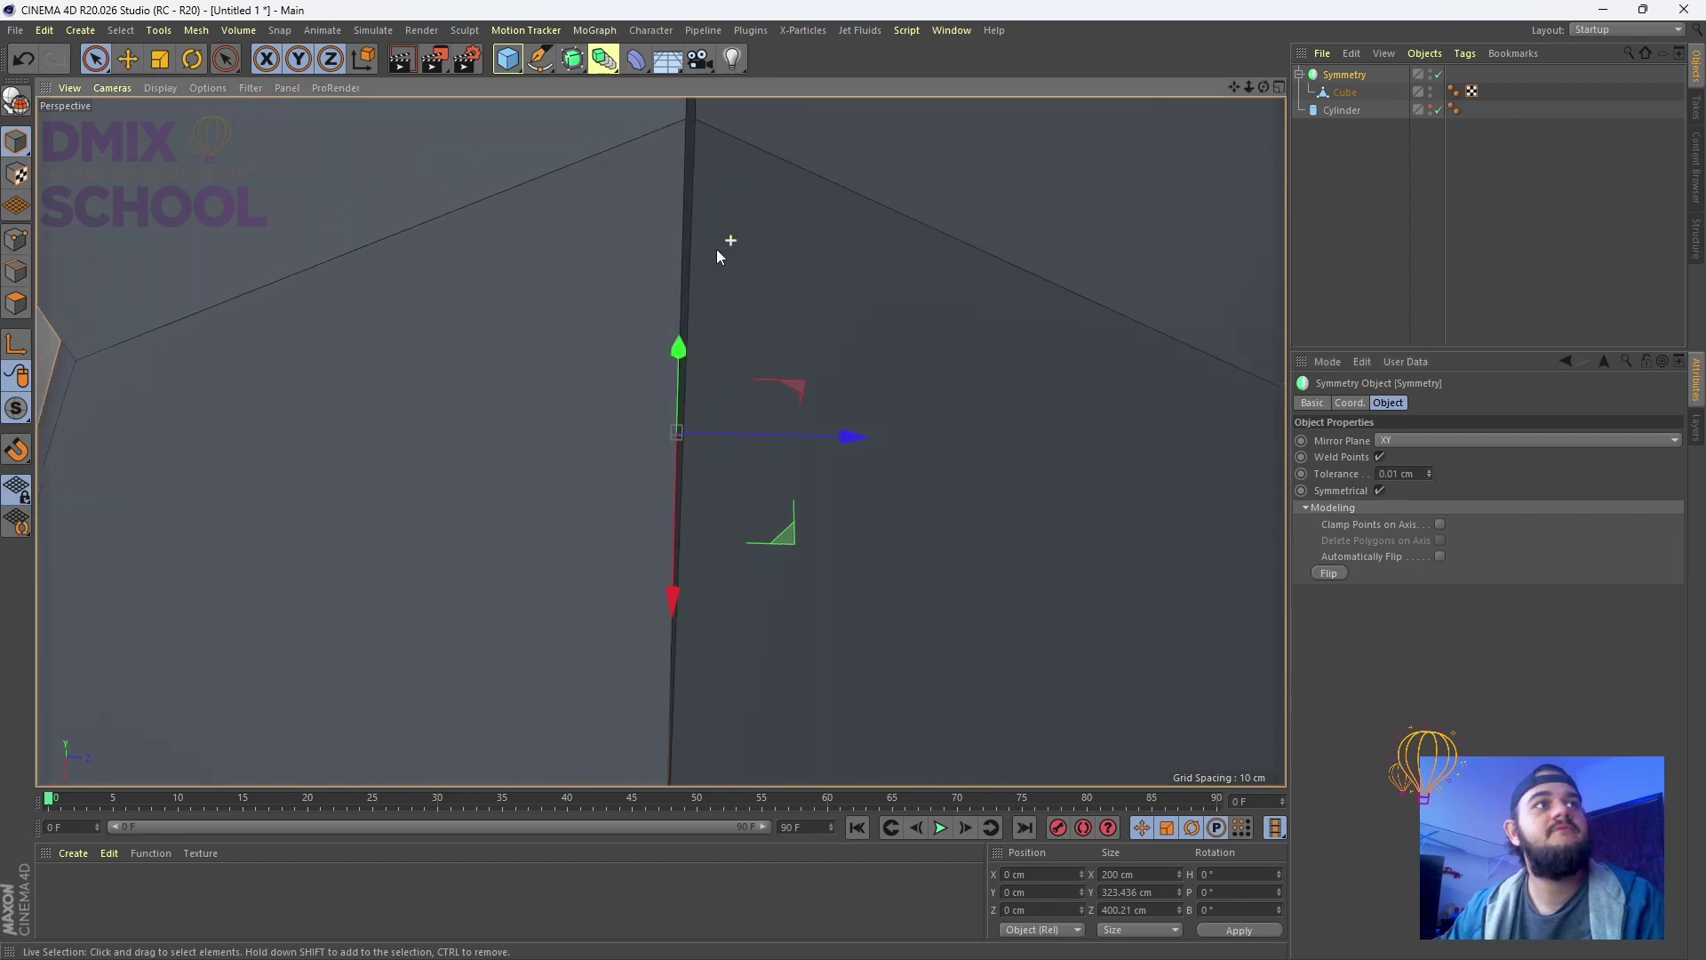
left_click(1429, 470)
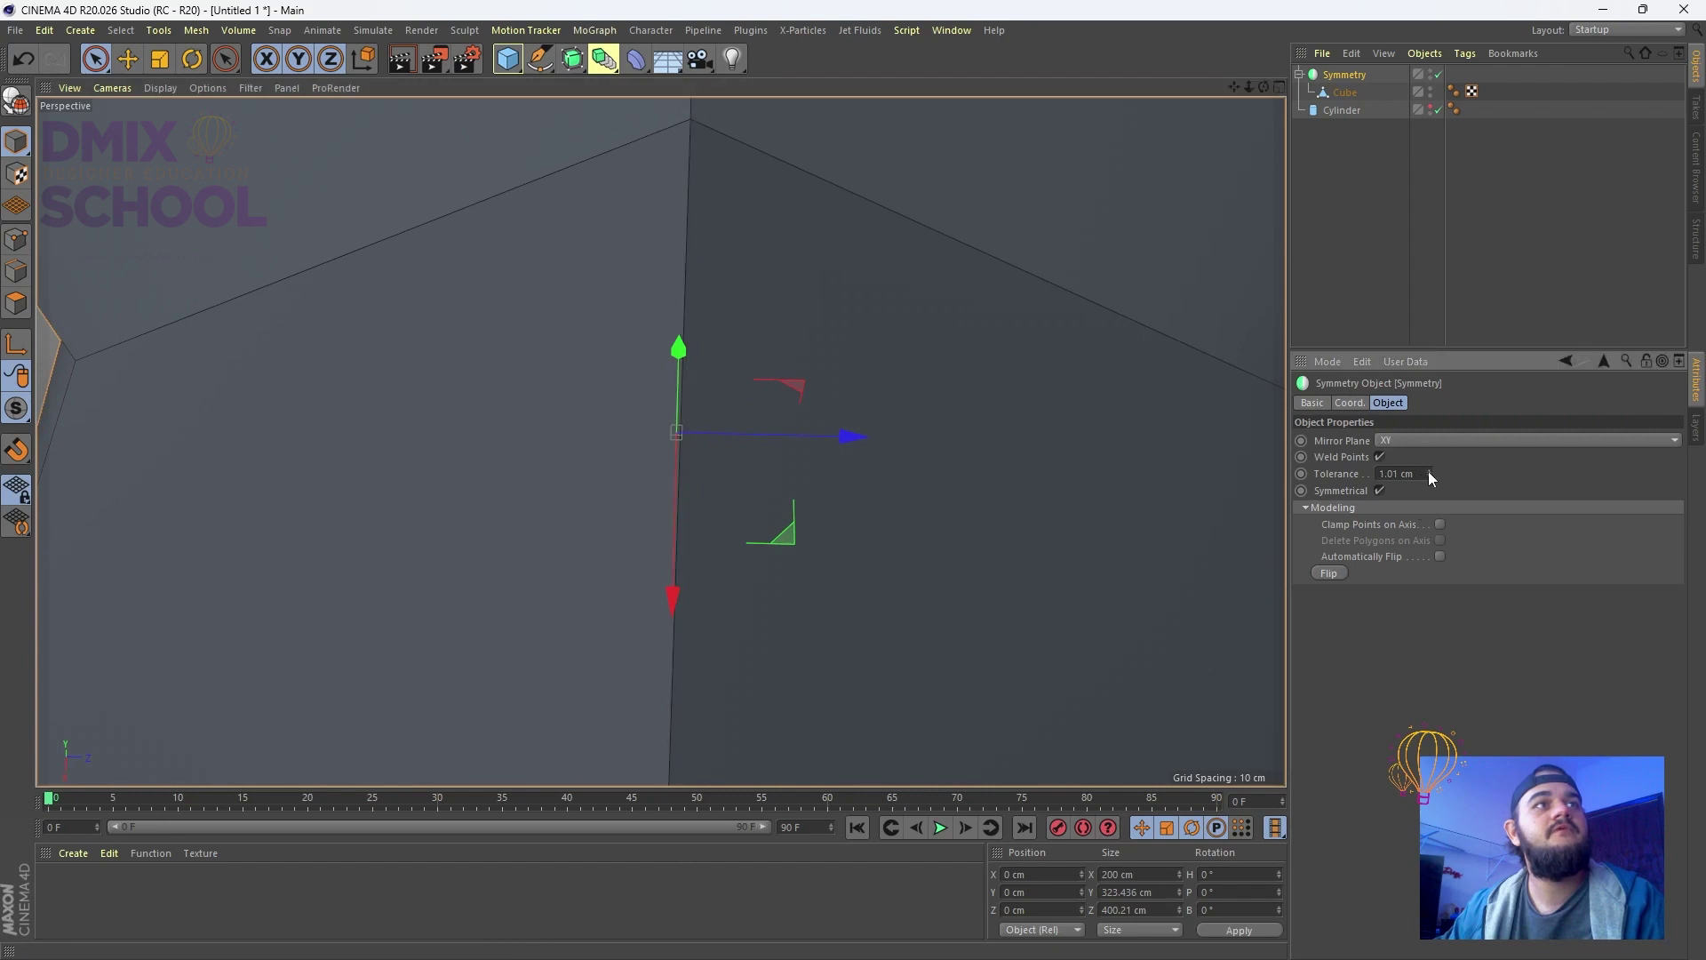
Delete the Symmetry together with its Cube, leaving only the Cylinder in the scene
scroll(771, 323, "down", 5)
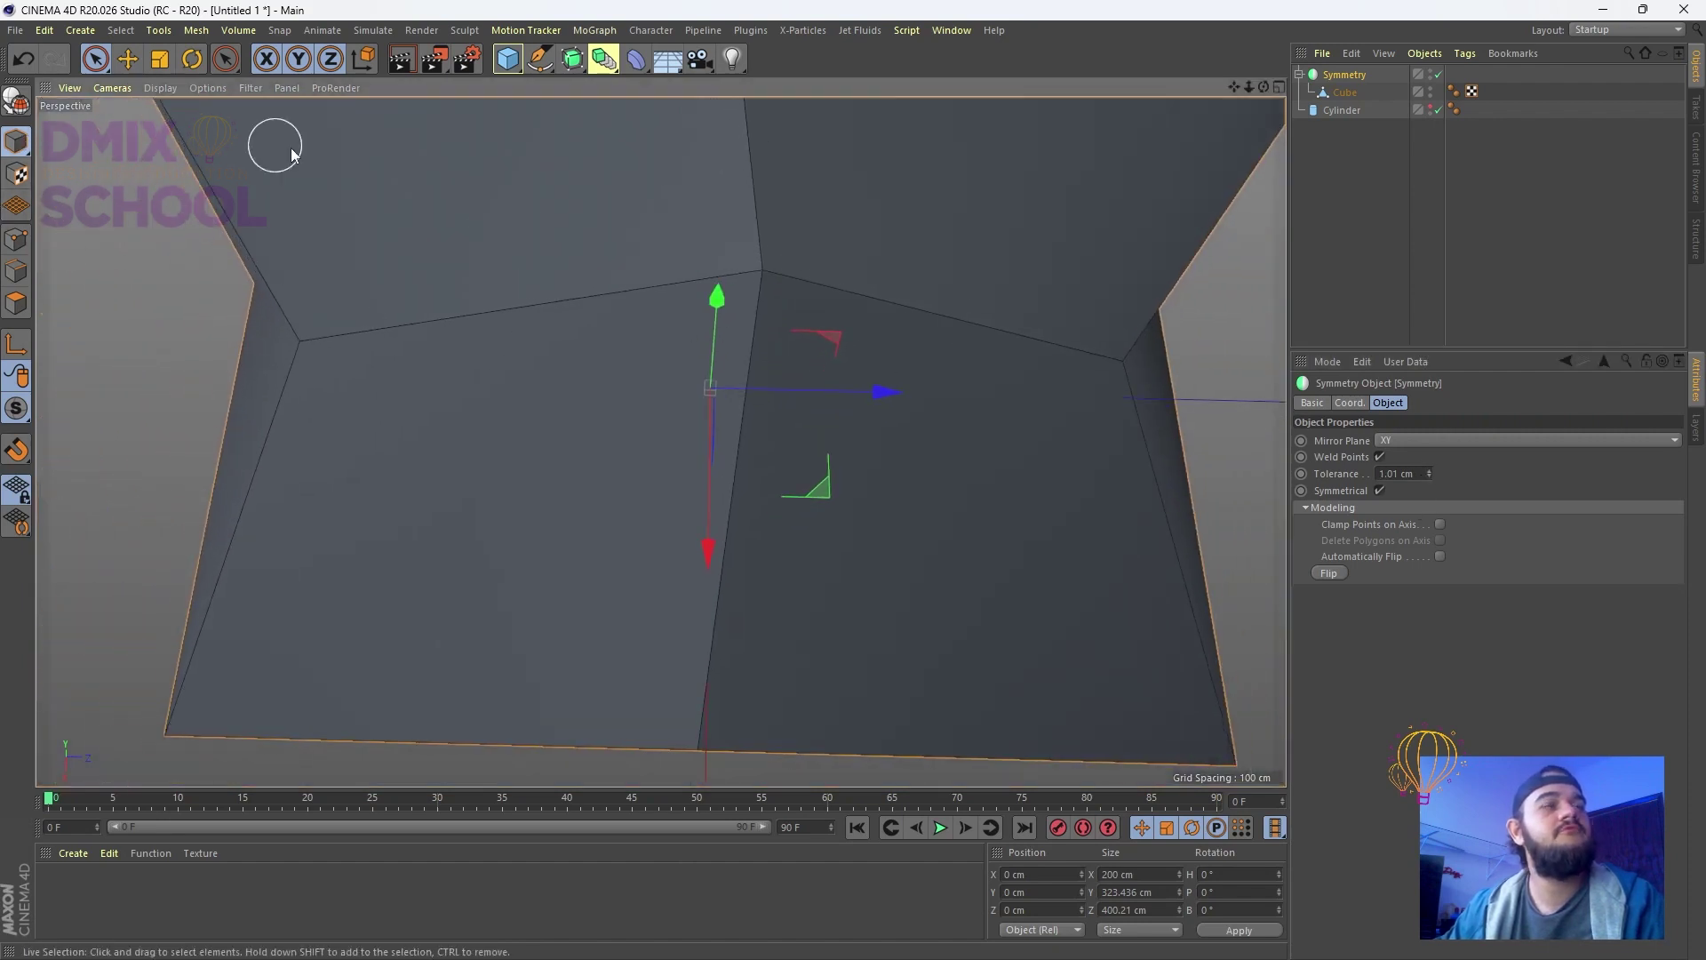
scroll(1030, 312, "down", 5)
left_click(1343, 93)
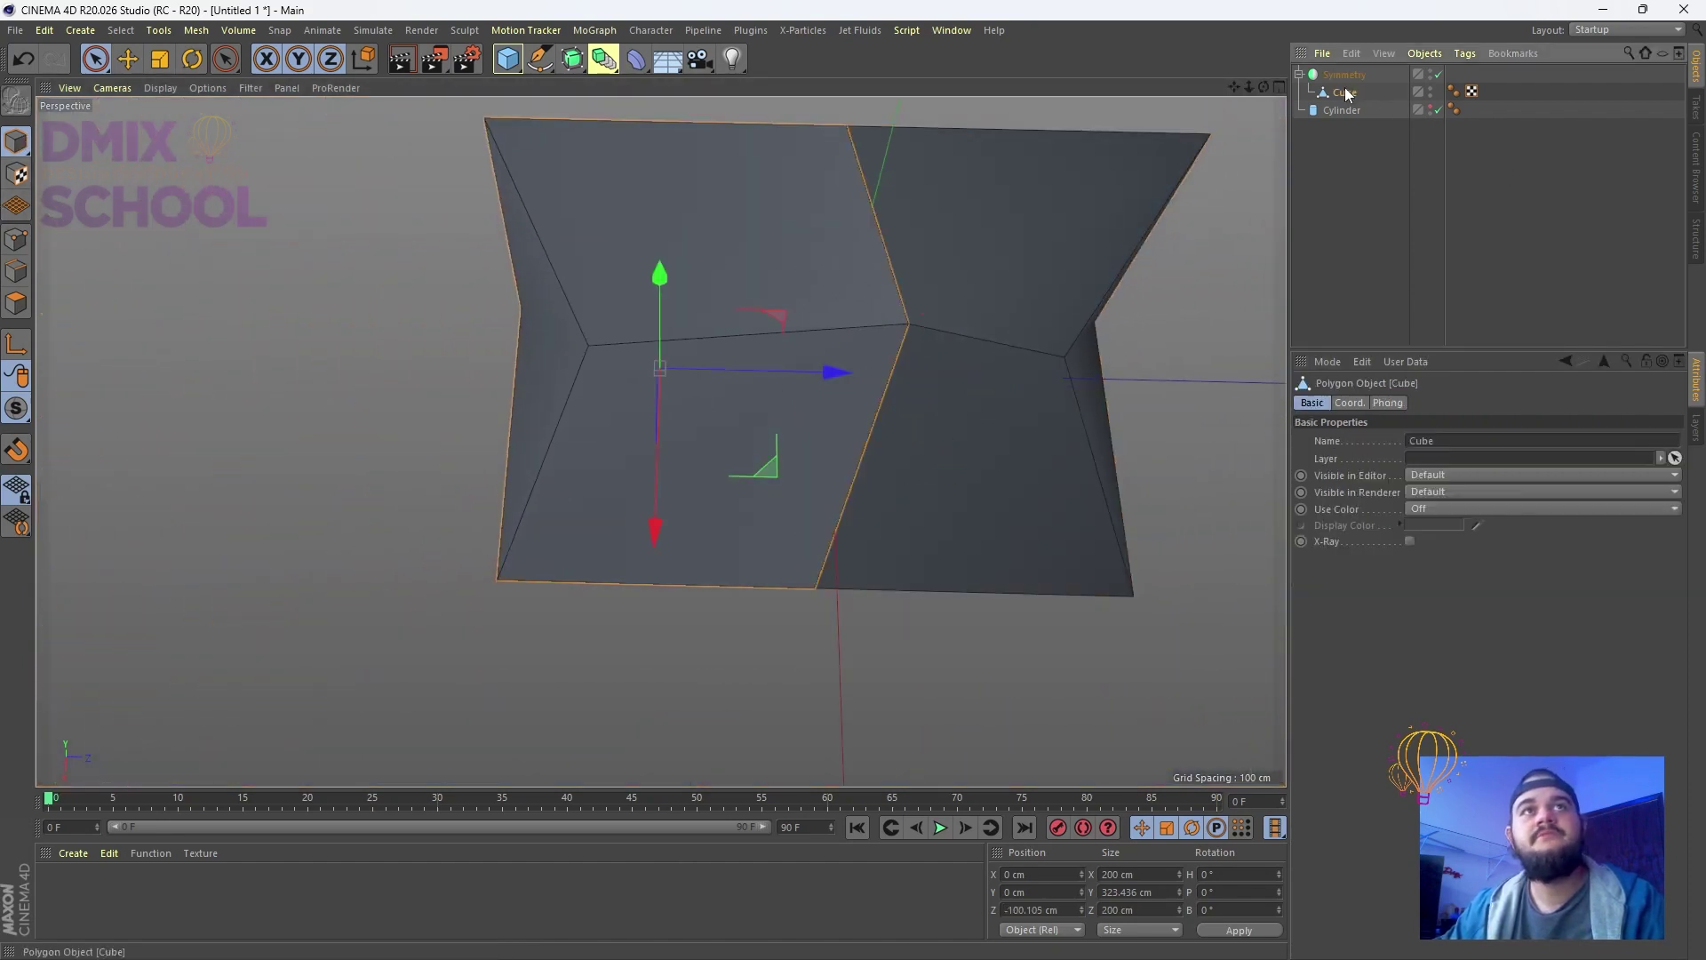
key("Delete")
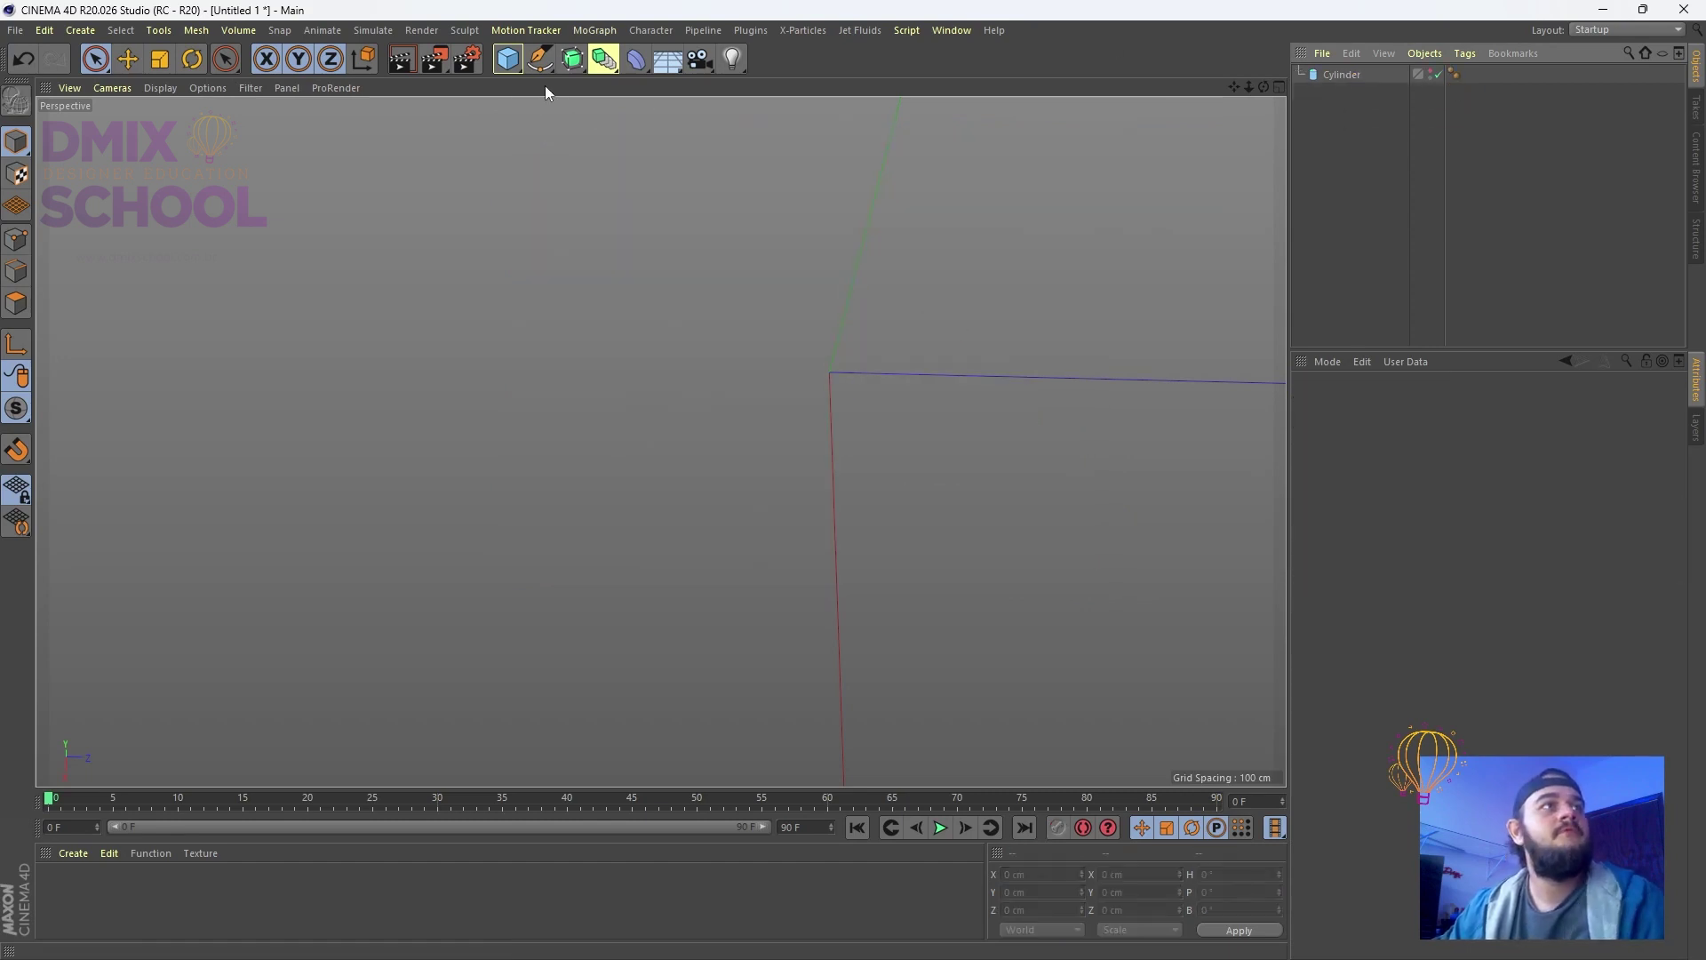
Add a Metaball generator to the scene
left_click_drag(583, 59, 635, 60)
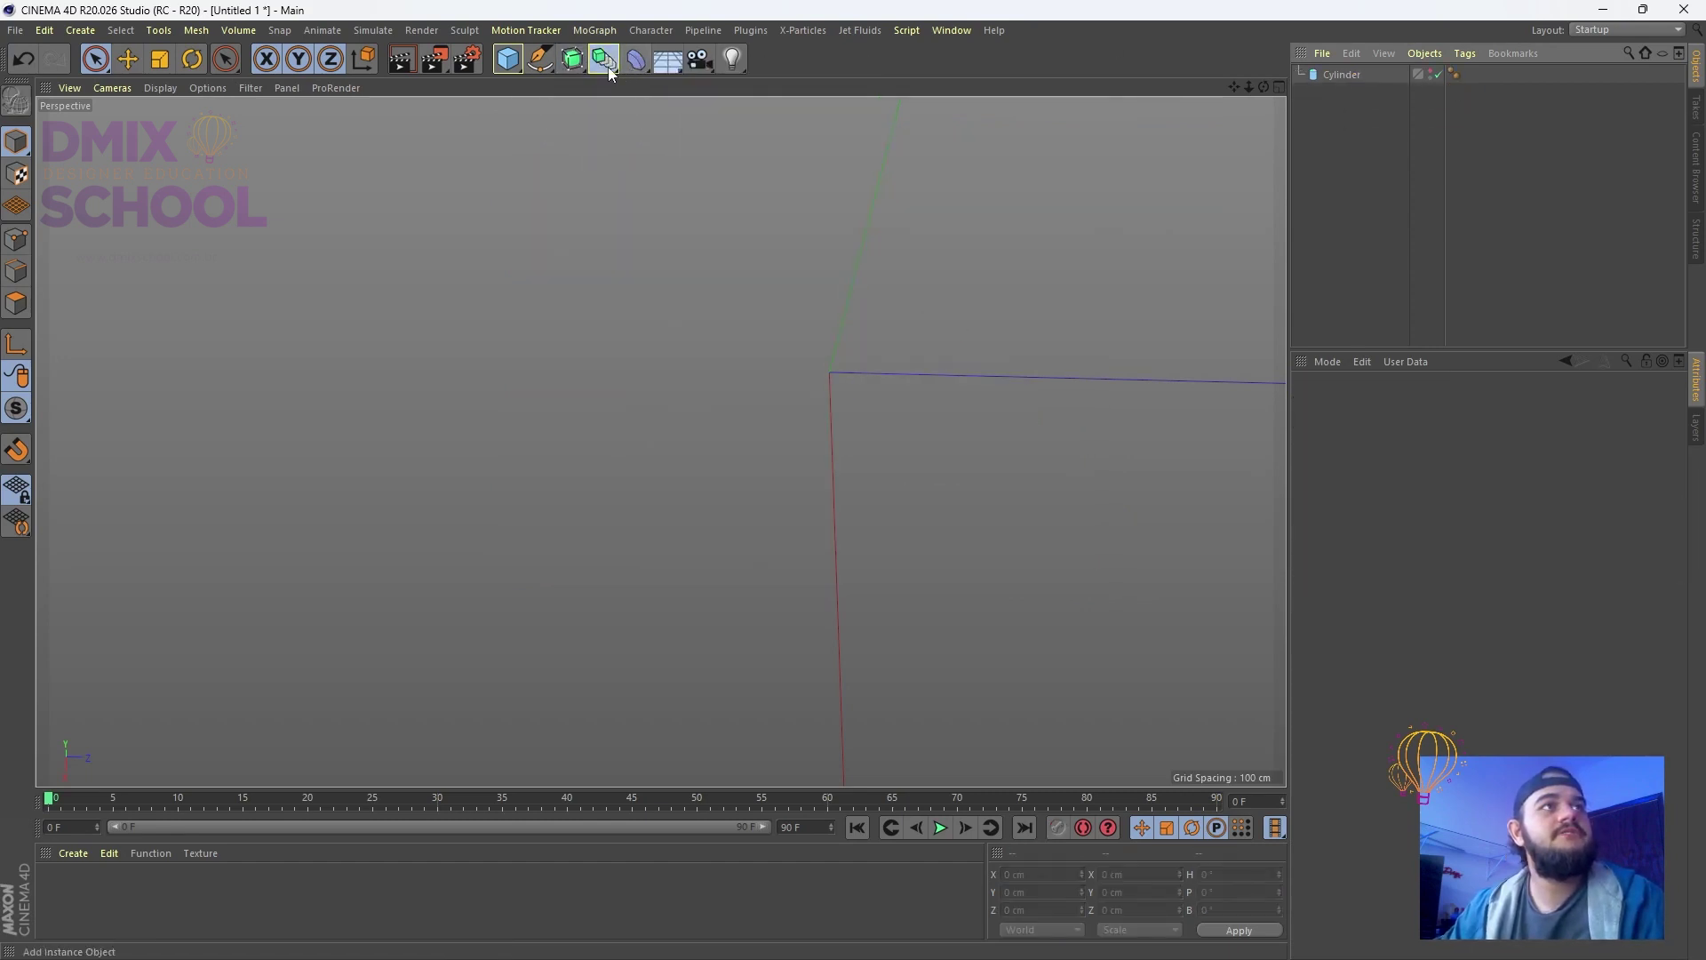
left_click(610, 73)
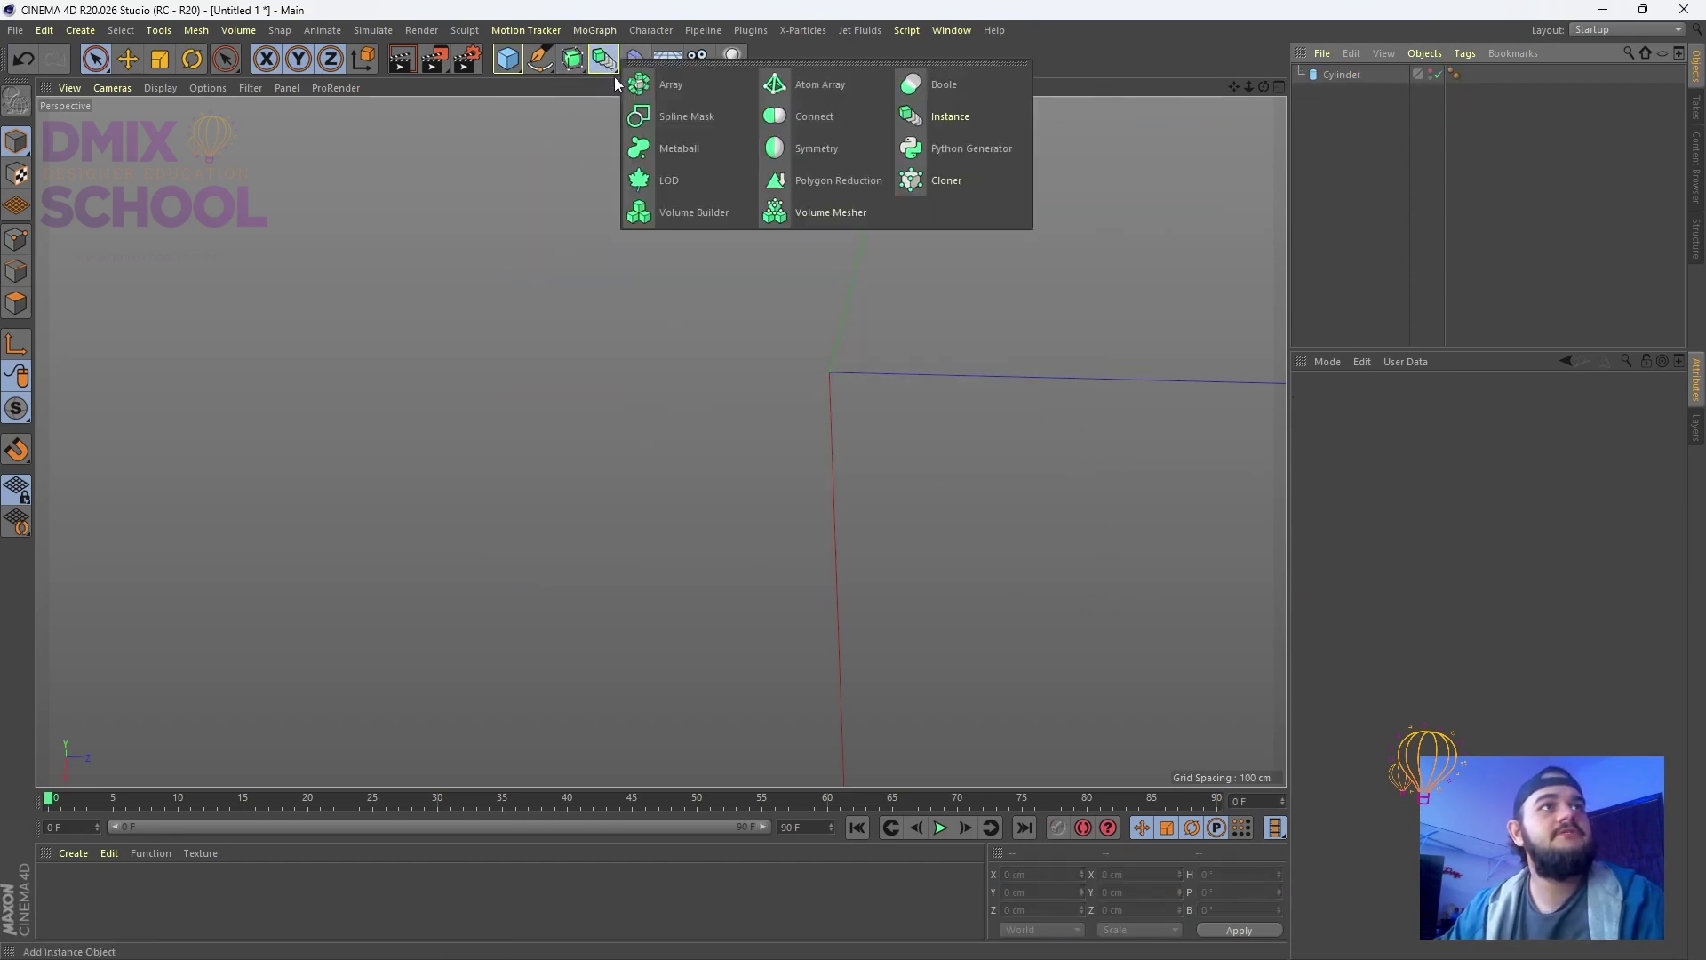
left_click(681, 151)
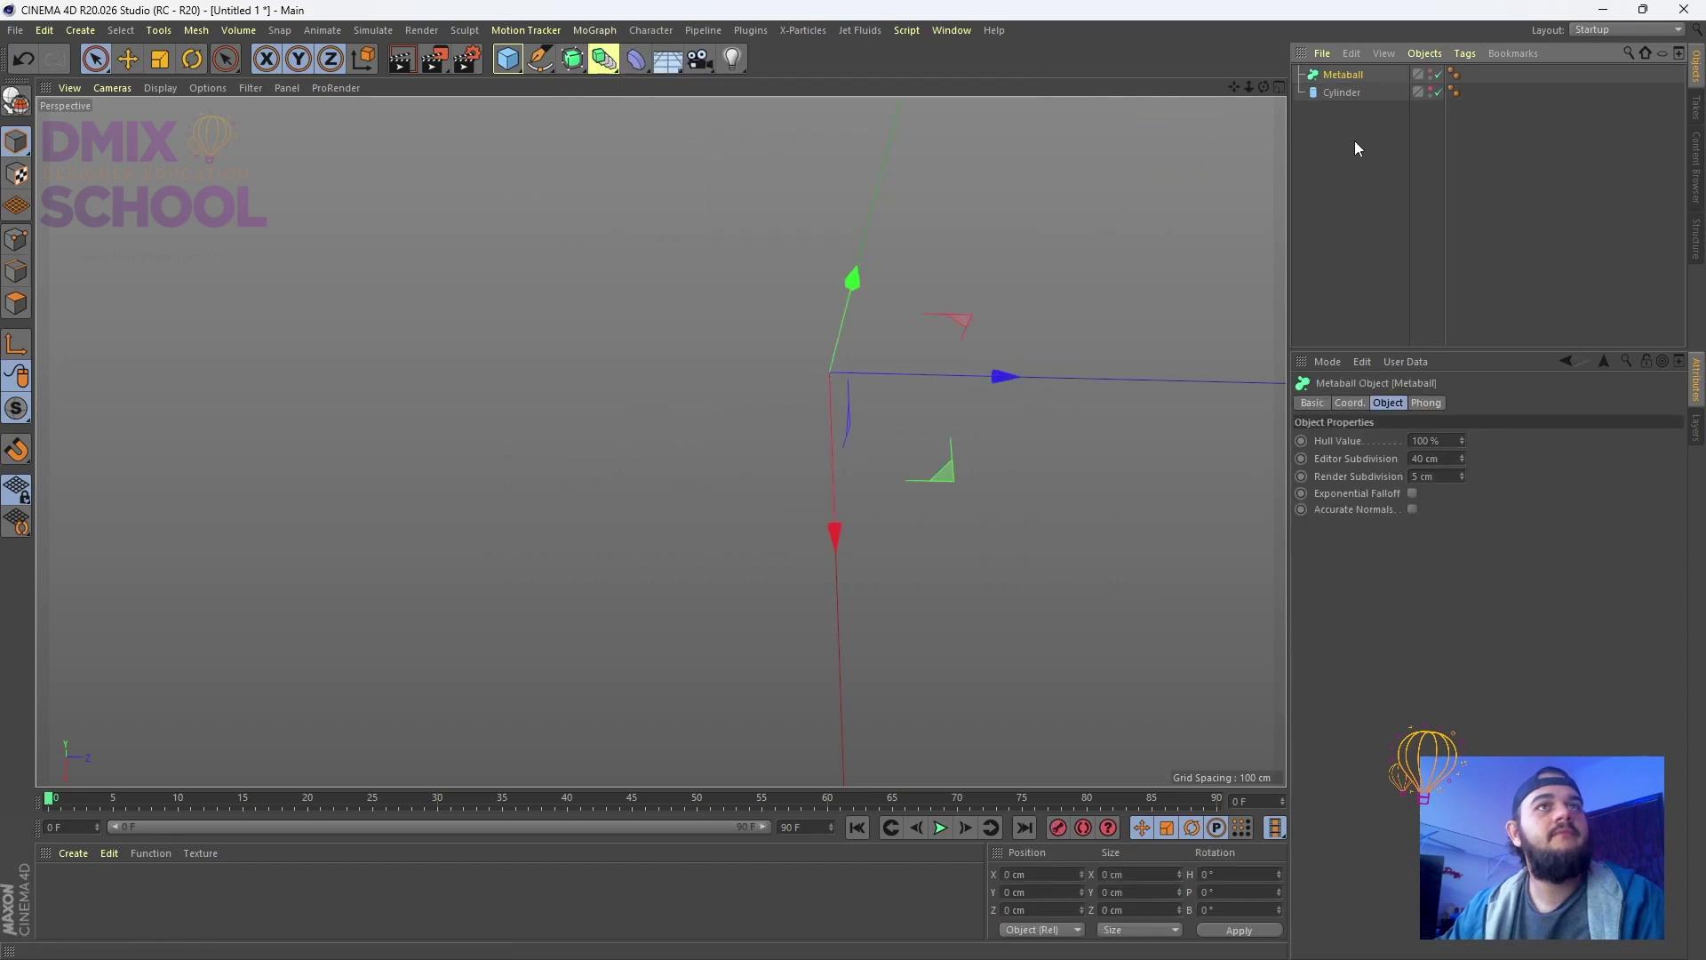
Add a Sphere primitive and make it a child of the Metaball
left_click(538, 62)
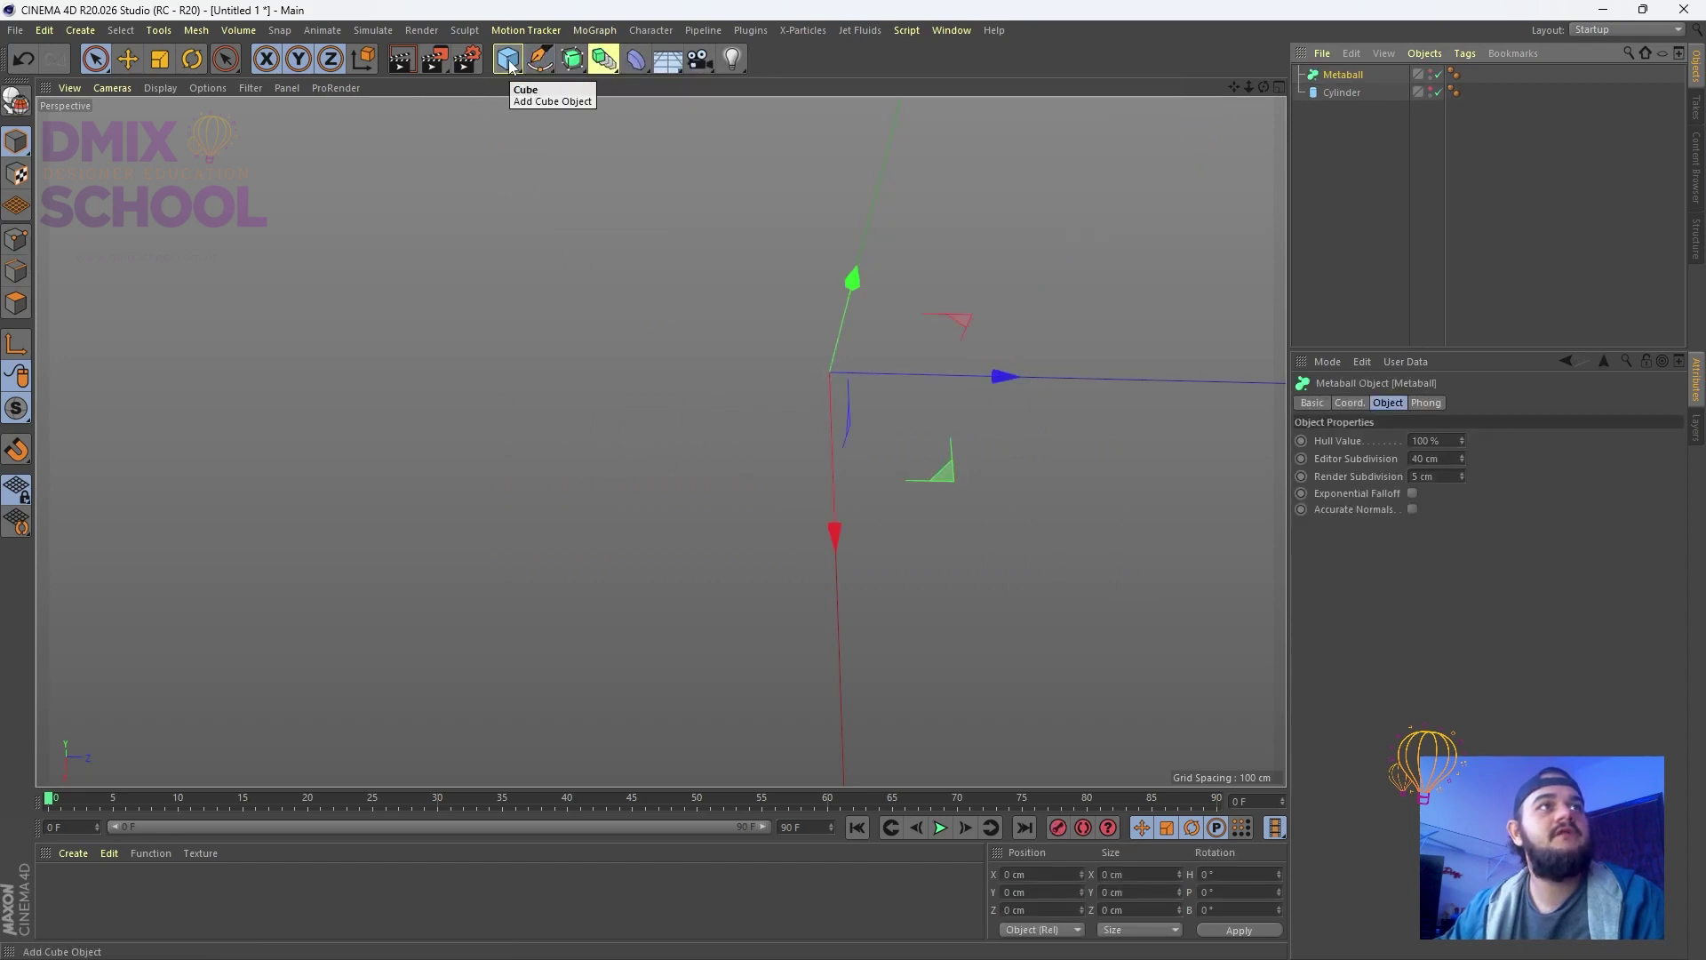
left_click(508, 59)
left_click(842, 123)
left_click_drag(789, 343, 951, 258, "alt")
left_click_drag(1333, 78, 1342, 87)
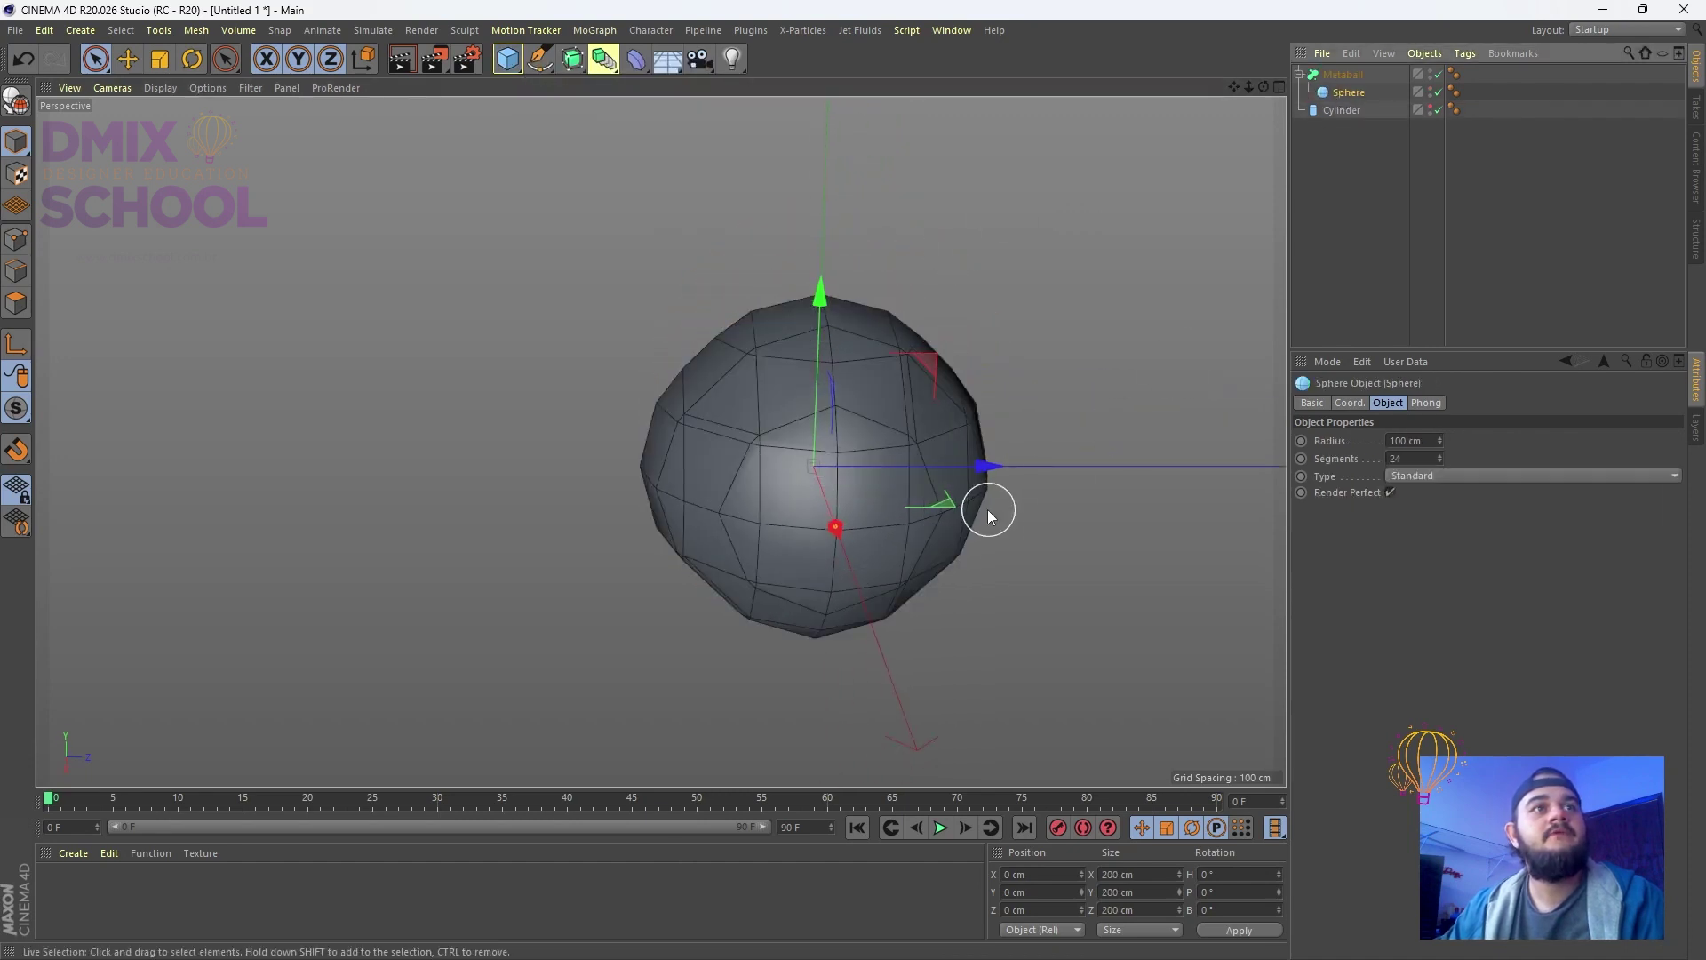
Duplicate the Sphere inside the Metaball and move the copy to about 171.4 cm in Y and 177.6 cm in Z
left_click_drag(981, 465, 1283, 426, "ctrl")
scroll(444, 432, "down", 3)
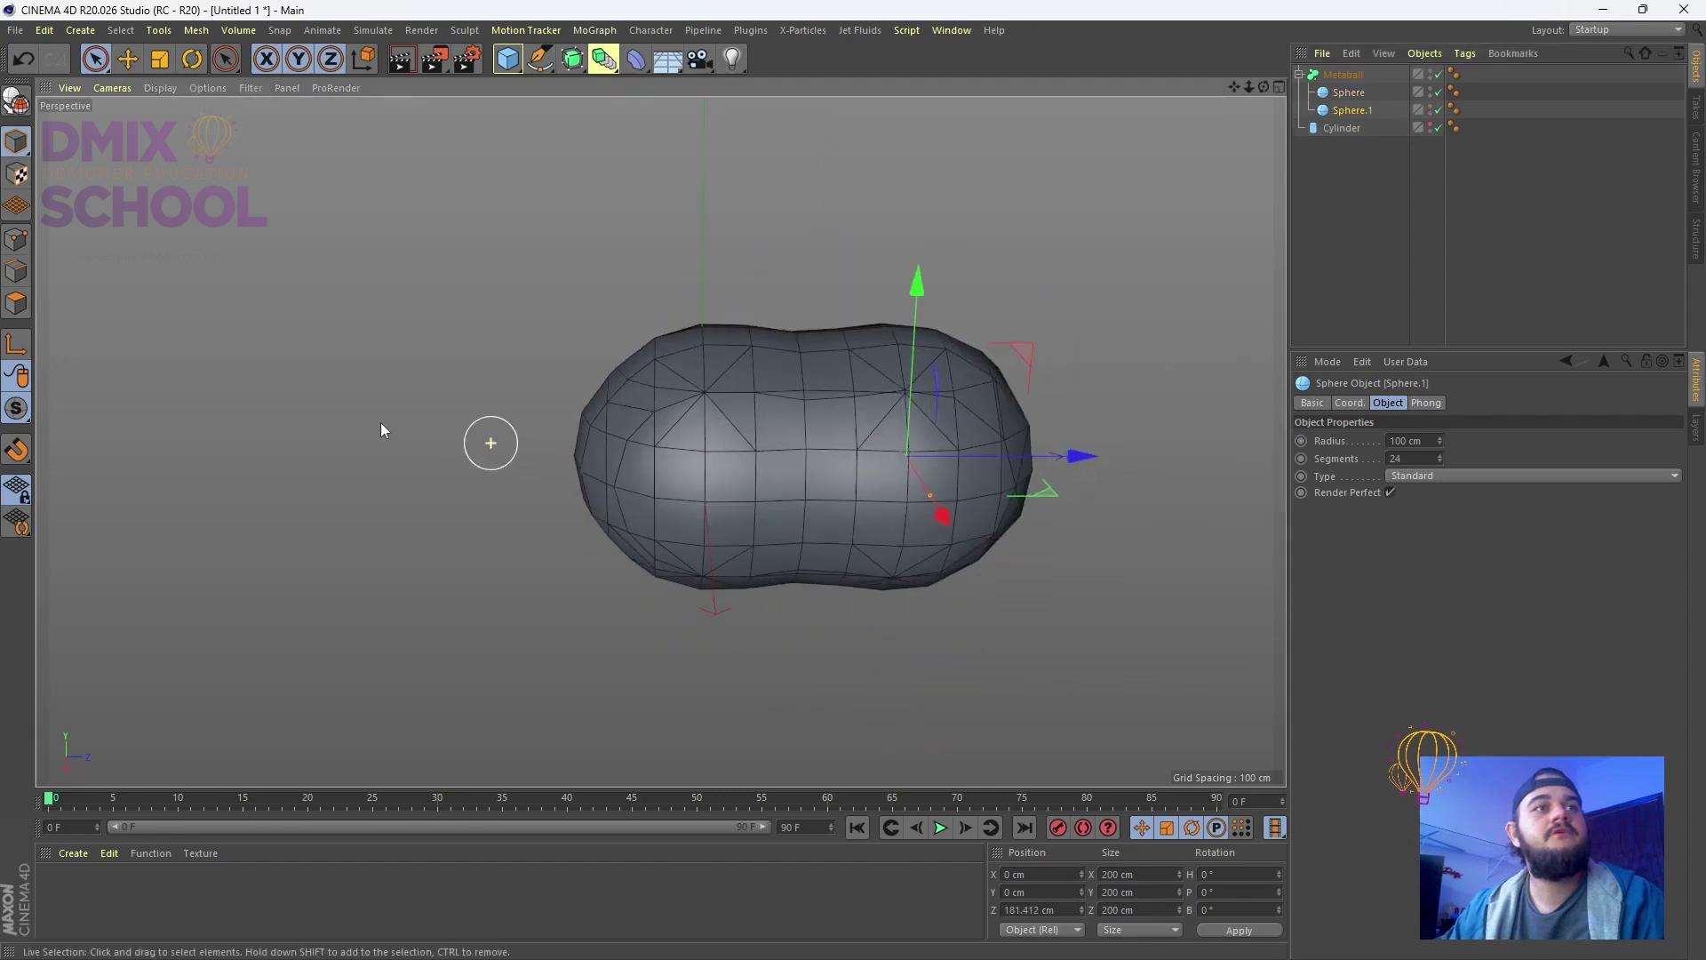
left_click_drag(1045, 449, 1116, 483)
left_click_drag(970, 297, 981, 114)
left_click_drag(1141, 261, 1086, 262)
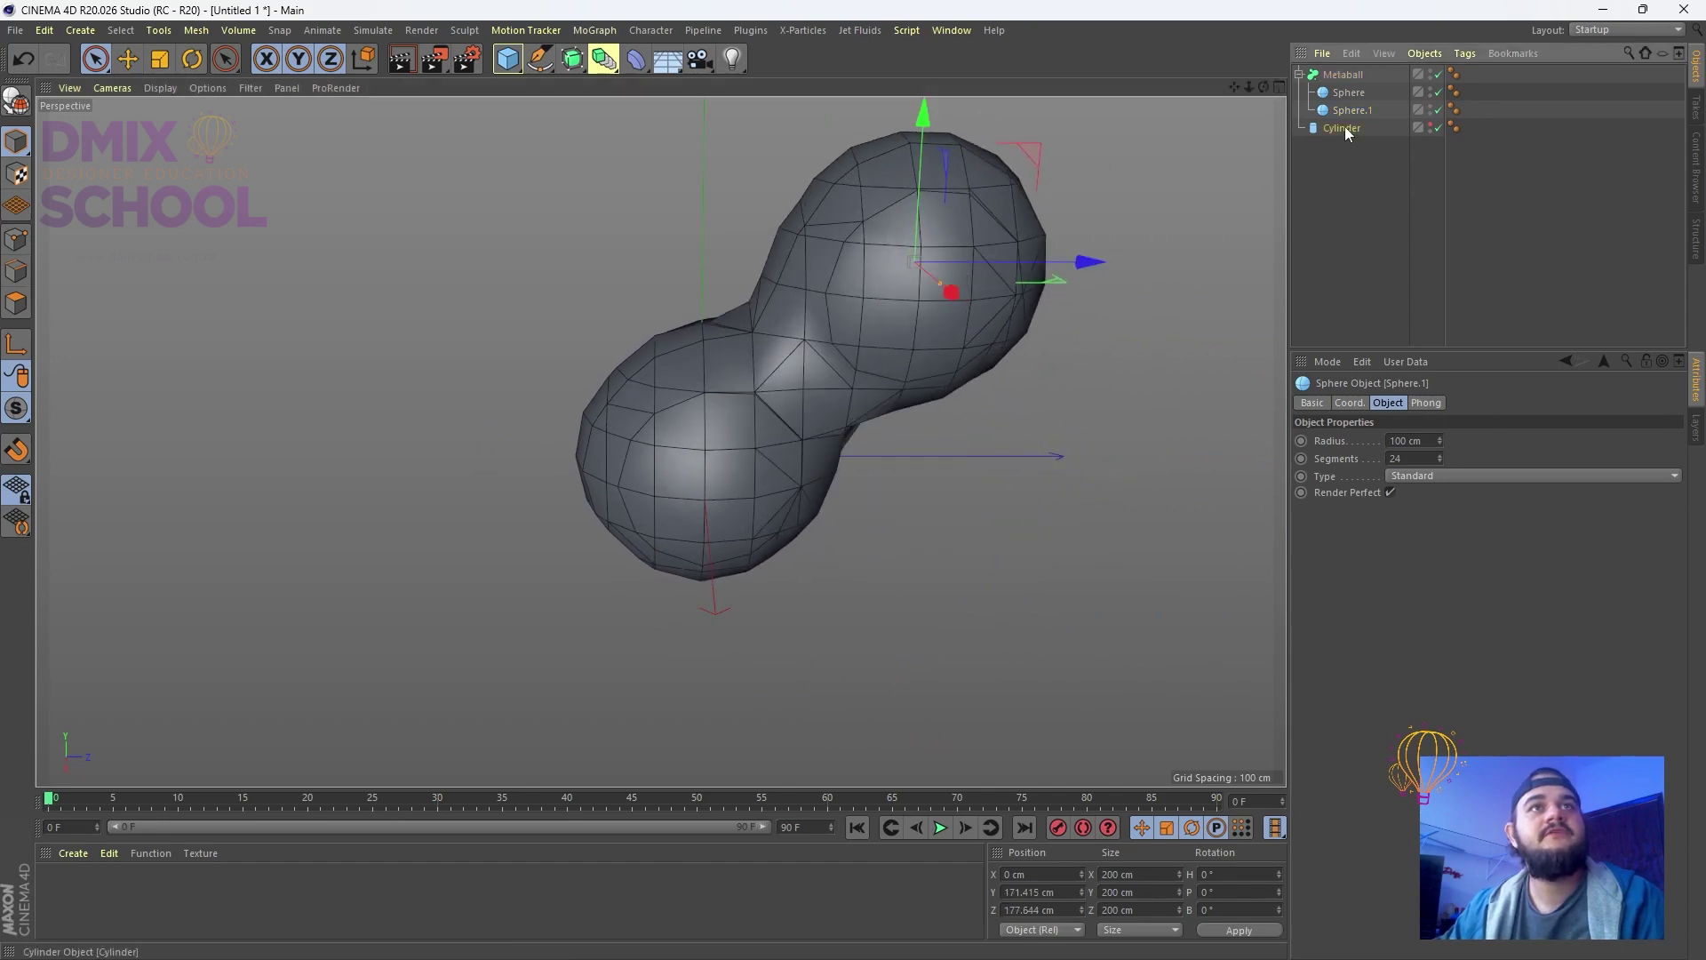
Make the Cylinder a child of the Metaball and scale it down to about 33.1 cm wide and 116.2 cm high
left_click_drag(1355, 118, 1352, 115)
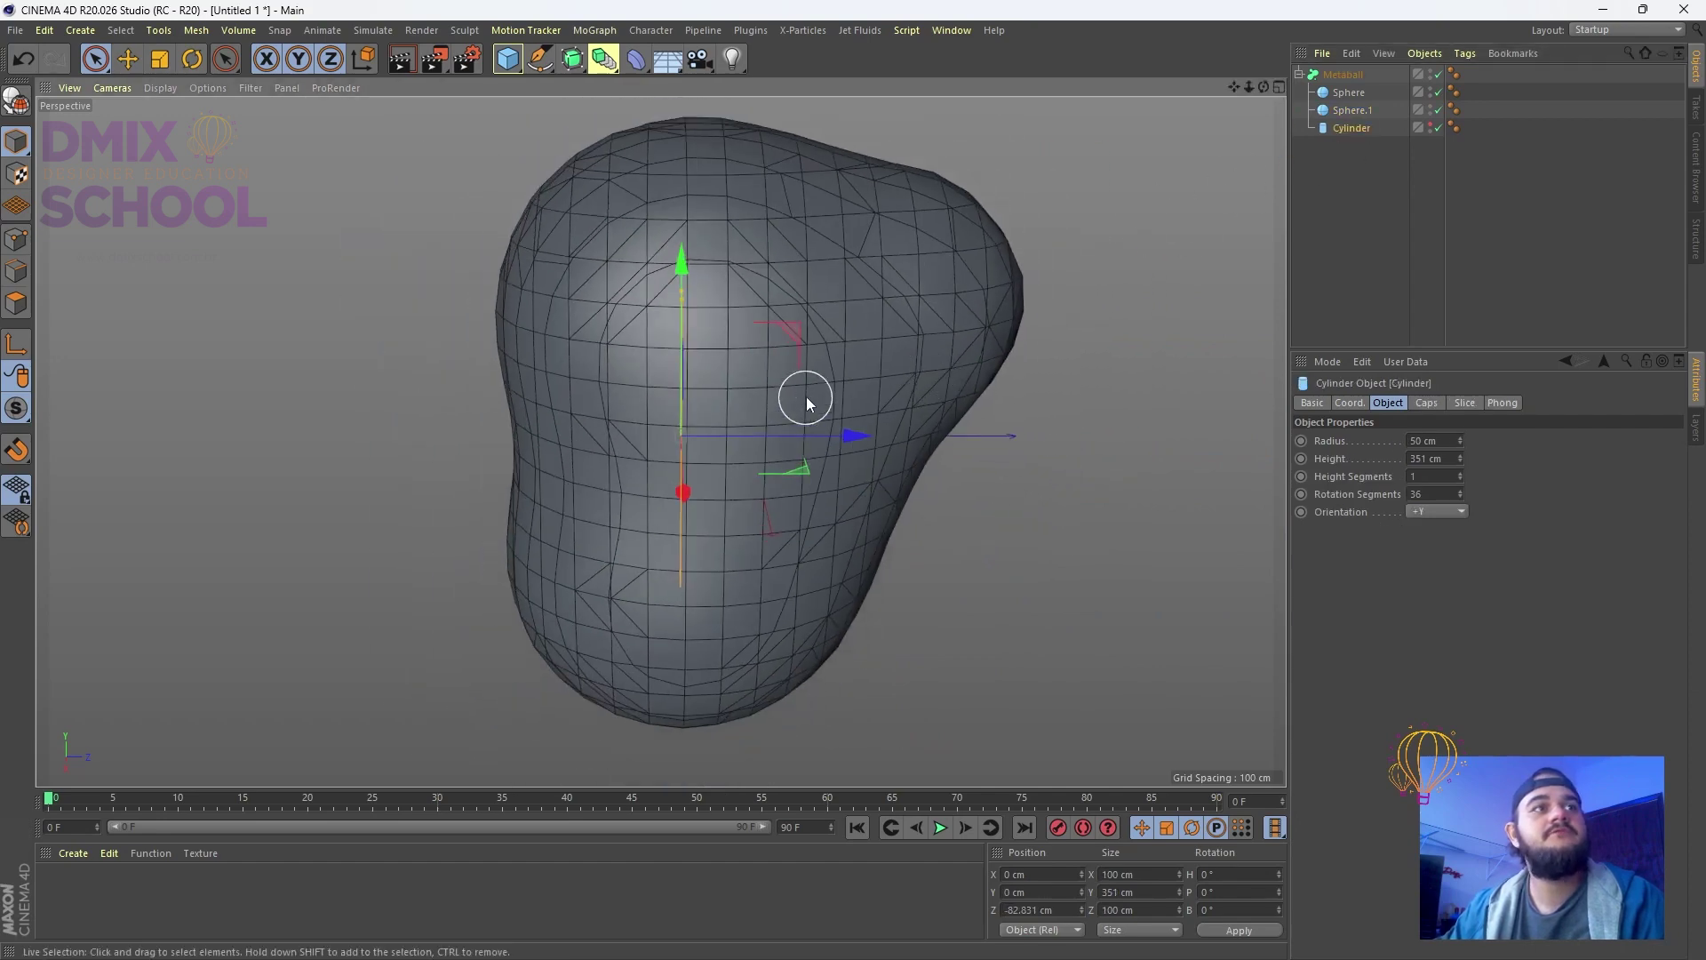
key("t")
left_click_drag(807, 397, 700, 563)
Move the Cylinder to about -334.7 cm in Y and 242.1 cm in Z
key("e")
left_click_drag(855, 436, 1108, 415)
left_click_drag(960, 272, 921, 524)
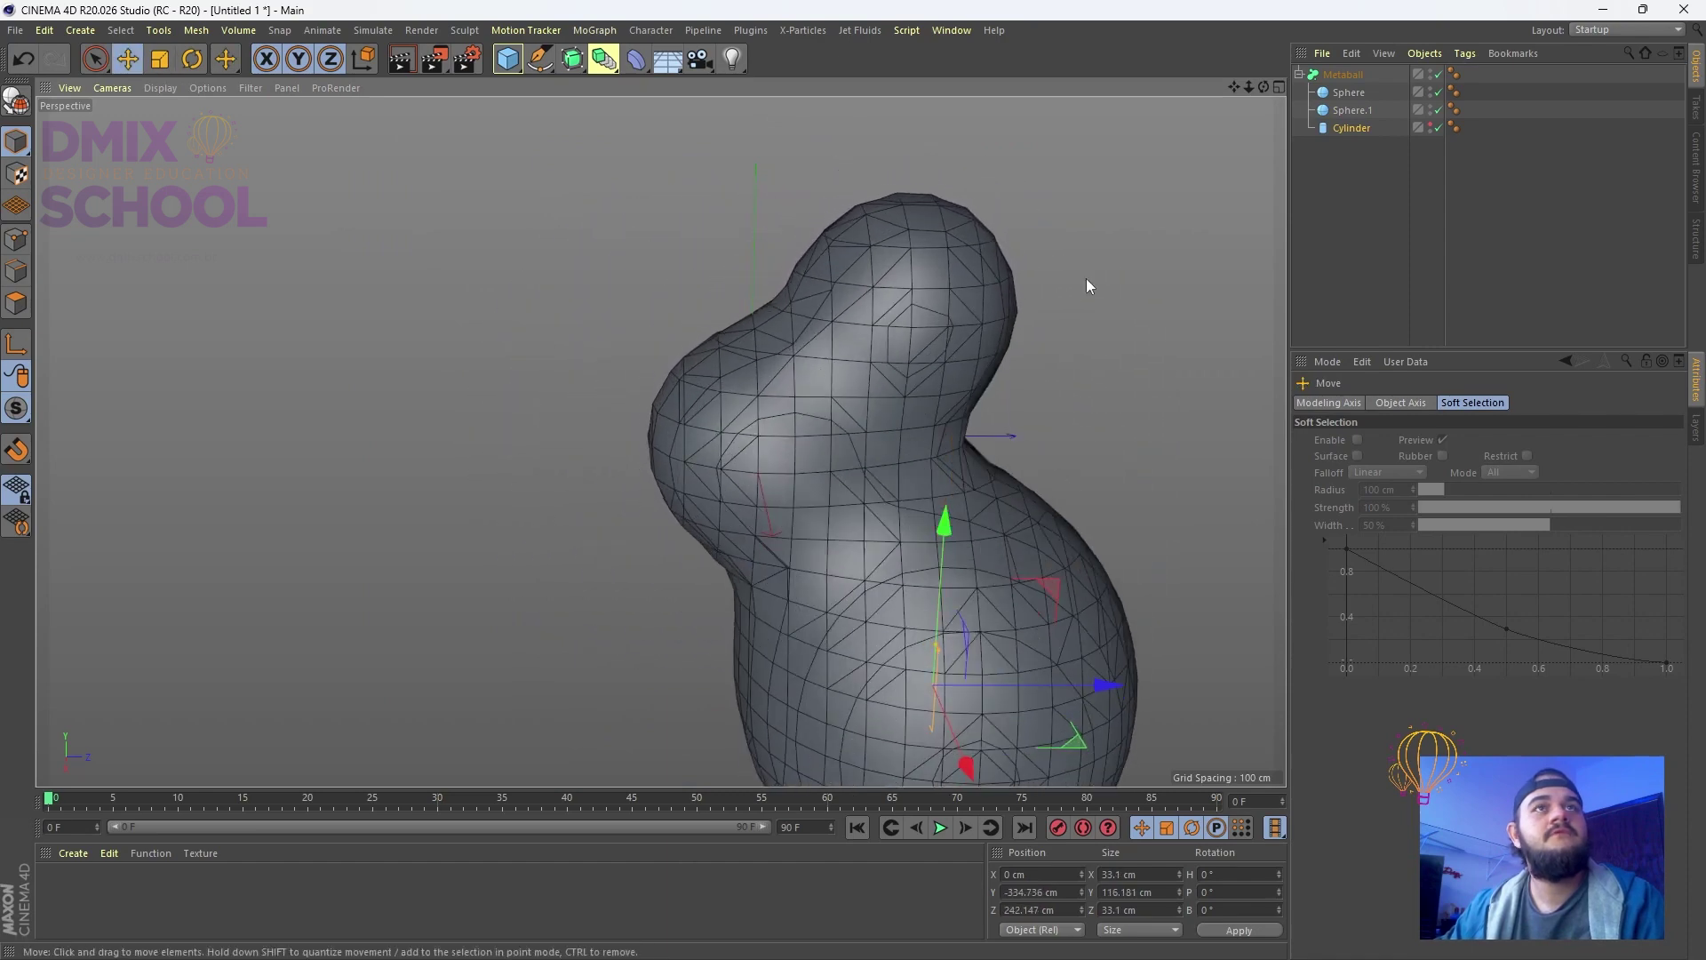
Refine the Metaball with an editor subdivision of 12 cm and set its render subdivision to 21.001 cm
left_click(1343, 74)
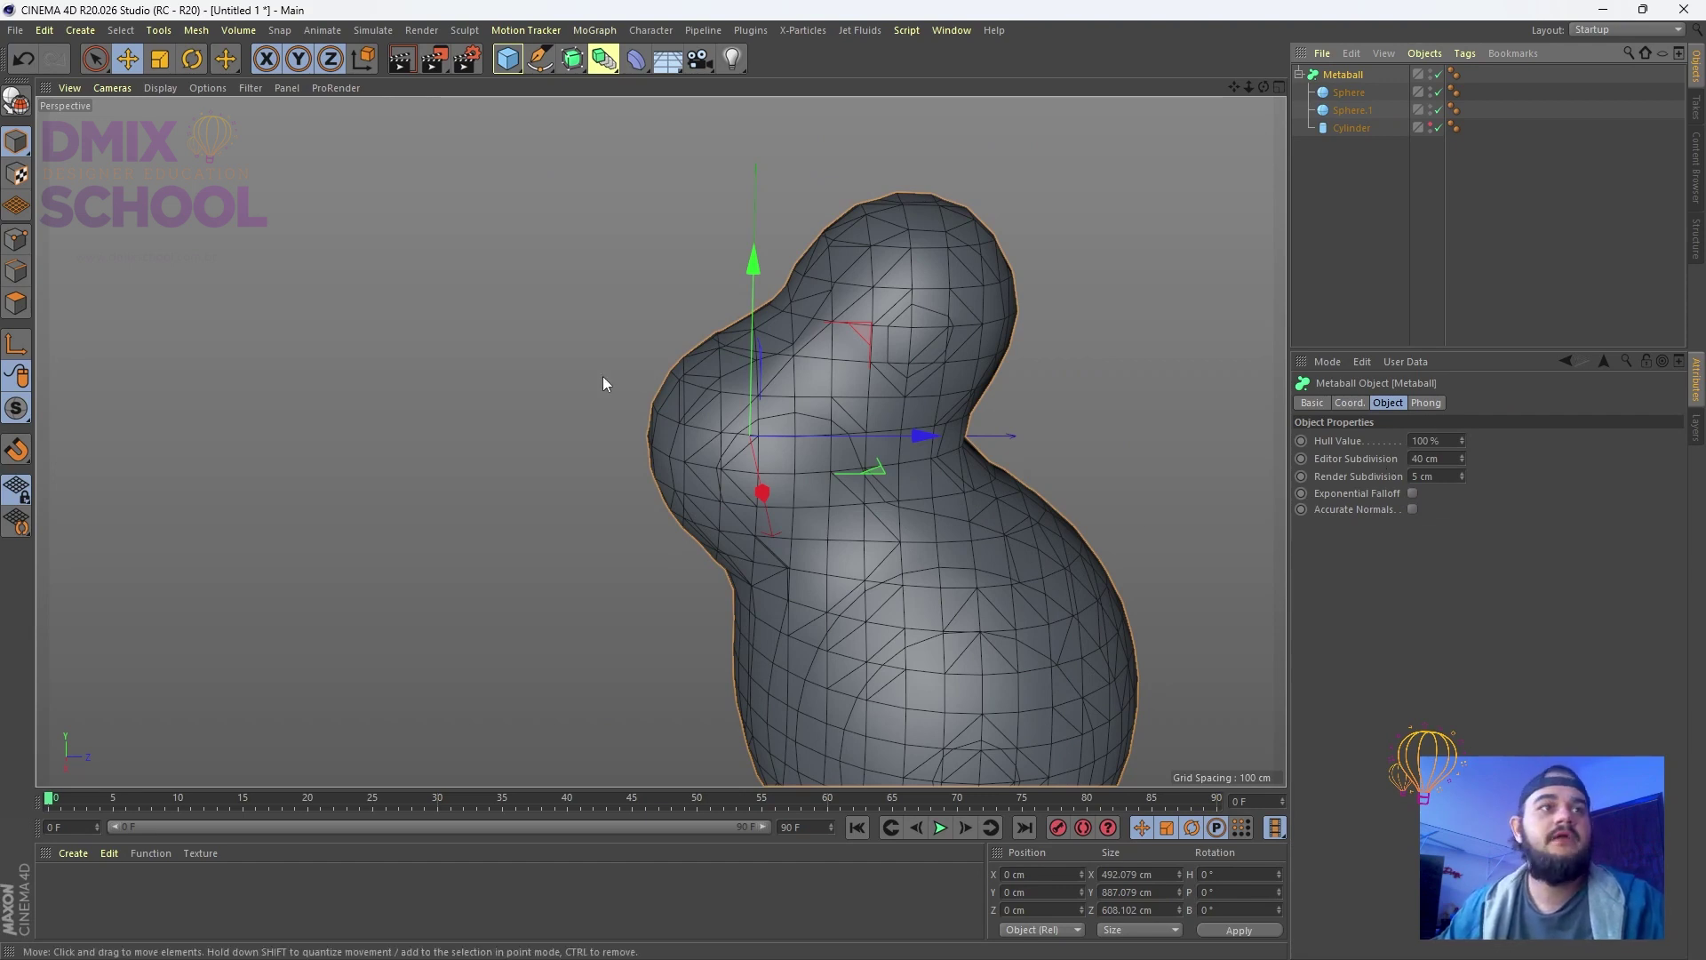
scroll(603, 376, "down", 5)
scroll(768, 546, "up", 4)
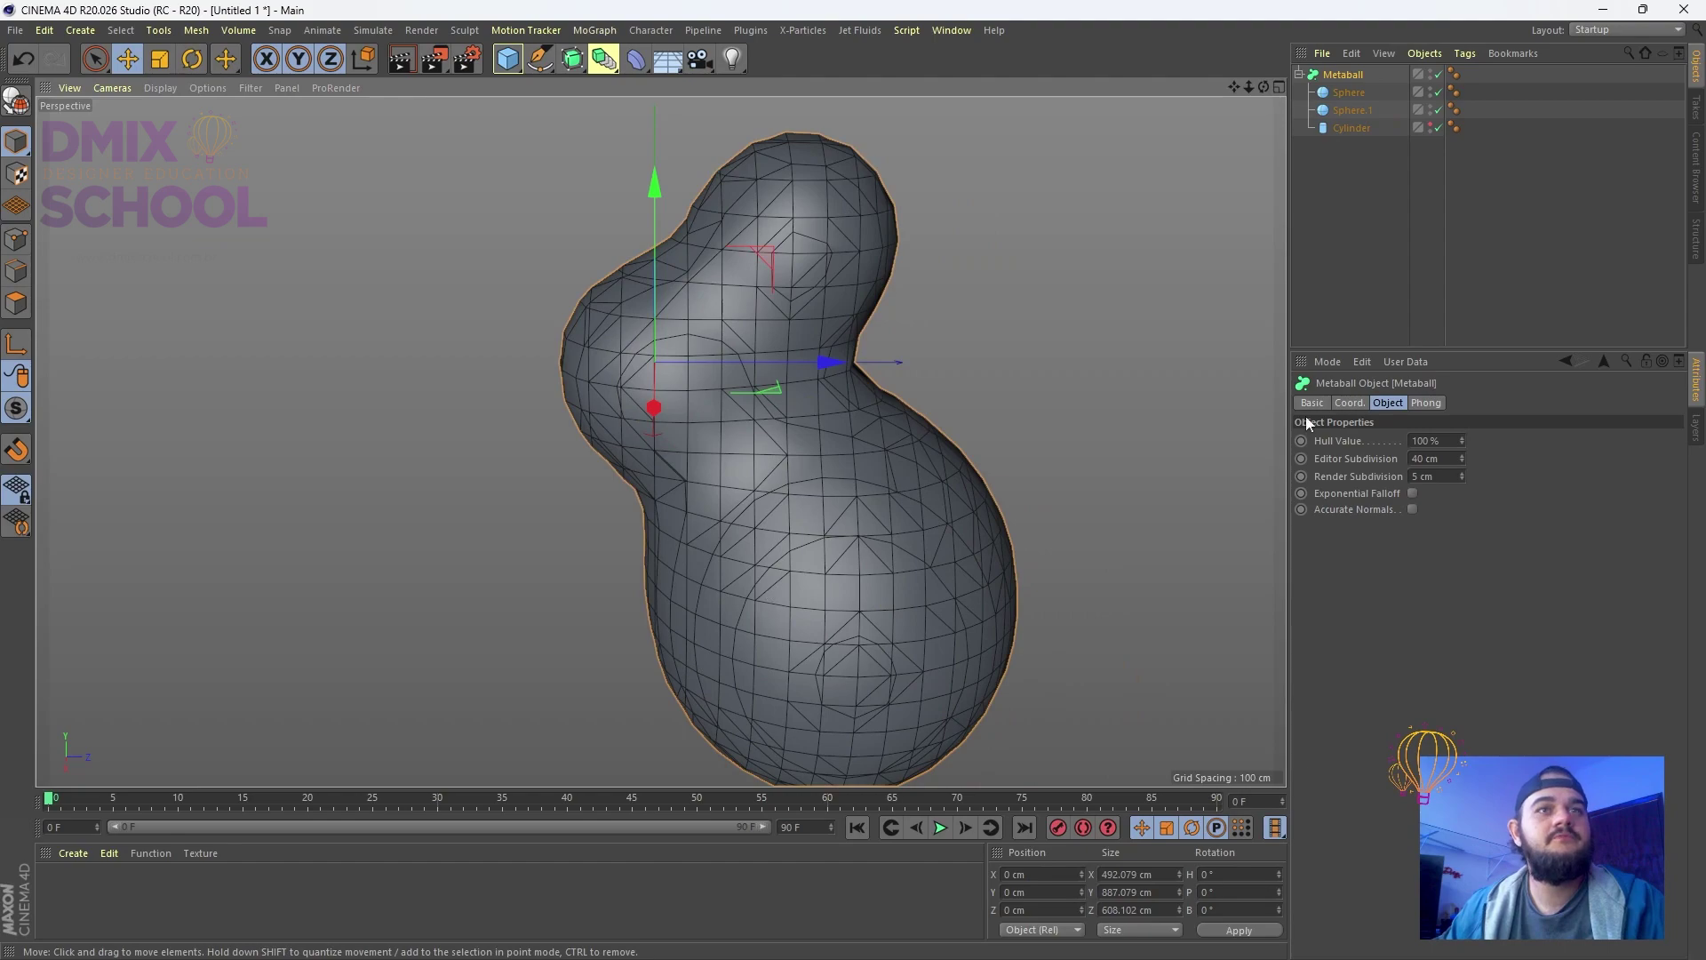
mouse_move(1464, 460)
left_mouse_down()
mouse_move(1462, 498)
mouse_move(1463, 461)
left_mouse_up()
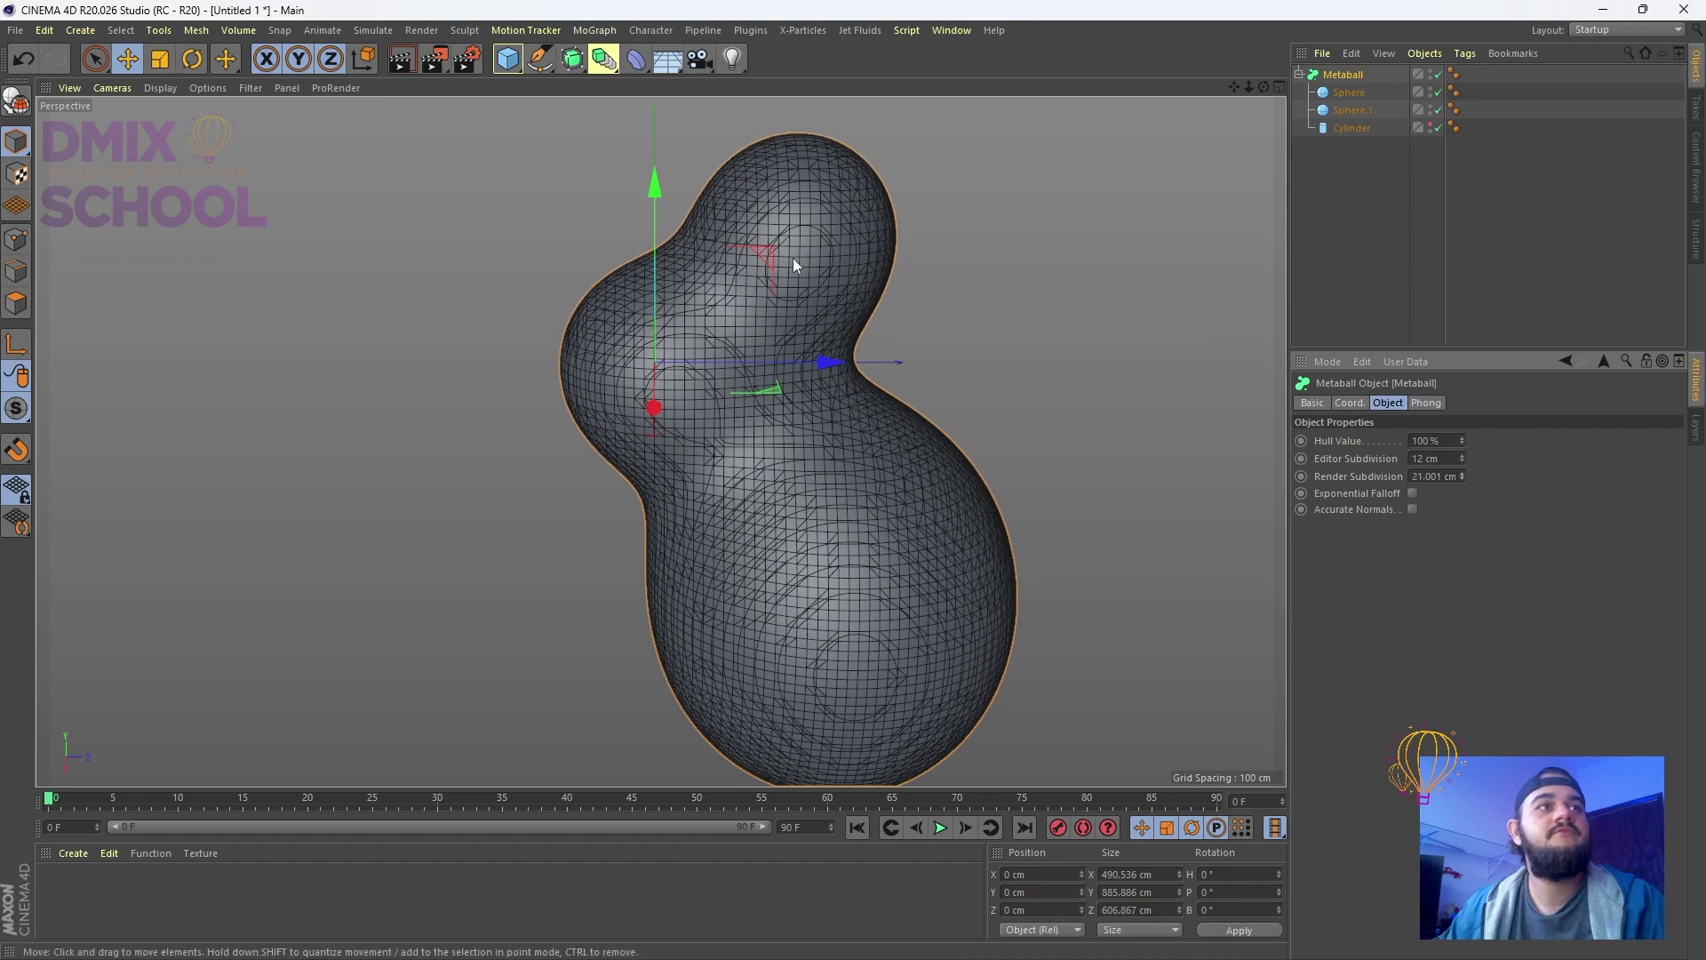
Move the Metaball to about -82.6 cm in Z and pull its original Sphere away from the other two shapes
left_click_drag(824, 361, 677, 457)
left_click(1348, 92)
left_click(856, 592)
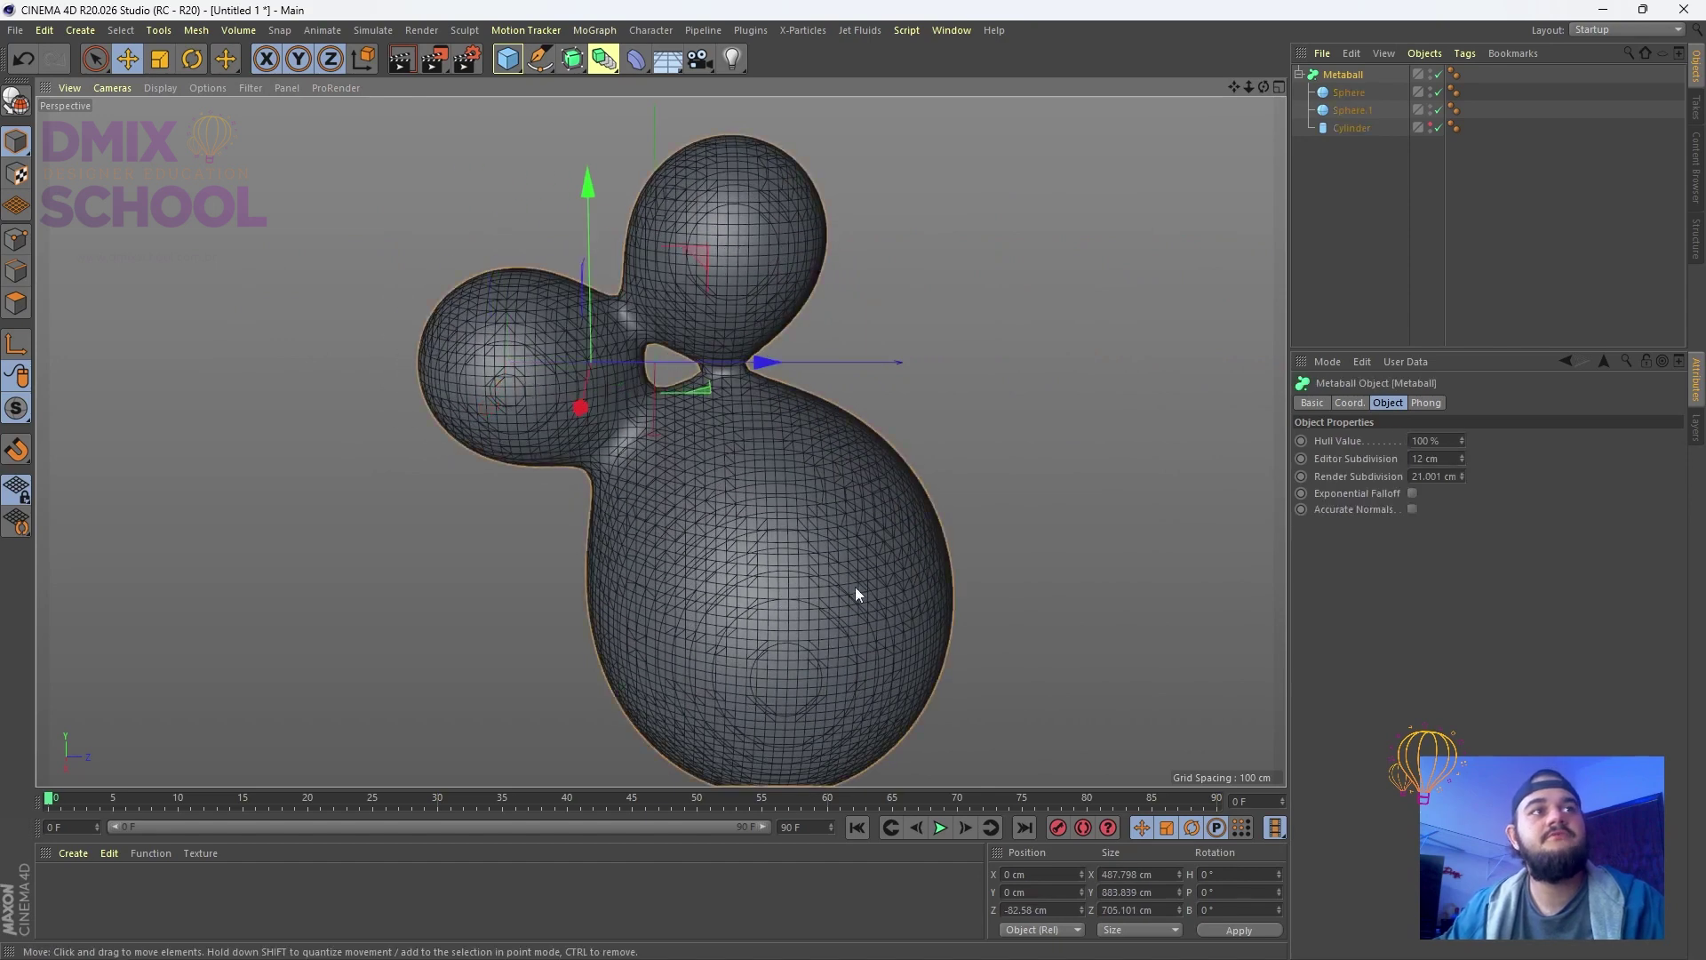
Move the Cylinder closer to the spheres, to about -225.4 cm in Y and 315.1 cm in Z
left_click(1363, 128)
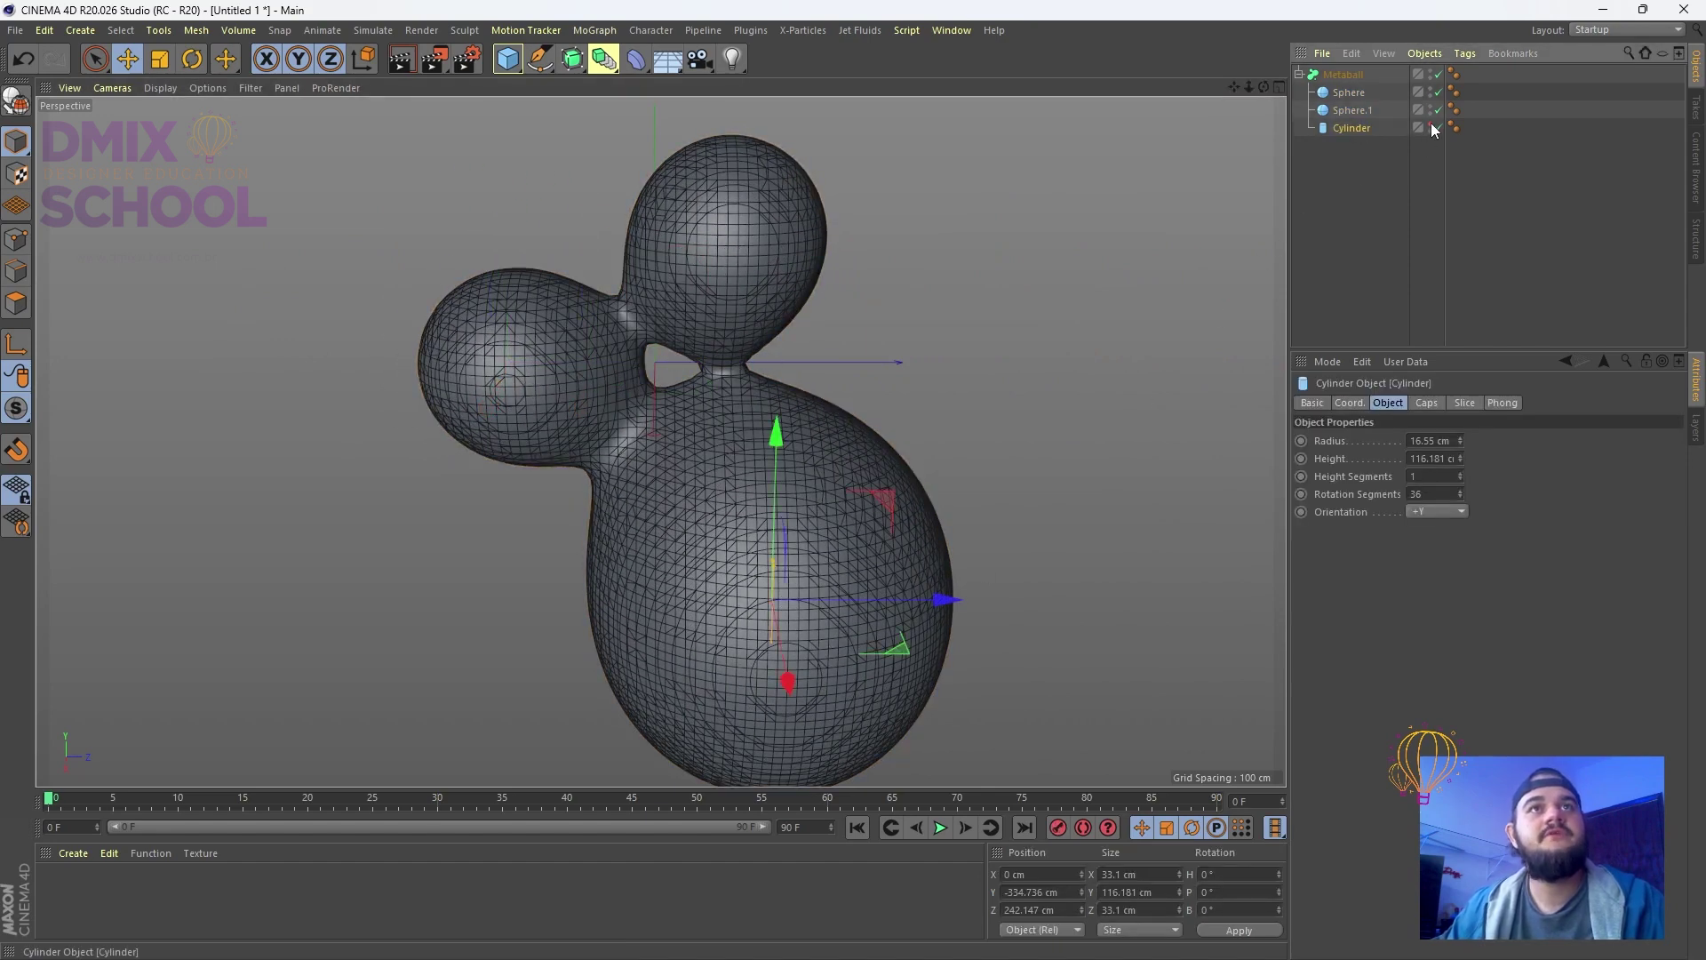
left_click_drag(935, 598, 1006, 544)
left_click_drag(839, 434, 837, 358)
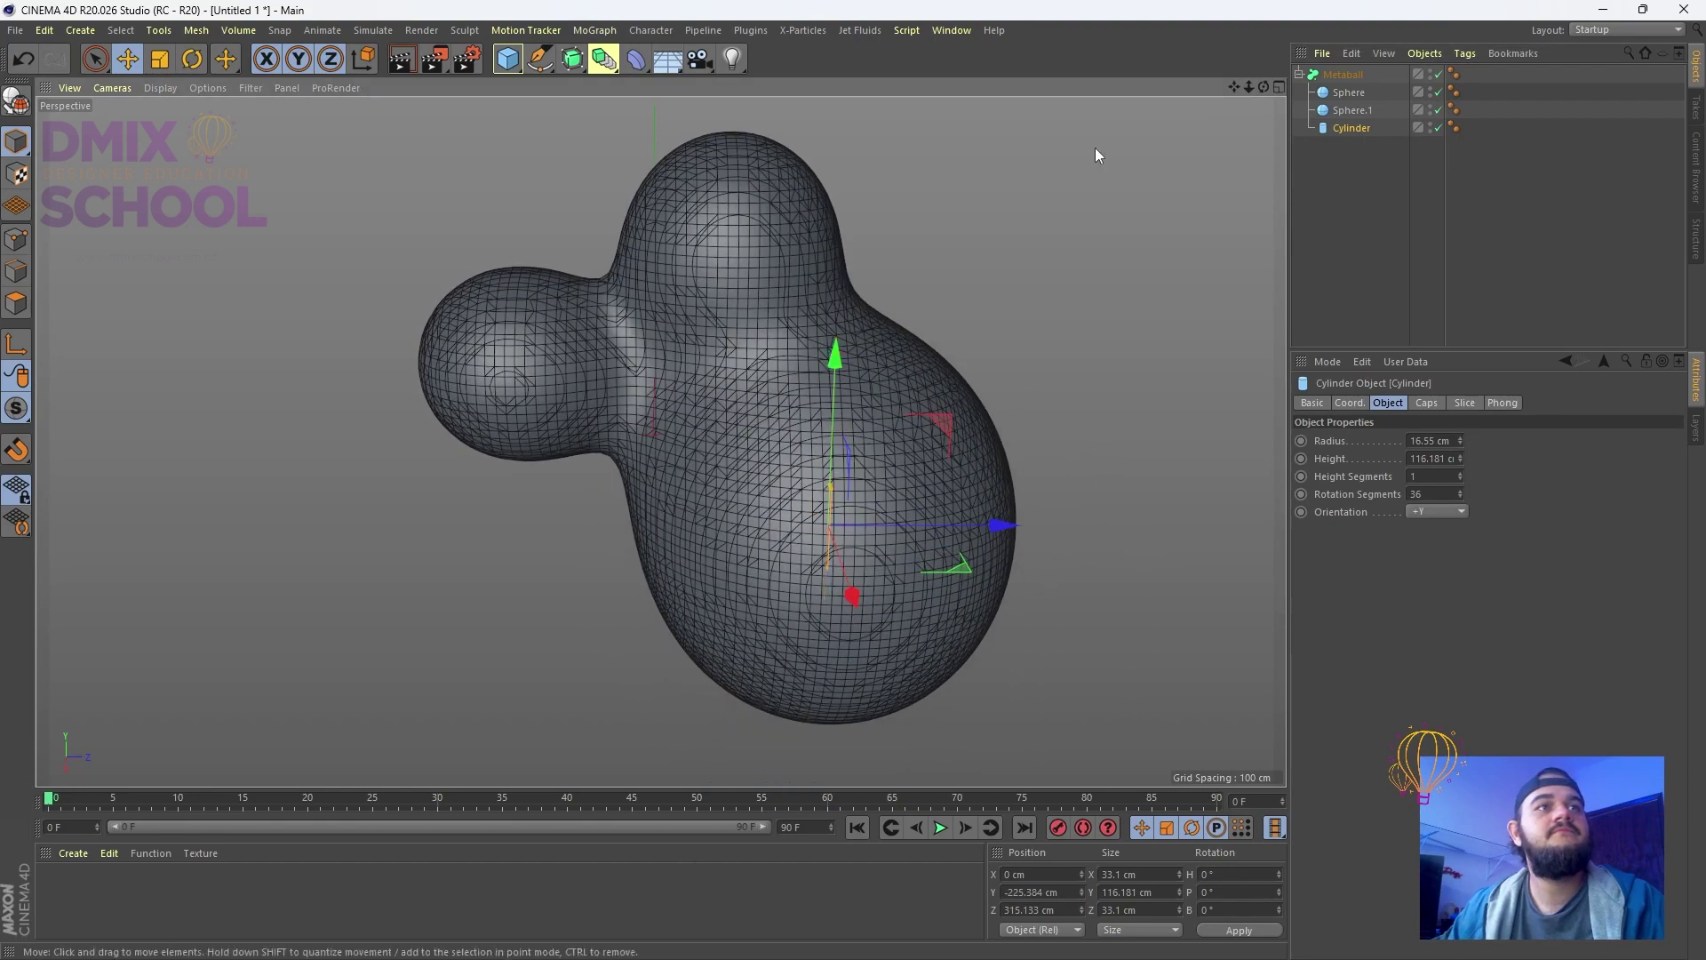
Delete all objects from the scene
key("ctrl+a")
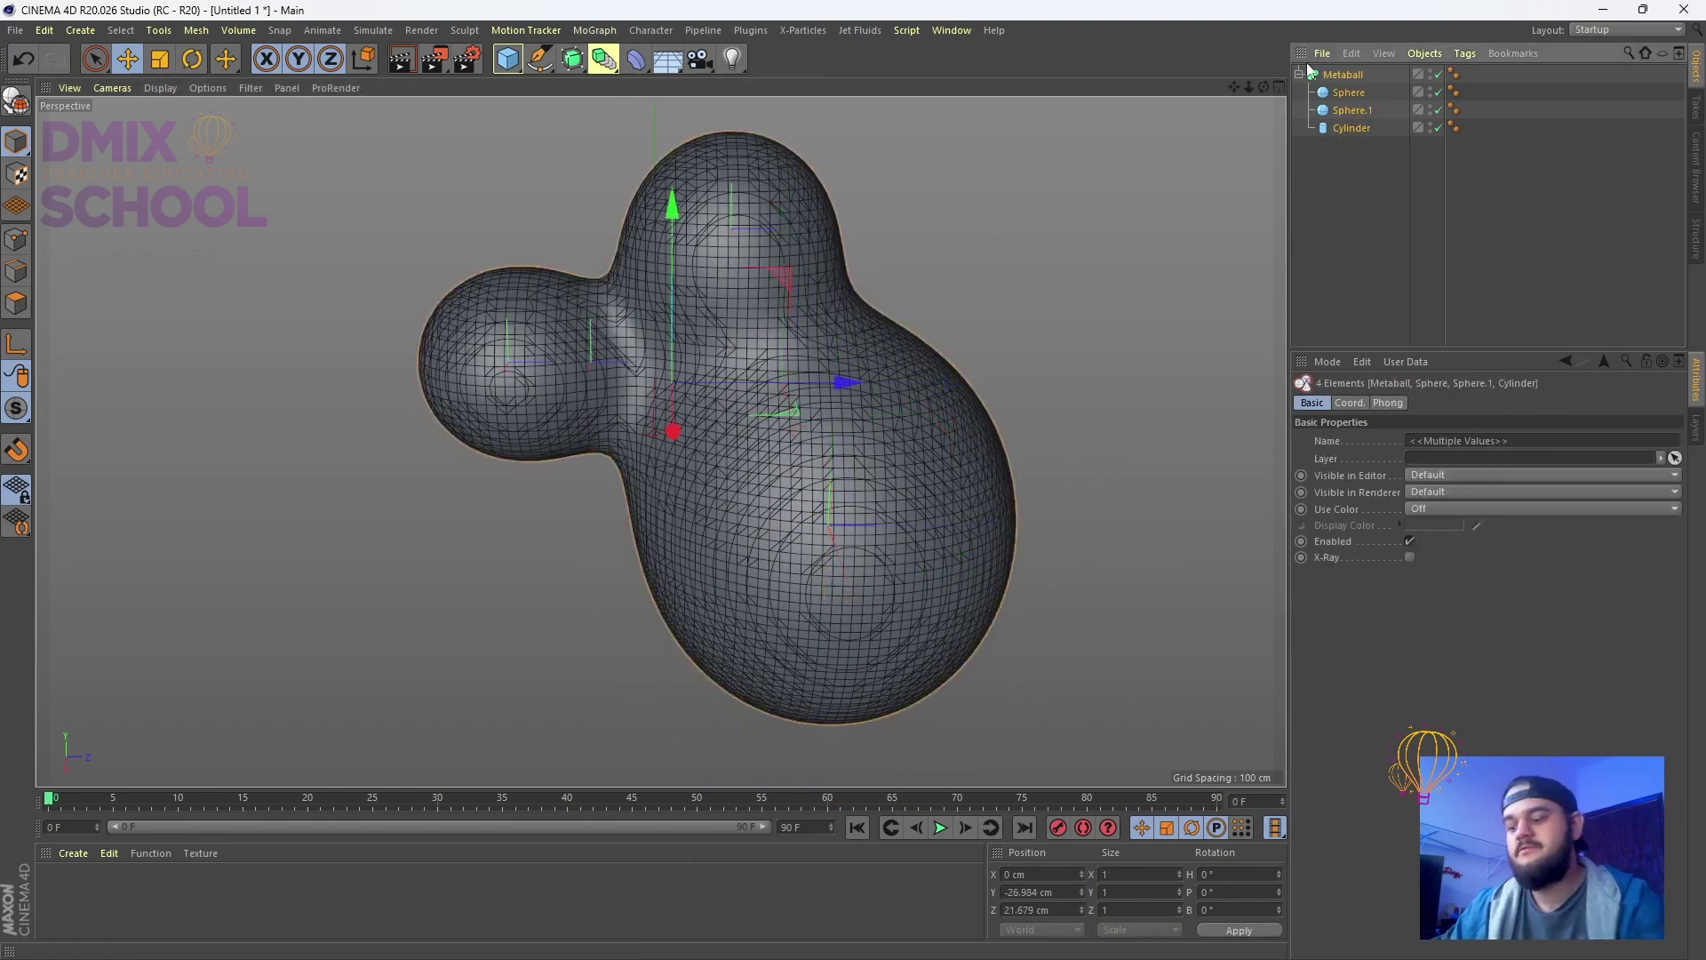
key("Delete")
left_click(607, 59)
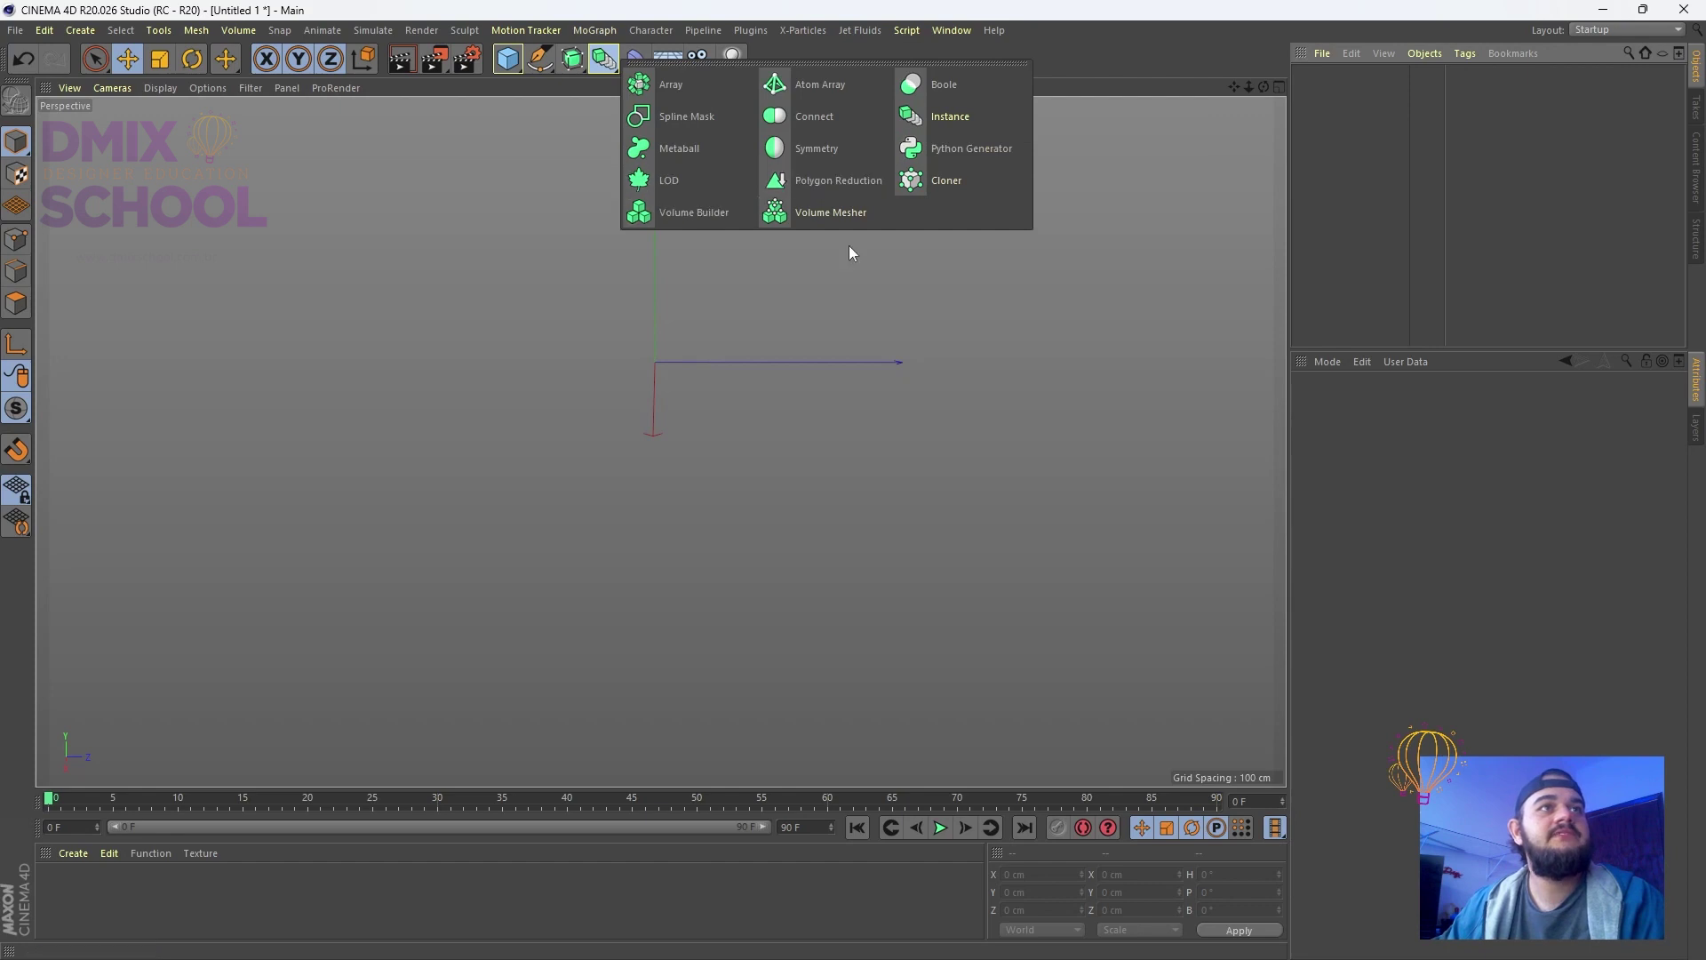
left_click(651, 62)
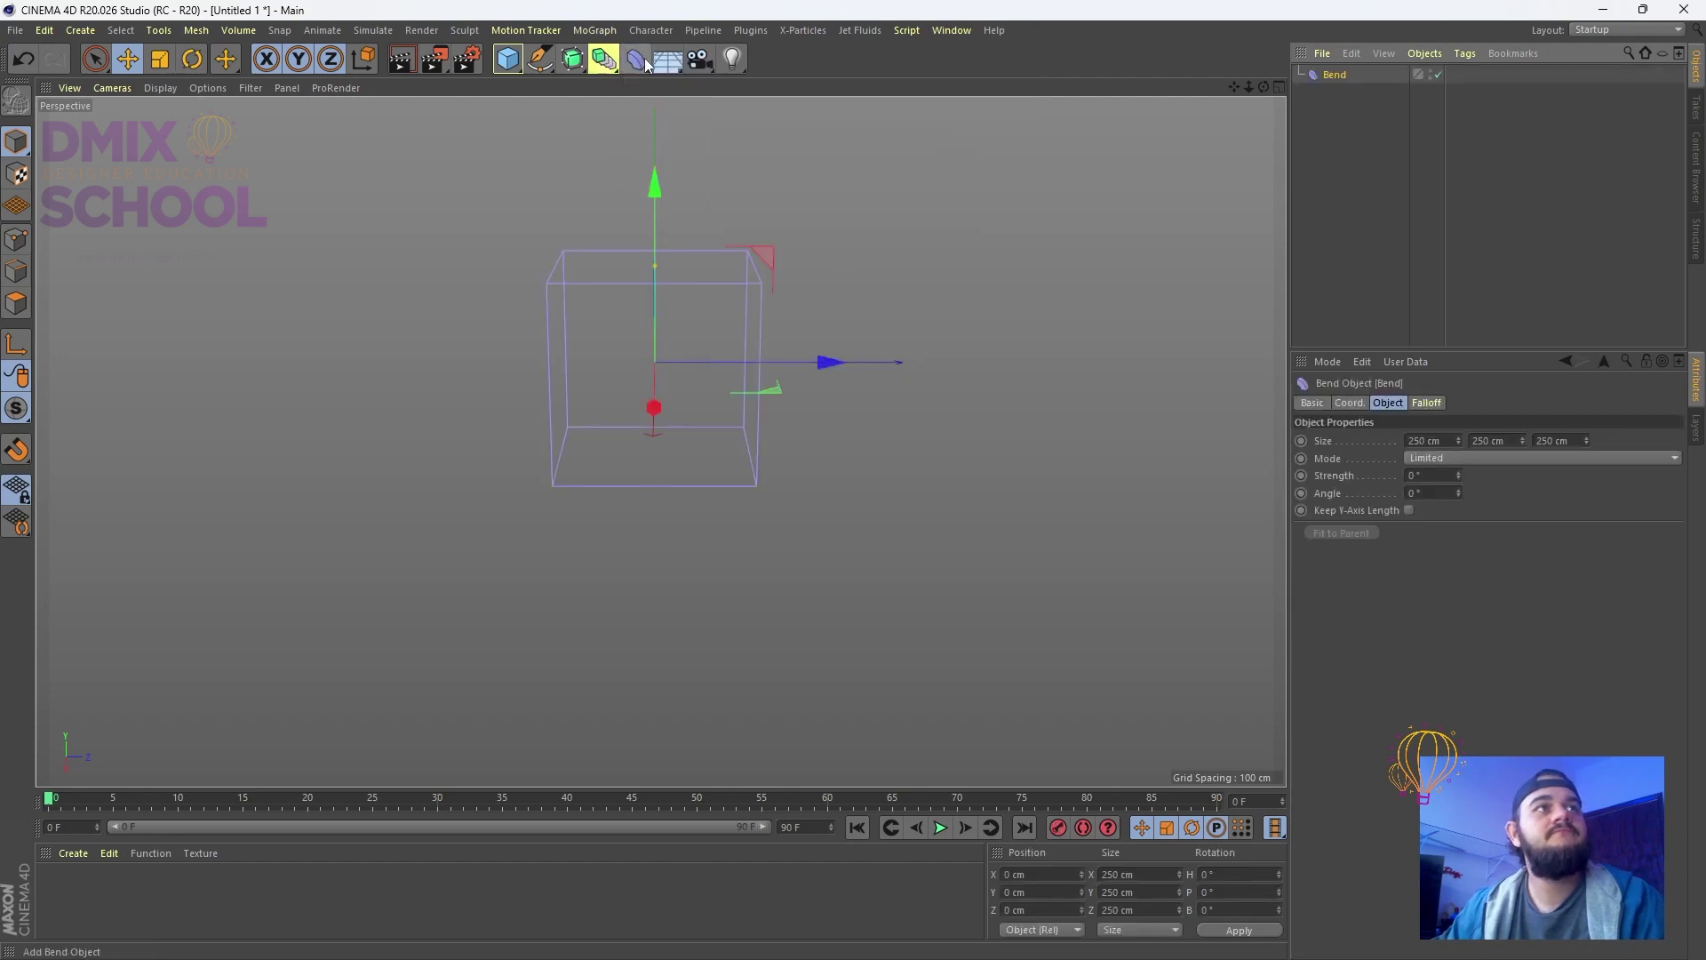
key("ctrl+z")
Add a Cube and stretch it along Z to about 639.2 cm
left_click(509, 59)
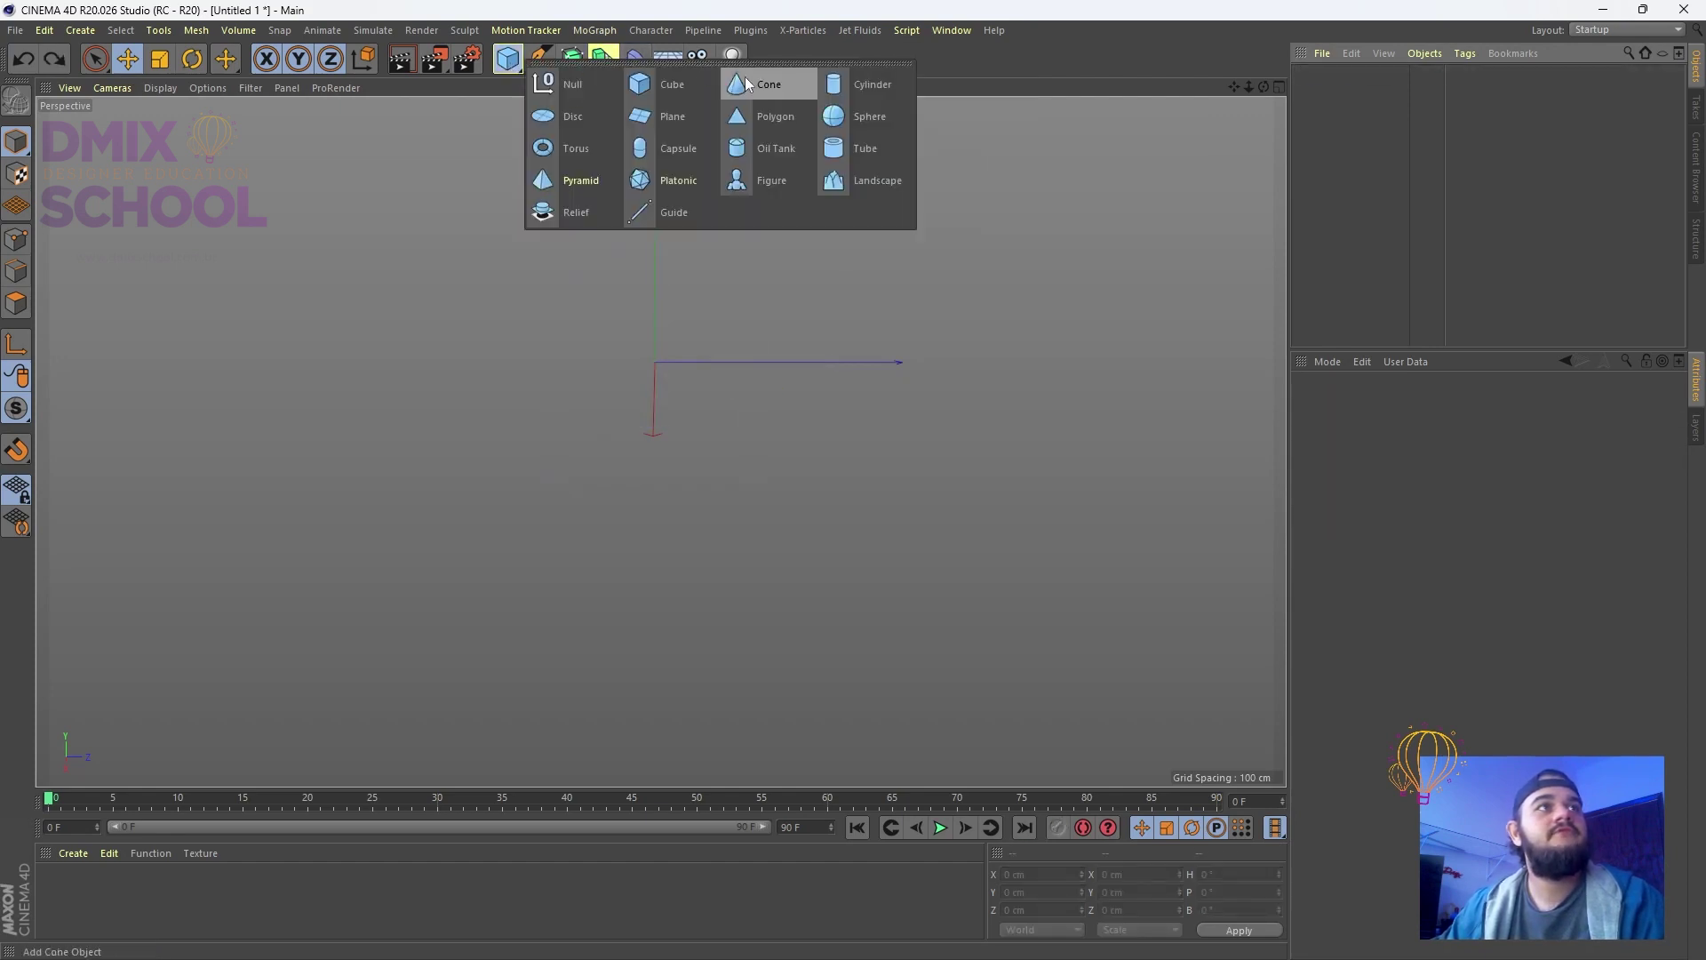
left_click(649, 88)
left_click_drag(733, 363, 900, 363)
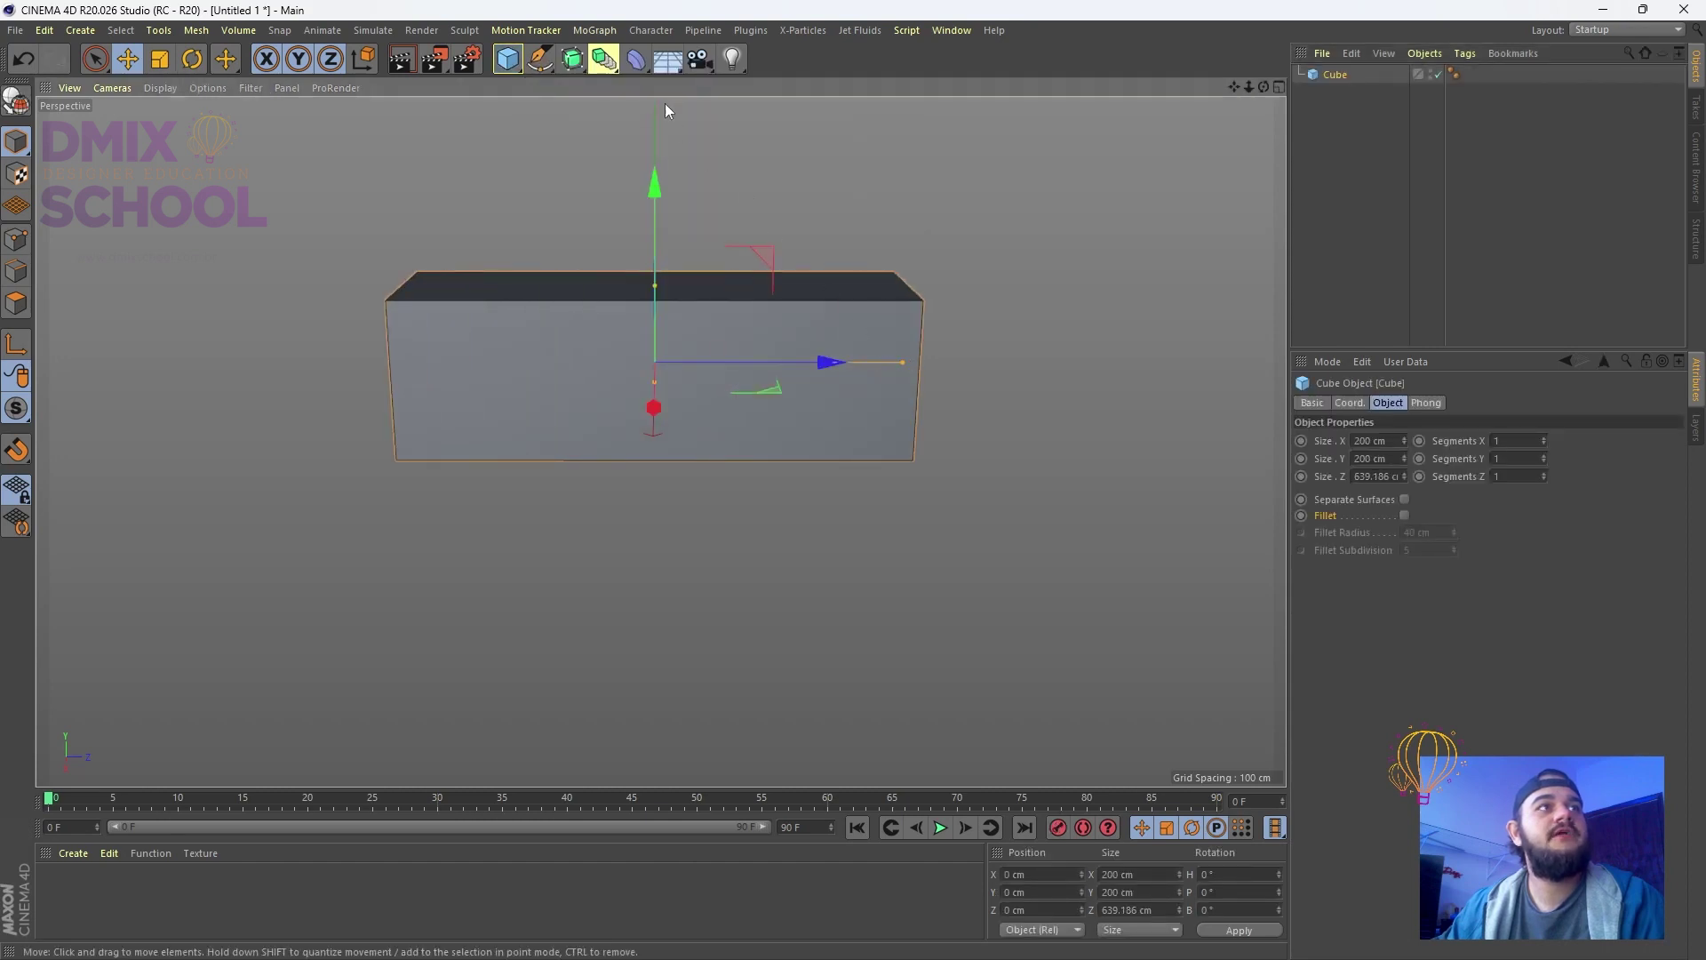
Add a Bend deformer to the scene
left_click(636, 60)
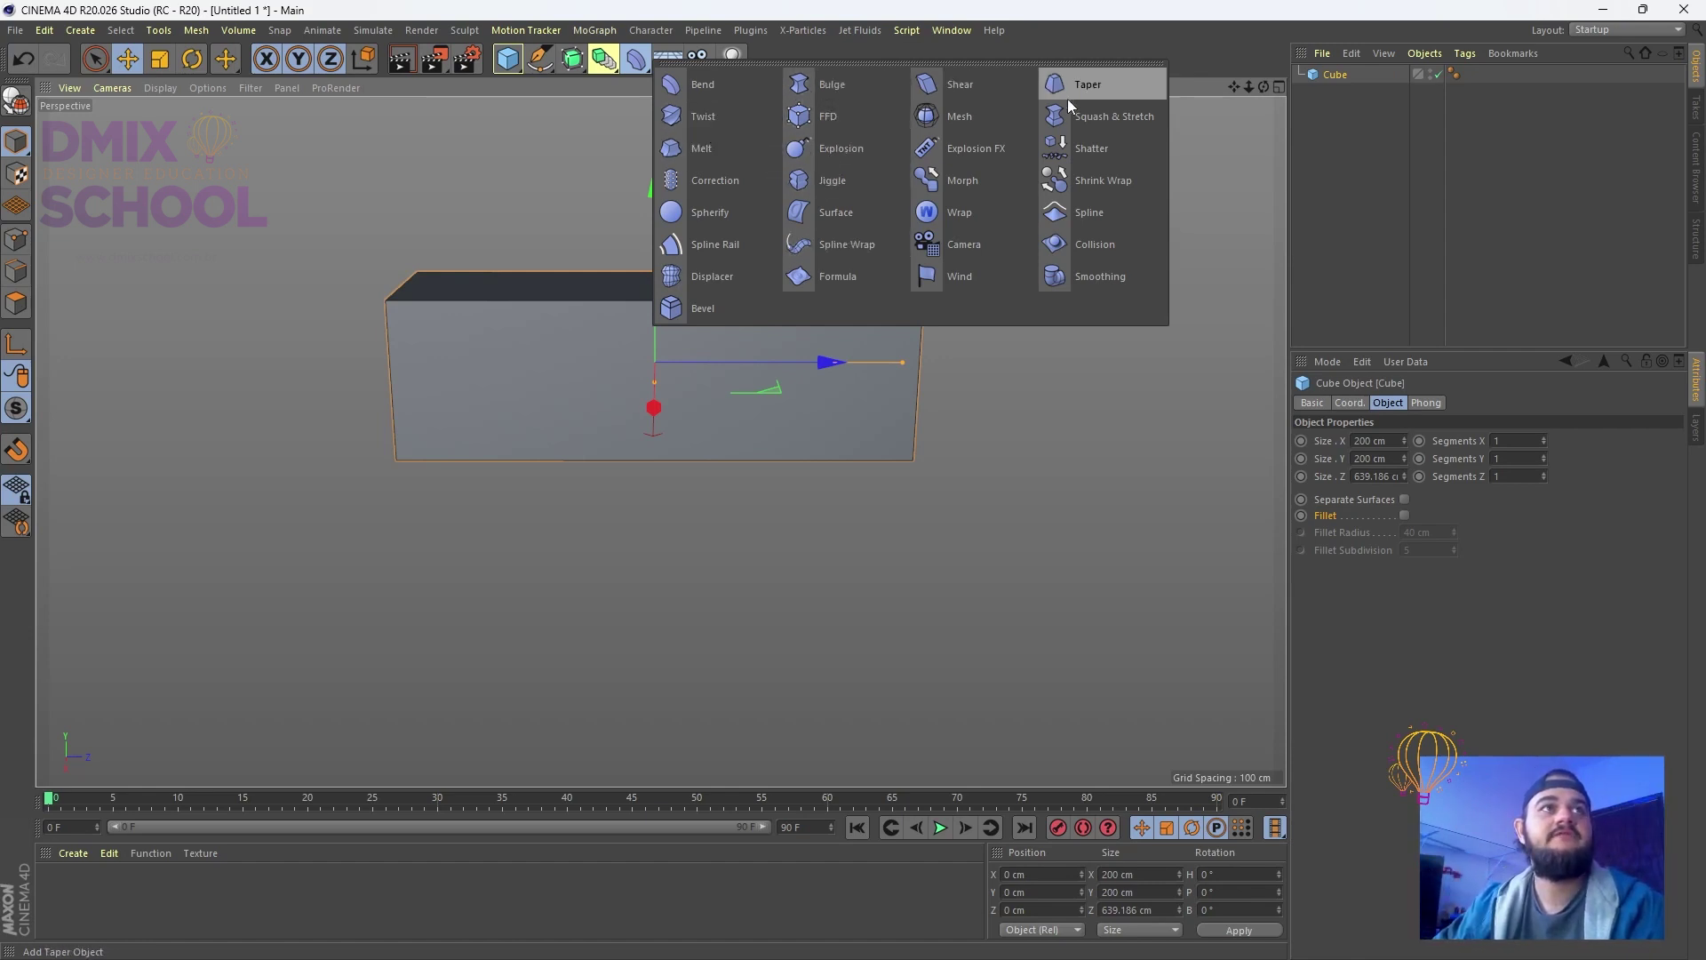
left_click(698, 87)
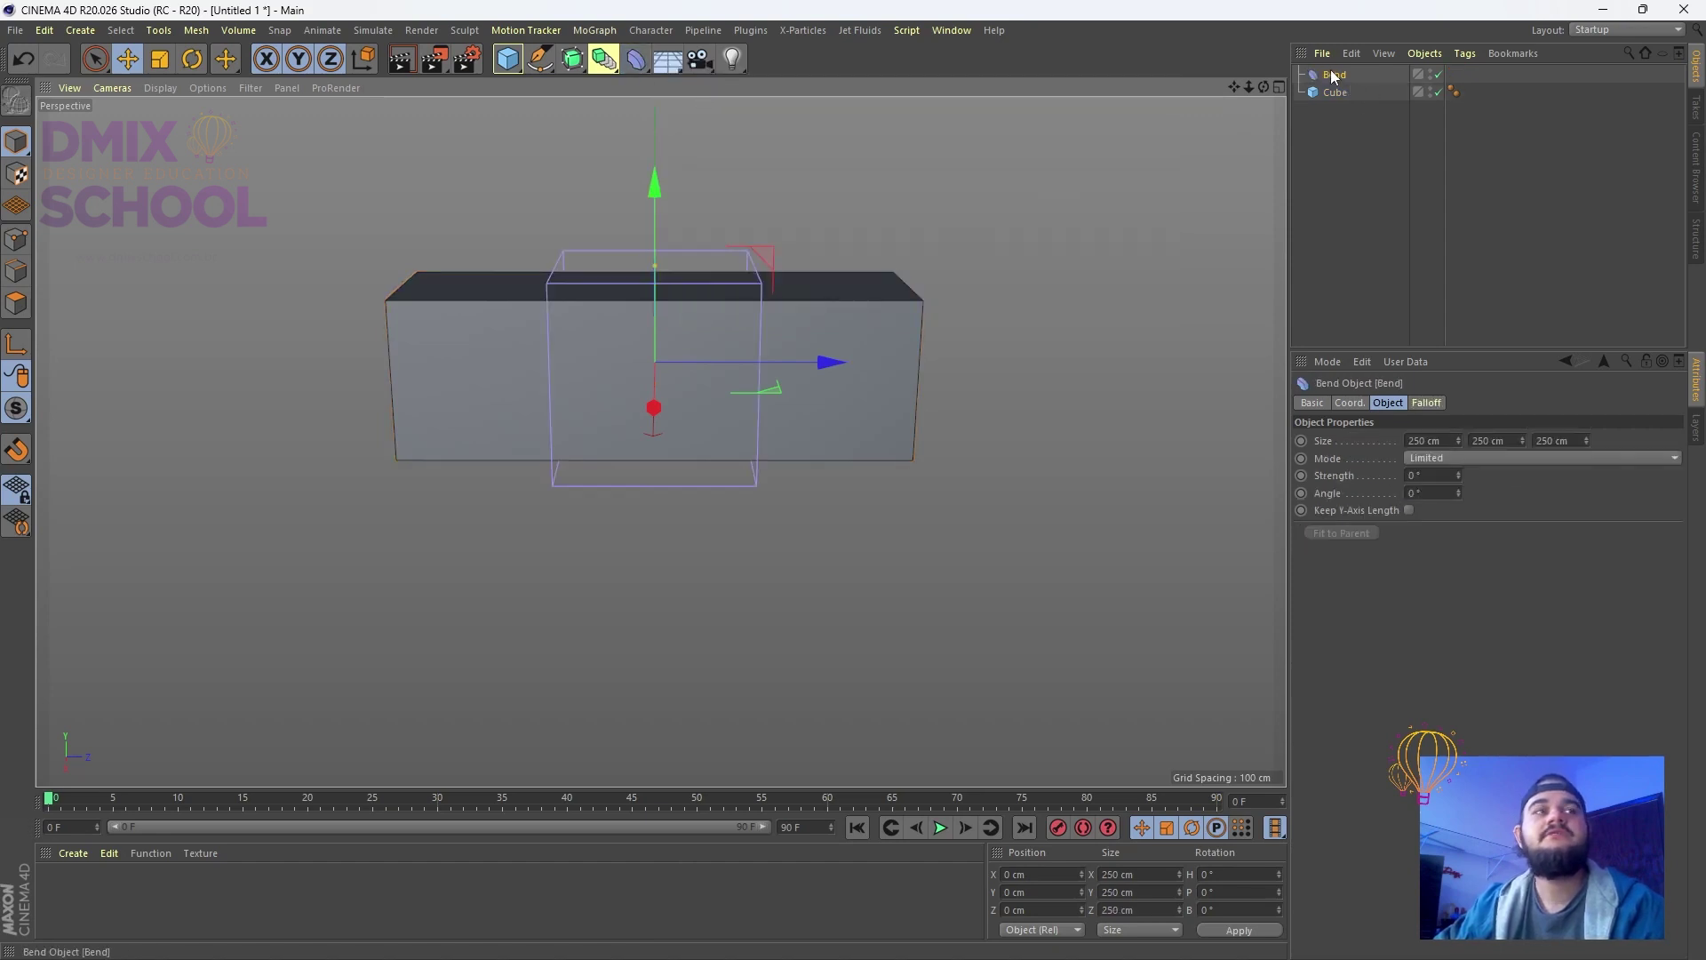
Make the Bend deformer a child of the Cube and fit it to its parent
left_click_drag(1344, 103, 1342, 76)
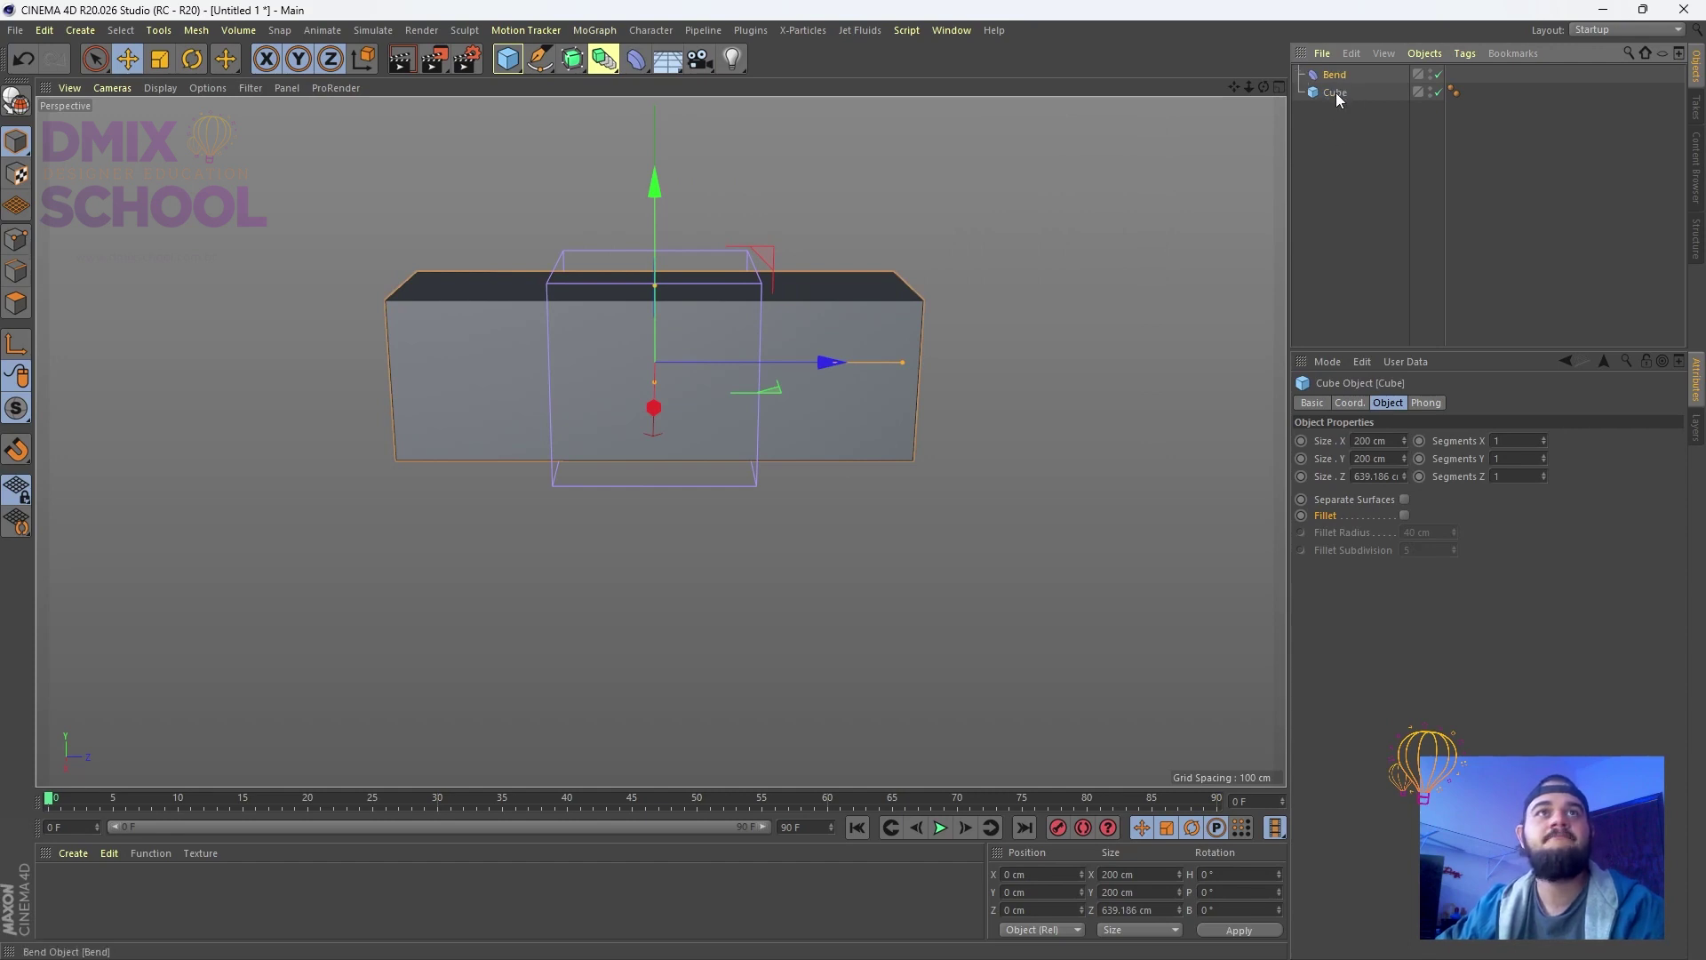
left_click_drag(1340, 99, 1340, 99)
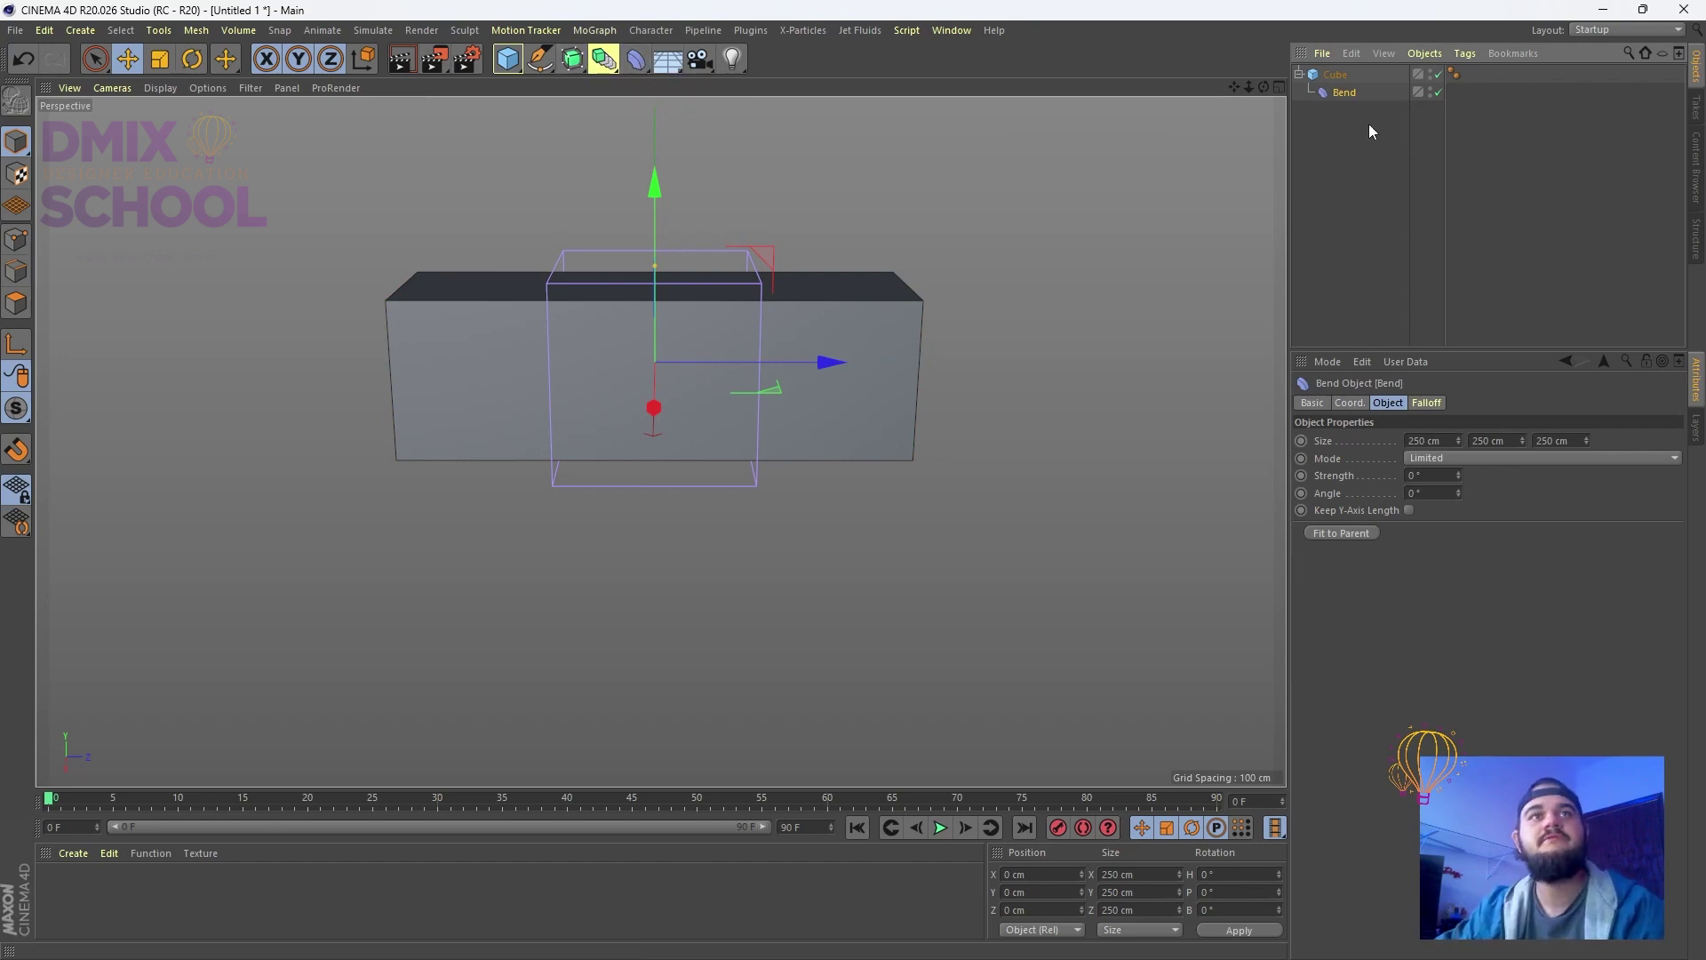
left_click(1351, 533)
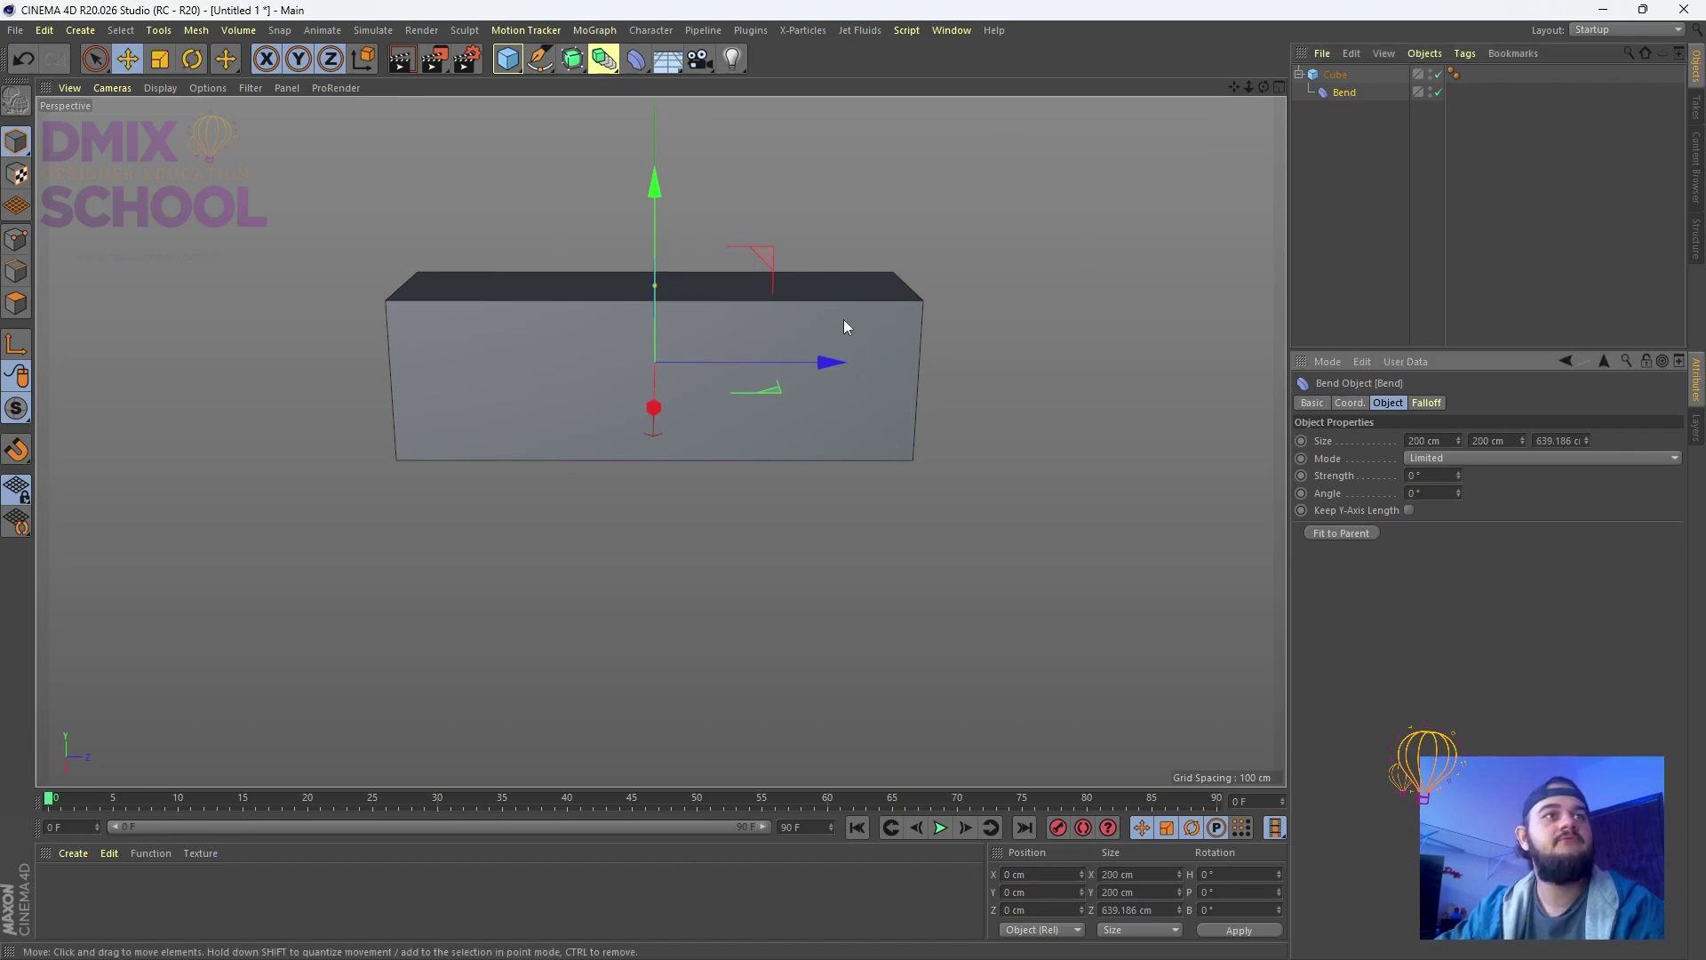
Set the Bend deformer's strength to about 83°
left_click_drag(708, 302, 889, 337, "alt")
left_click_drag(1458, 475, 770, 392)
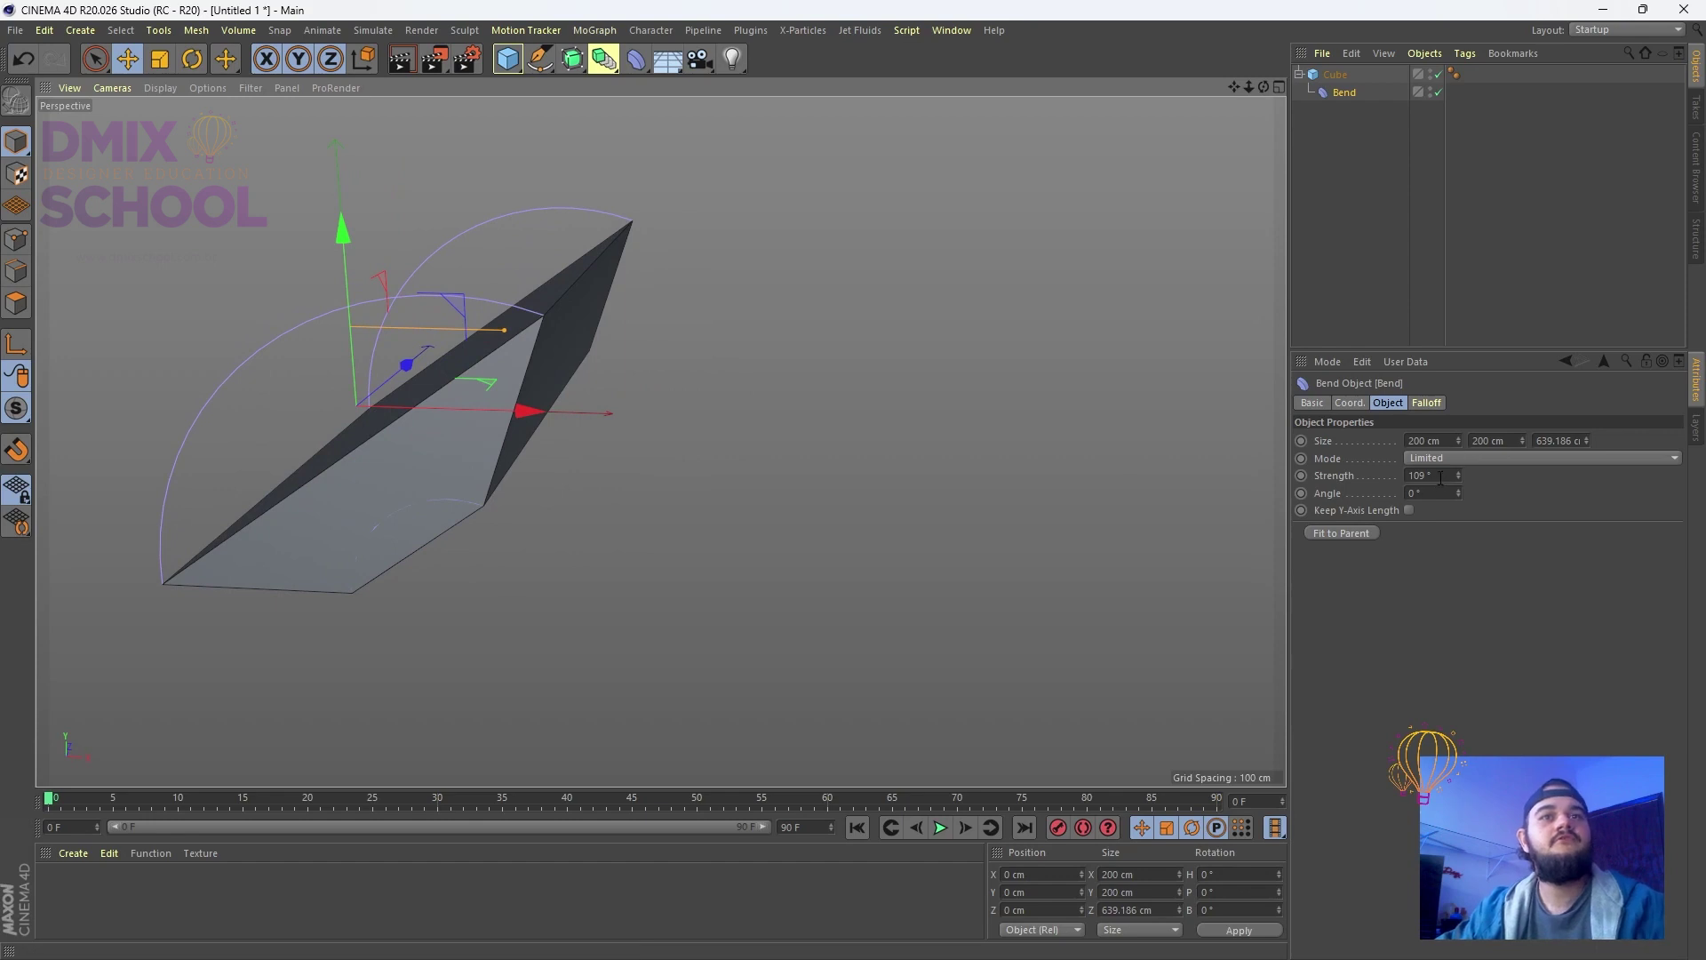
left_click_drag(1457, 483, 892, 64)
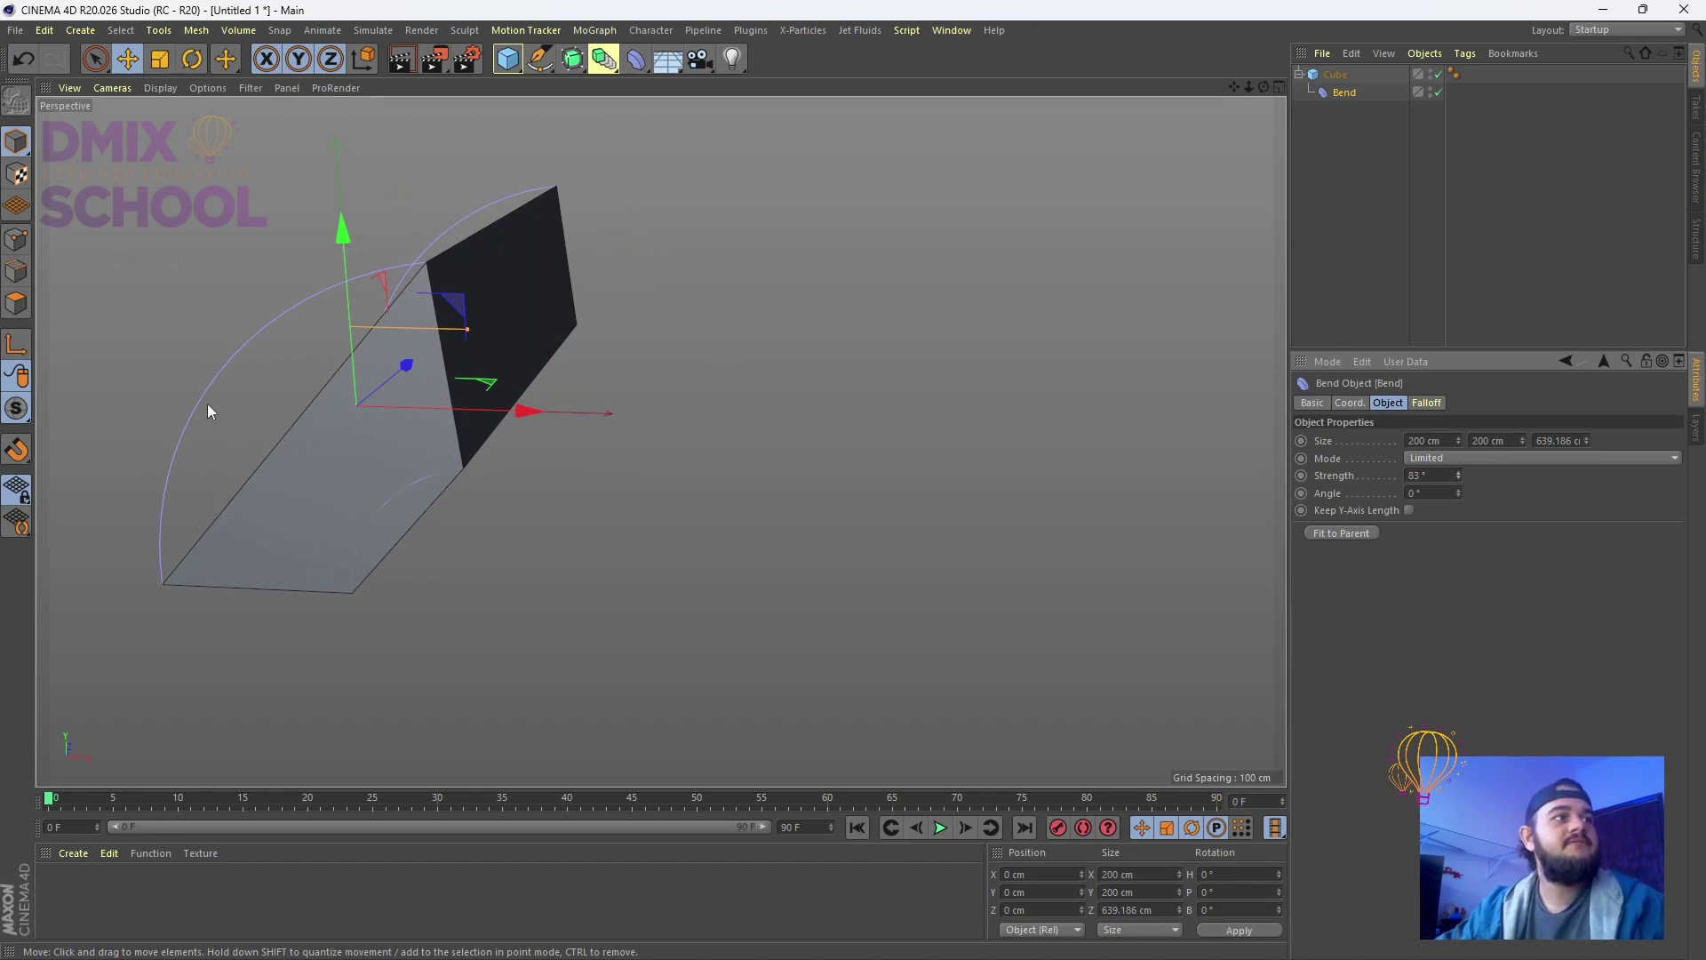
Set the Cube's Y segments to 12 so that it can bend smoothly
left_click(1343, 73)
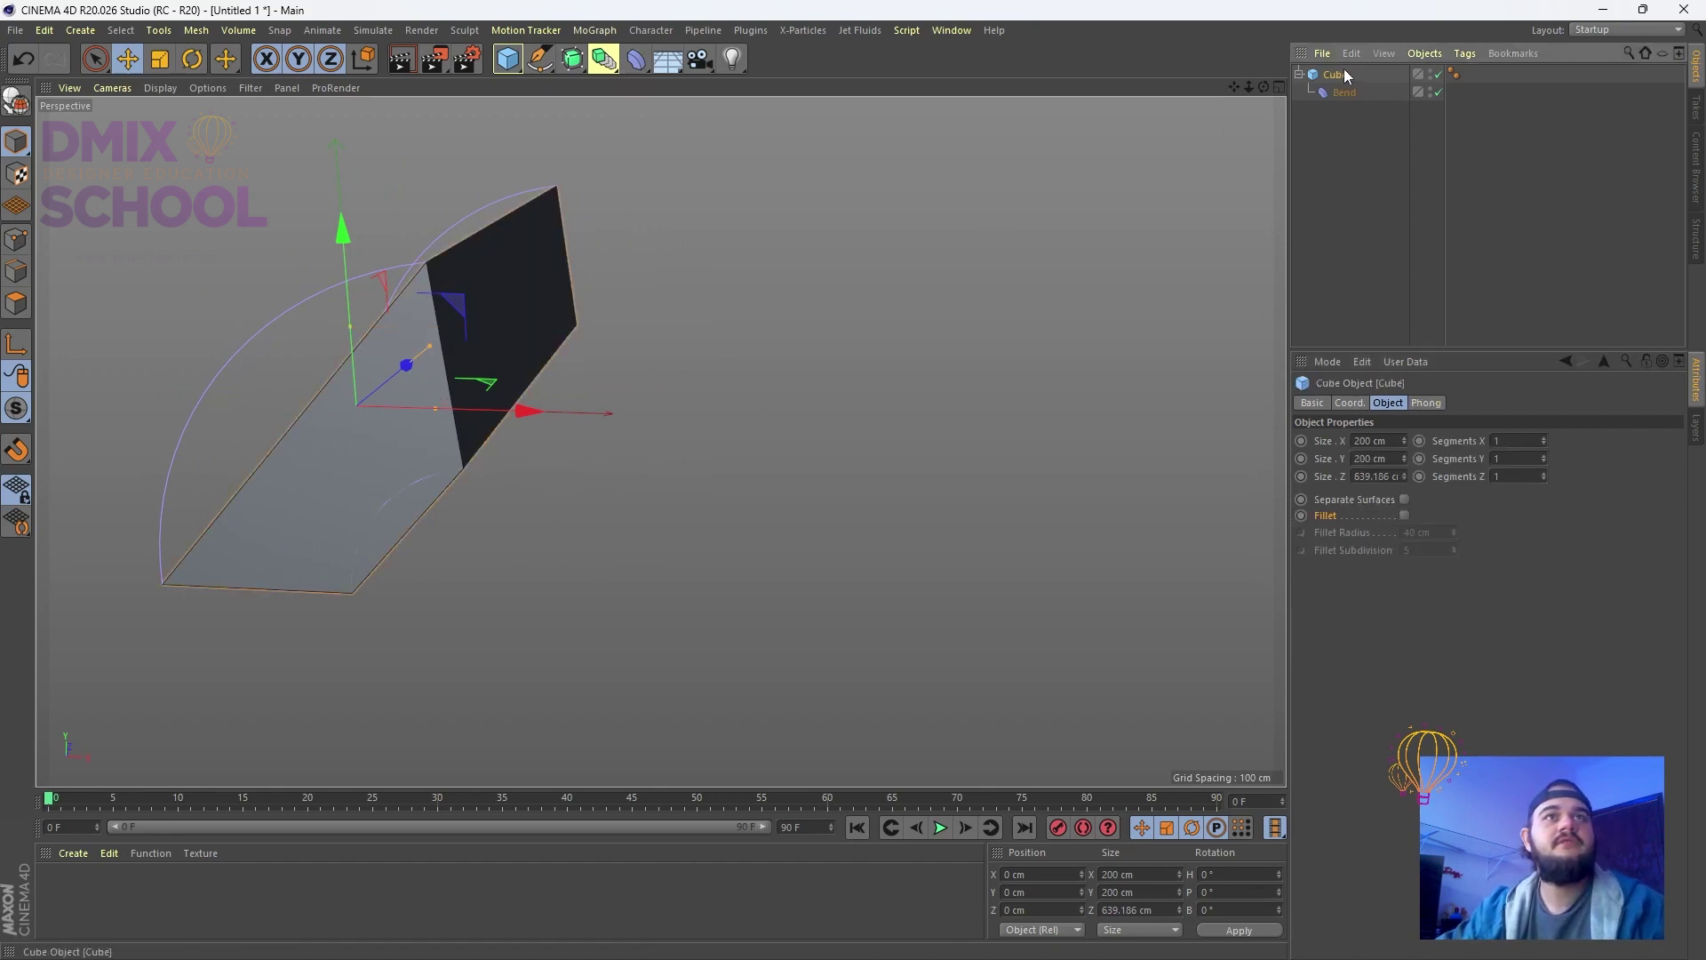
left_click(1544, 455)
left_click(1543, 456)
left_click(1544, 456)
left_click(1544, 456)
left_click(1543, 456)
left_click(1543, 456)
left_click(1543, 456)
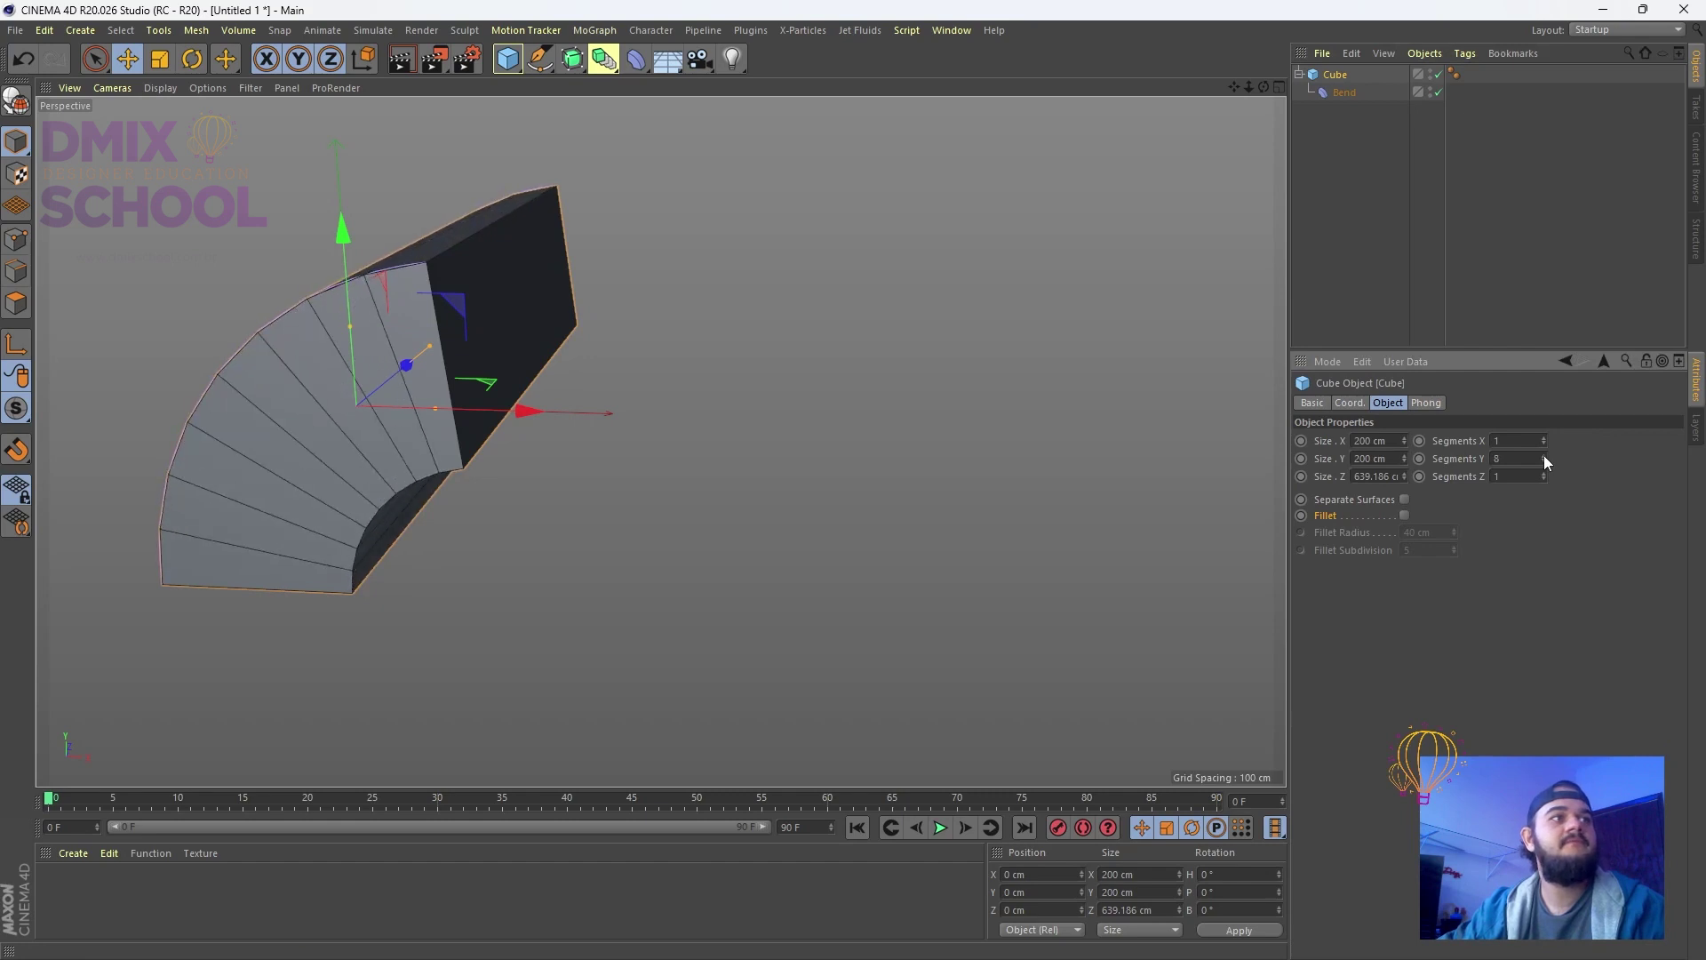
left_click(1543, 456)
left_click(1544, 456)
left_click(1544, 455)
left_click(1544, 456)
left_click_drag(622, 335, 444, 380, "alt")
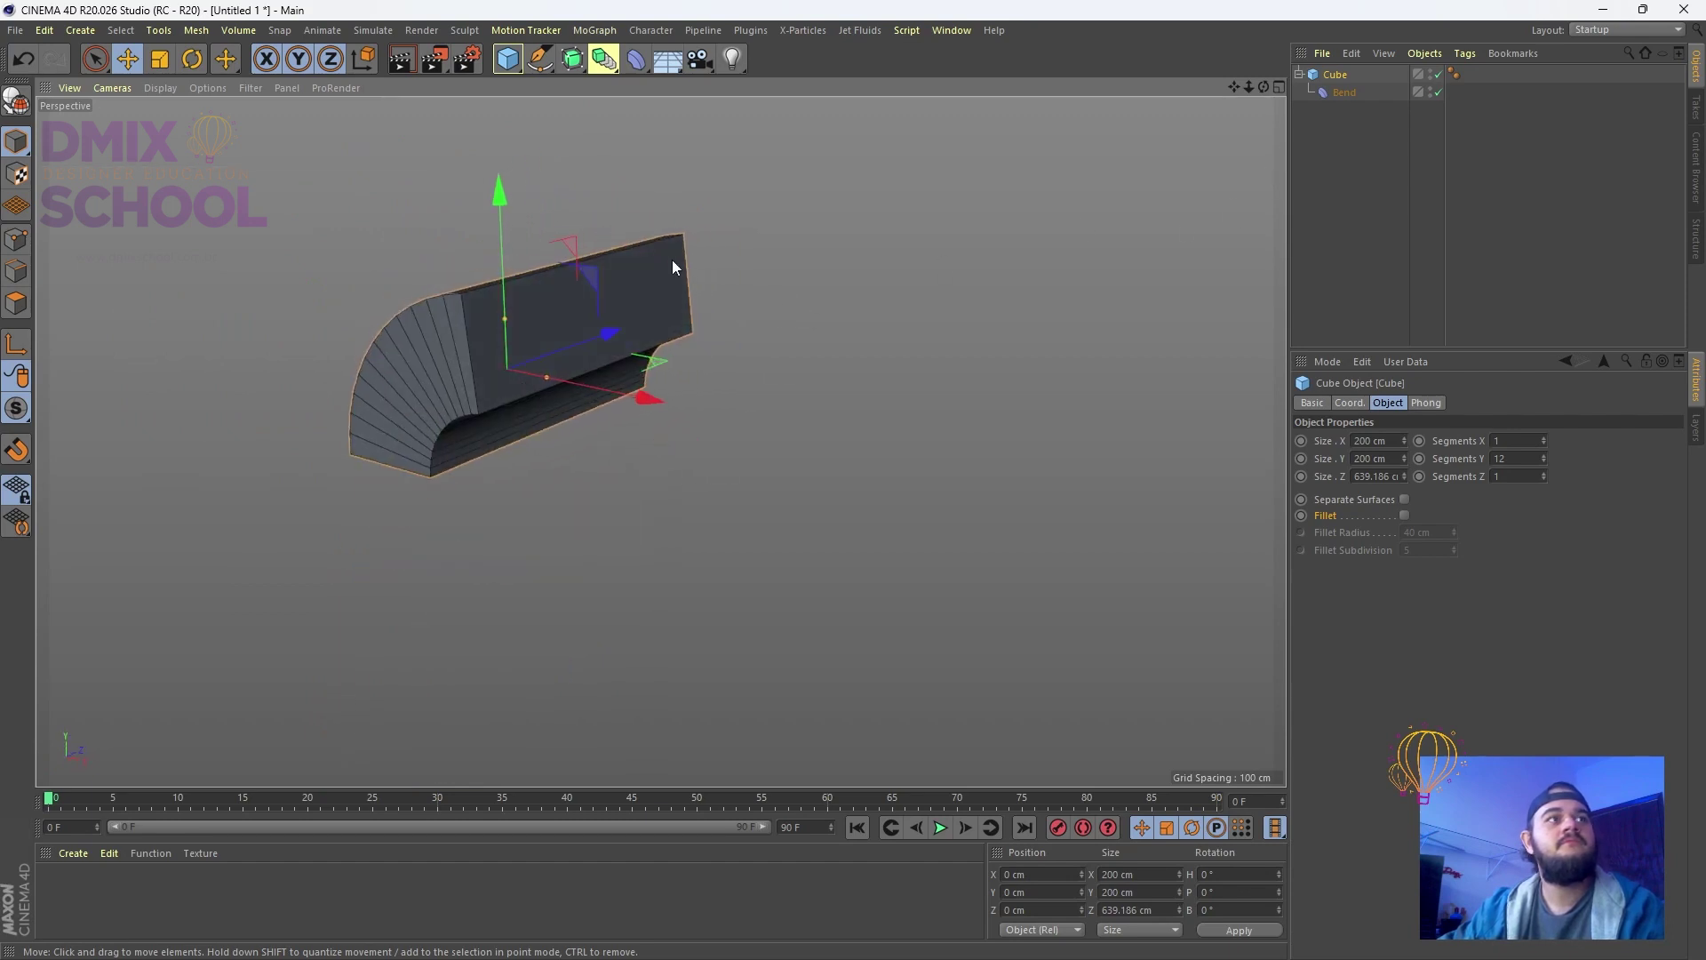
mouse_move(672, 267)
left_mouse_down("alt")
mouse_move(668, 247)
mouse_move(702, 267)
left_mouse_up("alt")
Lower the Bend deformer's strength to about 79° and delete the deformer from the Cube
left_click(1340, 93)
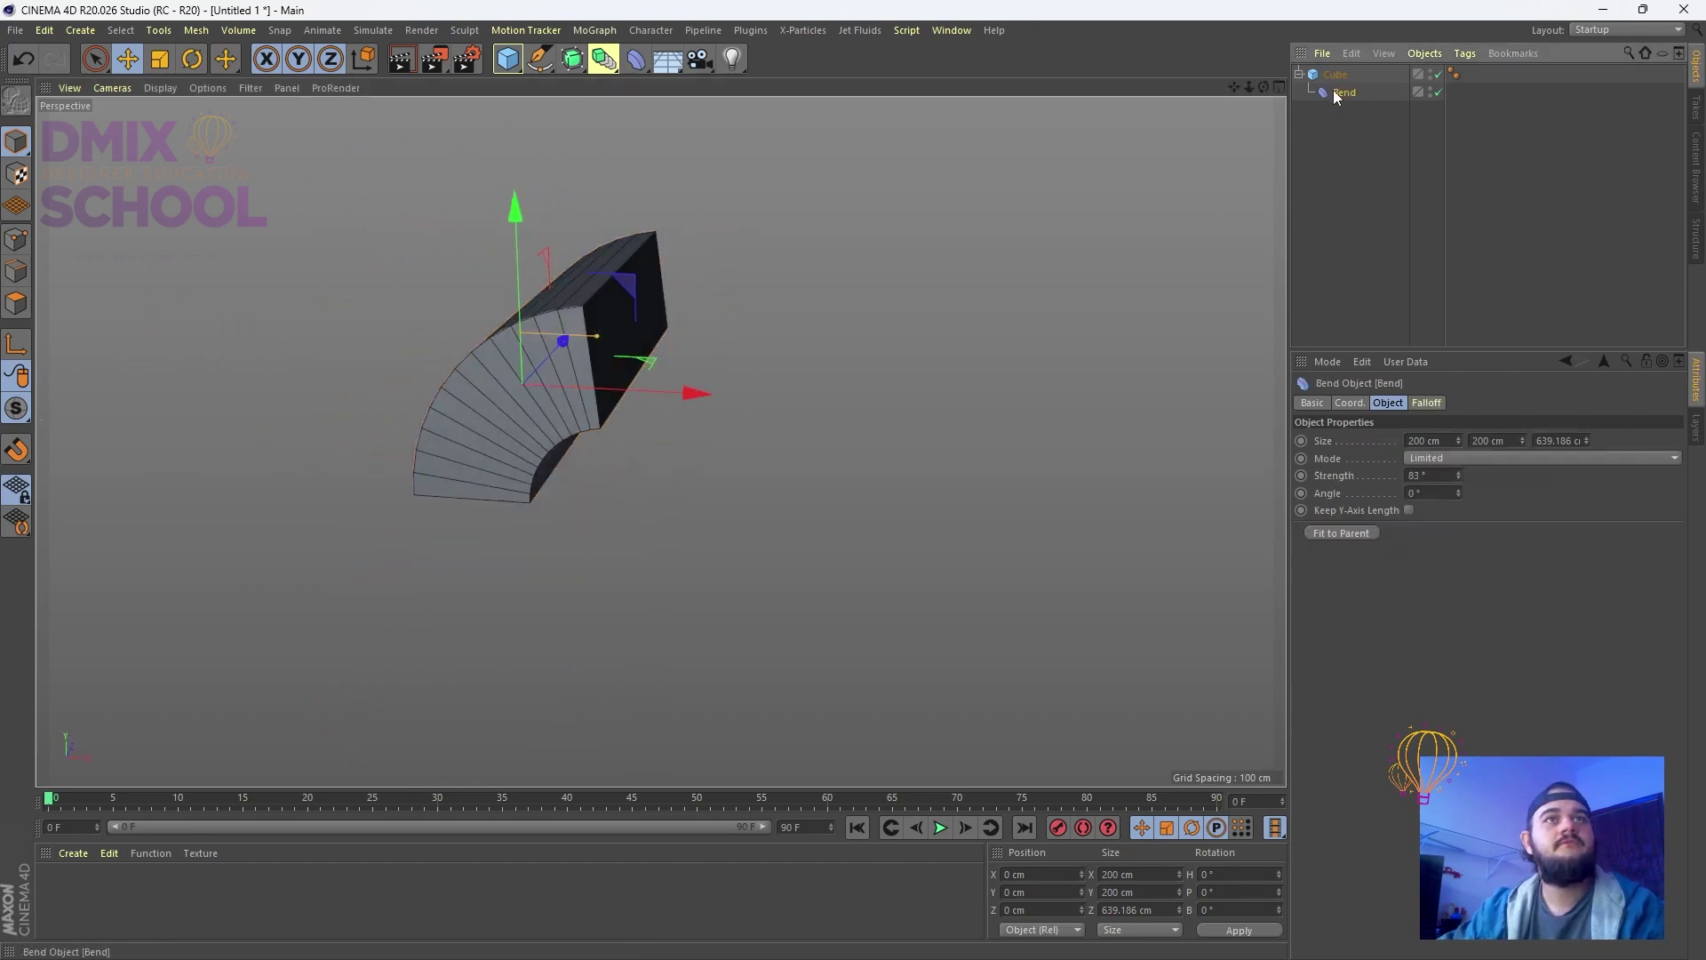
mouse_move(1459, 482)
left_mouse_down()
mouse_move(1350, 492)
mouse_move(1464, 489)
left_mouse_up()
left_click(1300, 122)
left_click(1342, 95)
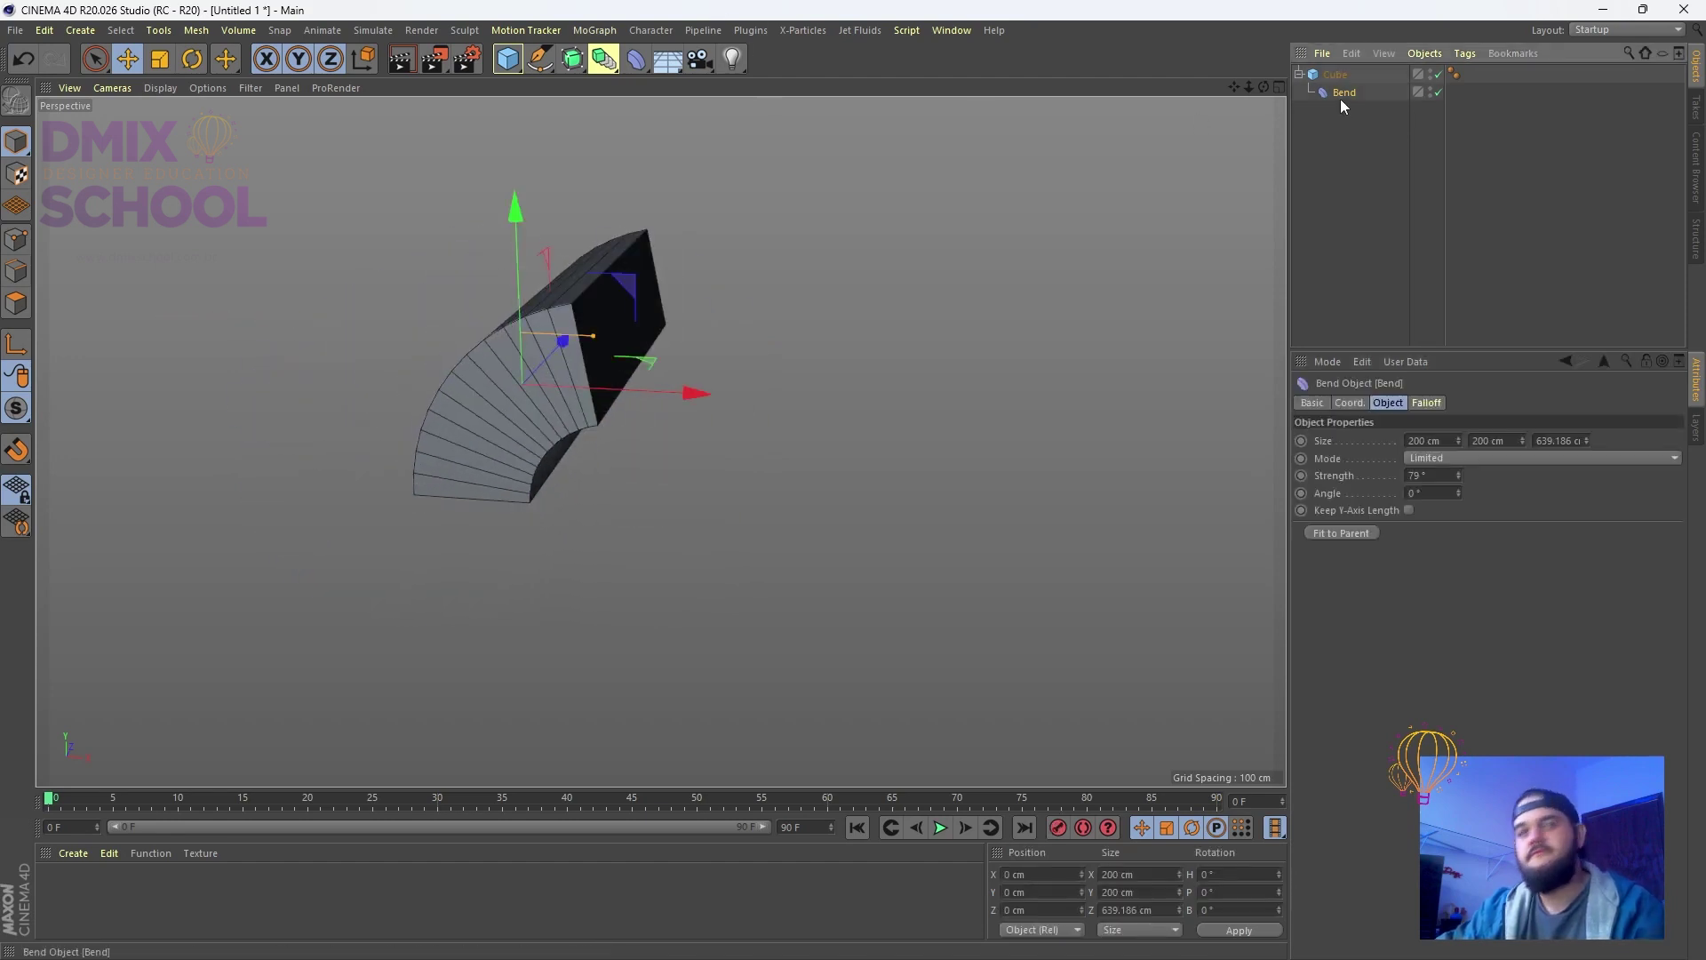
key("Delete")
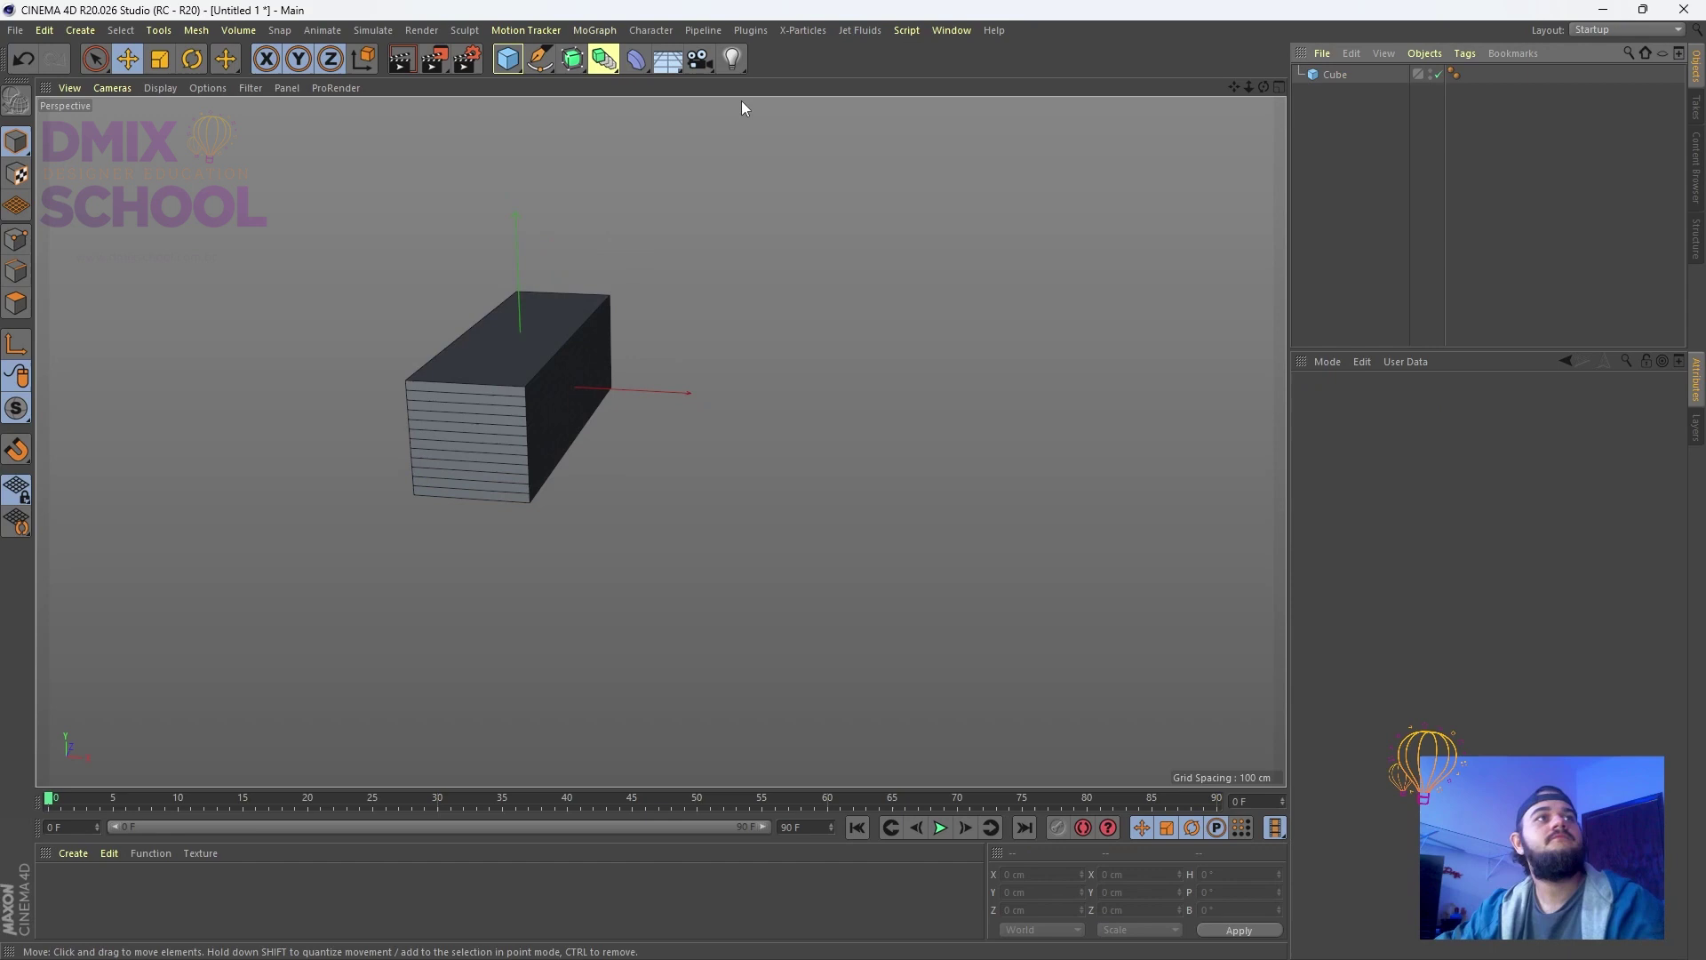
Add a Bulge deformer under the Cube, fitted to its parent, with a strength of about -27%
left_click(636, 59)
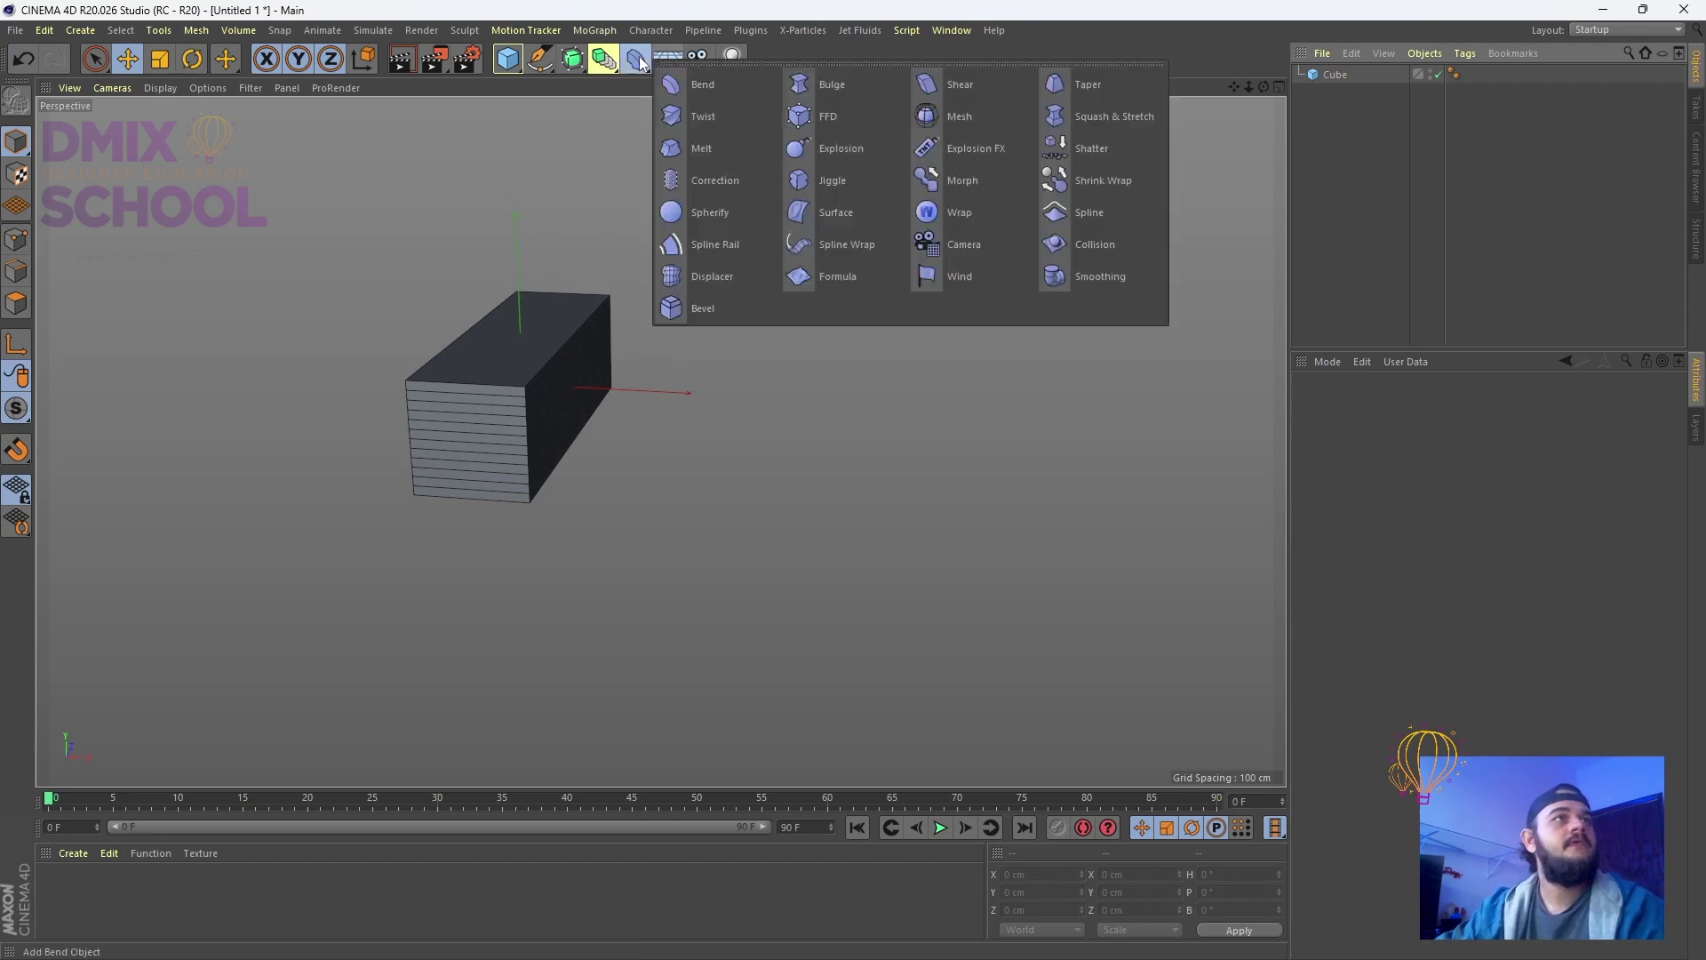
left_click(856, 93)
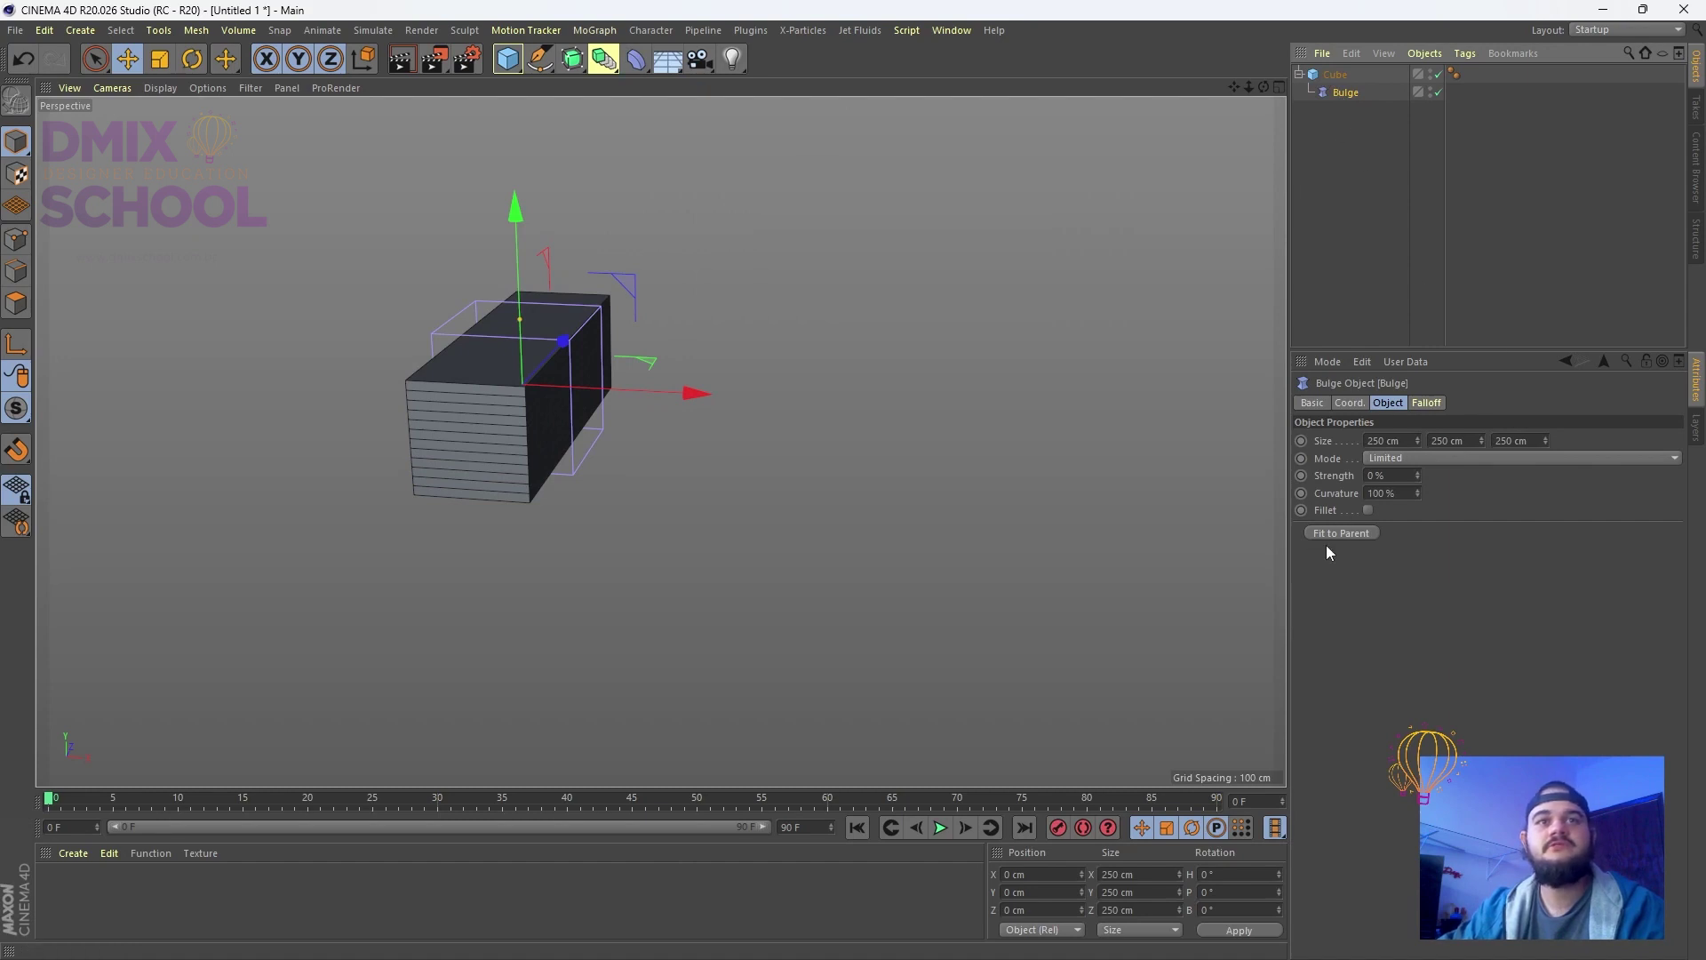
left_click(1341, 533)
left_click_drag(635, 344, 1418, 495, "alt")
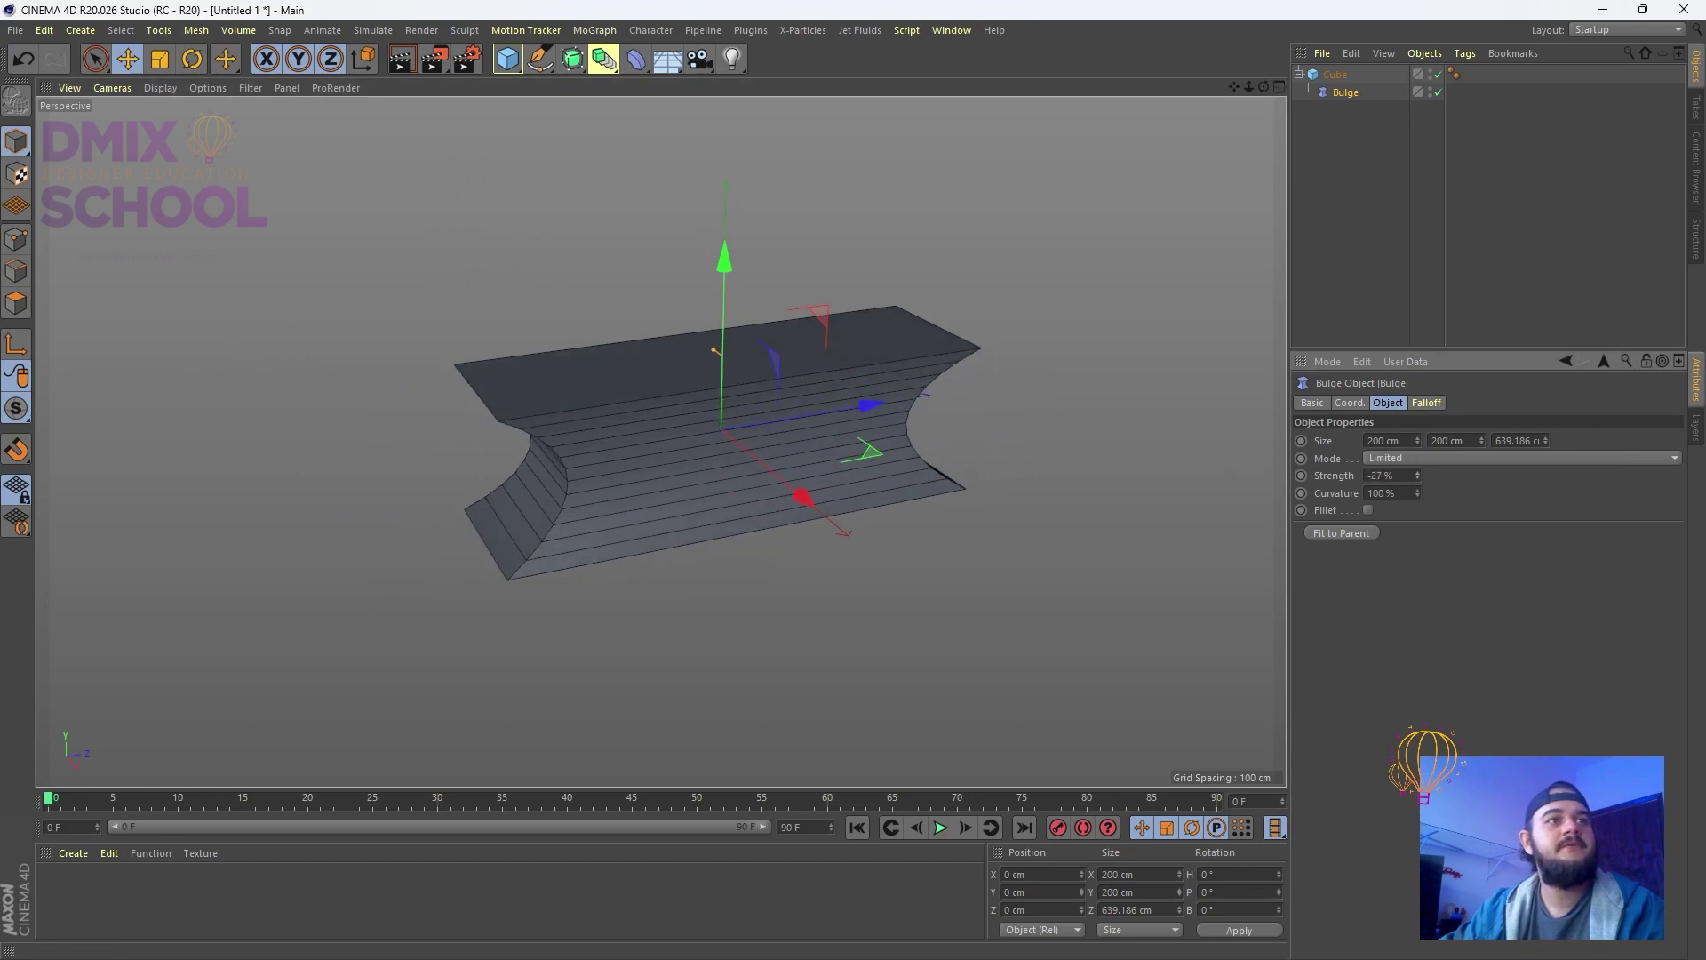
left_click_drag(1111, 338, 1021, 355, "alt")
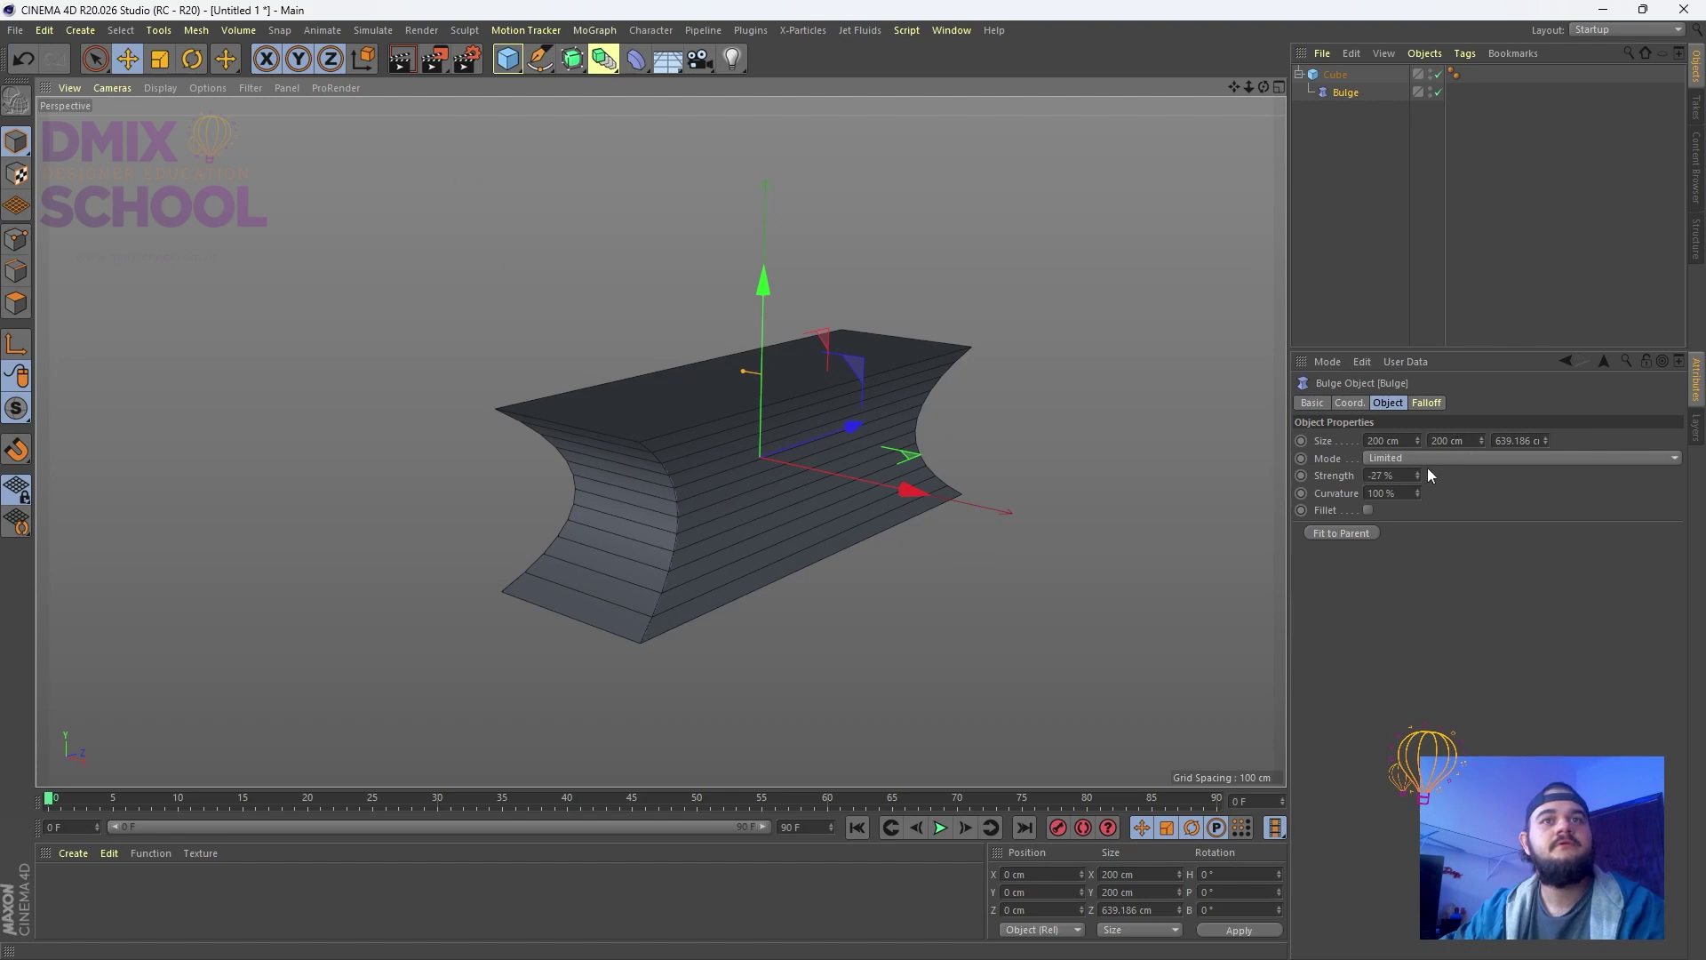
Set the Cube's segments to 4 in X and 8 in Z
key("Up")
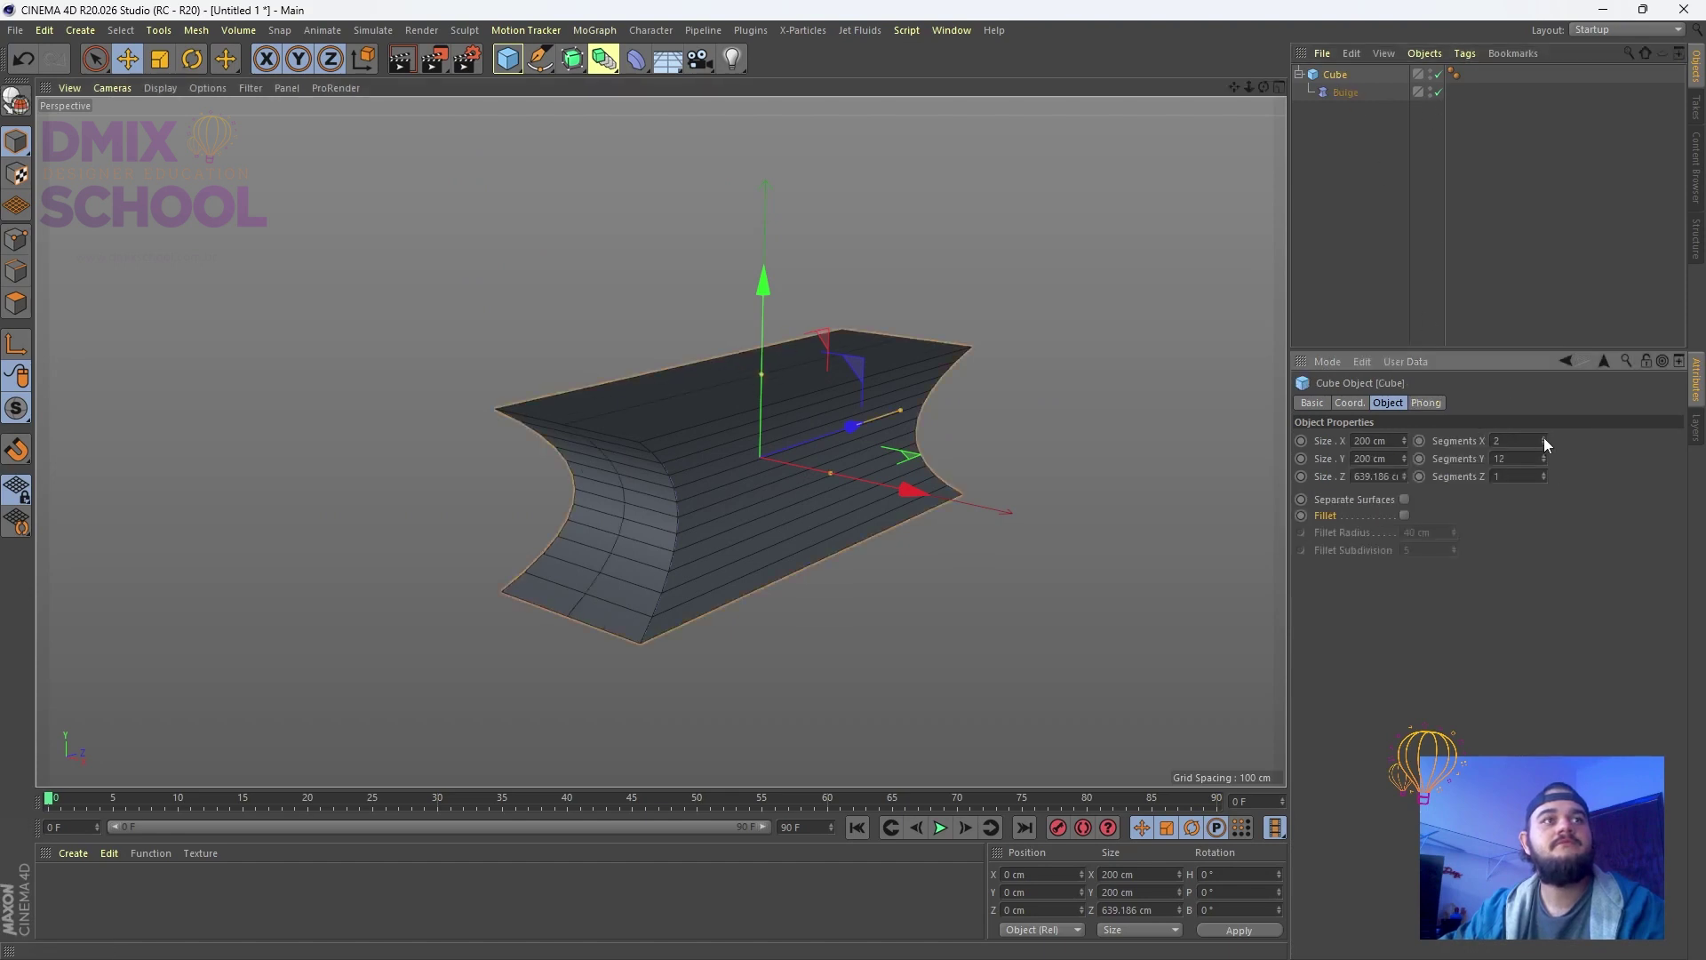
left_click_drag(1543, 439, 1544, 425)
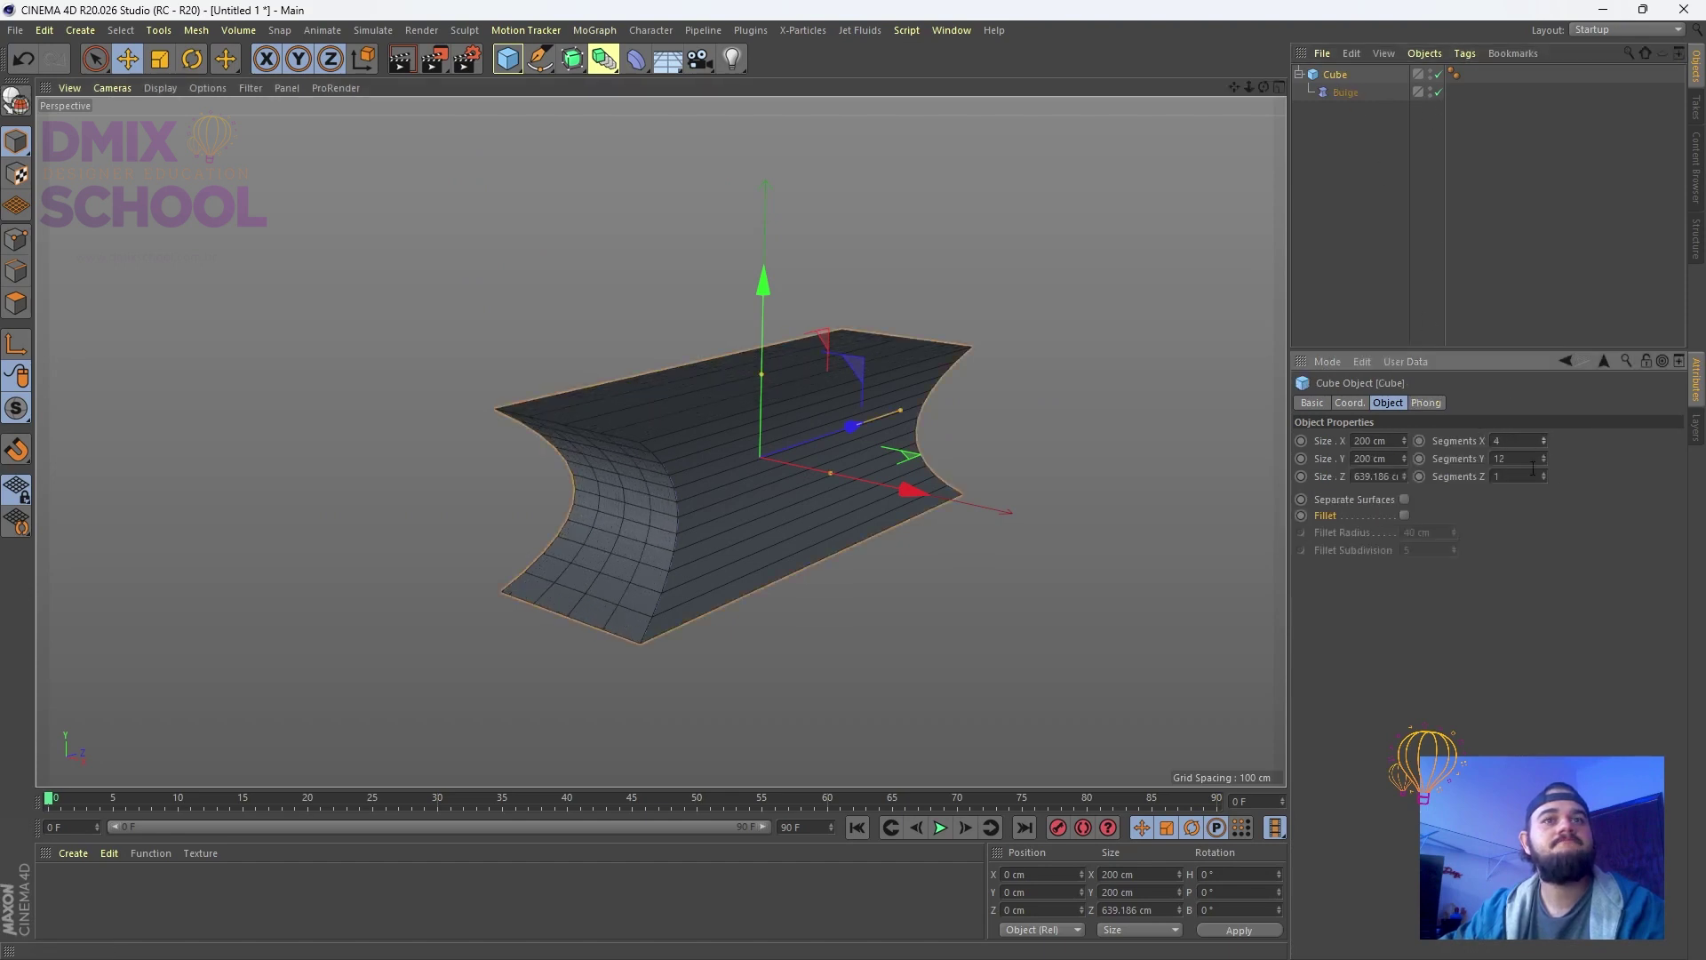
left_click_drag(830, 346, 721, 326, "alt")
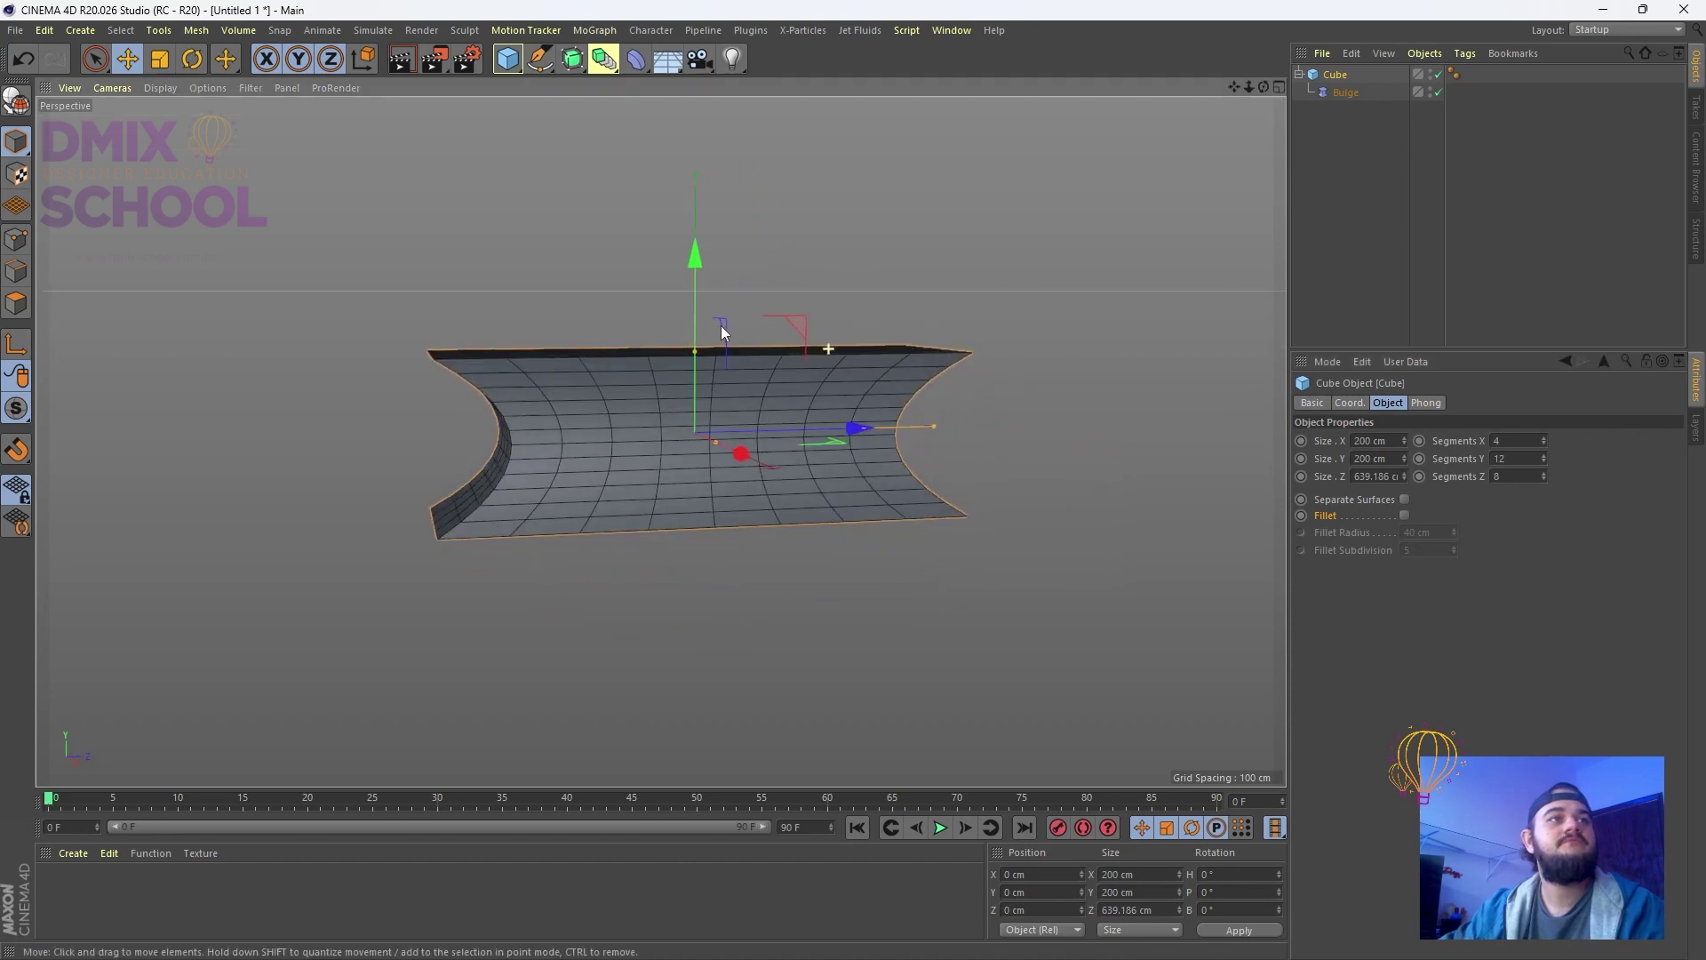
Add a Wrap deformer to the scene
left_click(624, 59)
key("ctrl+z")
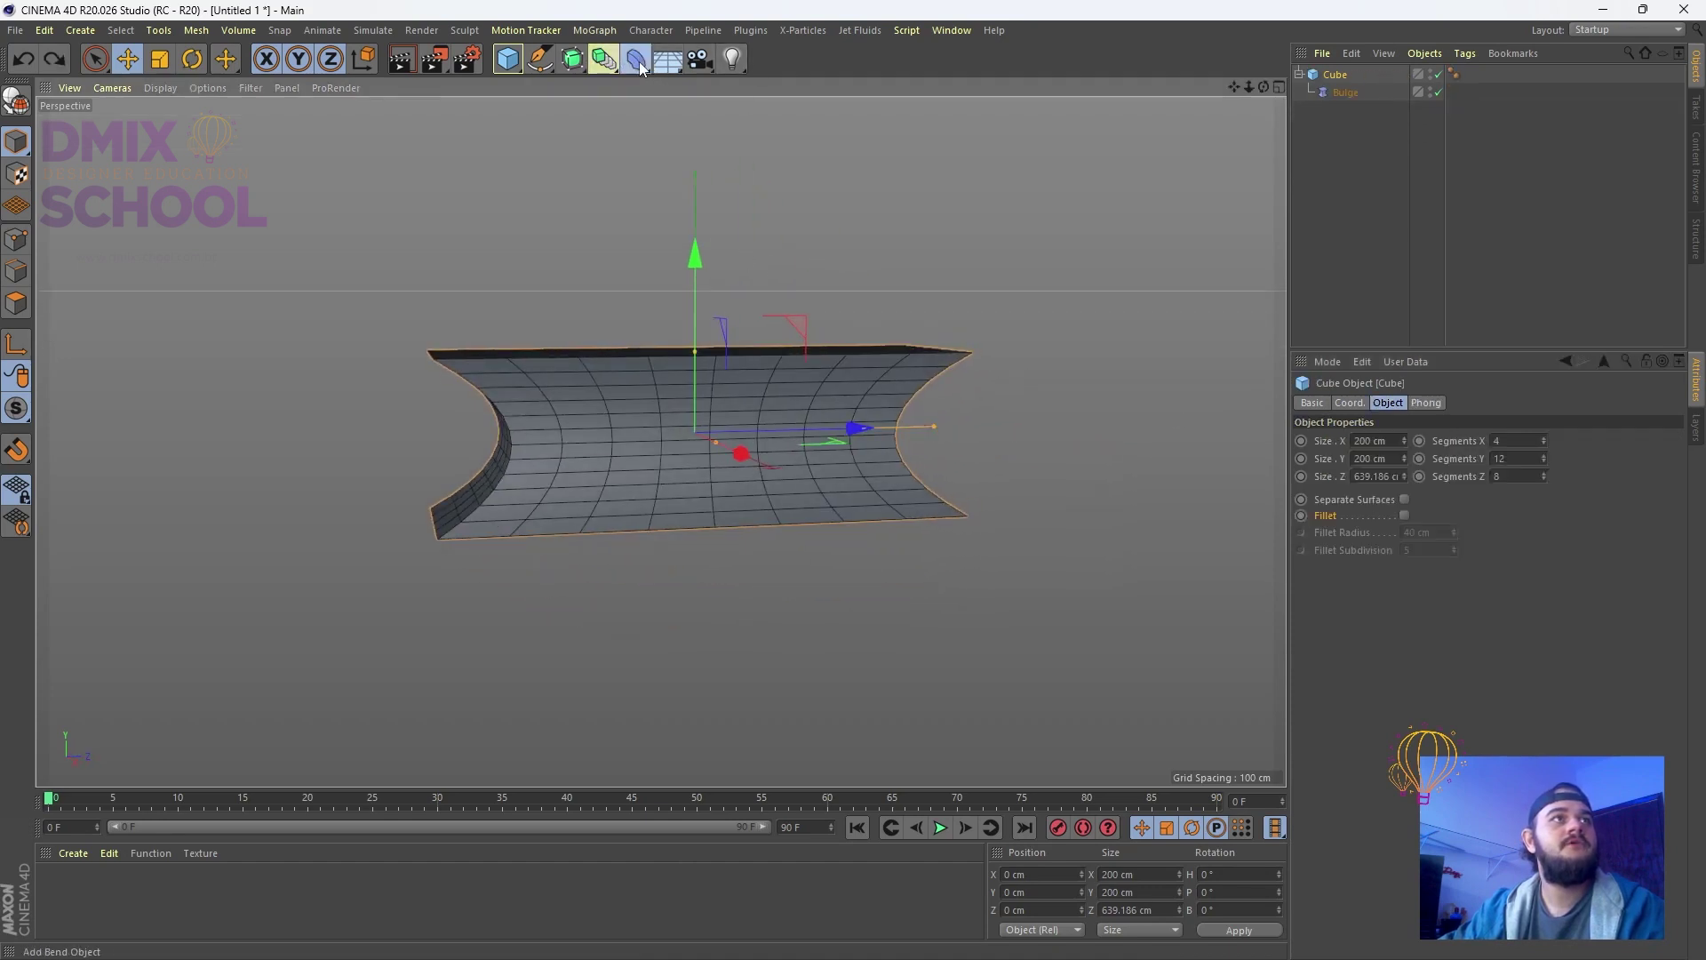
left_click(639, 62)
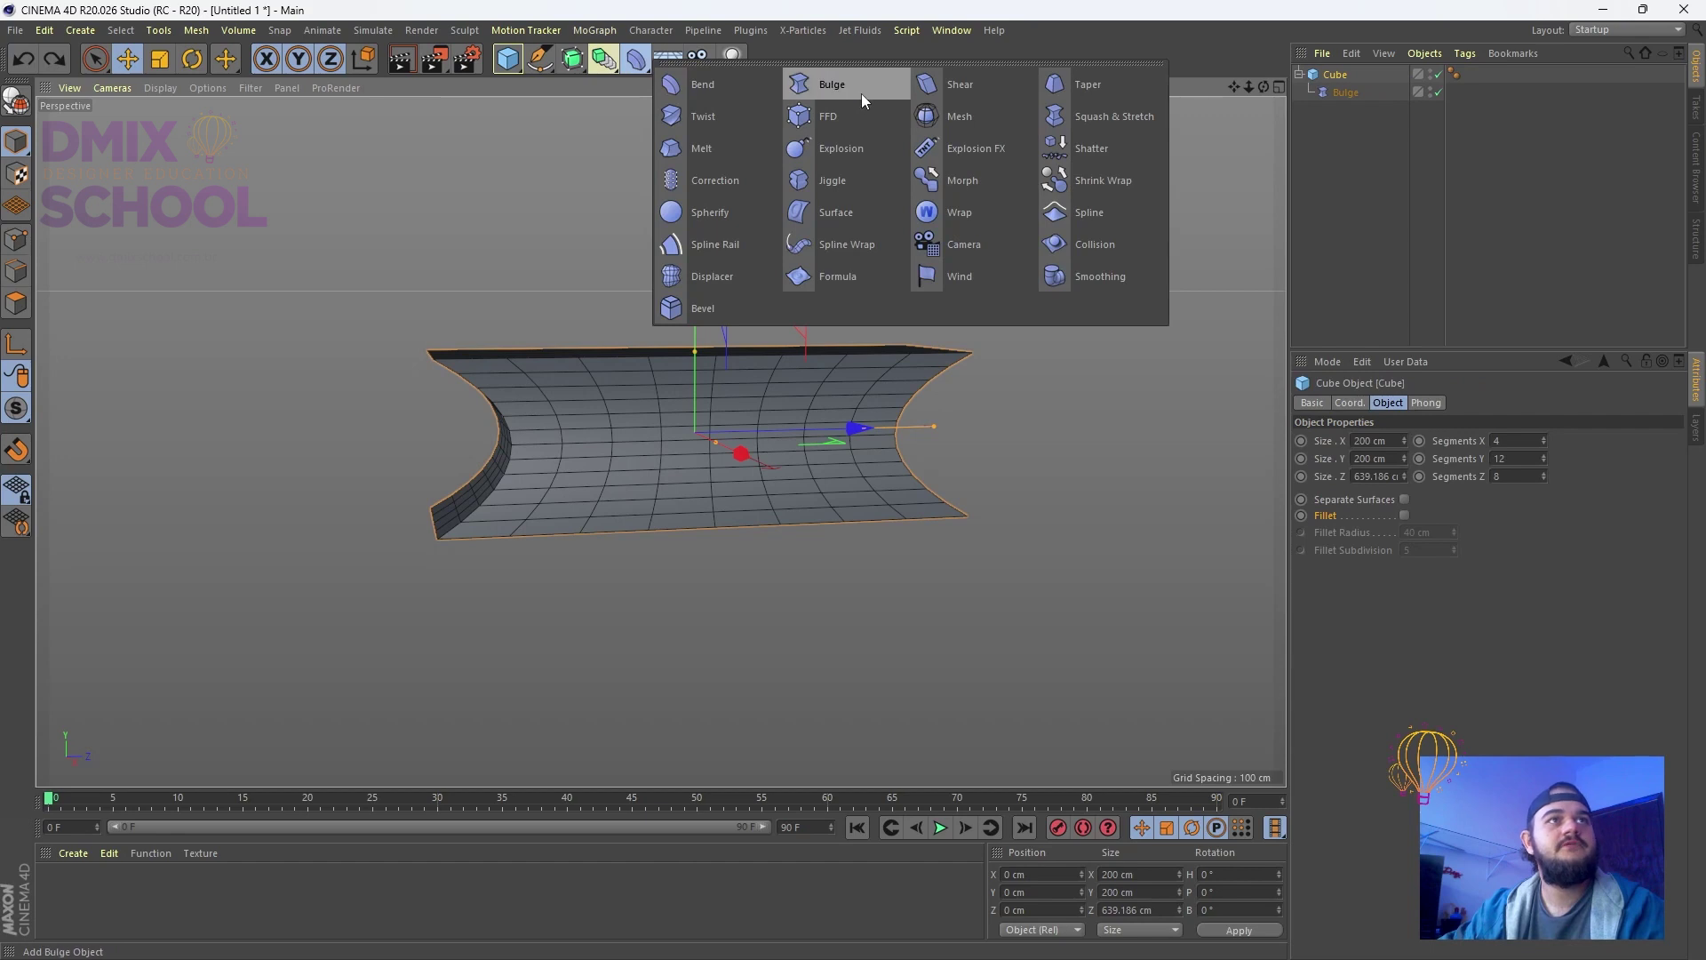
left_click(936, 212)
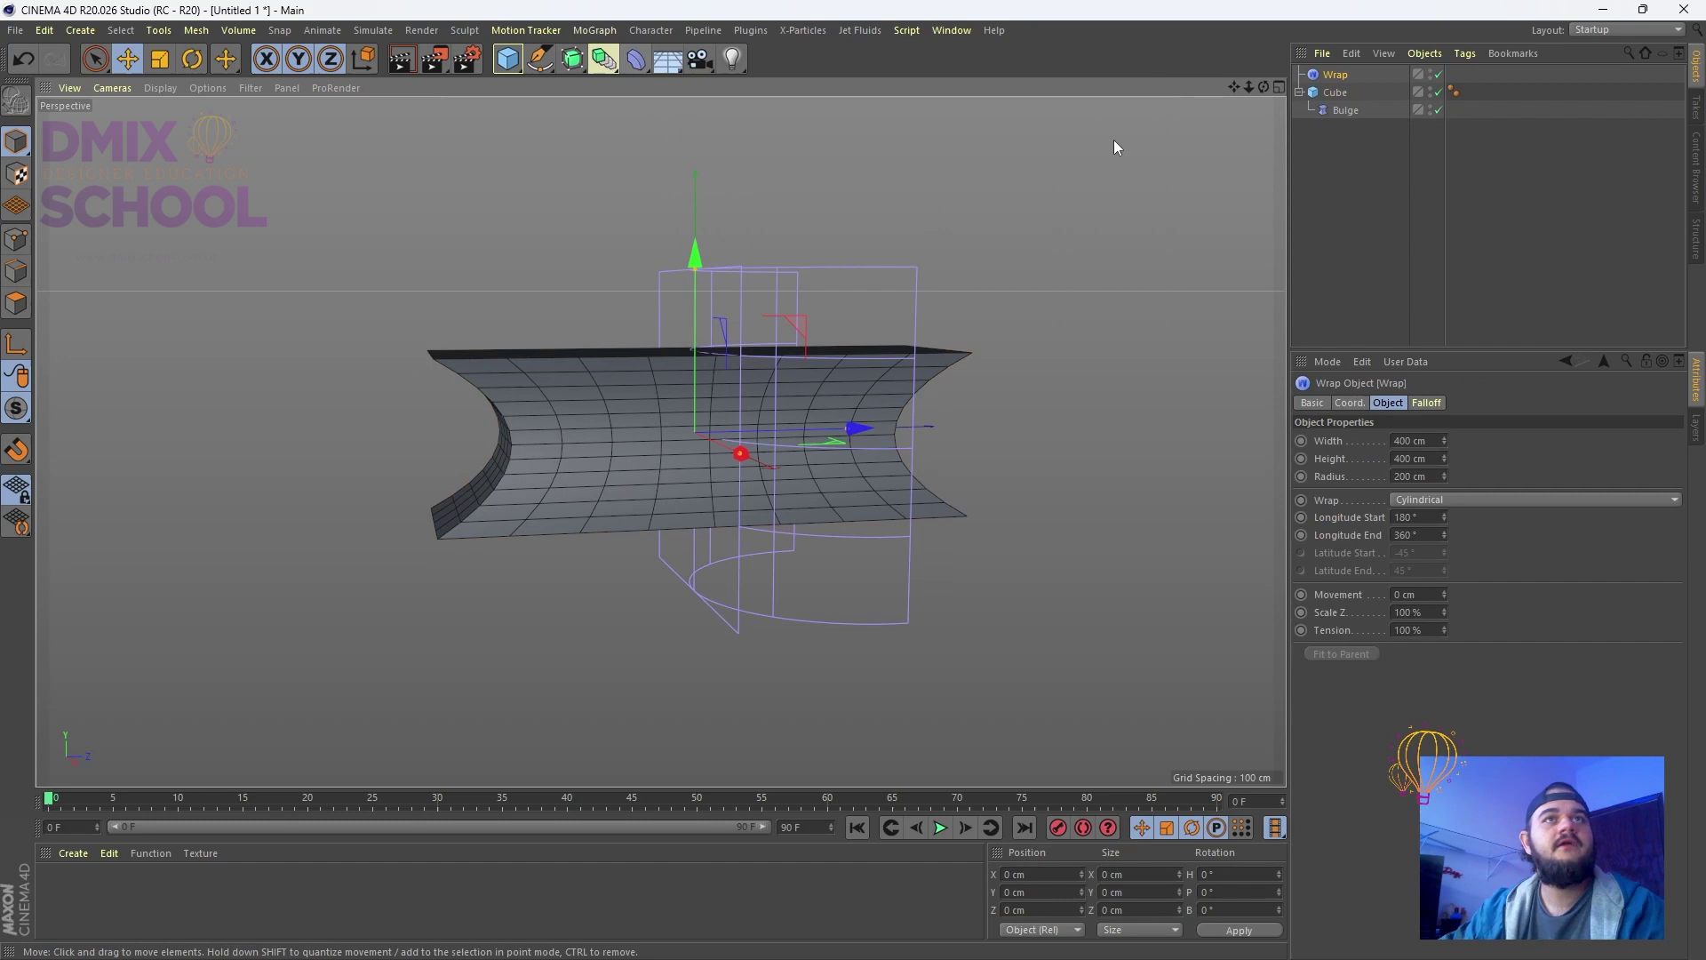
Take the Bulge deformer out of the Cube and delete it
left_click(1335, 93)
left_click_drag(1342, 110, 1330, 161)
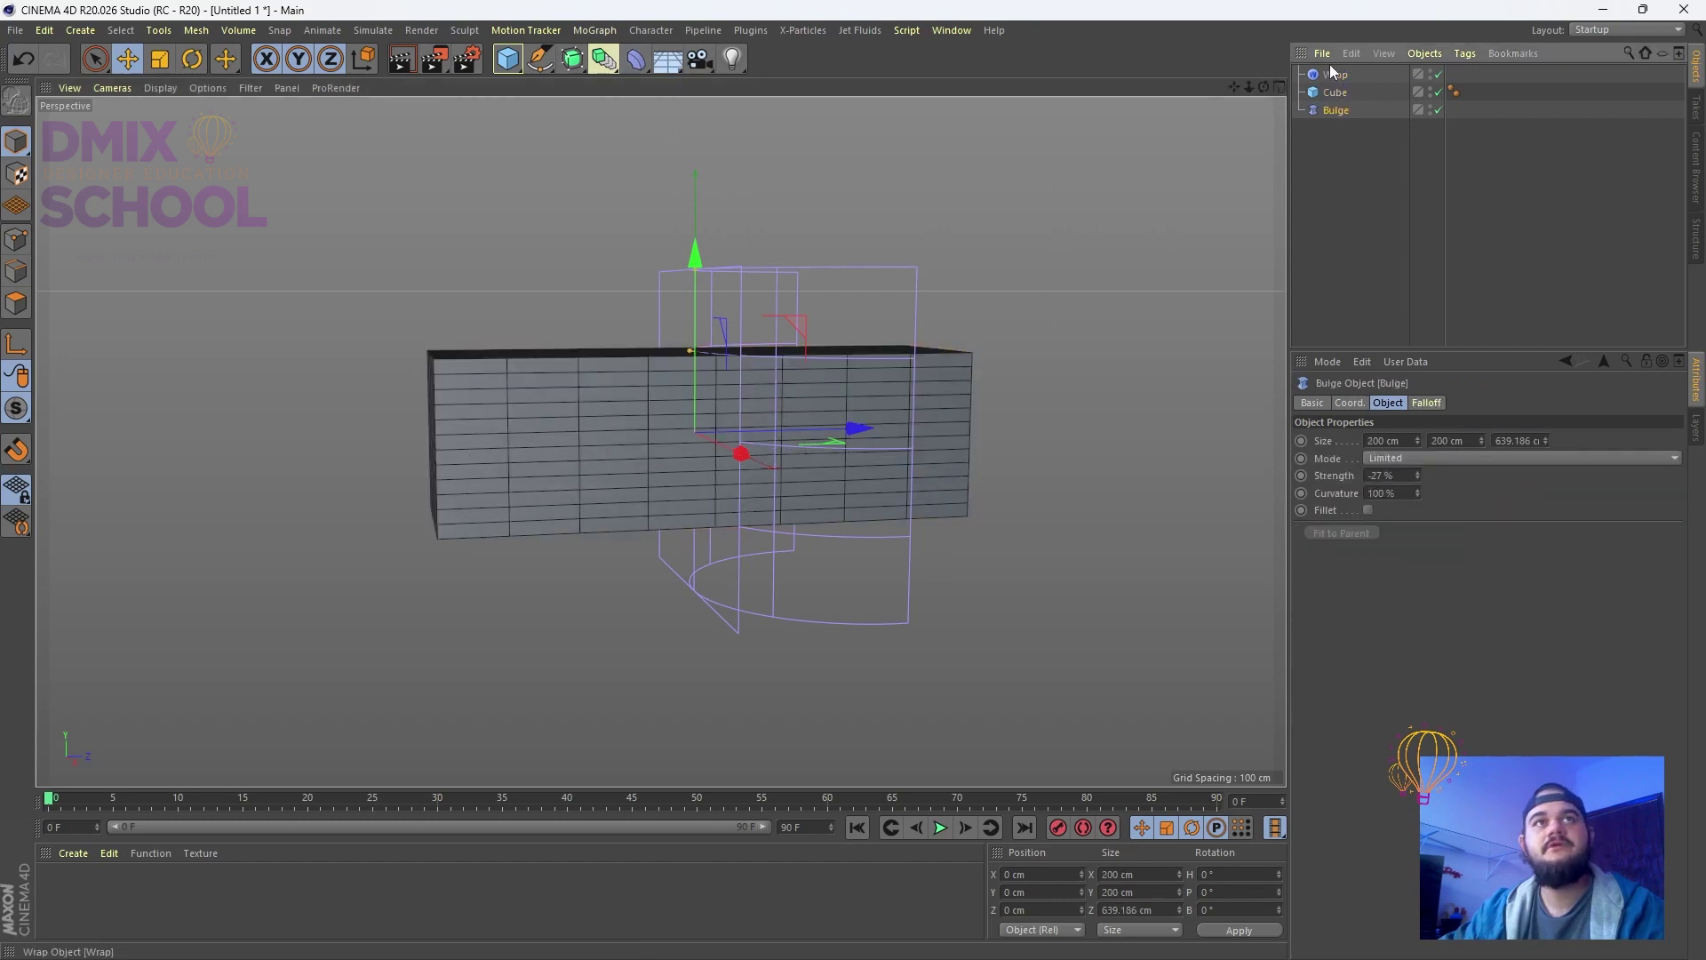
key("Delete")
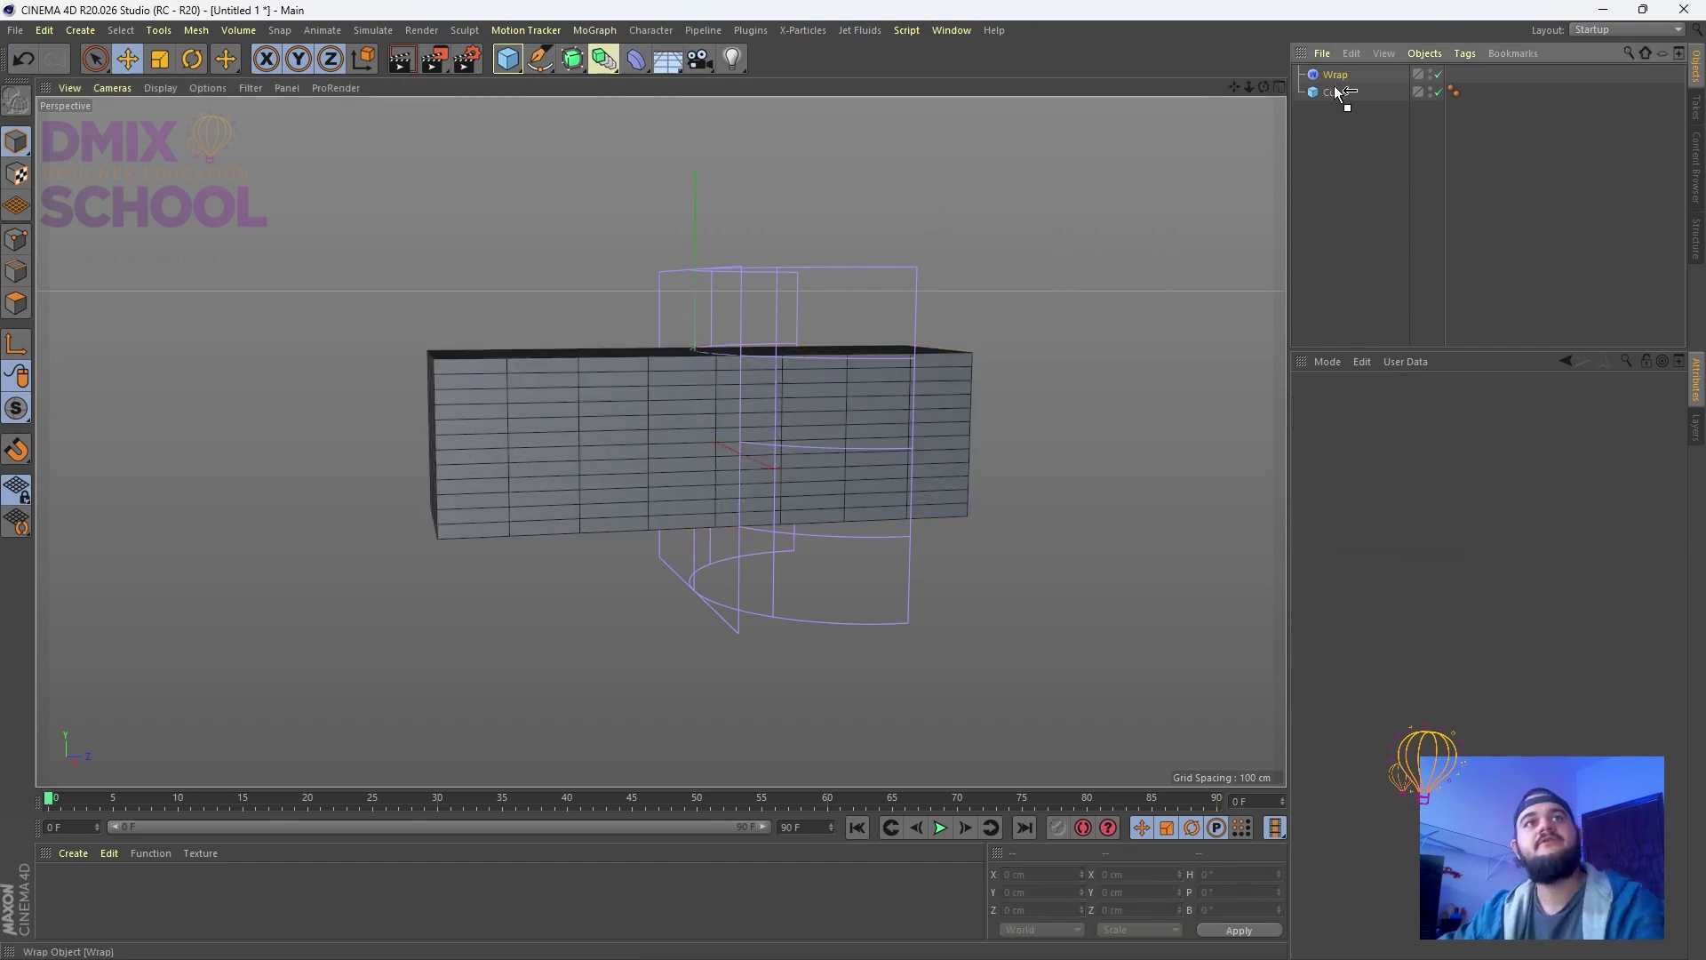
Make the Wrap deformer a child of the Cube and fit it to its parent
left_click_drag(1334, 75, 1336, 93)
left_click_drag(889, 373, 702, 430, "alt")
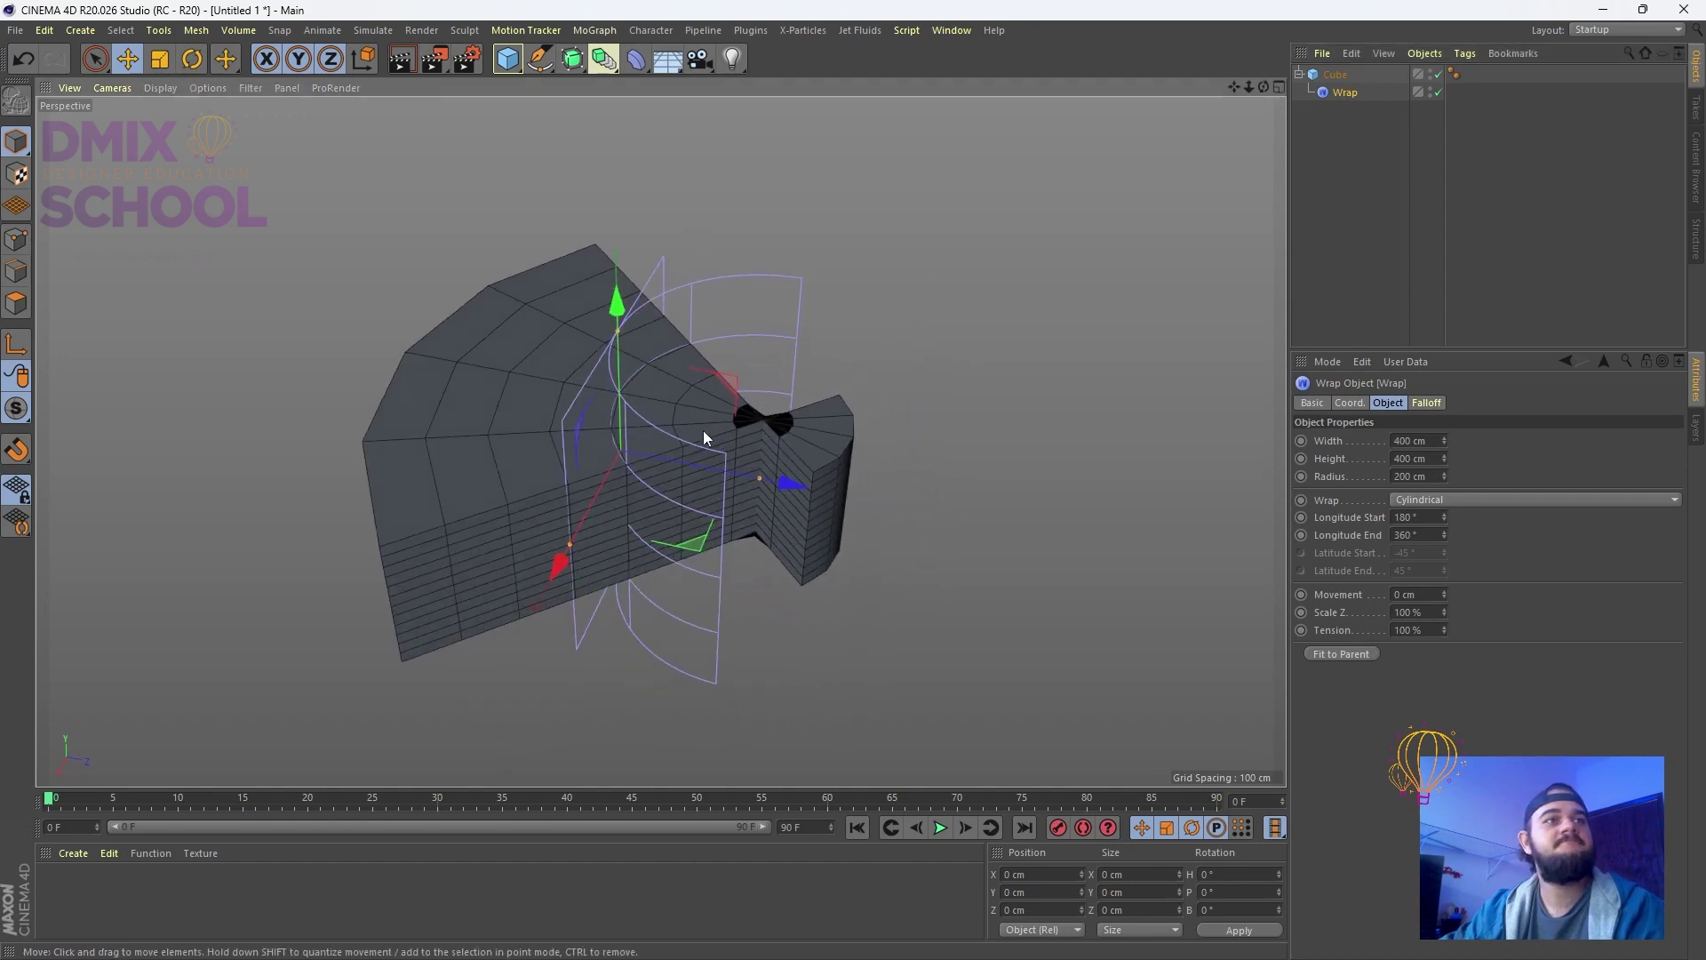
left_click(1333, 655)
Resize the Wrap deformer to about 263.9 cm wide and 415.5 cm high, with a radius of about 115.9 cm
left_click_drag(1004, 467, 924, 356, "alt")
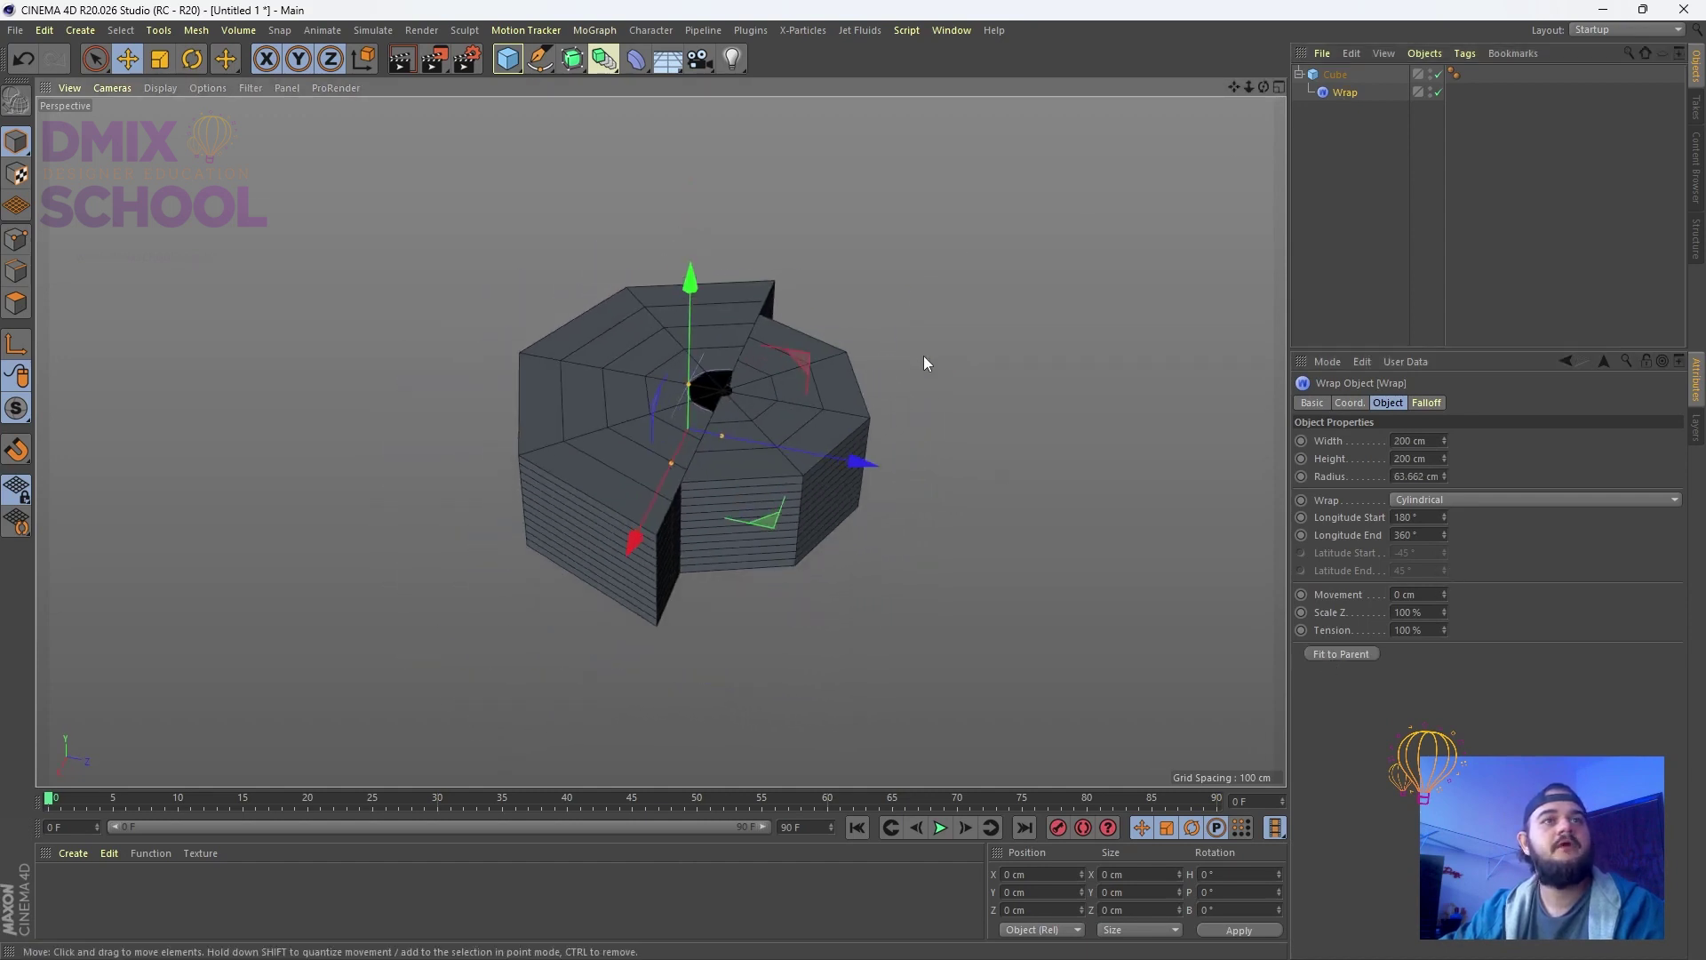
left_click_drag(721, 436, 681, 492)
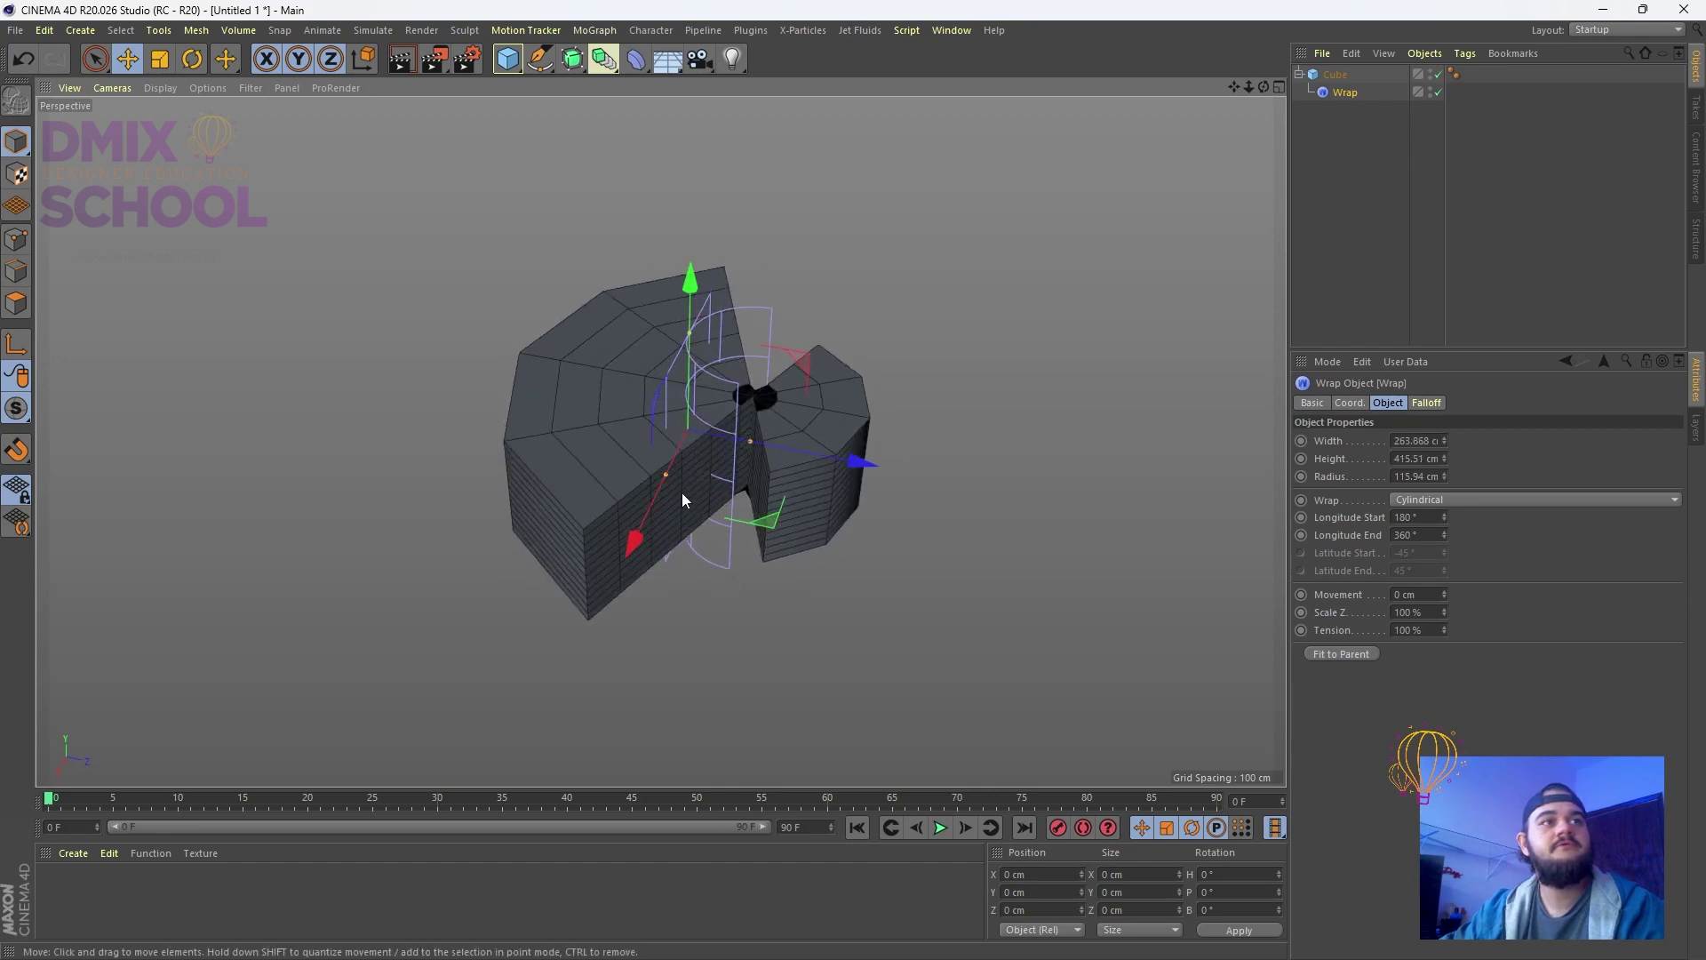
Set the Wrap deformer's Scale Z to about 54% and move it to about 420.4 cm in Z
left_click_drag(1443, 615, 1160, 404)
left_click(1336, 105)
left_click(1345, 92)
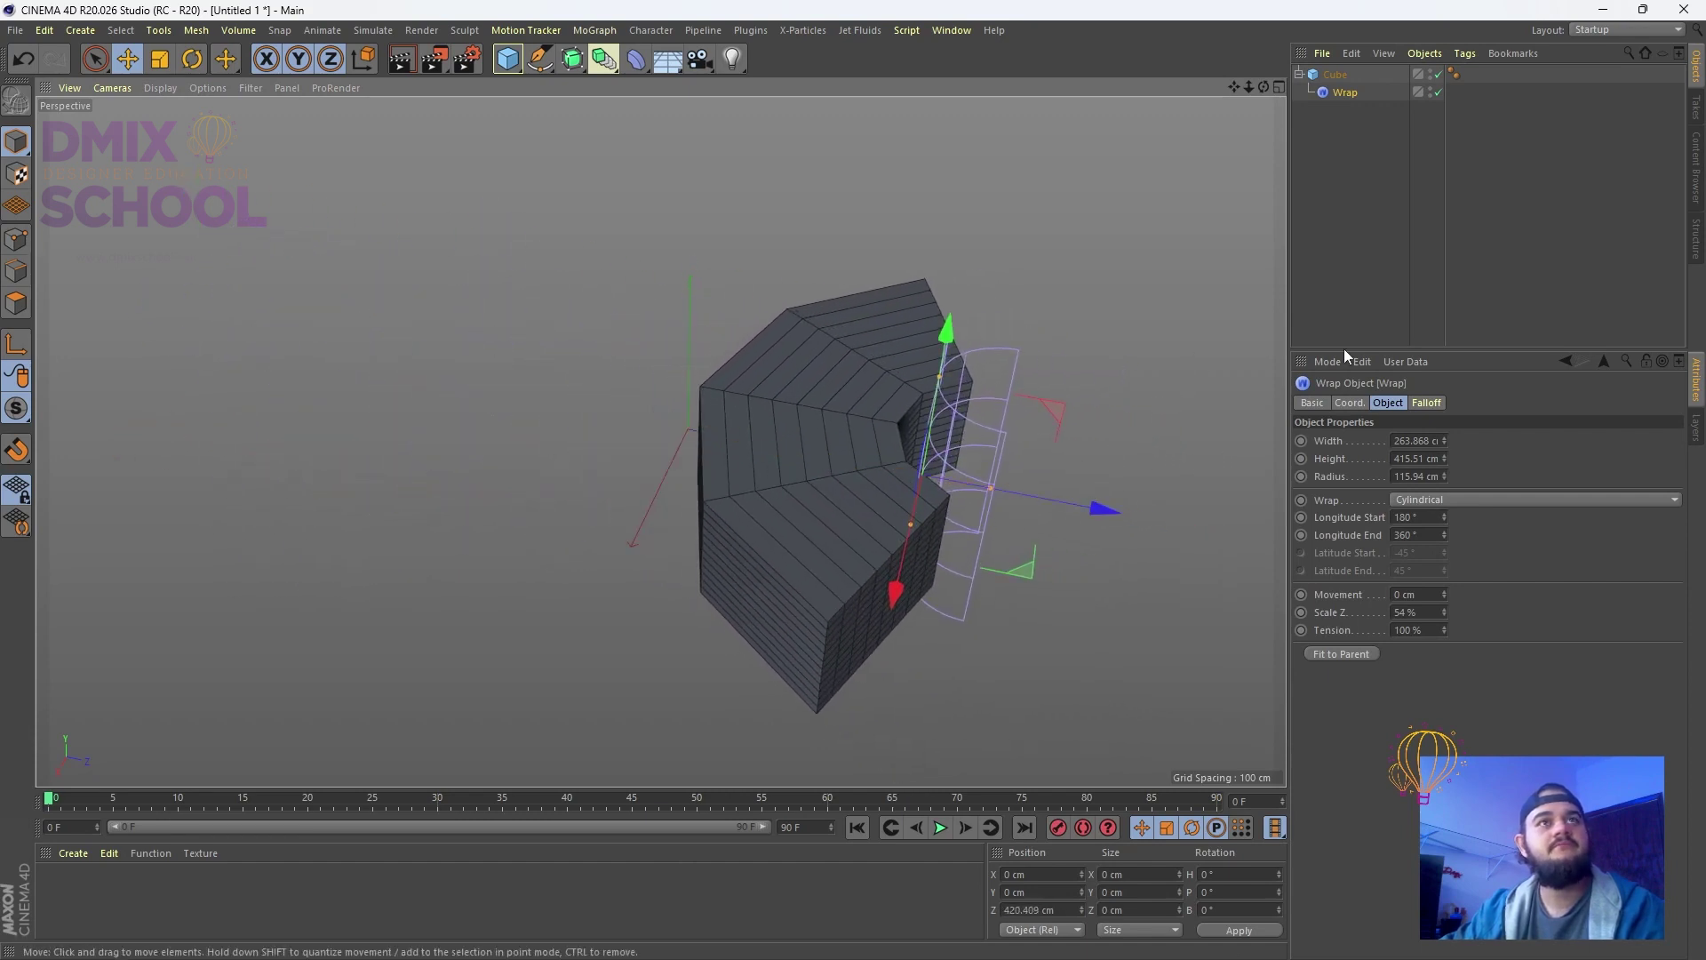
Disable the Wrap deformer while keeping the Cube enabled
left_click(1438, 75)
left_click(1438, 74)
left_click(1439, 92)
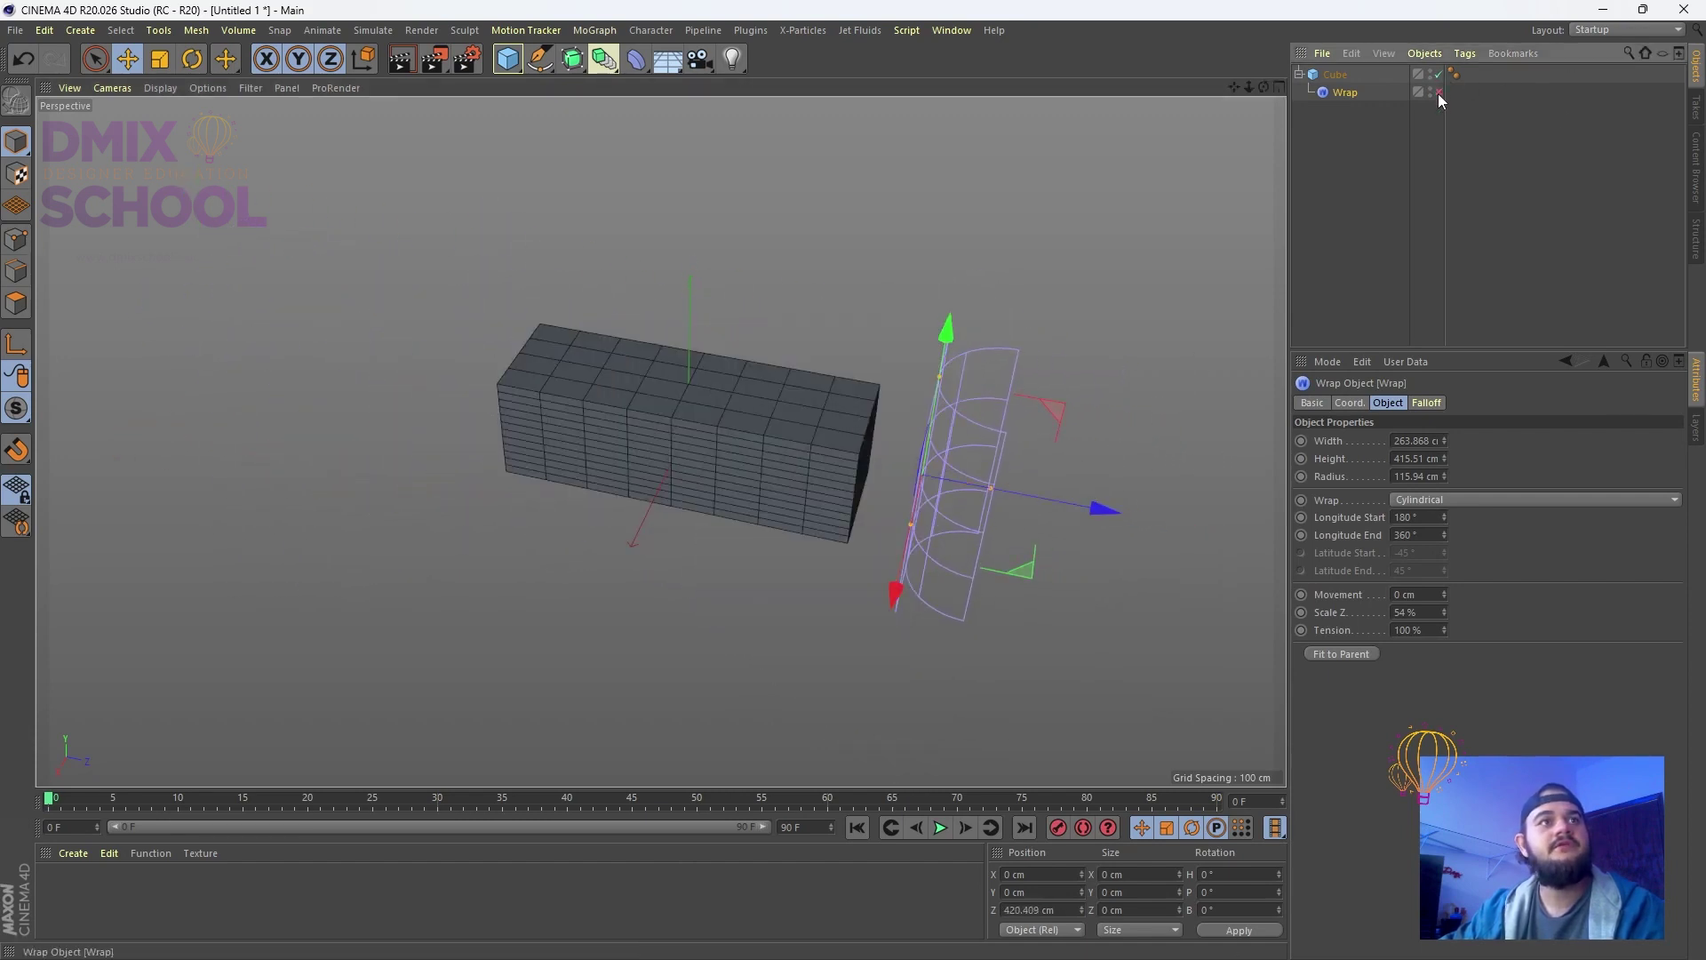
Reorient and enlarge the Wrap deformer around the Cube: heading -90°, about 23.4 cm in Z, radius about 377.7 cm
left_click_drag(729, 366, 935, 494, "alt")
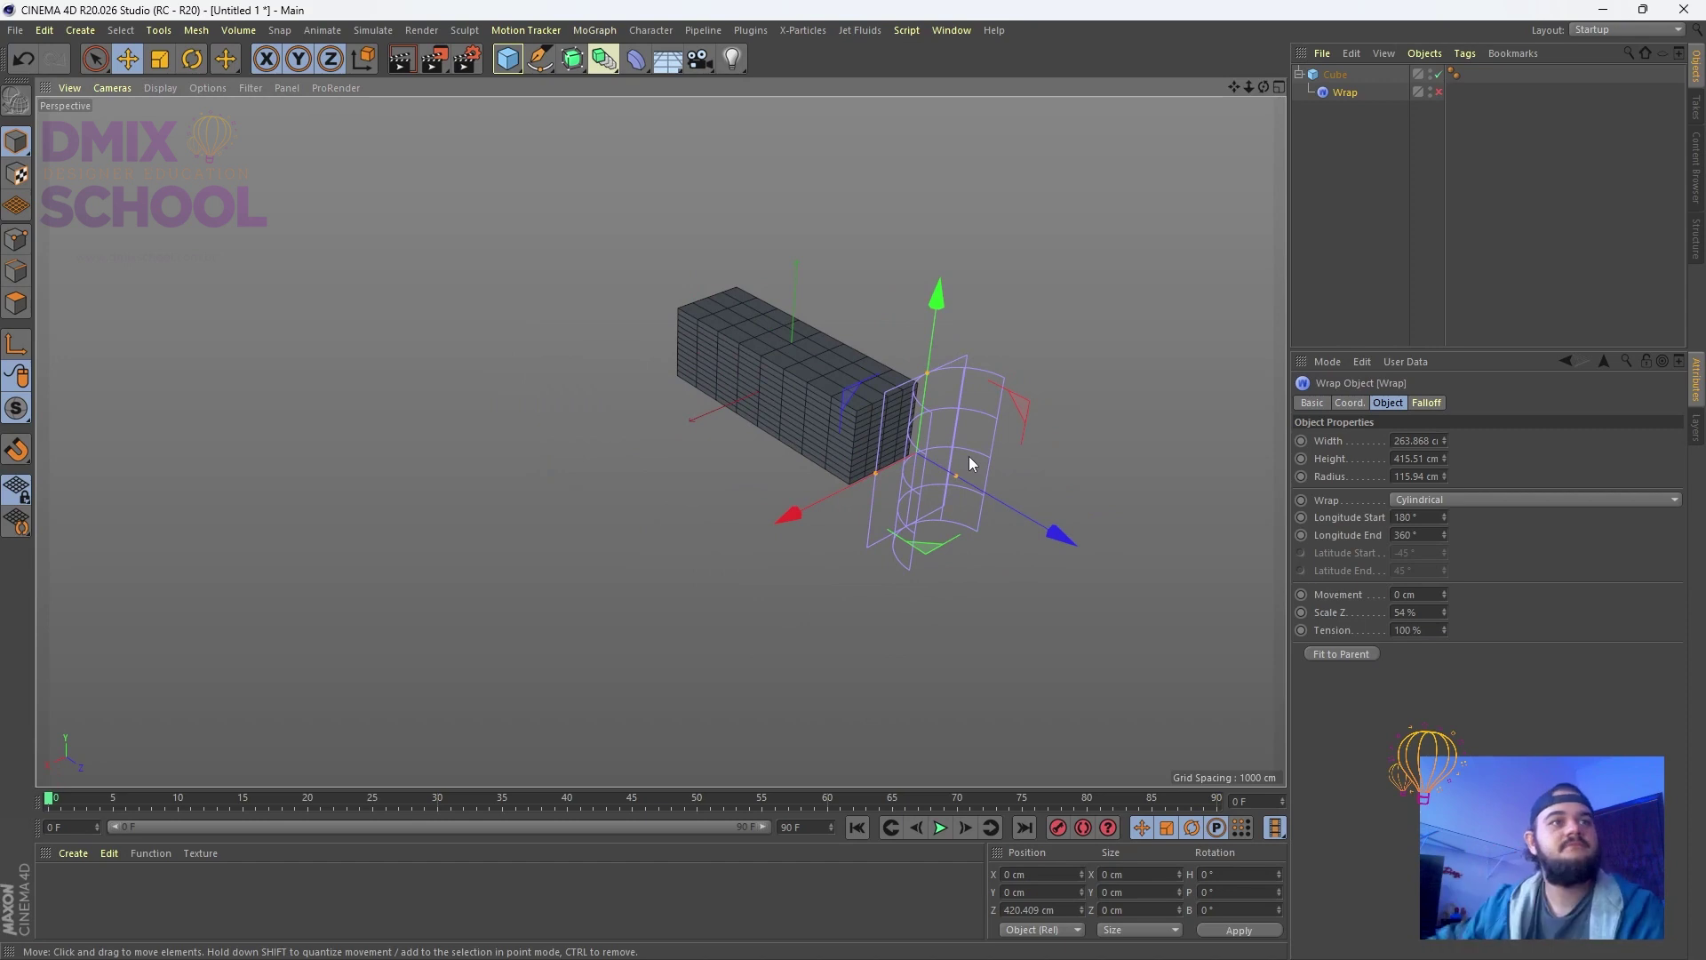
key("r")
left_click_drag(942, 514, 800, 487)
key("e")
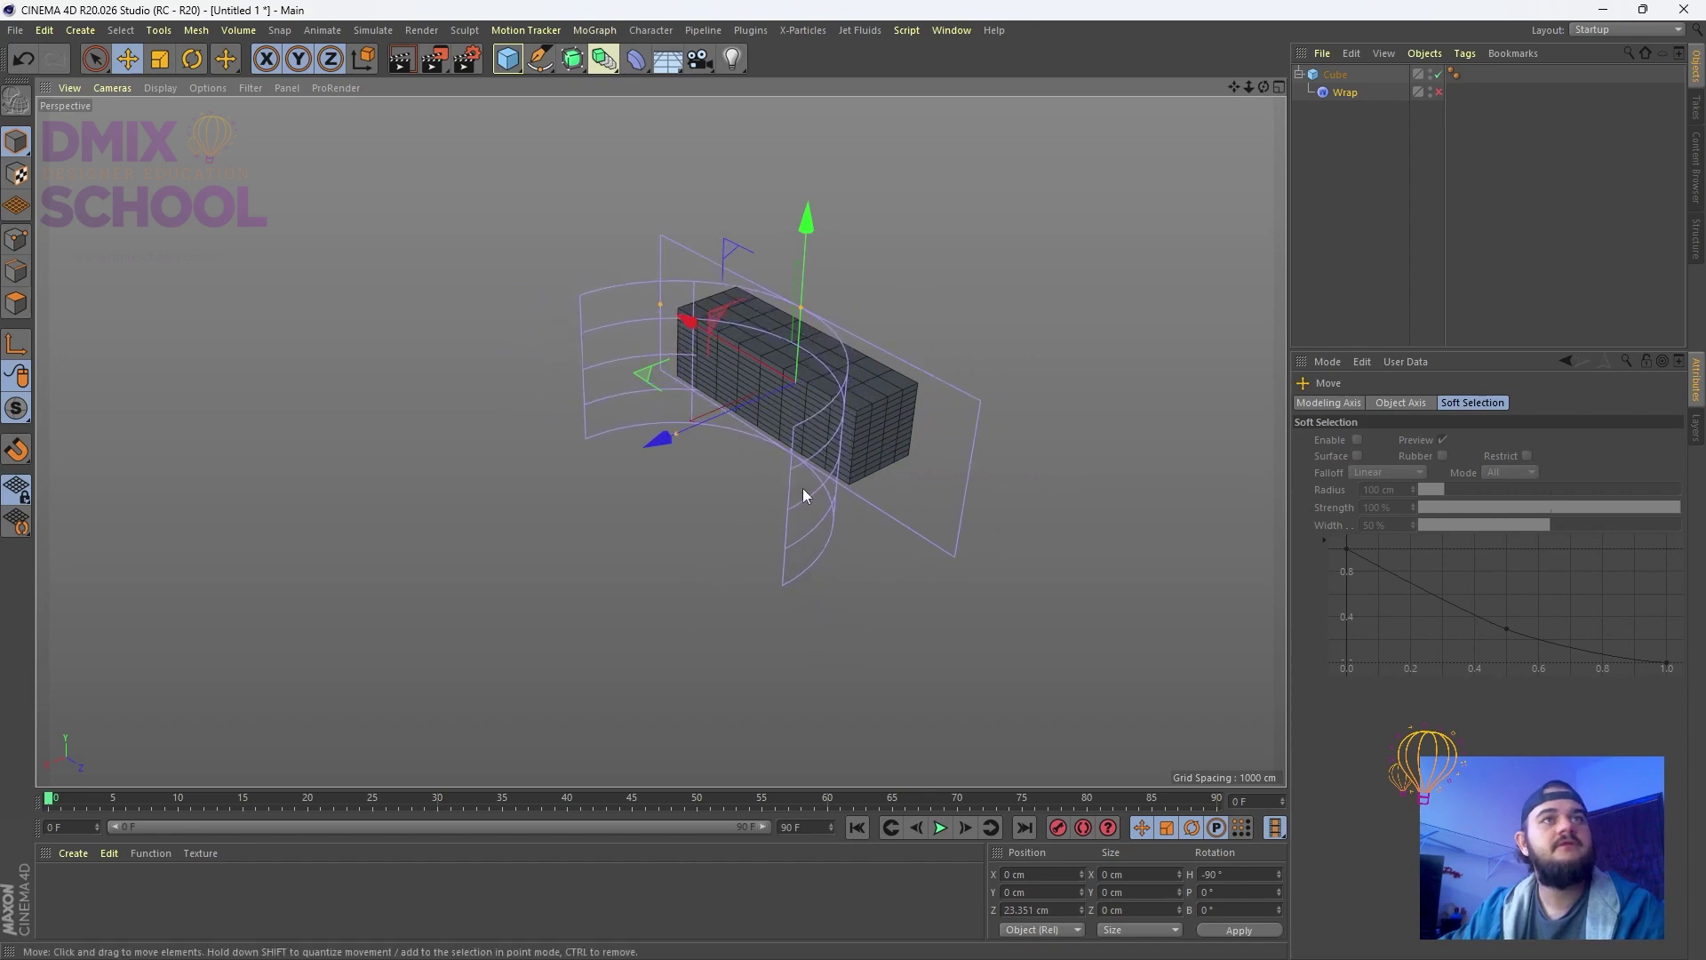
Re-enable the Wrap deformer and move it to about 33.8 cm in X
left_click(1438, 91)
left_click_drag(834, 388, 803, 313, "alt")
left_click(1342, 93)
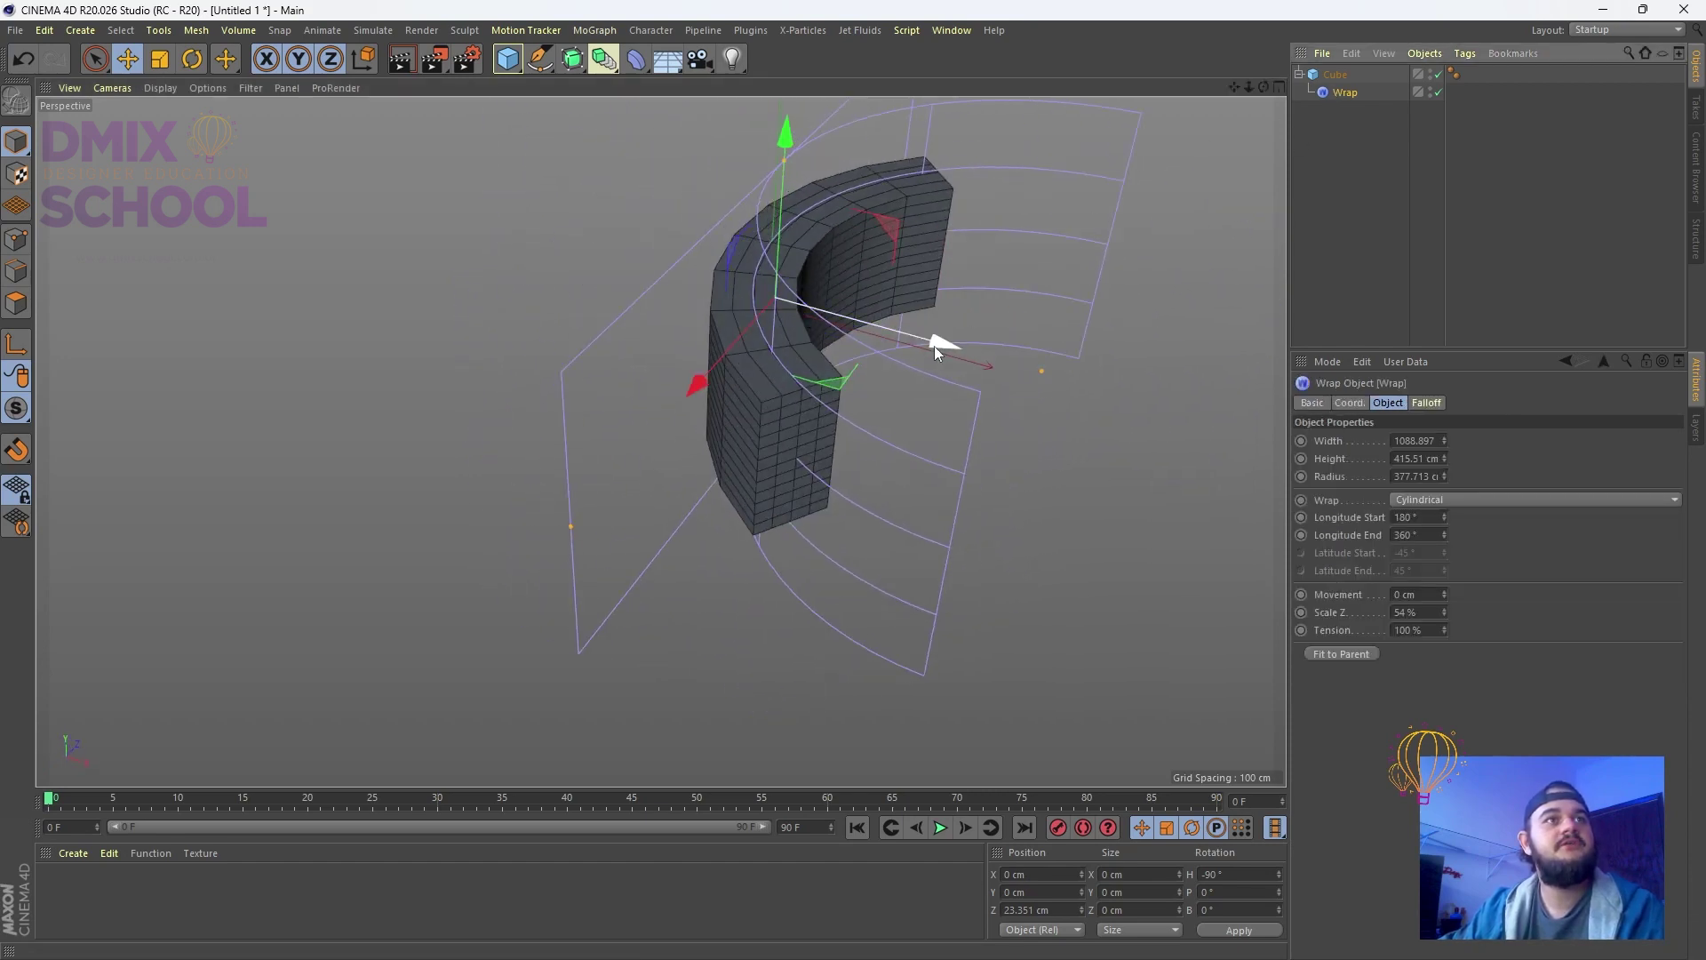
mouse_move(934, 345)
left_mouse_down()
mouse_move(1019, 359)
mouse_move(835, 290)
mouse_move(967, 339)
left_mouse_up()
Reset the Wrap deformer's Scale Z to 100% and reduce it to about 33%
mouse_move(1444, 630)
left_mouse_down()
mouse_move(1444, 715)
mouse_move(1444, 498)
mouse_move(1434, 617)
left_mouse_up()
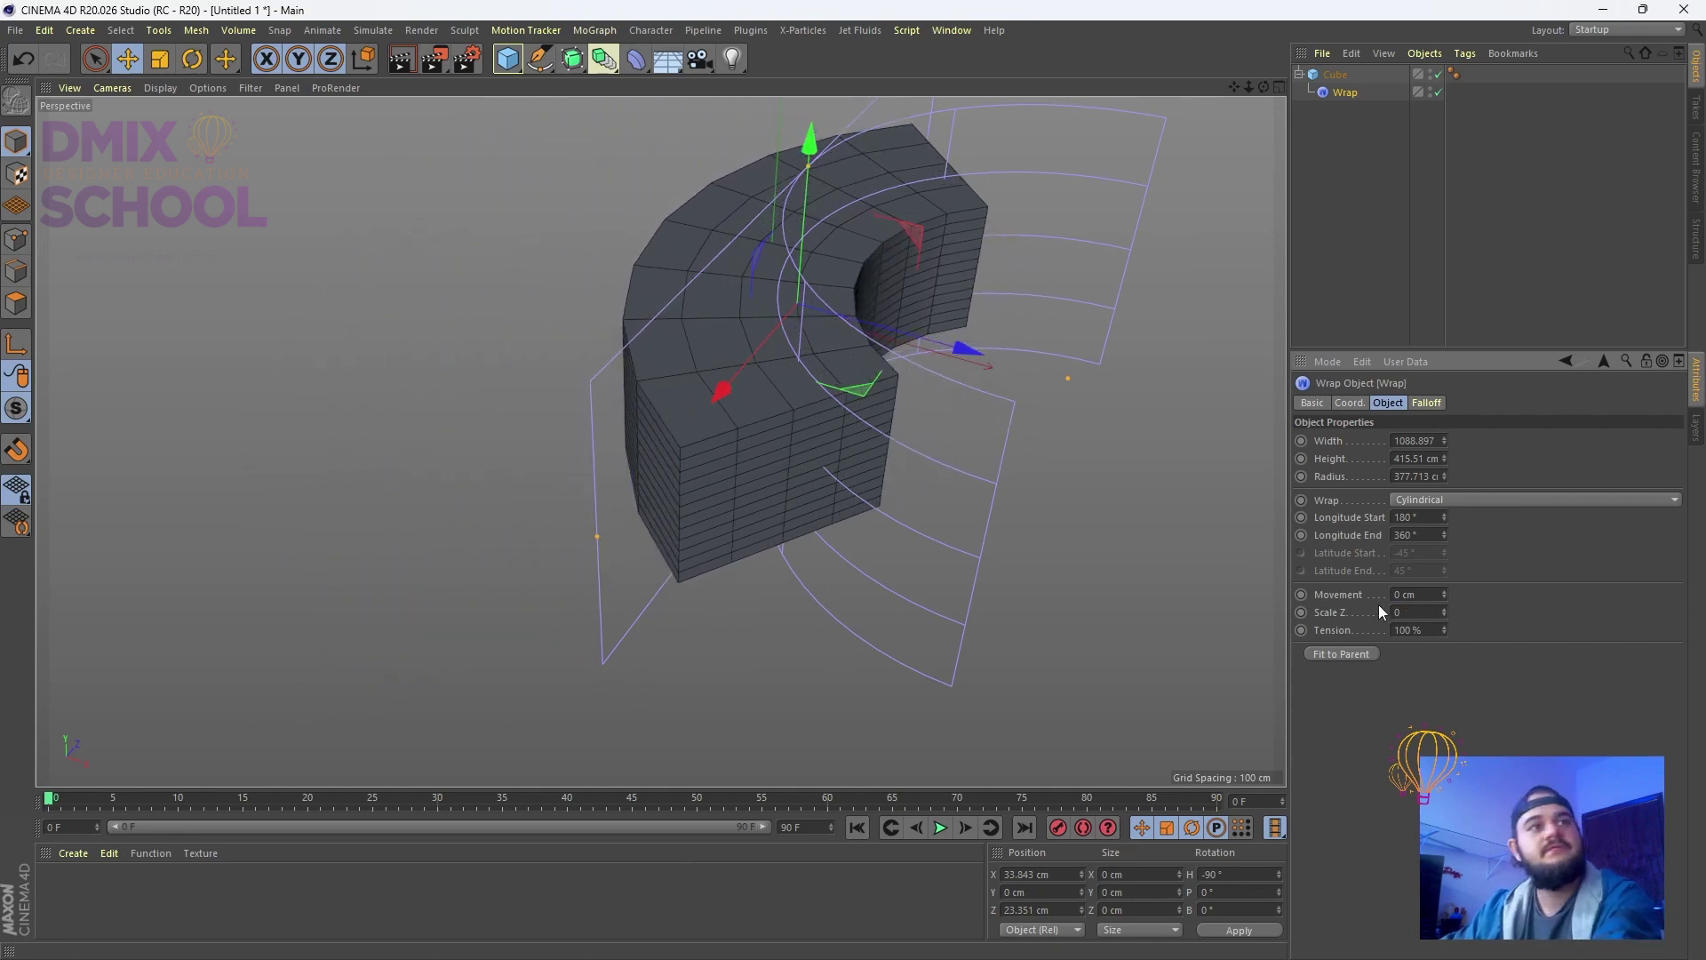
key("Return")
type("100")
key("Return")
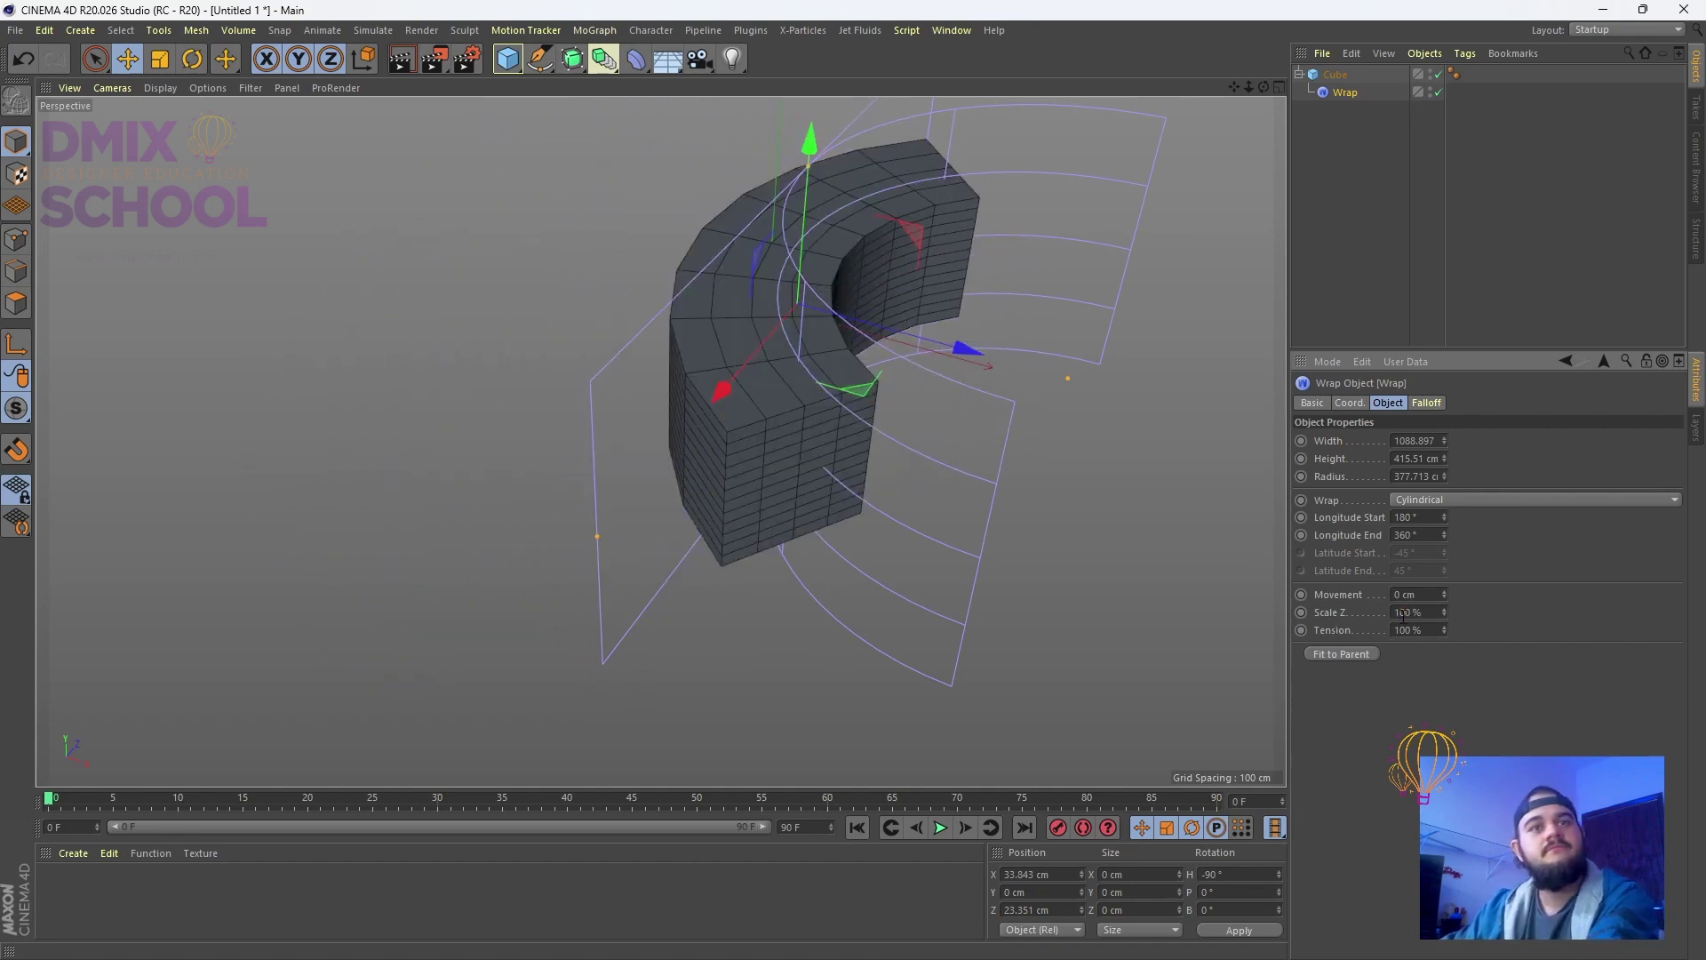
mouse_move(1444, 631)
left_mouse_down()
mouse_move(1444, 676)
mouse_move(1444, 640)
left_mouse_up()
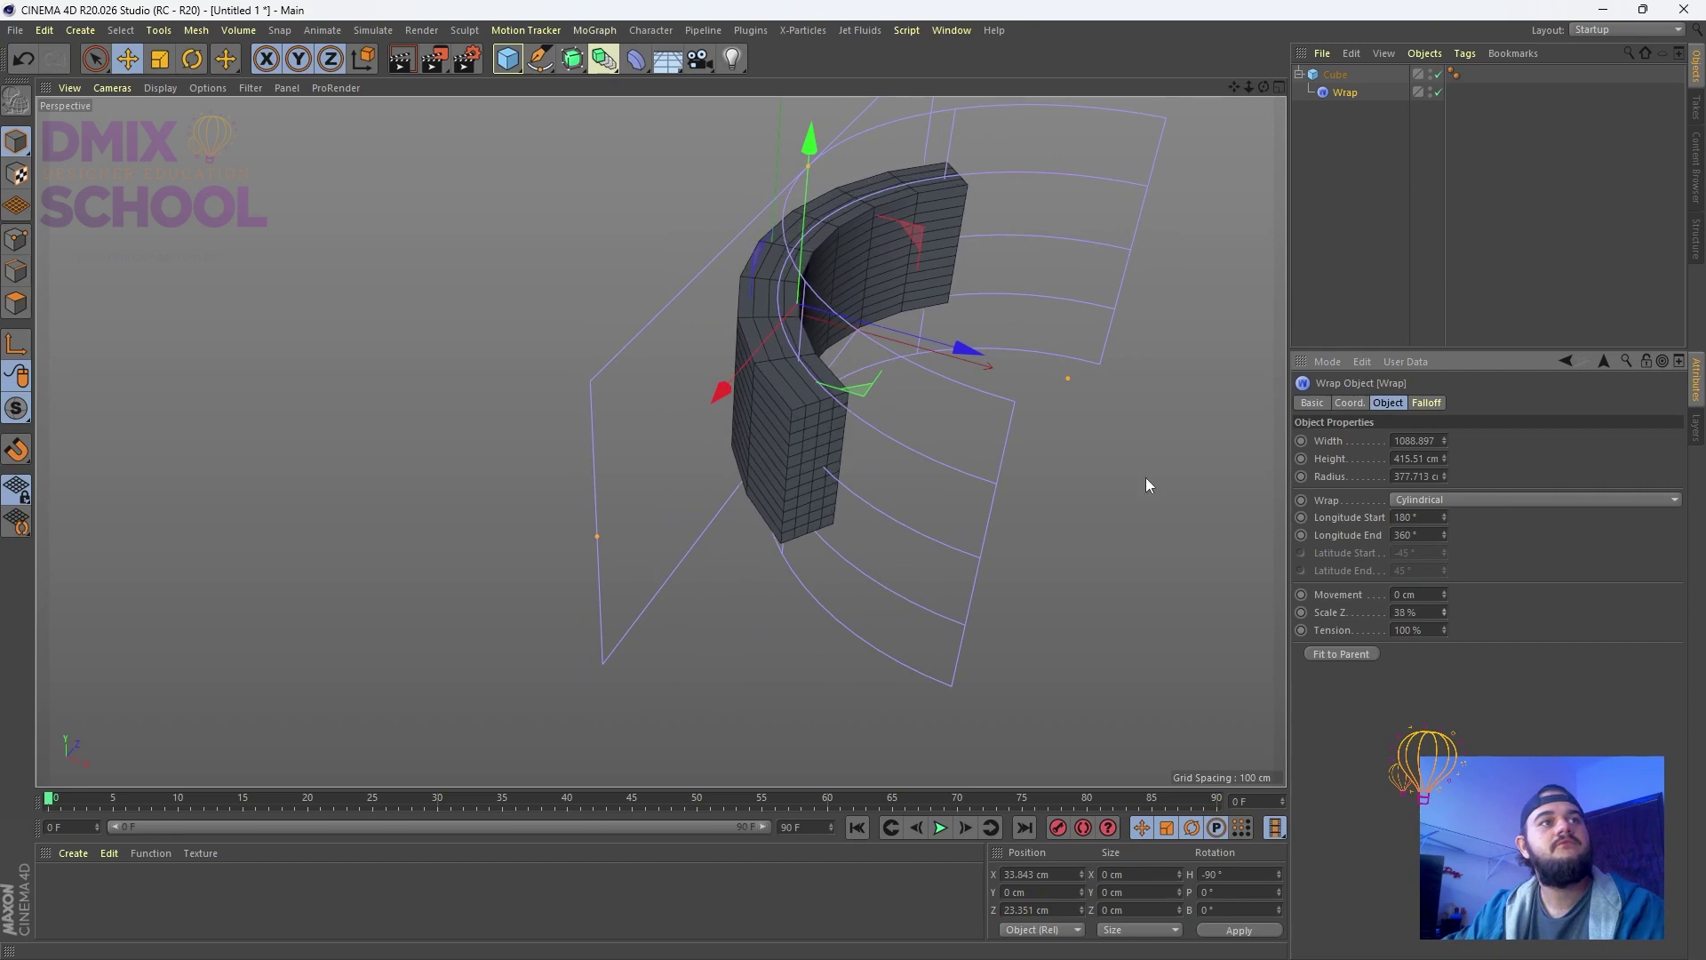
left_click_drag(1145, 478, 1006, 304, "alt")
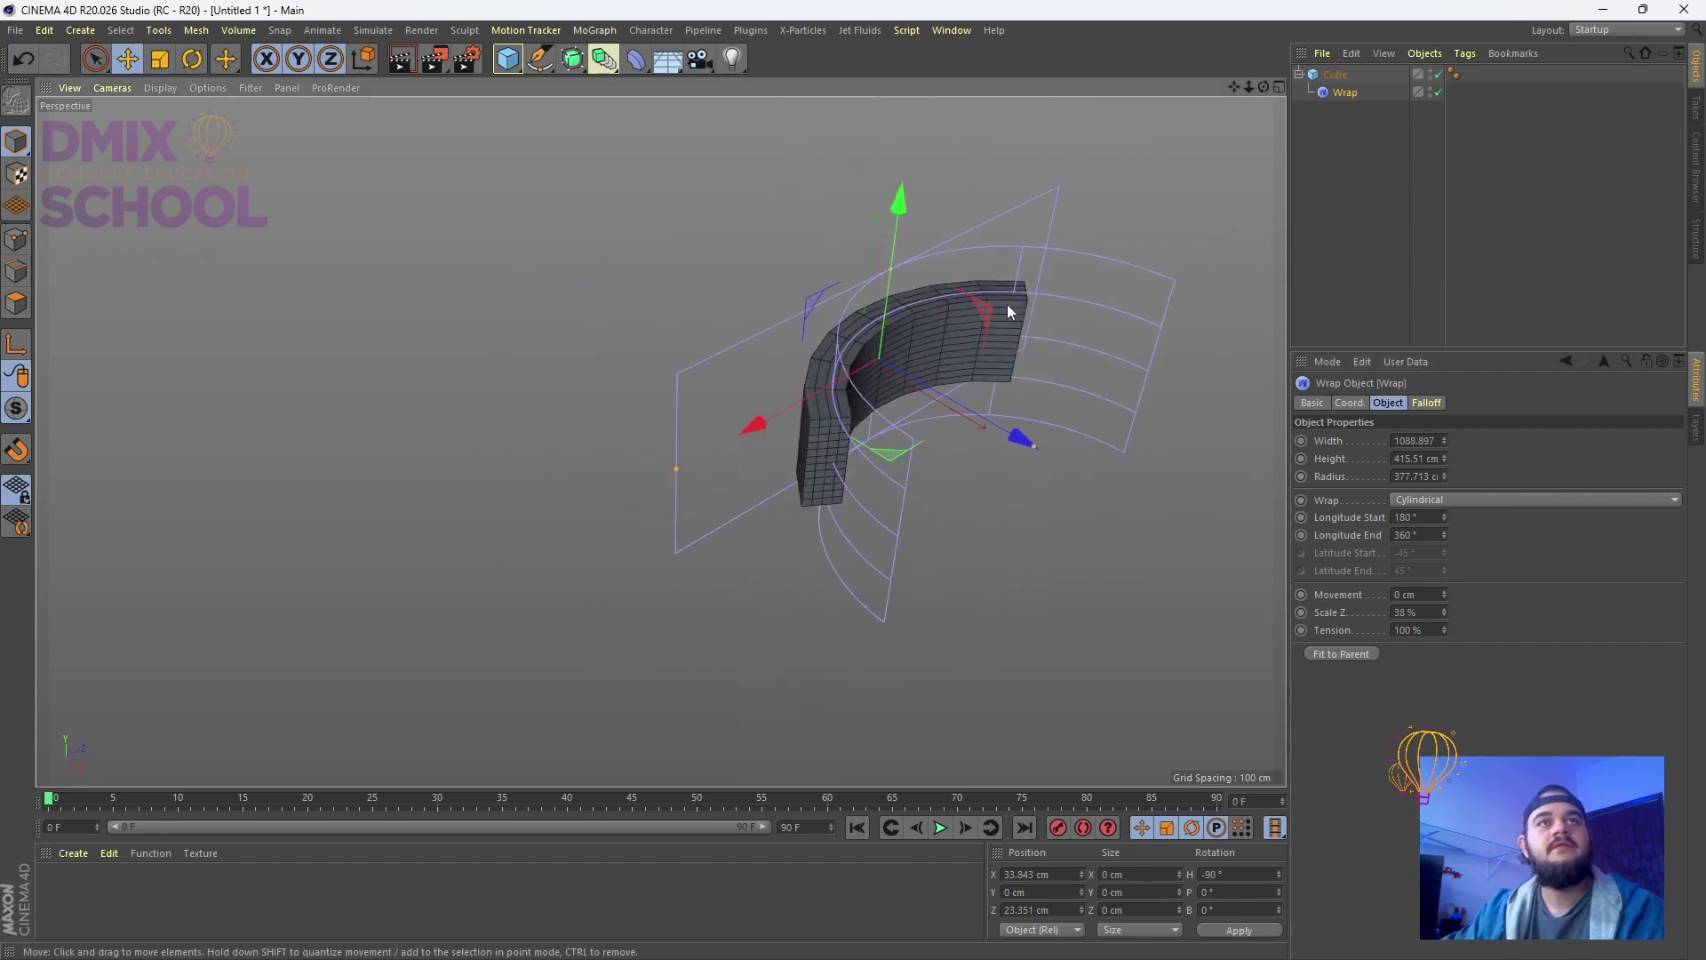
Delete the Wrap deformer from under the Cube
left_click(1358, 107)
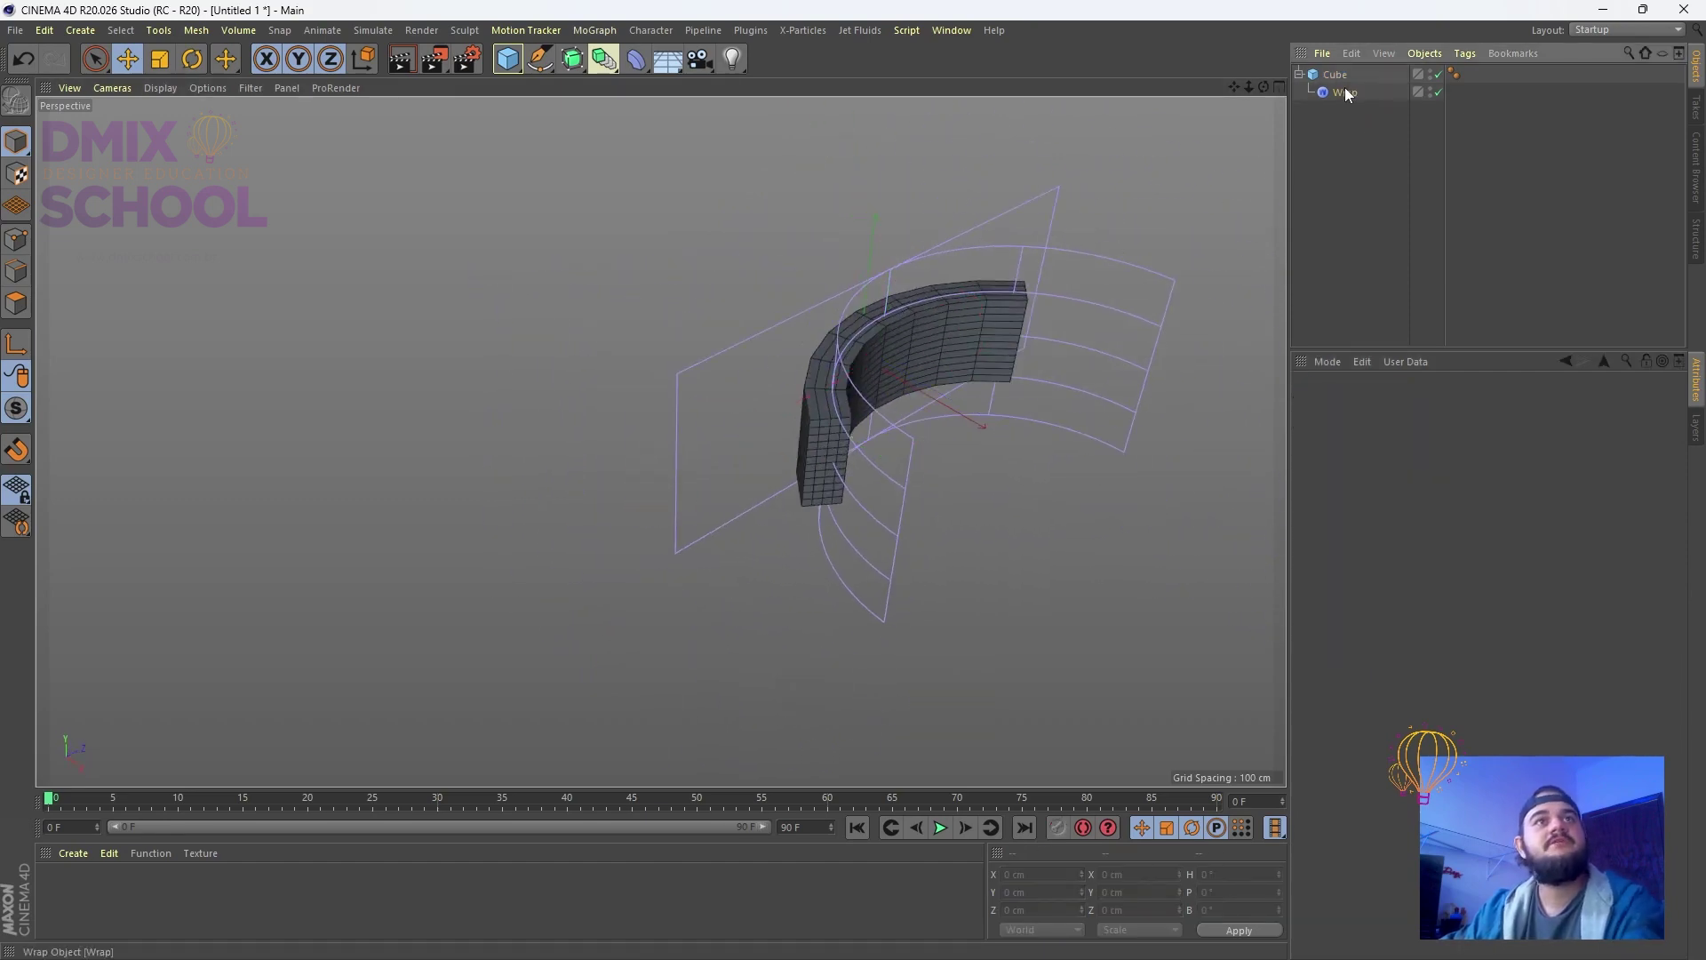
left_click(1344, 93)
key("Delete")
Add an Instance generator to the scene and select it
left_click(639, 71)
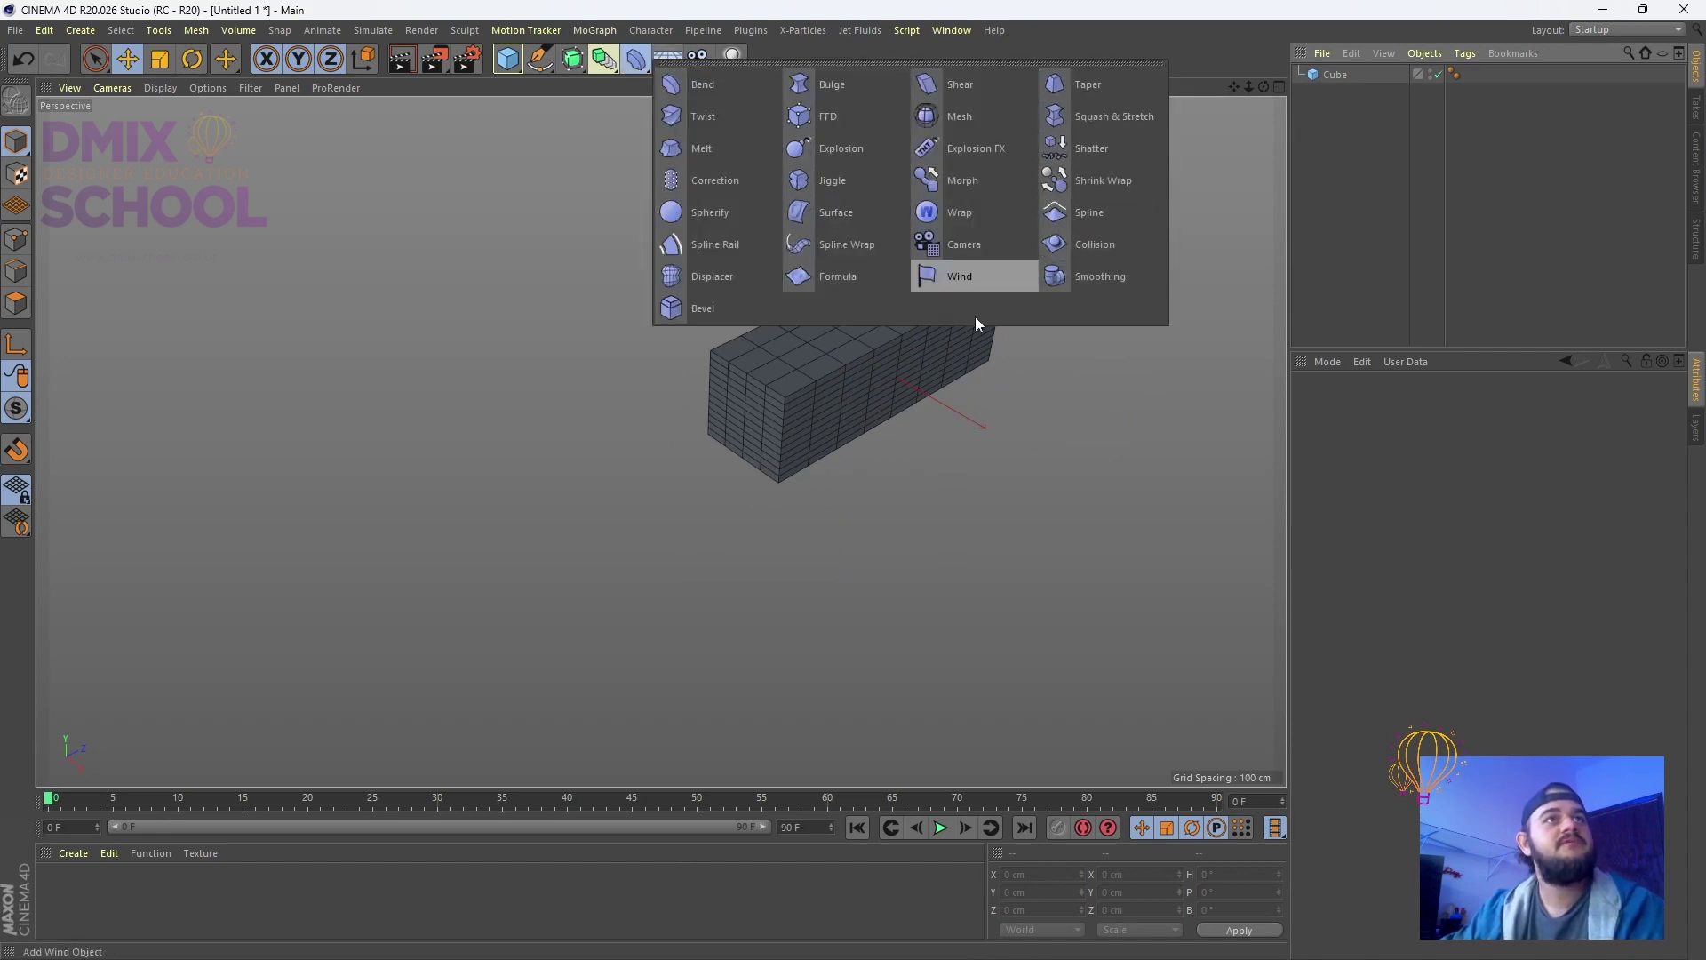
left_click(607, 66)
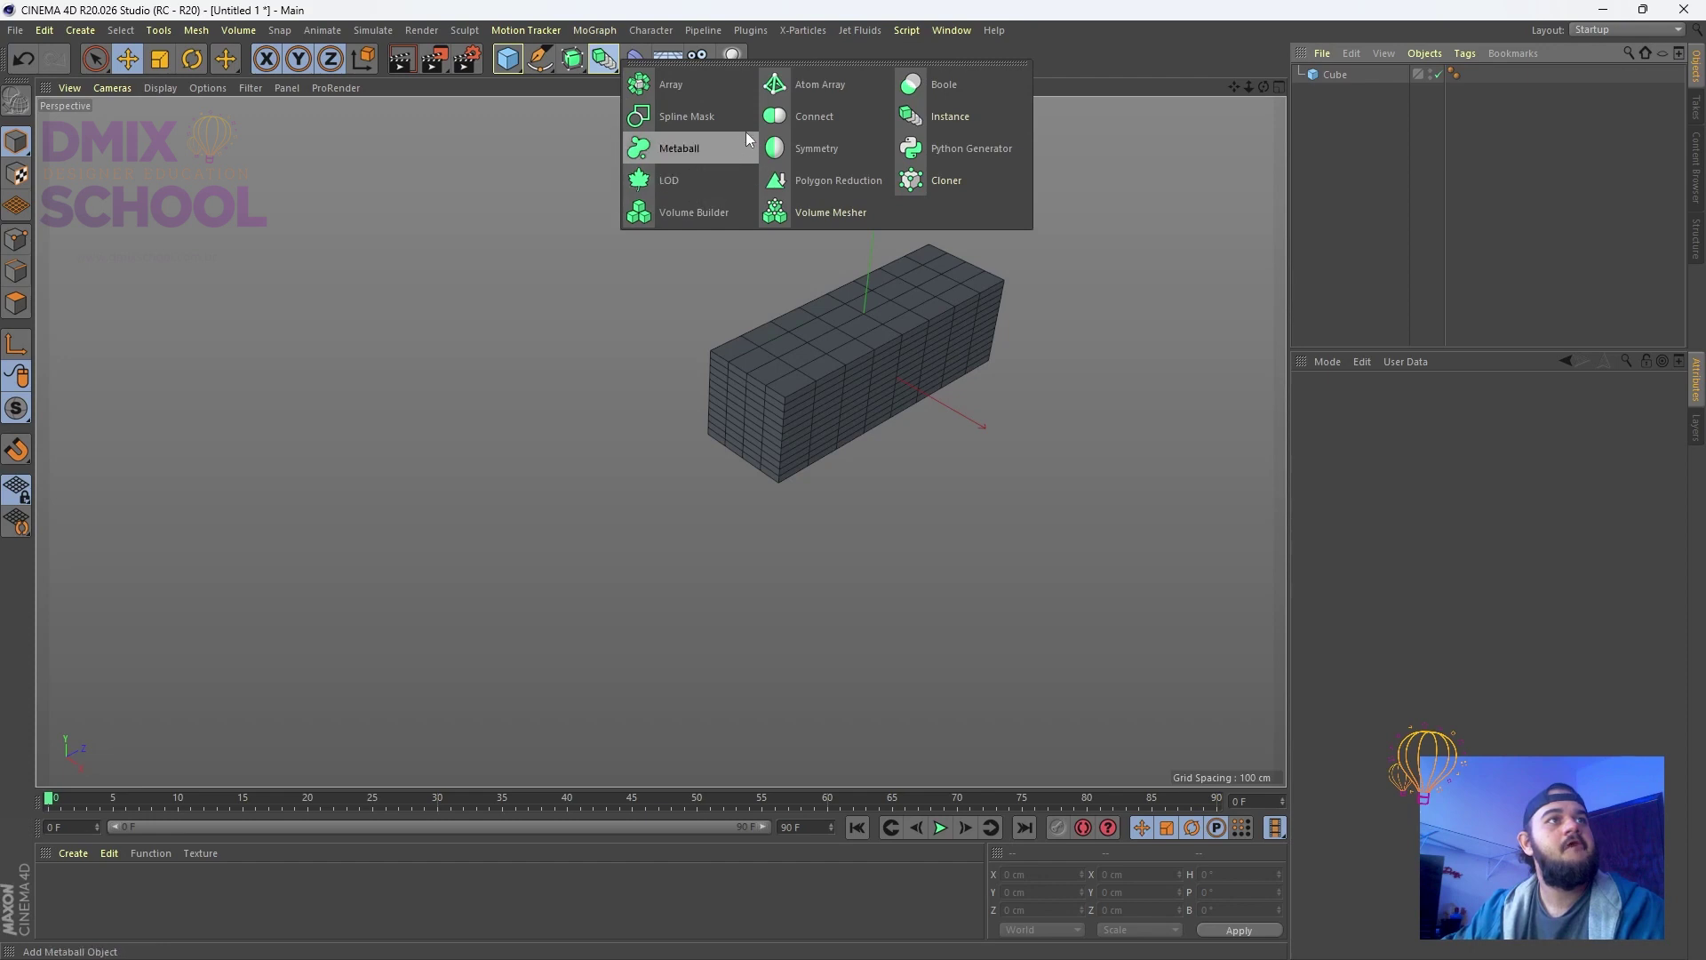
left_click(606, 61)
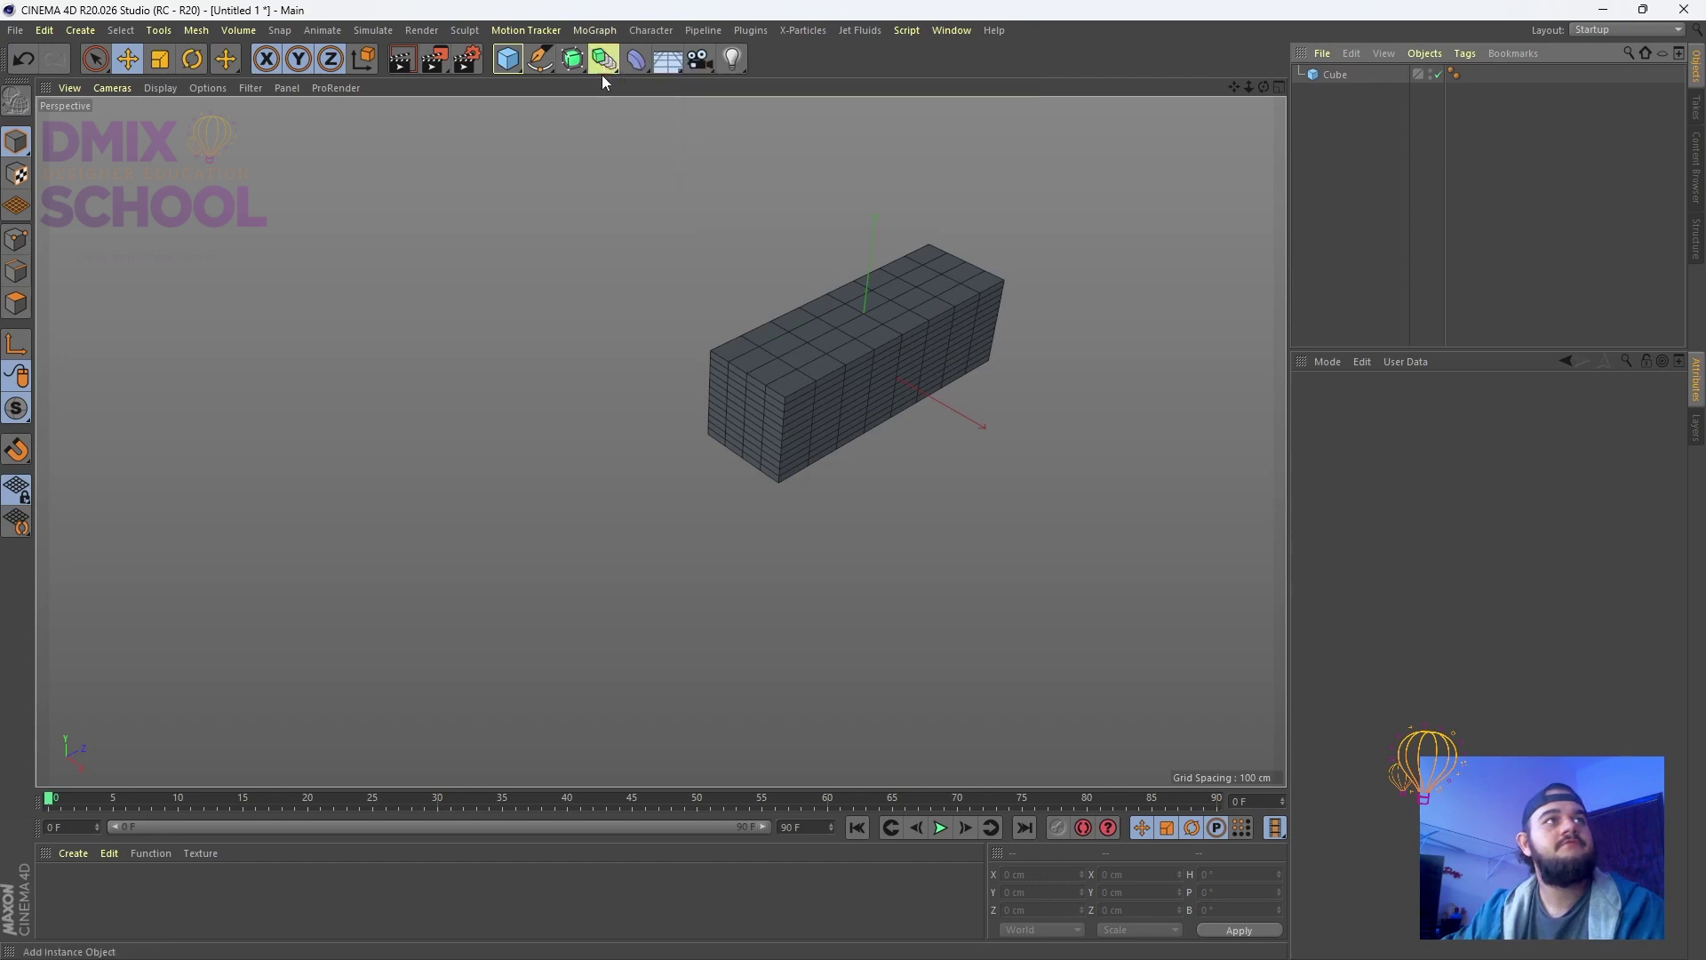
left_click(1368, 190)
left_click(1354, 75)
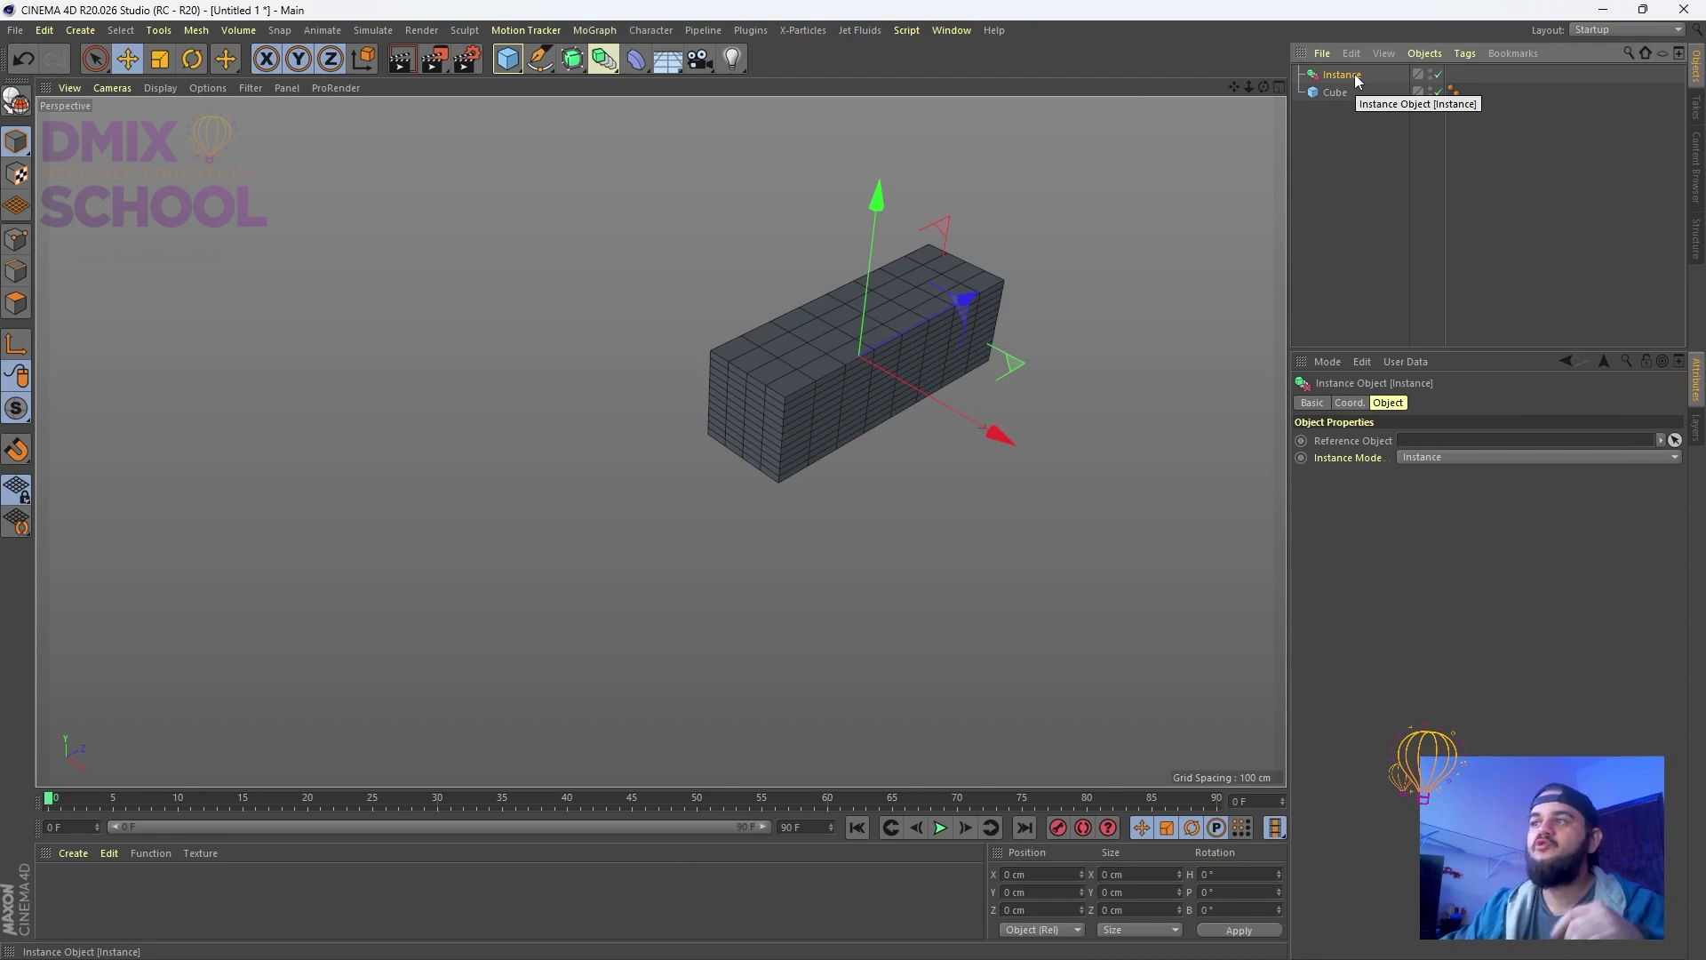
Set the Cube as the Instance's reference object and move the instance to about 441 cm in X
left_click(1673, 440)
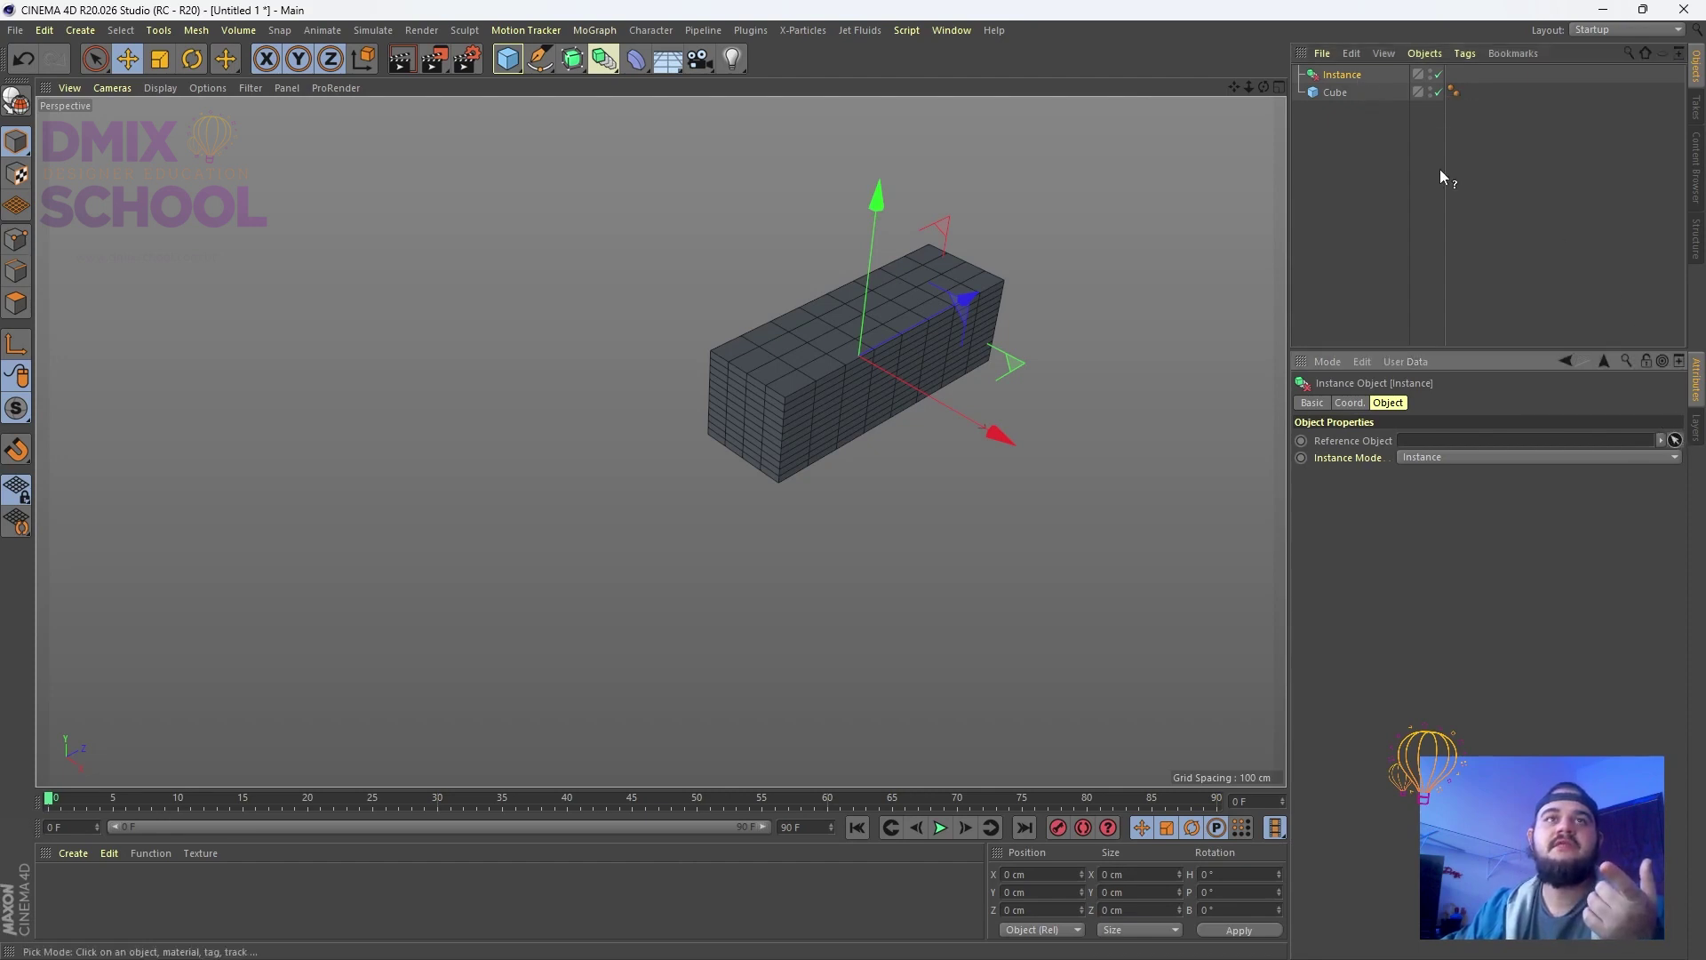
left_click(1331, 94)
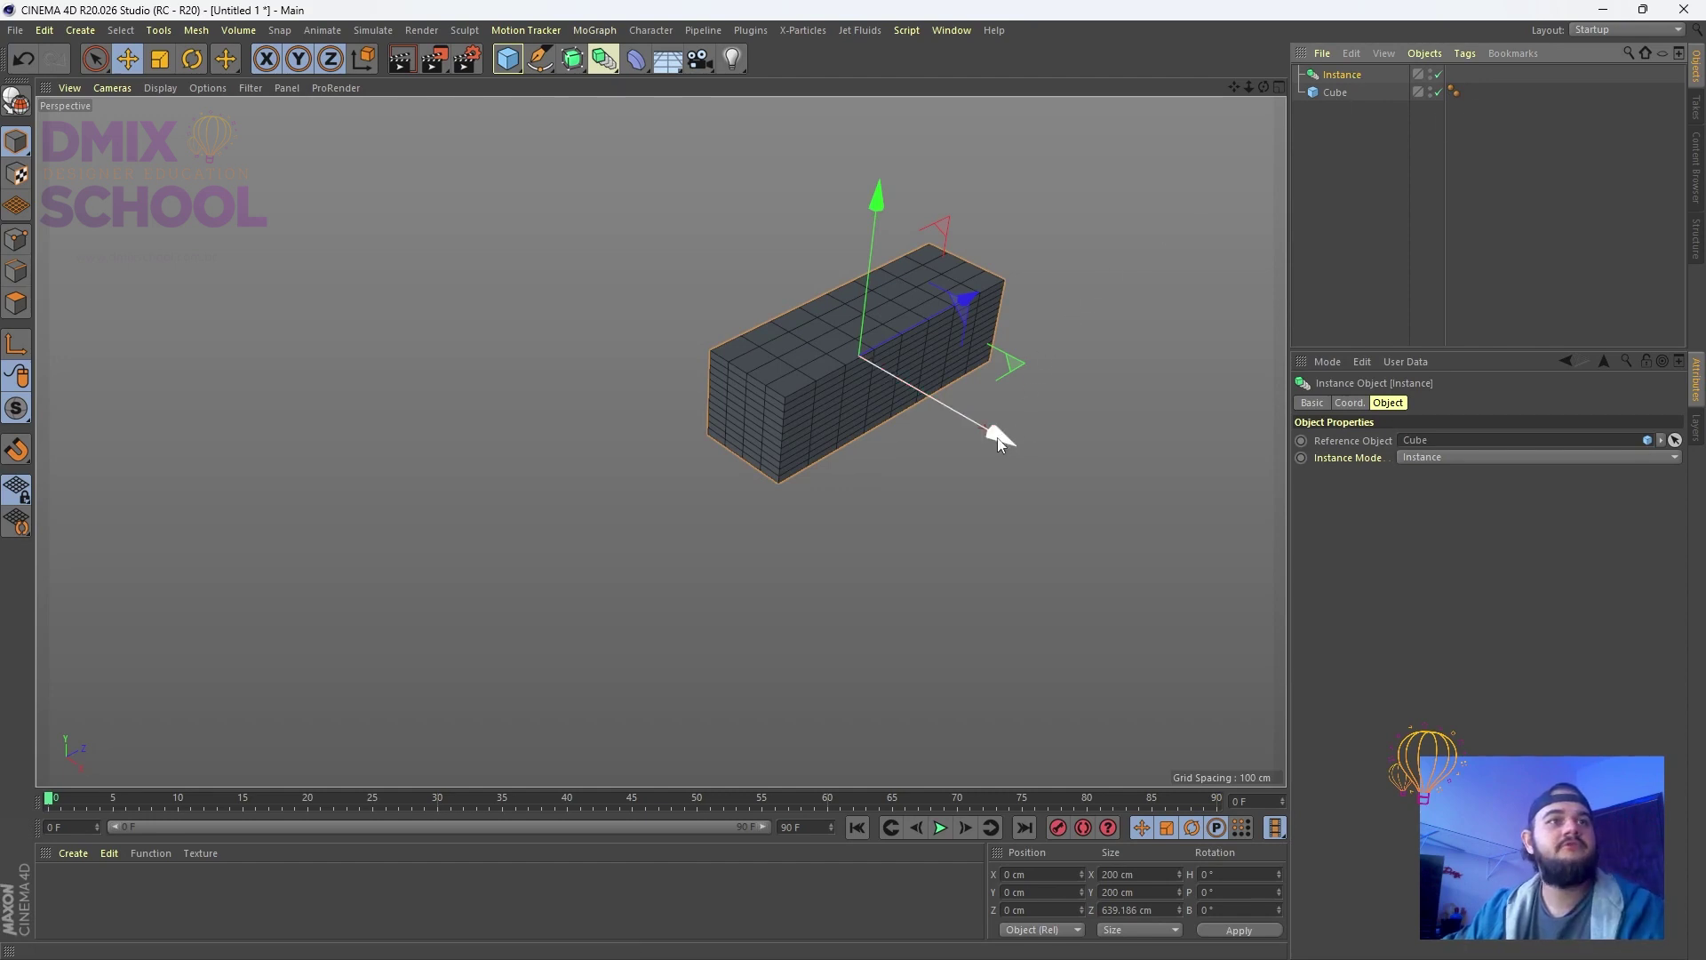
left_click_drag(997, 438, 1225, 493)
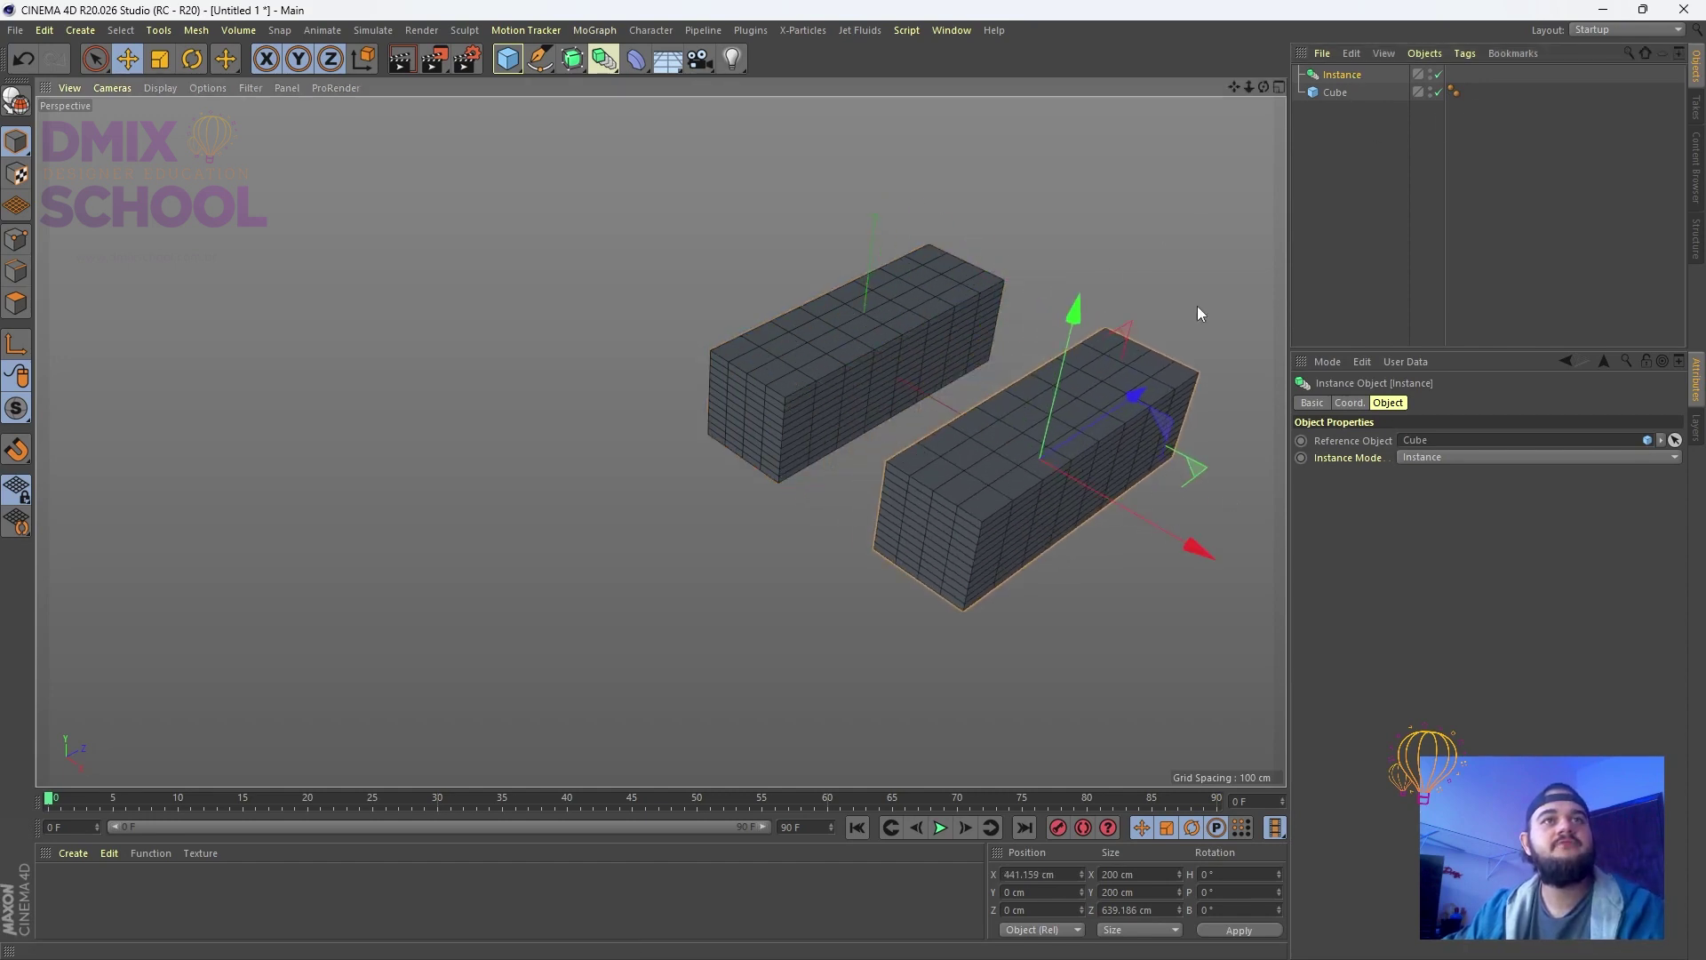
Resize the original cube to about 263 cm in X and 308 cm in Z
left_click_drag(1208, 219, 952, 383, "alt")
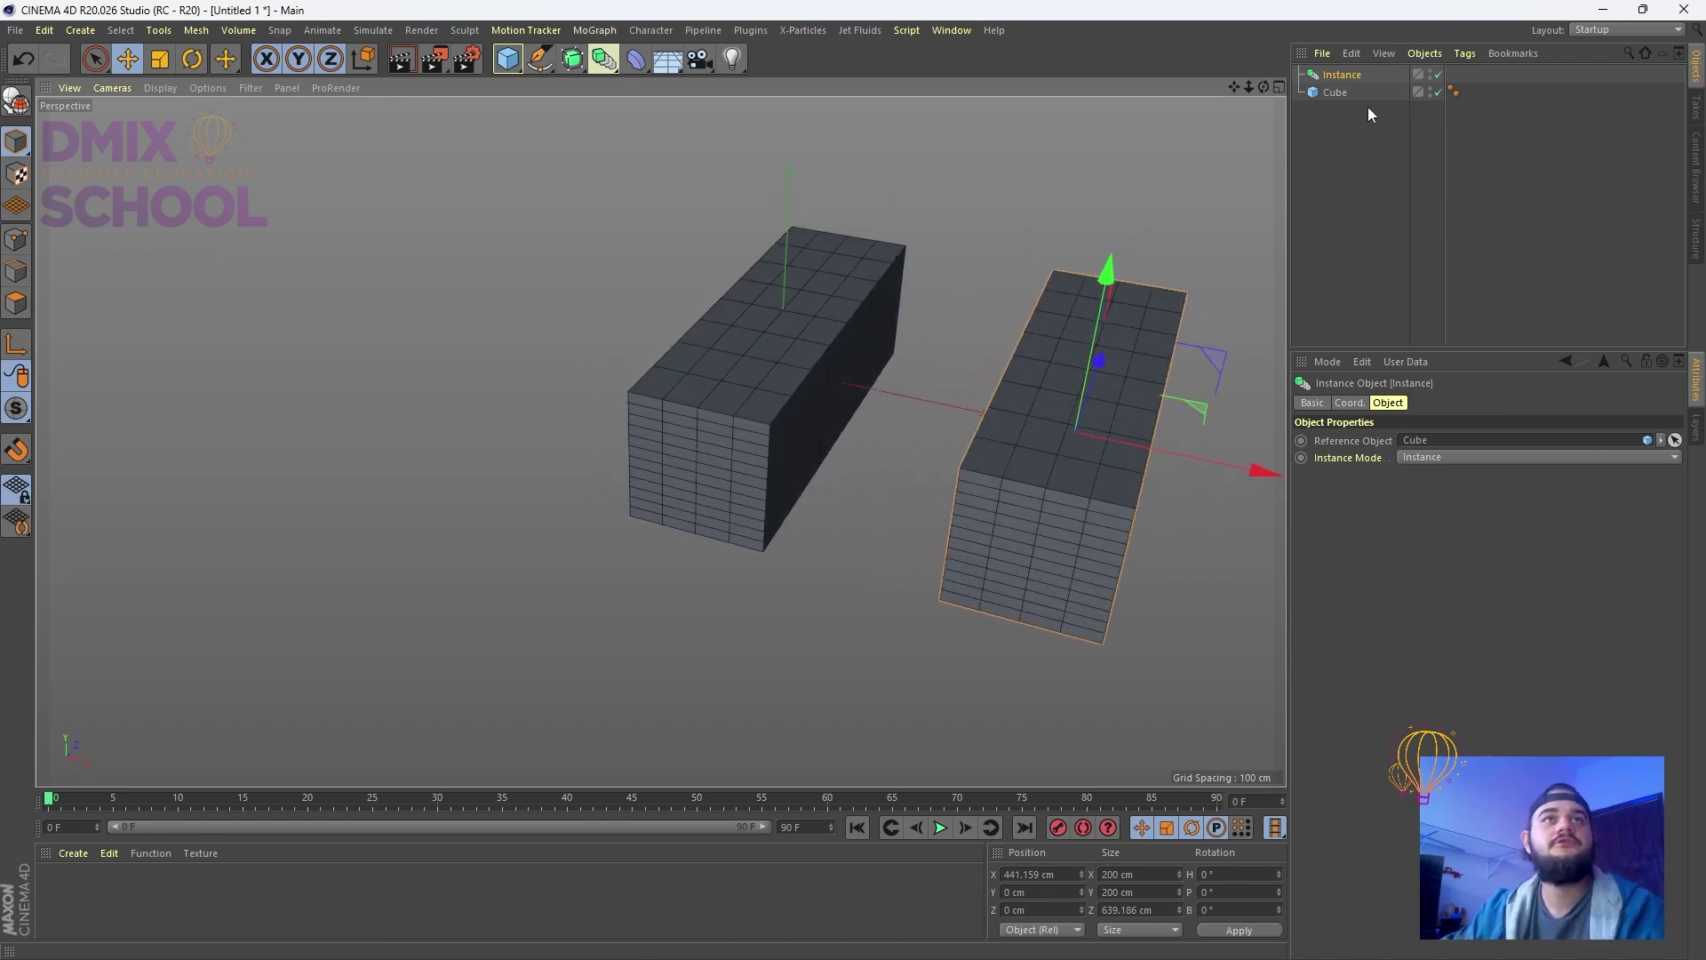
left_click(1342, 93)
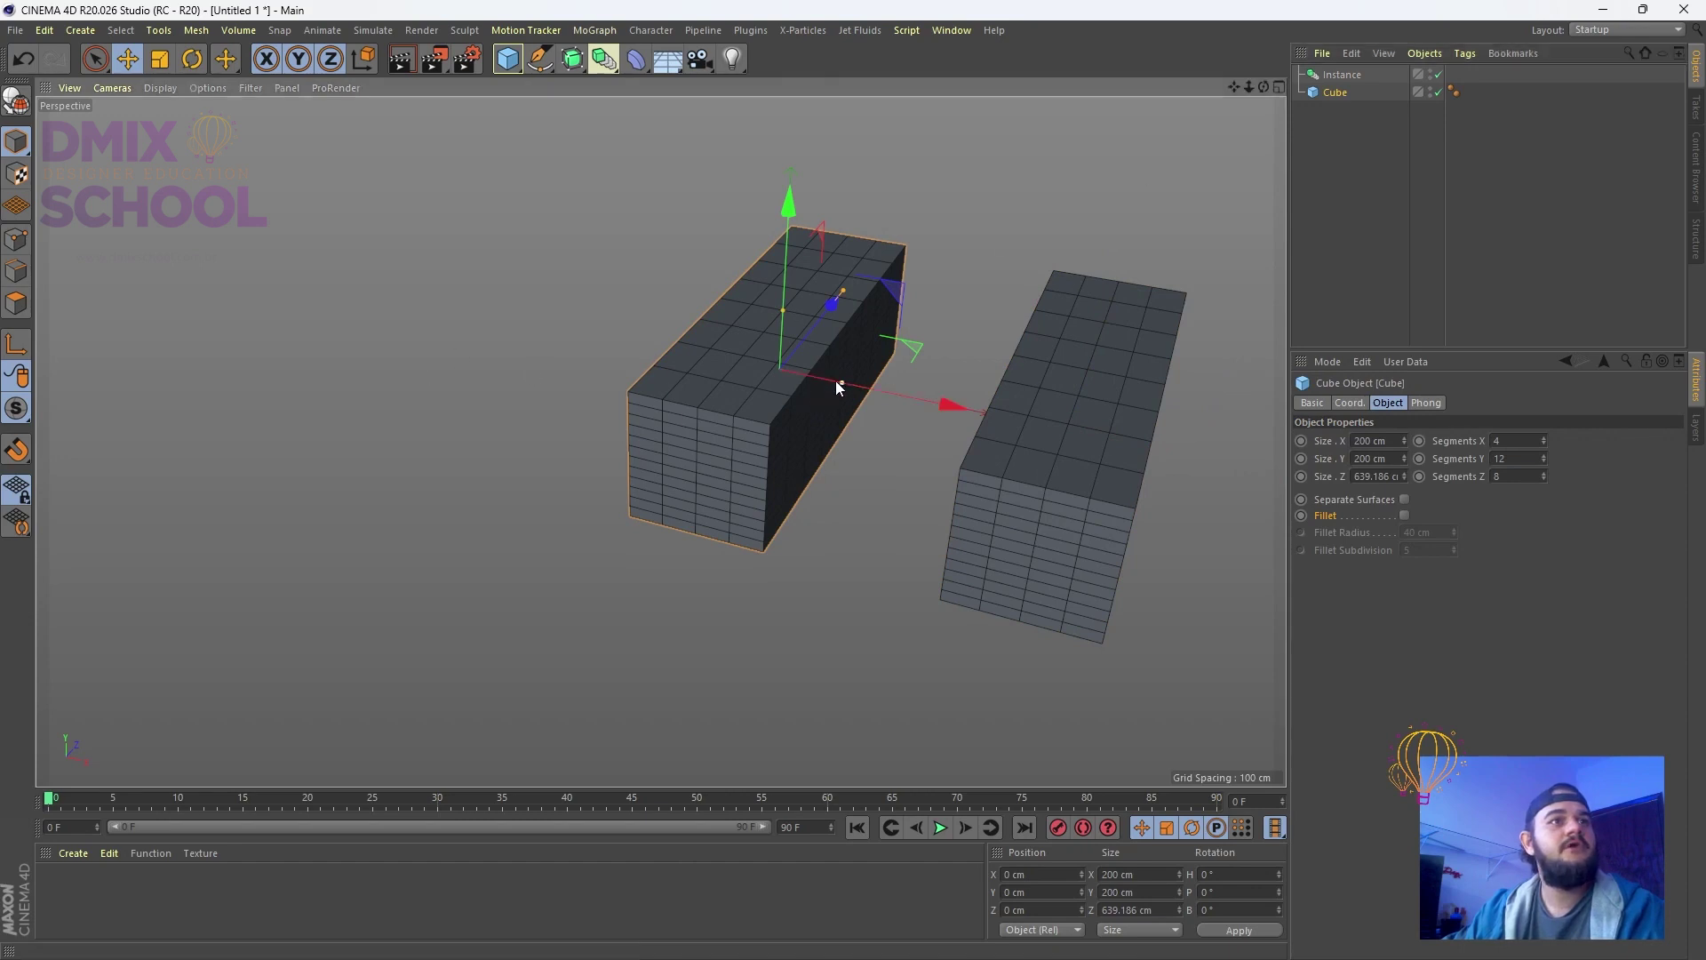
left_click_drag(835, 381, 822, 379)
left_click_drag(844, 293, 886, 380)
key("ctrl+z")
scroll(734, 345, "down", 3)
left_click(1330, 117)
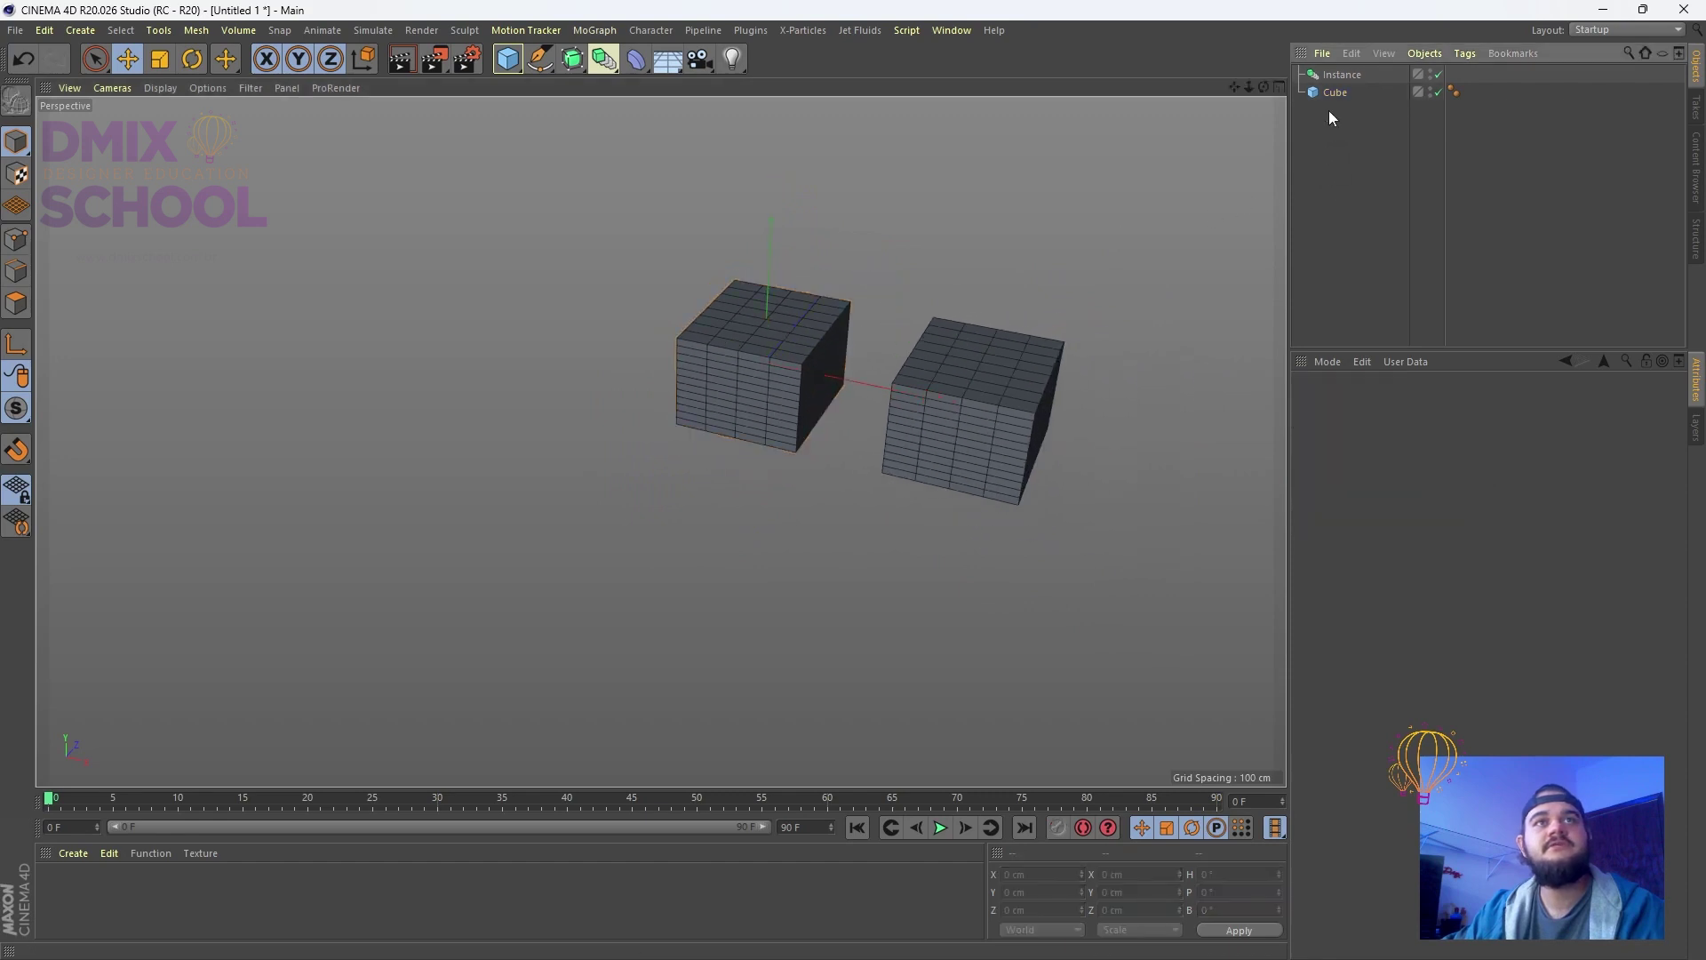
left_click(1334, 93)
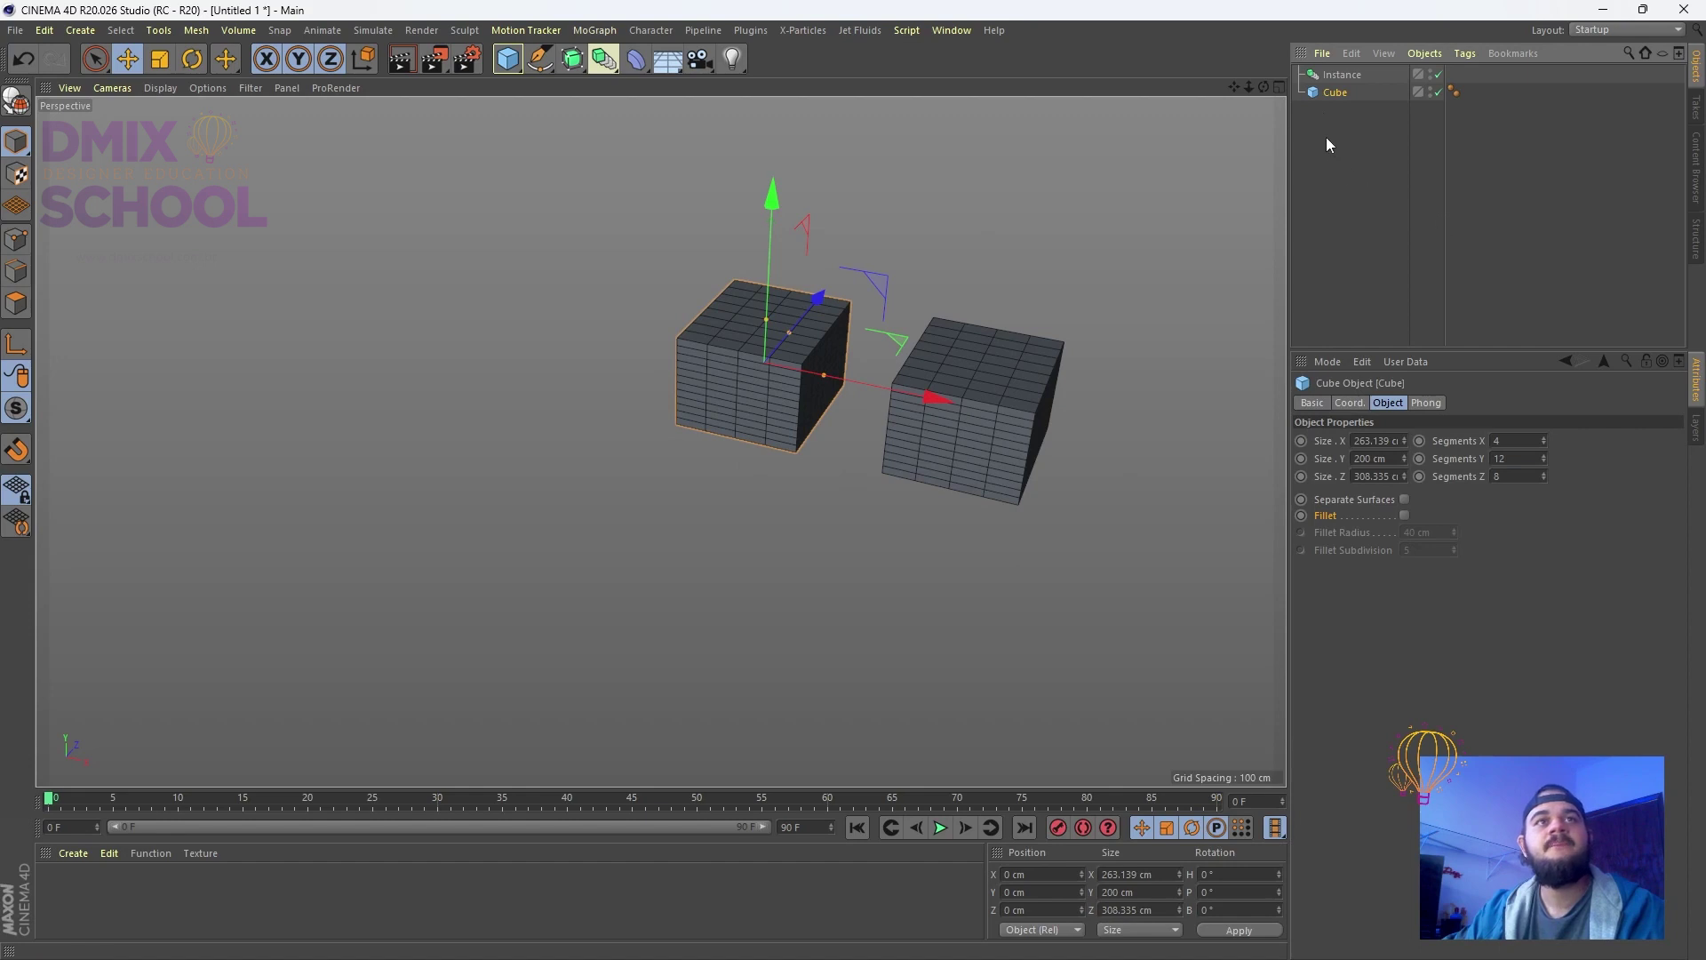
left_click(1340, 76)
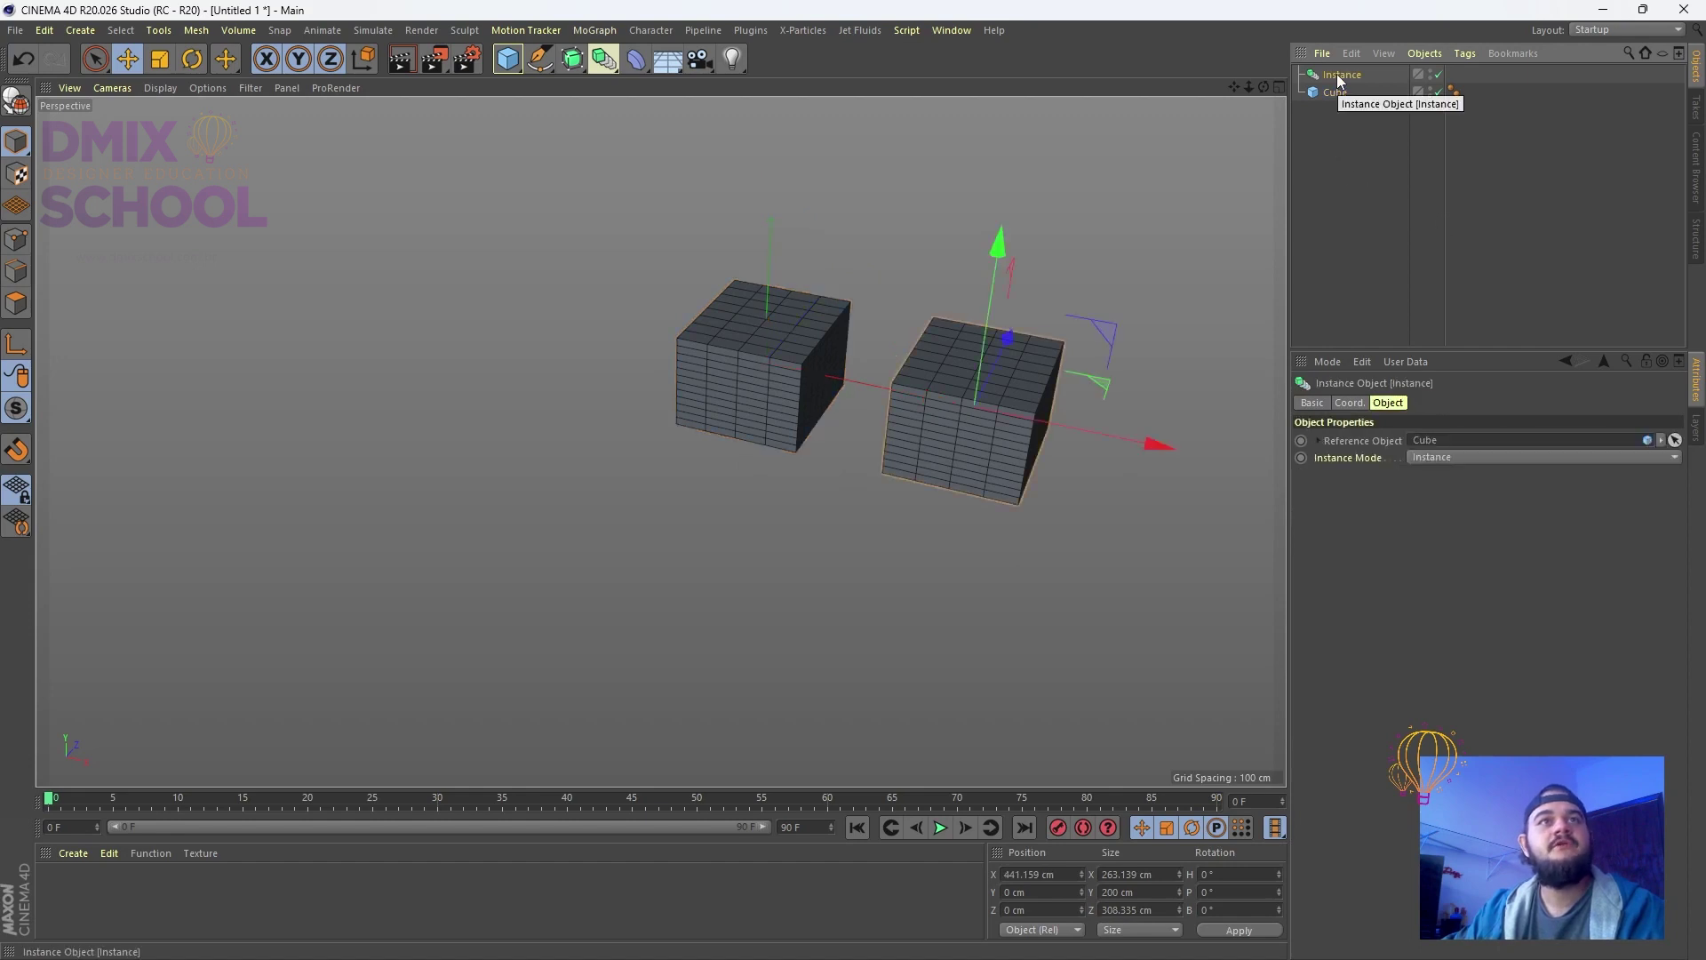
key("ctrl+d")
left_click_drag(1106, 446, 1253, 462)
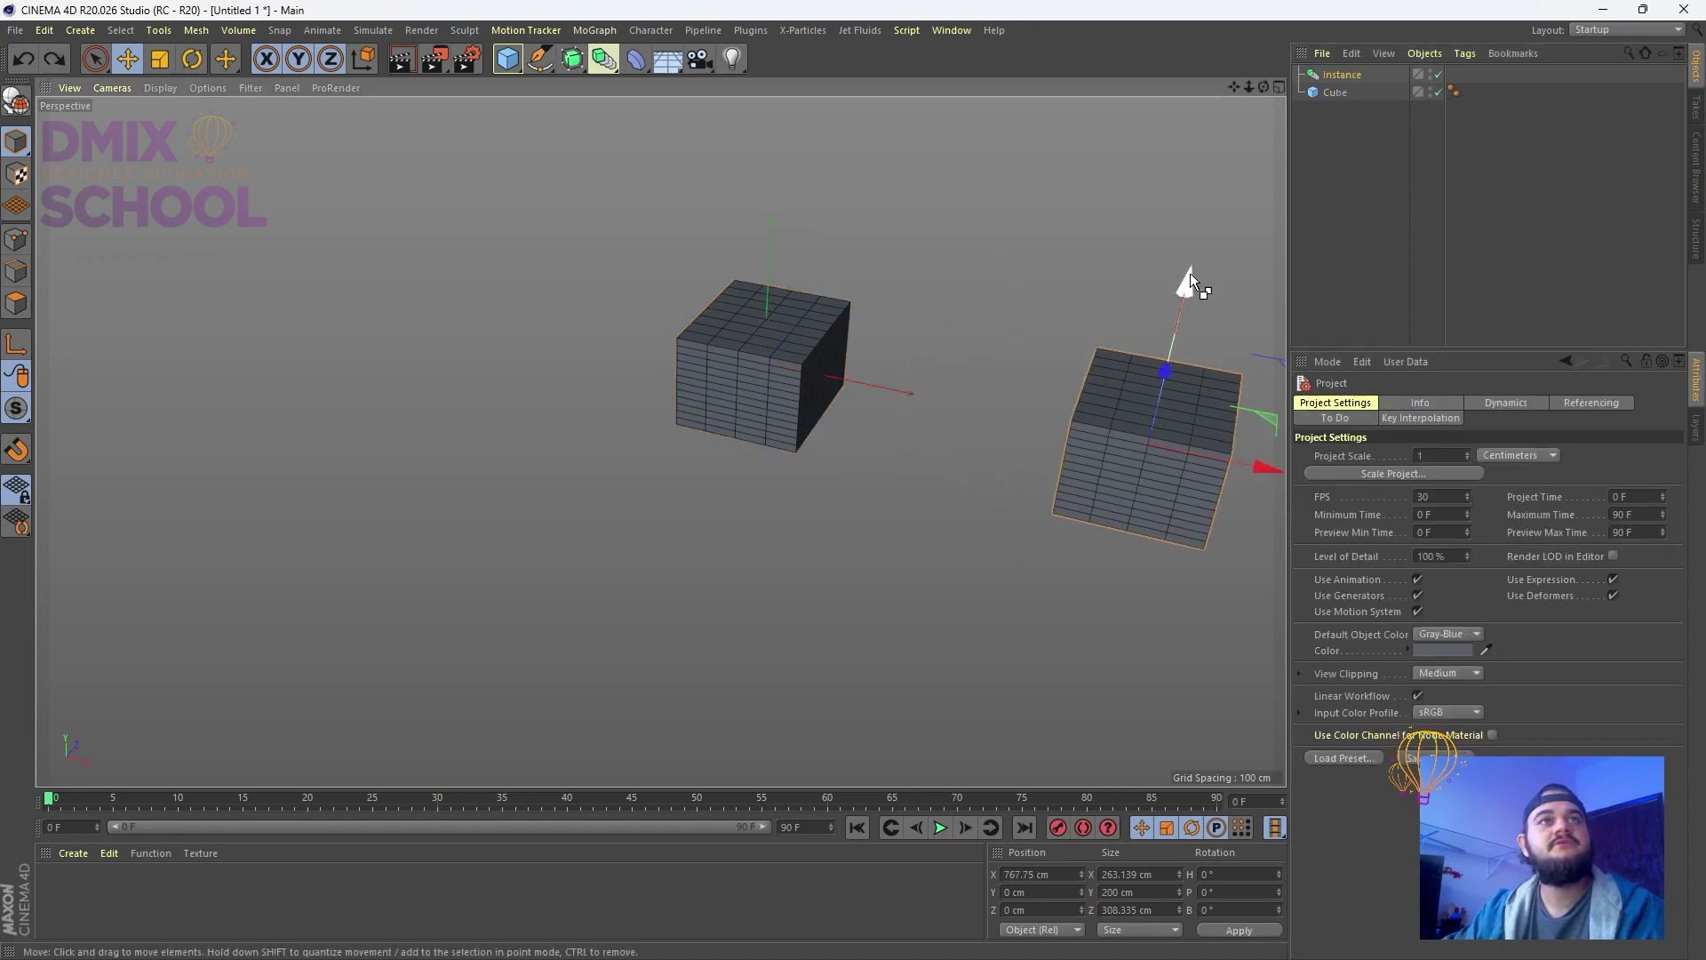
key("ctrl+z")
Duplicate the cube's instance four times, spreading copies along X and Z, with the last one at about -745 cm in X
left_click(1343, 76)
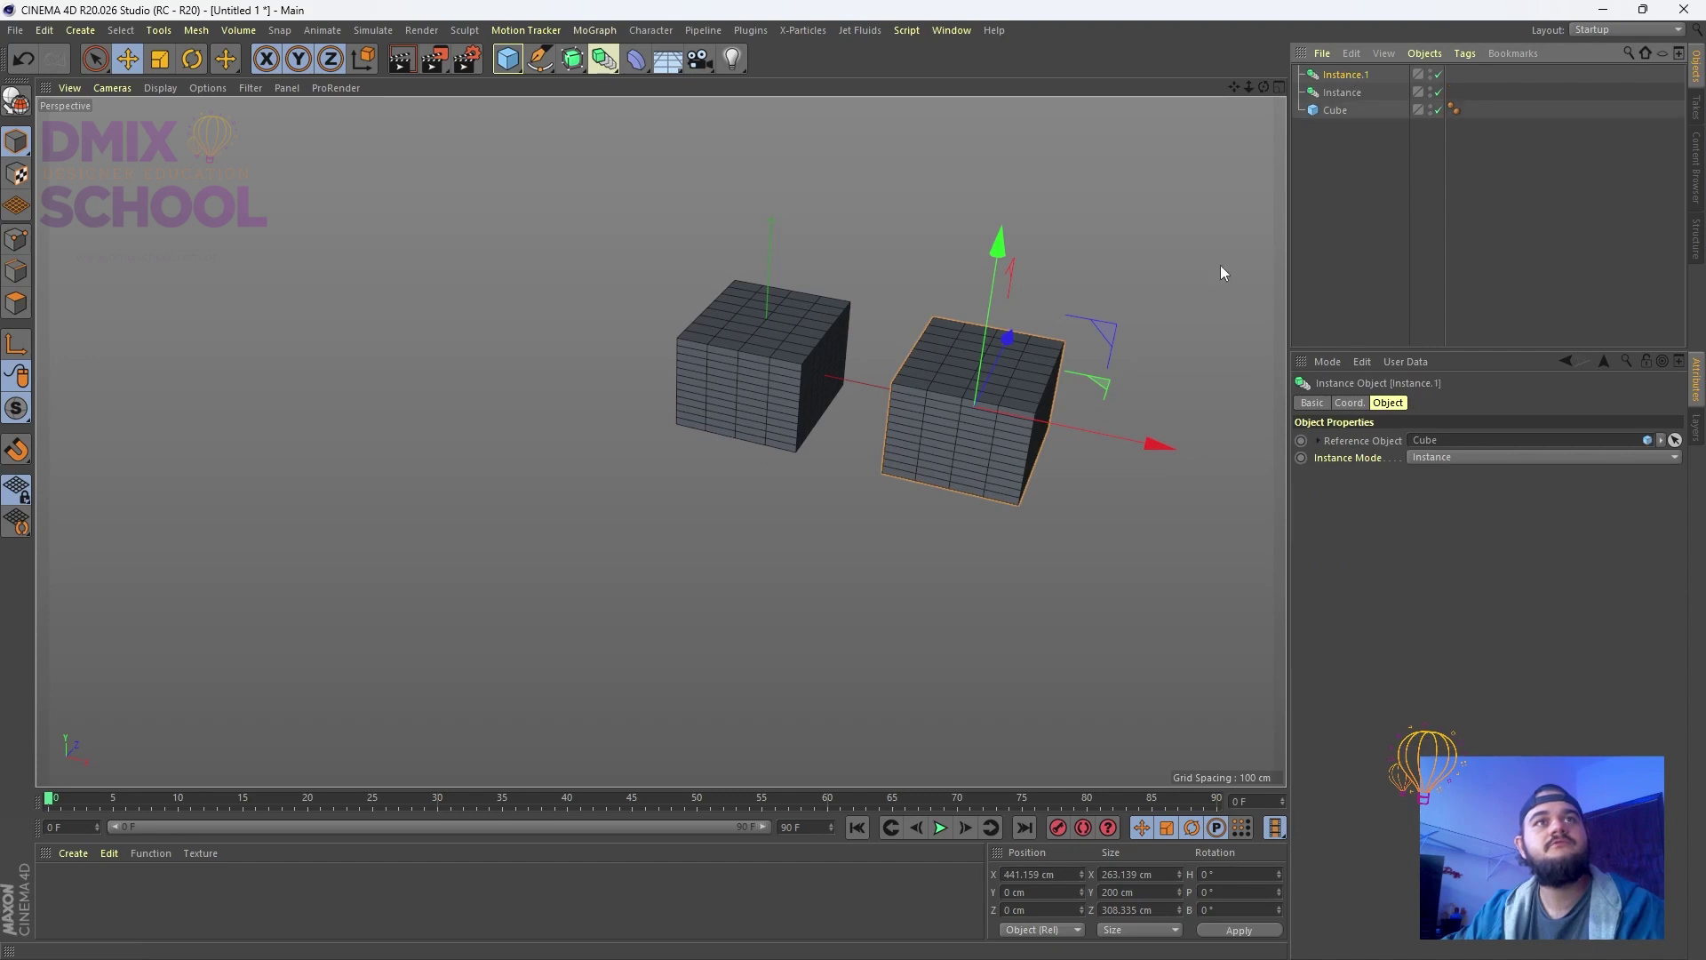
left_click_drag(1155, 442, 1239, 482, "ctrl")
scroll(853, 439, "down", 3)
key("ctrl+v")
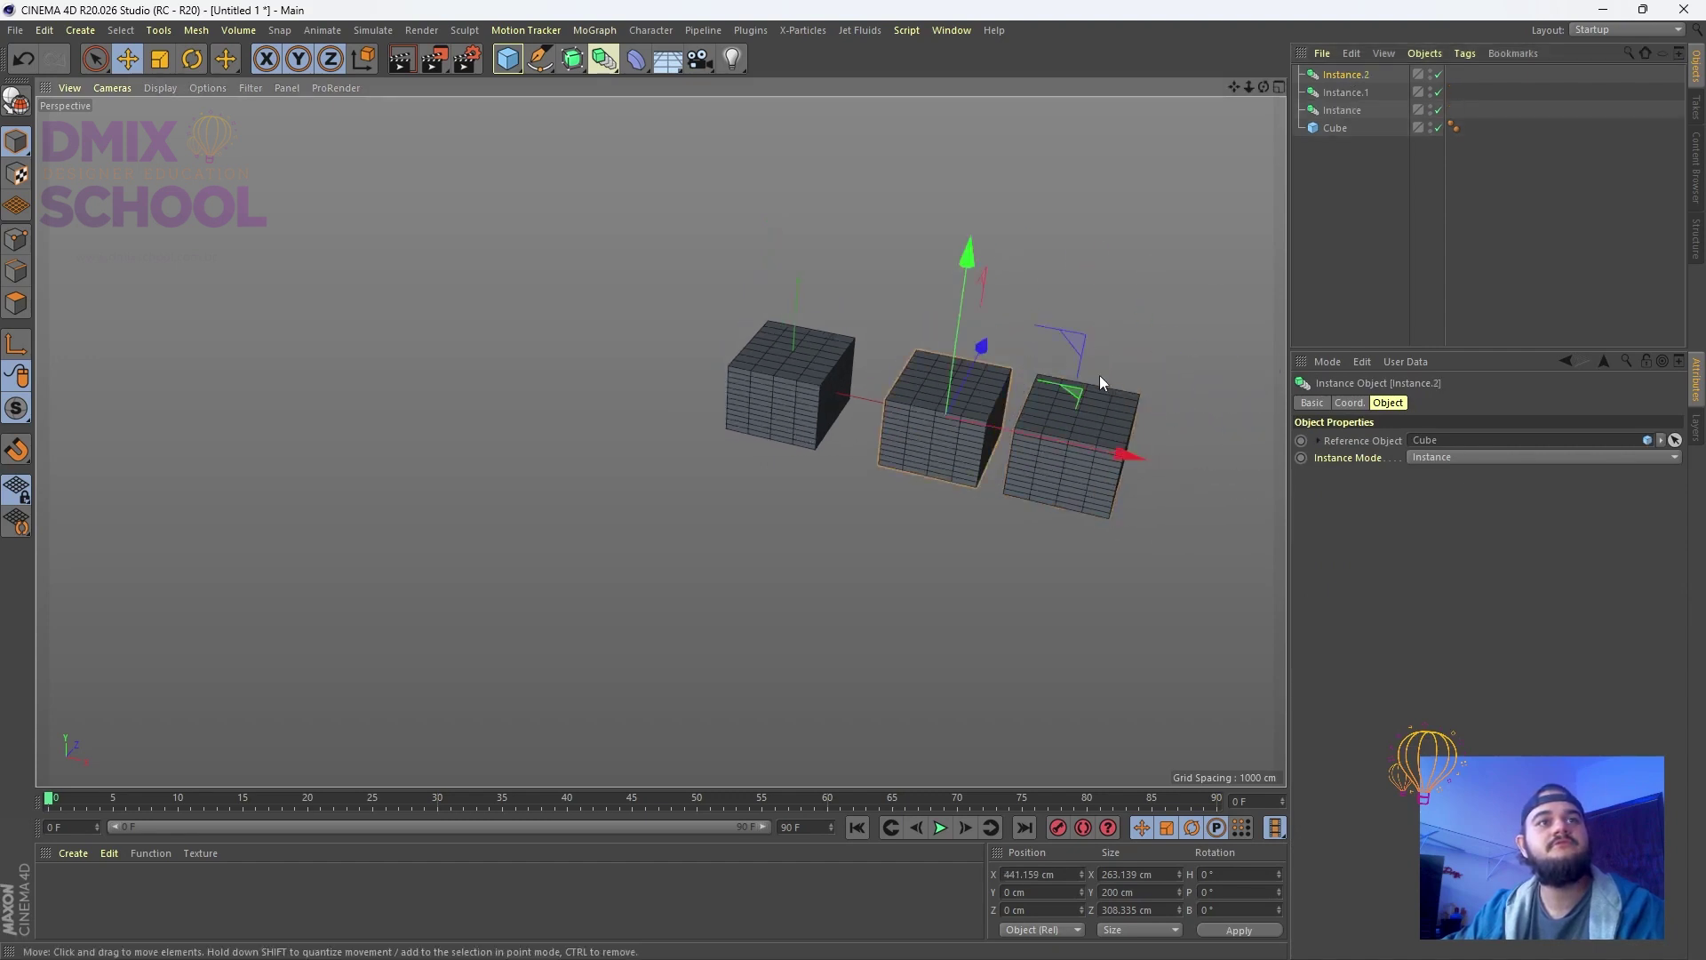
left_click_drag(993, 361, 1000, 279)
key("ctrl+v")
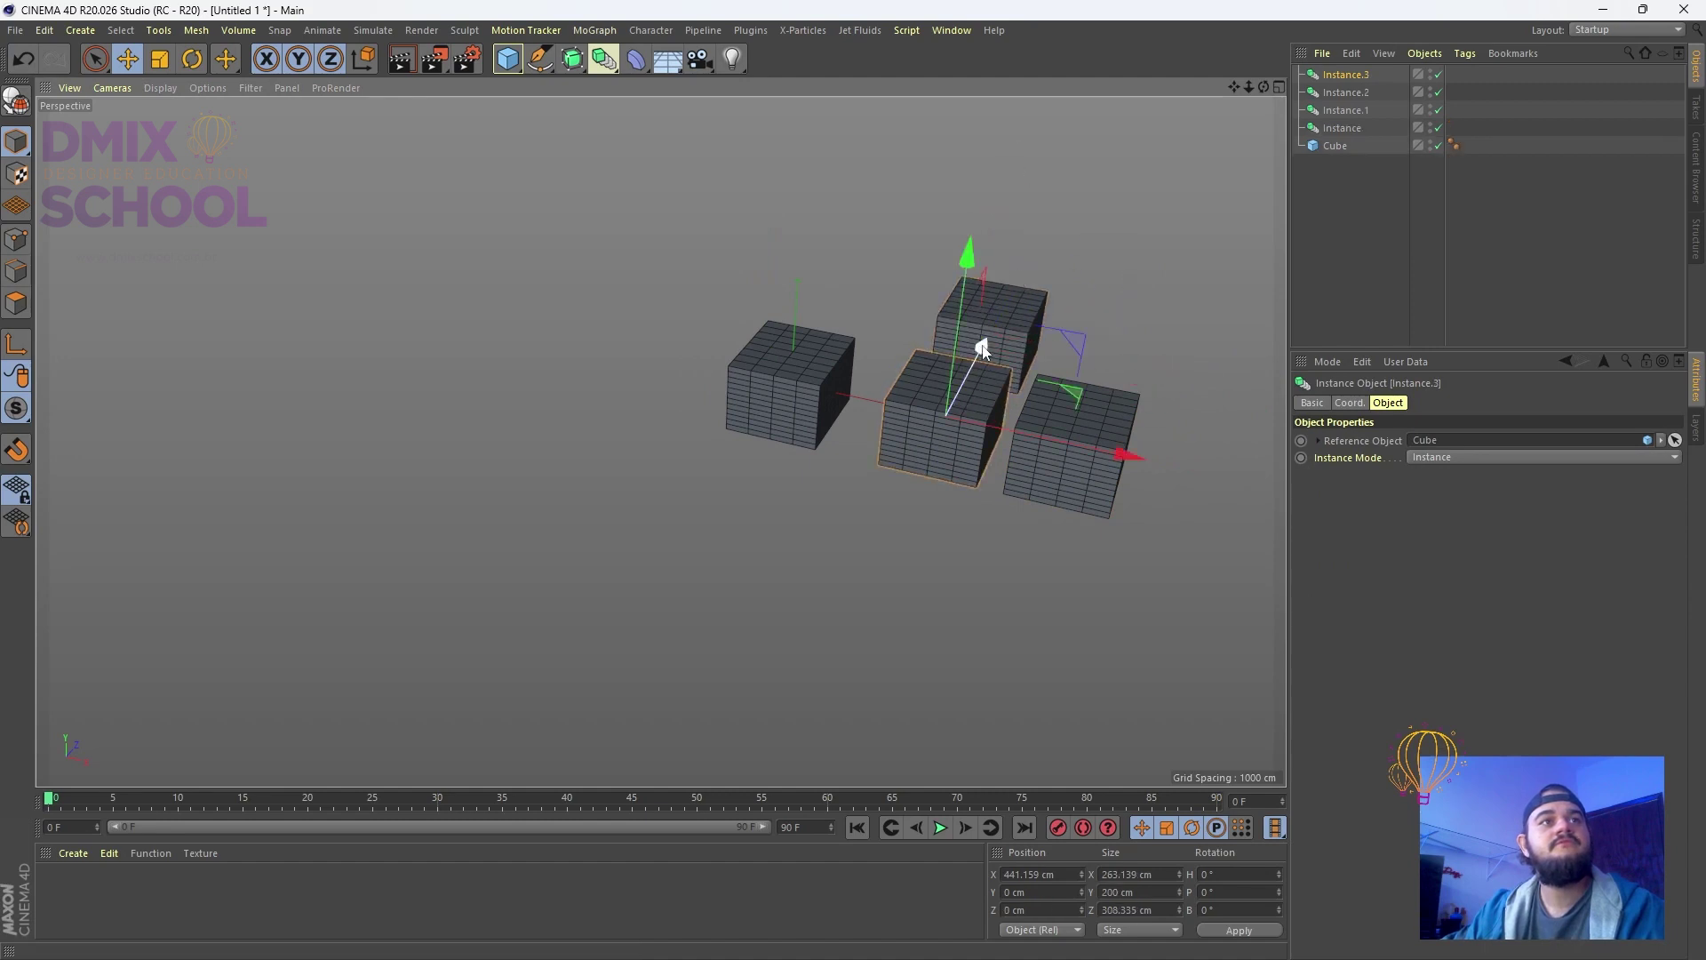
left_click_drag(983, 345, 888, 505)
key("ctrl+v")
left_click_drag(1136, 444, 679, 368)
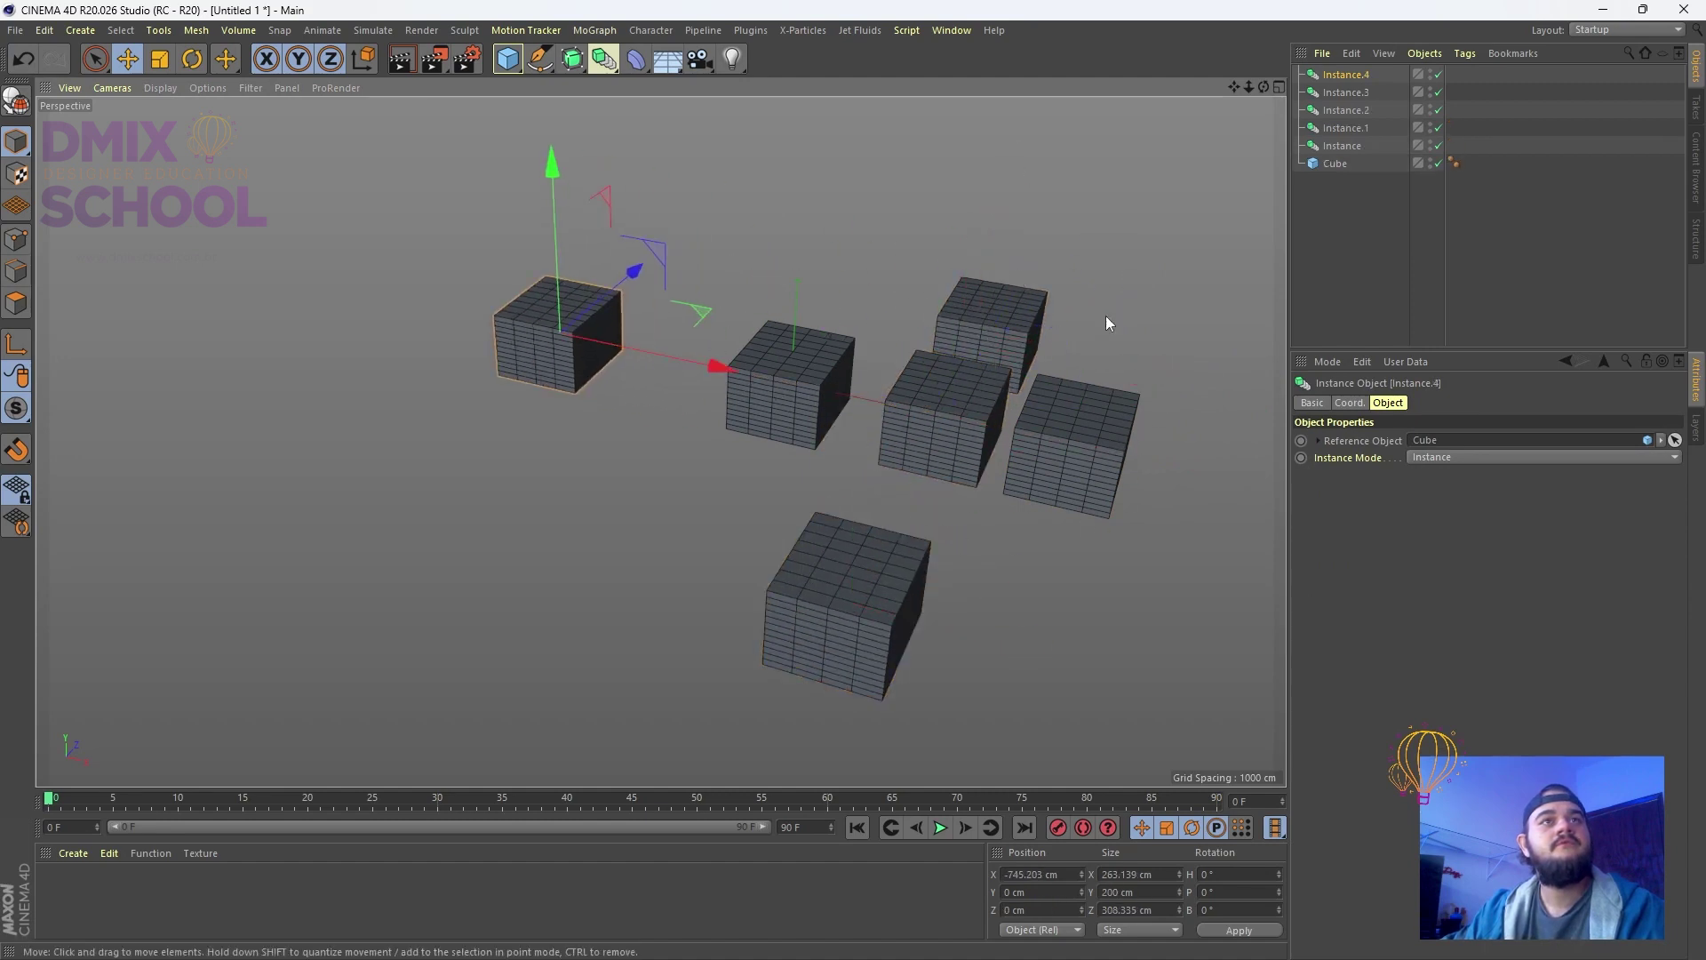
Resize the original cube to about 179 cm in X and 537 cm in Z
left_click(1335, 163)
left_click_drag(840, 395, 839, 355)
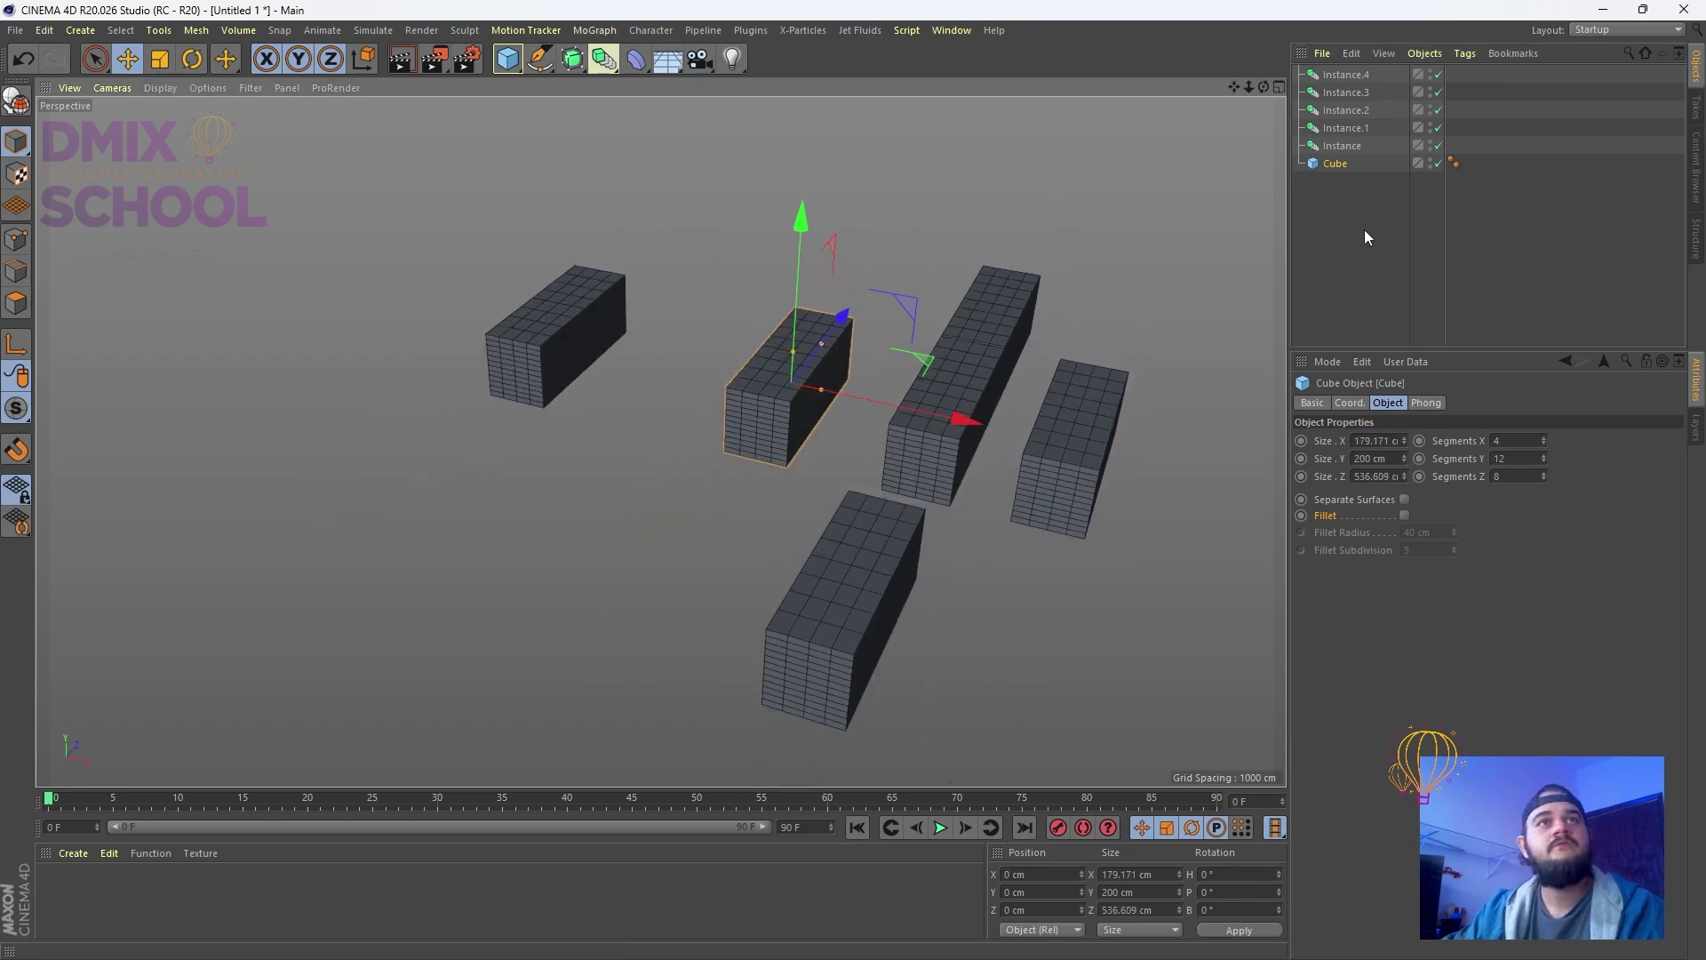
Delete the cube together with all of its instances to empty the scene
left_click(1342, 93, "shift")
left_click_drag(1324, 81, 1324, 77)
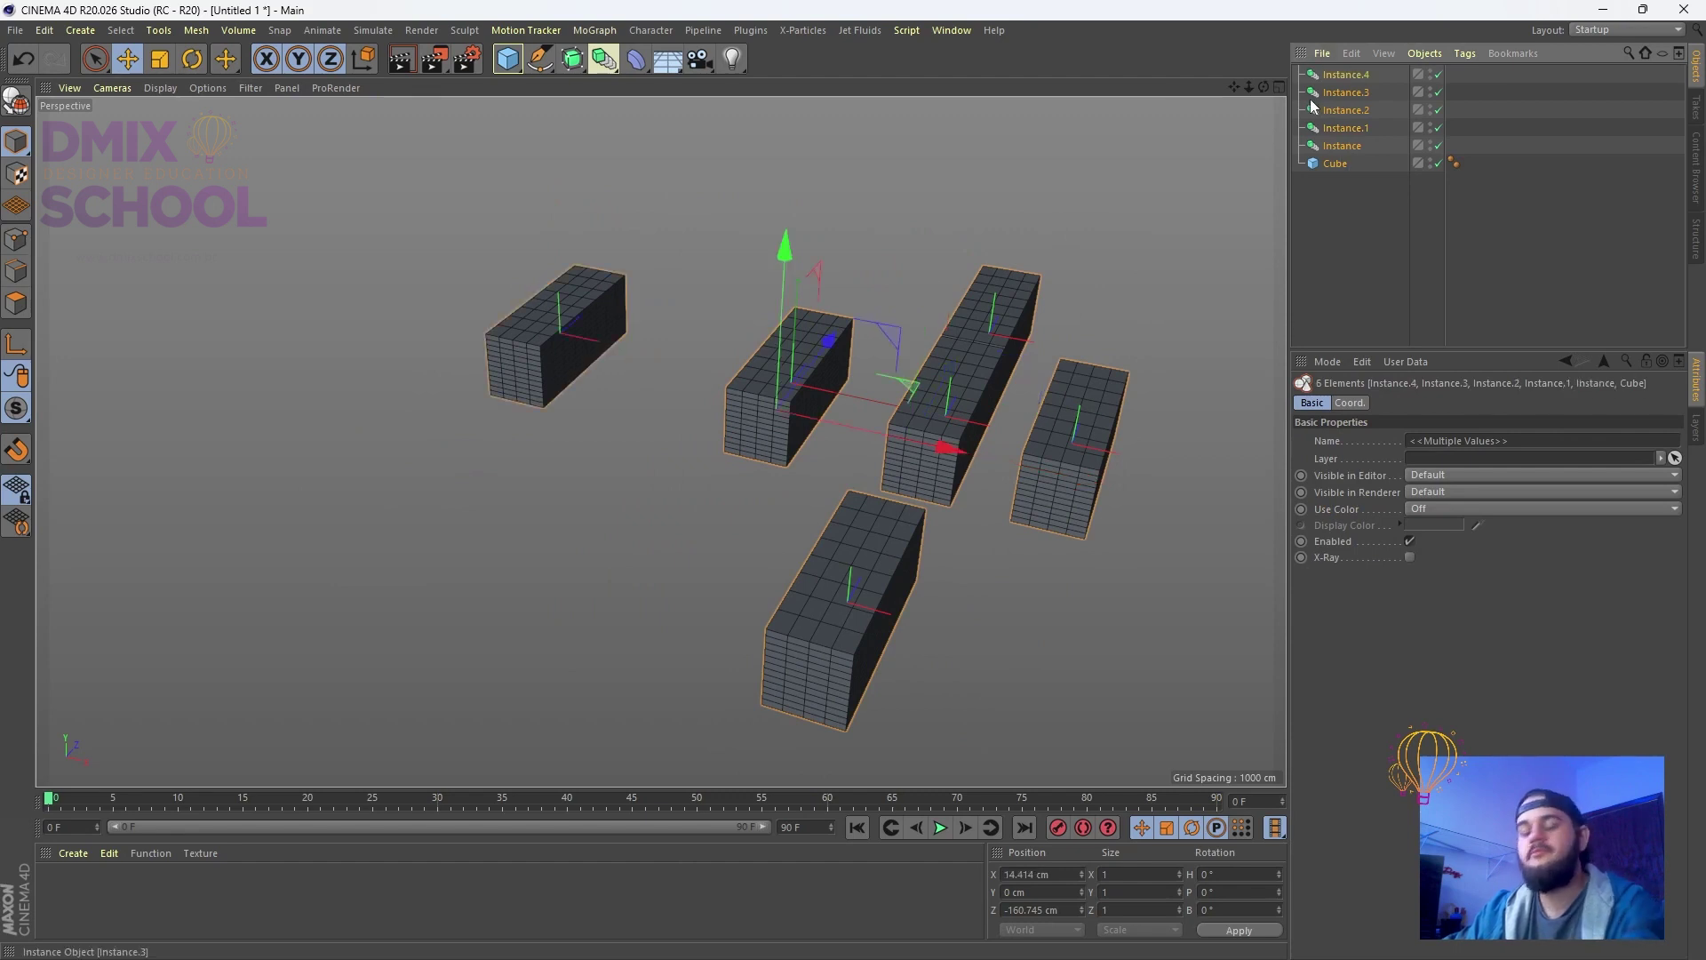
key("Delete")
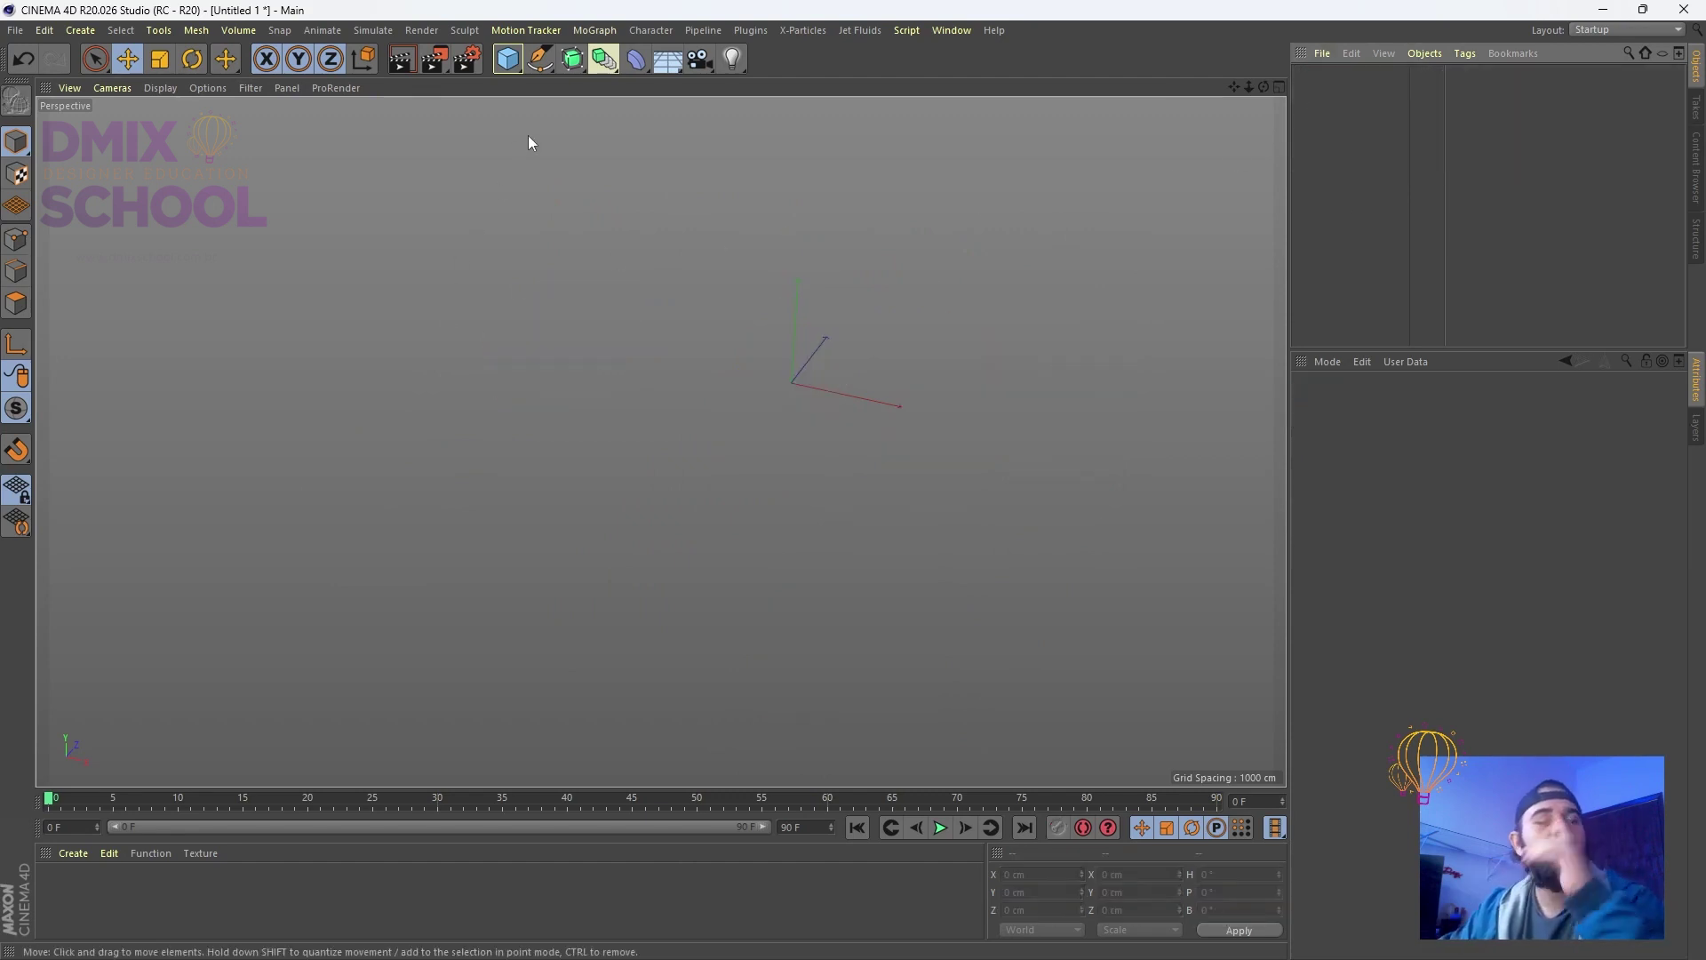
Add a sphere and a MoGraph Cloner, and make the sphere a child of the cloner
left_click(518, 66)
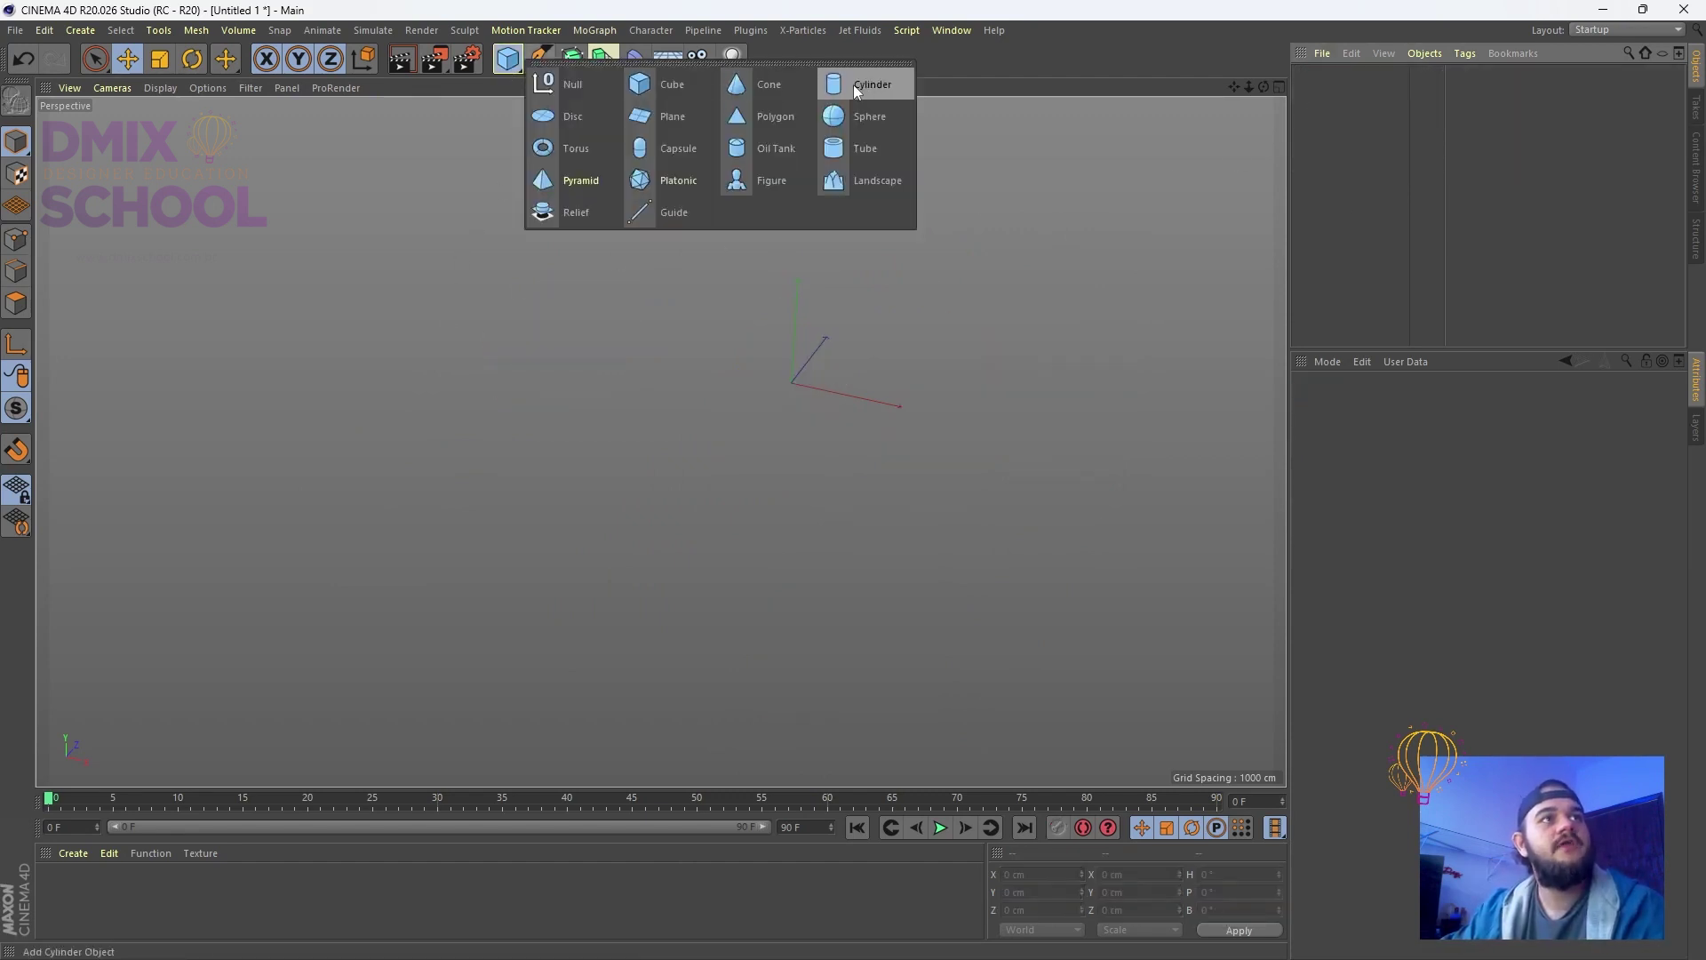
left_click(861, 104)
left_click(595, 32)
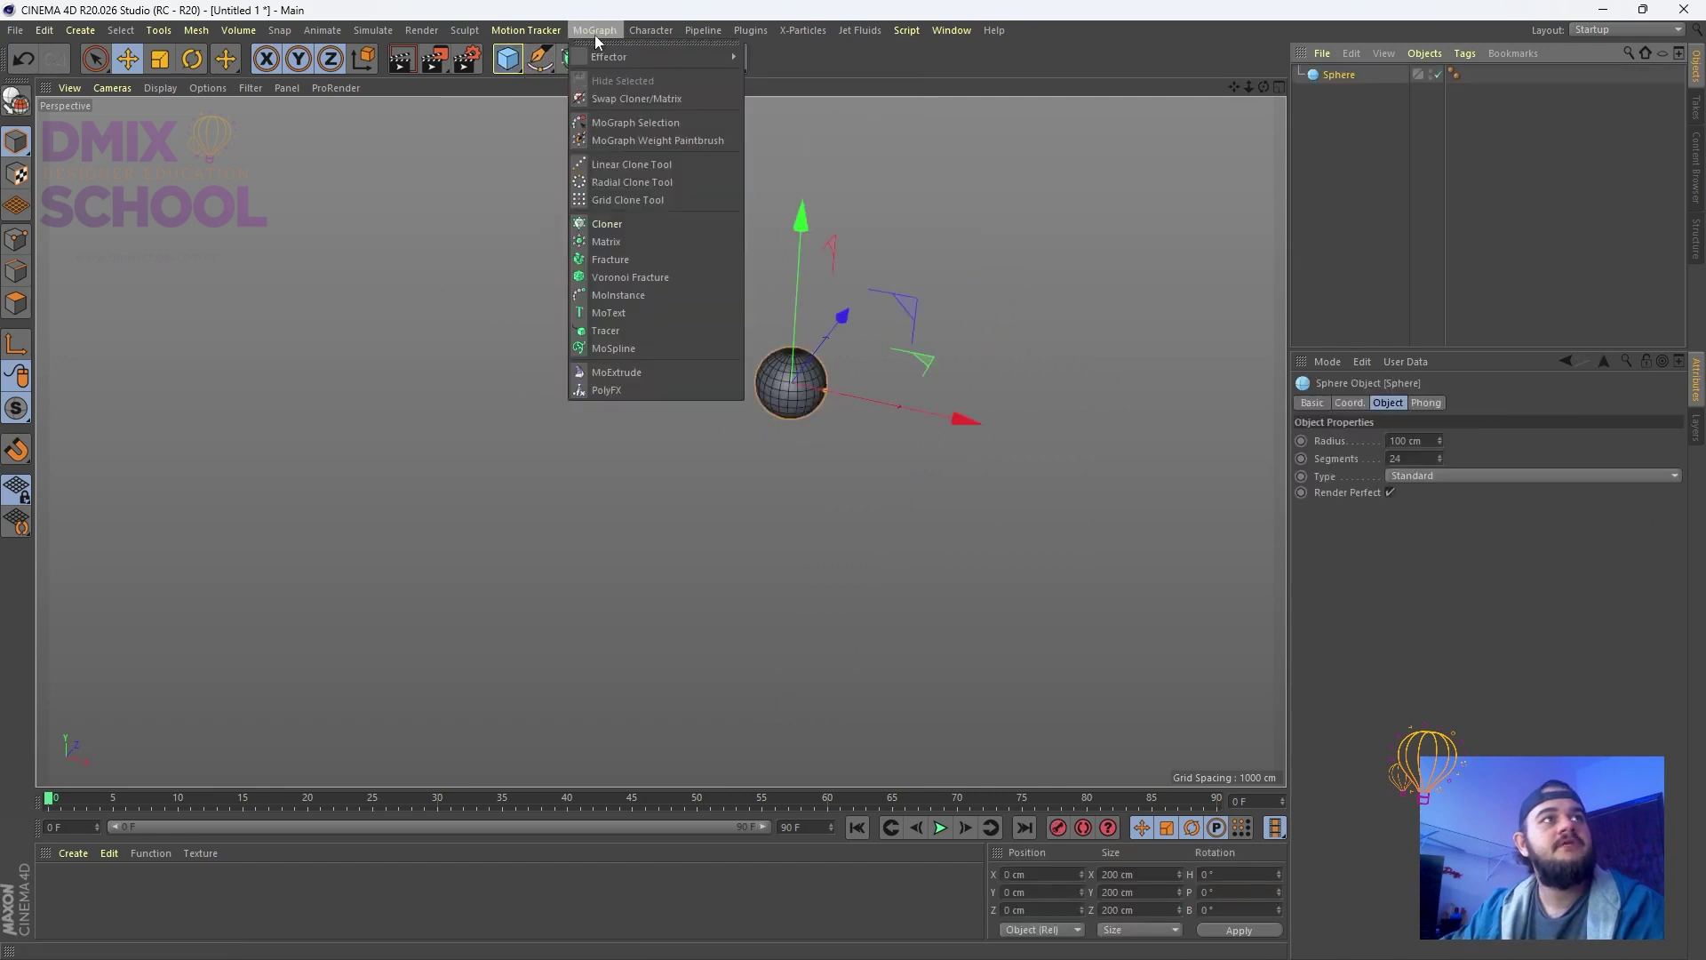
left_click(610, 224)
left_click_drag(1335, 94, 1342, 78)
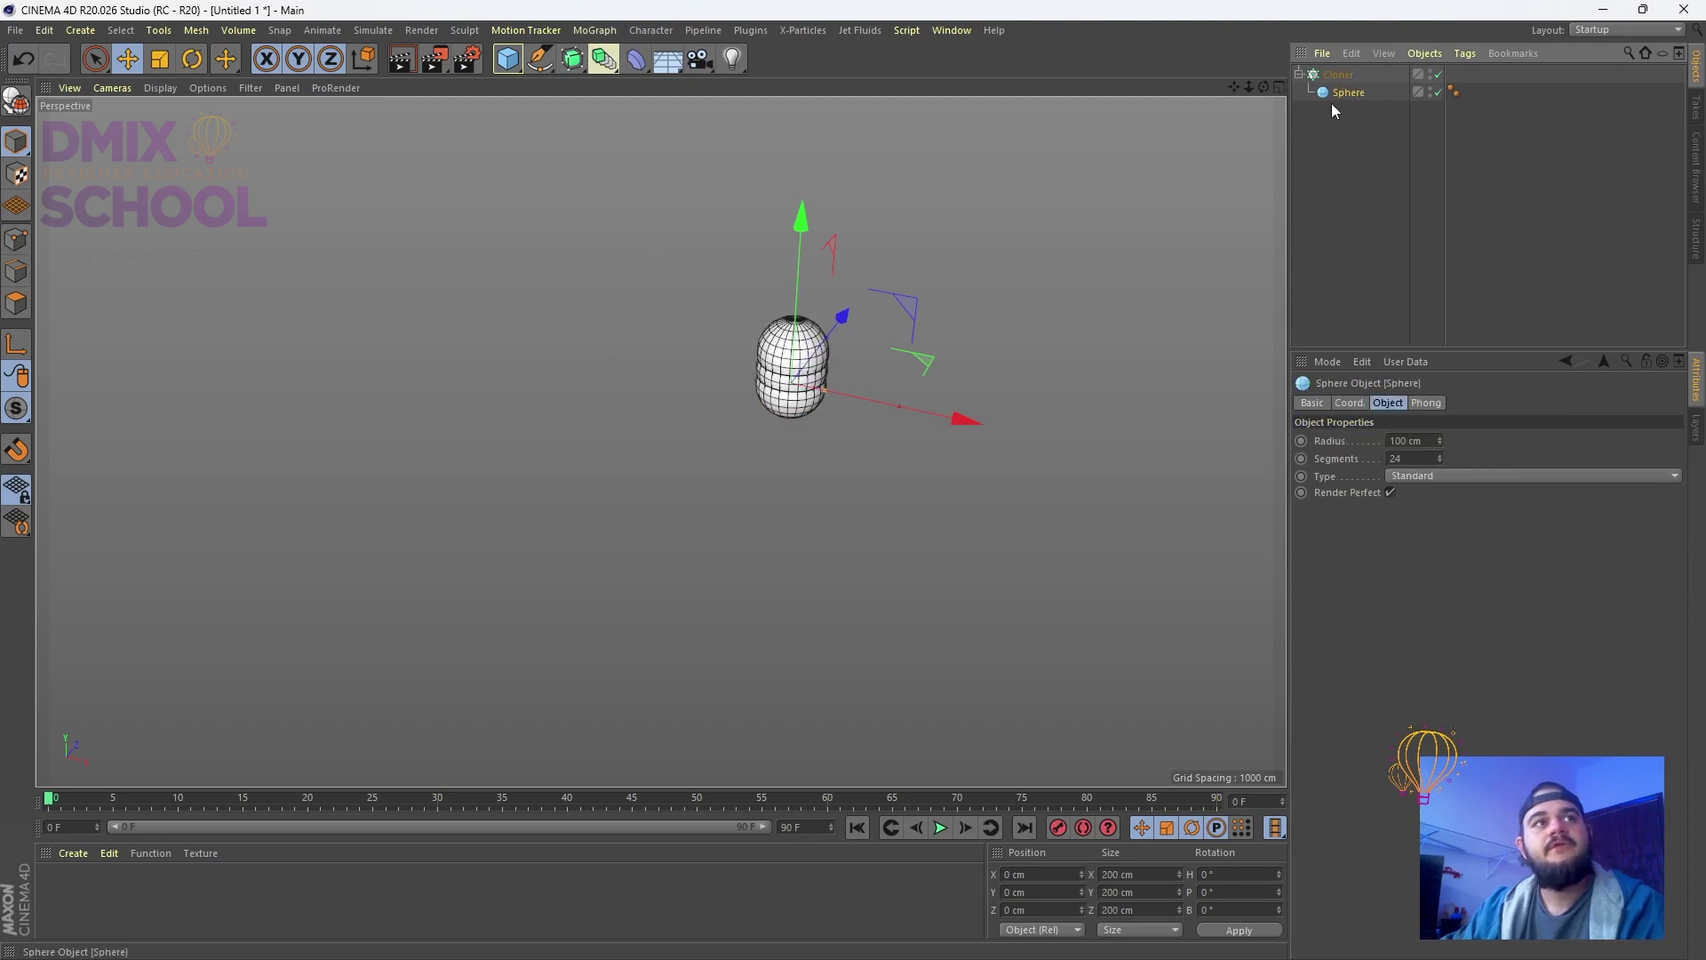
Set the cloner to Grid Array mode with a size of 566 × 708 × 921 cm
left_click(1338, 74)
left_click(1411, 440)
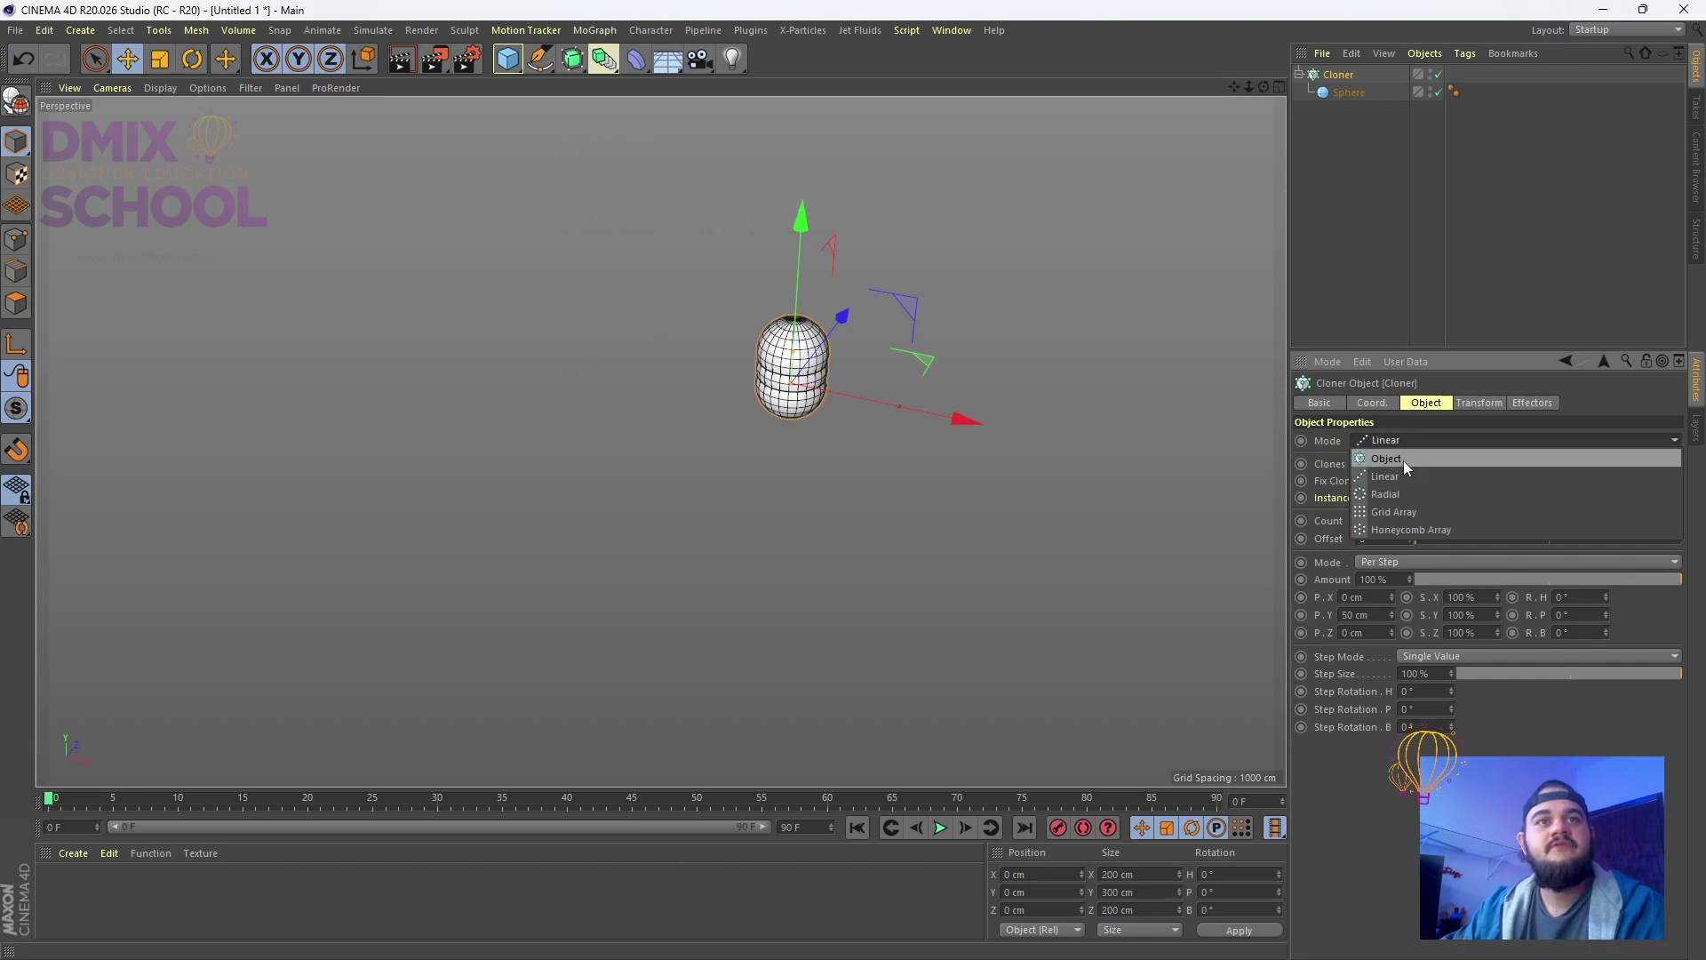
left_click(1399, 514)
scroll(701, 366, "up", 2)
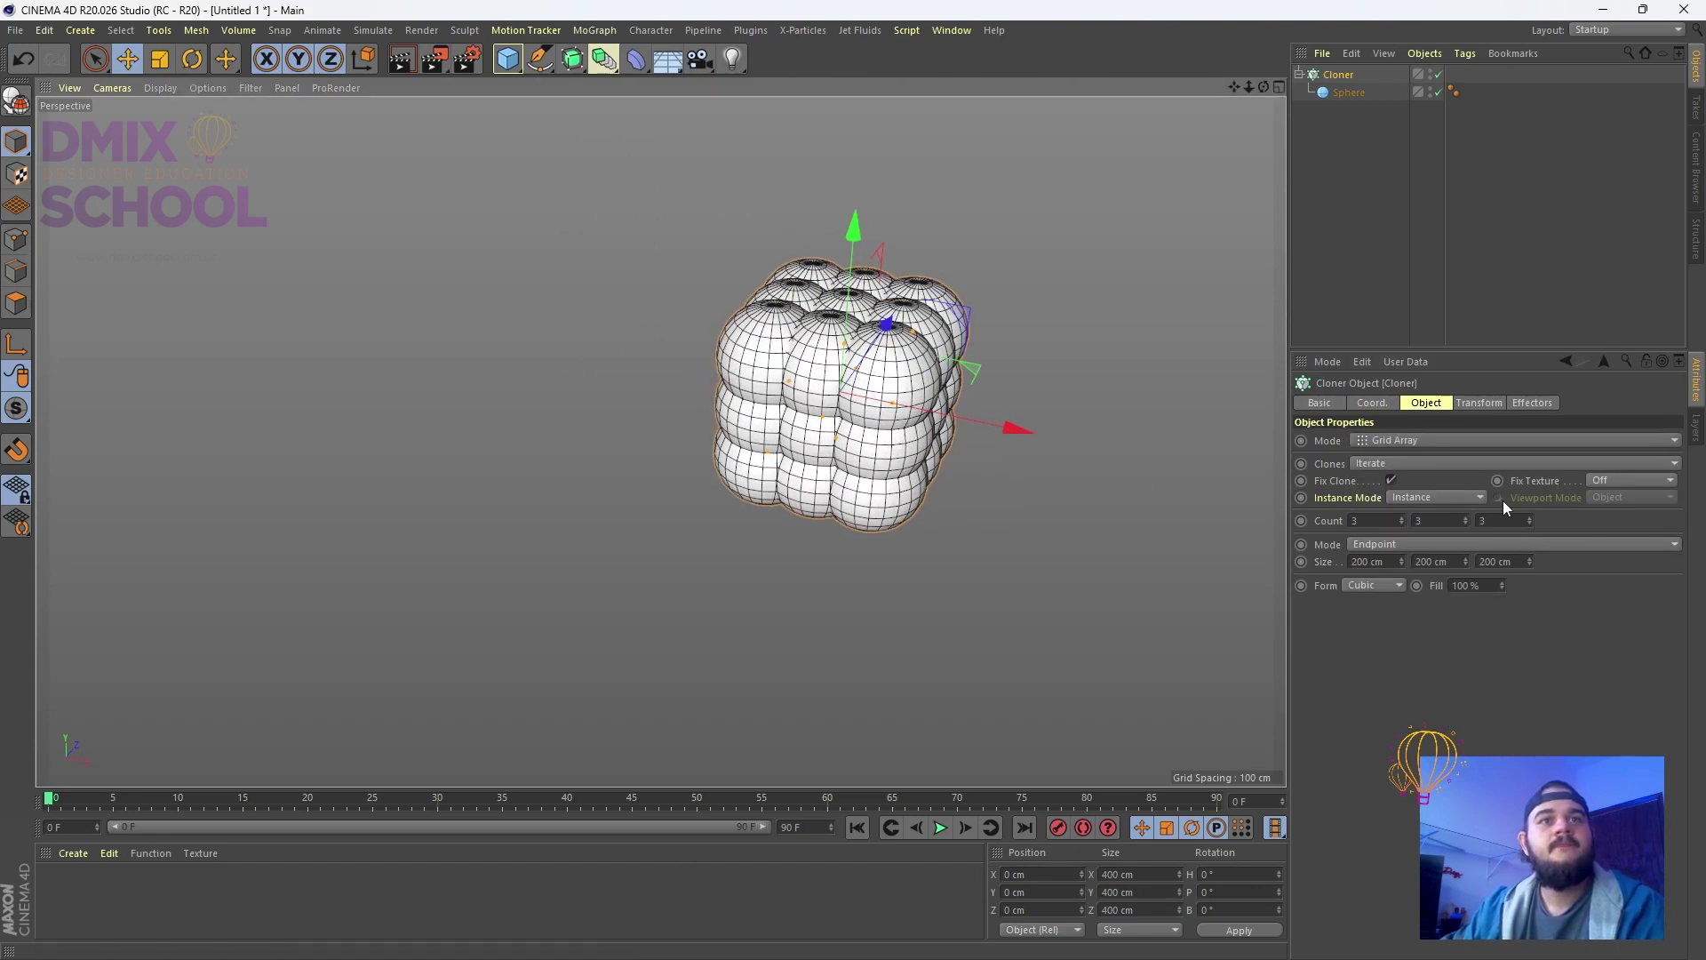
left_click_drag(1402, 560, 1530, 586)
left_click_drag(893, 425, 1050, 634, "alt")
scroll(1110, 653, "down", 7)
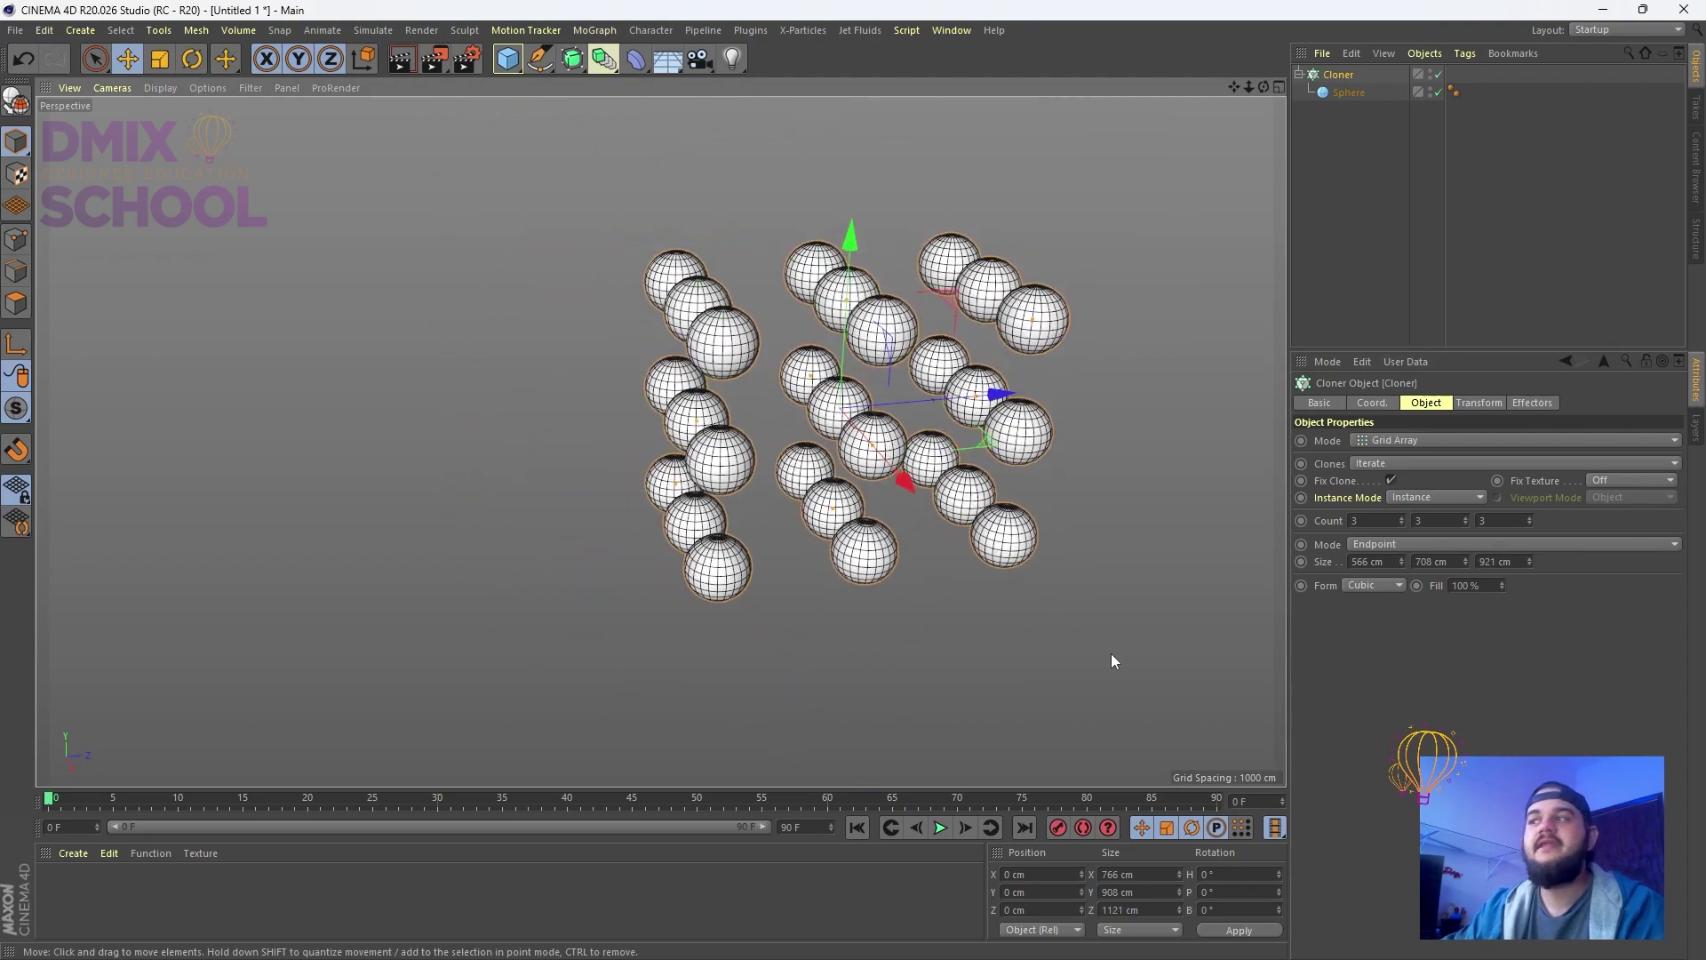
Increase the cloner's grid count to 9 × 8 × 3
scroll(908, 487, "up", 5)
left_click_drag(969, 496, 1352, 576, "alt")
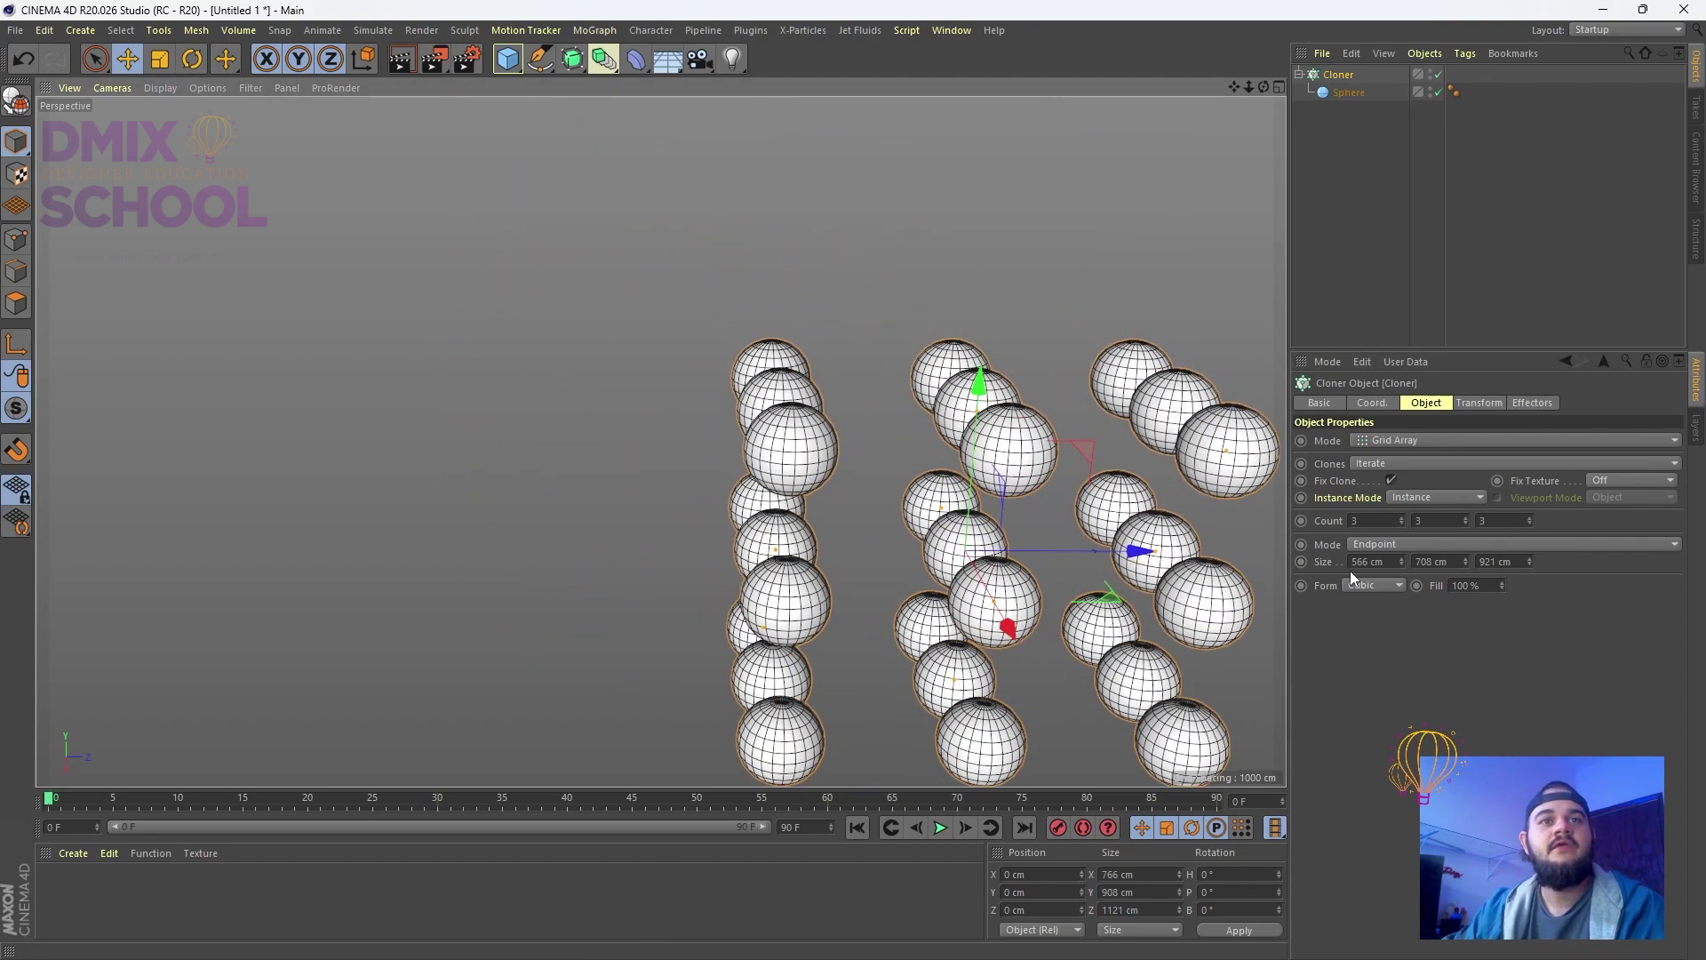
mouse_move(1227, 524)
left_mouse_down("alt")
mouse_move(1112, 471)
mouse_move(1155, 492)
mouse_move(1091, 553)
mouse_move(1479, 536)
mouse_move(1467, 497)
mouse_move(1467, 533)
mouse_move(1467, 498)
mouse_move(1402, 497)
mouse_move(1401, 537)
mouse_move(1413, 489)
left_mouse_up("alt")
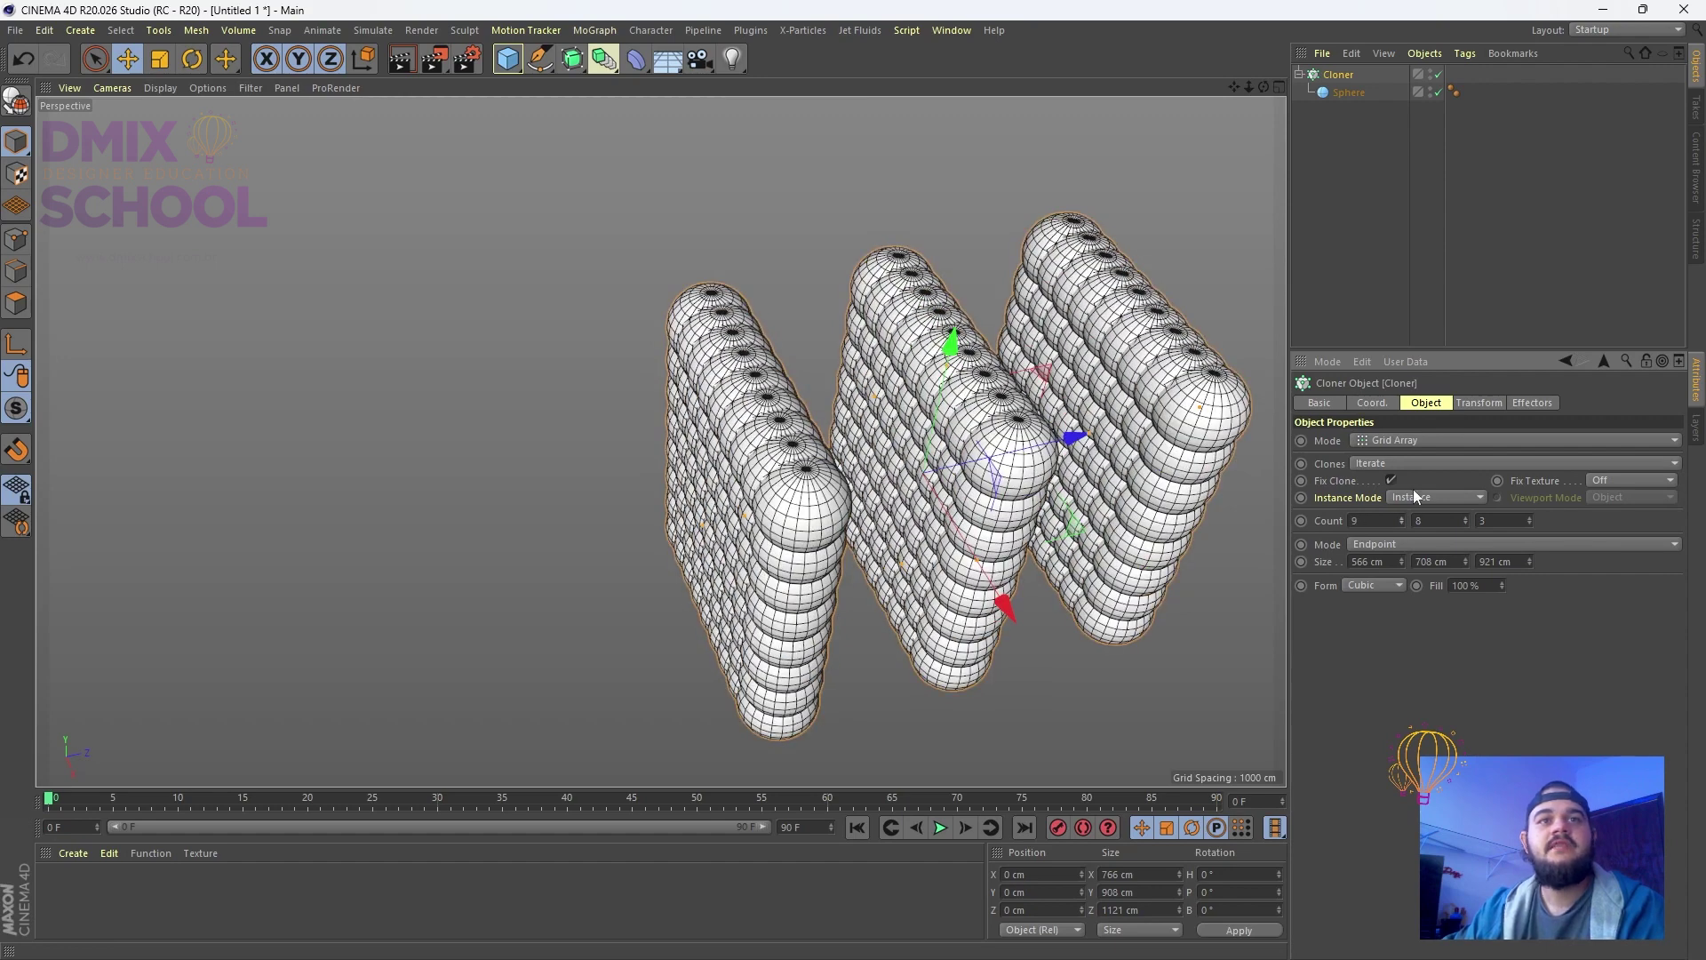
Keep the instance mode at Instance, make the cloner editable, examine its child objects, and undo the conversion
left_click(1415, 497)
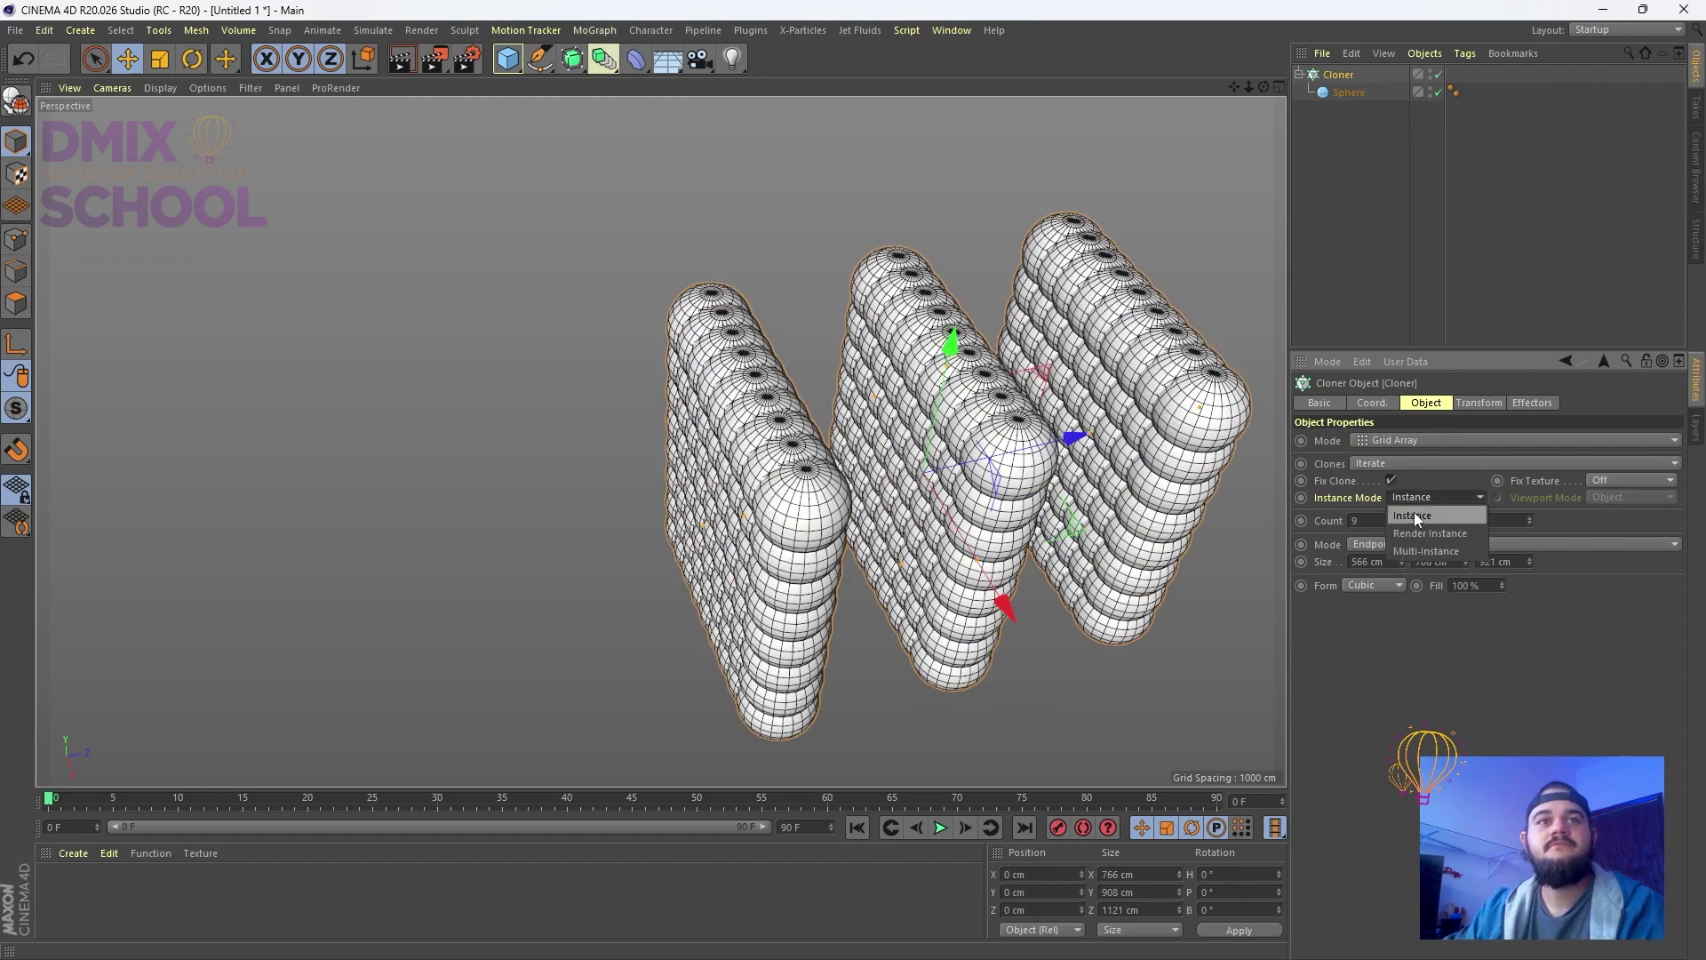
left_click(1417, 516)
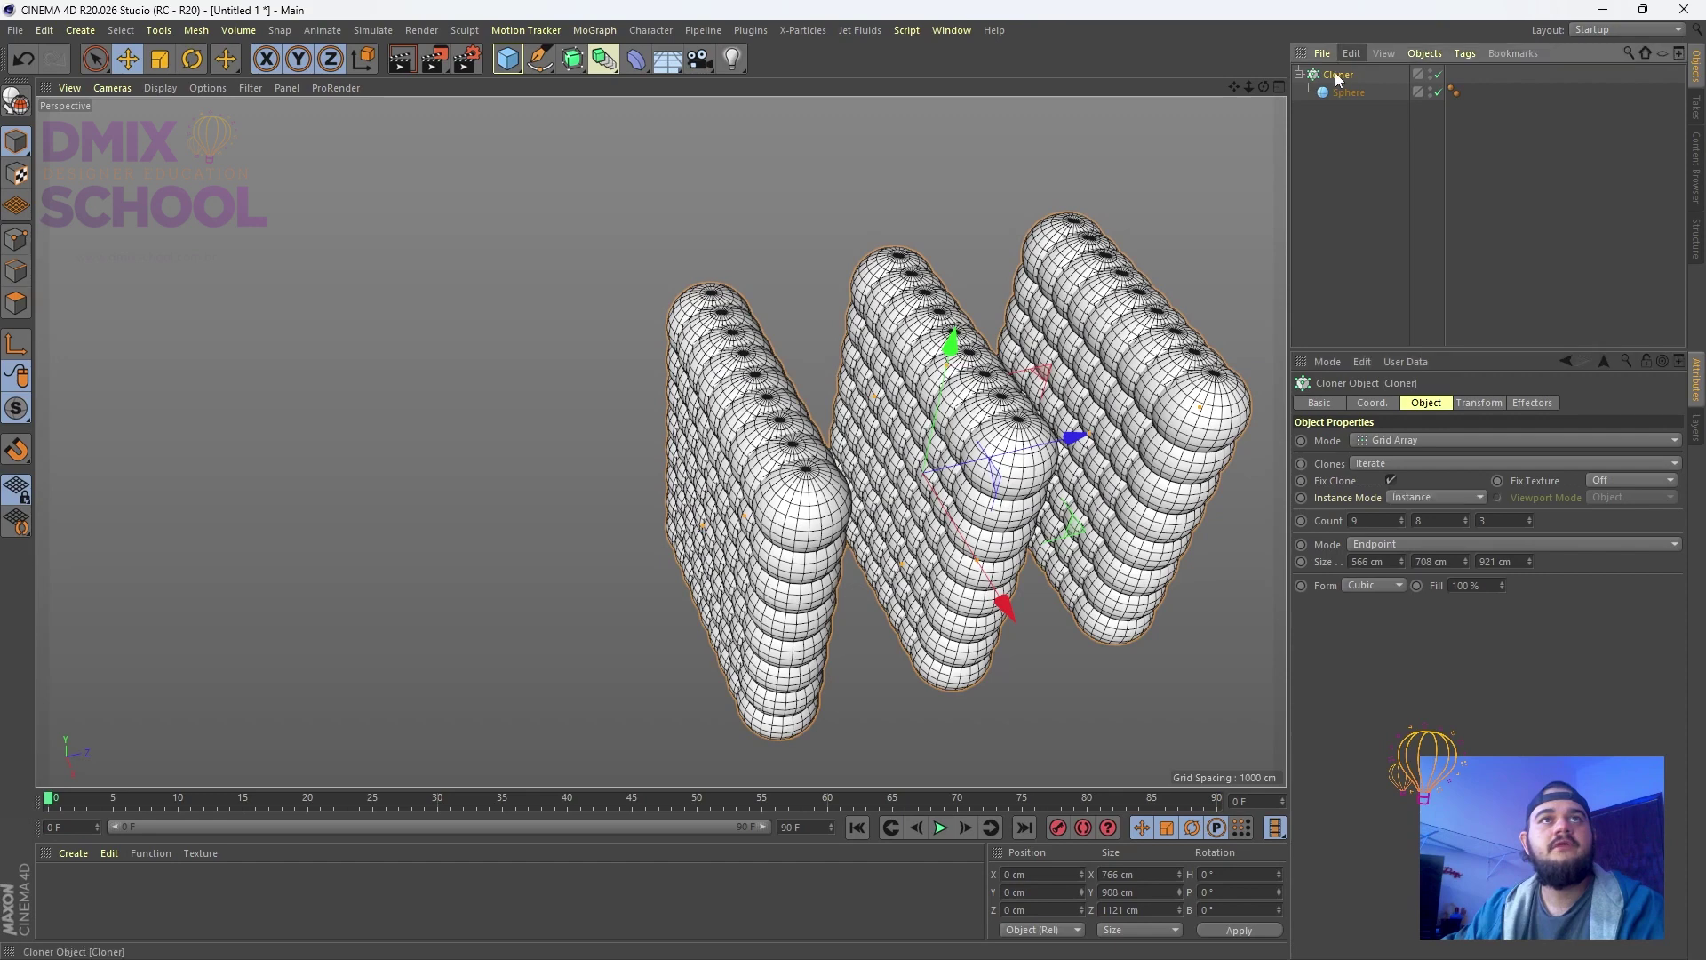
key("c")
left_click(1301, 74)
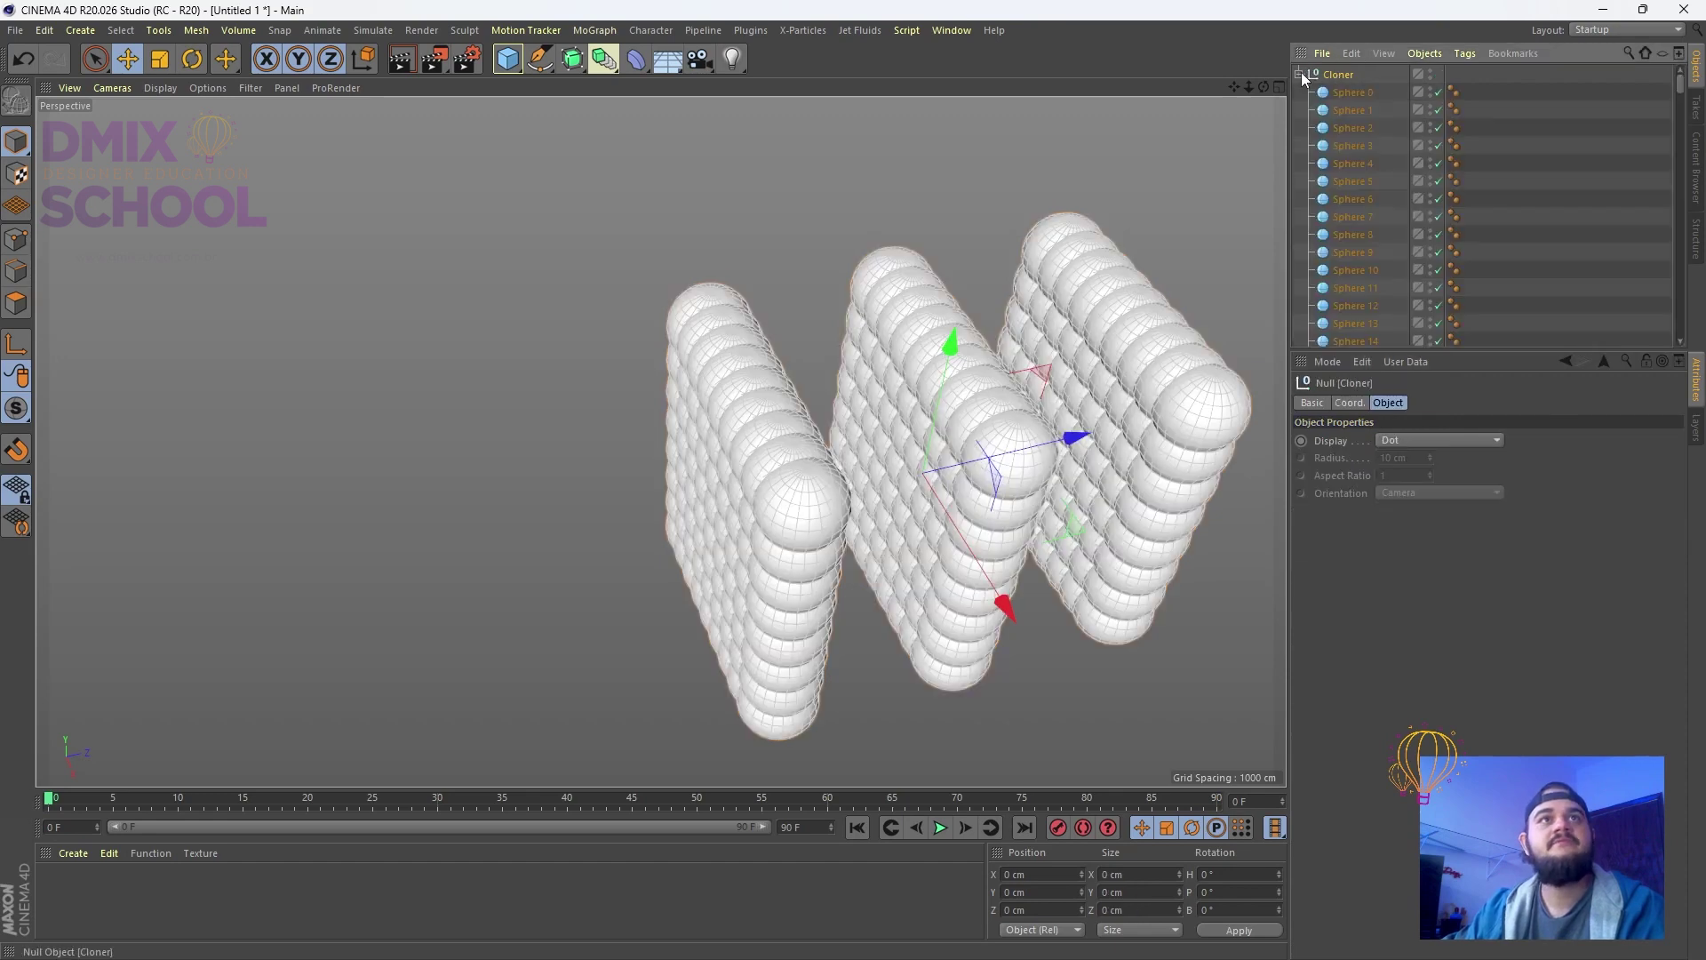
scroll(1368, 146, "down", 5)
key("ctrl+z")
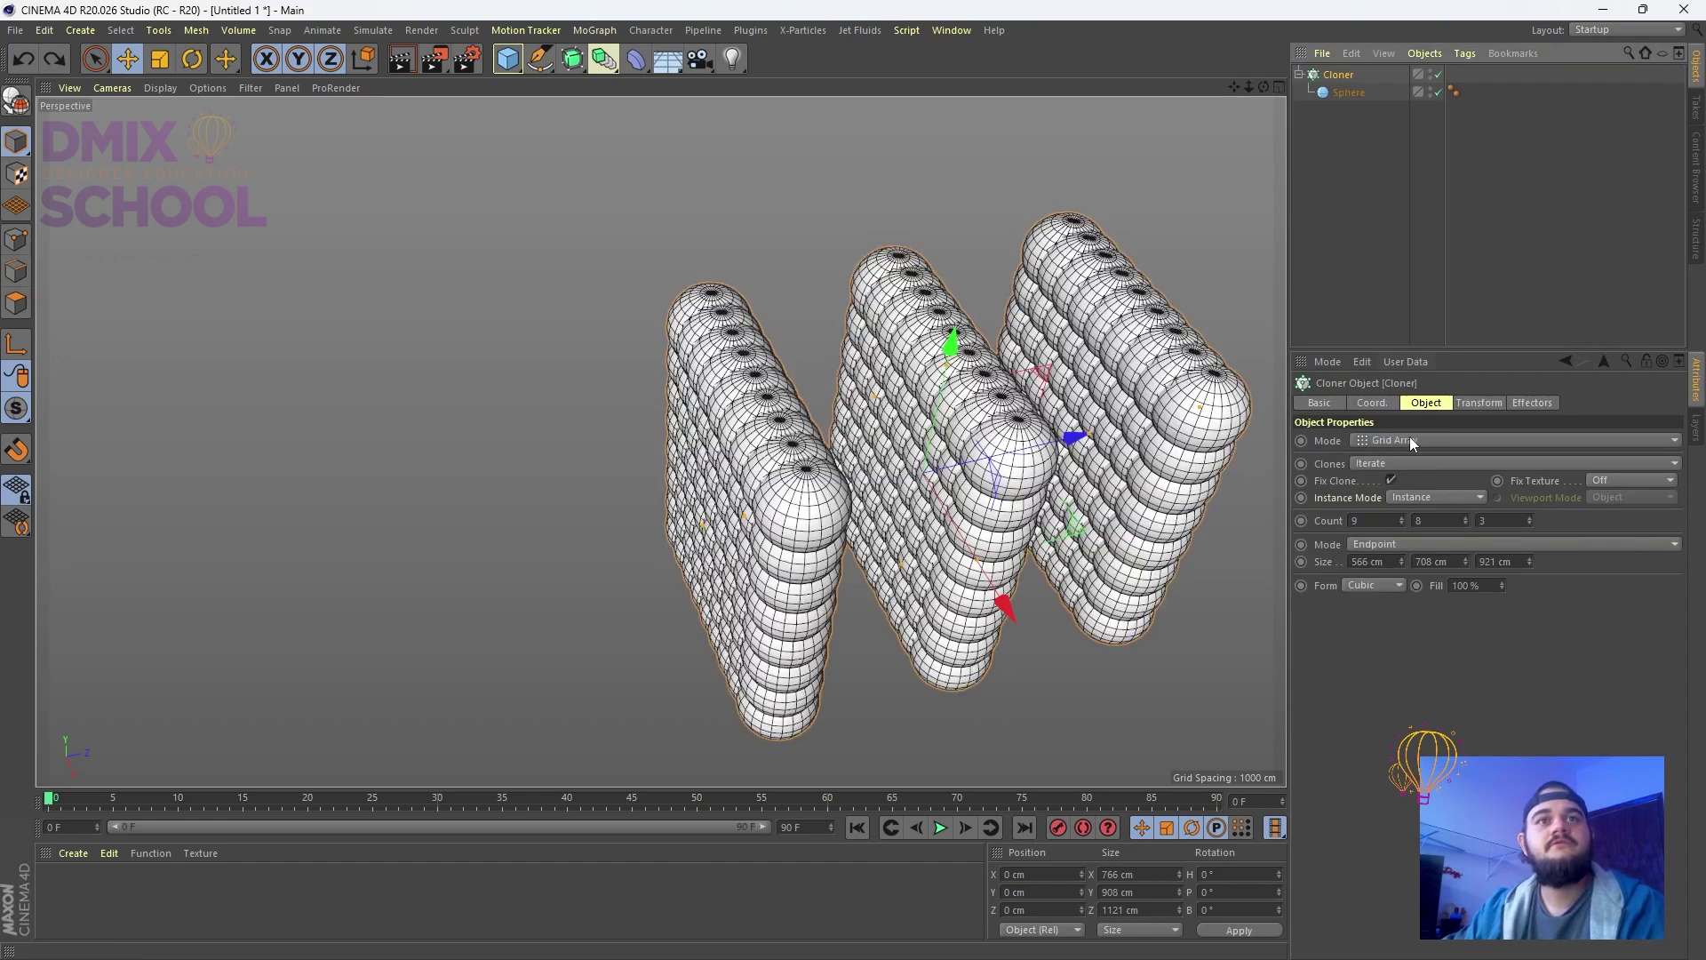
Set the cloner's instance mode to Render Instance
left_click(1432, 496)
left_click(1427, 510)
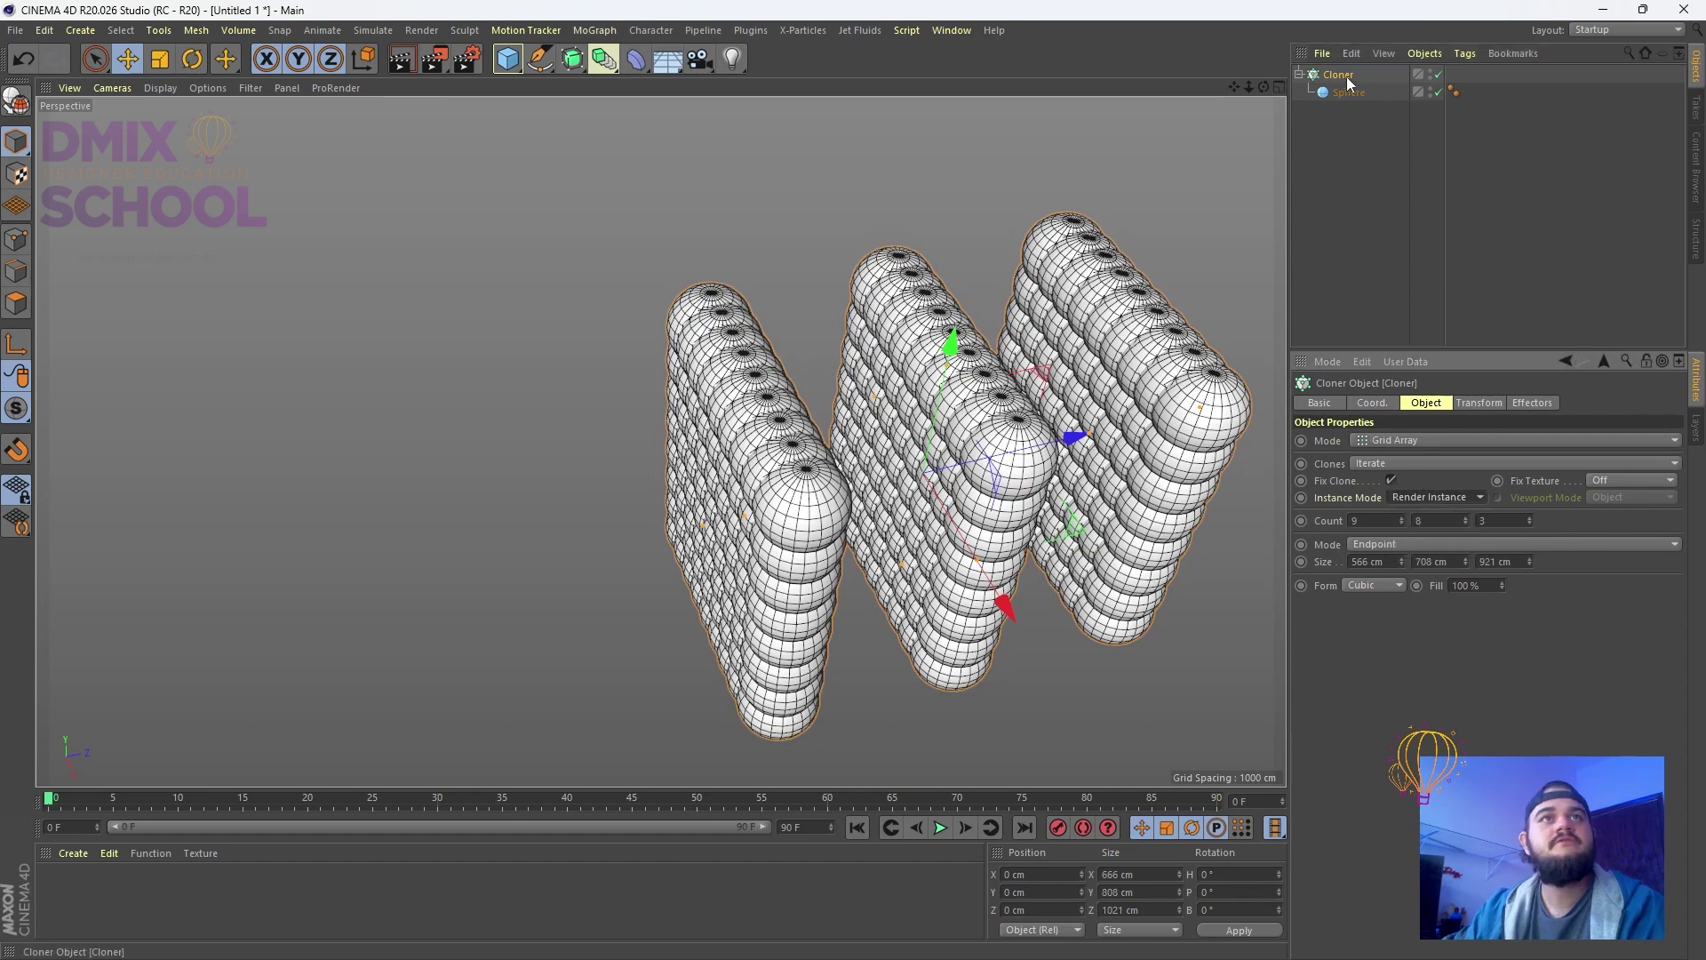
Convert the Render Instance cloner to an editable hierarchy, examine the types of its children, and undo the conversion
key("c")
left_click(1300, 74)
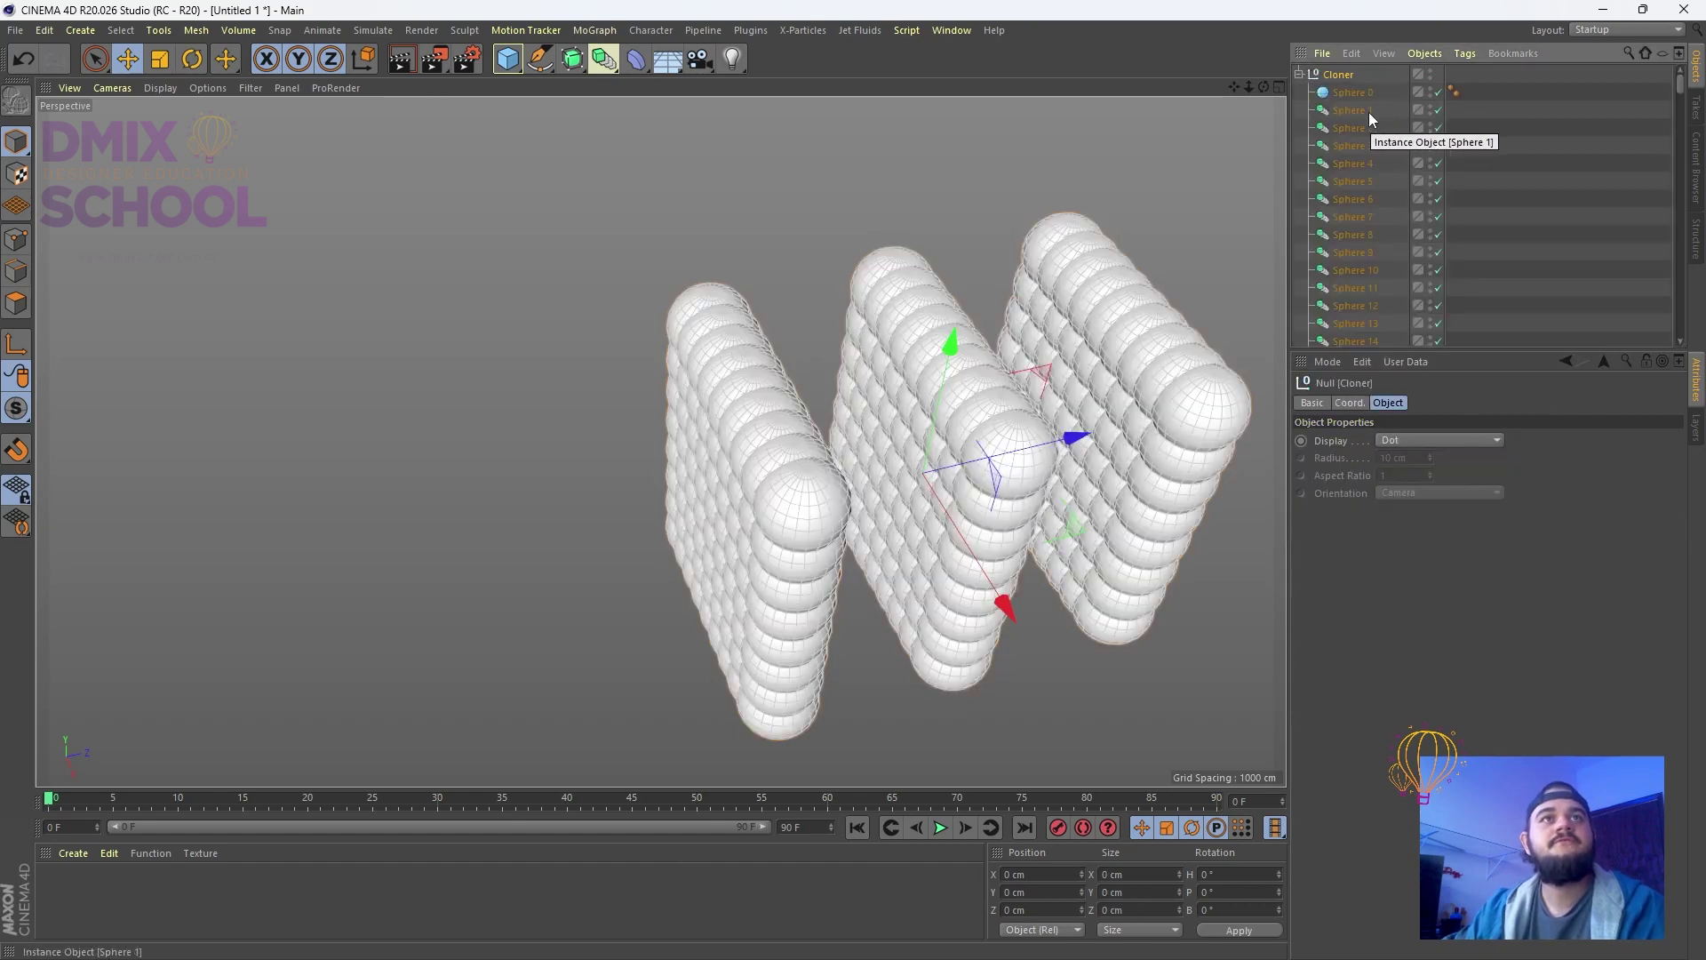
scroll(866, 258, "down", 2)
key("ctrl+z")
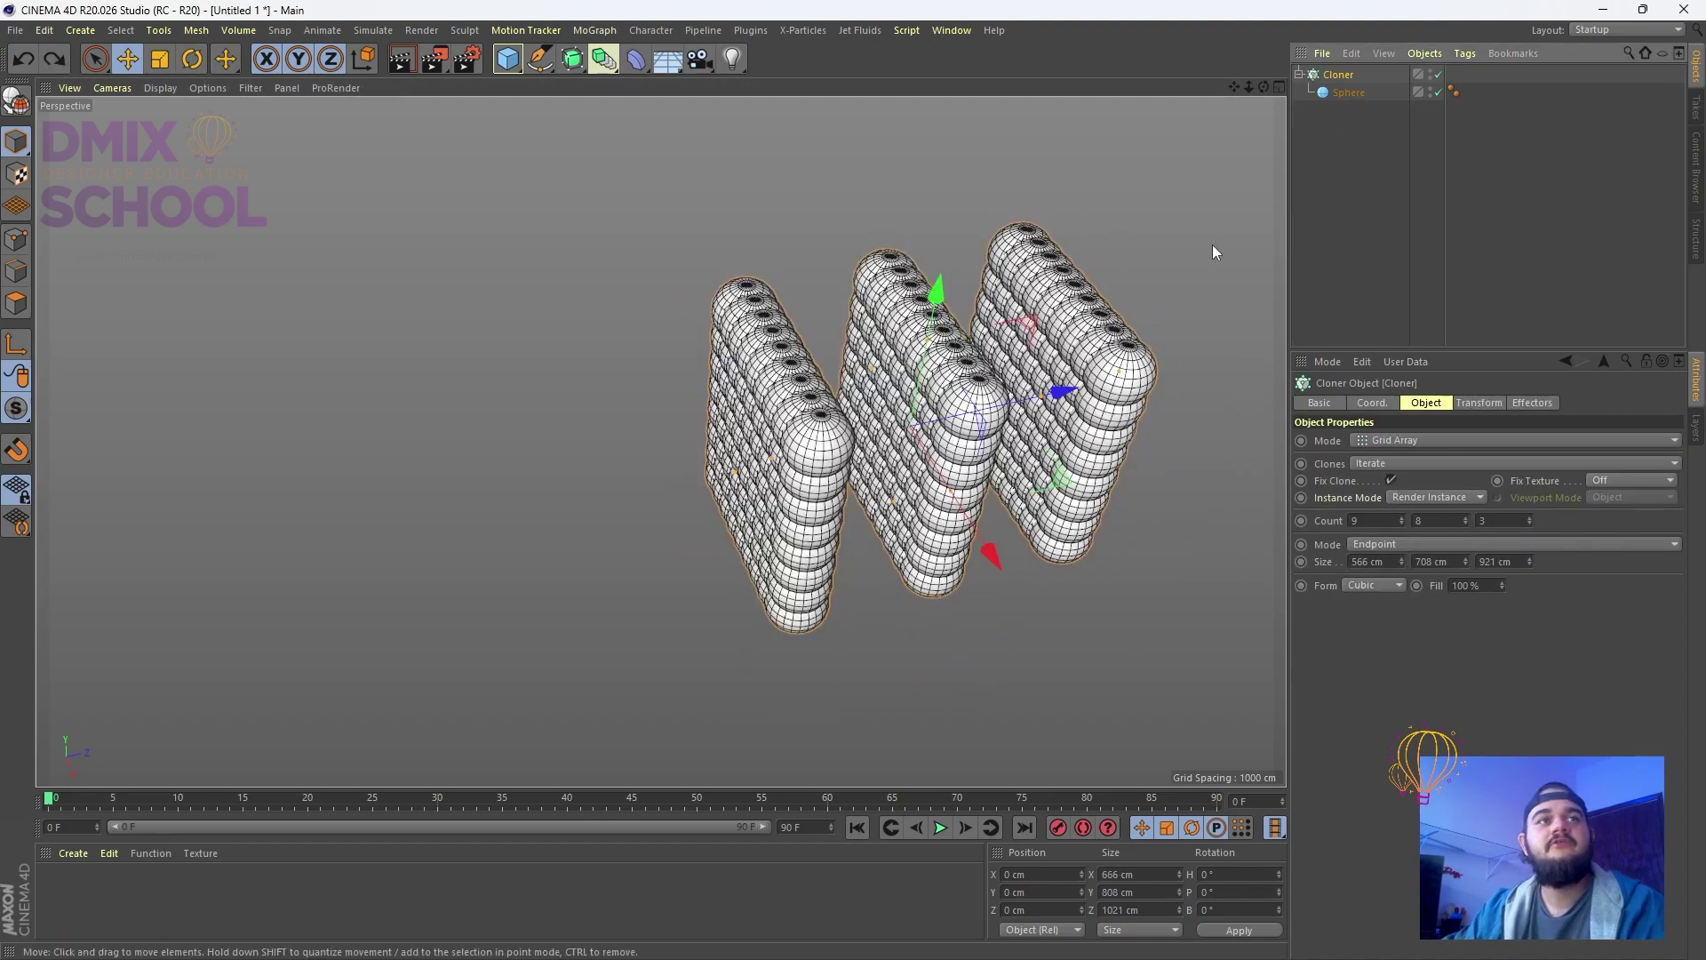
Reduce the cloner's grid count to 2 × 2 × 3 and make the cloner editable
left_click_drag(1213, 253, 1089, 426, "alt")
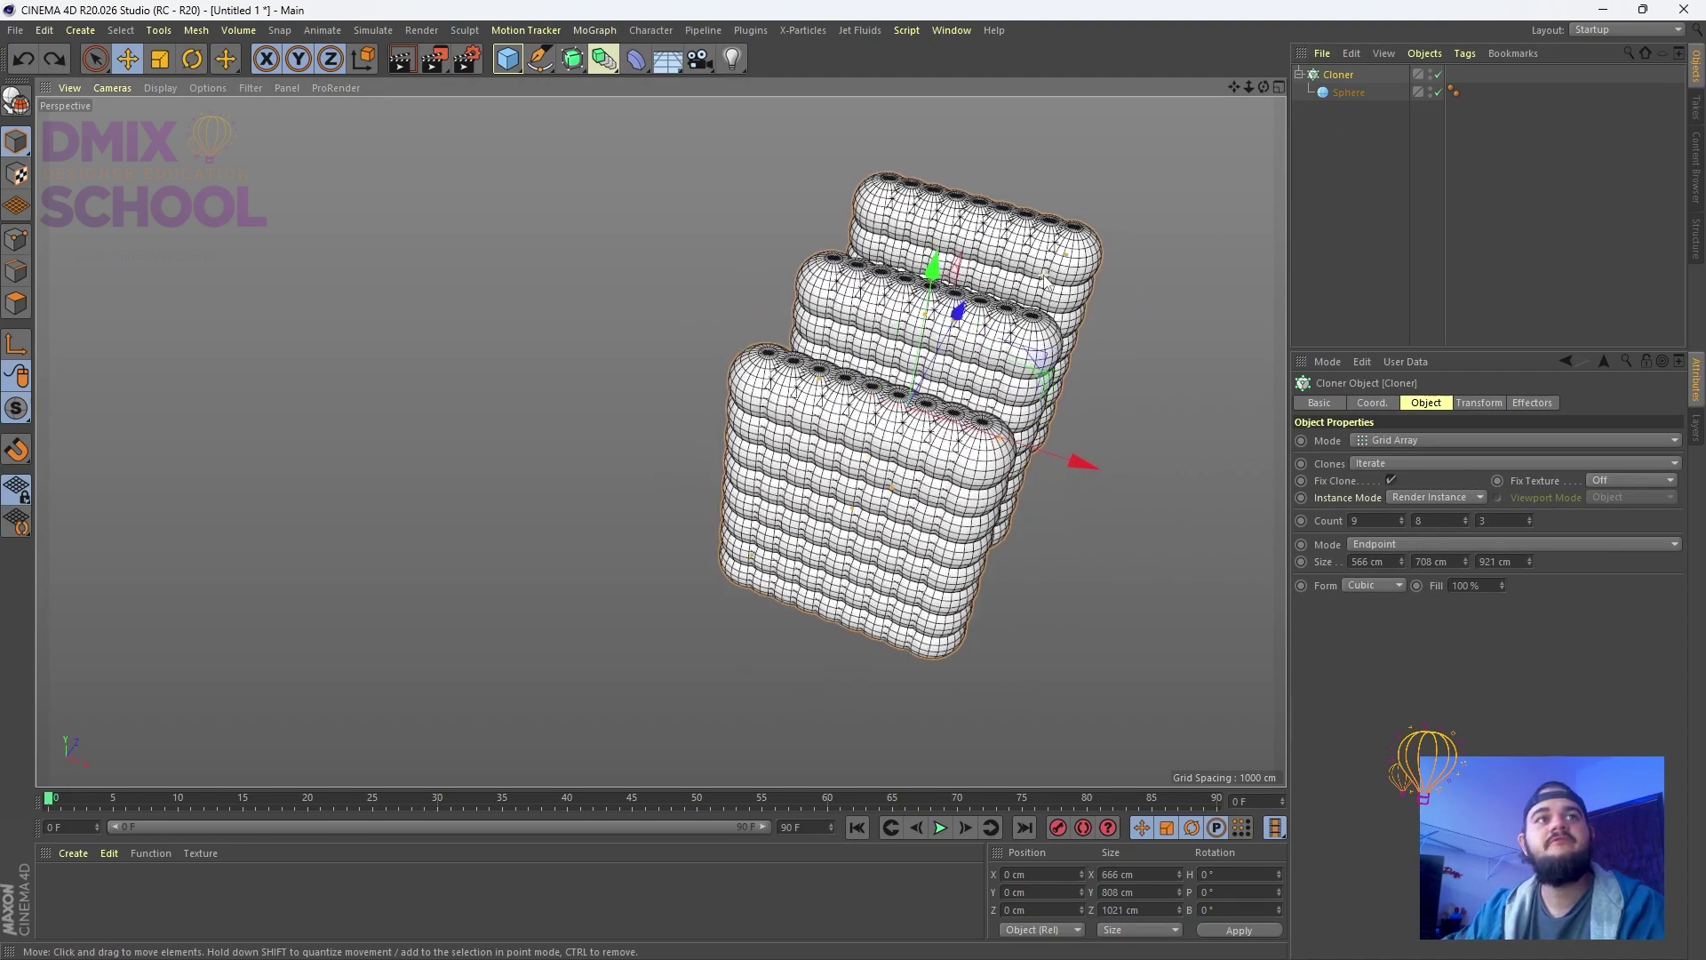
scroll(1047, 282, "up", 2)
left_click_drag(1400, 526, 1464, 526)
left_click_drag(1038, 451, 820, 356, "alt")
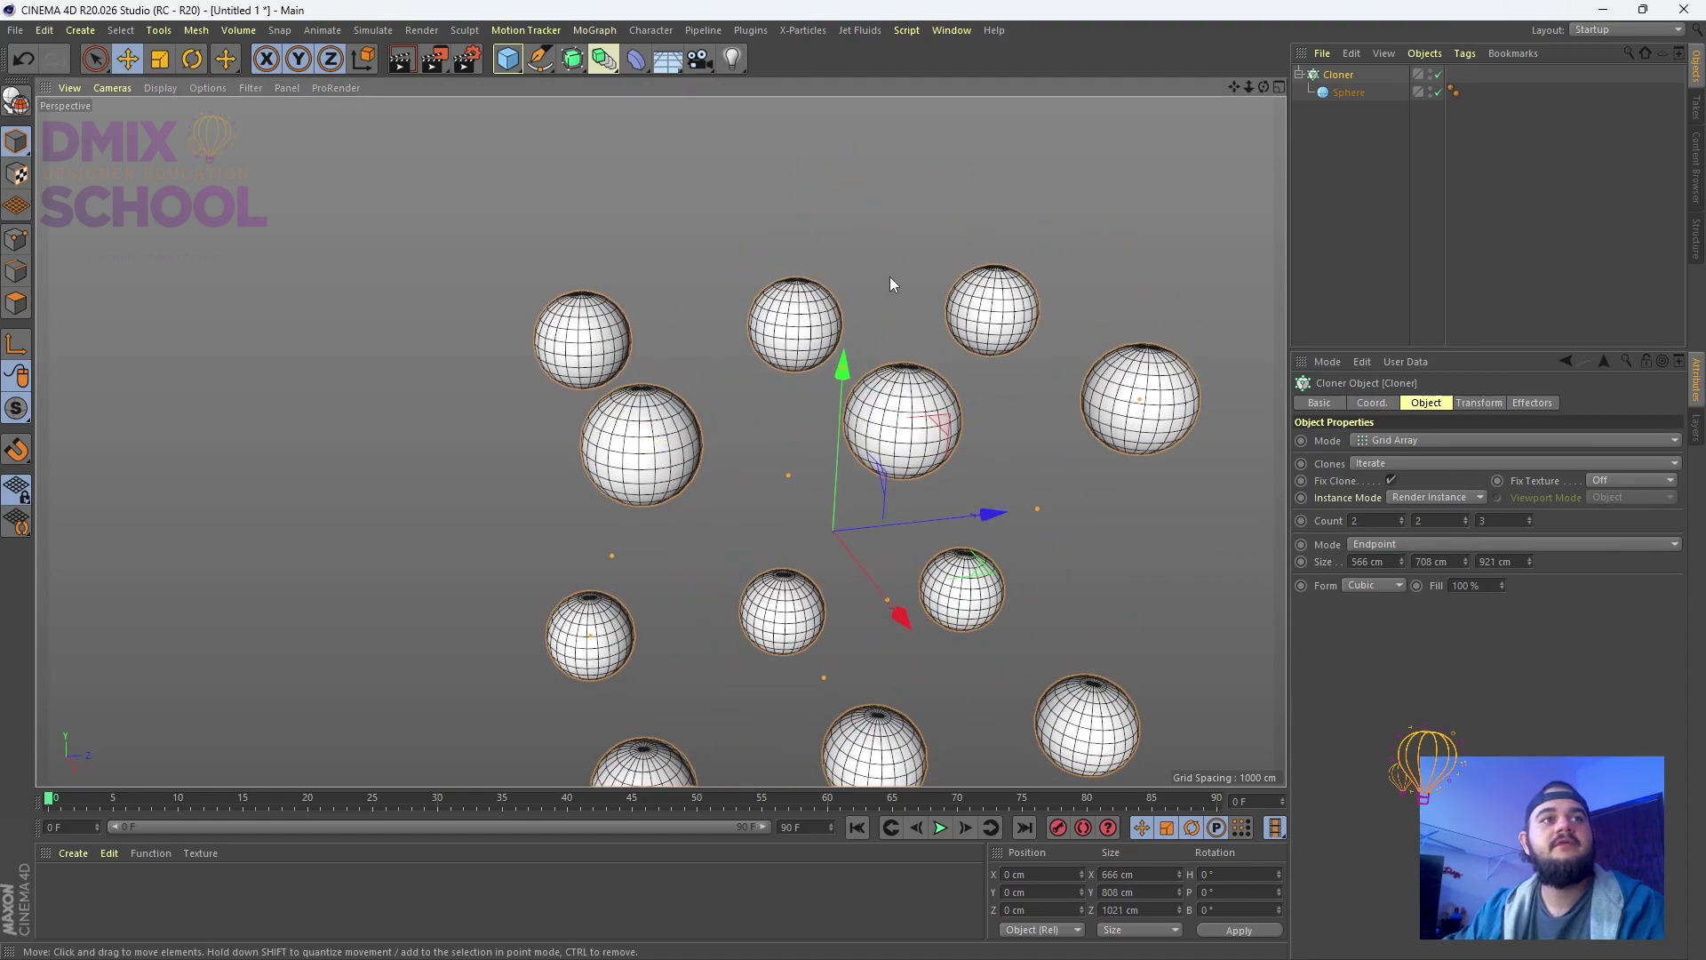
scroll(889, 277, "down", 3)
left_click_drag(891, 411, 916, 345, "alt")
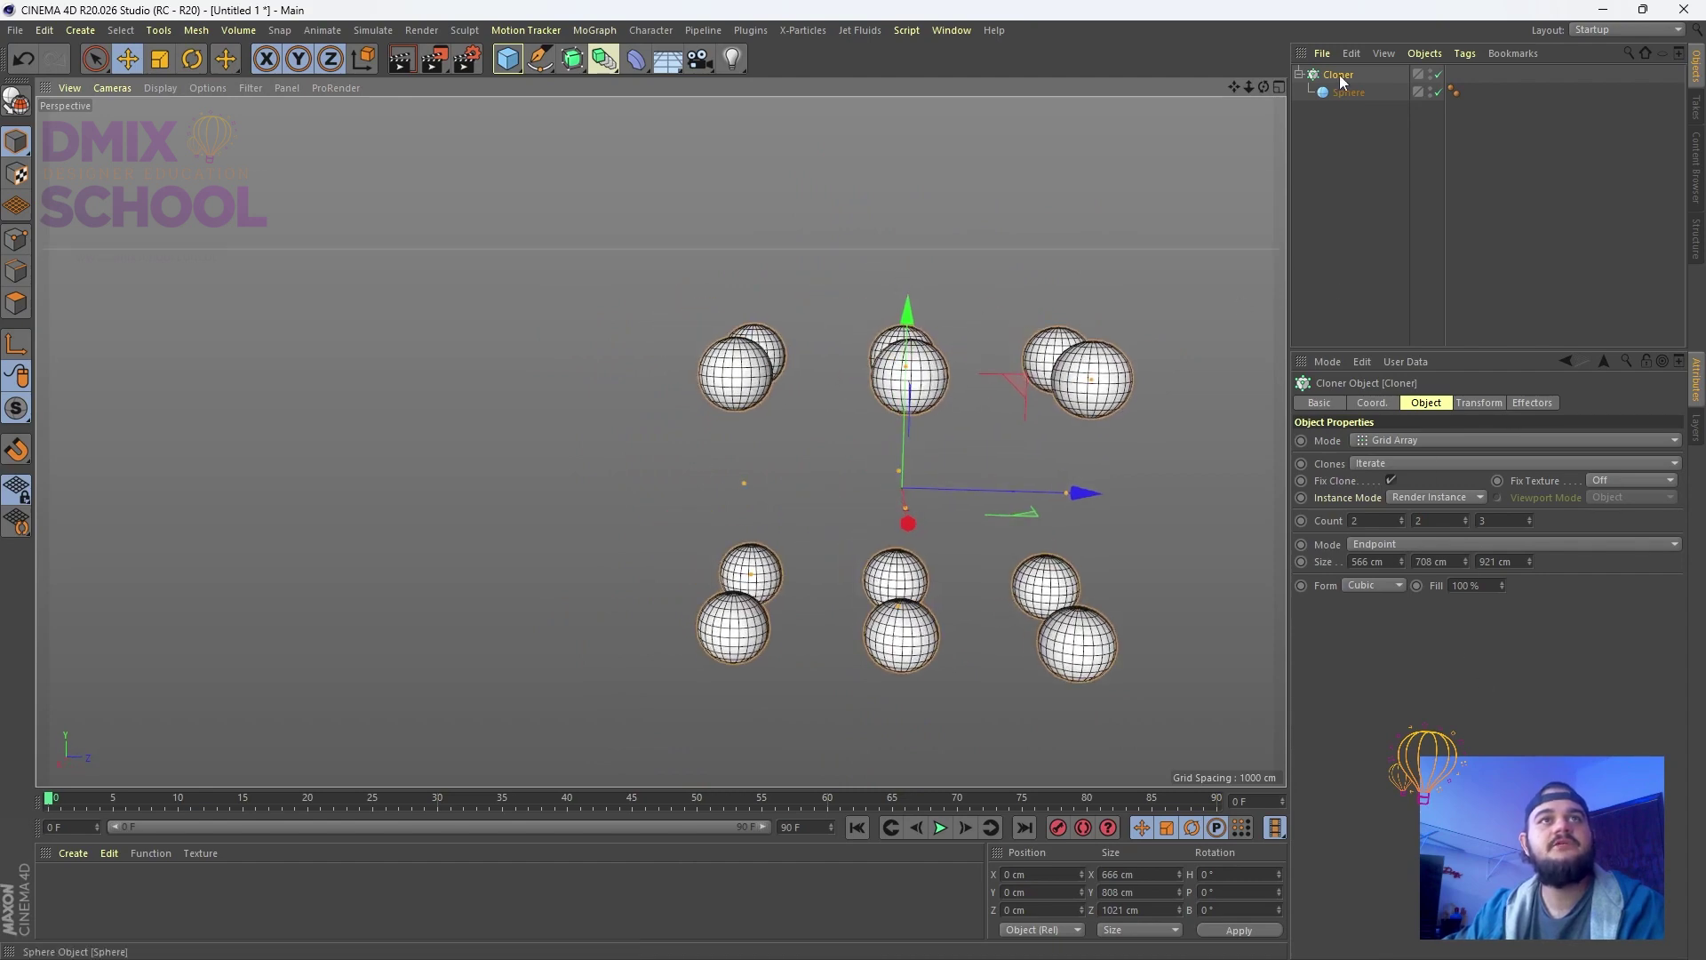
key("c")
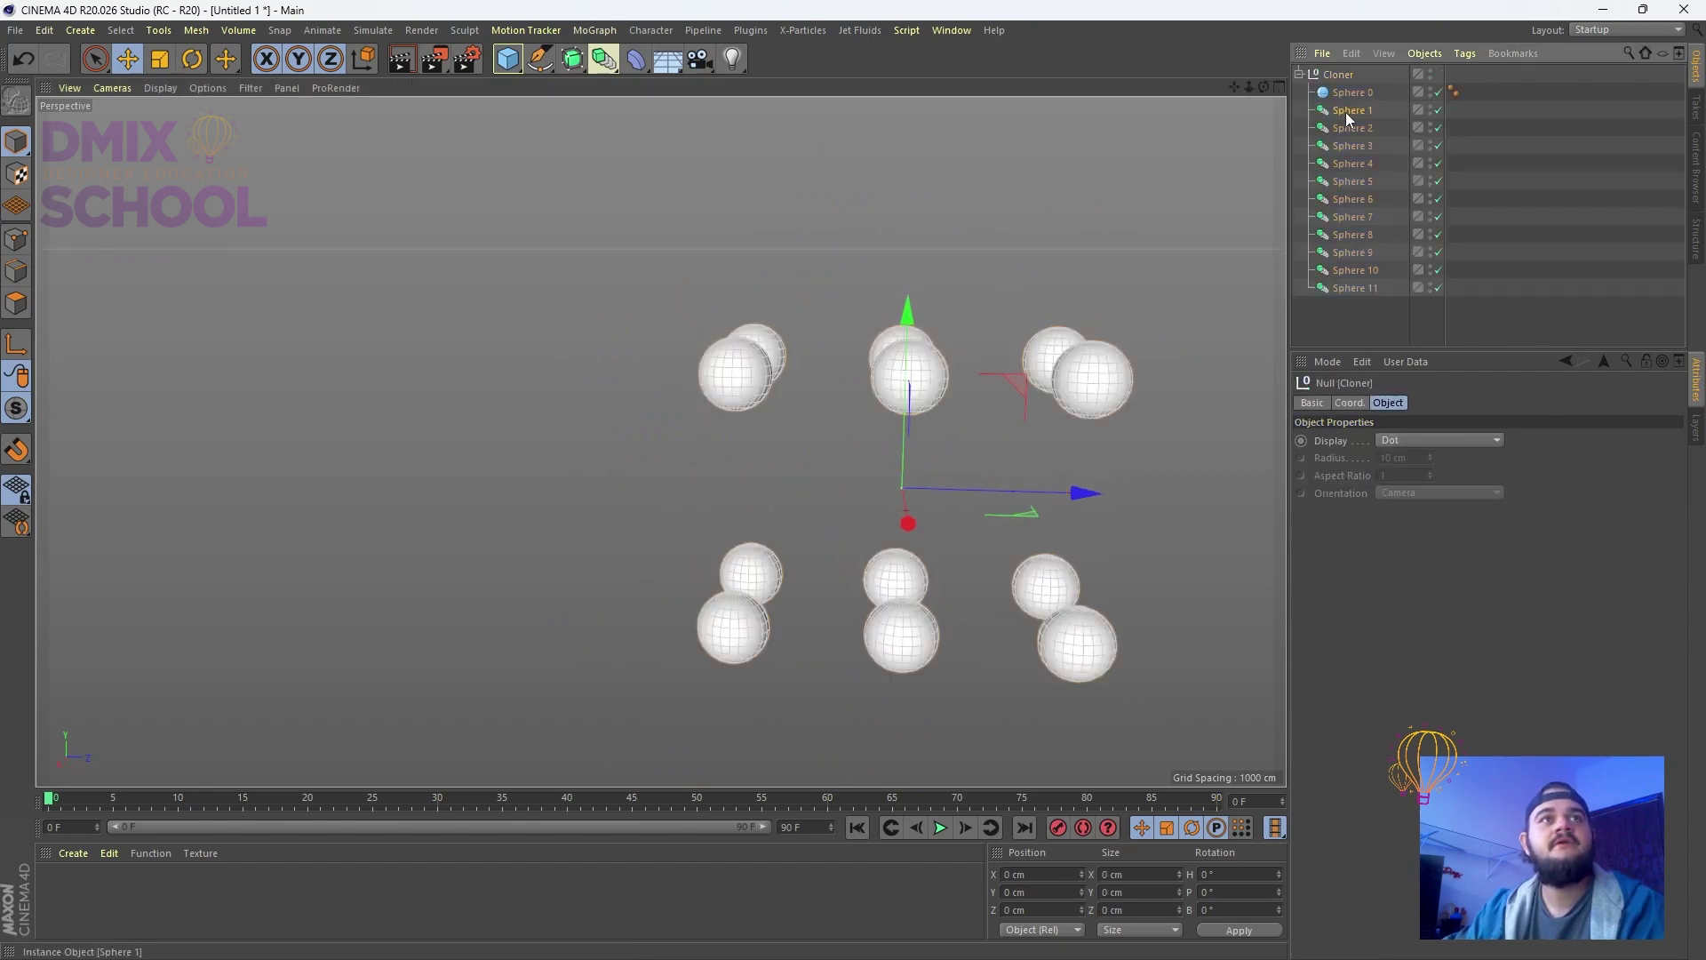
Move the Sphere 6 and Sphere 7 instances upward together along Y, and undo the move
left_click(1349, 111)
left_click(889, 380)
left_click(892, 334, "shift")
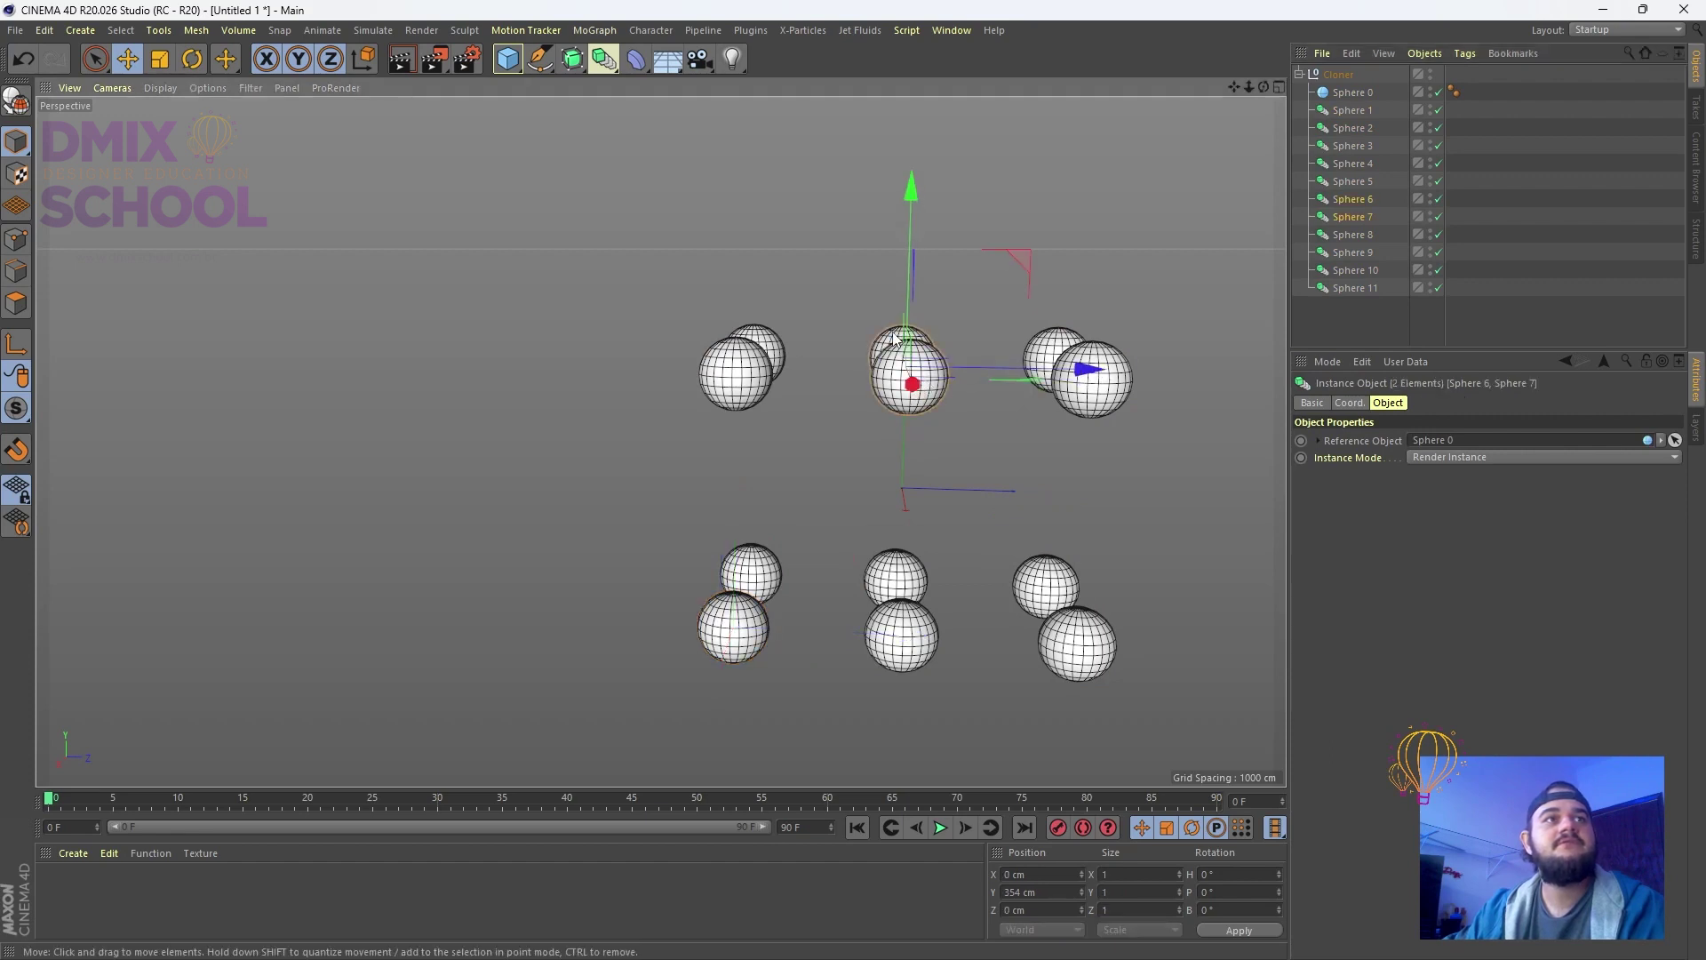
left_click_drag(917, 211, 915, 9)
key("ctrl+z")
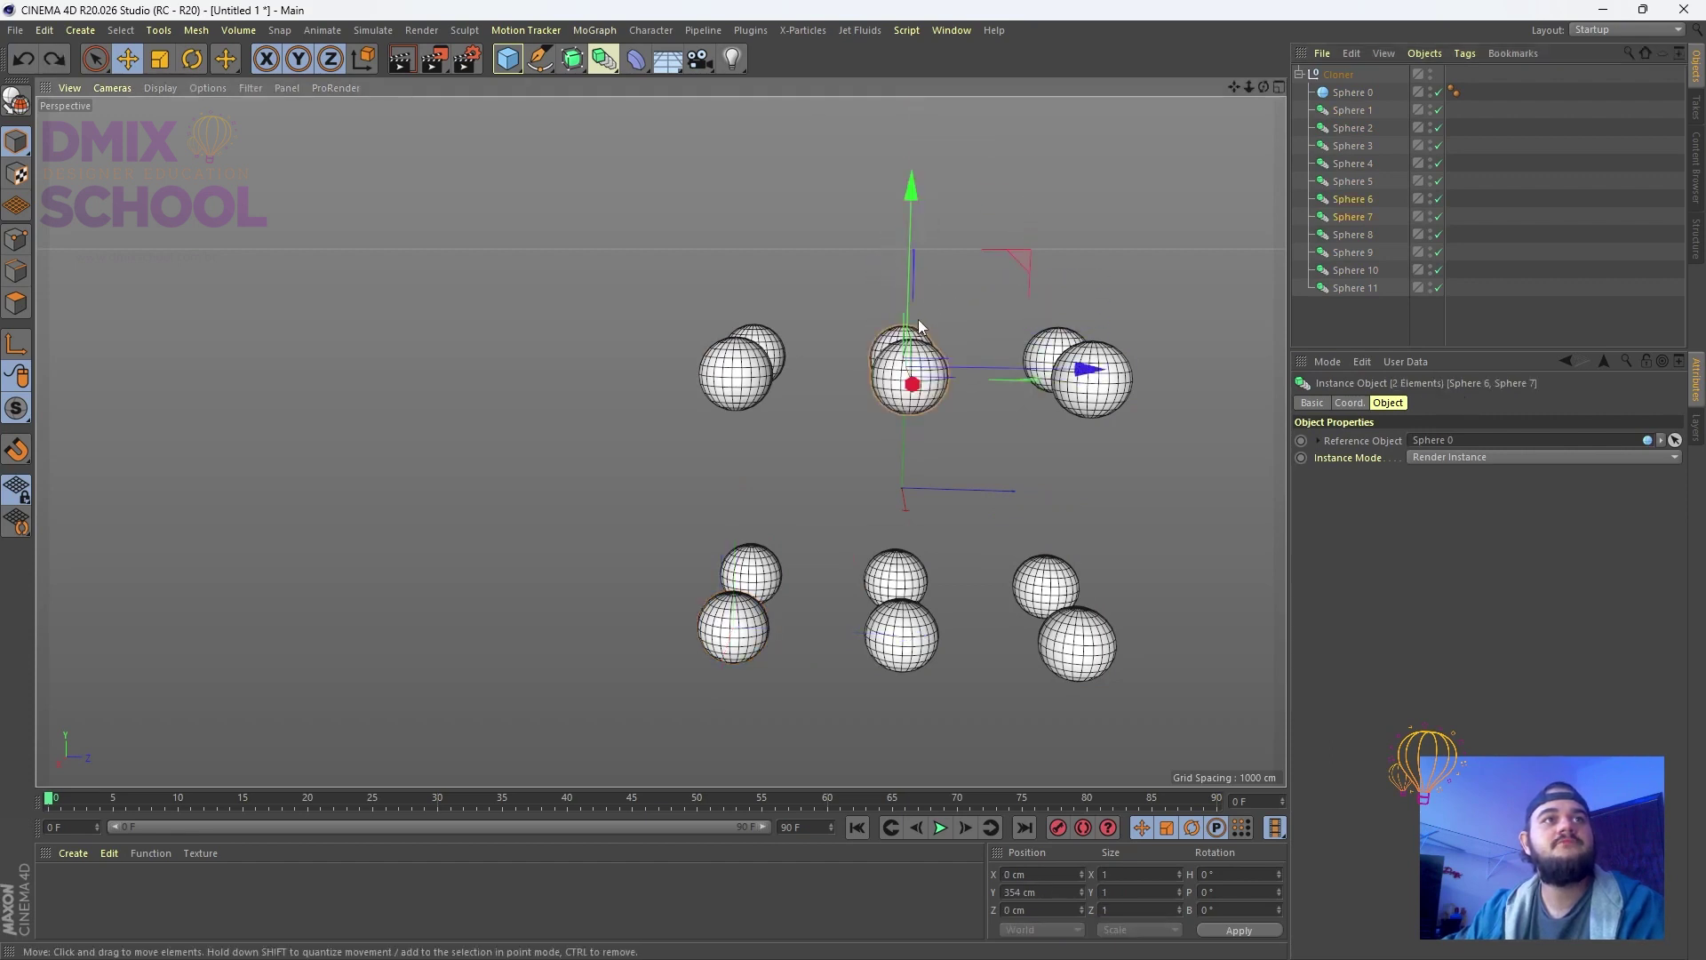
Delete the Cloner hierarchy with all of its sphere instances from the scene
left_click_drag(912, 251, 866, 279)
left_click(1342, 129)
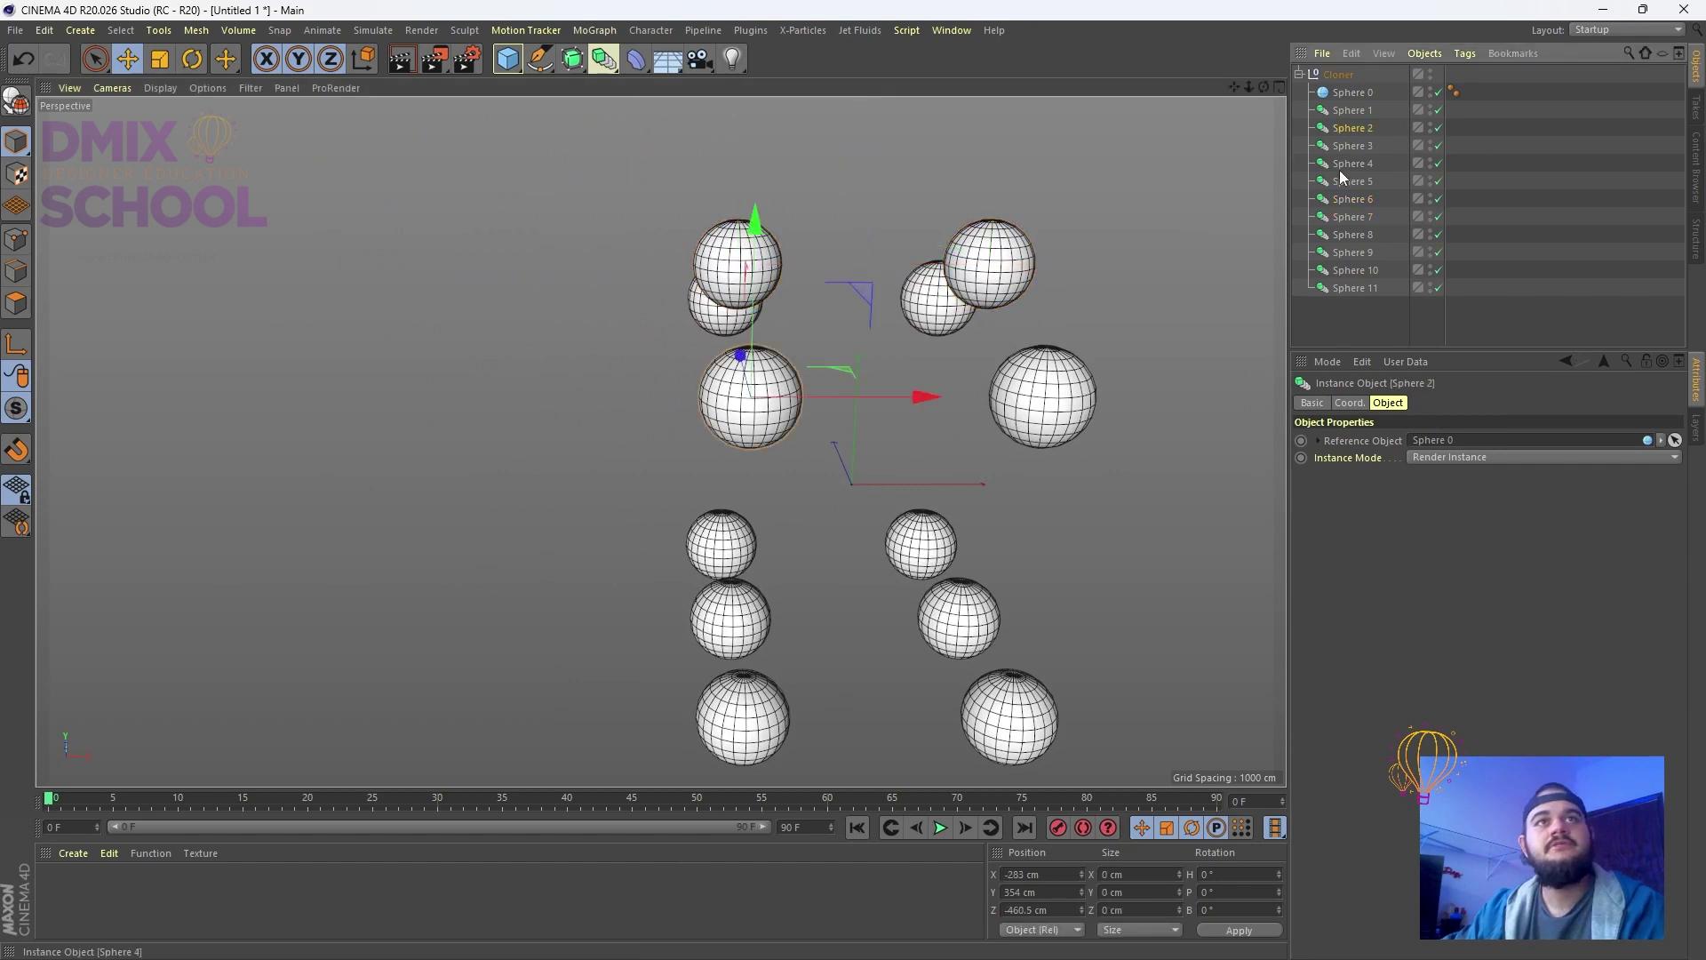
left_click(1349, 286)
left_click(1365, 304)
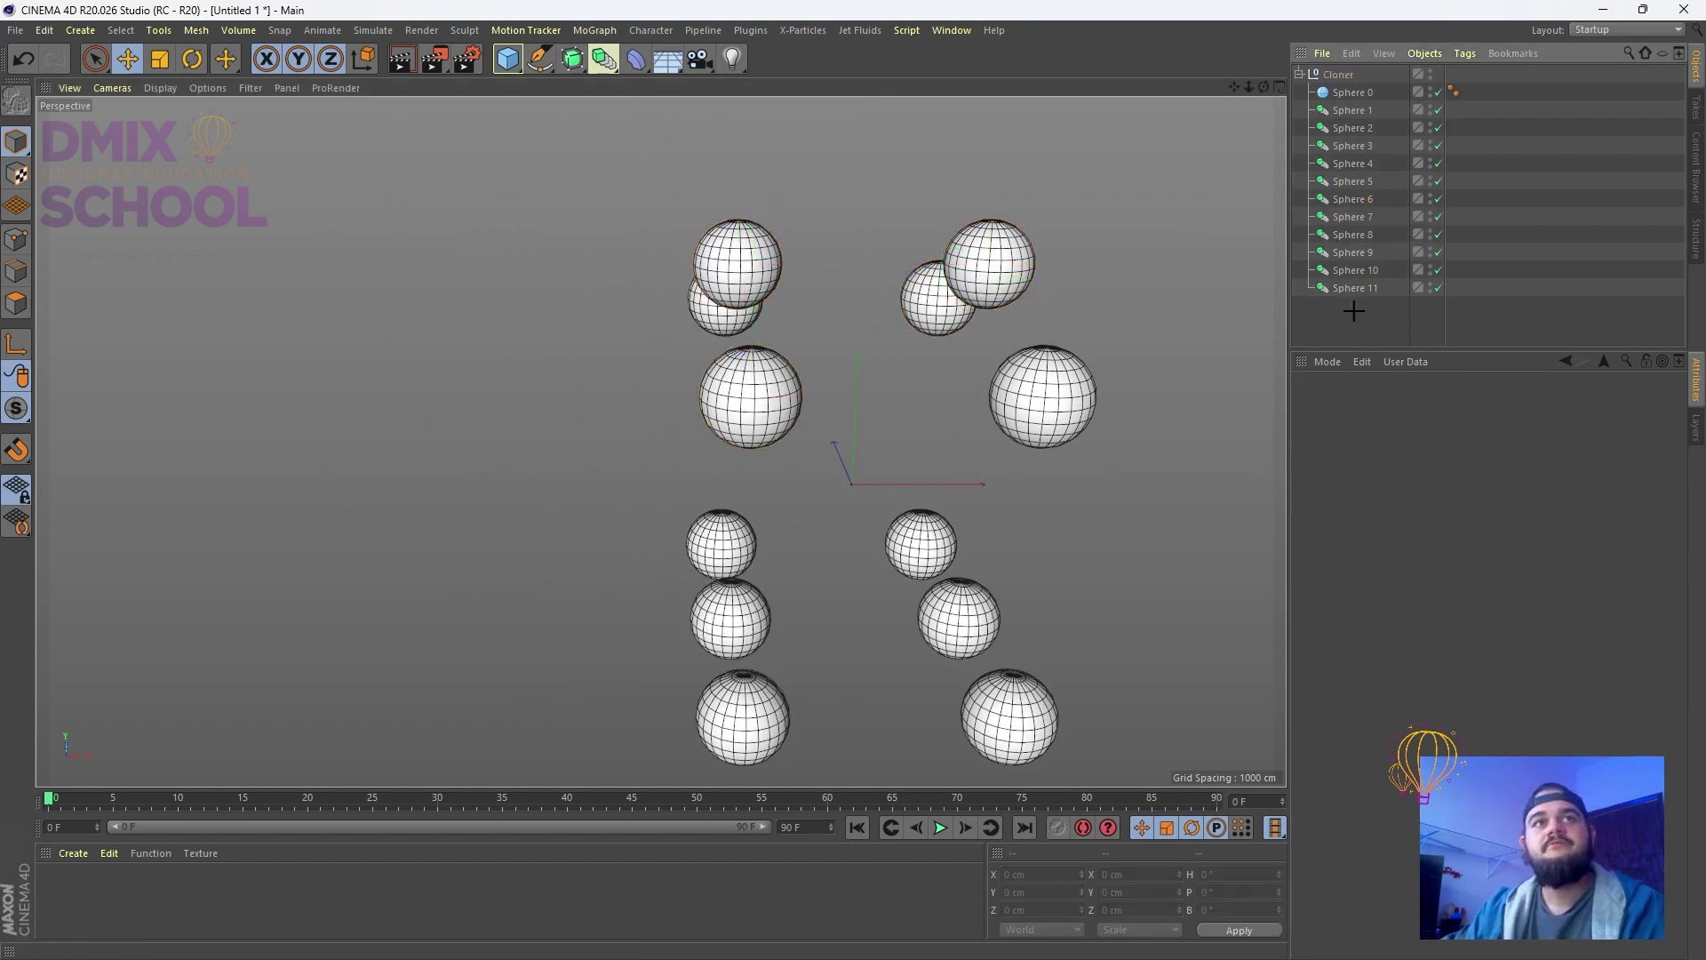
left_click_drag(1353, 311, 1321, 44)
key("Delete")
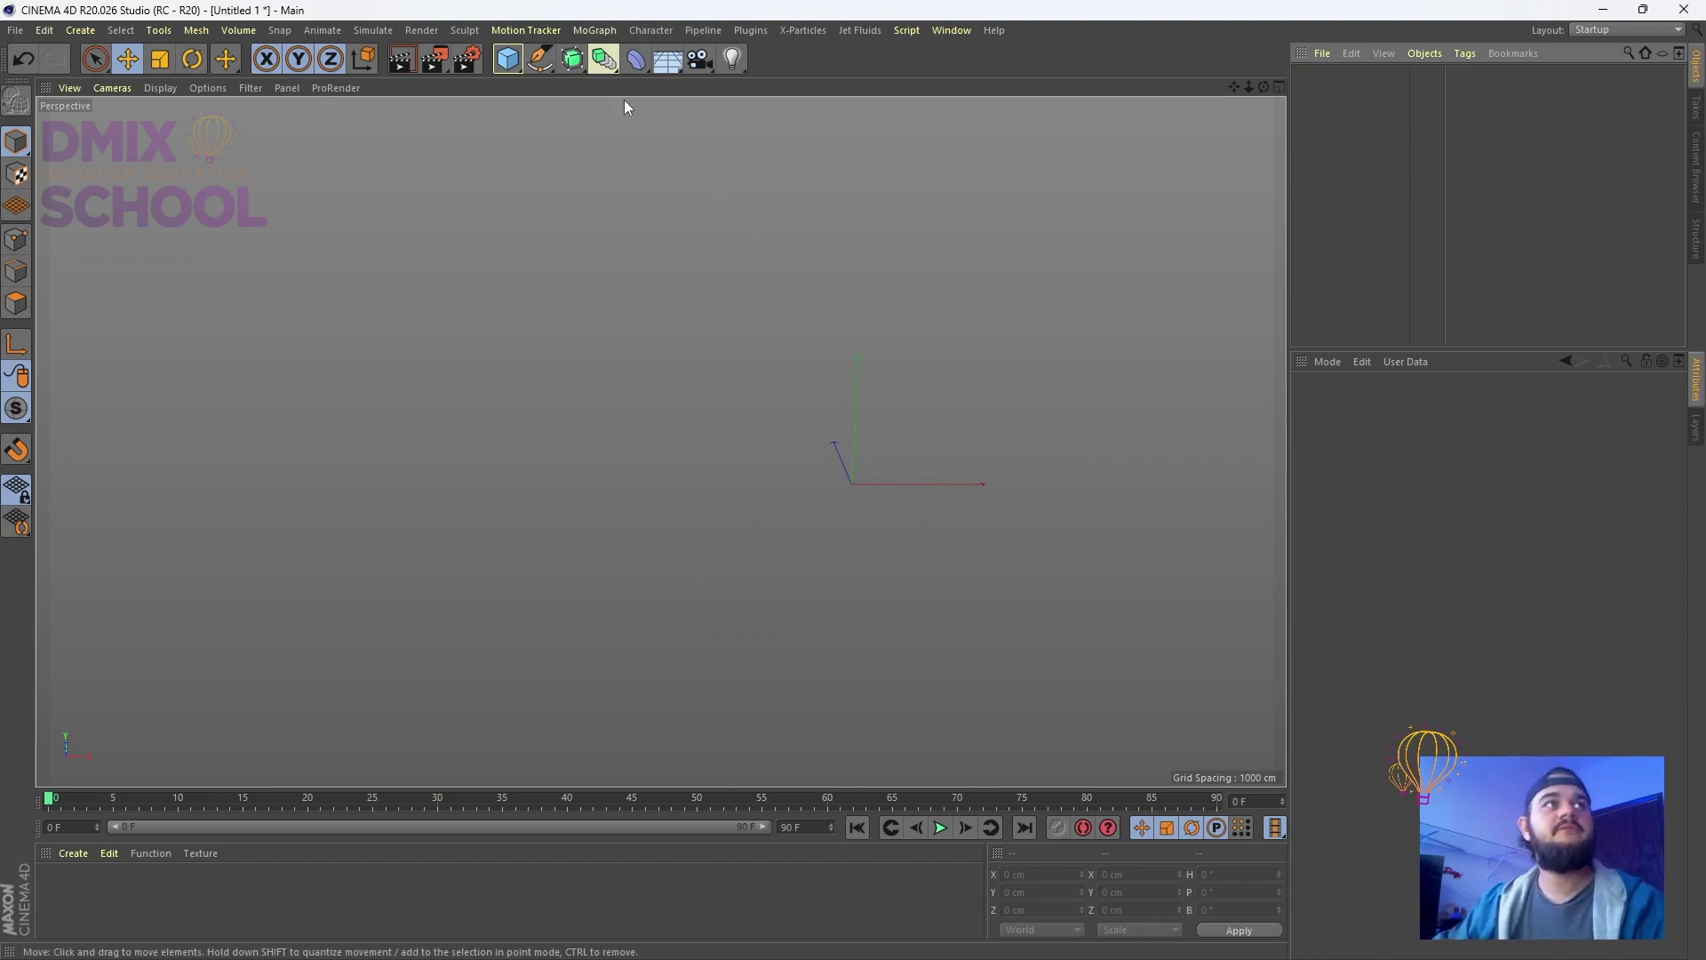
Add a Floor object to the scene and preview-render it in the viewport
left_click(575, 64)
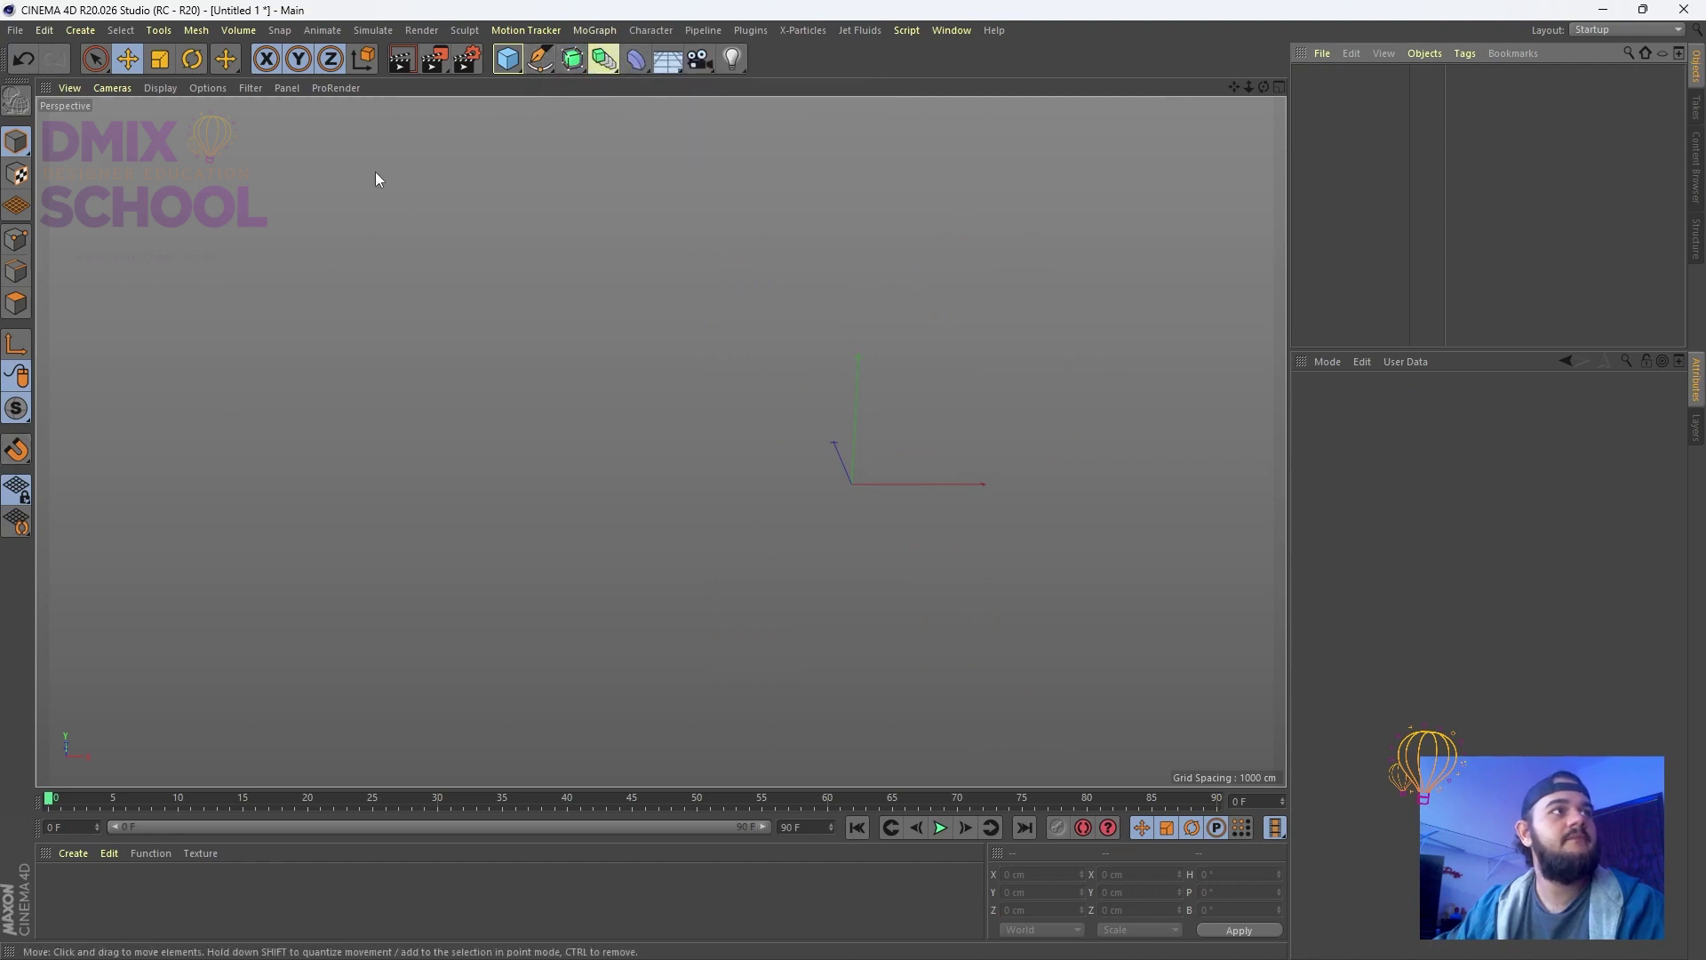
left_click(672, 64)
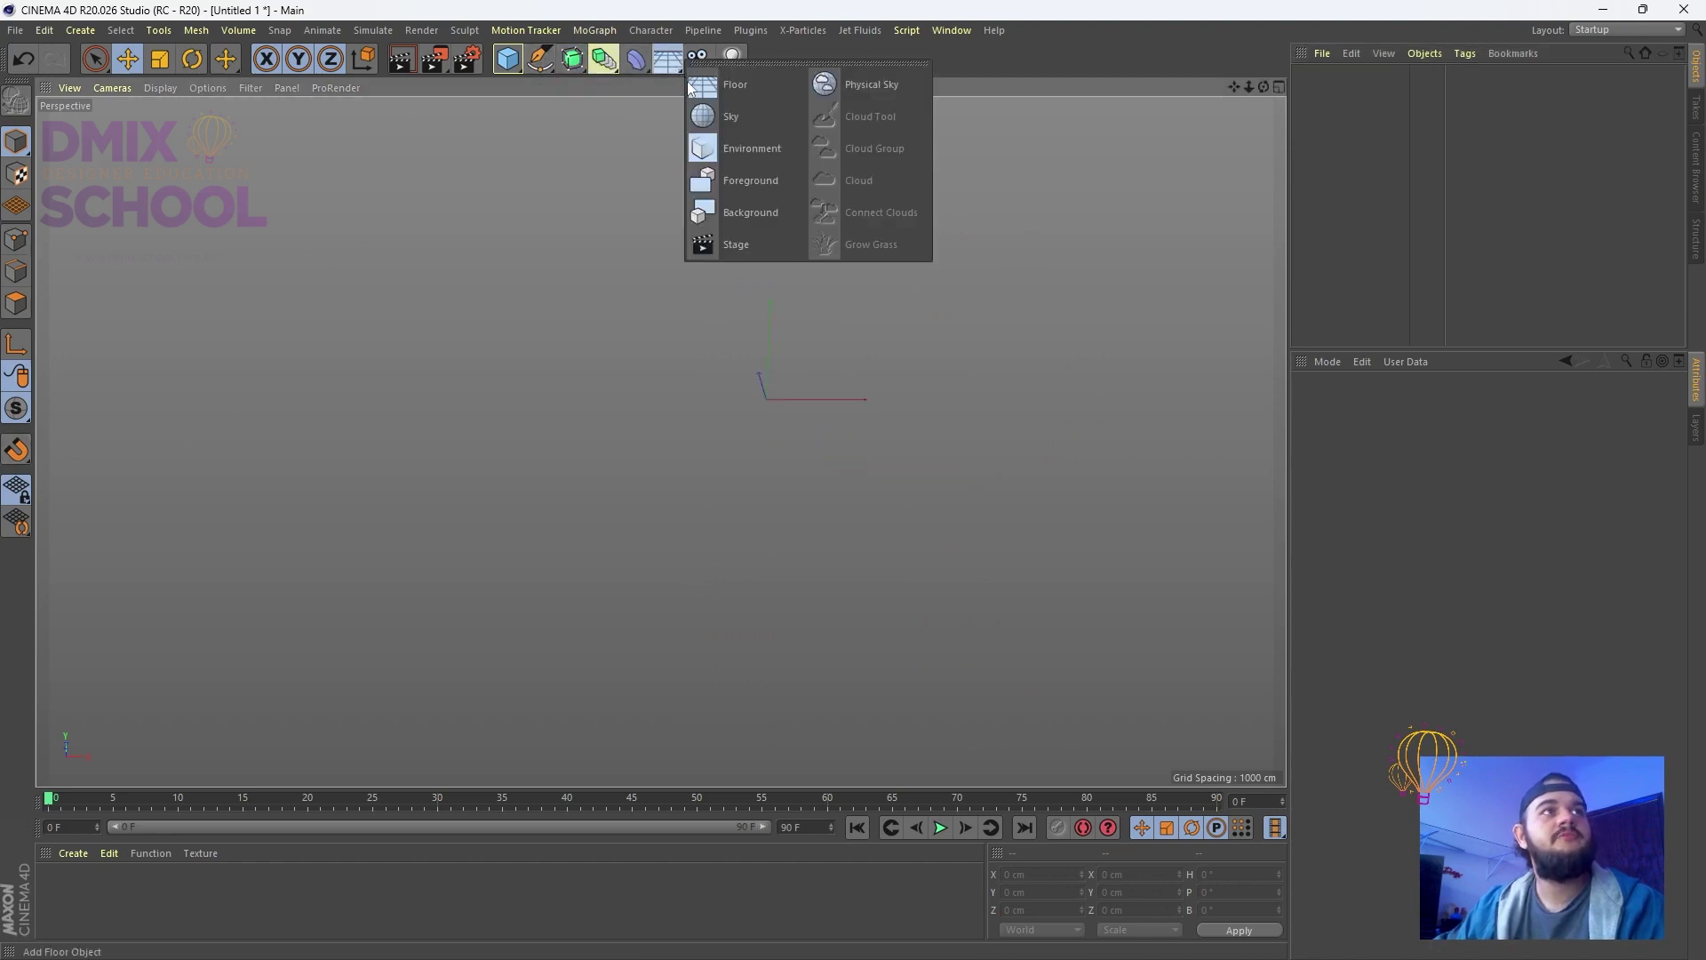
left_click(715, 84)
left_click_drag(577, 279, 728, 375, "alt")
right_click_drag(728, 375, 650, 296, "alt")
left_click_drag(718, 379, 644, 329, "alt")
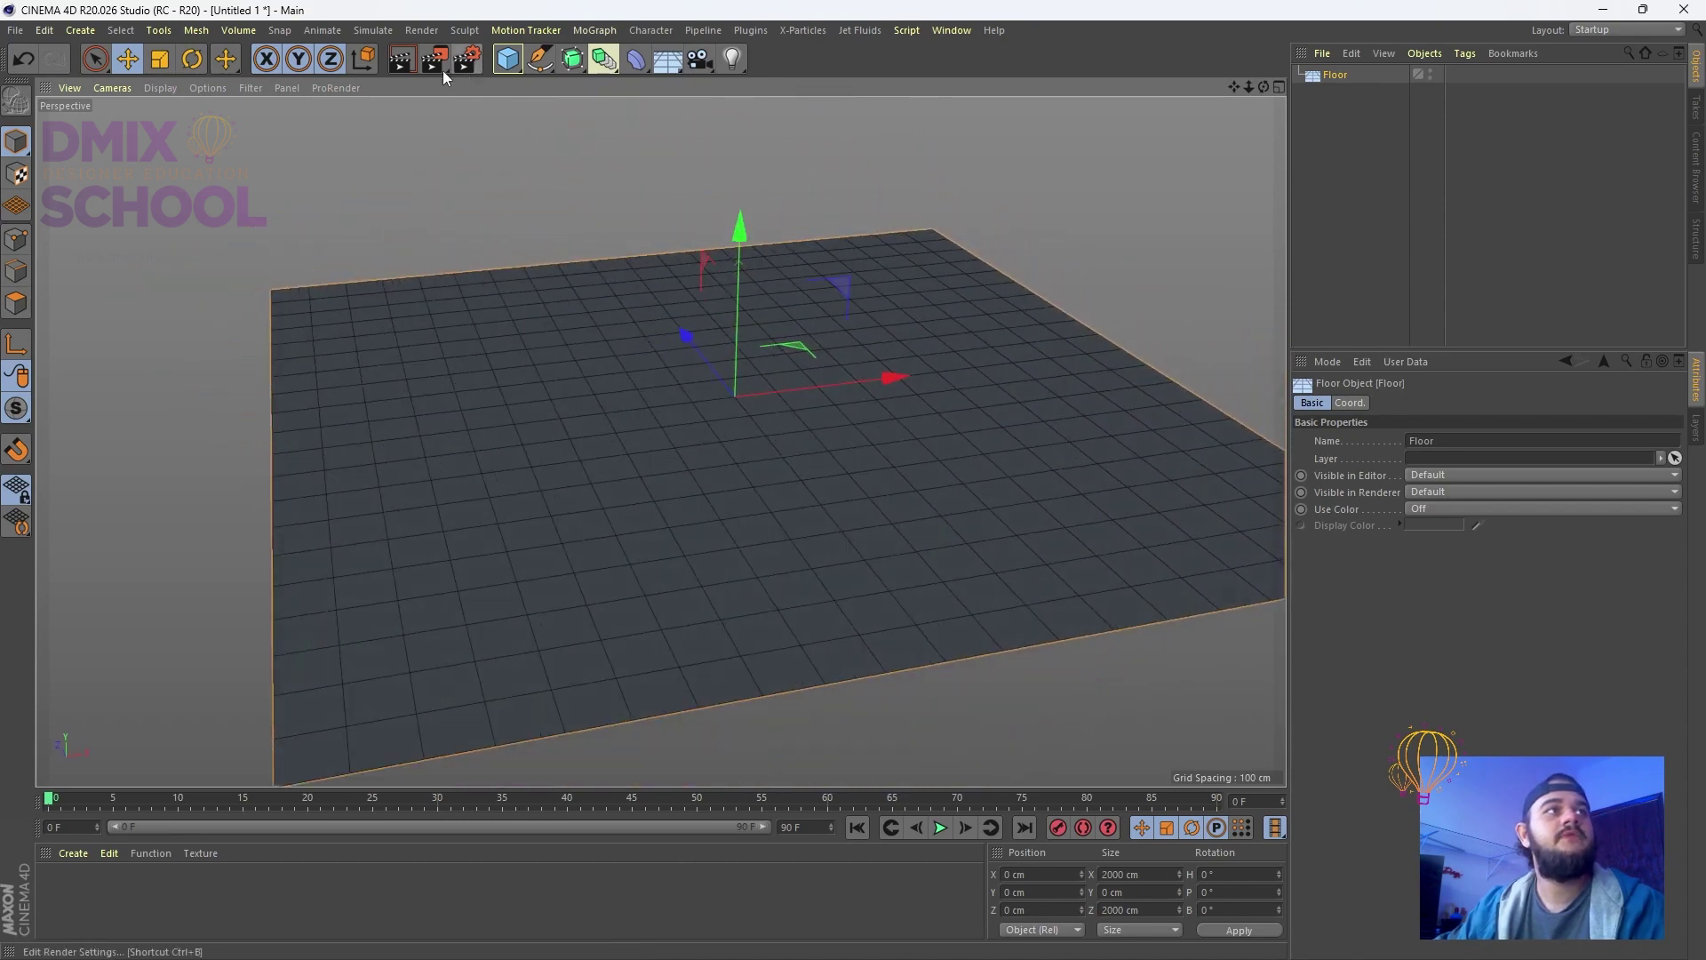
left_click(405, 60)
left_click_drag(803, 592, 750, 381, "alt")
right_click_drag(753, 383, 911, 604, "alt")
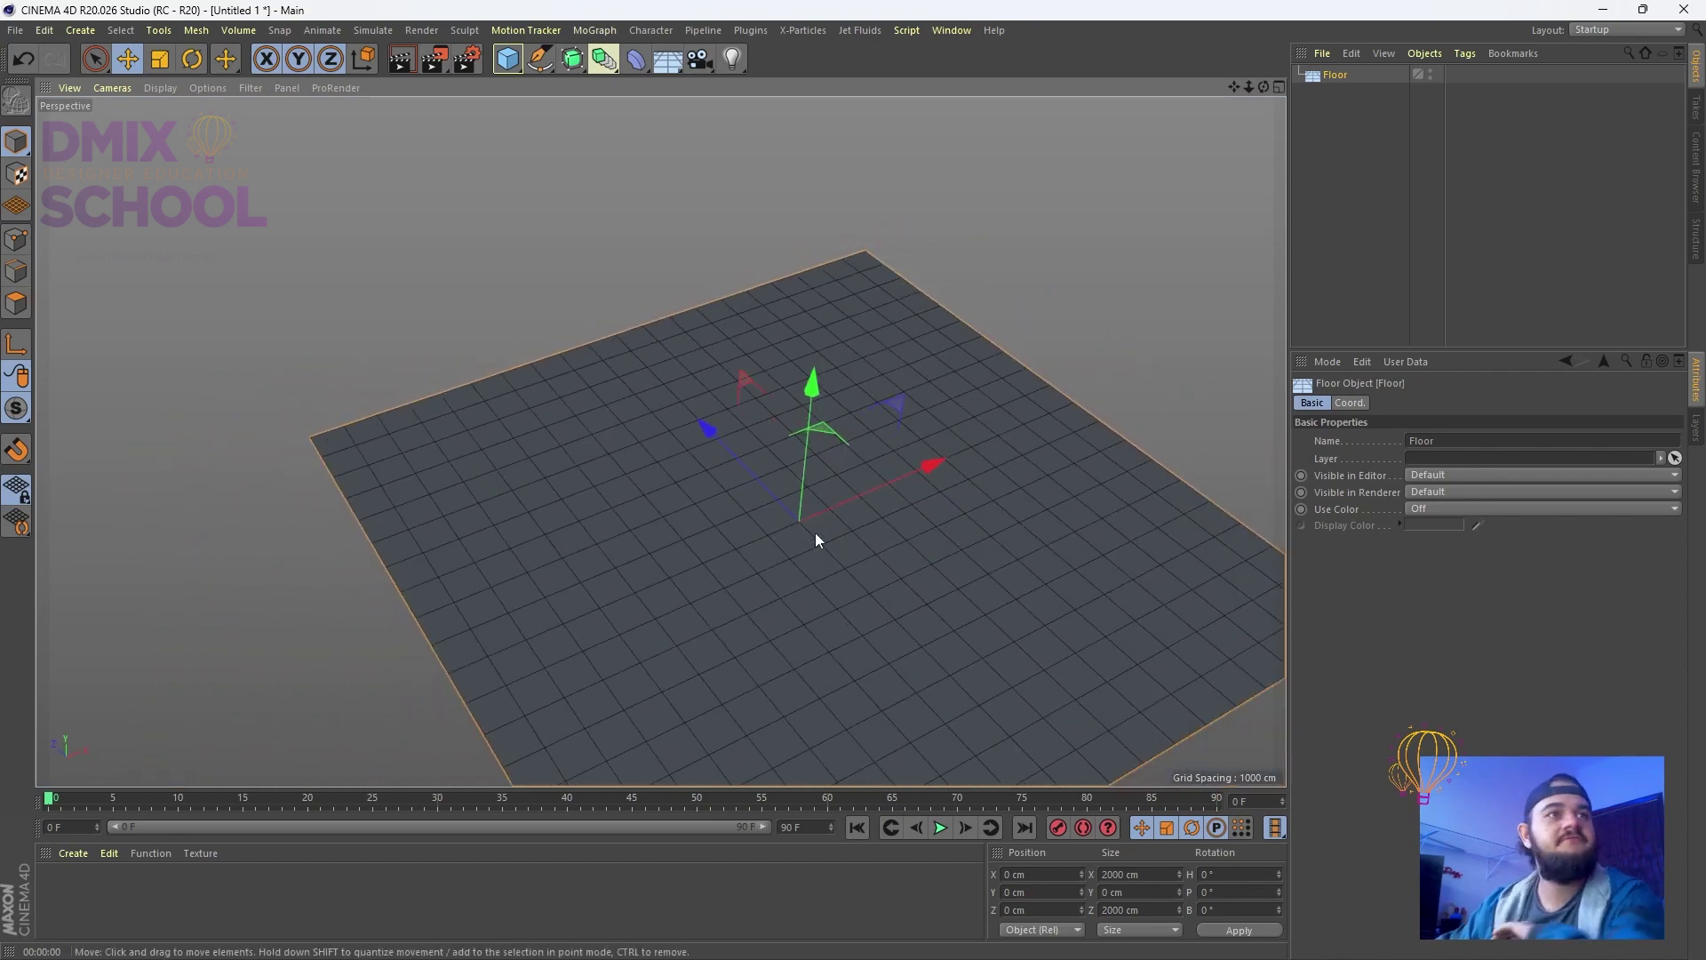
Add a cube, raise it along Y to about 132 cm above the floor's origin, and preview-render the viewport
left_click_drag(883, 420, 902, 382, "alt")
left_click(507, 59)
left_click_drag(799, 322, 798, 264)
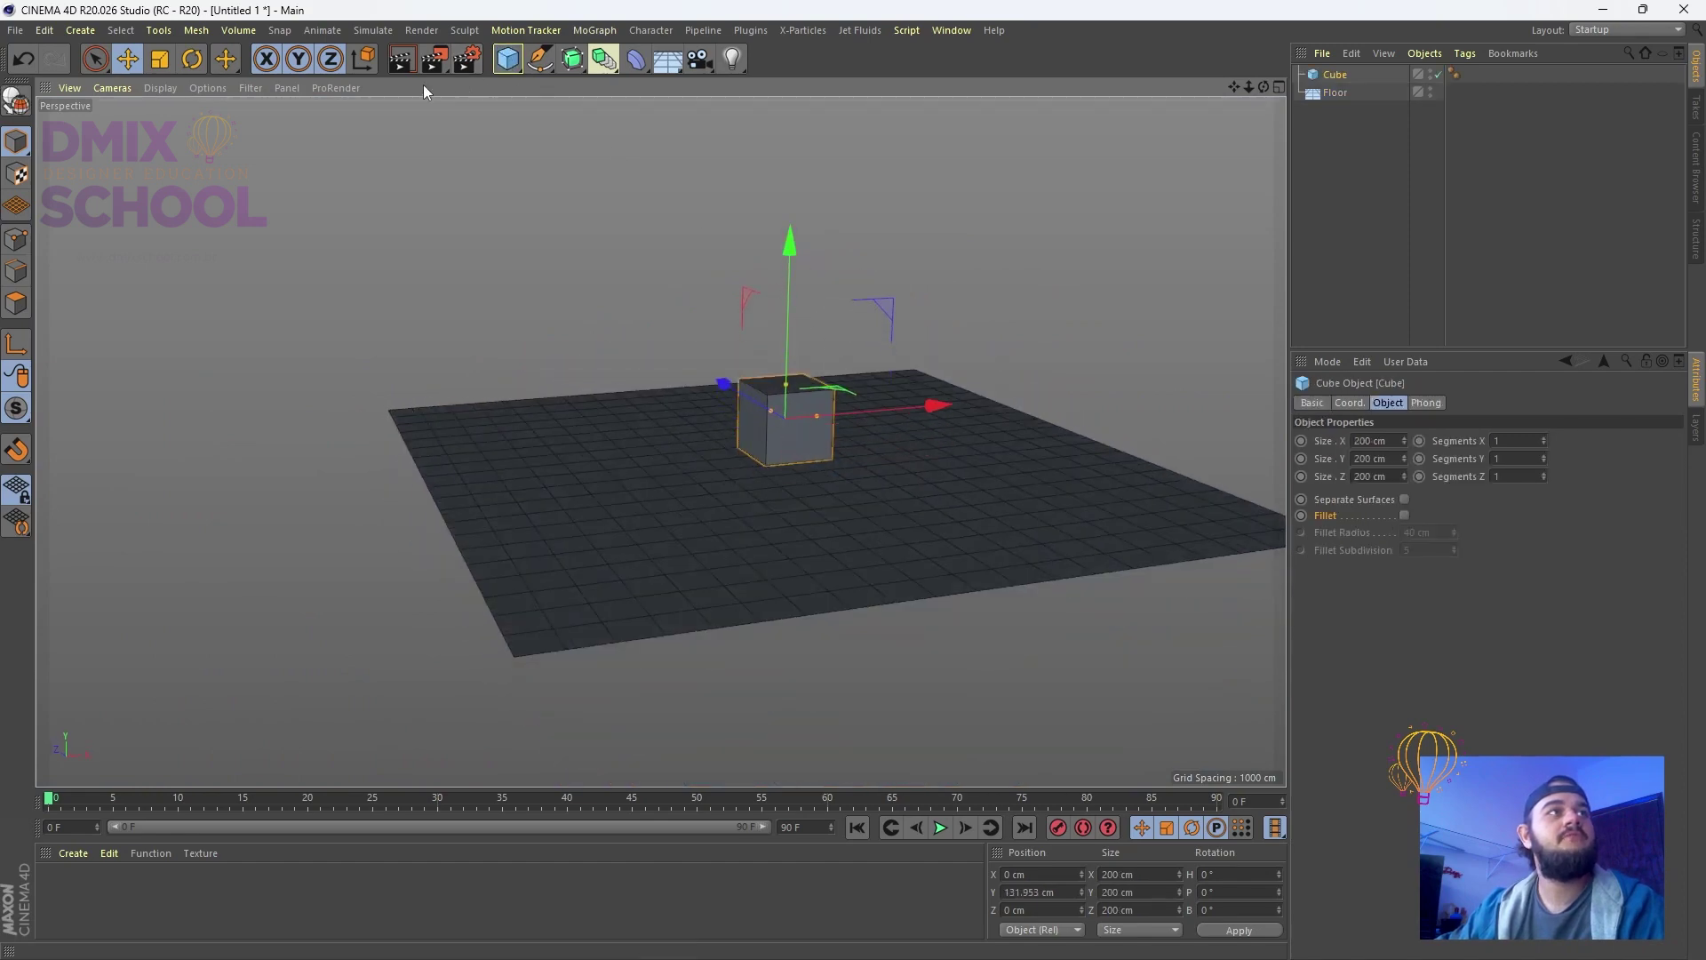
left_click(401, 58)
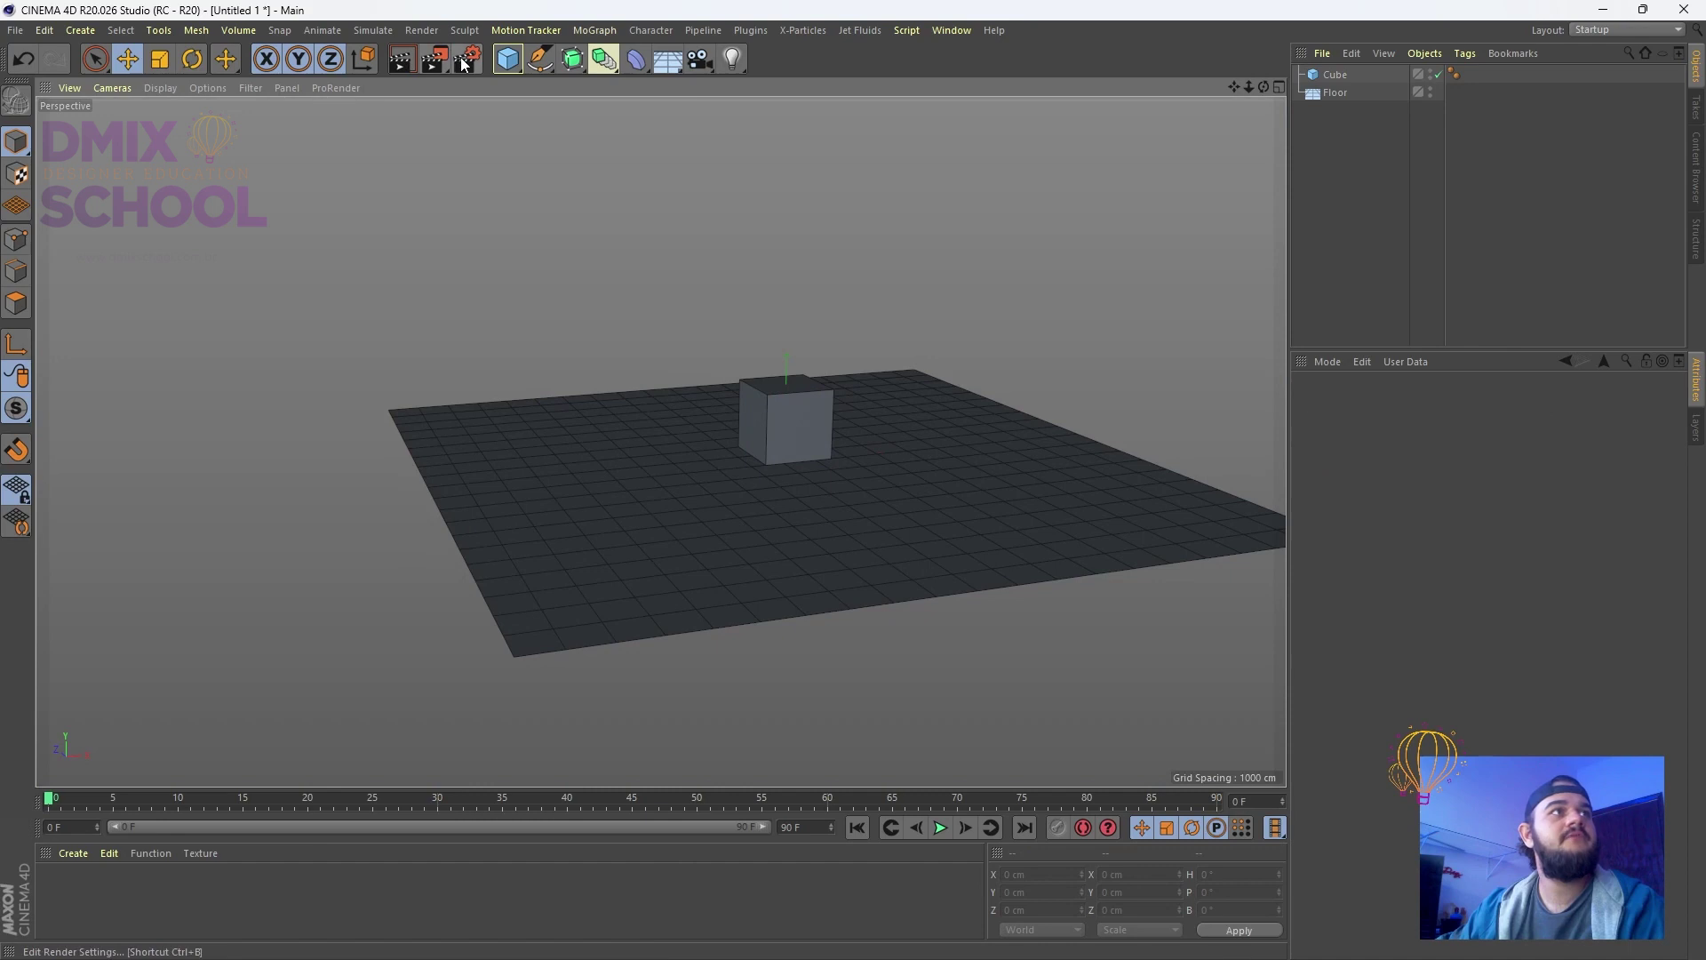
Add the Ambient Occlusion effect to the render settings and preview-render the cube and floor
left_click(464, 58)
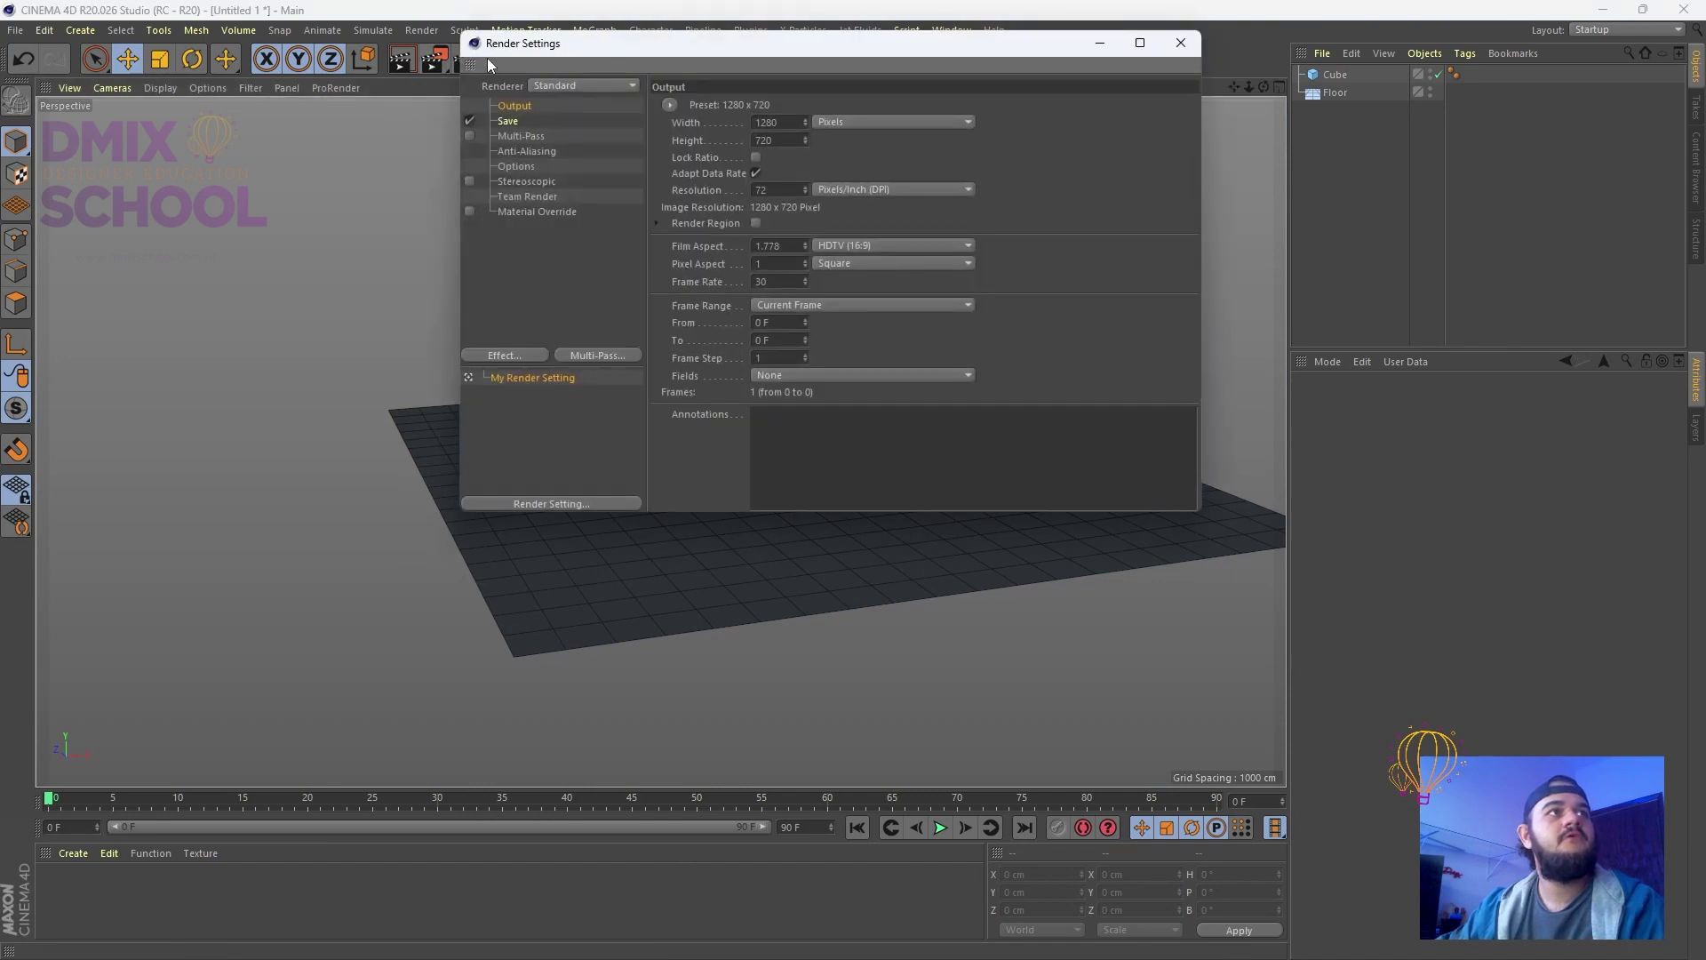
left_click_drag(487, 64, 564, 125)
left_click(590, 397)
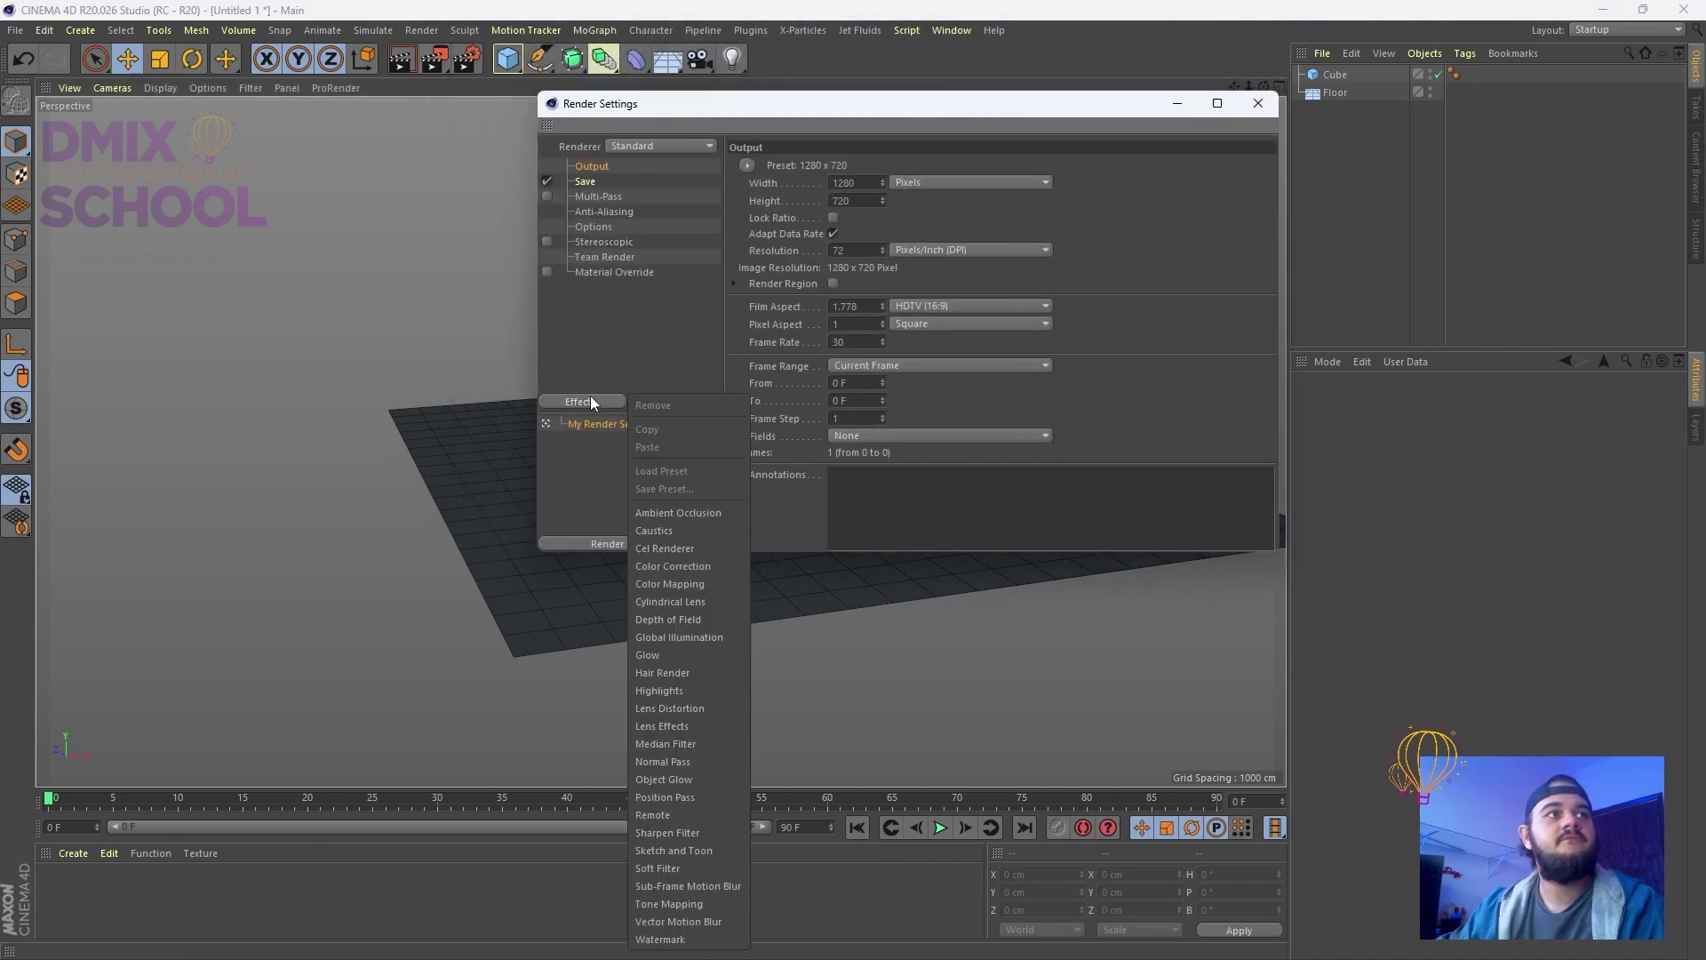
left_click(667, 508)
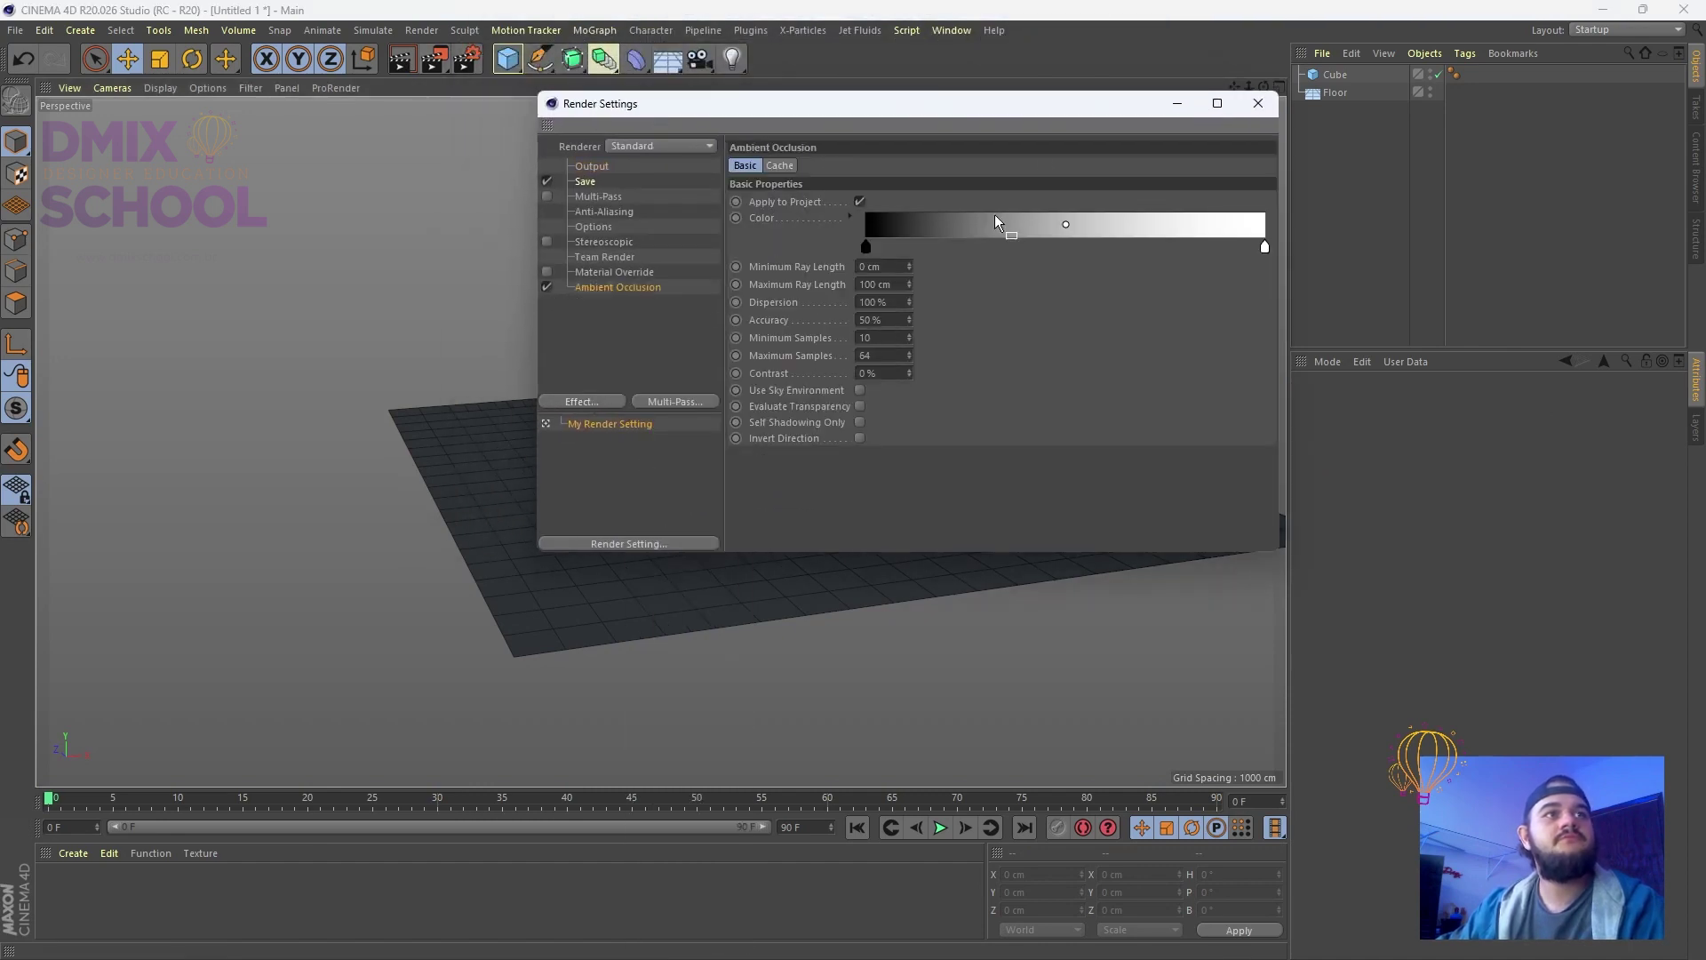
left_click(1256, 106)
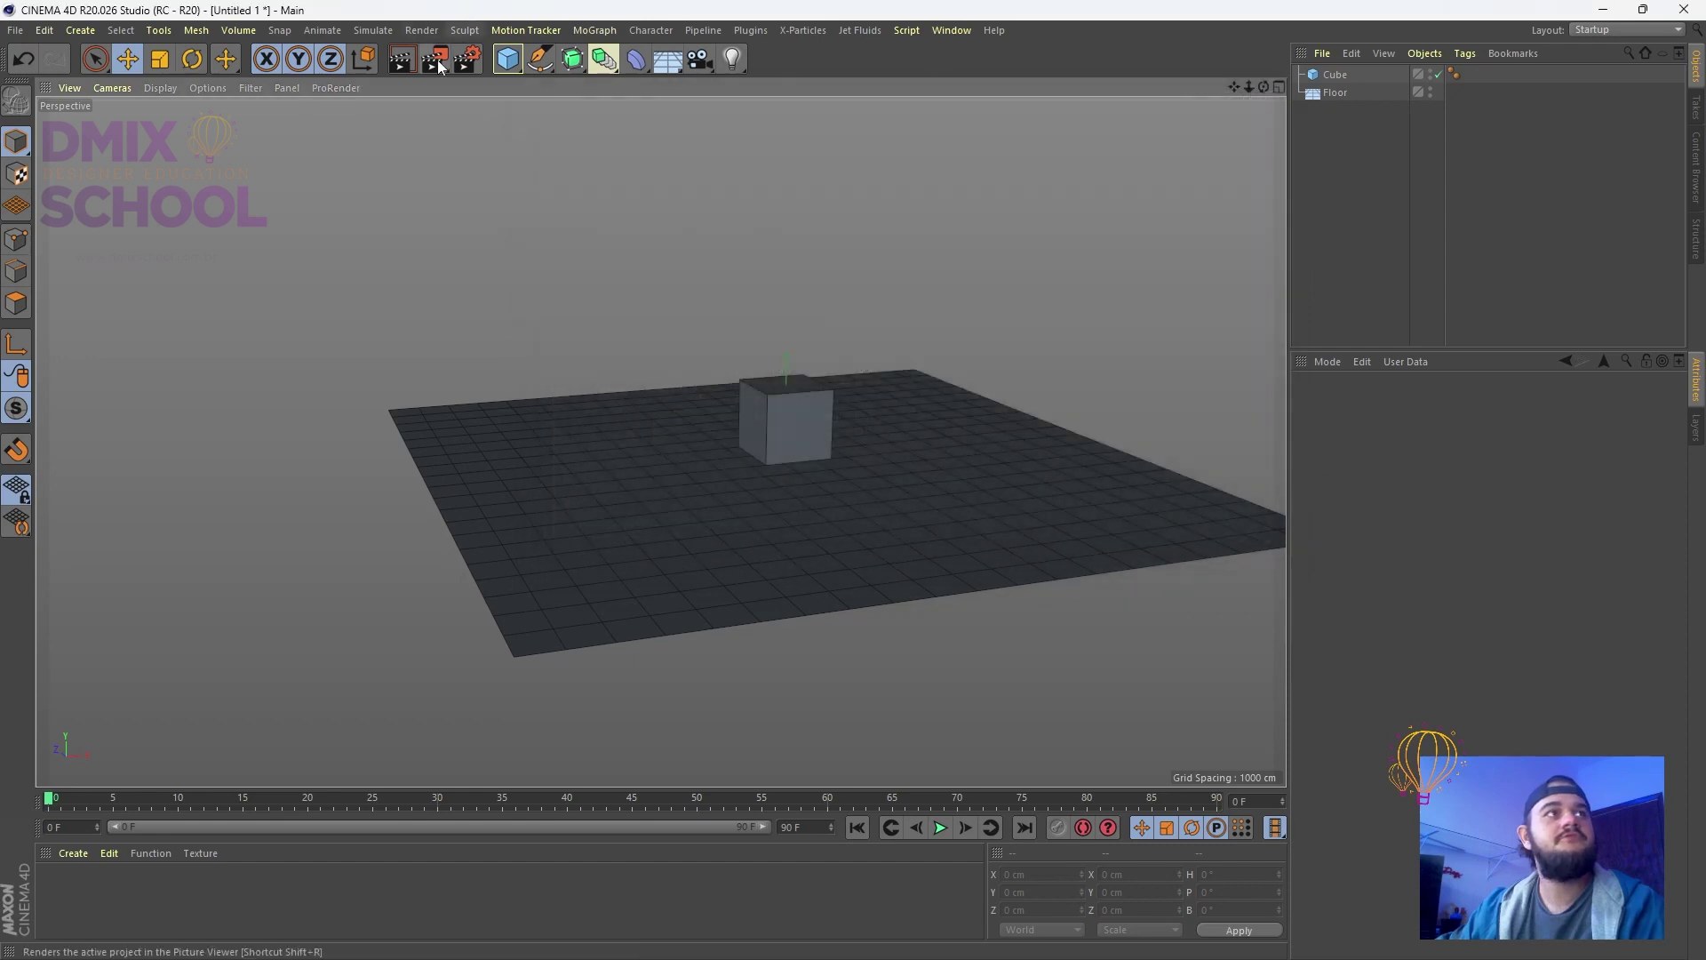
key("ctrl+r")
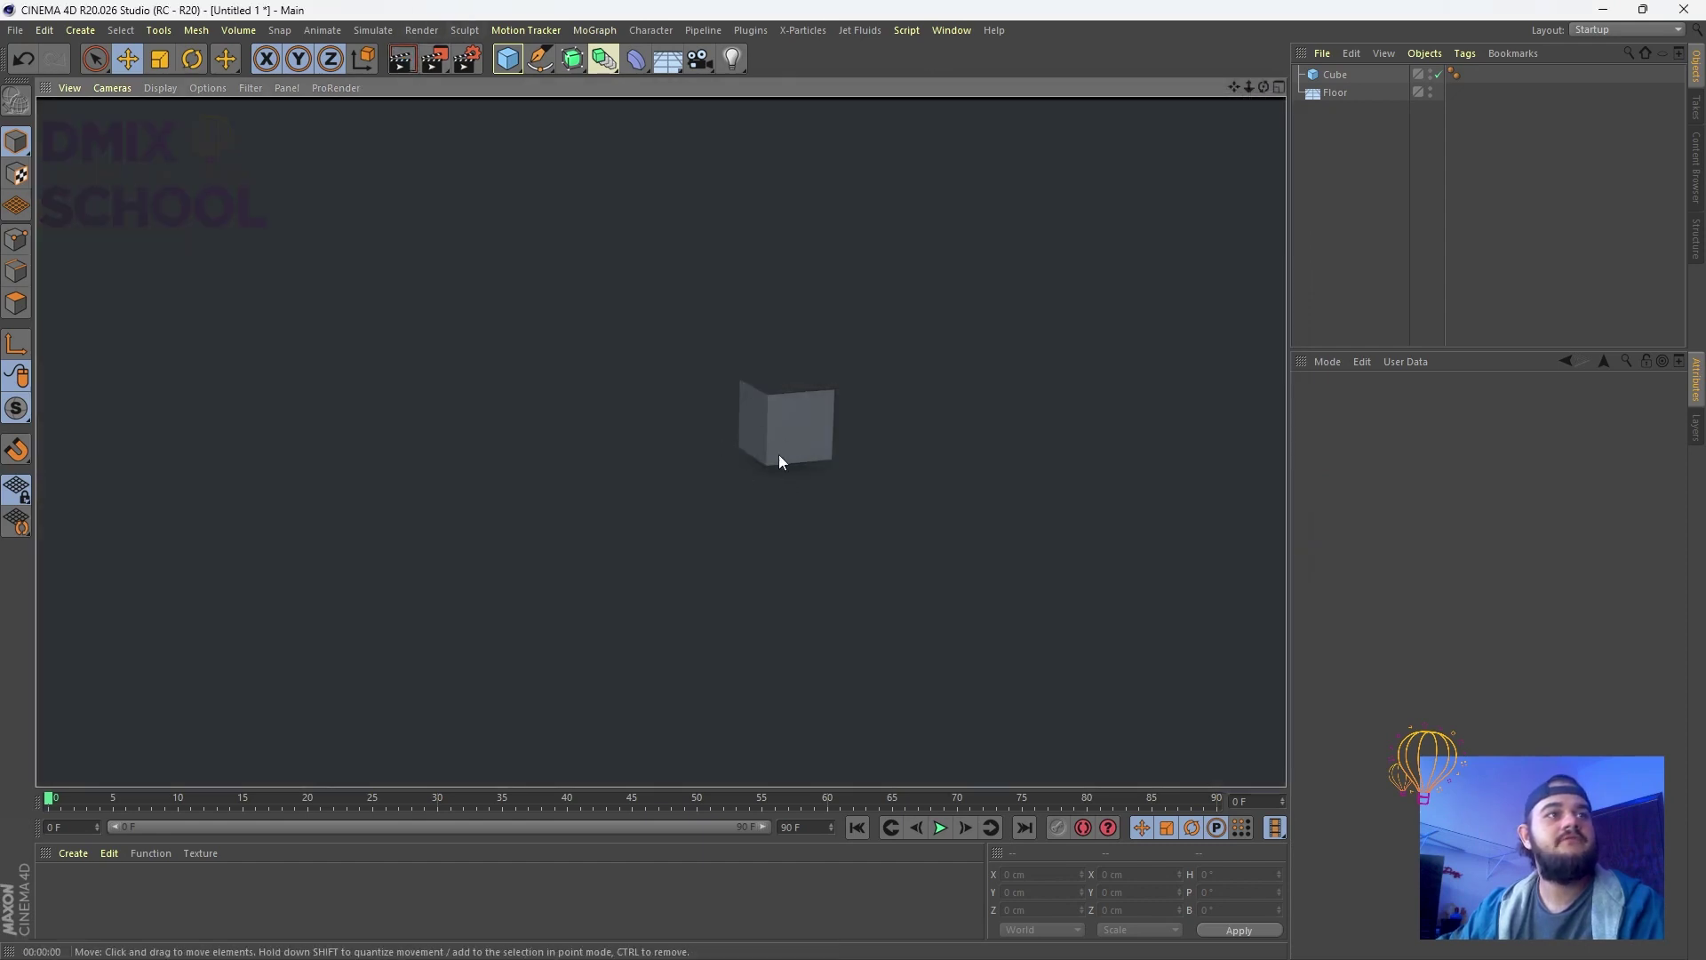
Lower the cube along Y to about 101 cm so it sits close to the floor, and preview-render it
left_click(647, 465)
left_click(924, 391)
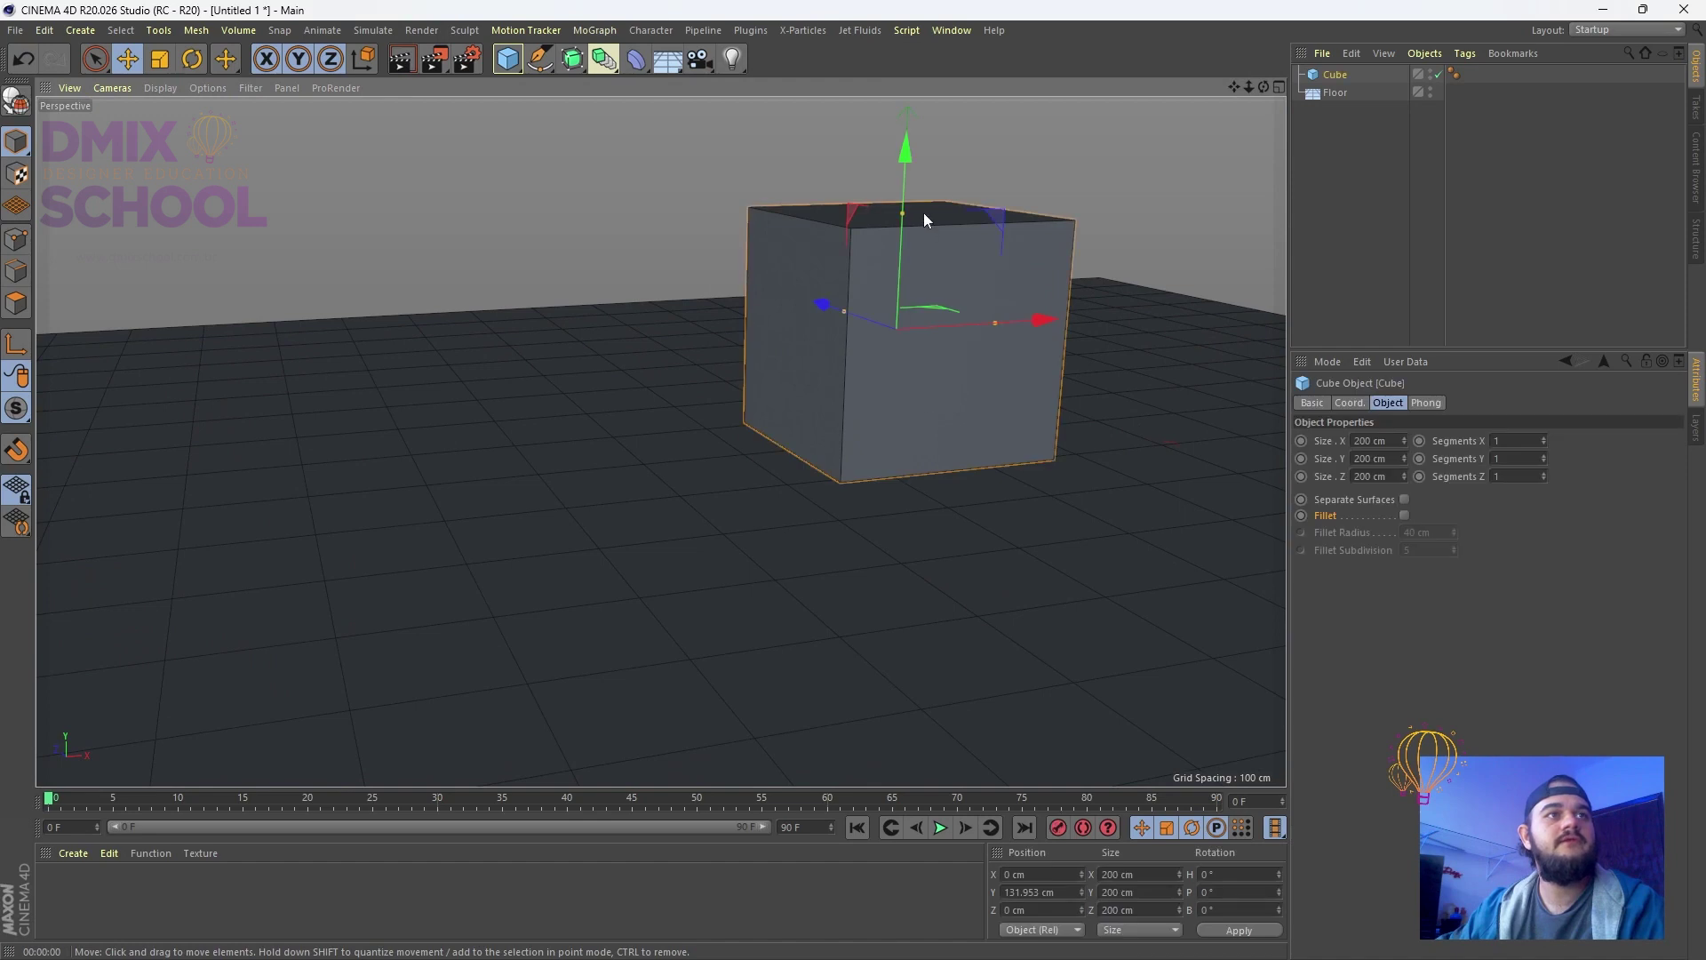
mouse_move(924, 212)
left_mouse_down()
mouse_move(908, 174)
mouse_move(904, 195)
left_mouse_up()
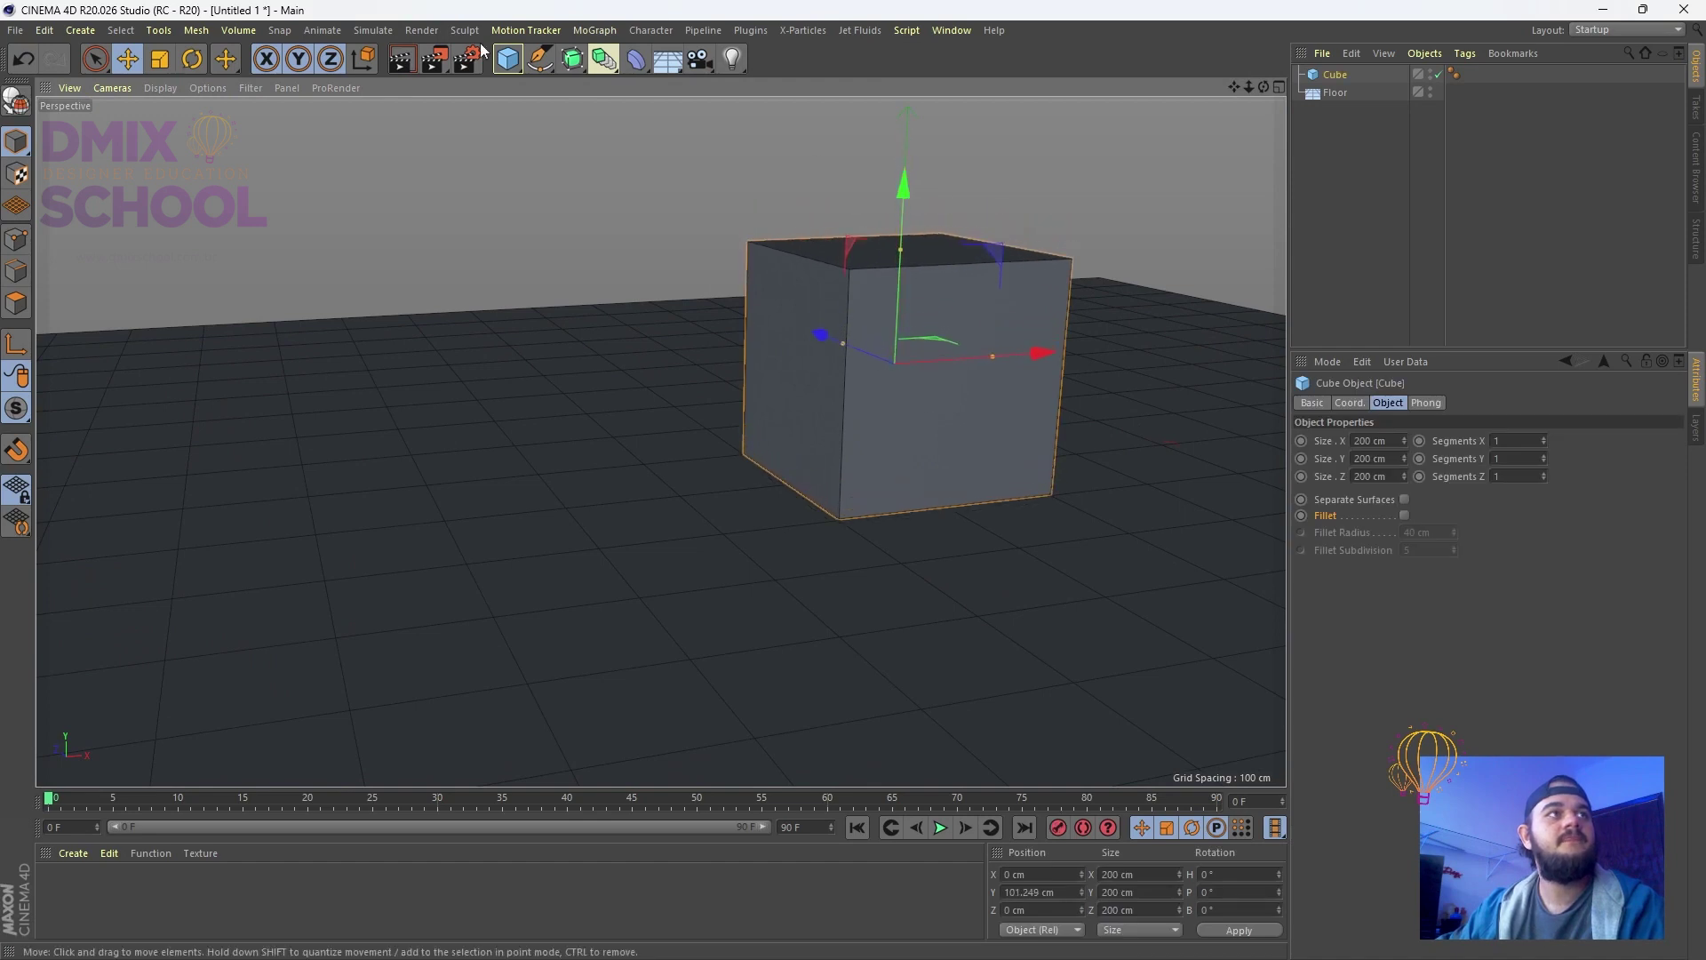
left_click(398, 60)
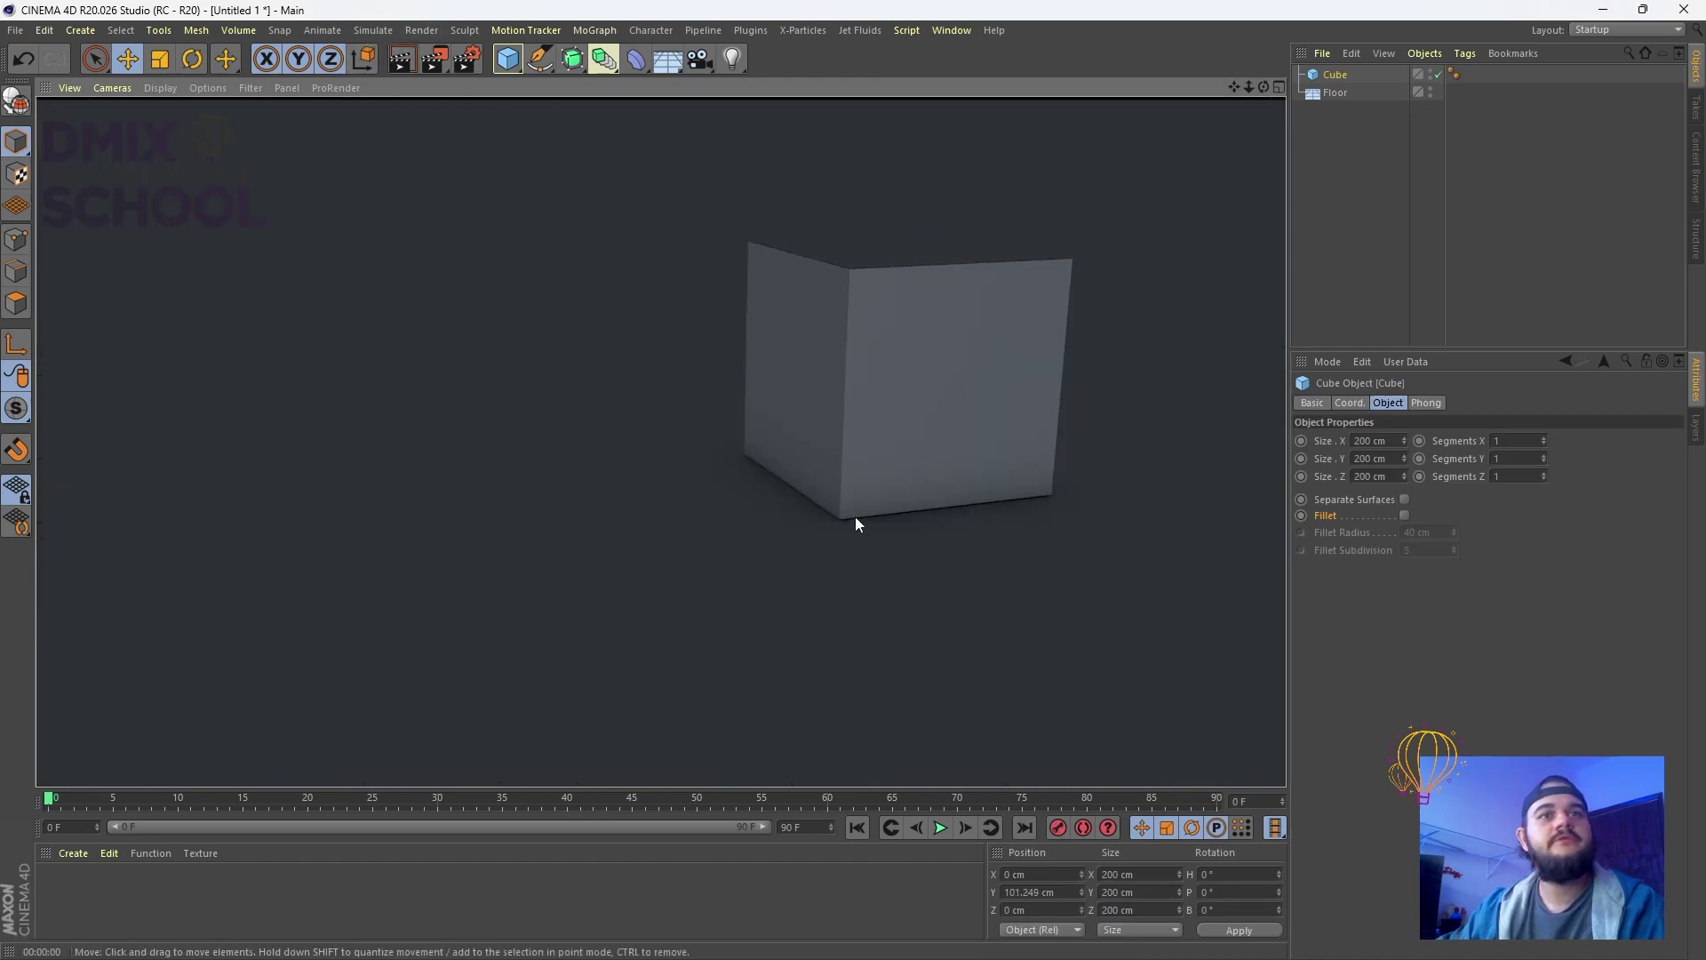
Add a Sky object to the scene with the cube and floor
scroll(691, 558, "down", 3)
left_click_drag(690, 558, 715, 137, "alt")
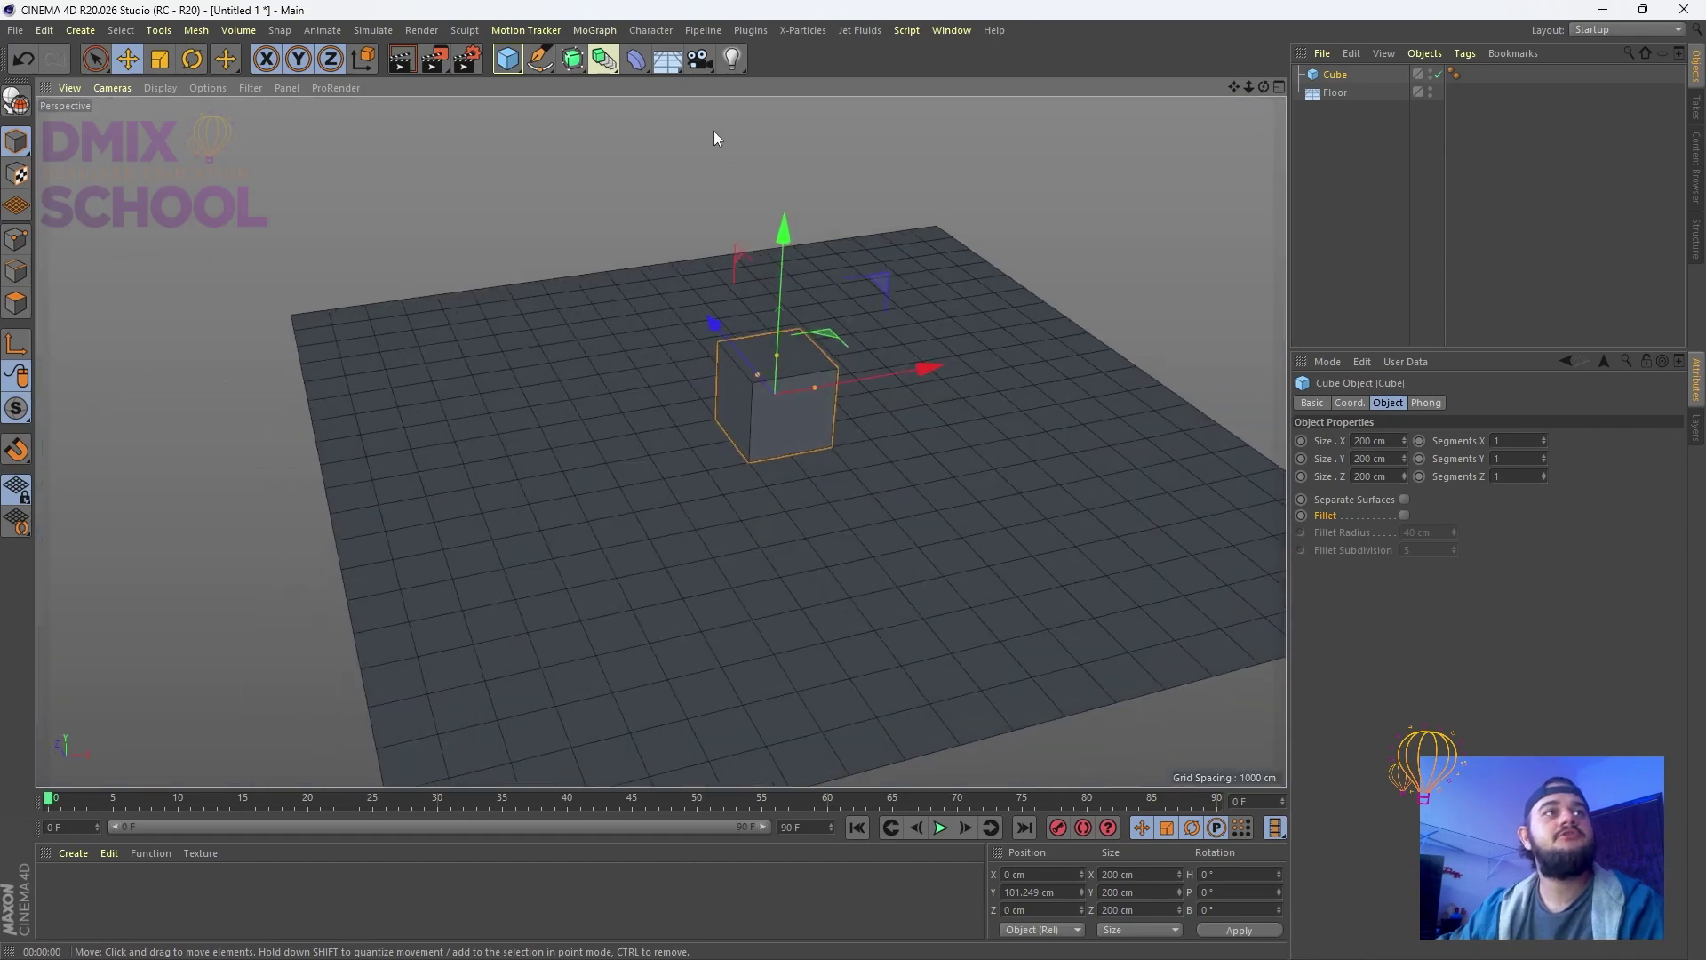
left_click_drag(667, 59, 710, 115)
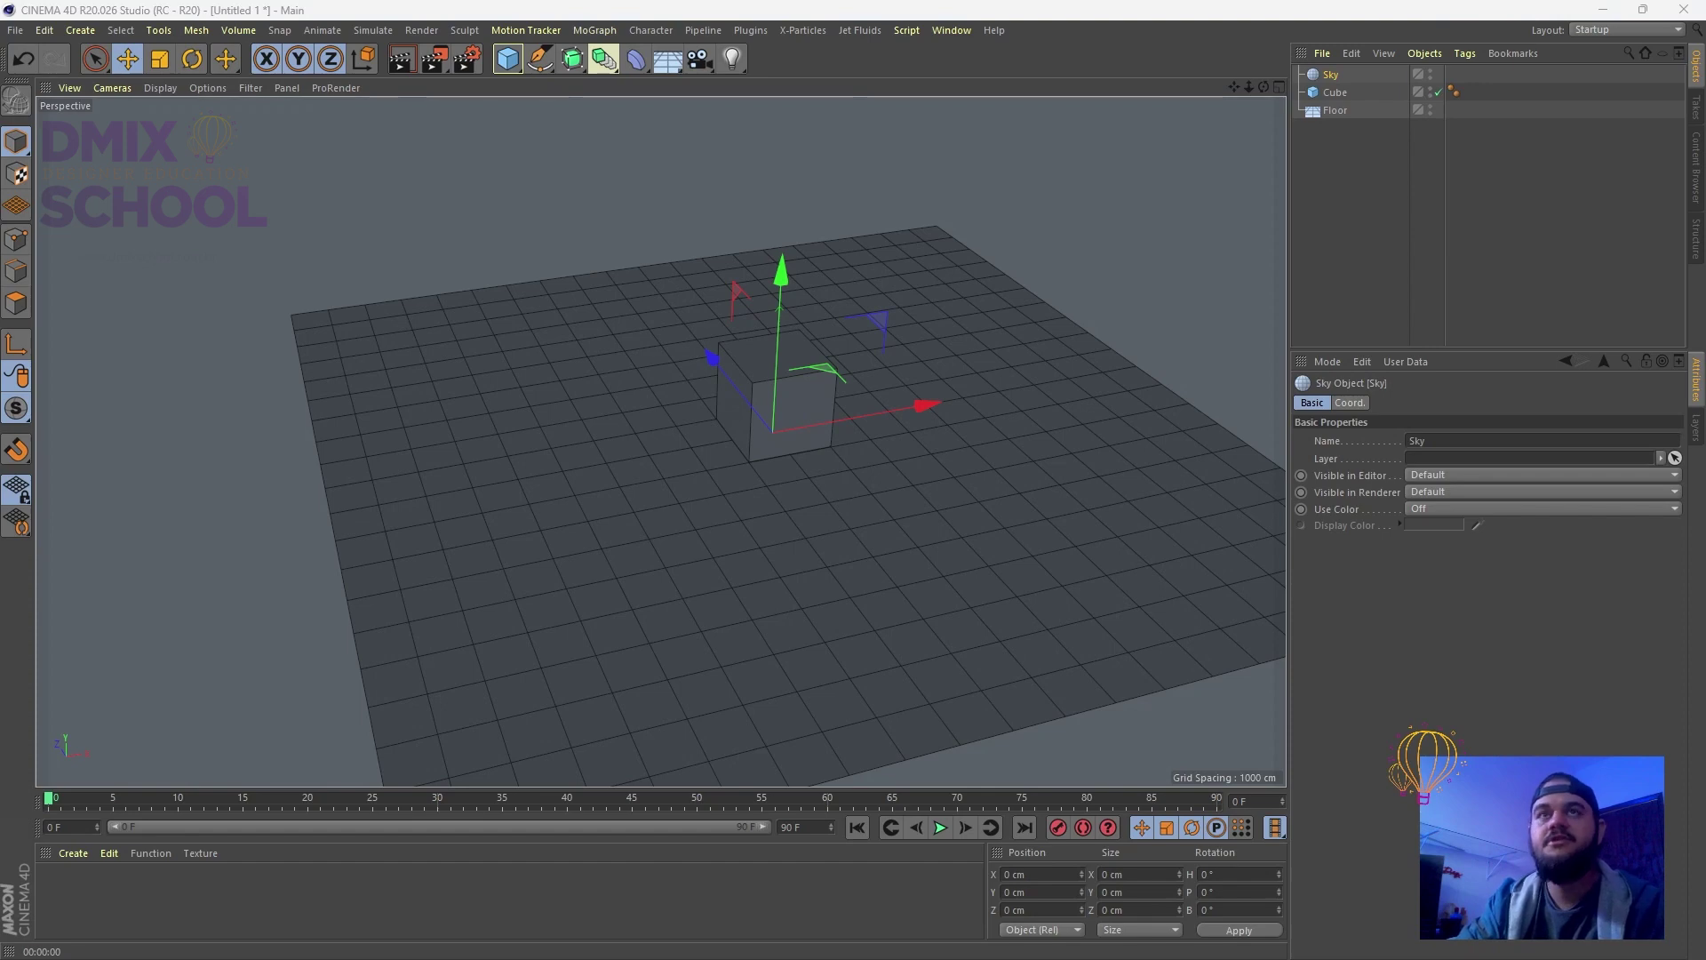
Switch to the browser, browse the image results for "hdri", and filter them to large images
key("alt+Tab")
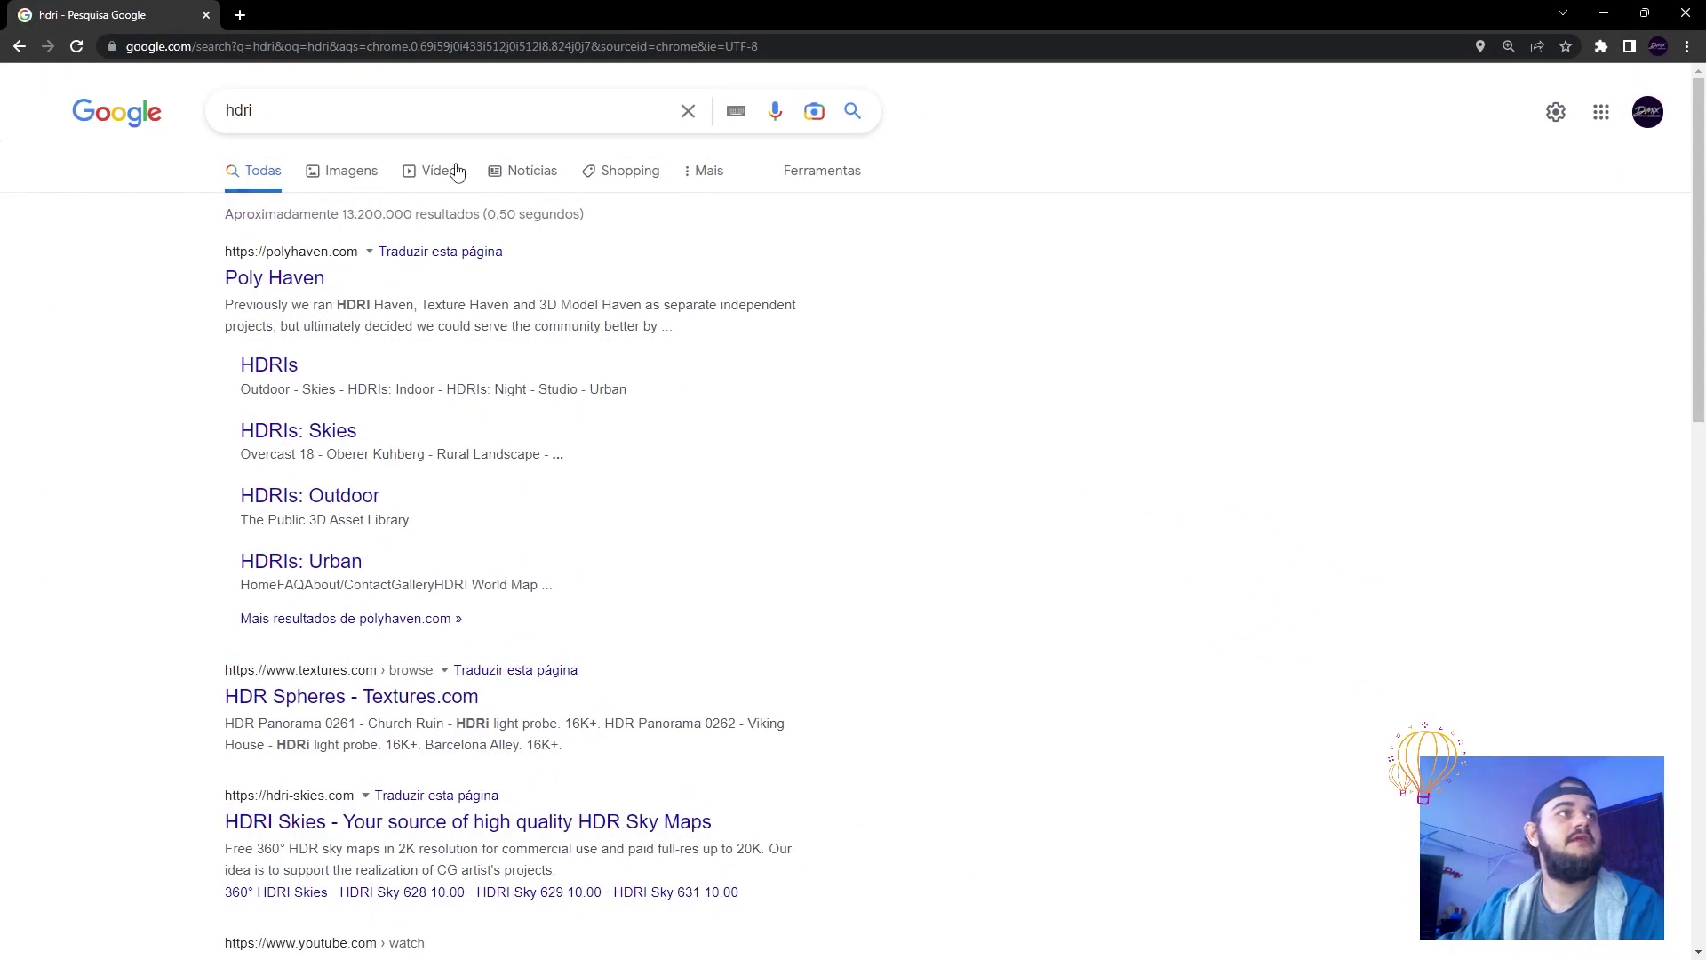
left_click(456, 171)
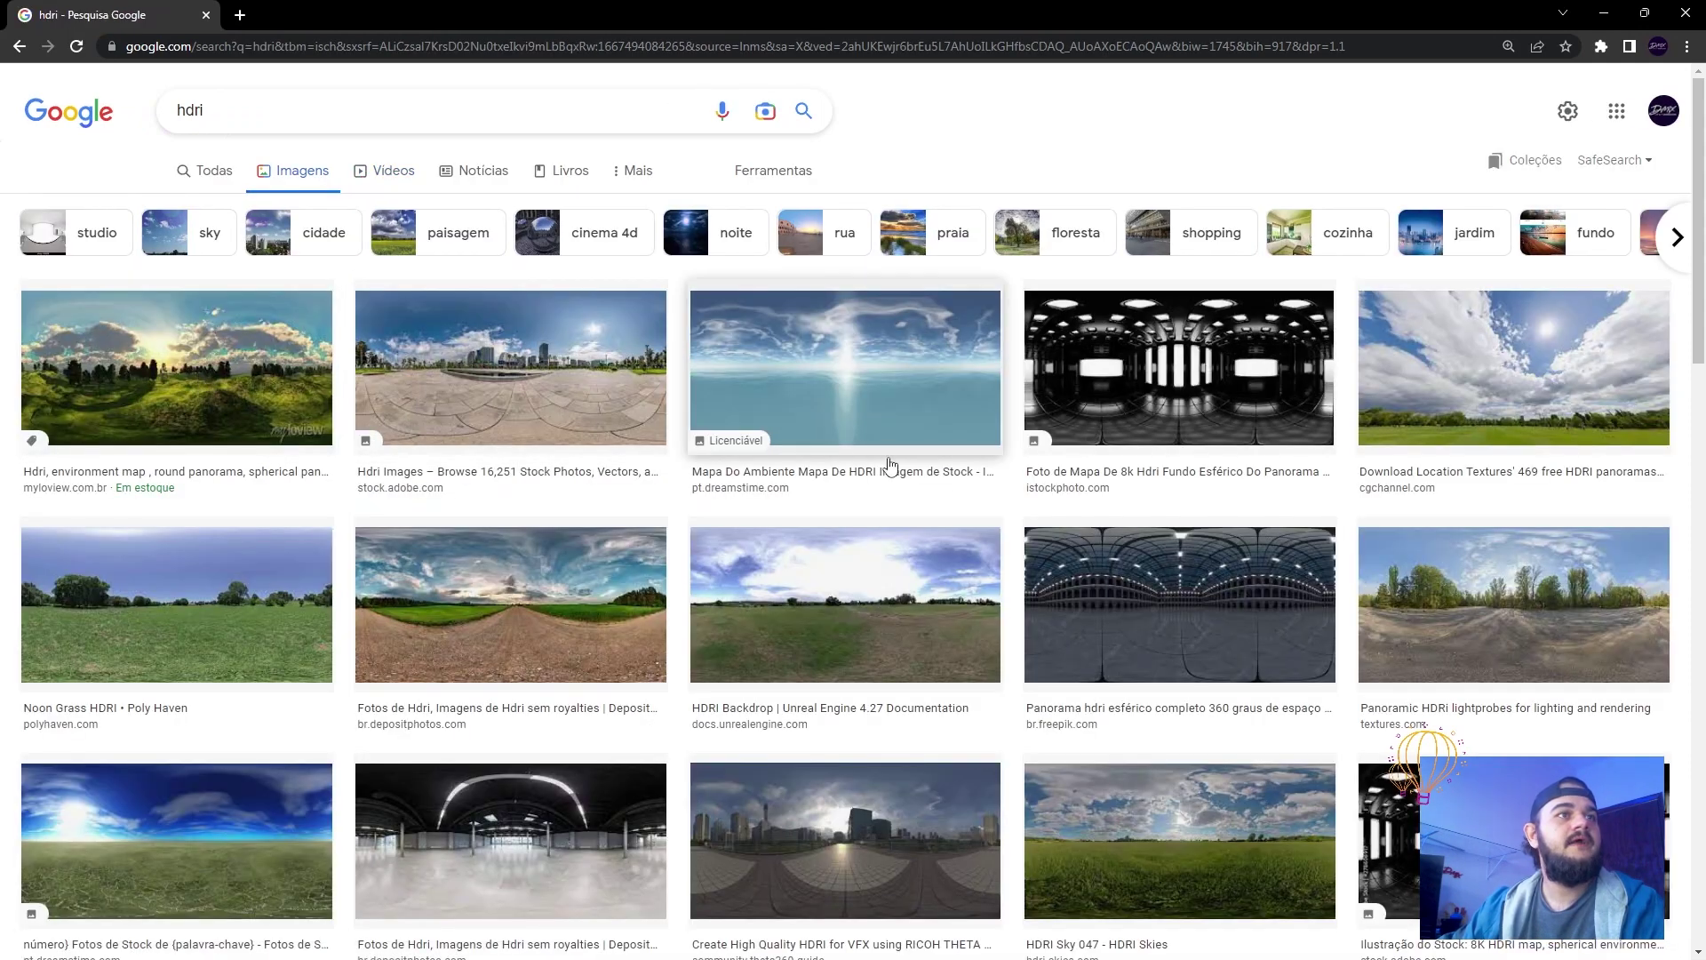
left_click(576, 400)
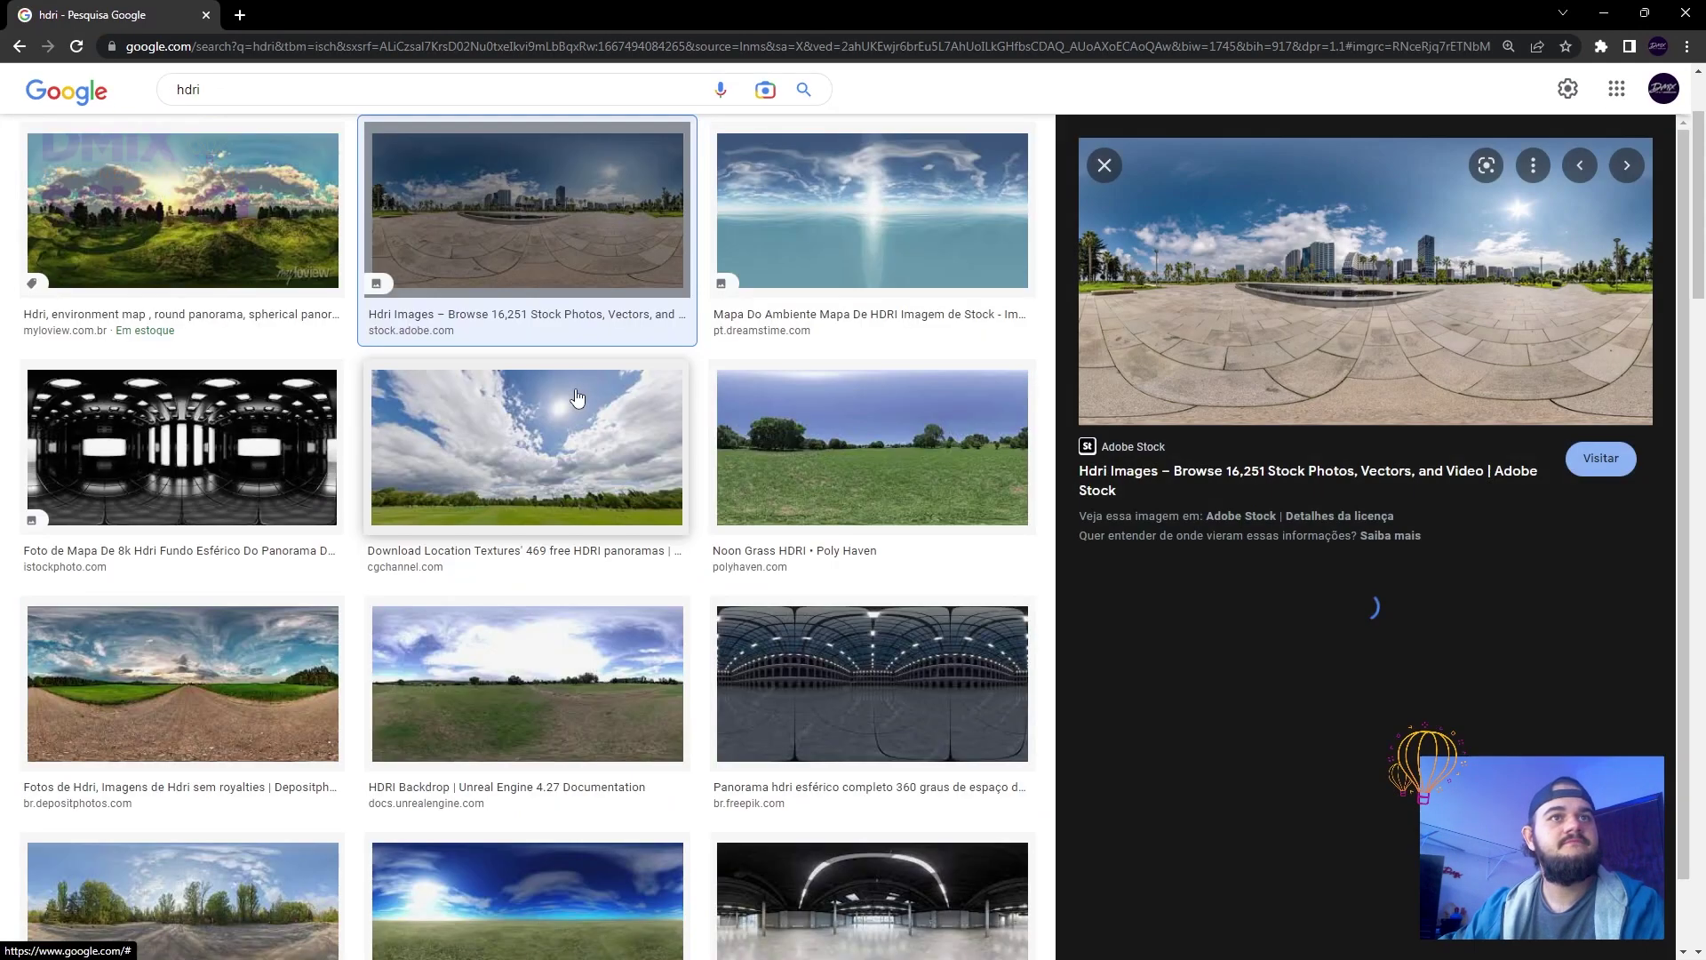
right_click(1332, 344)
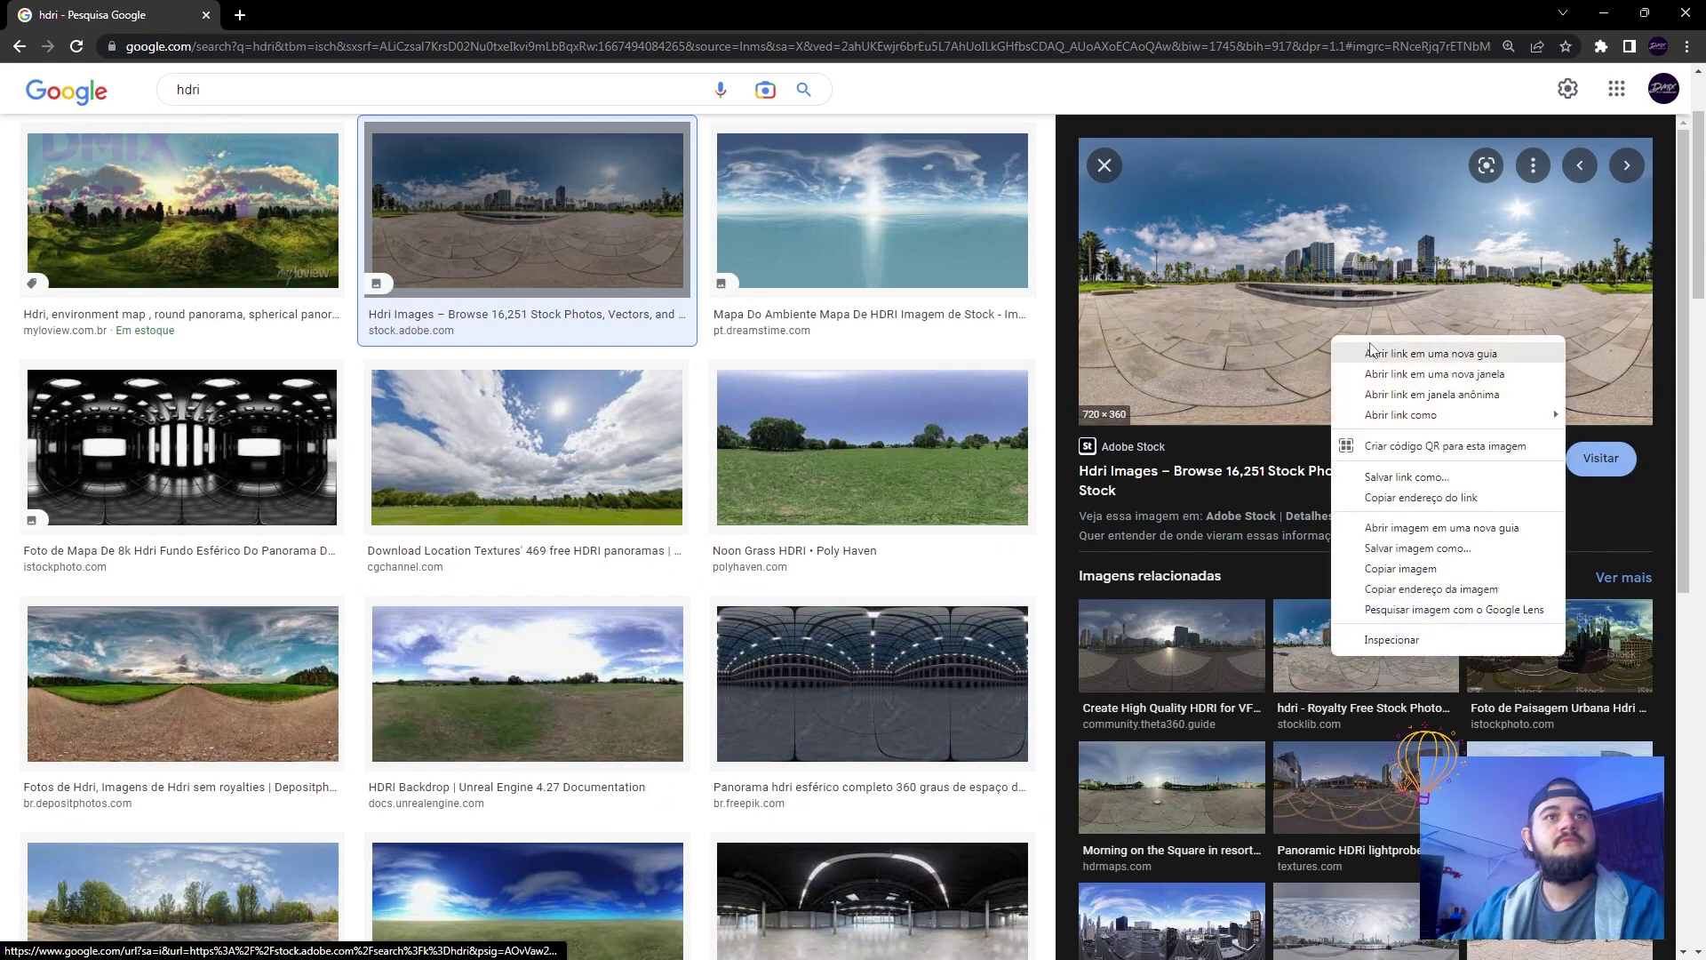
left_click(864, 253)
scroll(554, 203, "up", 2)
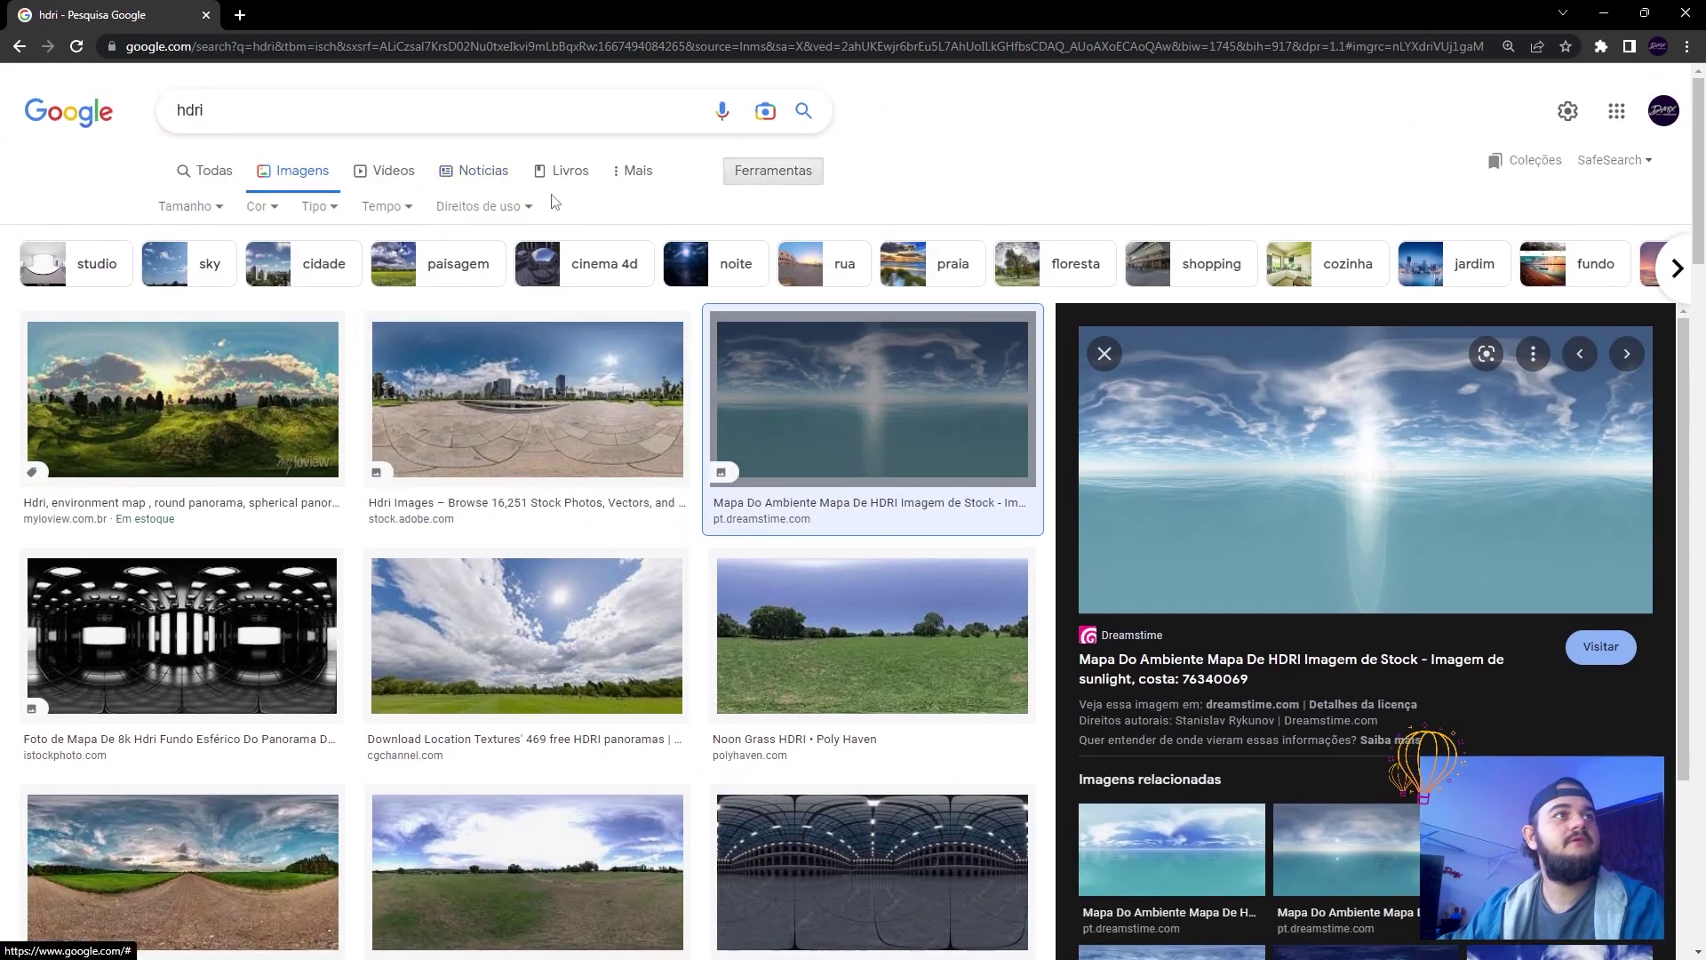
left_click(194, 208)
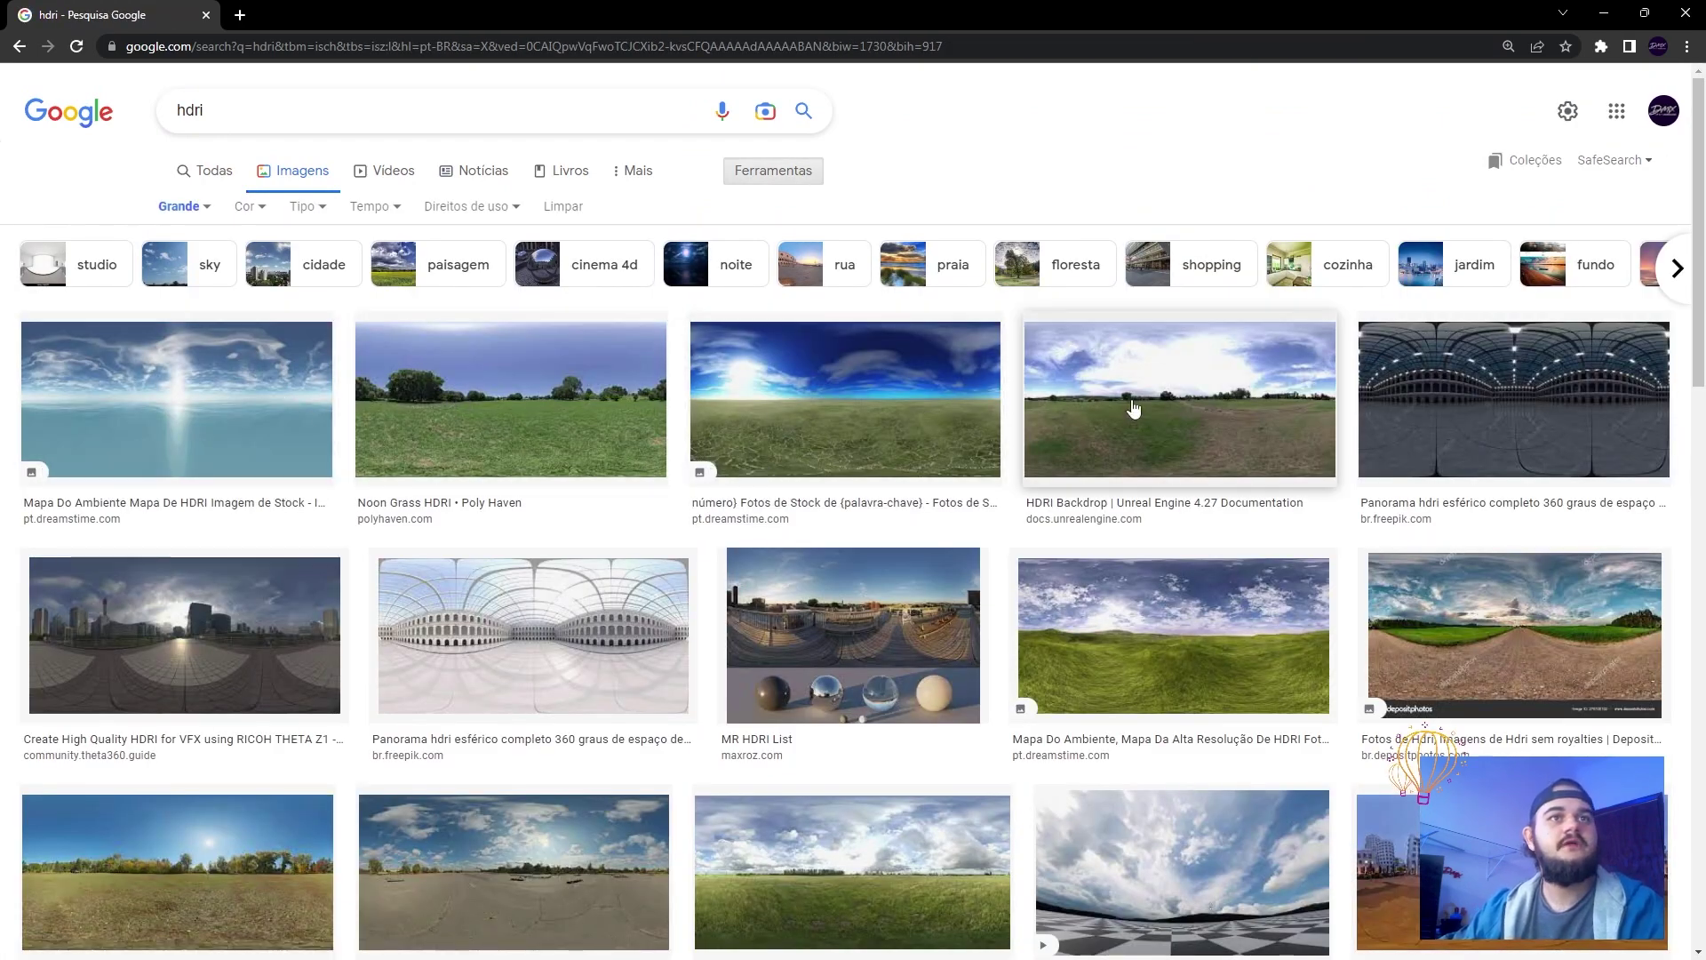
Save the sunny grass-field HDRI panorama to the Desktop as mapa-da-alta-resolução-de-hdri-o-sol-nas-nuvens-65774507.jpg
left_click(888, 399)
right_click(1411, 313)
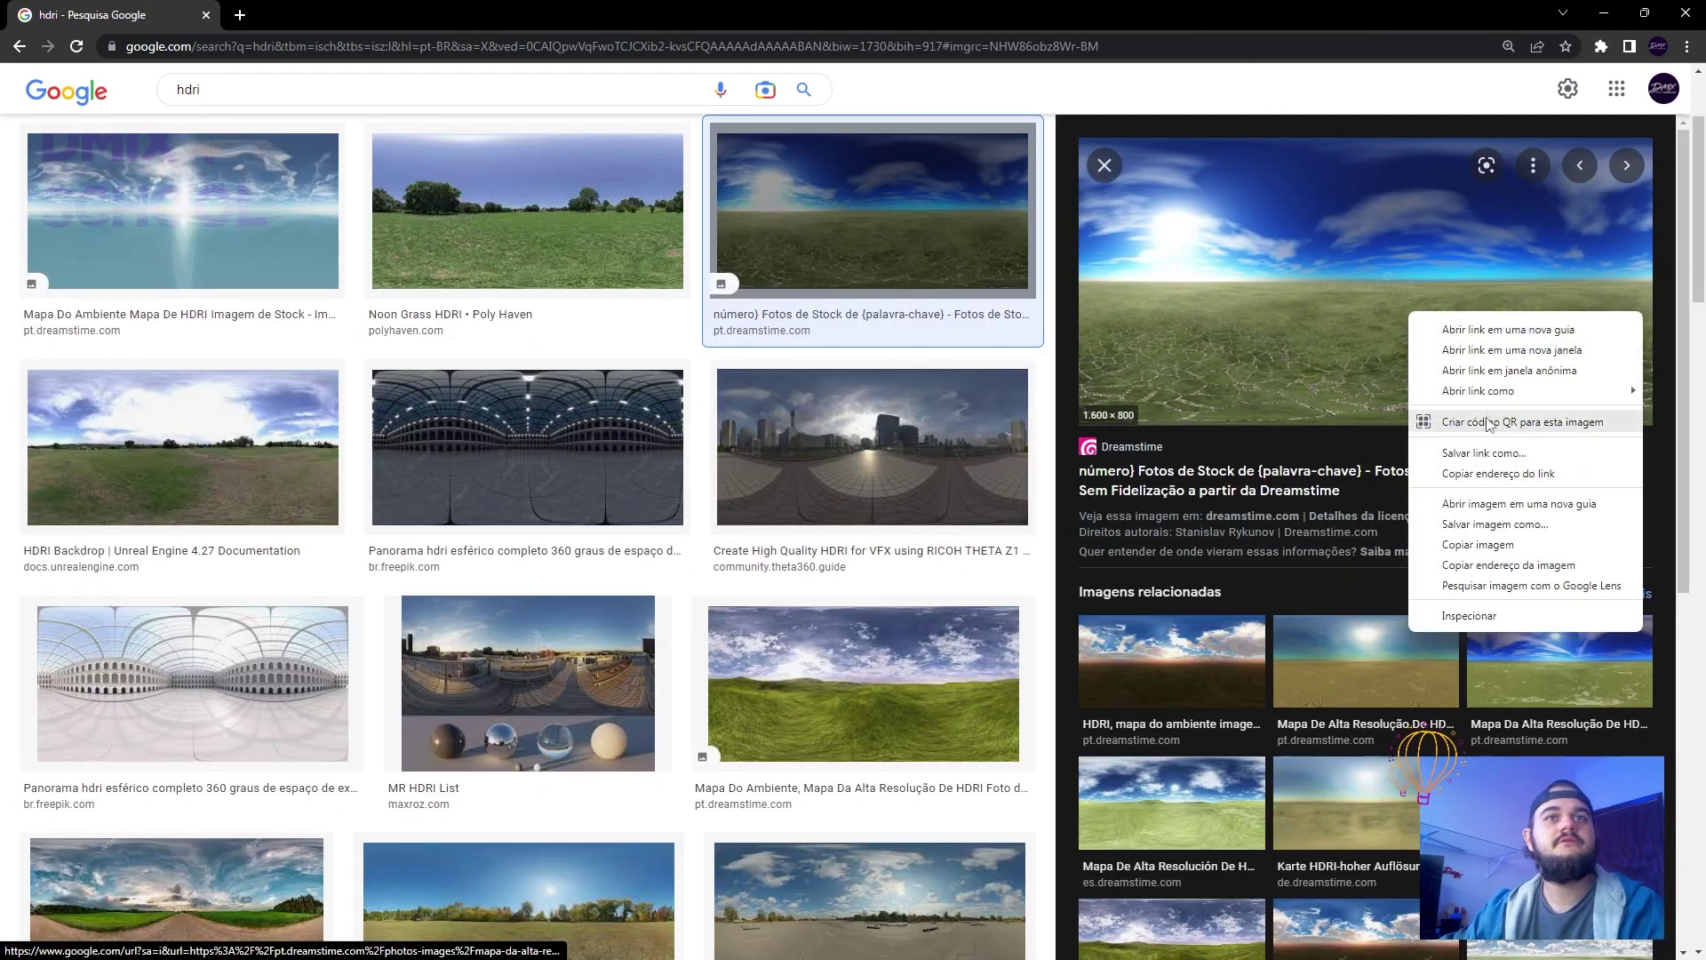
left_click(1480, 524)
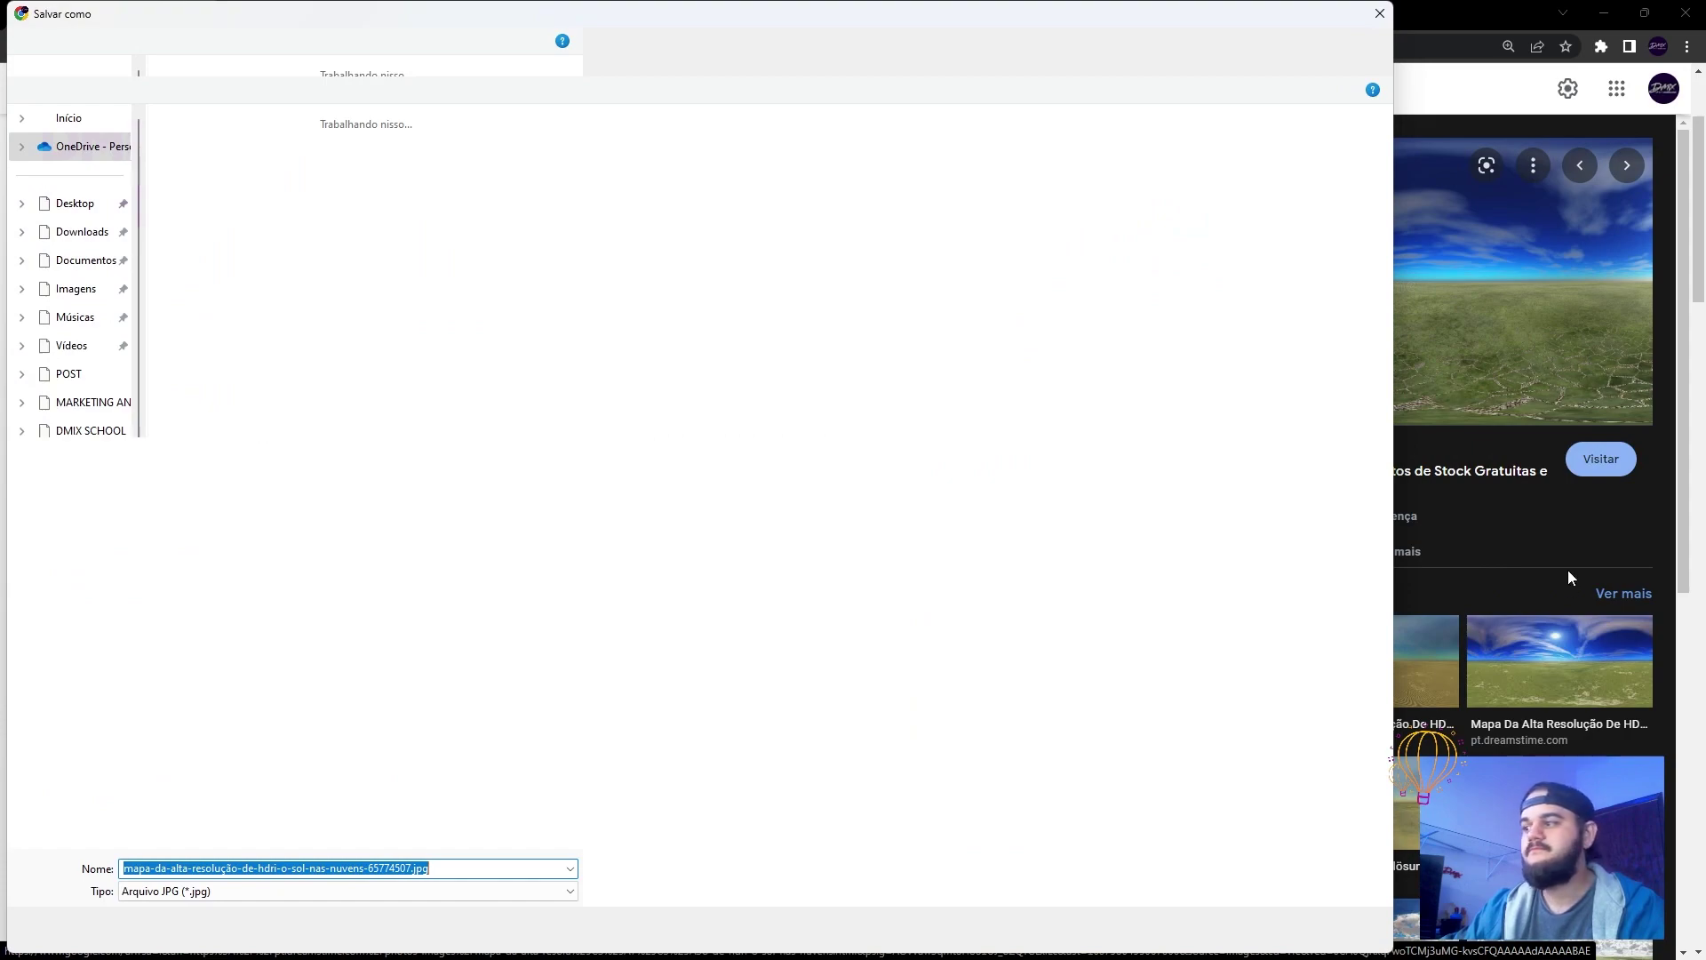
key("Escape")
right_click(1566, 331)
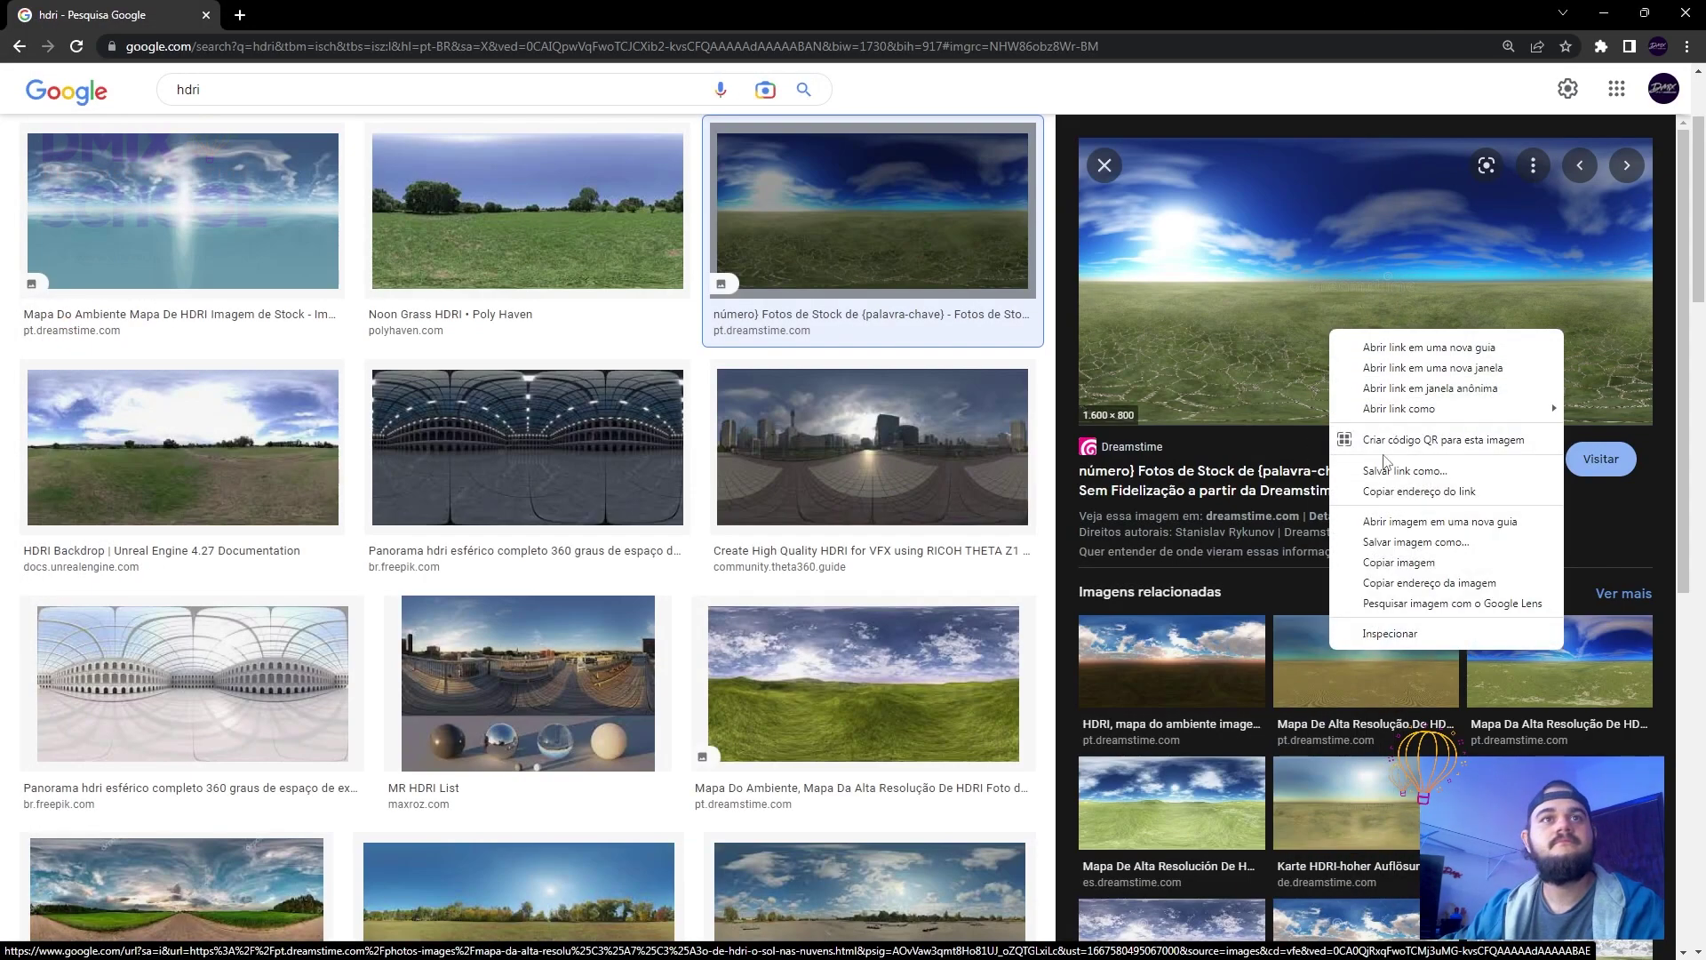
left_click(1402, 542)
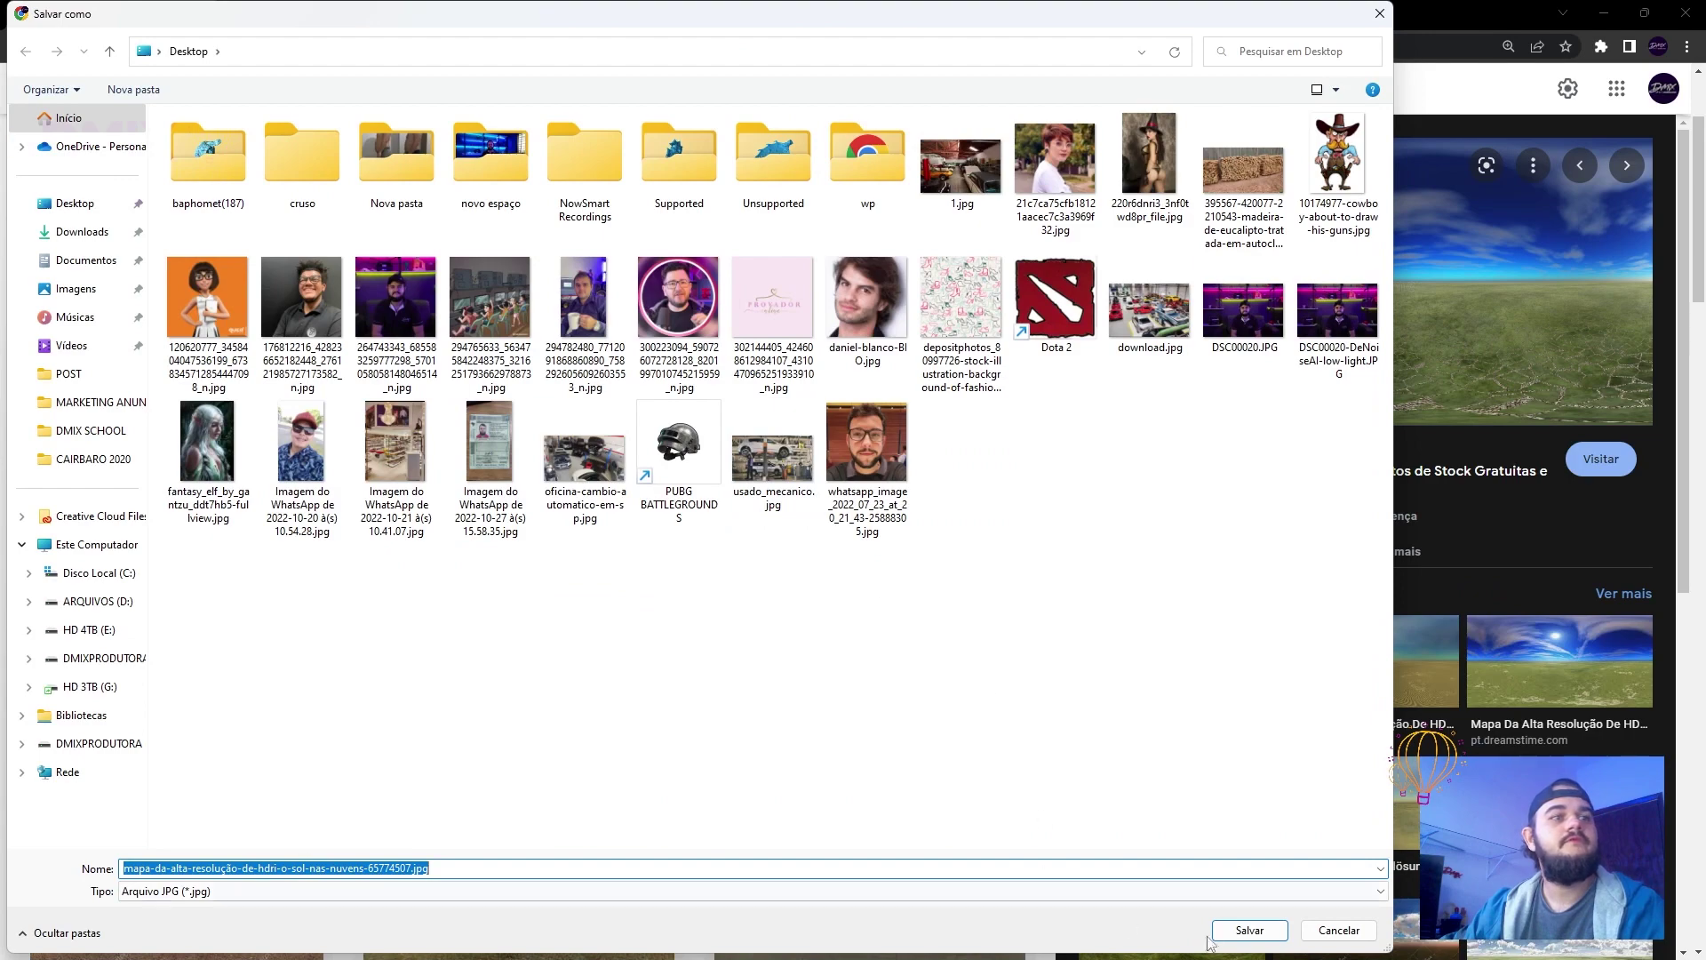
left_click(1222, 928)
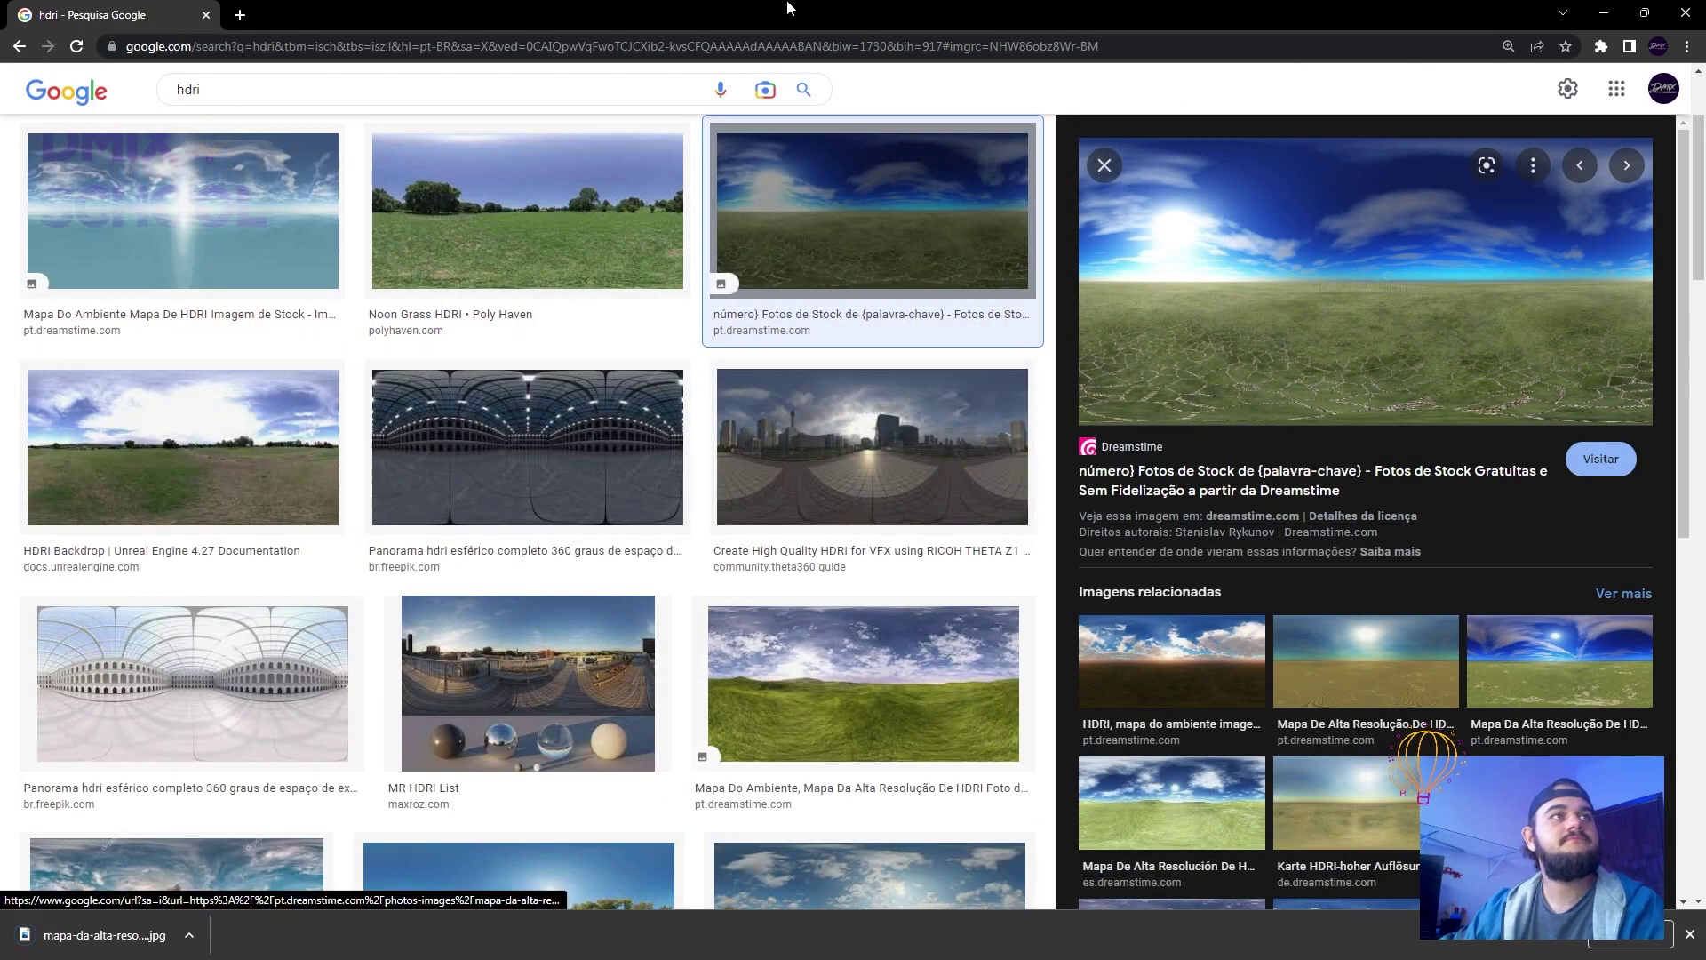
Switch back to Cinema 4D, create a new material and open it for editing
left_click(1604, 12)
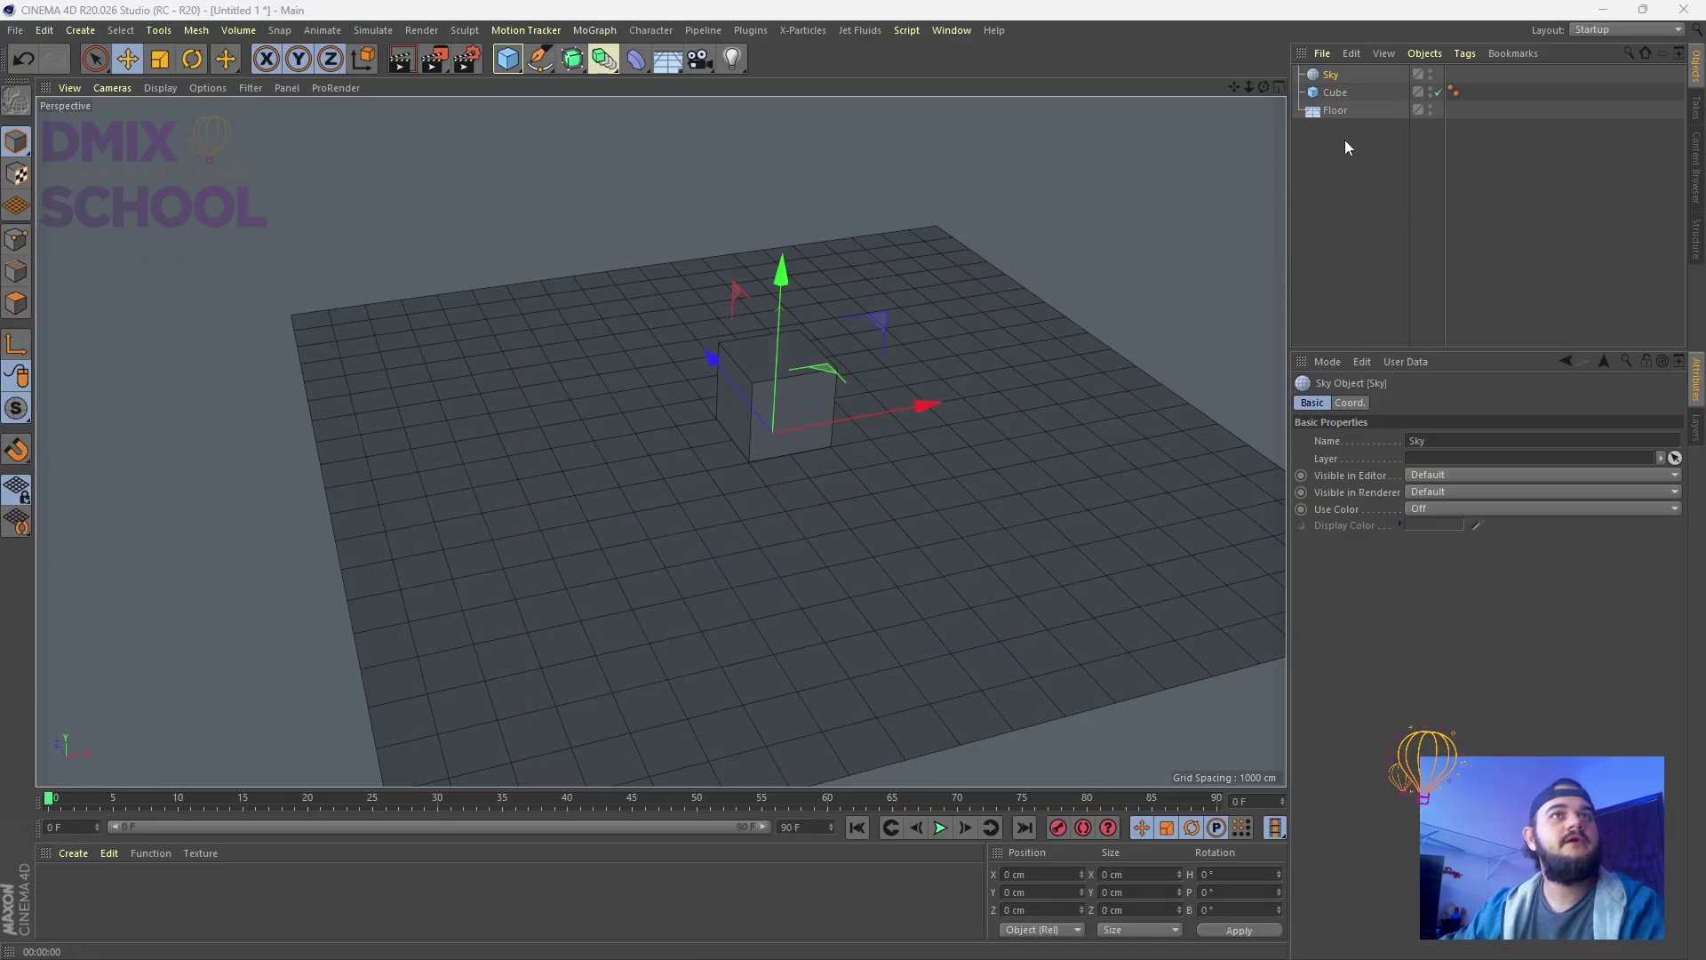
double_click(94, 886)
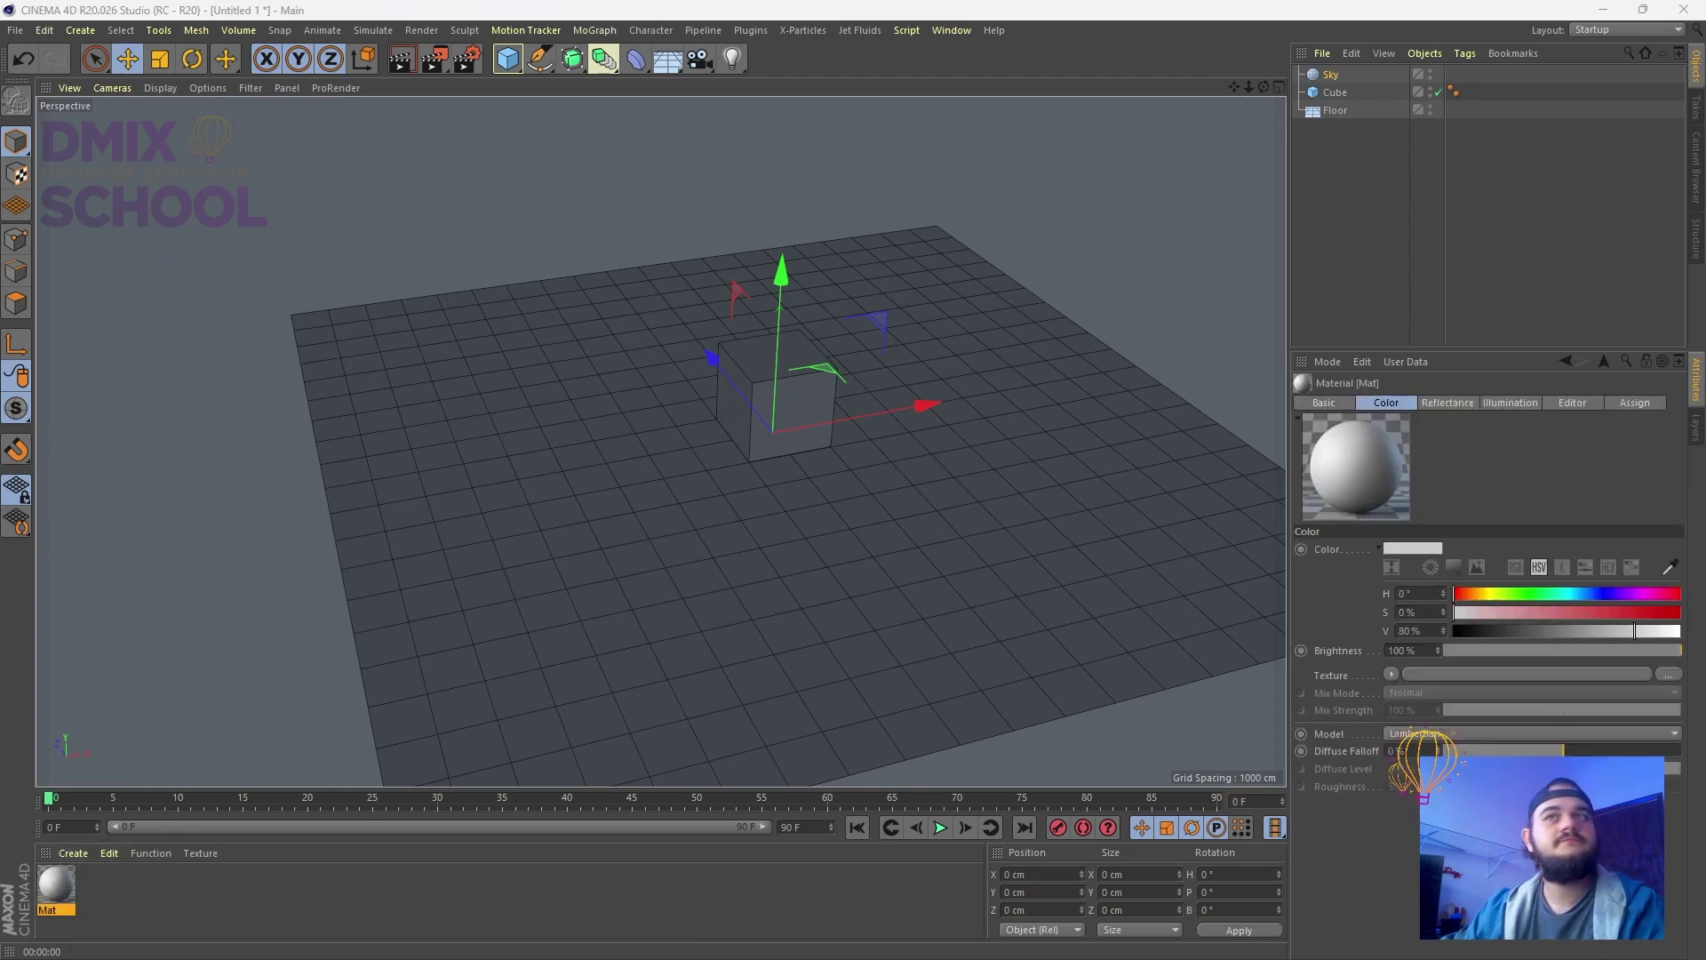
double_click(56, 884)
left_click_drag(810, 423, 403, 246)
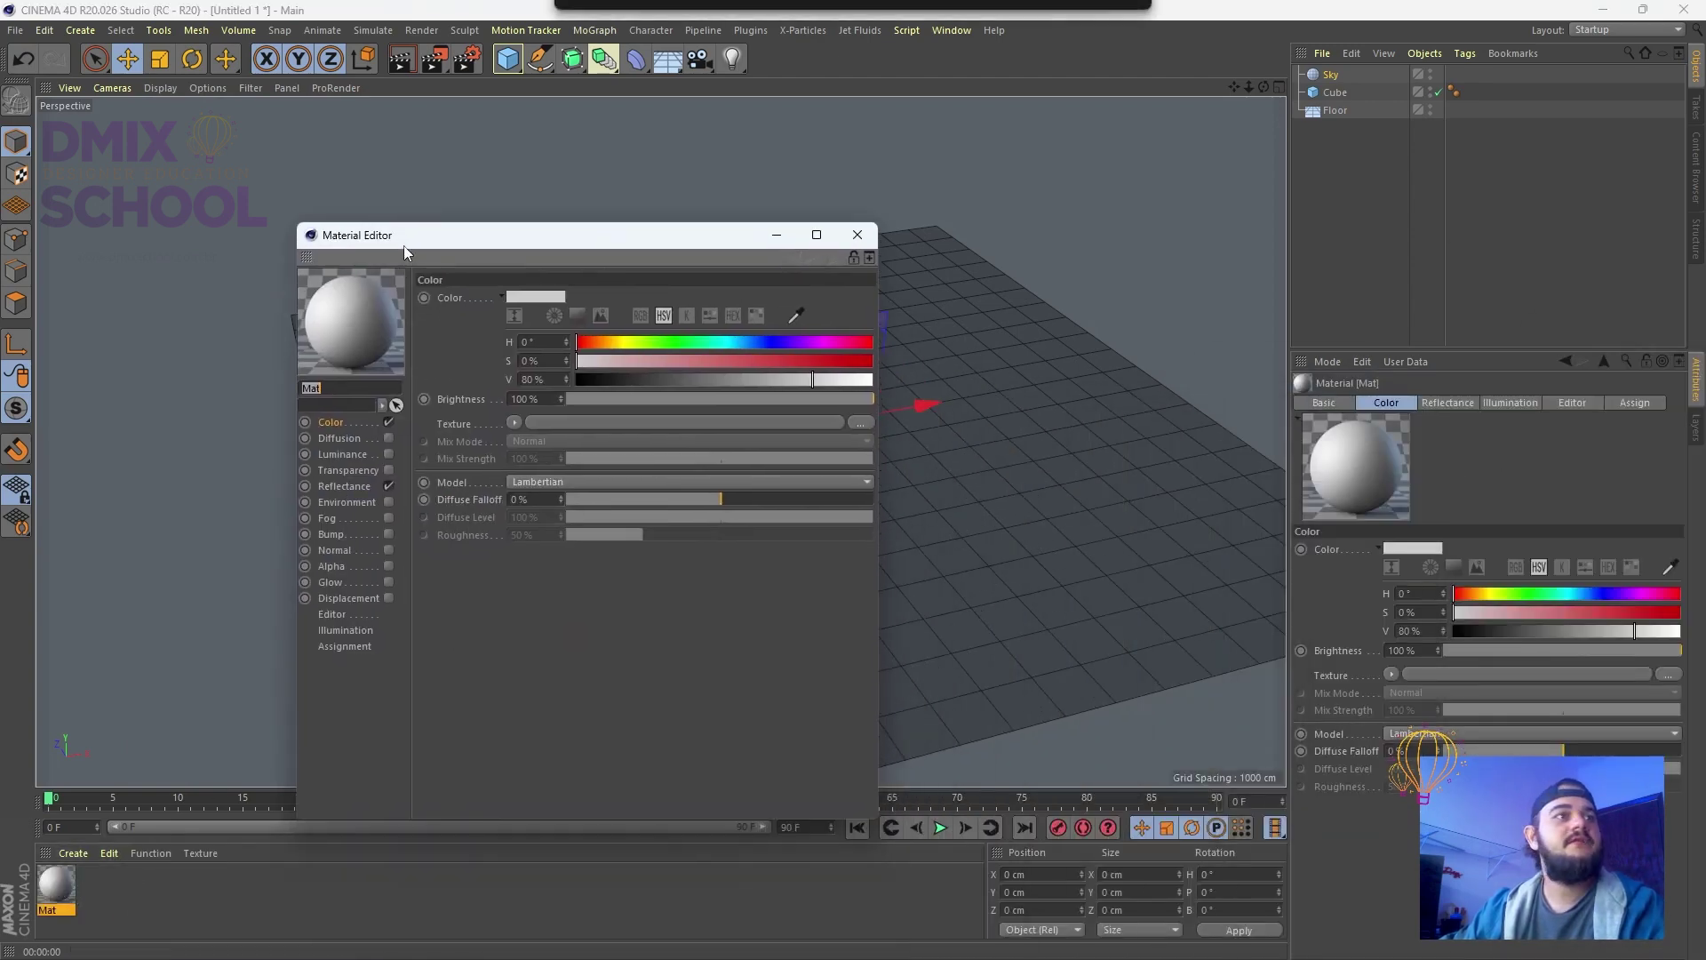
Load mapa-da-alta-resolução-de-hdri-o-sol-nas-nuvens-65774507.jpg from the Desktop as the material's Color texture, copying it to the project location
left_click(512, 423)
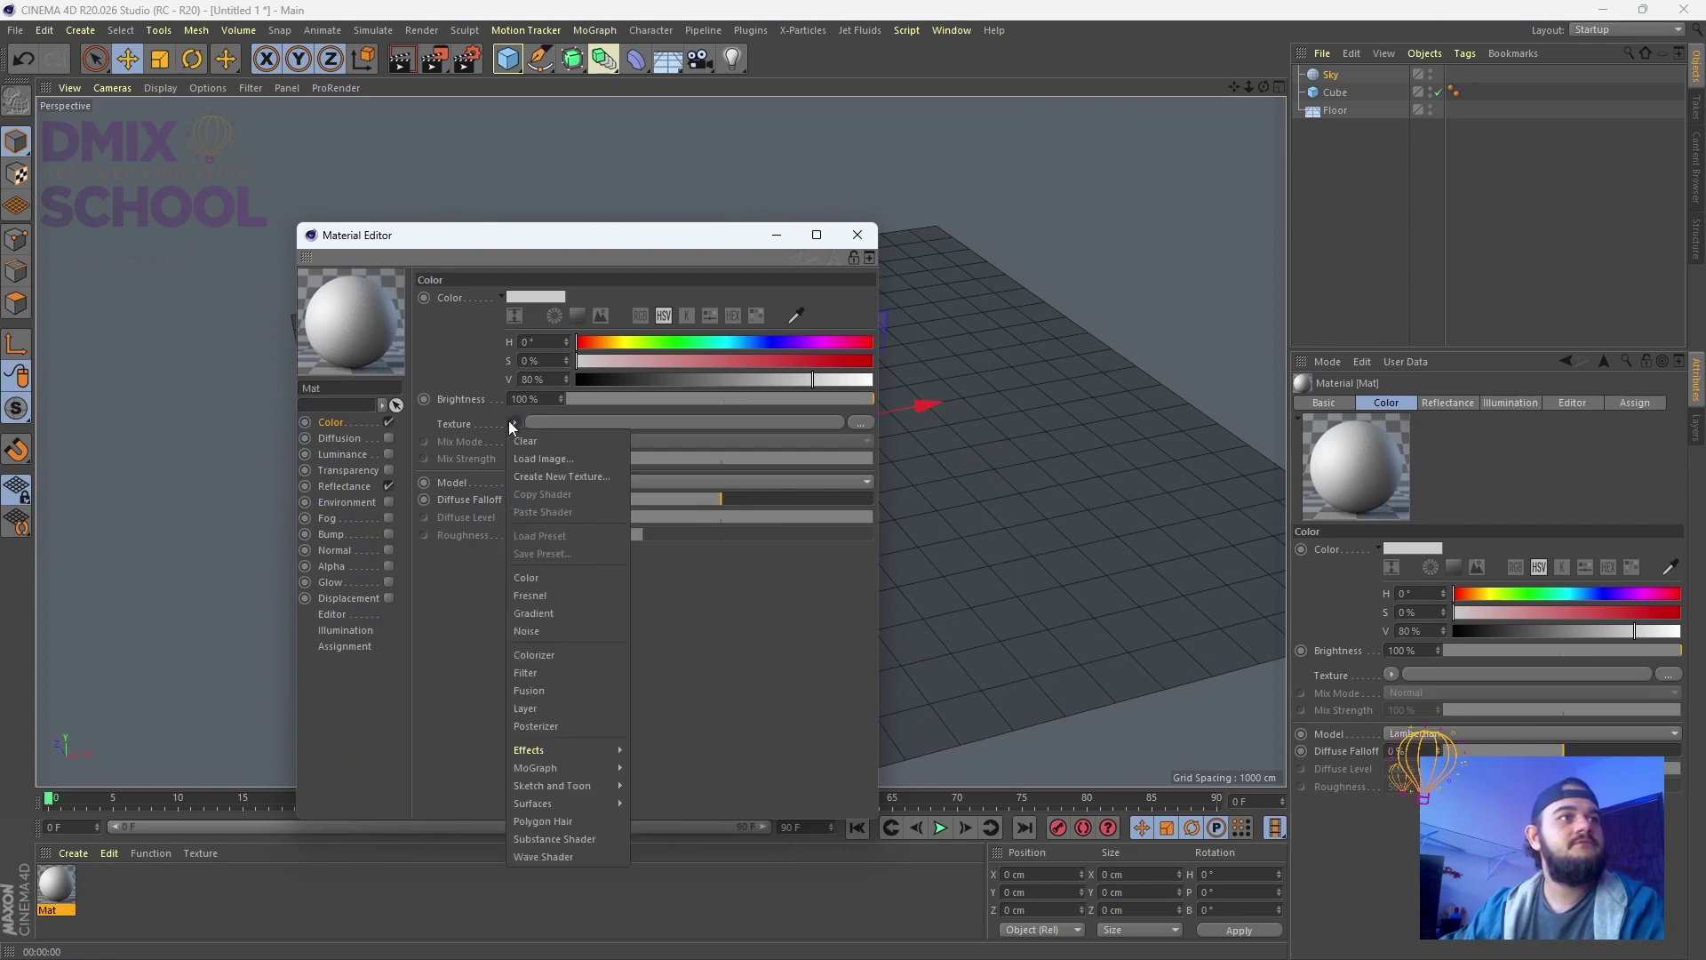
left_click(531, 457)
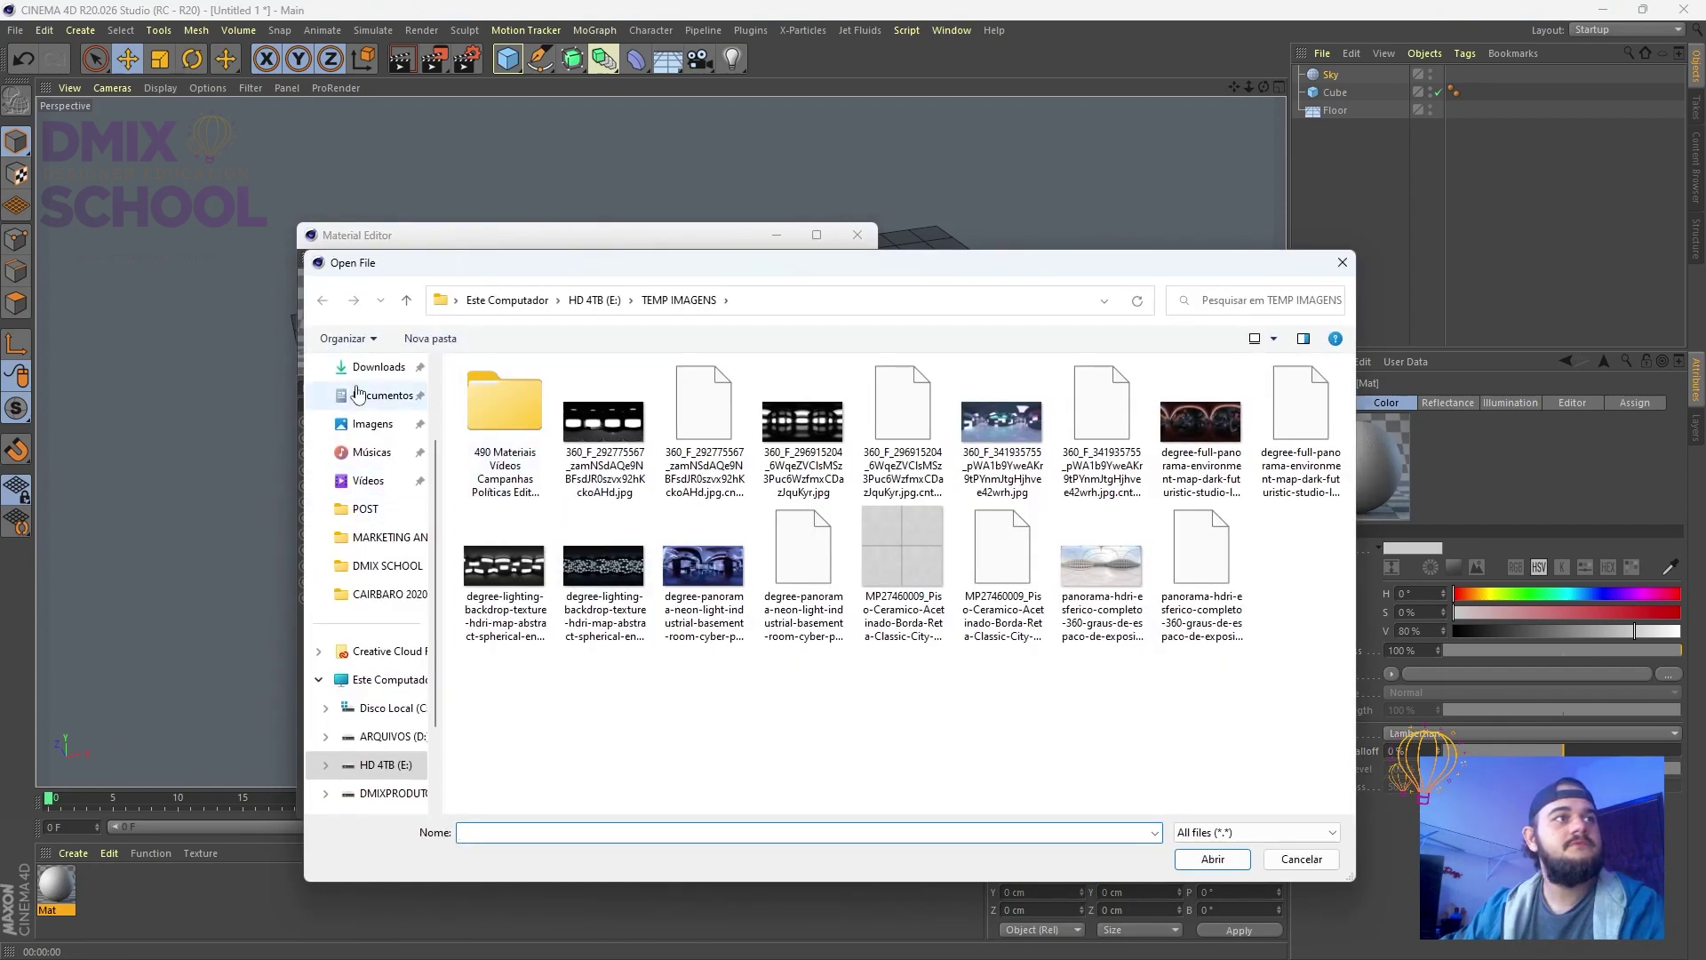
scroll(364, 469, "up", 3)
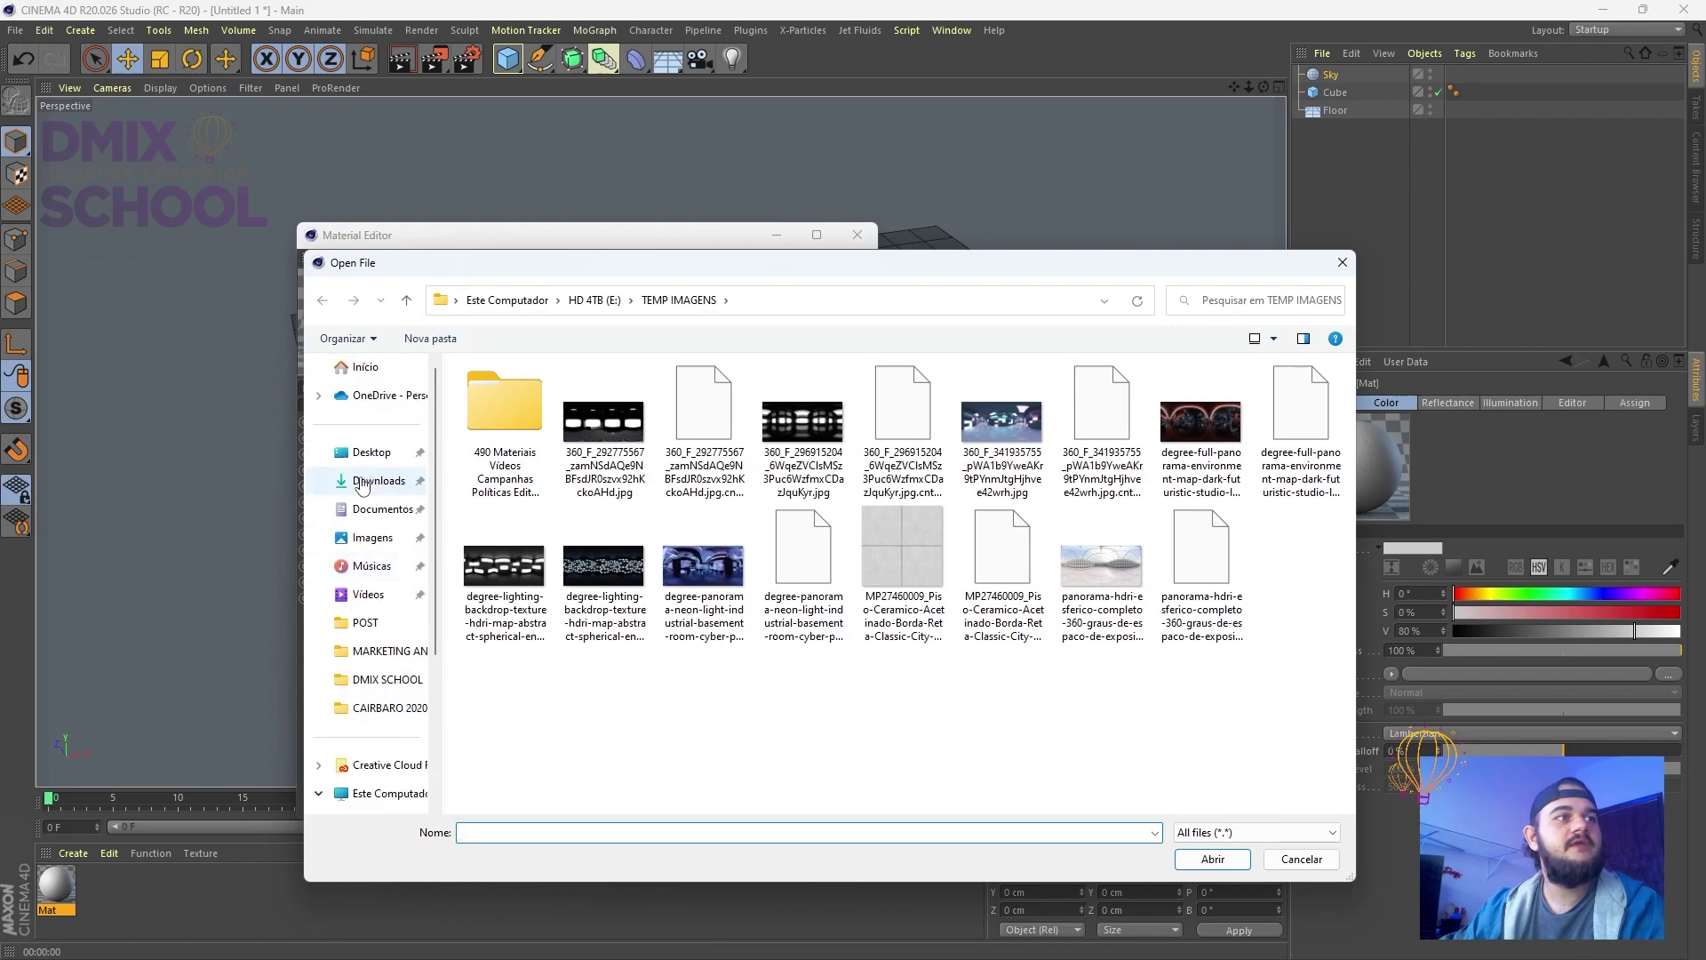
left_click(366, 451)
scroll(862, 708, "down", 5)
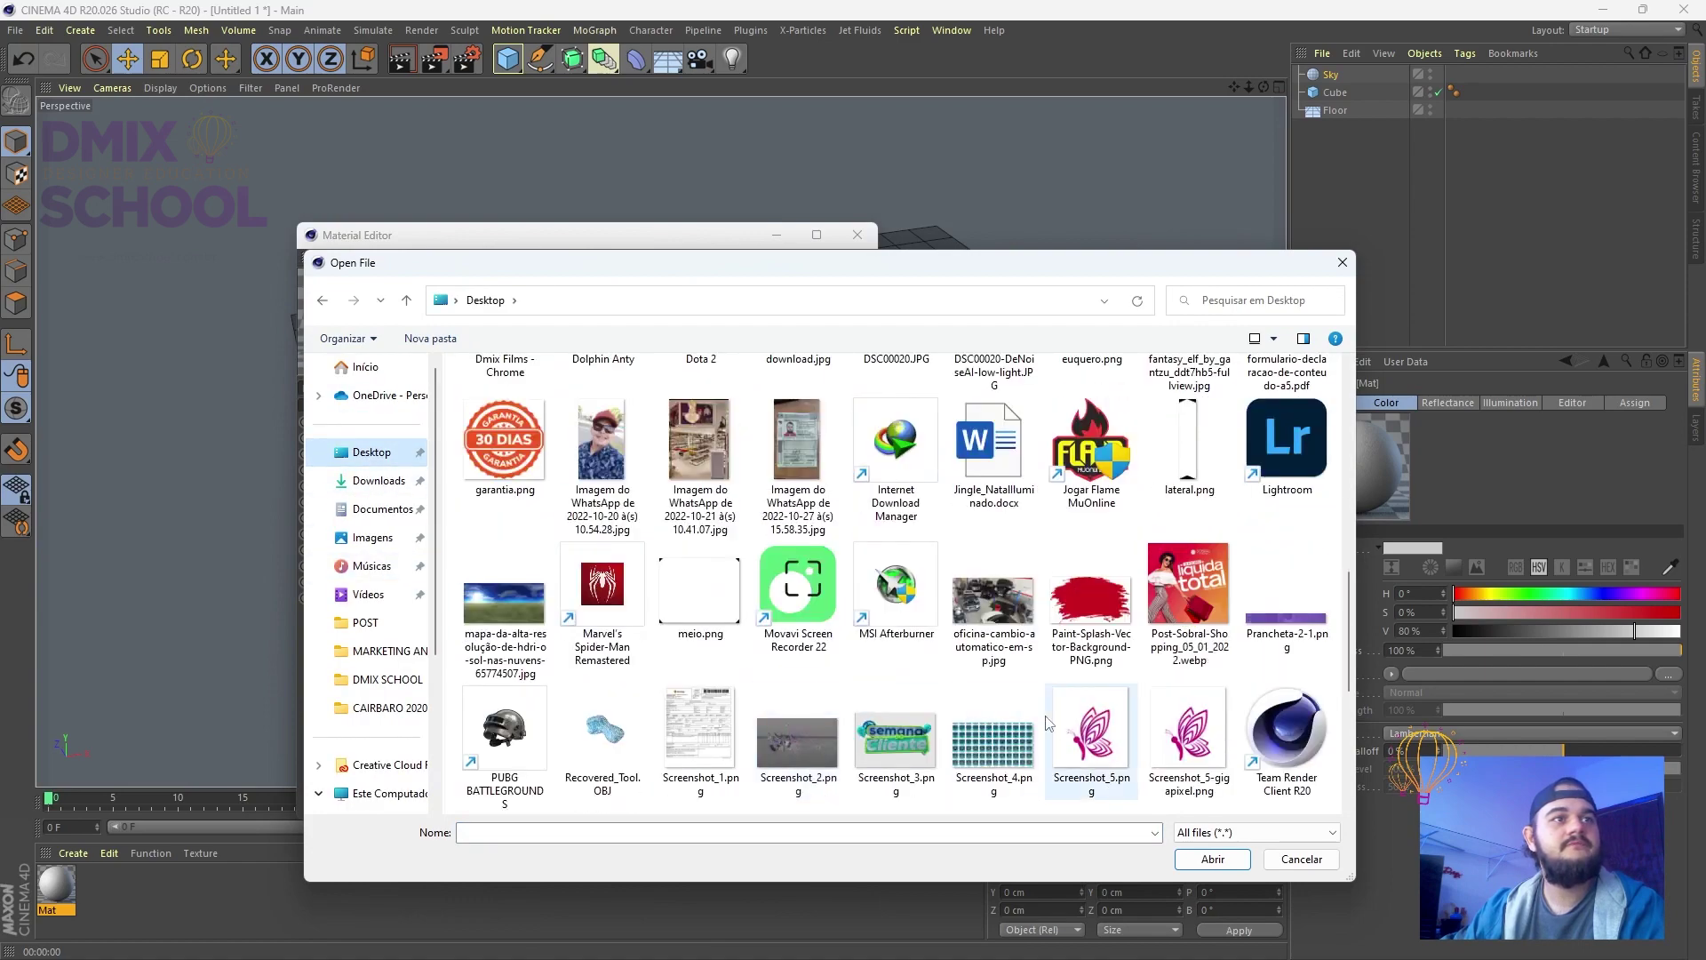
scroll(513, 531, "down", 5)
scroll(509, 598, "up", 6)
double_click(504, 694)
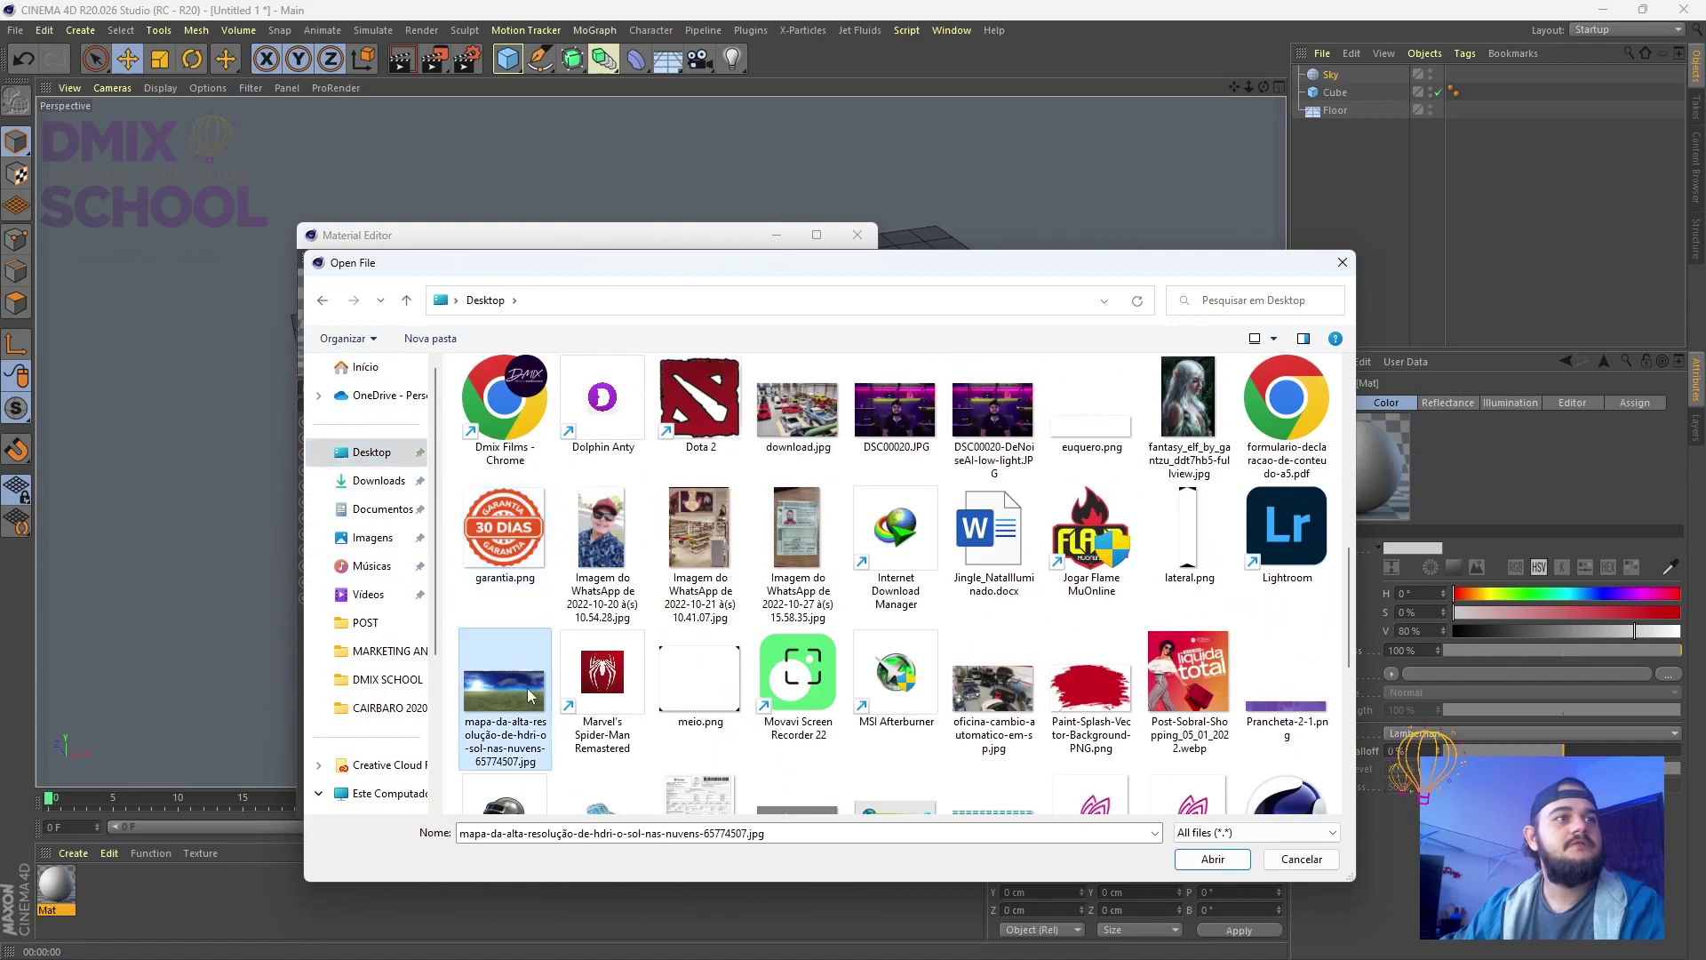
left_click(882, 549)
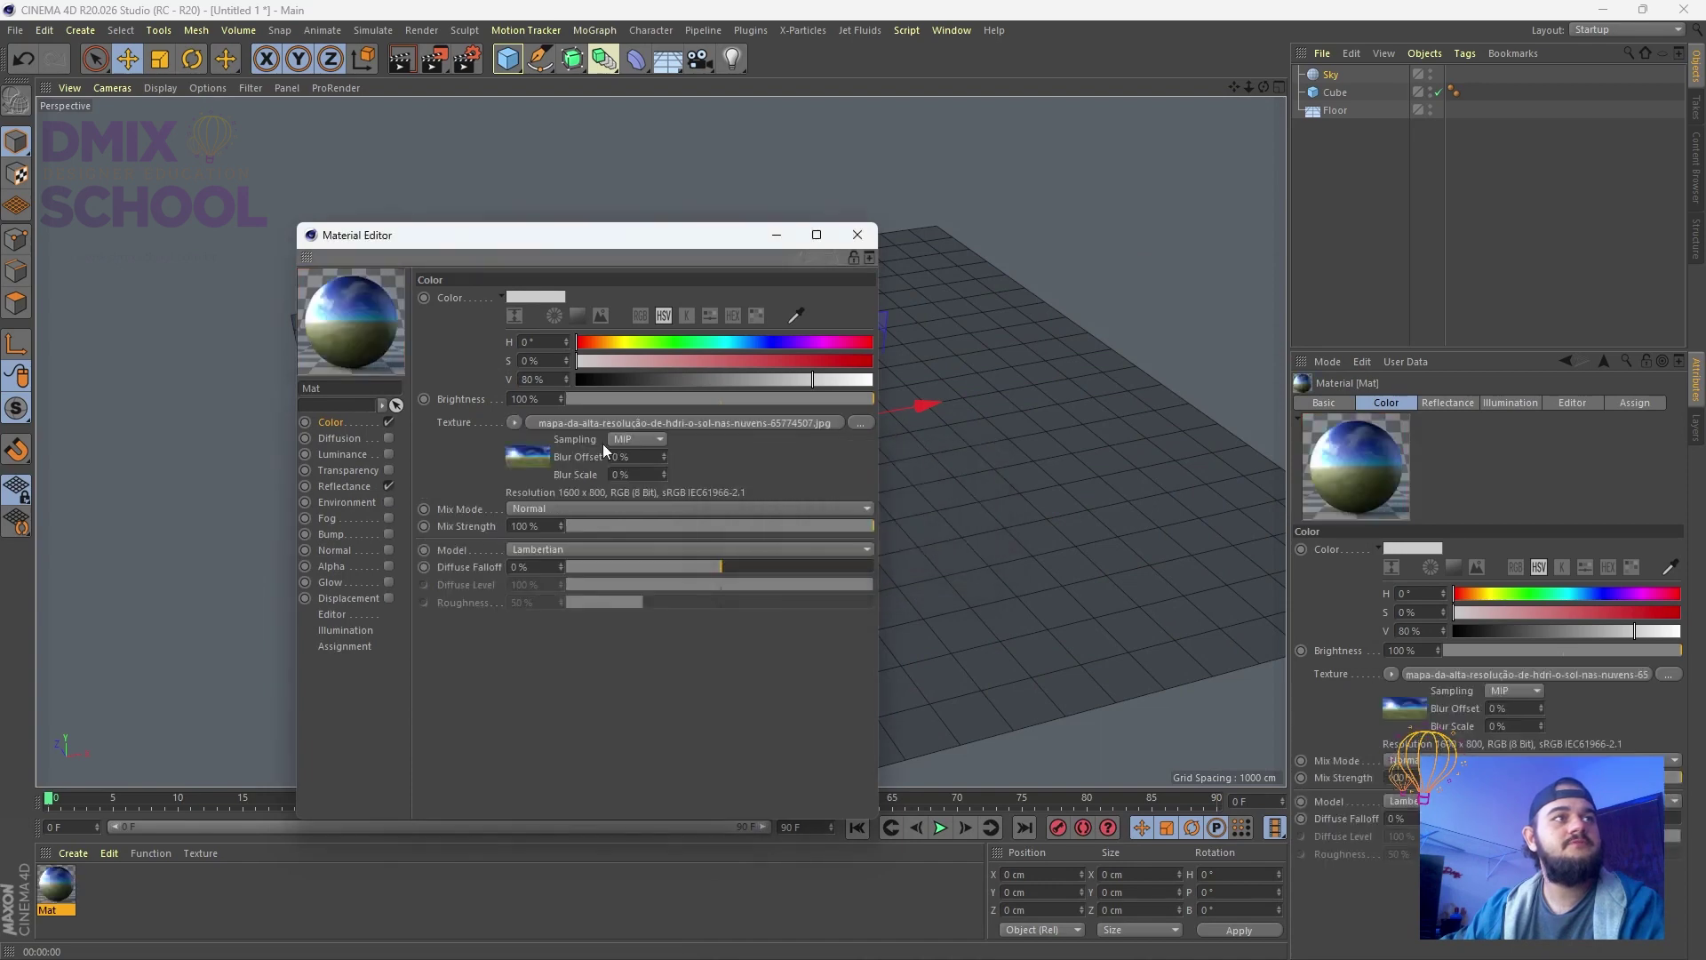
Copy the Color channel's image shader into the enabled Luminance channel of the material, with Reflectance turned off
left_click(514, 422)
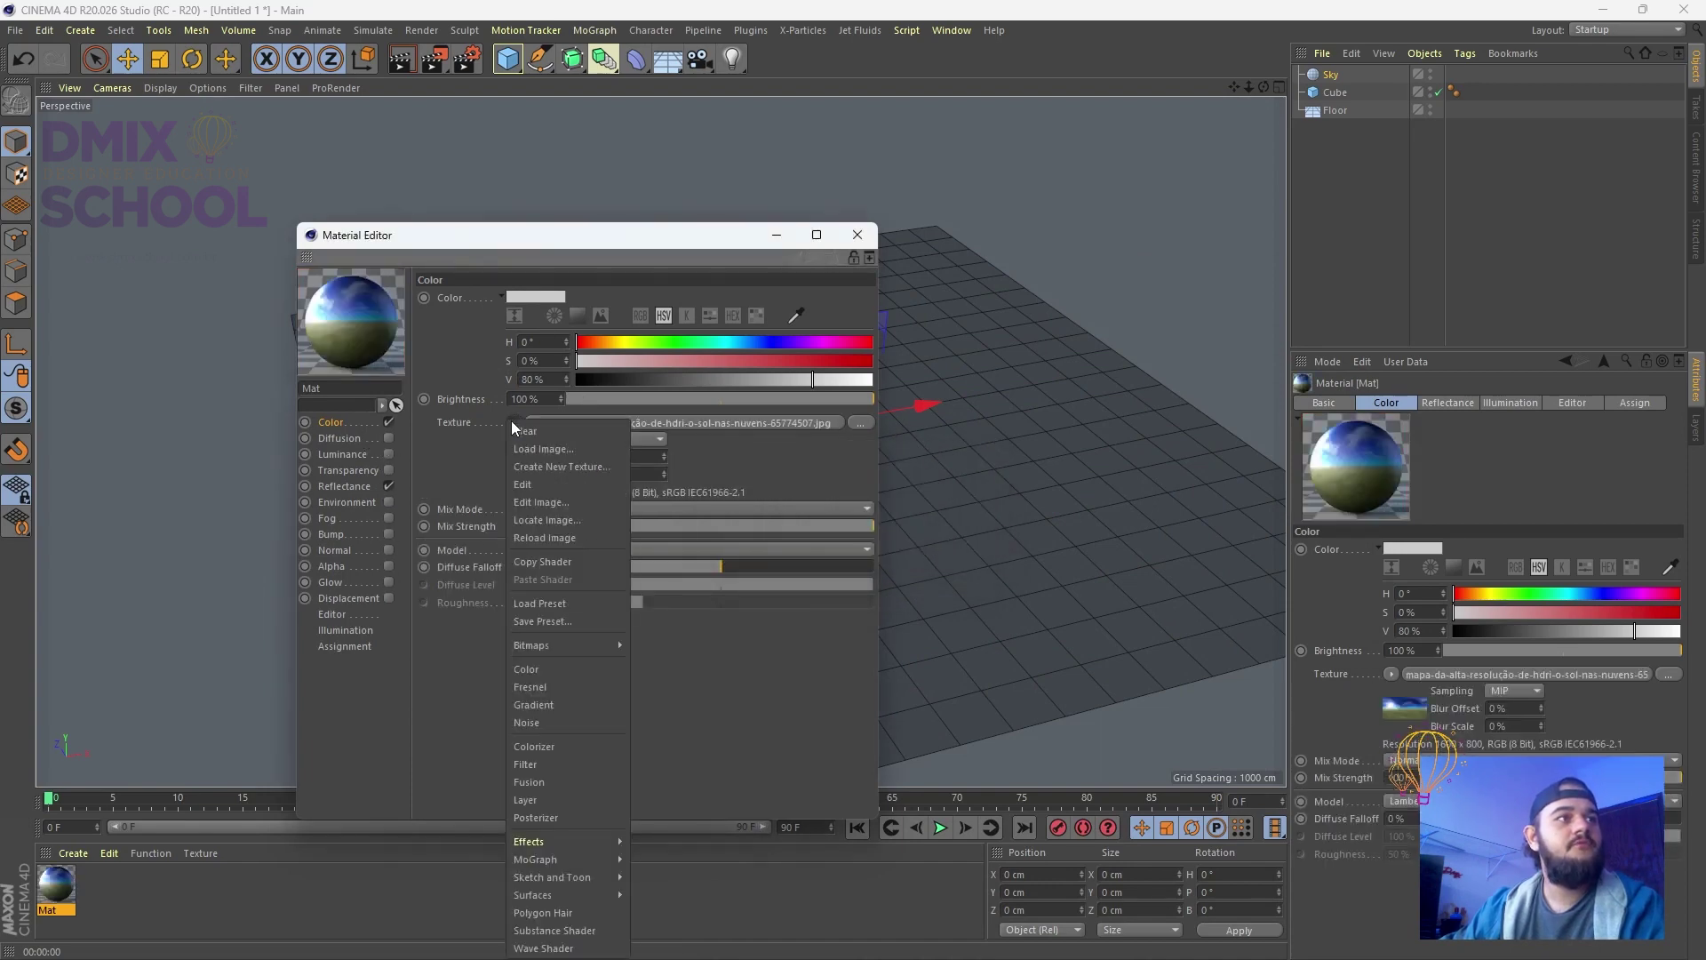
left_click(553, 564)
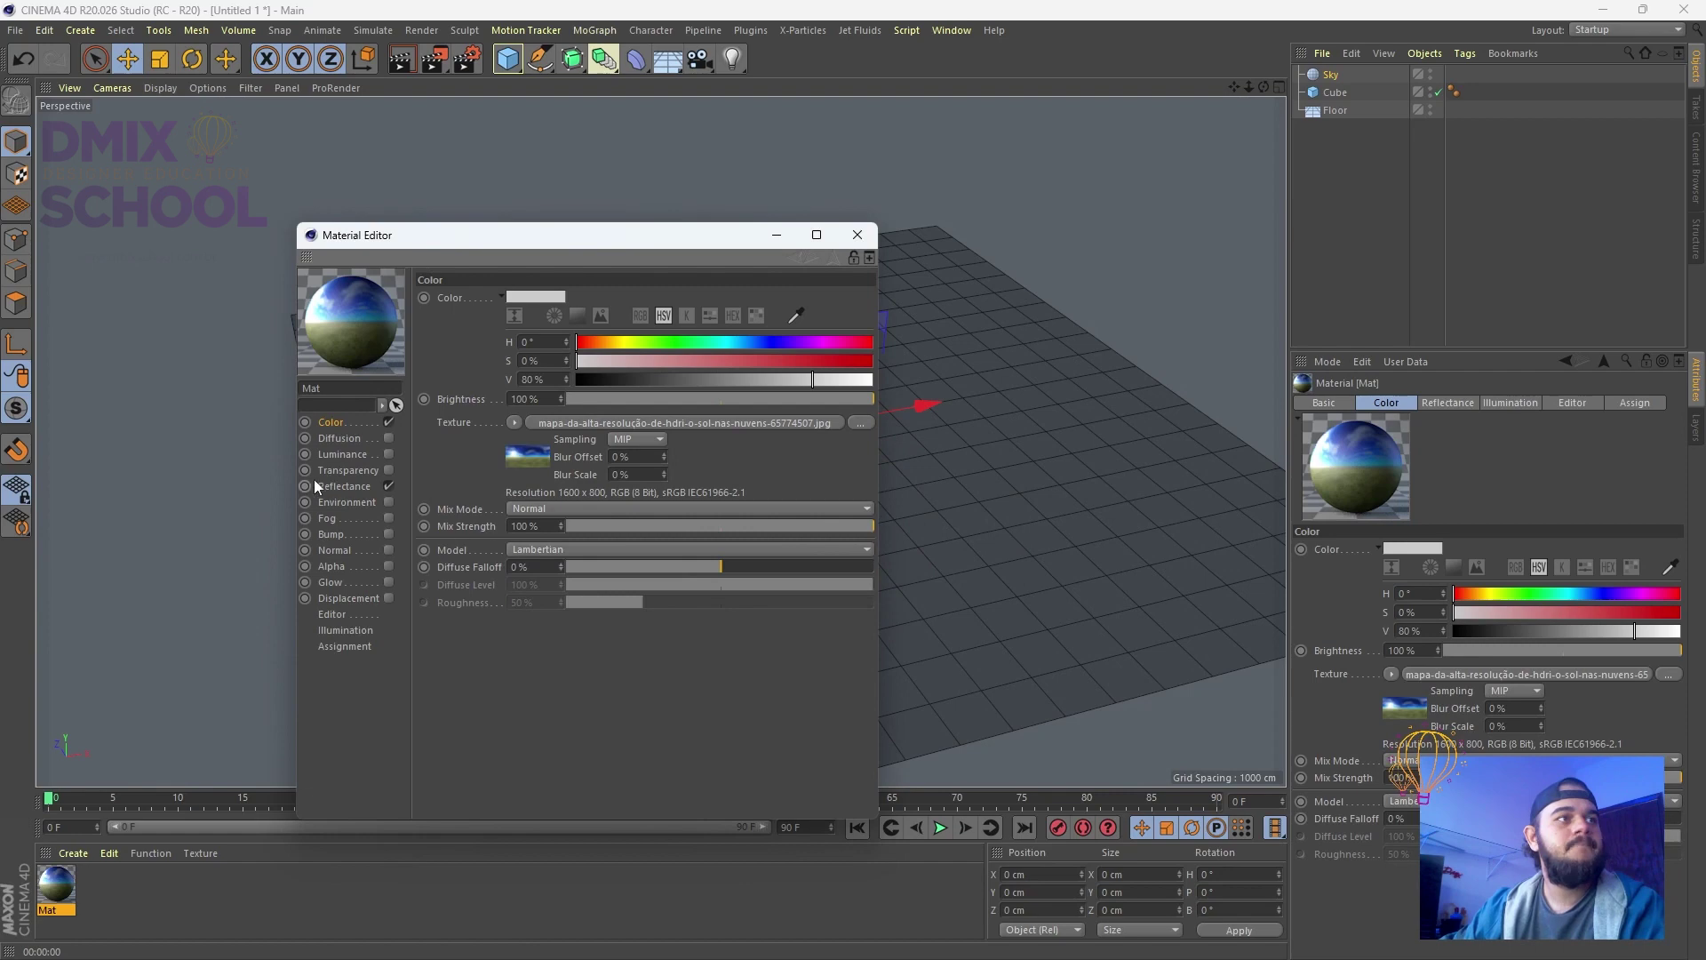
left_click(388, 454)
left_click(508, 422)
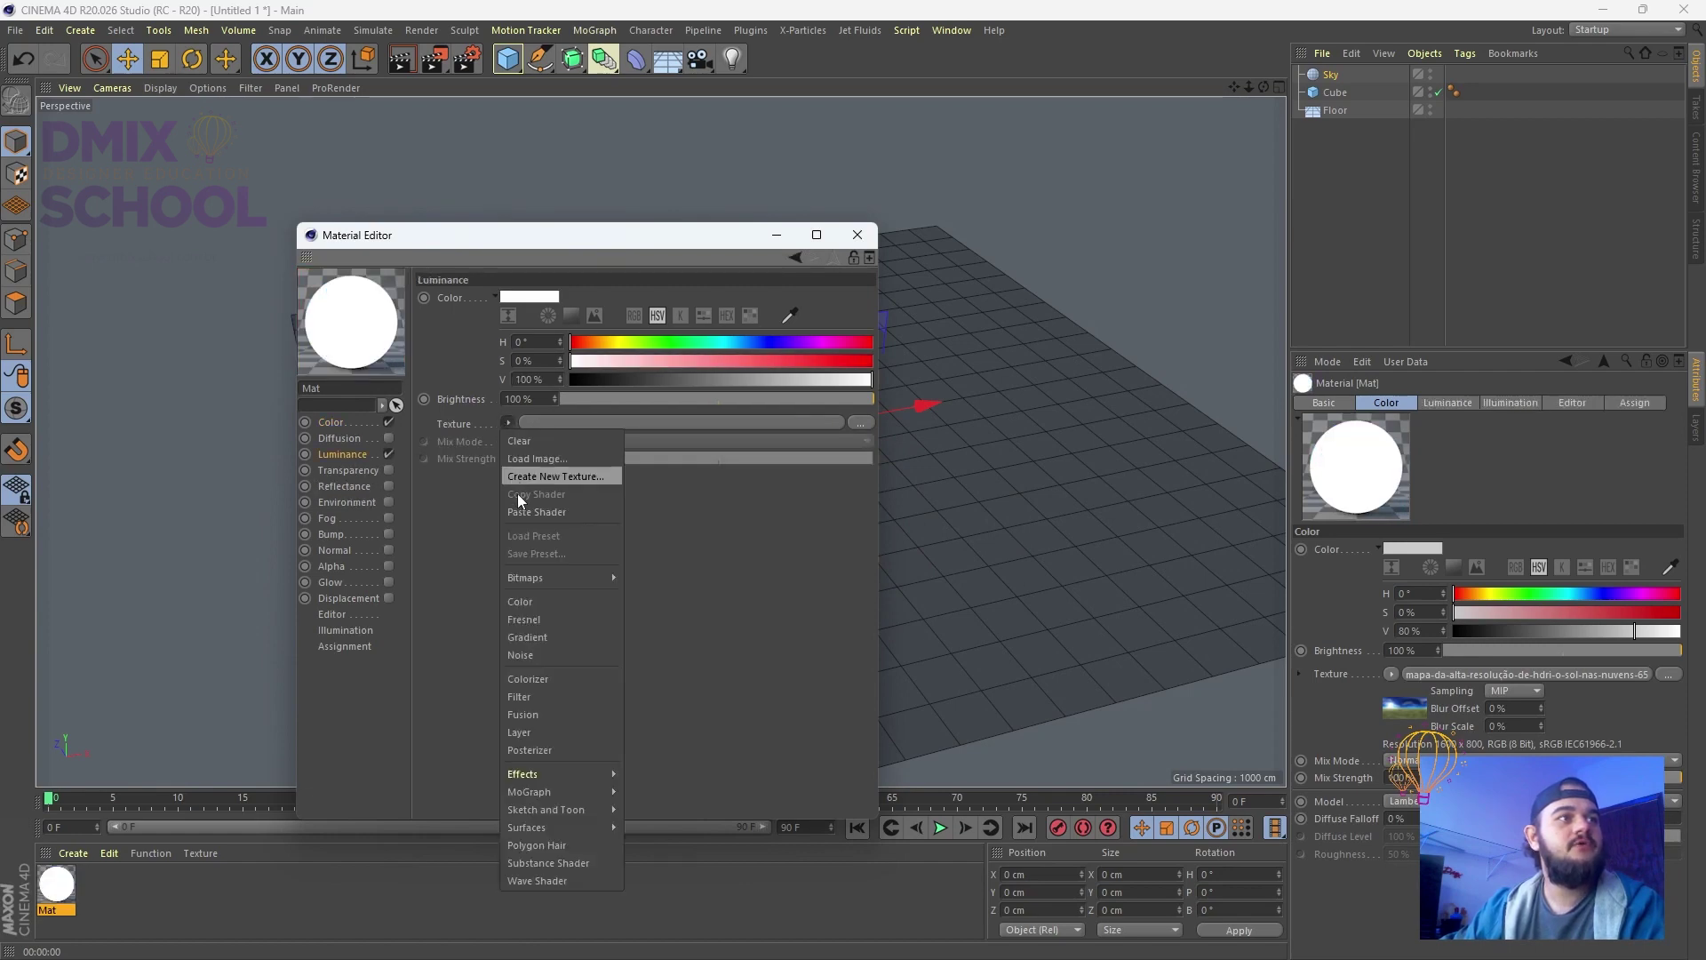
left_click(533, 511)
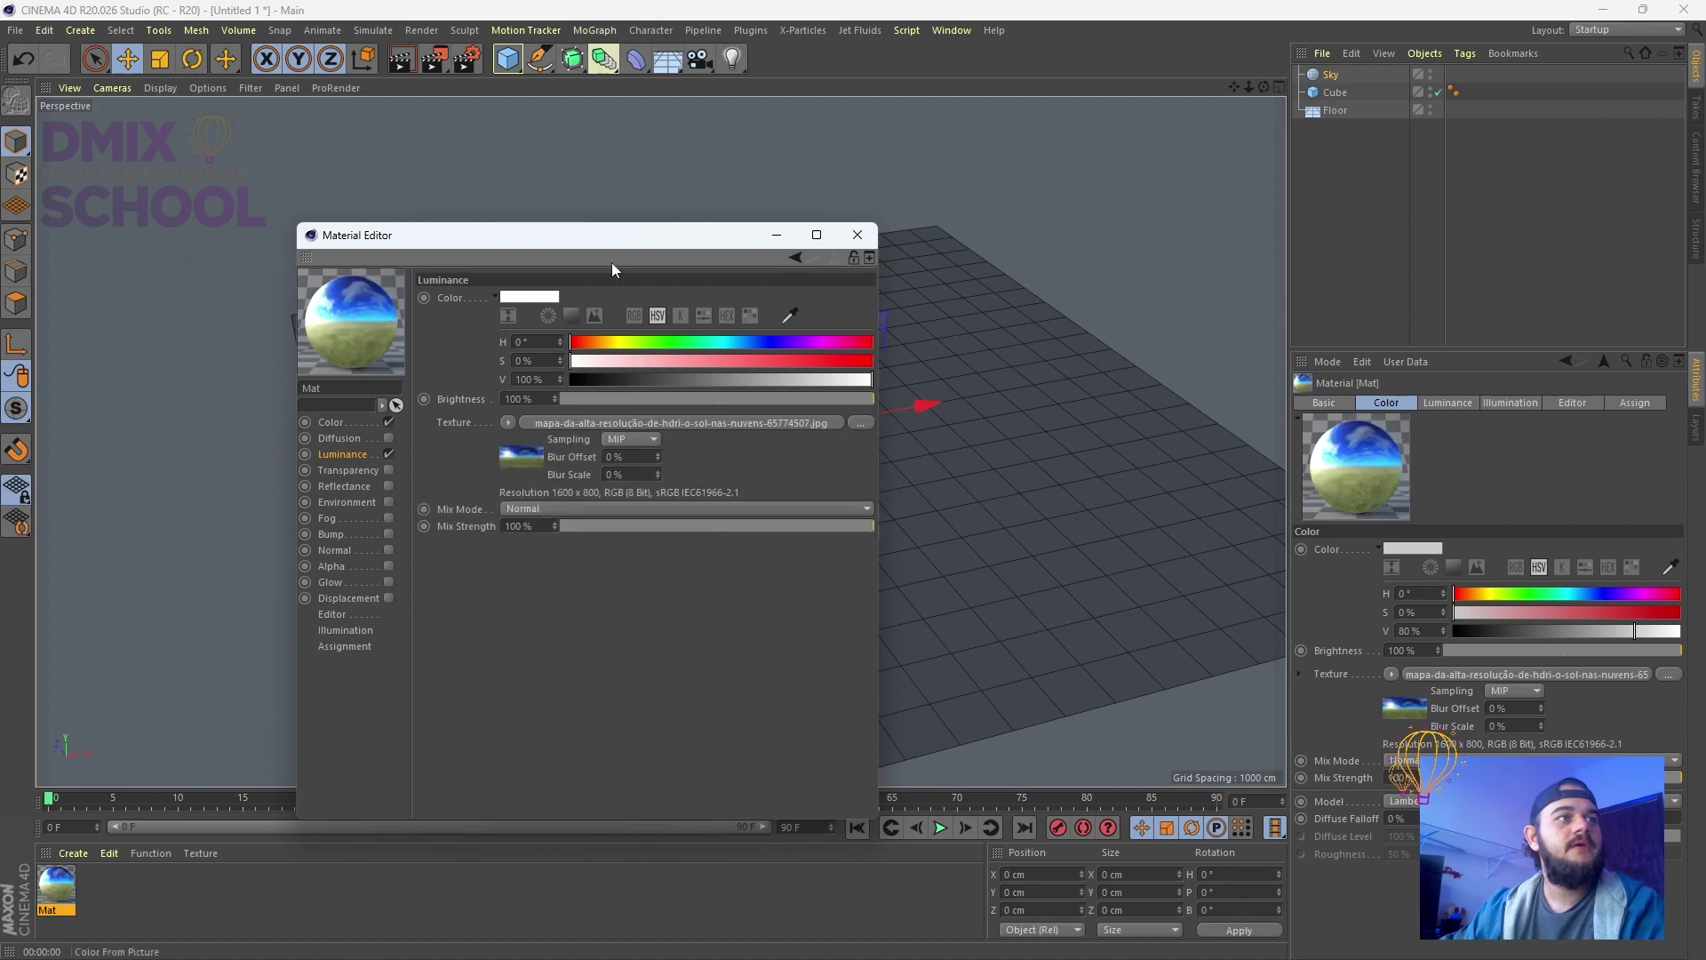
Apply the HDRI material to the Sky object and preview-render the scene
left_click(858, 235)
left_click_drag(56, 884, 1342, 75)
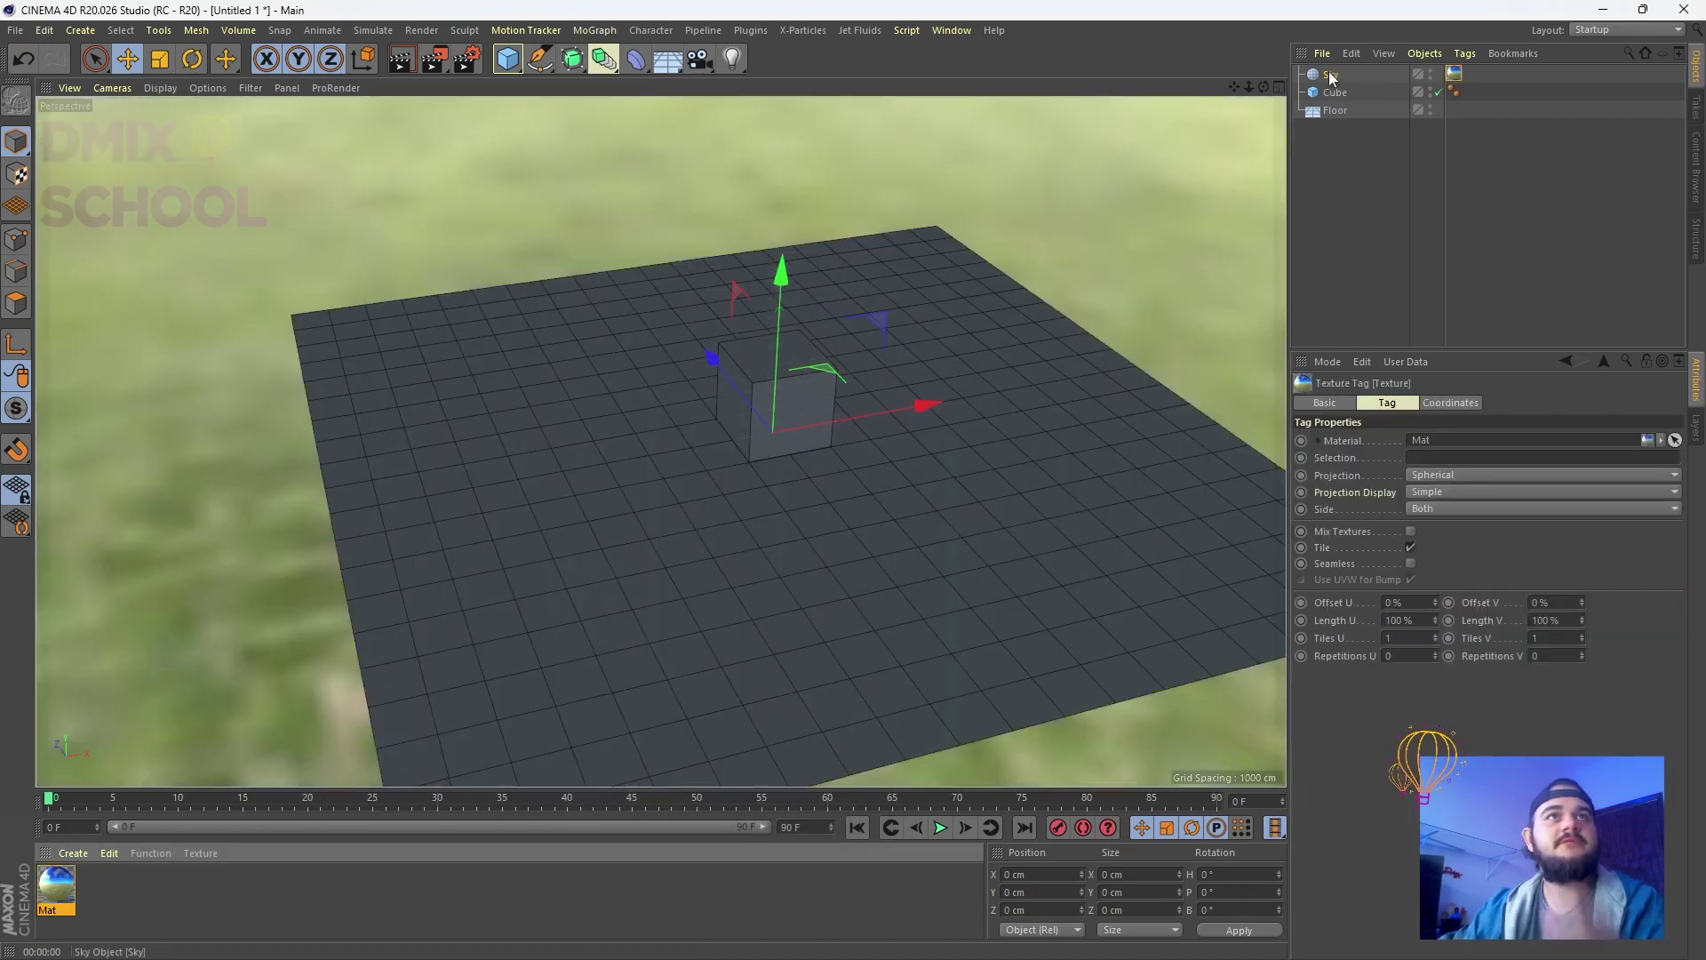
left_click(408, 61)
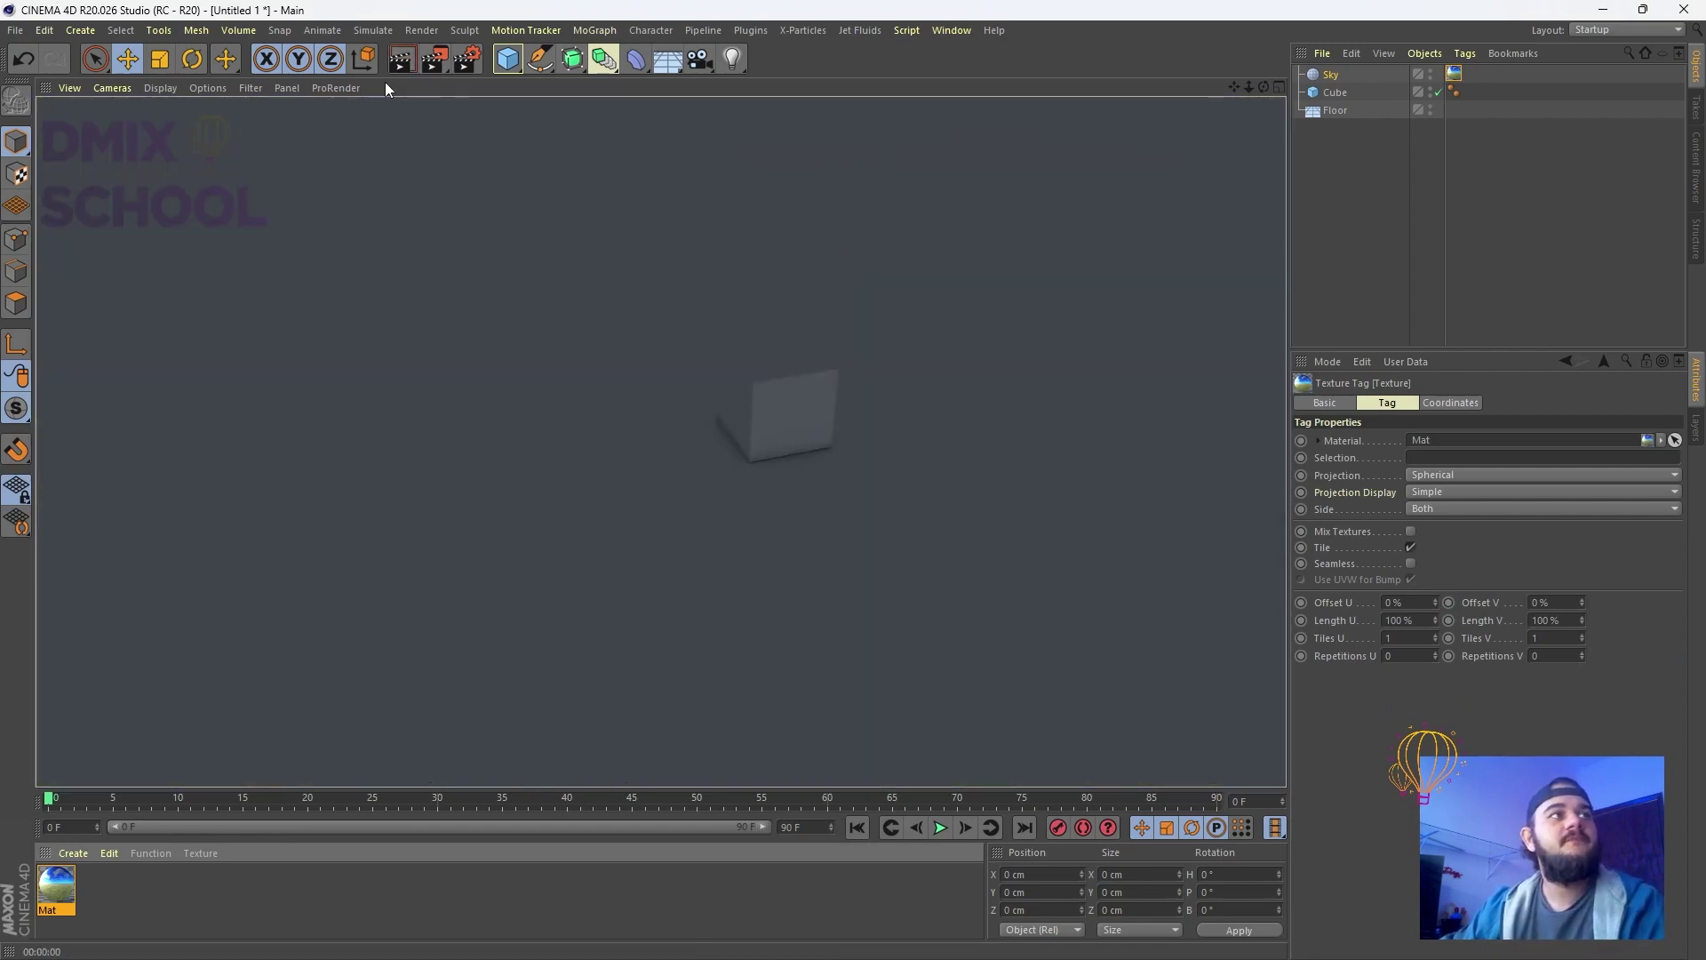
Add the Global Illumination effect to the render settings
left_click(463, 60)
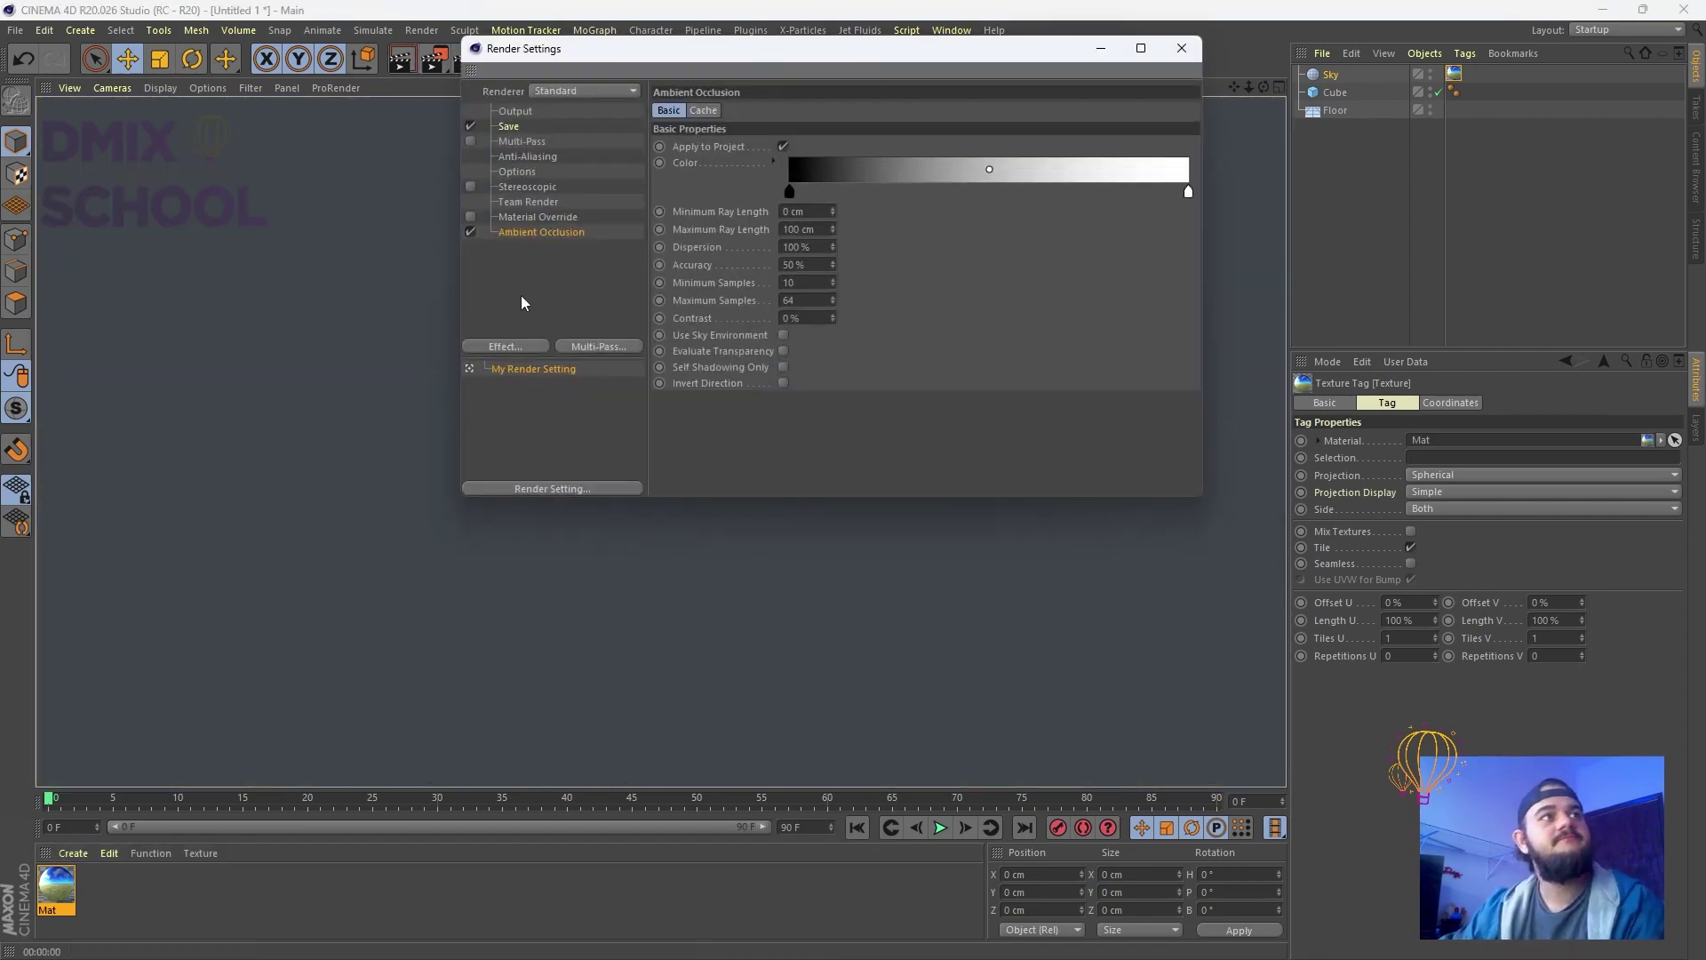
left_click(514, 345)
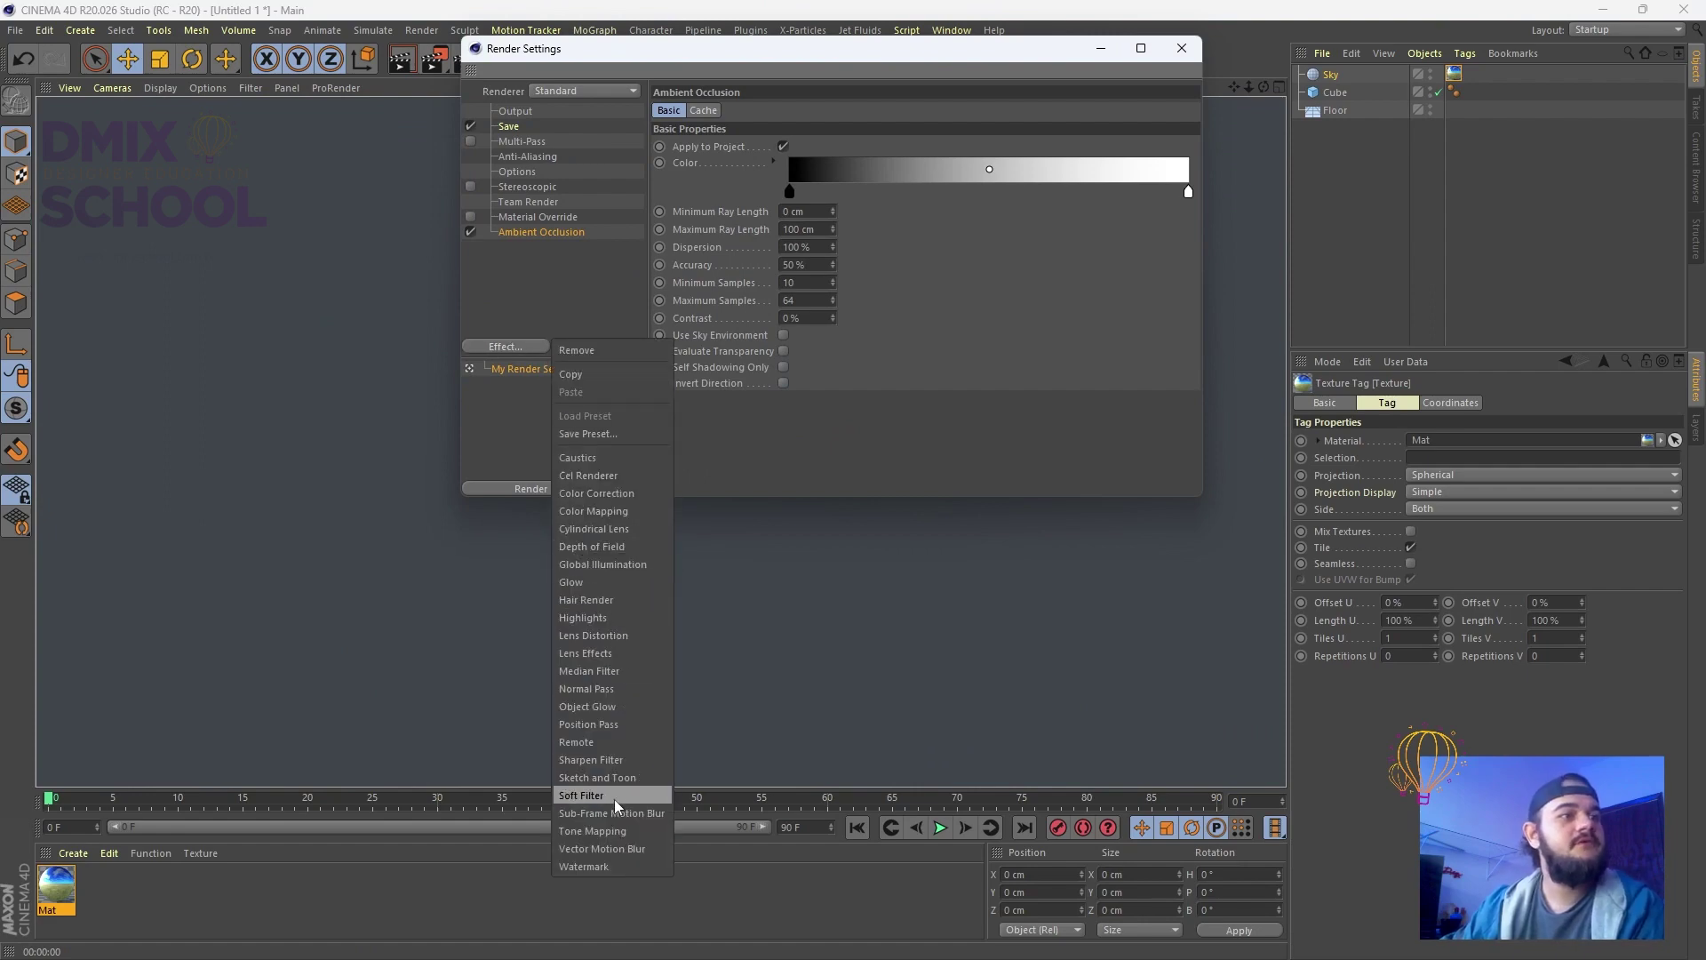
left_click(618, 582)
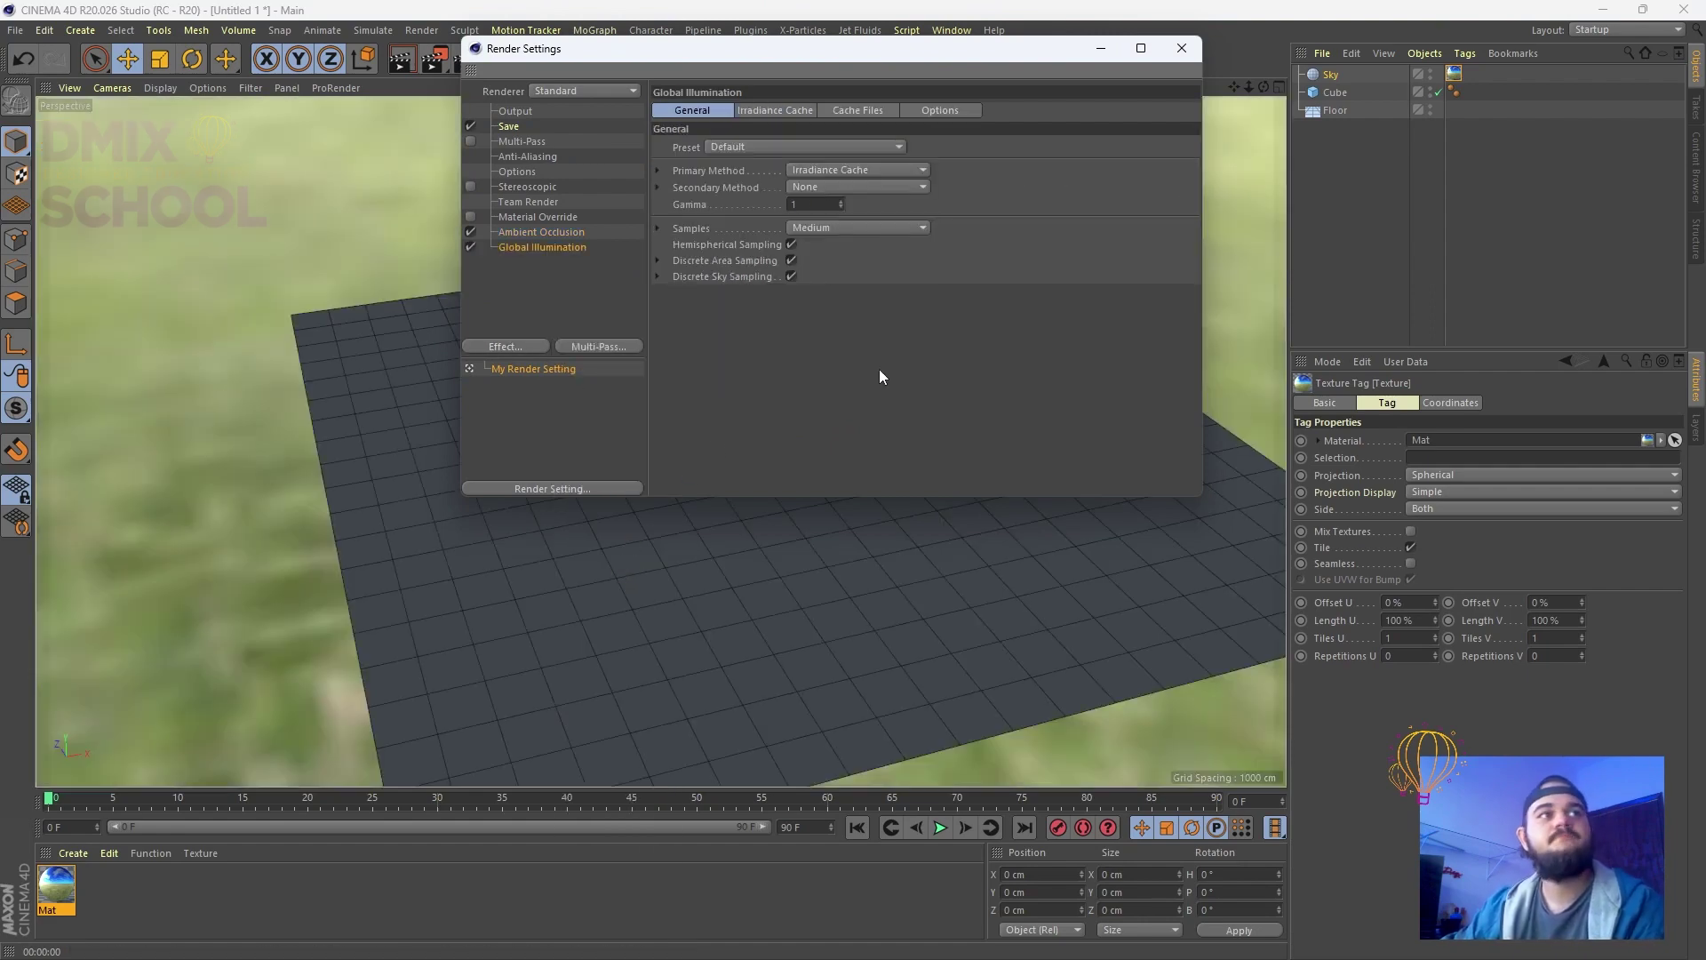
left_click(1181, 48)
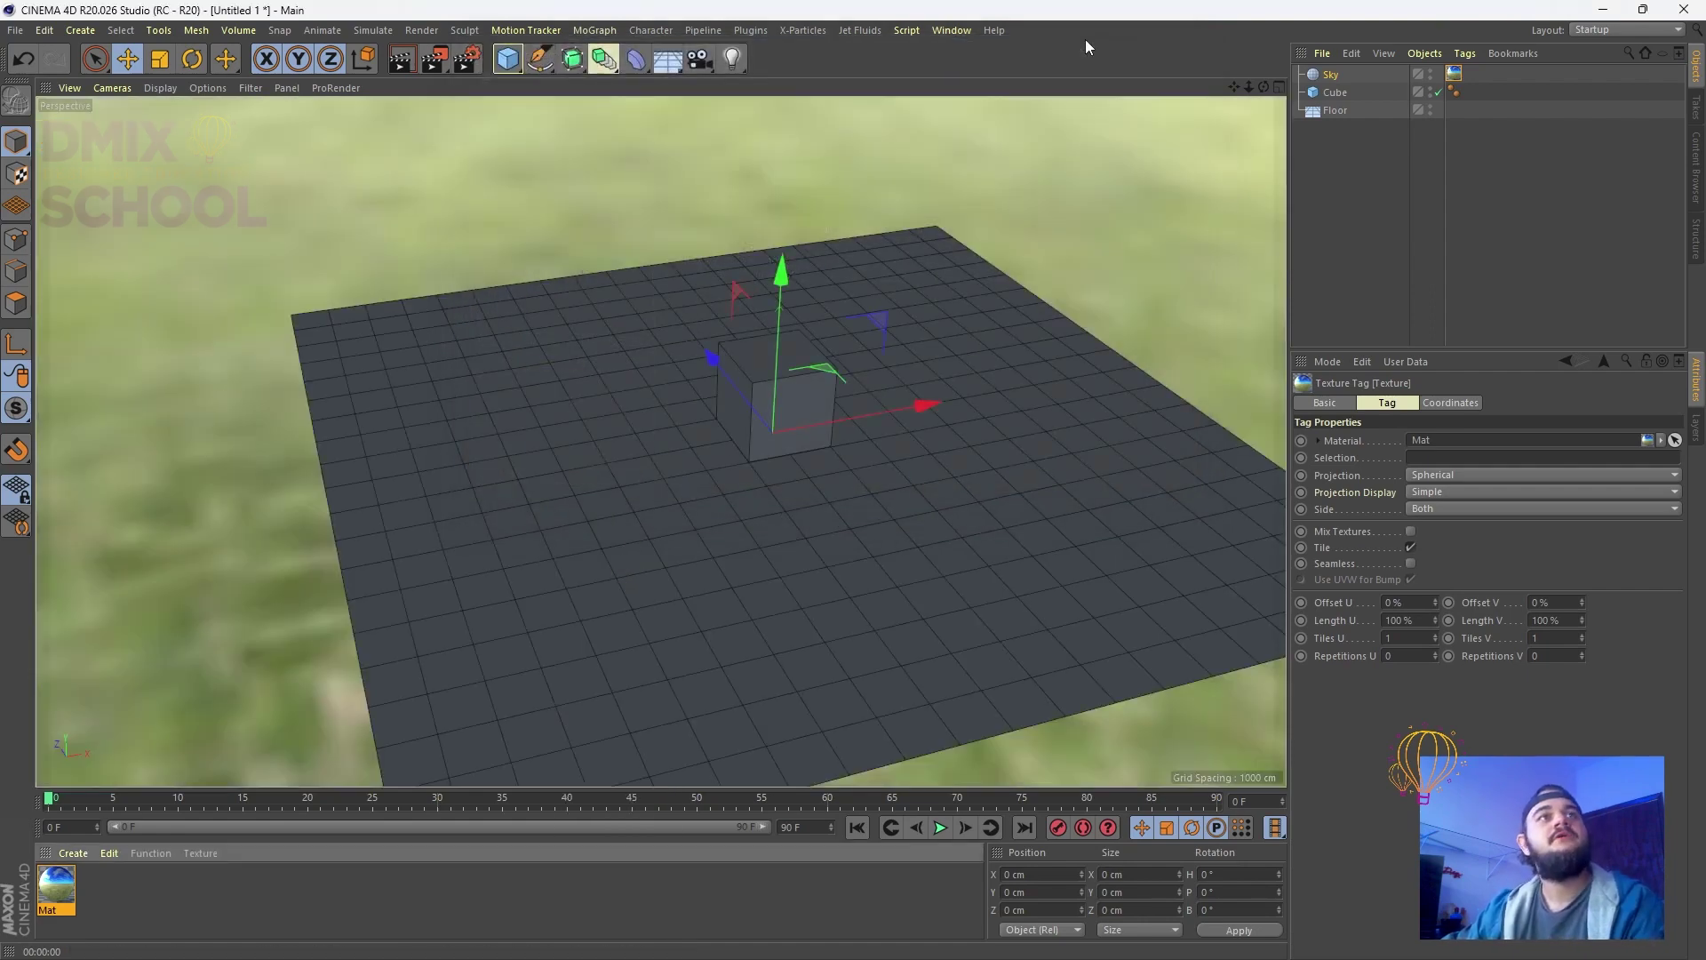
Preview-render the scene with Global Illumination from the current view and again from a lower angle
left_click(400, 60)
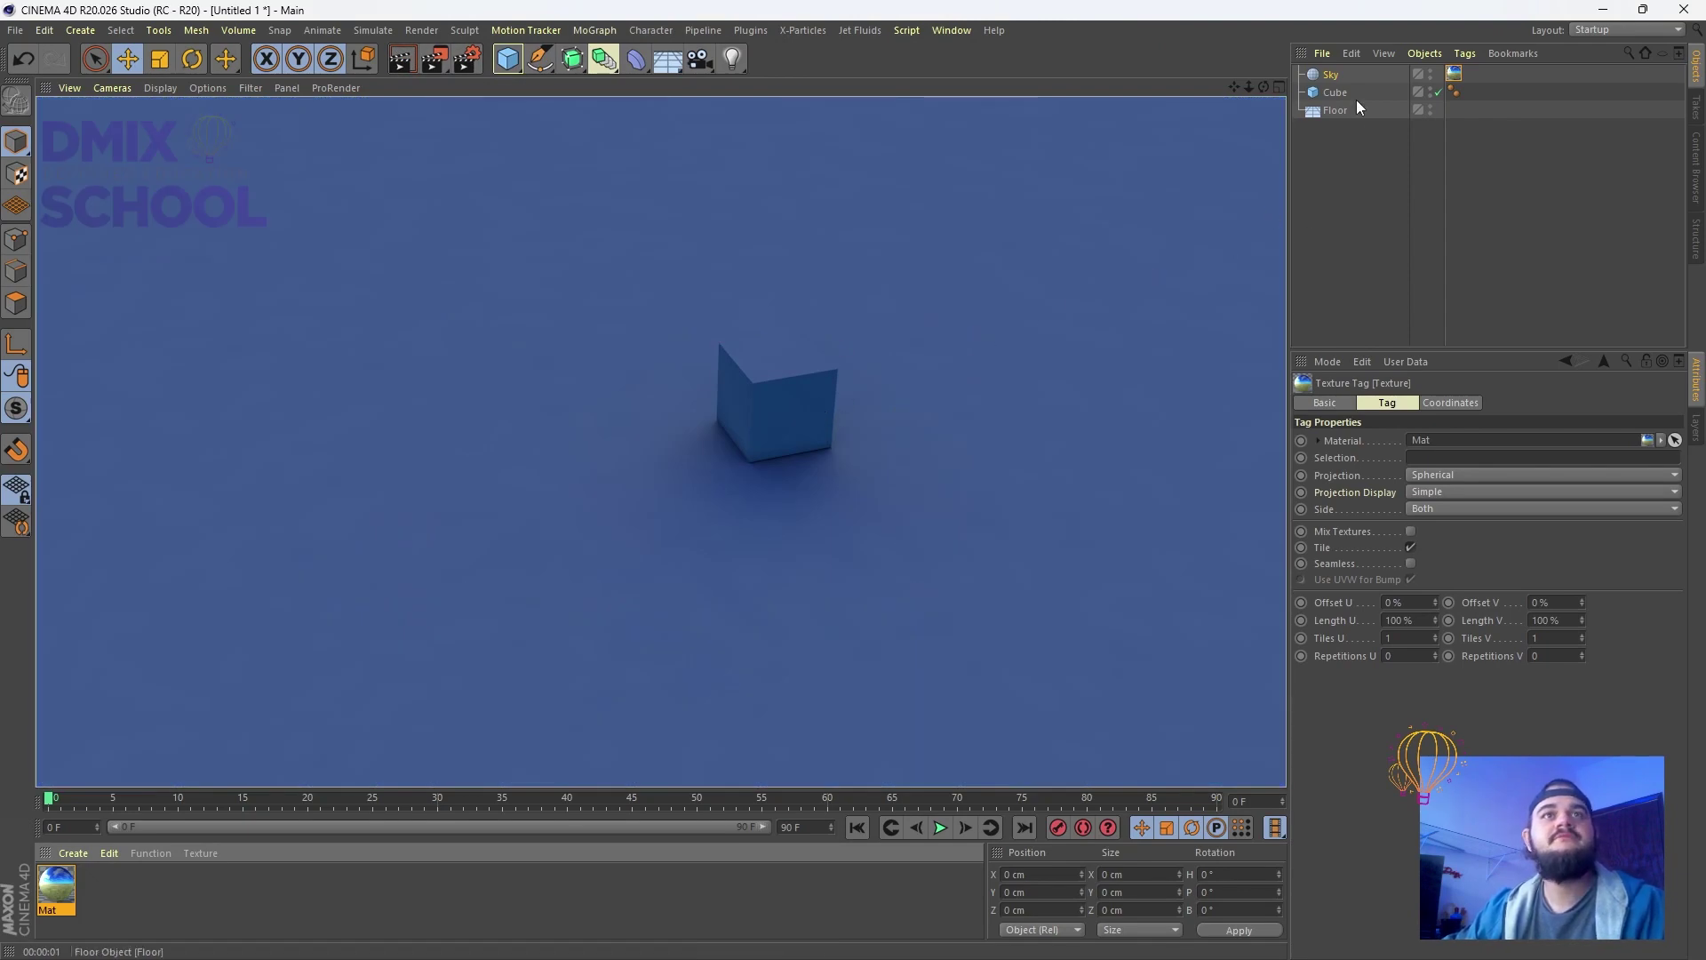
left_click(661, 440)
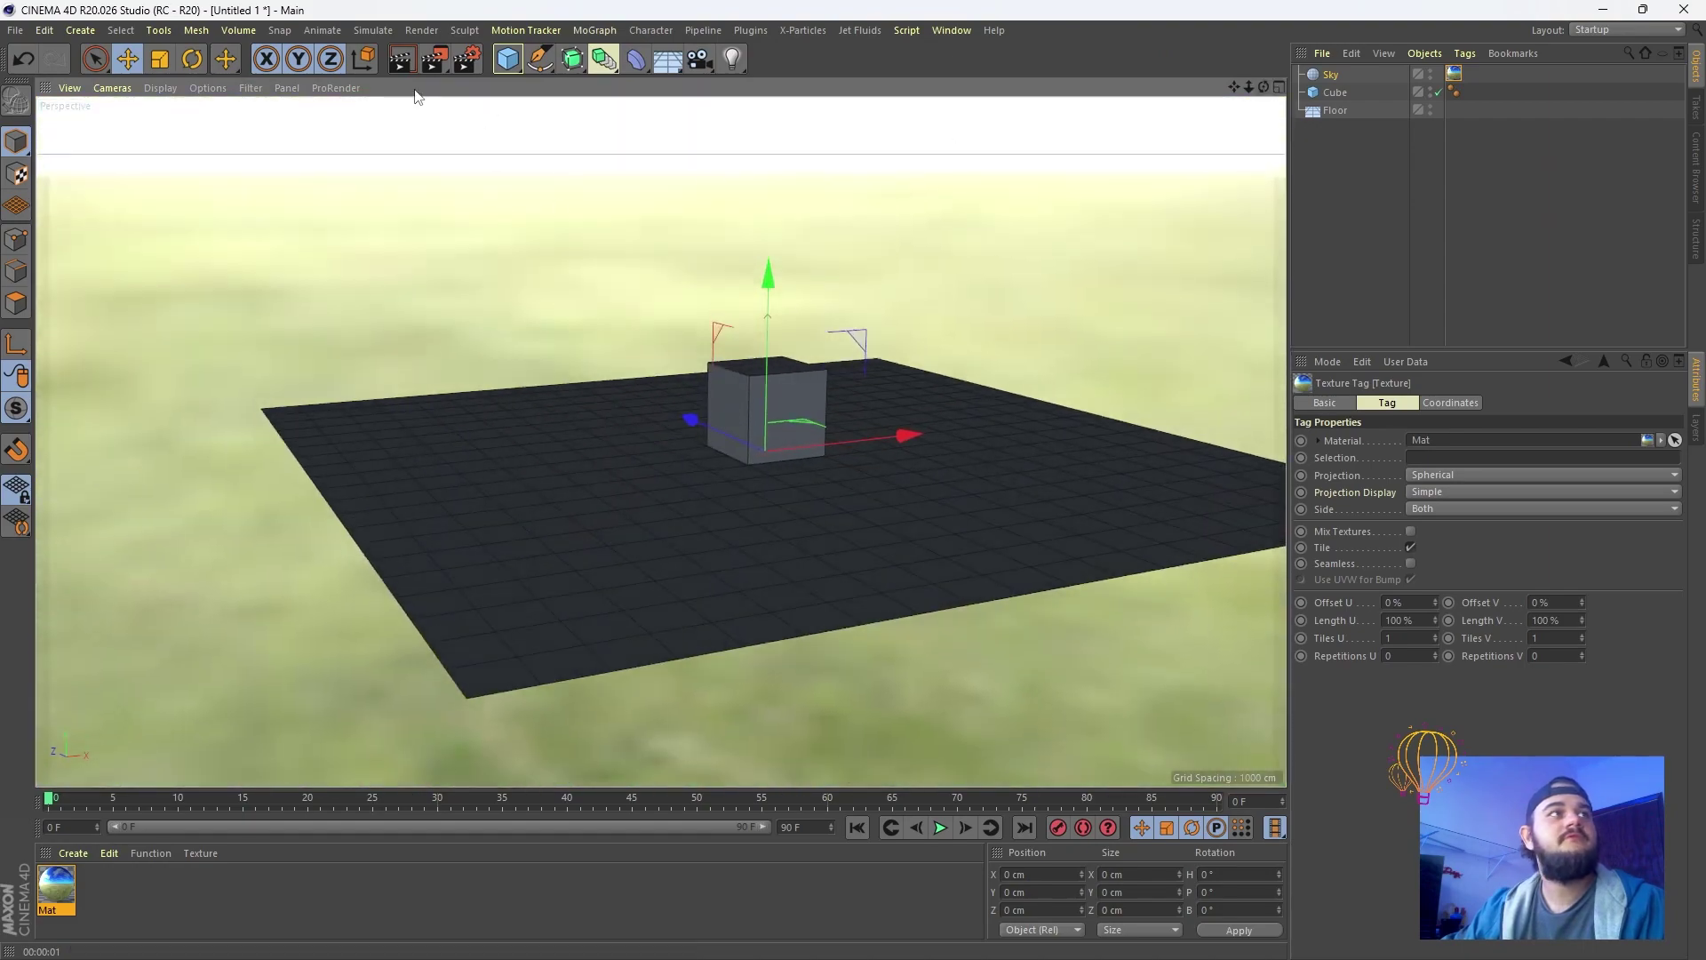
left_click(407, 63)
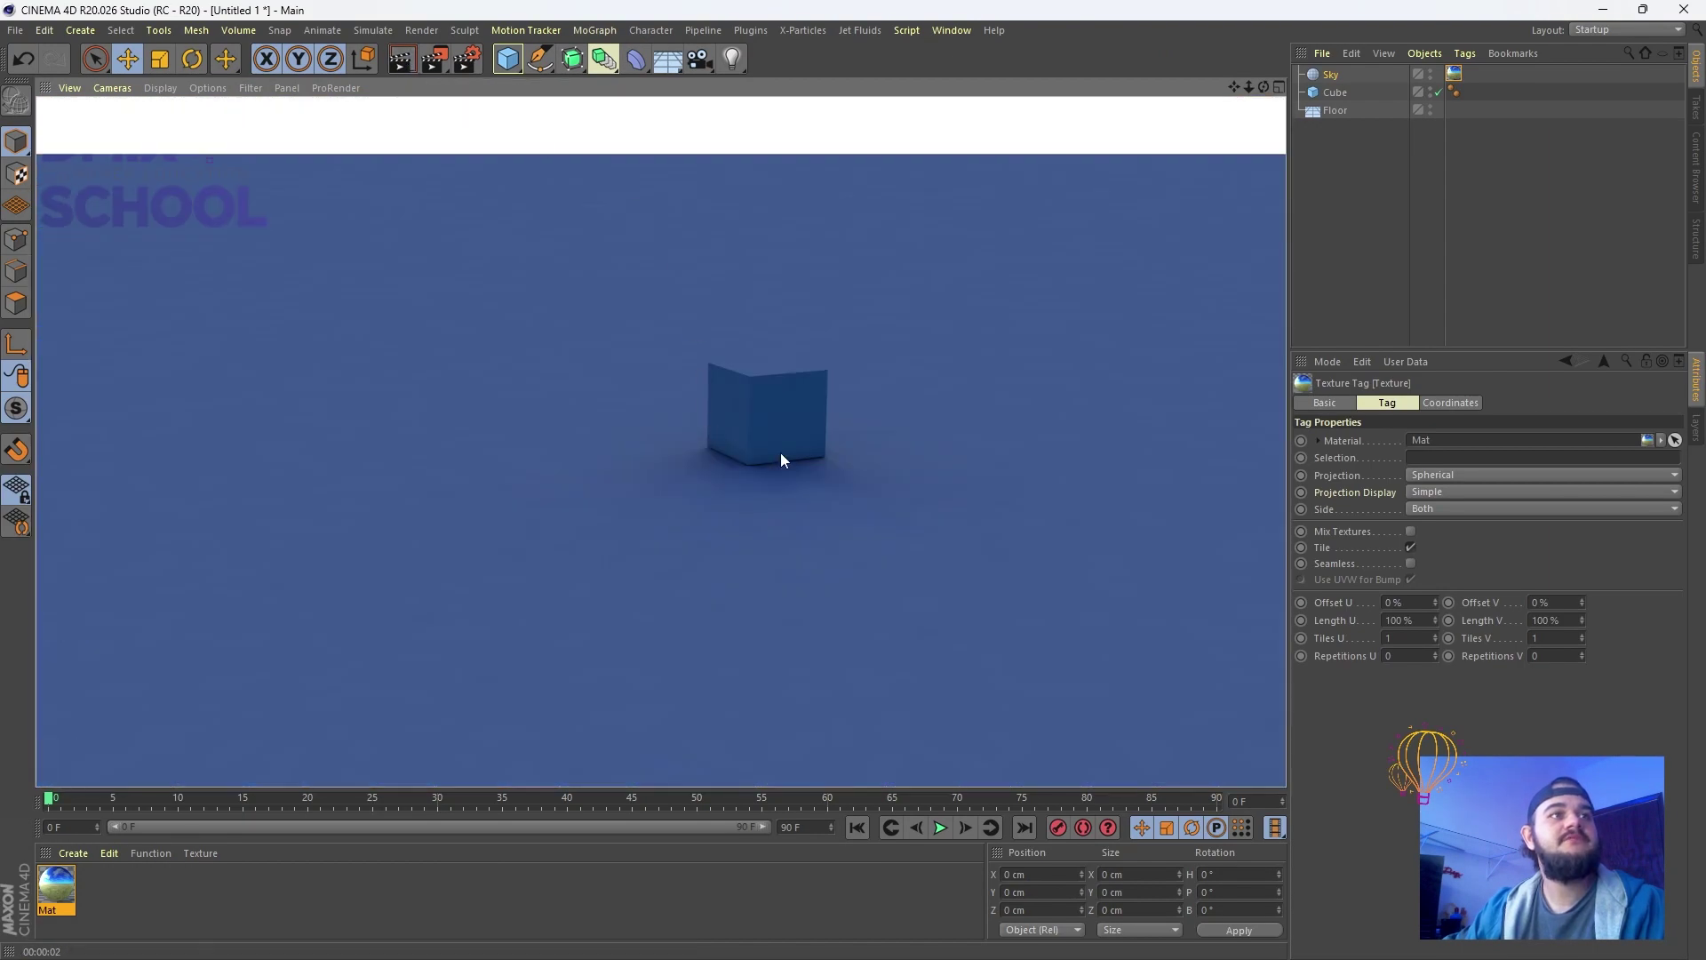
Replace the sky material's Luminance texture with the black-and-white light-panel HDRI from the TEMP IMAGENS folder, copying it to the project location
double_click(40, 904)
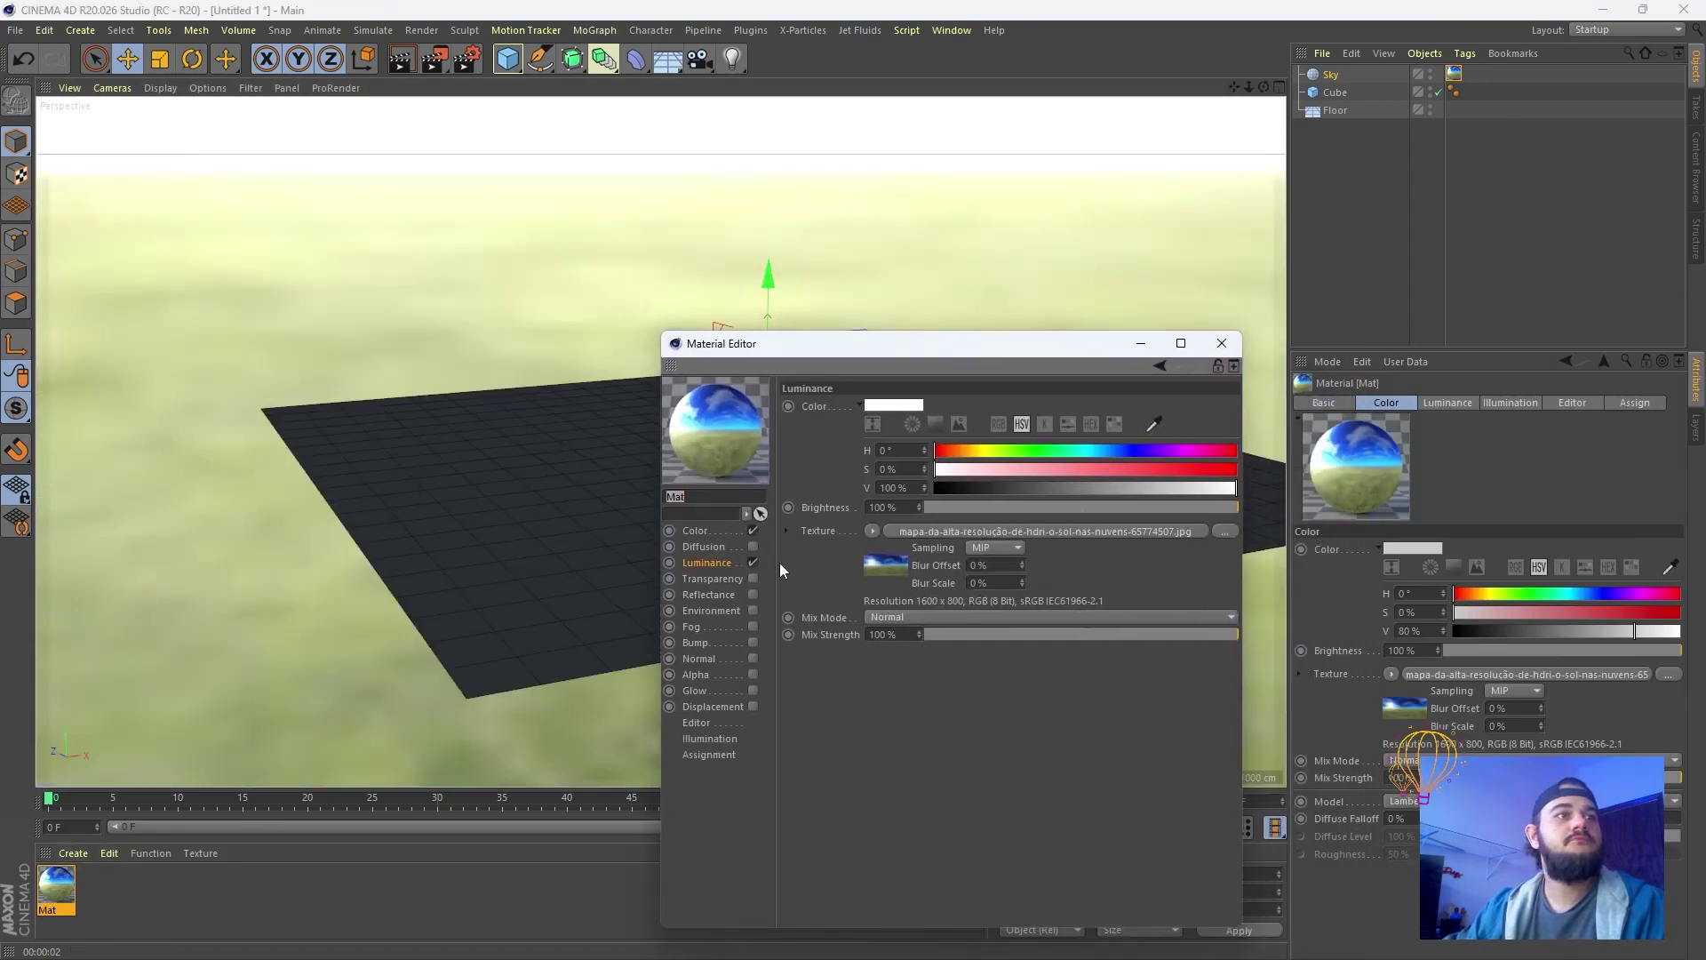
left_click(872, 530)
left_click(906, 477)
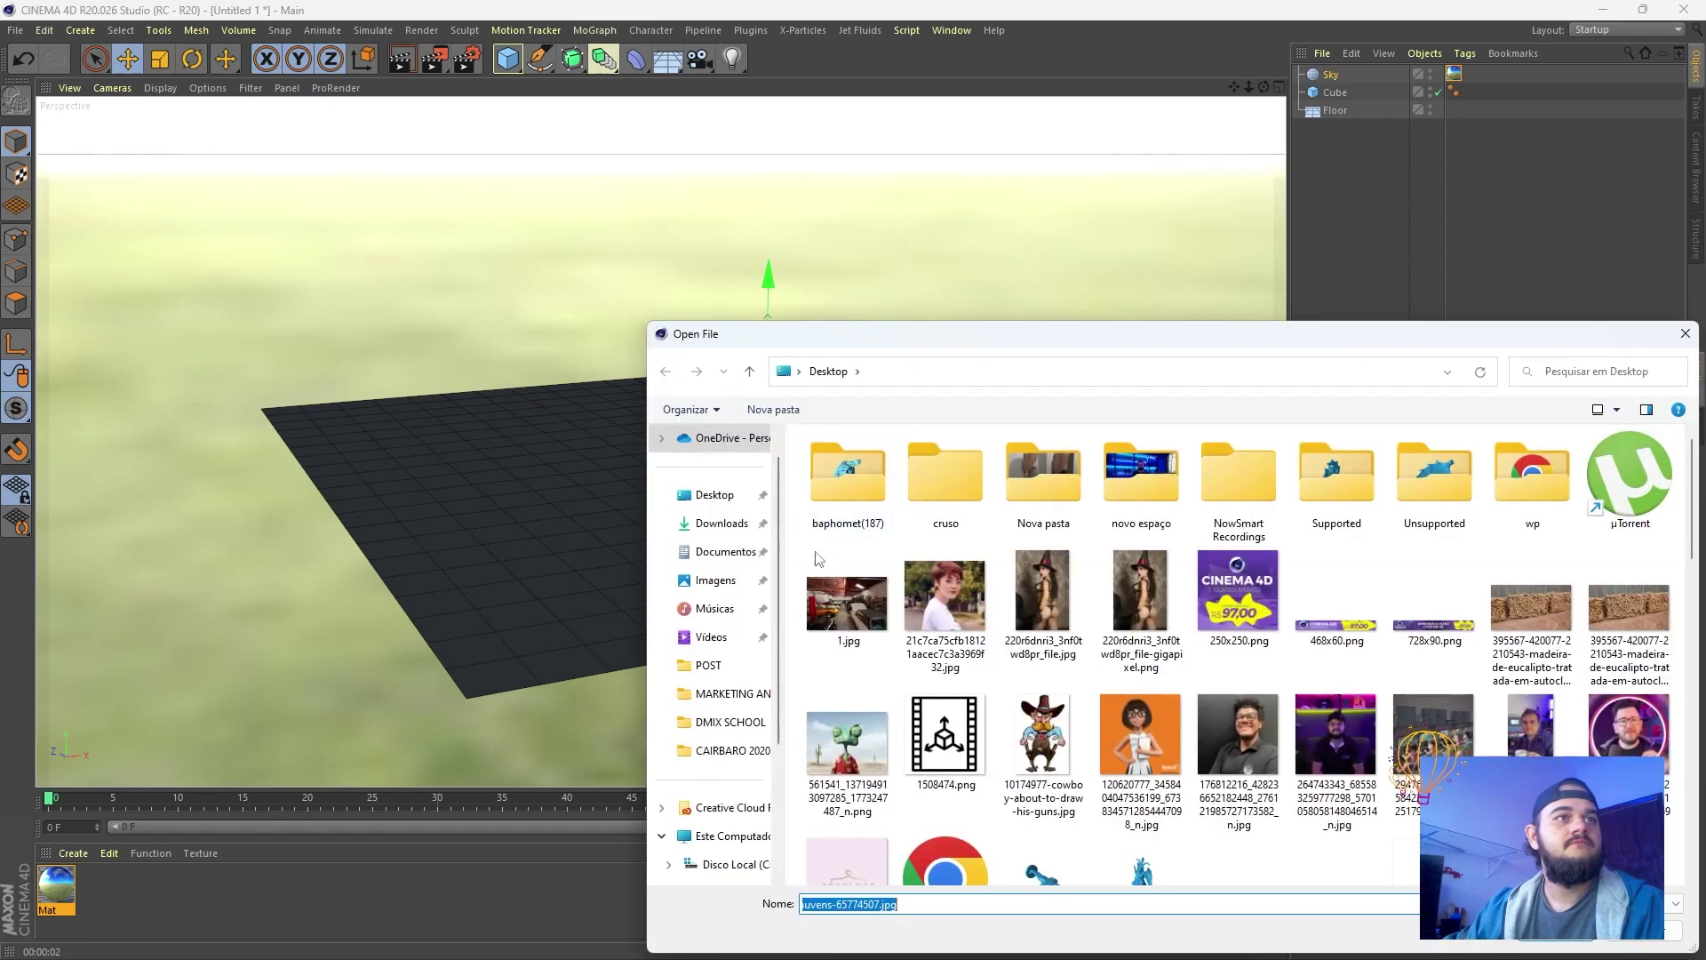
scroll(749, 671, "down", 3)
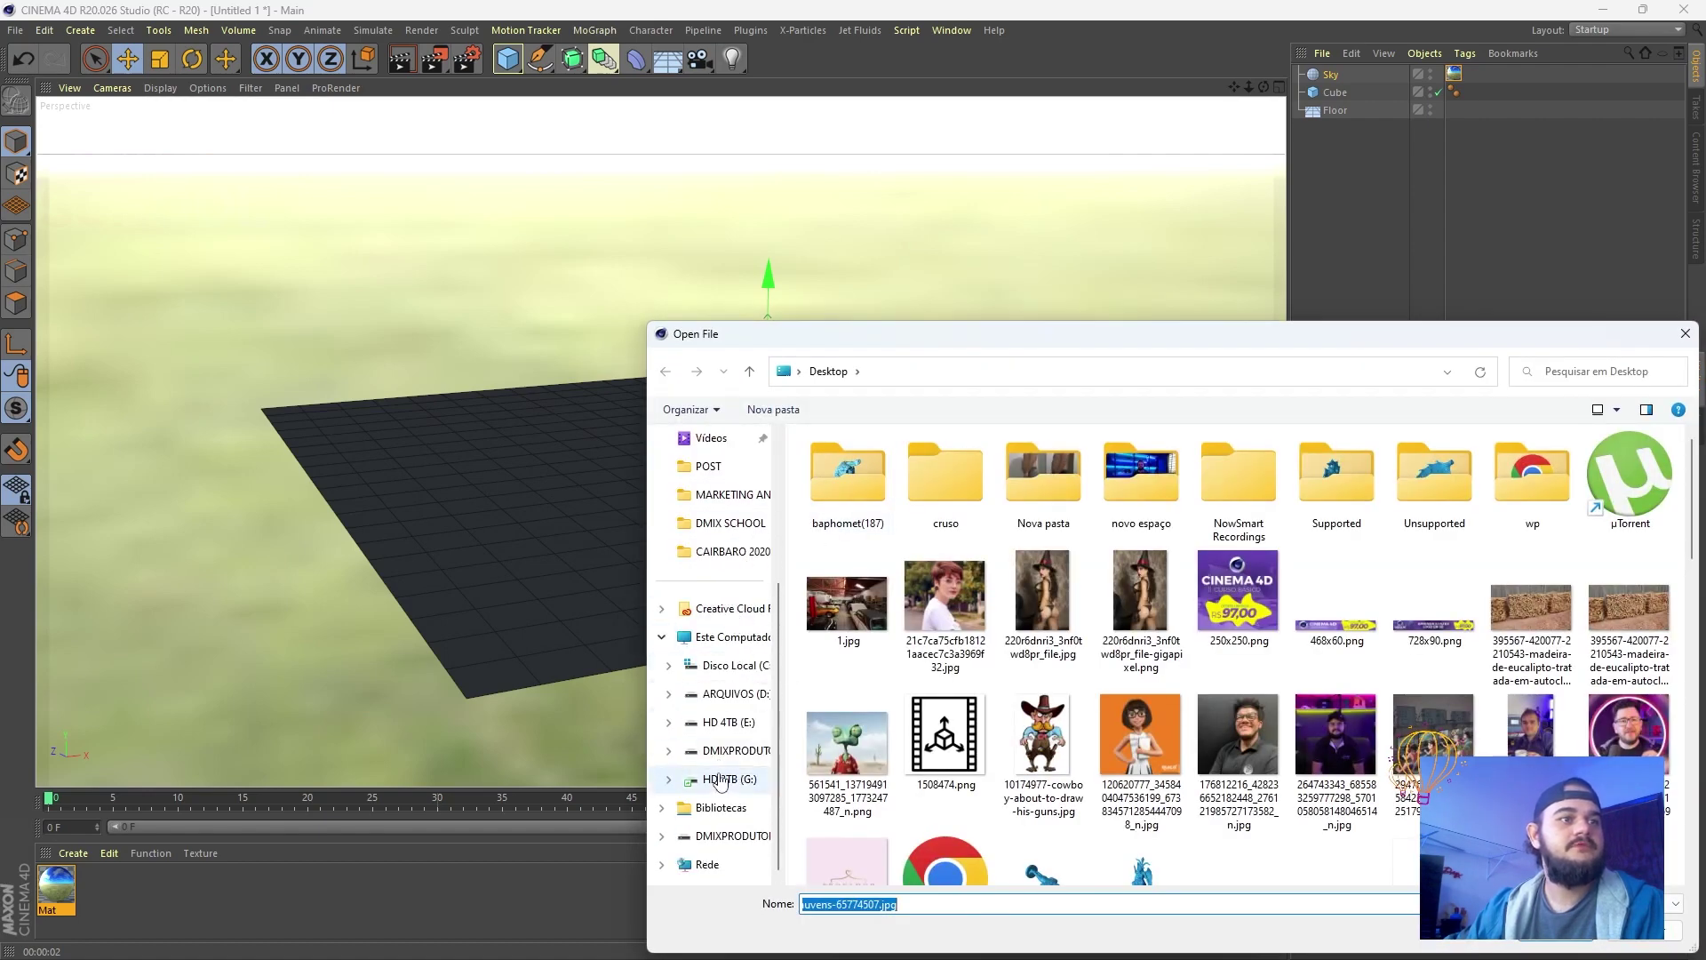
left_click(727, 722)
scroll(921, 792, "down", 1)
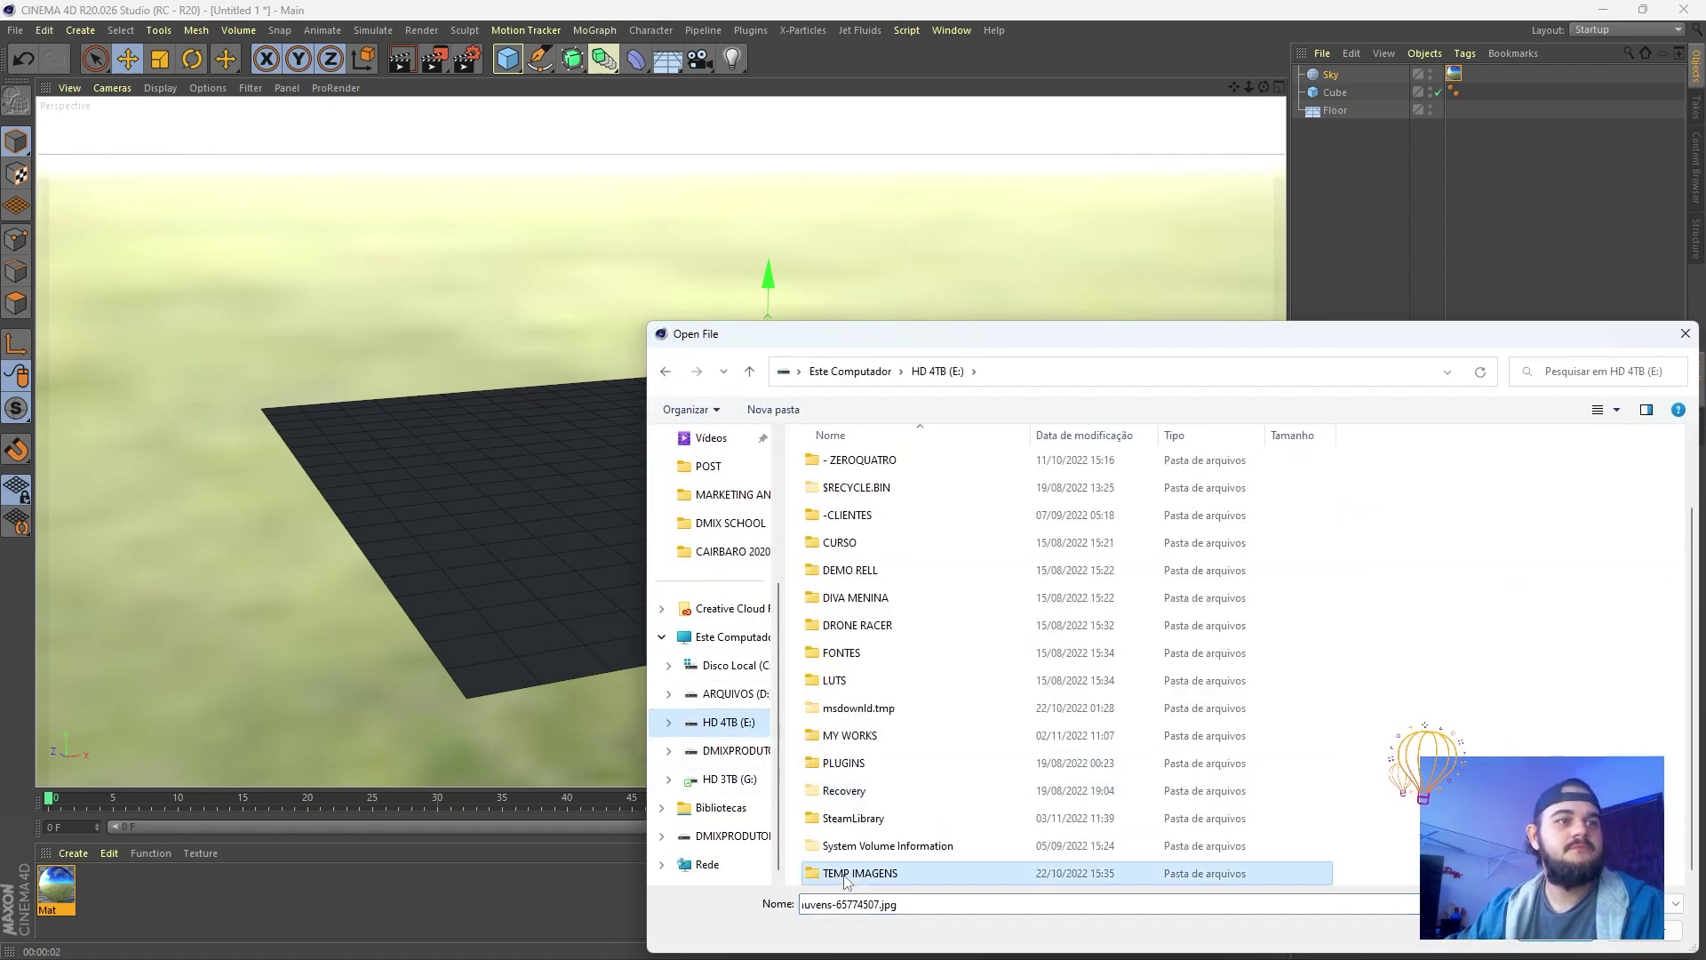
double_click(845, 875)
double_click(850, 632)
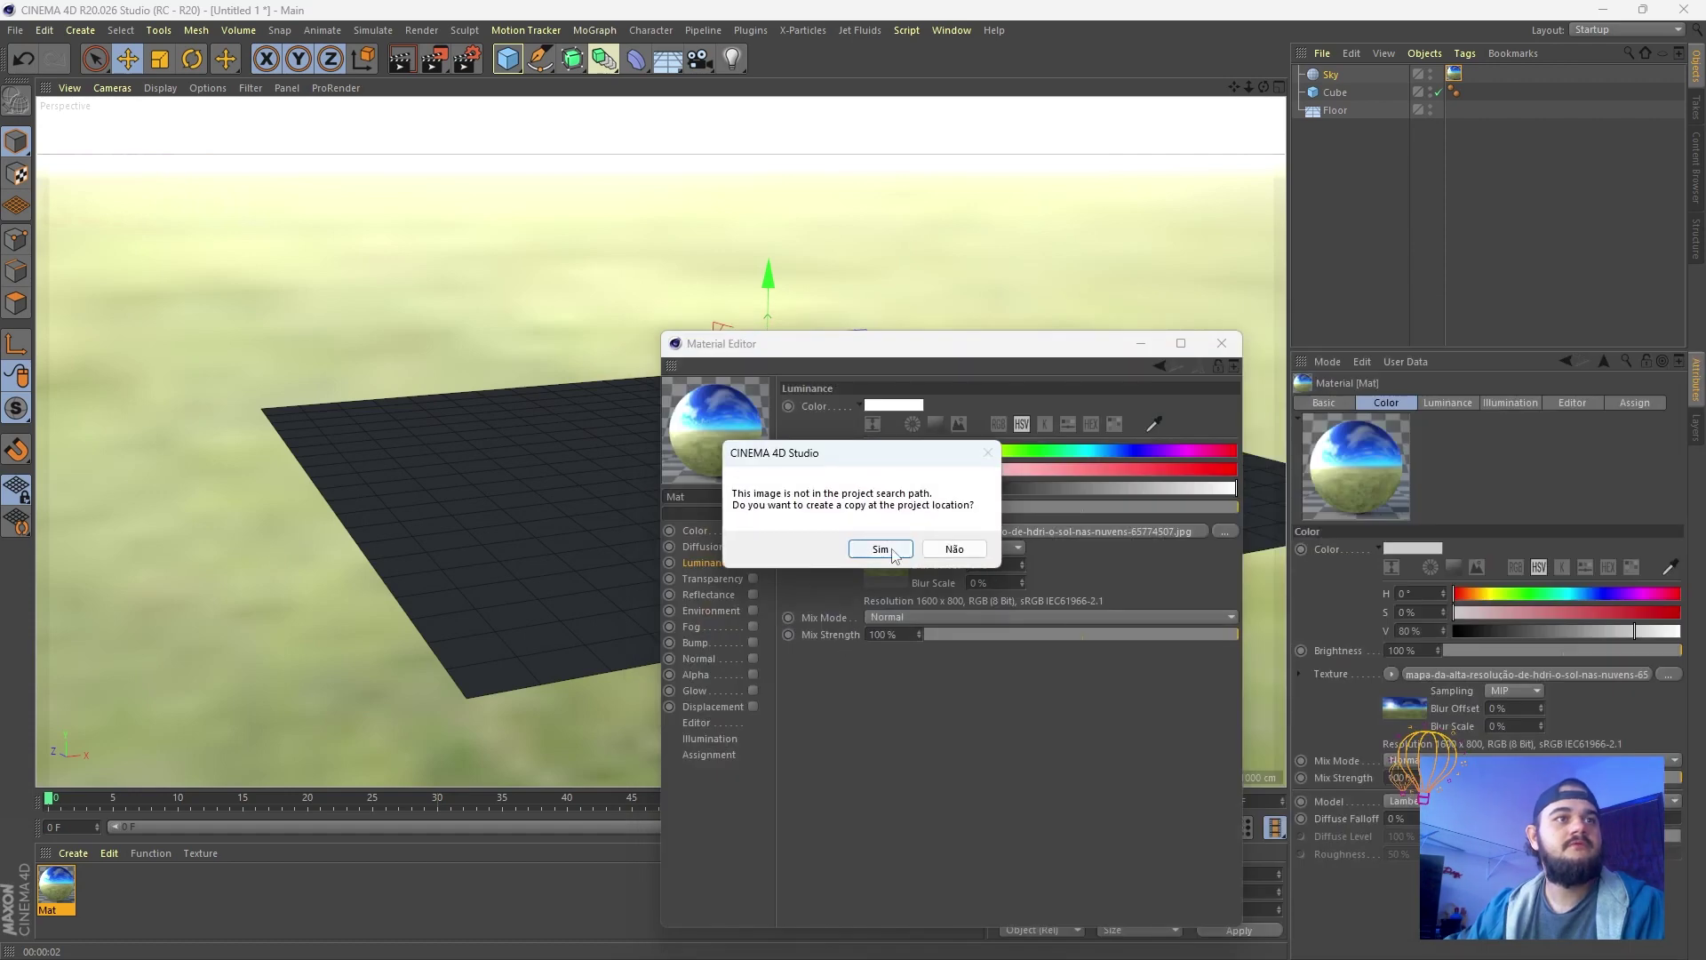
left_click(880, 549)
Compare the sky material's Color and Luminance channels and disable Color
left_click(700, 531)
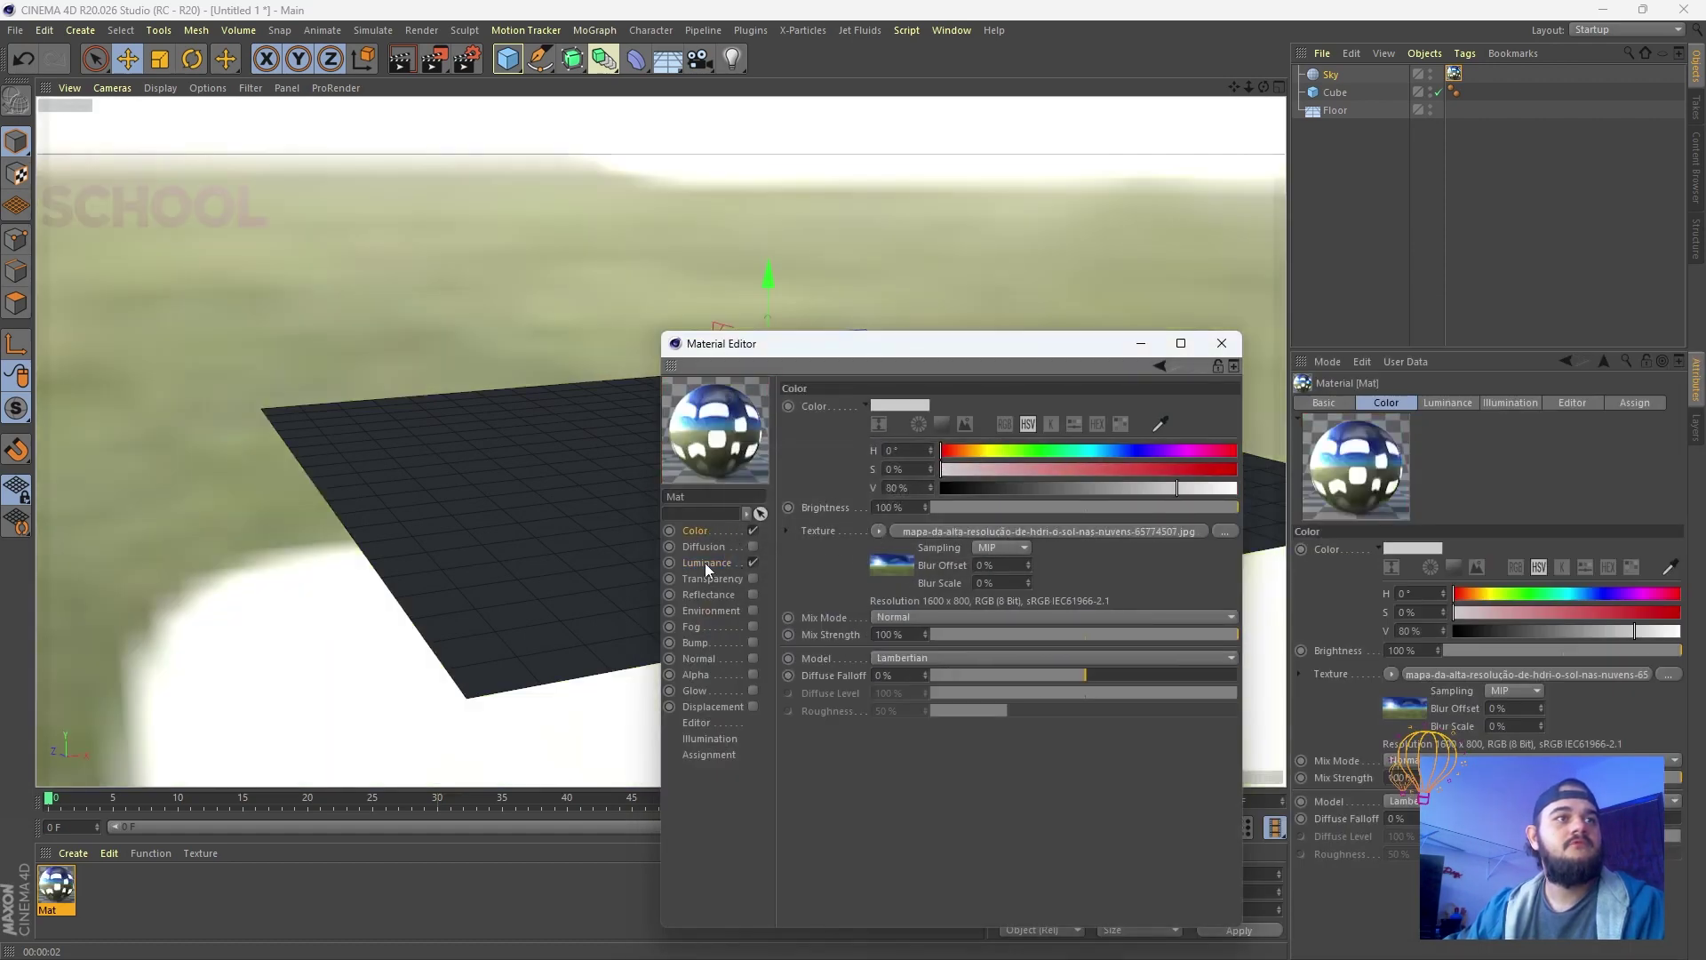
left_click(706, 563)
left_click(705, 529)
left_click(878, 531)
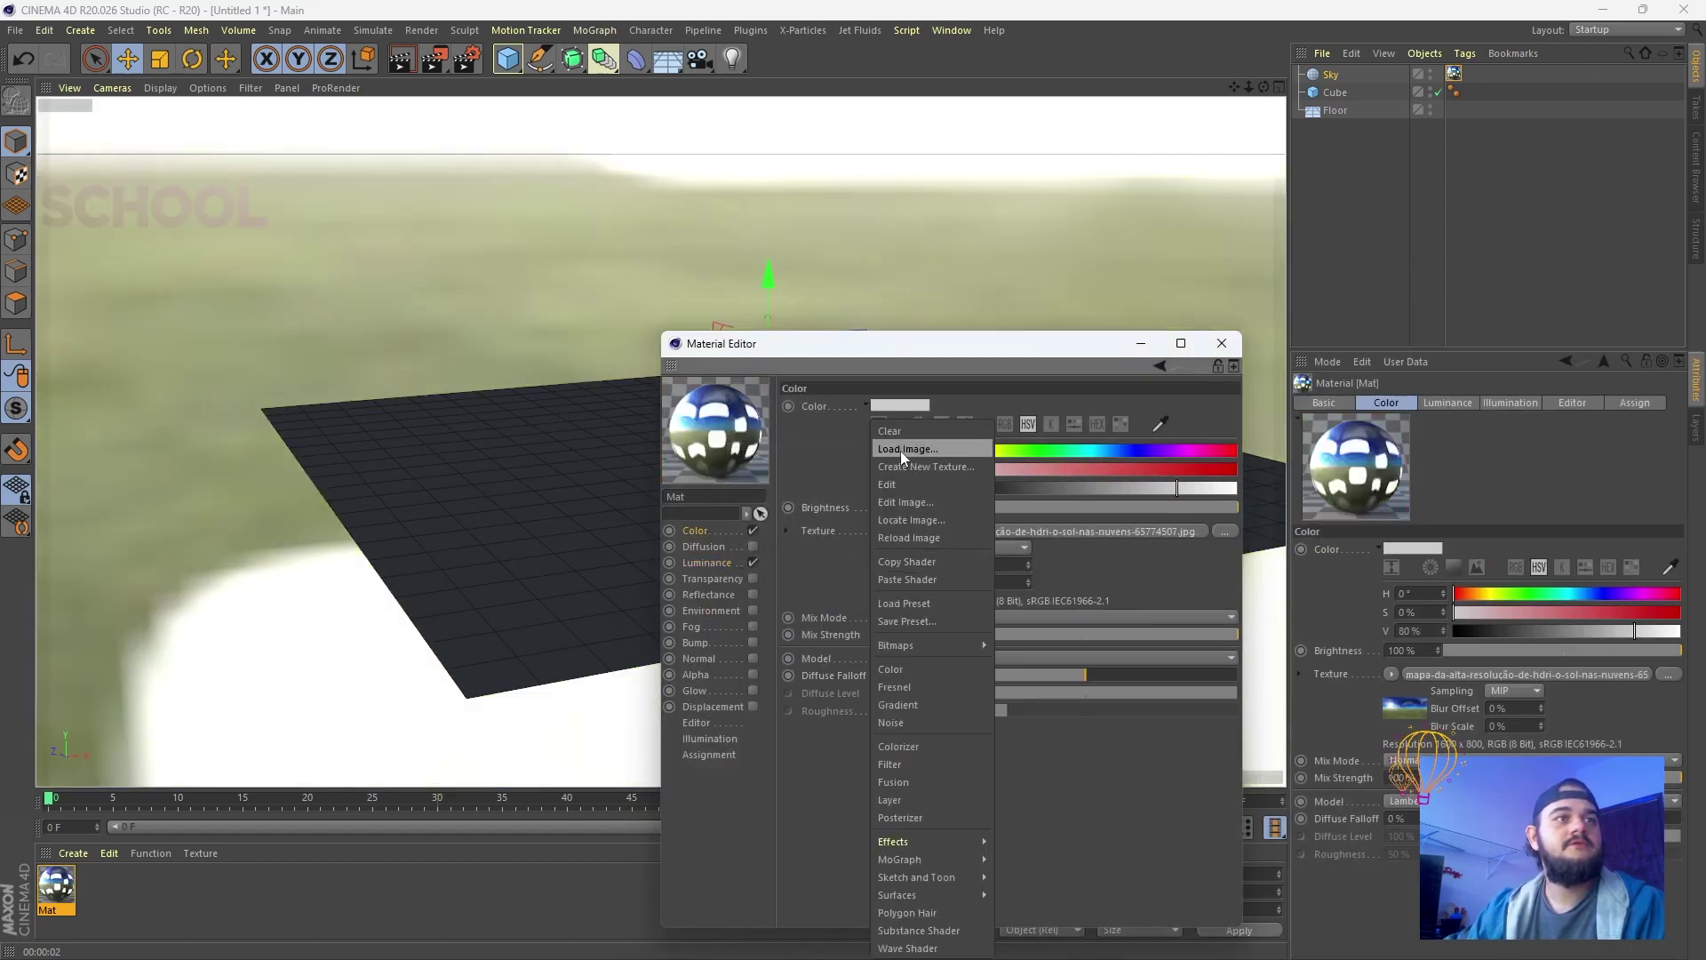
left_click(751, 530)
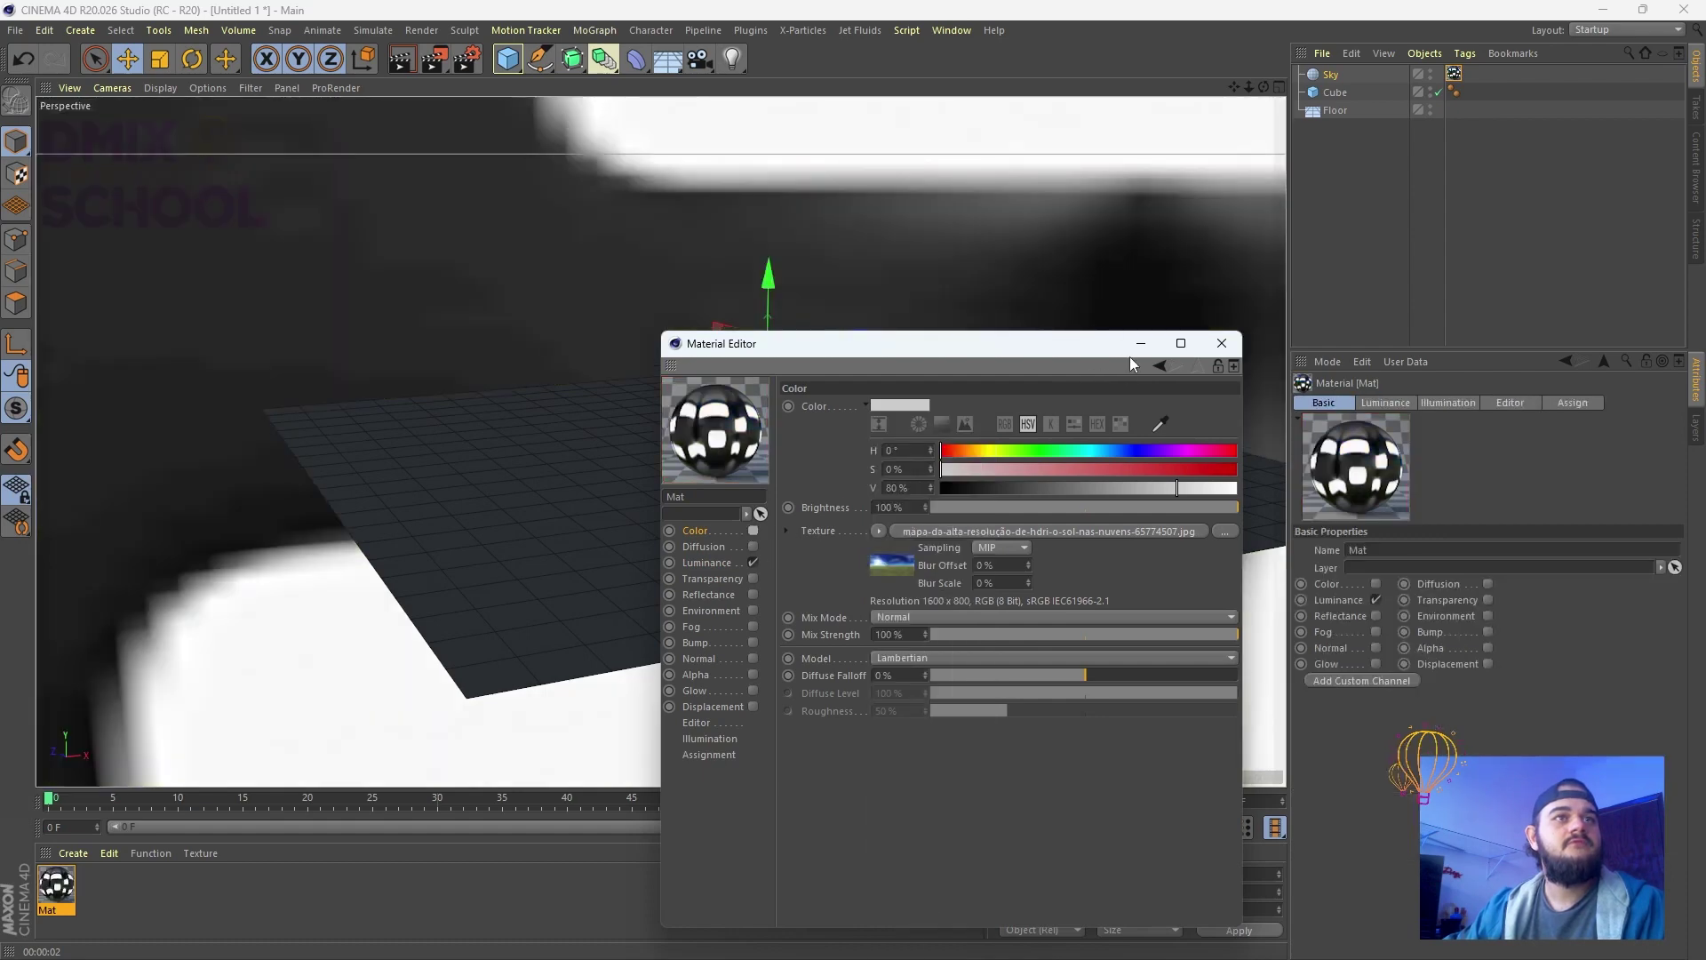
Preview-render the cube and floor under the light-panel HDRI and view the cube up close
left_click(1141, 345)
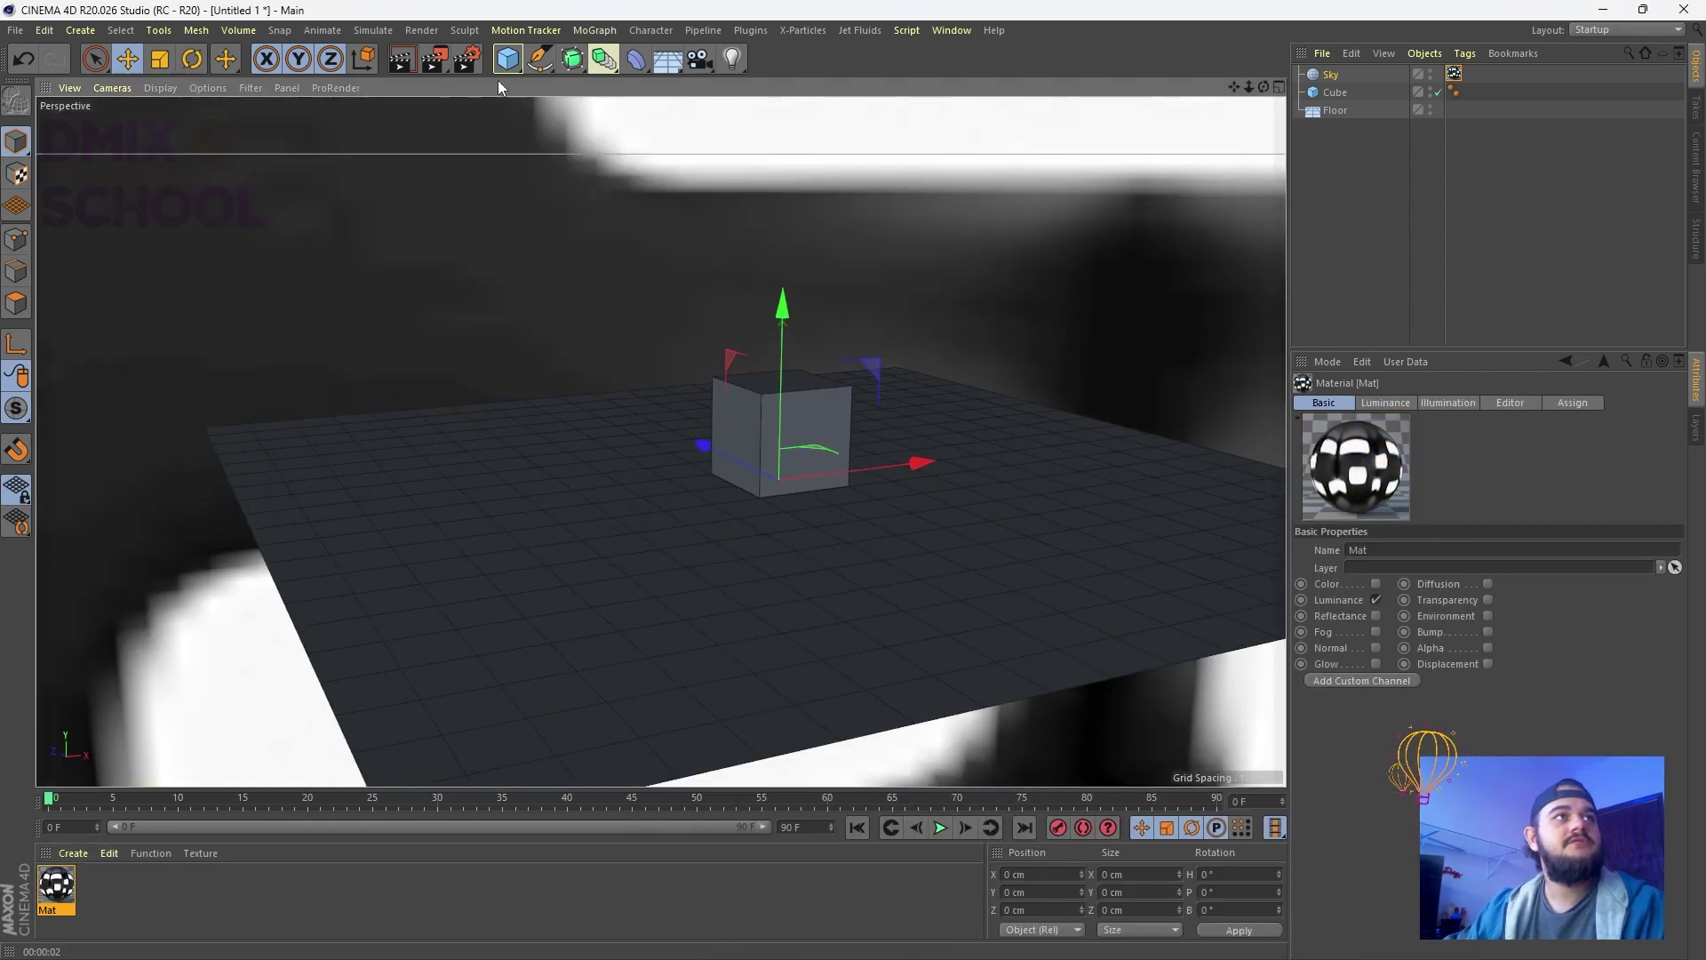
key("ctrl+r")
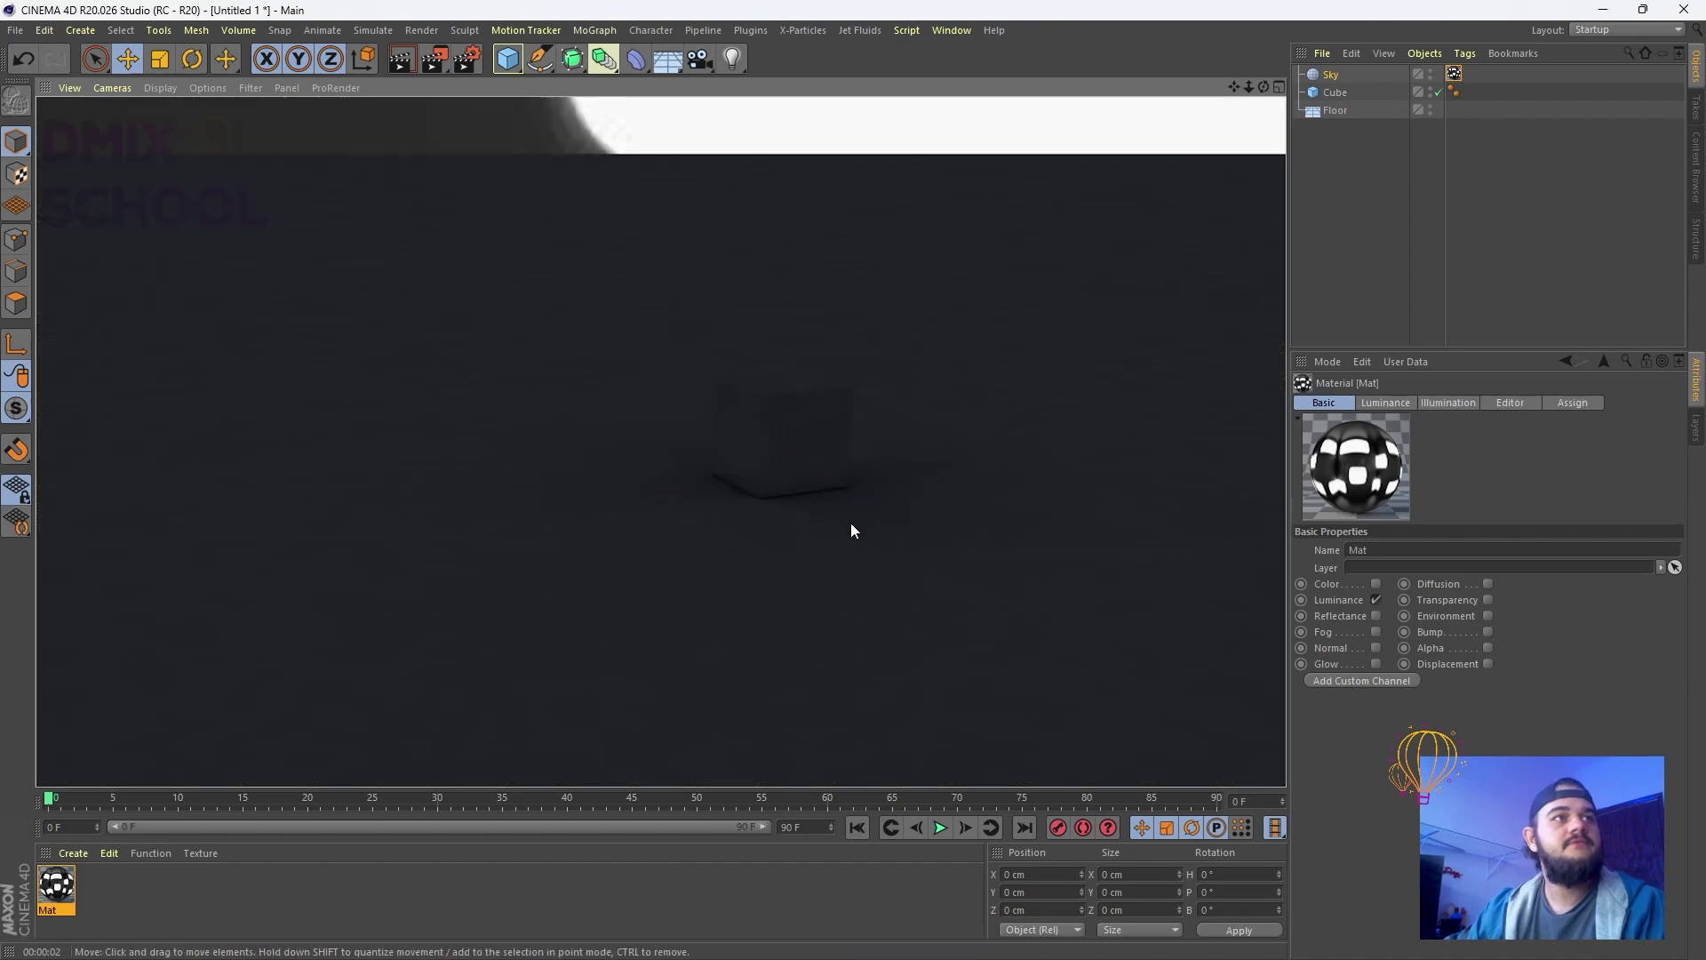
scroll(804, 414, "up", 5)
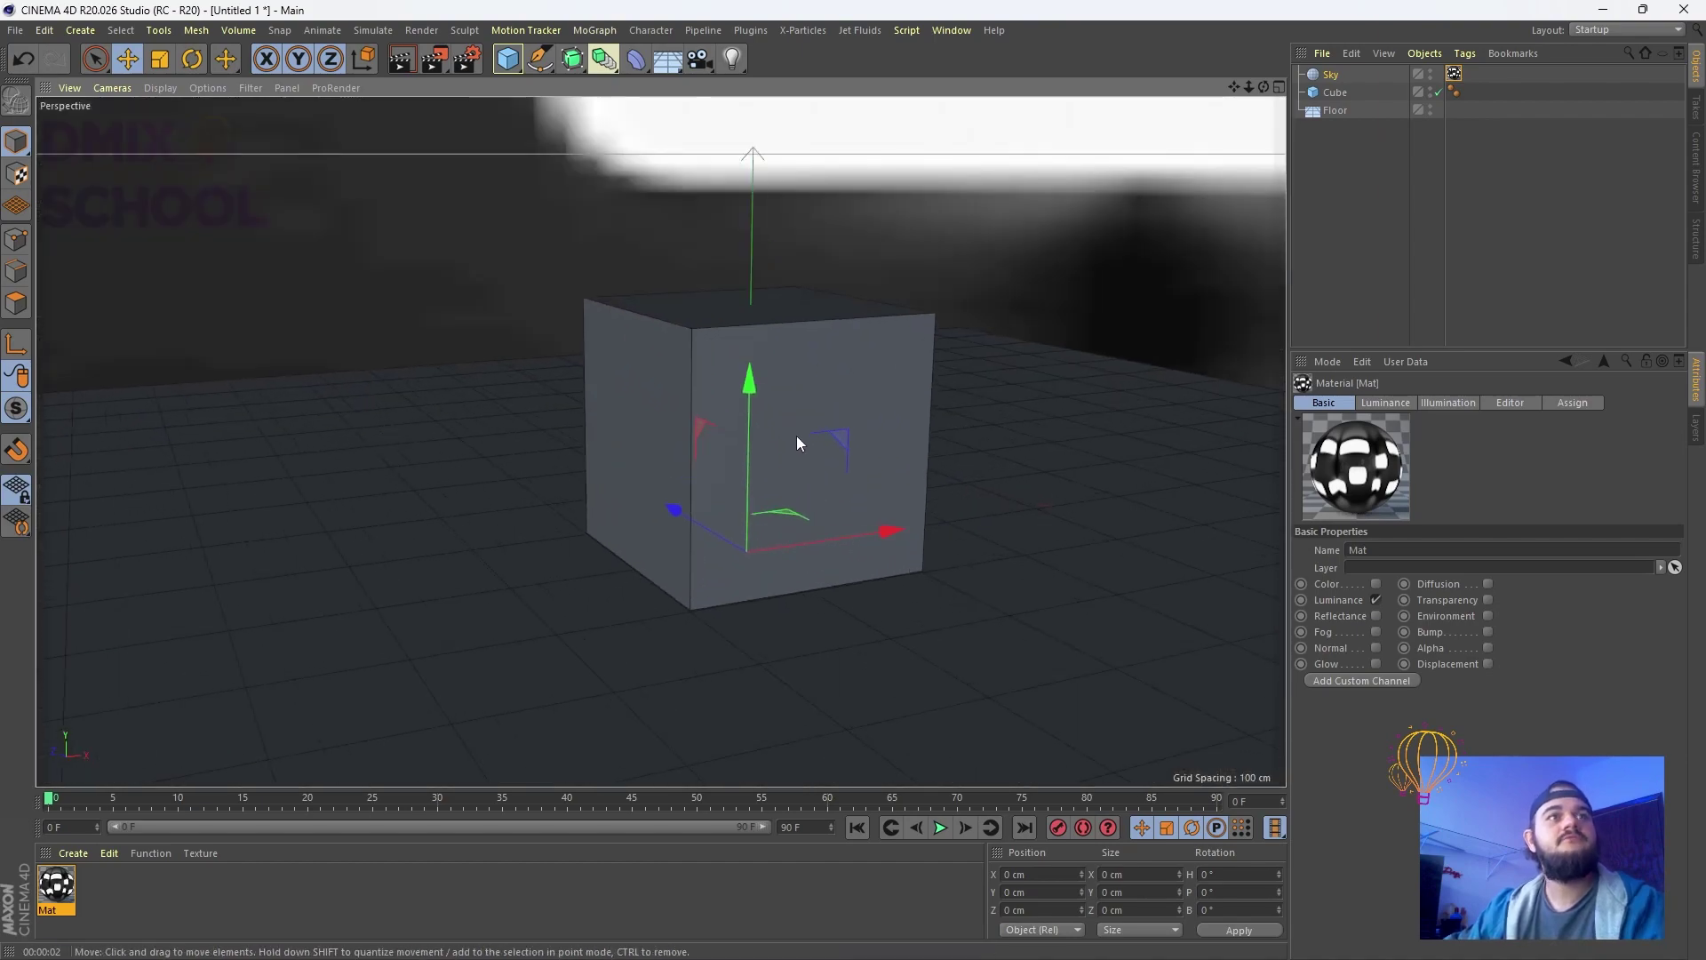
Reopen the sky material and set the Color channel's brightness to 500%
double_click(56, 886)
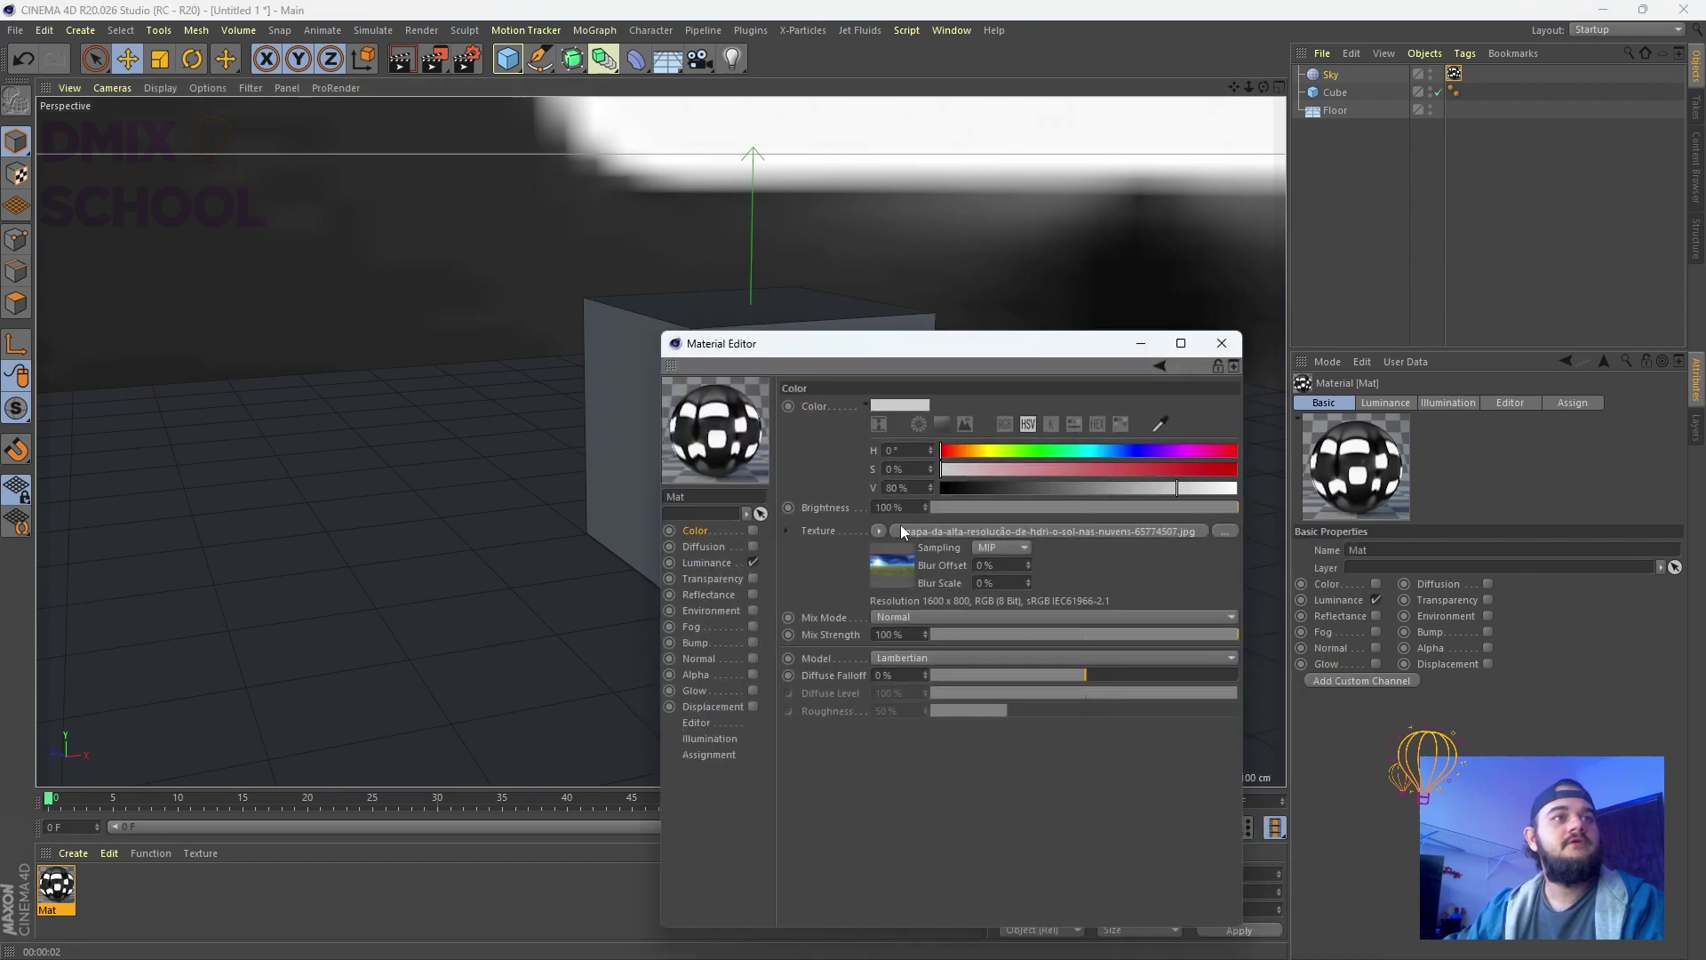
double_click(893, 508)
type("500")
key("Return")
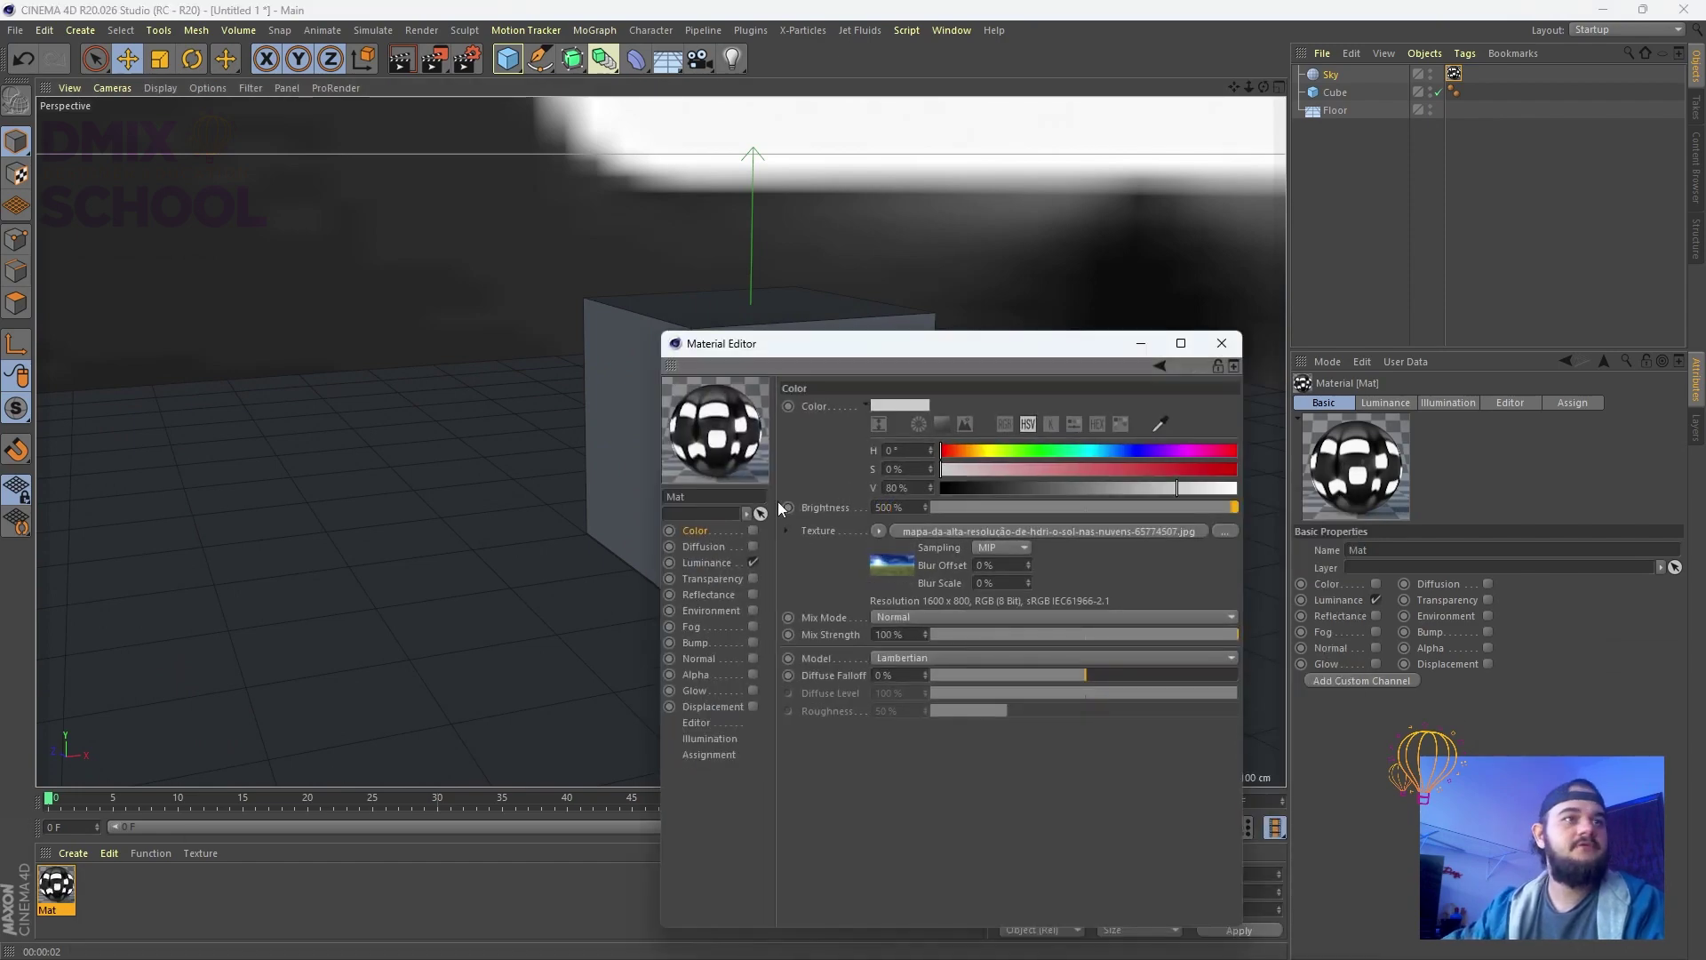
Preview-render the cube and floor with the sky material's changed brightness, and close the material editor
left_click(404, 60)
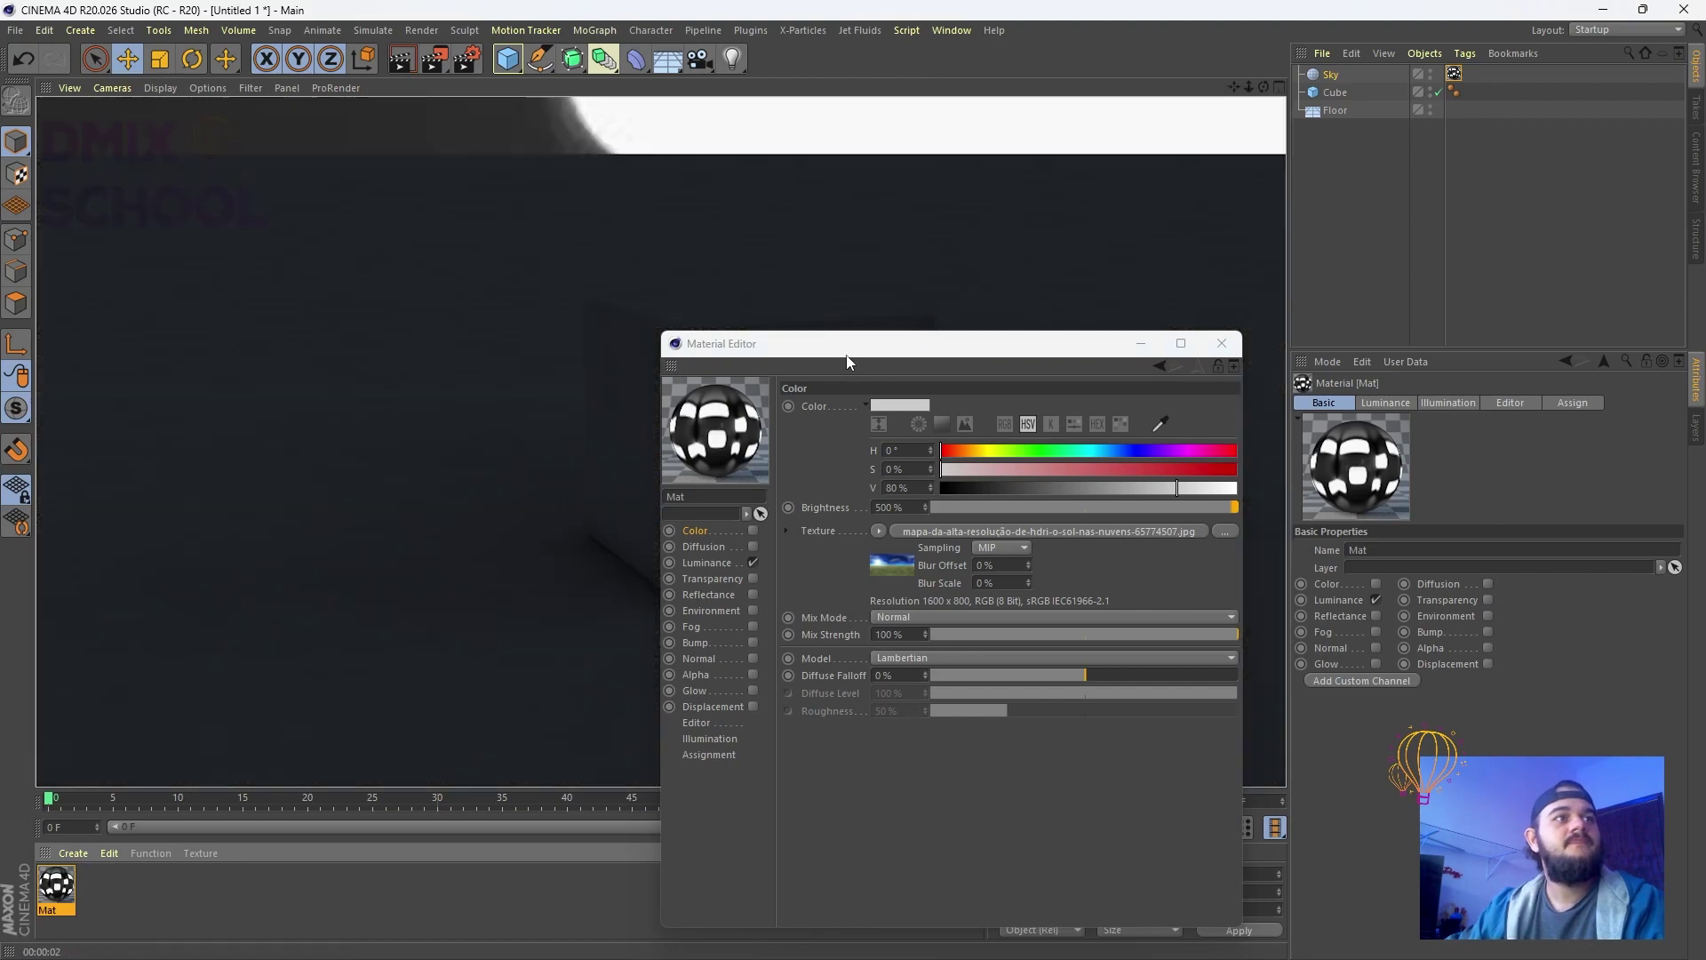
left_click_drag(847, 356, 1201, 226)
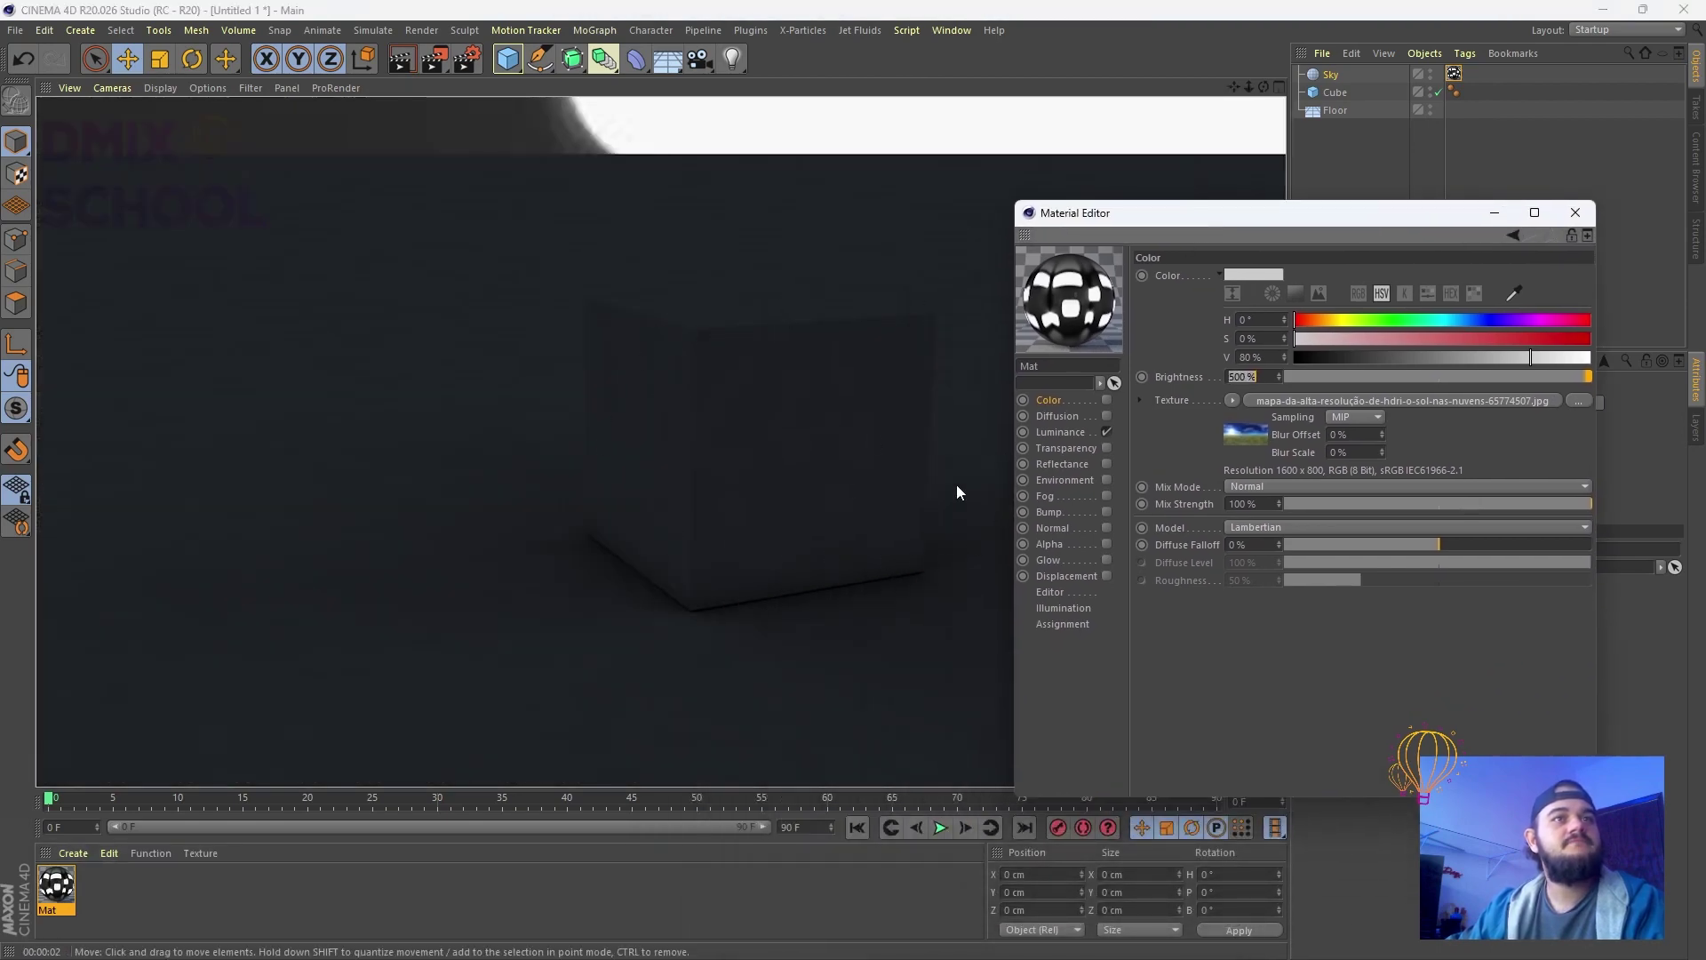
left_click(1576, 213)
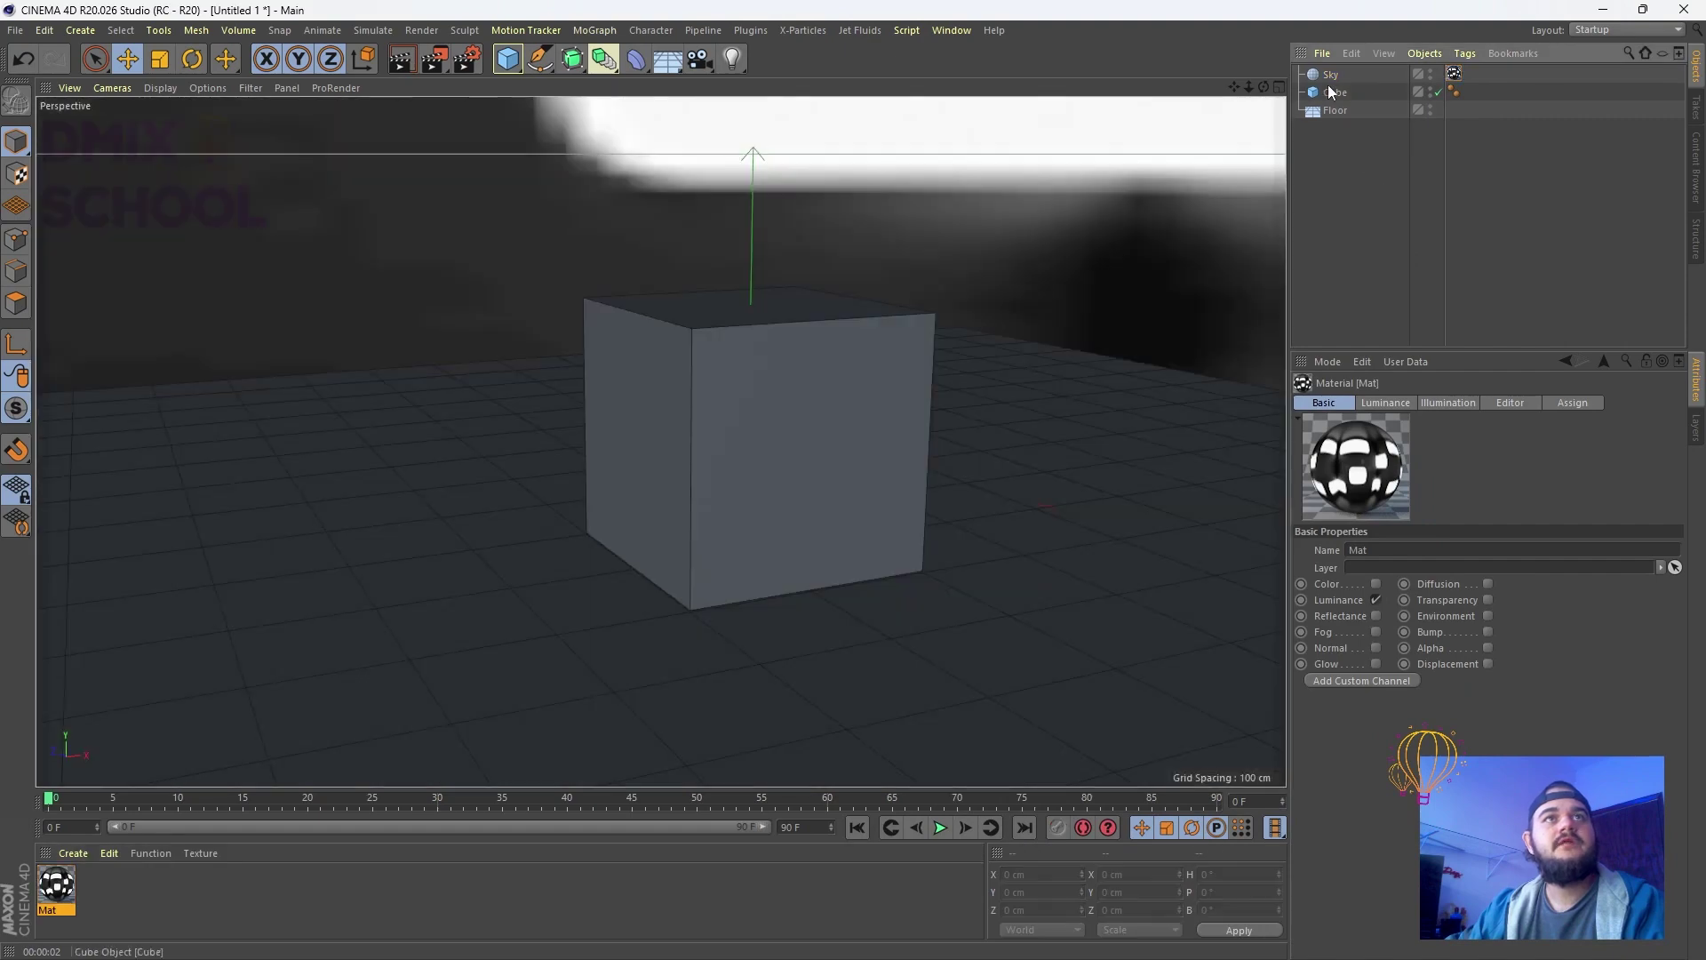
Delete the Sky object, leaving only the cube and floor in the scene
left_click(1329, 77)
key("Delete")
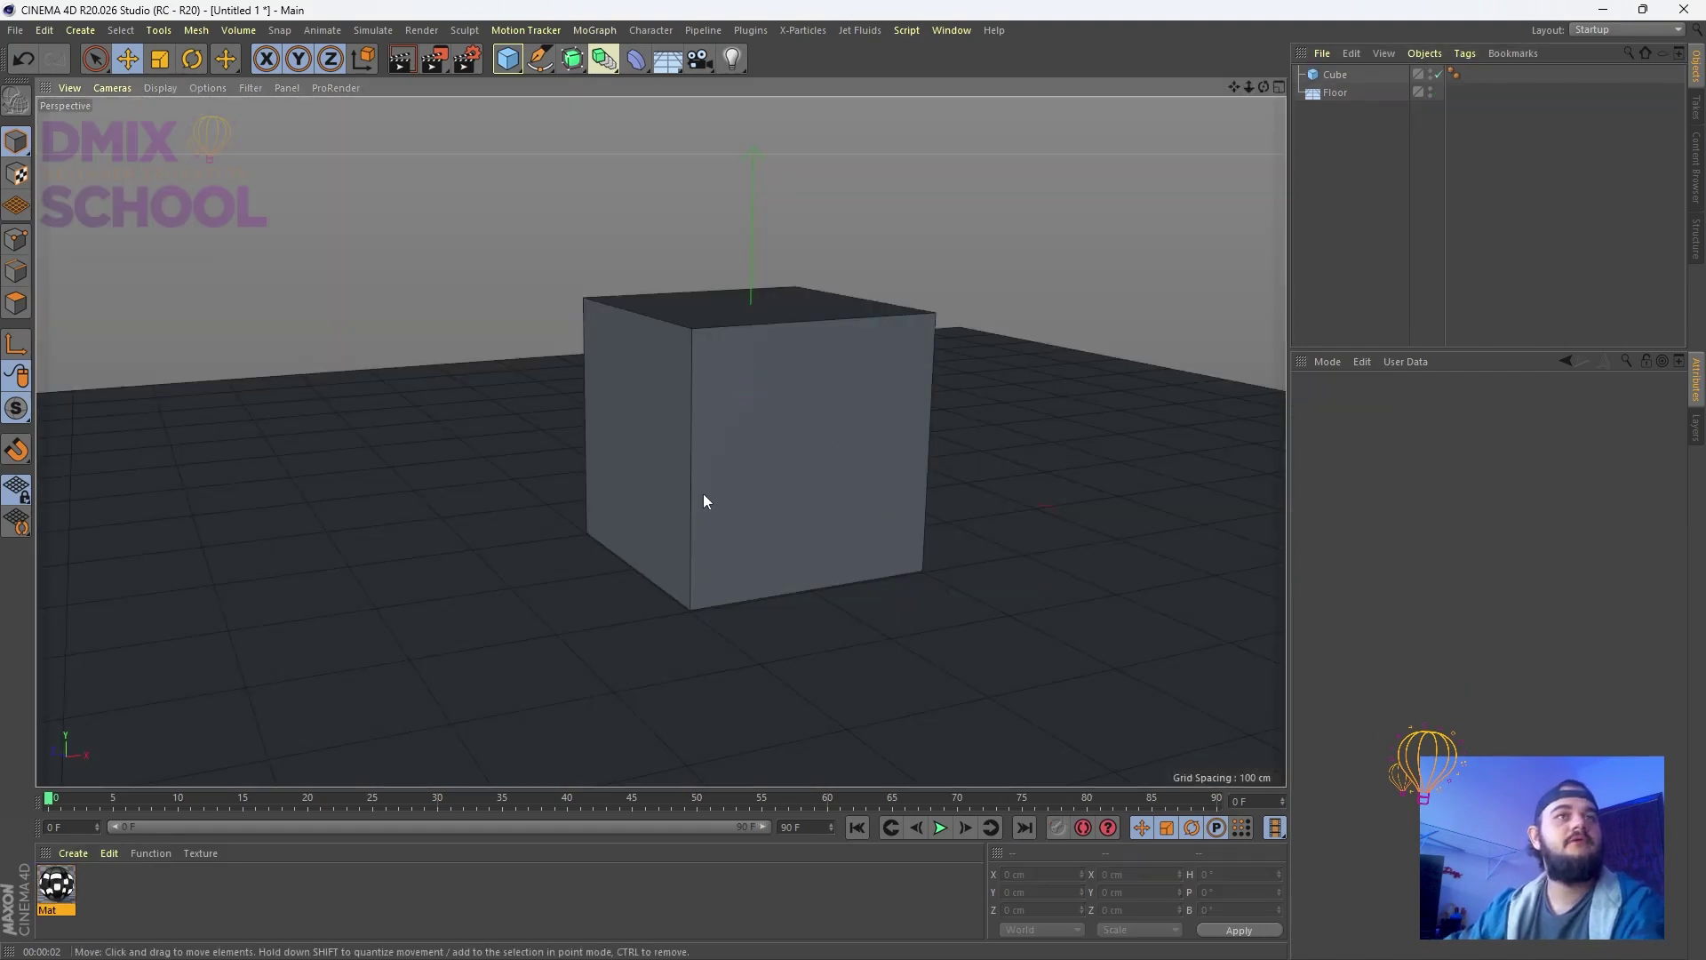
scroll(704, 502, "down", 4)
left_click_drag(747, 442, 803, 484, "alt")
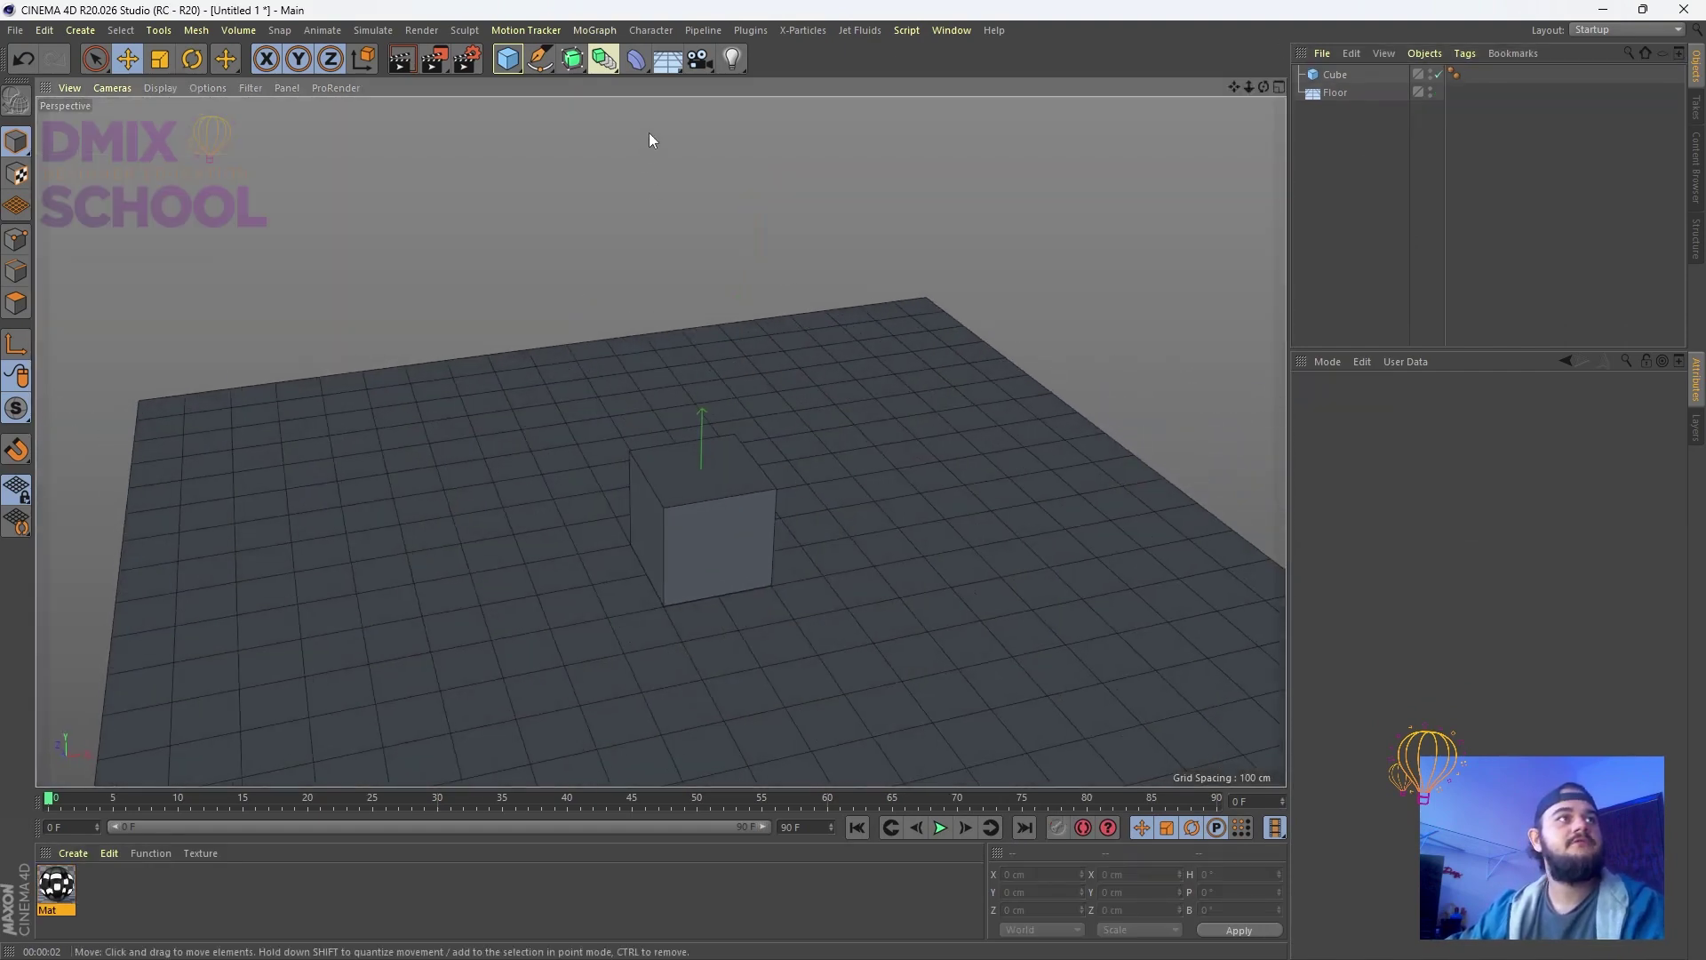
Add an omni Light and place it above the floor at about X 125 cm, Y 534 cm, Z -434 cm
left_click(733, 59)
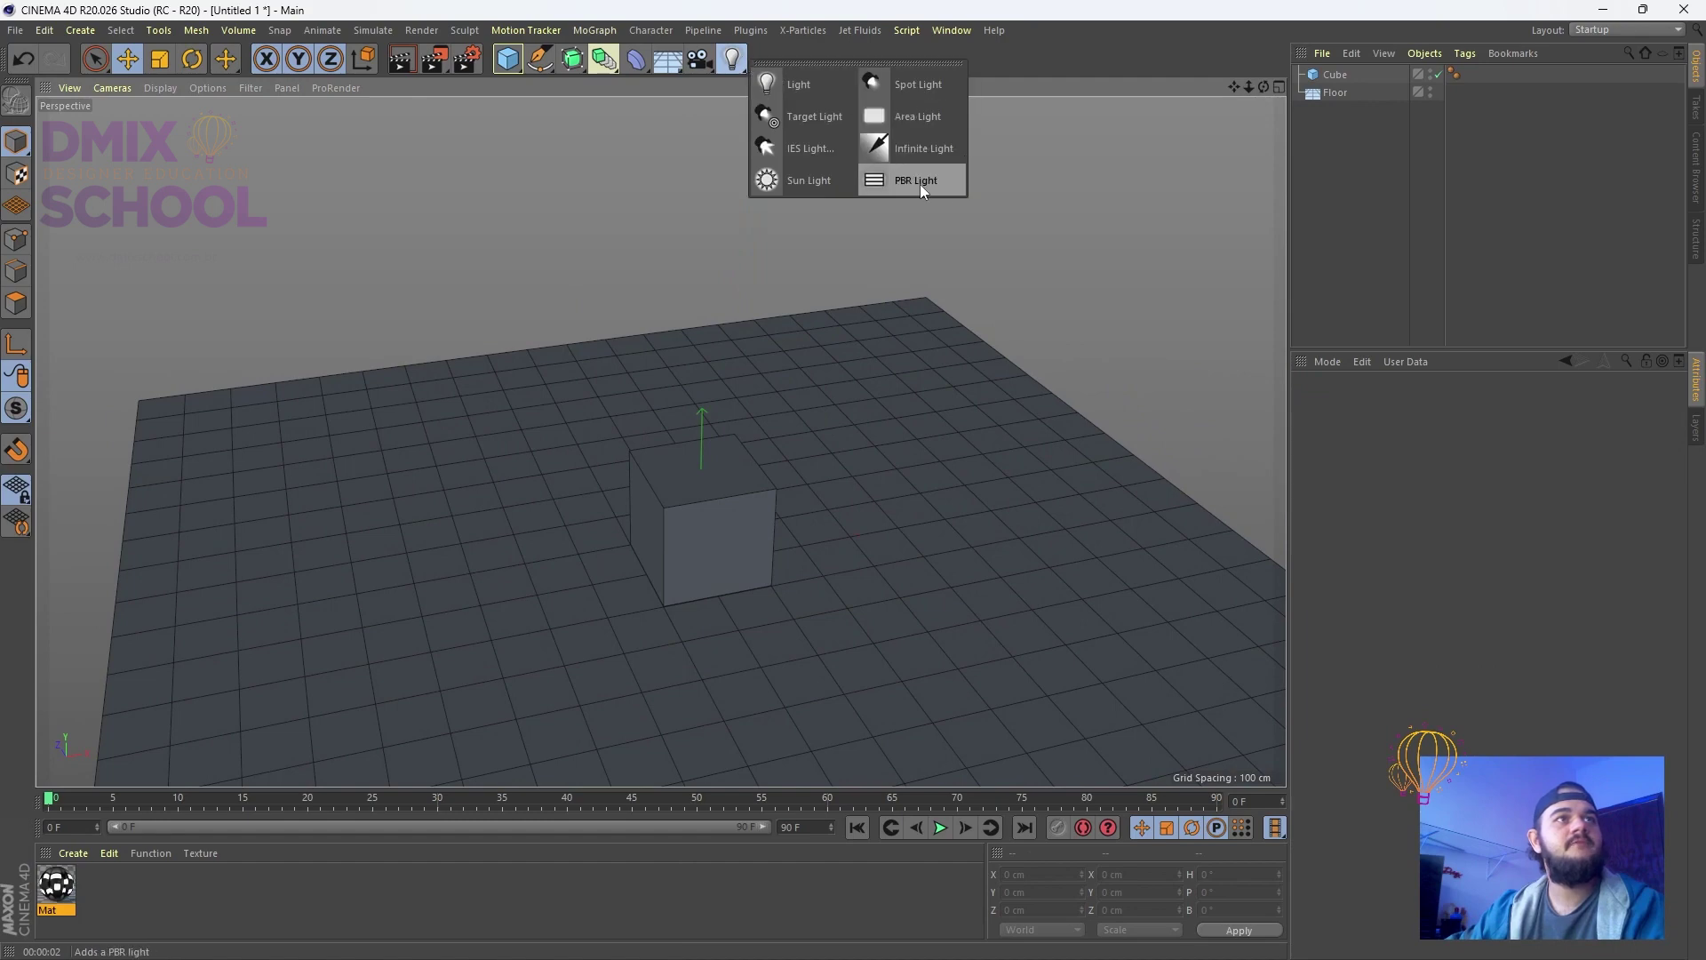
left_click(820, 83)
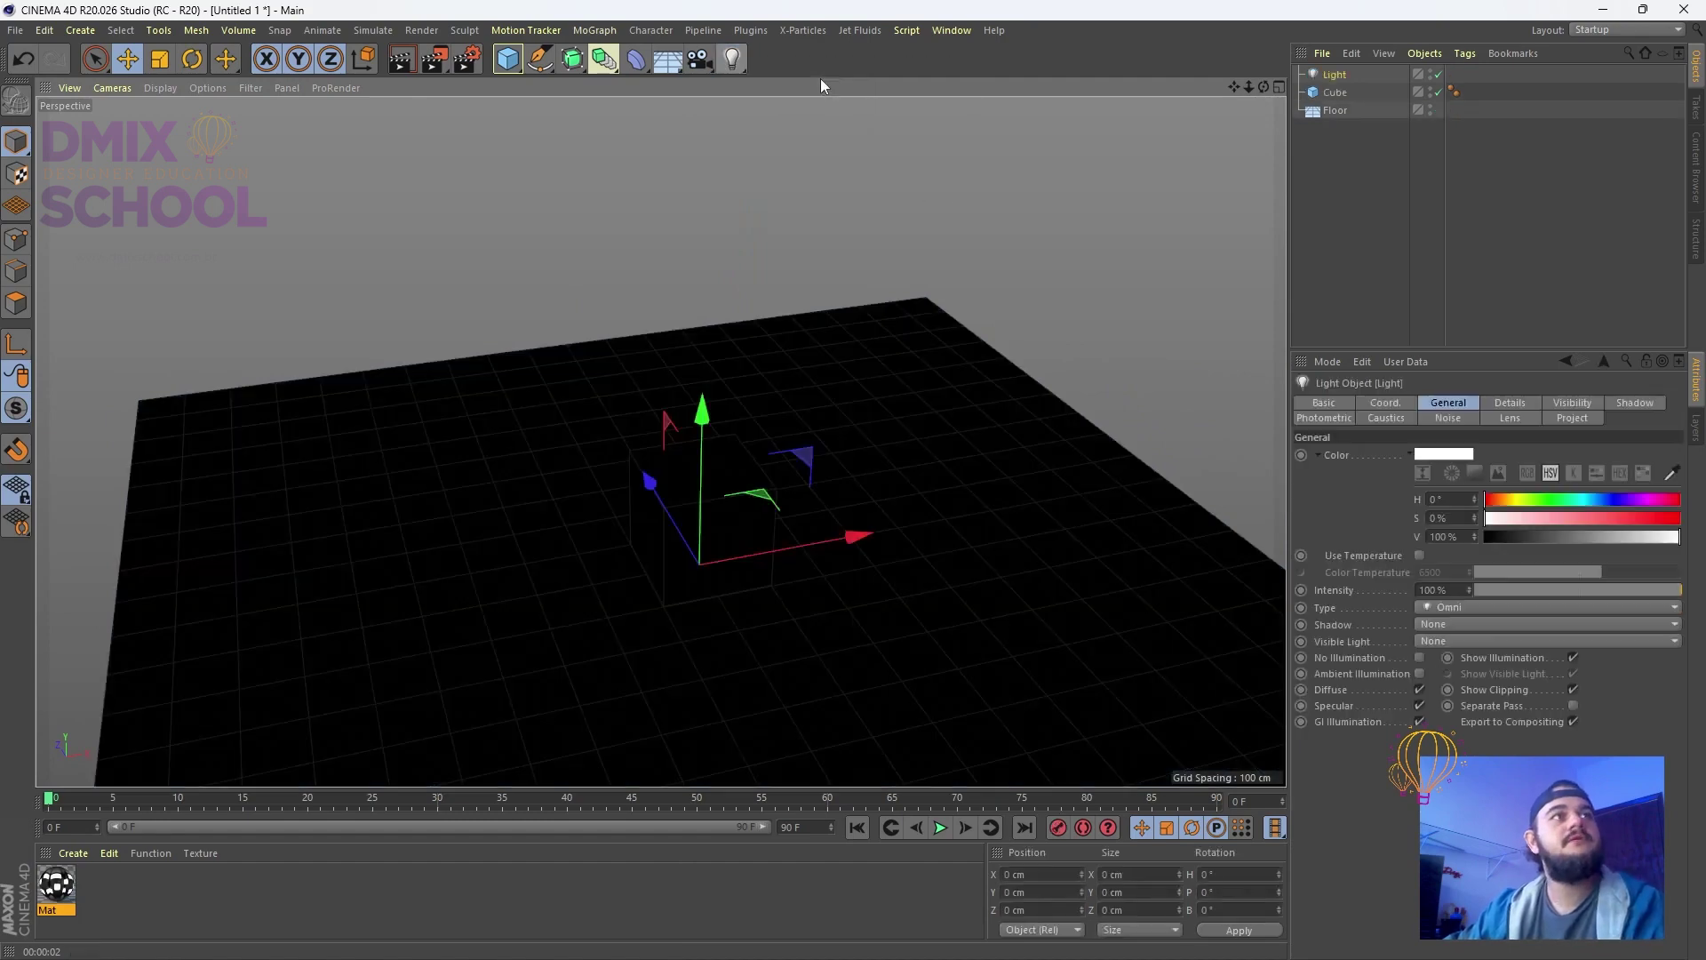
left_click_drag(708, 424, 745, 180)
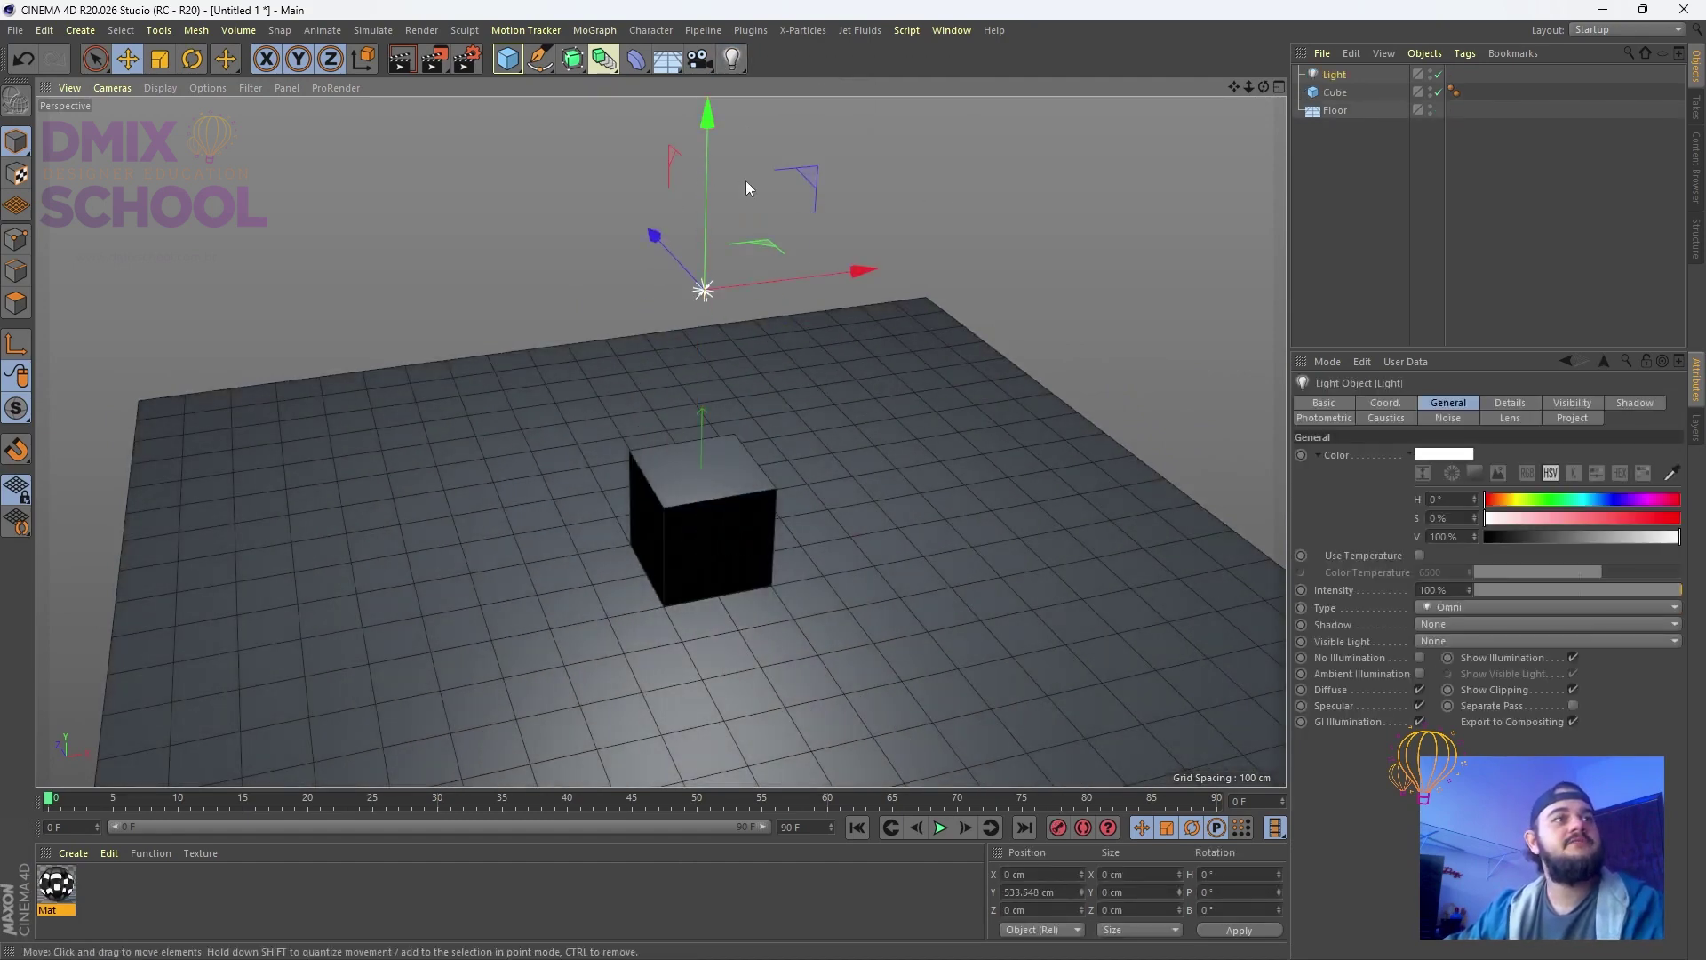
left_click_drag(659, 235, 759, 343)
left_click_drag(948, 380, 1034, 368)
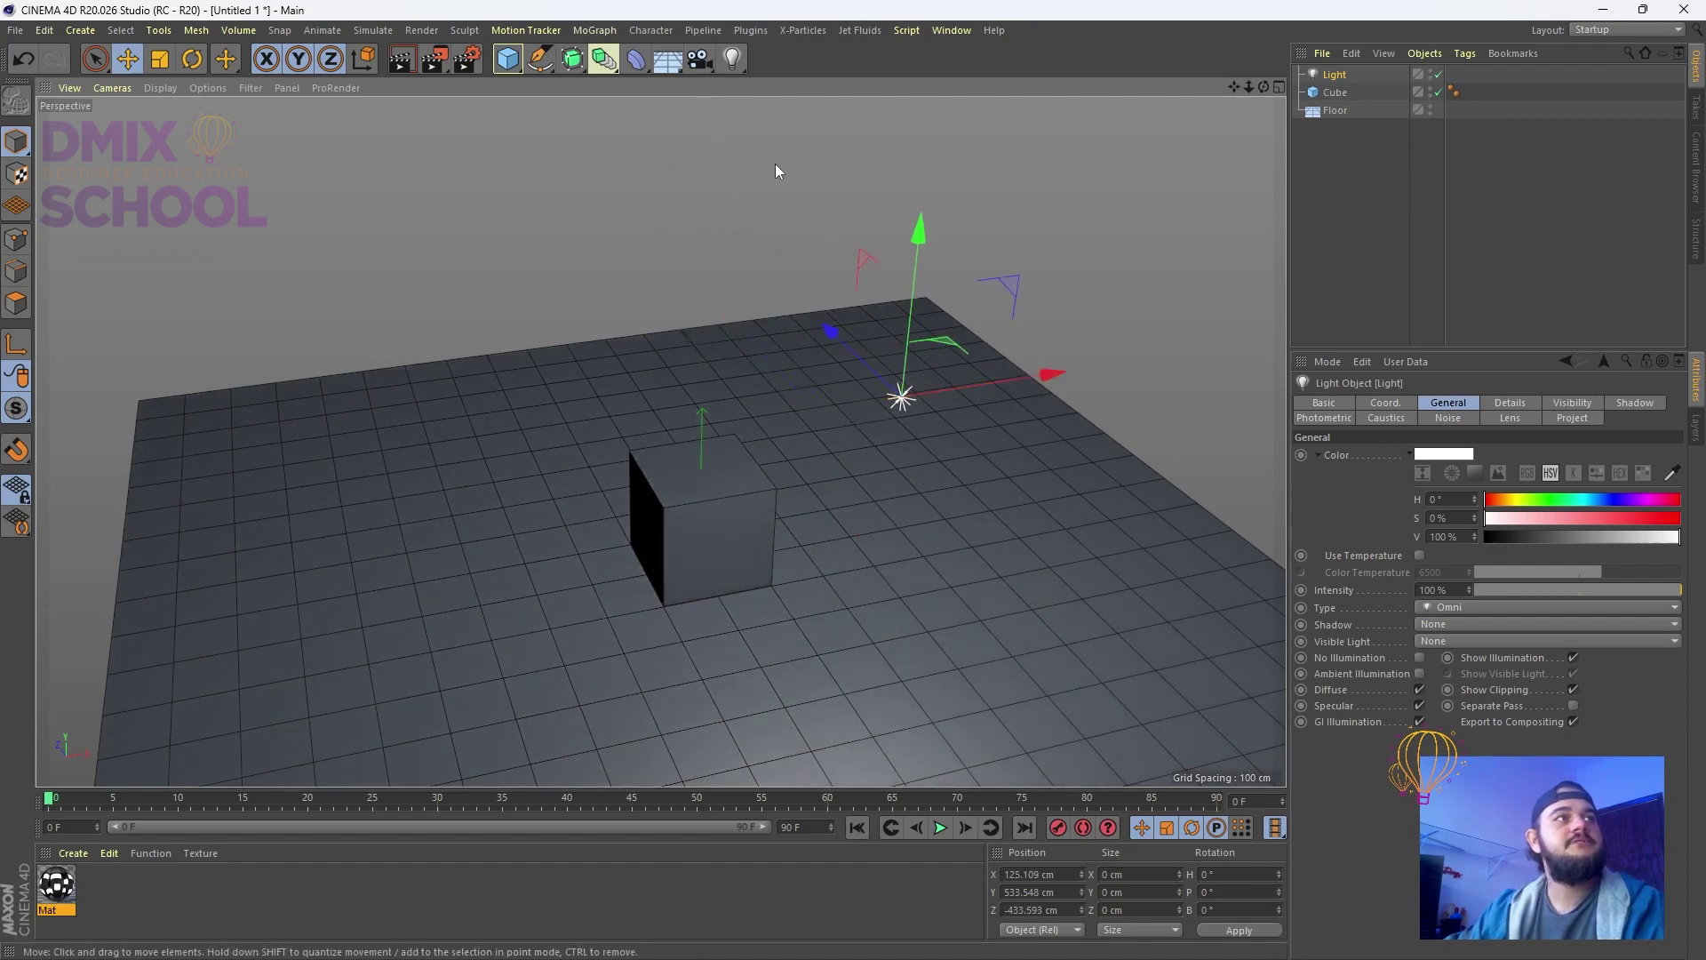
Preview-render the cube under the single light, check the Global Illumination render settings, and render again
key("ctrl+r")
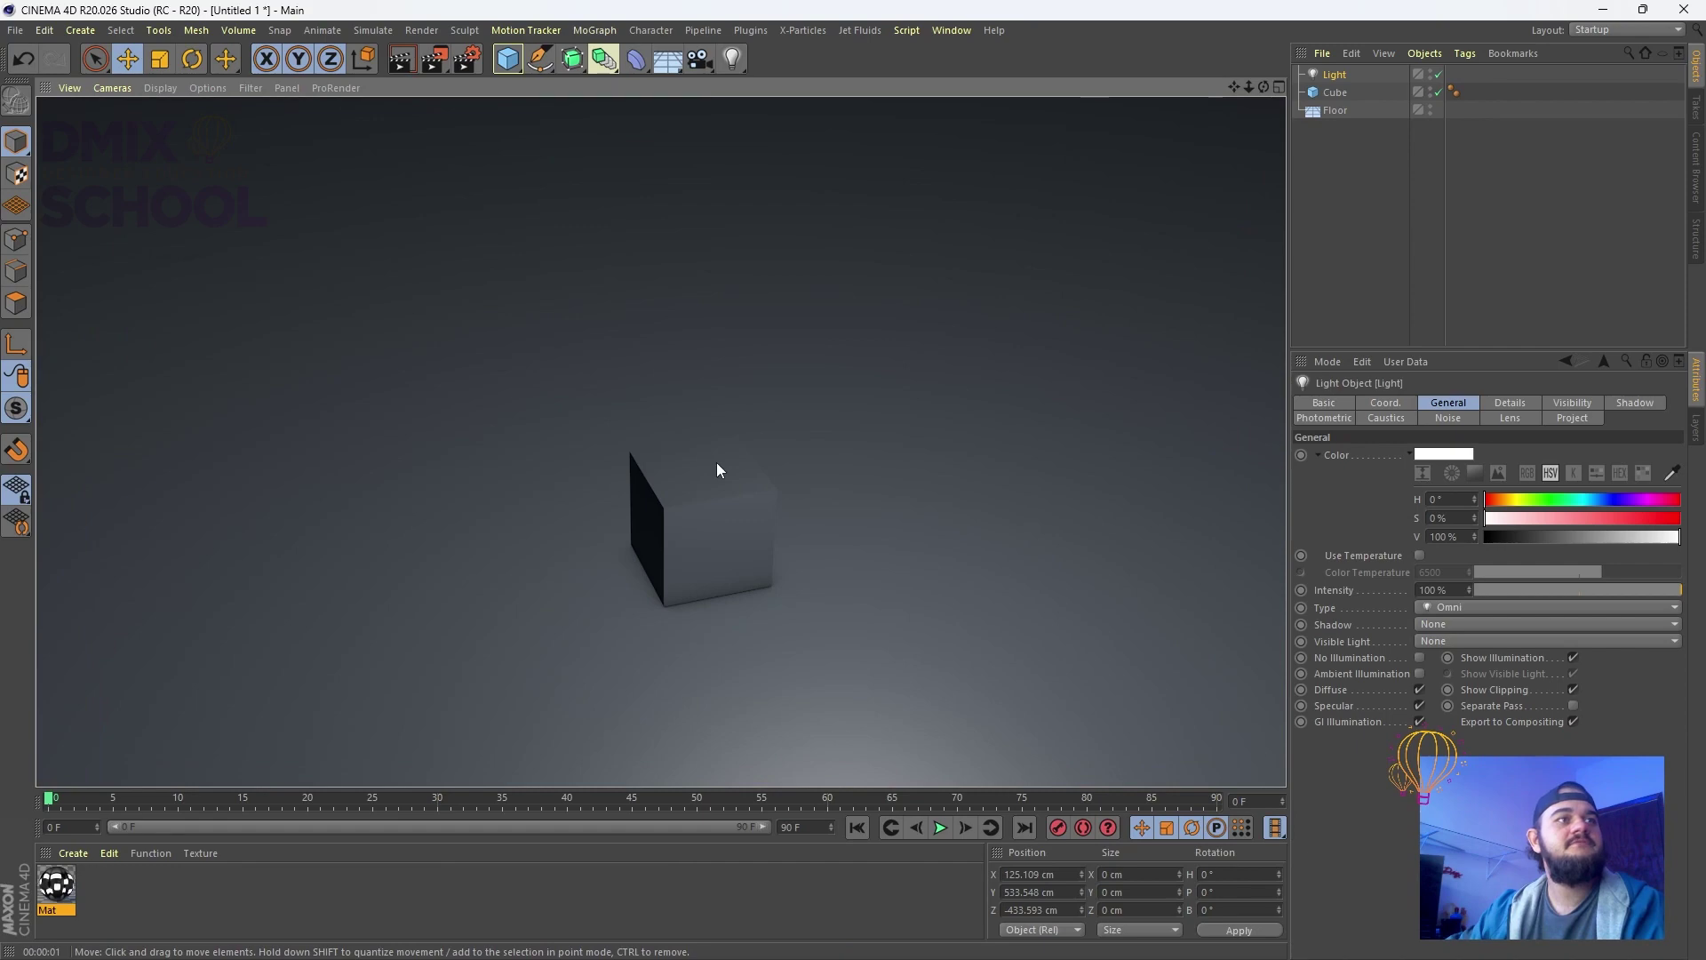
right_click_drag(556, 630, 697, 486, "alt")
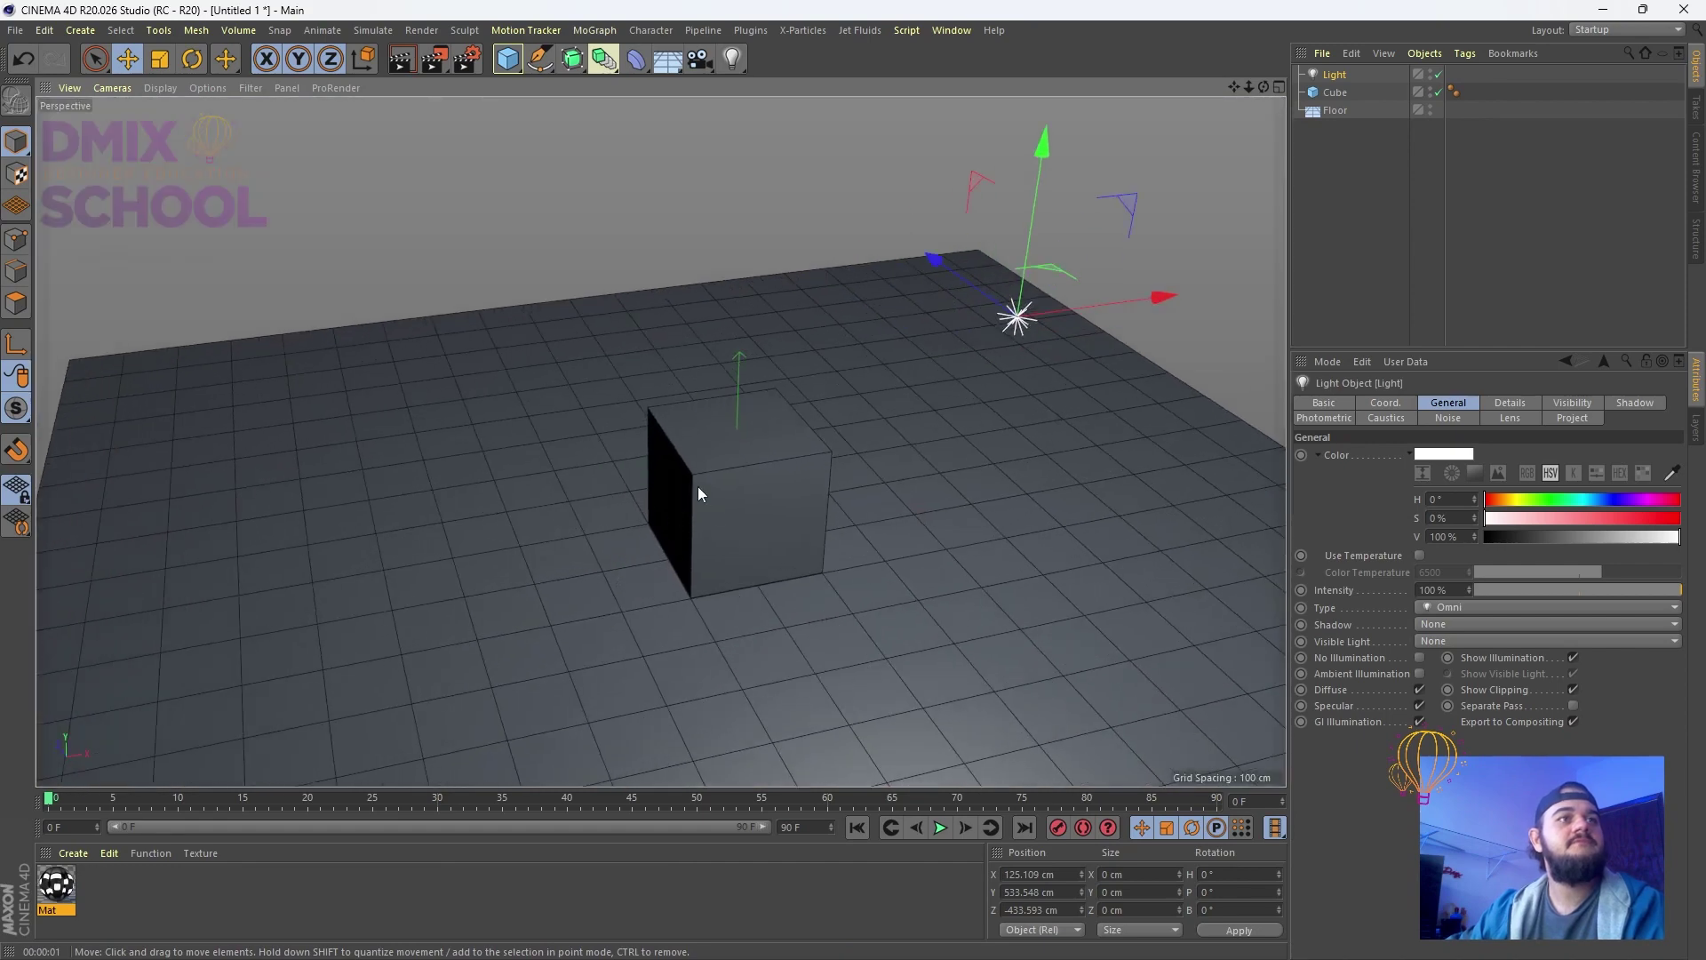
left_click(466, 60)
left_click(1191, 51)
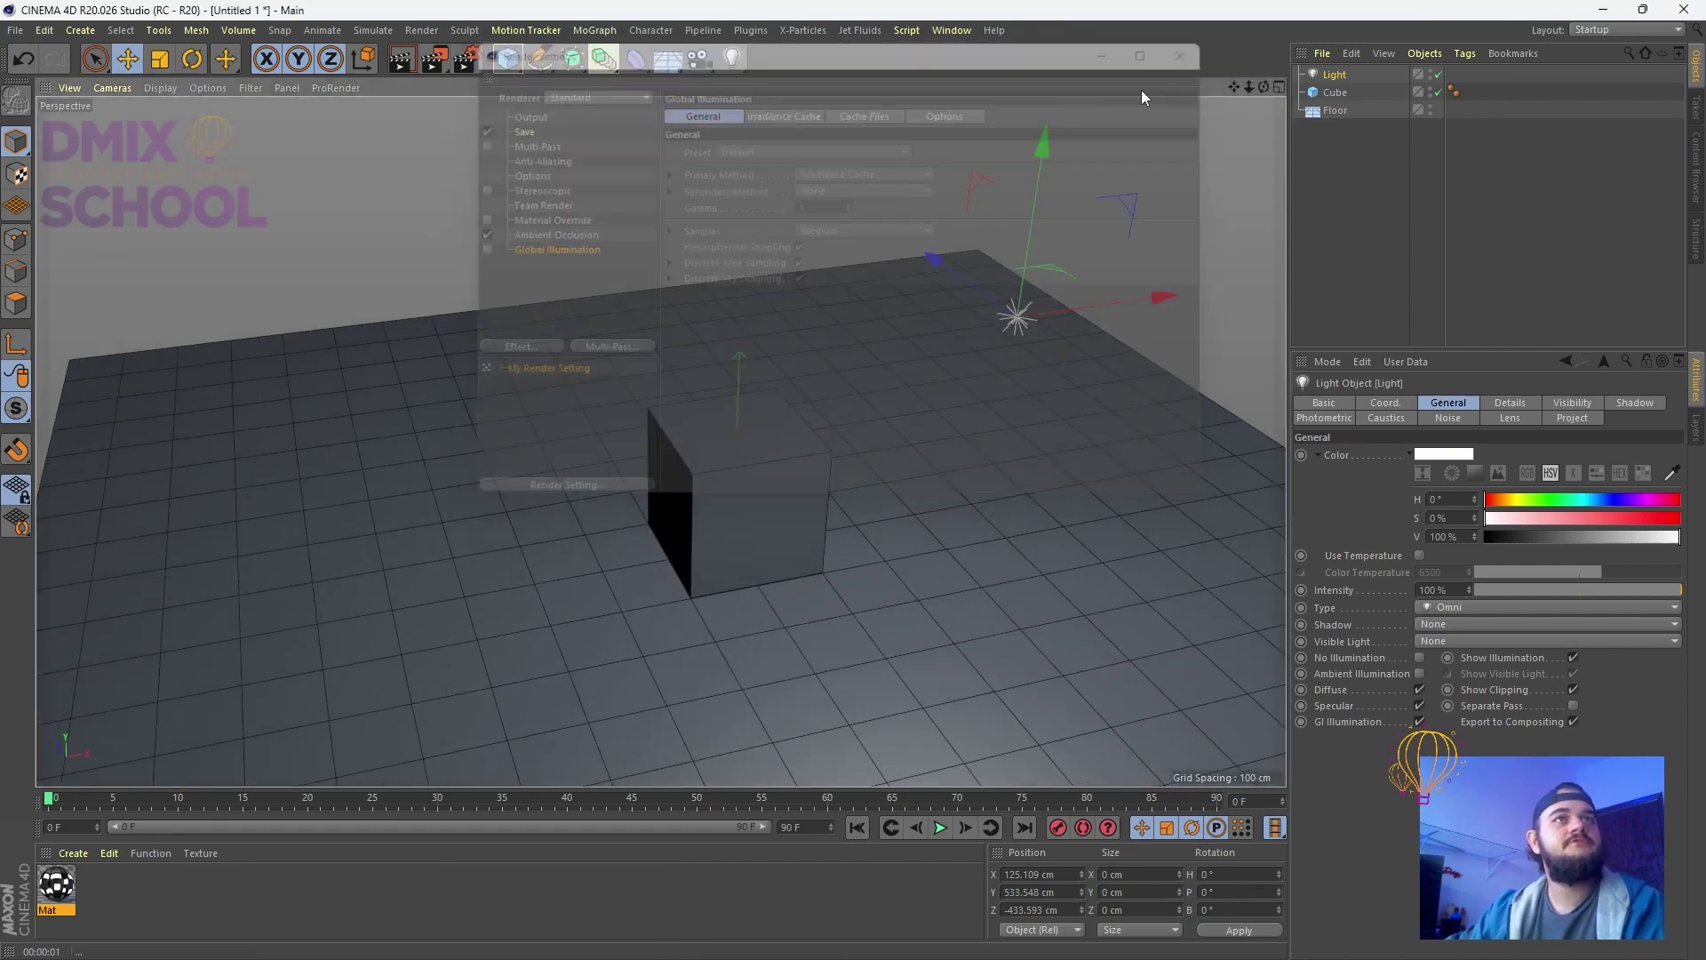
left_click(400, 64)
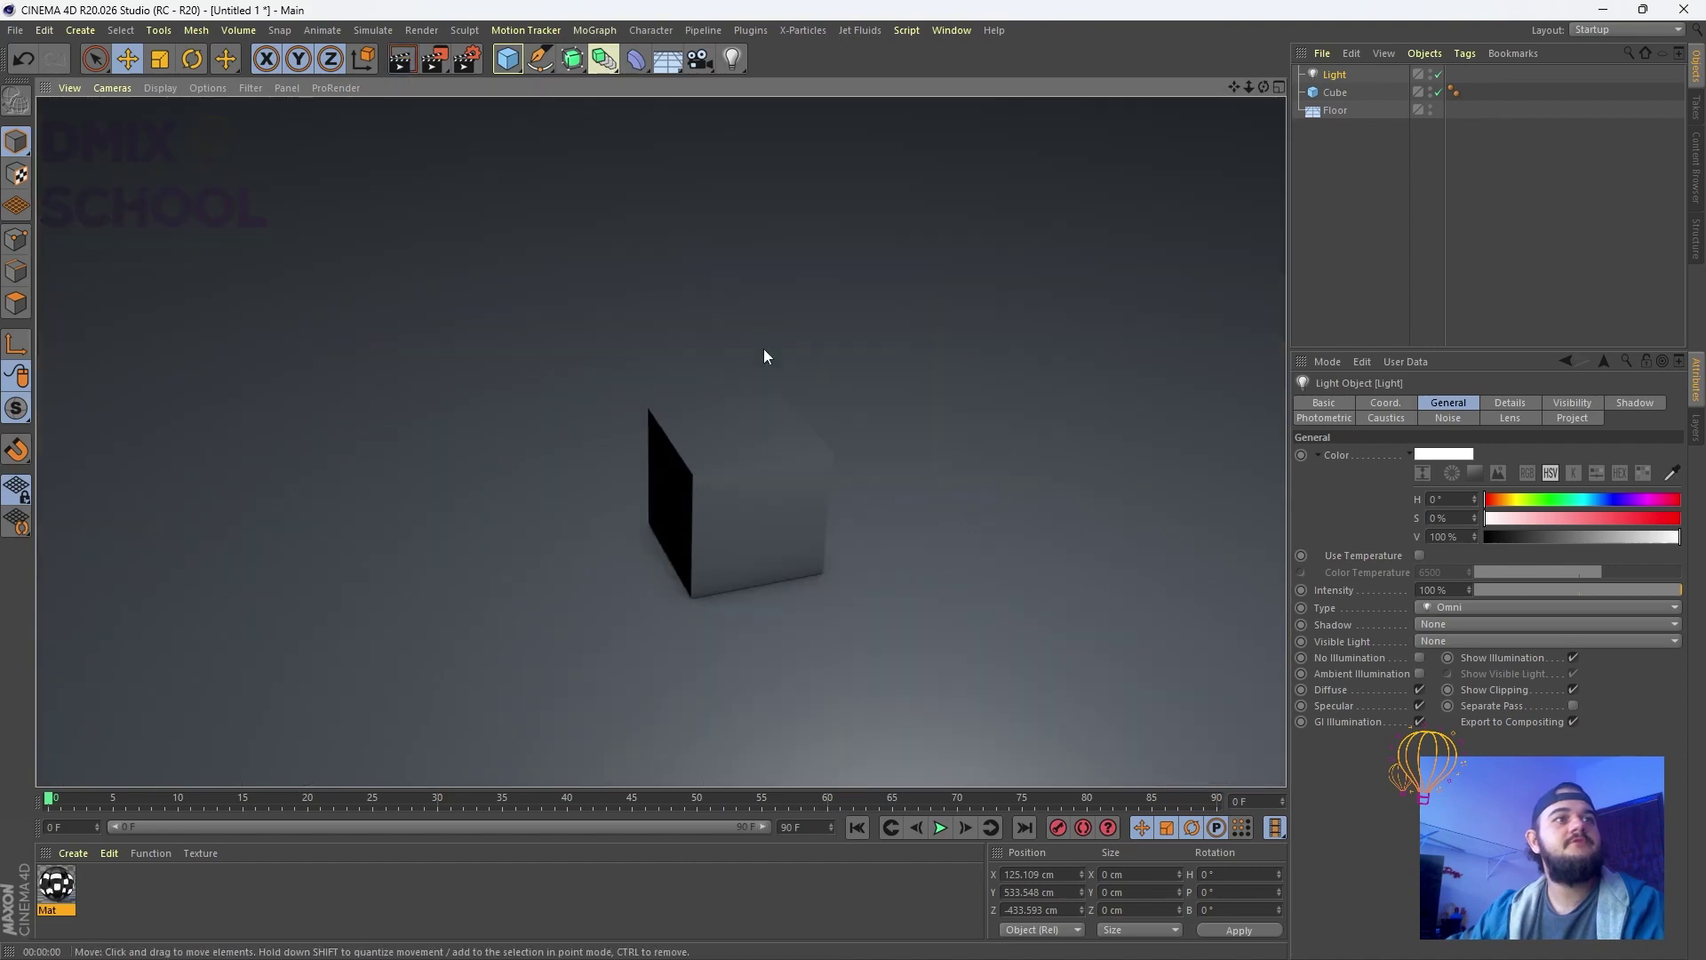
scroll(771, 325, "down", 3)
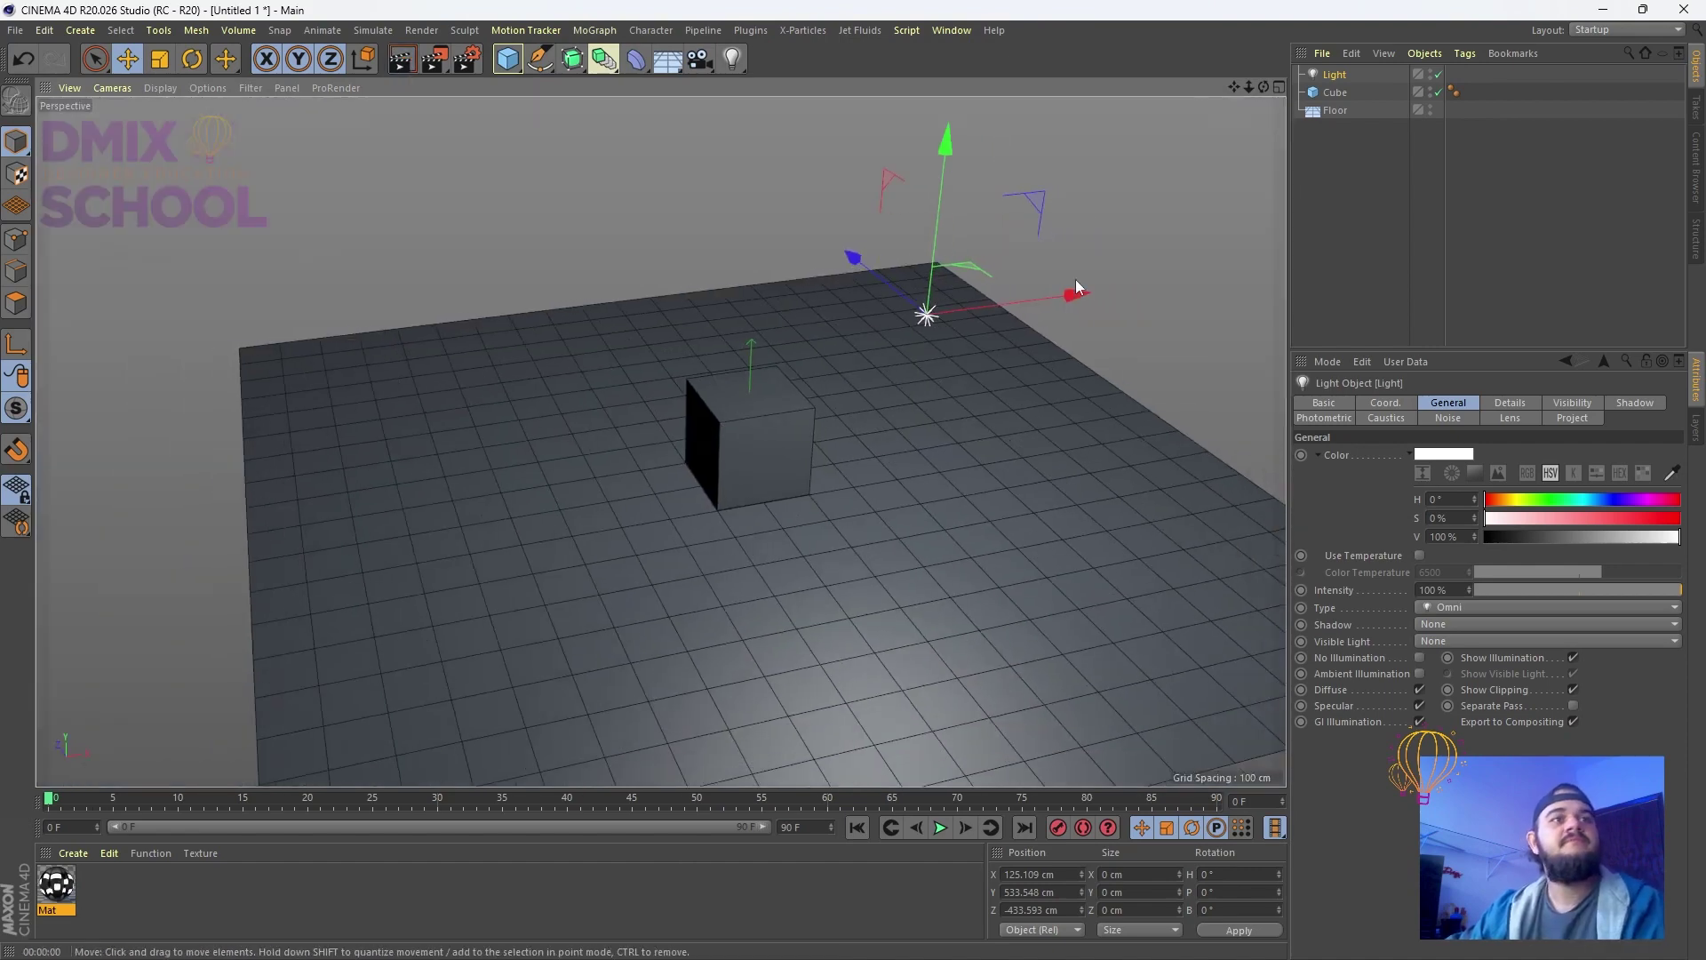
Duplicate the light to the opposite side at about X -579 cm, Z 805 cm and preview-render the scene
left_click_drag(1066, 294, 663, 365, "ctrl")
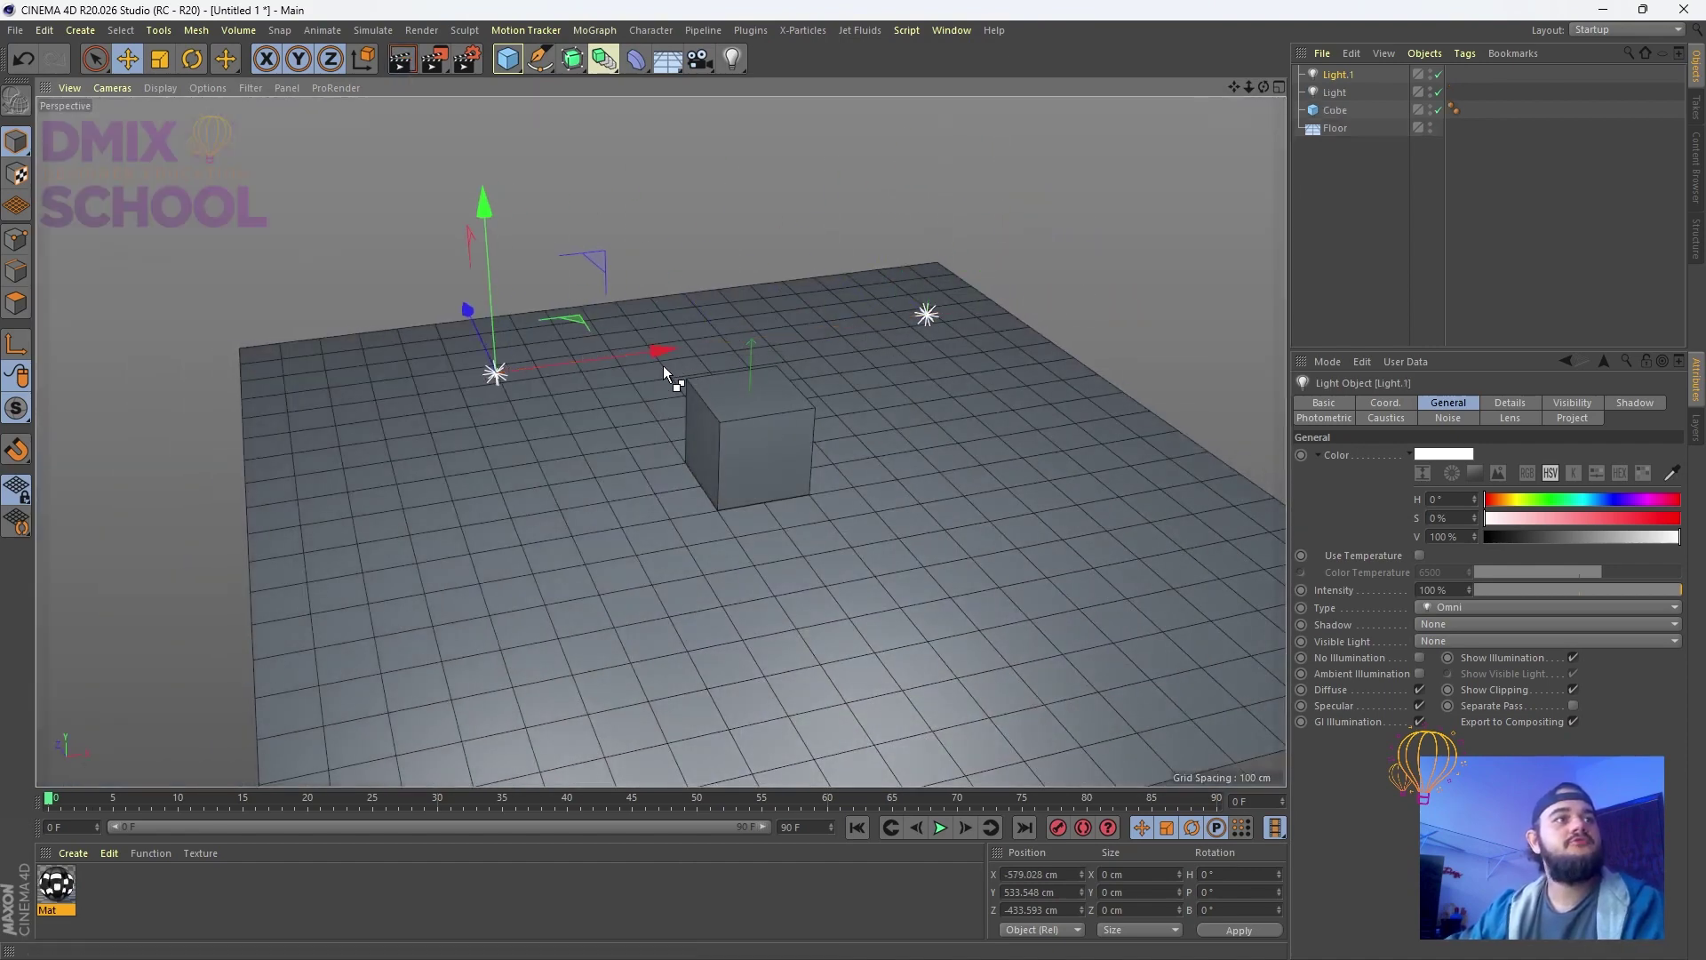
left_click_drag(467, 318, 398, 160)
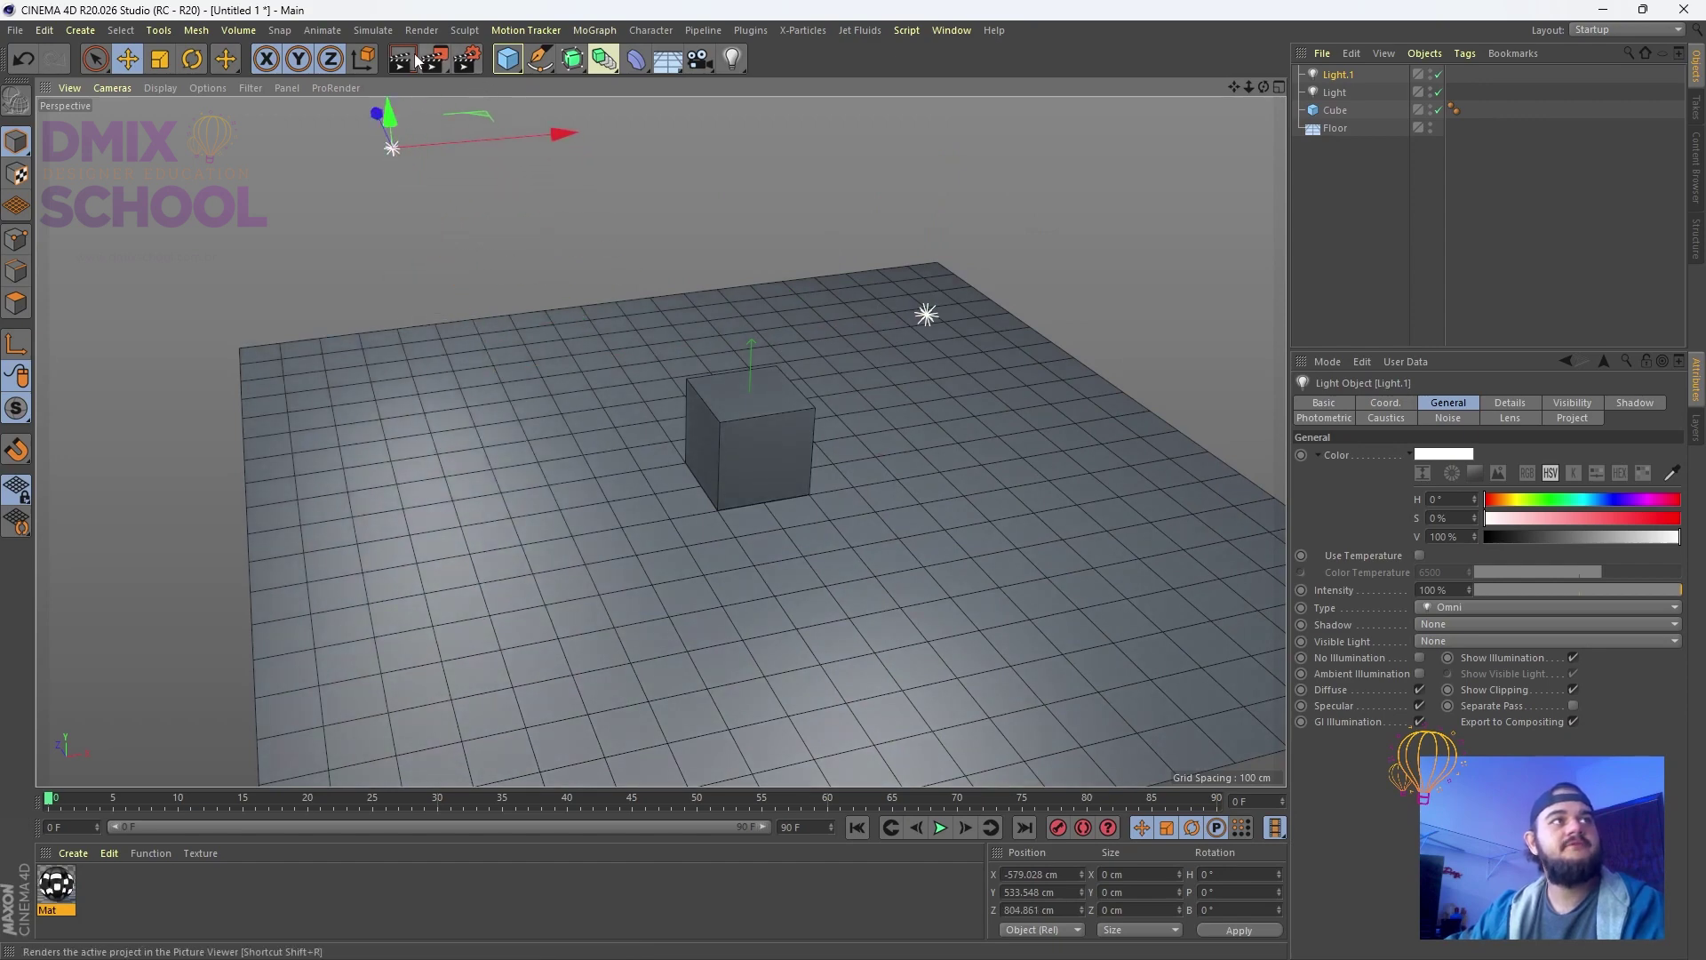
key("ctrl+r")
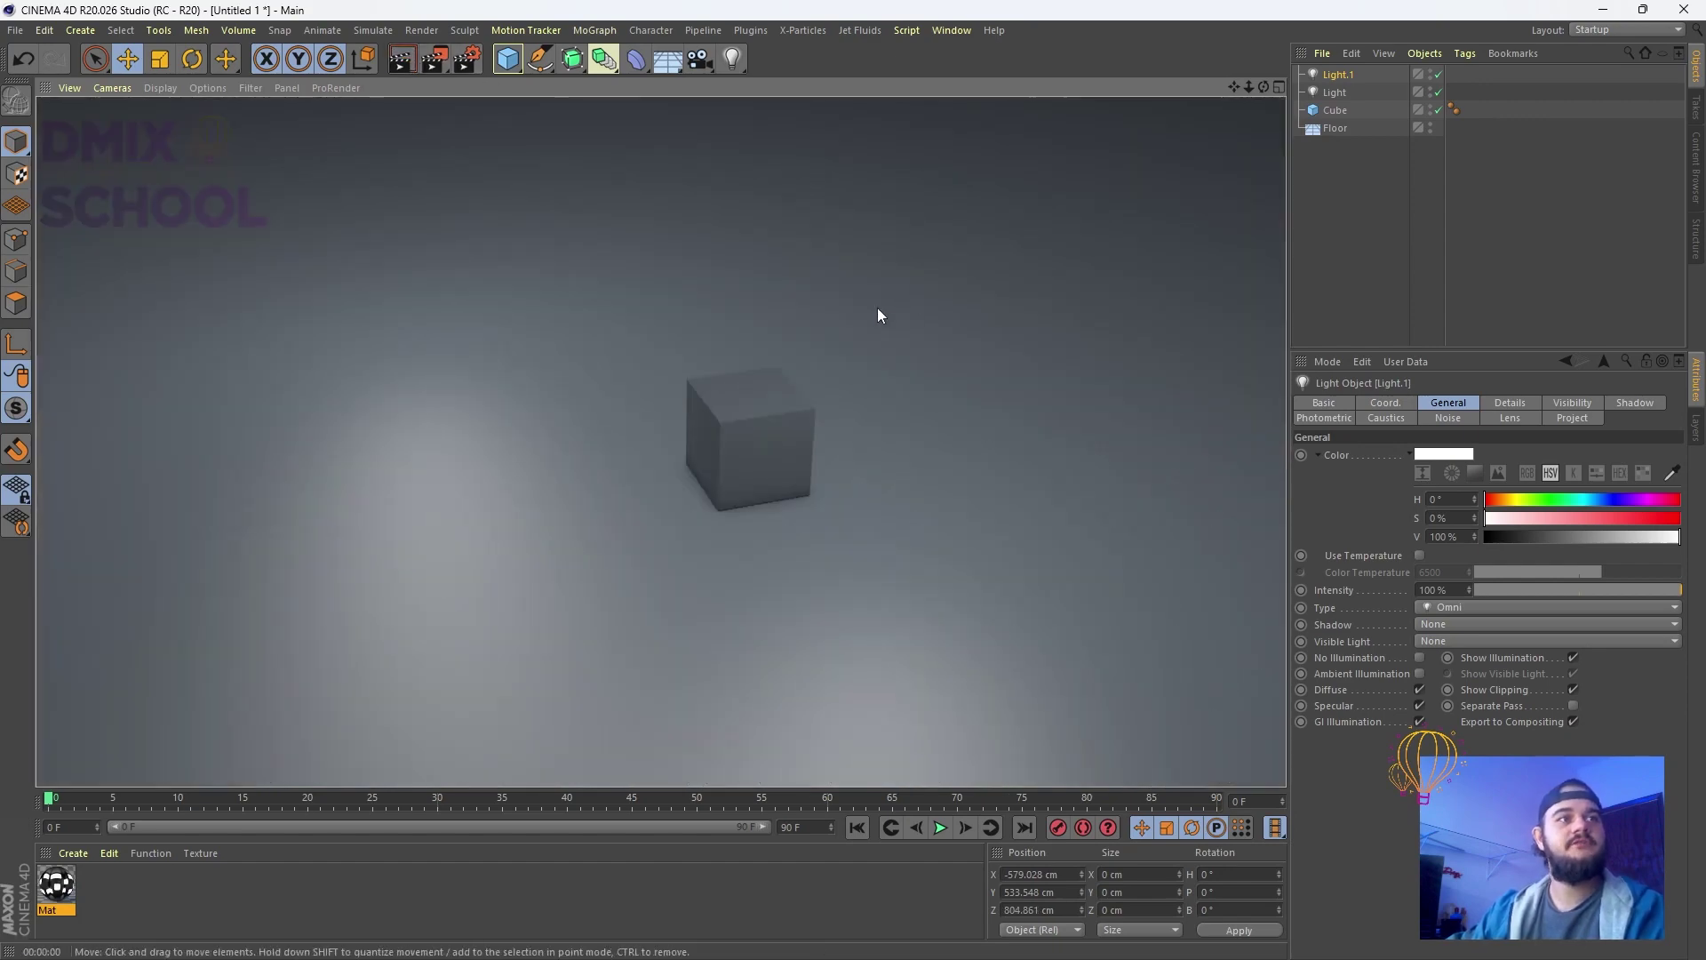
scroll(712, 434, "up", 5)
scroll(772, 446, "down", 4)
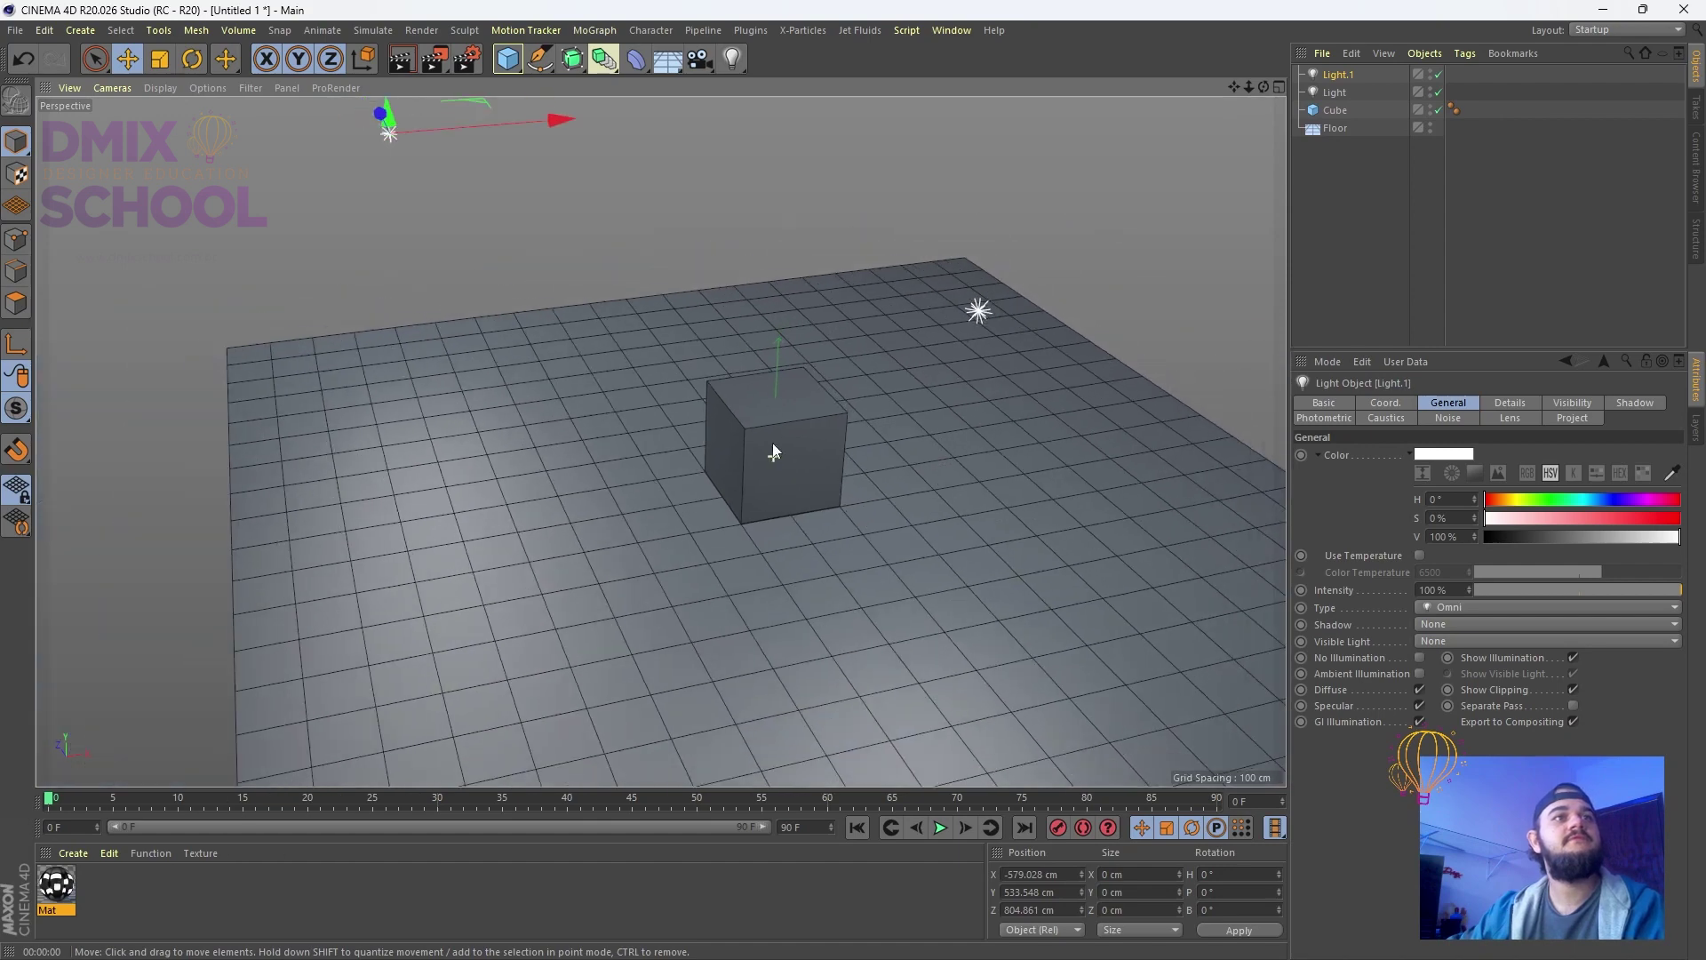
Add a Sphere beside the cube, placed on the floor at about Y 107 cm, Z 300 cm
left_click(758, 418)
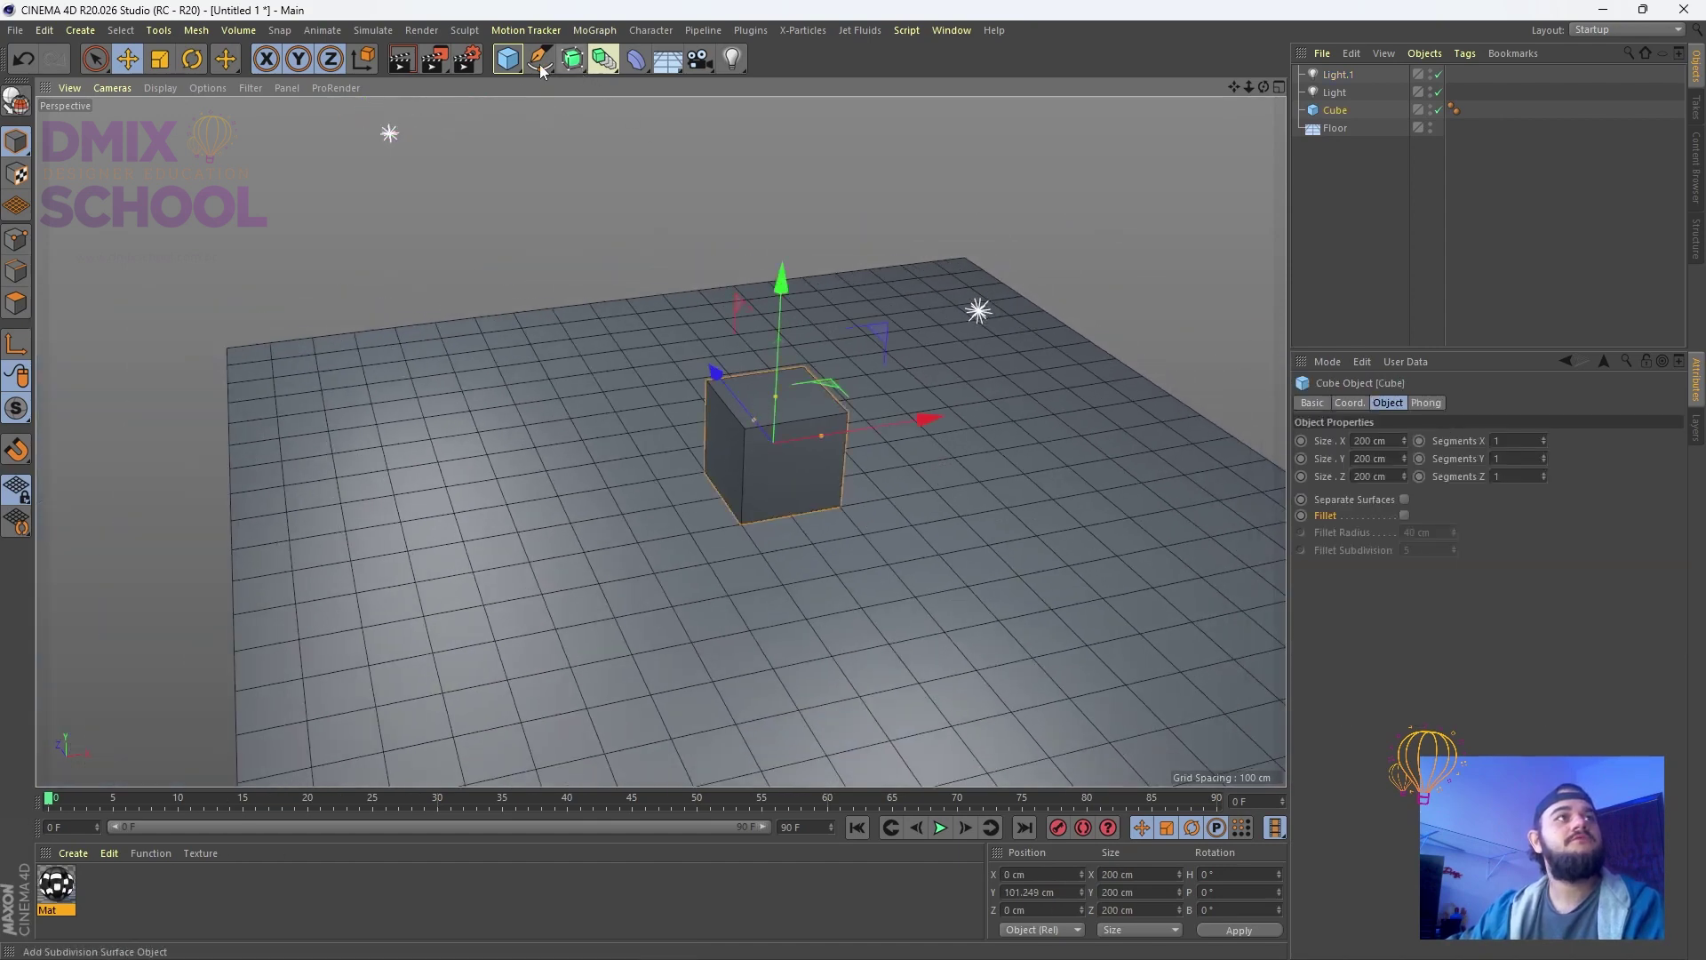
left_click(507, 58)
left_click(869, 117)
left_click_drag(724, 424, 684, 341)
left_click_drag(726, 278, 721, 234)
left_click_drag(742, 366, 860, 391, "alt")
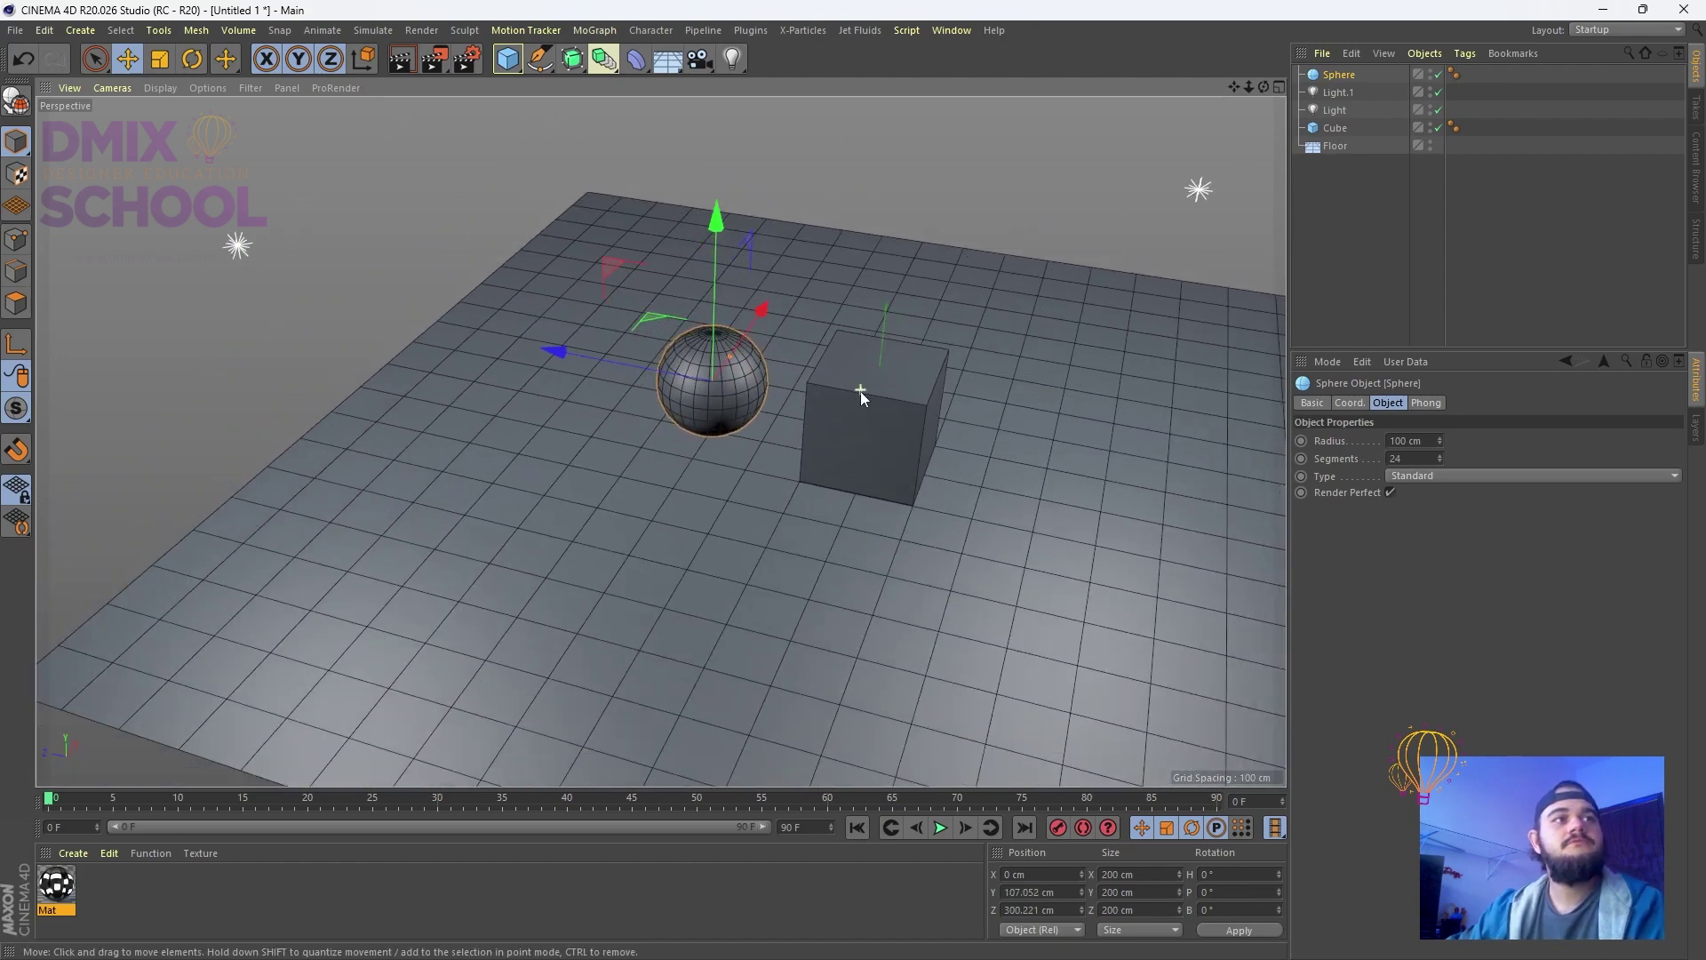
Create a new material and apply it to the cube
left_click(138, 889)
double_click(120, 883)
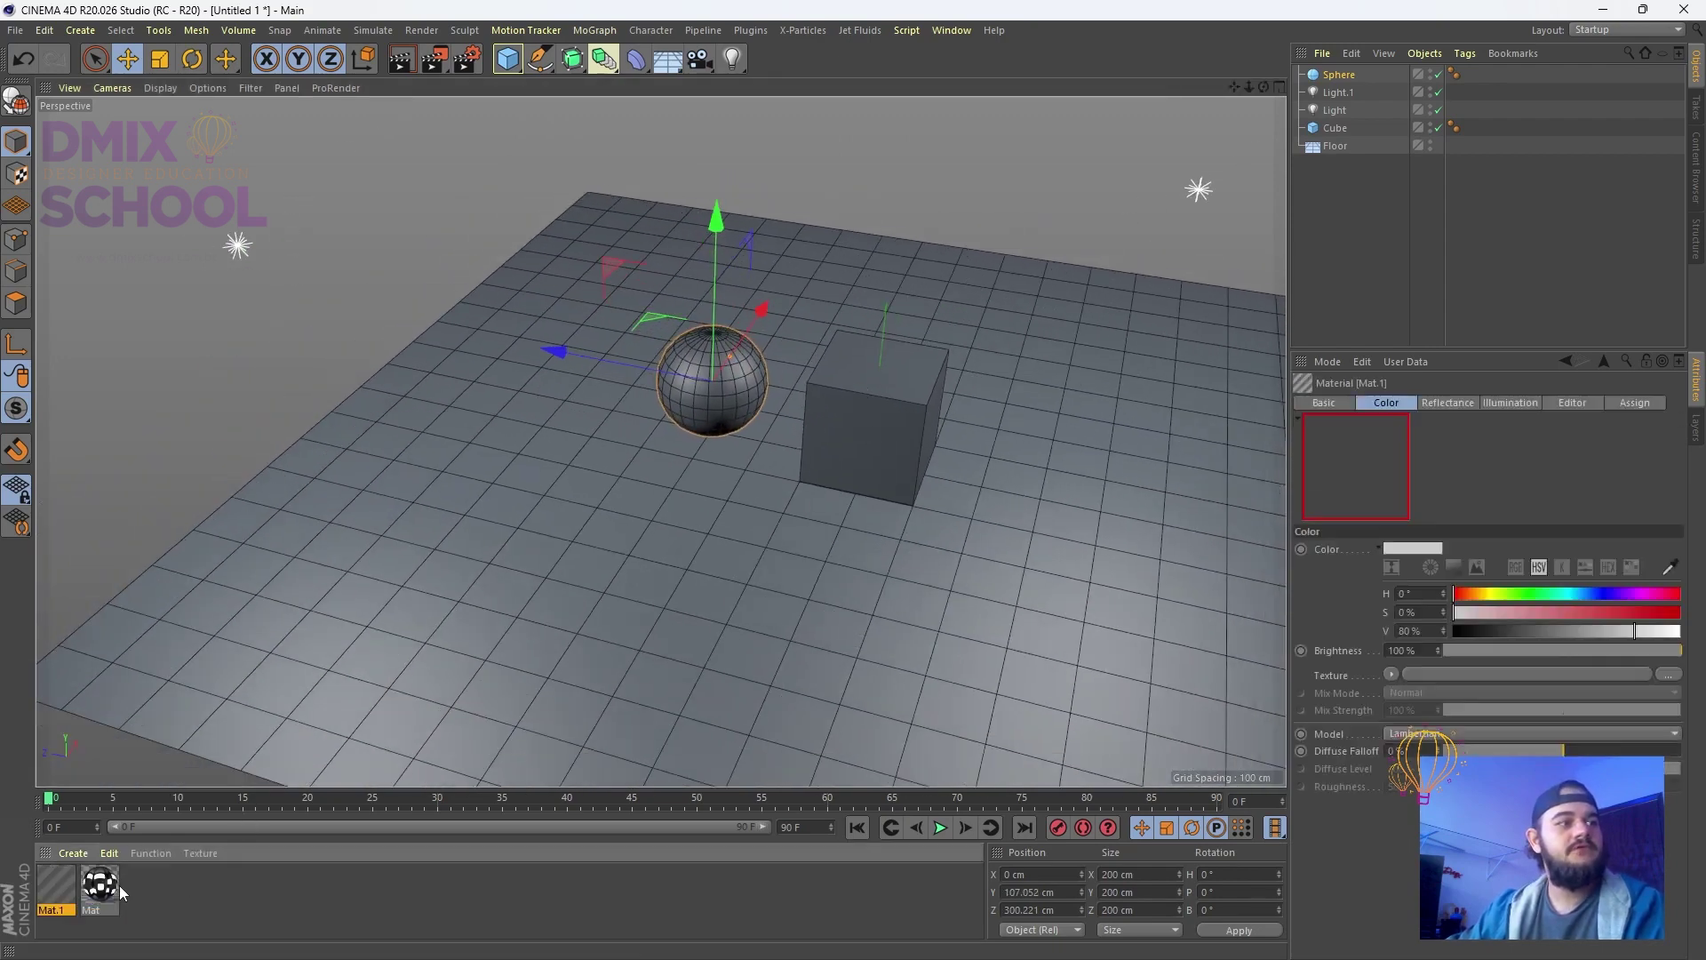
left_click_drag(71, 891, 857, 392)
Open the cube's material and set its Color channel first to red, finally to green with hue 135° and saturation 89%
left_click(64, 889)
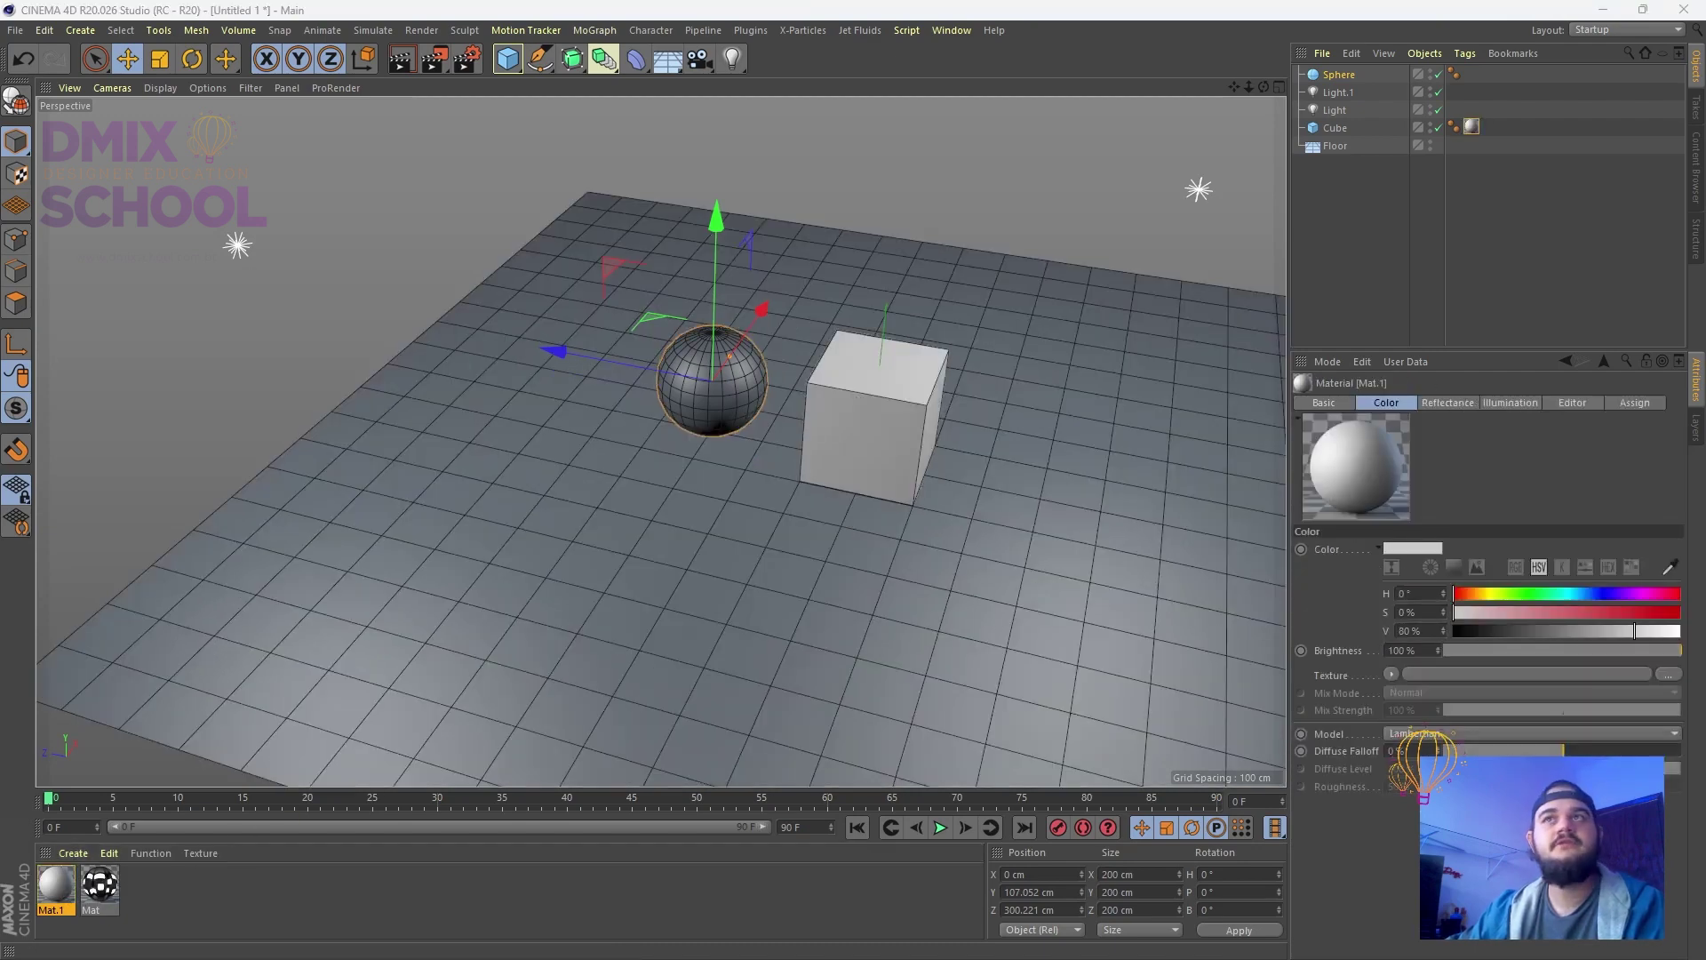
double_click(55, 886)
left_click_drag(928, 331, 685, 217)
left_click_drag(788, 350, 980, 343)
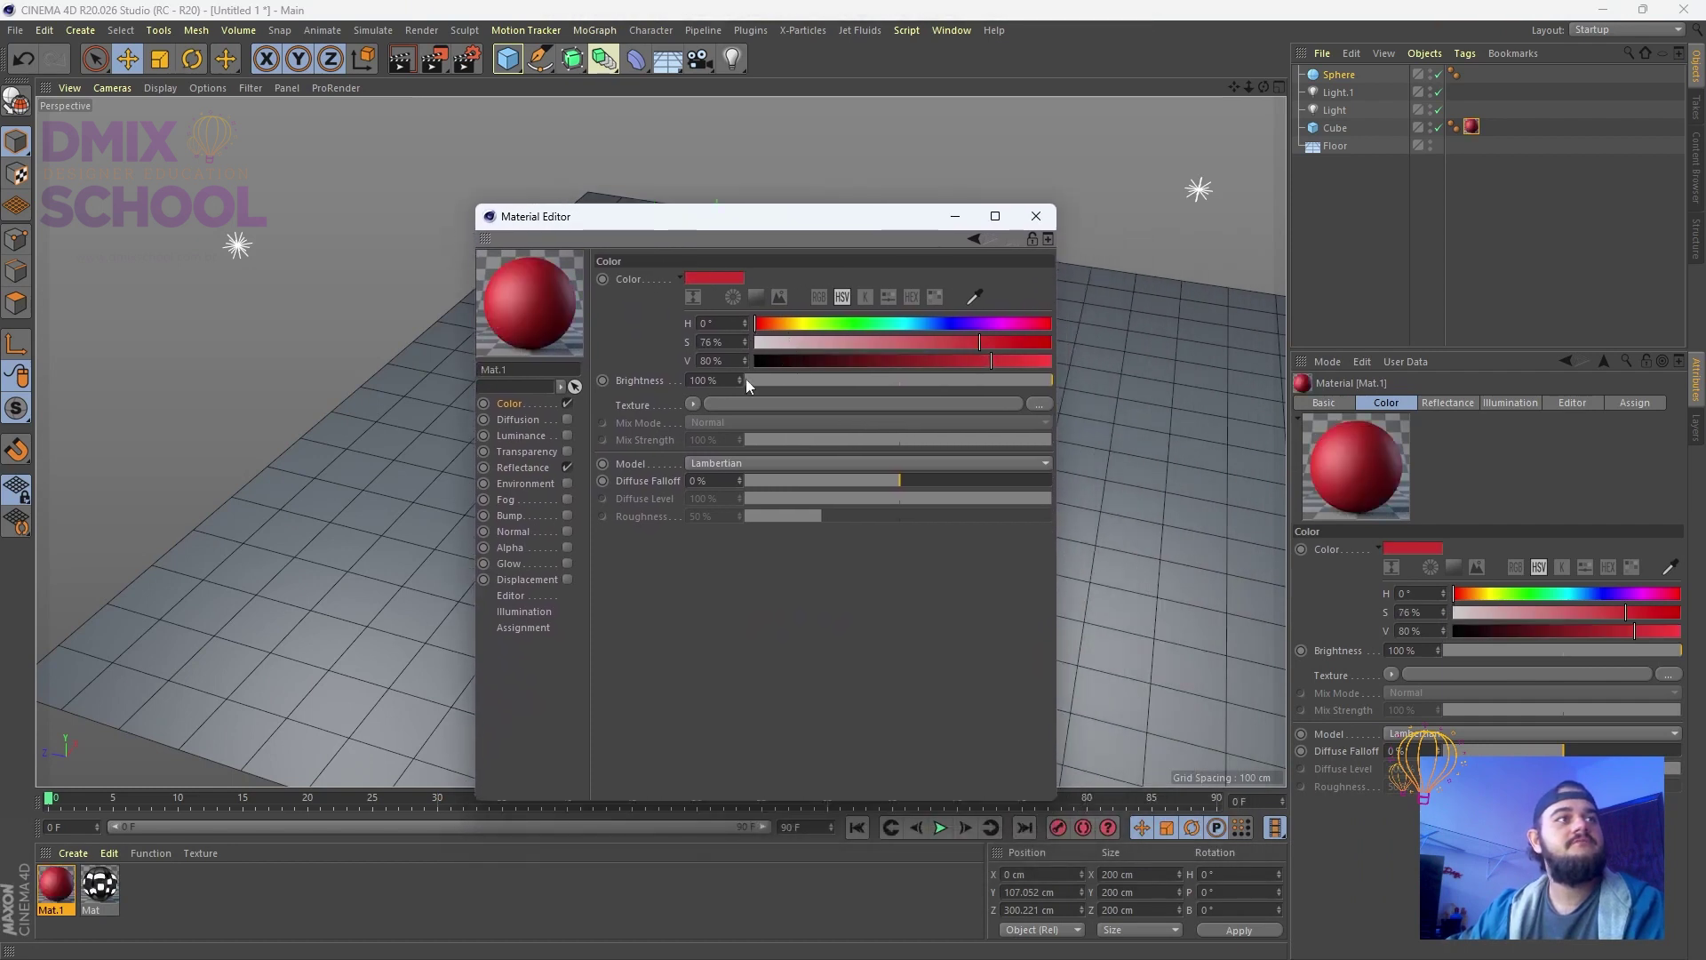
left_click(520, 419)
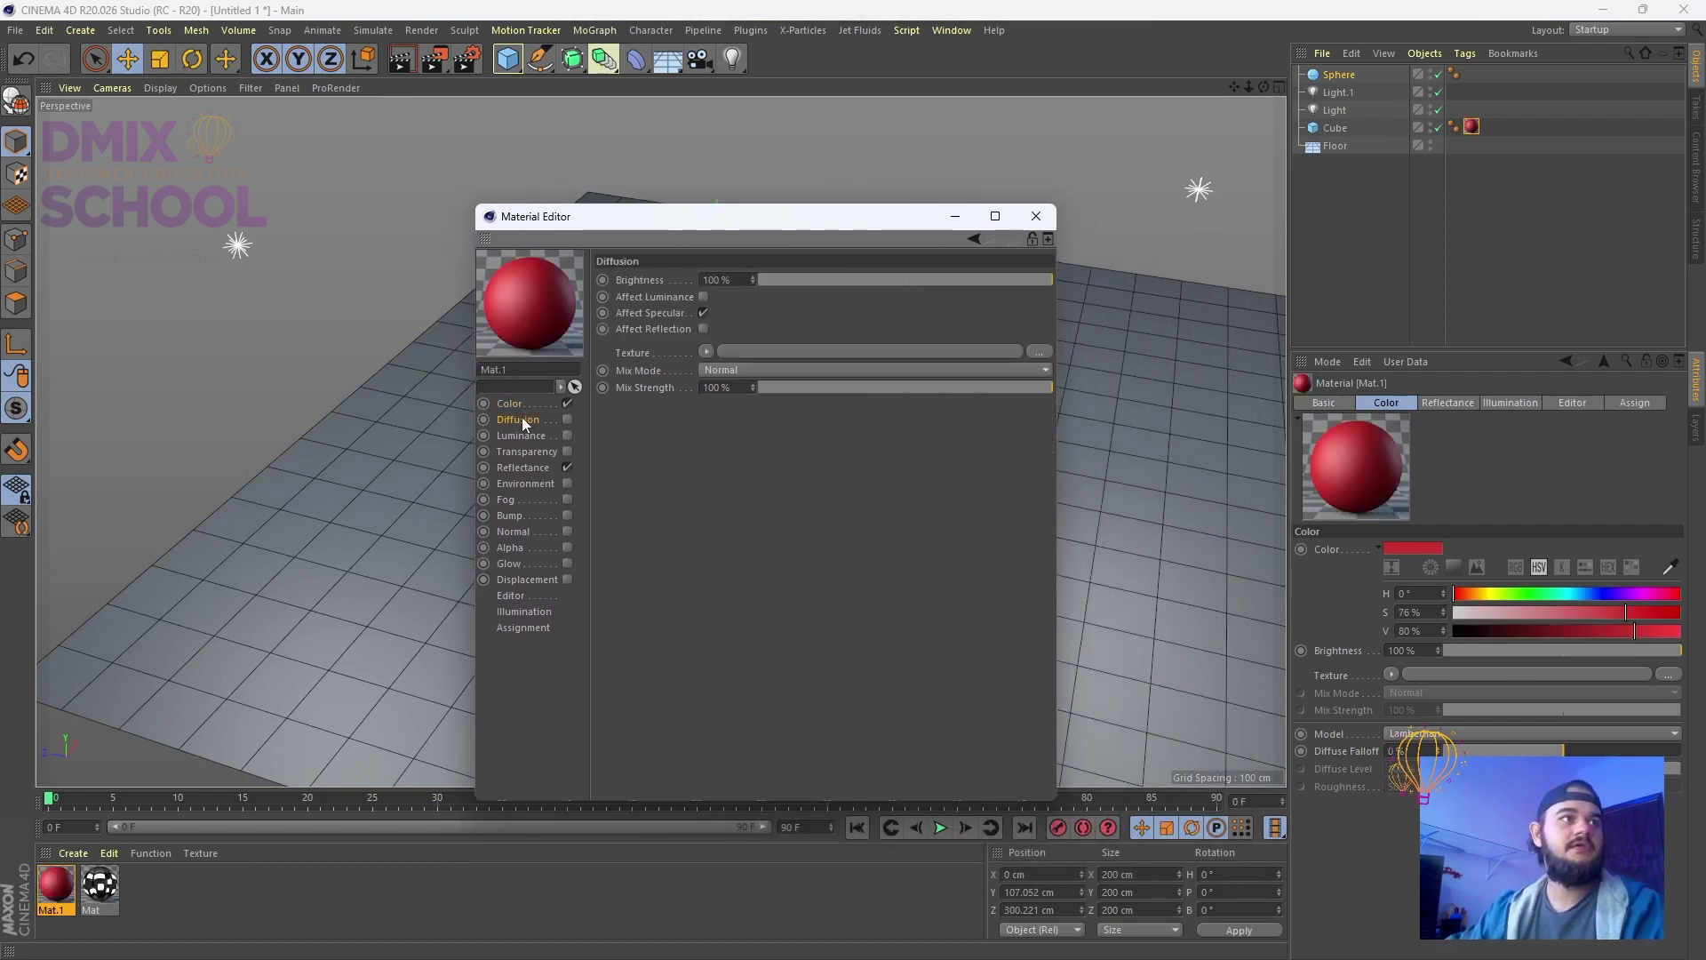
left_click(519, 407)
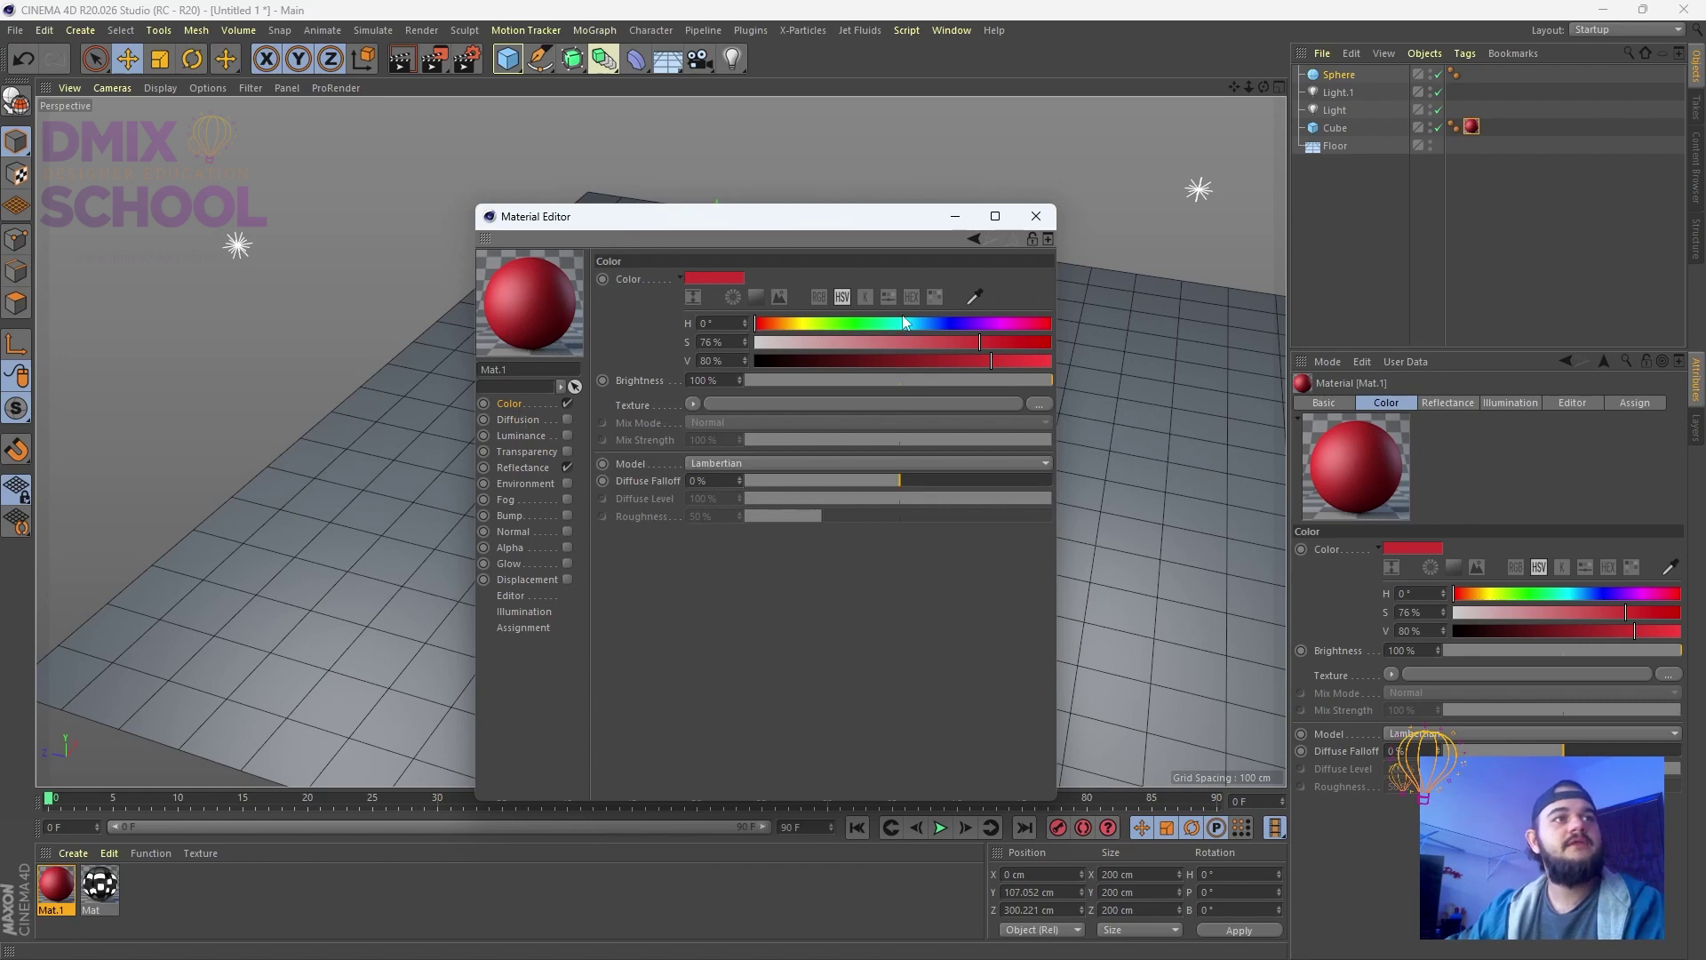
left_click_drag(981, 324, 1018, 343)
Enable the Luminance channel of the cube's material and set its color's hue to 125°
left_click(522, 419)
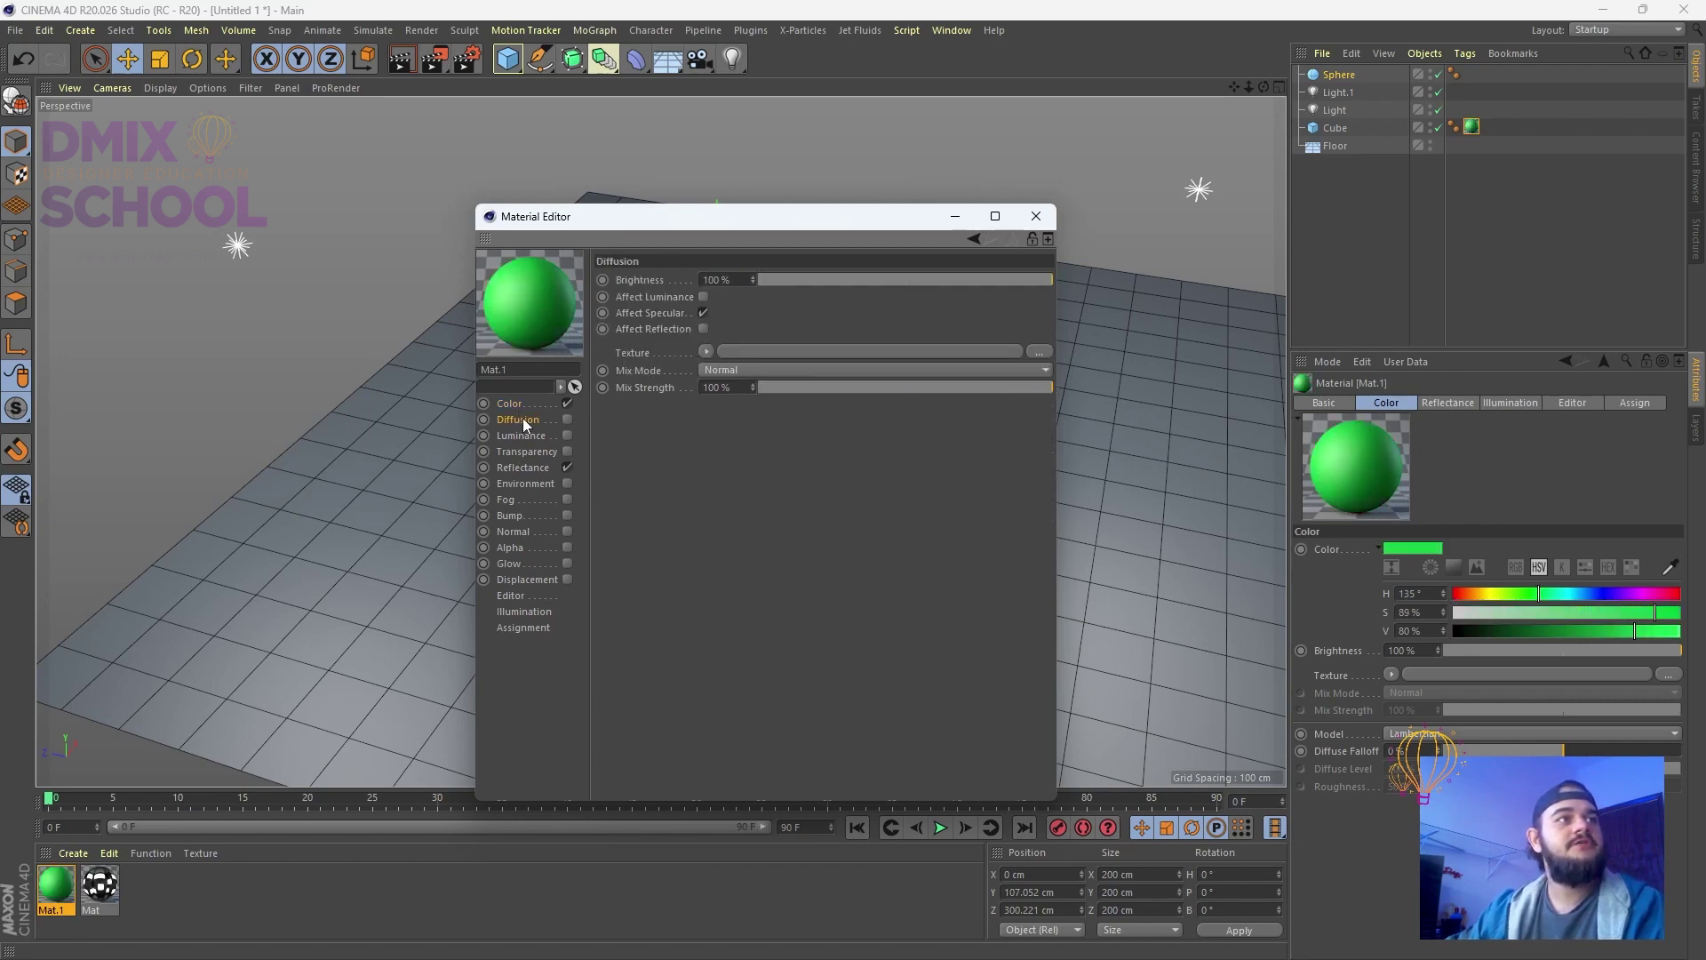
left_click(525, 436)
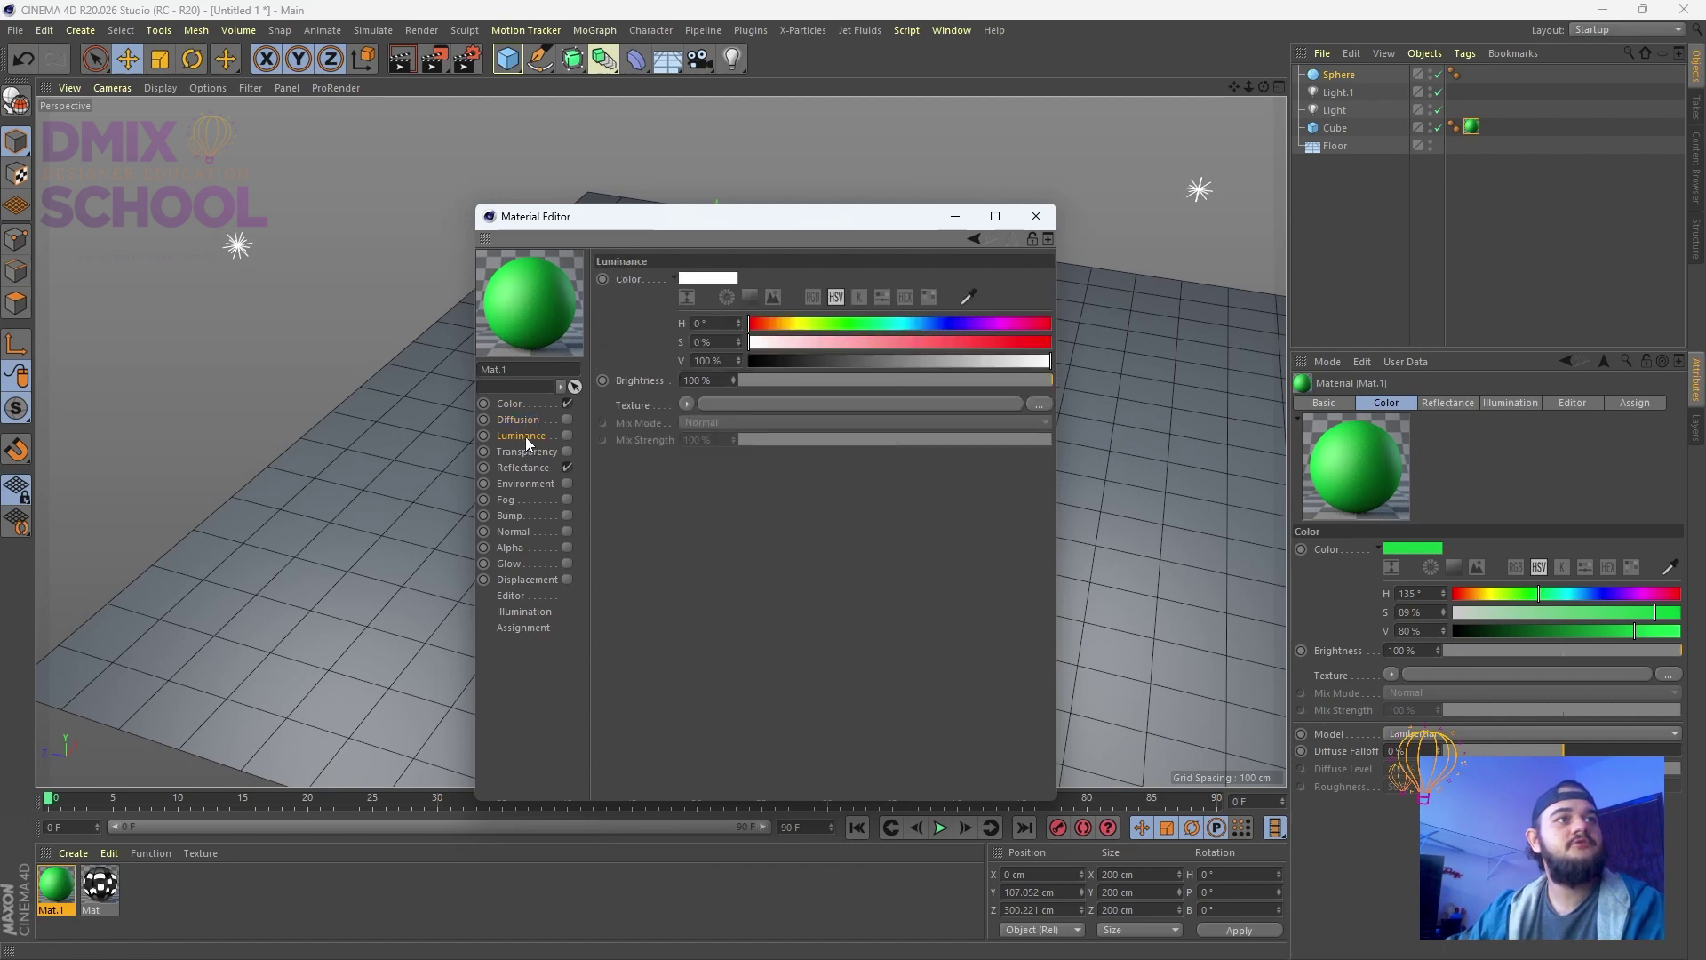
left_click_drag(686, 224, 860, 297)
left_click(612, 432)
mouse_move(738, 278)
left_mouse_down()
mouse_move(775, 343)
mouse_move(753, 305)
left_mouse_up()
left_click(1013, 399)
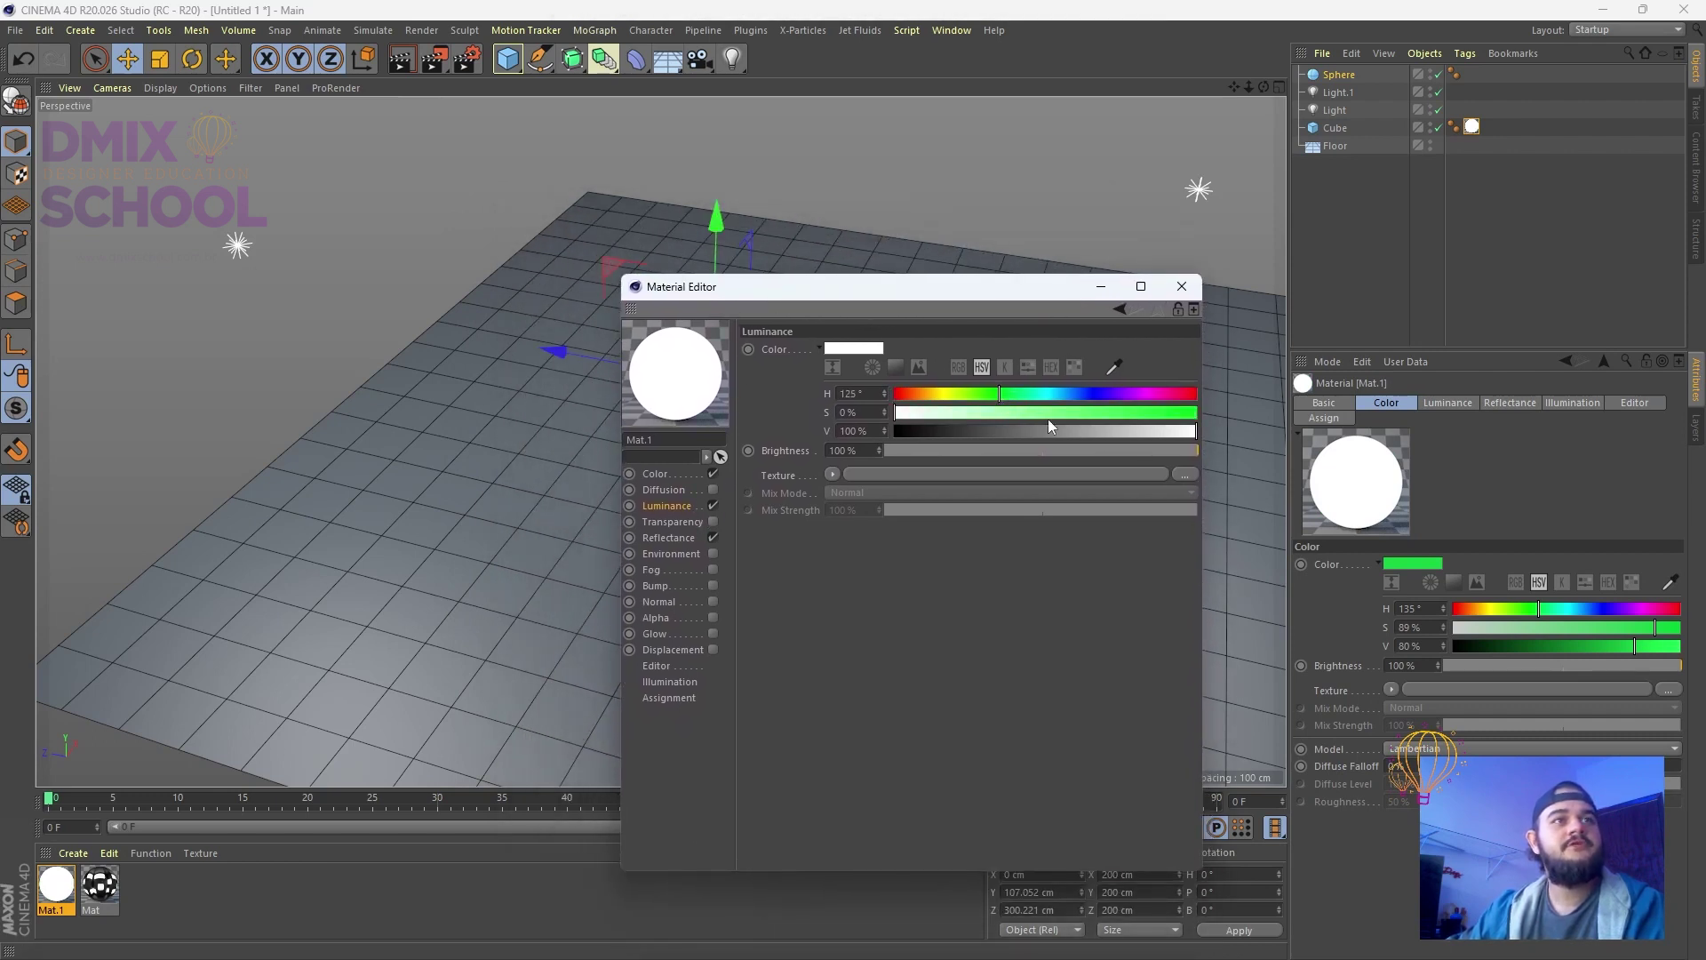
Set the luminance color to a light green with hue 101° and saturation 57%, and adjust the channel's brightness
left_click_drag(1047, 431, 1093, 431)
left_click_drag(1093, 412, 1068, 413)
left_click(983, 396)
double_click(848, 431)
type("100")
key("Return")
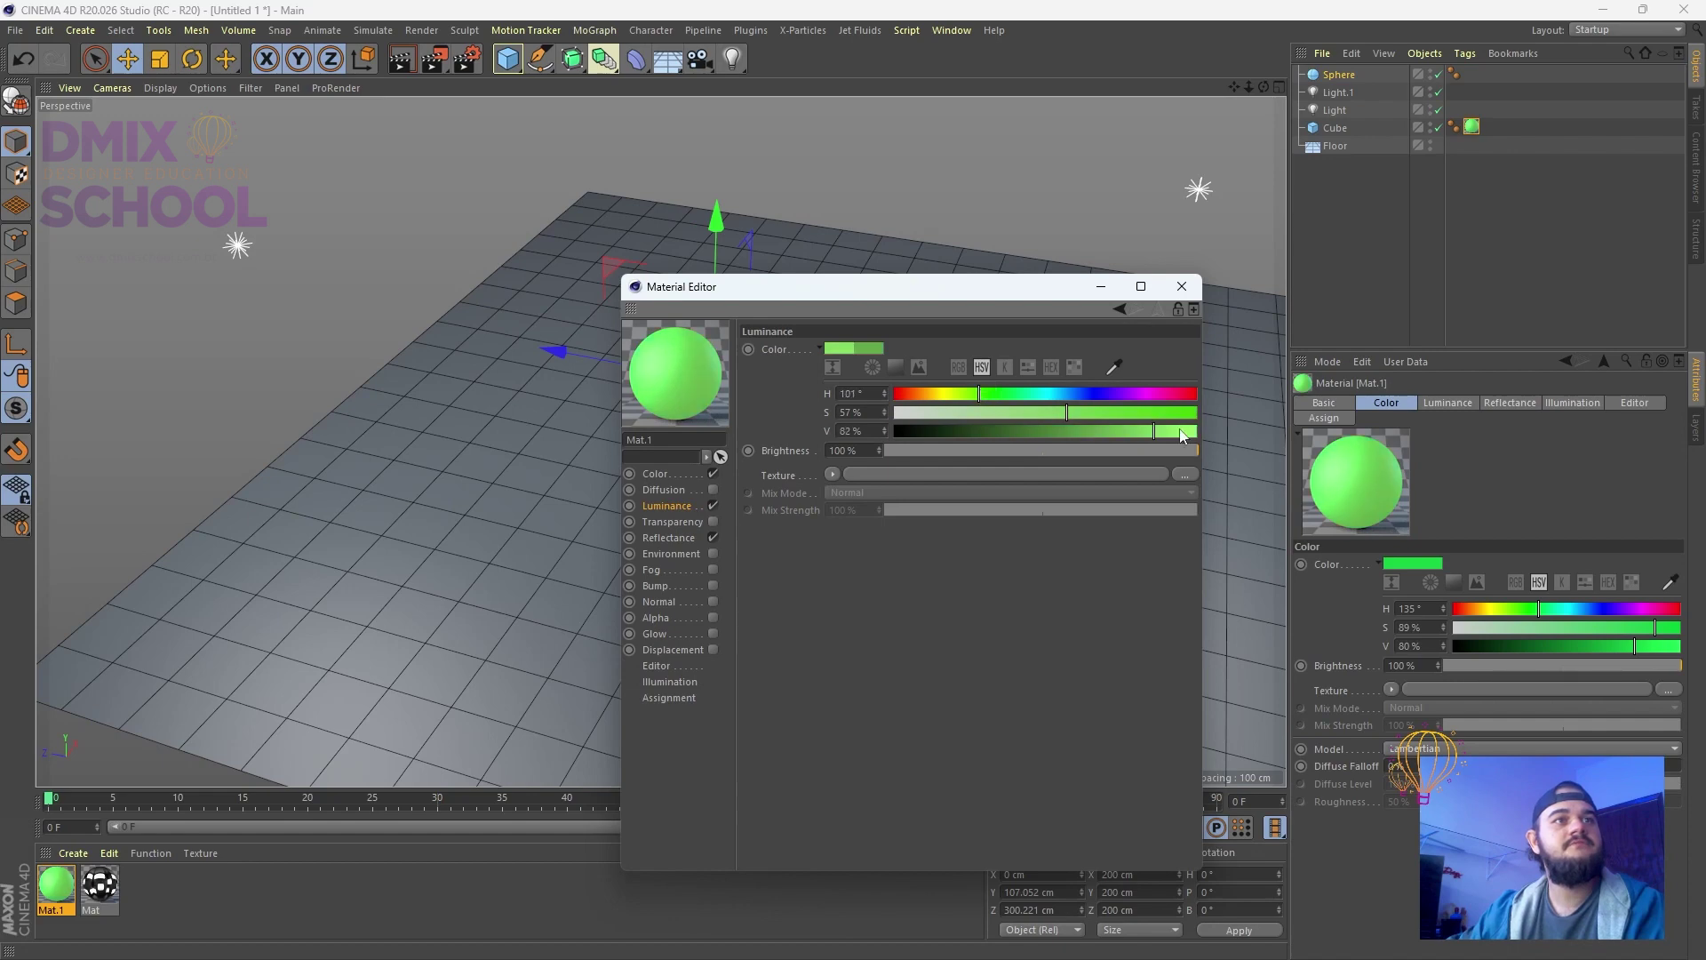
left_click_drag(971, 450, 1064, 450)
In the Reflectance channel, set the Default Specular layer's width to 46% and change its type to GGX
left_click(675, 539)
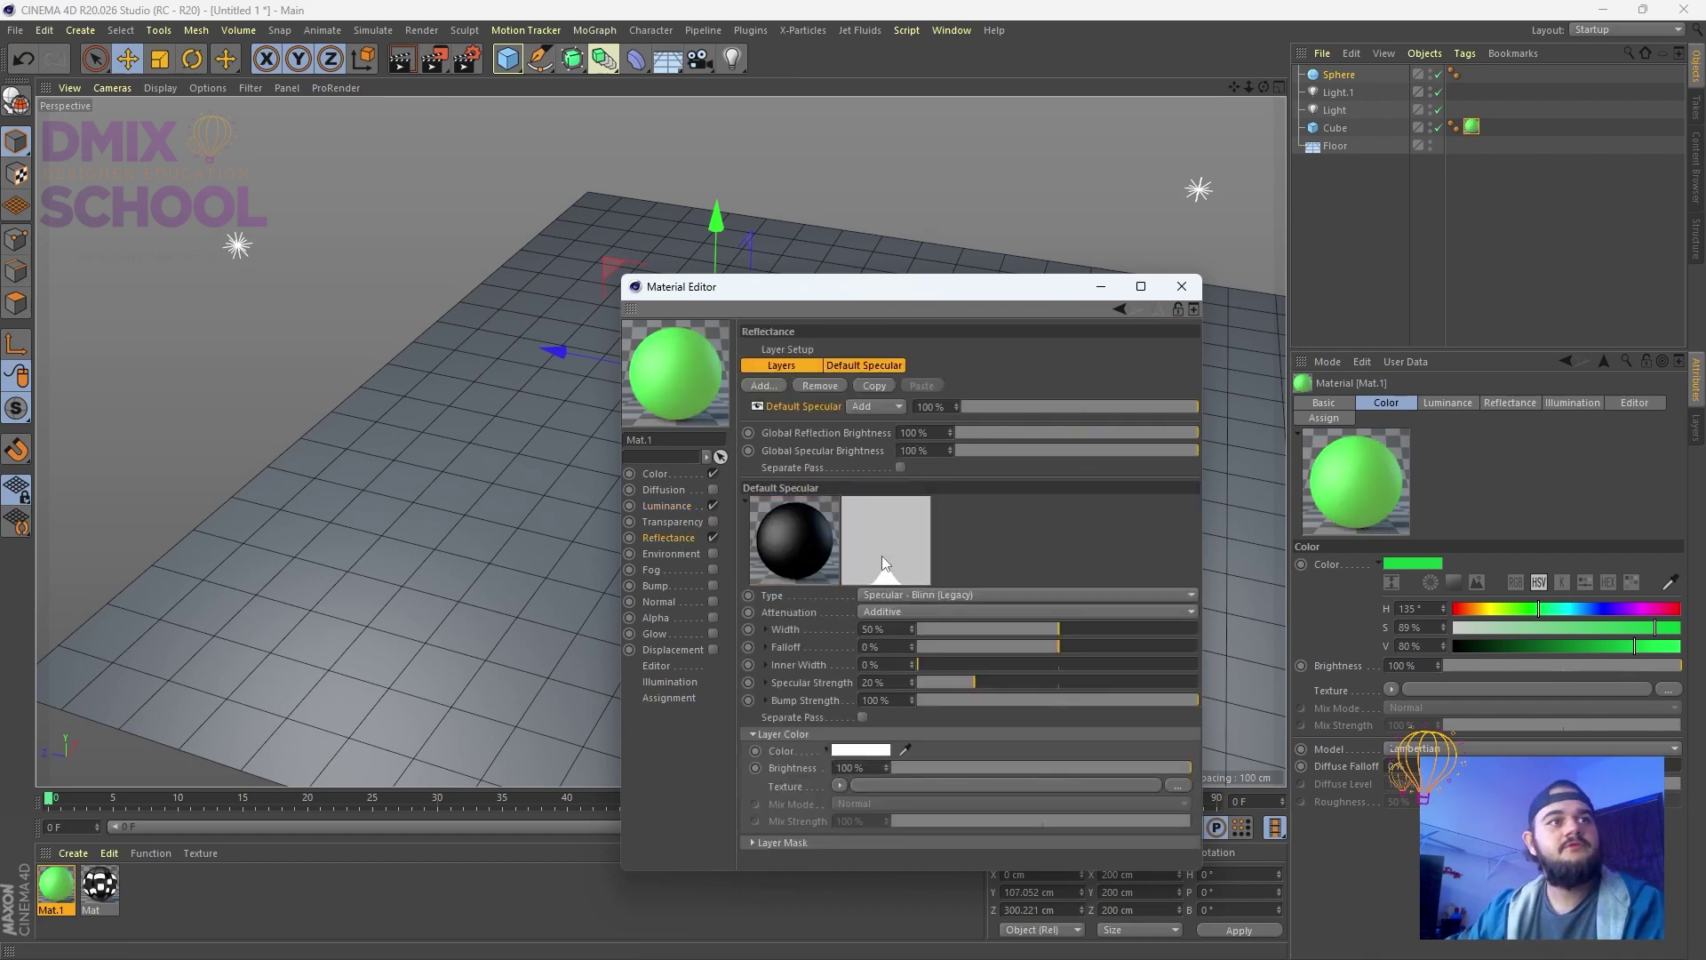
mouse_move(1025, 627)
left_mouse_down()
mouse_move(967, 630)
mouse_move(1102, 624)
mouse_move(999, 618)
mouse_move(1046, 628)
left_mouse_up()
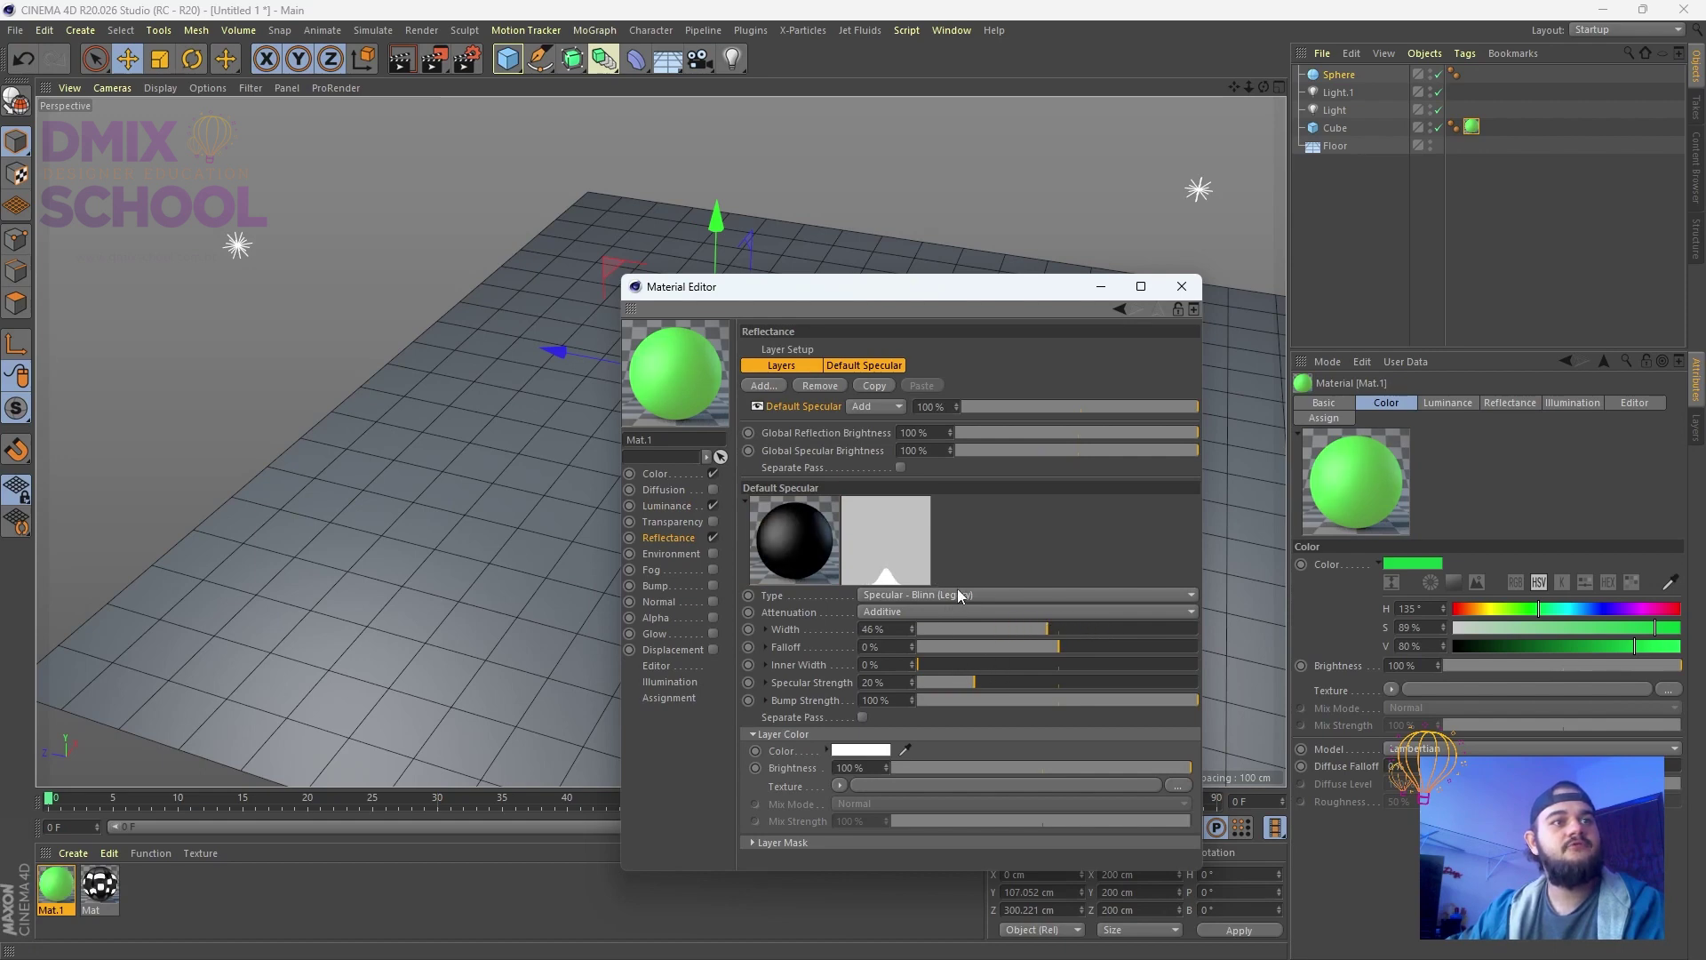
left_click(957, 590)
left_click(1047, 583)
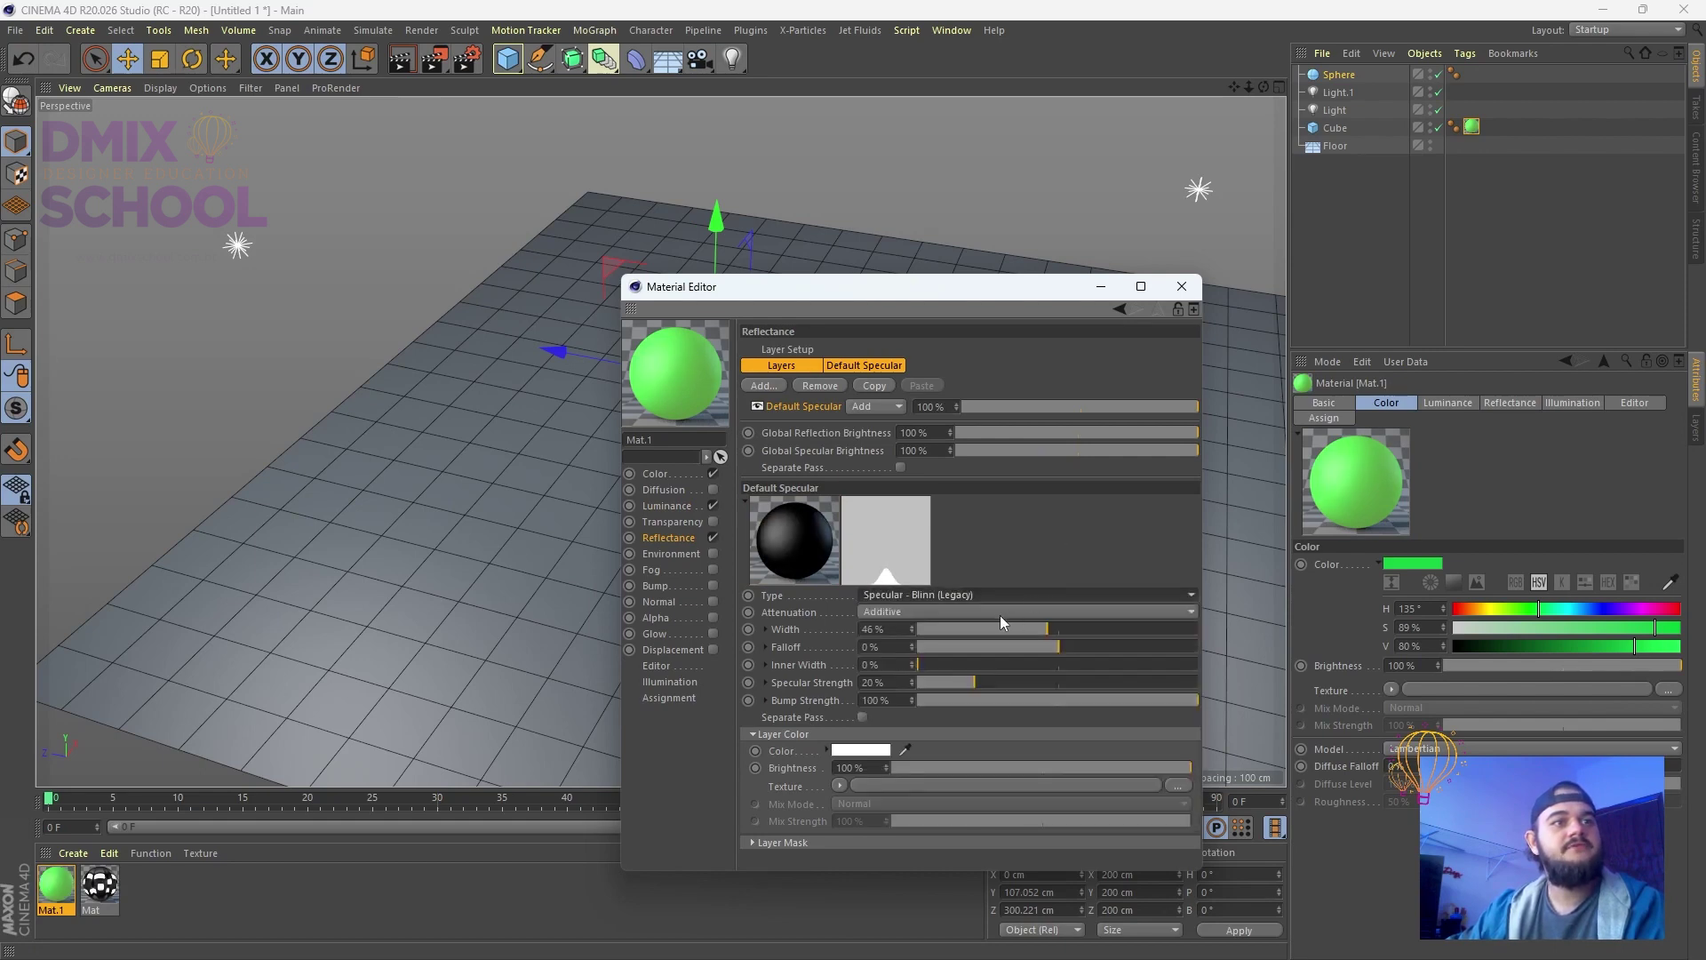
left_click(931, 595)
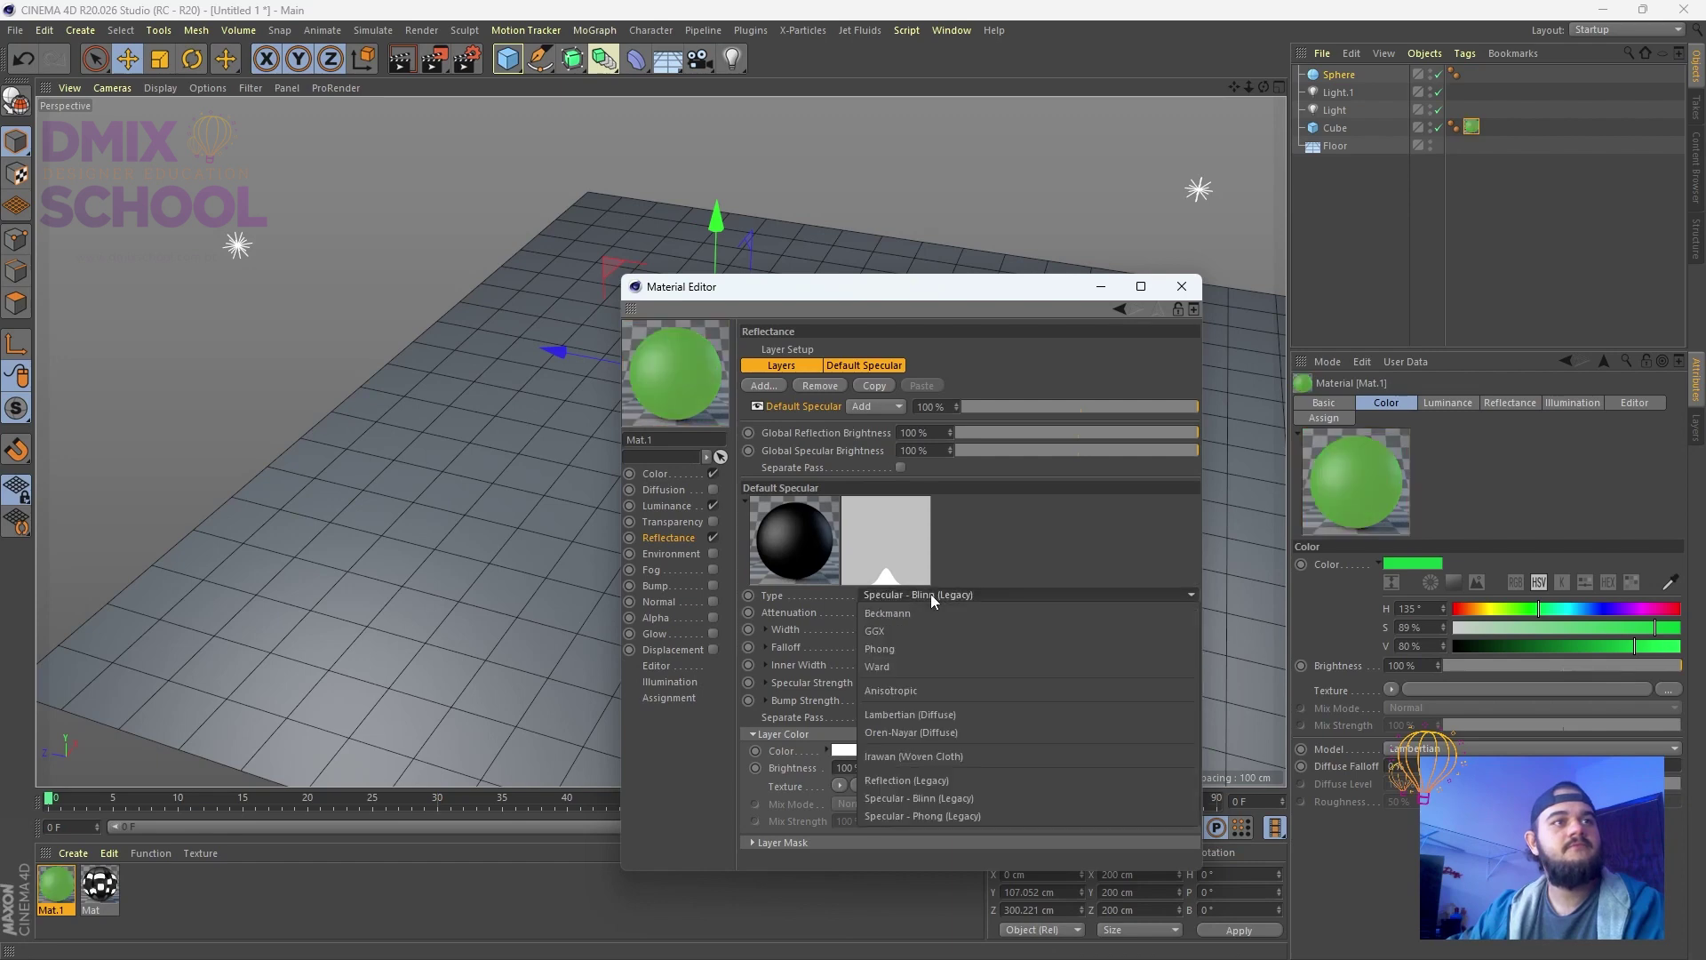
left_click(912, 629)
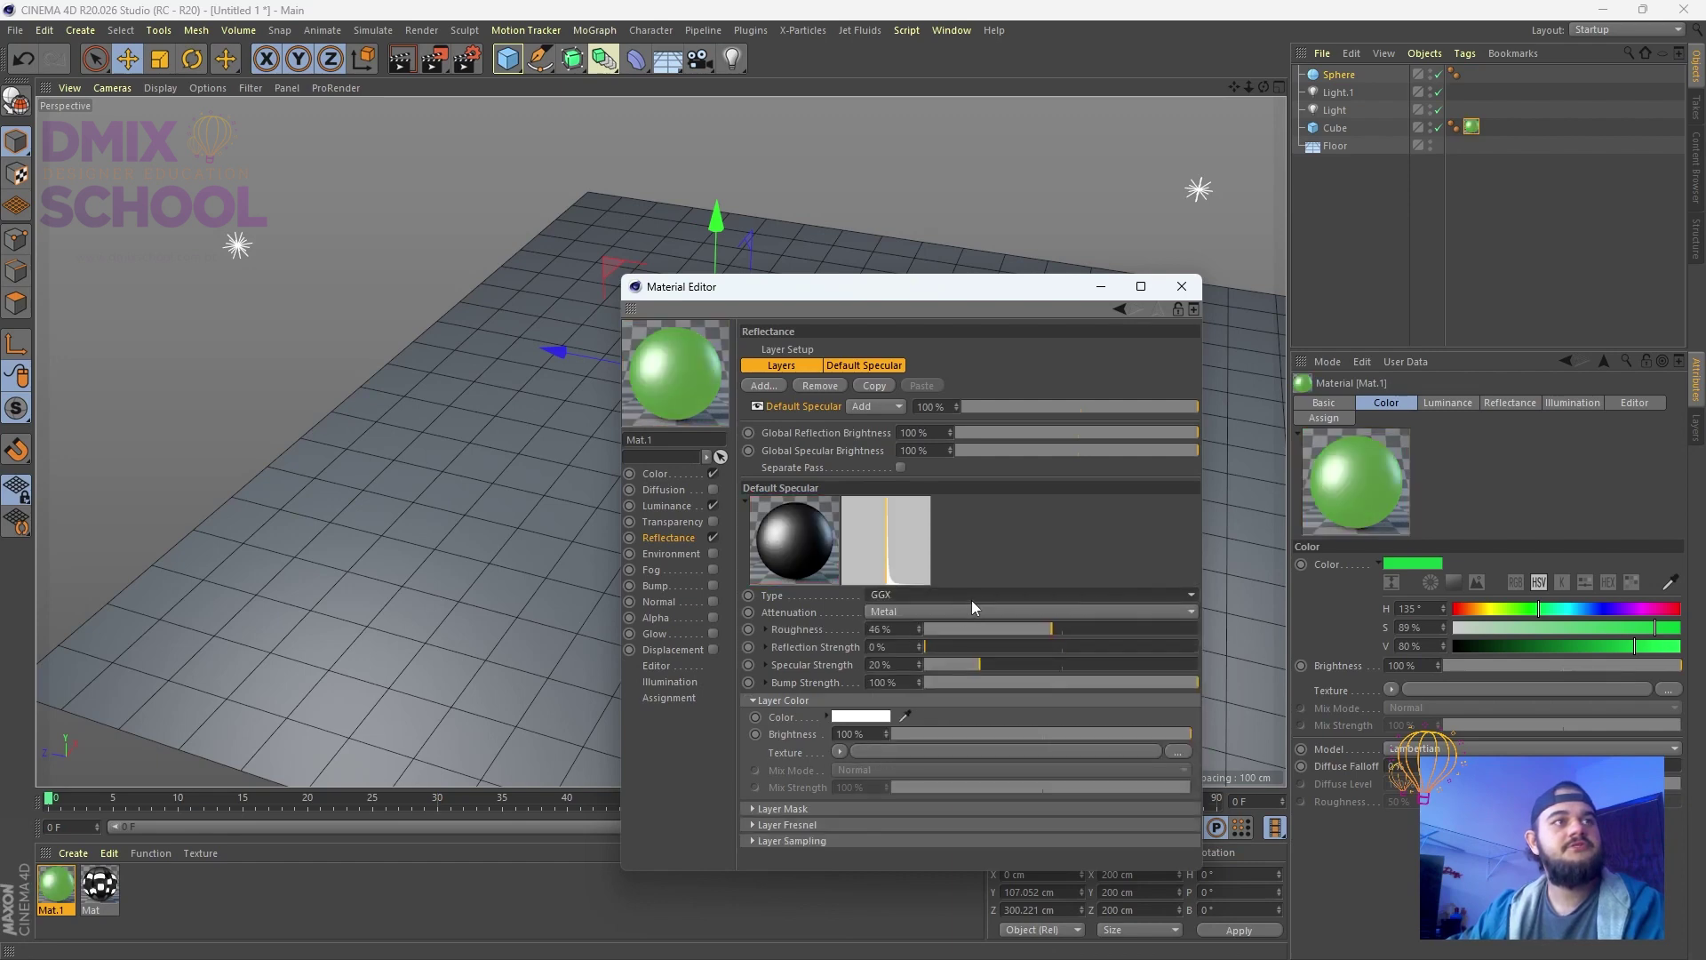
Set the GGX layer's roughness to 30%, reflection strength to 21% and specular strength to 84%
left_click_drag(1022, 627, 1155, 663)
left_click_drag(990, 647, 982, 647)
left_click(972, 629)
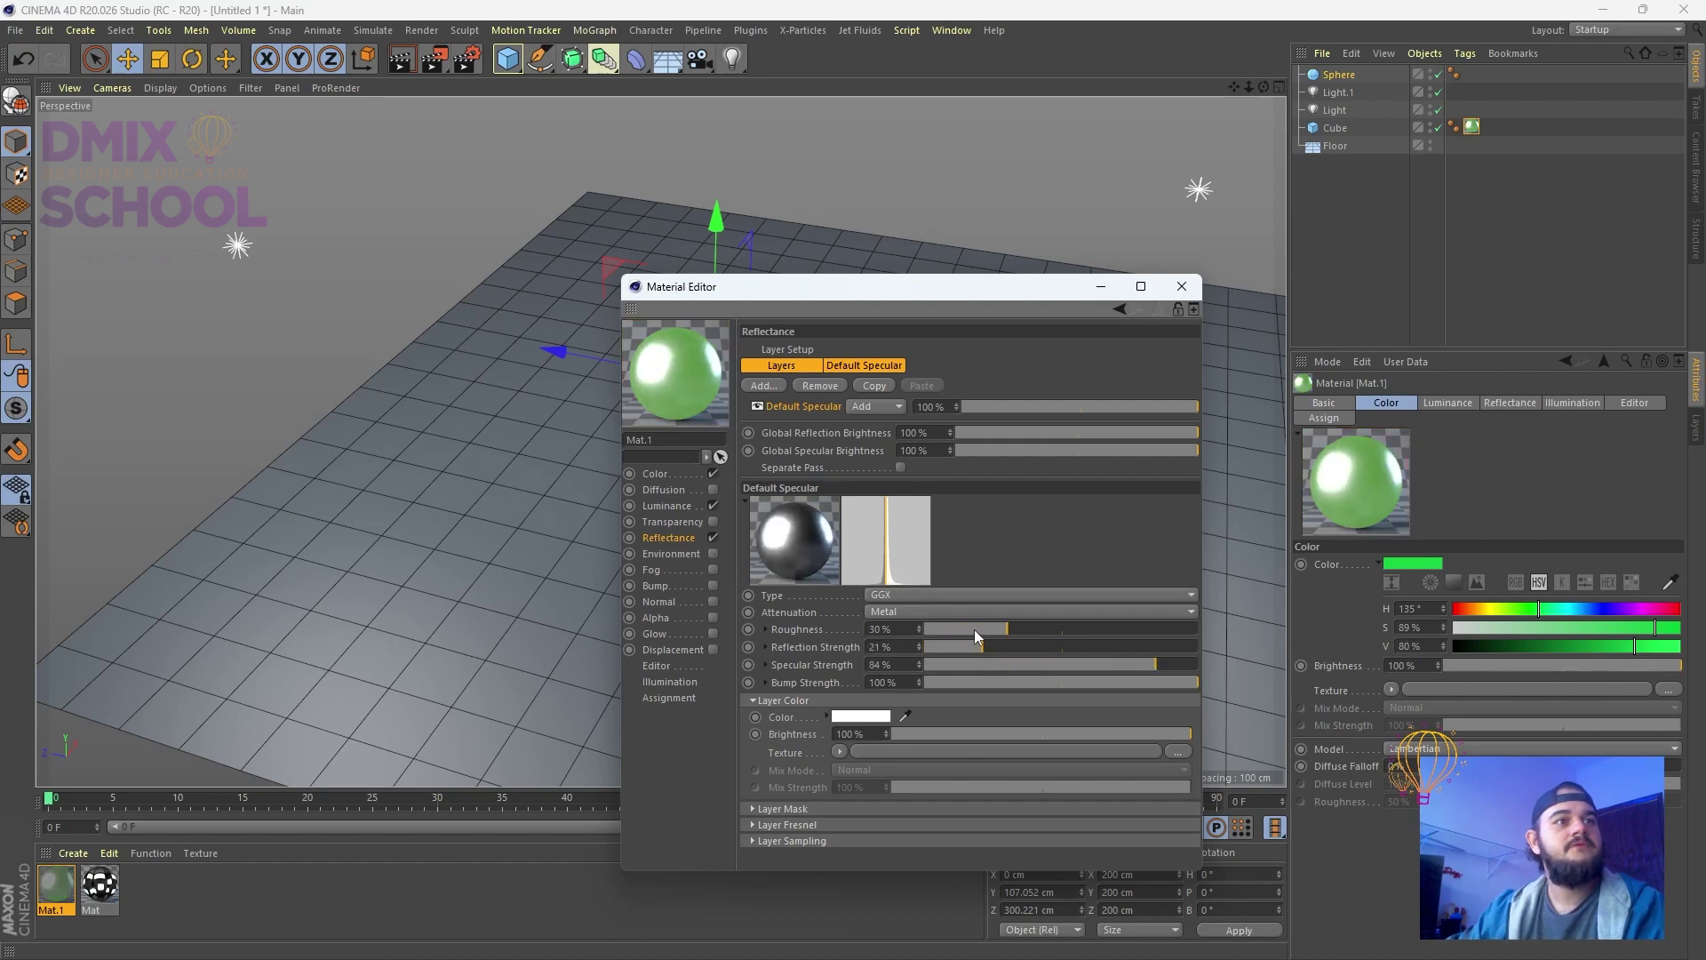
Set the reflectance layer's color to light yellow and its bump strength to 94%
left_click(859, 718)
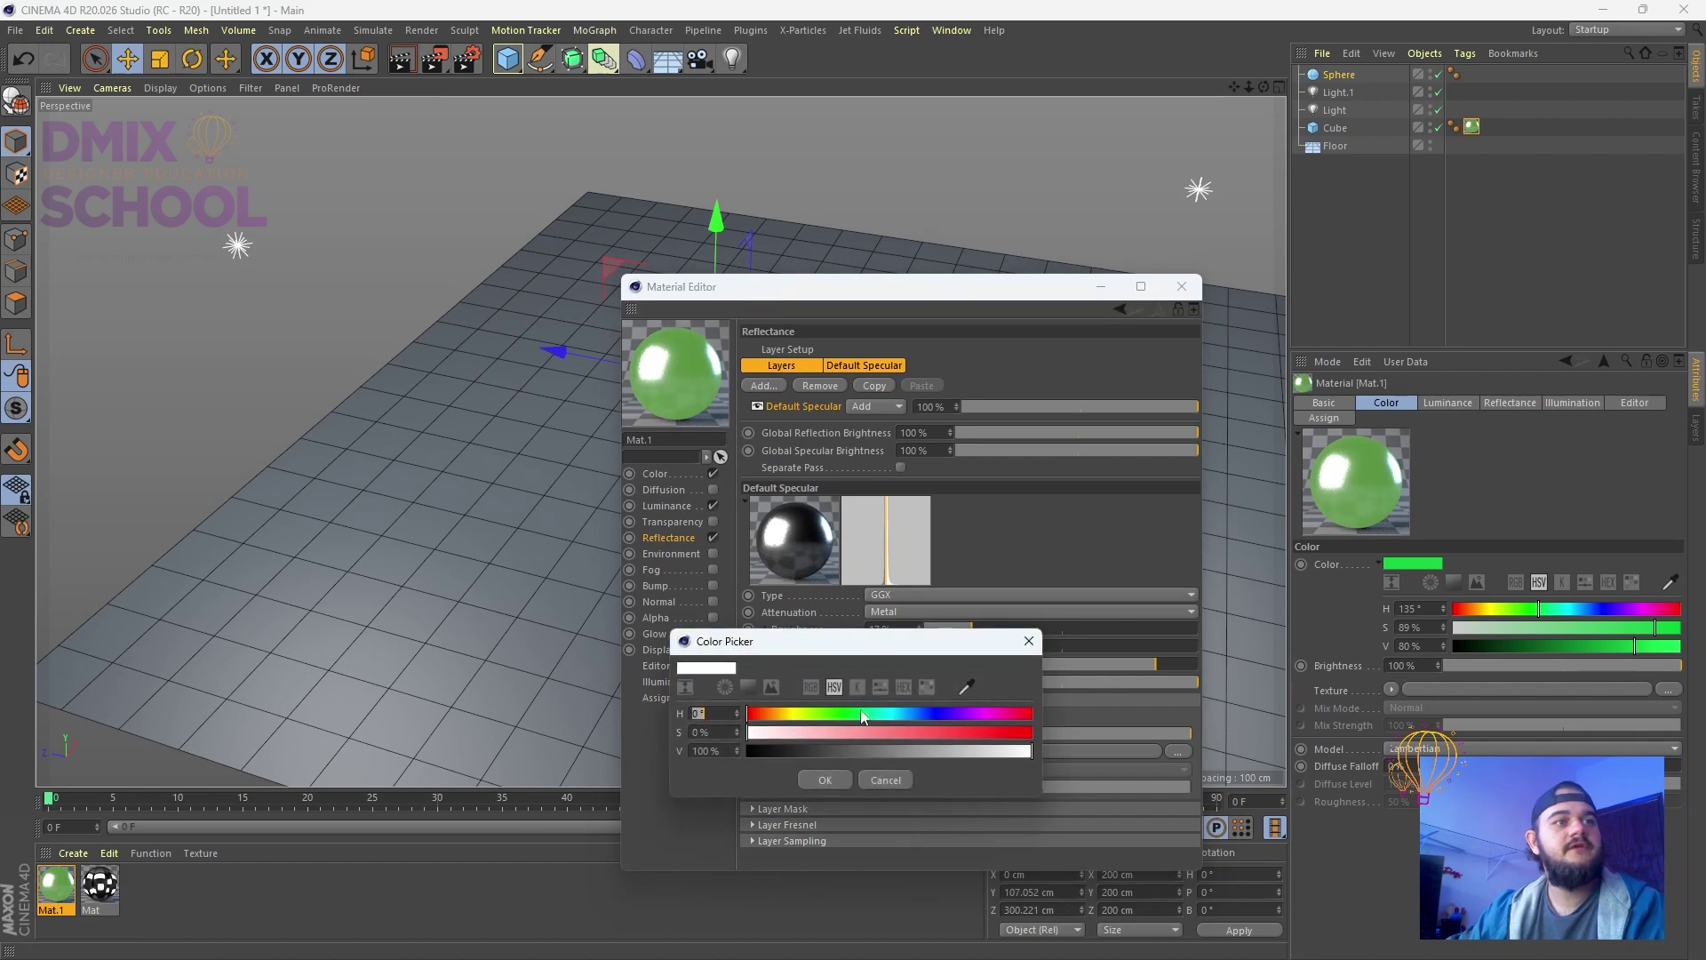
left_click(797, 713)
left_click(892, 731)
left_click(813, 779)
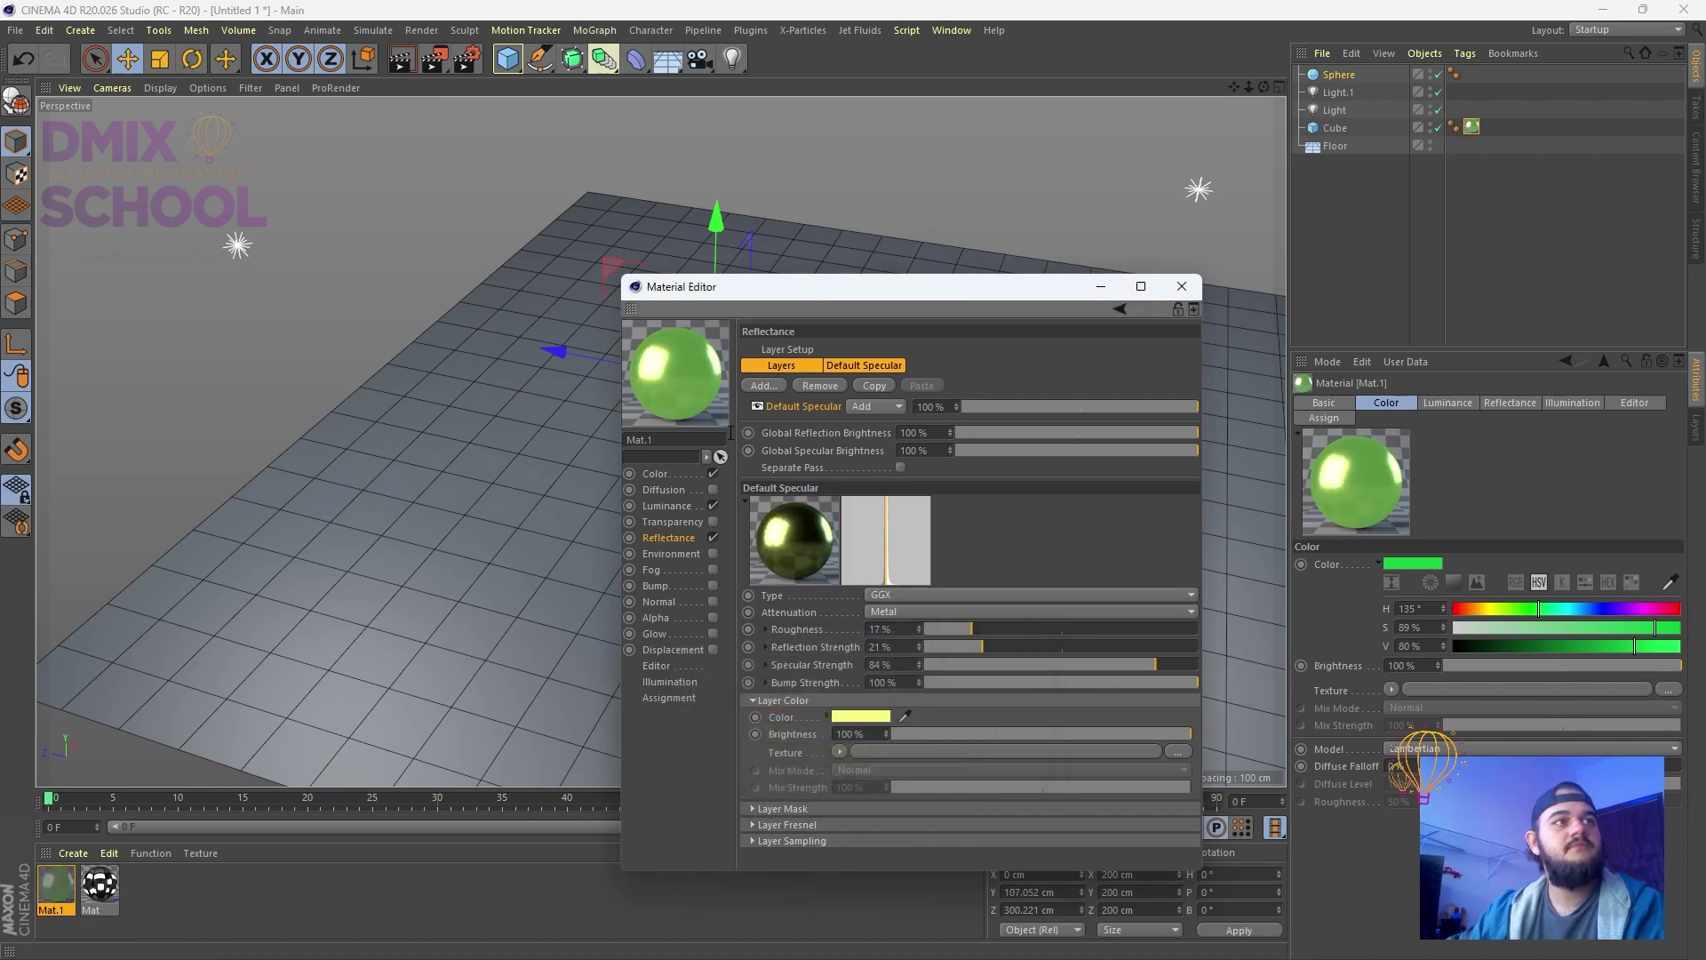
left_click_drag(1005, 681, 999, 679)
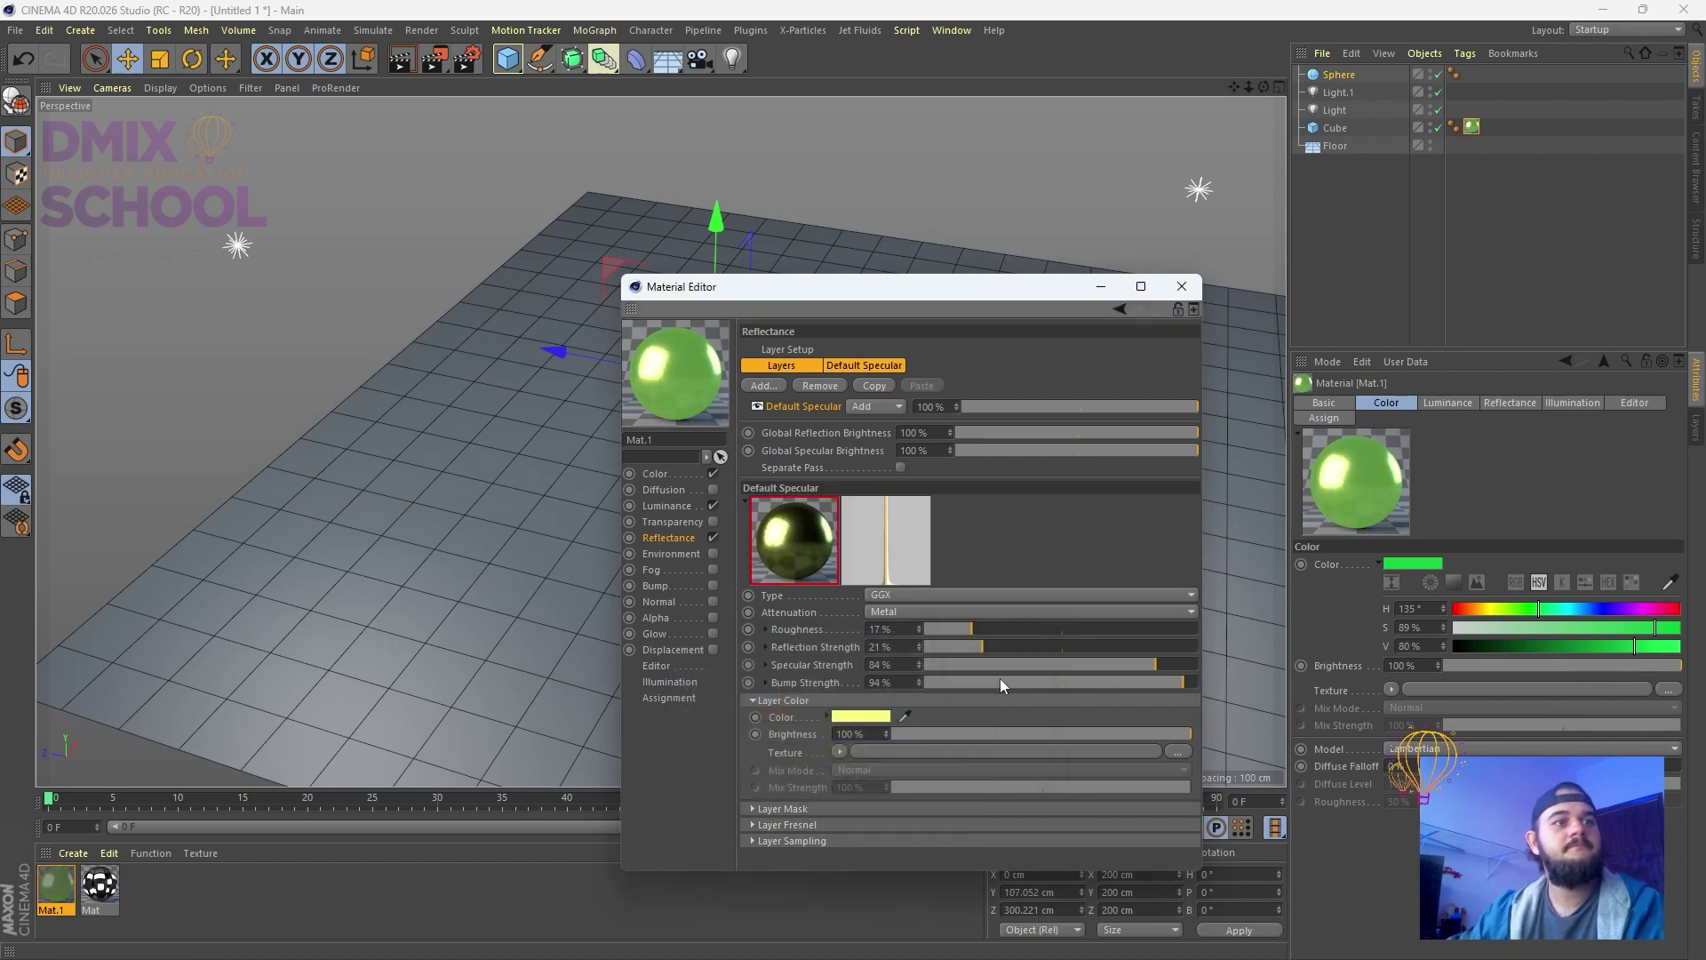
Set the layer's Fresnel to Dielectric with the Milk preset and render the view to check the cube
left_click(812, 825)
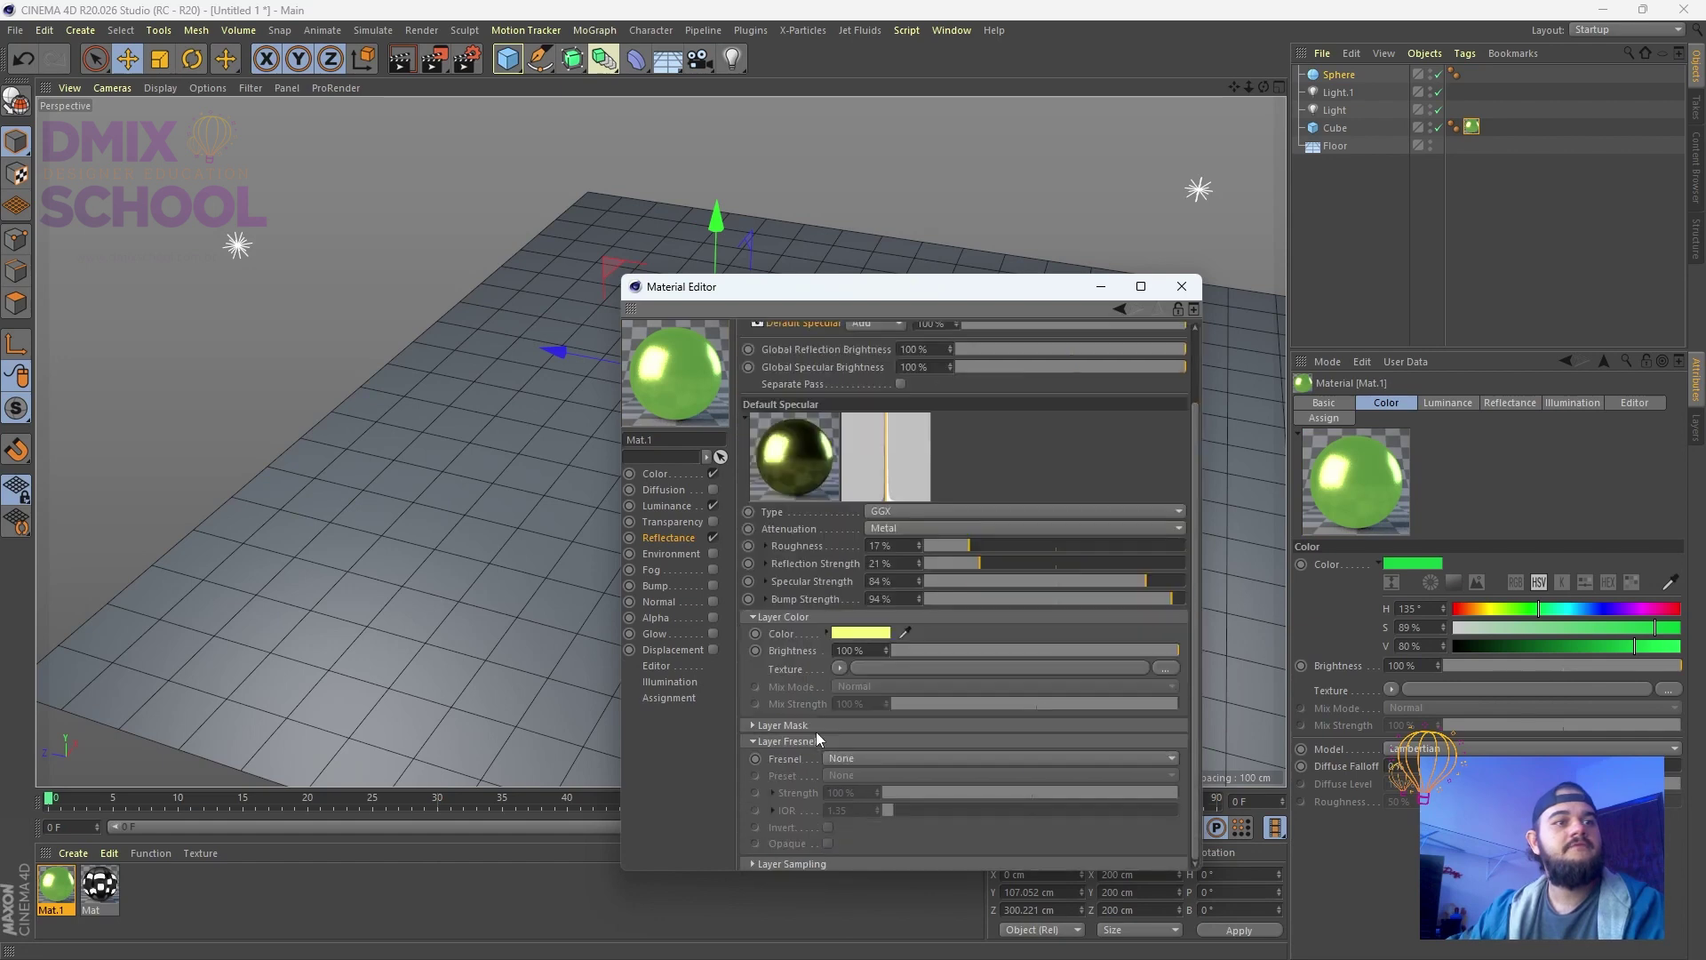
left_click(864, 758)
left_click(855, 805)
left_click(855, 778)
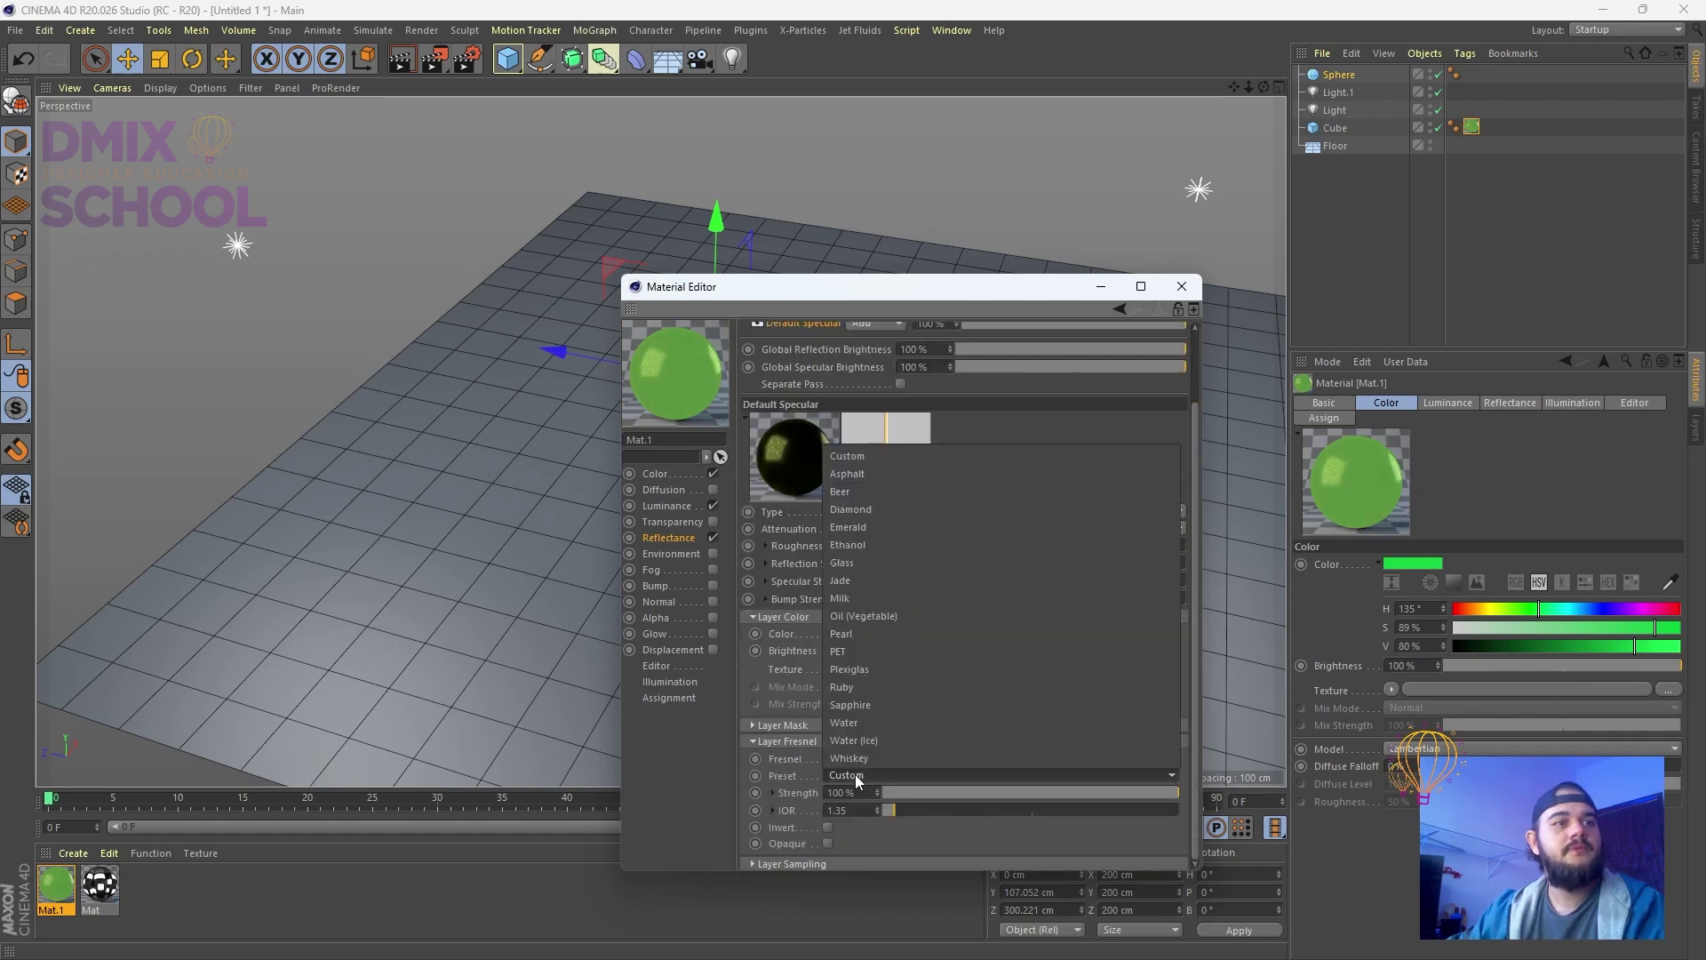
left_click(871, 595)
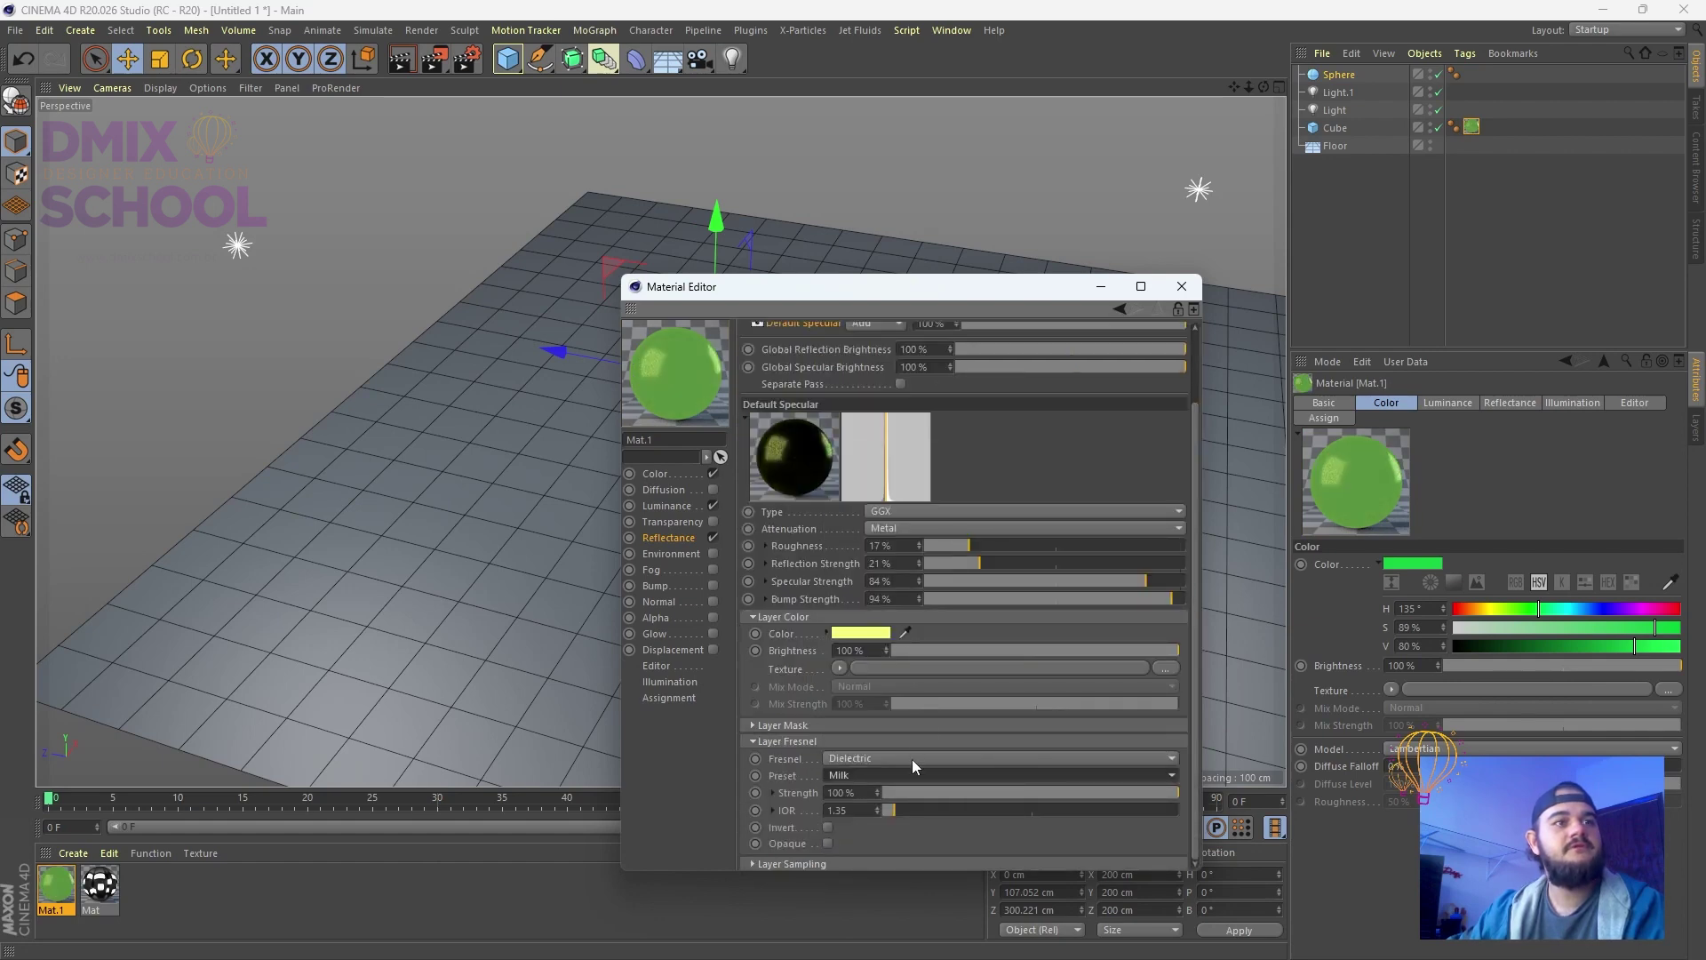
scroll(984, 388, "up", 2)
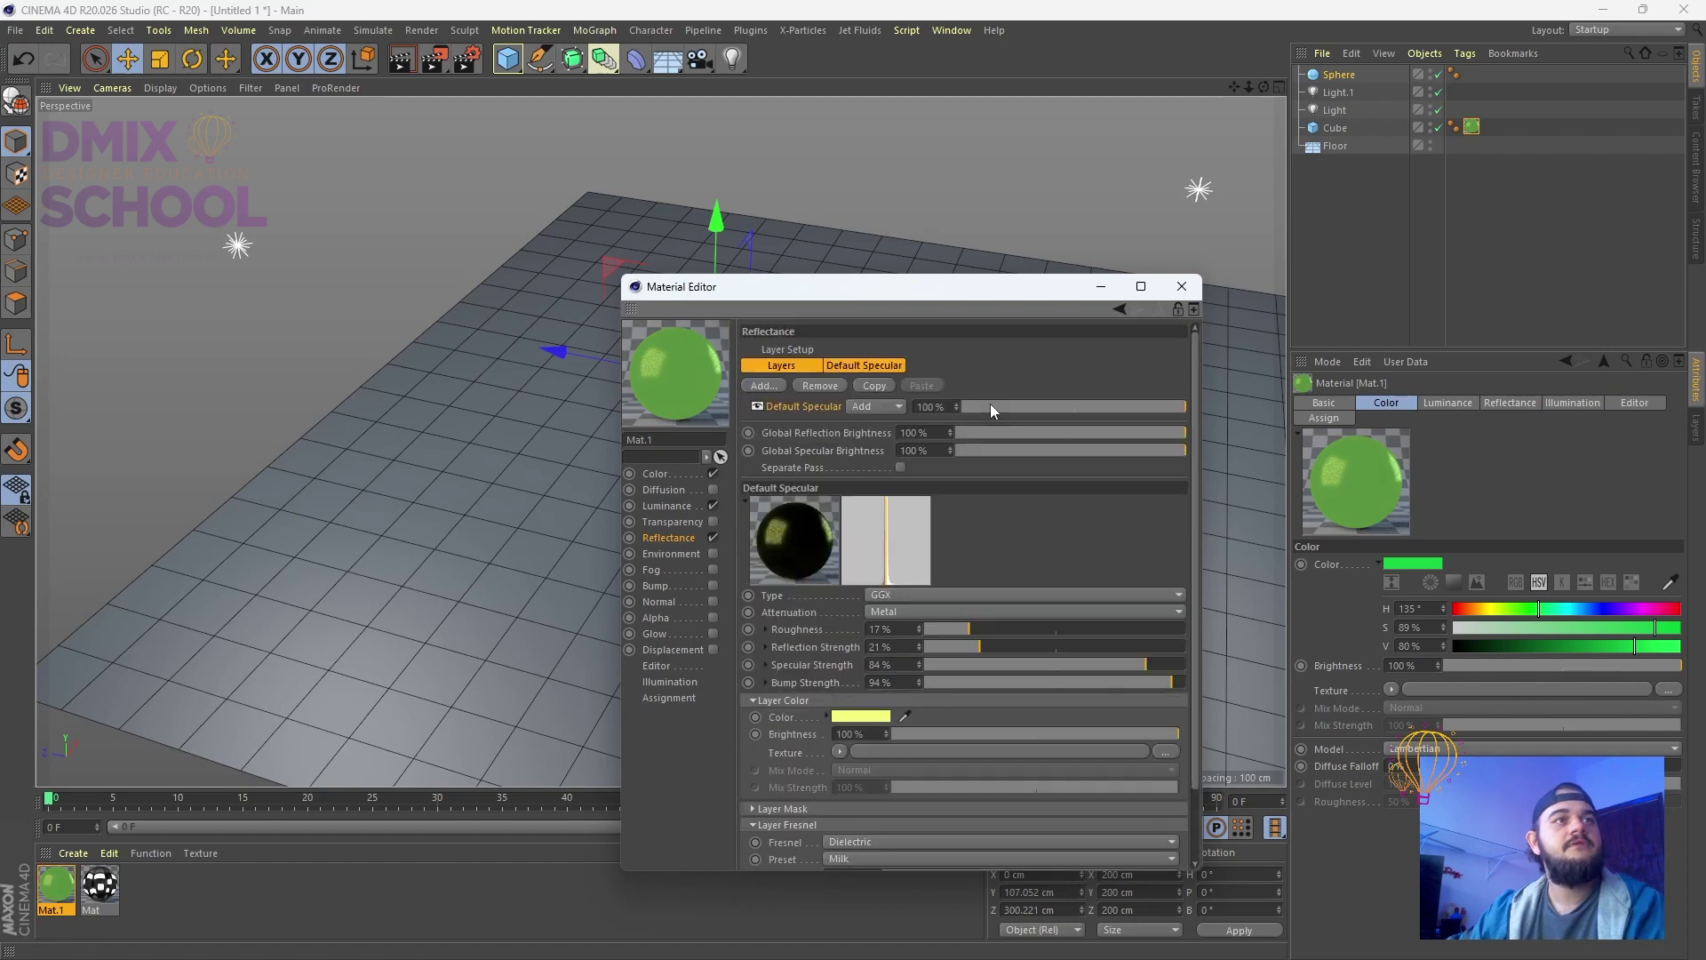
left_click(1178, 294)
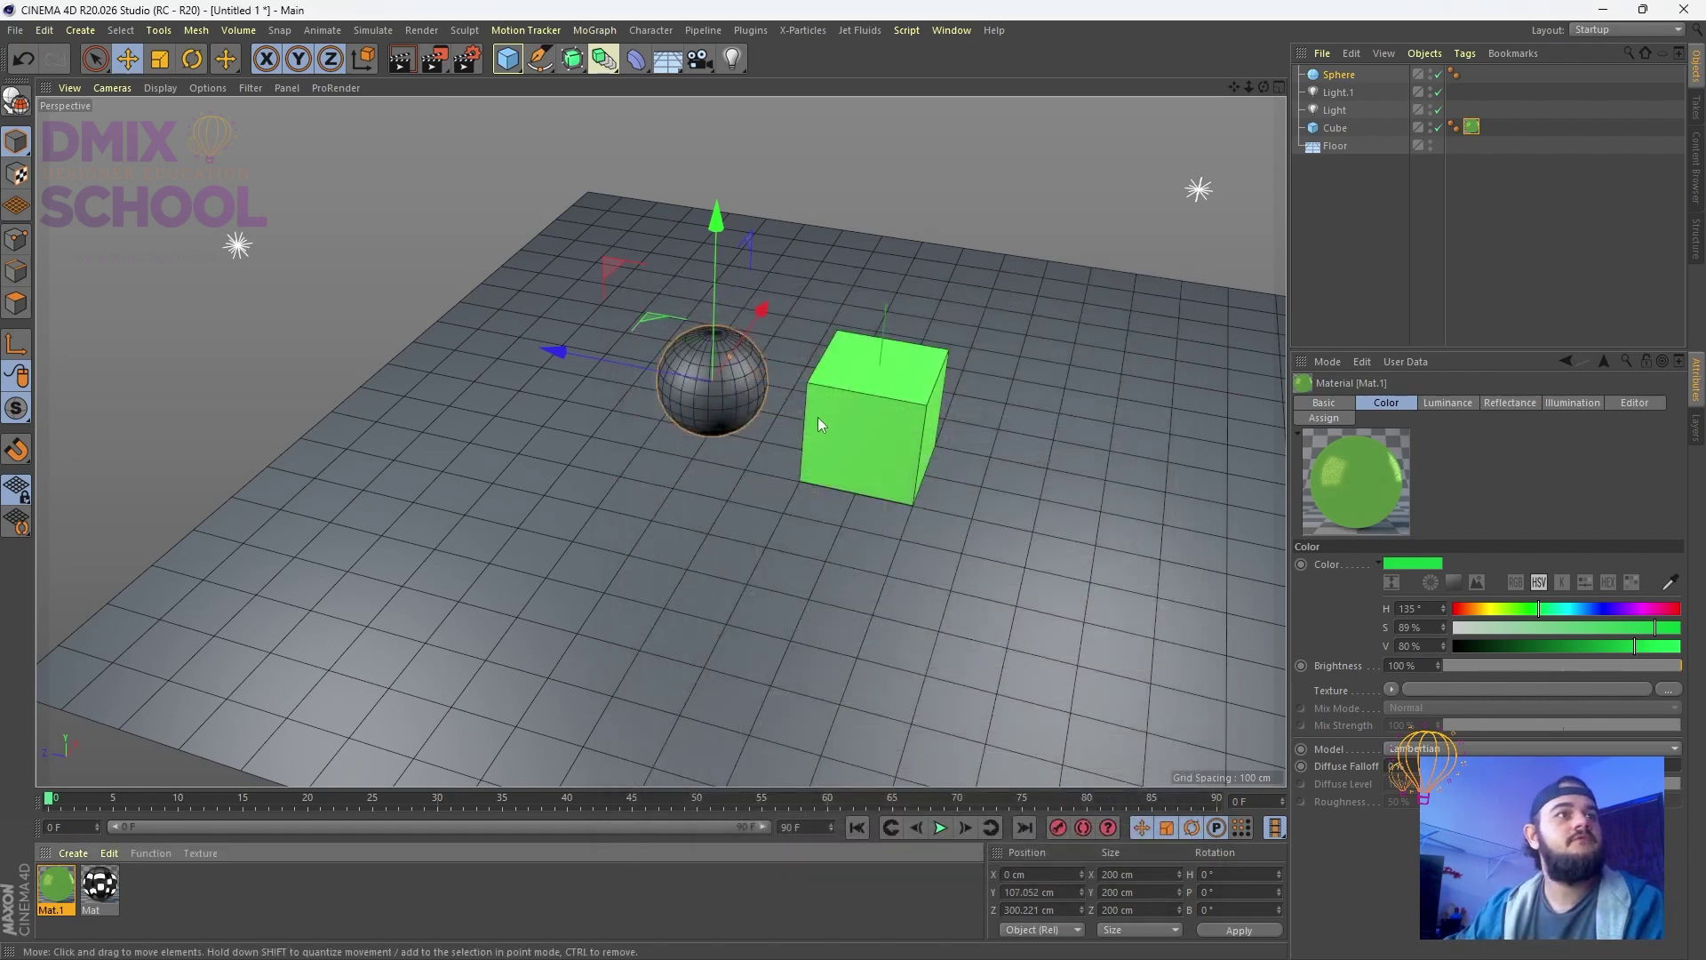
left_click(402, 59)
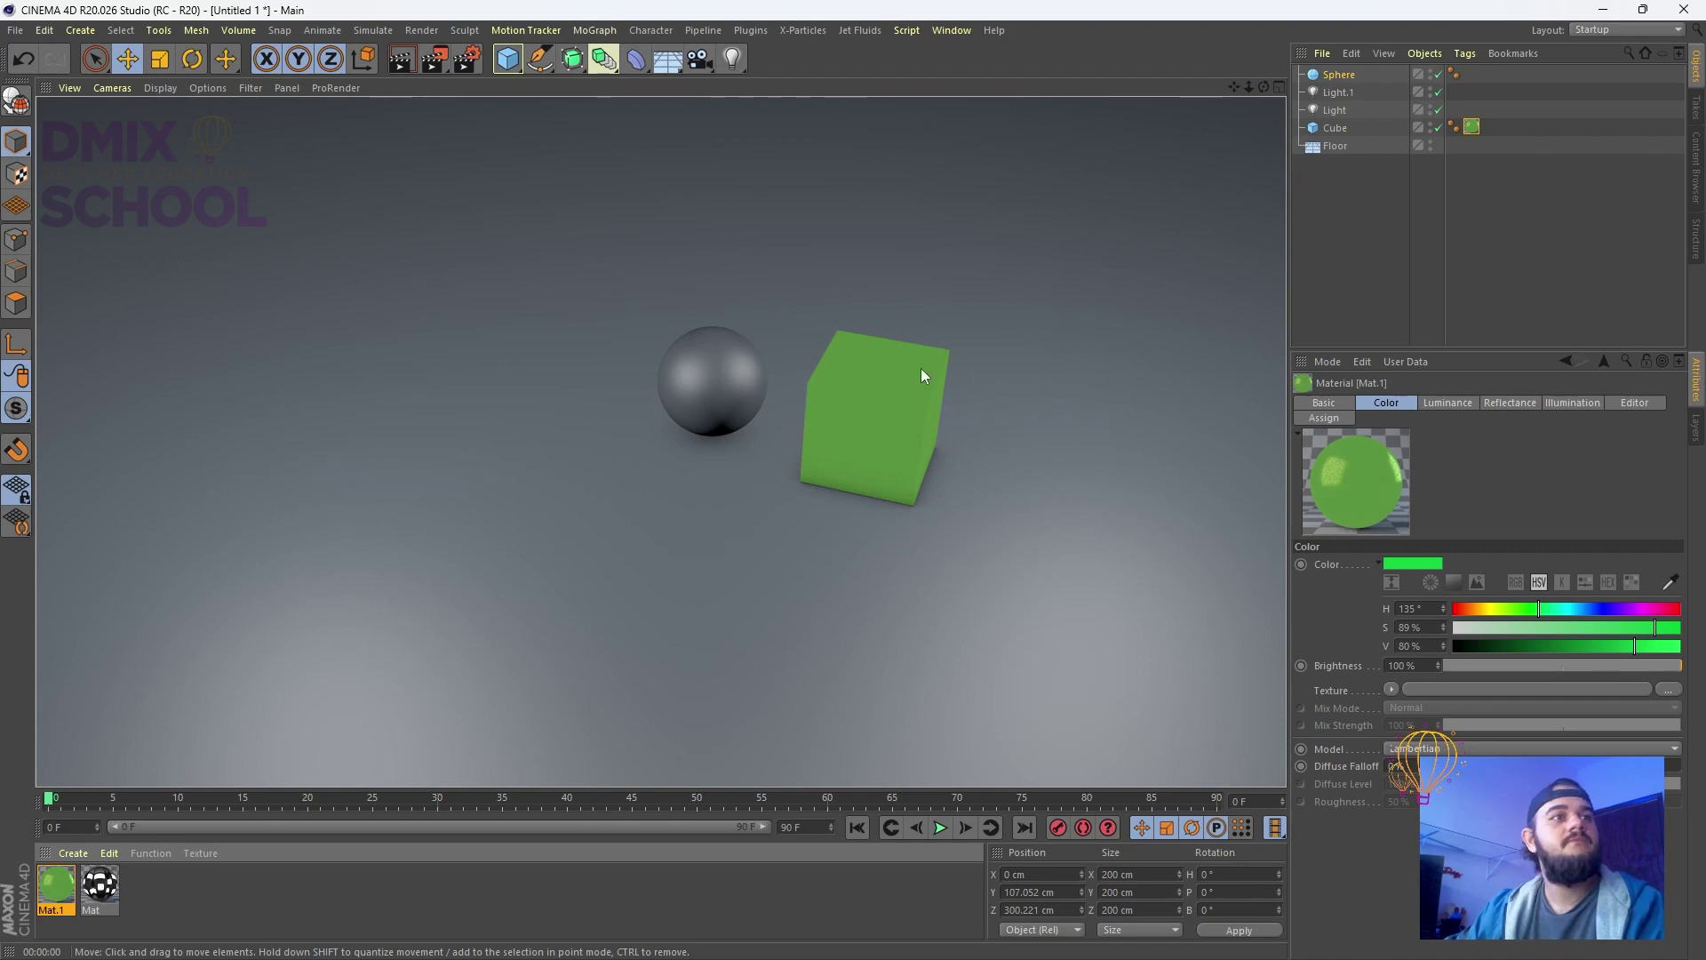
scroll(844, 329, "up", 1)
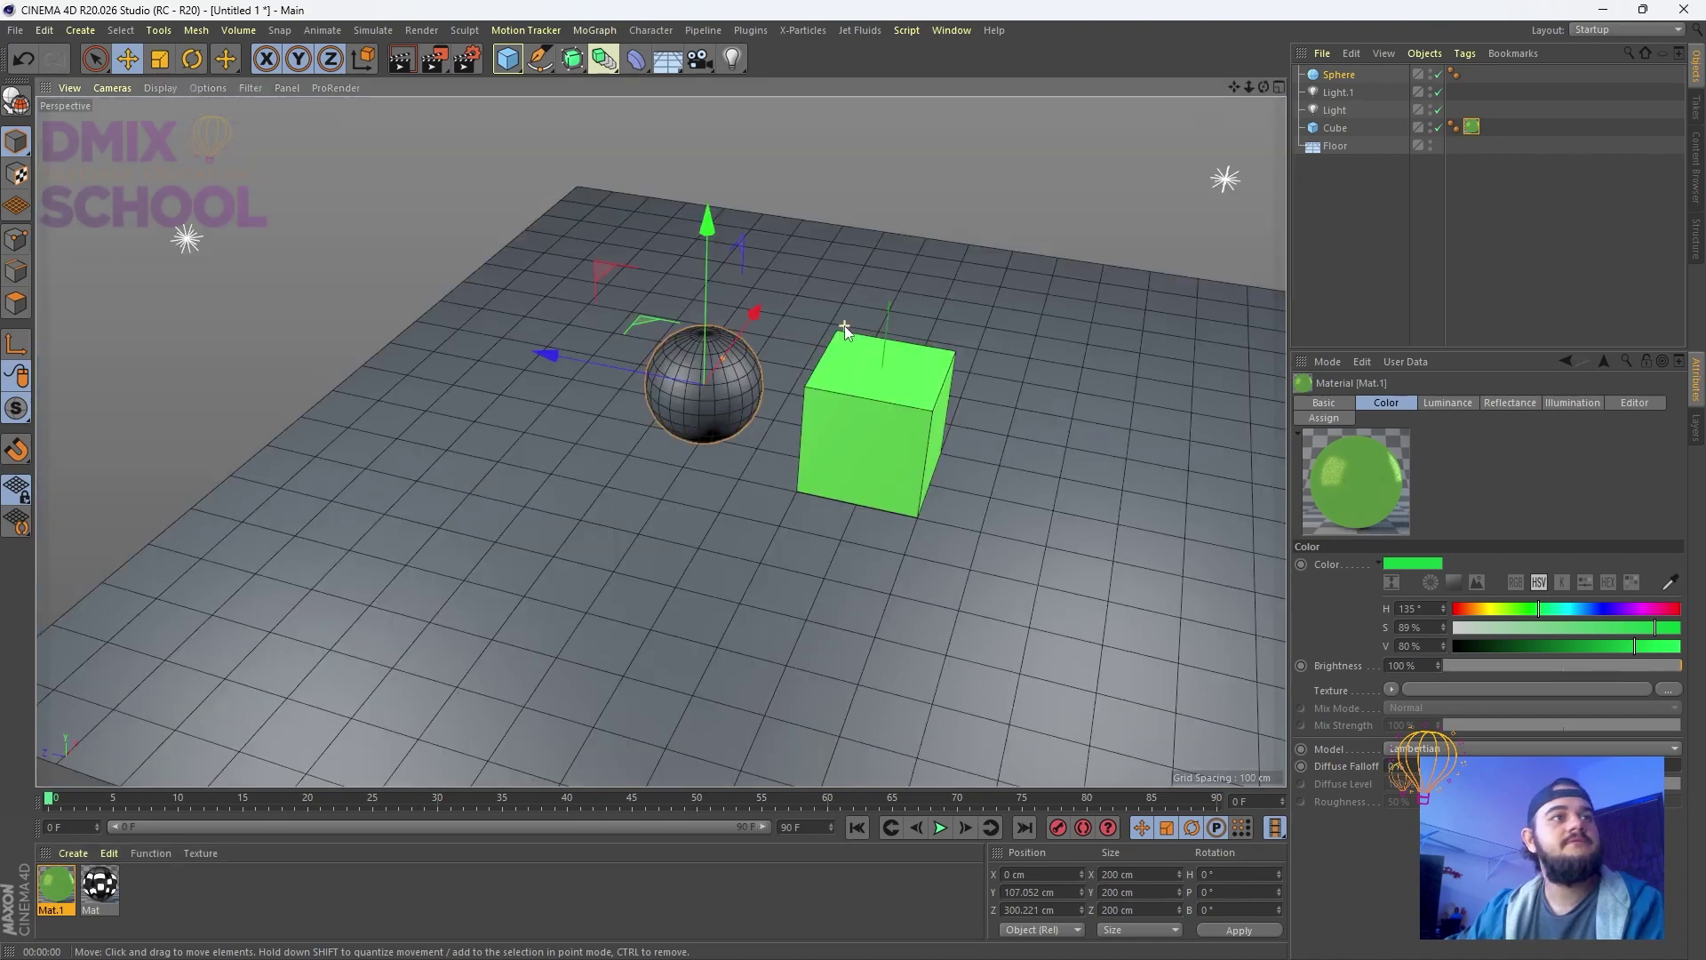
Create a new material, assign it to the sphere and open it in the Material Editor
double_click(157, 871)
left_click_drag(55, 885, 700, 373)
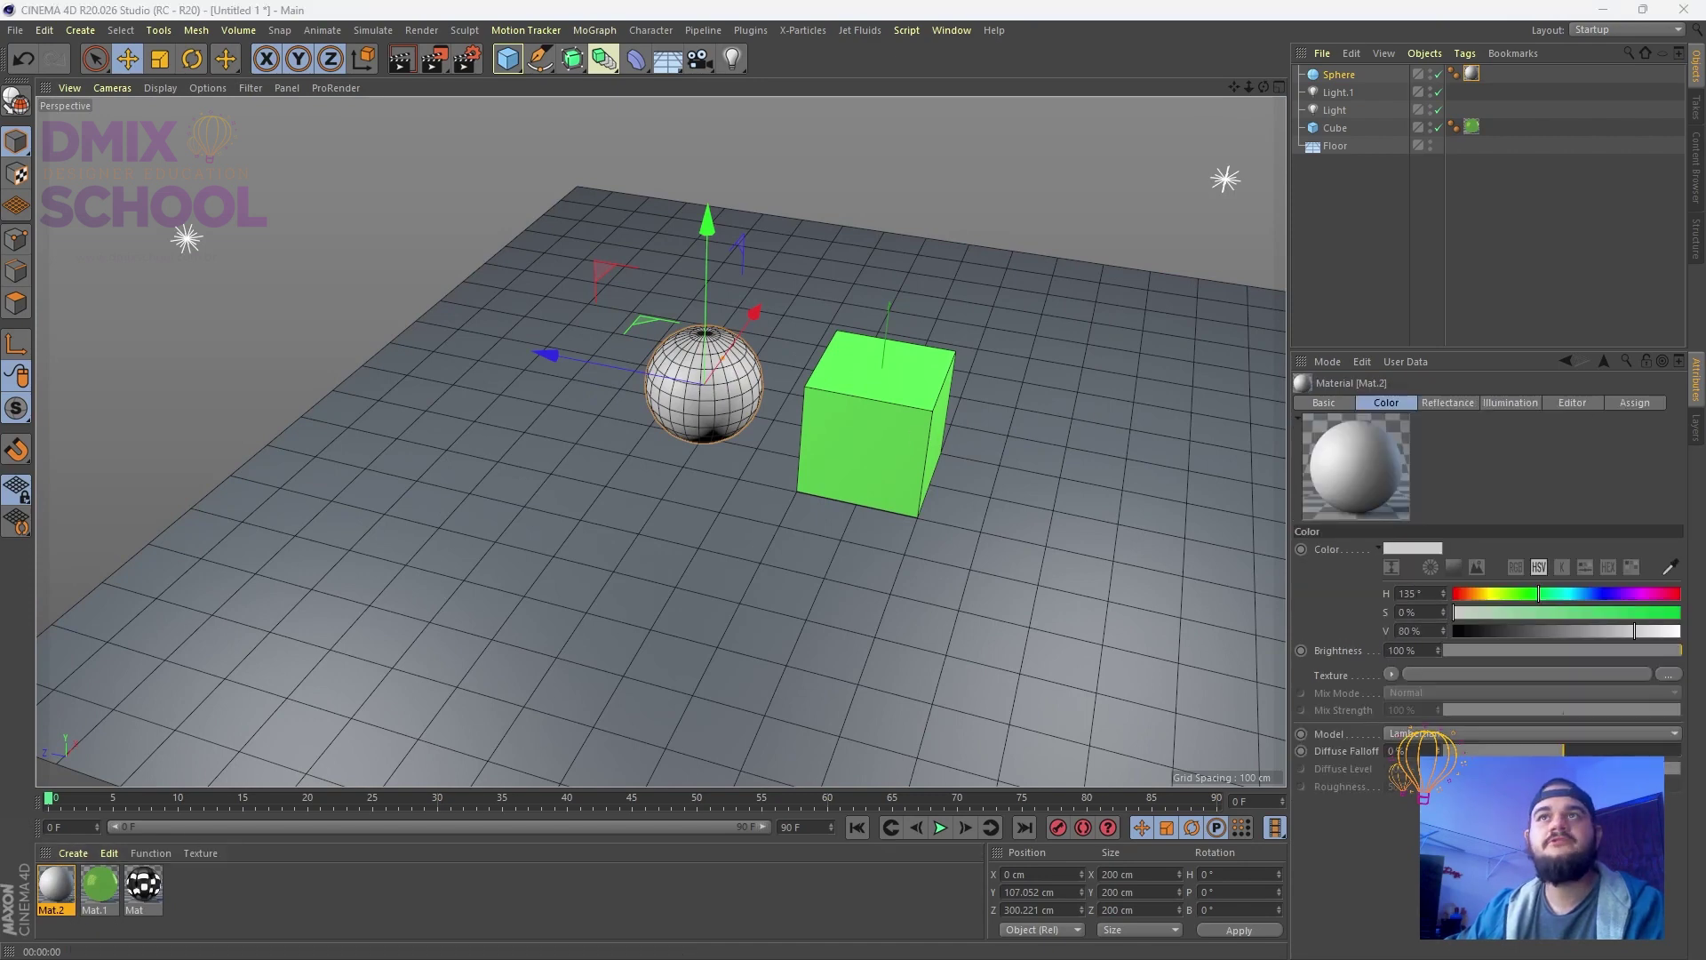
double_click(55, 884)
left_click_drag(529, 377, 707, 162)
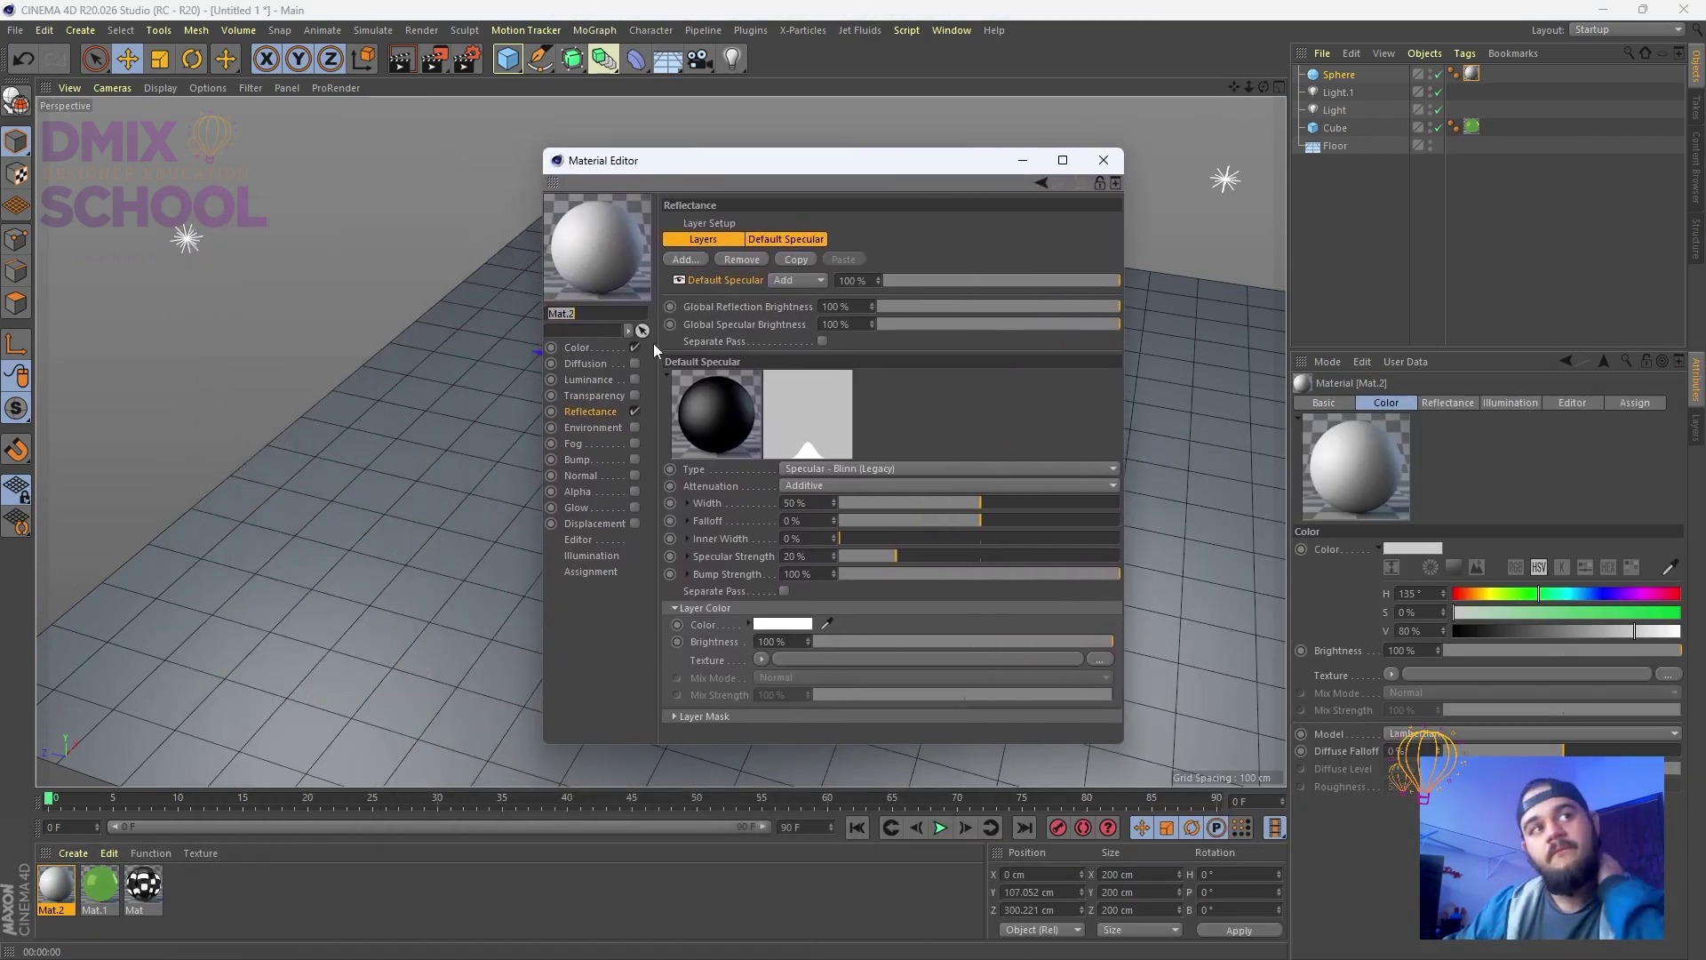
Enable the Transparency channel of the sphere's material and choose the Glass refraction preset
left_click(606, 399)
left_click(634, 396)
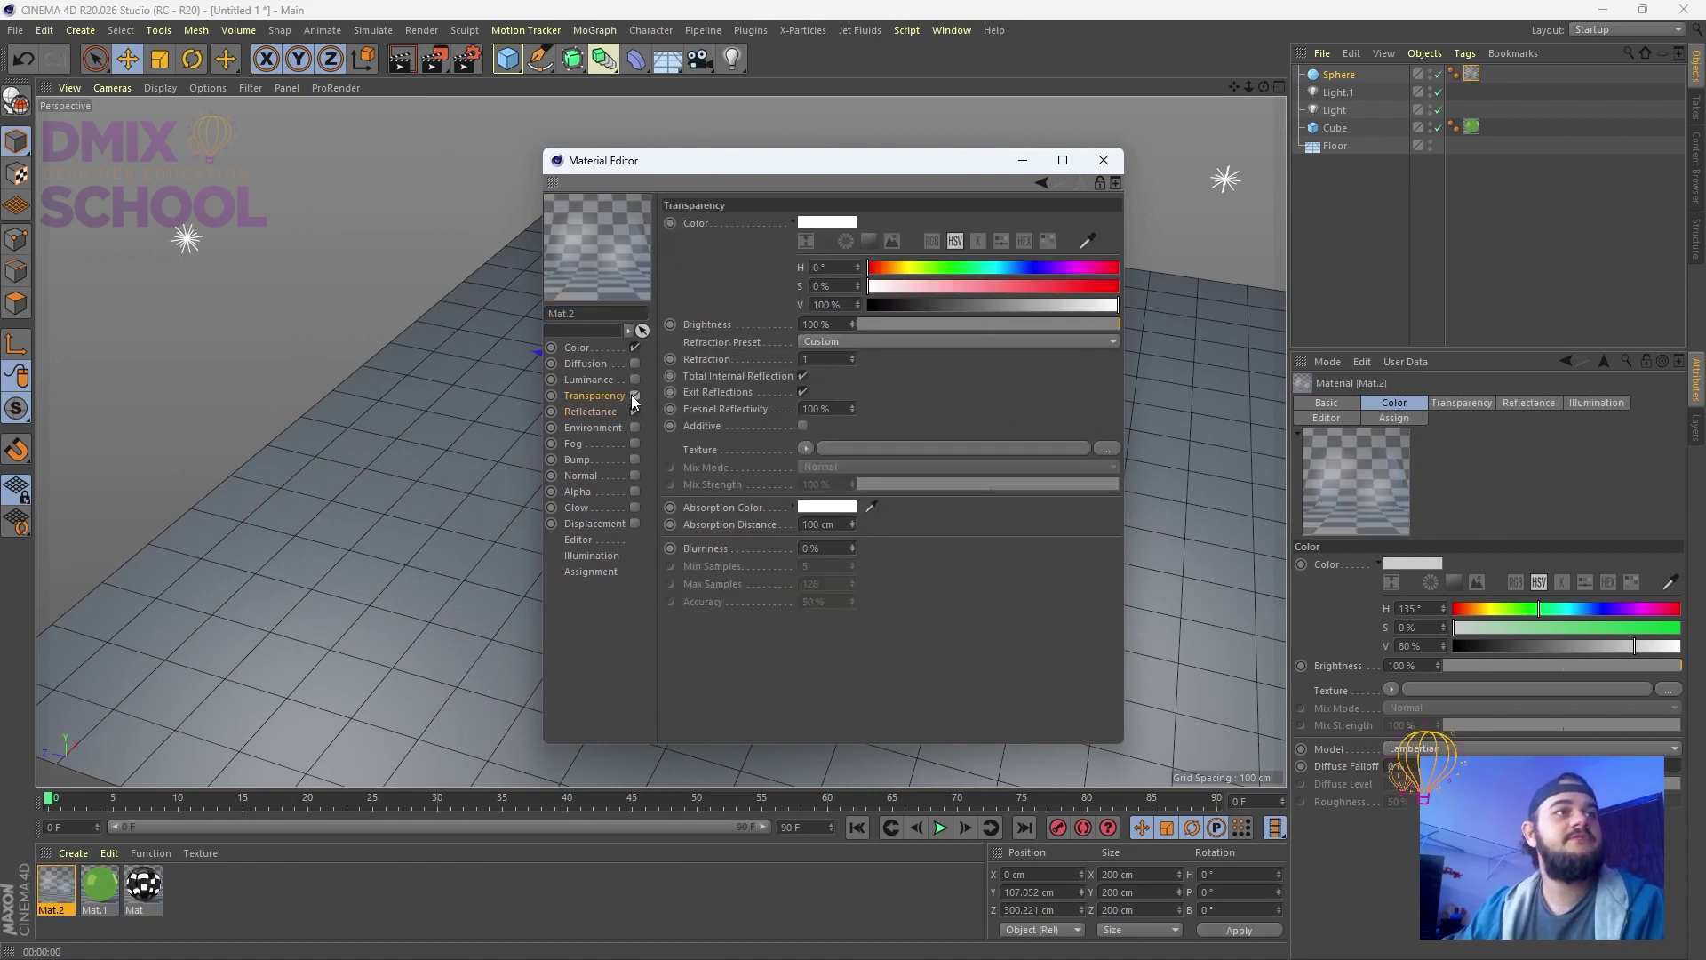
left_click(839, 341)
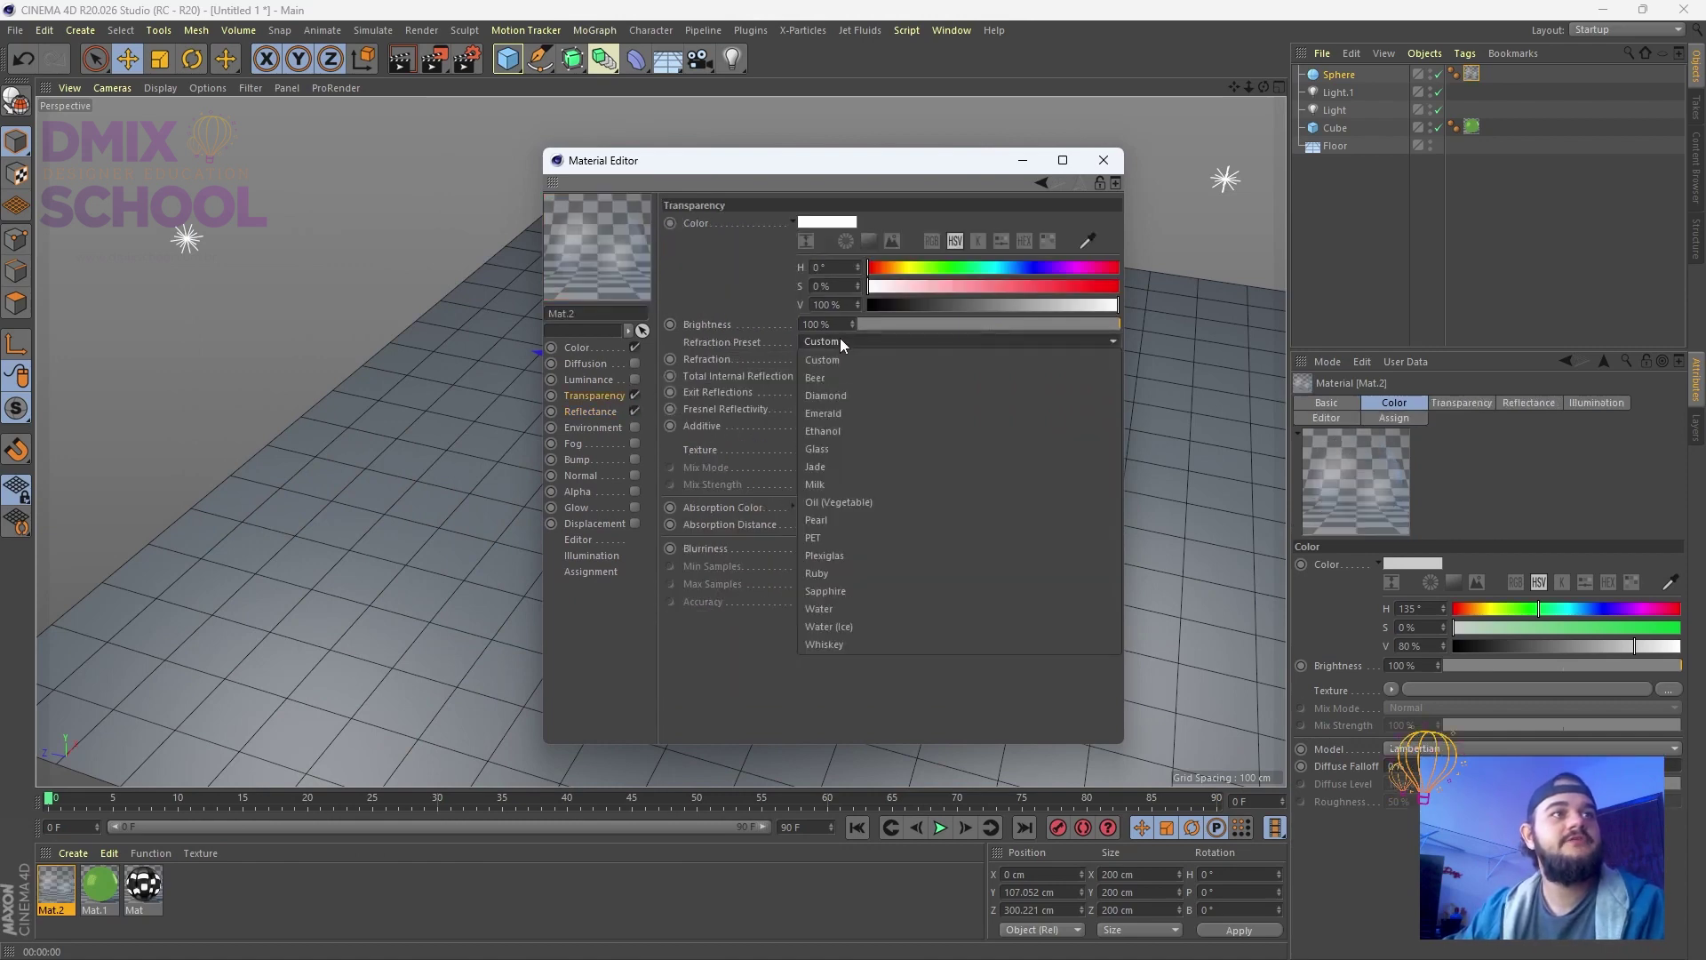
left_click(822, 450)
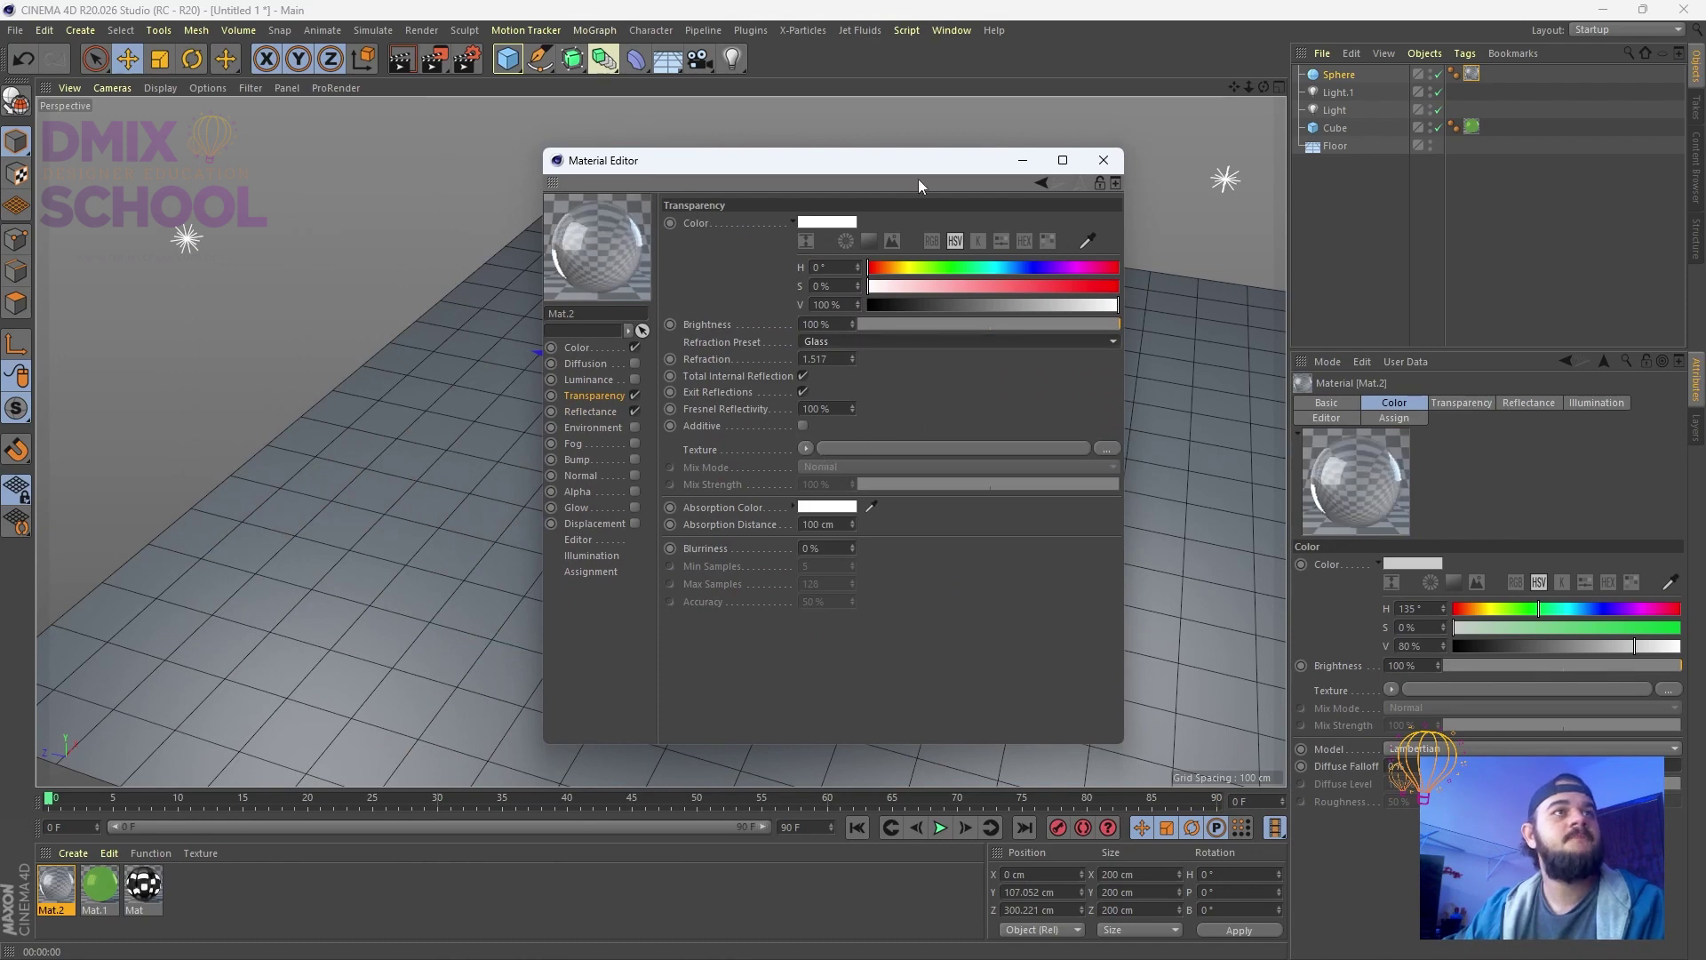
Close the material editor and render the glass sphere, including from a viewpoint with the cube behind it
left_click(1103, 160)
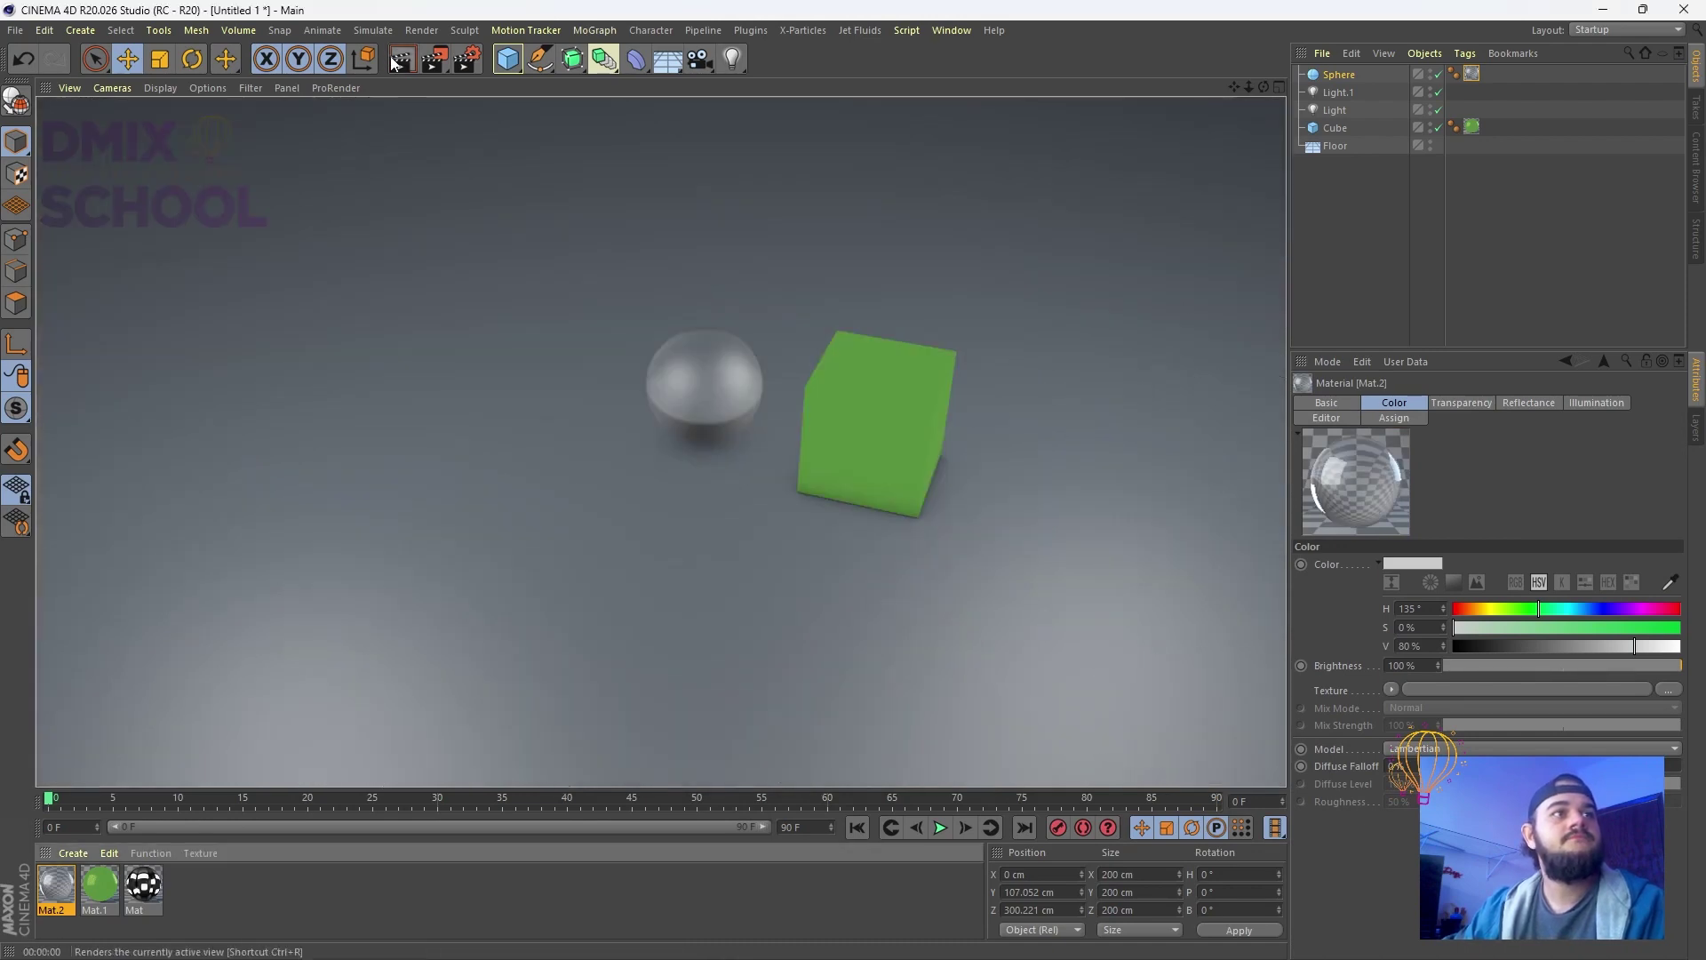
left_click(672, 387)
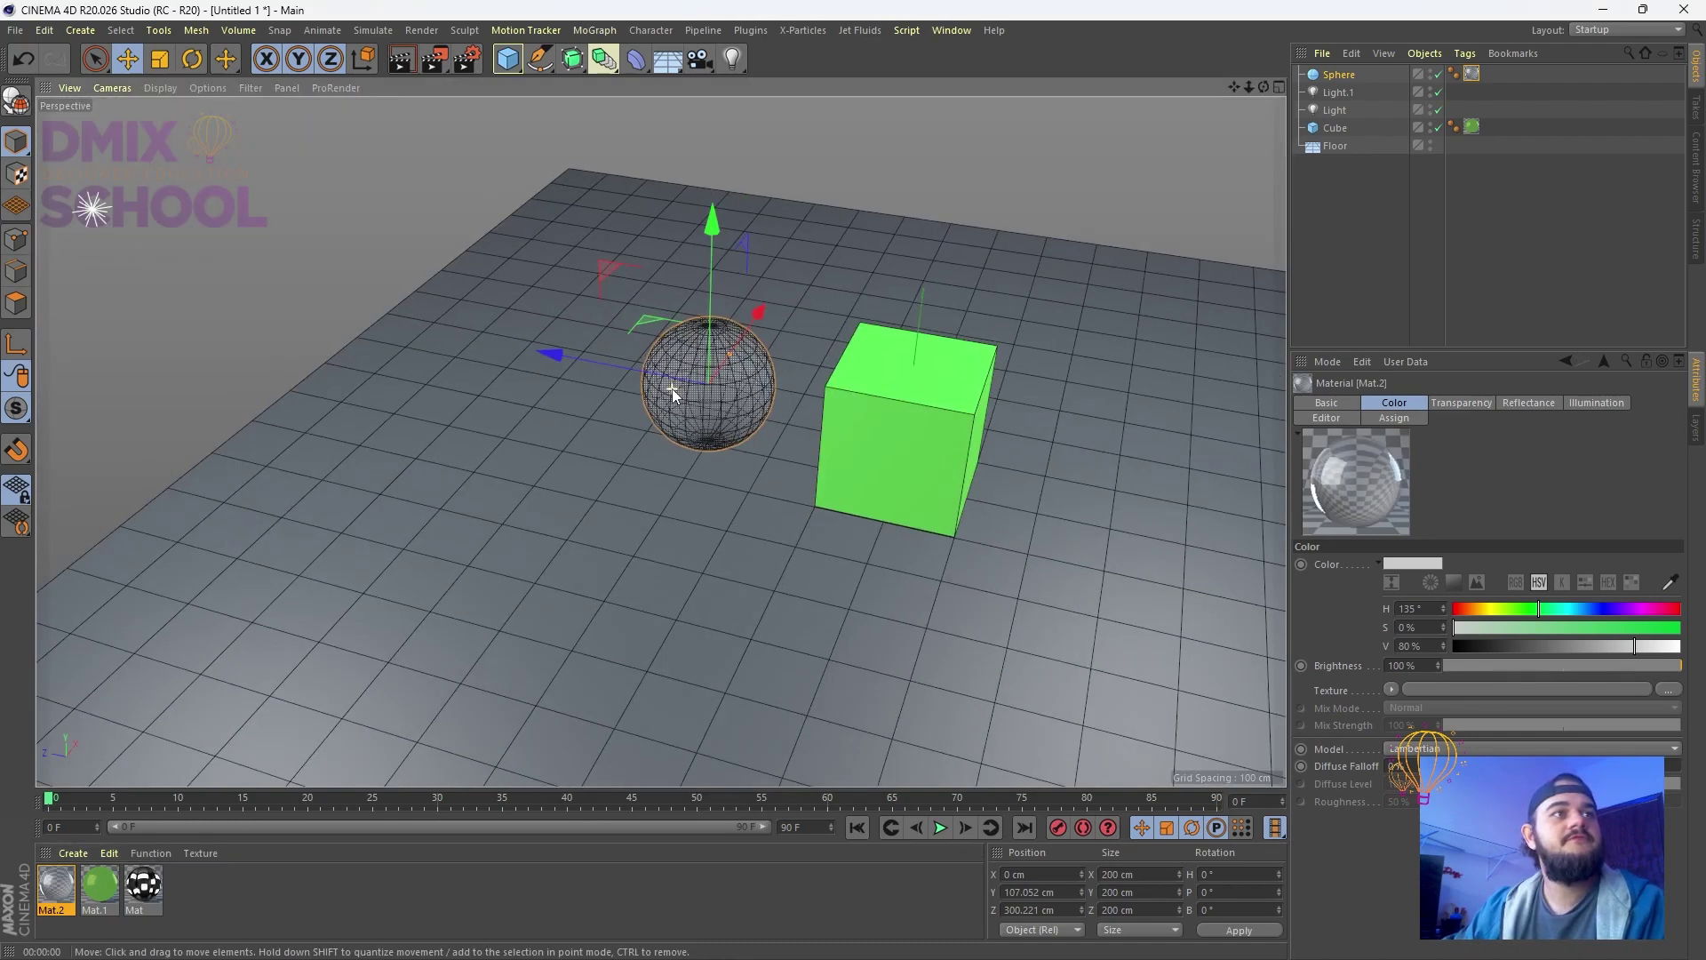
left_click_drag(670, 403, 1032, 364, "alt")
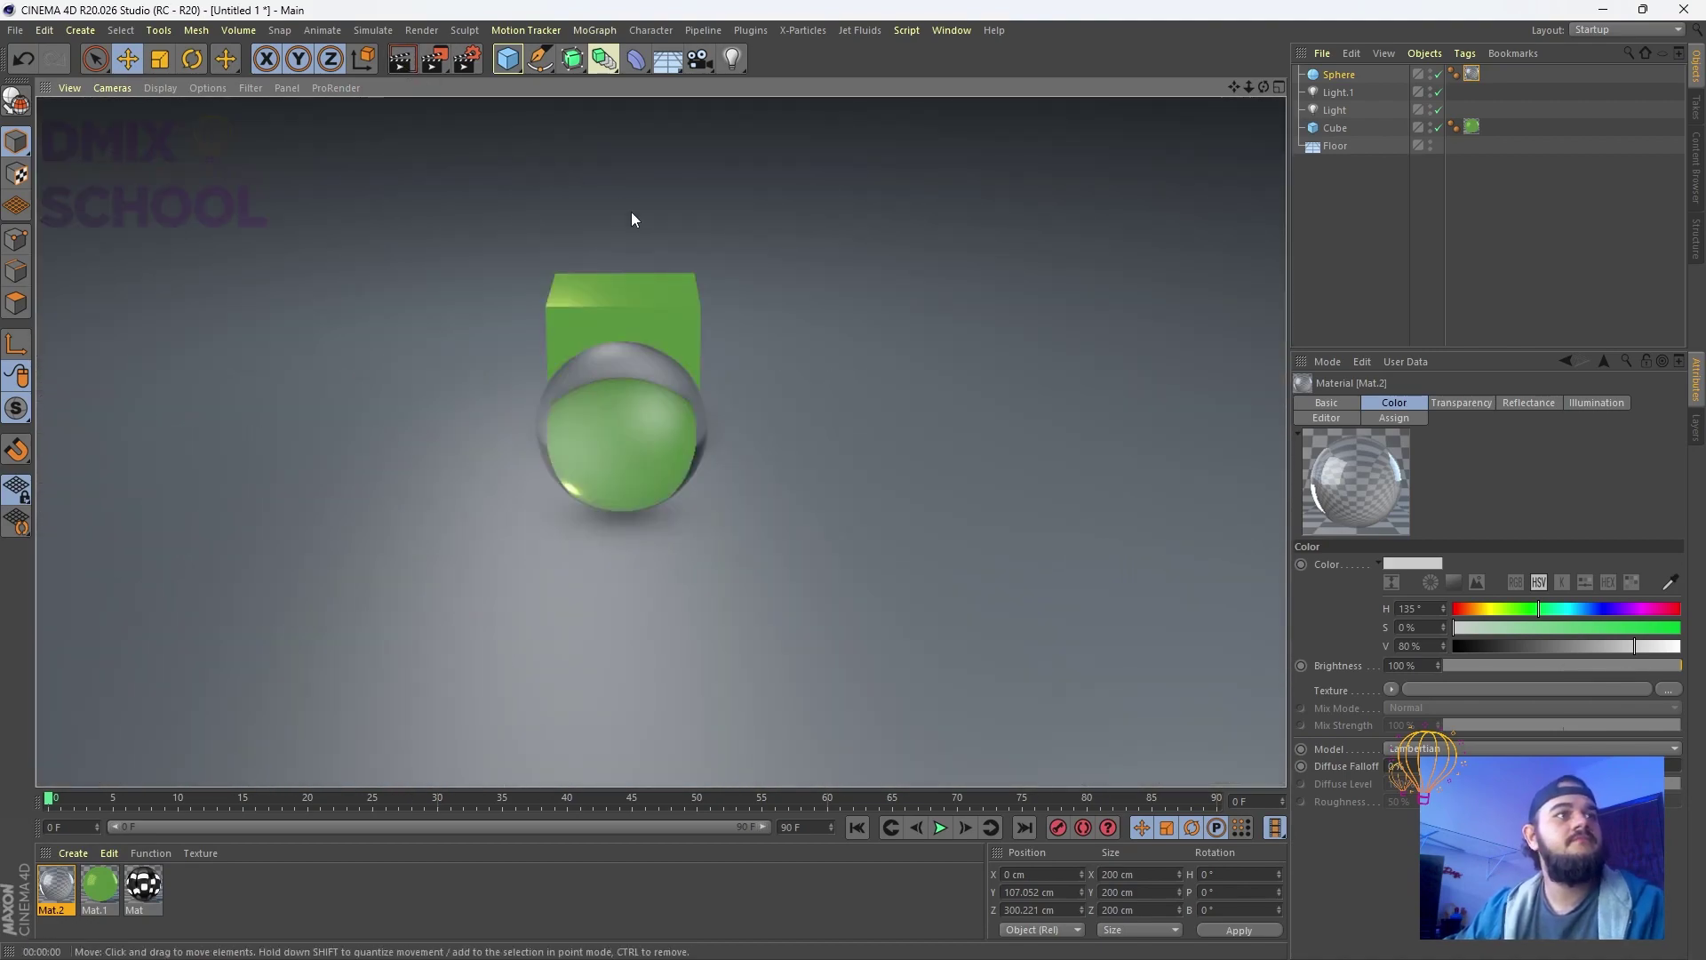
left_click(542, 420)
scroll(620, 391, "up", 3)
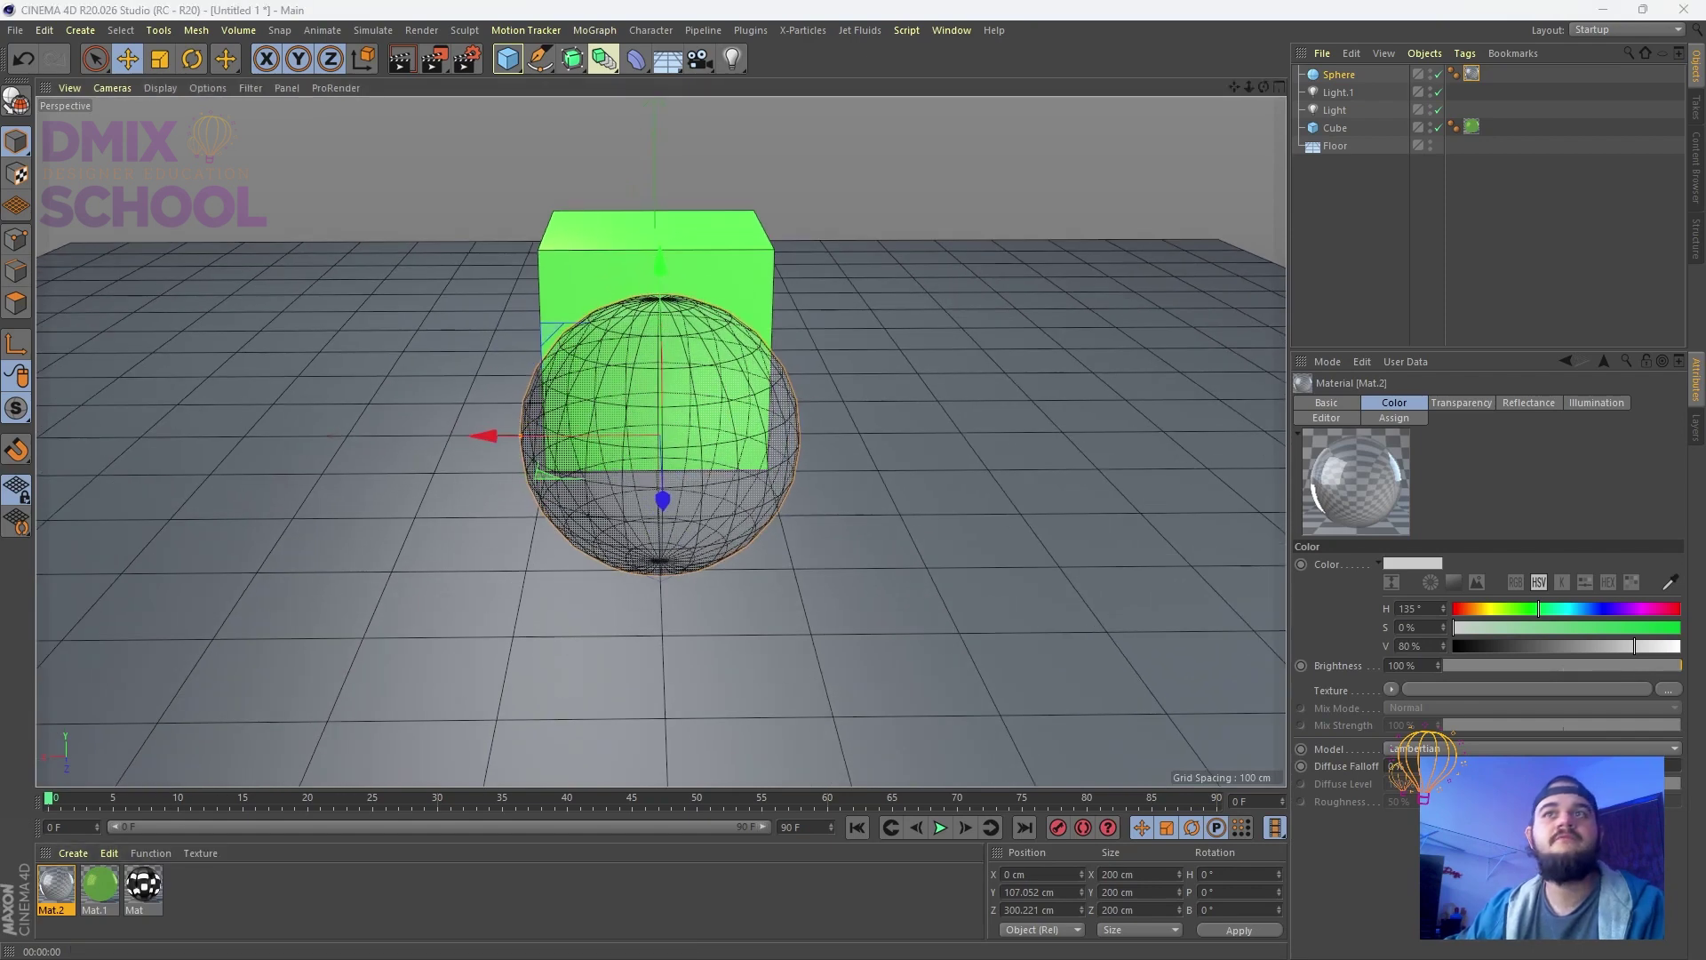
Add a GGX layer to the Reflectance channel of the sphere's material and render the view
left_click_drag(1020, 400, 967, 332)
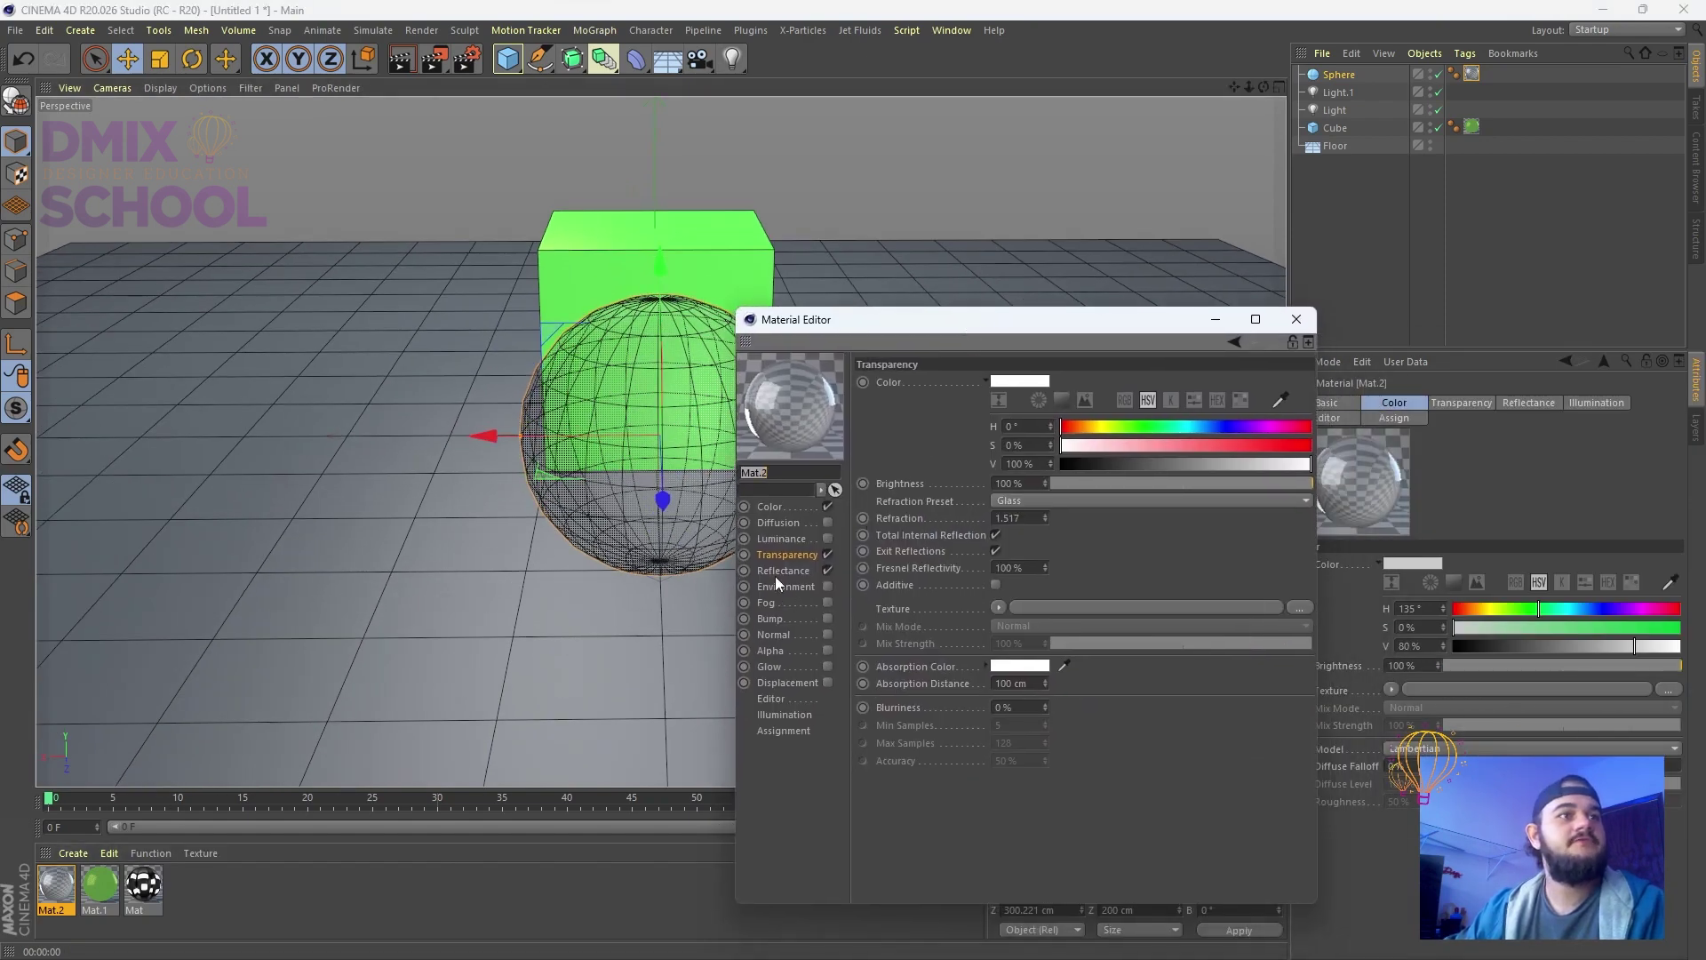
left_click(776, 571)
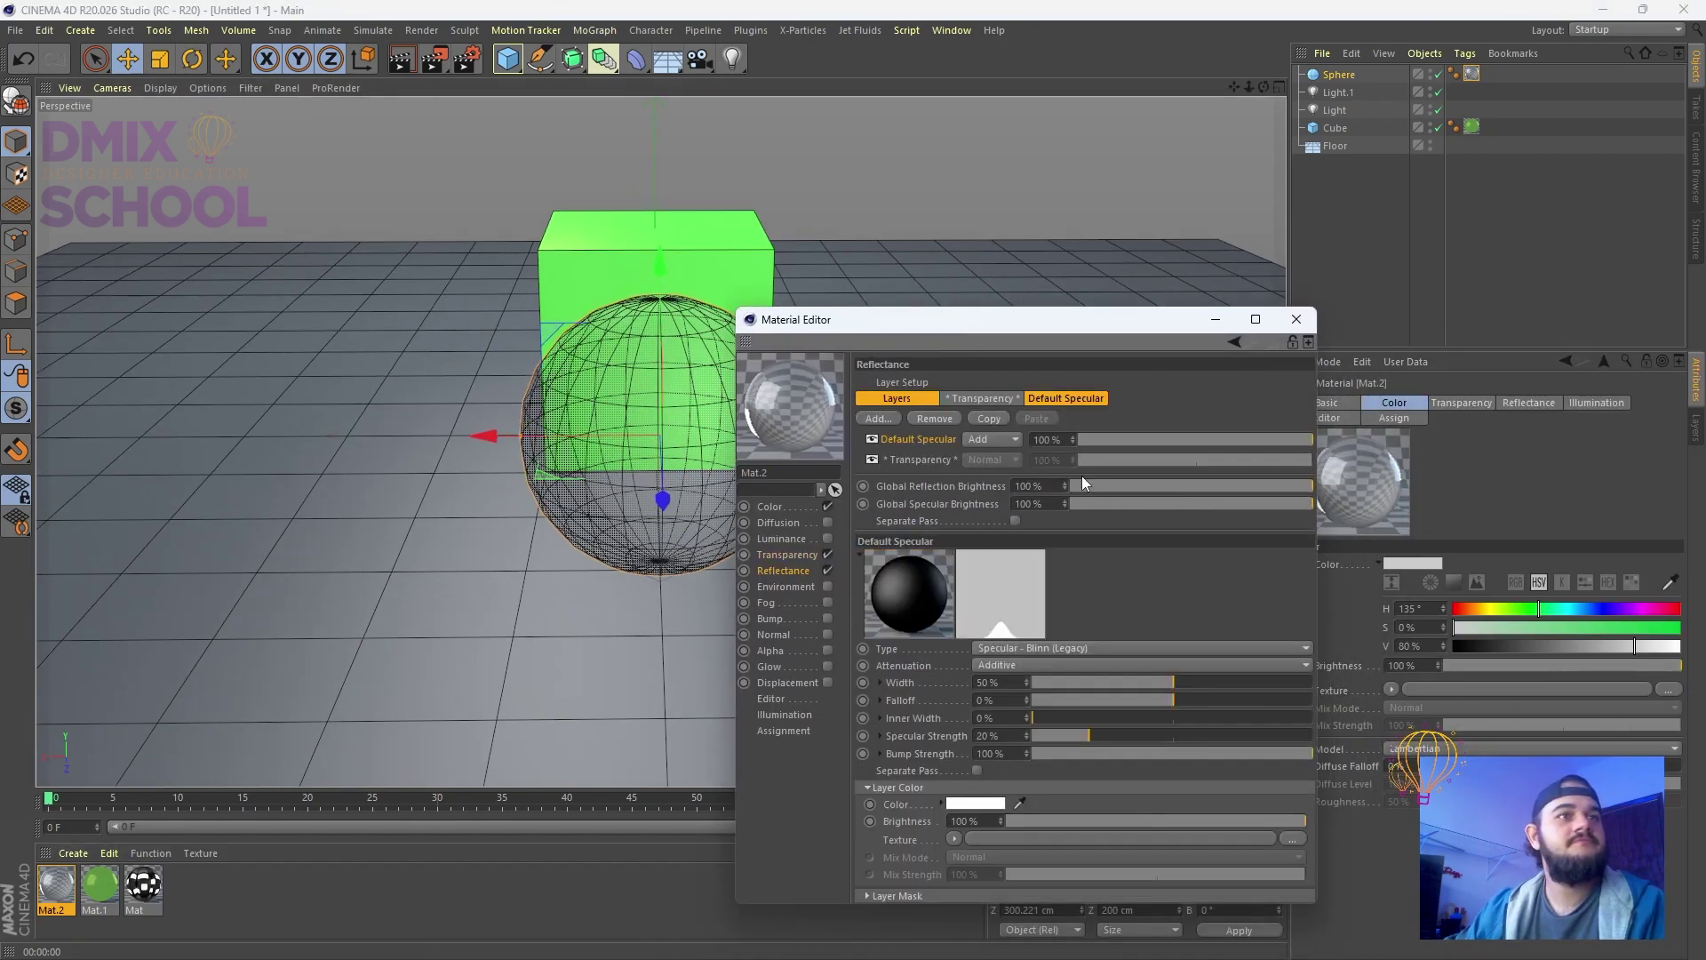
left_click(889, 420)
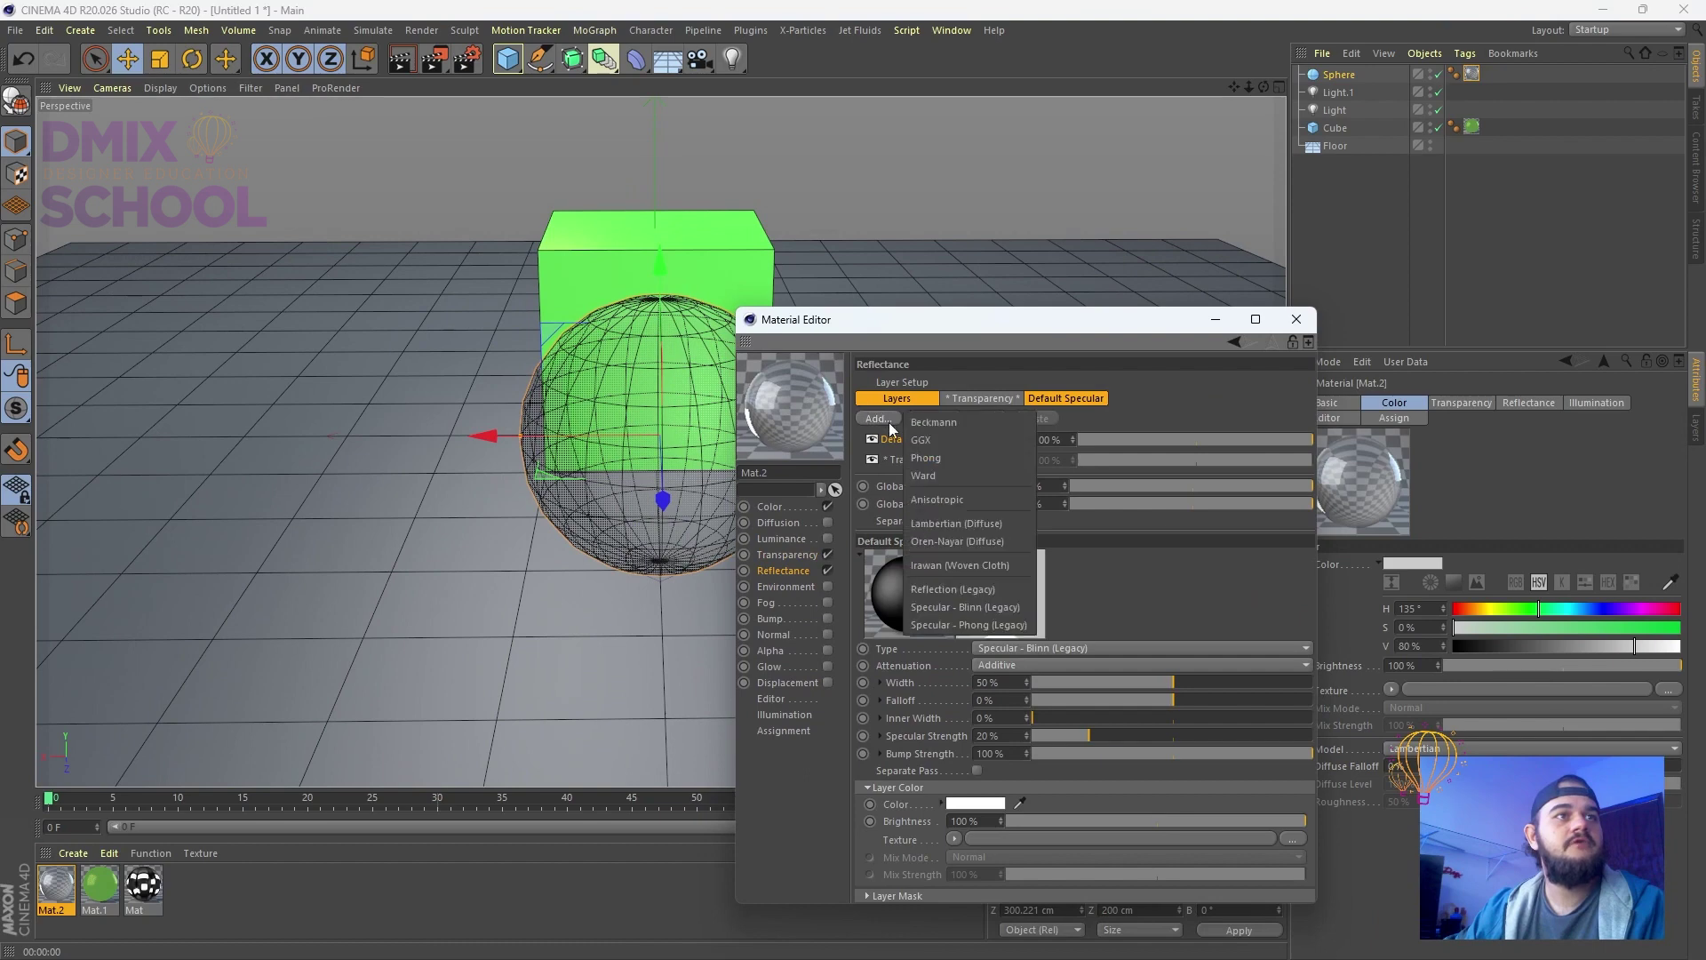
left_click(935, 441)
left_click_drag(950, 320, 1273, 252)
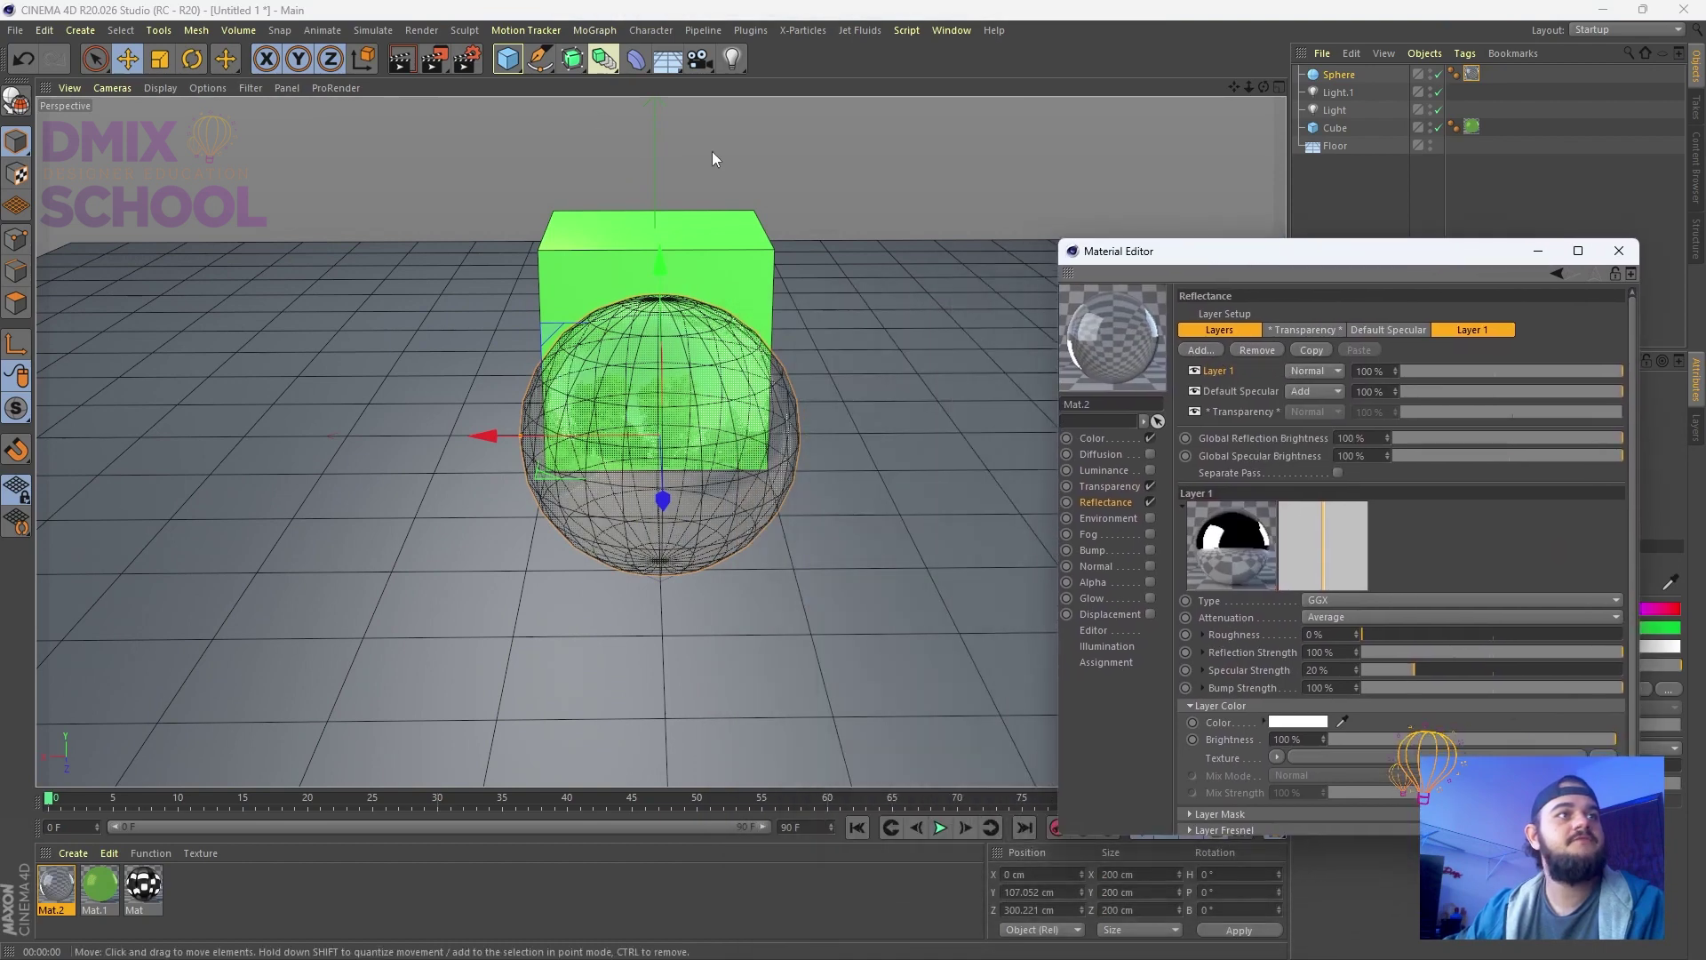
left_click(400, 64)
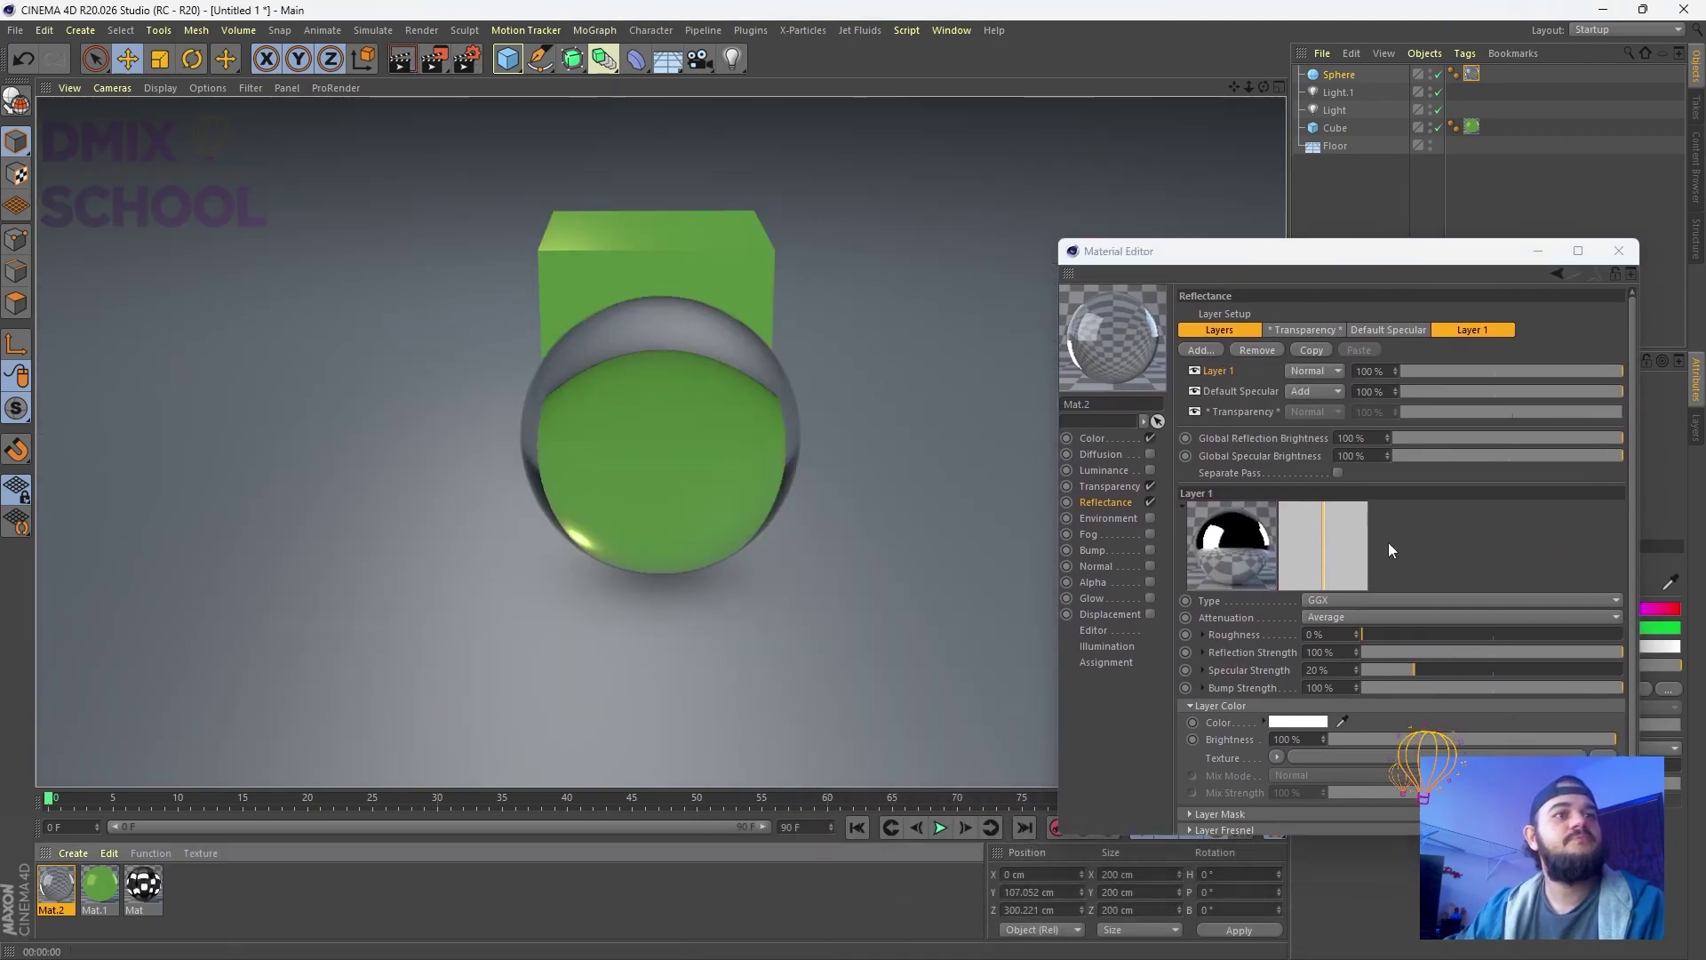
Set the new GGX layer's roughness to 9%, reflection strength to 42% and specular strength to 40%
left_click_drag(1392, 637, 1384, 636)
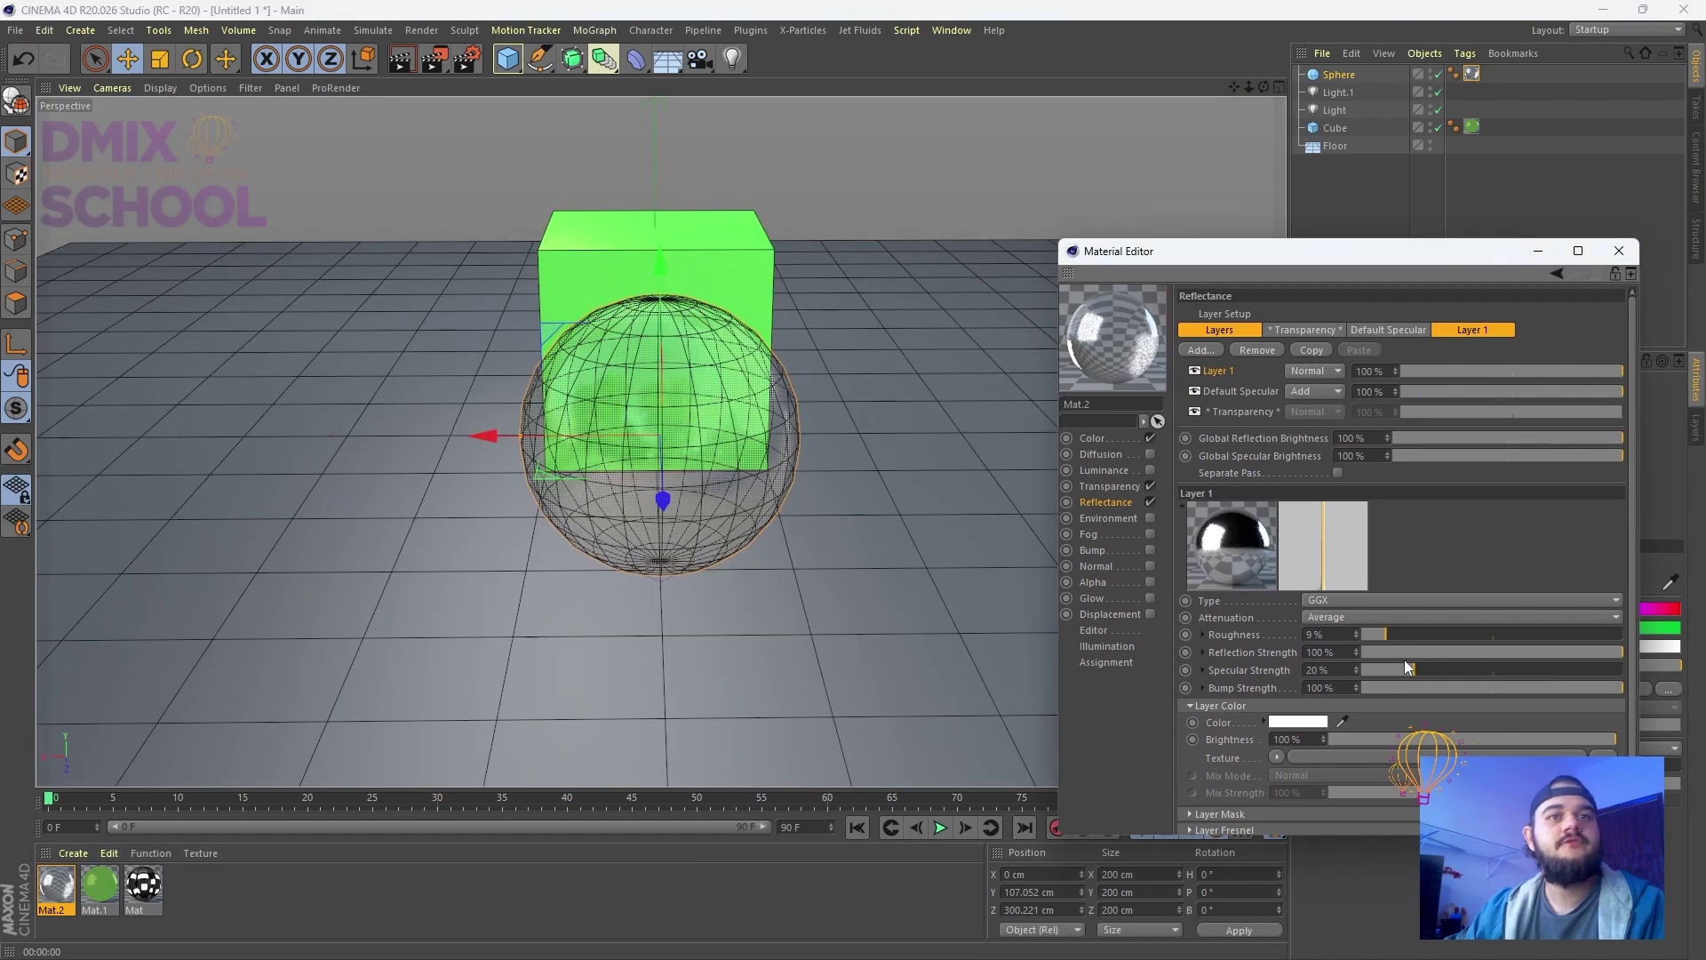
left_click(1468, 652)
left_click(1471, 651)
left_click(1466, 670)
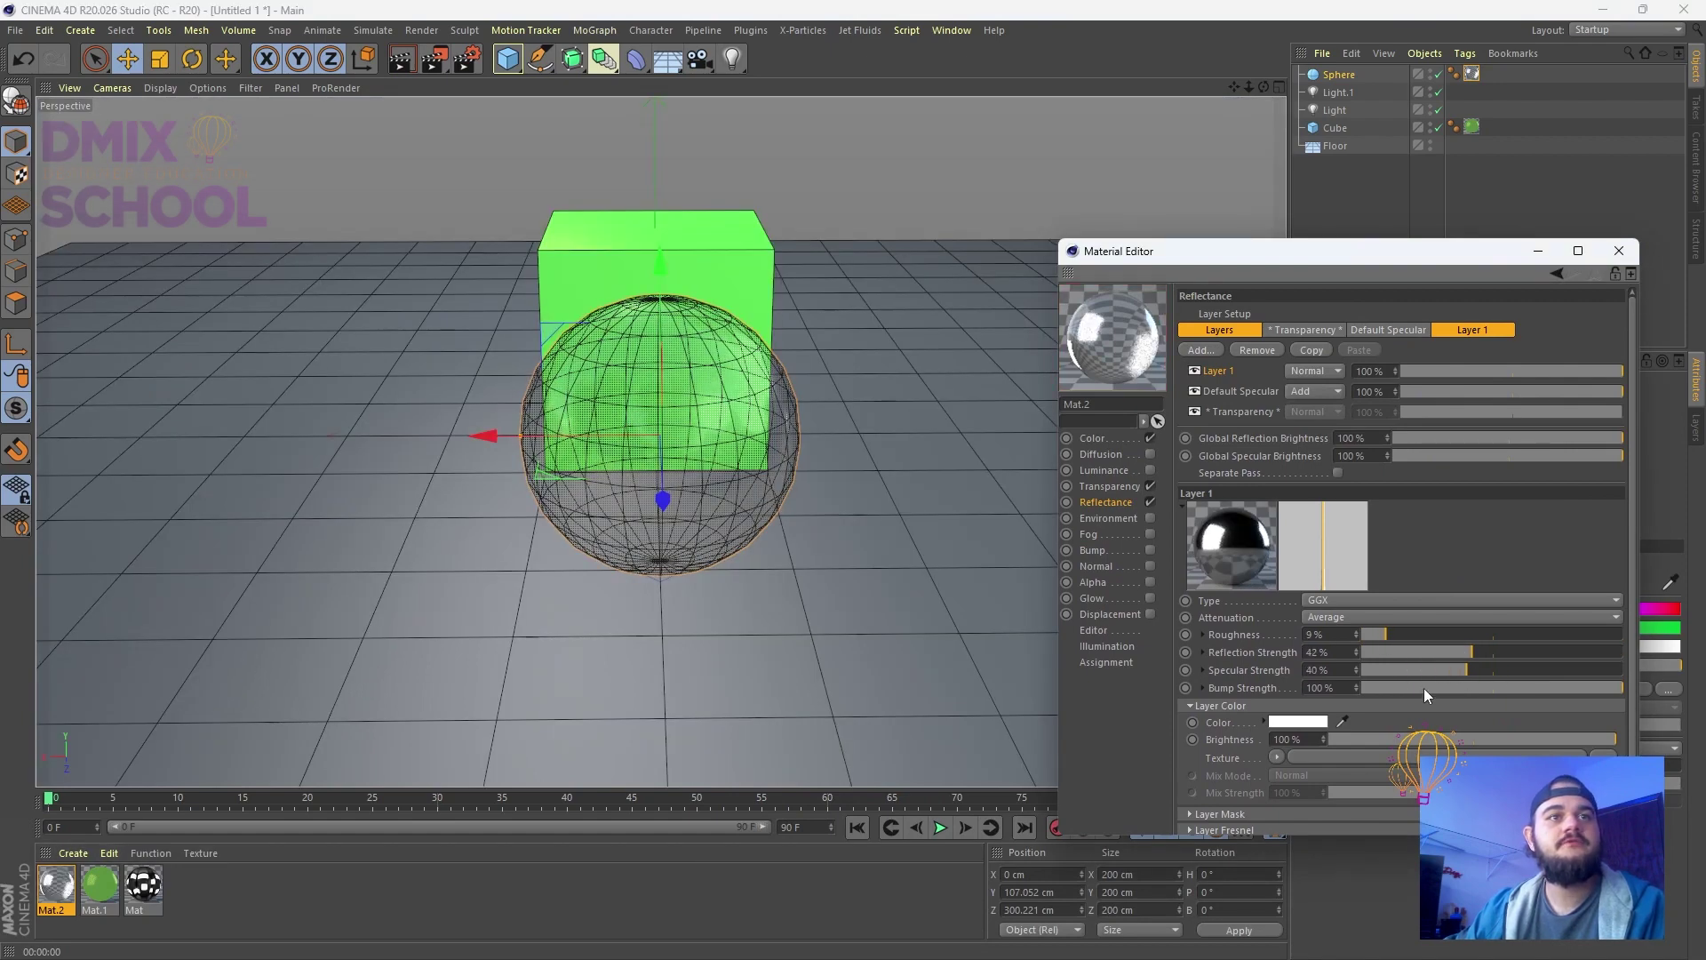
Set the GGX layer's color to light blue and render the view
left_click(1298, 724)
left_click(1356, 719)
left_click(1331, 736)
left_click(1267, 782)
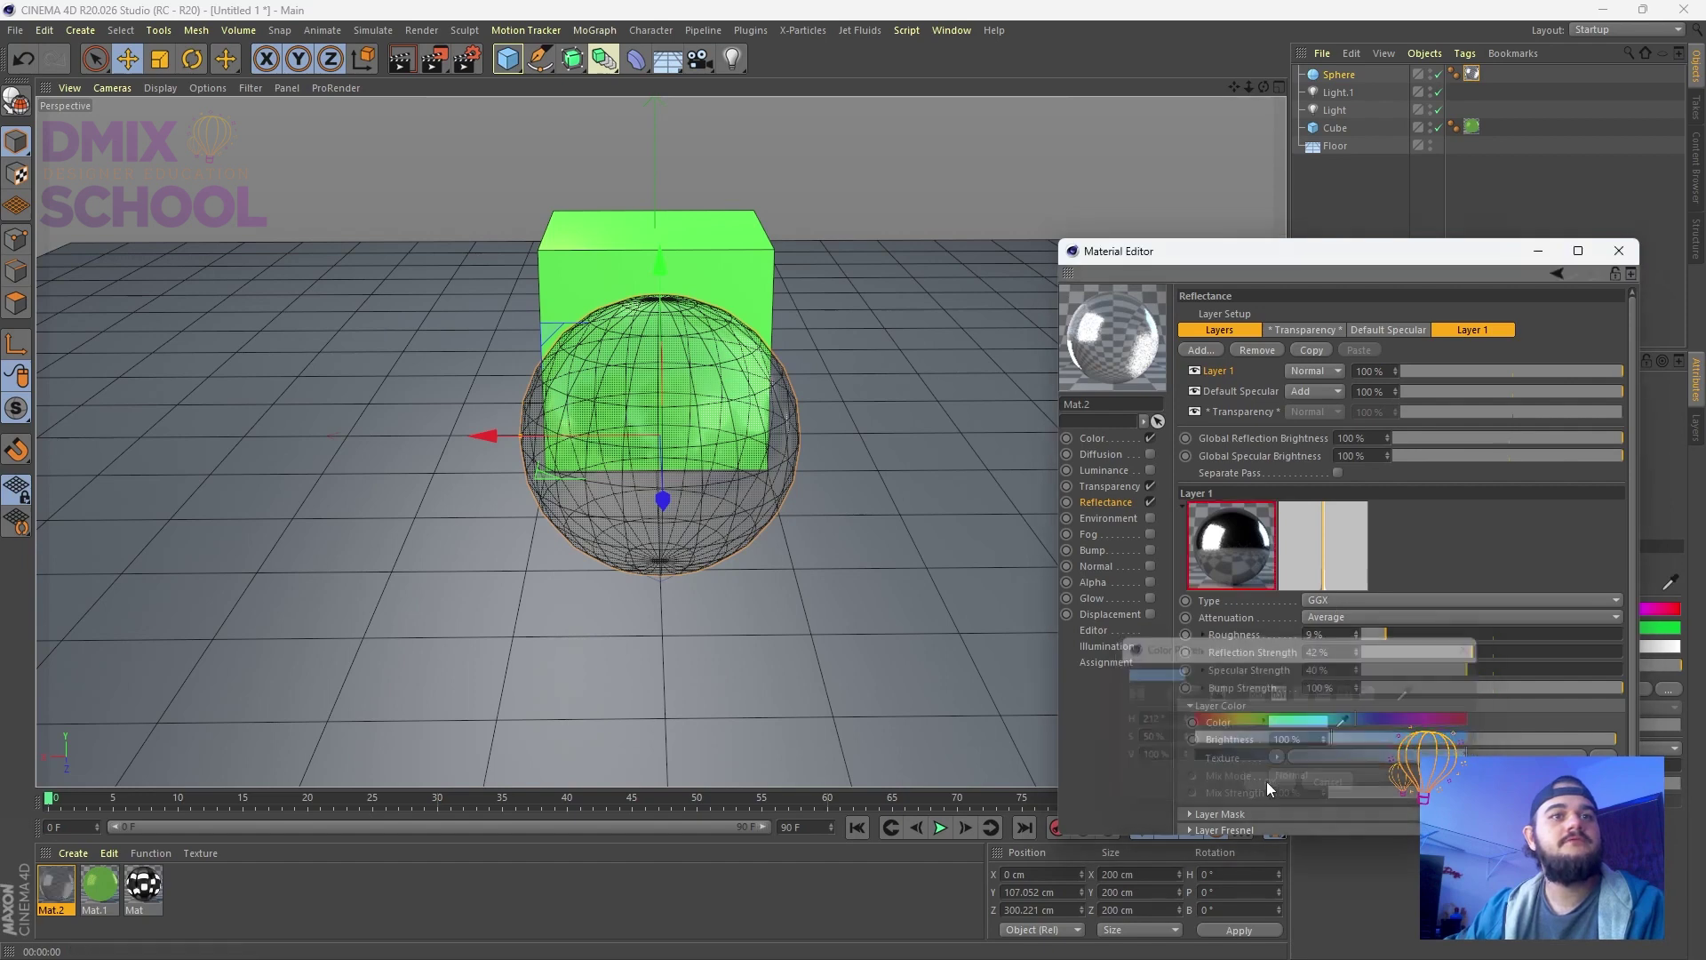
left_click(408, 62)
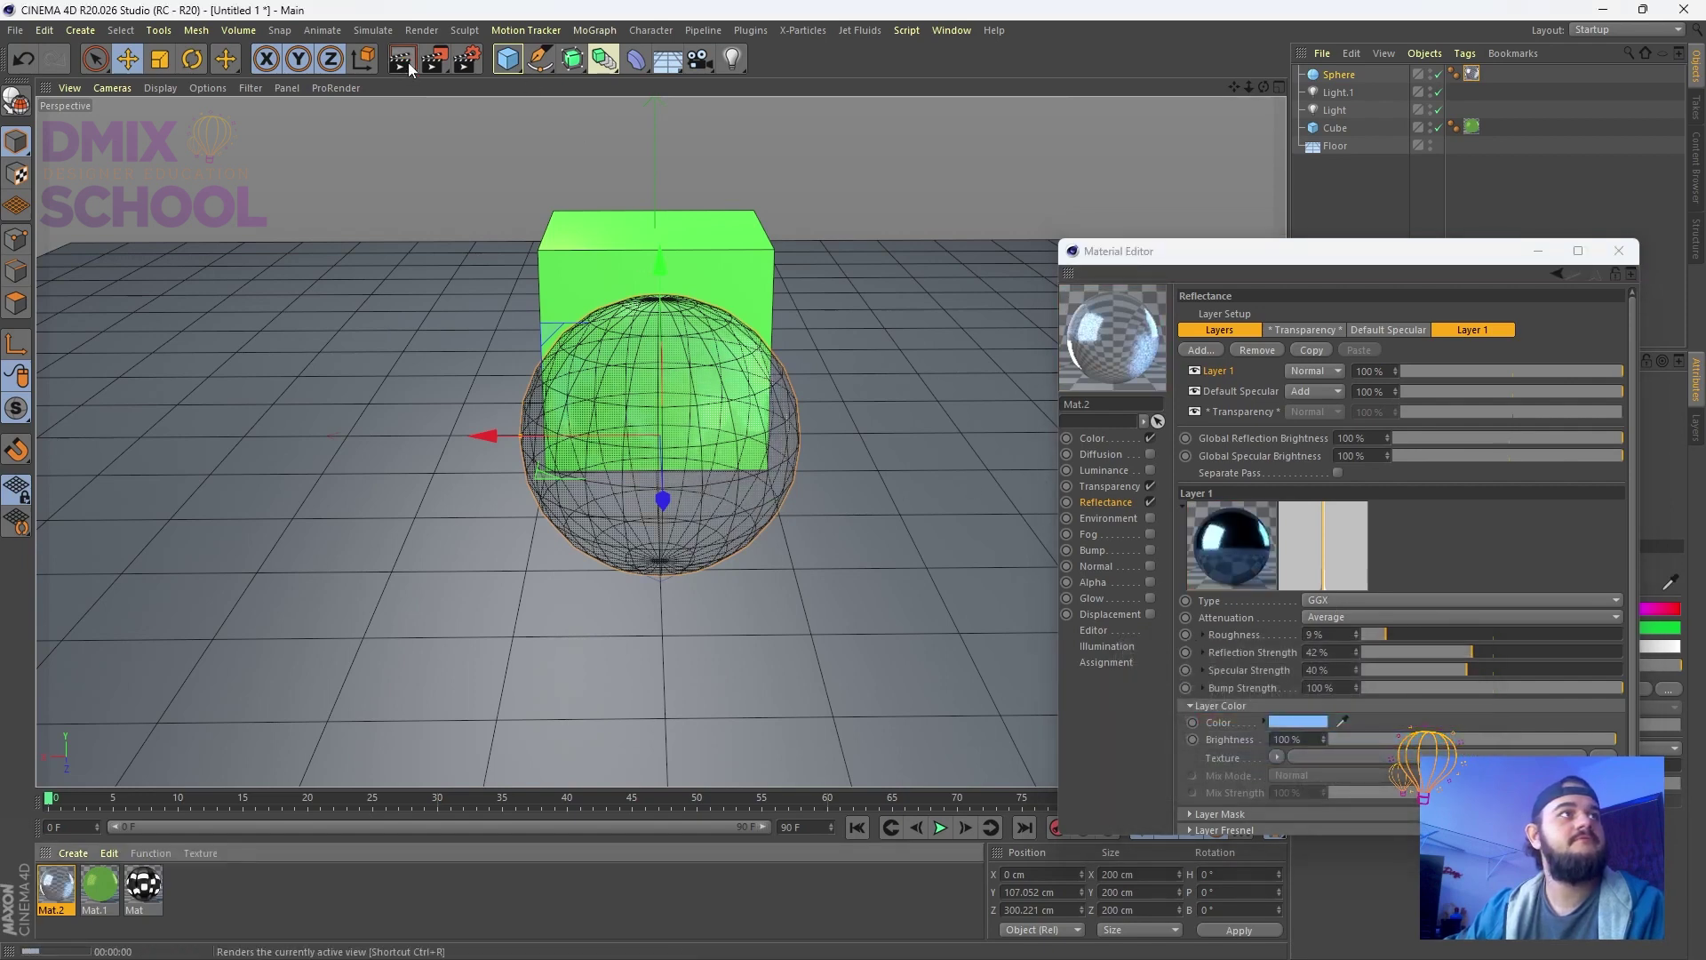
Close the material editor and render the scene from an angle showing the cube and sphere side by side
left_click(1611, 258)
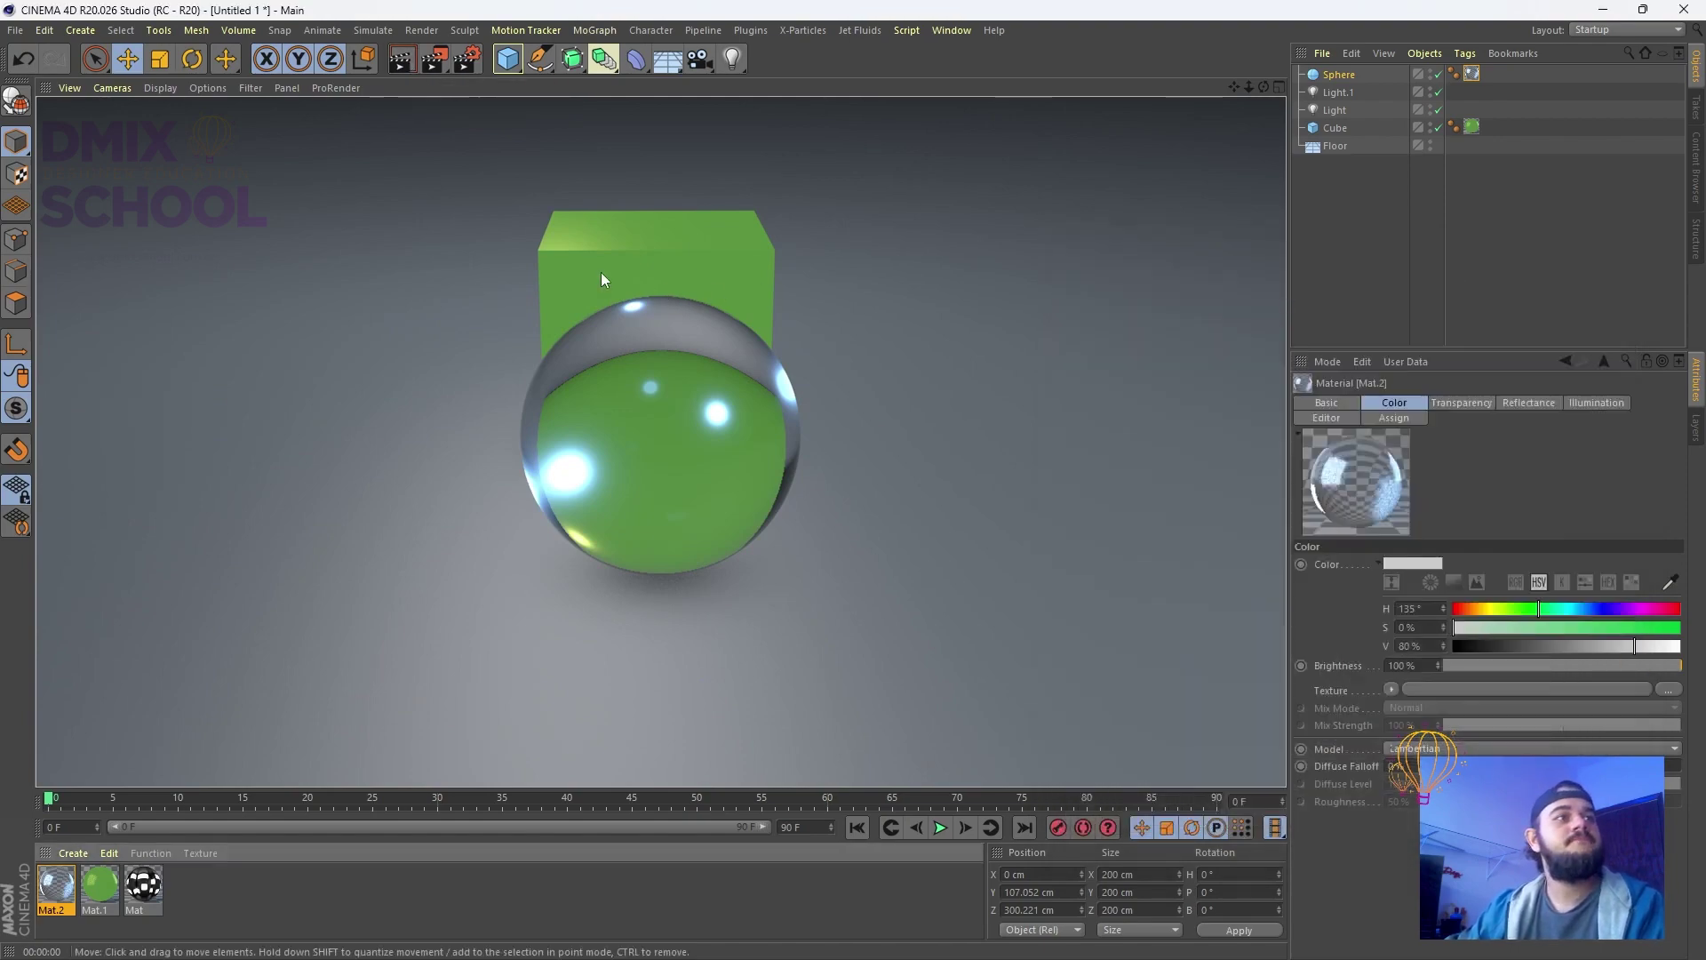
left_click_drag(552, 300, 756, 326, "alt")
left_click(407, 62)
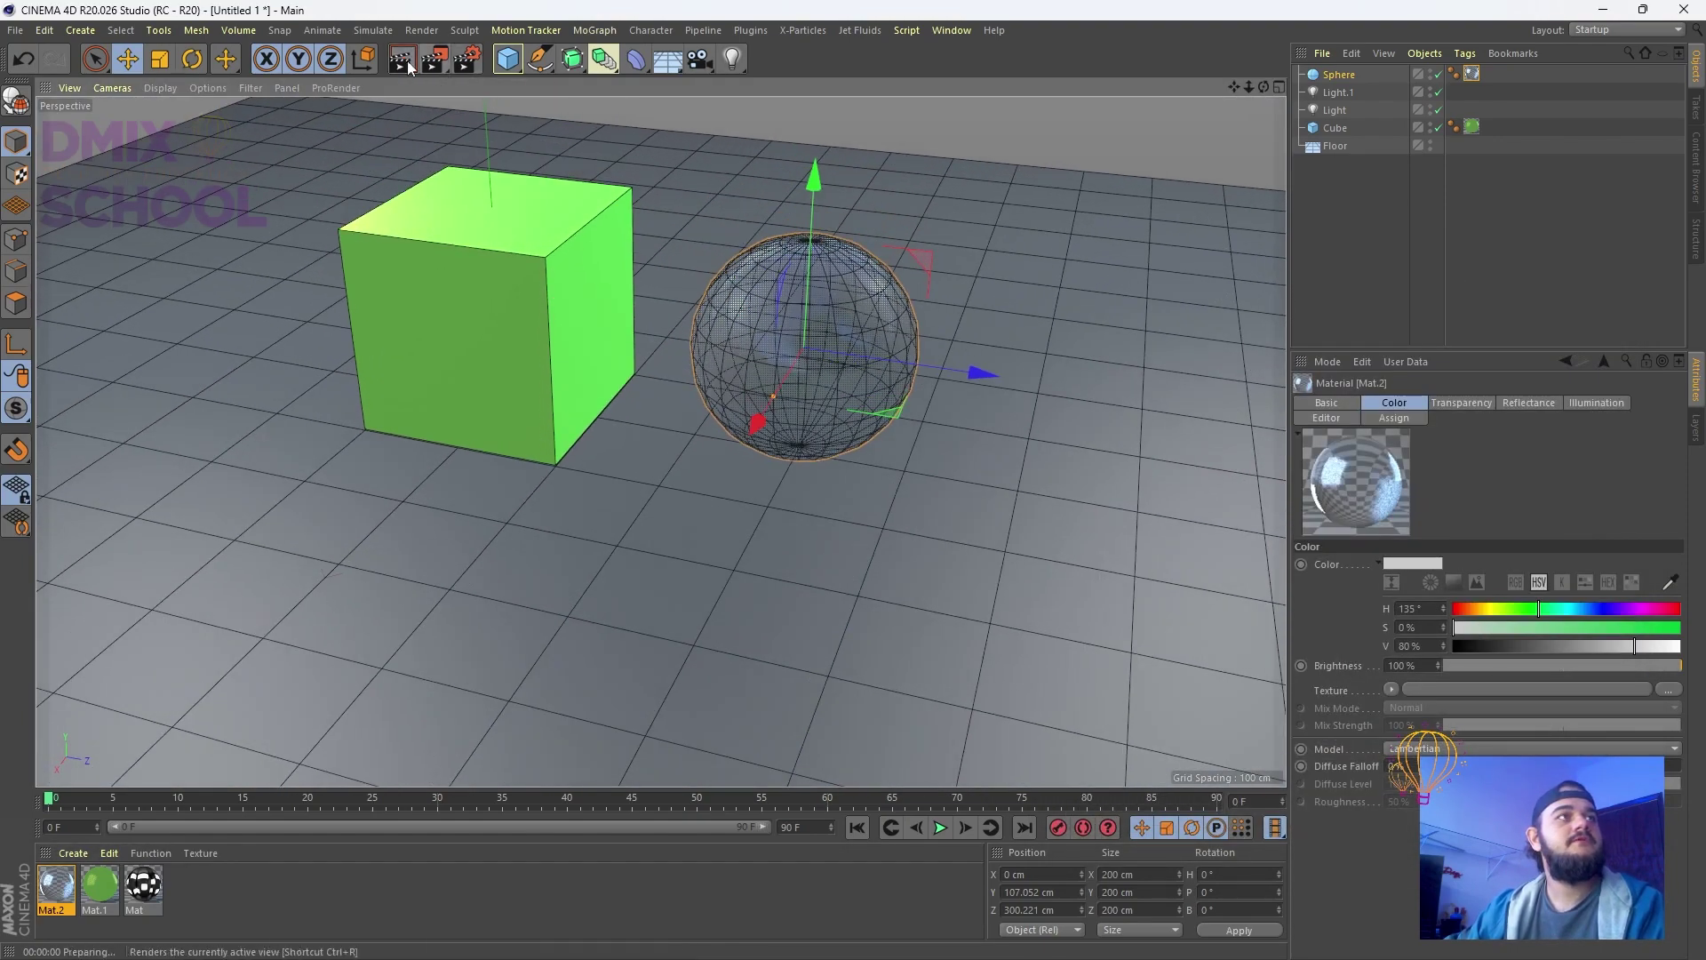
scroll(907, 348, "down", 2)
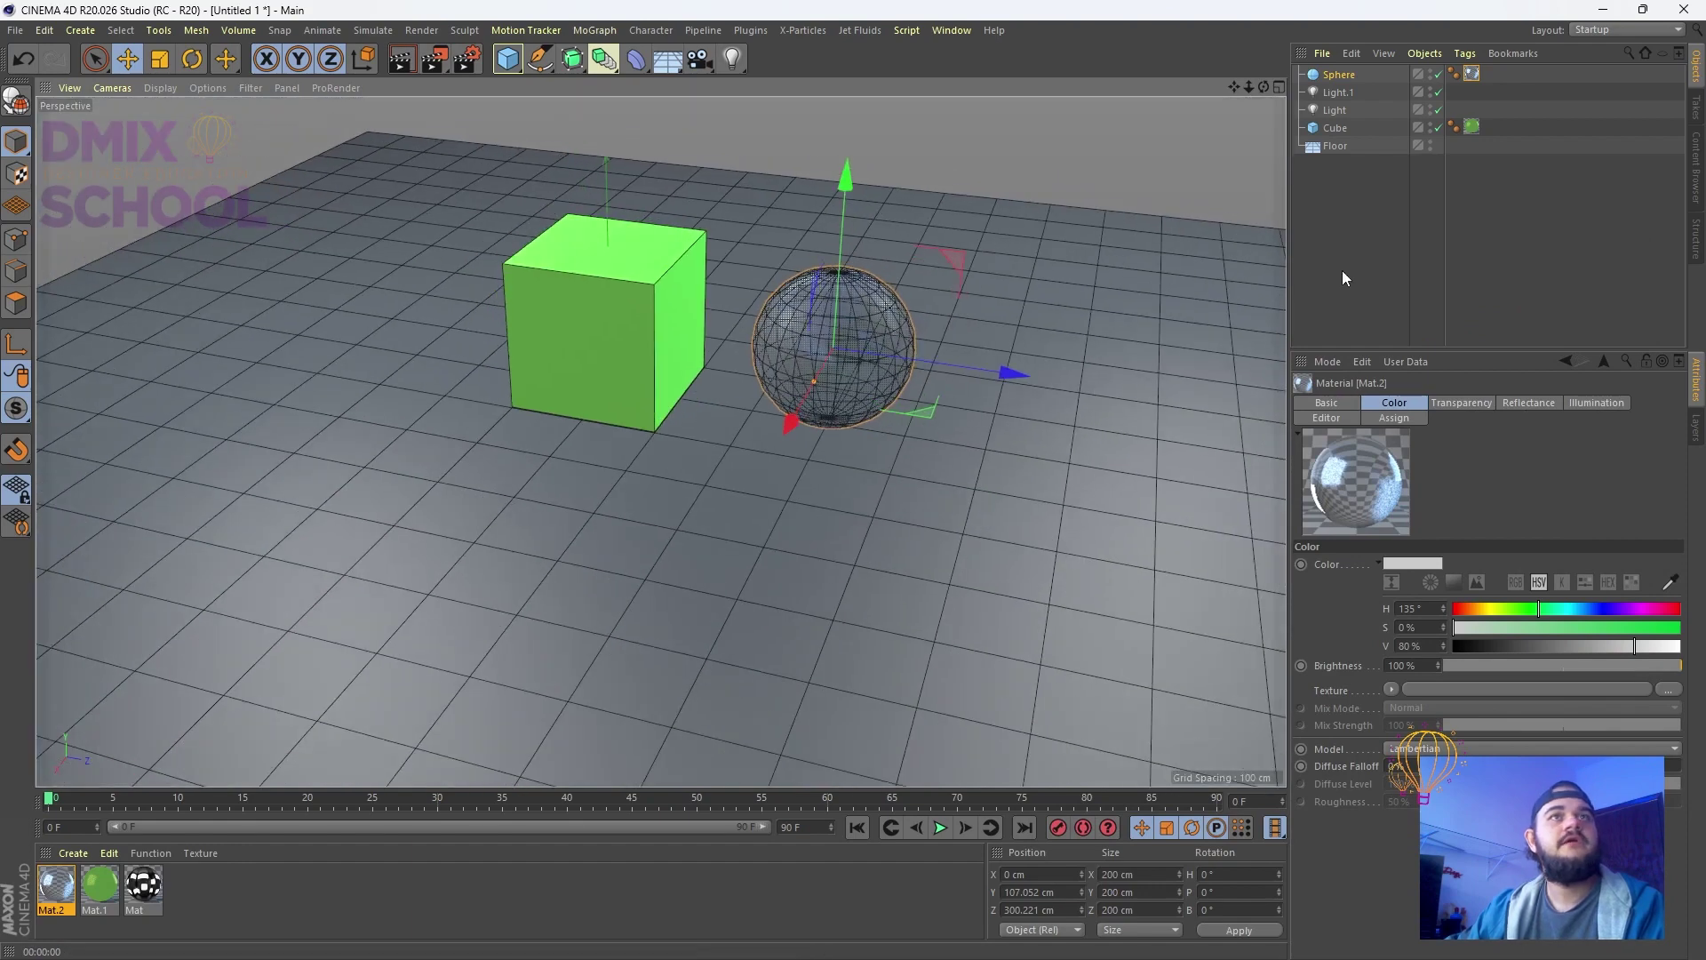
Set the shadow type of Light.1 to Shadow Maps (Soft), select the other light and render the view
left_click(1340, 94)
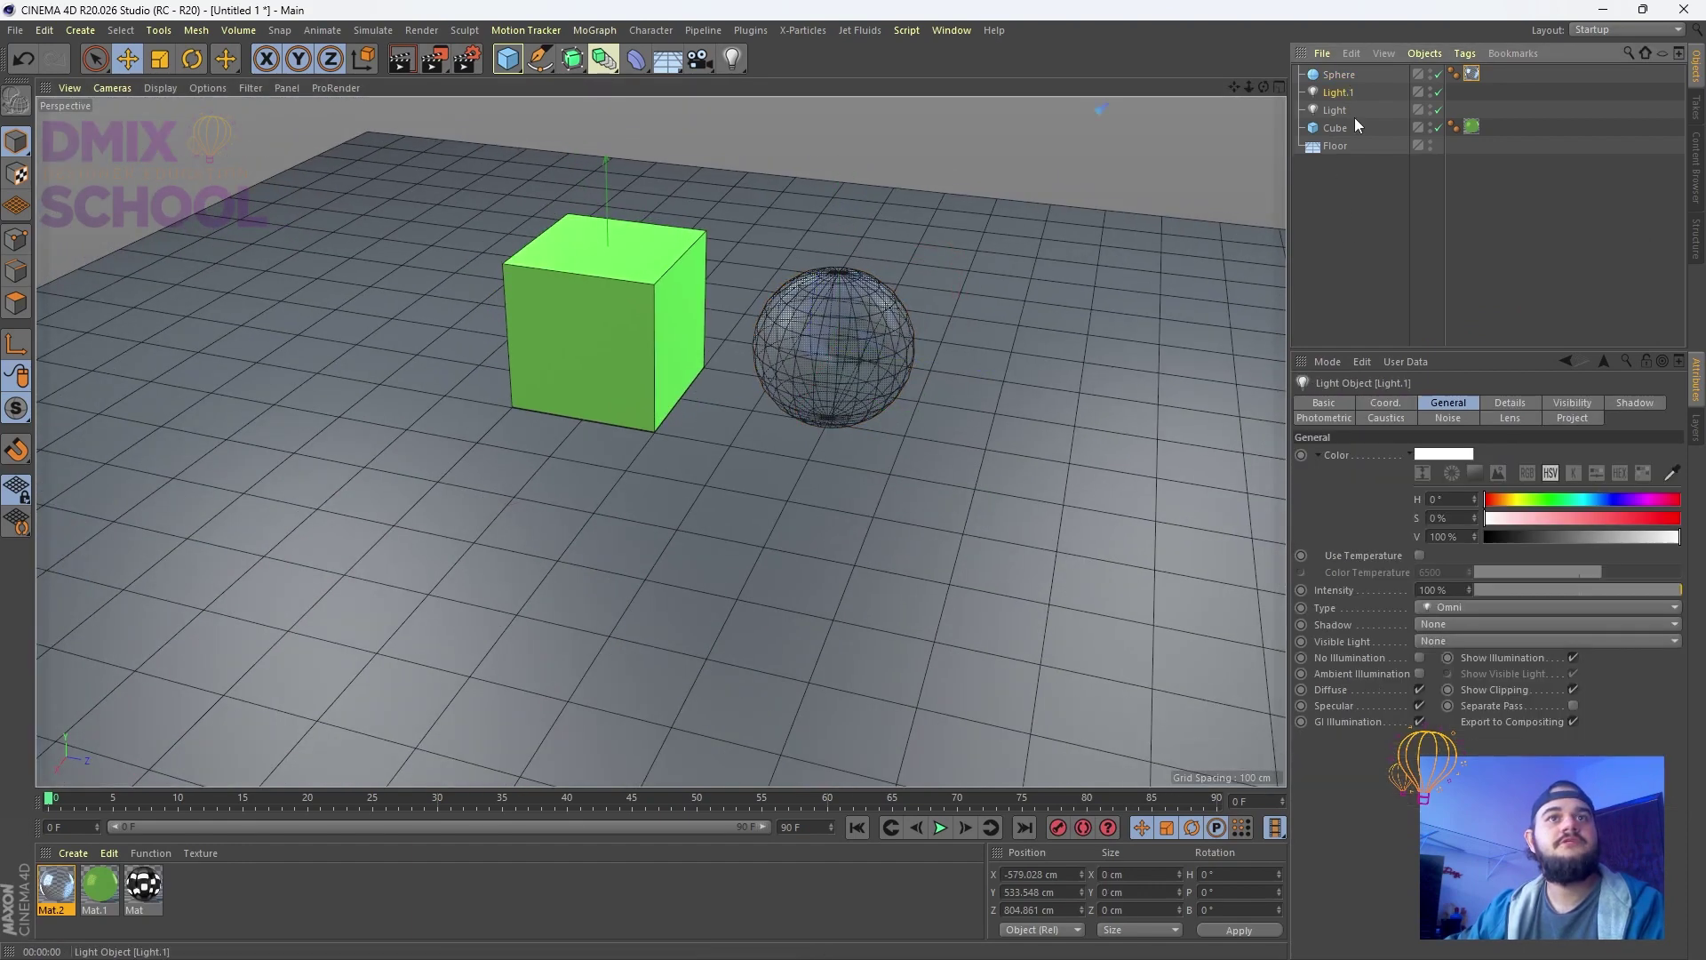
left_click(1610, 404)
left_click(1400, 457)
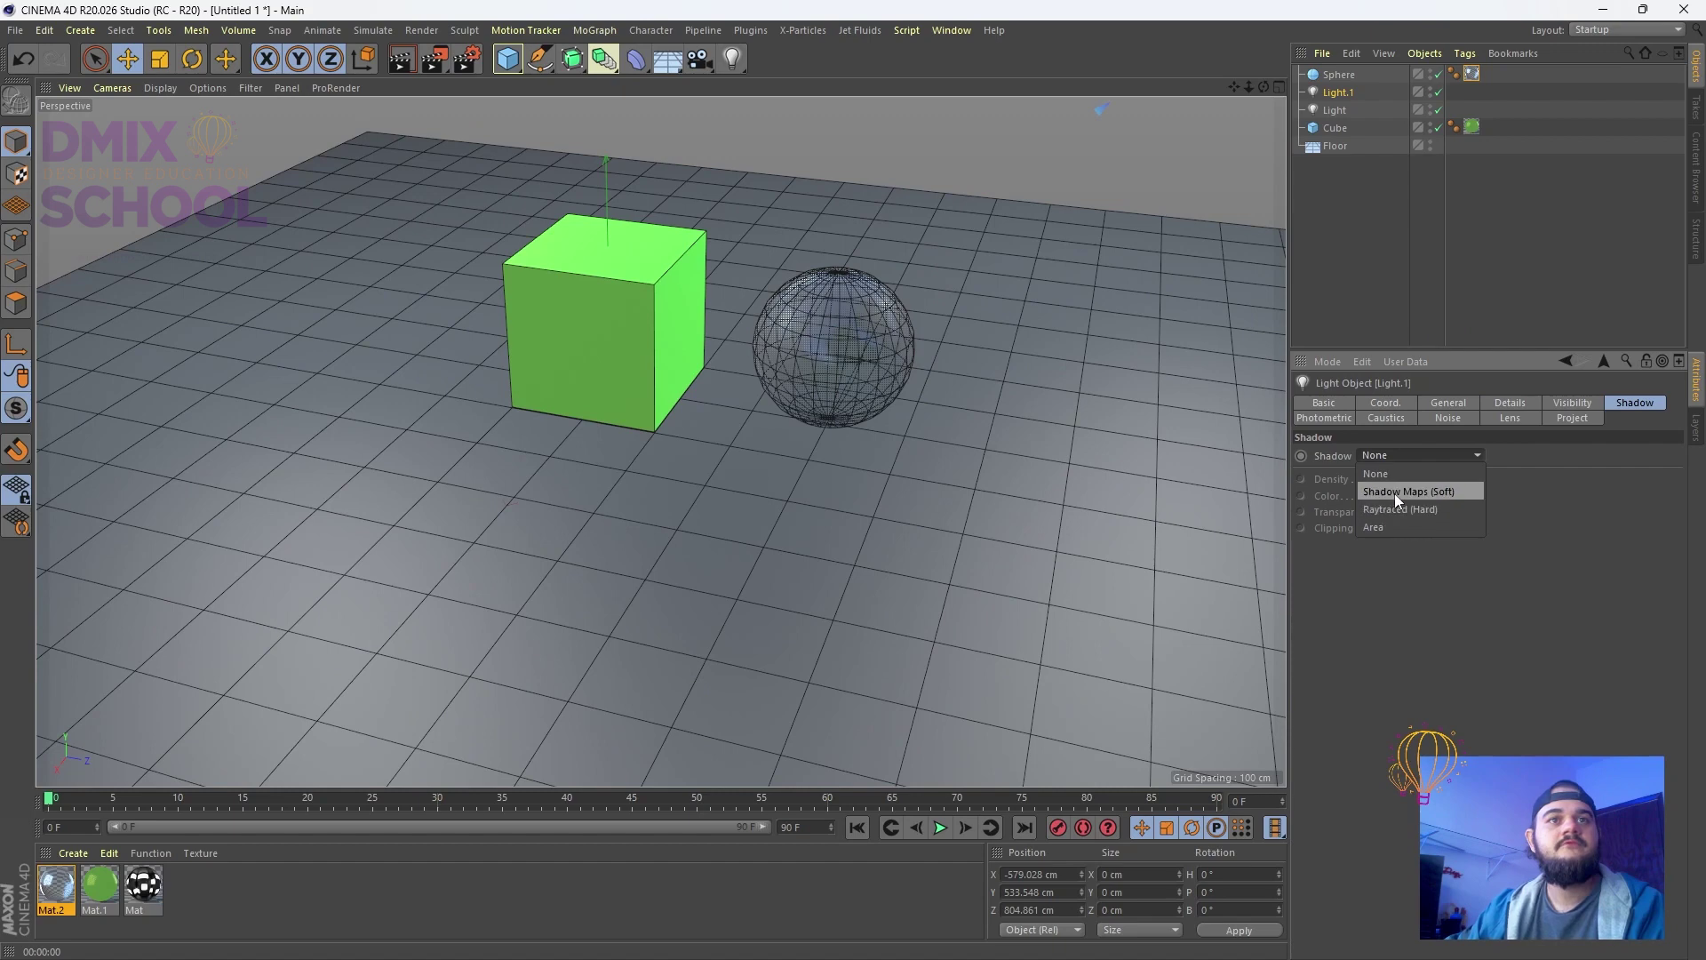
left_click(1394, 493)
left_click(1329, 111)
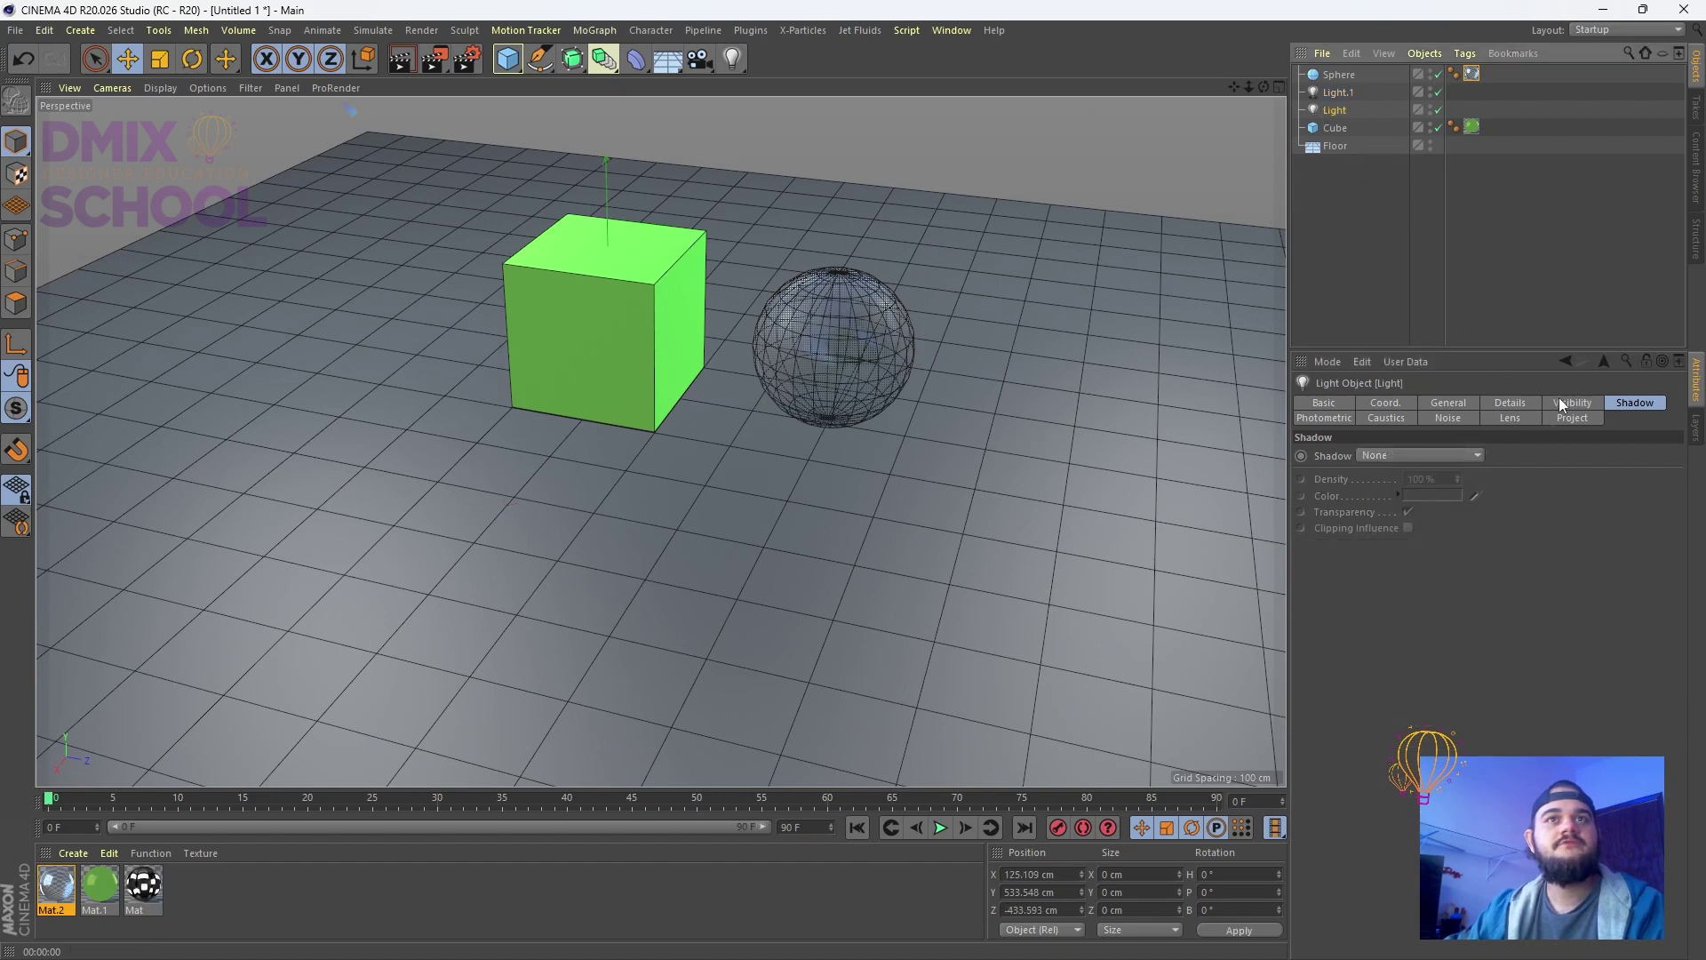
key("ctrl+r")
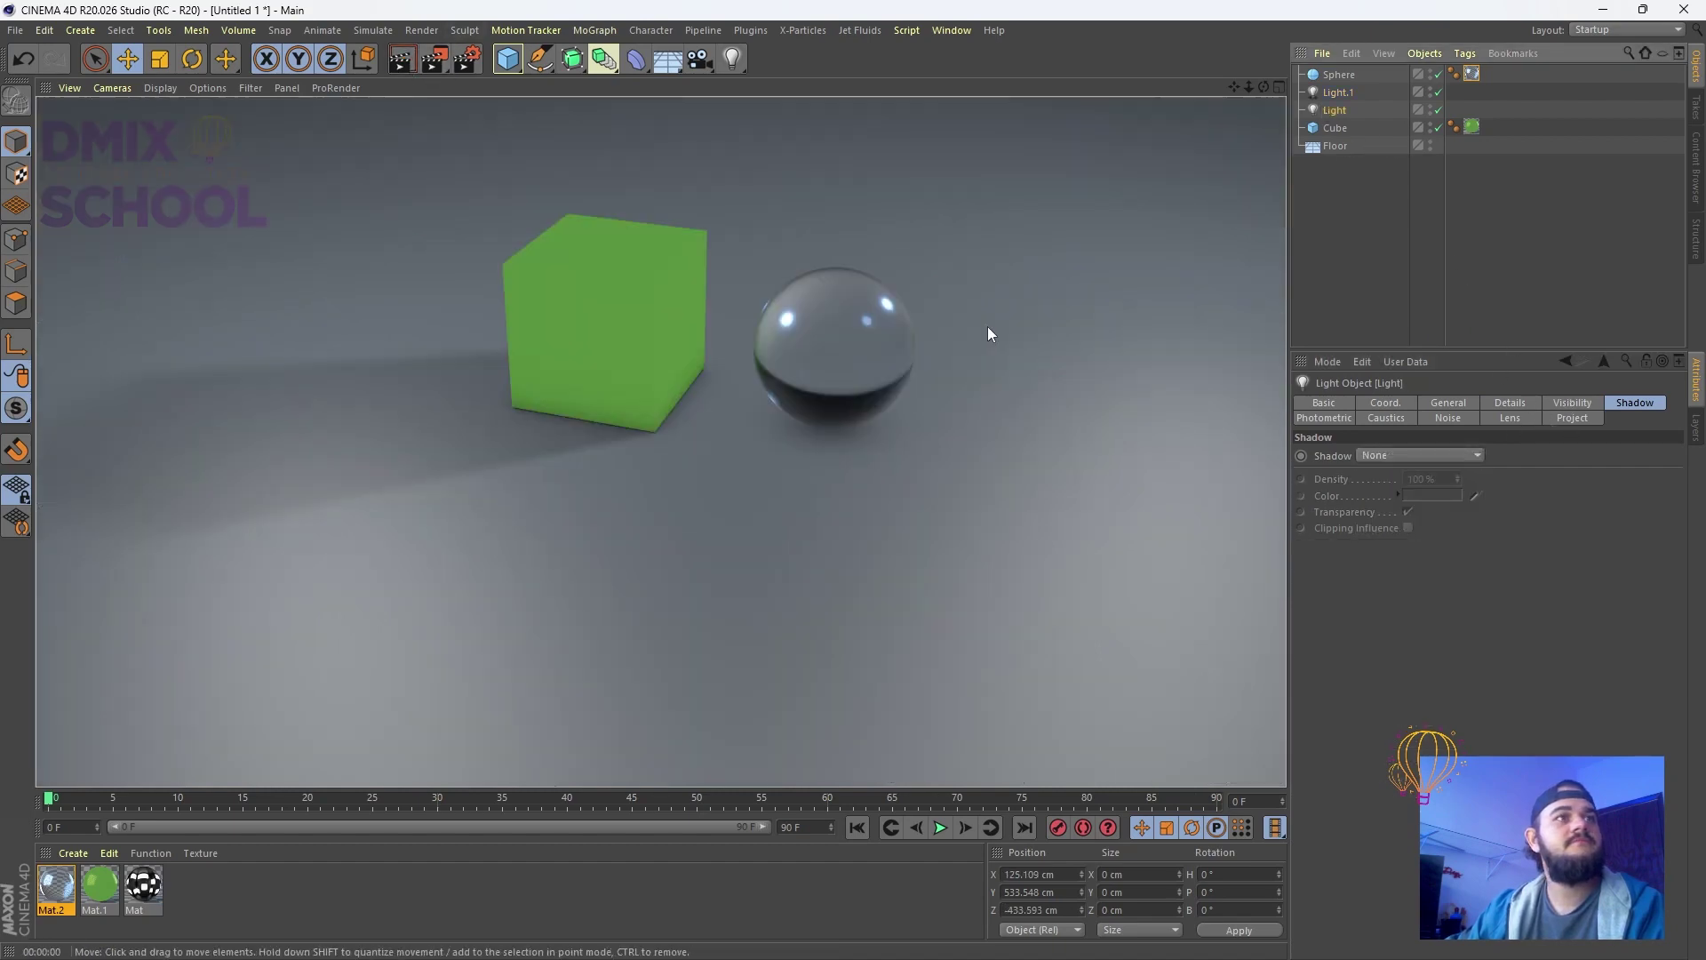
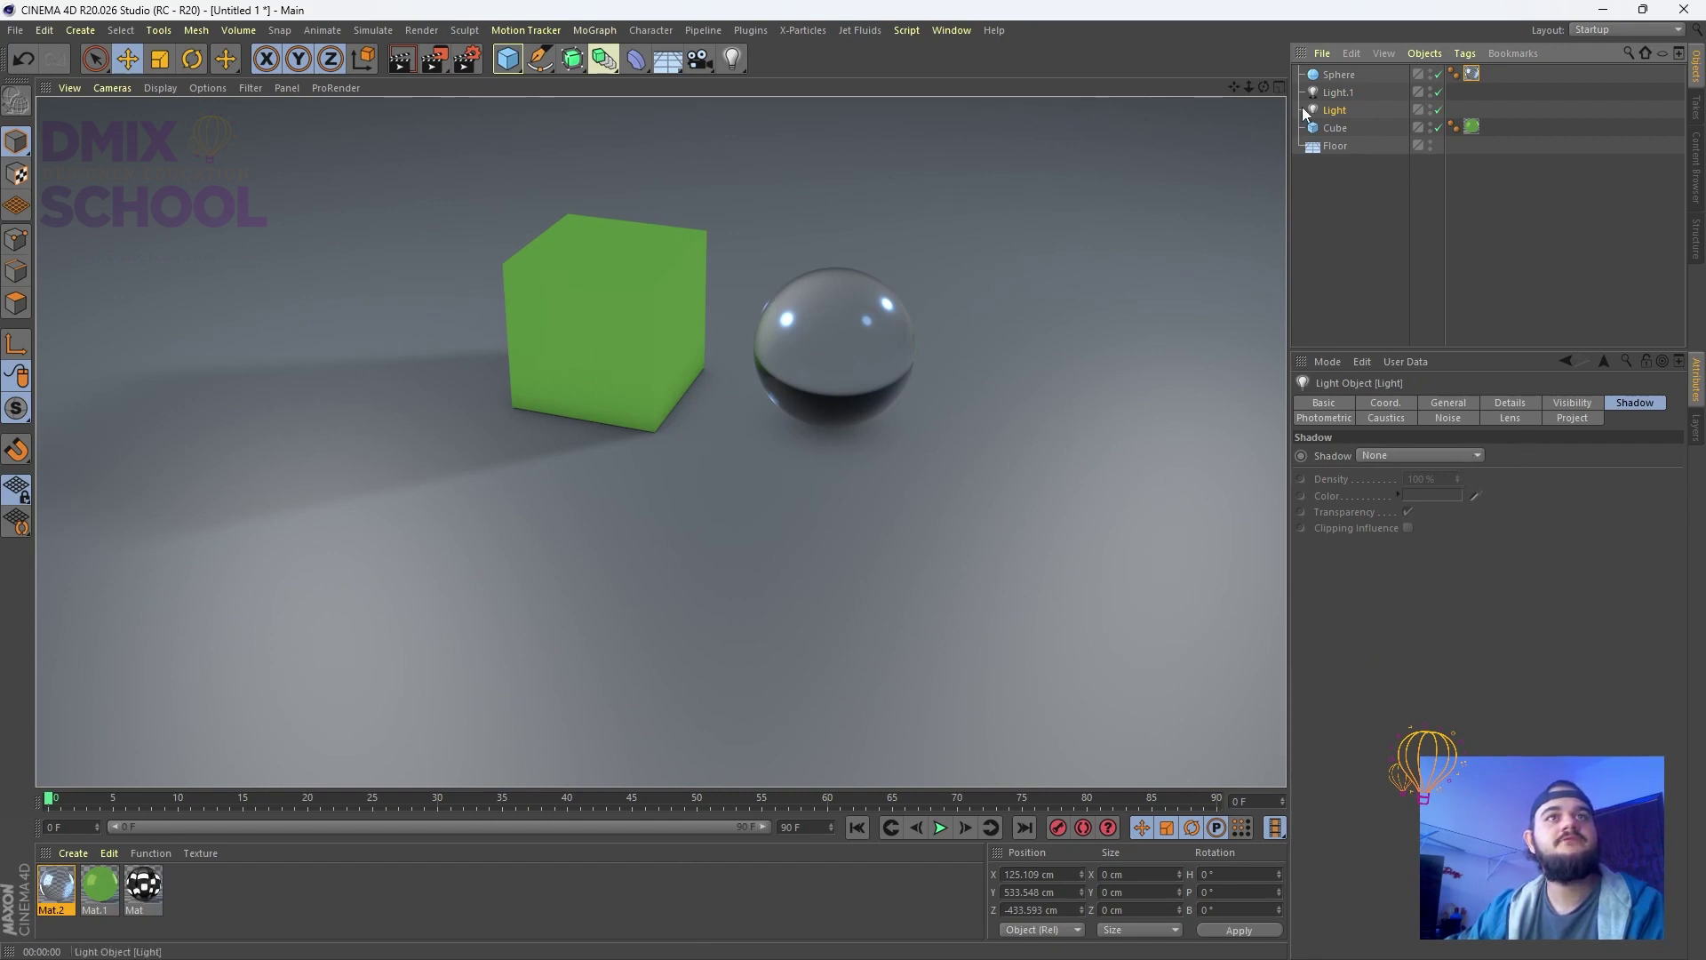
Set the shadow type of the selected light to Shadow Maps (Soft) and render the view
left_click(1457, 455)
left_click(1409, 491)
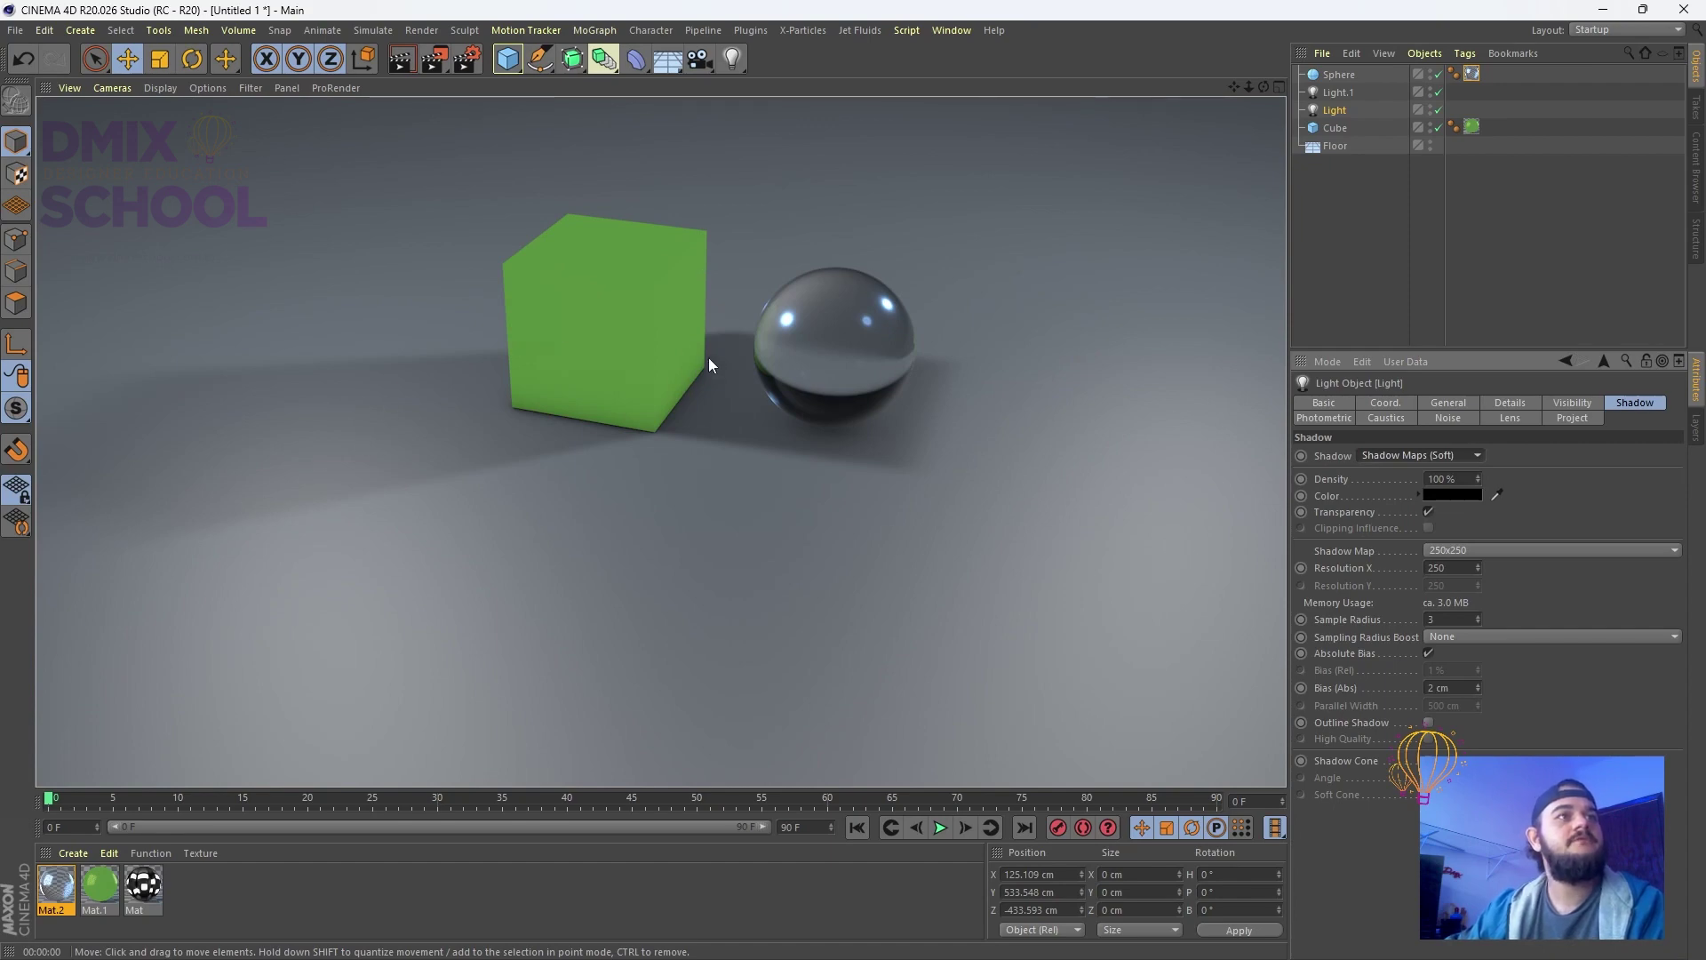
Create a new default material and apply it to the floor
mouse_move(1033, 584)
left_mouse_down("alt")
mouse_move(881, 446)
mouse_move(850, 367)
mouse_move(899, 391)
mouse_move(679, 377)
left_mouse_up("alt")
scroll(679, 376, "down", 3)
double_click(254, 872)
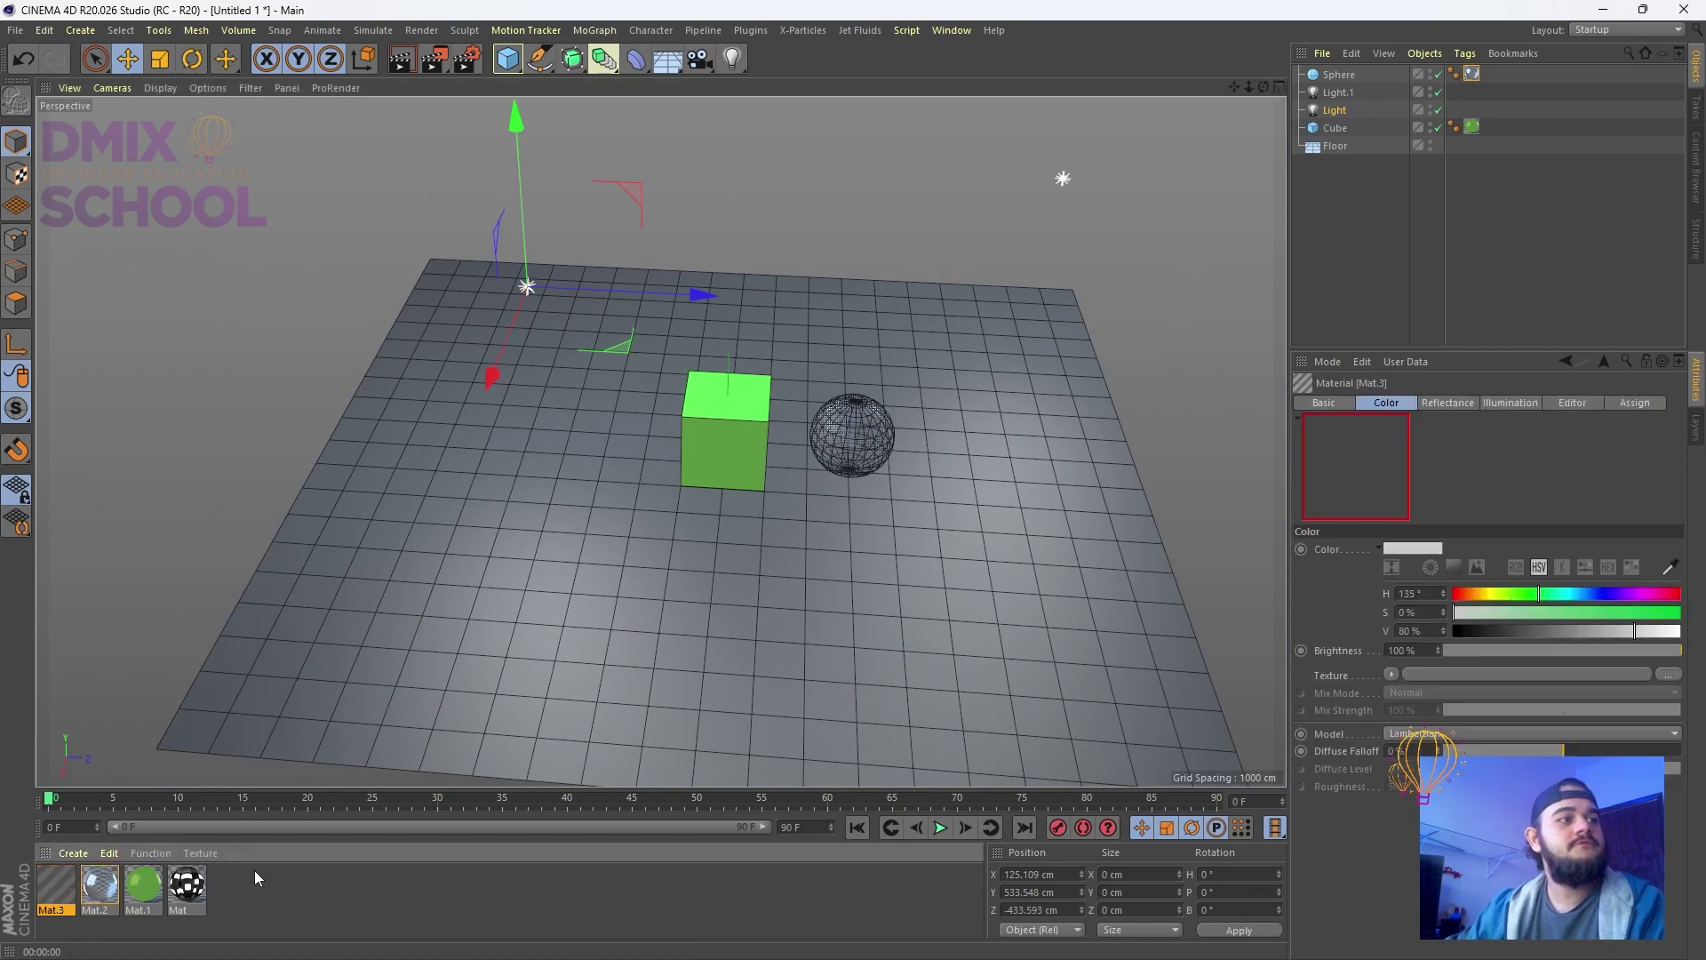
left_click_drag(55, 884, 551, 611)
Open the floor material's Color channel in the Material Editor and start loading an image as its texture
scroll(578, 553, "up", 1)
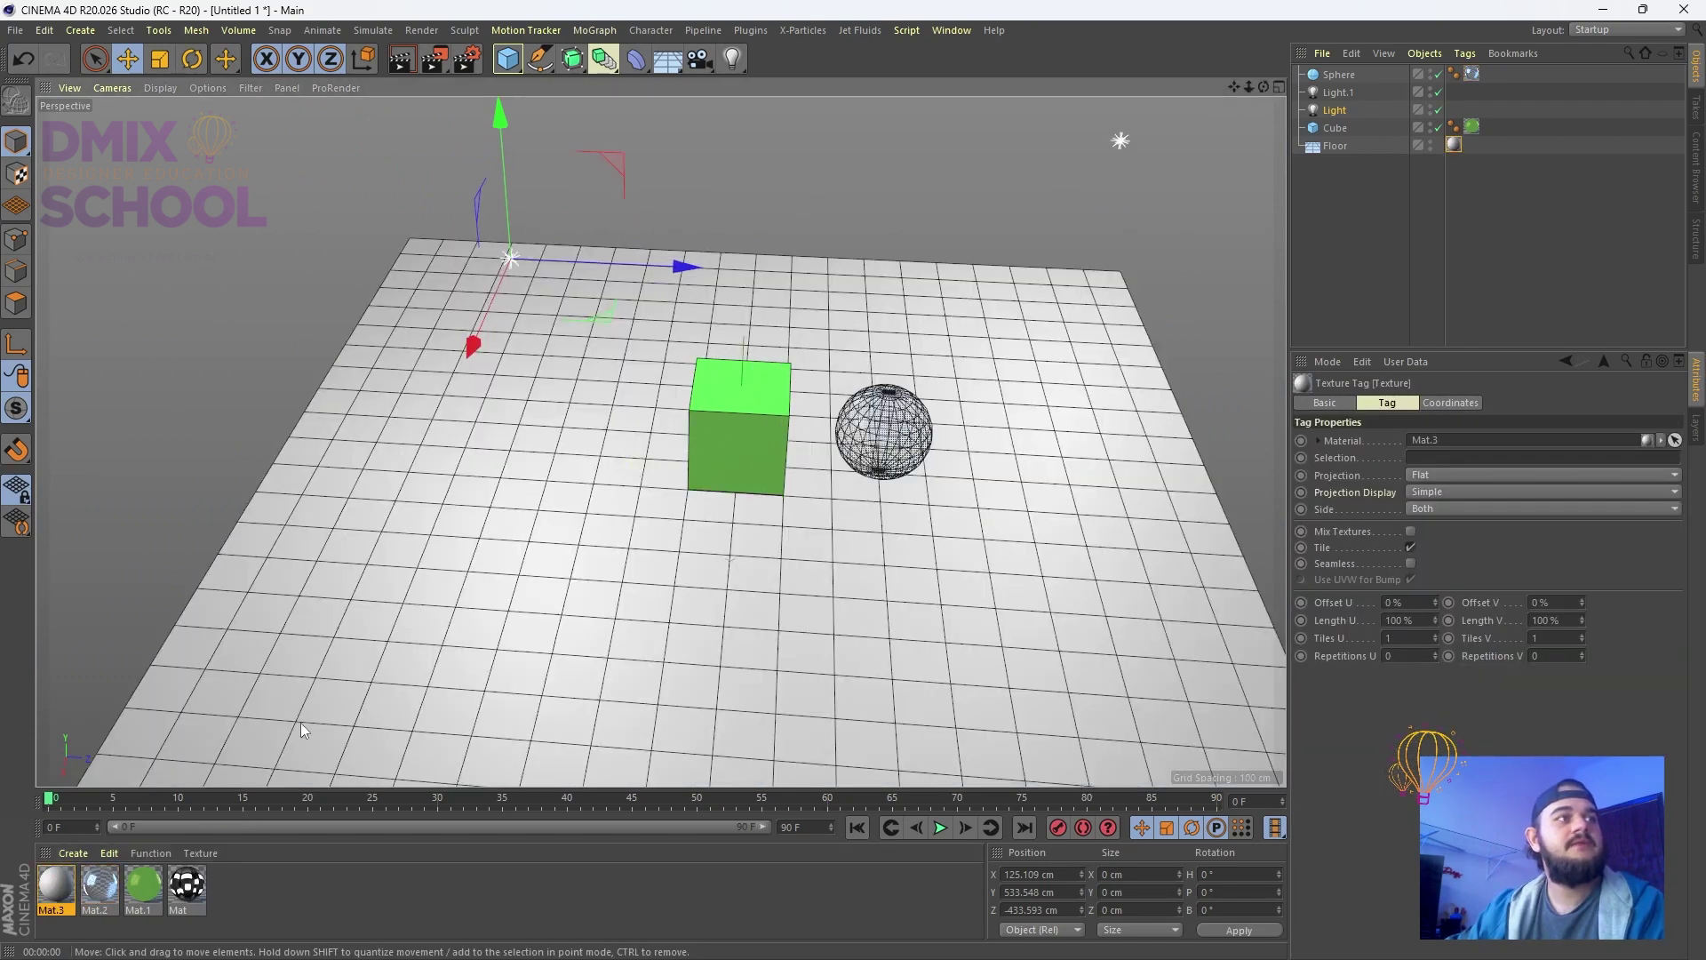
scroll(733, 494, "up", 1)
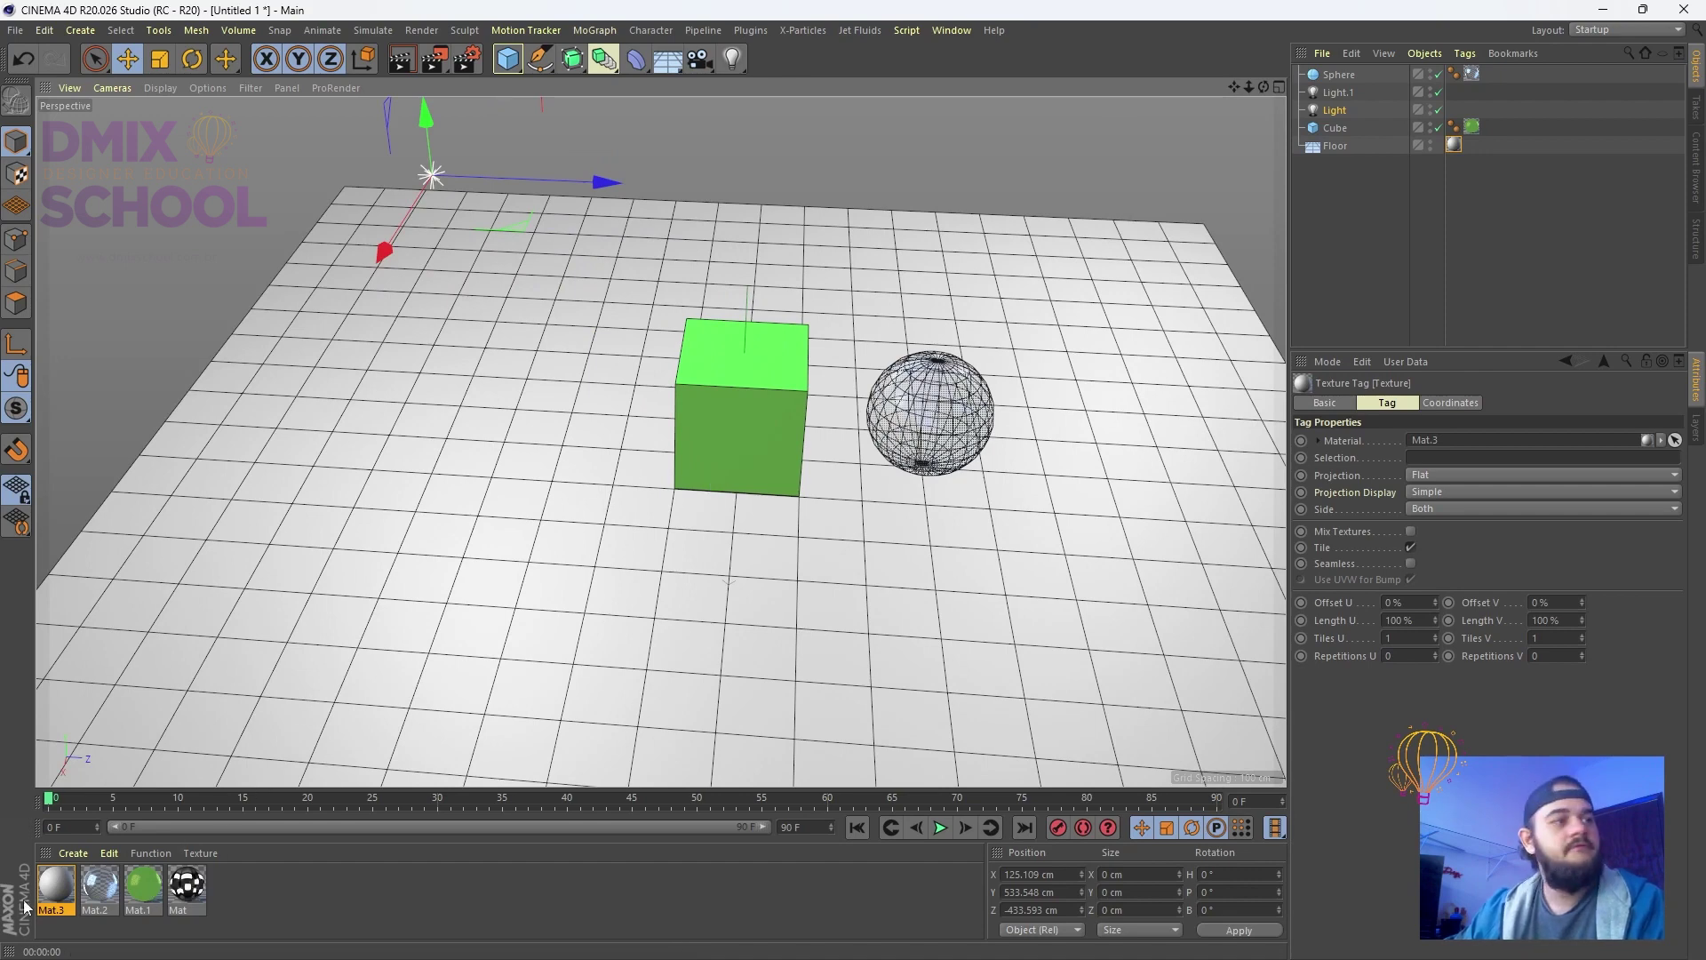
double_click(56, 902)
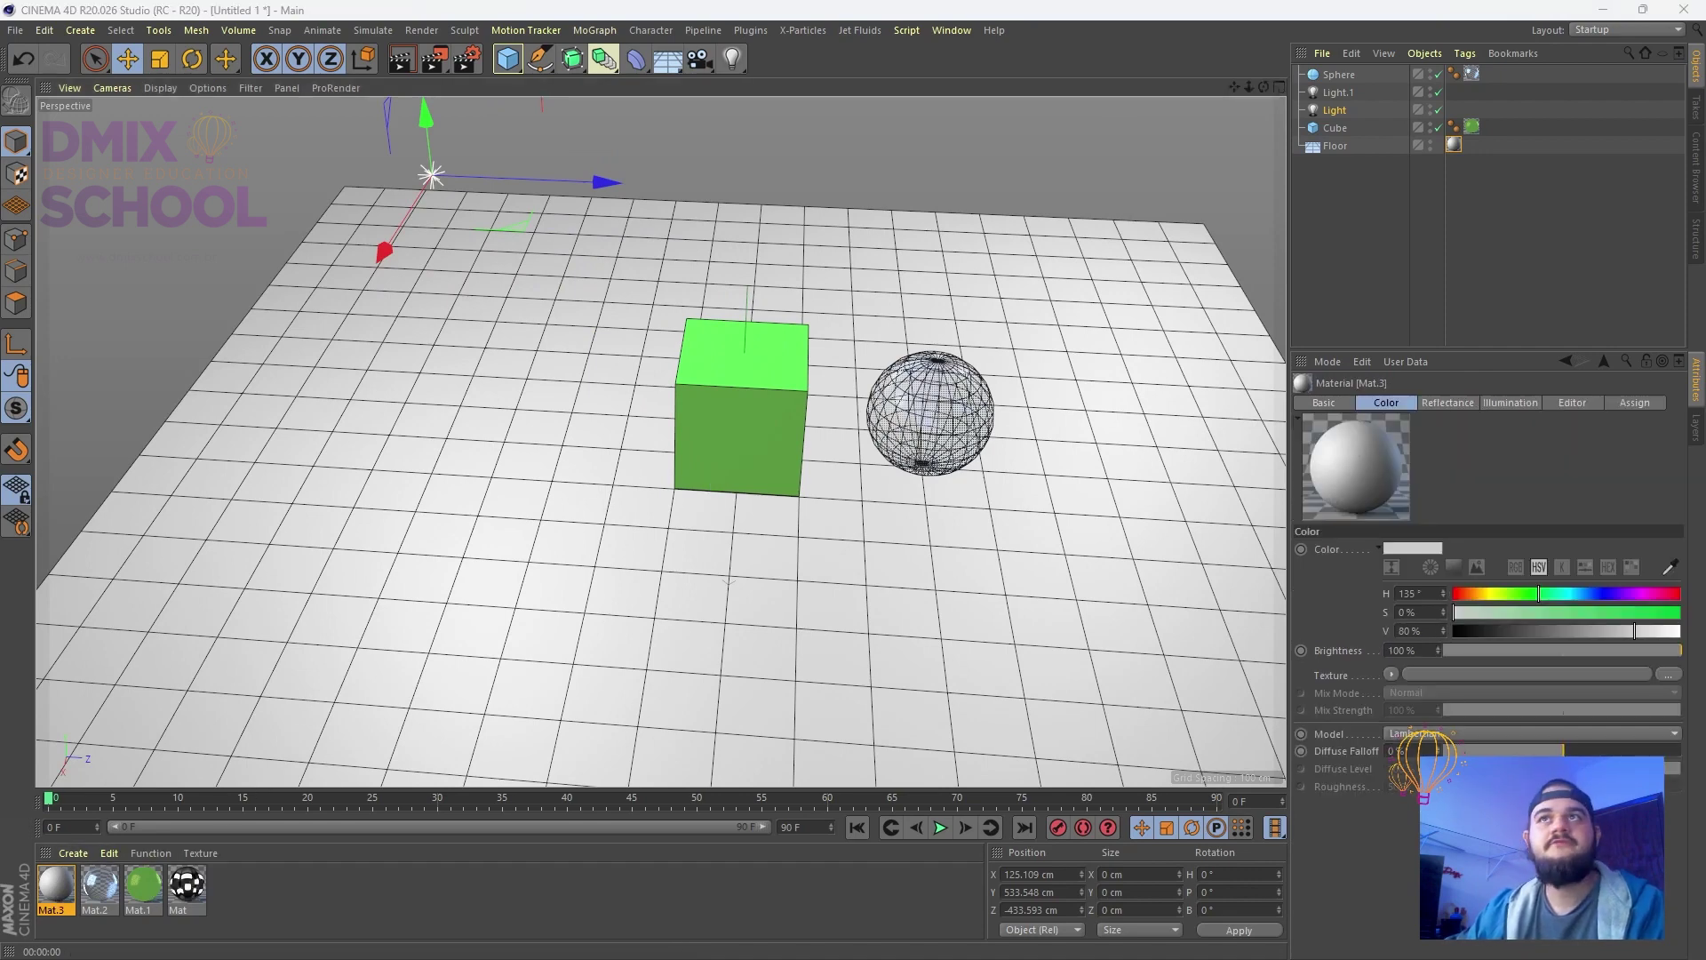
left_click_drag(712, 261, 497, 191)
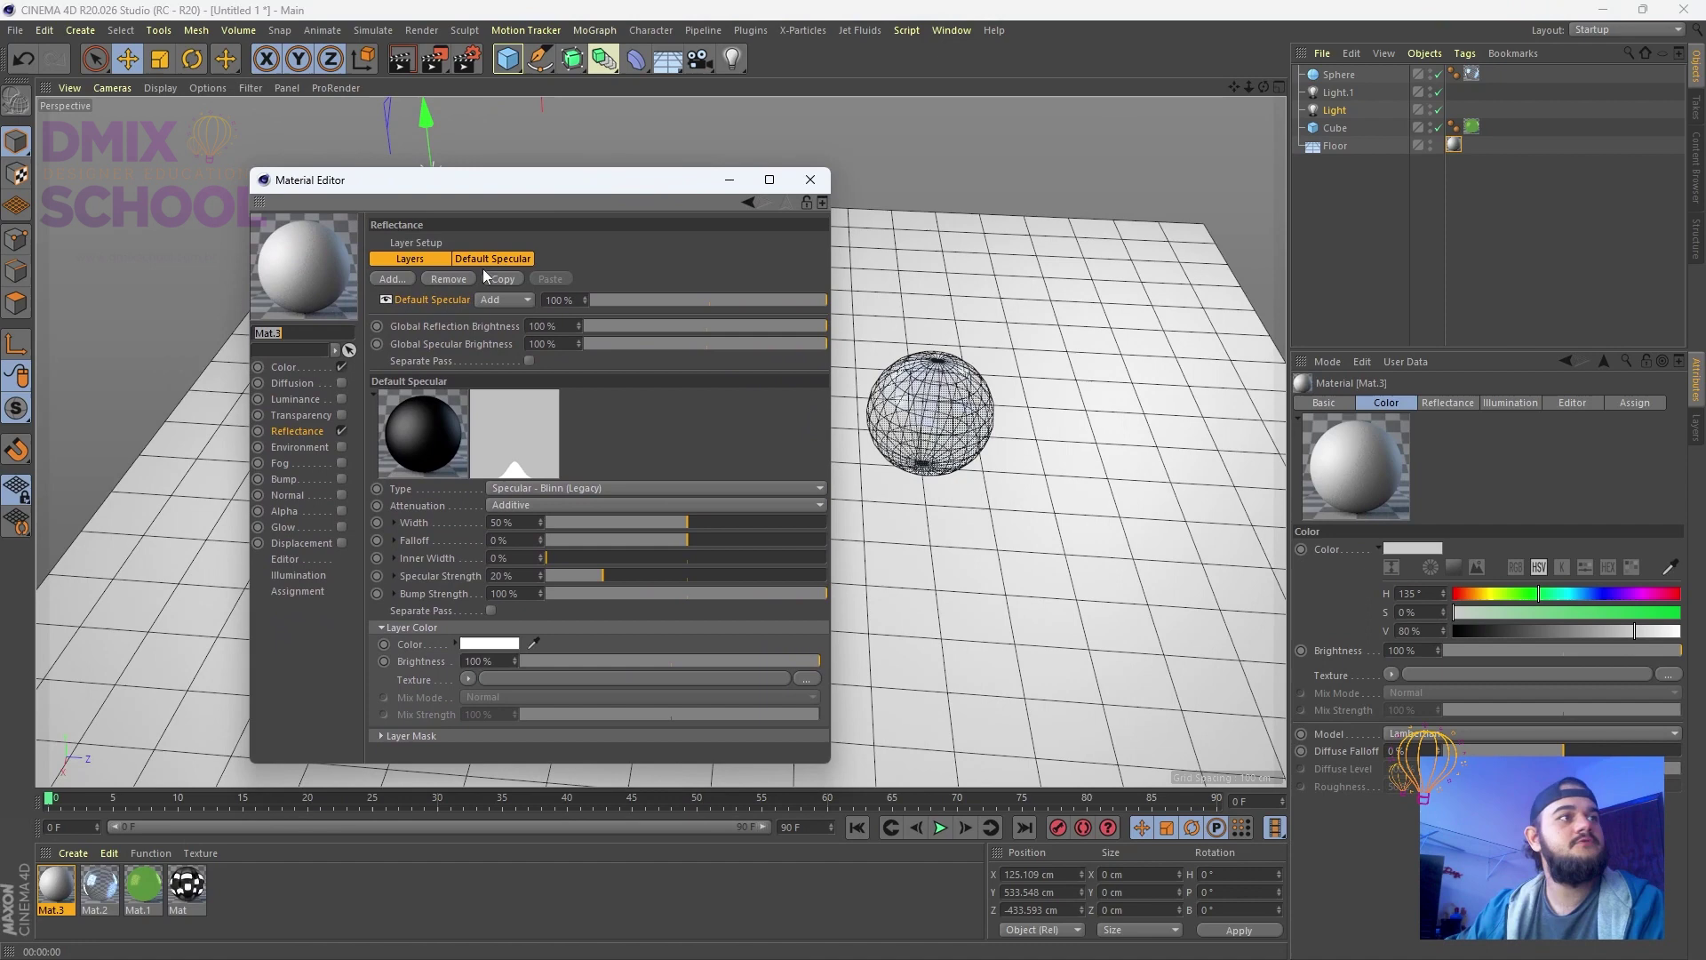
left_click(301, 370)
left_click(469, 367)
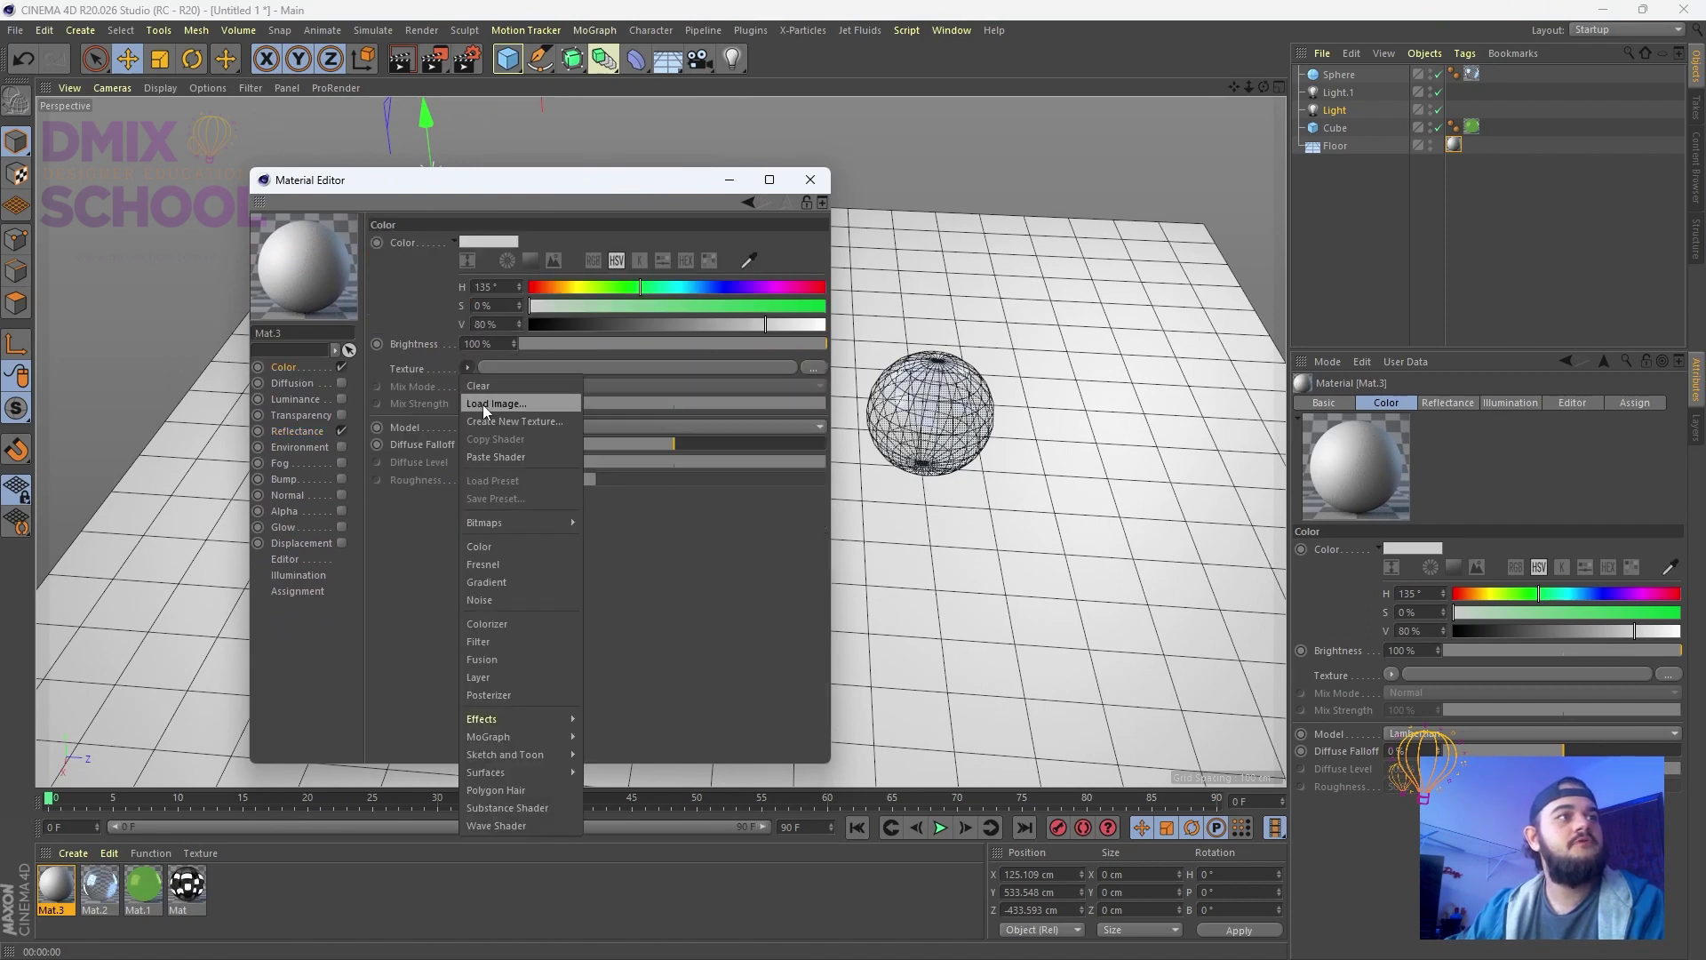
left_click(483, 403)
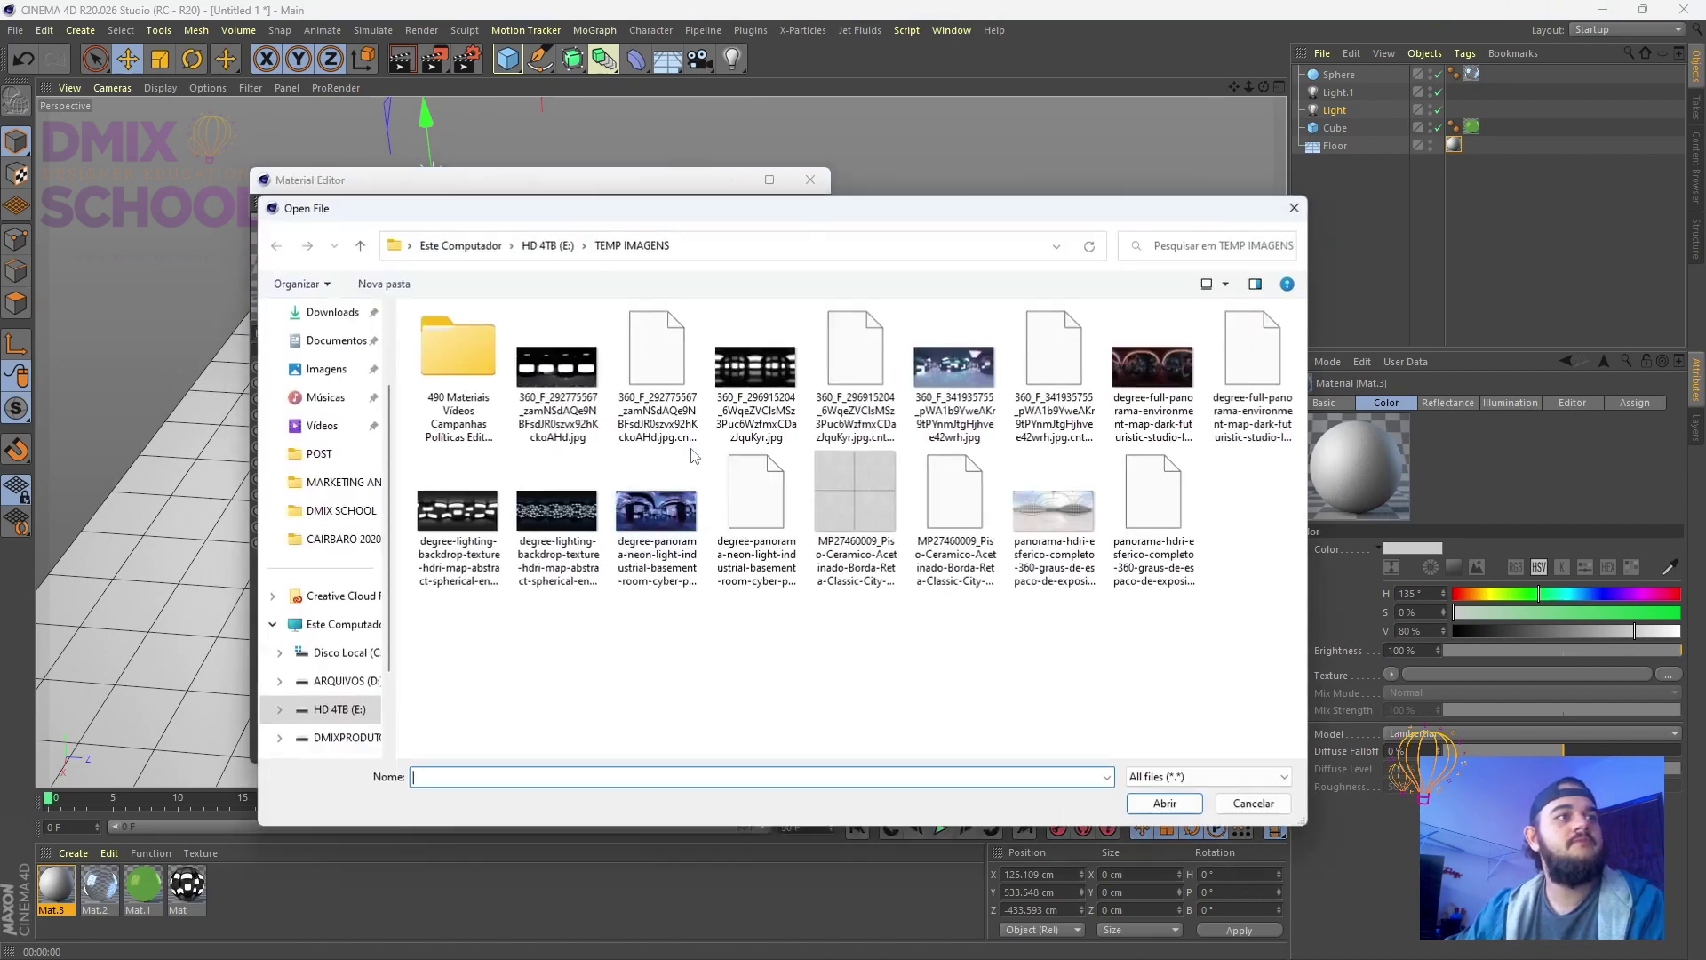
Load the depositphotos stock illustration from the Desktop as the floor's color texture, accept the project copy and render the view
double_click(495, 368)
key("alt+Left")
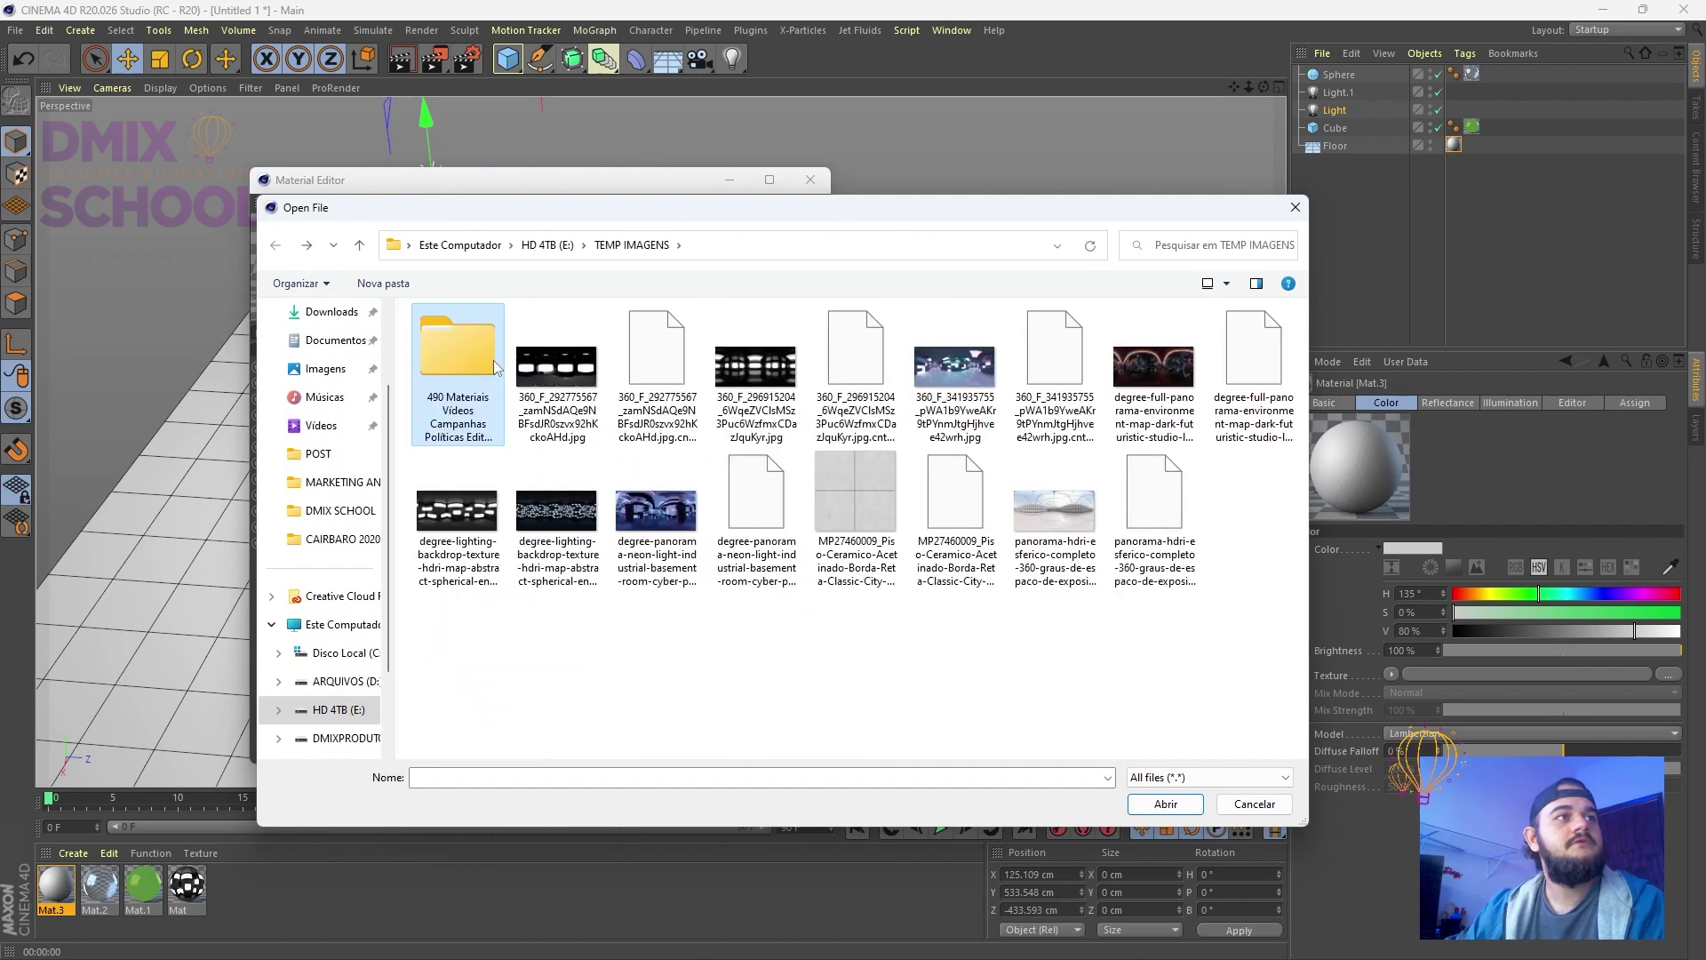
scroll(329, 425, "up", 3)
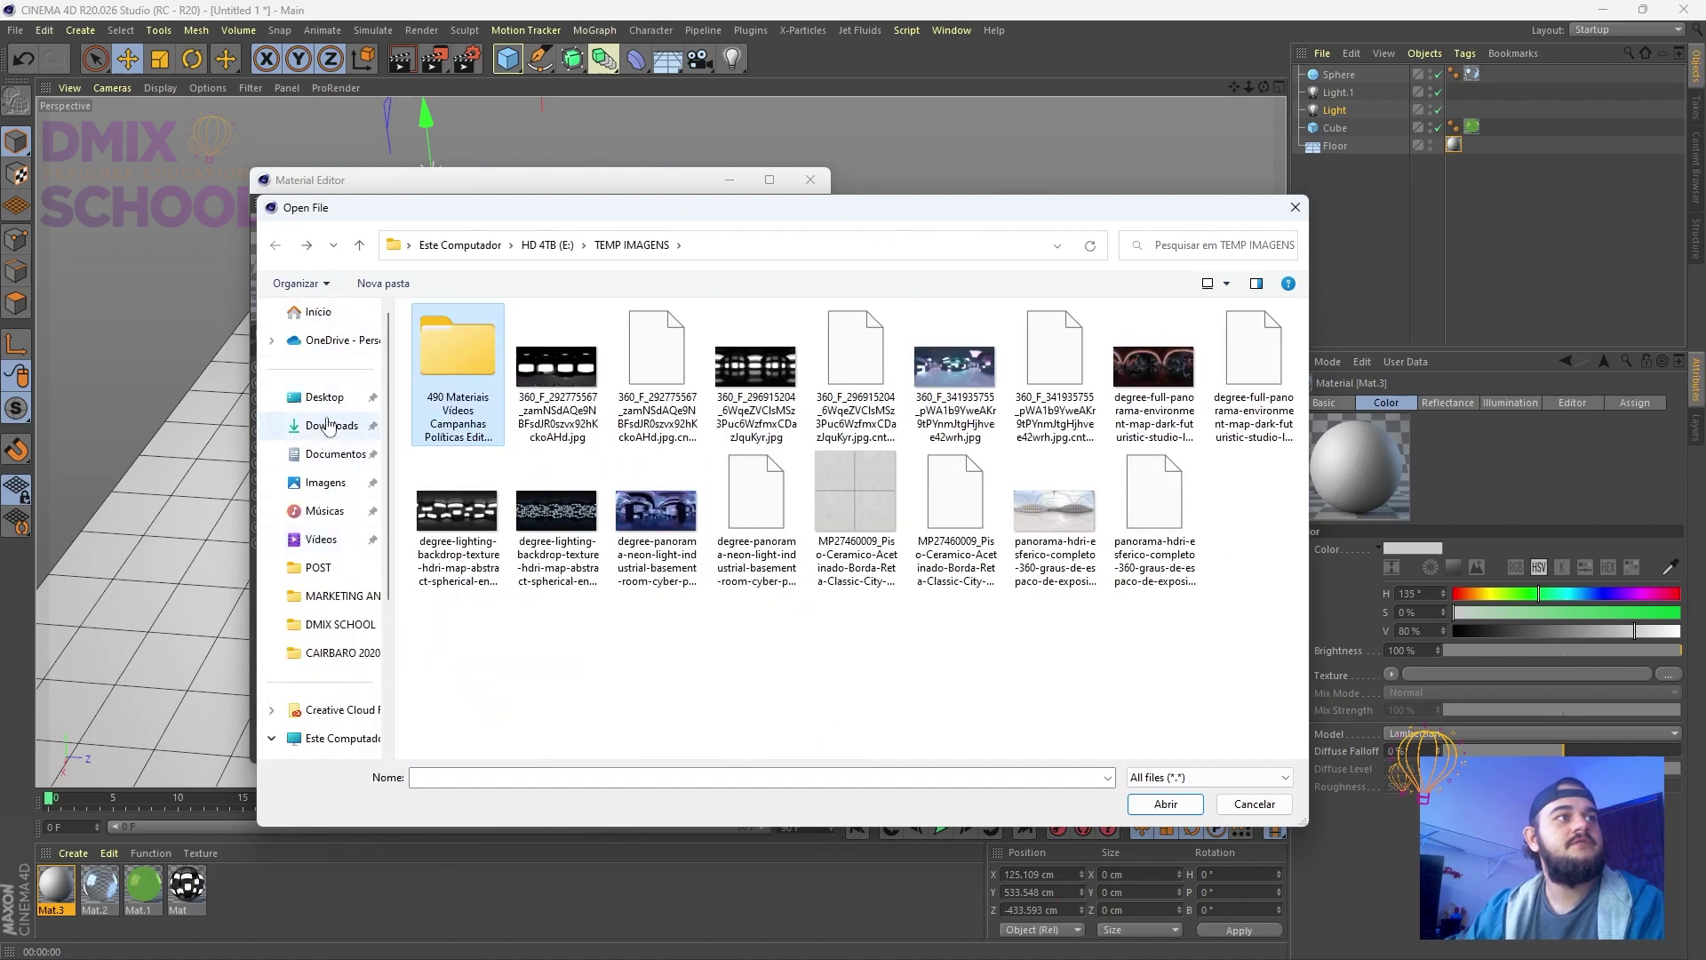
left_click(324, 396)
scroll(670, 582, "down", 5)
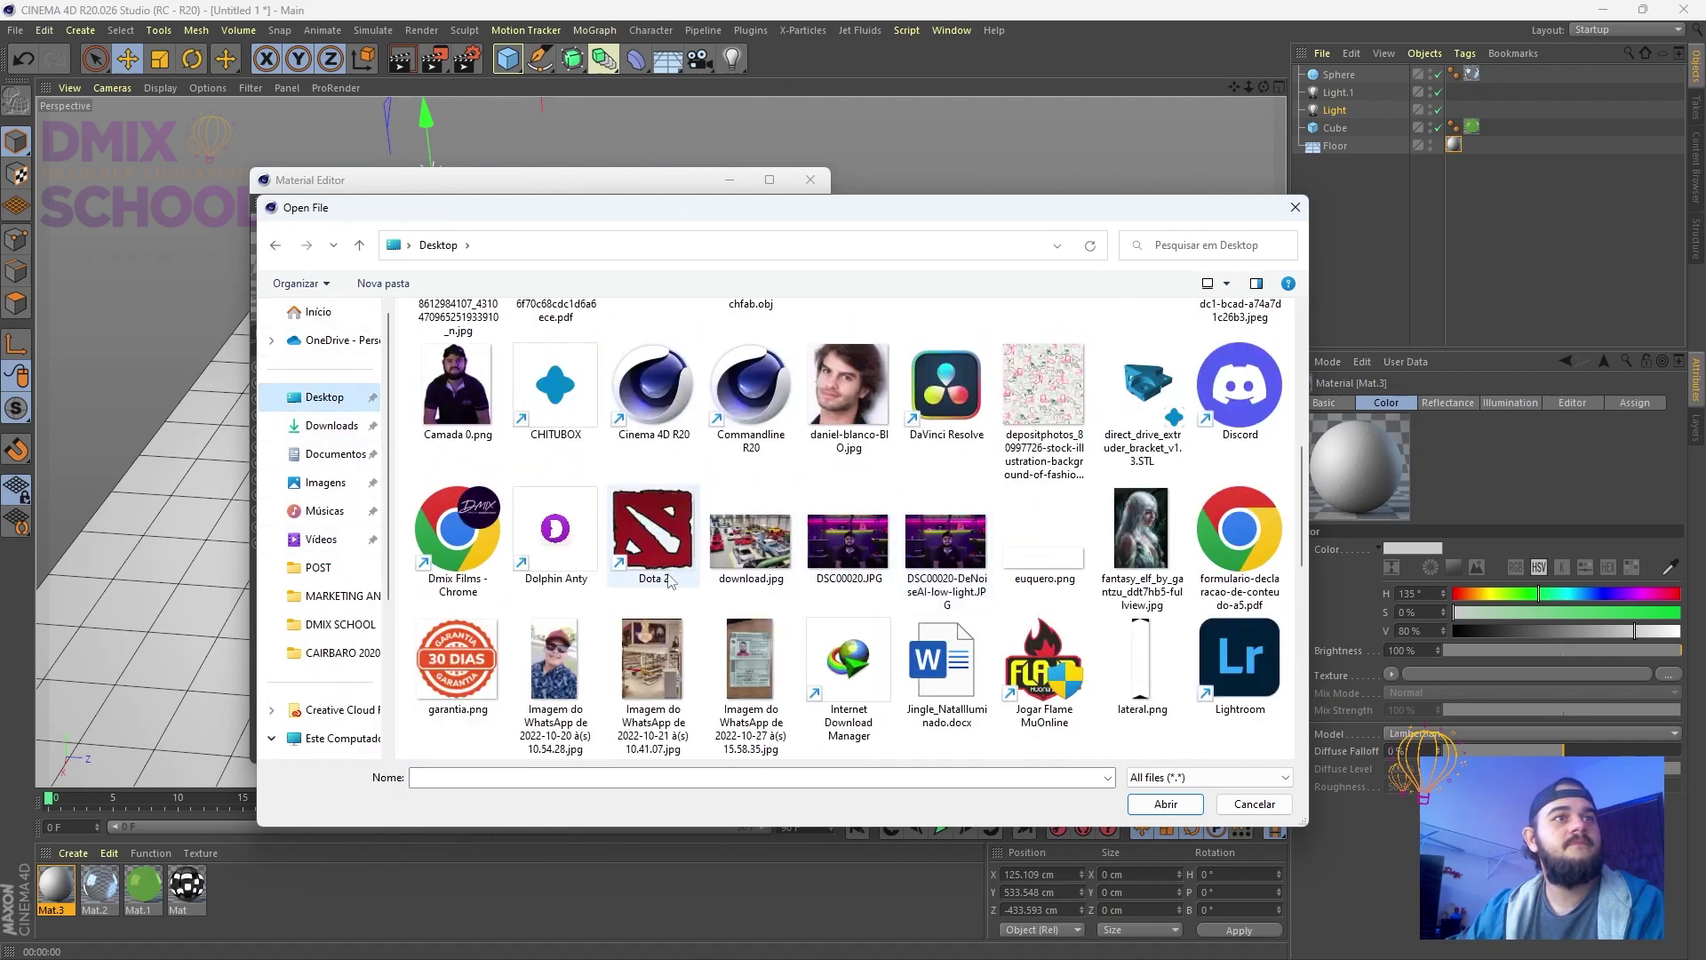
double_click(1045, 391)
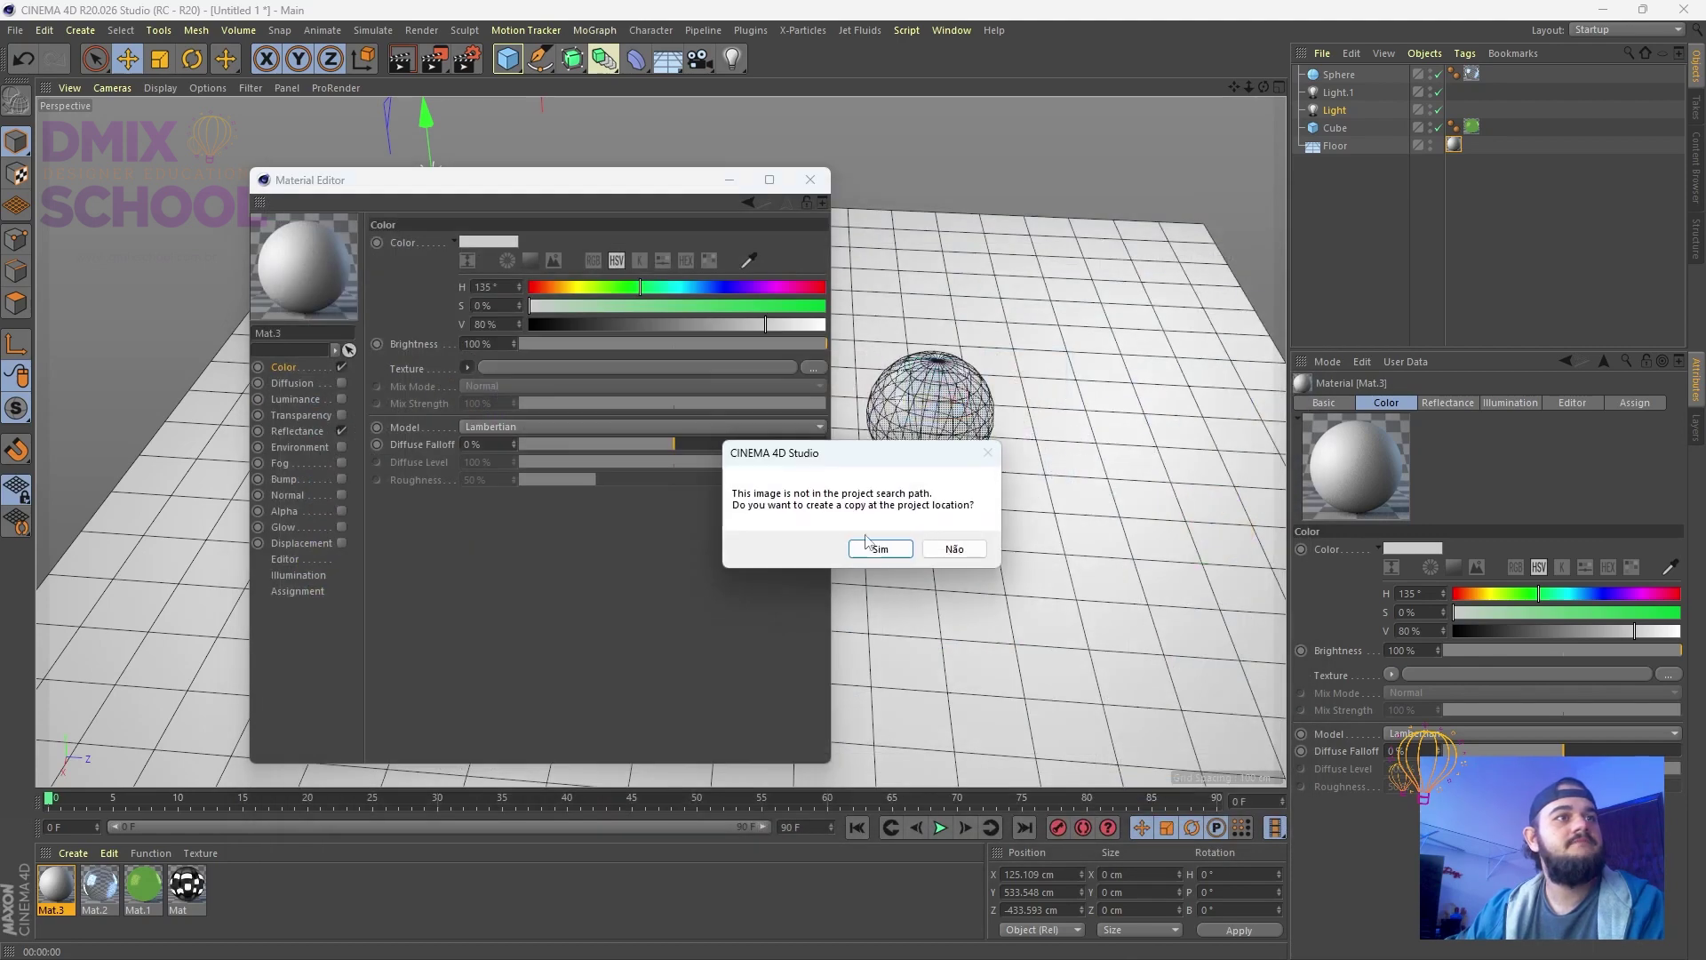
left_click(869, 542)
left_click_drag(445, 184, 934, 529)
left_click(403, 60)
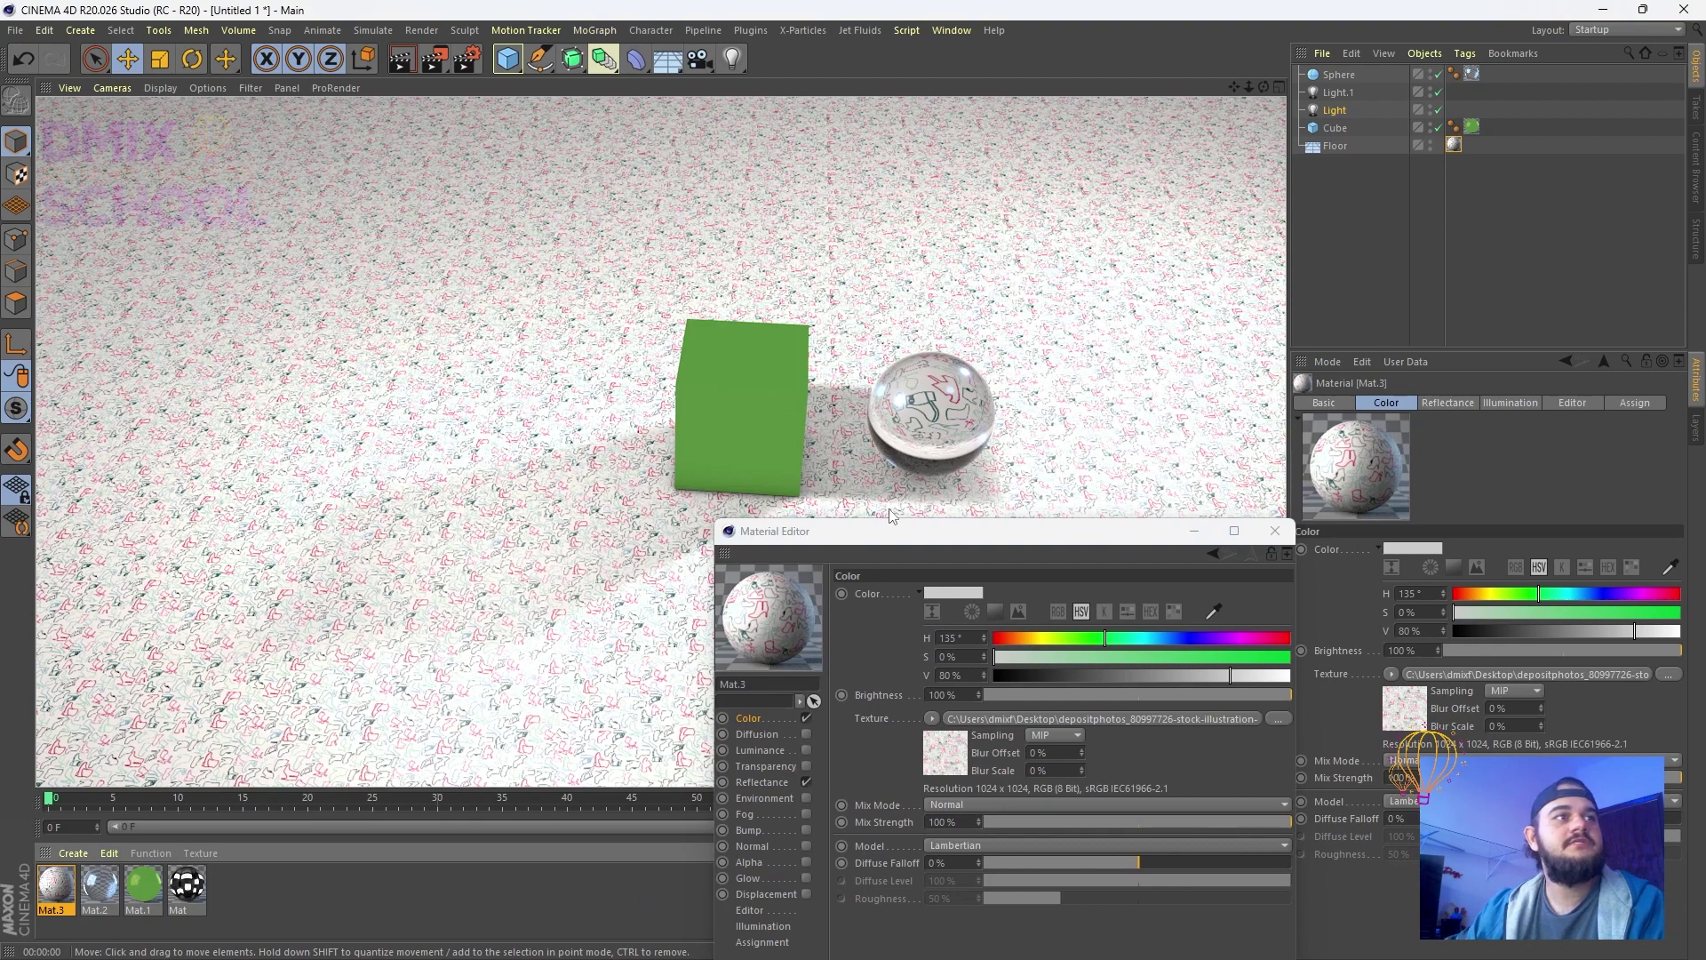
Place the color texture inside a Layer shader and add a Fresnel shader above the bitmap
left_click_drag(903, 533, 858, 182)
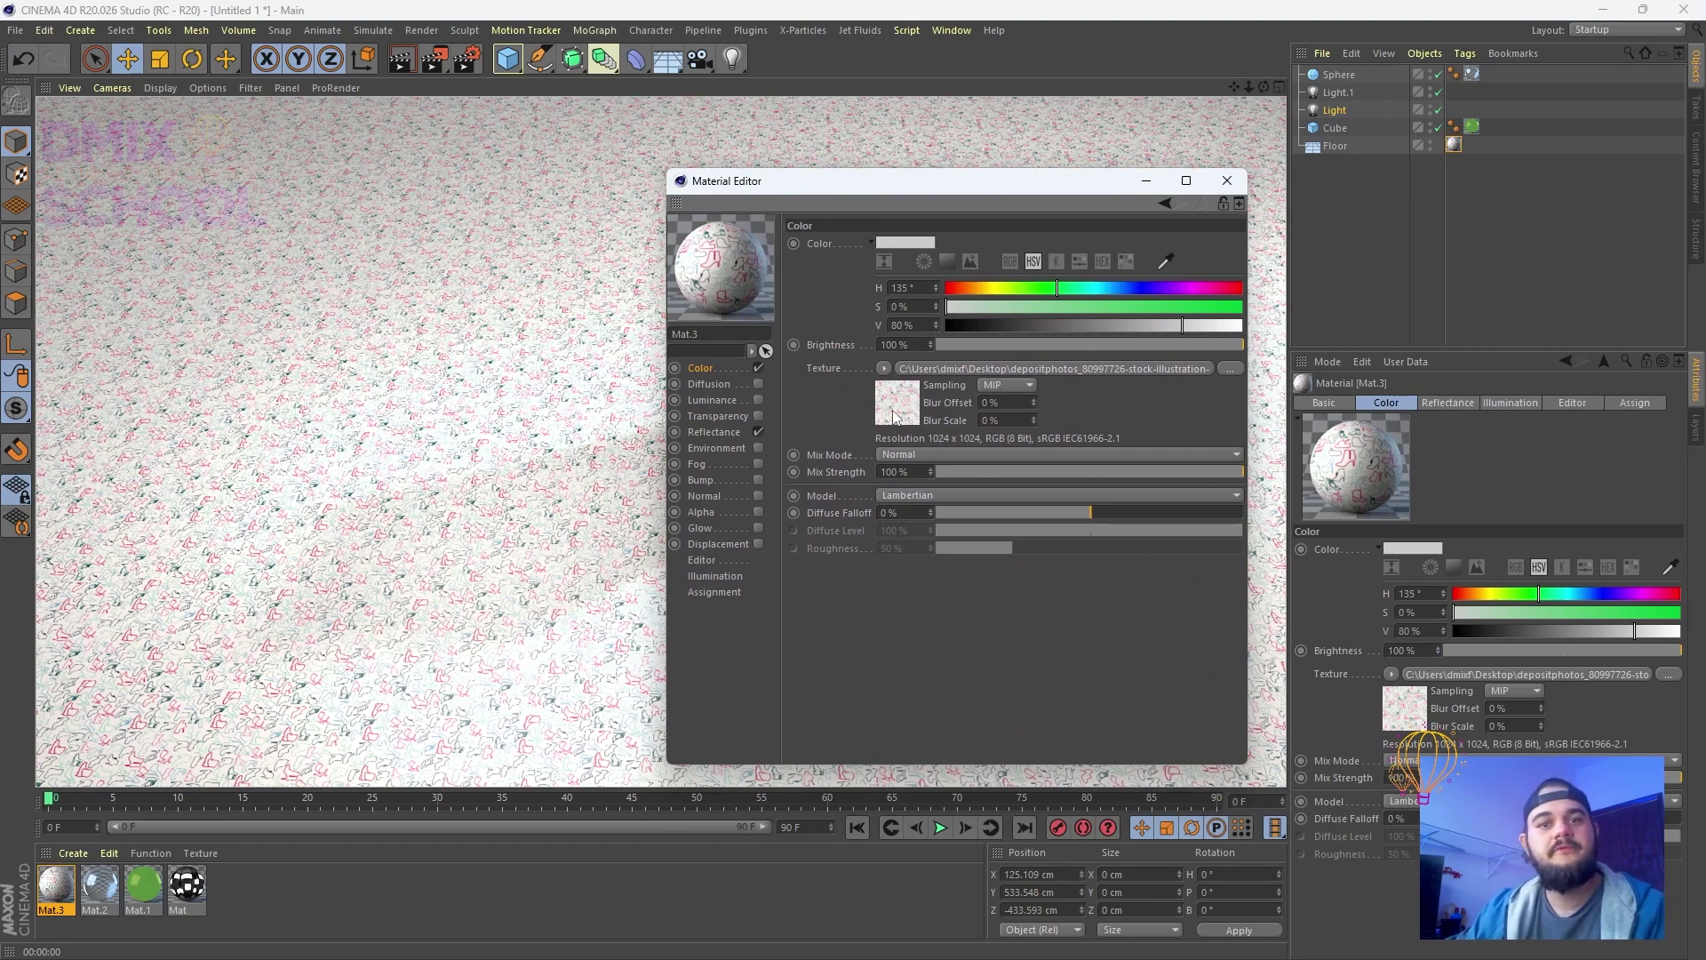
left_click(884, 368)
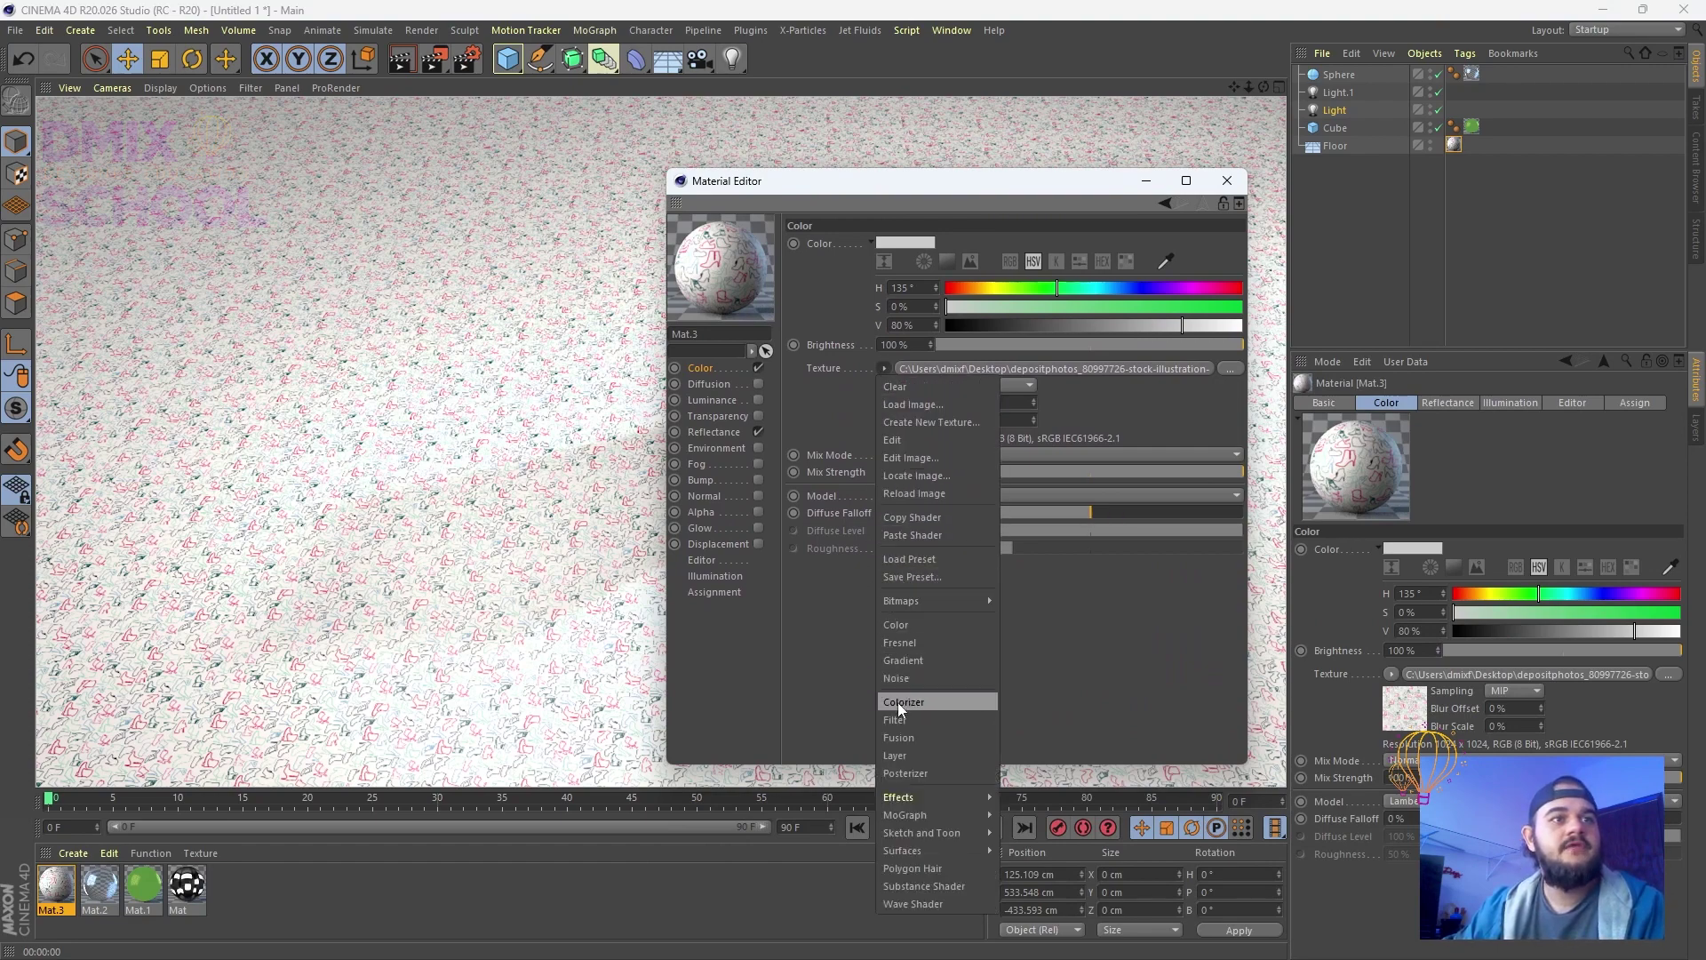
left_click(915, 755)
left_click(911, 420)
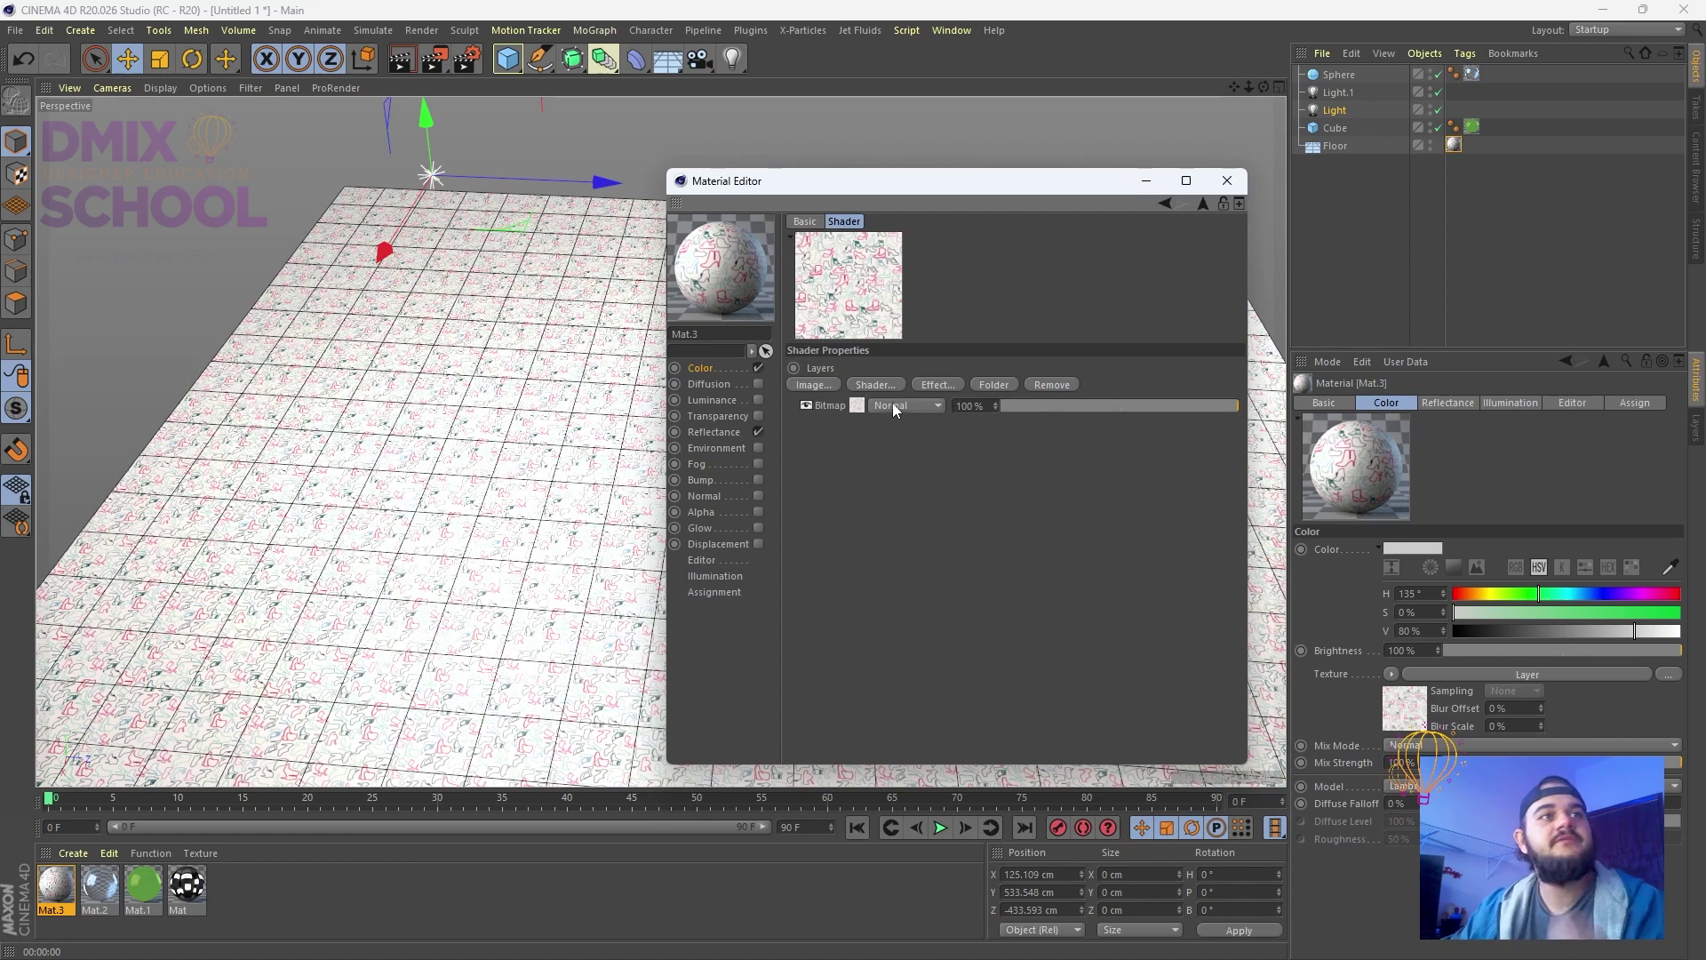
left_click(873, 384)
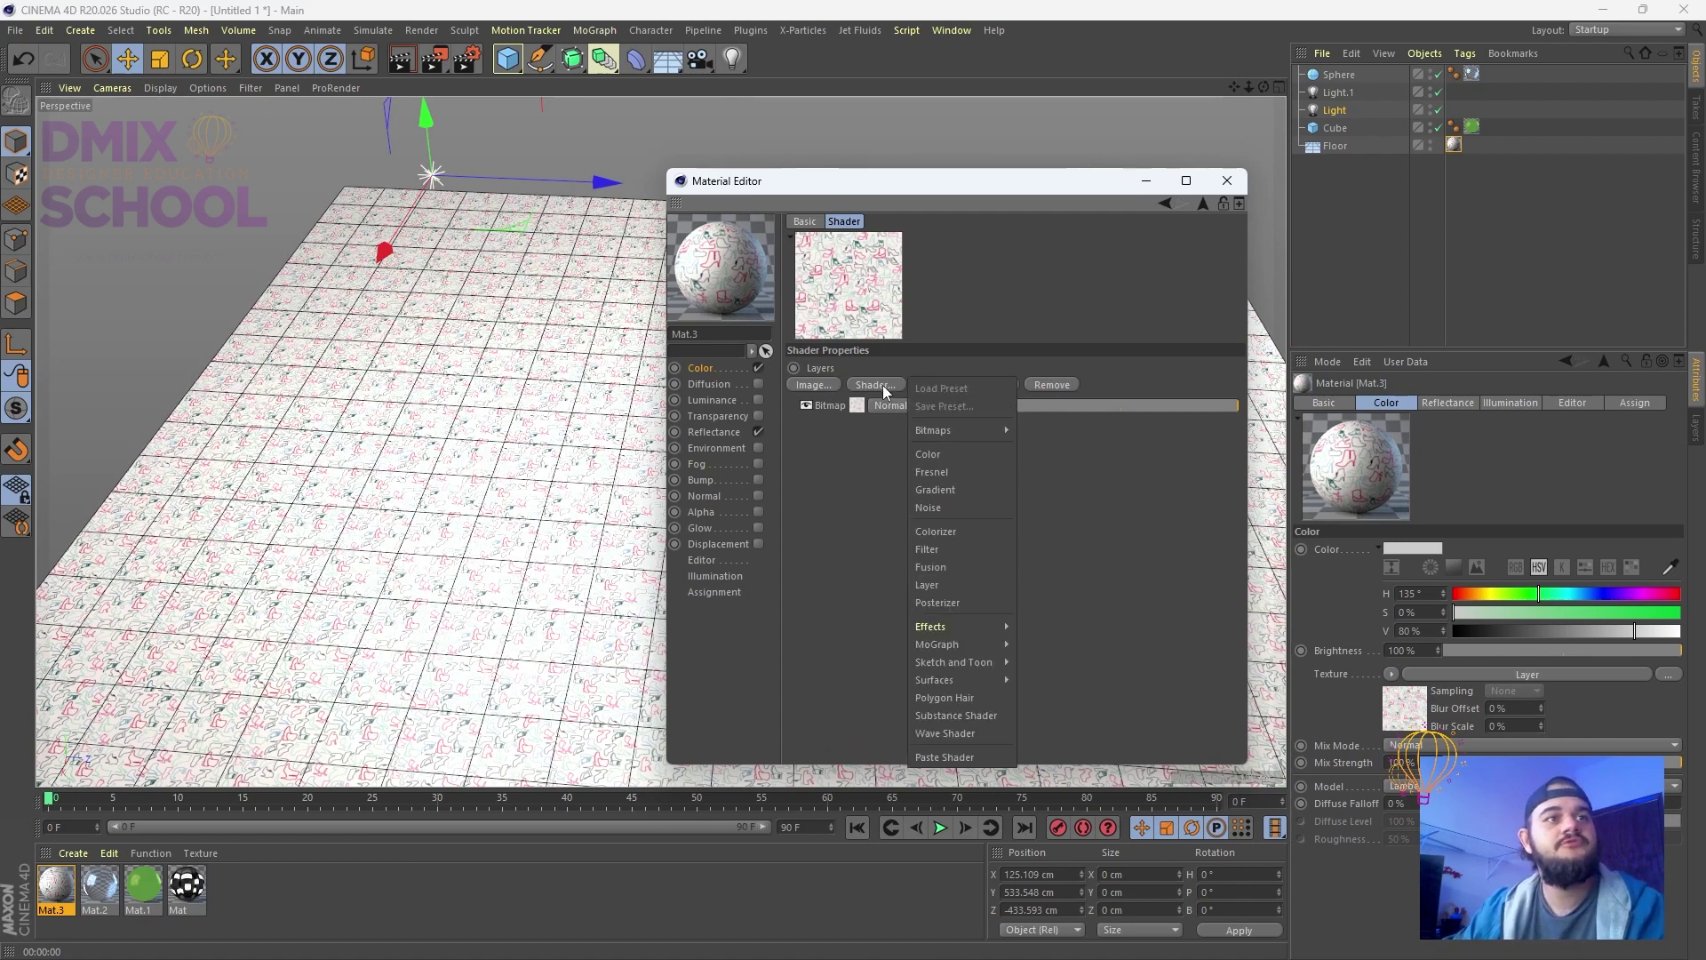
left_click(979, 469)
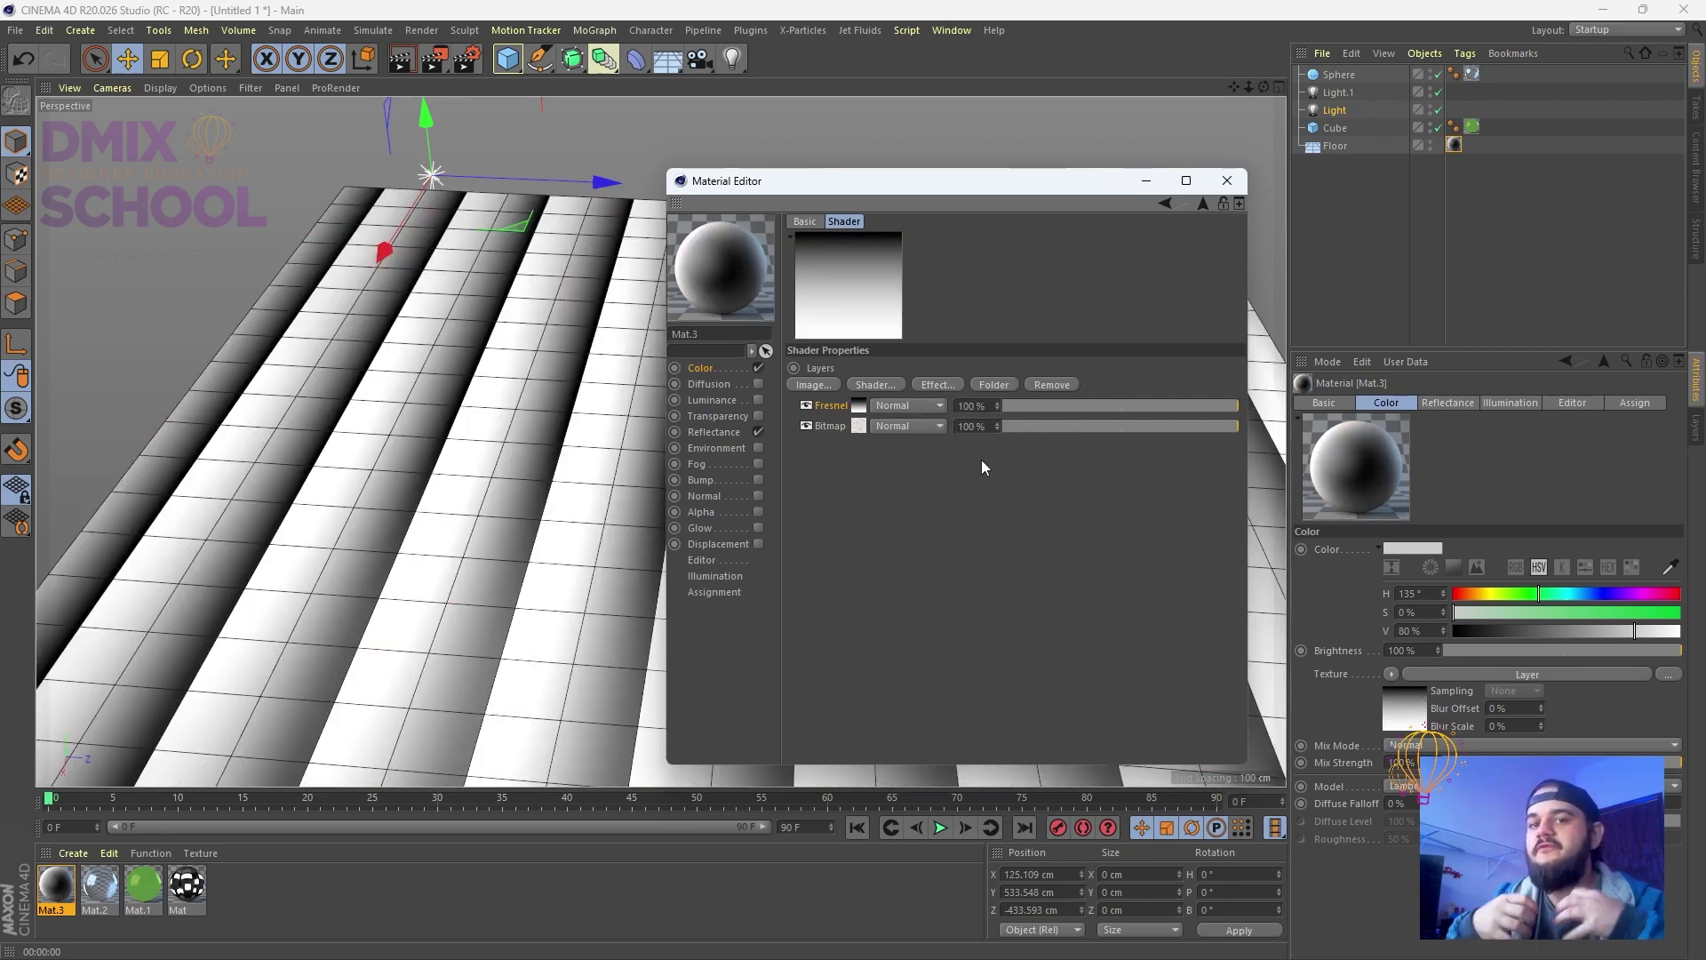
Open the Fresnel layer's settings and invert its gradient so it runs from black to white
left_click(859, 407)
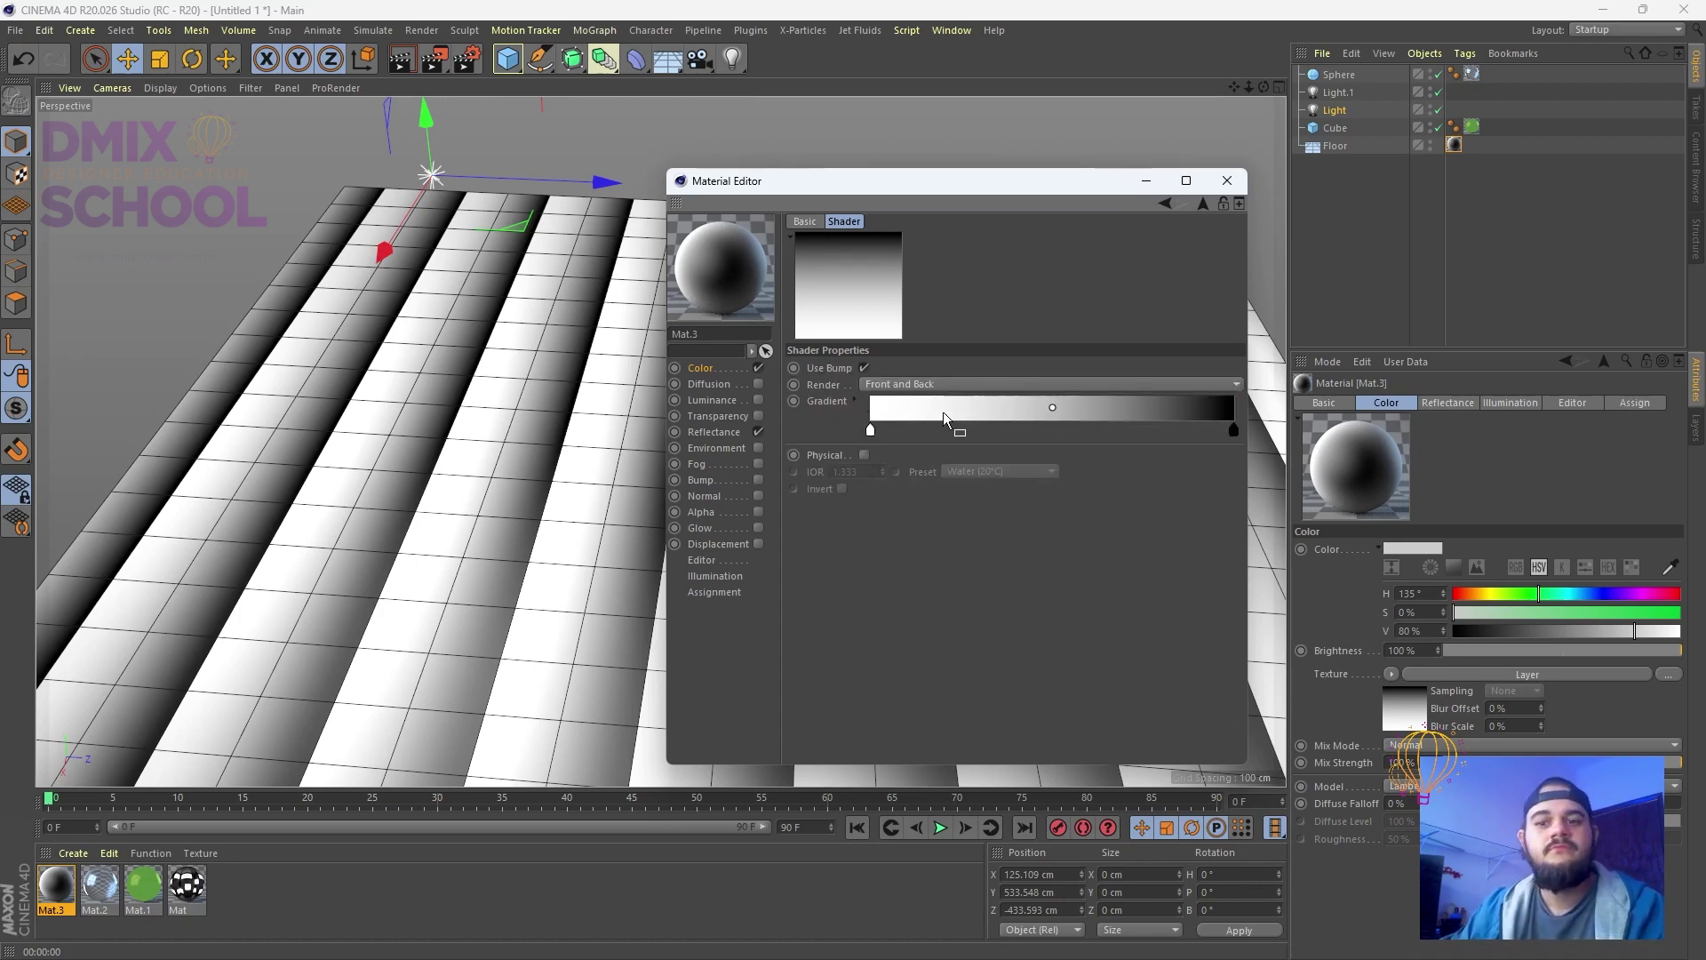
left_click(997, 431)
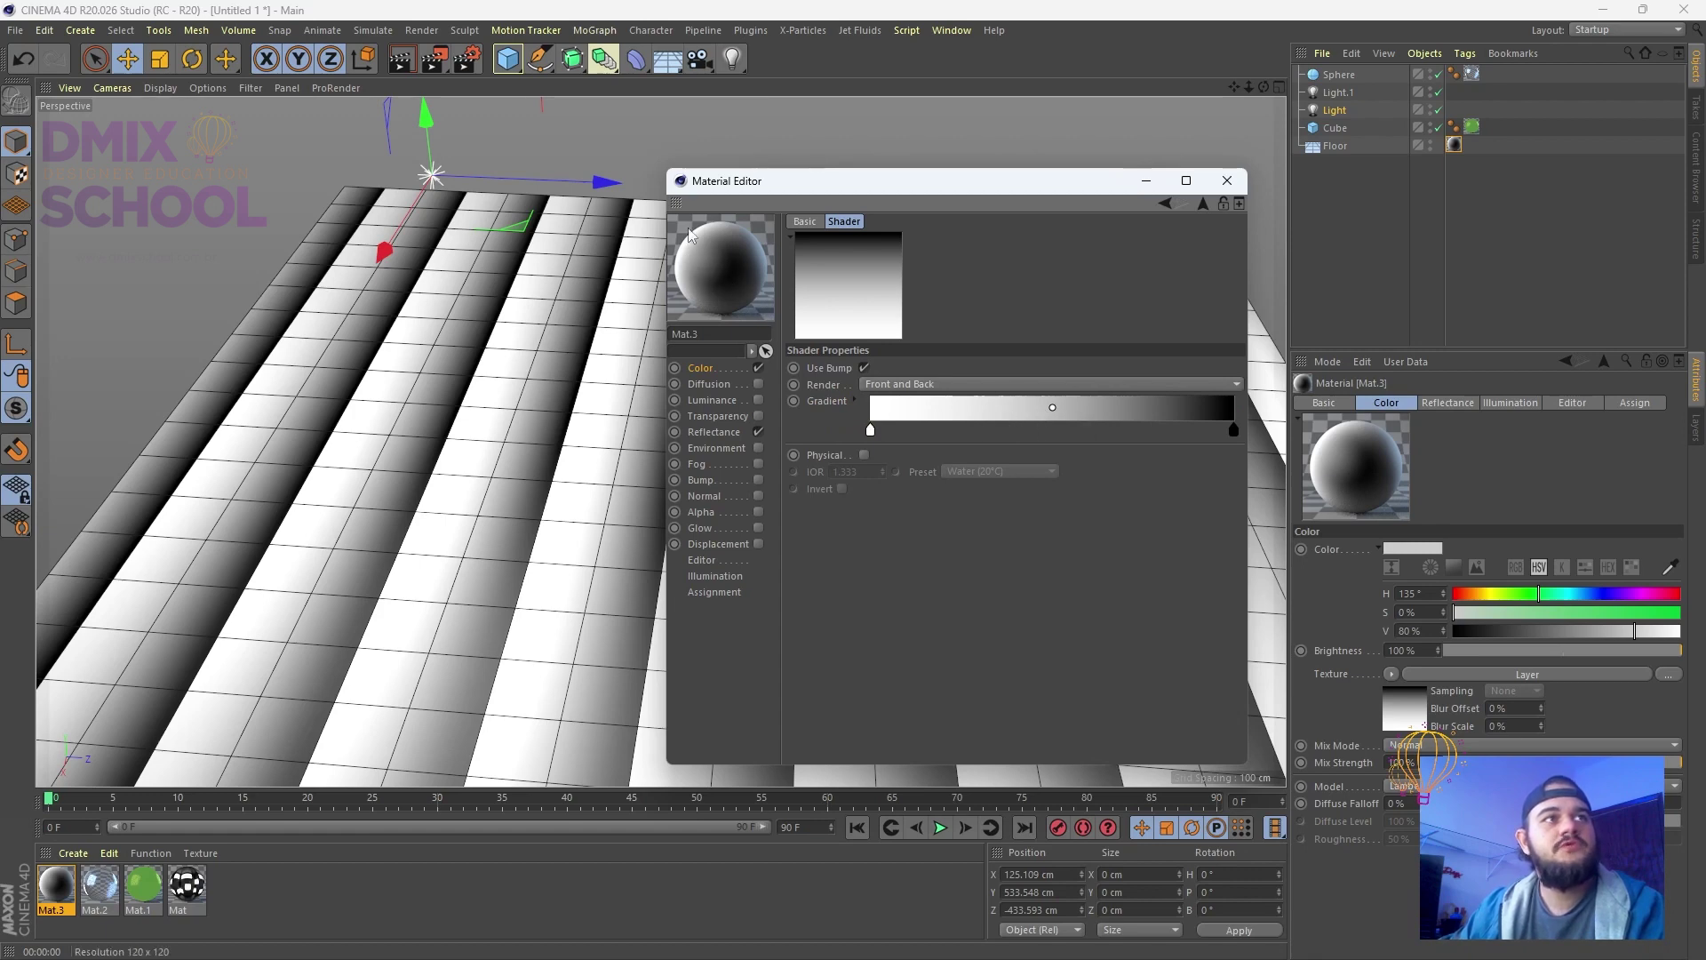
right_click(1047, 407)
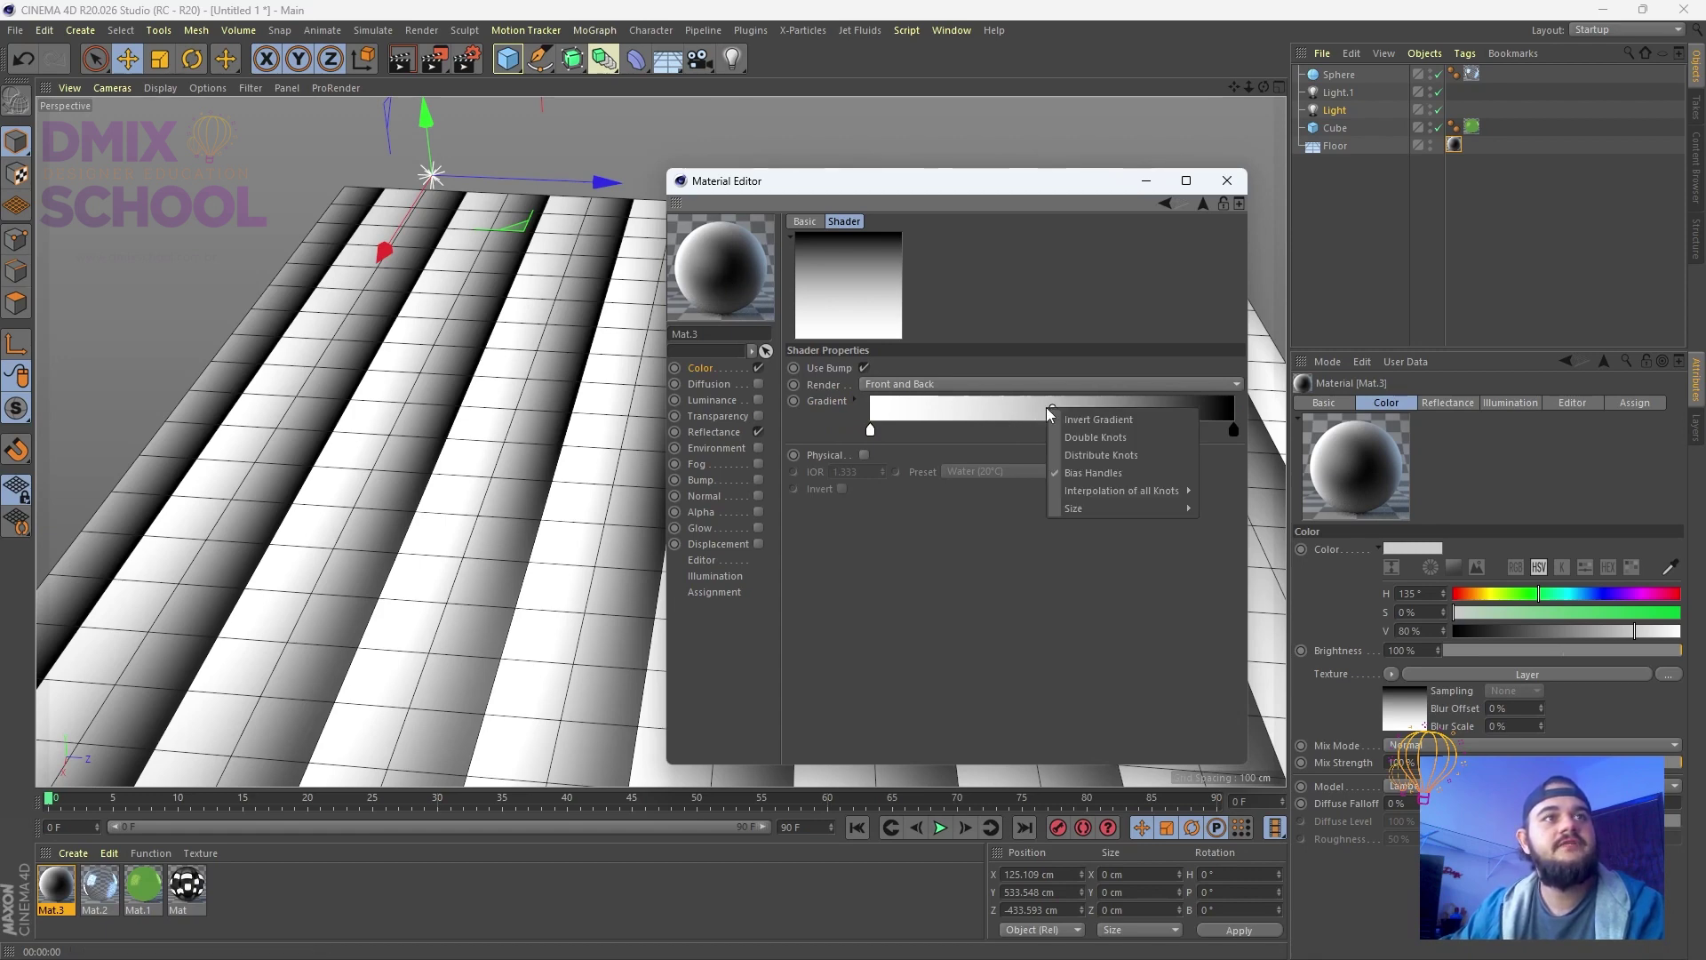
left_click(1085, 413)
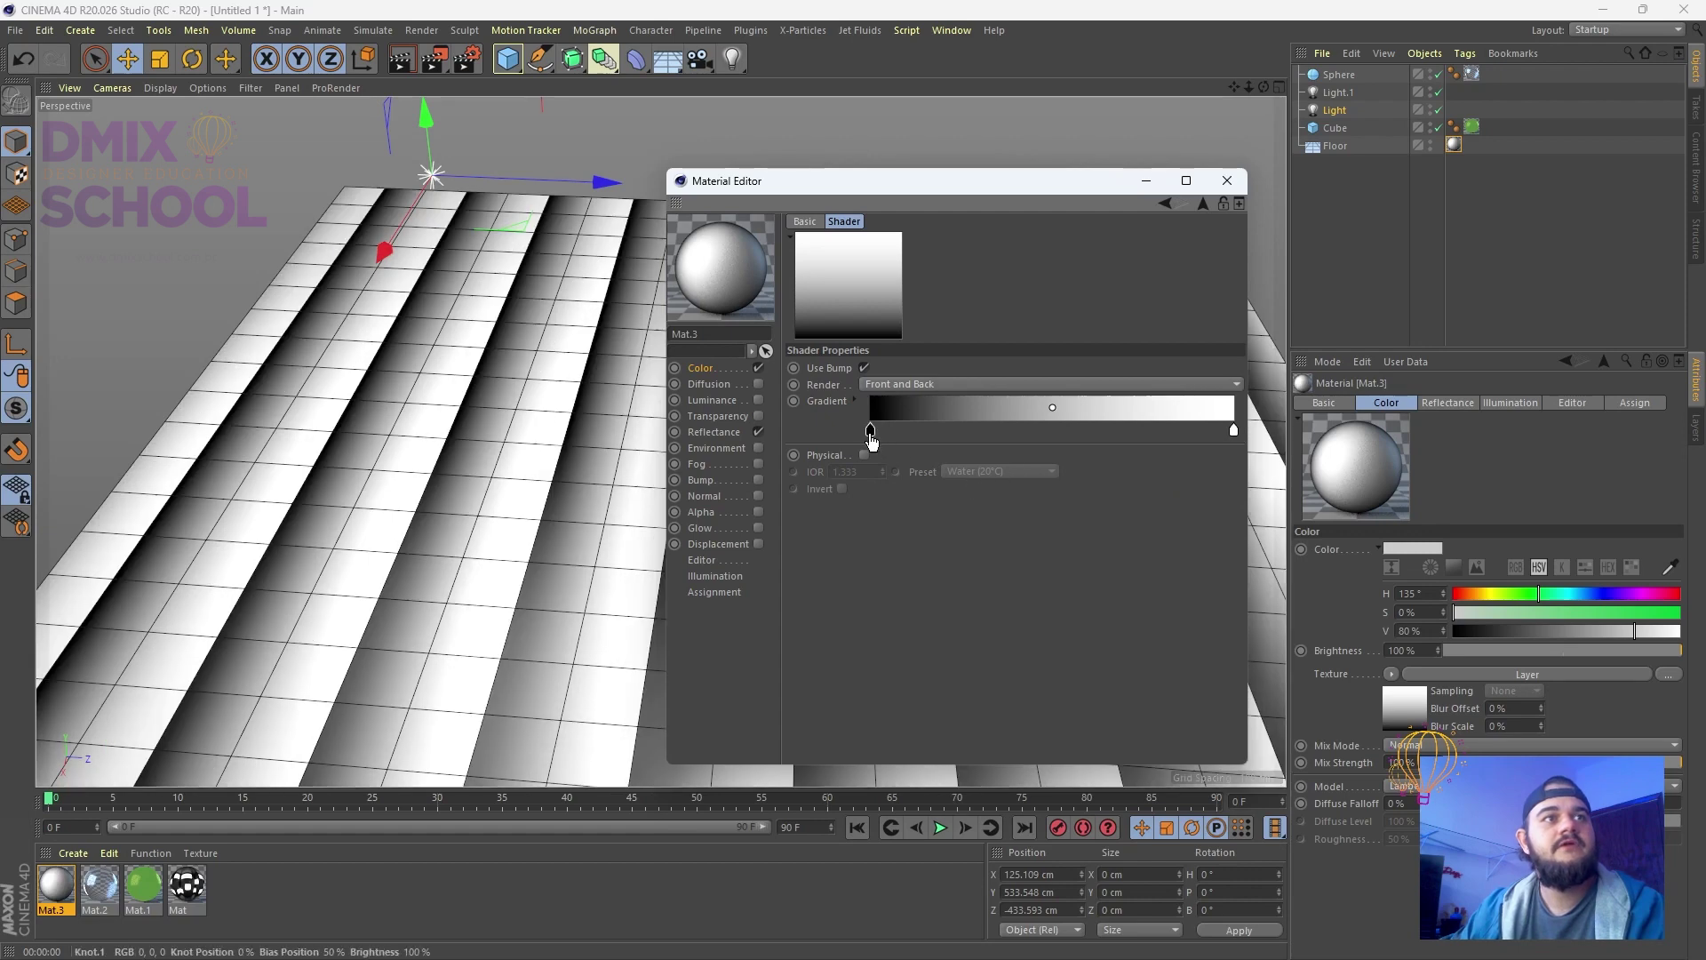
Set the Fresnel layer's blend mode to Multiply and render the scene to the Picture Viewer
left_click(1164, 201)
left_click(905, 406)
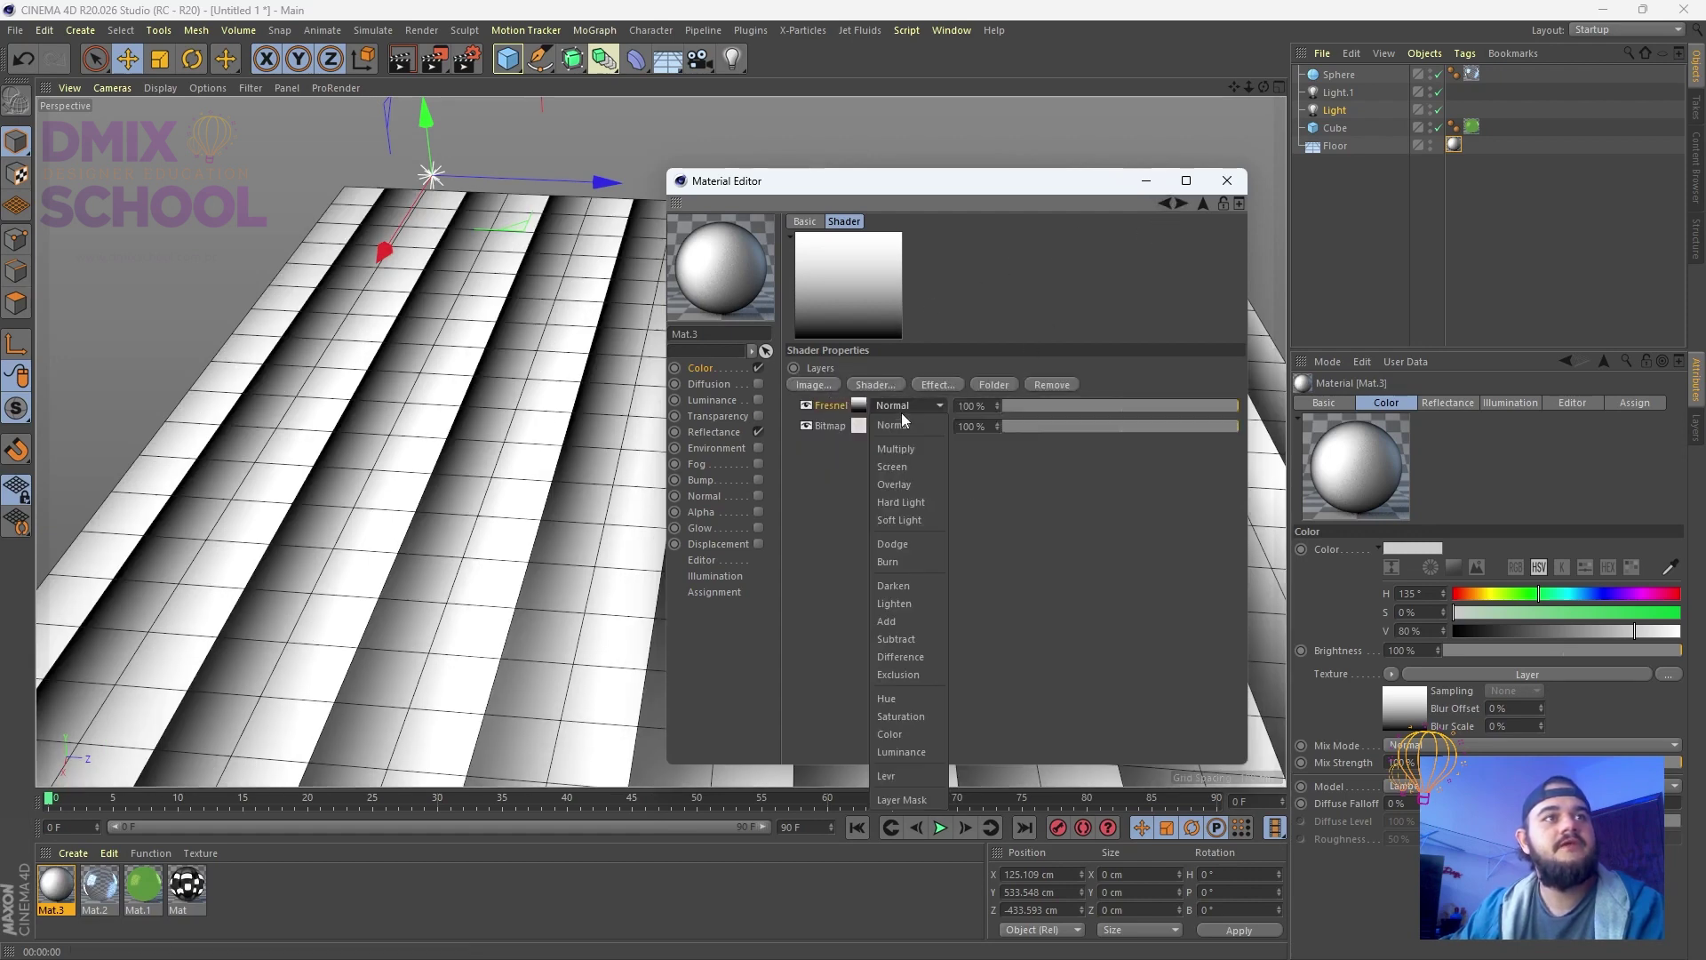
left_click(899, 450)
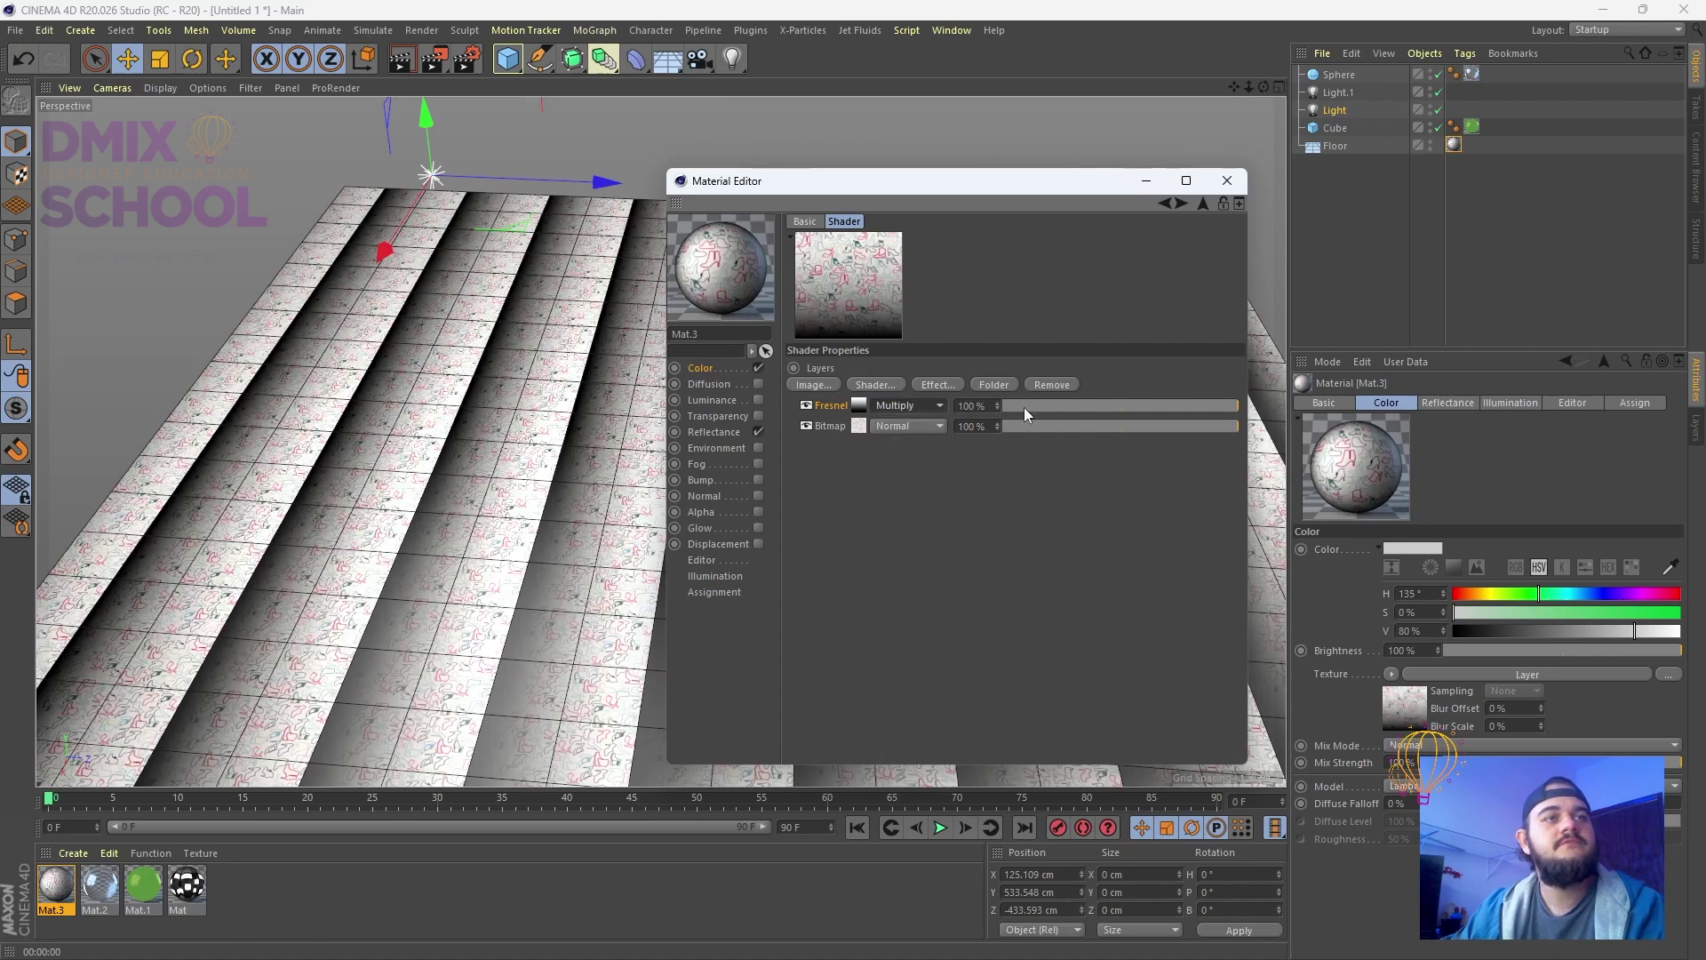
left_click(1146, 180)
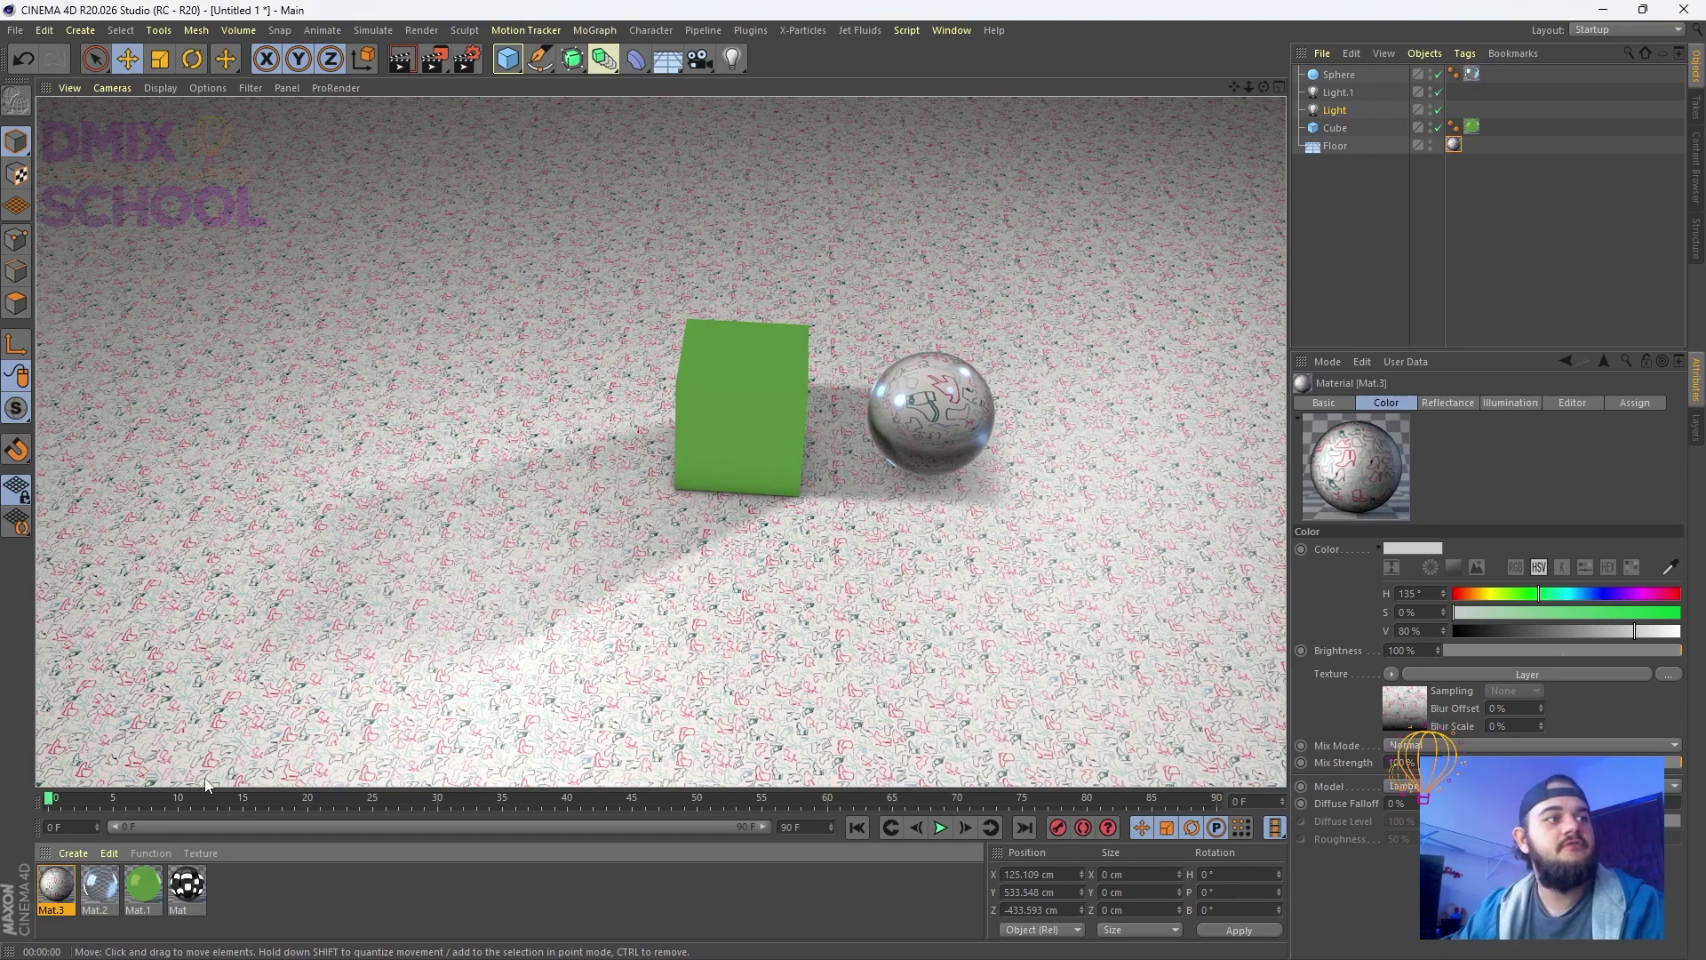
left_click(434, 61)
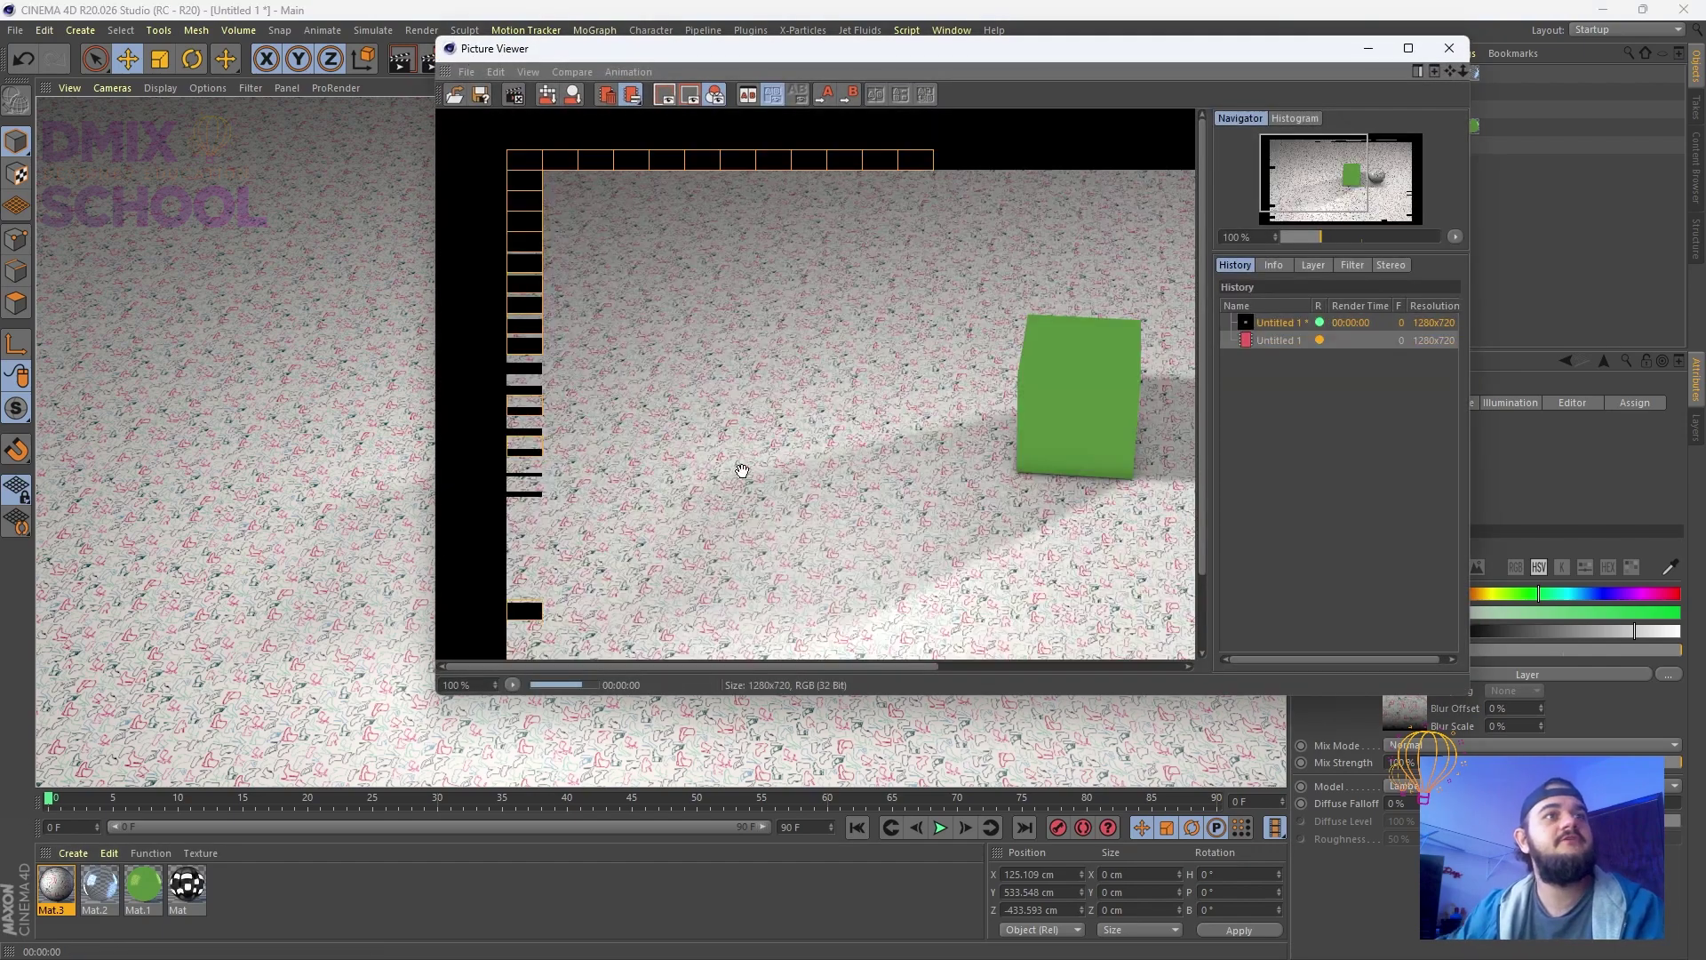
Hide the Fresnel layer in the floor material and render the scene to the Picture Viewer again
double_click(56, 885)
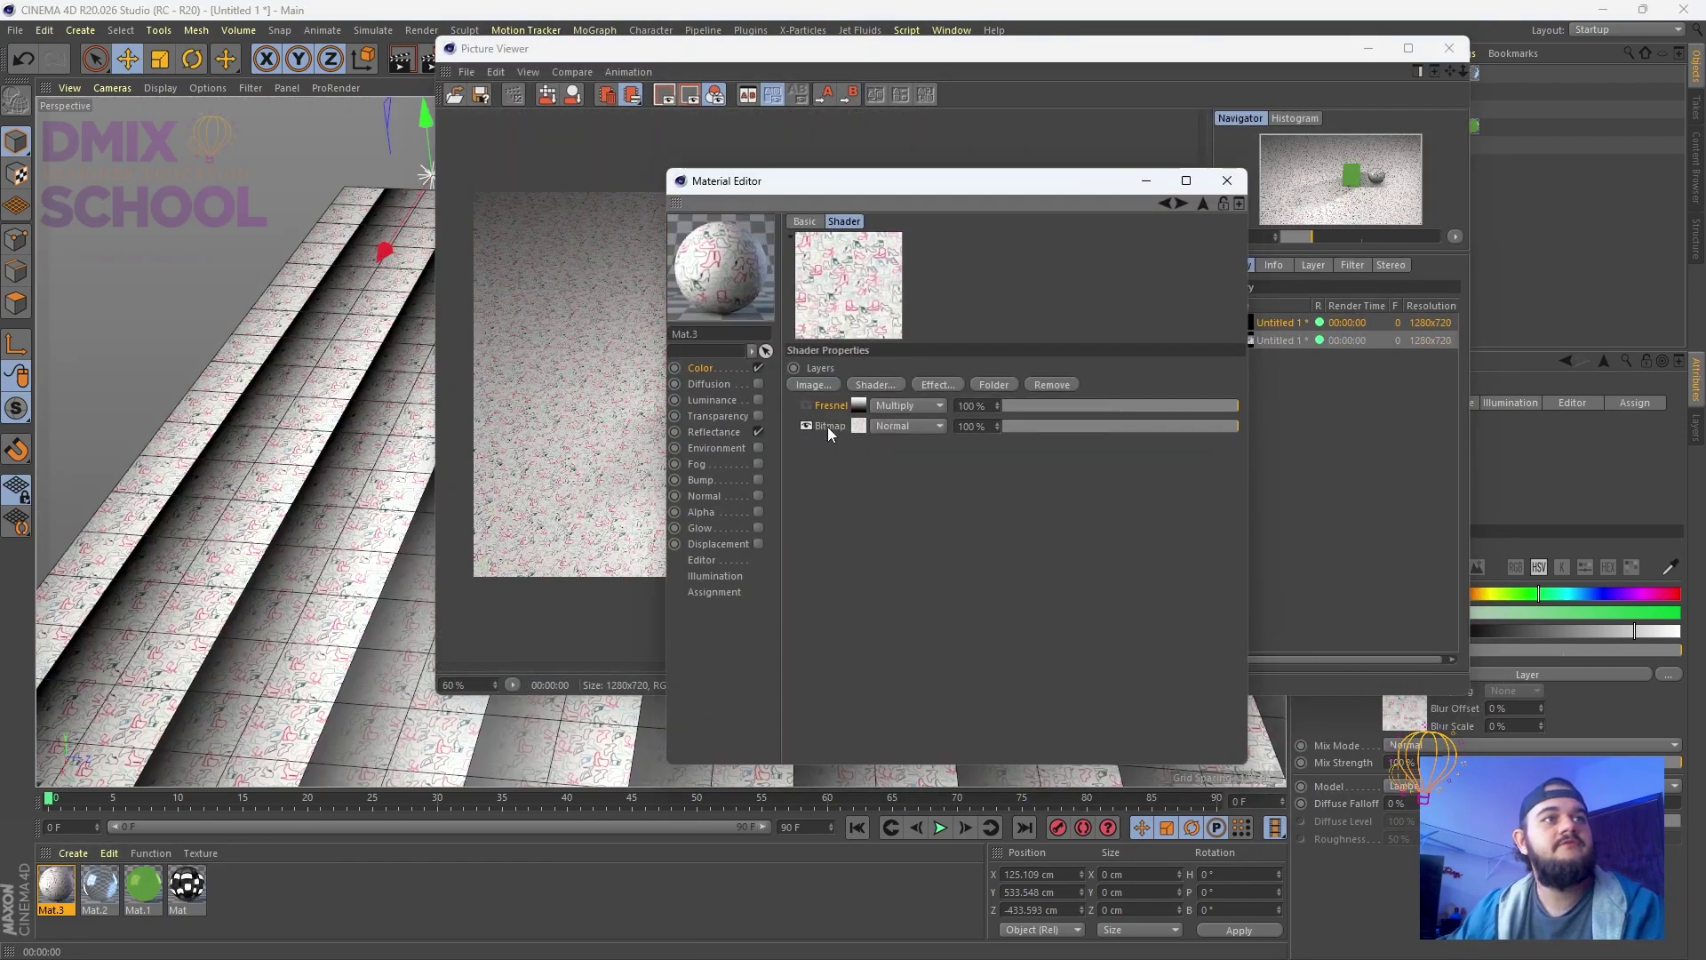
left_click(1146, 181)
left_click_drag(497, 48, 446, 89)
left_click(434, 59)
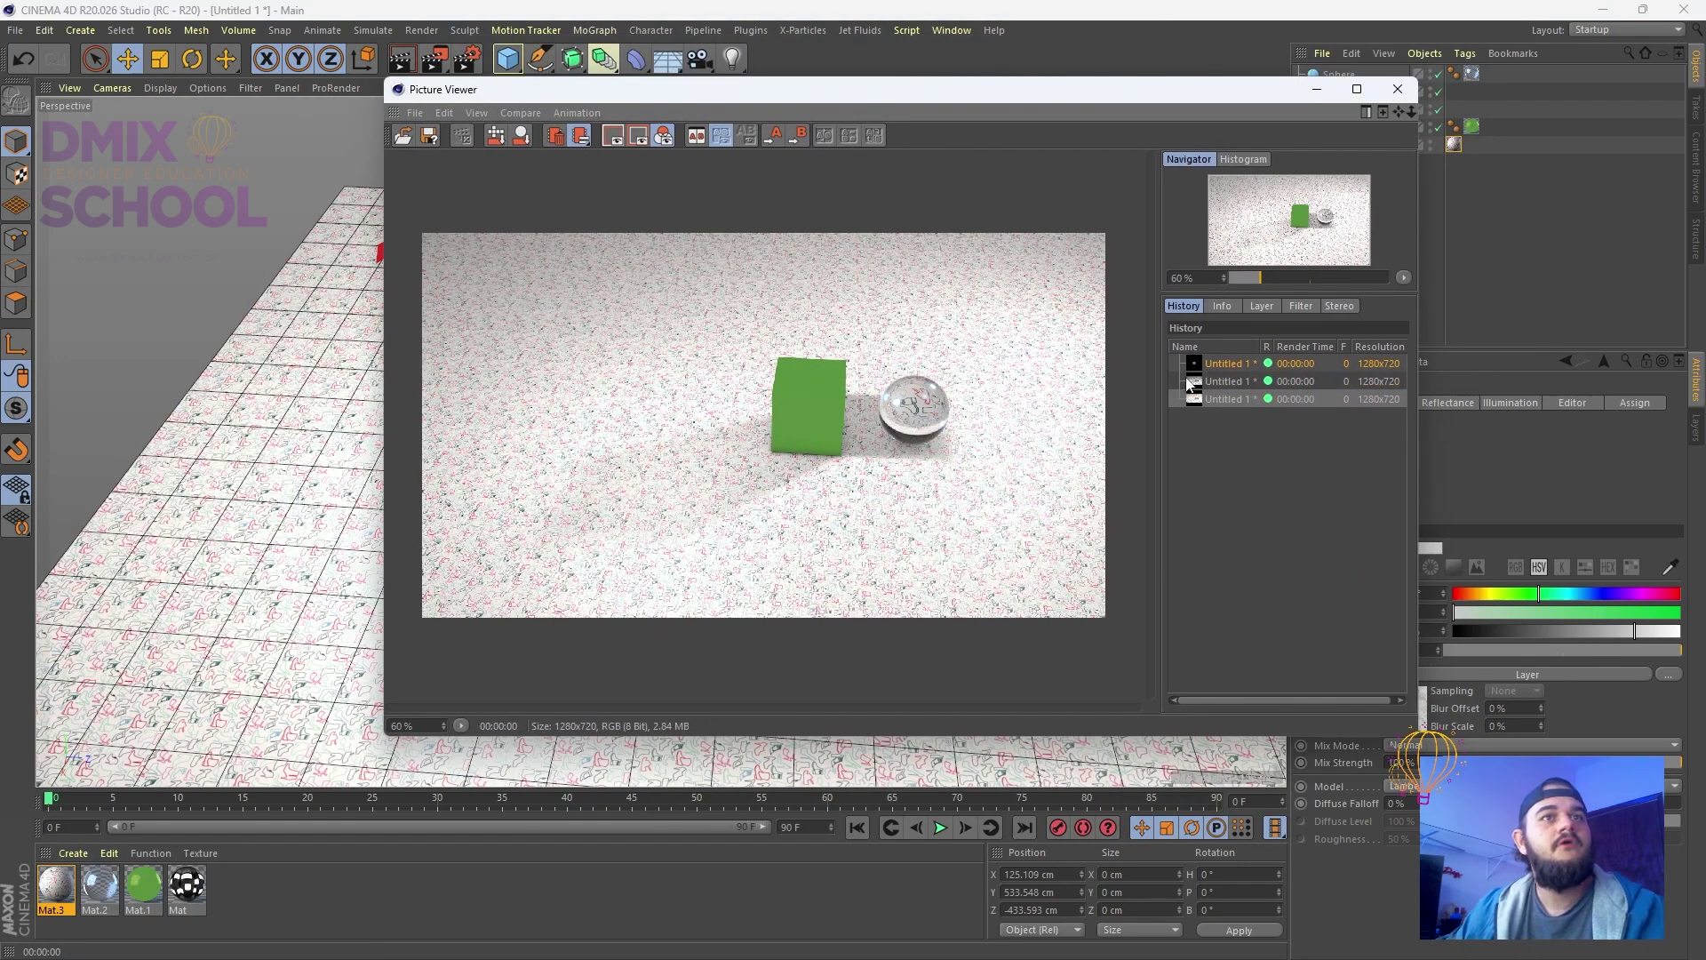
Compare the floor renders with and without the Fresnel layer in the render history, and close the Picture Viewer
left_click(1210, 382)
left_click(1224, 397)
left_click(1224, 384)
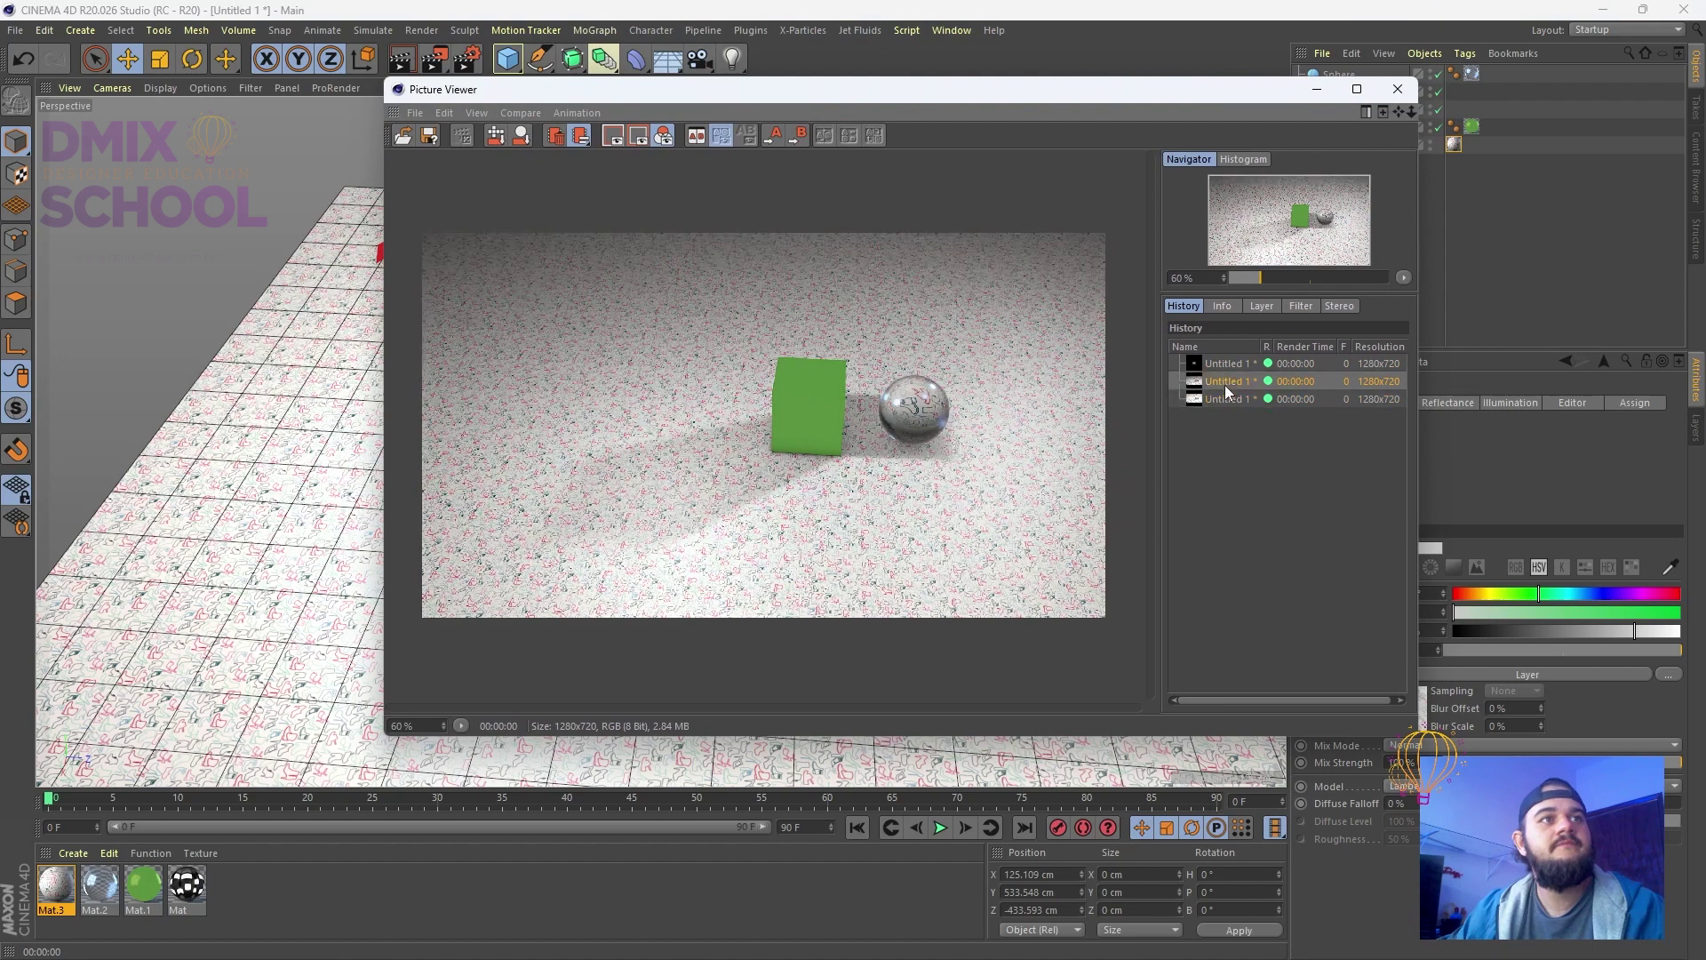
left_click(1224, 396)
left_click(1221, 384)
left_click(1221, 399)
left_click(1228, 381)
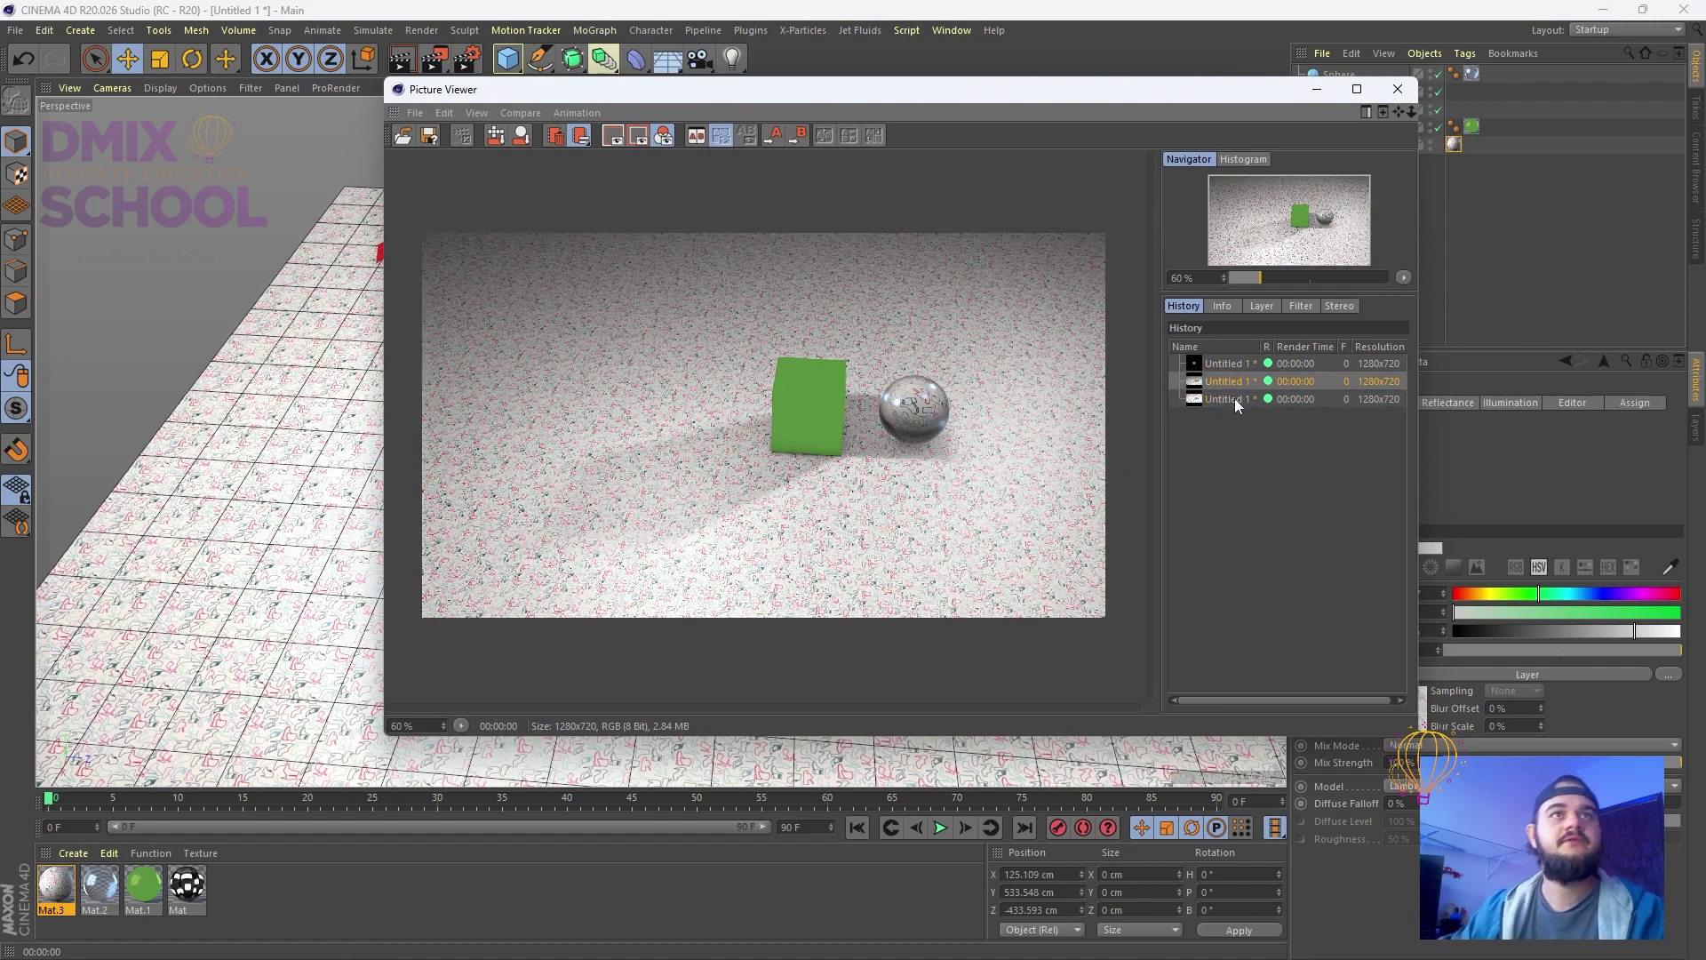
left_click(1235, 398)
left_click(1235, 380)
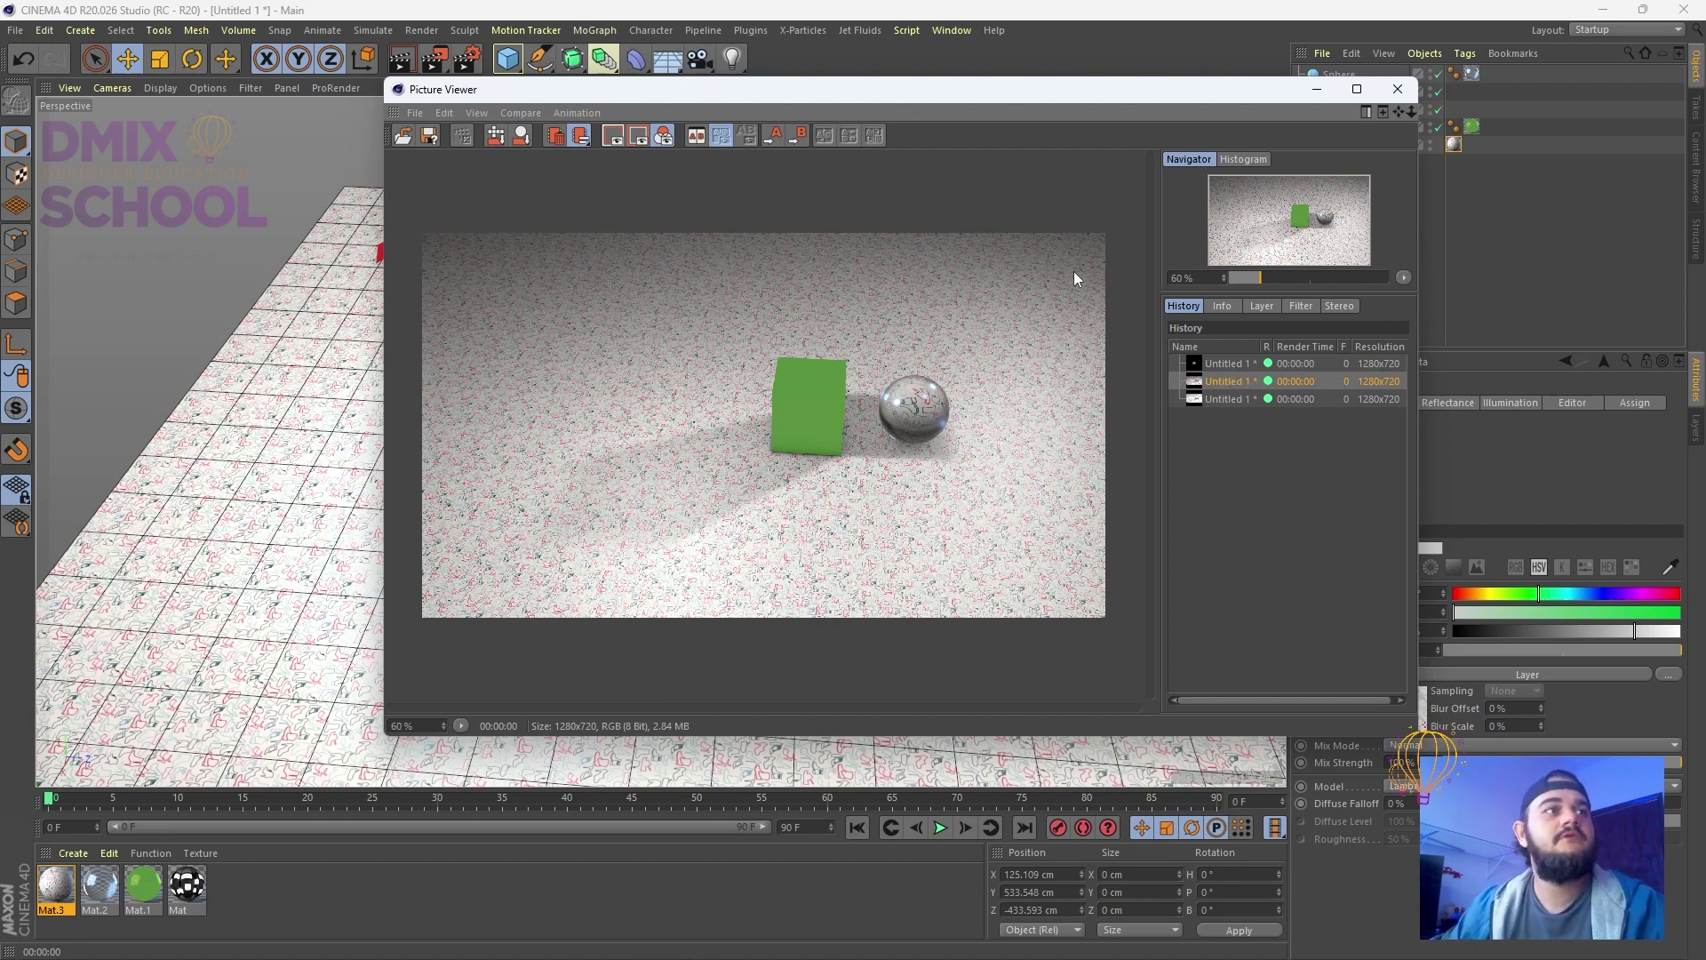
left_click(1399, 89)
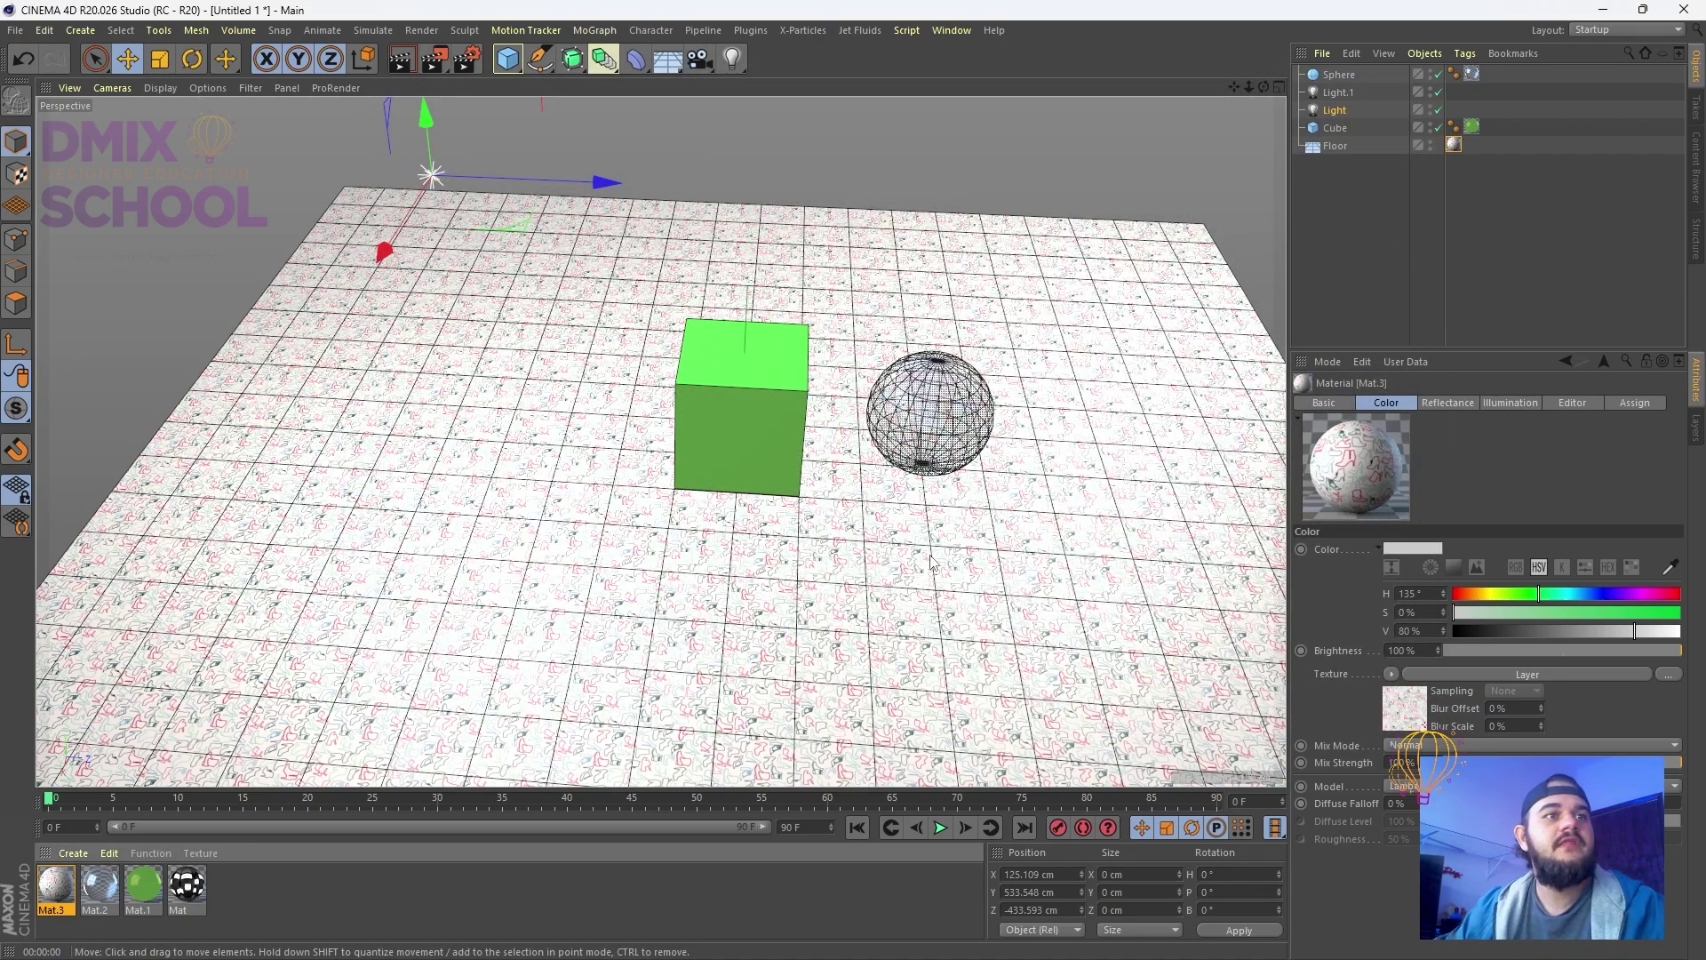
scroll(640, 609, "up", 5)
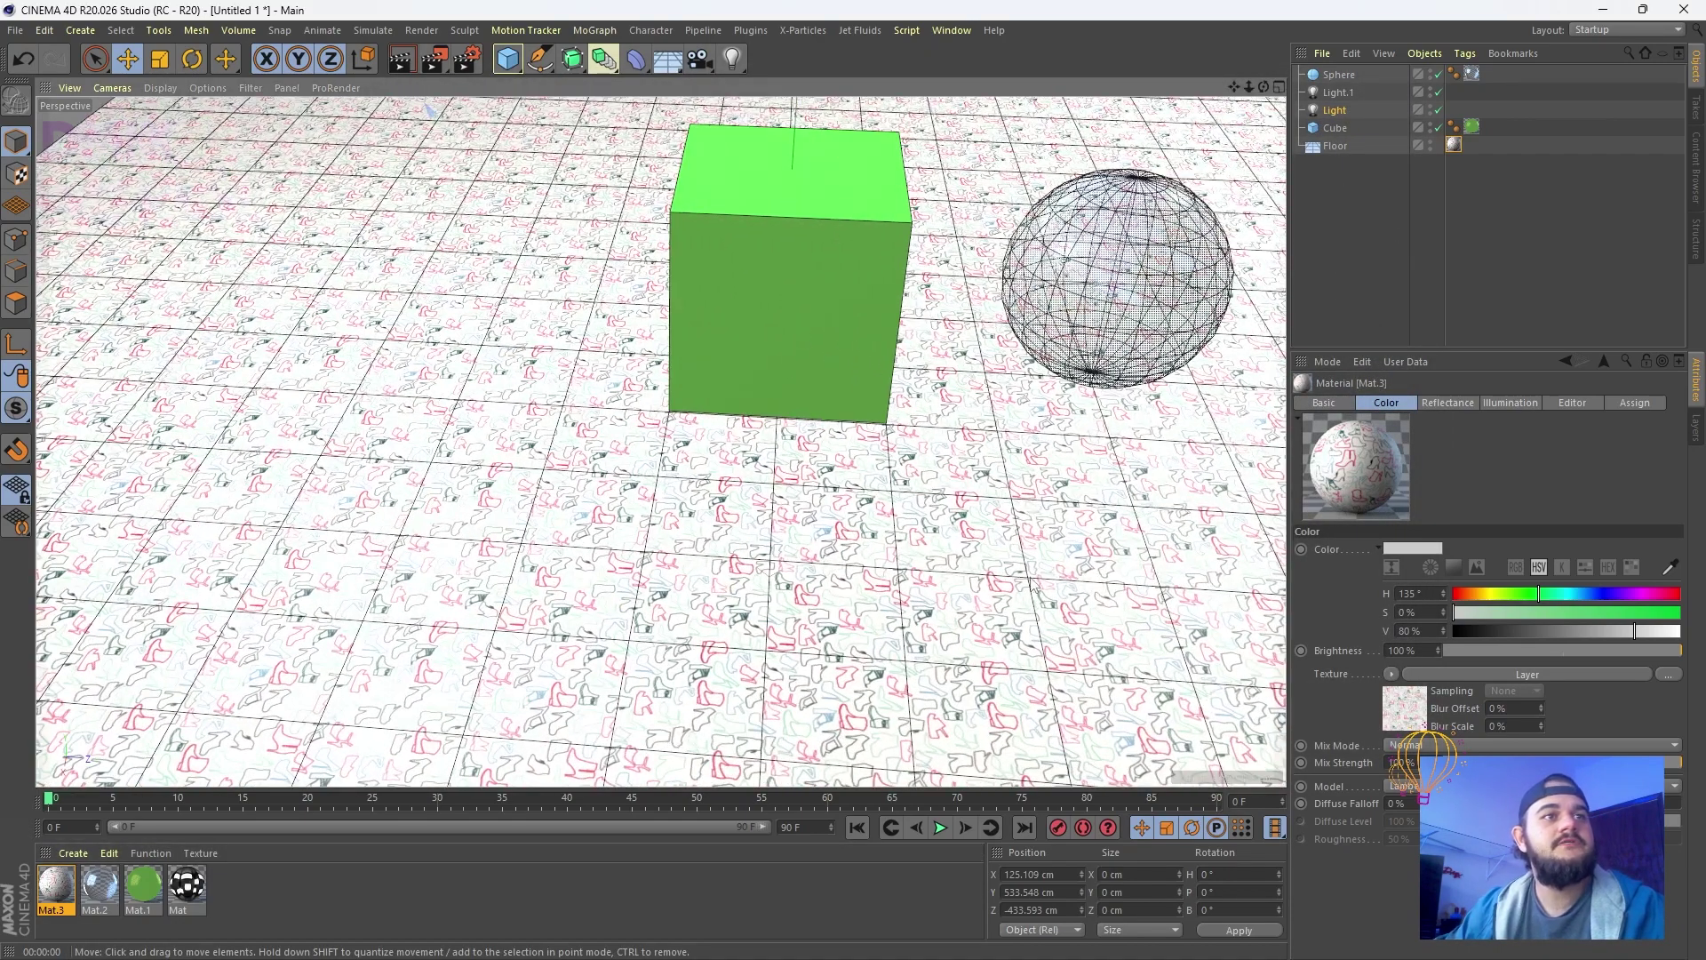
scroll(897, 587, "down", 5)
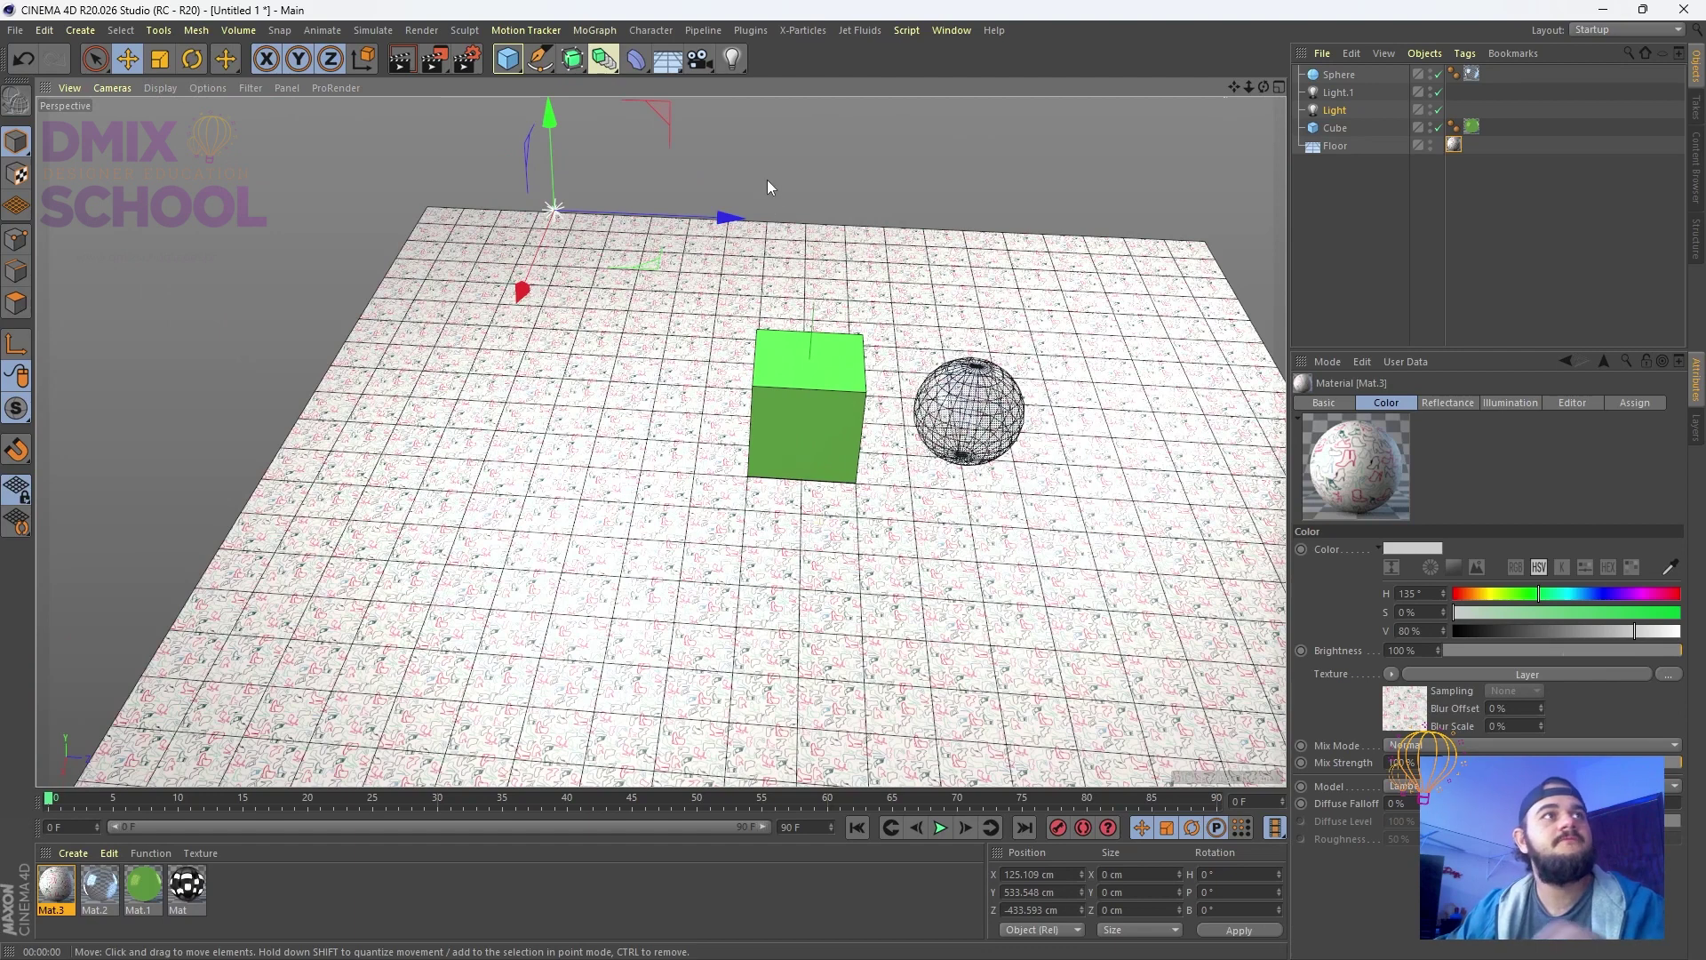
Add a Displacer deformer to the scene
left_click(520, 67)
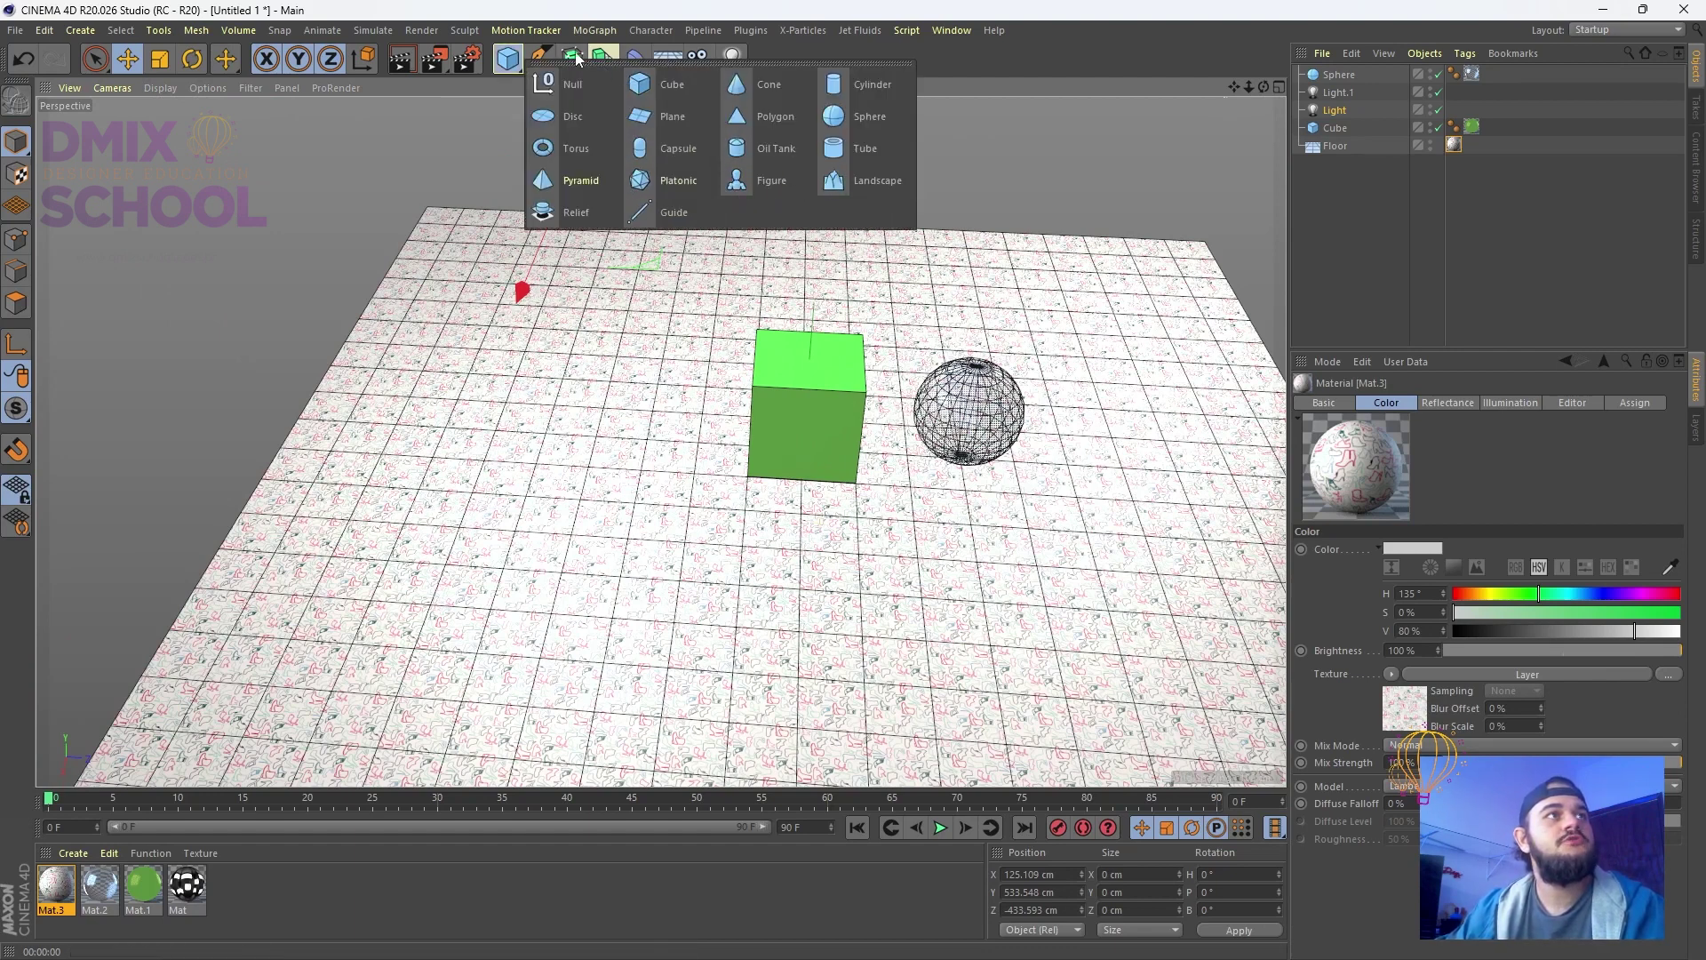
left_click(636, 59)
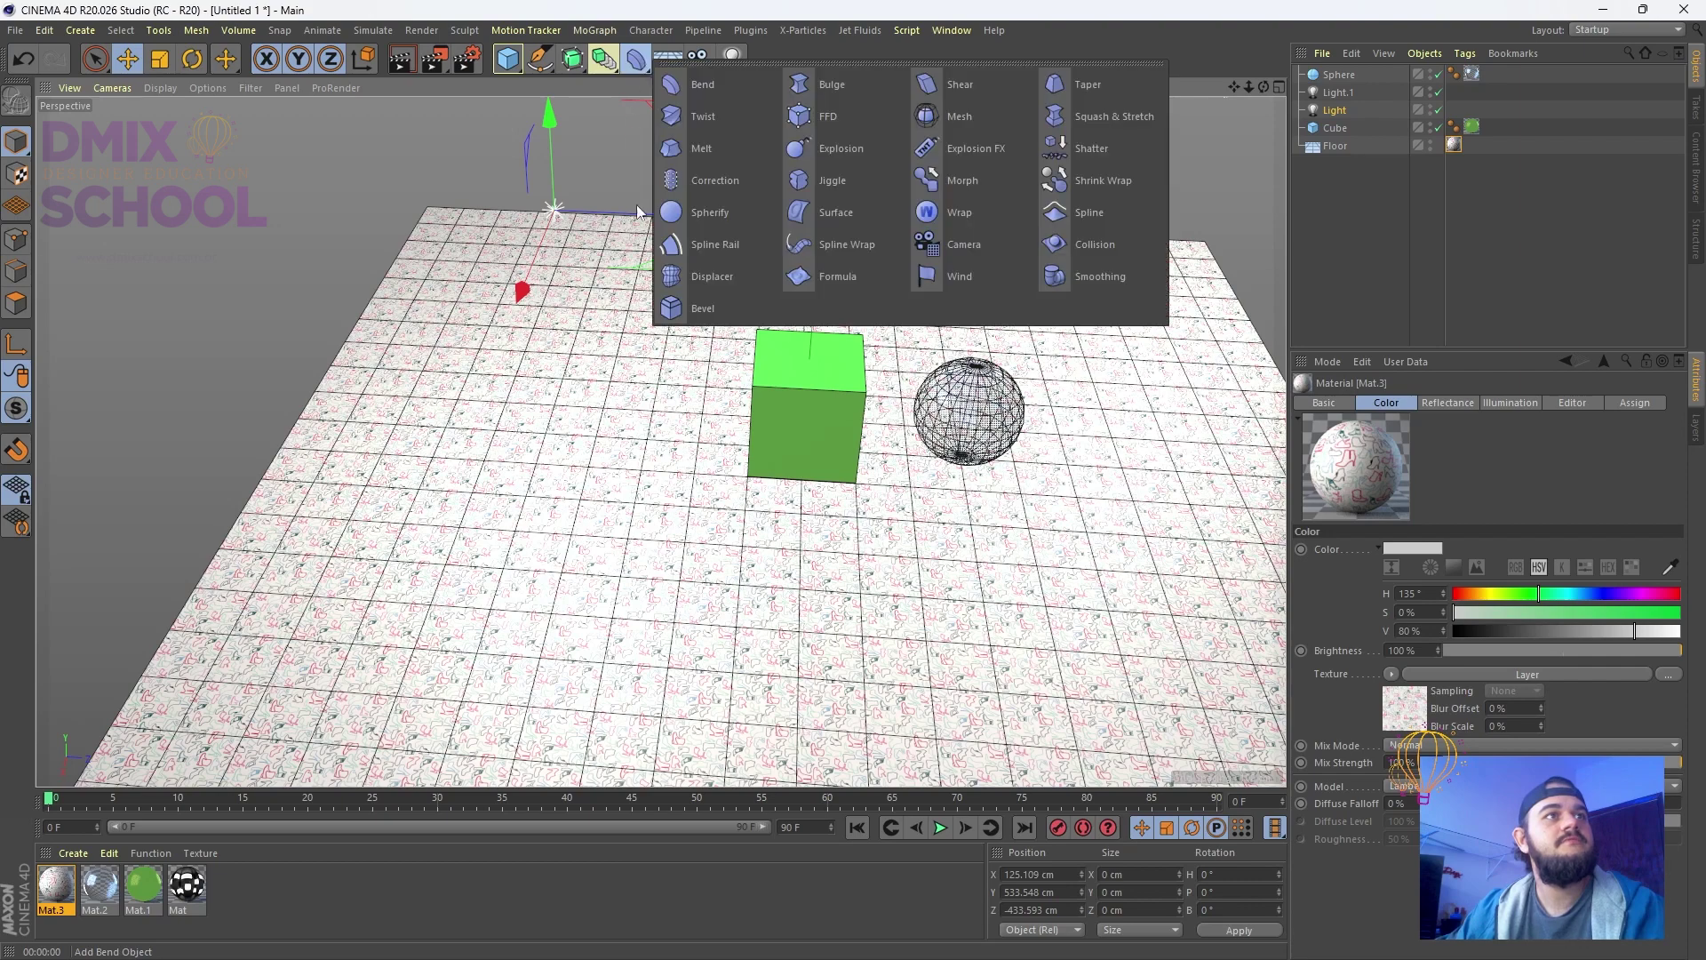
left_click(706, 276)
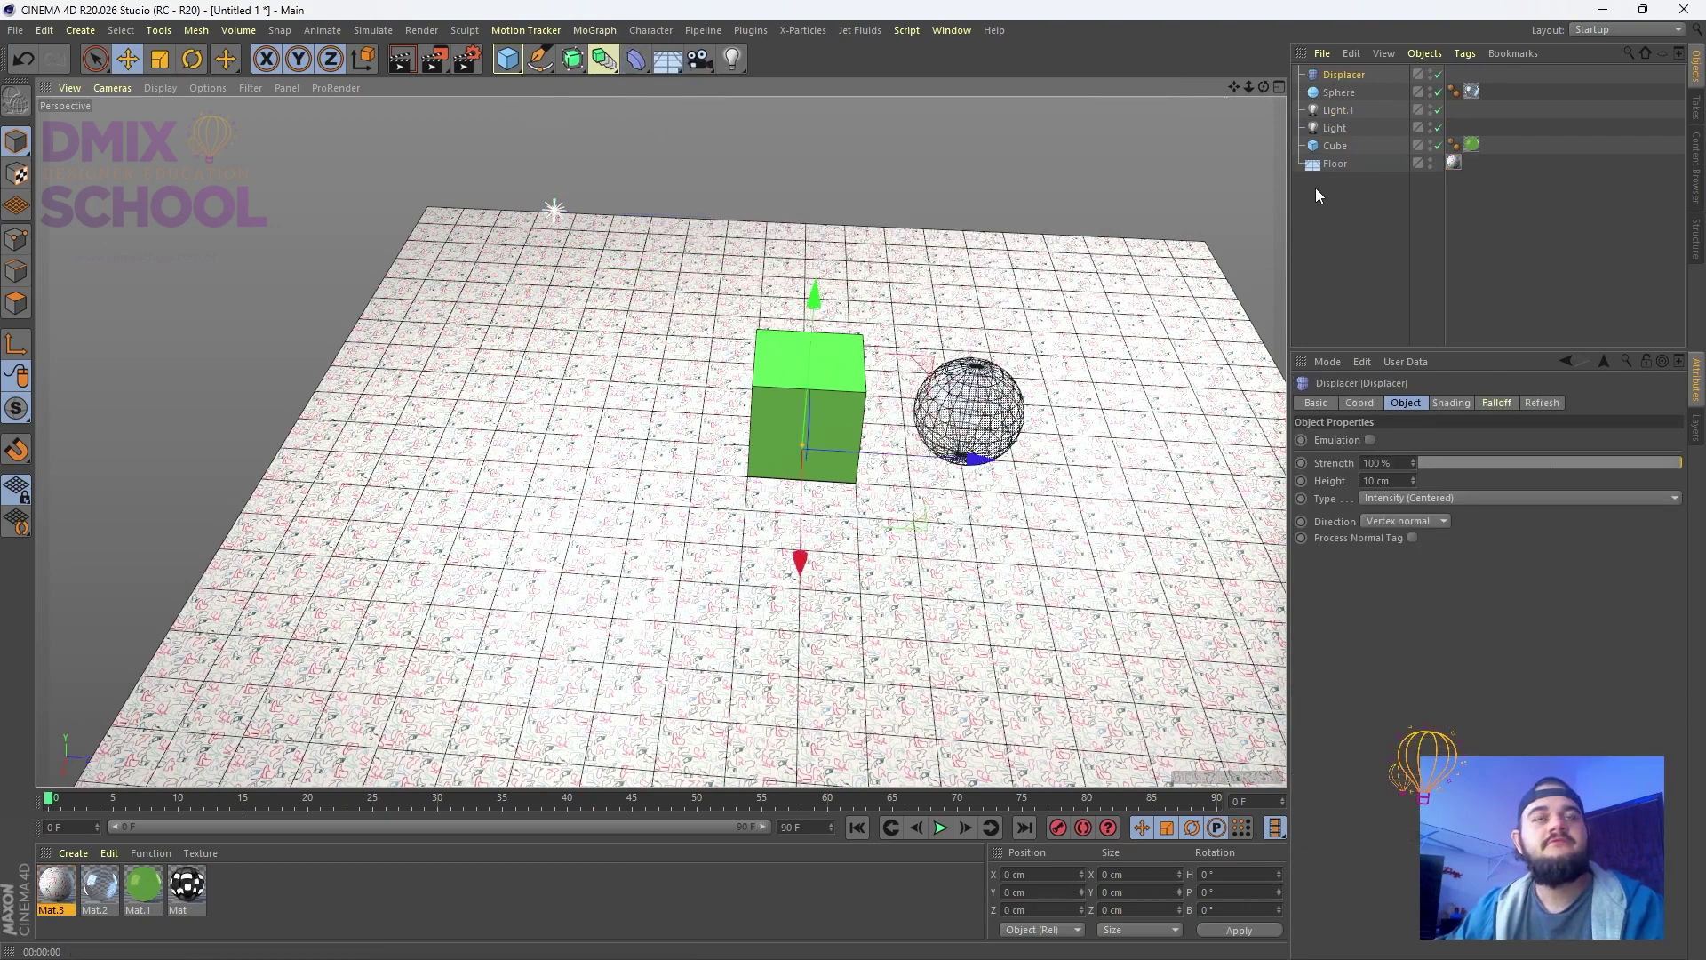
Hide the Floor object in both the editor and the renderer
left_click(1324, 167)
double_click(1429, 160)
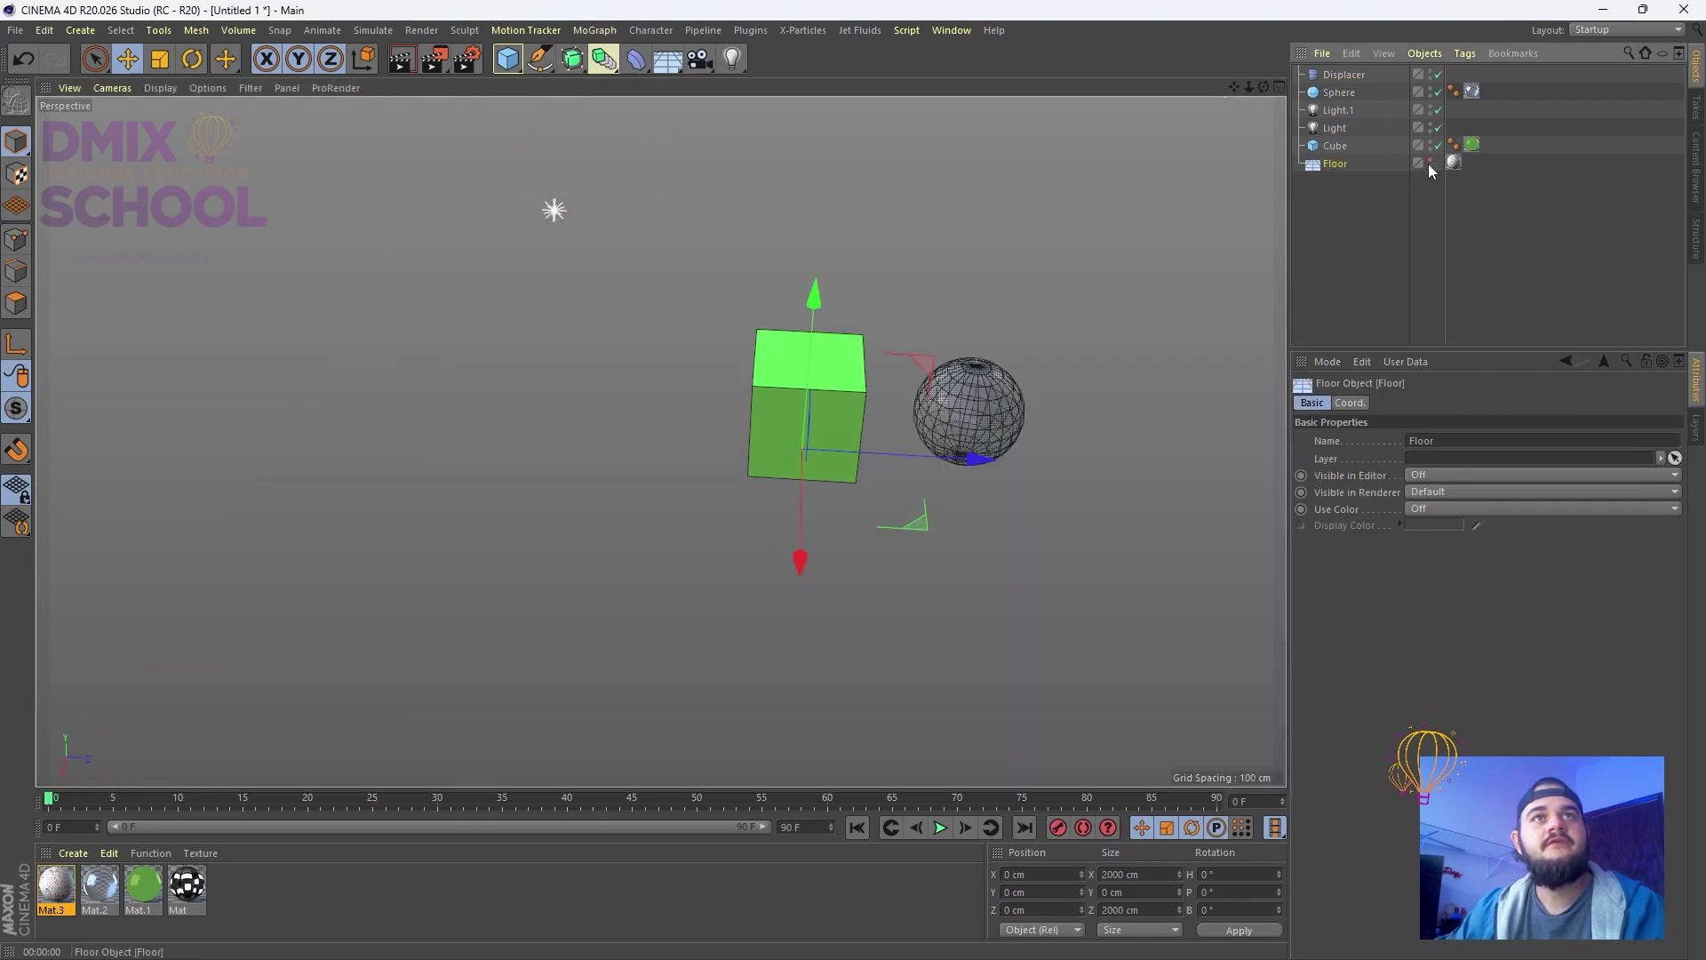
double_click(1429, 167)
Add a Plane primitive and enlarge it under the cube and sphere to about 1267 cm wide and 1780 cm high
left_click(517, 62)
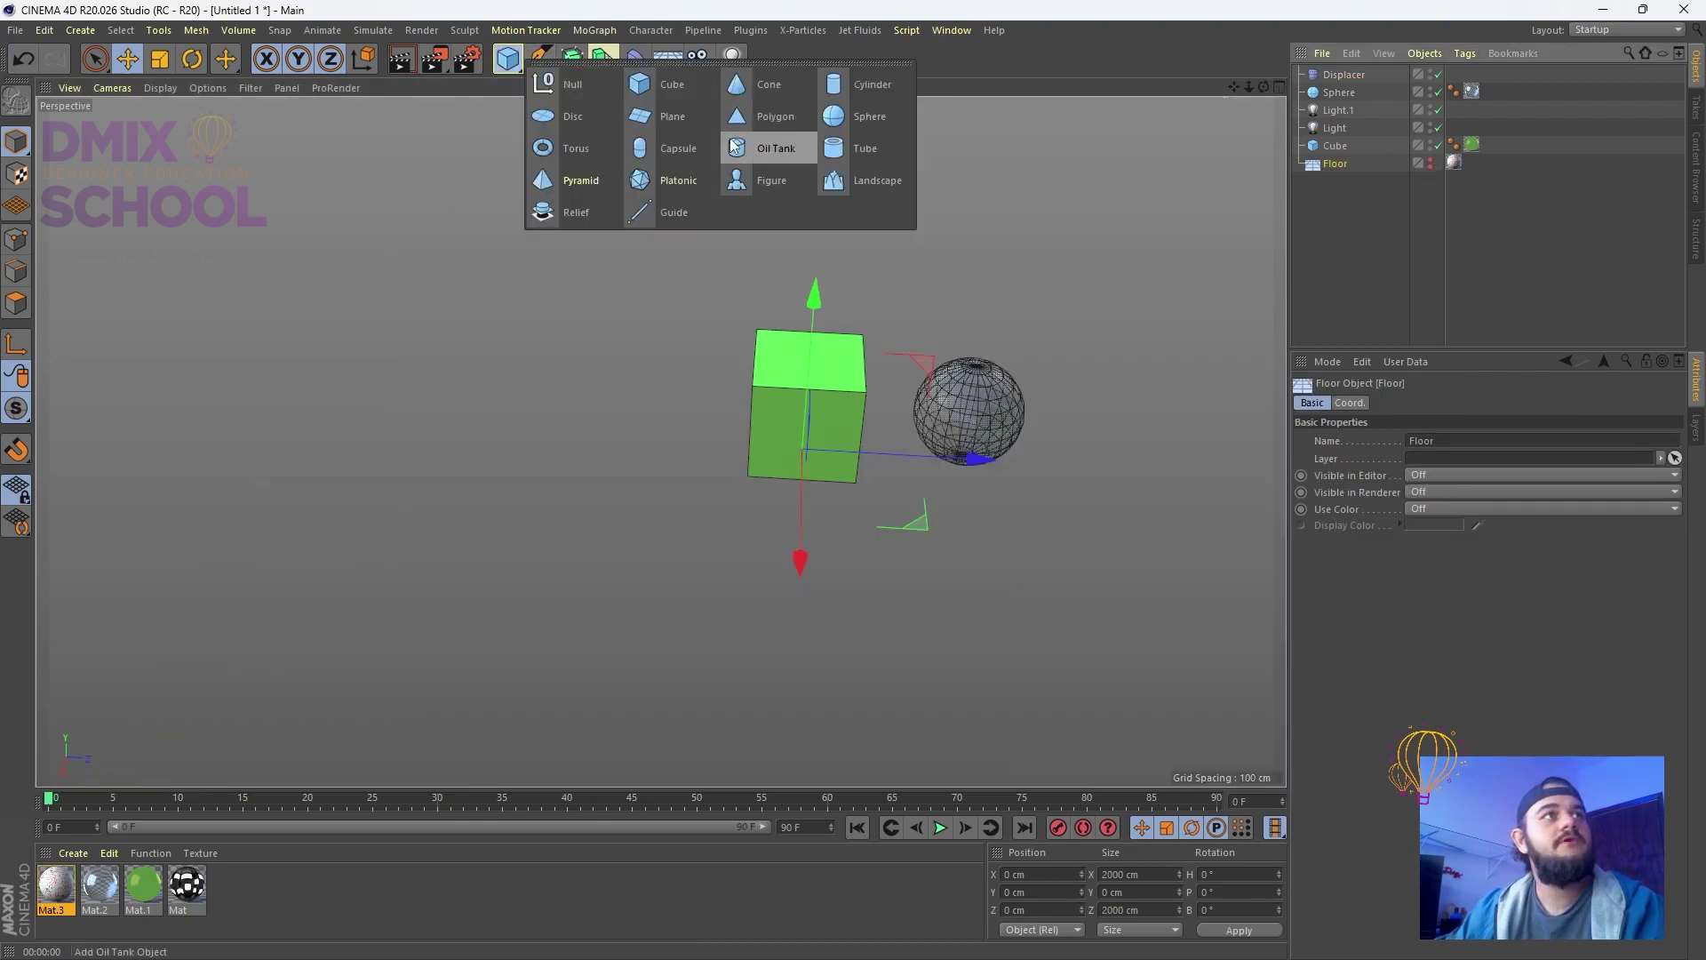
left_click(662, 117)
left_click_drag(999, 457, 928, 528)
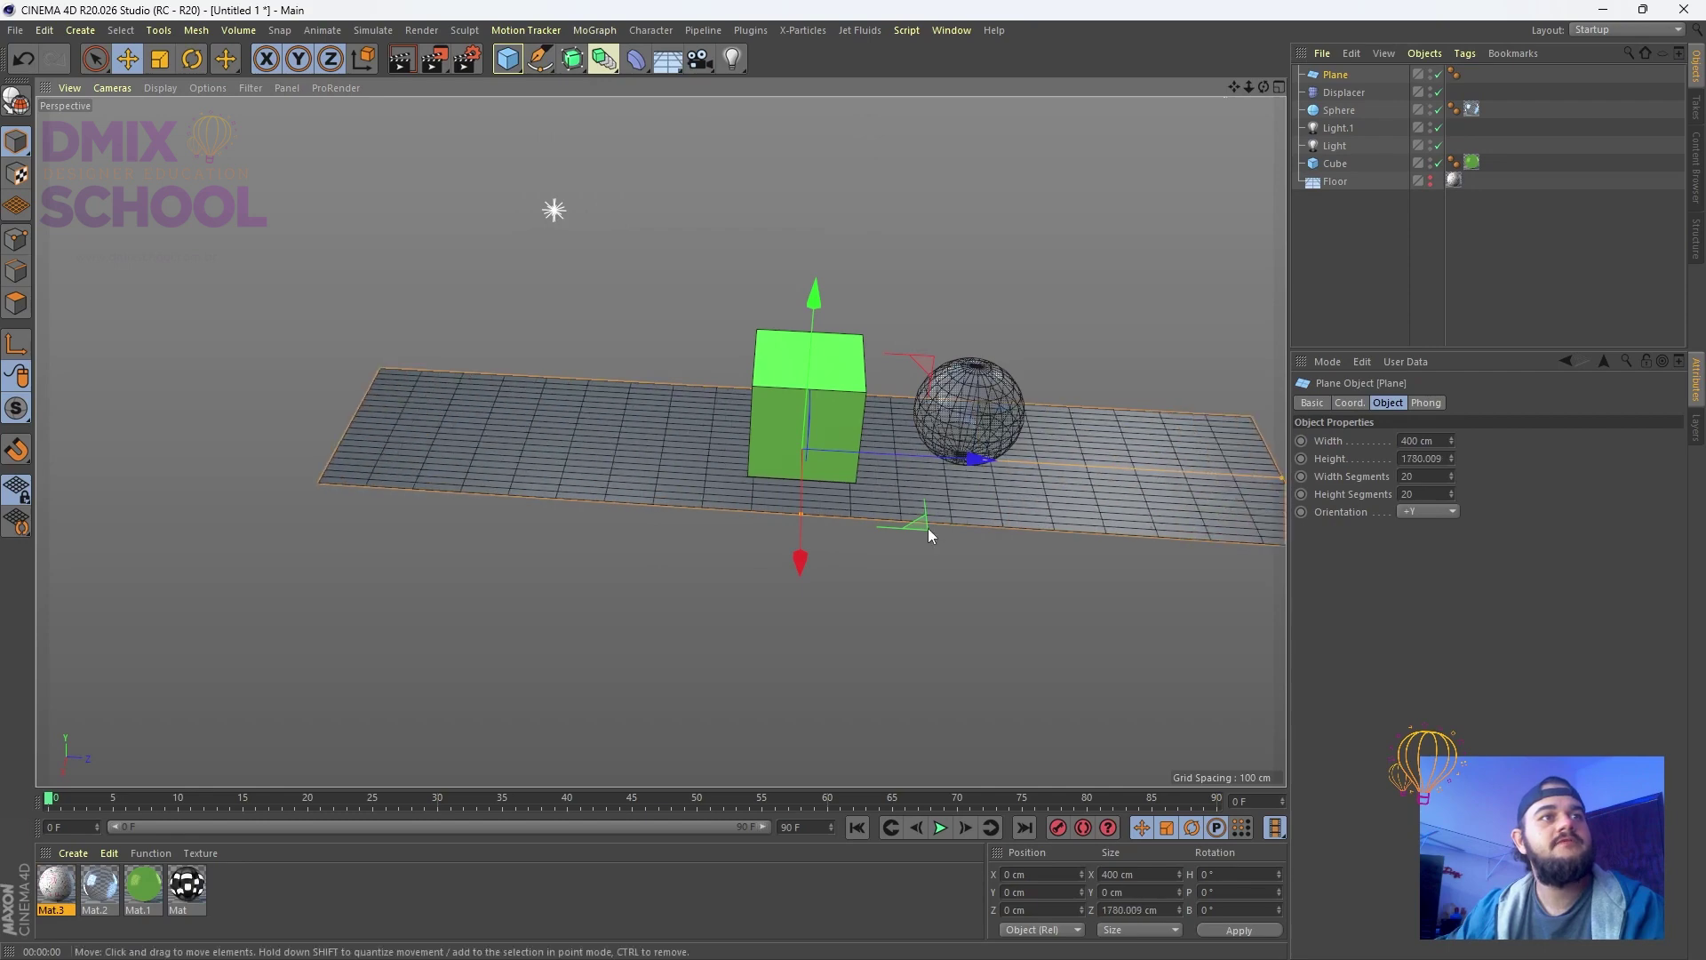
left_click_drag(802, 515, 799, 693)
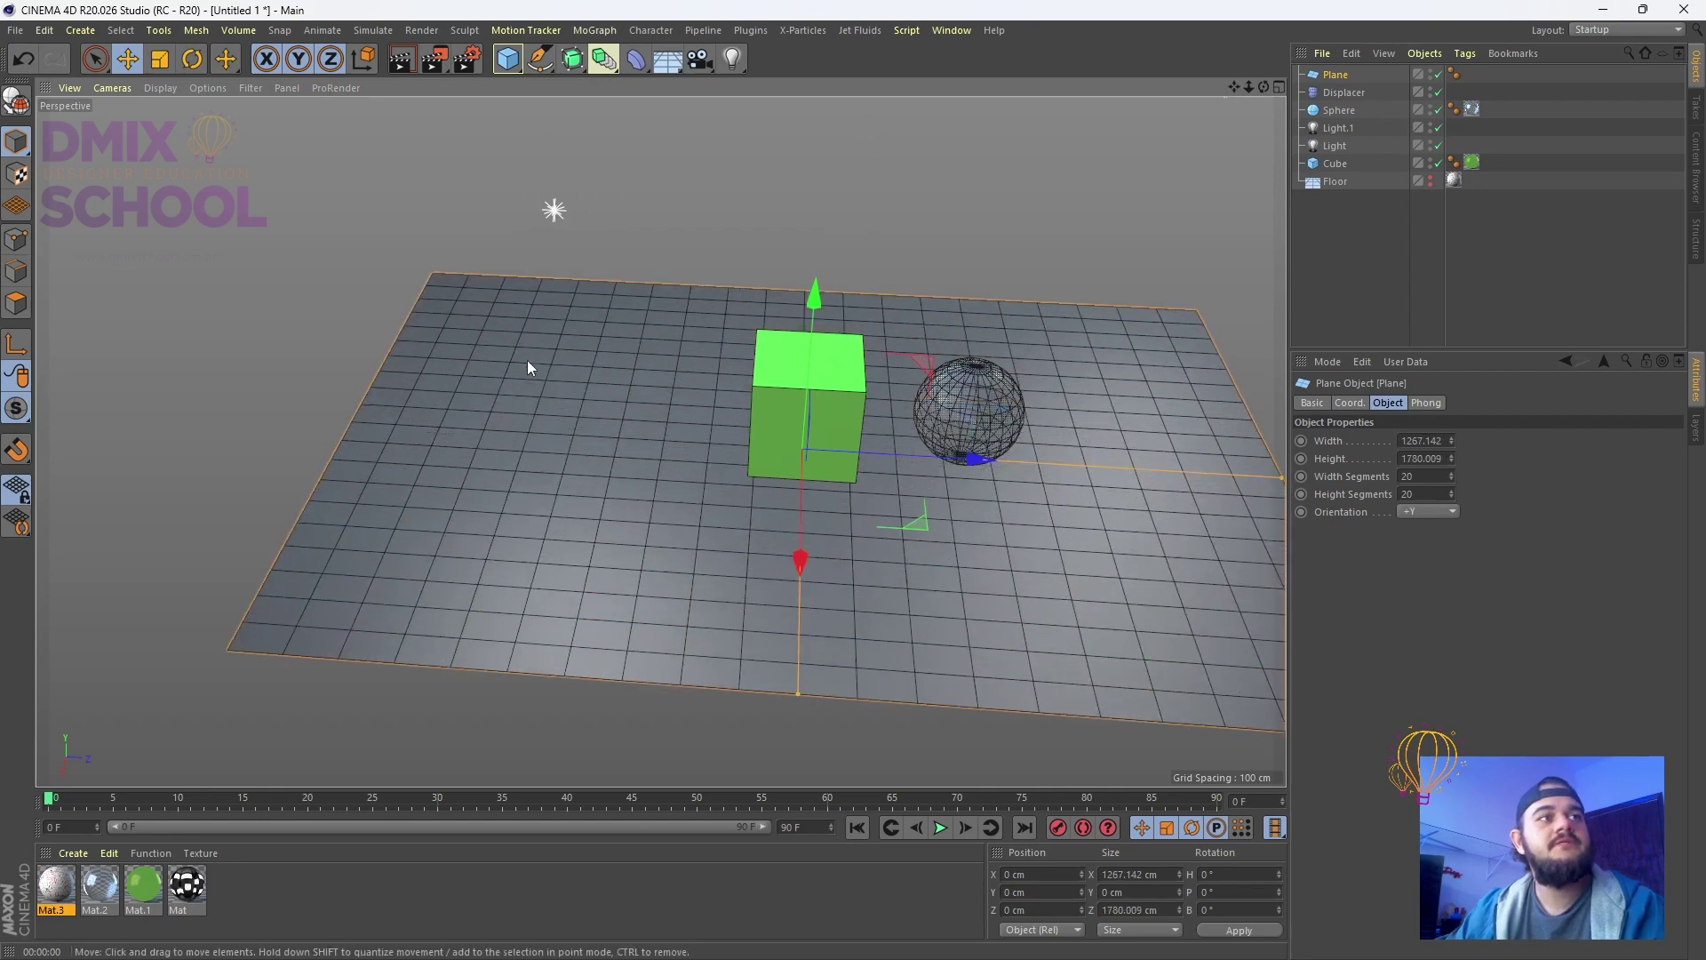
Make the Displacer a child of the Plane and open the Displacer's shading settings
scroll(898, 535, "up", 3)
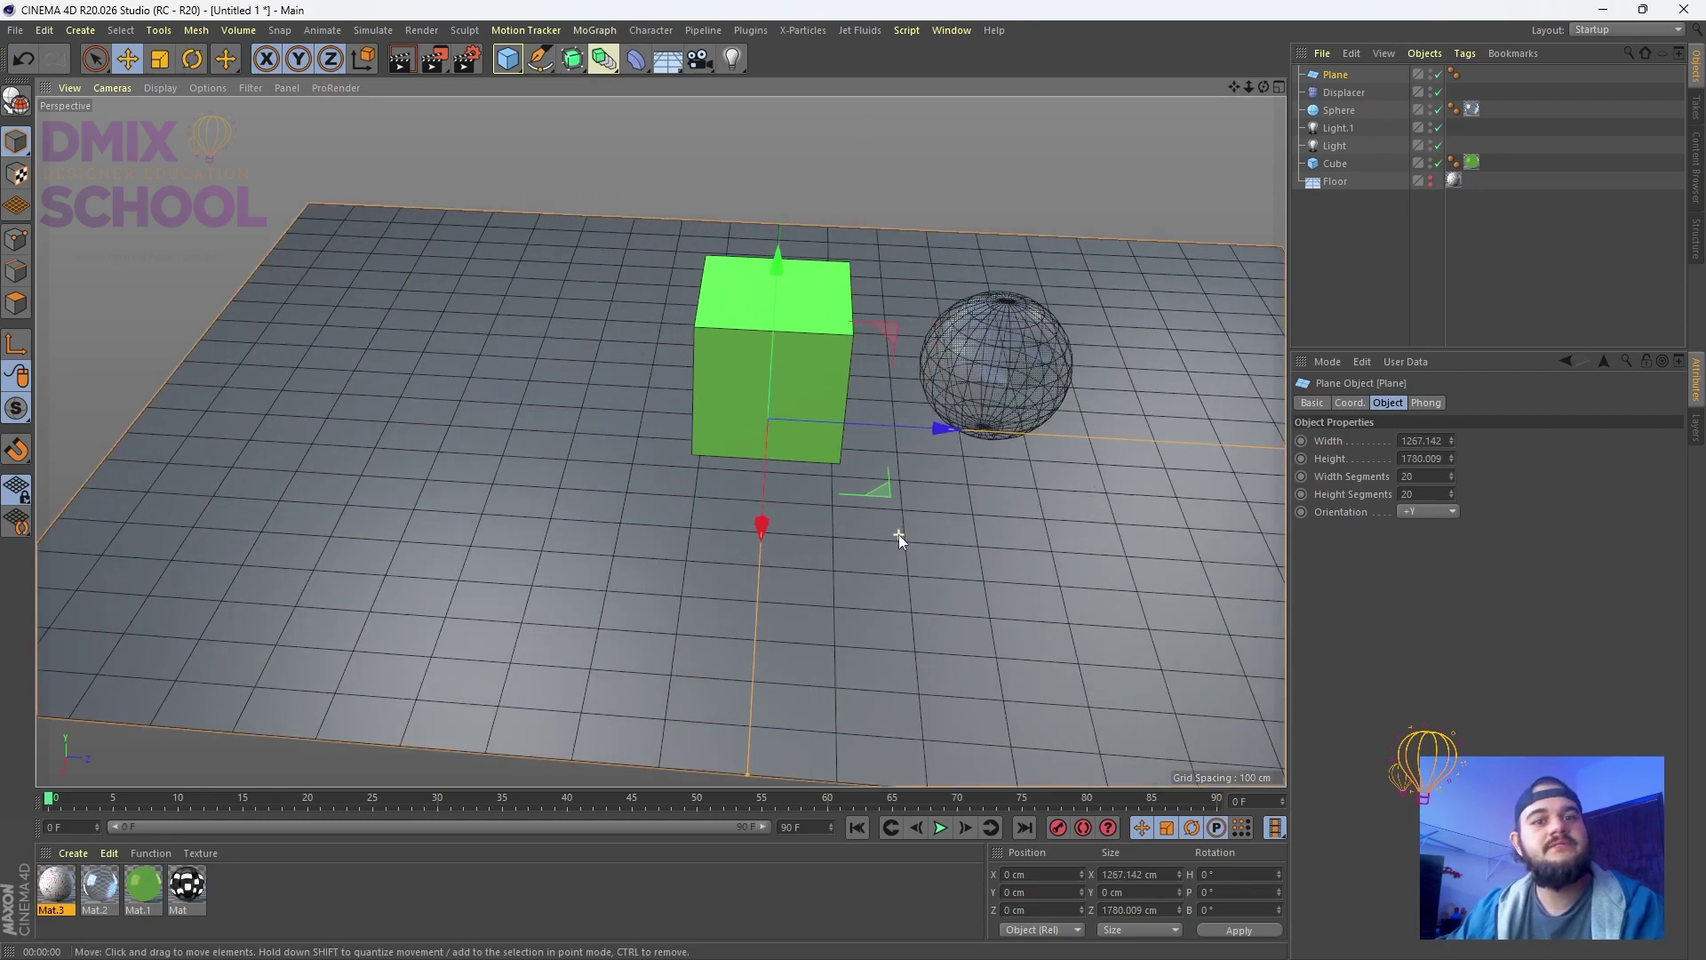
scroll(802, 490, "up", 2)
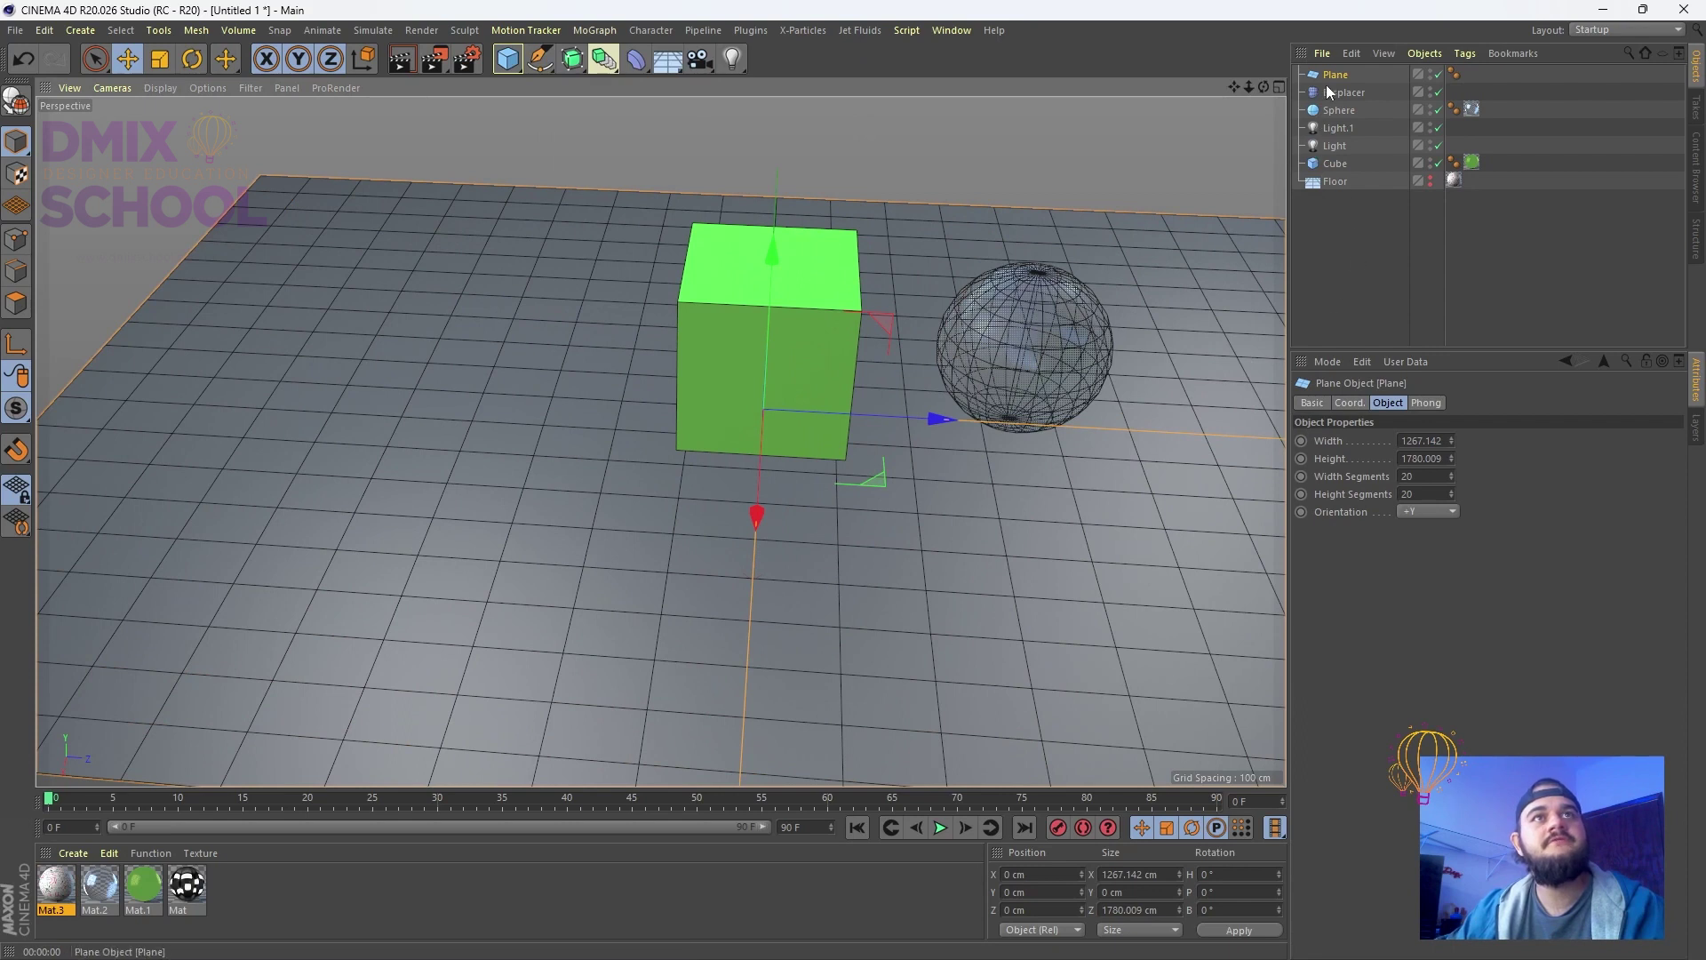
mouse_move(1330, 92)
left_mouse_down()
mouse_move(1344, 185)
mouse_move(1340, 78)
left_mouse_up()
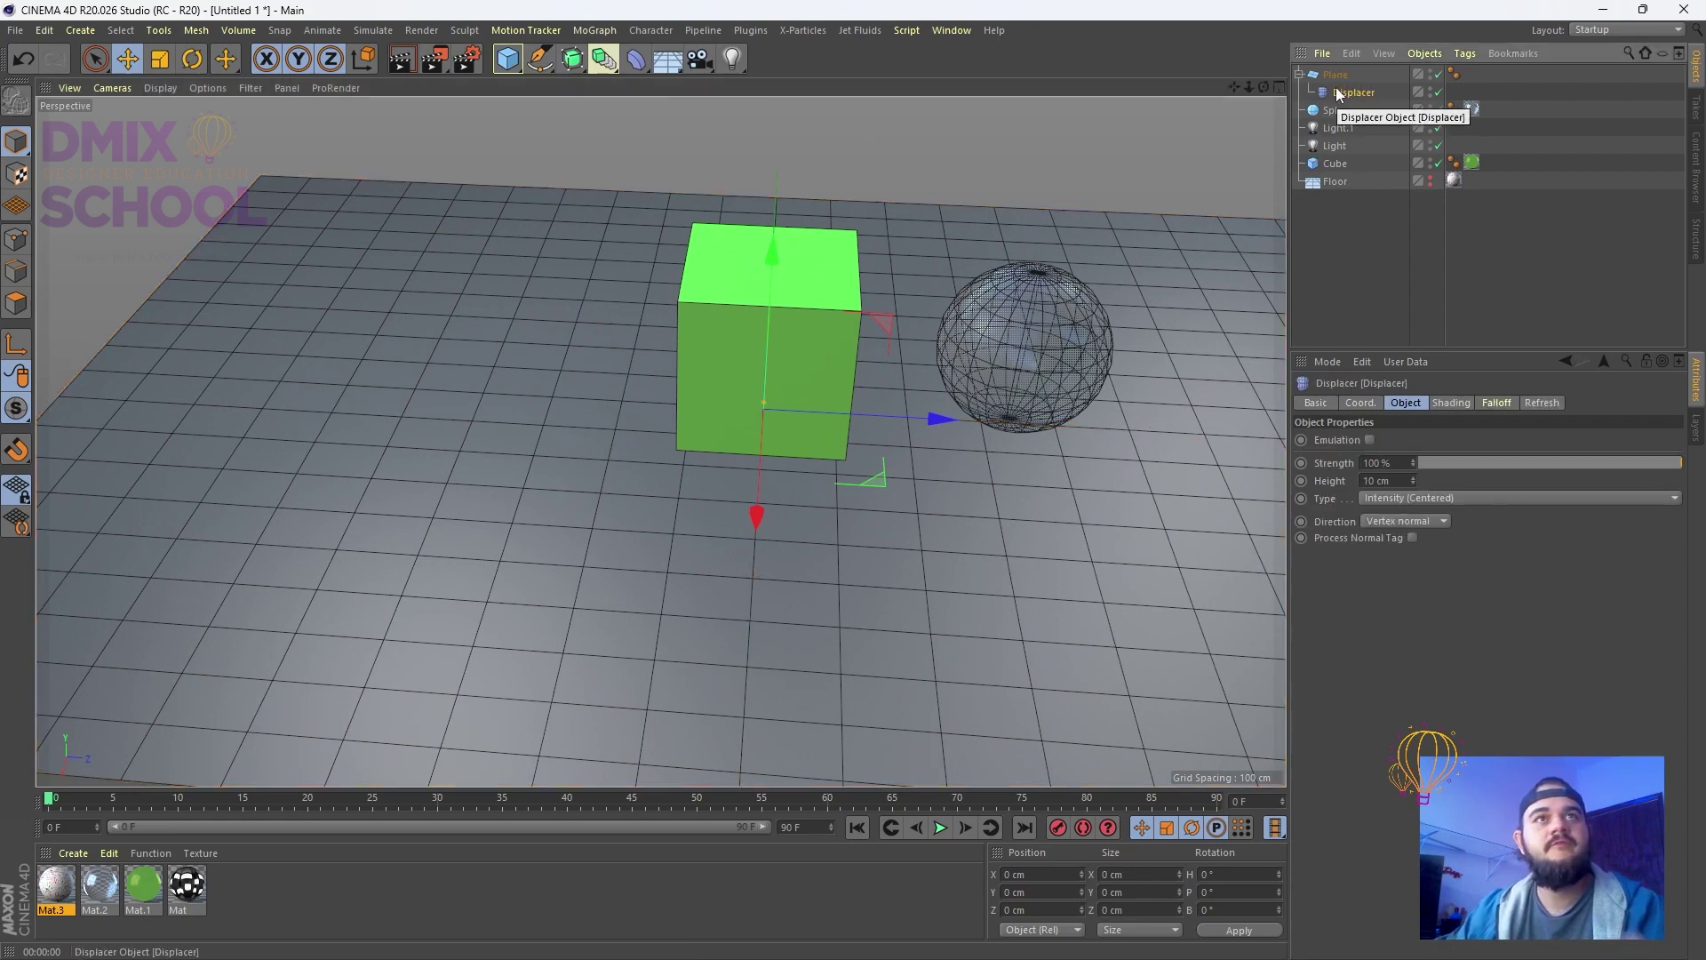
left_click(1336, 79)
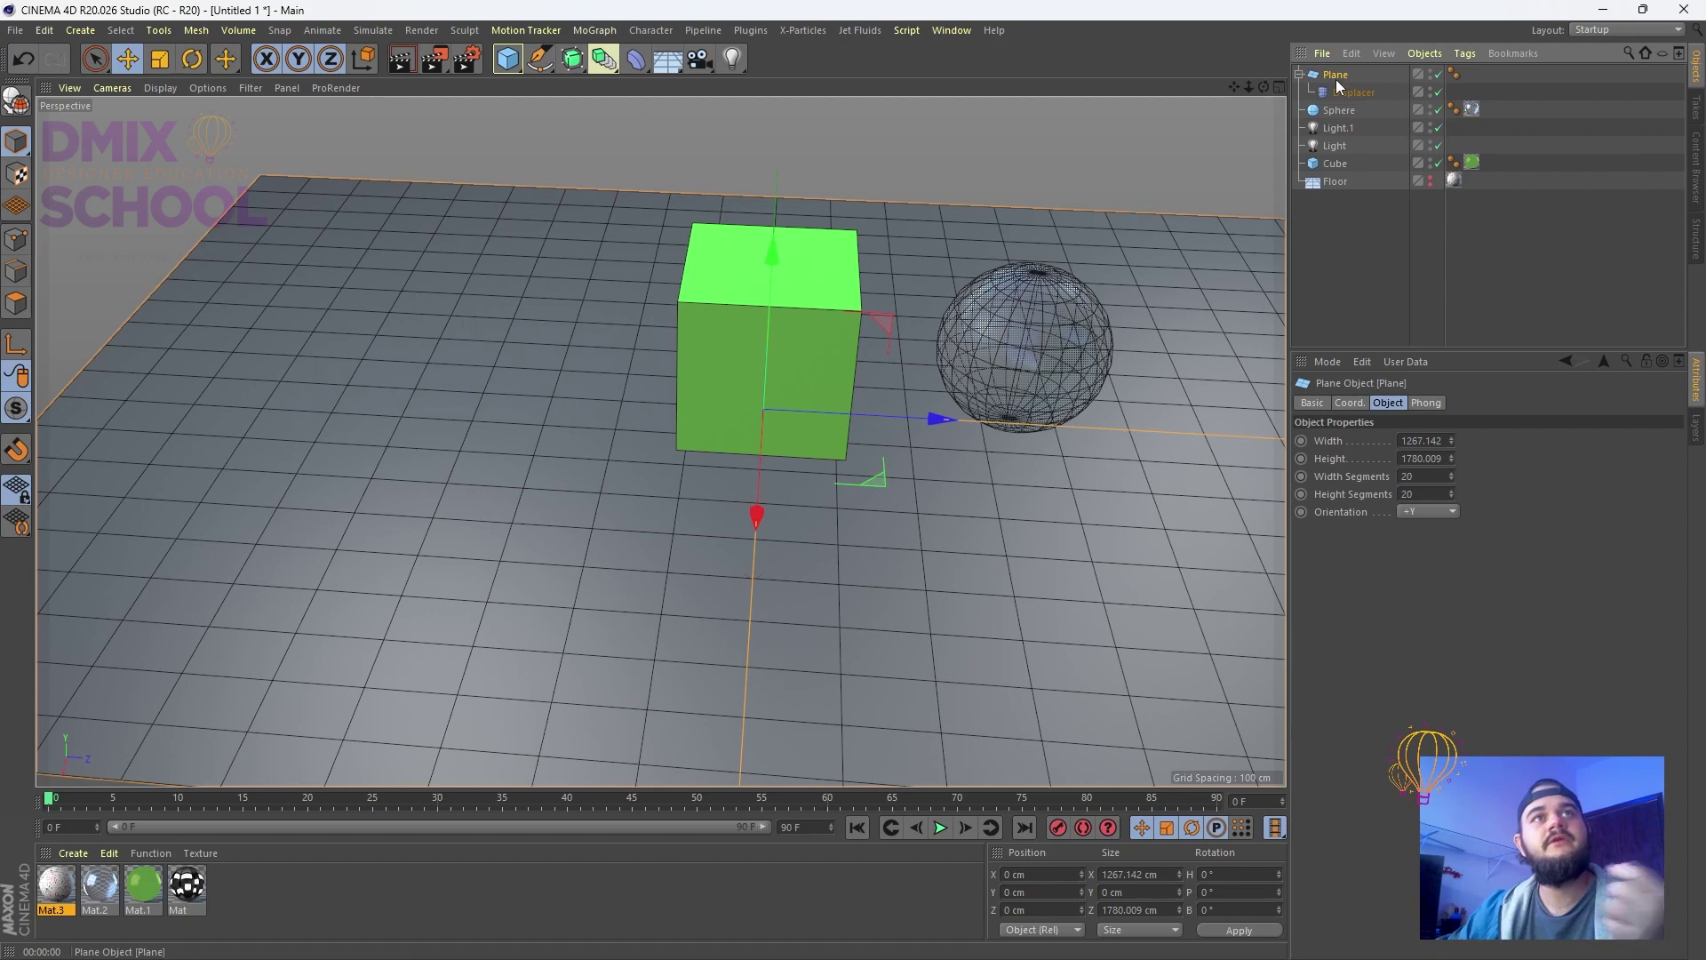
left_click(1353, 93)
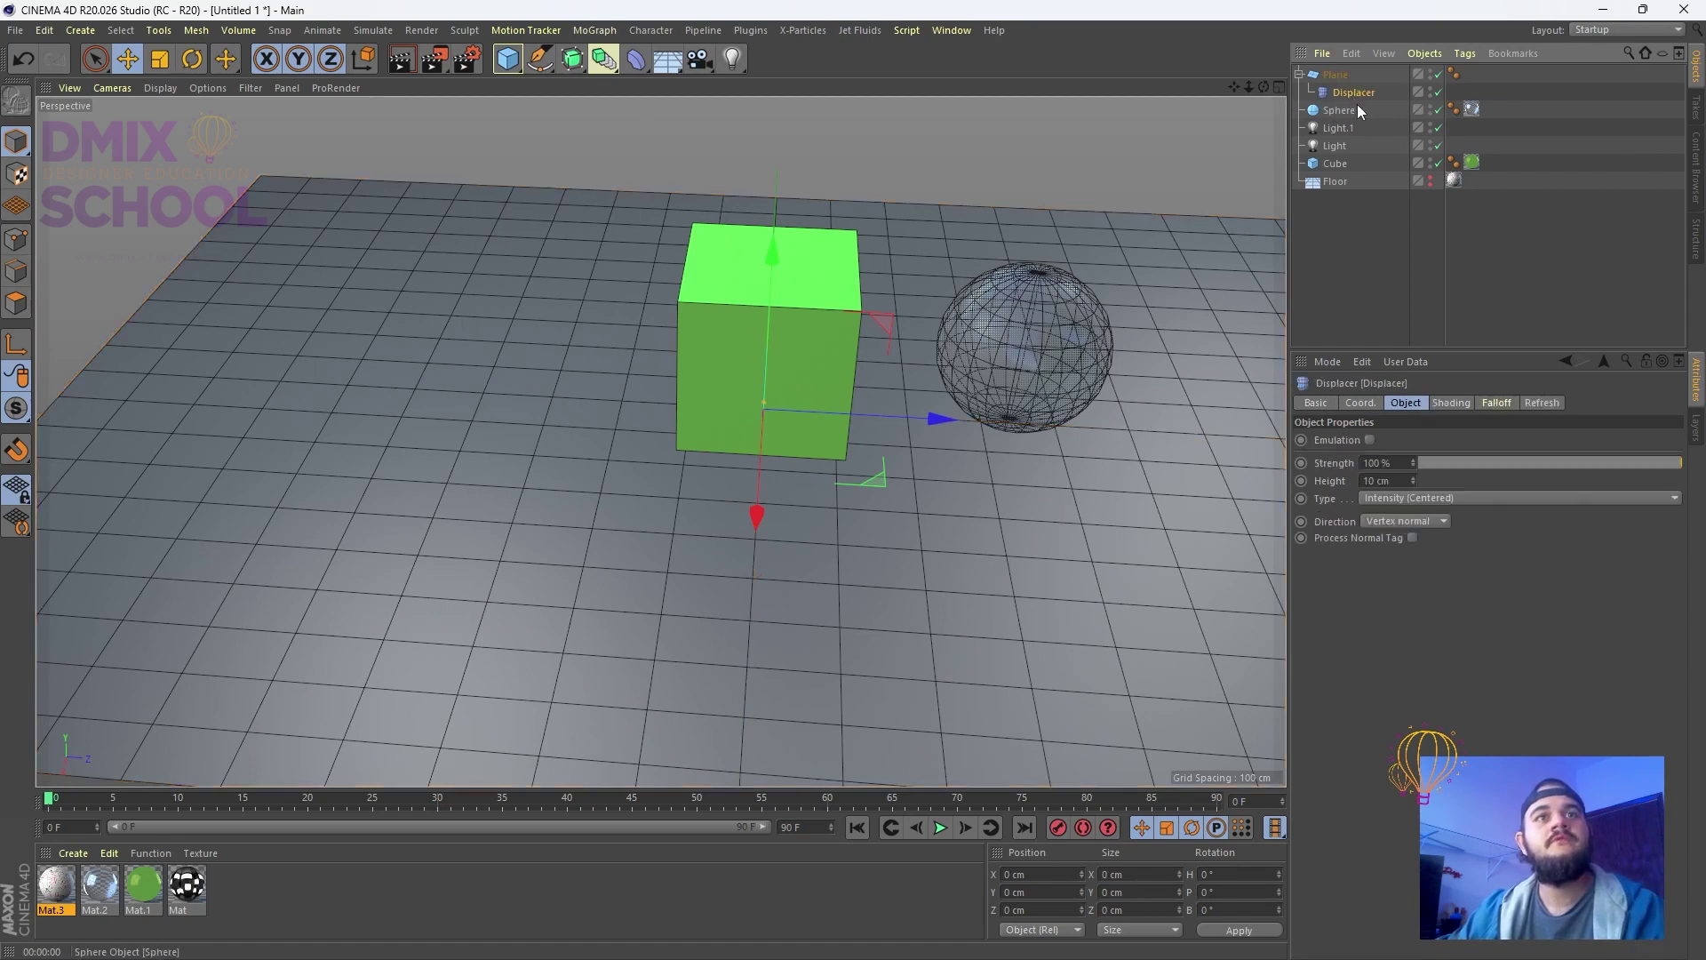
left_click(1450, 404)
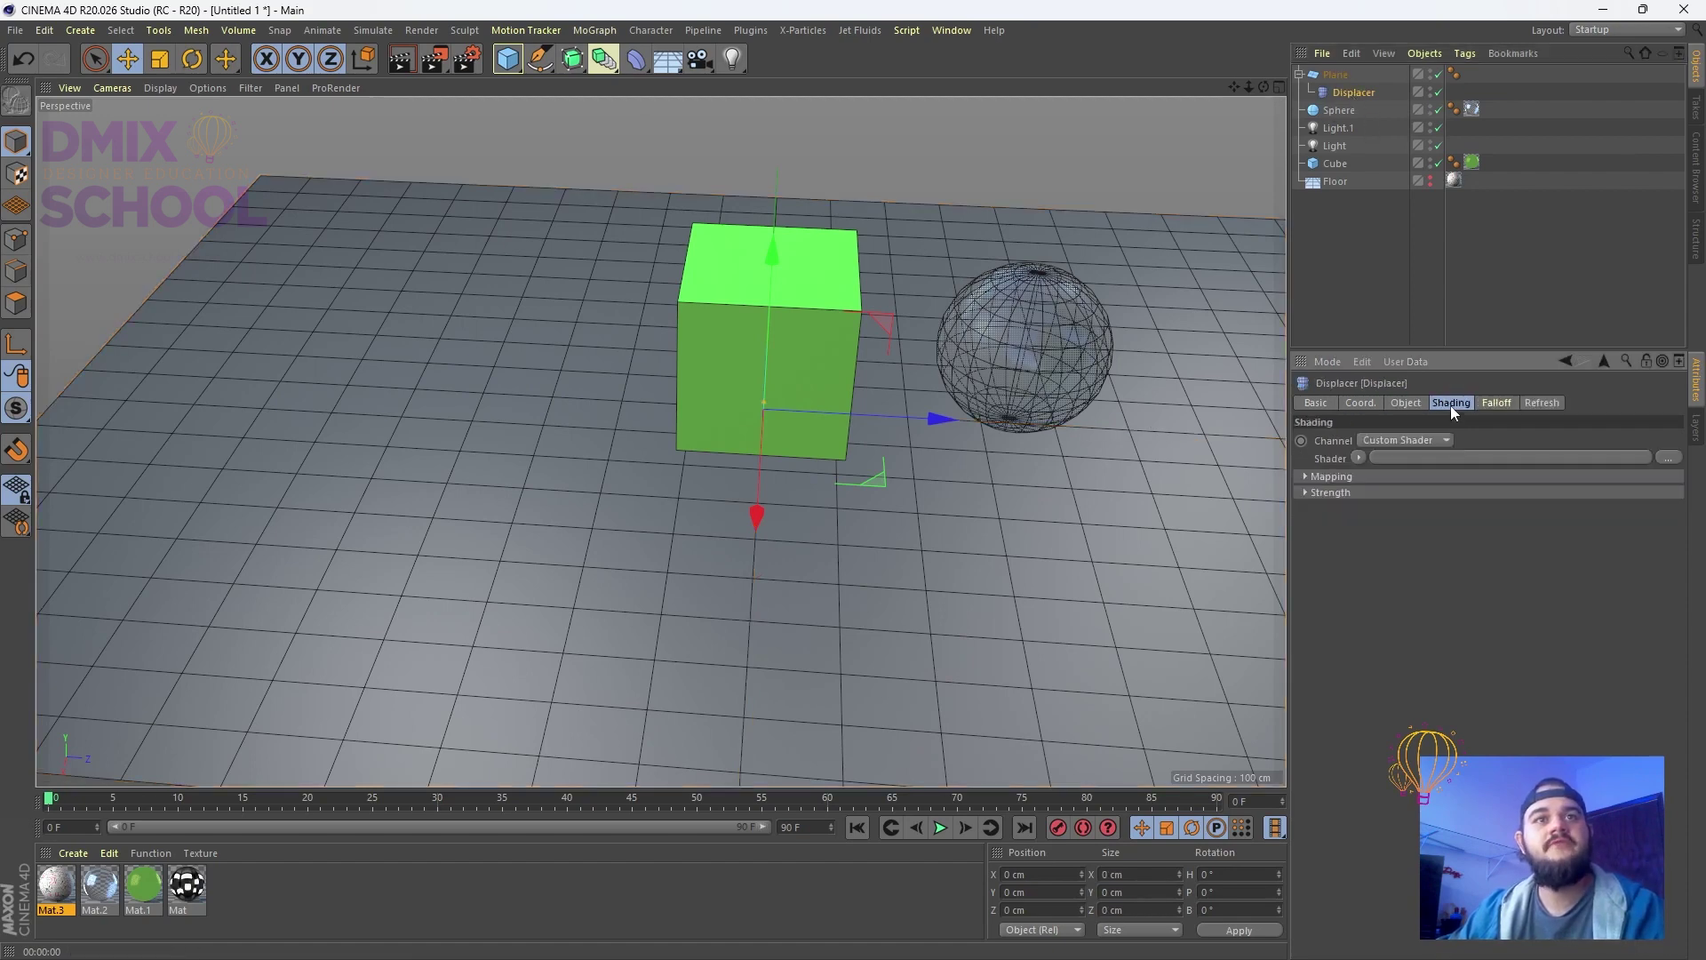
left_click(1359, 457)
left_click(1373, 494)
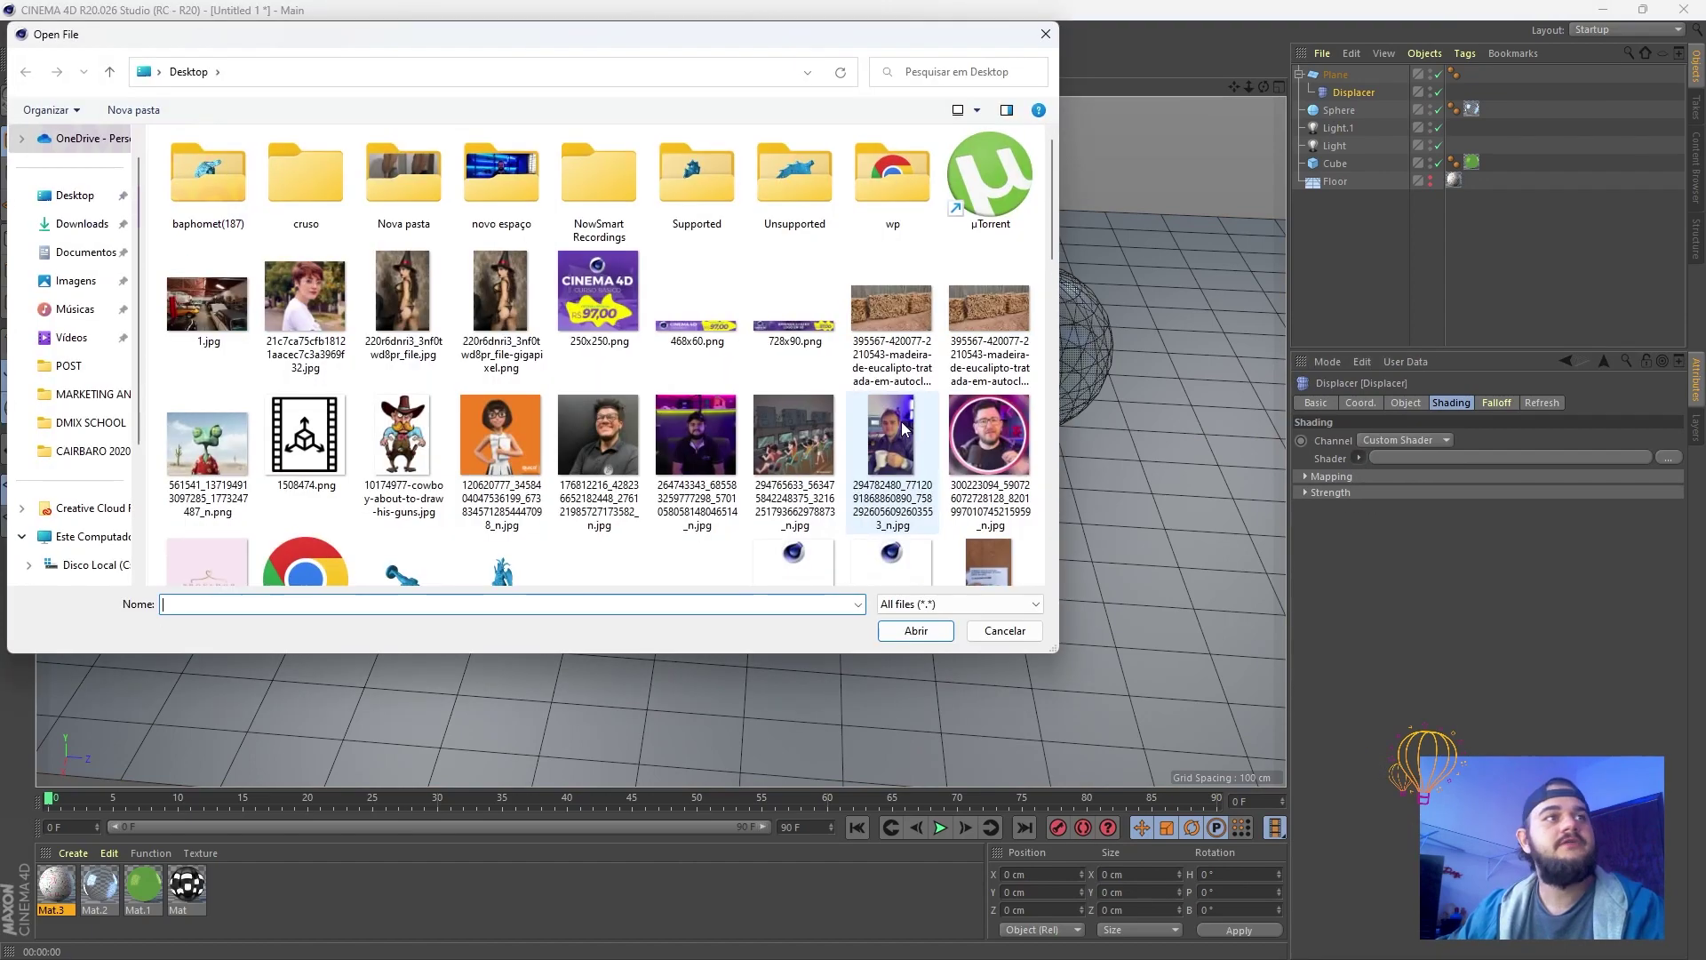
scroll(554, 497, "down", 2)
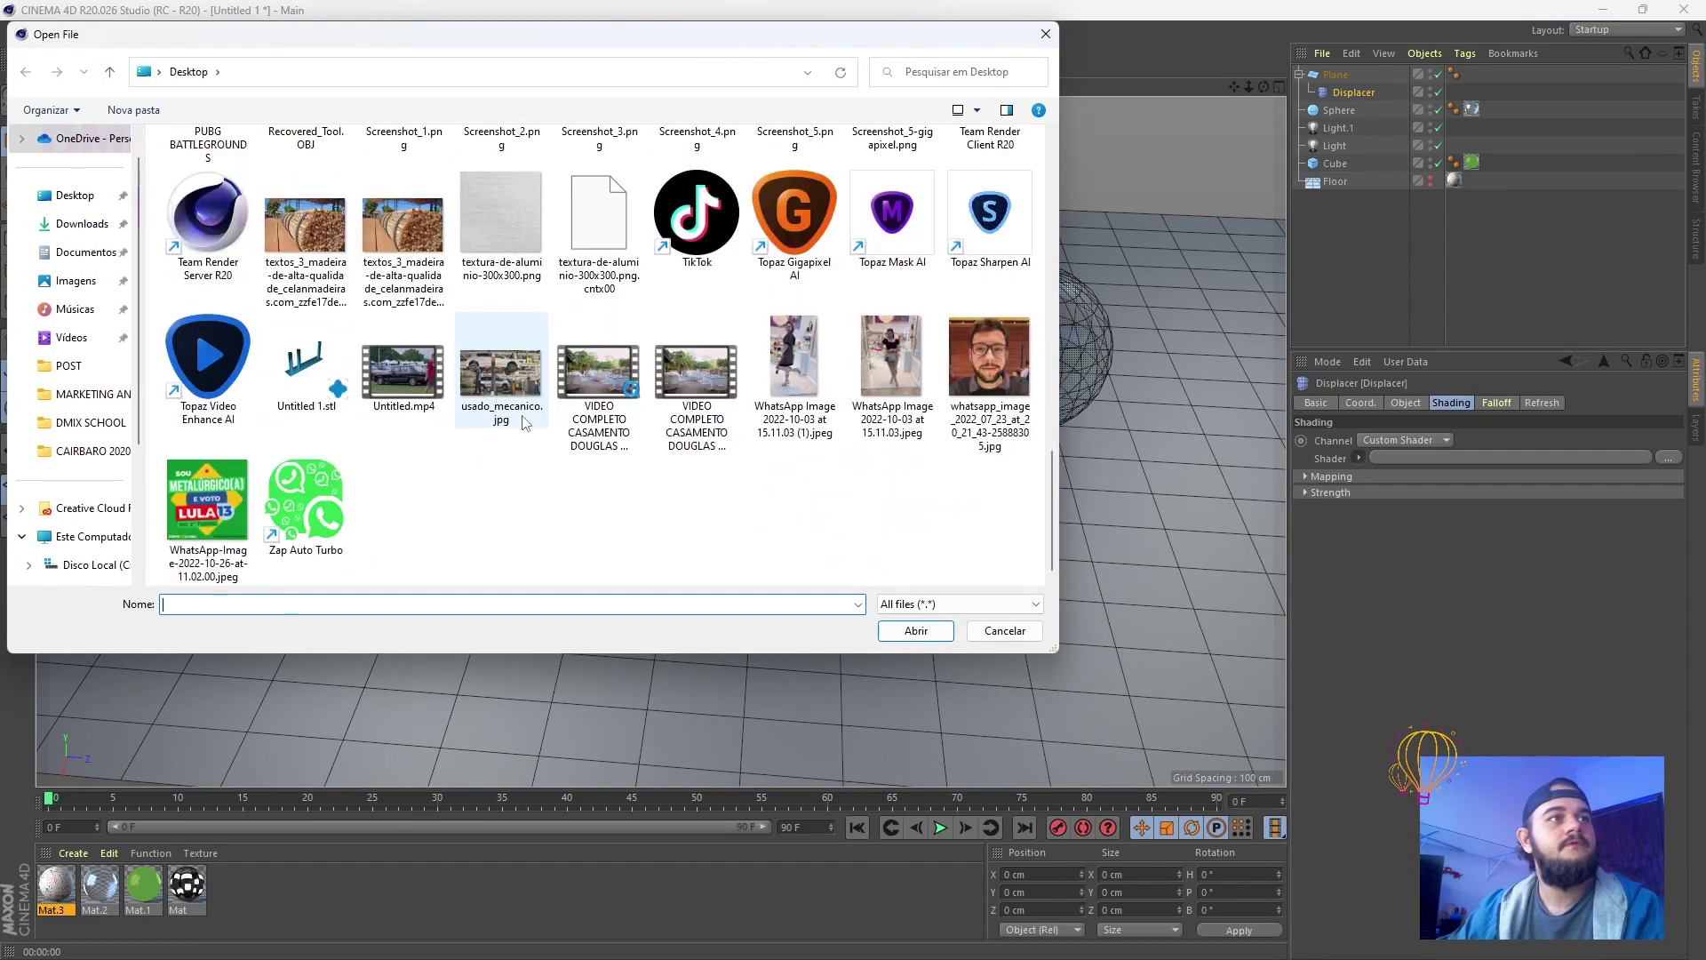
scroll(553, 495, "up", 10)
scroll(552, 495, "up", 2)
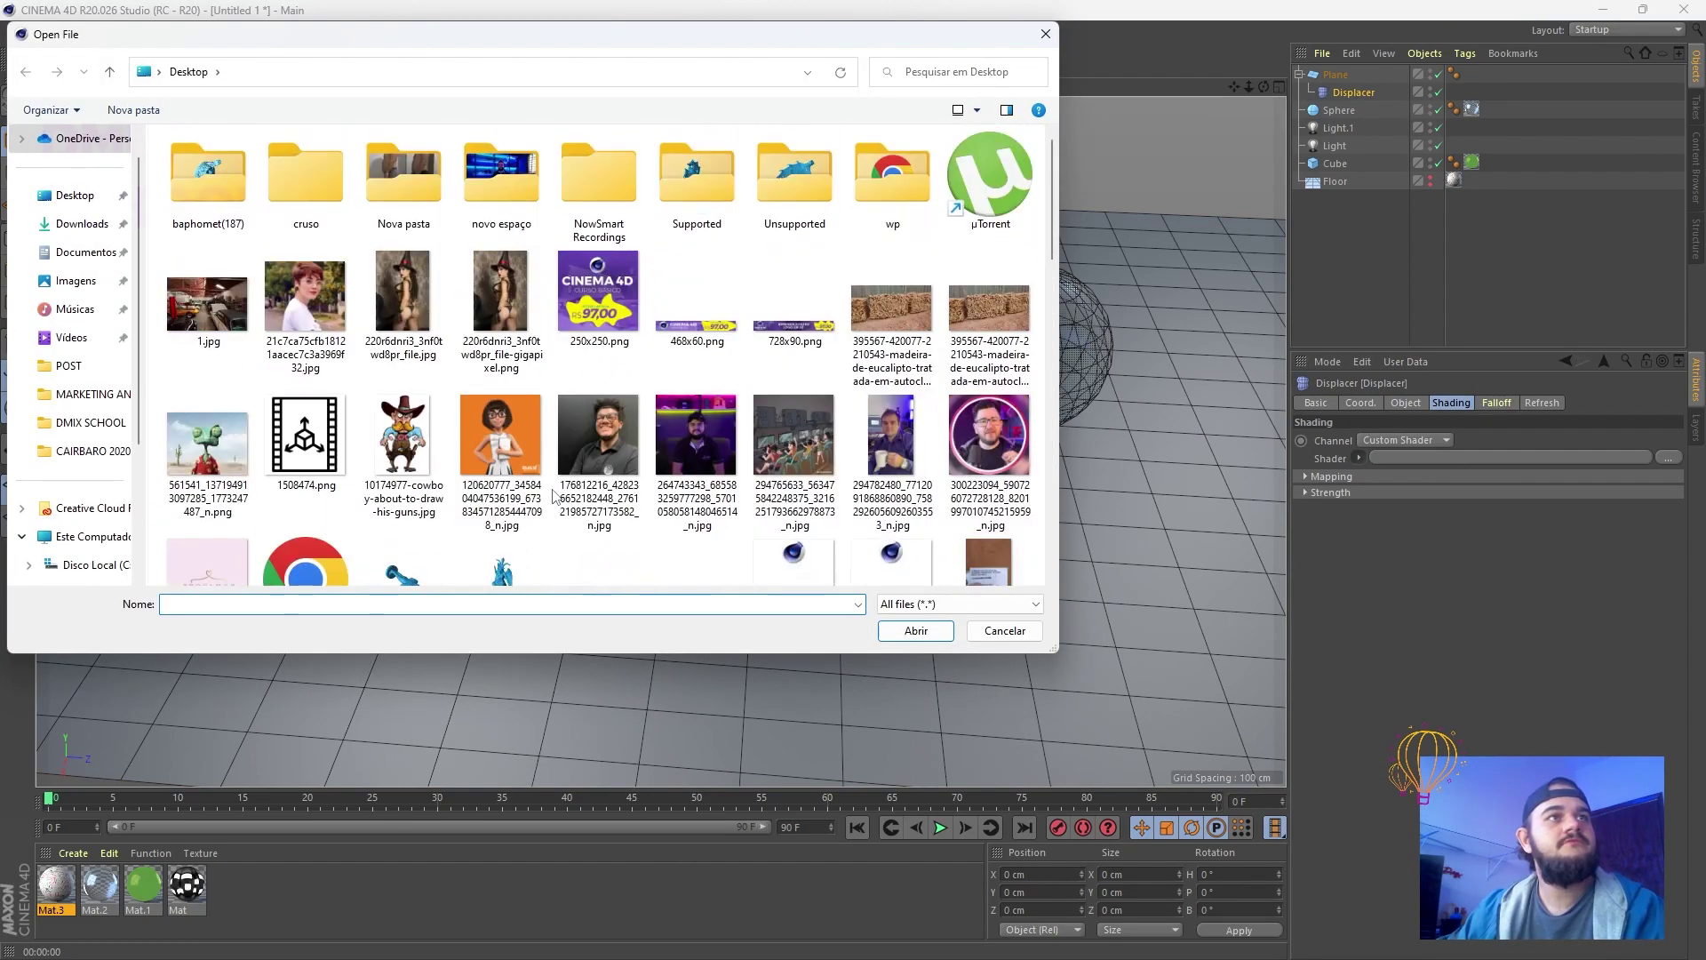
left_click(997, 633)
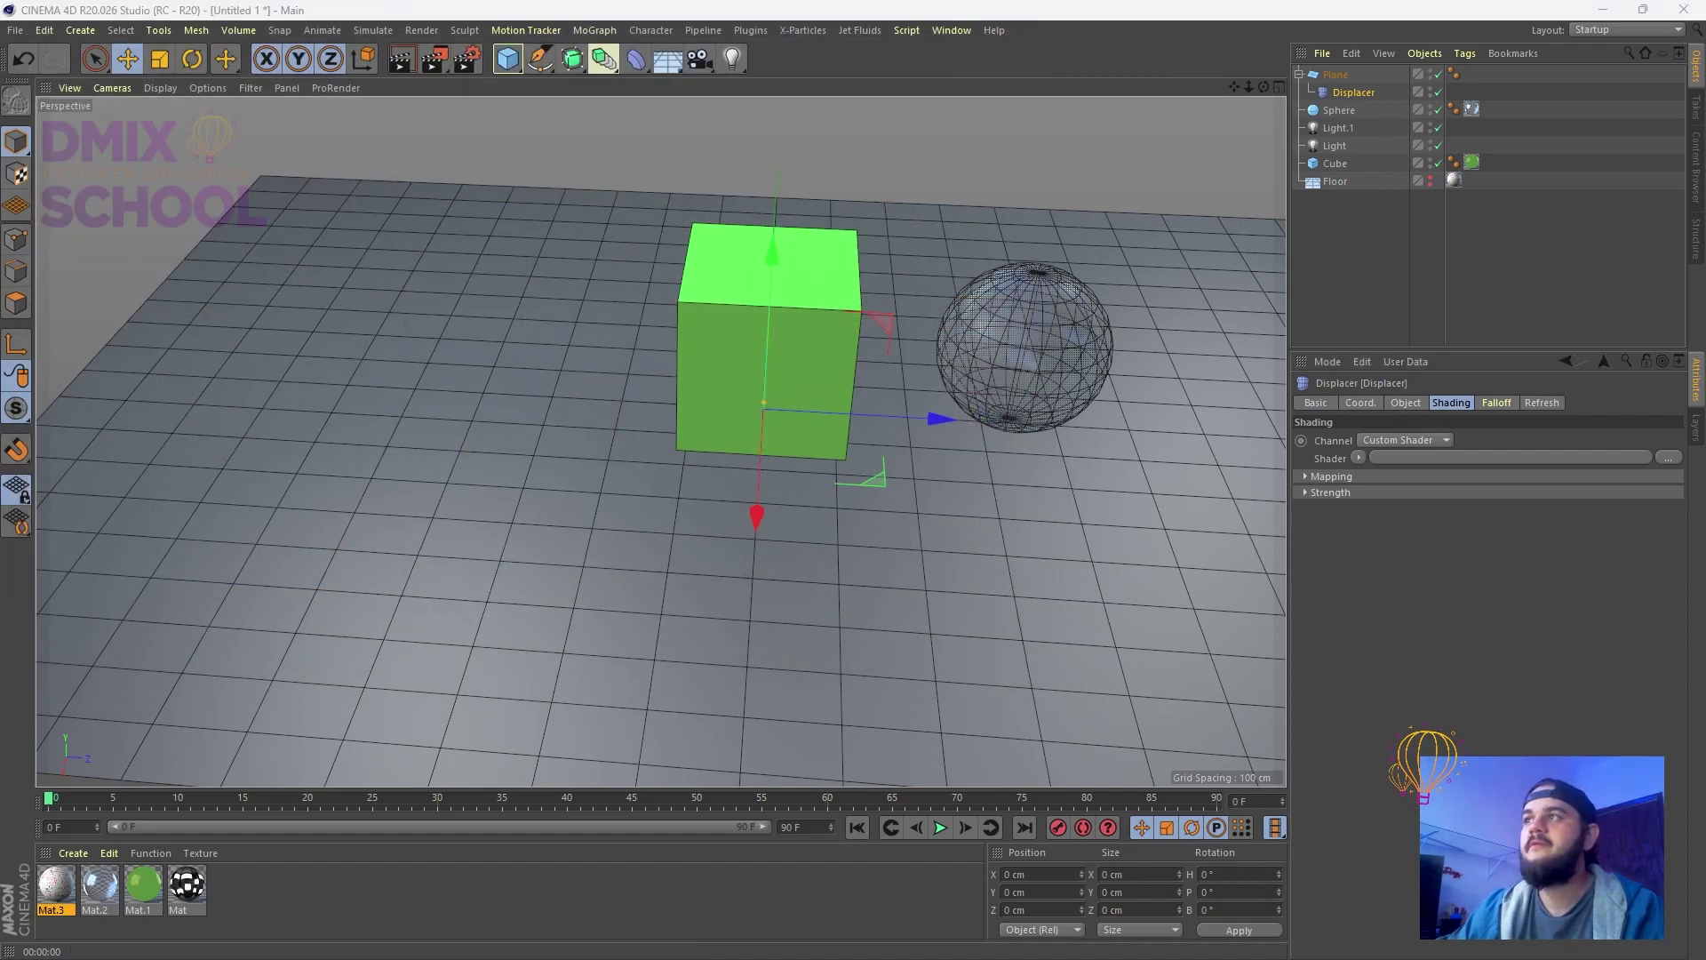
Switch to Chrome and search Google Images for "bump map"
key("alt+Tab")
scroll(245, 160, "up", 1)
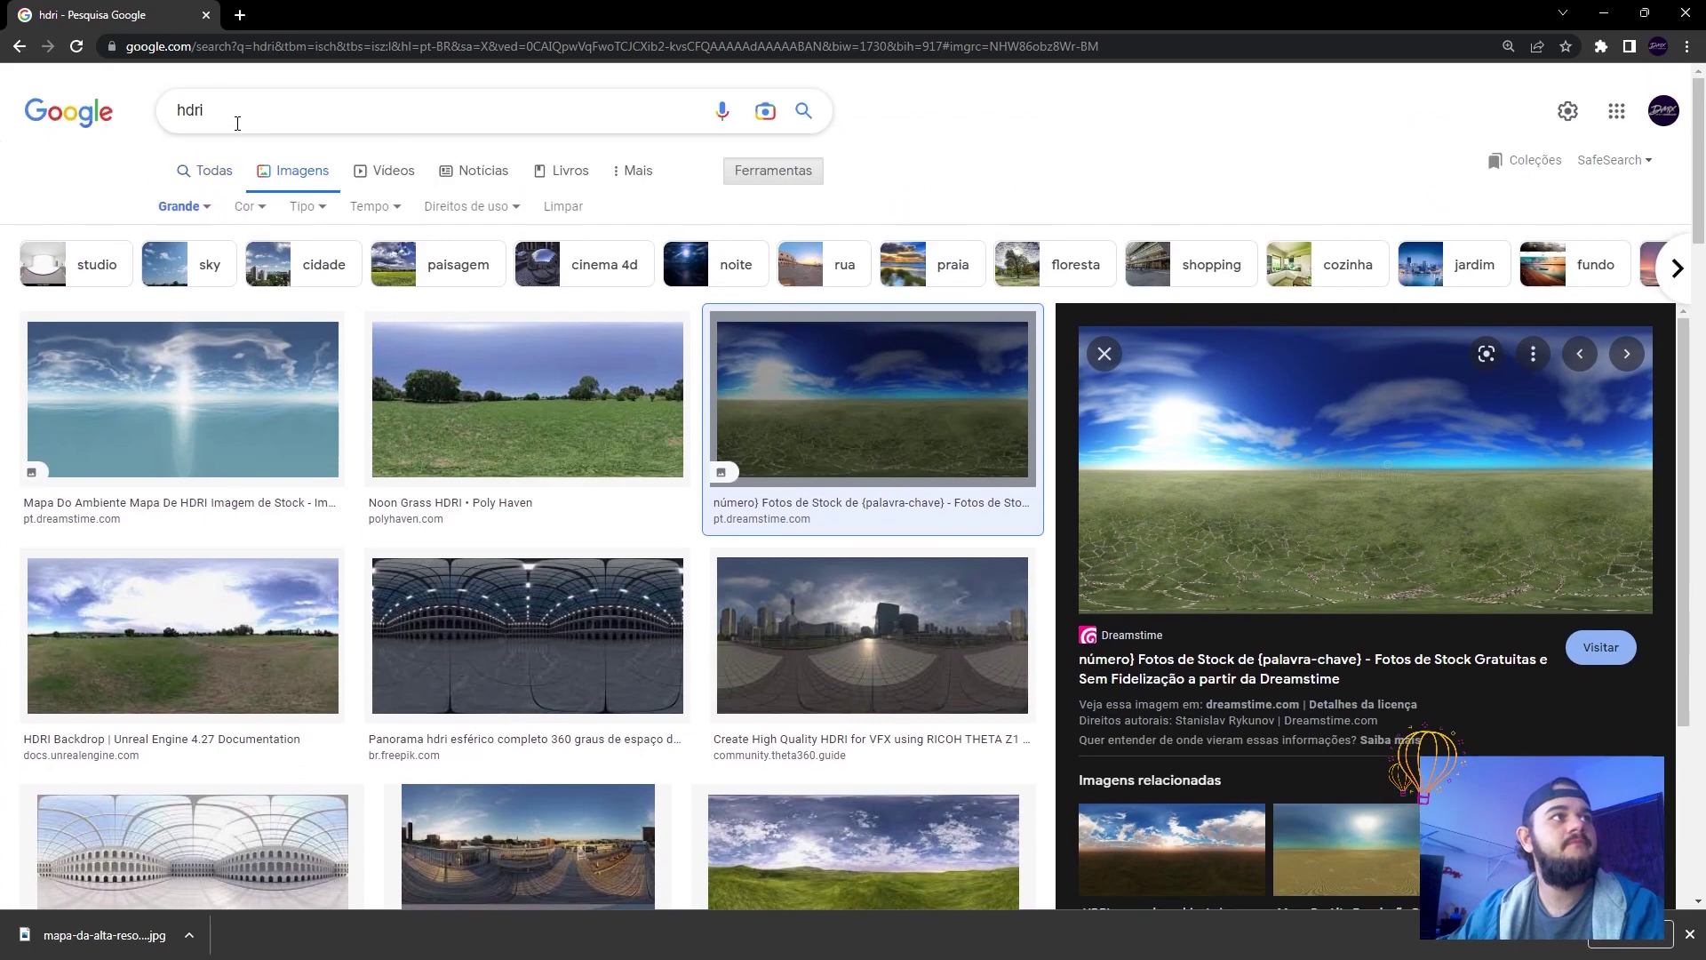
double_click(218, 108)
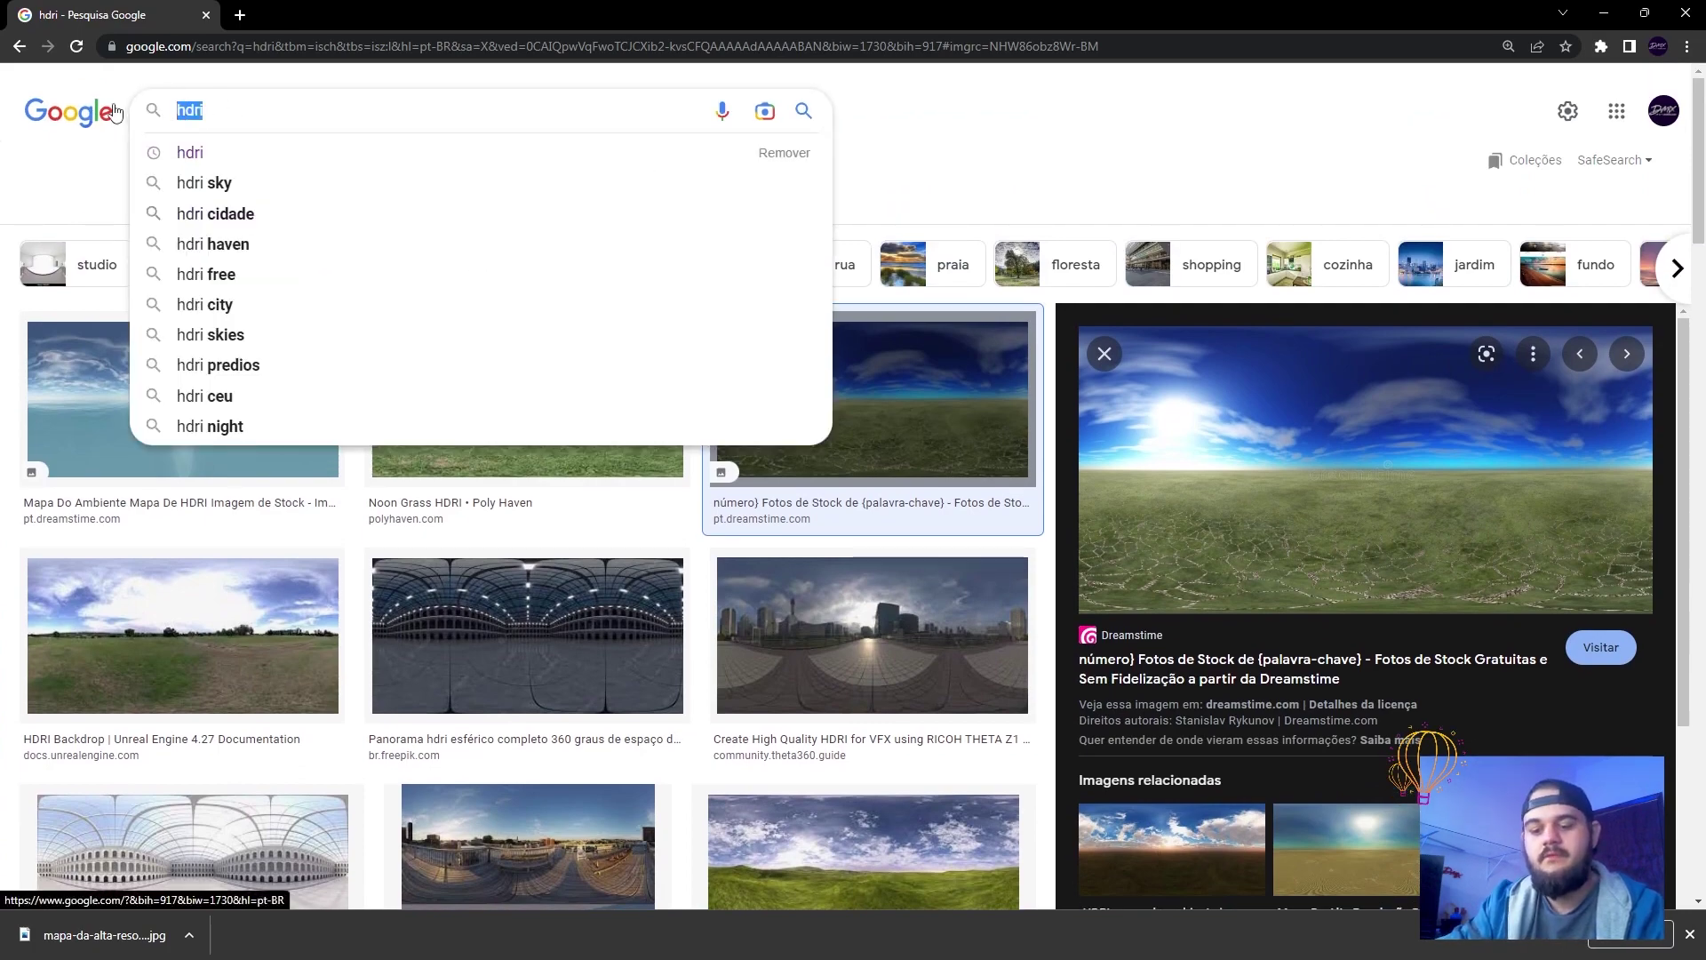
type("bump map")
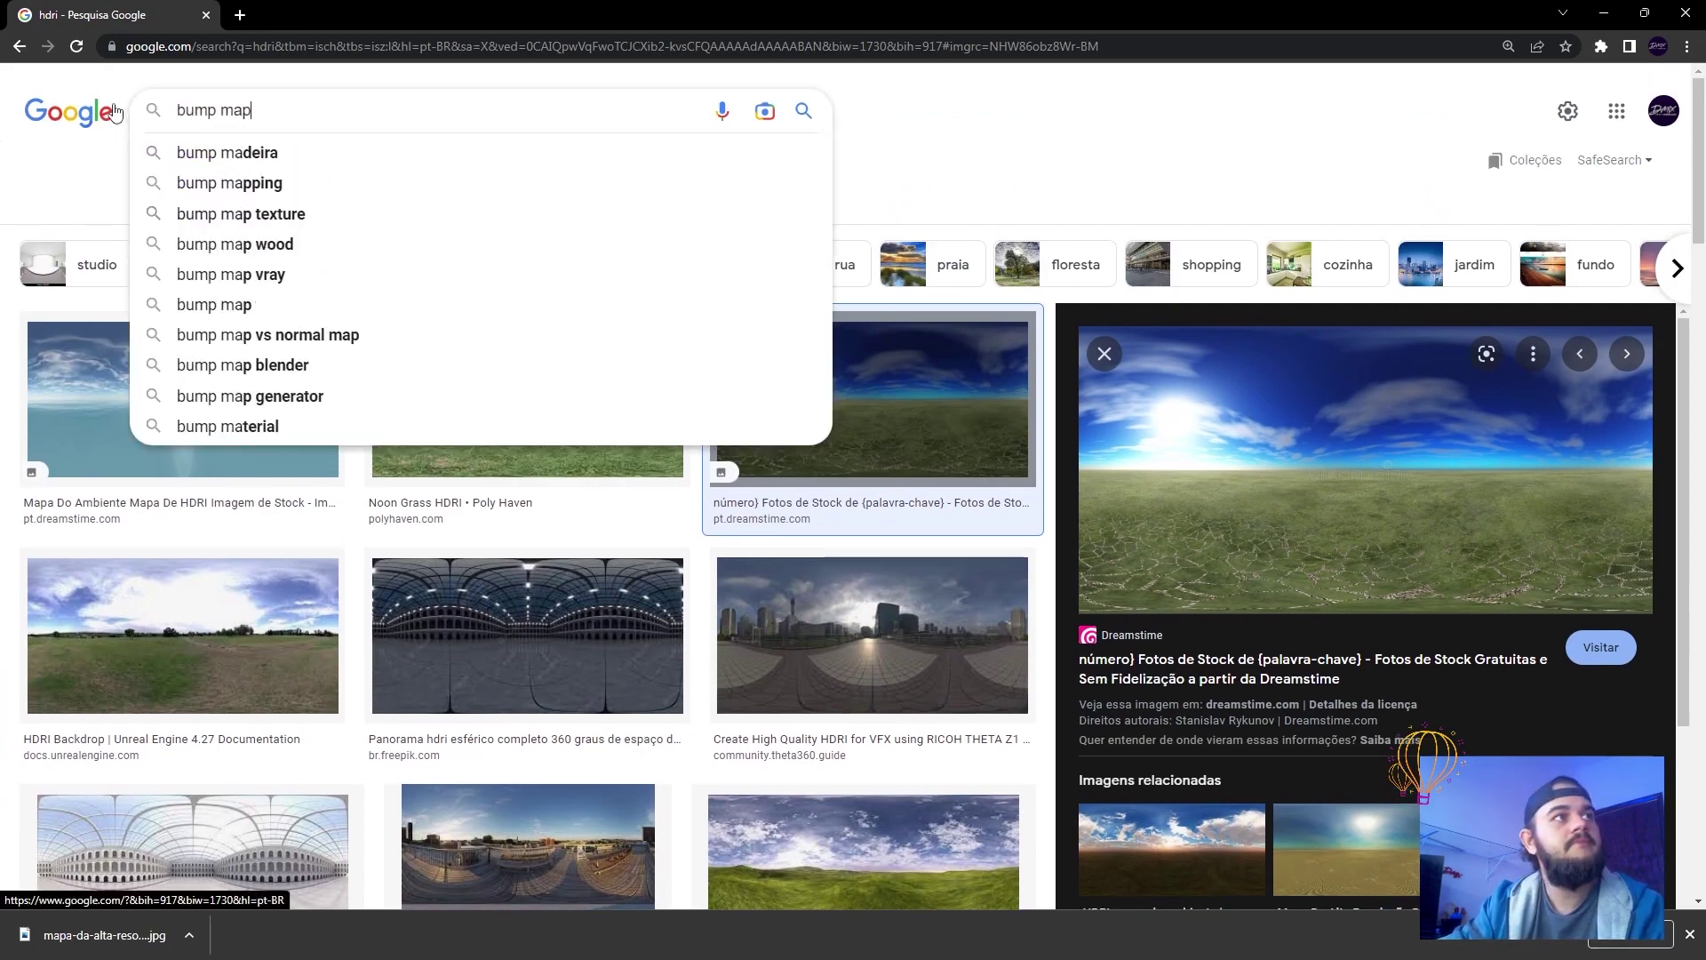
key("Return")
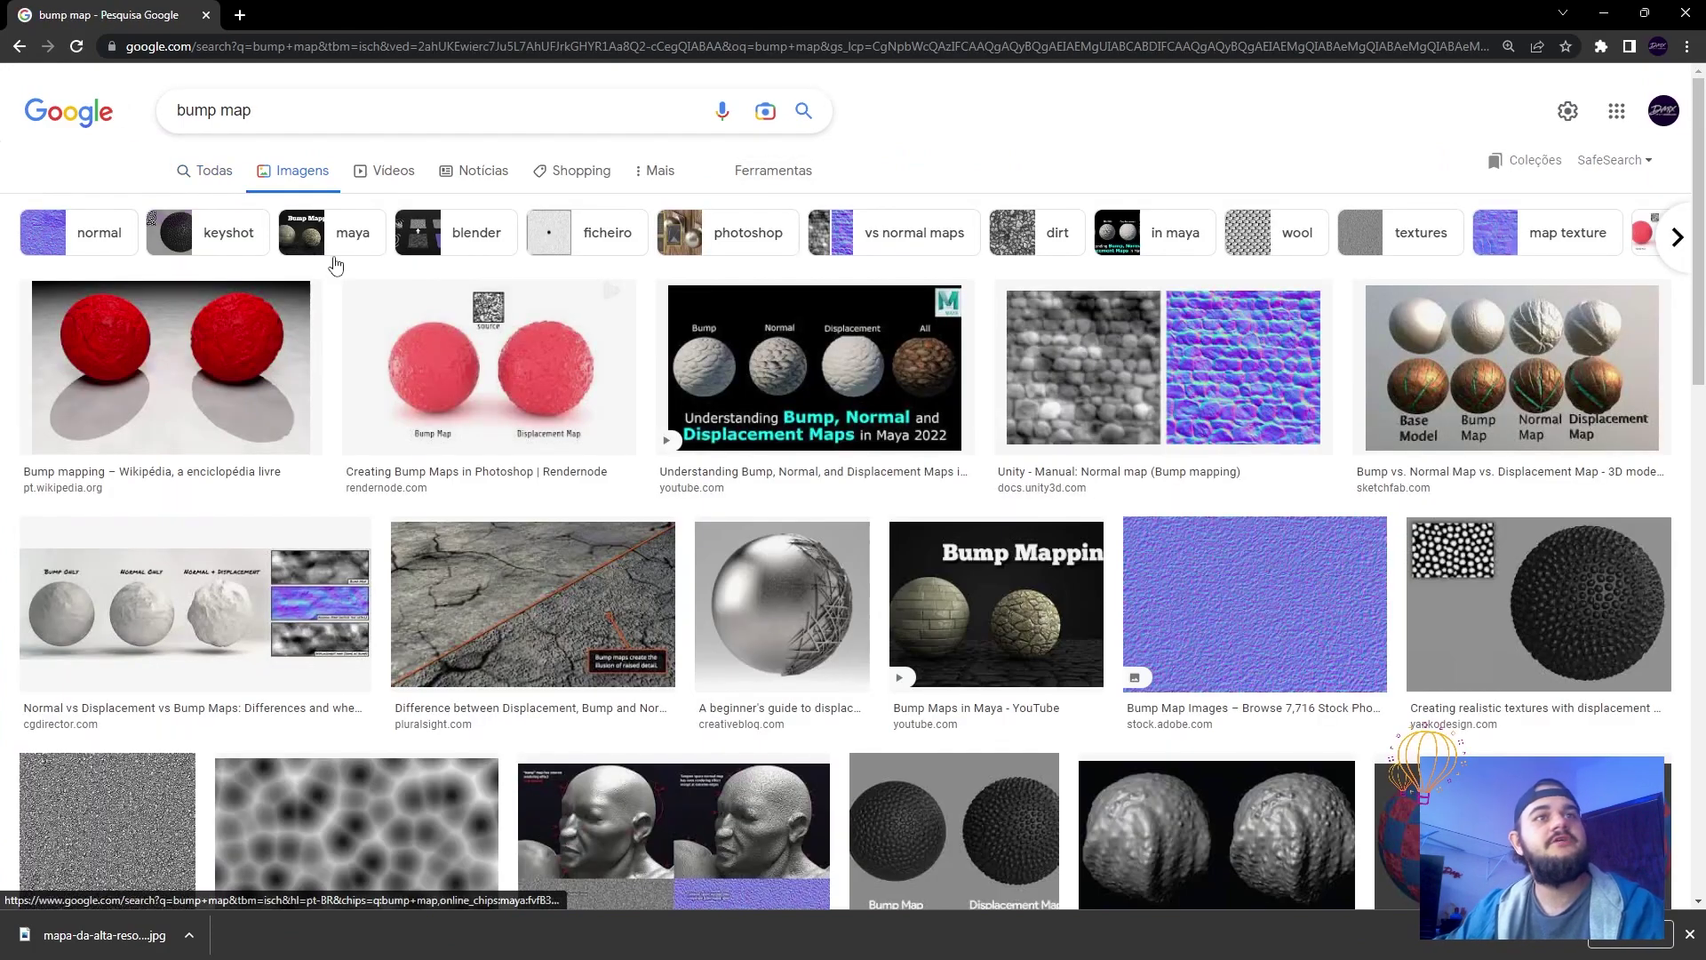
Browse the bump map image results and narrow them to the wool category
scroll(823, 554, "down", 3)
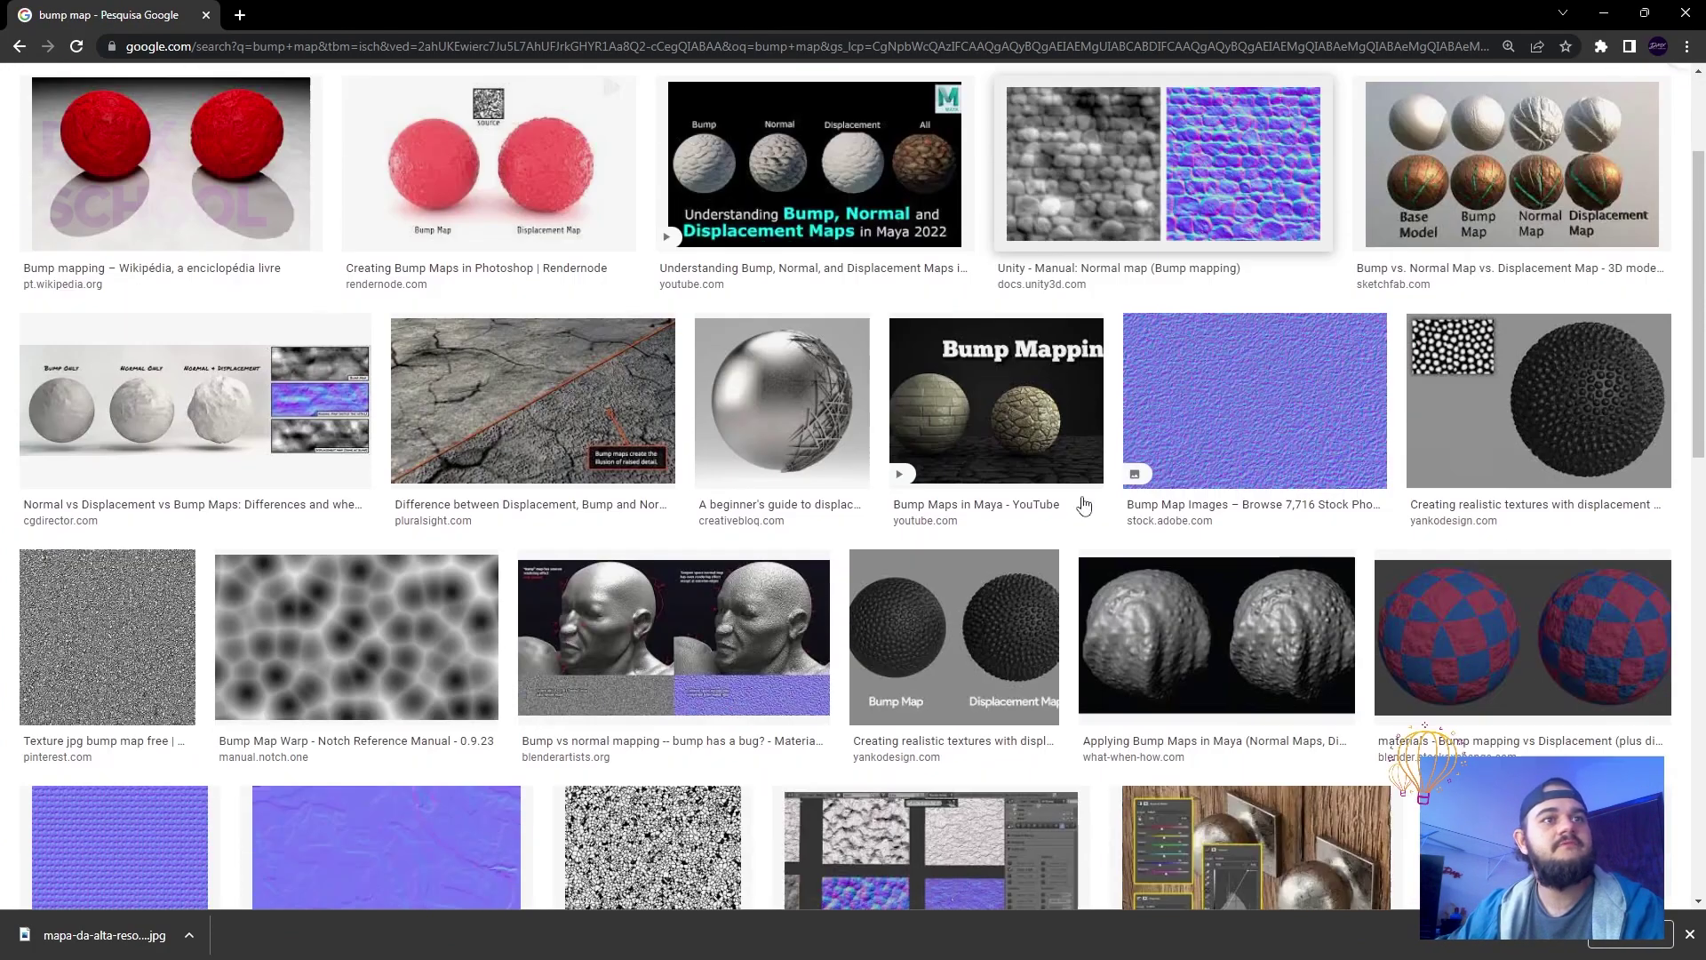
scroll(468, 583, "down", 3)
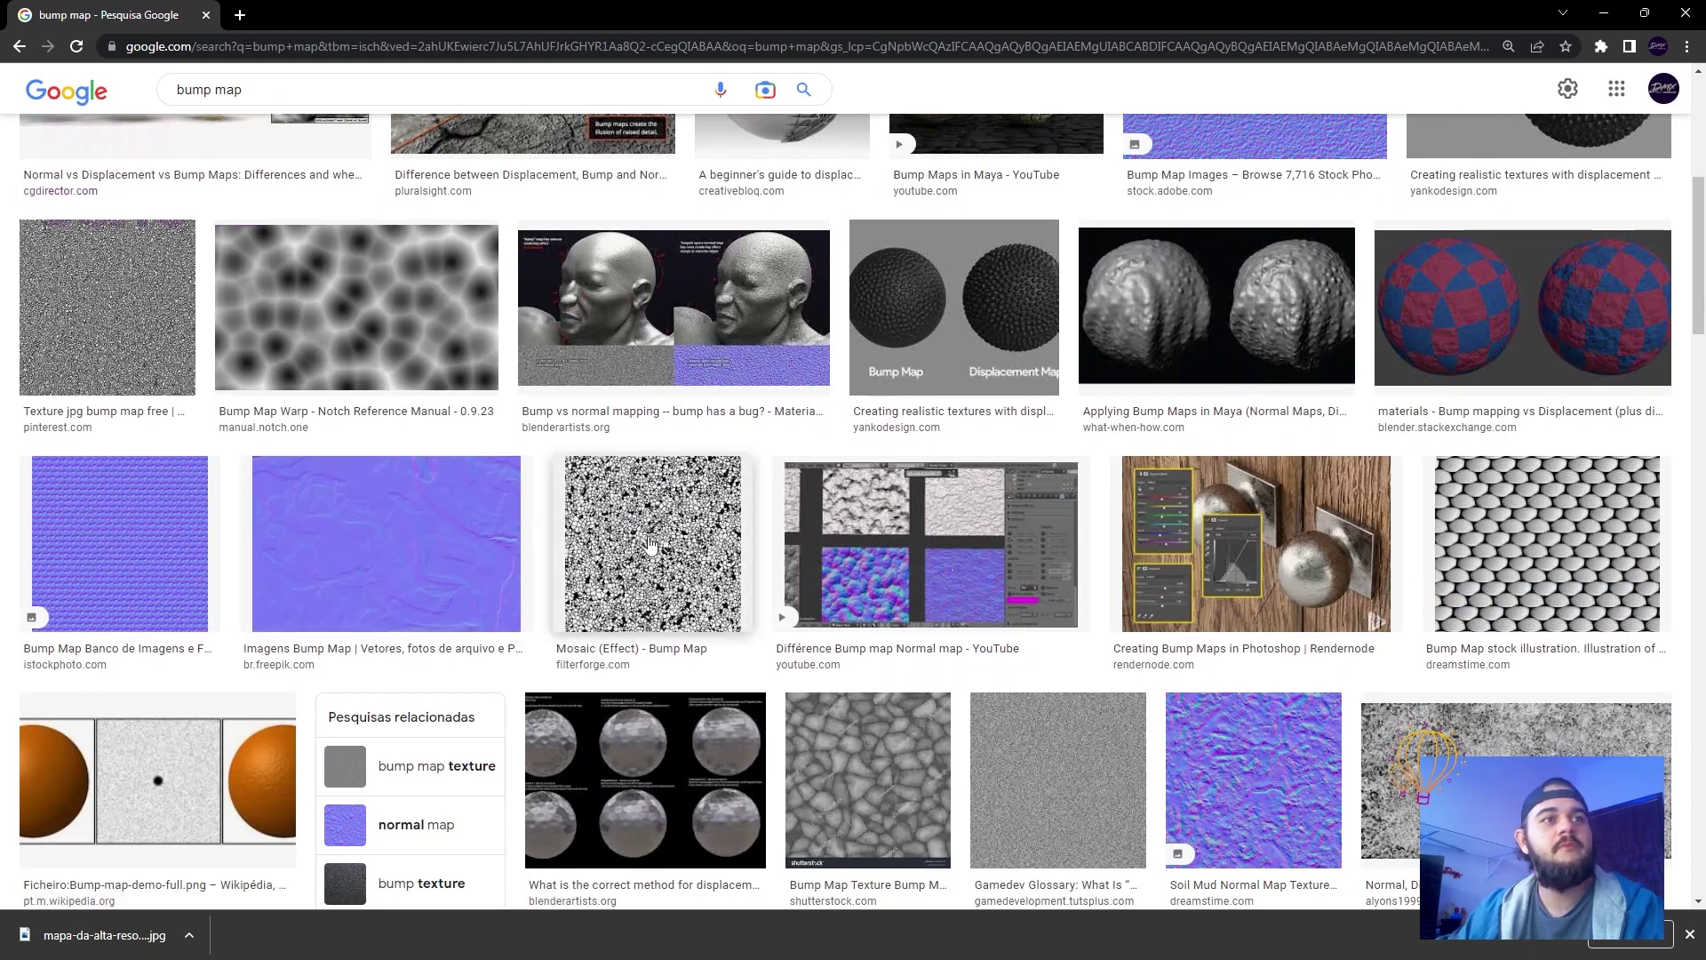
scroll(845, 628, "down", 3)
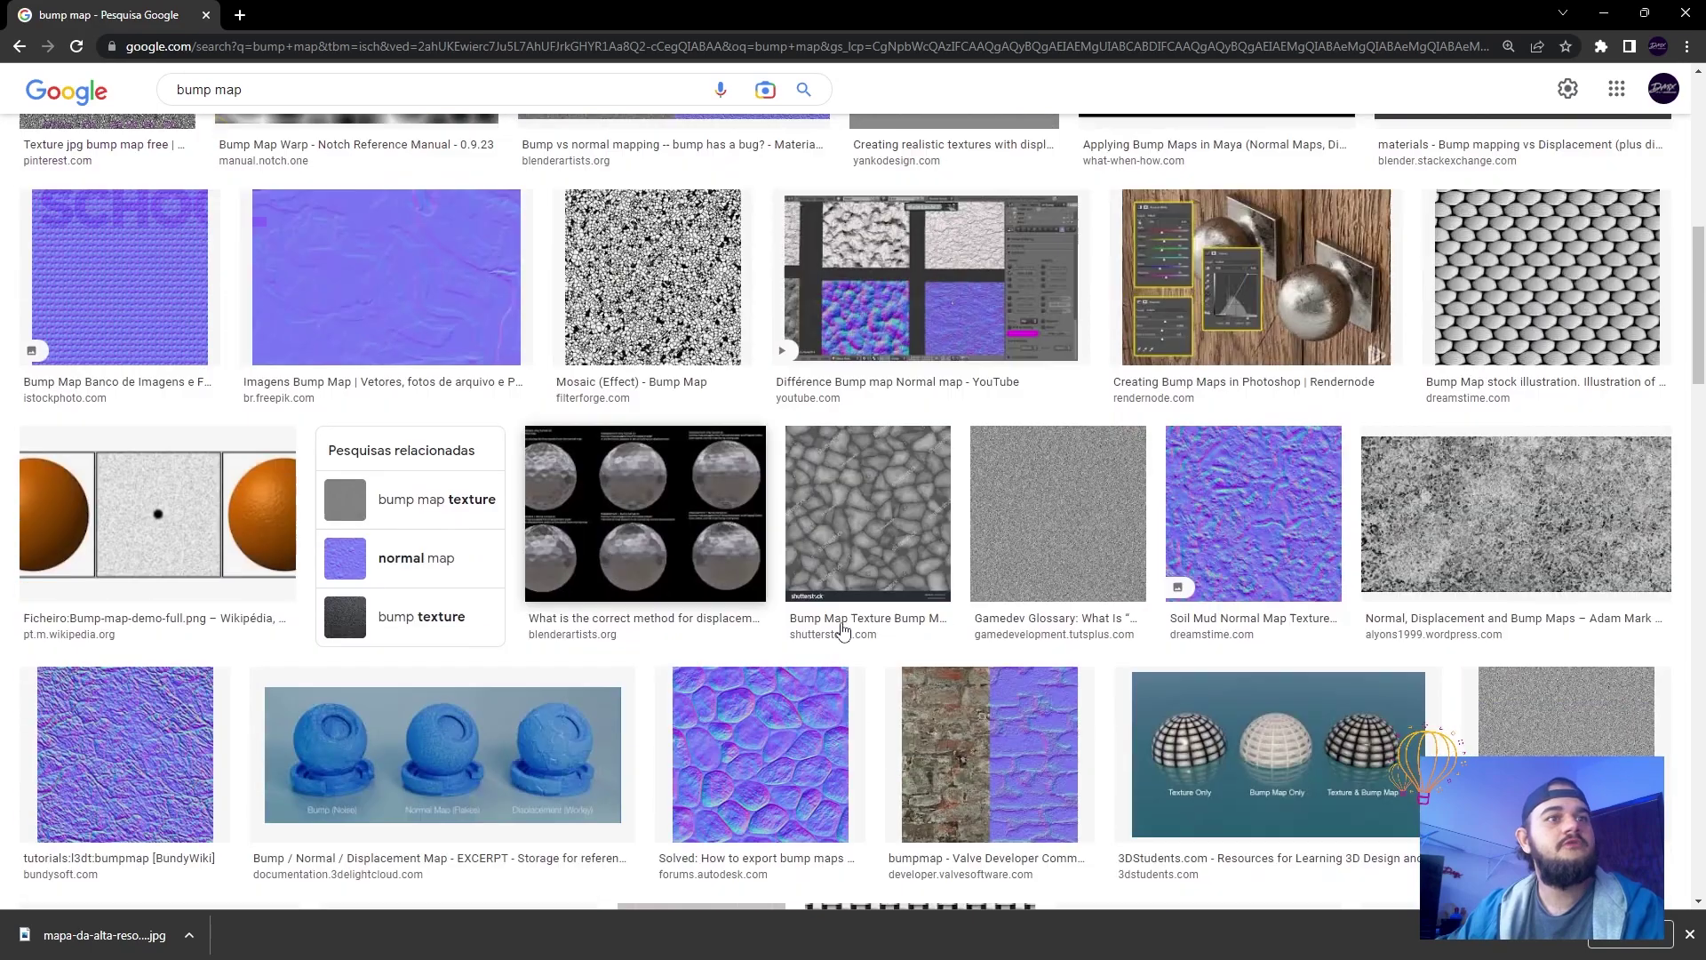
scroll(720, 646, "up", 10)
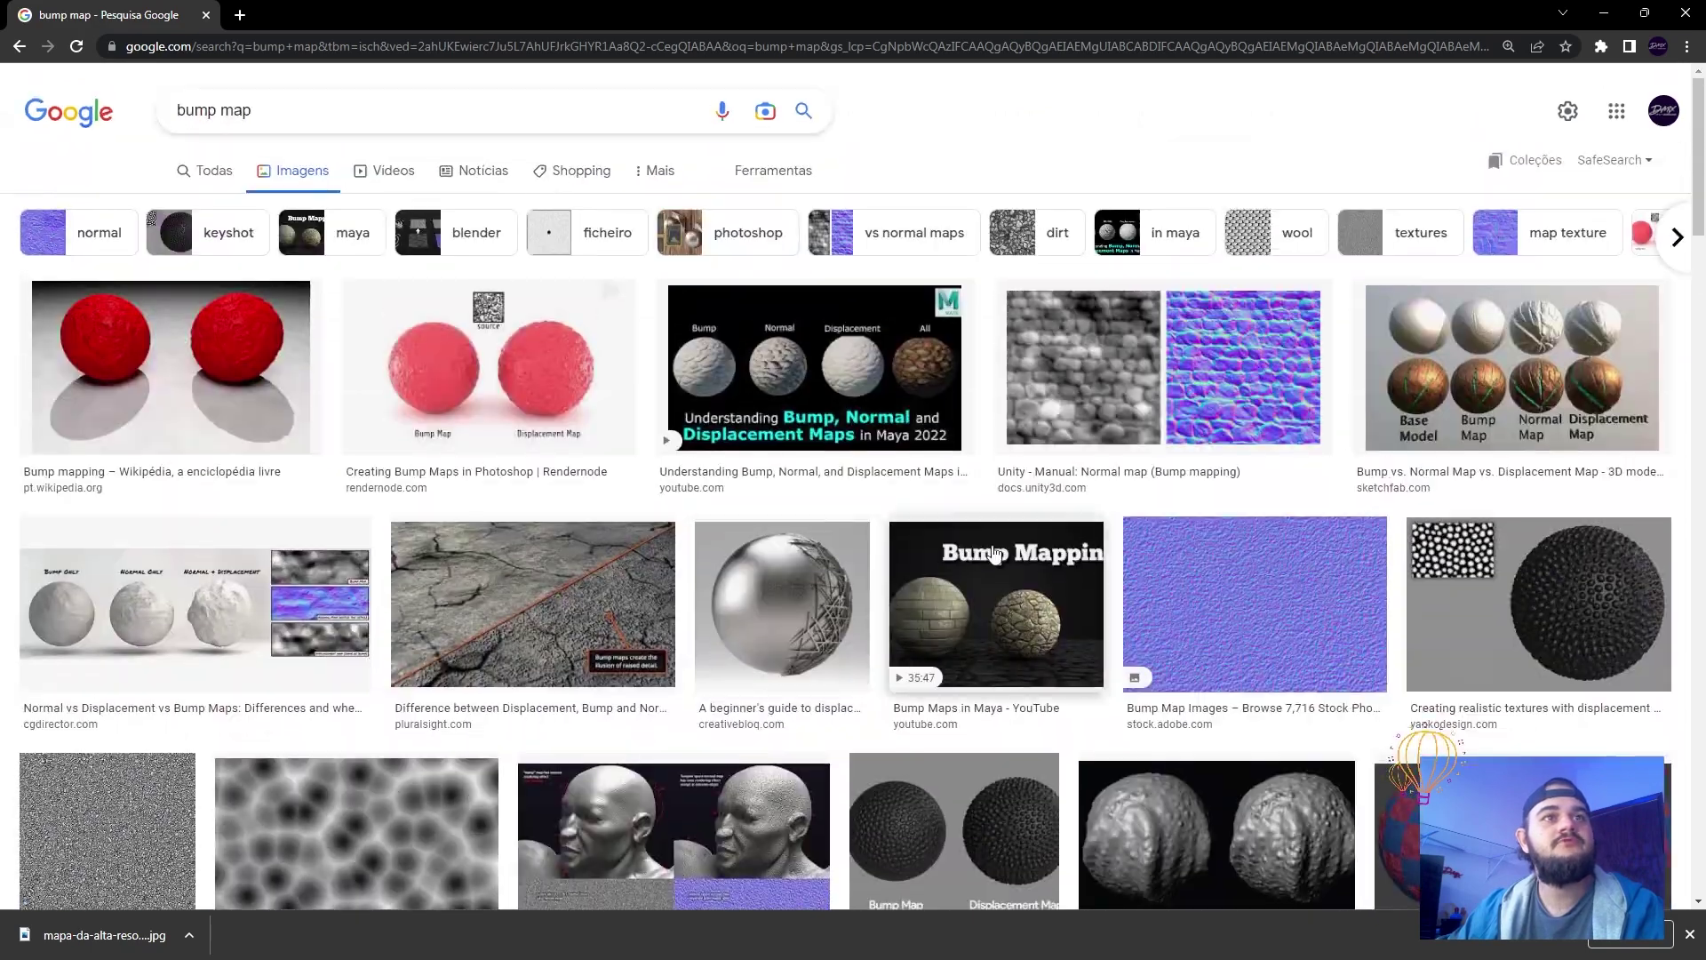
left_click(355, 111)
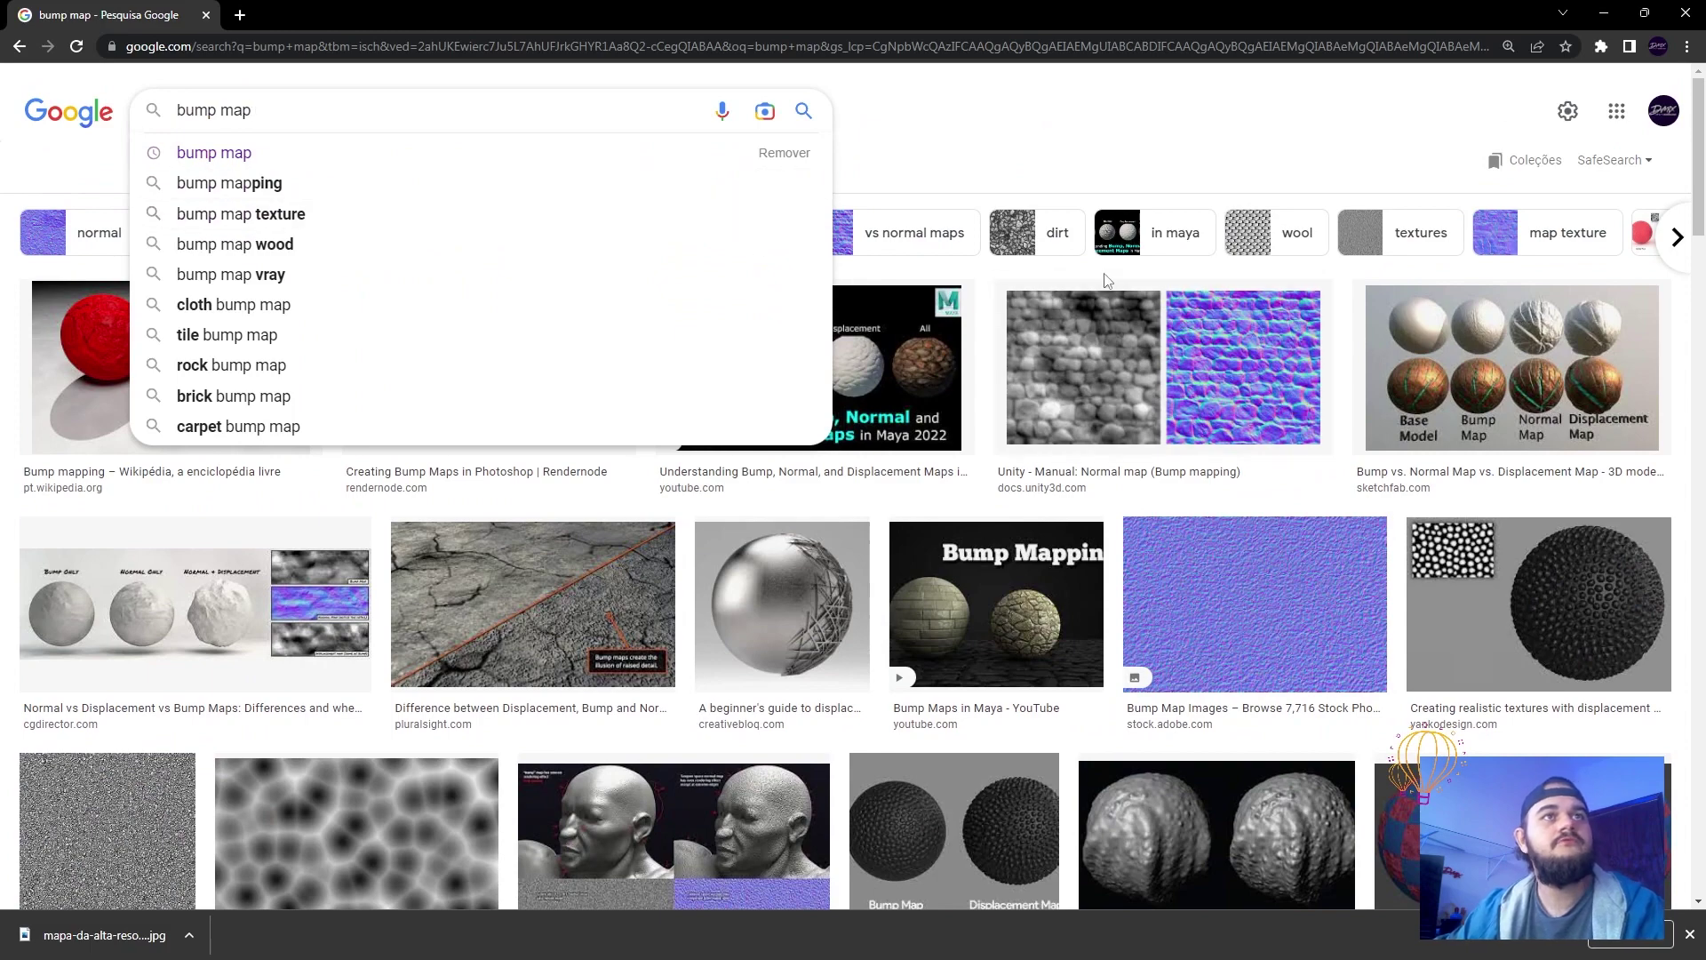
left_click(1291, 242)
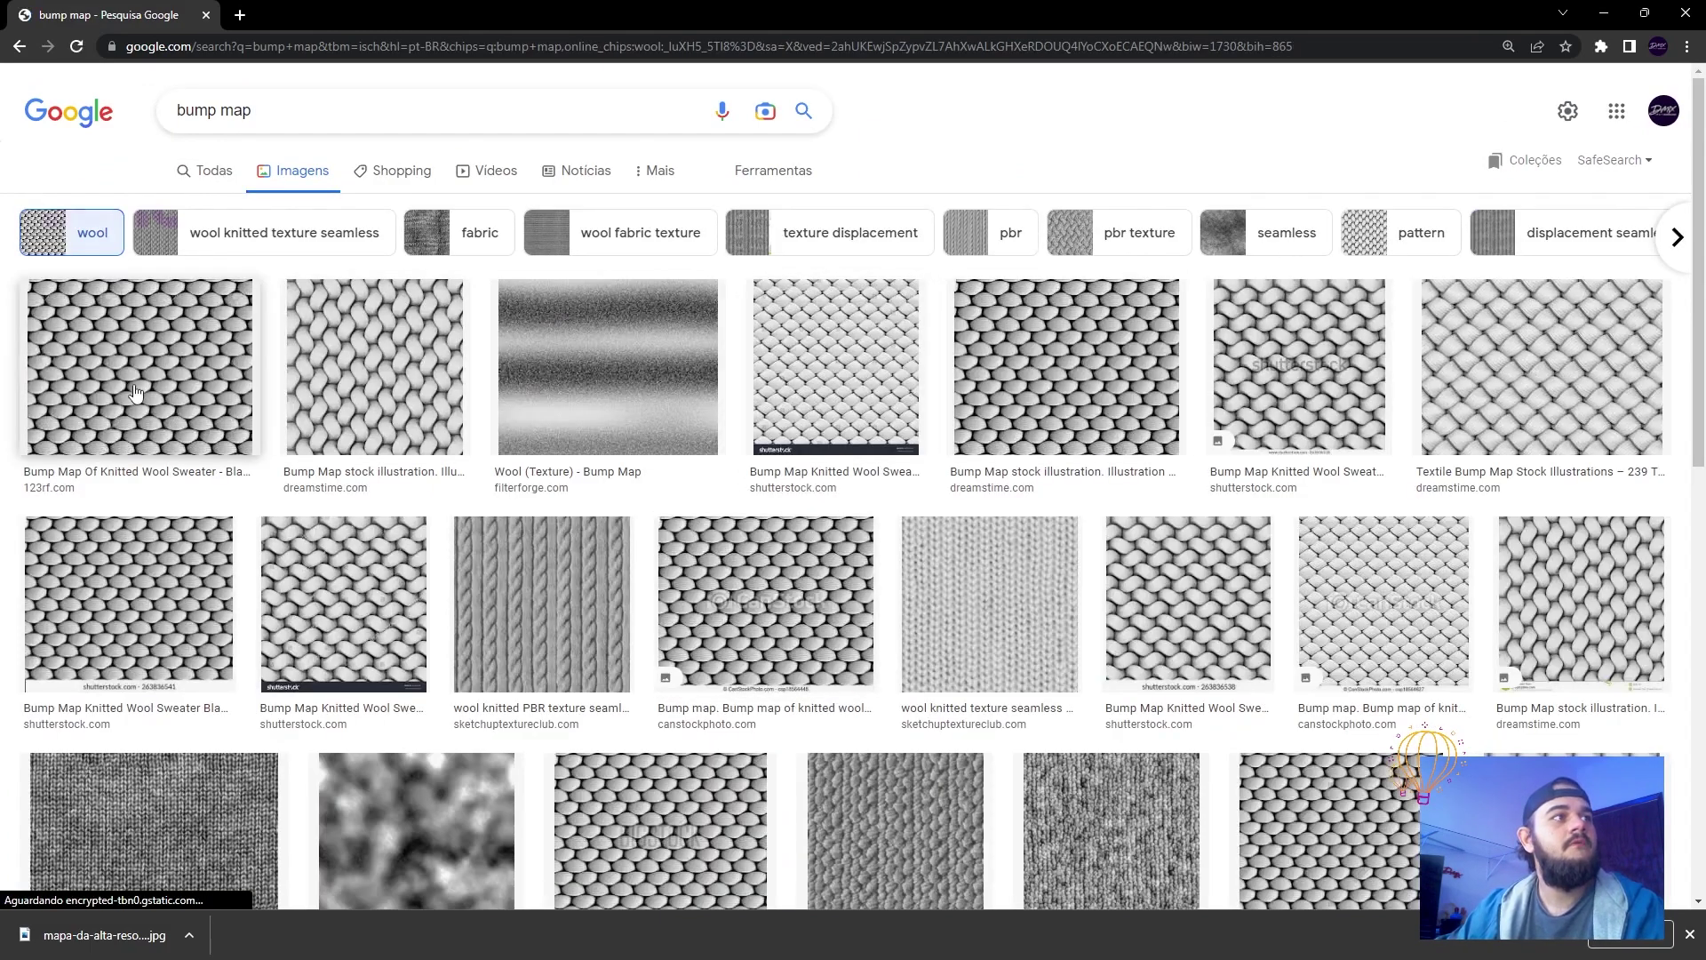
Preview several wool bump maps and save the woven textile one to the Desktop as bump-map-knitted-wool-sweater-36409168.jpg
left_click(135, 392)
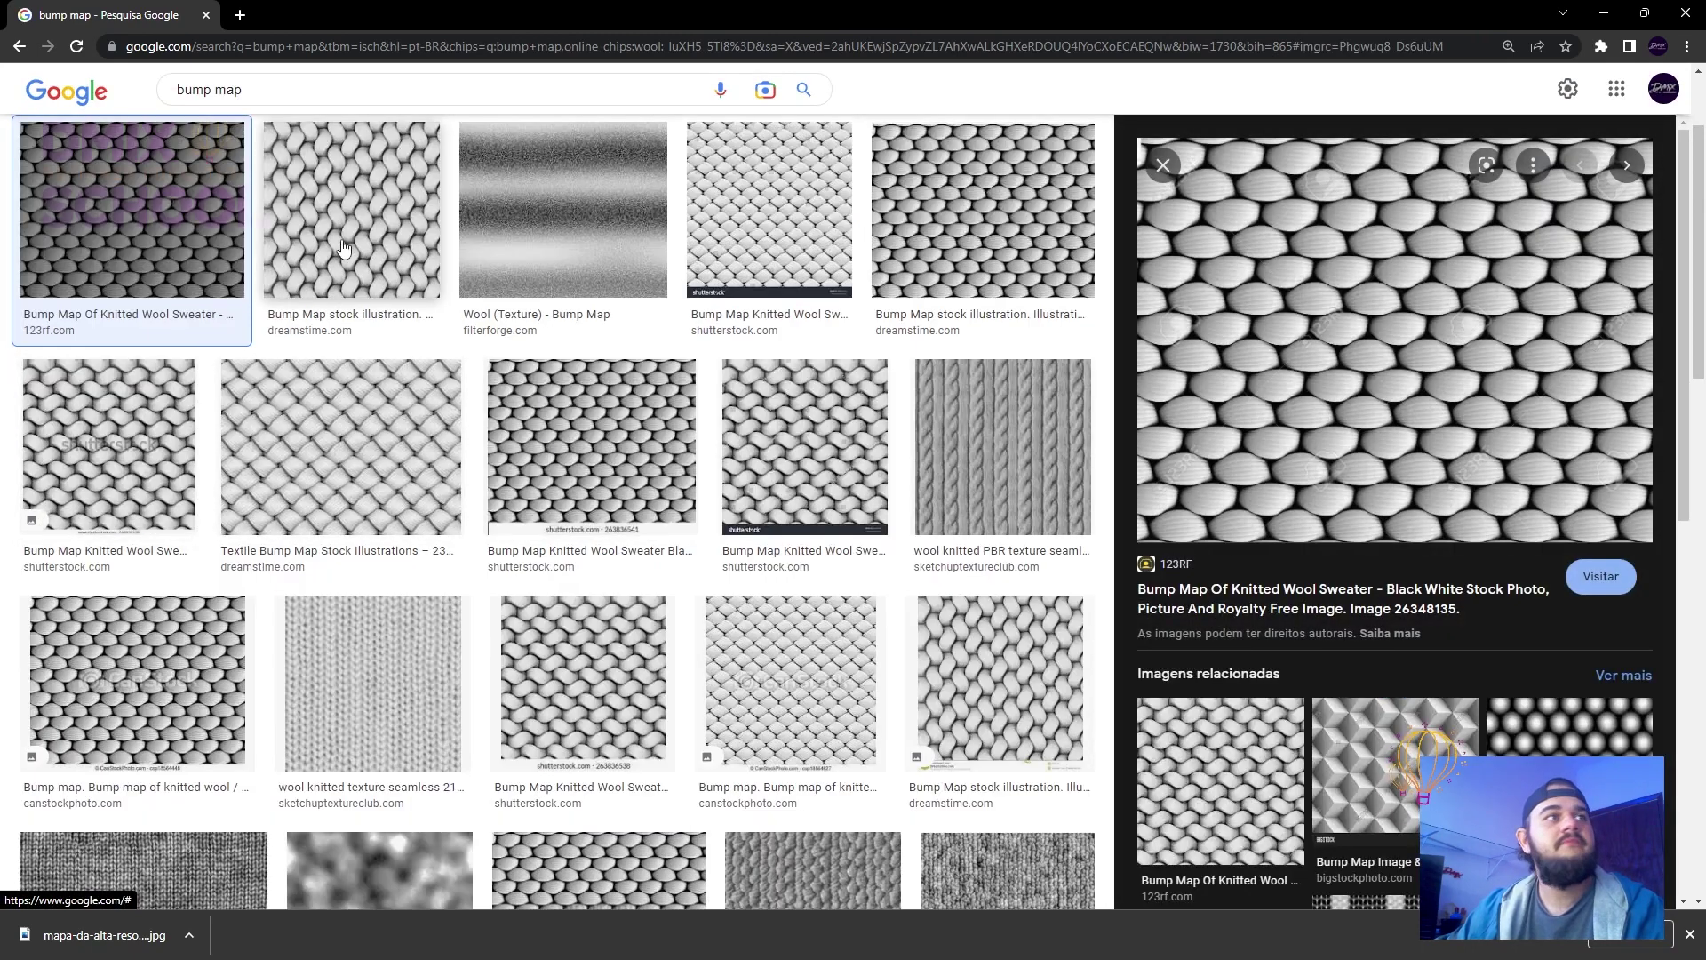
left_click(334, 238)
left_click(330, 451)
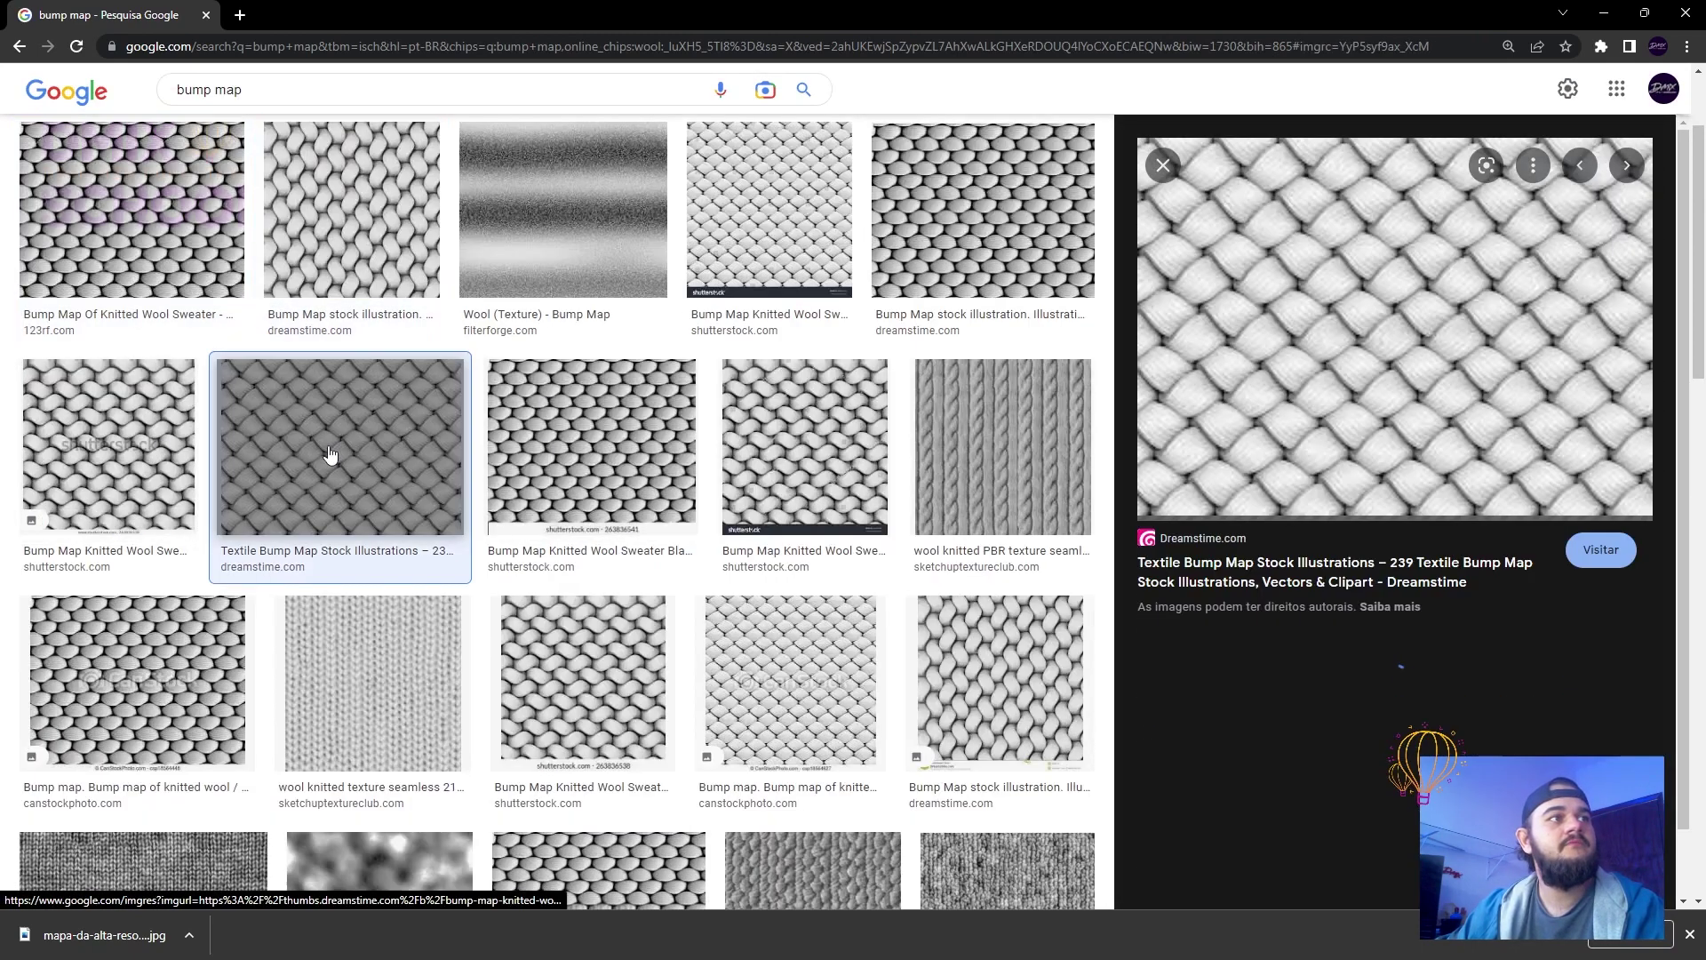
right_click(1307, 349)
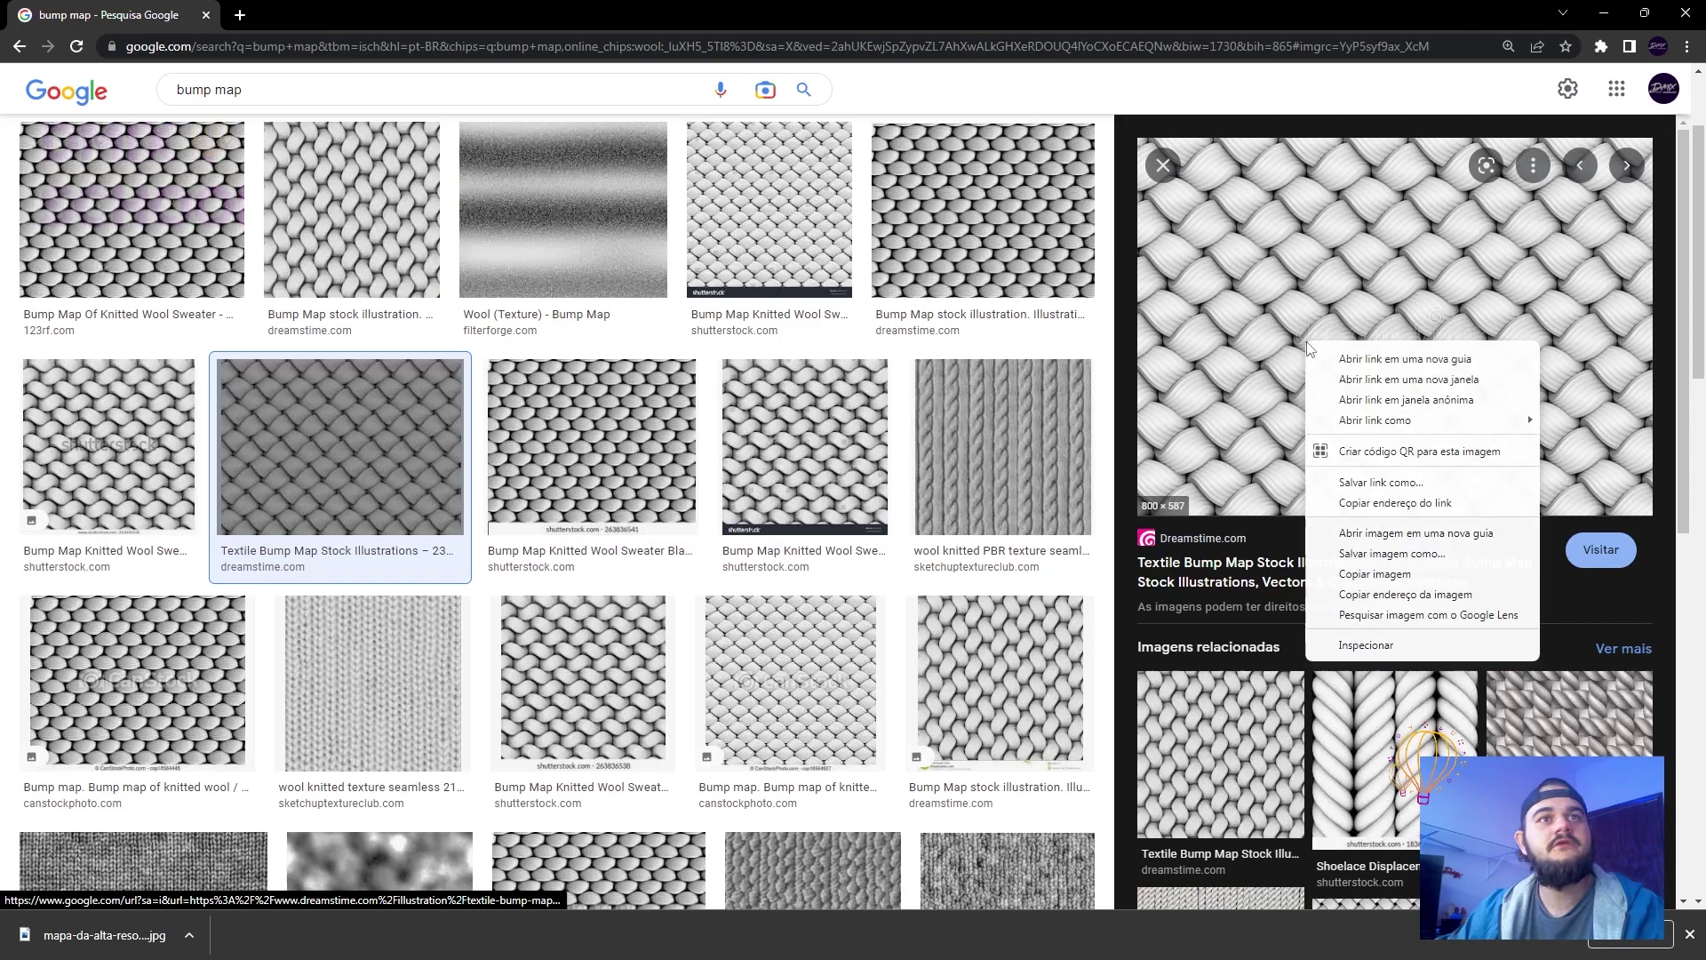
left_click(1377, 560)
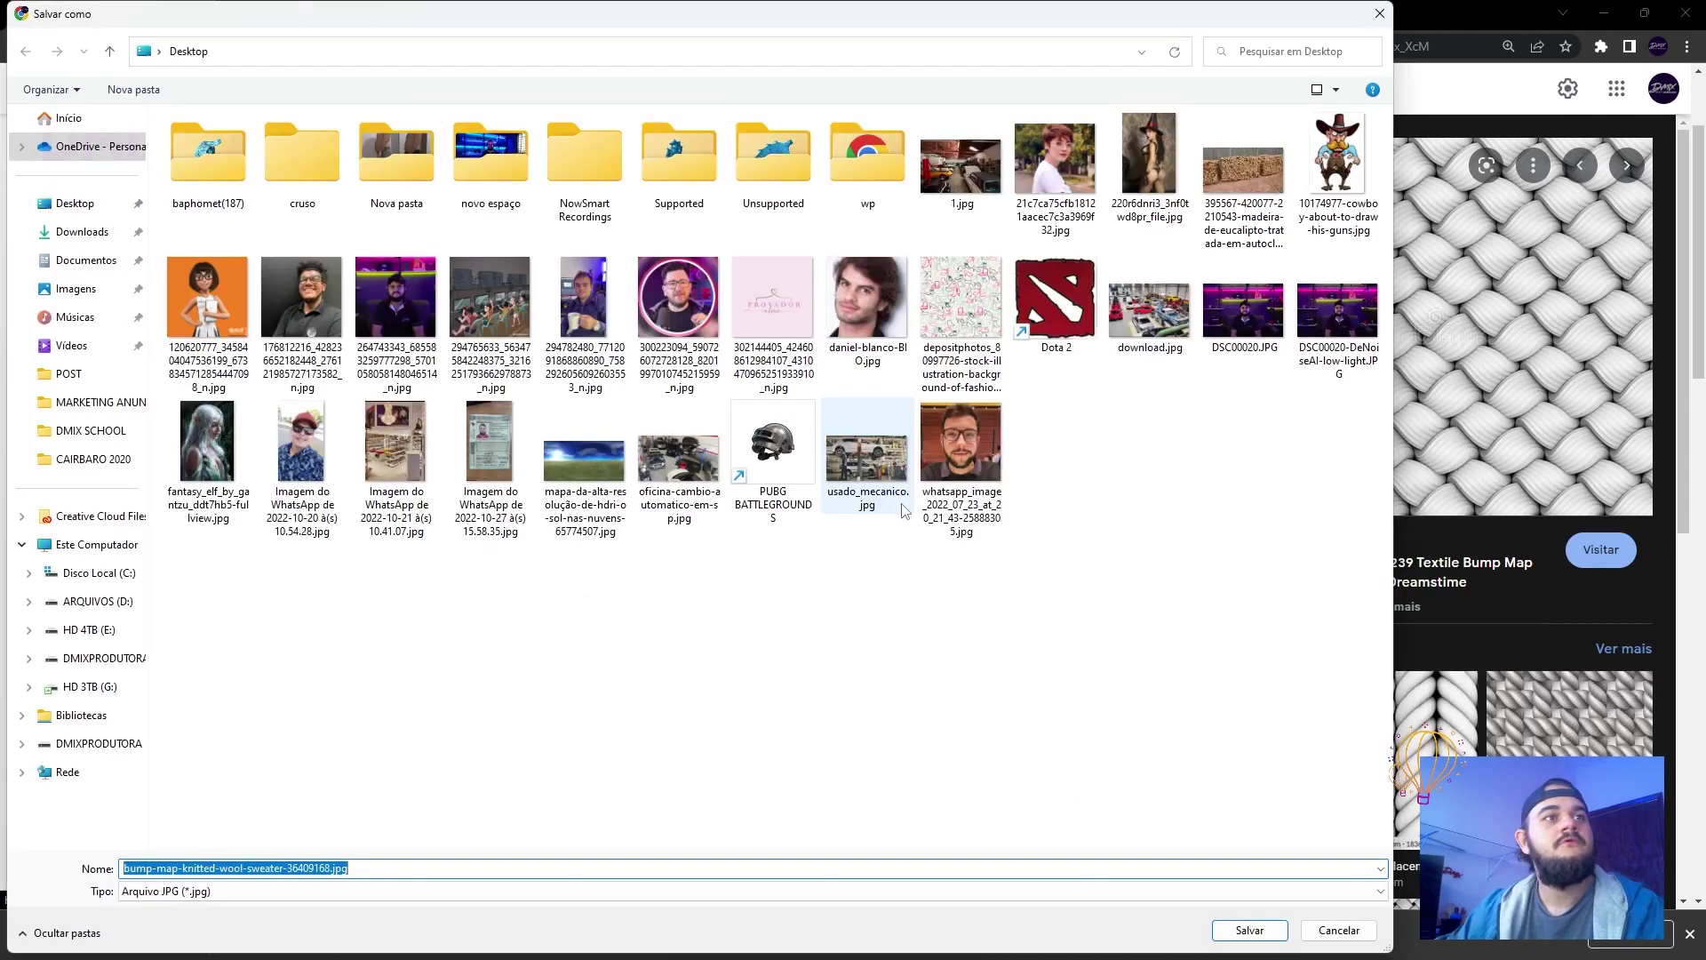
left_click(1249, 929)
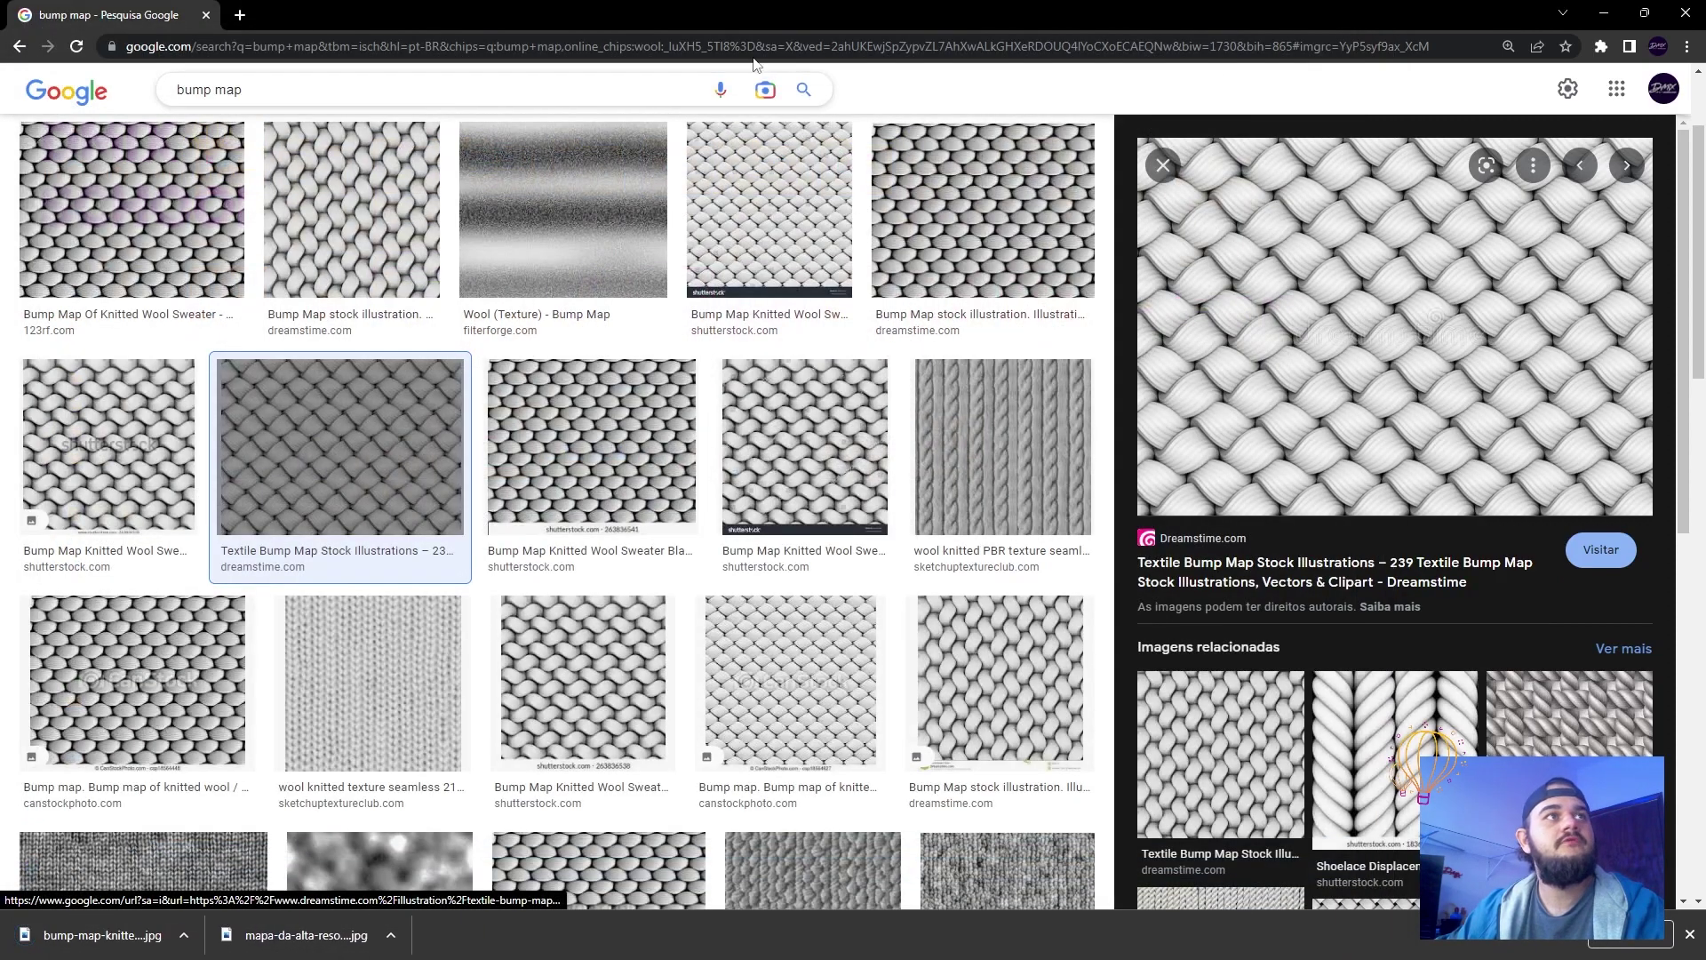
Return to Cinema 4D and load bump-map-knitted-wool-sweater-36409168.jpg as the Displacer's shader image
left_click(1604, 13)
left_click(1359, 457)
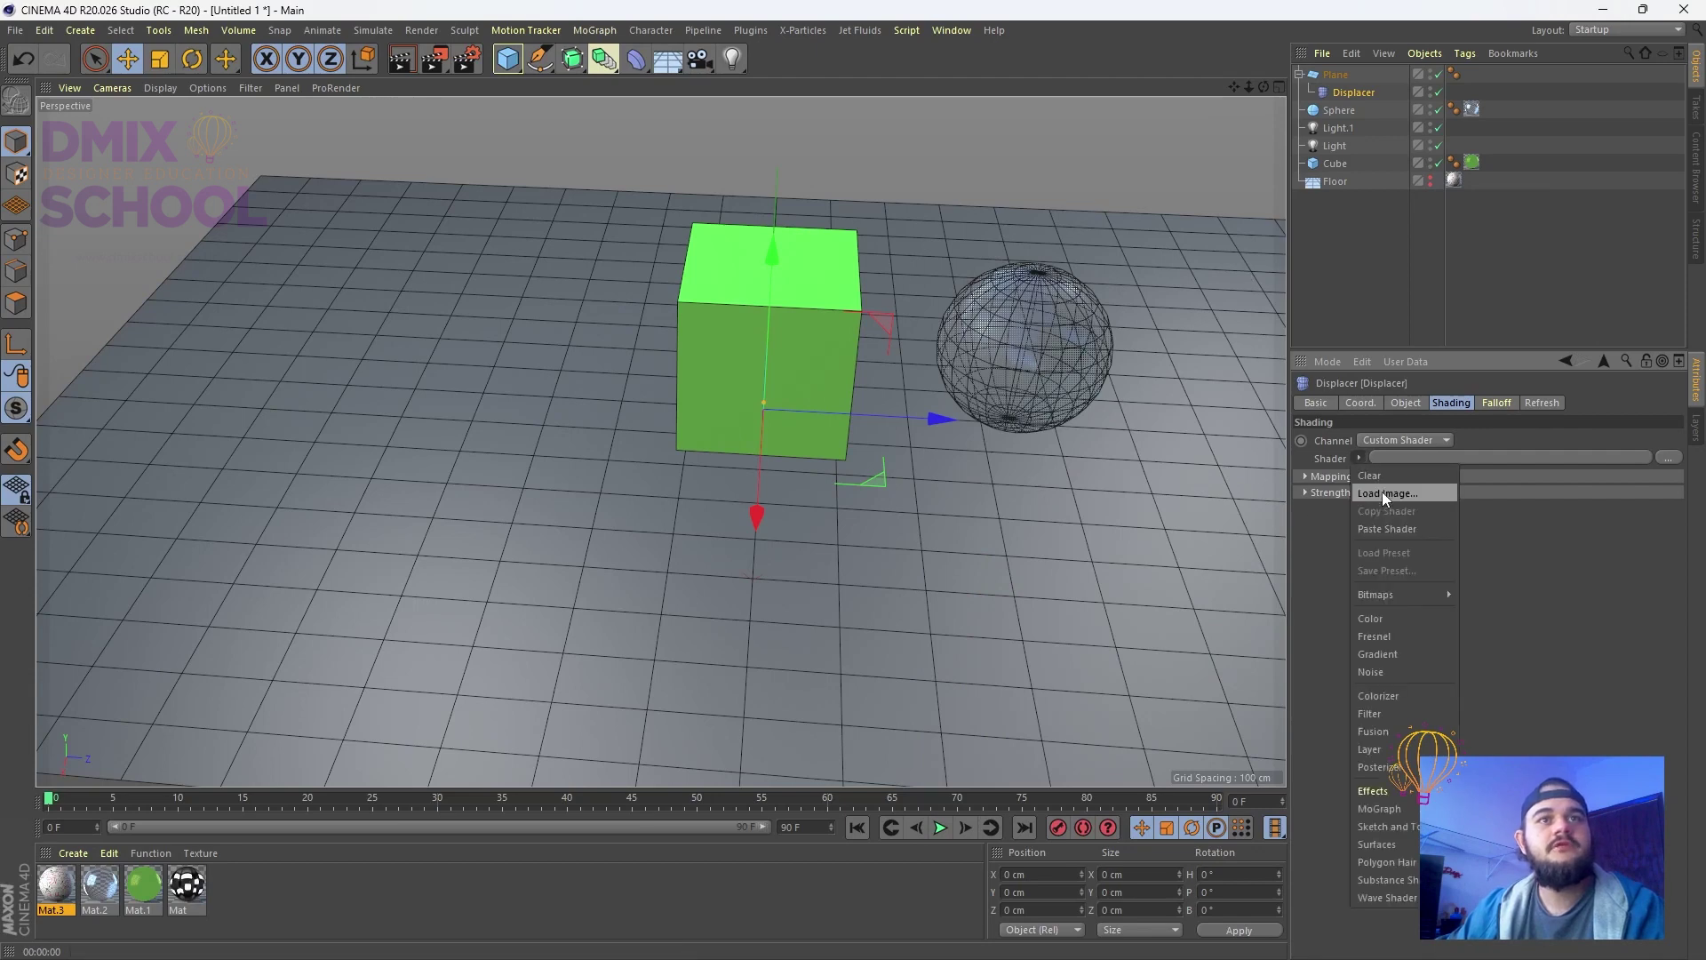
left_click(1358, 459)
left_click(1372, 492)
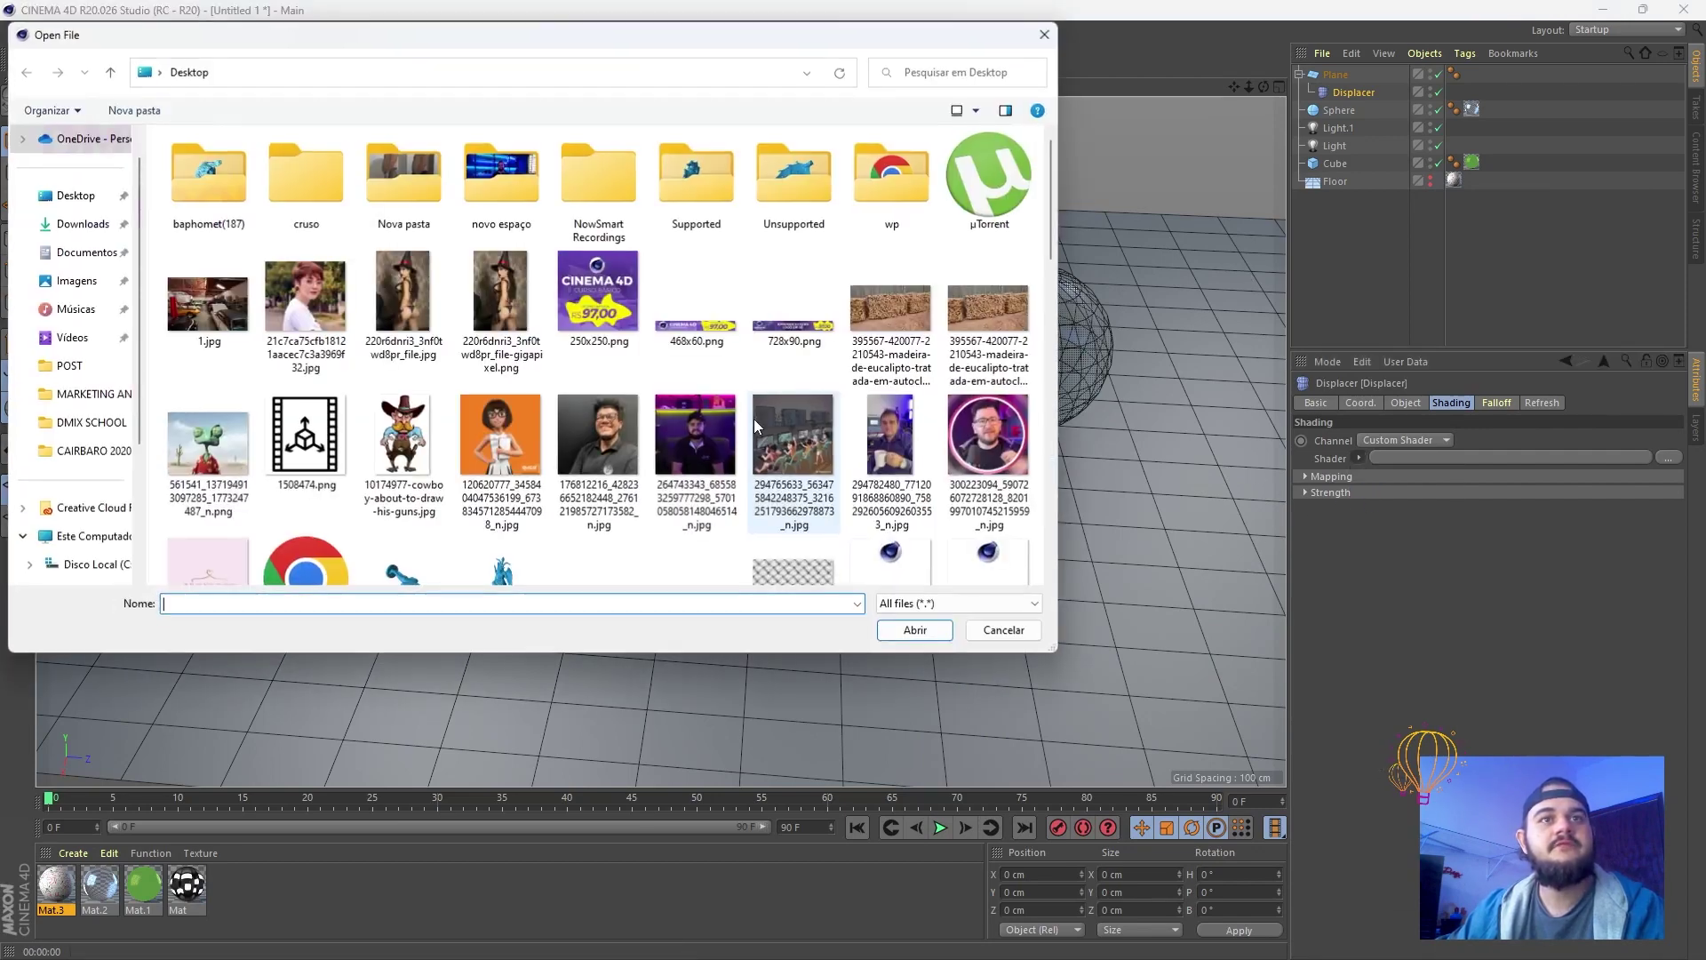
scroll(753, 416, "down", 5)
double_click(798, 345)
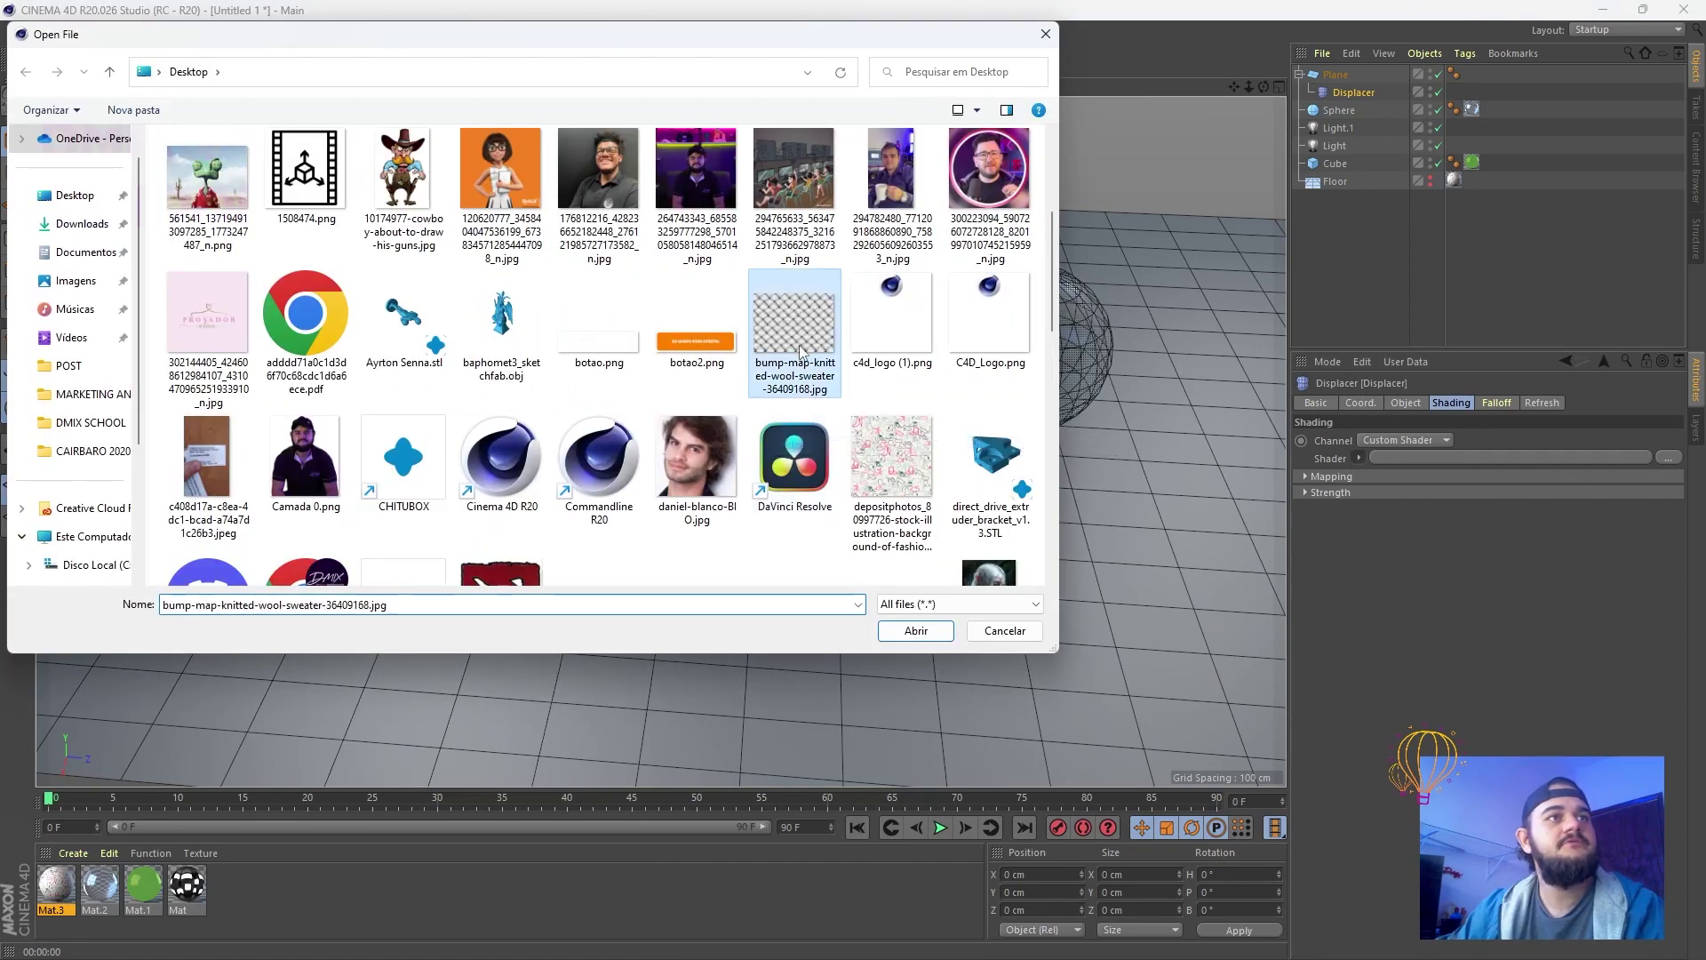
Load the selected bump map image into the Displacer, and switch the Displacer off and on to compare the plane's surface
left_click(891, 548)
scroll(814, 443, "down", 5)
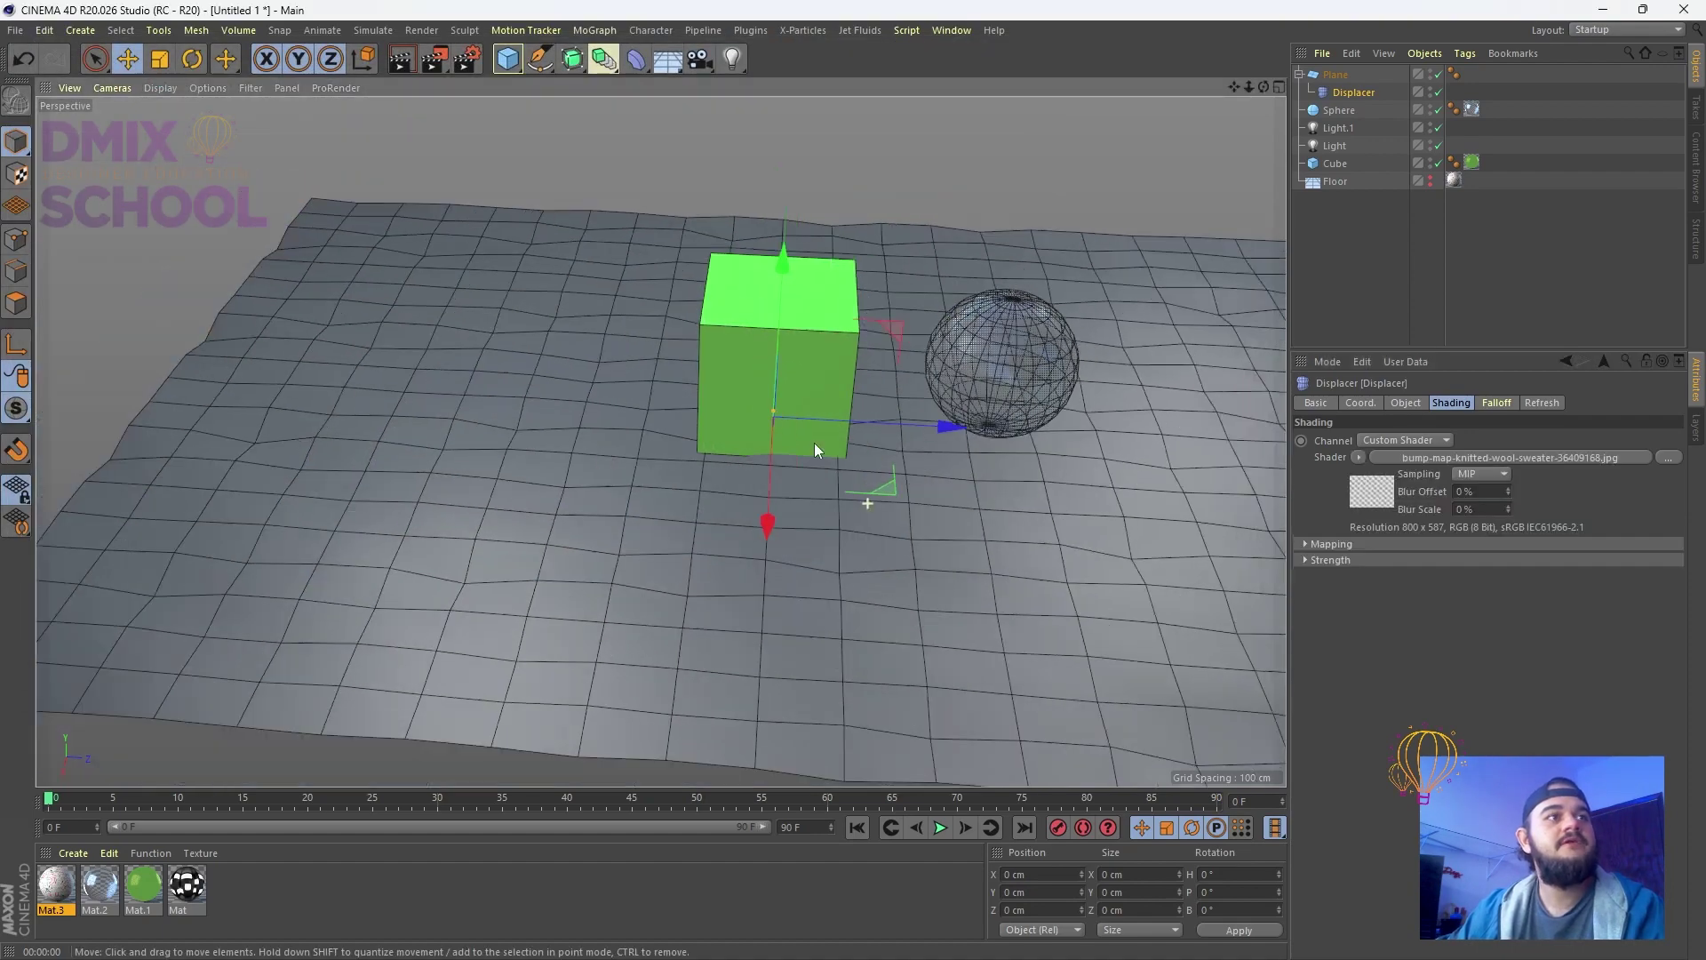
left_click_drag(679, 492, 582, 460, "alt")
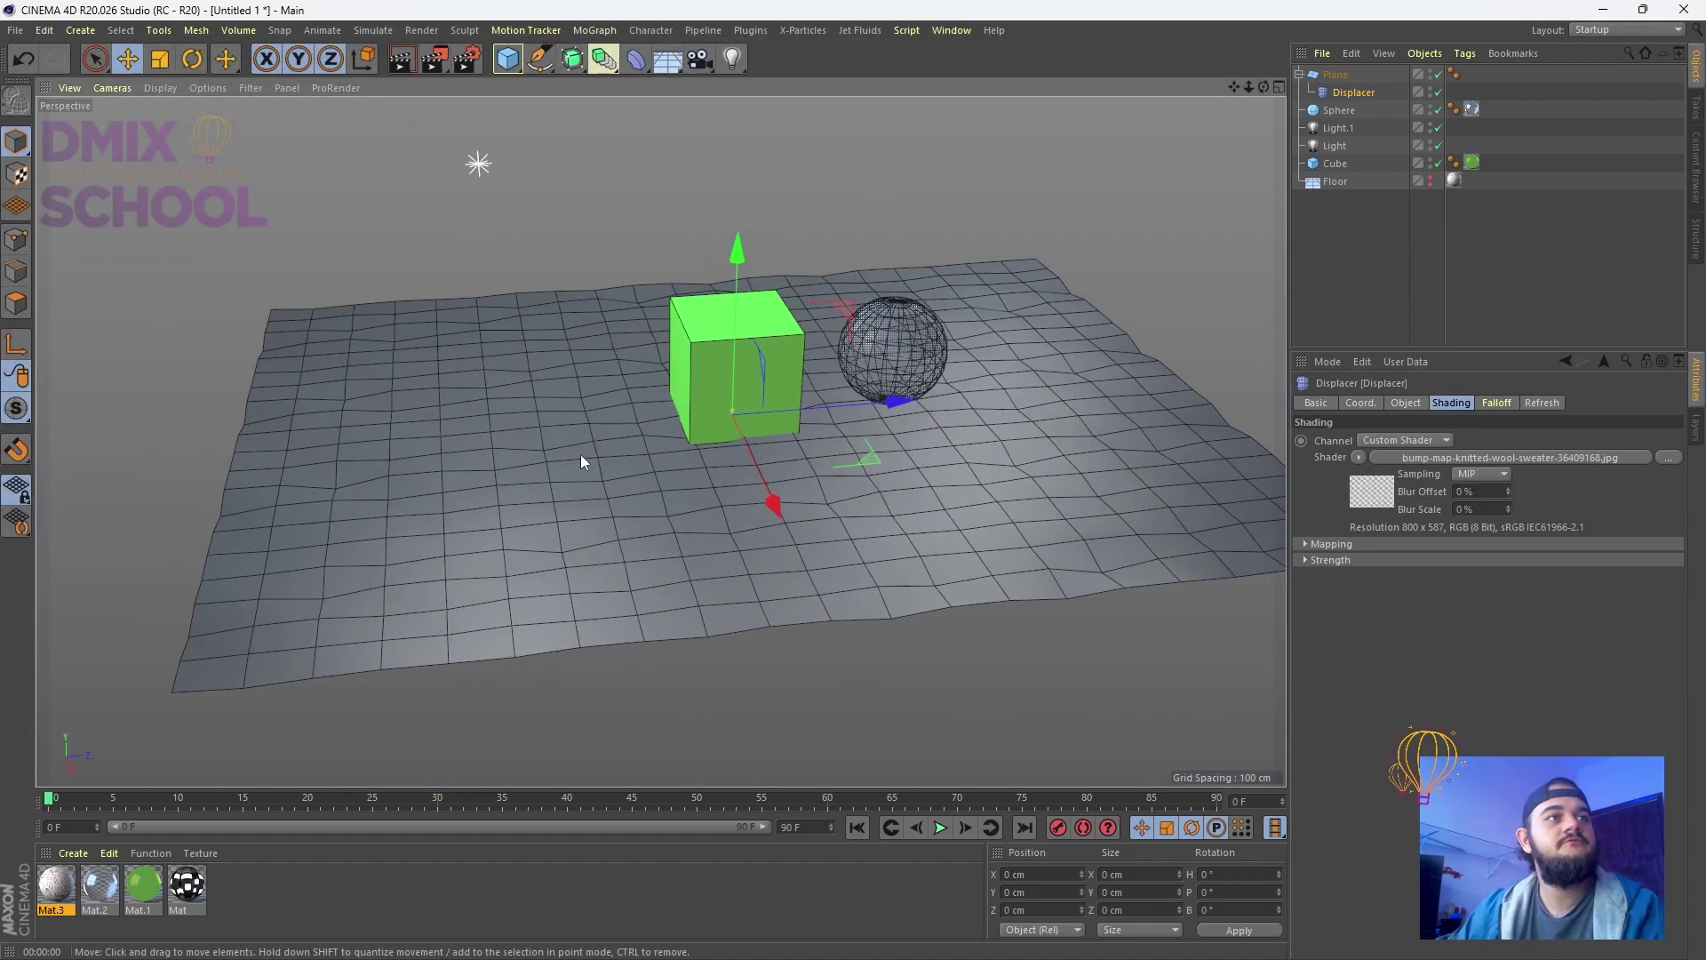
left_click(1438, 92)
left_click(1438, 91)
Raise the plane's subdivision to 138 width segments and 120 height segments, and render the view
left_click(1335, 75)
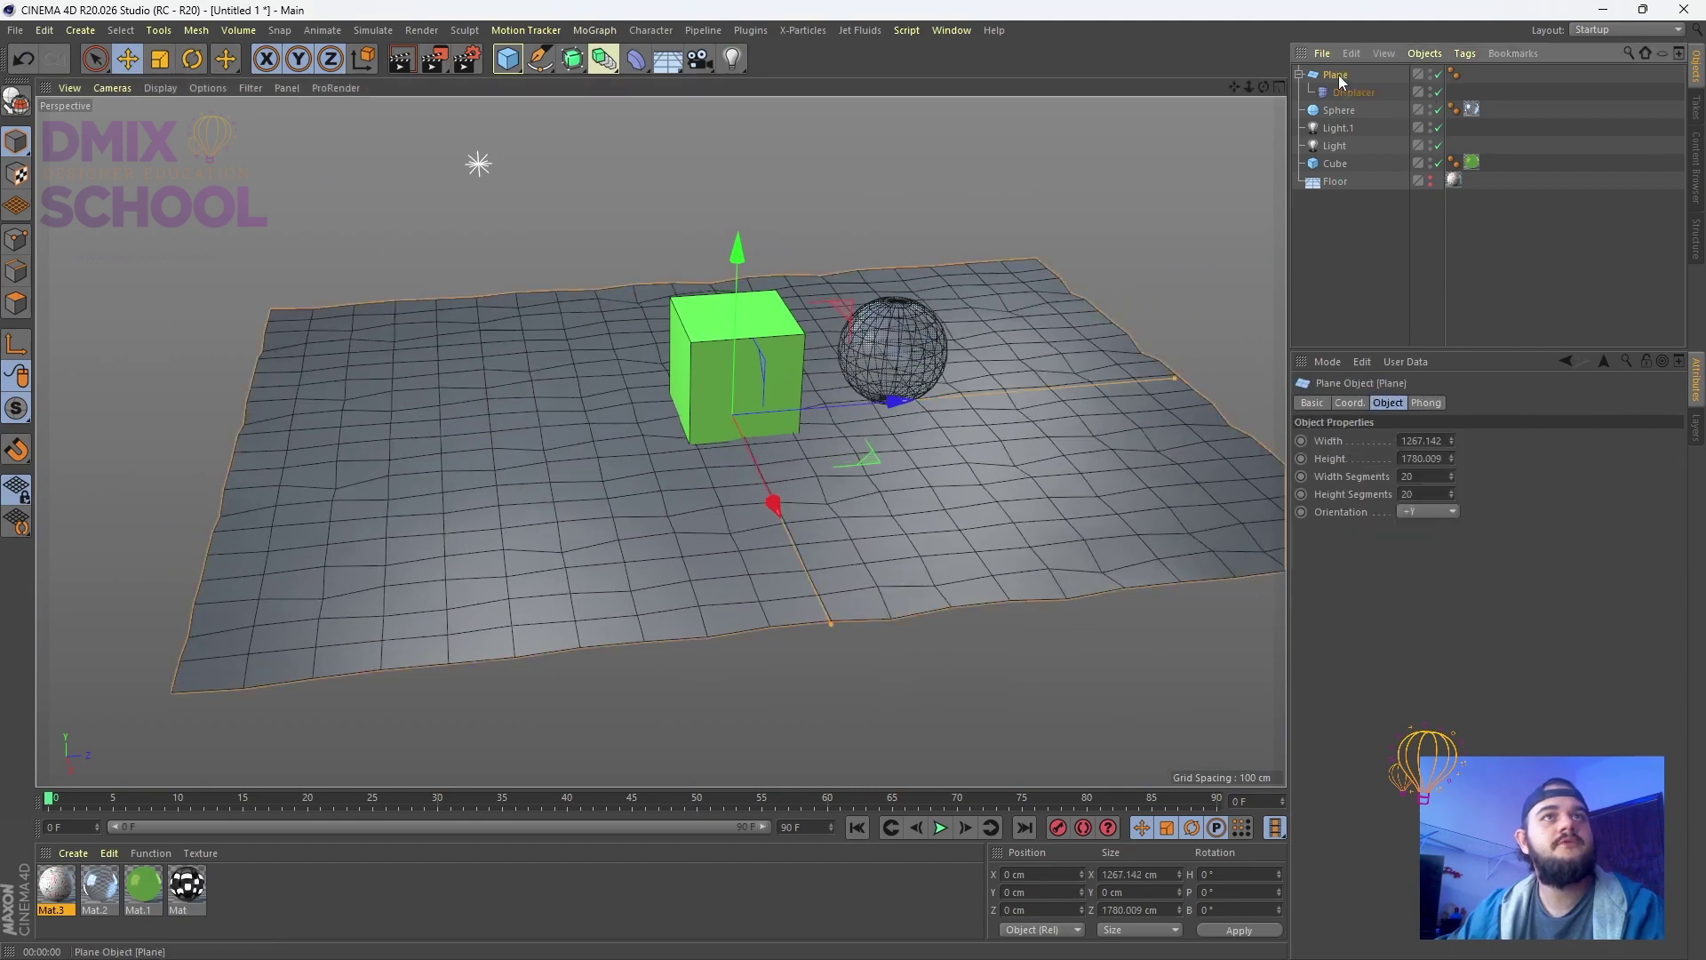
scroll(646, 410, "up", 3)
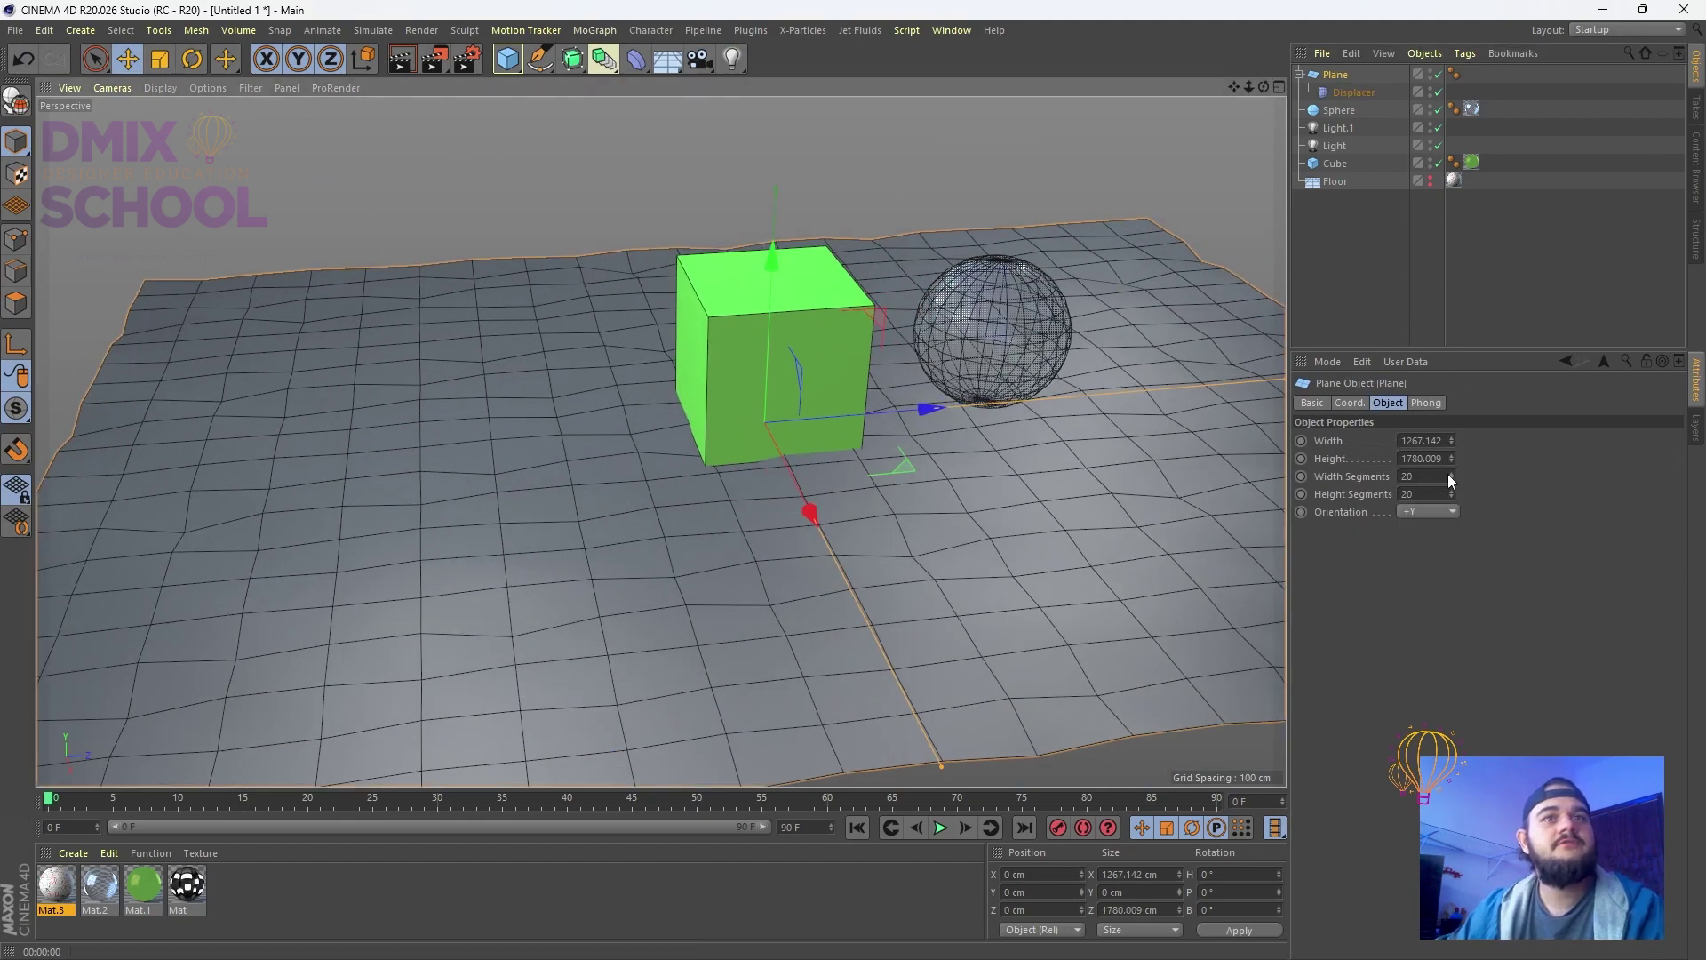
left_click_drag(1451, 475, 1451, 427)
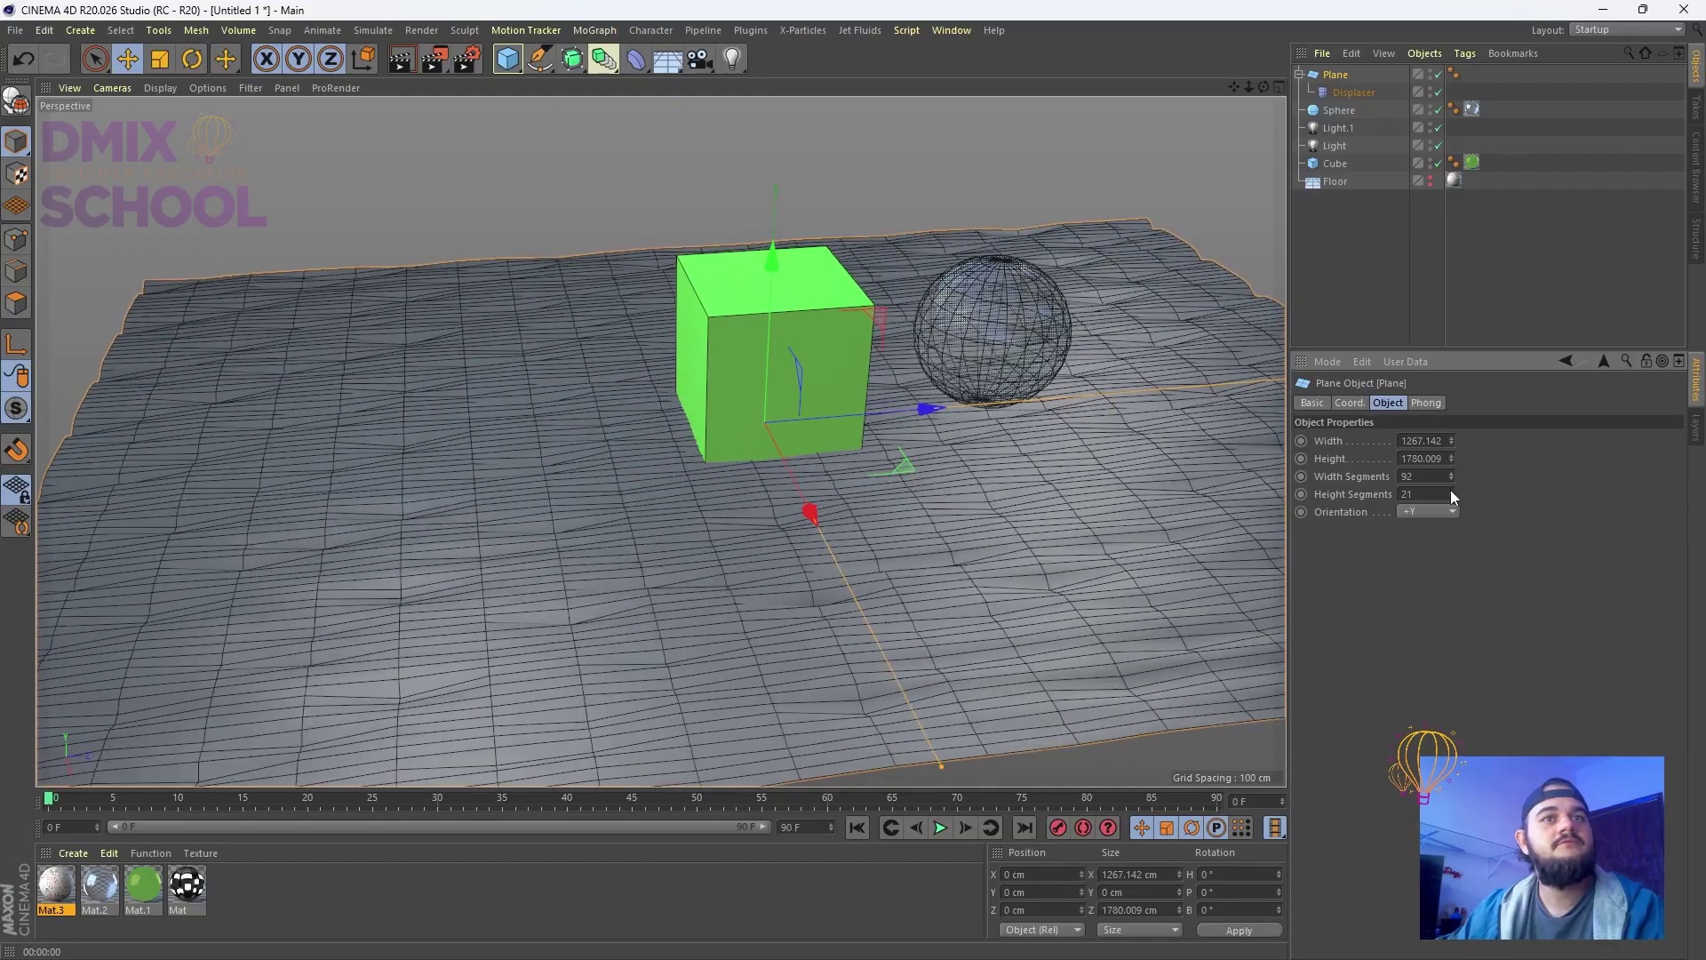
left_click_drag(1450, 493, 1378, 473)
scroll(800, 400, "down", 5)
left_click_drag(791, 395, 732, 430, "alt")
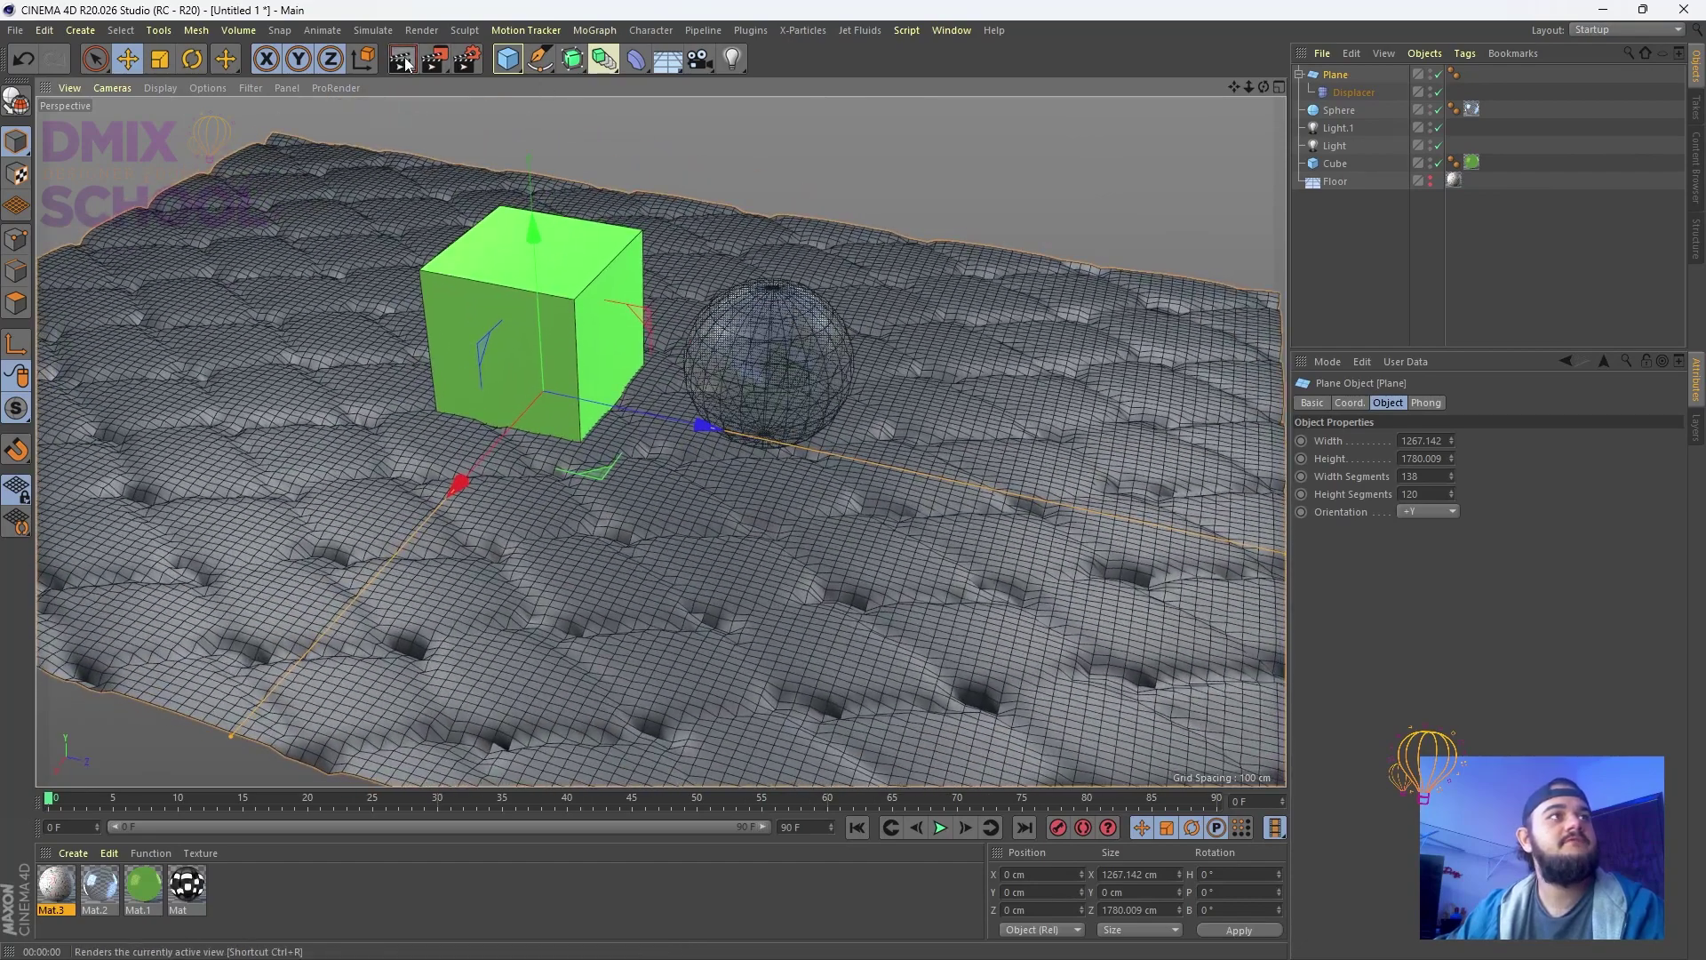
key("ctrl+r")
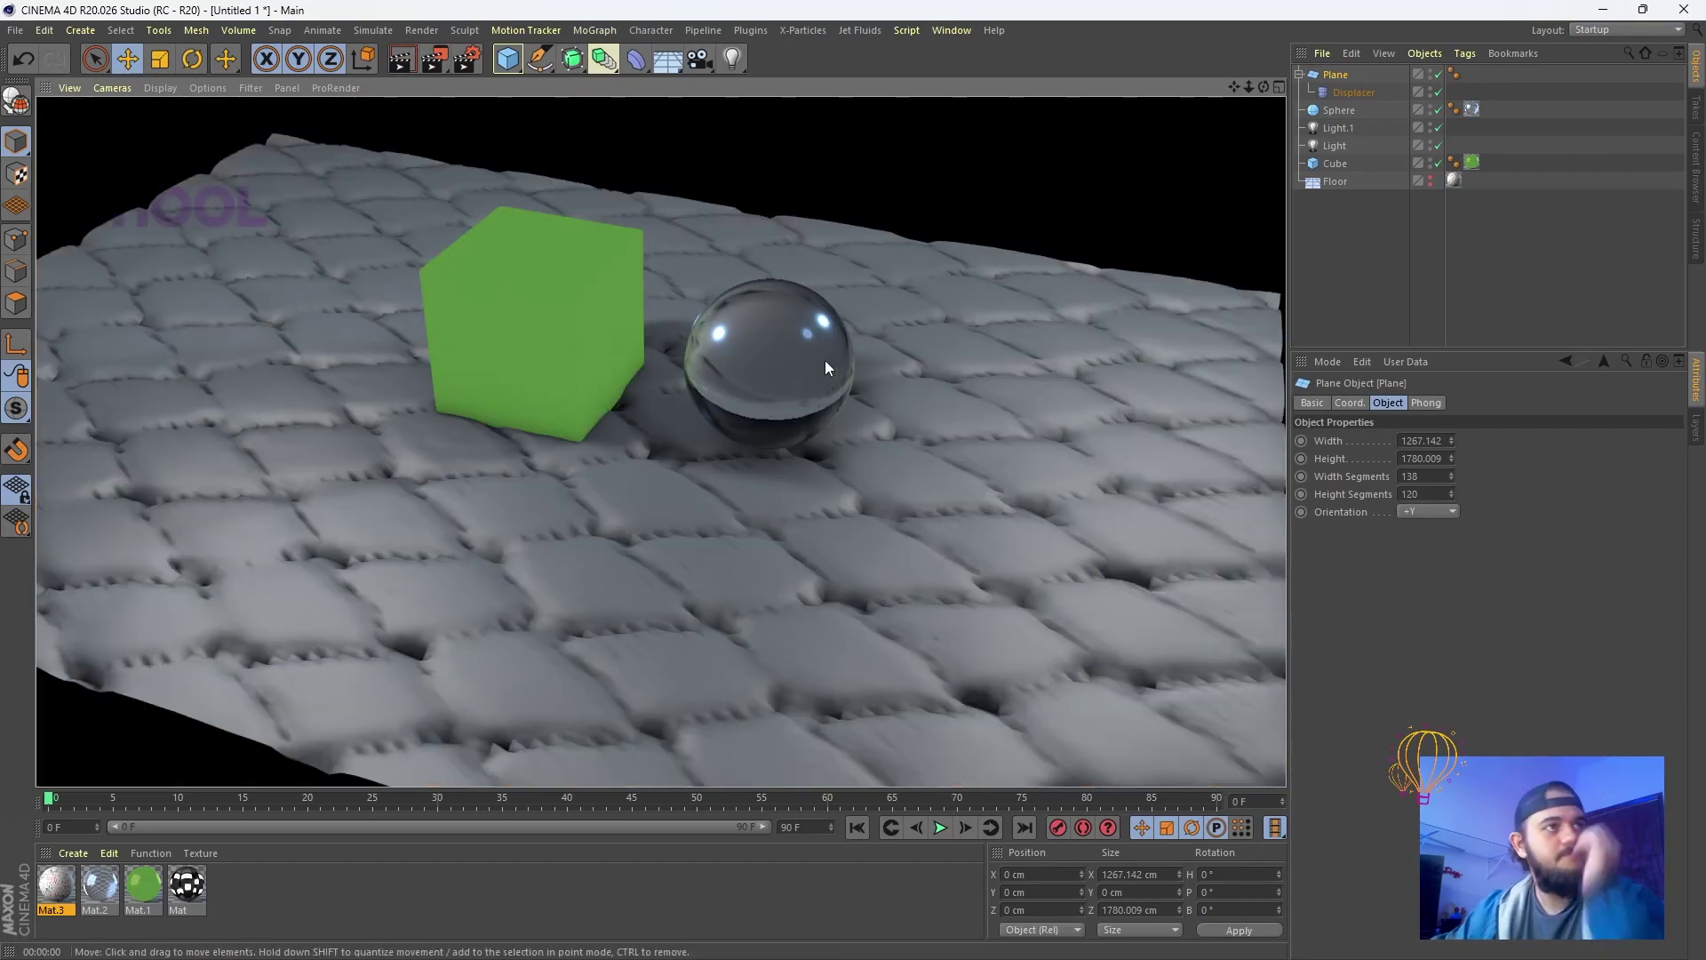
Tile the Displacer's bump map more densely by setting its mapping to Length U 29% and Length V 36%
left_click(1347, 93)
left_click(1330, 544)
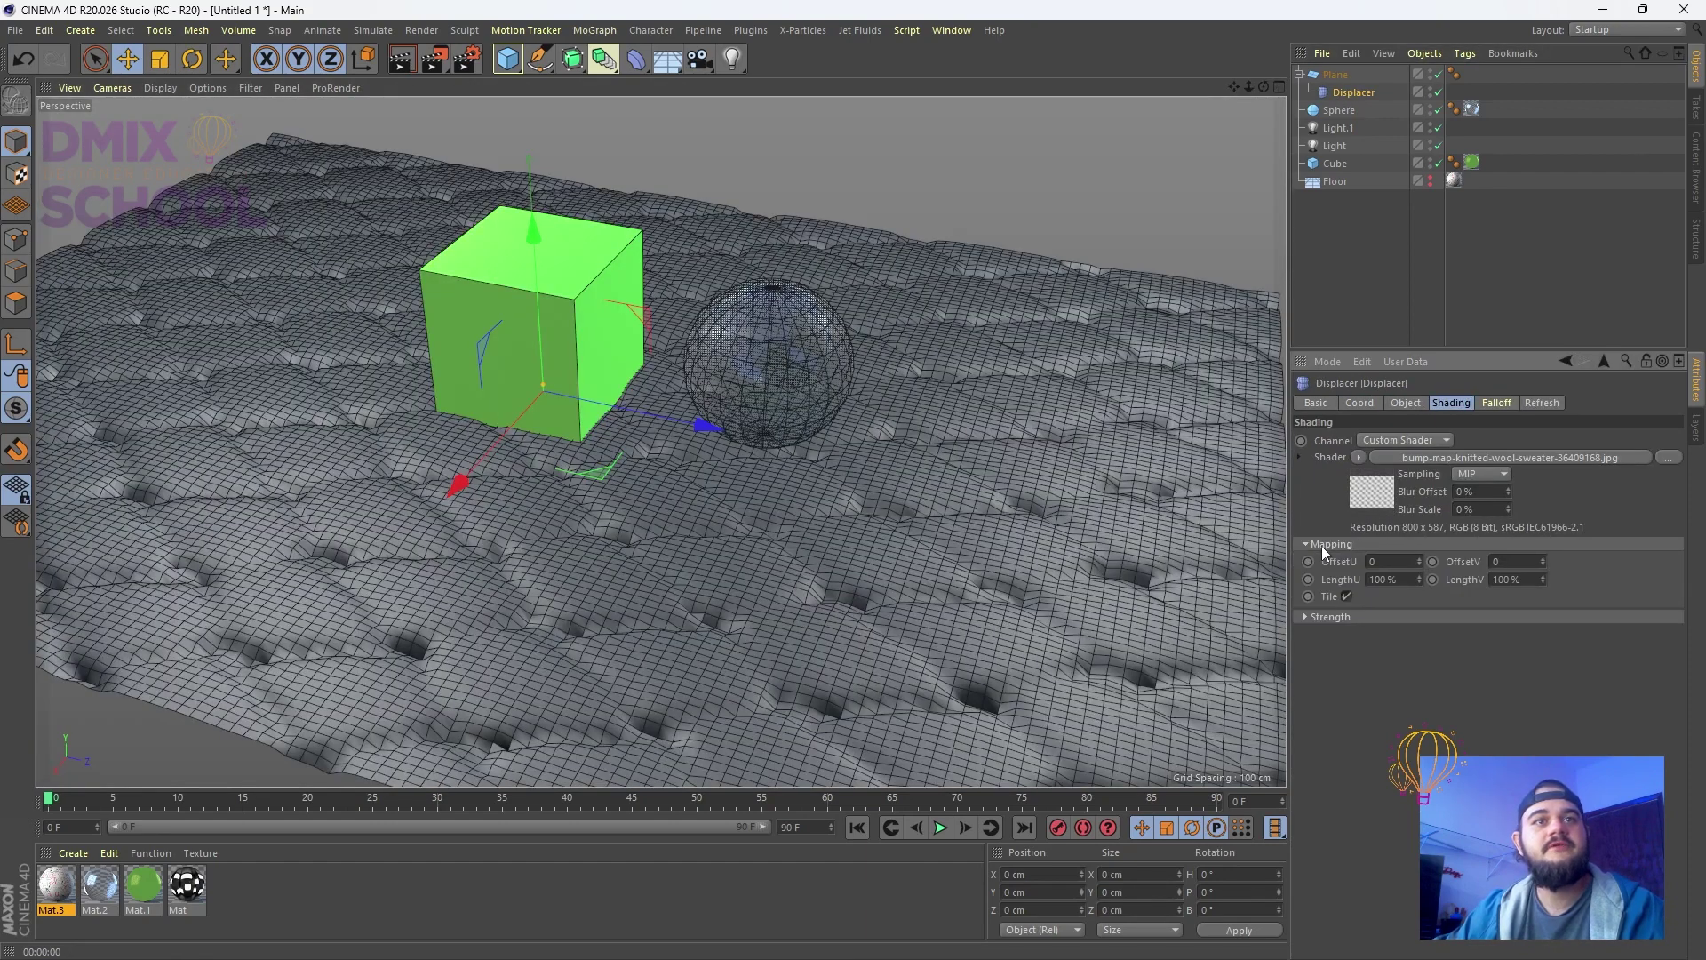
left_click(1303, 617)
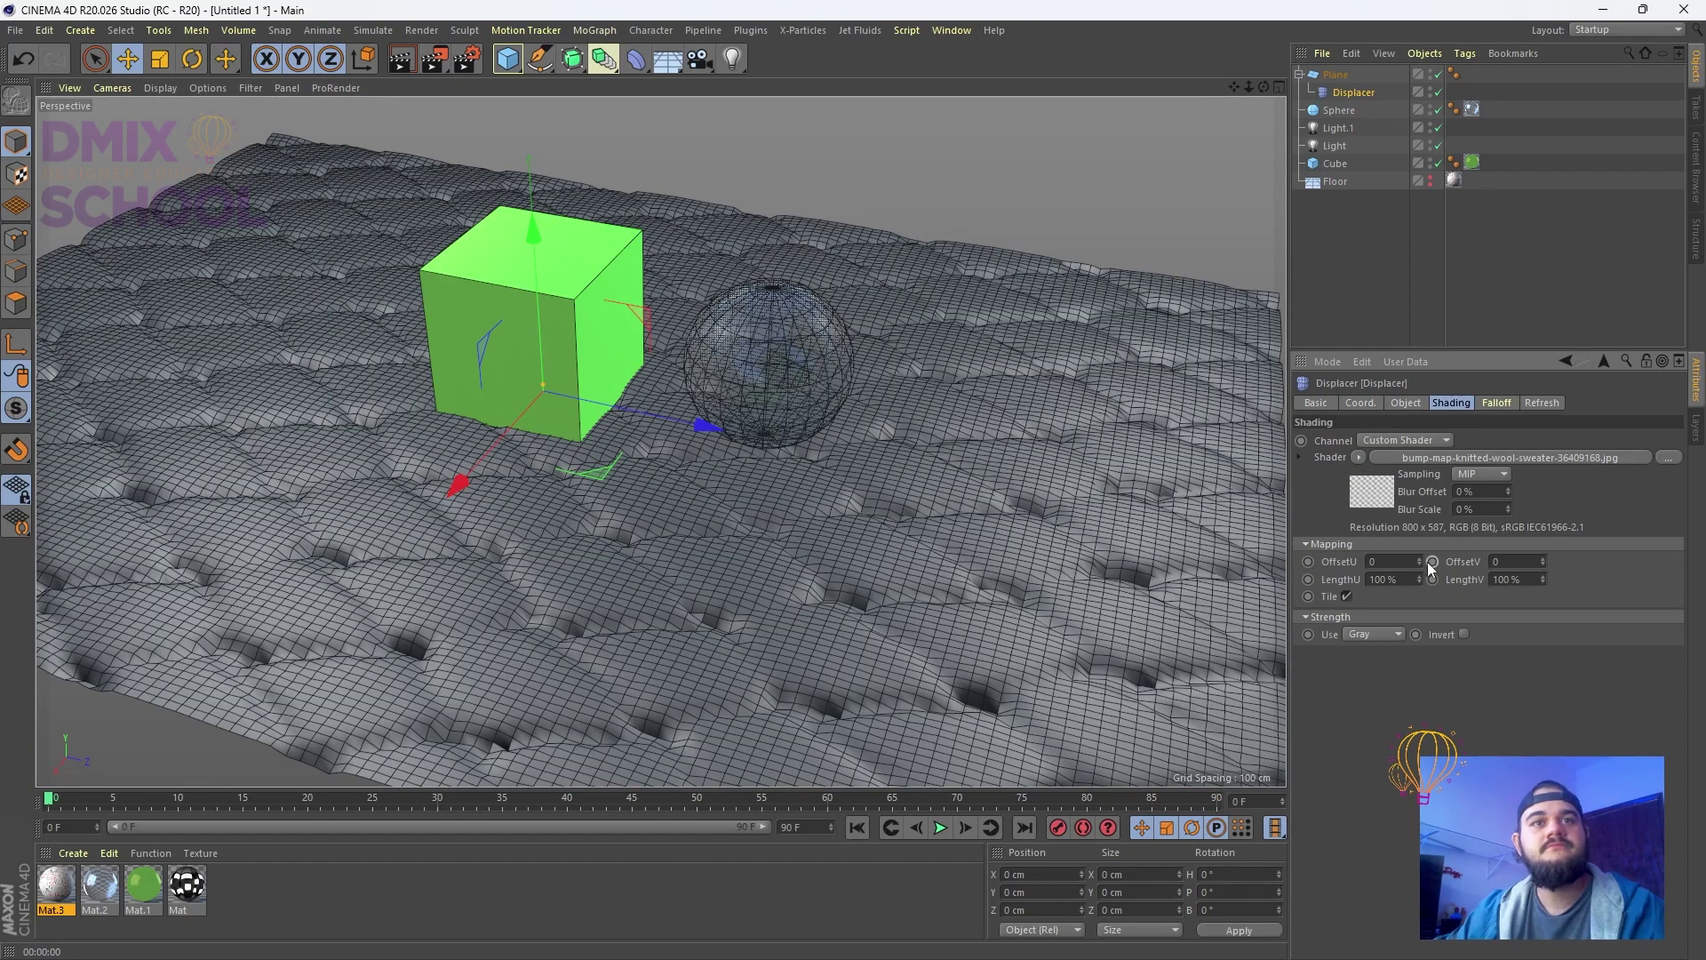
left_click_drag(1421, 583, 1420, 622)
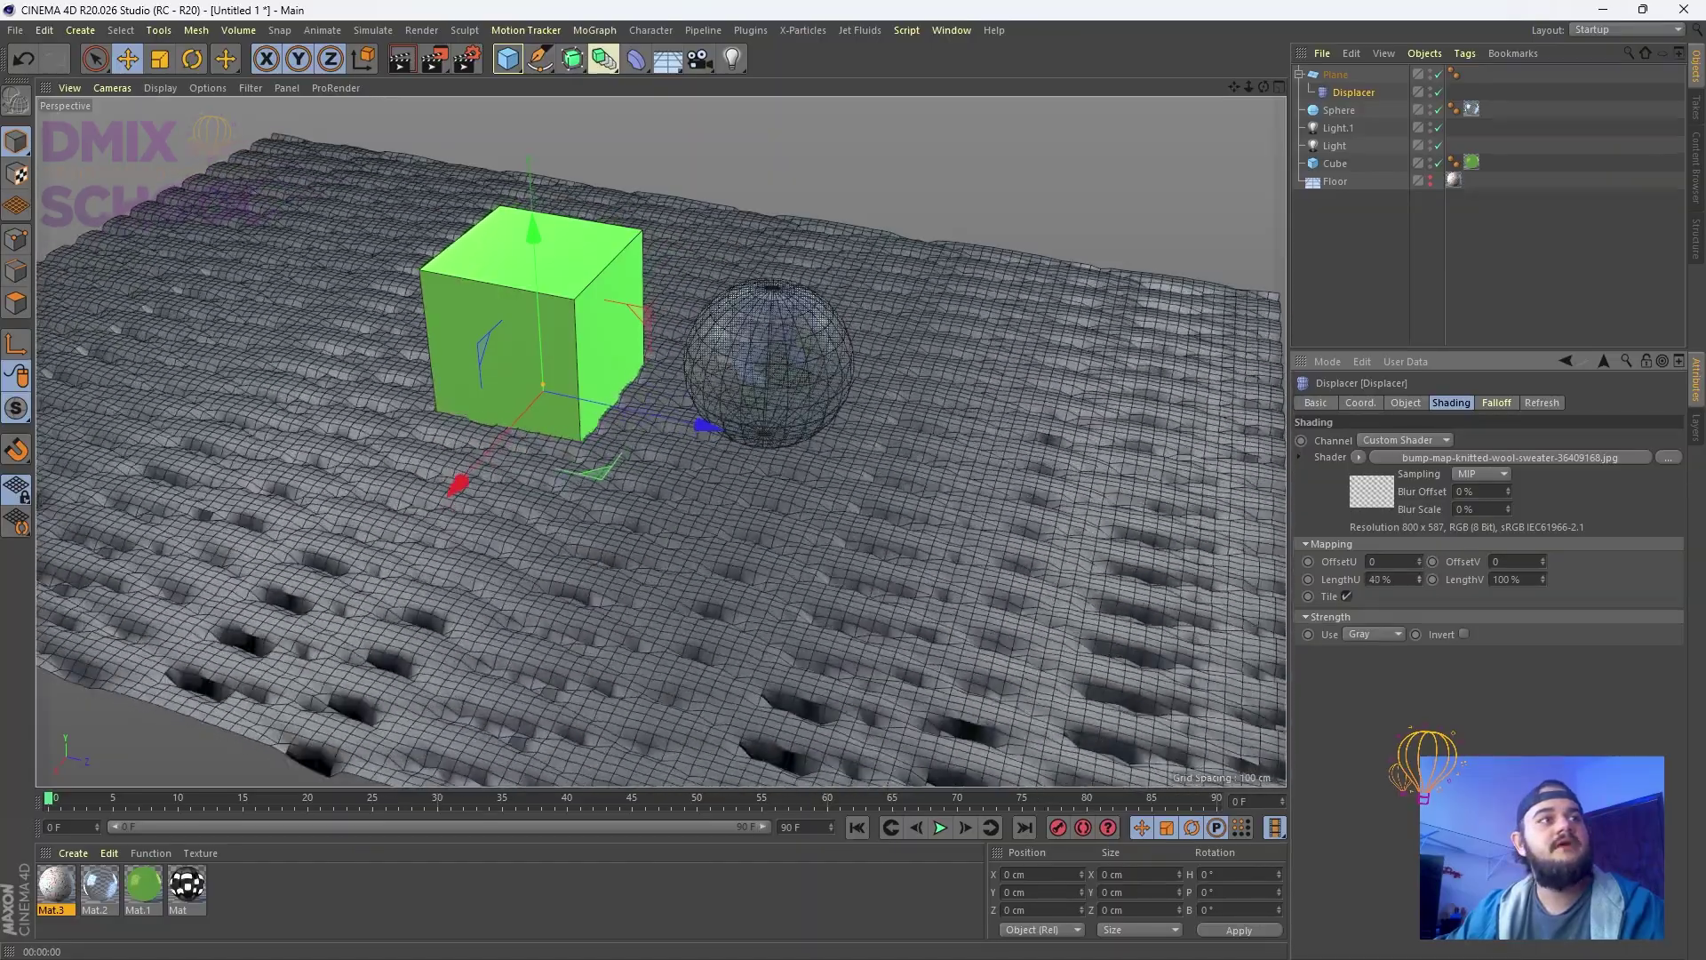
left_click_drag(1543, 579, 1543, 631)
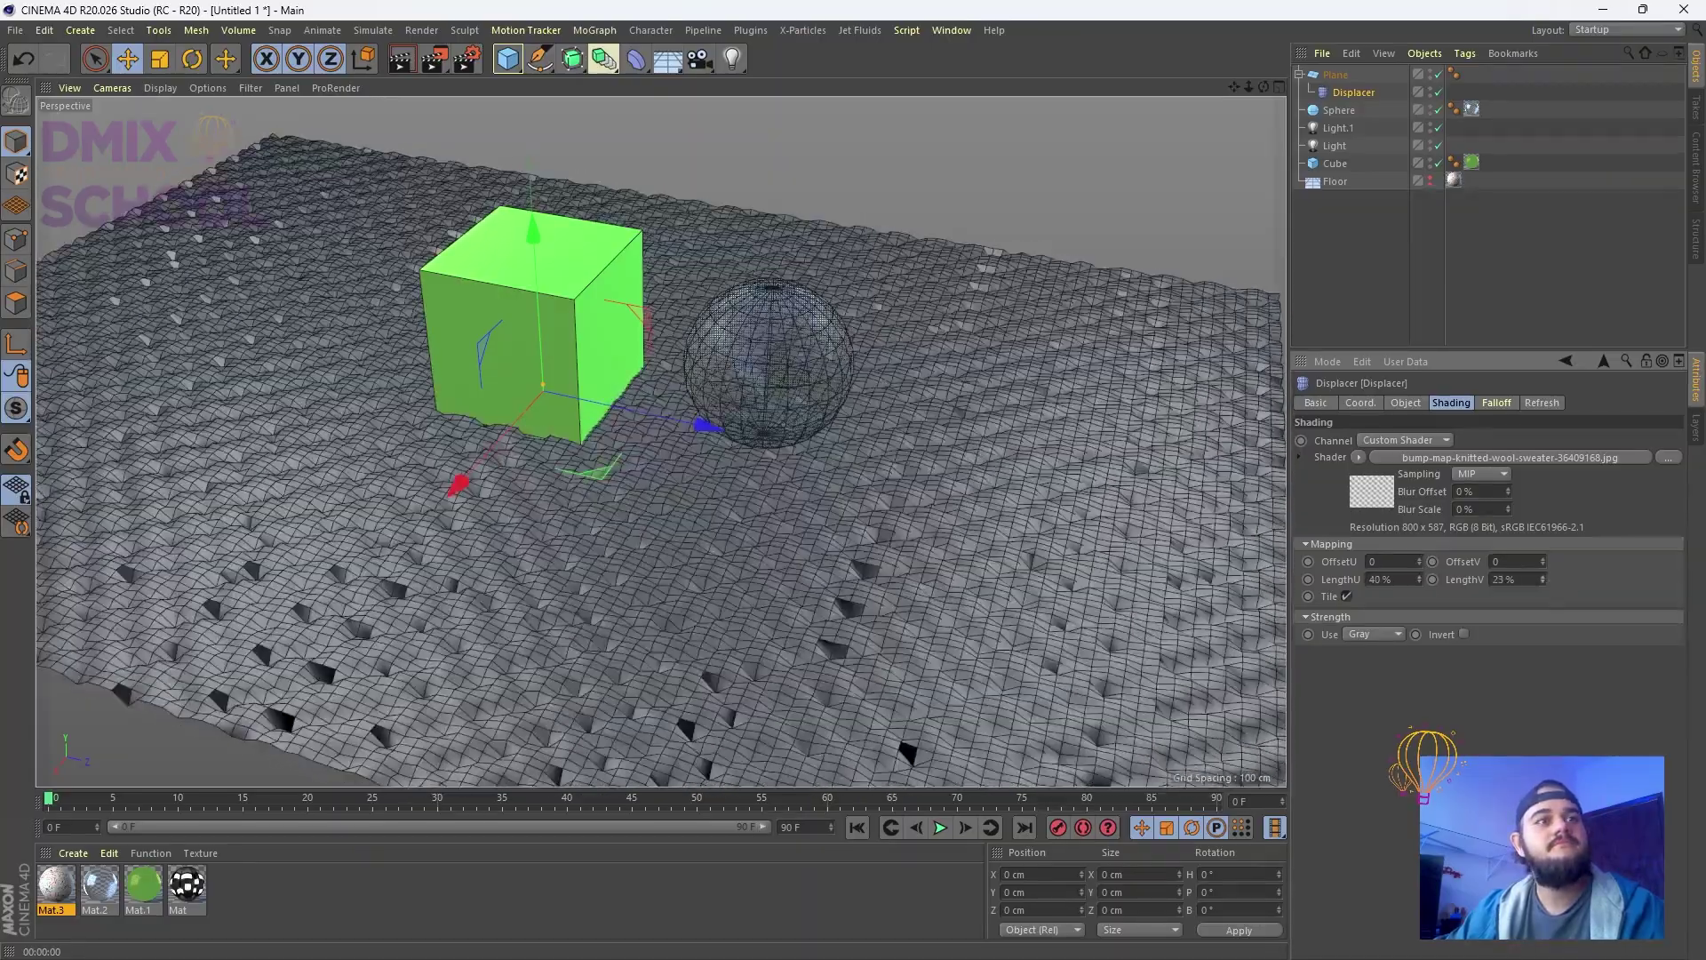
left_click_drag(1420, 583, 1420, 611)
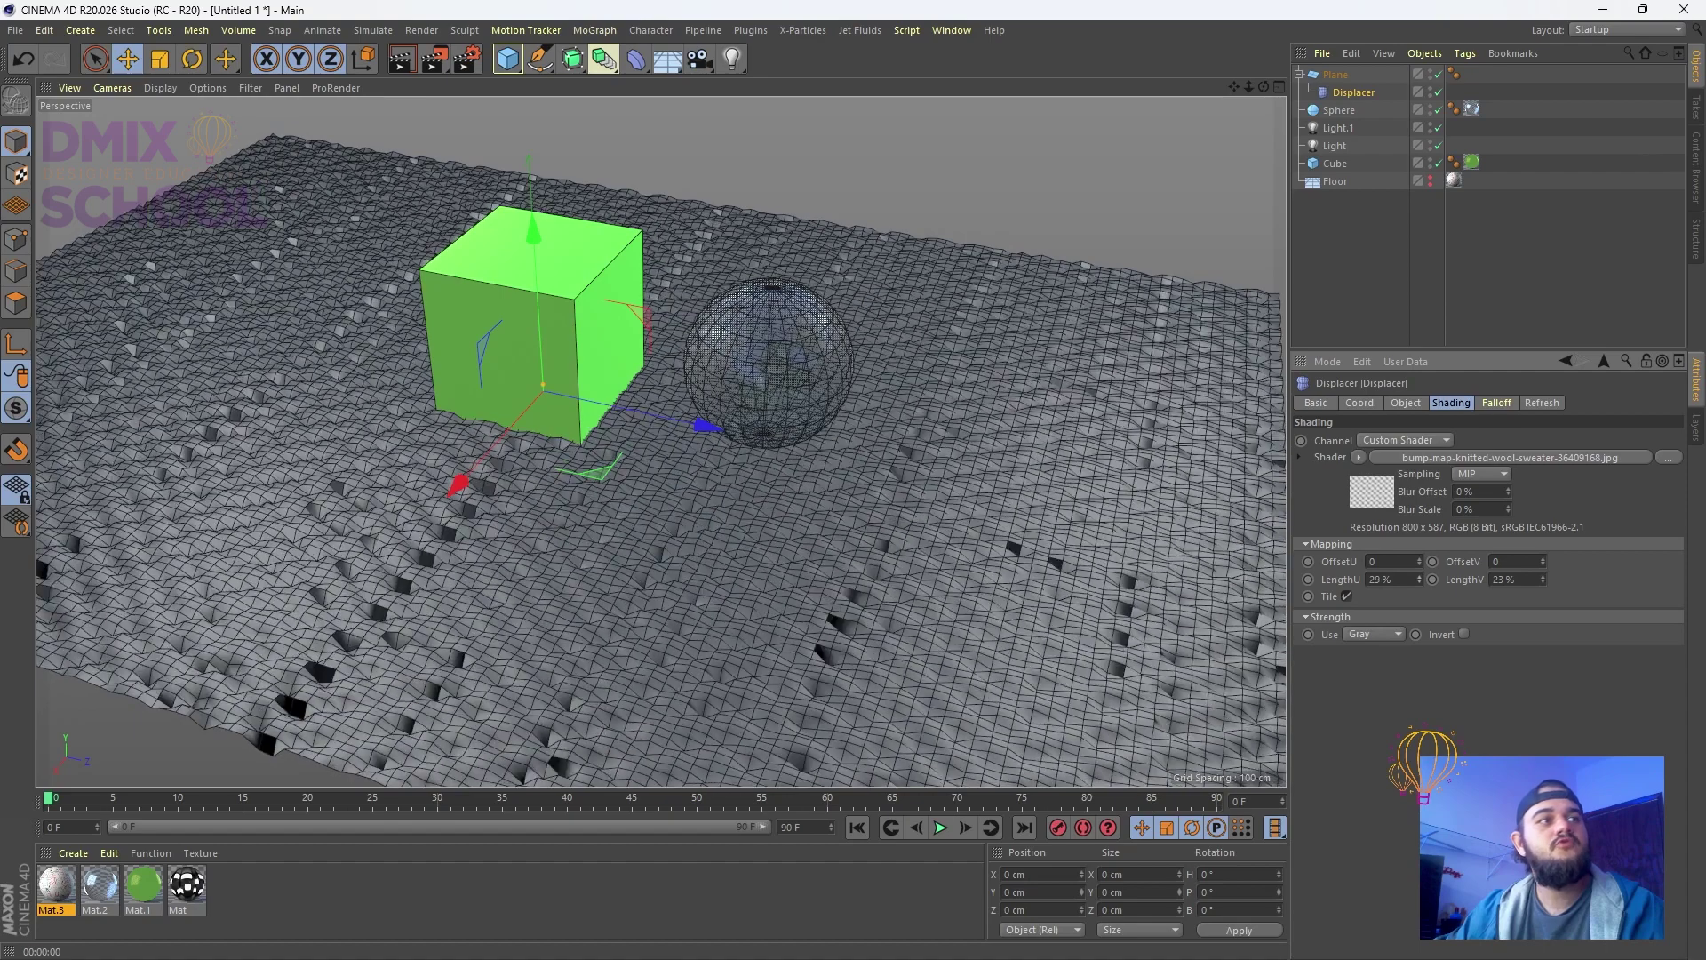
left_click_drag(1542, 579, 1542, 560)
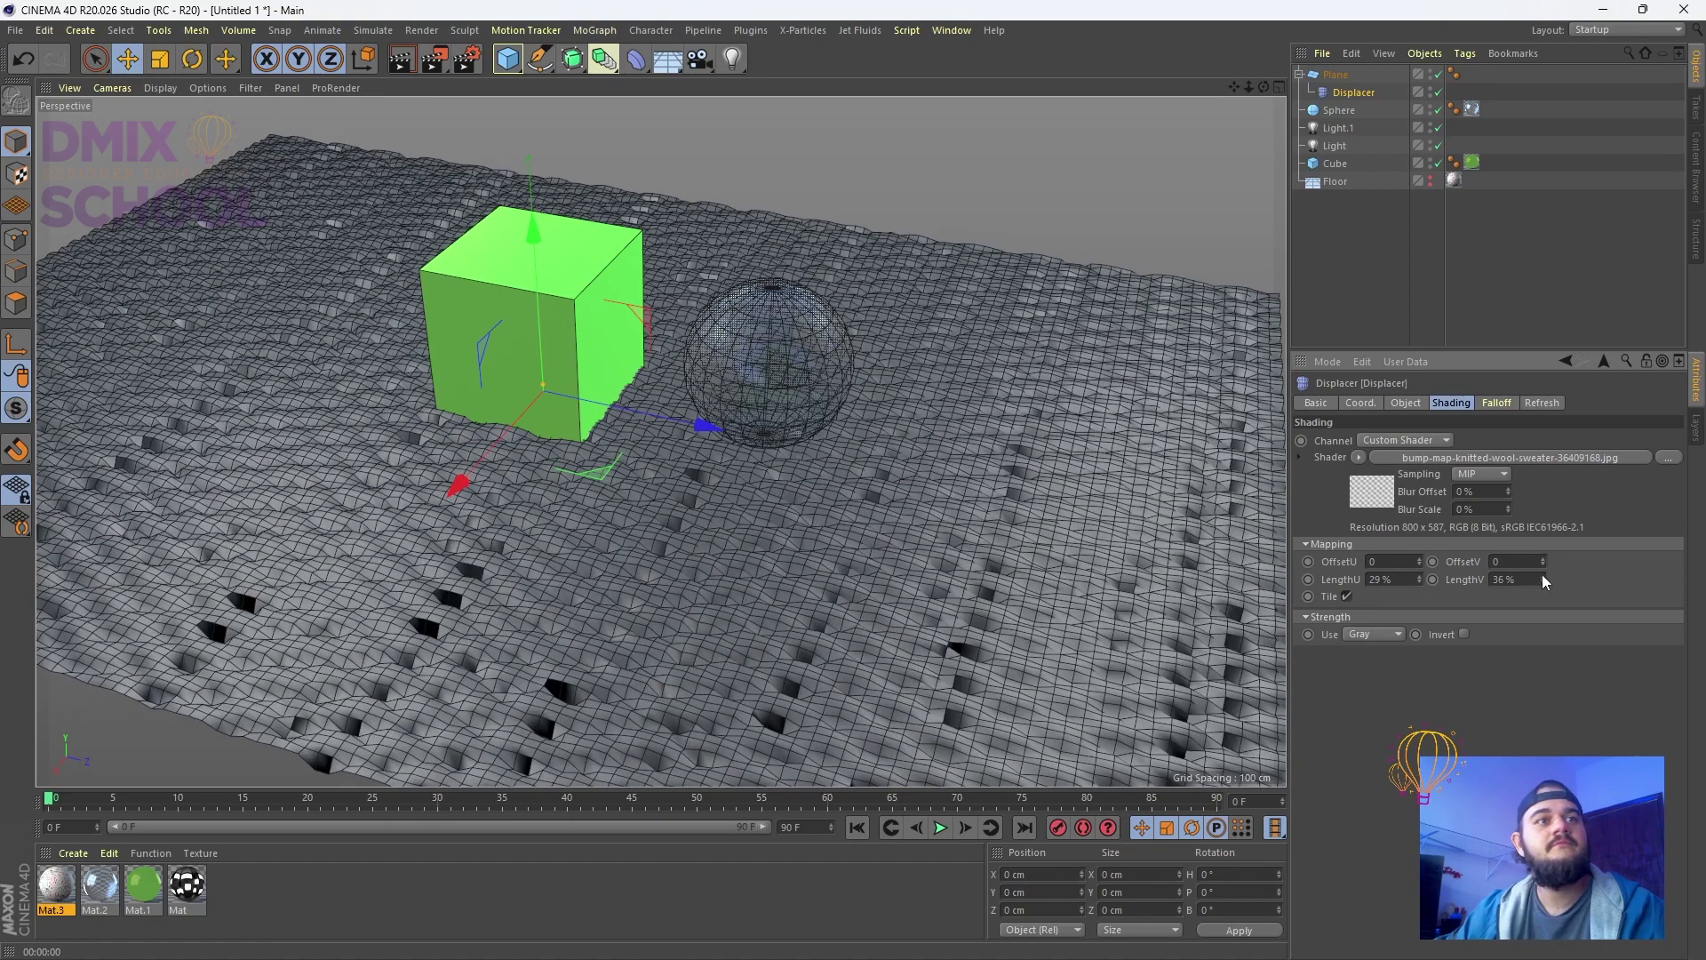
Set the plane's width segments and height segments to 500 each, and render the view
left_click(1332, 79)
left_click_drag(1426, 476, 1311, 468)
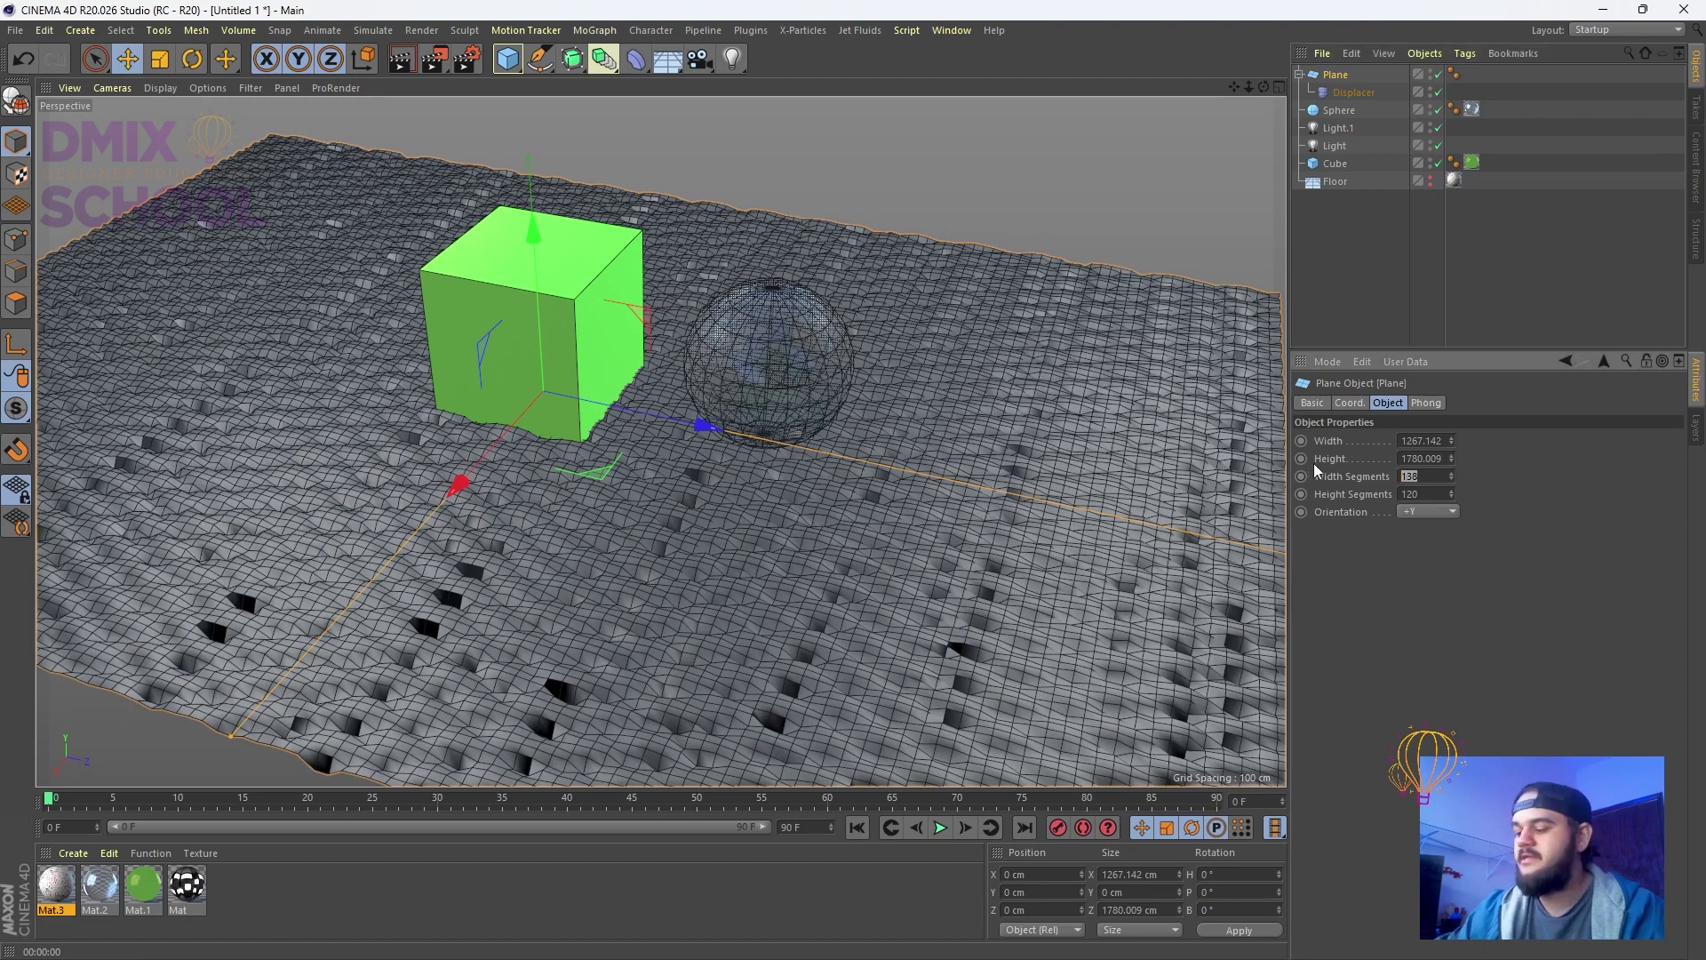
type("500")
key("Tab")
type("50")
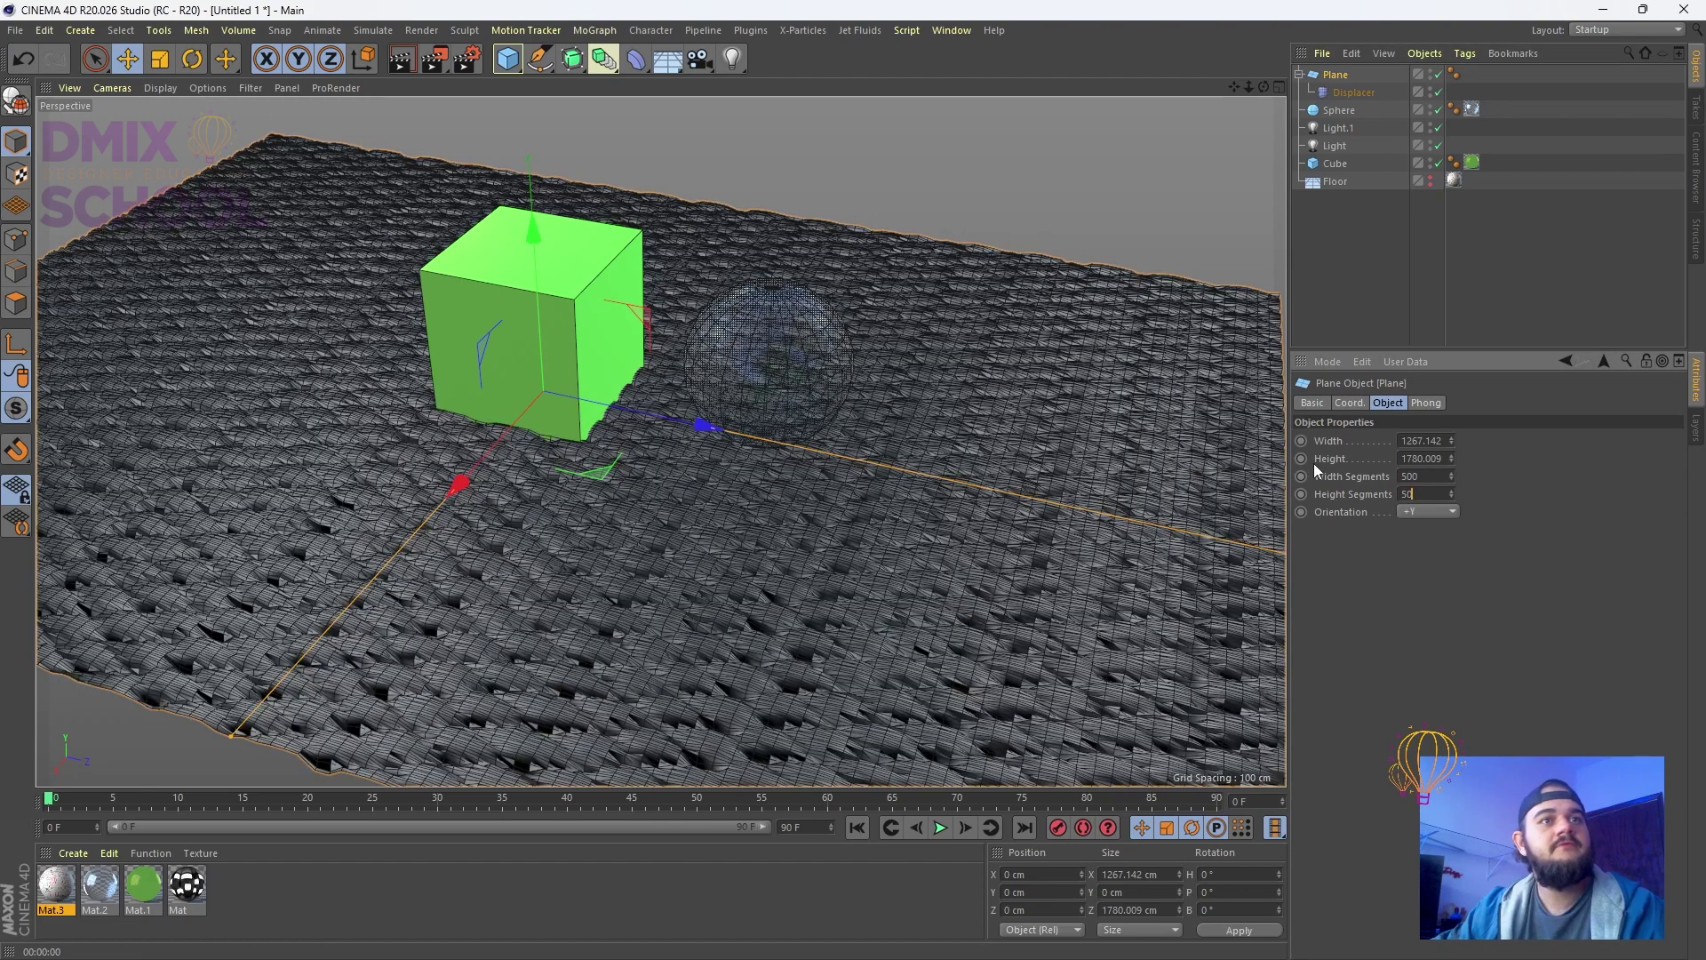
type("0")
key("Return")
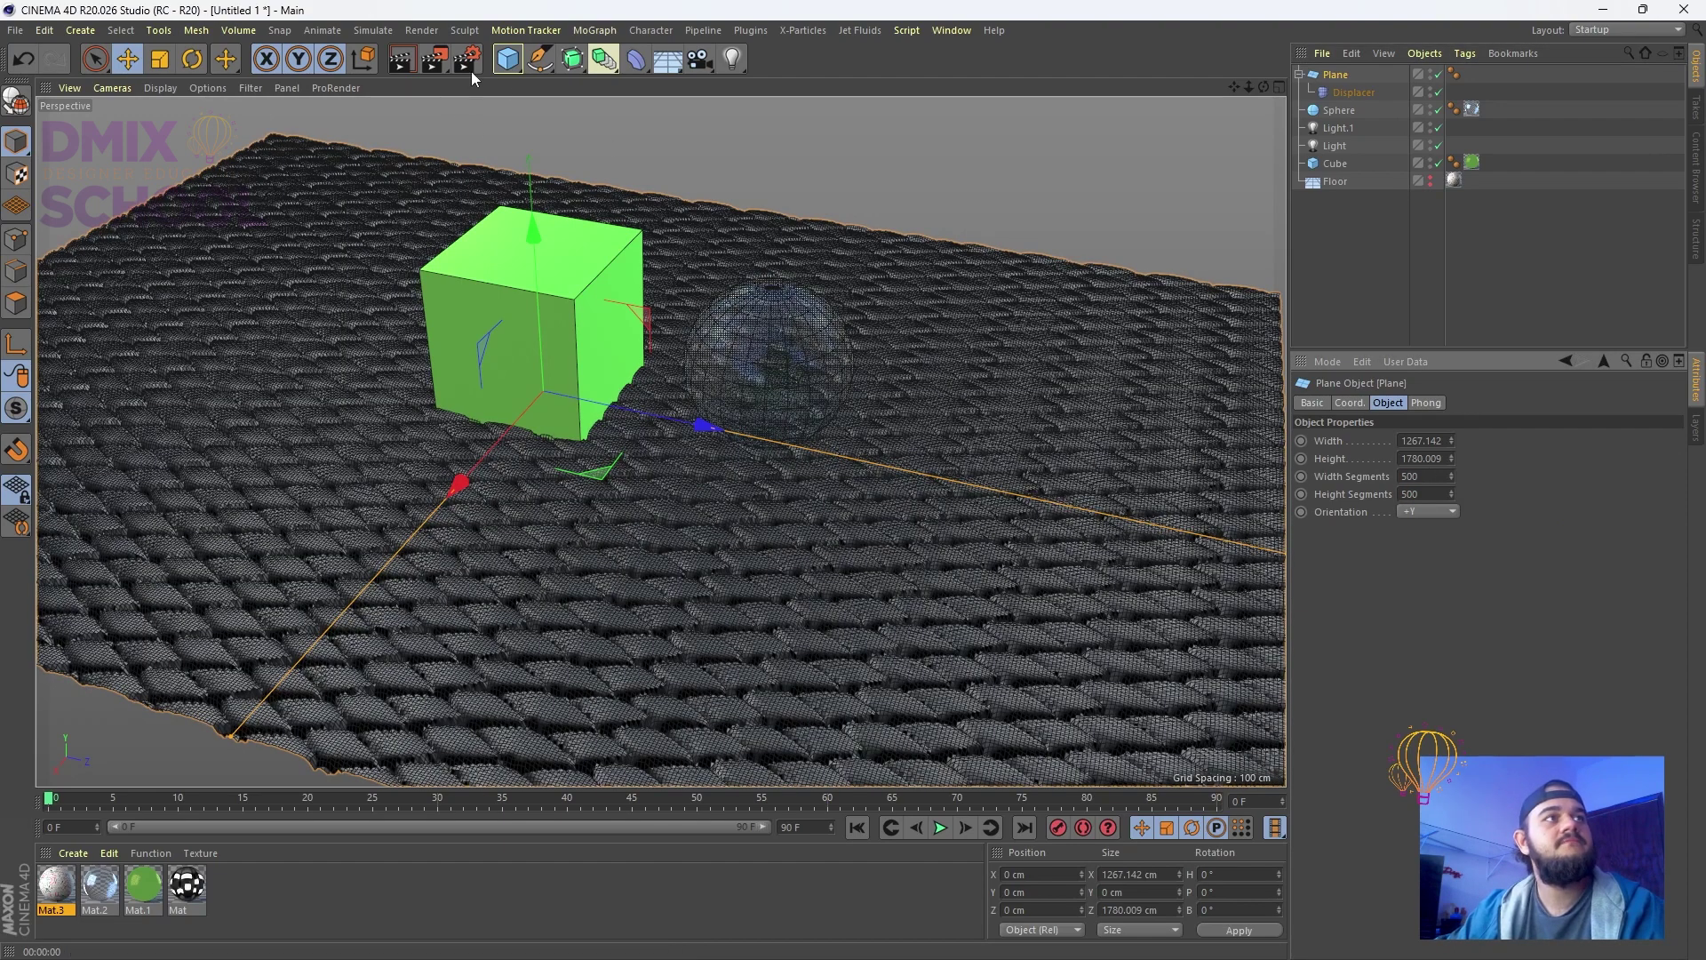
left_click(402, 60)
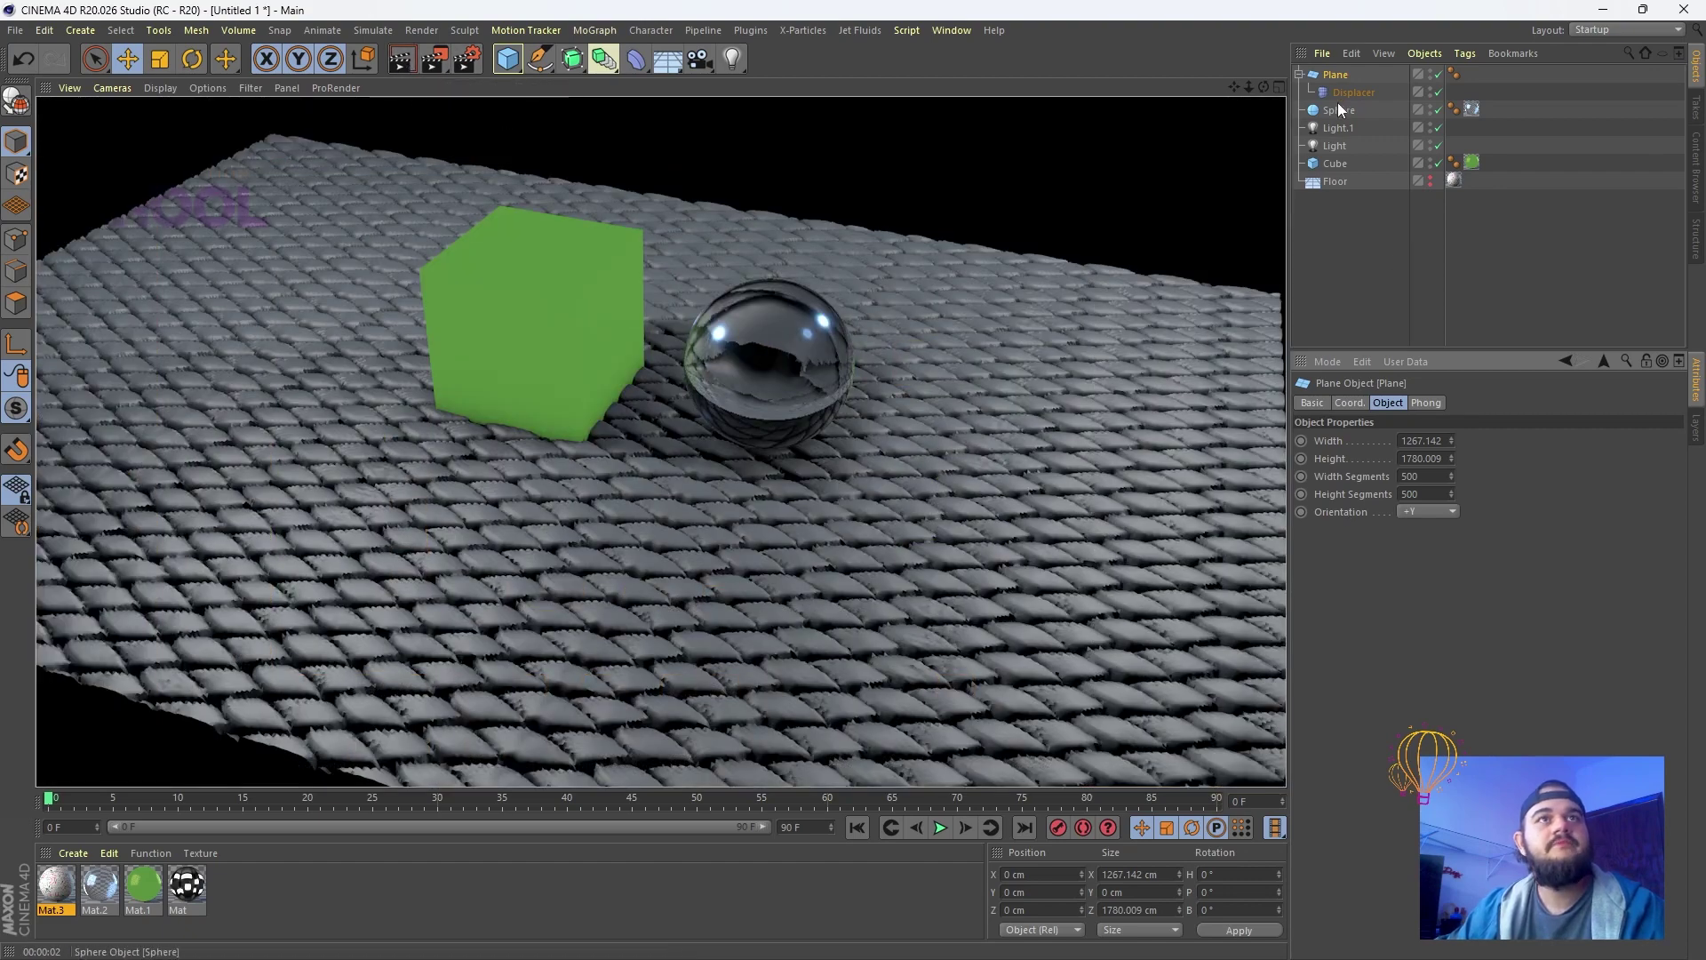
Set the Displacer's height to 2 cm and render the view to check the softer relief
left_click(1350, 93)
left_click(1500, 405)
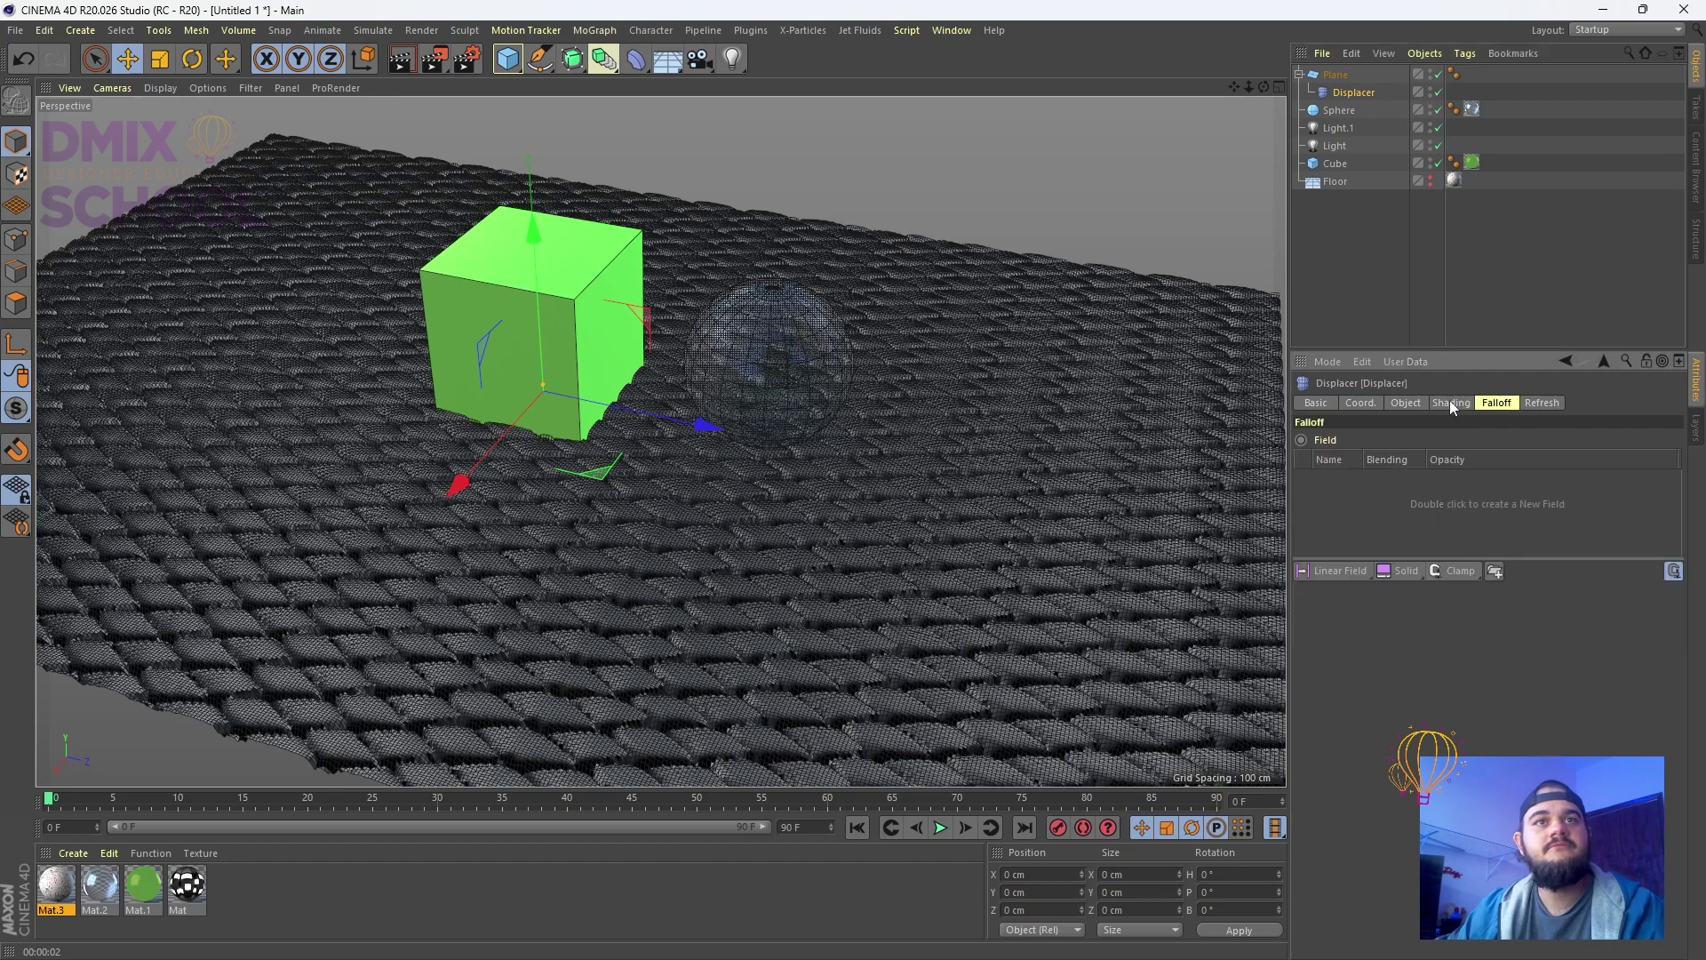
left_click(1448, 400)
left_click(1538, 405)
left_click(1413, 402)
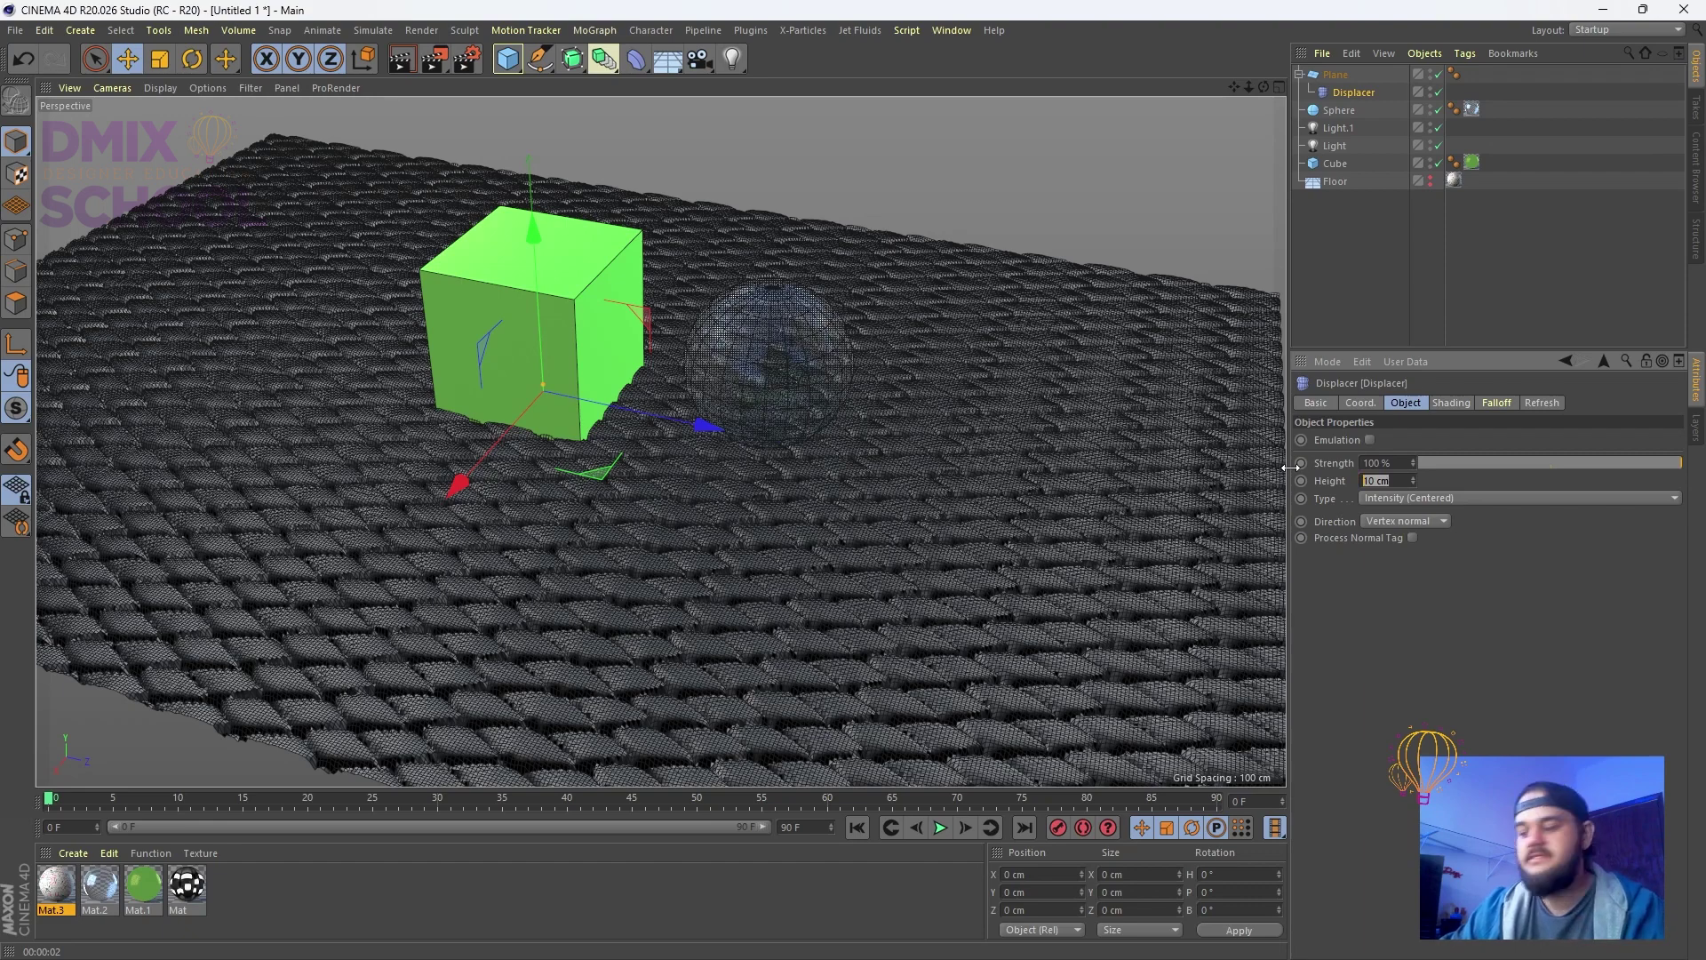
type("2")
key("Return")
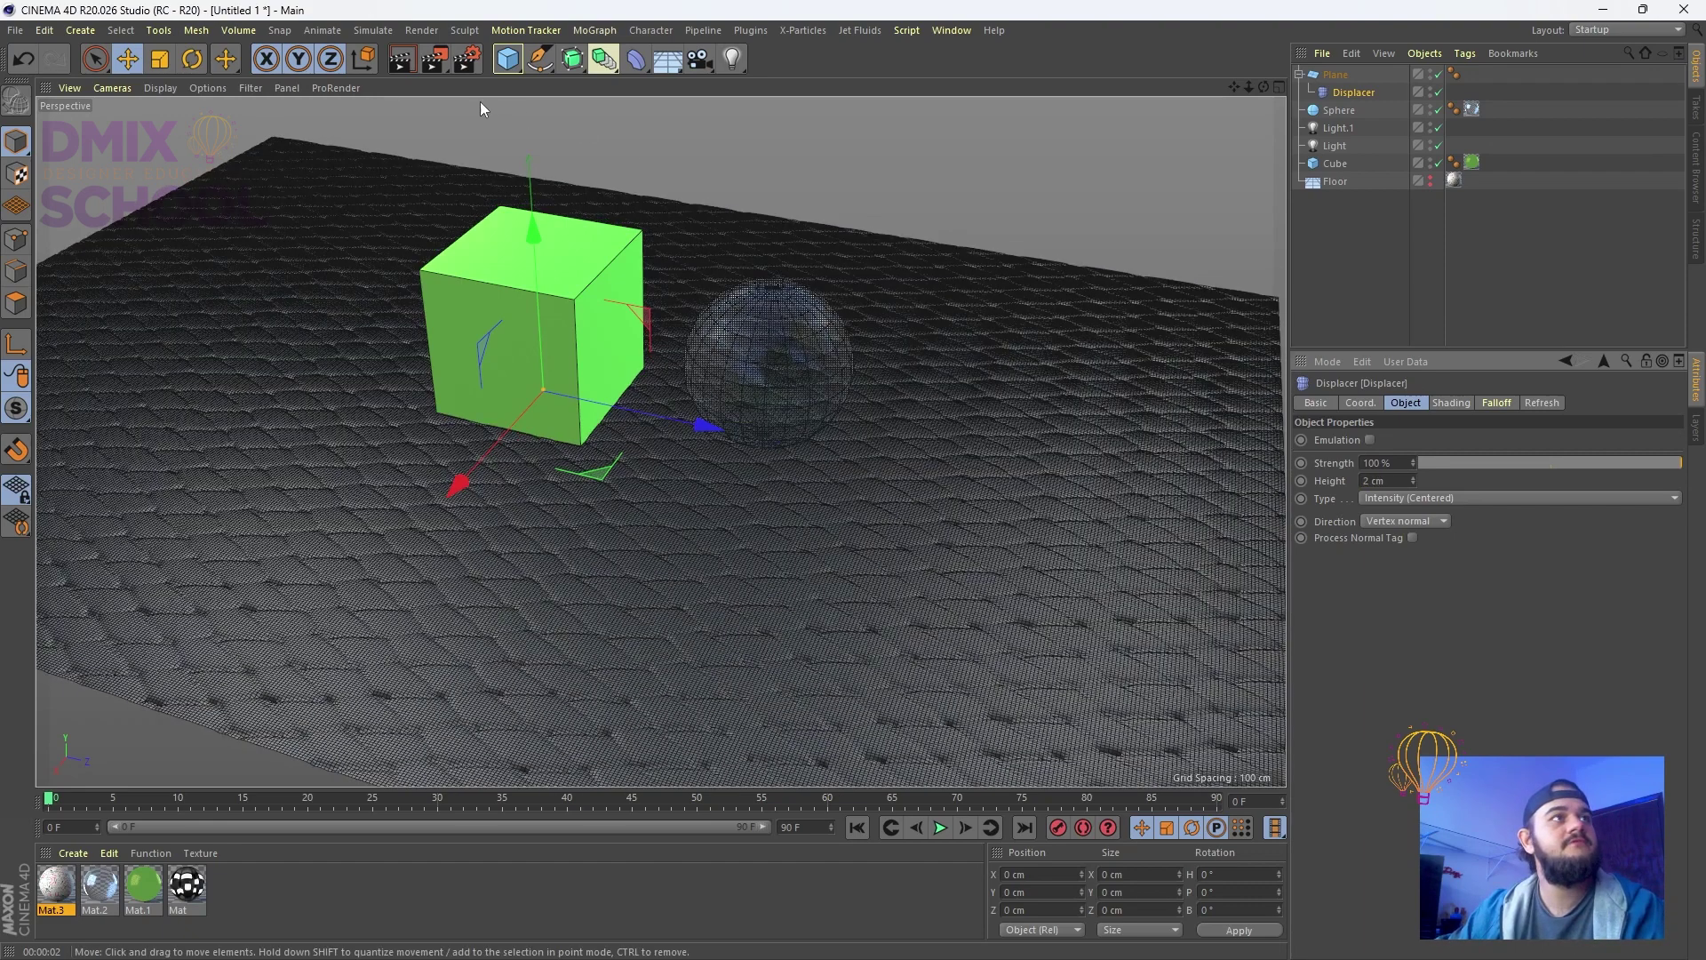
left_click(400, 58)
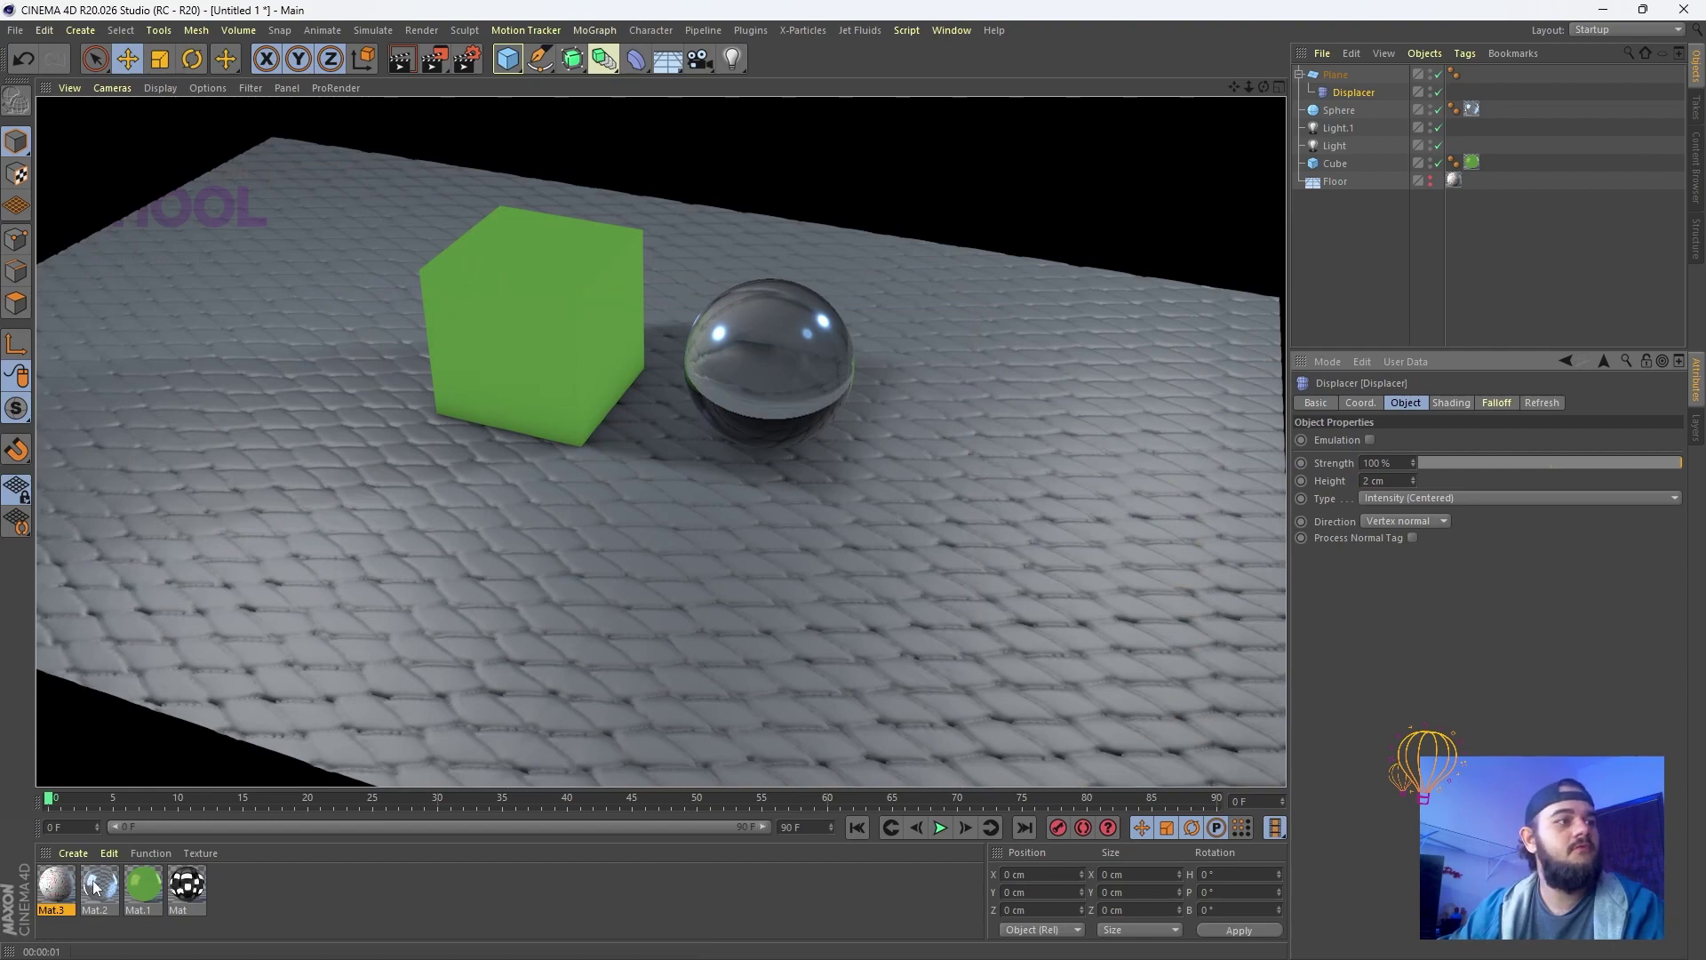
Apply the Mat.3 patterned material to the Plane object and render the view
left_click_drag(55, 893, 1080, 222)
left_click_drag(1327, 78, 1333, 75)
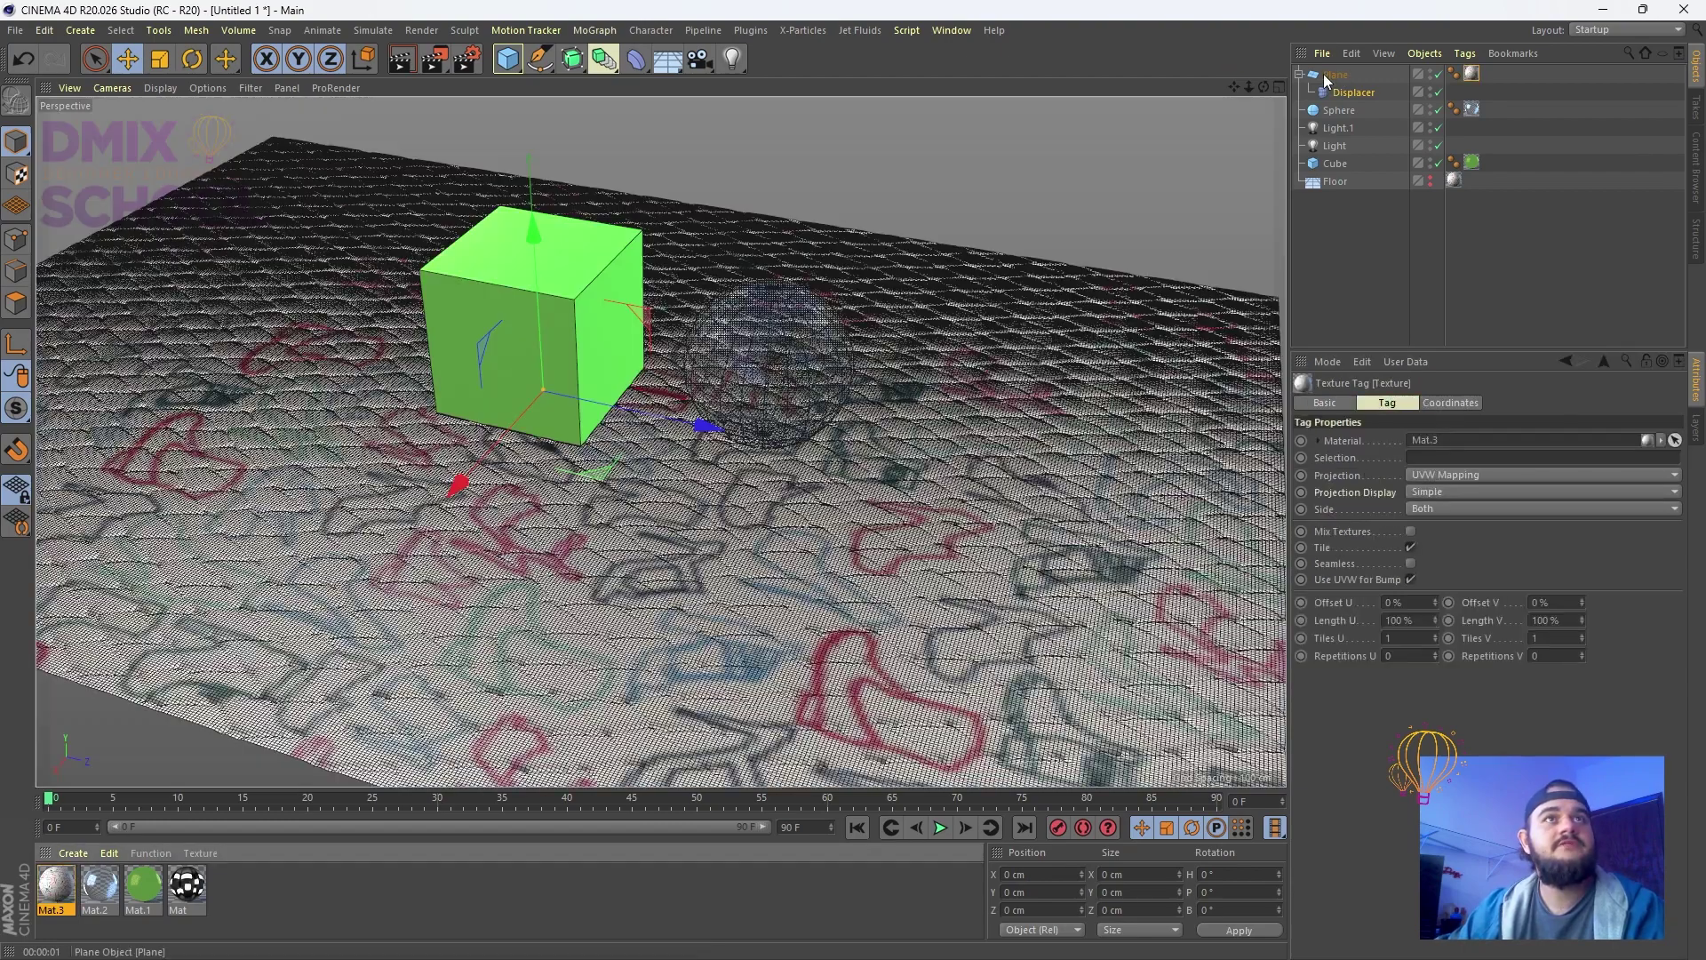
left_click(401, 60)
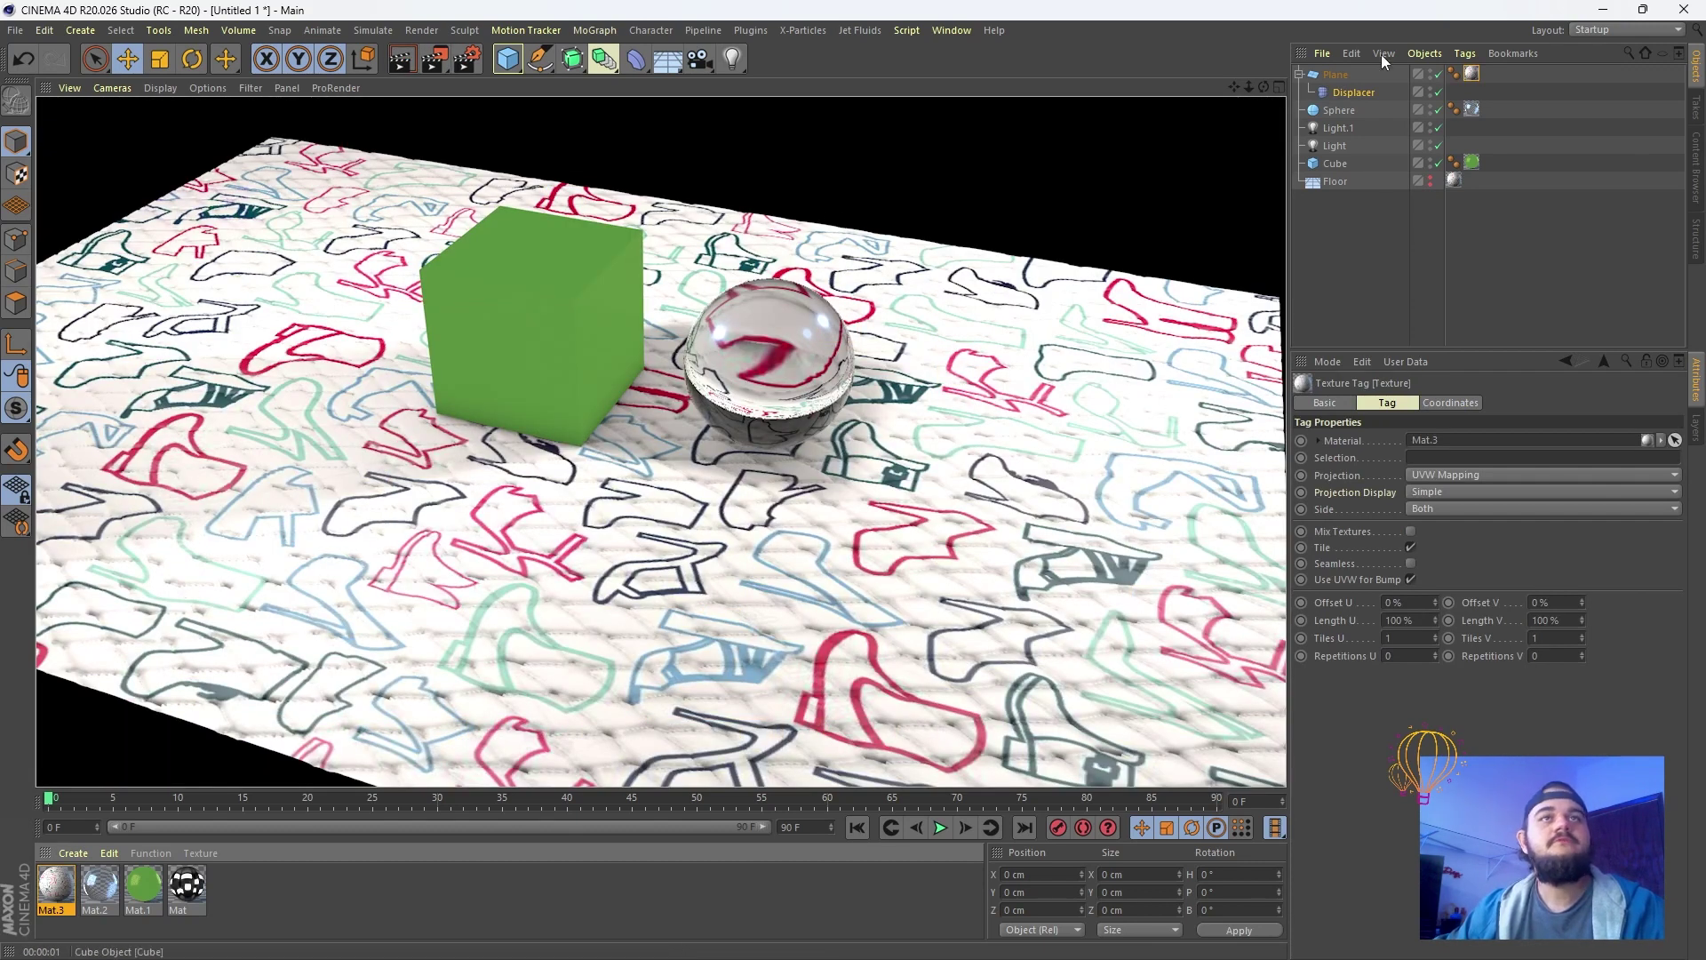
Scale down the pattern on the plane's texture tag to Length U 46% and Length V 28%, and render the view
left_click(1471, 78)
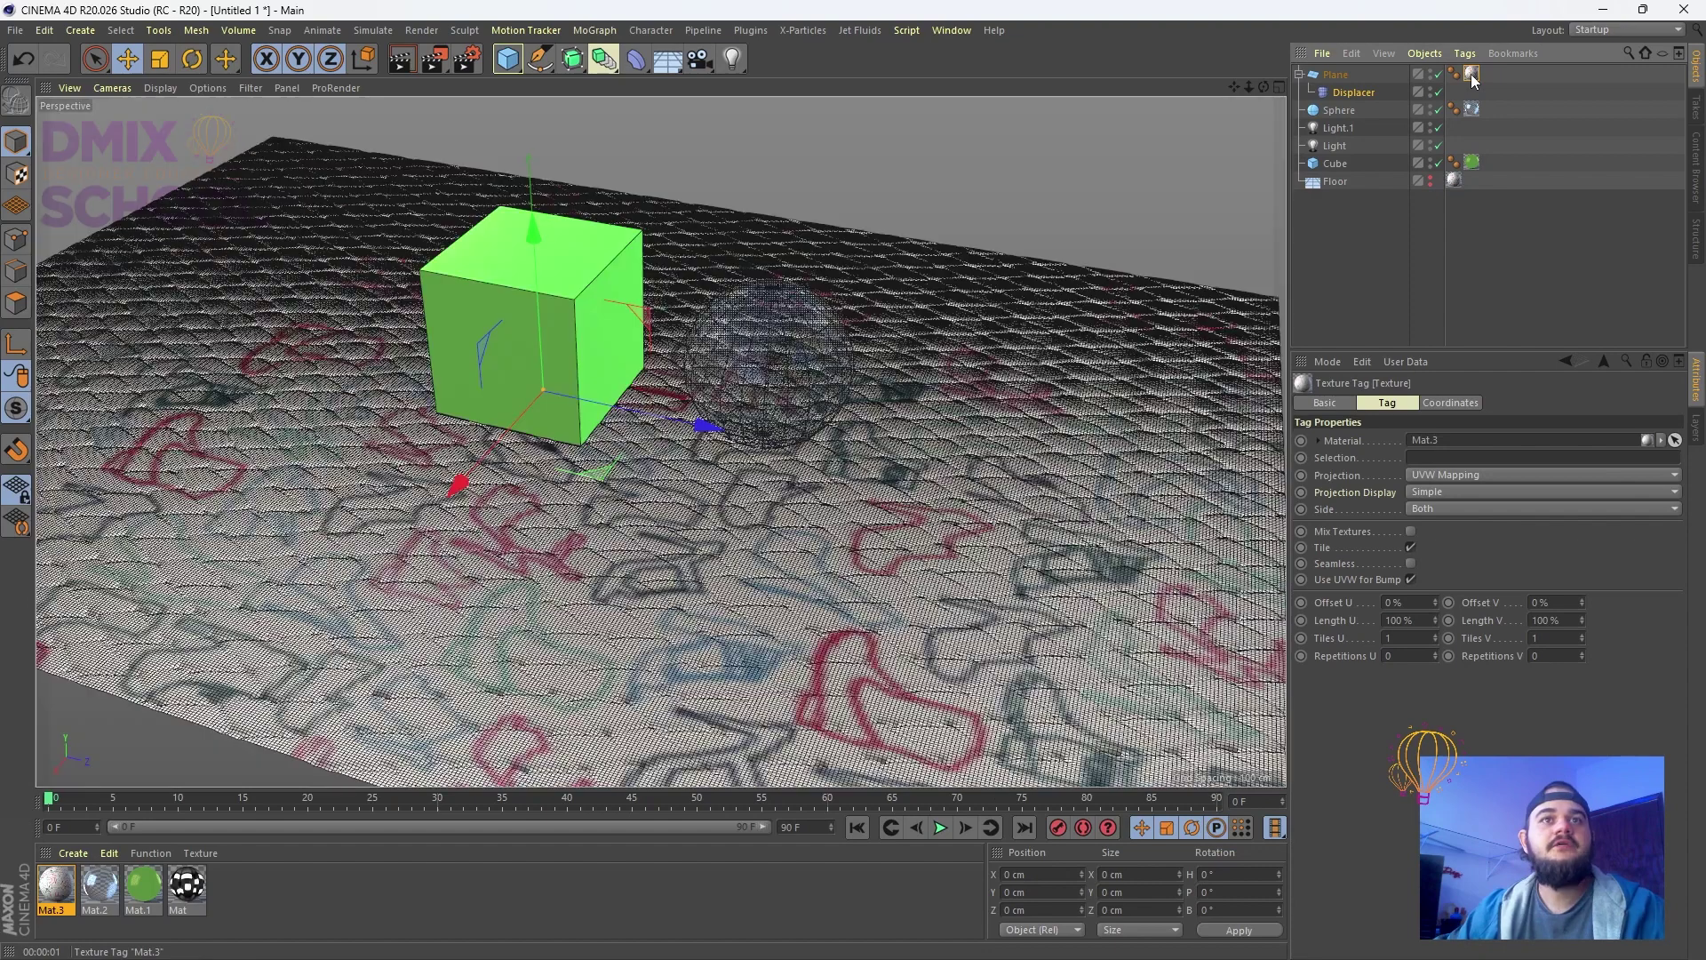
double_click(1409, 619)
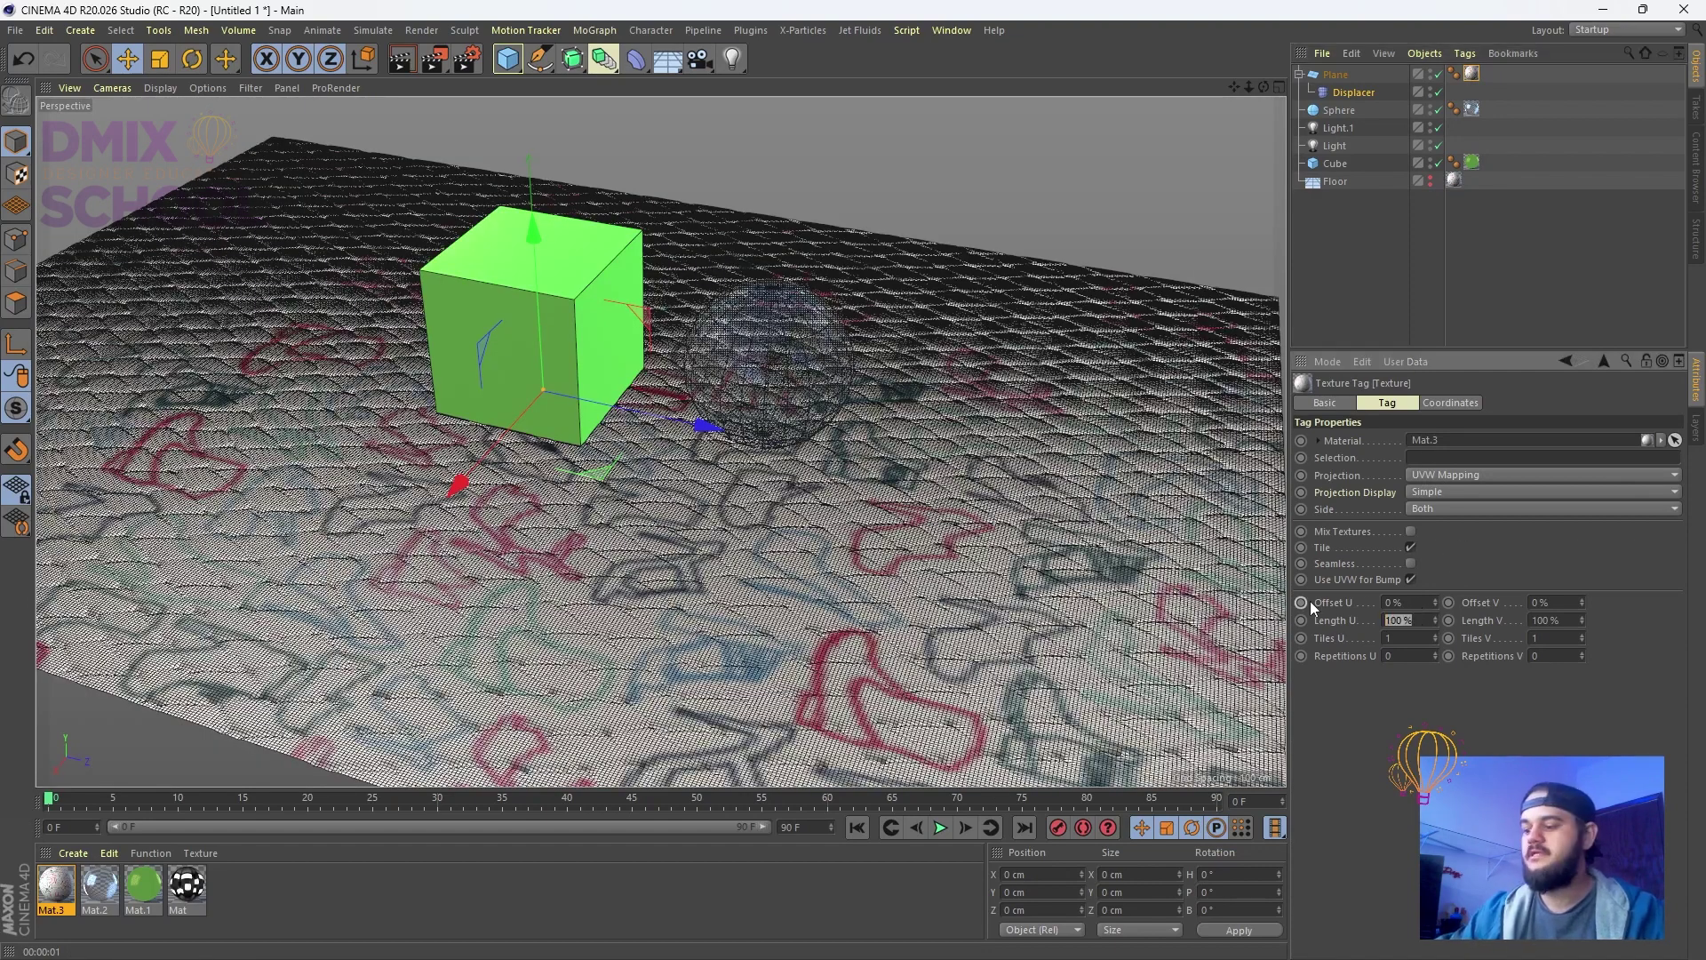
type("50")
key("Tab")
type("50")
key("Return")
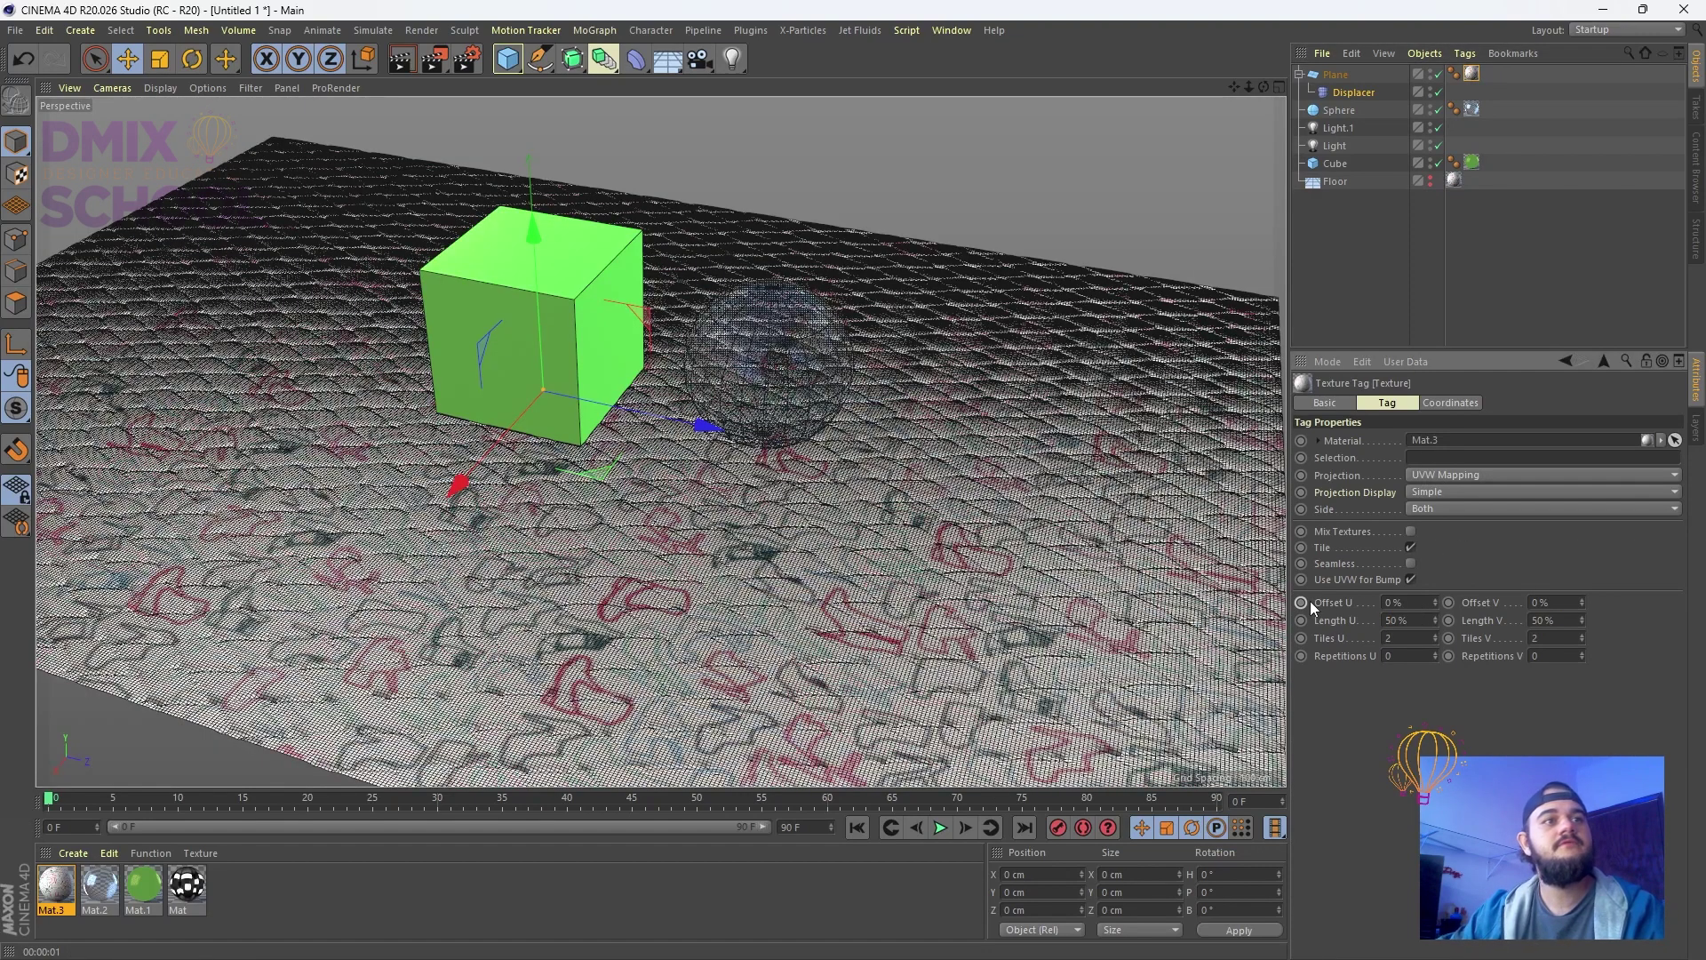
left_click_drag(1434, 620, 1584, 627)
left_click(401, 59)
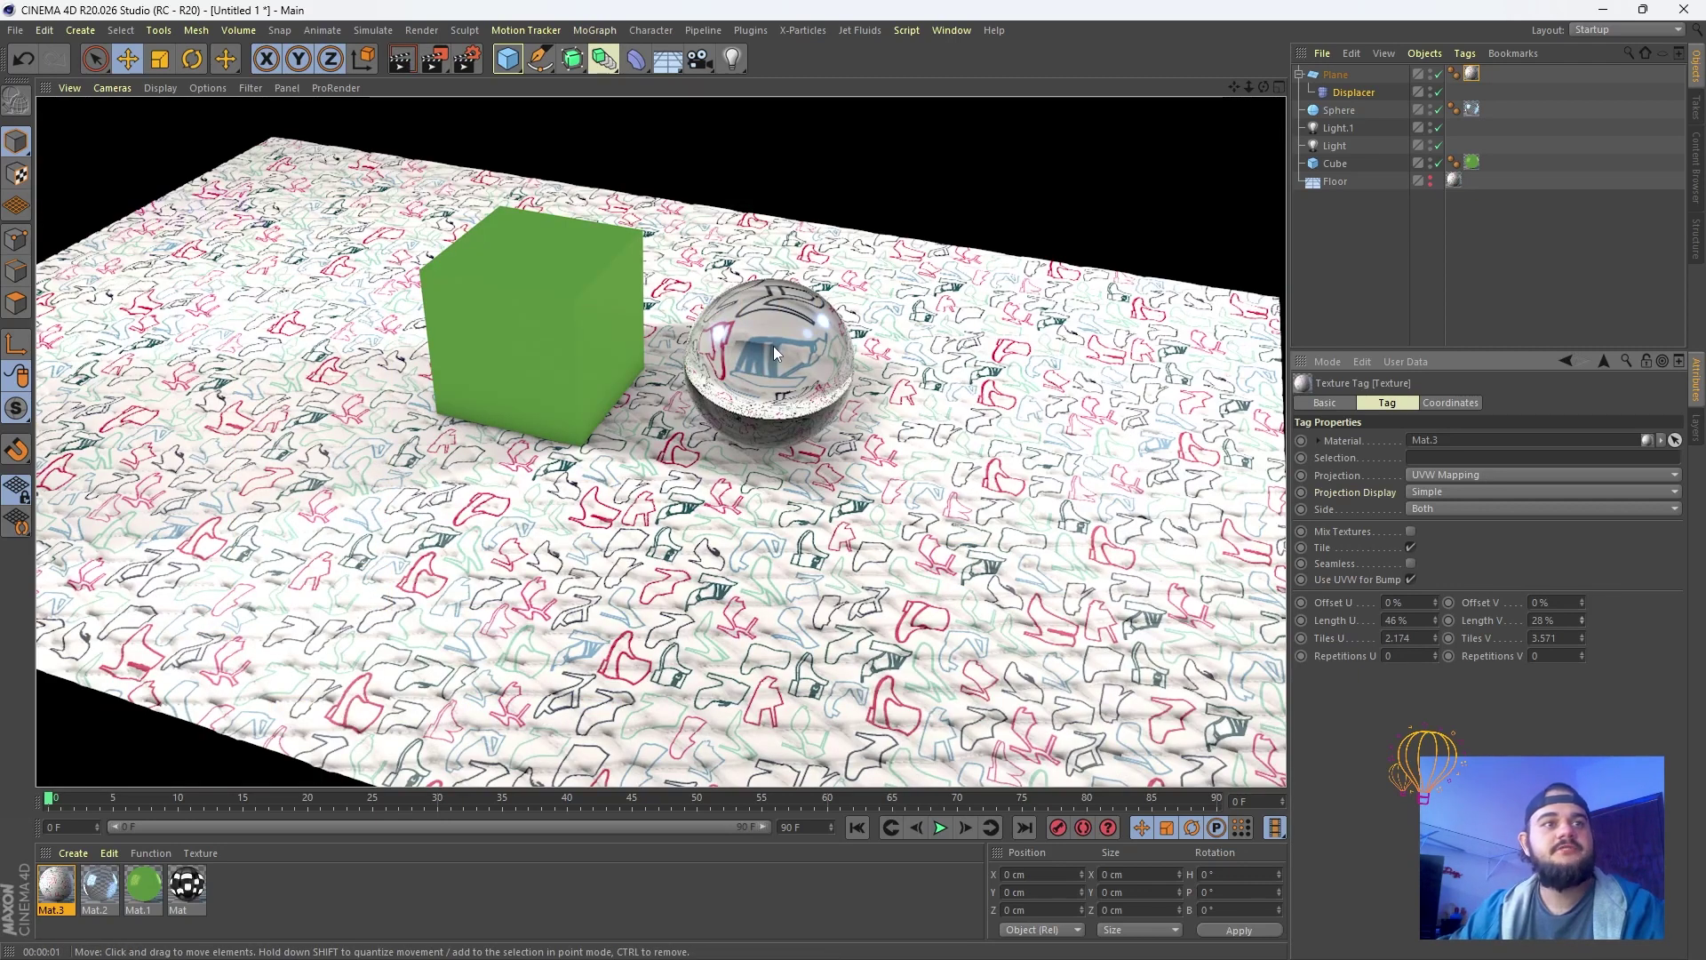
Delete the Displacer from under the Plane object and select the plane
left_click(1356, 92)
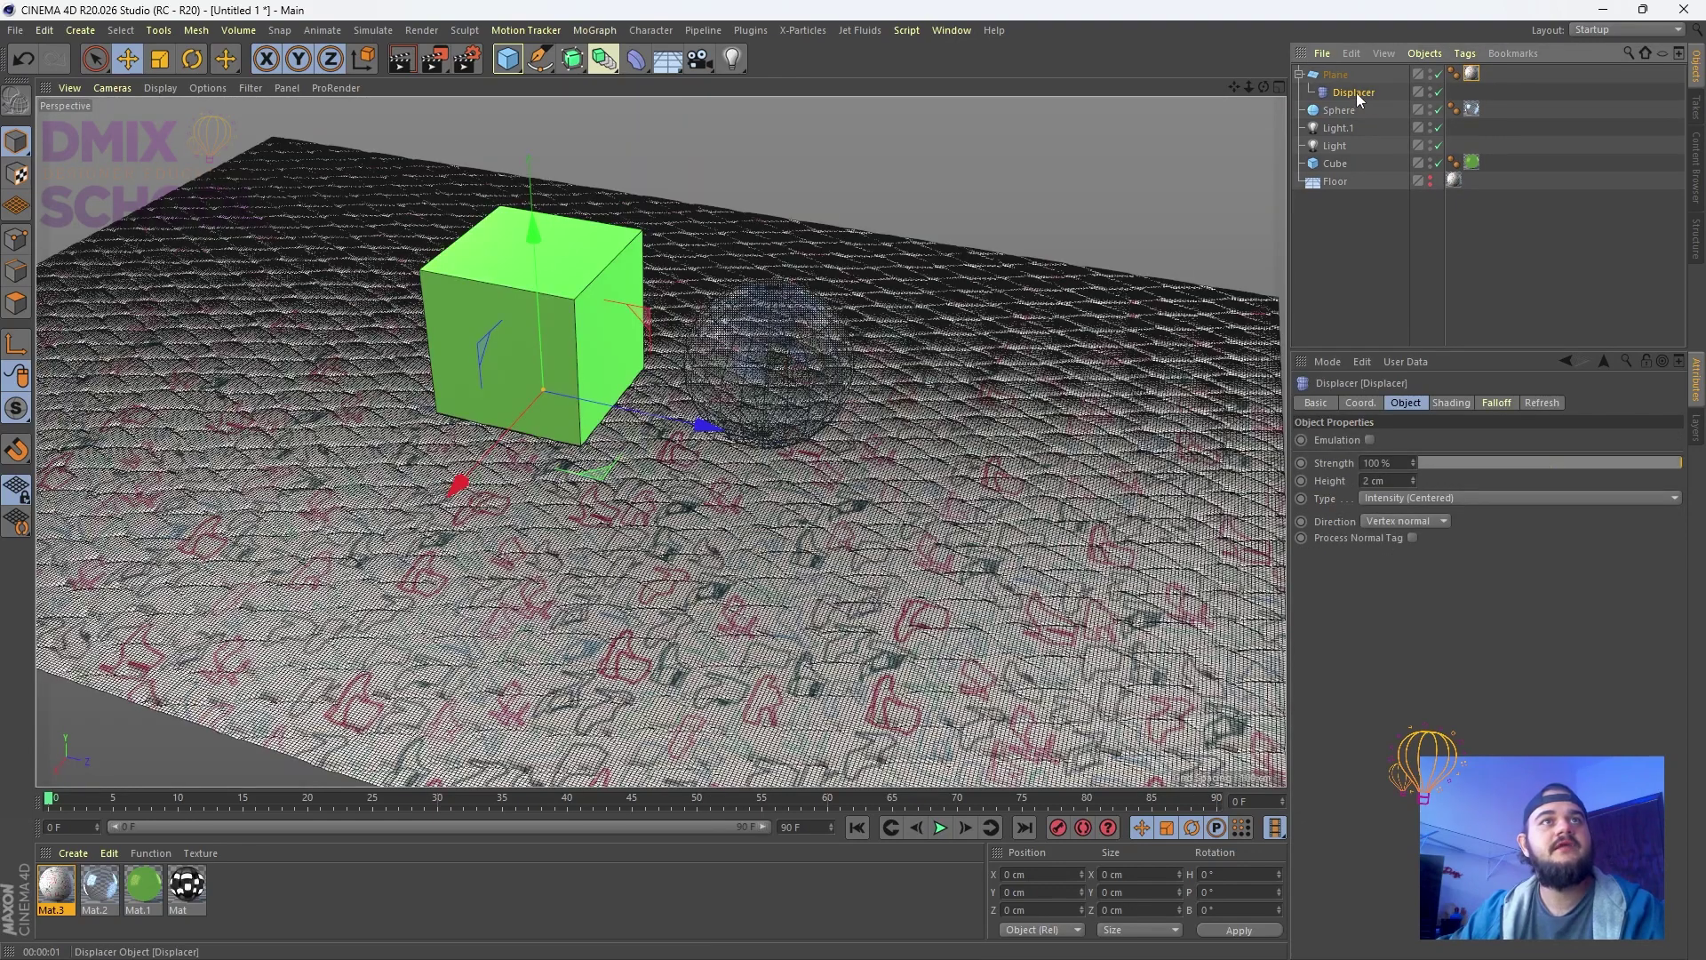
key("Delete")
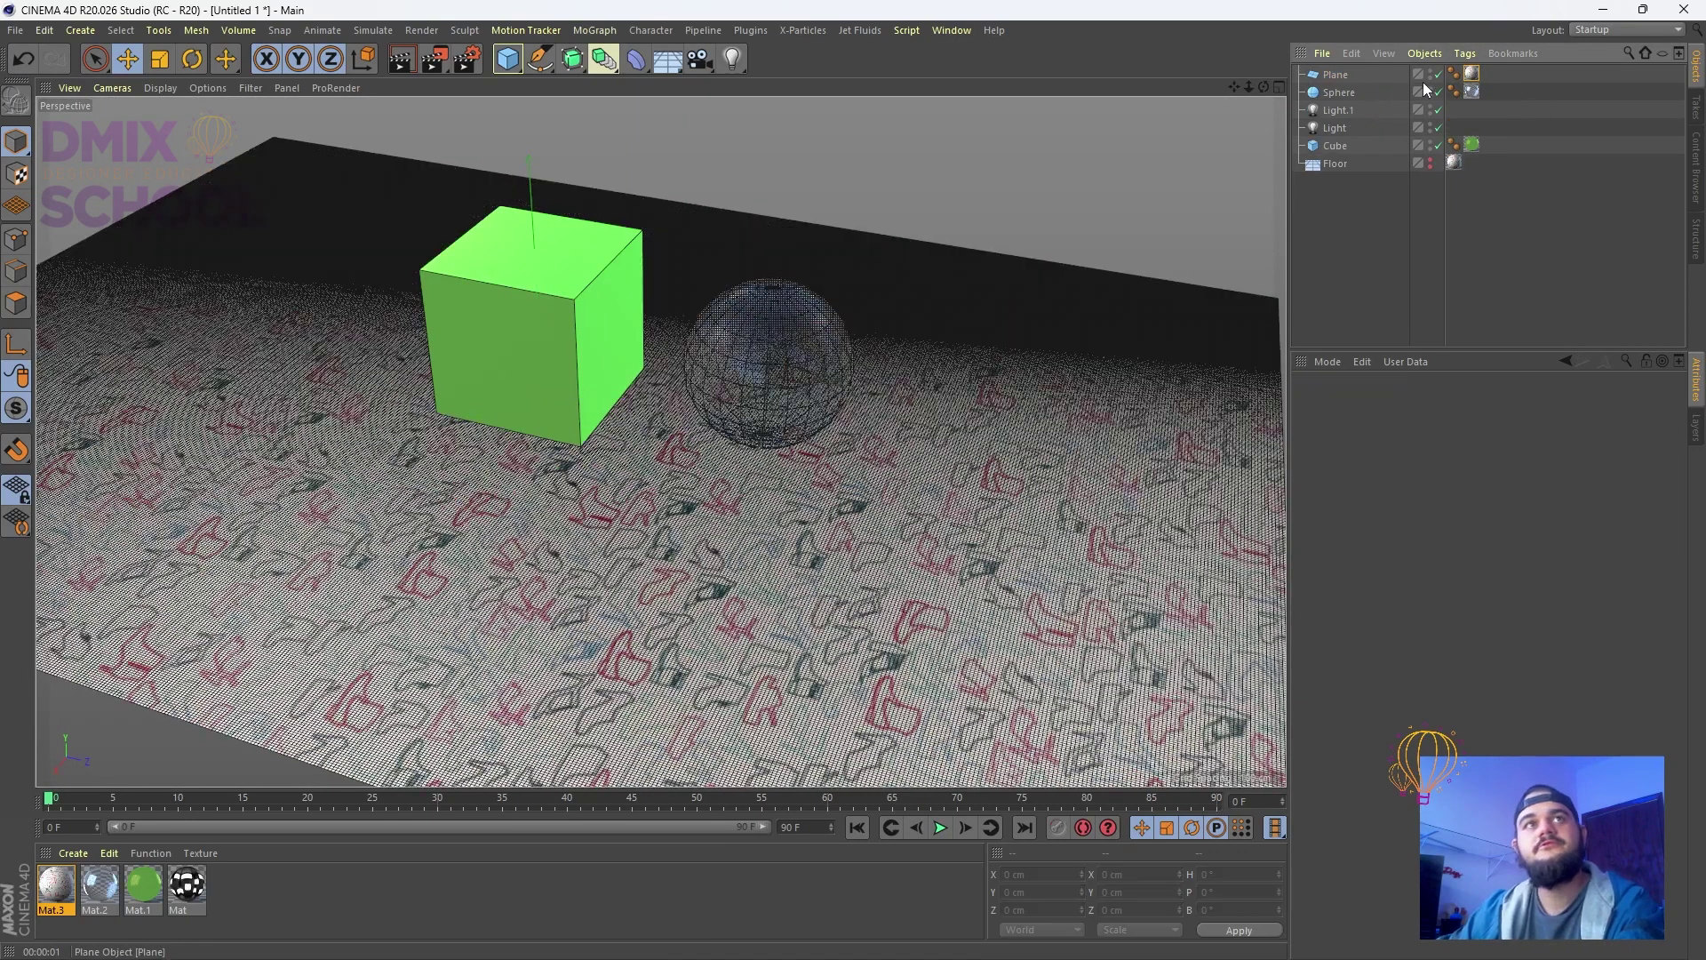
left_click(1400, 75)
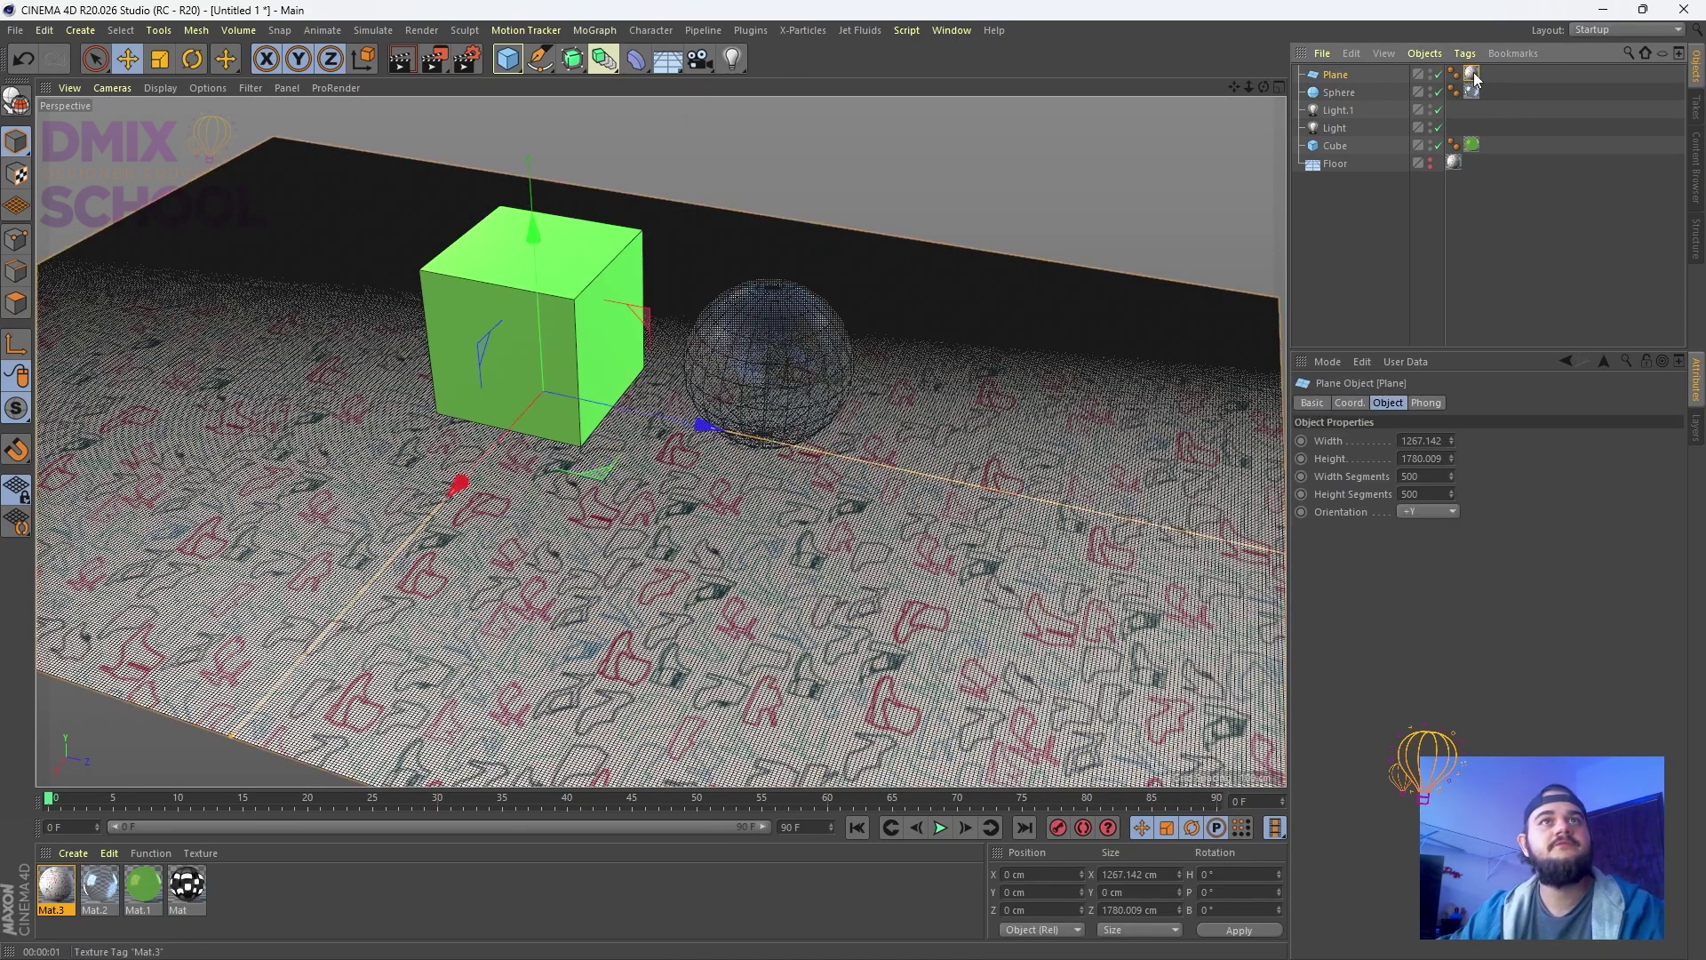
Open Mat.3 in the Material Editor and enable its Normal channel
double_click(75, 891)
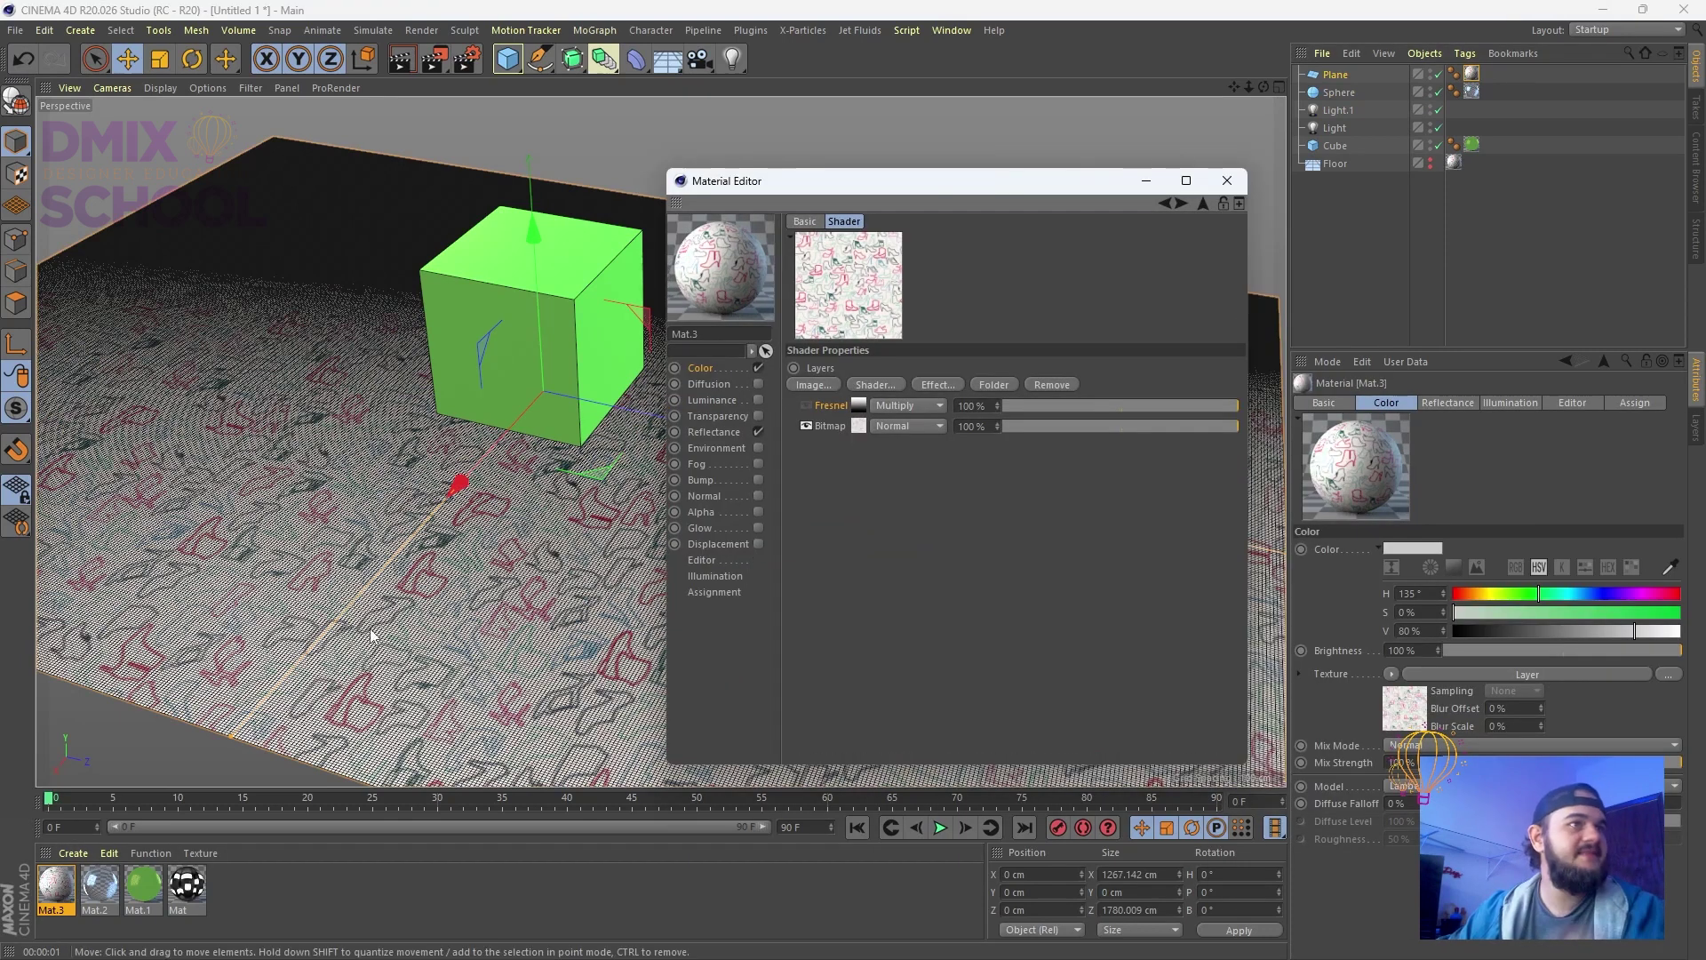
left_click_drag(780, 190, 799, 150)
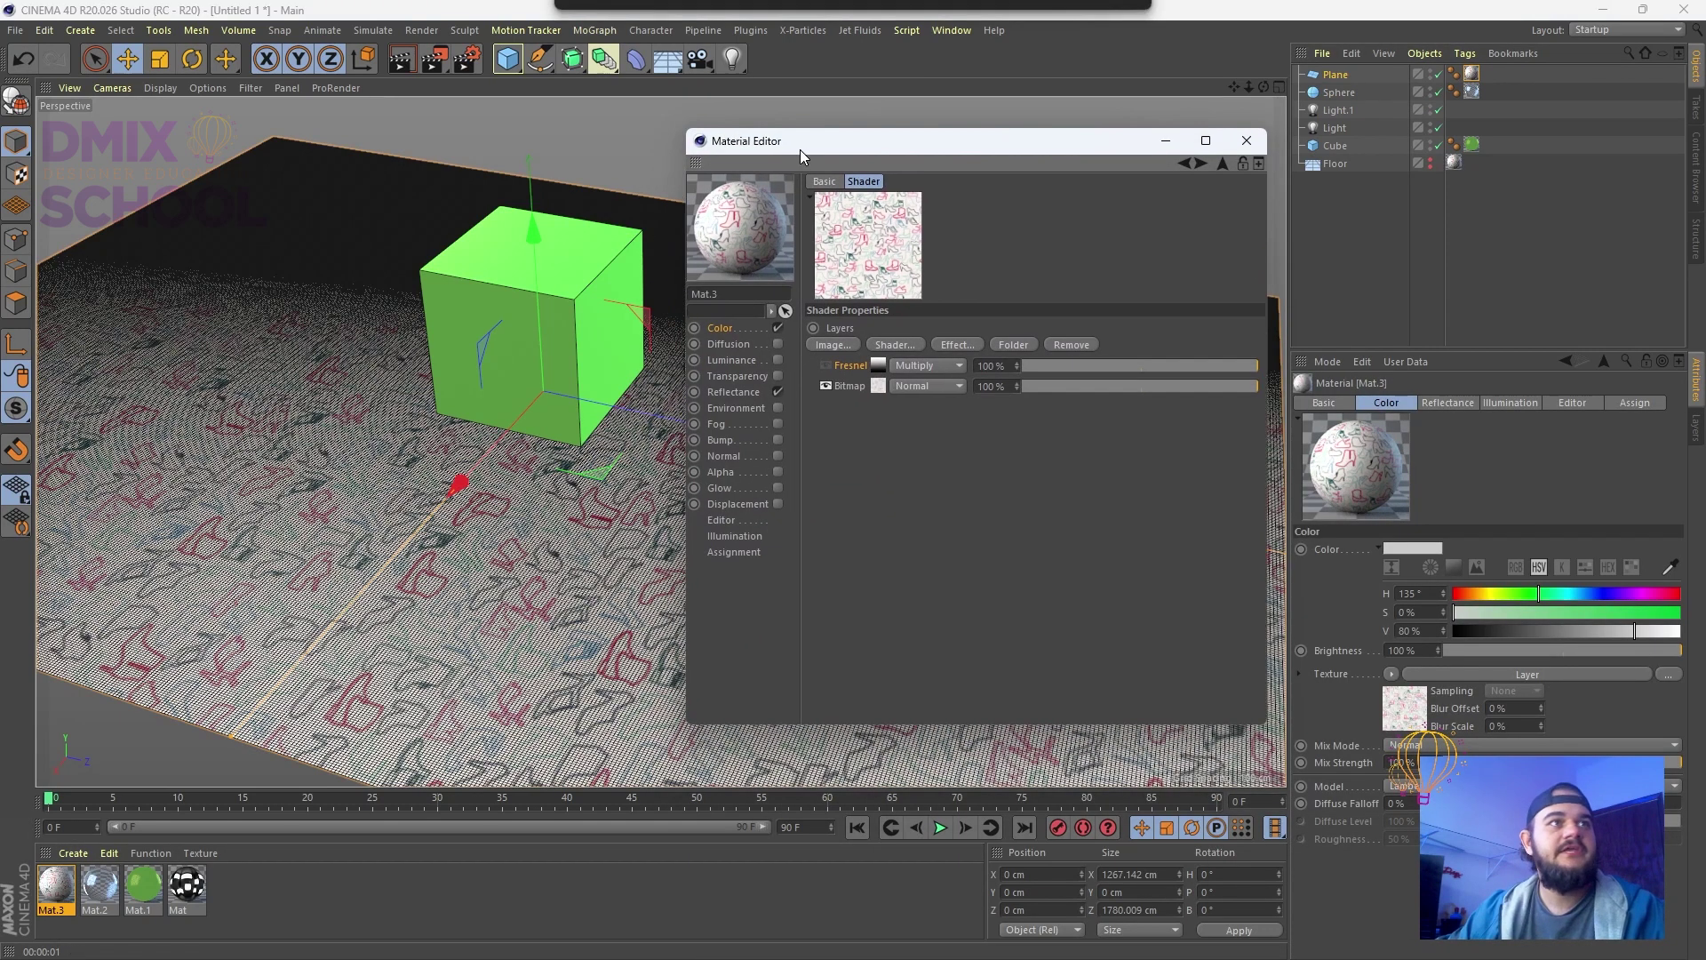
left_click(726, 455)
left_click(778, 456)
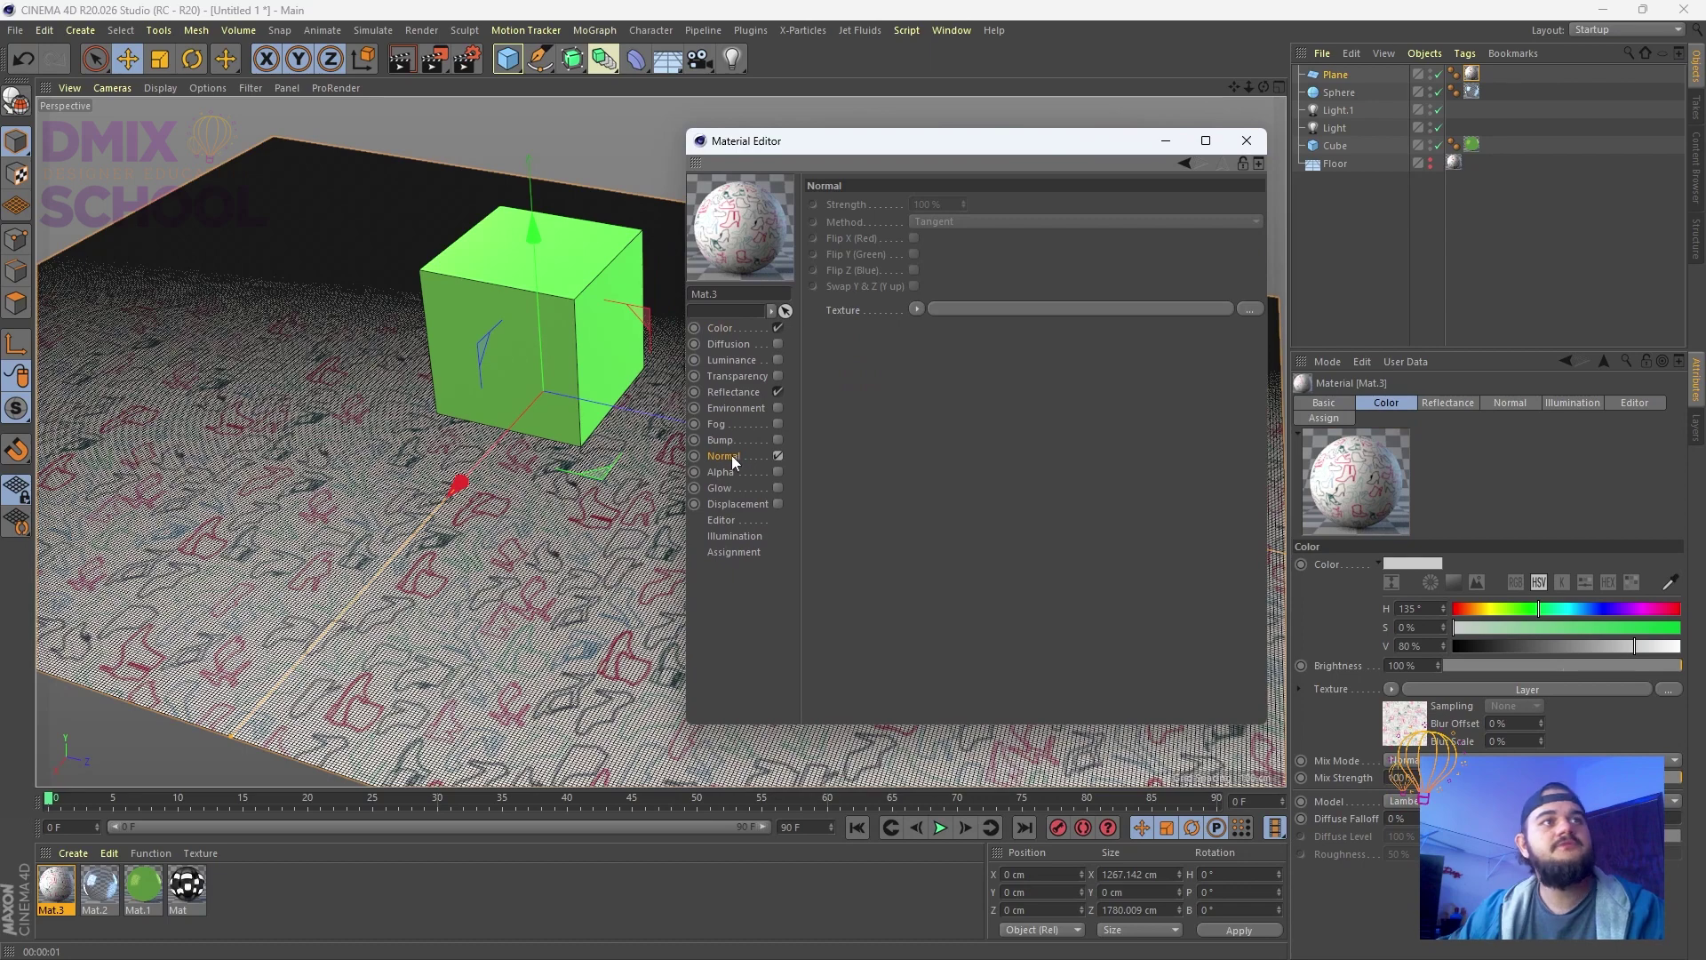
Switch to the Chrome browser and search Google Images for "normal map"
key("alt+Tab")
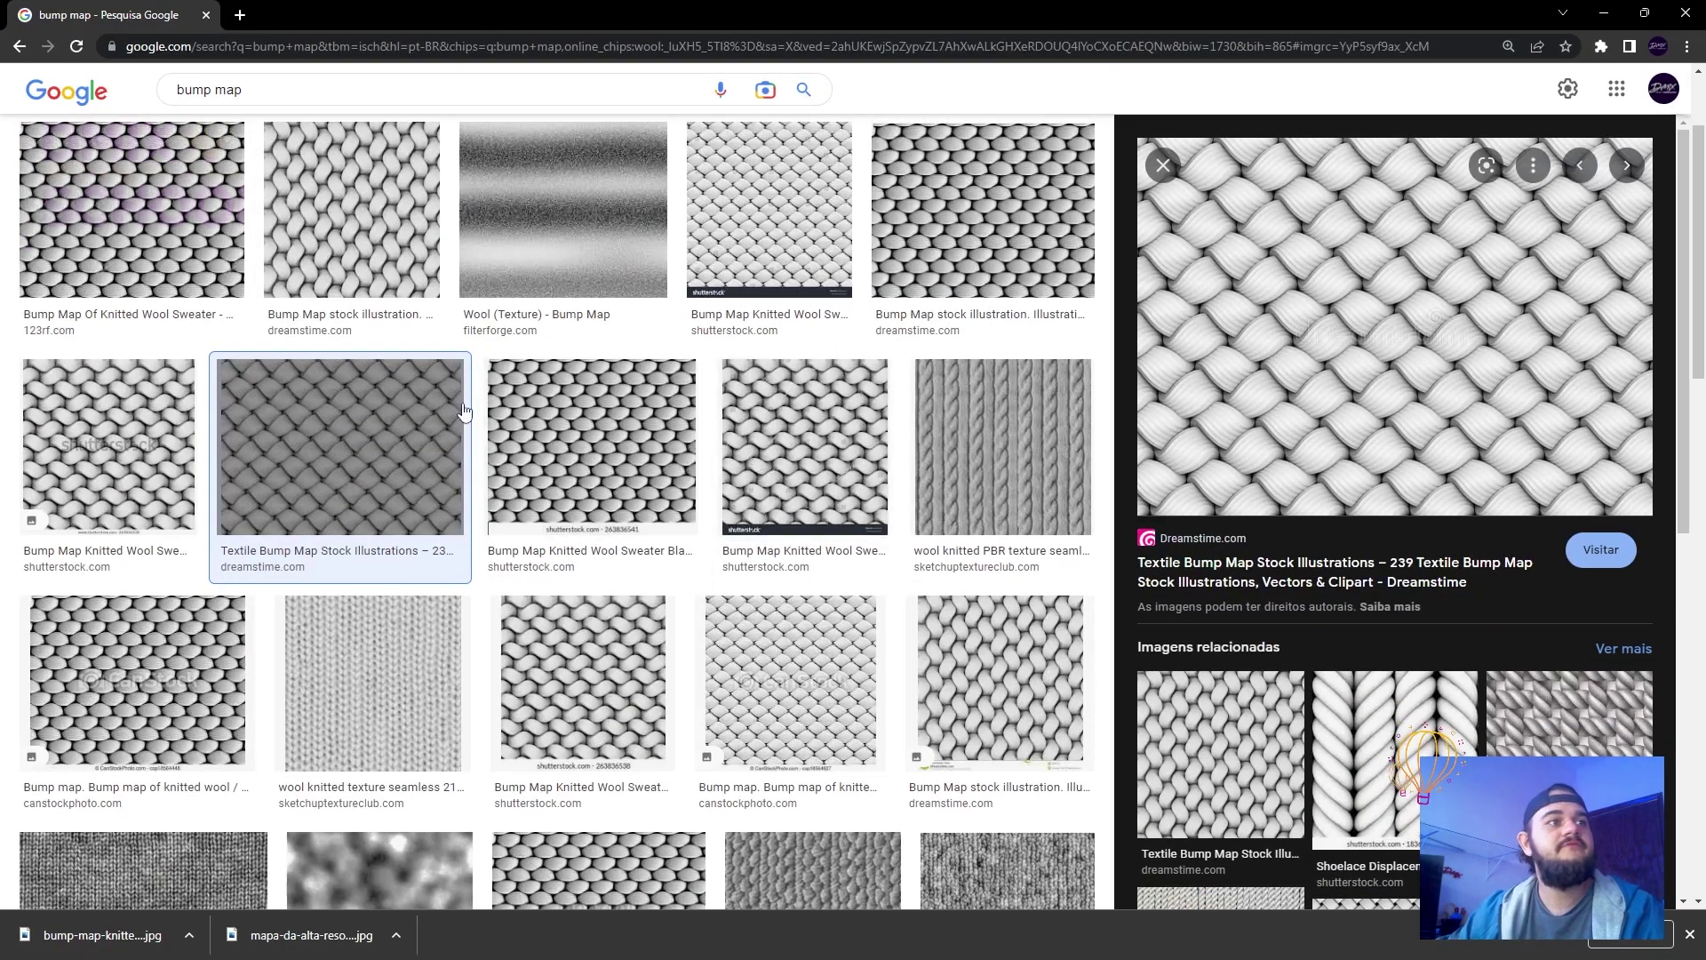
scroll(294, 184, "up", 2)
triple_click(296, 113)
type("normal ")
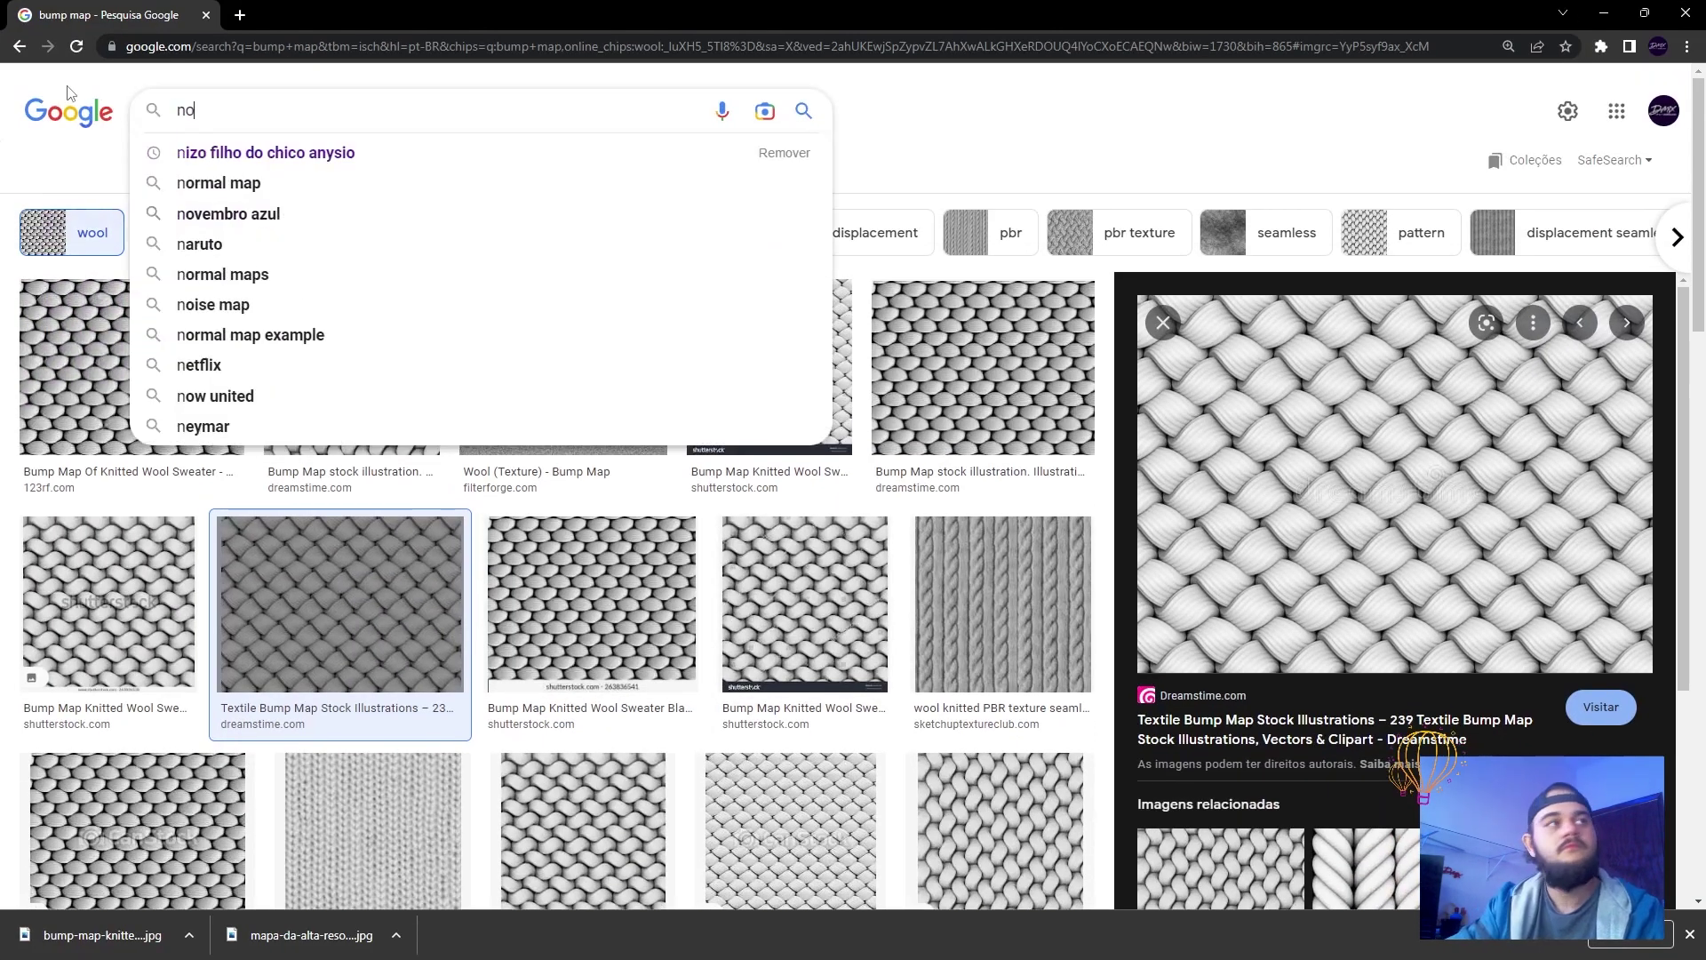
type("map")
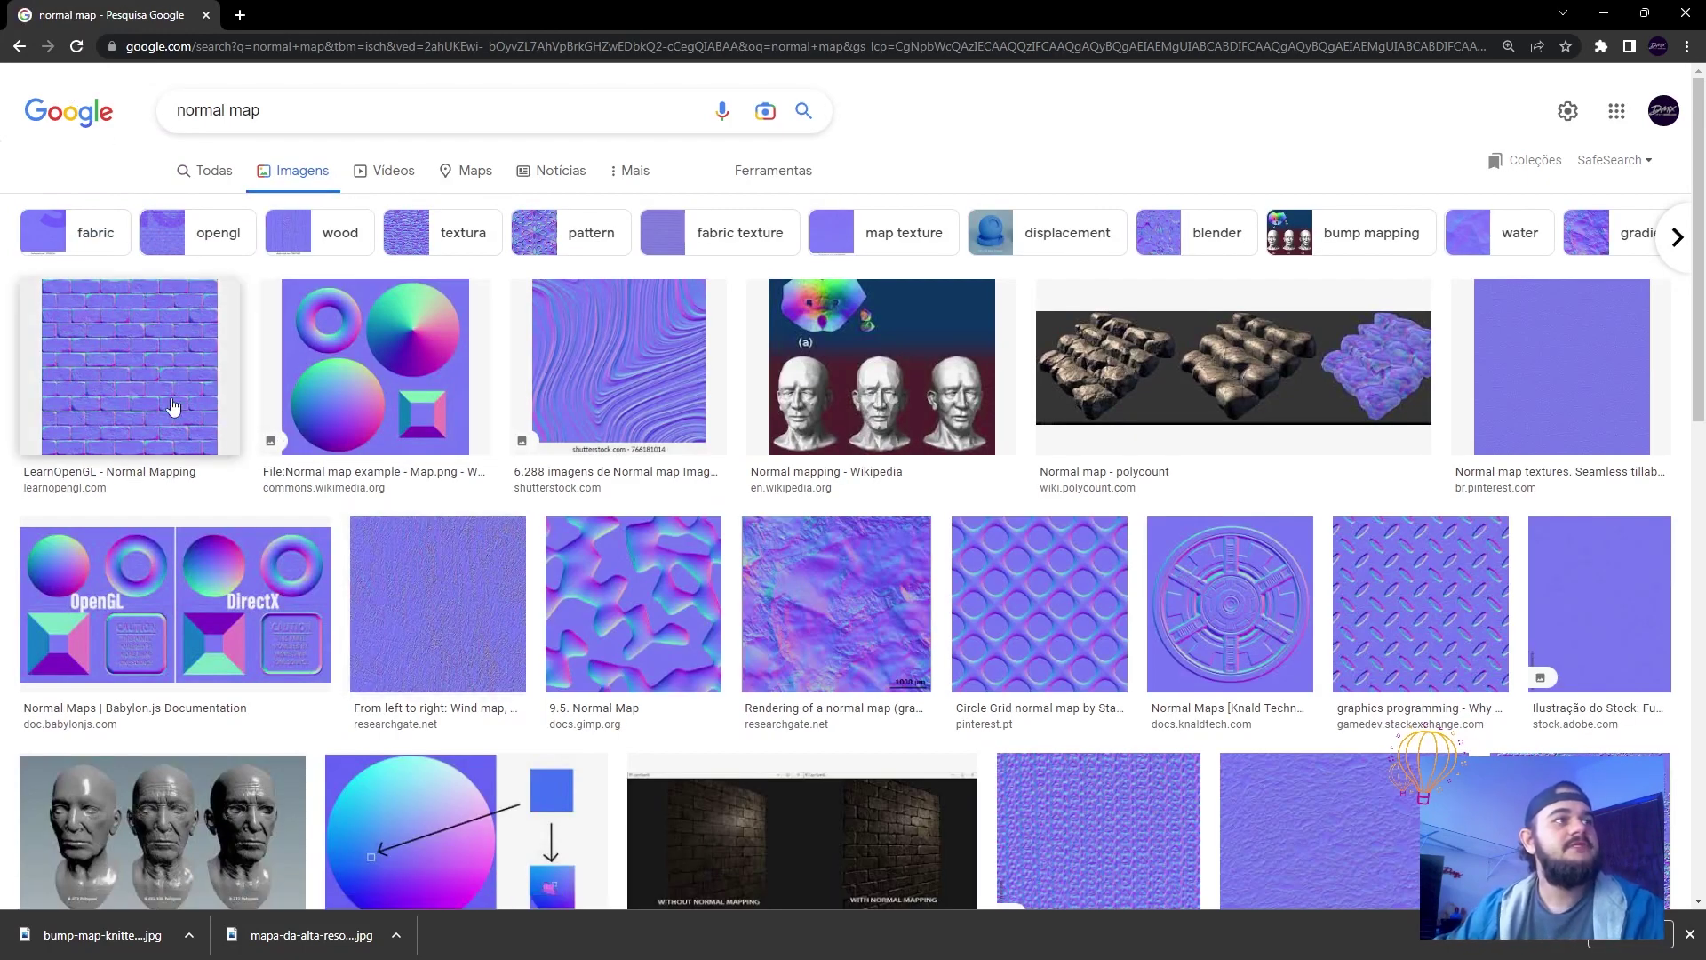
Save the LearnOpenGL brick normal map to the Desktop as normal_mapping_normal_map.png and return to Cinema 4D
left_click(173, 407)
right_click(1297, 356)
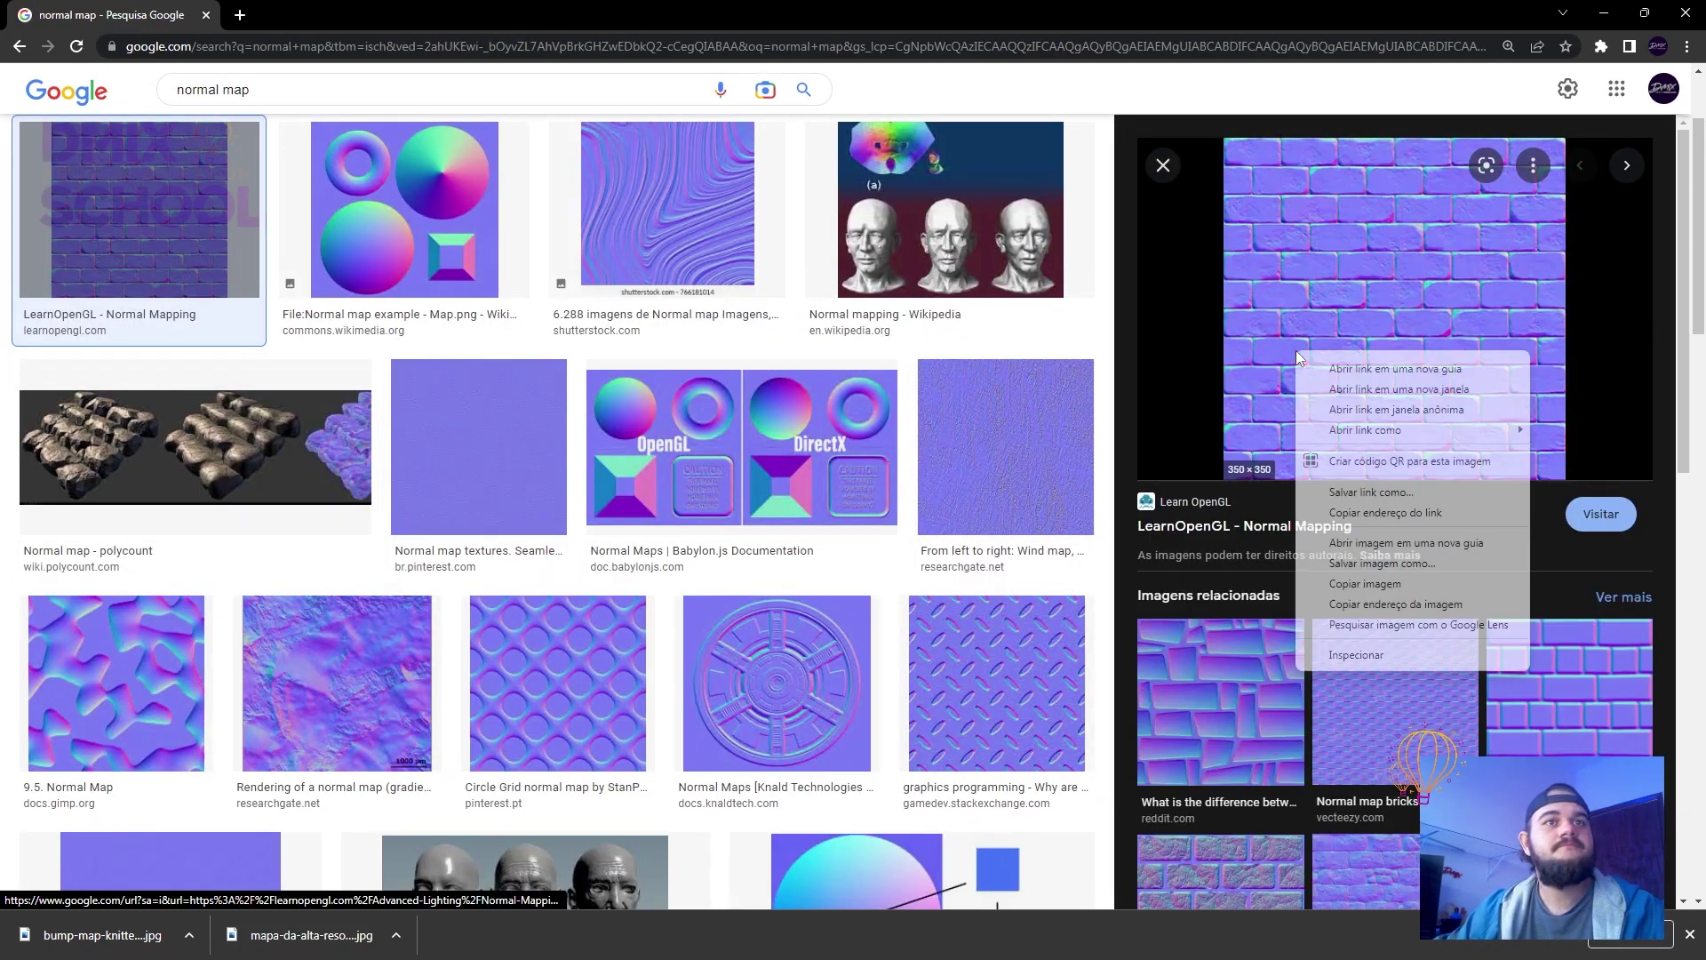
left_click(1404, 564)
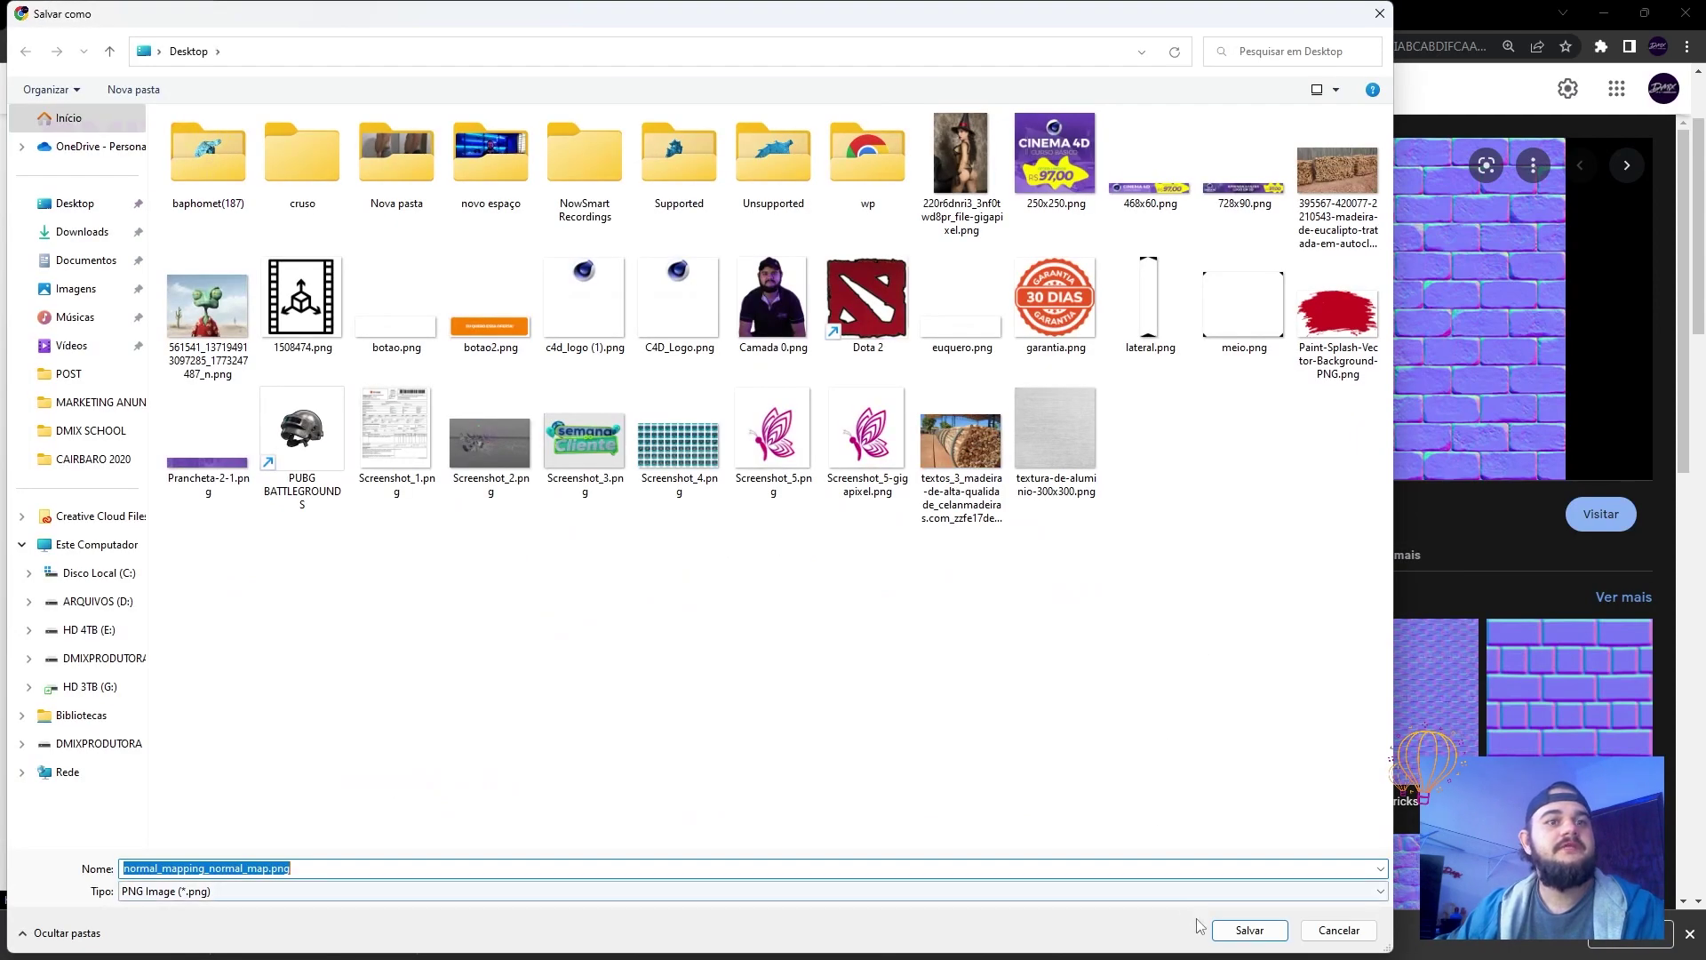
left_click(1249, 930)
left_click(1602, 13)
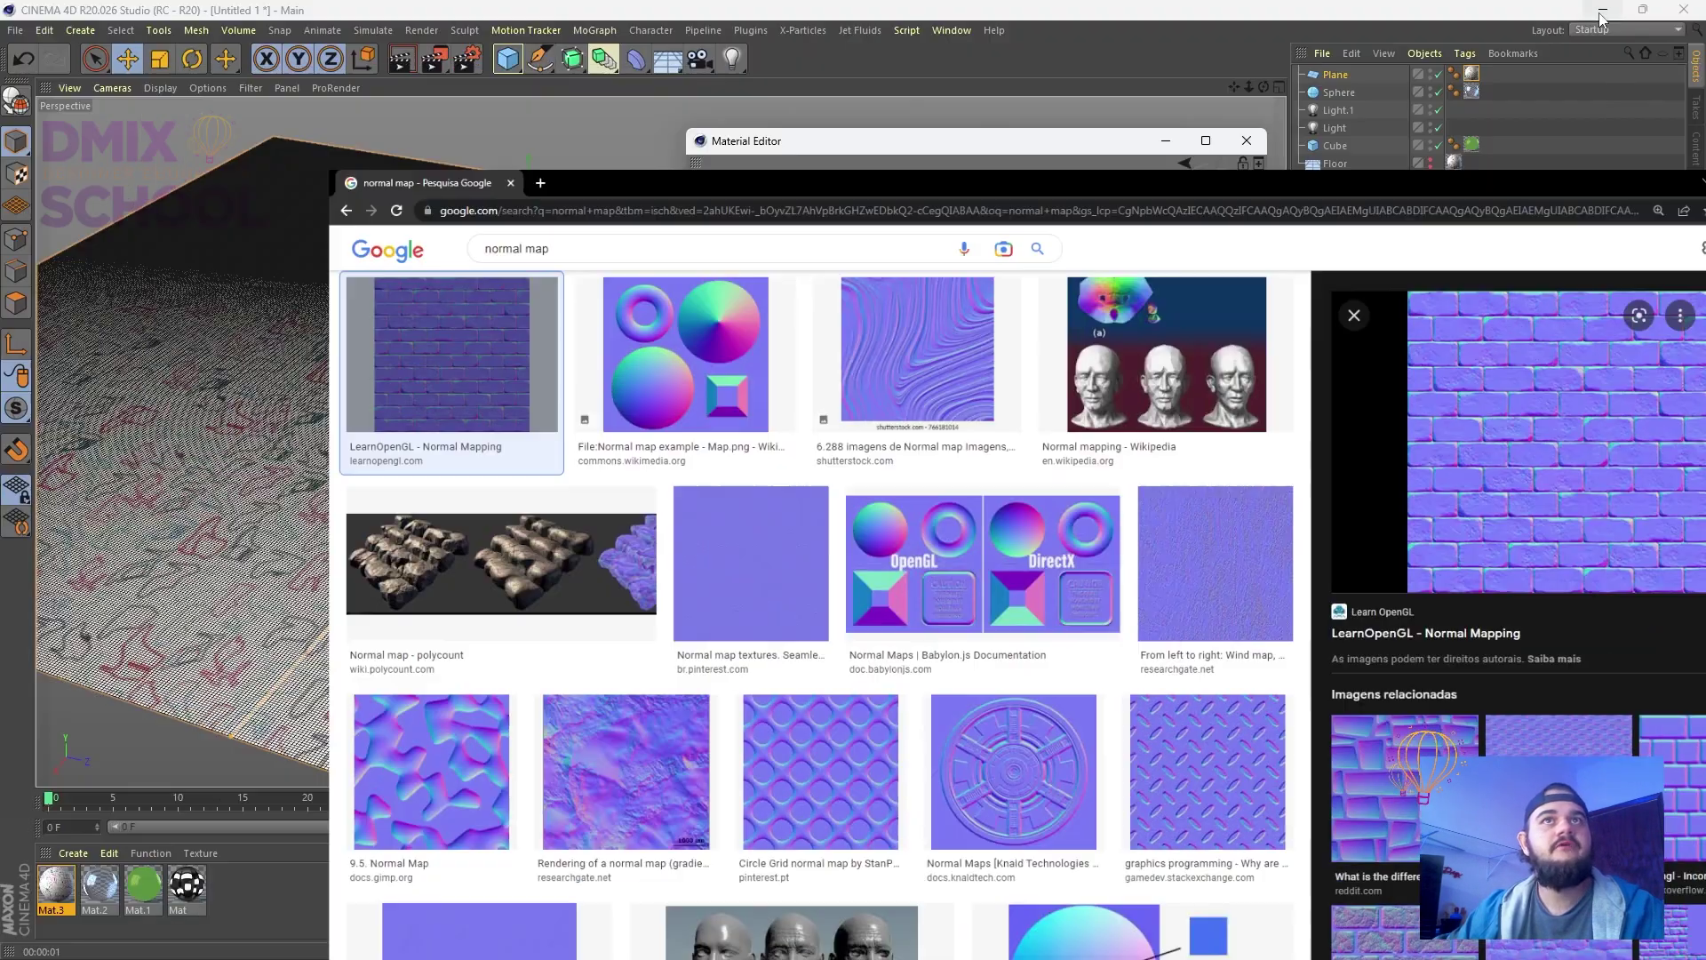
Load normal_mapping_normal_map.png from the Desktop as Mat.3's Normal texture and render the view
left_click(917, 308)
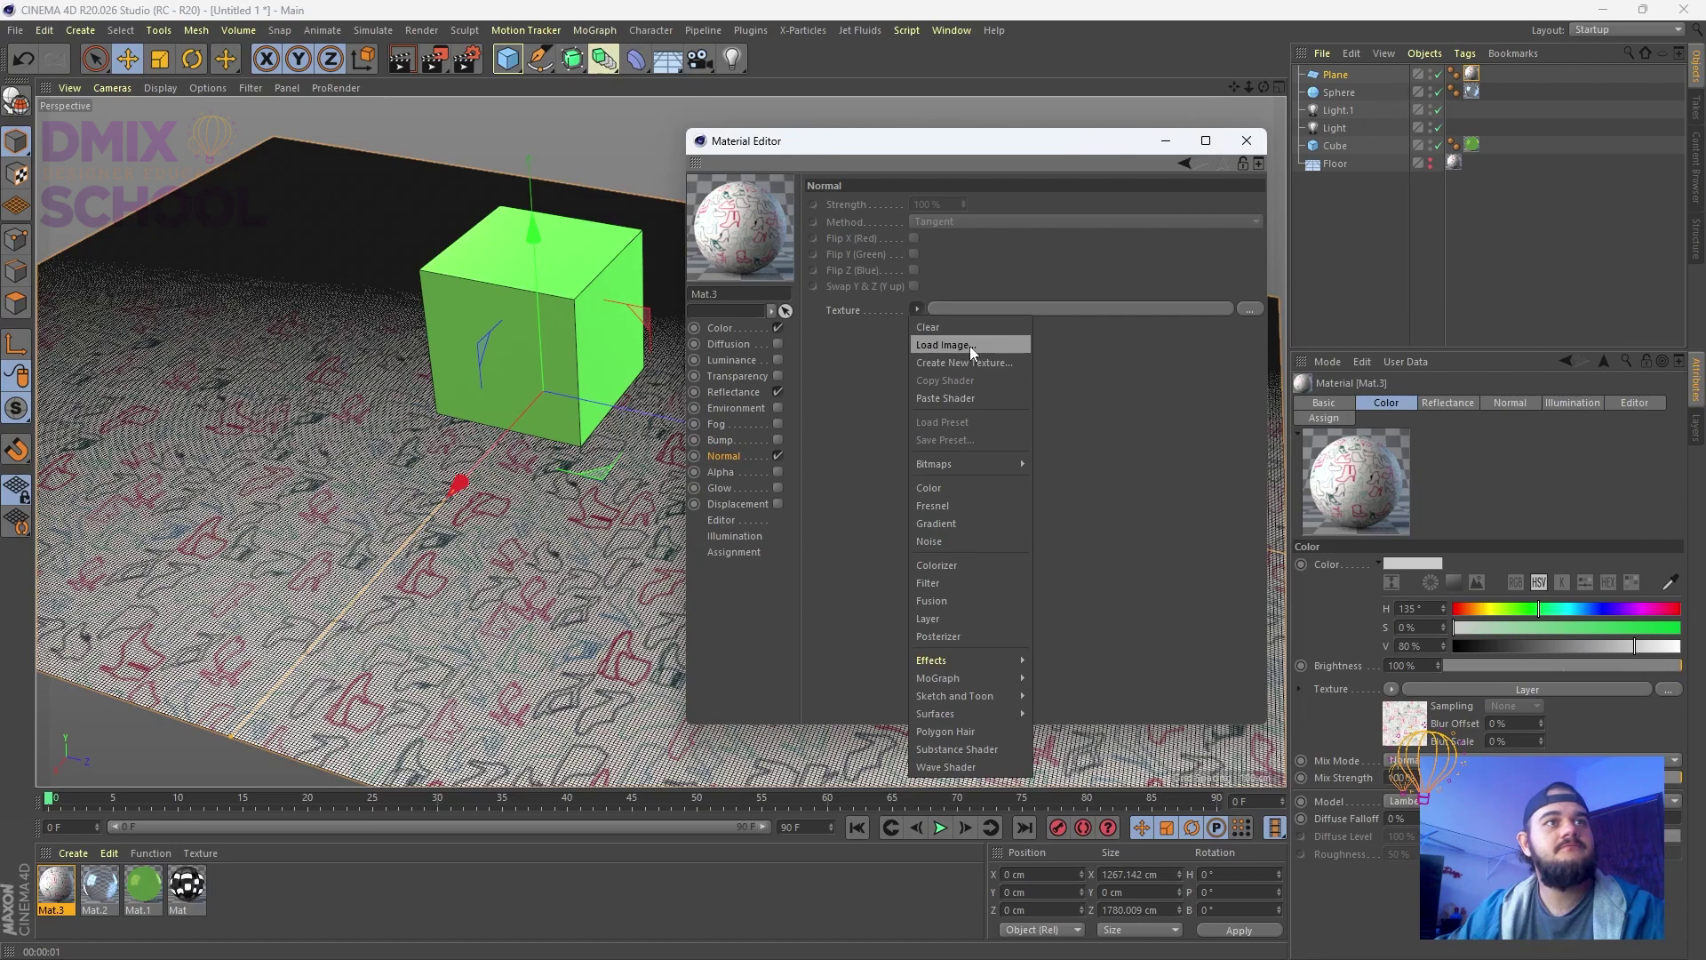
left_click(971, 346)
scroll(1198, 538, "down", 5)
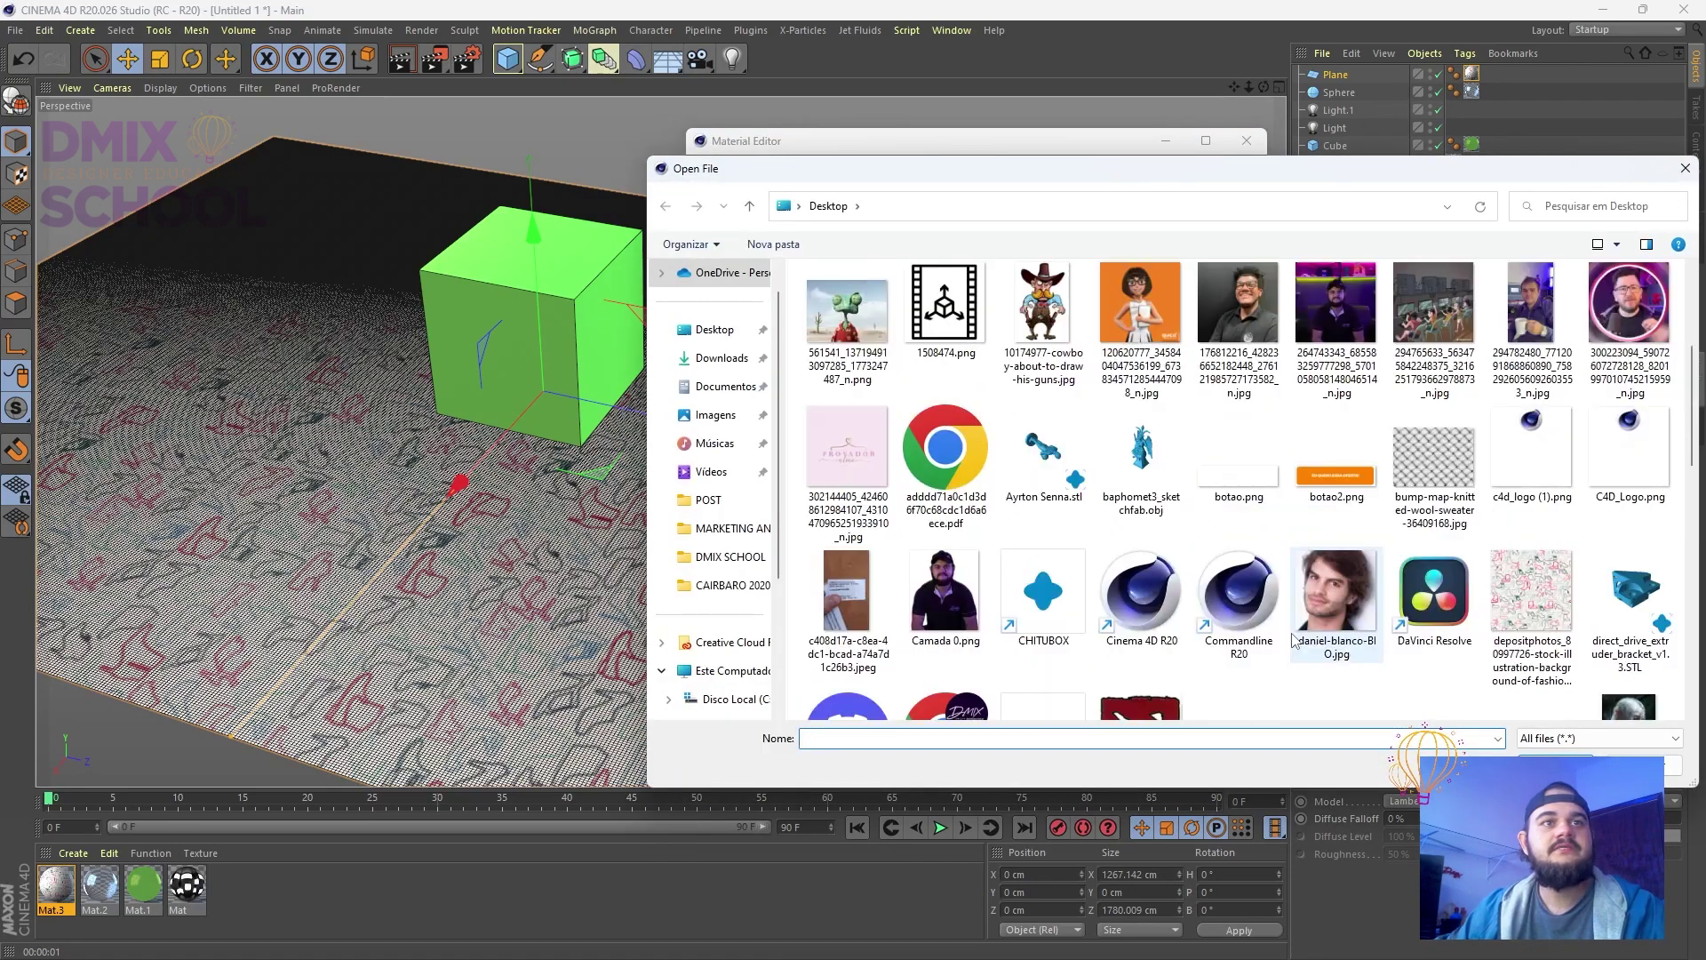
scroll(1350, 560, "down", 5)
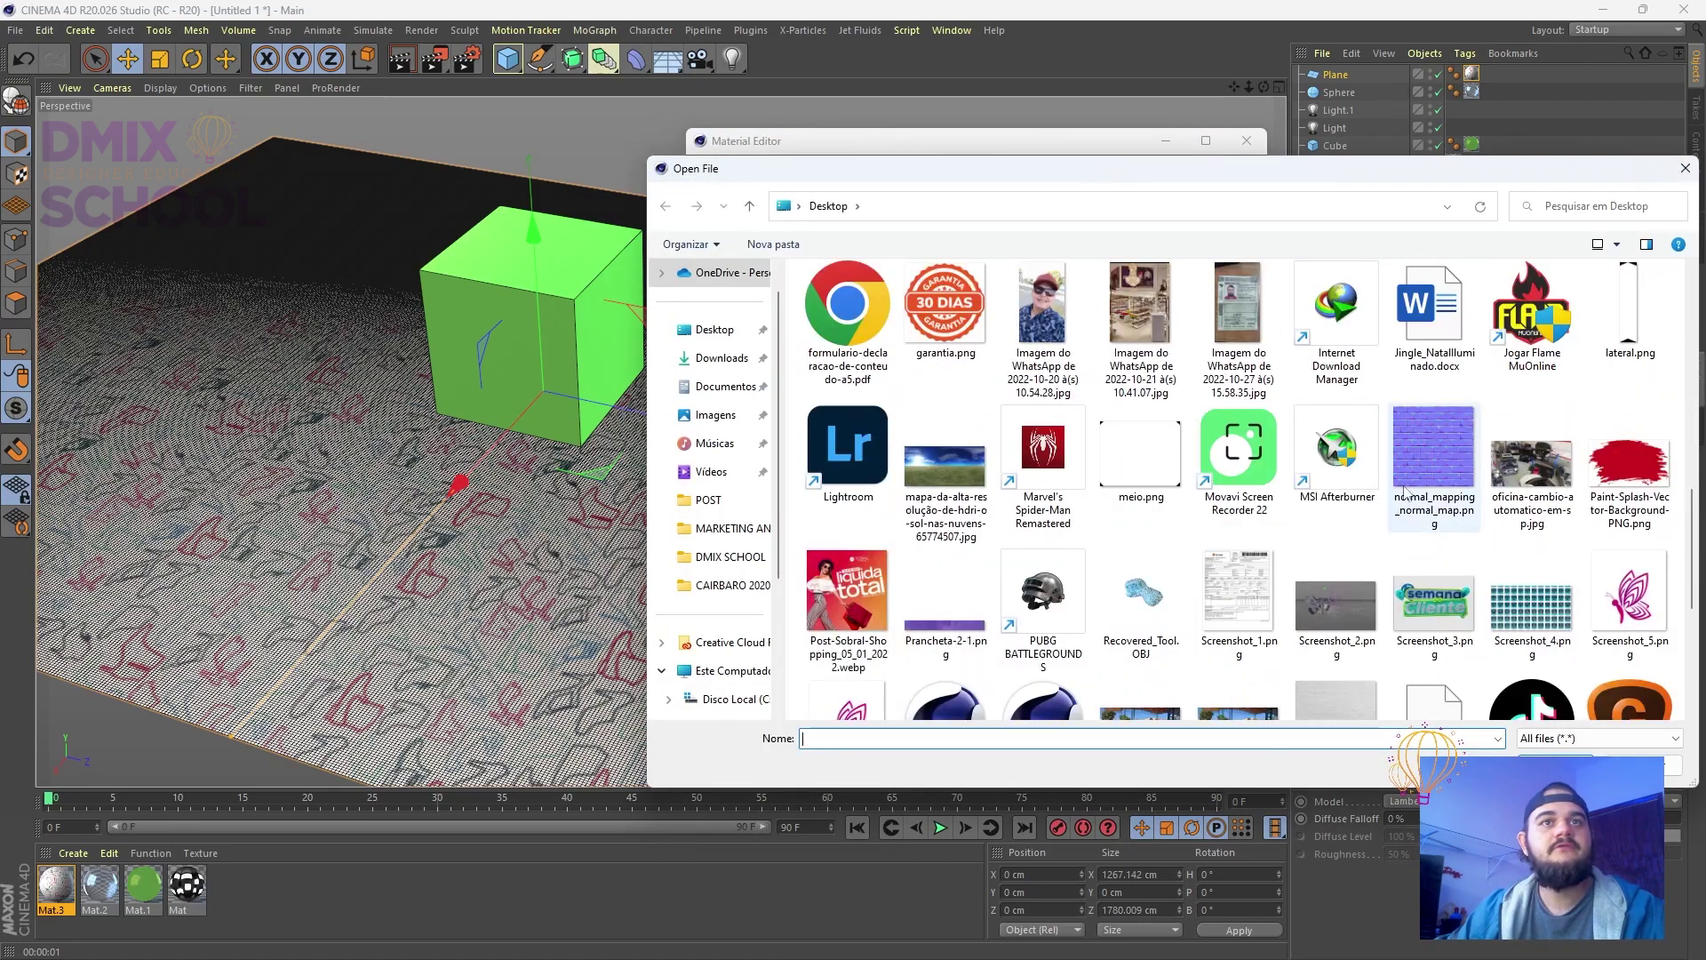
double_click(1406, 492)
left_click(877, 545)
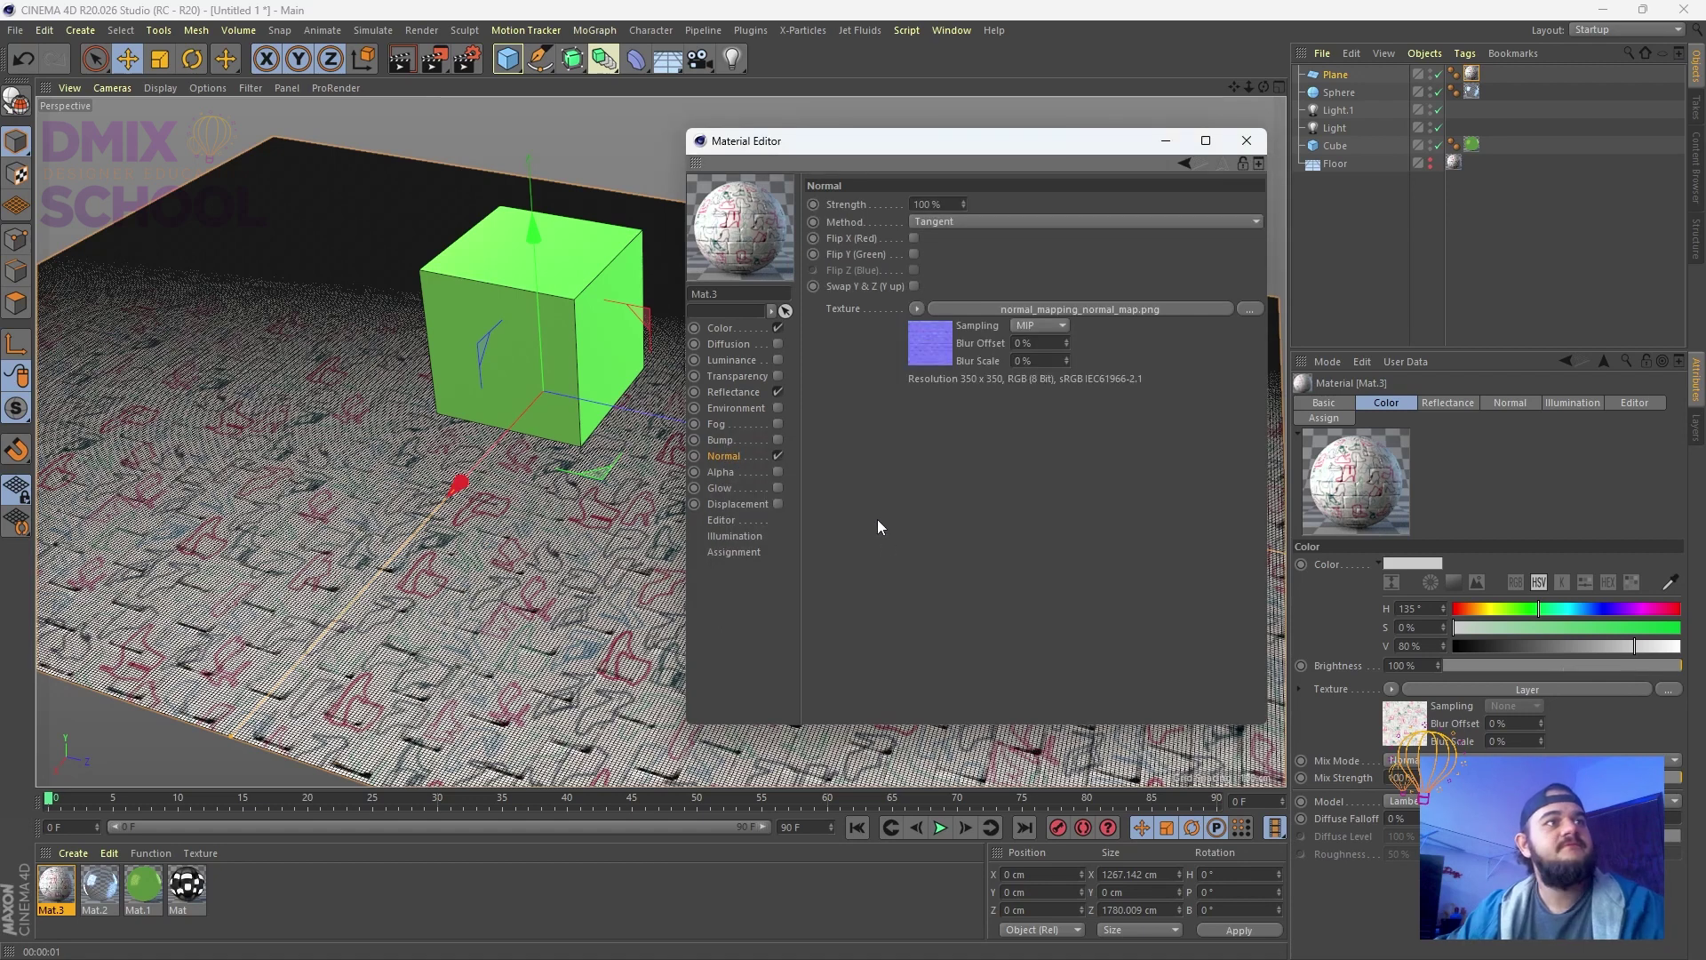
left_click_drag(910, 141, 1154, 205)
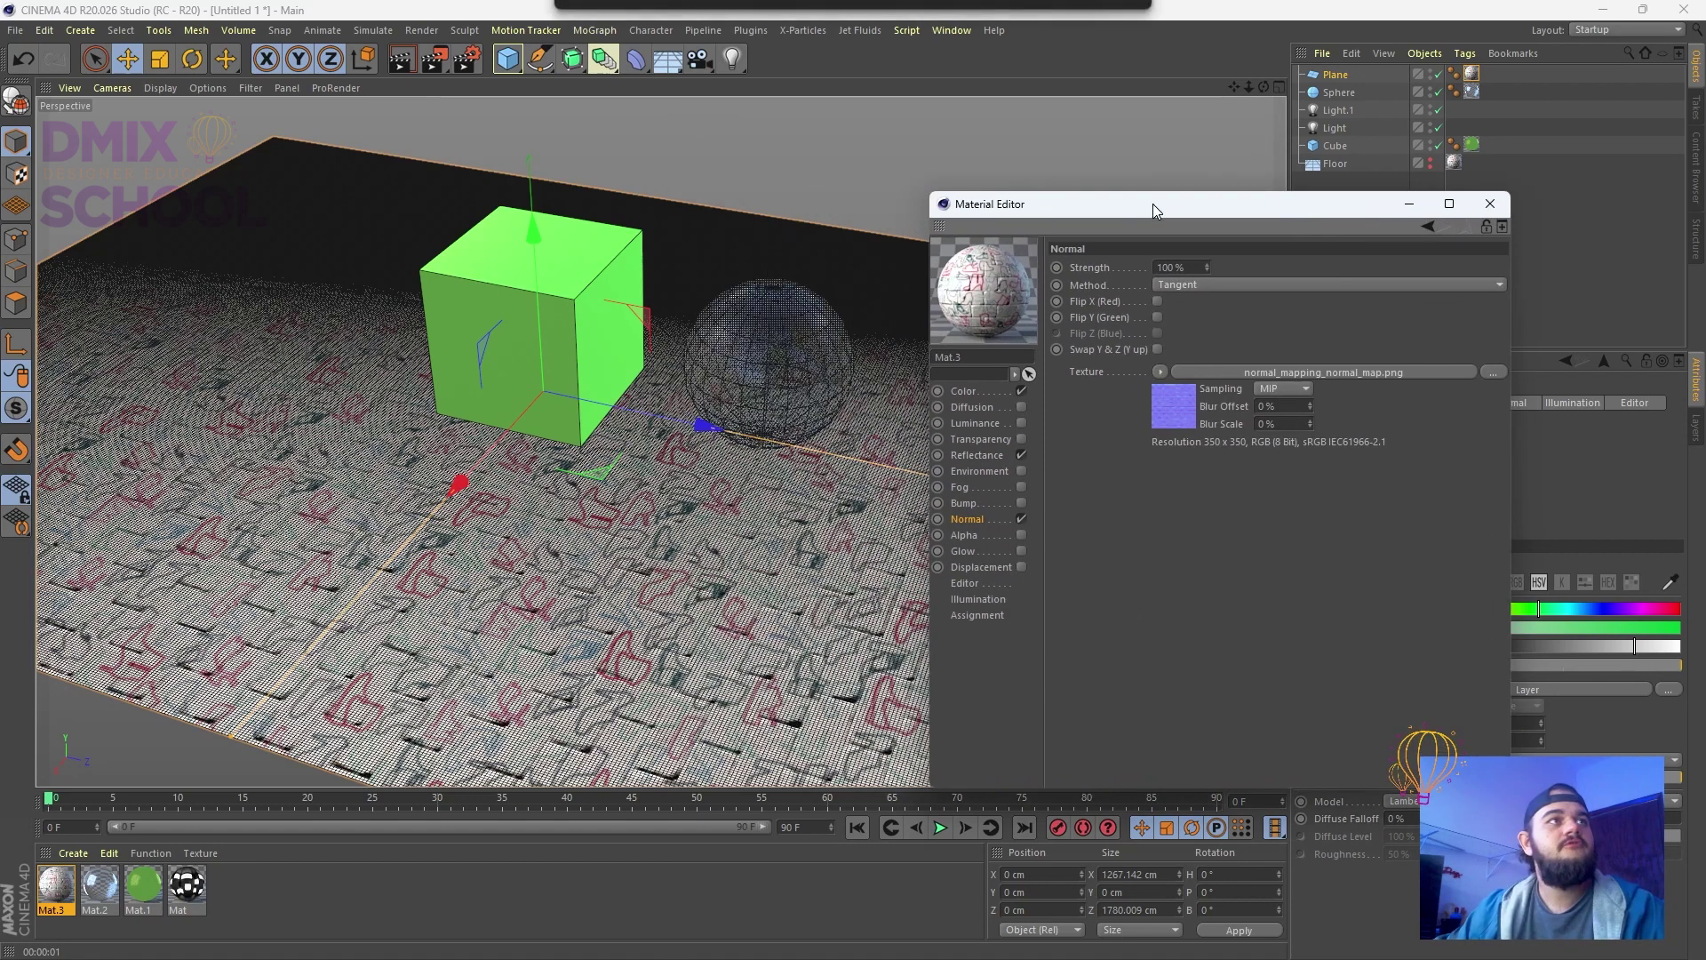
key("ctrl+r")
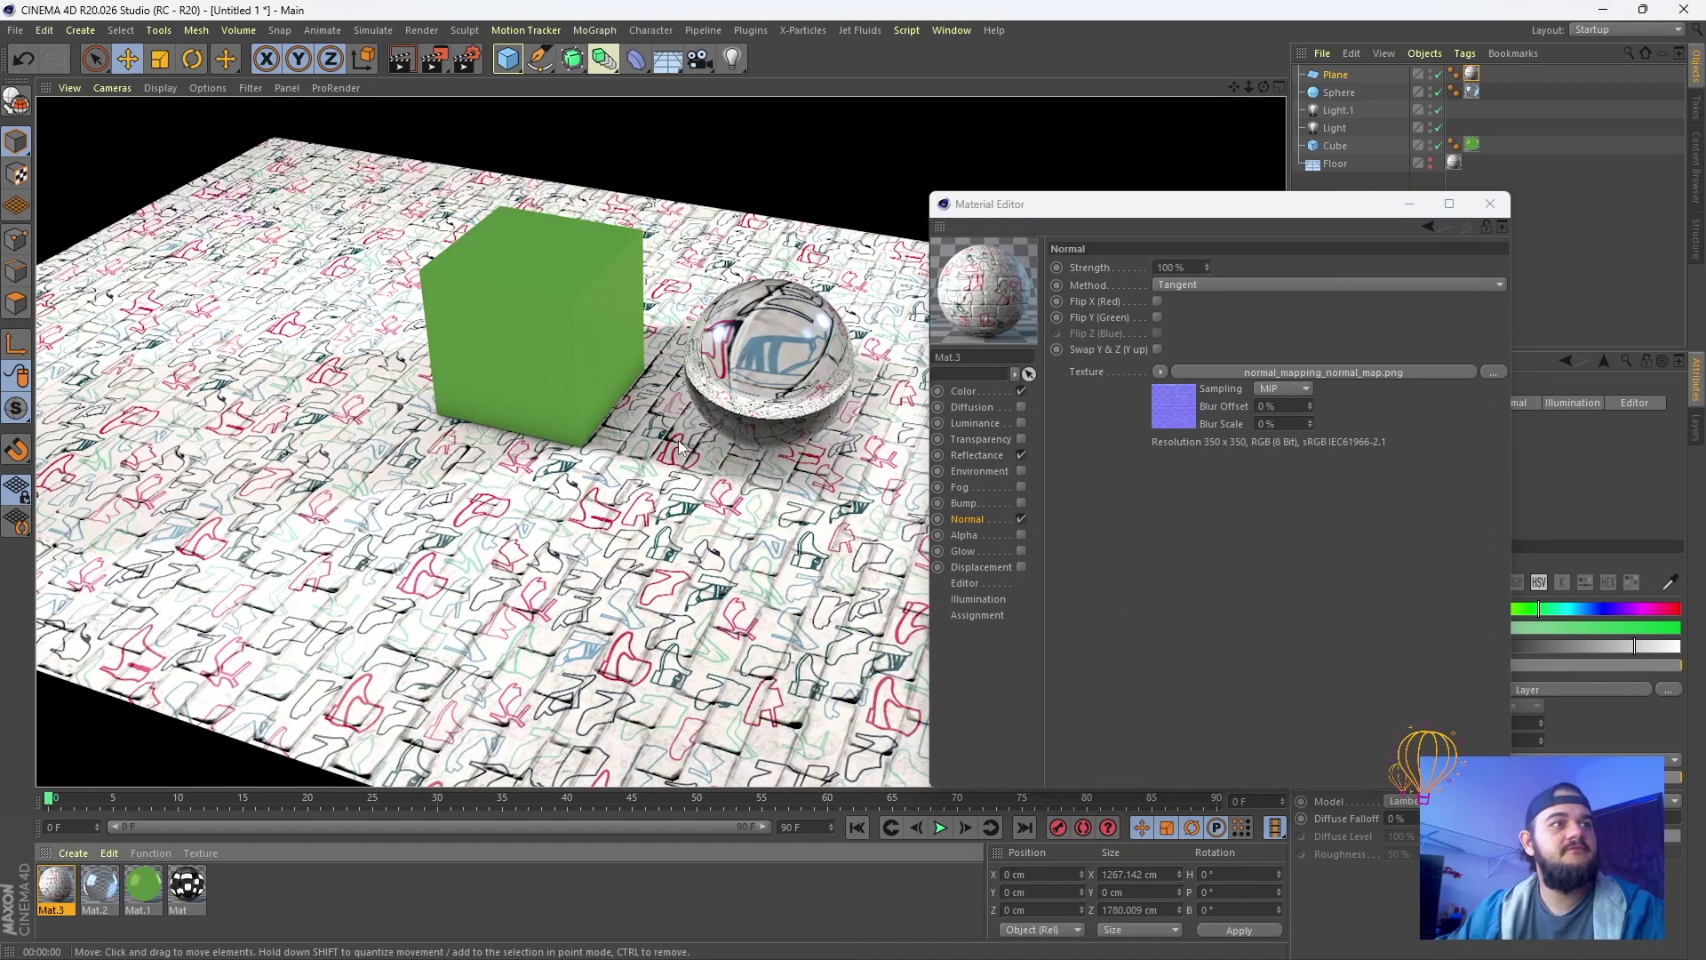
Clear Mat.3's Color texture, set the colour to green with saturation 80% and value 87%, and render the view
left_click(988, 391)
left_click(1147, 391)
left_click(1150, 405)
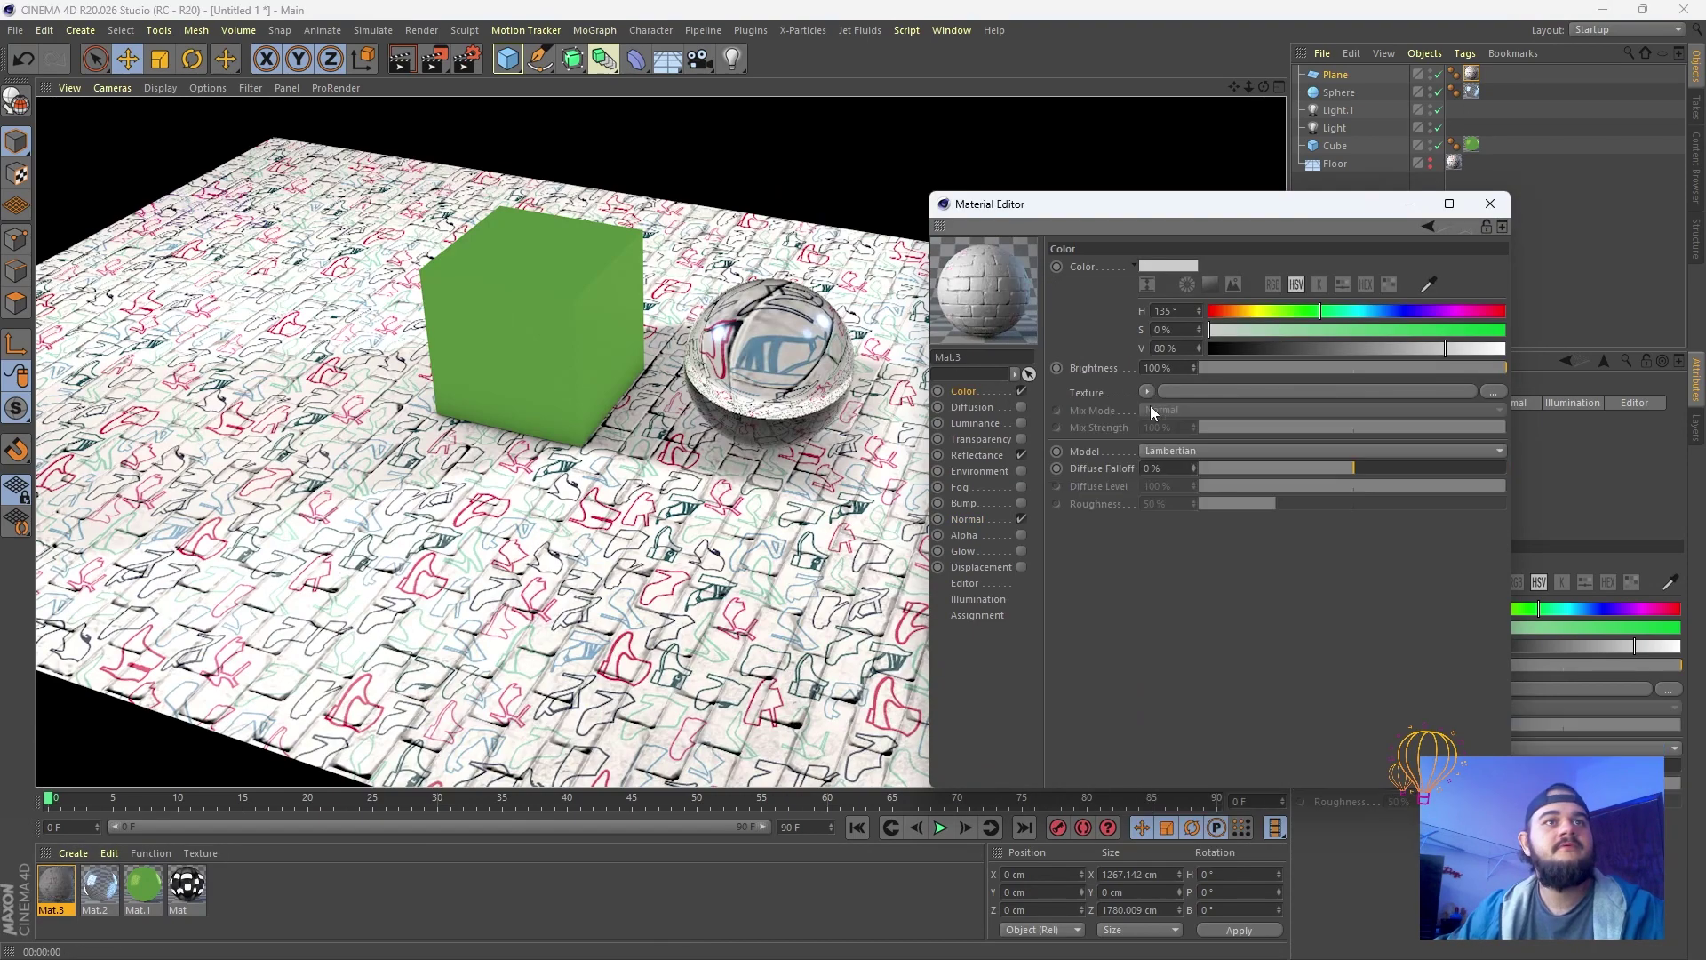
left_click_drag(1340, 335, 1444, 330)
left_click(1467, 348)
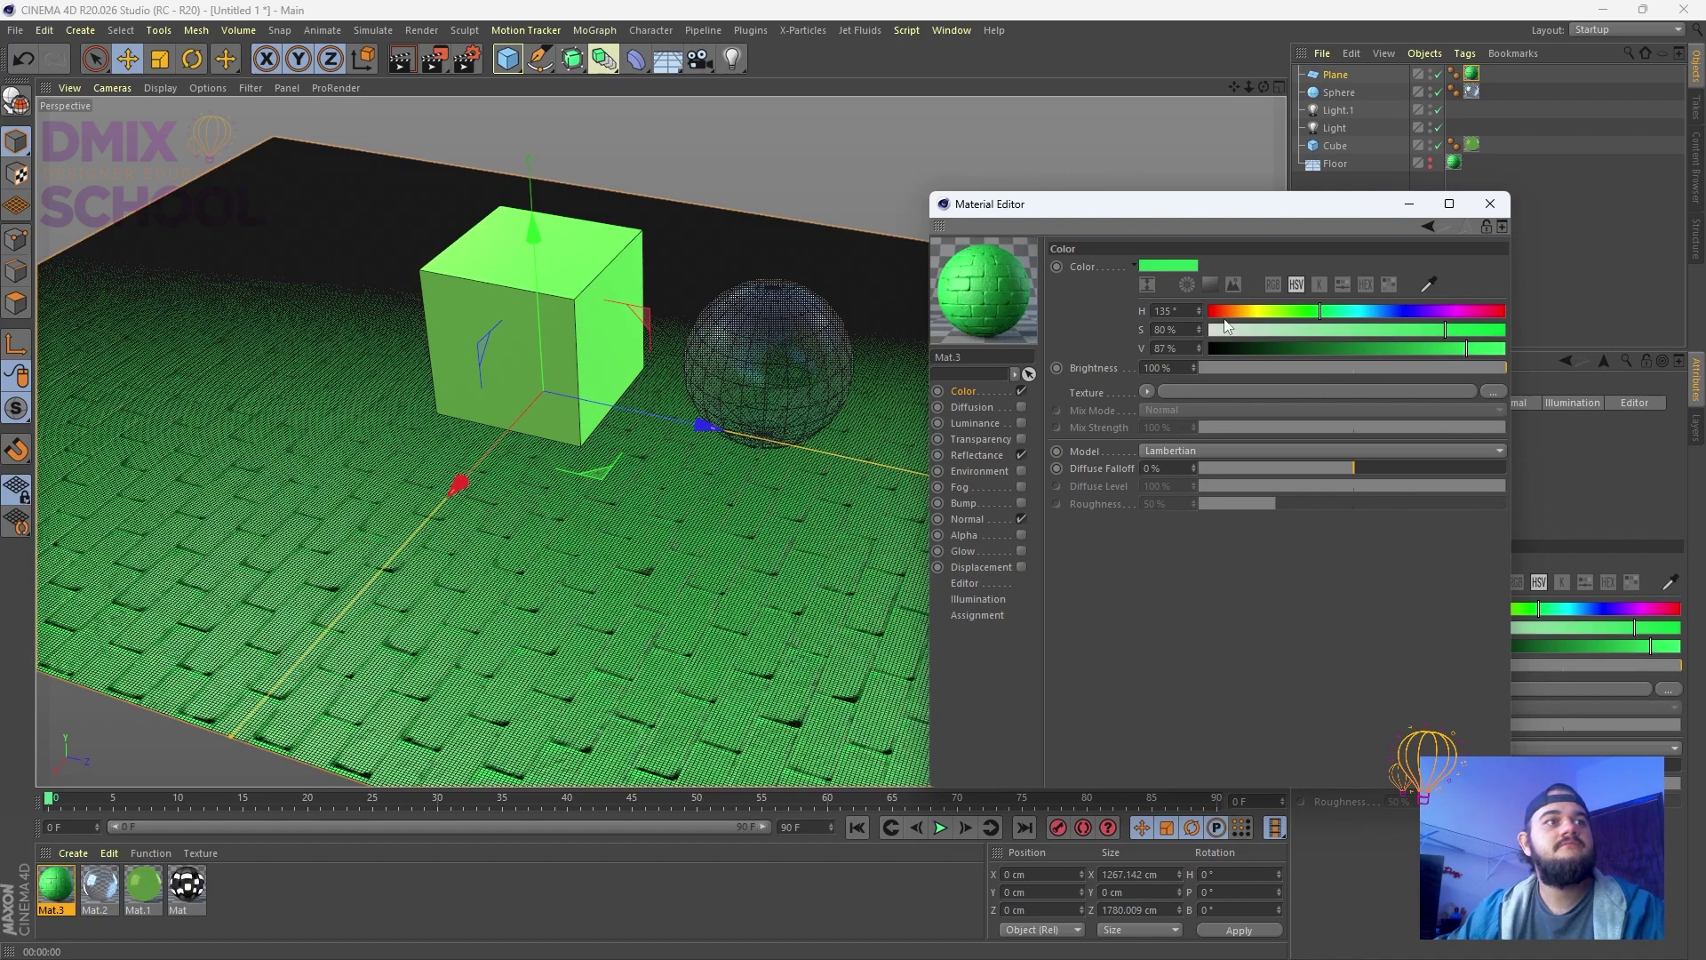
left_click(402, 60)
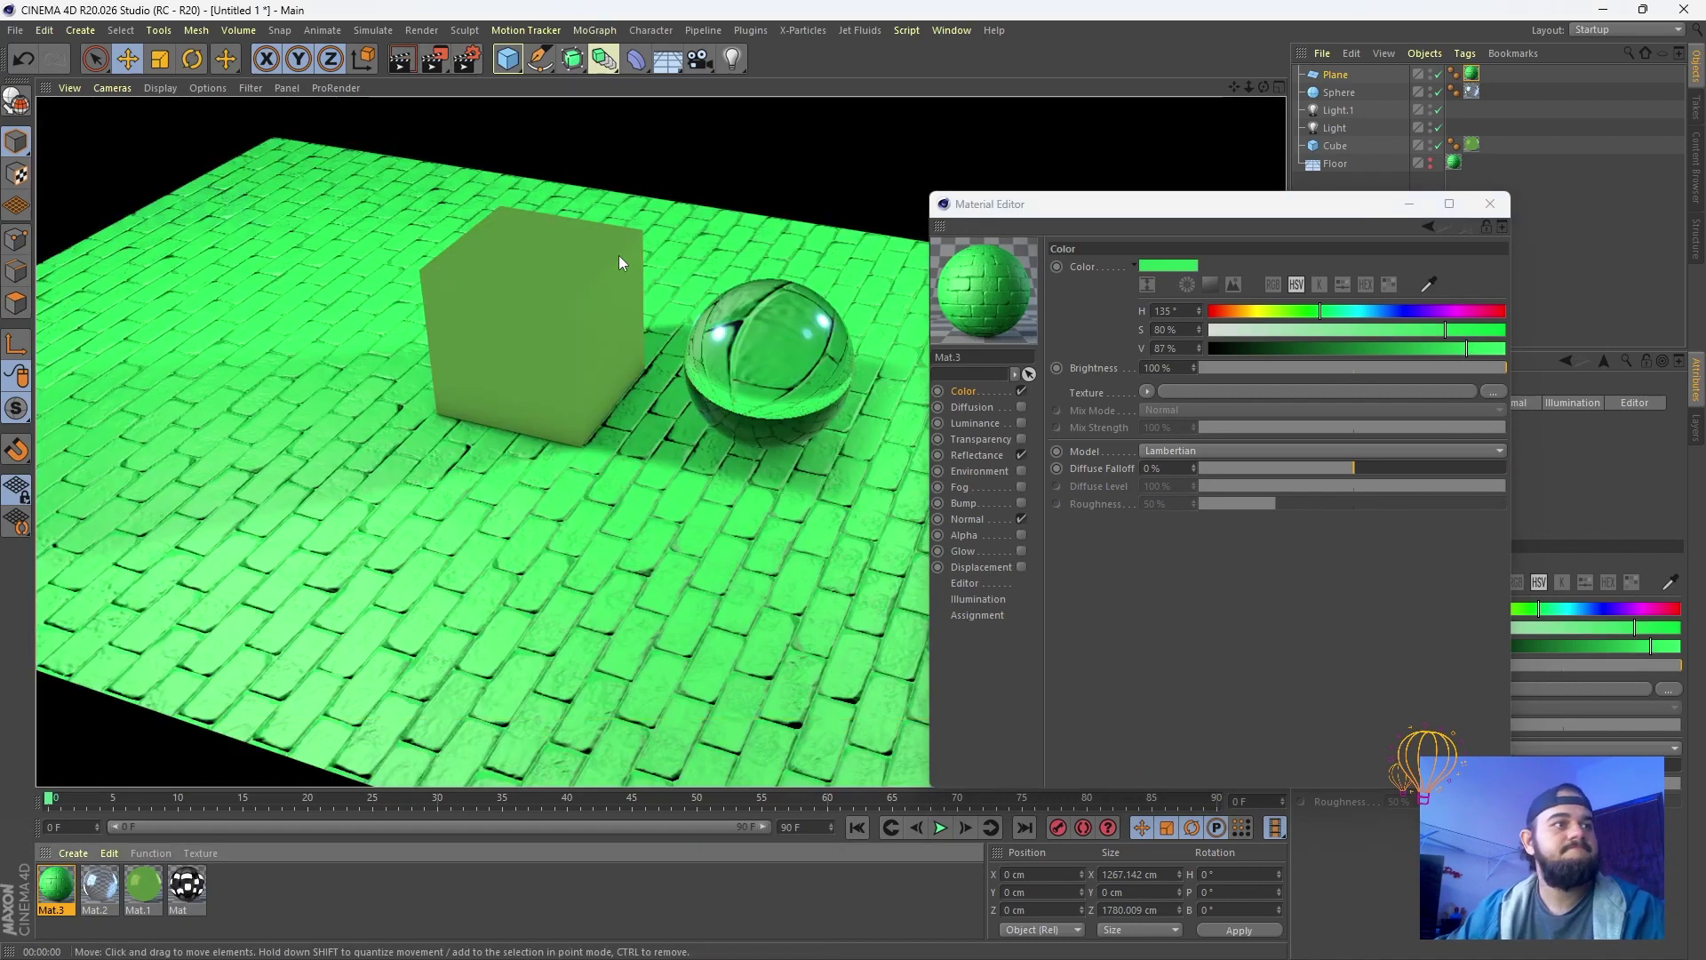
Reduce Mat.3's Normal strength to 40% and render the view
left_click_drag(1093, 217, 1149, 143)
left_click(1029, 445)
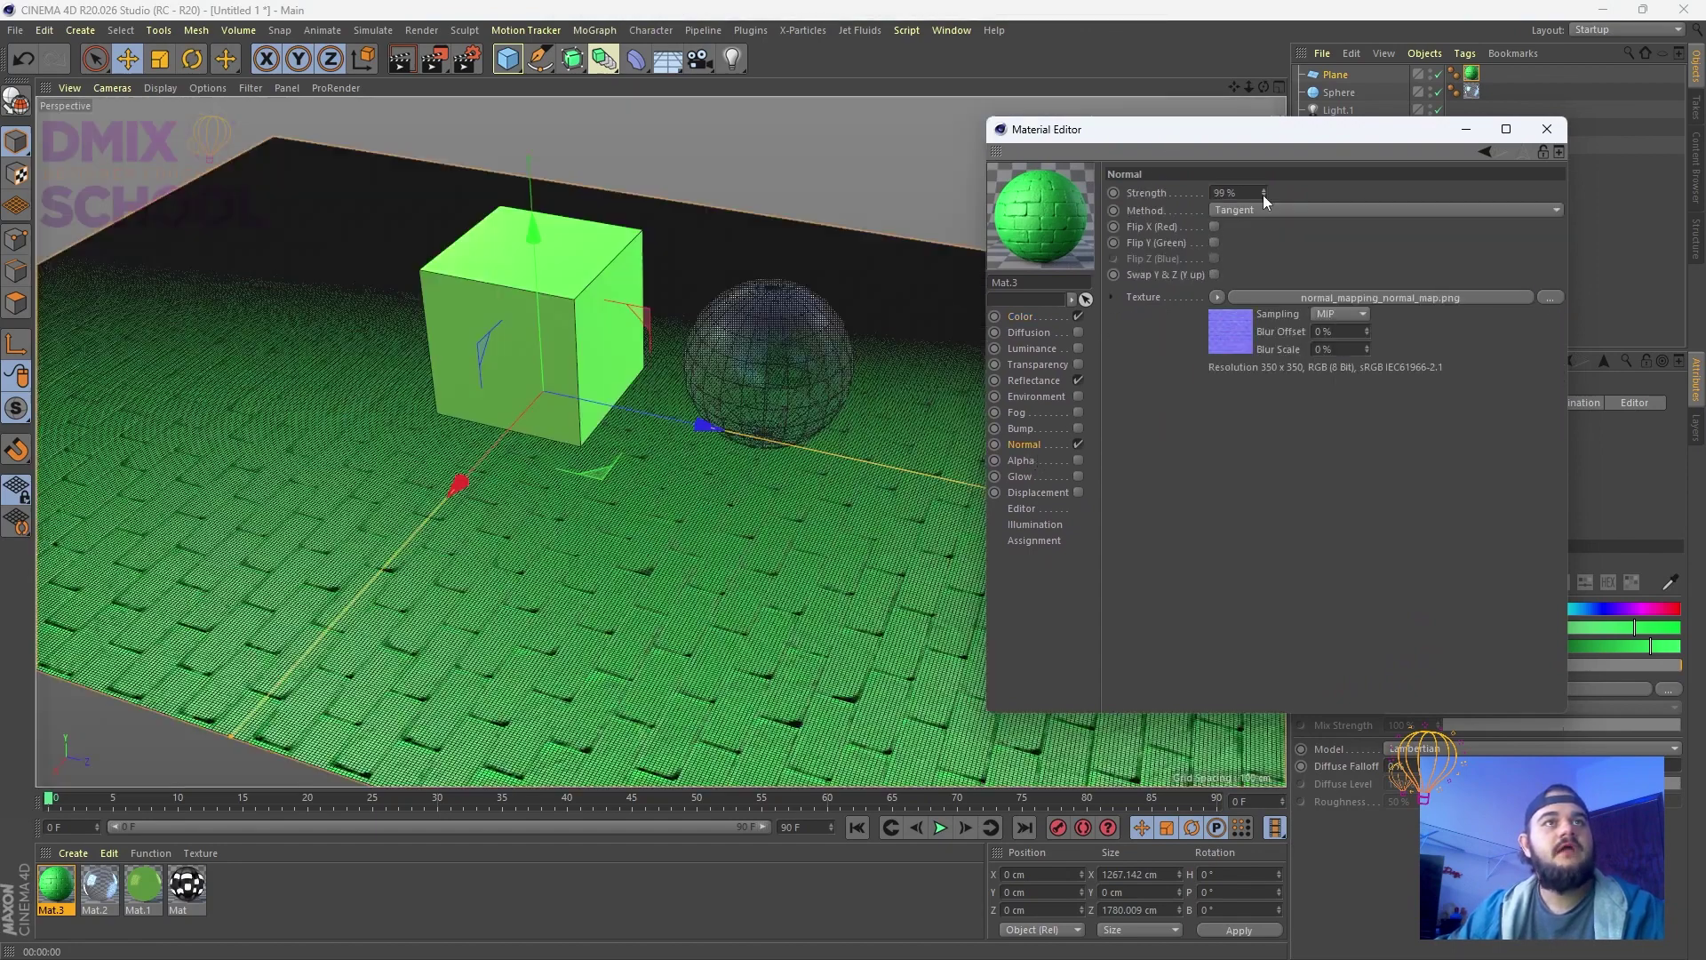
left_click_drag(1262, 195, 1209, 195)
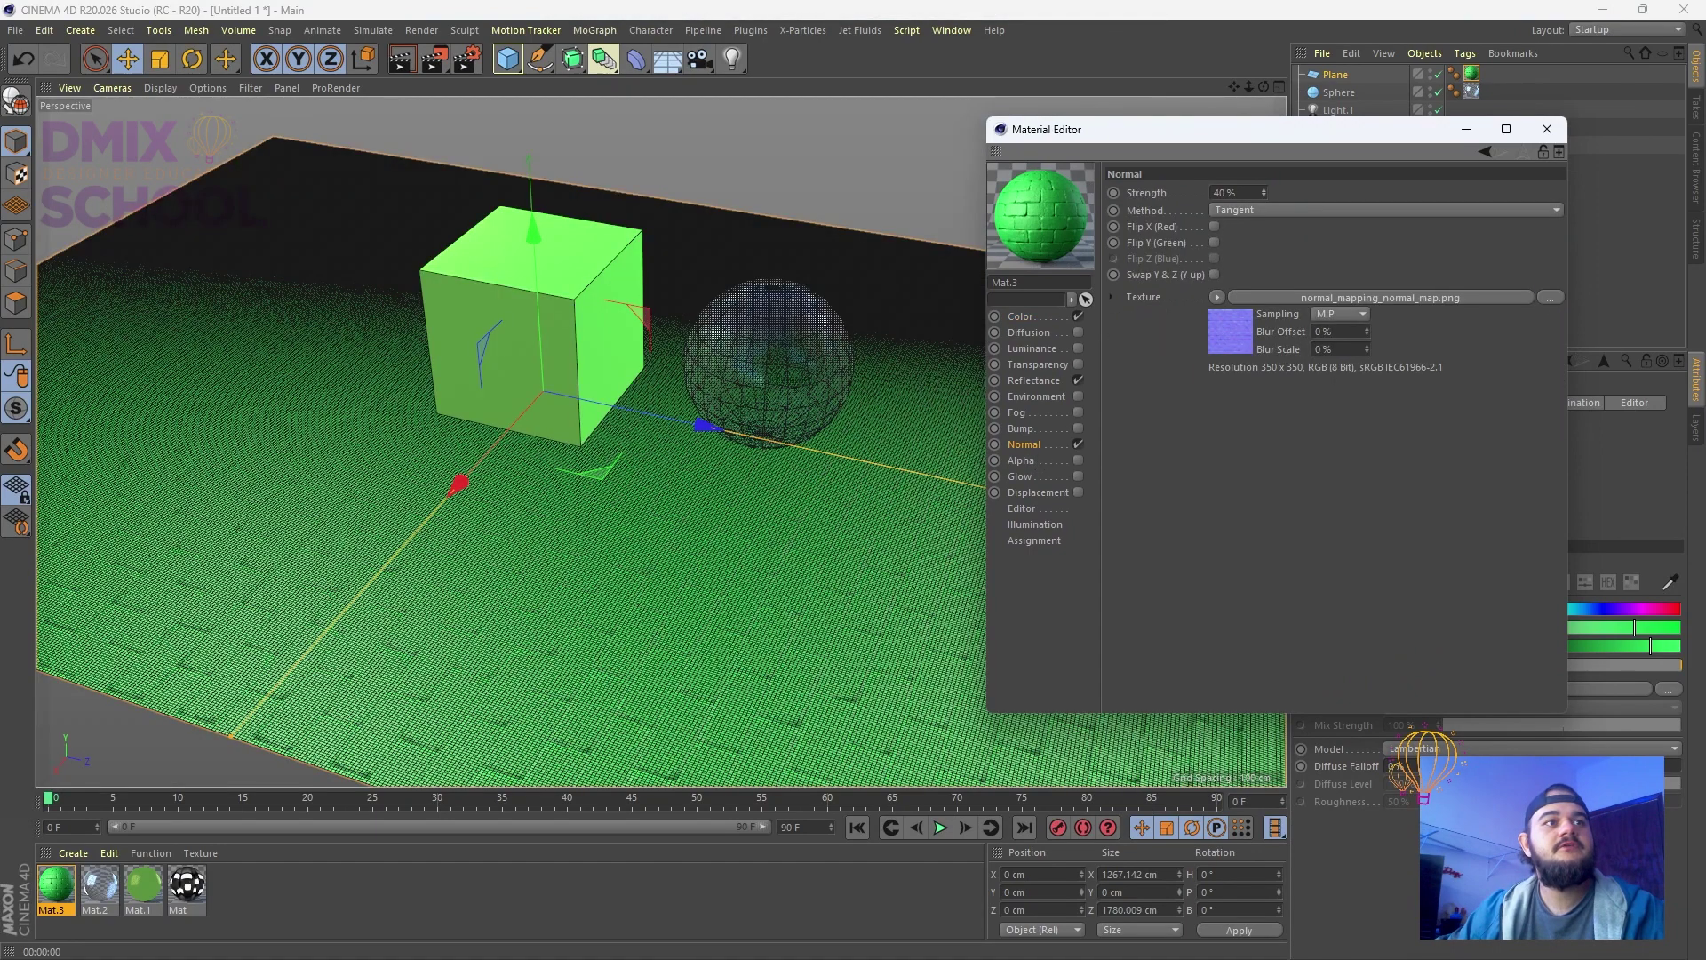
left_click(402, 60)
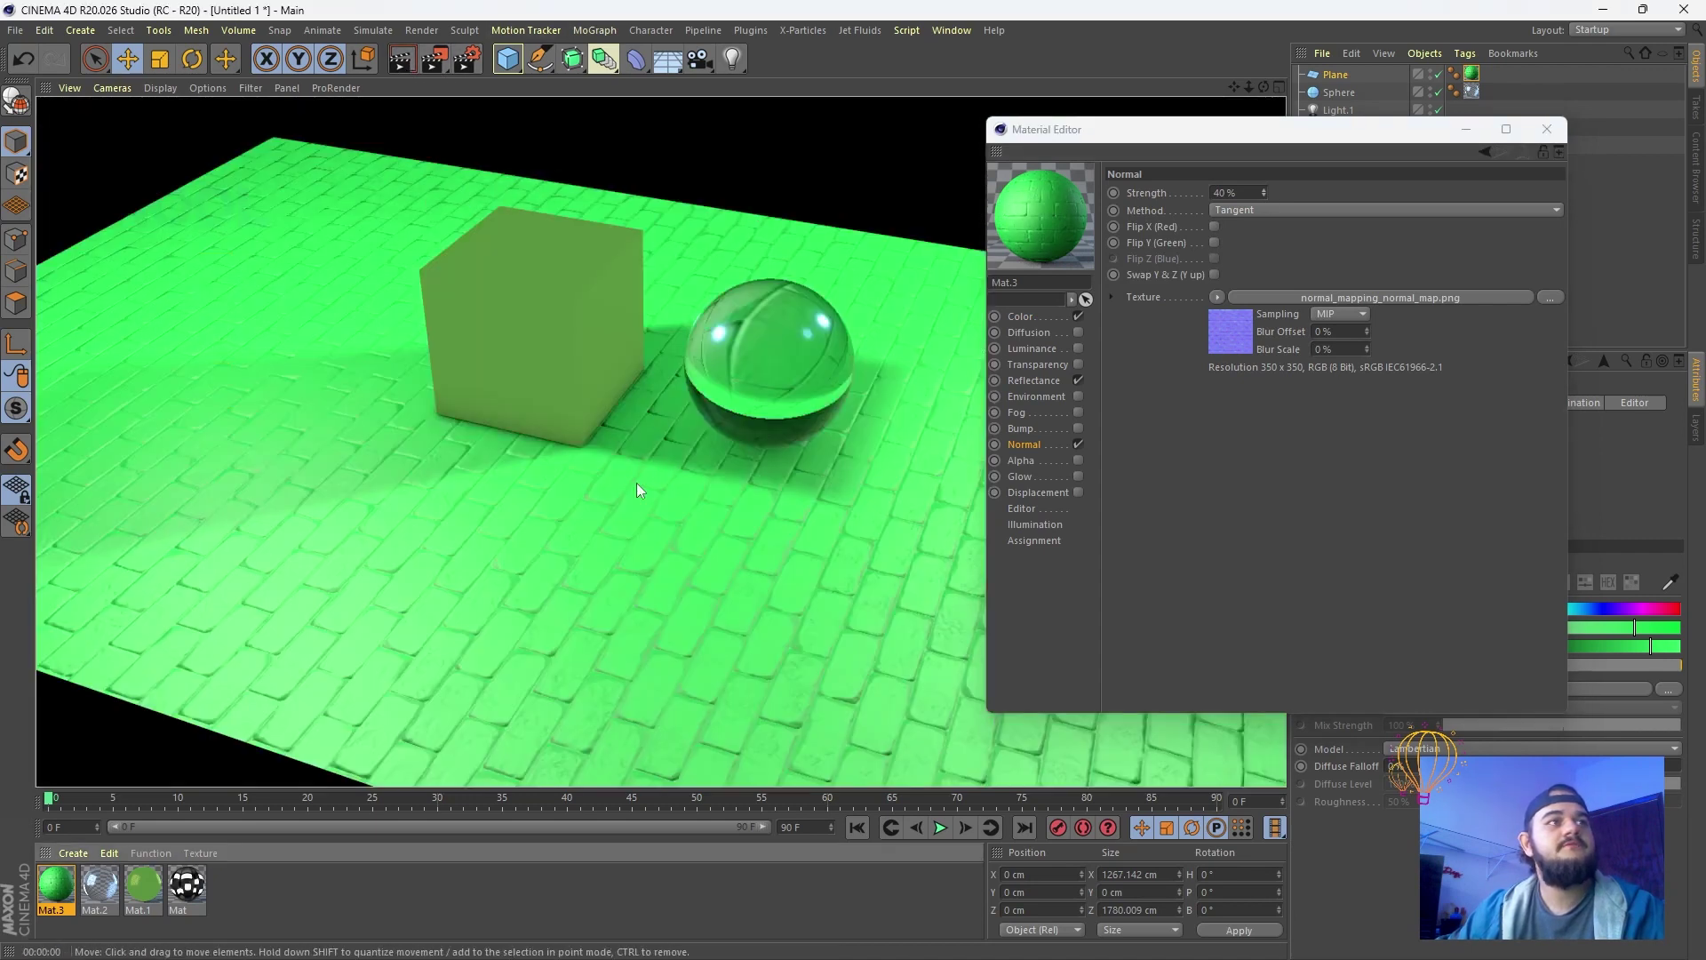
Change Mat.3's colour to purple with hue 268°, render the view and close the Material Editor
left_click(1037, 318)
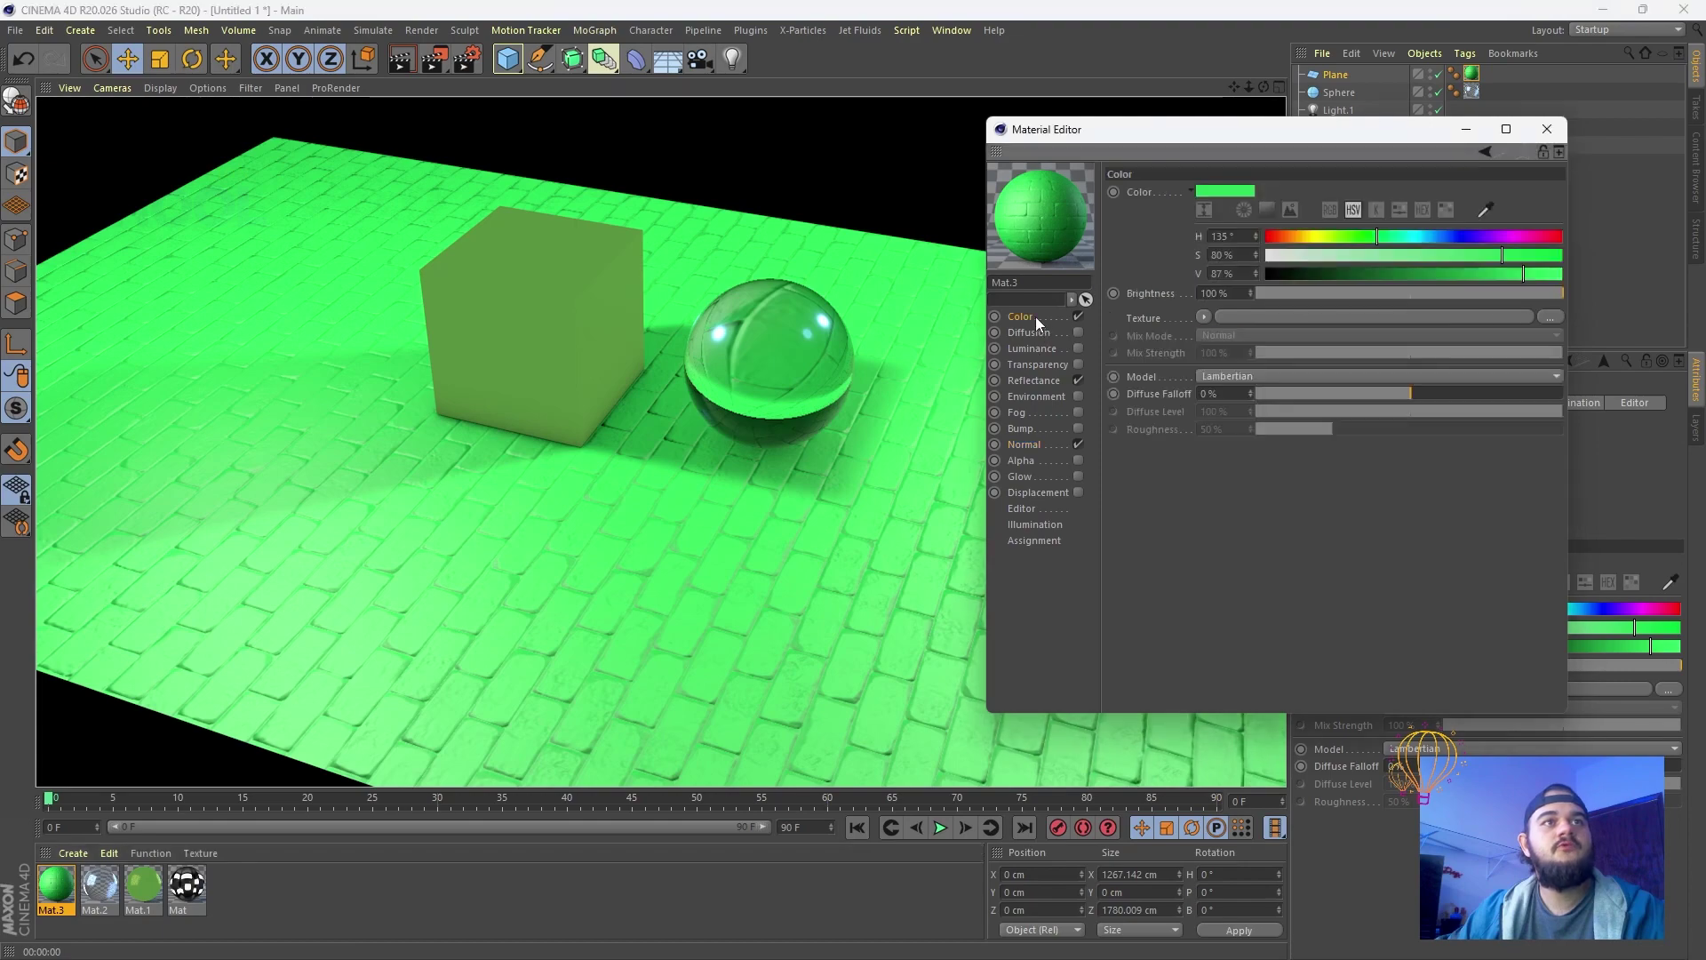
left_click_drag(1421, 237, 1486, 236)
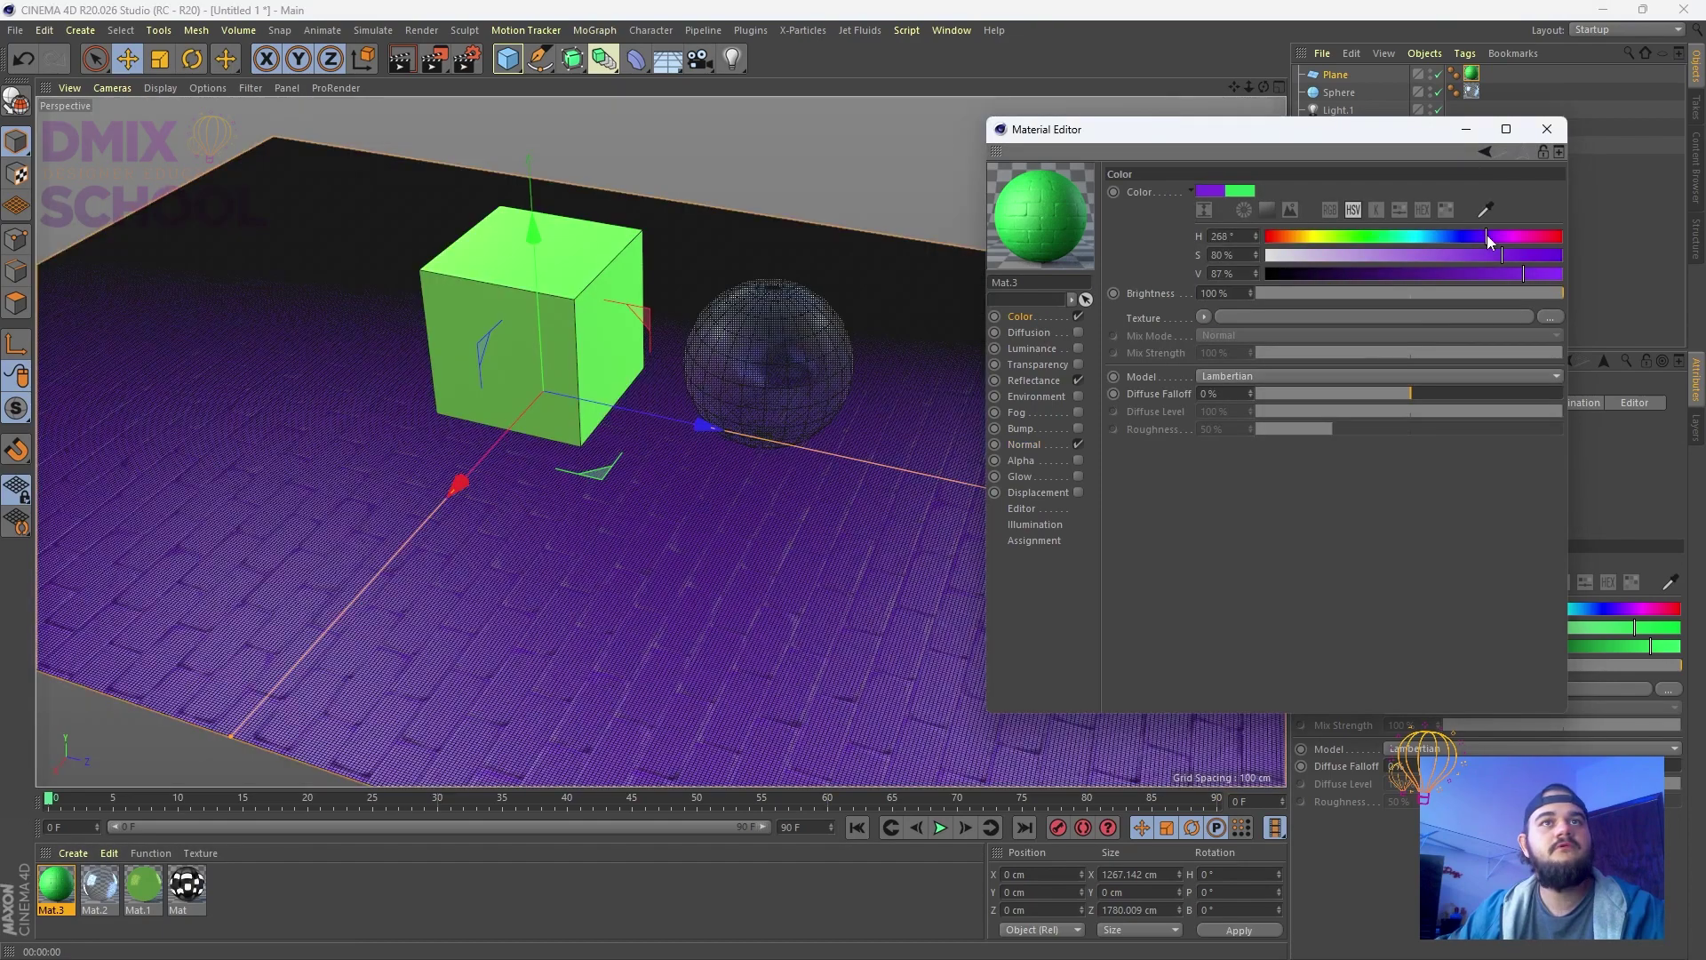
left_click(402, 60)
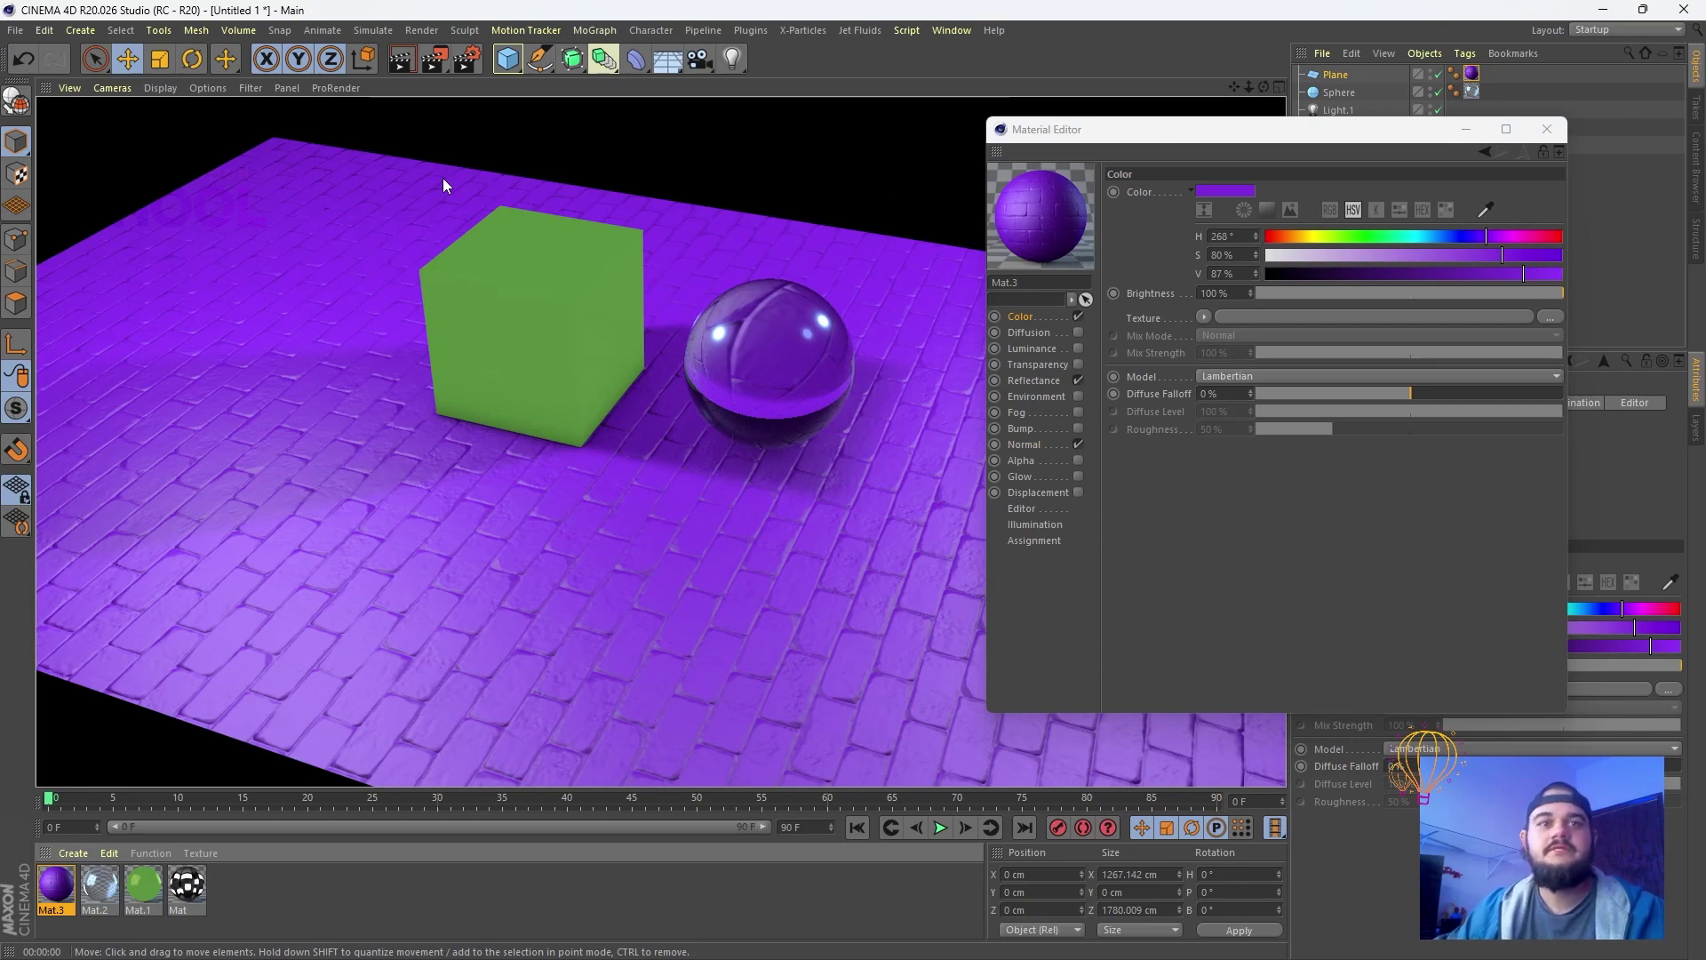
left_click(1547, 129)
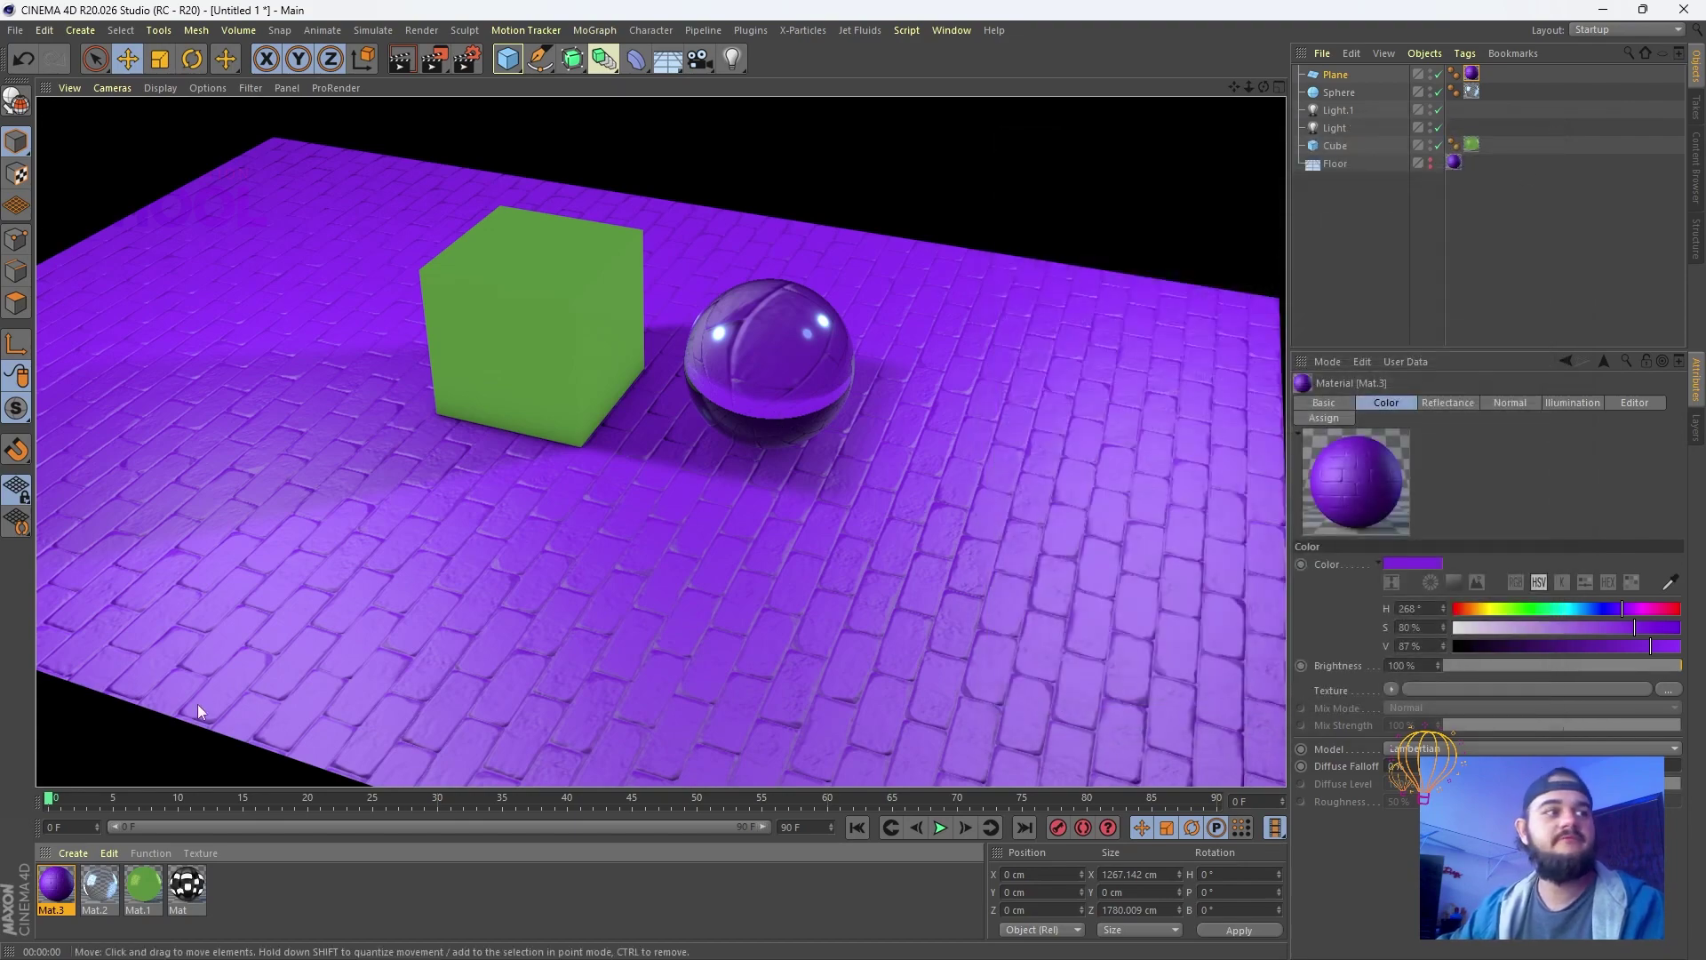
Try Mat.3's Alpha and Glow channels in the Material Editor, rendering the view with Glow enabled
double_click(64, 891)
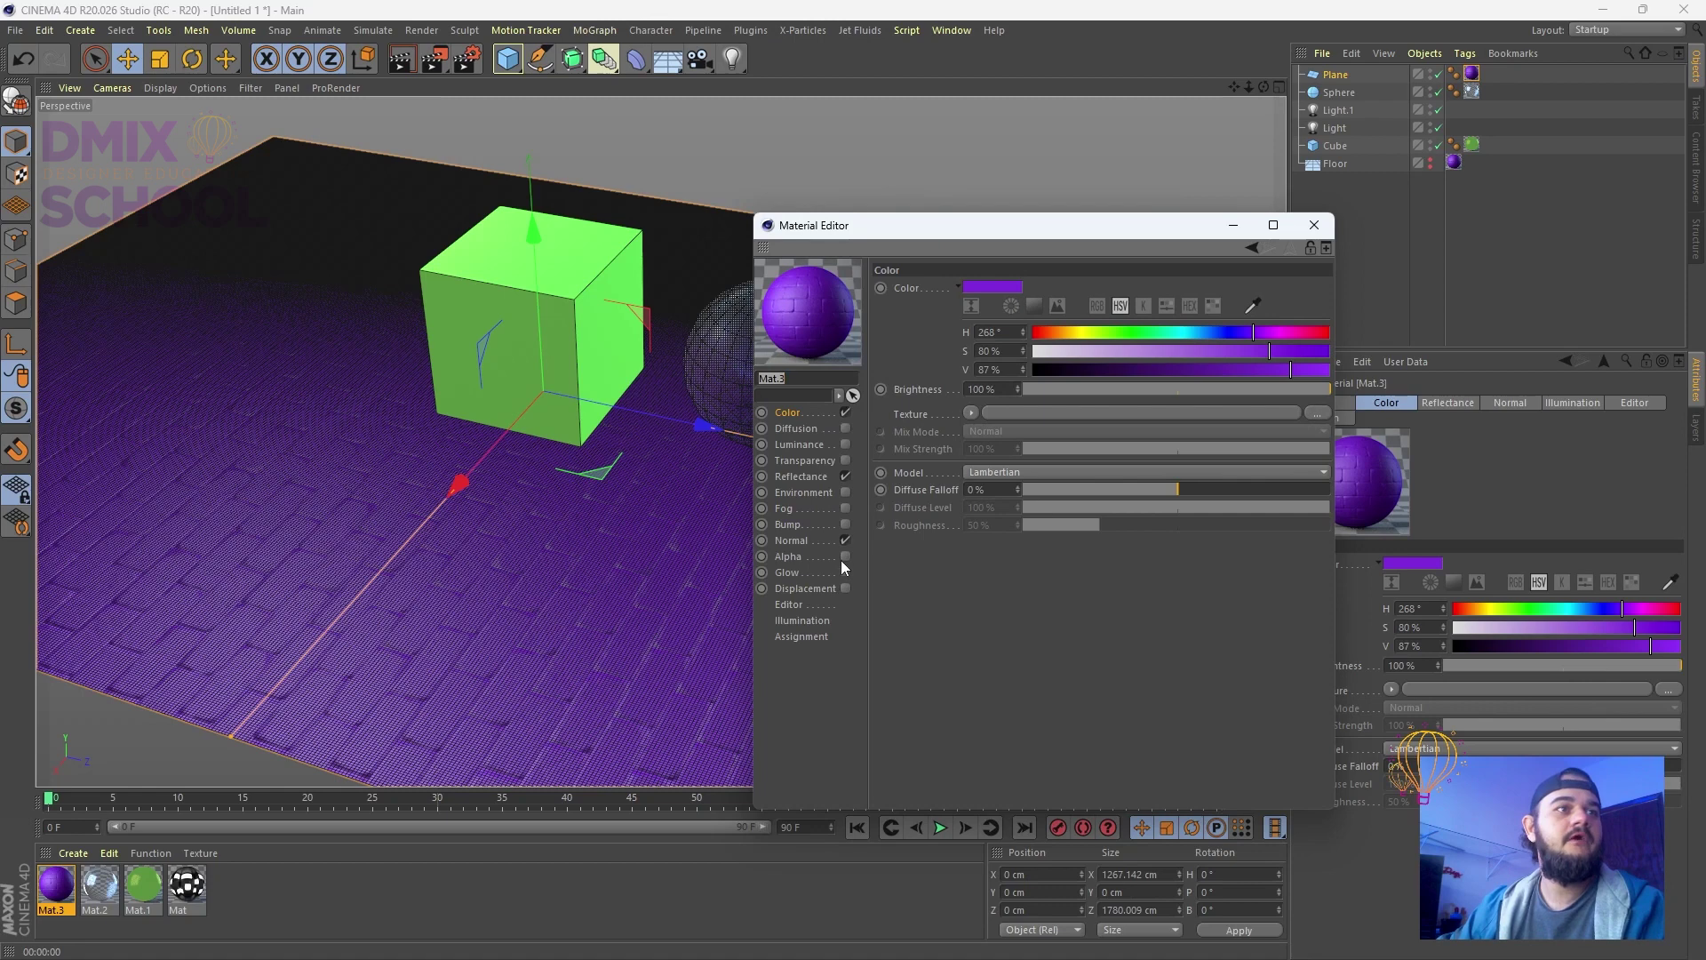
left_click(842, 559)
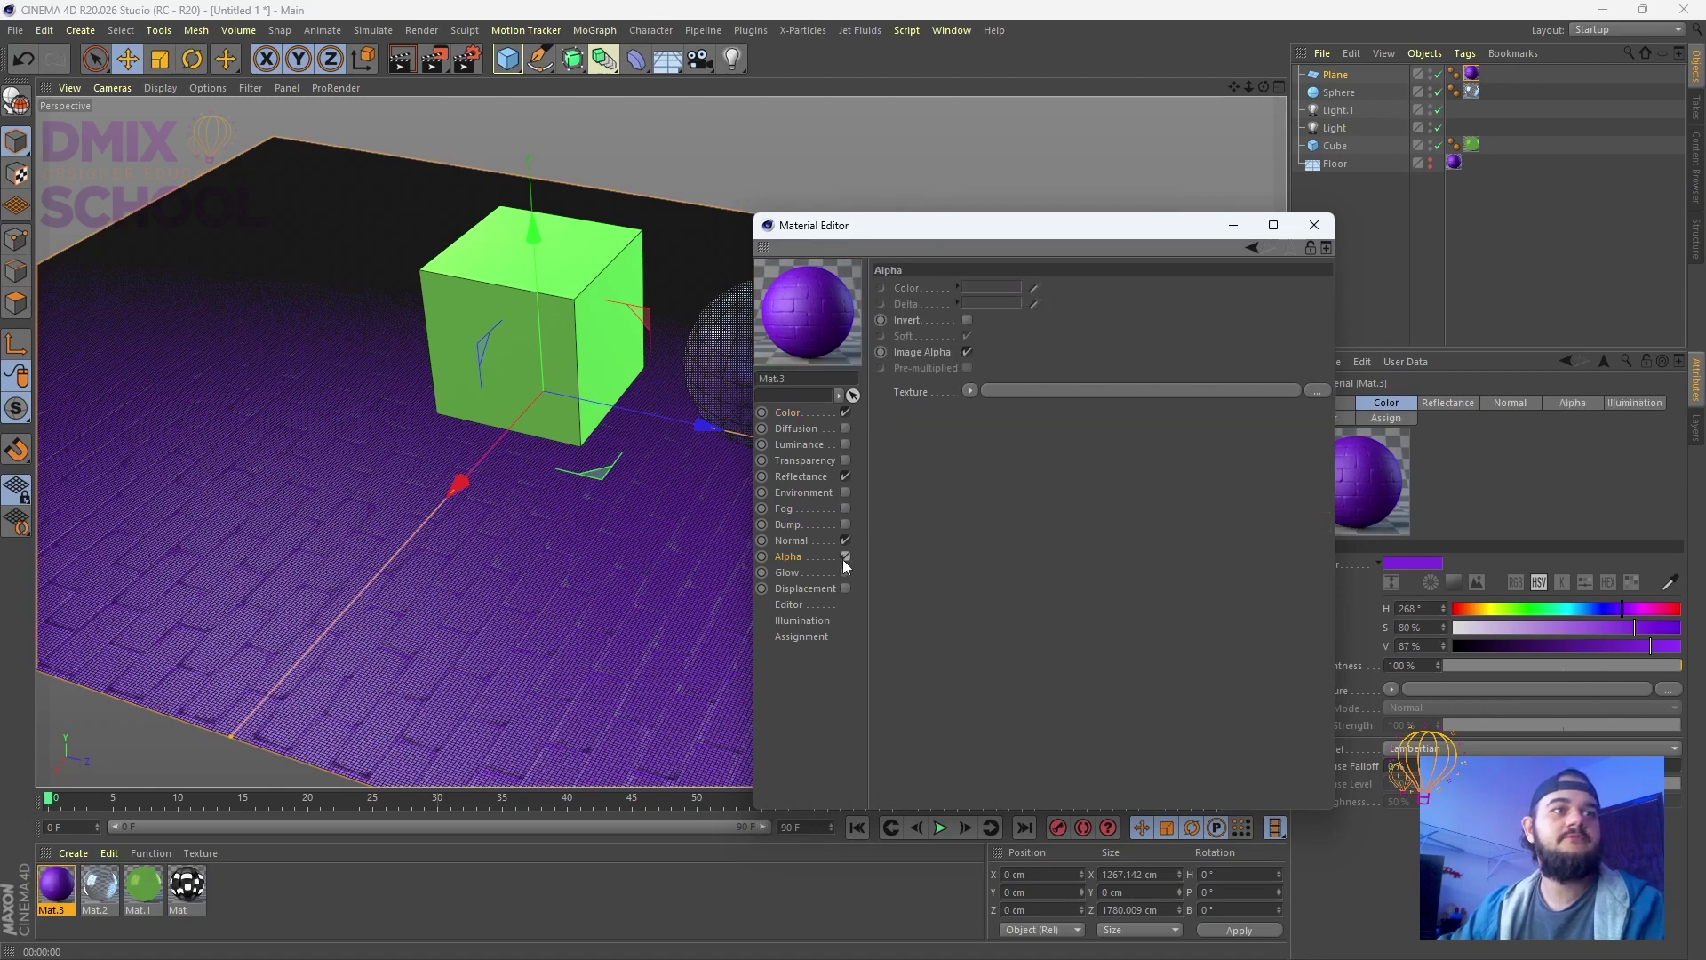
left_click(793, 576)
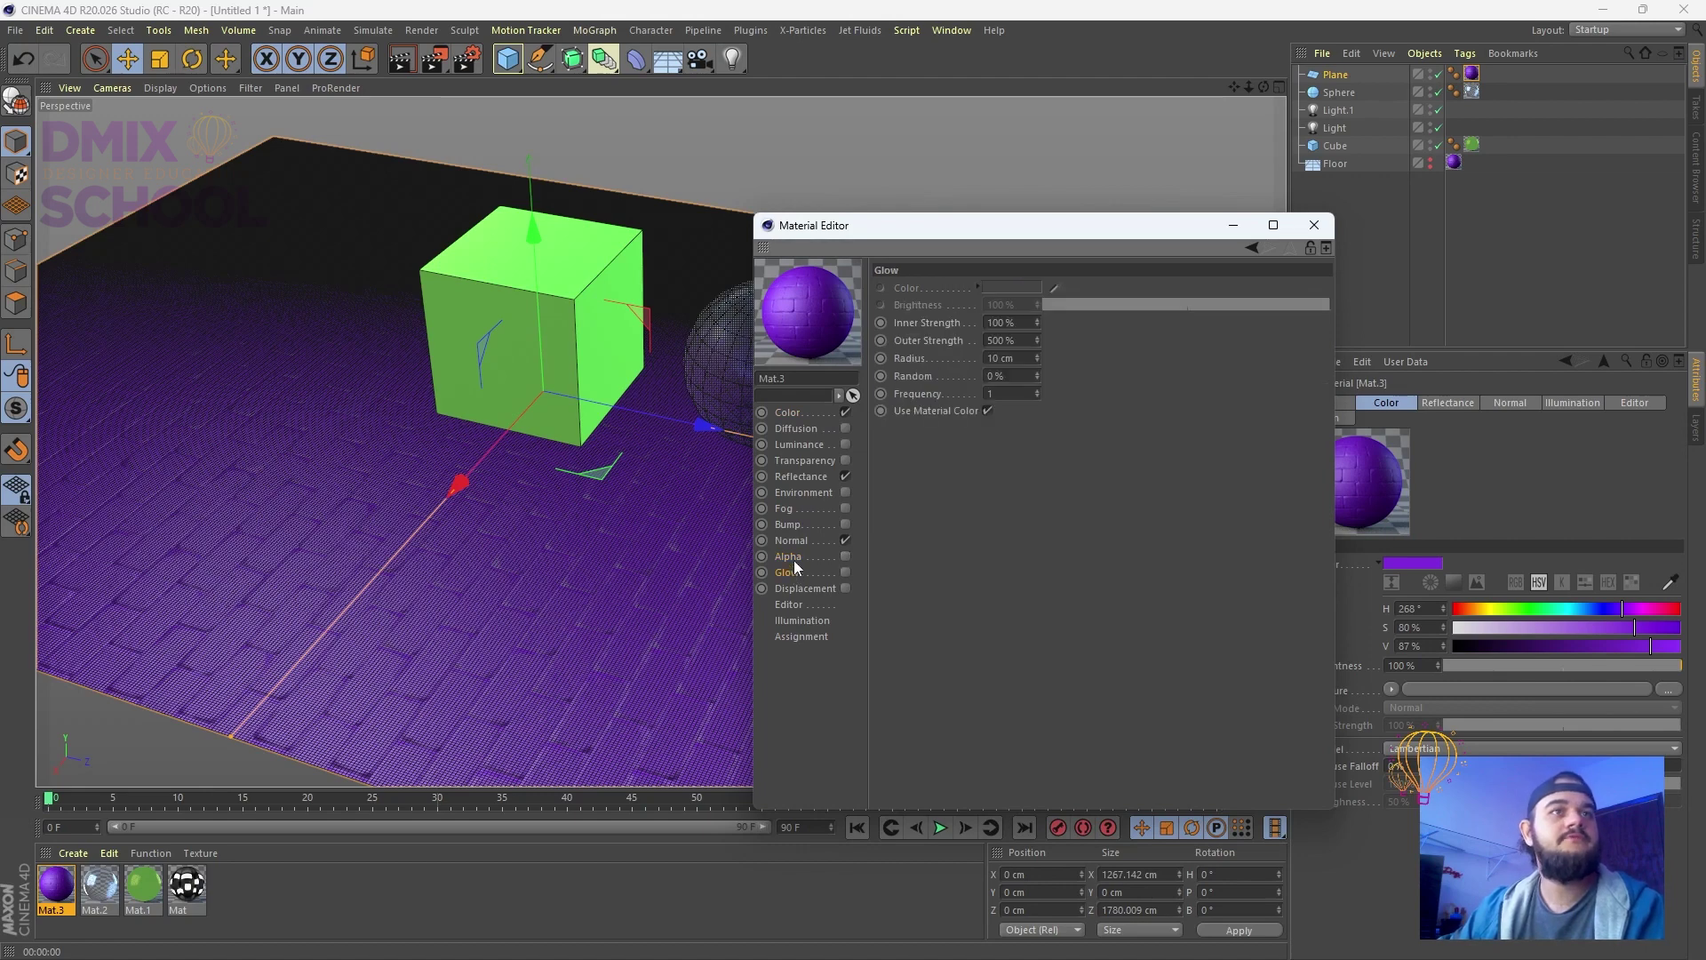
left_click(845, 571)
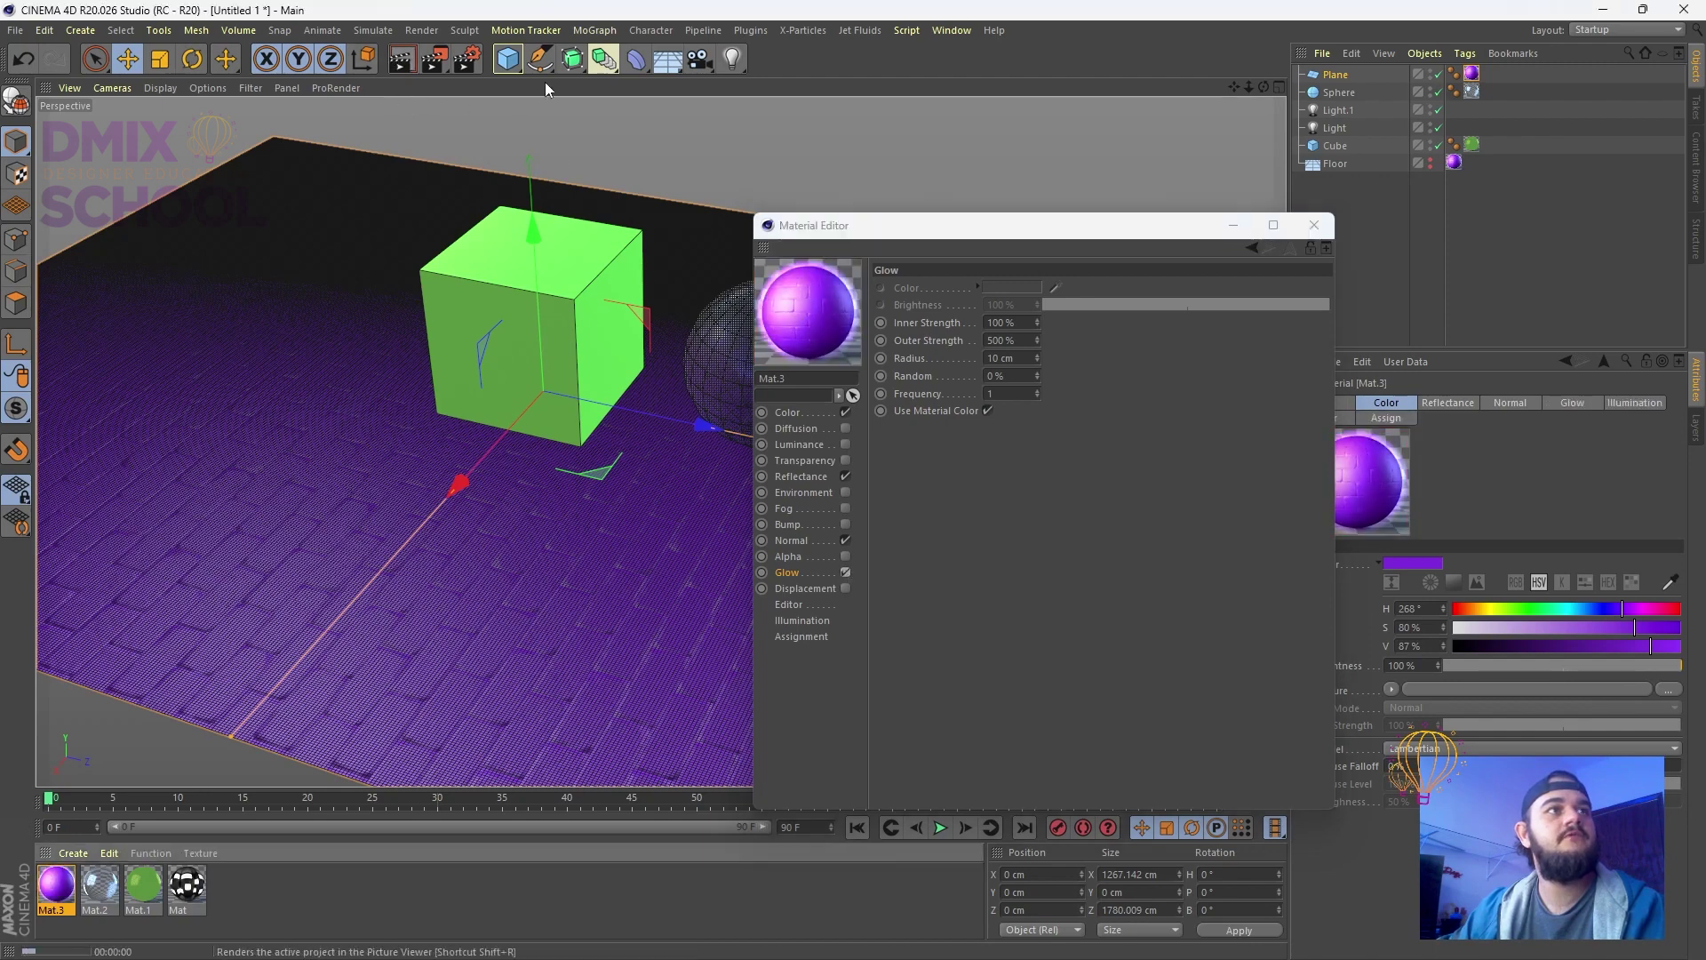
key("ctrl+r")
left_click_drag(844, 218, 946, 159)
left_click(947, 514)
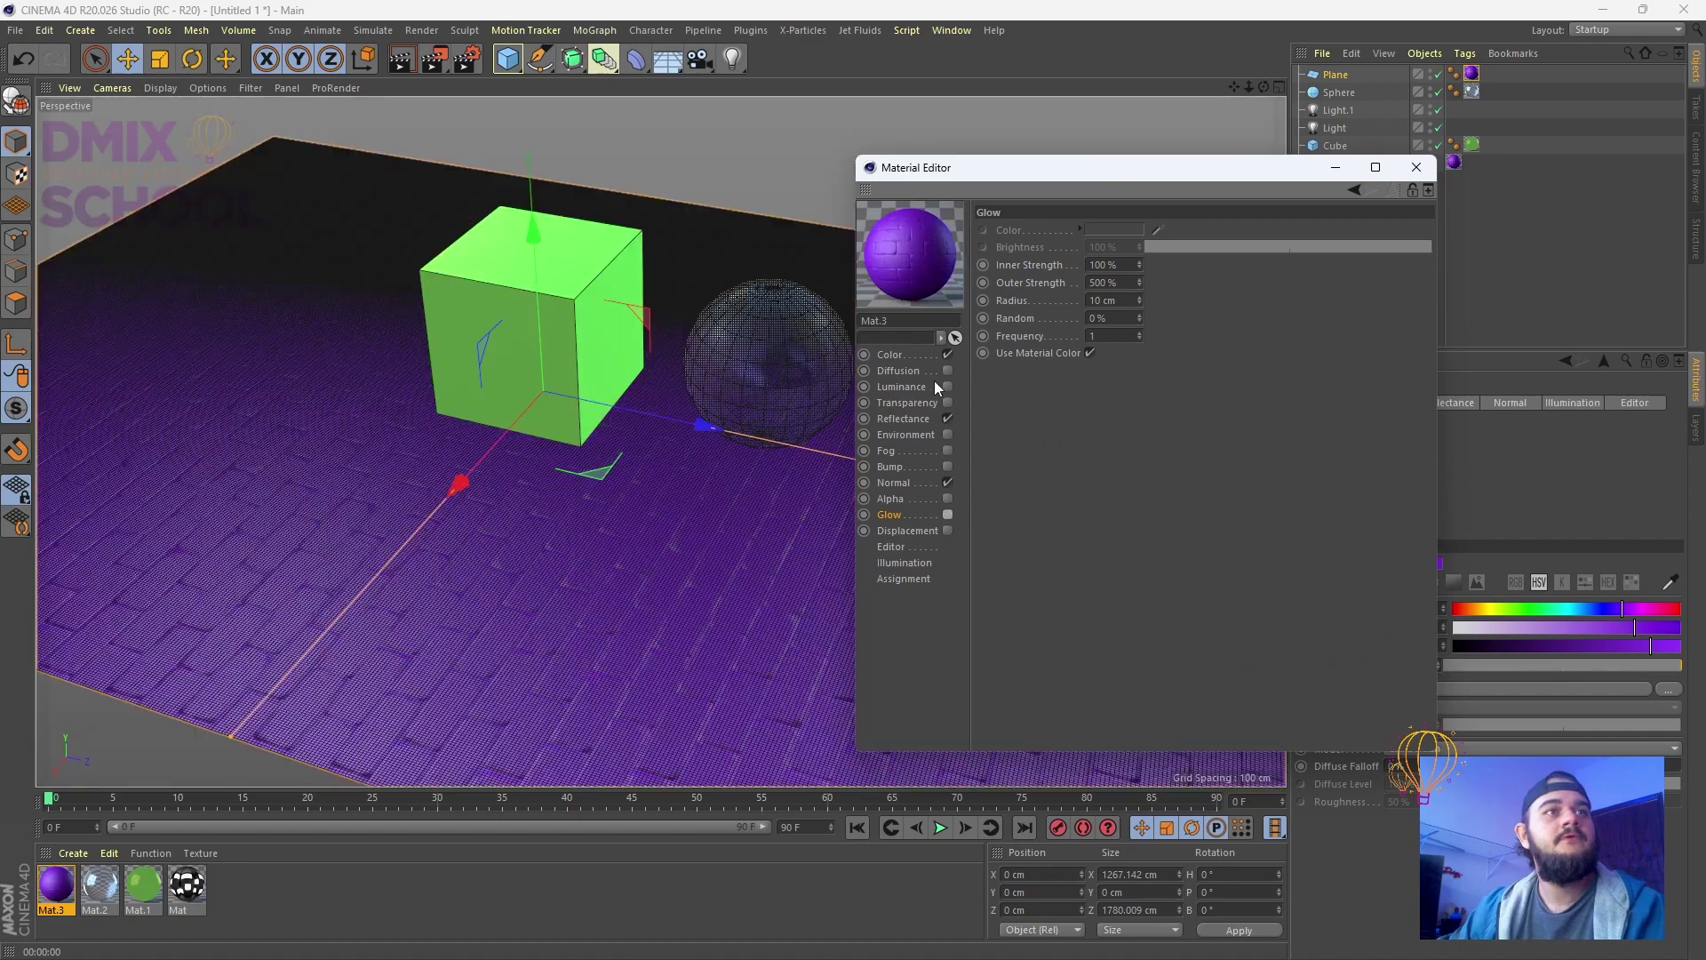
Enable Mat.3's Luminance channel with a light blue colour of hue 205° and saturation 64%, and render the view
left_click(912, 389)
left_click_drag(1270, 275, 1301, 275)
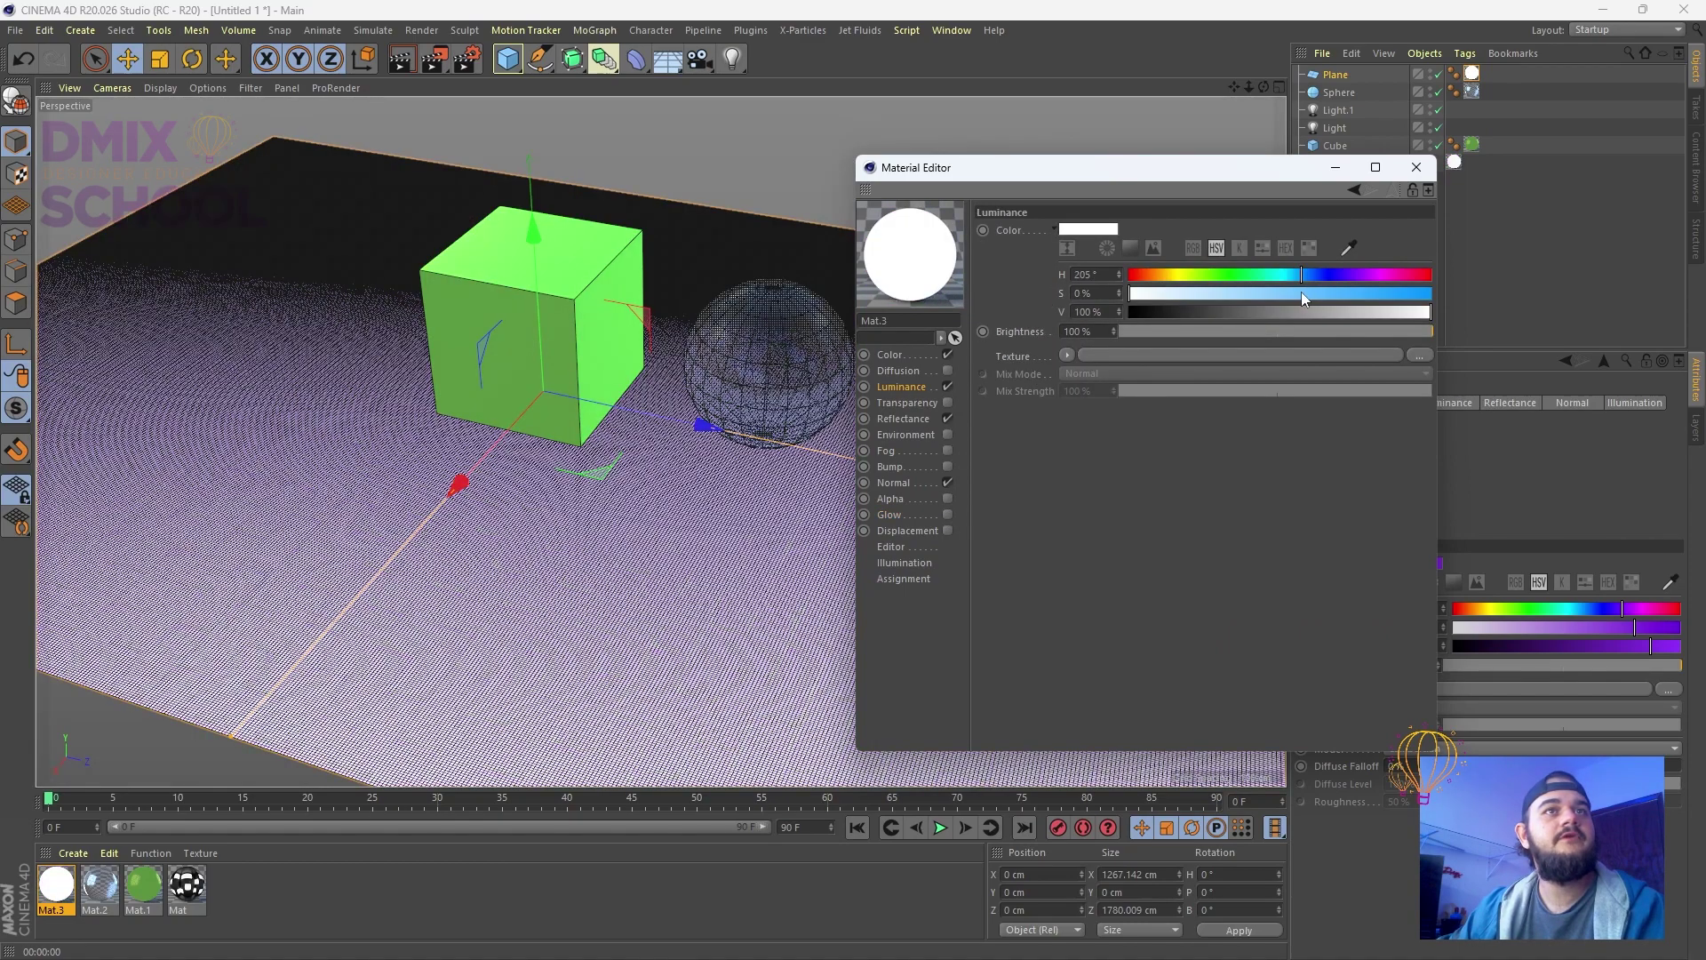
left_click(1322, 293)
left_click(401, 58)
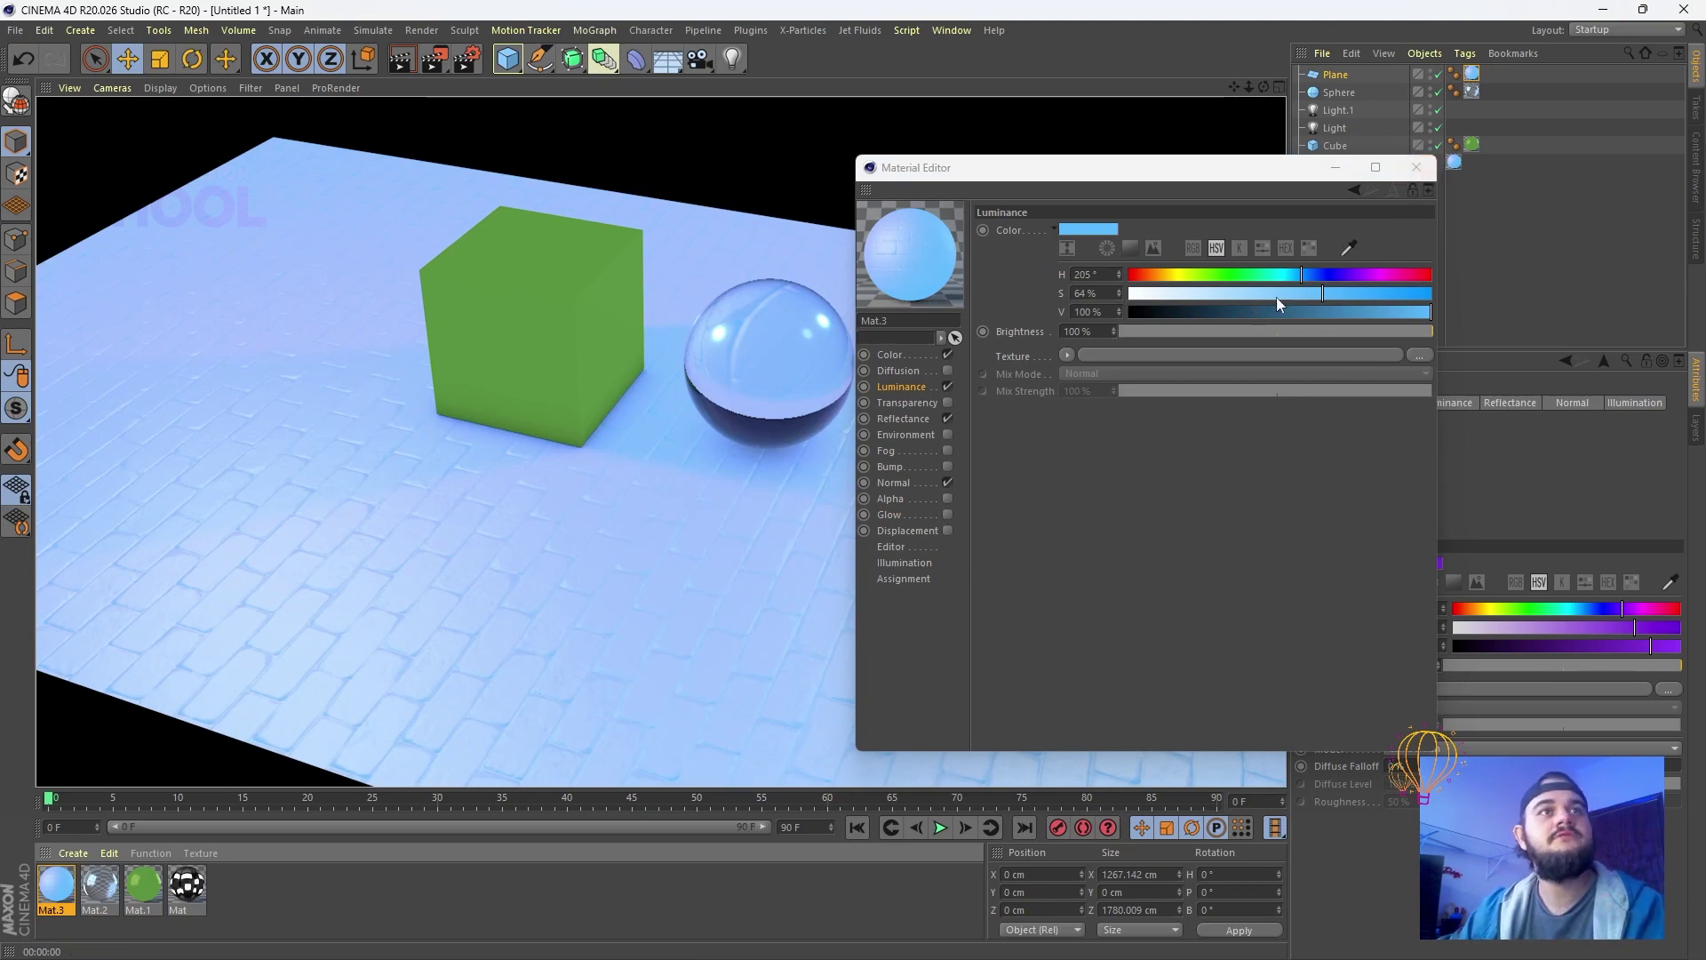
Raise Mat.3's Luminance brightness to 500%, render the view and close the Material Editor
double_click(1091, 330)
type("5000")
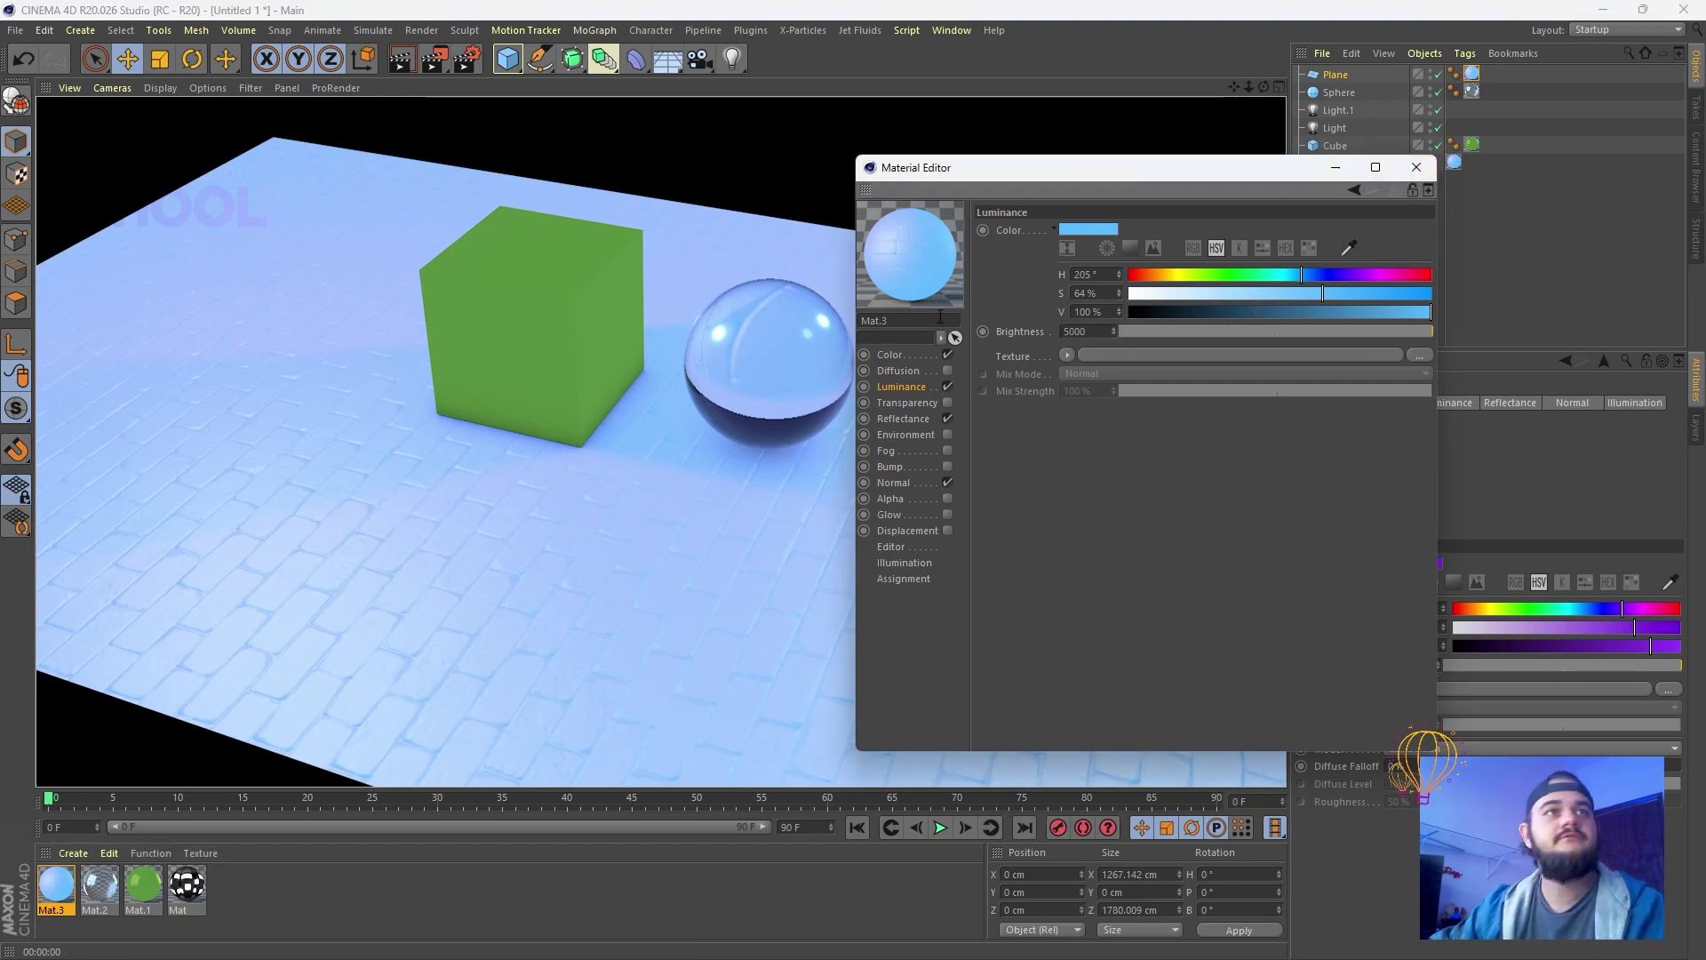
key("Return")
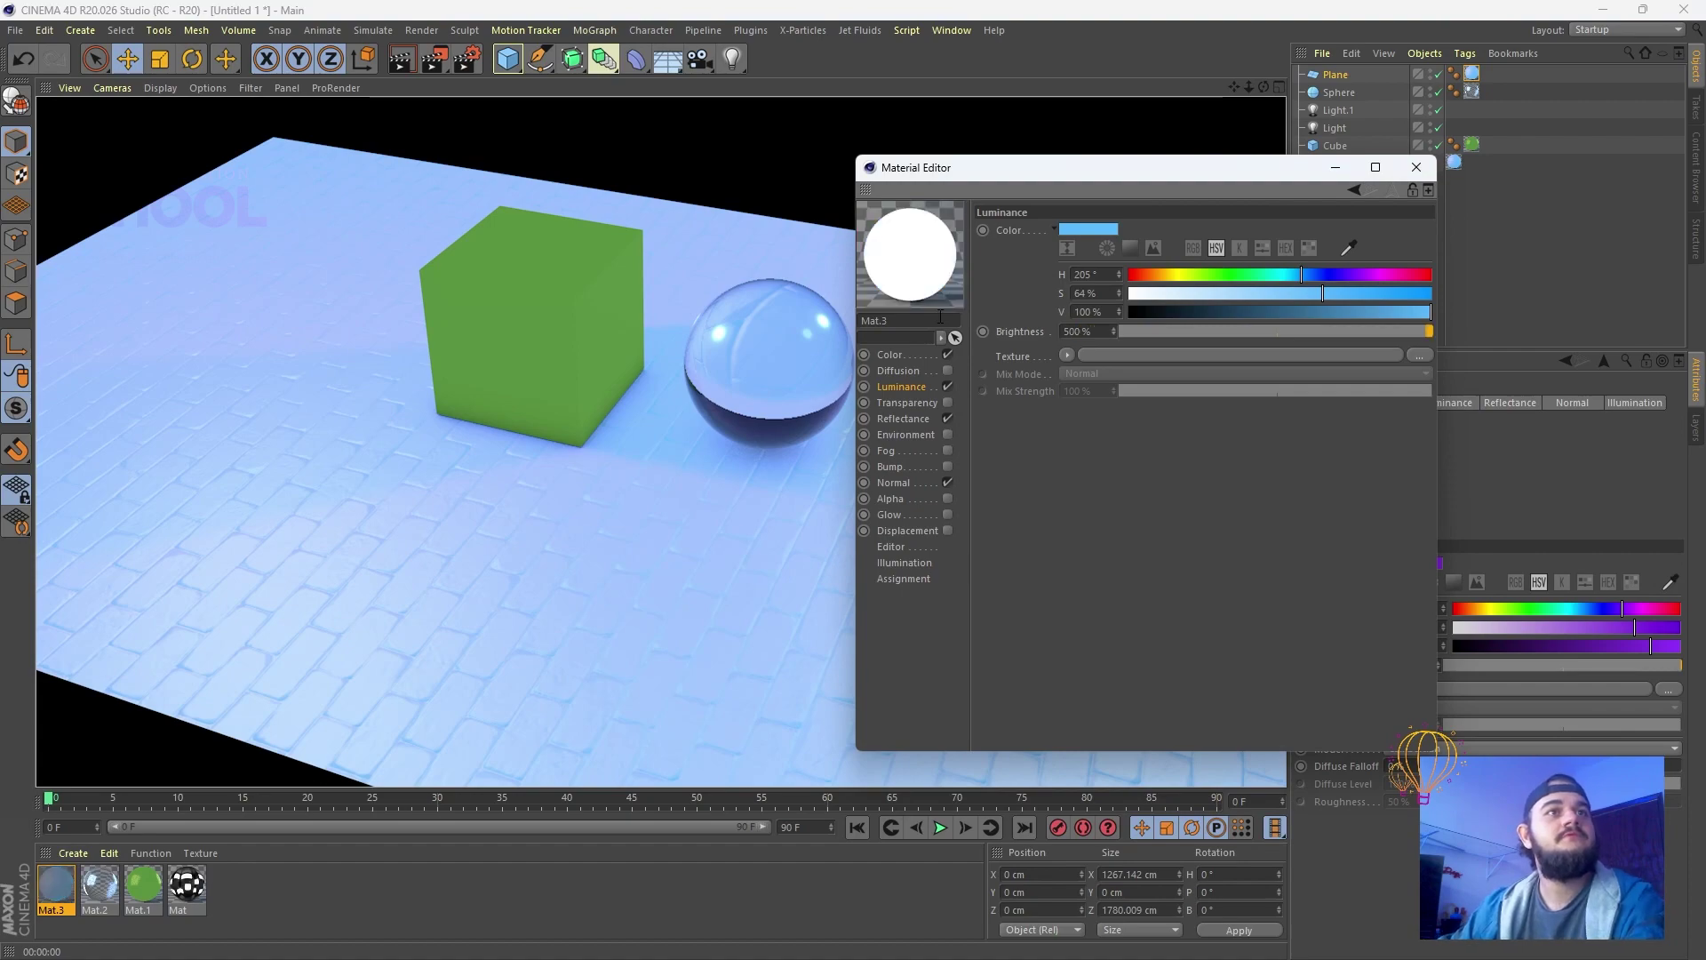
left_click(401, 59)
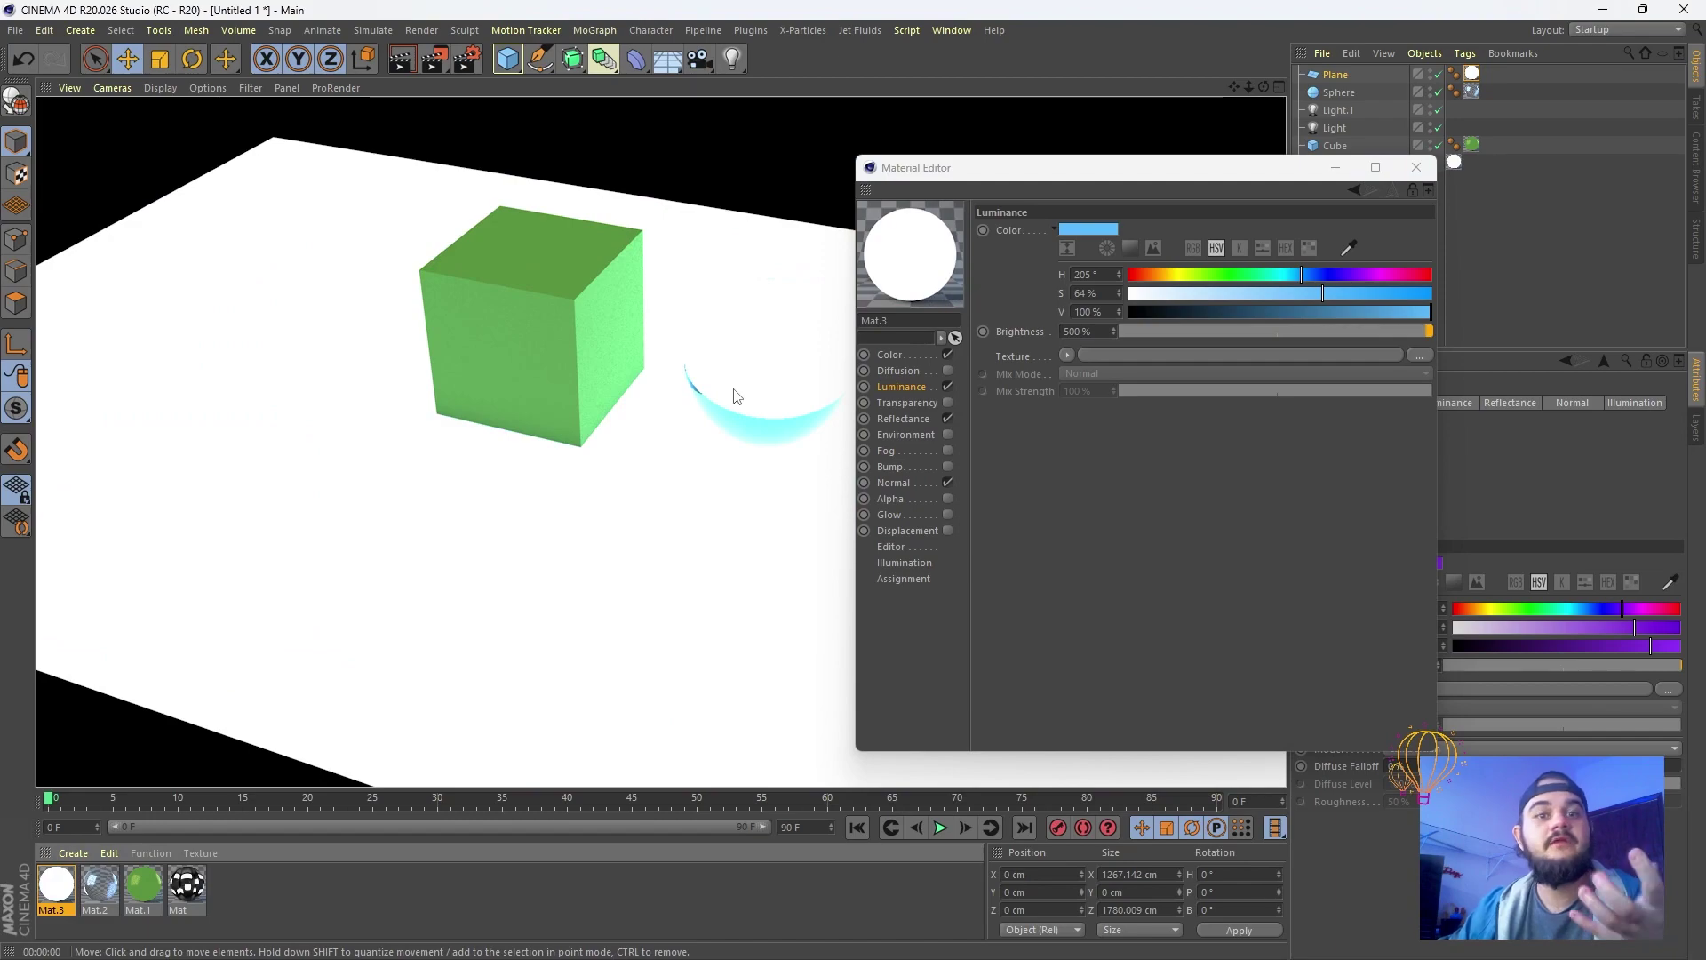
left_click(1417, 167)
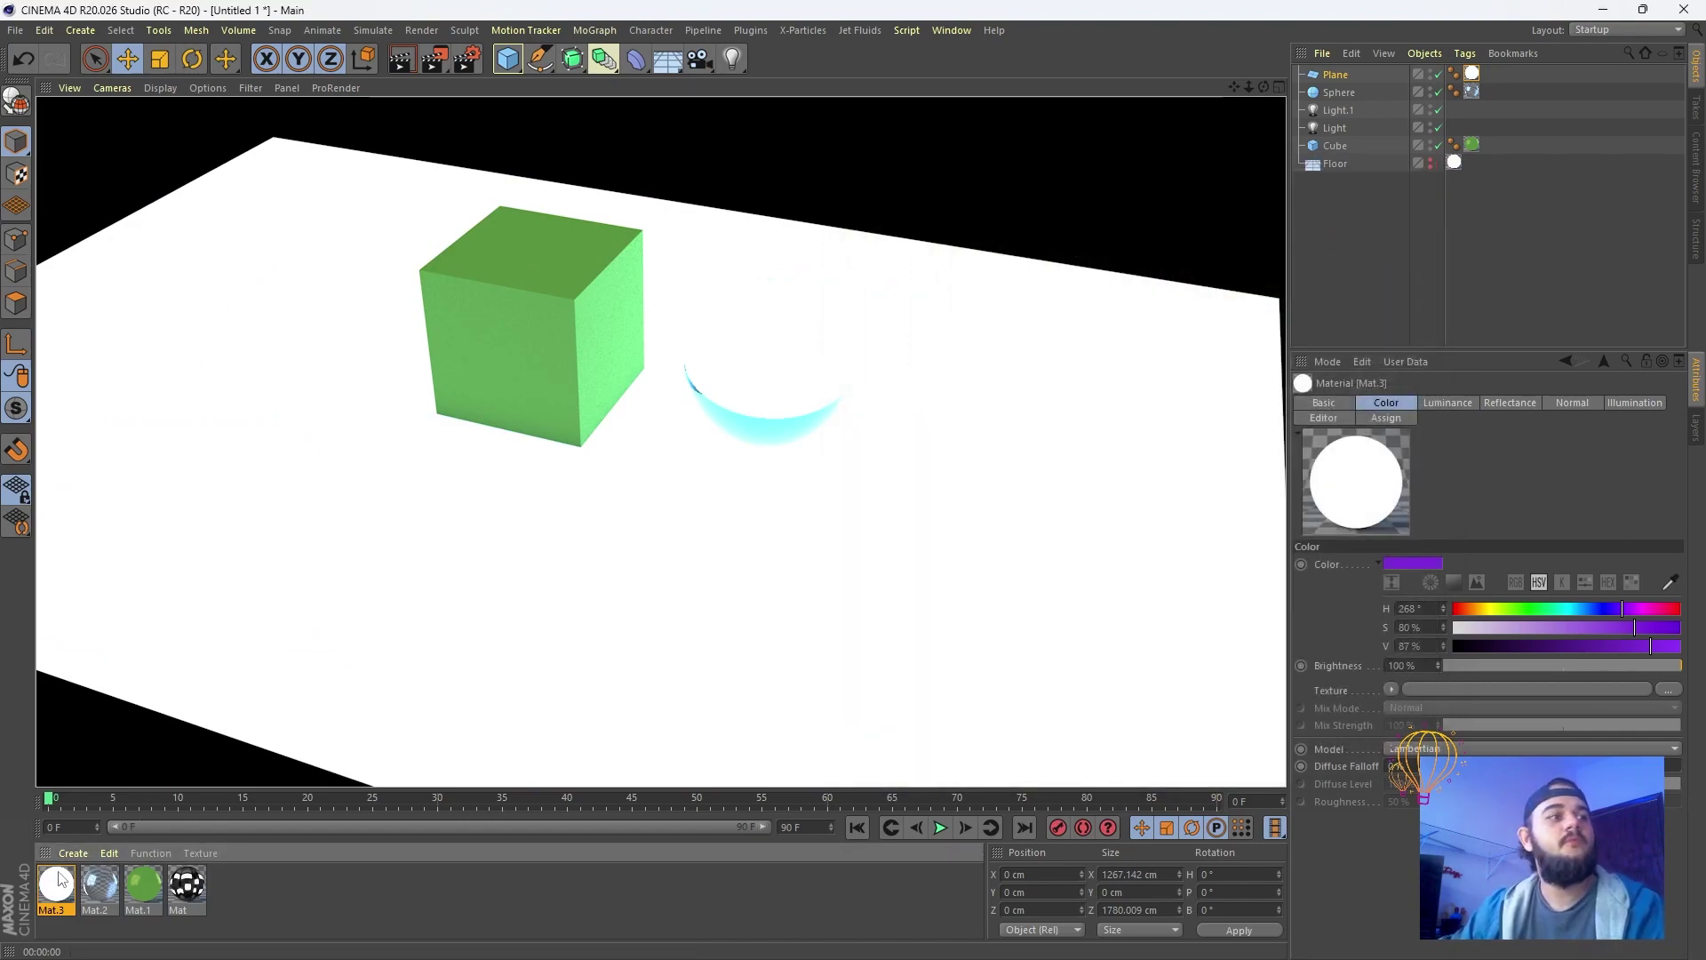
Delete the Plane object and add a Cylinder primitive to the scene
key("Delete")
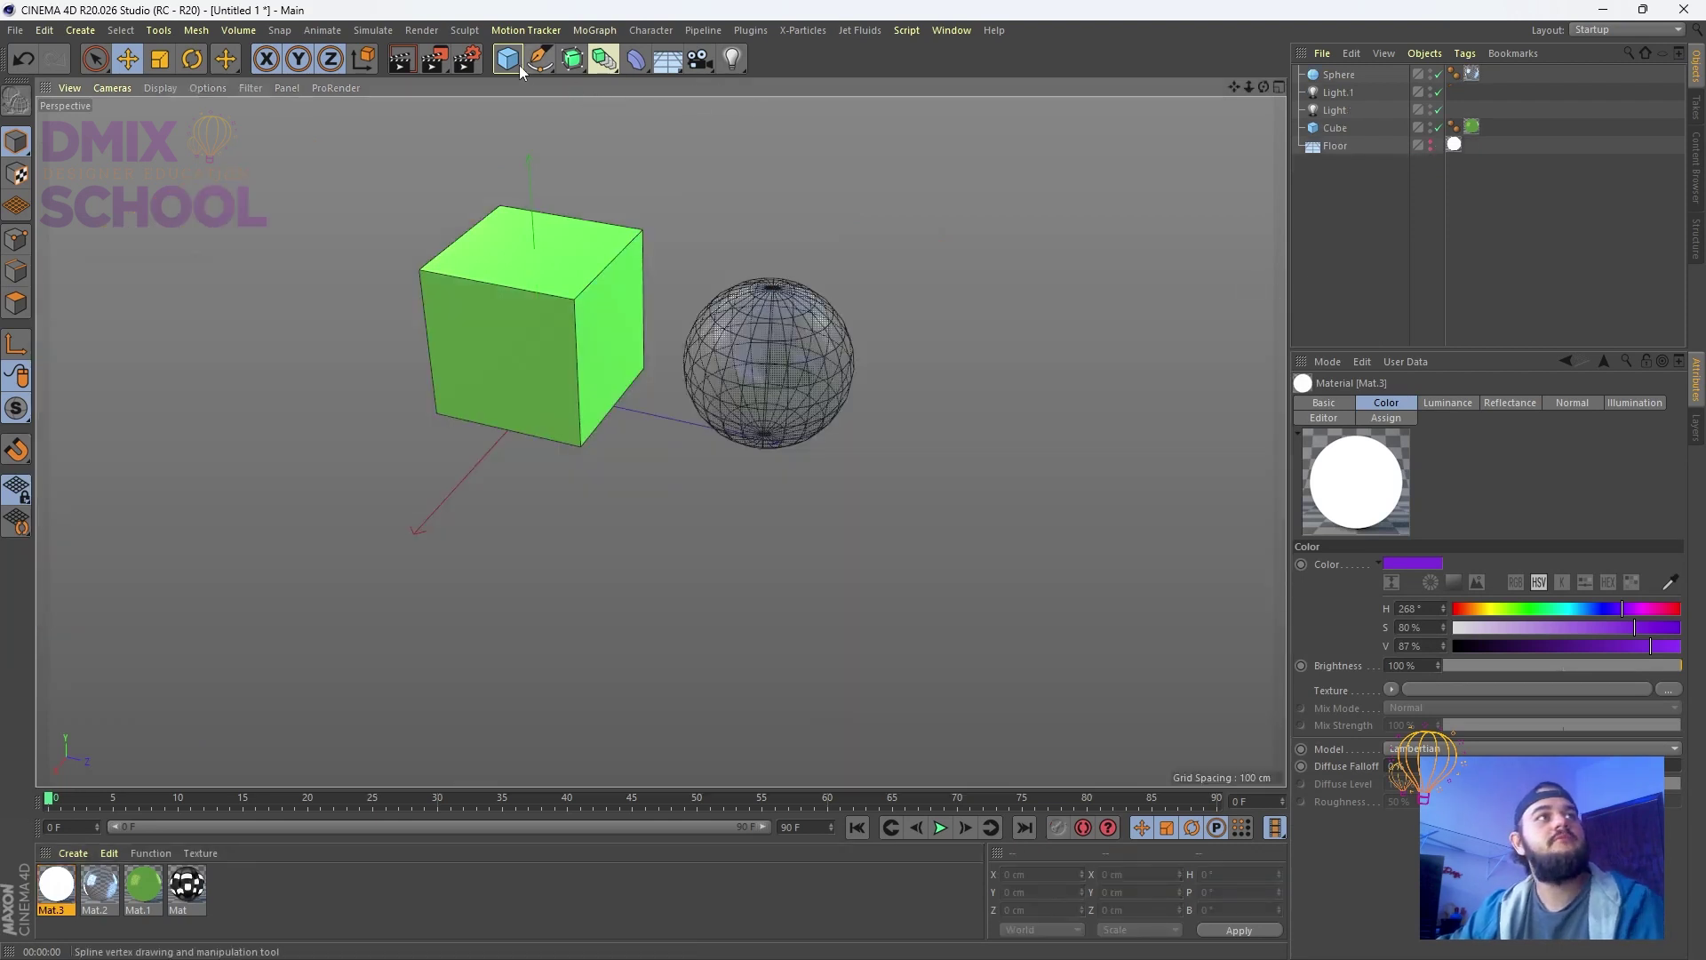
left_click_drag(510, 62, 822, 155)
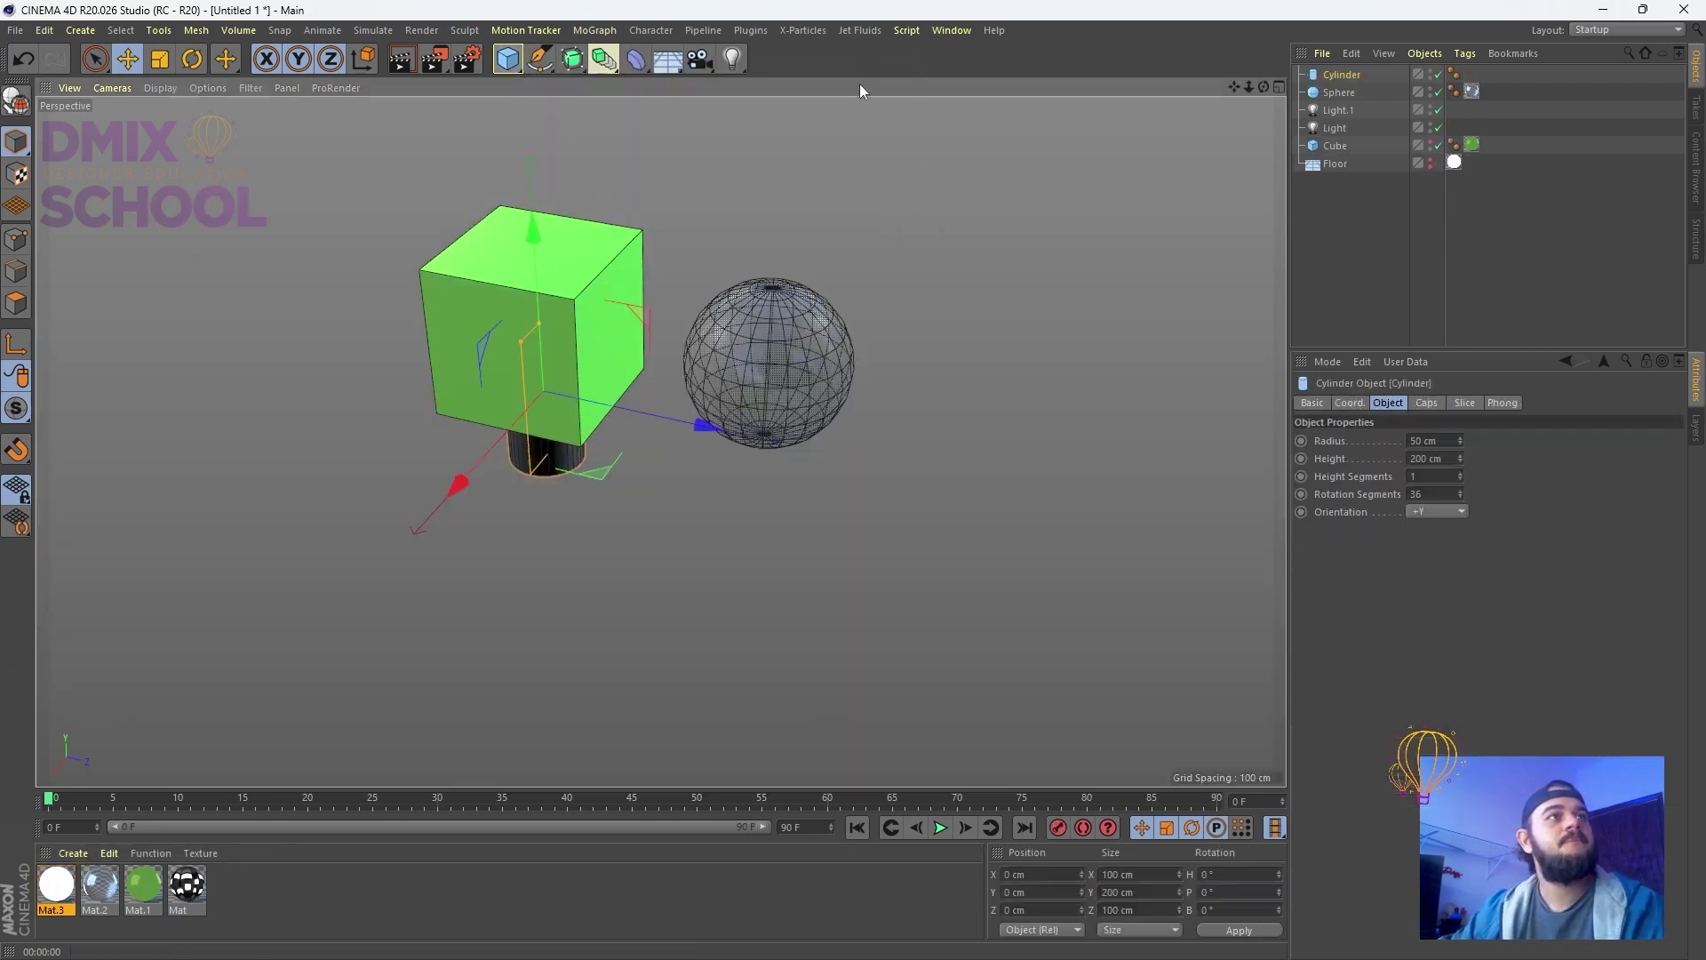
Reshape the cylinder to about 7 cm radius and 388 cm height, and nest it in a MoGraph Cloner
left_click_drag(540, 325, 536, 263)
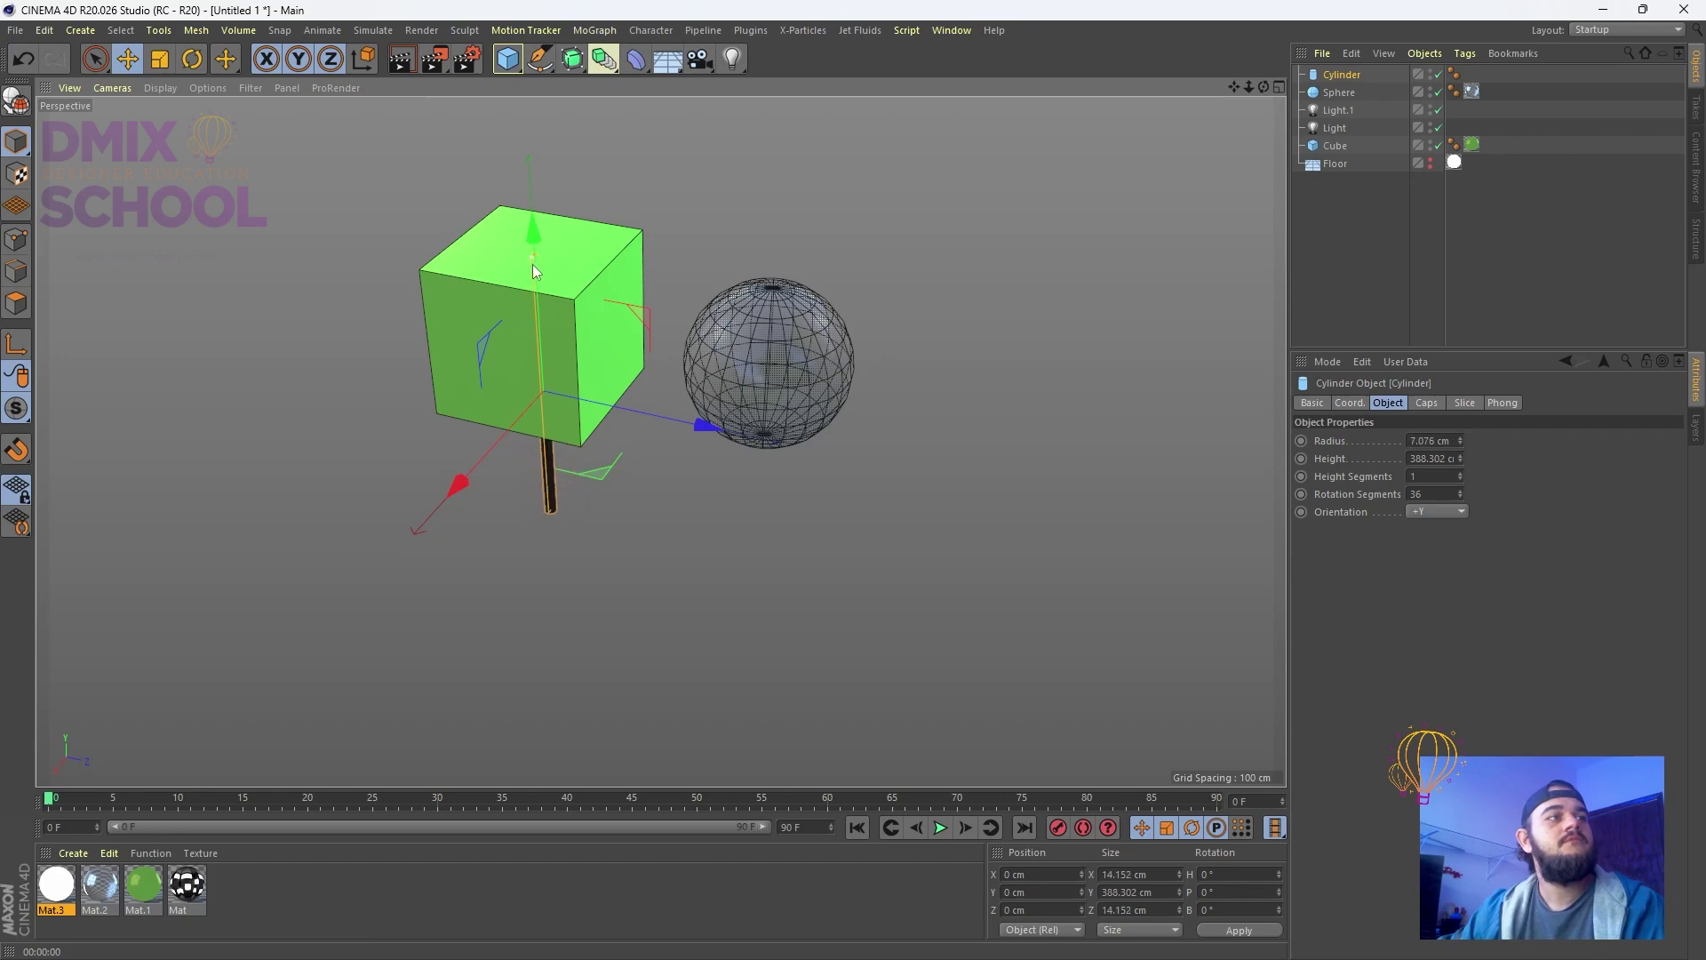
left_click(594, 30)
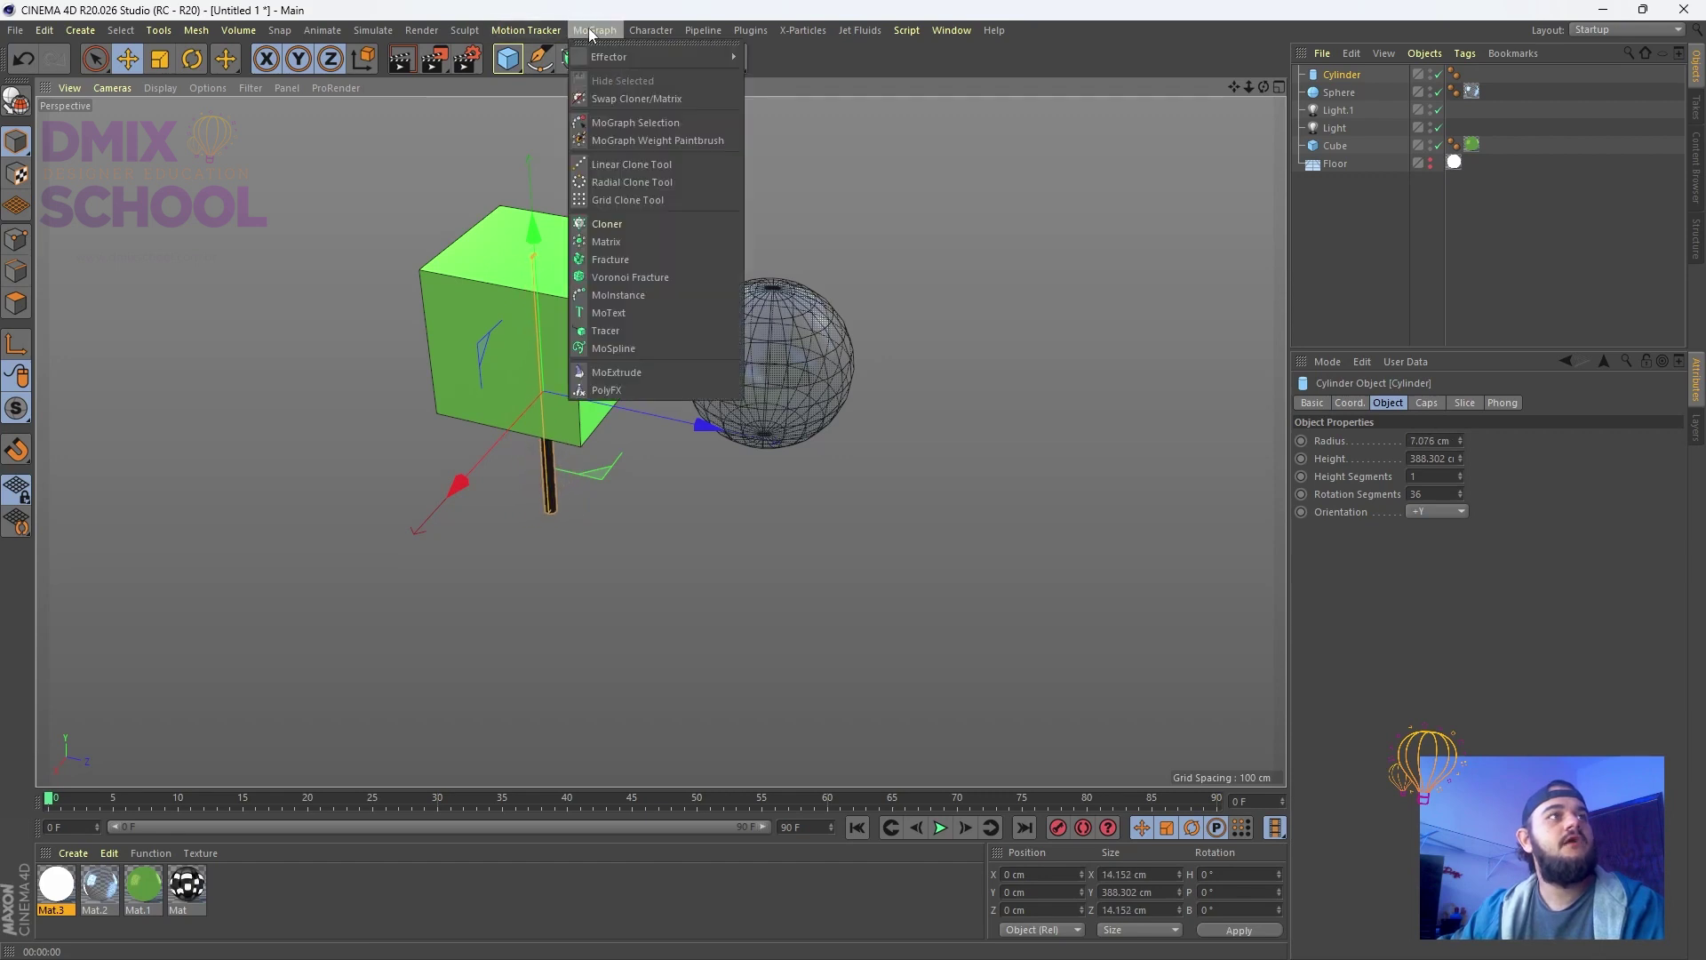
left_click(611, 226, "alt")
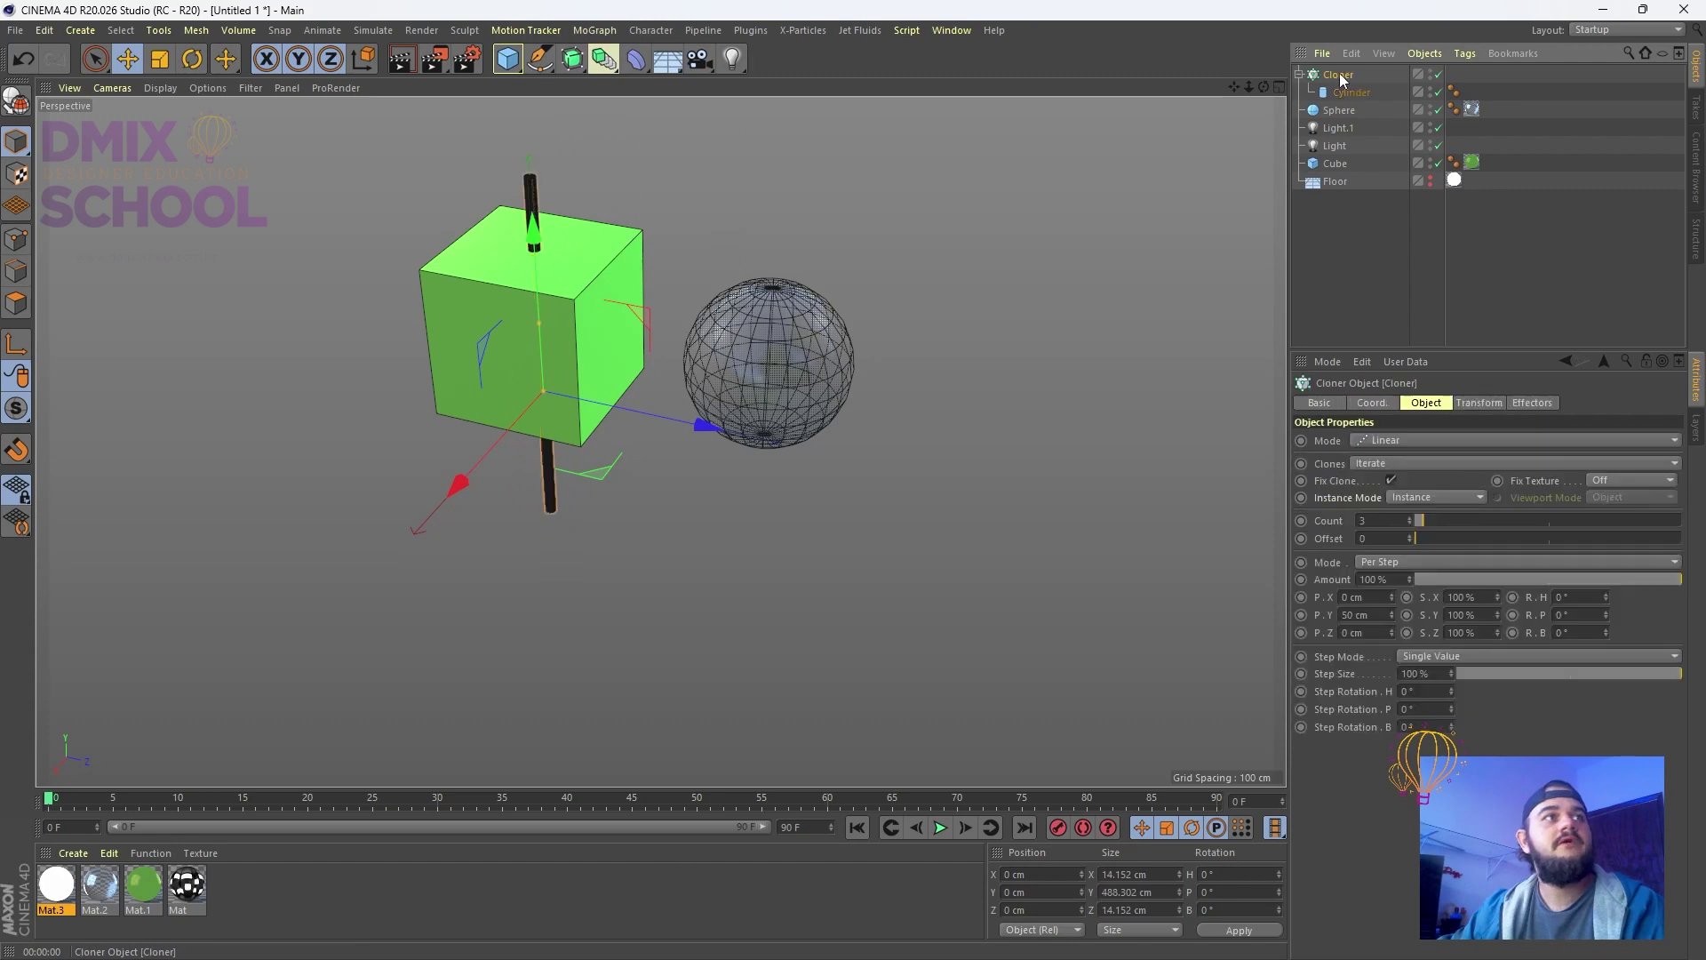
Set the Cloner to Grid Array mode and rotate its clones 90° in bank (R.B)
left_click(1409, 439)
left_click(1393, 506)
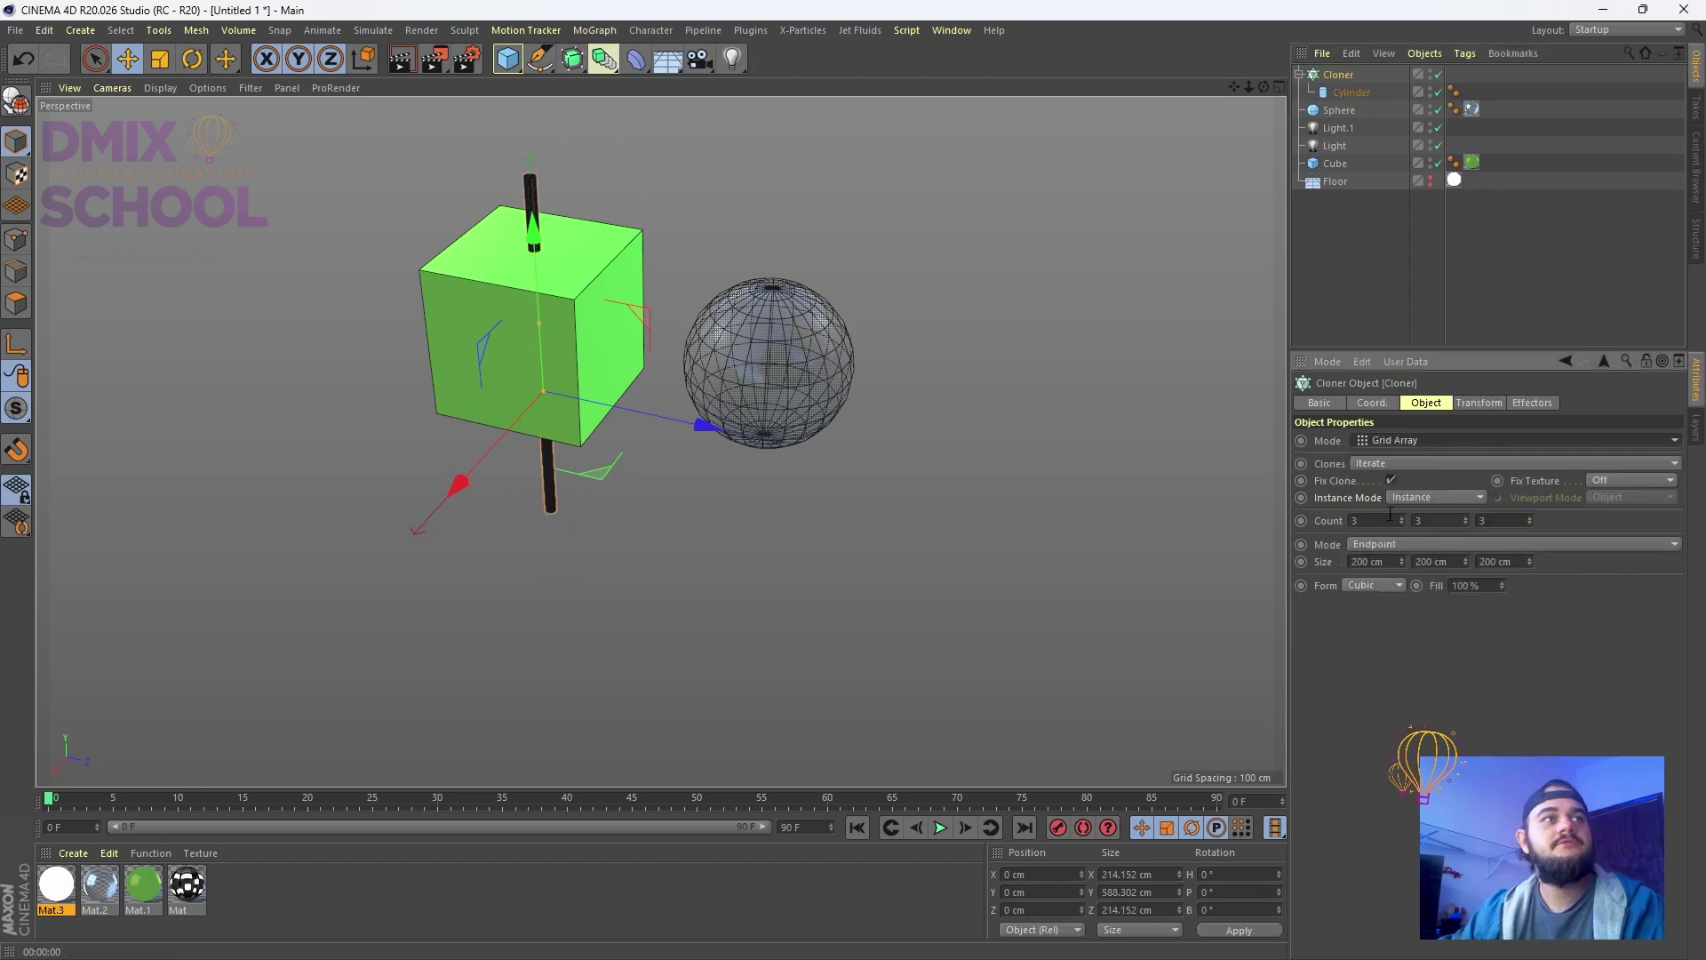
left_click(1351, 92)
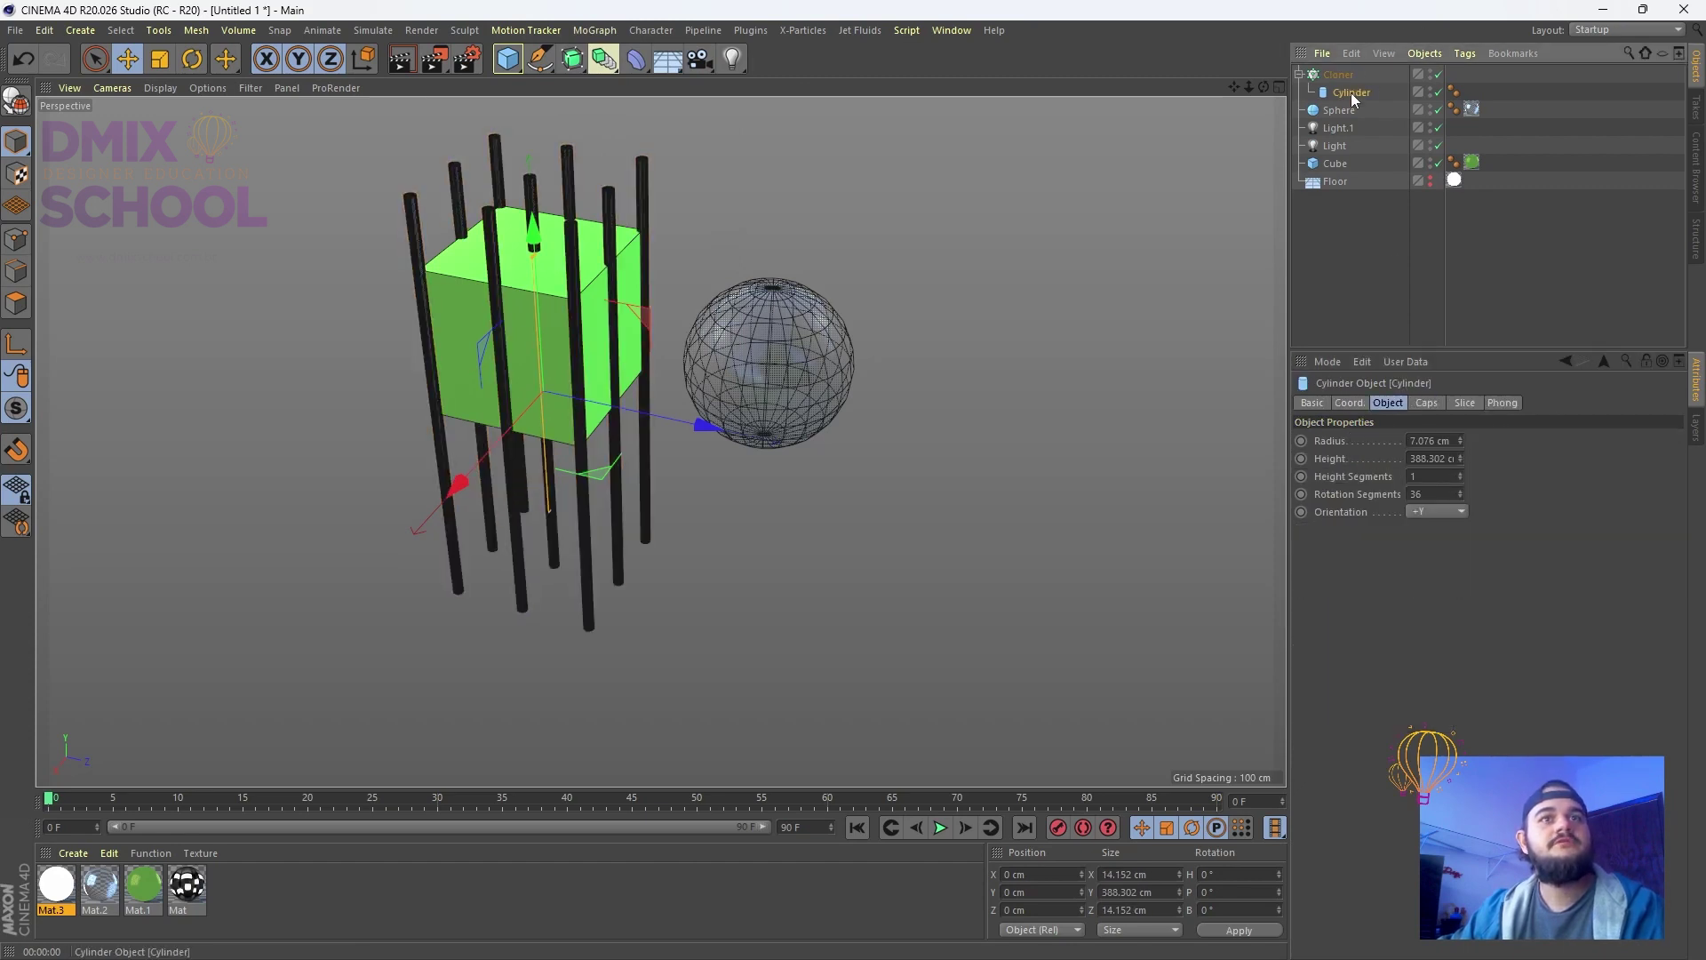
key("r")
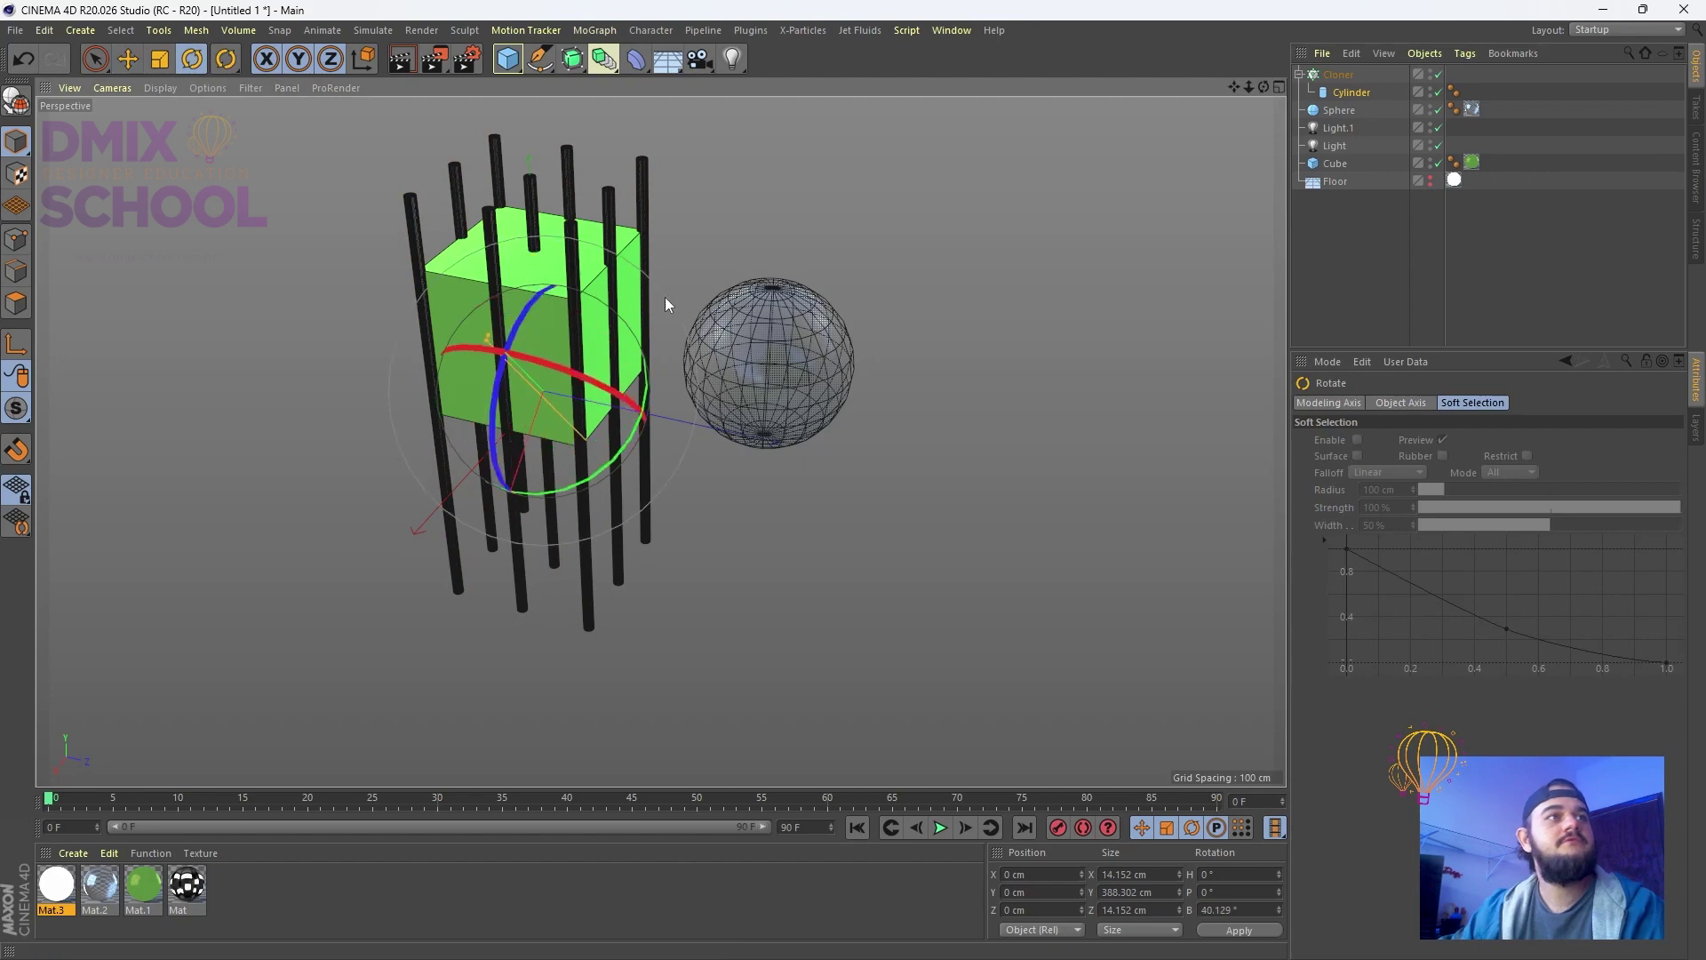
left_click(1338, 75)
left_click(1471, 401)
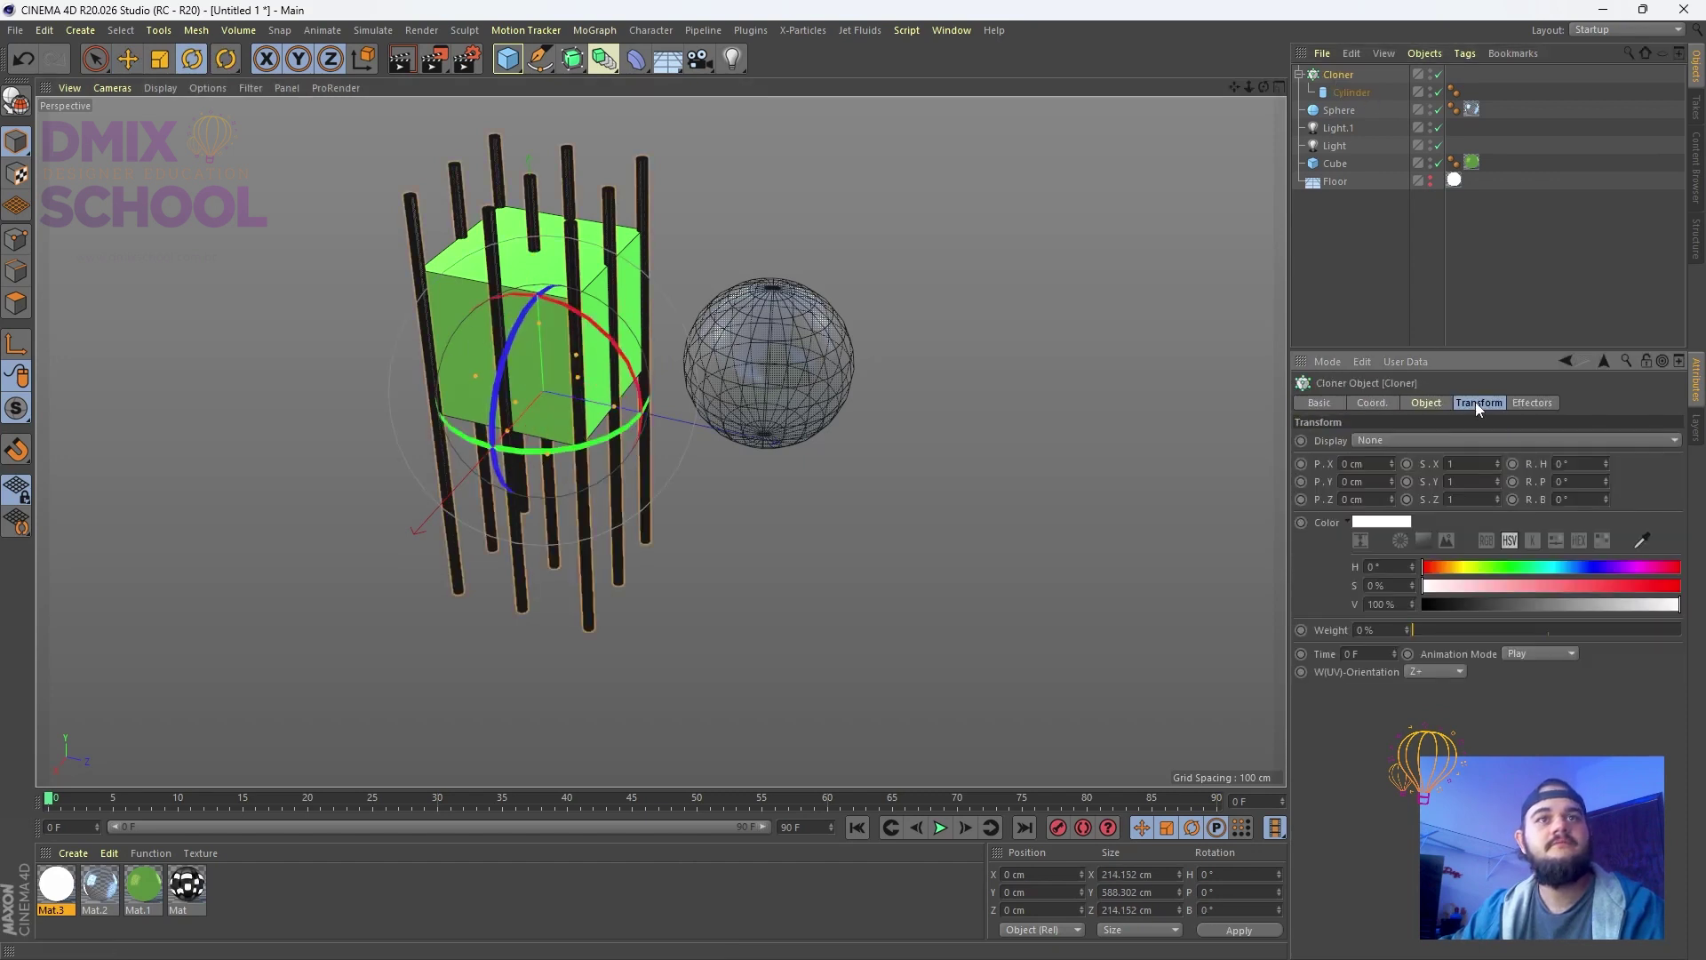
left_click_drag(1605, 501, 1605, 506)
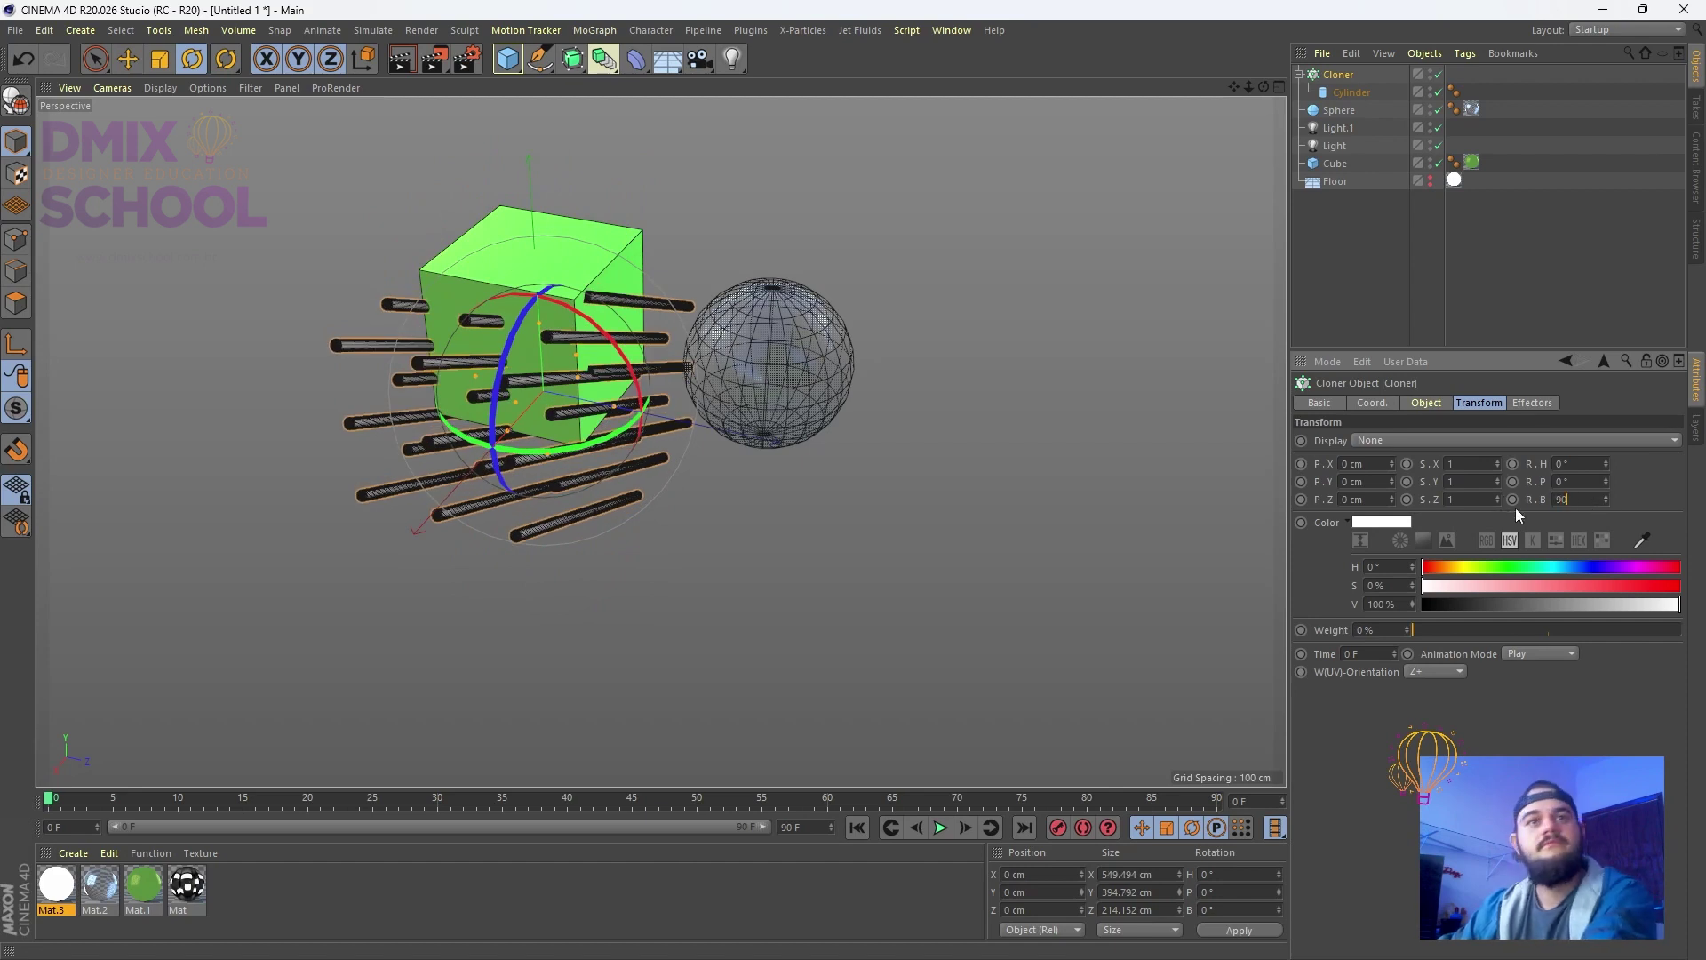
type("90")
key("Return")
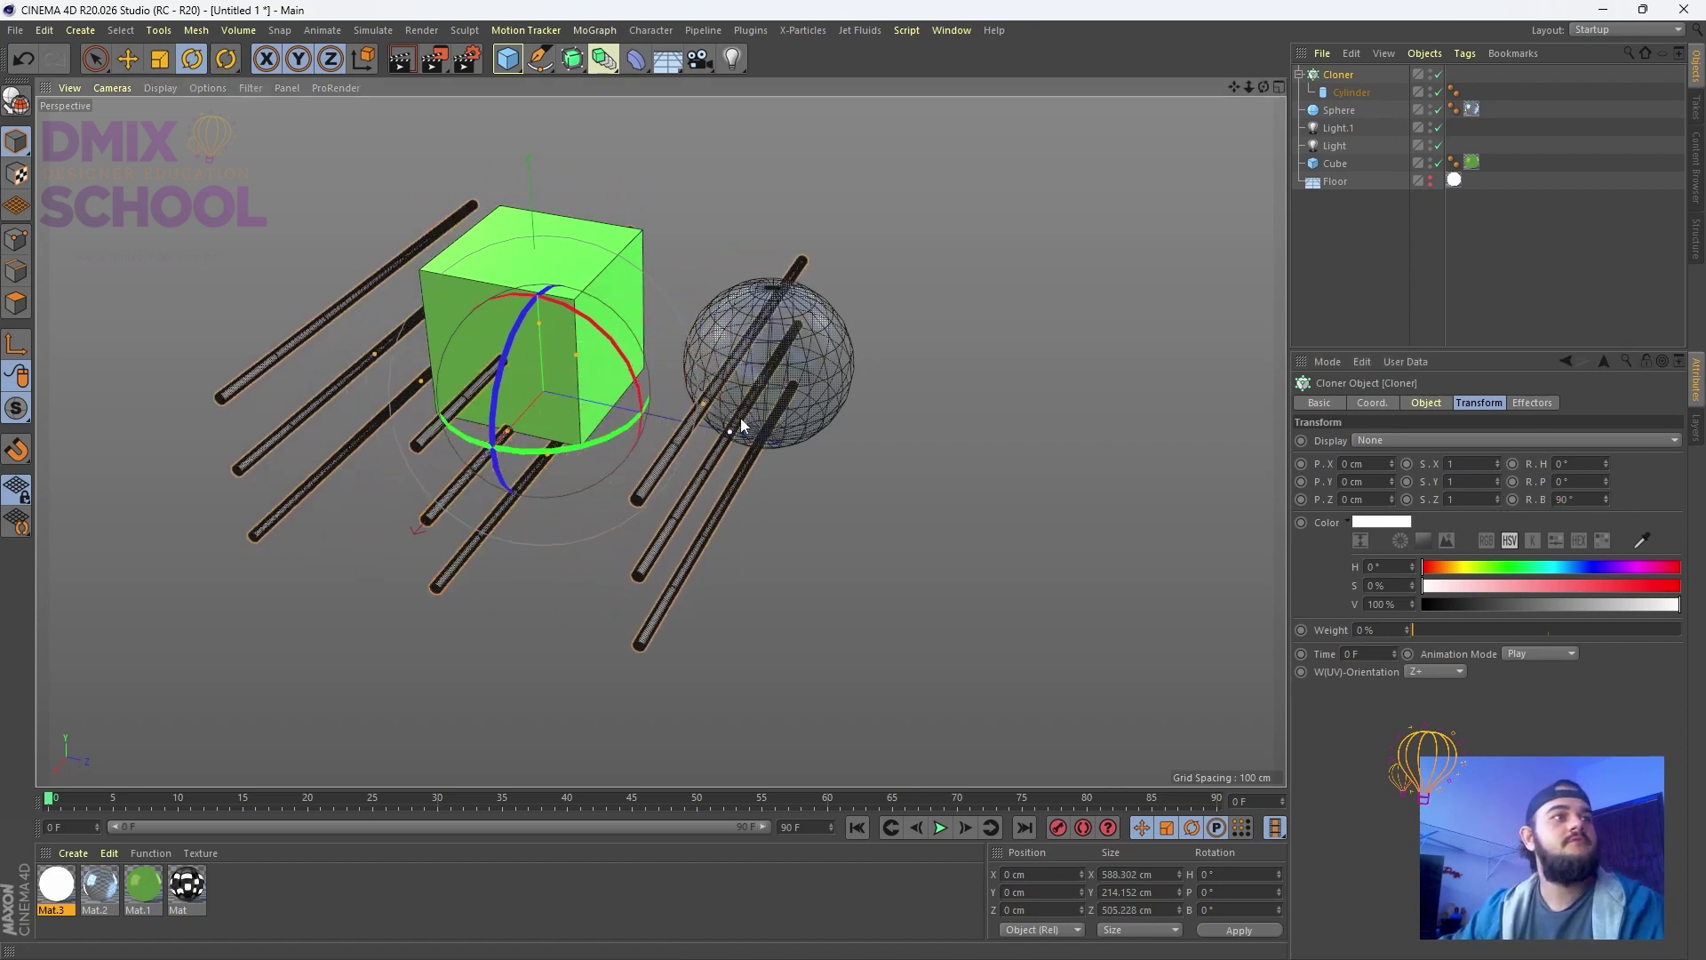
Reduce the grid's Y count to 1 and spread the clones over about 1371 cm in X and 1209 cm in Z
left_click(1432, 405)
left_click(1465, 524)
left_click(1465, 524)
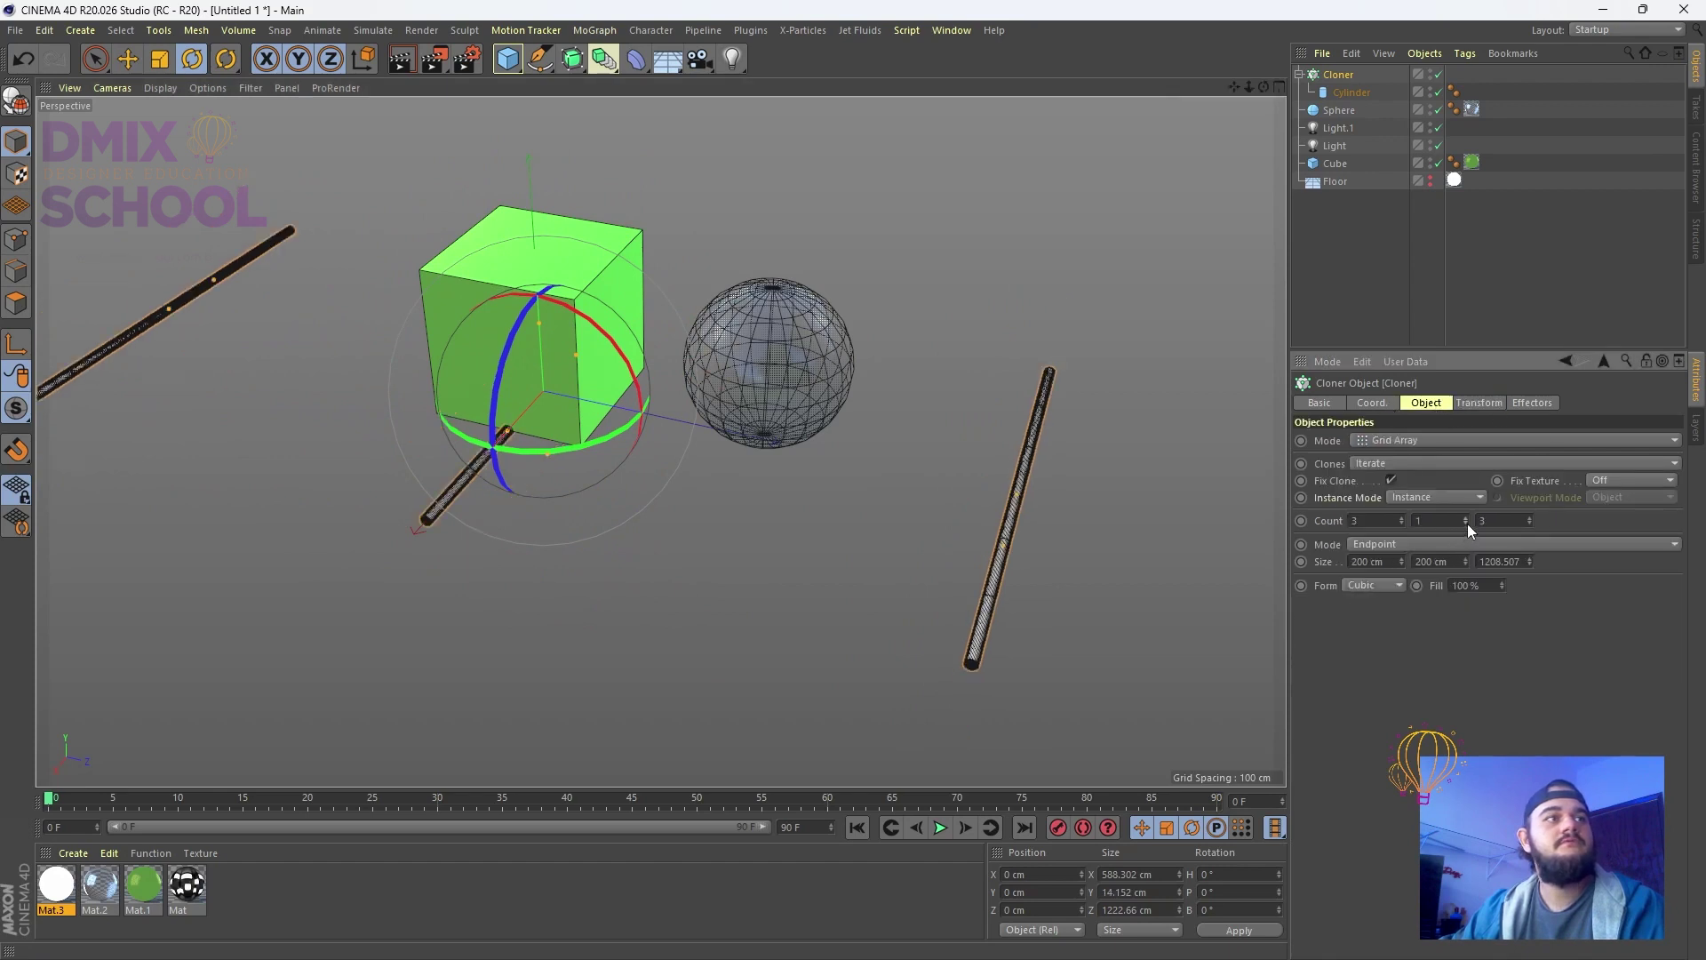
left_click_drag(579, 359, 1257, 565)
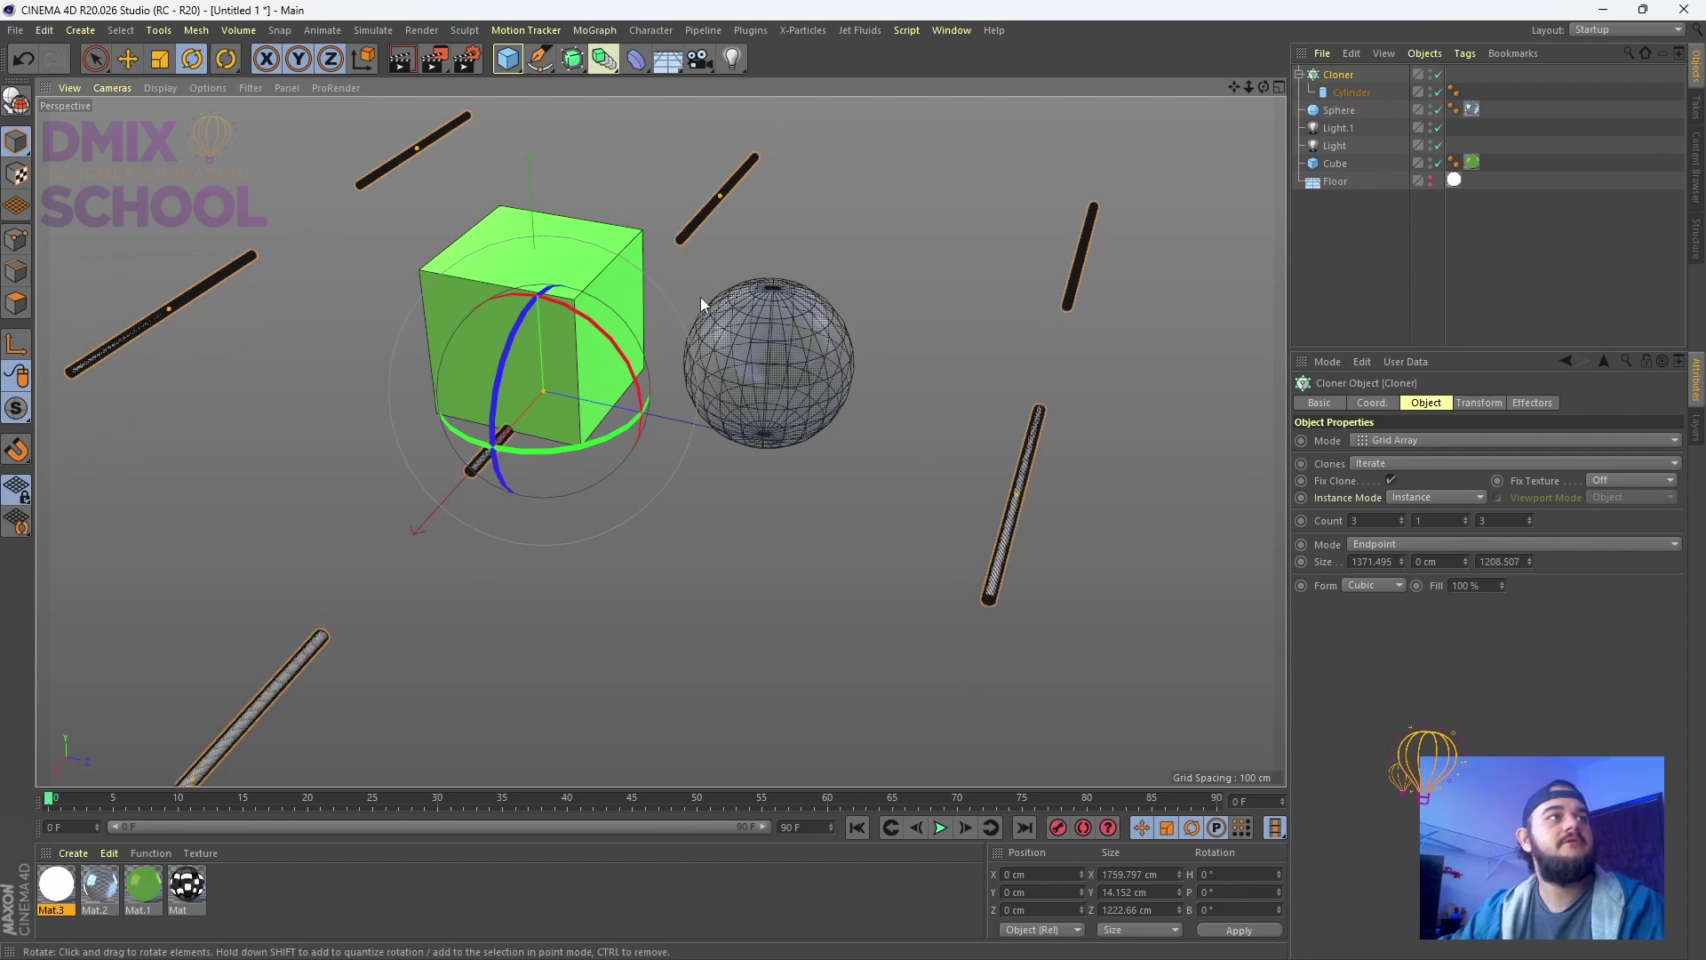
Apply Mat.3 to the Cloner and render the view
scroll(706, 291, "down", 5)
left_click_drag(50, 889, 1341, 78)
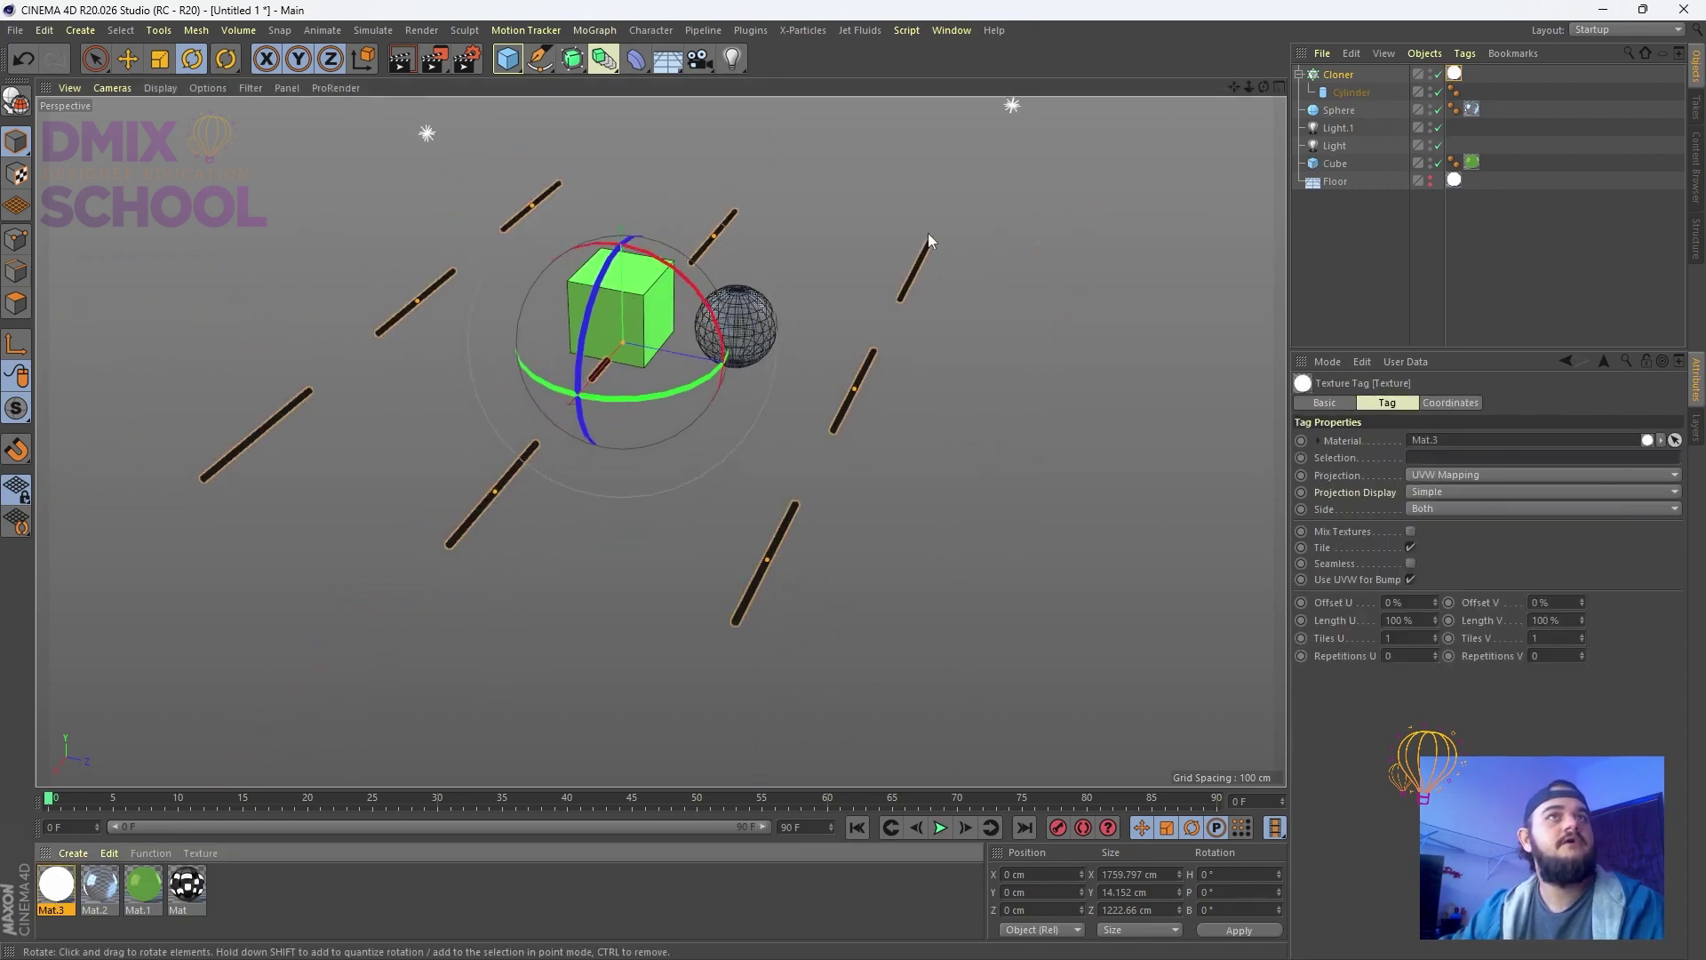
left_click(389, 67)
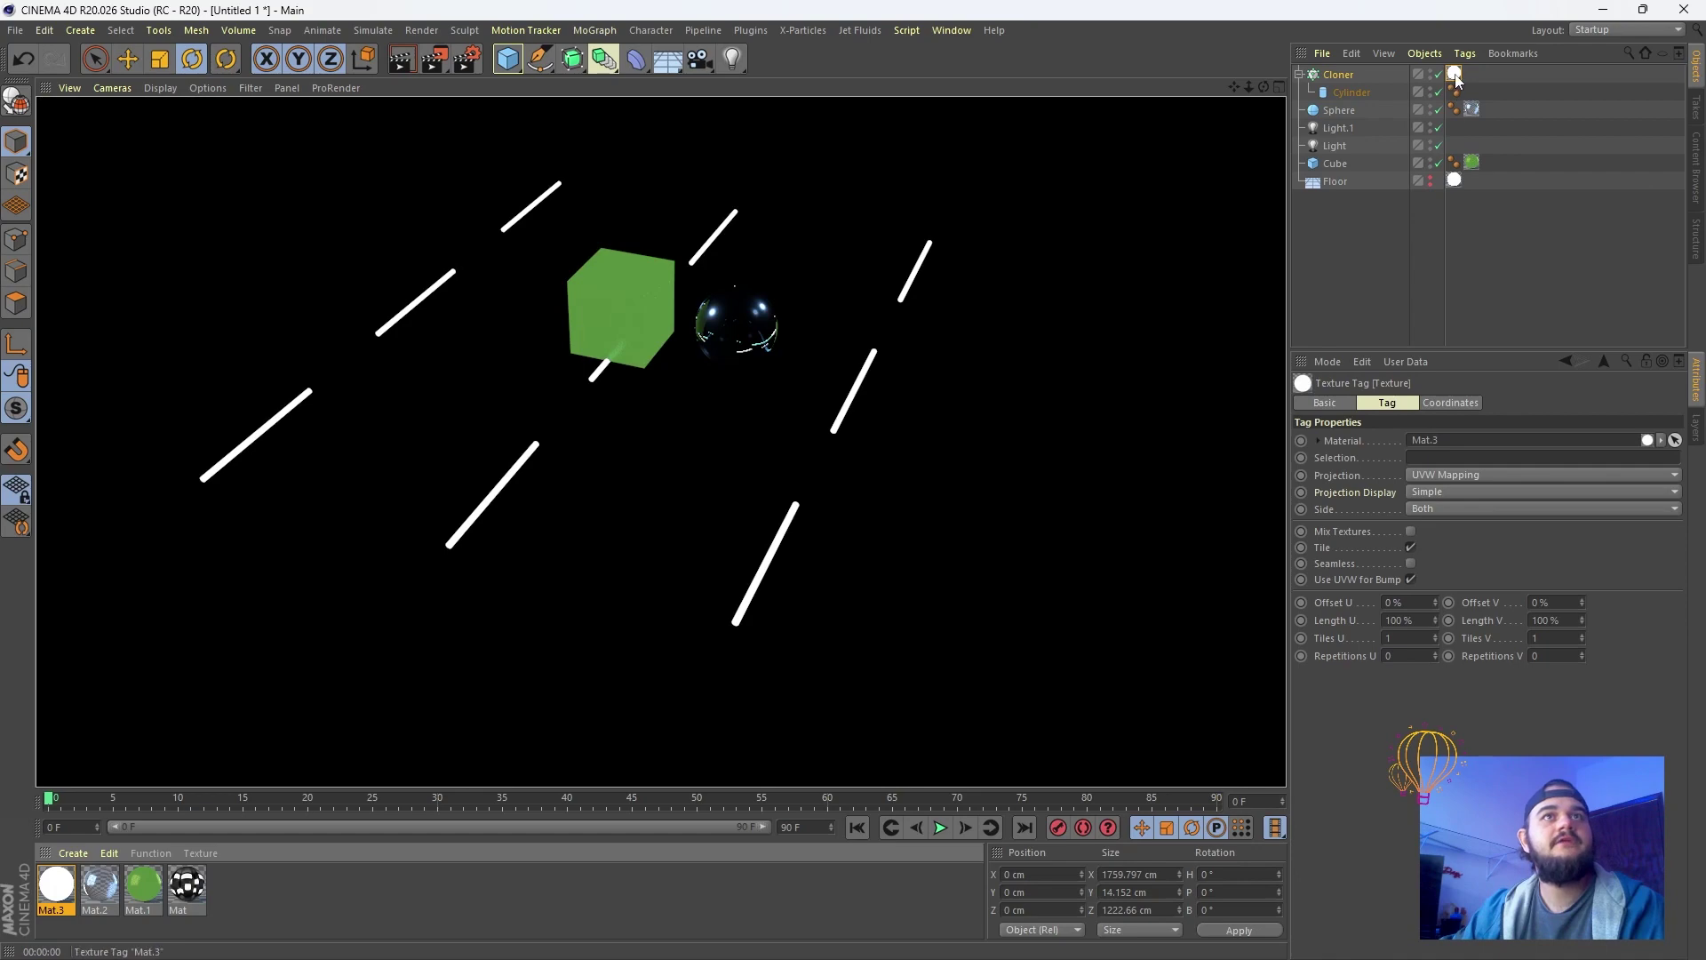
left_click(1101, 284)
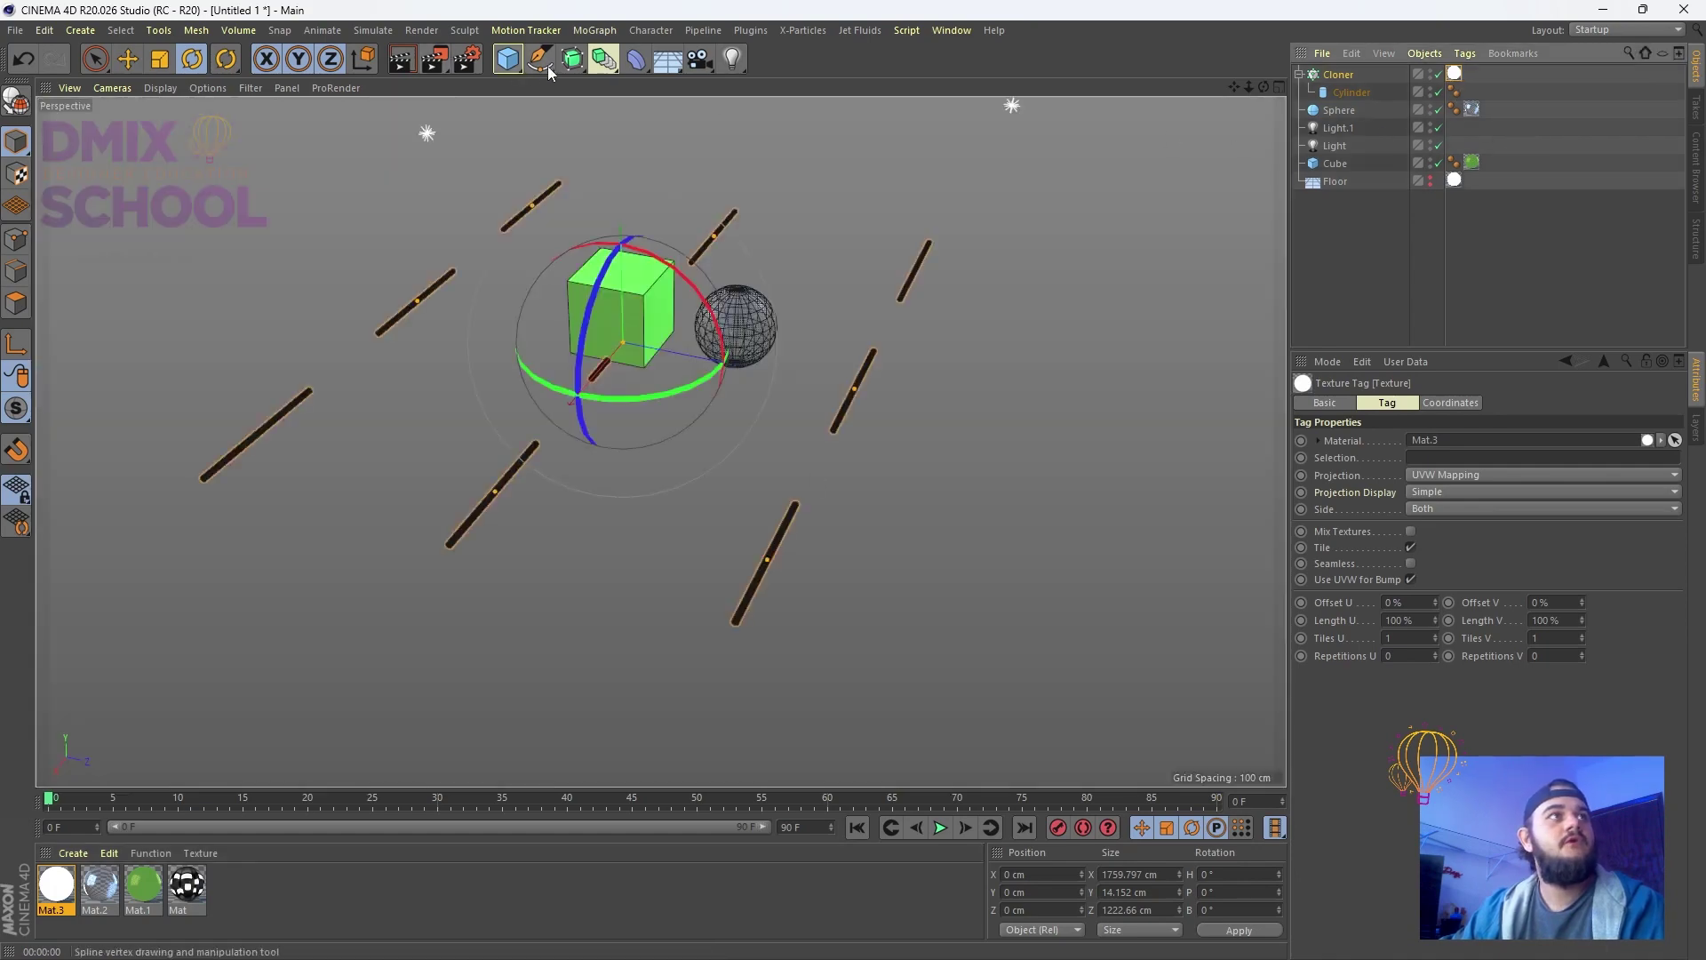
Add a new Floor object and delete both lights from the scene
left_click(667, 59)
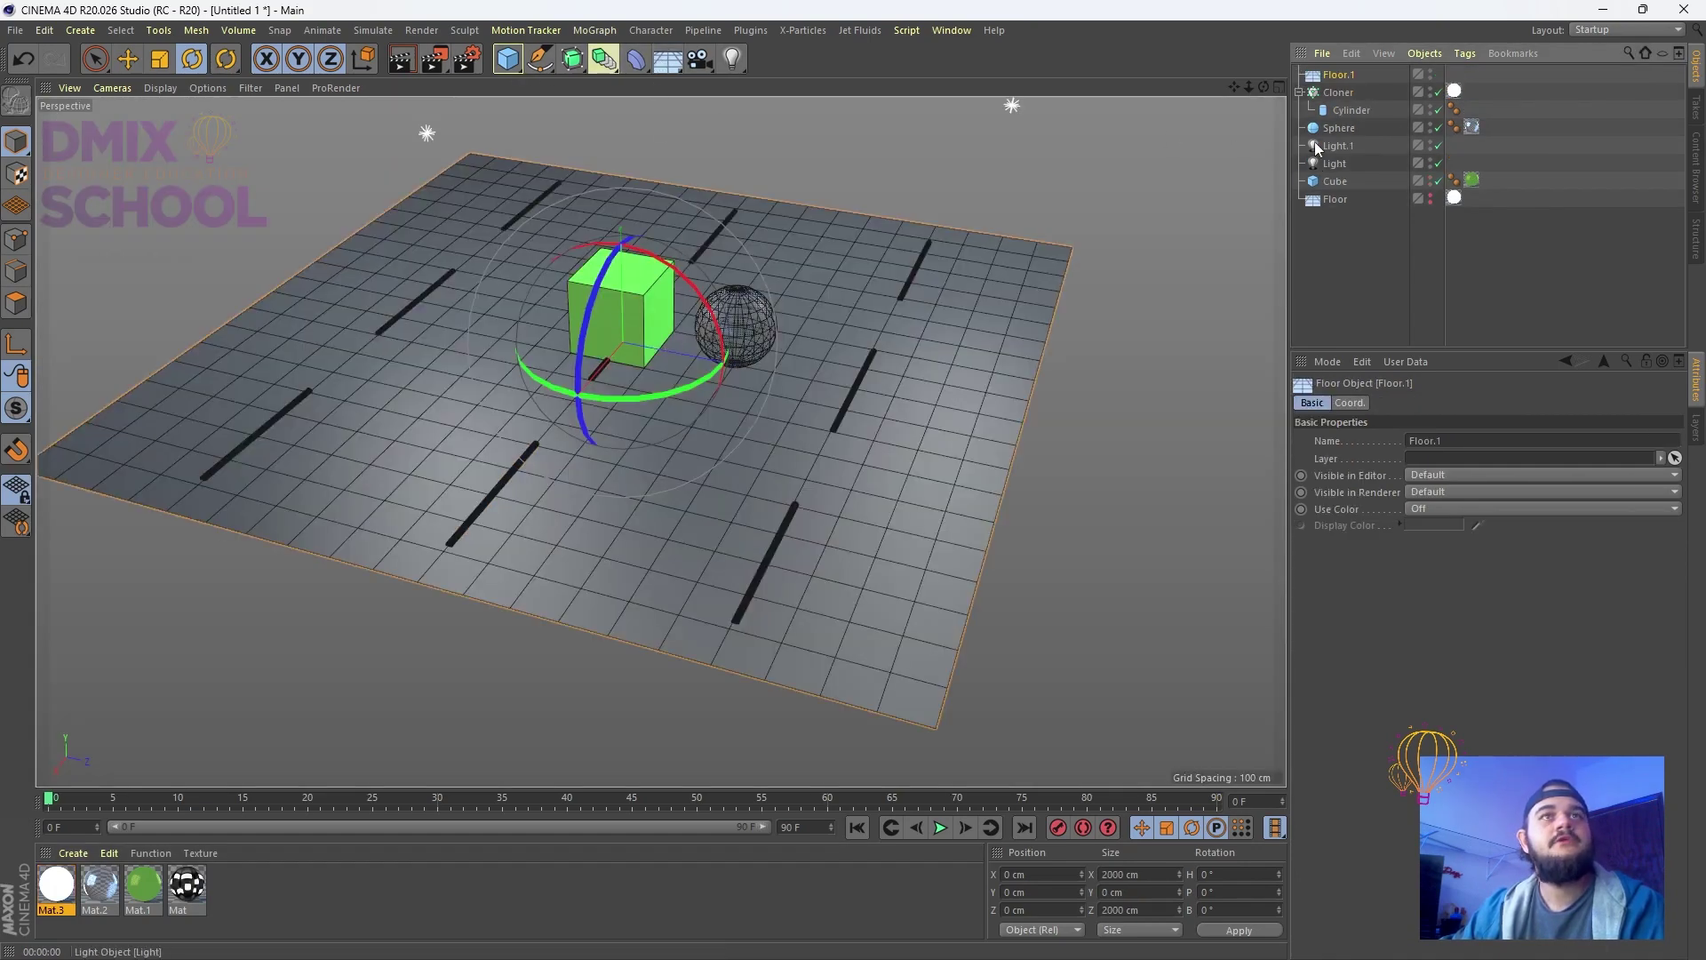
left_click(1329, 146)
left_click(1330, 165, "ctrl")
key("Delete")
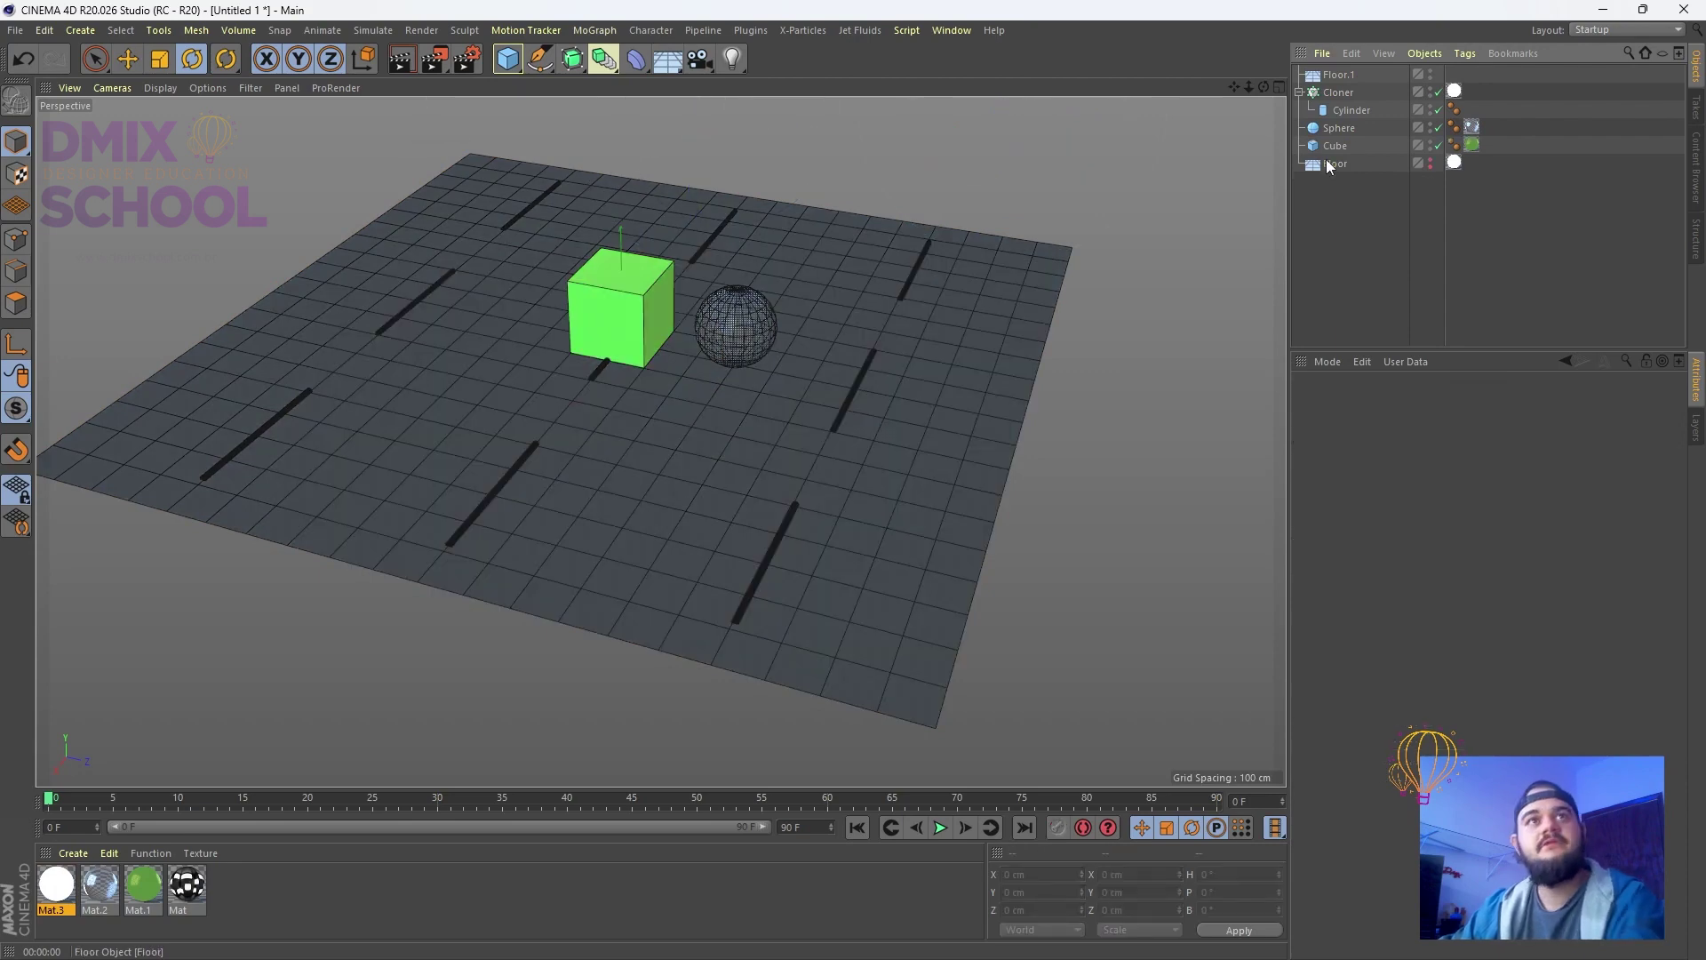
Raise the Cloner to about 733 cm in Y and render the view
left_click(1333, 93)
key("e")
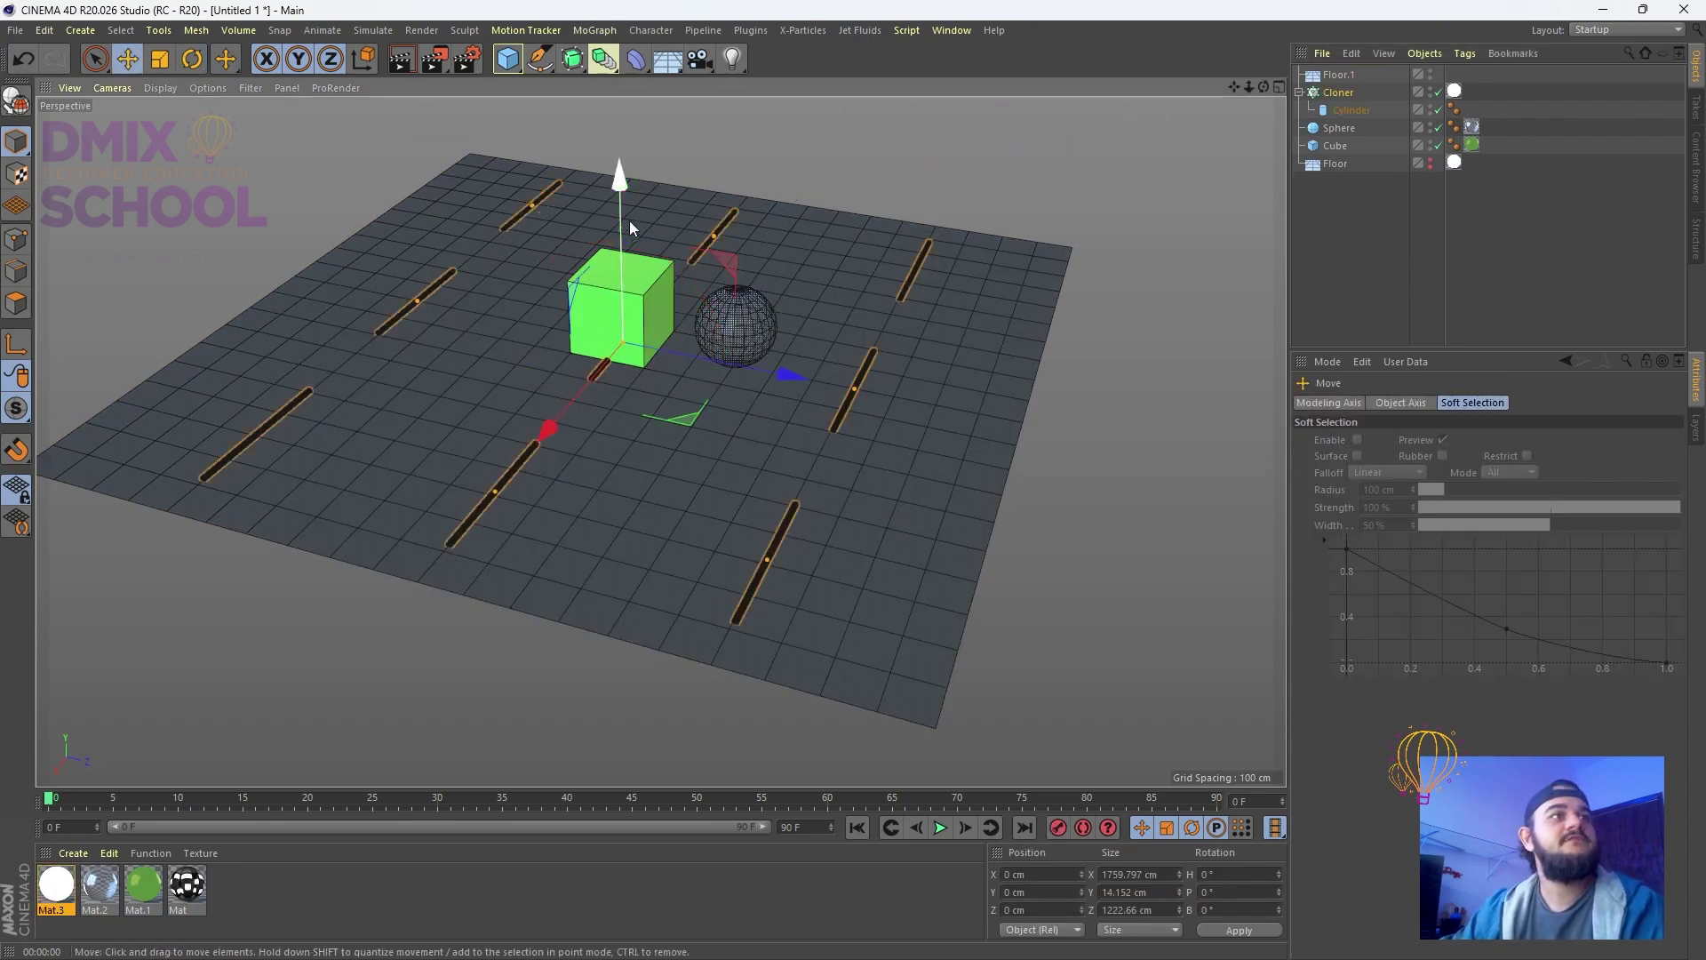
left_click_drag(629, 221, 533, 106)
left_click(411, 64)
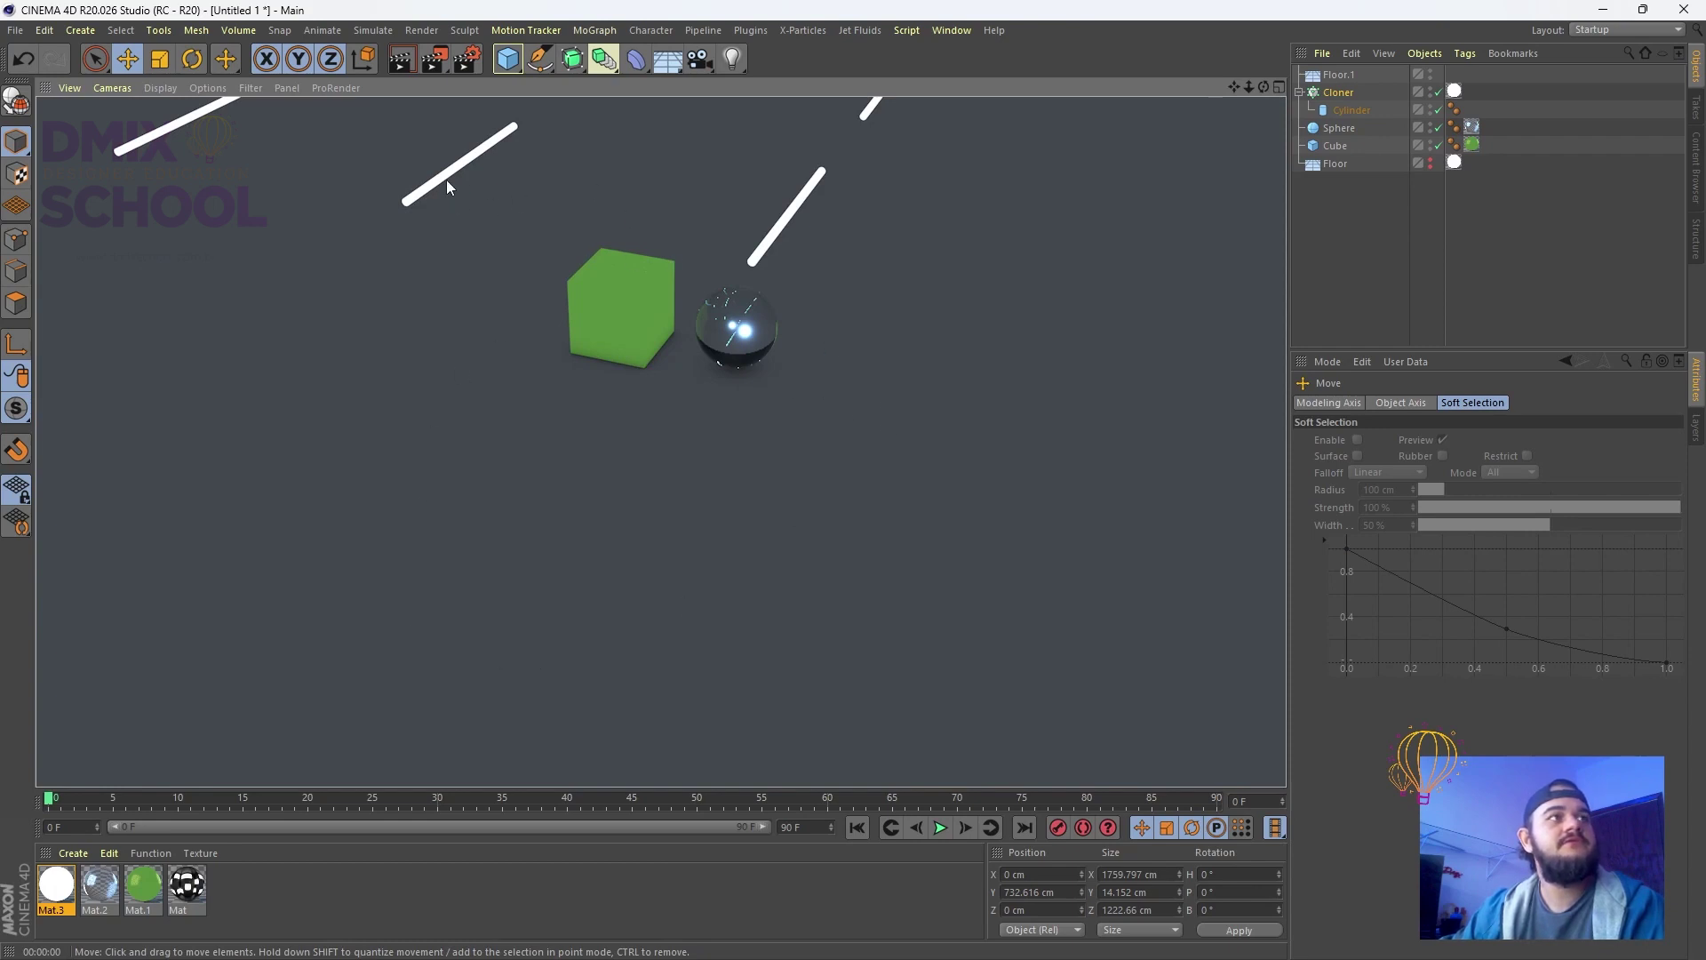
Render the view with the Cloner temporarily disabled to compare the lighting, and re-enable the Cloner
left_click(1438, 93)
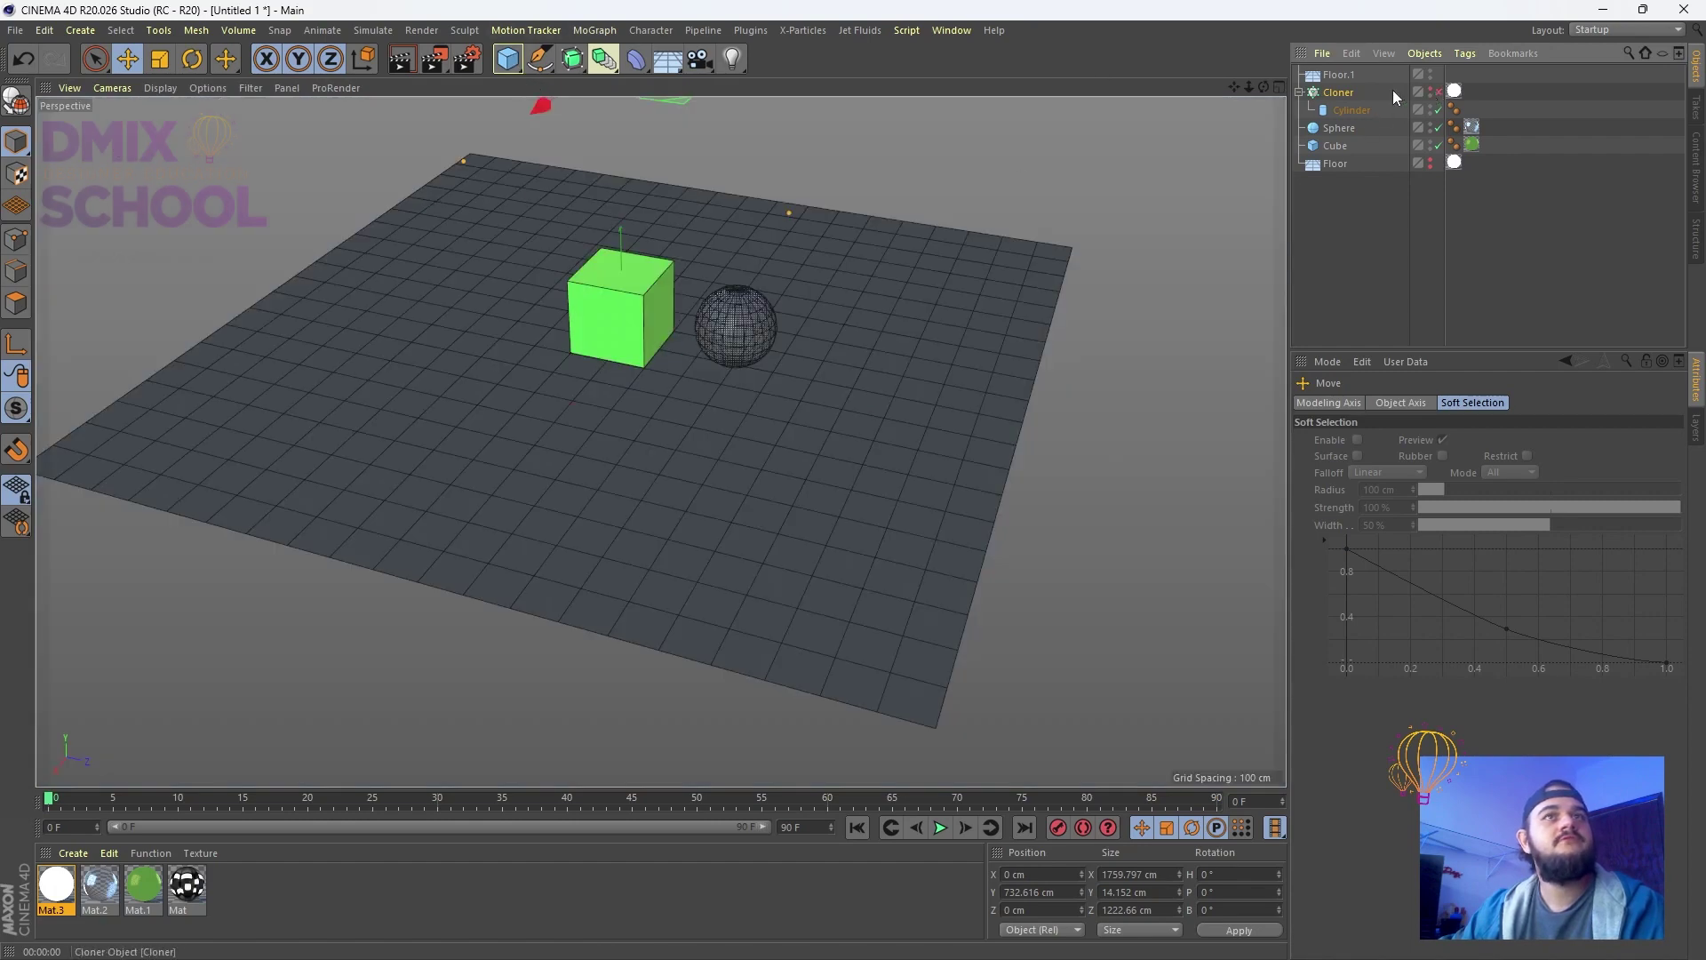
left_click(402, 62)
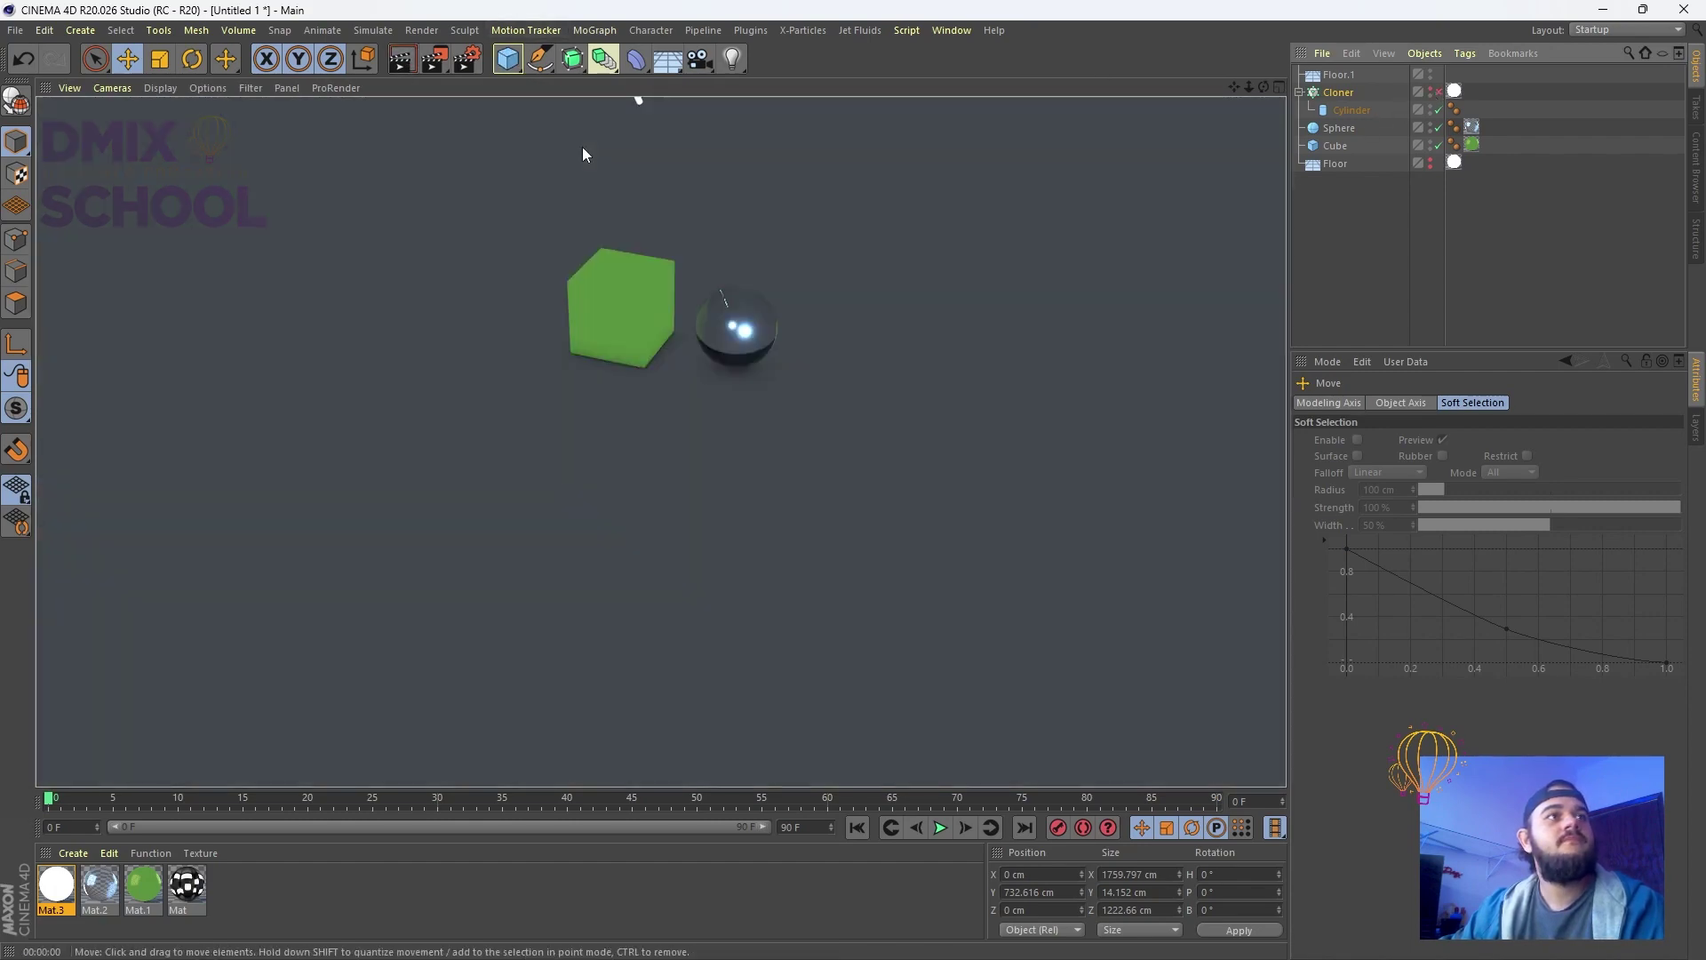
scroll(845, 532, "down", 3)
scroll(635, 304, "up", 3)
left_click_drag(634, 304, 860, 375, "alt")
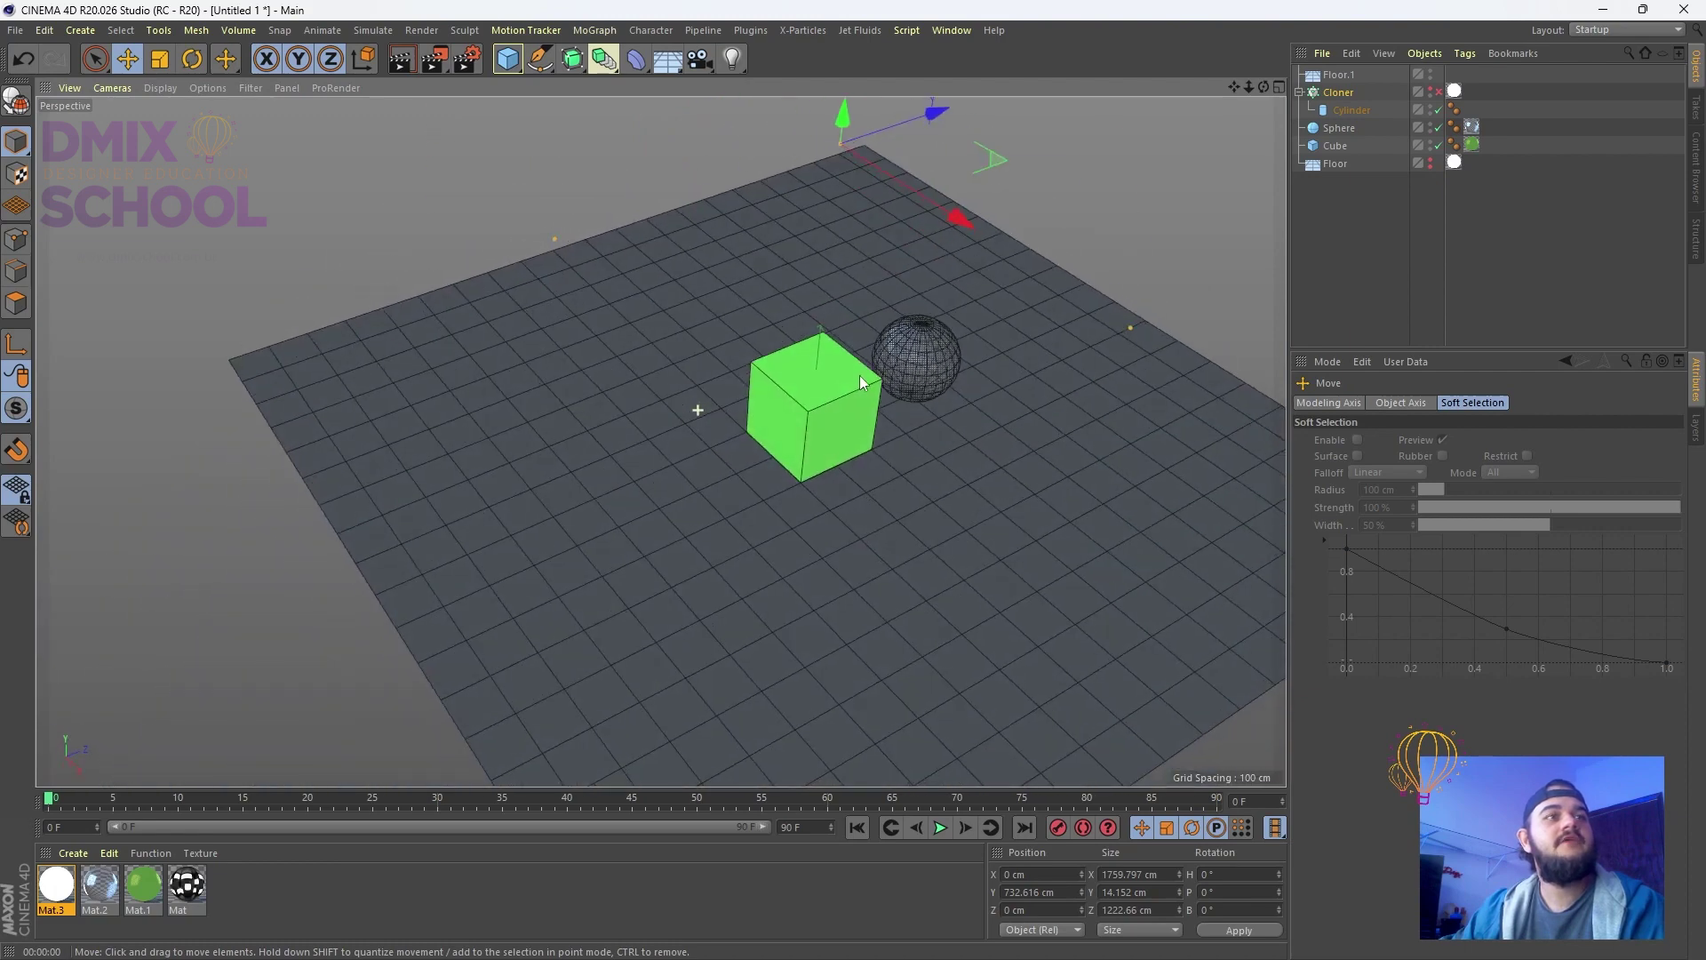
left_click(1439, 91)
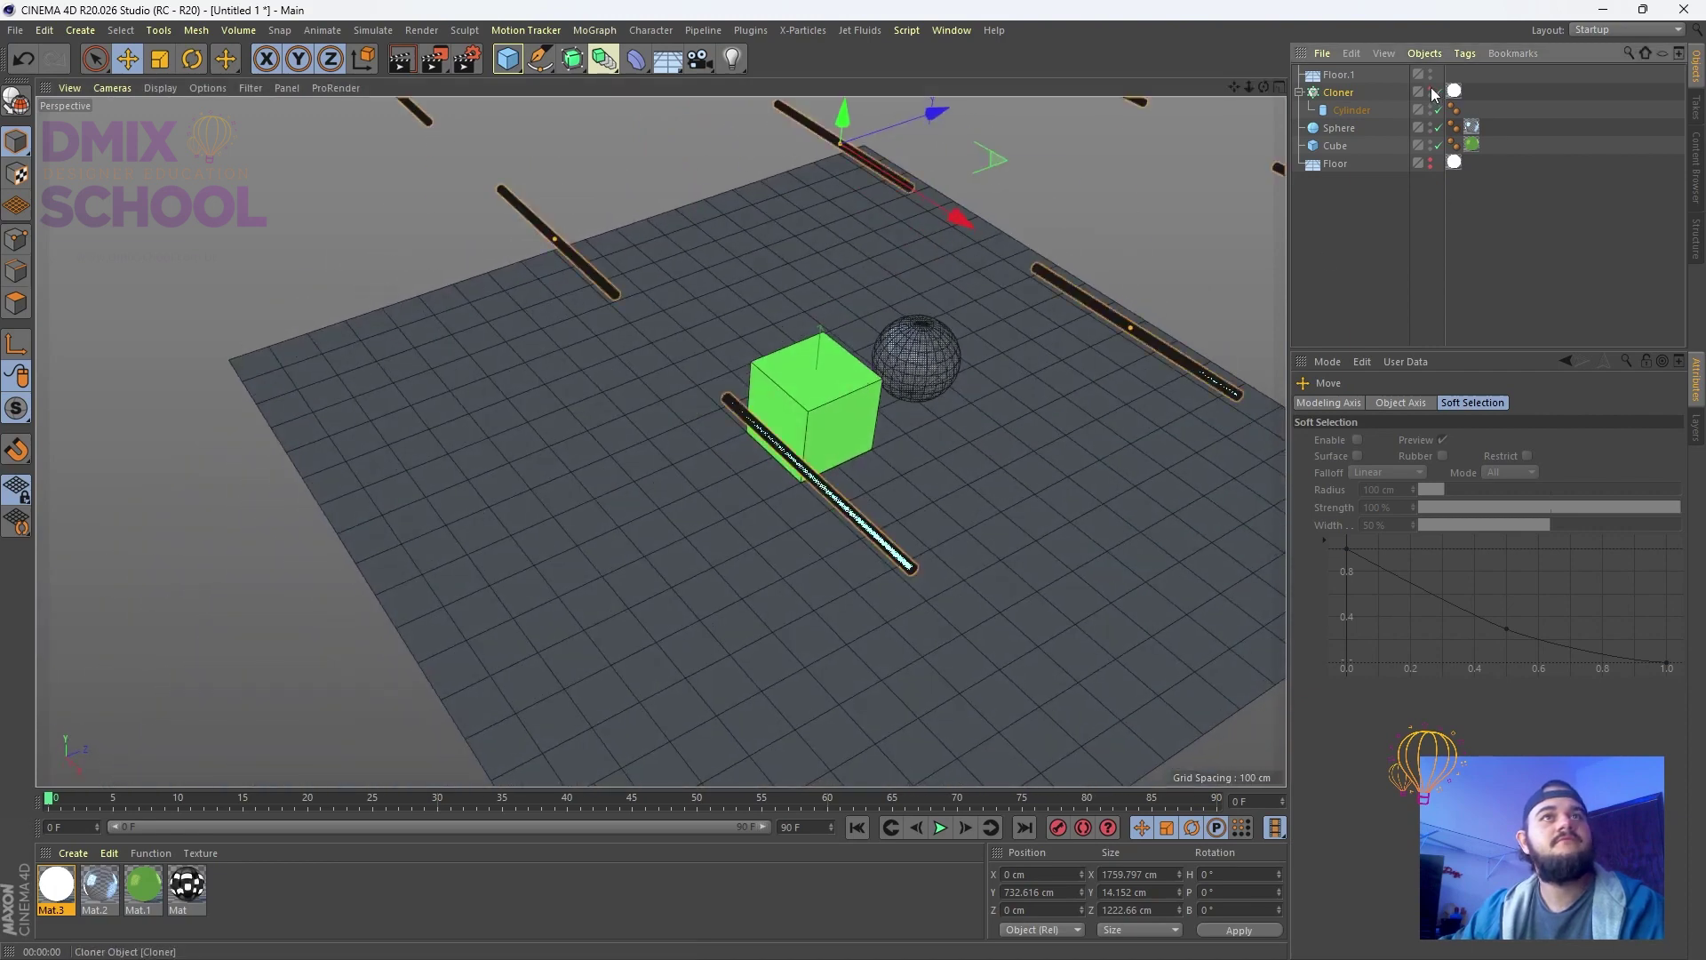
Increase the cloned cylinder's radius to about 40 cm and render the view
left_click(56, 884)
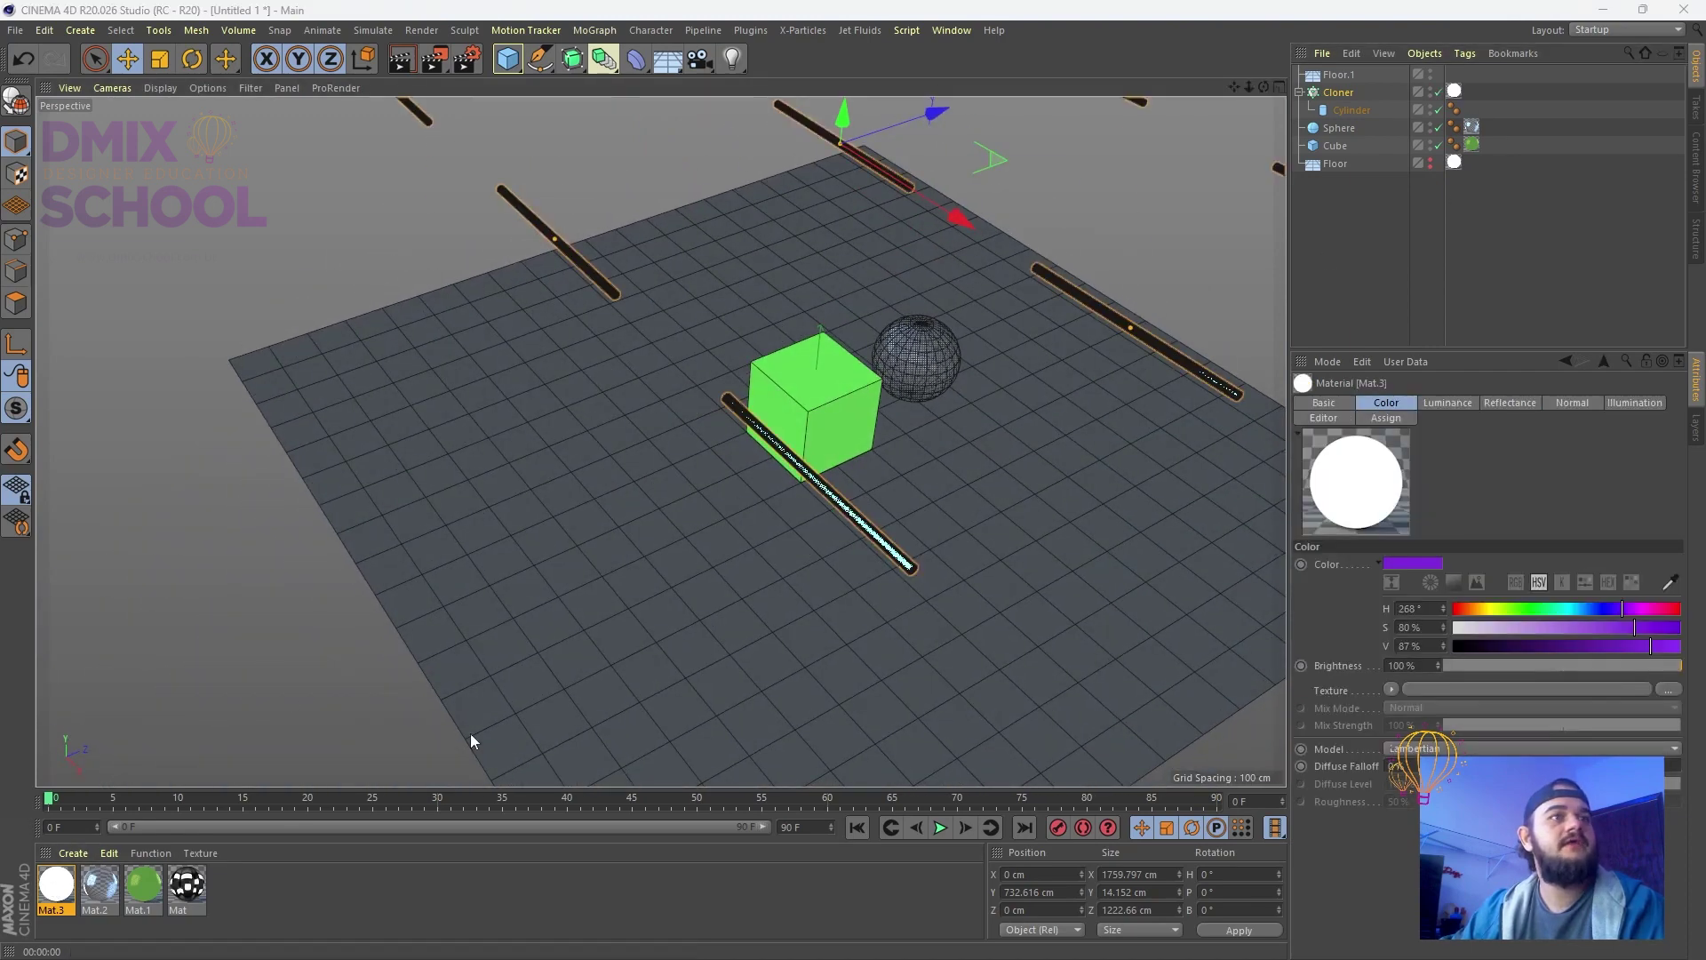
left_click(1352, 109)
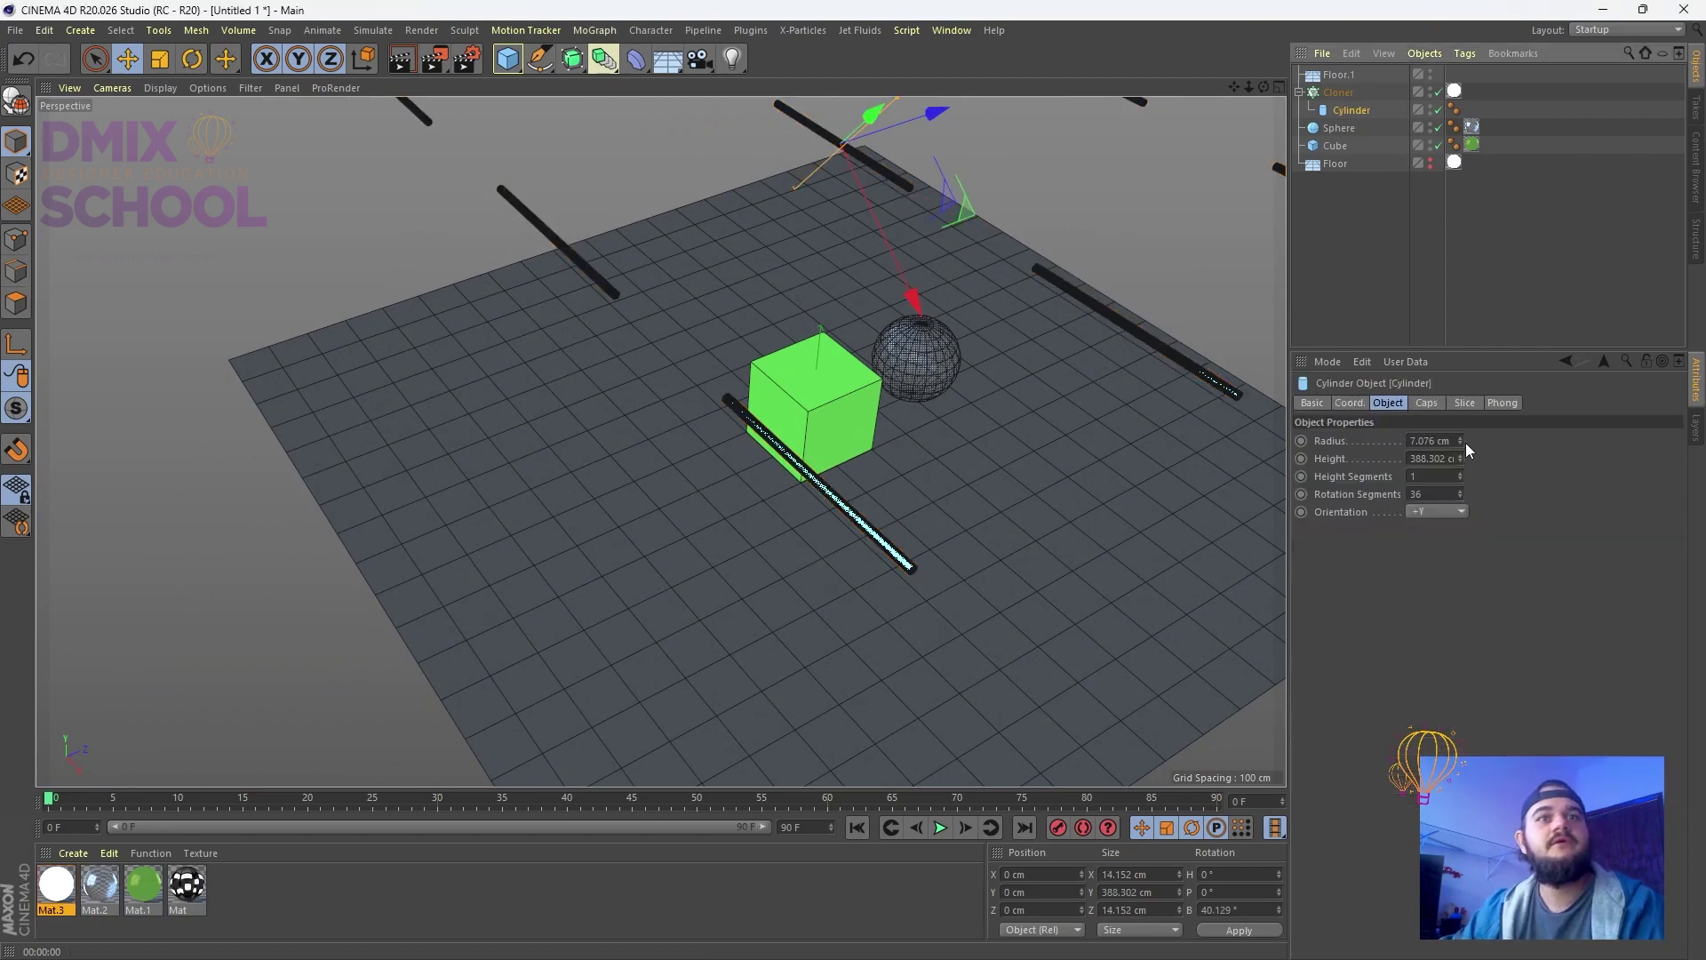
left_click_drag(1465, 443, 1459, 418)
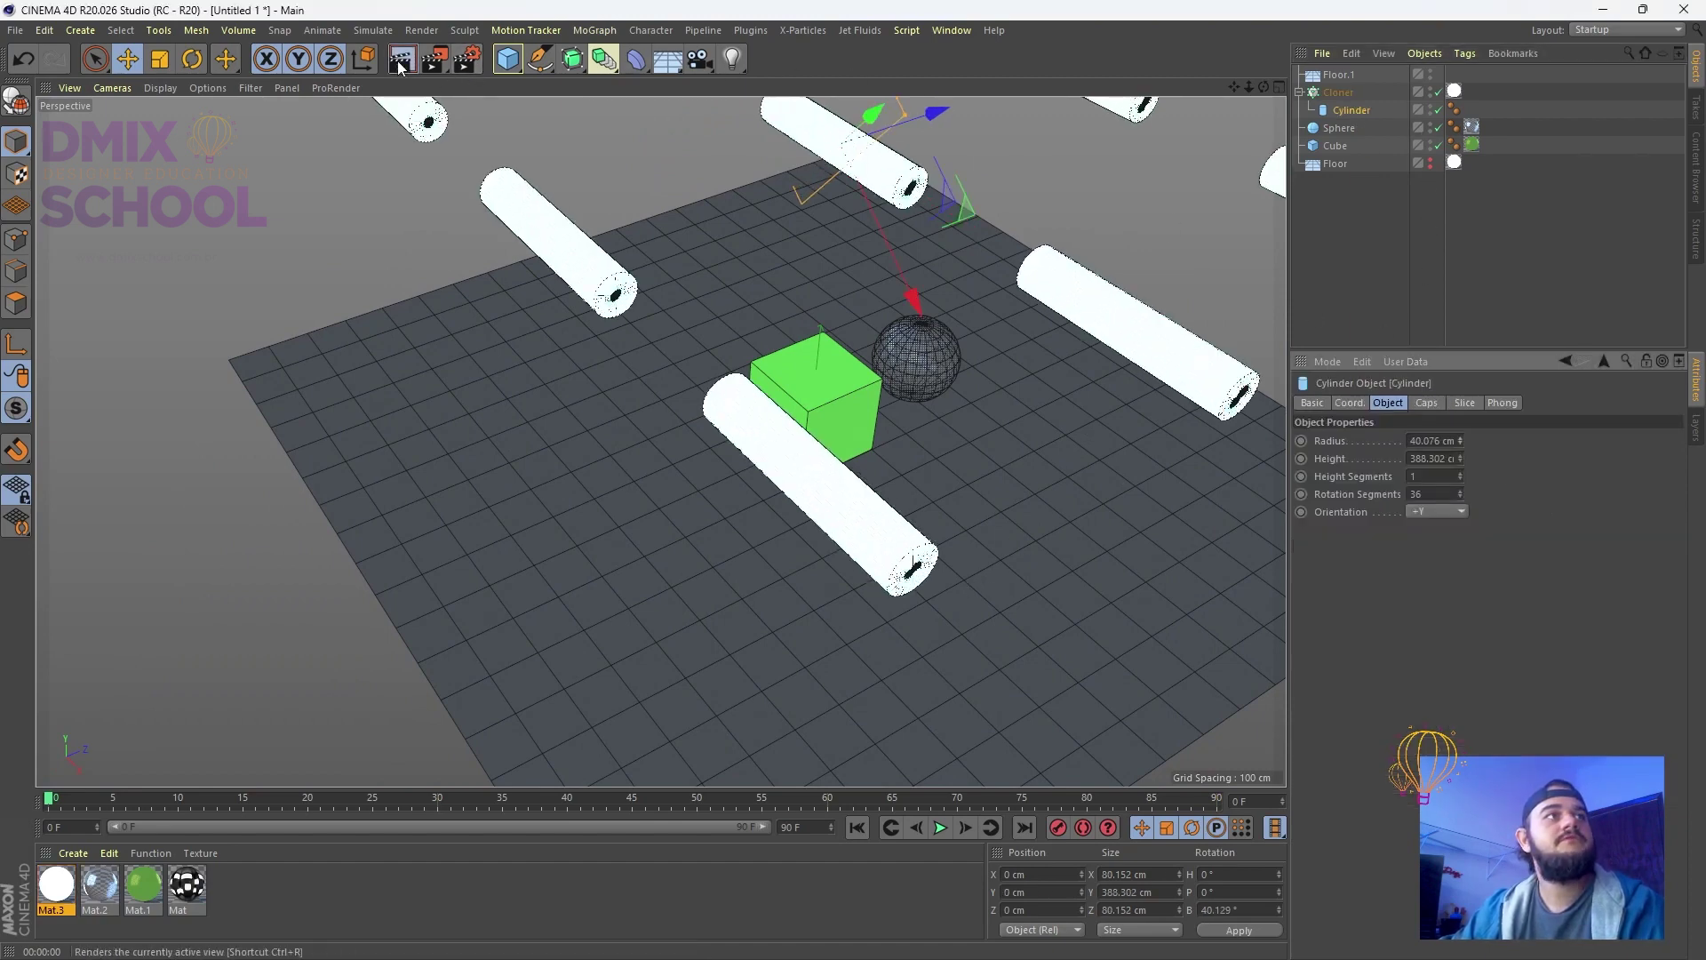
left_click(401, 58)
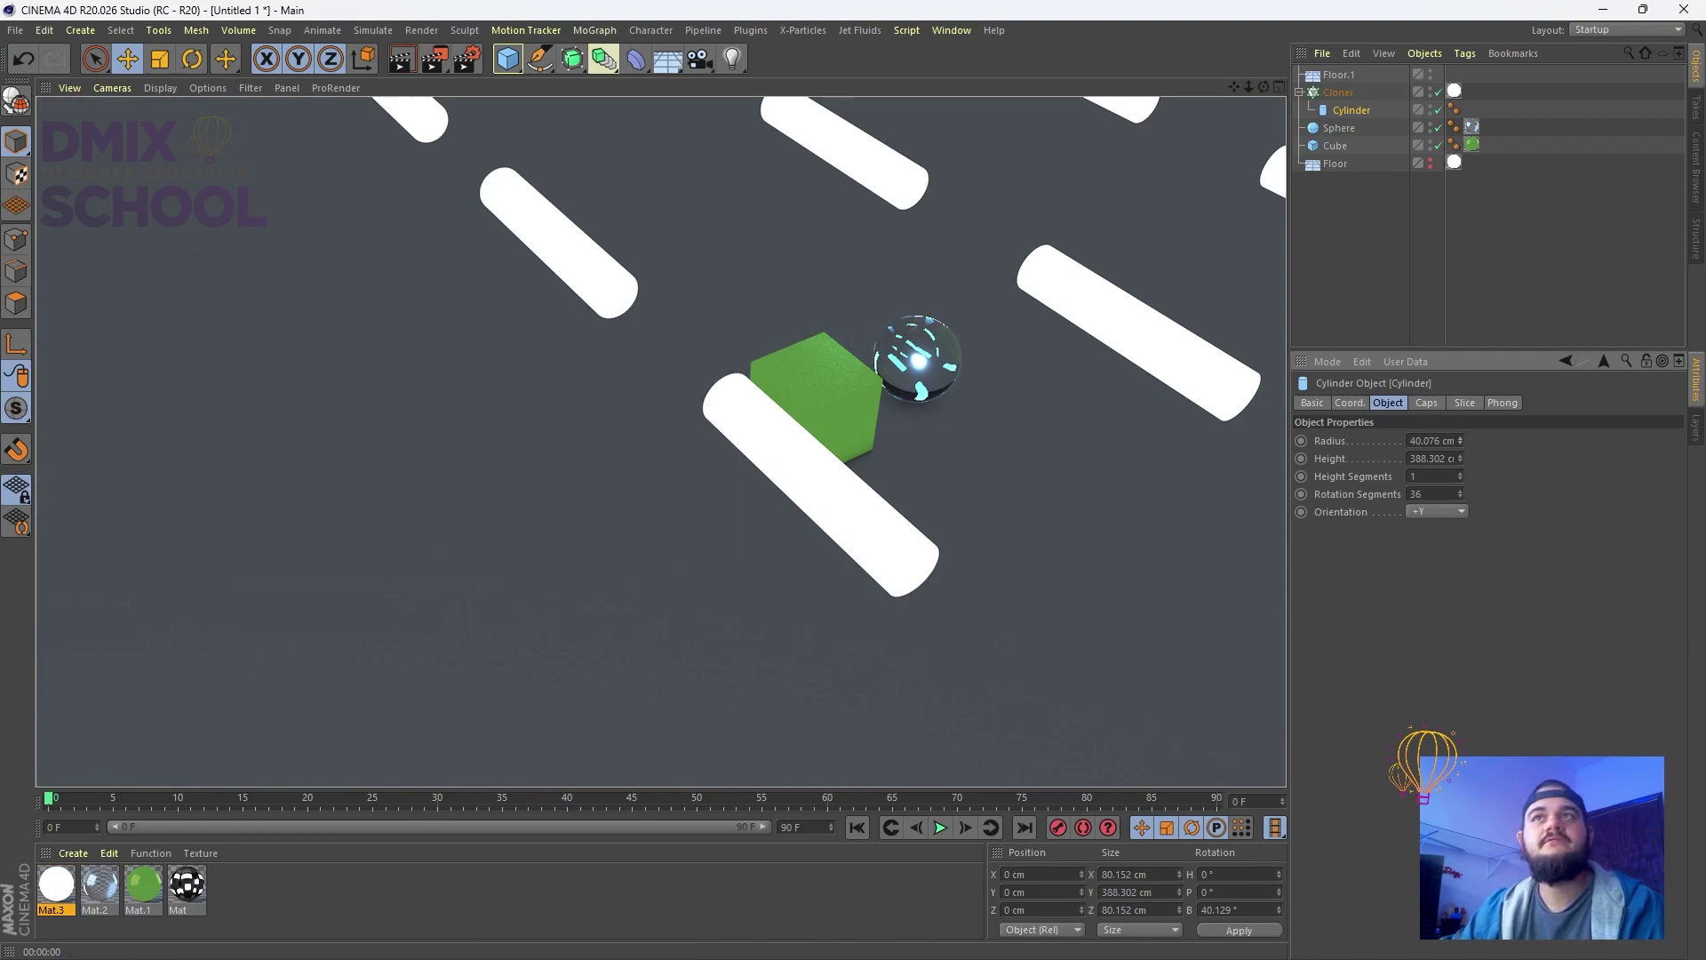
Make the cube's green material Mat.1 glossy and reflective, and render the view from the opposite side
double_click(1432, 440)
mouse_move(862, 411)
left_mouse_down("alt")
mouse_move(998, 445)
mouse_move(1199, 359)
mouse_move(458, 702)
left_mouse_up("alt")
left_click(143, 885)
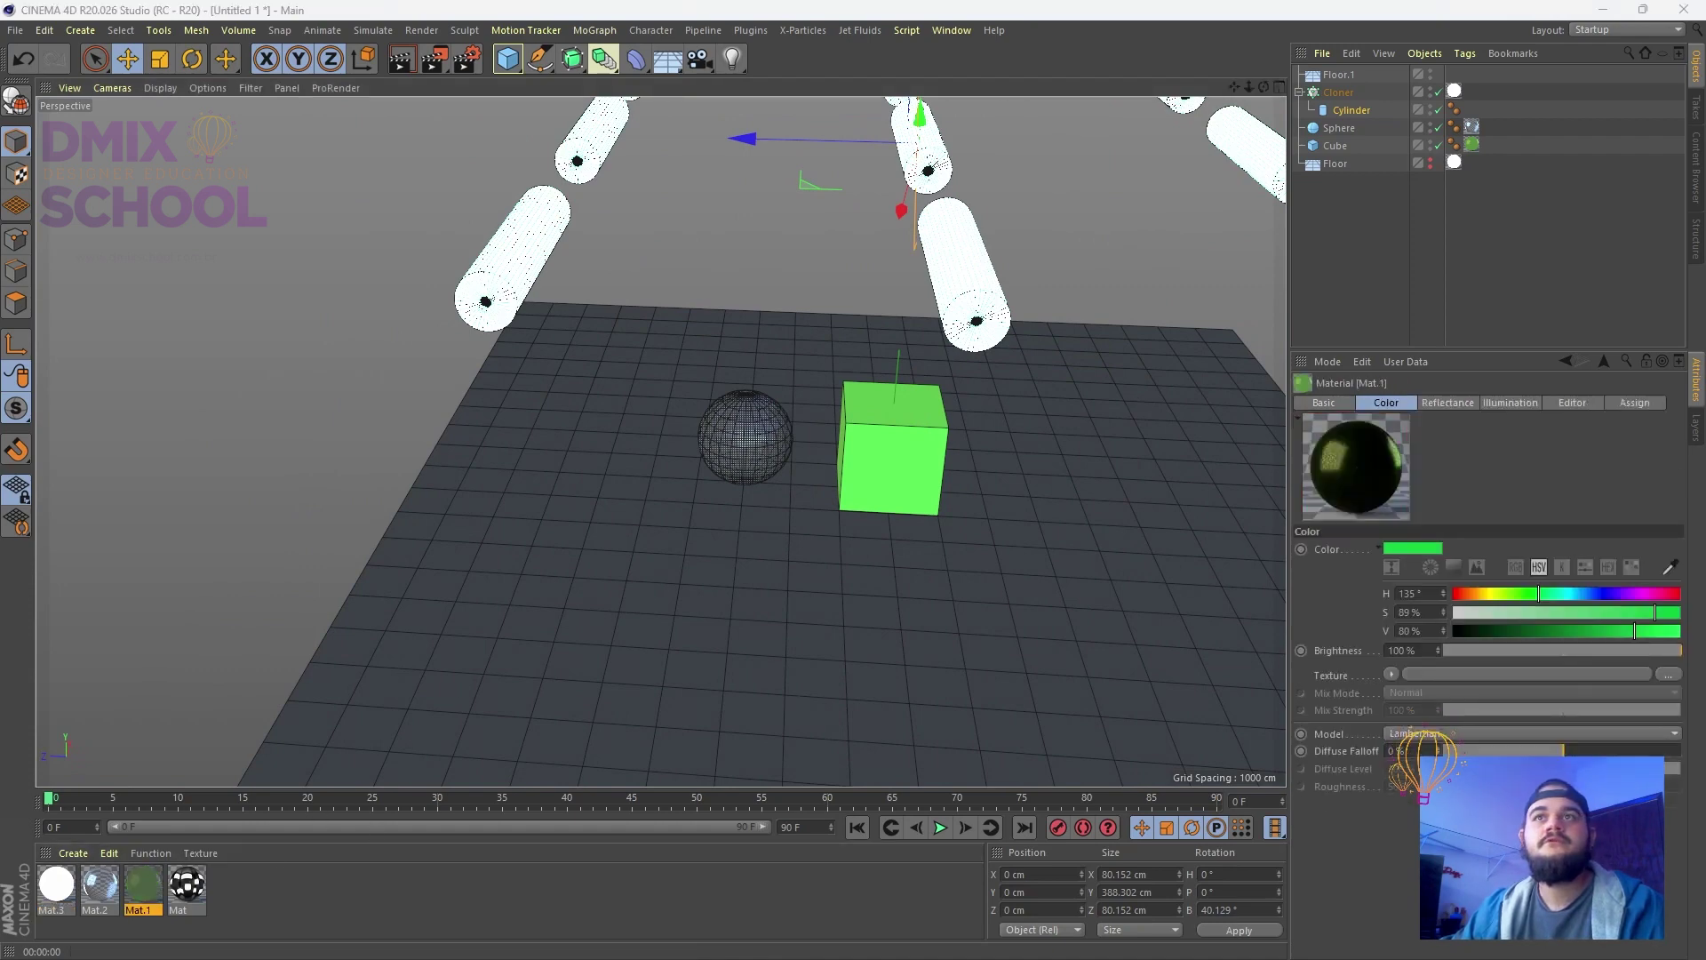
left_click(403, 60)
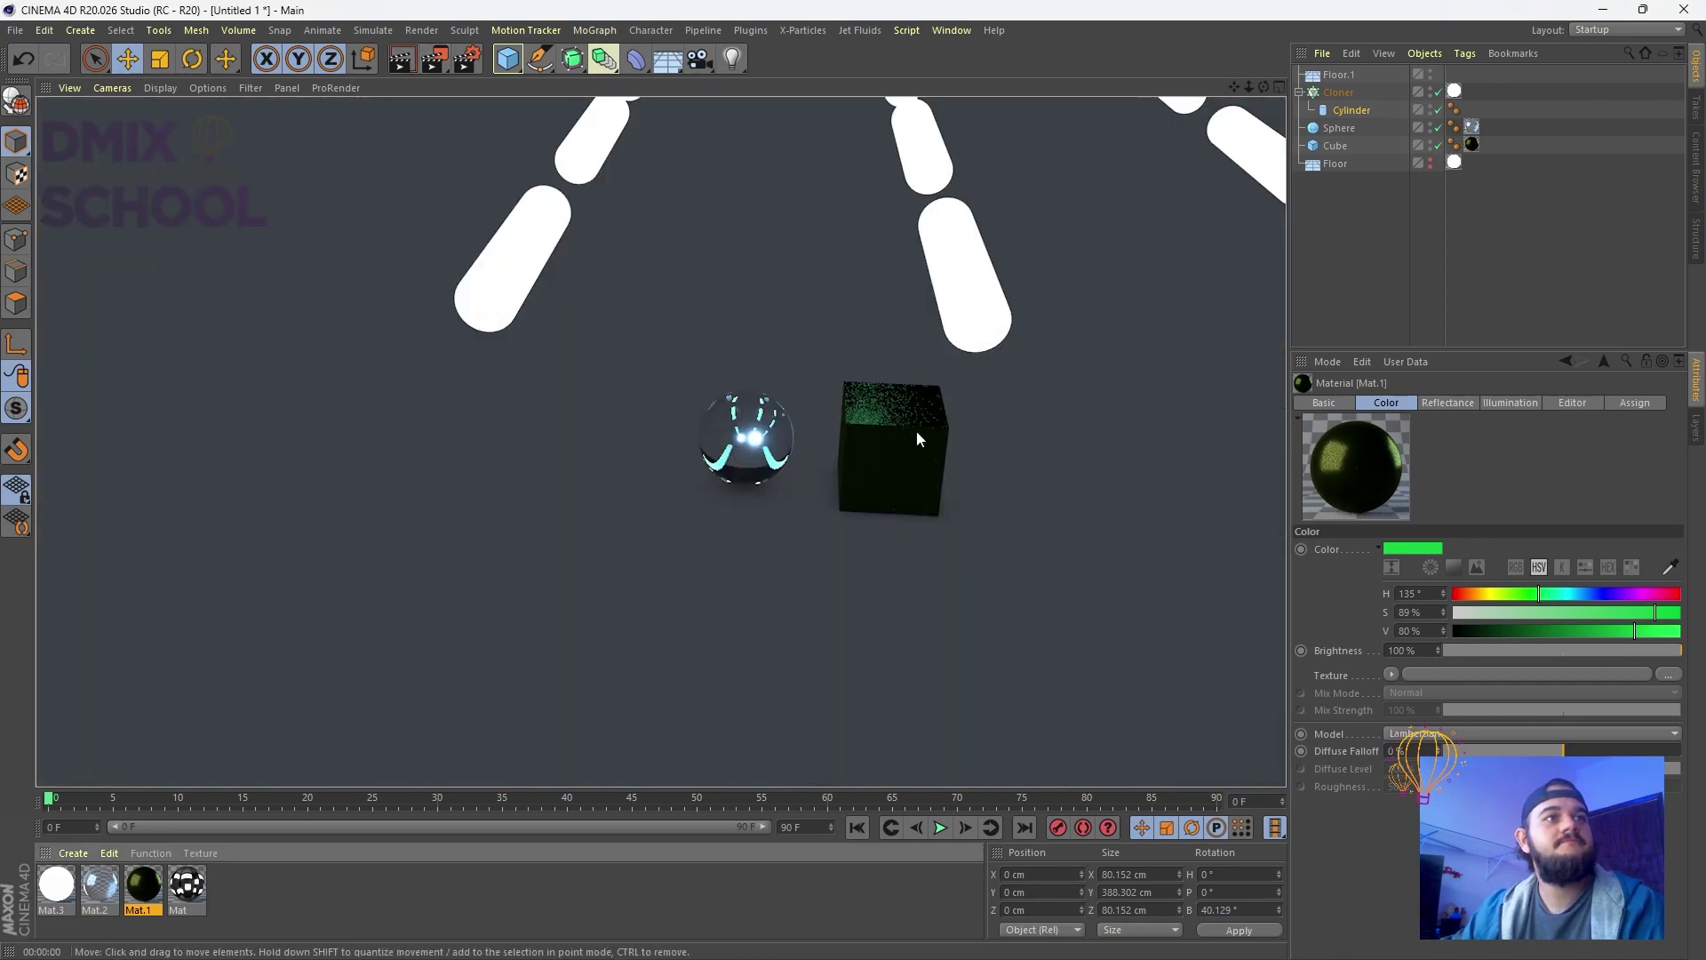
Create a mirror-like material in light grey, apply it to the new floor and render the view
double_click(293, 889)
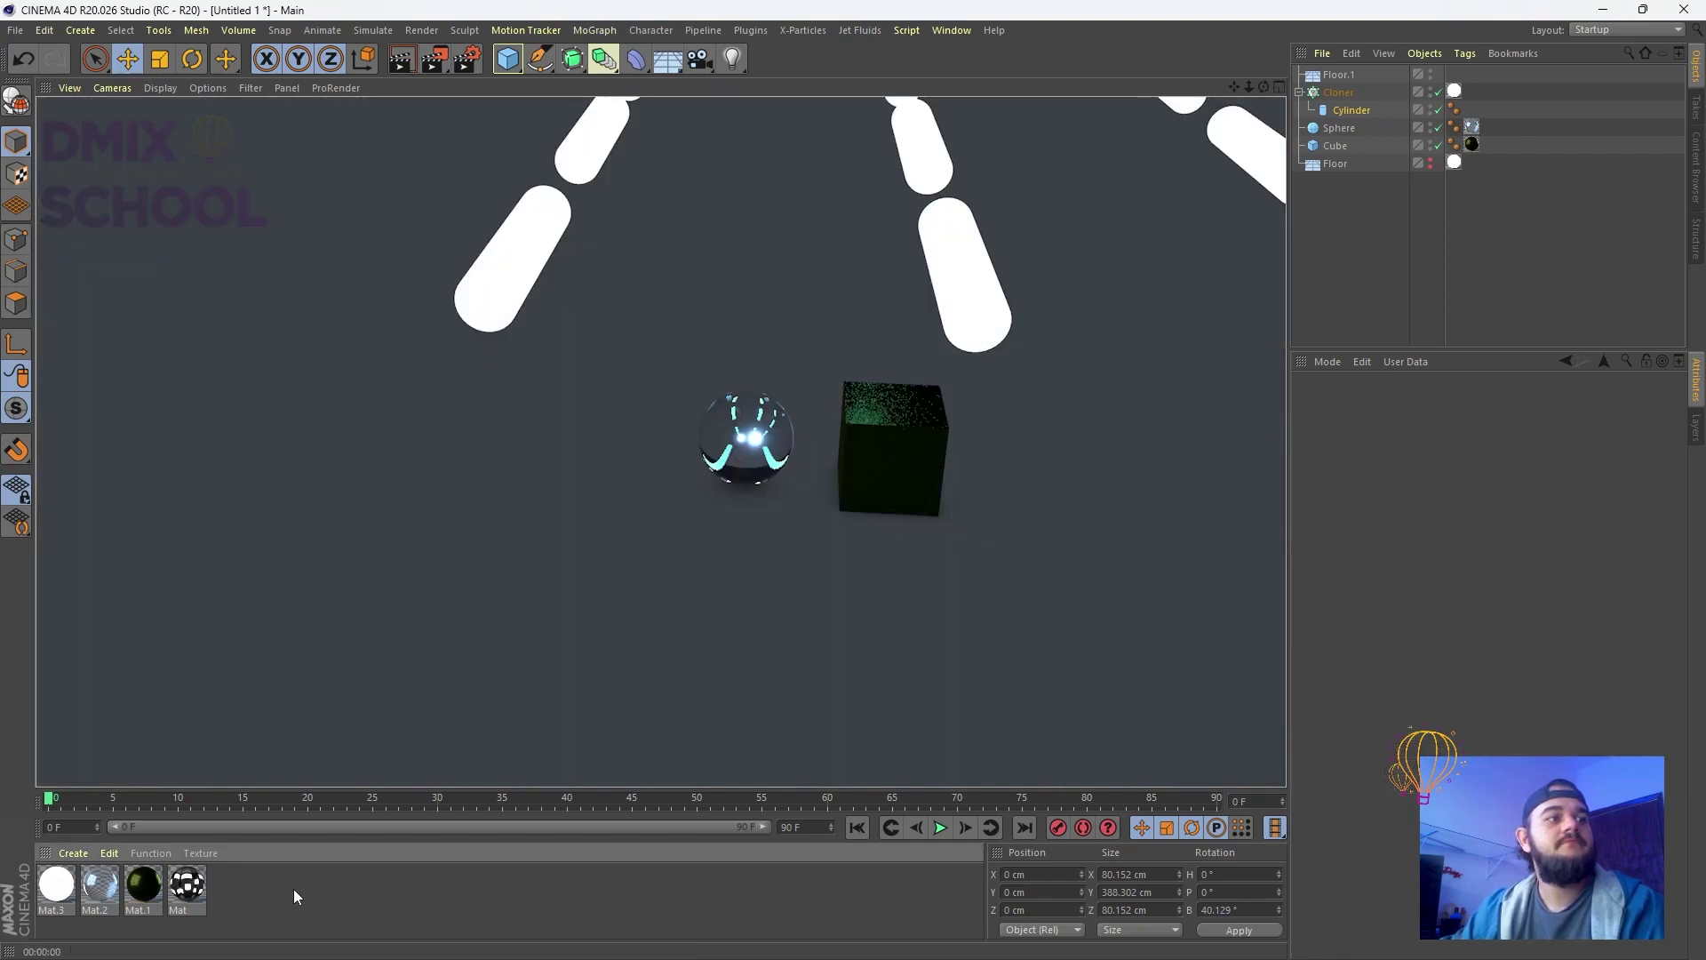
left_click_drag(56, 884, 1337, 74)
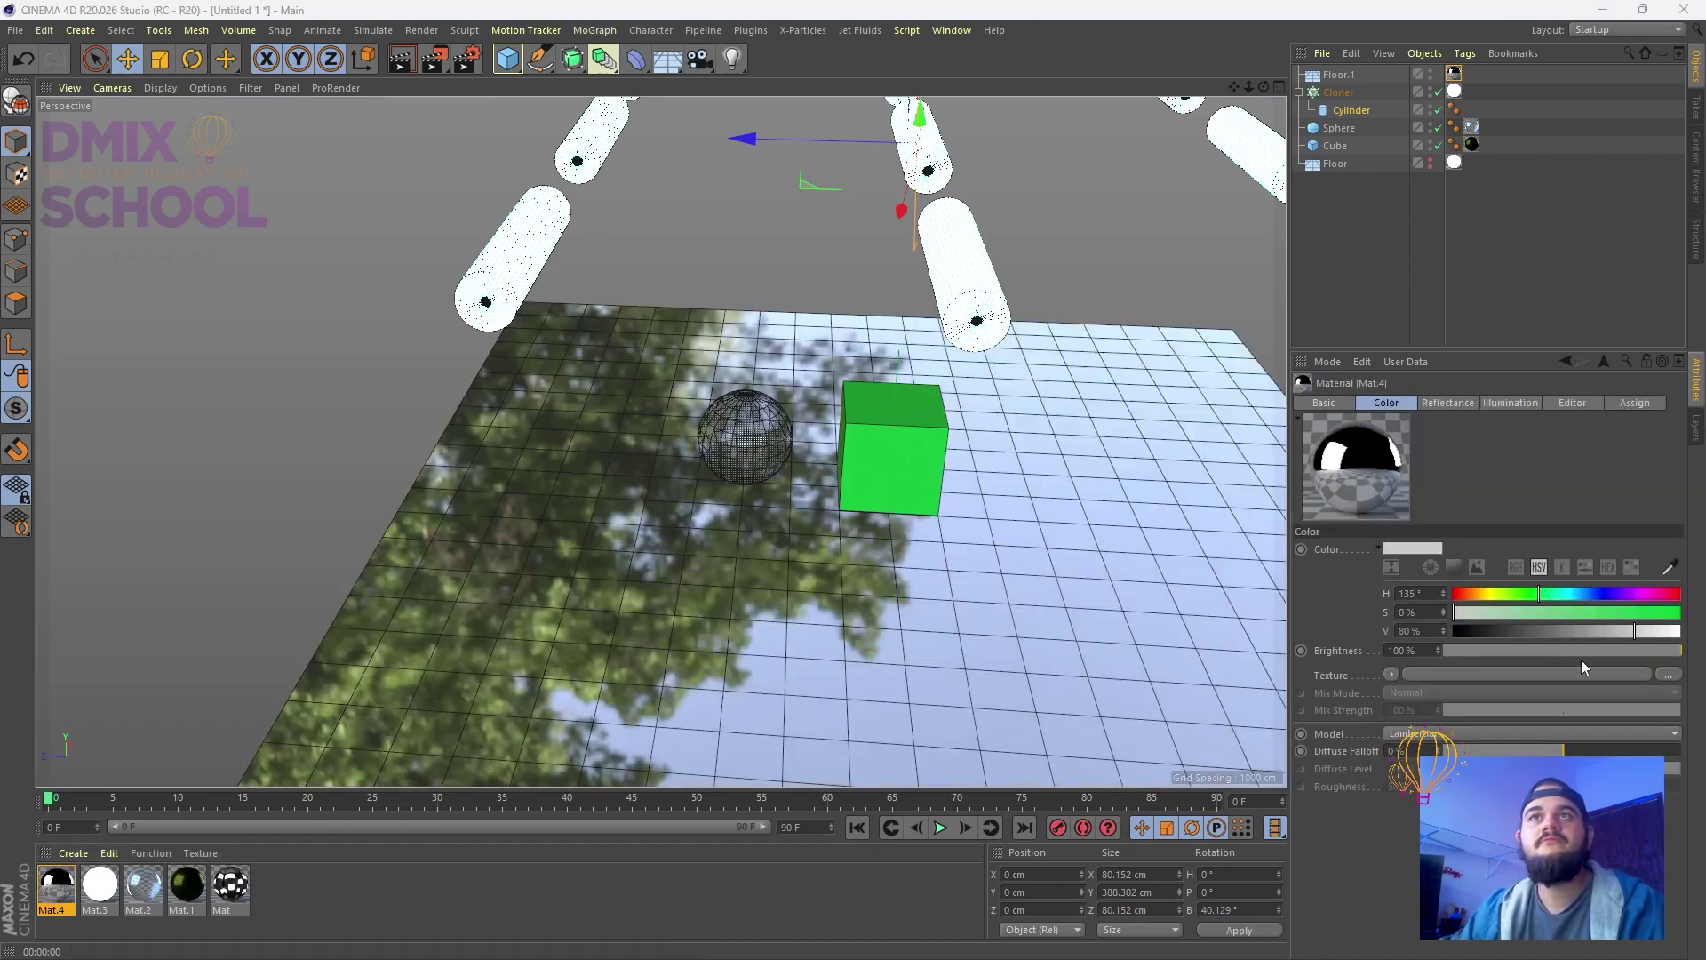
scroll(669, 496, "down", 4)
scroll(862, 554, "up", 4)
scroll(862, 555, "up", 2)
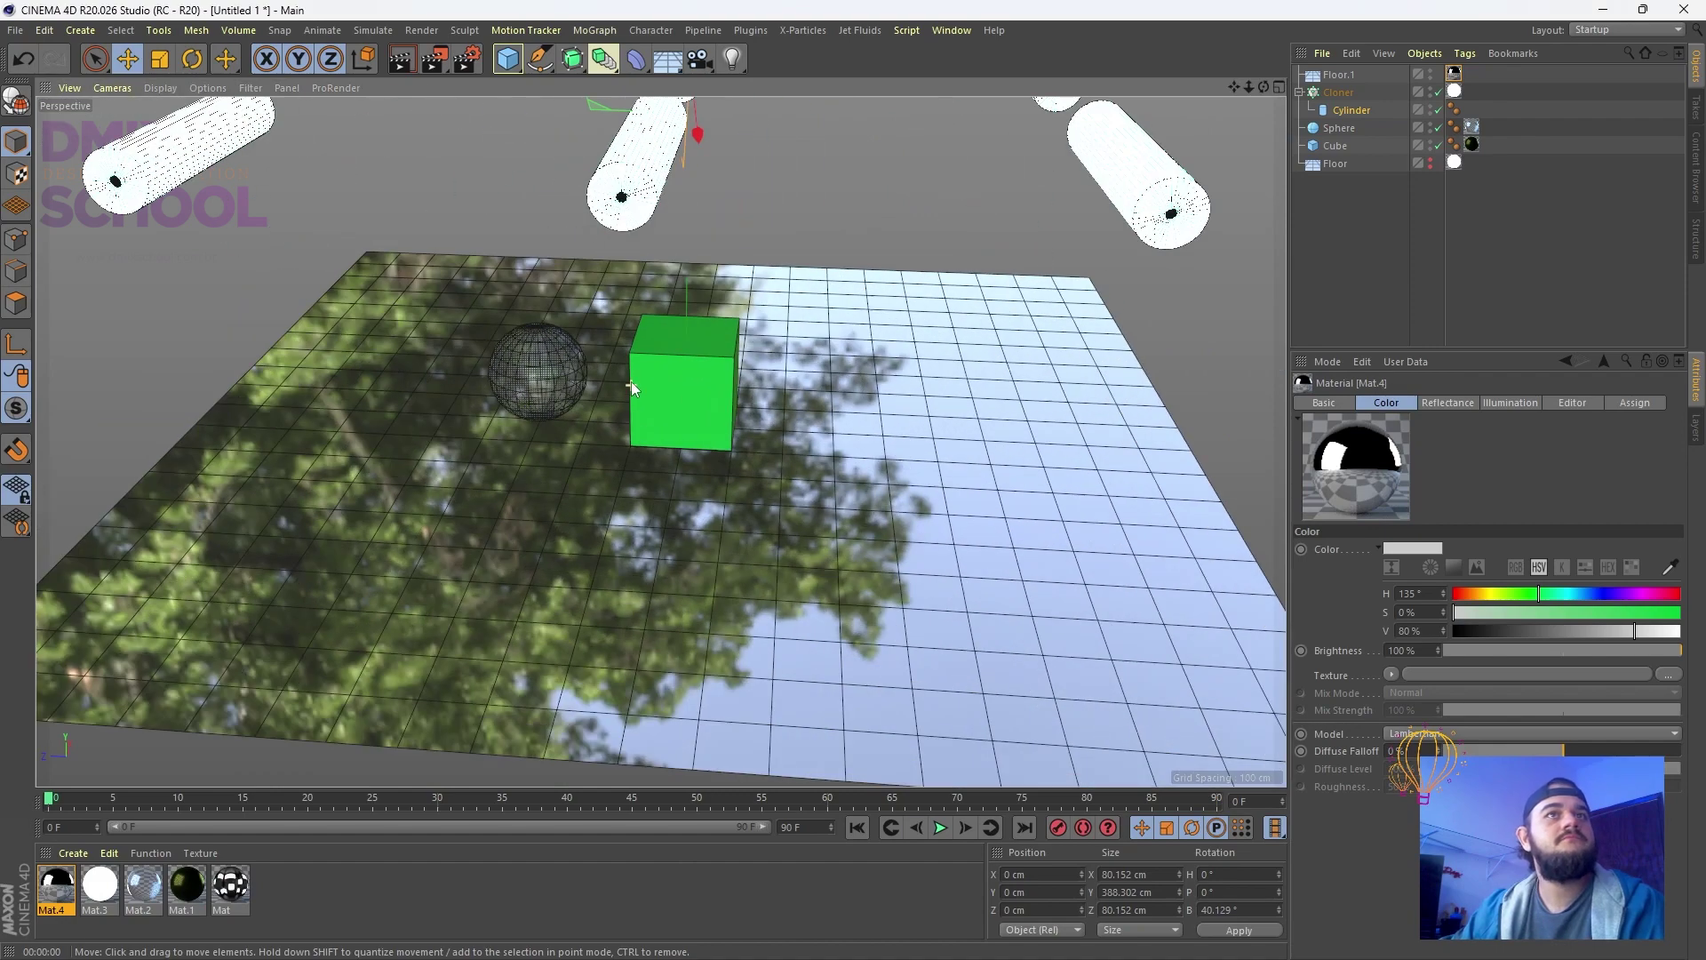
left_click(402, 61)
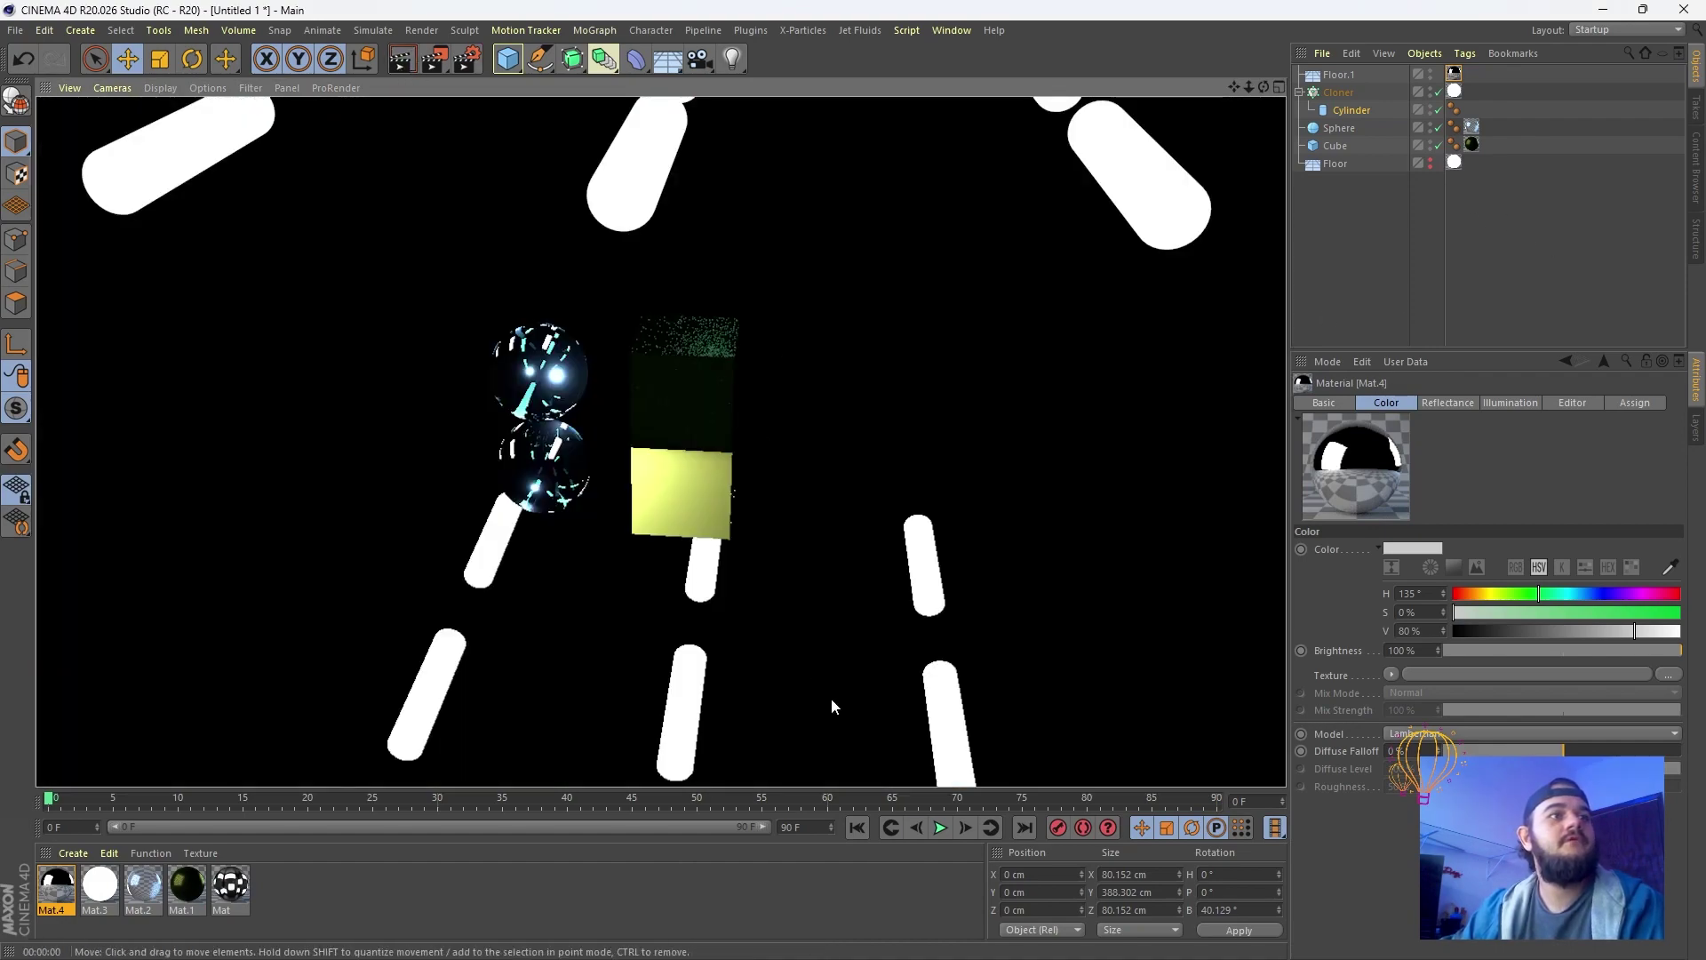
Set the roughness of Mat.4's GGX reflectance layer to 10%, render the view and reposition the Material Editor
key("ctrl+z")
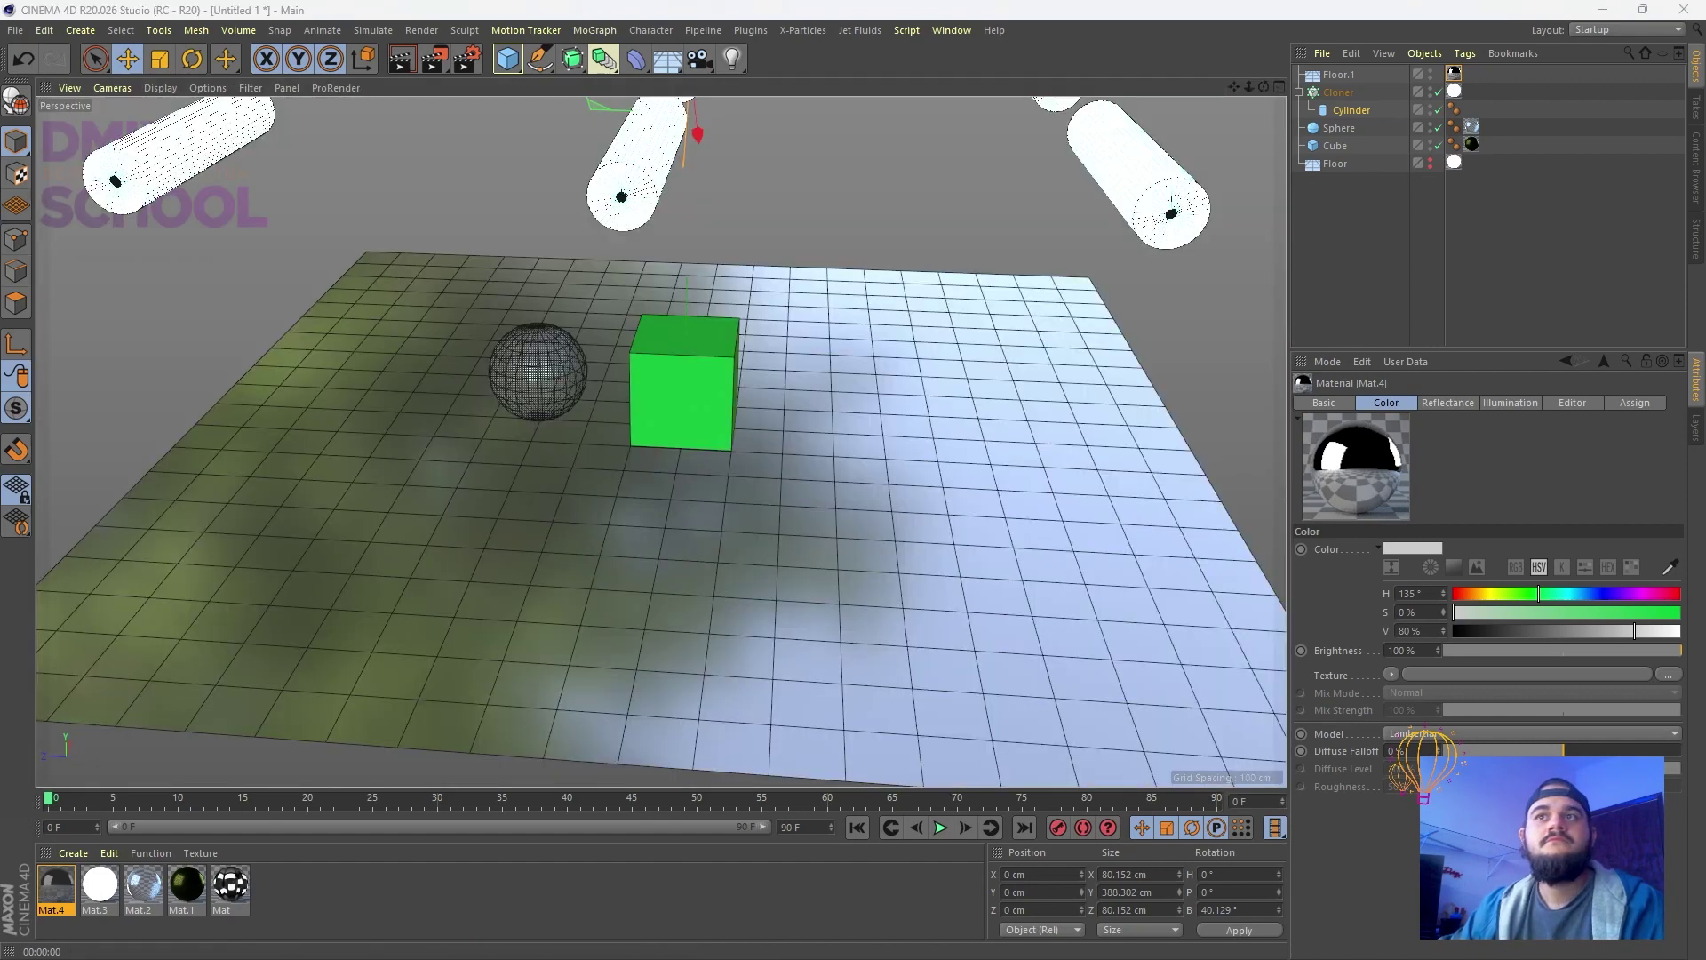
left_click(396, 63)
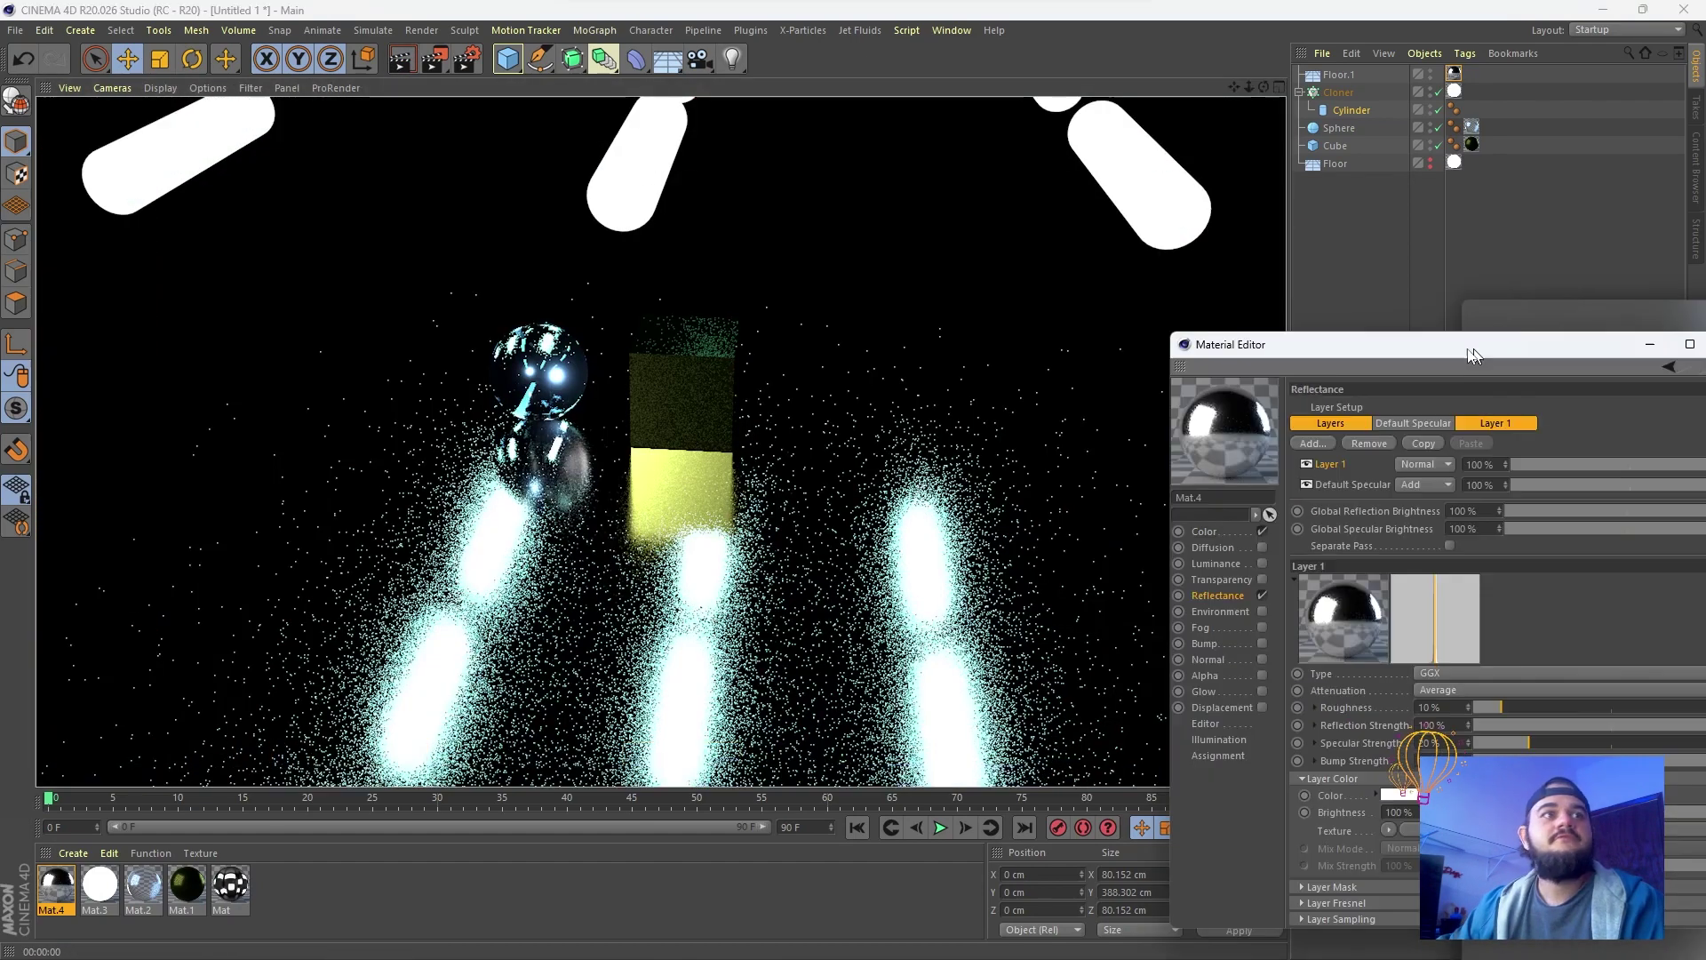
left_click_drag(1476, 347, 1480, 273)
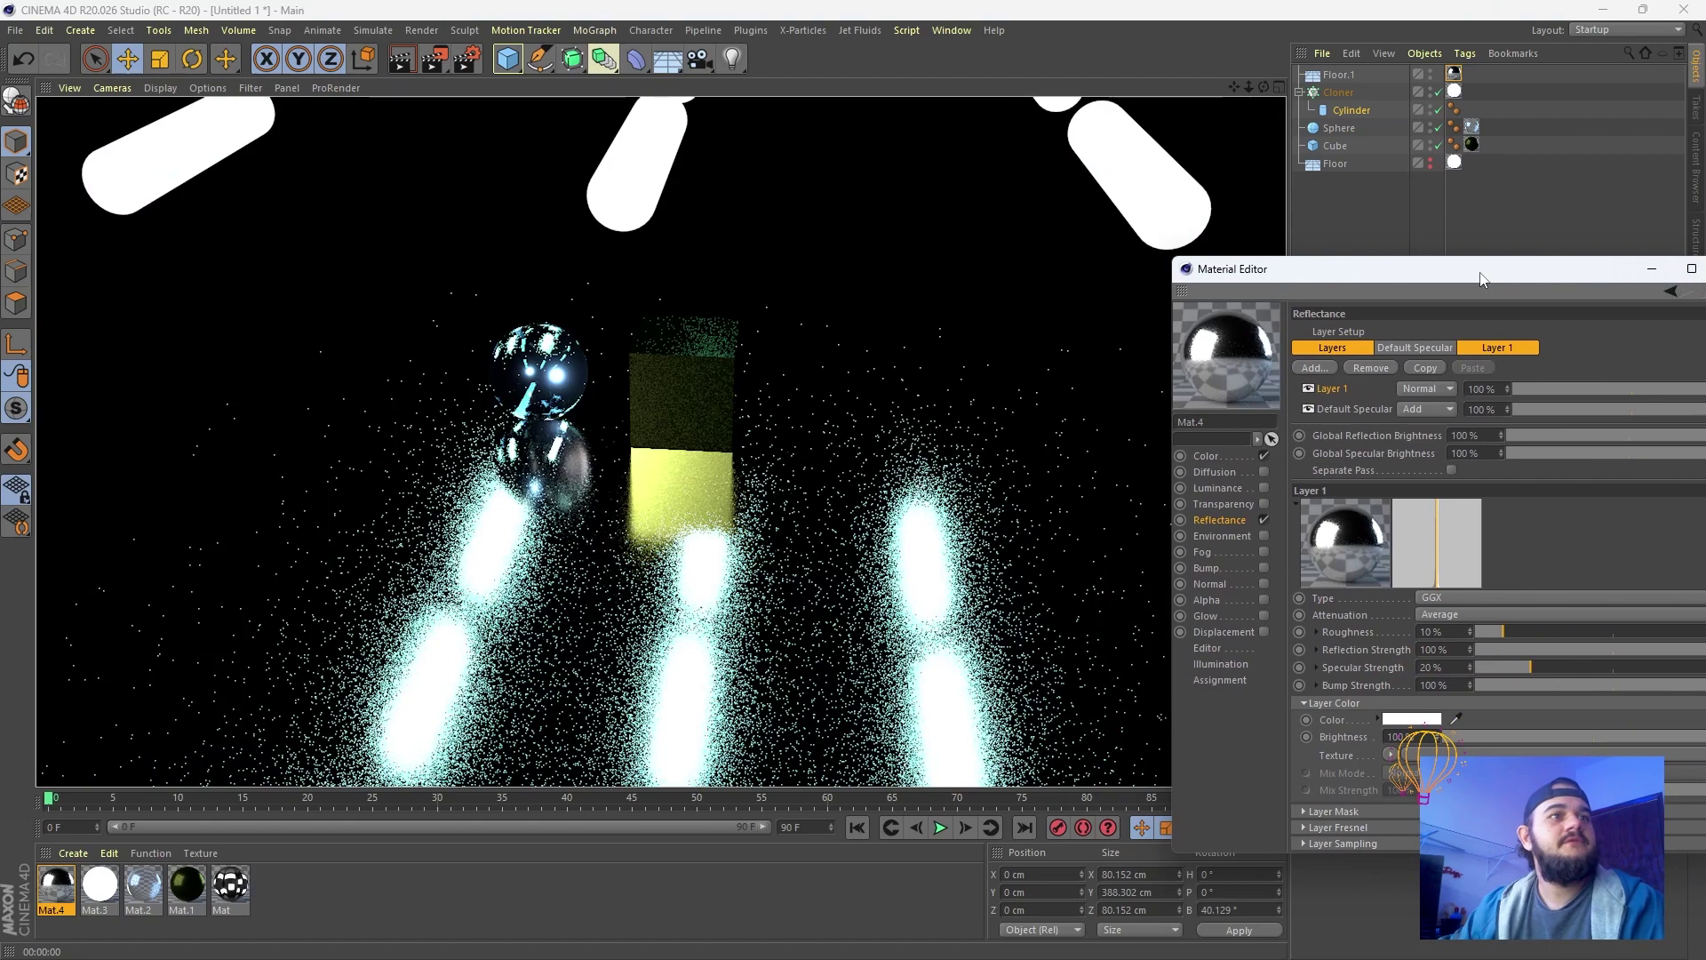
Render the scene, change to a raised diagonal view of the cube and sphere, and render that view
left_click(404, 66)
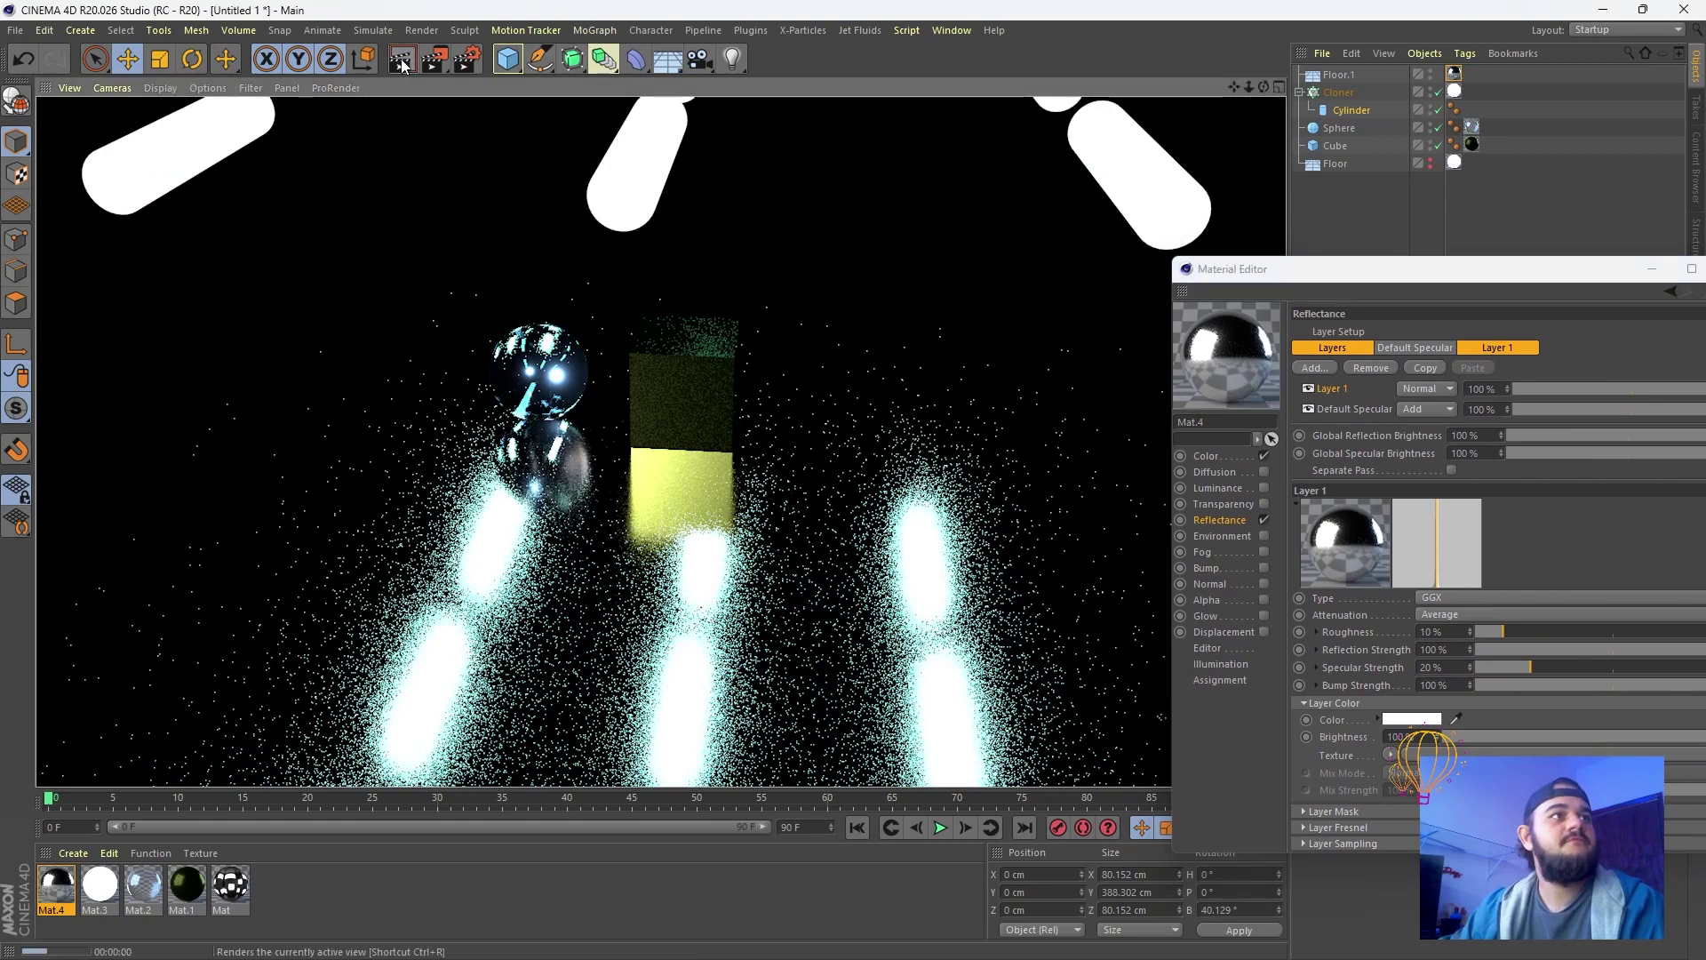
left_click_drag(660, 440, 818, 405, "alt")
key("ctrl+shift+z")
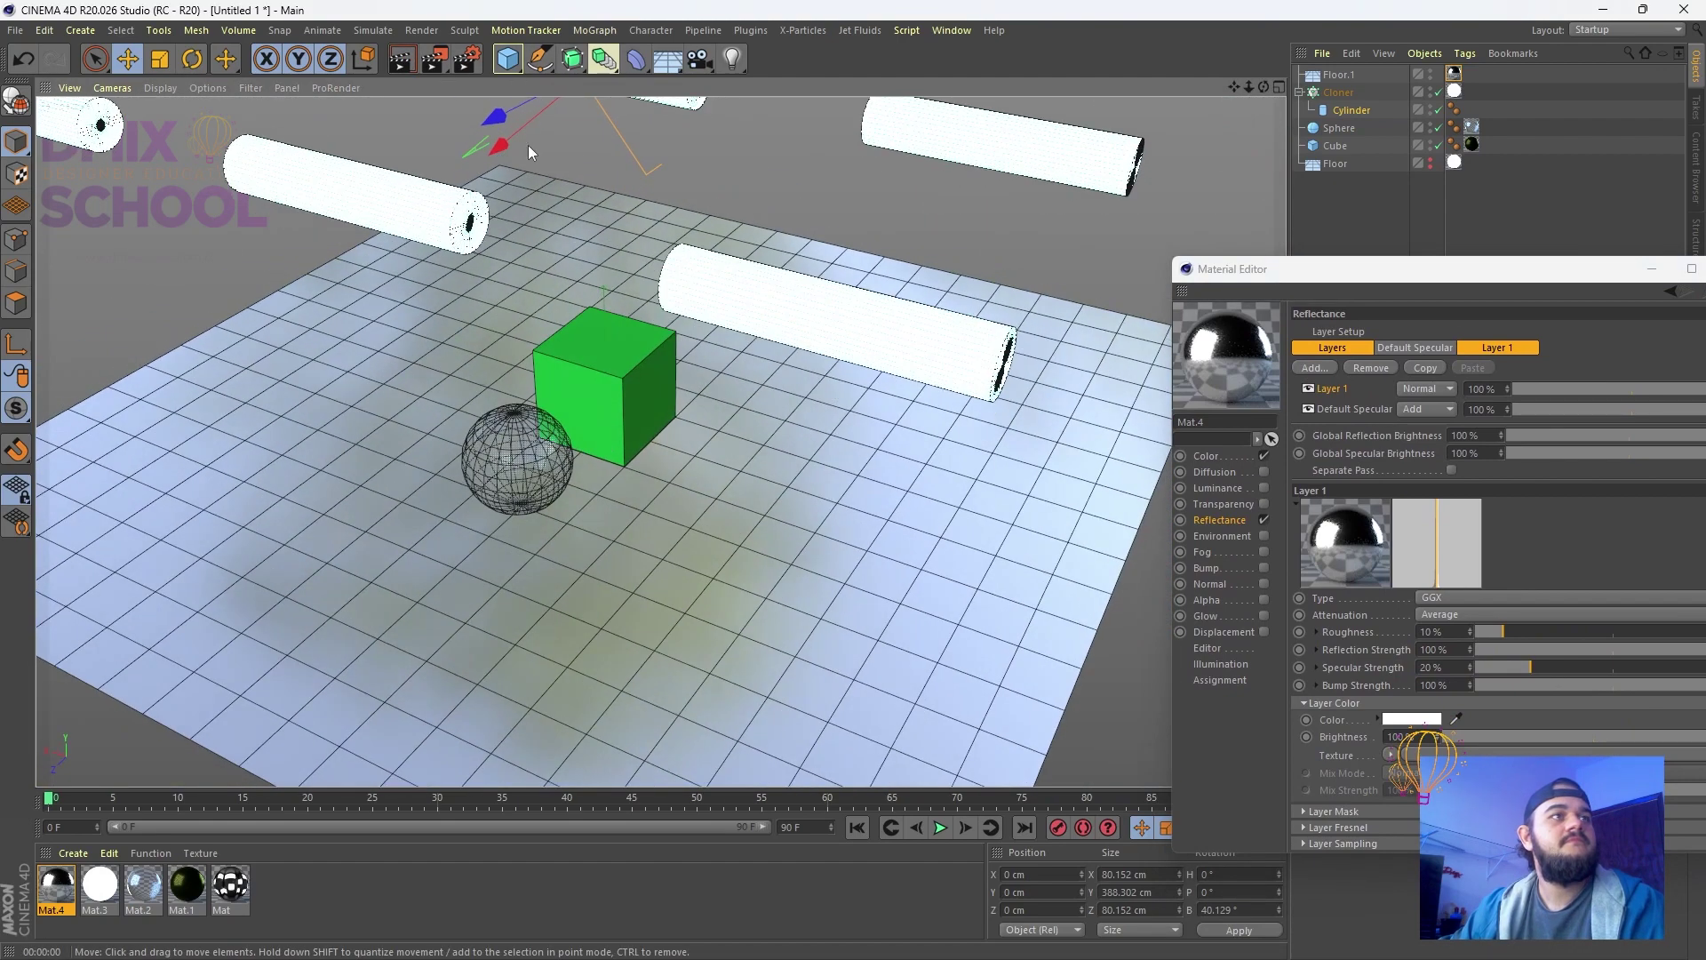
left_click(400, 63)
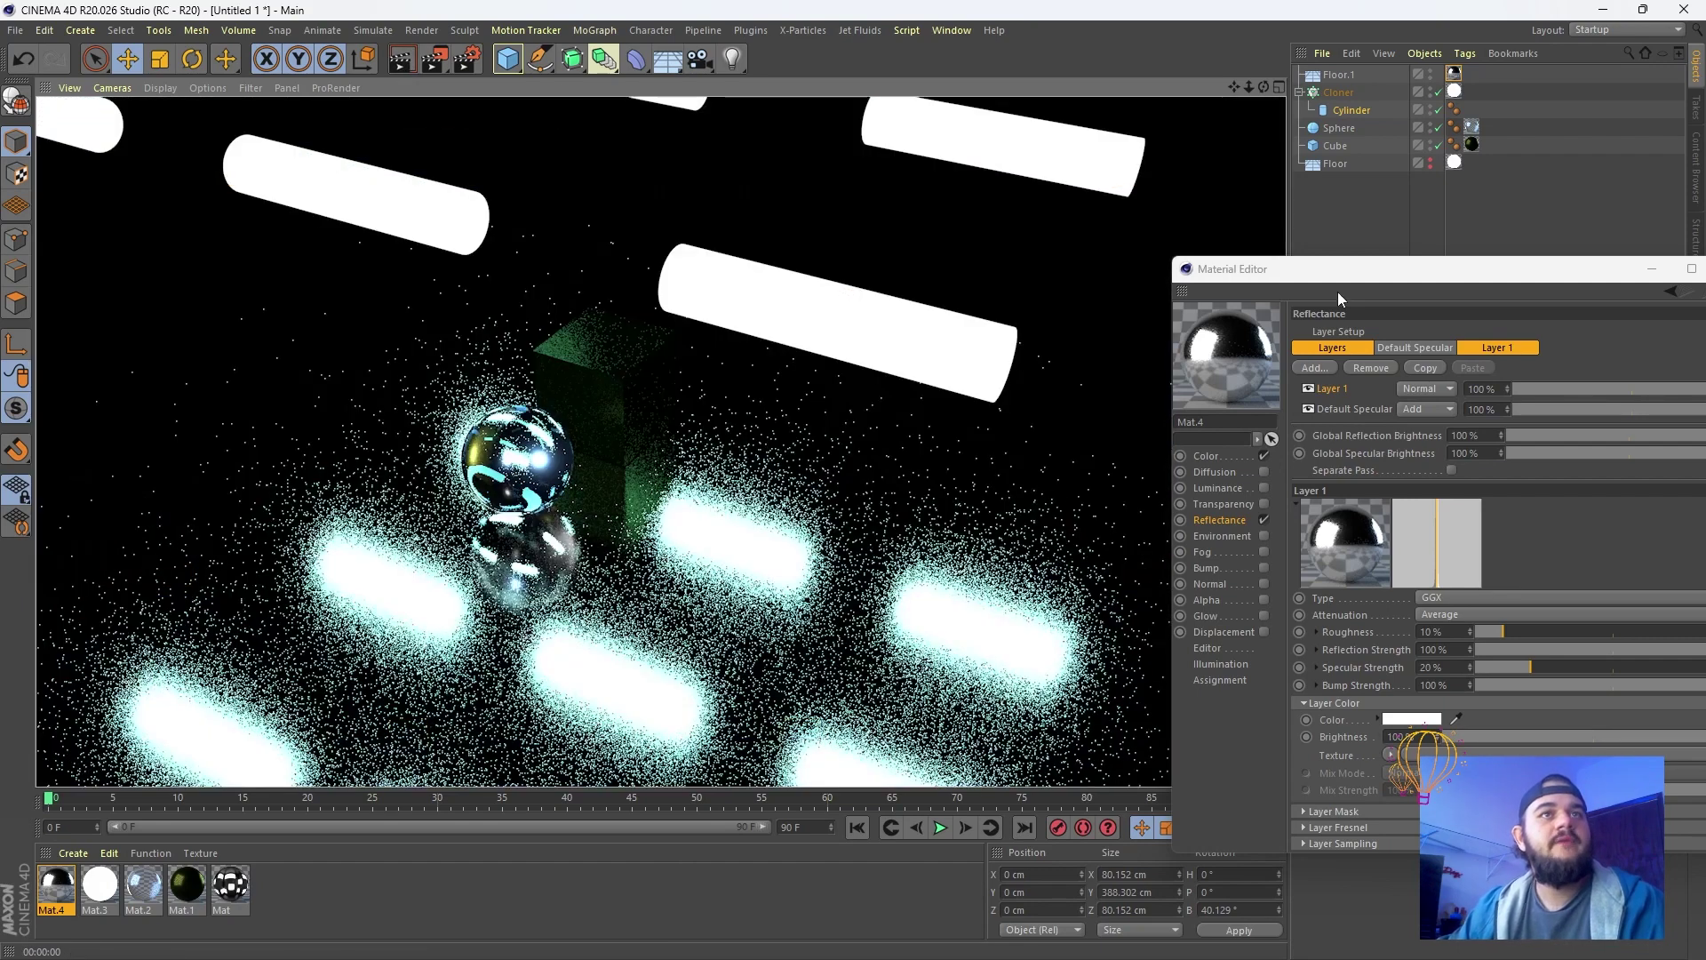
Set Mat.4's reflectance layer sampling subdivisions to 7.8 and clamp secondary to 15.53, and render the view
left_click_drag(1333, 270, 1041, 149)
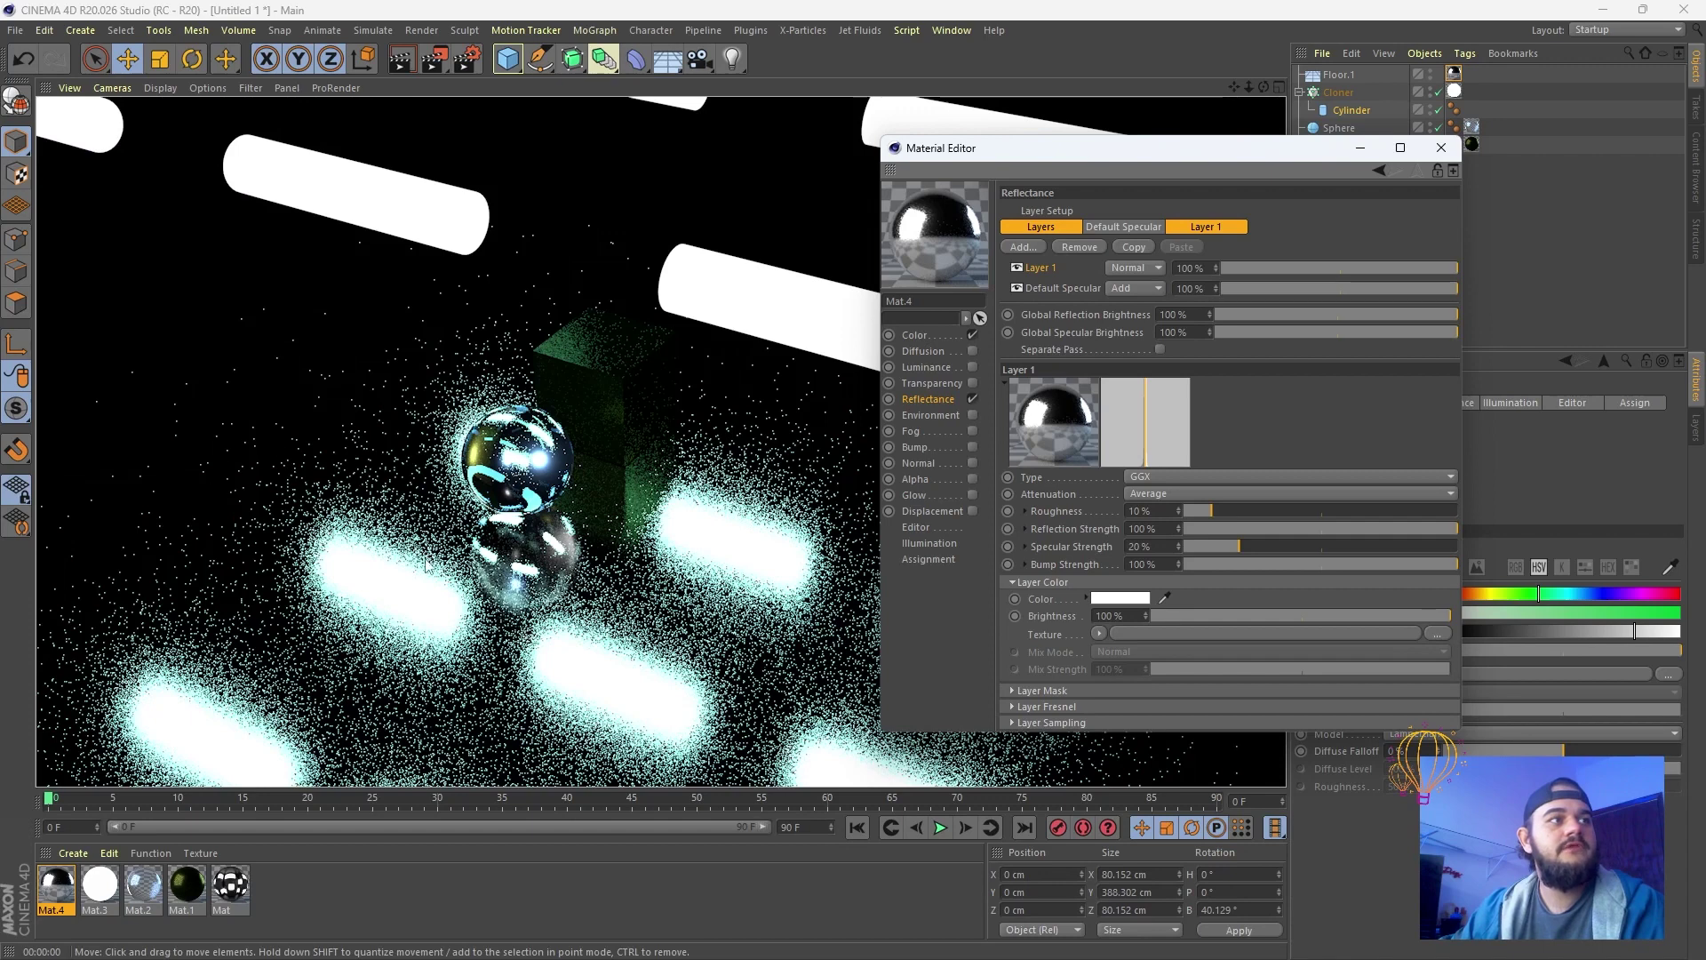
left_click(1013, 723)
scroll(1020, 658, "down", 3)
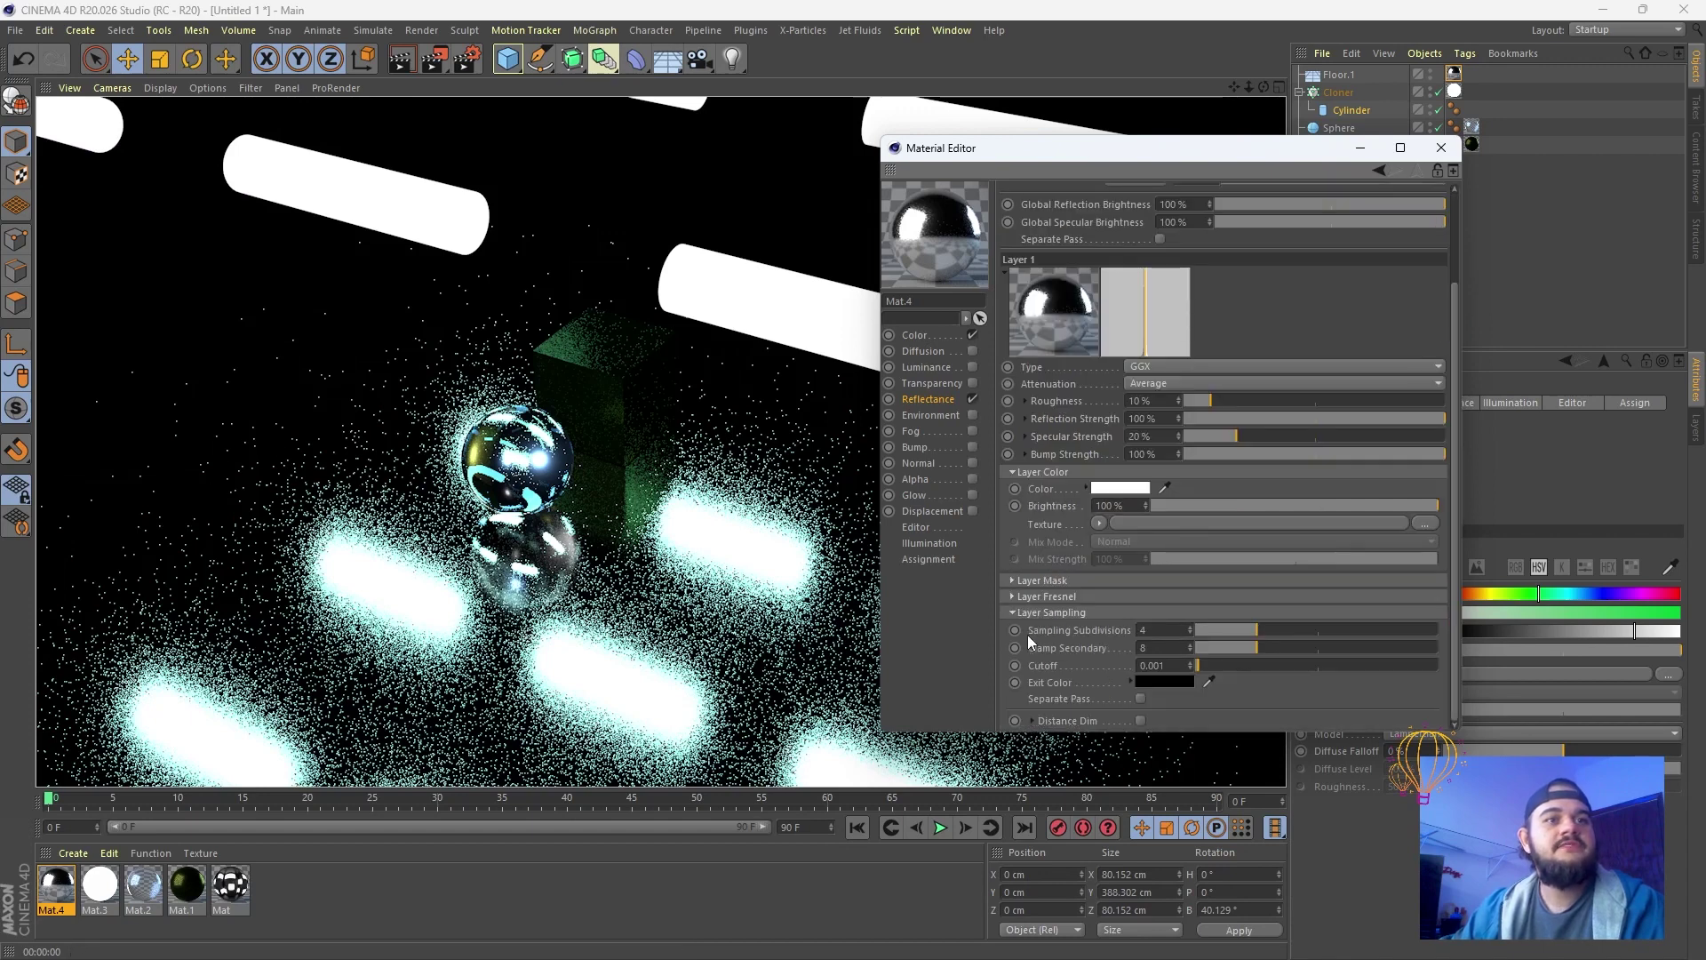
left_click_drag(1278, 630, 1315, 629)
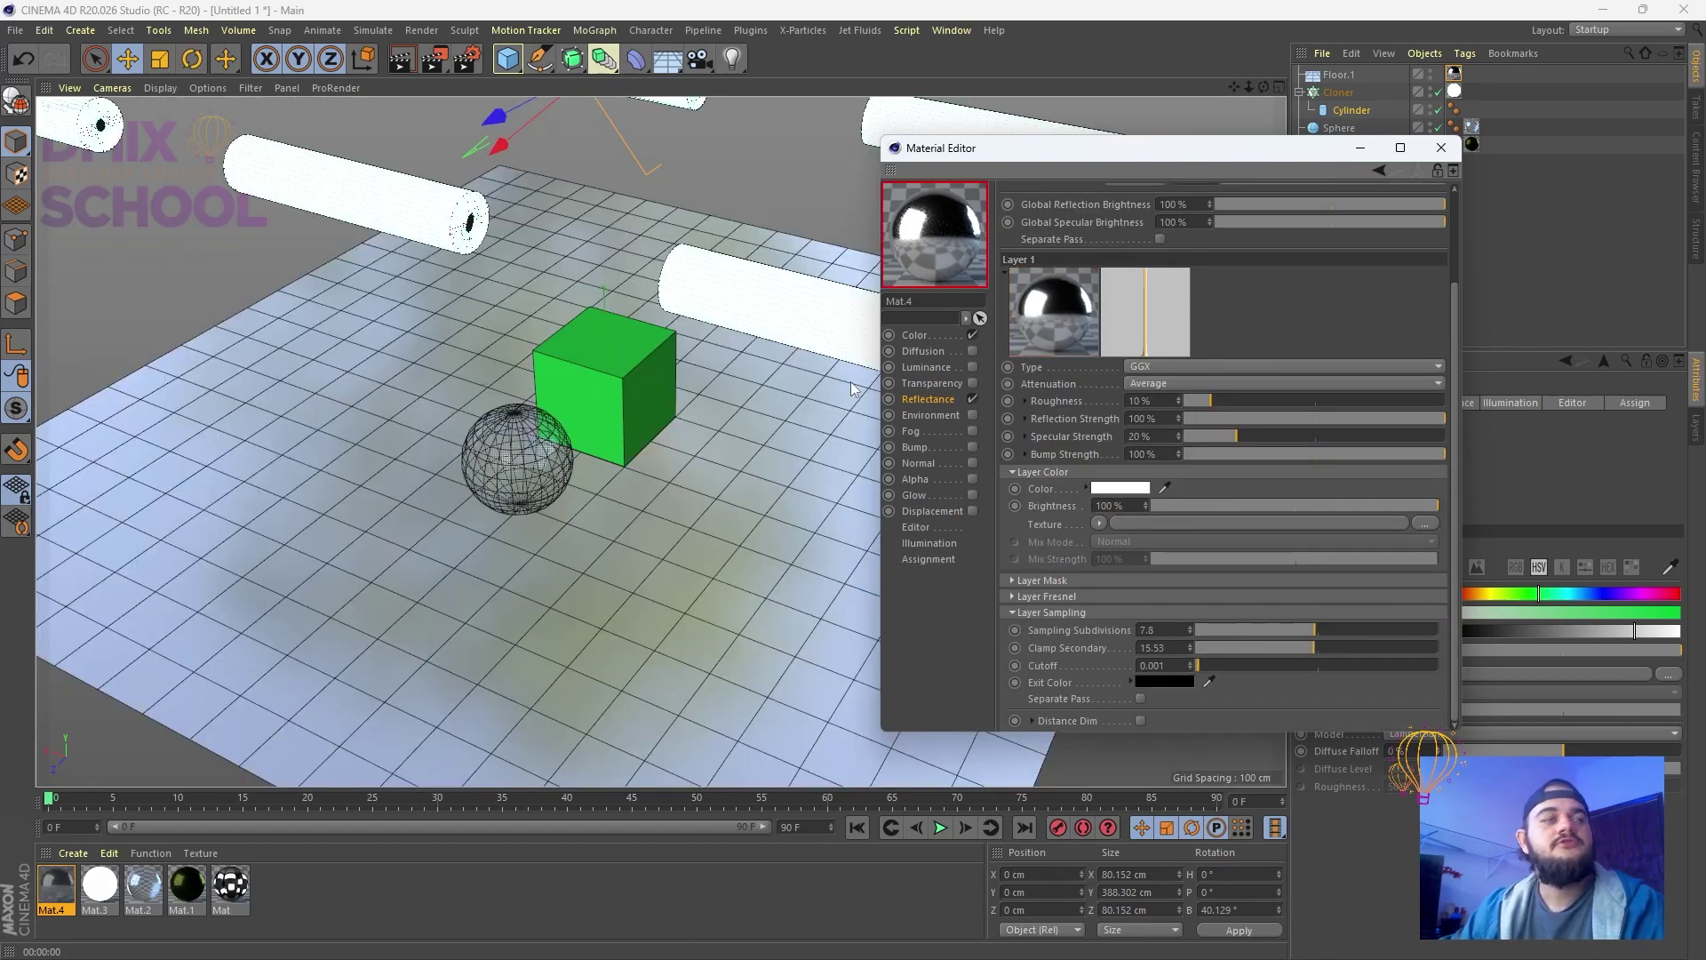
left_click(402, 60)
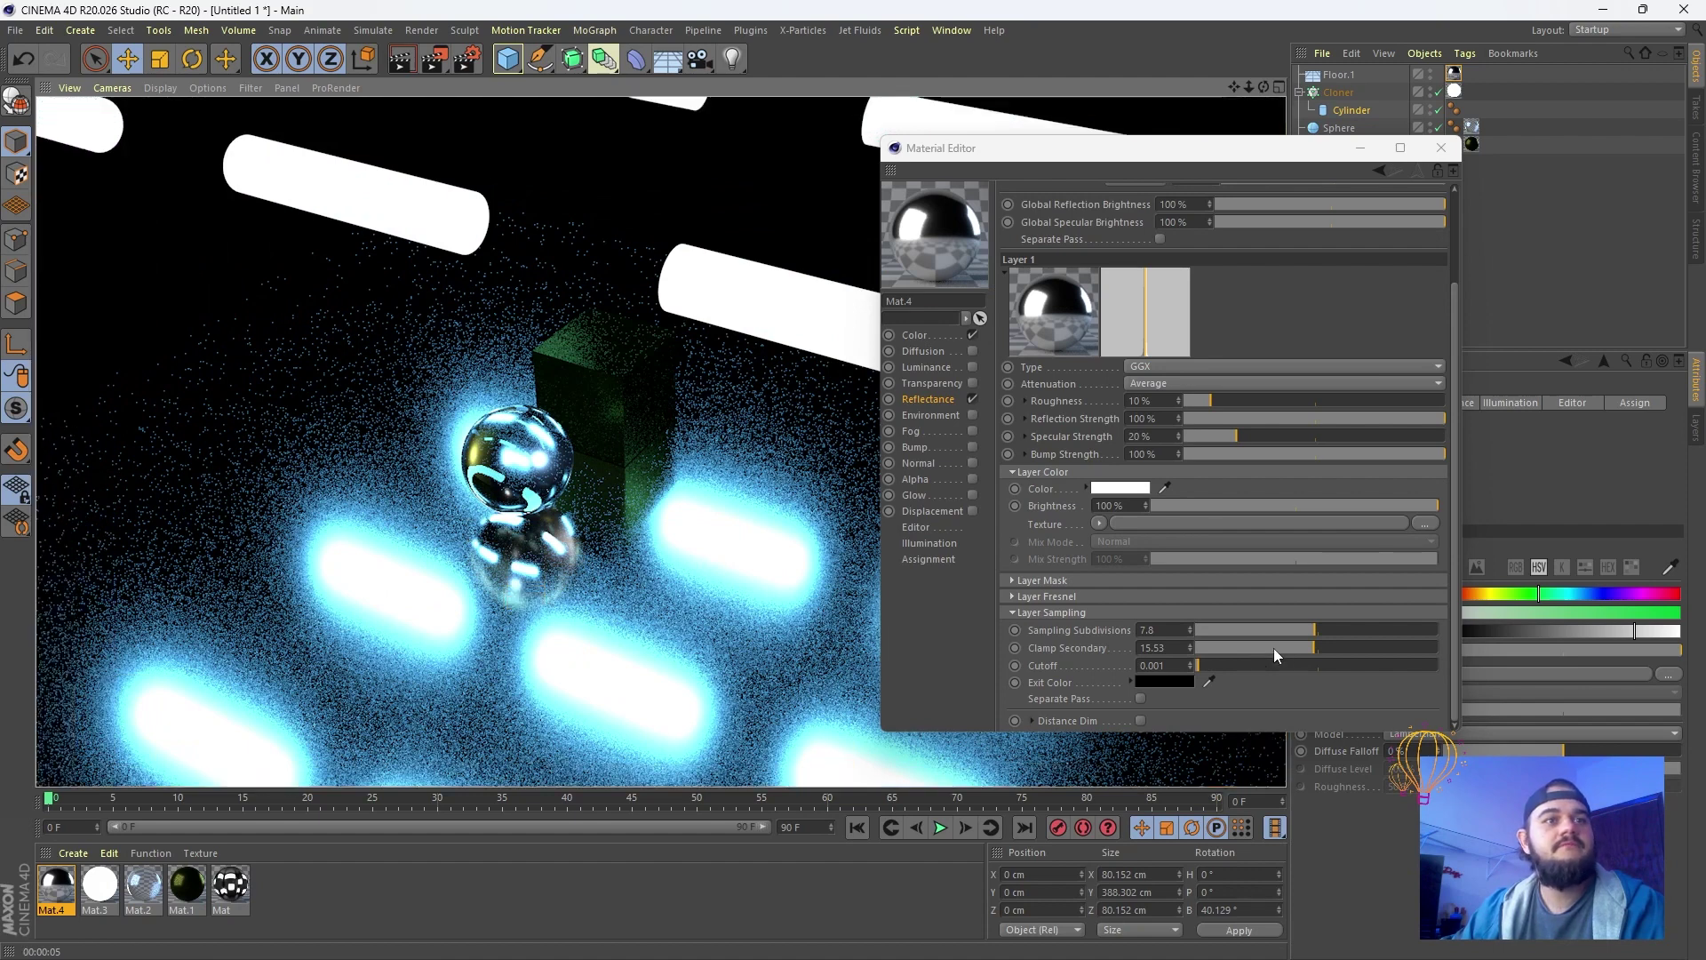
Set the render anti-aliasing to Best with the Sinc filter and enable the custom filter size
left_click(466, 60)
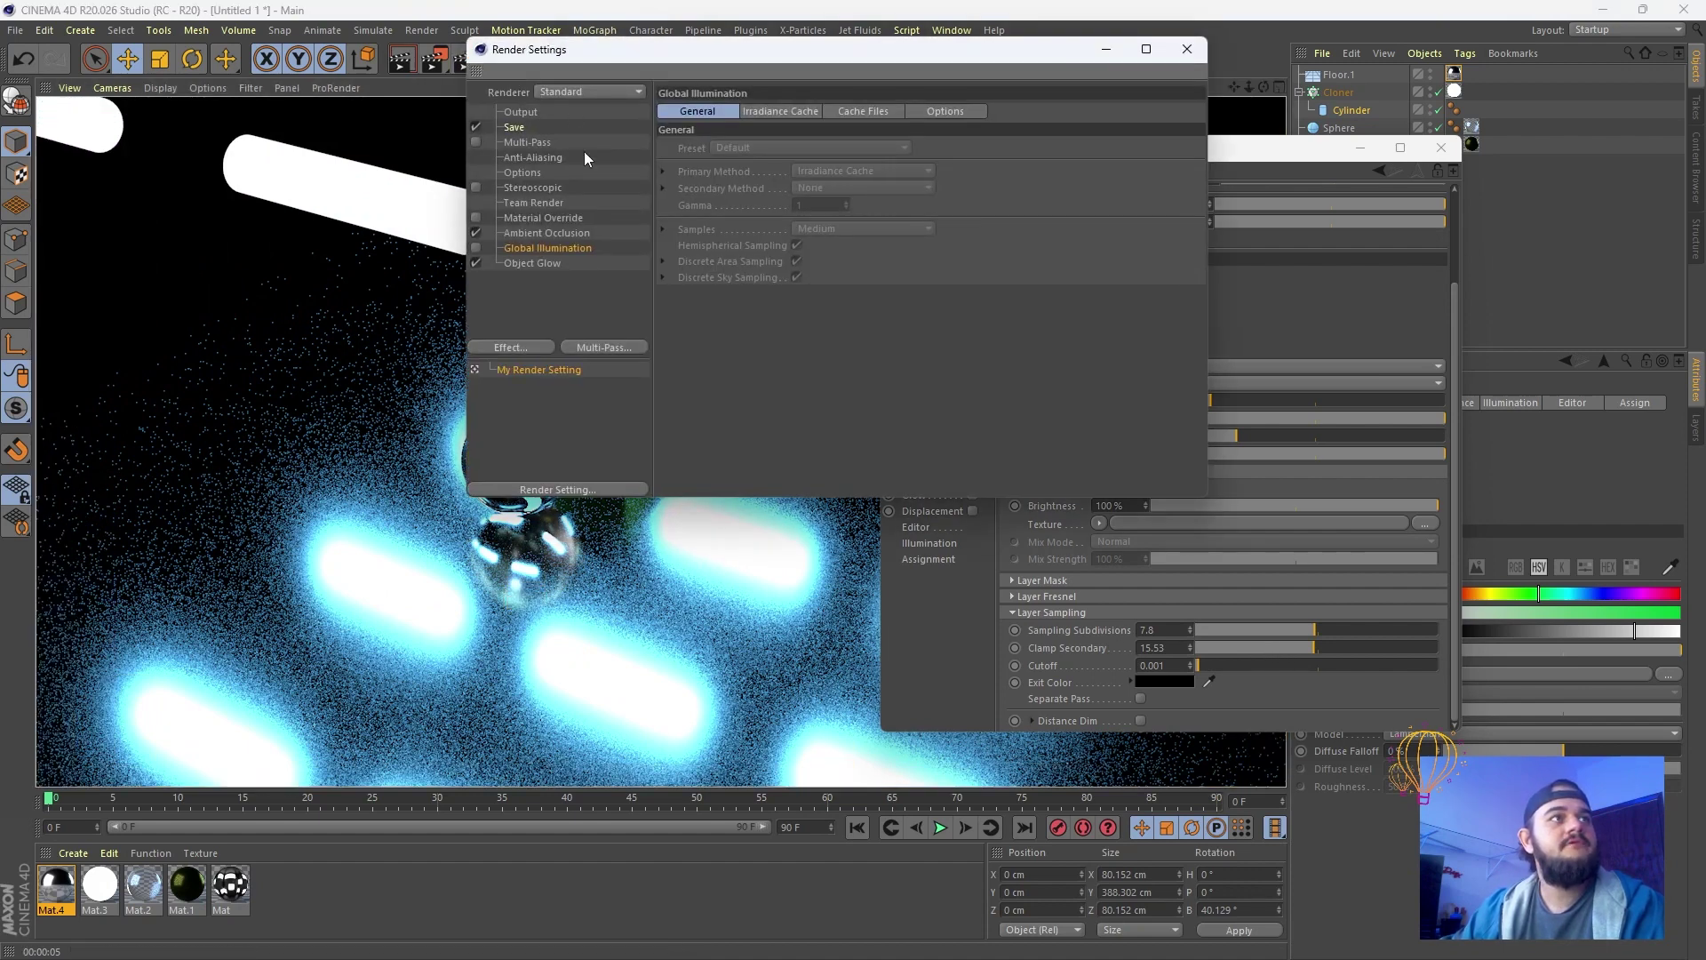
left_click(531, 158)
left_click(833, 110)
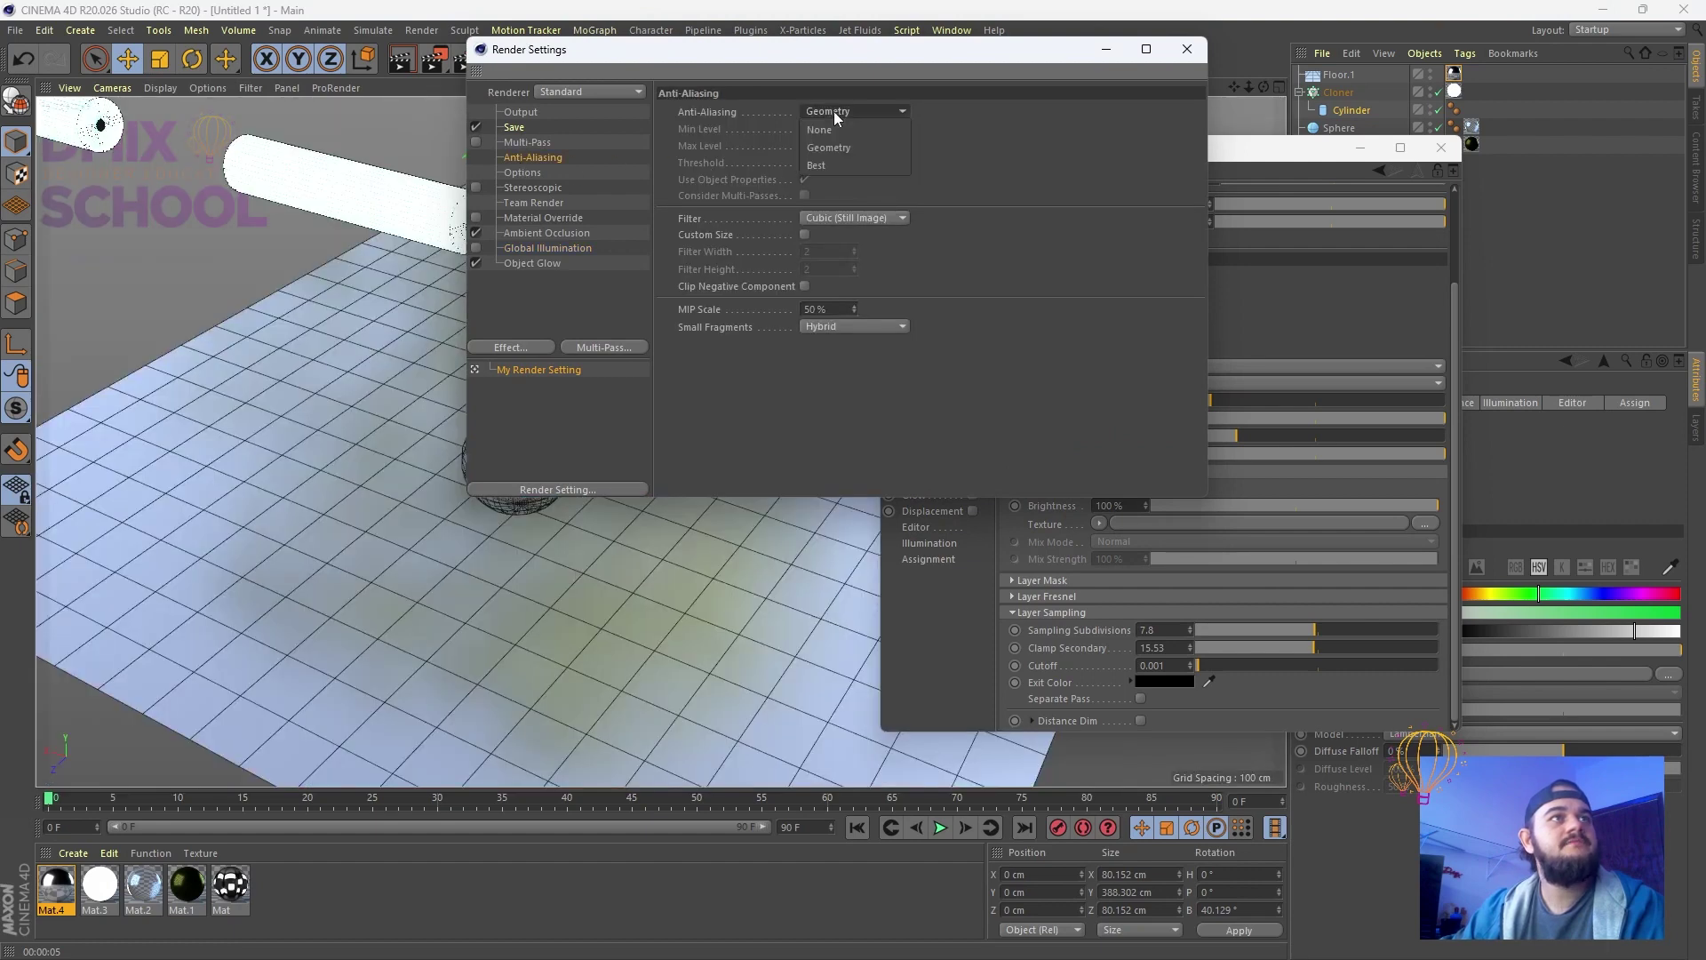
left_click(812, 163)
left_click(839, 219)
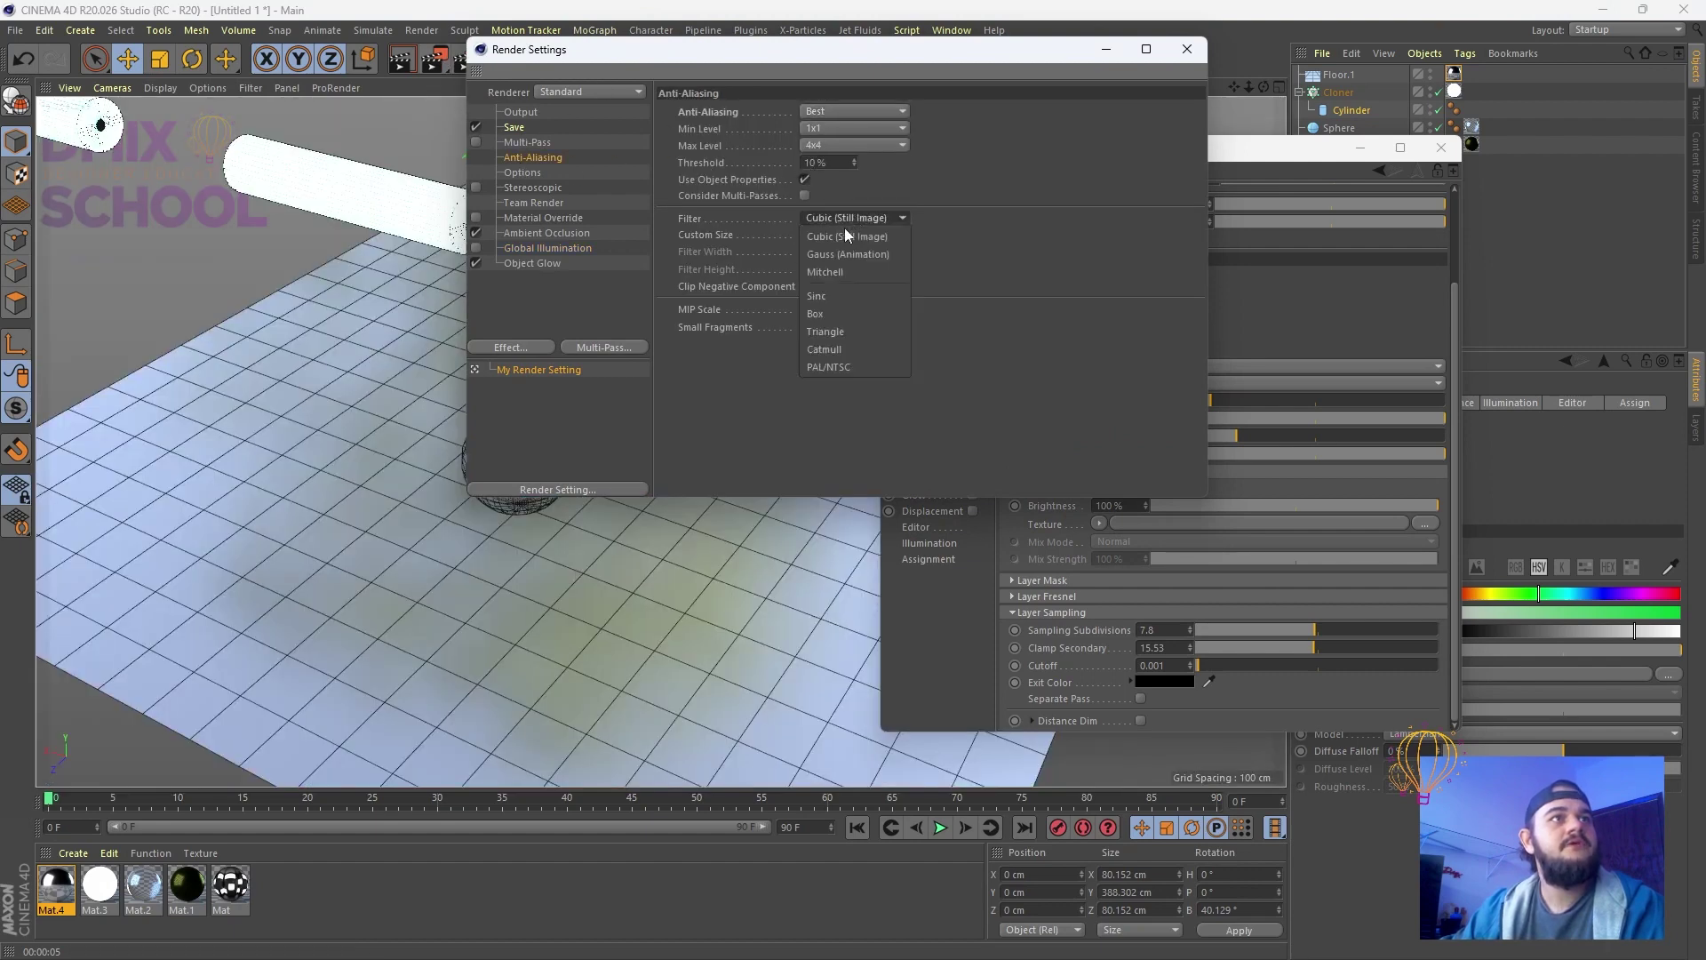
left_click(820, 296)
left_click(805, 235)
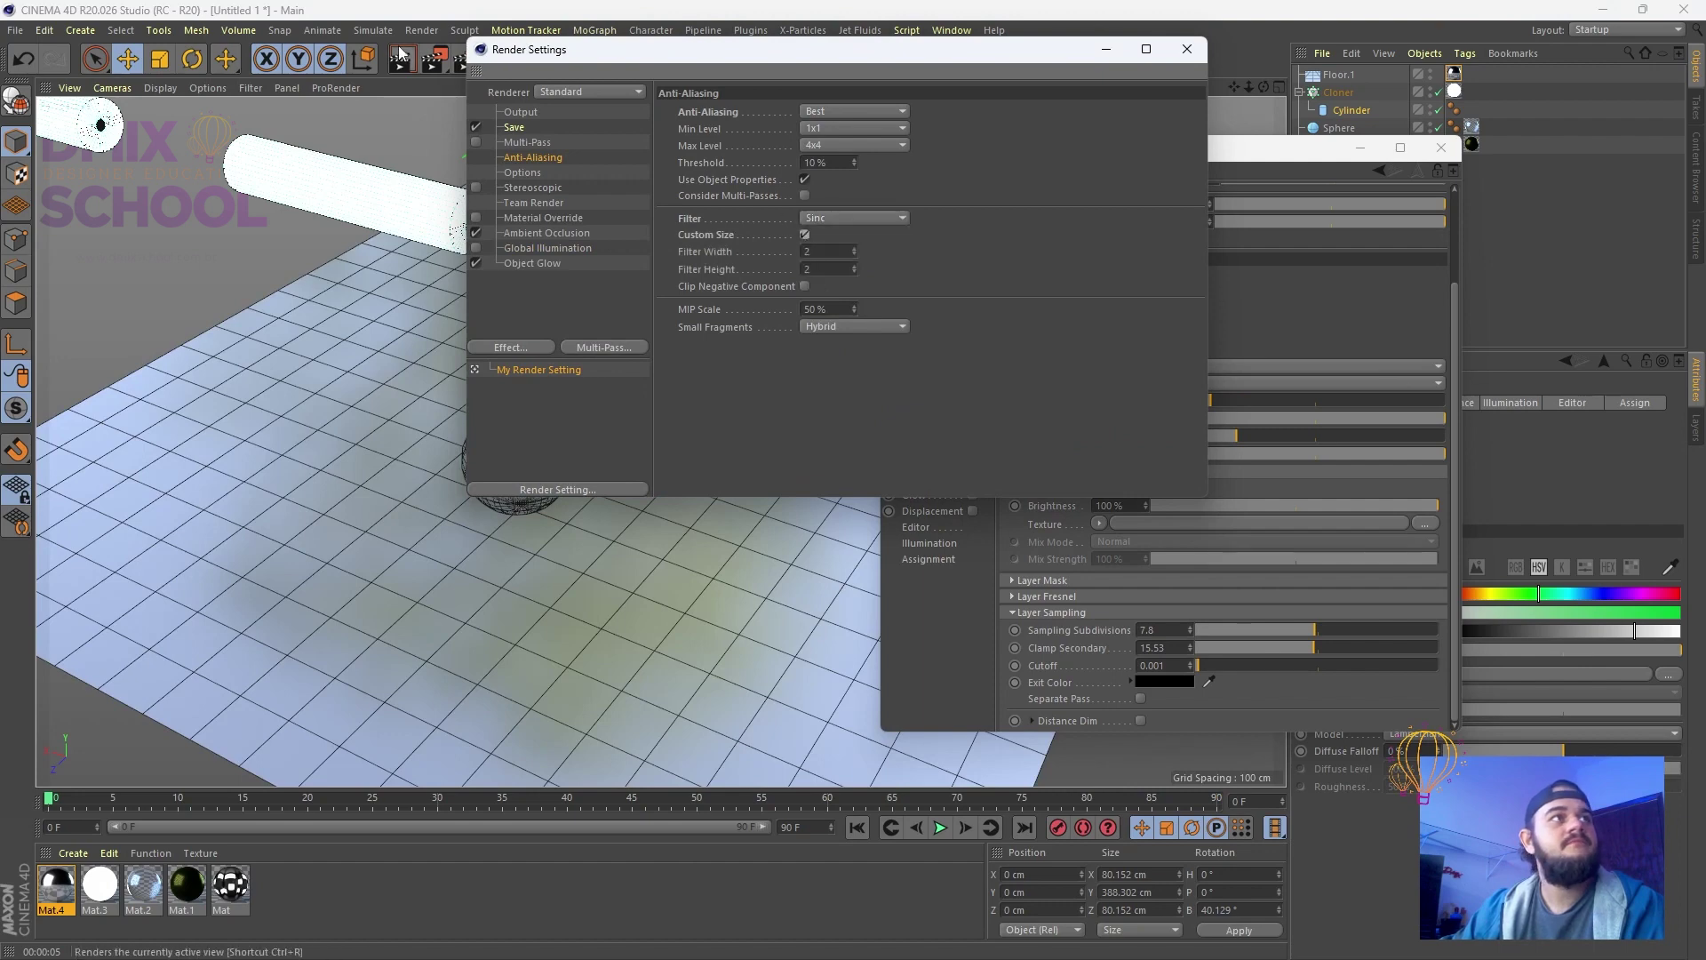
Render the view with the new anti-aliasing and close the Render Settings and Material Editor windows
left_click_drag(663, 59, 1084, 71)
key("ctrl+r")
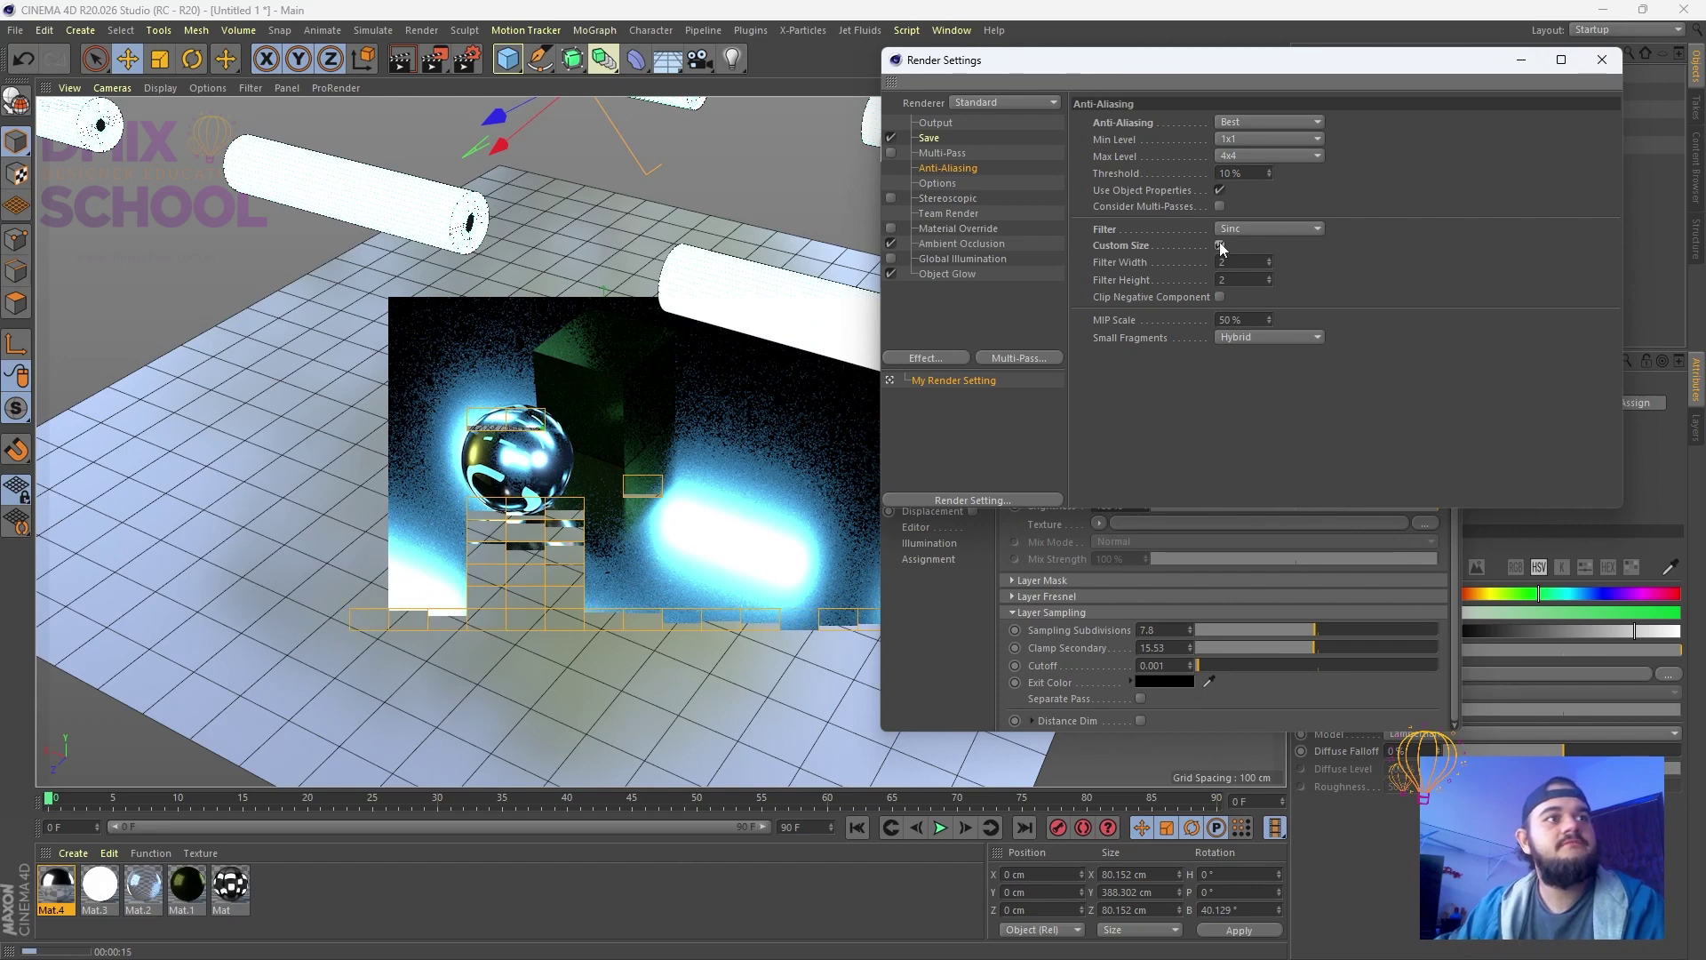
left_click(1602, 59)
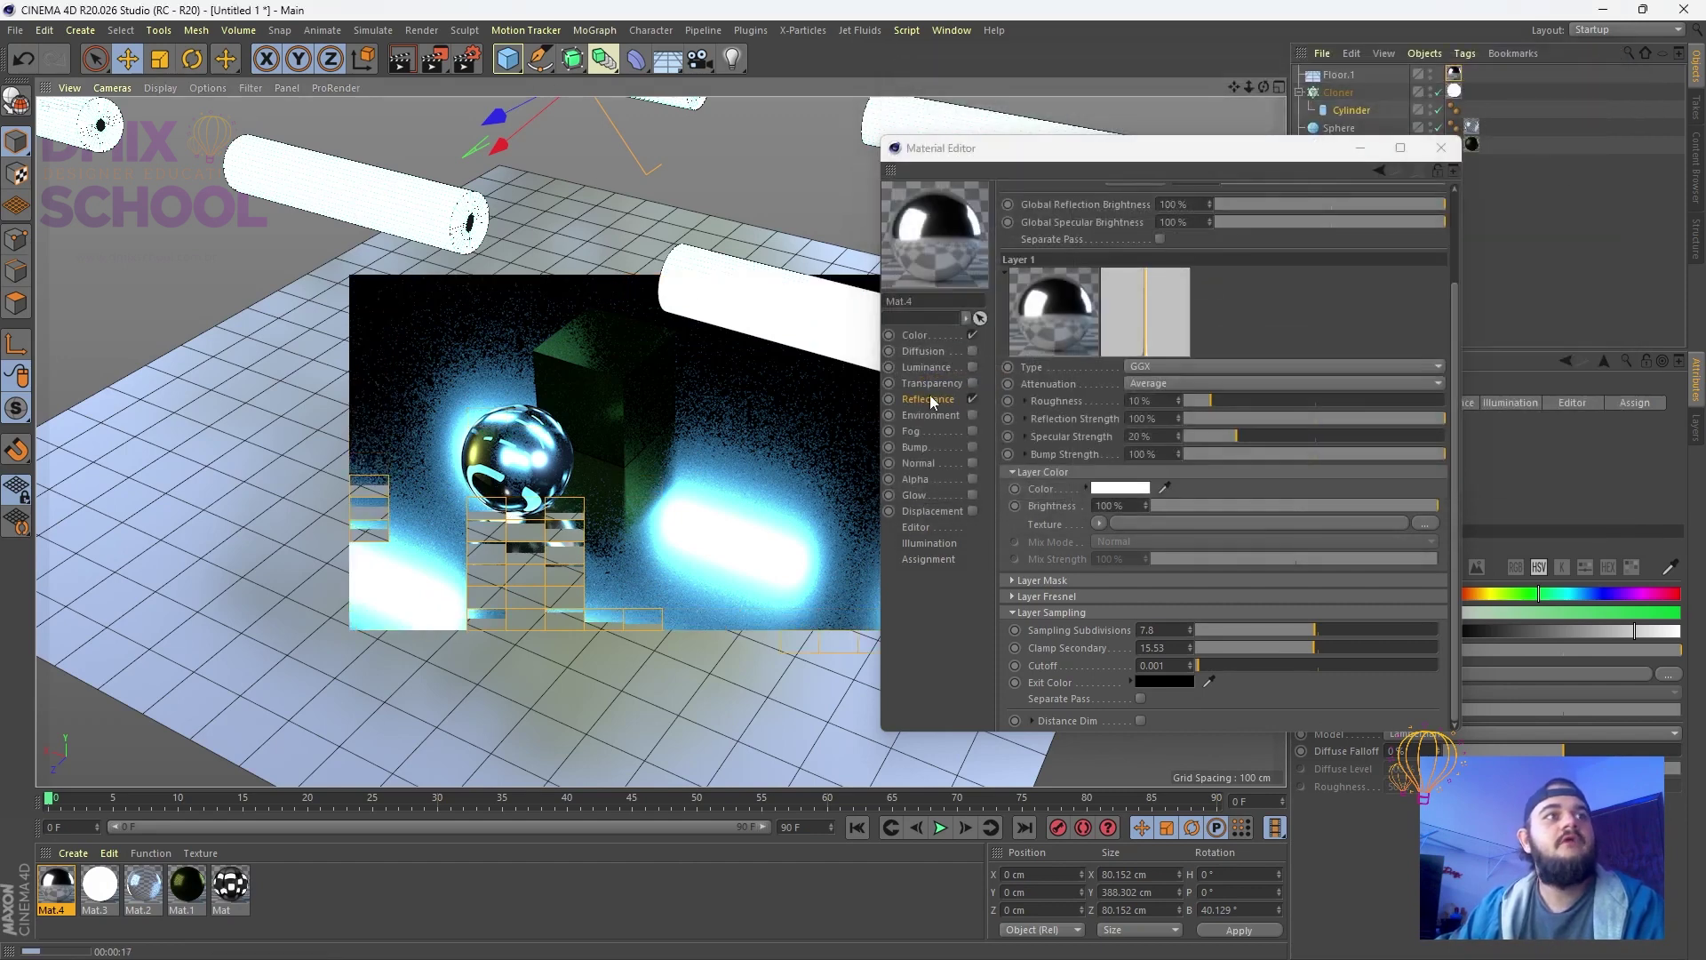
left_click(1439, 148)
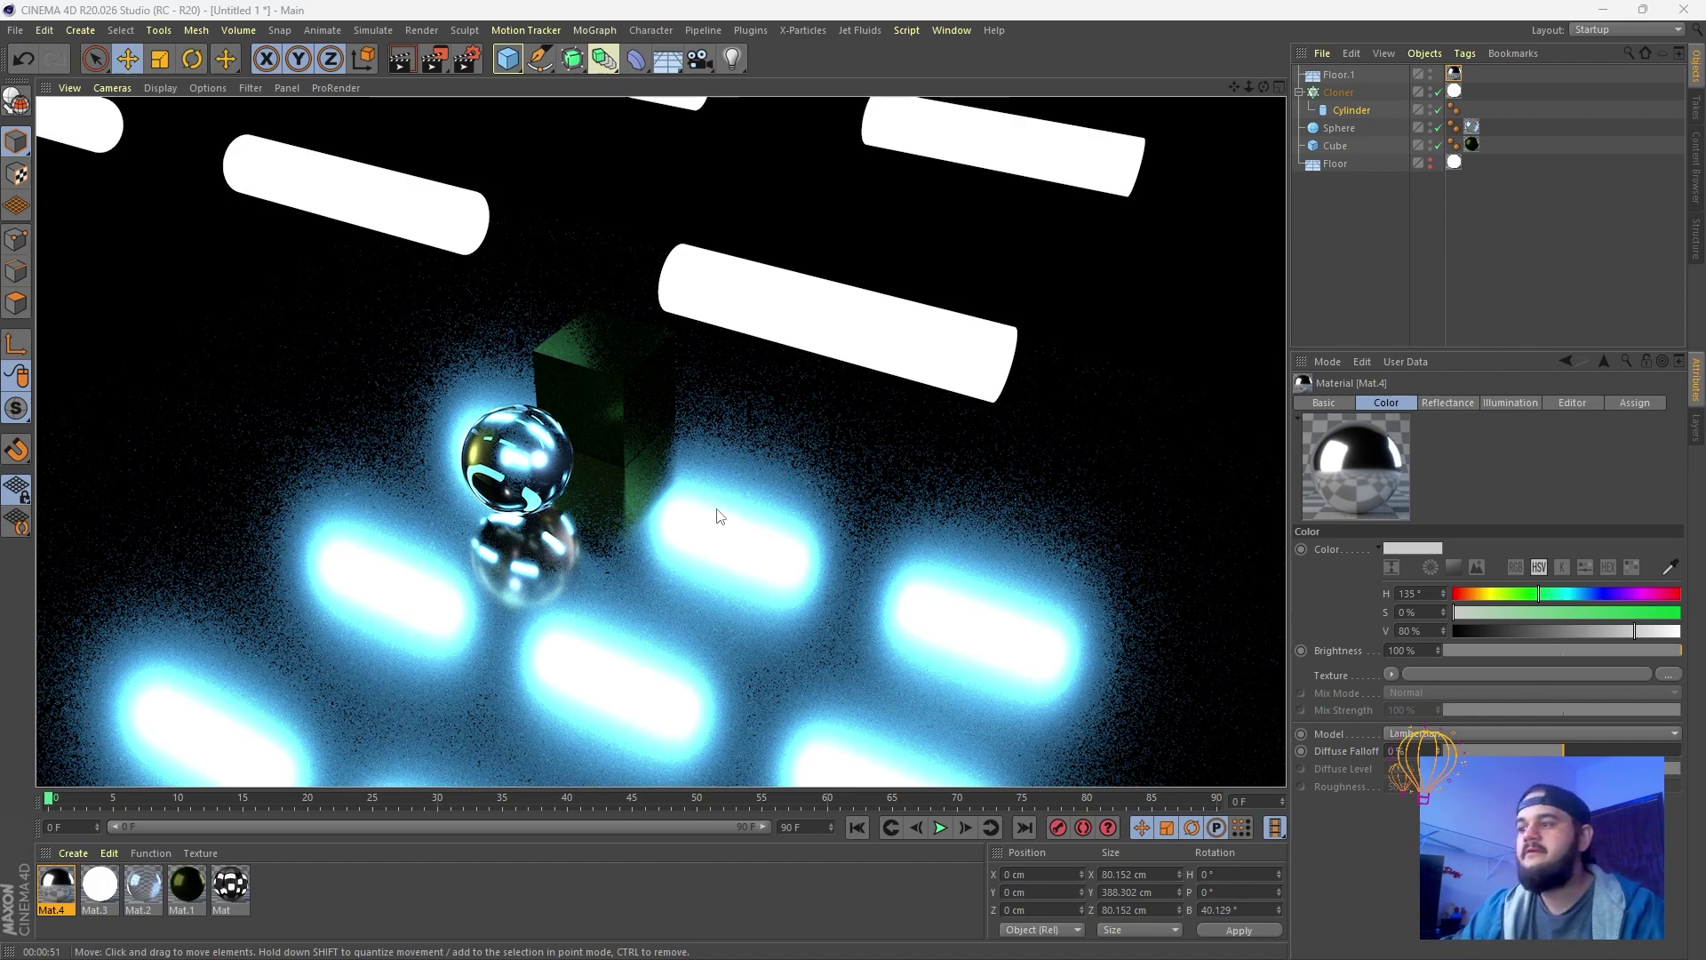
Render the scene to the Picture Viewer and save the still image as Untitled 1.jpg on the Desktop
left_click(435, 59)
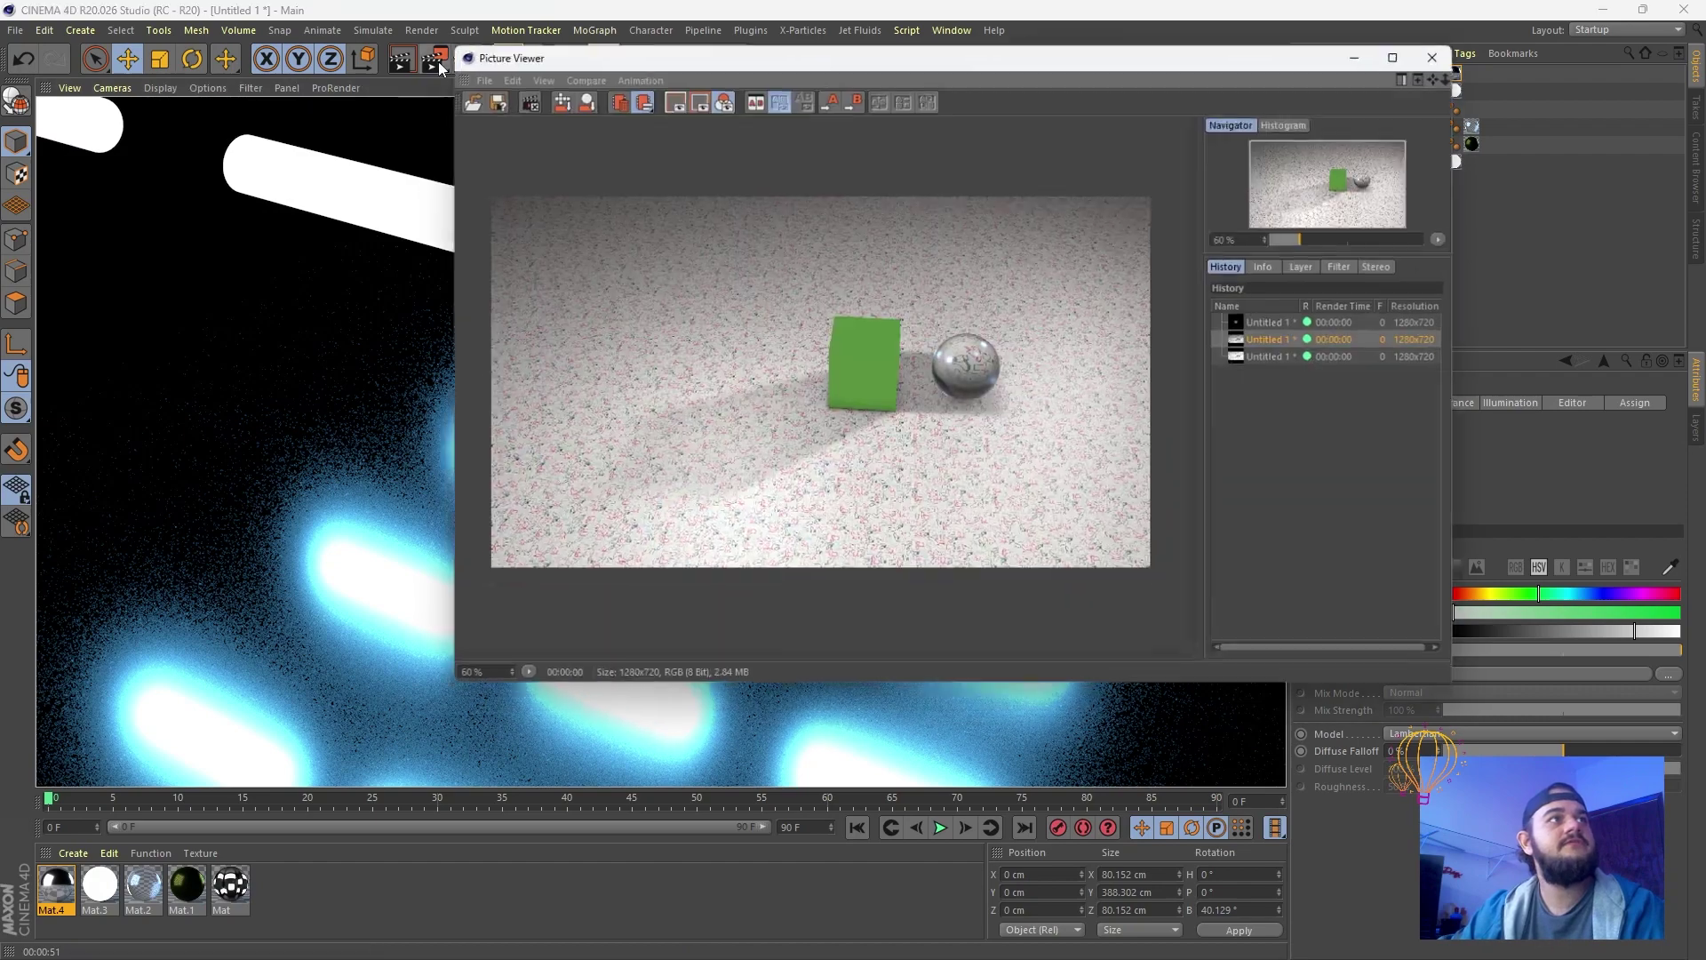
left_click_drag(929, 60, 649, 81)
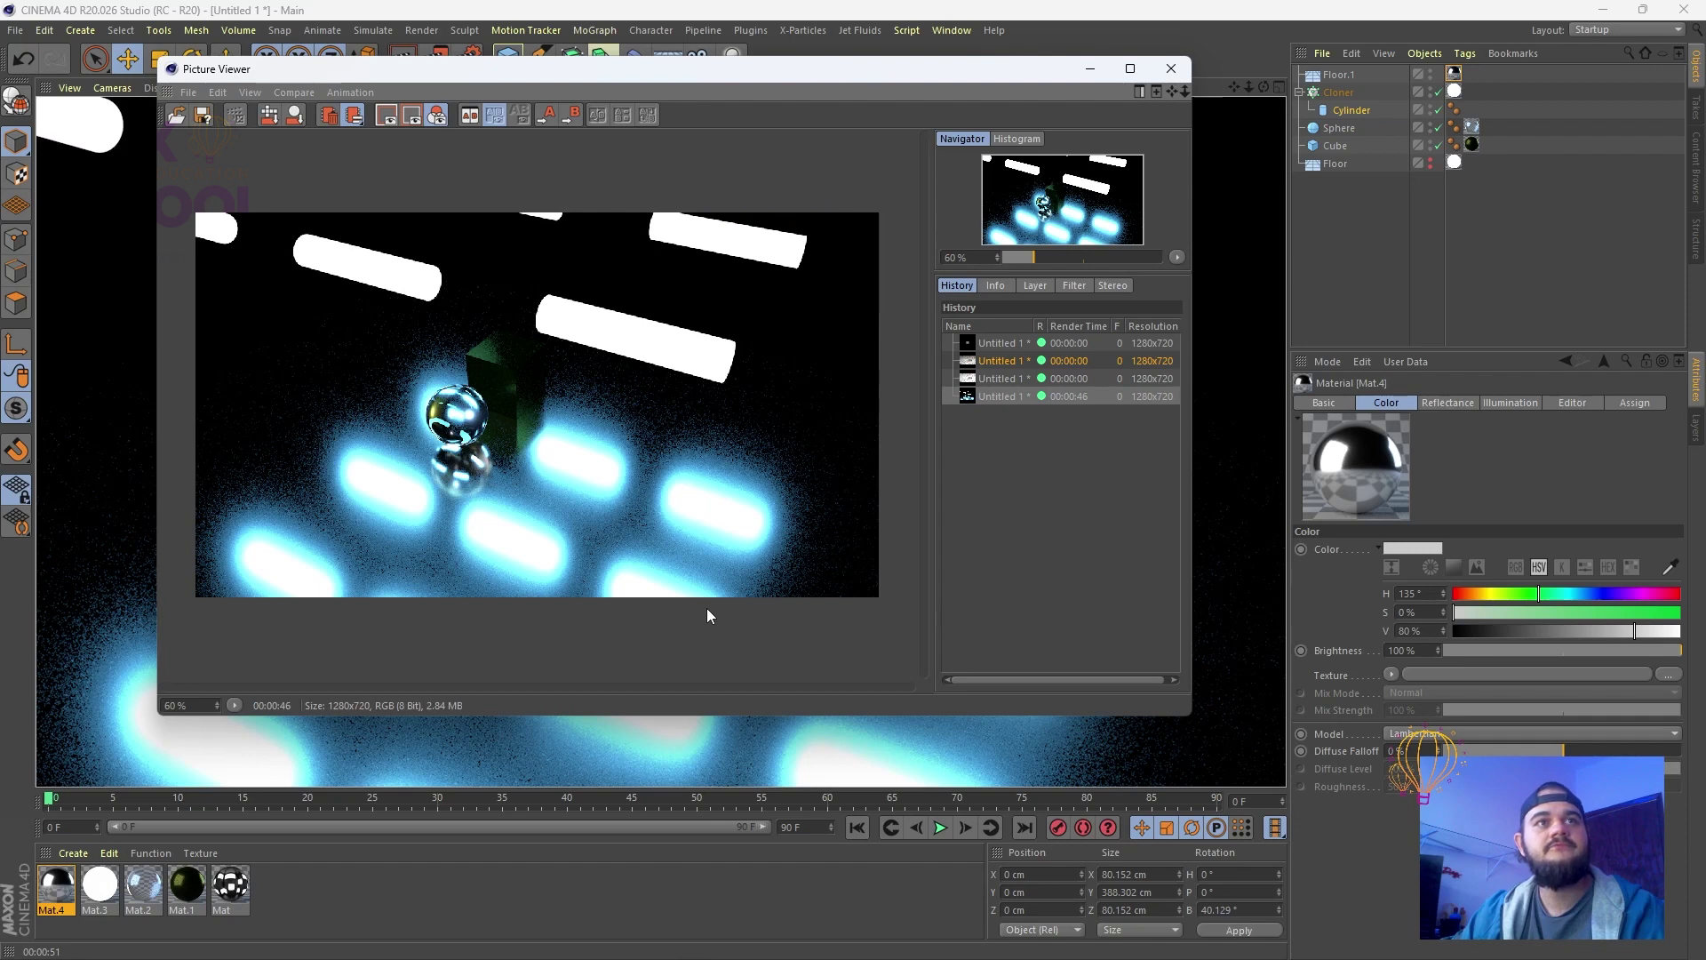
right_click(982, 397)
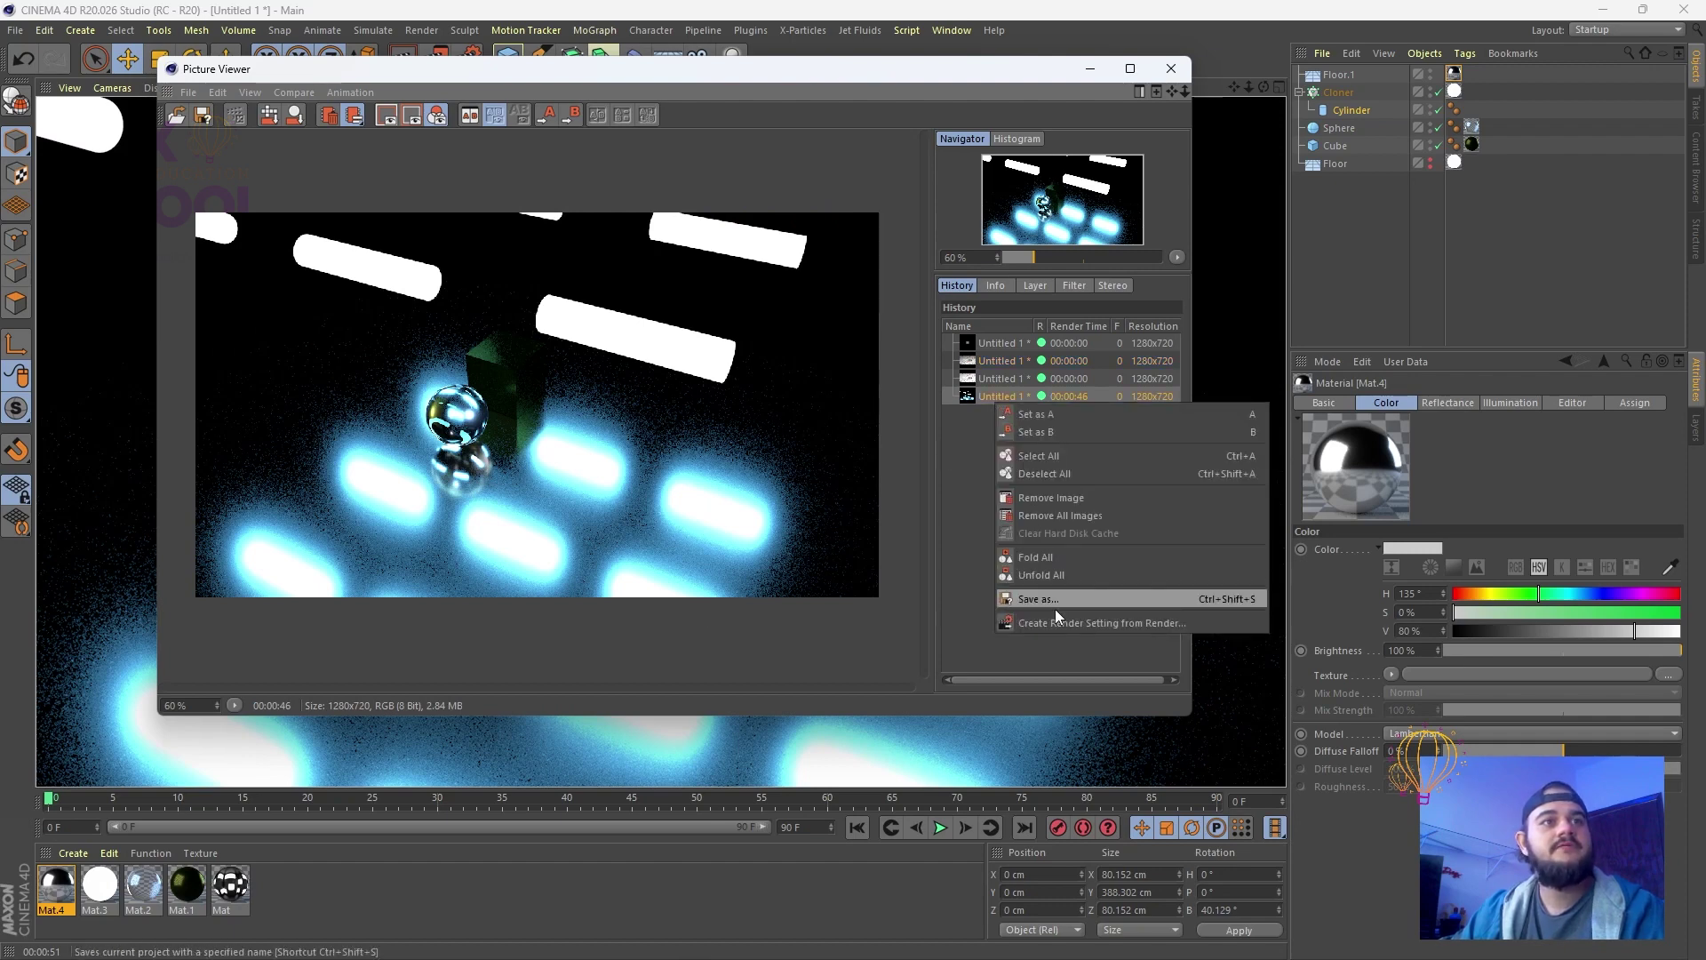
left_click(1054, 609)
left_click(1015, 415)
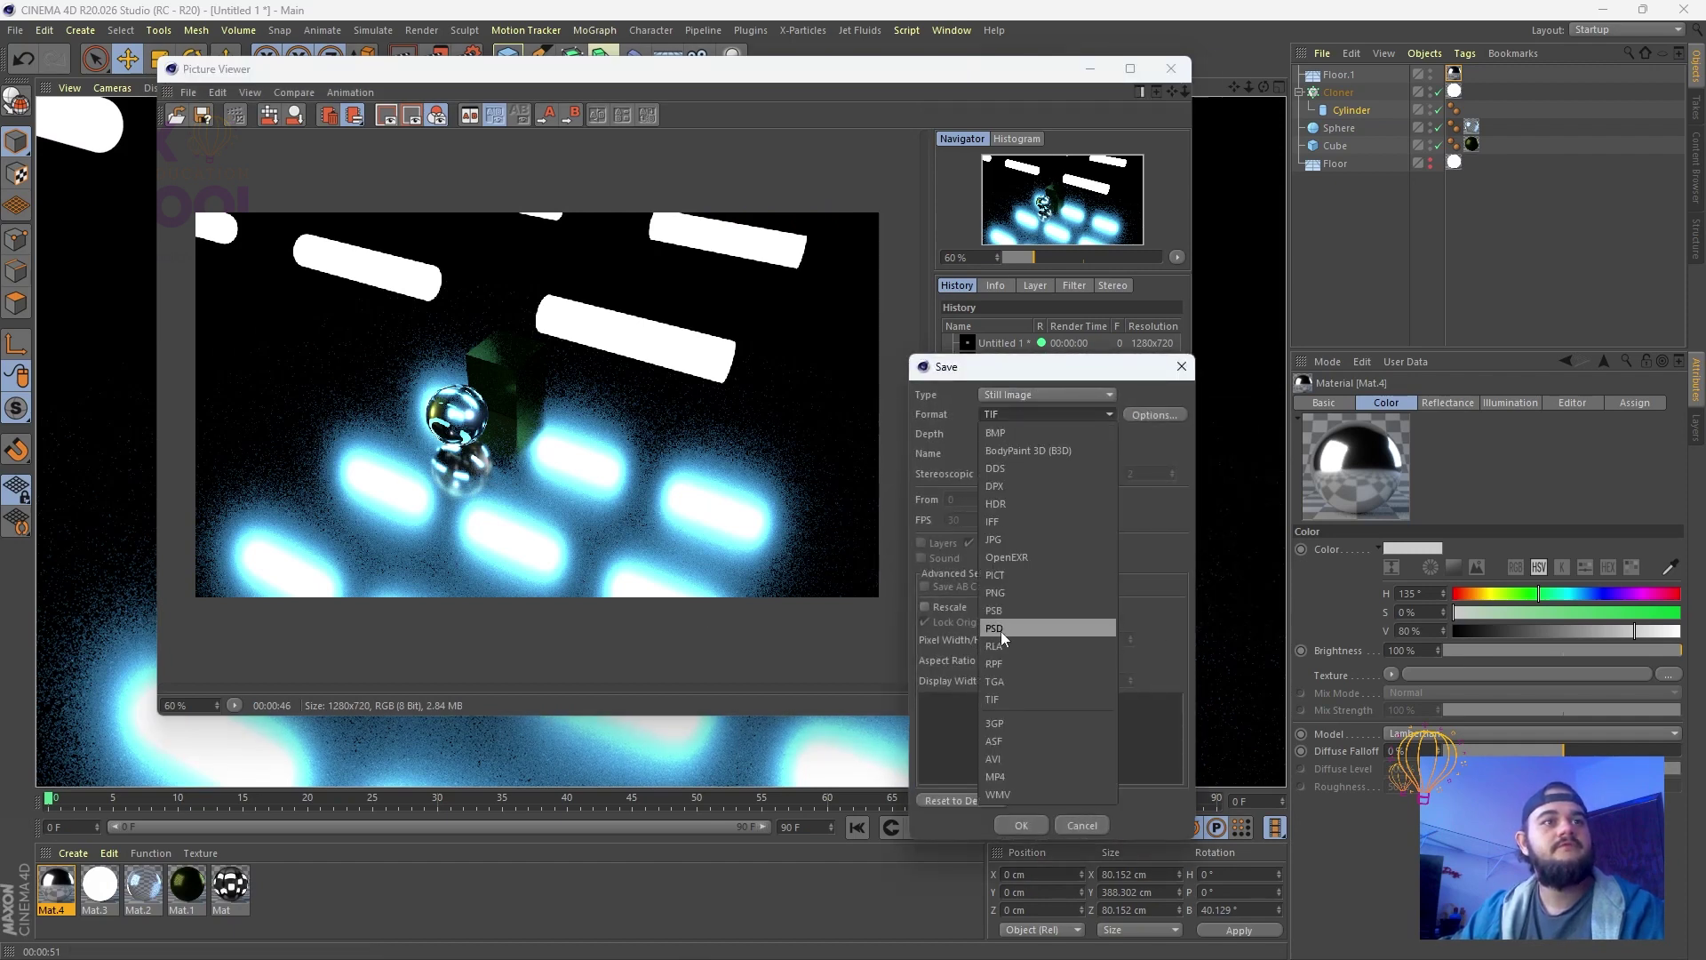
left_click(1000, 540)
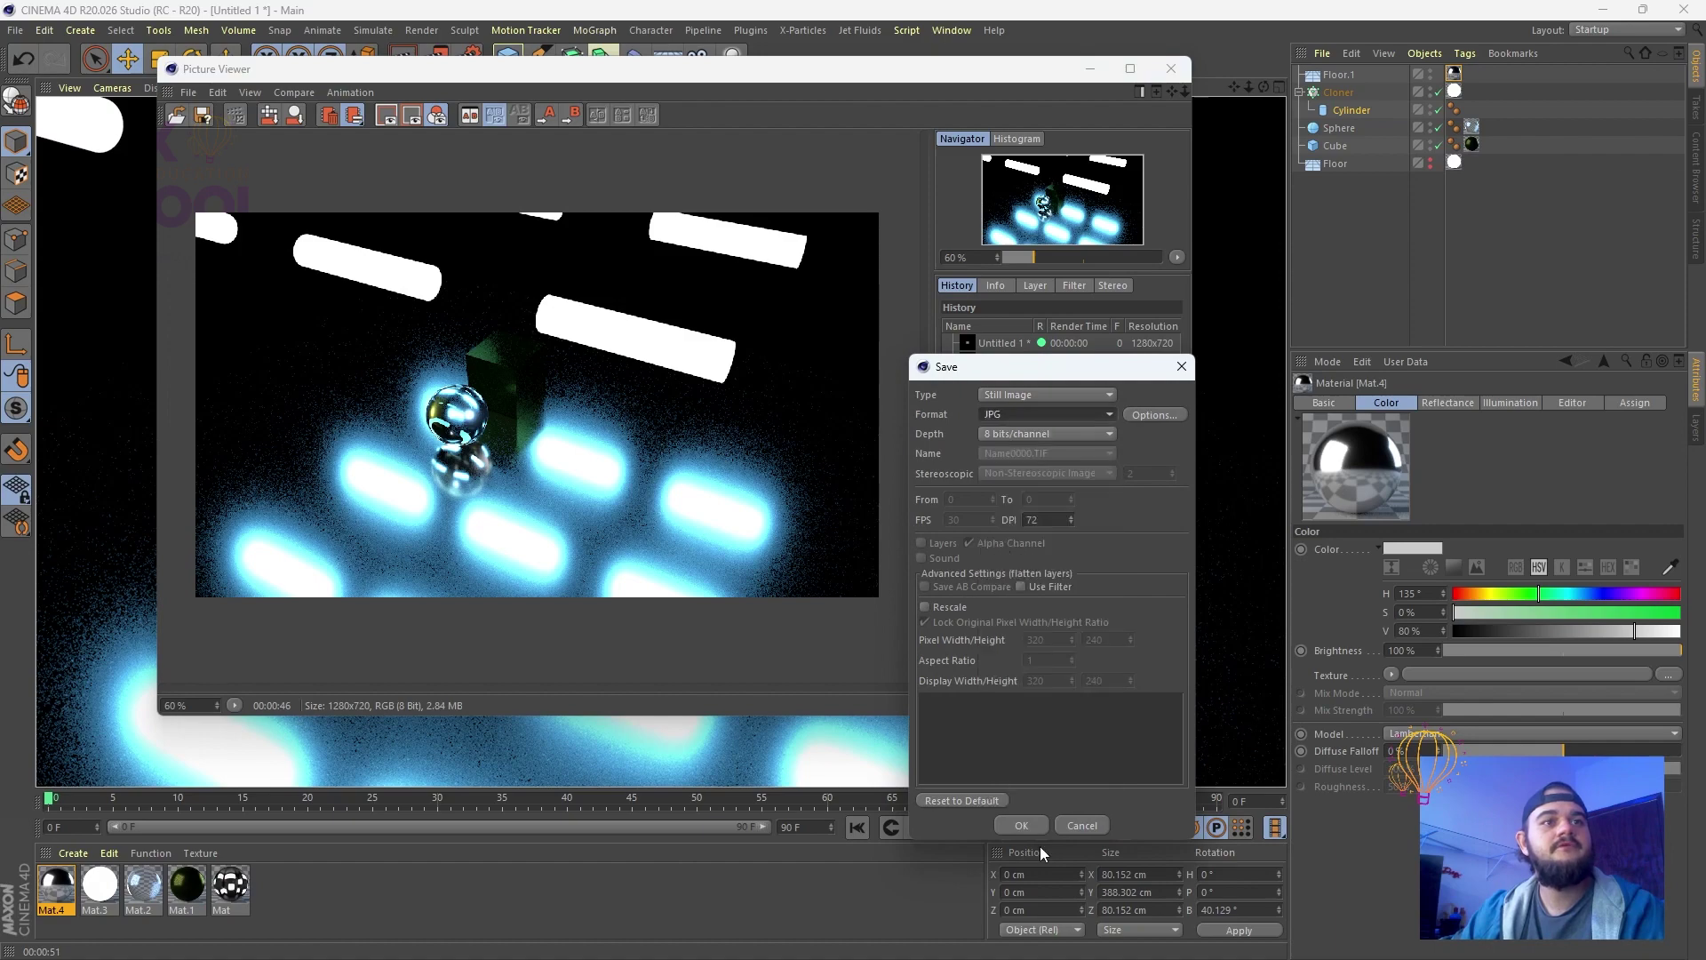
left_click(1021, 824)
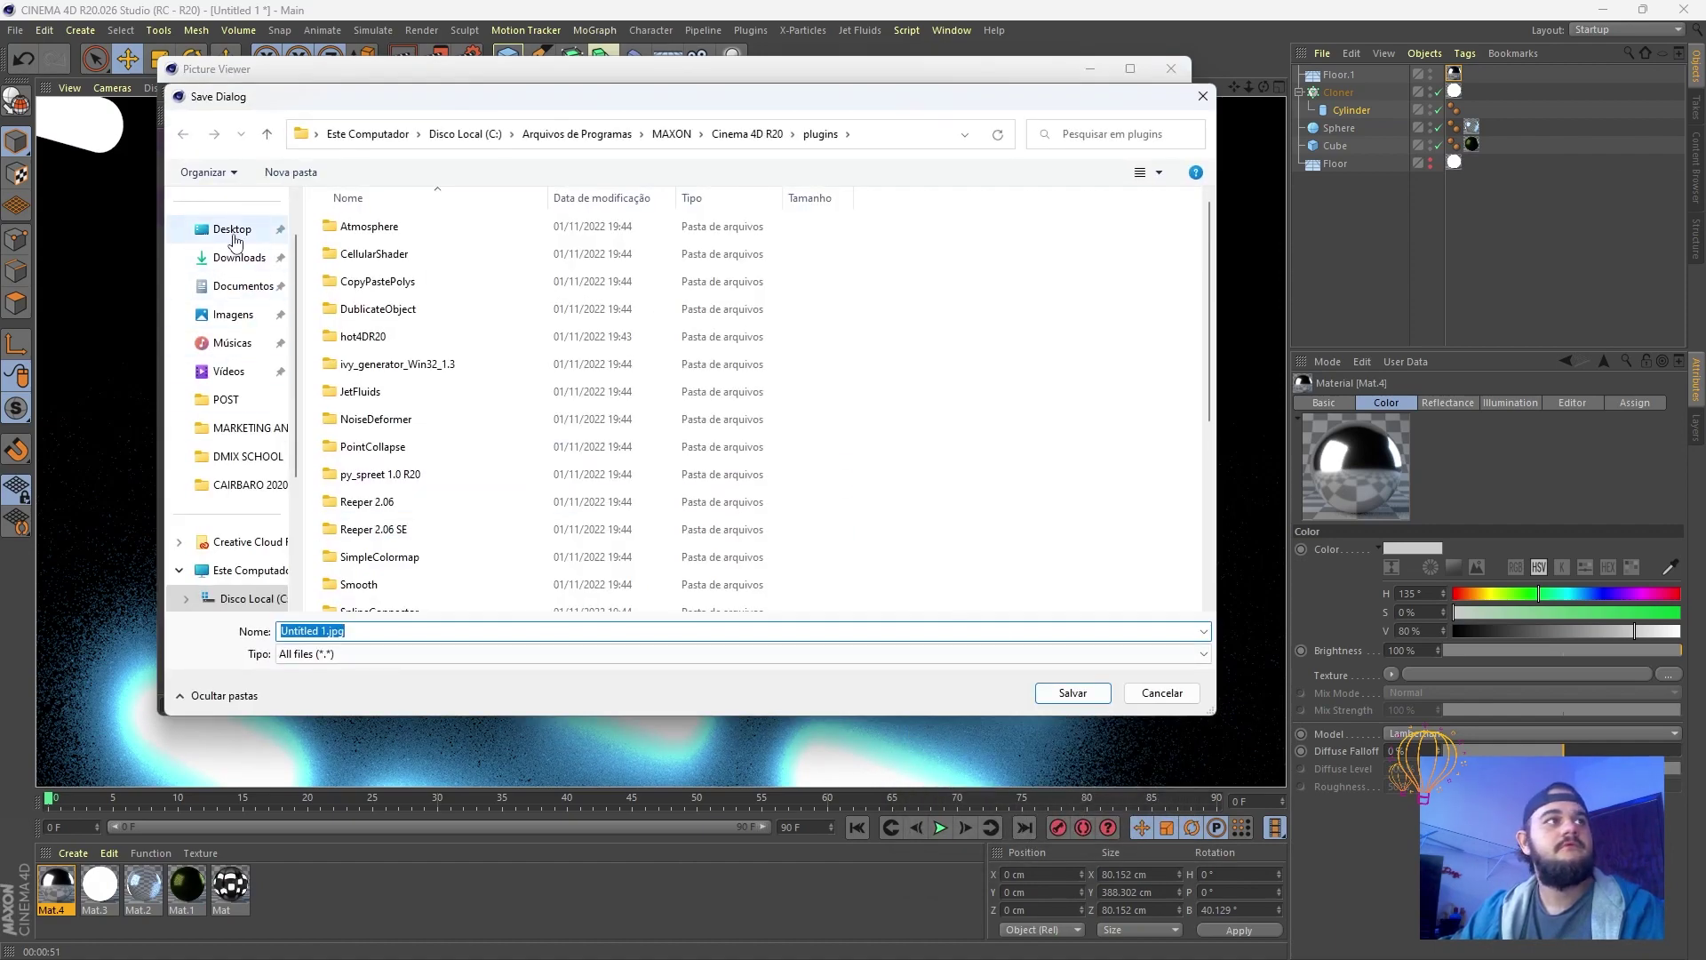
left_click(233, 228)
left_click(1073, 692)
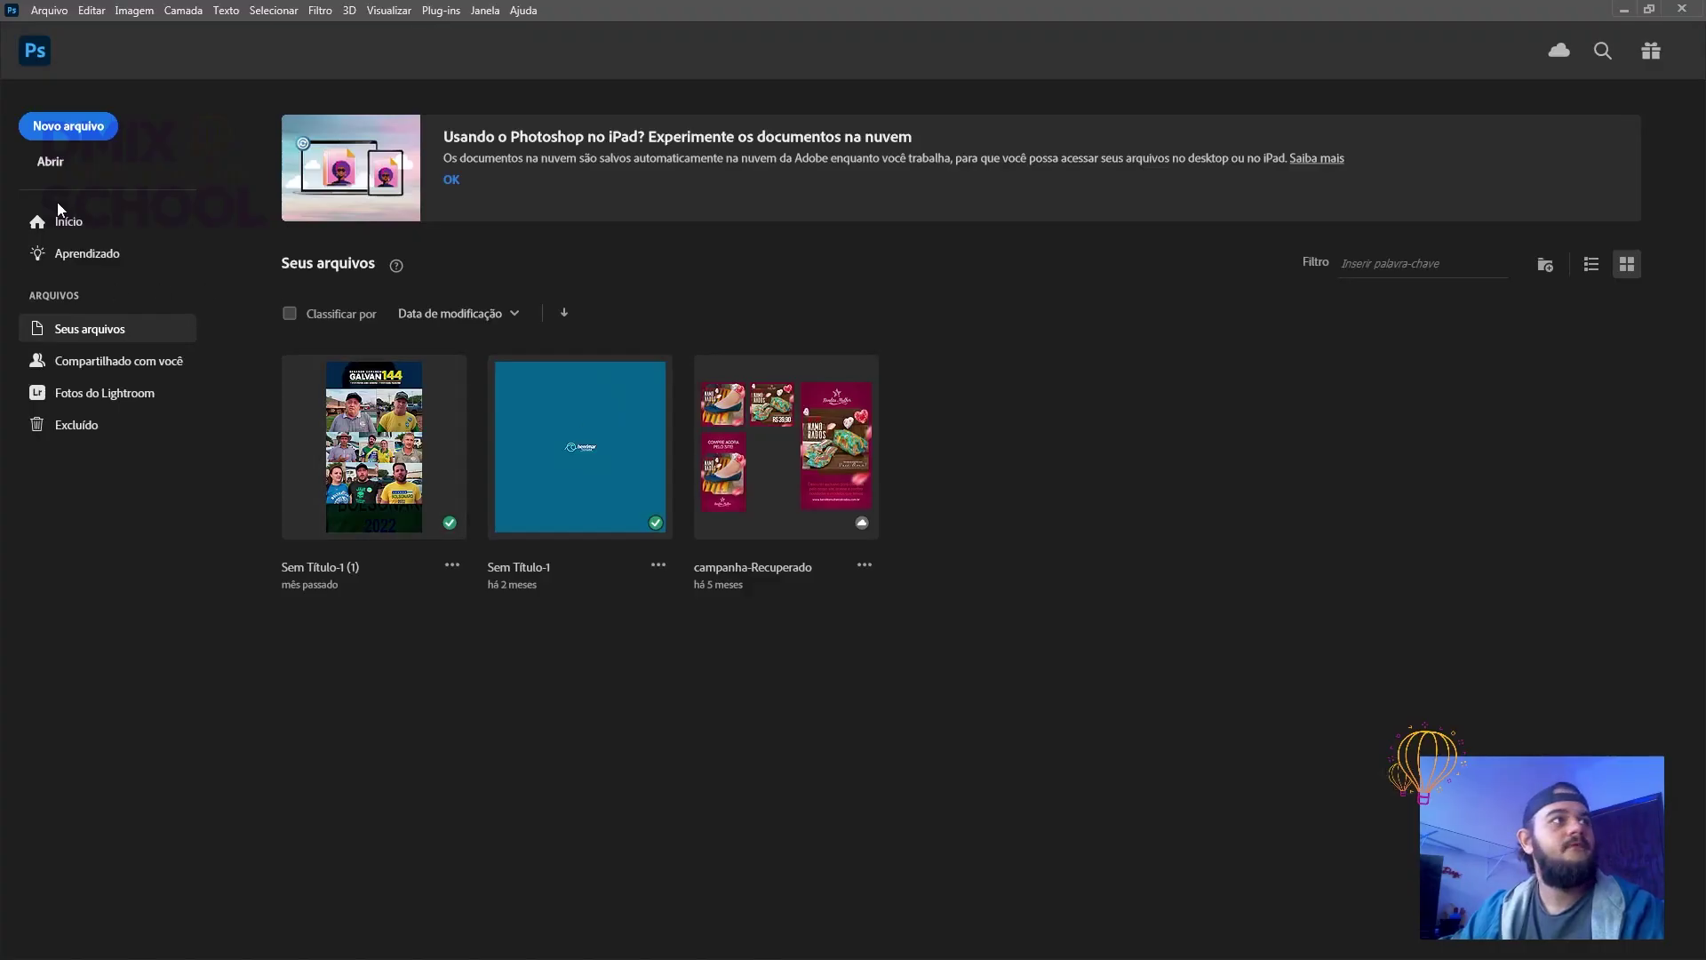
In Photoshop, open the rendered image Untitled 1.jpg from the Desktop
left_click(53, 162)
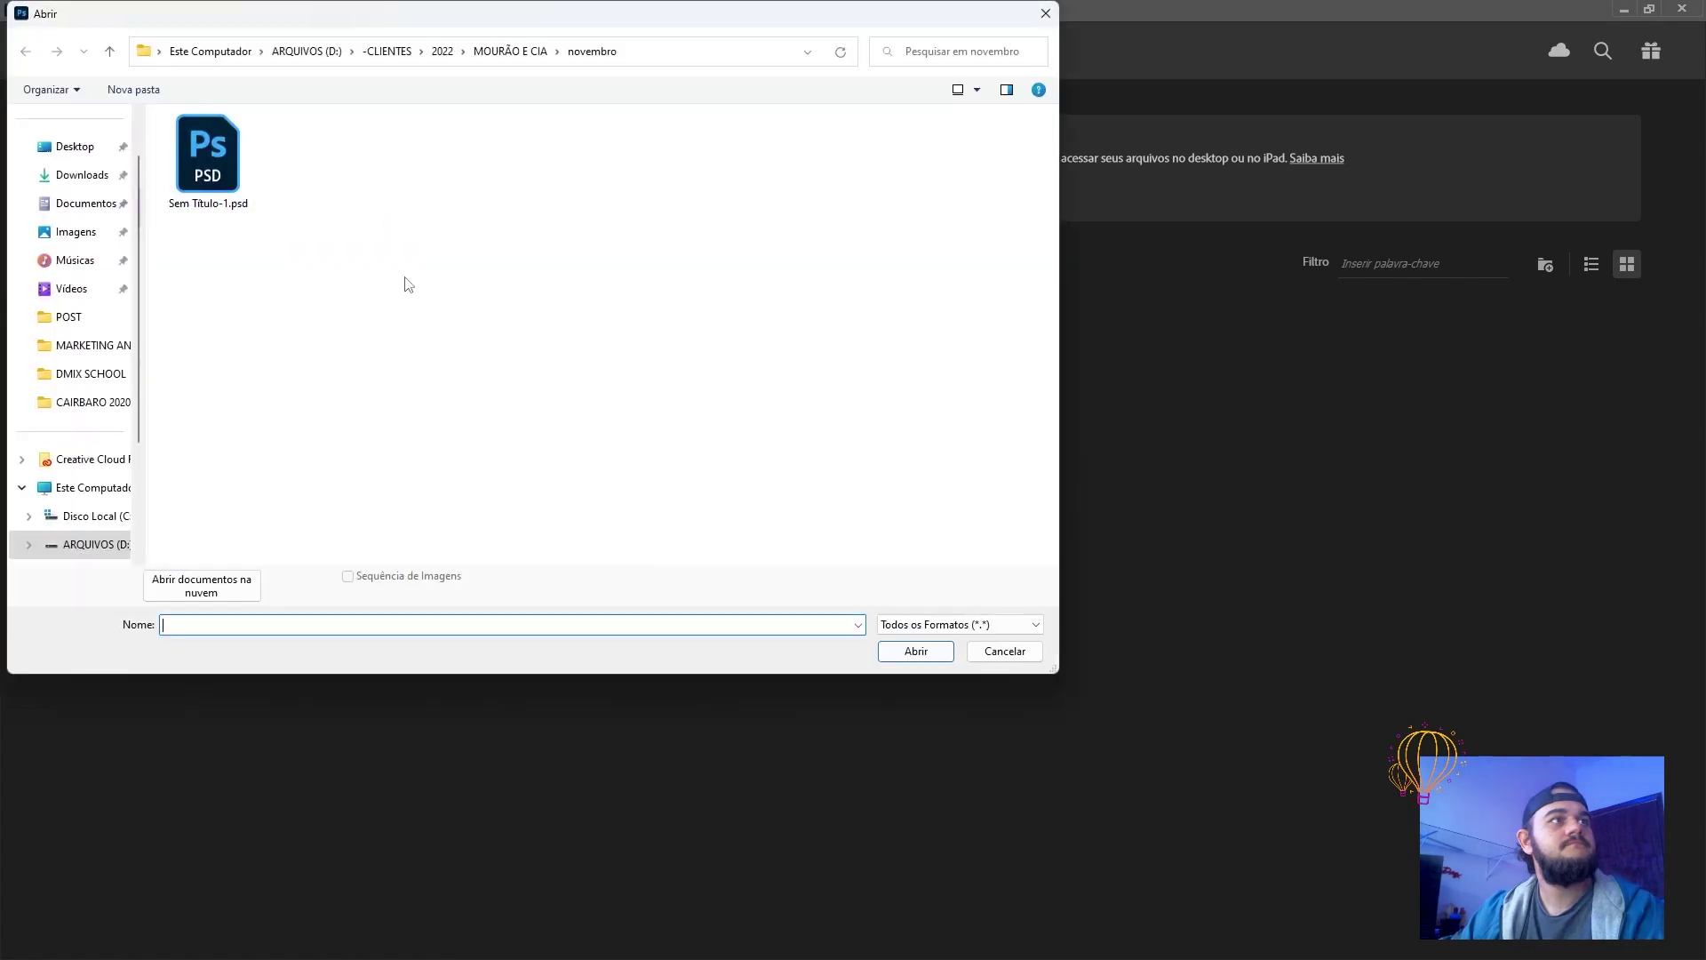
left_click(71, 145)
scroll(651, 440, "down", 3)
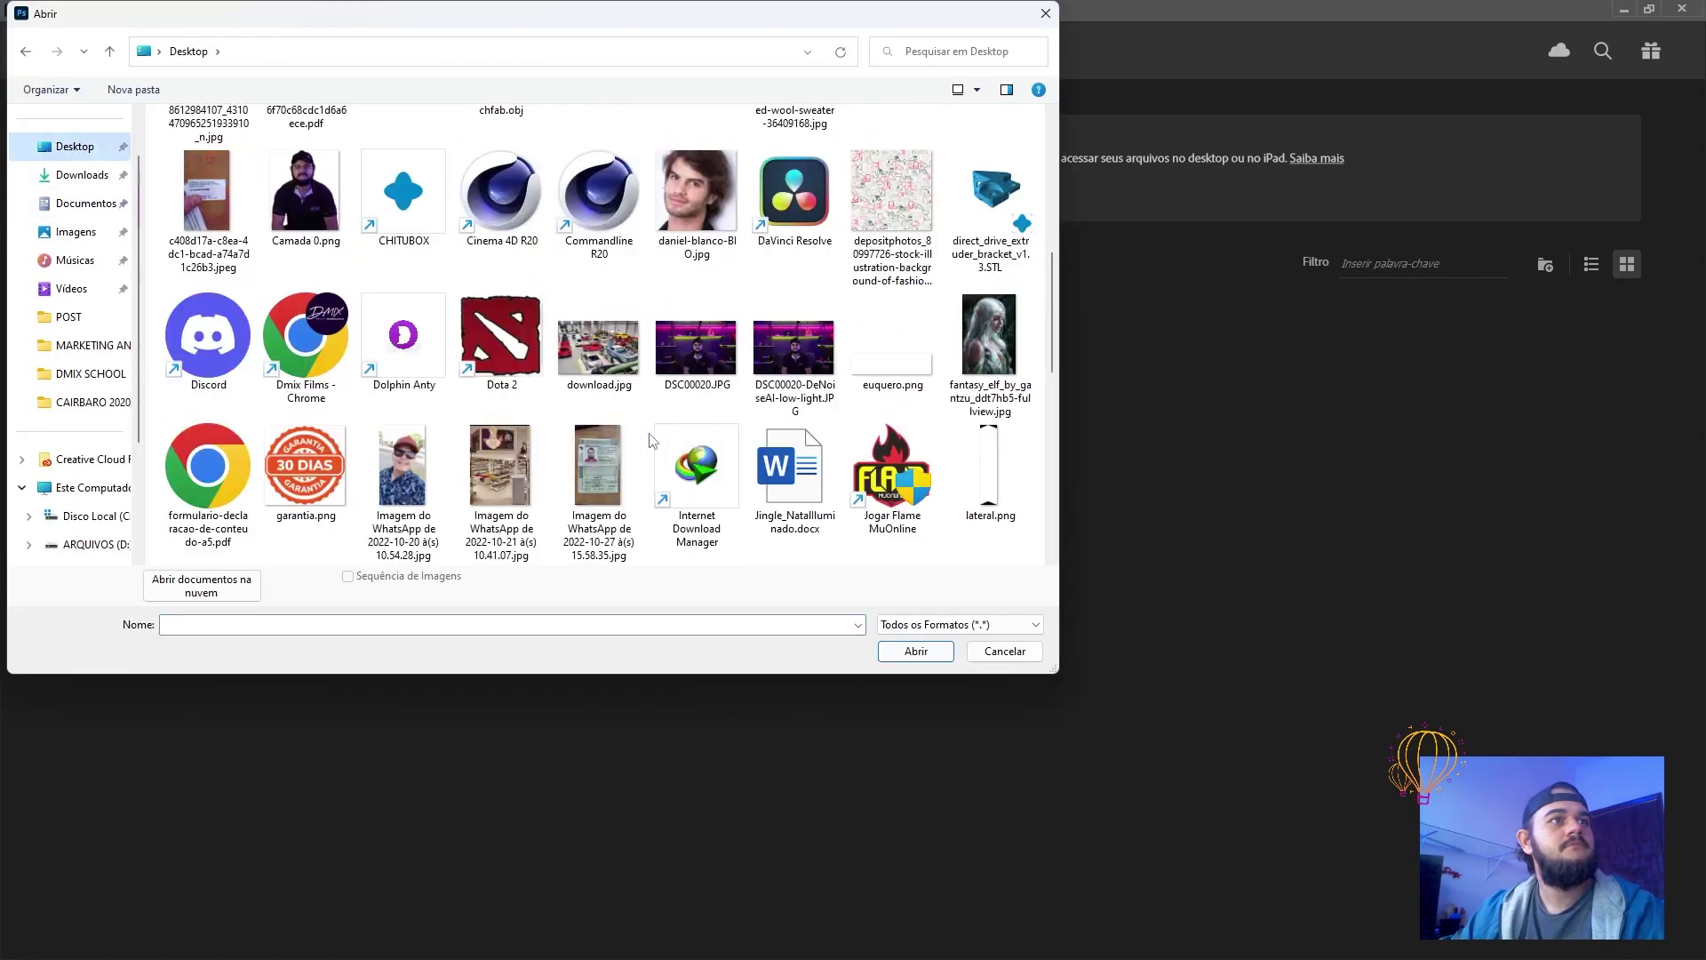
scroll(652, 440, "down", 3)
scroll(649, 480, "down", 5)
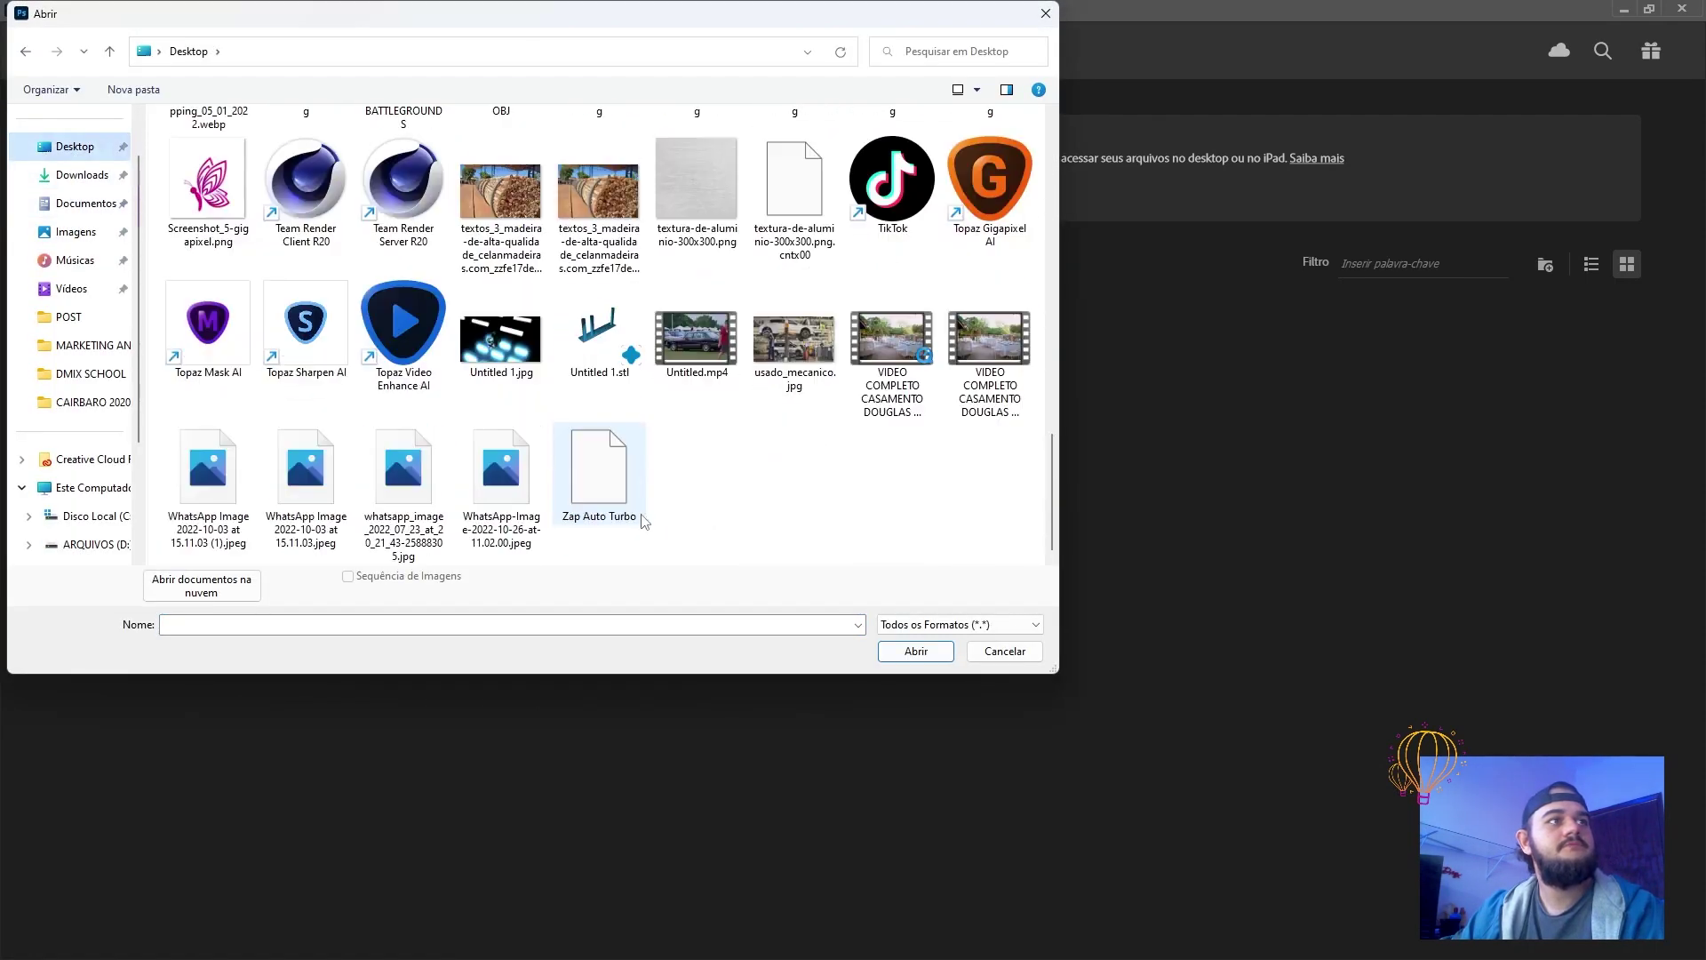
double_click(500, 351)
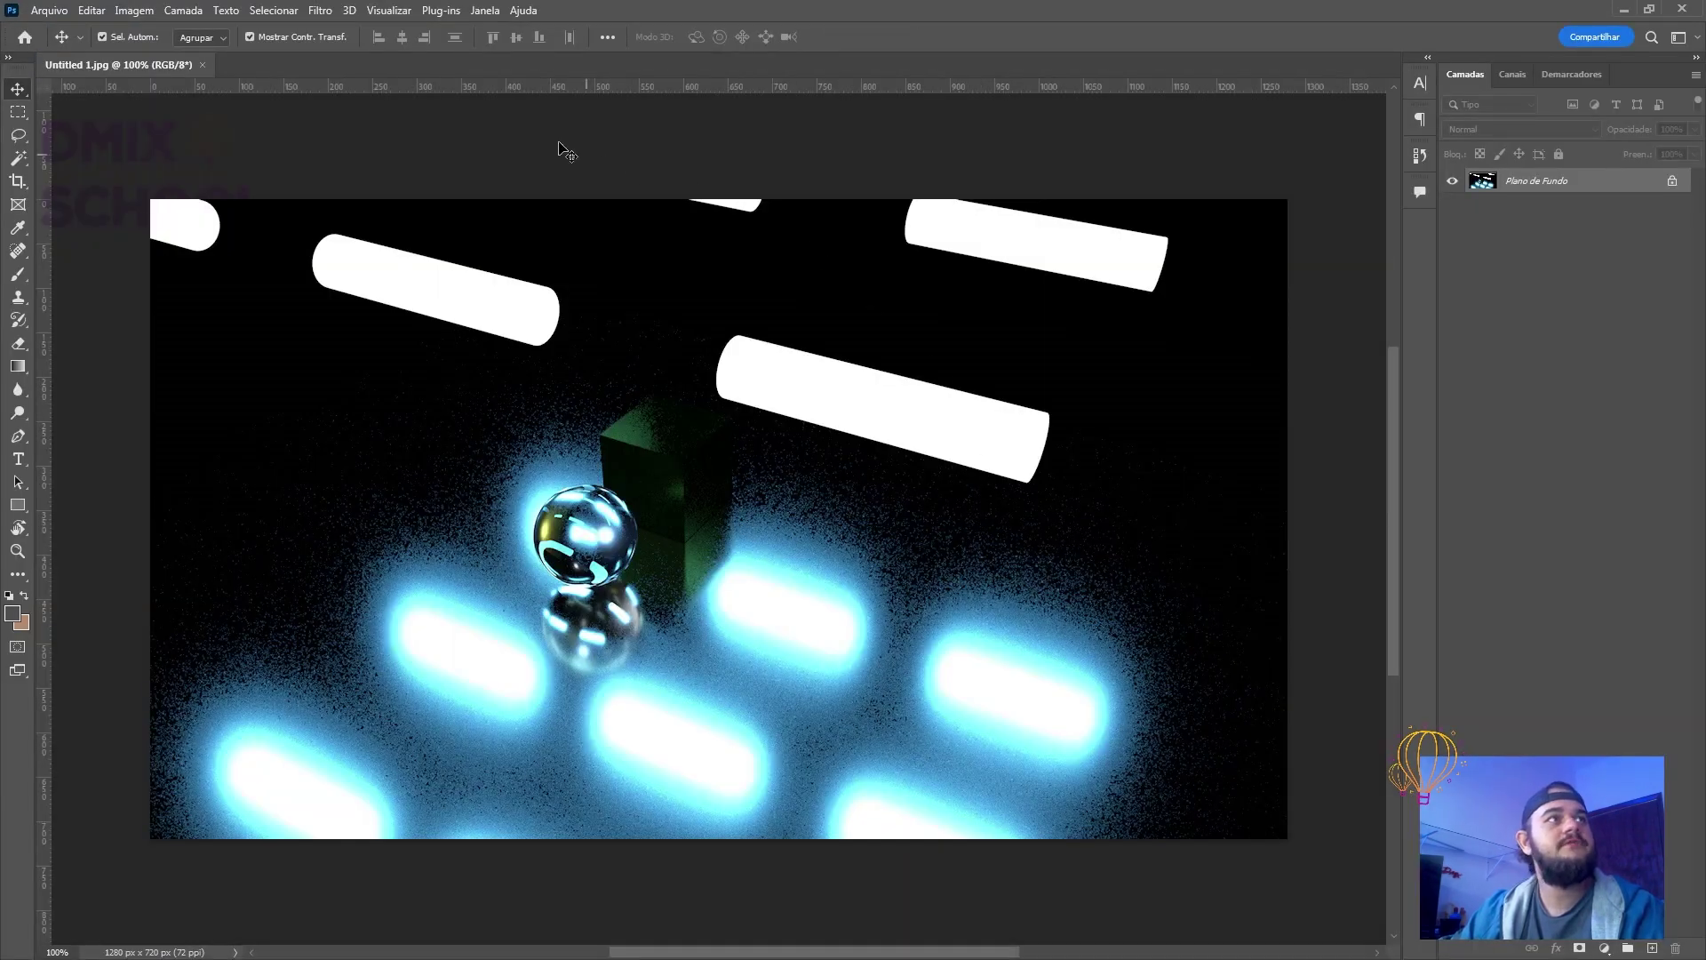
Try the Reduce Noise filter on the image with strength 4, preserve details 4% and reduce color noise 34%
left_click(371, 12)
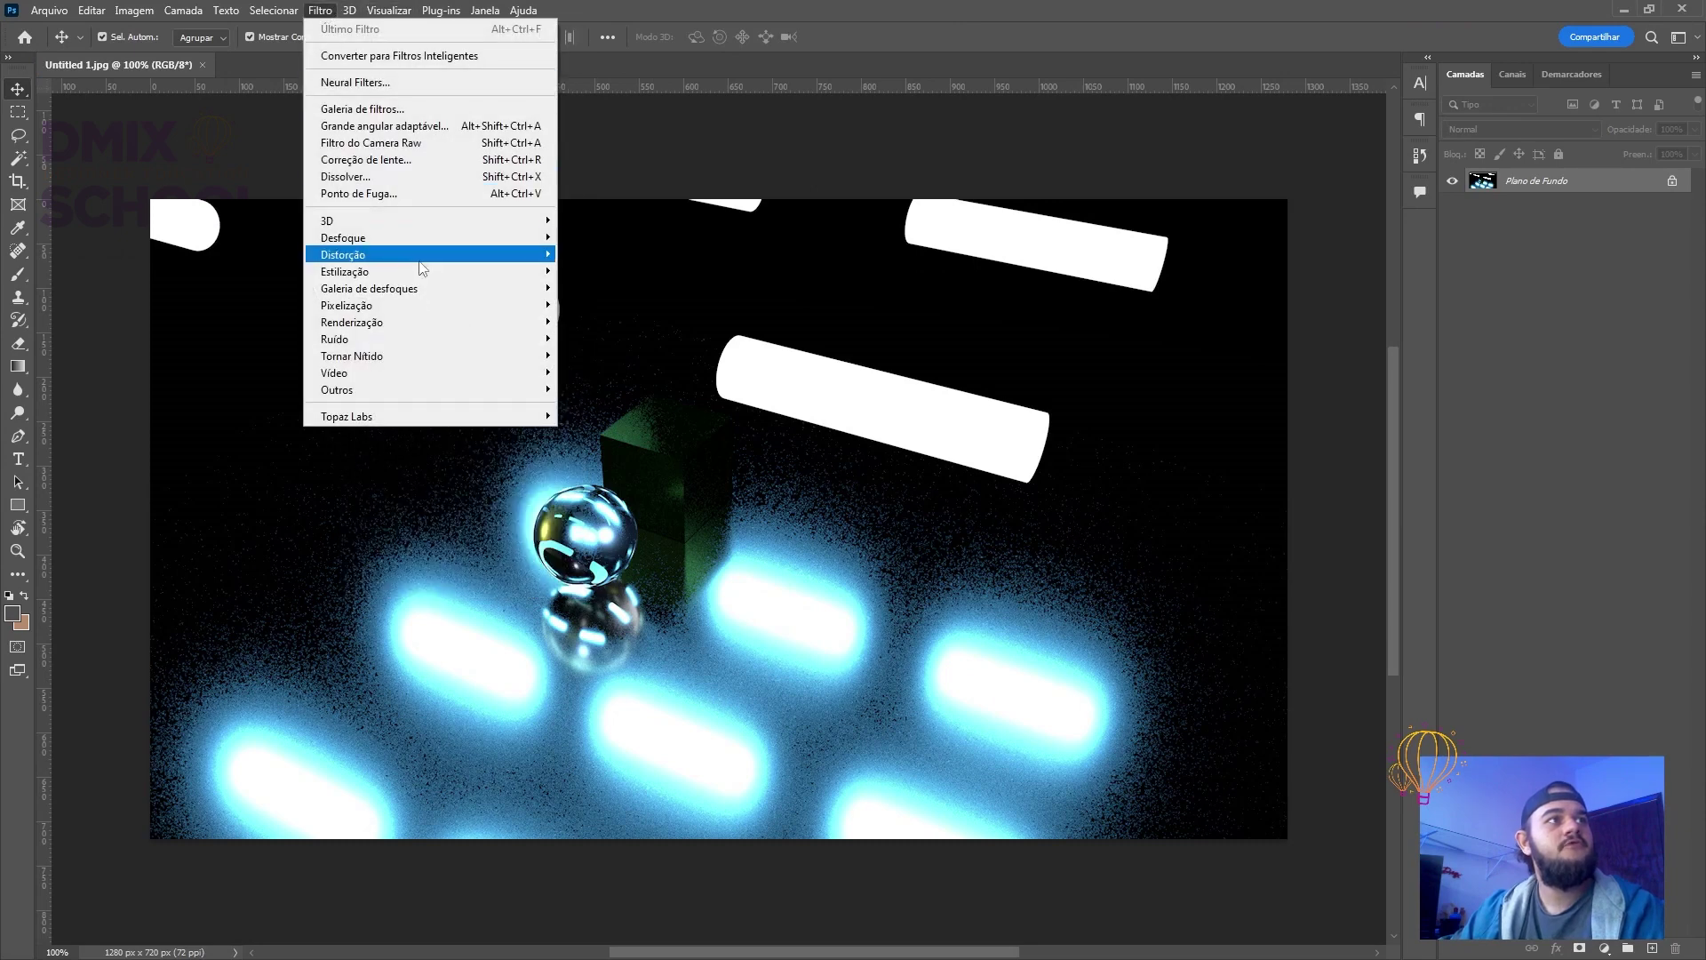
mouse_move(450, 345)
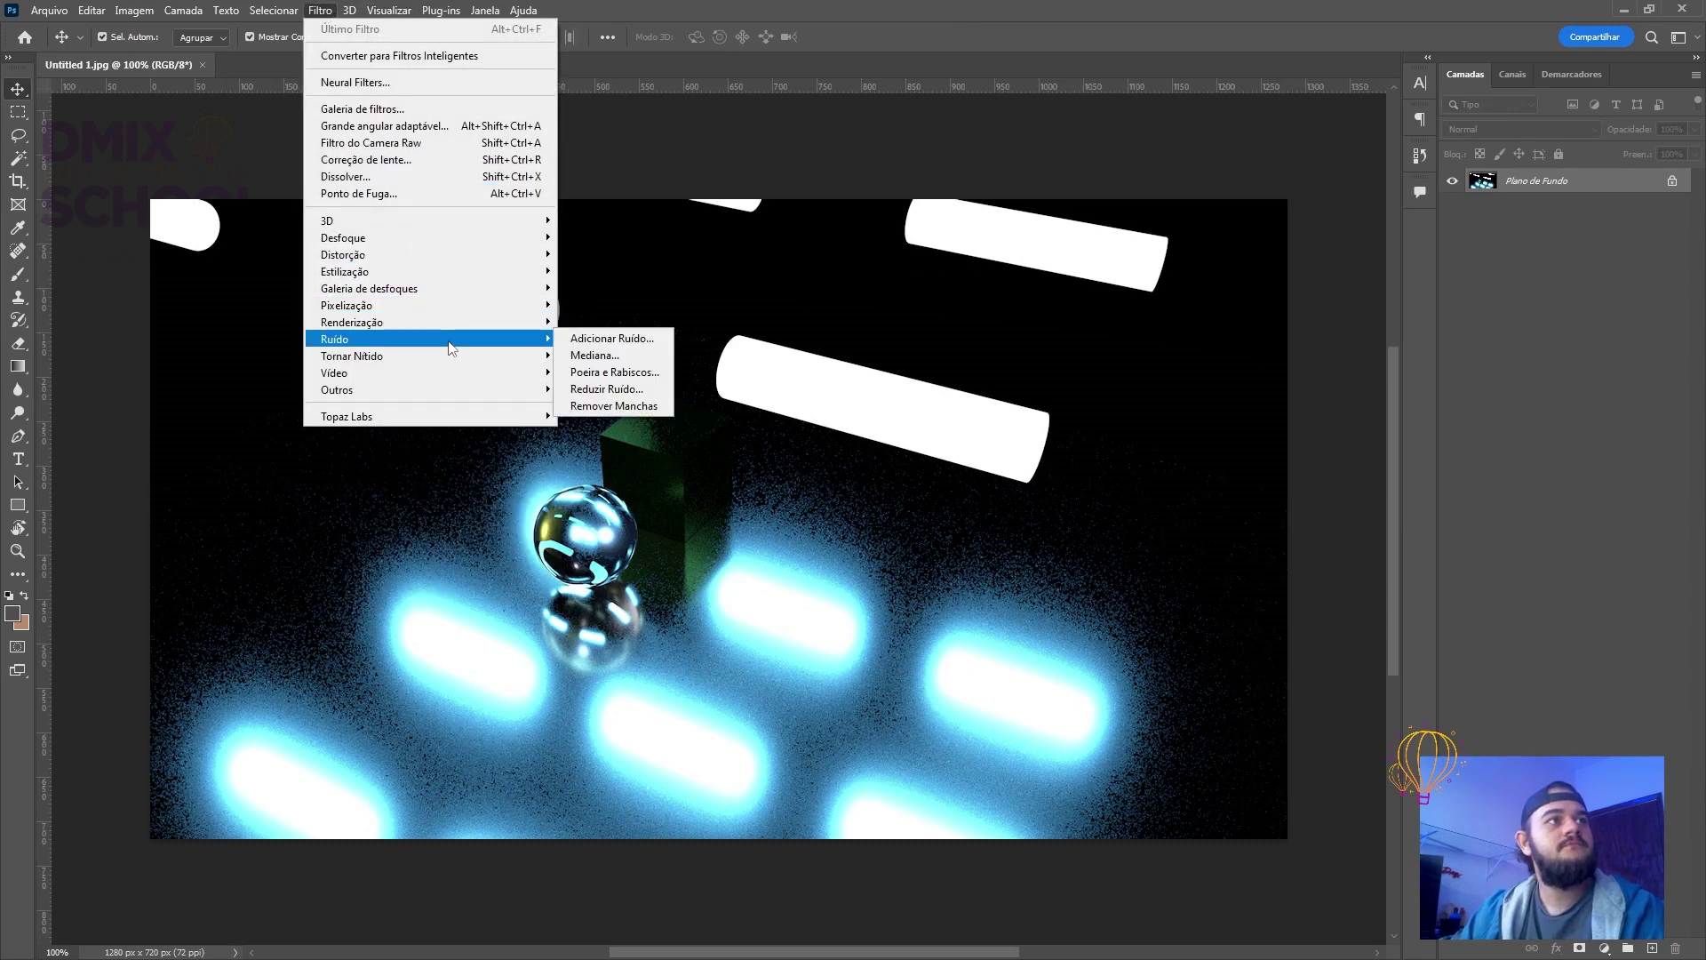
left_click(635, 392)
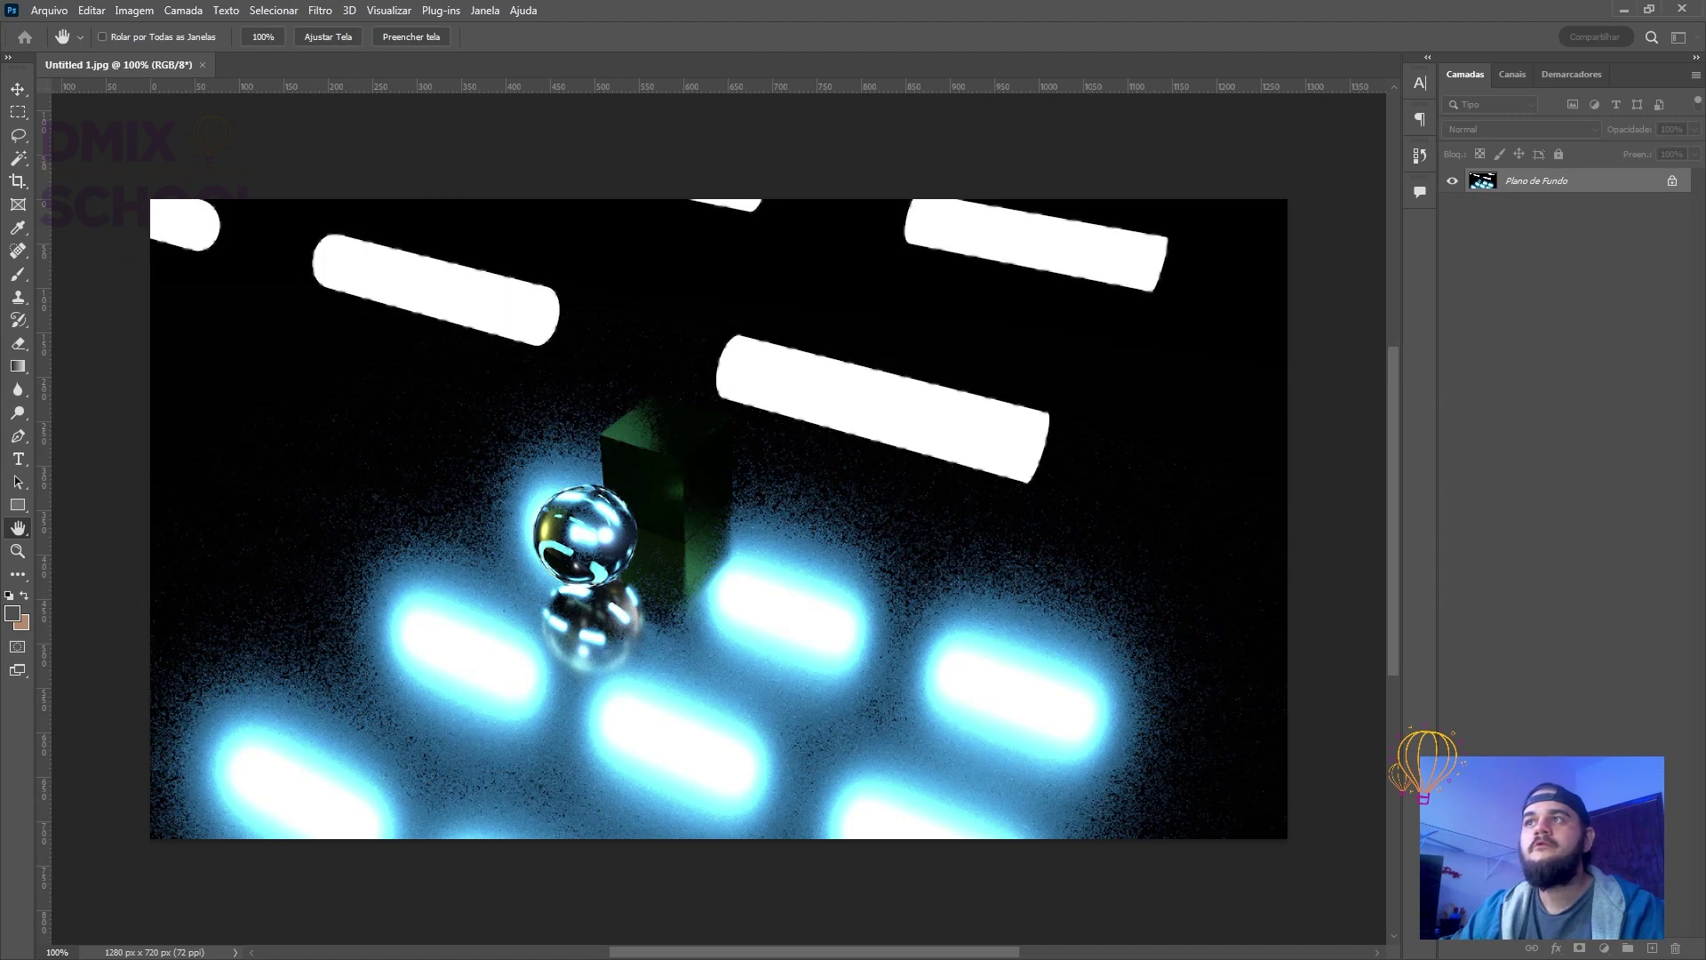
left_click_drag(769, 152, 656, 143)
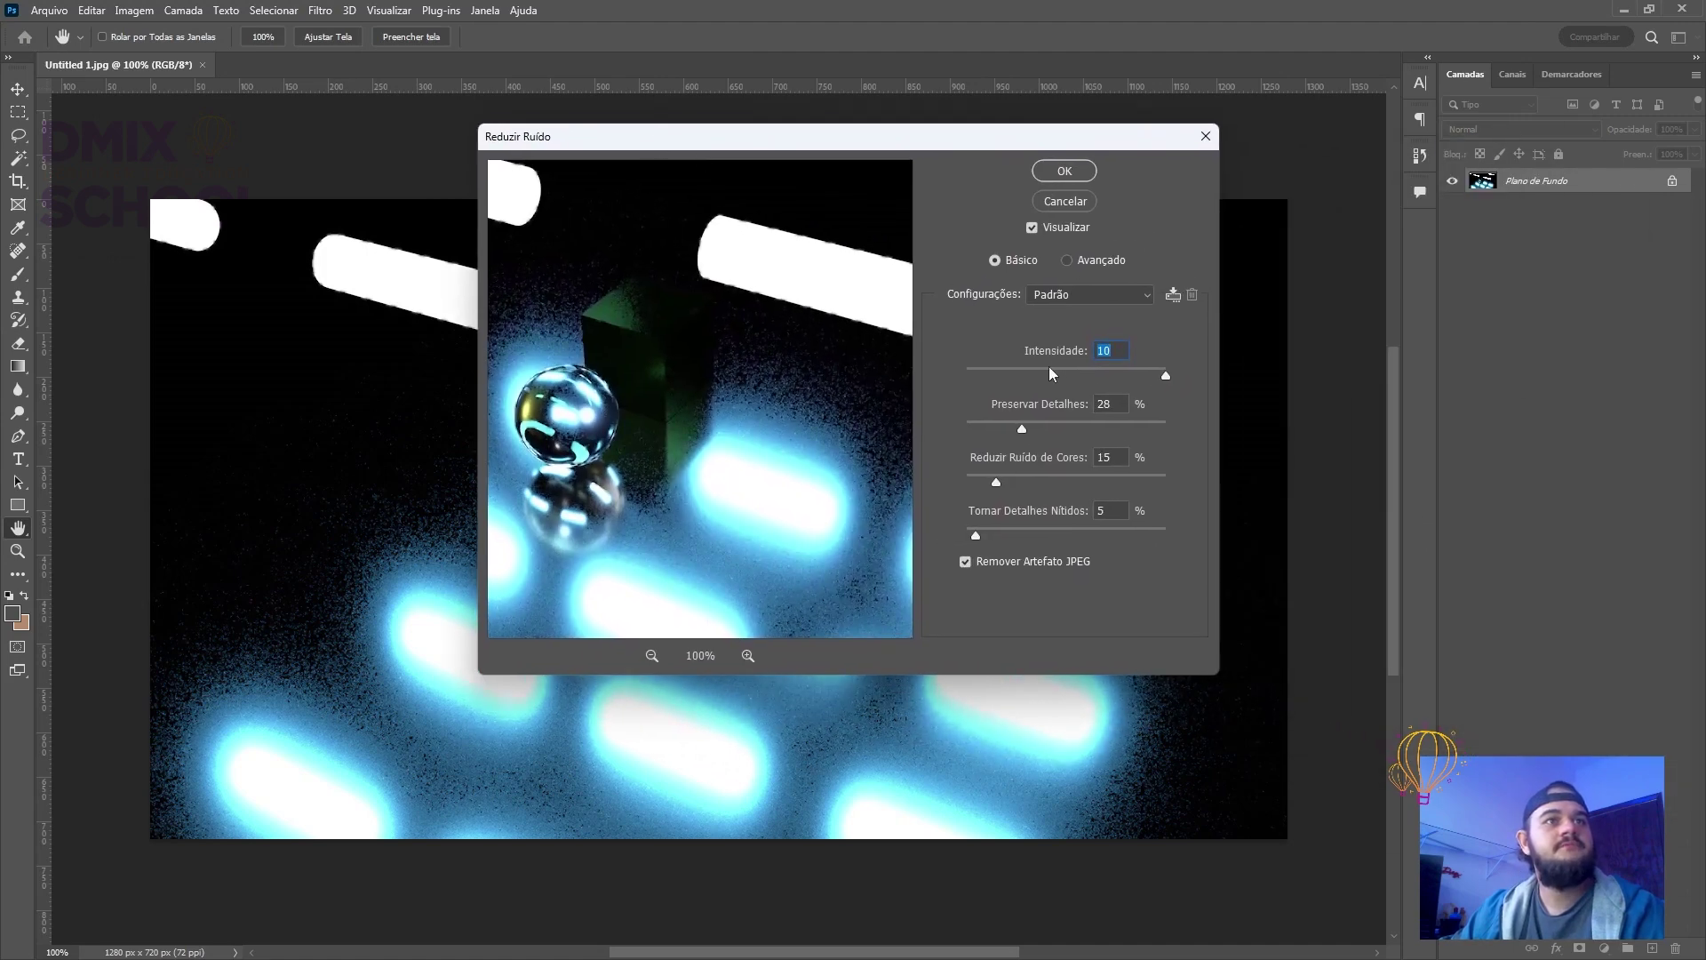
left_click(1050, 370)
left_click(997, 427)
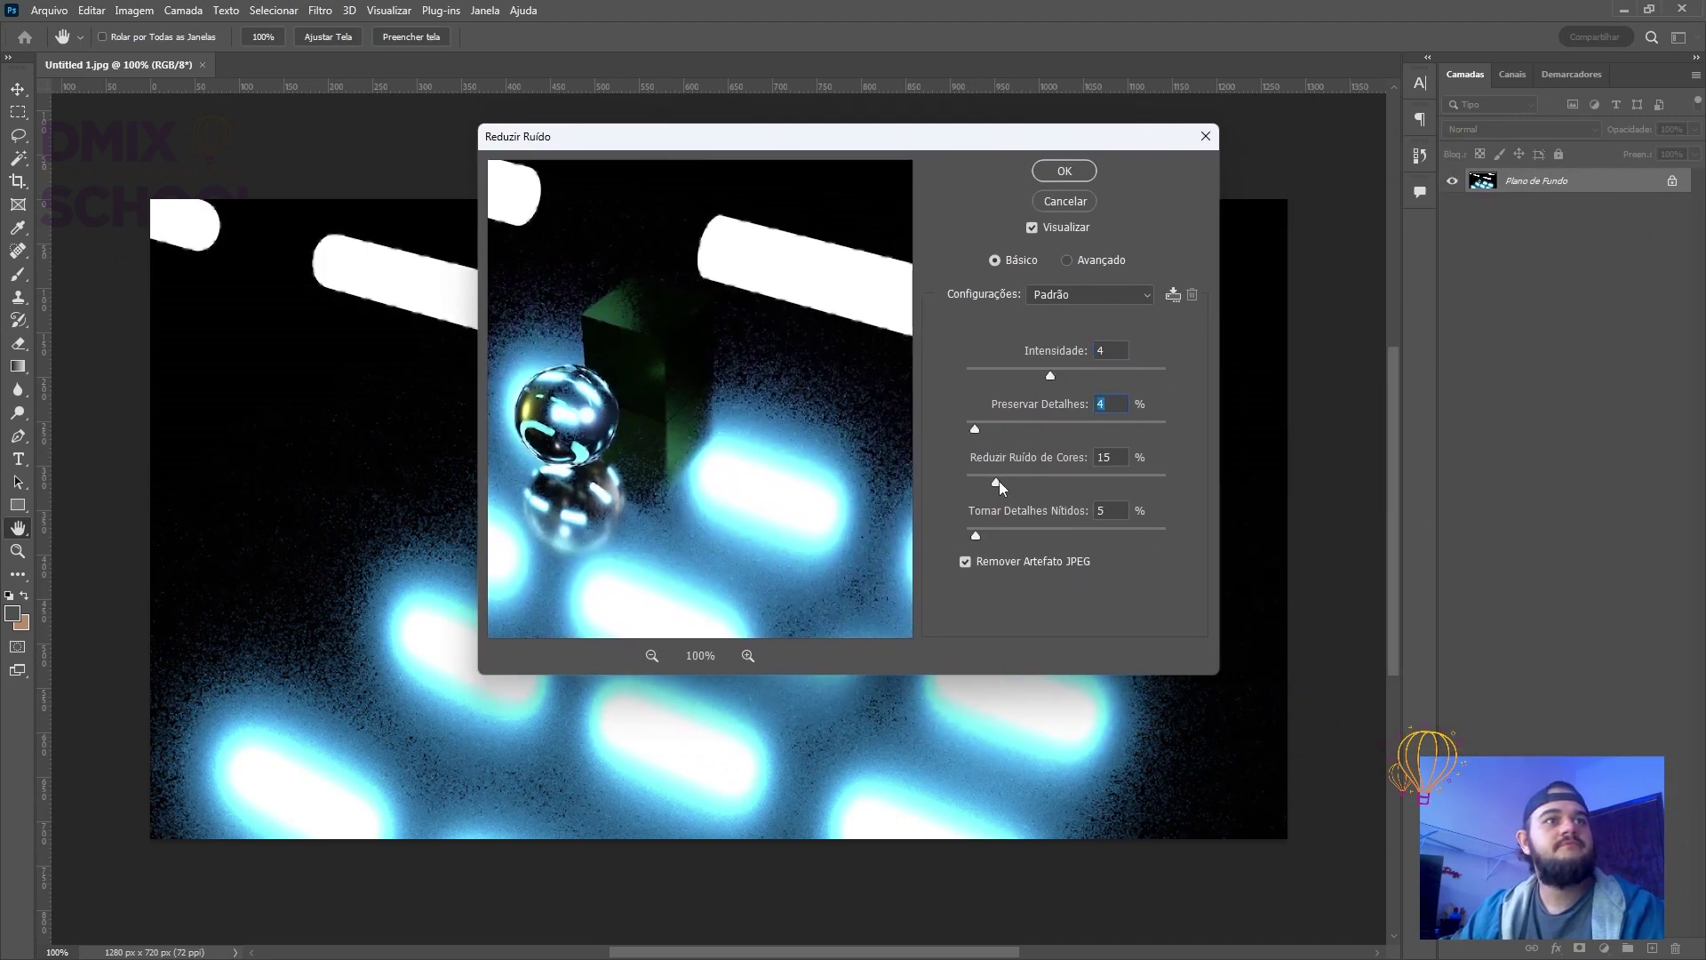
left_click_drag(999, 481, 977, 480)
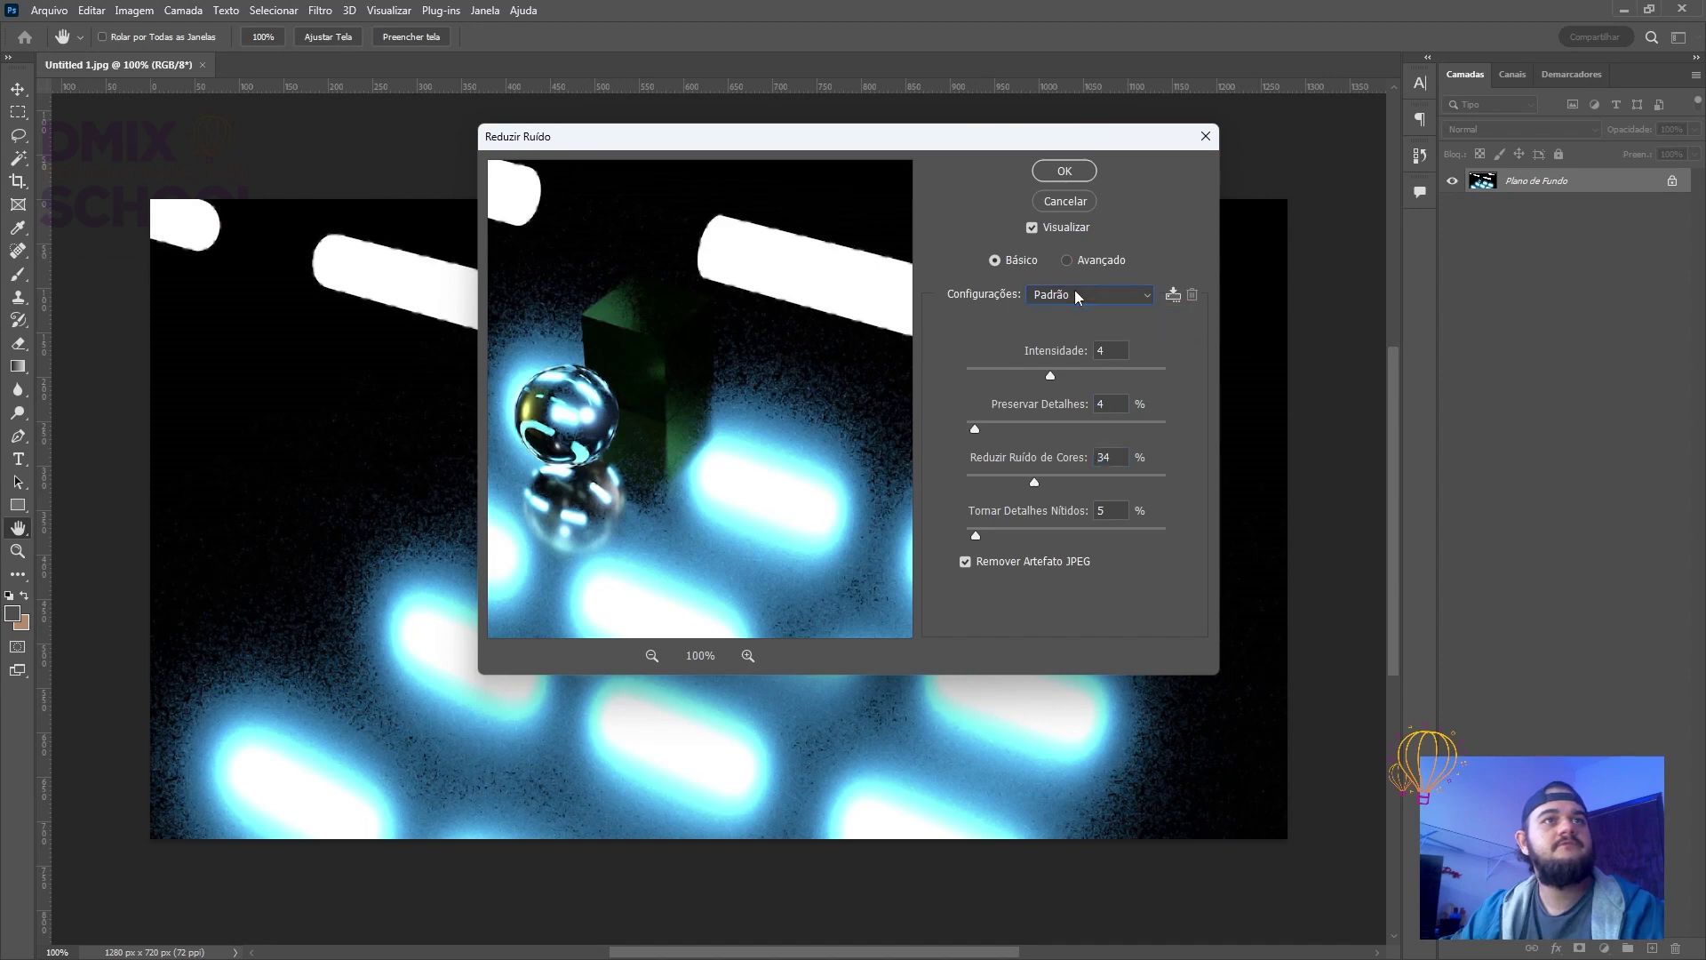
Try advanced per-channel noise reduction with strength 3 for red and 8 for blue, and cancel the filter
left_click(1068, 260)
left_click(991, 321)
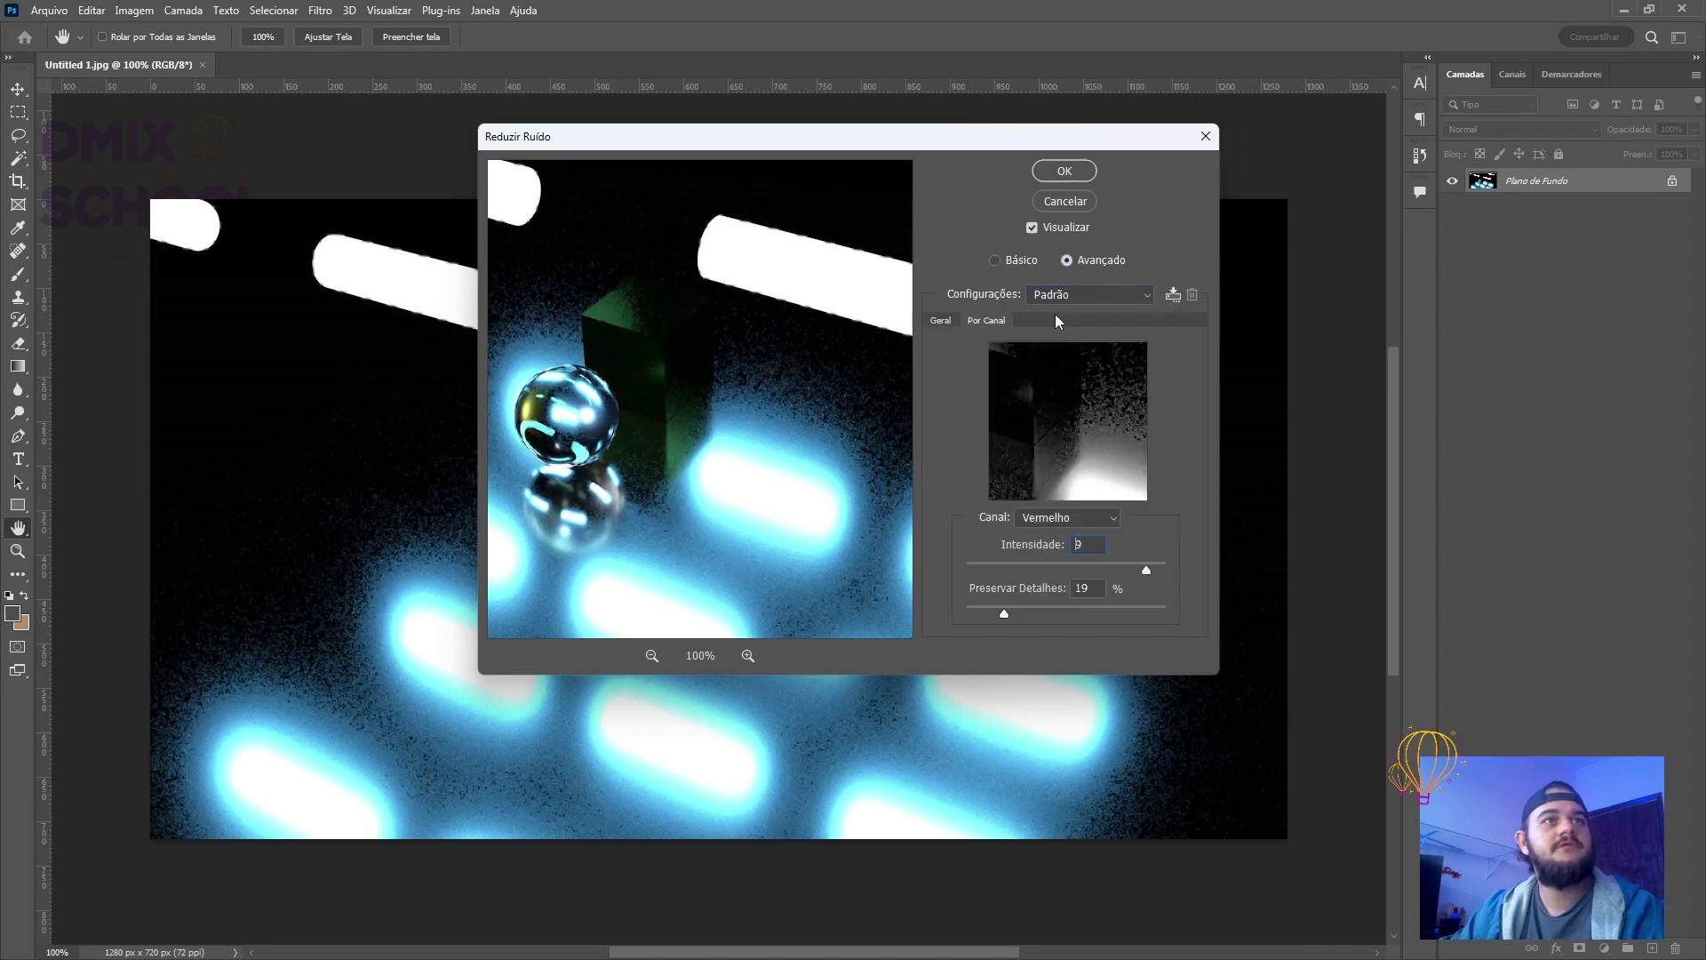
left_click(1031, 565)
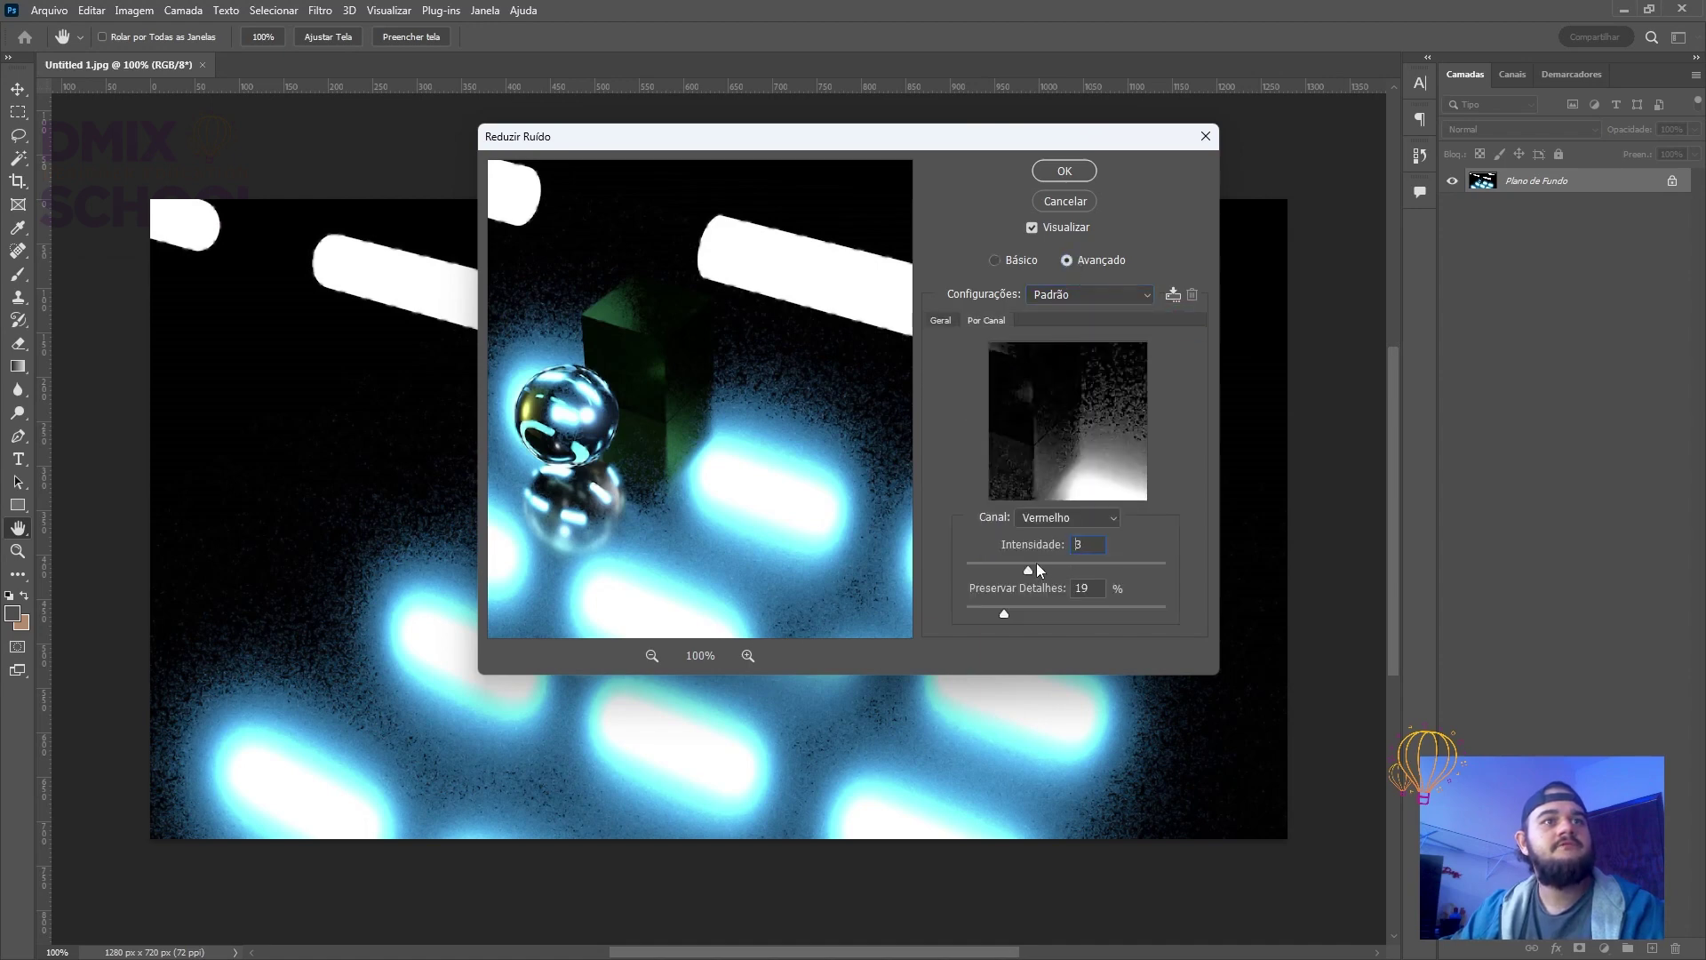
left_click(1059, 519)
left_click(1123, 566)
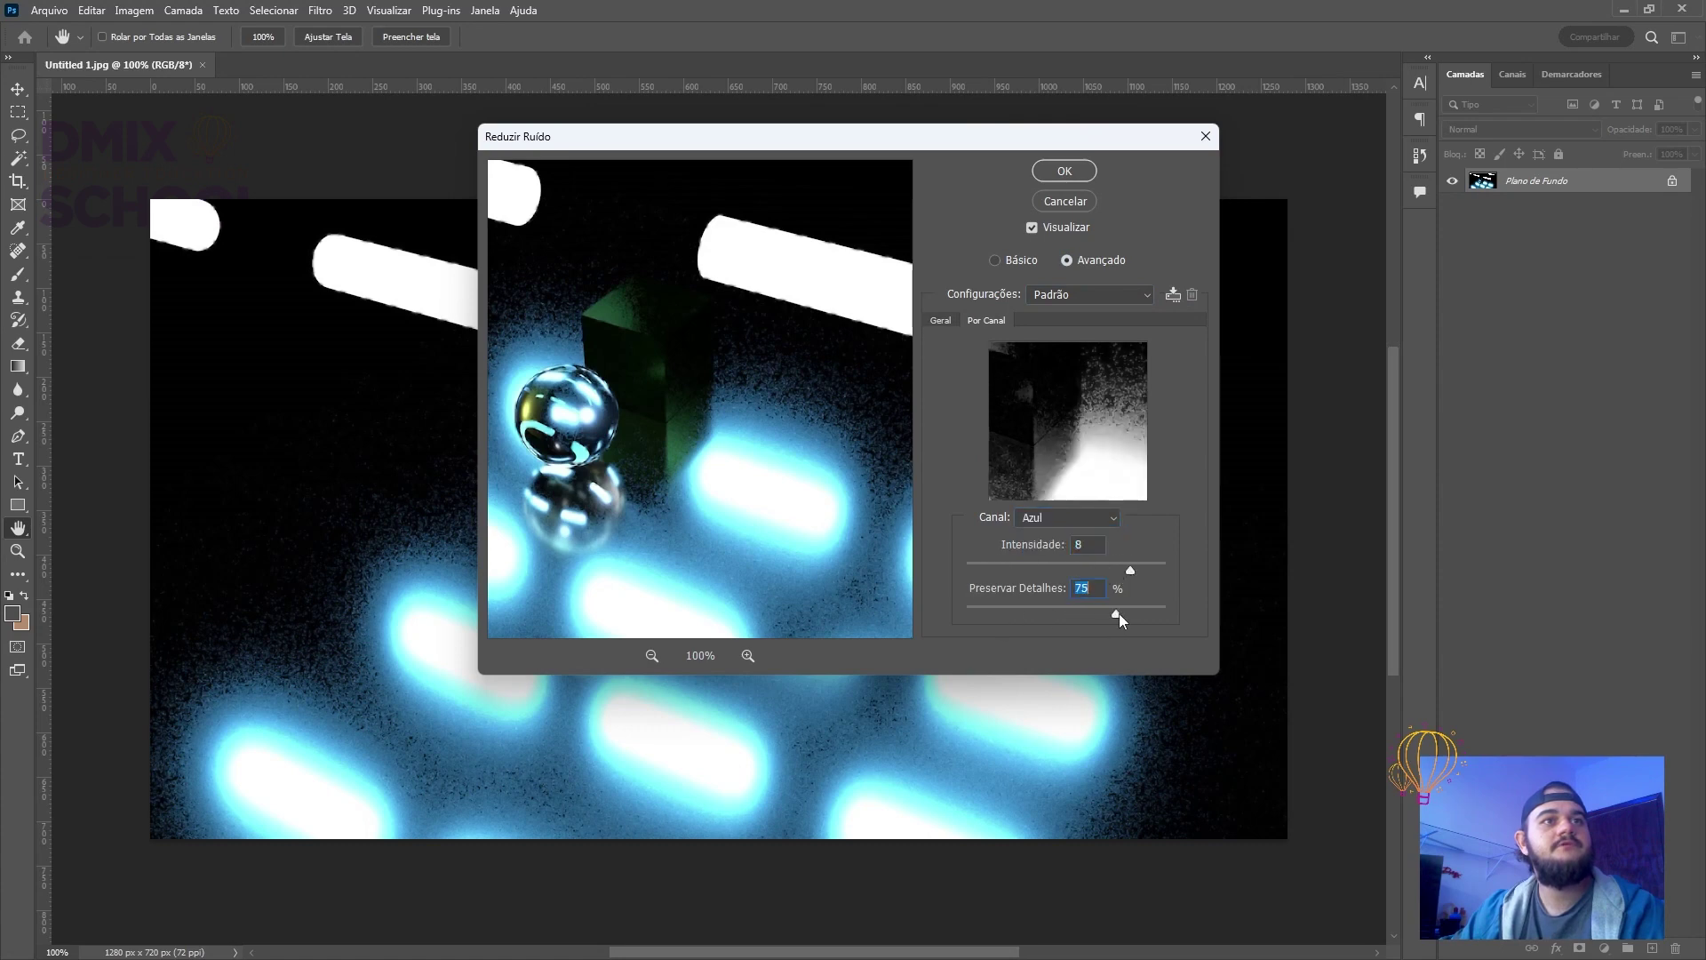
left_click_drag(1118, 613, 903, 599)
left_click(1074, 200)
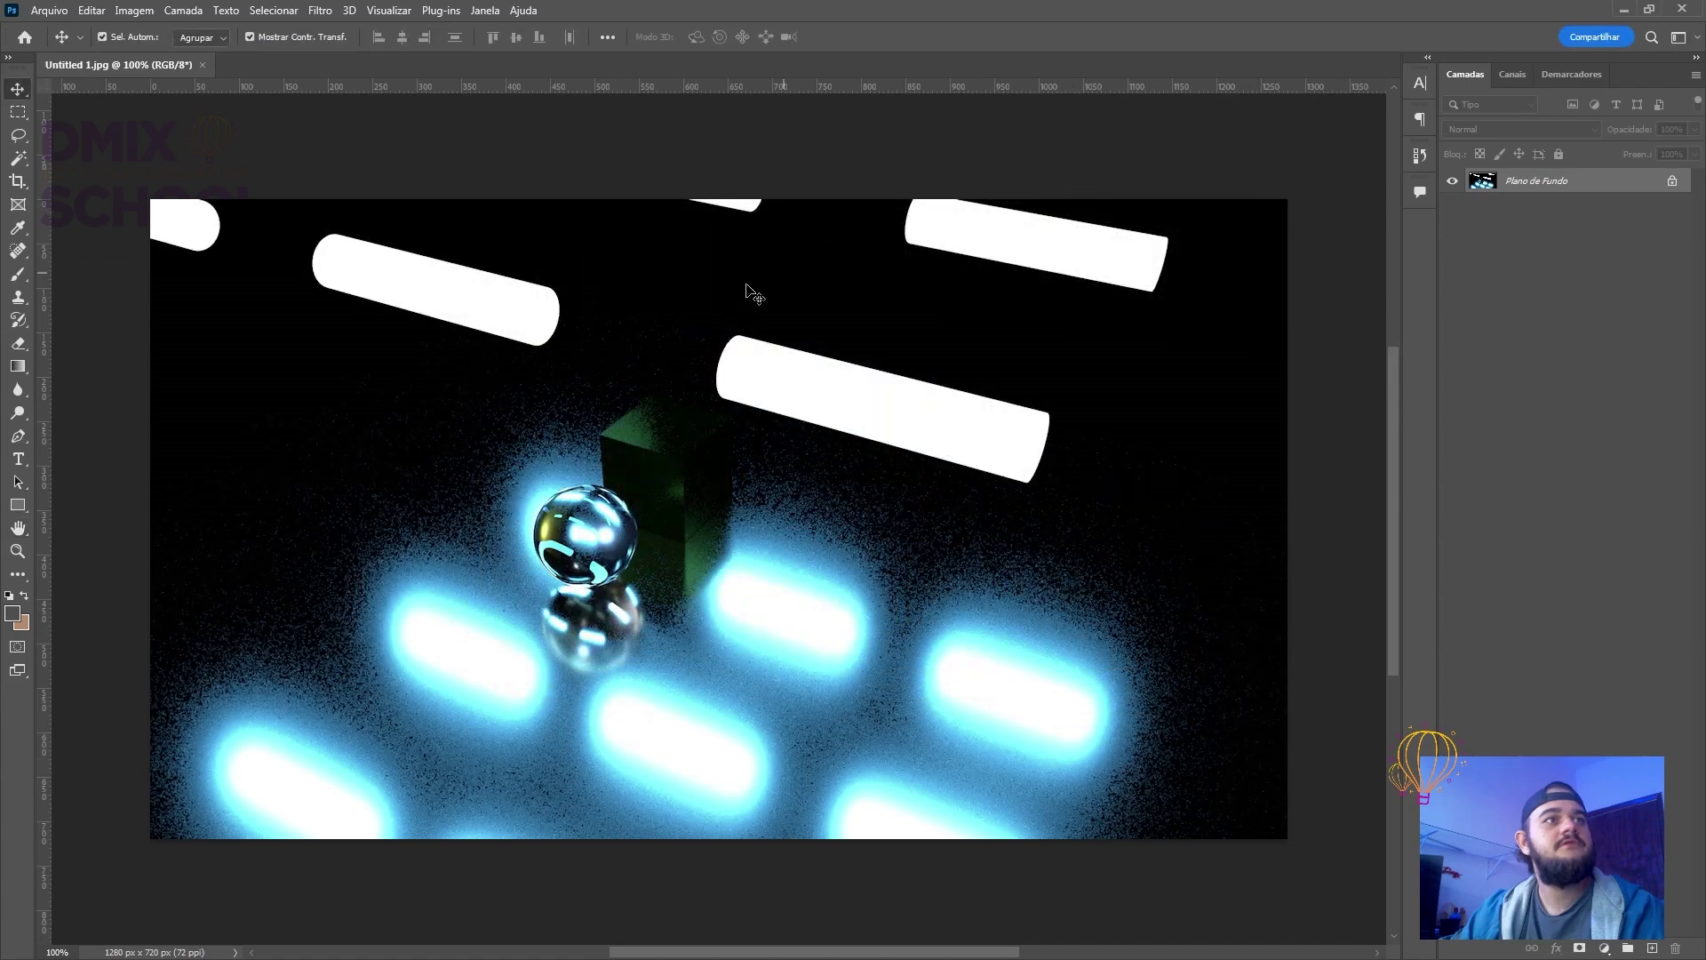
Open the Camera Raw filter for the image, collapse the Basic settings and expand the Detail settings
left_click(389, 11)
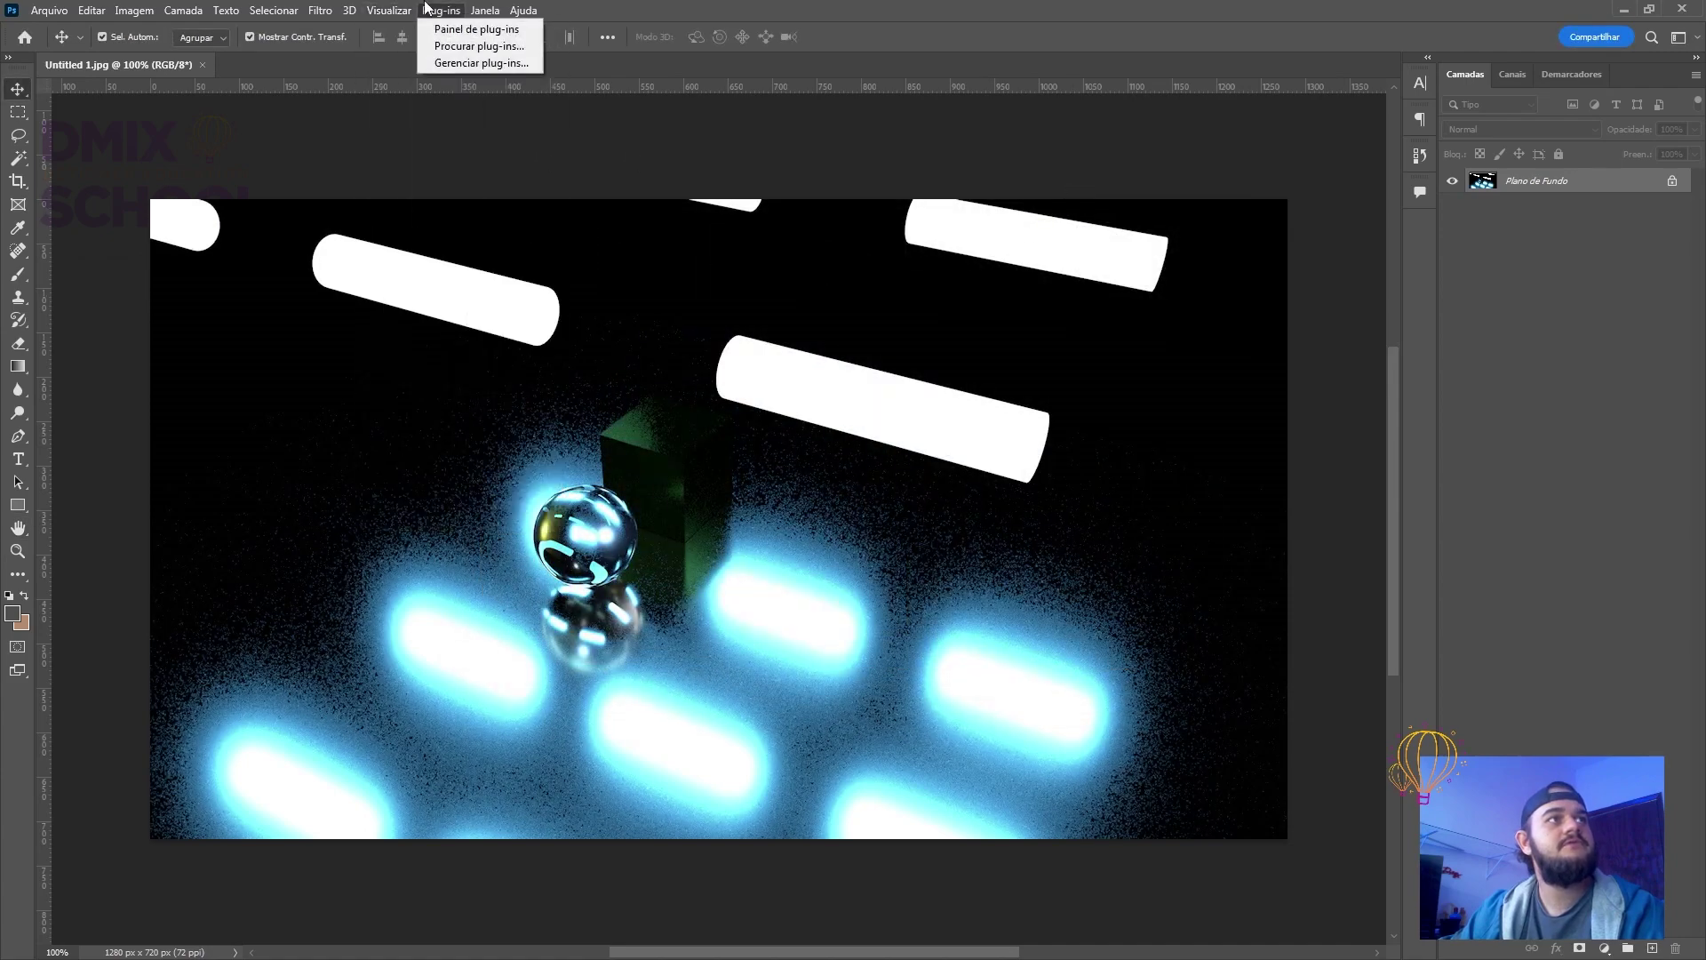
mouse_move(487, 14)
mouse_move(320, 11)
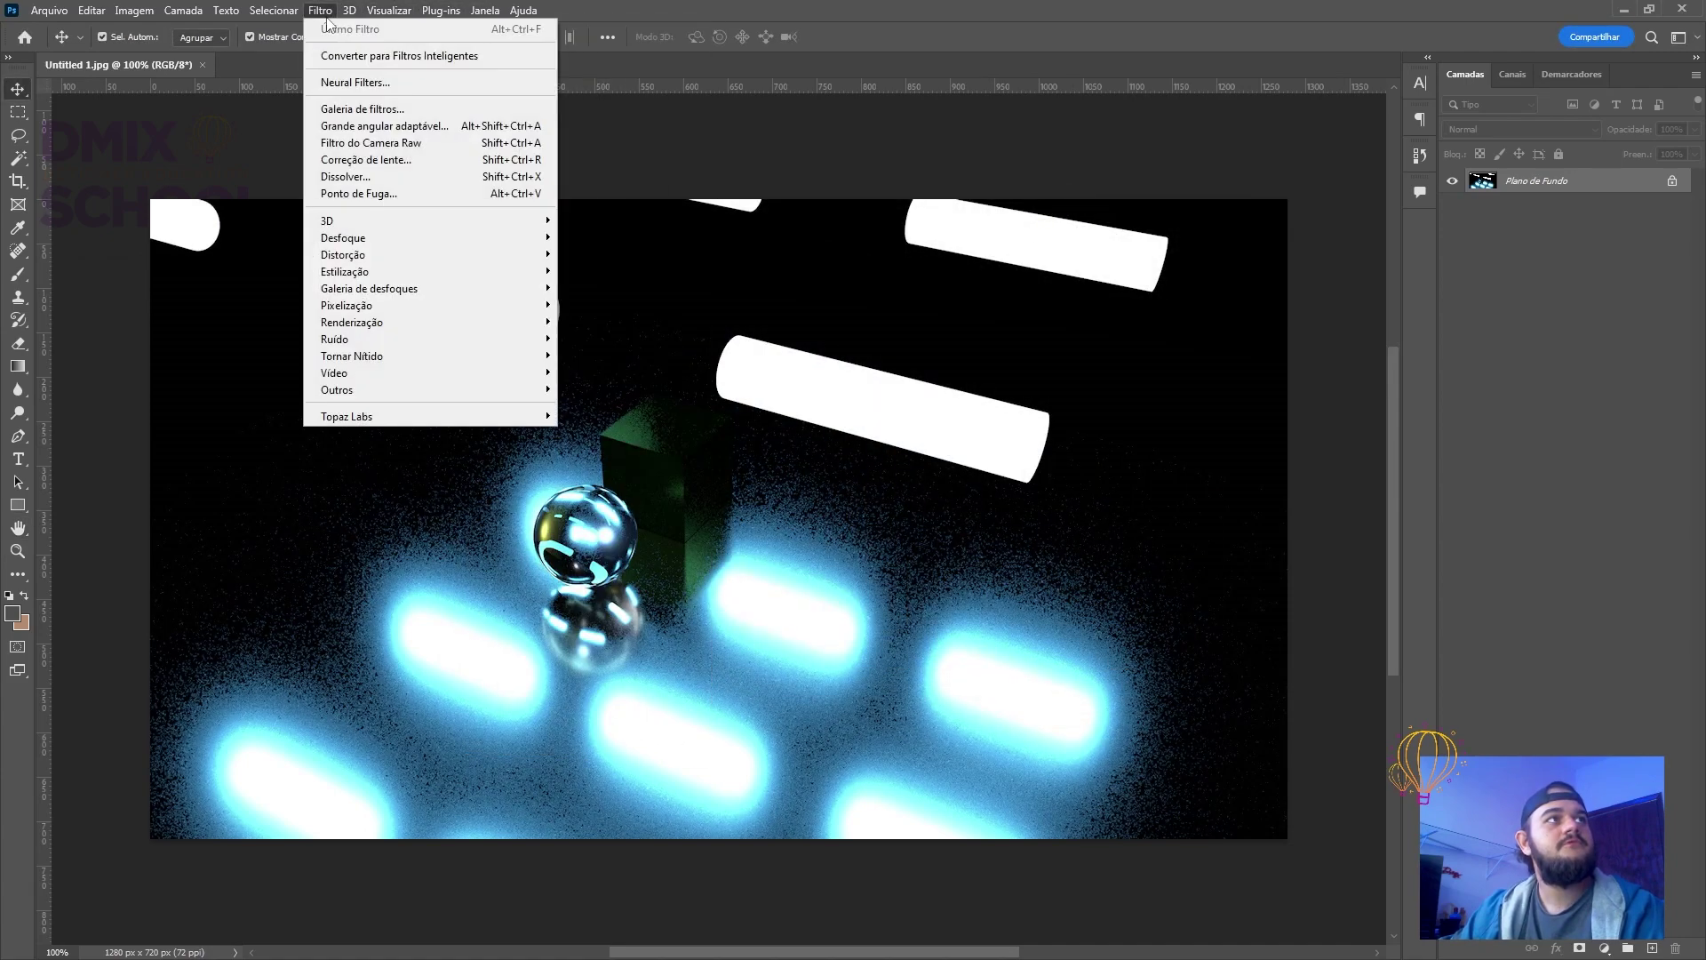
left_click(380, 150)
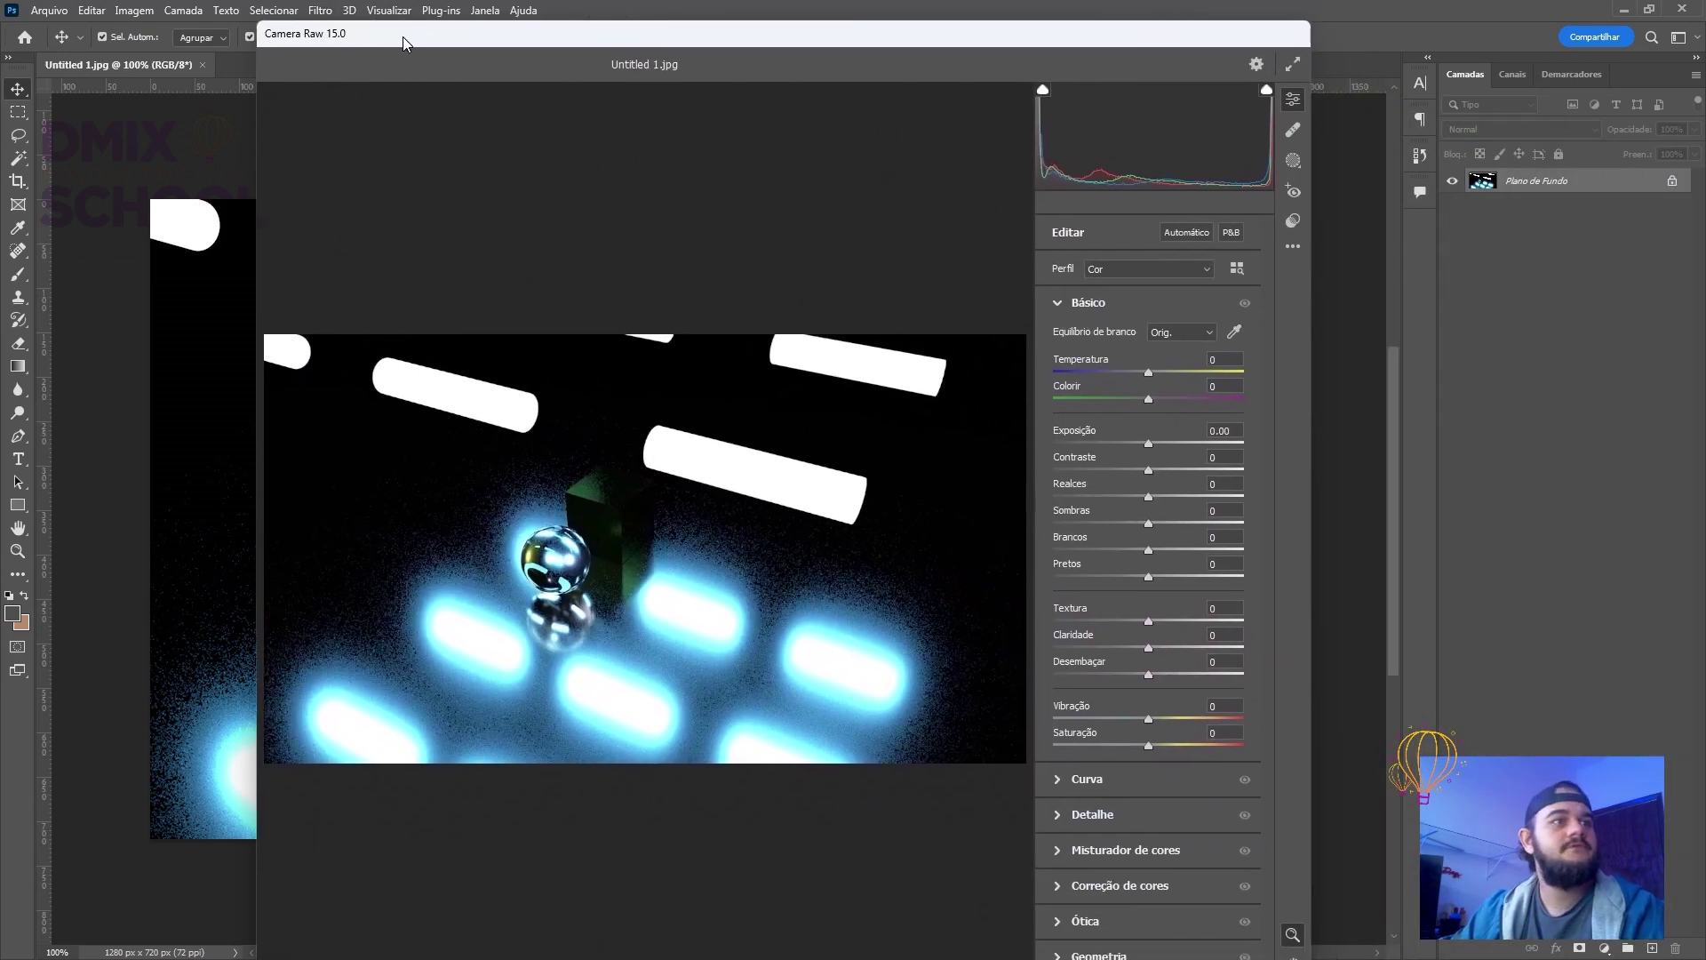
left_click(1055, 304)
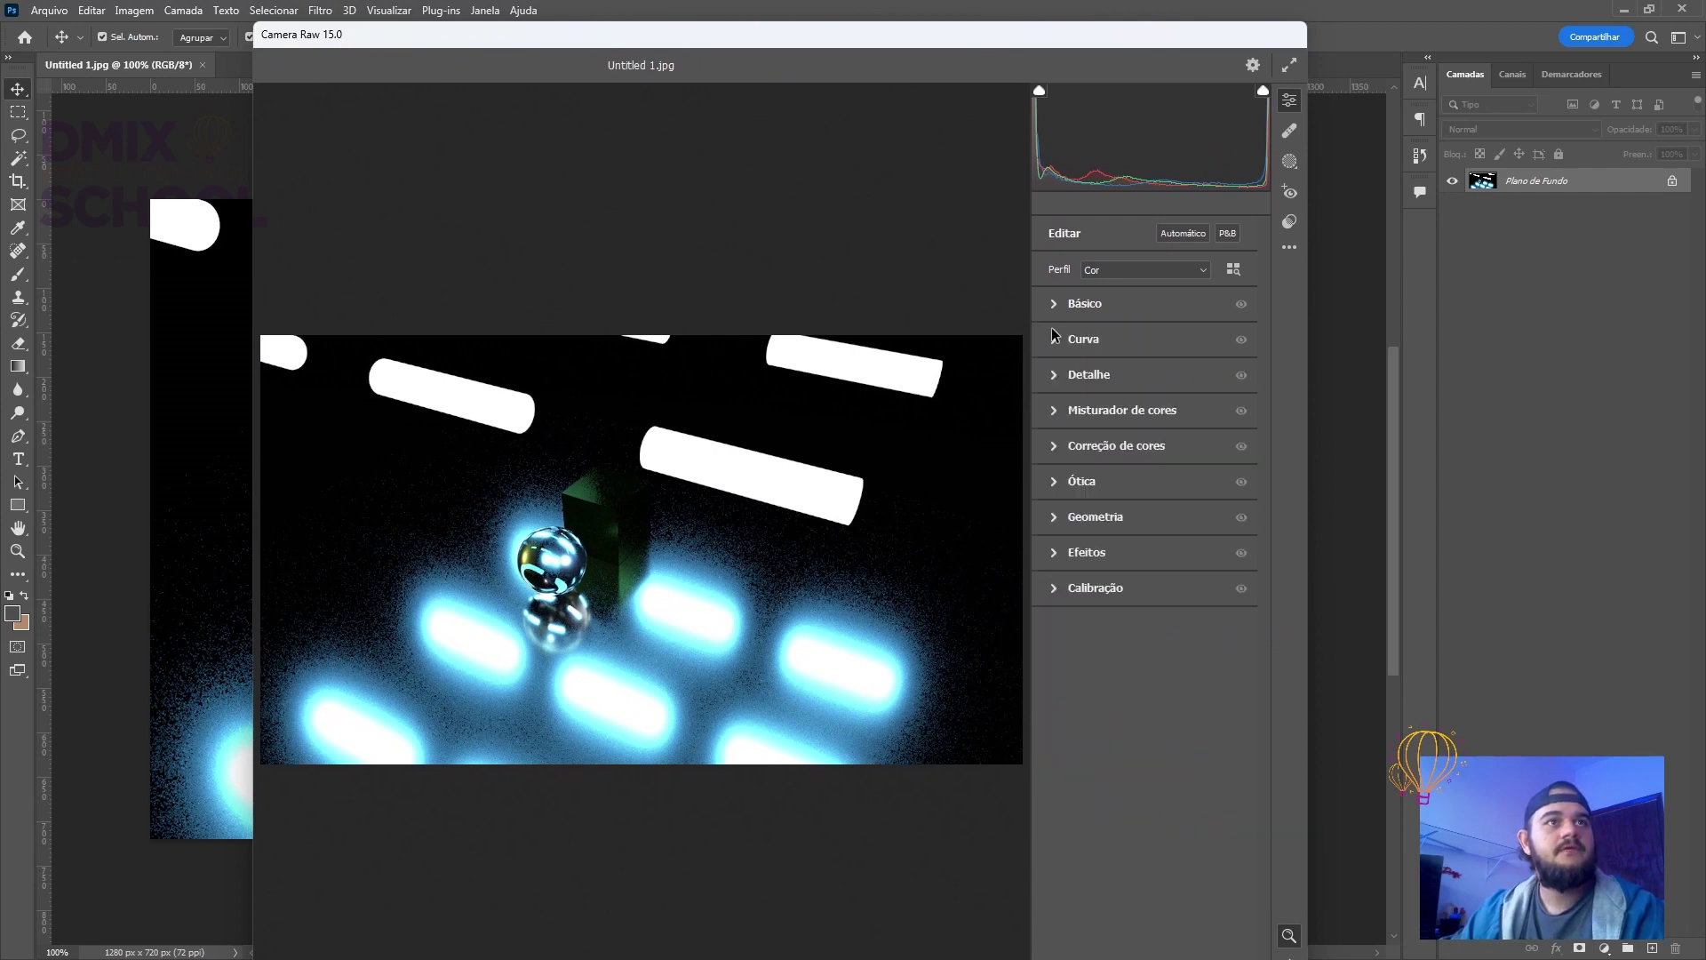
left_click(1055, 376)
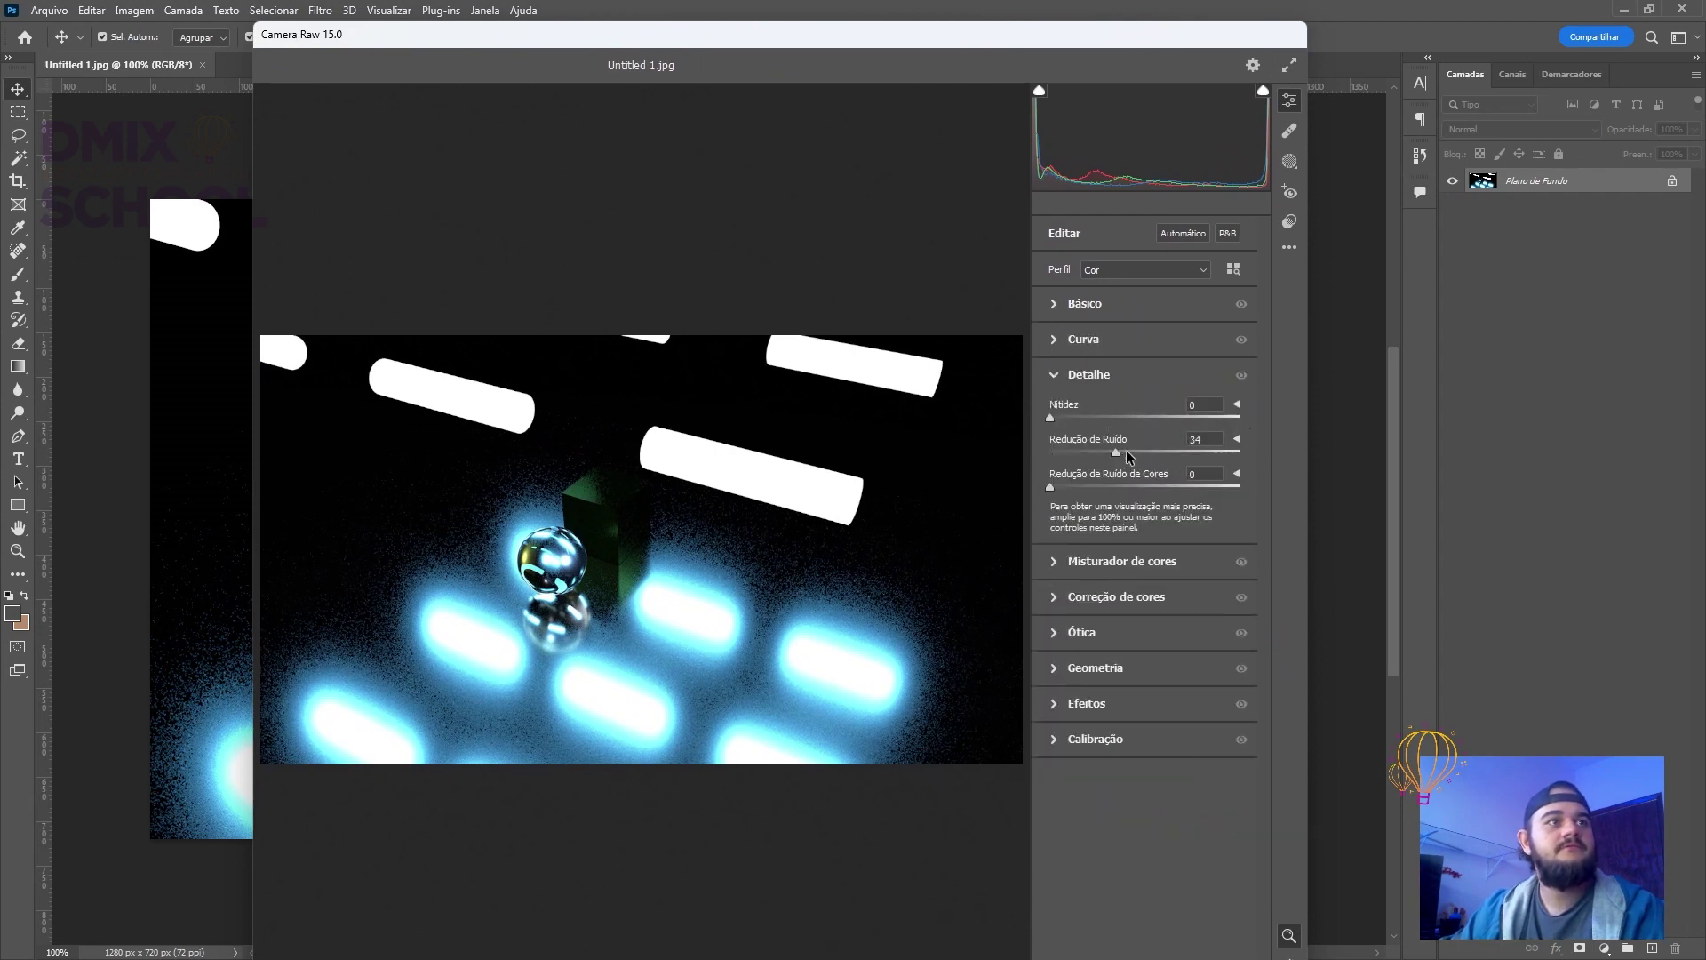
Set noise reduction to 75 and color noise reduction to 60, checking the grain around the light reflections up close
left_click_drag(1200, 453, 1189, 453)
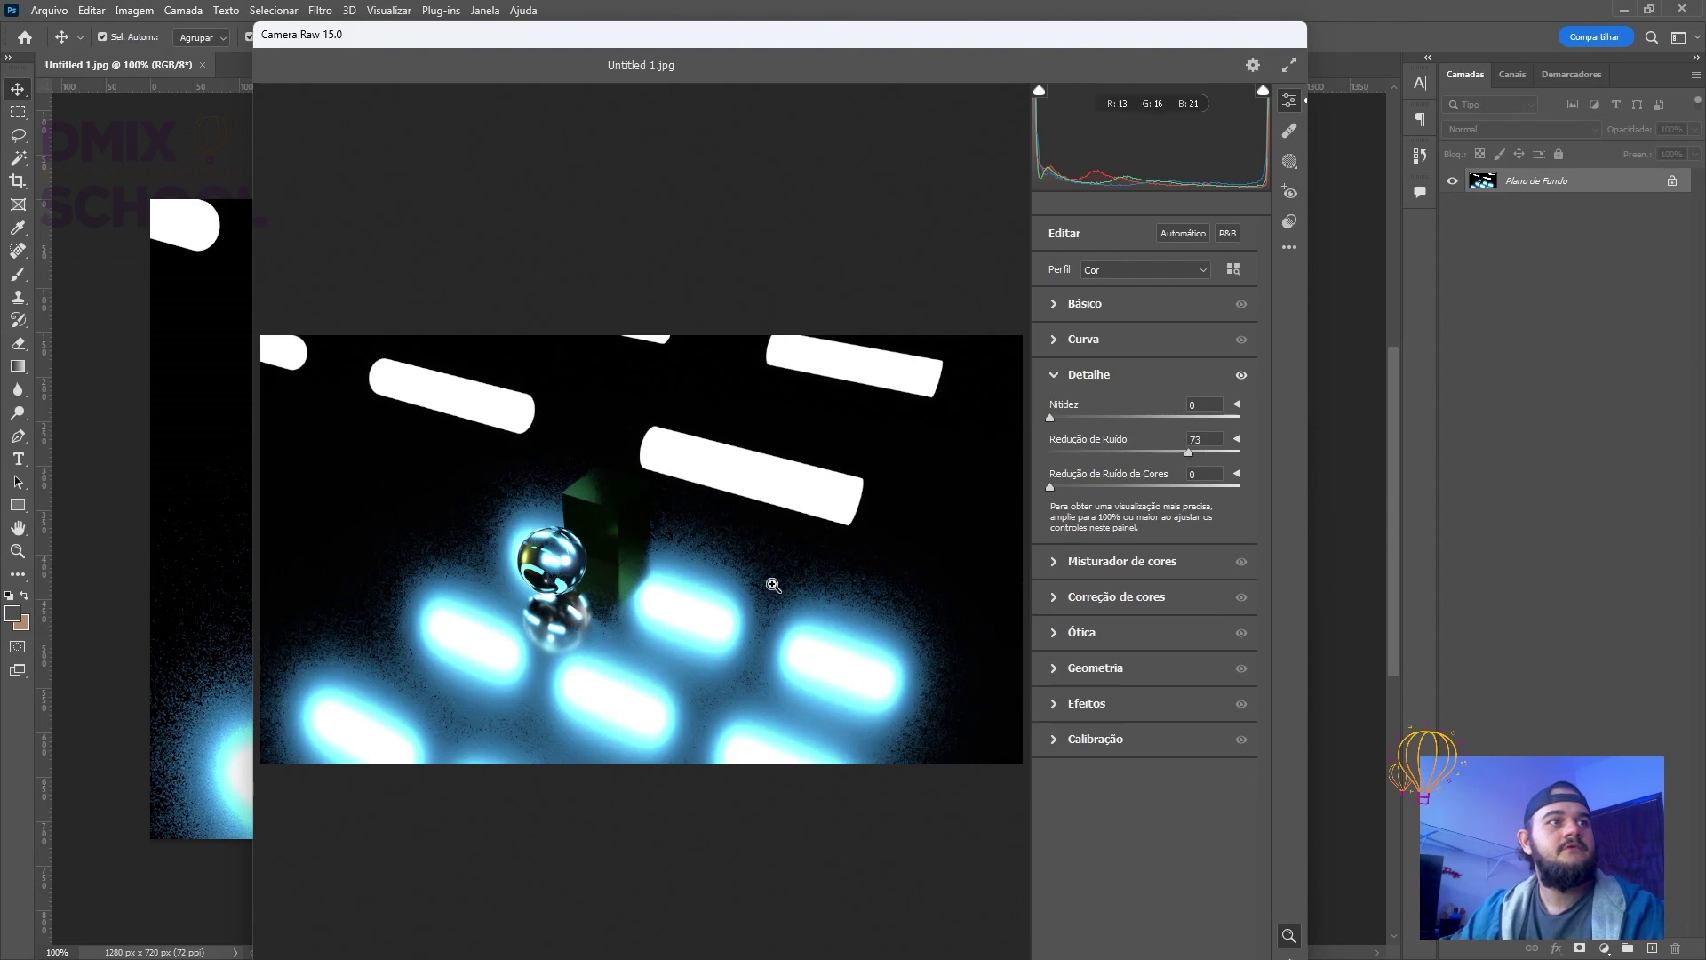
left_click_drag(744, 575, 788, 563)
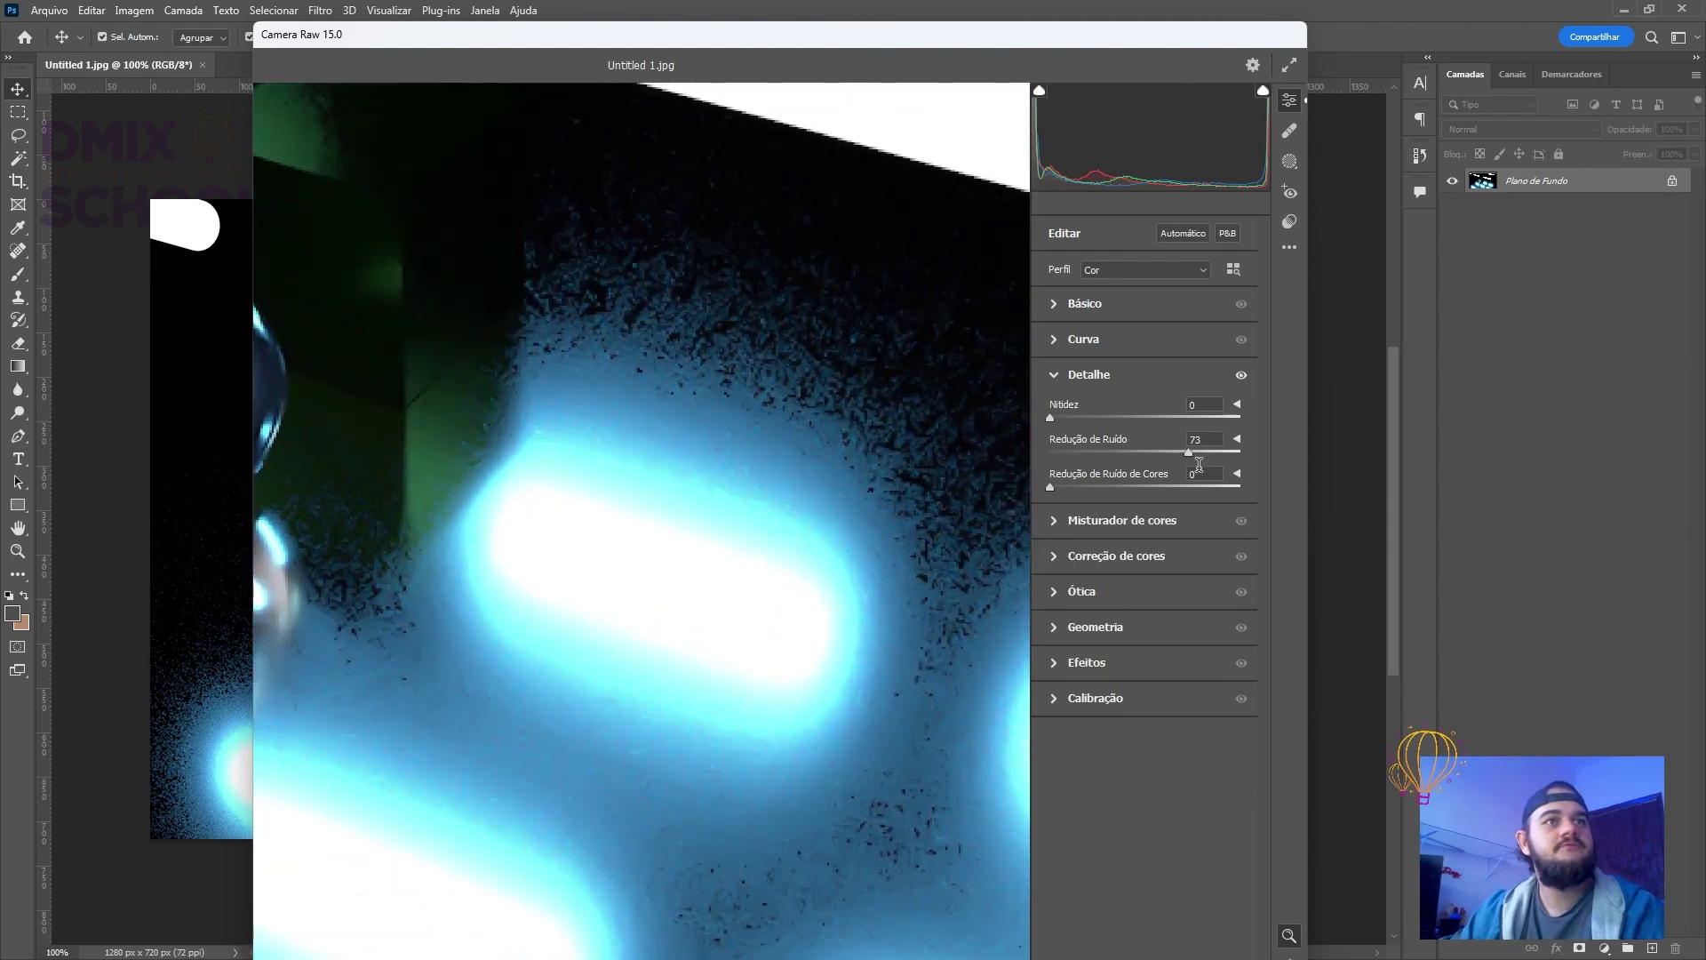
left_click_drag(1189, 453, 1009, 446)
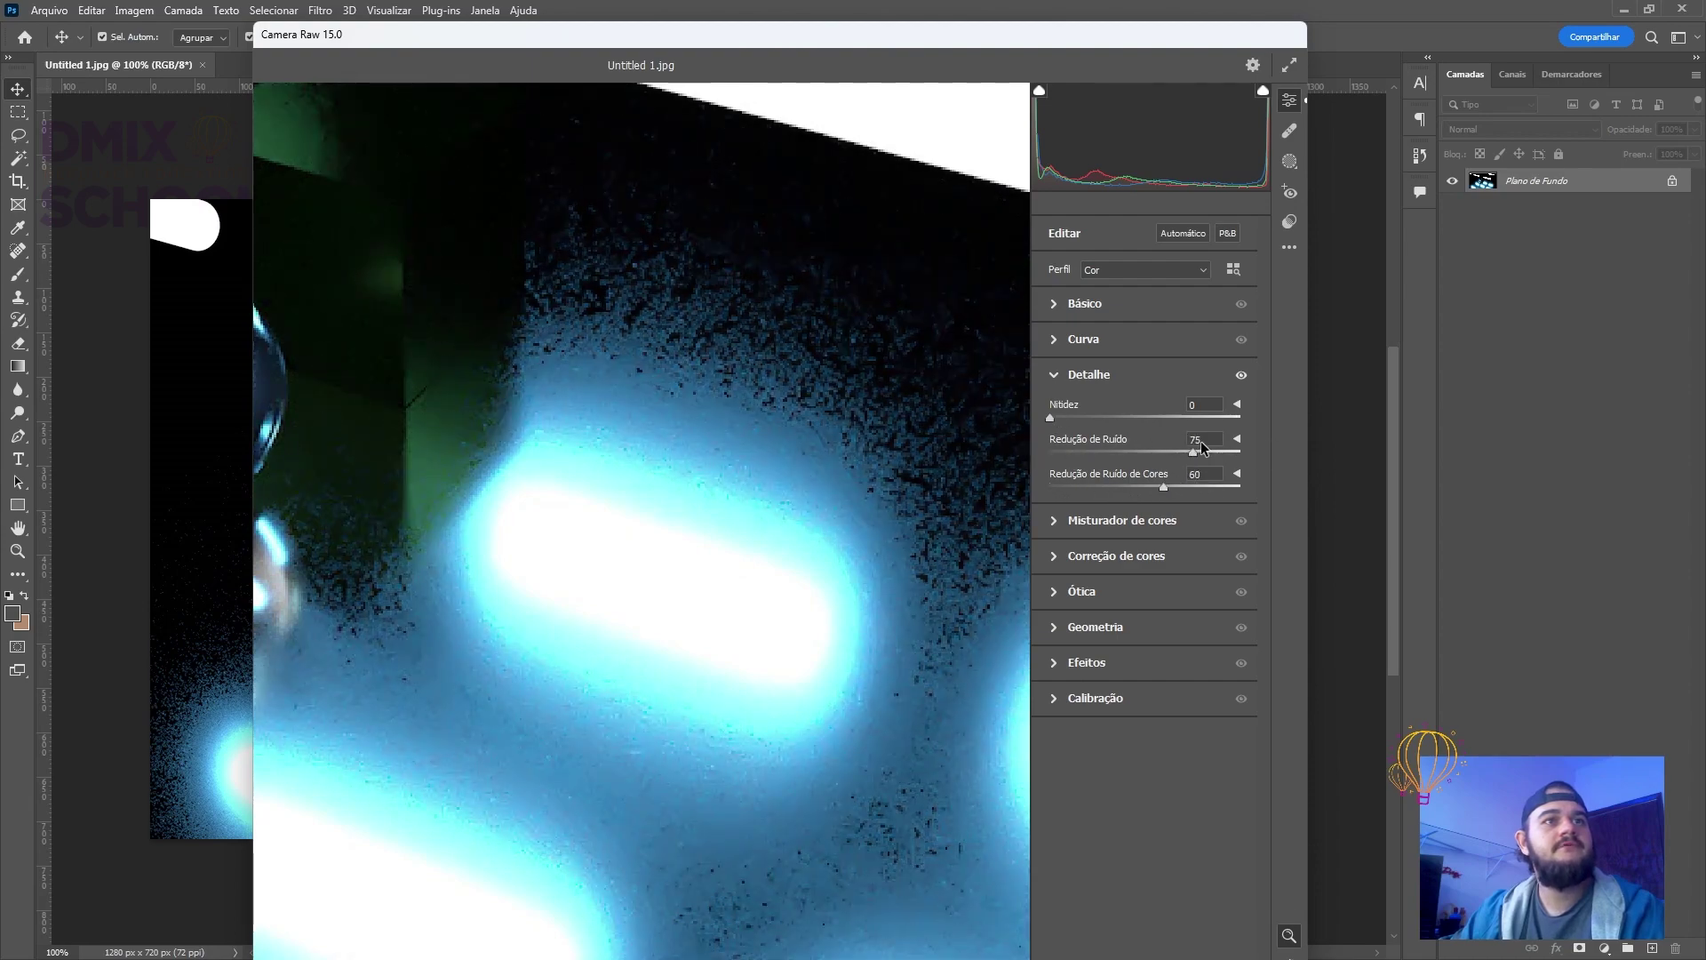
Expand the noise reduction options, set noise reduction to 100, detail to 0 and contrast to 26, and apply the filter
left_click(1237, 440)
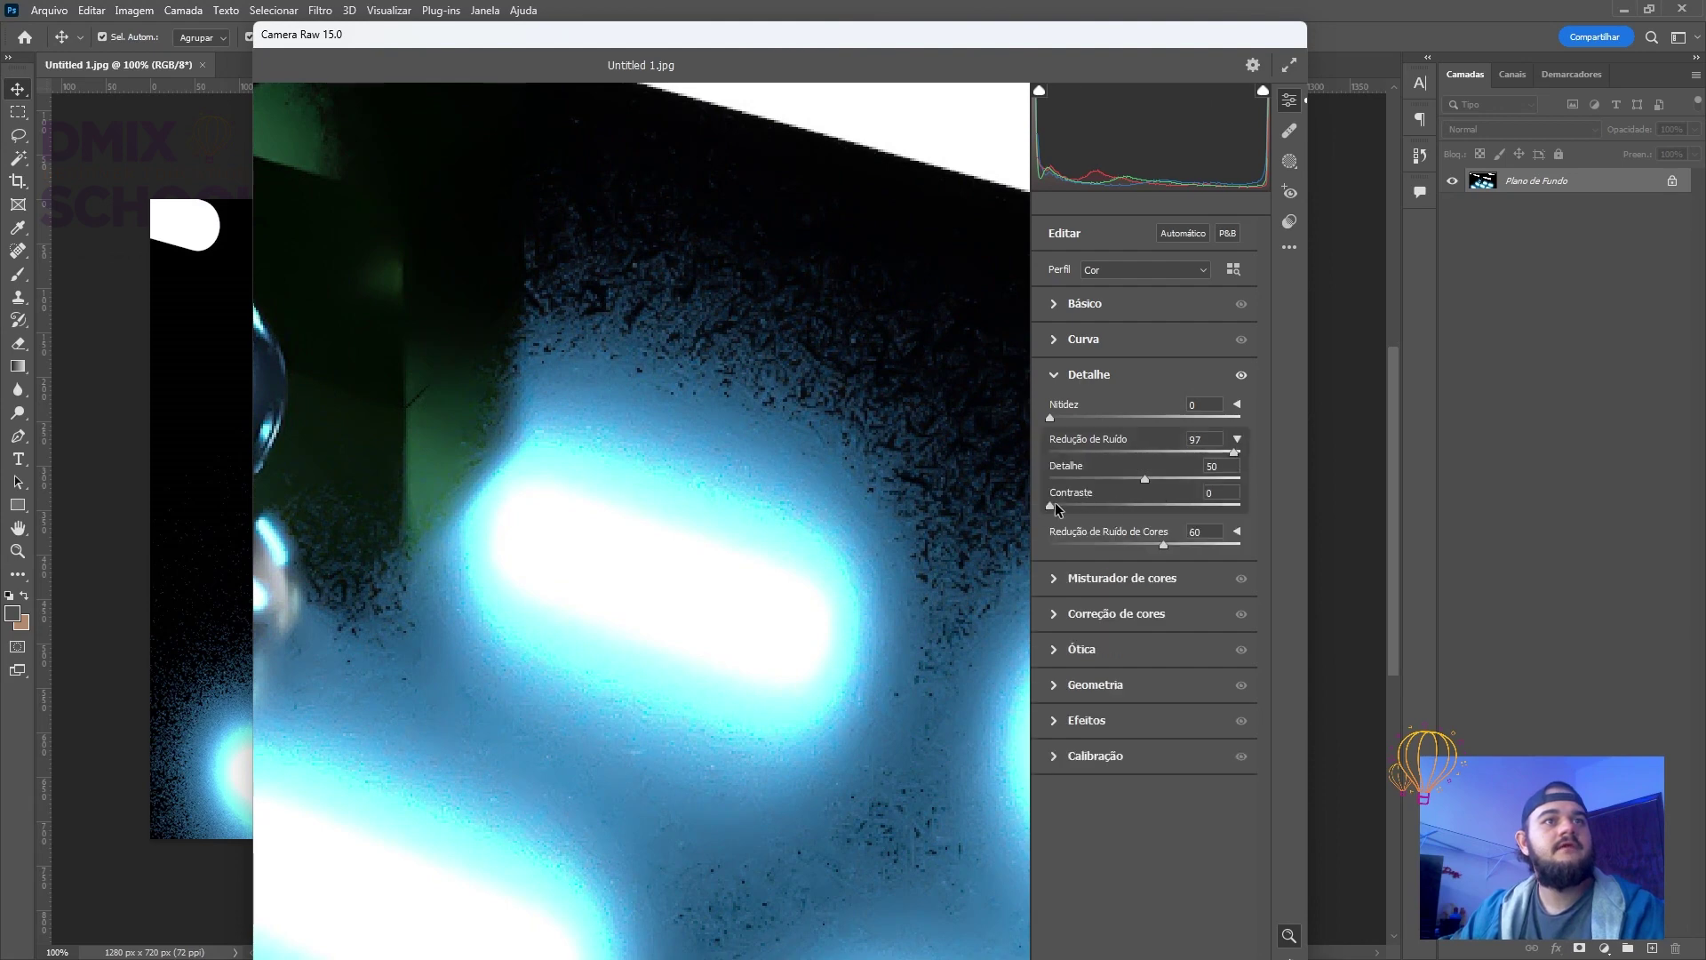
left_click_drag(1056, 509, 1155, 509)
left_click_drag(1042, 503, 1038, 504)
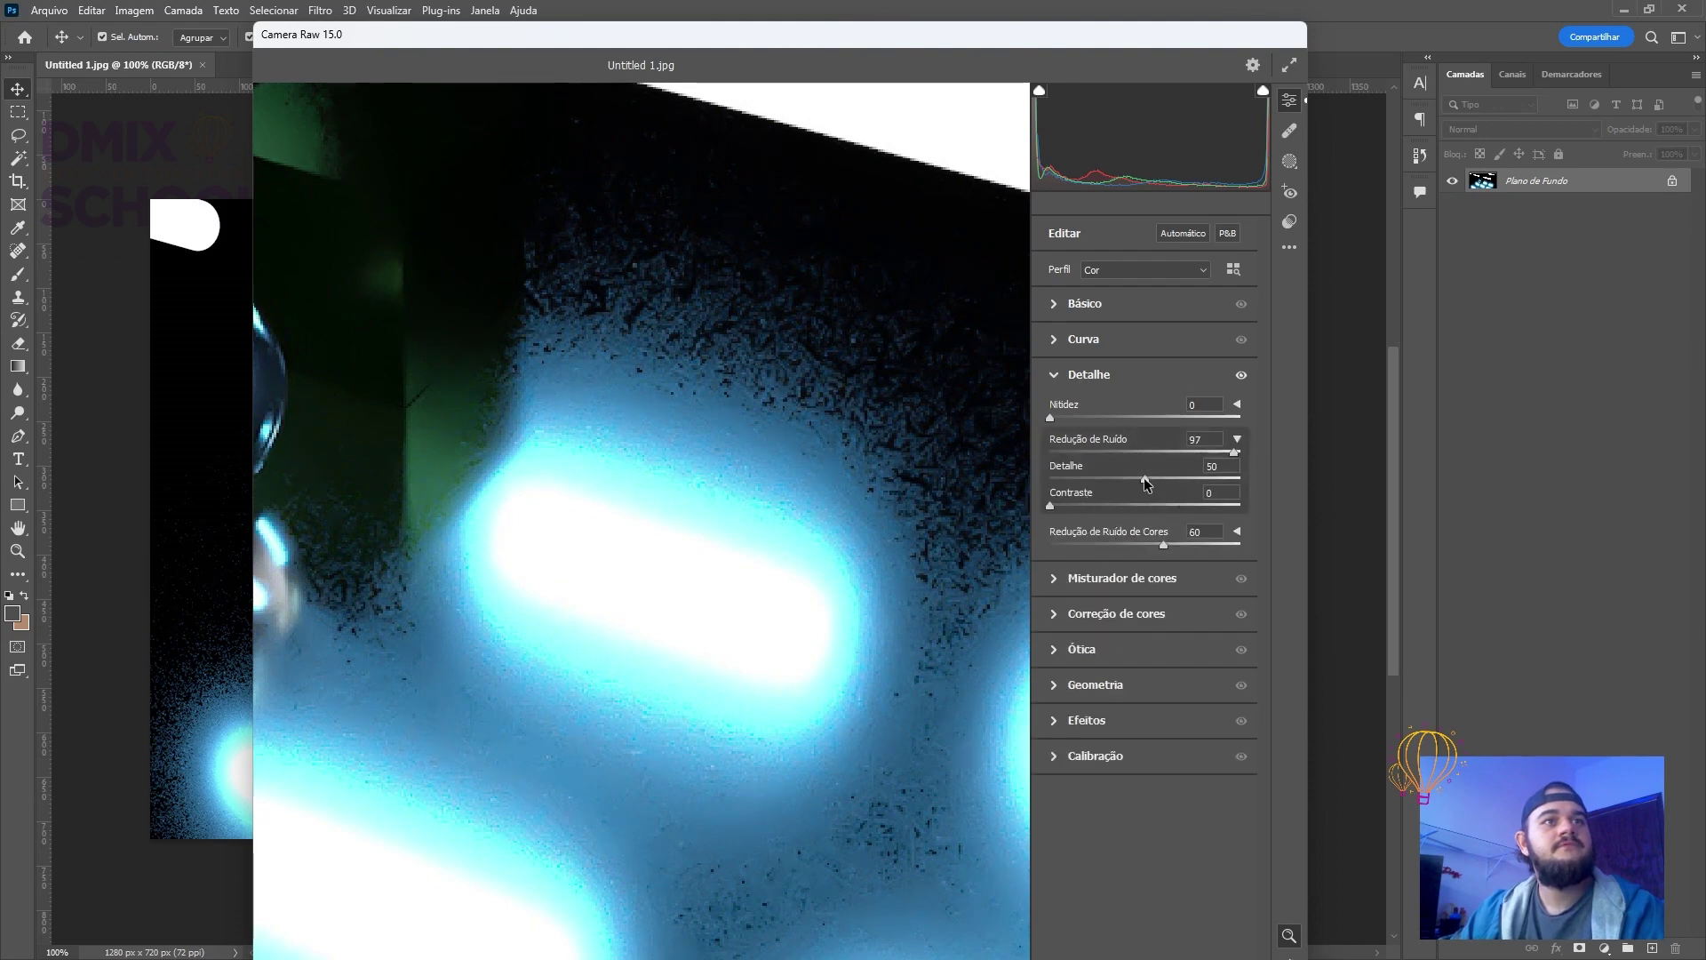
left_click_drag(1146, 483, 1057, 498)
left_click(837, 399)
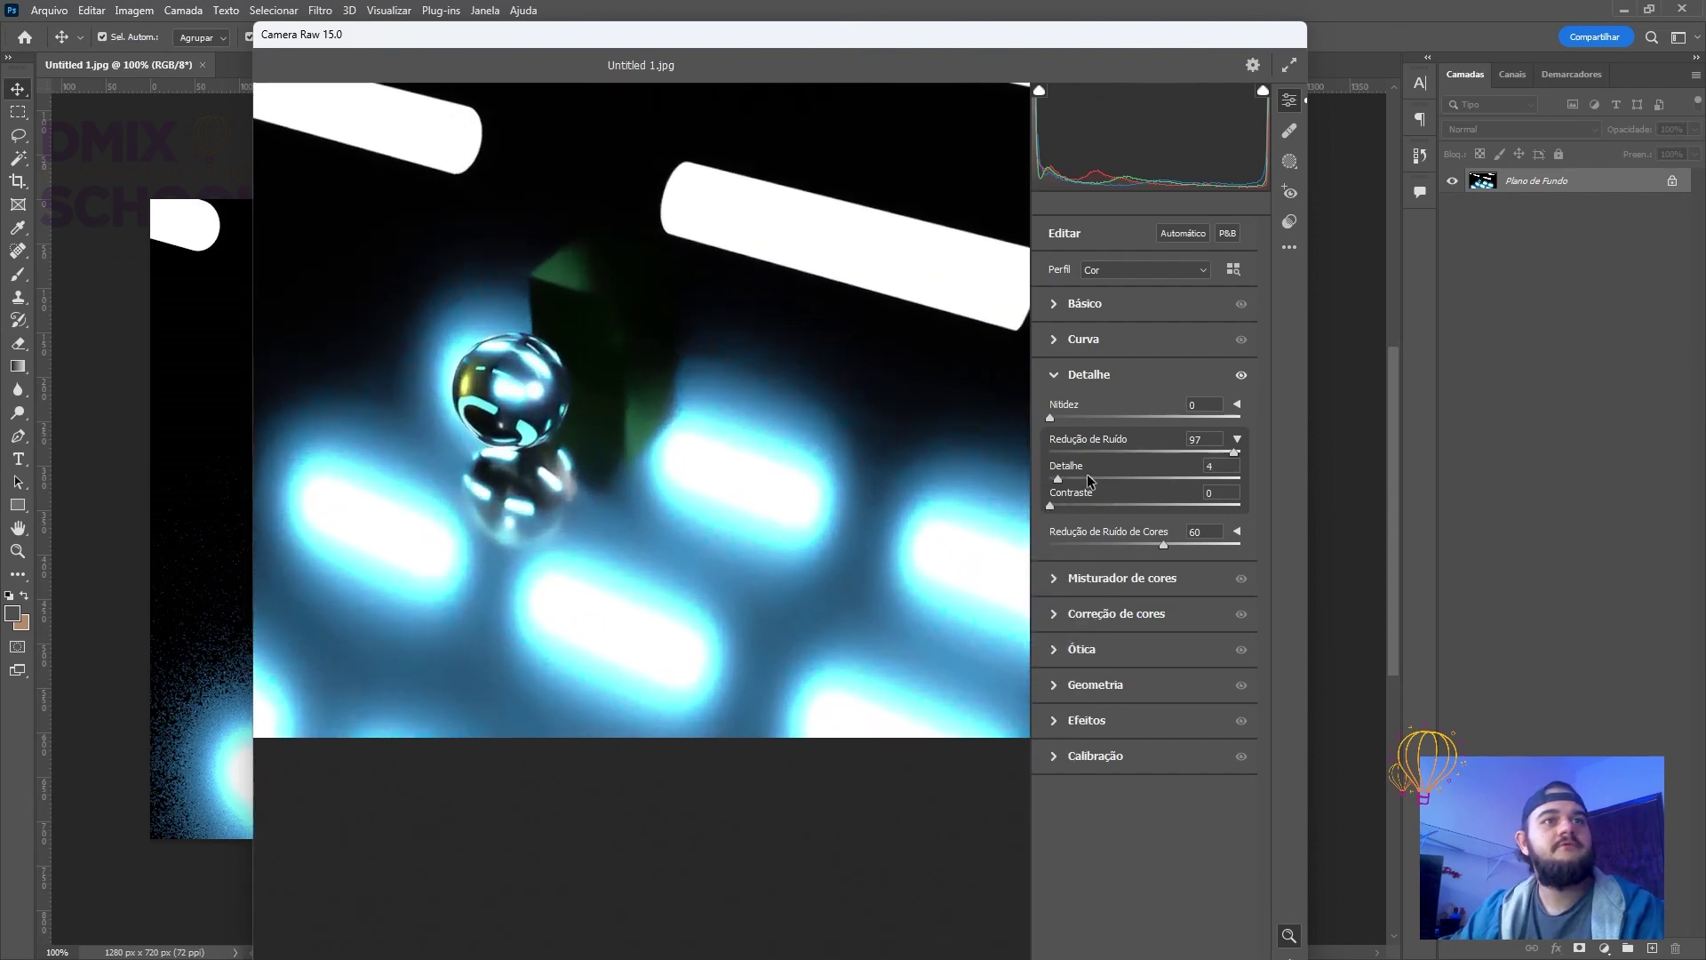
mouse_move(1072, 491)
left_mouse_down()
mouse_move(1137, 508)
mouse_move(1080, 508)
left_mouse_up()
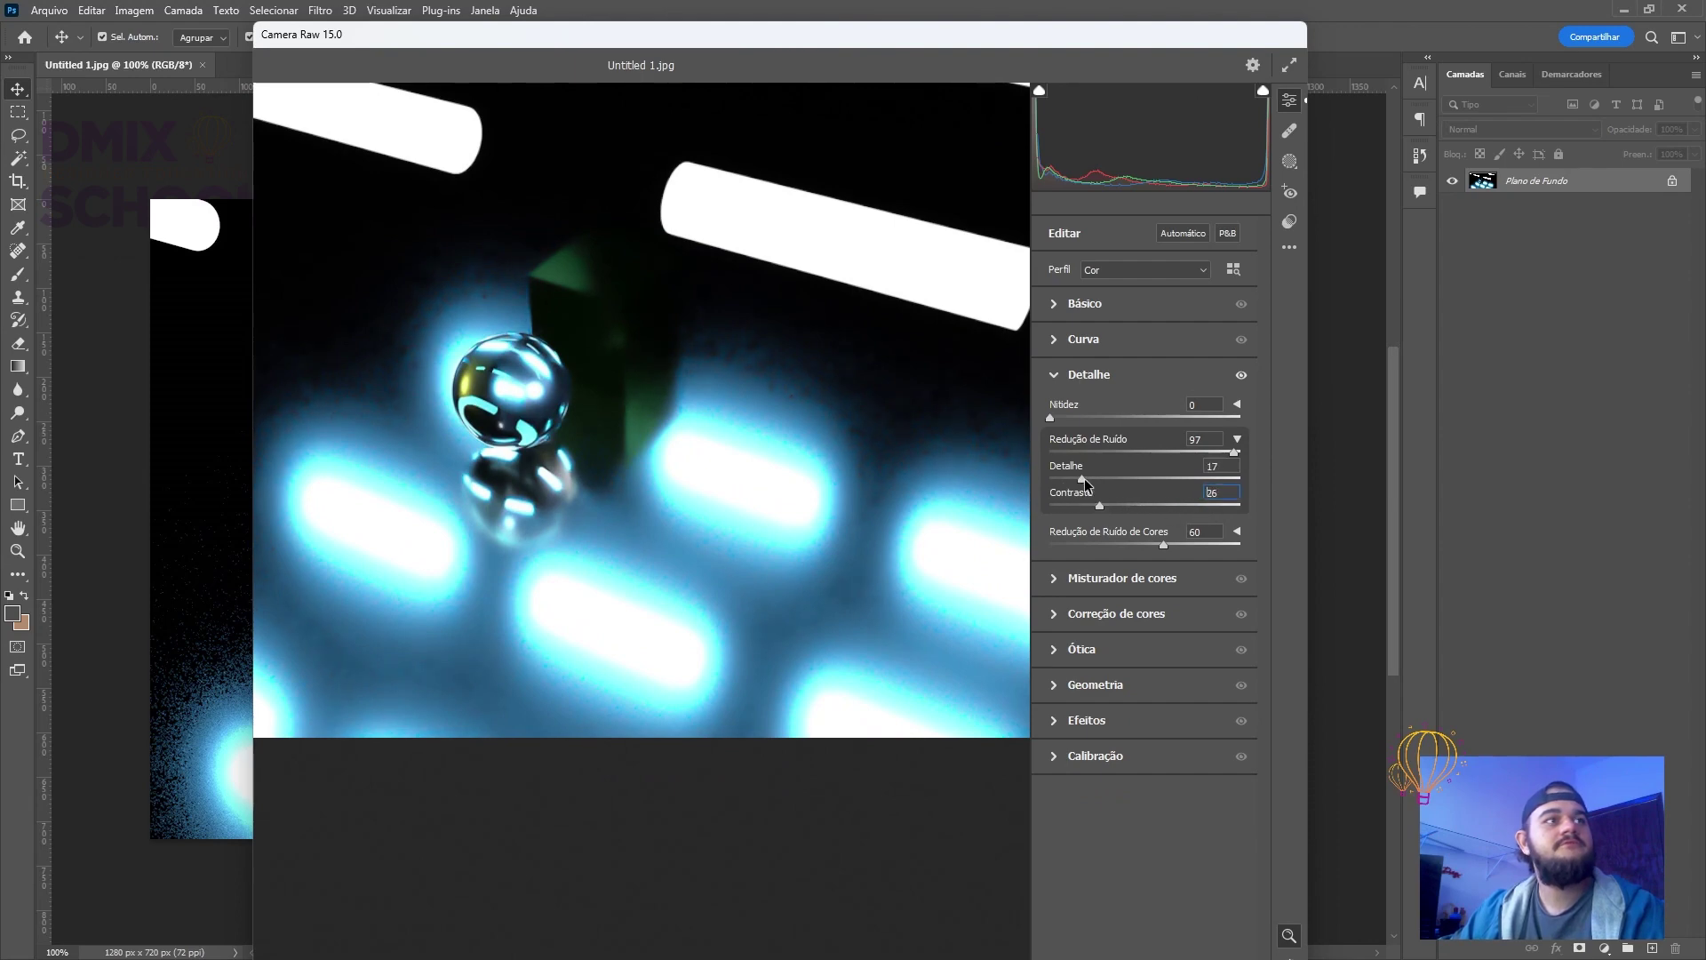
left_click_drag(1081, 479, 1175, 479)
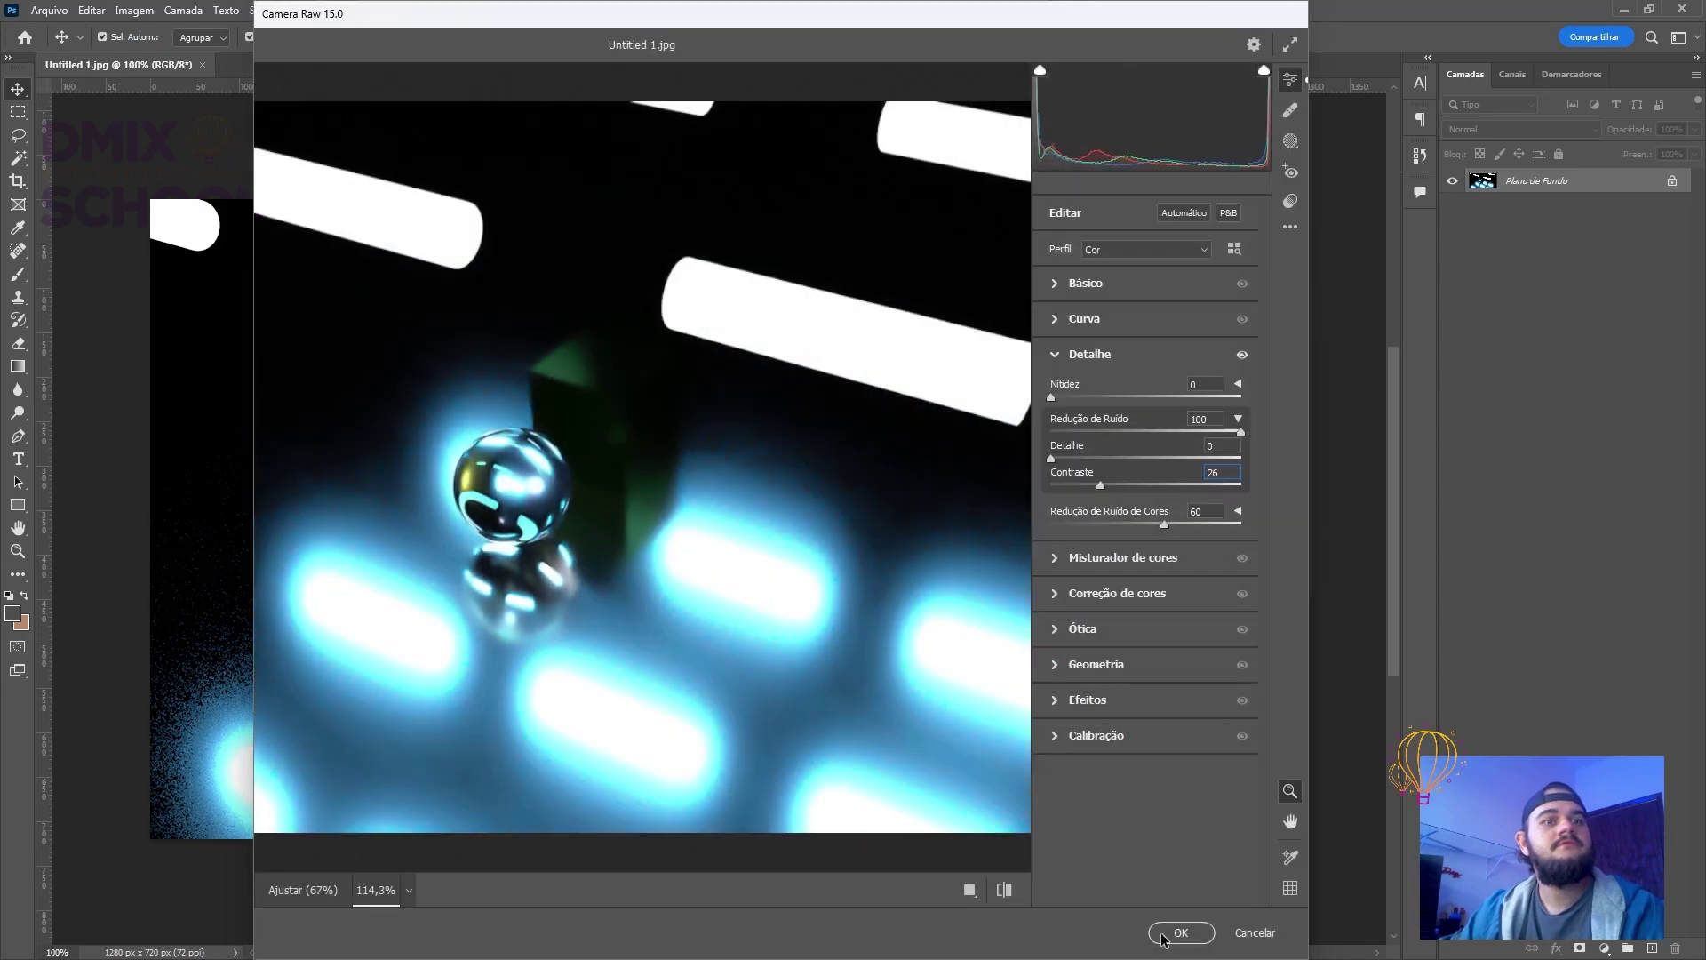
left_click(1166, 935)
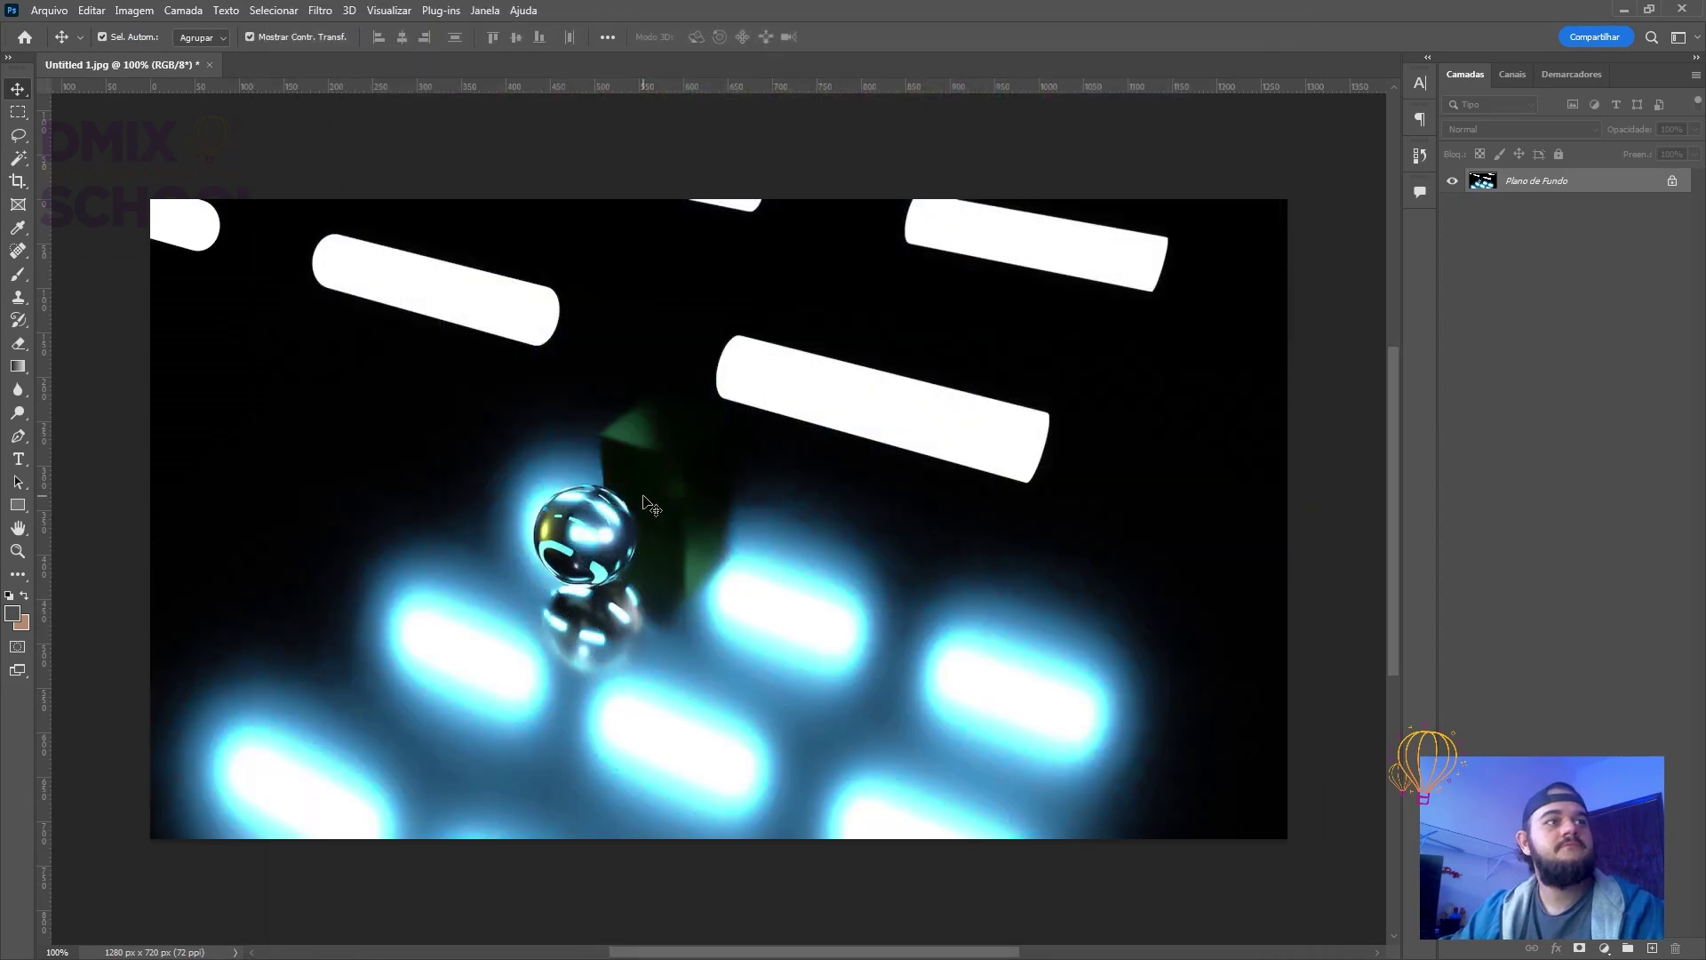